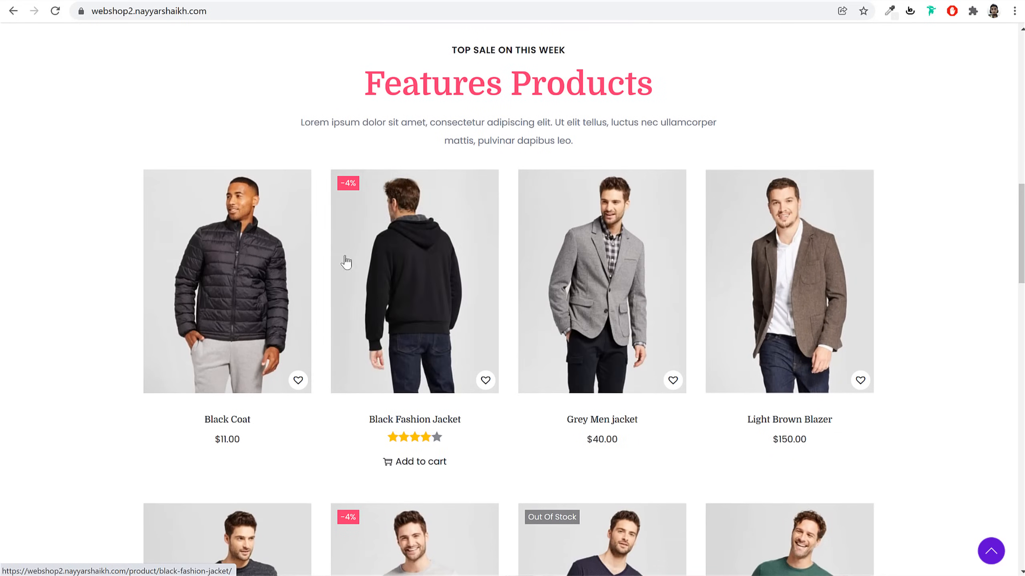
Add the Black Coat to the wishlist and dismiss the confirmation
left_click(298, 380)
left_click_drag(443, 287, 572, 289)
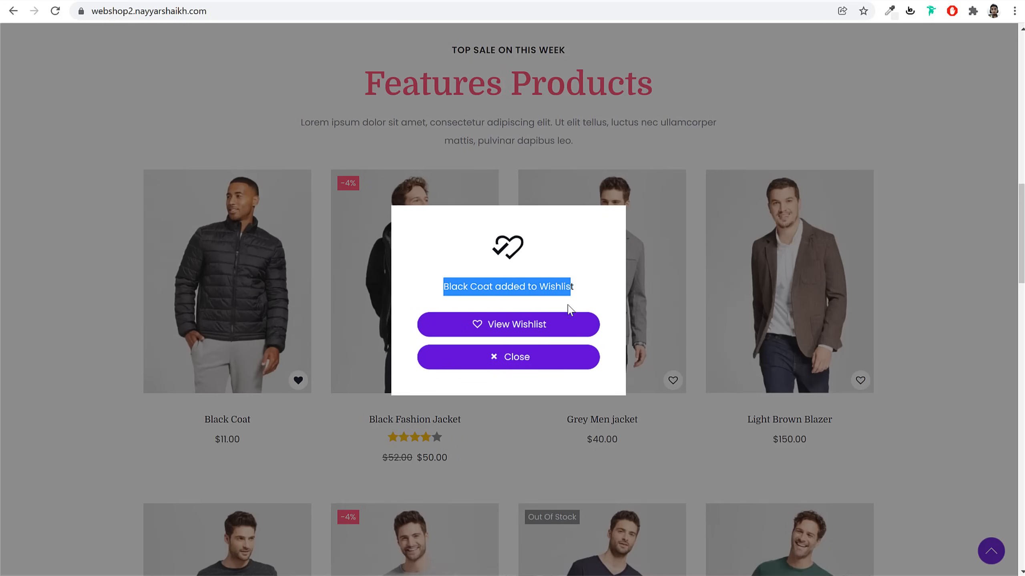
left_click(538, 359)
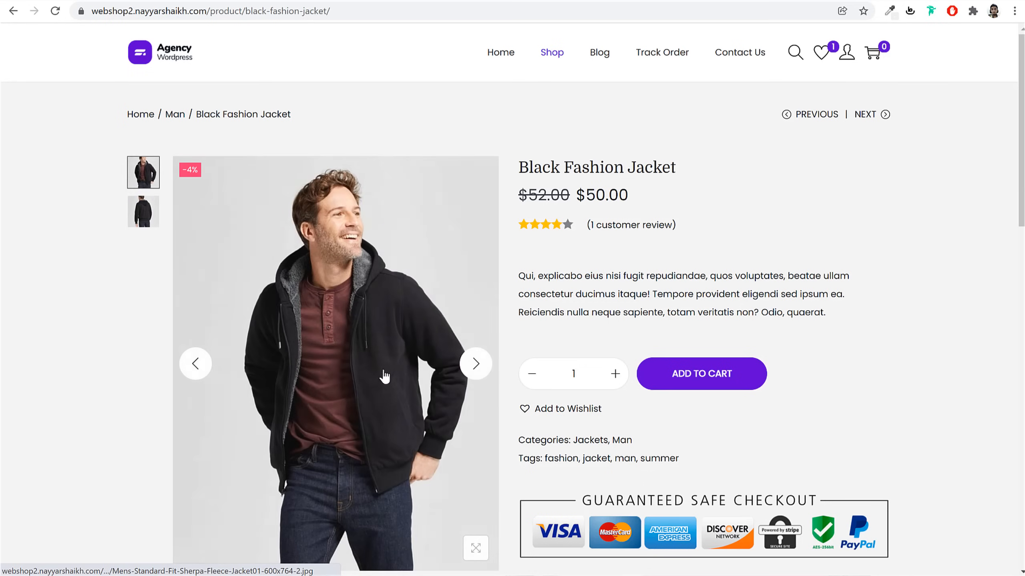
Browse the Black Fashion Jacket photos and review, then add two jackets to the cart
left_click(476, 365)
left_click(475, 364)
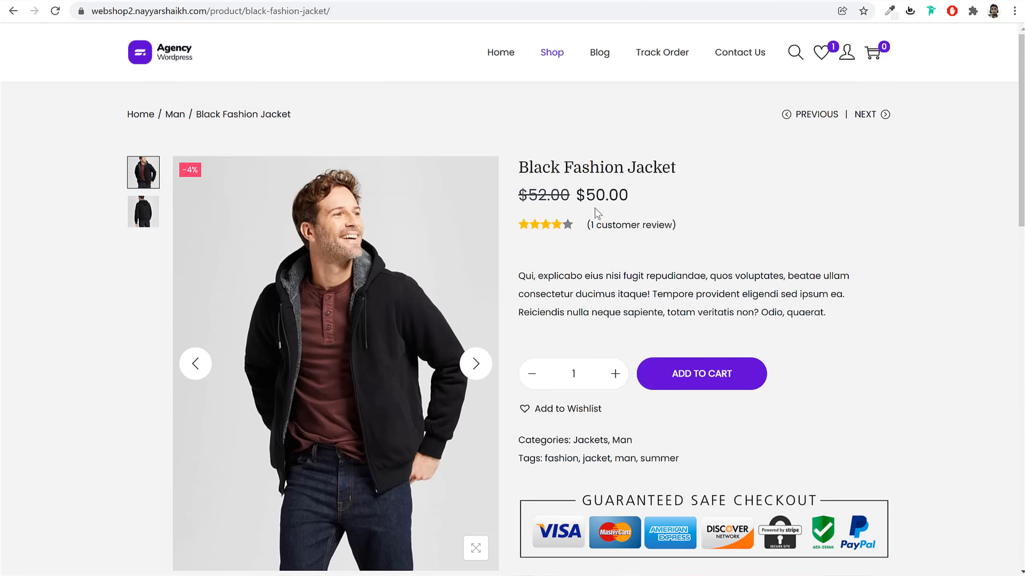
left_click(624, 226)
left_click(542, 378)
left_click(690, 384)
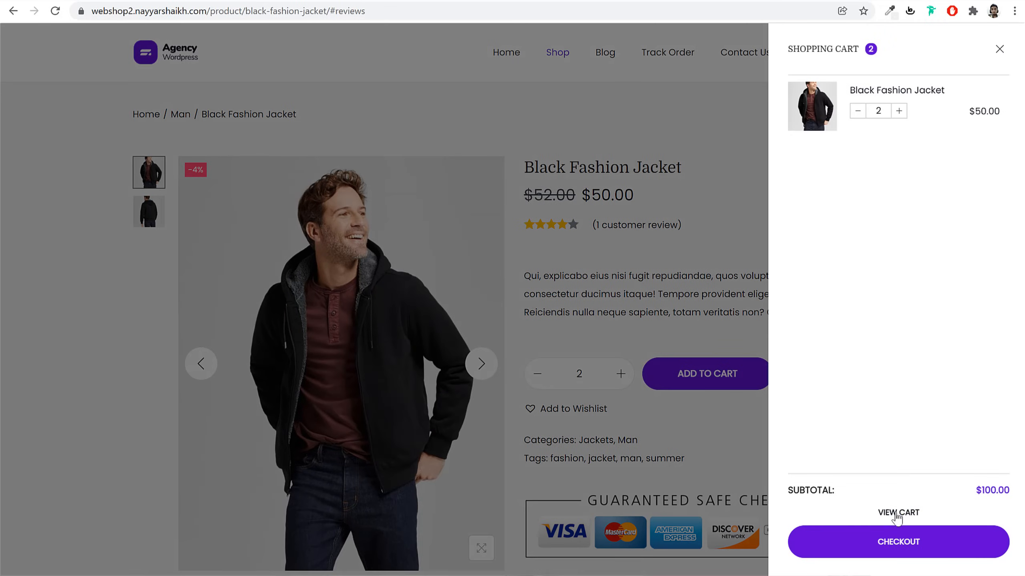
left_click(716, 446)
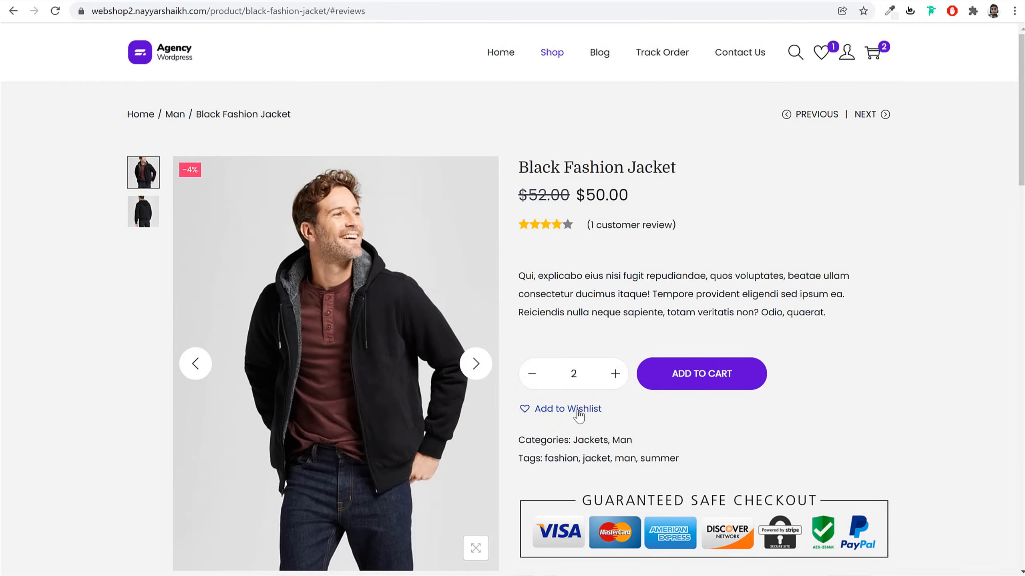
Add the Black Fashion Jacket to the wishlist
left_click(578, 410)
left_click(550, 363)
left_click_drag(1016, 60, 993, 368)
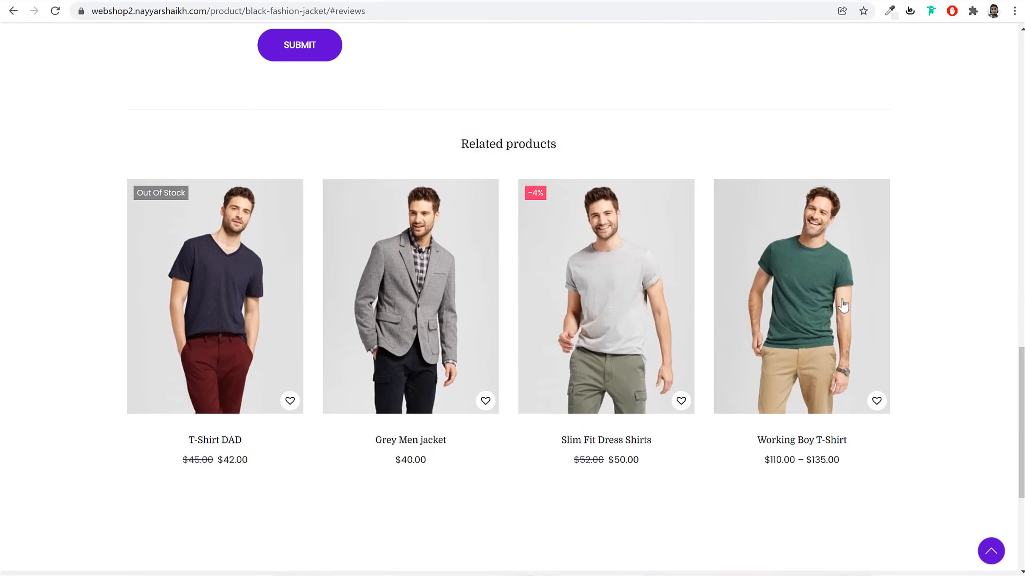
Open the Working Boy T-Shirt and choose White after previewing Orange and Black
left_click(817, 301)
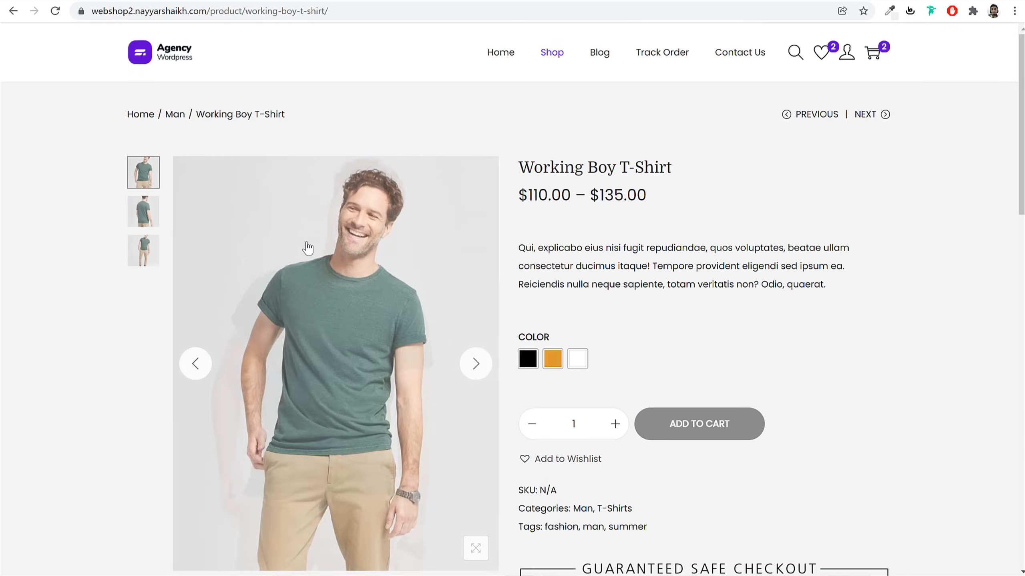
left_click(552, 359)
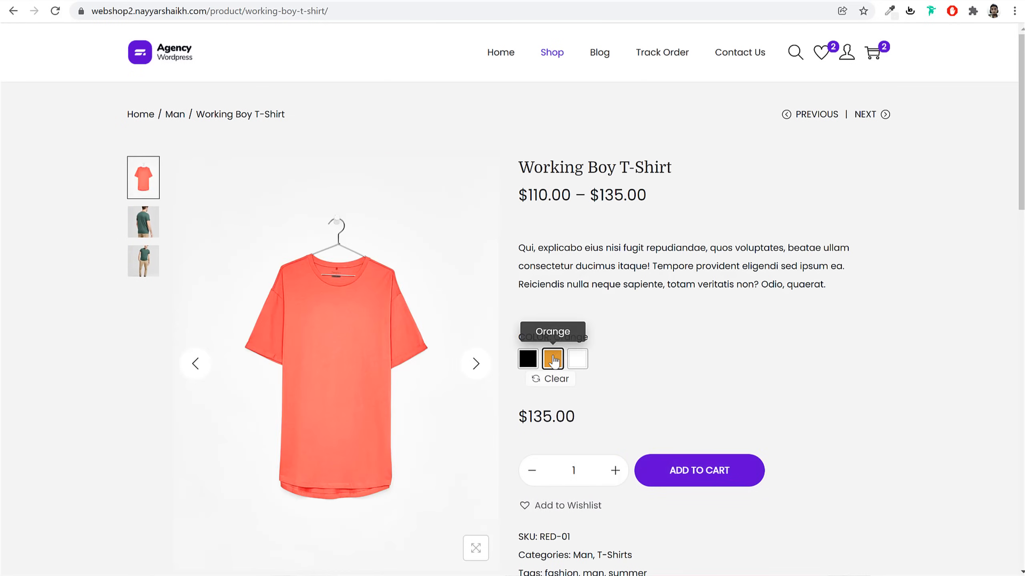
left_click(529, 360)
left_click(577, 359)
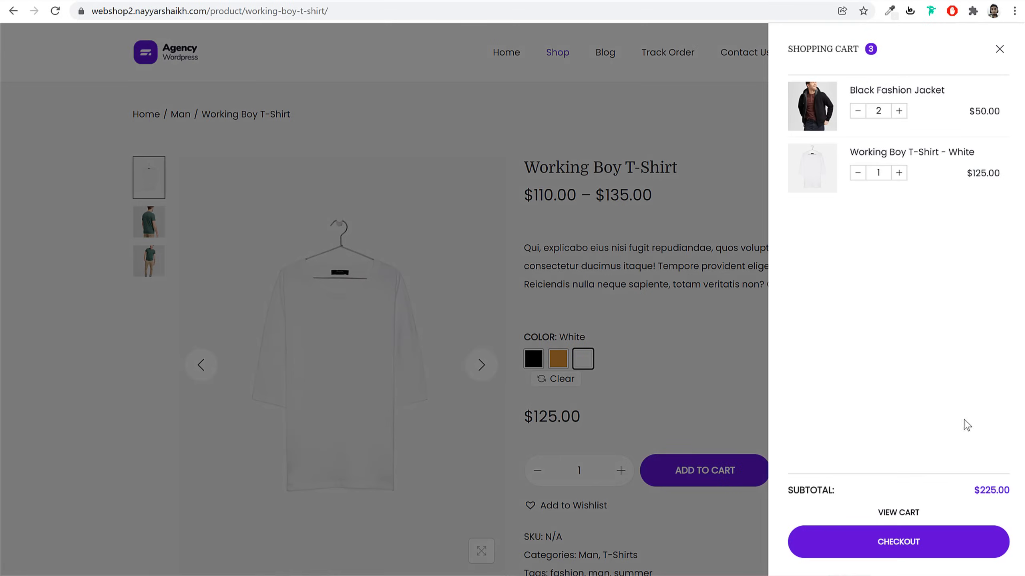
Open the full cart page and inspect its Shipping and GST 10% lines
left_click(913, 512)
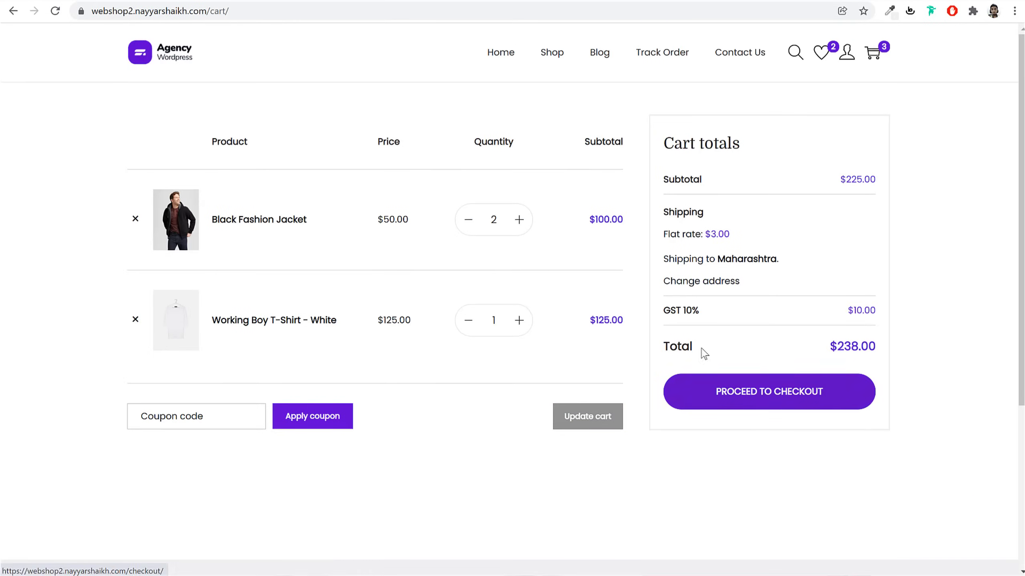
left_click_drag(672, 215, 656, 244)
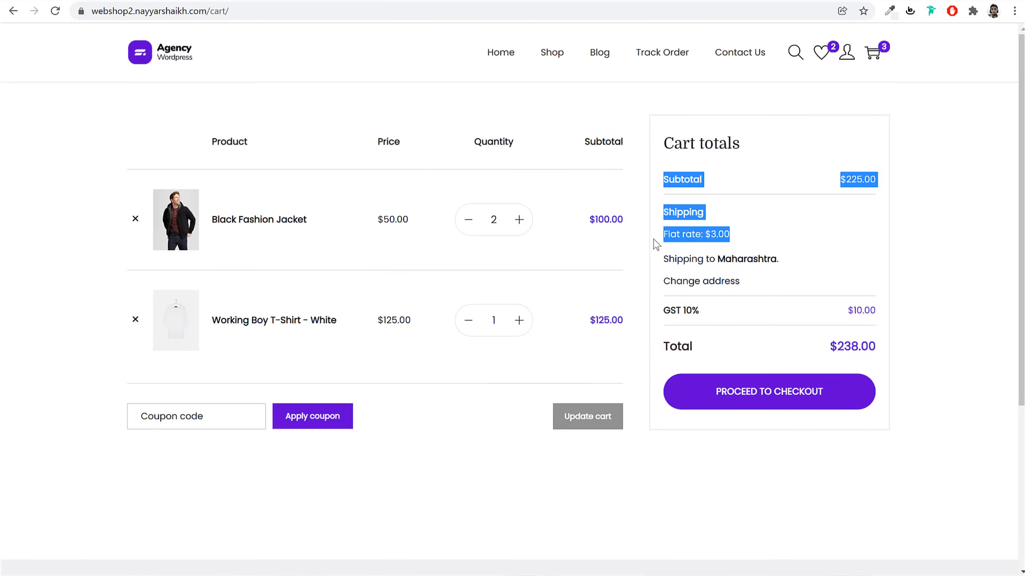
left_click(734, 259)
left_click_drag(701, 312, 666, 311)
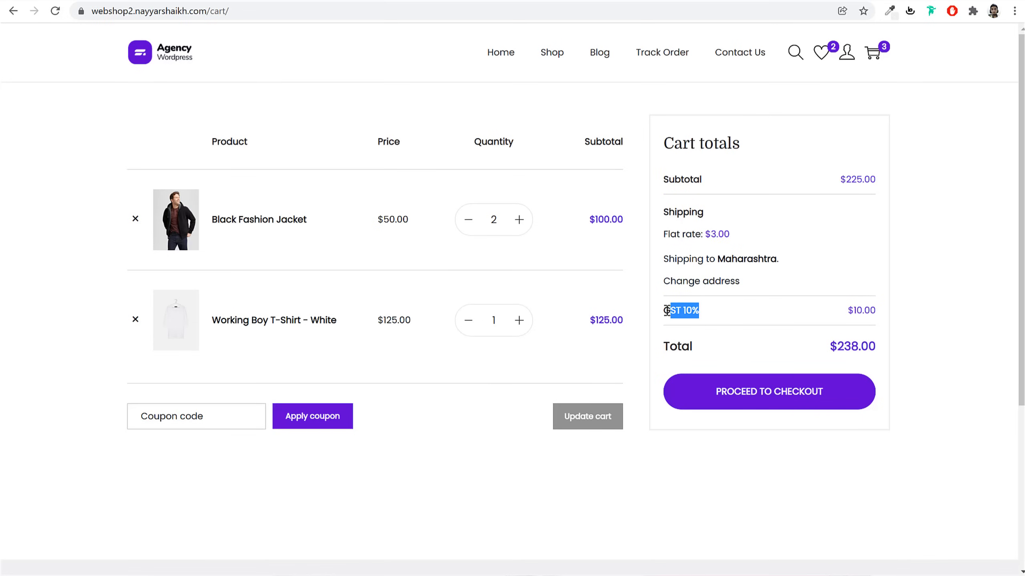
Proceed to checkout and scroll down to the Cash on delivery option
left_click(787, 397)
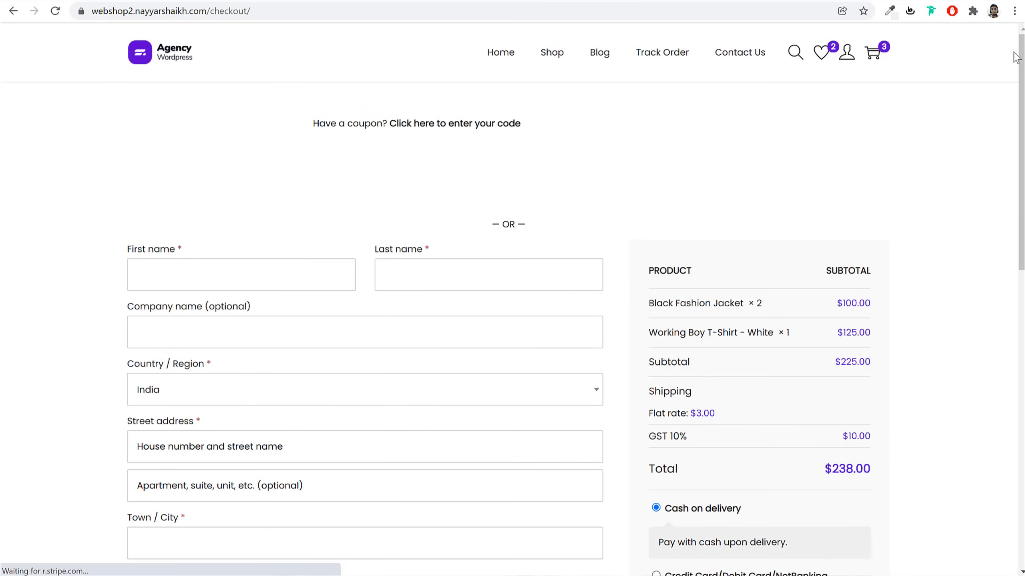
scroll(1014, 86, "down", 1)
scroll(1004, 121, "down", 7)
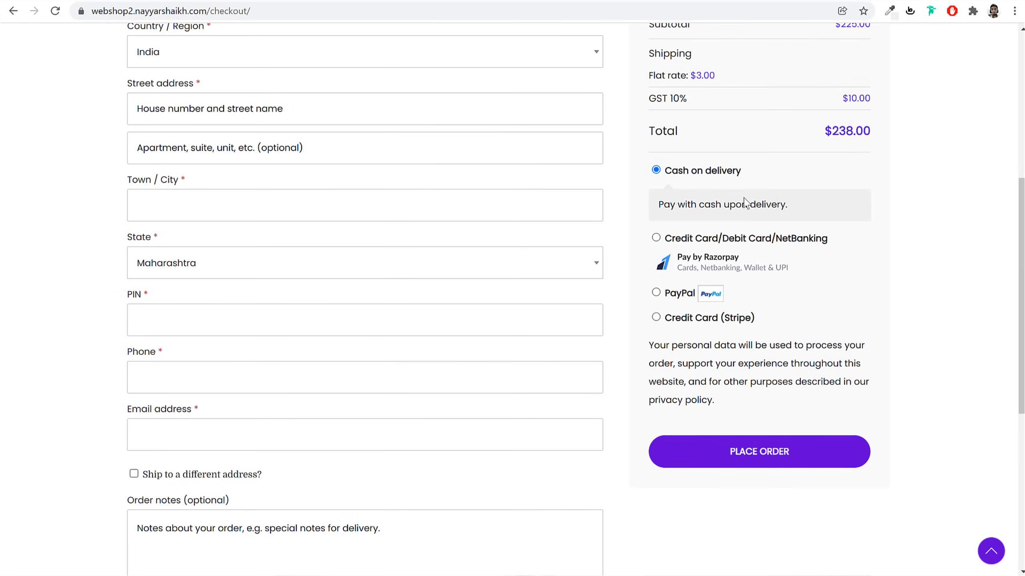
left_click_drag(740, 172, 666, 177)
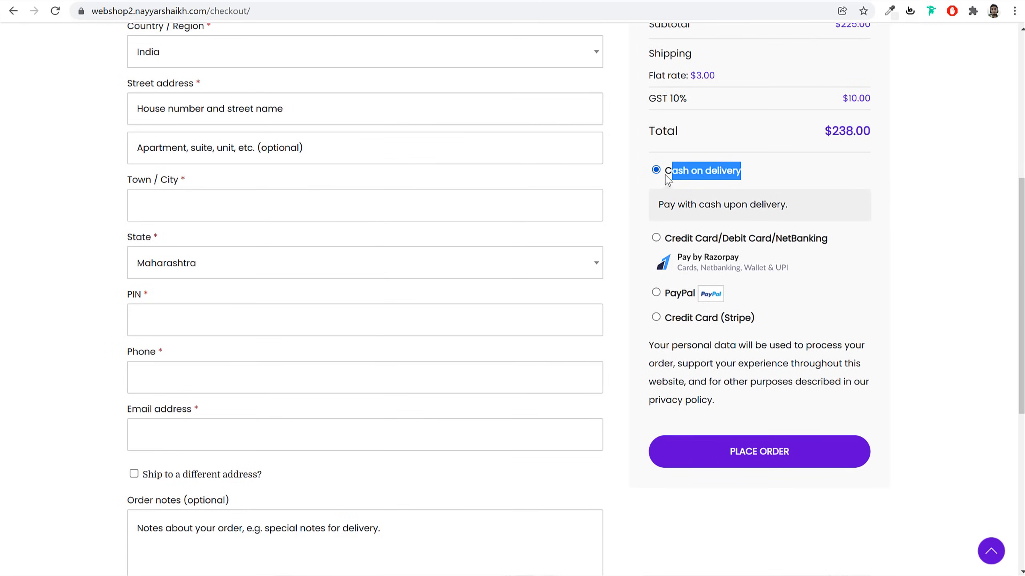
Try the Razorpay, PayPal and Stripe payment methods, starting a card number entry
left_click(656, 238)
left_click(656, 311)
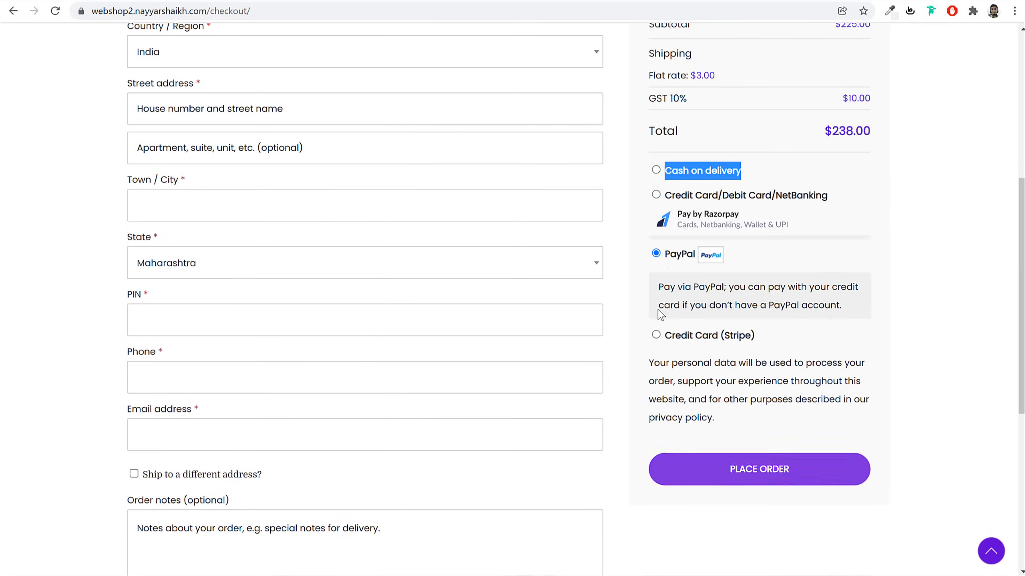
left_click(656, 336)
left_click(745, 372)
left_click(885, 304)
scroll(901, 307, "down", 2)
scroll(901, 314, "down", 2)
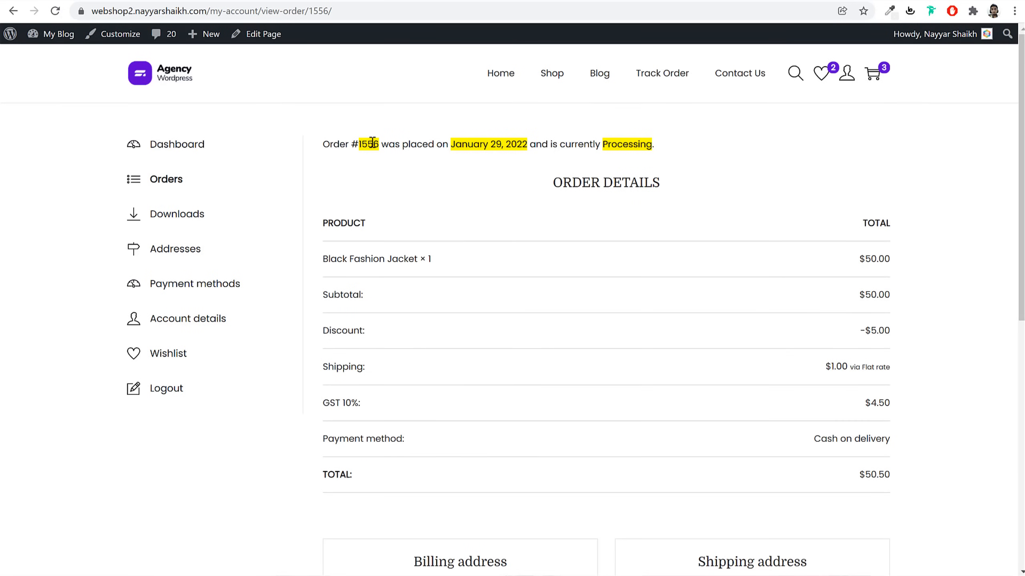
Open the Shop listing and drag the maximum price filter down to $30
left_click(551, 79)
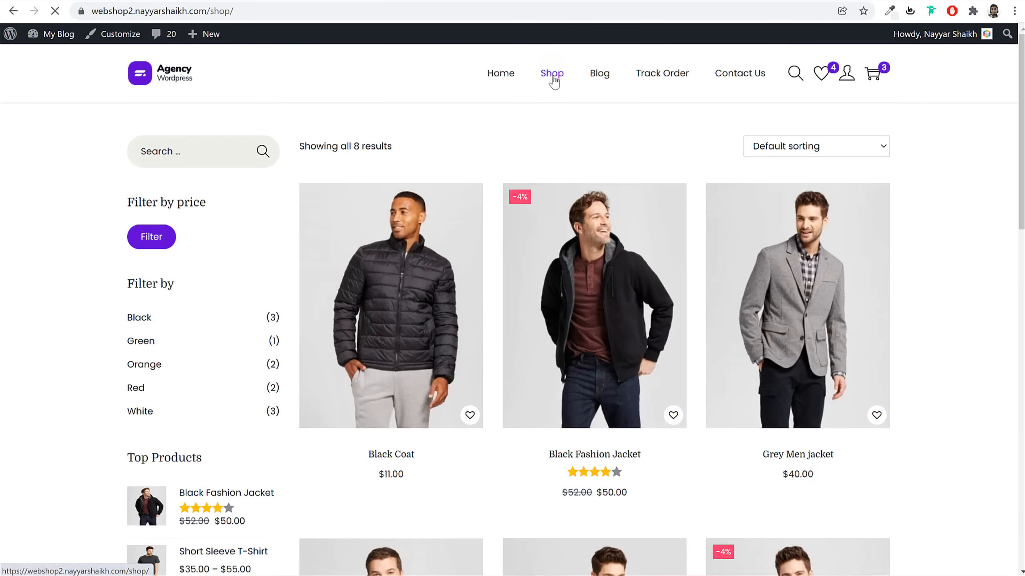
left_click_drag(1023, 49, 1007, 293)
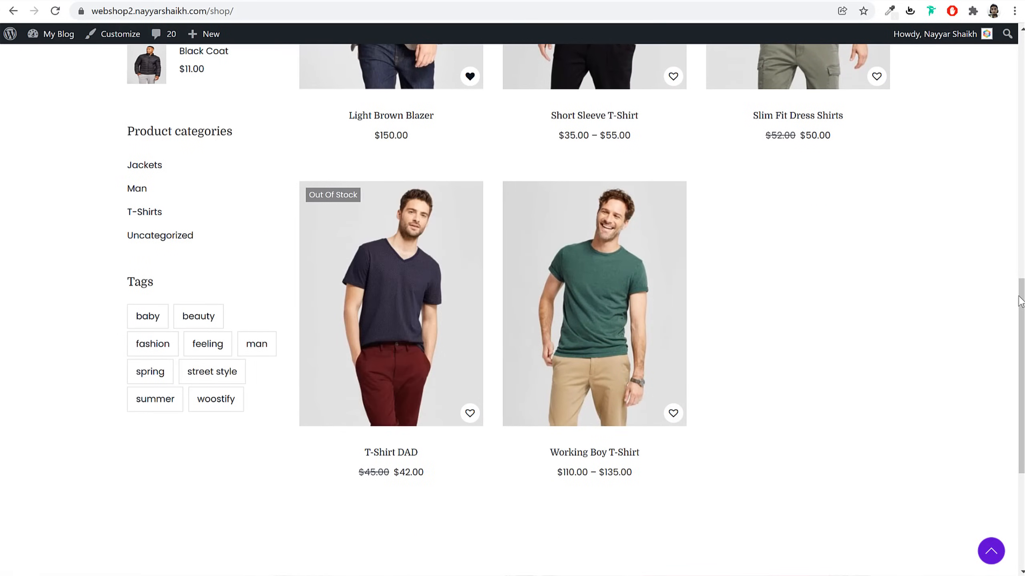
left_click_drag(1020, 294, 1023, 158)
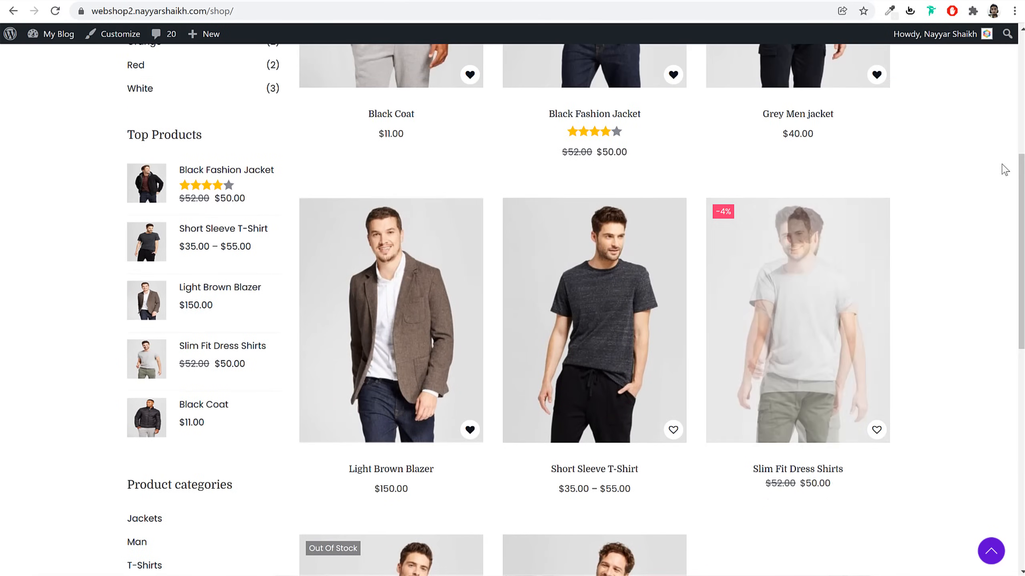
left_click_drag(1022, 160, 1022, 41)
left_click(170, 167)
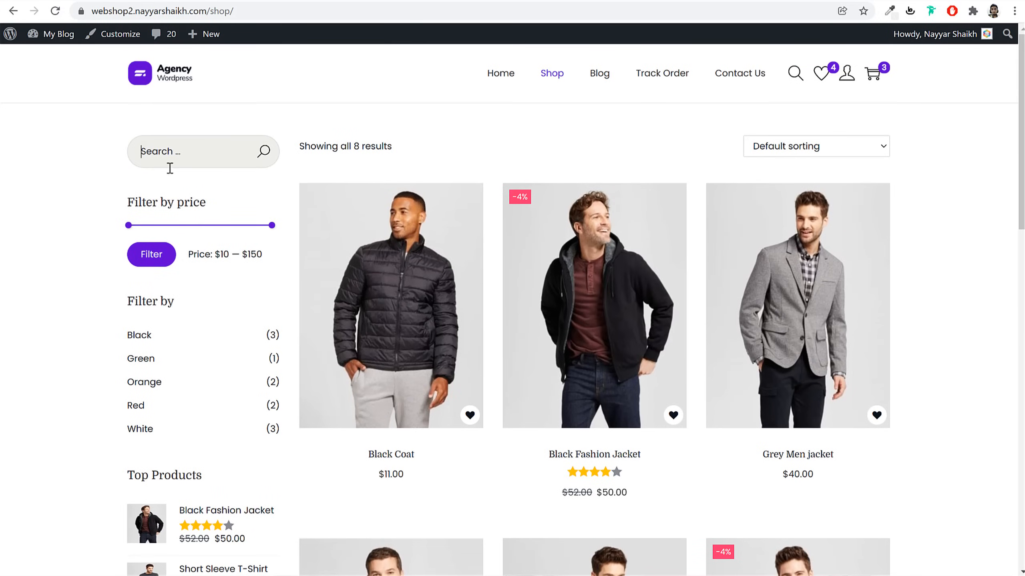
left_click_drag(272, 228, 155, 234)
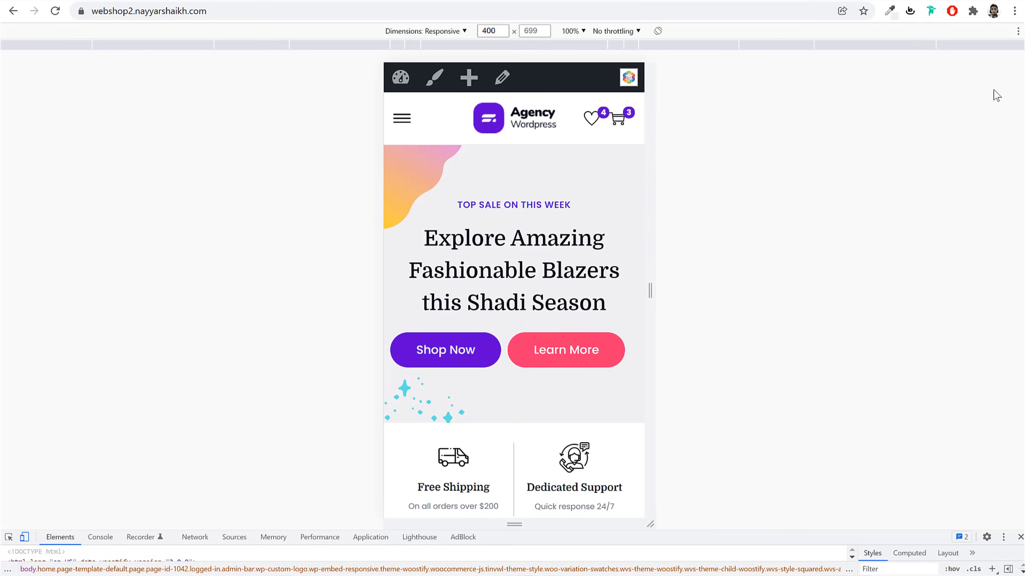
Check the mobile navigation drawer and cart panel, then scroll down the mobile page
left_click(402, 118)
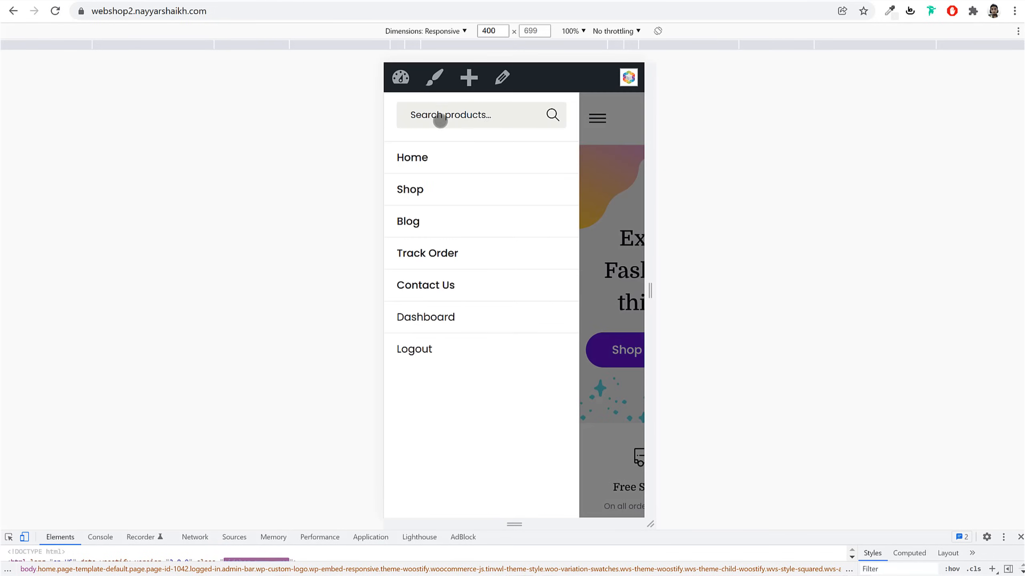
left_click(594, 120)
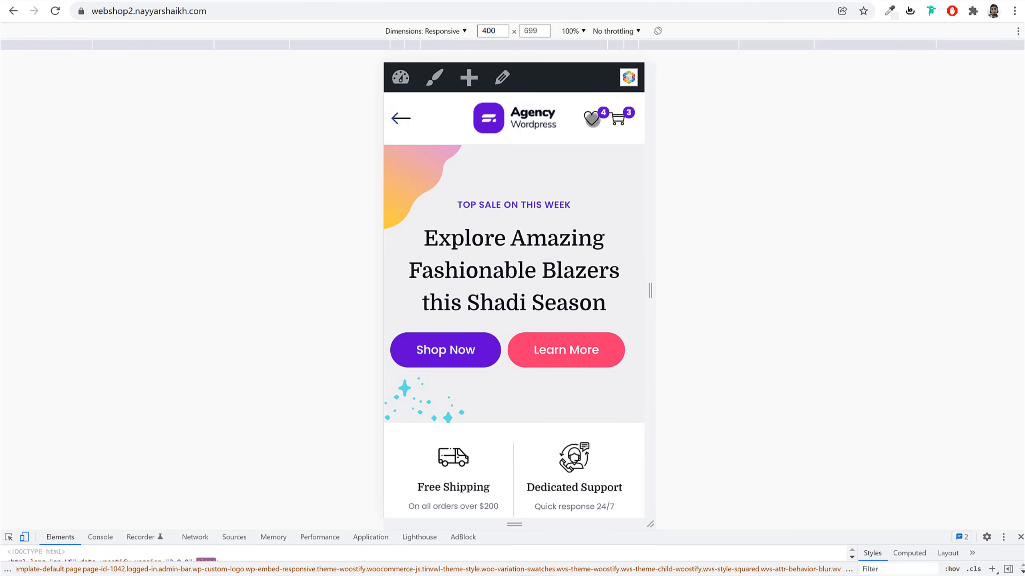
left_click(620, 118)
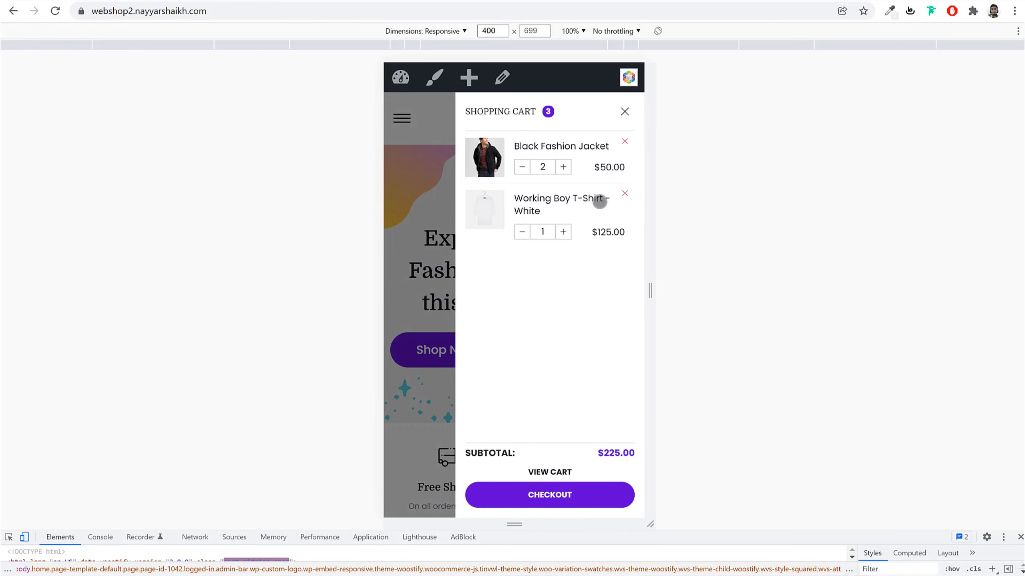
left_click(624, 112)
scroll(626, 224, "down", 3)
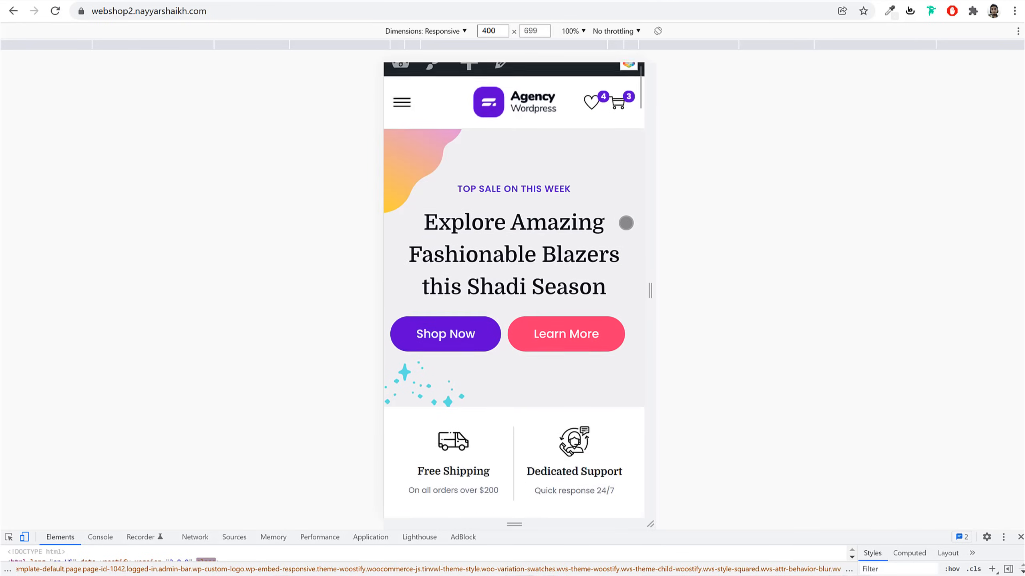
scroll(590, 206, "down", 8)
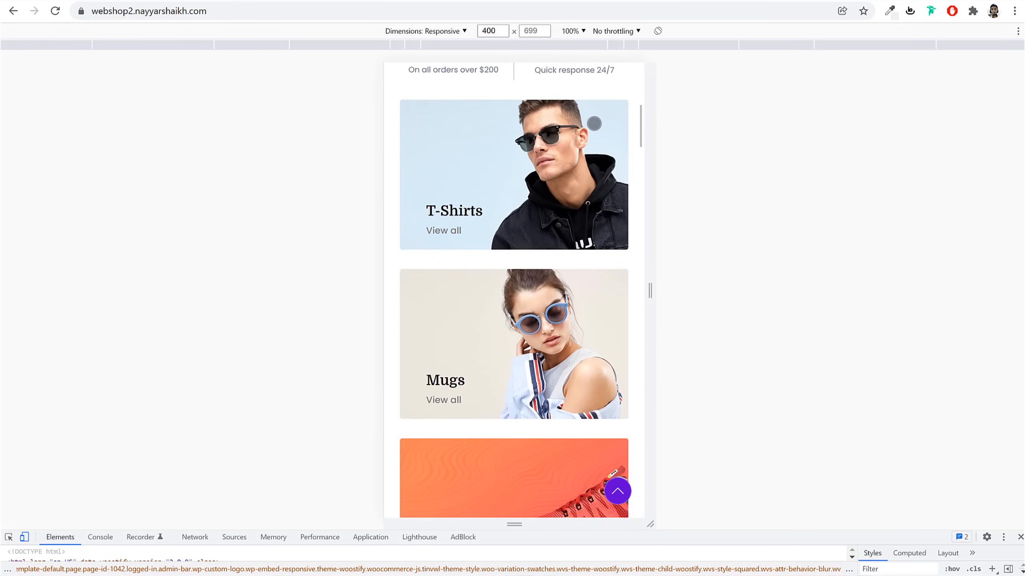
left_click_drag(623, 374, 622, 133)
left_click_drag(615, 429, 618, 149)
left_click_drag(601, 491, 605, 242)
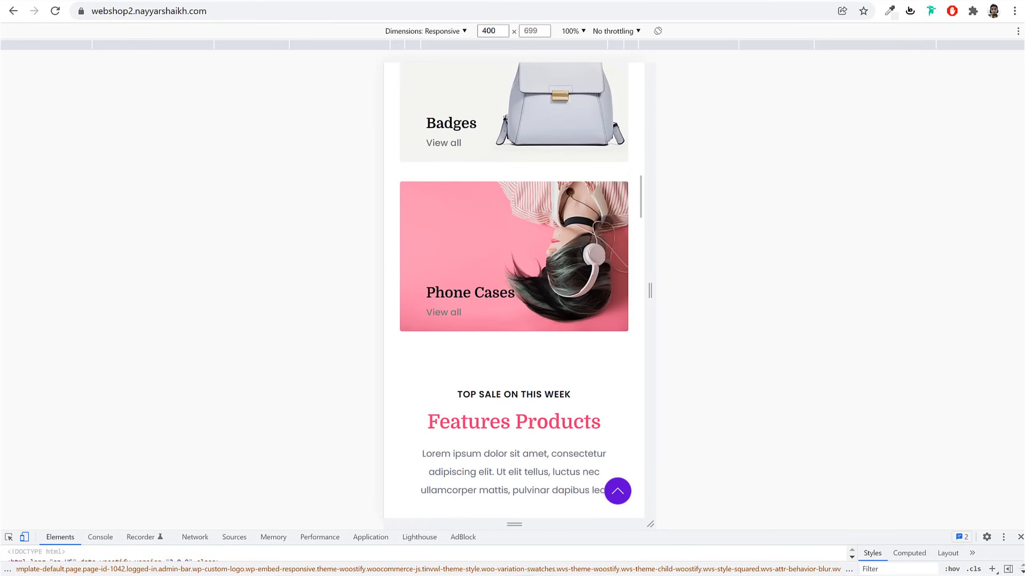
left_click_drag(599, 415, 604, 200)
Reload the Black Fashion Jacket page, view its photos, and add it to the cart
key("F5")
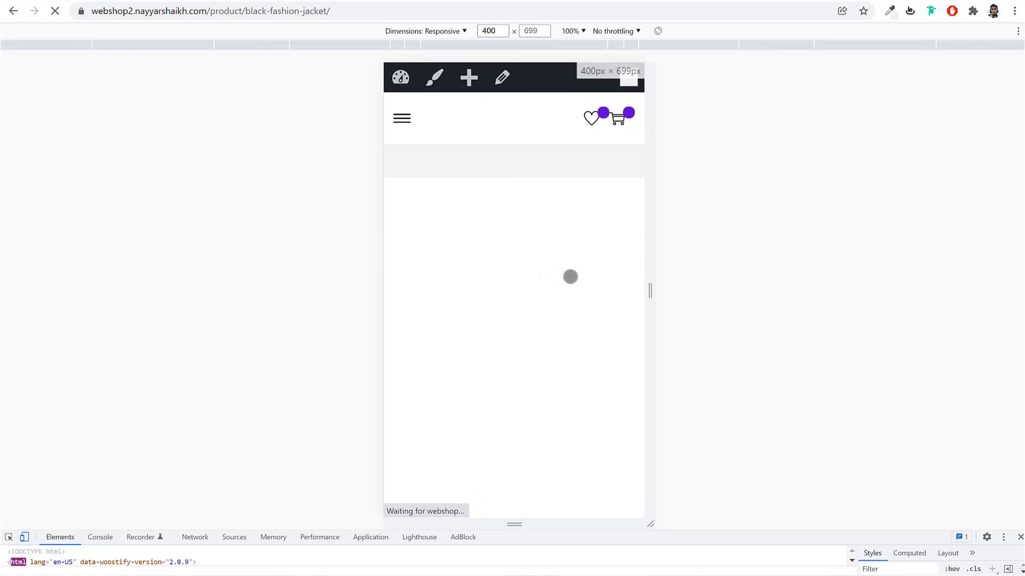
left_click_drag(636, 350, 641, 271)
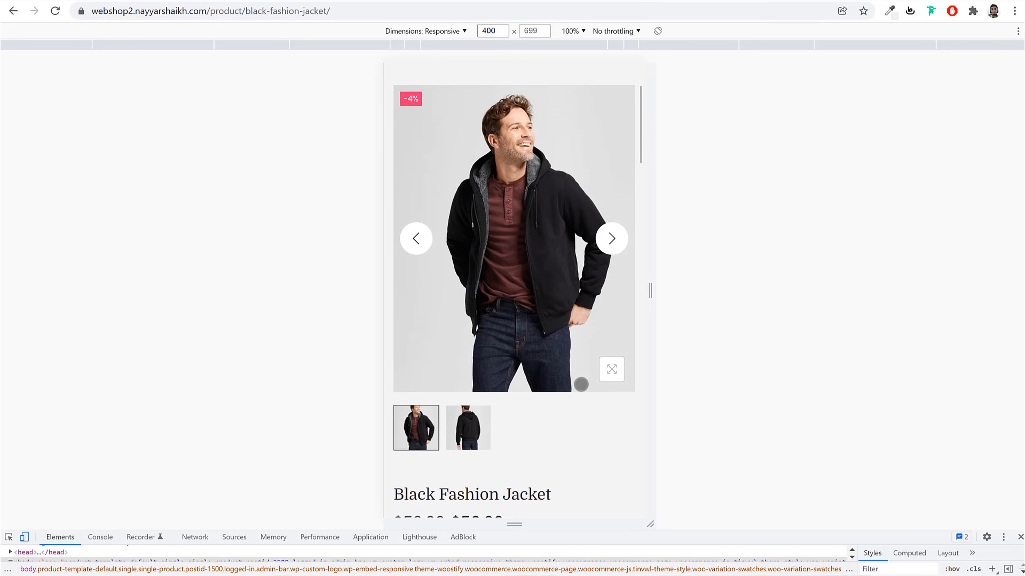
left_click(606, 248)
left_click(603, 258)
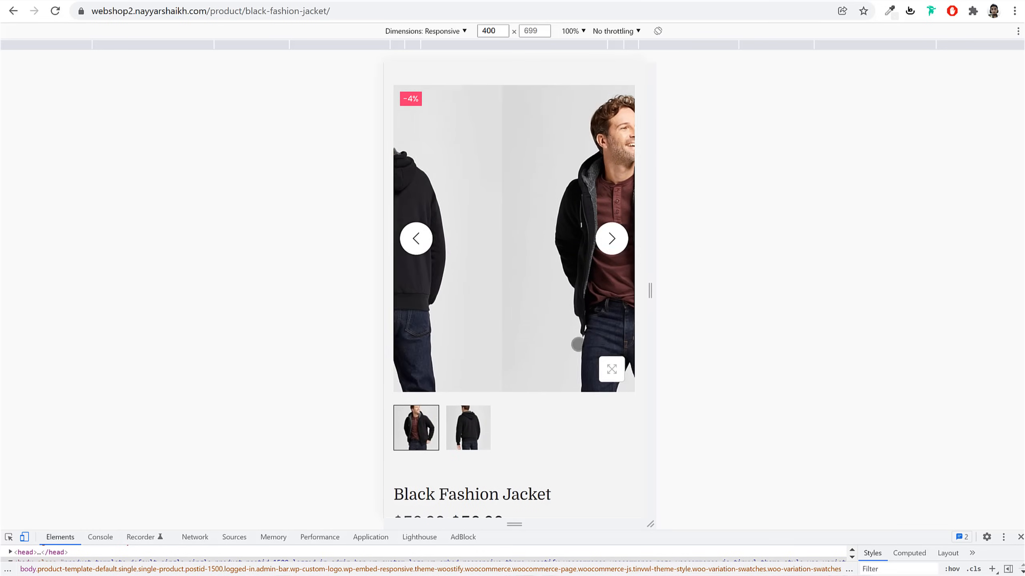
left_click_drag(581, 463, 600, 293)
left_click_drag(573, 454, 590, 322)
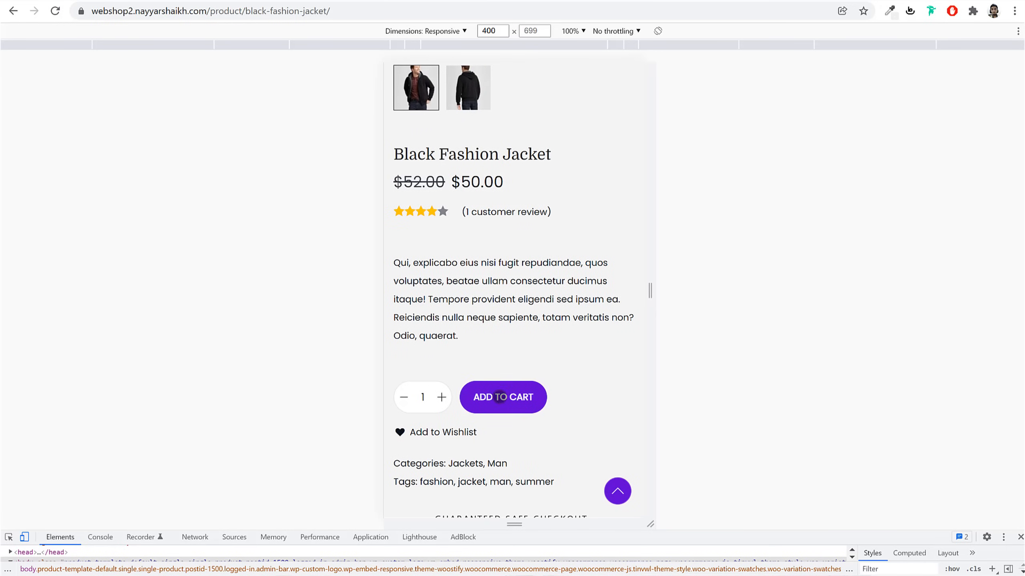
left_click(489, 397)
left_click(625, 111)
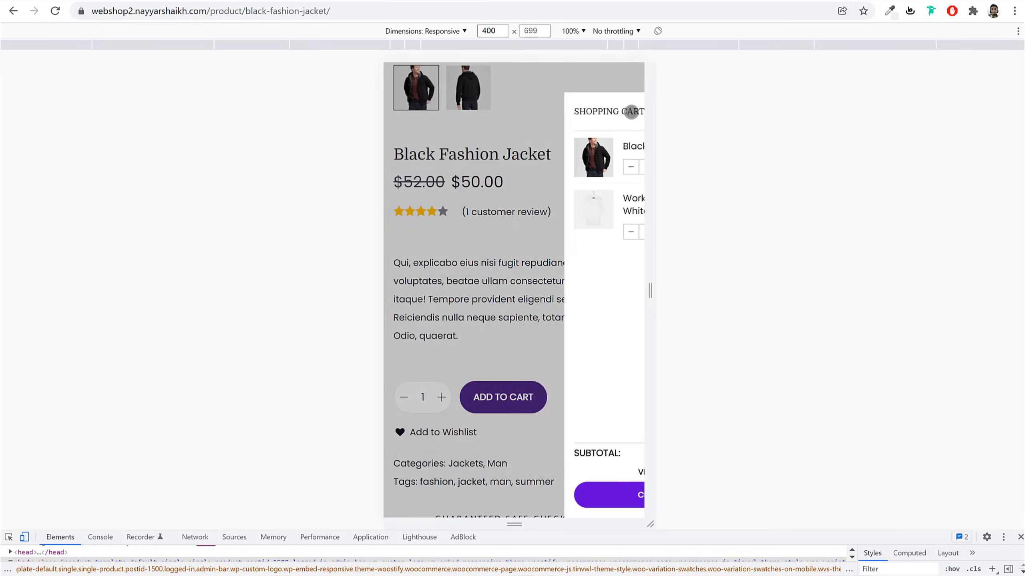
left_click_drag(590, 465, 604, 261)
left_click_drag(565, 474, 576, 222)
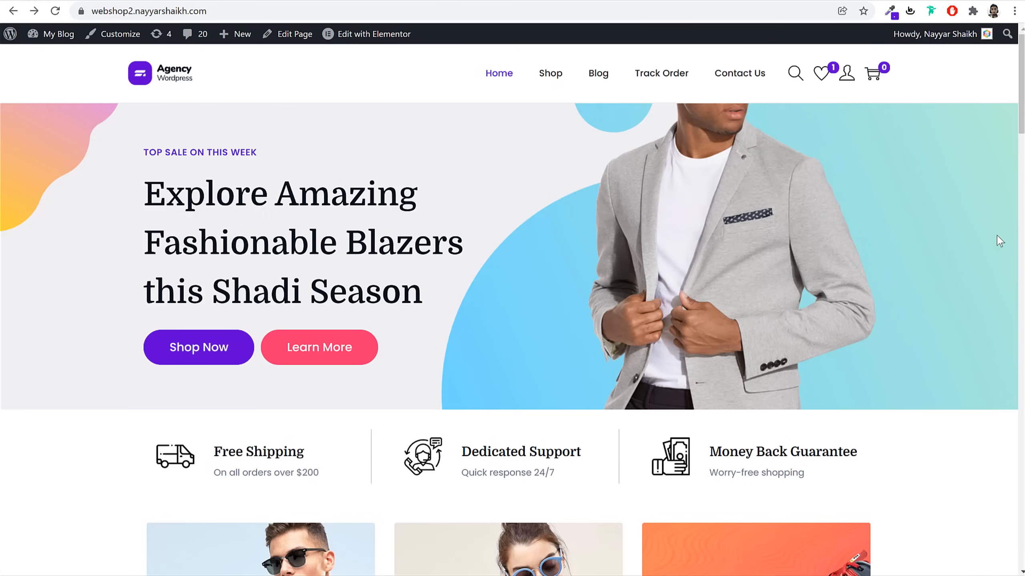
scroll(938, 357, "down", 5)
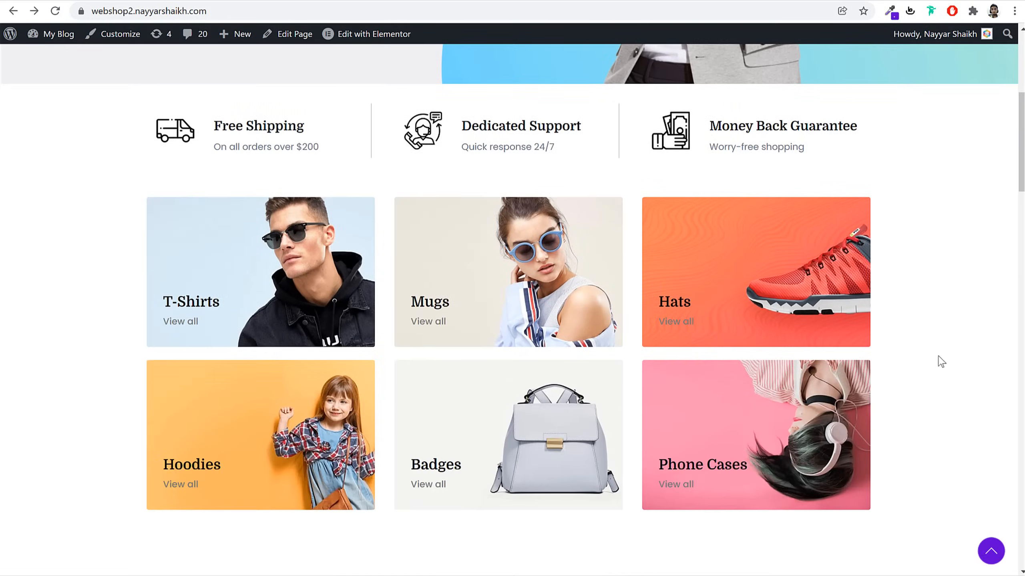
scroll(938, 358, "up", 5)
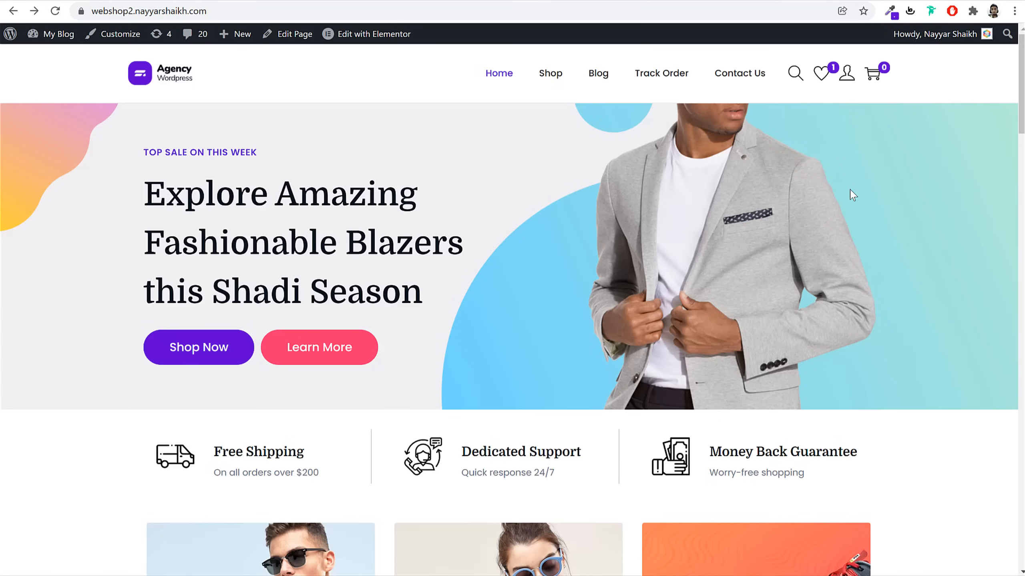
Add the Black Fashion Jacket to the wishlist from the homepage
left_click(792, 80)
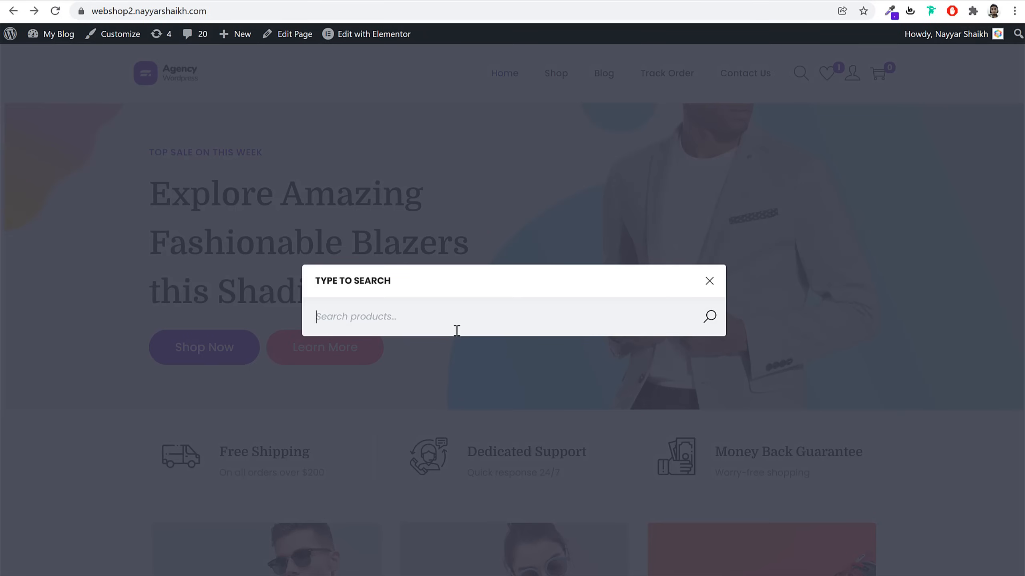
left_click(717, 285)
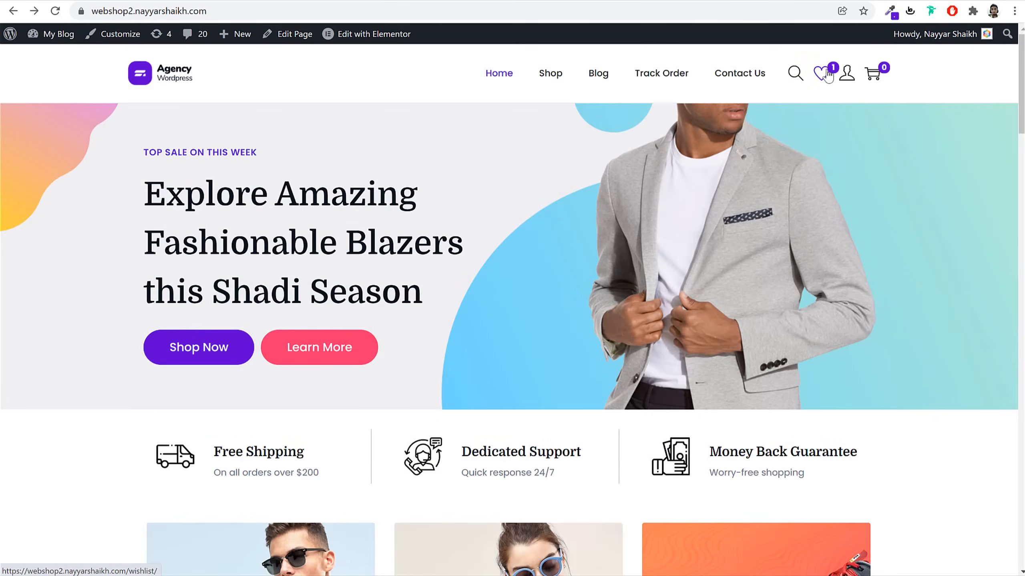
scroll(923, 338, "down", 15)
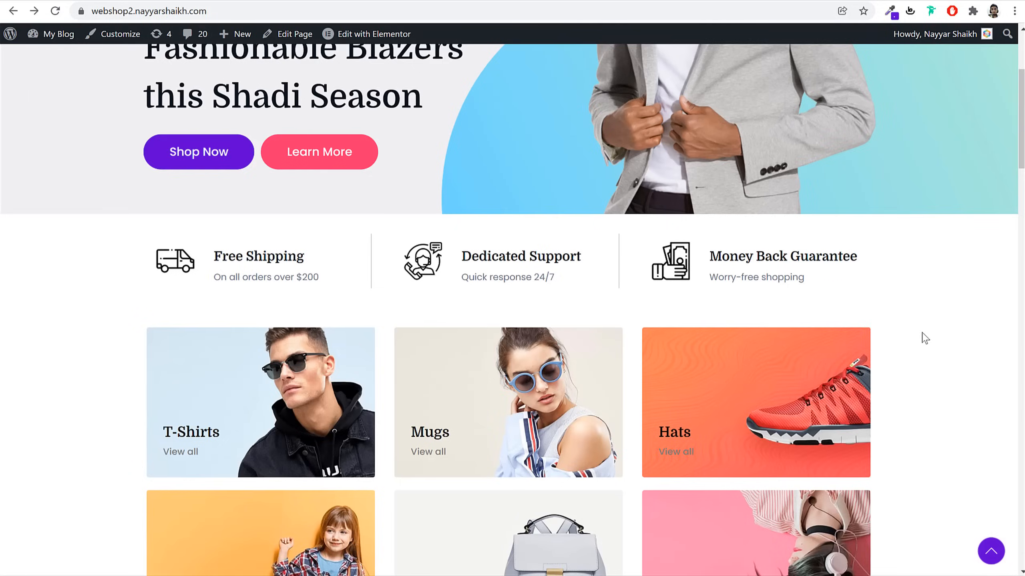
scroll(924, 338, "down", 2)
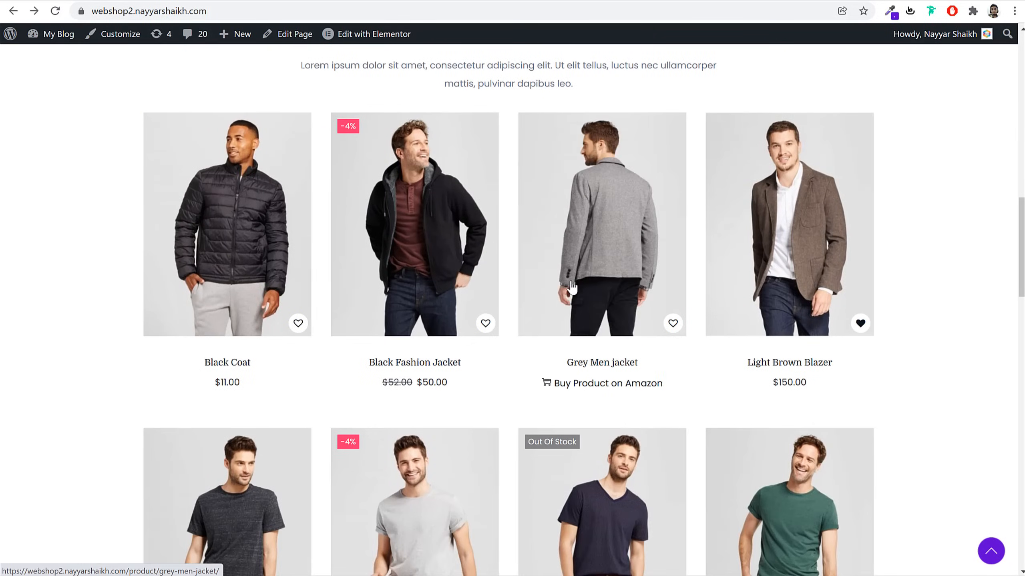
left_click(485, 323)
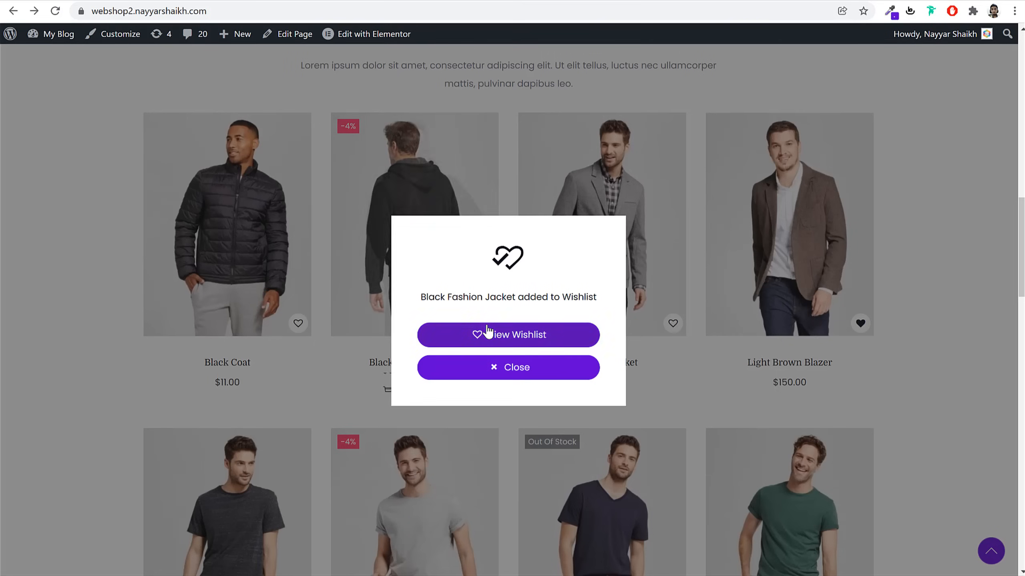
left_click(509, 367)
scroll(840, 370, "up", 17)
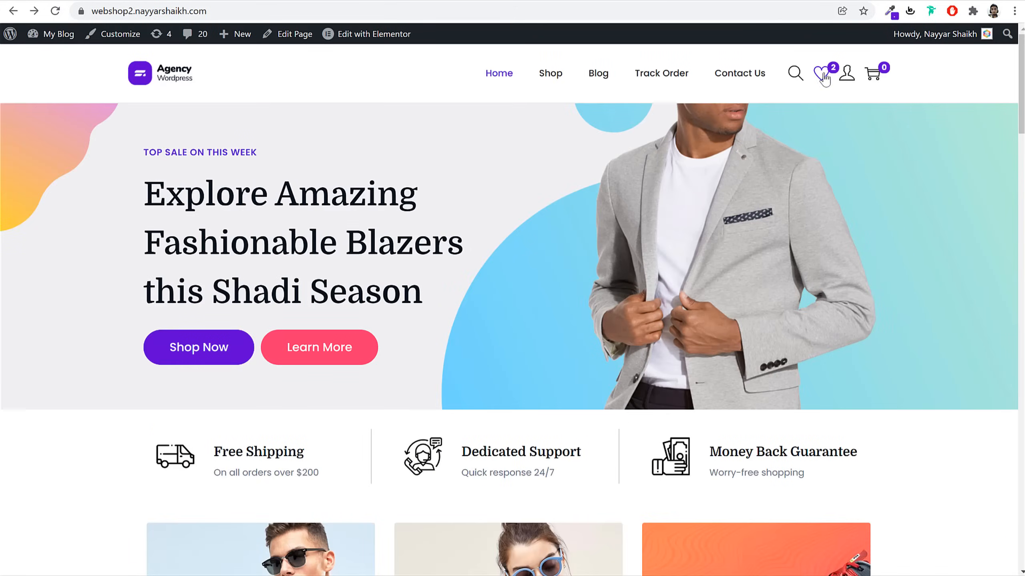
Open the wishlist page, then view the account's order history
left_click(823, 83)
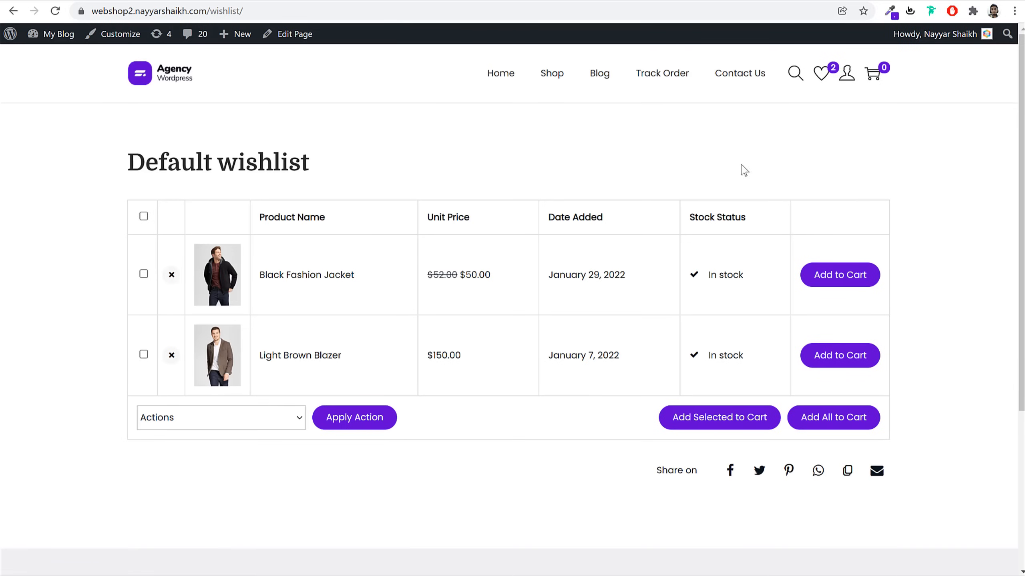
mouse_move(848, 81)
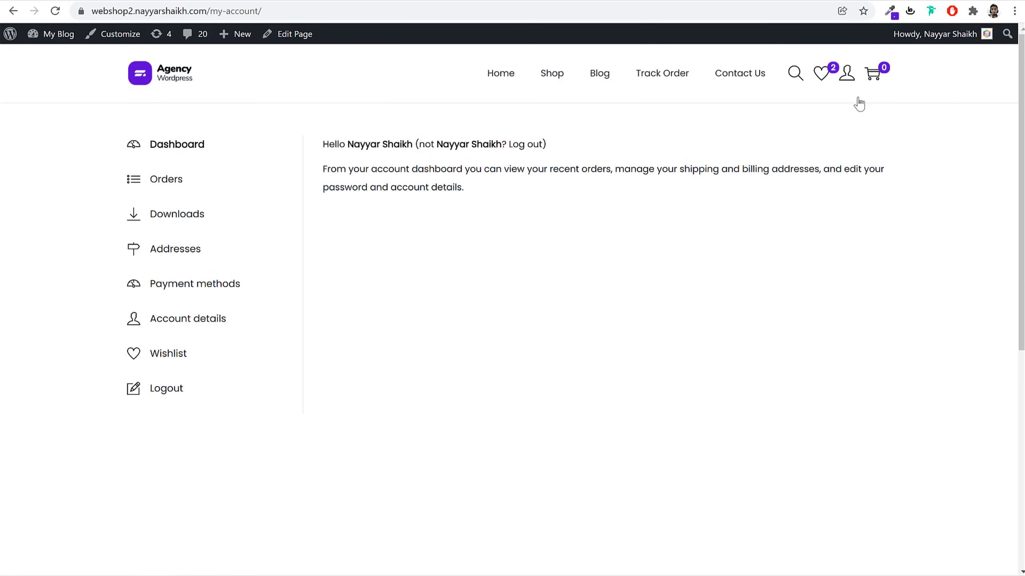
left_click(177, 185)
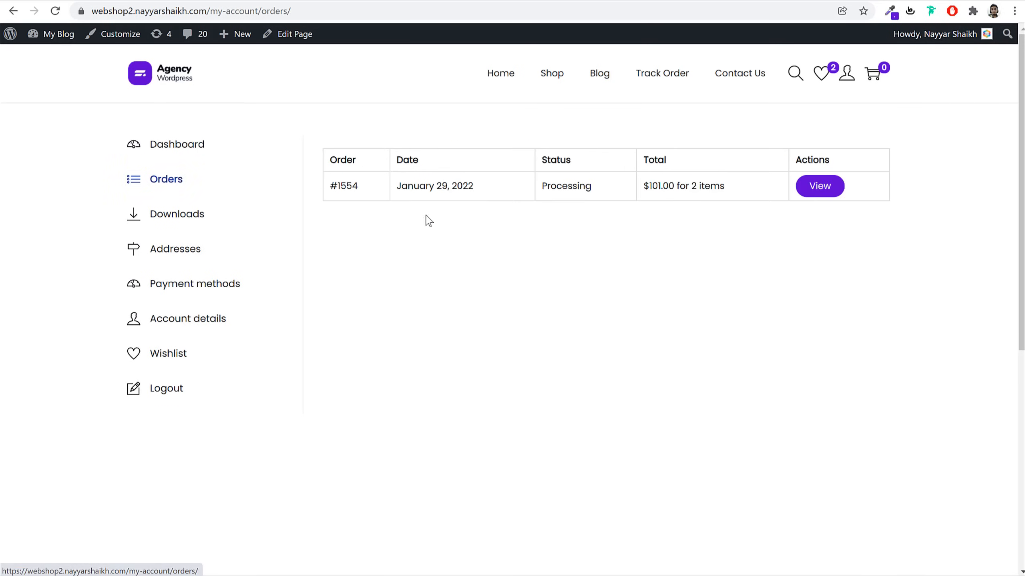
left_click_drag(368, 199, 331, 184)
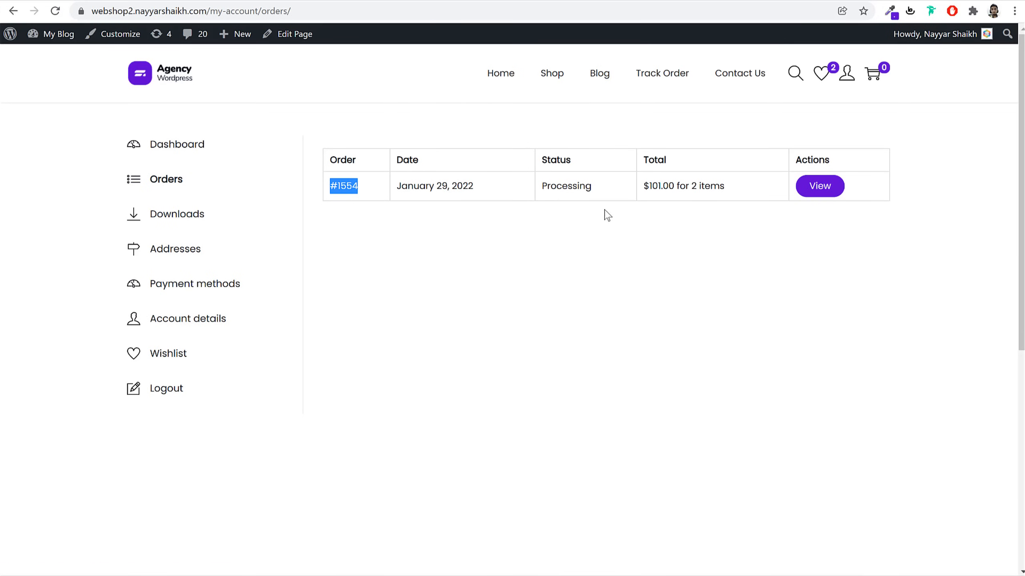
Visit Downloads, Payment methods, Add payment method and Account details, then return to the homepage
left_click(186, 221)
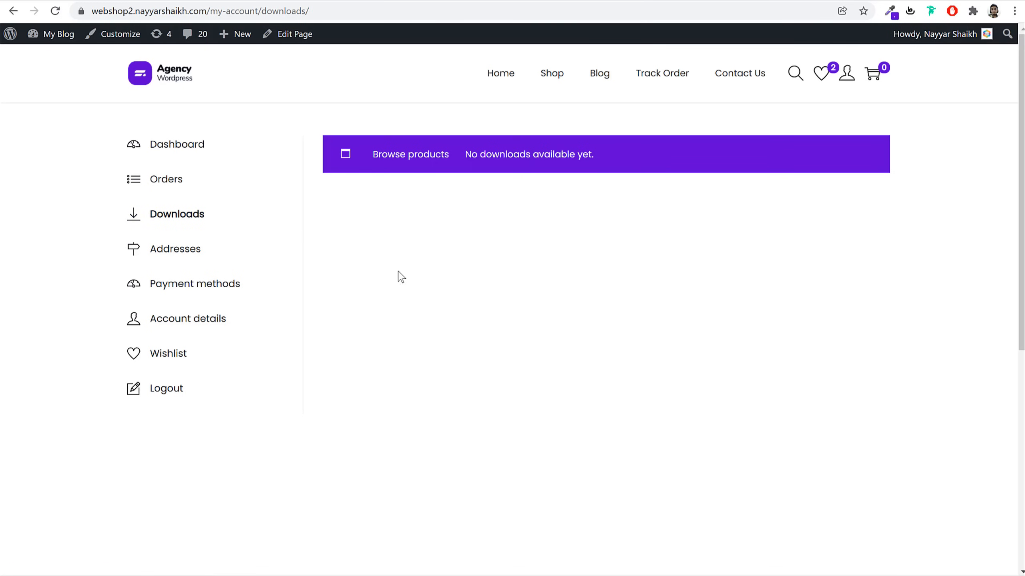
left_click(193, 283)
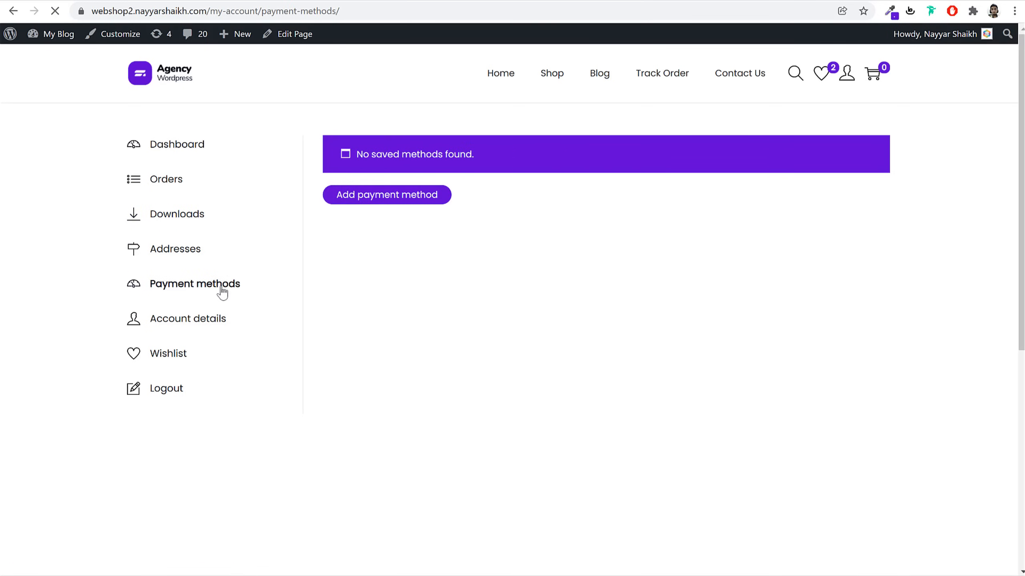
left_click(402, 198)
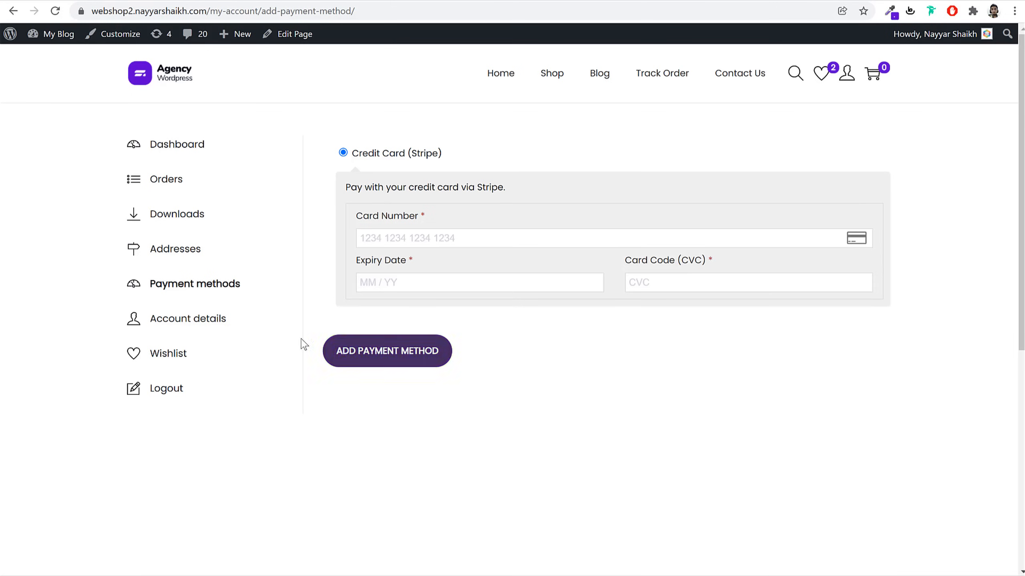
left_click(217, 328)
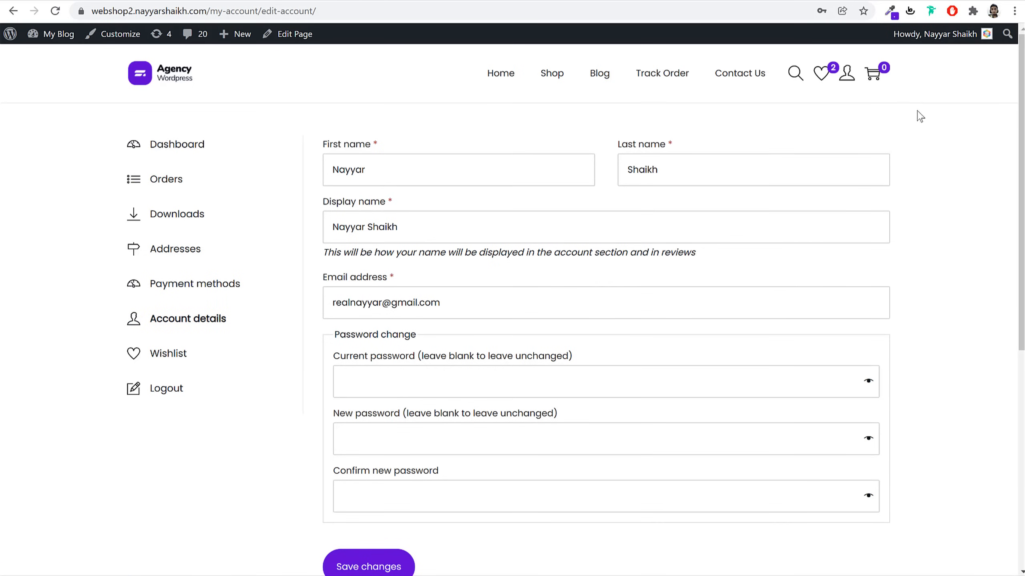
left_click(174, 79)
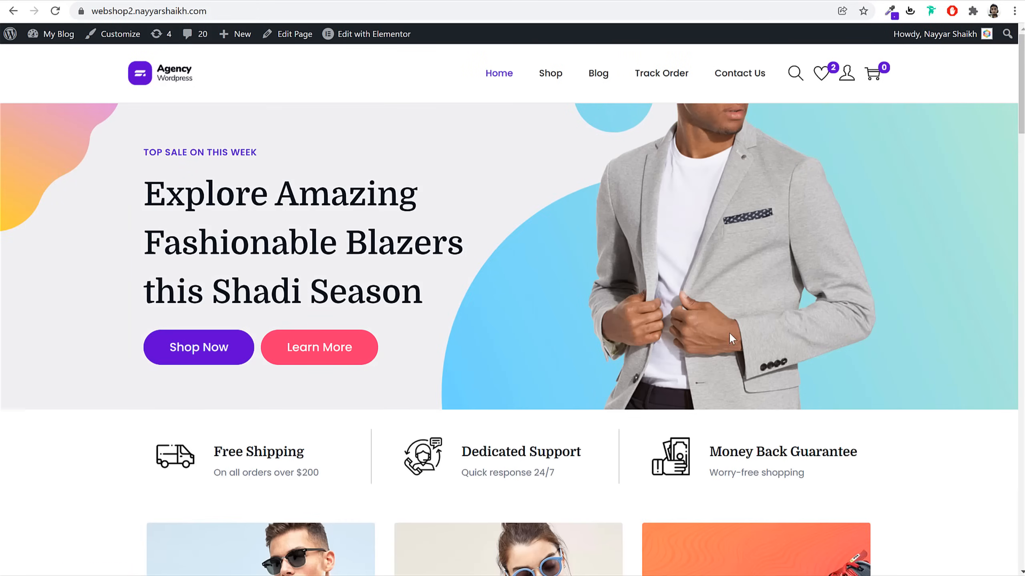
scroll(740, 346, "down", 10)
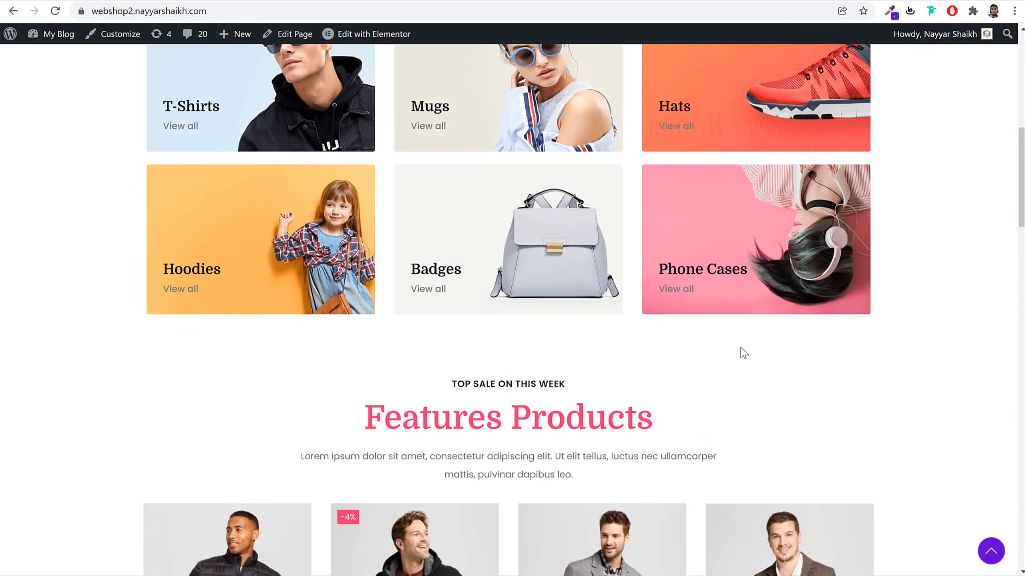
scroll(744, 353, "up", 10)
left_click_drag(147, 151, 448, 297)
left_click(448, 297)
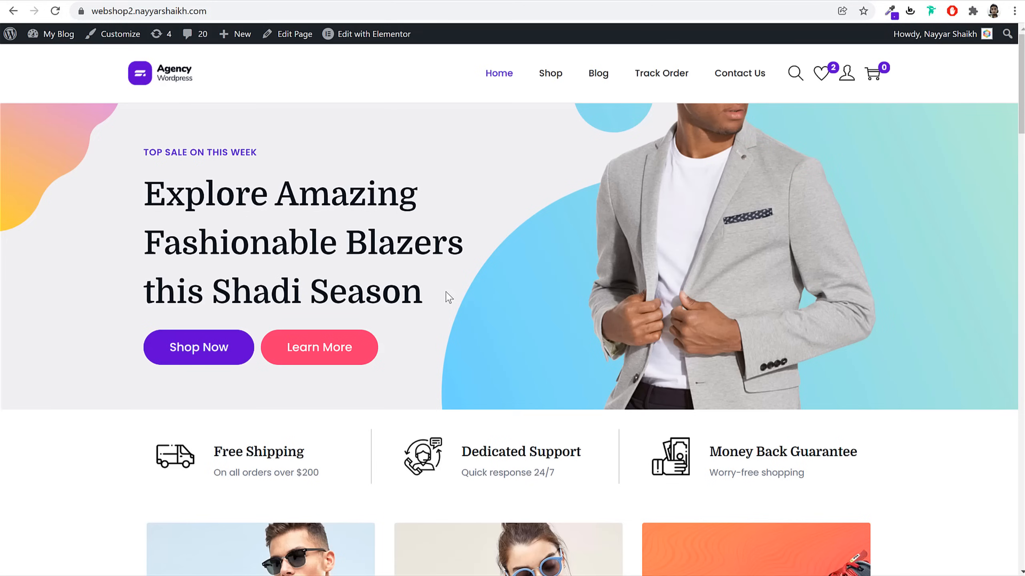
left_click_drag(144, 153, 248, 155)
left_click(159, 196)
scroll(943, 441, "down", 5)
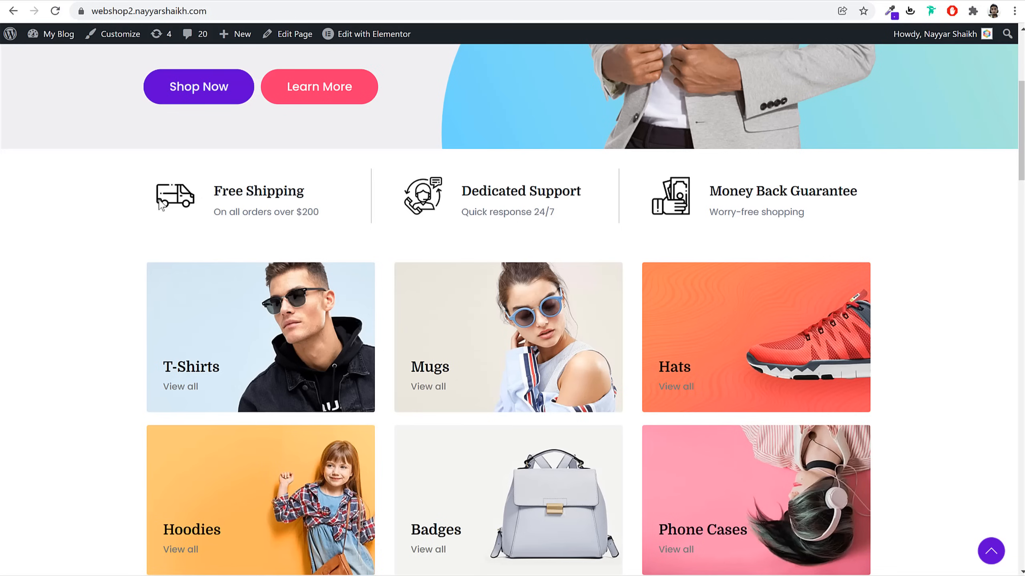
left_click_drag(216, 191, 323, 197)
left_click(327, 201)
left_click_drag(297, 211, 321, 212)
left_click(480, 206)
left_click_drag(464, 197, 557, 192)
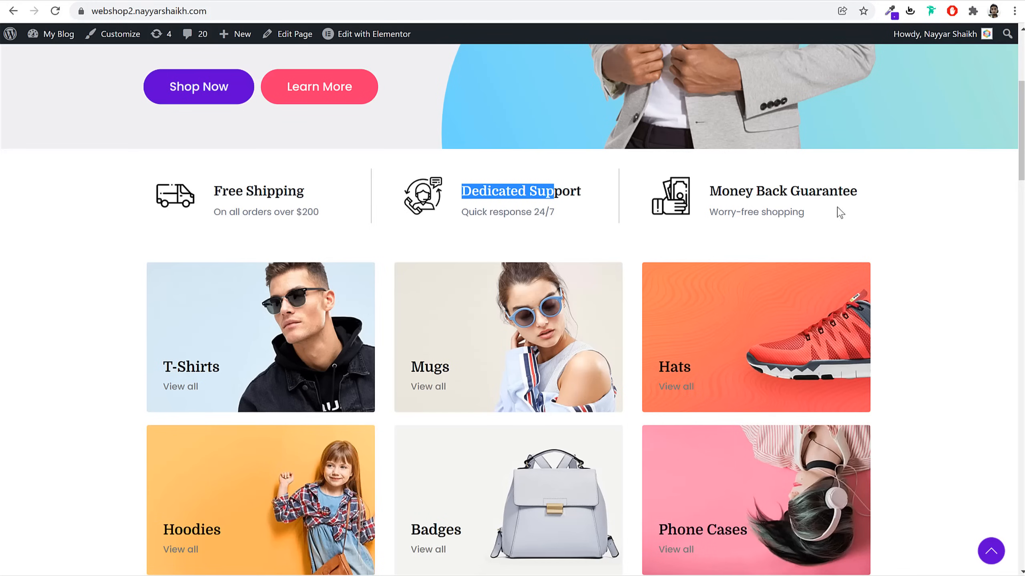
scroll(930, 281, "down", 3)
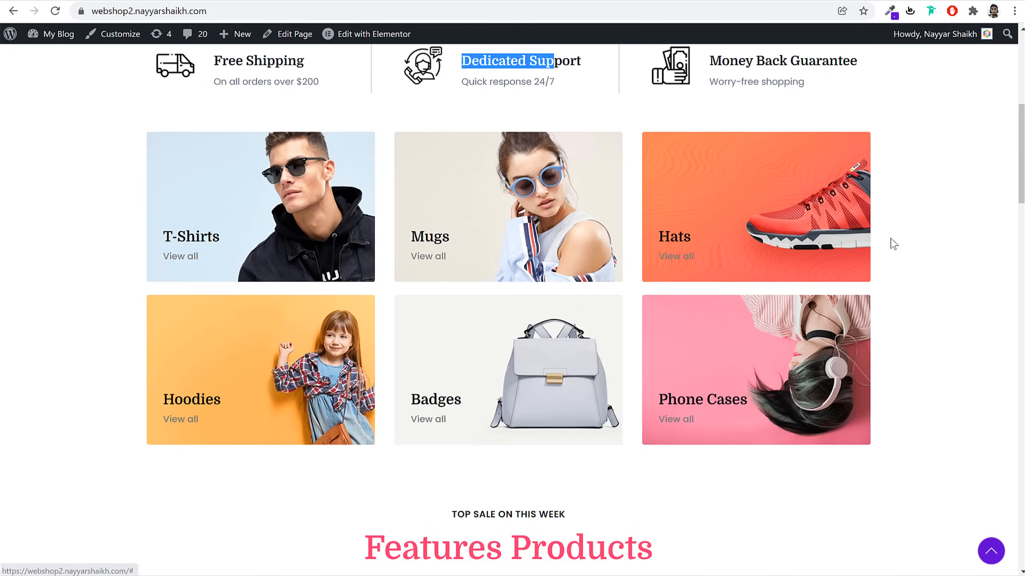
scroll(913, 287, "down", 10)
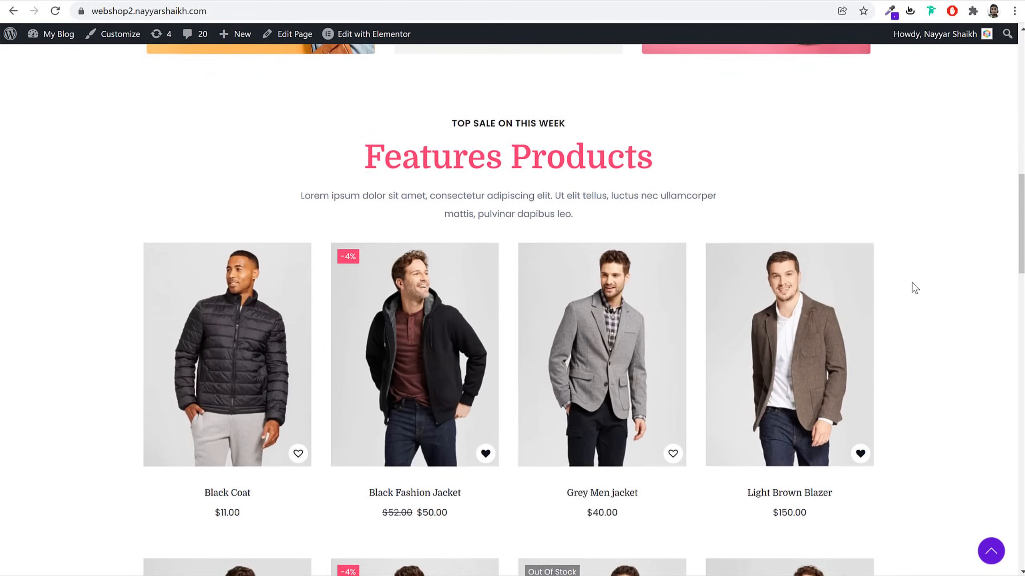
scroll(913, 288, "up", 1)
Wishlist the Grey Men jacket and add the Black Fashion Jacket to the cart
left_click(676, 457)
left_click(540, 372)
mouse_move(455, 305)
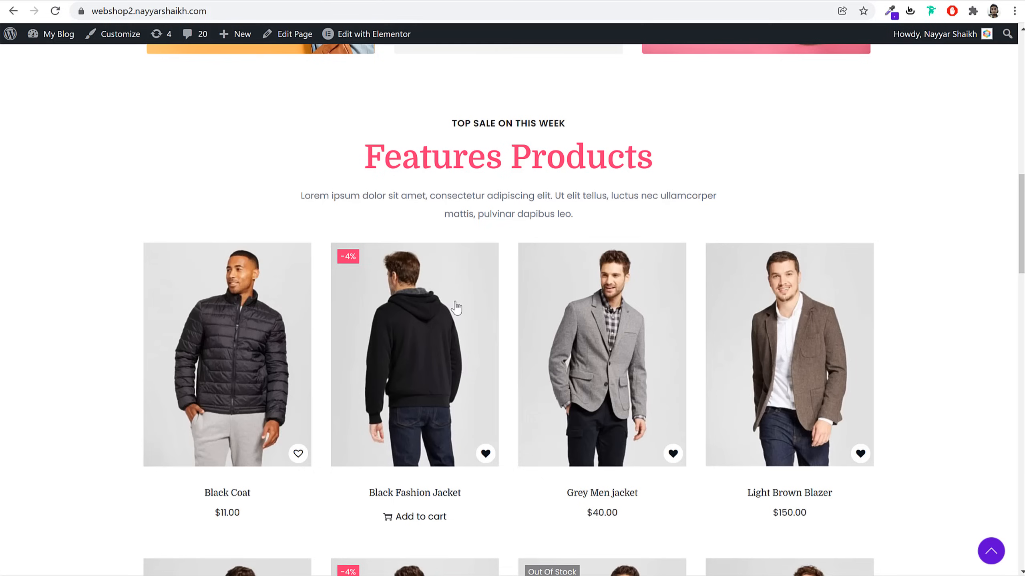
left_click(409, 519)
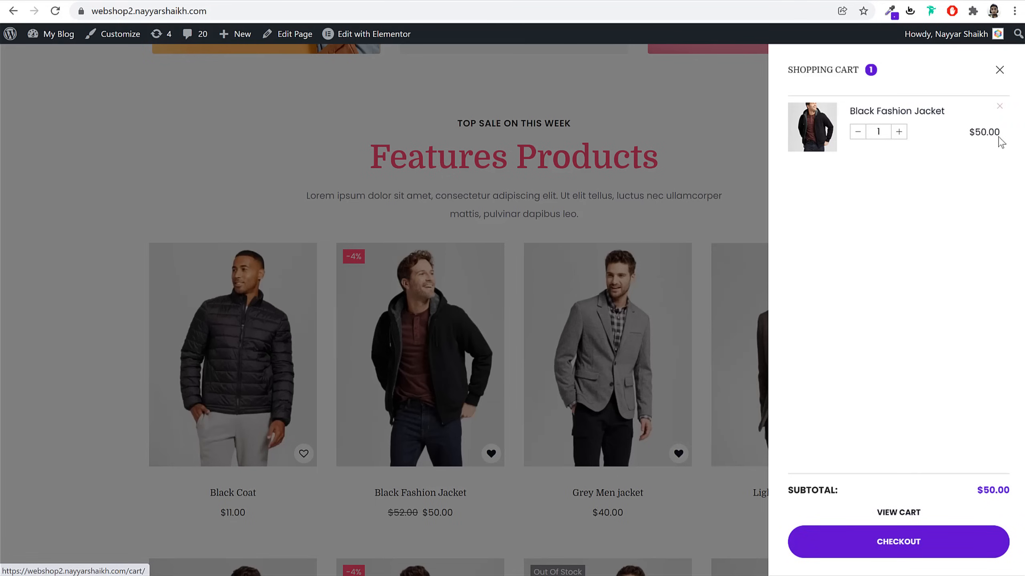
left_click(998, 69)
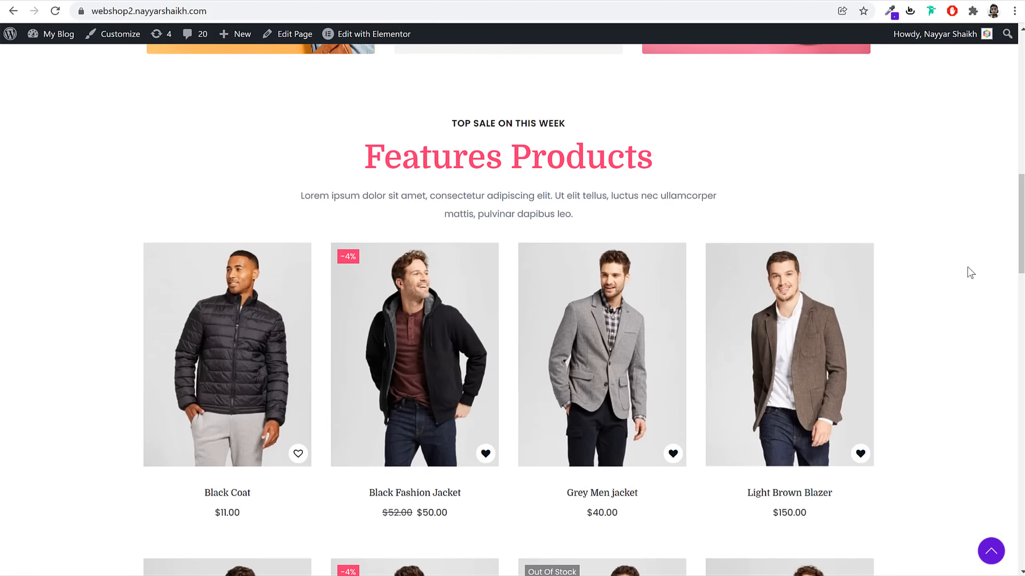
scroll(962, 298, "down", 6)
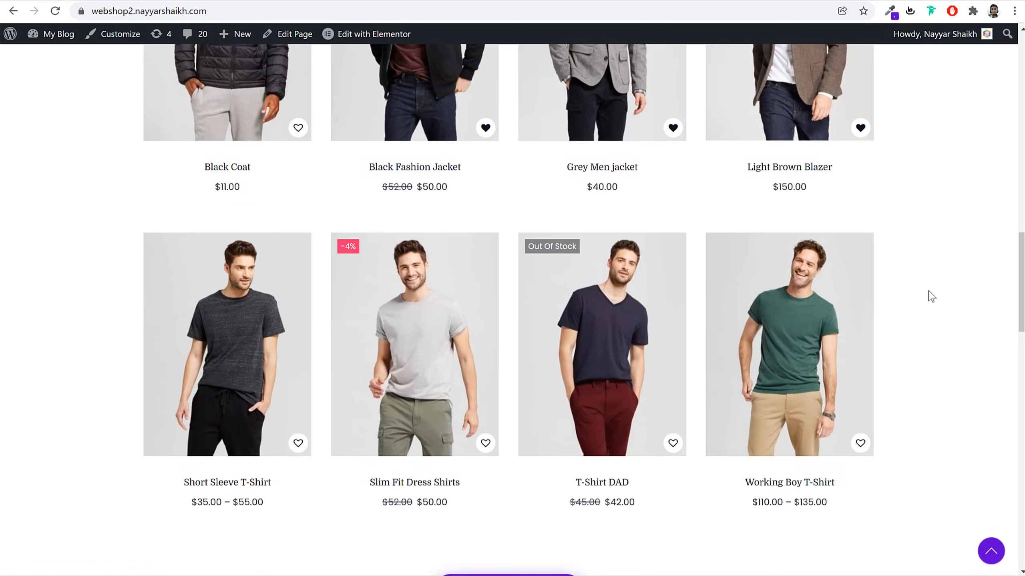
scroll(928, 294, "down", 4)
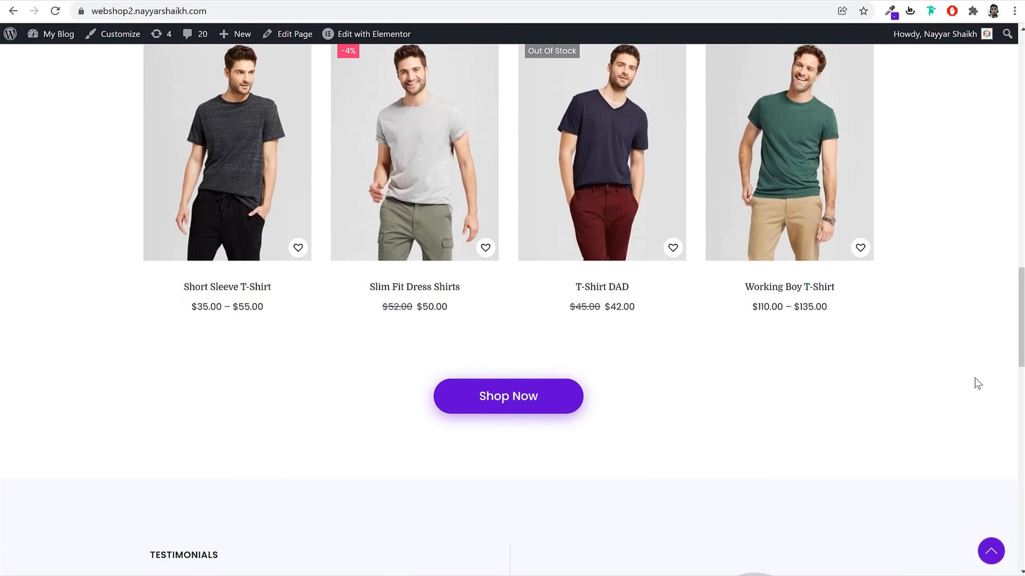
scroll(979, 377, "up", 8)
scroll(978, 394, "down", 8)
scroll(938, 383, "down", 8)
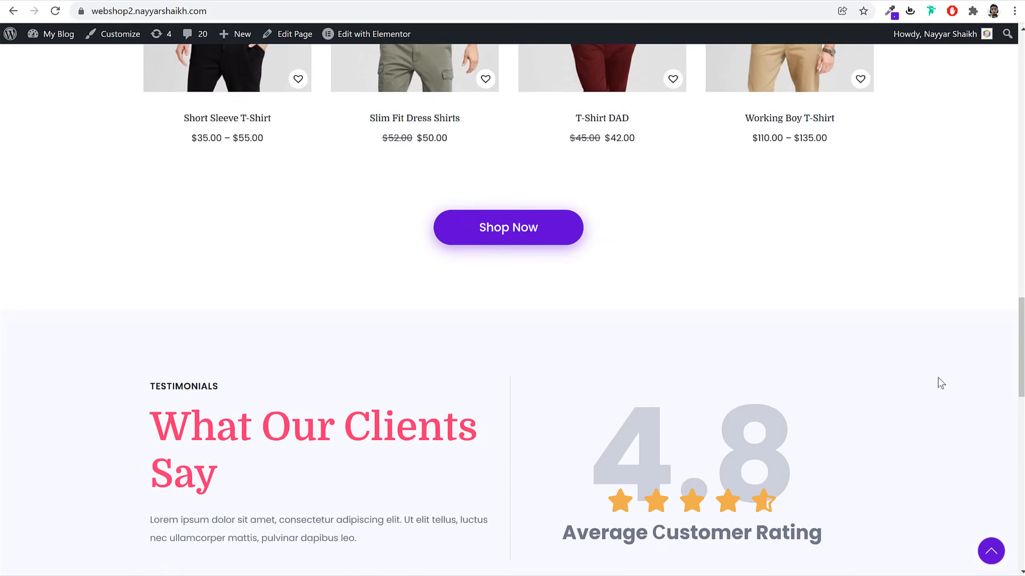
scroll(940, 384, "down", 2)
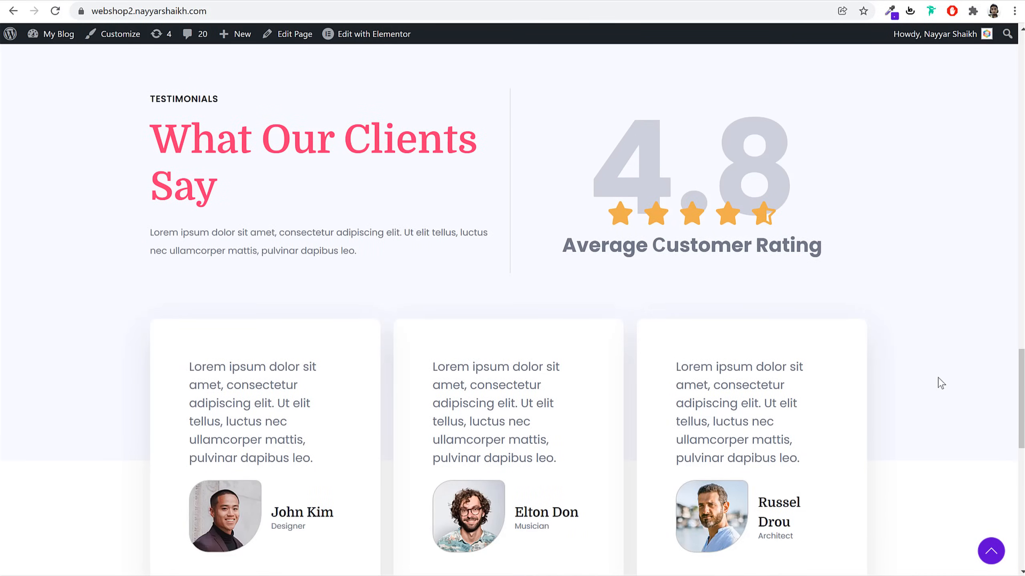
double_click(774, 167)
left_click(903, 189)
scroll(528, 264, "down", 3)
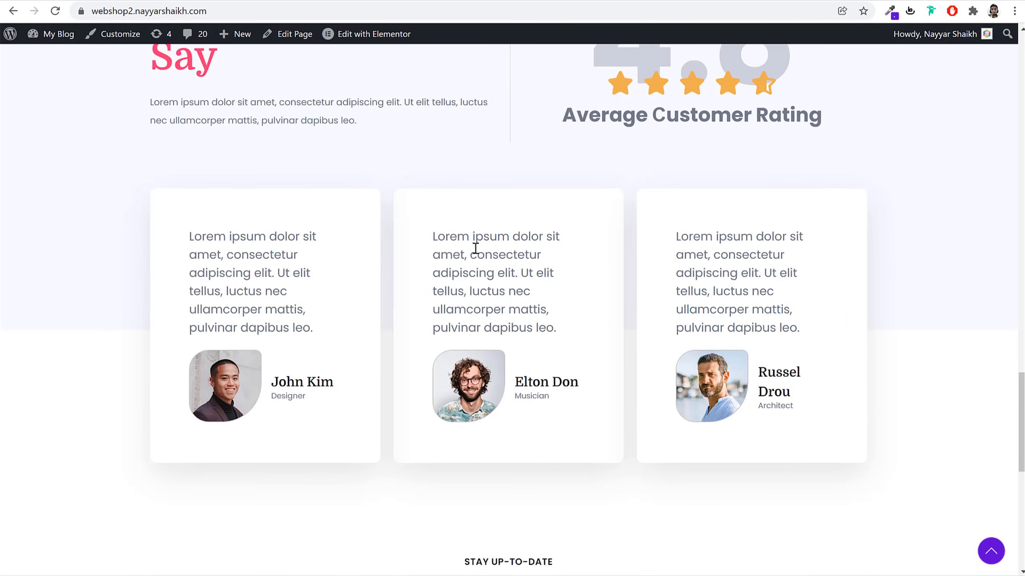
scroll(919, 351, "down", 9)
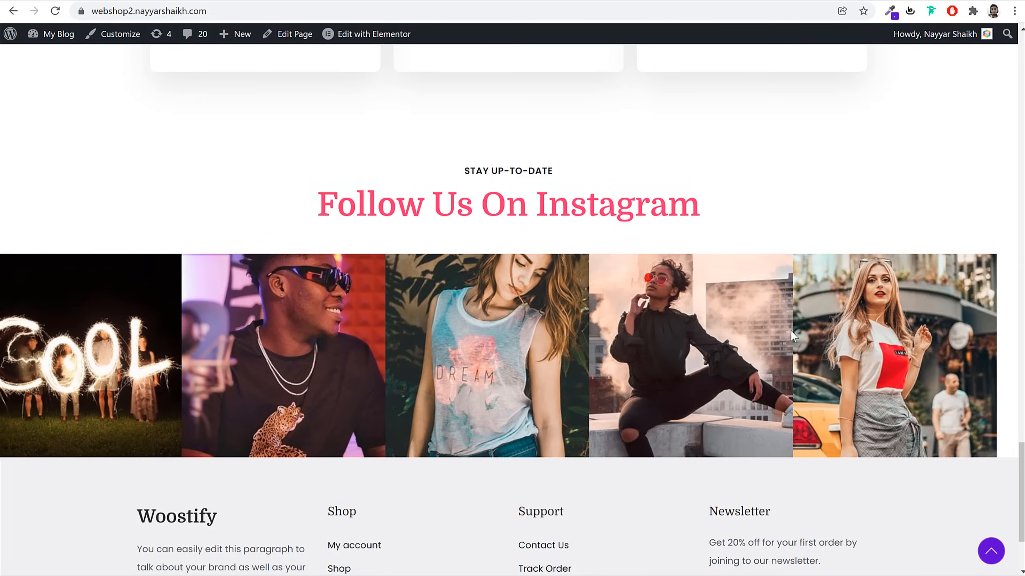
scroll(864, 347, "down", 3)
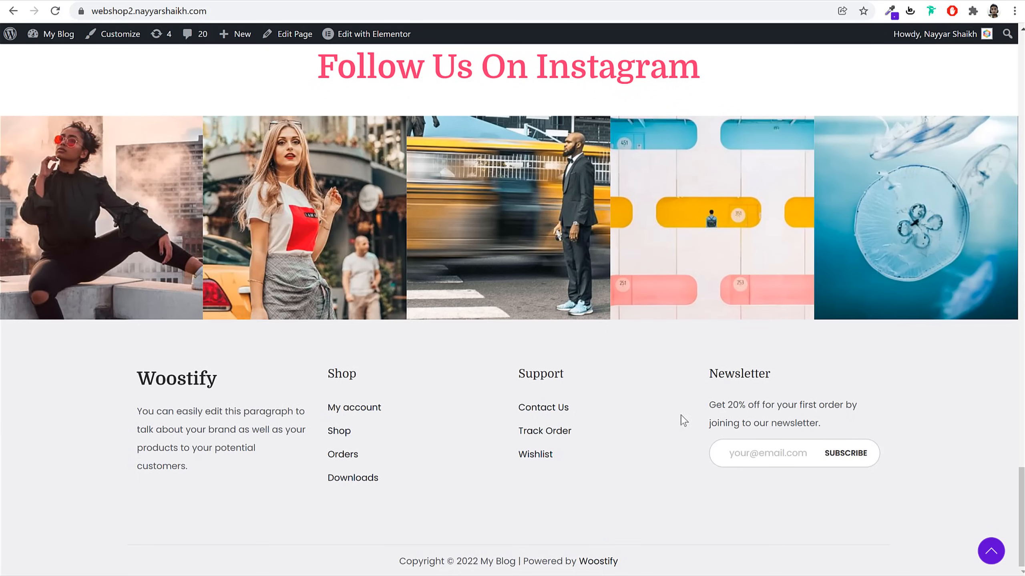
left_click_drag(149, 382, 225, 380)
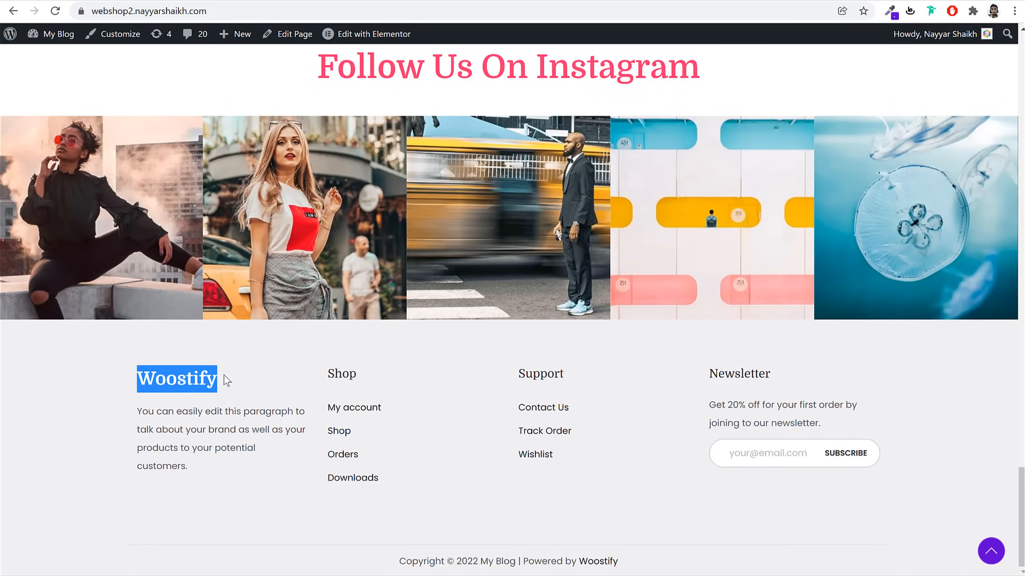
left_click(134, 421)
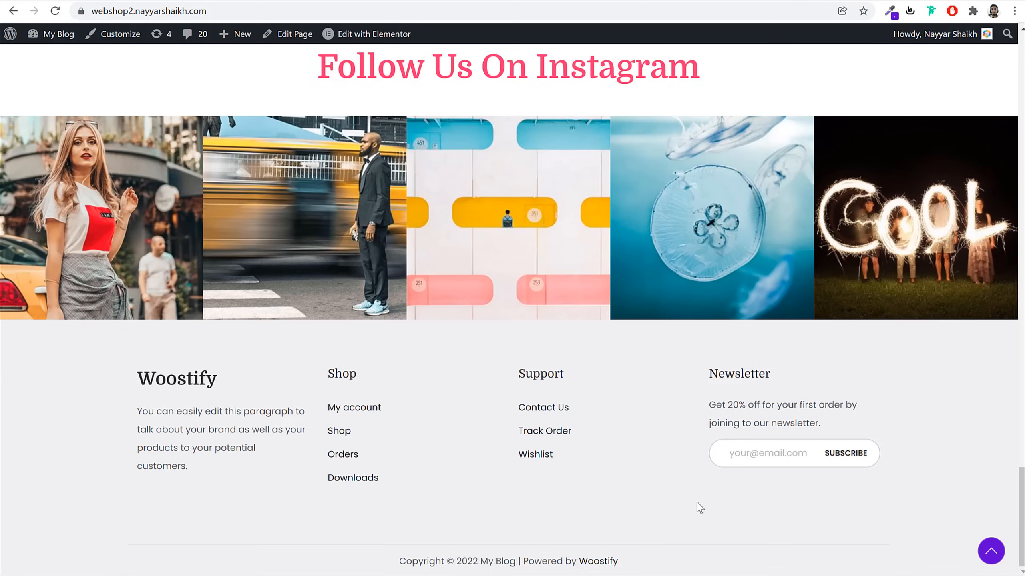
left_click_drag(383, 568, 638, 563)
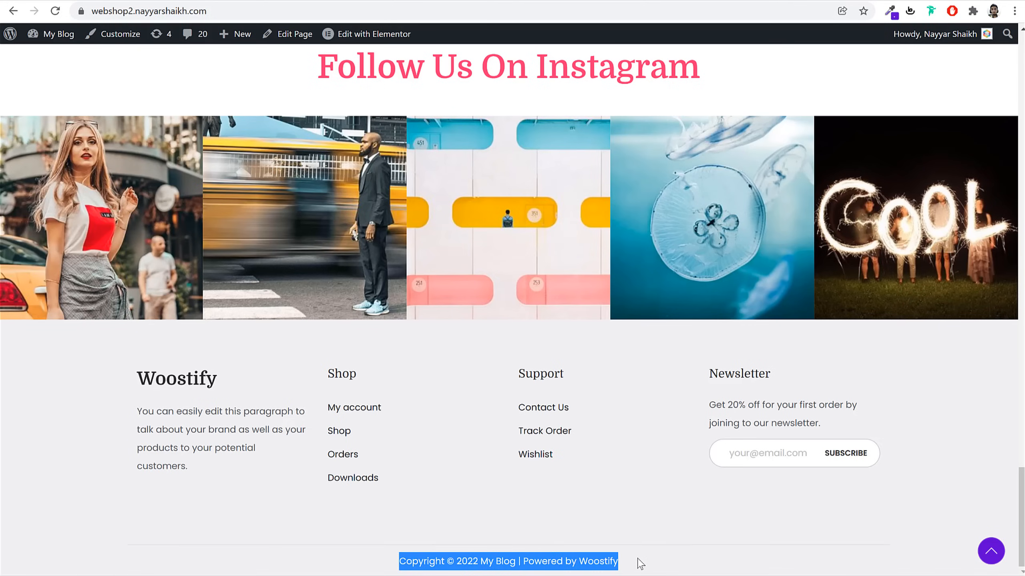
left_click(650, 564)
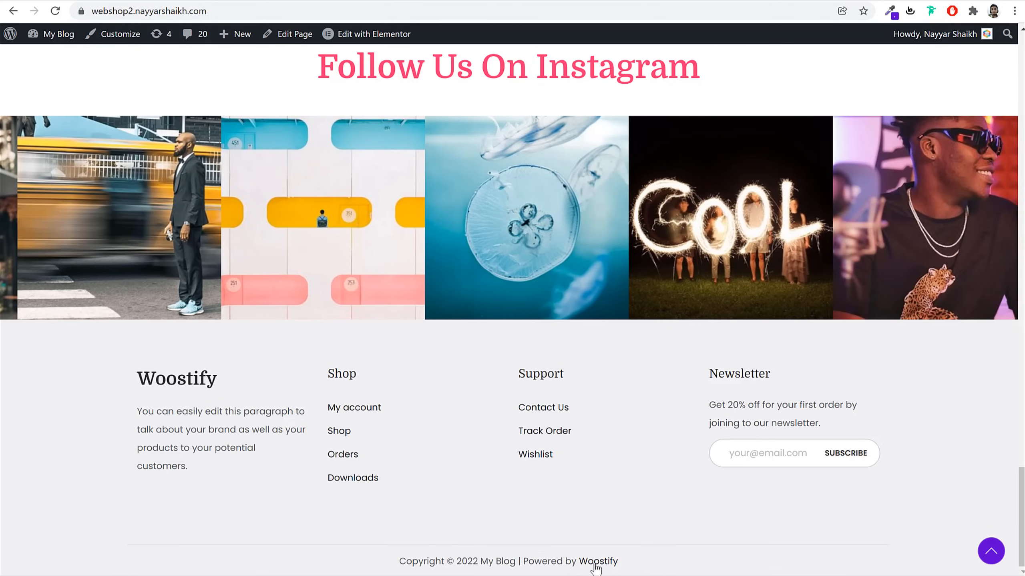
scroll(911, 530, "up", 15)
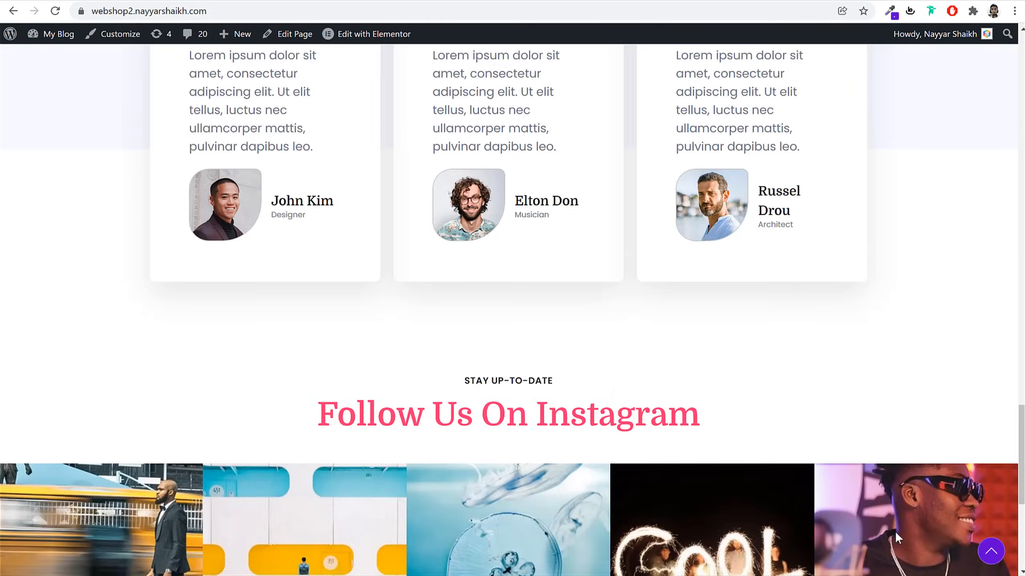
scroll(895, 540, "up", 5)
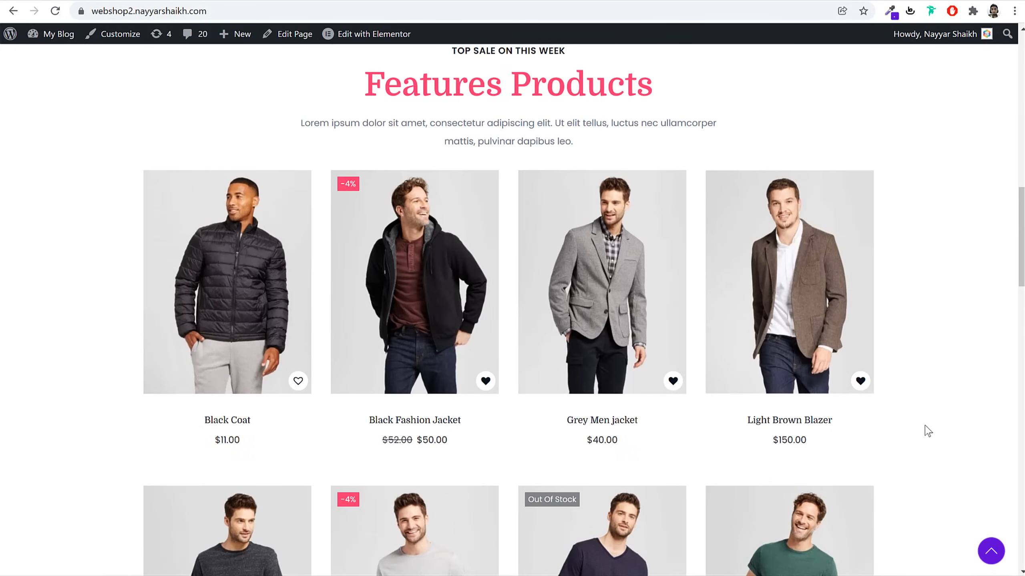
Open the Black Fashion Jacket page and switch between front and back photos, including full-screen
left_click(423, 290)
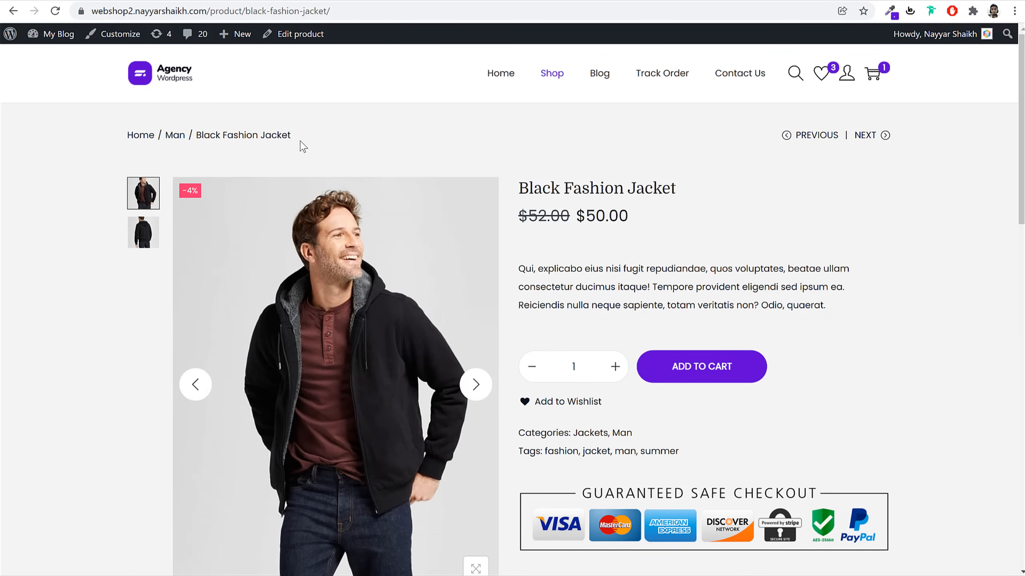
left_click(146, 220)
left_click(147, 198)
left_click(145, 224)
left_click(145, 198)
left_click(477, 385)
left_click(476, 384)
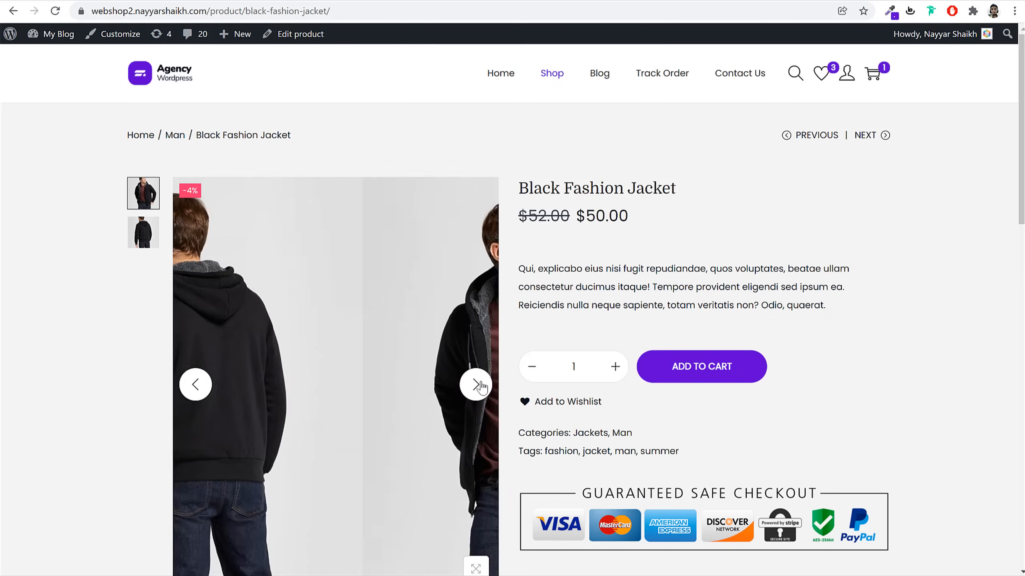
scroll(844, 222, "down", 3)
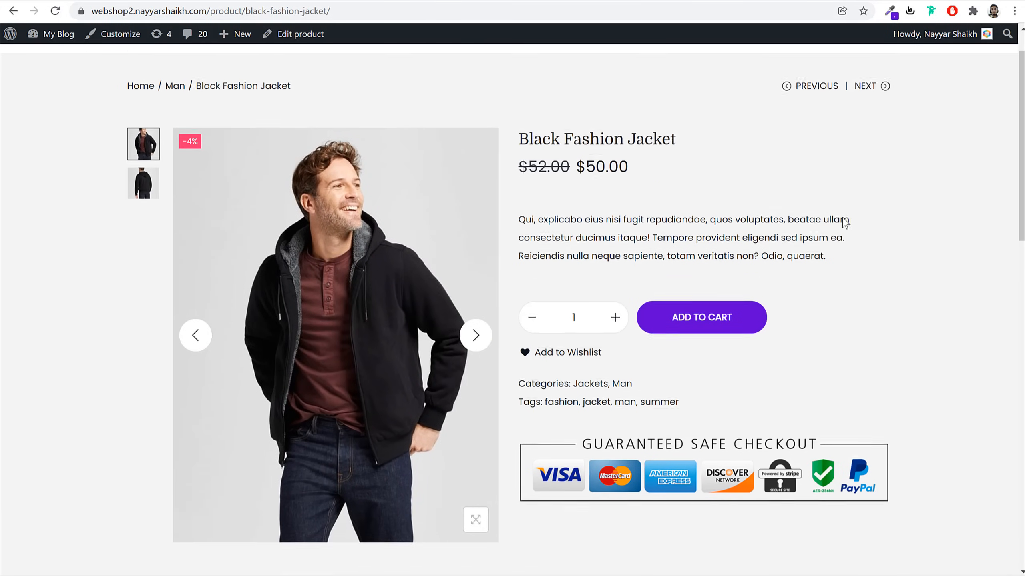
scroll(846, 225, "up", 3)
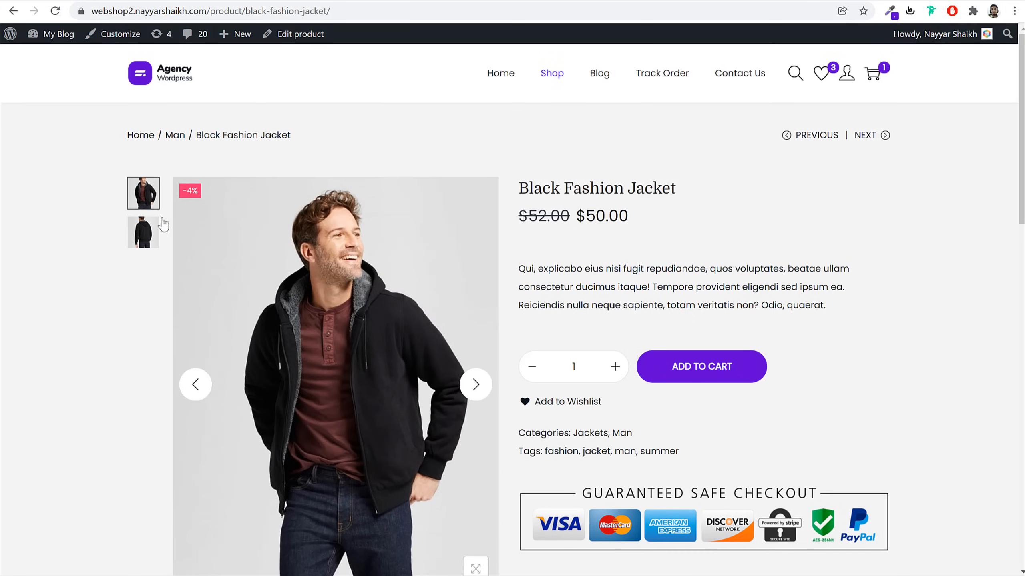
left_click(143, 233)
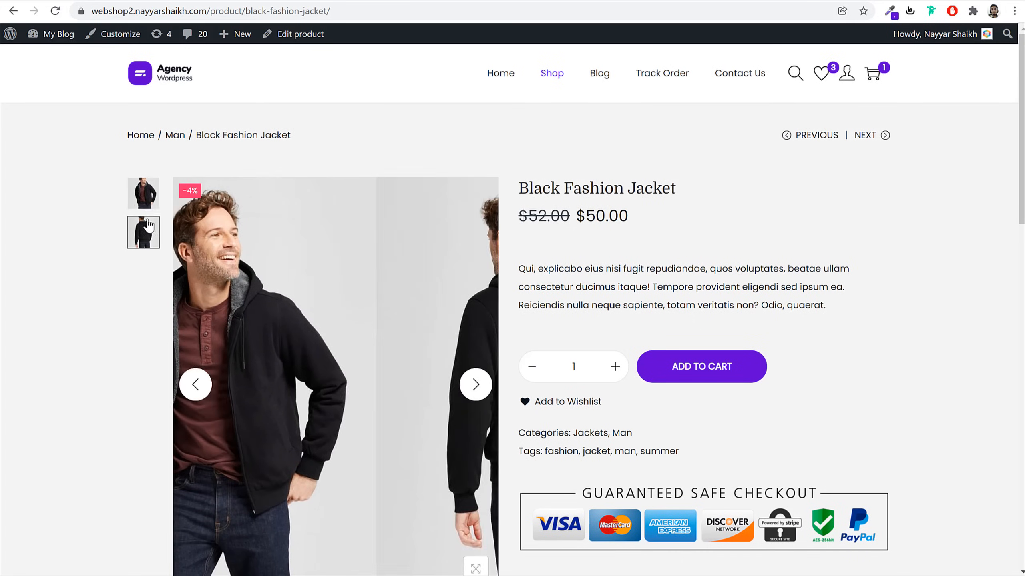
scroll(283, 271, "down", 5)
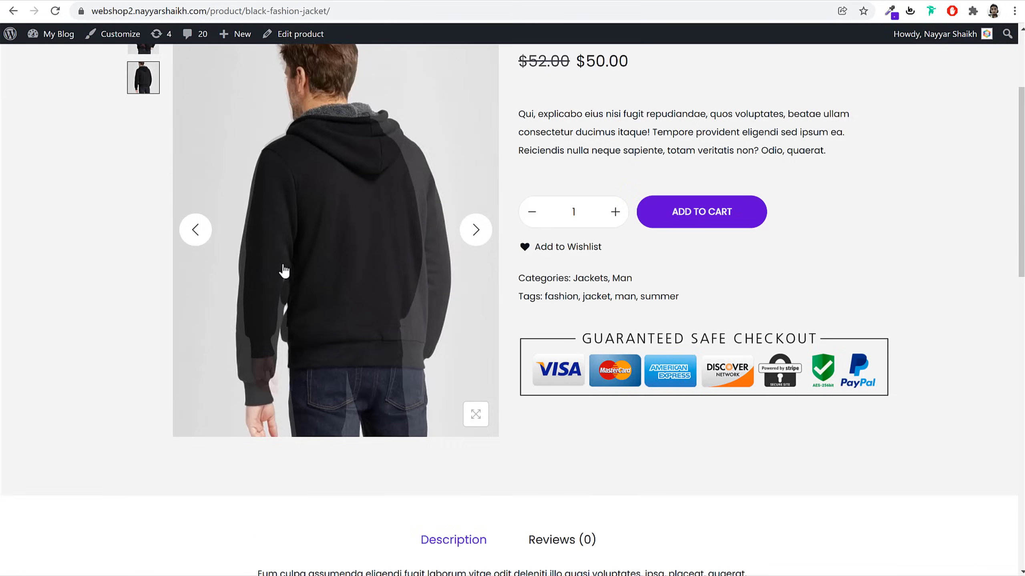
scroll(333, 414, "up", 5)
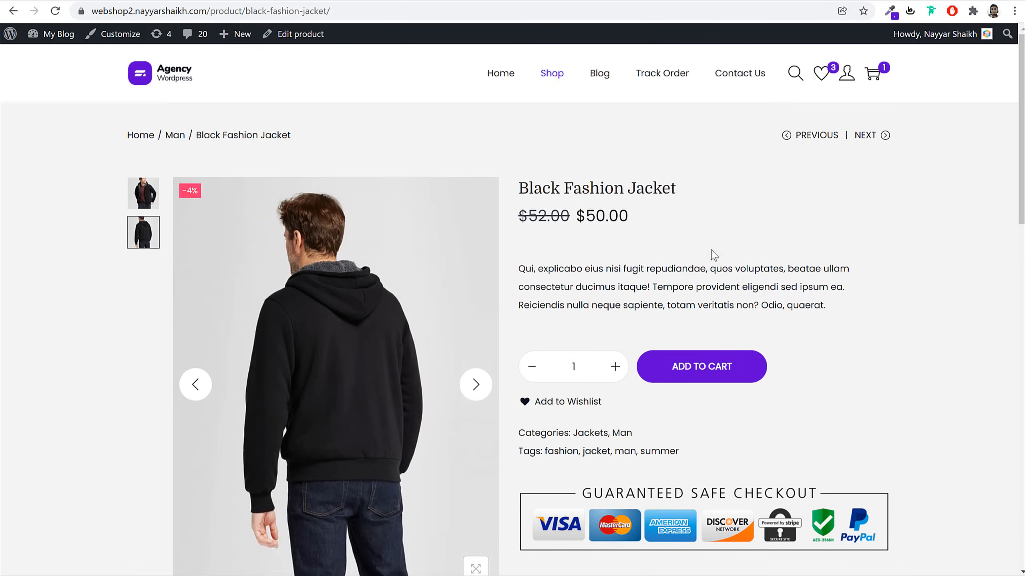
left_click(330, 291)
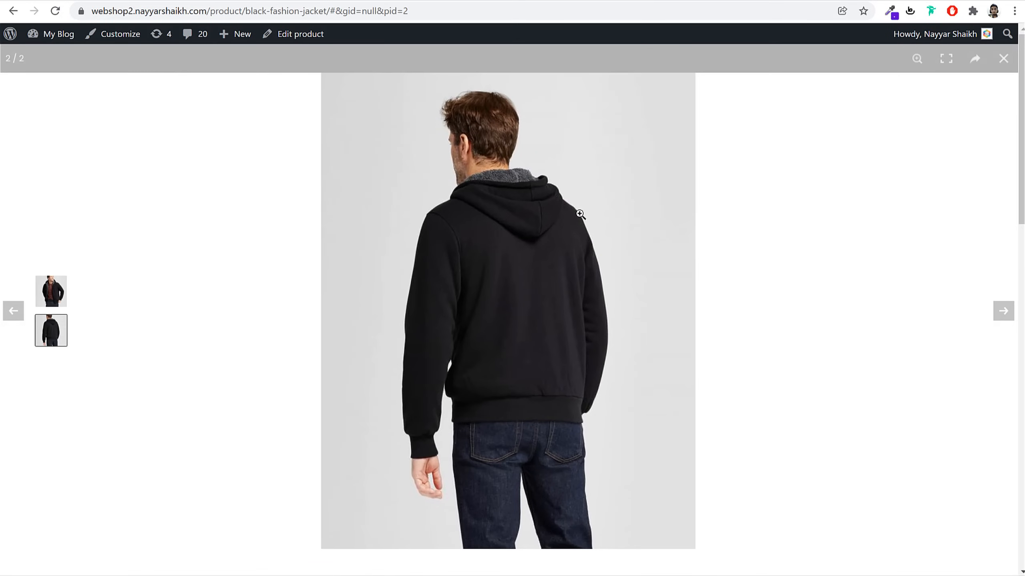
left_click(846, 220)
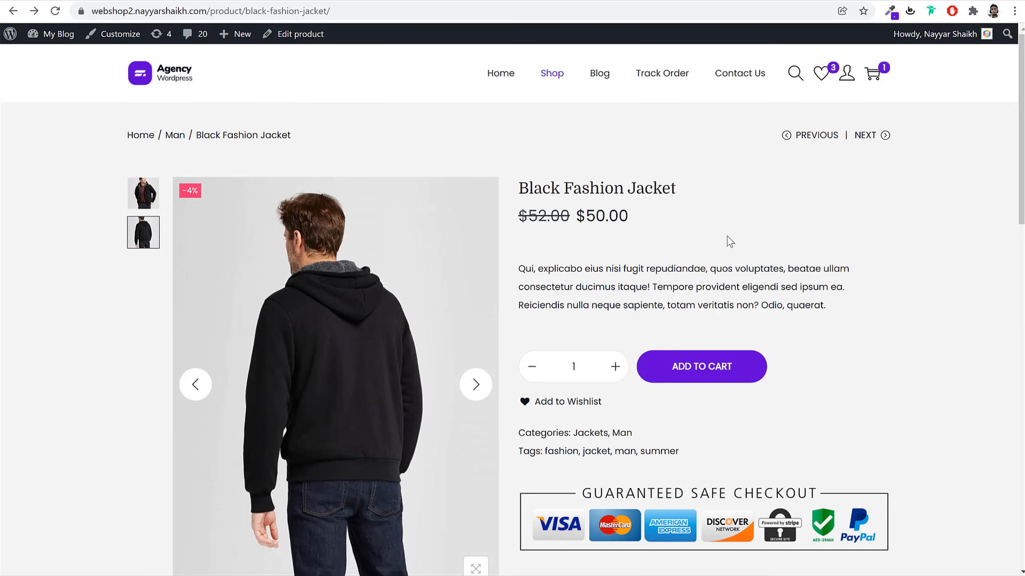
Highlight the jacket's title, $50.00 sale price and description, then scroll the page
left_click_drag(520, 188, 686, 189)
left_click(684, 194)
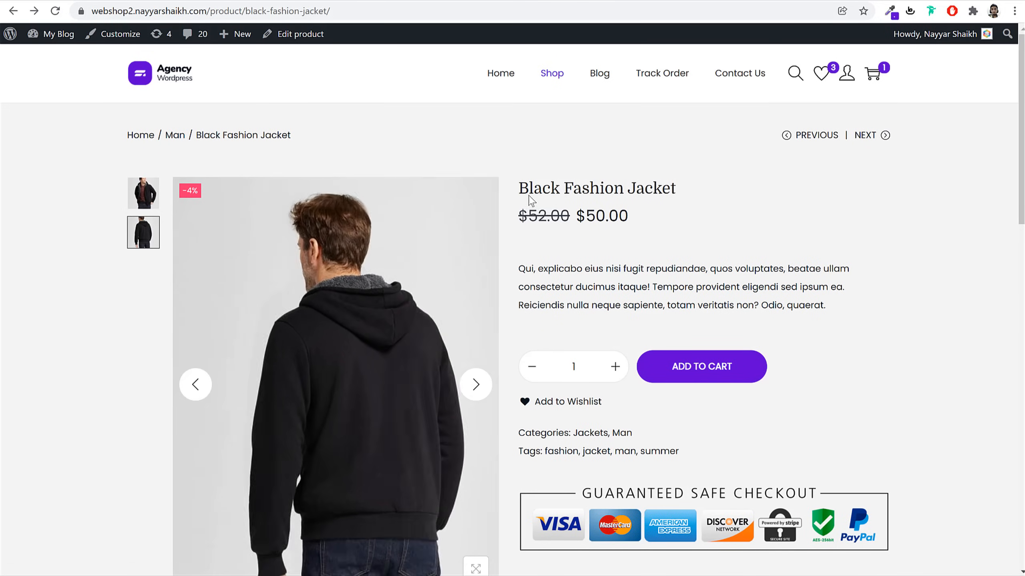
left_click_drag(561, 213, 498, 224)
left_click_drag(628, 216, 579, 219)
left_click(580, 218)
left_click_drag(525, 263, 753, 289)
left_click(766, 289)
left_click(615, 367)
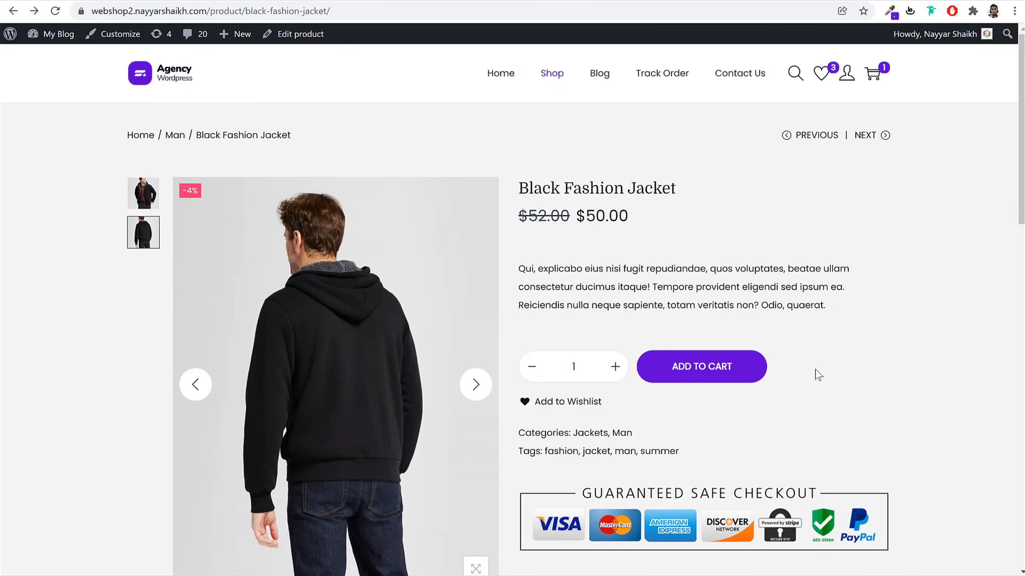
scroll(814, 373, "down", 3)
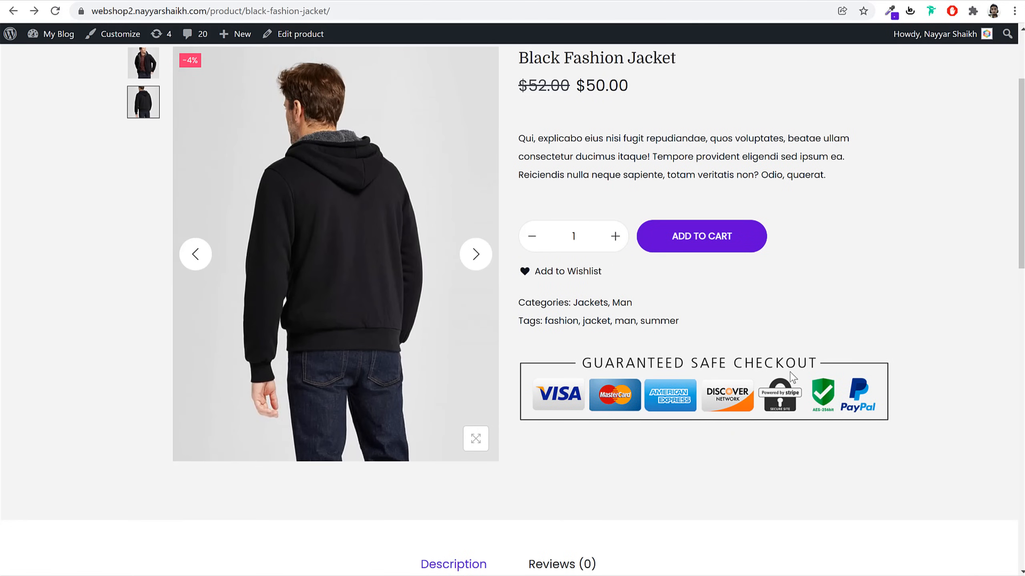
scroll(921, 365, "up", 3)
scroll(921, 367, "down", 3)
scroll(933, 355, "up", 3)
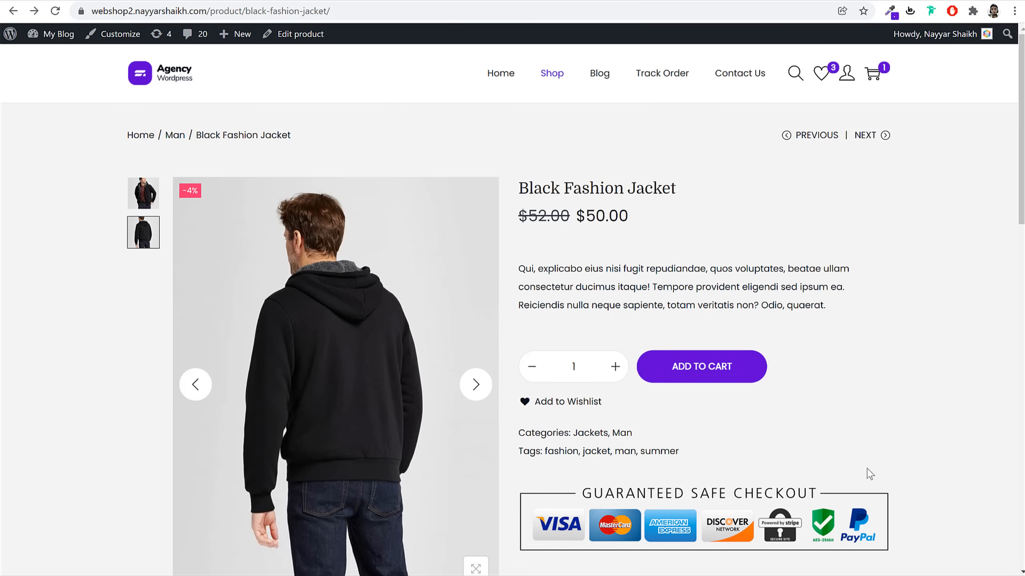
Scroll down and highlight lines of the jacket's description
scroll(931, 427, "down", 8)
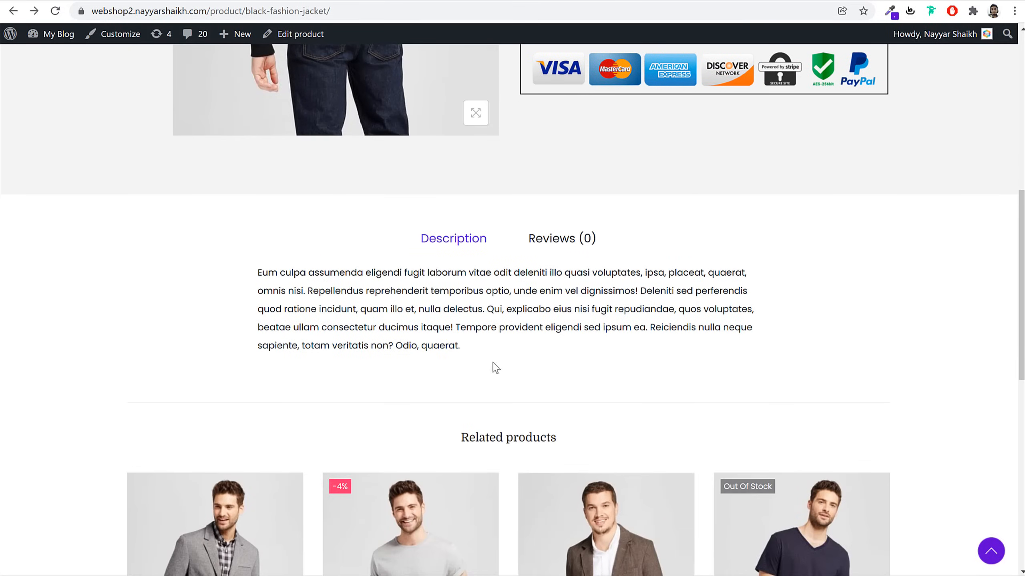
left_click_drag(255, 274, 494, 330)
left_click(493, 330)
Post a four-star review for the jacket and confirm it under Reviews (1)
left_click(555, 251)
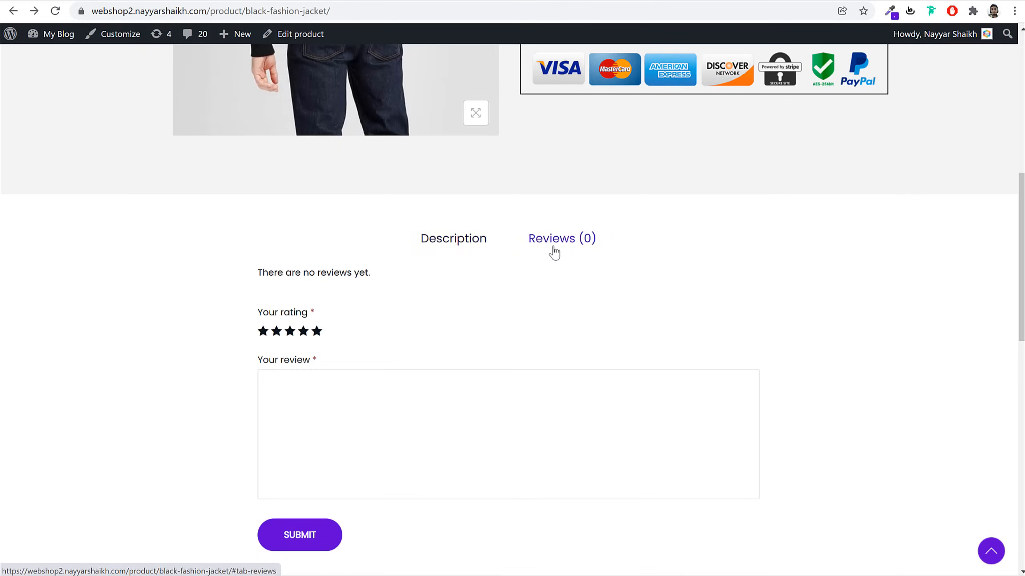
left_click(303, 332)
left_click(328, 422)
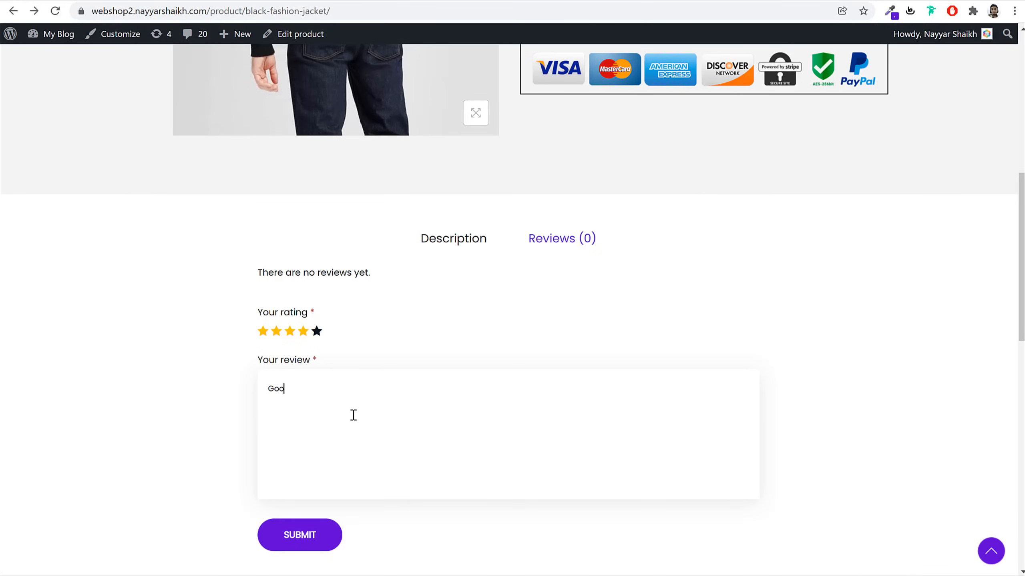
left_click(310, 536)
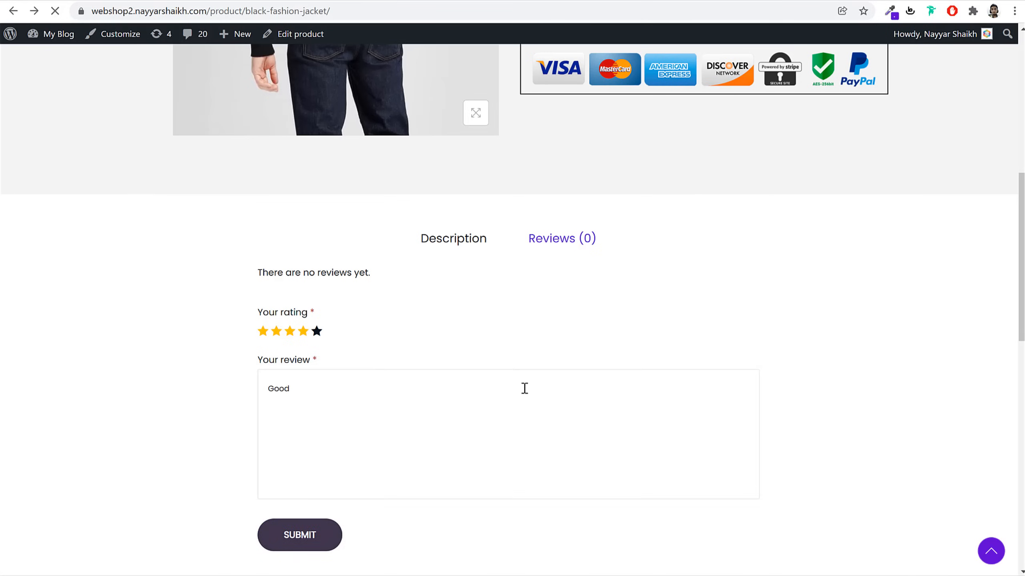
scroll(778, 309, "up", 5)
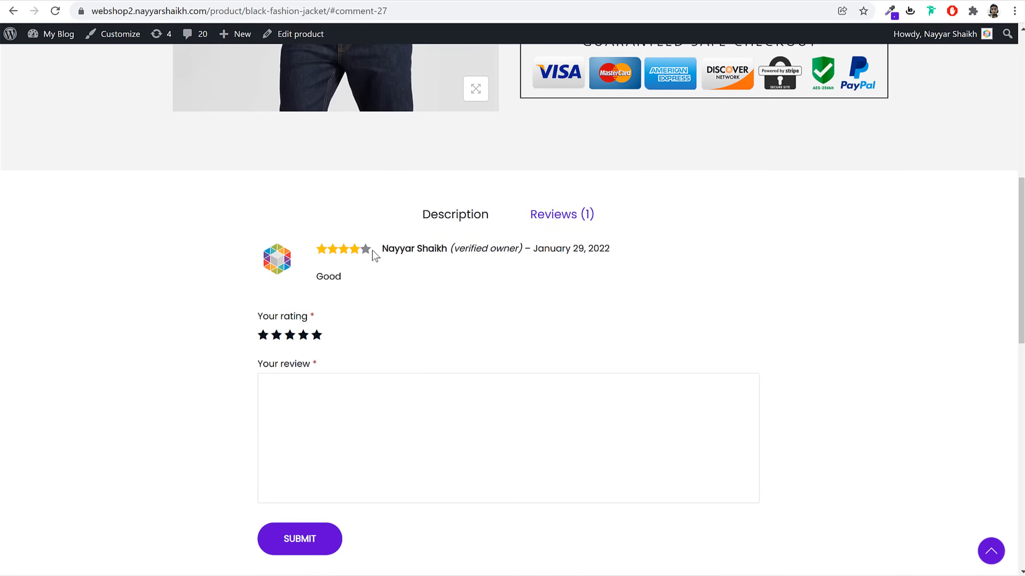
left_click(484, 215)
left_click(557, 215)
Scroll through the related products, then go back to the previous page
scroll(573, 266, "up", 10)
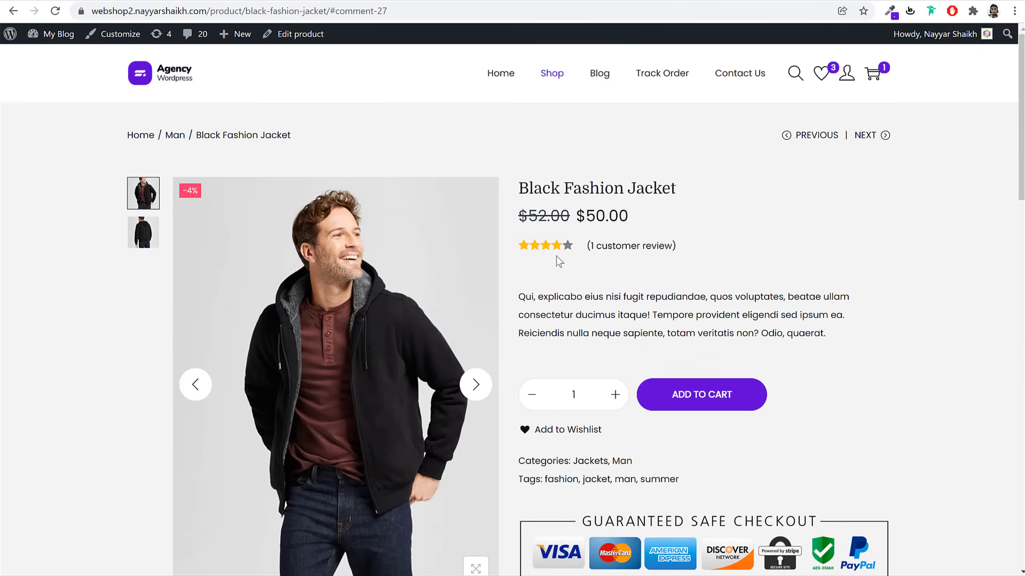
scroll(665, 301, "down", 15)
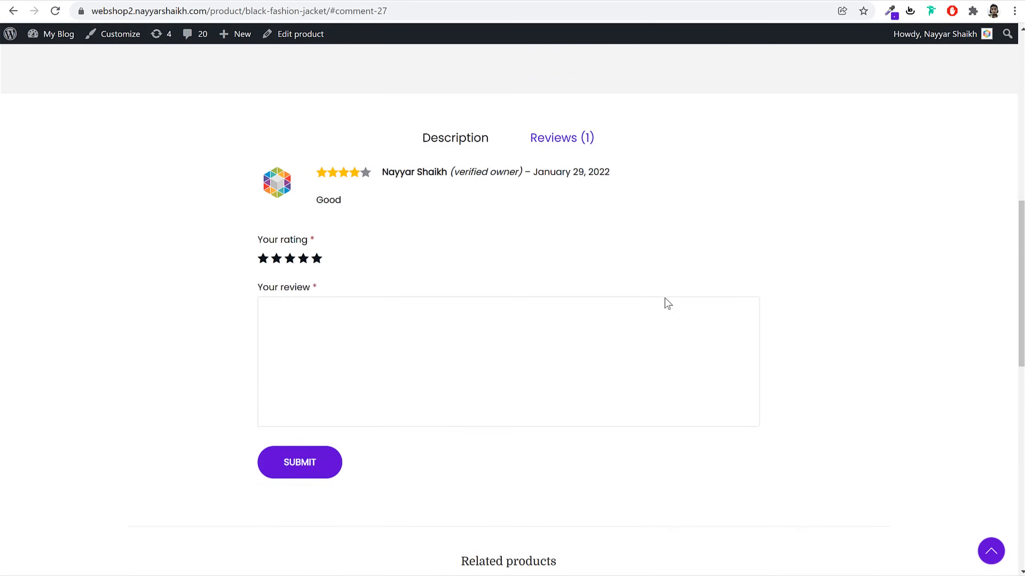
scroll(666, 304, "down", 2)
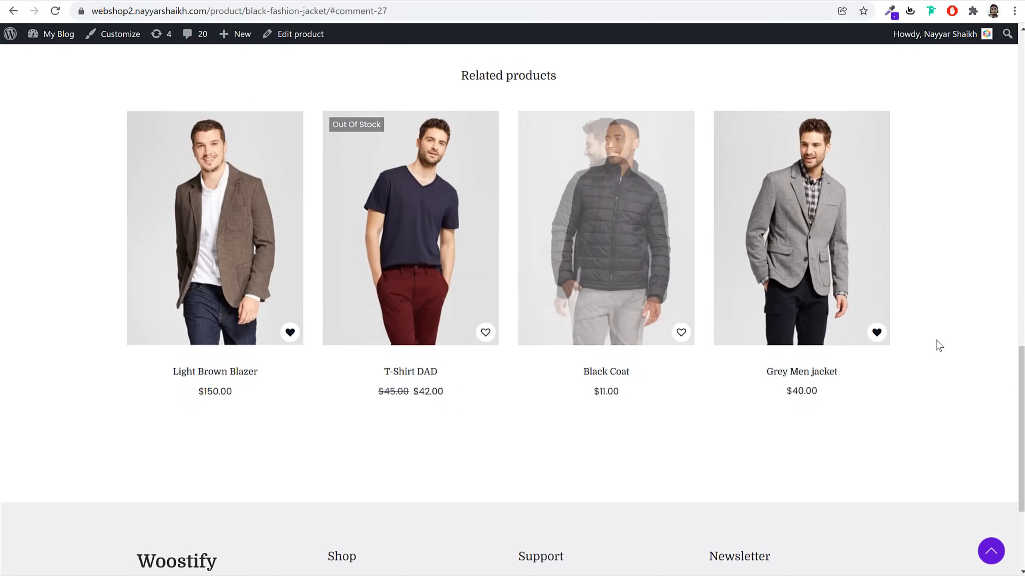
scroll(952, 387, "up", 8)
scroll(955, 390, "up", 10)
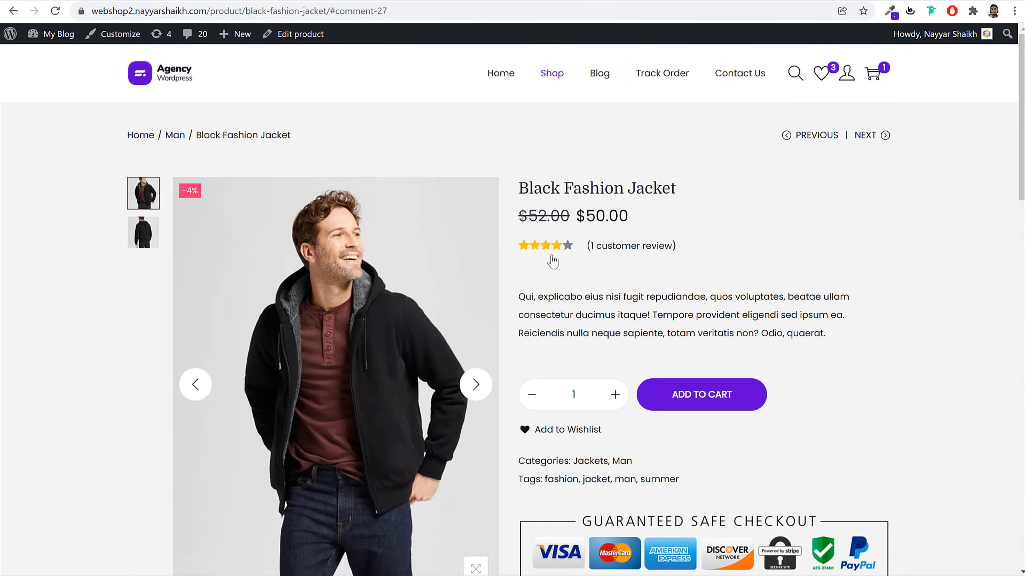
scroll(848, 354, "down", 15)
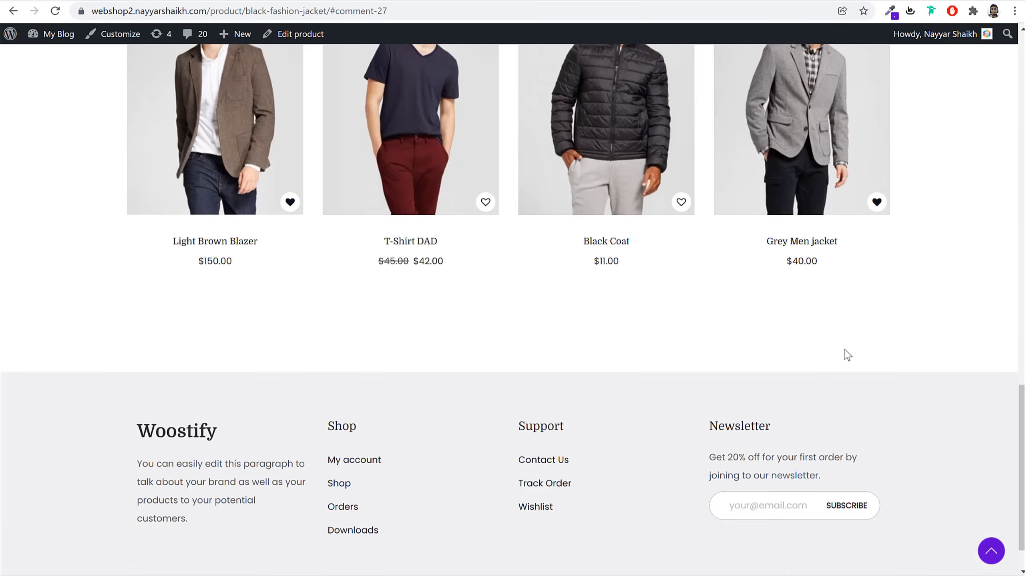
scroll(843, 355, "up", 5)
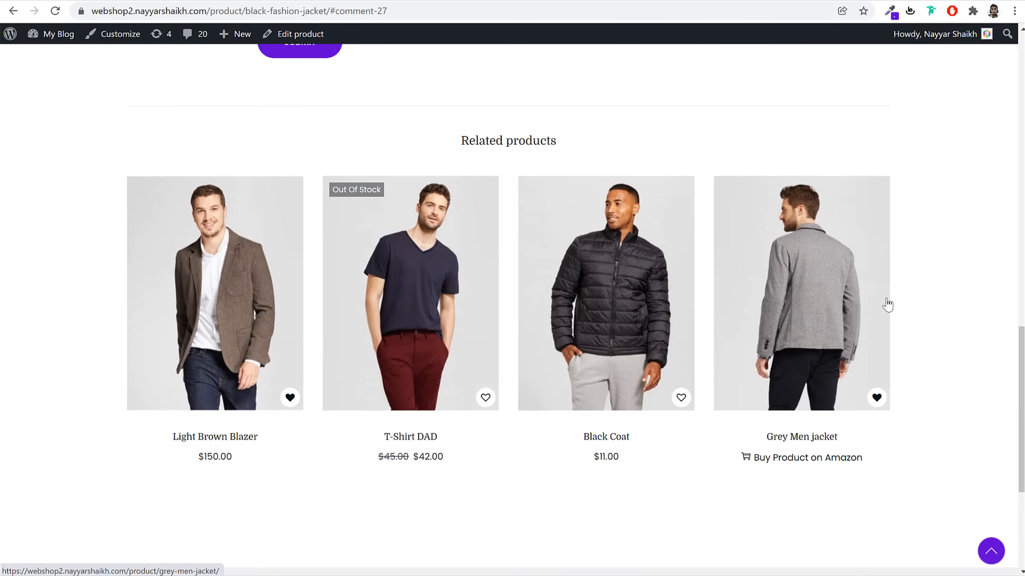
key("alt+Left")
key("alt+Left")
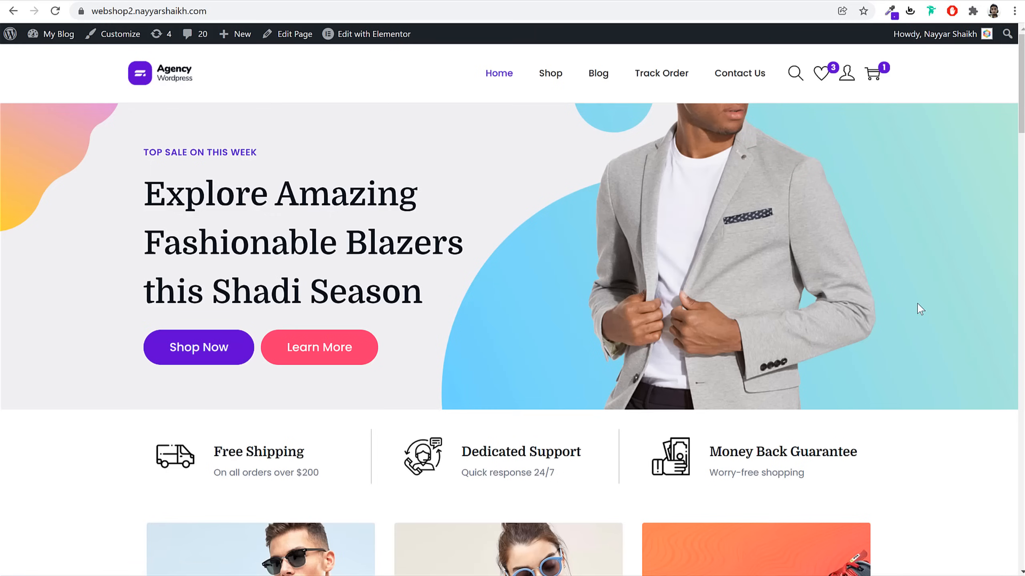
Open the Working Boy T-Shirt page and pick Black, priced $110.00
scroll(920, 309, "down", 15)
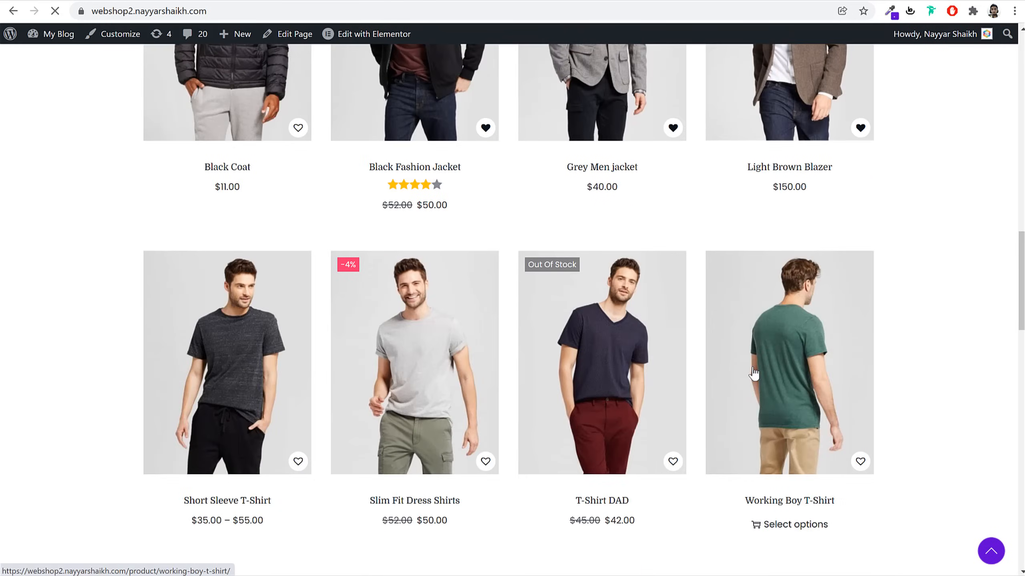
left_click(753, 373)
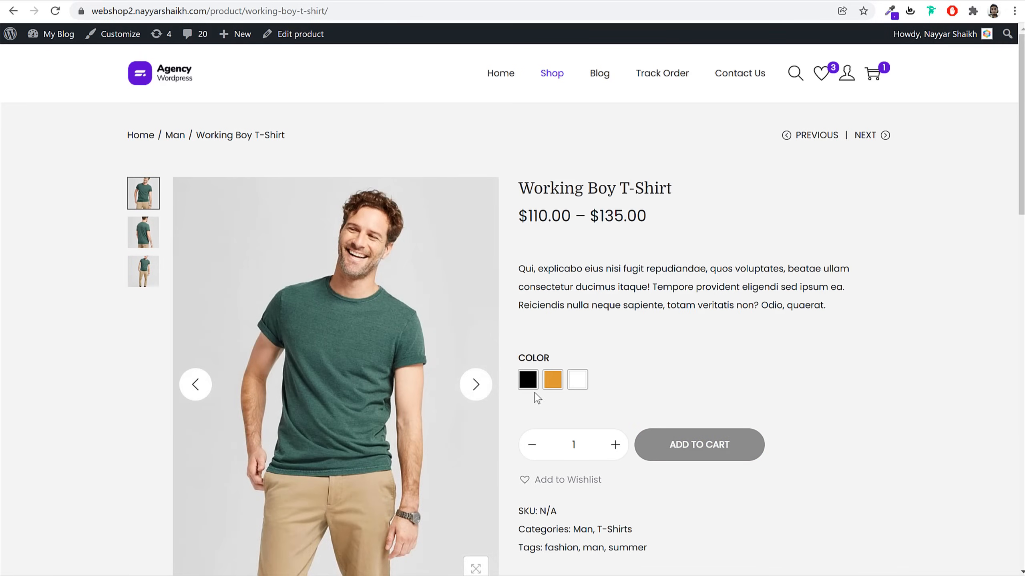
left_click(527, 381)
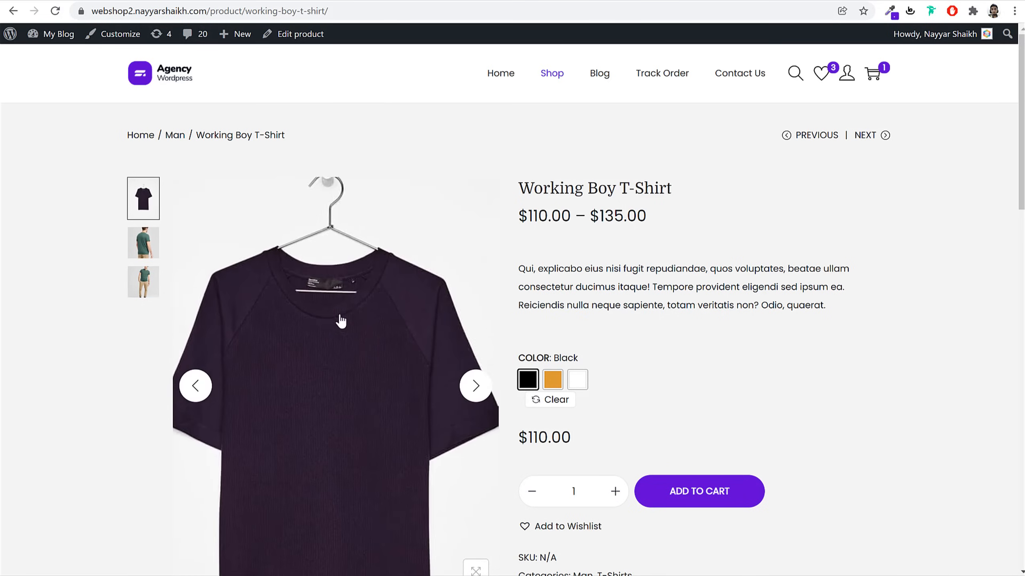
left_click_drag(585, 444, 518, 441)
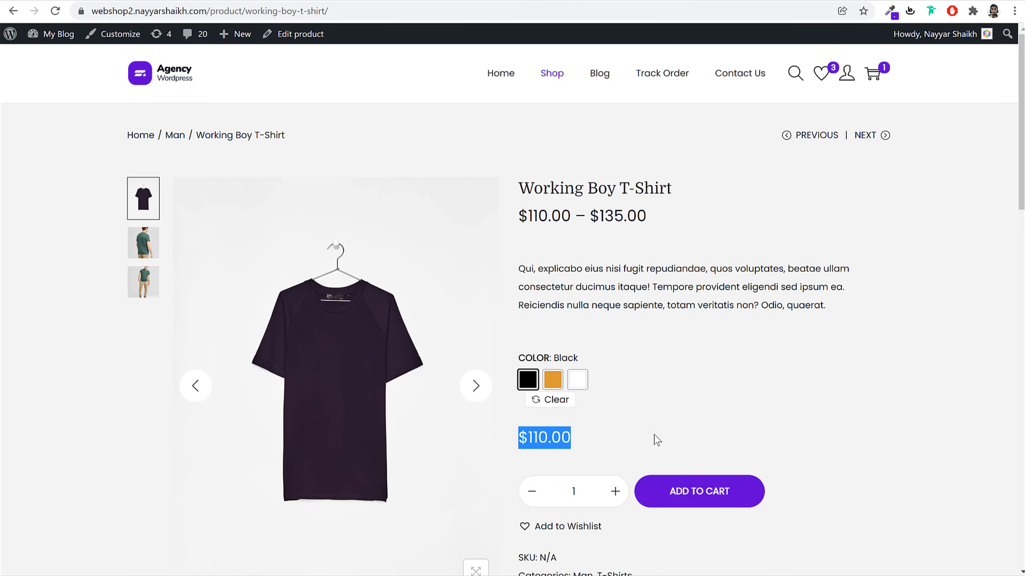
left_click(657, 440)
Compare Orange at $135.00, then settle on White at $125.00
left_click(552, 380)
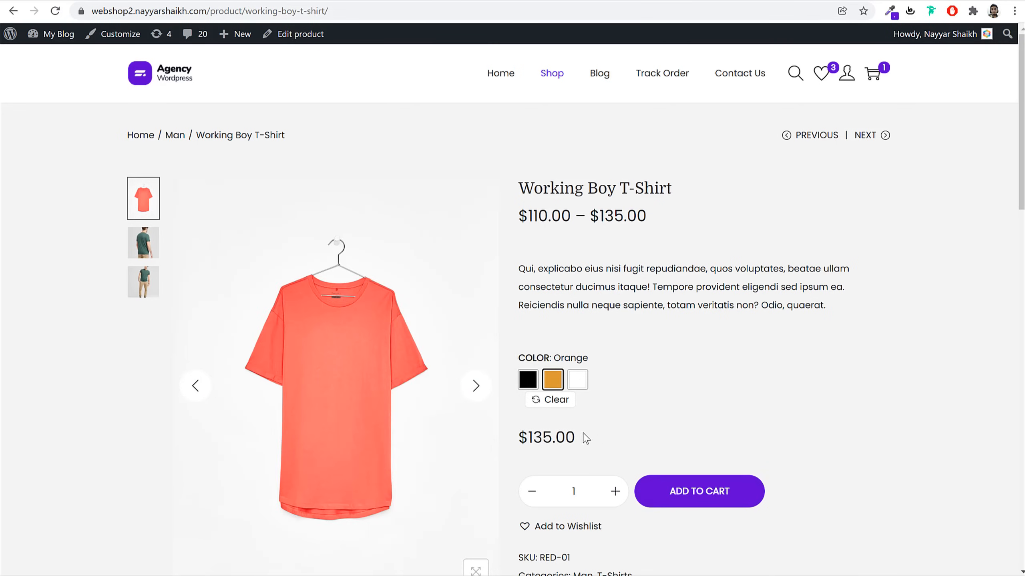
left_click_drag(590, 442, 523, 435)
left_click(577, 380)
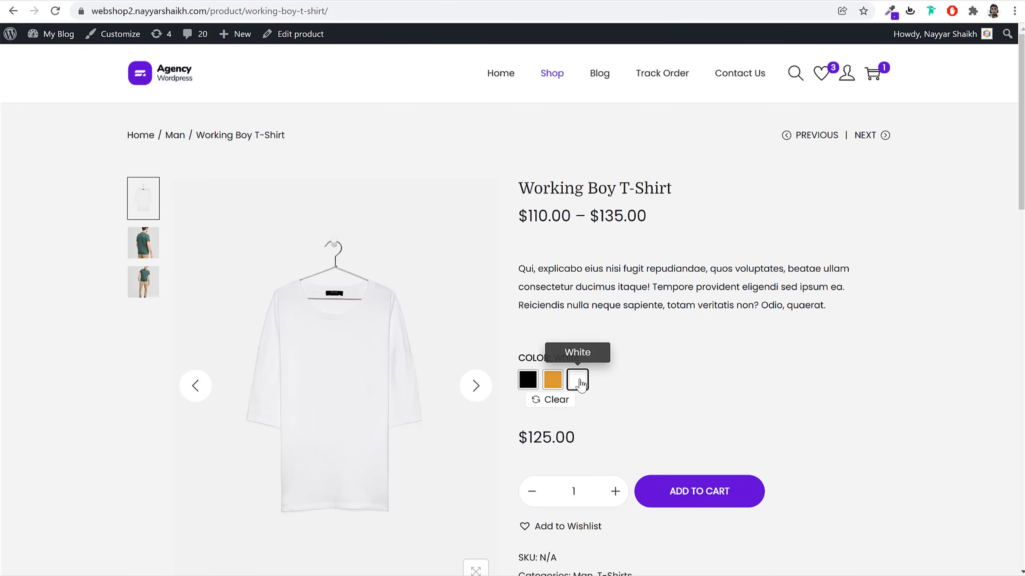
left_click_drag(584, 442, 522, 436)
left_click(648, 420)
scroll(734, 391, "down", 5)
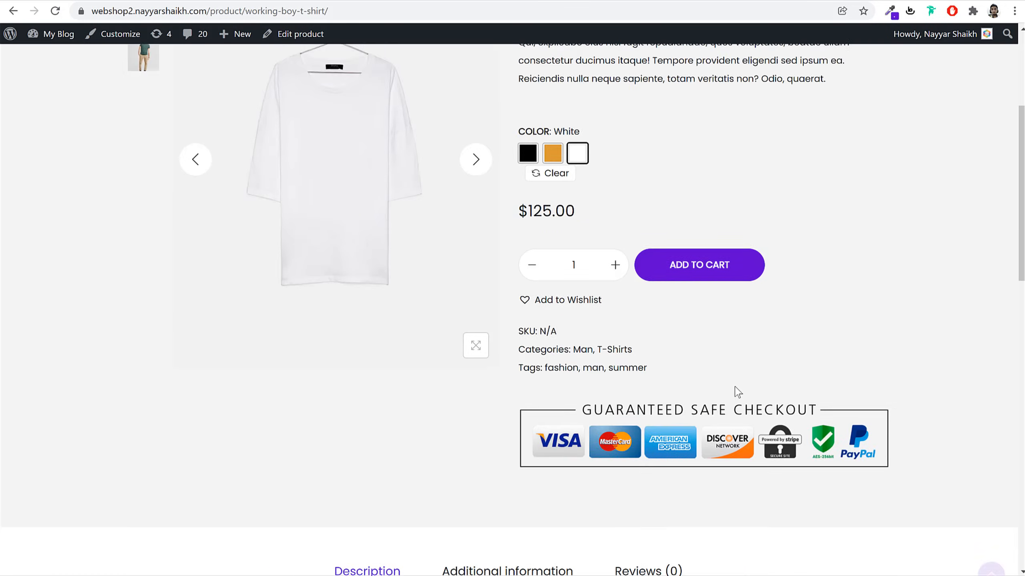
scroll(734, 418, "up", 4)
scroll(733, 418, "up", 1)
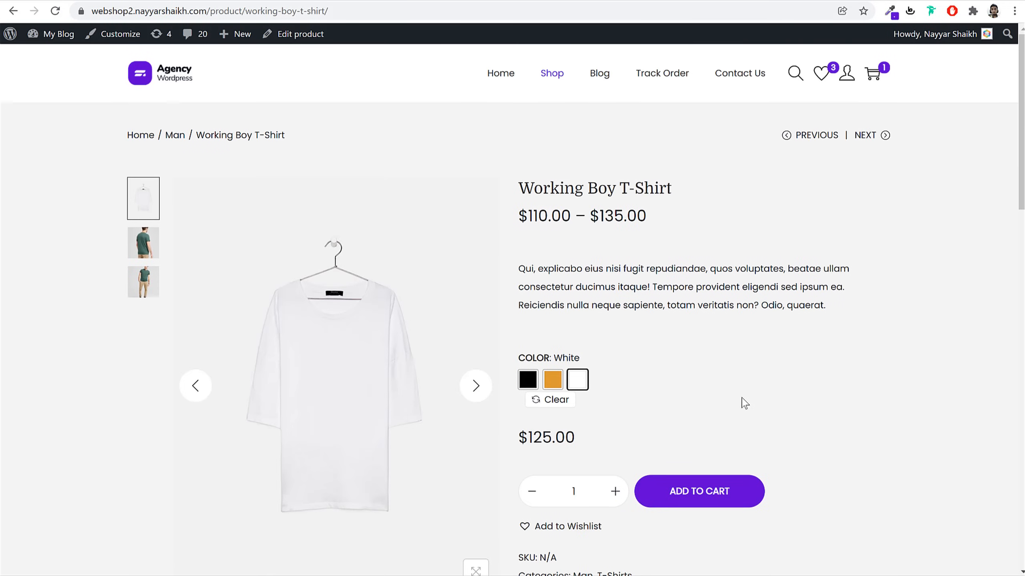
From the cart summary, go to the full cart and apply the 10off coupon
left_click(874, 81)
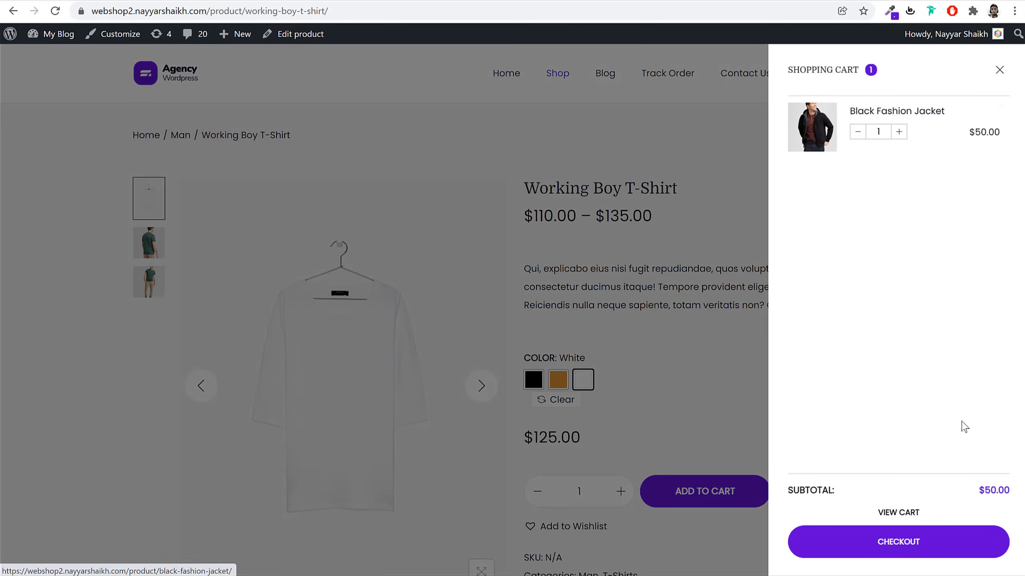
left_click(899, 513)
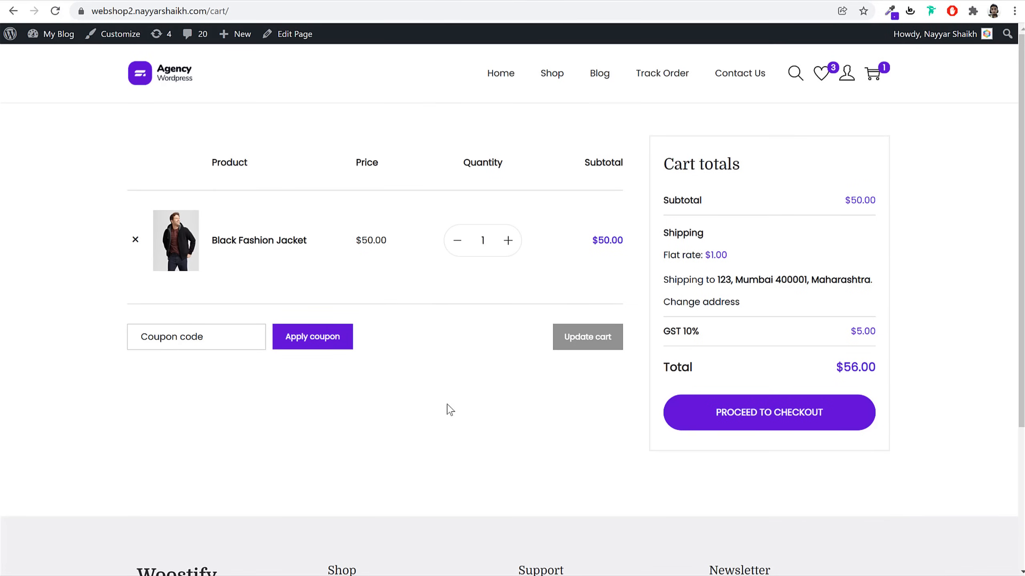
type("10off")
left_click(305, 338)
Review the coupon message, the -$5.00 discount, $1.00 flat shipping and the Maharashtra address
left_click_drag(168, 107, 348, 107)
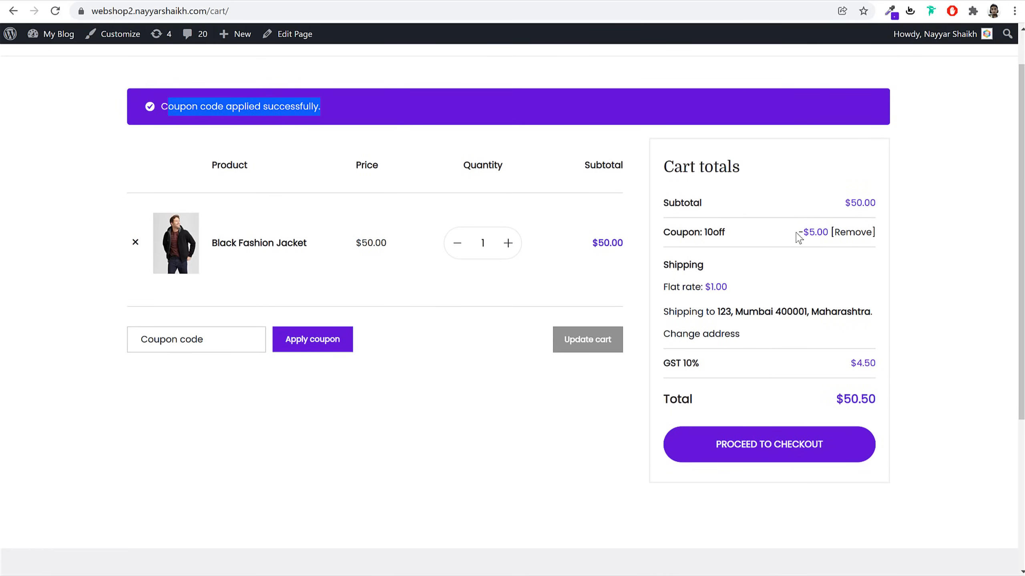
left_click_drag(827, 232, 801, 232)
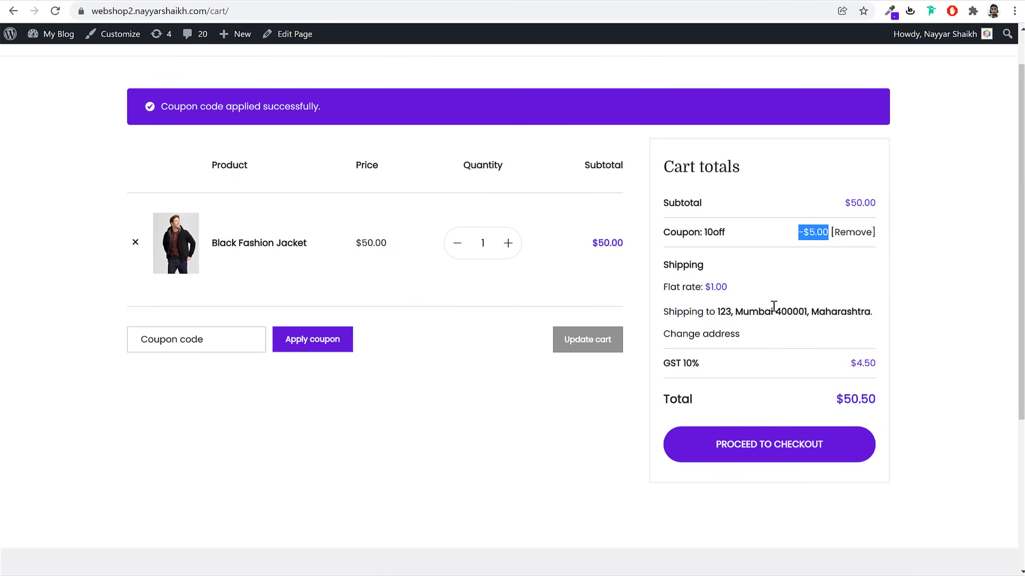
left_click_drag(702, 365, 681, 375)
left_click(707, 372)
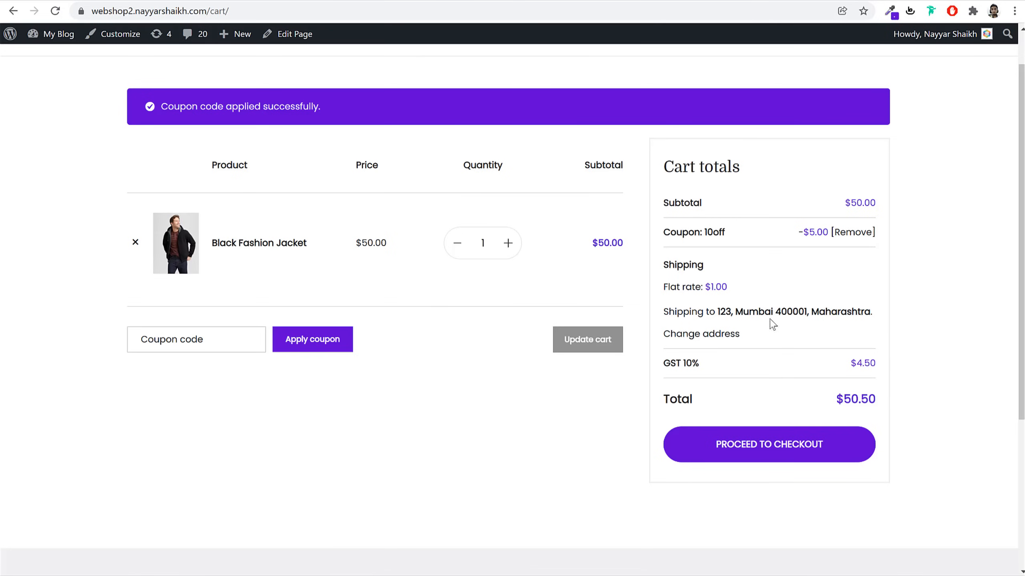
left_click_drag(727, 287, 705, 288)
left_click_drag(878, 312, 813, 314)
left_click(897, 331)
left_click_drag(815, 311, 873, 313)
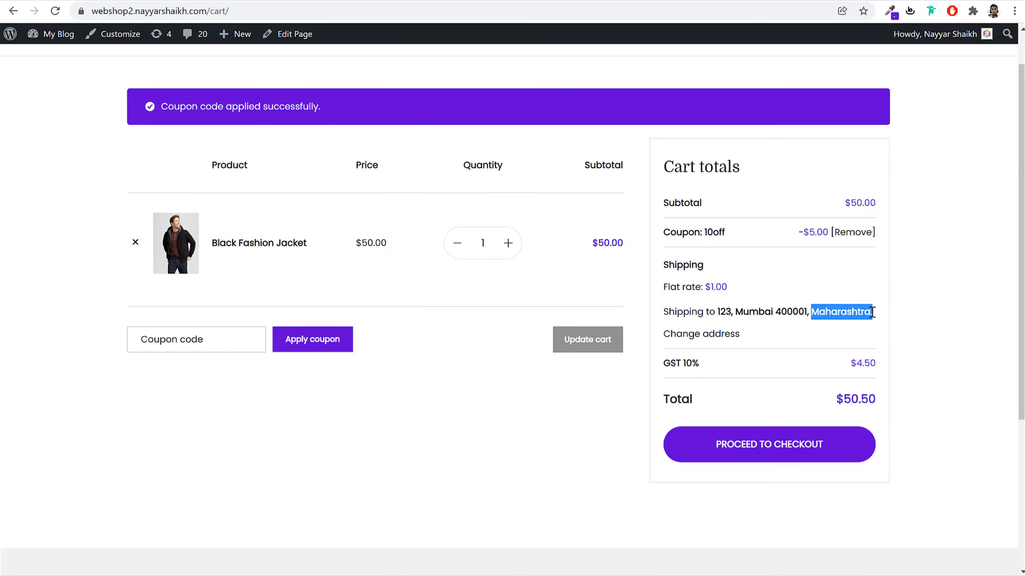
left_click(872, 313)
left_click_drag(727, 288, 713, 291)
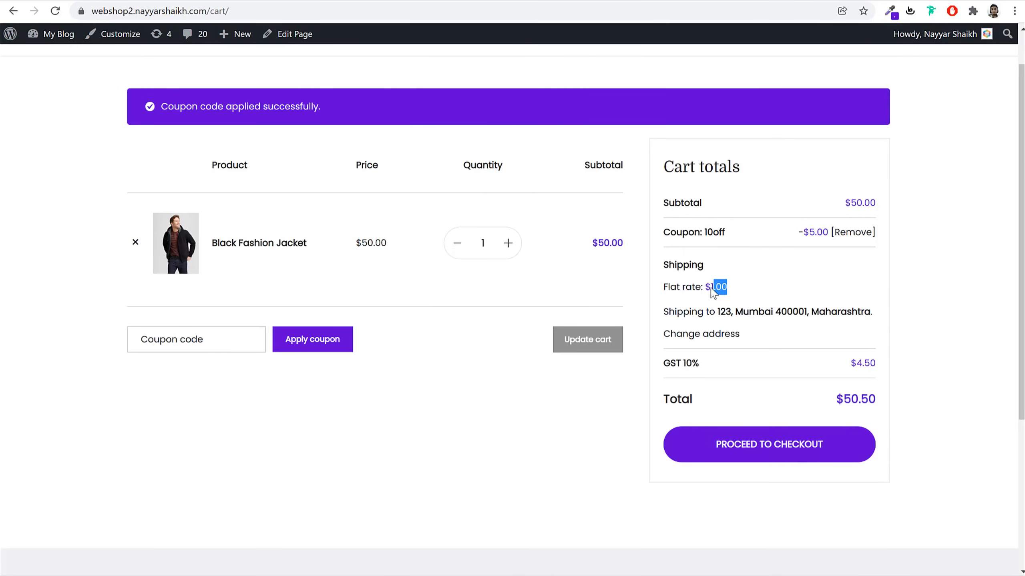
Change the cart's shipping state to Delhi and update the totals
left_click(707, 334)
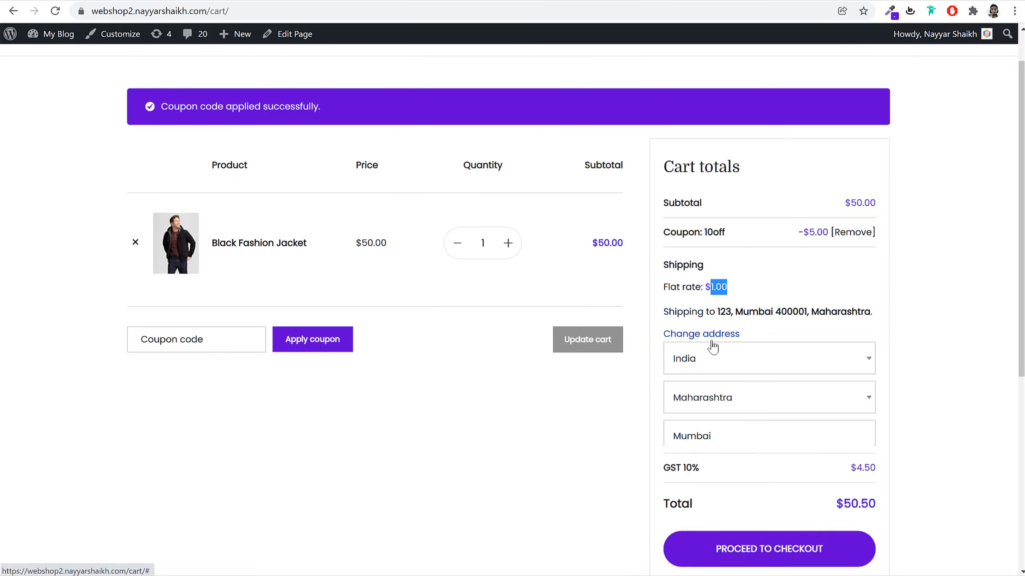
left_click(724, 403)
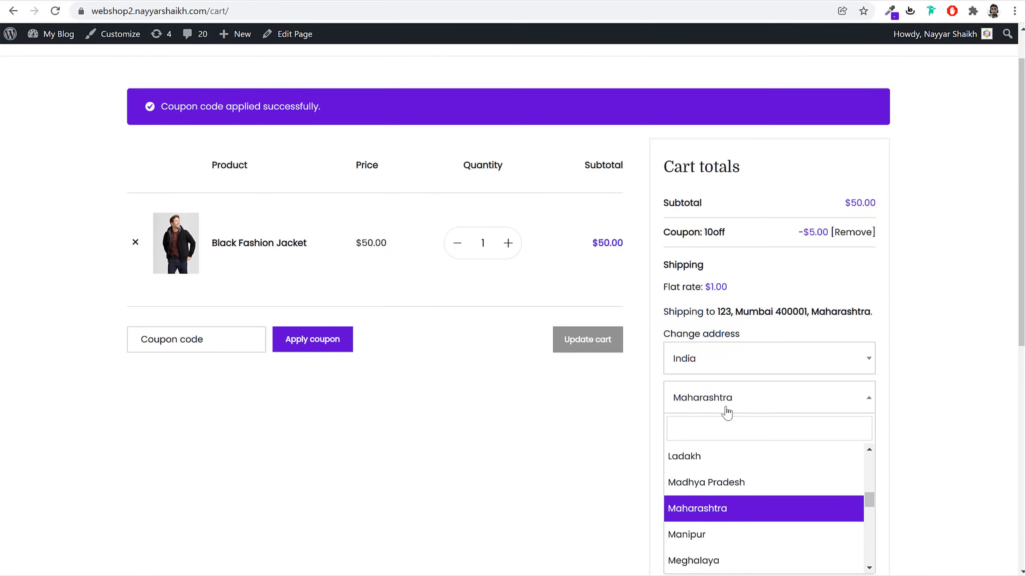
type("del")
left_click(711, 458)
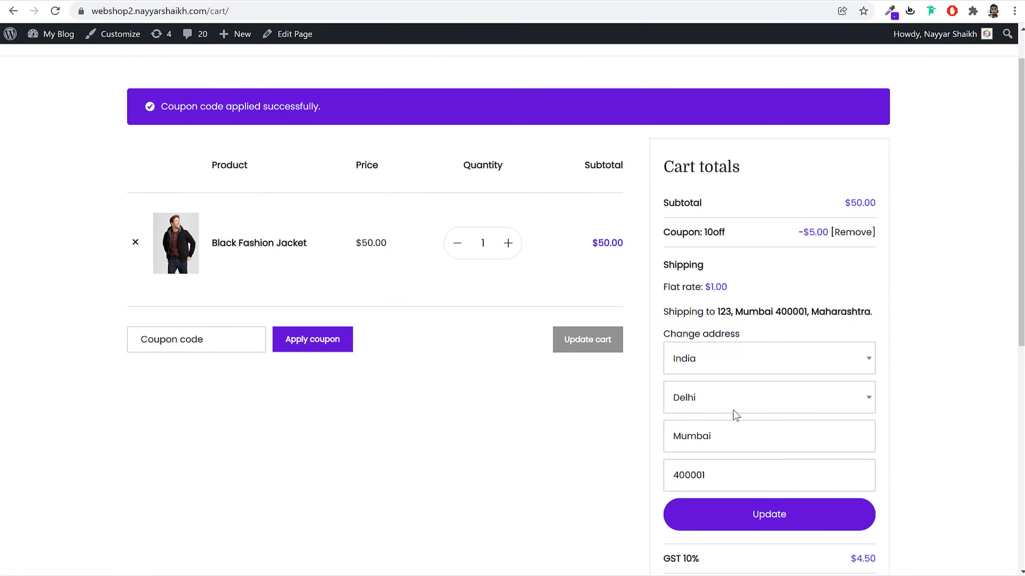
left_click(777, 514)
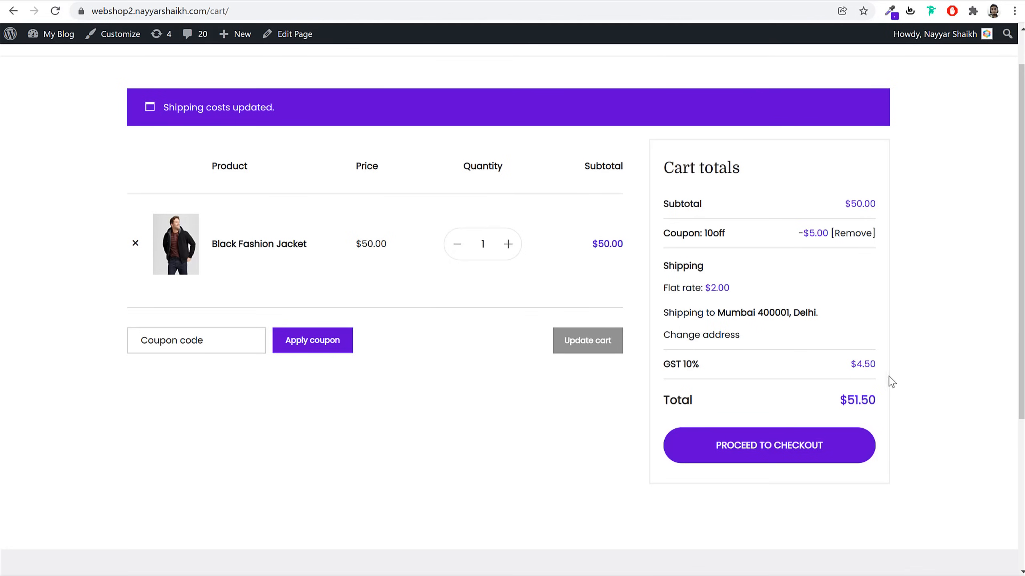
Check the new $2.00 flat rate alongside the Subtotal, Coupon and Shipping rows
left_click_drag(661, 288, 709, 292)
left_click(747, 293)
left_click_drag(680, 233, 843, 402)
left_click(937, 381)
Proceed to checkout and look over the billing form and order summary
left_click(768, 454)
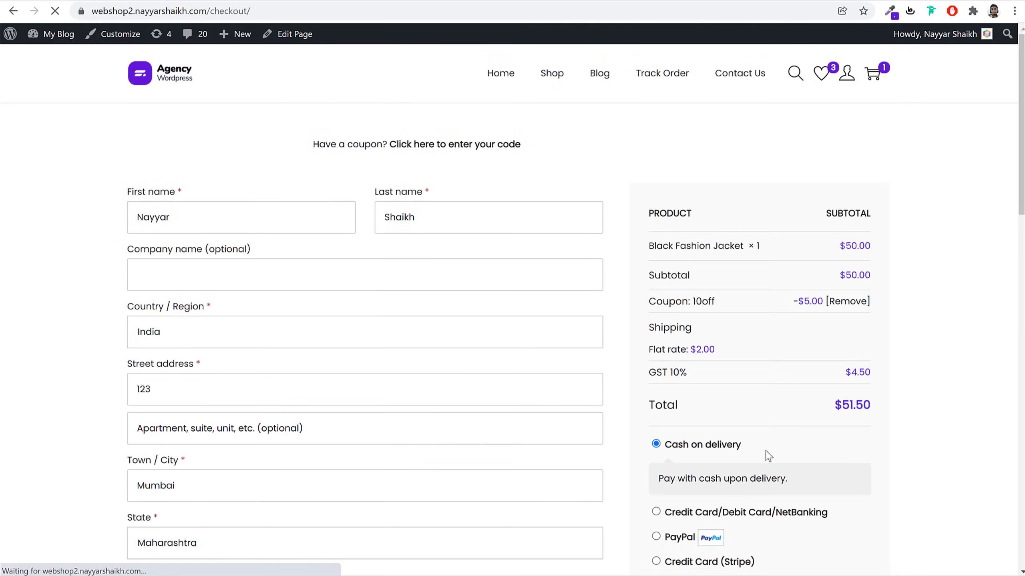
scroll(351, 194, "down", 5)
scroll(306, 250, "down", 9)
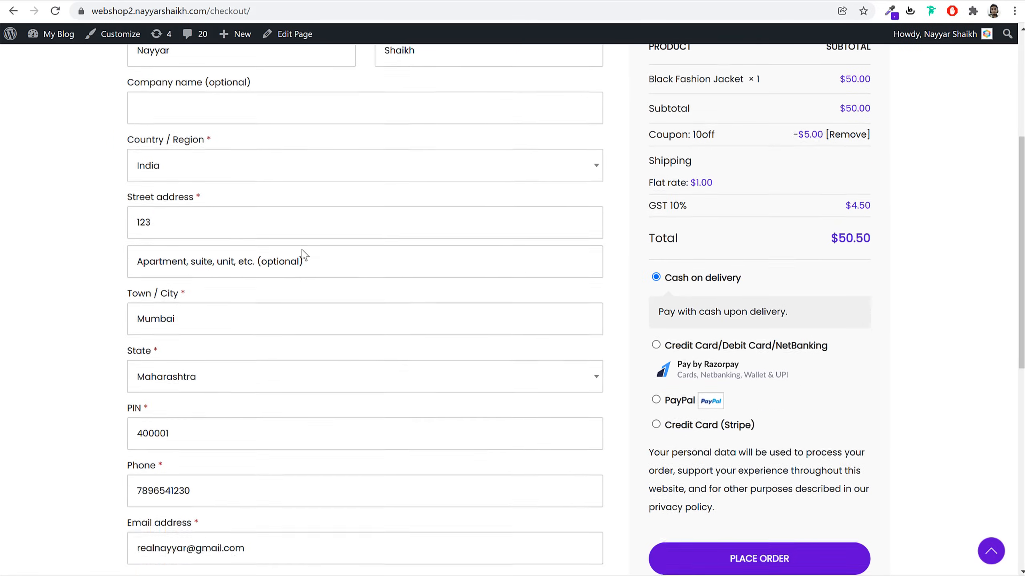
scroll(198, 334, "up", 7)
scroll(201, 334, "up", 6)
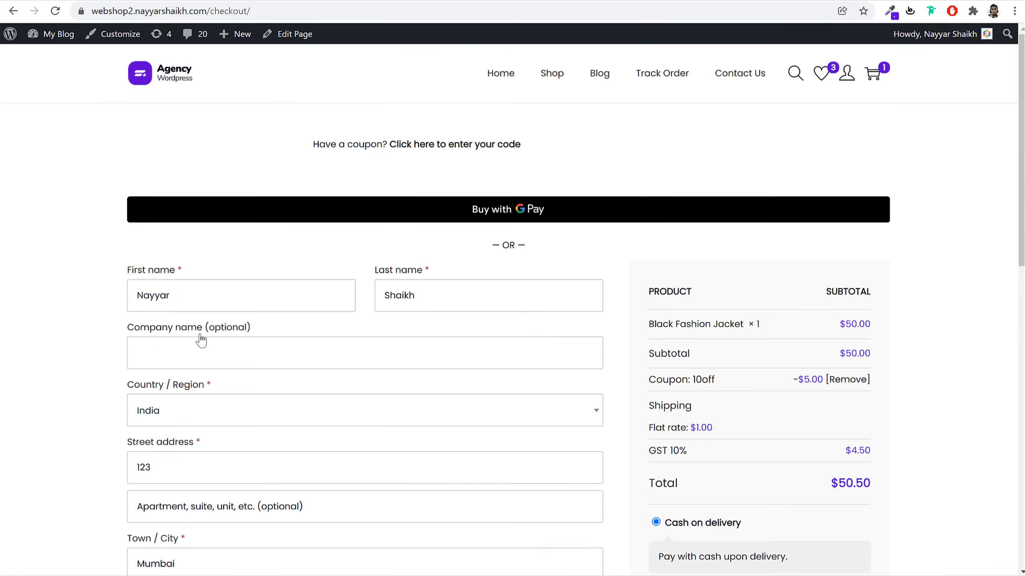
scroll(919, 275, "down", 6)
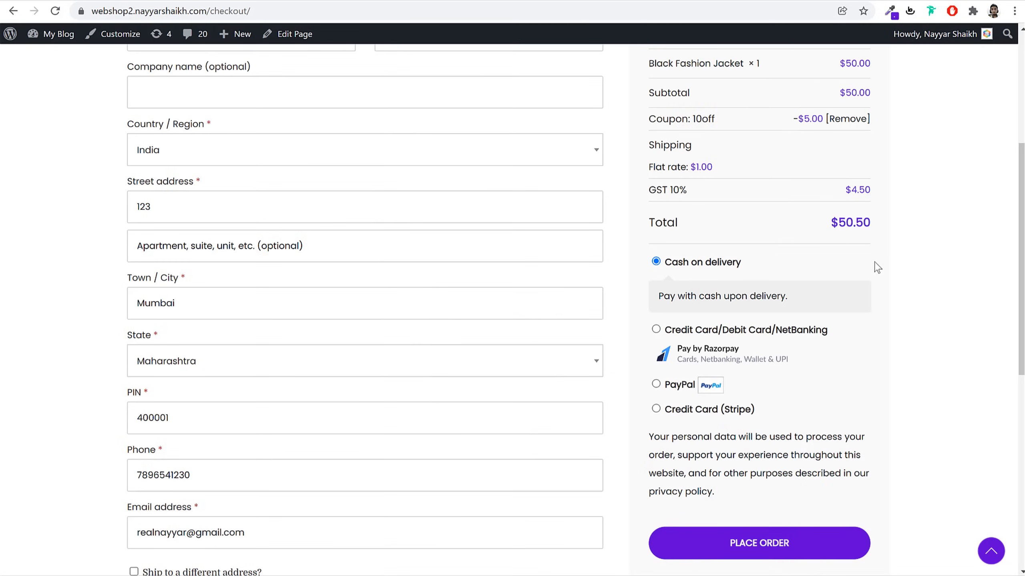
scroll(219, 354, "up", 6)
scroll(442, 304, "down", 9)
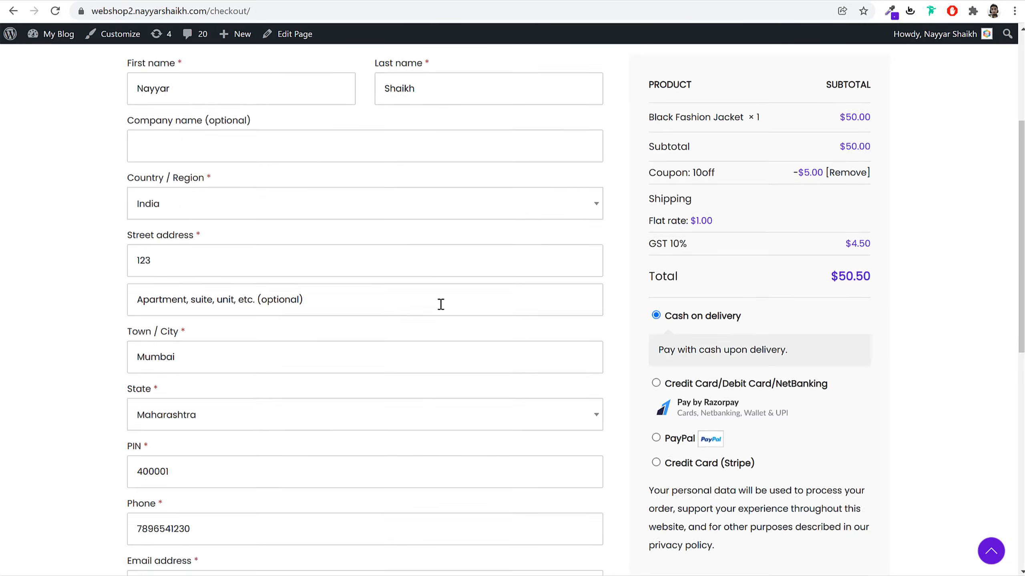
scroll(441, 307, "up", 9)
scroll(906, 314, "down", 7)
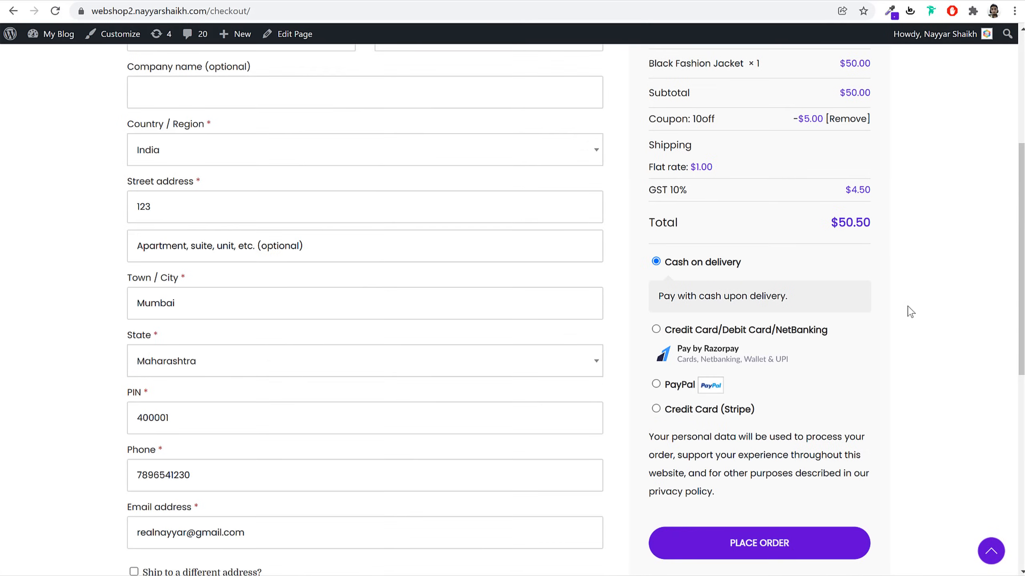
Try the Razorpay, PayPal and Stripe credit card payment options
left_click(689, 267)
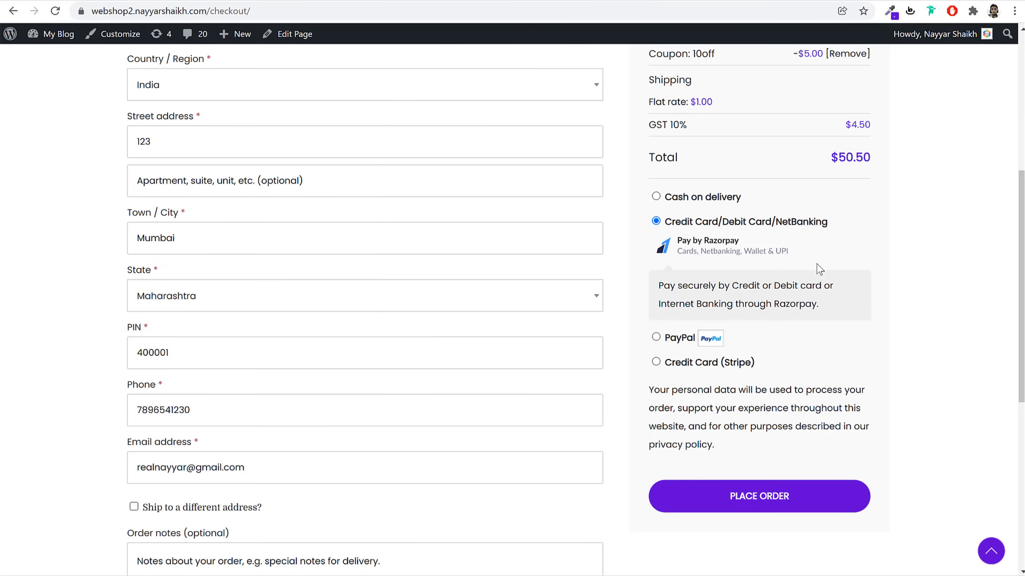
left_click(679, 337)
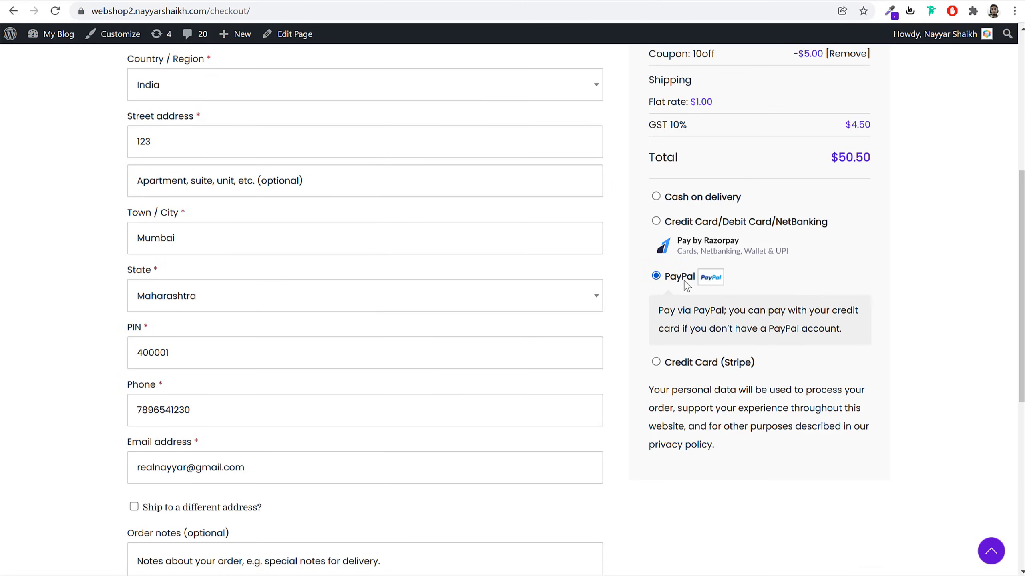
left_click(694, 364)
scroll(867, 321, "down", 3)
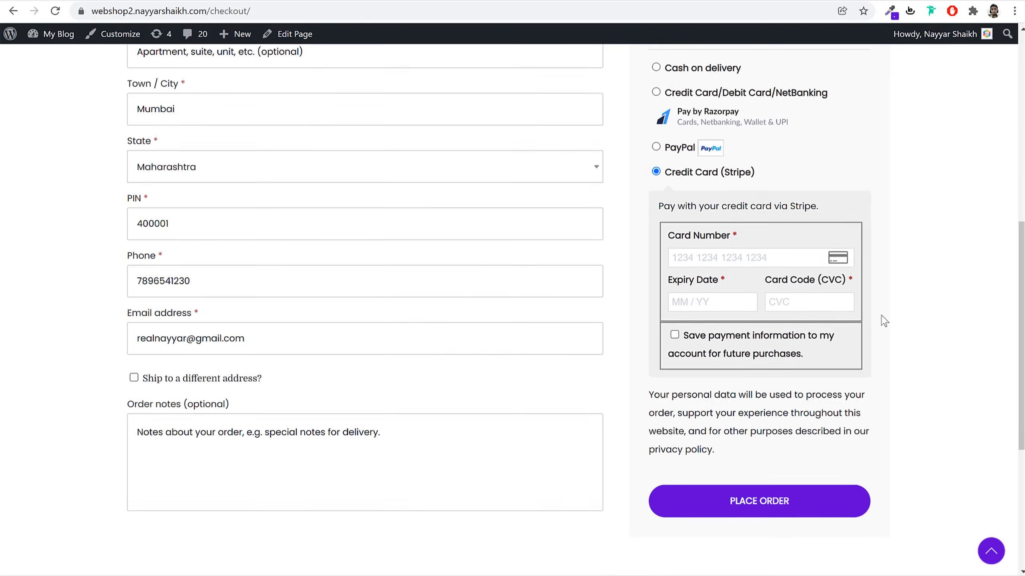
left_click(807, 256)
left_click(952, 252)
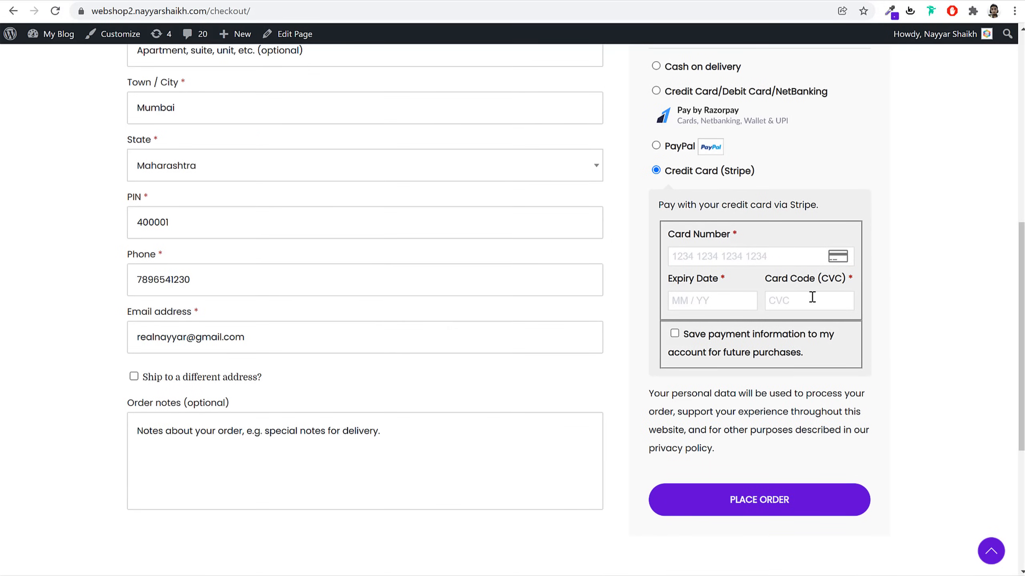
scroll(823, 296, "up", 1)
Switch payment back to Cash on delivery and place the order
left_click(654, 132)
scroll(519, 323, "up", 4)
scroll(519, 335, "up", 4)
scroll(519, 334, "down", 5)
left_click(761, 543)
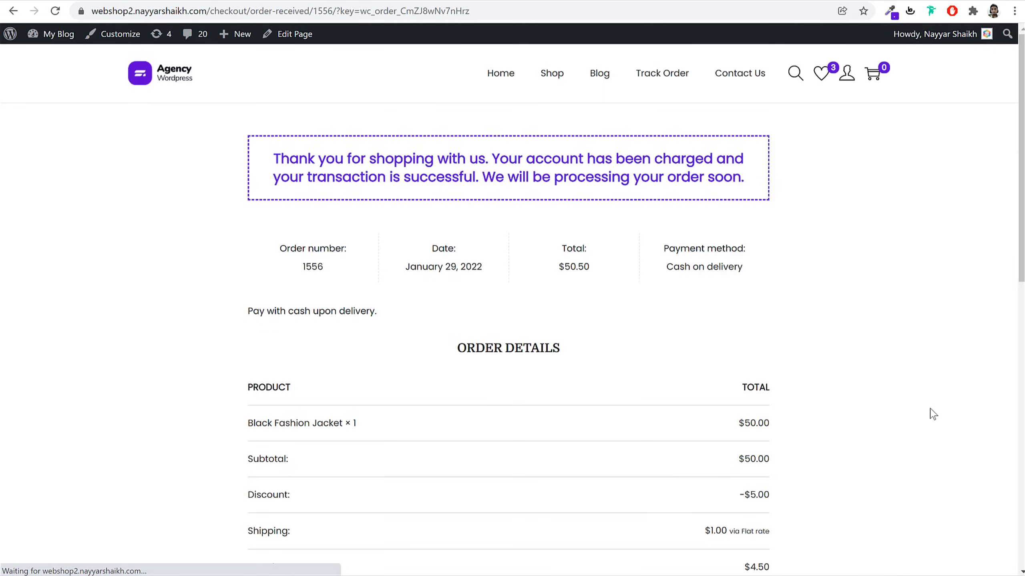
Read through the order-received page and select order number 1556 for copying
left_click_drag(295, 153, 542, 176)
left_click(621, 187)
scroll(807, 274, "down", 5)
scroll(821, 284, "up", 2)
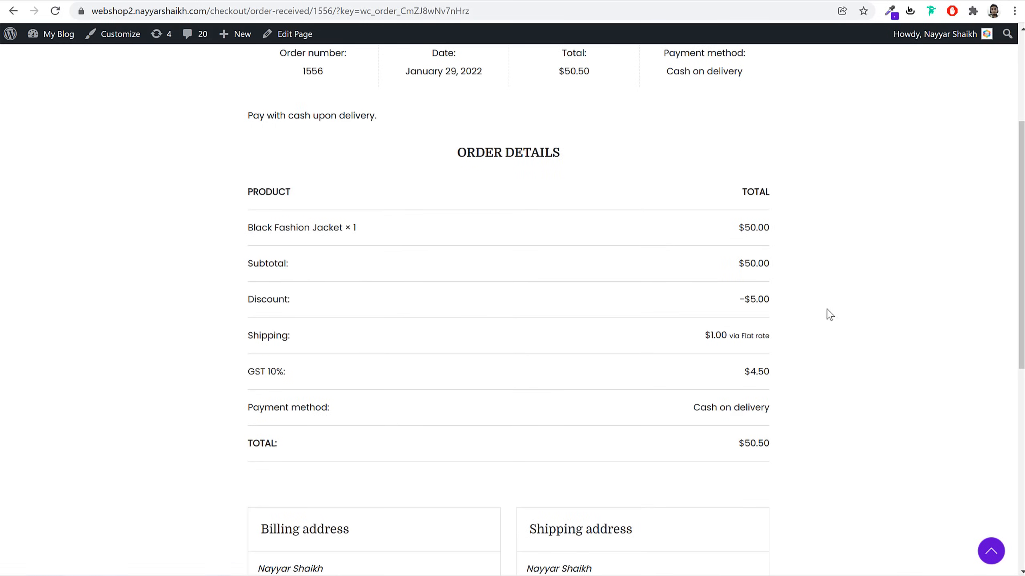
scroll(421, 328, "down", 8)
scroll(363, 388, "up", 12)
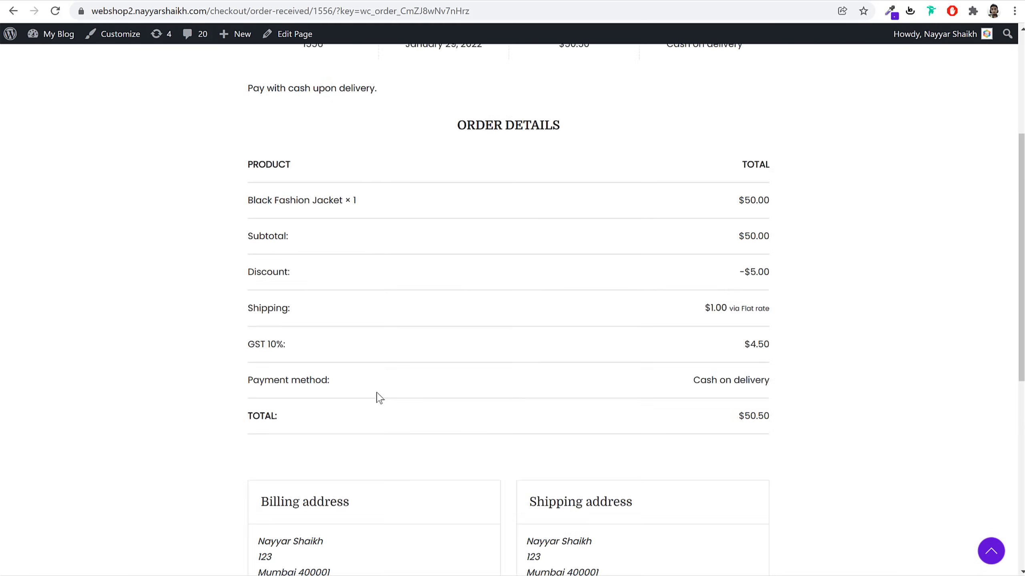
double_click(311, 270)
key("ctrl+c")
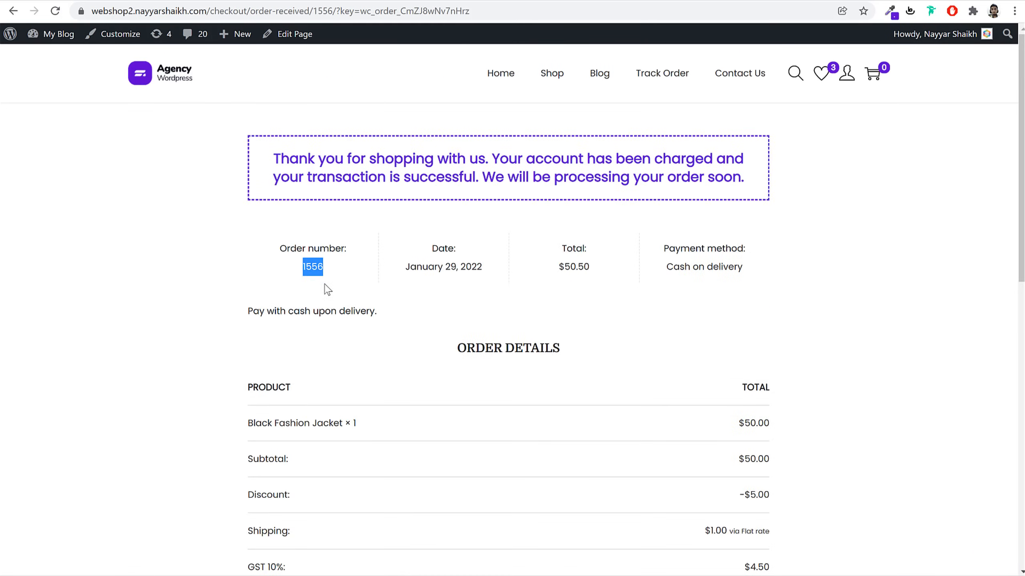
Track order 1556 with the billing email, confirm it's Processing, then open Shop
left_click(663, 73)
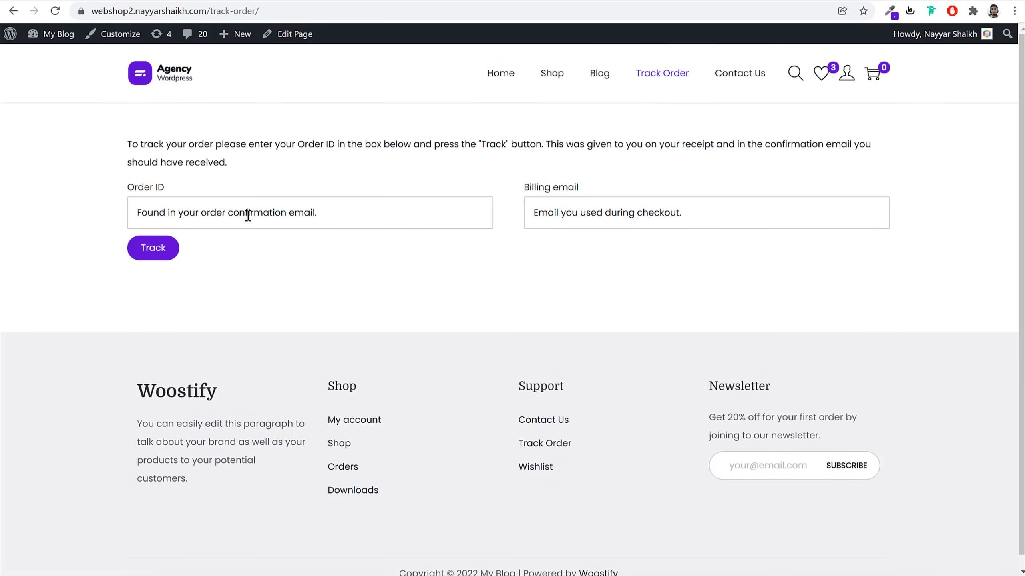
left_click(244, 214)
key("ctrl+v")
left_click(661, 207)
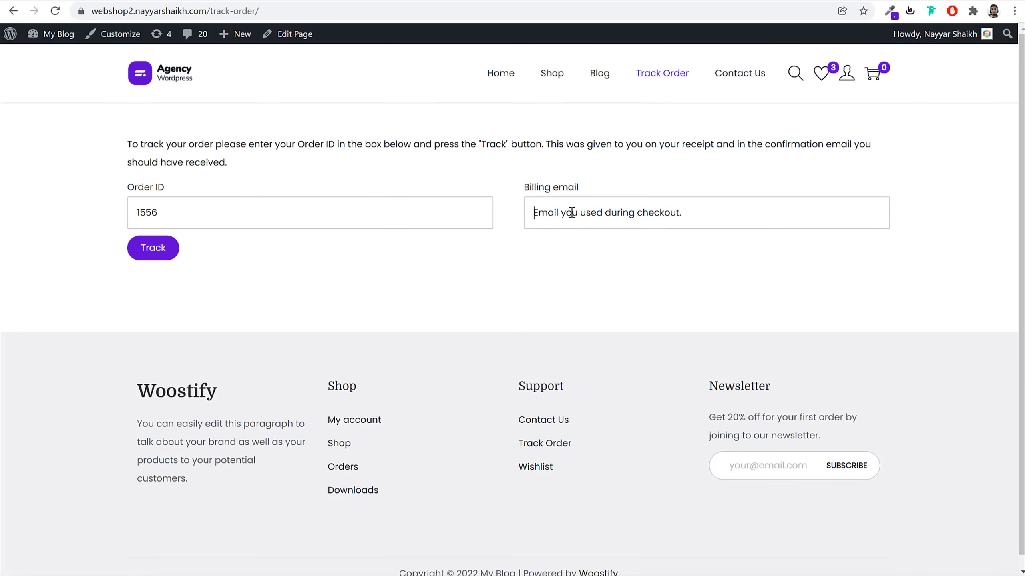
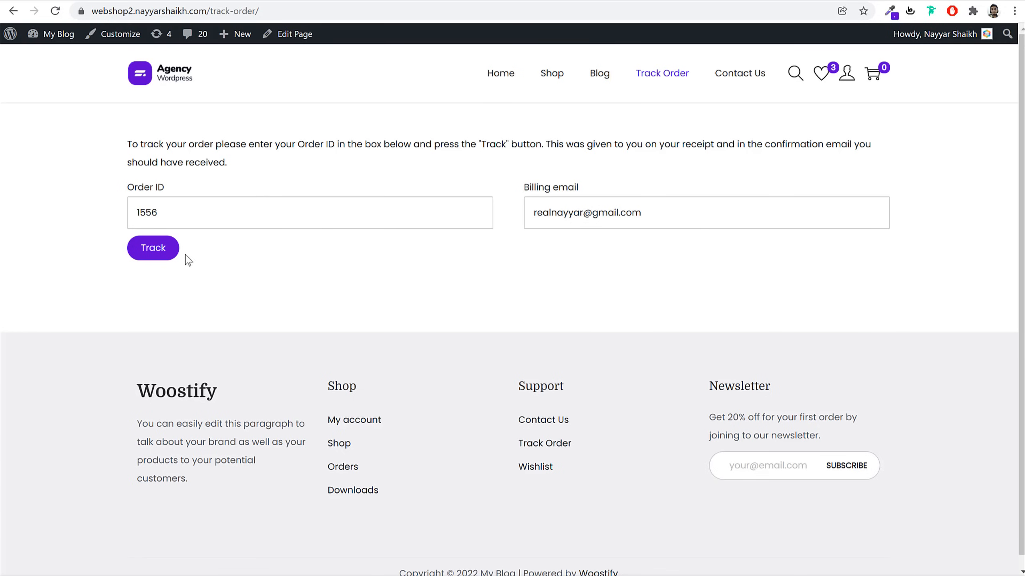
left_click(160, 261)
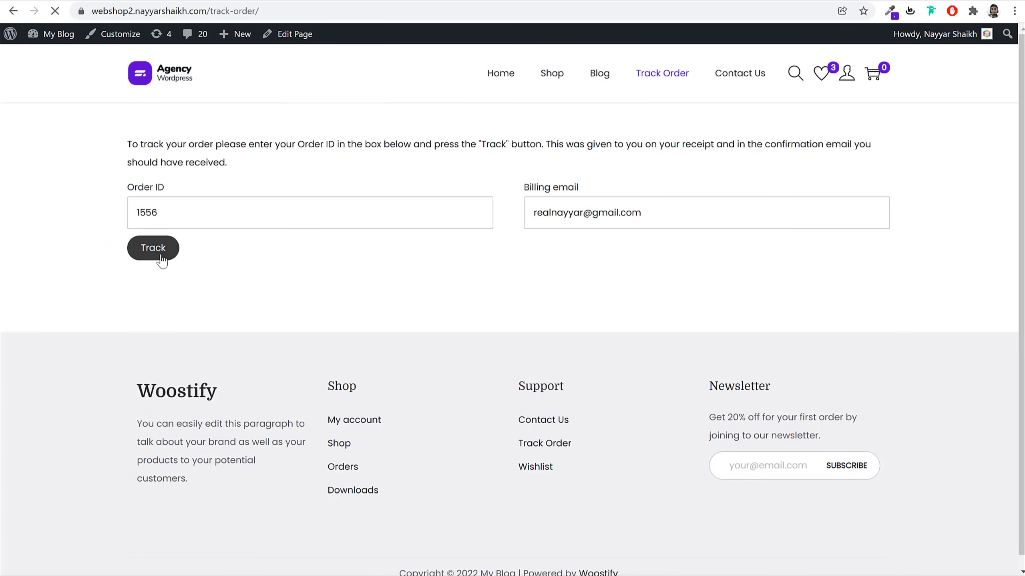
scroll(550, 314, "down", 6)
scroll(553, 325, "up", 6)
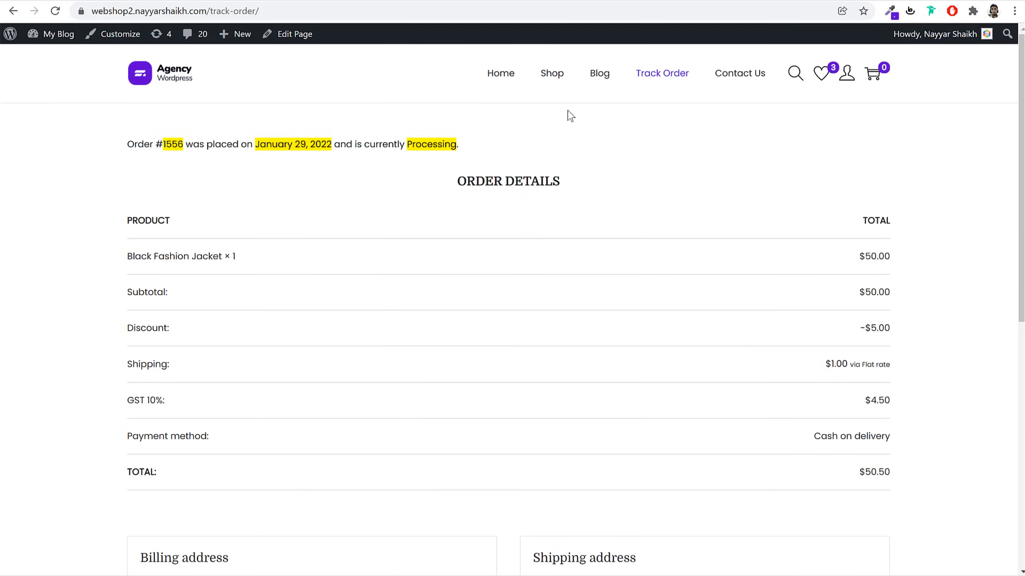
left_click(552, 84)
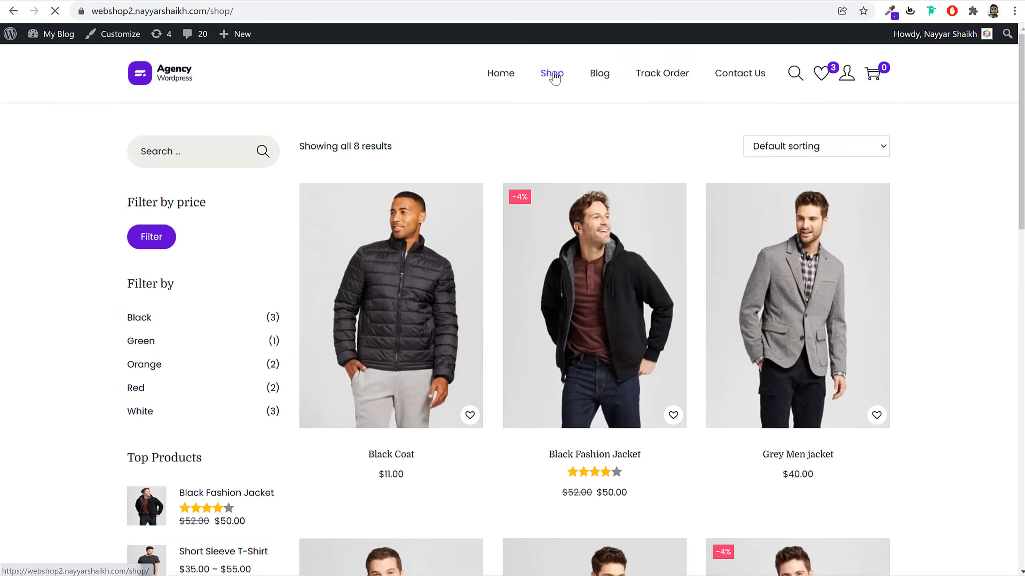
Sort the shop products by popularity, then by average rating
scroll(880, 277, "down", 15)
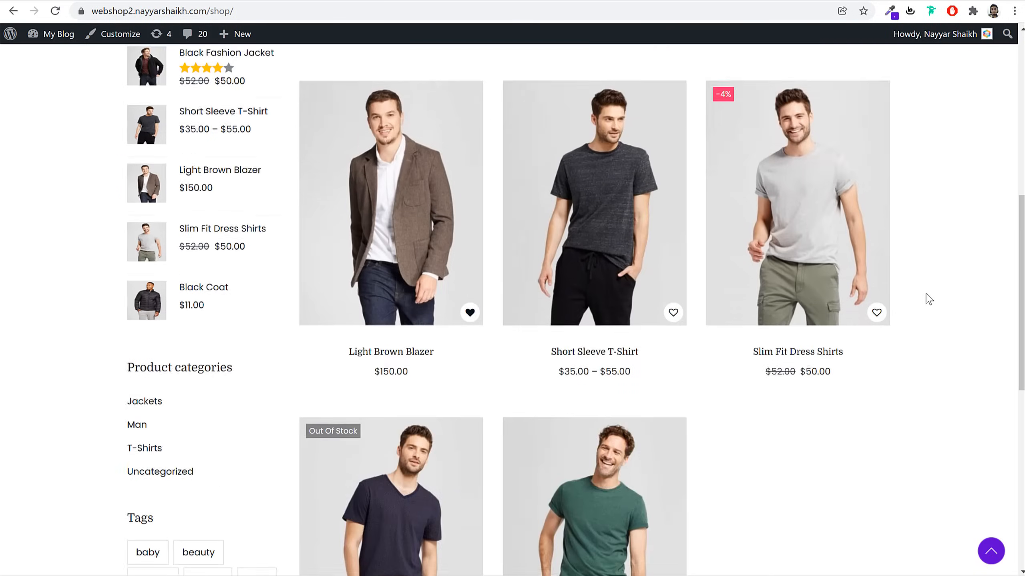
scroll(928, 299, "up", 15)
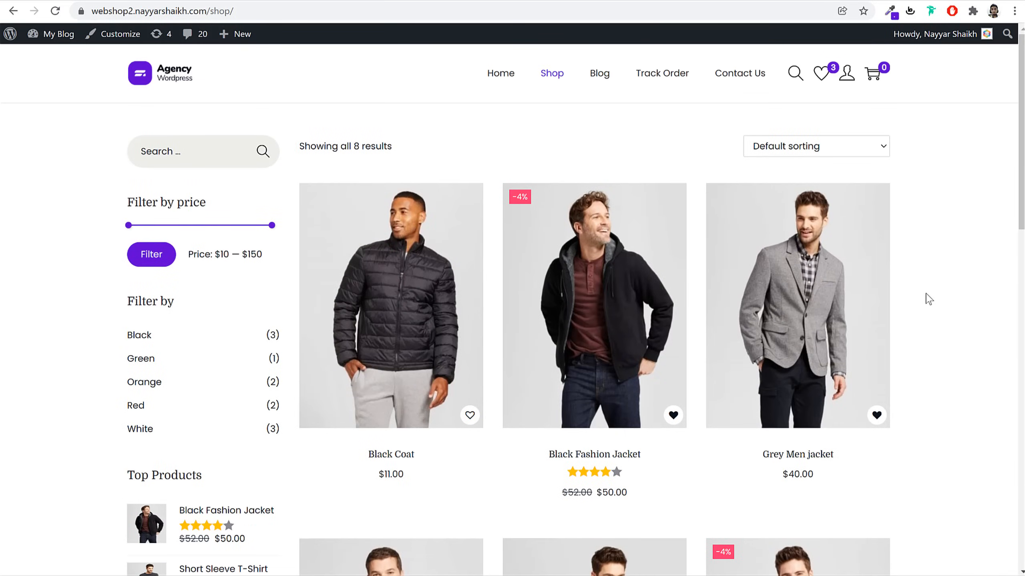
left_click(827, 152)
left_click(829, 176)
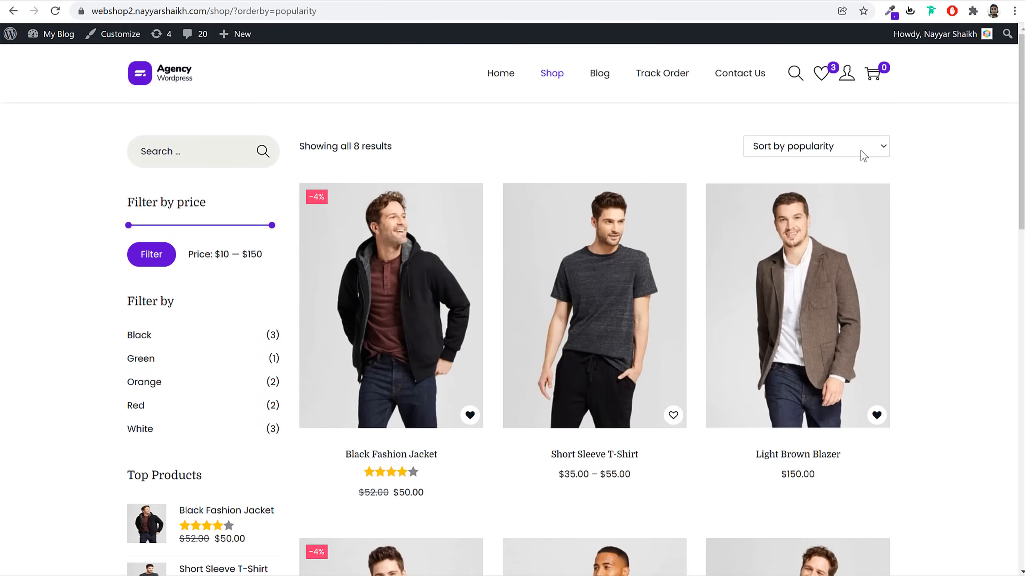
left_click(862, 155)
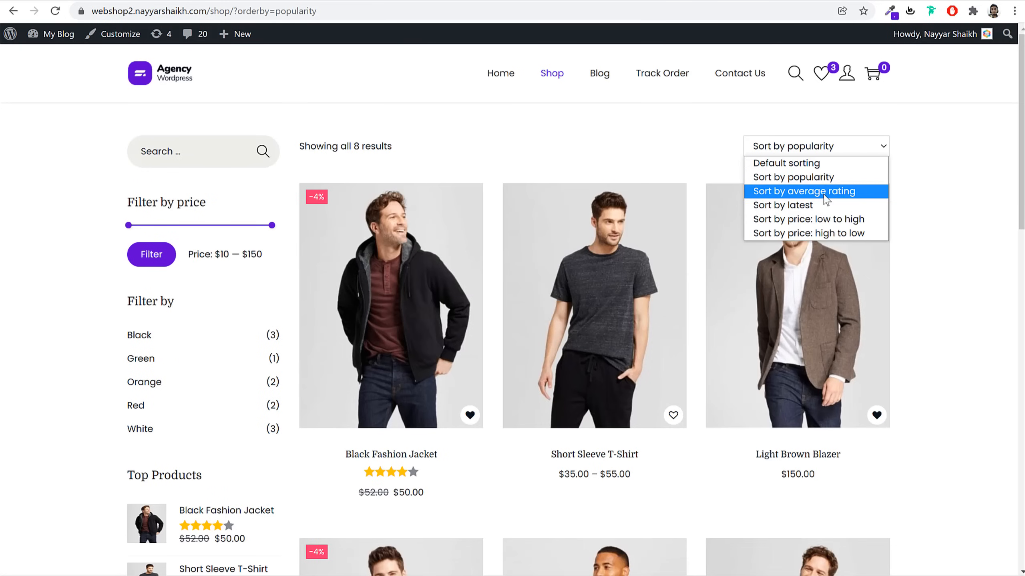
left_click(839, 192)
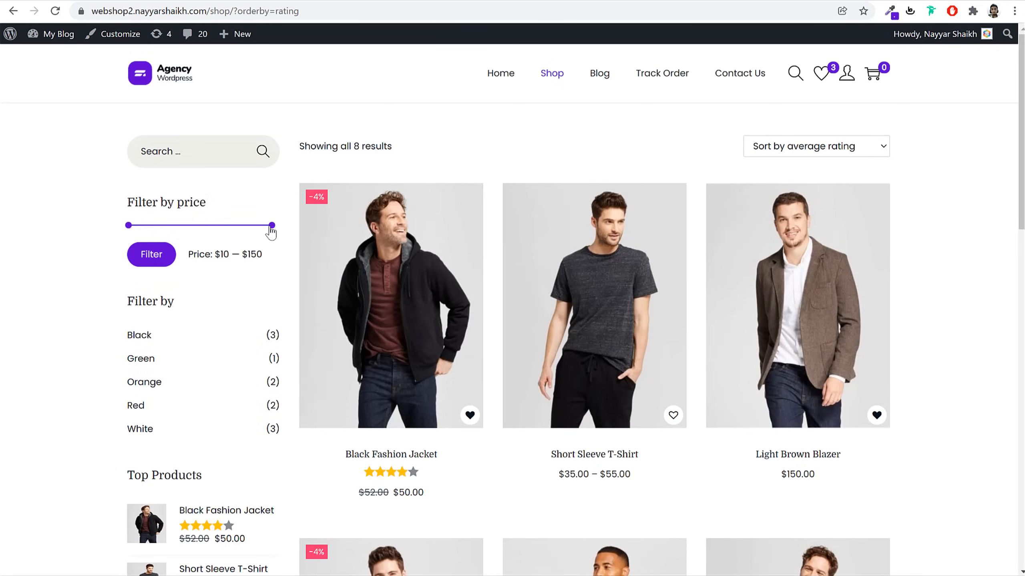
Filter product prices to $10–$70, browse the results, and open the Blog page
left_click_drag(267, 229, 191, 235)
left_click_drag(265, 259, 239, 255)
left_click(162, 267)
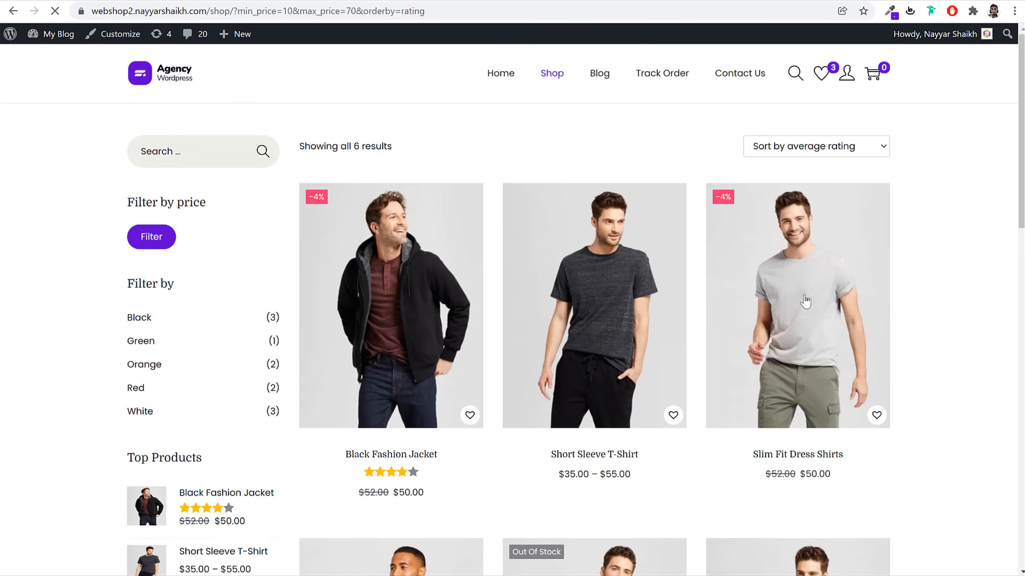
scroll(892, 338, "down", 10)
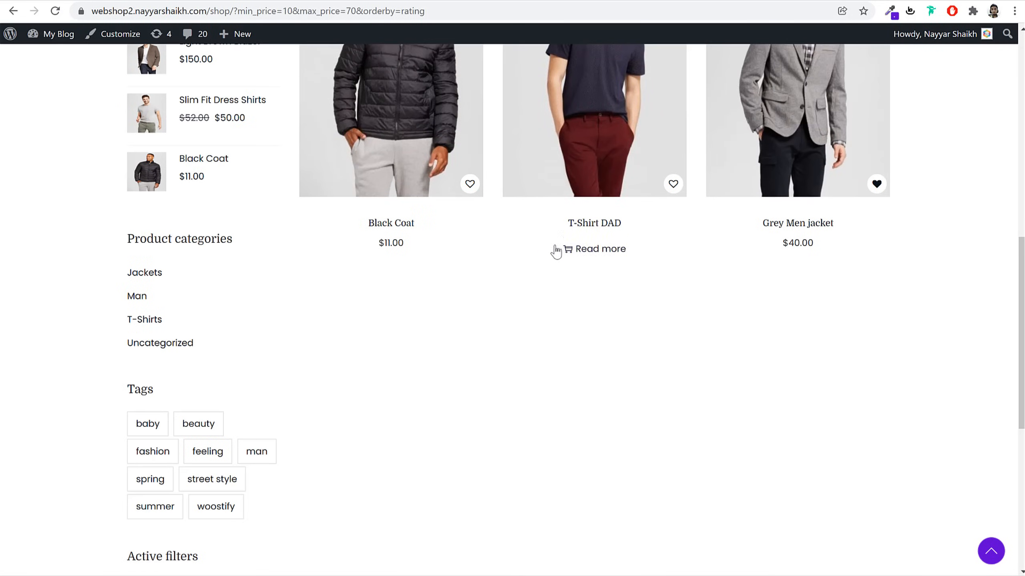
scroll(553, 350, "up", 12)
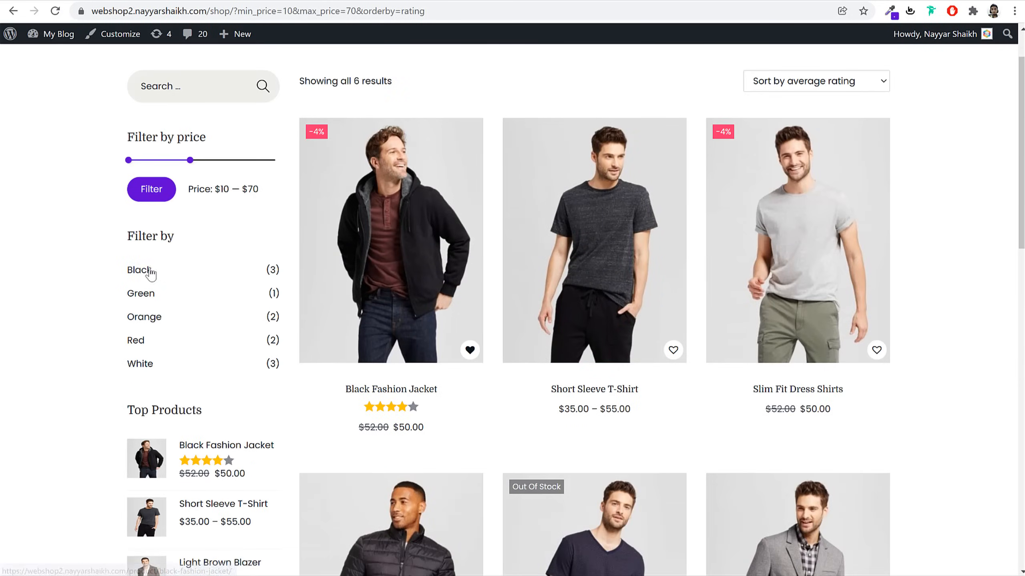
scroll(145, 283, "down", 5)
scroll(210, 320, "down", 13)
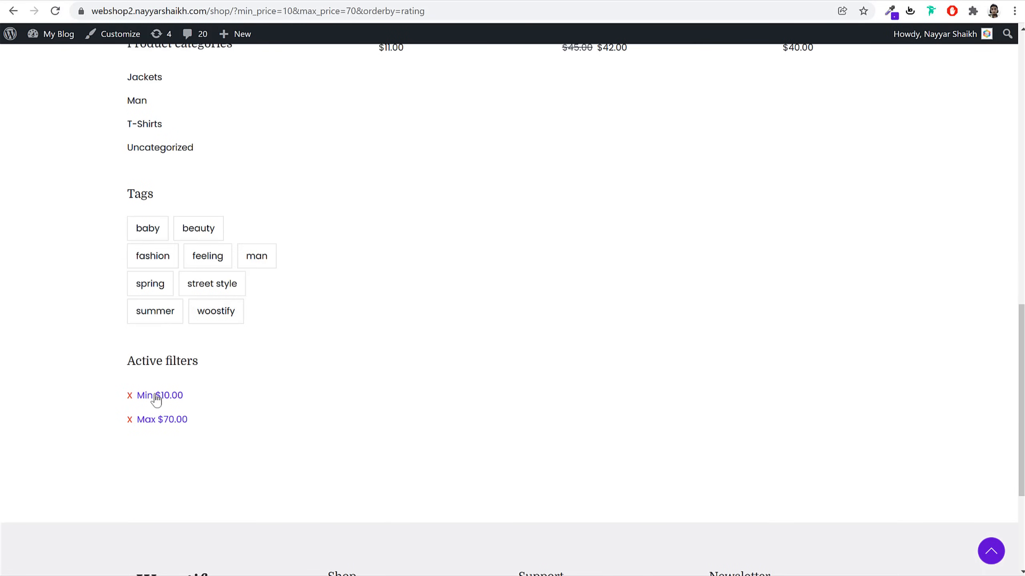
scroll(320, 432, "up", 18)
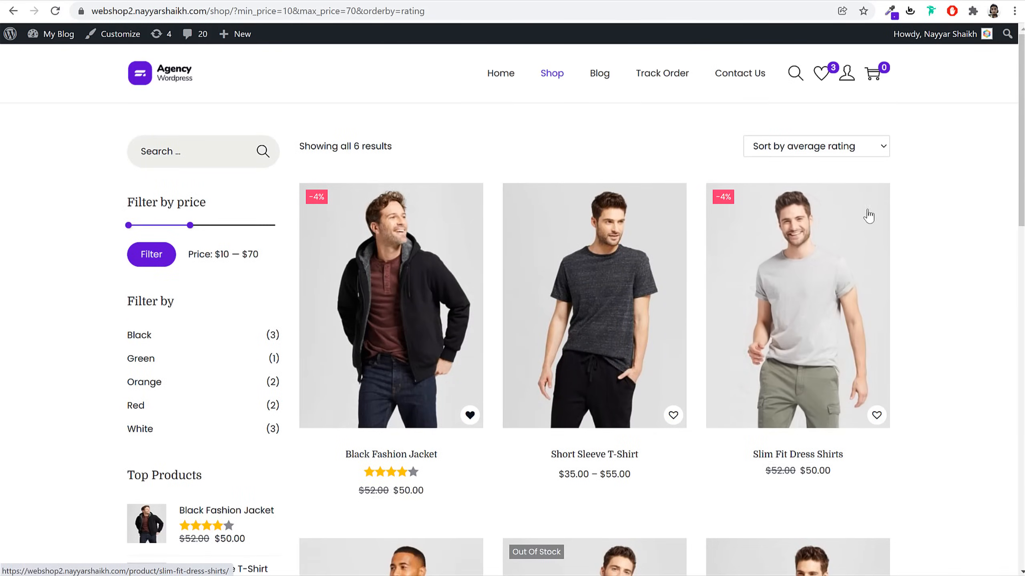
left_click(596, 81)
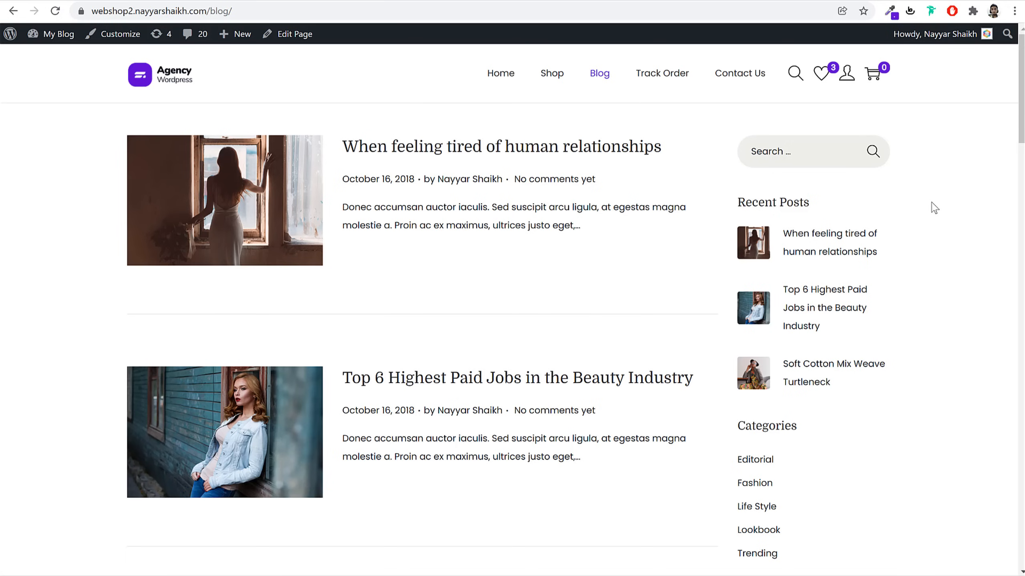
Visit Contact Us, try the Email field and view contact details, then return home via the logo
left_click(754, 83)
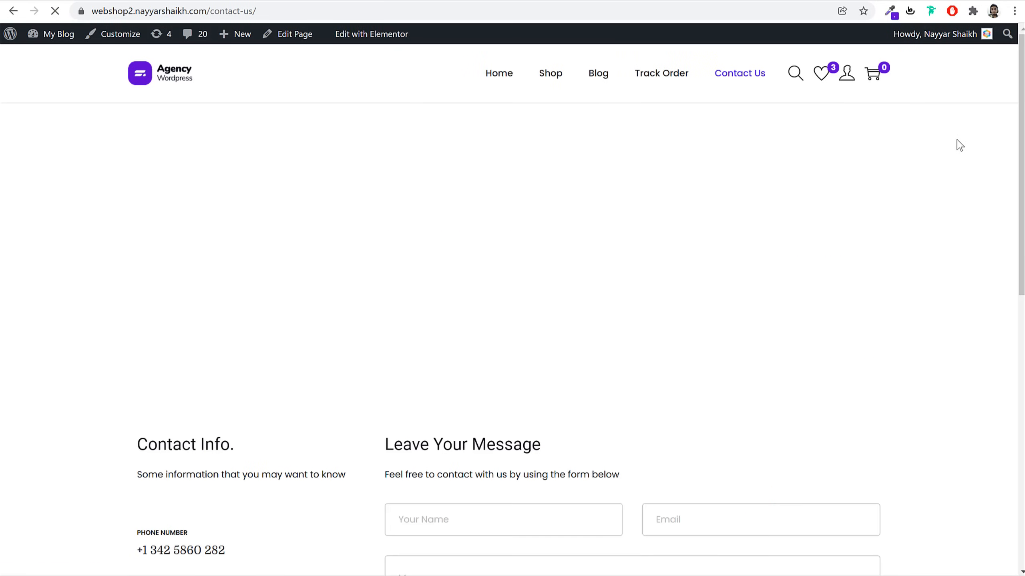
scroll(956, 154, "down", 5)
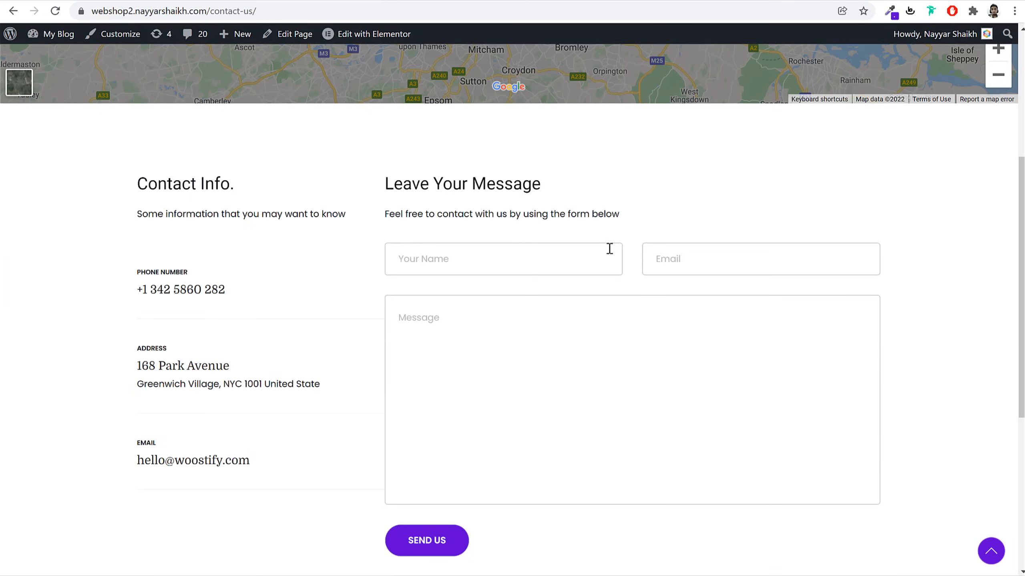
left_click(777, 272)
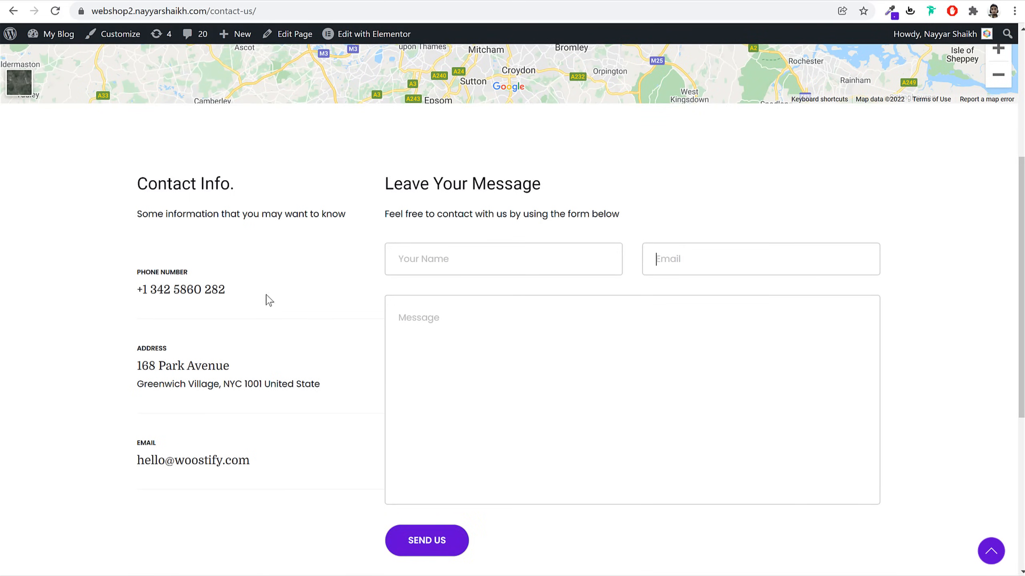
left_click_drag(135, 279, 238, 433)
left_click(238, 433)
scroll(321, 441, "down", 5)
scroll(323, 442, "up", 10)
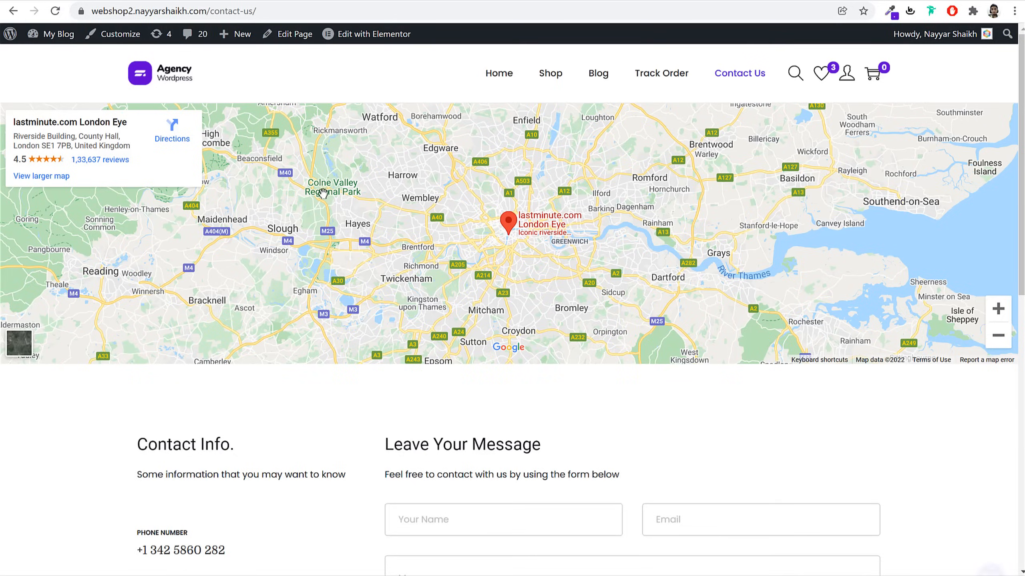
left_click(150, 80)
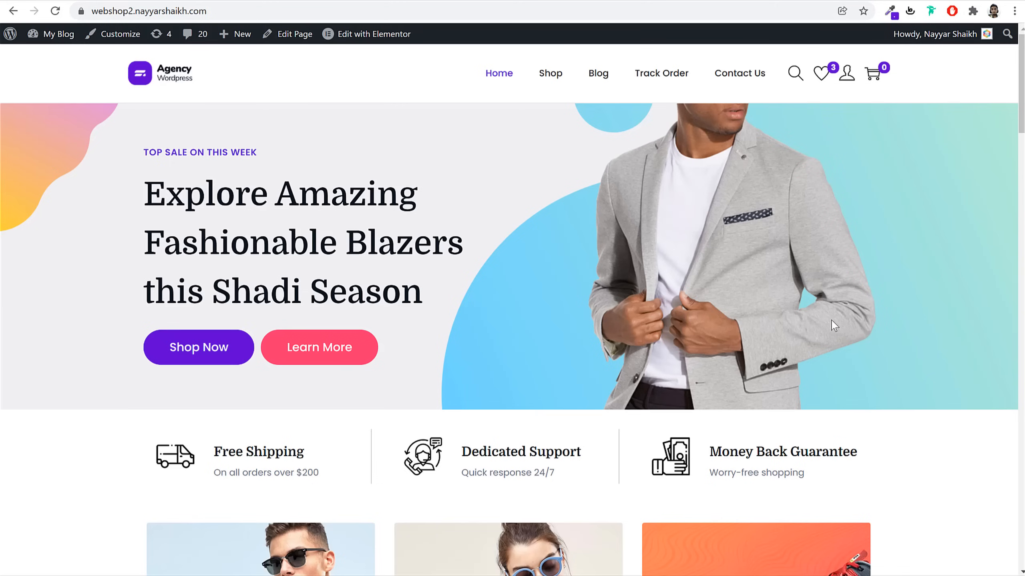
scroll(839, 331, "down", 12)
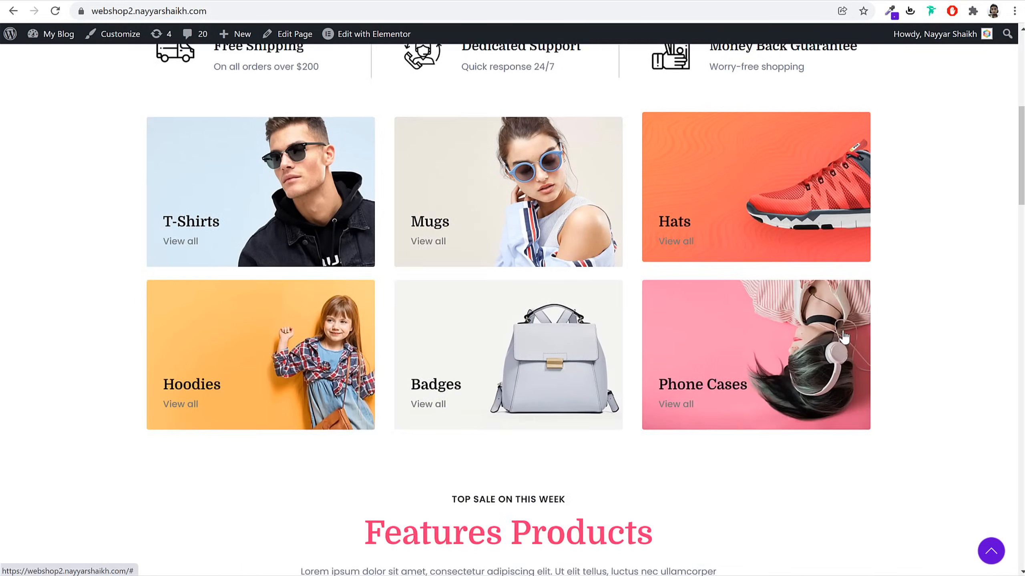
scroll(844, 337, "down", 5)
scroll(842, 332, "down", 12)
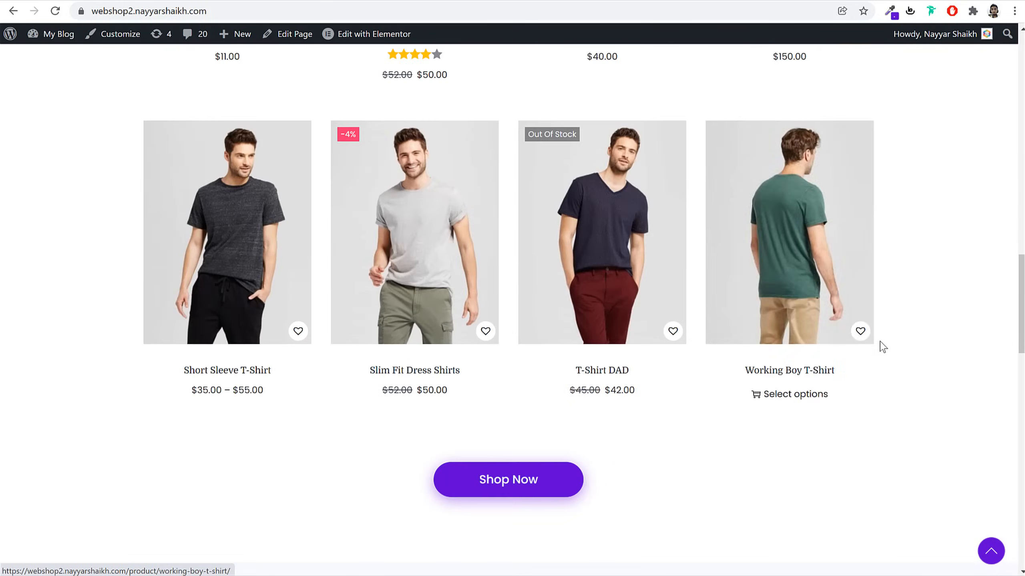
scroll(883, 347, "down", 10)
scroll(881, 345, "up", 20)
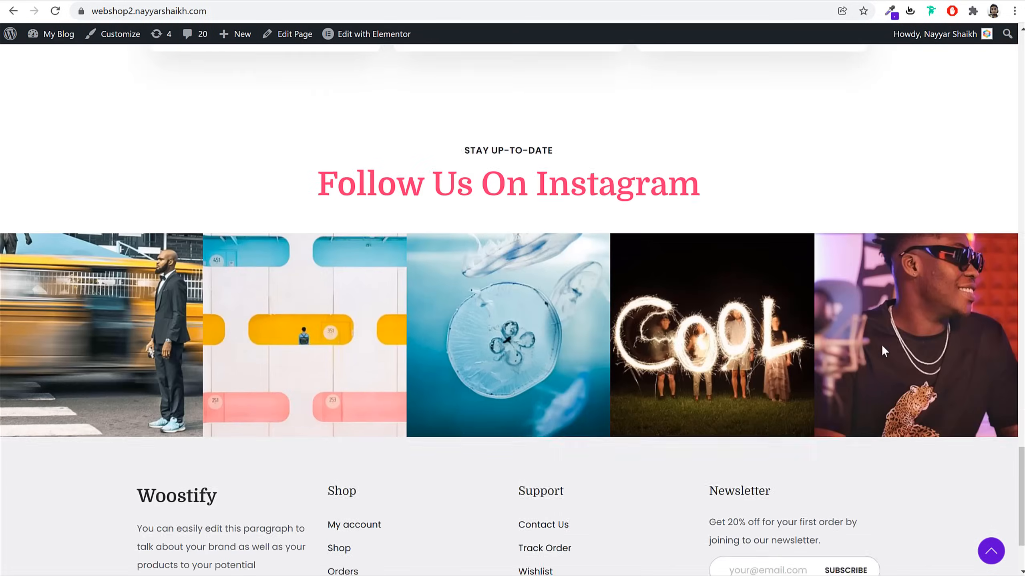
scroll(884, 351, "up", 7)
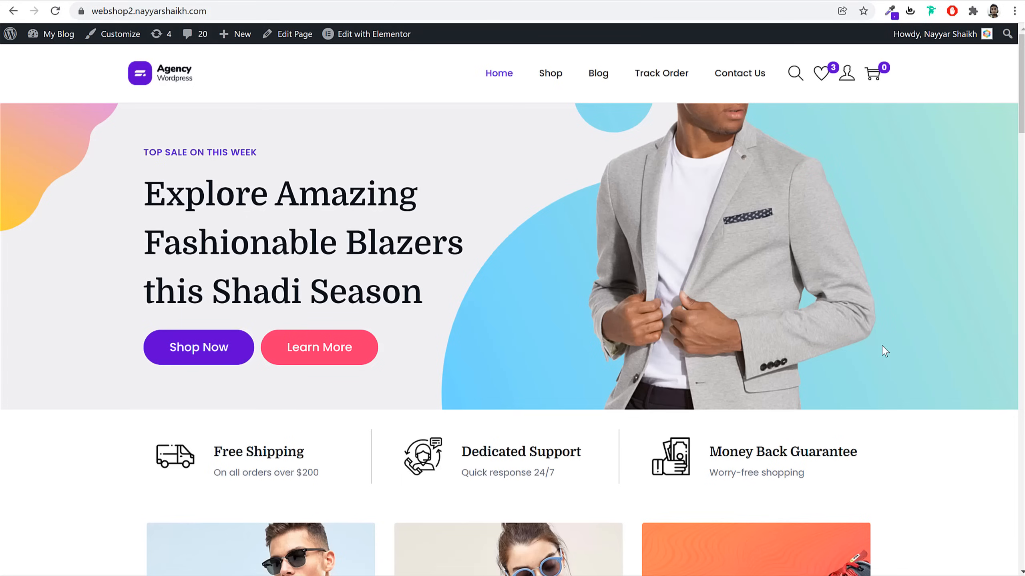
Load bloggdude.com/ho in a new tab to reach Hostinger's WordPress Hosting page
key("ctrl+t")
type("bloggdude.com/")
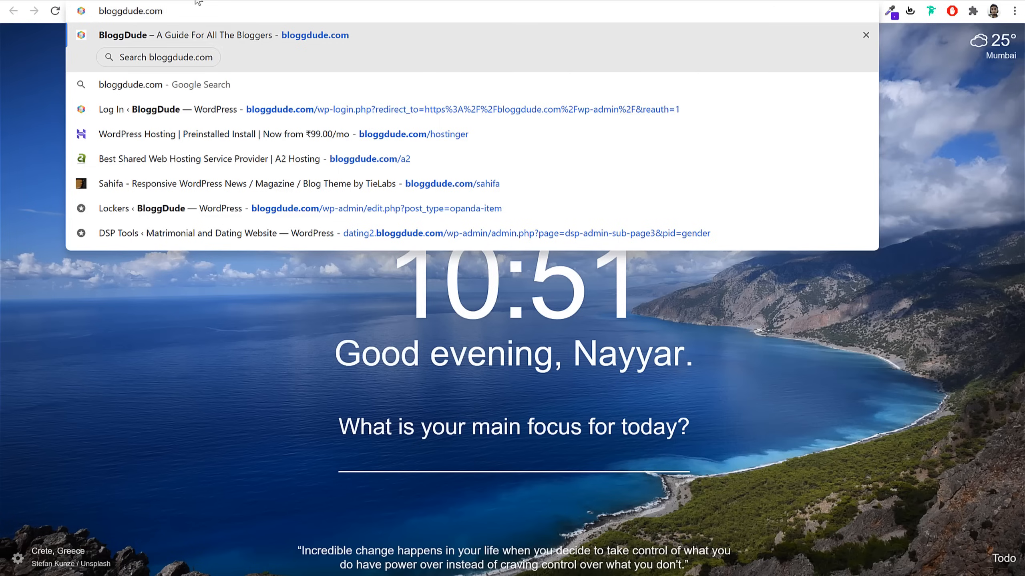
type("ho")
key("Return")
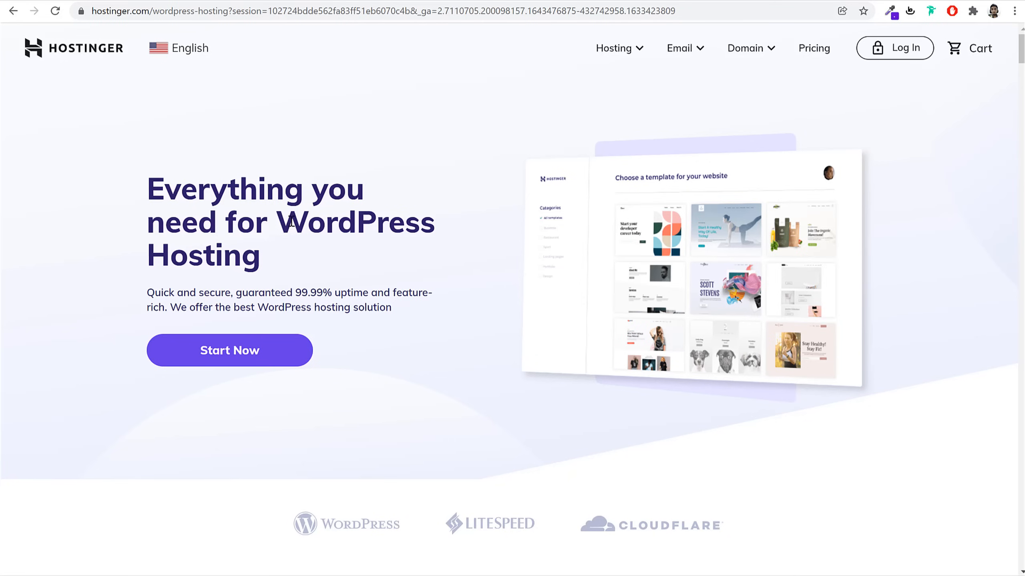
left_click_drag(286, 226, 296, 257)
left_click(325, 261)
Scroll to the pricing cards and point out WordPress Starter and its MOST POPULAR label
scroll(970, 265, "down", 5)
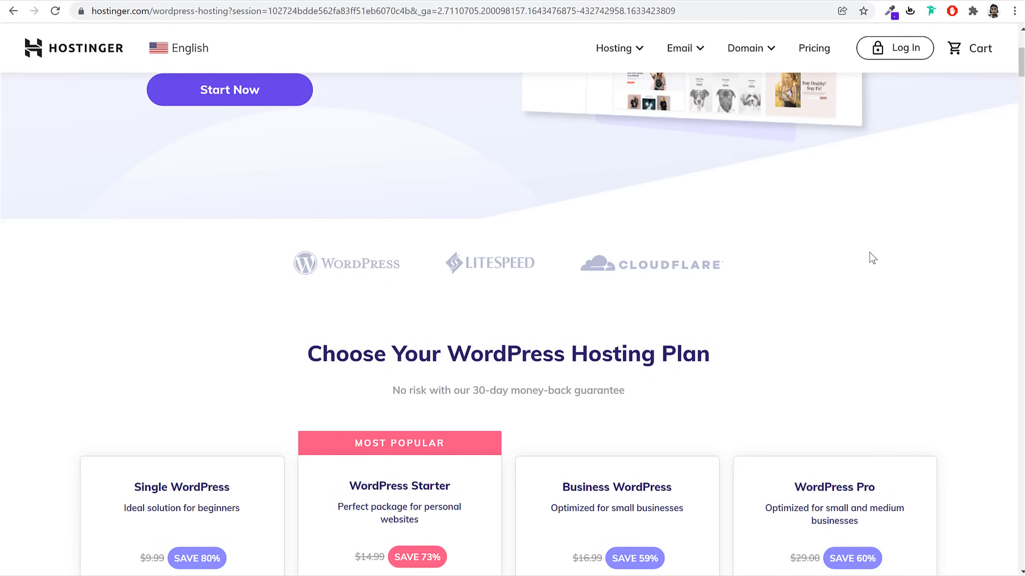
scroll(815, 298, "down", 6)
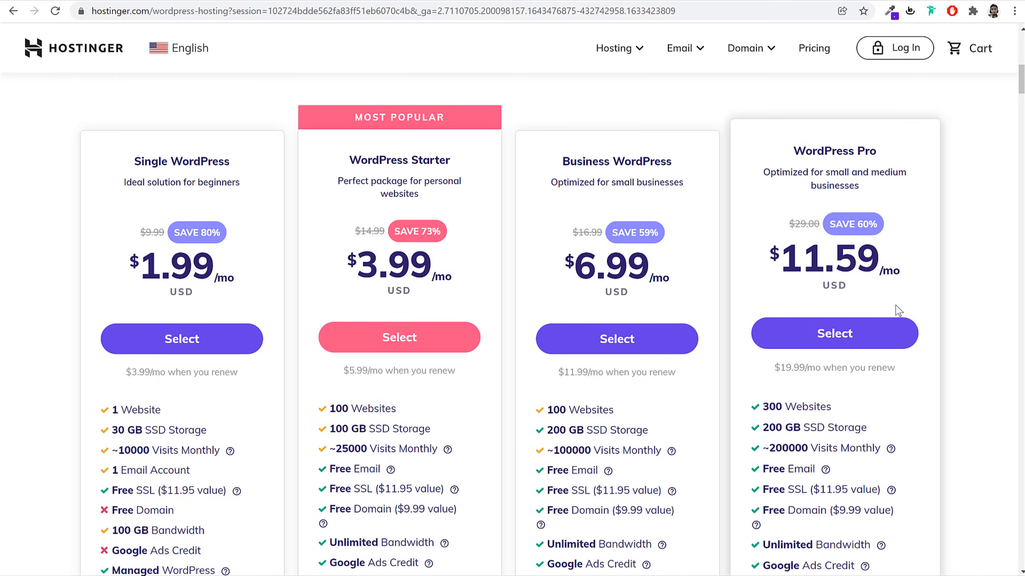
scroll(707, 339, "down", 5)
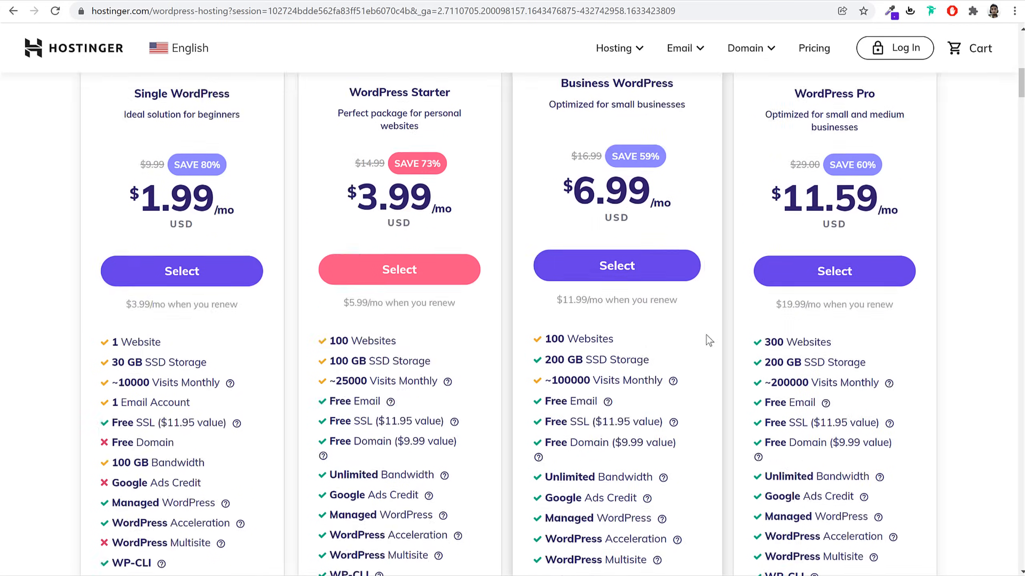
scroll(709, 344, "up", 5)
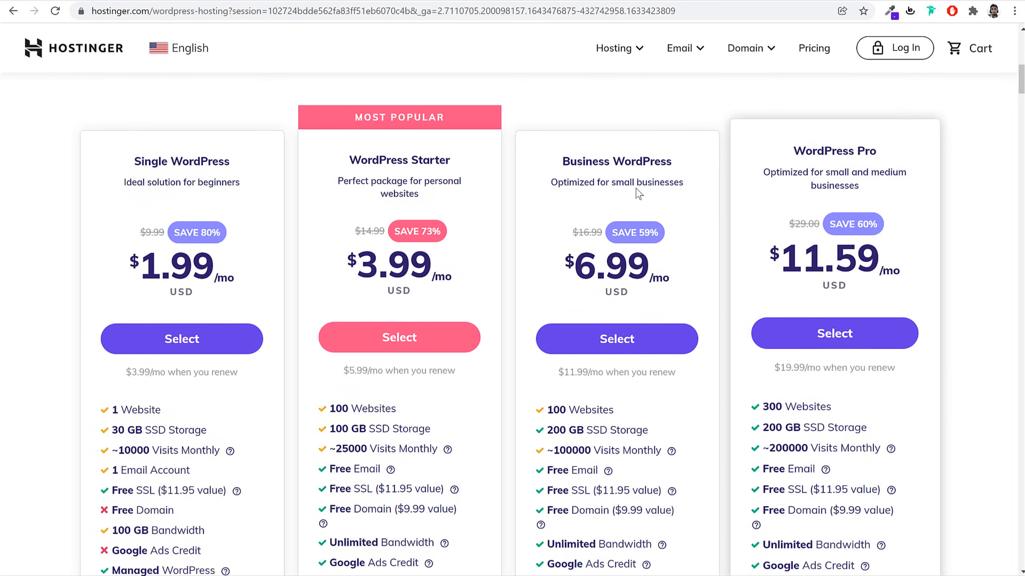
left_click_drag(347, 151, 476, 155)
left_click(477, 155)
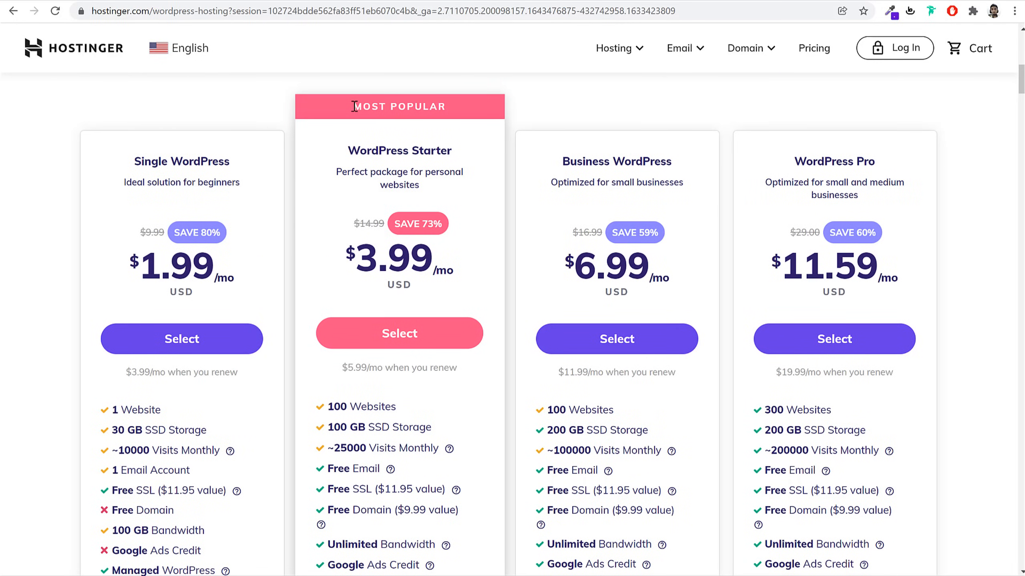
left_click_drag(355, 106, 474, 106)
left_click(468, 105)
scroll(617, 315, "down", 2)
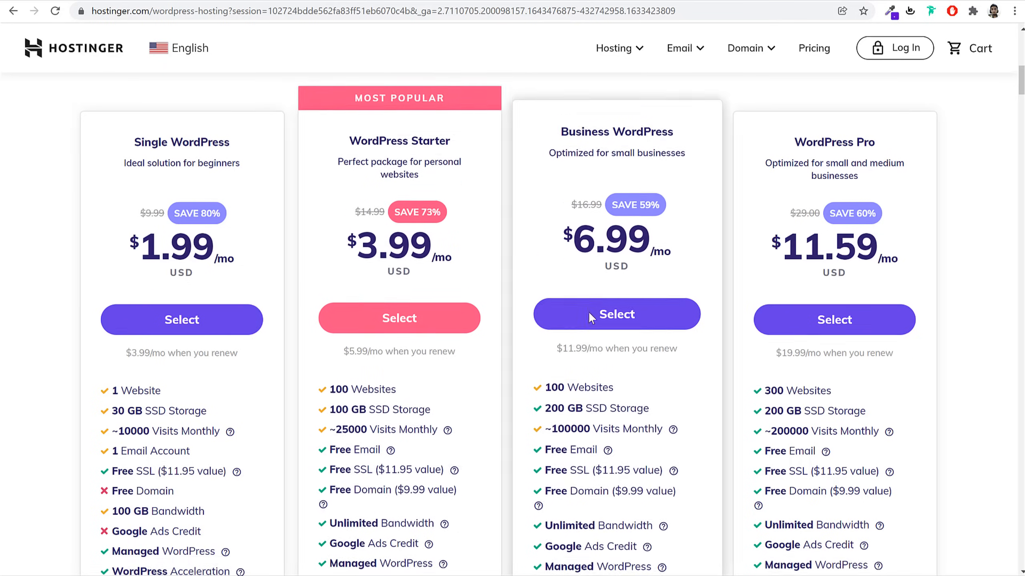
scroll(854, 273, "up", 2)
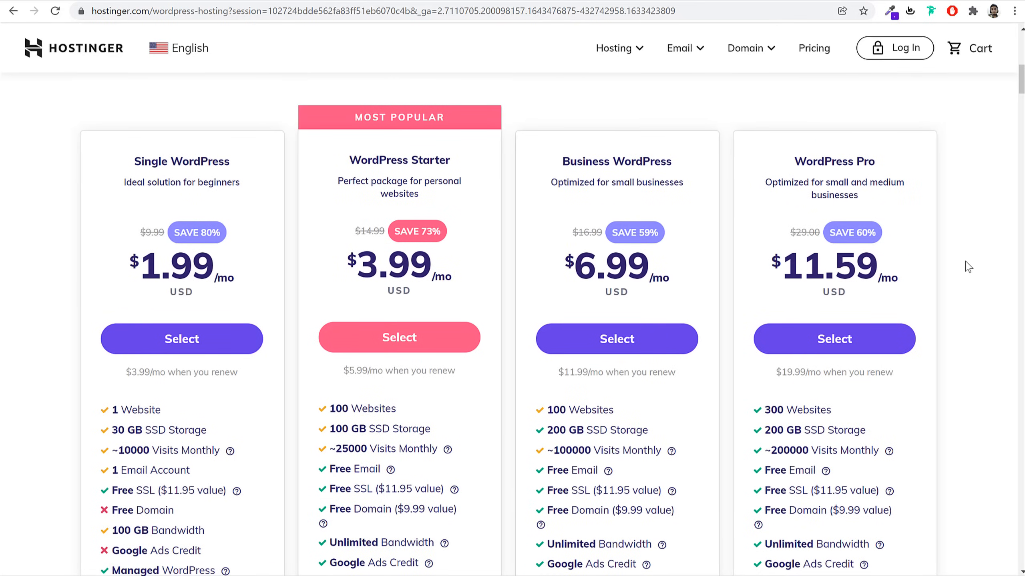
Highlight the Starter plan's name, $3.99 price and 100 Websites feature
left_click_drag(354, 107, 445, 106)
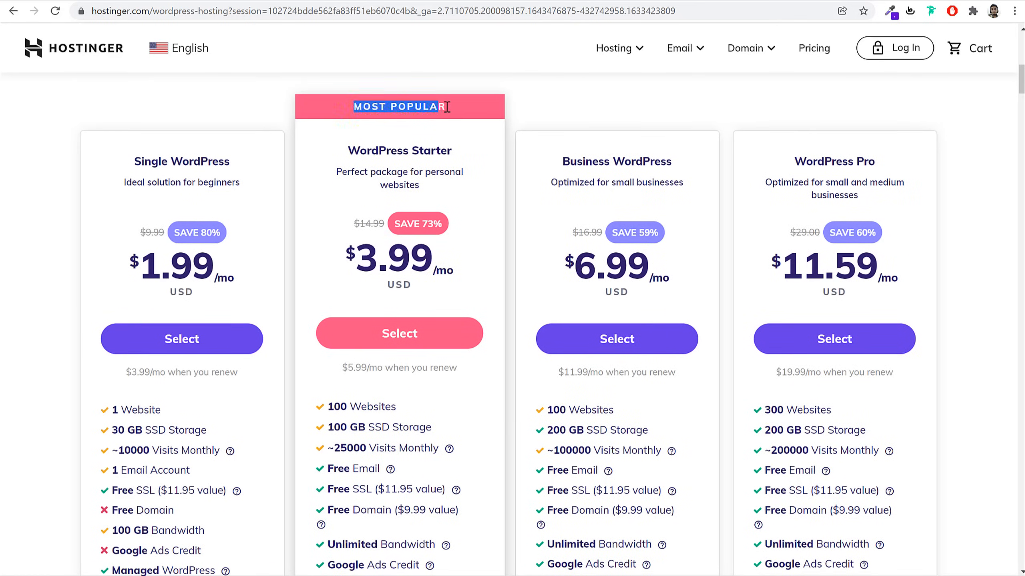
left_click_drag(342, 151, 464, 155)
left_click_drag(432, 250, 345, 262)
left_click(486, 279)
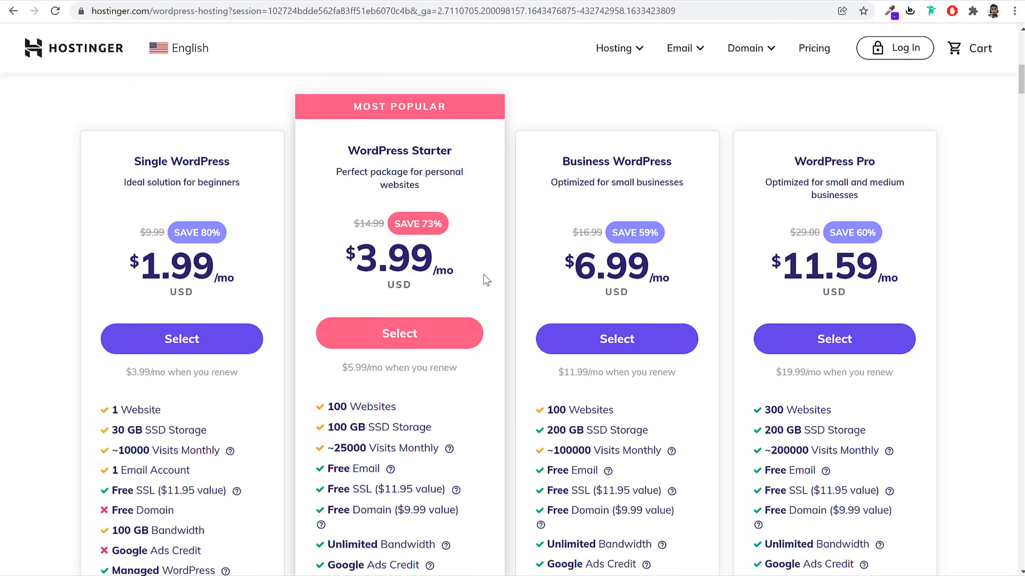
scroll(499, 349, "down", 2)
scroll(499, 350, "up", 2)
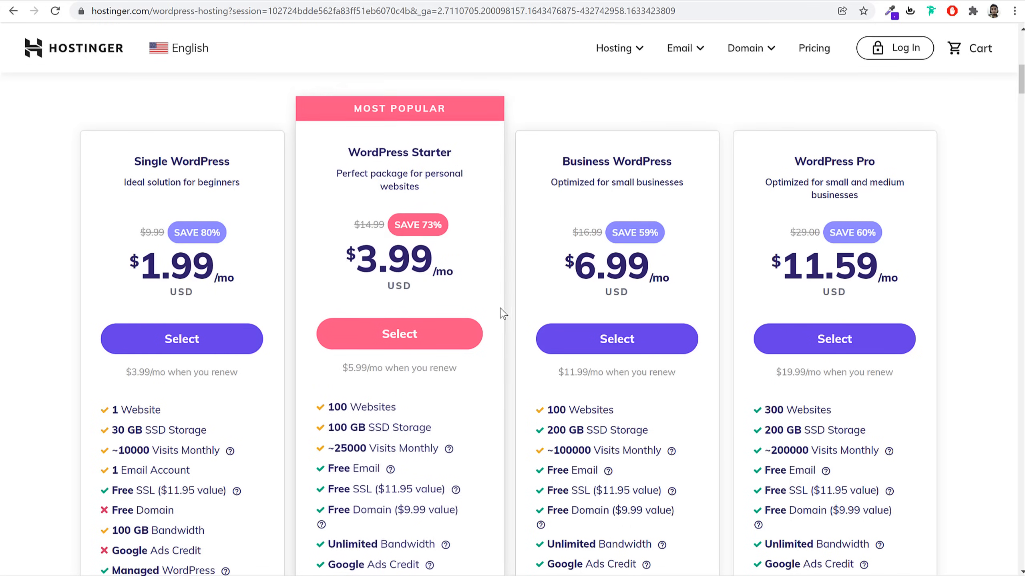
triple_click(394, 414)
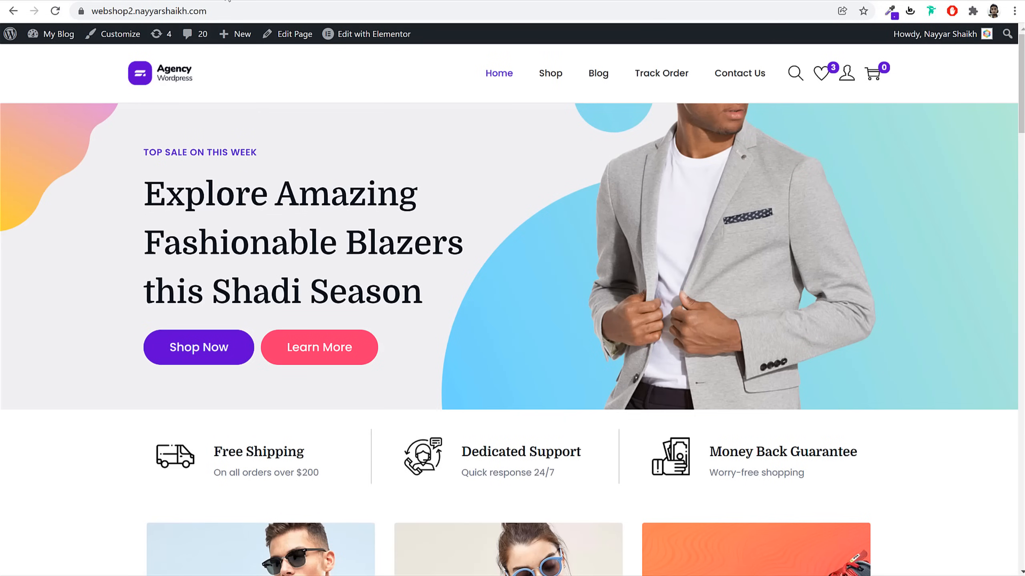
Back on the Hostinger pricing page, highlight Starter's $3.99, 100 Websites and Free Domain
left_click(227, 1)
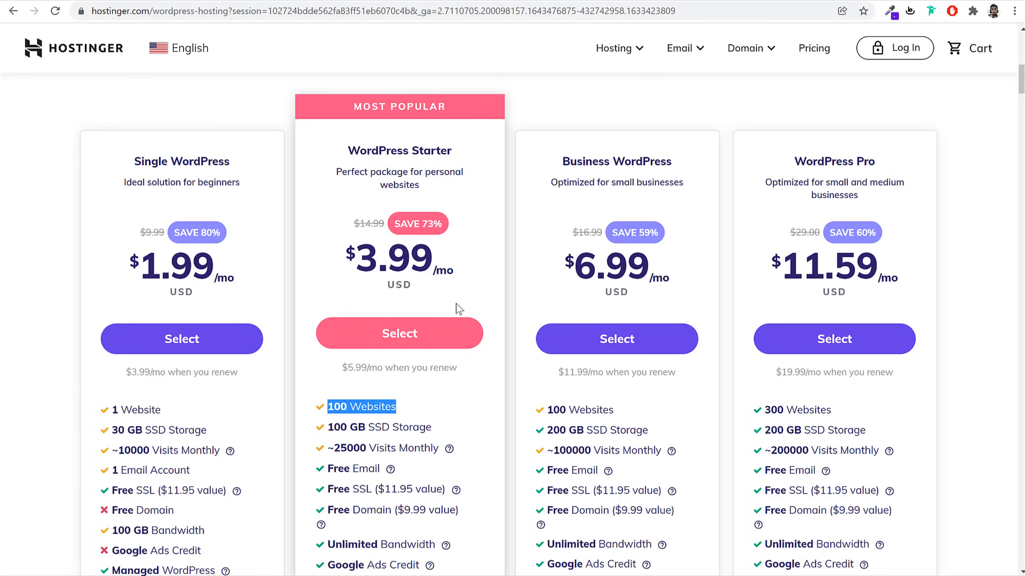
double_click(421, 257)
left_click_drag(331, 247, 348, 250)
left_click(368, 166)
left_click_drag(397, 409, 326, 409)
scroll(445, 426, "down", 4)
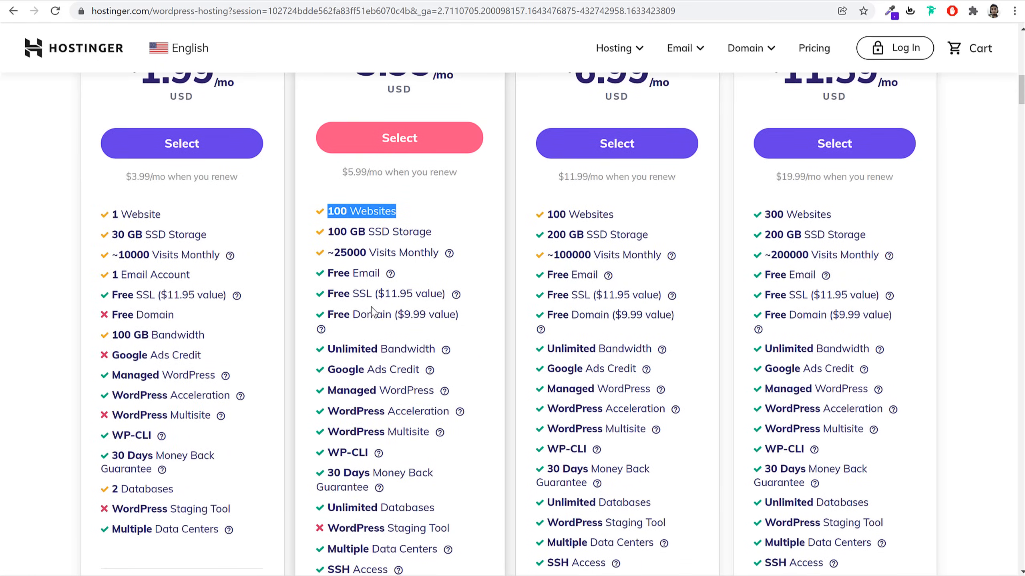
left_click_drag(360, 315, 388, 314)
left_click(440, 319)
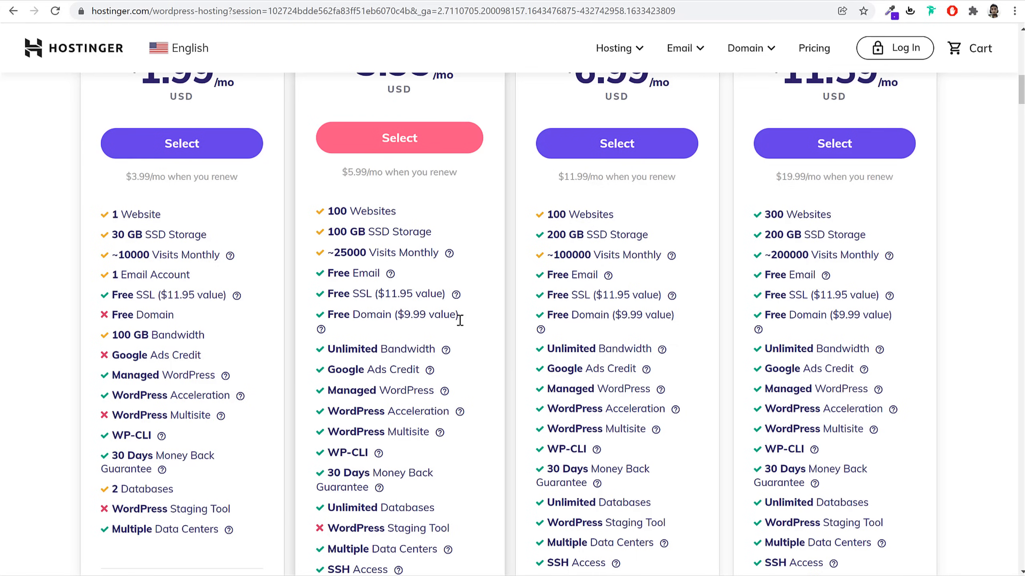
Scroll through the plans' feature lists, checking the '?' info tips
scroll(472, 331, "down", 3)
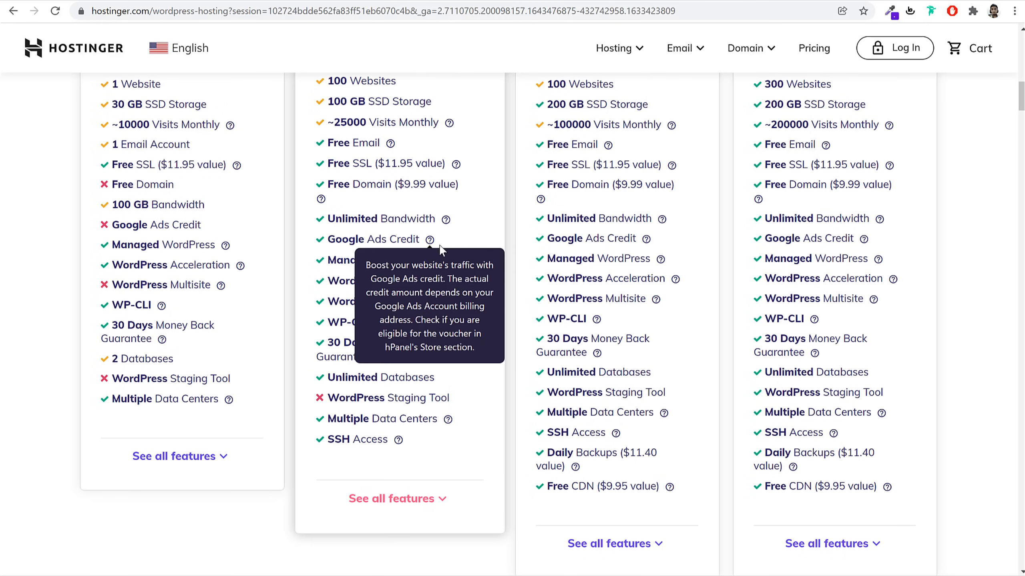
mouse_move(446, 261)
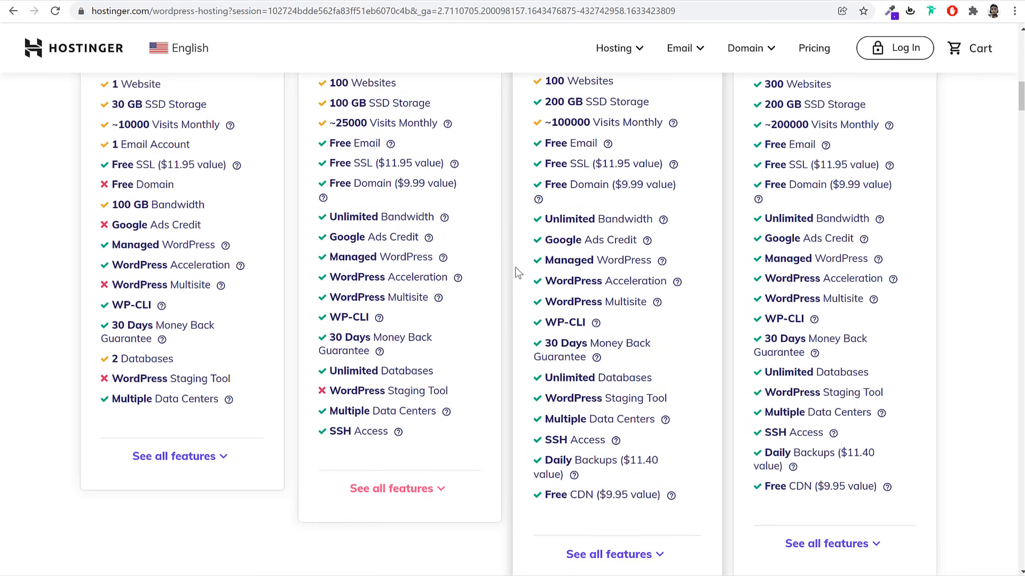
mouse_move(460, 283)
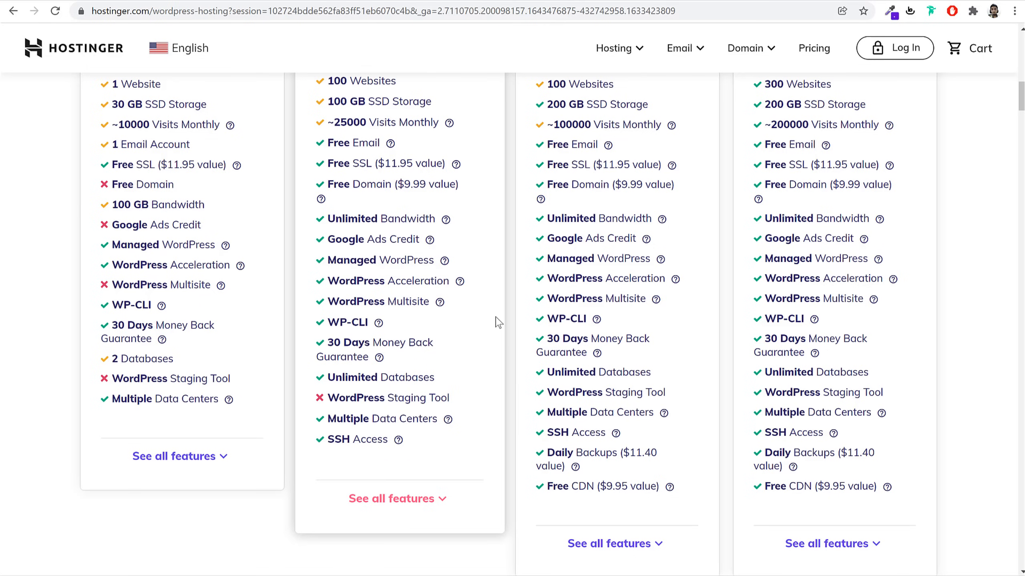
scroll(500, 325, "down", 1)
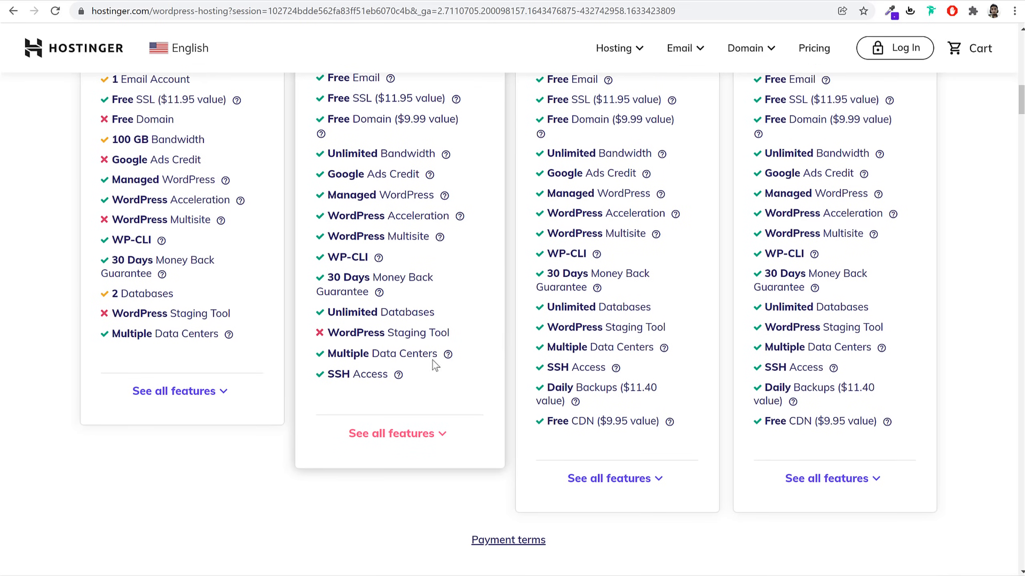
mouse_move(449, 360)
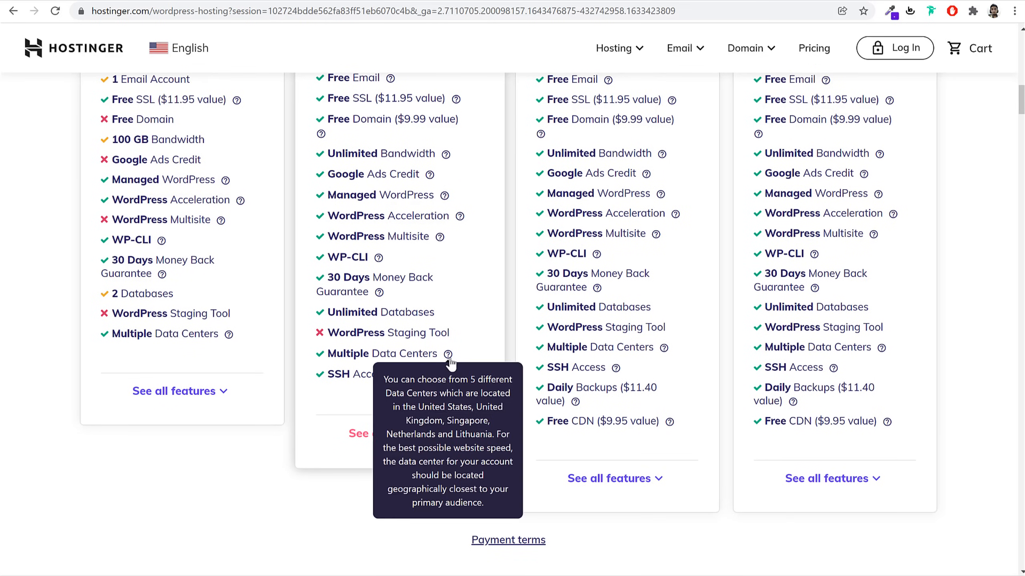
scroll(483, 332, "up", 3)
scroll(483, 331, "up", 3)
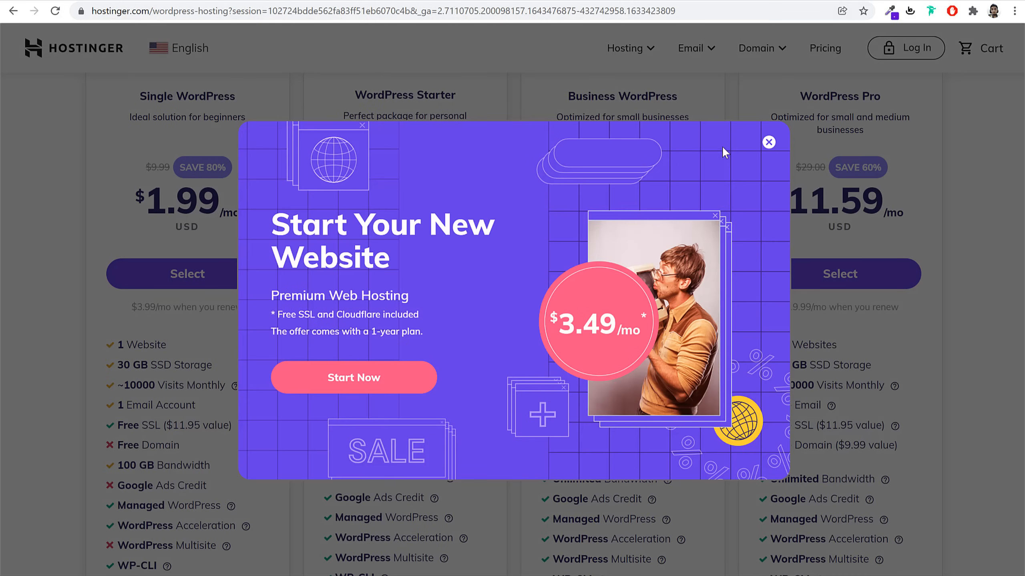
Dismiss the promotional popup, open and close the language list, and return to the plans
left_click(769, 142)
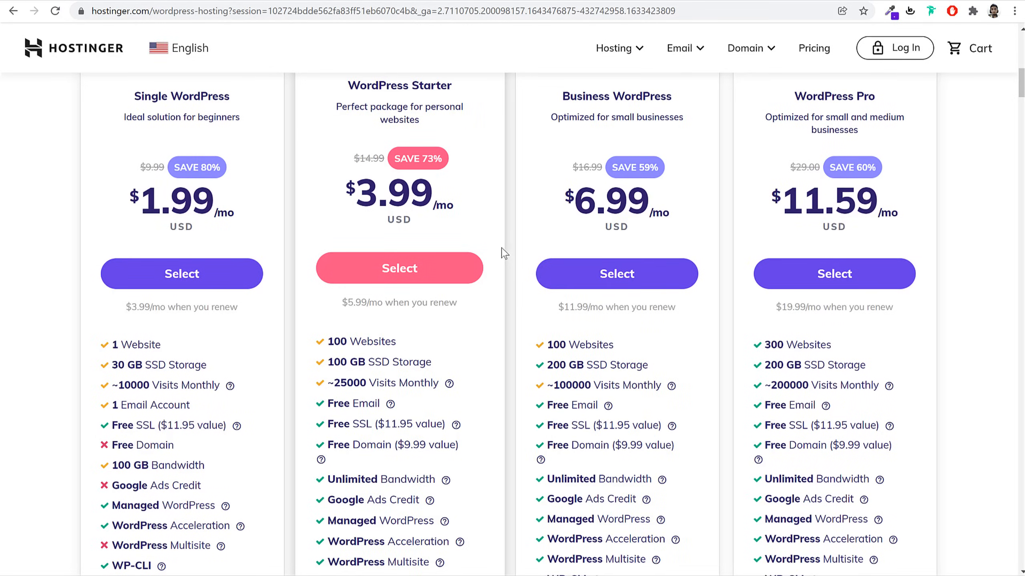
scroll(503, 252, "up", 15)
left_click(178, 49)
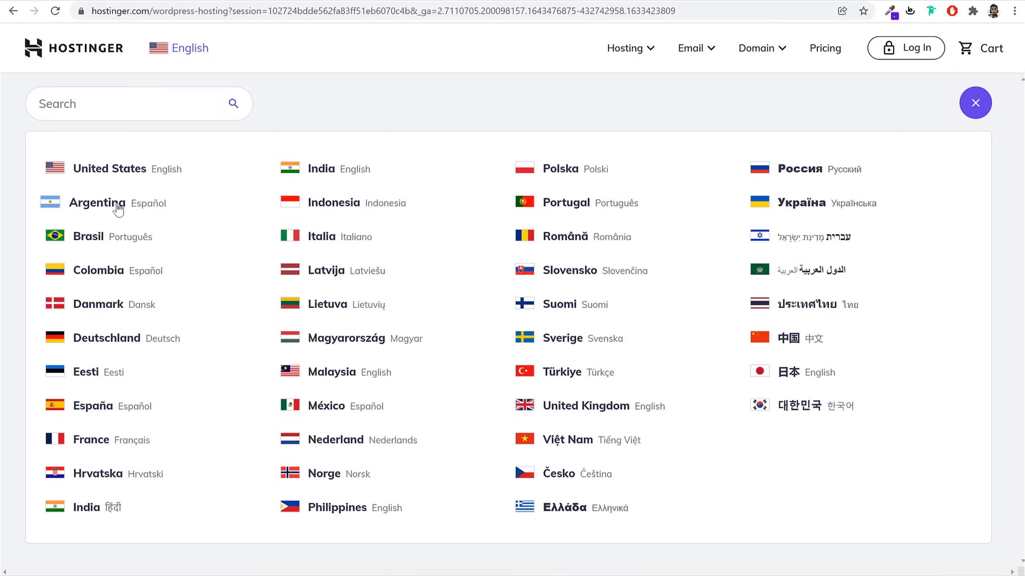
left_click(183, 49)
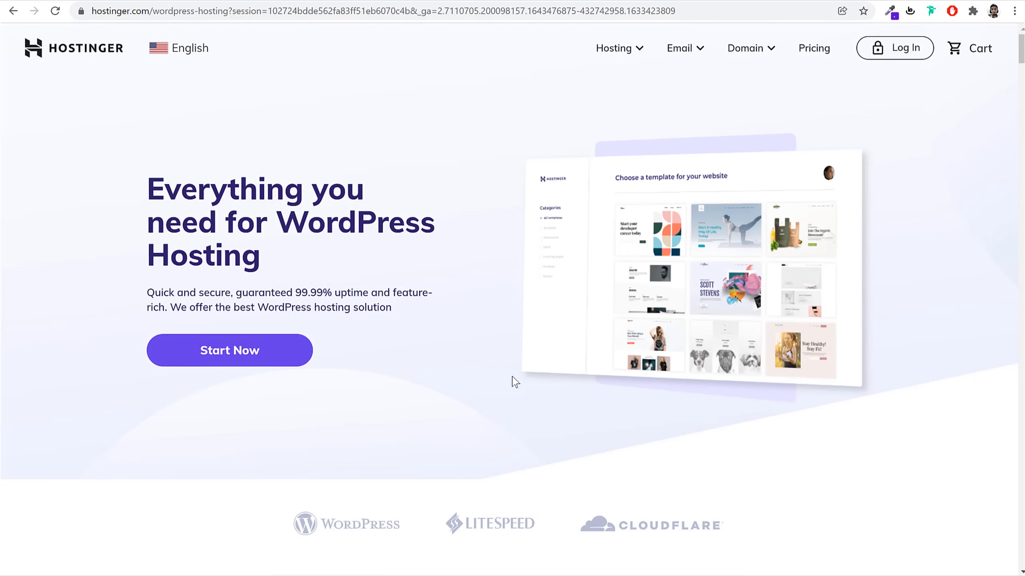
scroll(514, 385, "down", 10)
scroll(514, 386, "down", 5)
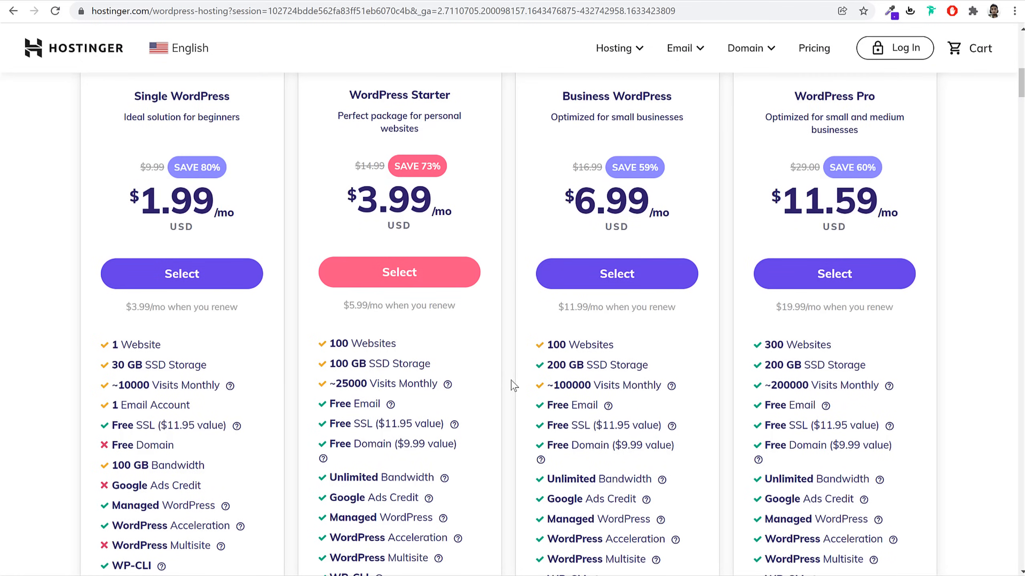
Pick WordPress Starter with the 12-month period and highlight its 57% saving and $78.00 subtotal
left_click(434, 277)
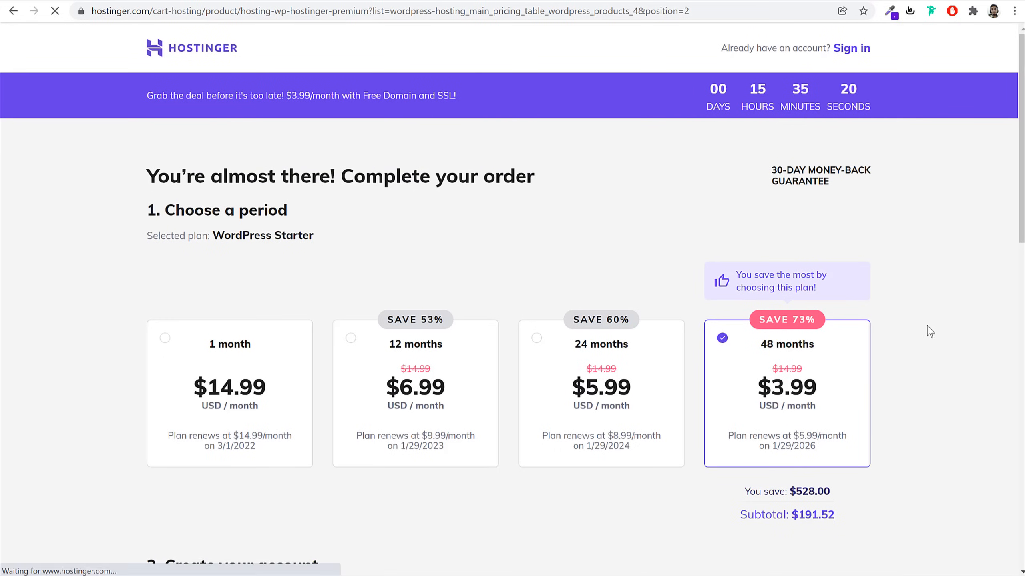
scroll(967, 302, "down", 1)
scroll(967, 303, "up", 1)
scroll(968, 303, "down", 2)
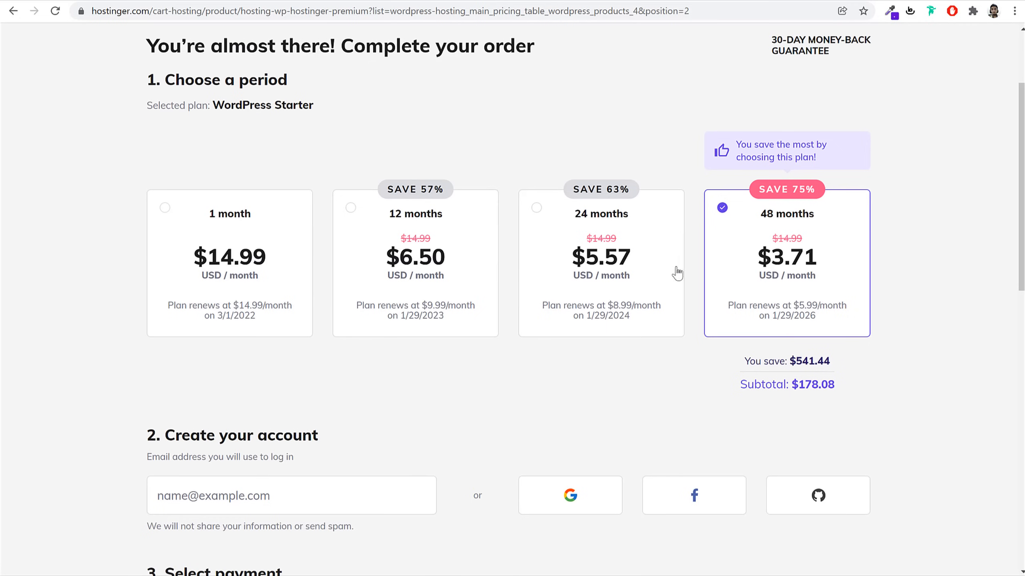
left_click(395, 223)
left_click_drag(455, 220, 369, 218)
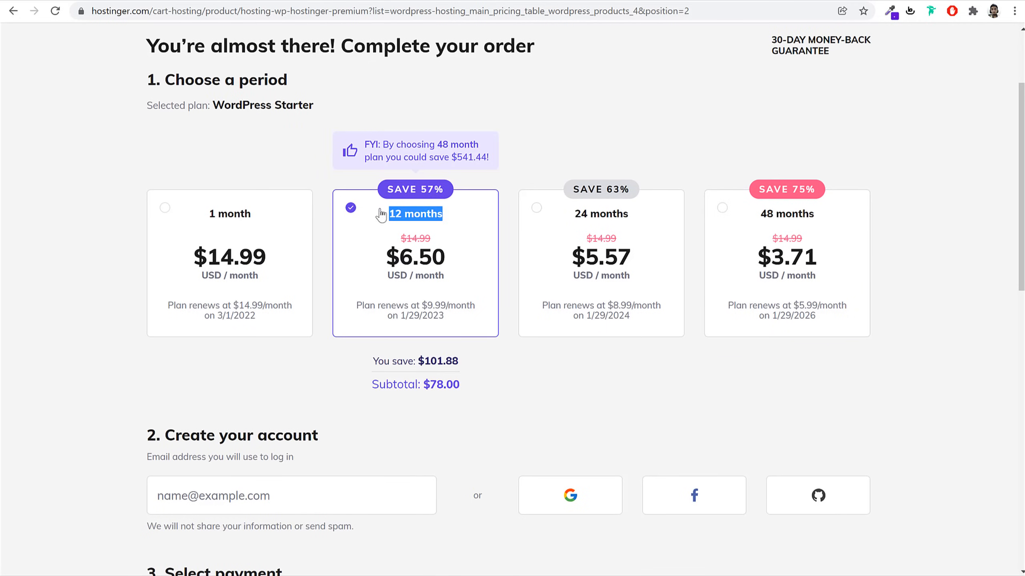
left_click_drag(446, 189, 420, 193)
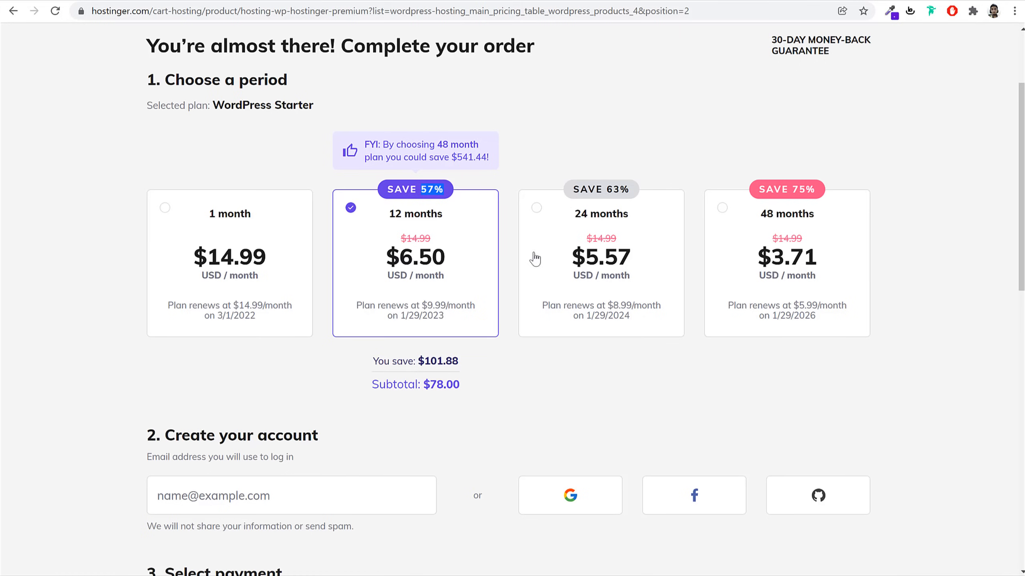
left_click_drag(480, 384, 448, 397)
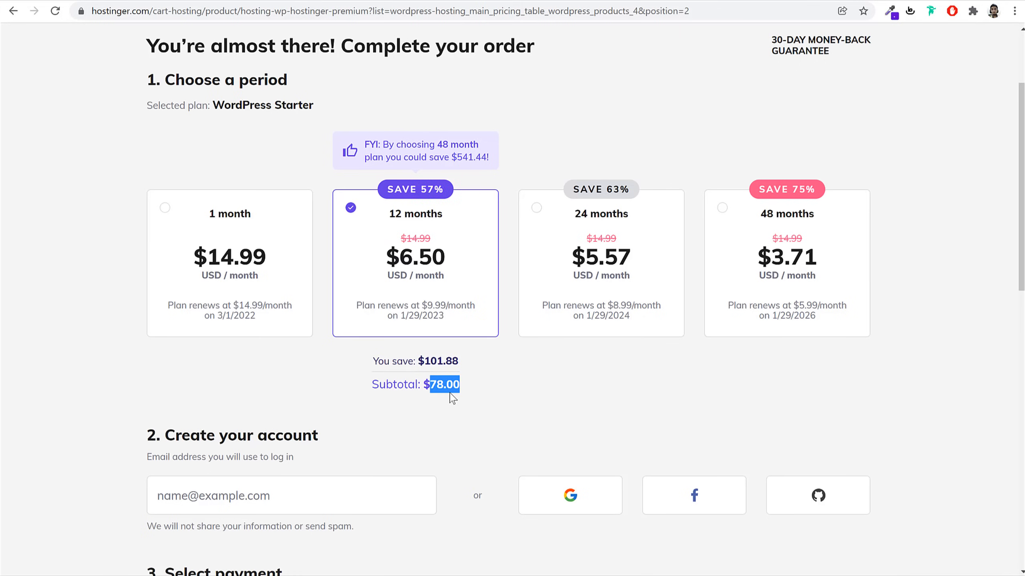
Switch to the 24-month period, comparing $5.57 against $6.50, and highlight the $8.99 renewal and $14.99 prices
left_click(655, 232)
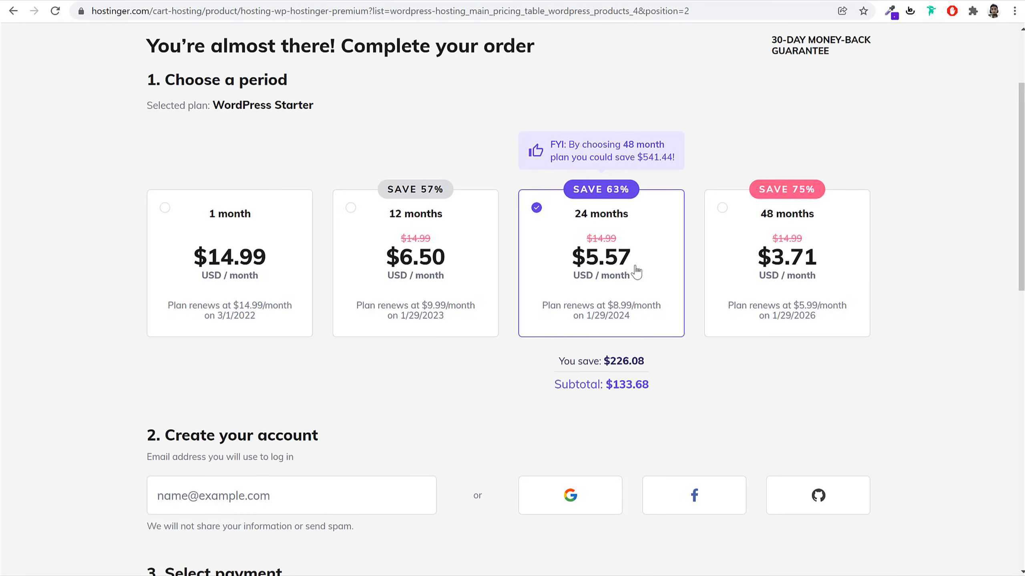
left_click_drag(464, 265, 392, 266)
left_click_drag(650, 263, 548, 269)
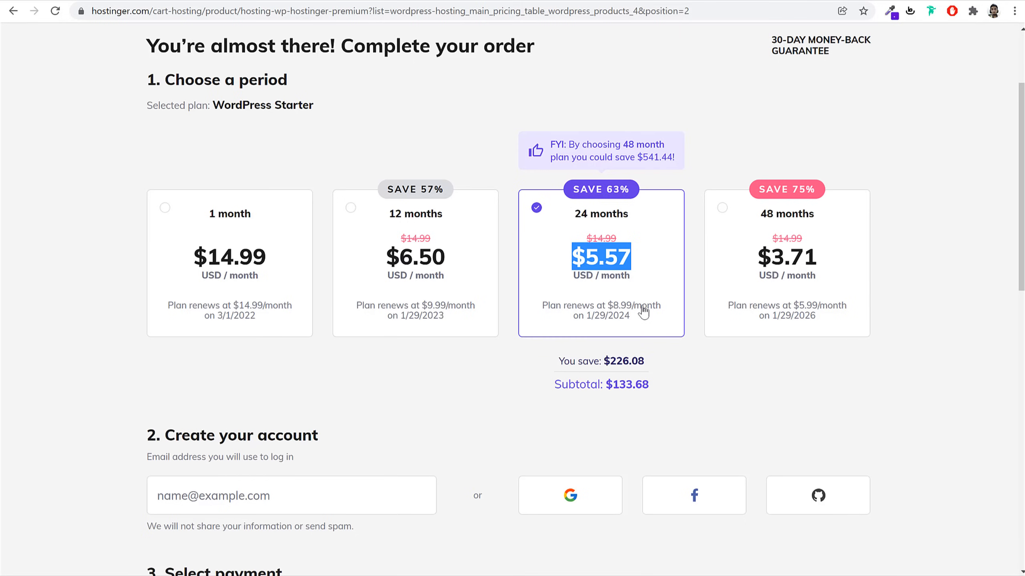
left_click_drag(634, 220, 556, 219)
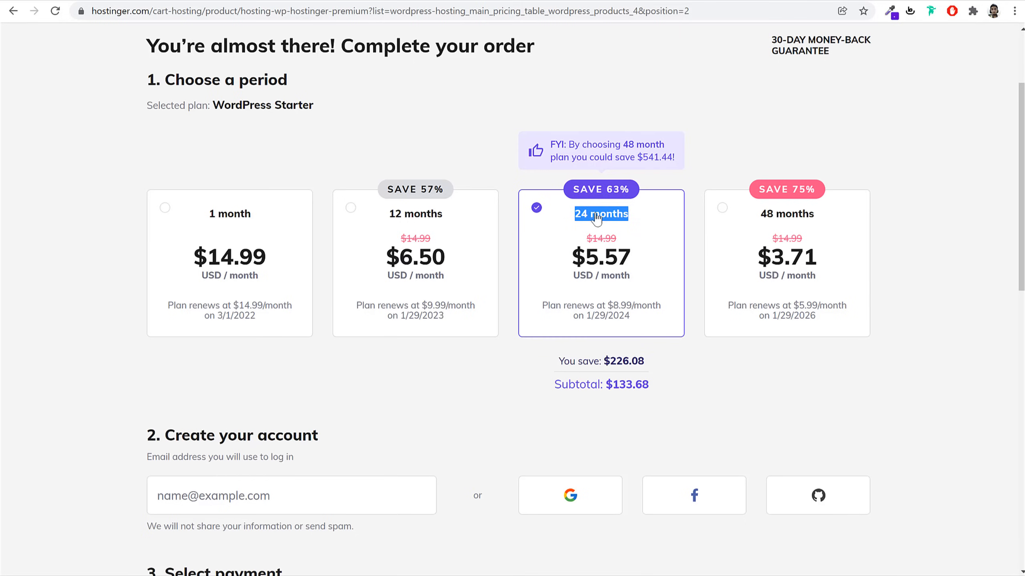
mouse_move(637, 319)
left_mouse_down()
mouse_move(607, 319)
mouse_move(635, 328)
left_mouse_up()
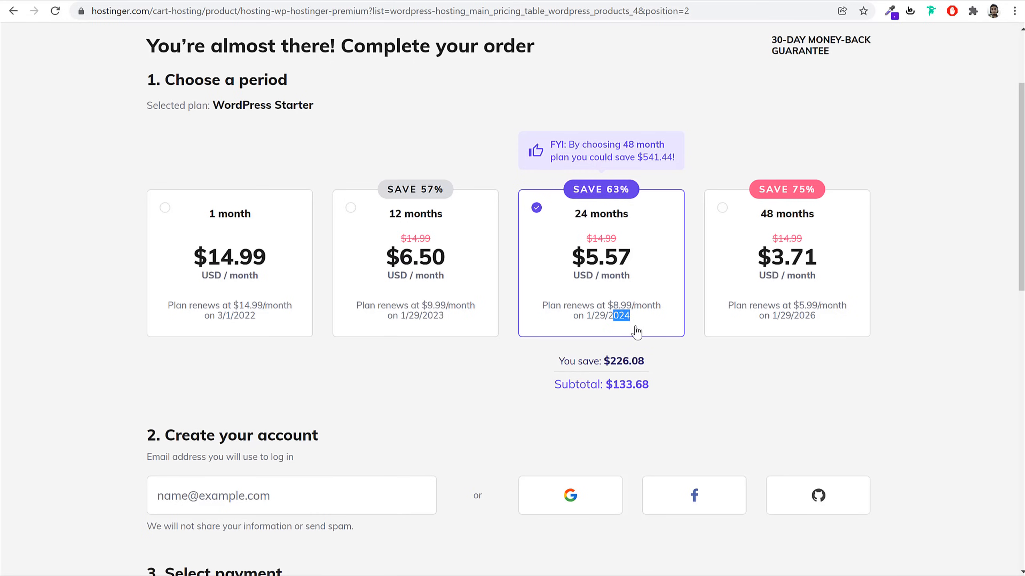
left_click_drag(635, 307, 616, 311)
left_click_drag(618, 239, 574, 244)
left_click_drag(633, 306, 607, 311)
Toggle to 48 months and back to 24 months, highlighting the 24-month label and renewal details
left_click(841, 283)
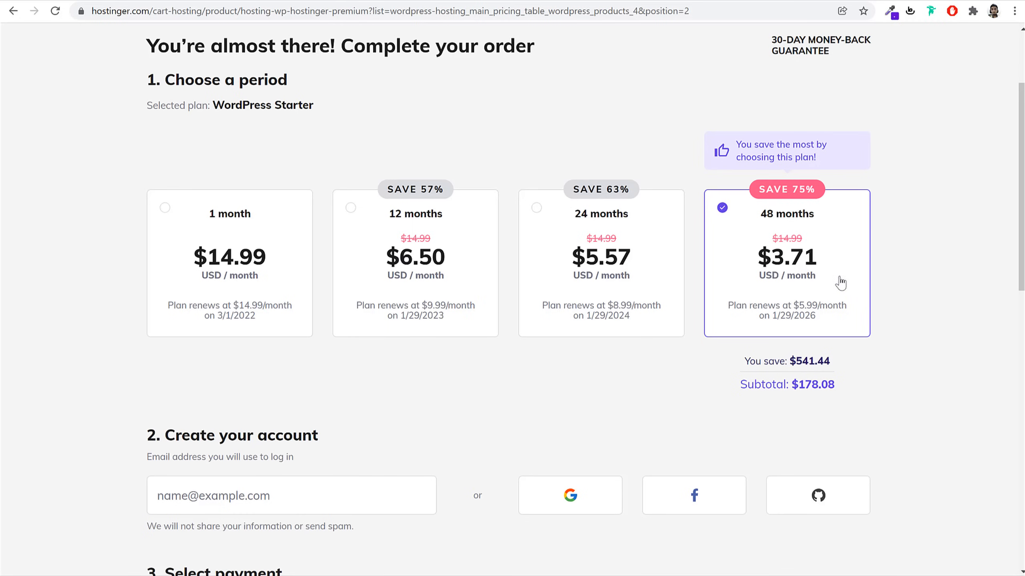
left_click(647, 291)
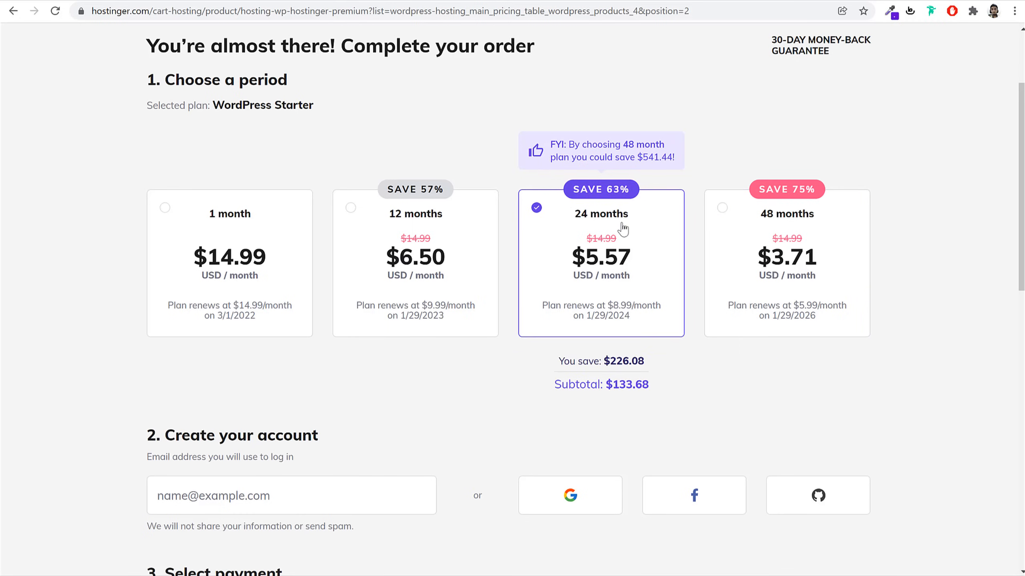
left_click_drag(630, 214, 563, 218)
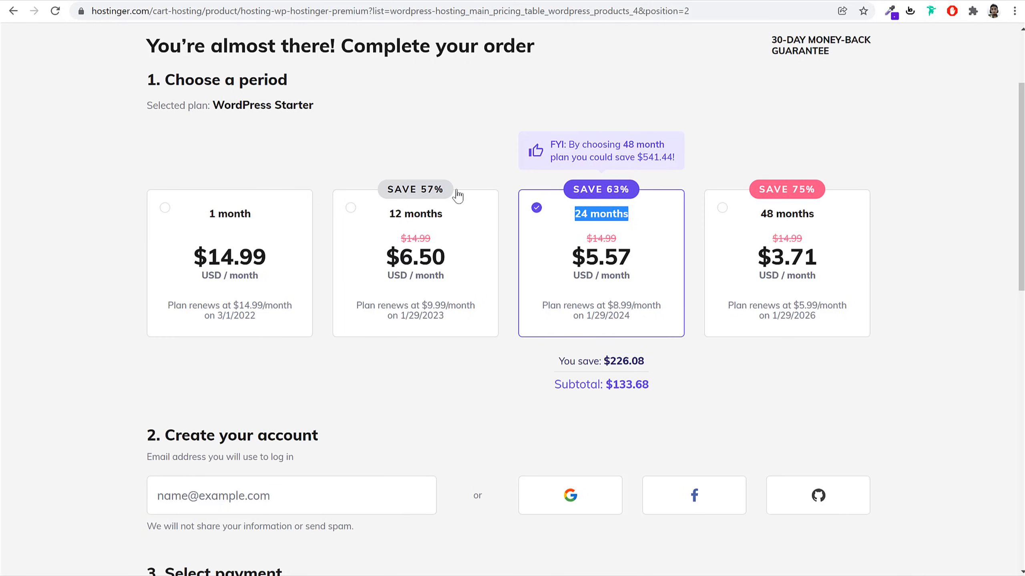
left_click_drag(630, 320, 539, 304)
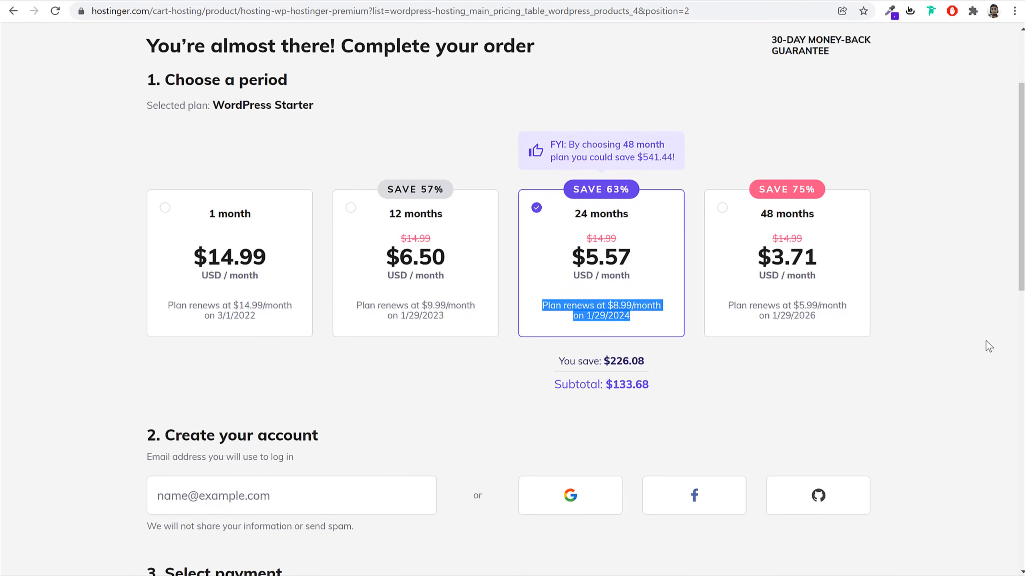
Focus the email address field under the Create your account heading
scroll(987, 351, "down", 5)
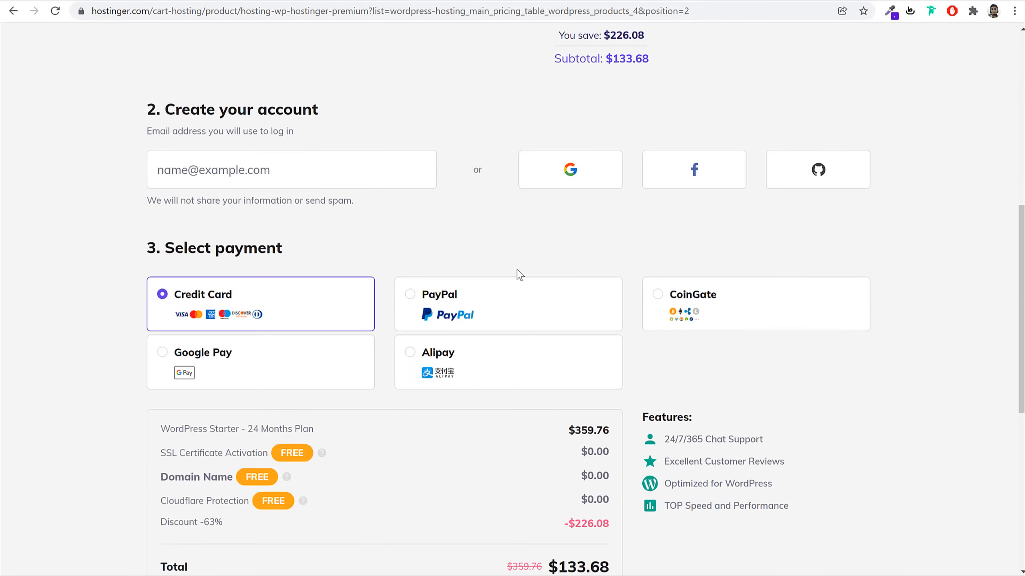
left_click(327, 181)
scroll(331, 185, "up", 8)
scroll(432, 266, "down", 5)
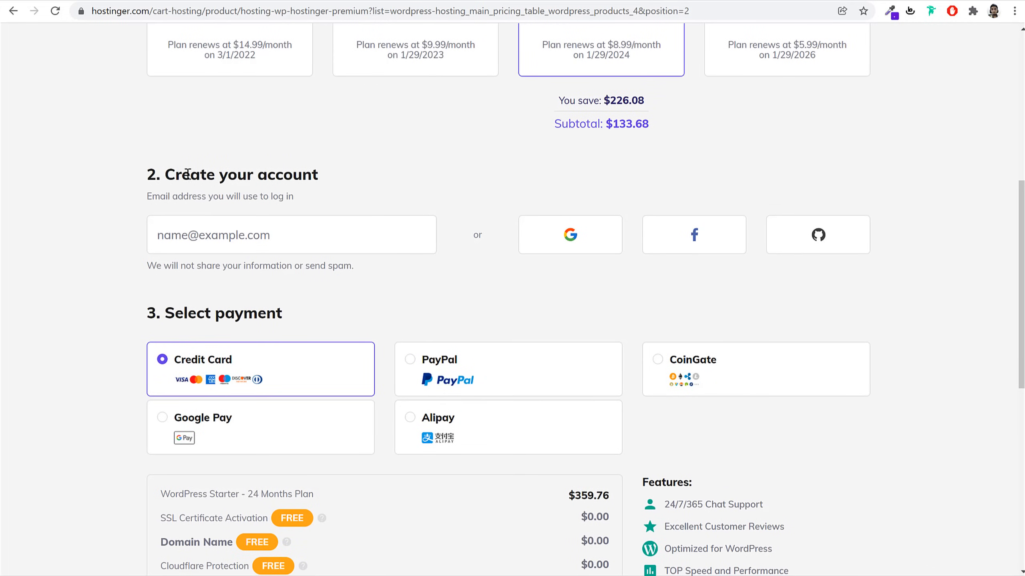
left_click_drag(169, 174, 379, 171)
left_click(380, 171)
left_click(328, 222)
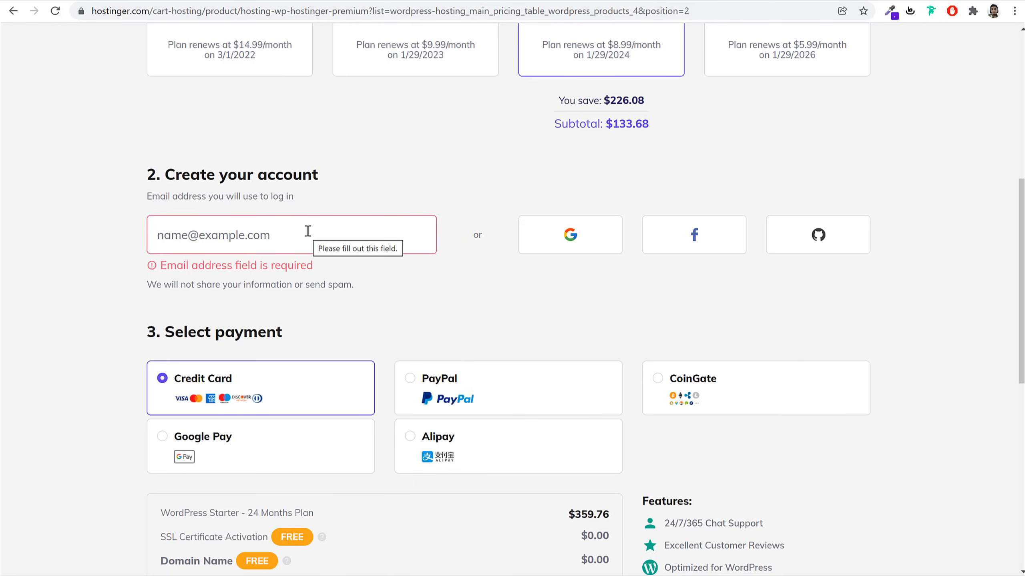
Try Google Pay, Alipay and PayPal, then settle on CoinGate as the payment method
scroll(496, 288, "down", 3)
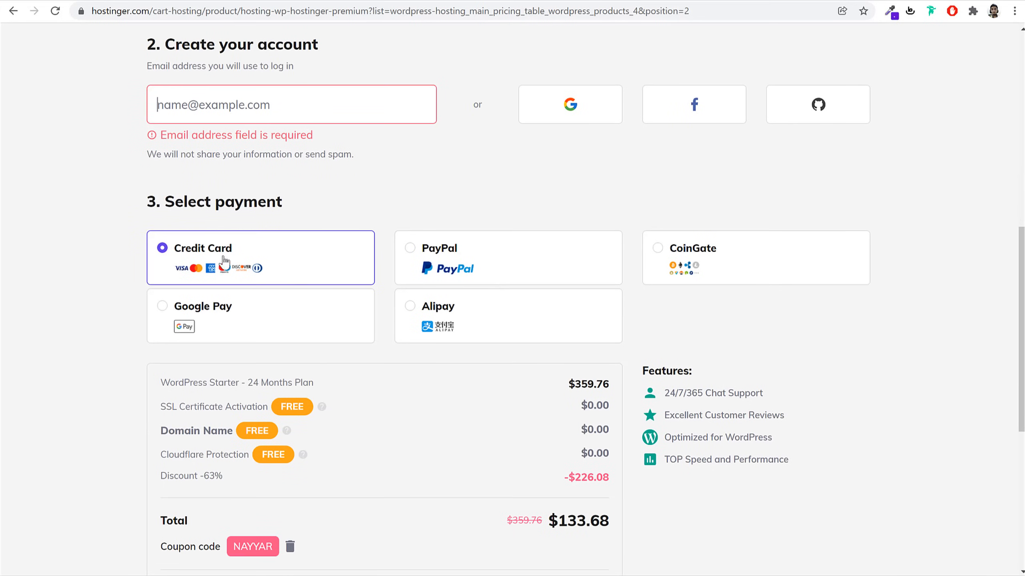
left_click(222, 327)
left_click(478, 325)
left_click(476, 265)
left_click(708, 259)
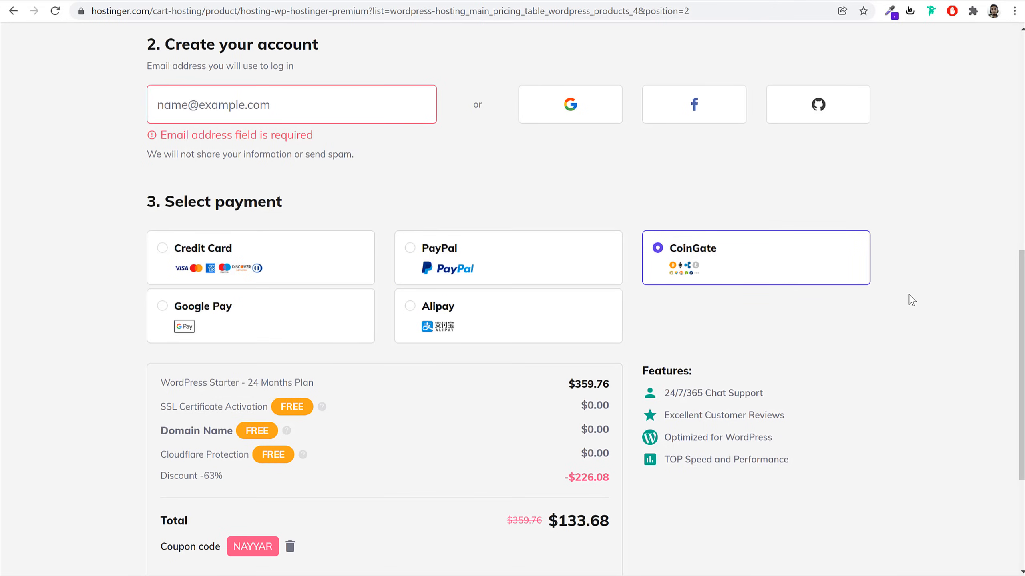
scroll(910, 310, "up", 10)
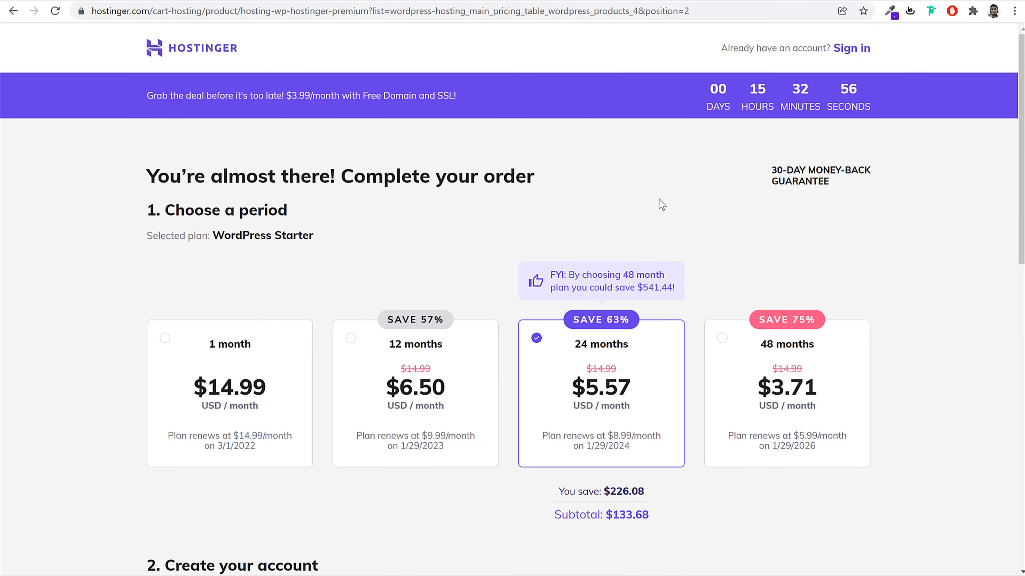
Return to WordPress Hosting, switch to the India English site, and add WordPress Starter to the cart
left_click(8, 16)
left_click(9, 16)
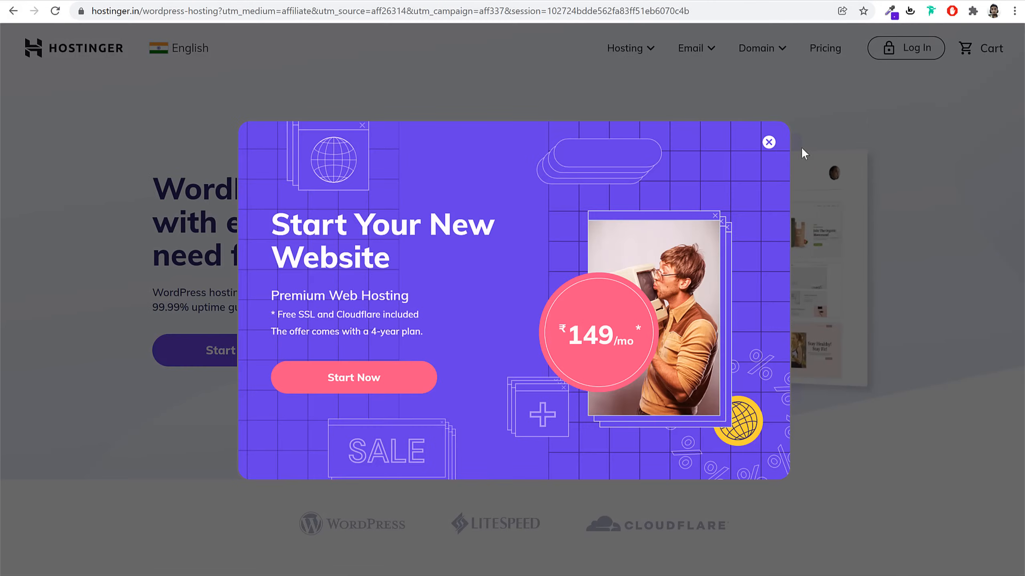
left_click(768, 142)
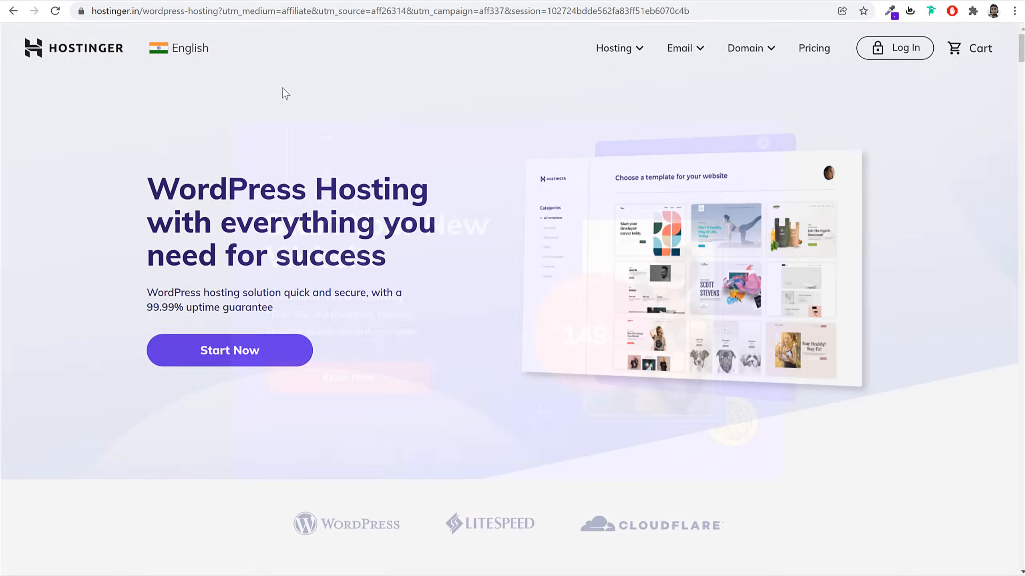
left_click(192, 50)
left_click(354, 170)
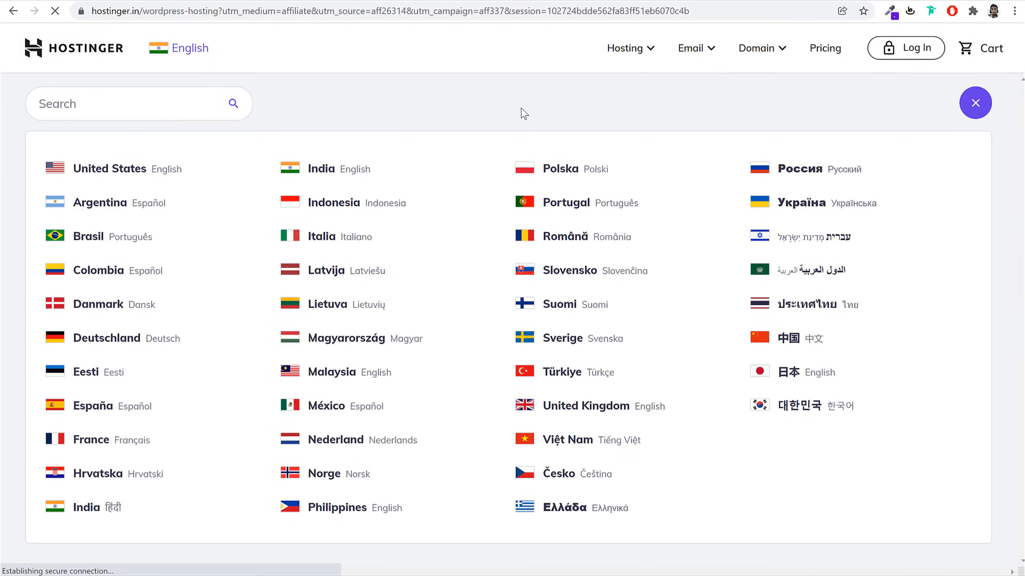
scroll(878, 309, "down", 10)
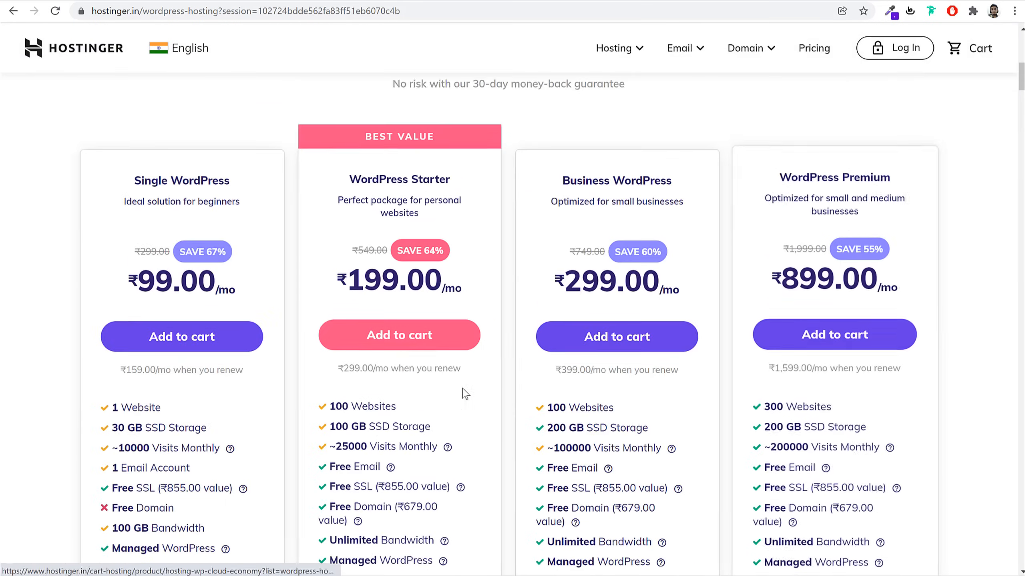
left_click(400, 315)
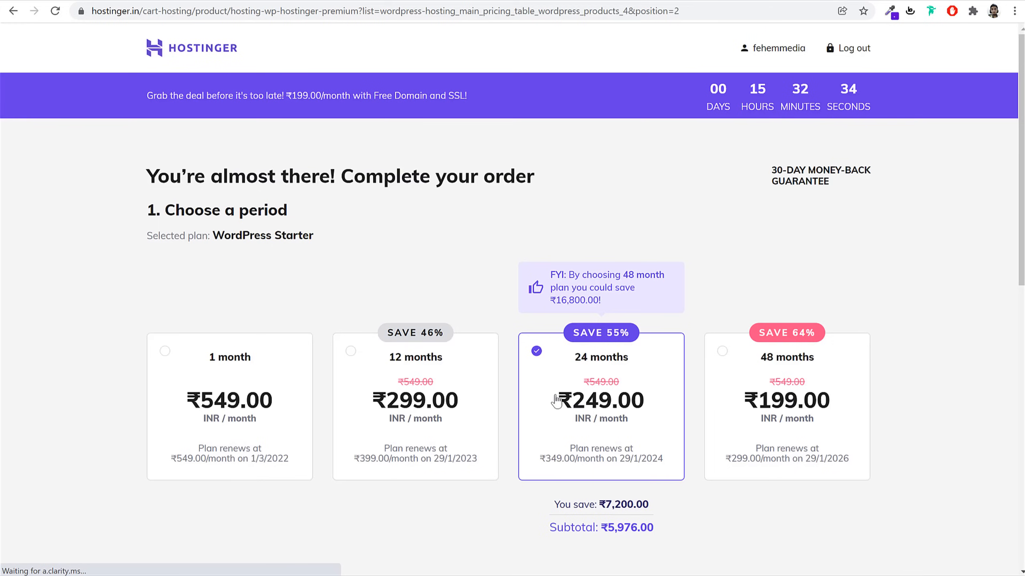
Try Net Banking and UPI, settle on PayTM, then highlight the applied NAYYAR coupon
scroll(520, 323, "down", 8)
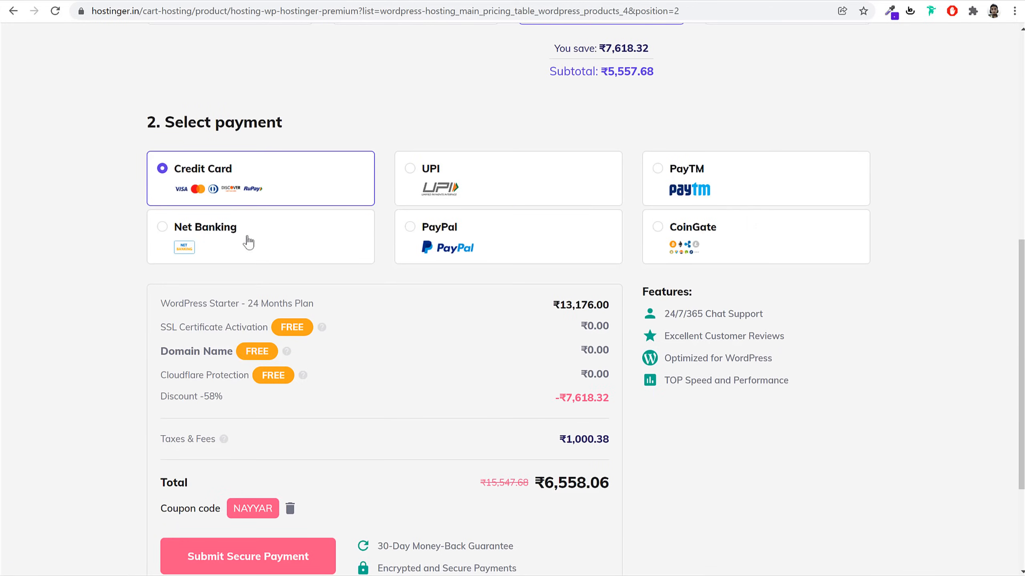
left_click(244, 241)
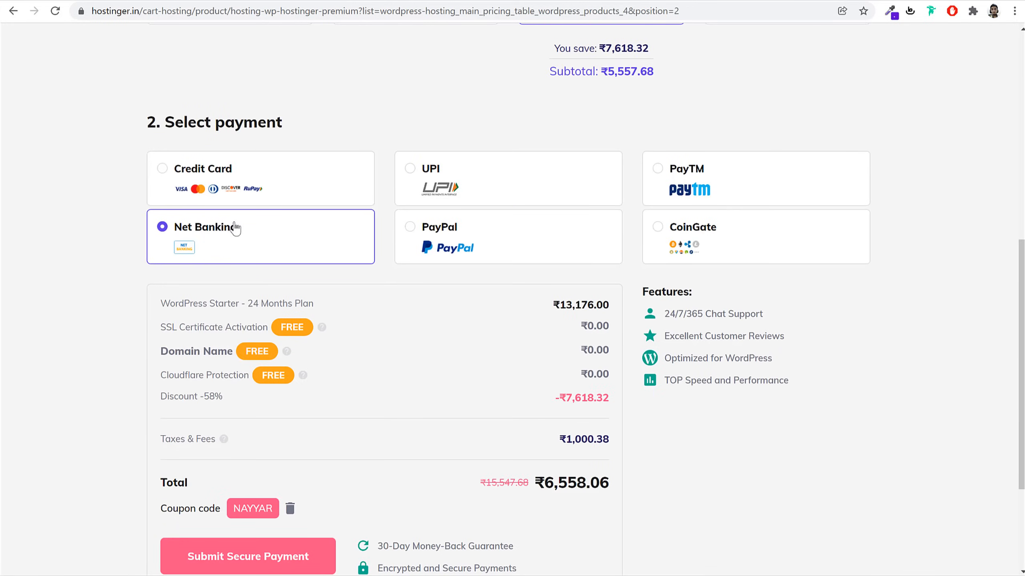
left_click(489, 189)
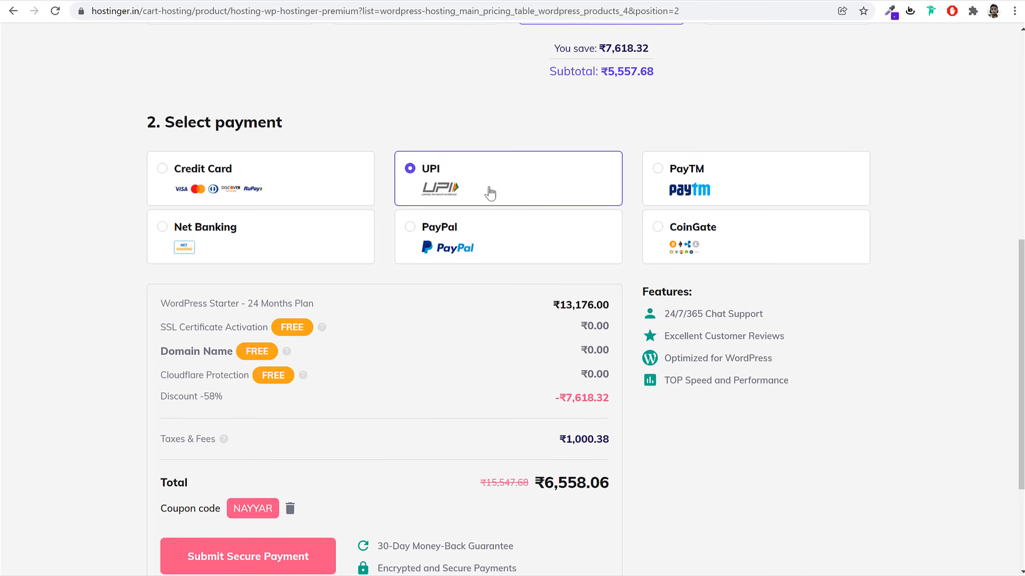
left_click(762, 173)
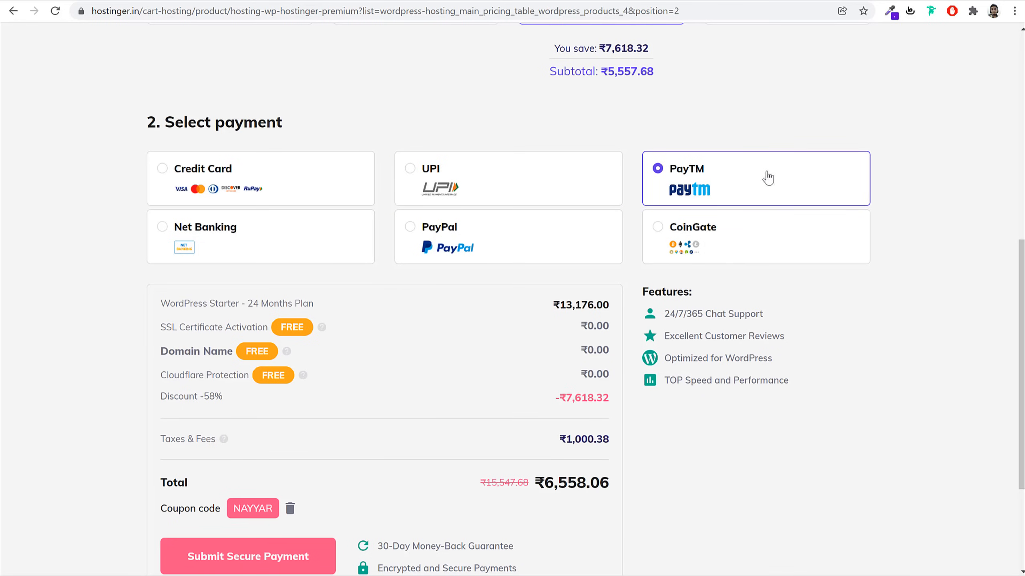
scroll(940, 357, "up", 5)
scroll(955, 371, "down", 5)
scroll(912, 371, "down", 3)
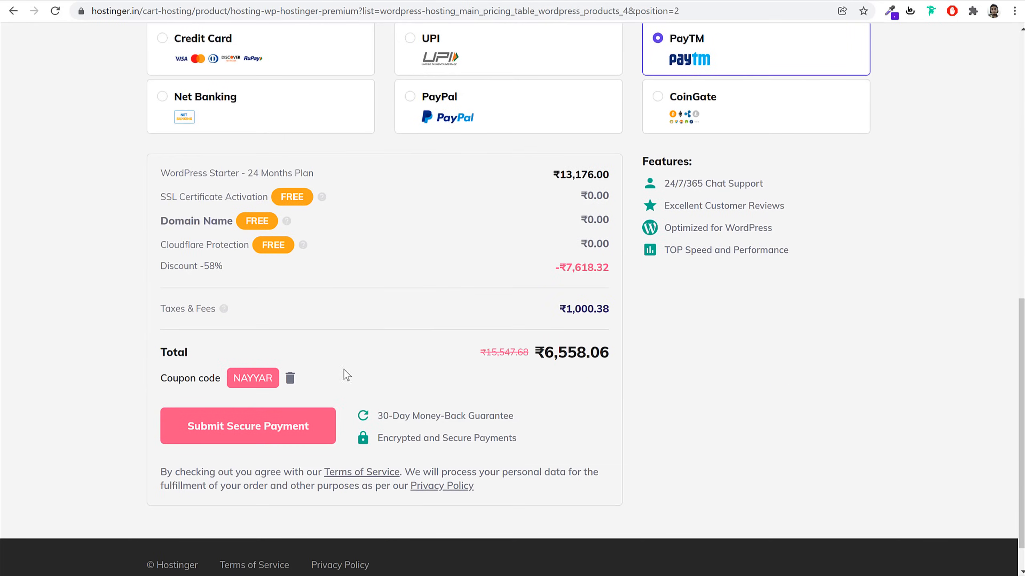
double_click(236, 380)
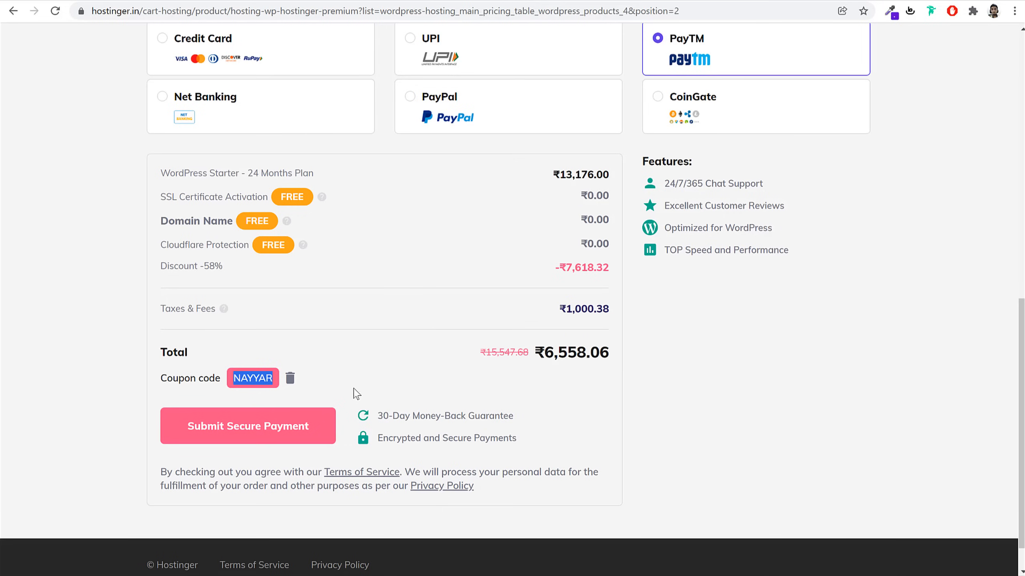
Remove the NAYYAR coupon and re-apply it, bringing the total down to ₹6,558.06
left_click(290, 379)
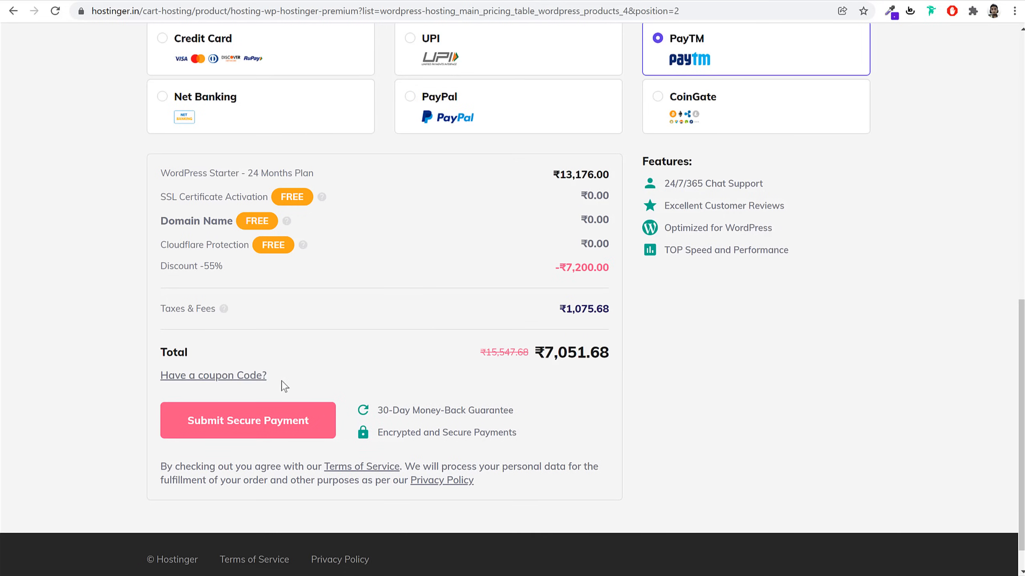
left_click(213, 378)
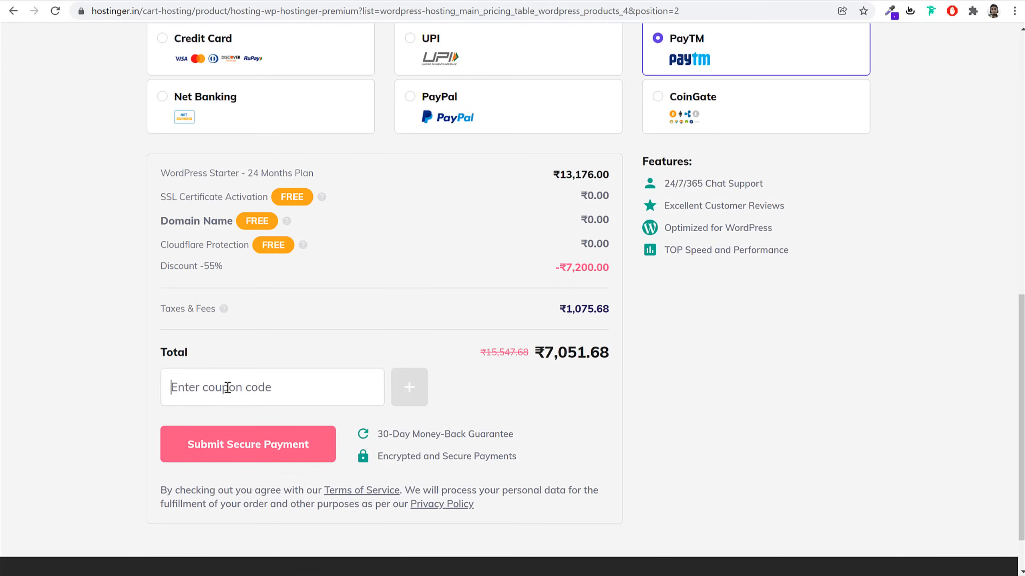
type("NAYYAR")
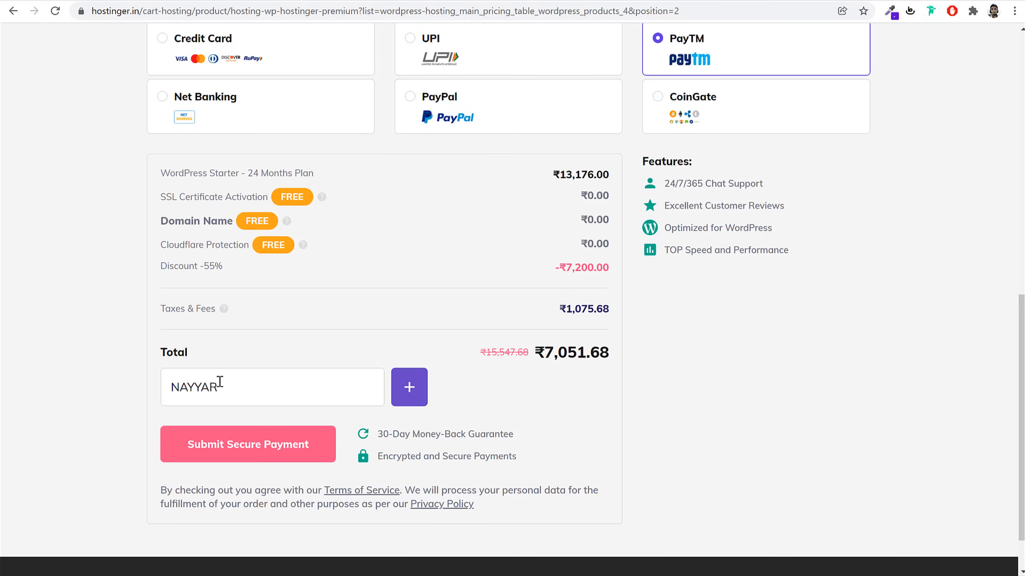
left_click_drag(590, 352, 538, 351)
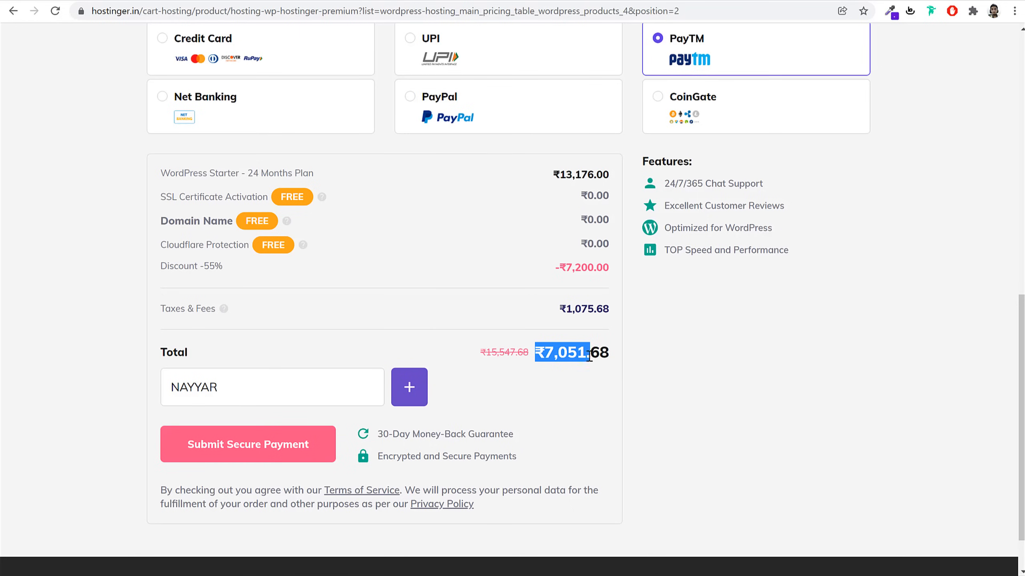
double_click(261, 393)
left_click(419, 391)
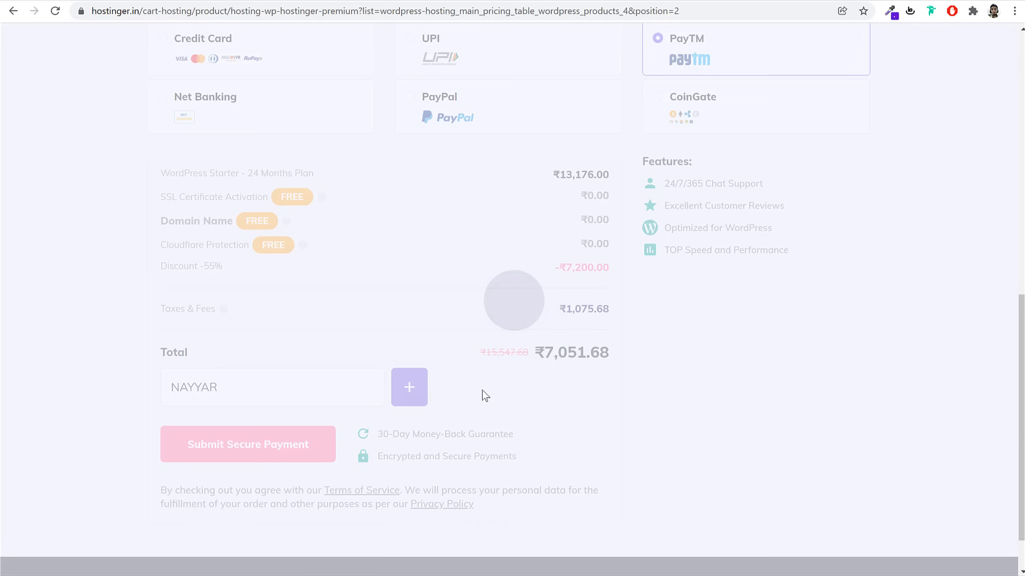
left_click_drag(600, 353, 500, 354)
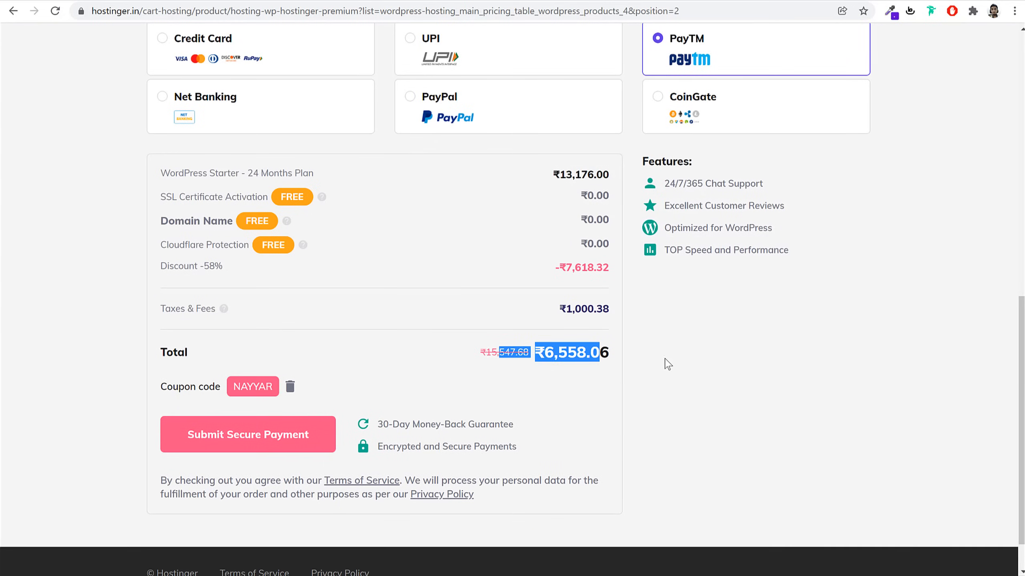
left_click(463, 416)
Choose Credit Card as the payment method
scroll(782, 308, "down", 1)
scroll(716, 268, "up", 3)
left_click(290, 141)
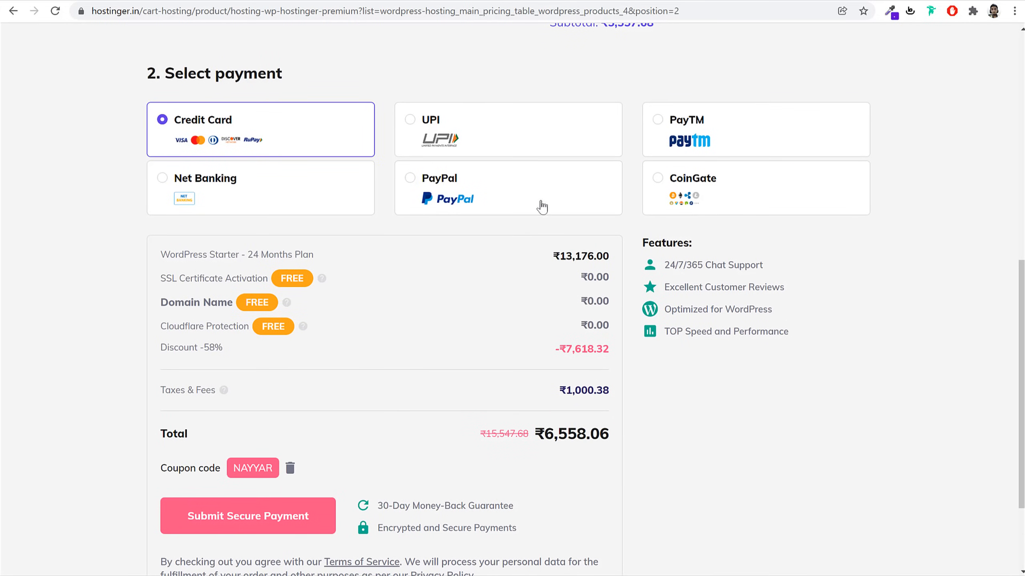
scroll(605, 306, "down", 3)
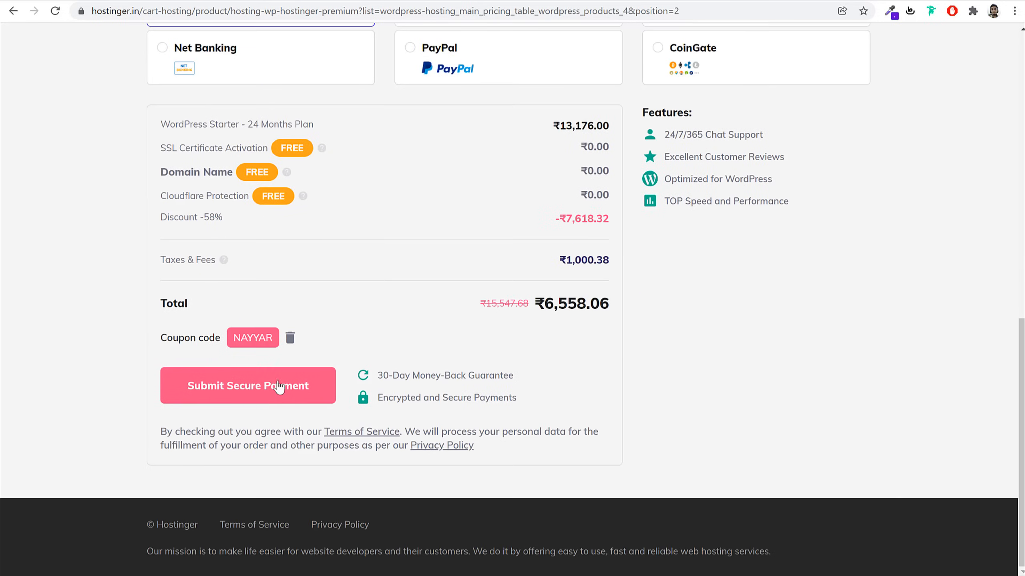
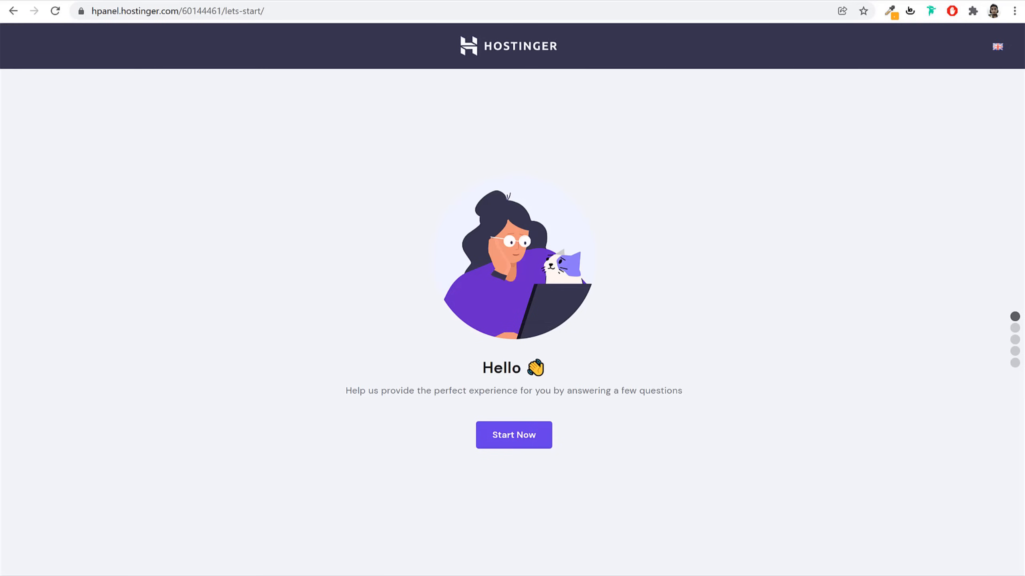
Start the onboarding survey, mark the website as for Myself, and skip the remaining questions
left_click(509, 441)
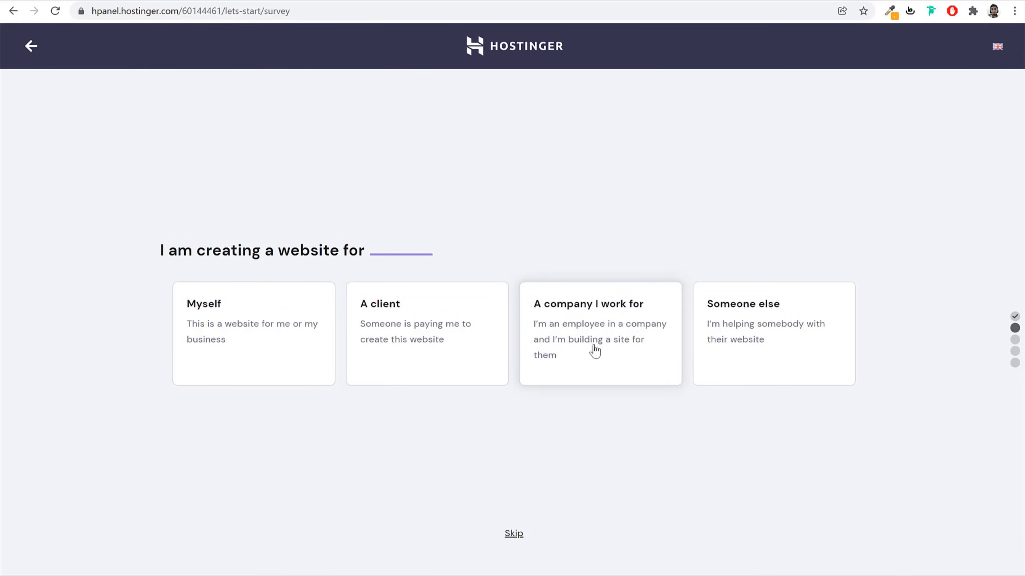
left_click(257, 325)
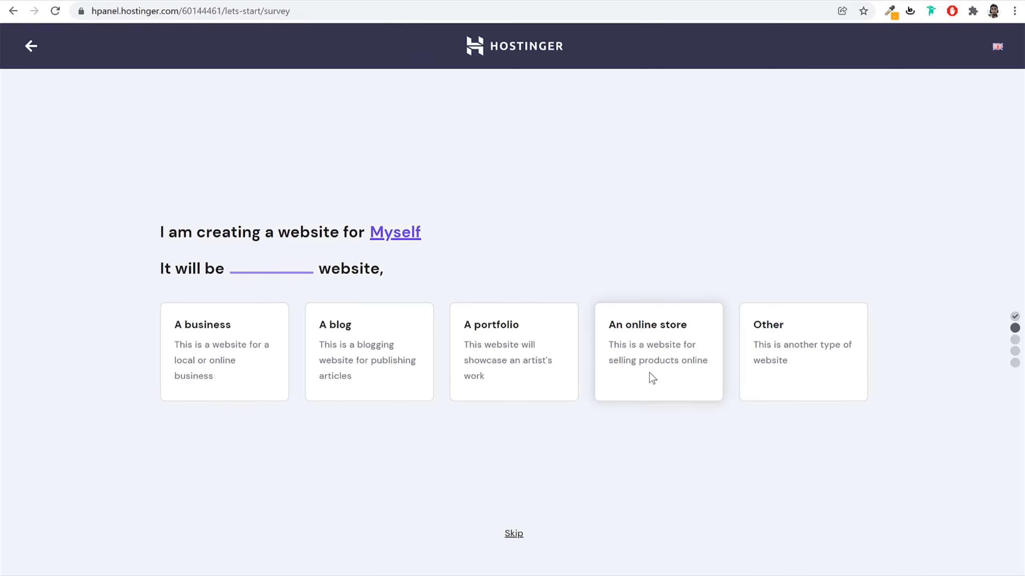
left_click(515, 535)
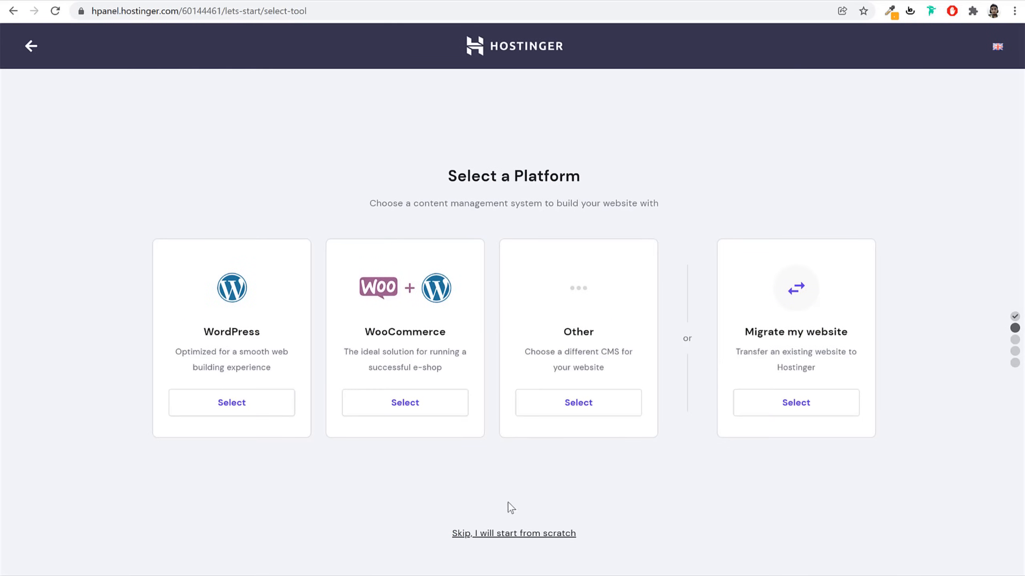
Select WordPress as the site platform to reach the Create a WordPress Account form
left_click_drag(199, 330, 250, 334)
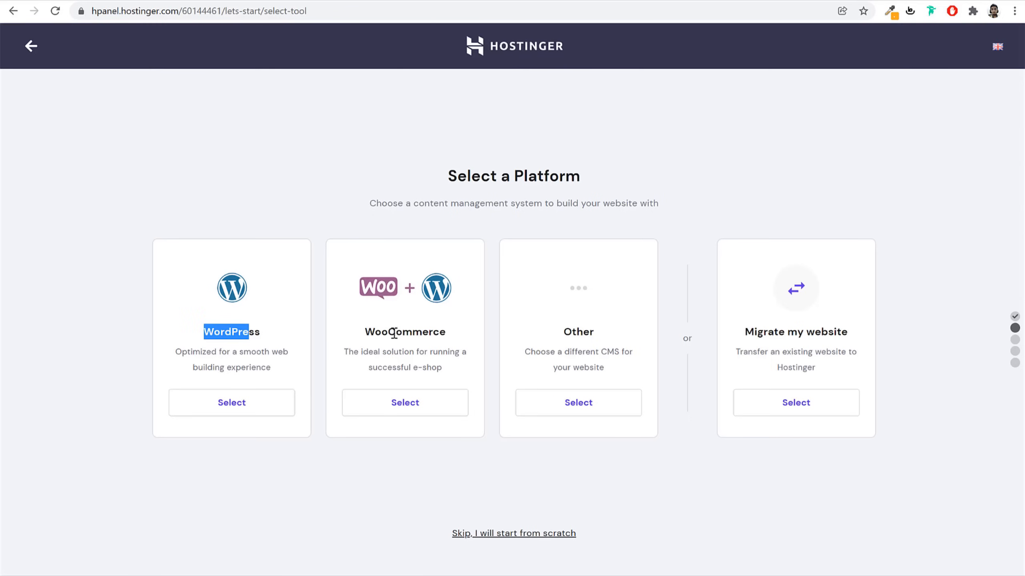
left_click(419, 334)
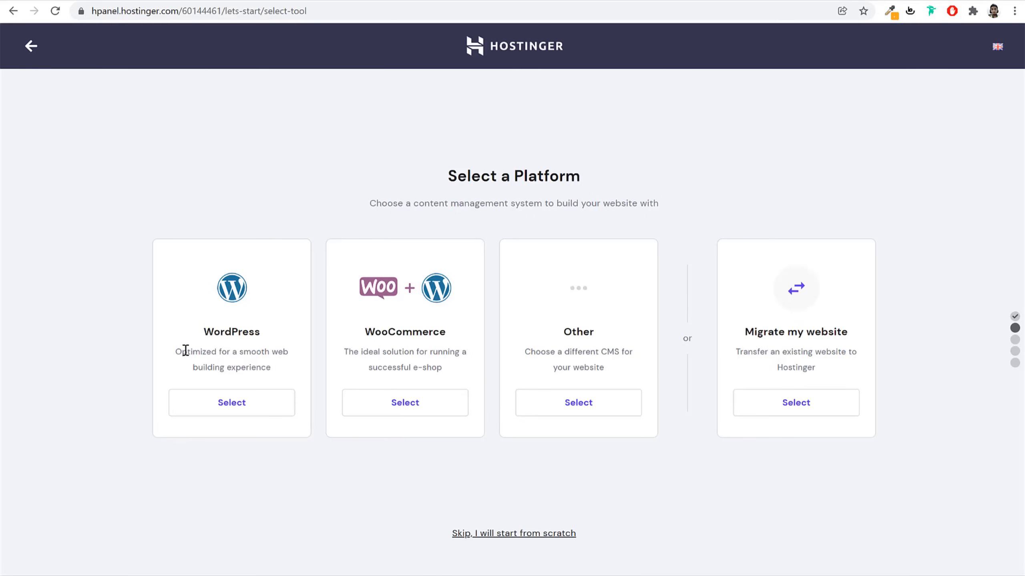
left_click(233, 407)
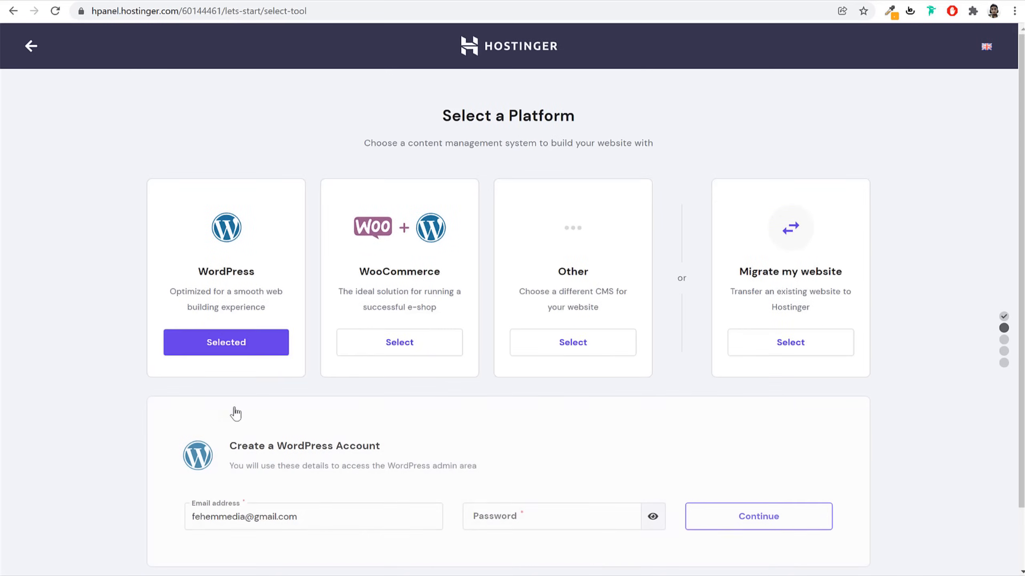
scroll(452, 407, "down", 2)
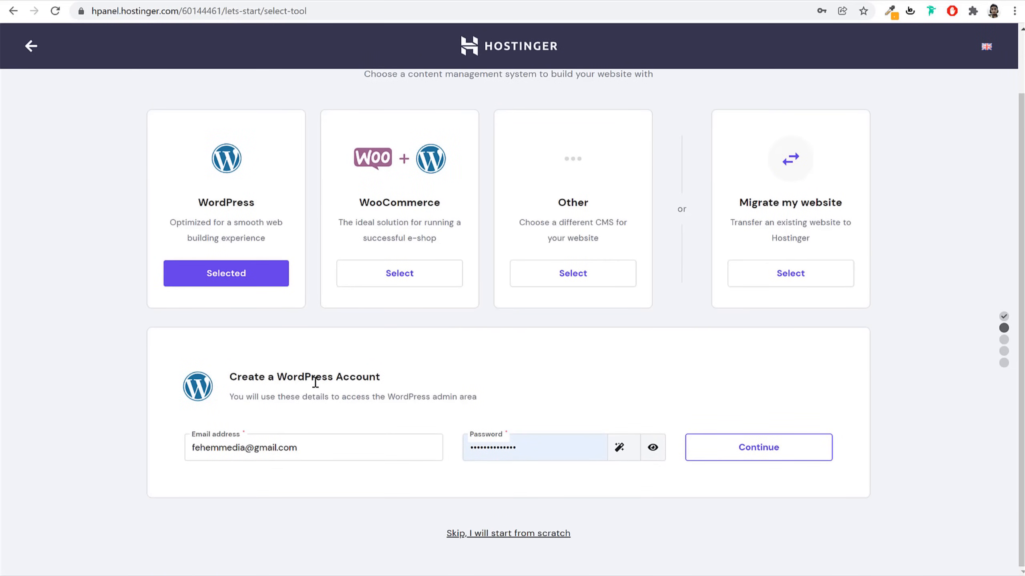
left_click(401, 381)
Submit the WordPress account details and choose 'Skip, I don't need a template'
left_click(793, 459)
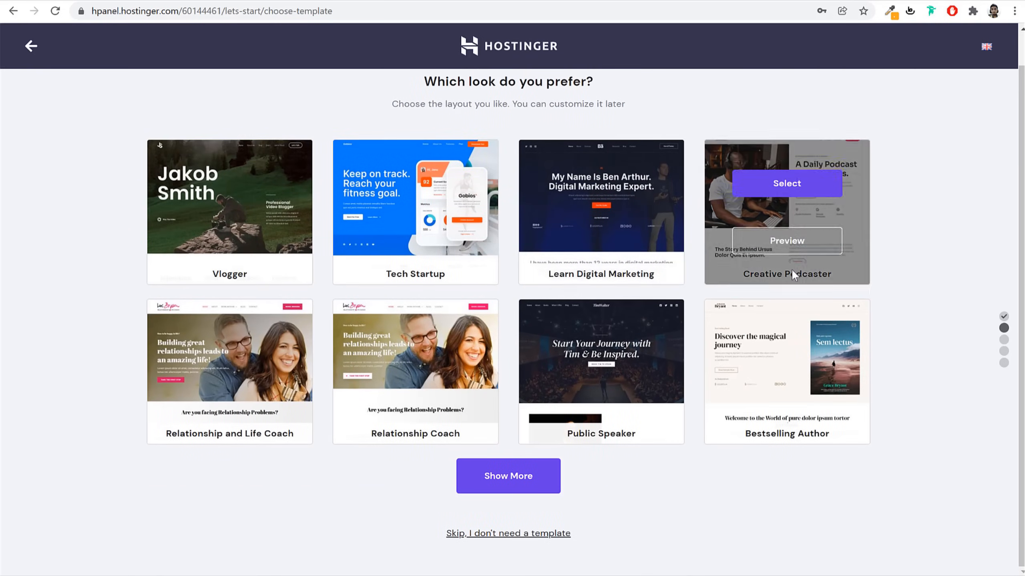
mouse_move(595, 351)
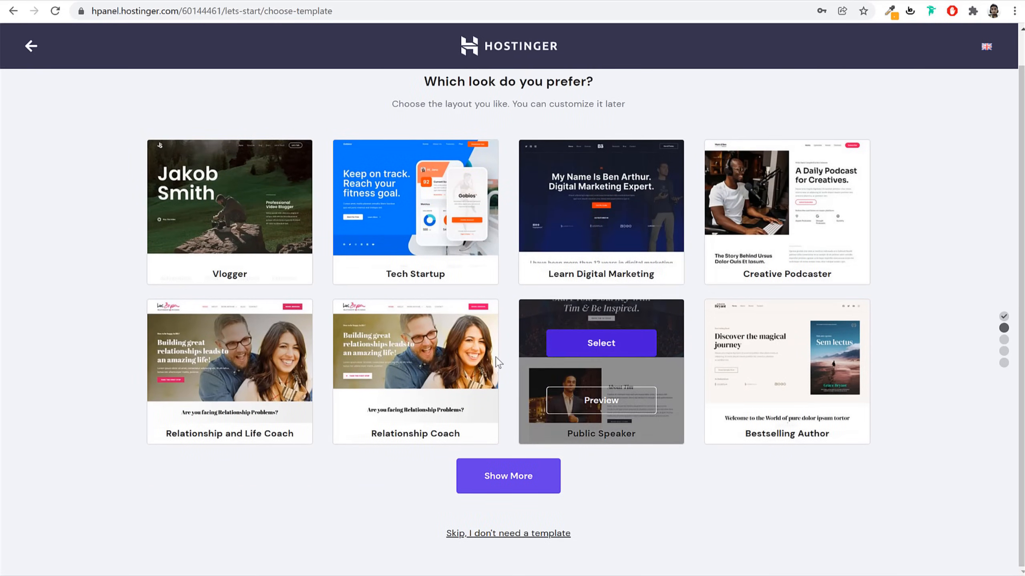
mouse_move(302, 431)
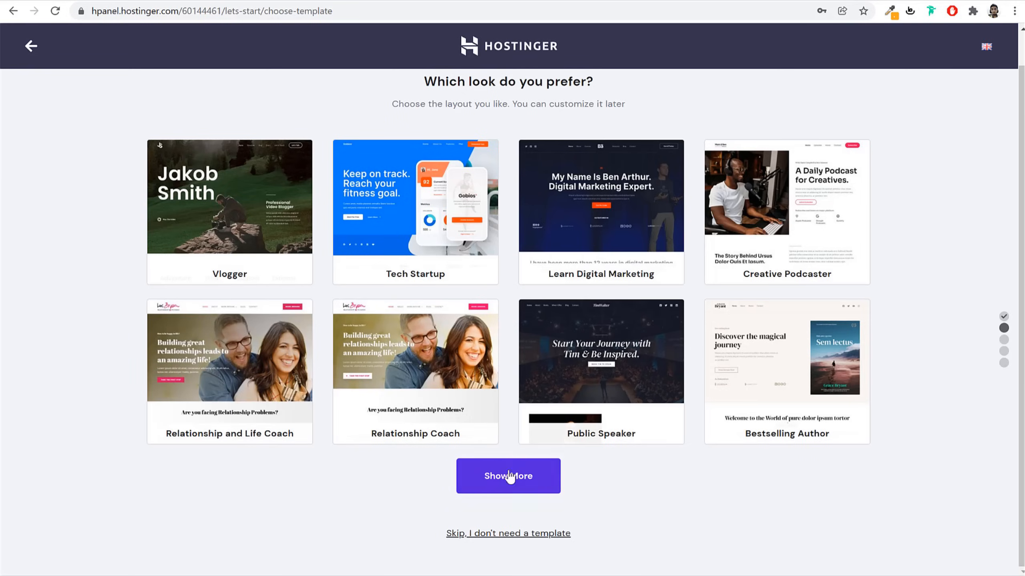
left_click(500, 536)
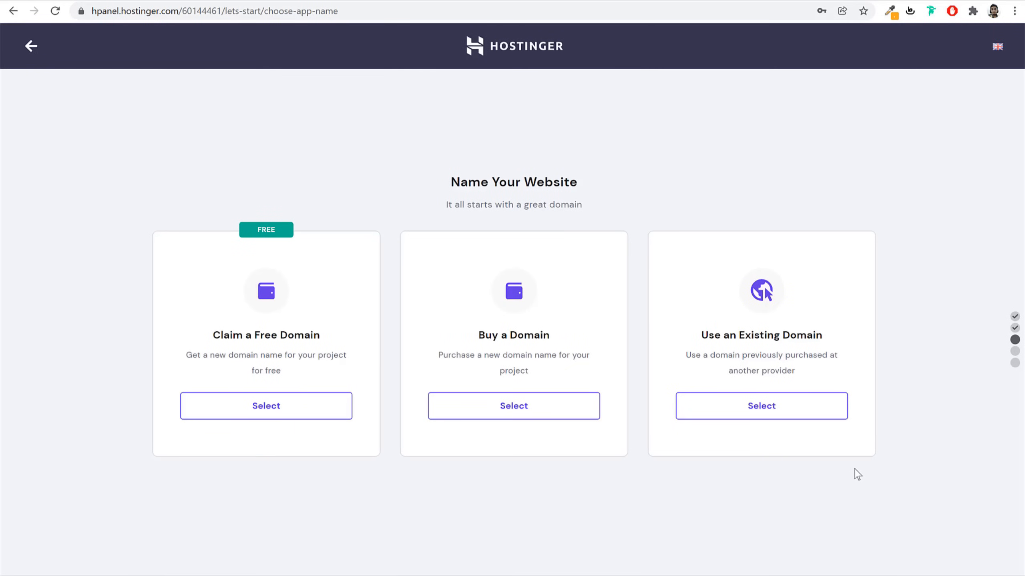
Search the free domain option for 'nayyarshaikh' and confirm it is available
left_click(298, 407)
left_click(319, 467)
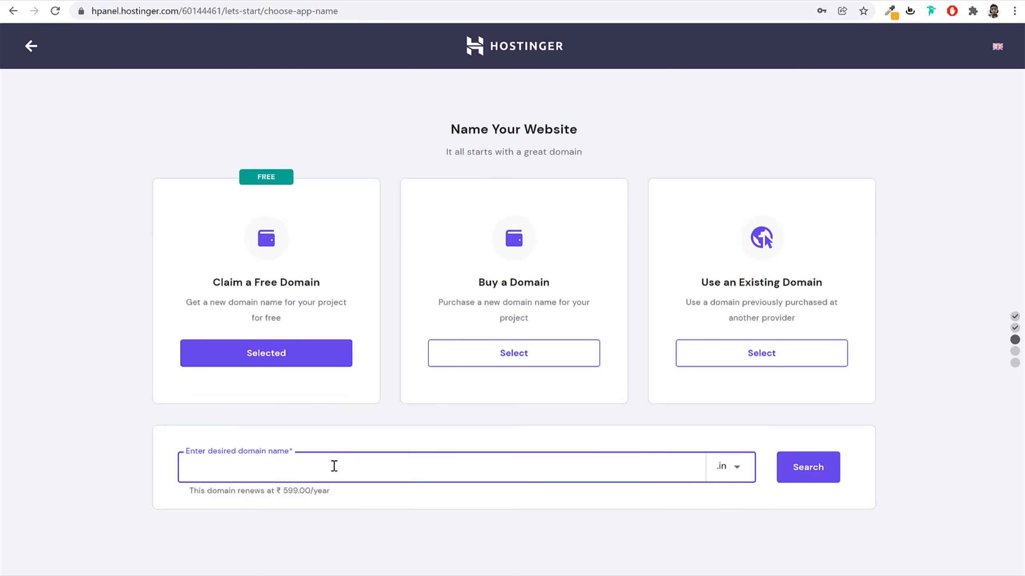
type("nayyarshaikh")
left_click(786, 470)
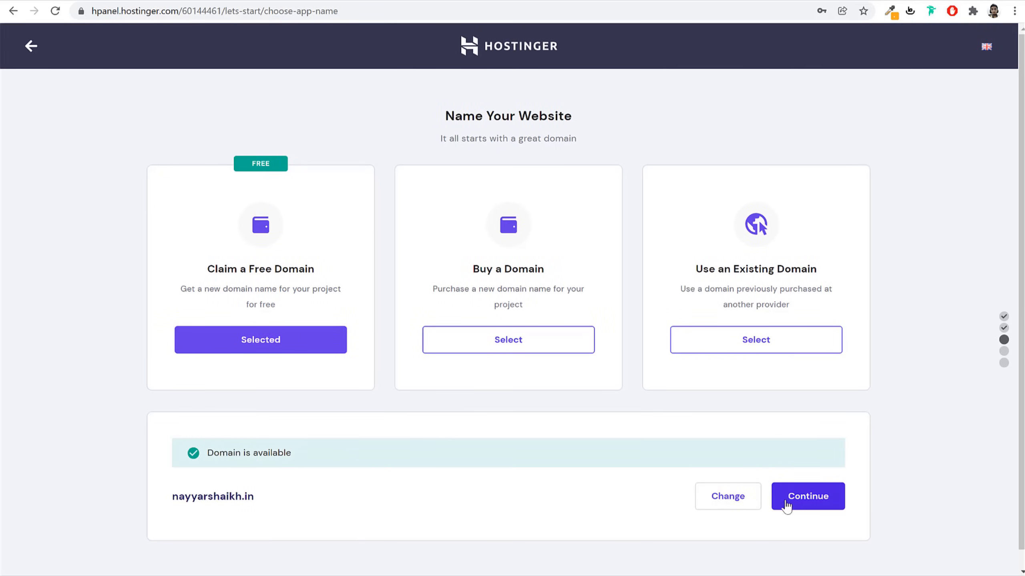
left_click_drag(260, 496, 159, 495)
left_click(214, 495)
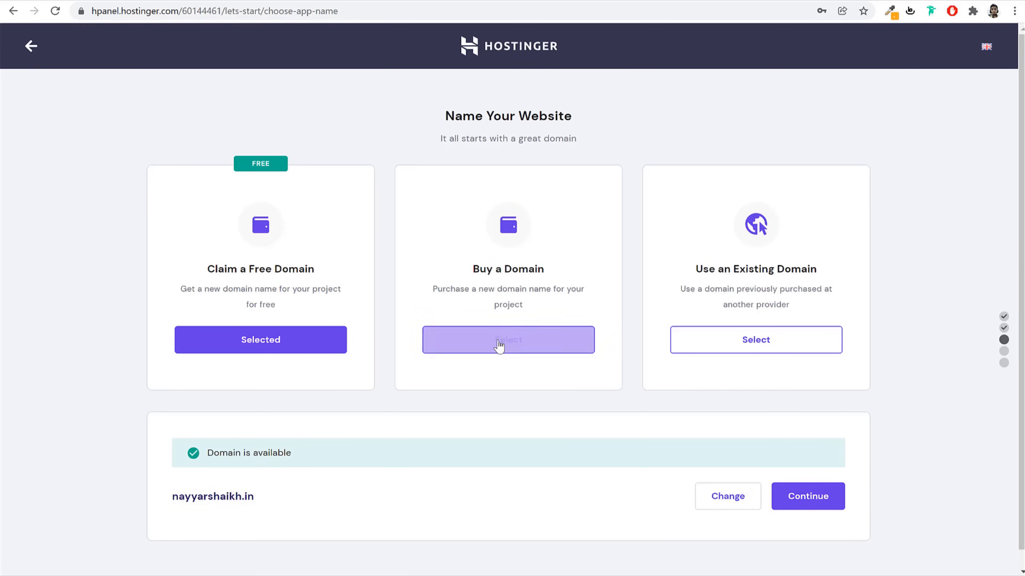
Switch to Use an Existing Domain and look up blogdu.de
left_click(735, 353)
left_click(538, 471)
type("blogdu.de")
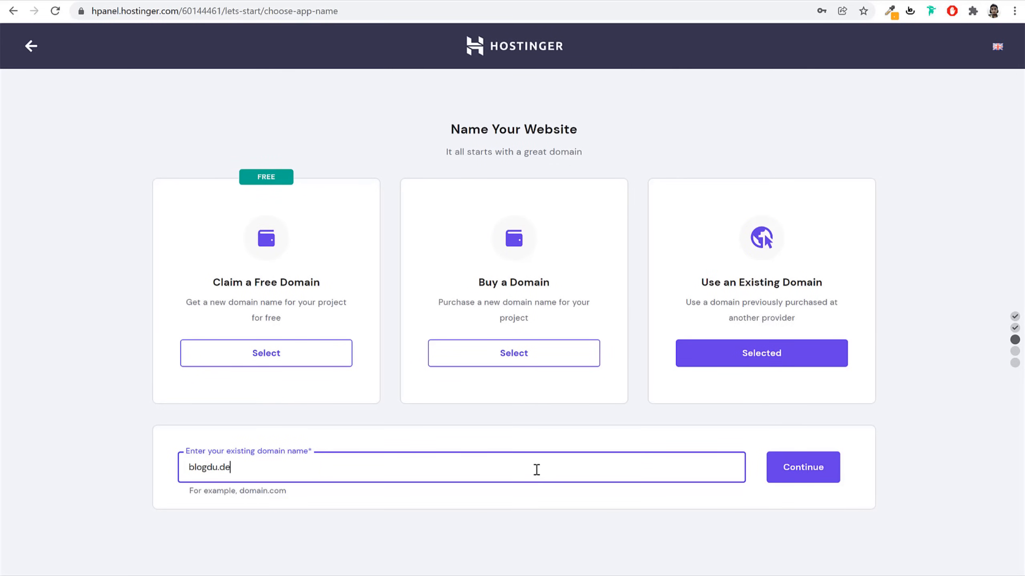
left_click(804, 480)
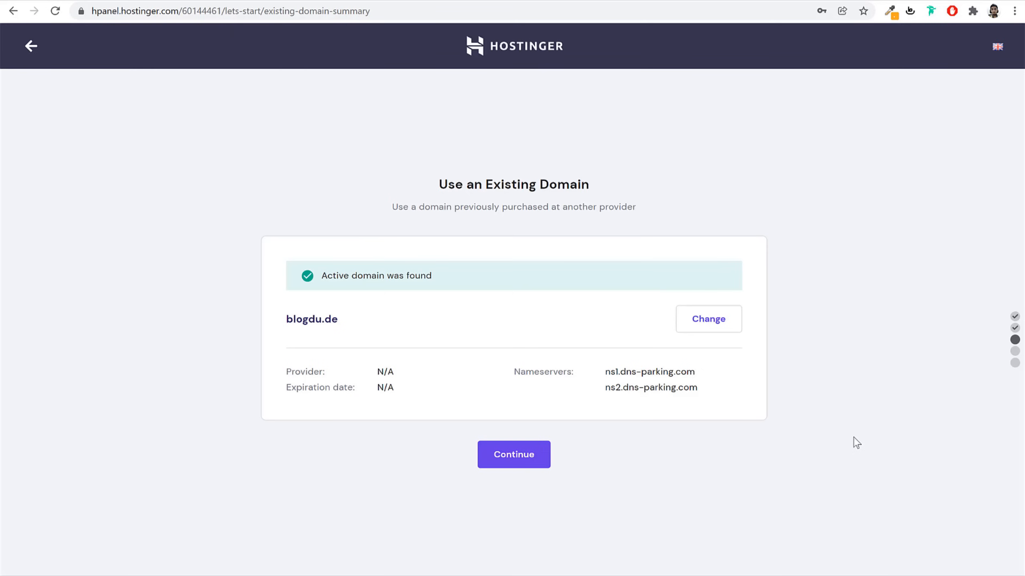
Keep the Asia (India) server location on the summary and finish the website setup
left_click(524, 461)
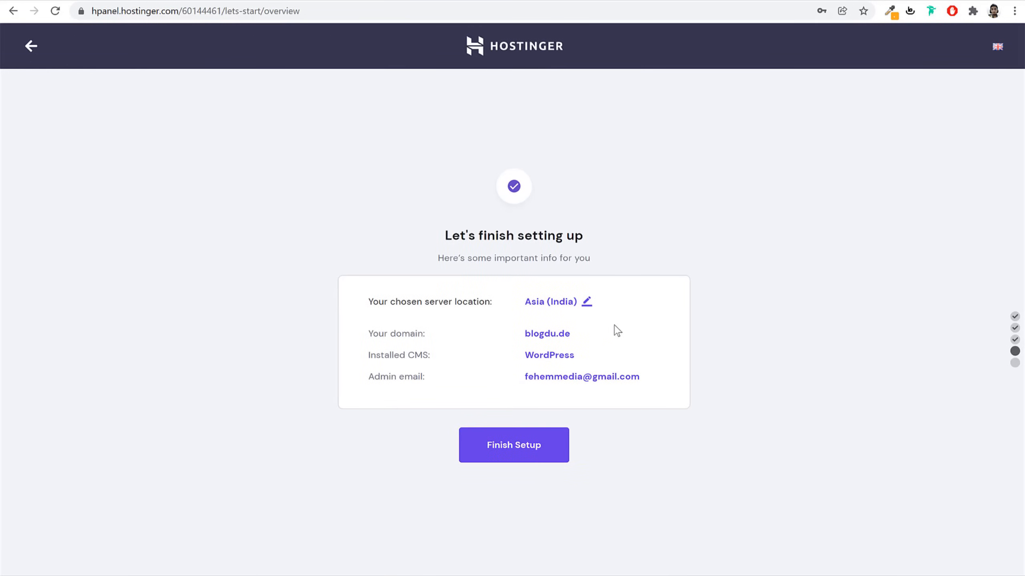
left_click(586, 304)
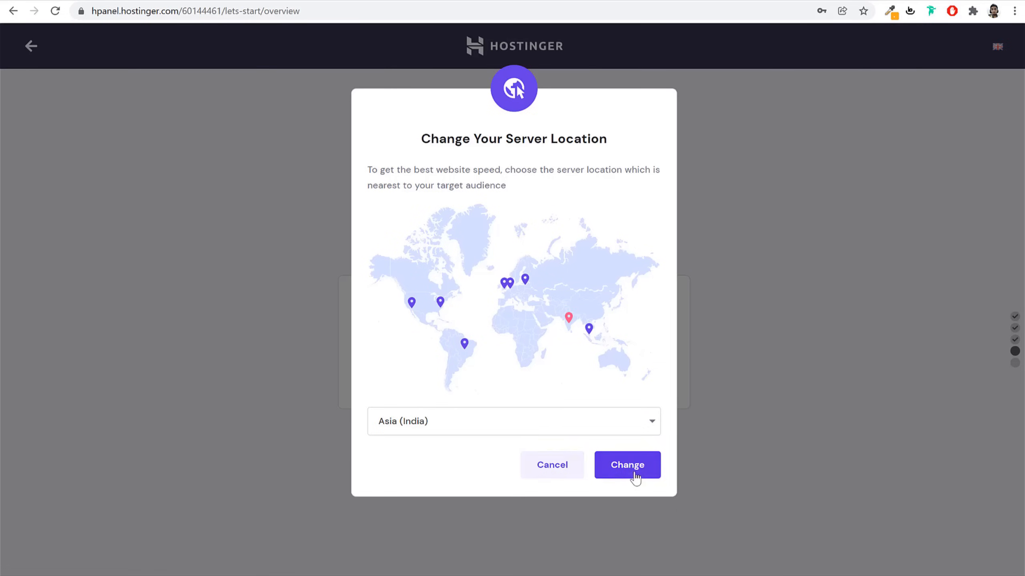
left_click(567, 473)
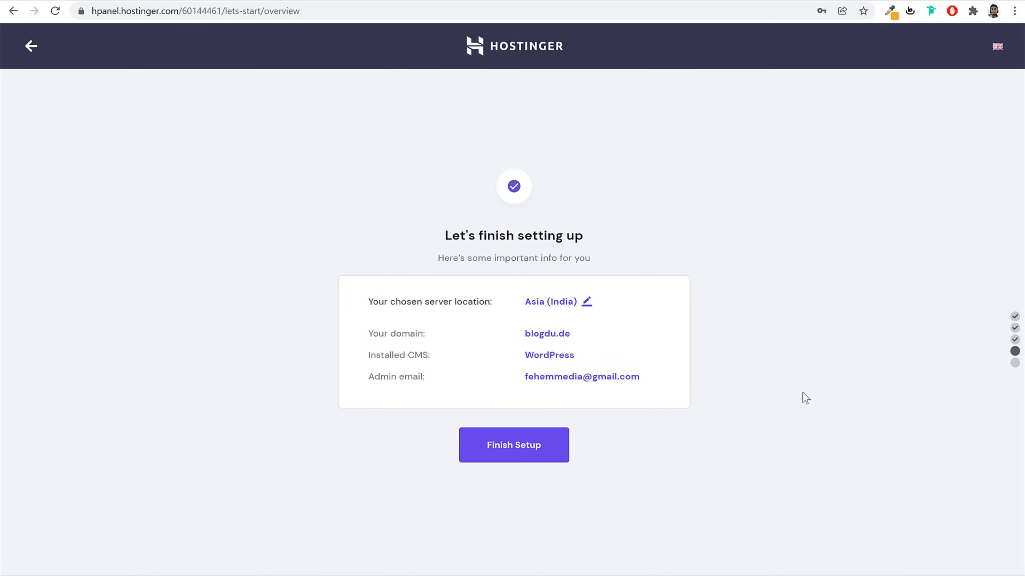
left_click(532, 448)
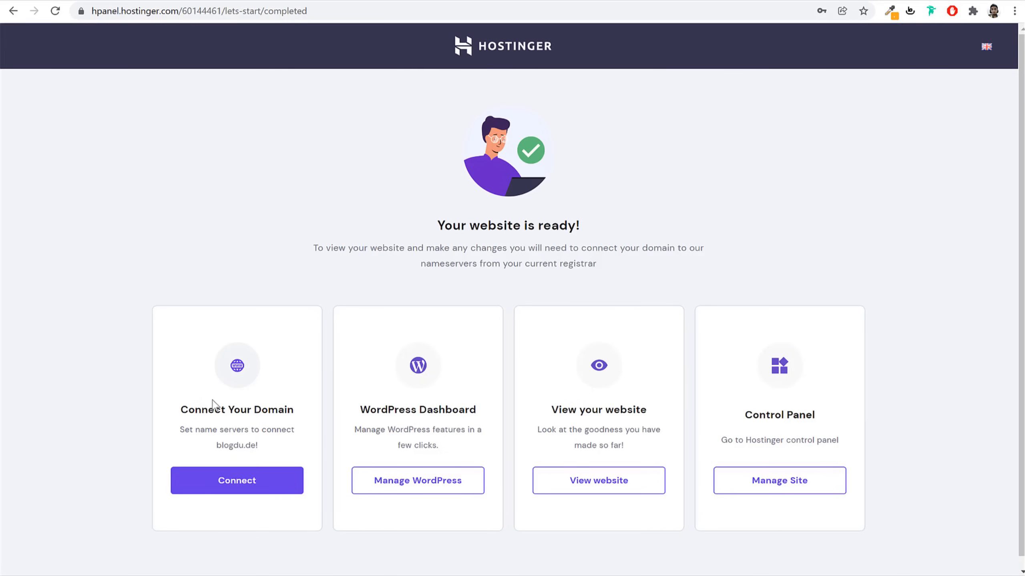
Begin connecting blogdu.de from the Connect Your Domain section
left_click_drag(181, 408, 310, 412)
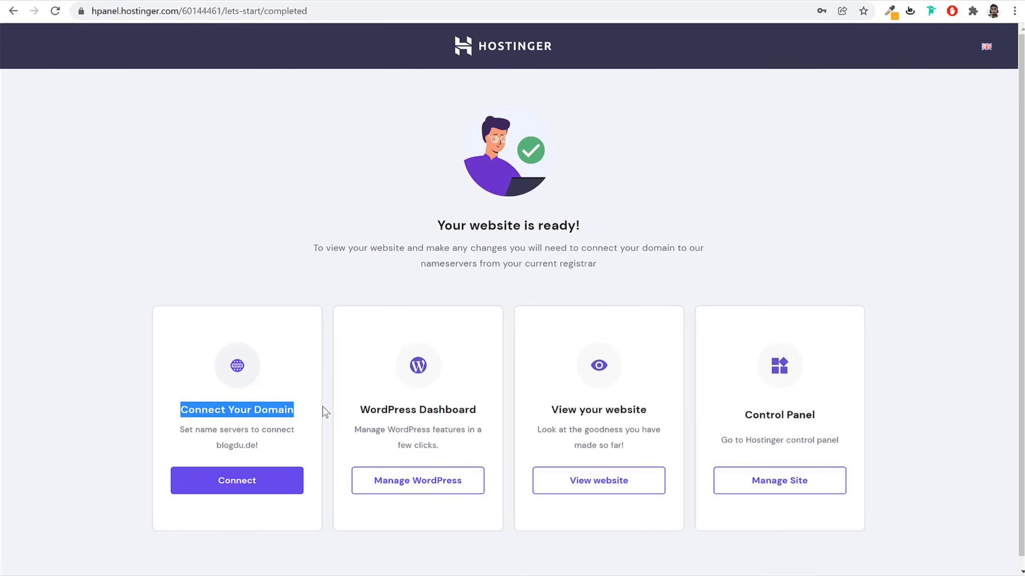
left_click(324, 411)
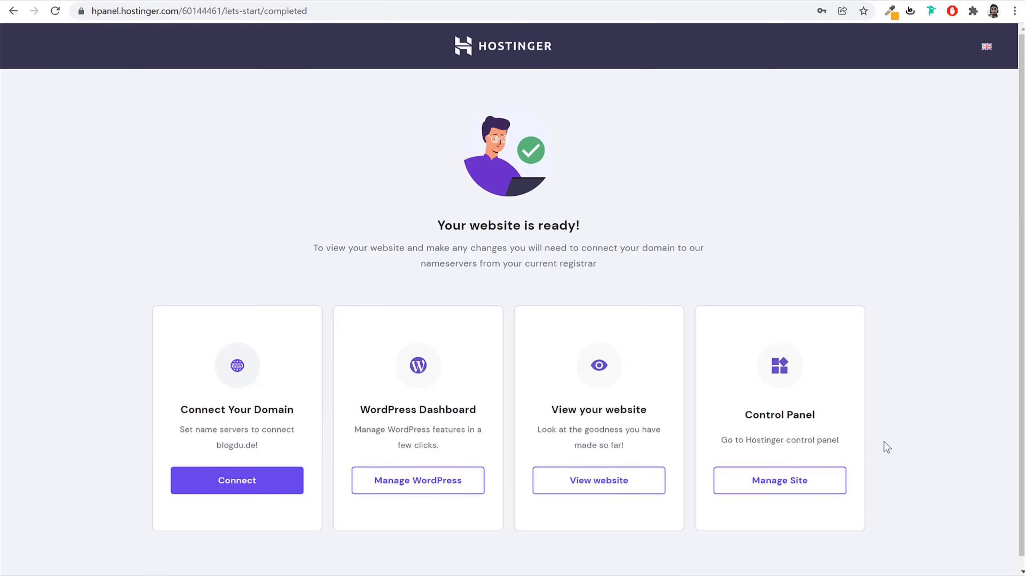
left_click(242, 486)
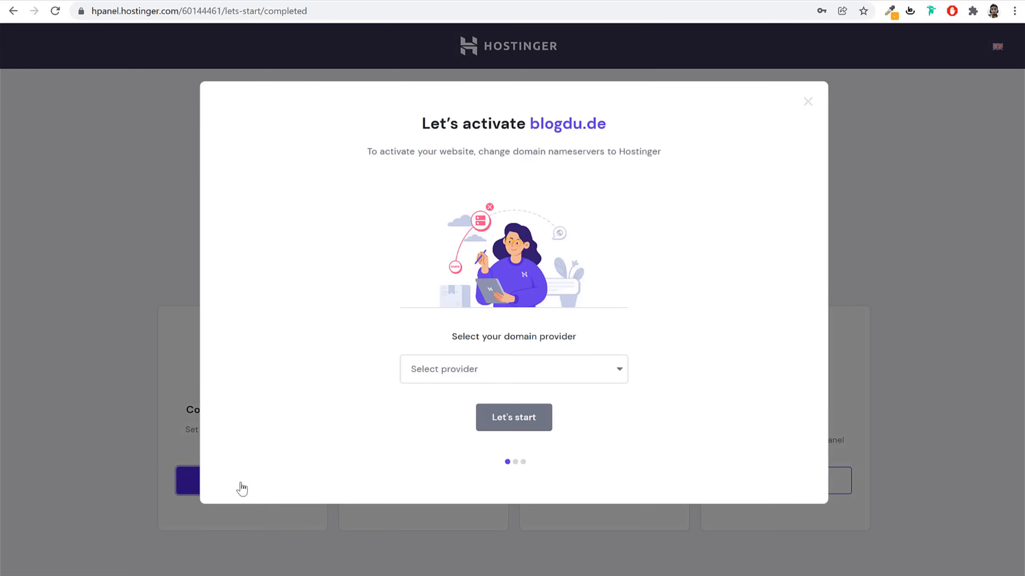
Set GoDaddy as blogdu.de's provider and copy the nameserver ns1.dns-parking.com
left_click(510, 365)
left_click(468, 405)
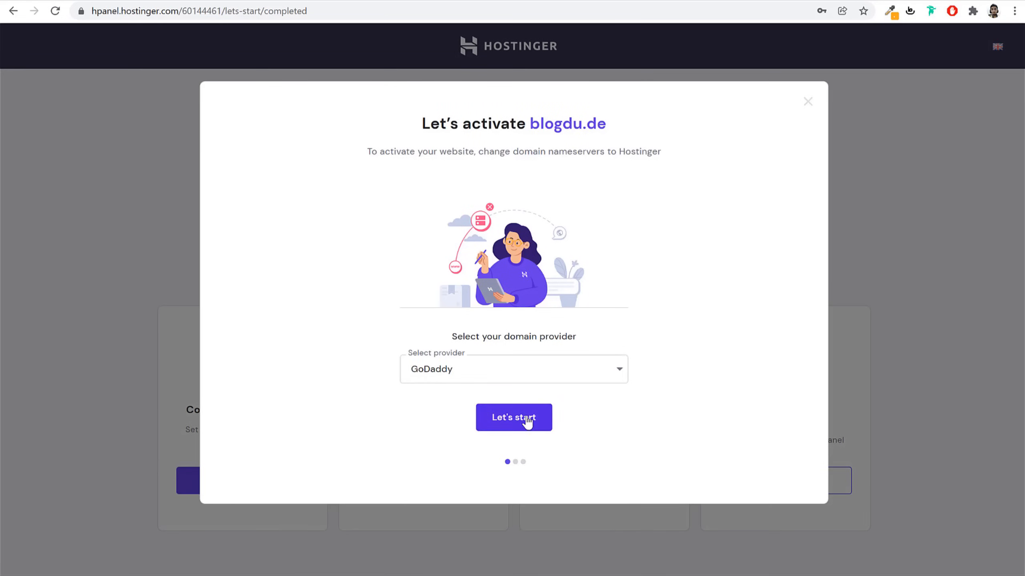
left_click(458, 373)
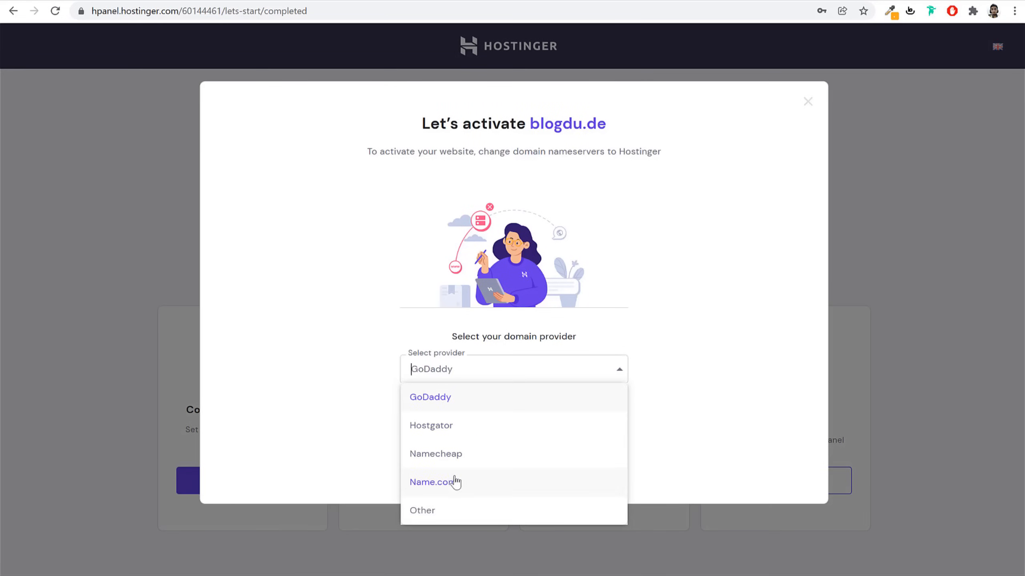
left_click(469, 452)
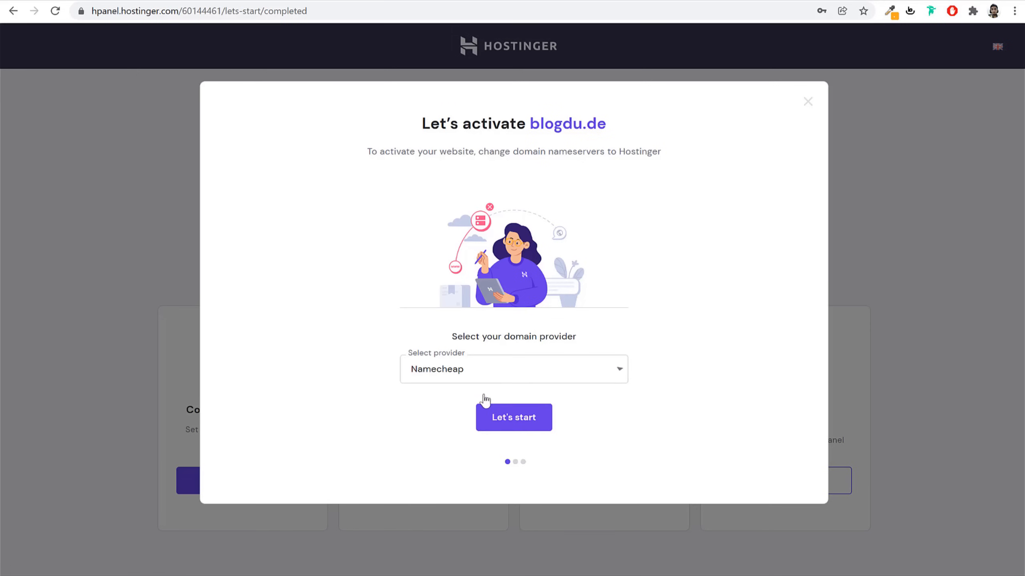
left_click(481, 371)
left_click(467, 399)
left_click(512, 416)
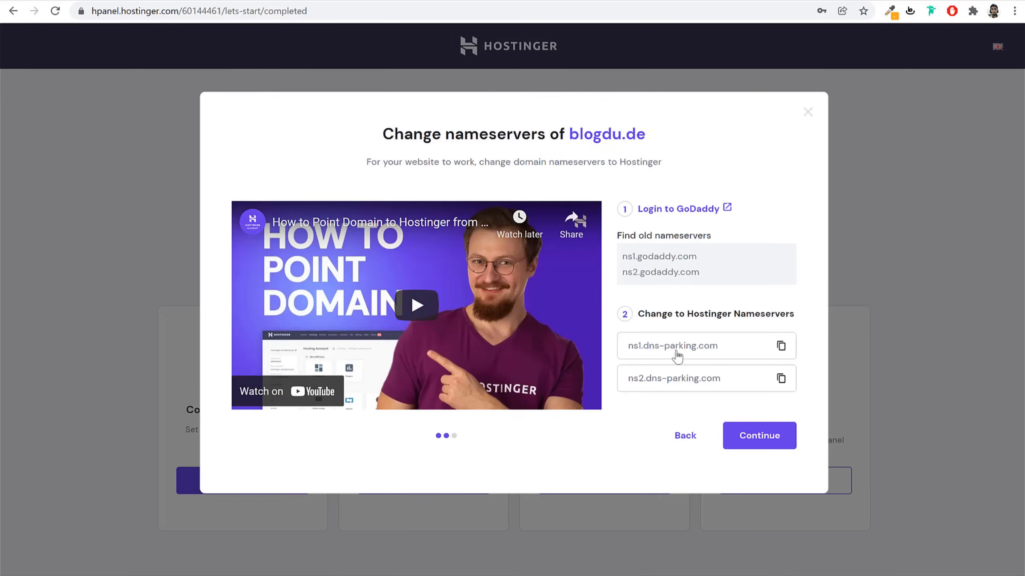
left_click(781, 347)
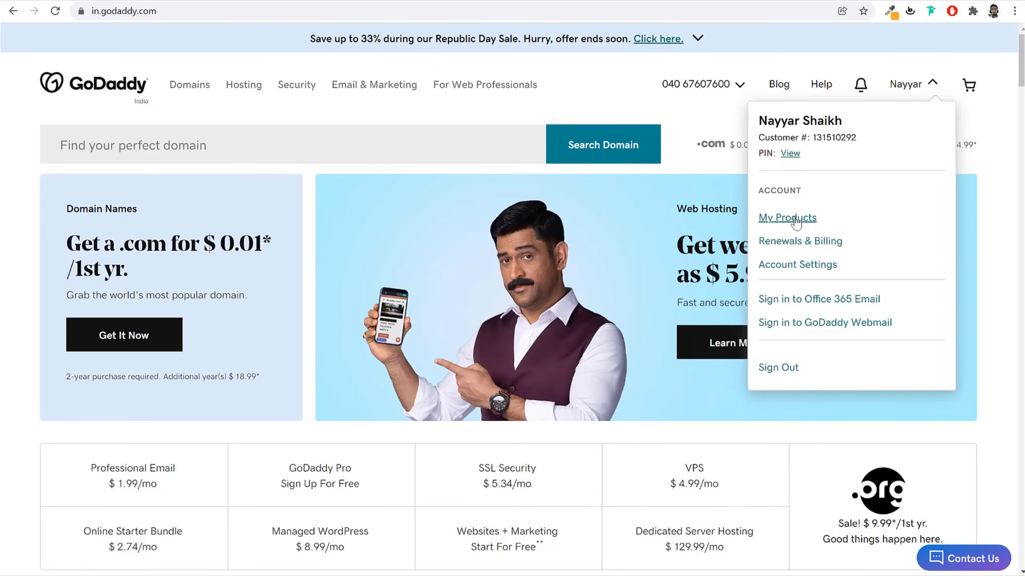
Go to My Products, open the blogdu.de domain, and open its DNS management
left_click(792, 221)
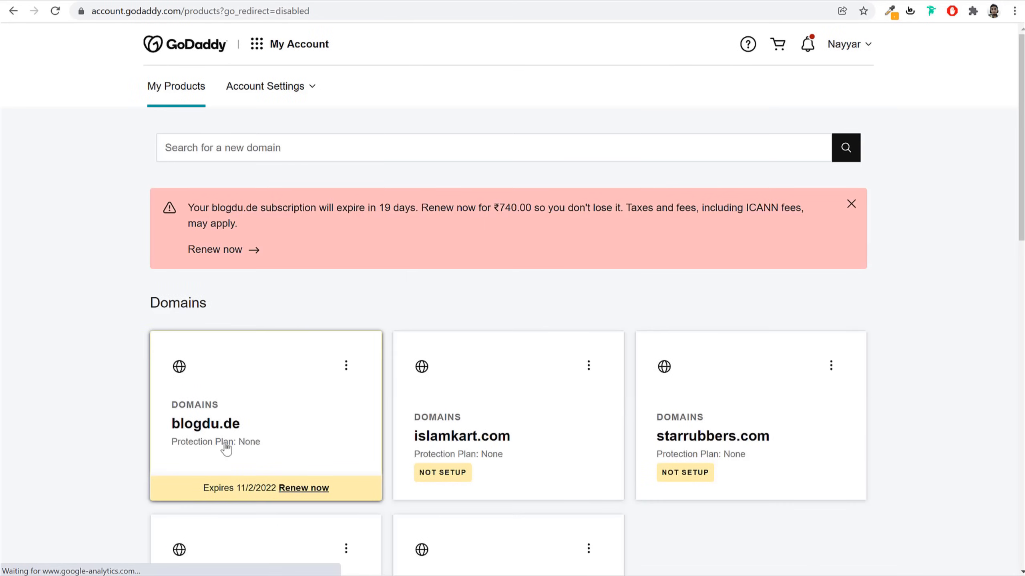
left_click(227, 429)
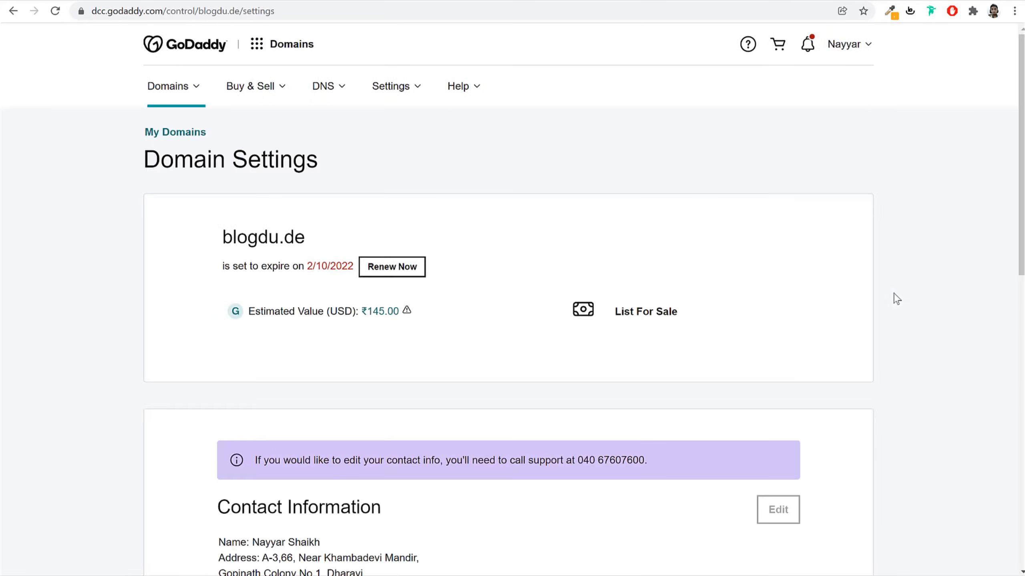
scroll(899, 353, "down", 7)
scroll(900, 355, "down", 6)
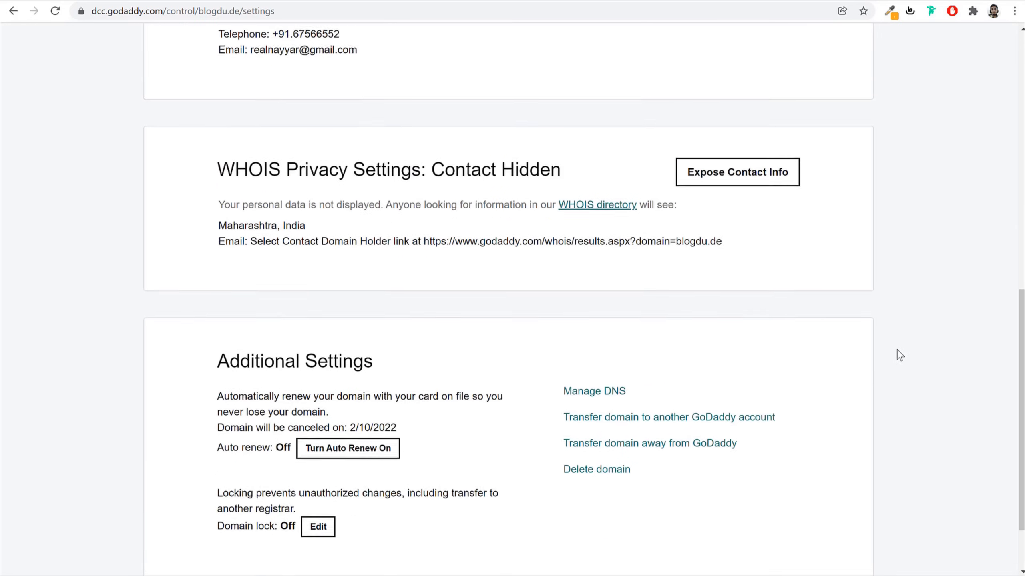
left_click_drag(562, 314, 629, 315)
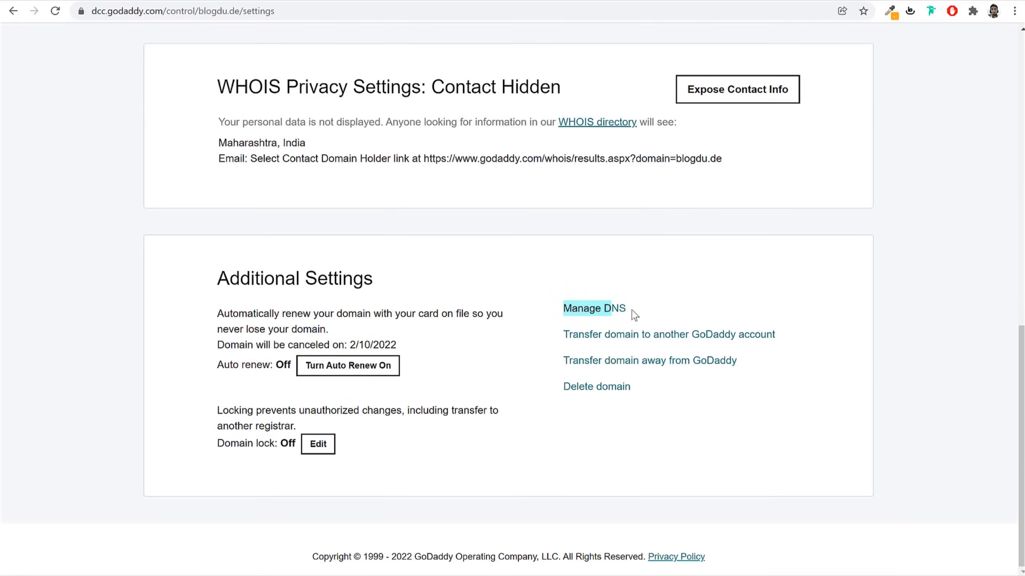
left_click(603, 318)
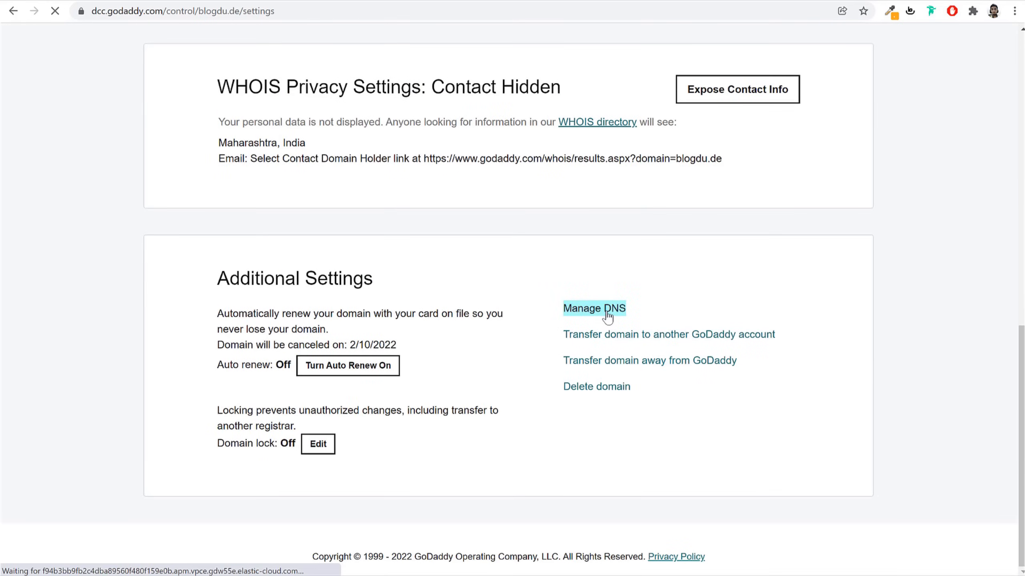
Switch blogdu.de's nameservers to 'Enter my own nameservers' and clear both existing entries
scroll(623, 338, "down", 1)
scroll(627, 341, "down", 8)
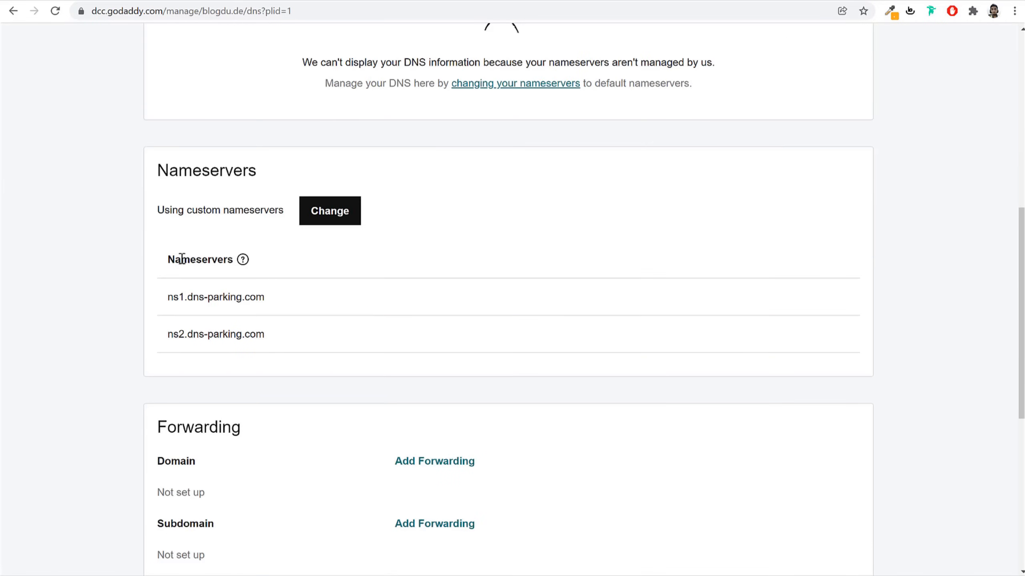
left_click_drag(173, 259, 223, 260)
left_click(338, 218)
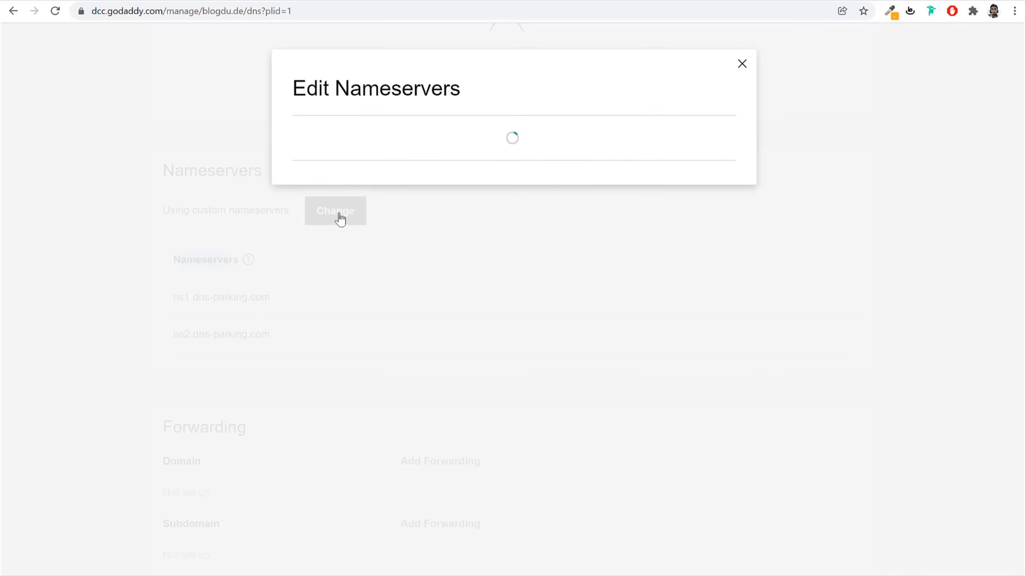
left_click_drag(286, 374, 443, 384)
left_click(374, 382)
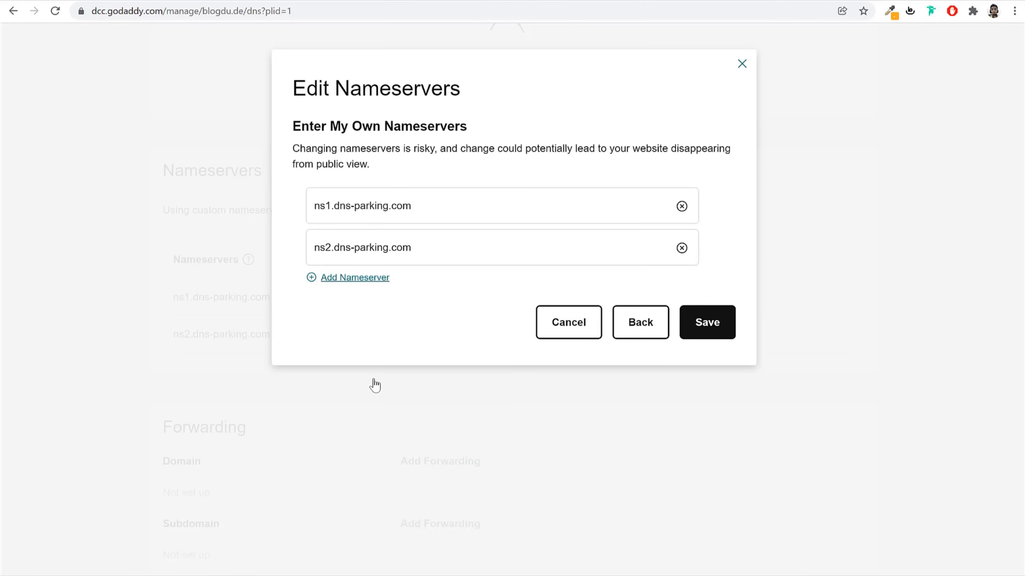
left_click(682, 206)
left_click(681, 248)
Copy ns1.dns-parking.com from Hostinger and paste it into the first nameserver field
left_click(694, 1)
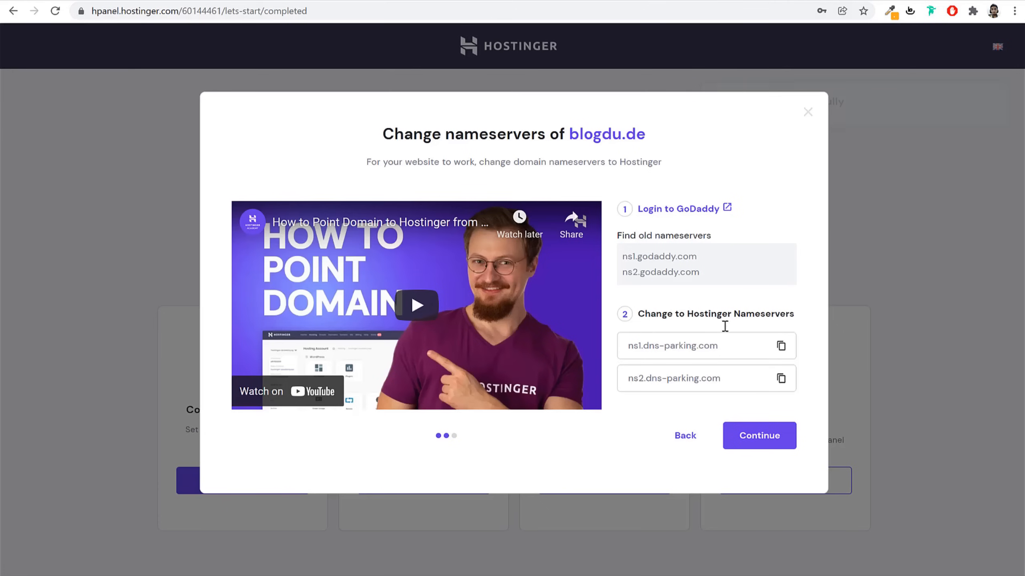
left_click(782, 348)
left_click(783, 350)
left_click(784, 2)
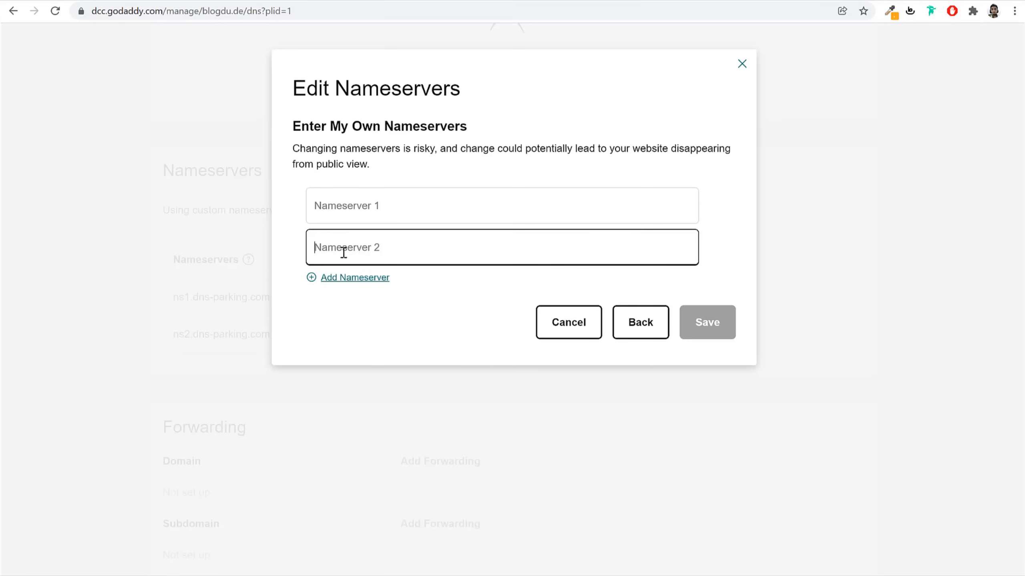
left_click(384, 206)
key("ctrl+v")
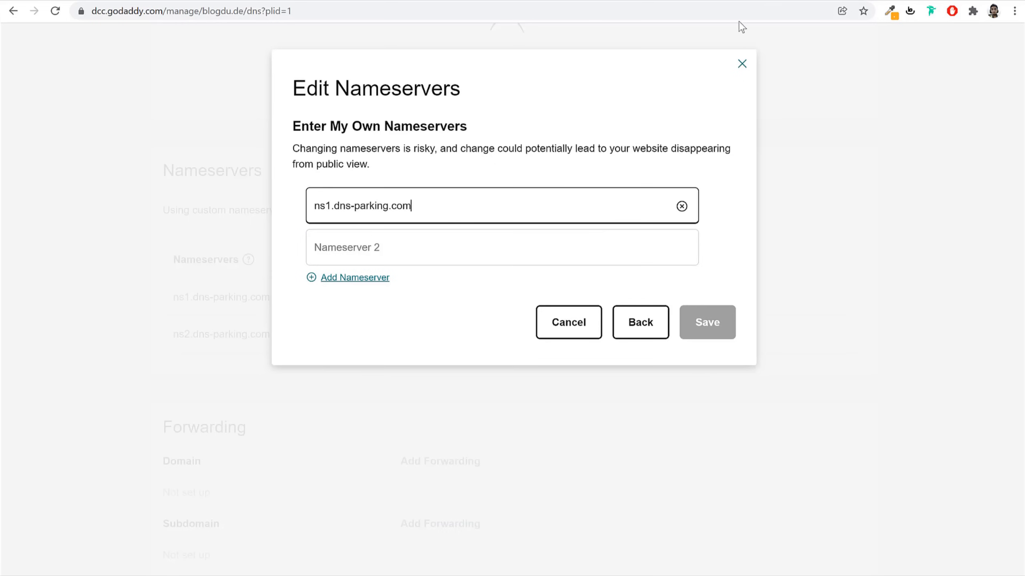
Paste ns2.dns-parking.com into the second nameserver field and return to Hostinger
left_click(694, 1)
left_click(771, 2)
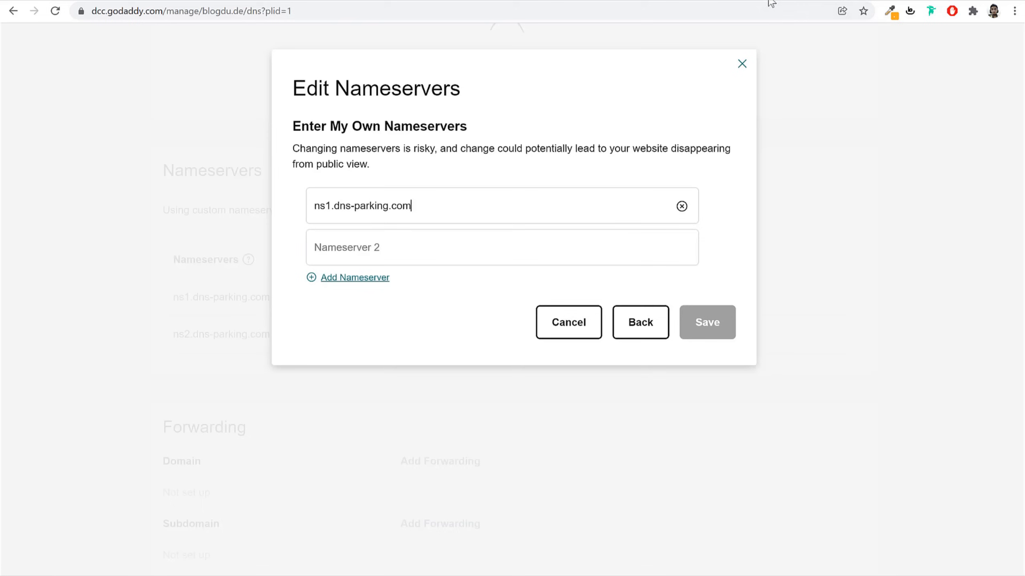
left_click(417, 259)
key("ctrl+v")
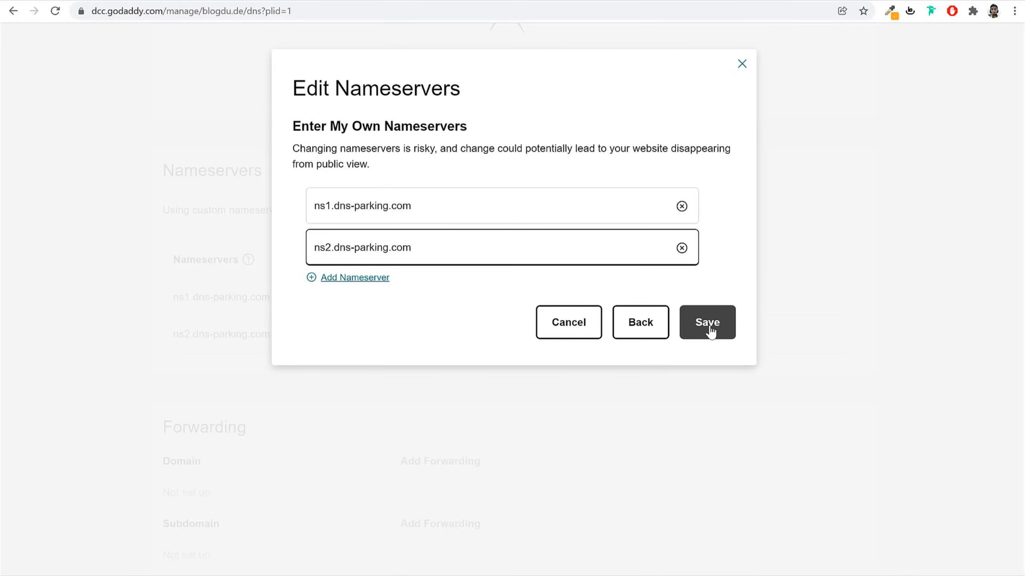
left_click(694, 1)
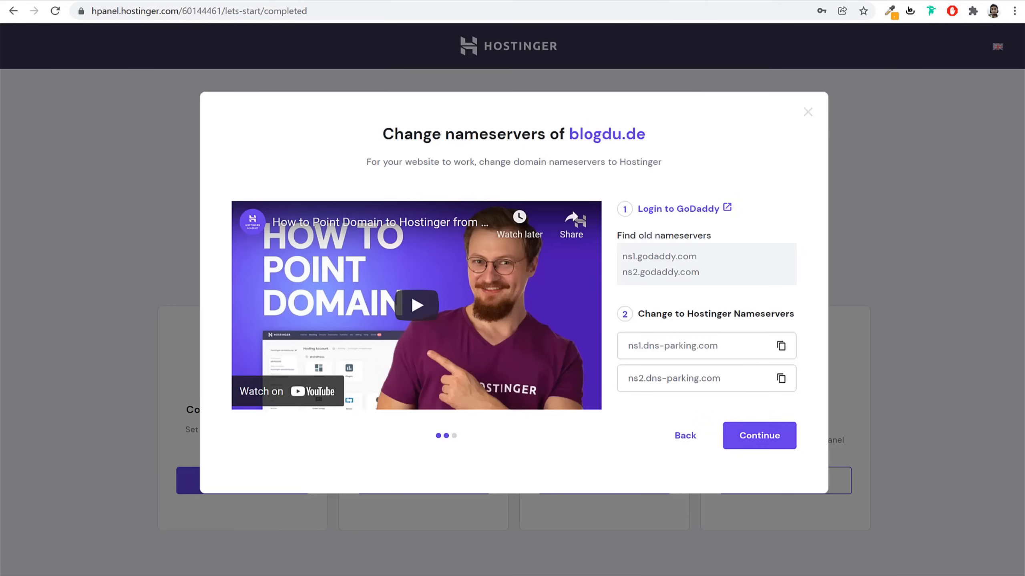
left_click(784, 1)
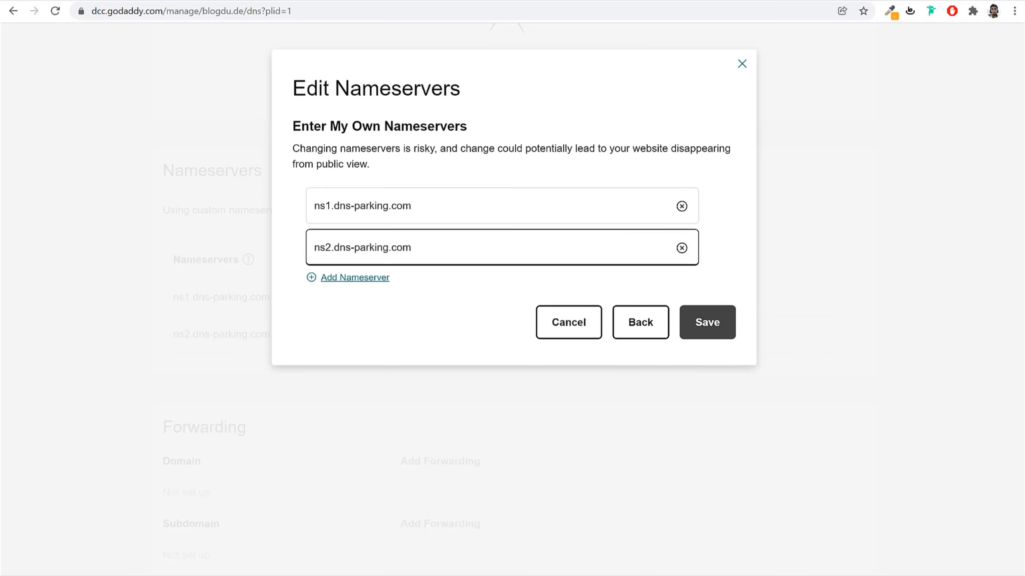
left_click(751, 1)
Finish the blogdu.de nameserver wizard, close the 'All set!' confirmation, and go to the hPanel home
left_click(777, 444)
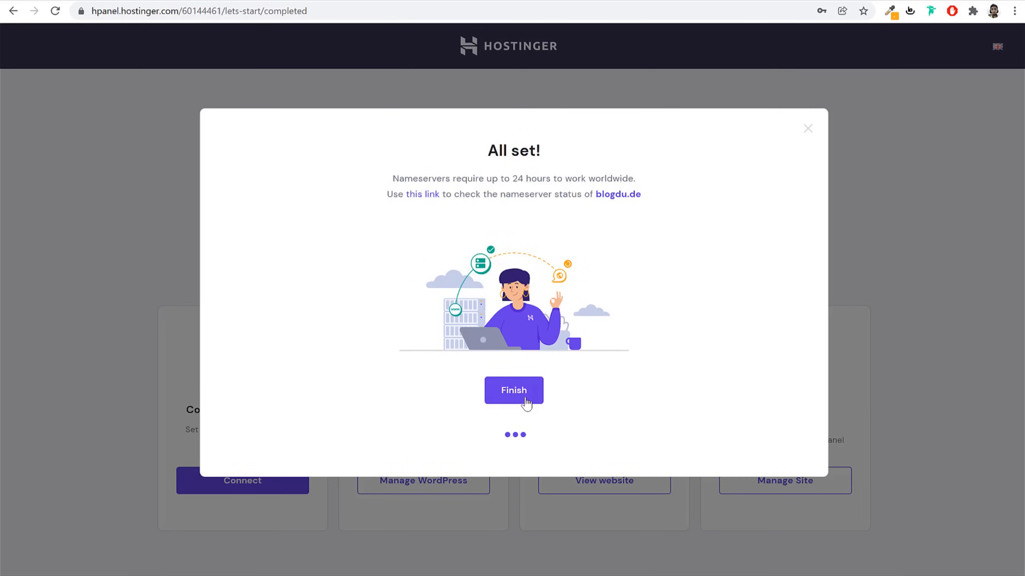
left_click(524, 393)
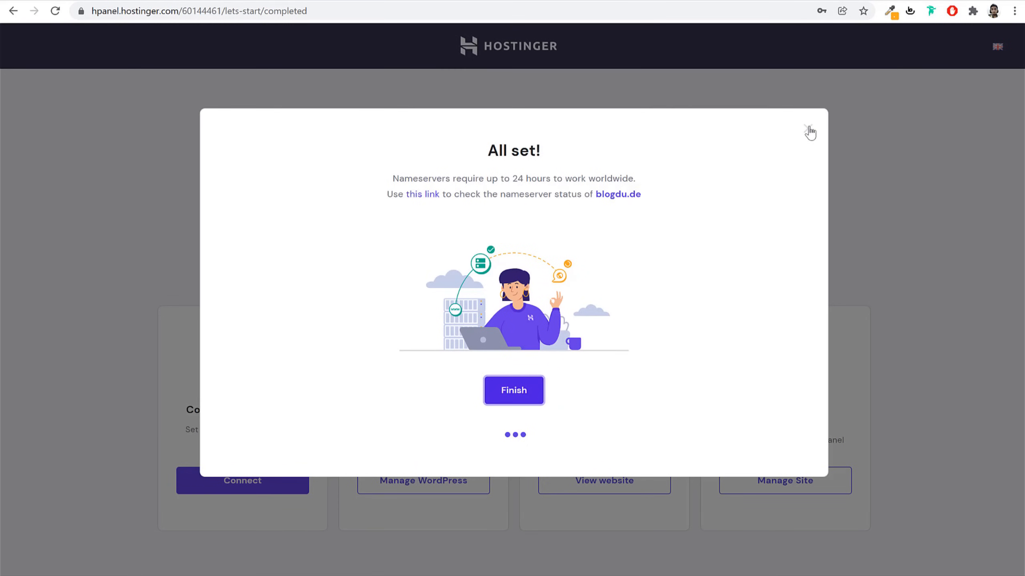
left_click(809, 131)
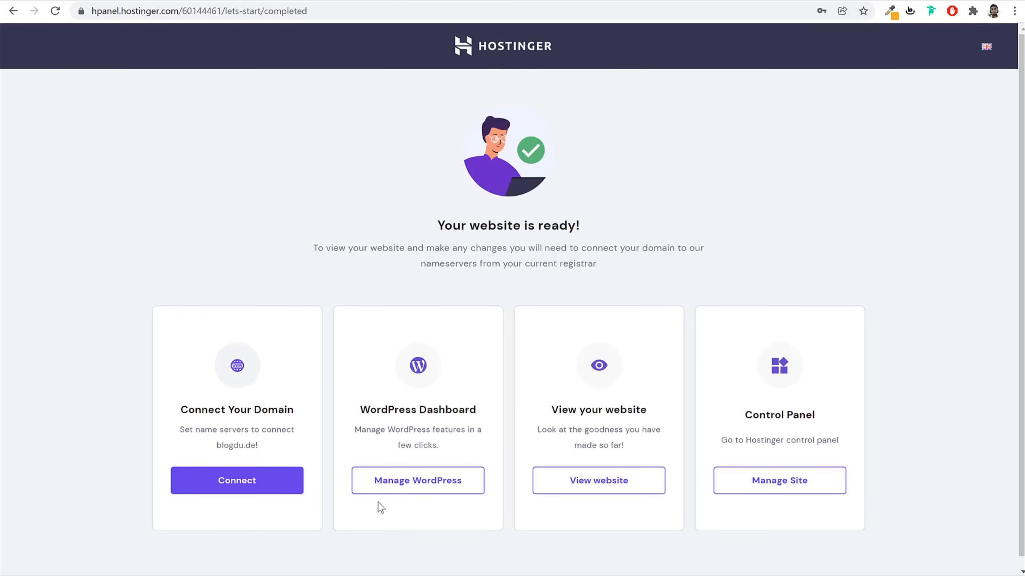
left_click(514, 52)
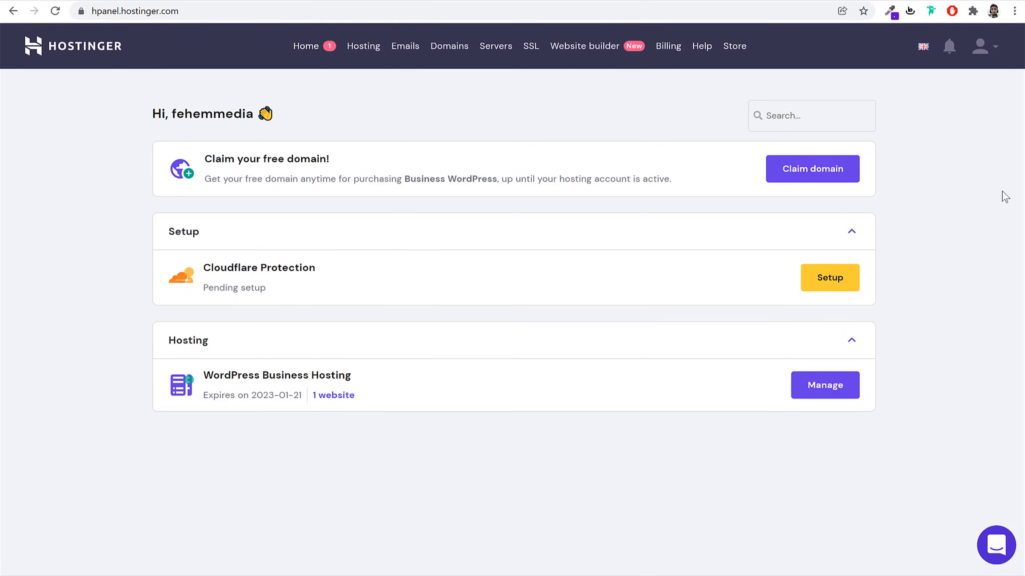
From the Hosting list, manage the blogdu.de account and open its WordPress Dashboard
left_click(308, 11)
left_click(453, 126)
left_click(374, 58)
left_click_drag(269, 225, 192, 218)
left_click(247, 317)
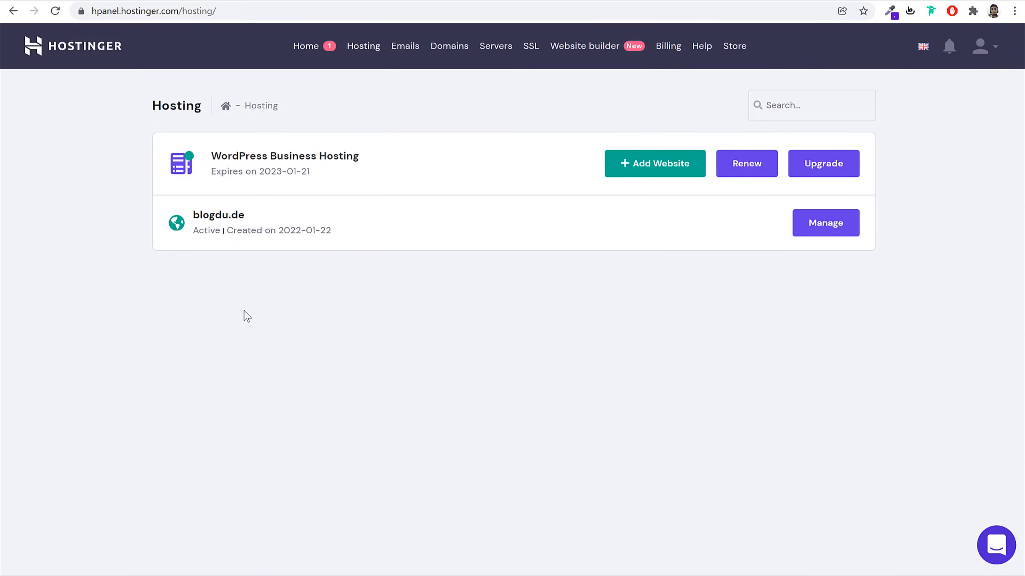
left_click(826, 234)
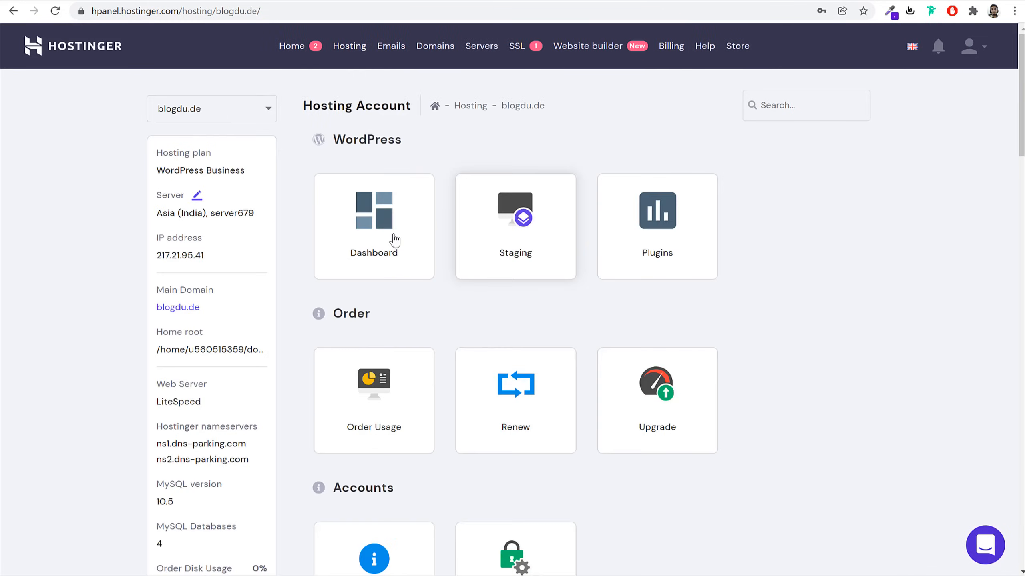
left_click(368, 232)
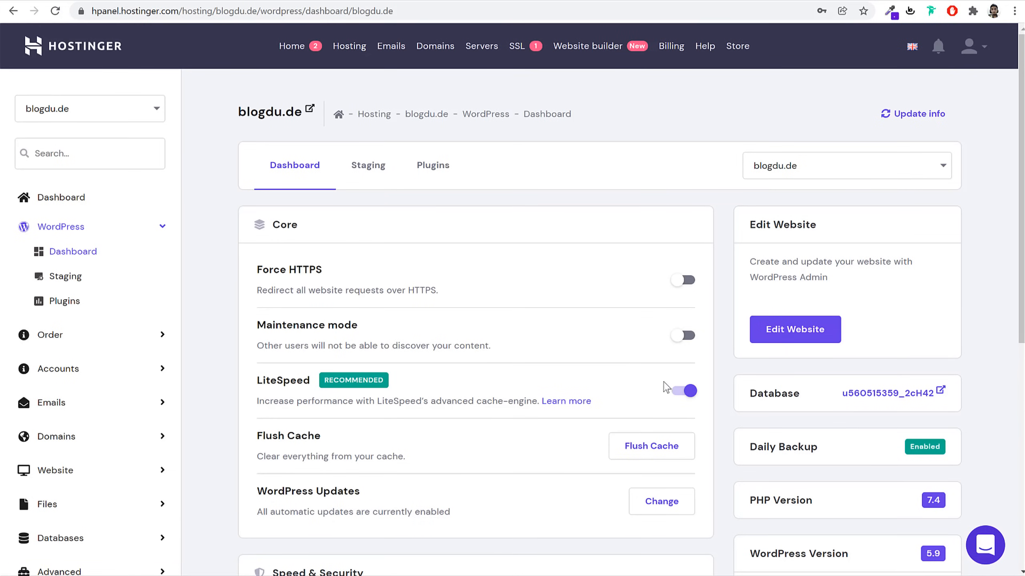
Switch the WordPress dashboard to the webshop.blogdu.de site
left_click(816, 165)
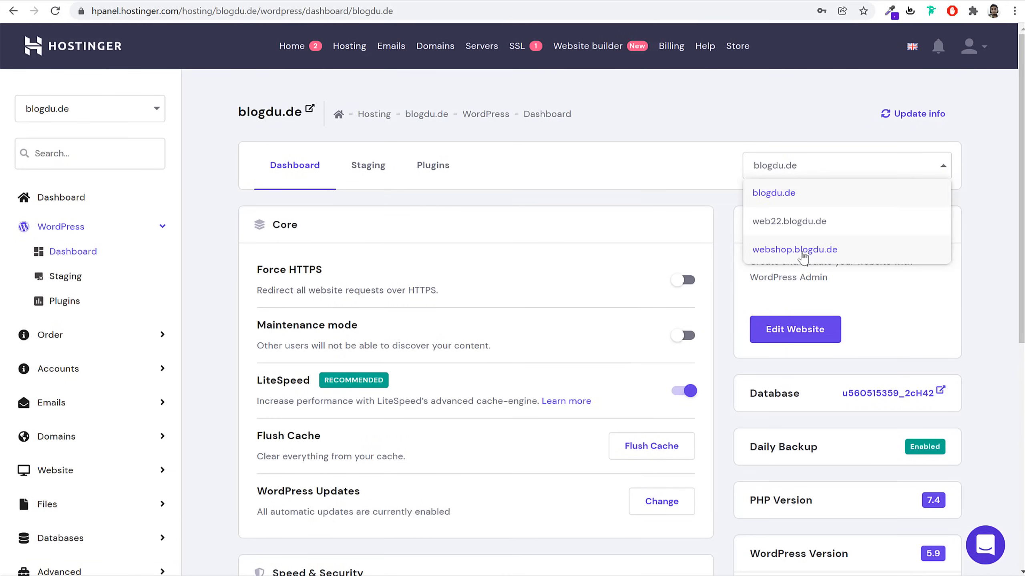
left_click(802, 251)
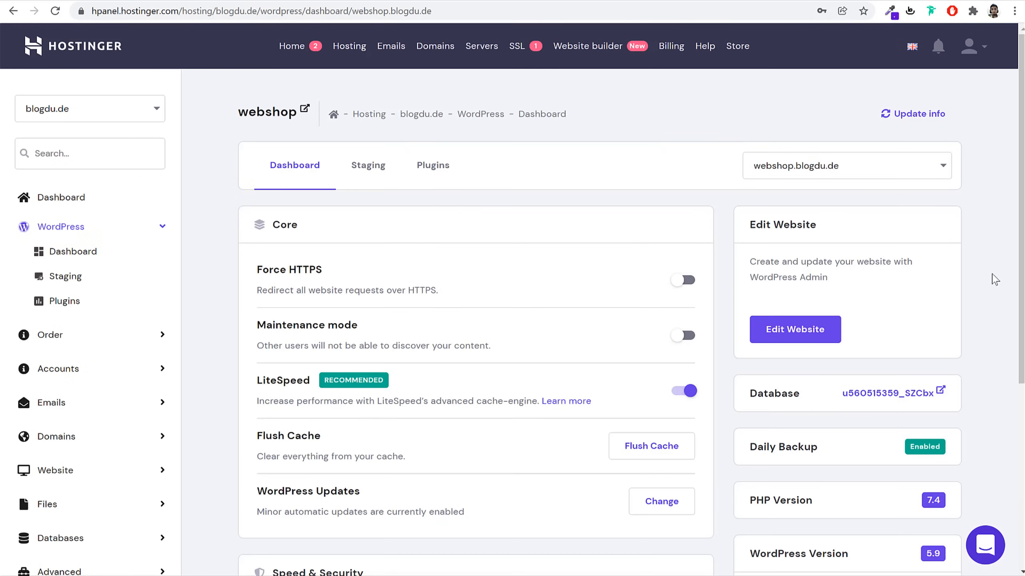
scroll(986, 309, "down", 5)
scroll(985, 310, "up", 5)
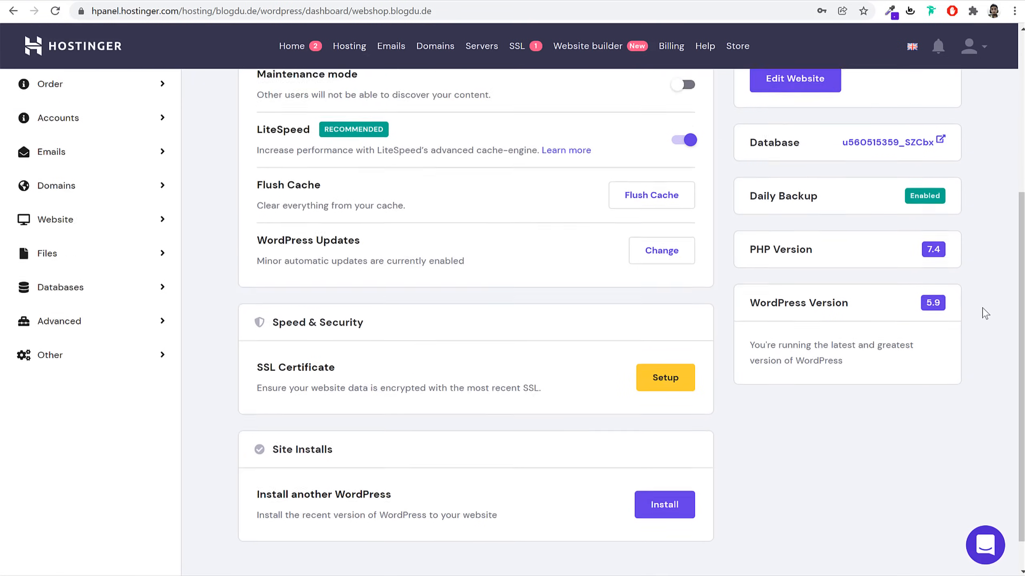
scroll(985, 314, "down", 6)
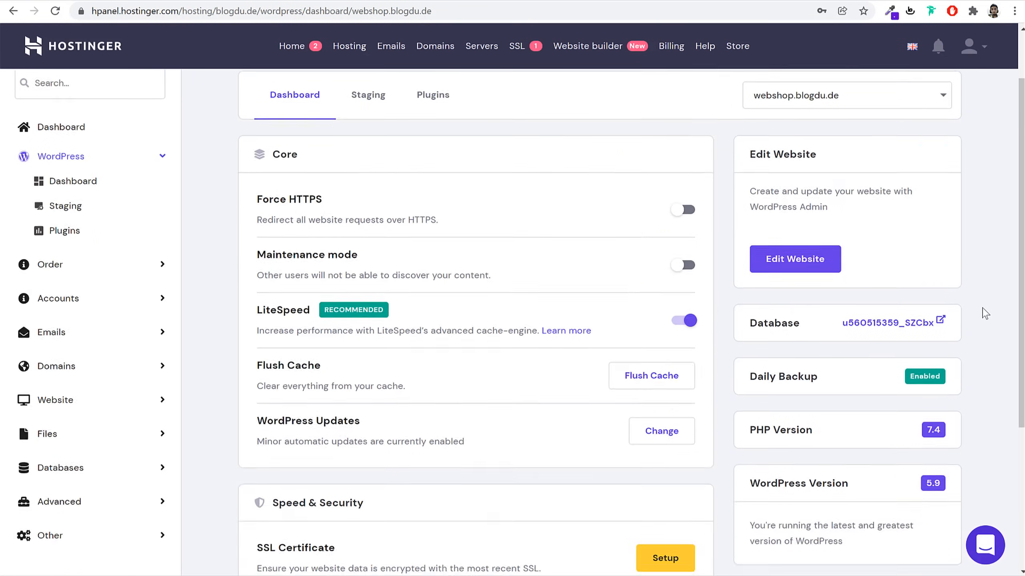
Review PHP 7.4, WordPress 5.9 and LiteSpeed, then scroll to Speed & Security
triple_click(775, 211)
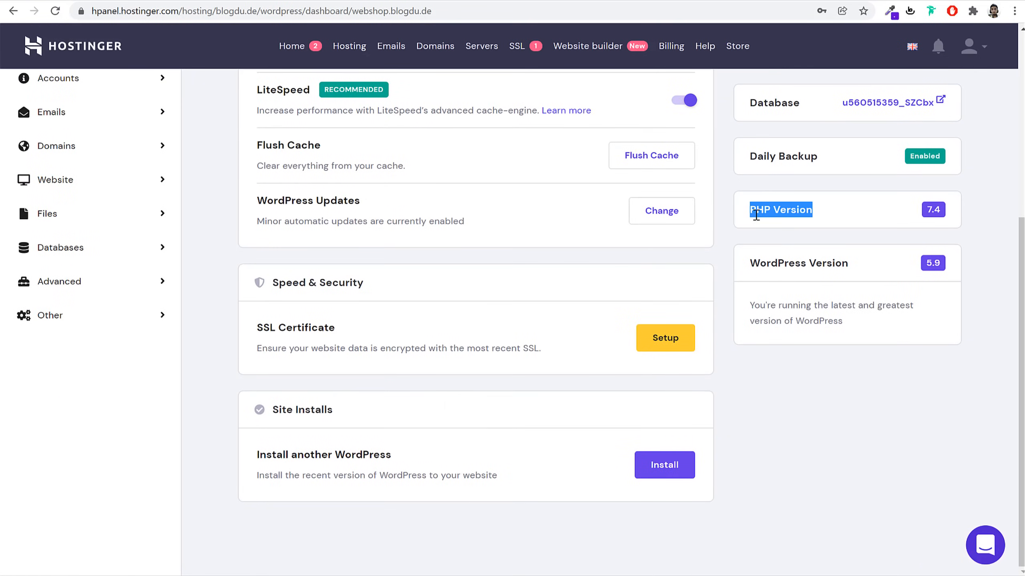
left_click_drag(849, 265, 750, 264)
scroll(817, 286, "up", 6)
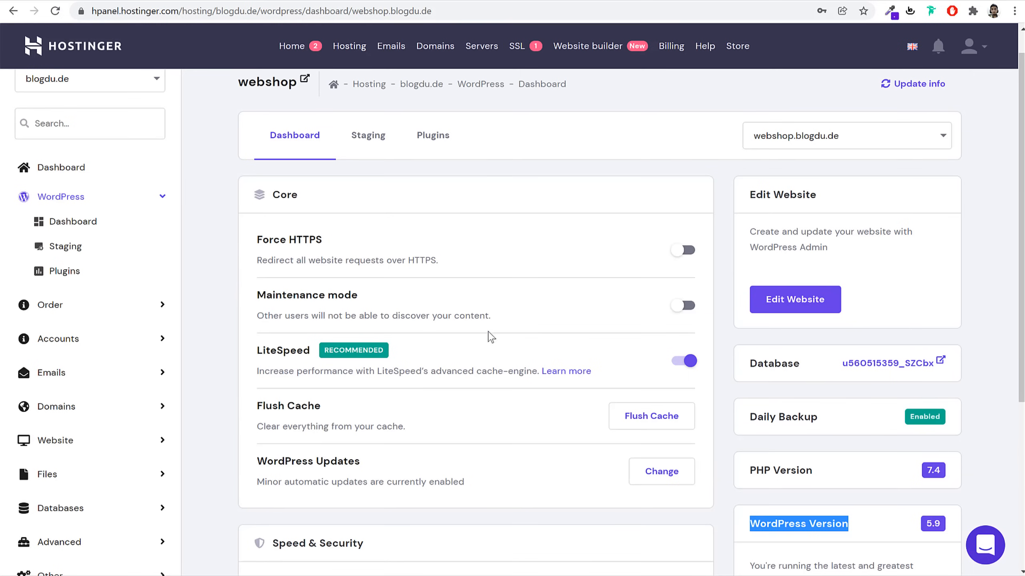
left_click_drag(258, 350, 312, 350)
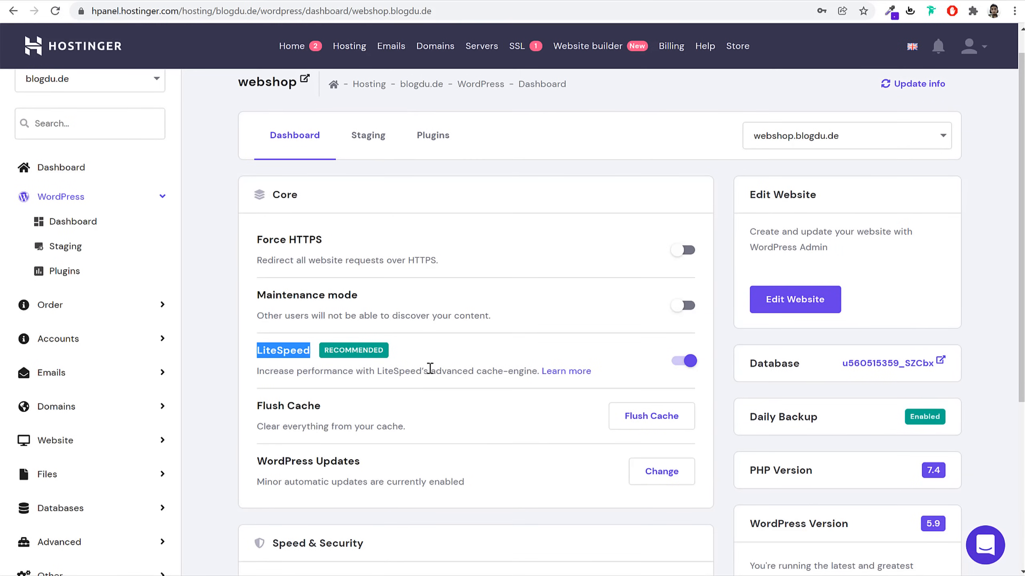
left_click_drag(262, 375, 532, 373)
left_click(527, 371)
left_click(515, 373)
scroll(512, 374, "down", 6)
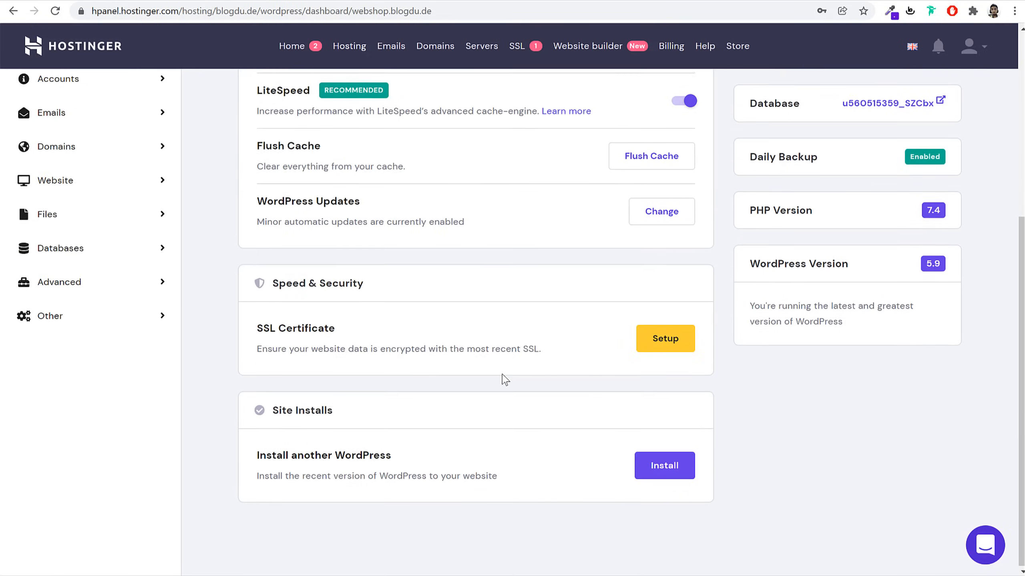
Install an SSL certificate on webshop.blogdu.de and wait until it shows Enabled
left_click(681, 347)
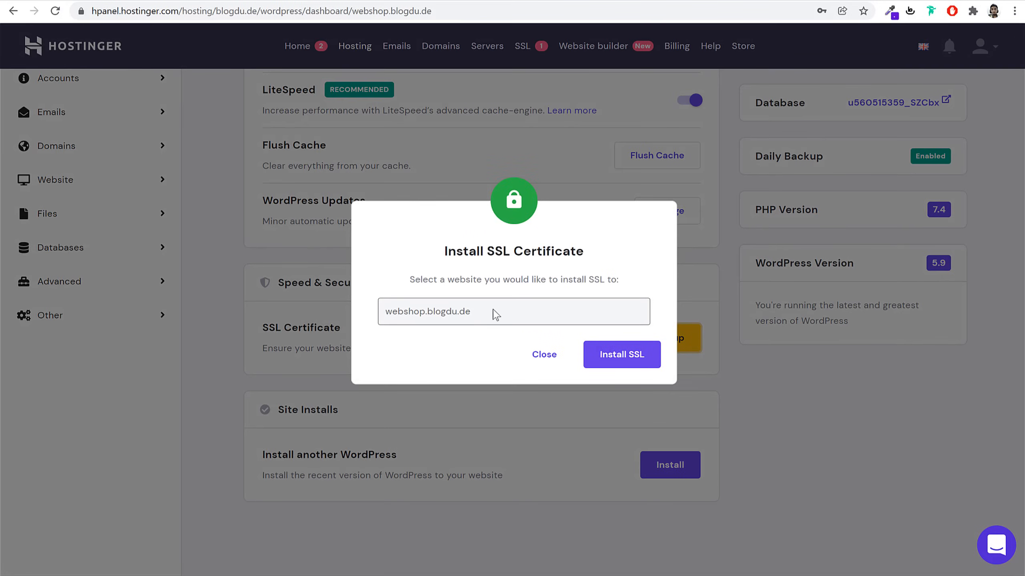
left_click(604, 363)
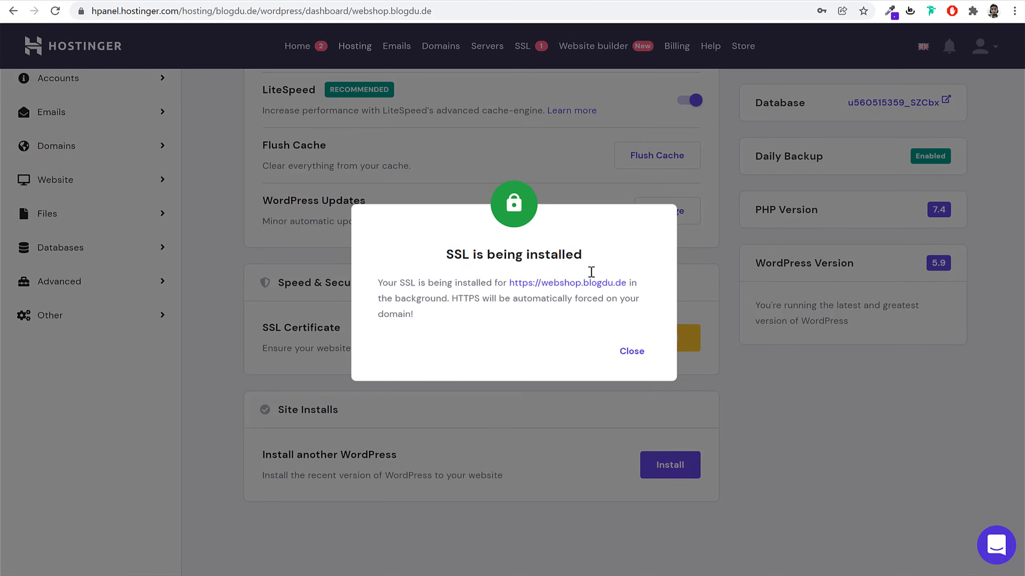
left_click(629, 350)
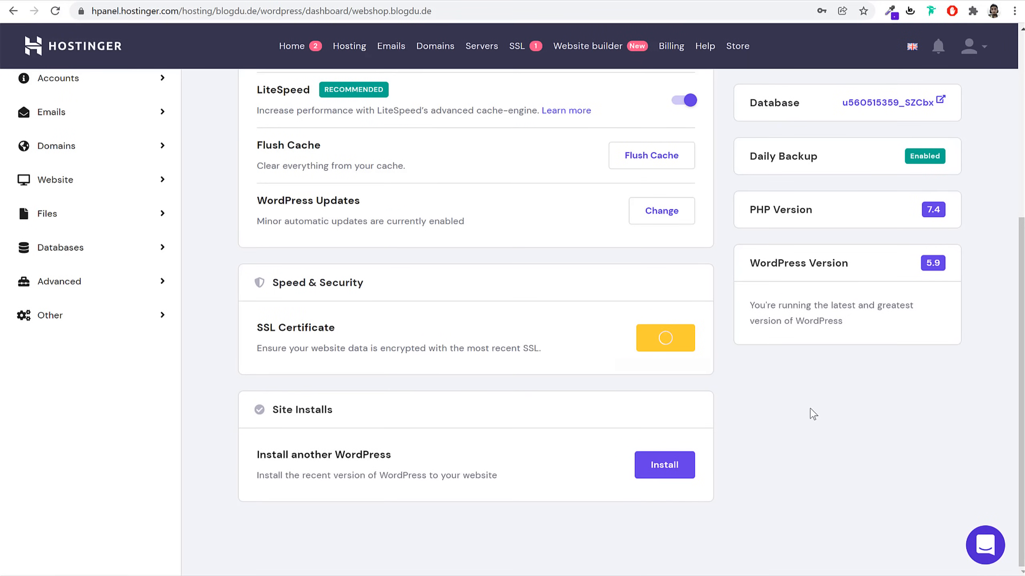
scroll(821, 437, "up", 5)
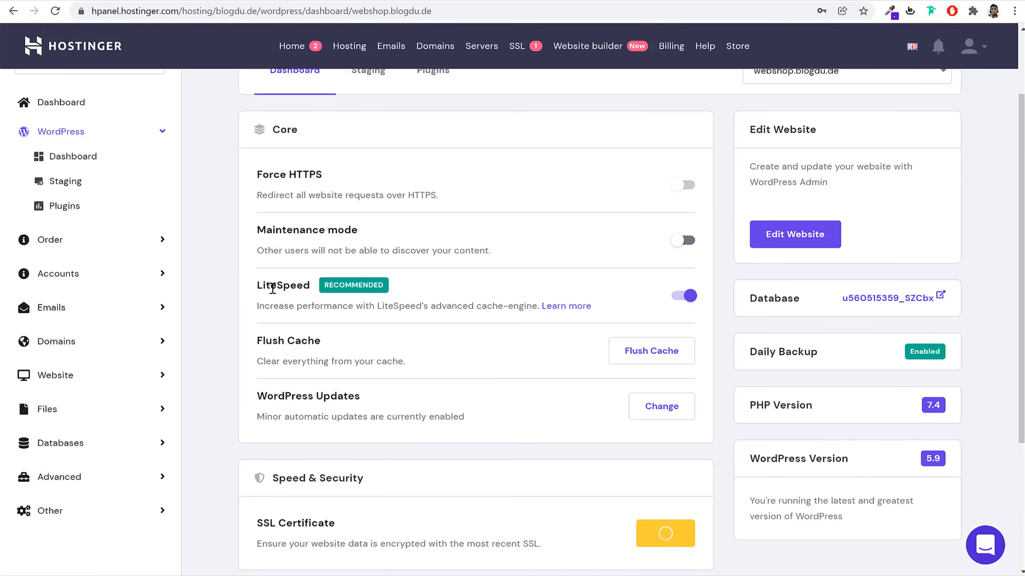
scroll(708, 351, "down", 5)
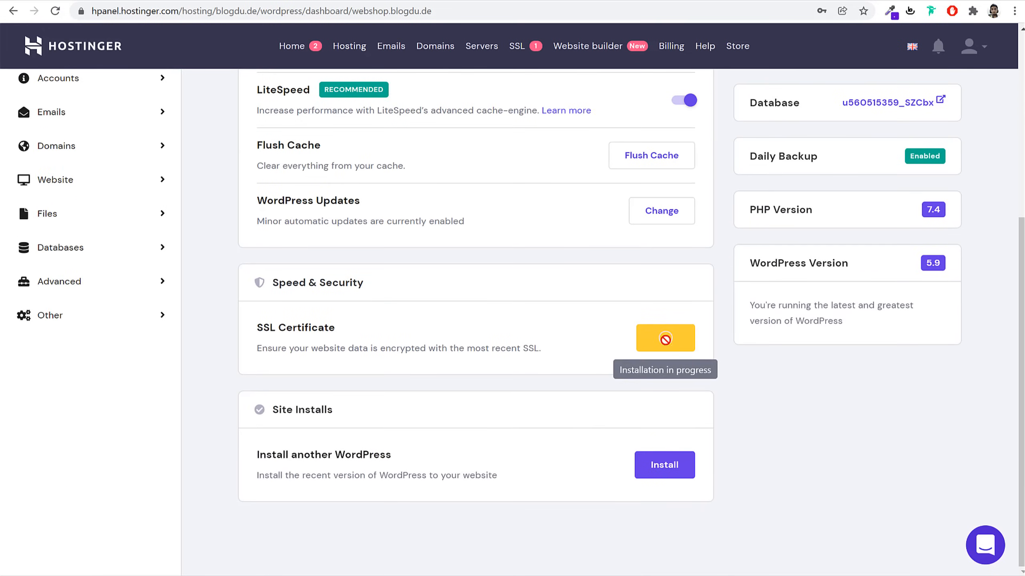
scroll(458, 367, "up", 7)
scroll(642, 394, "down", 6)
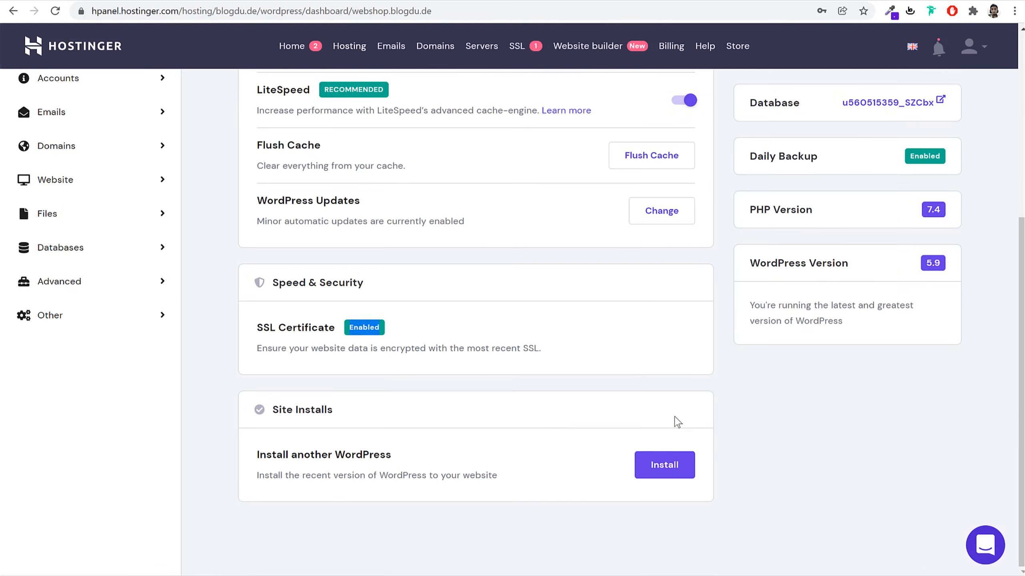
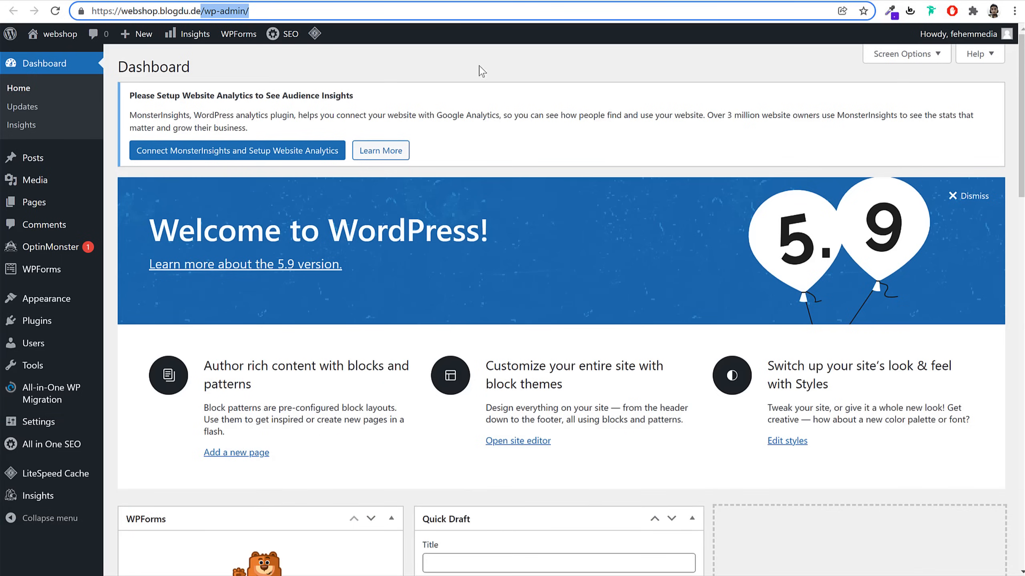
Point out the /wp-admin/ part of the site address and scroll through the Dashboard
left_click_drag(302, 14, 75, 15)
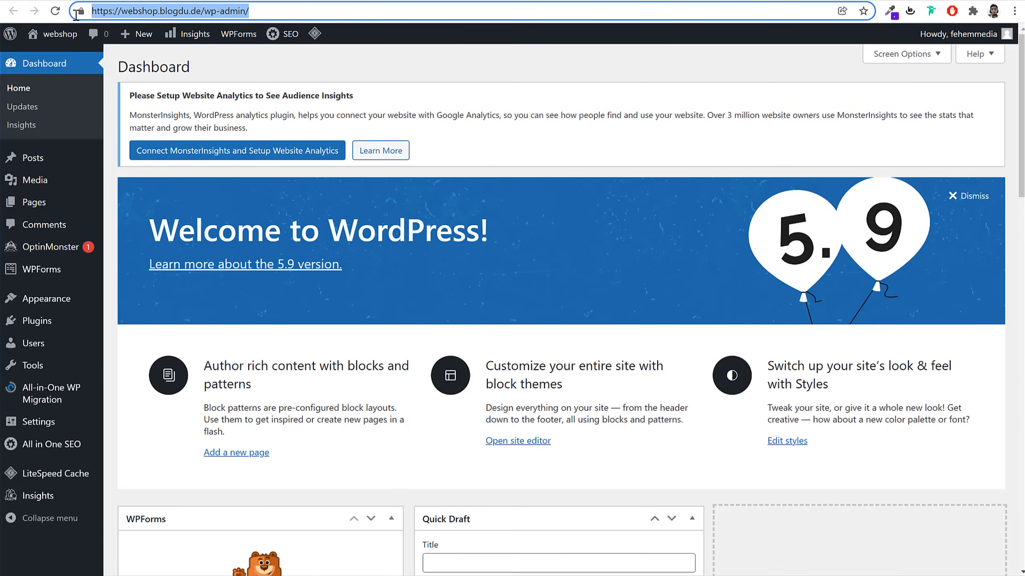
left_click(197, 10)
left_click_drag(202, 11, 621, 104)
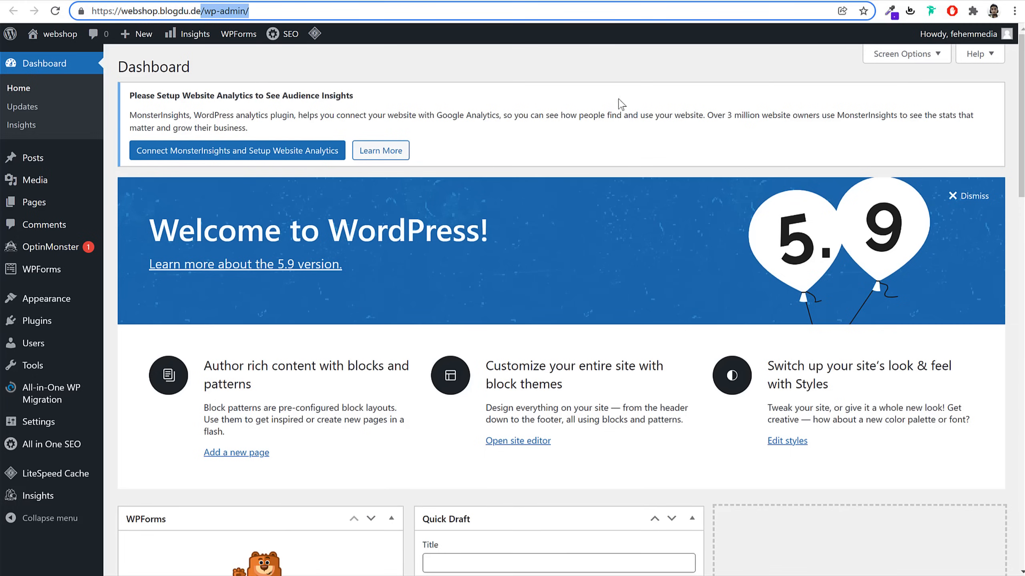
left_click(625, 104)
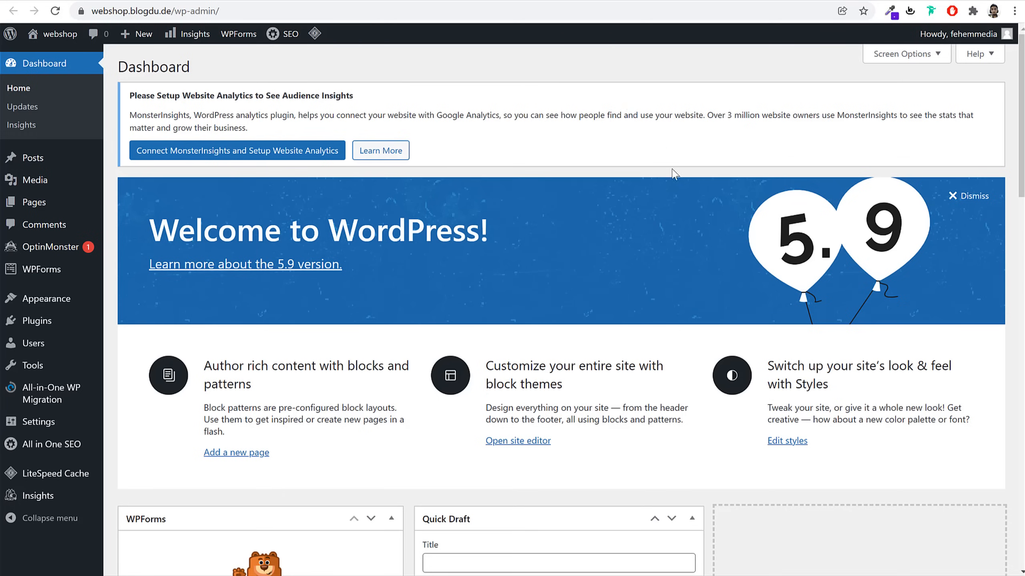
scroll(750, 315, "down", 15)
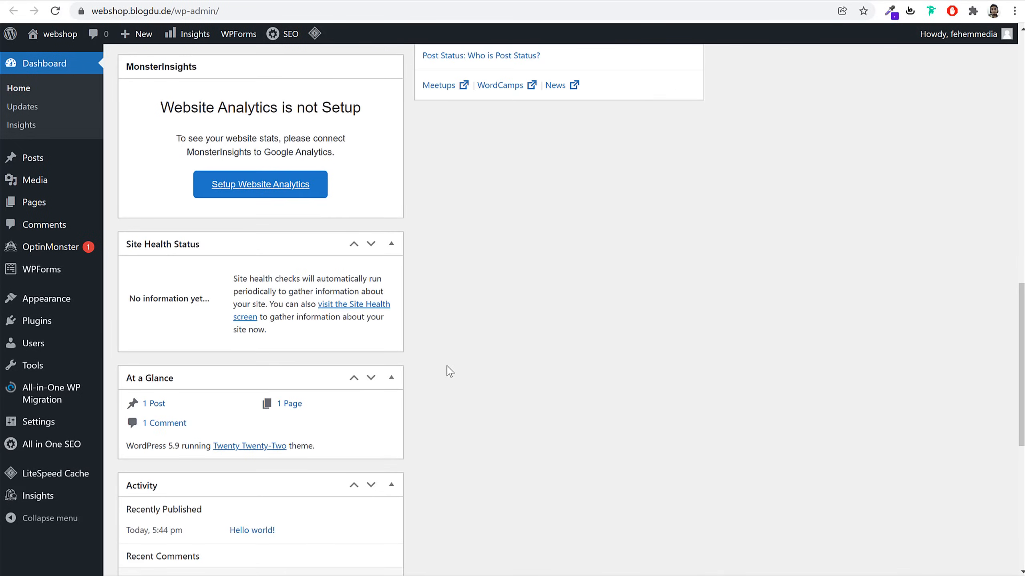
scroll(265, 374, "down", 8)
scroll(274, 381, "up", 15)
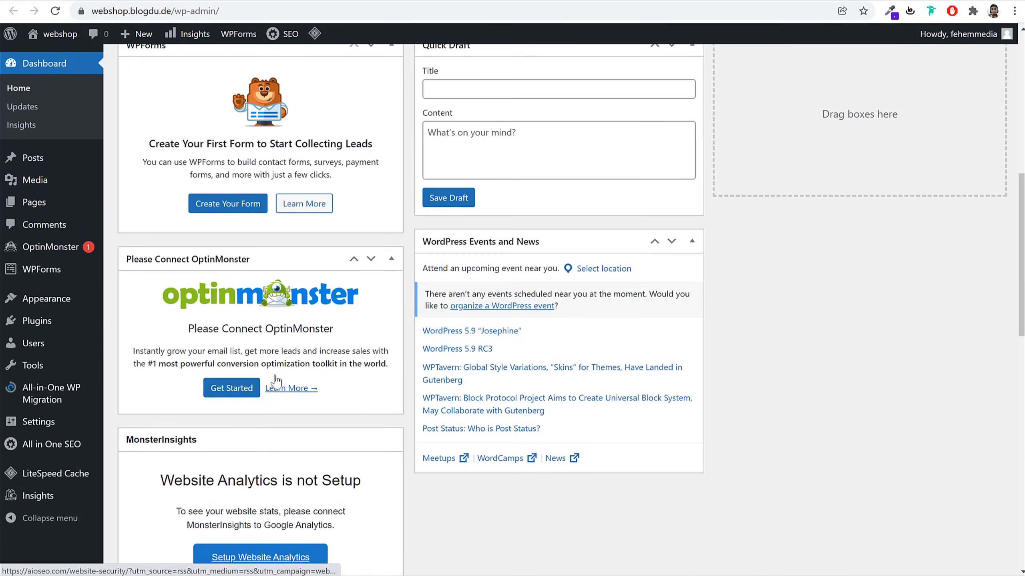
scroll(275, 380, "up", 6)
scroll(579, 356, "up", 3)
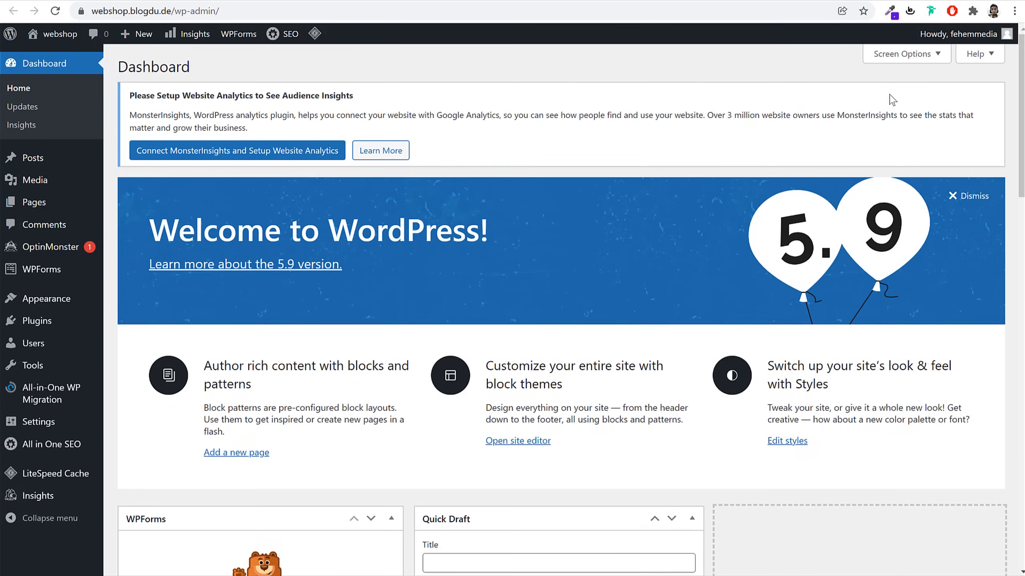
In Screen Options, uncheck WPForms, OptinMonster, MonsterInsights, Site Health, At a Glance, Activity, SEO News, Quick Draft, Events and News, and Welcome
left_click(906, 54)
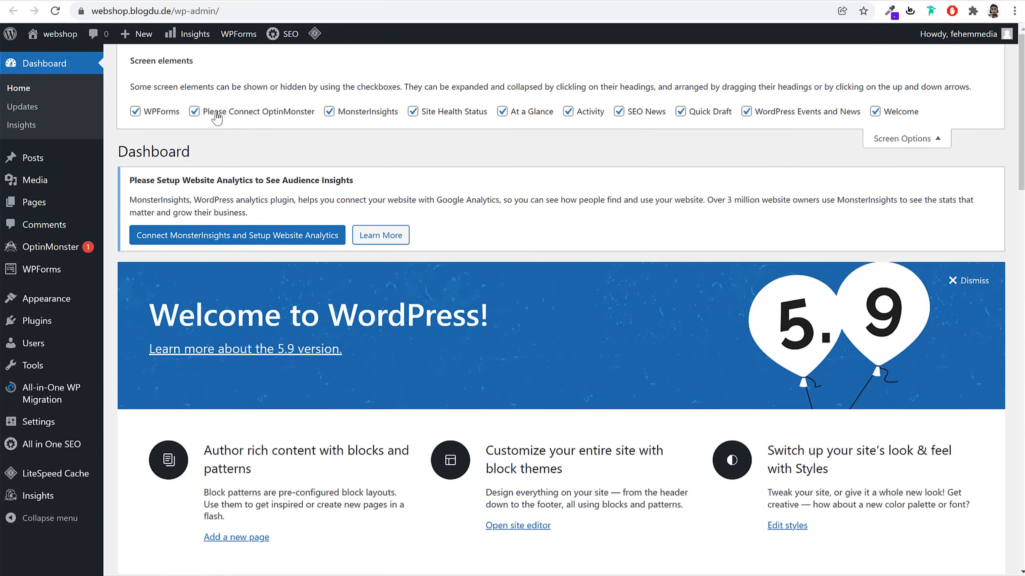
left_click(136, 111)
left_click(216, 114)
left_click(357, 112)
left_click(448, 115)
left_click(528, 115)
left_click(581, 115)
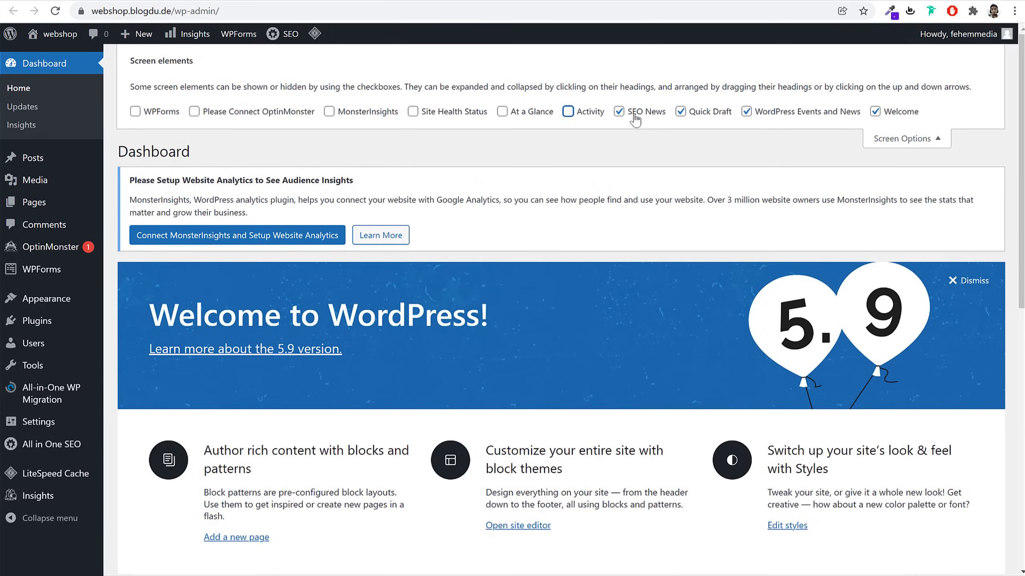
left_click(634, 113)
left_click(704, 114)
left_click(776, 113)
left_click(890, 113)
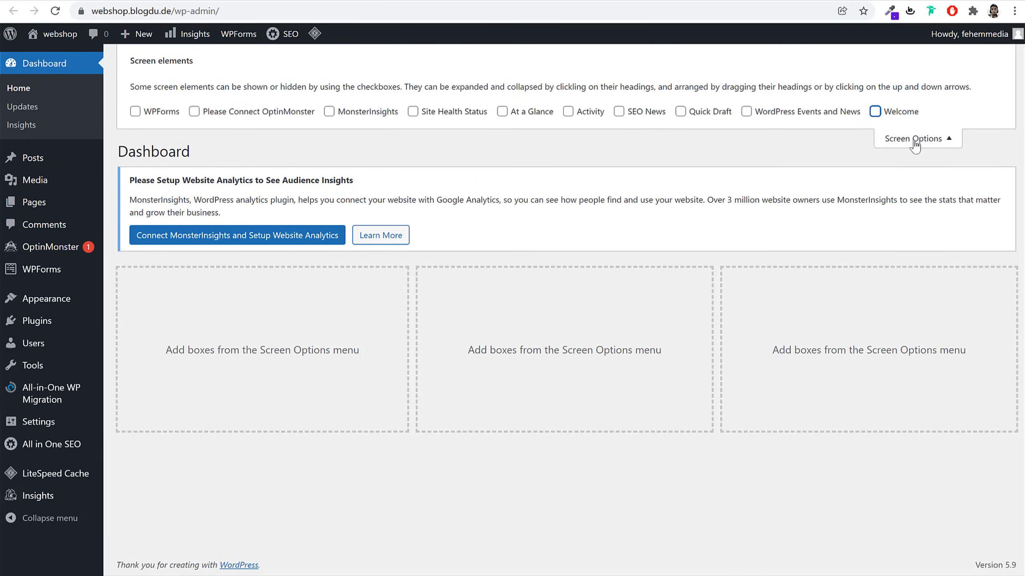
left_click(914, 142)
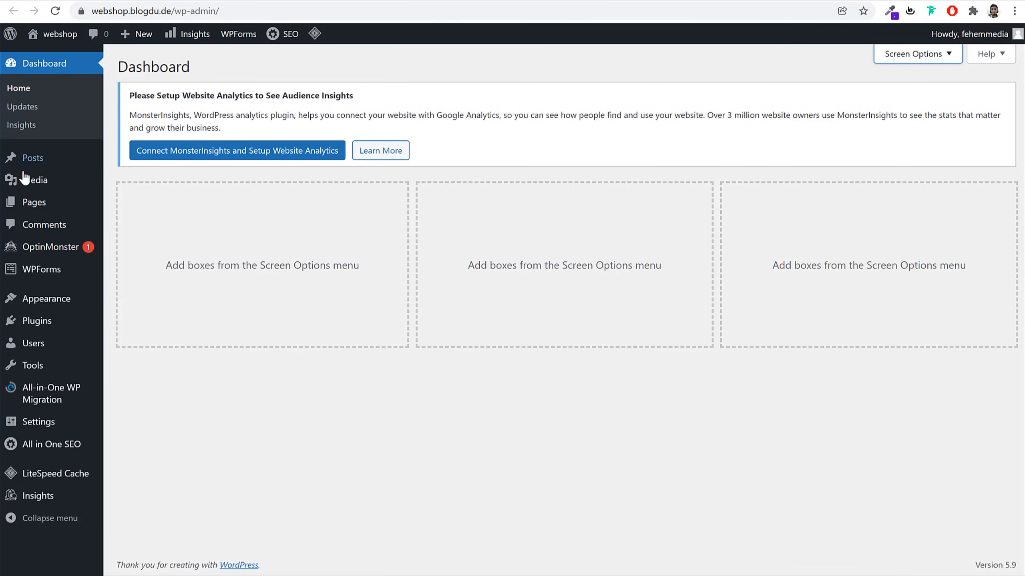
Look through the Posts list and the Media Library
left_click(38, 161)
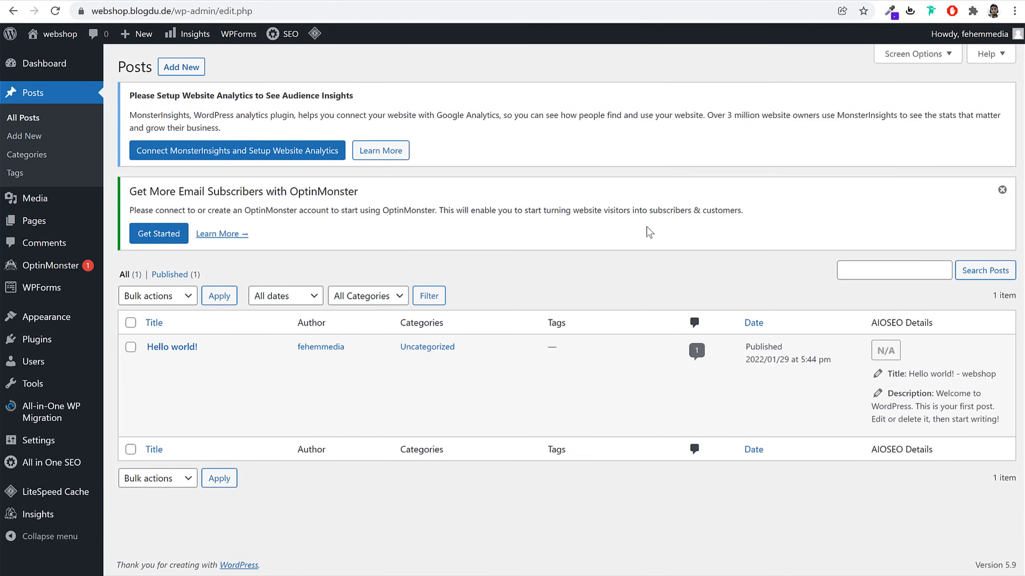
left_click(60, 204)
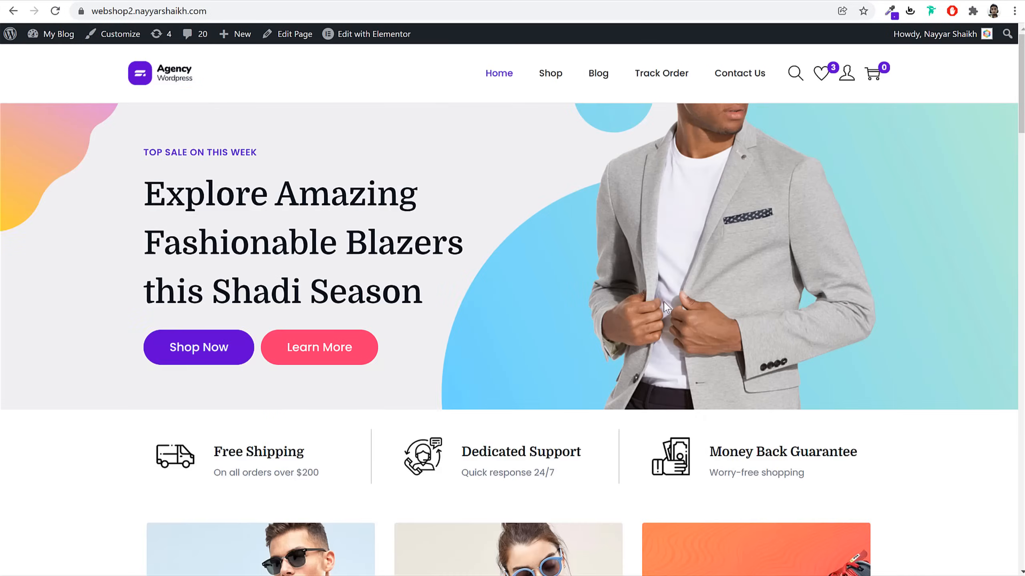
scroll(666, 319, "down", 10)
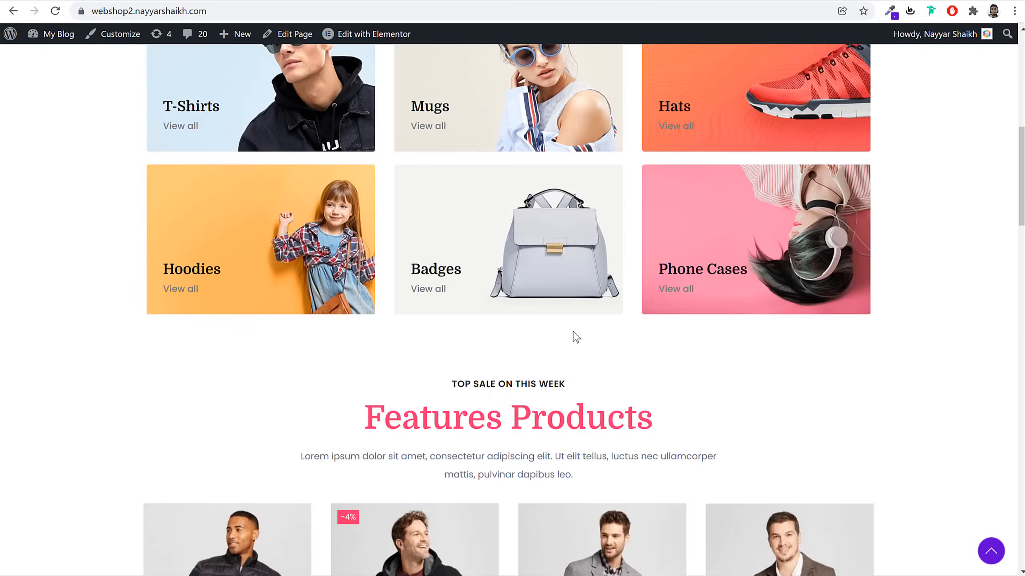
scroll(576, 337, "down", 20)
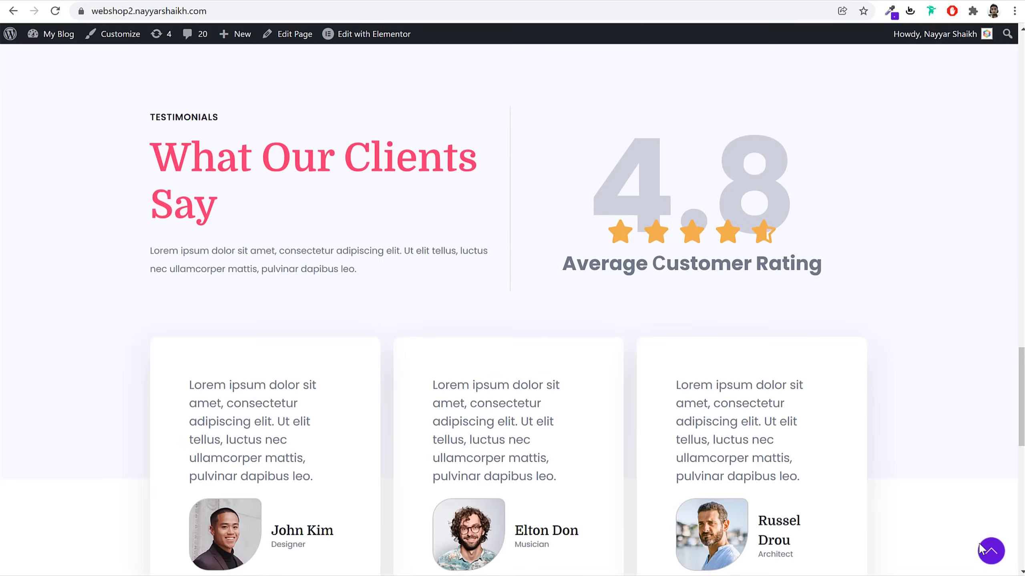
left_click(986, 550)
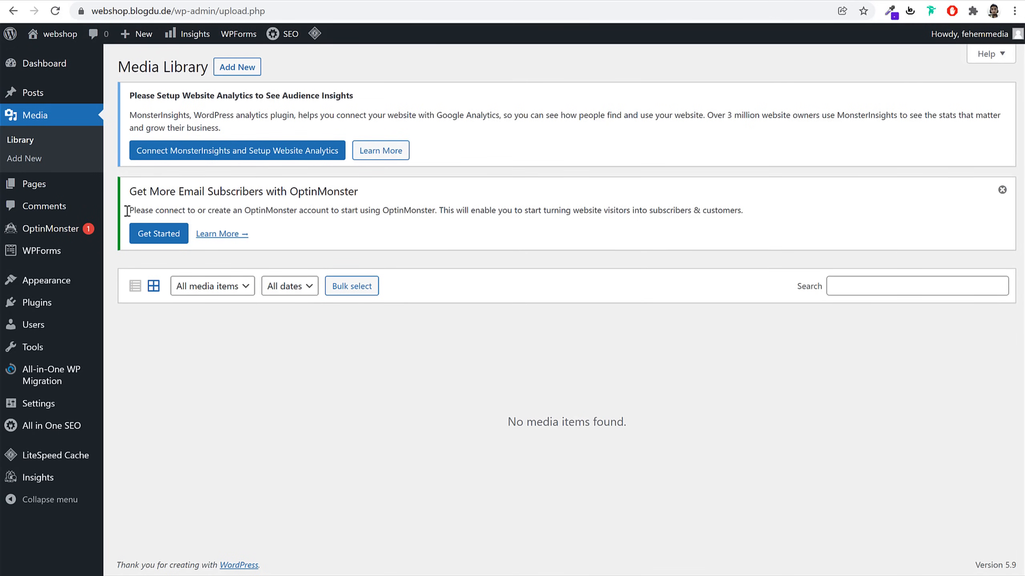
View the Pages list, then the Comments list with the sample comment on Hello world!
left_click(49, 184)
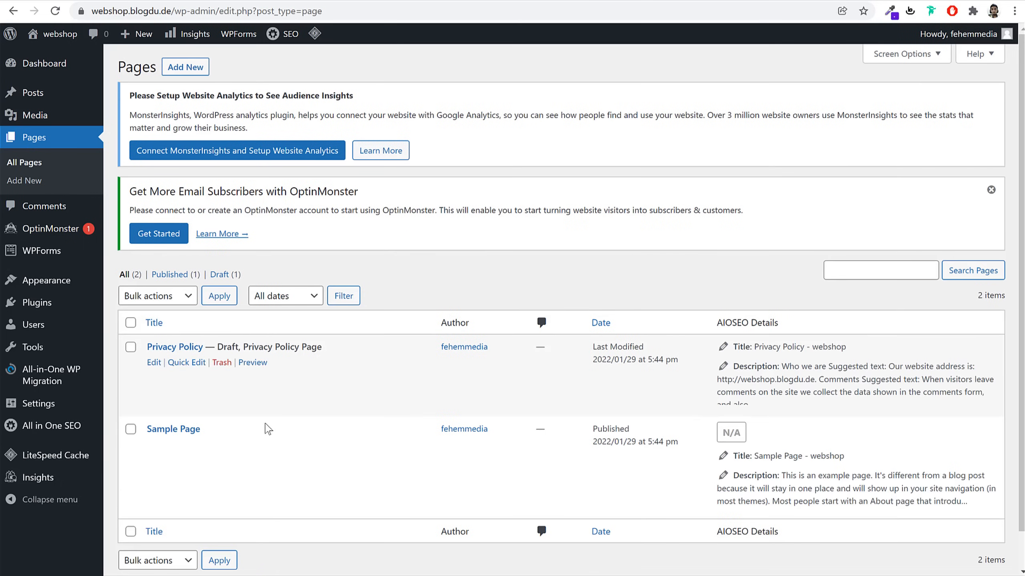
double_click(531, 210)
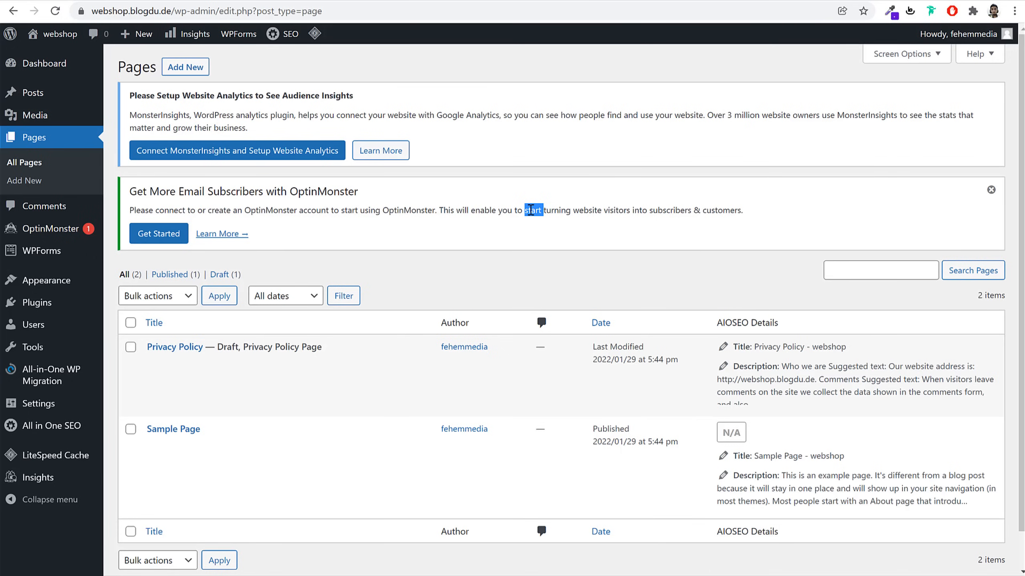
left_click(79, 205)
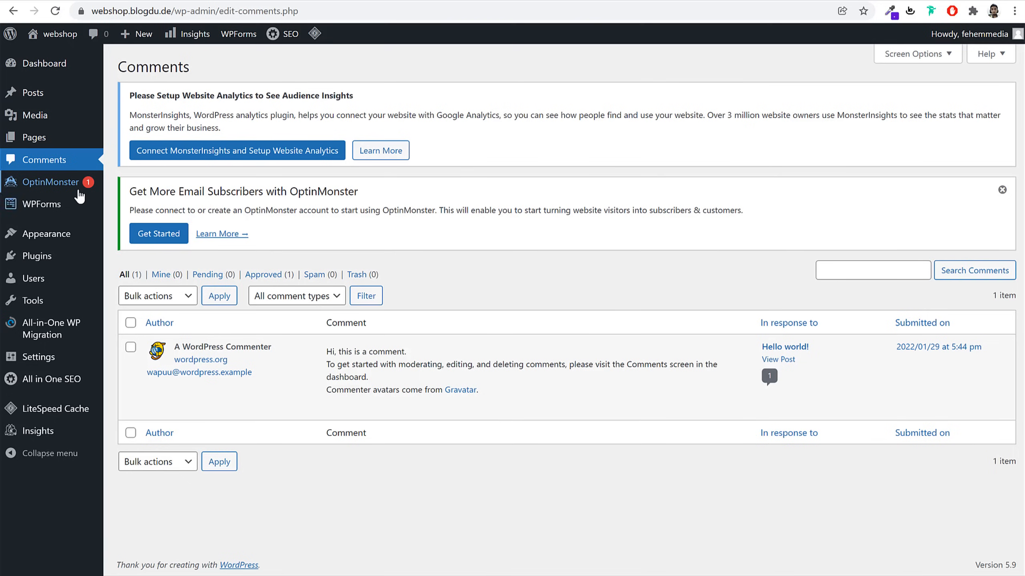
mouse_move(64, 214)
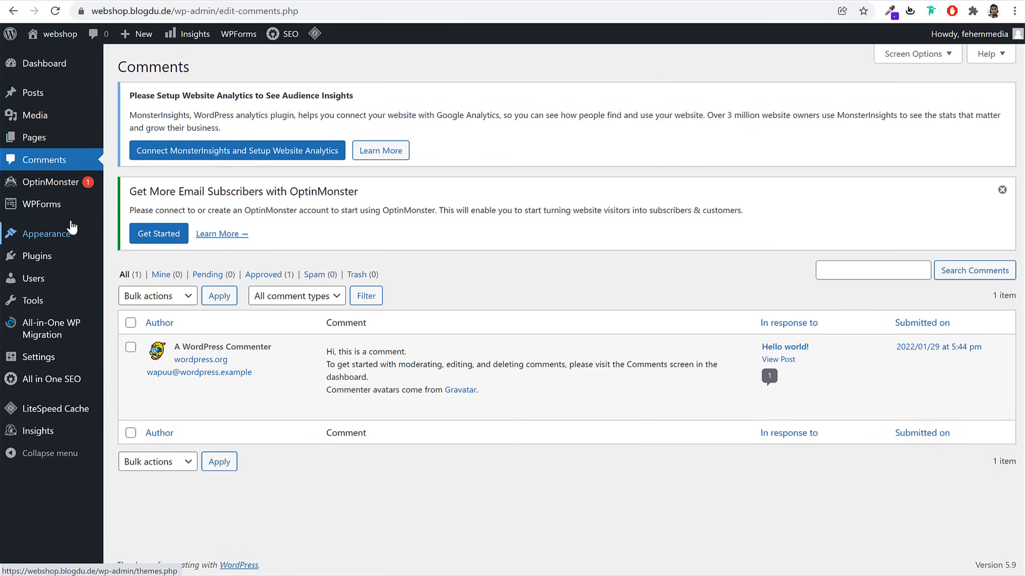
From the Themes page, open the live site in a new tab and view it with Twenty Twenty-Two
left_click(60, 238)
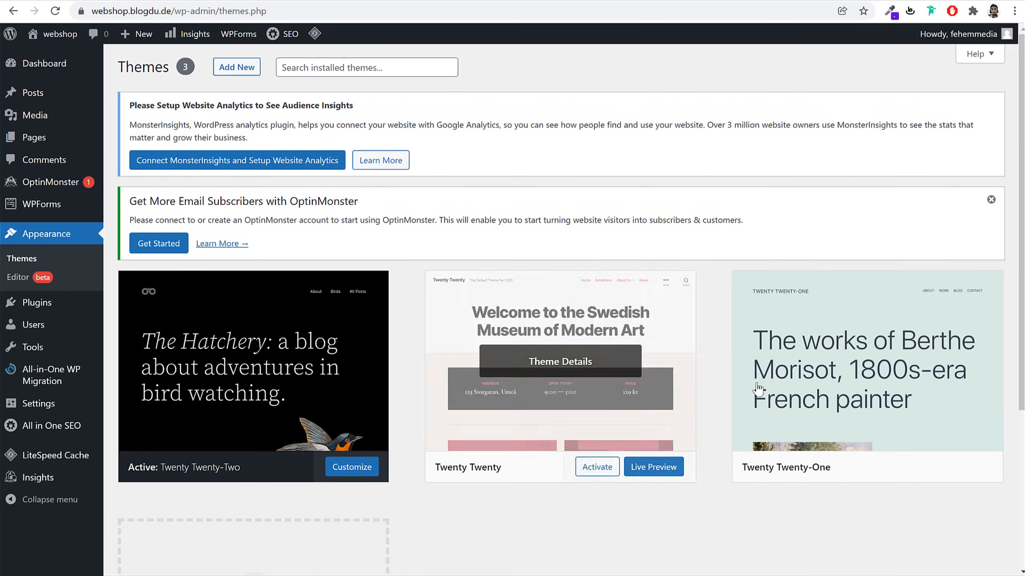
scroll(829, 431, "down", 3)
scroll(828, 431, "up", 4)
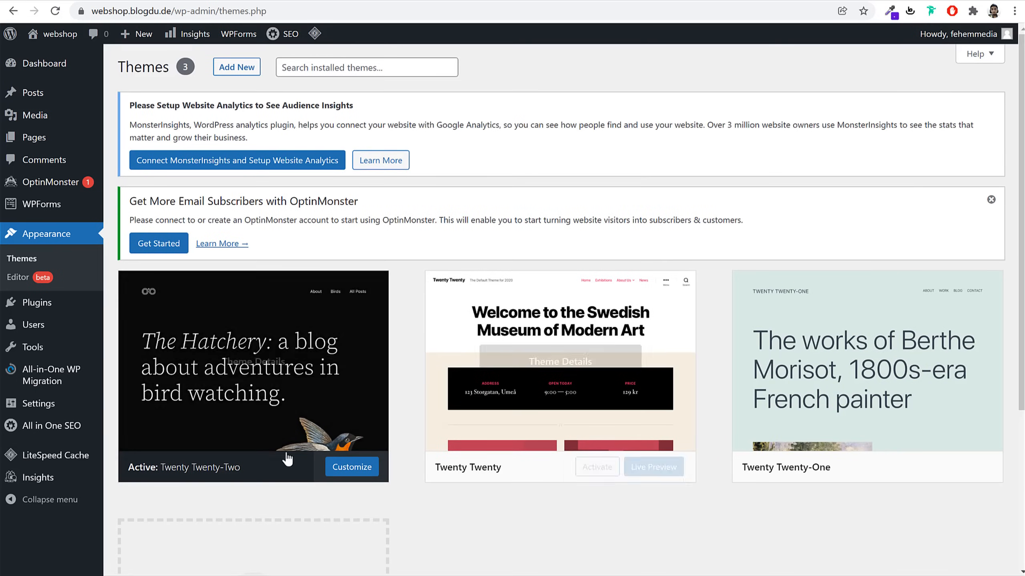
mouse_move(218, 477)
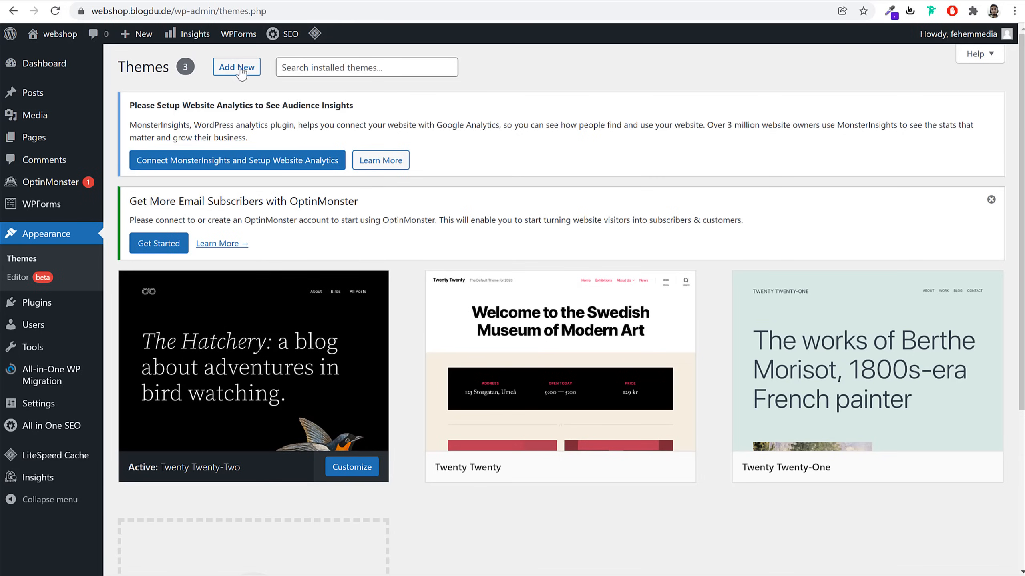
mouse_move(49, 41)
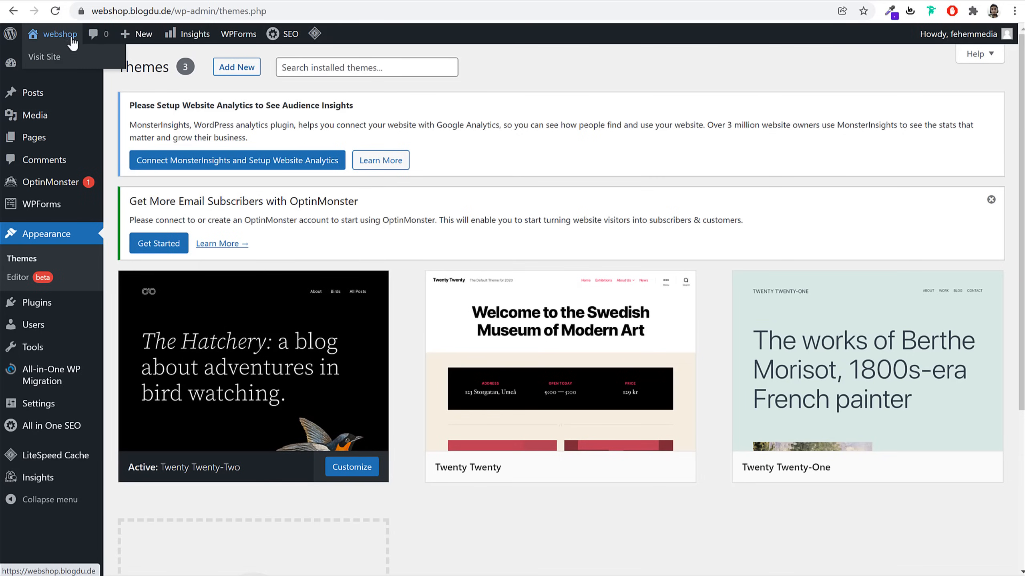
right_click(47, 36)
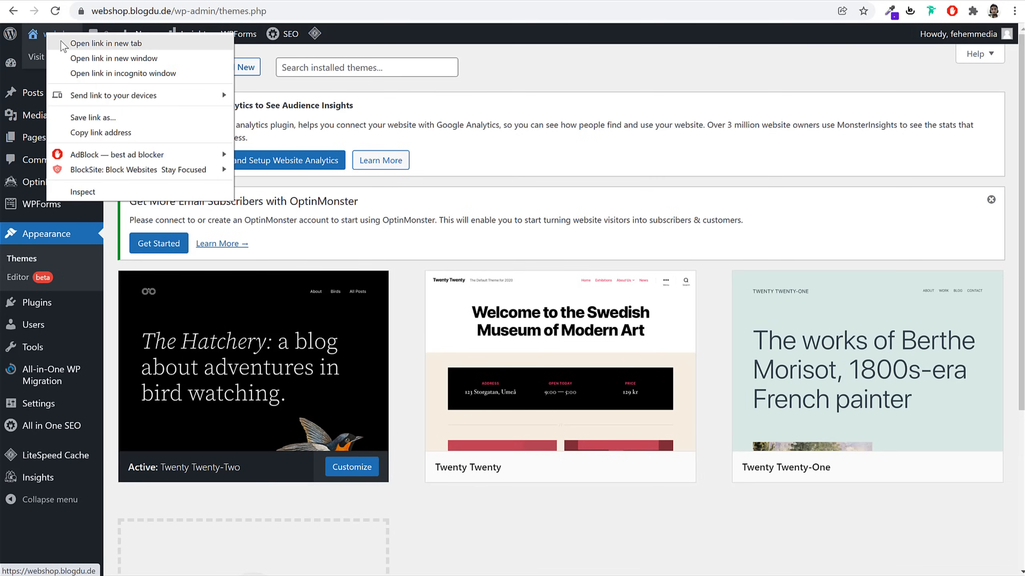
left_click(62, 43)
left_click(307, 0)
scroll(675, 306, "down", 4)
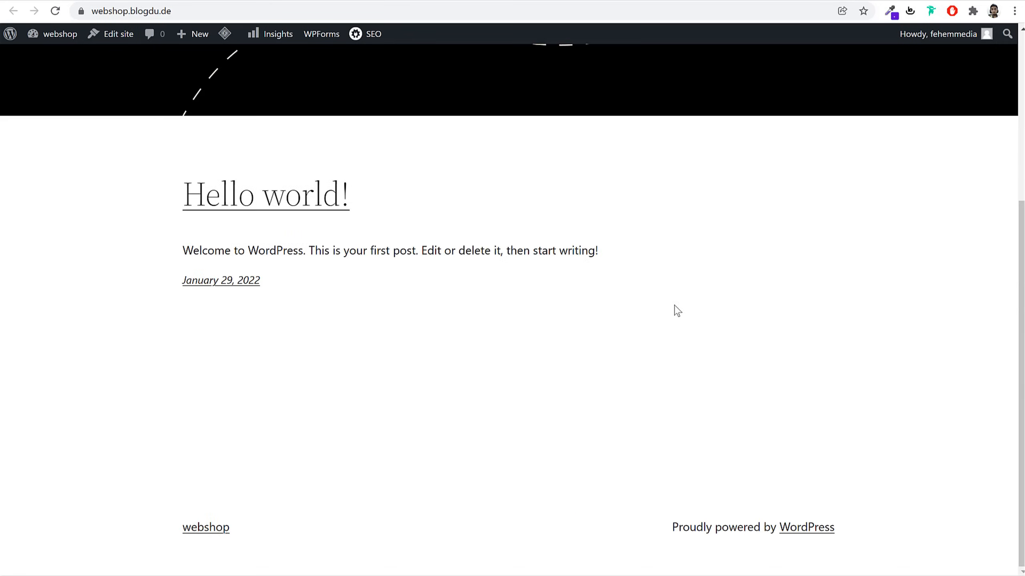
scroll(675, 309, "up", 5)
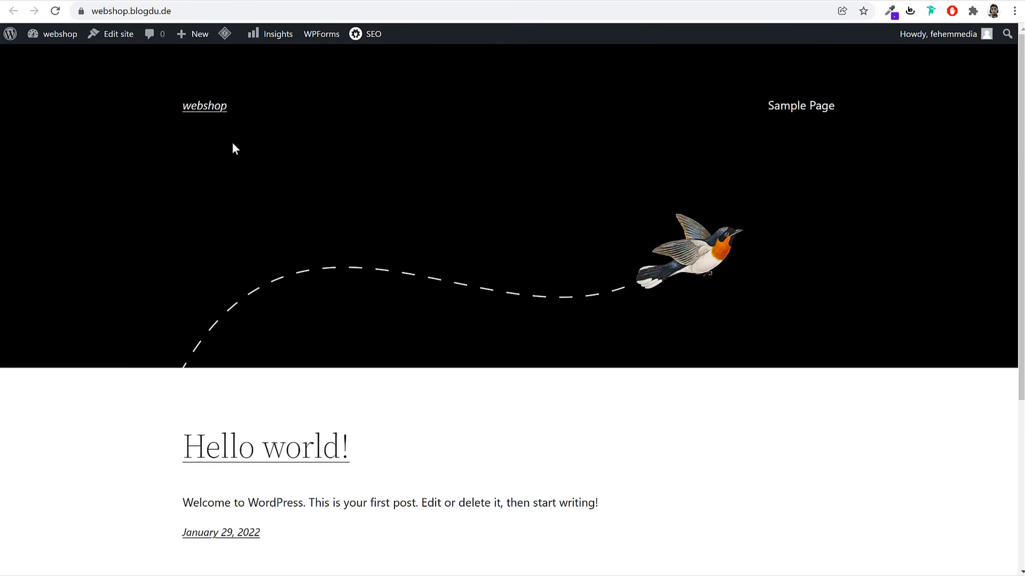
scroll(771, 359, "down", 4)
scroll(769, 357, "up", 5)
Activate Twenty Twenty and reload the live site to see the new look
left_click(413, 0)
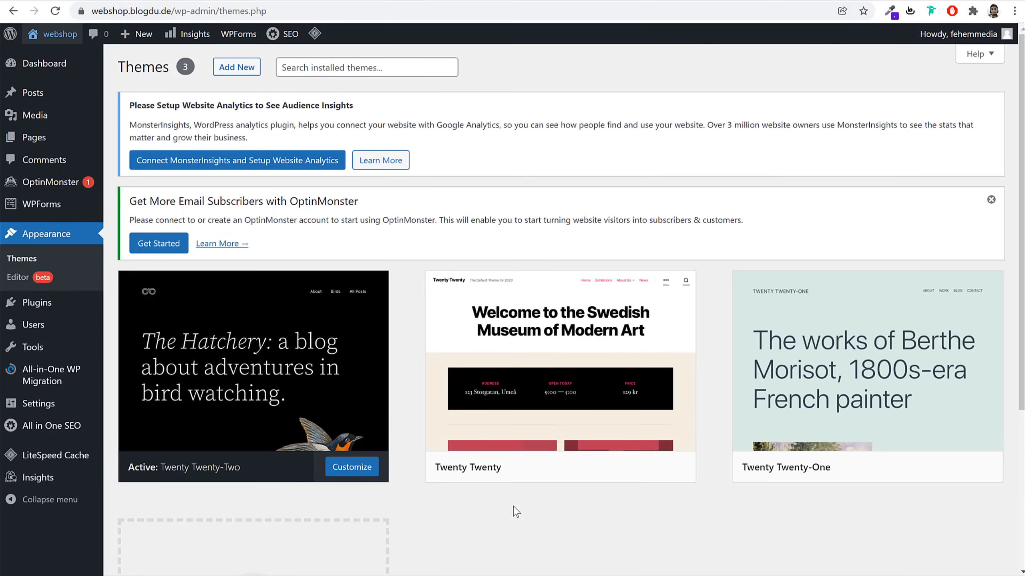
scroll(514, 509, "down", 5)
scroll(514, 512, "up", 5)
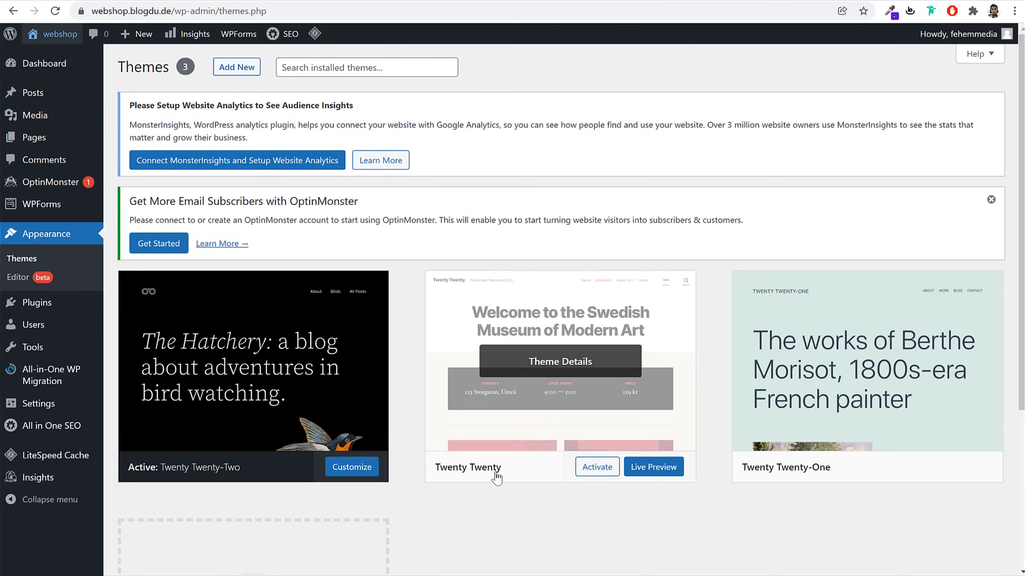
left_click(595, 472)
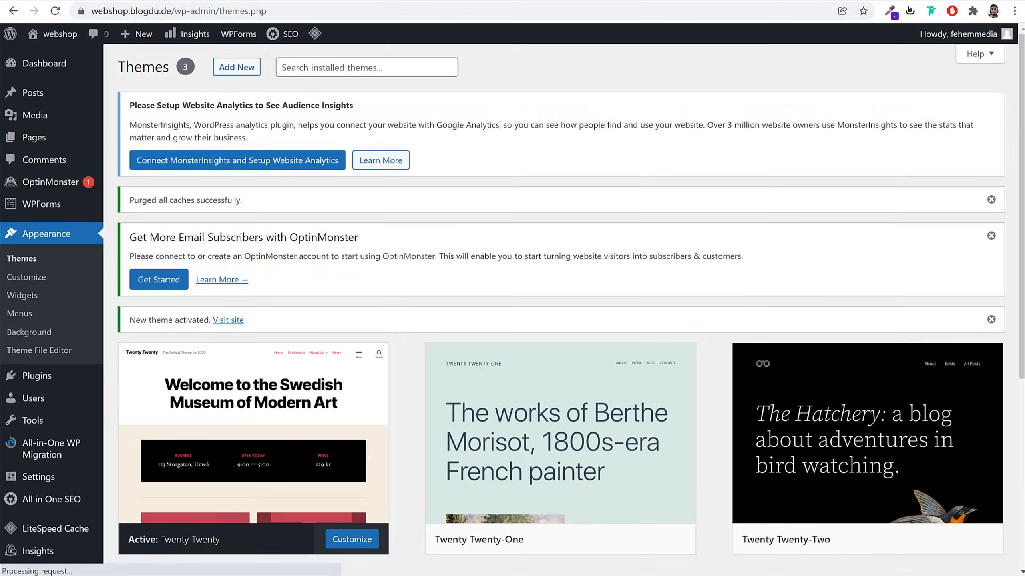
left_click(468, 0)
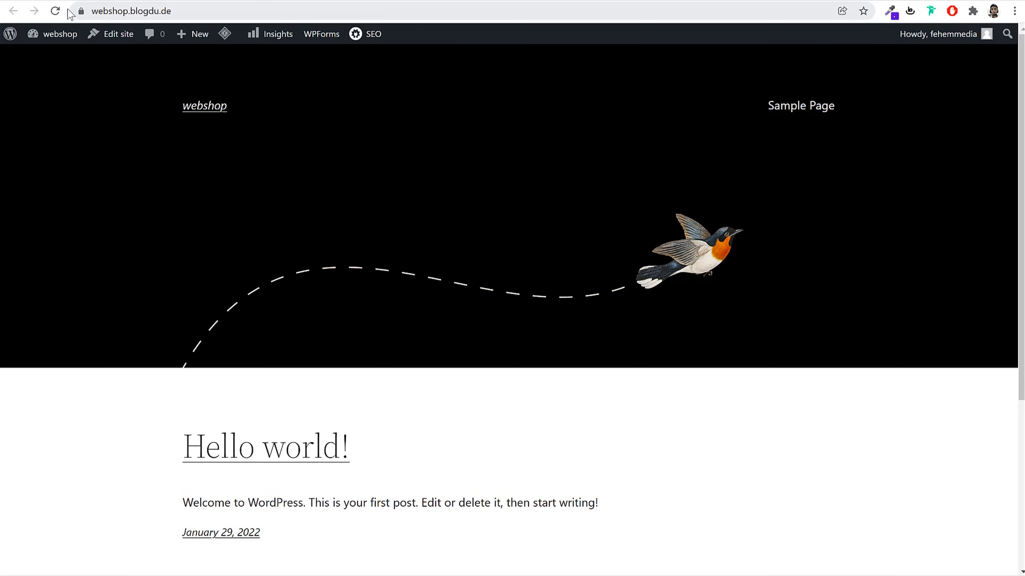
left_click(55, 11)
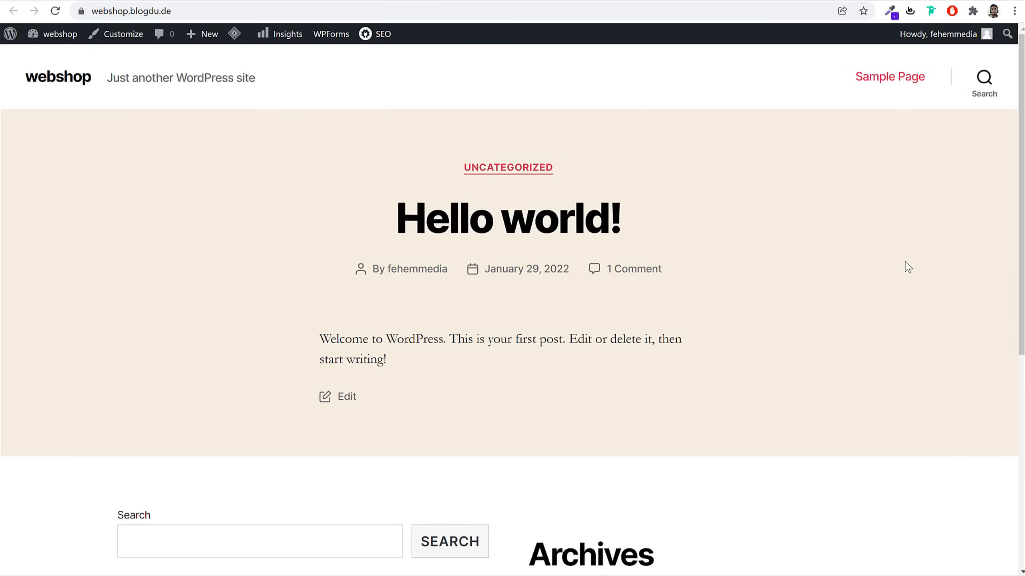
scroll(895, 307, "down", 9)
scroll(890, 333, "up", 9)
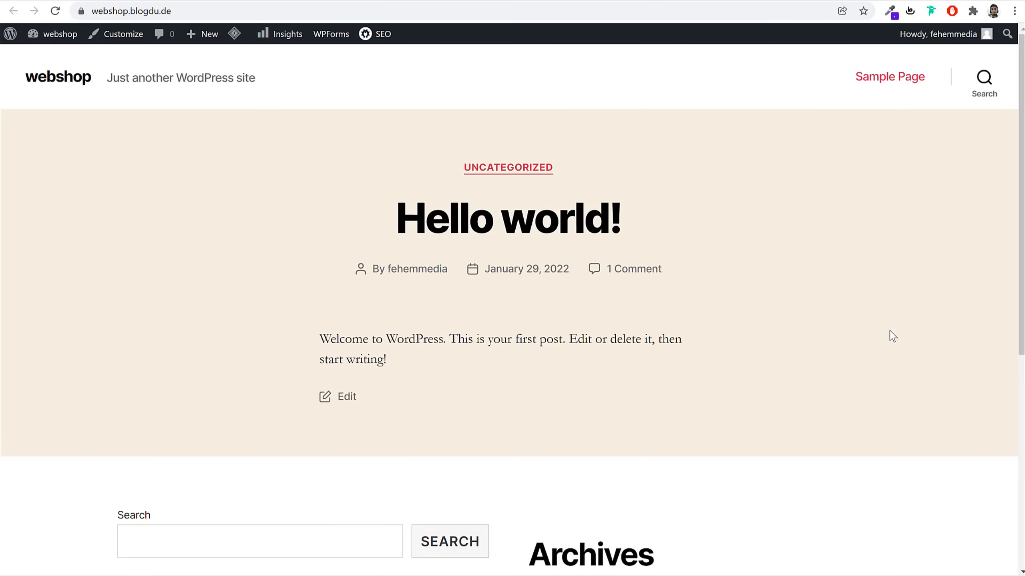
left_click(400, 0)
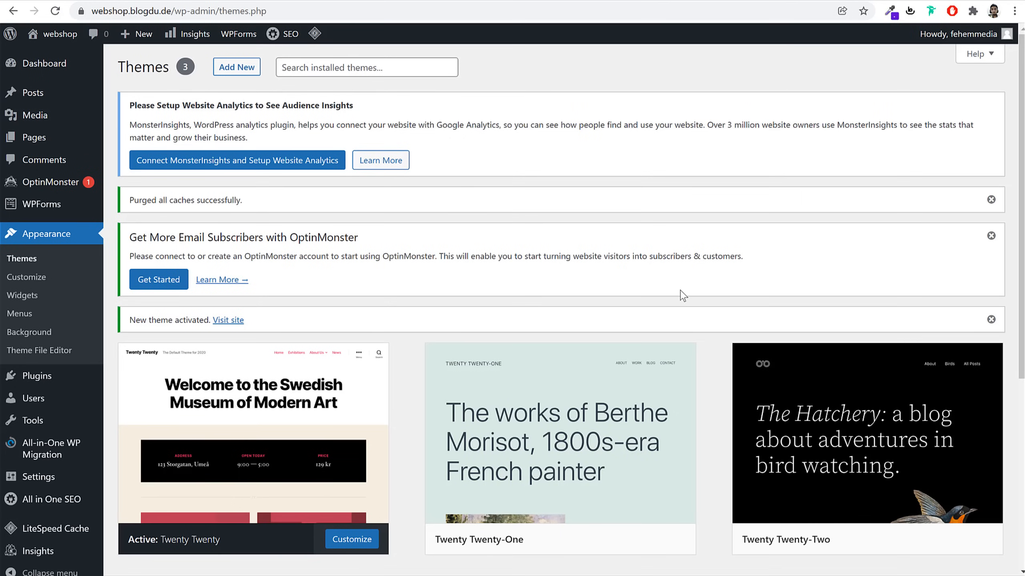
Delete Twenty Twenty-One and then Twenty Twenty-Two from their theme details, confirming each deletion
scroll(683, 296, "down", 6)
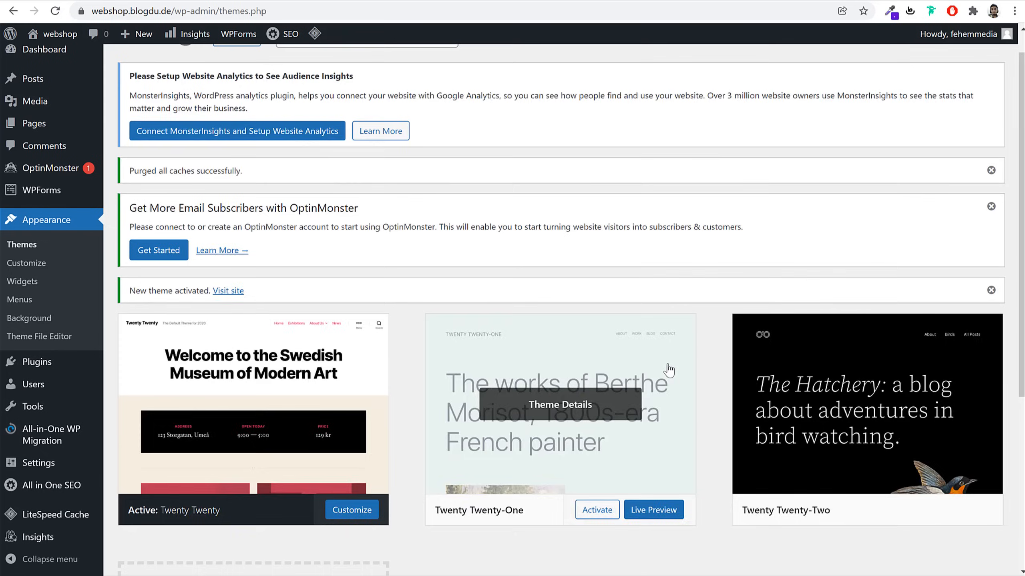
left_click(587, 230)
left_click(973, 555)
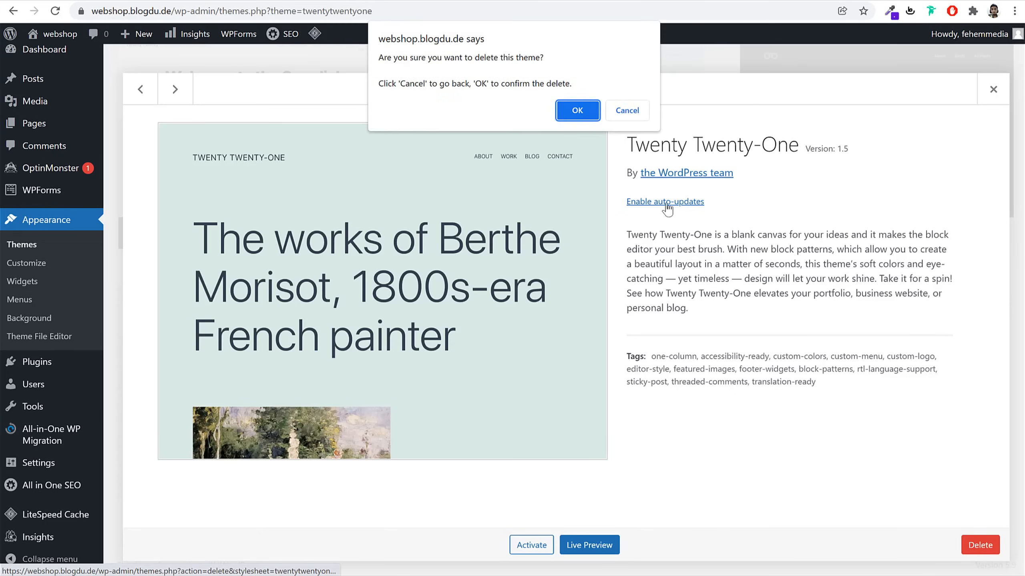
left_click(577, 109)
left_click(584, 350)
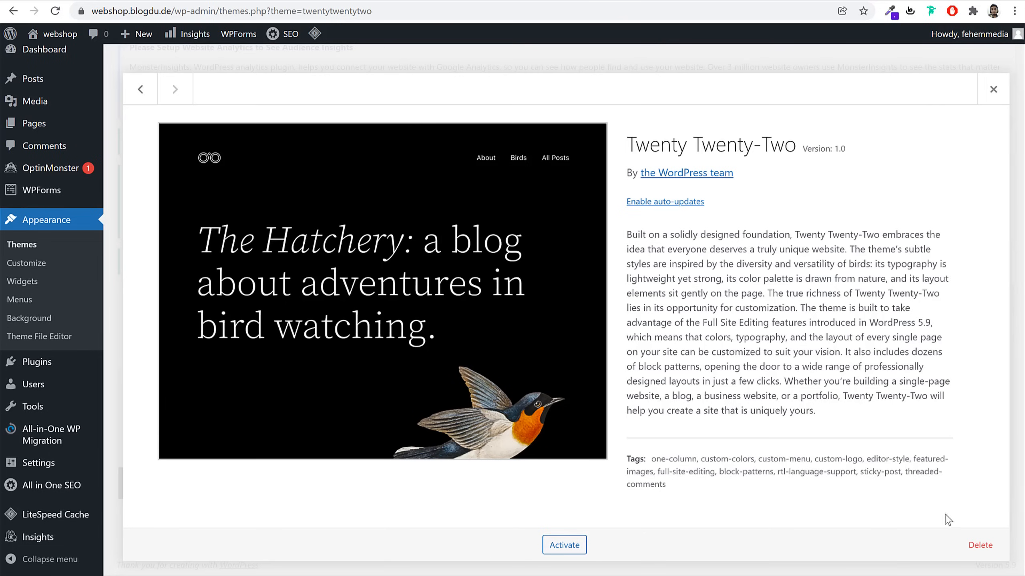
left_click(979, 545)
left_click(578, 119)
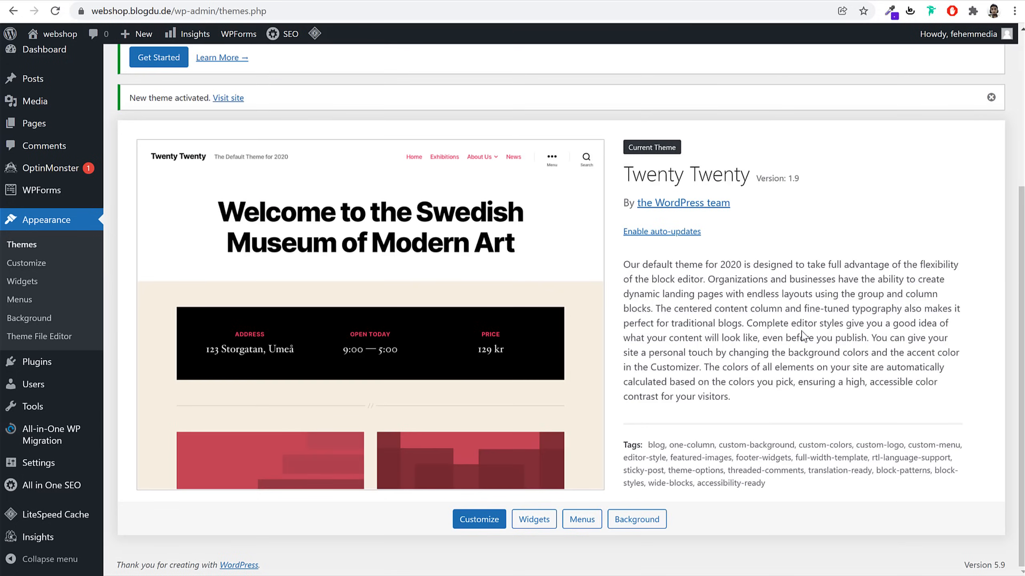
scroll(803, 335, "up", 5)
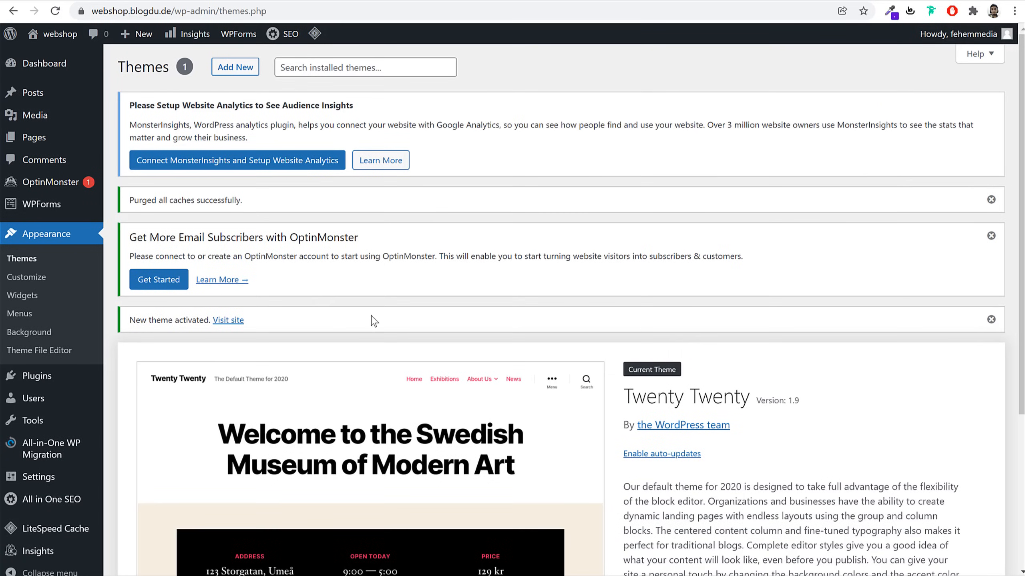
mouse_move(54, 383)
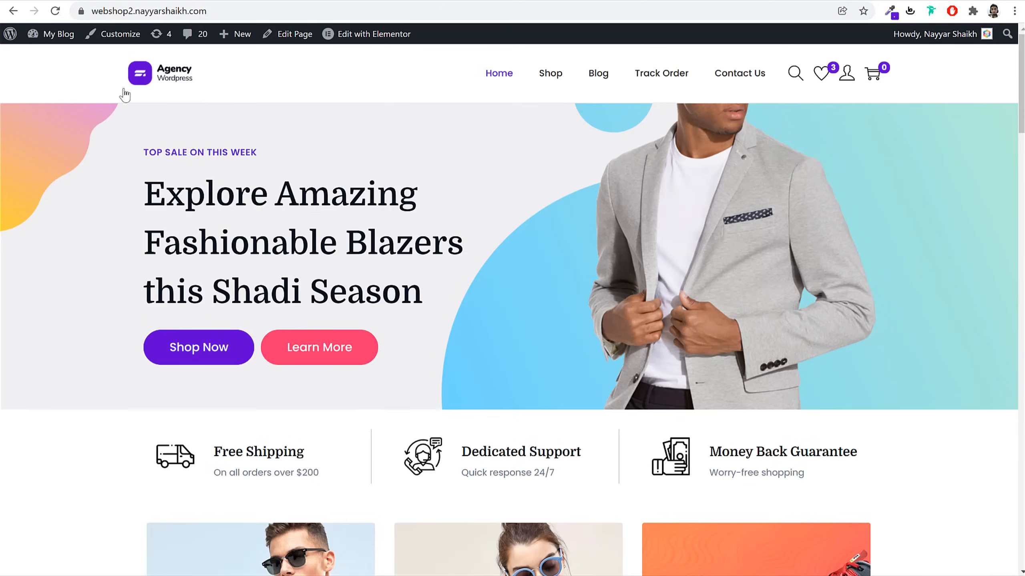
Scroll through the Installed Plugins page to review the eight plugins, including Akismet and All in One SEO
scroll(412, 297, "down", 5)
scroll(413, 298, "down", 5)
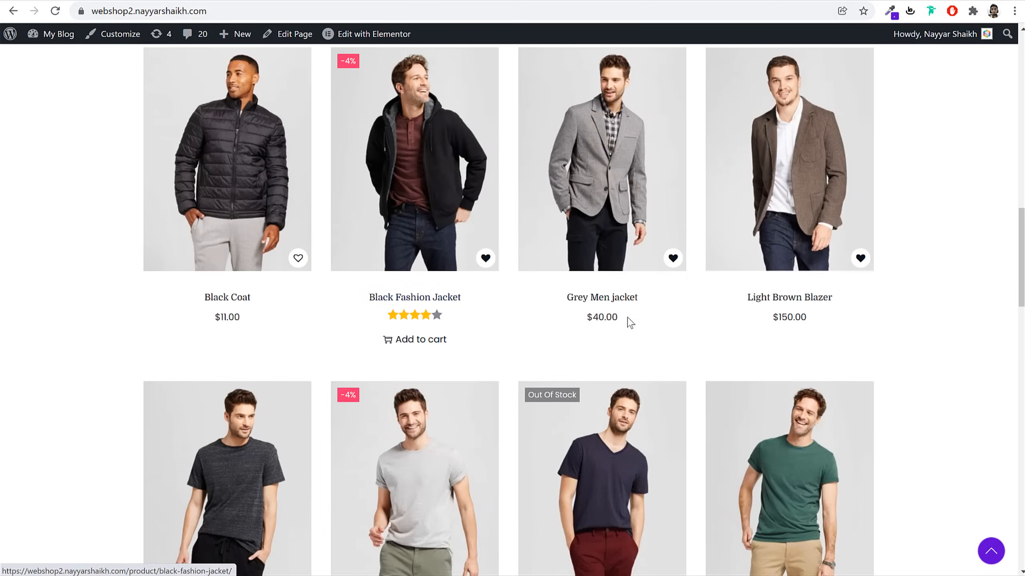
scroll(917, 286, "down", 10)
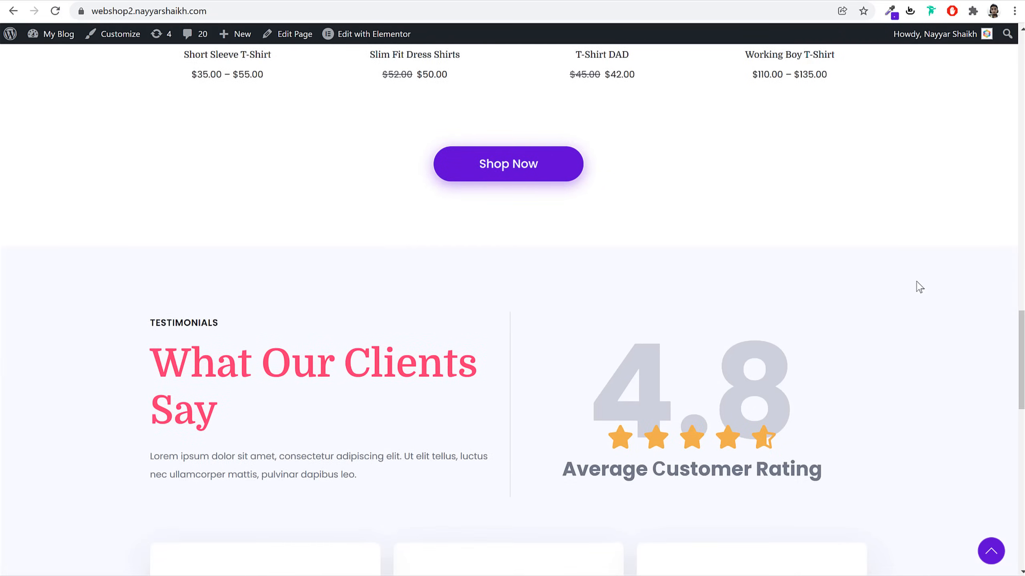
scroll(917, 286, "up", 20)
scroll(918, 291, "up", 10)
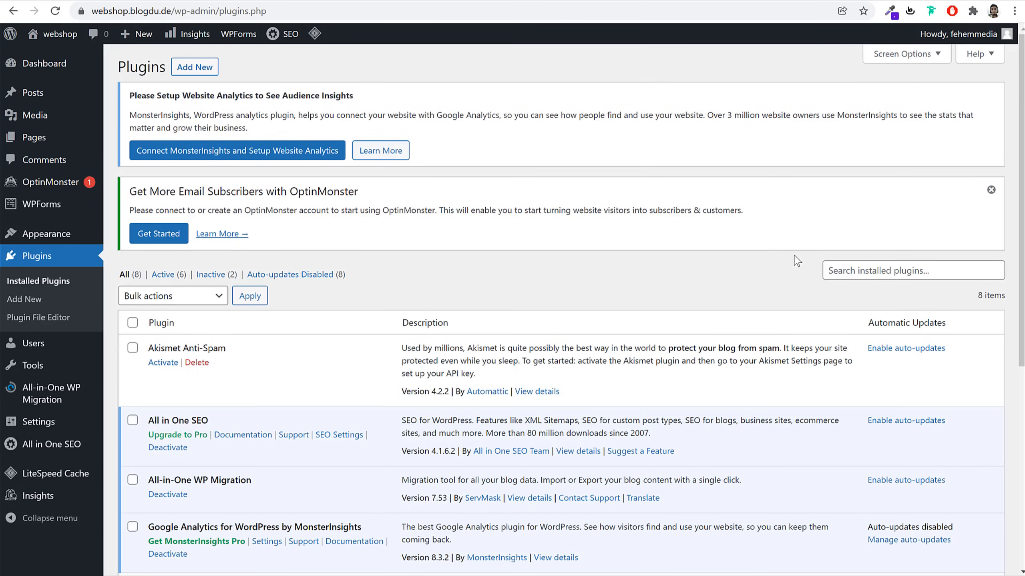
Deactivate all eight installed plugins with the Deactivate bulk action
scroll(652, 323, "down", 5)
scroll(251, 410, "down", 3)
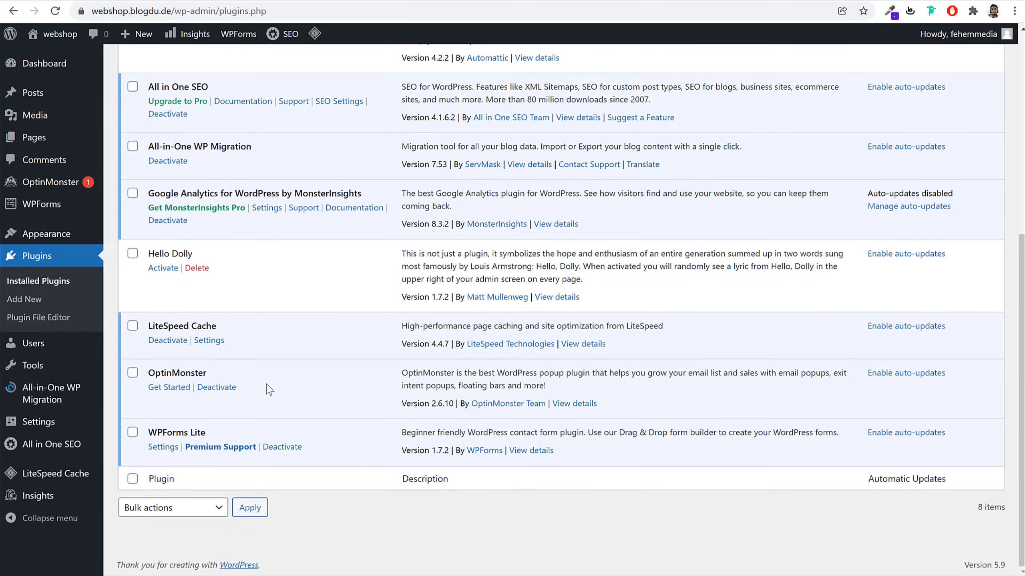
scroll(282, 416, "up", 8)
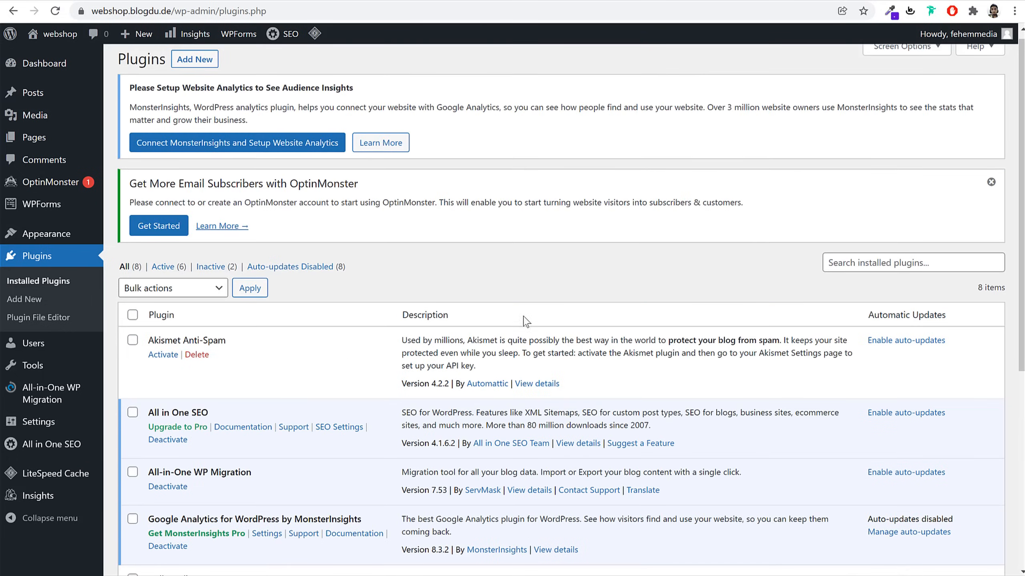
scroll(574, 323, "down", 4)
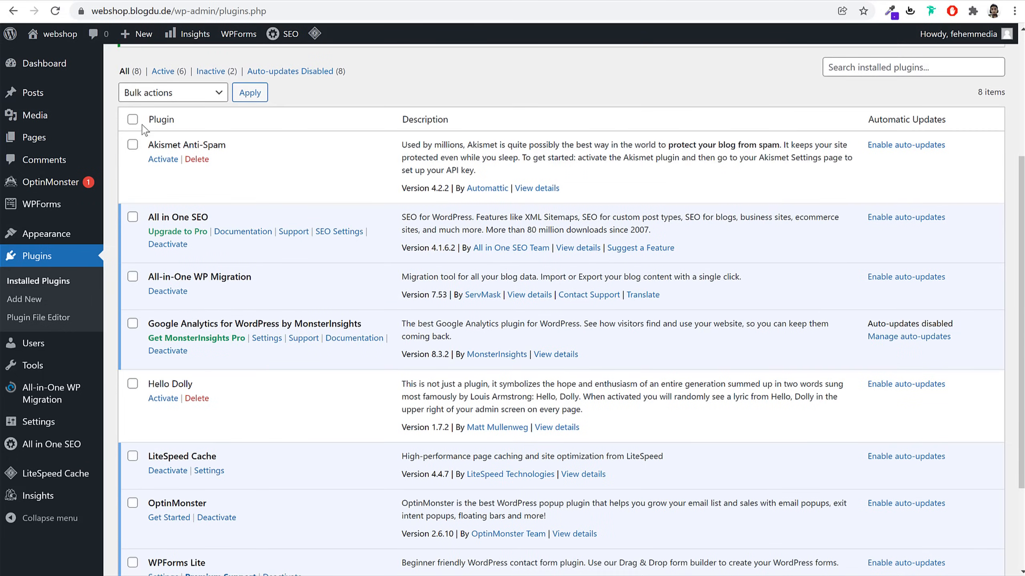
left_click(133, 119)
scroll(174, 280, "down", 3)
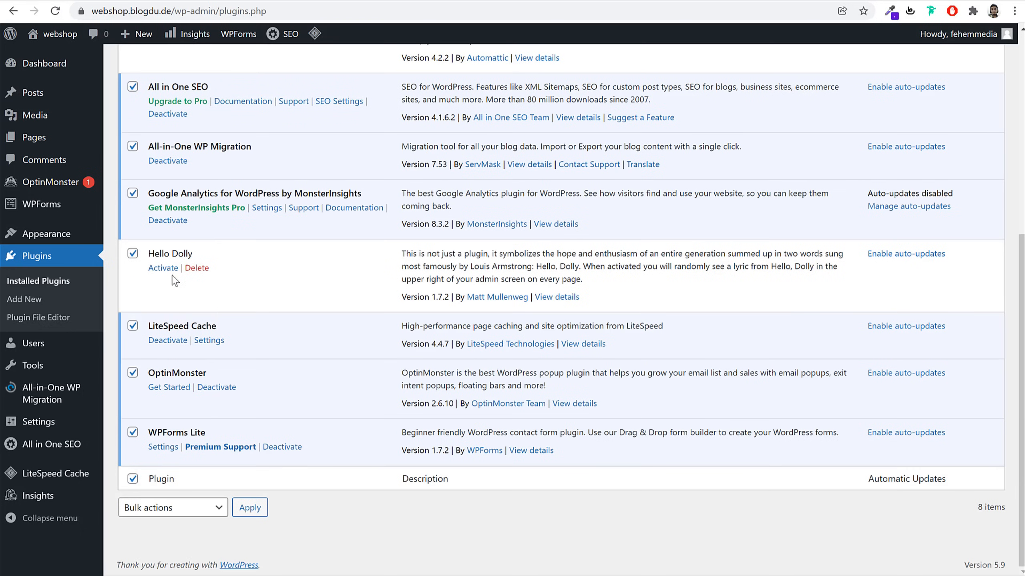
left_click(177, 509)
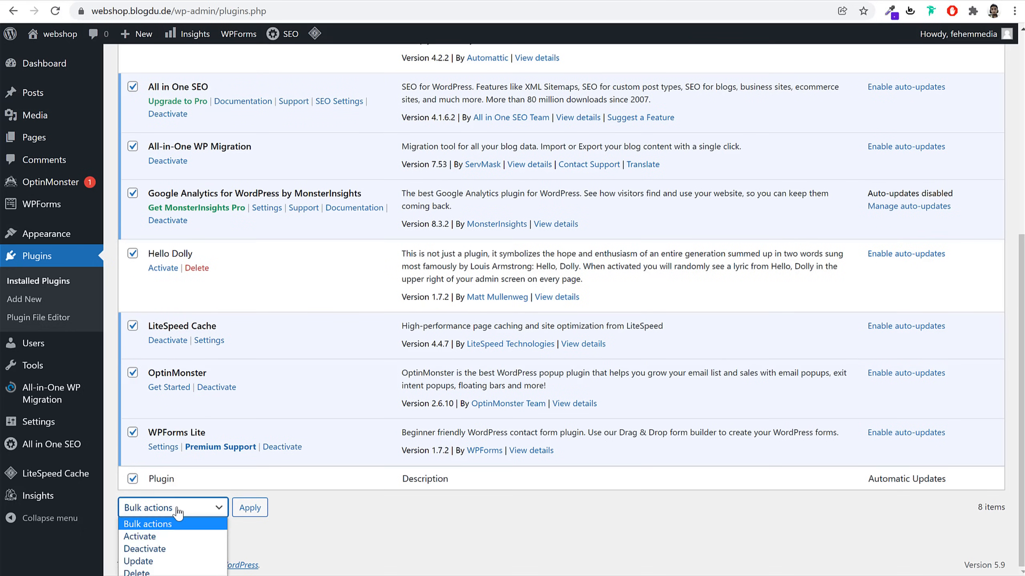
left_click(173, 551)
left_click(265, 514)
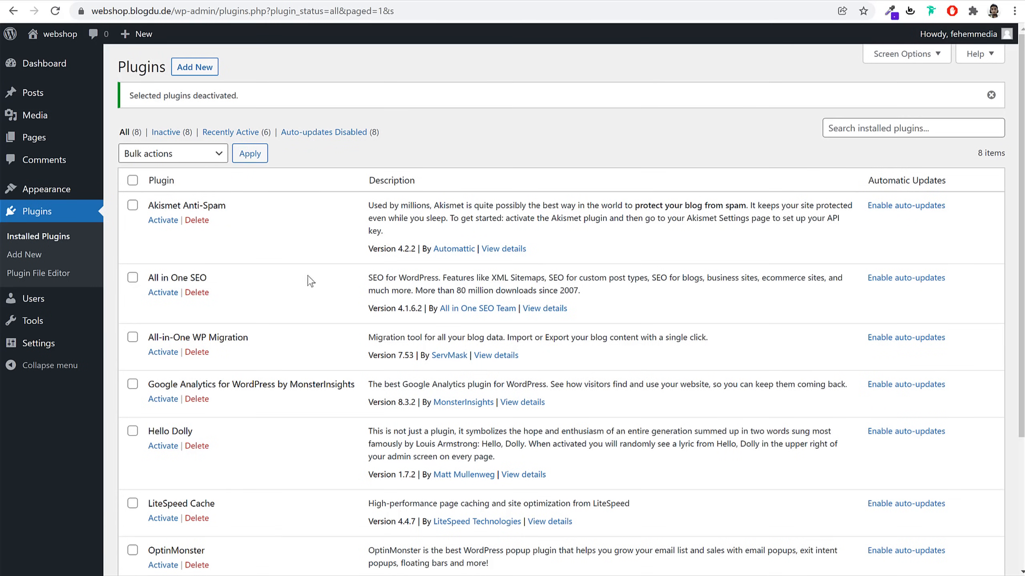
Bulk-delete the seven plugins other than LiteSpeed Cache, then activate LiteSpeed Cache
left_click(132, 180)
scroll(252, 363, "down", 4)
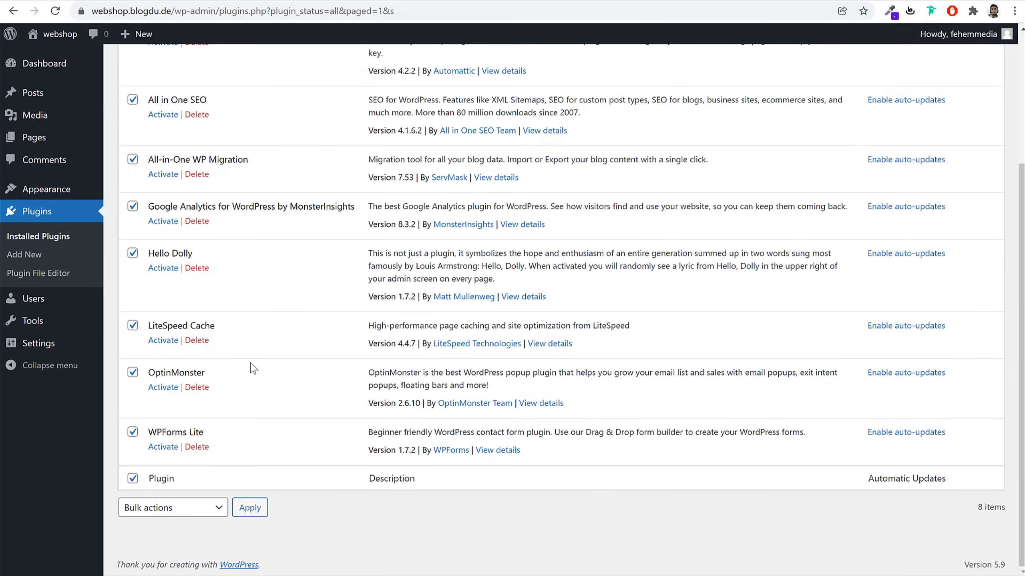
left_click_drag(220, 330, 147, 327)
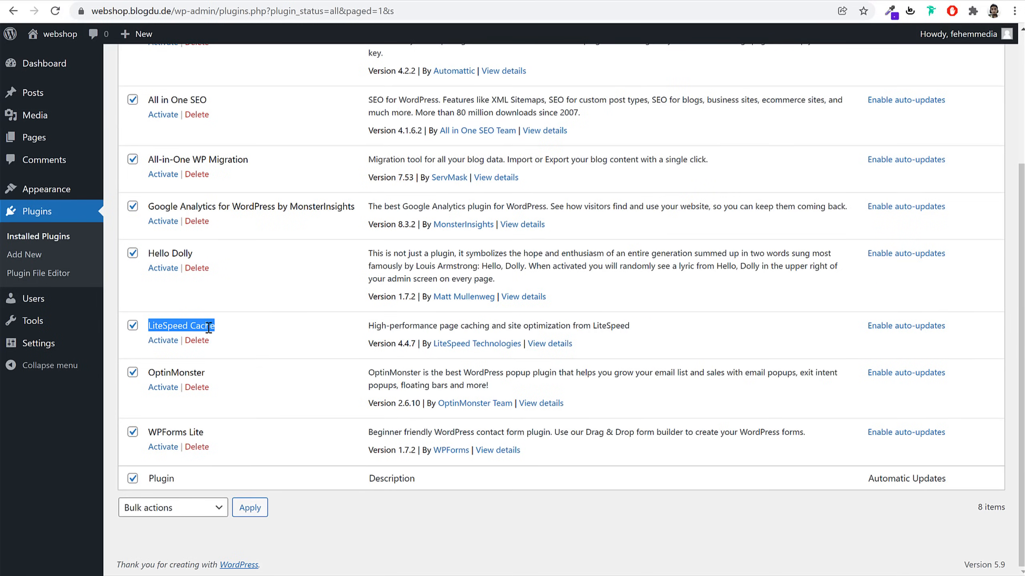
left_click(133, 325)
left_click(208, 319)
scroll(218, 266, "up", 4)
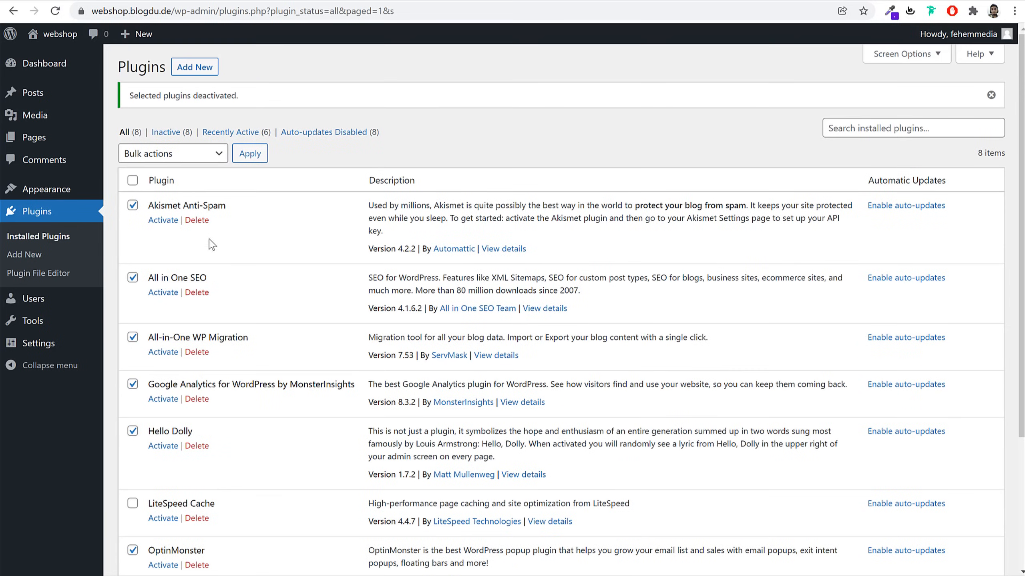
scroll(190, 291, "down", 5)
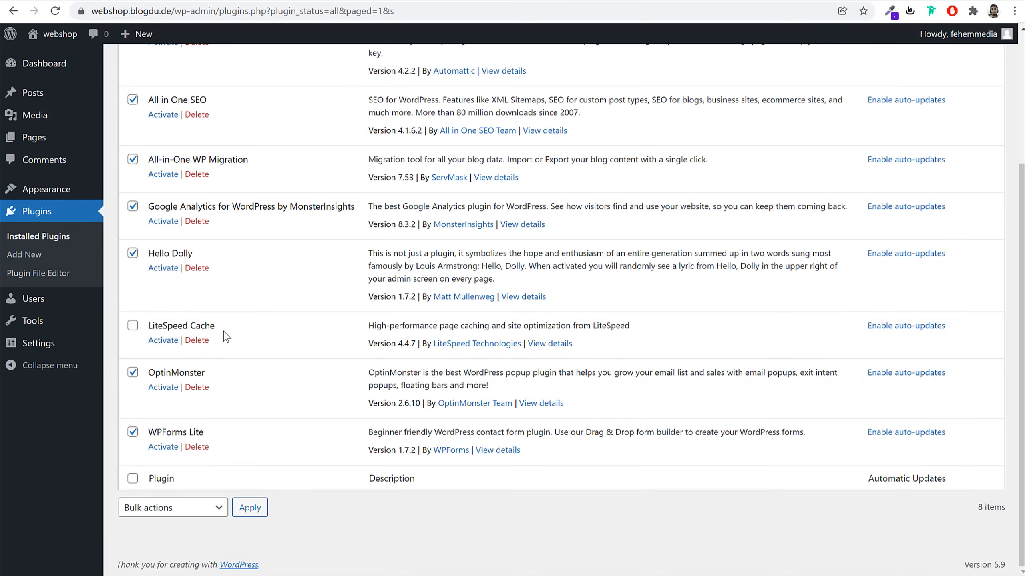
left_click_drag(225, 327, 148, 325)
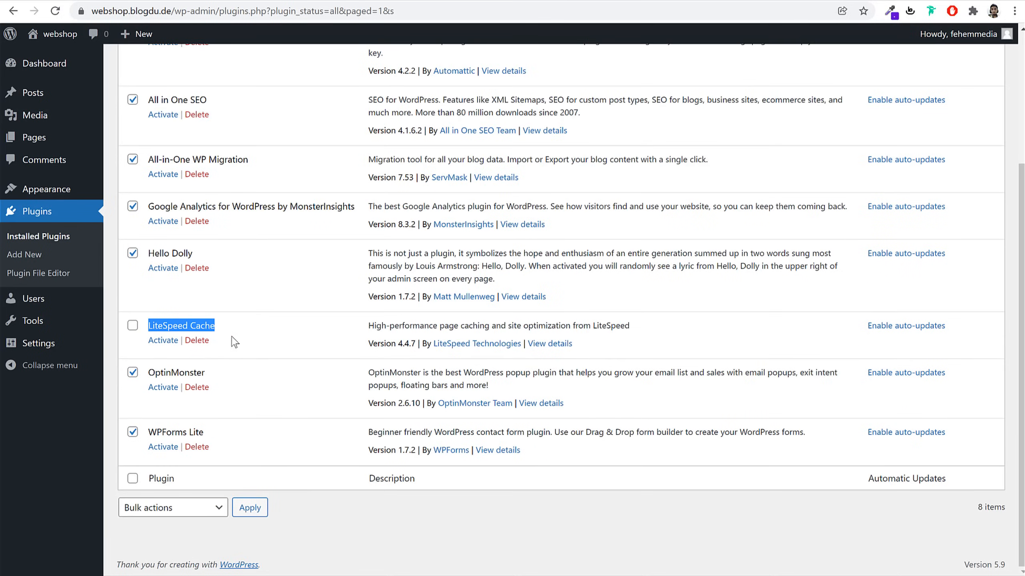
left_click(185, 509)
left_click(166, 574)
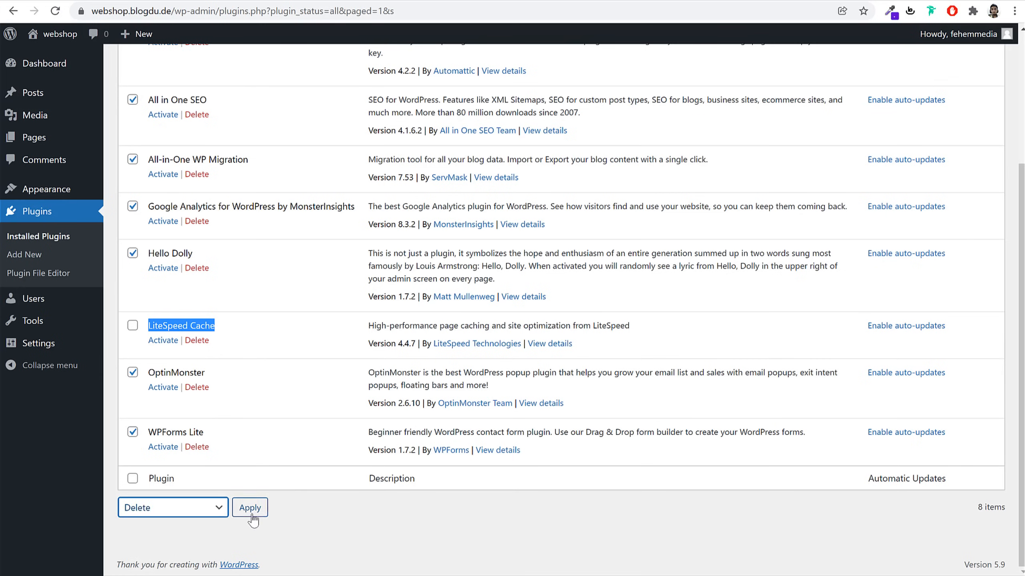
left_click(249, 509)
left_click(585, 97)
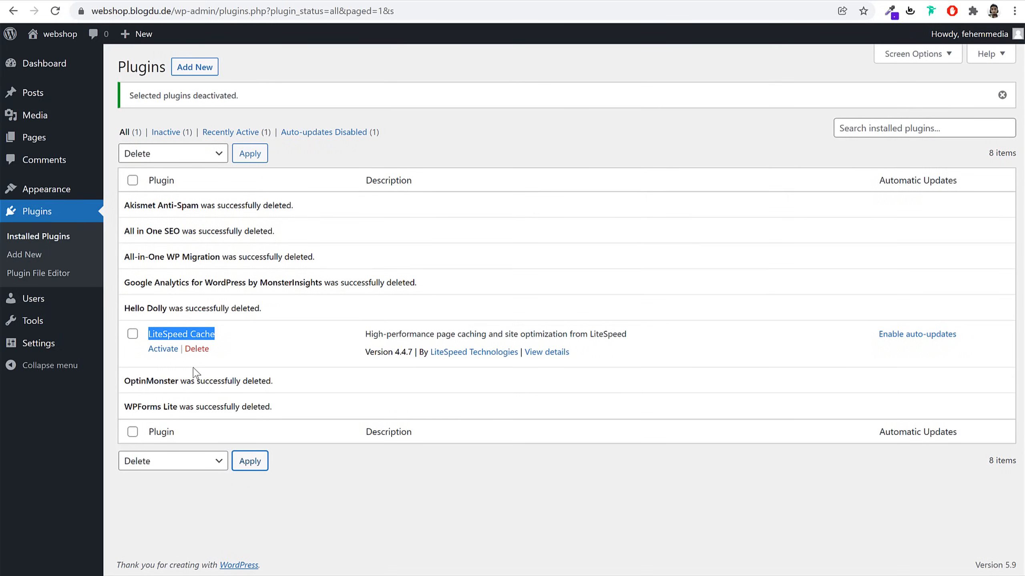
left_click(163, 349)
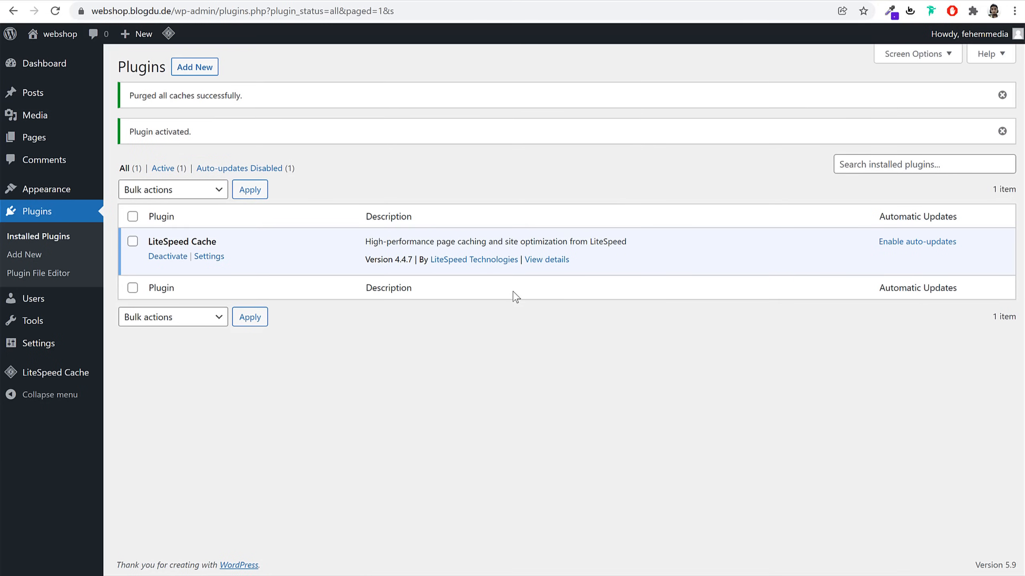
left_click(57, 348)
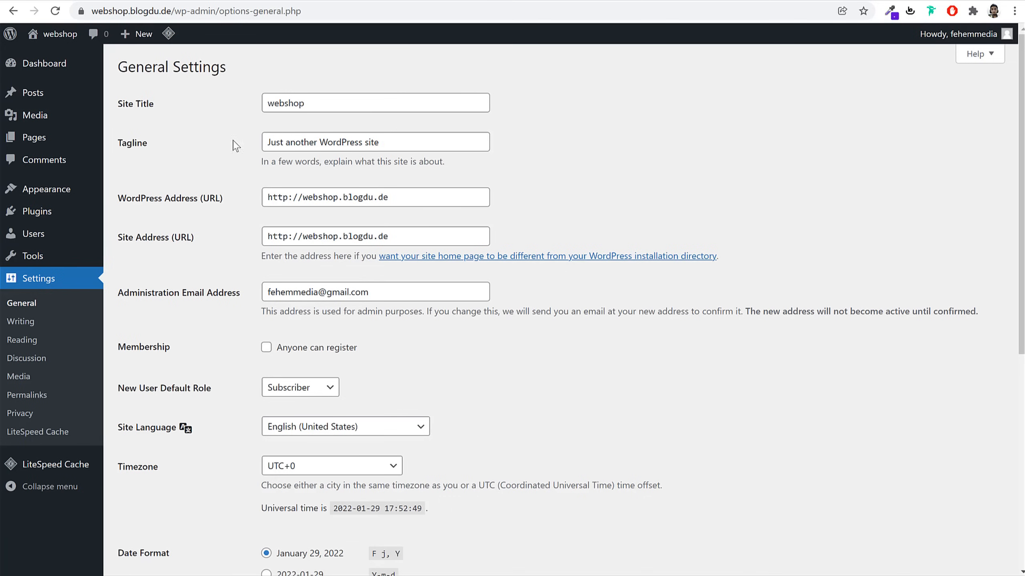
Change the site title to 'BloggDude' and the tagline to 'Best eComm Website'
double_click(329, 105)
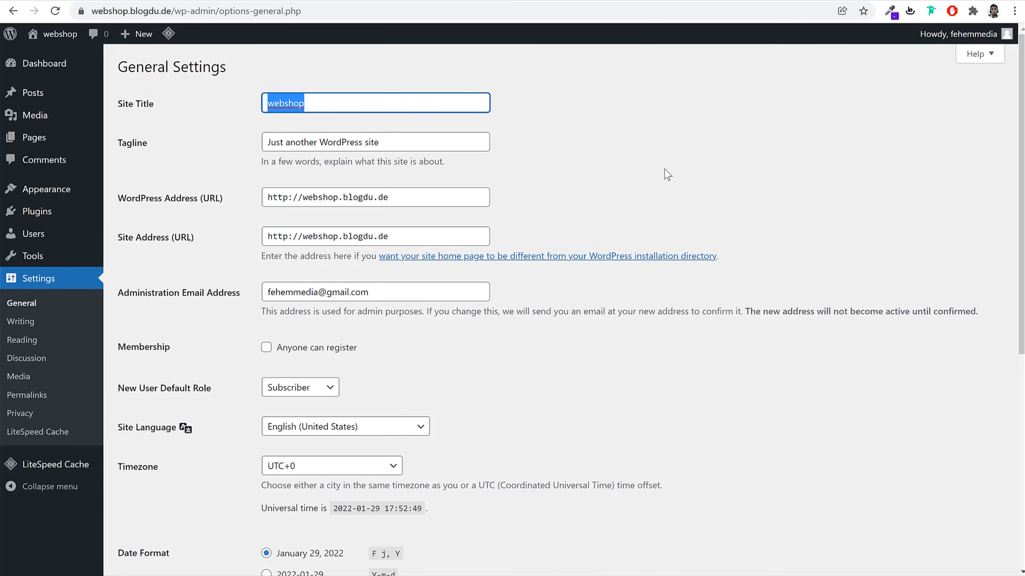
type("BloggDy")
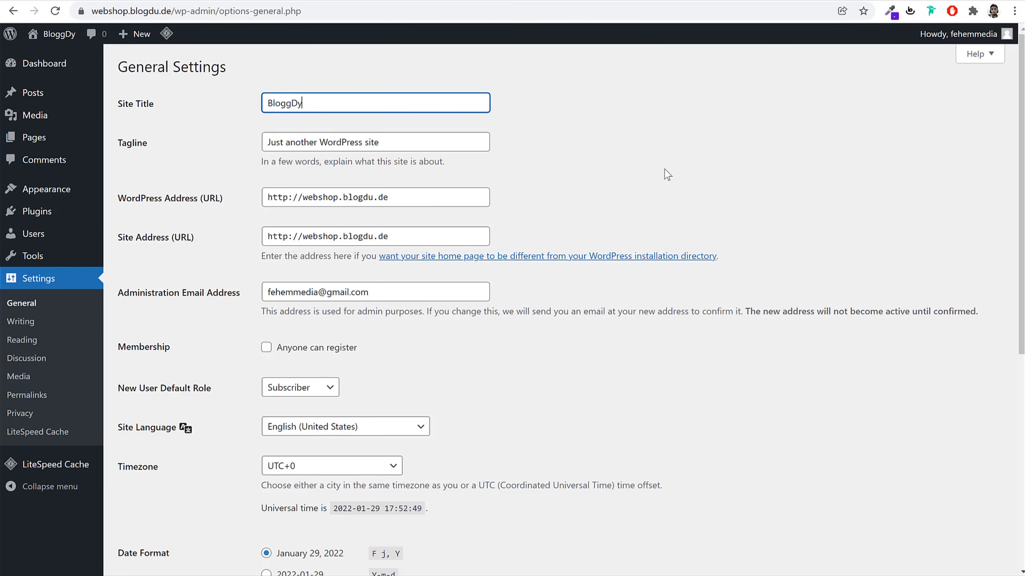
key("BackSpace")
type("ude")
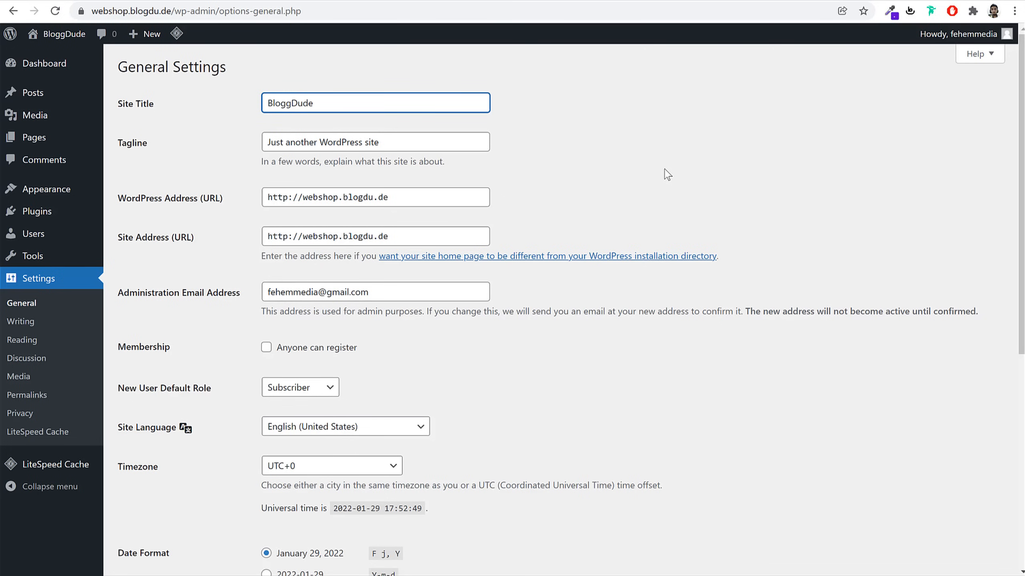
left_click(414, 149)
key("ctrl+a")
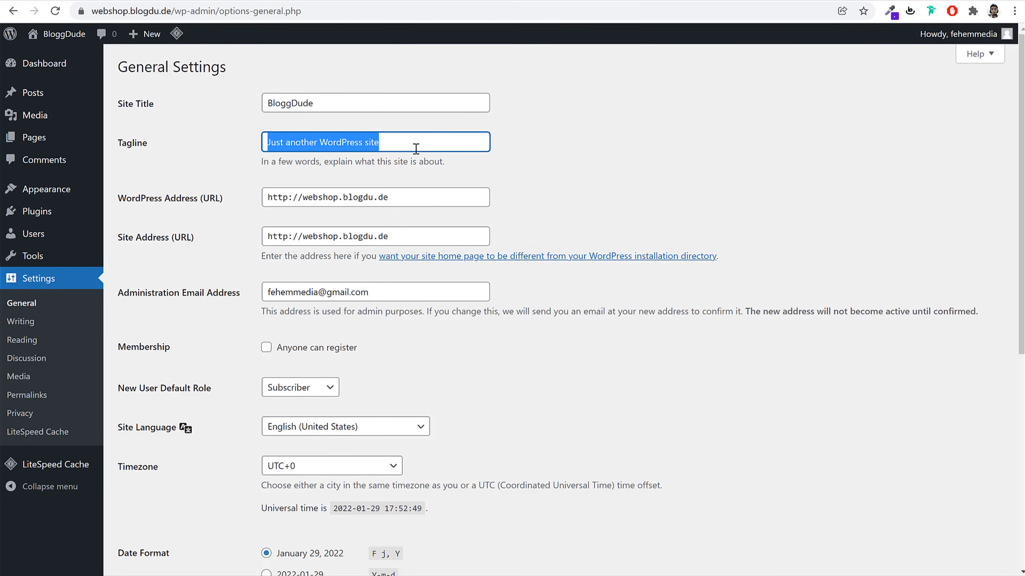
type("Best")
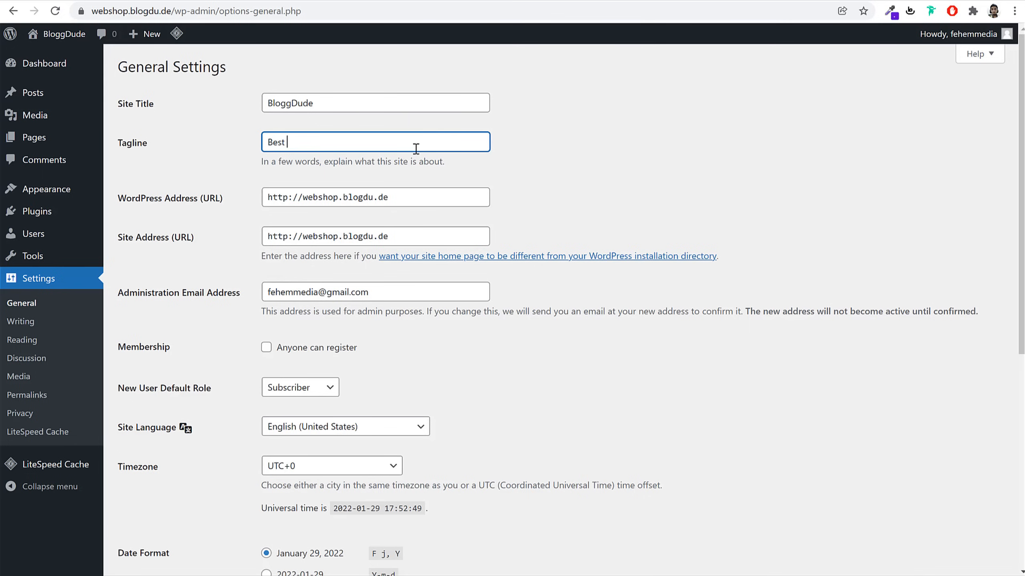
type(" eComm Website")
triple_click(371, 103)
triple_click(377, 140)
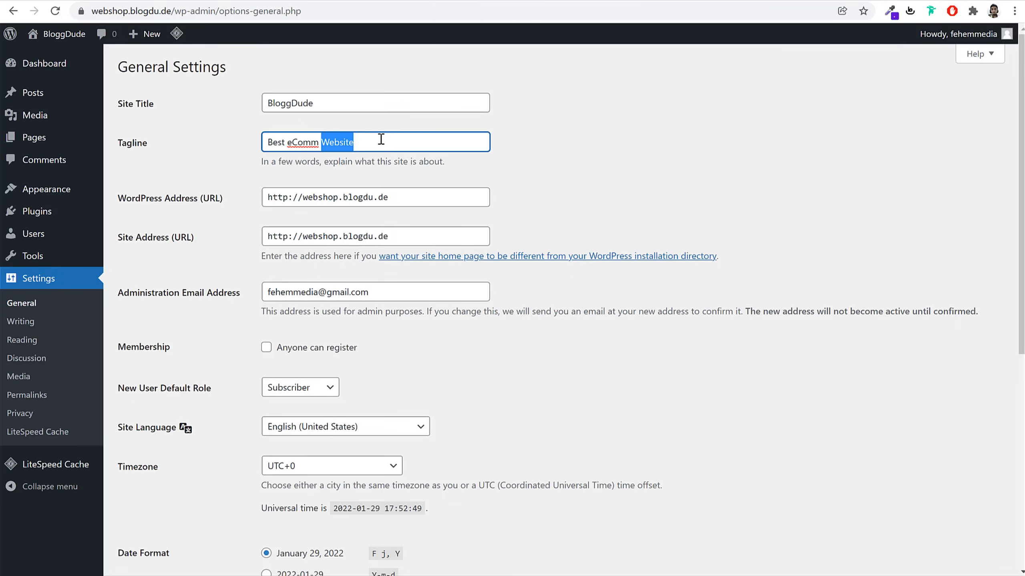
left_click(638, 158)
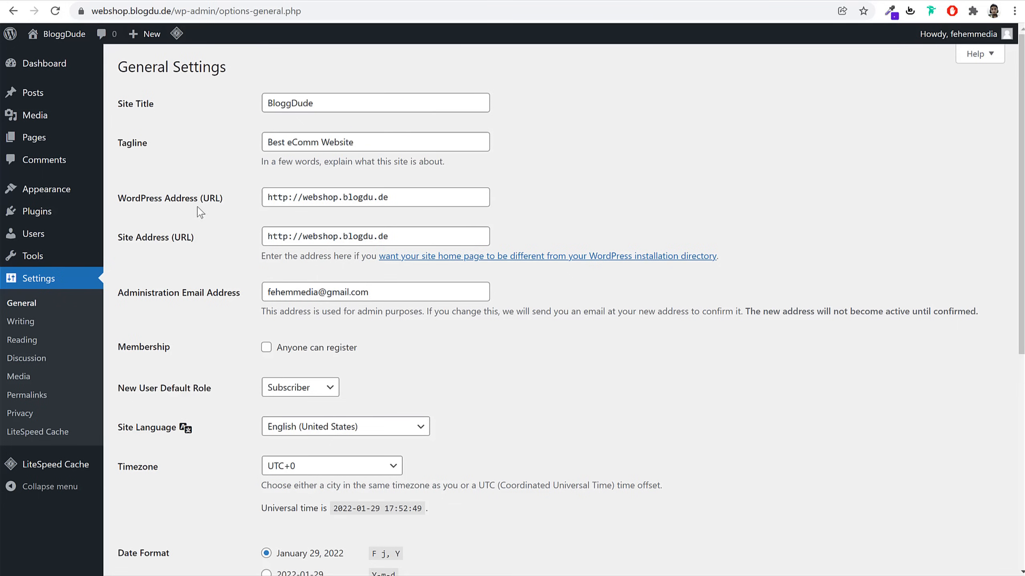
Switch the WordPress Address and Site Address from http to https
left_click(289, 201)
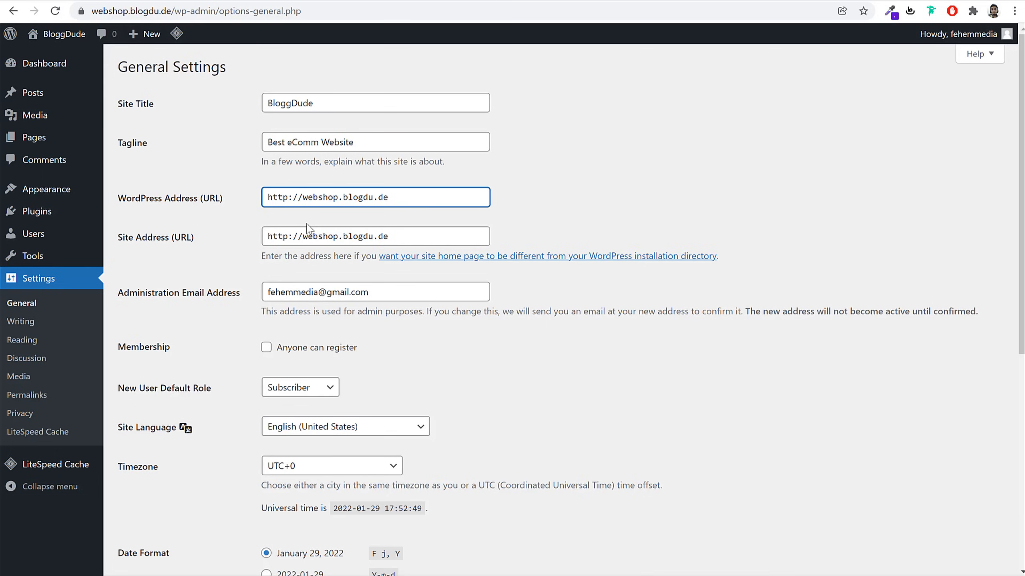
type("s")
left_click(287, 234)
type("s")
left_click(588, 211)
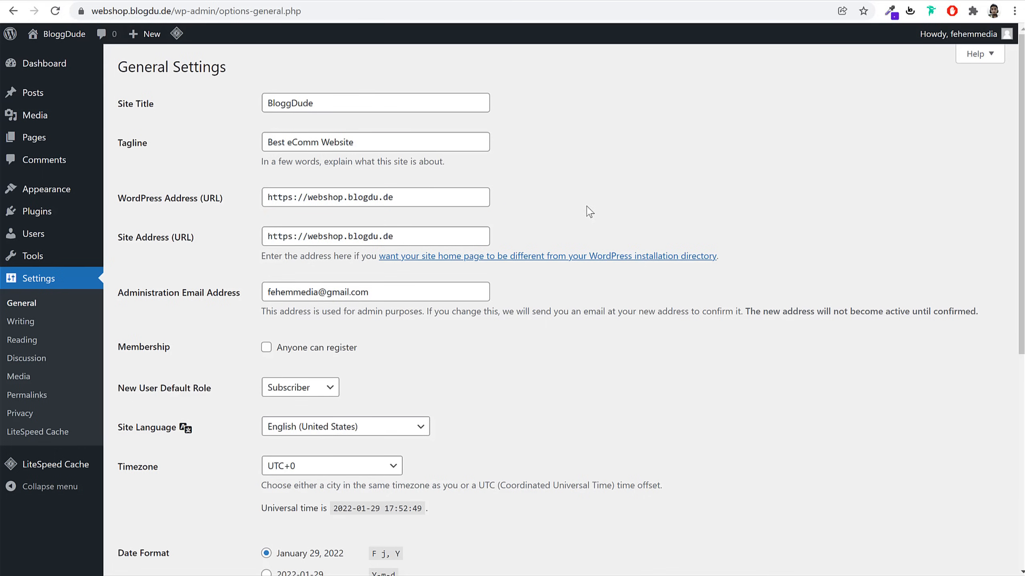
left_click_drag(292, 201, 289, 200)
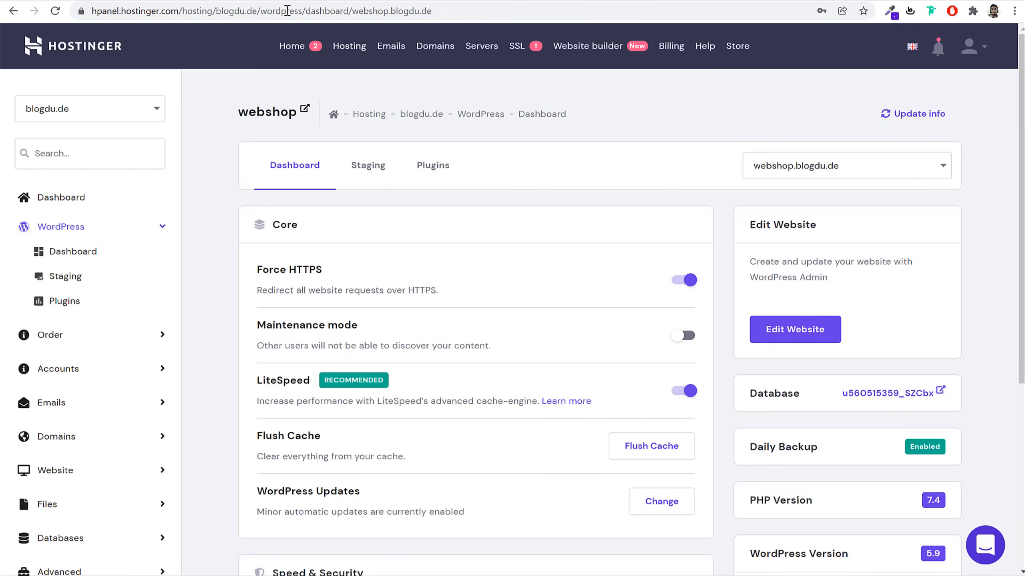
scroll(520, 364, "down", 3)
scroll(423, 355, "down", 4)
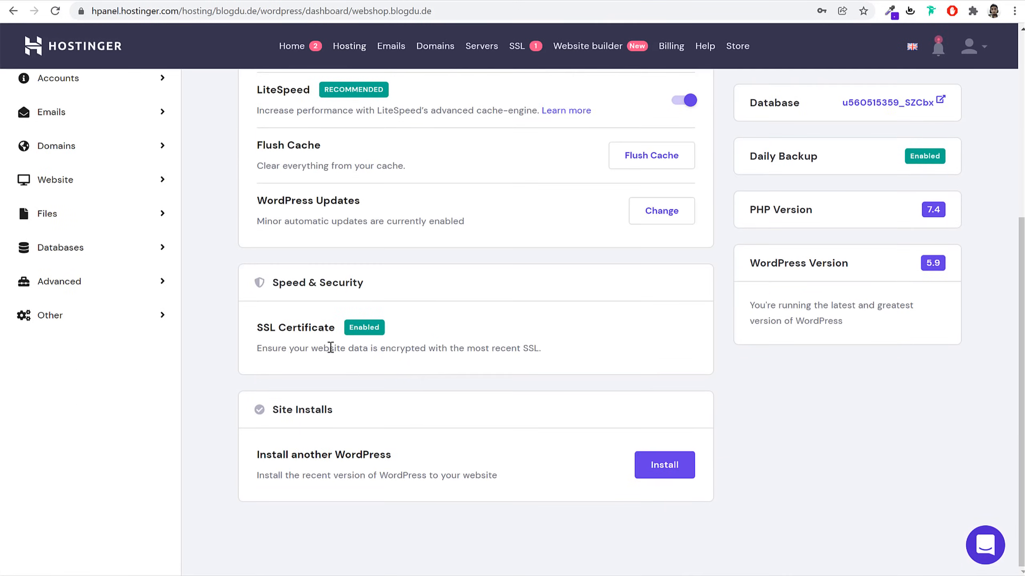
triple_click(339, 328)
scroll(406, 381, "up", 1)
scroll(406, 381, "down", 1)
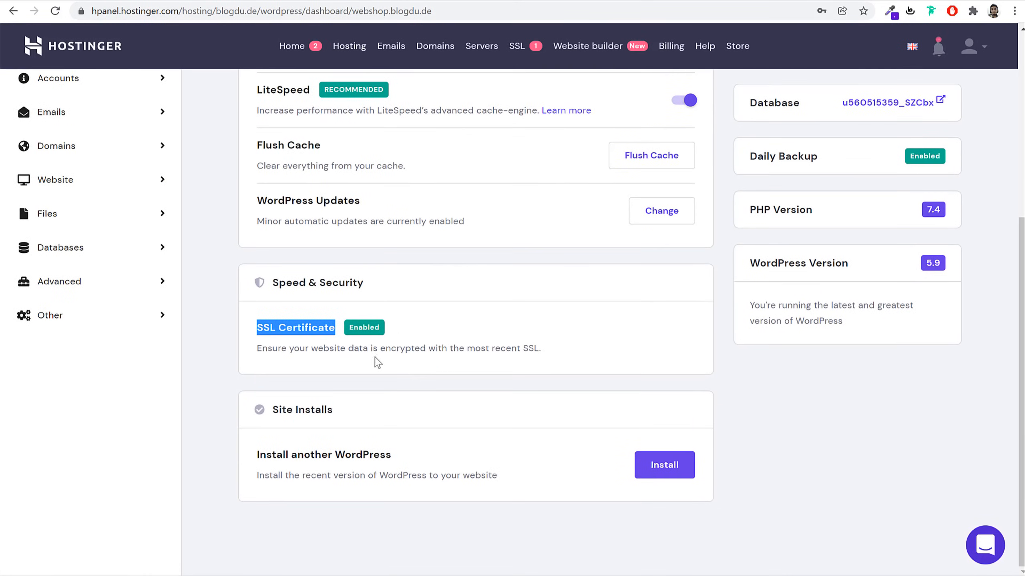
scroll(383, 359, "up", 10)
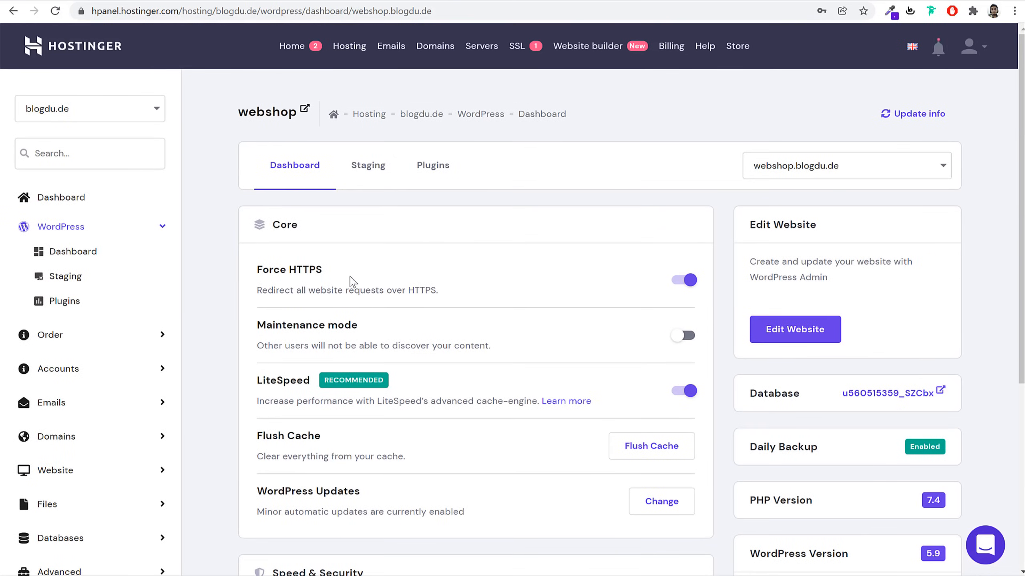
left_click_drag(323, 270, 260, 269)
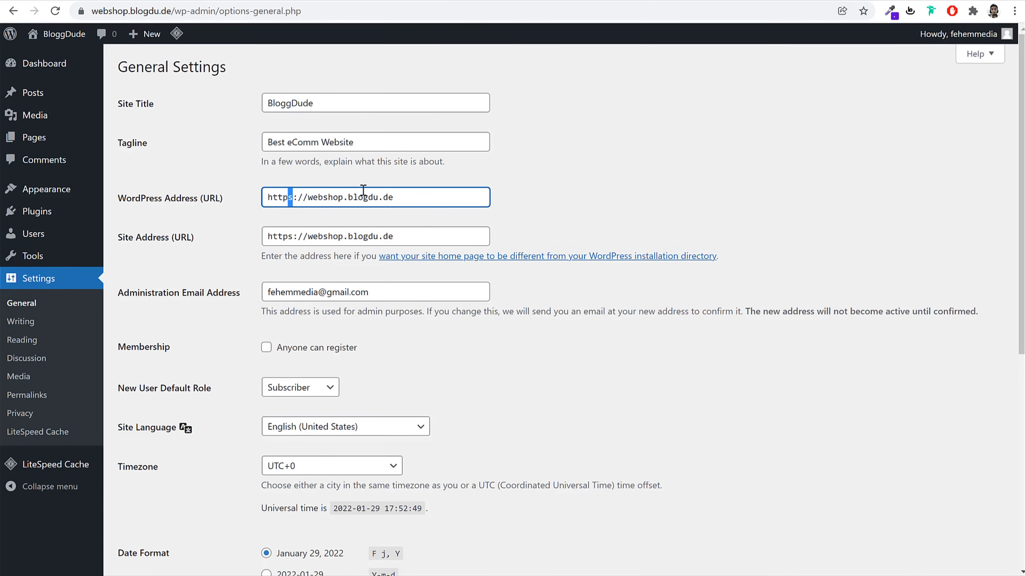
Tick 'Anyone can register' under Membership
left_click(620, 195)
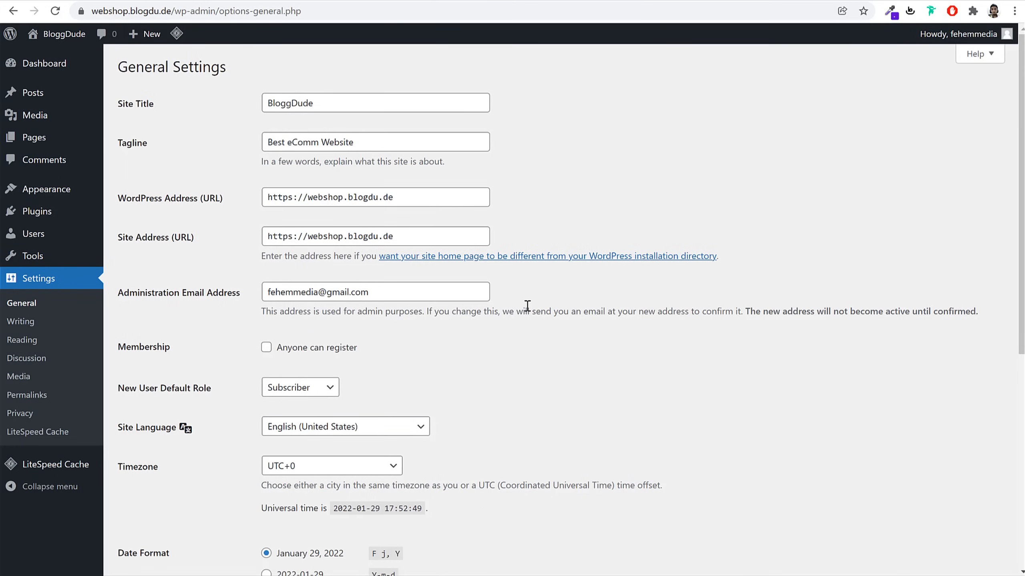
scroll(527, 306, "down", 3)
left_click(325, 220)
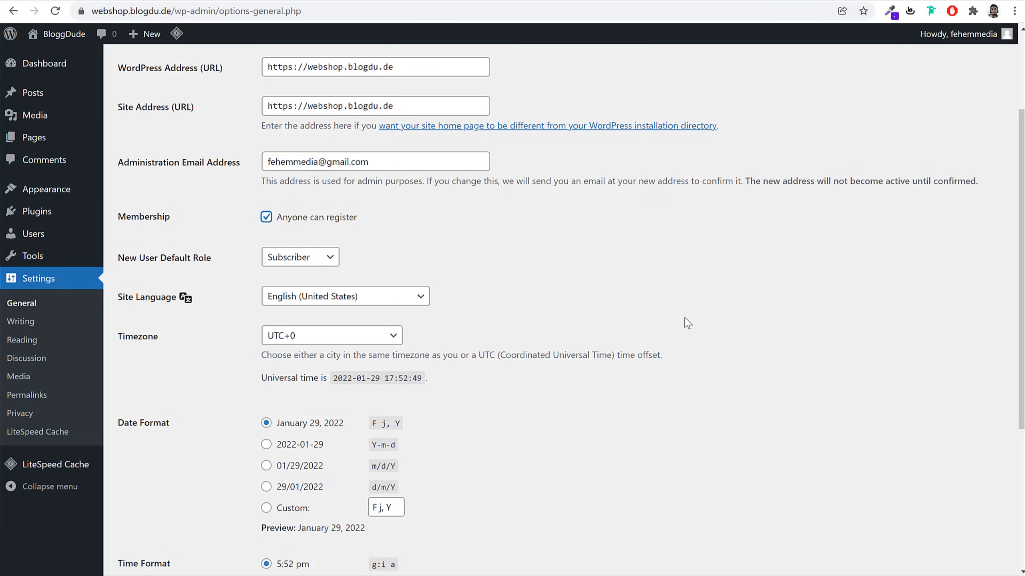
Set the site timezone to Kolkata instead of UTC+0
scroll(707, 309, "down", 5)
left_click(277, 143)
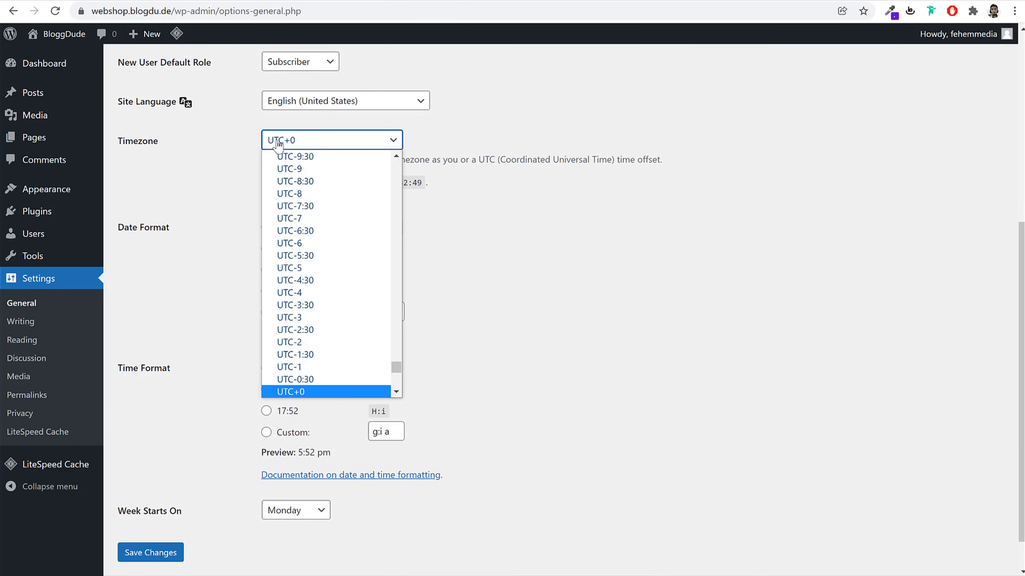
type("kolkata")
key("Return")
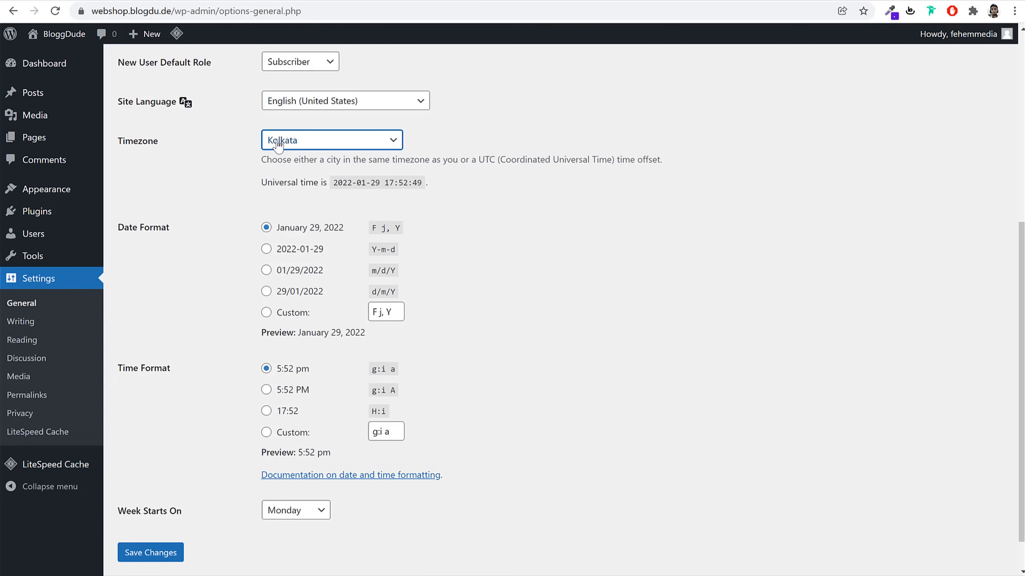
left_click(553, 237)
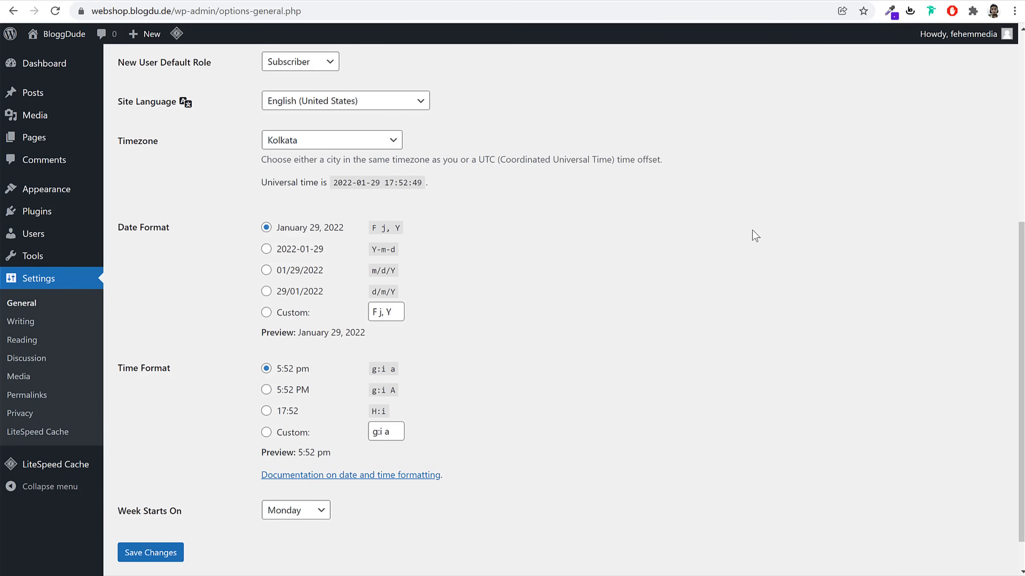
scroll(751, 238, "up", 8)
scroll(744, 252, "down", 9)
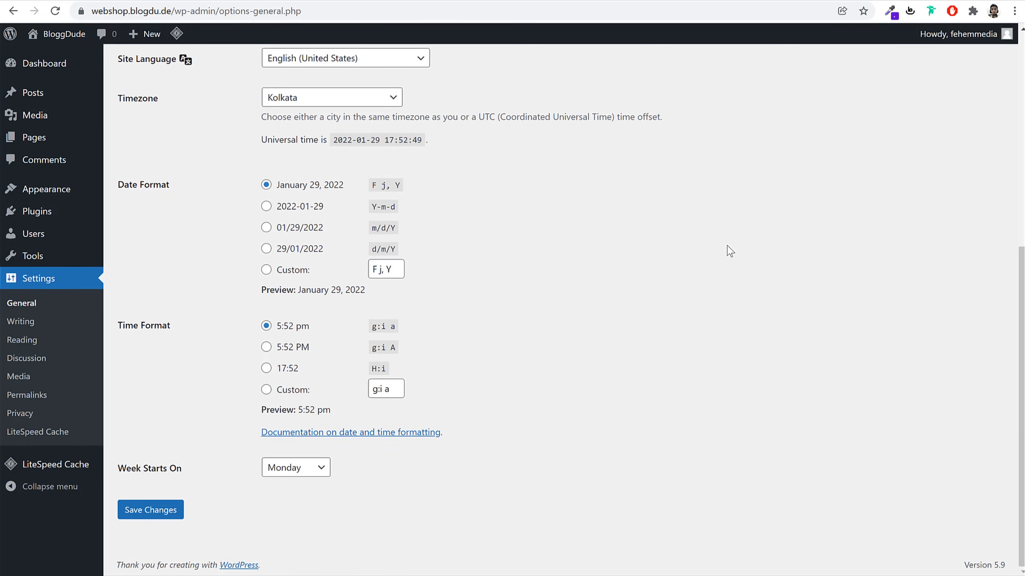
Save the general settings, then log back in to the admin with the saved admin login
left_click(151, 516)
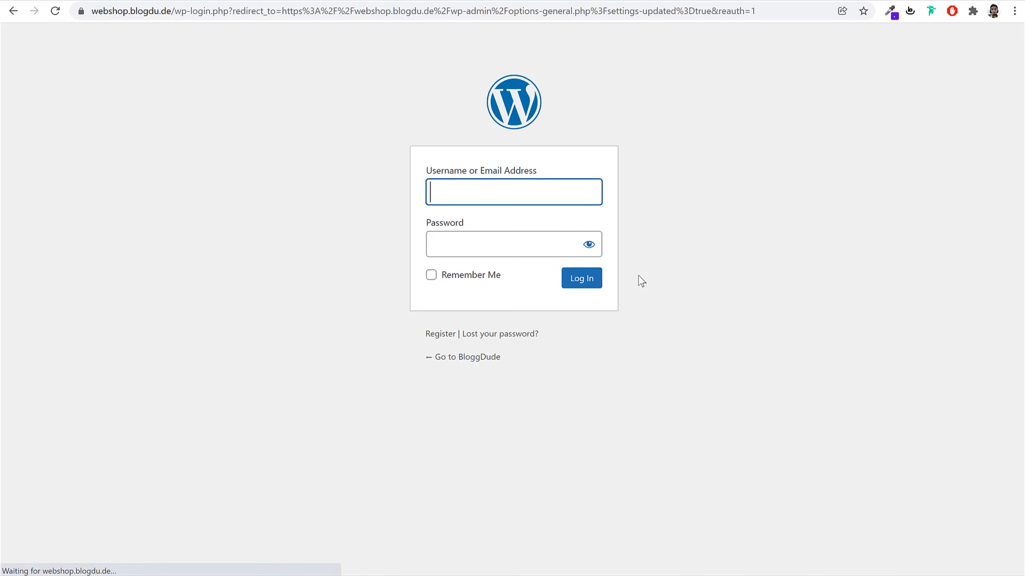
left_click(545, 194)
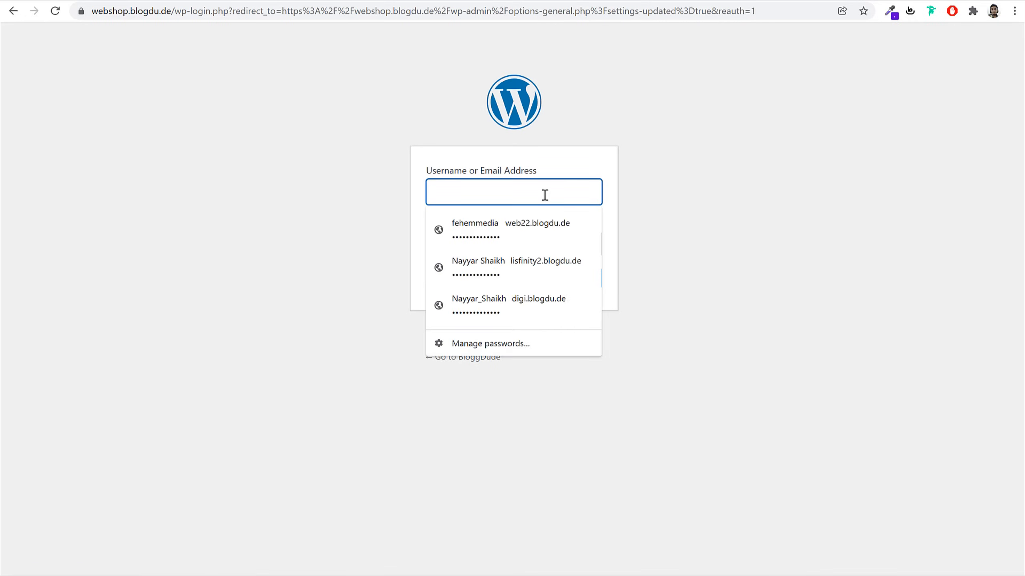
left_click(510, 228)
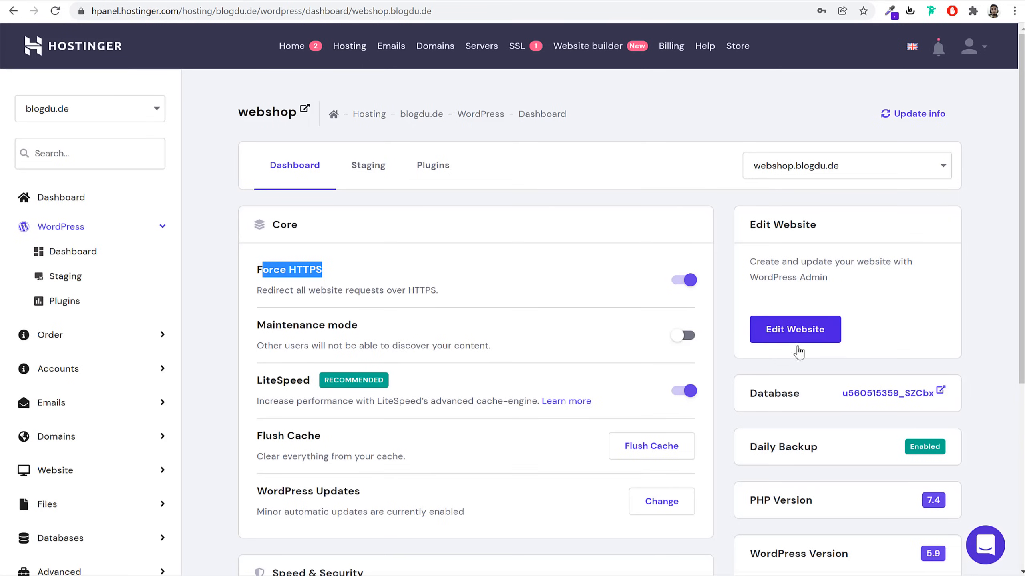
left_click(787, 343)
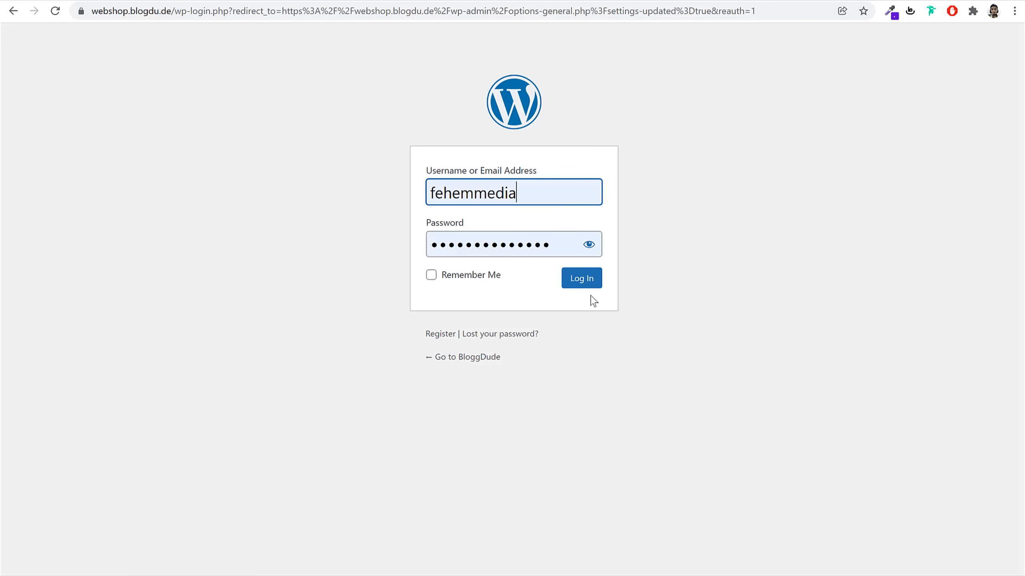
left_click(582, 279)
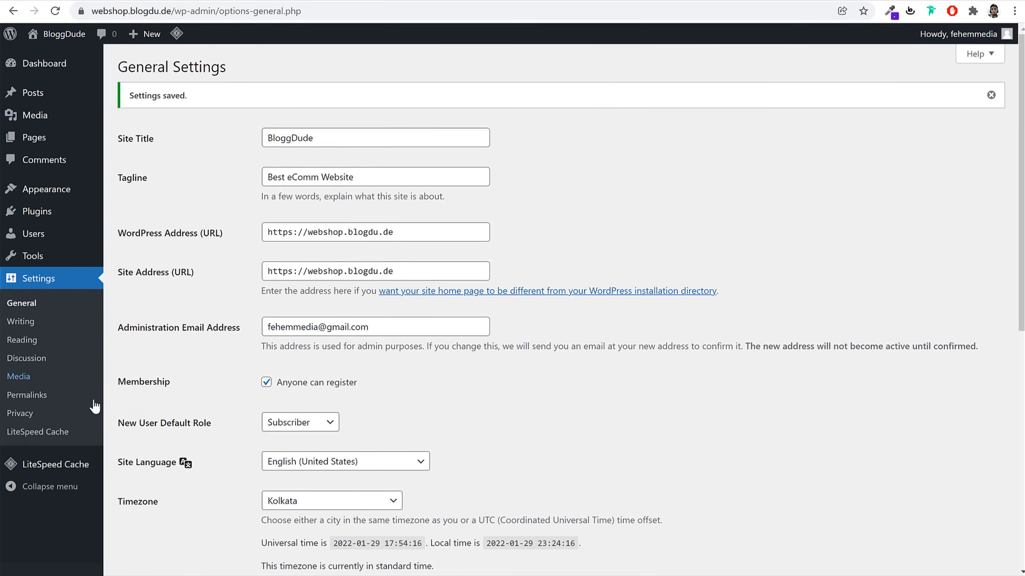
left_click(36, 401)
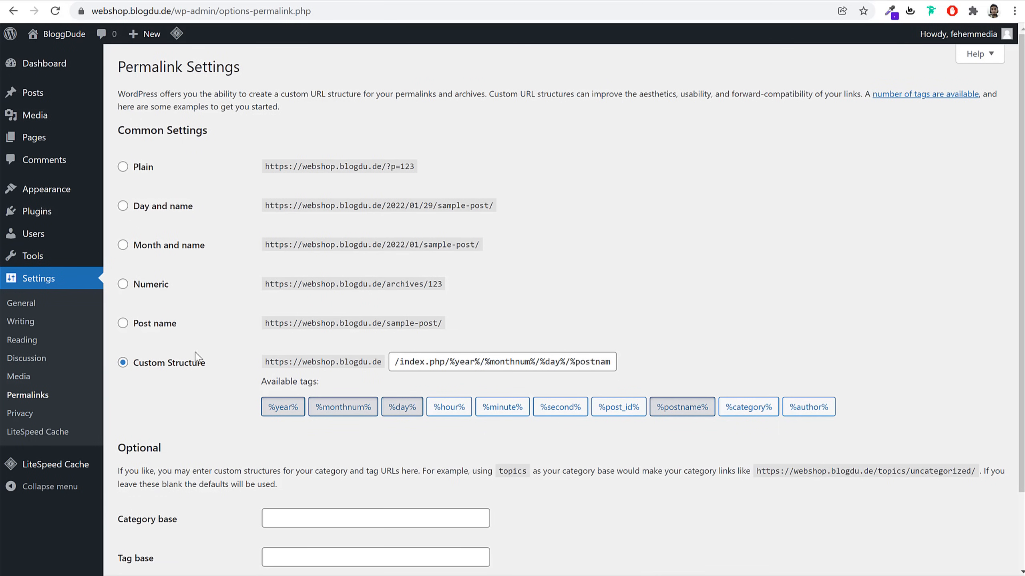
Choose the Post name permalink structure over Day and name or Custom, save, and return to the Dashboard
left_click_drag(203, 213, 130, 214)
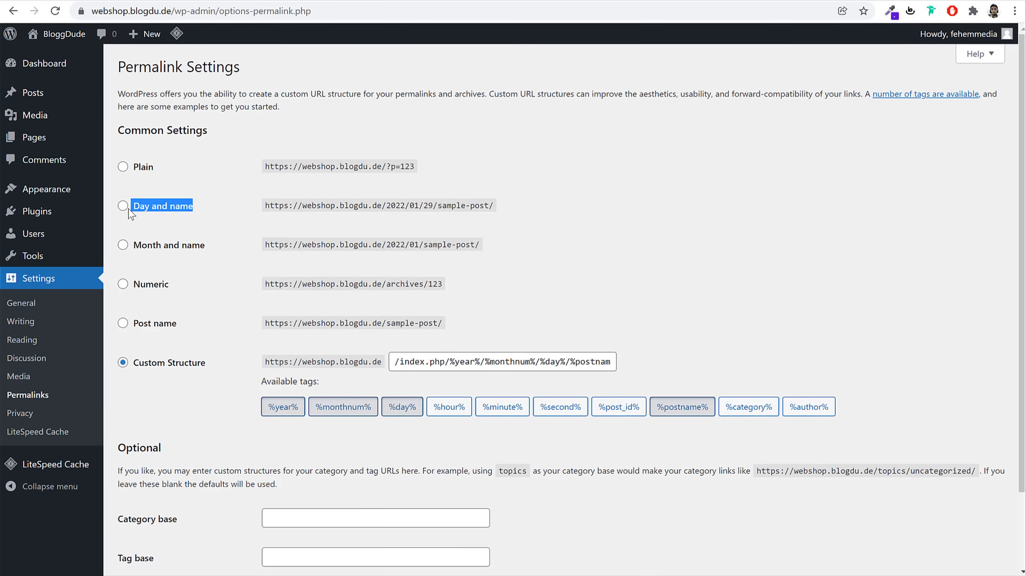
left_click_drag(214, 372, 139, 371)
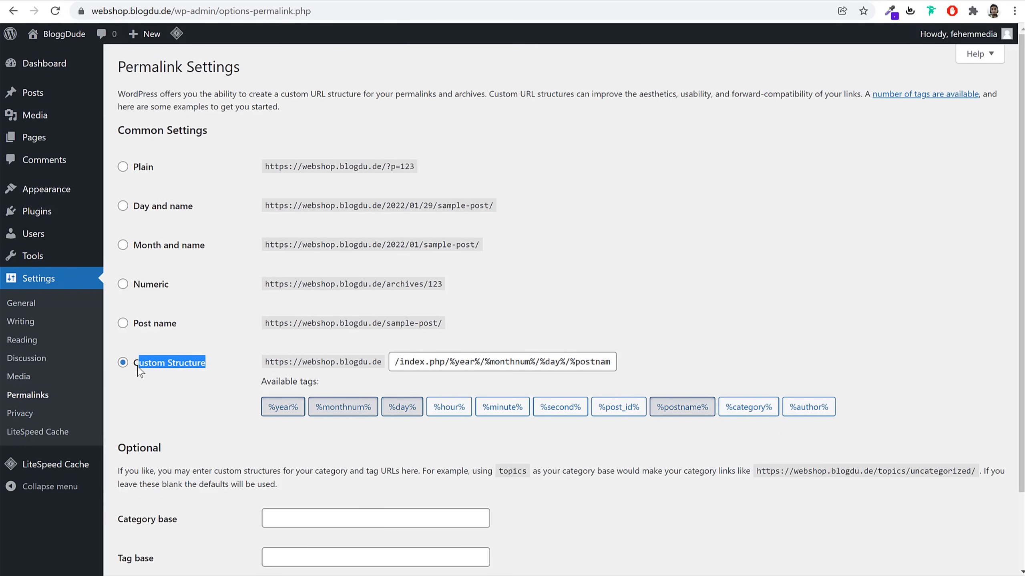
left_click(666, 279)
left_click(157, 327)
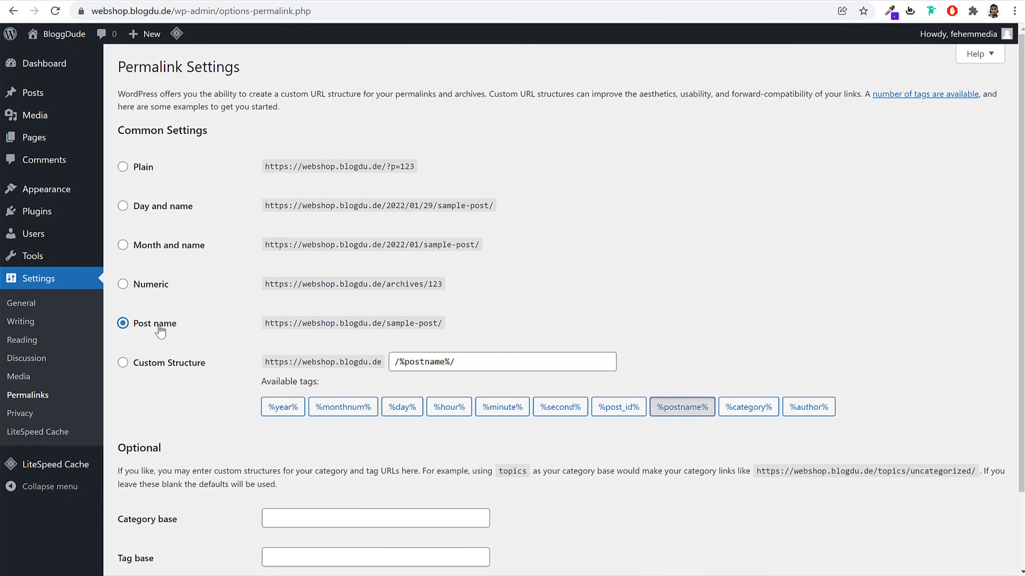
left_click_drag(197, 325, 131, 326)
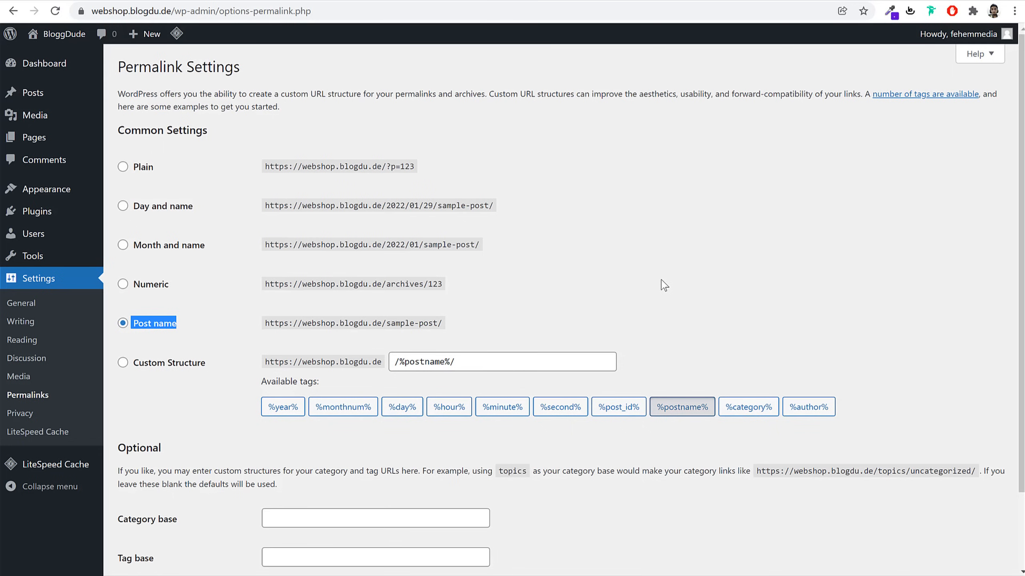
scroll(743, 321, "down", 3)
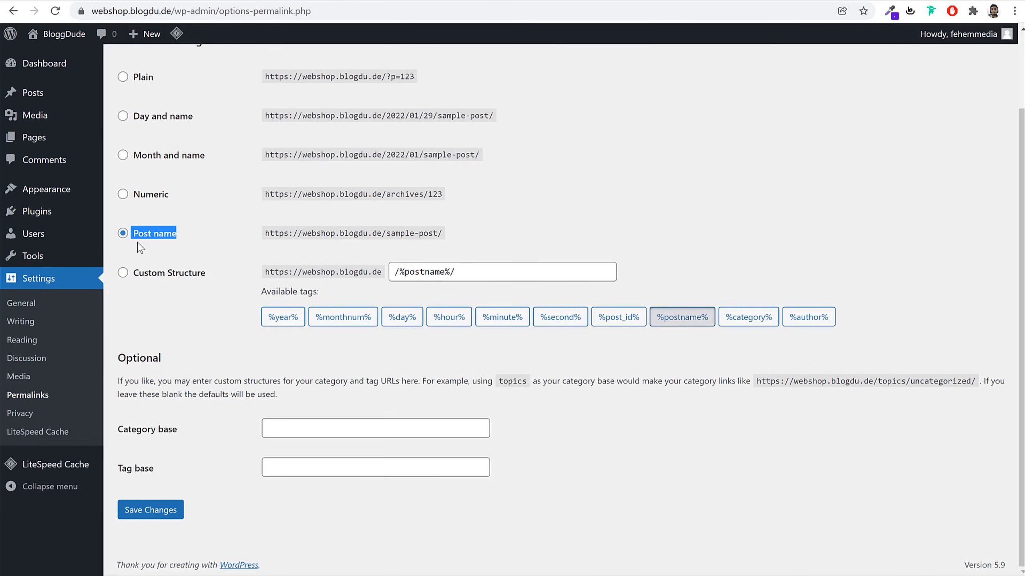
left_click(154, 511)
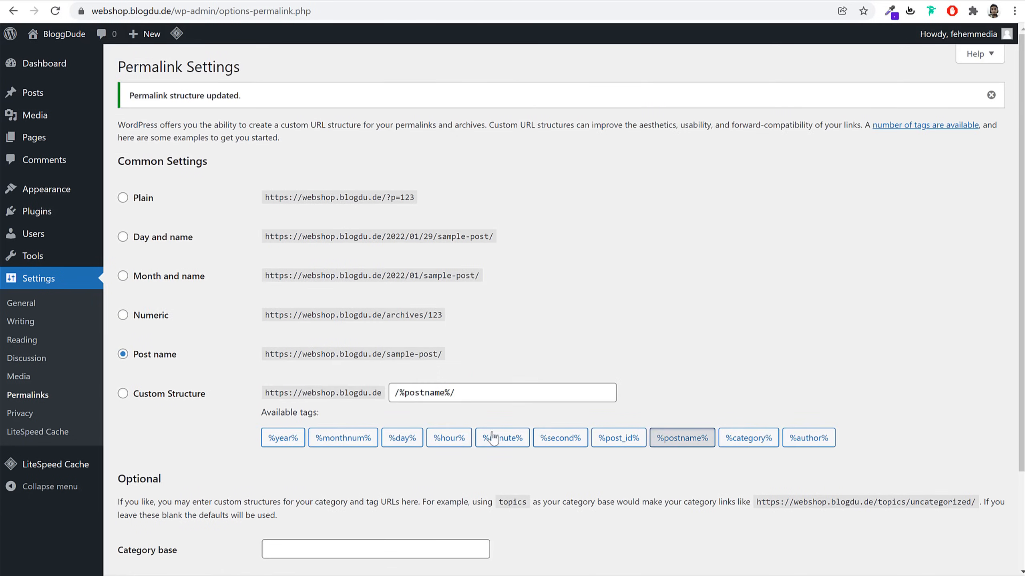
left_click(51, 67)
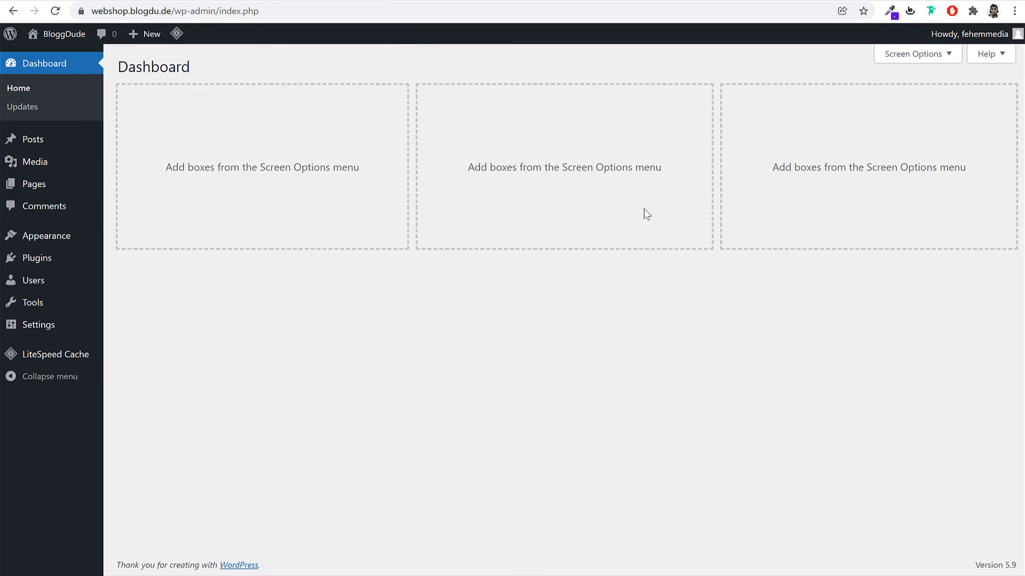
Go to Appearance > Themes, where Twenty Twenty is the only installed and current theme
left_click(76, 243)
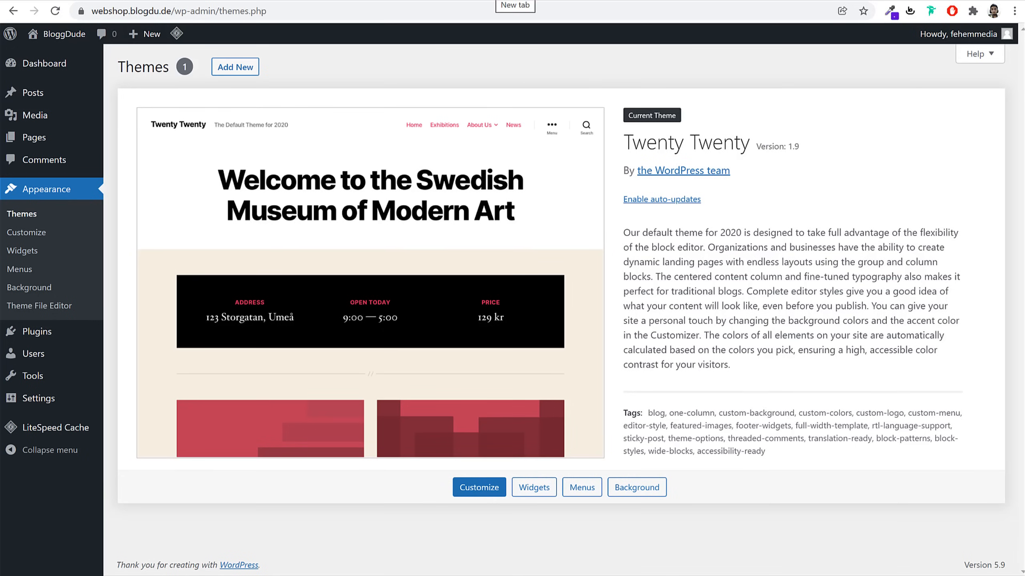
Load bloggdude.com/woostify in a new tab and bring up the free Woostify offer
key("ctrl+t")
type("bloggdude.com")
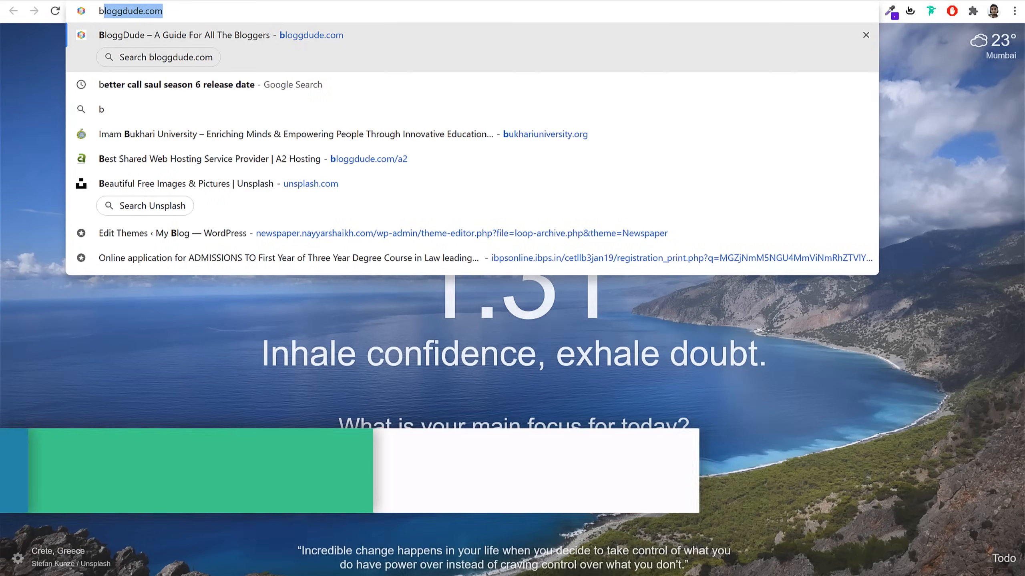
type("/woostify")
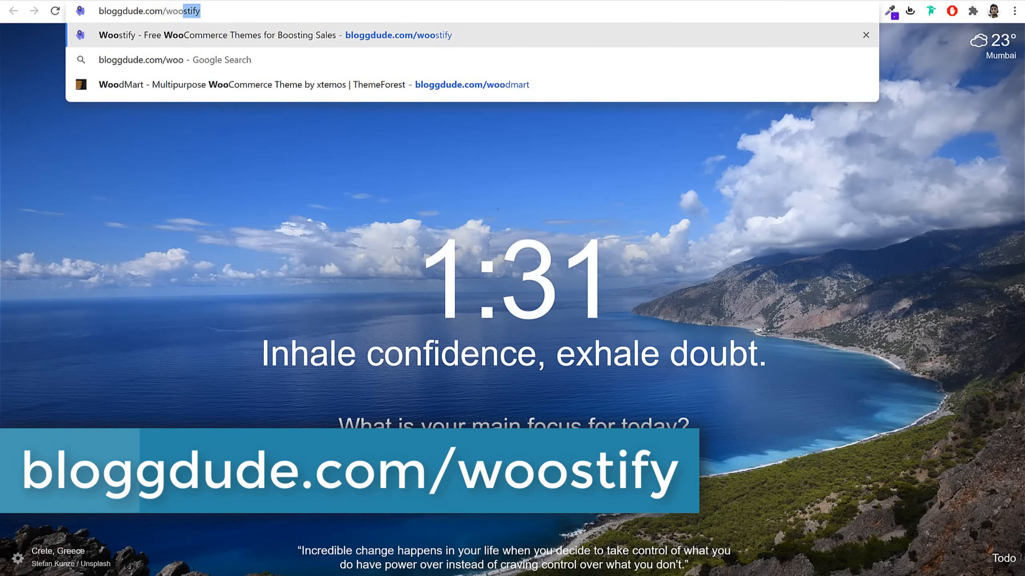
key("Return")
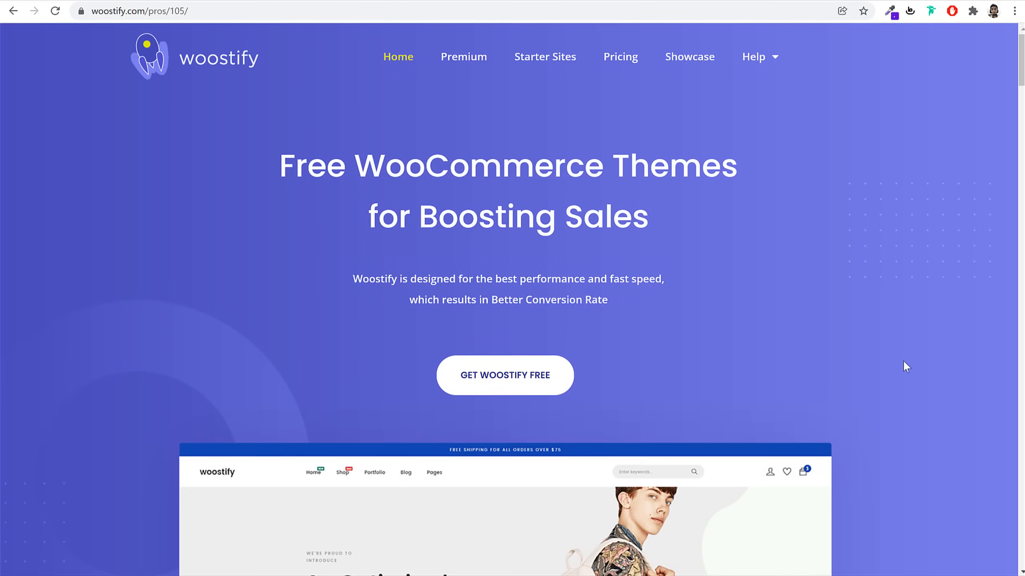
scroll(871, 370, "down", 10)
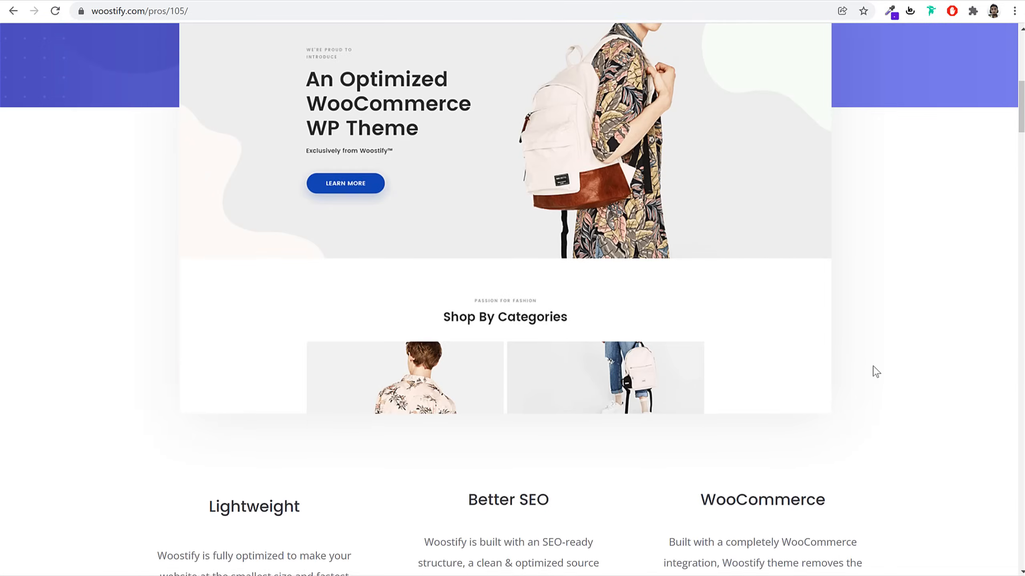
scroll(871, 370, "up", 10)
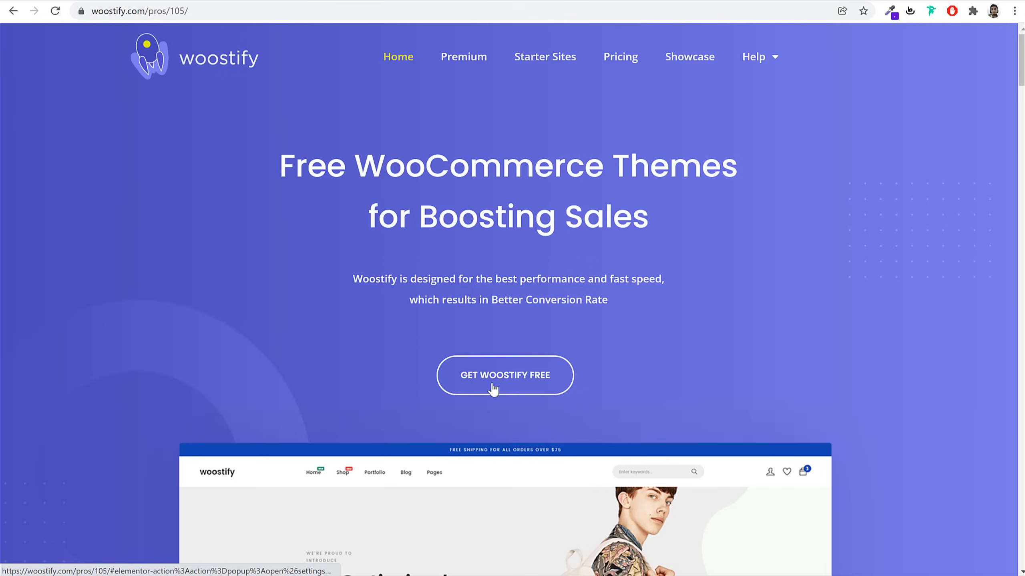
left_click(501, 389)
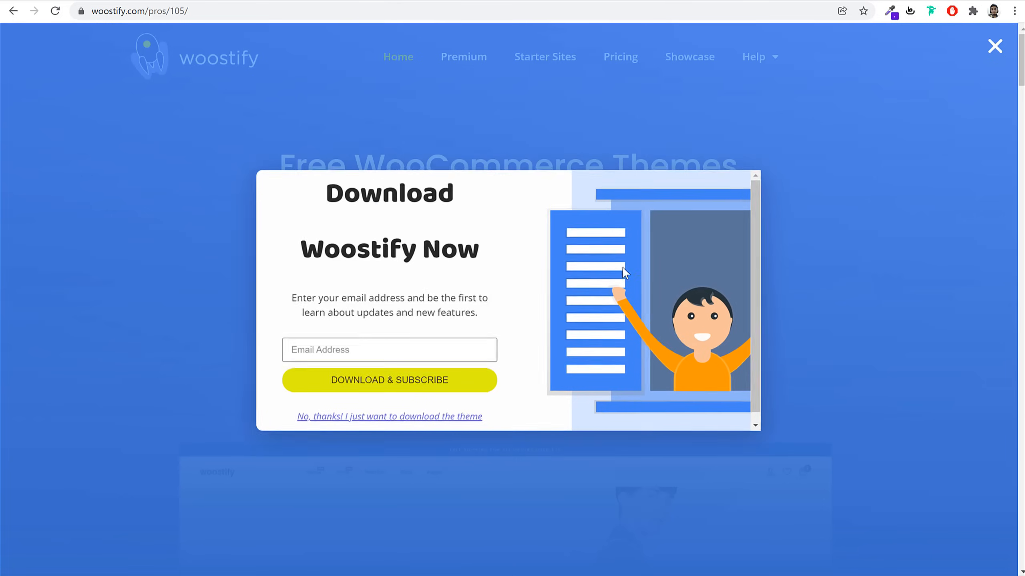
left_click(786, 280)
Download woostify.2.0.9.zip without the e-mail signup, then return to the WordPress tab
scroll(810, 311, "down", 12)
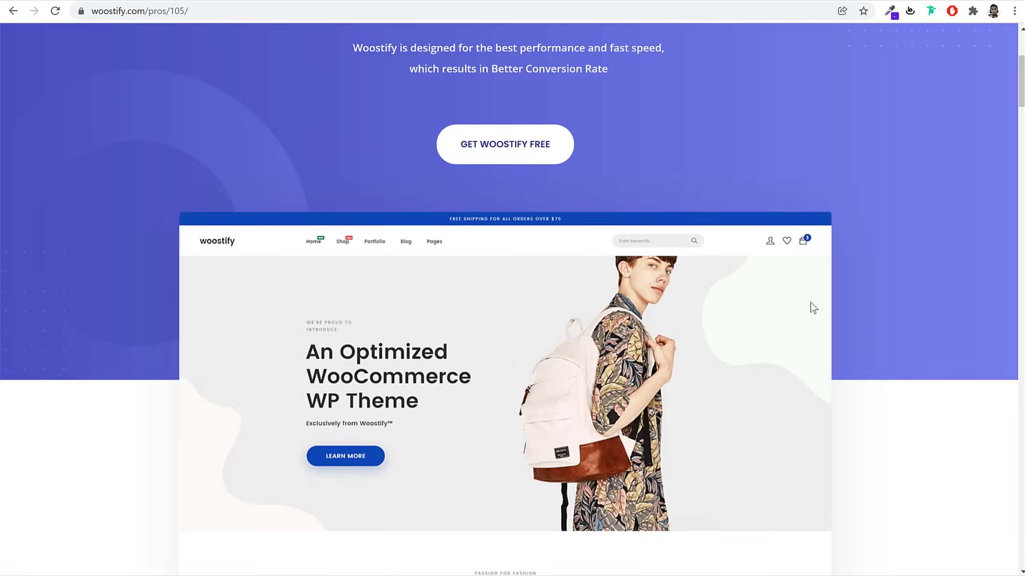
scroll(812, 314, "down", 20)
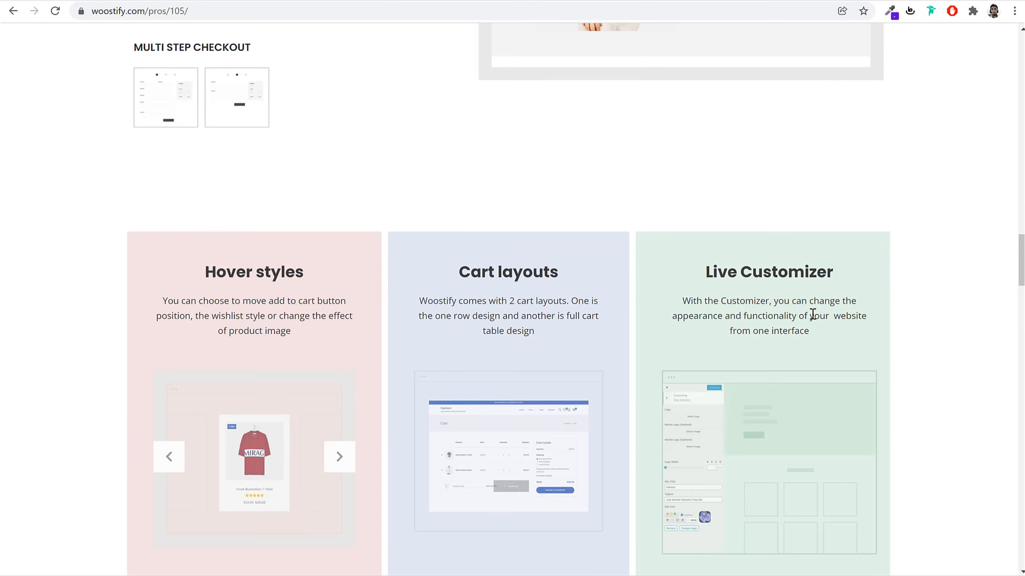
scroll(815, 320, "down", 20)
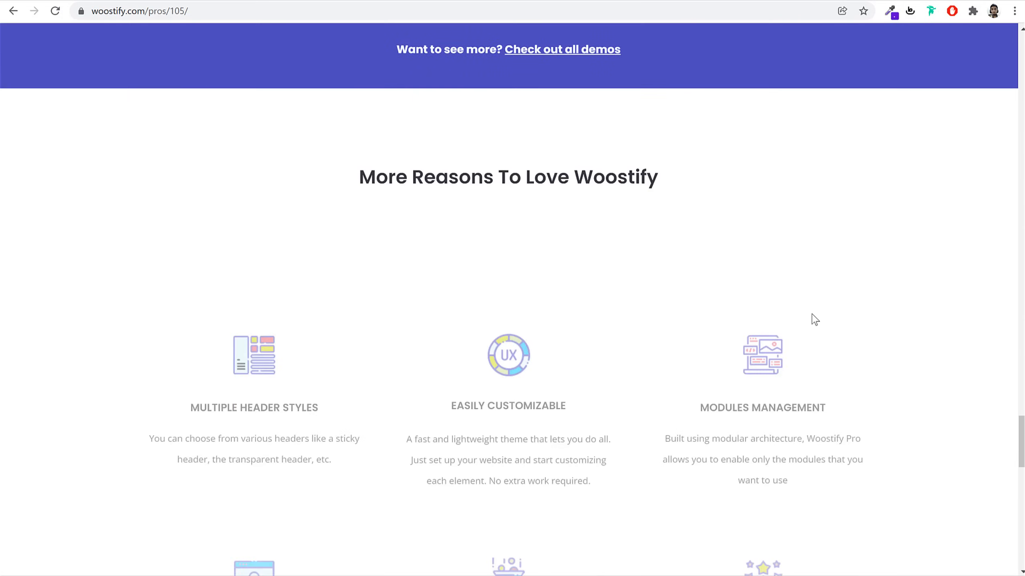
scroll(813, 316, "down", 2)
scroll(813, 316, "up", 4)
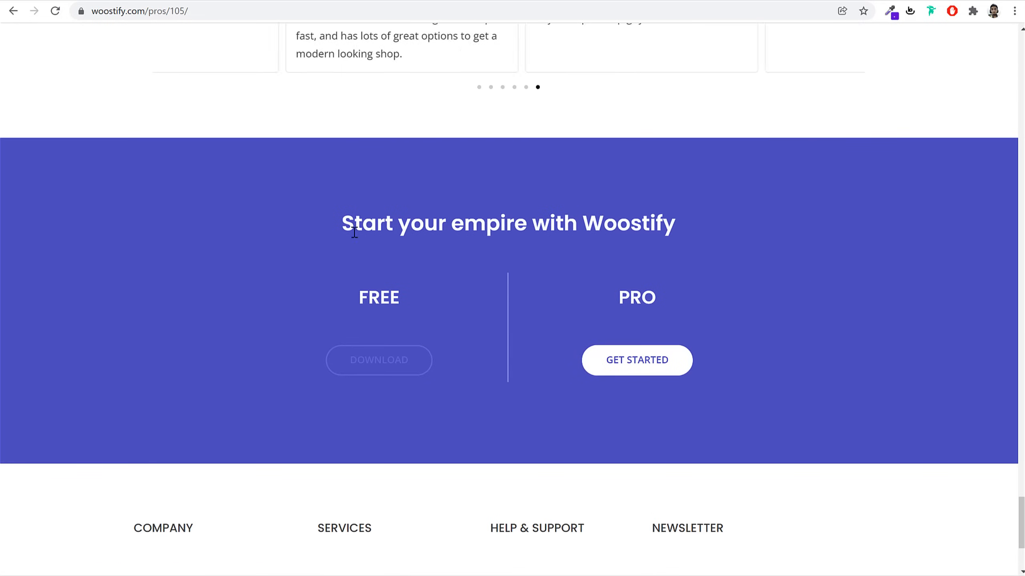
left_click_drag(342, 225, 694, 227)
left_click(397, 332)
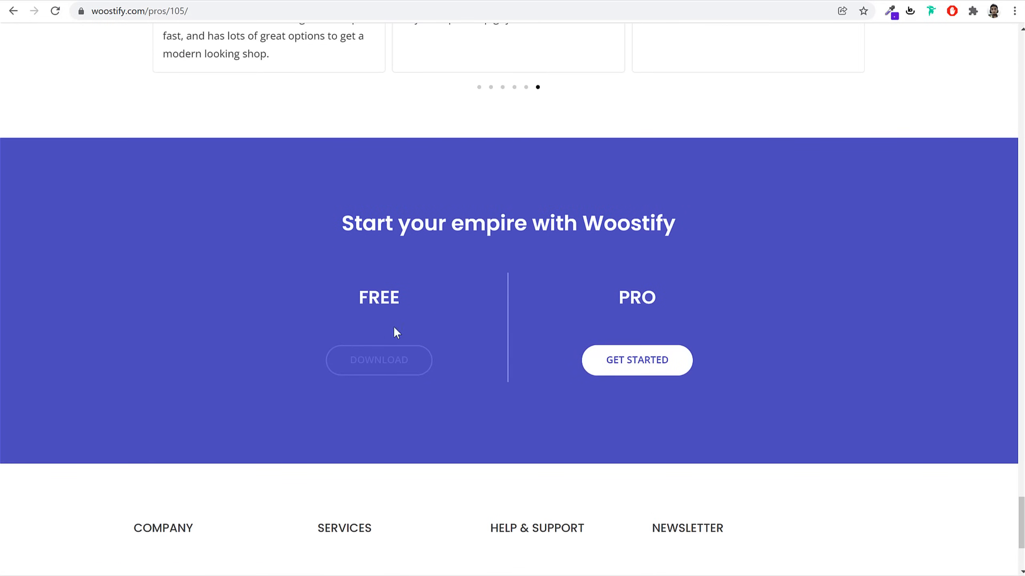
left_click(401, 359)
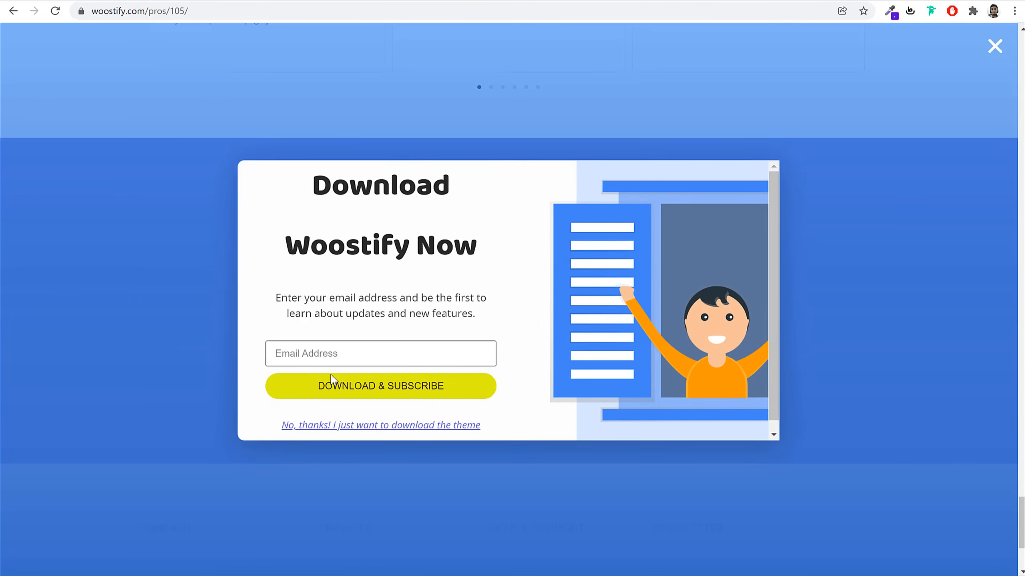
left_click(381, 397)
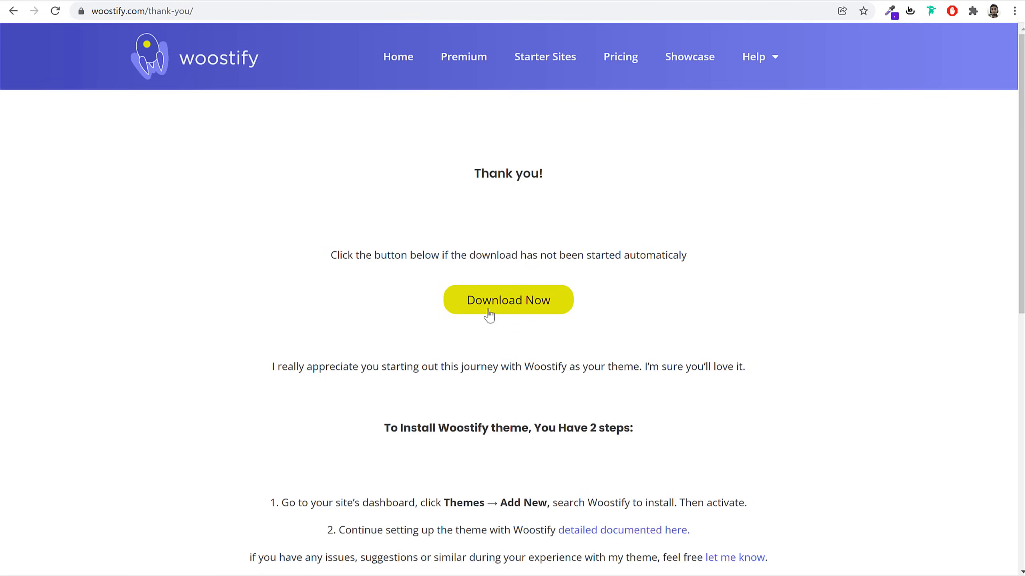
left_click(510, 309)
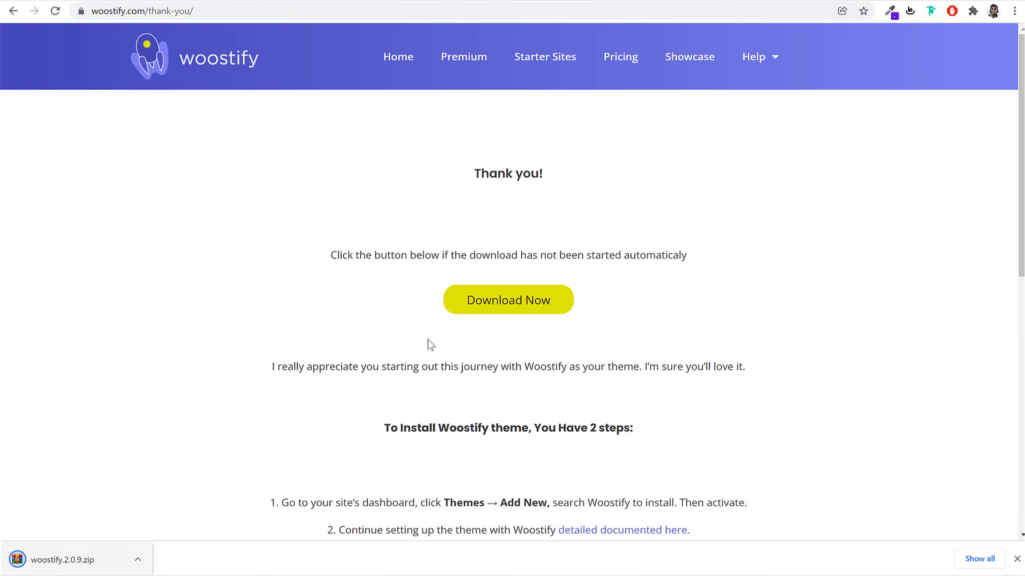
left_click(231, 0)
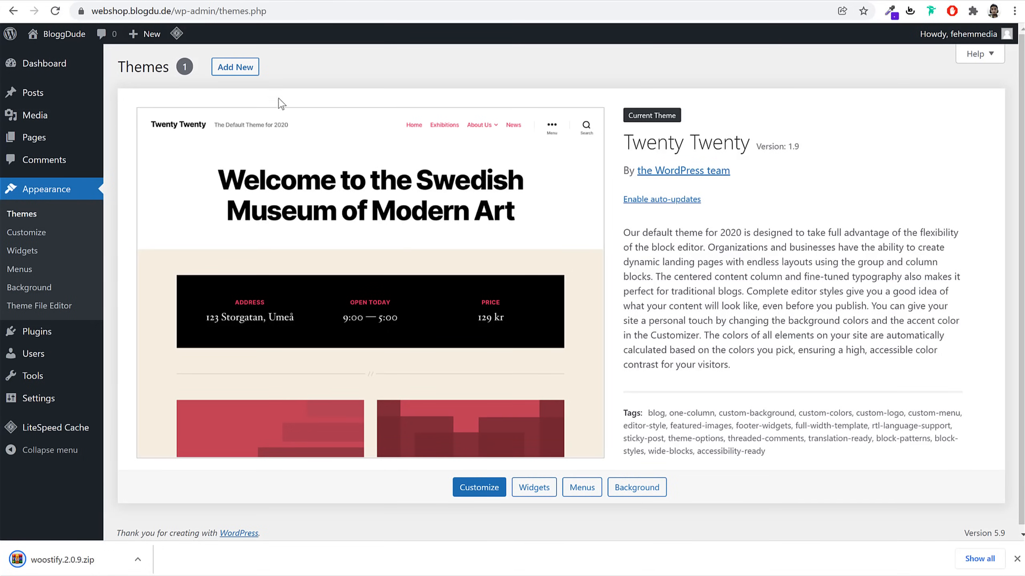
Upload woostify.2.0.9.zip as a new theme, install it and activate Woostify
left_click(244, 67)
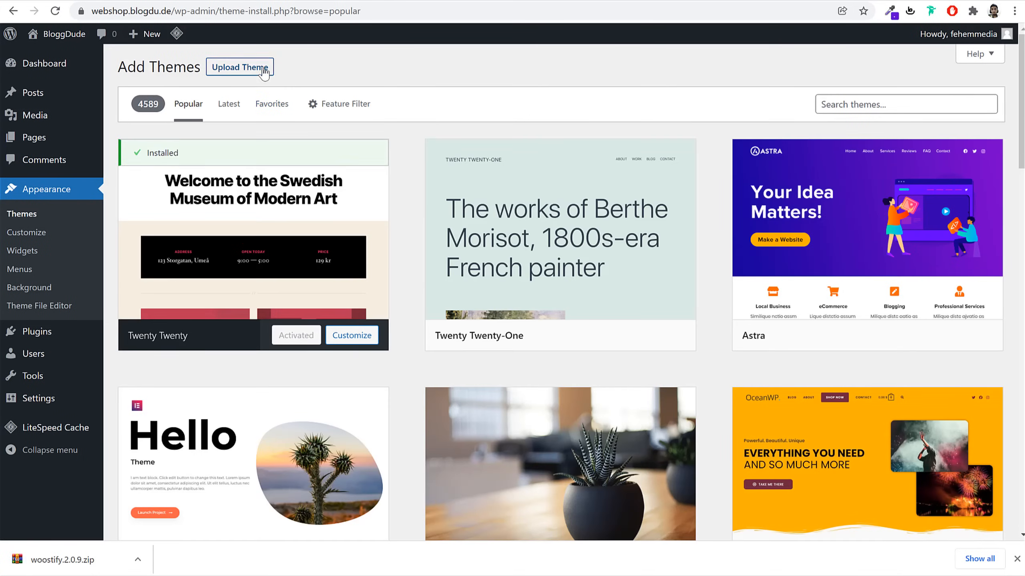
left_click(264, 71)
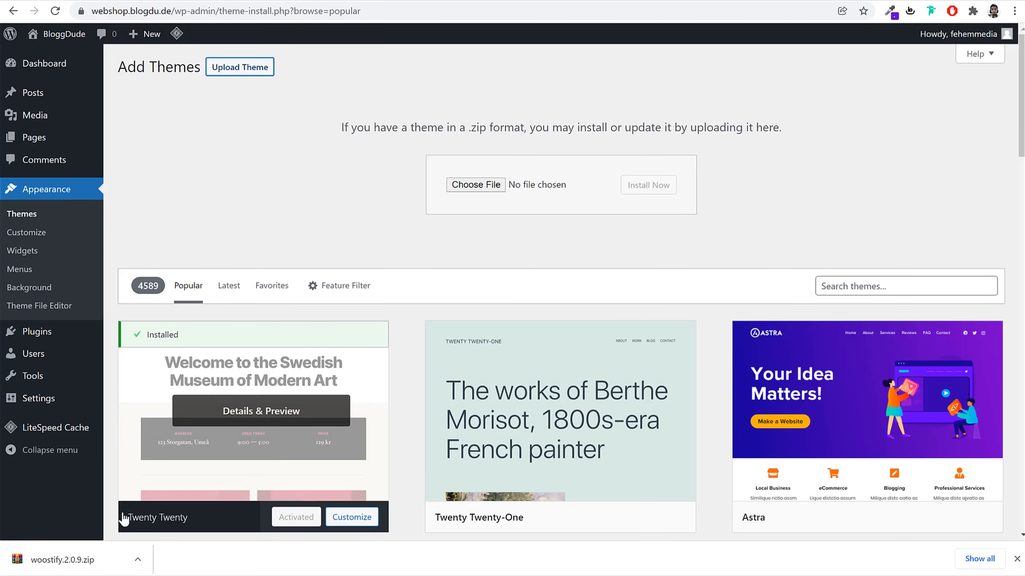
left_click_drag(43, 562, 445, 227)
left_click_drag(487, 195, 488, 191)
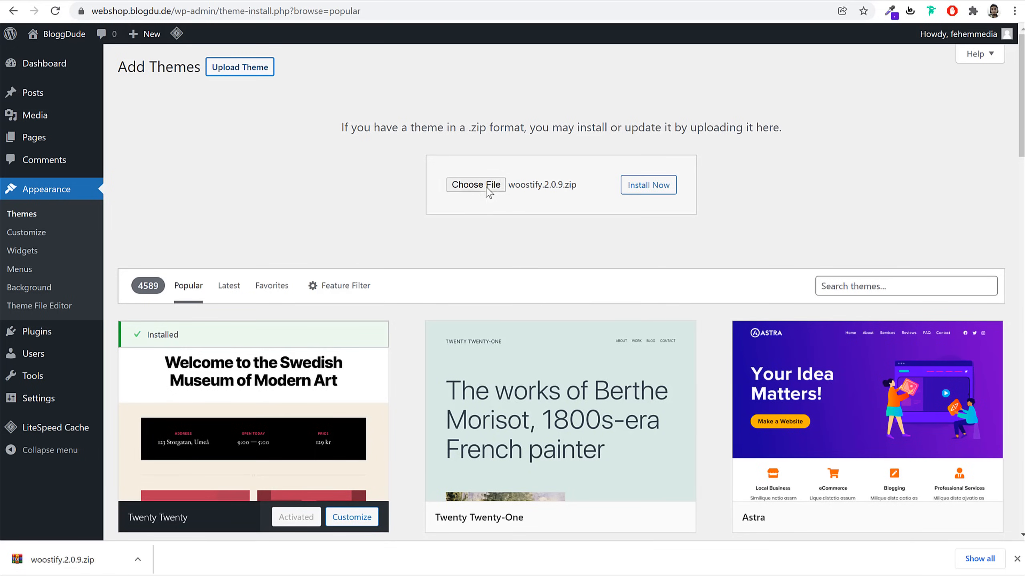
left_click(666, 192)
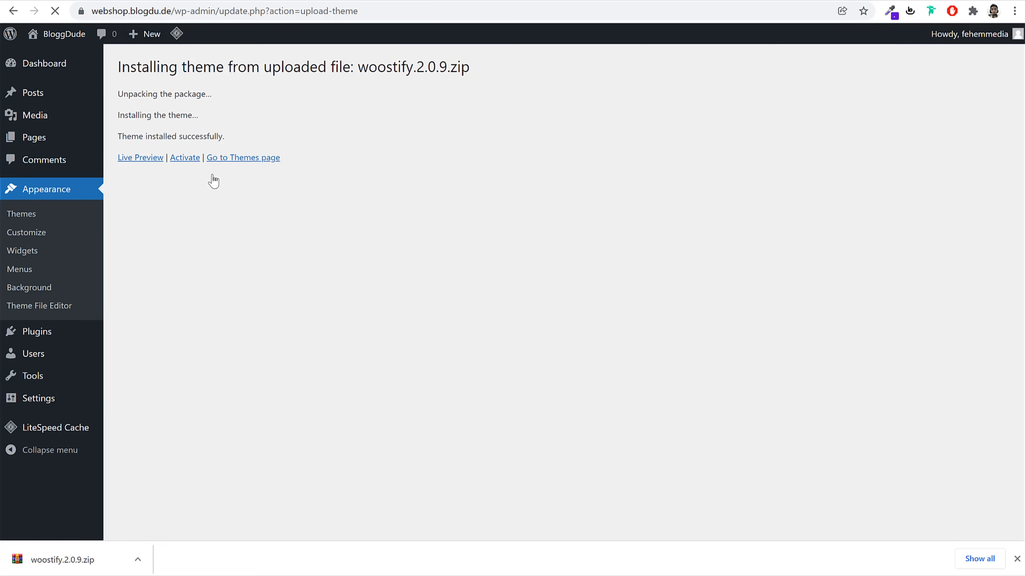
left_click(185, 160)
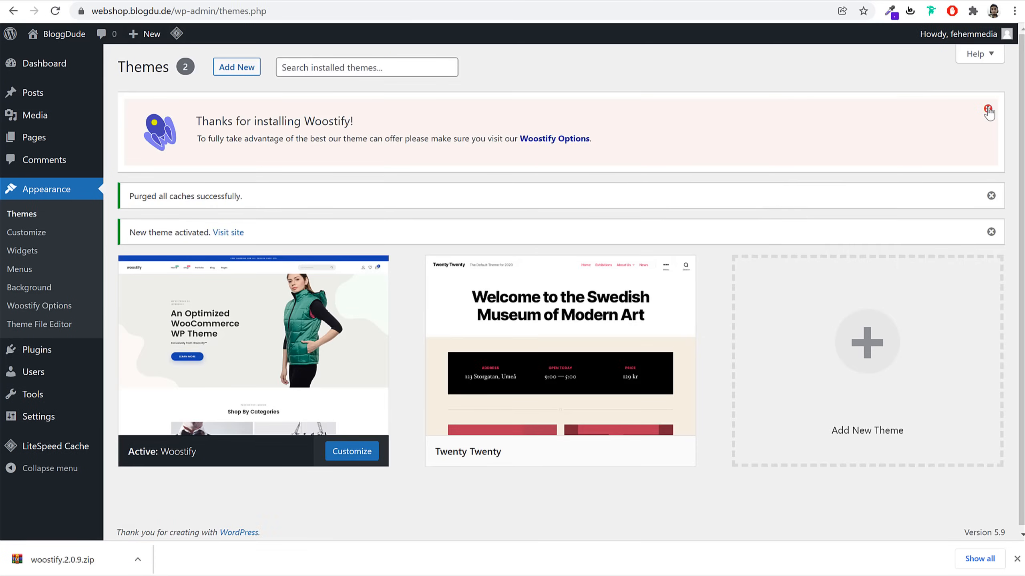
Dismiss the Woostify welcome notice and delete the Twenty Twenty theme
left_click(988, 111)
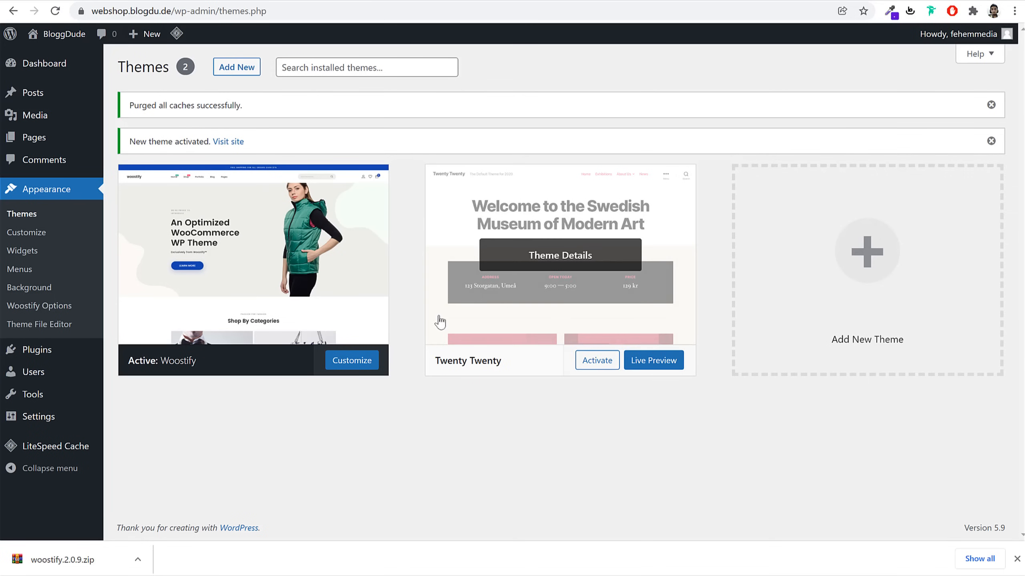
left_click(523, 281)
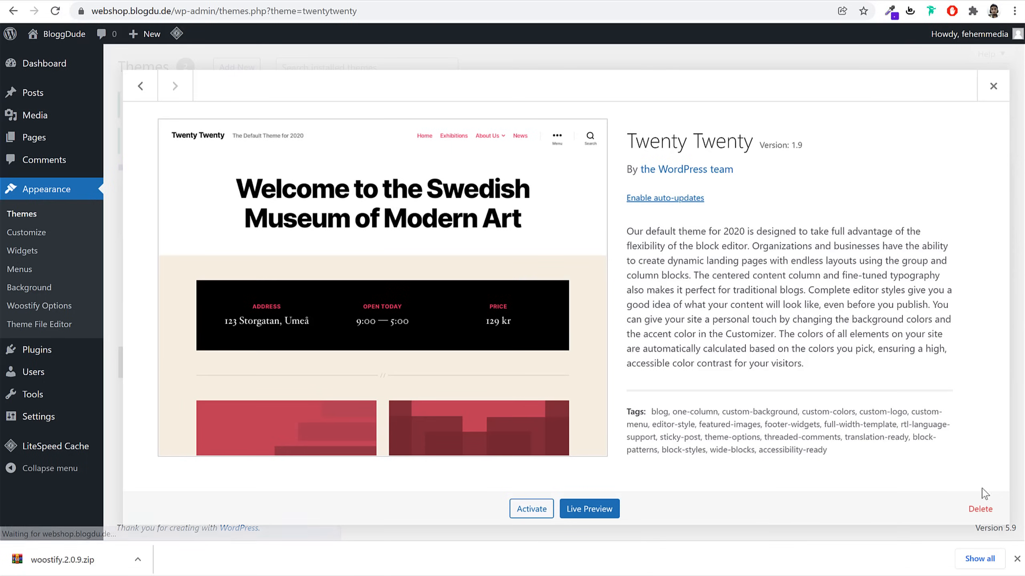
left_click(981, 510)
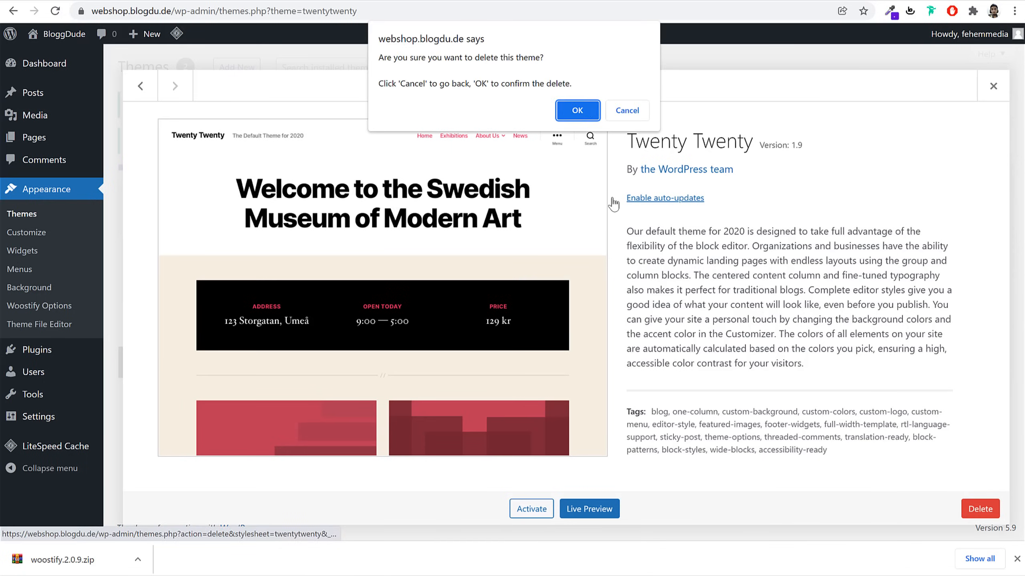
left_click(584, 106)
Enable auto-updates for the Woostify theme
left_click(1016, 567)
scroll(653, 282, "up", 2)
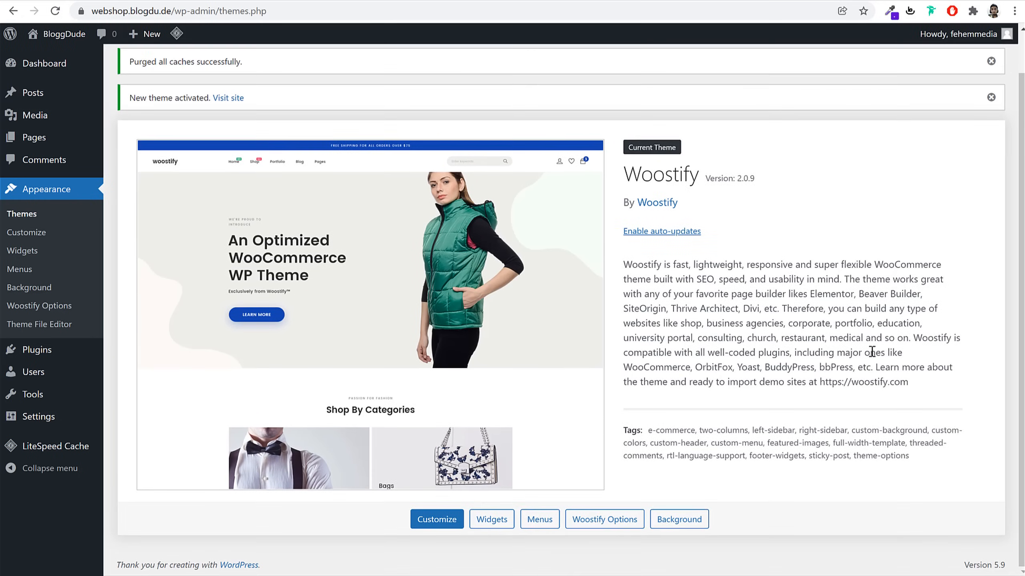
left_click(664, 278)
left_click(749, 278)
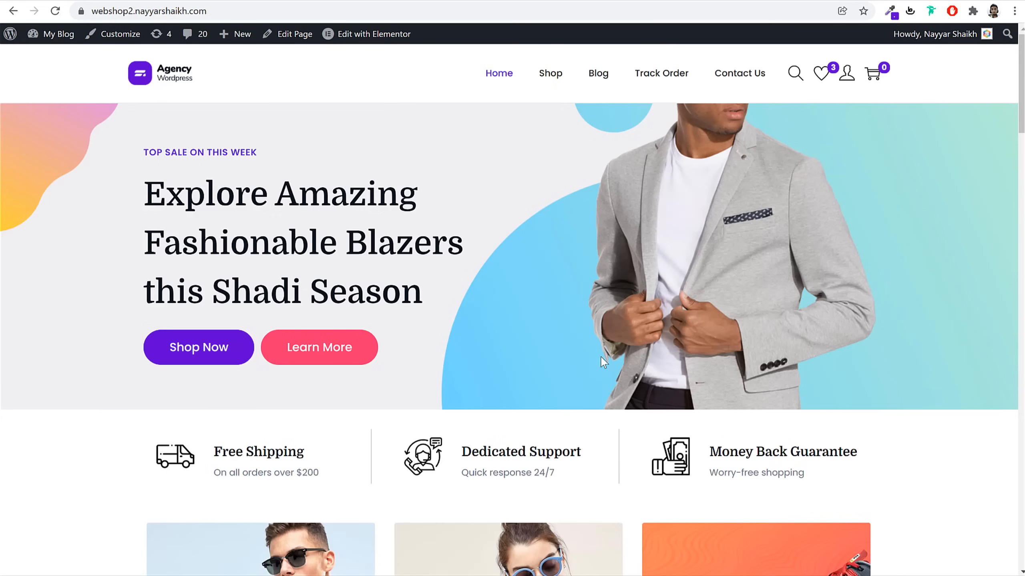
Glance over the webshop2 storefront, then return to the Woostify thank-you tab
scroll(604, 362, "down", 20)
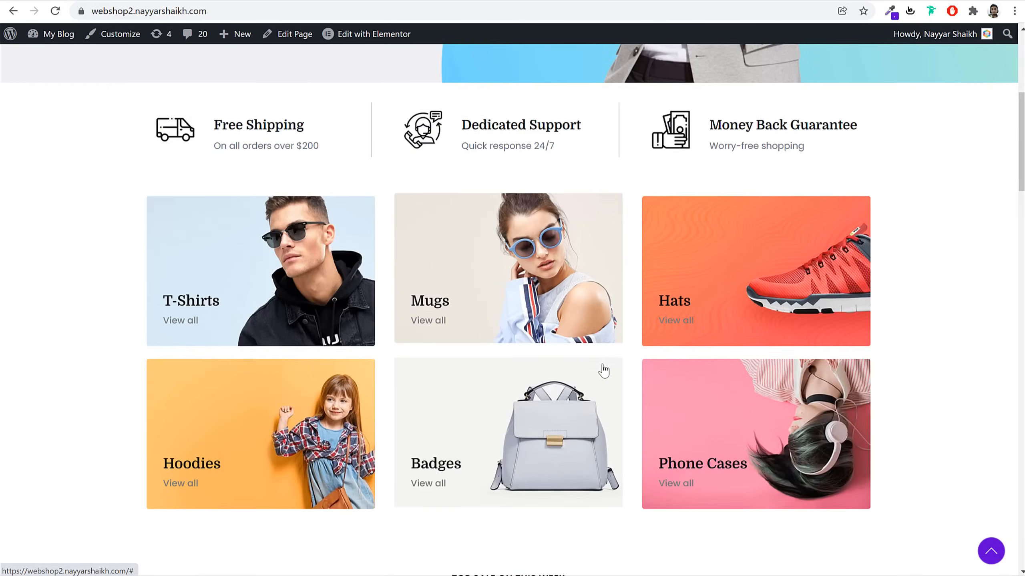
scroll(560, 386, "up", 20)
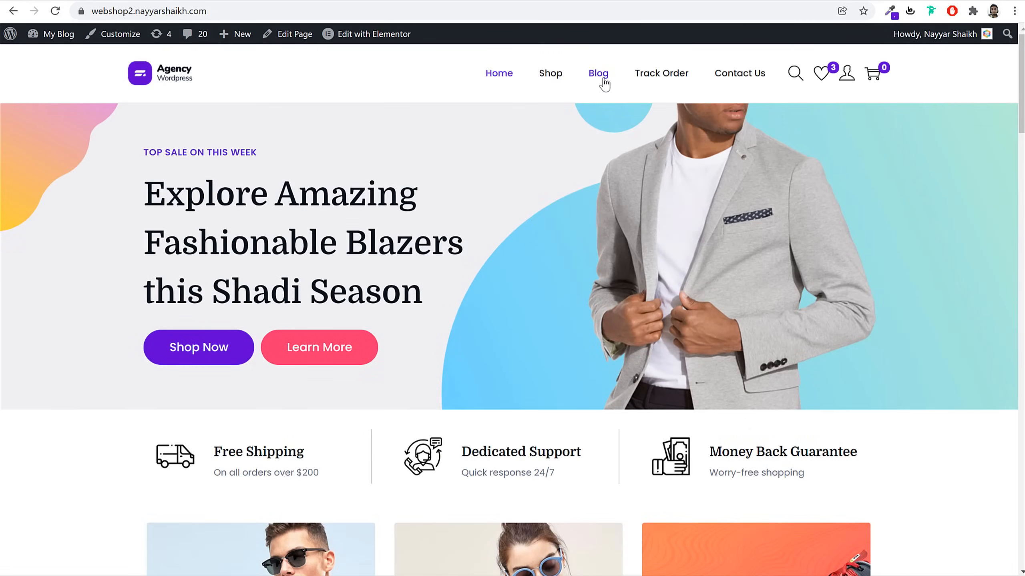
left_click(581, 0)
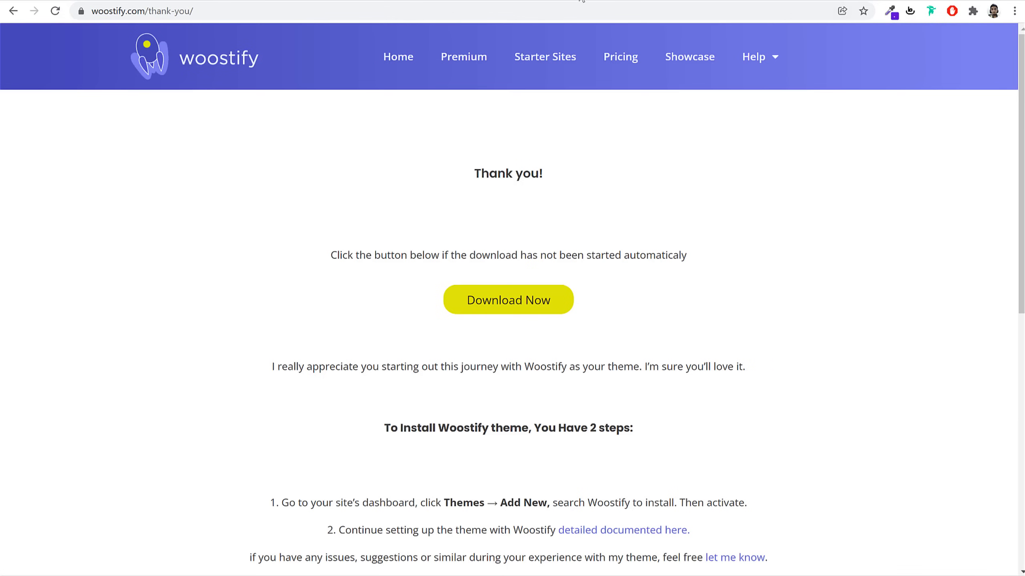
Follow the bloggdude.com Elementor link and review plans from US$49 Essential to US$999 Agency
left_click(577, 12)
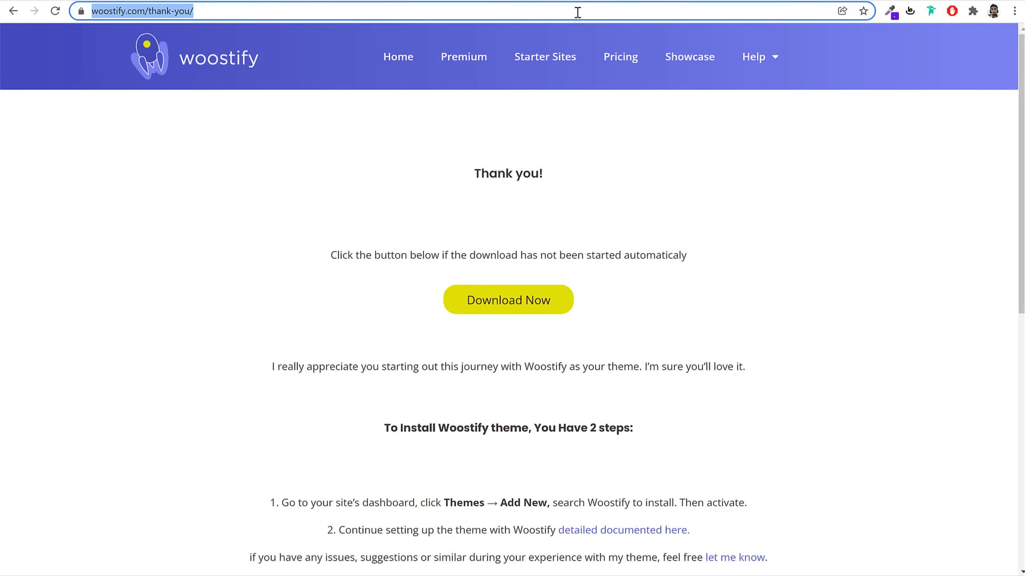
type("bloggdude.com/ele")
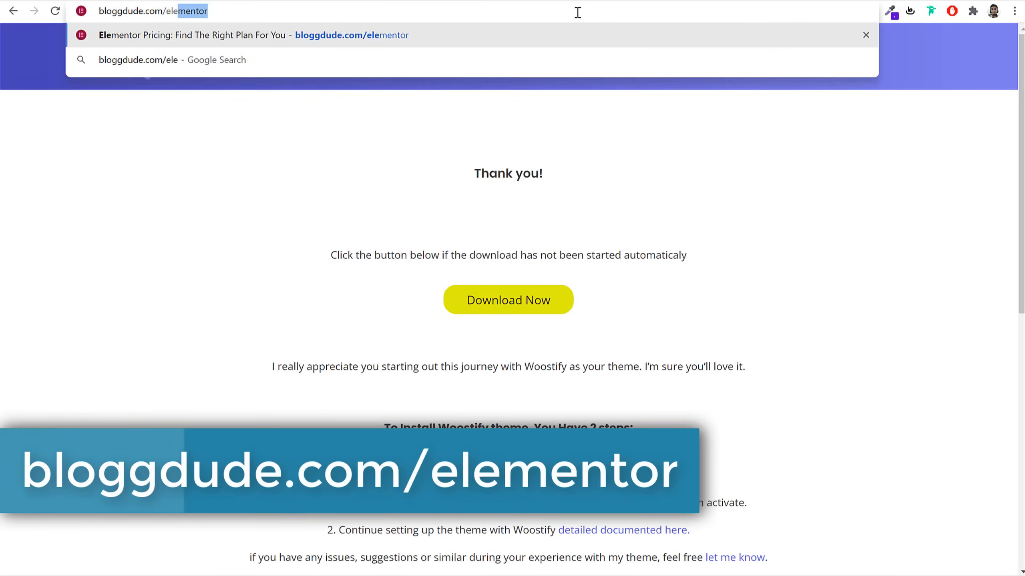
key("Return")
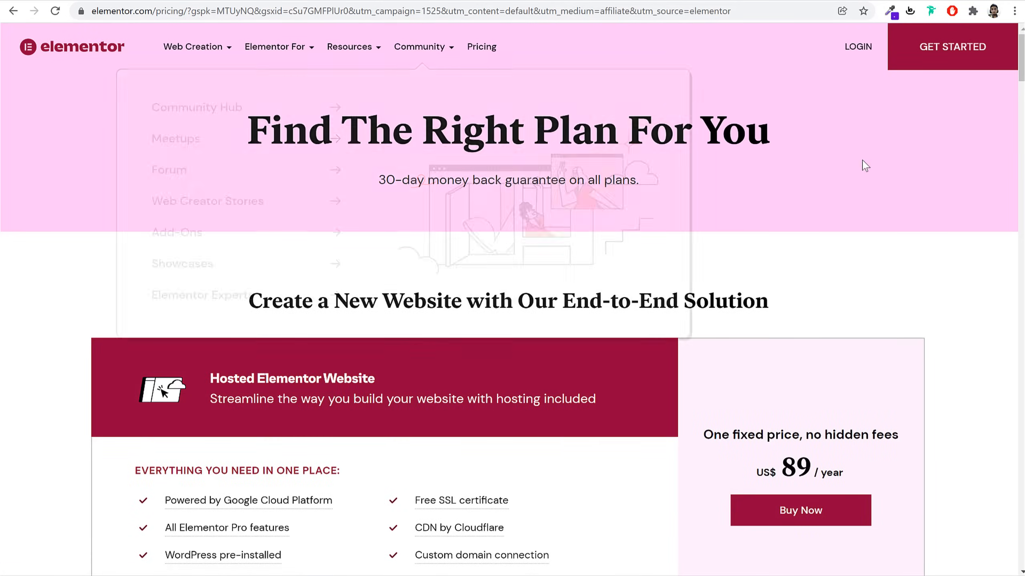
scroll(895, 258, "down", 1)
scroll(895, 258, "down", 10)
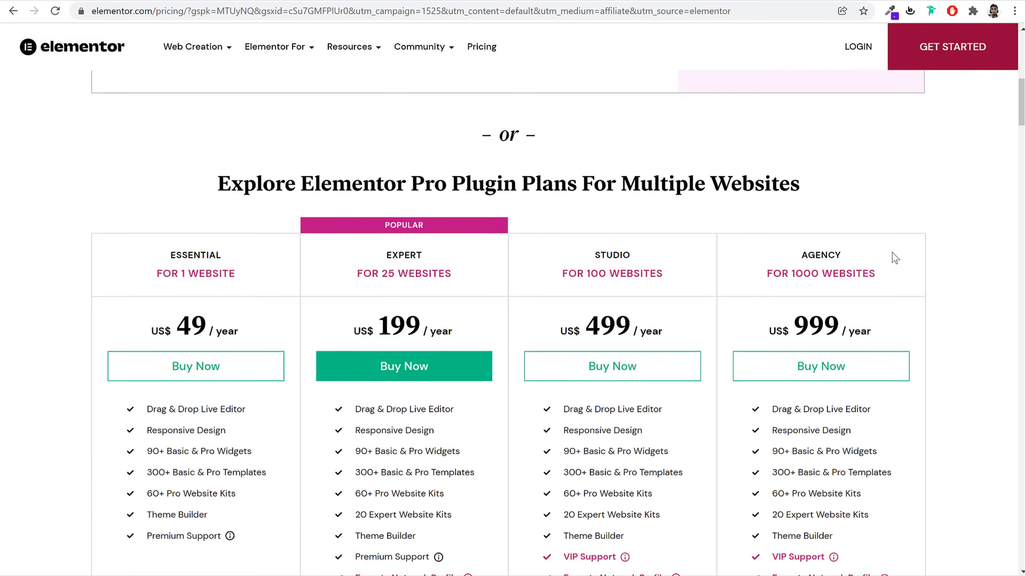
scroll(927, 256, "up", 2)
scroll(967, 259, "up", 1)
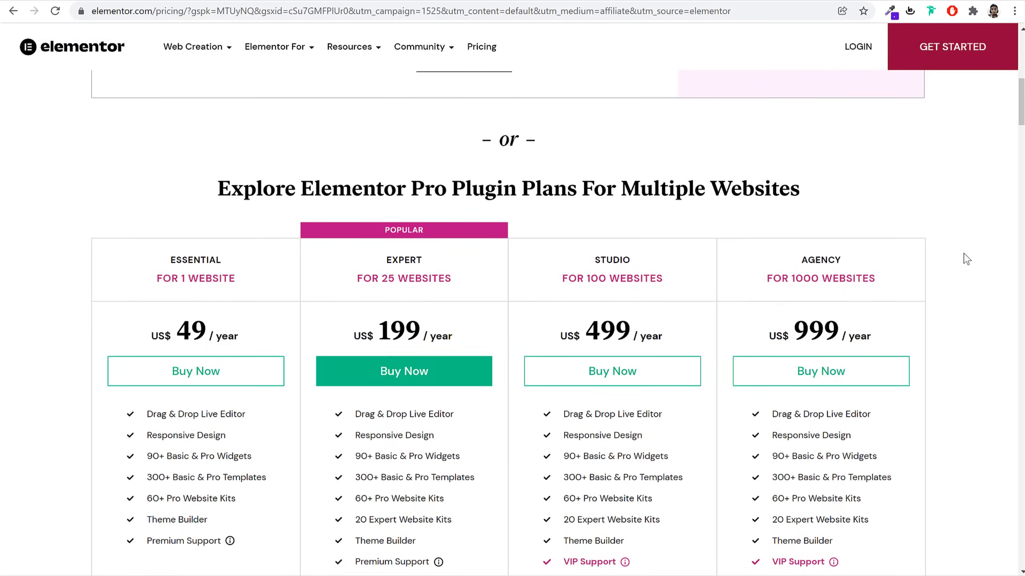
scroll(967, 259, "up", 10)
scroll(965, 254, "down", 8)
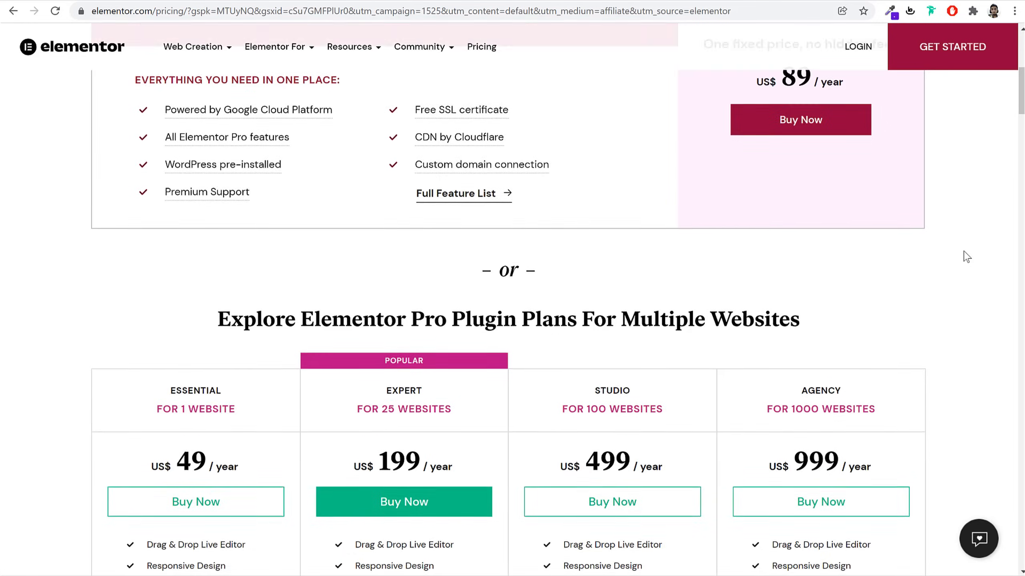
scroll(967, 256, "down", 5)
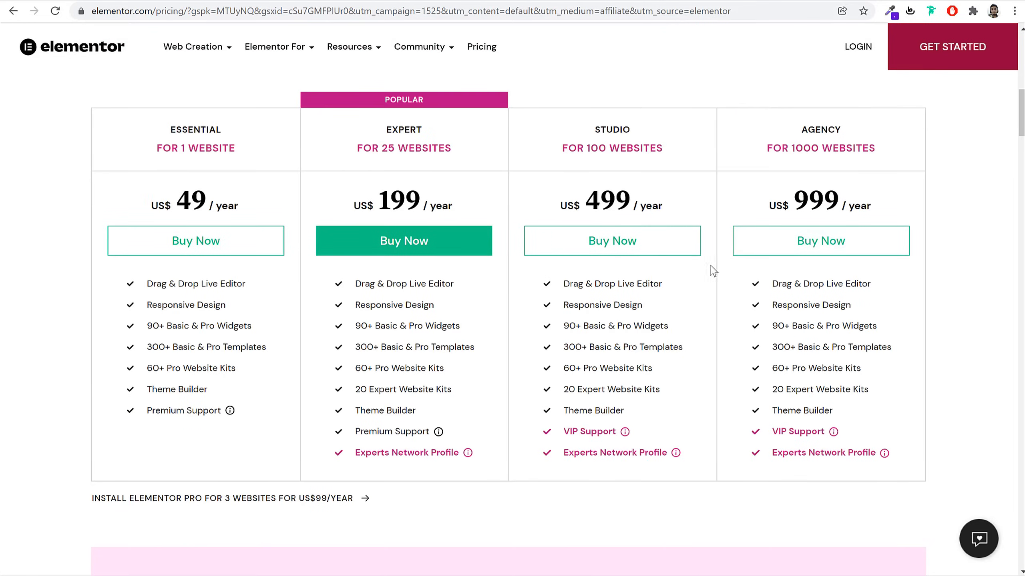
scroll(942, 264, "up", 12)
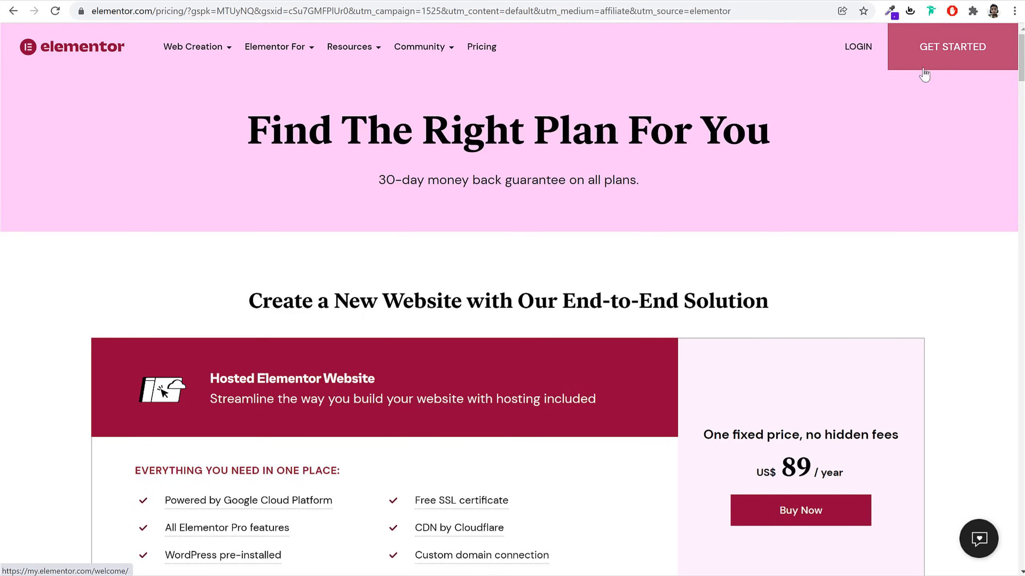
Sign up for Elementor by entering an e-mail address and password and creating the account
left_click(946, 57)
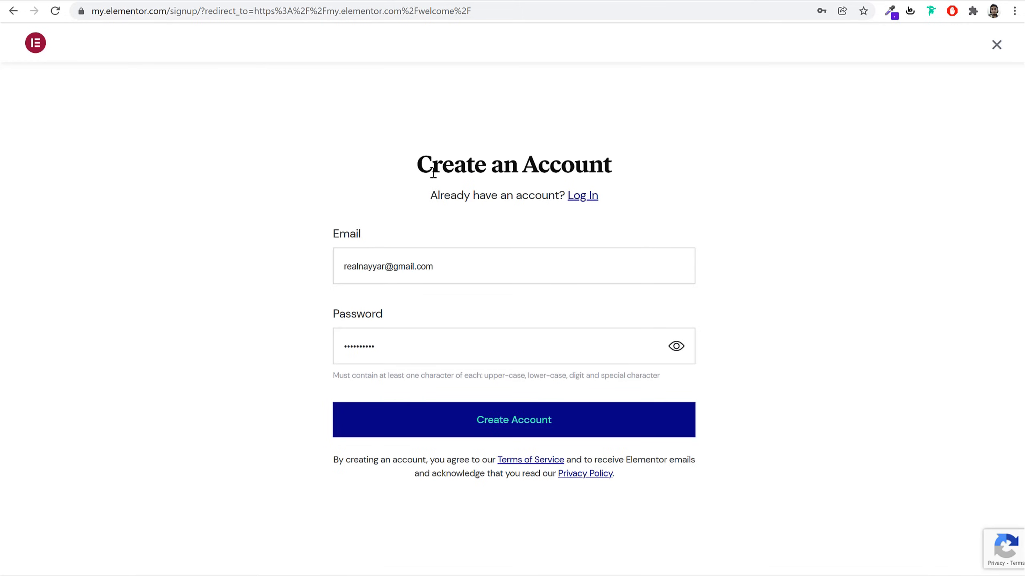
left_click_drag(412, 164, 645, 167)
left_click(533, 229)
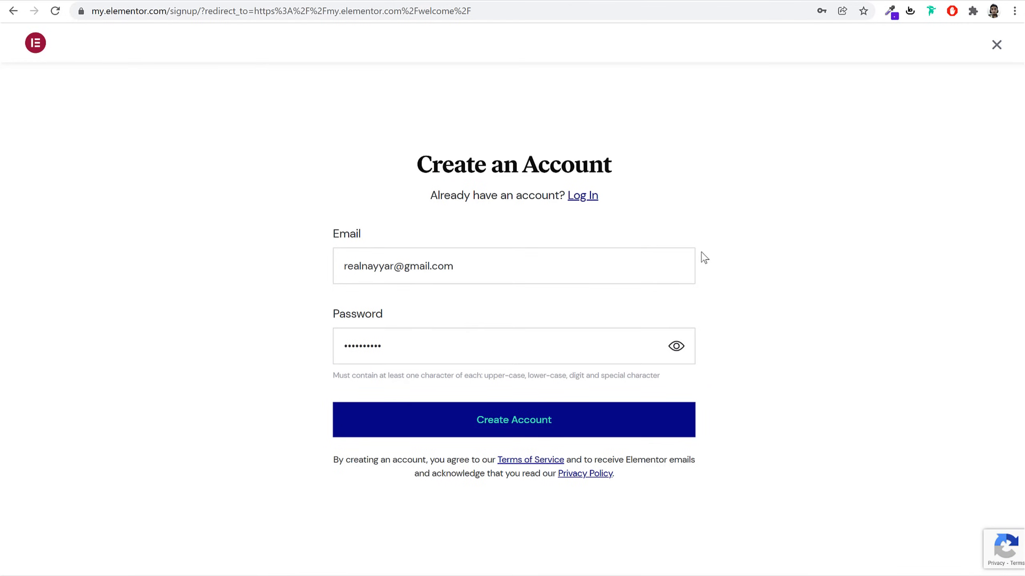
left_click(584, 200)
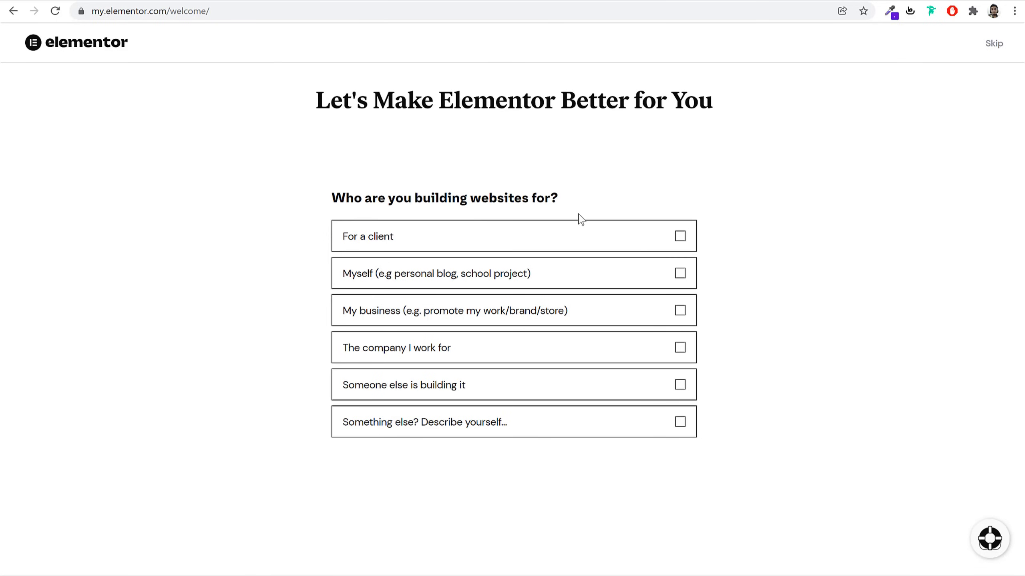
Answer onboarding: for a client, with an agency, Marketing skillset, built sites before, Blog
left_click(678, 236)
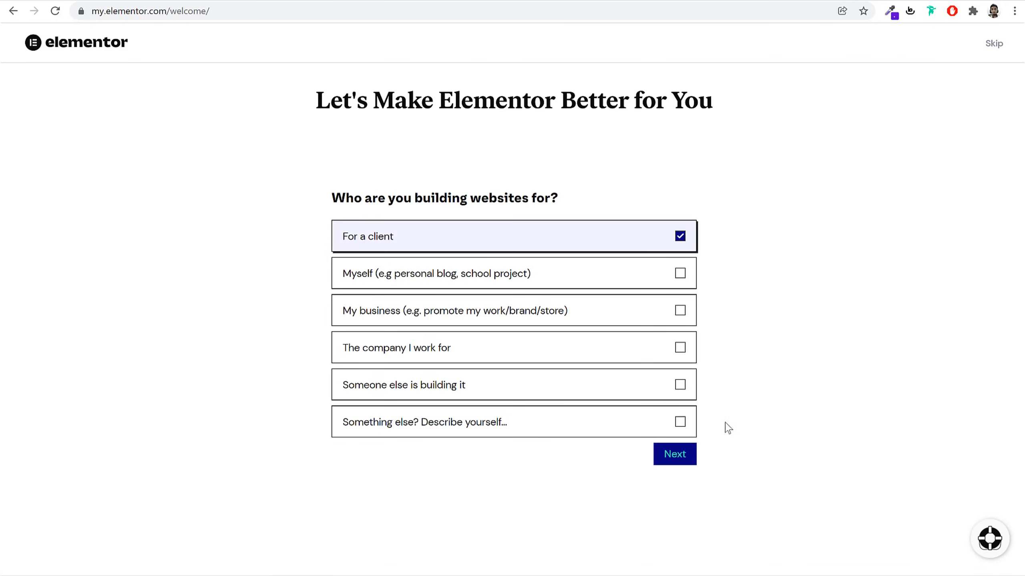
left_click(676, 457)
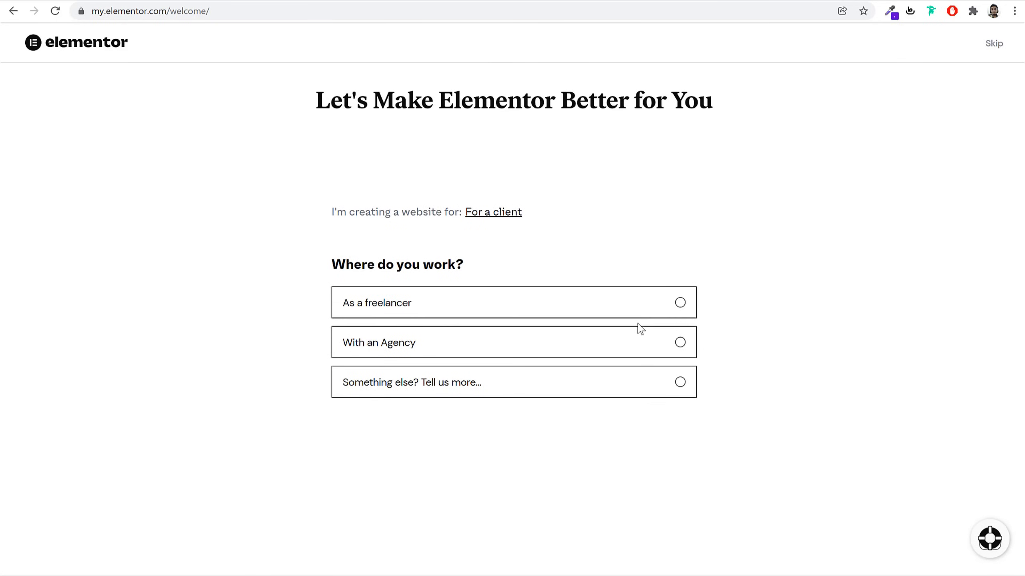
left_click(680, 343)
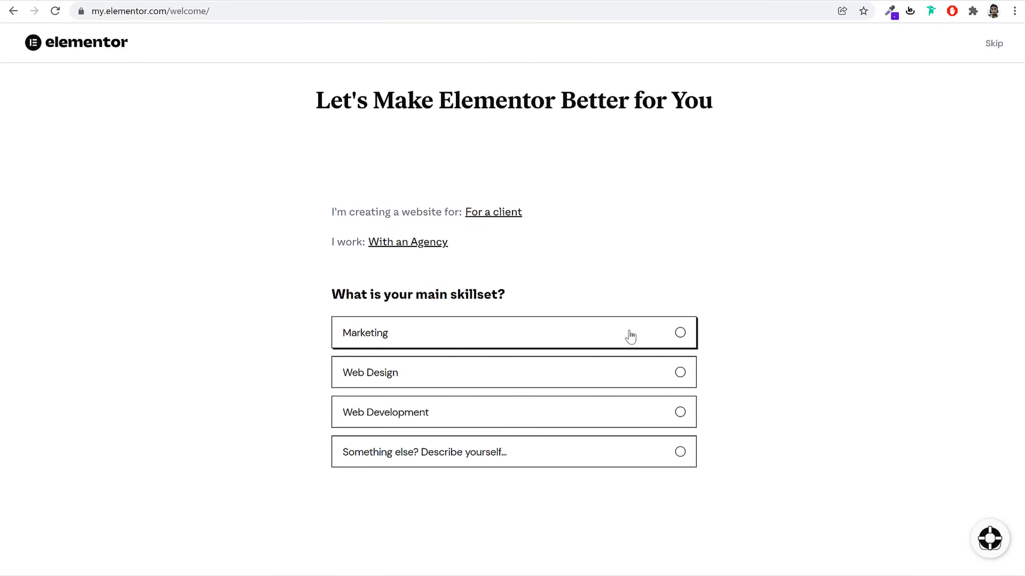
left_click(676, 341)
left_click(681, 362)
left_click(677, 427)
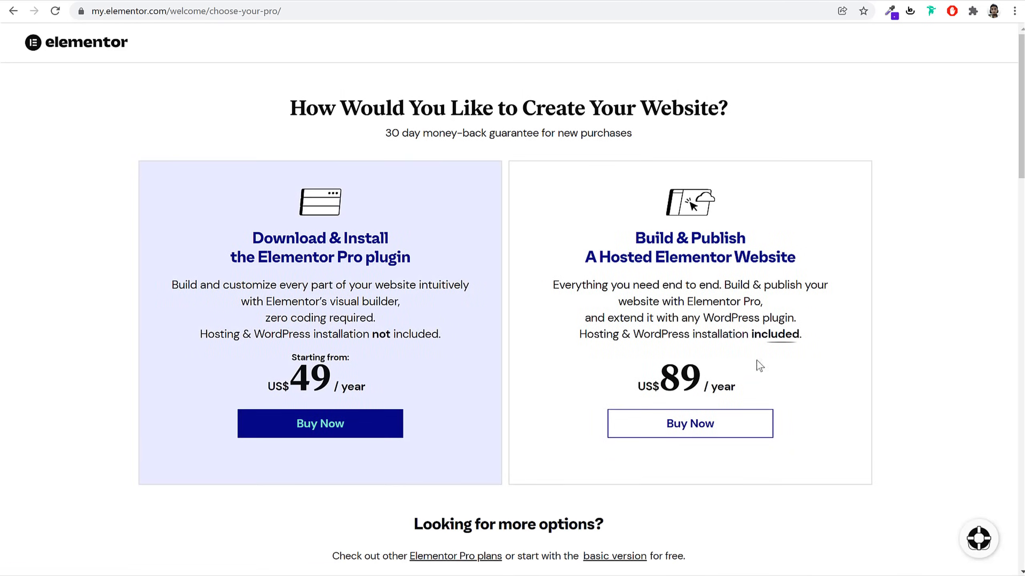
Scroll through the comparison of free, US$49 Elementor Pro and US$89 hosted Elementor plans
scroll(763, 371, "down", 5)
scroll(825, 258, "down", 5)
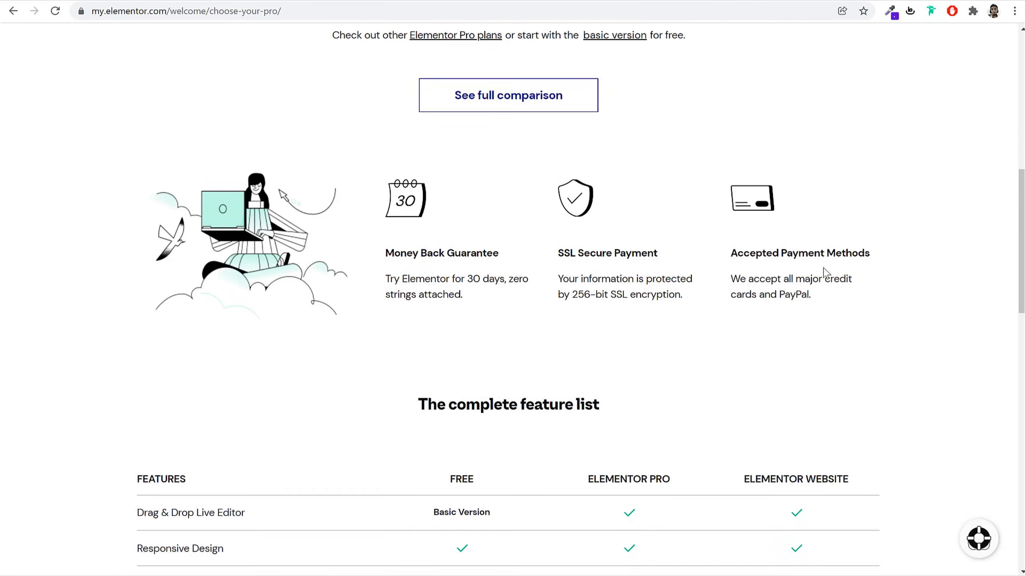
scroll(824, 271, "down", 8)
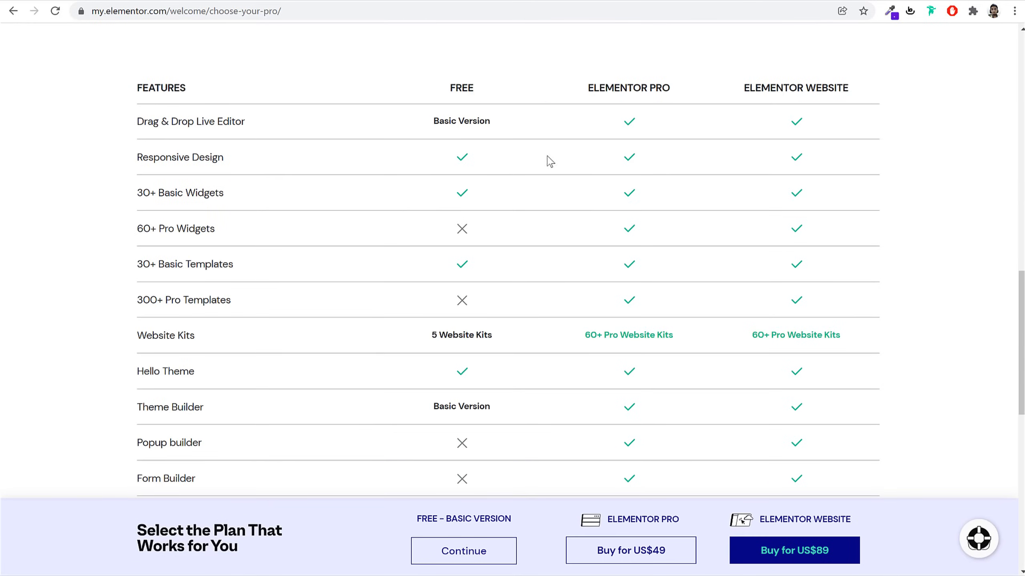
scroll(517, 362, "down", 5)
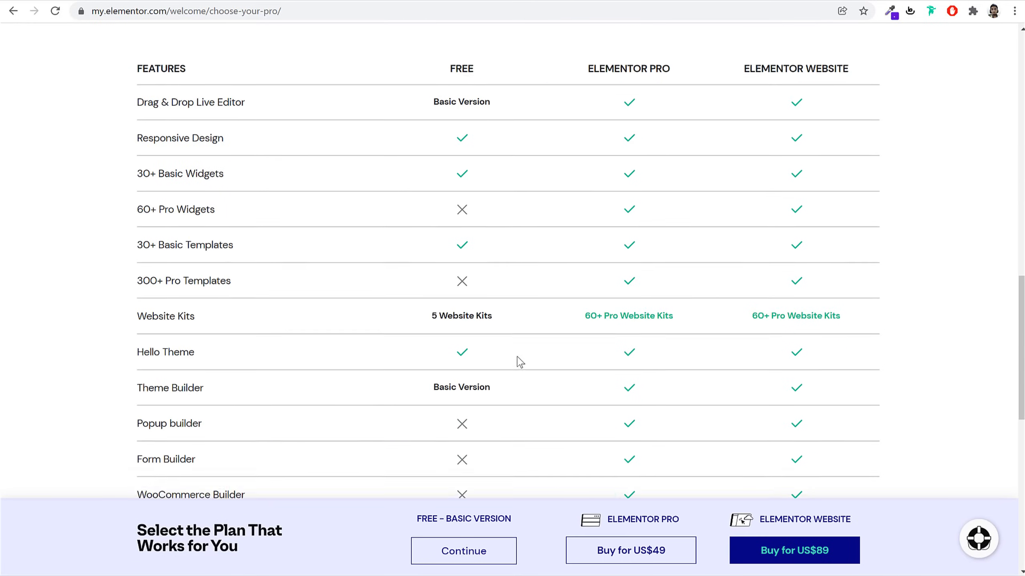
left_click_drag(483, 523, 490, 522)
scroll(499, 458, "down", 10)
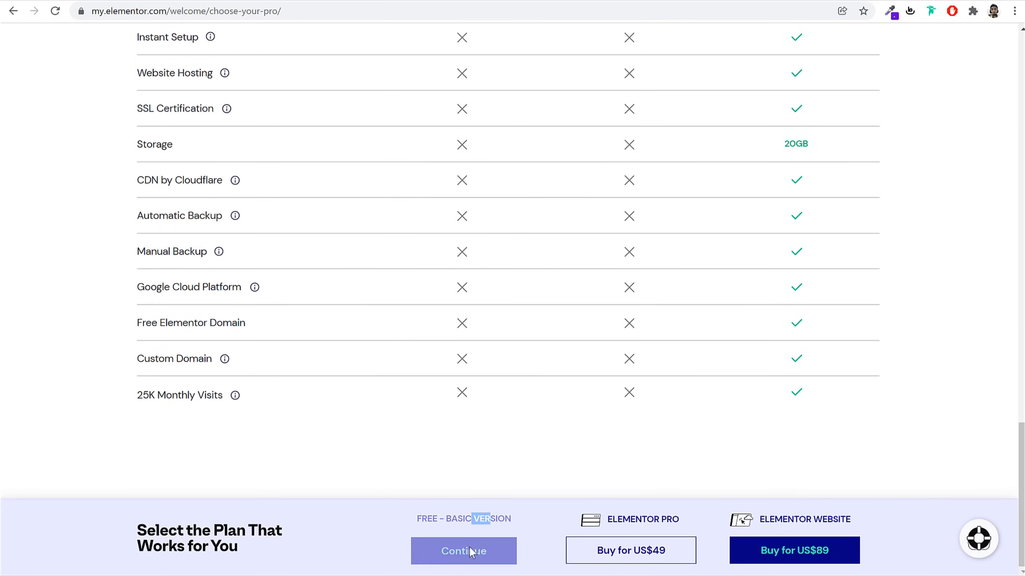
left_click(482, 551)
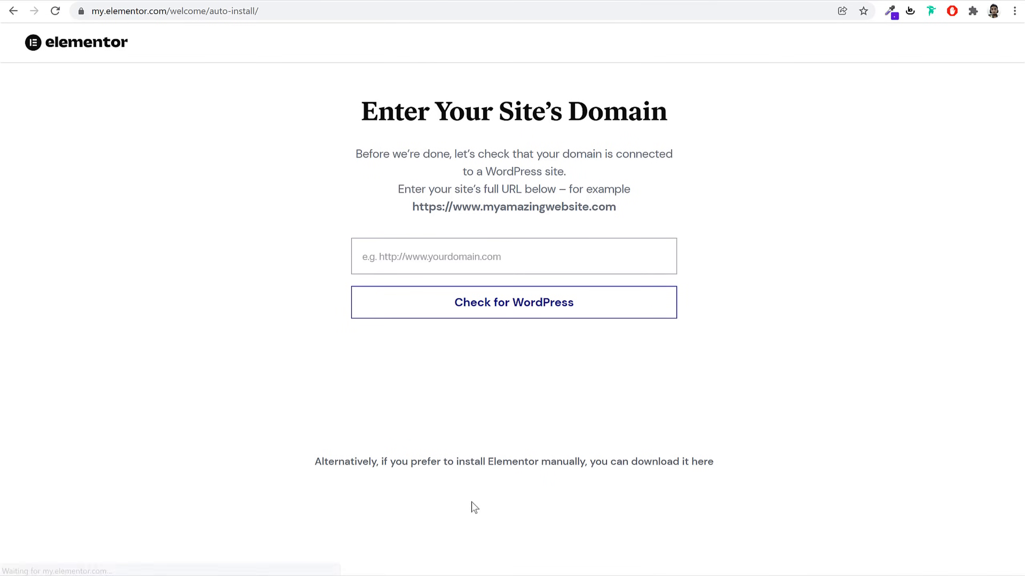
left_click(499, 261)
left_click(347, 1)
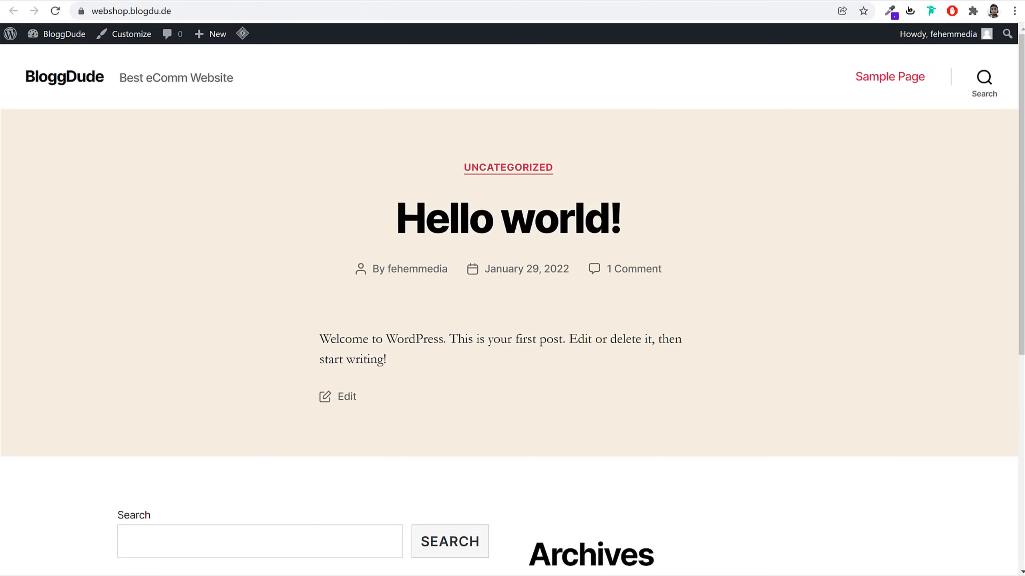
left_click(301, 6)
key("ctrl+c")
left_click(532, 0)
key("ctrl+v")
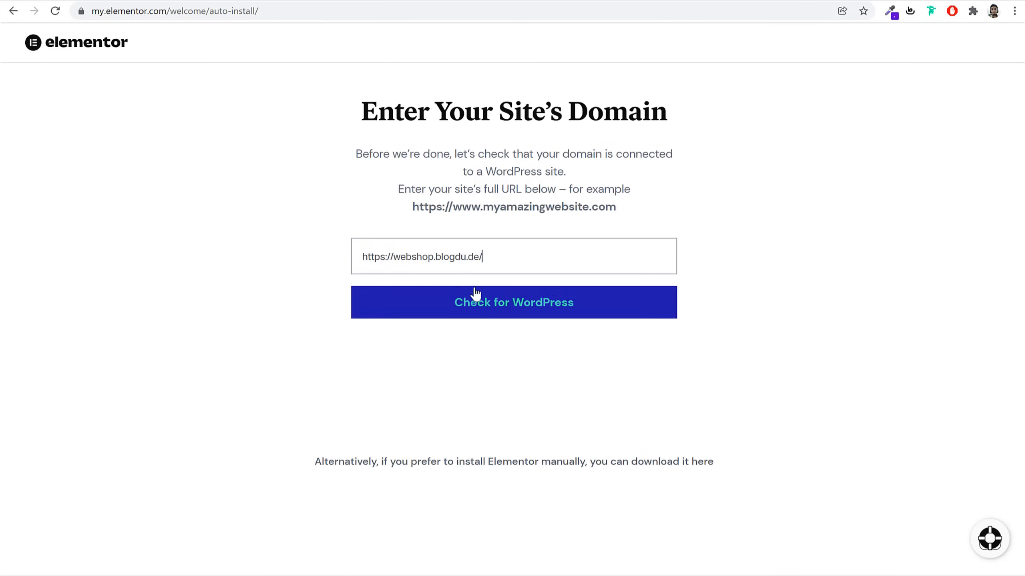
left_click(511, 306)
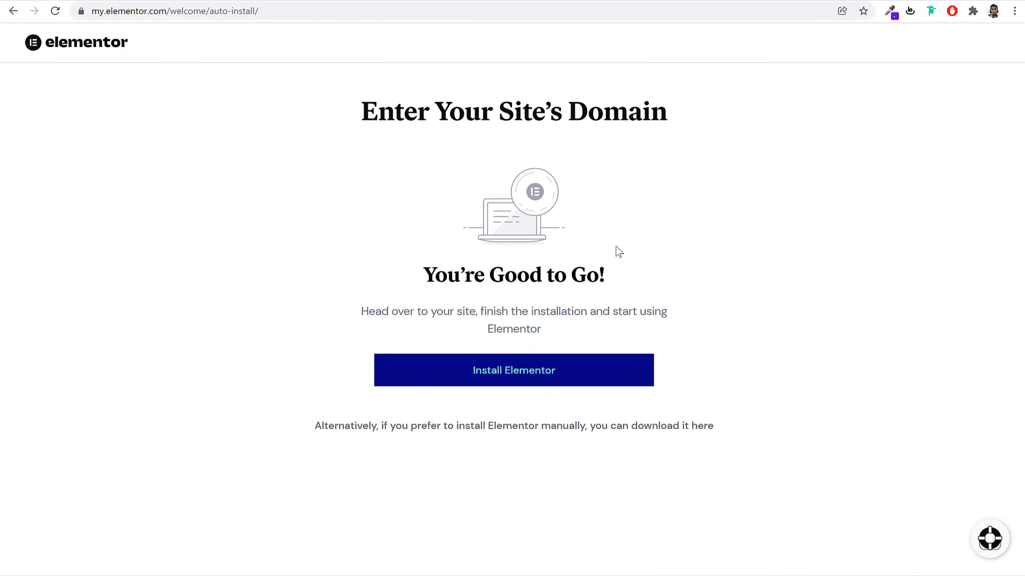
left_click(526, 380)
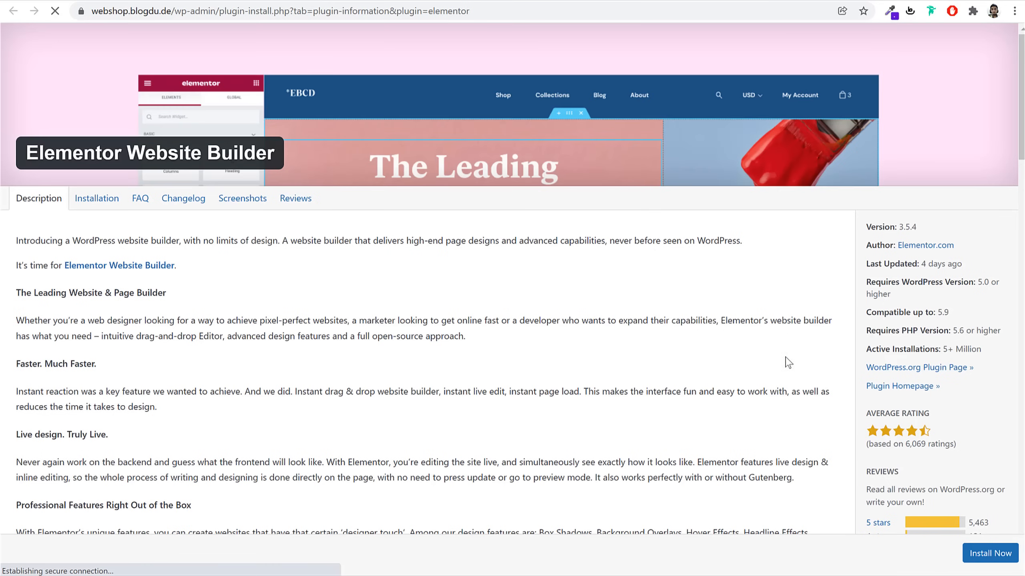
Install Elementor Website Builder 3.5.4 without activating it, then go to Add New plugins
left_click(987, 559)
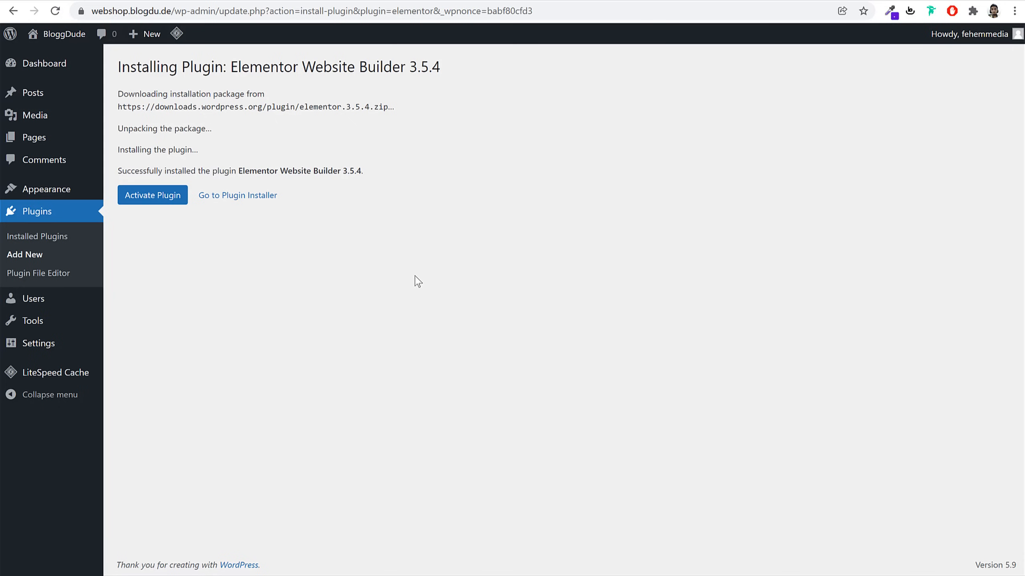
left_click(161, 196)
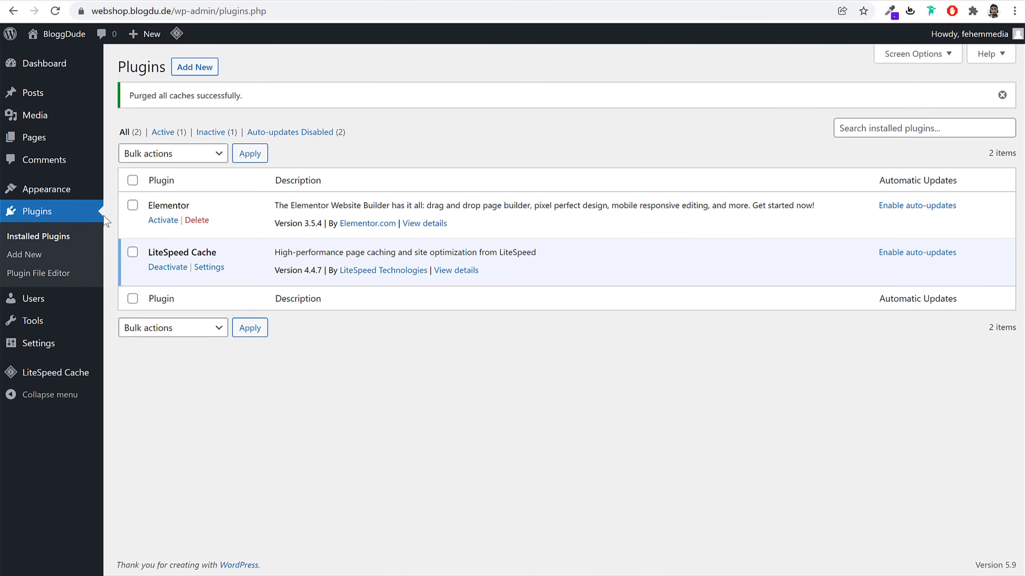
left_click(195, 67)
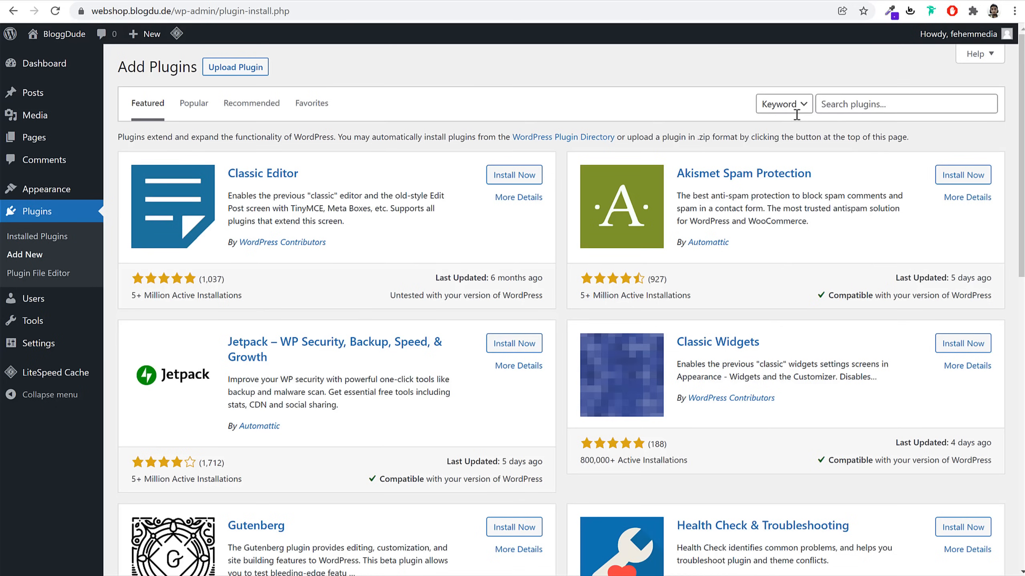
Search the plugin directory for WooCommerce and install it
left_click(868, 99)
type("woocommerce")
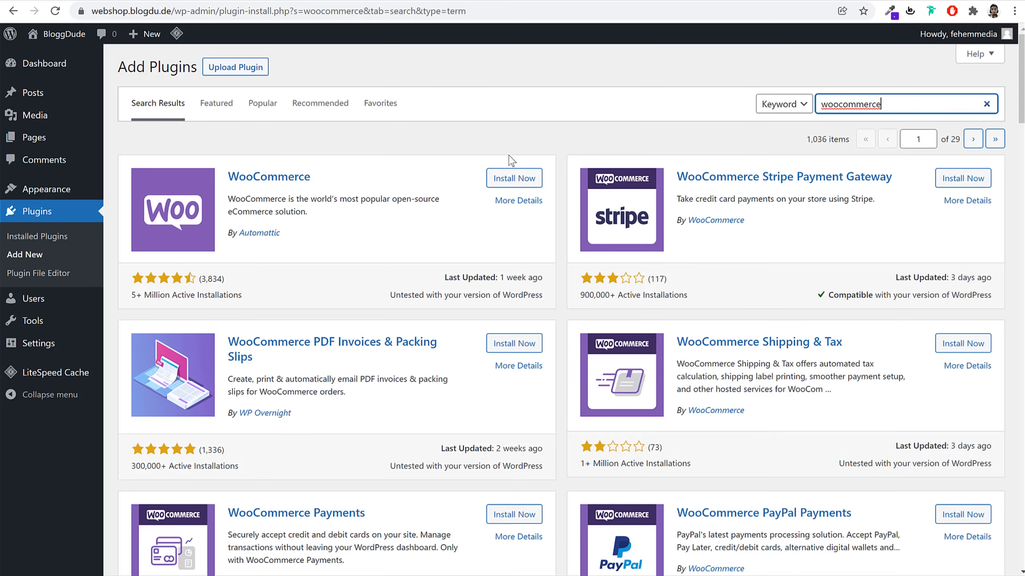
left_click(521, 177)
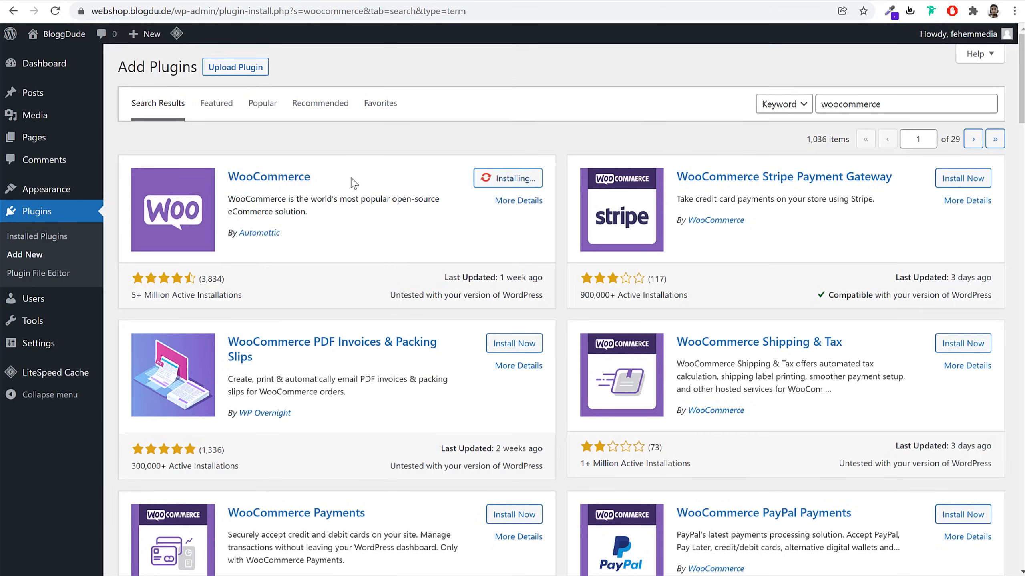
Replace the plugin search term with 'wishlist'
left_click_drag(323, 179, 221, 178)
left_click_drag(366, 228, 244, 234)
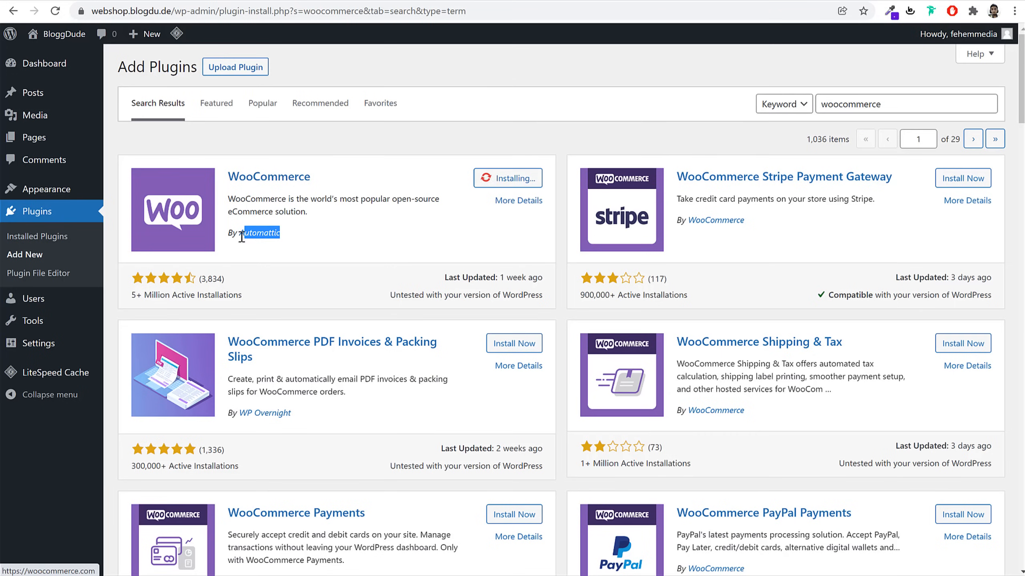
left_click_drag(256, 296, 132, 286)
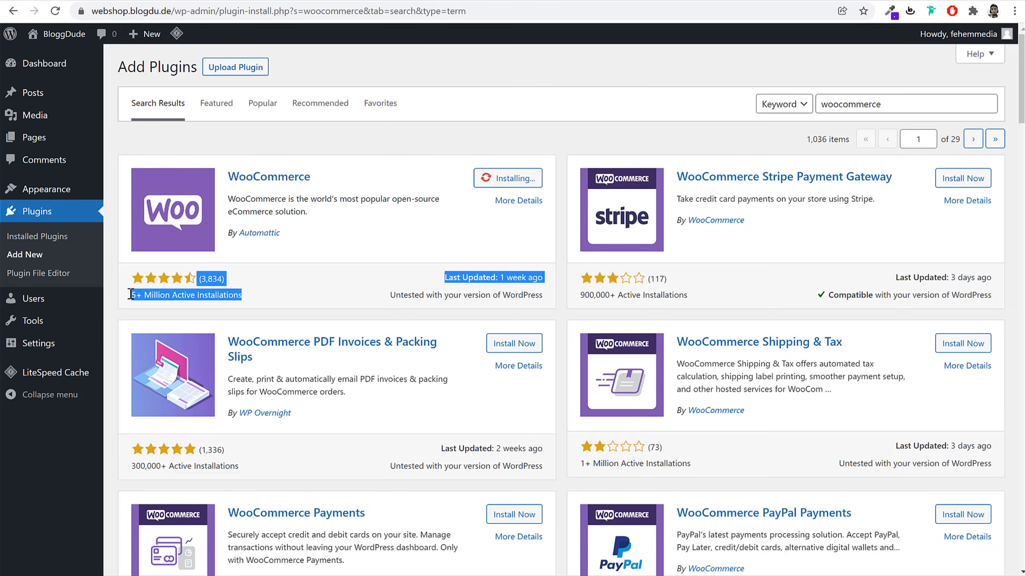
left_click(260, 292)
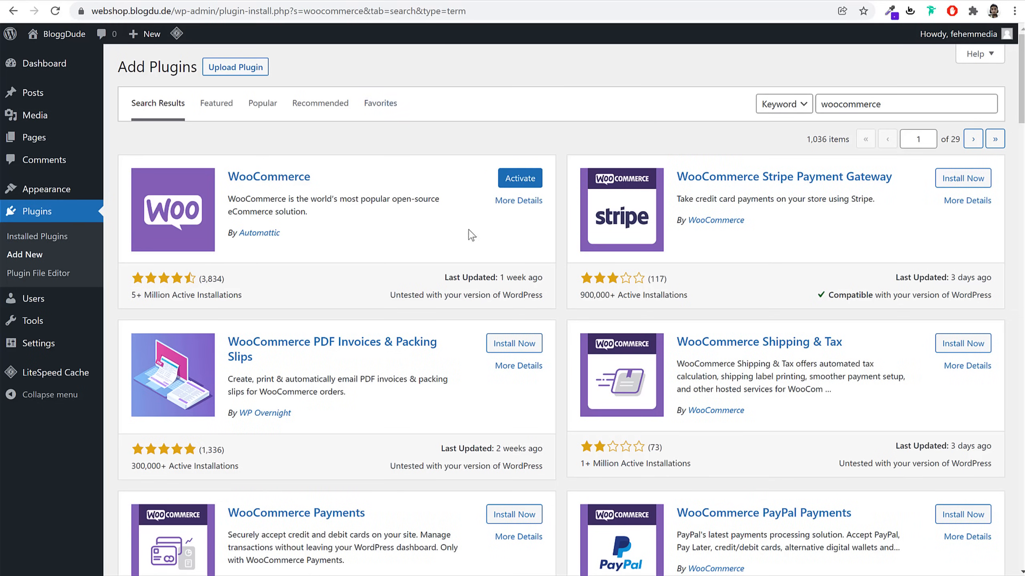
double_click(922, 109)
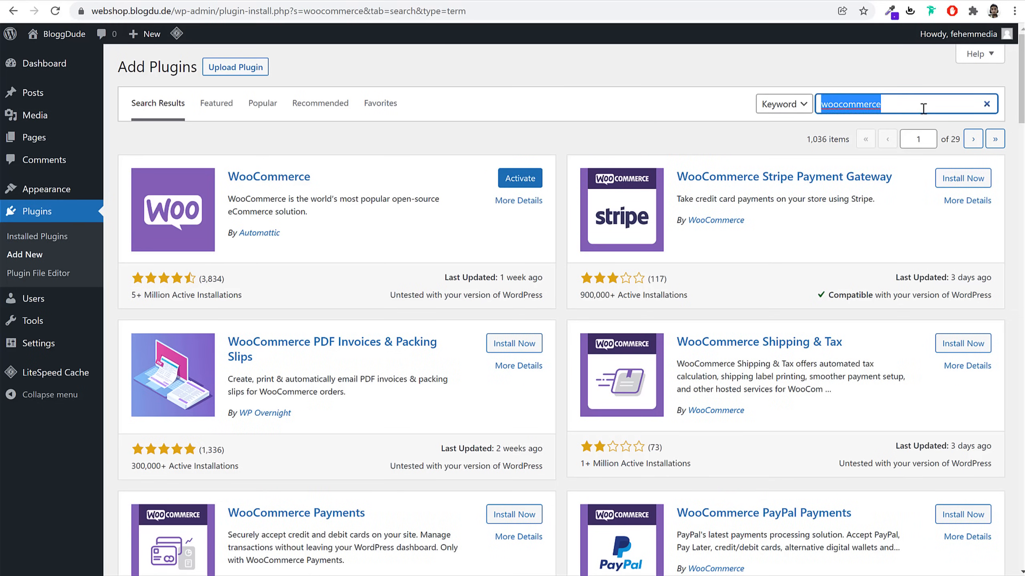
type("wishlist")
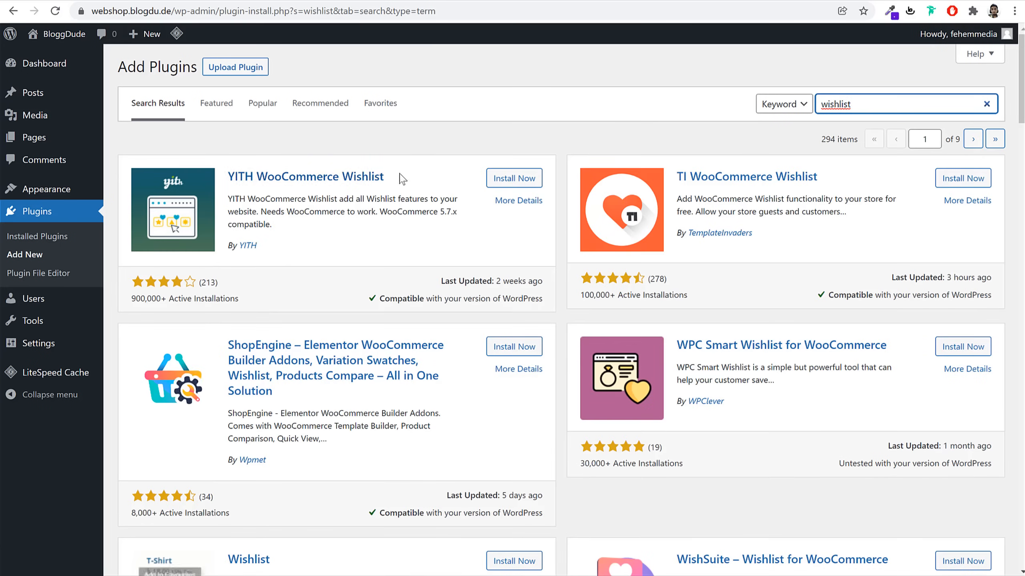
Add the Black Coat to the demo shop wishlist, then search plugins for 'contact'
left_click_drag(401, 178, 227, 177)
left_click_drag(820, 177, 679, 185)
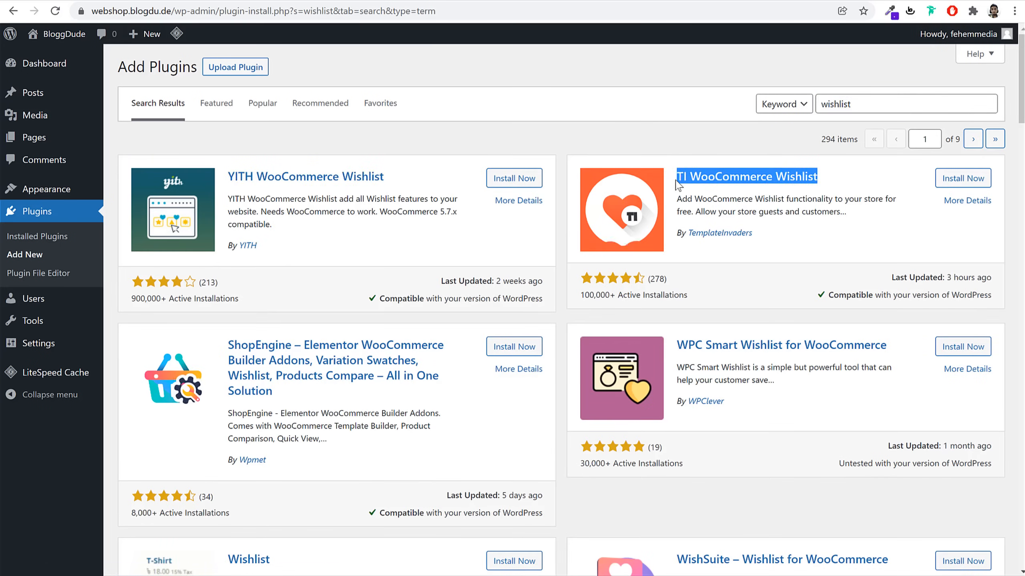
left_click(844, 218)
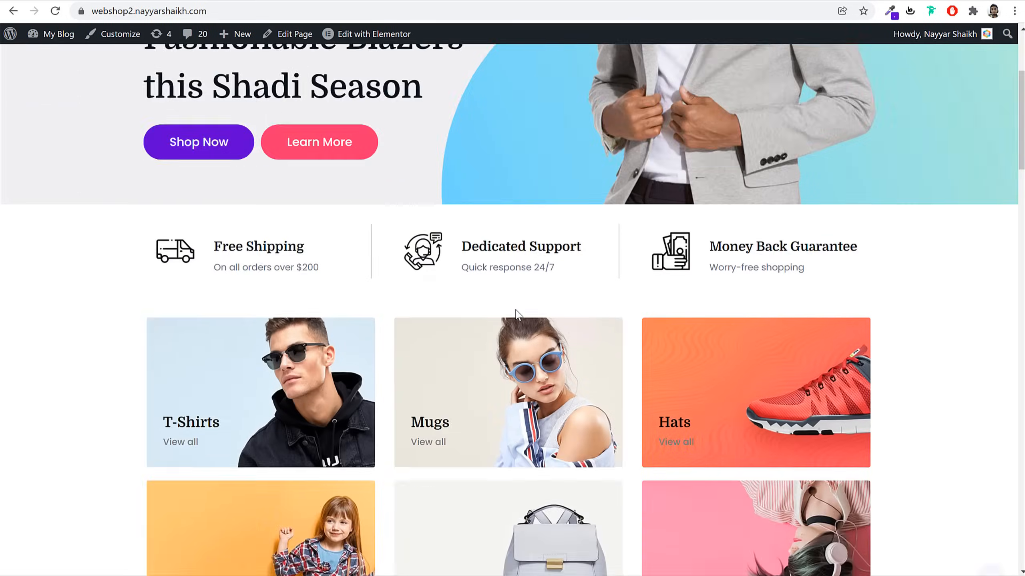
scroll(515, 316, "down", 12)
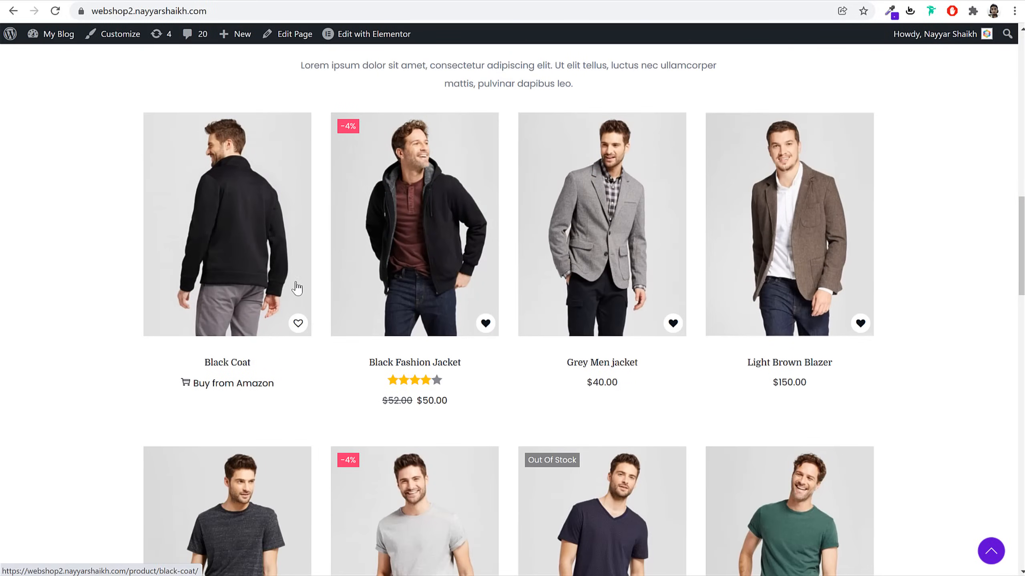
left_click(297, 323)
left_click(513, 368)
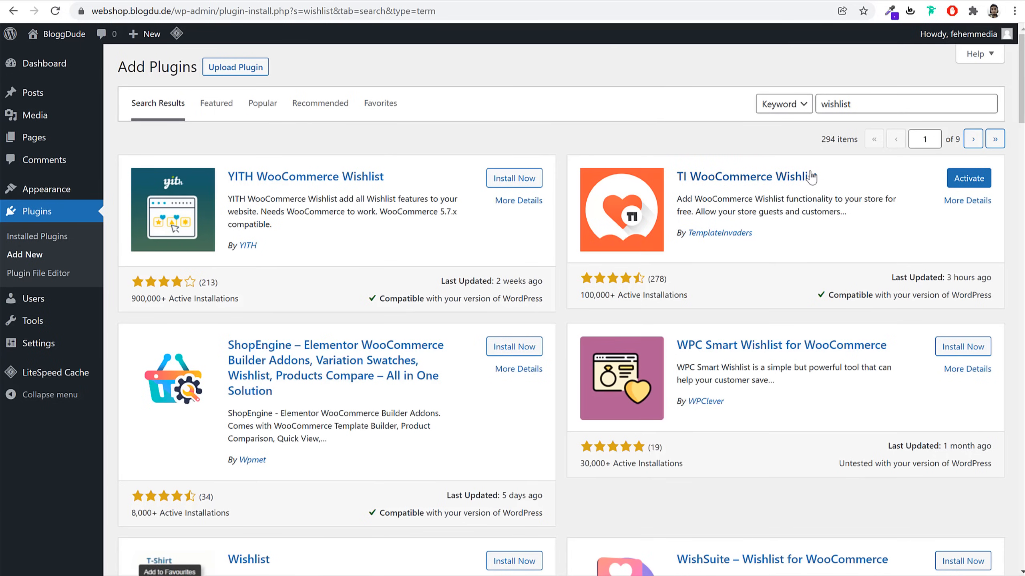
left_click(873, 108)
type("contact")
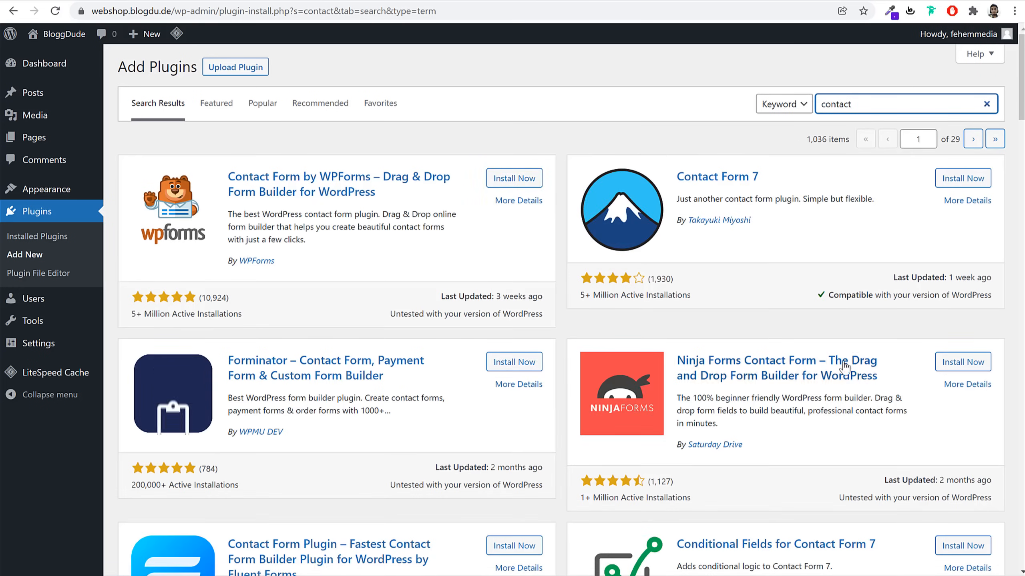
Install the Contact Form 7 plugin and look at the demo shop's contact page
scroll(608, 395, "down", 7)
scroll(847, 323, "up", 7)
left_click_drag(770, 182, 676, 178)
left_click(968, 178)
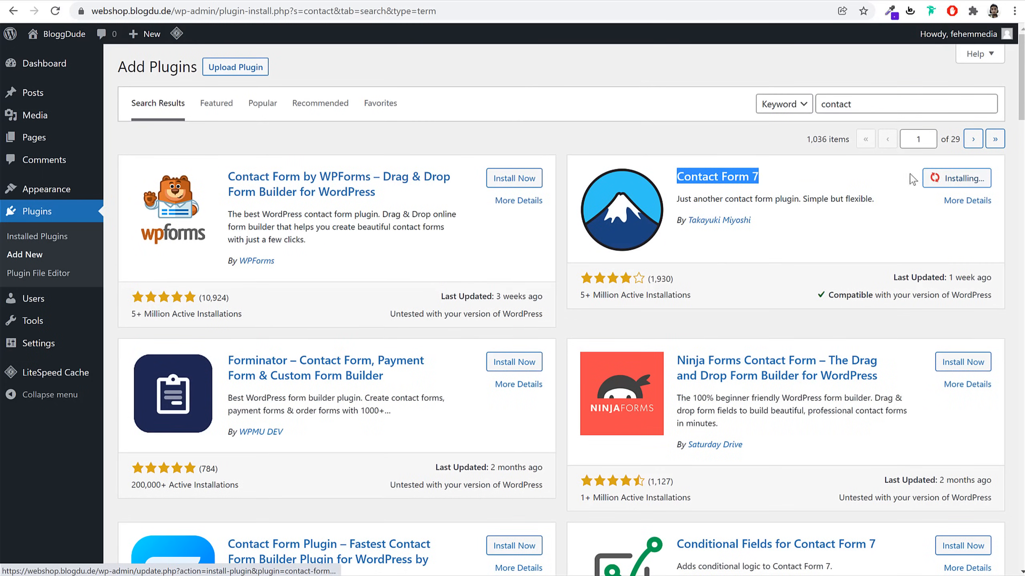
left_click(887, 191)
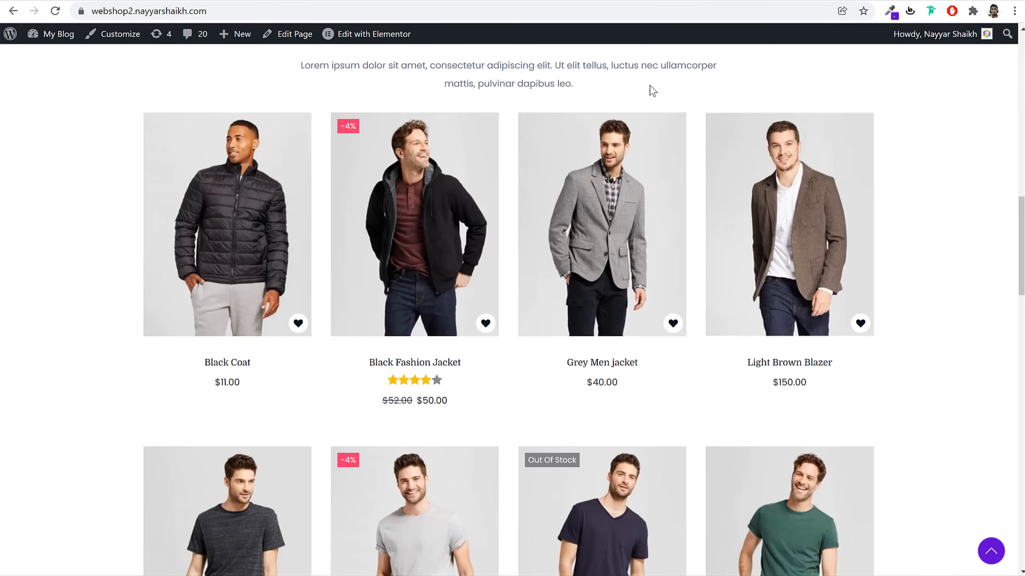
scroll(652, 92, "up", 15)
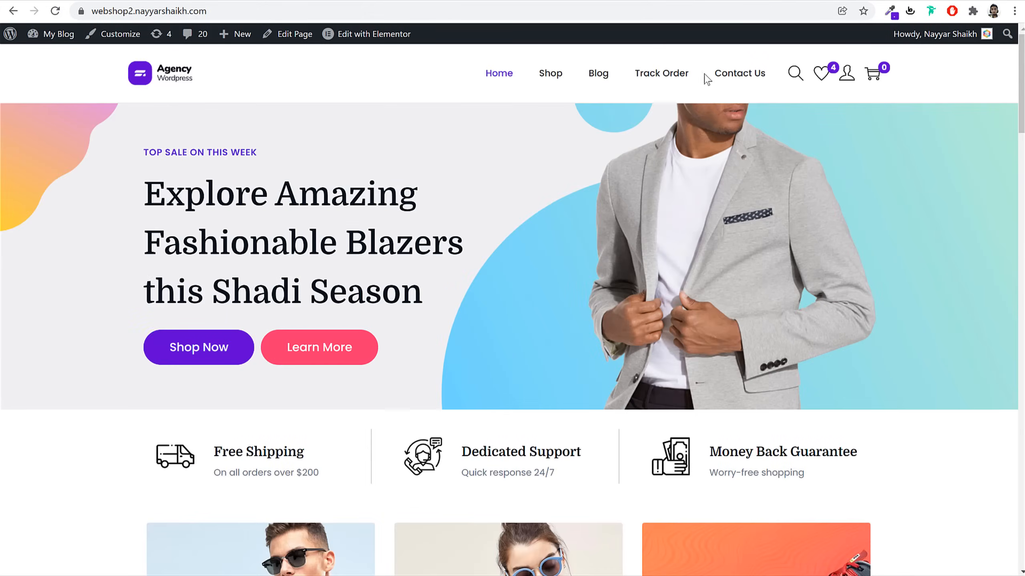
left_click(729, 73)
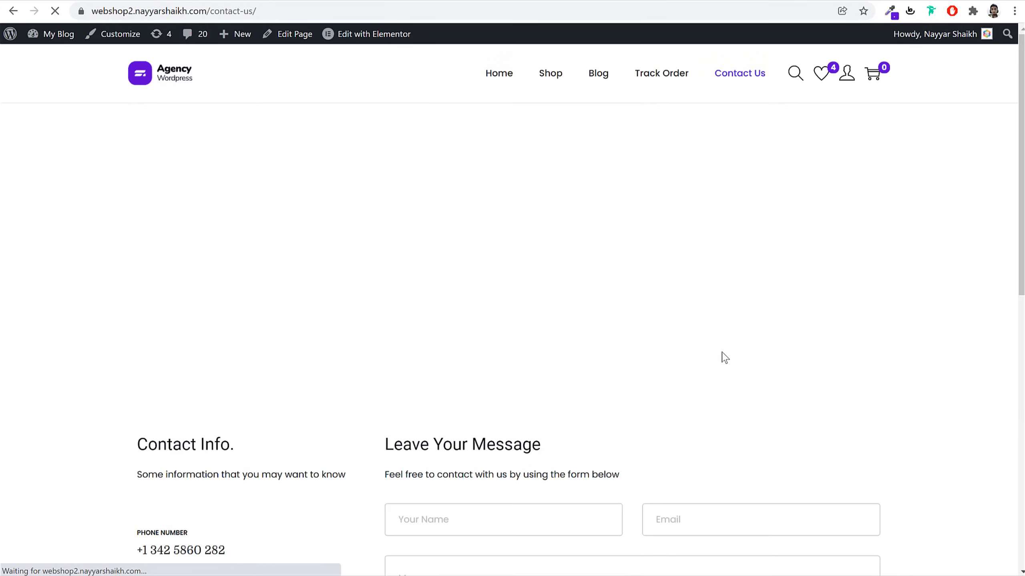
scroll(665, 335, "down", 6)
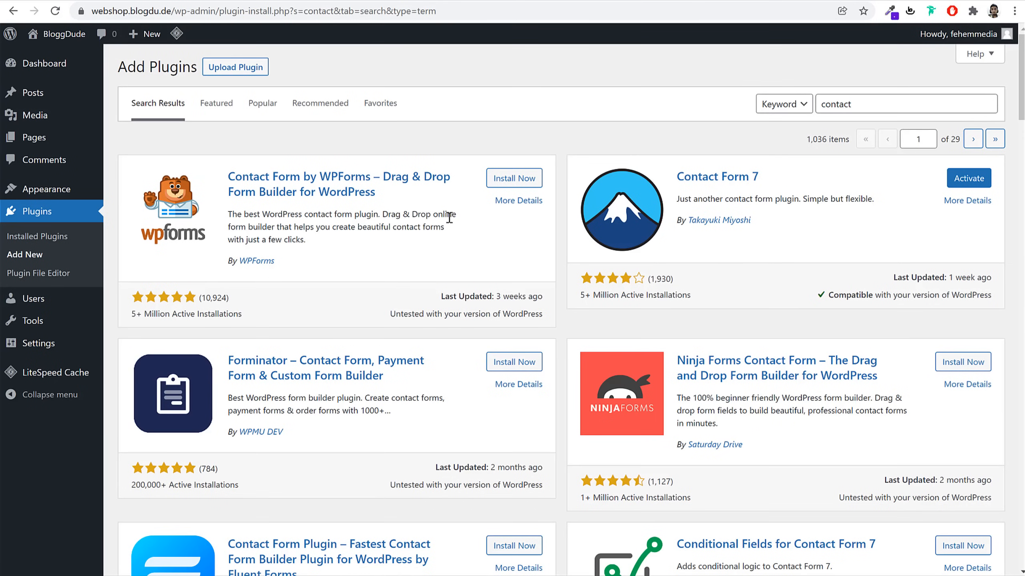
Search plugins for 'va' and install Variation Swatches for WooCommerce
double_click(886, 103)
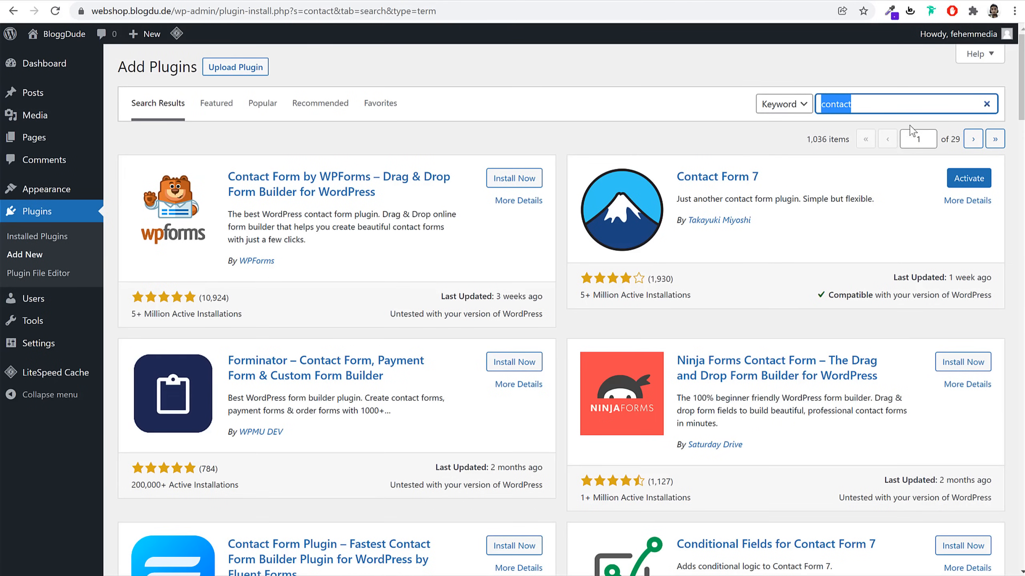
type("variation")
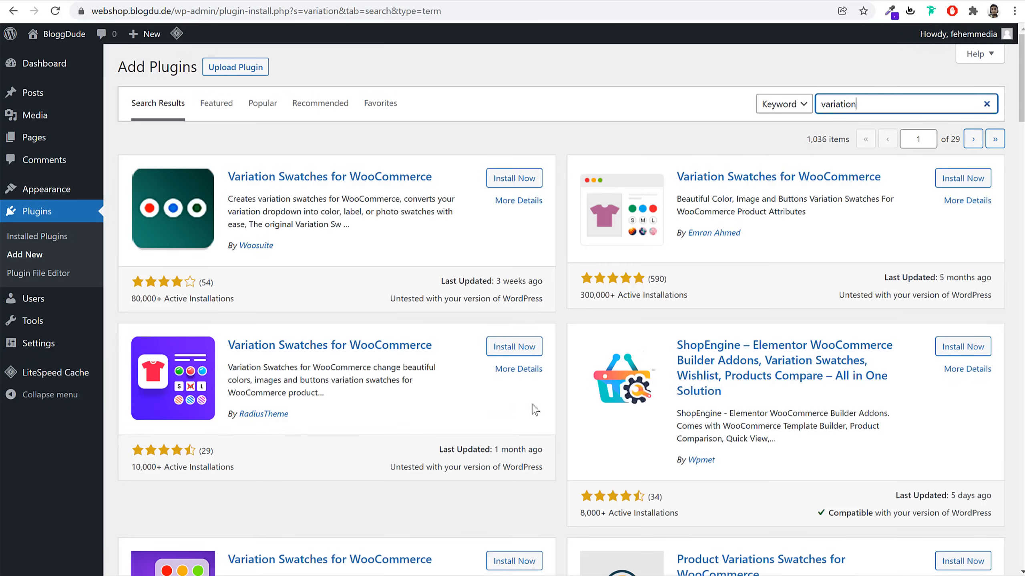
scroll(647, 425, "down", 1)
scroll(647, 425, "up", 1)
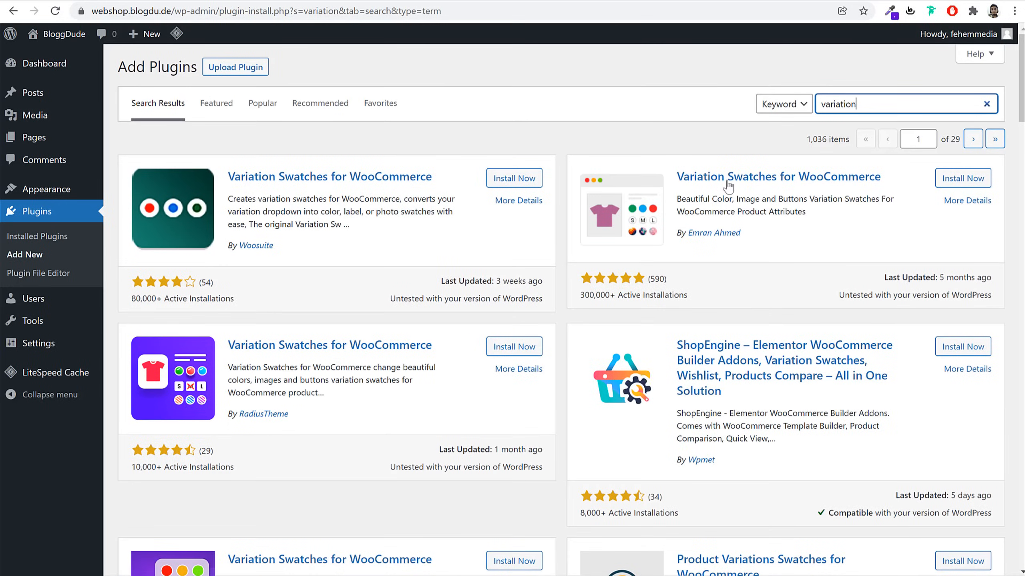
left_click_drag(678, 177, 895, 179)
left_click(888, 191)
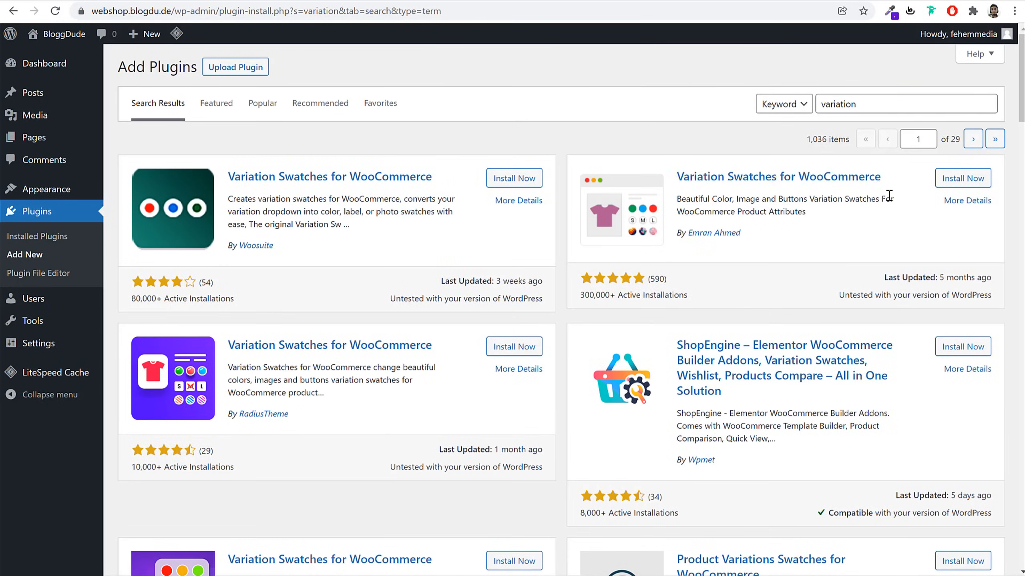
left_click_drag(740, 234, 680, 234)
left_click(960, 180)
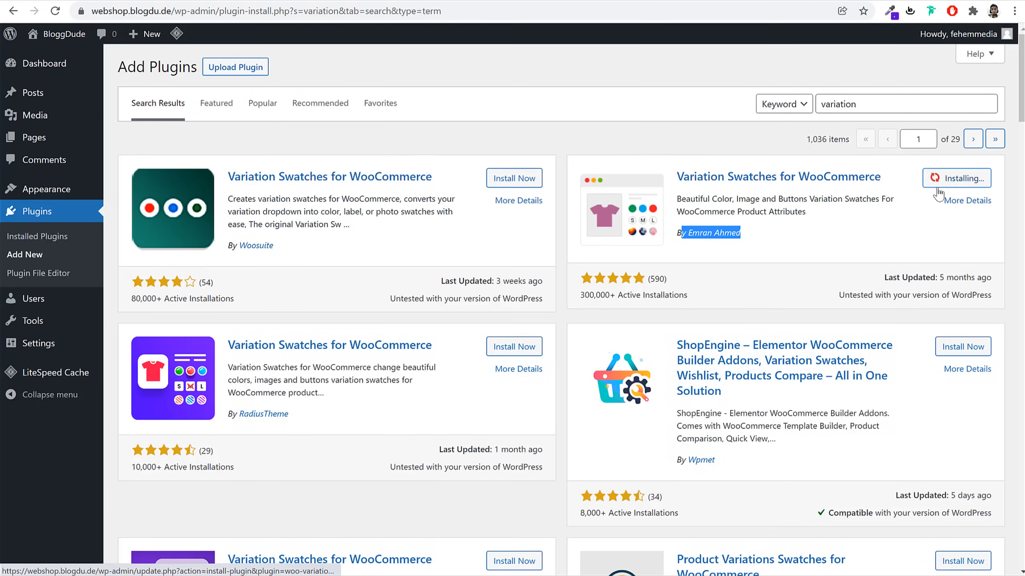
left_click(831, 231)
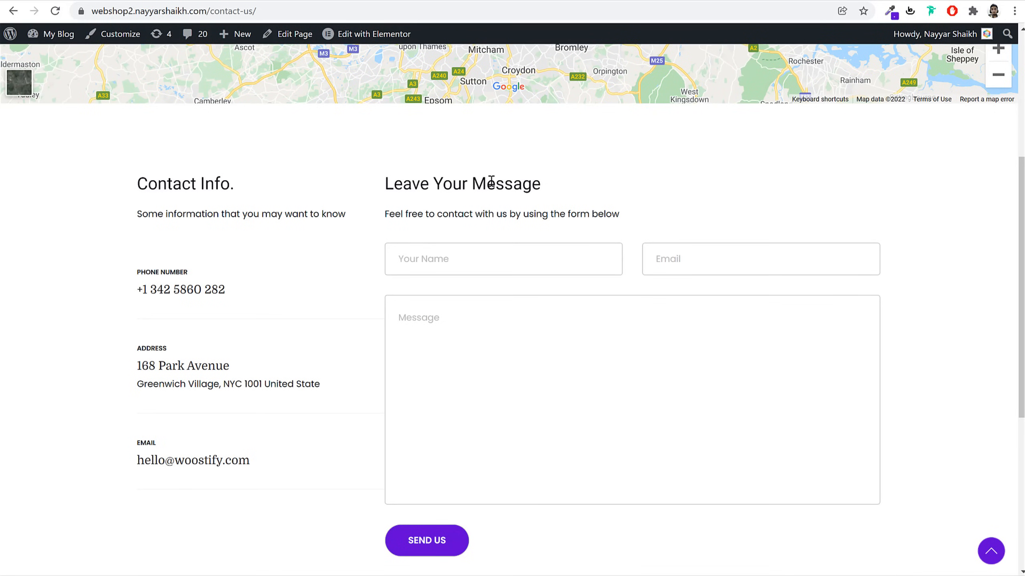
Preview the demo T-shirt's orange, black and white variations, ending on black
key("alt+Left")
scroll(606, 322, "down", 5)
scroll(609, 328, "down", 15)
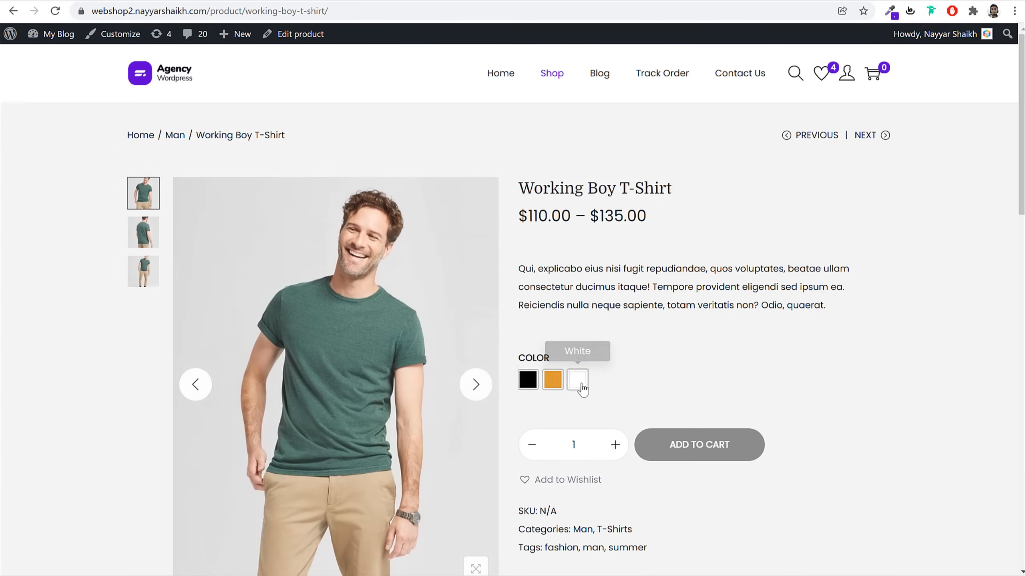
left_click(552, 381)
left_click(528, 381)
left_click(577, 380)
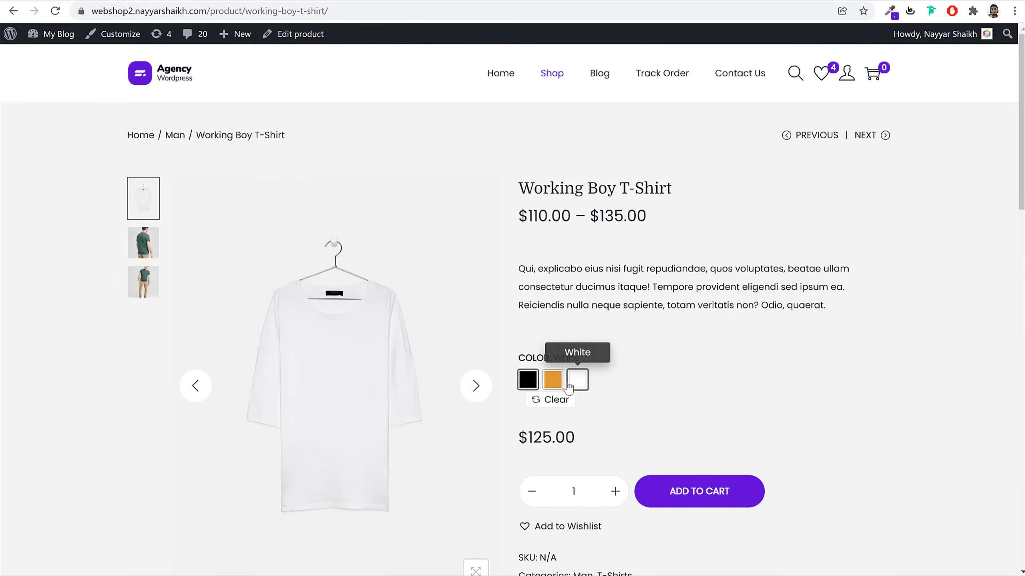
left_click(528, 380)
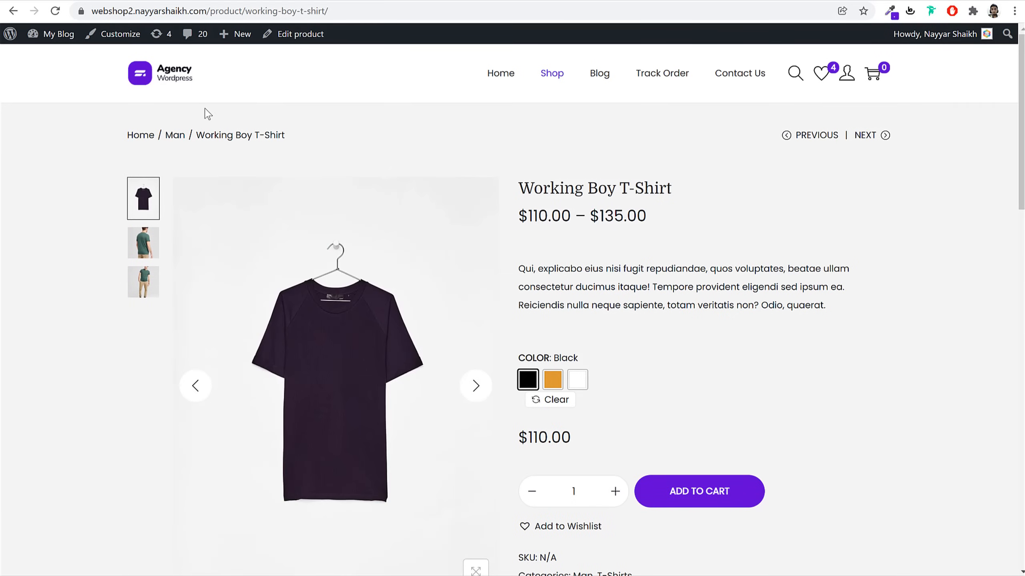
Return to the demo home page and go to Plugins > Installed Plugins
left_click(175, 86)
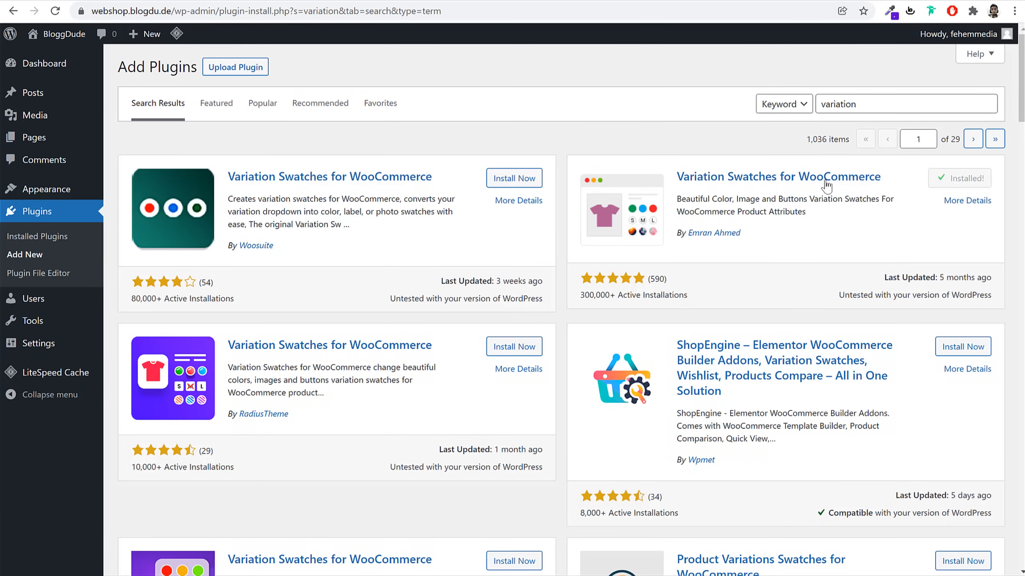
left_click(36, 214)
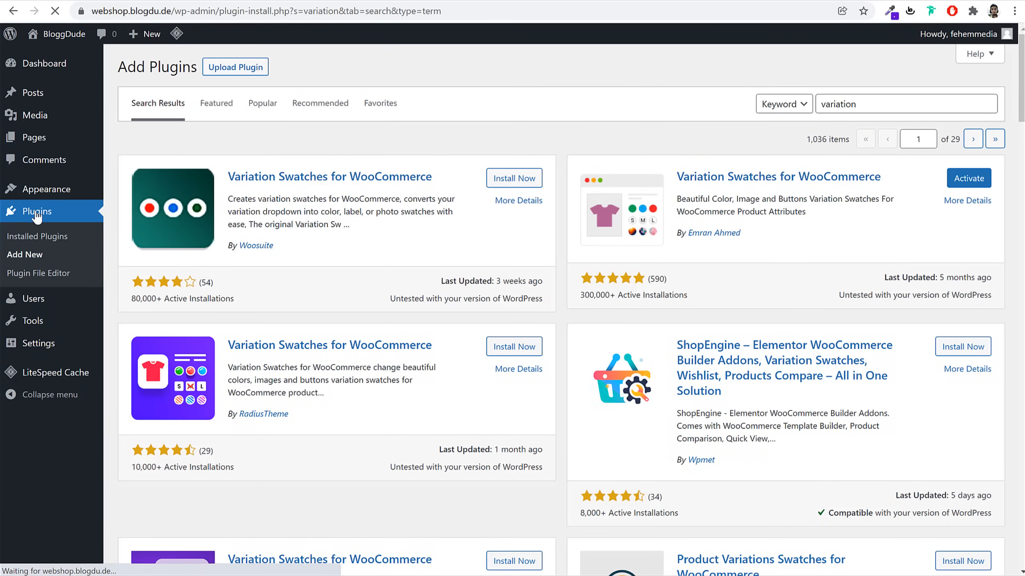
left_click(52, 237)
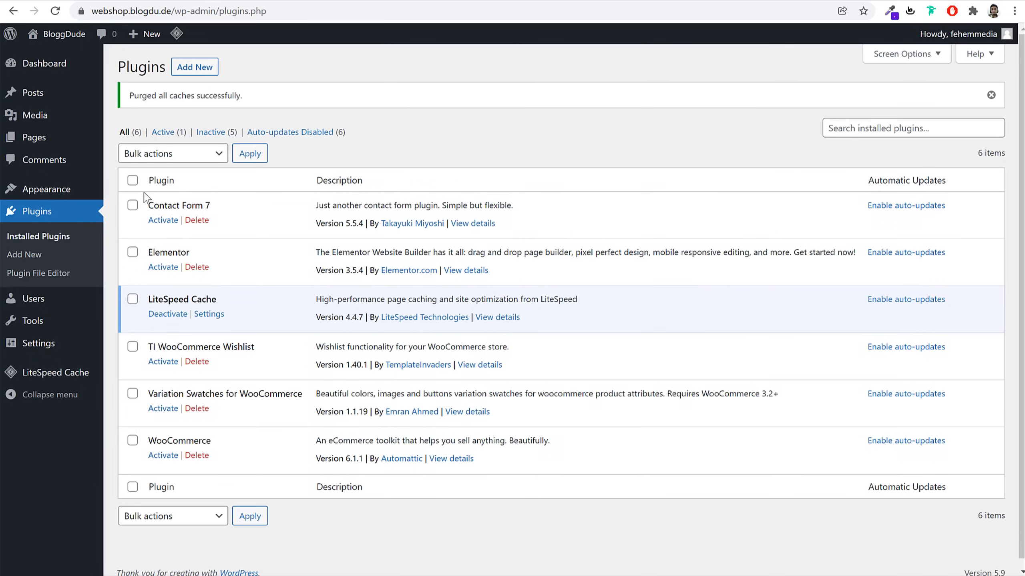
Select all installed plugins and bulk-activate them
left_click(133, 181)
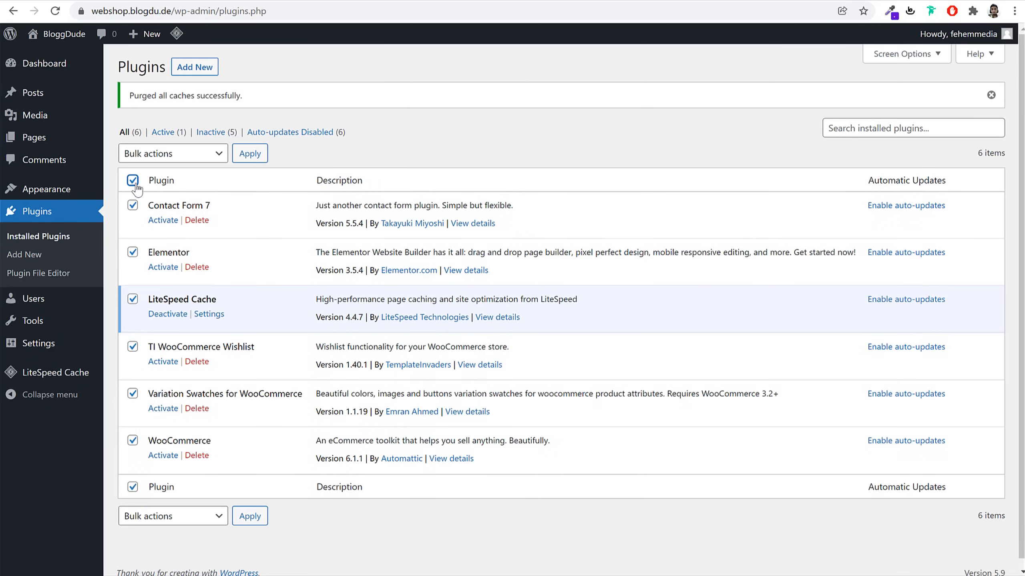
left_click(161, 155)
left_click(161, 178)
left_click(258, 157)
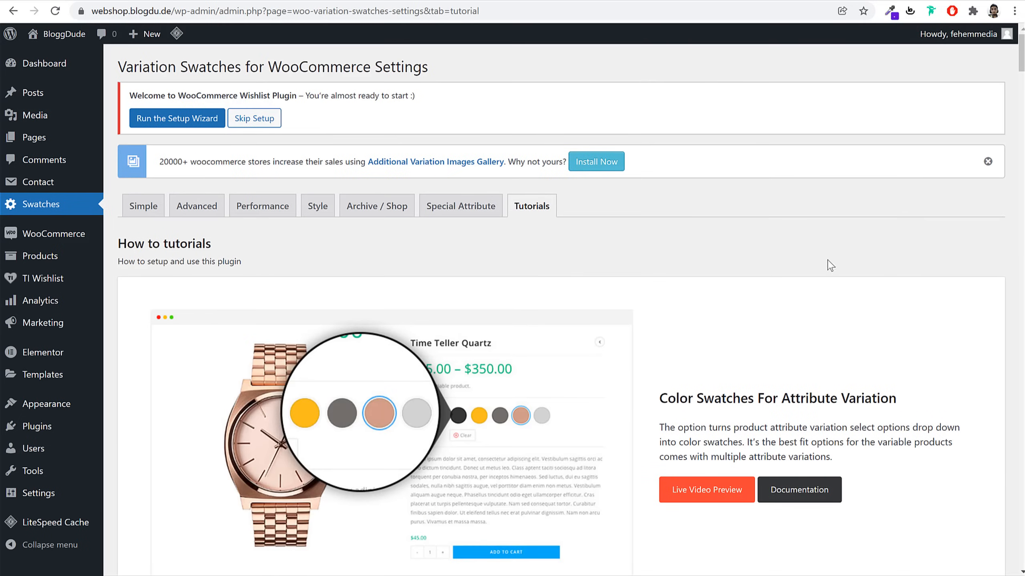
Launch the TI Wishlist setup wizard from its welcome notice
scroll(844, 323, "down", 5)
scroll(845, 323, "up", 5)
triple_click(170, 95)
left_click(221, 106)
left_click_drag(240, 95, 307, 97)
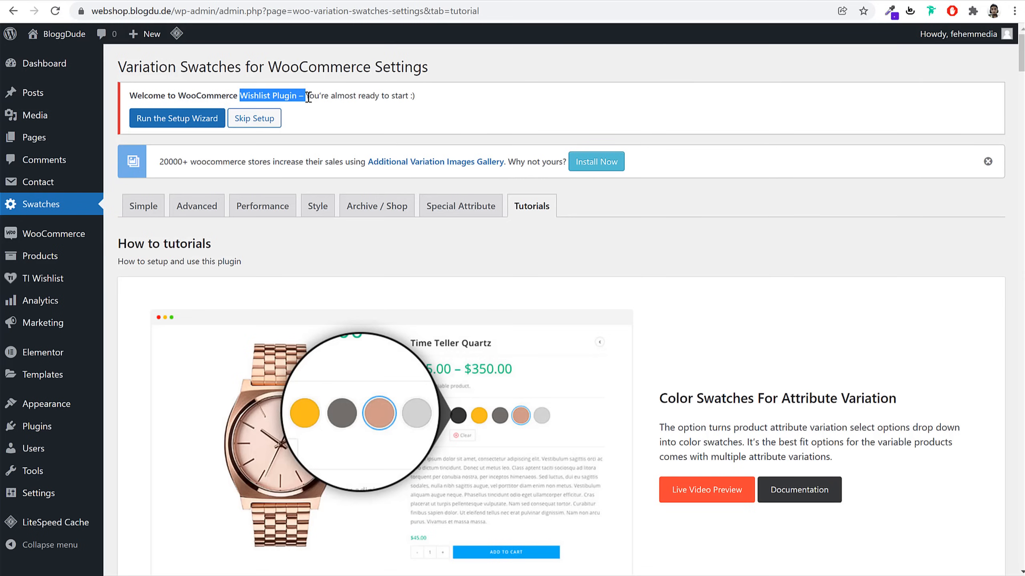
left_click(308, 97)
left_click(171, 125)
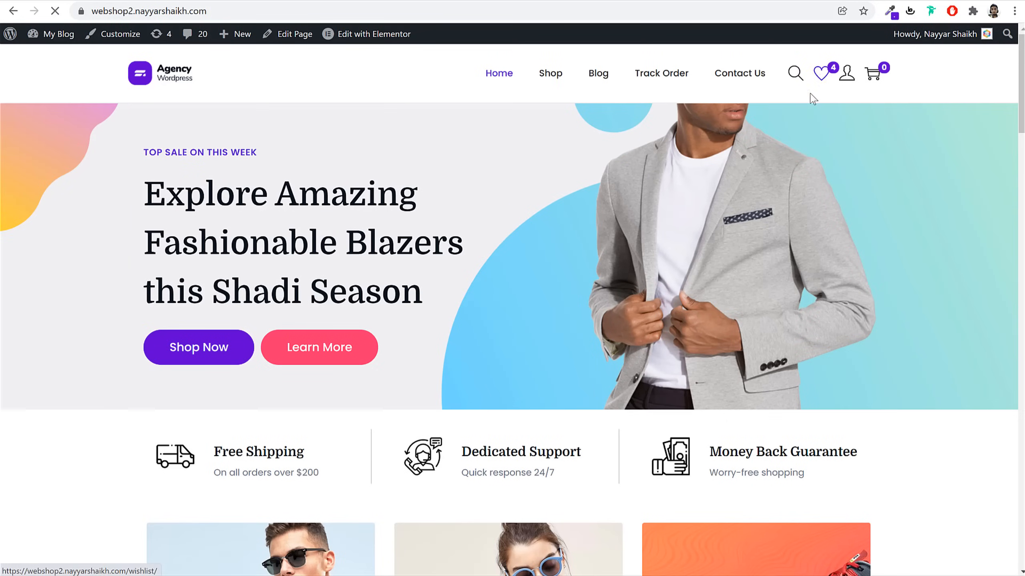
Rename the default wishlist to 'My Wishlist' and continue, then open the Black Coat from the wishlist
left_click(820, 74)
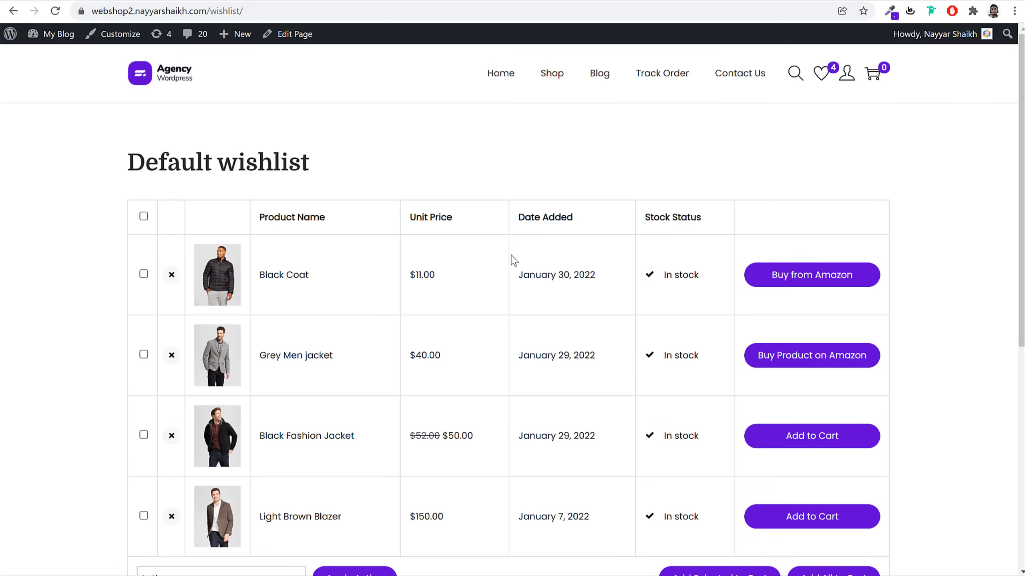
scroll(510, 271, "down", 5)
scroll(315, 67, "up", 5)
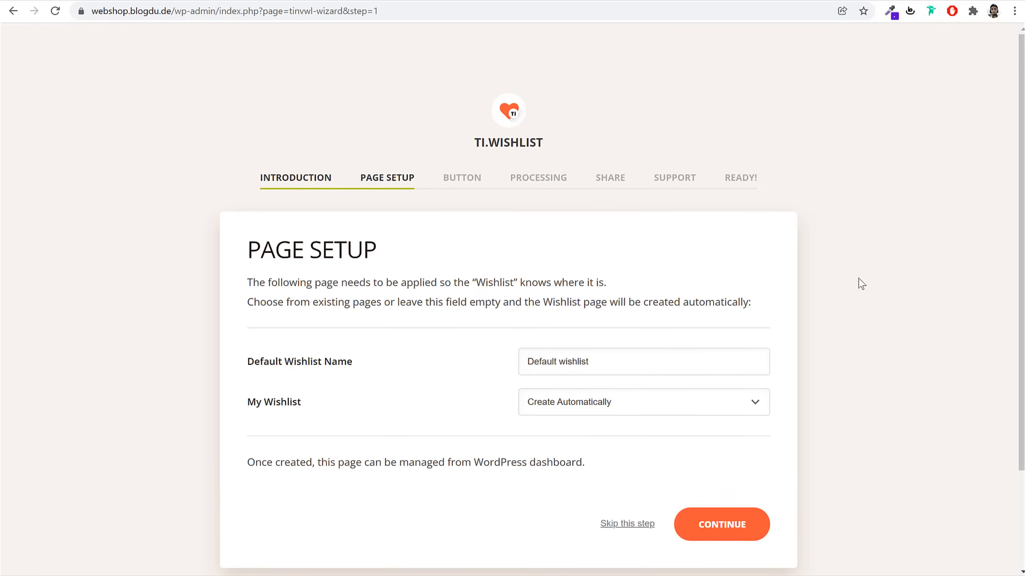
left_click_drag(399, 260, 261, 250)
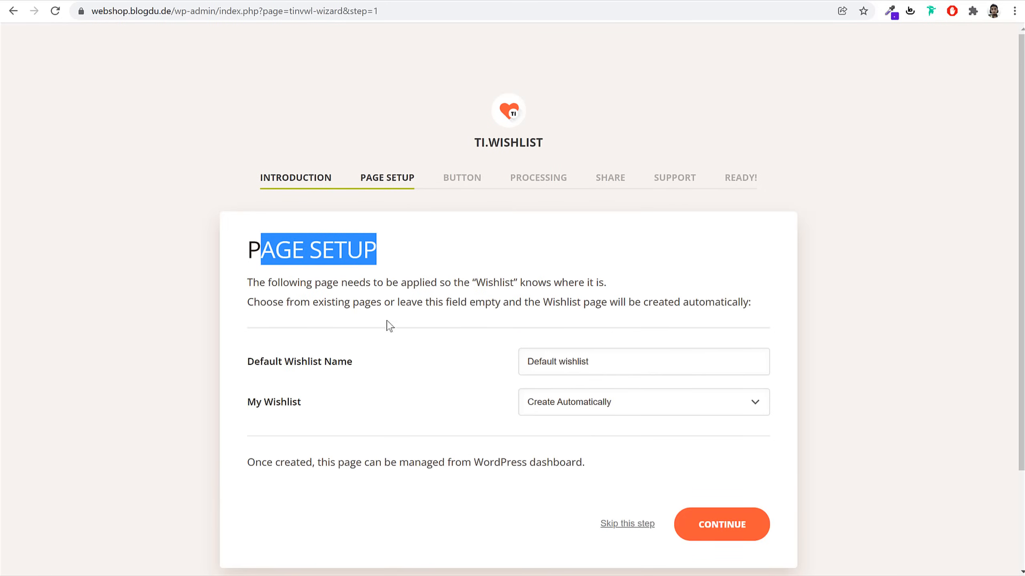
scroll(389, 326, "down", 3)
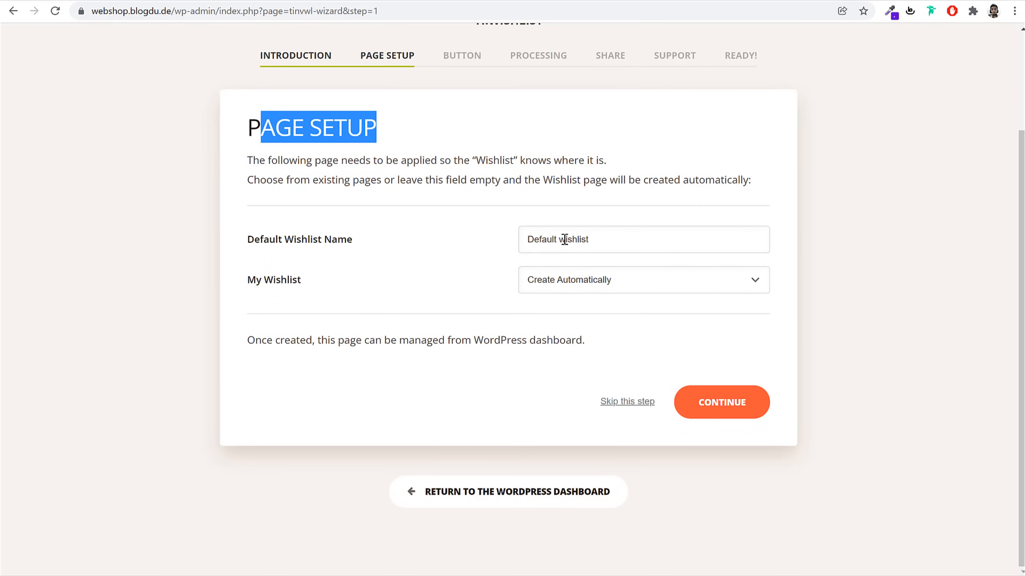
left_click_drag(565, 239, 442, 247)
type("My W")
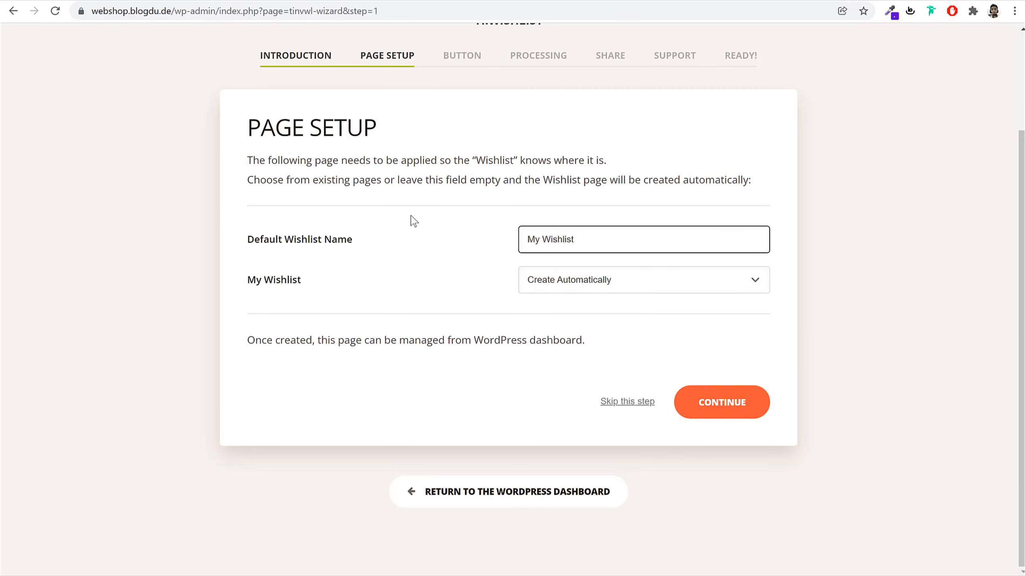
double_click(610, 237)
left_click(743, 404)
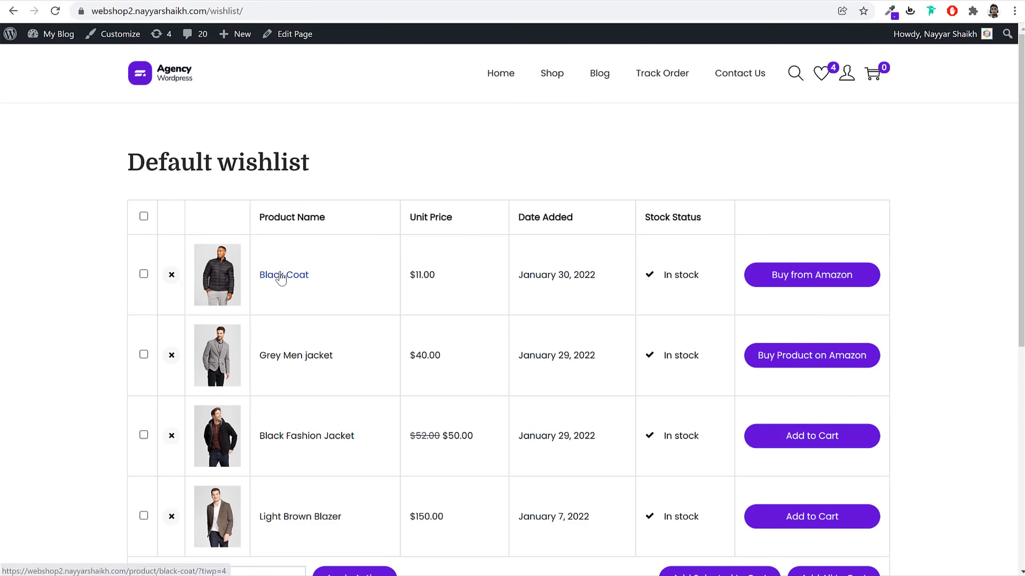
left_click(277, 282)
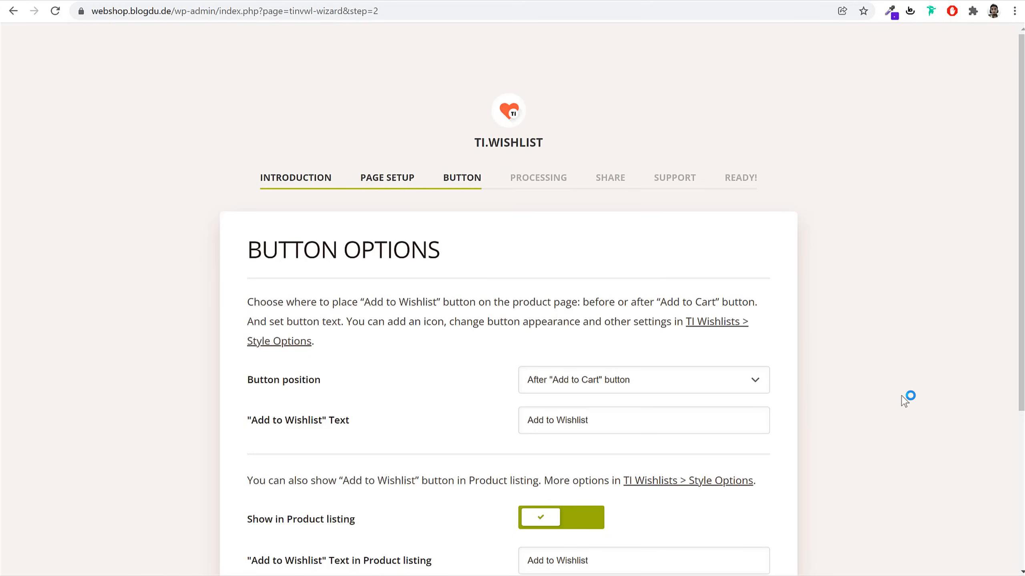
Continue past the processing options and Support steps, then return to the Dashboard
scroll(908, 395, "down", 5)
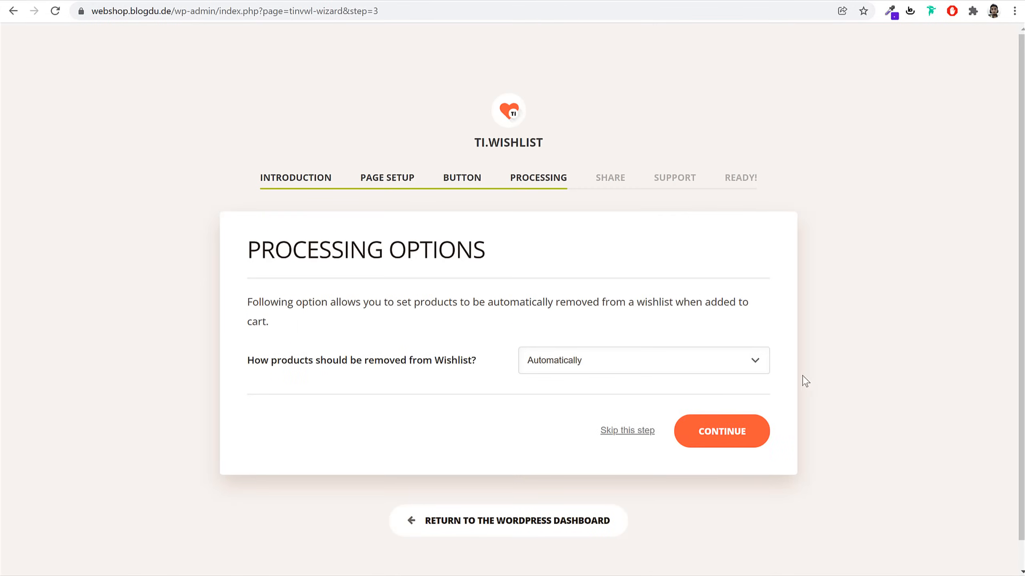
left_click(704, 439)
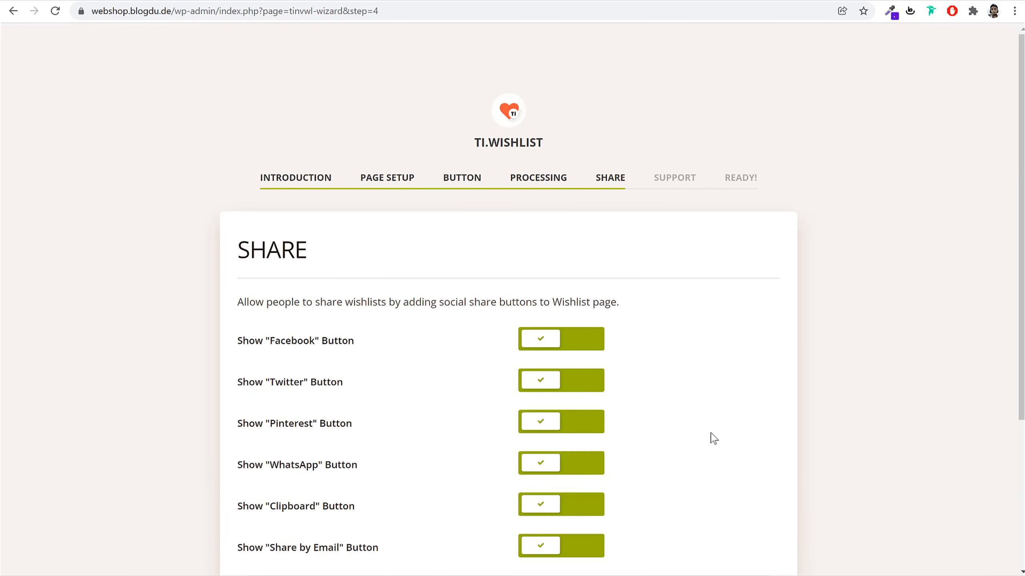
scroll(753, 438, "down", 5)
scroll(669, 410, "up", 3)
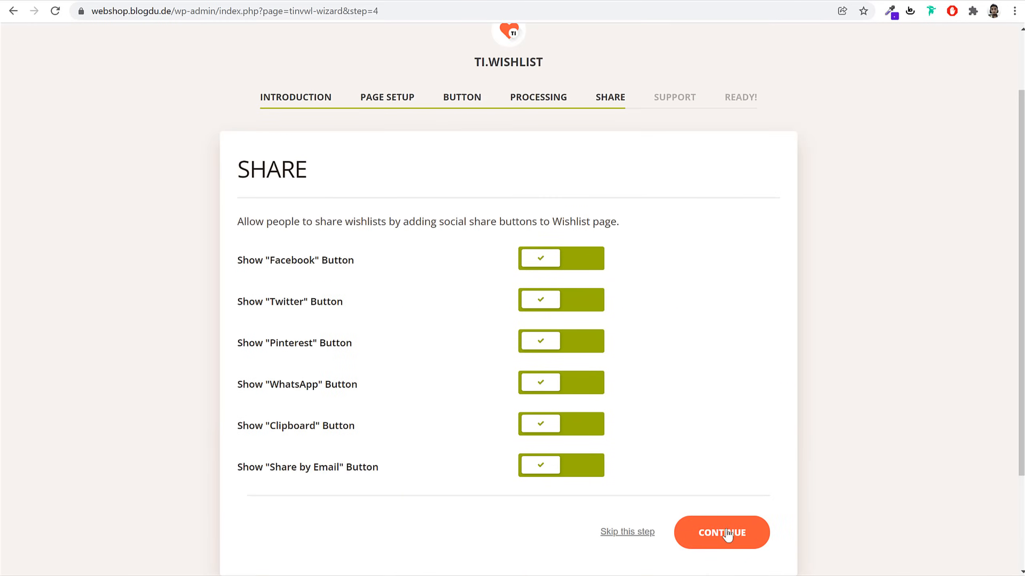
left_click(719, 539)
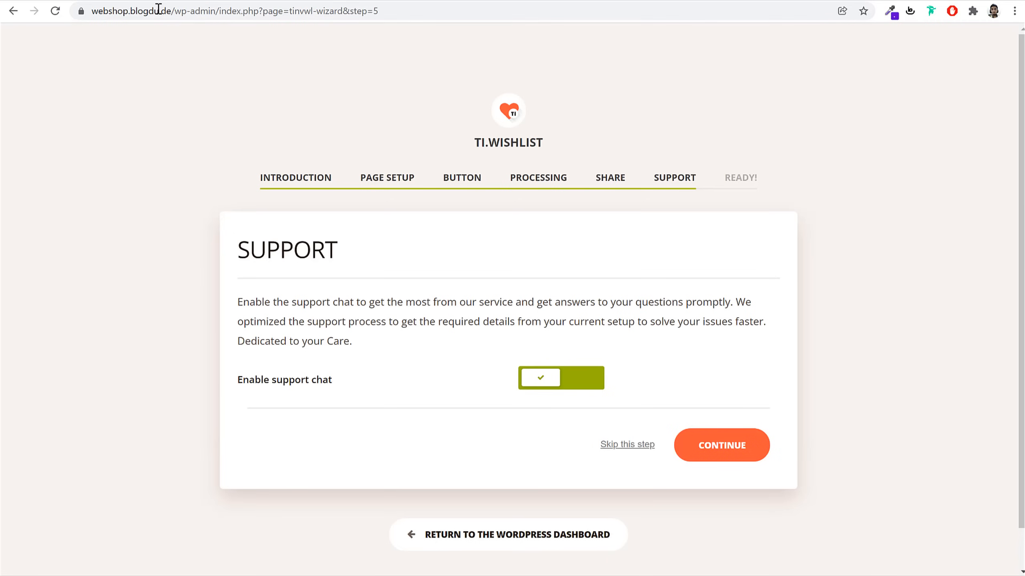
left_click(727, 448)
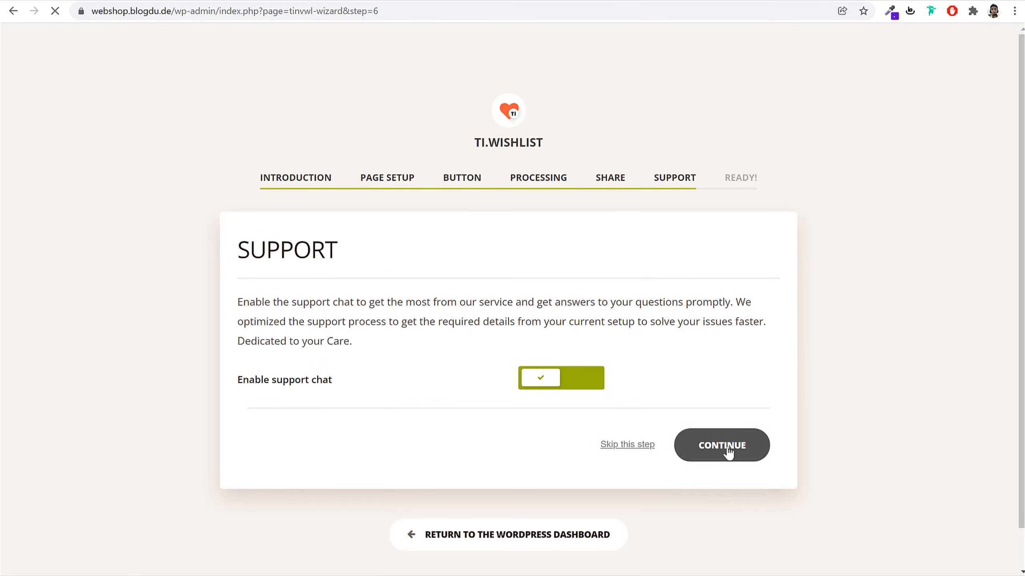
scroll(585, 481, "down", 2)
left_click(535, 500)
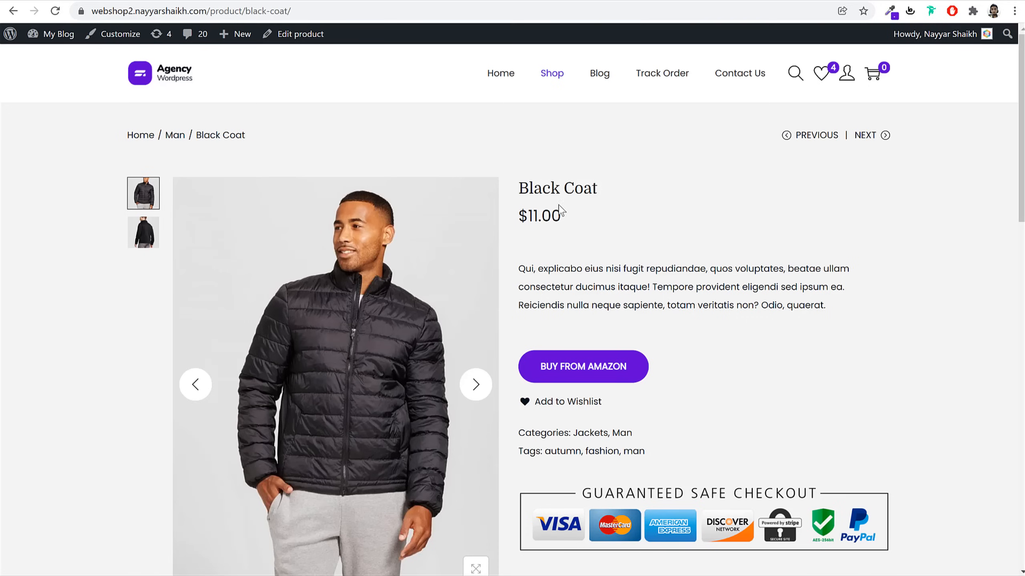
Check the demo shop's wishlist page
left_click(815, 78)
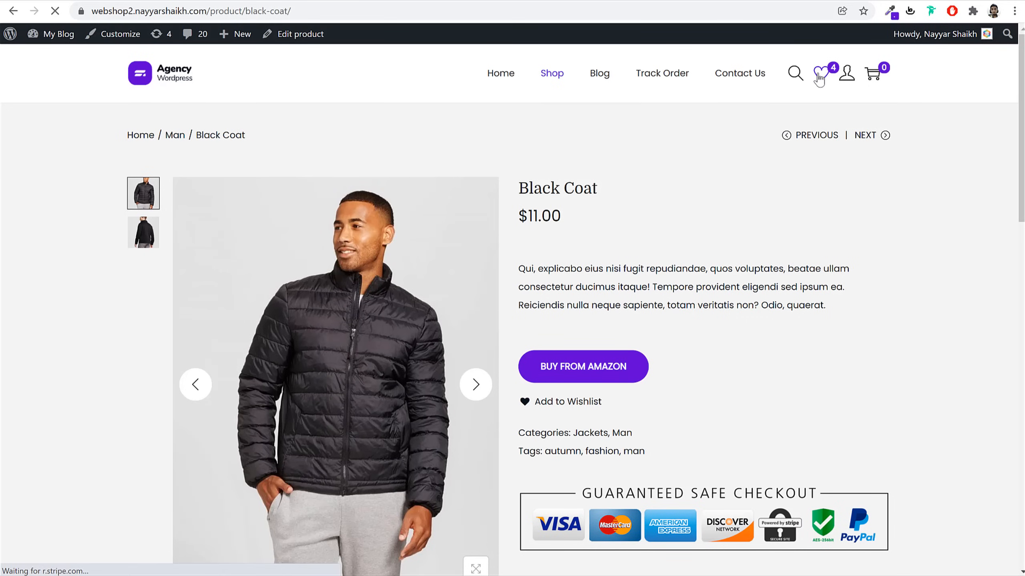
scroll(855, 330, "down", 7)
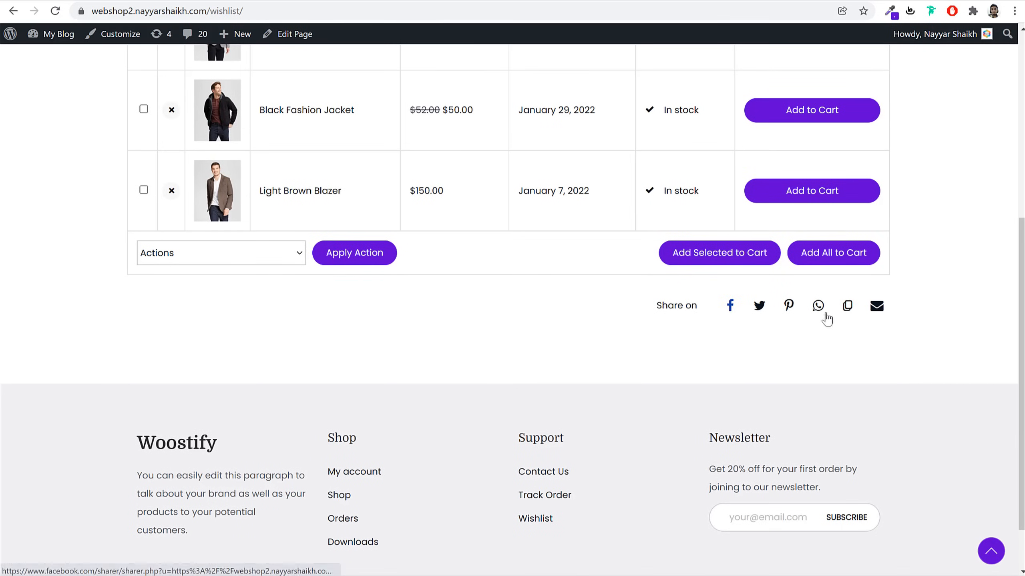
scroll(550, 394, "up", 10)
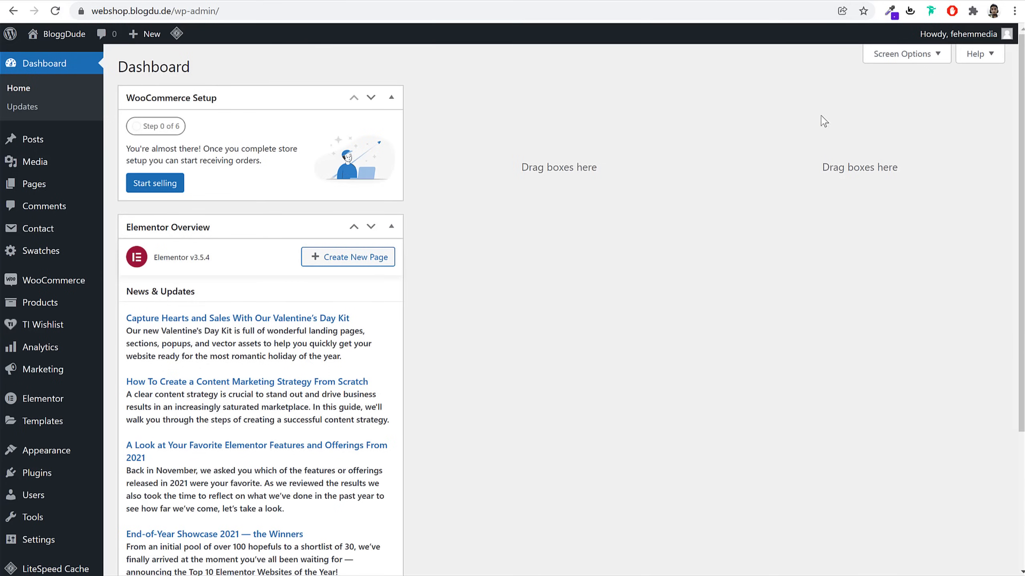
Hide the Elementor Overview box via Screen Options and visit the Pages list
left_click(907, 54)
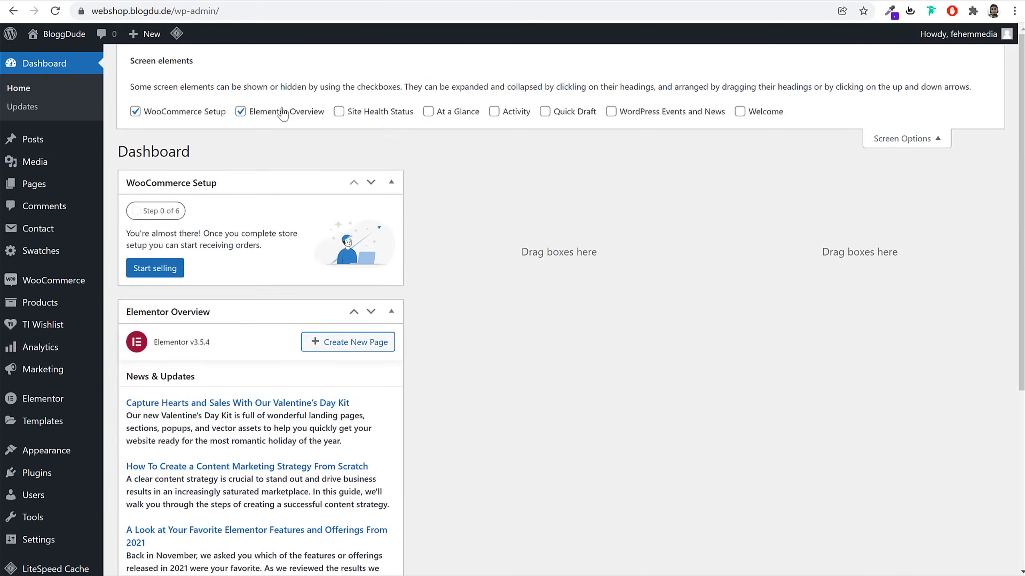
left_click(283, 120)
left_click(888, 141)
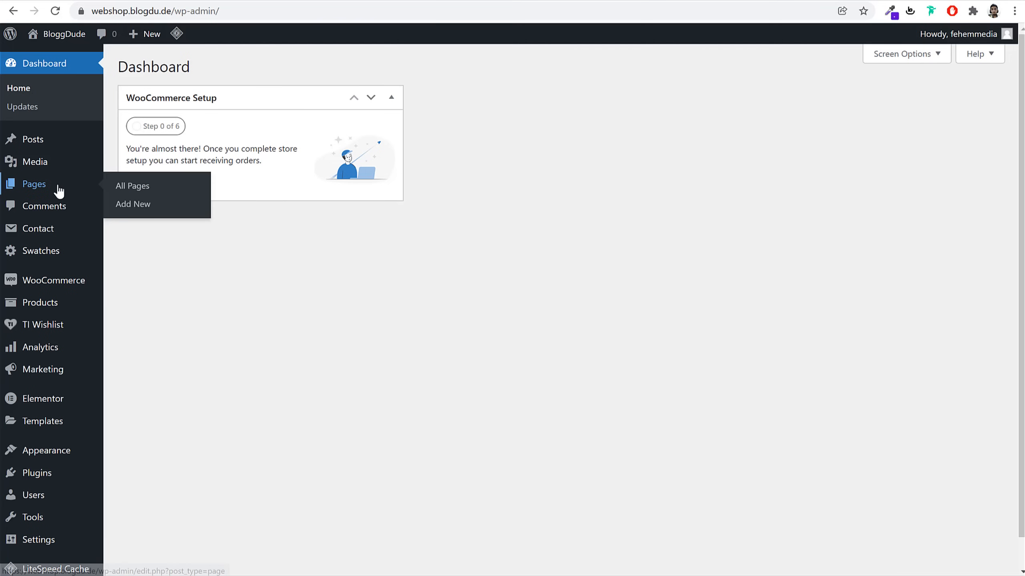
left_click(30, 185)
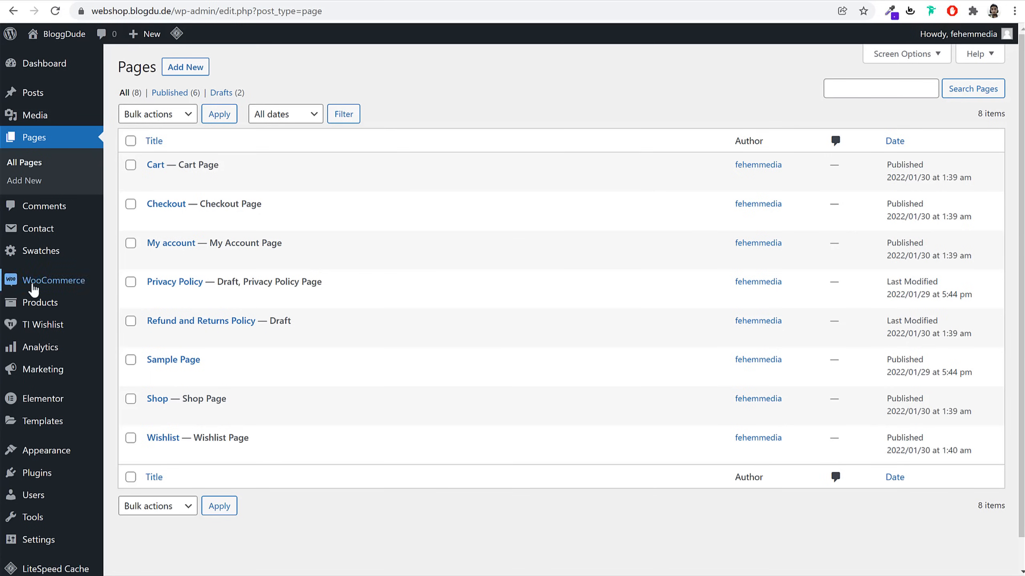
mouse_move(38, 287)
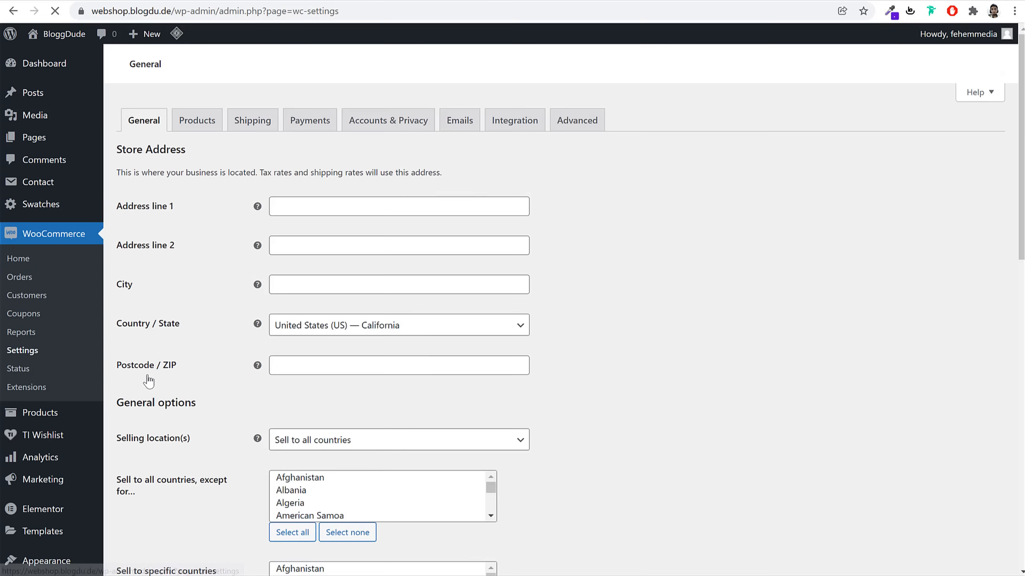
Enter the store address line, city, India — Maharashtra location and postcode
left_click(319, 210)
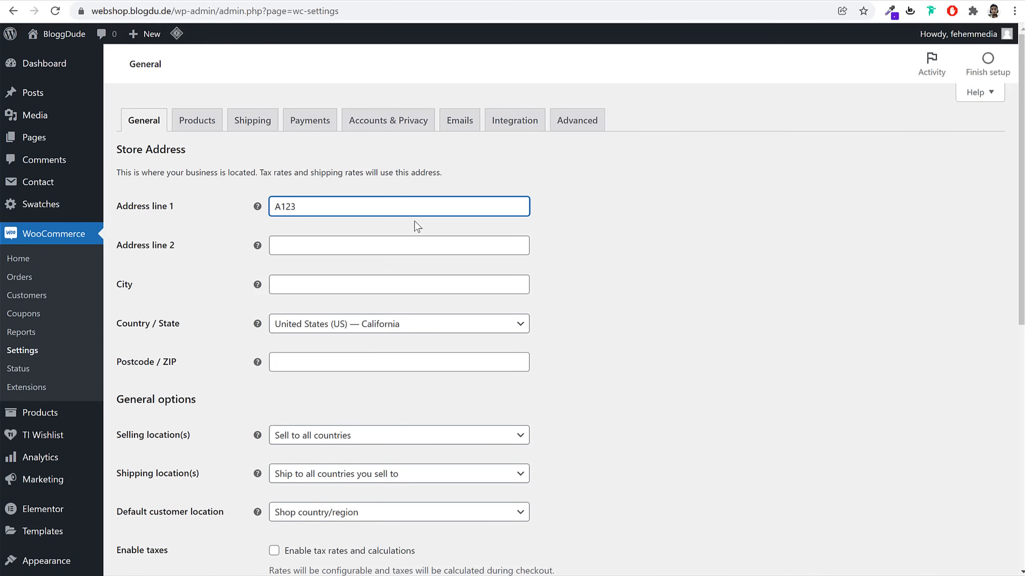
left_click(414, 287)
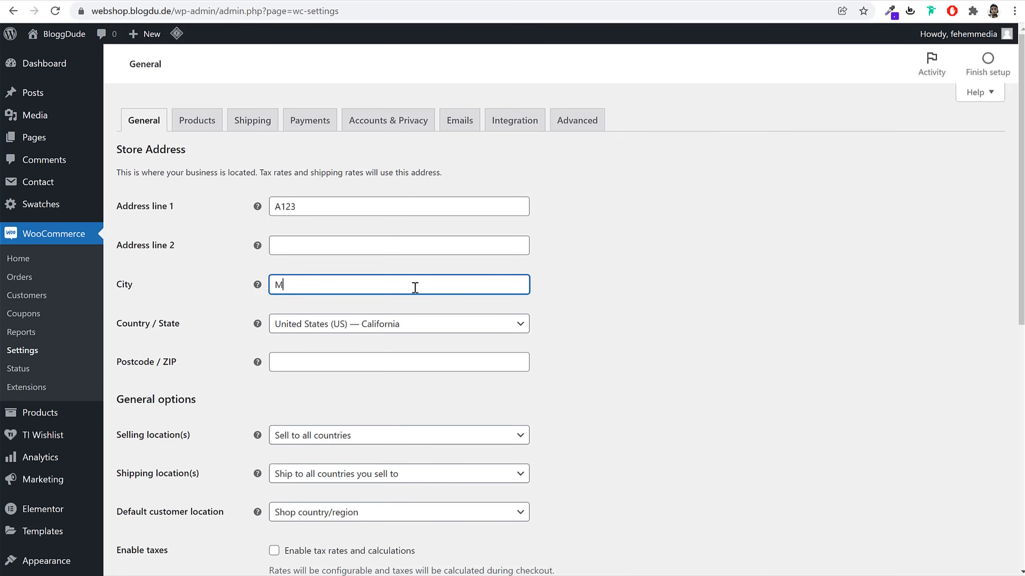
key("Tab")
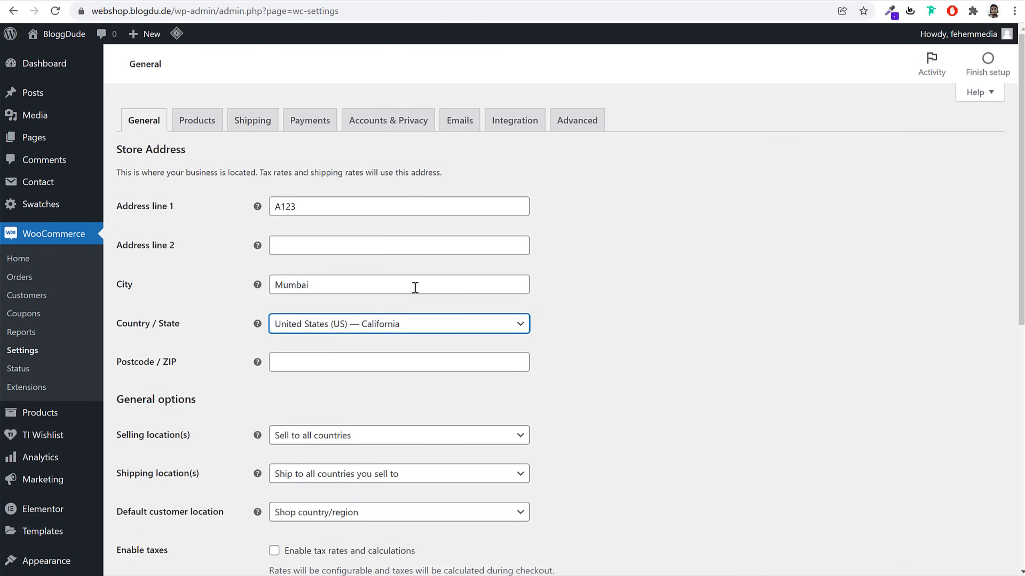
type("maha")
key("Return")
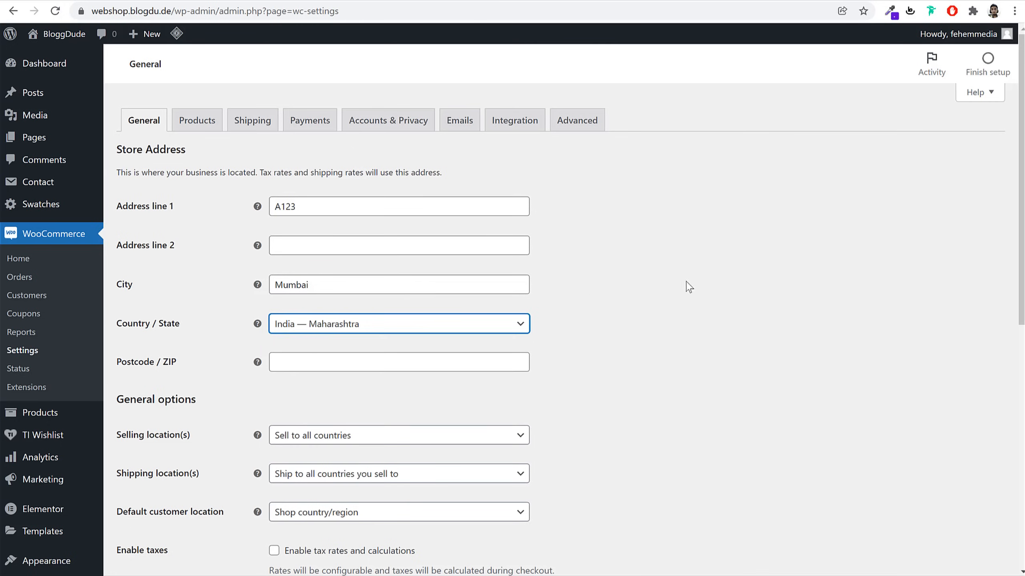
scroll(445, 295, "down", 3)
left_click(320, 228)
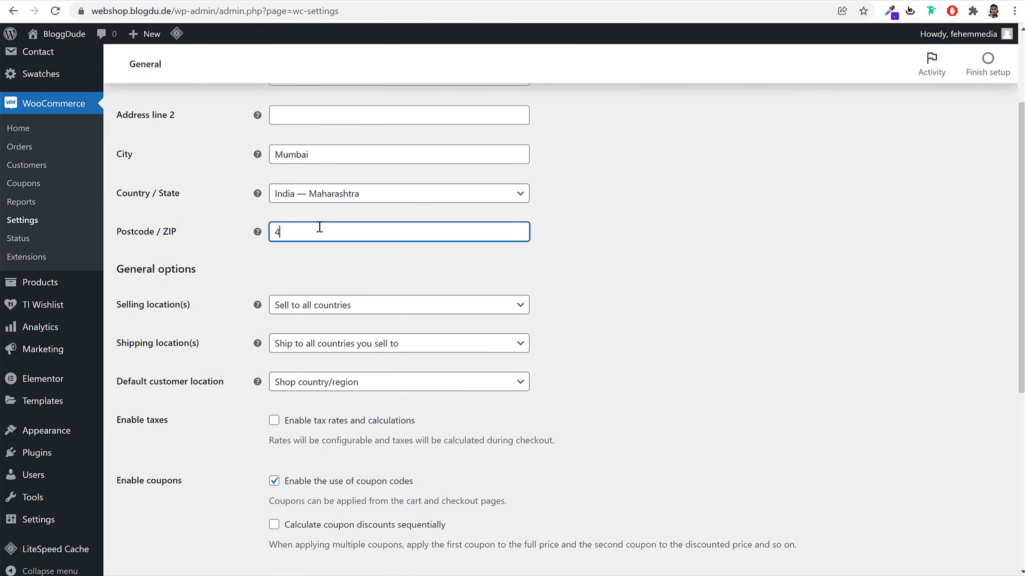
Restrict selling to specific countries: India and United States (US)
left_click(716, 180)
left_click(375, 180)
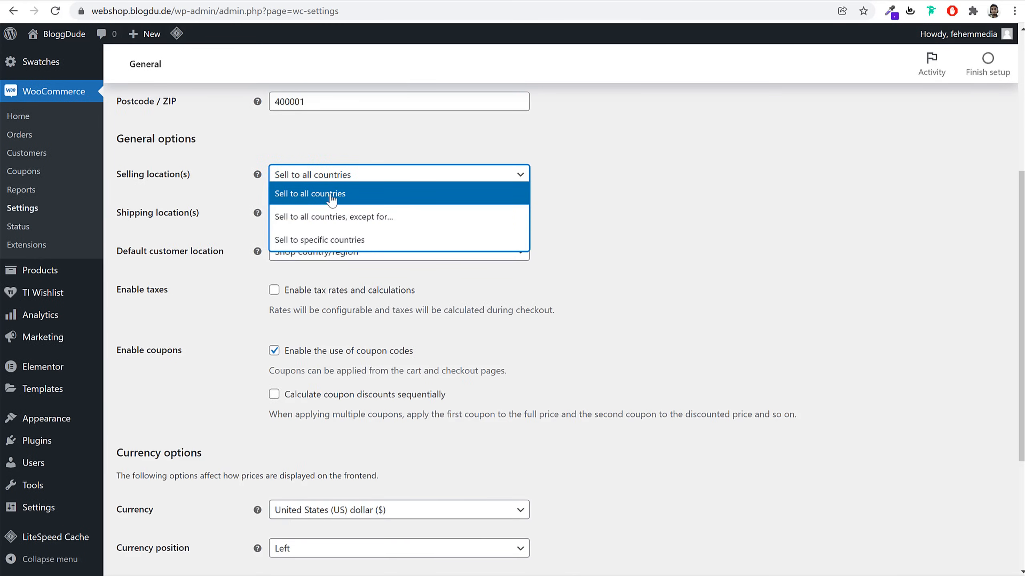
left_click(348, 197)
left_click(353, 179)
left_click(322, 245)
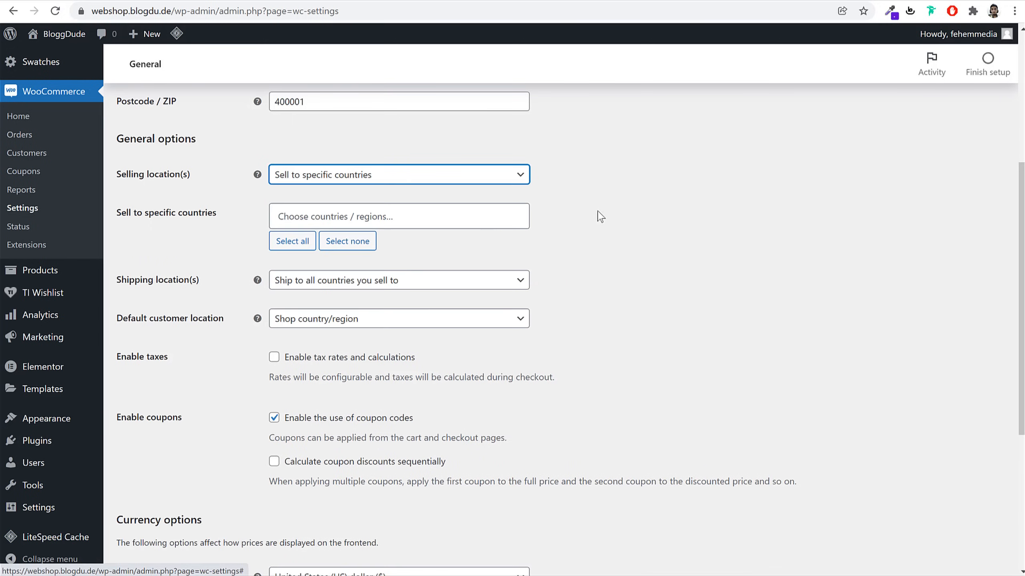
left_click(405, 214)
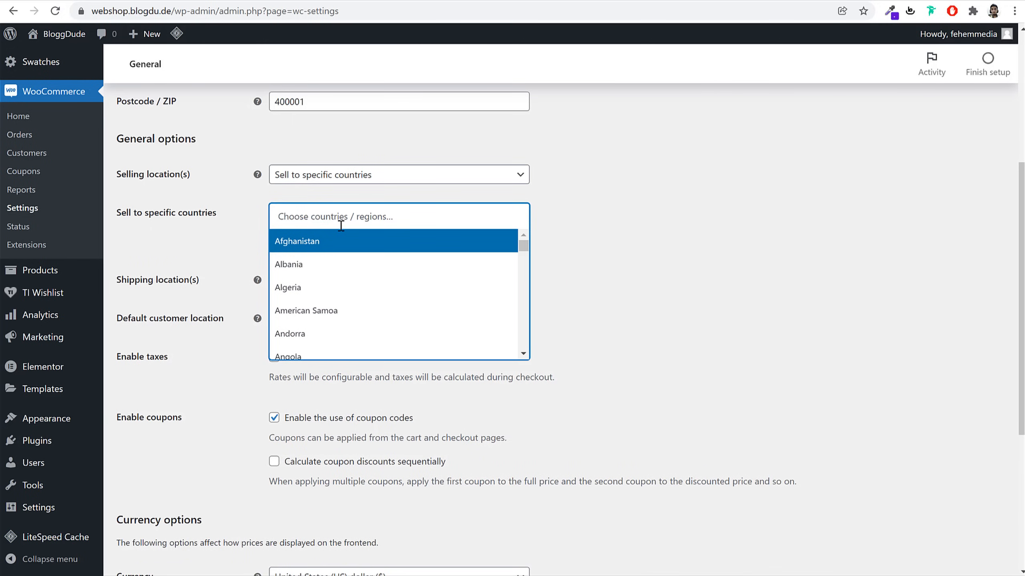
type("indi")
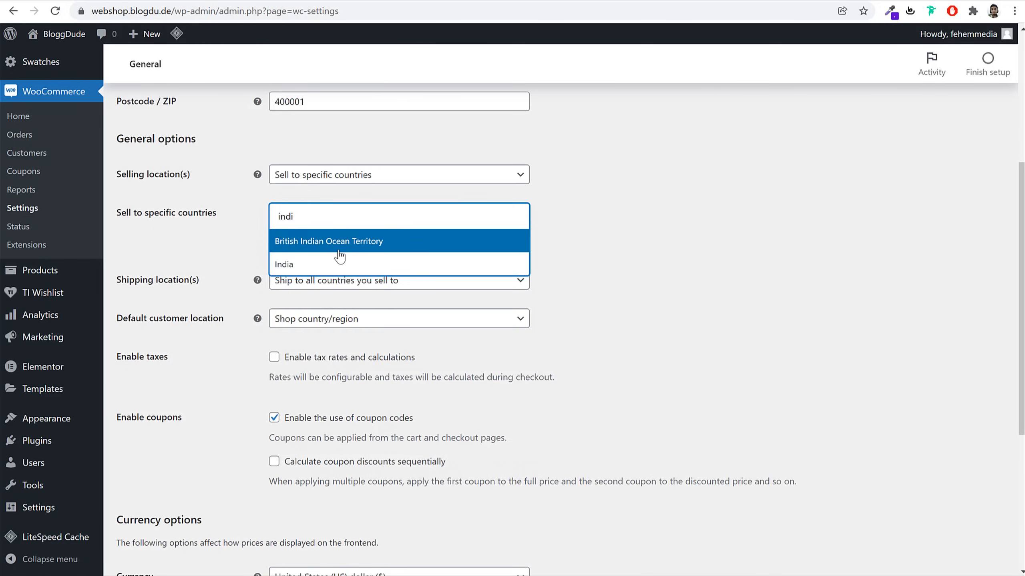
left_click(341, 258)
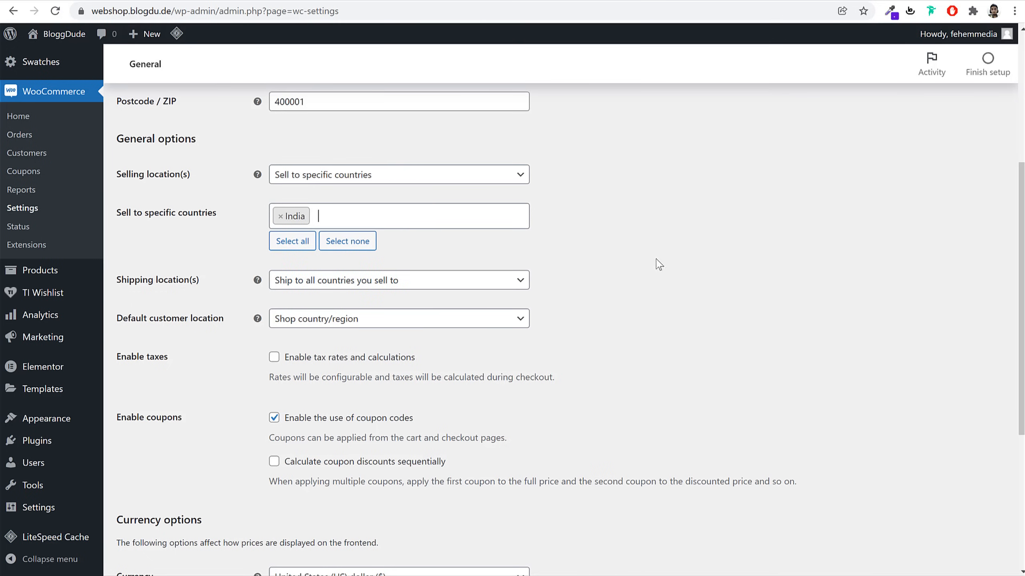
left_click(410, 221)
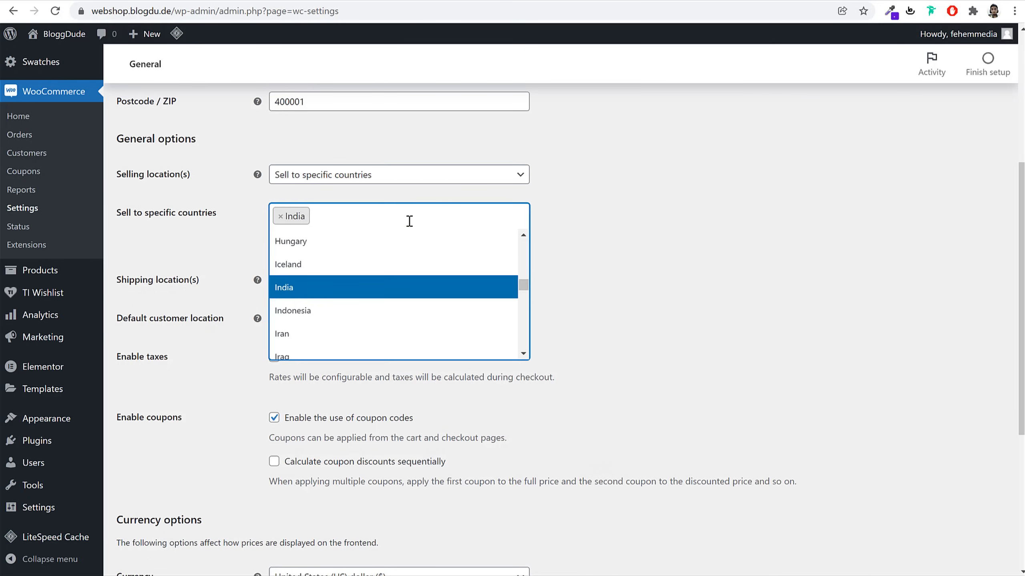
type("uni")
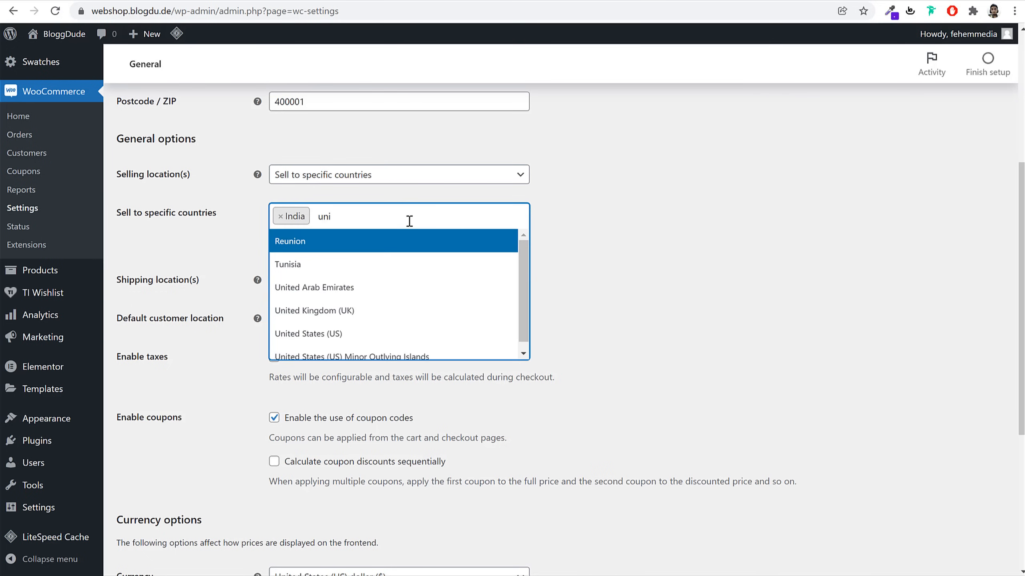
left_click(423, 333)
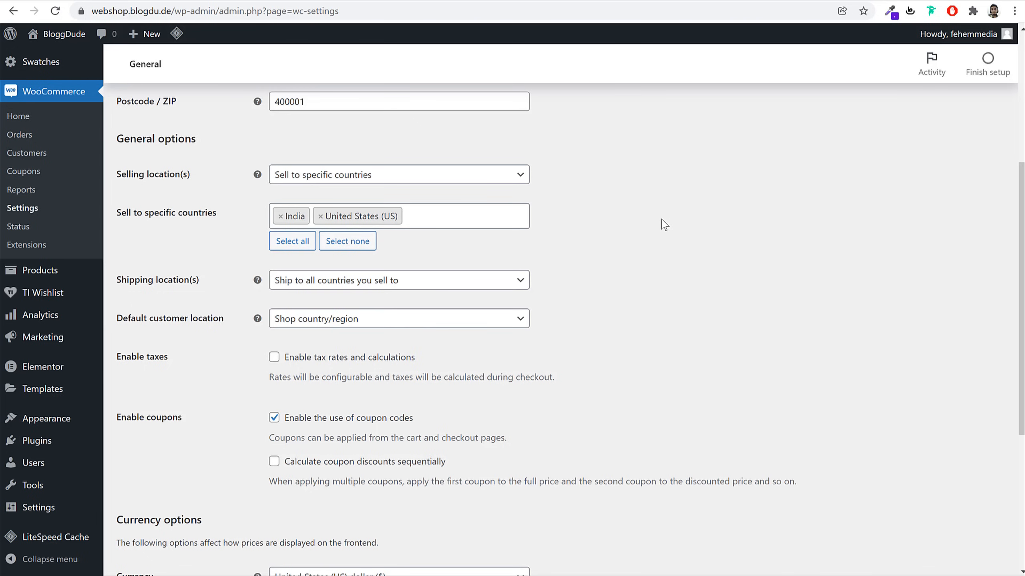
Enable tax calculations, set the store currency to Indian rupee, and save the settings
scroll(700, 248, "down", 2)
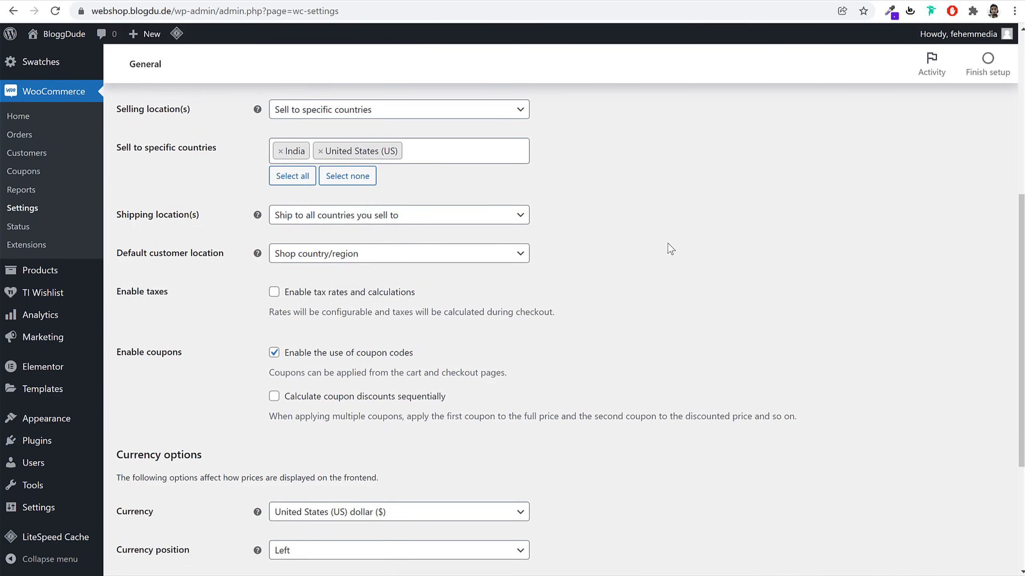
scroll(671, 250, "down", 2)
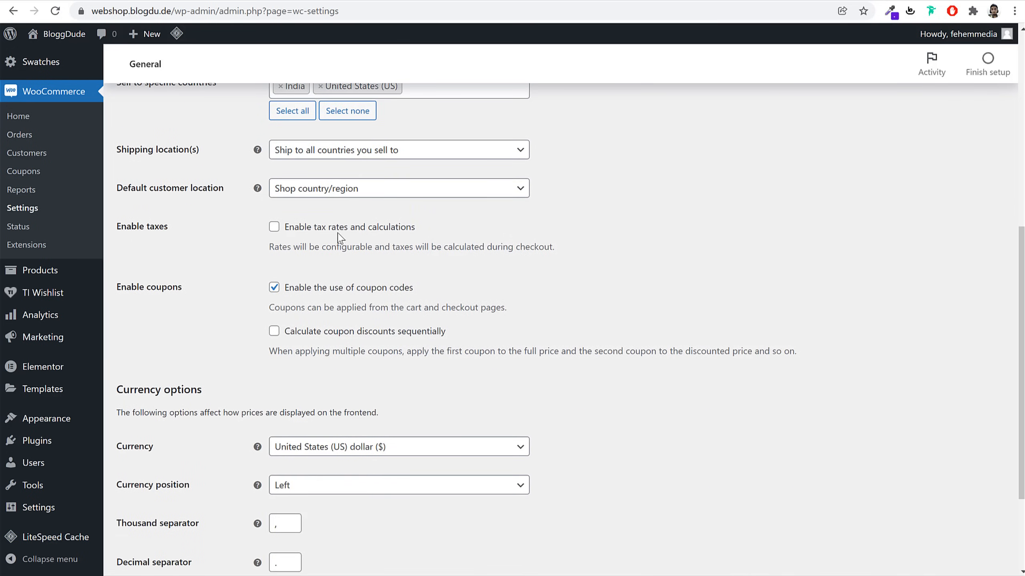
left_click(278, 230)
scroll(726, 345, "down", 3)
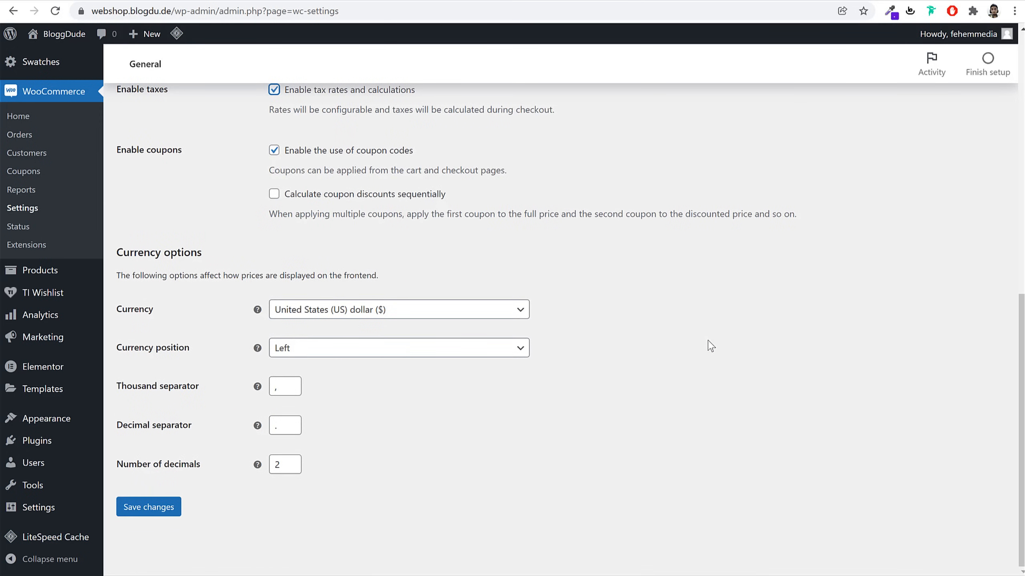
left_click(319, 311)
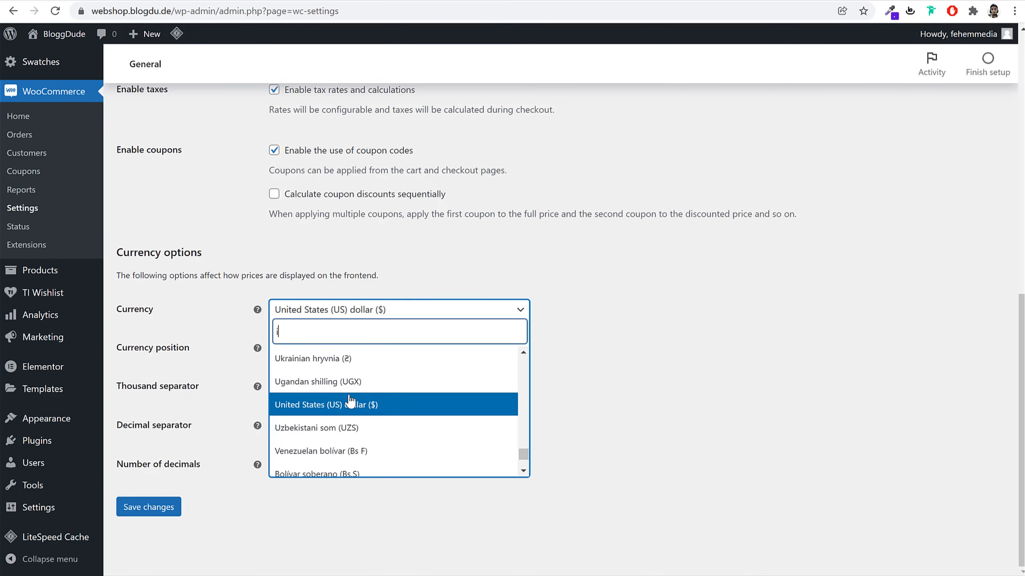
type("ind")
left_click(434, 386)
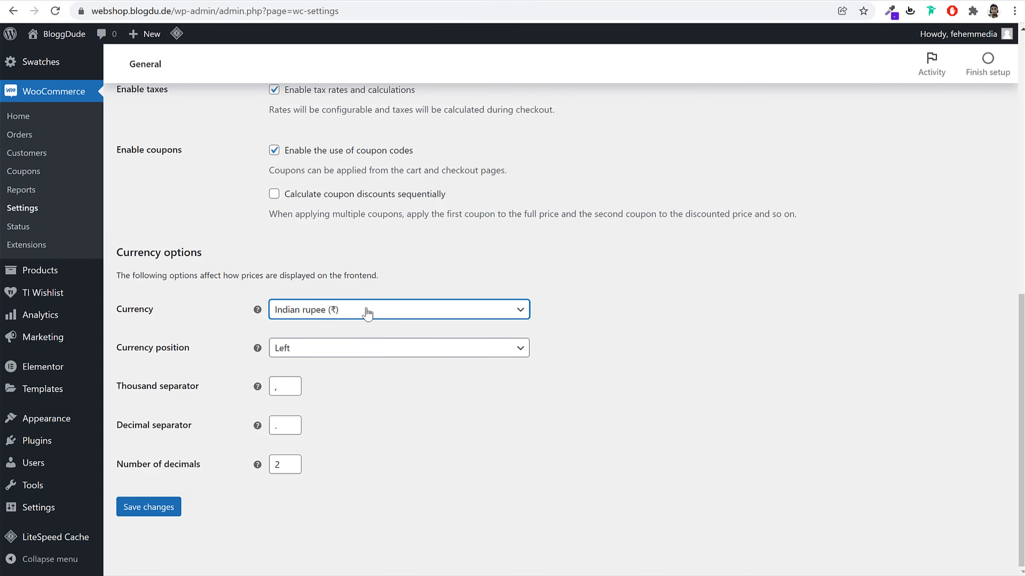
left_click(351, 310)
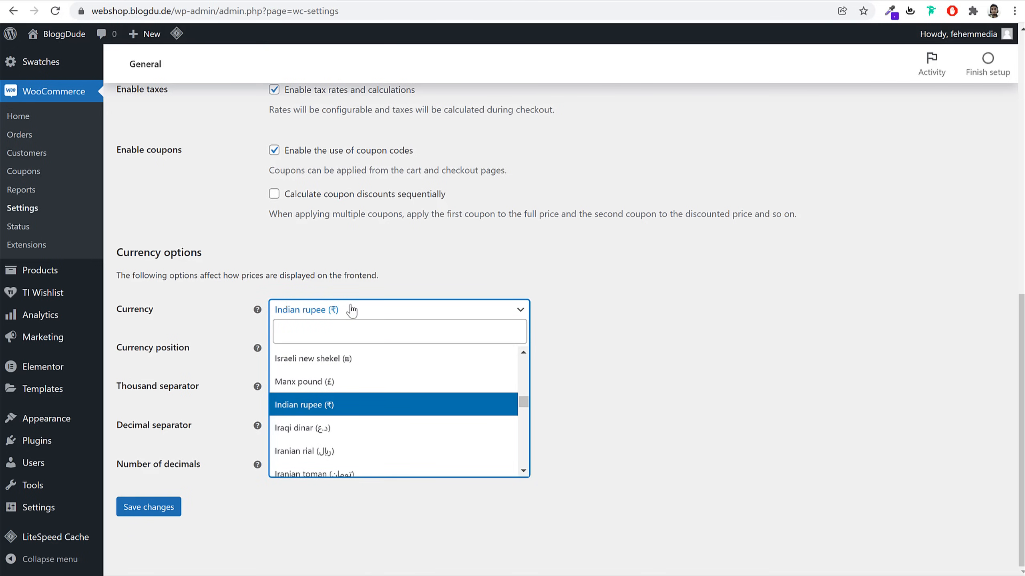
type("uni")
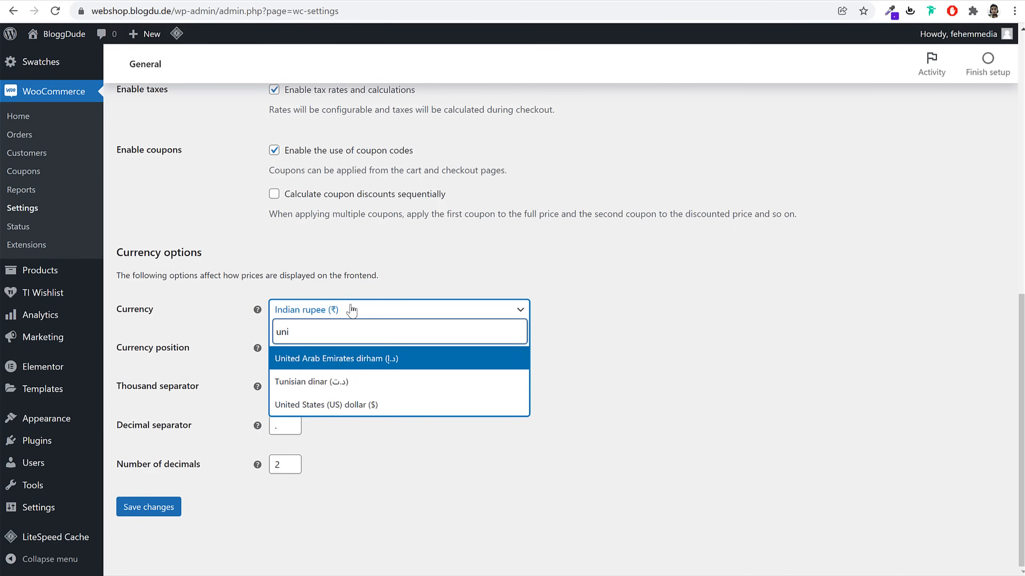
left_click(348, 403)
left_click(150, 508)
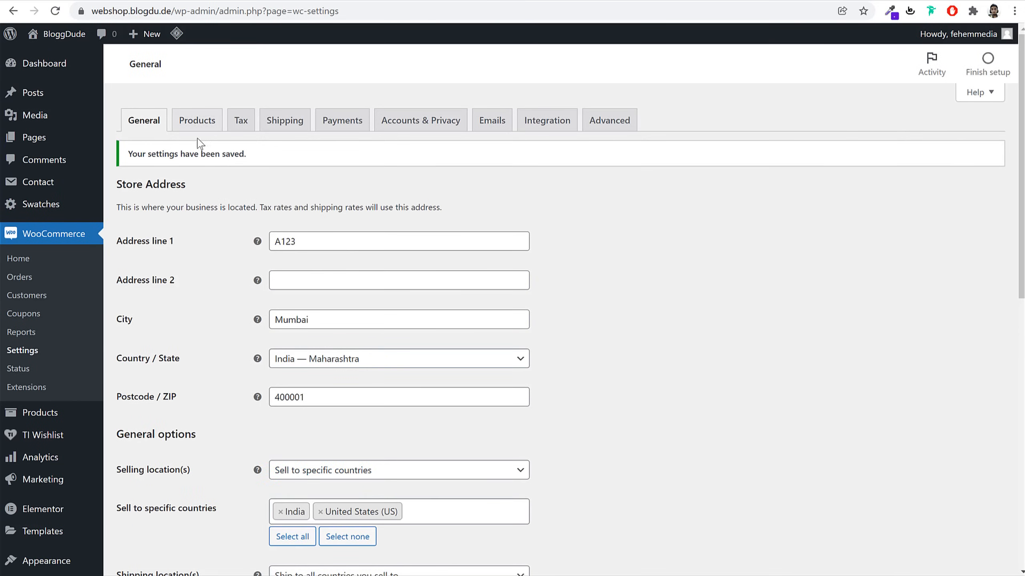
On the Products tab, change weight unit from kg to g, keep cm dimensions, and save
left_click(207, 130)
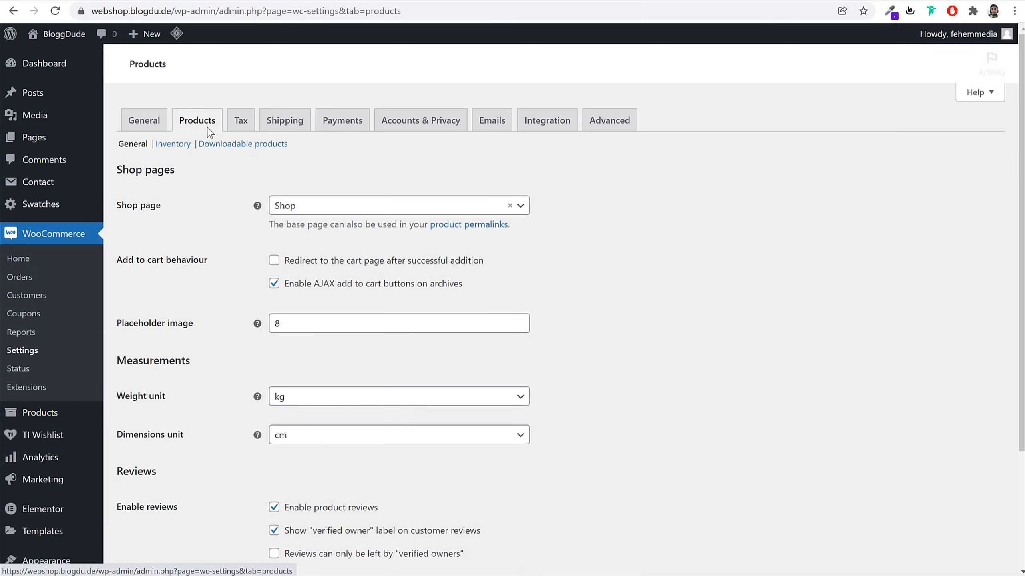
left_click_drag(166, 209, 117, 211)
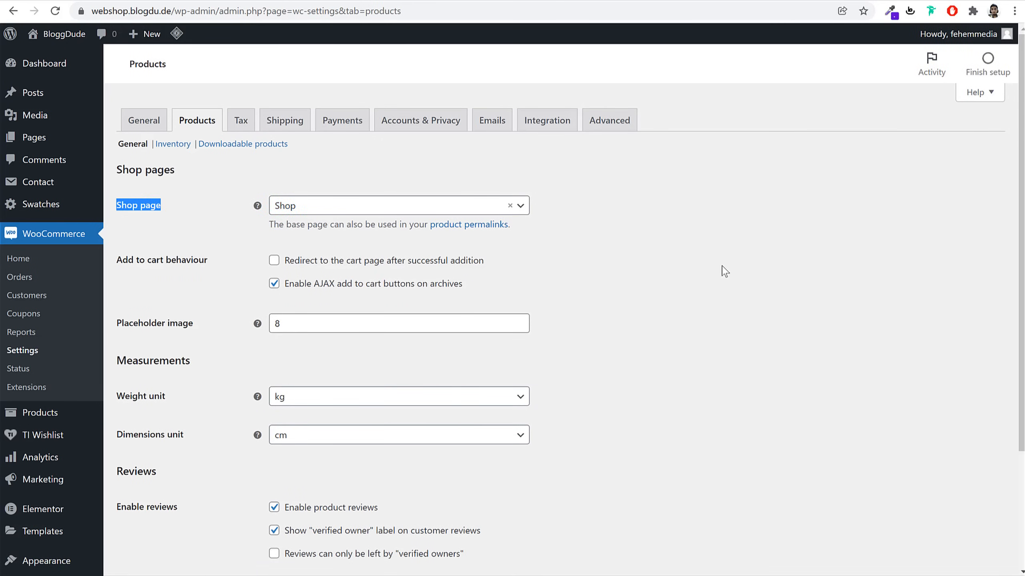
scroll(731, 286, "down", 3)
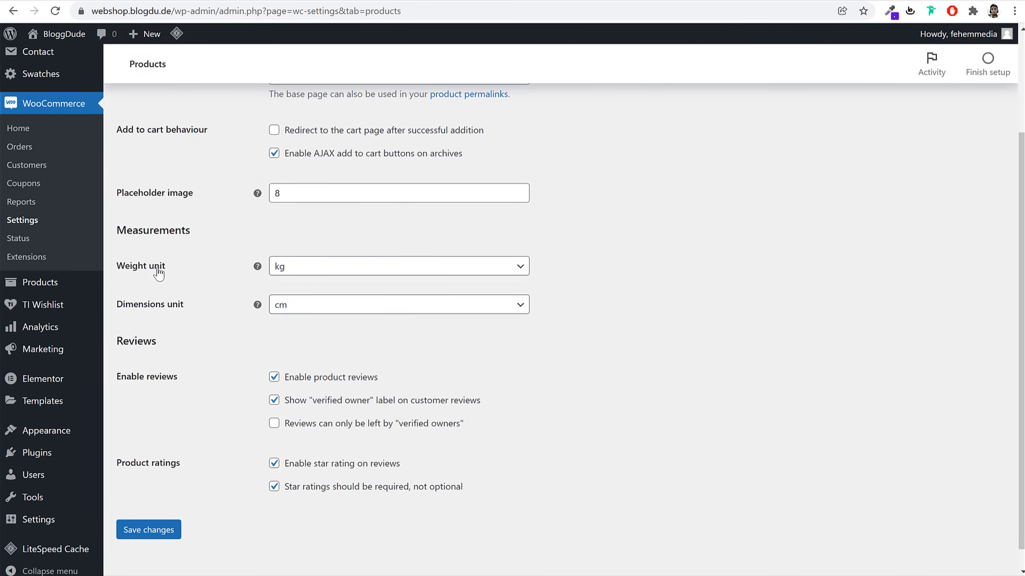
left_click(317, 270)
left_click(315, 310)
left_click(369, 270)
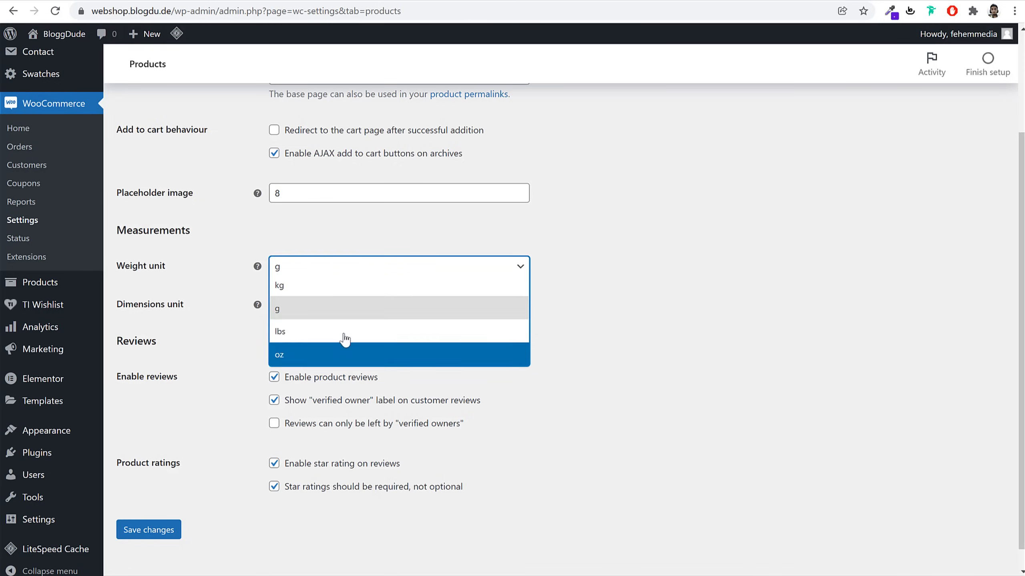
left_click(316, 310)
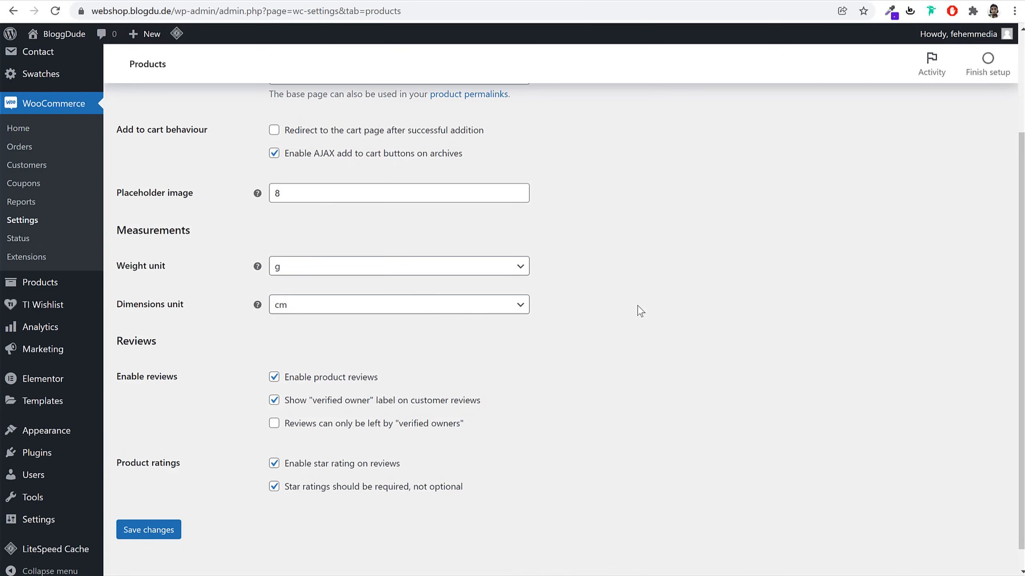
left_click(394, 267)
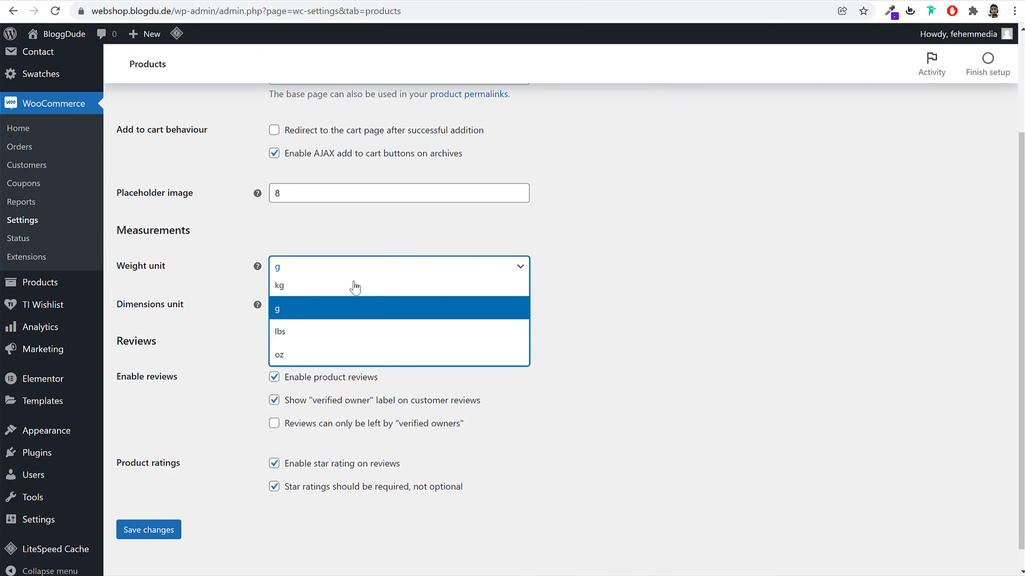
left_click(309, 312)
left_click(319, 310)
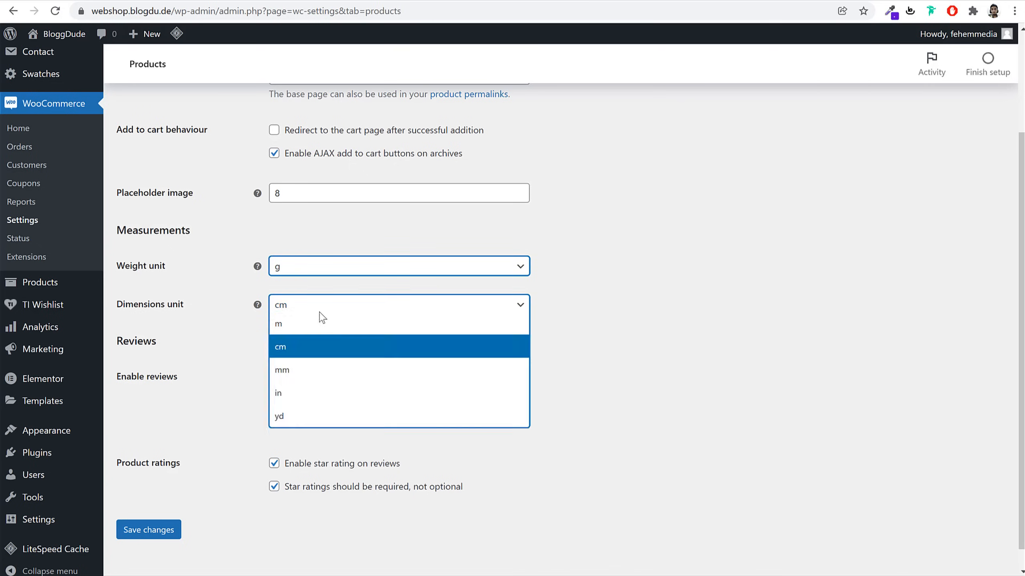
left_click(309, 352)
left_click(150, 532)
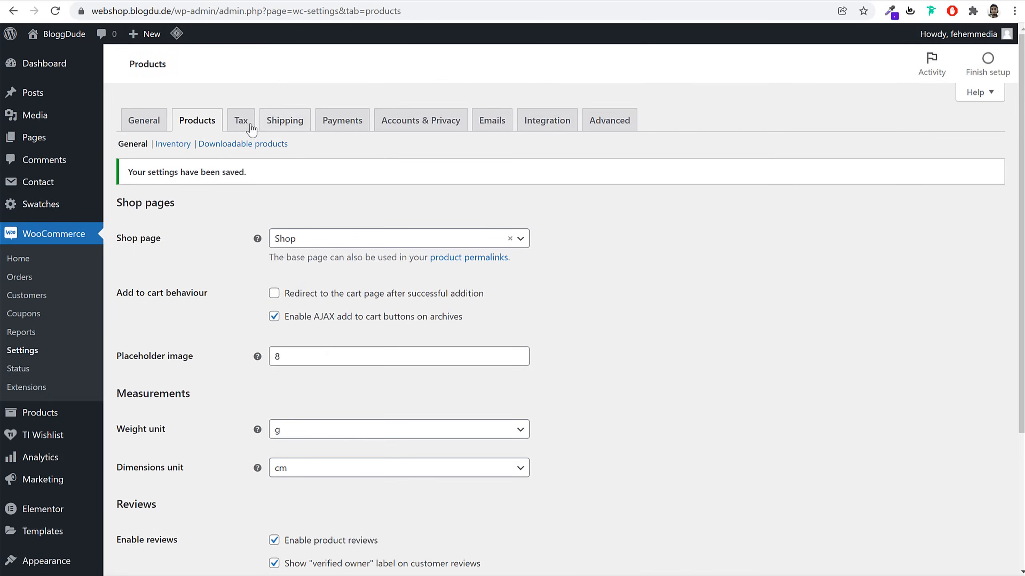
Append GST 10% and GST 12% after Reduced and Zero rate in Additional tax classes and save
left_click(250, 129)
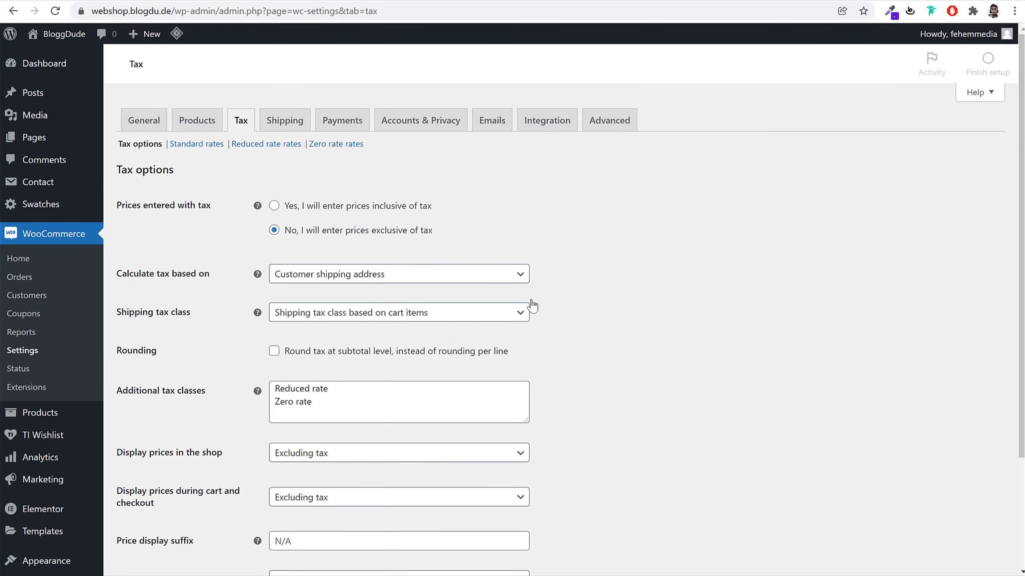
scroll(678, 353, "down", 3)
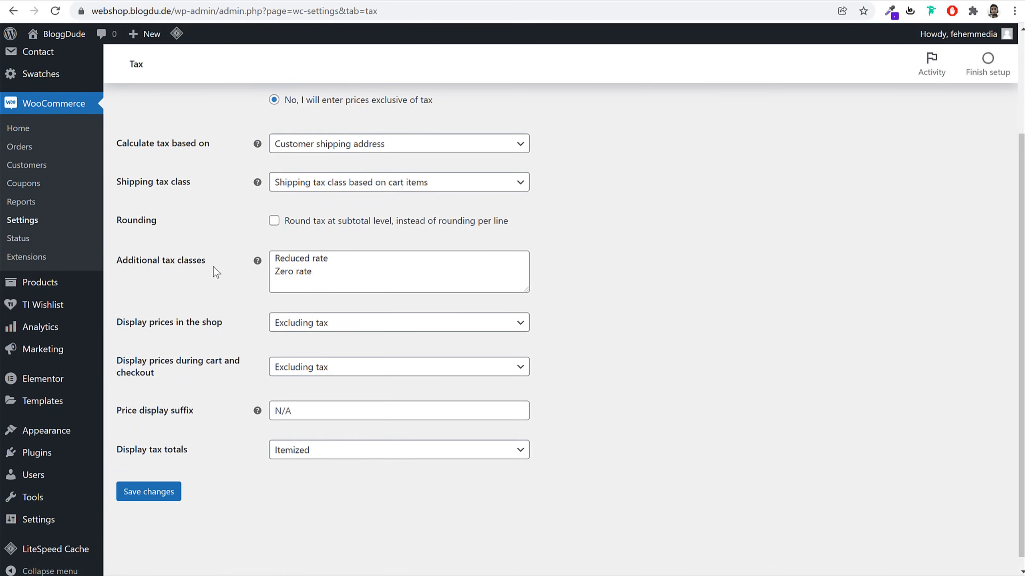
left_click_drag(329, 278, 251, 255)
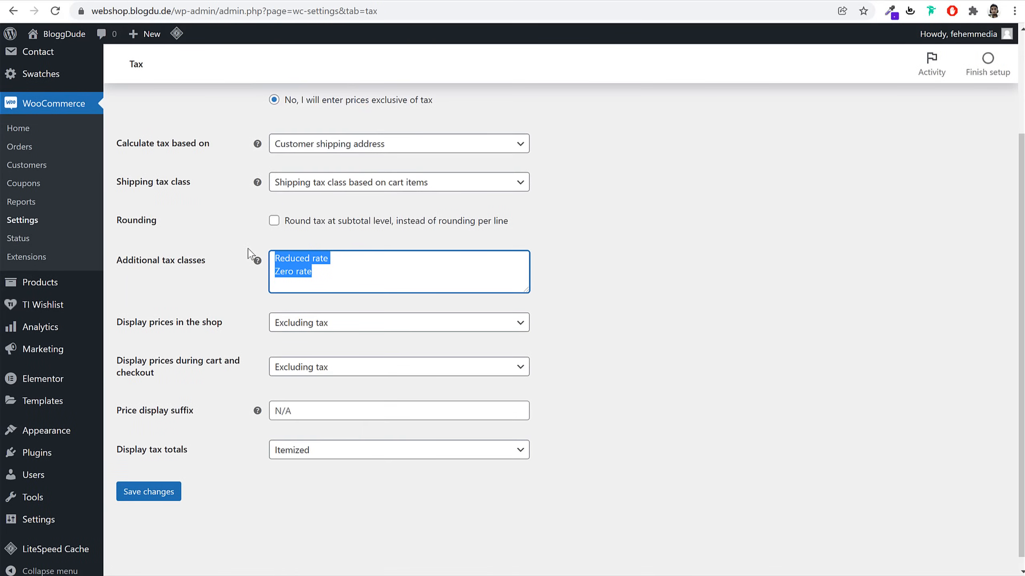
left_click(354, 272)
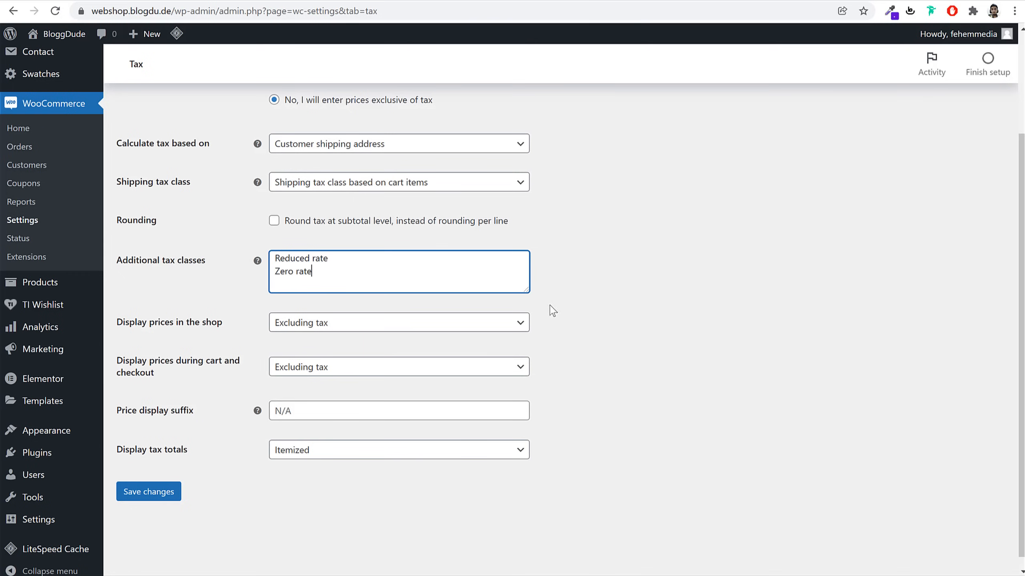
left_click_drag(527, 289, 532, 344)
left_click(308, 283)
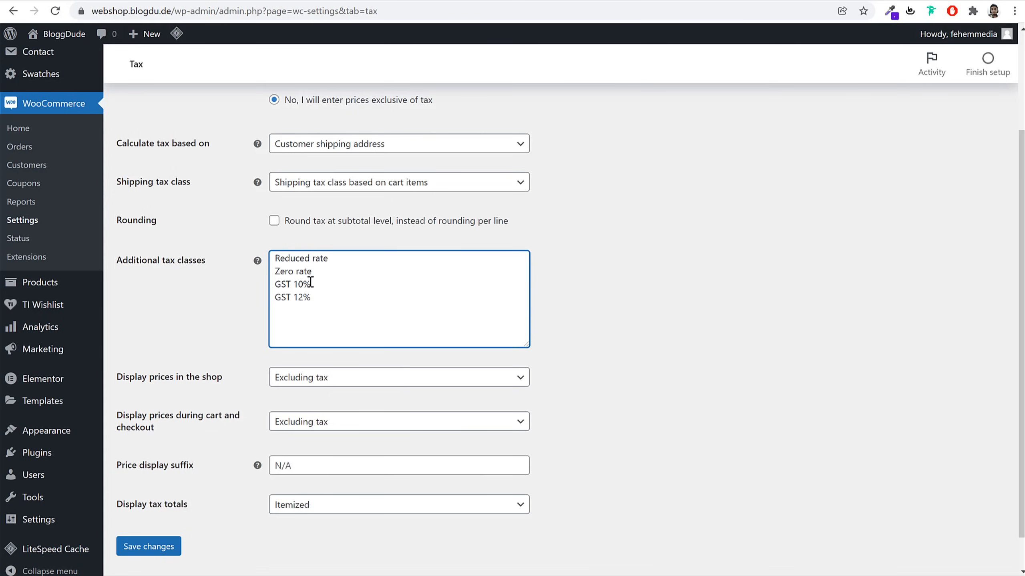
left_click(149, 547)
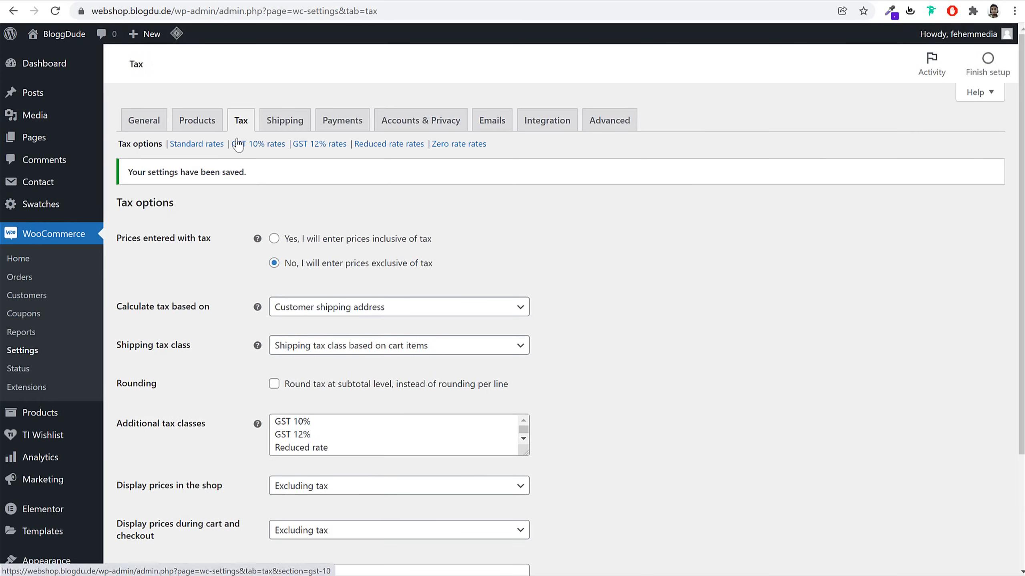
left_click_drag(235, 138, 330, 166)
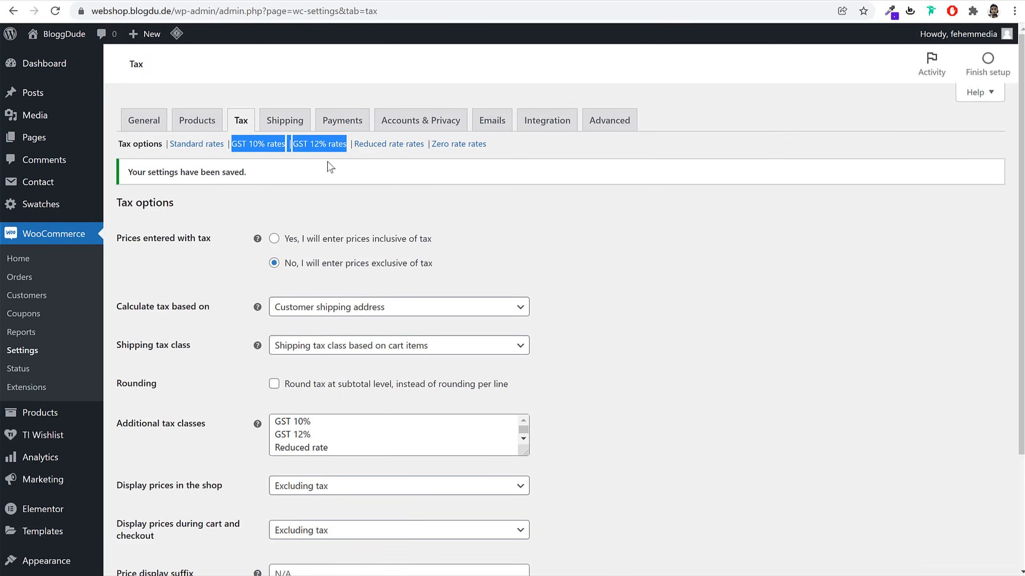
left_click(314, 178)
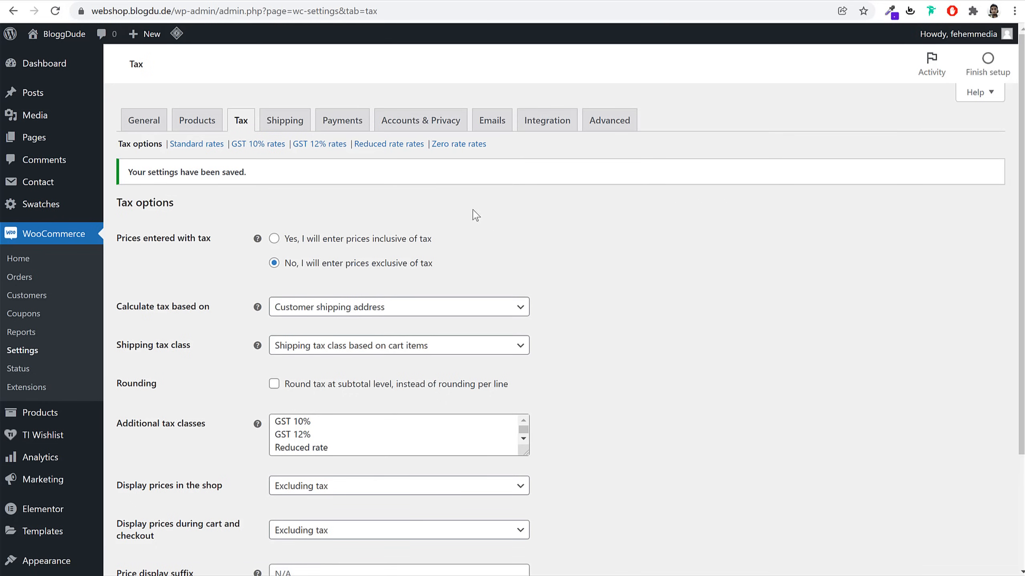
Add a 10% India rate named GST 10%, not applied to shipping, and save
left_click(259, 147)
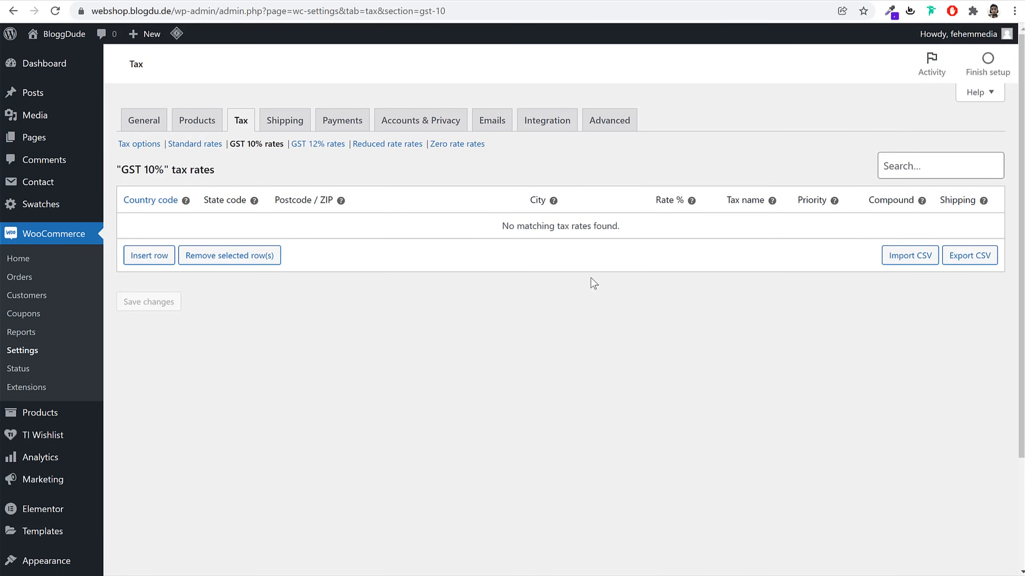
left_click(154, 258)
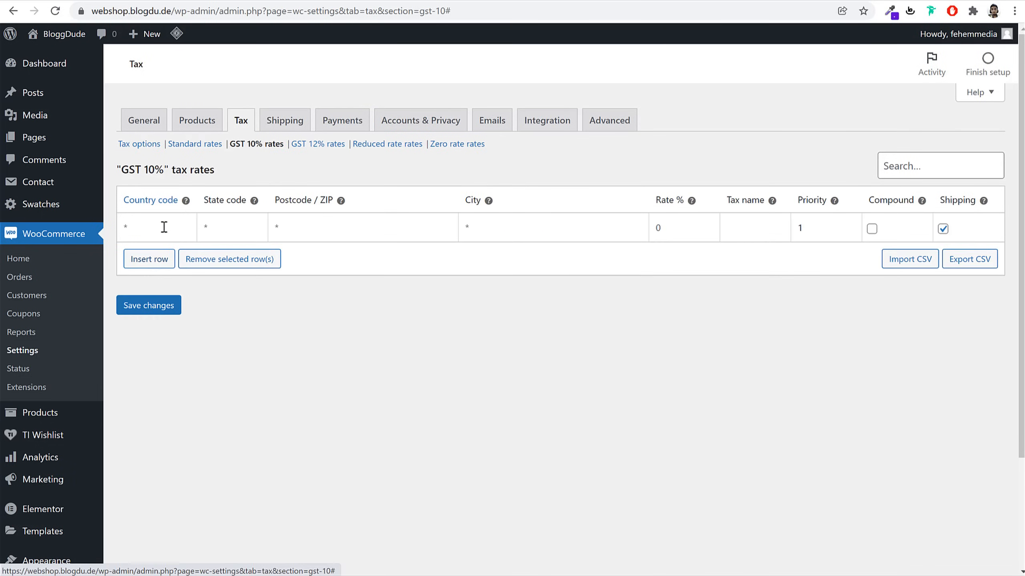
type("IN")
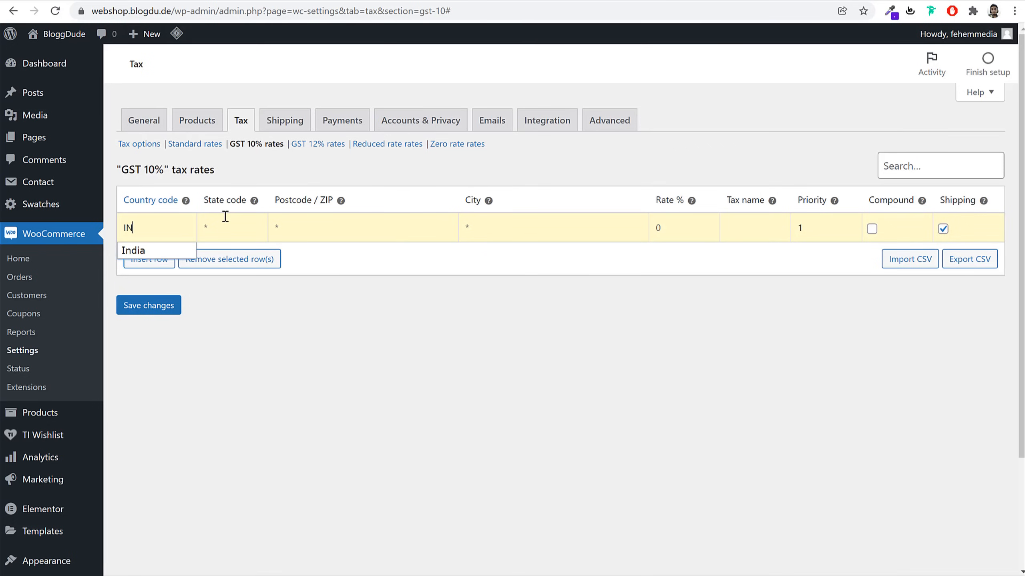
double_click(171, 228)
type("BG")
left_click(656, 228)
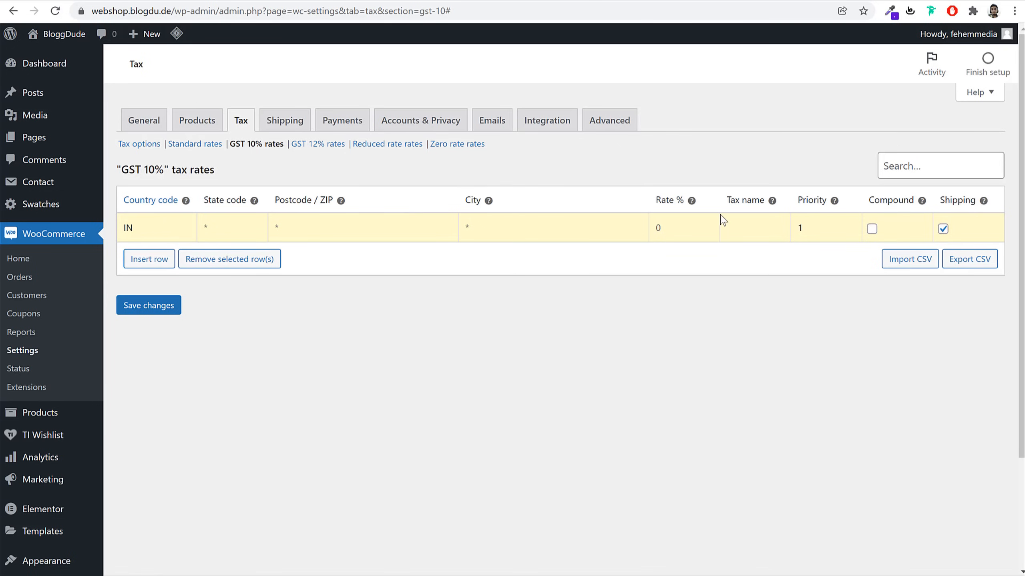
left_click(750, 221)
left_click_drag(764, 227, 716, 239)
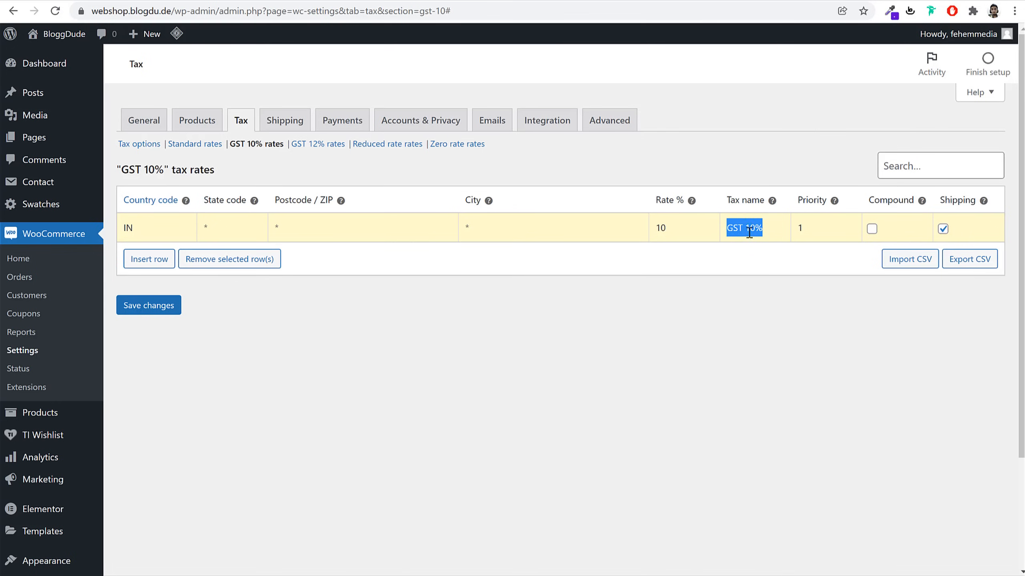
left_click(943, 228)
left_click(164, 318)
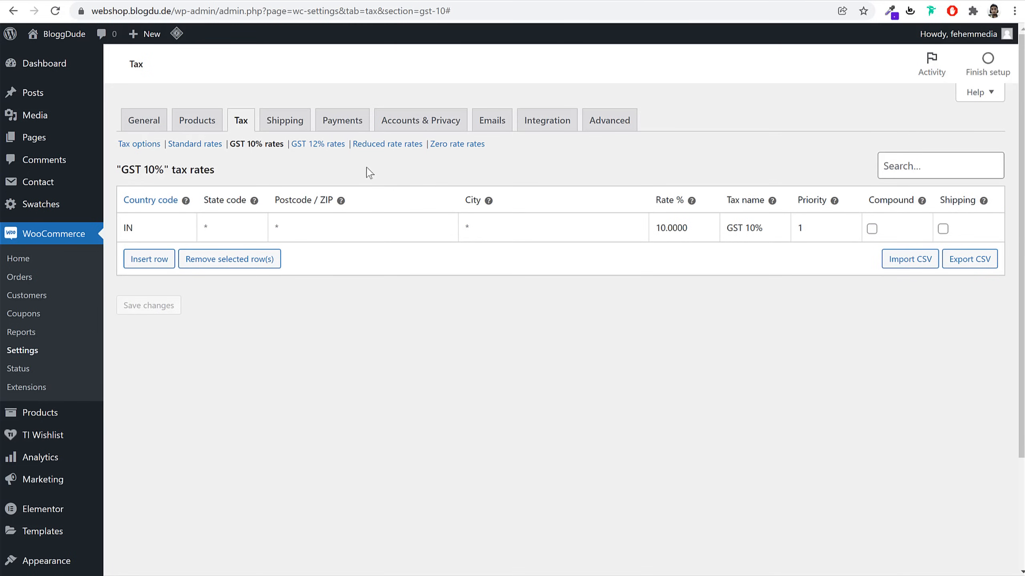
Add a 12% India rate named GST 12% in GST 12% rates, excluding shipping, and save
left_click(318, 146)
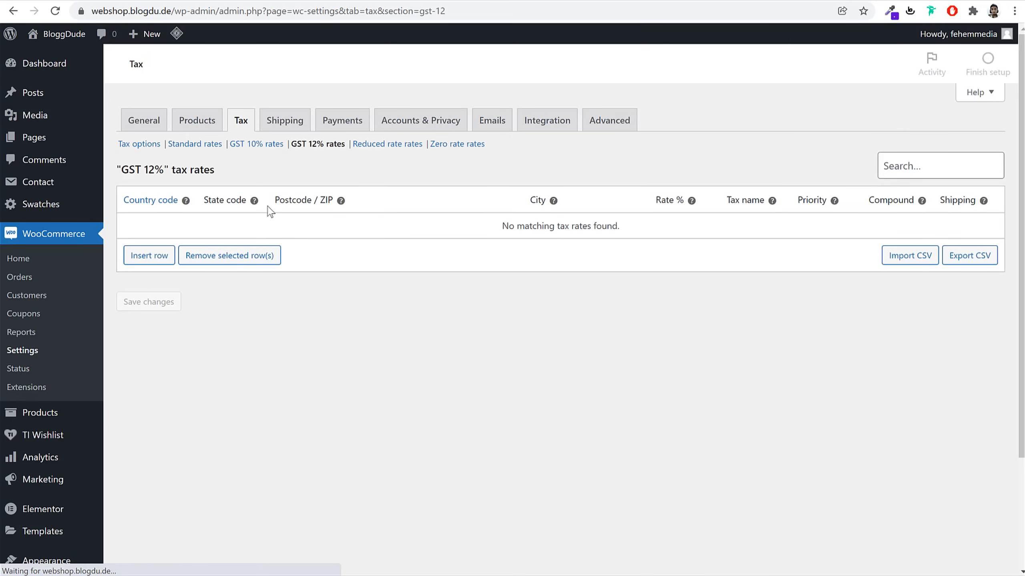
left_click(169, 256)
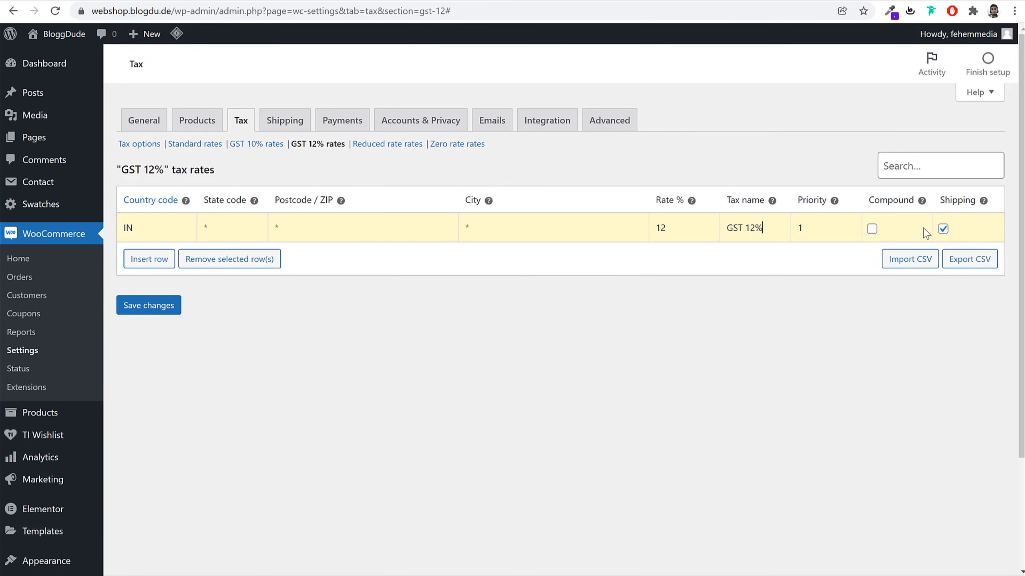
left_click(943, 229)
left_click(148, 305)
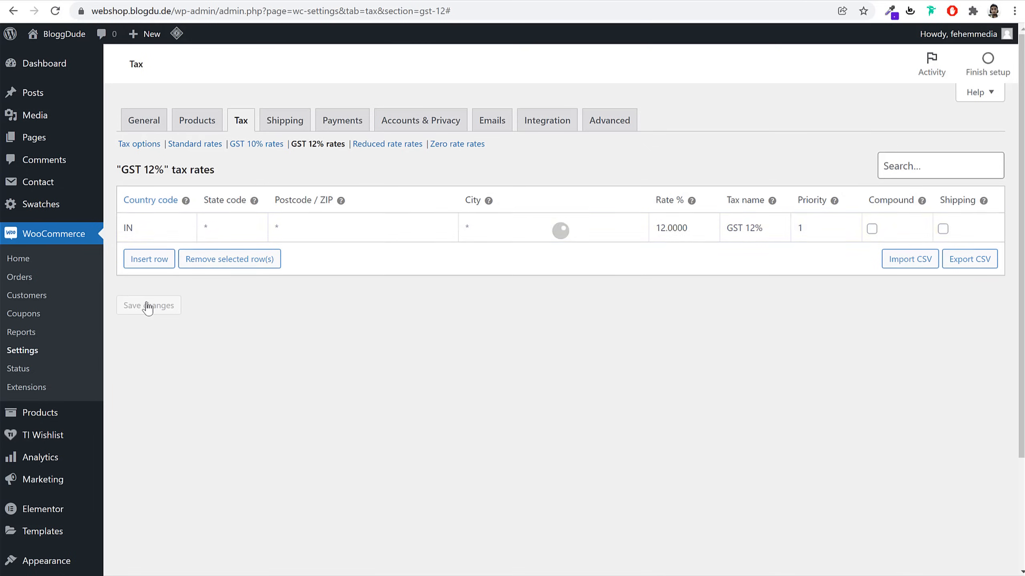
Revisit the Products and General settings, then land on the empty Shipping zones page
left_click(281, 123)
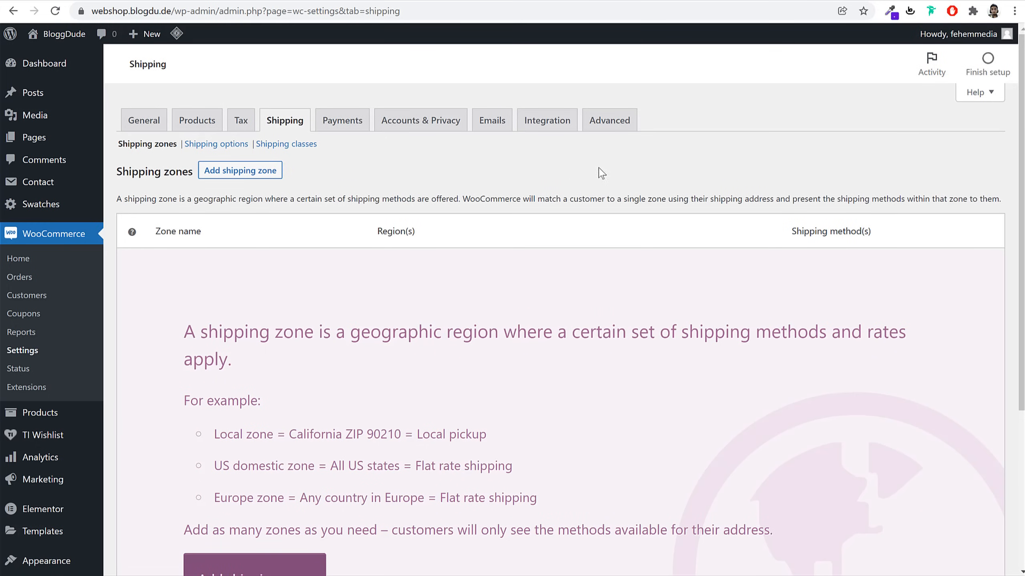
left_click(197, 119)
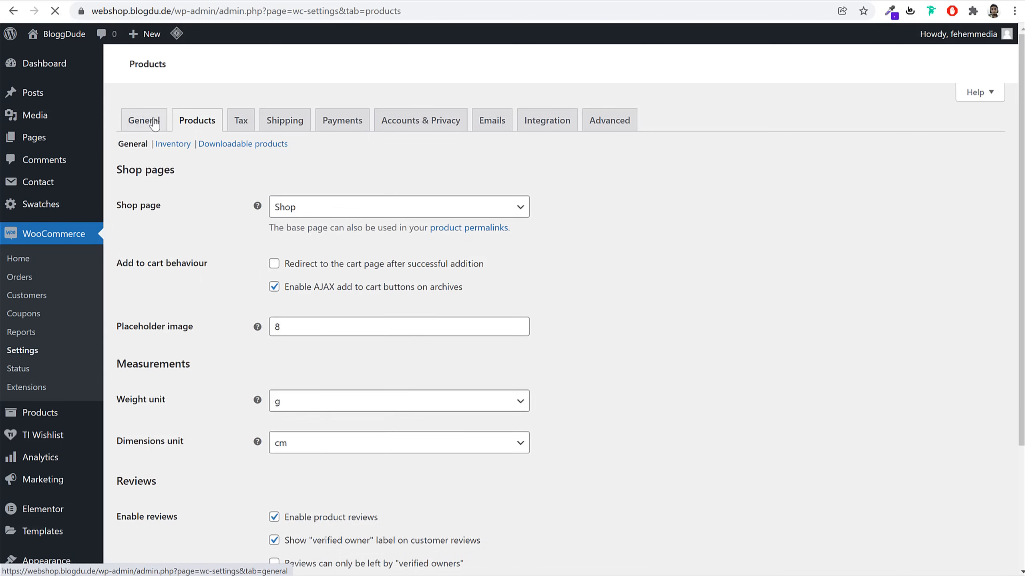
left_click(143, 58)
scroll(631, 291, "down", 3)
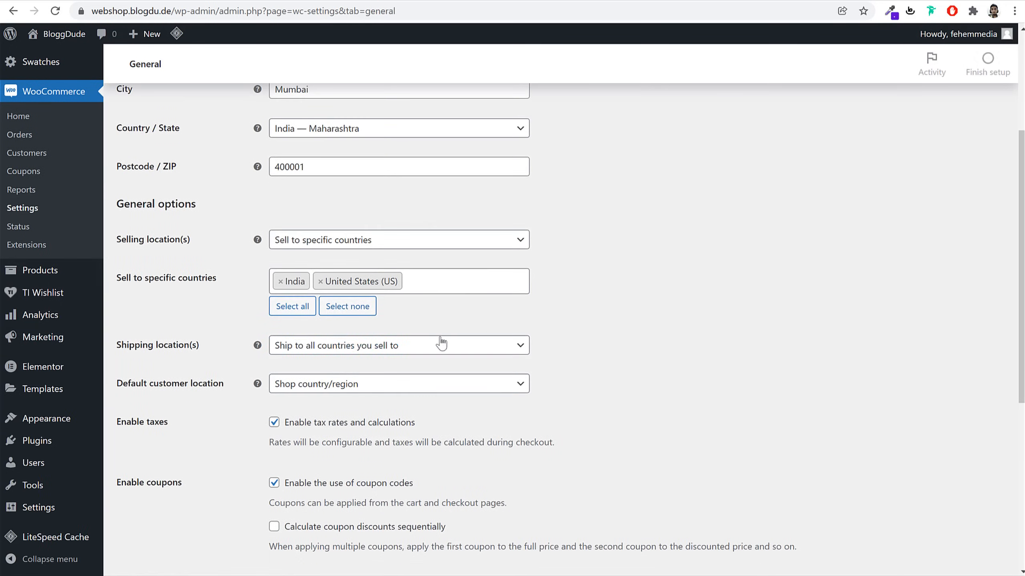
scroll(323, 154, "up", 3)
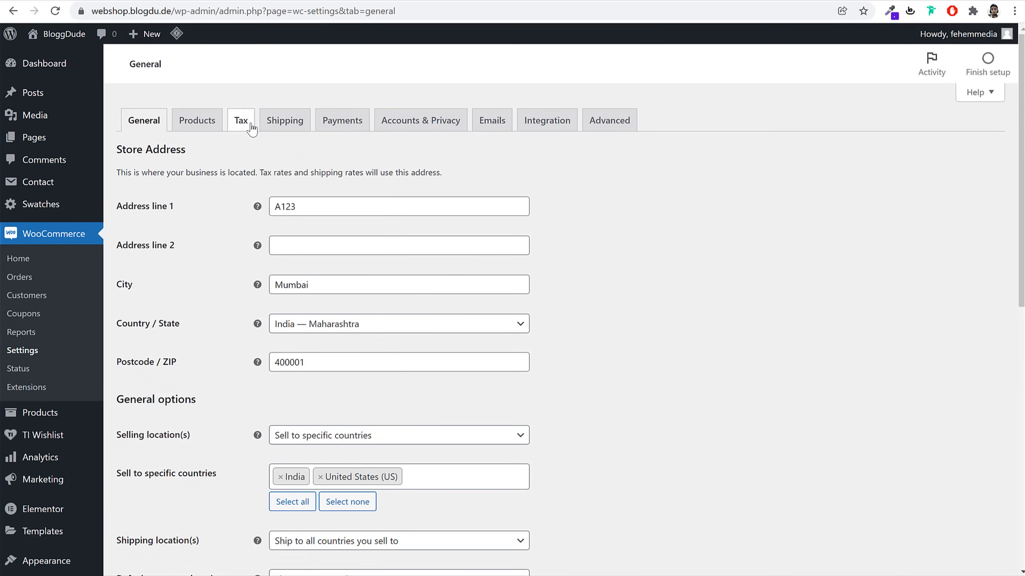
left_click(279, 123)
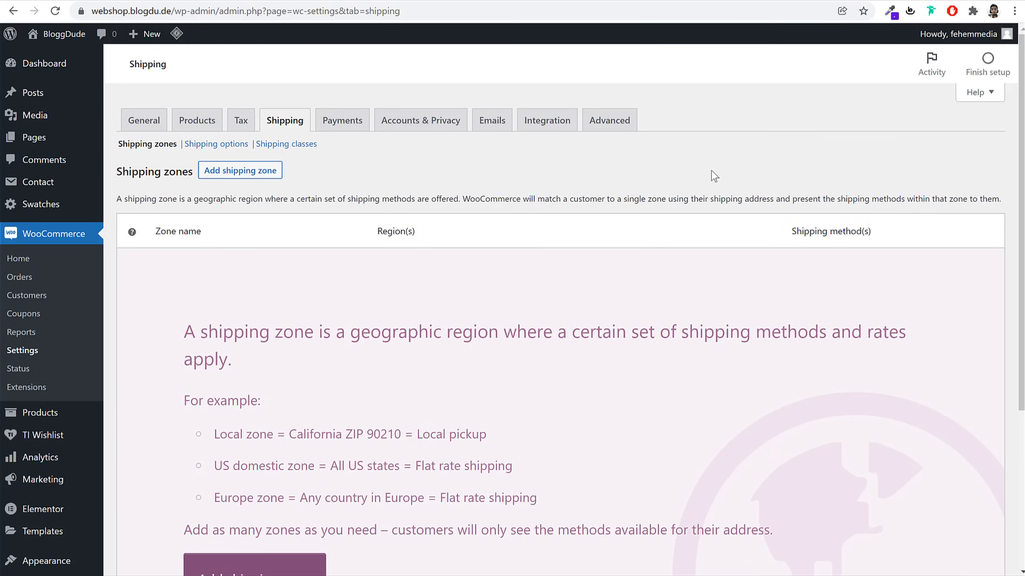
Create and save a shipping zone named Maharashtra with the region Maharashtra, India
left_click(260, 173)
left_click(348, 208)
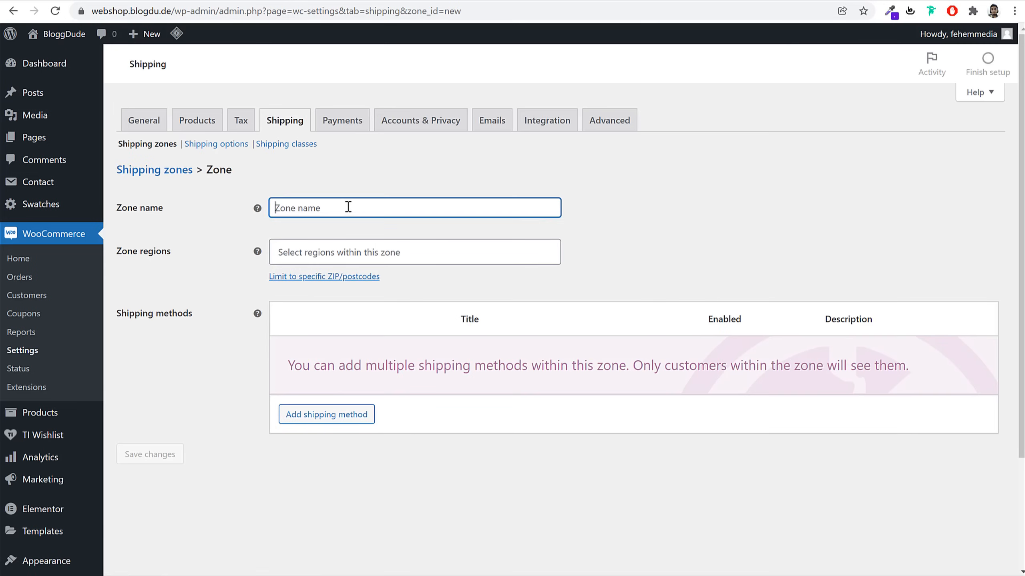
type("Maha")
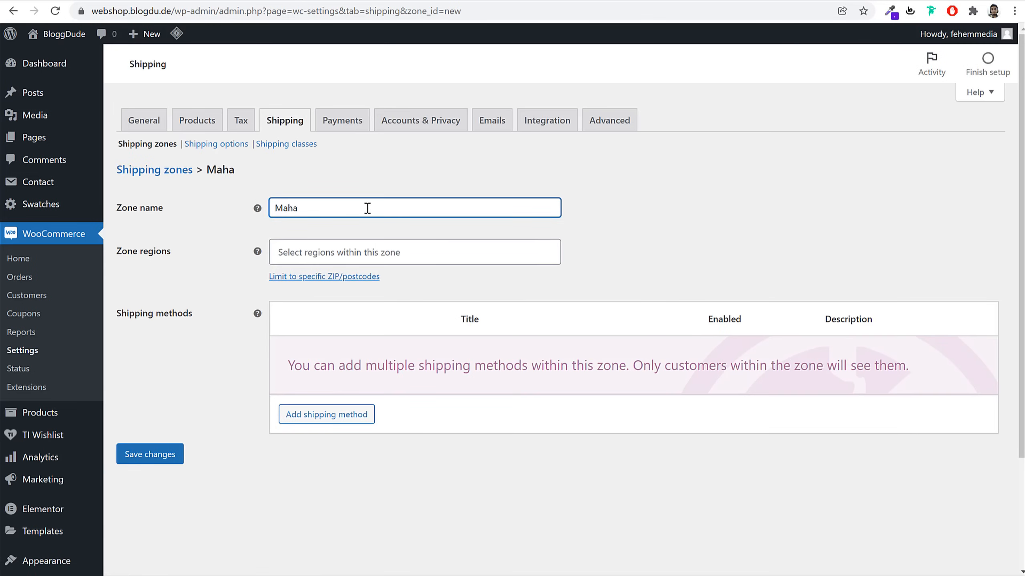
type("rashtra")
left_click(361, 252)
type("maha")
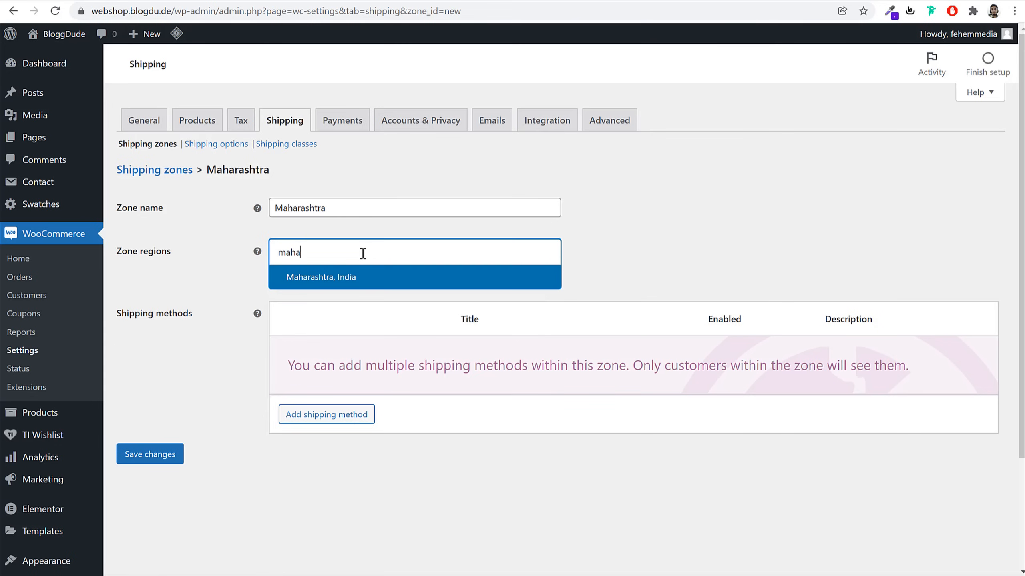
left_click(341, 277)
left_click(177, 460)
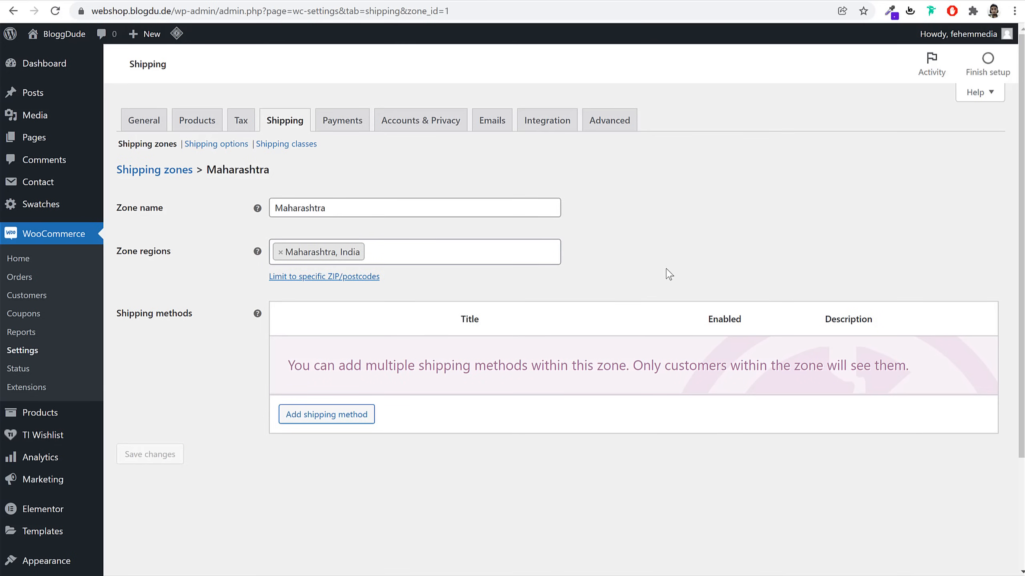
Add a Flat rate method to the Maharashtra zone and change its cost to 1
left_click(332, 416)
left_click(688, 365)
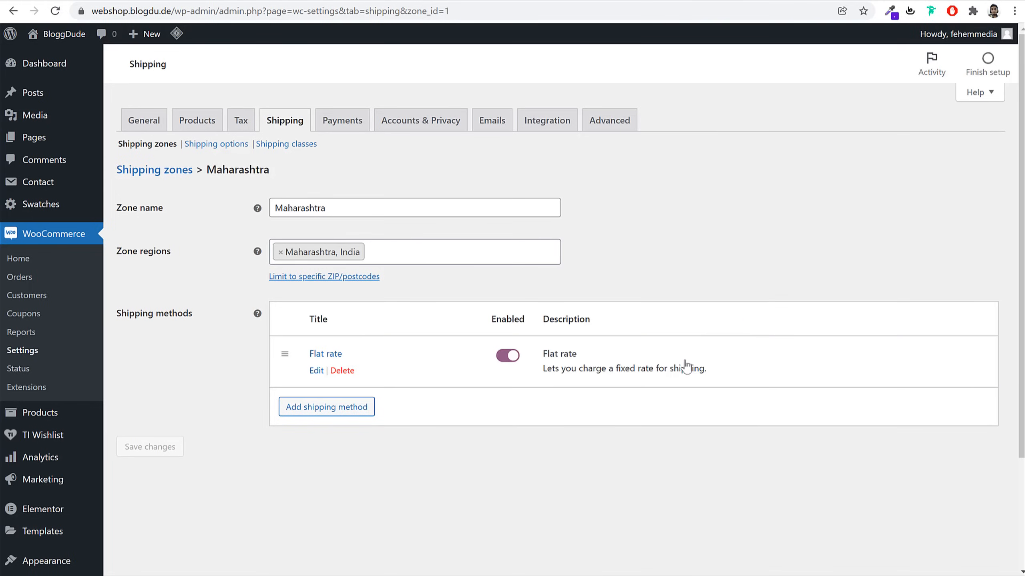
left_click(318, 370)
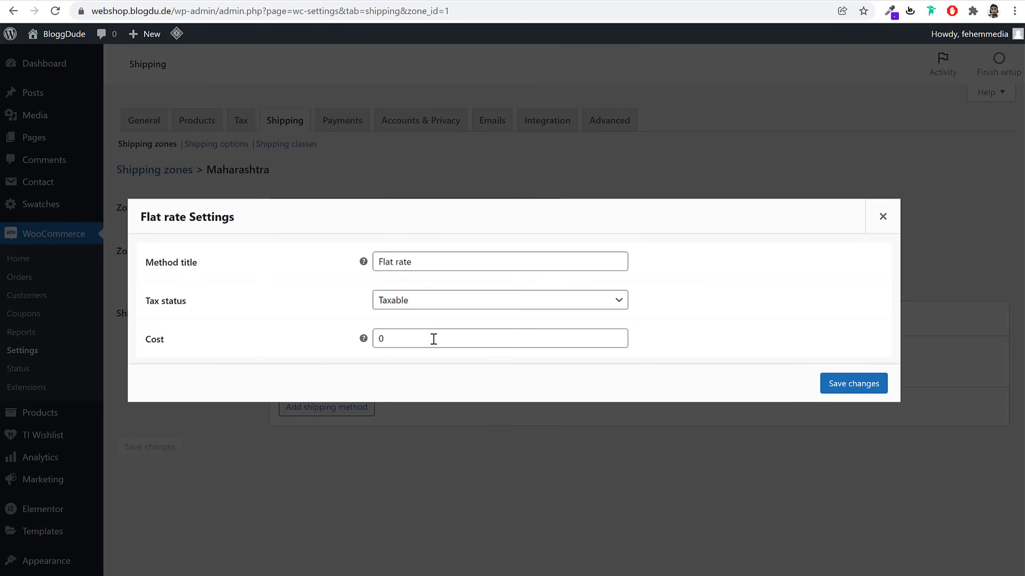
left_click_drag(374, 339, 676, 336)
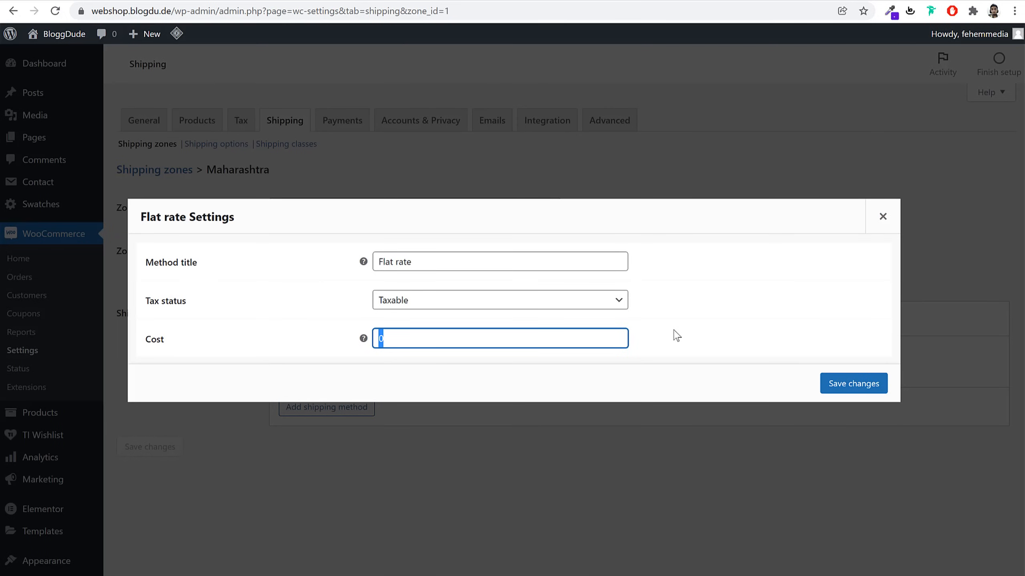
key("BackSpace")
left_click(850, 386)
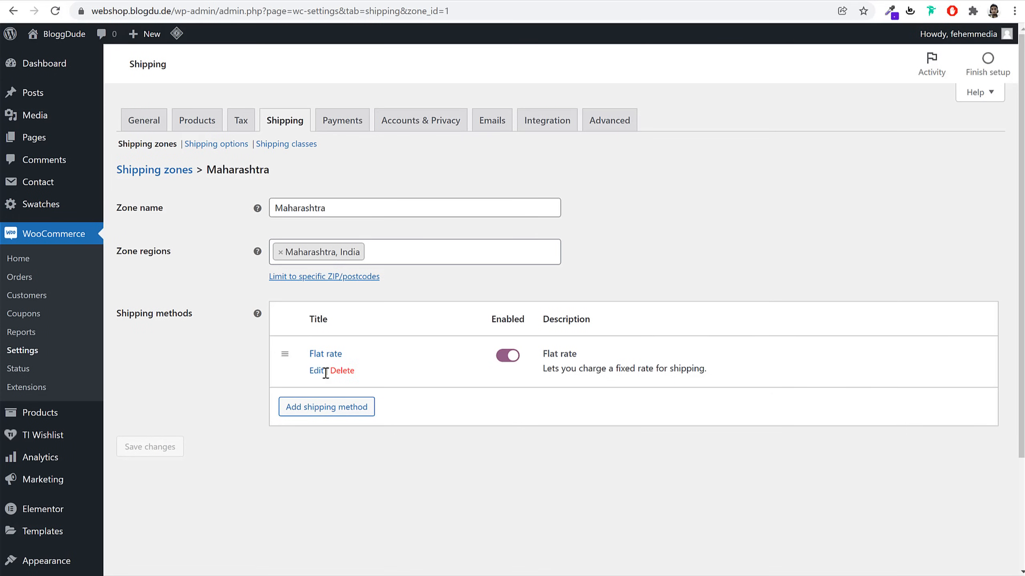
left_click(318, 371)
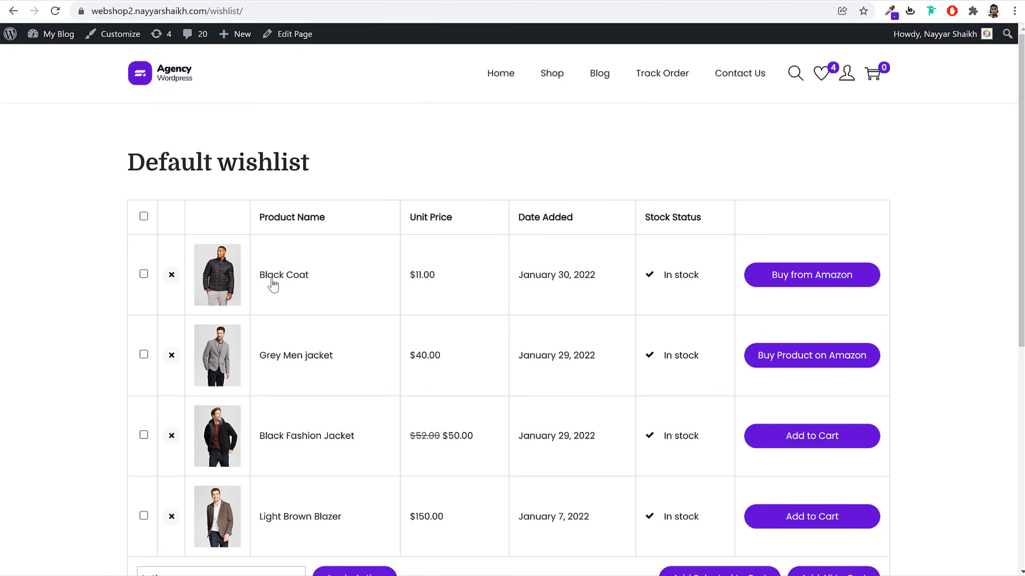
Open the Black Coat product from the wishlist page
left_click(280, 282)
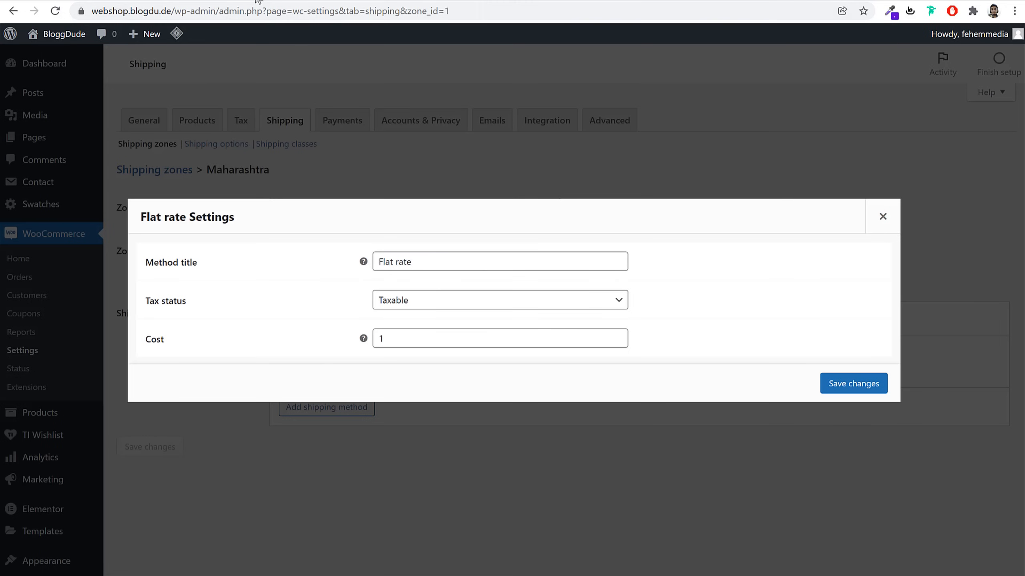
Change the Maharashtra flat rate cost to 1.00 * [qty], save it, and recheck the settings
left_click(428, 333)
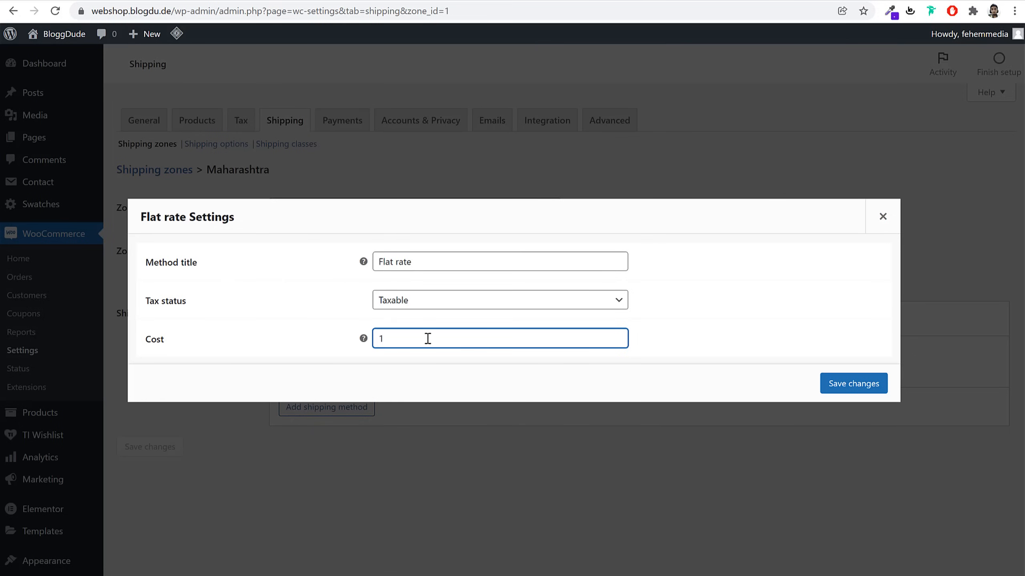
type(".00 *")
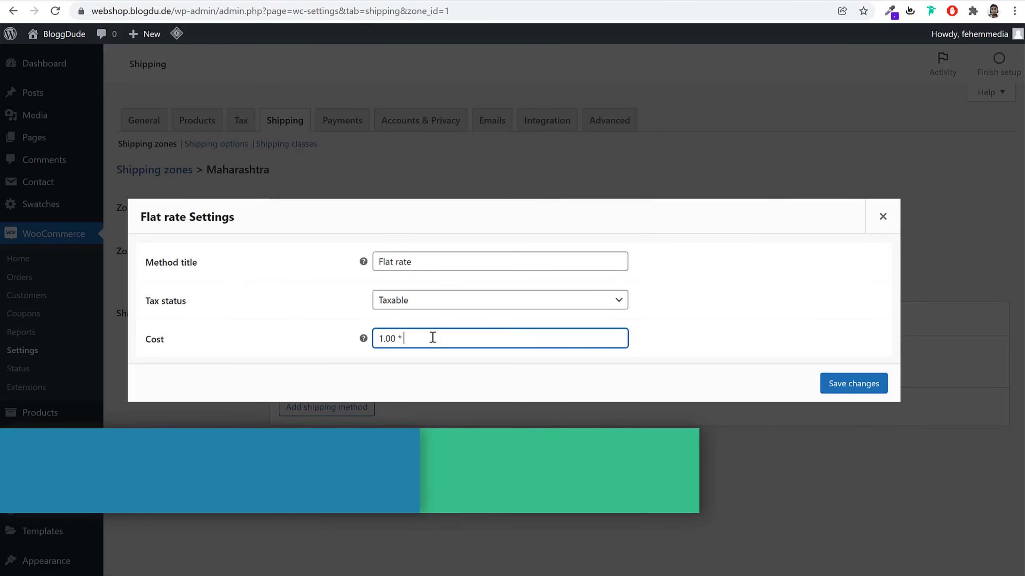
type(" [qty]")
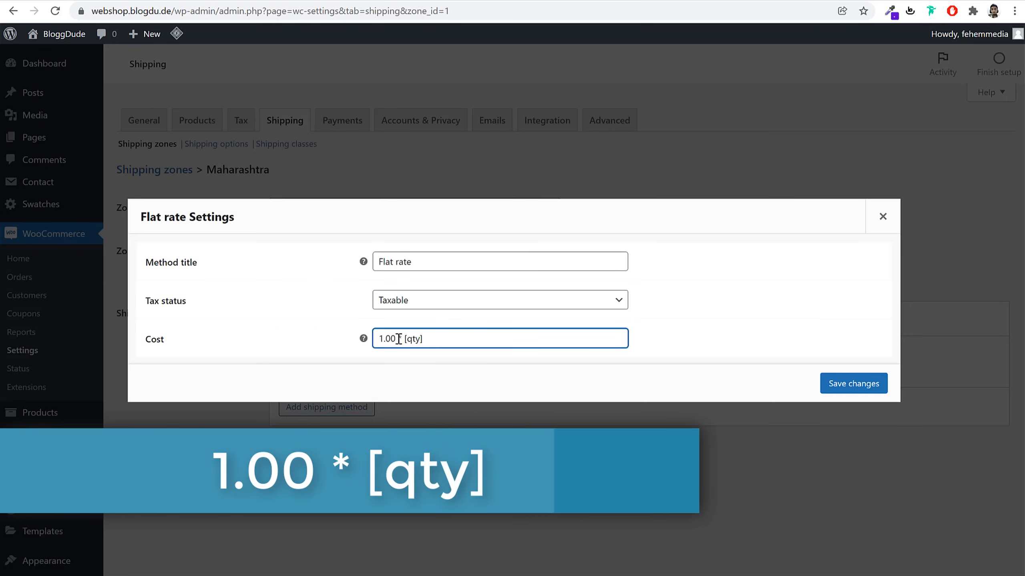
mouse_move(397, 339)
left_mouse_down()
mouse_move(373, 343)
mouse_move(408, 342)
left_mouse_up()
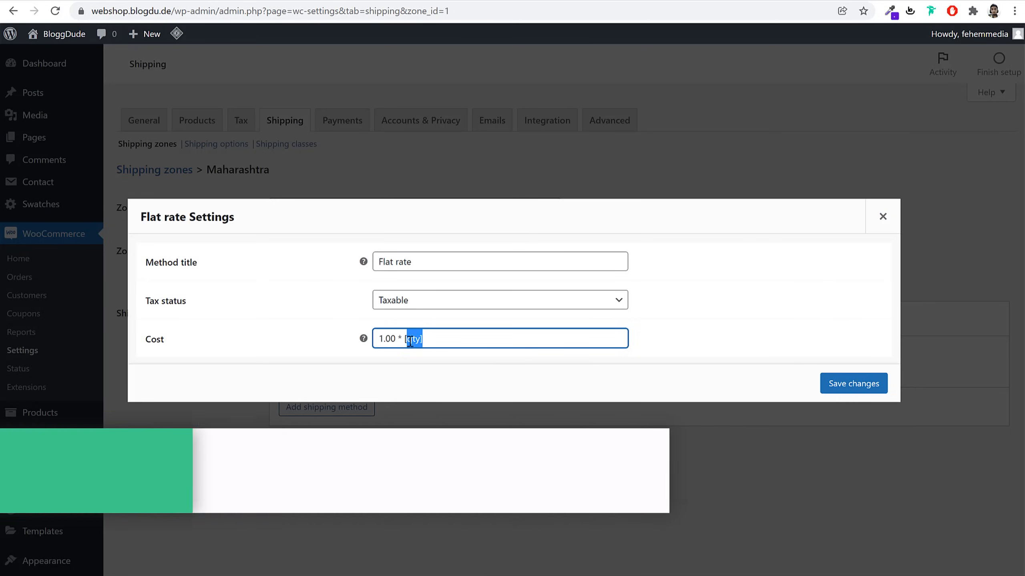
left_click(418, 343)
double_click(388, 341)
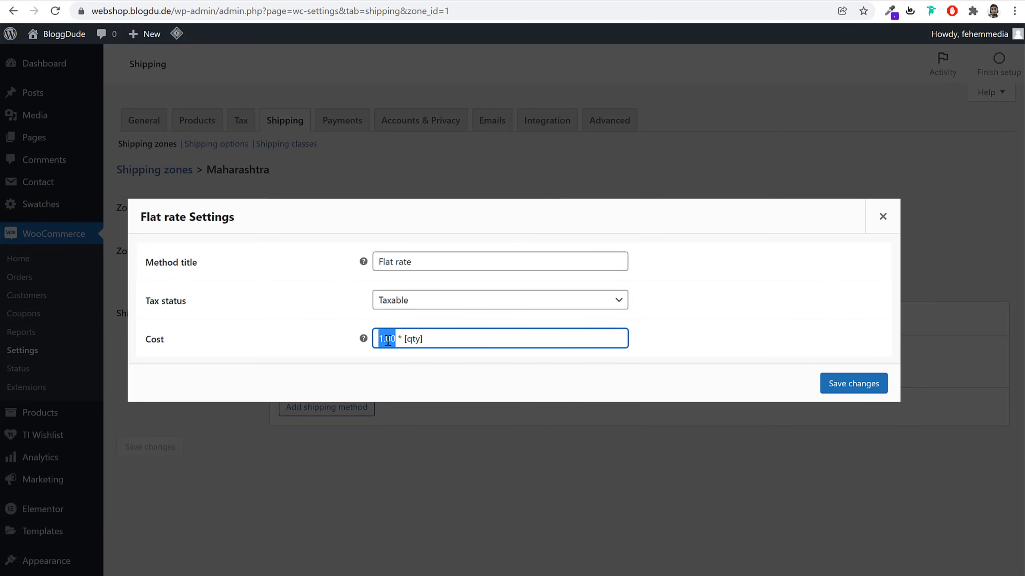
left_click_drag(424, 339, 406, 339)
left_click(441, 339)
mouse_move(397, 344)
left_mouse_down()
mouse_move(338, 344)
mouse_move(402, 338)
left_mouse_up()
left_click(464, 343)
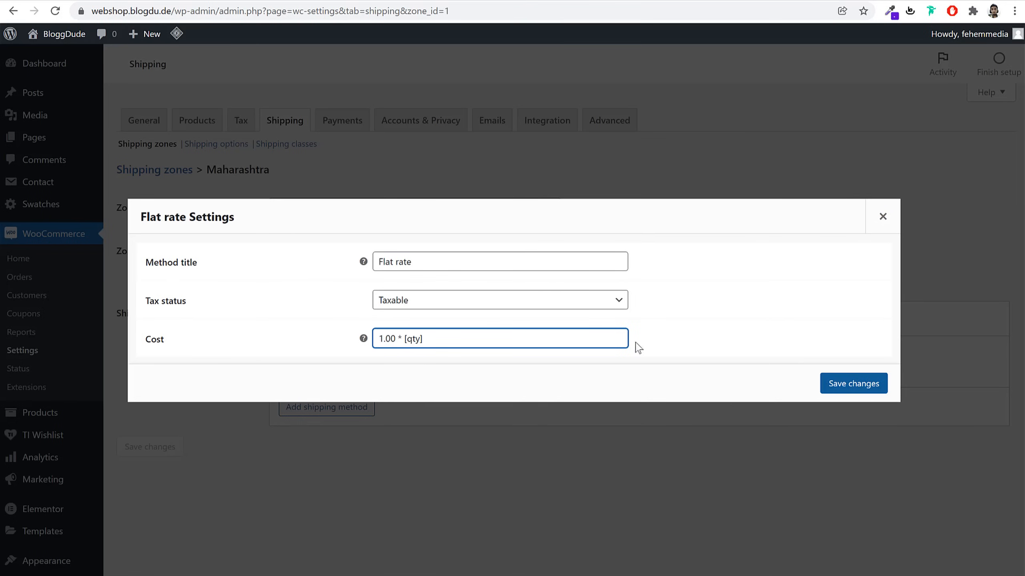
left_click(833, 390)
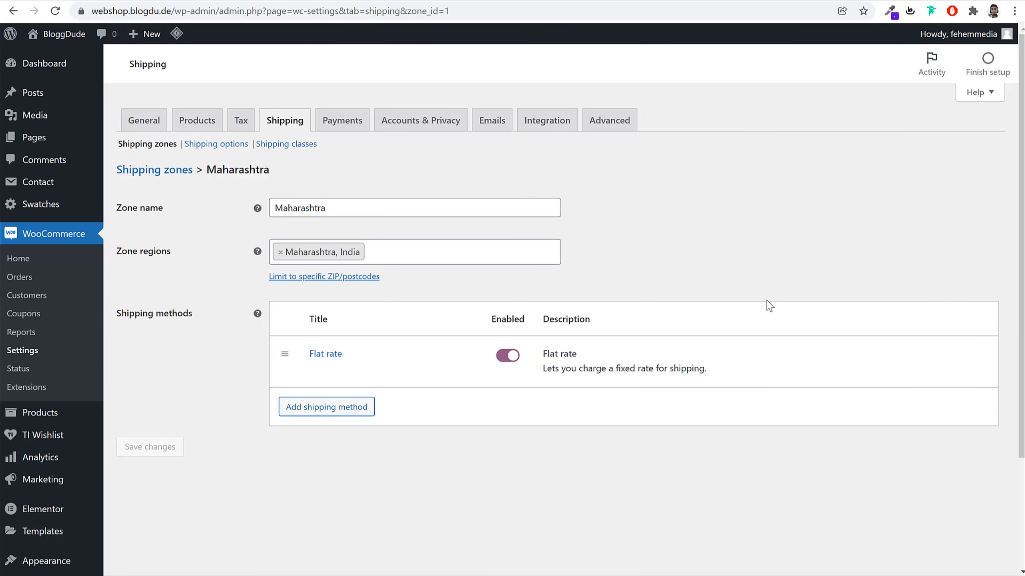
left_click(317, 370)
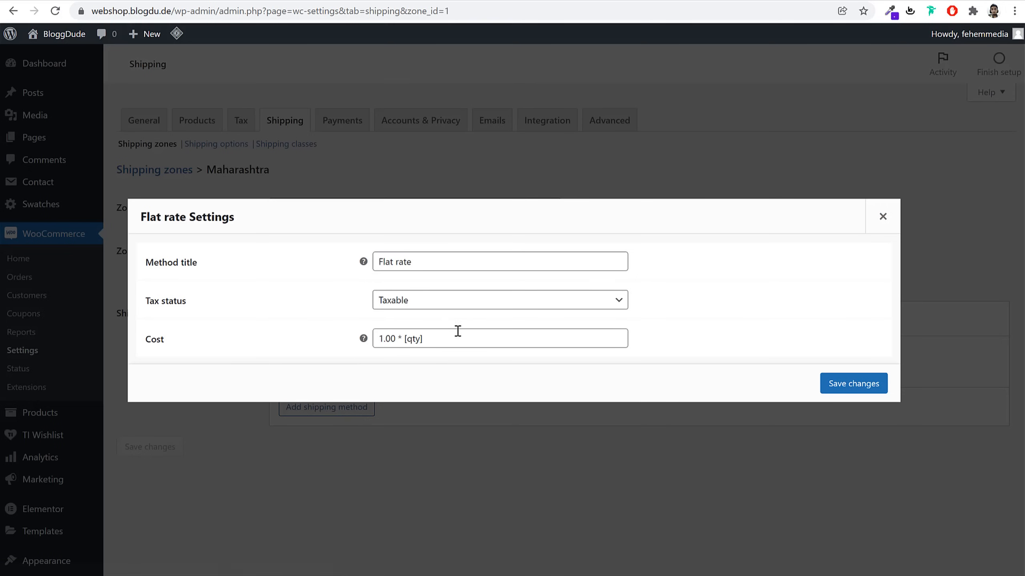
left_click(877, 219)
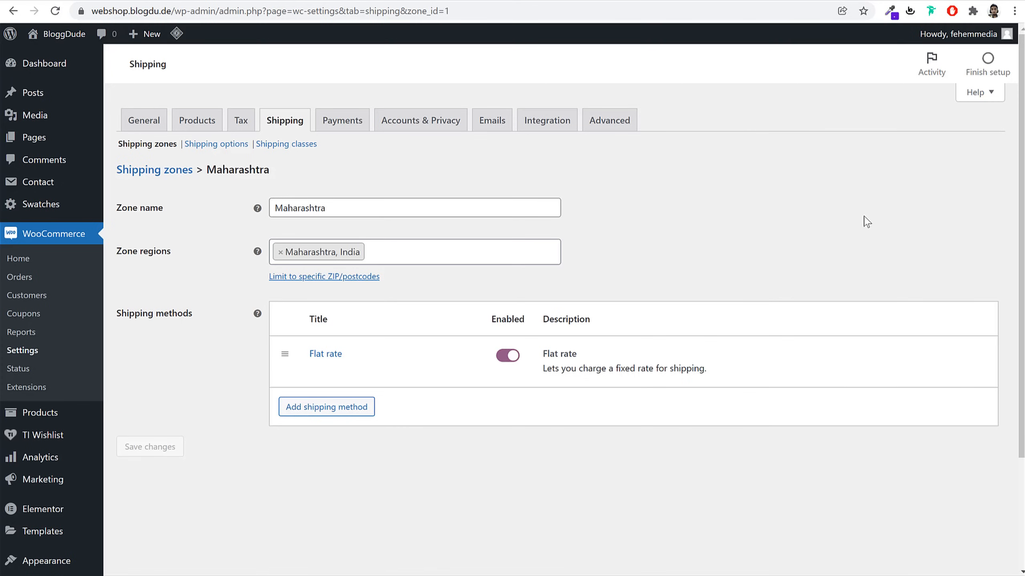
Add and save a T-Shirt shipping class
left_click(289, 145)
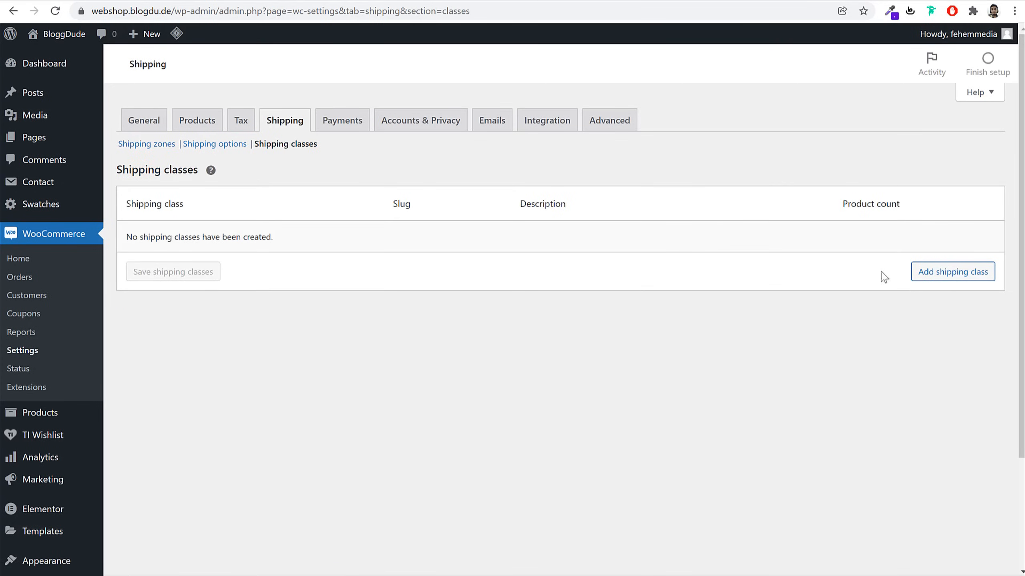
left_click(960, 273)
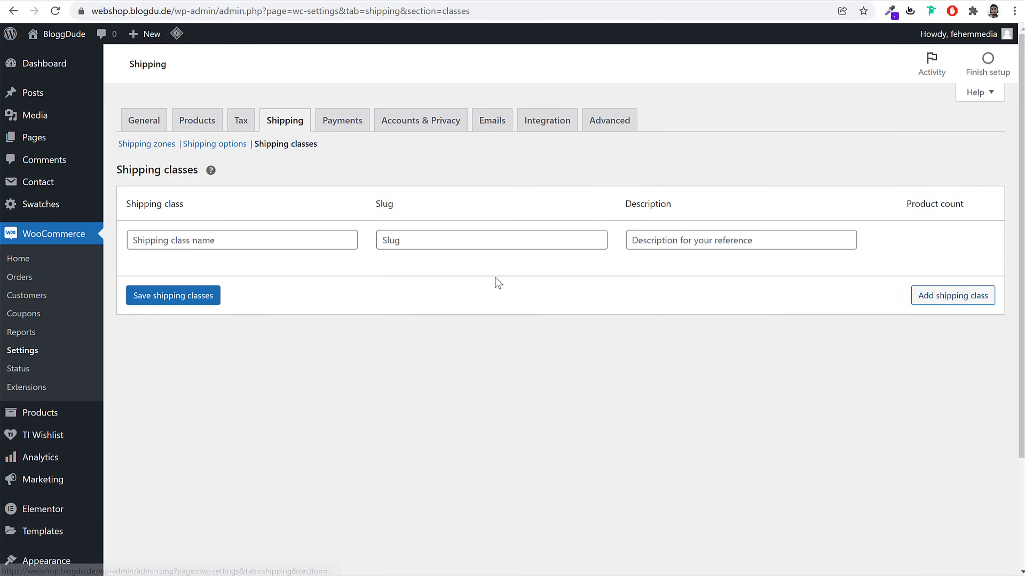
left_click(253, 241)
type("T-")
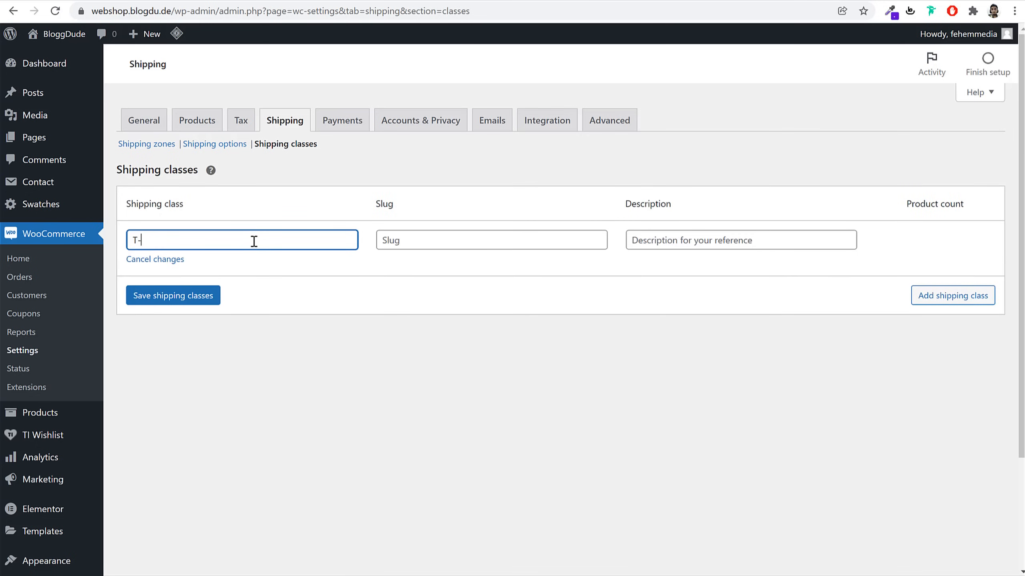
type("Shirt")
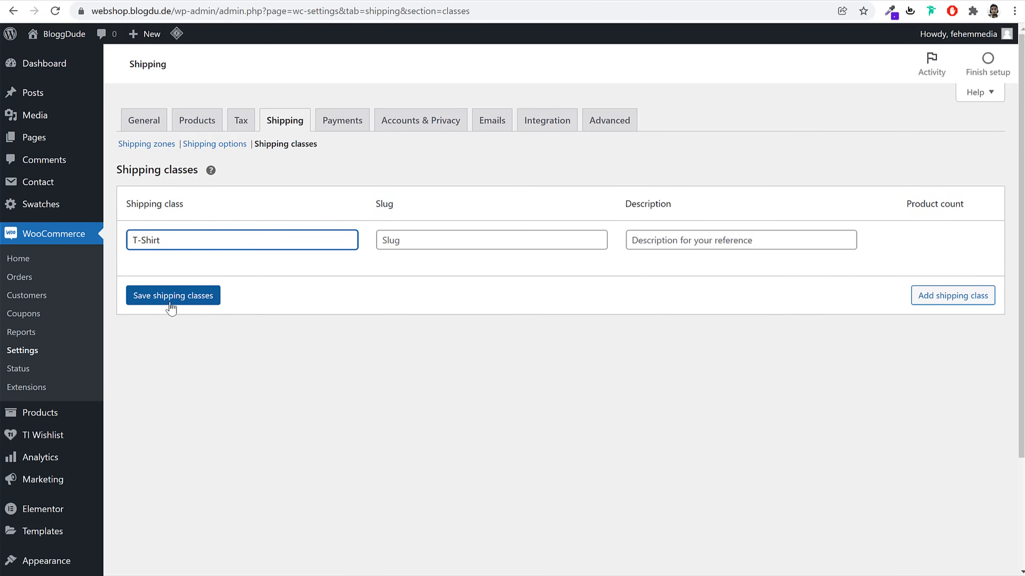
left_click(171, 305)
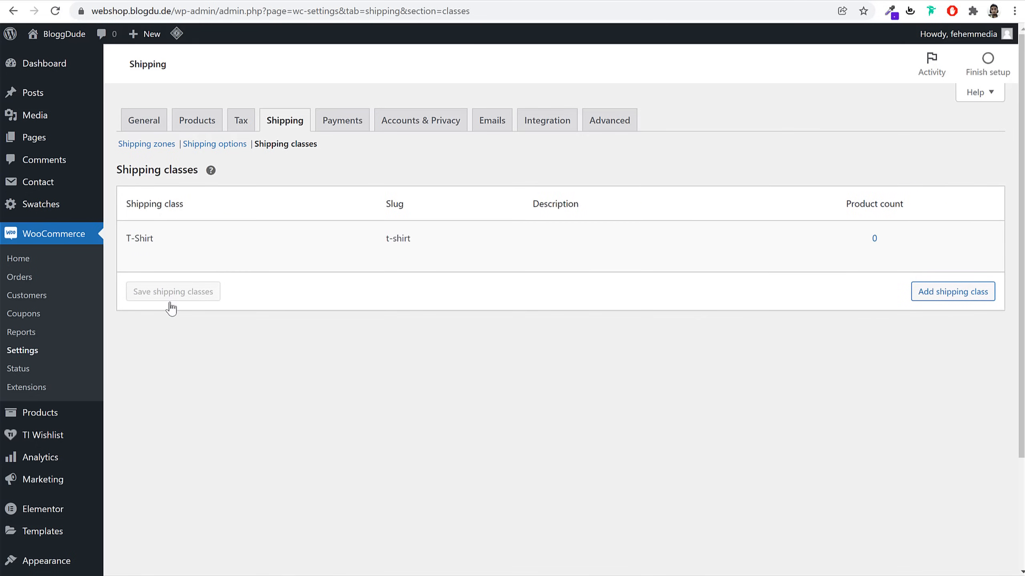
Add TVs and Refrigerator shipping classes and save them
left_click(947, 301)
left_click(241, 288)
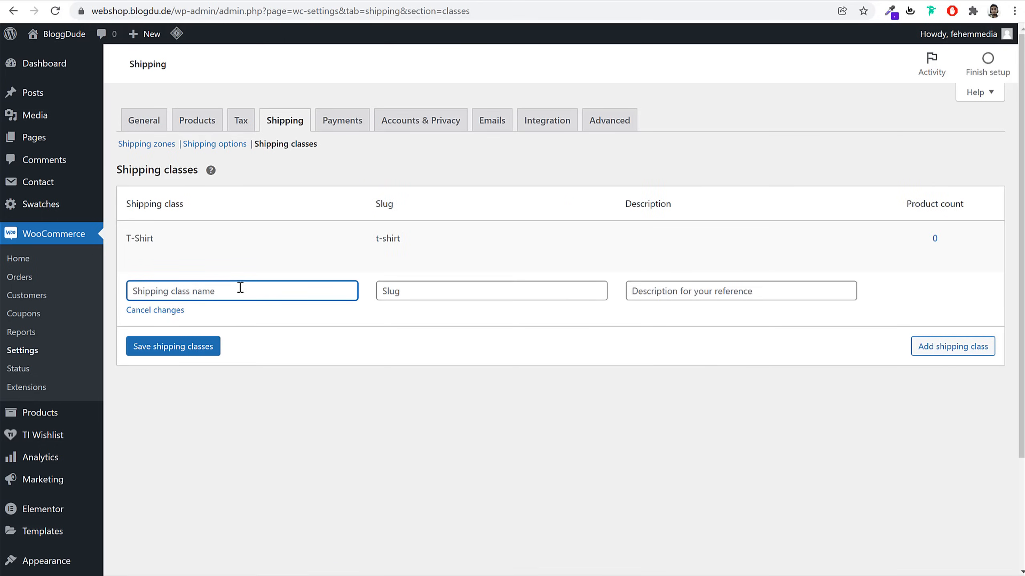
type("TVs")
left_click(938, 348)
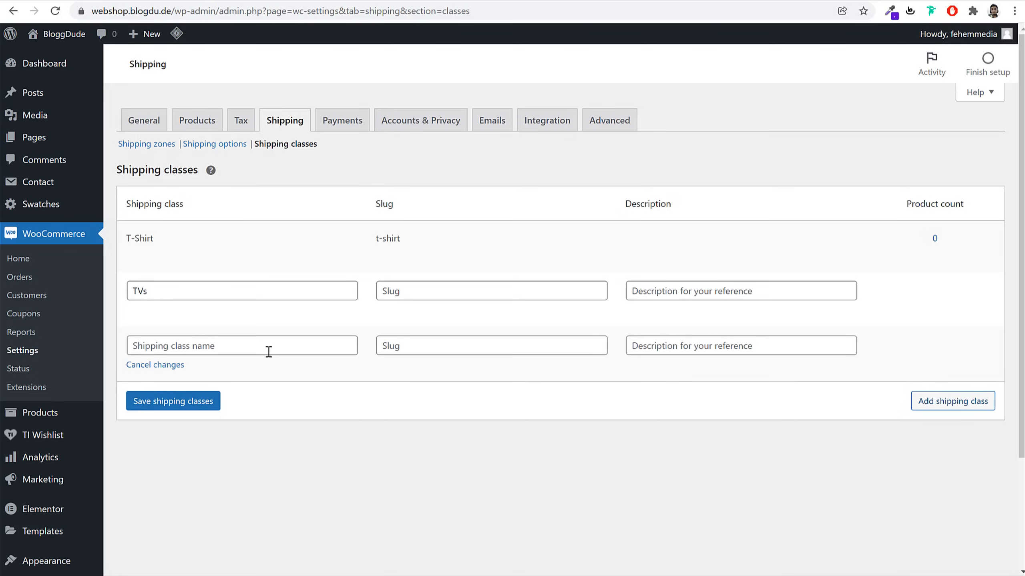
left_click(268, 352)
type("Refr")
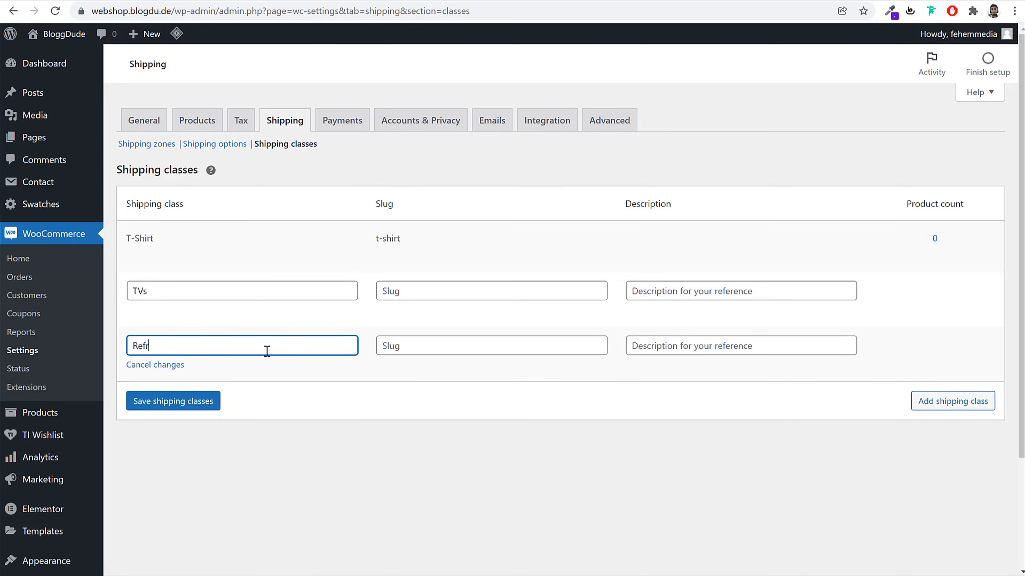
type("igerator")
left_click(192, 409)
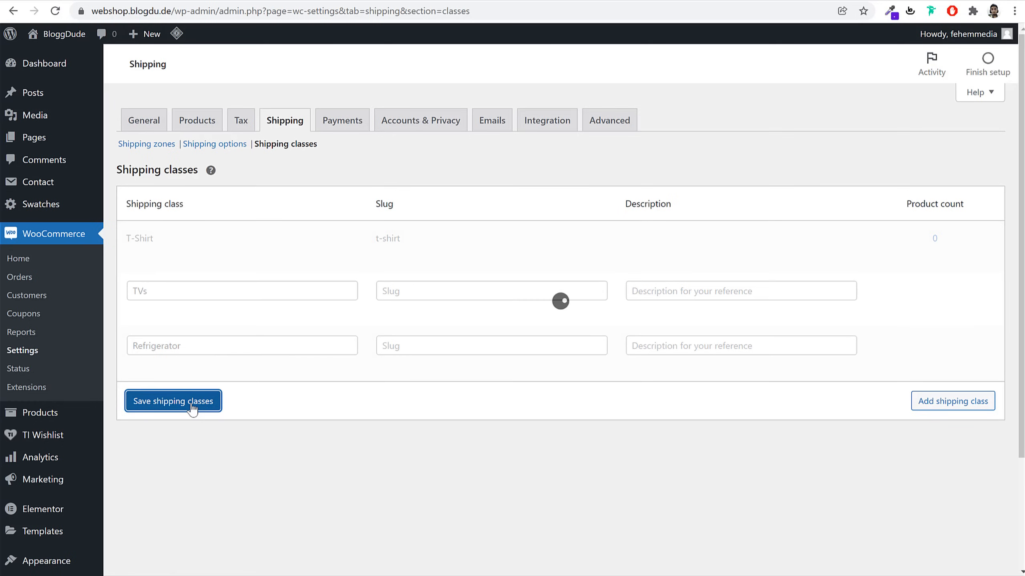
Open the Maharashtra flat rate settings and clear its base cost
left_click(160, 147)
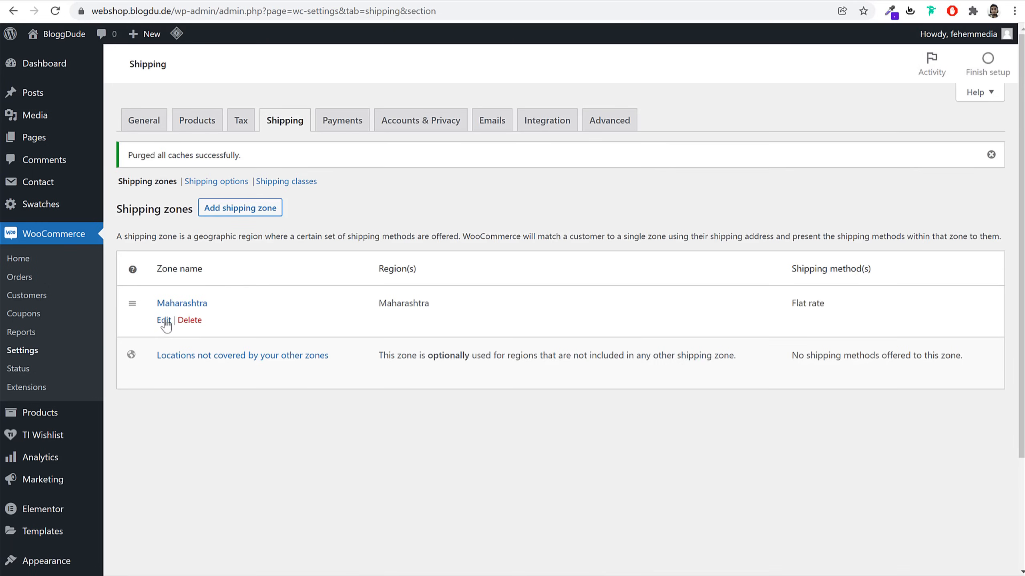
left_click(166, 321)
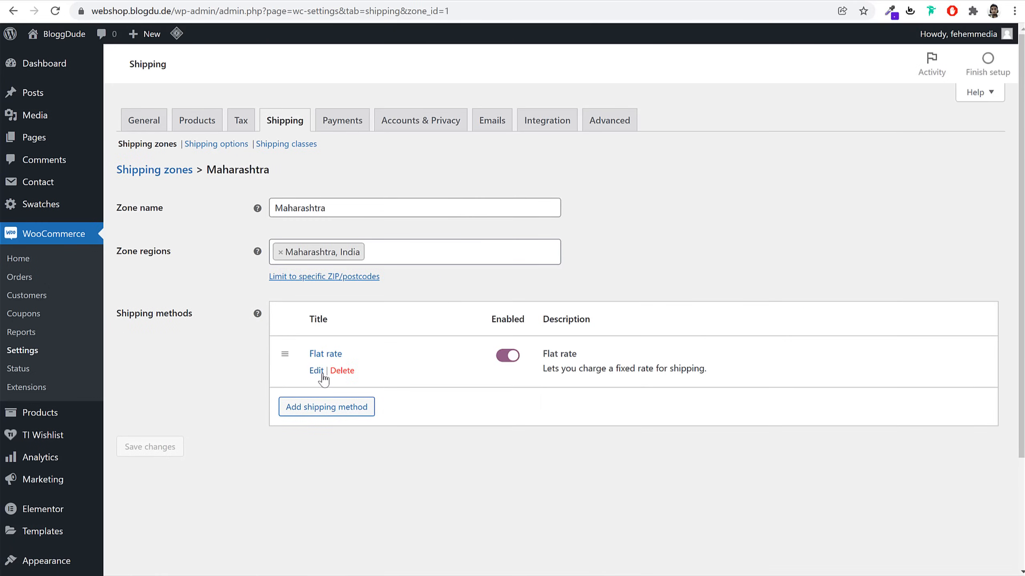
left_click(322, 378)
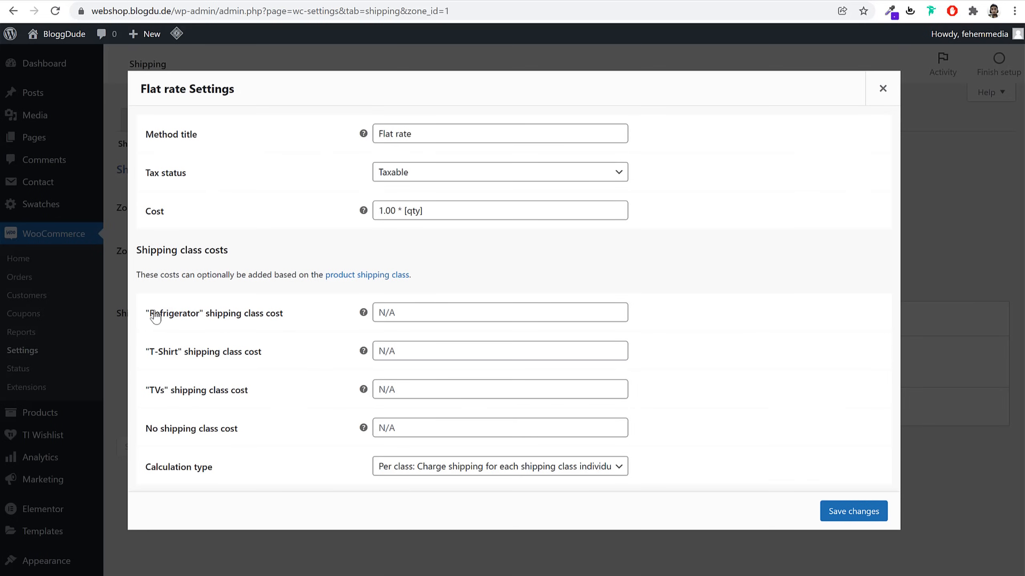
left_click_drag(144, 314, 290, 320)
left_click_drag(263, 354, 149, 355)
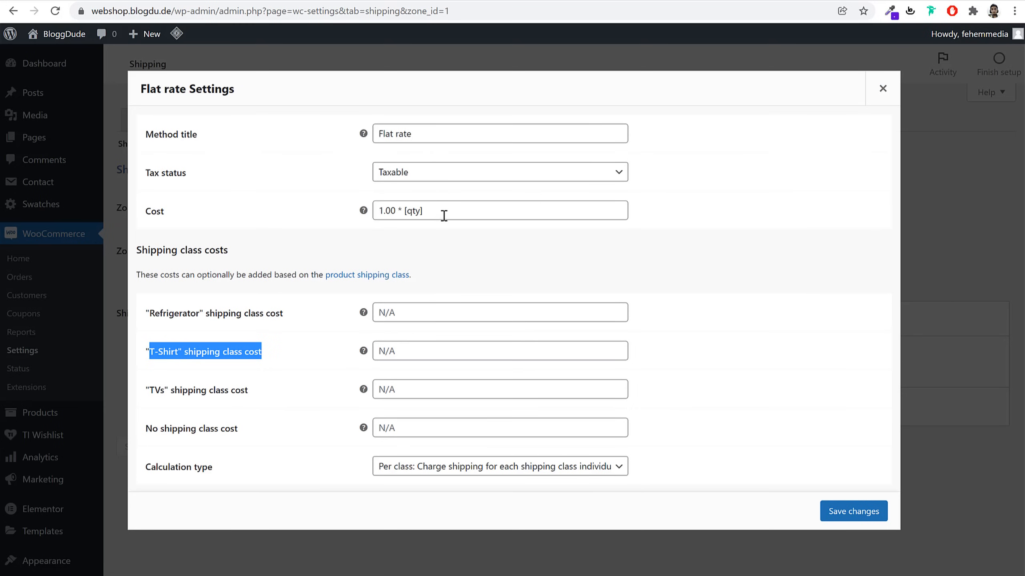
left_click_drag(444, 216, 327, 219)
key("ctrl+c")
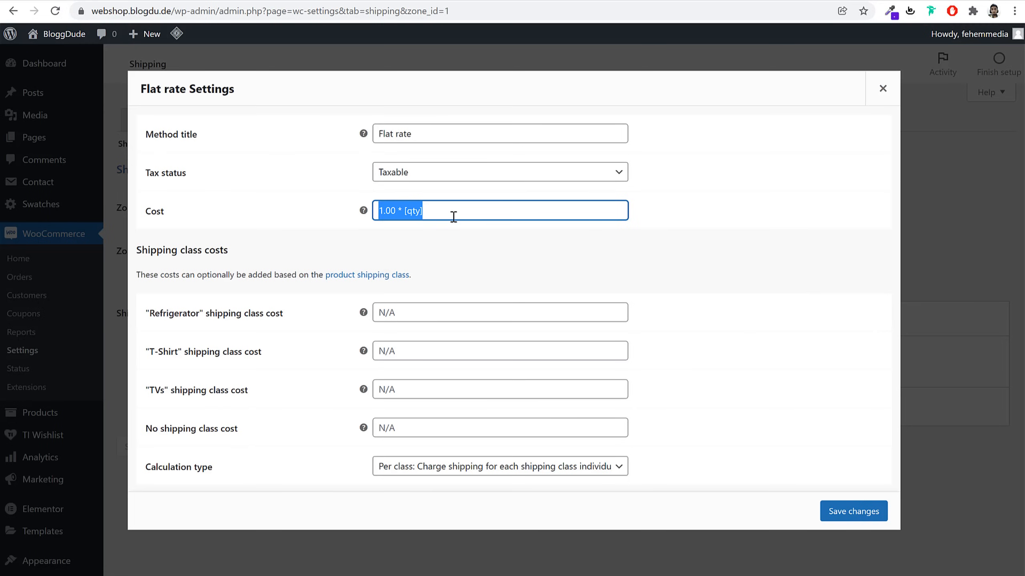
key("BackSpace")
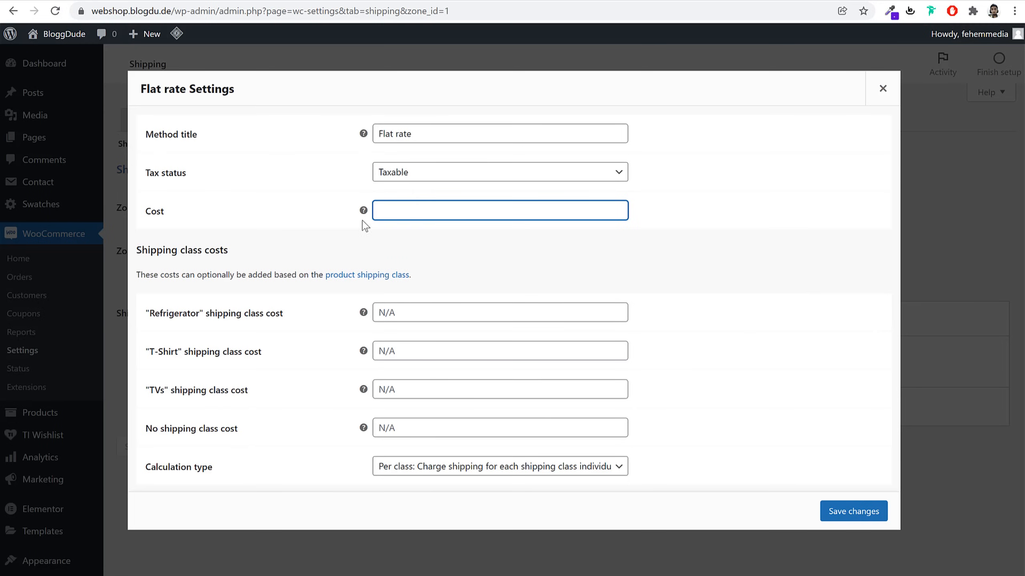
Set the no shipping class cost to 1.00 * [qty]
left_click(433, 431)
key("ctrl+v")
left_click_drag(258, 435, 146, 438)
left_click(473, 428)
key("ctrl+a")
key("ctrl+c")
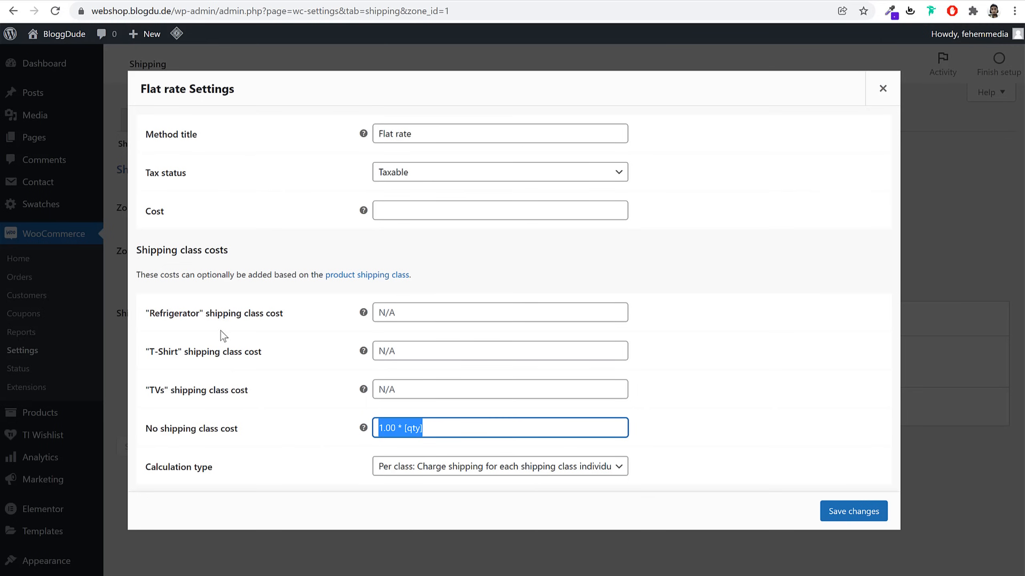
left_click(455, 427)
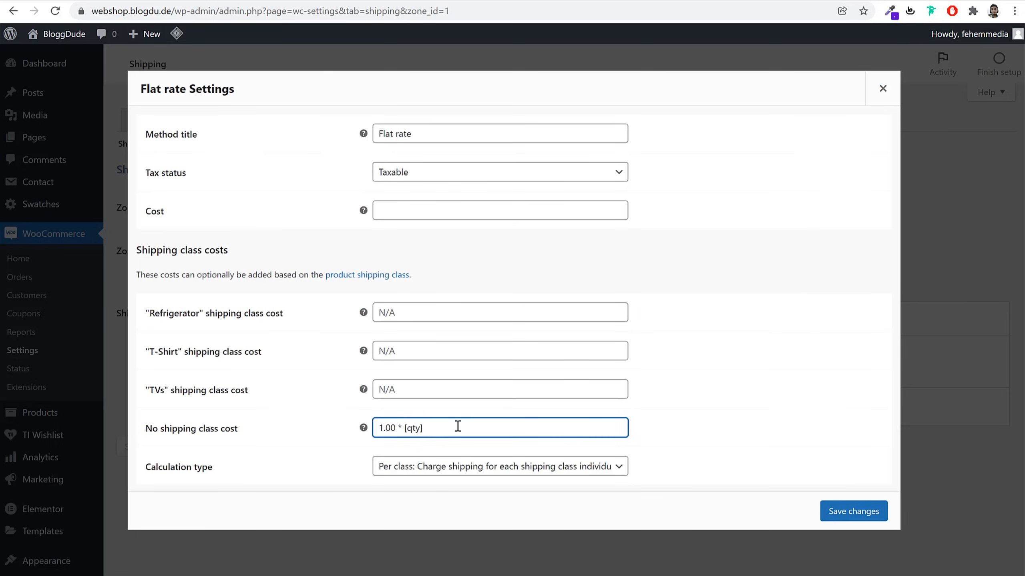
Set per-item class costs: Refrigerator 10.00, T-Shirt 1.00, TVs 5.00, and save
left_click(408, 317)
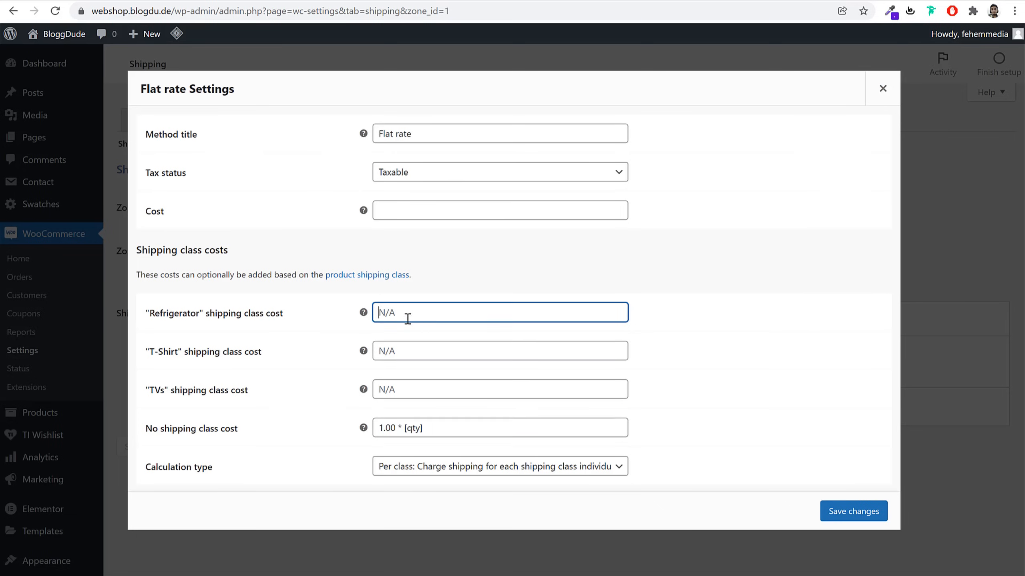
key("ctrl+v")
left_click(383, 313)
type("0")
left_click(456, 350)
key("ctrl+v")
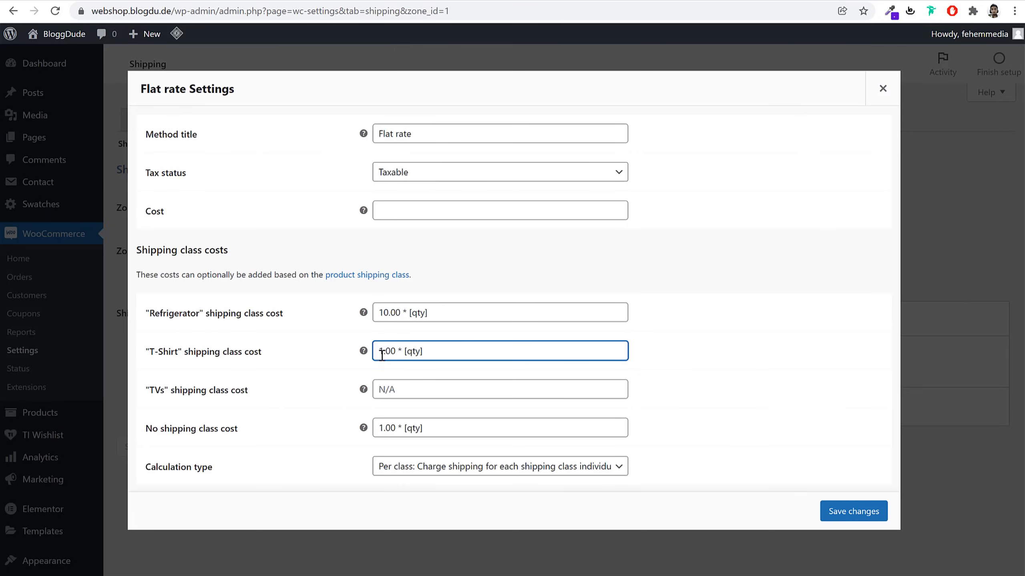
left_click(411, 383)
key("ctrl+v")
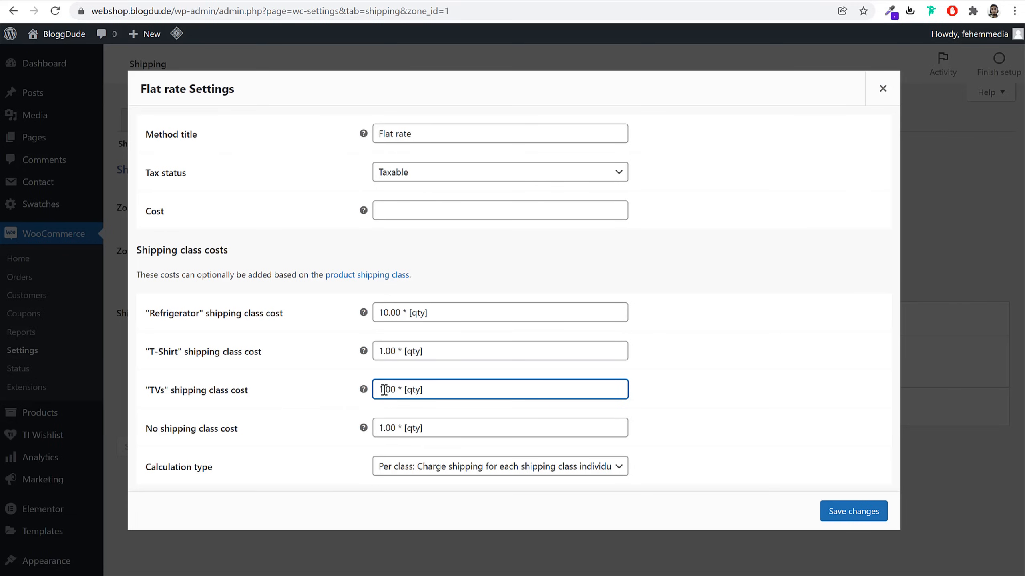
left_click_drag(384, 390, 374, 390)
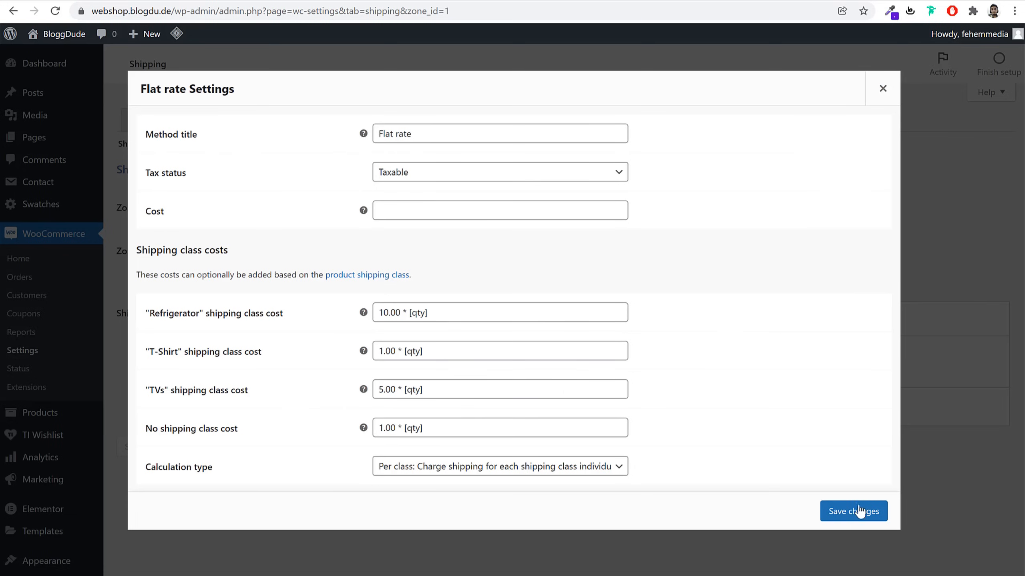
left_click(869, 513)
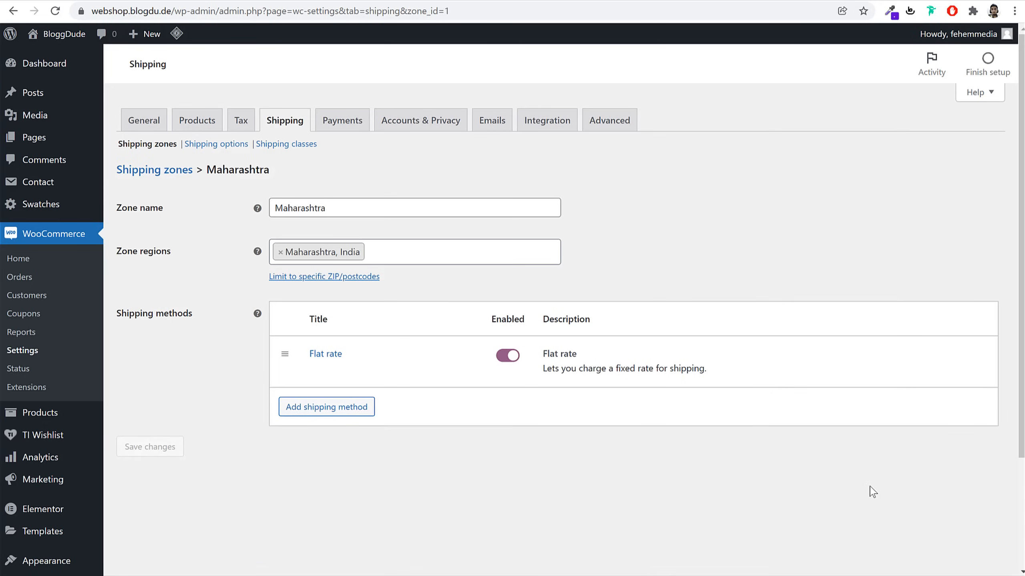
Create and save a 'Rest of India' zone with all Indian states except Maharashtra
left_click(164, 173)
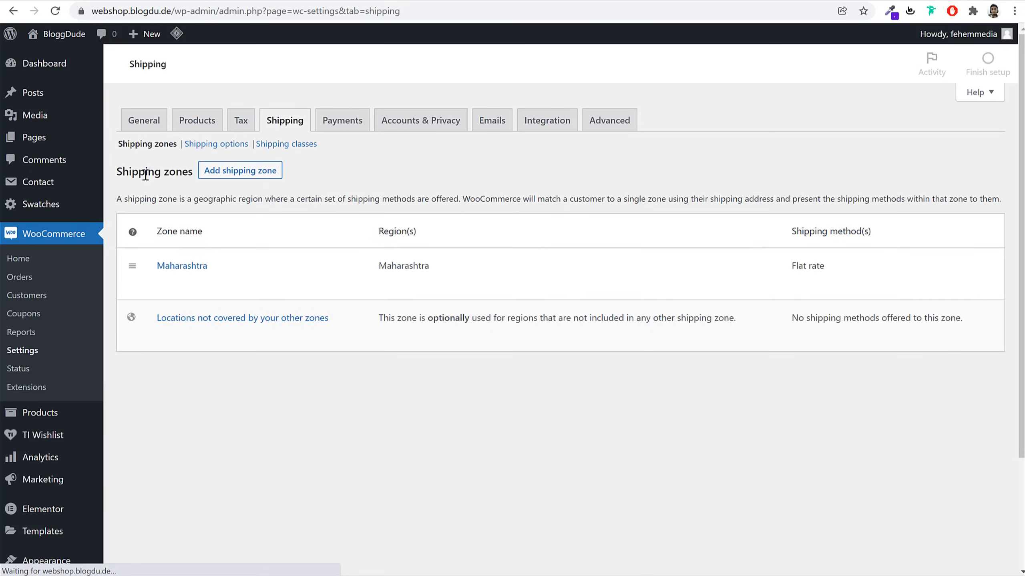
left_click(242, 171)
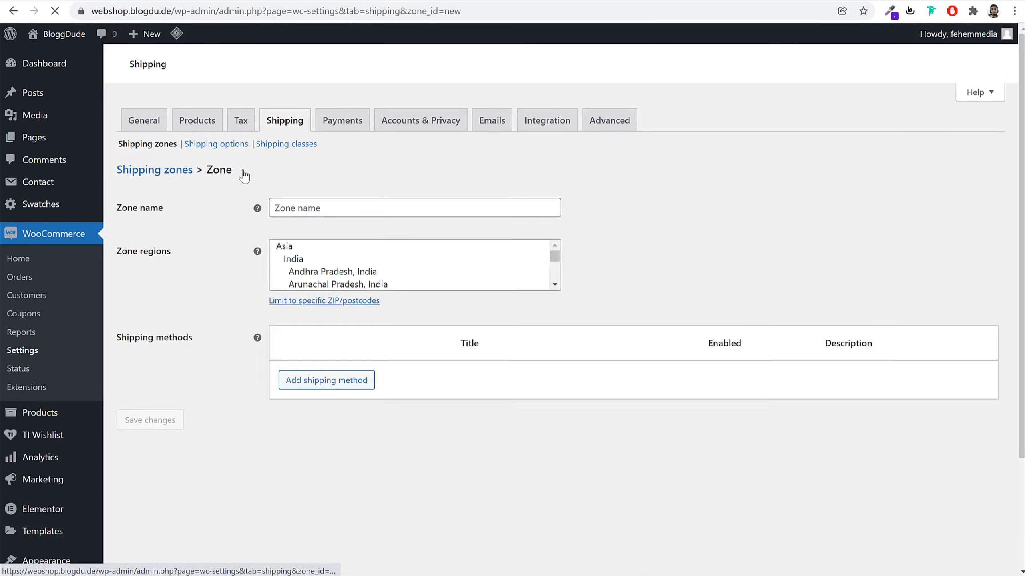
left_click(331, 206)
type("Rest of")
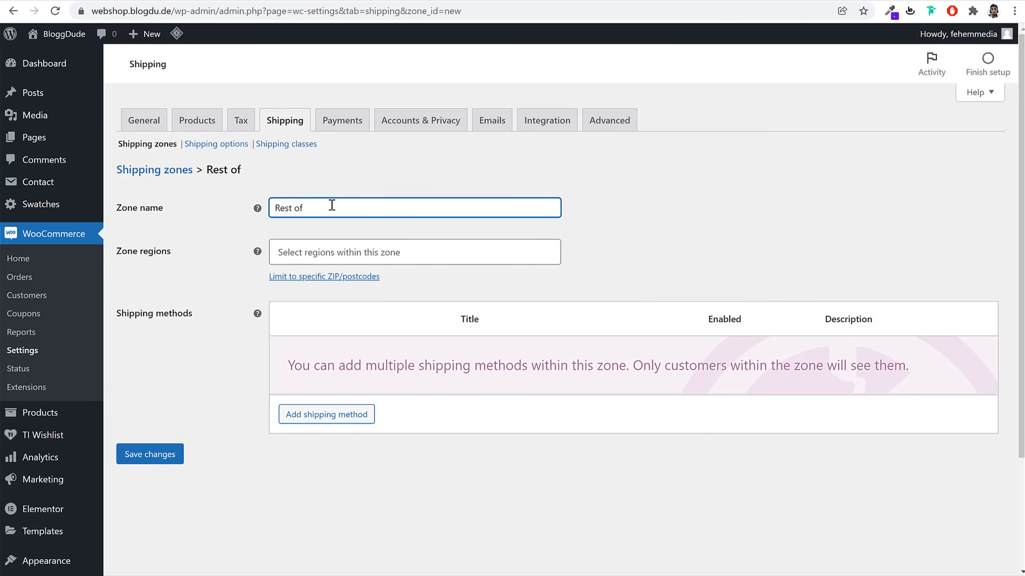
type("India")
left_click(466, 262)
type("indi")
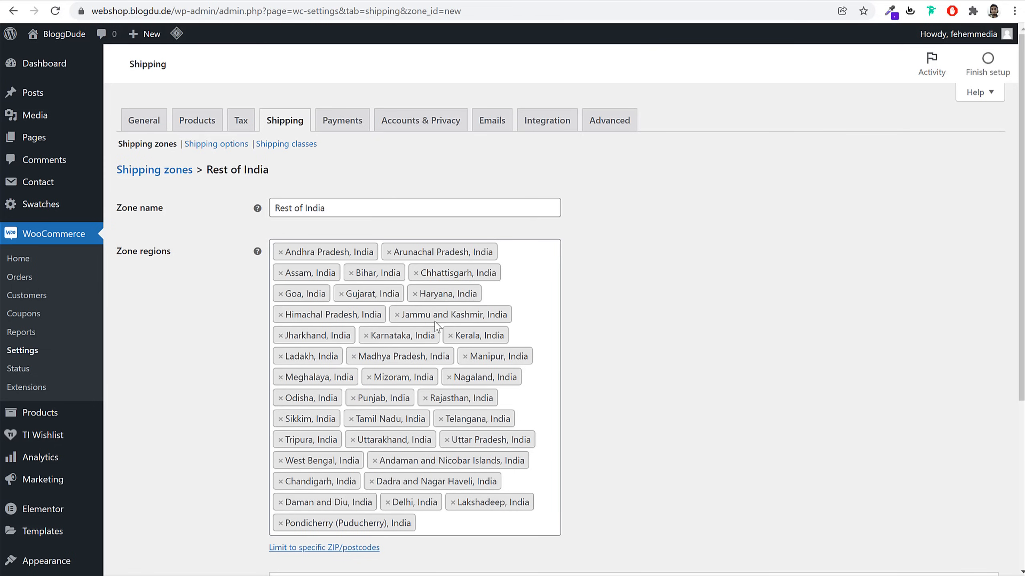
scroll(689, 303, "down", 5)
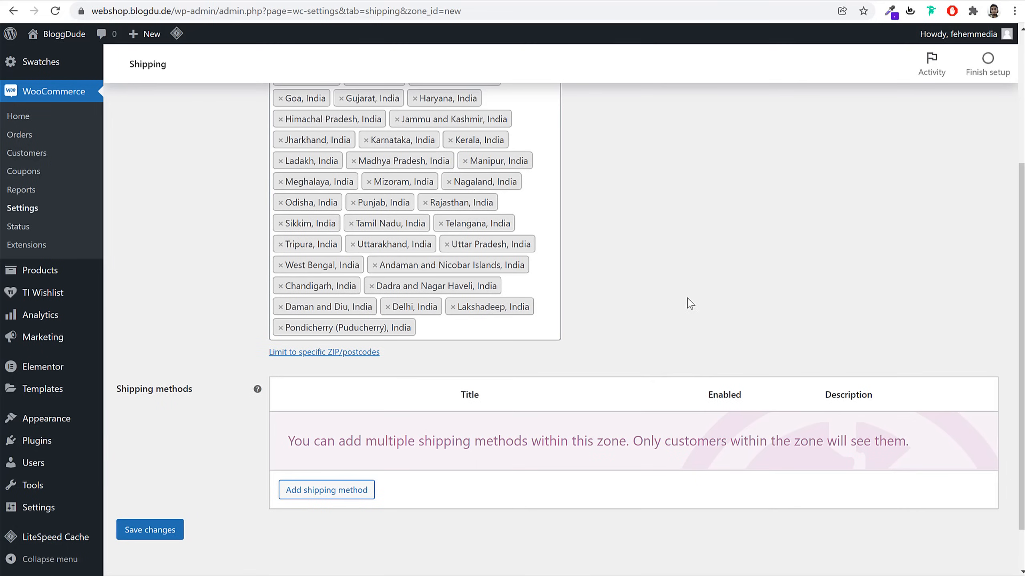
left_click(177, 532)
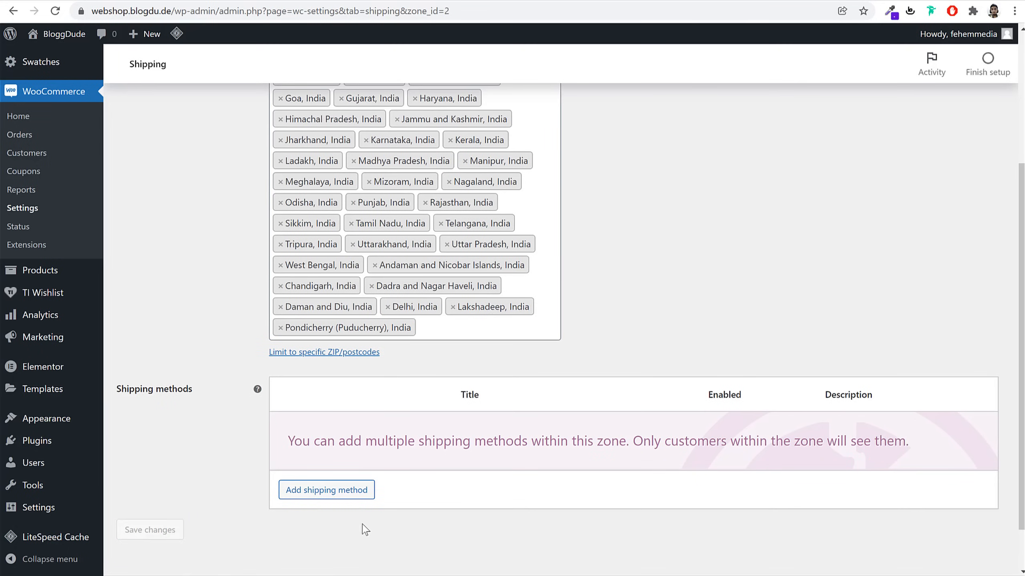
Add a Flat rate to Rest of India with a no-class cost of 1.50 * [qty]
left_click(353, 503)
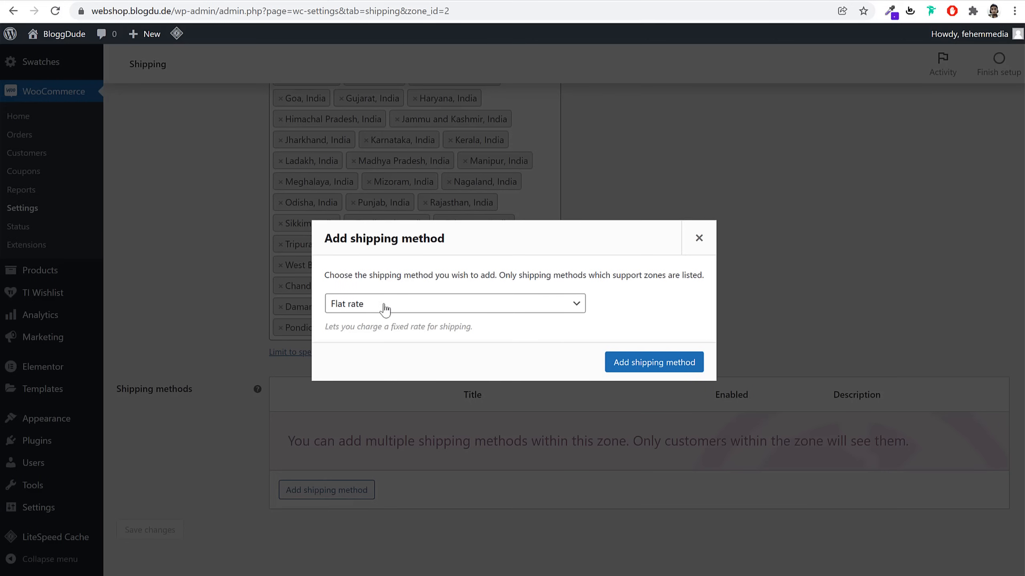
left_click(680, 370)
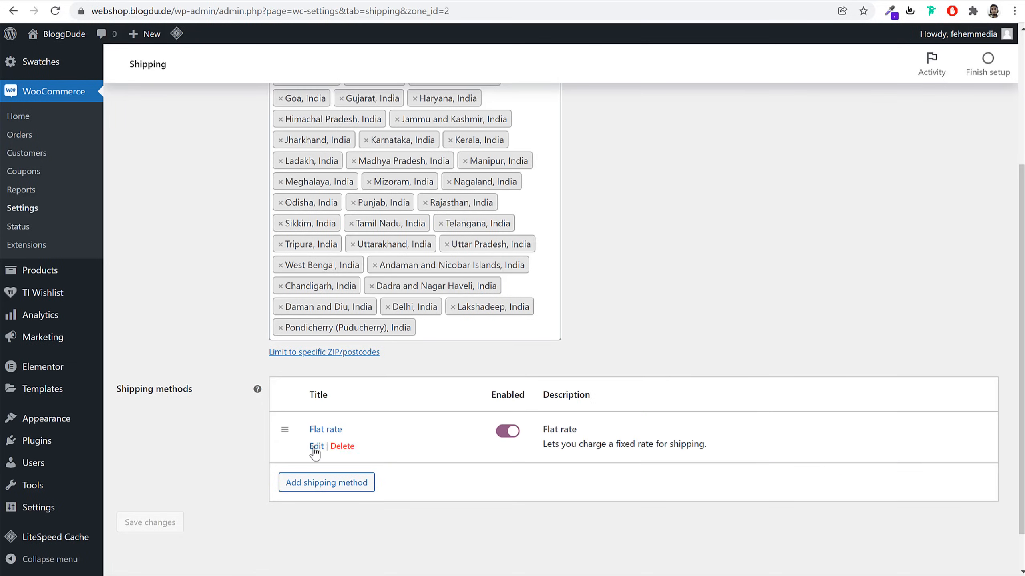
left_click(317, 448)
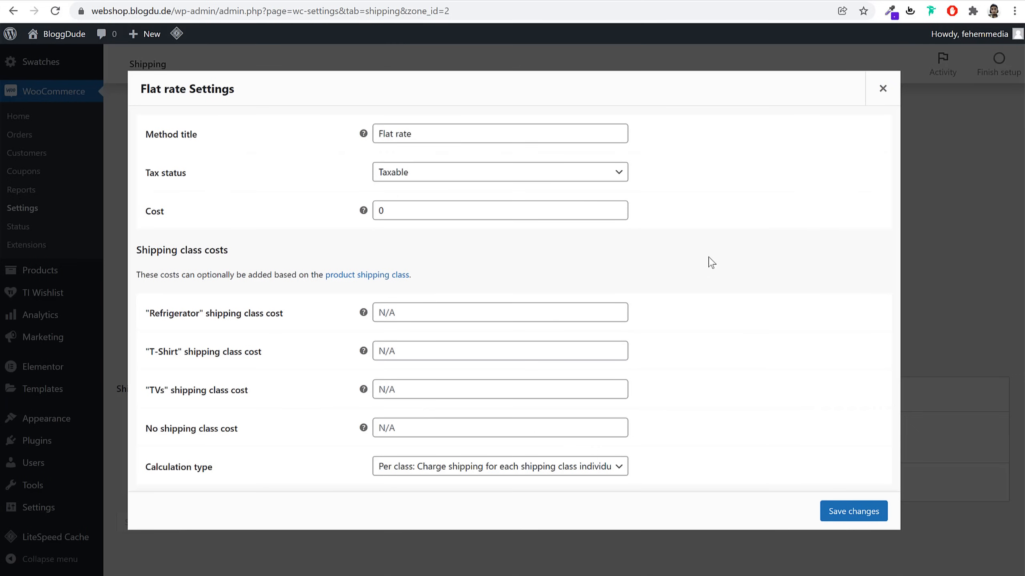
left_click(444, 428)
type("100 * [qty]")
left_click_drag(383, 428, 378, 429)
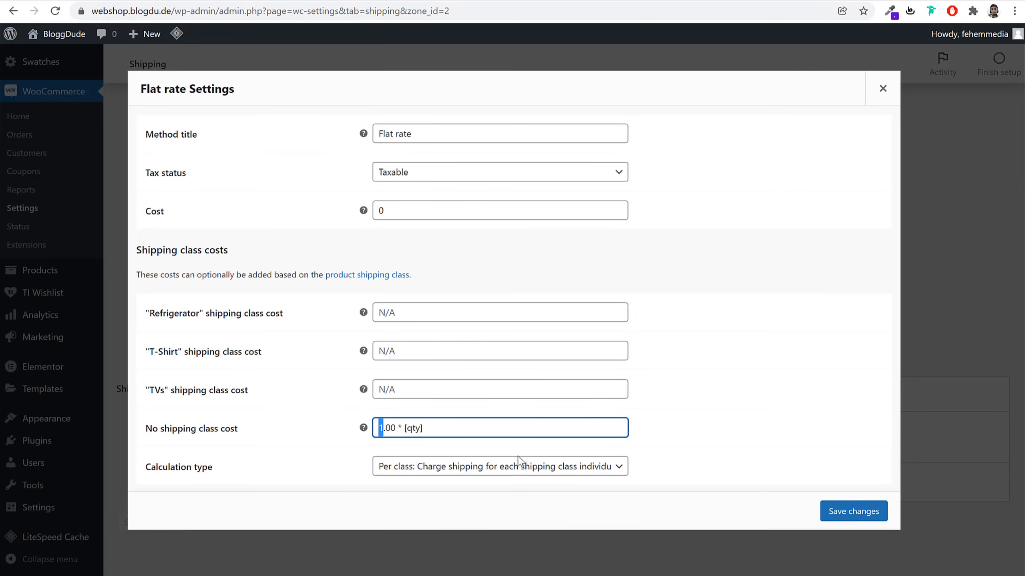
type(".5")
key("Delete")
key("Delete")
key("ctrl+a")
key("ctrl+c")
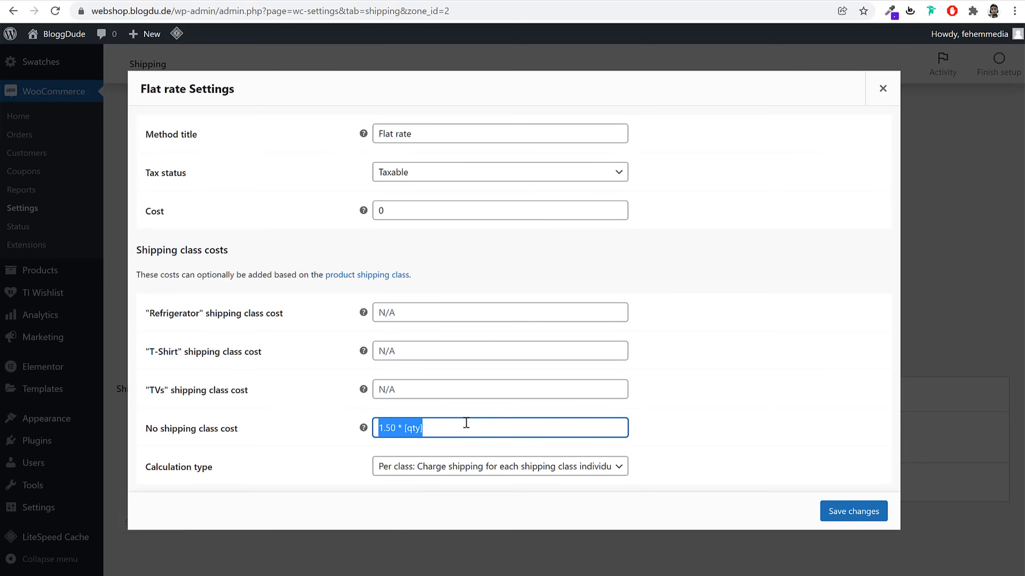
Set the Refrigerator class cost to 15.00 * [qty]
left_click(433, 311)
key("ctrl+v")
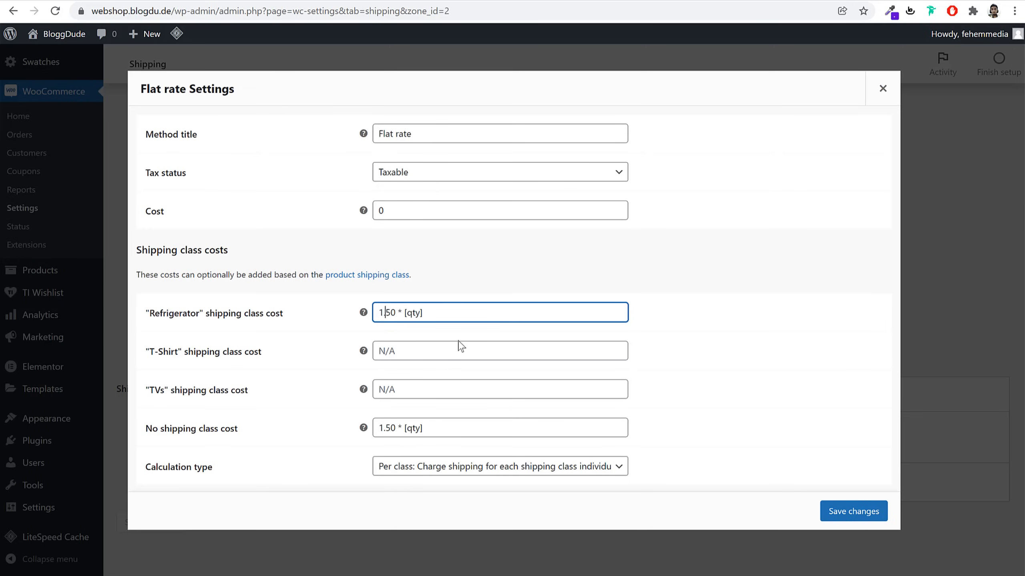
key("Delete")
key("BackSpace")
key("Delete")
type("5")
left_click(449, 350)
triple_click(438, 307)
key("ctrl+c")
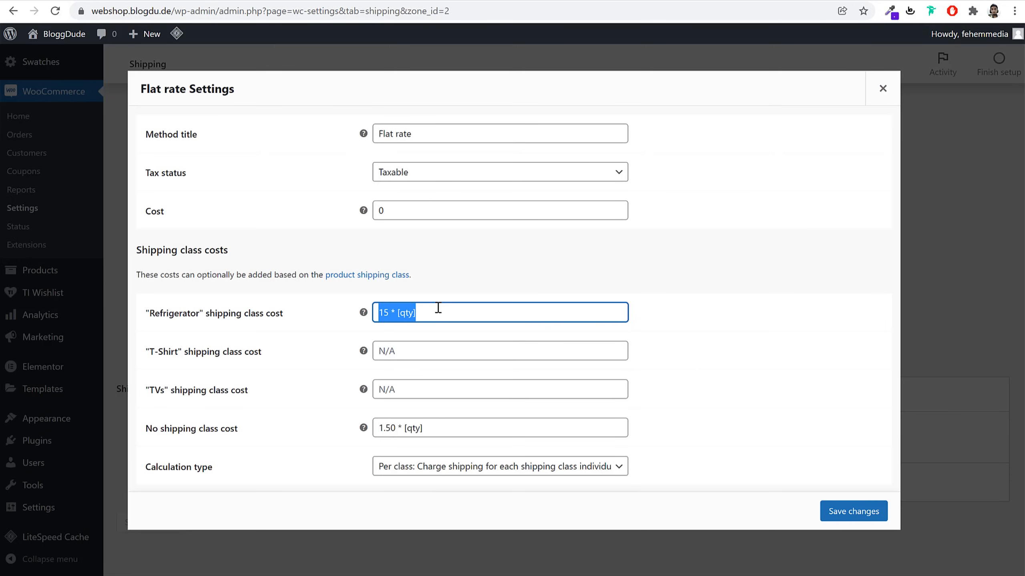
left_click(389, 318)
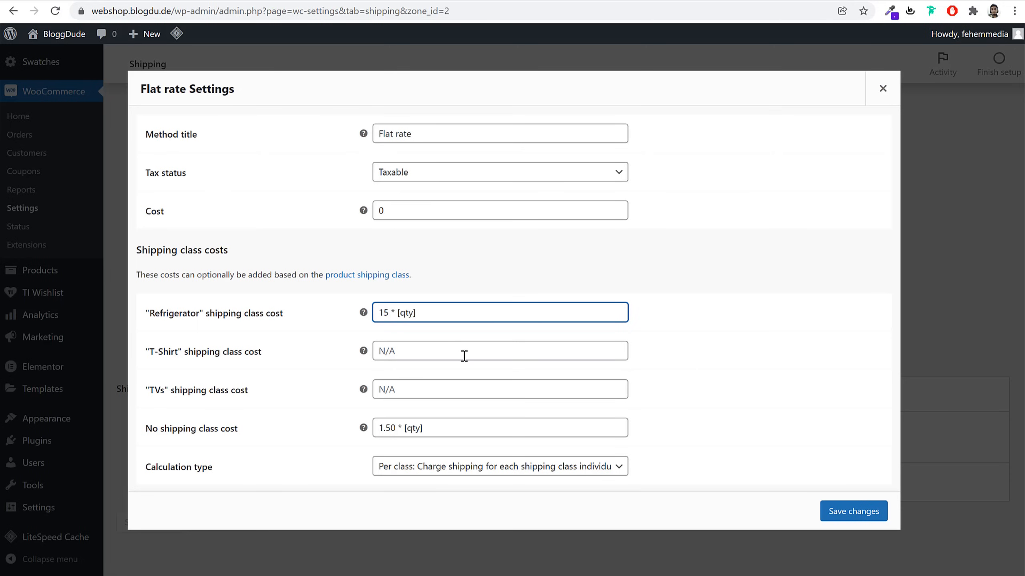
type(".00")
Set the T-Shirt cost to 1.50 and TVs to 10 per item, then save
left_click(420, 353)
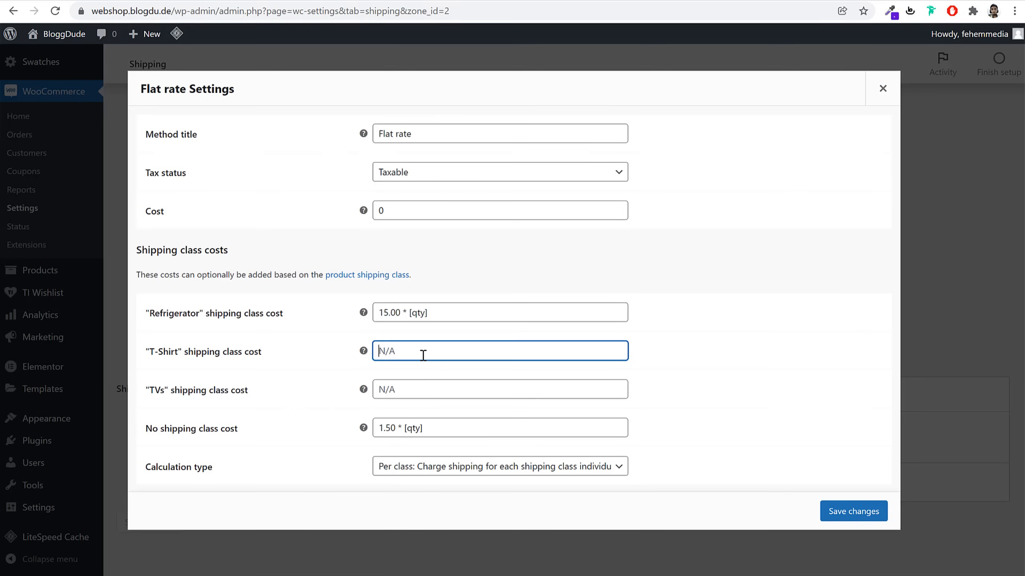
key("ctrl+v")
key("BackSpace")
type(".50")
left_click(424, 388)
key("ctrl+v")
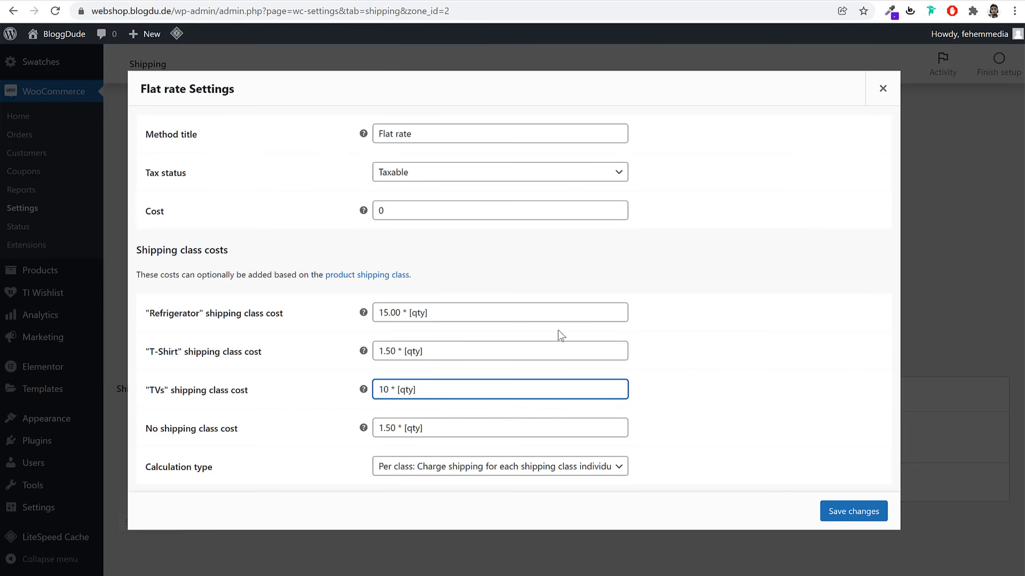
left_click(854, 511)
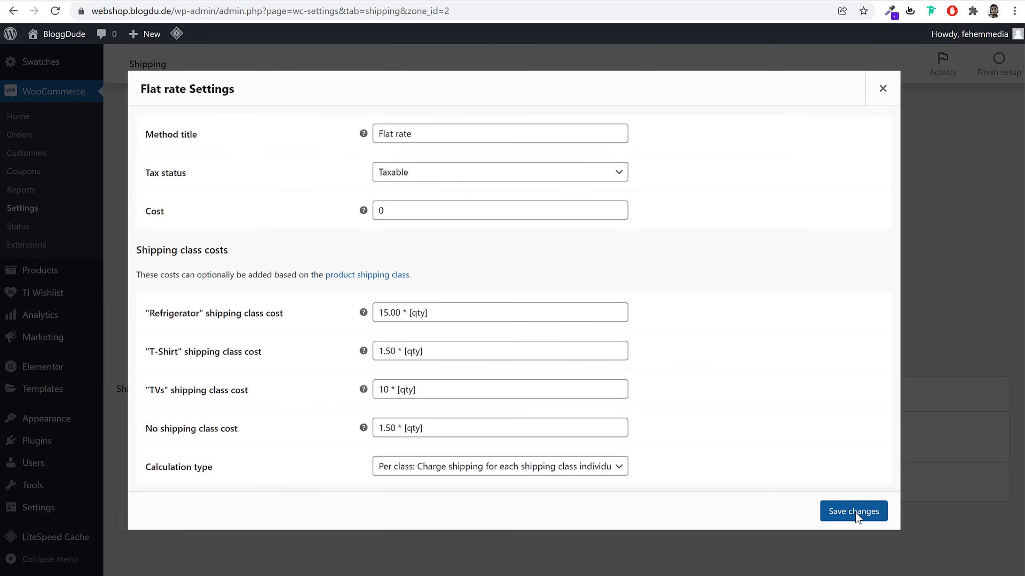
Add a Free shipping method to the Rest of India zone
scroll(669, 376, "down", 1)
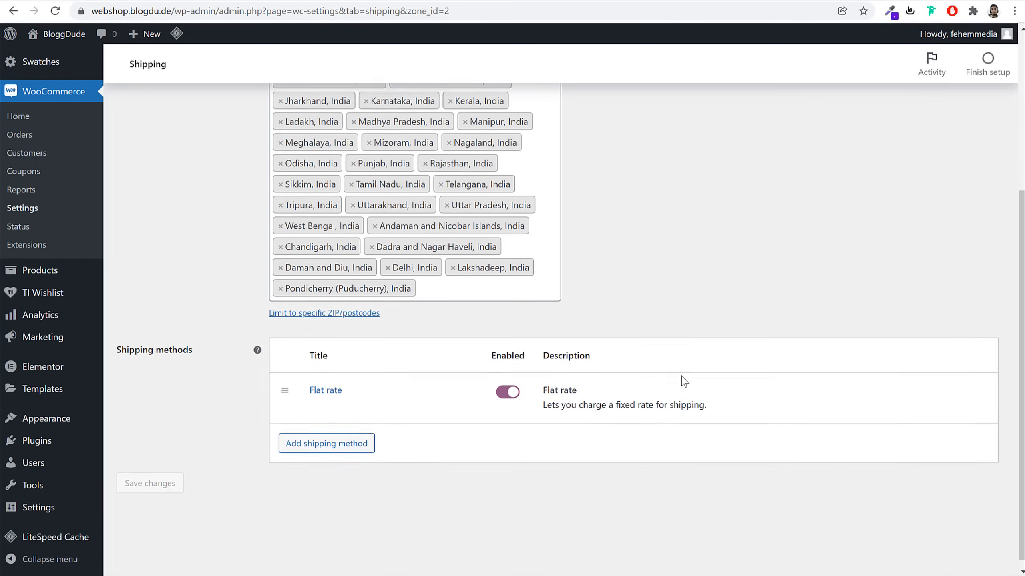
left_click(331, 441)
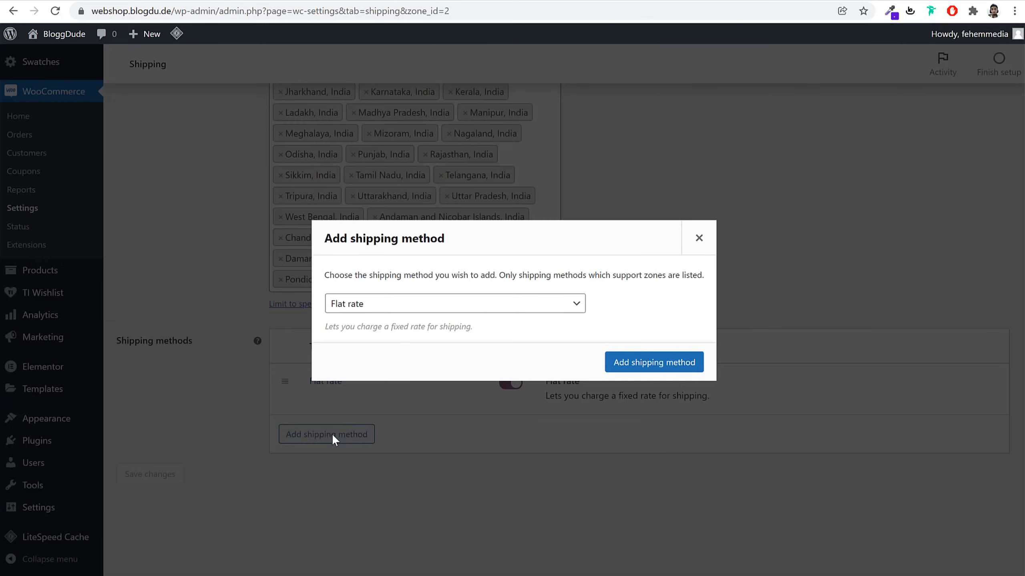
left_click(402, 316)
left_click(377, 332)
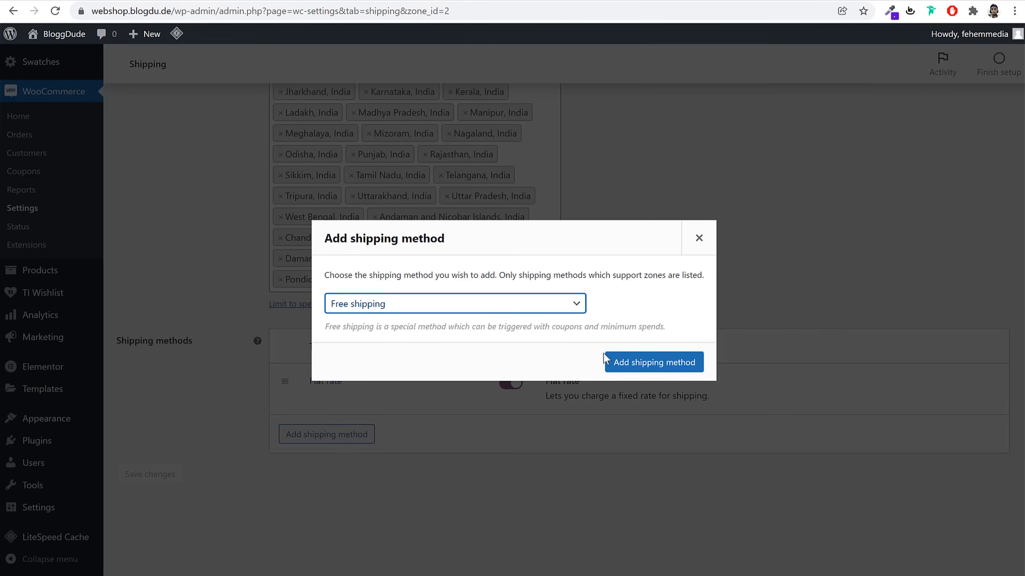
left_click(642, 362)
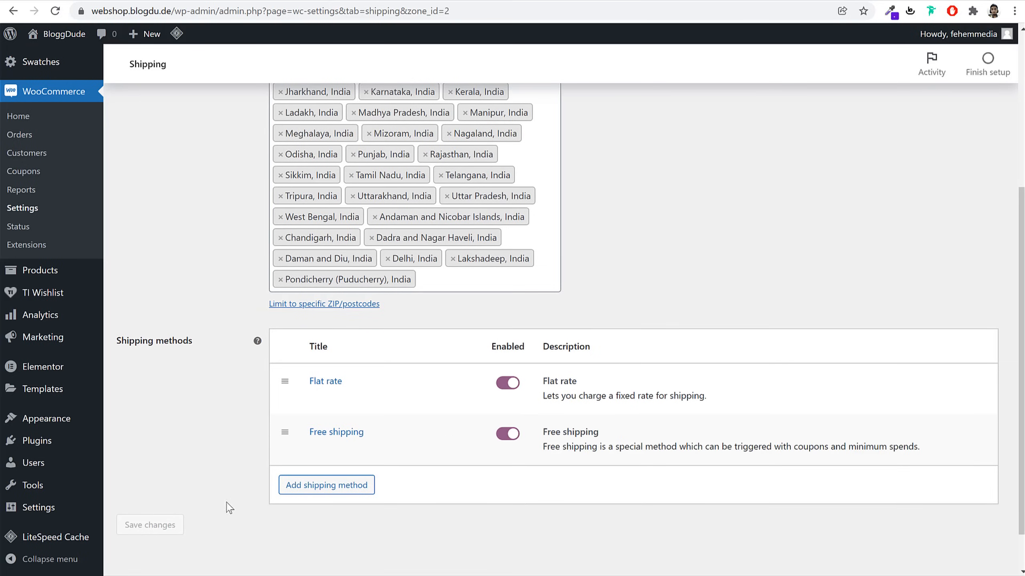
left_click(319, 449)
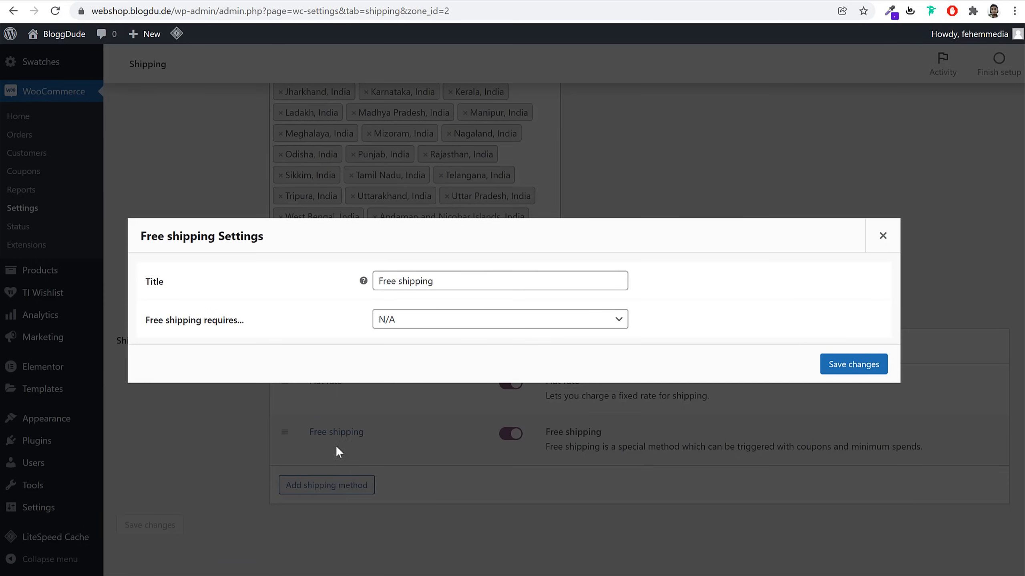
Make free shipping require a minimum order amount, entering 10, and save
left_click(433, 323)
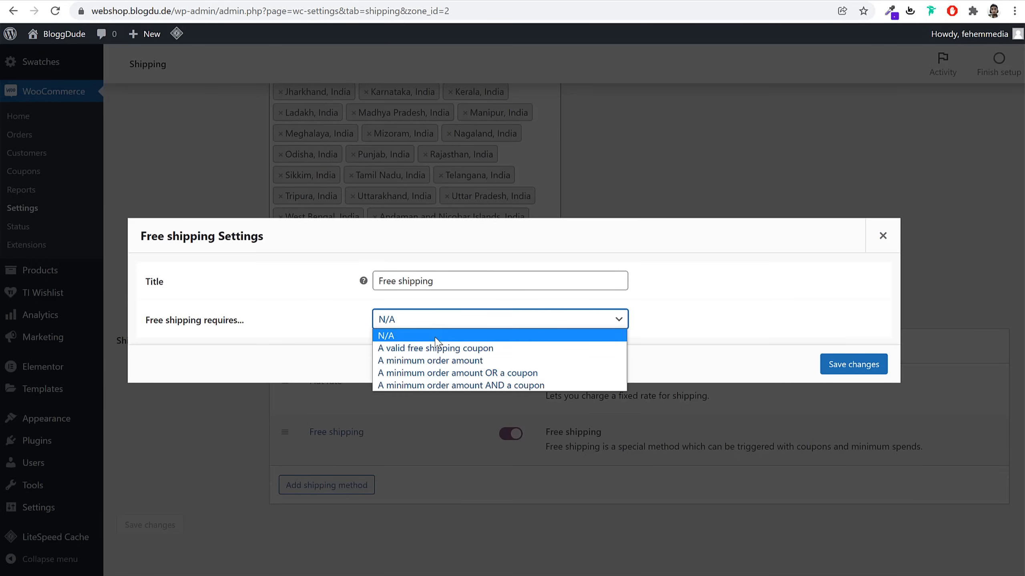
left_click(452, 365)
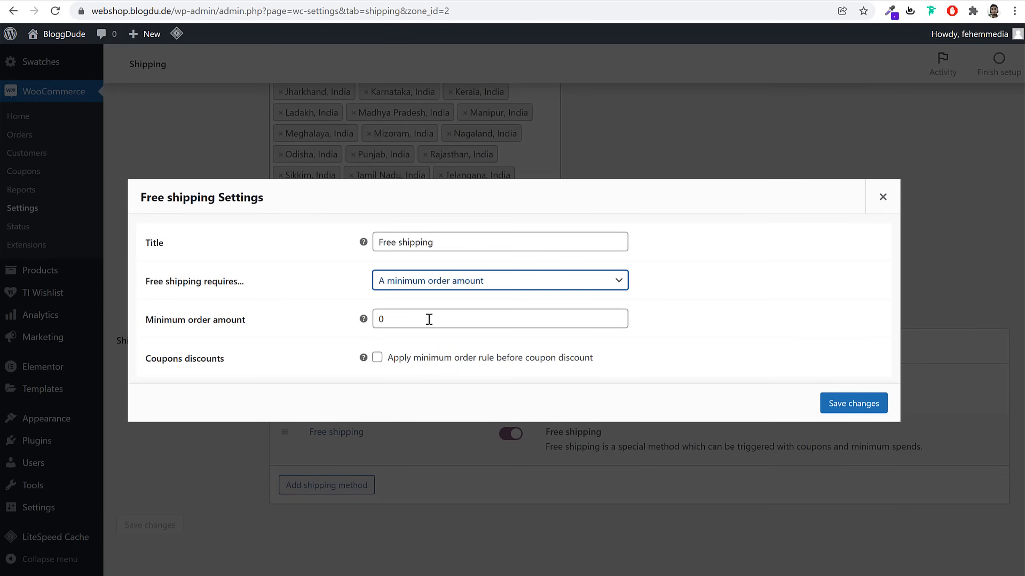
left_click_drag(406, 321, 381, 324)
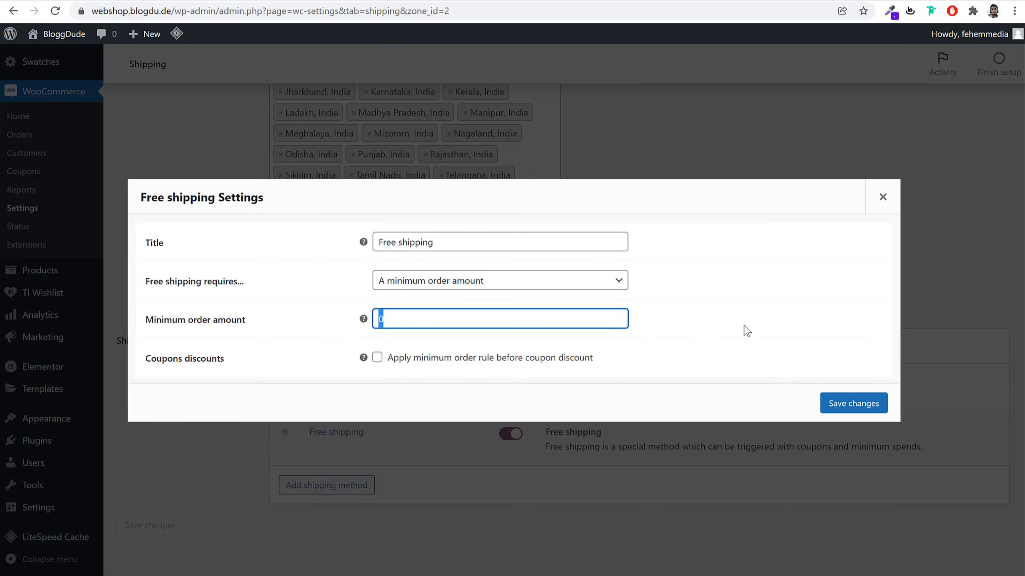
type("100")
left_click(864, 407)
scroll(357, 414, "up", 5)
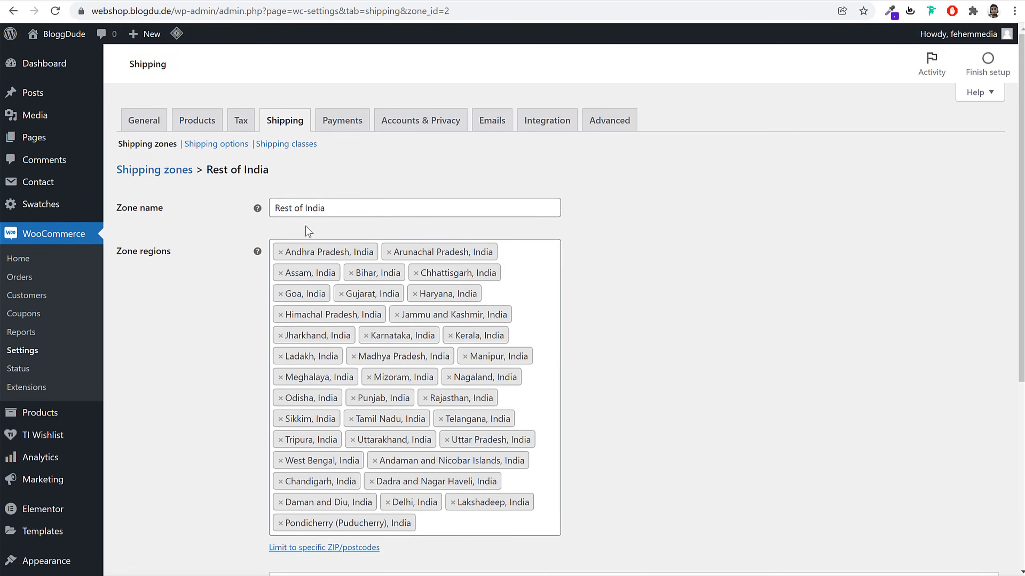
Add a Free shipping method to the Maharashtra zone
left_click(176, 178)
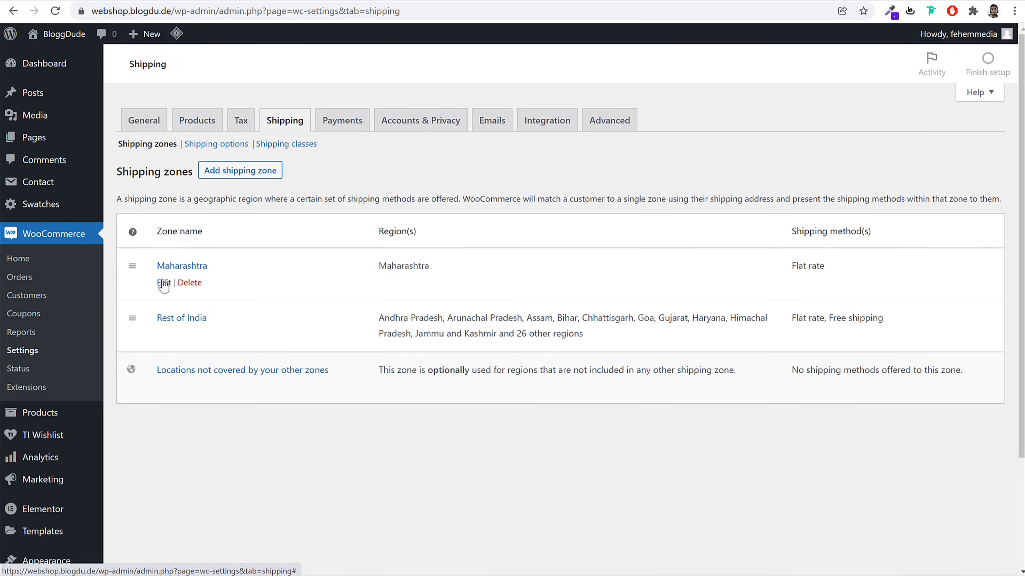
left_click(163, 286)
left_click(319, 408)
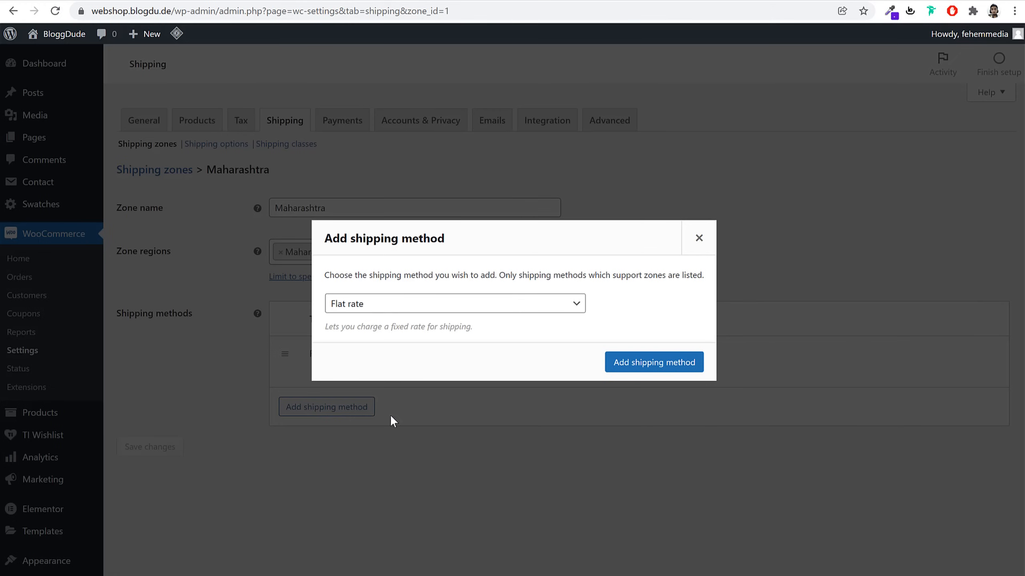
left_click(368, 306)
left_click(394, 332)
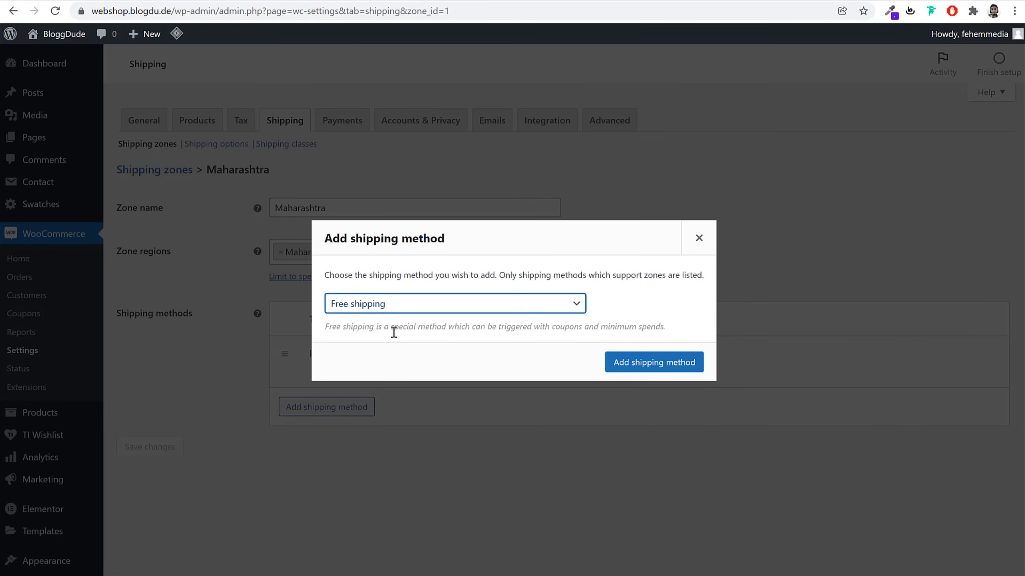
left_click(695, 364)
Make Maharashtra free shipping require a minimum order amount of 100 and save
left_click(313, 419)
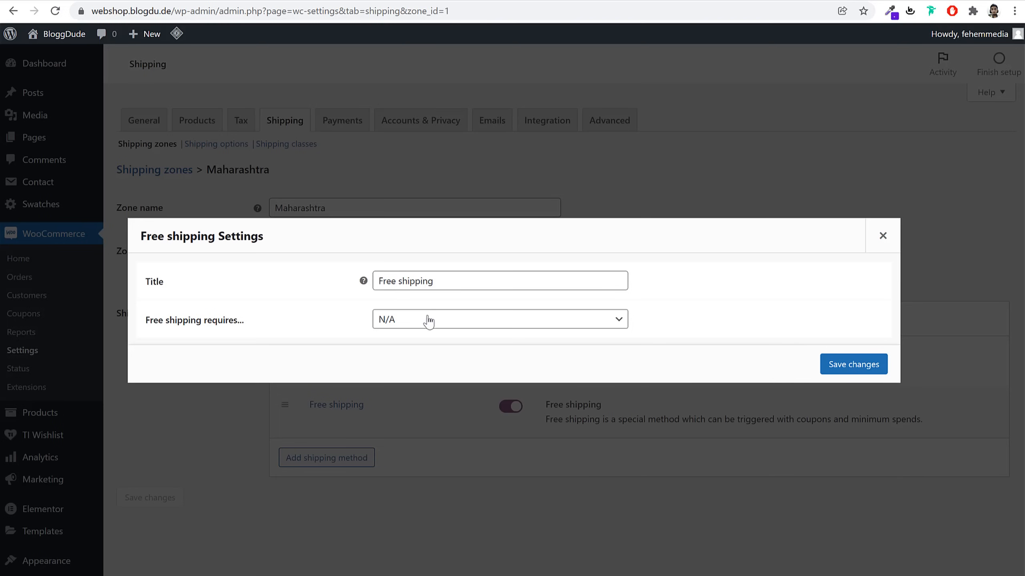
left_click(428, 321)
left_click(433, 361)
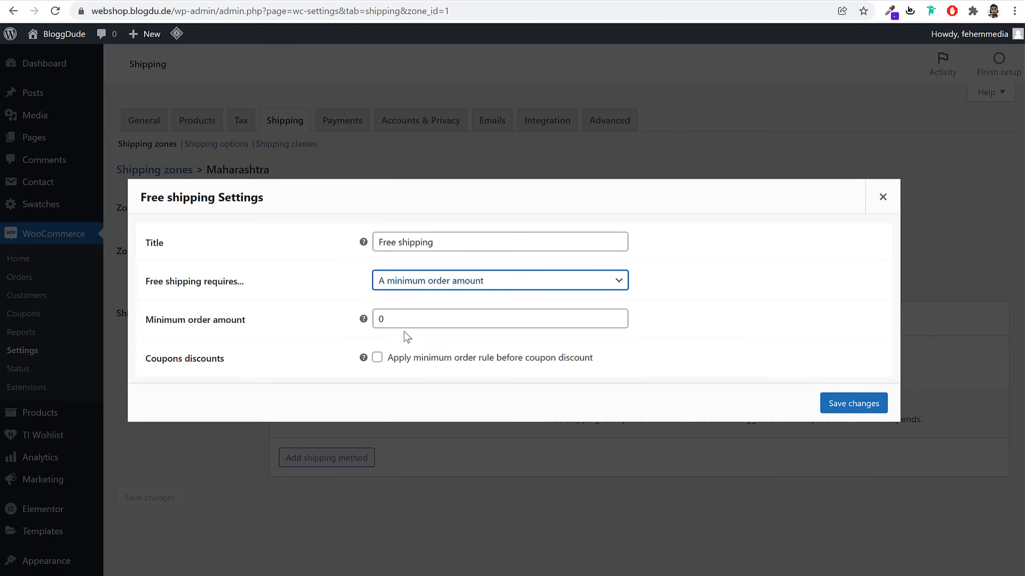
double_click(399, 319)
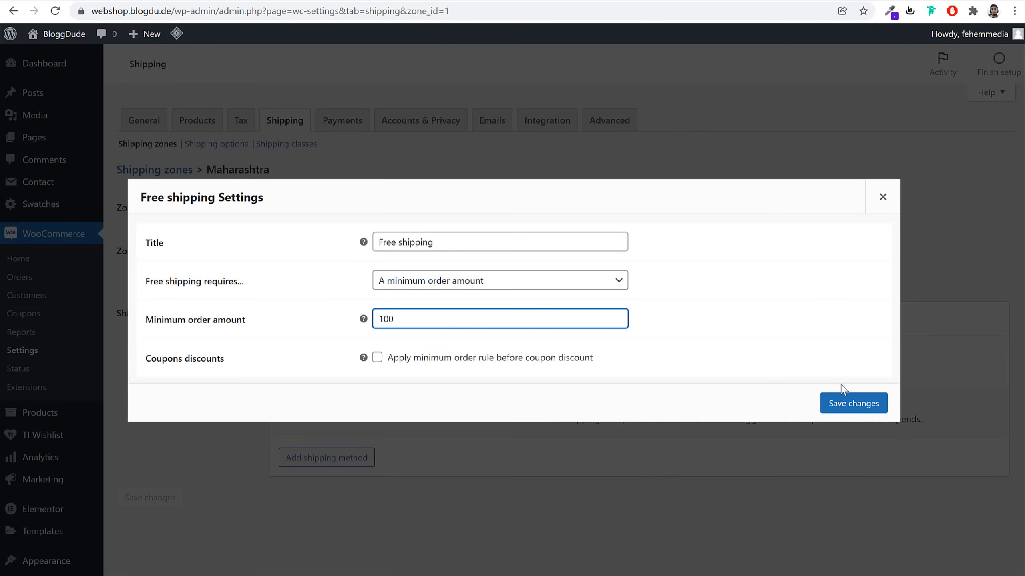
left_click(858, 412)
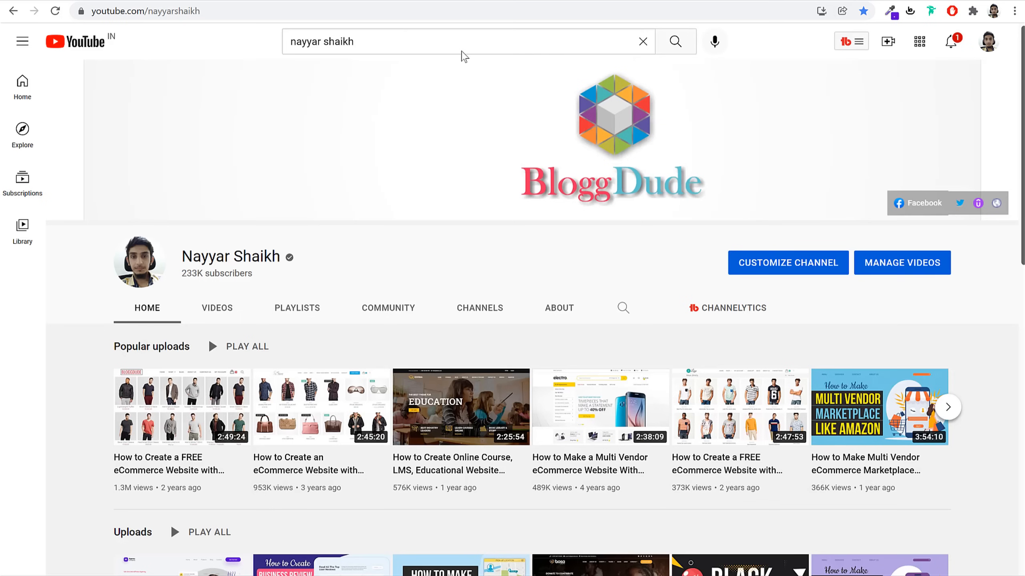
Scroll the channel page and page through the next set of uploaded videos
scroll(501, 190, "down", 6)
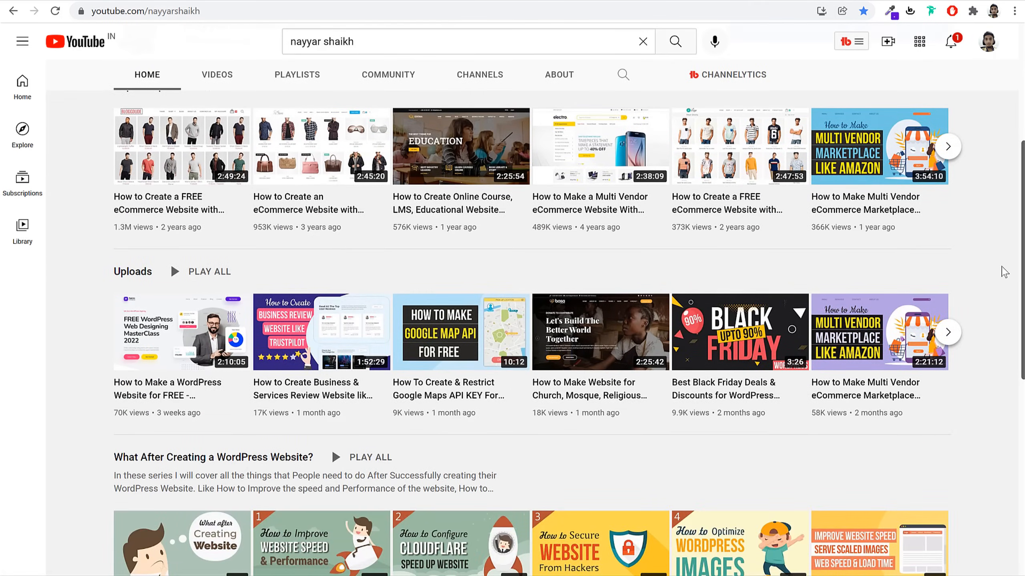
scroll(1005, 272, "up", 3)
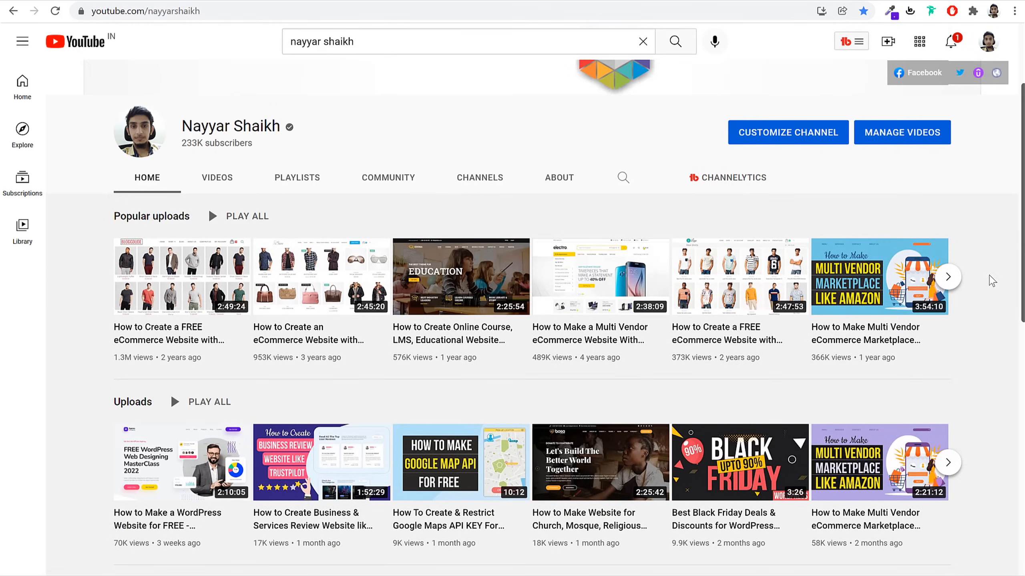
scroll(986, 276, "down", 2)
scroll(979, 316, "down", 3)
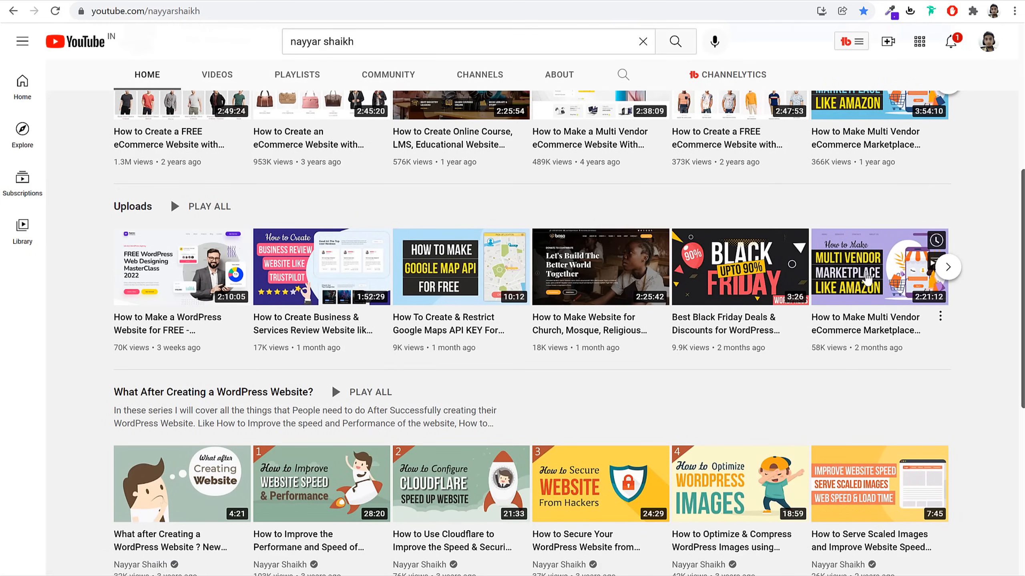
left_click(947, 268)
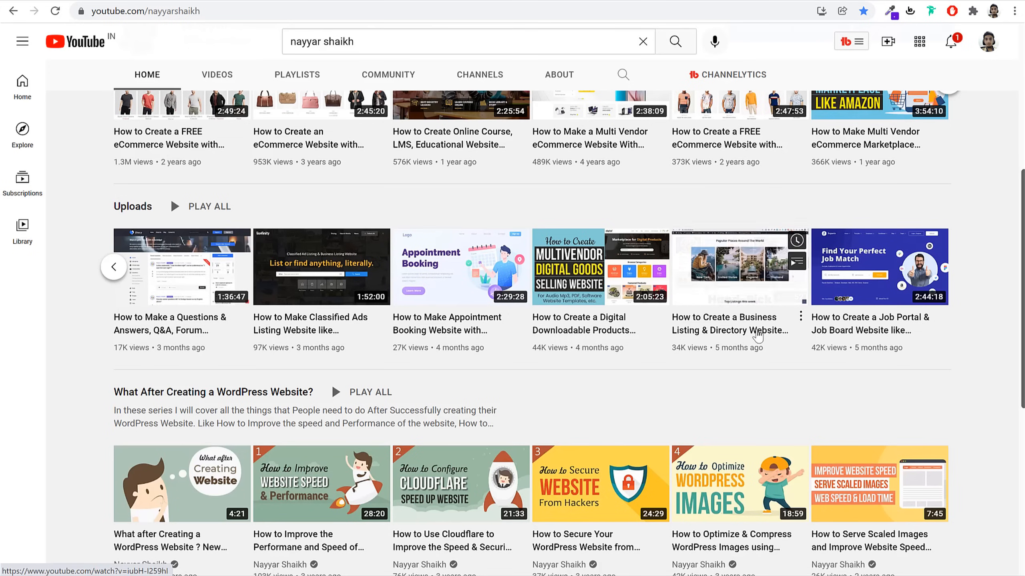
scroll(964, 351, "up", 8)
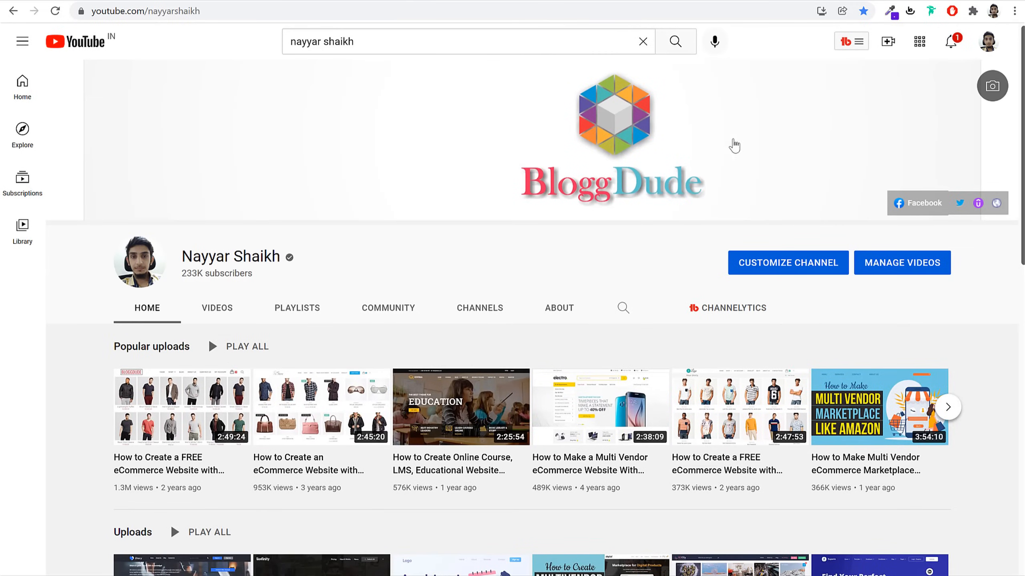
Search the channel for 'shipping' videos using the suggested query
left_click(397, 42)
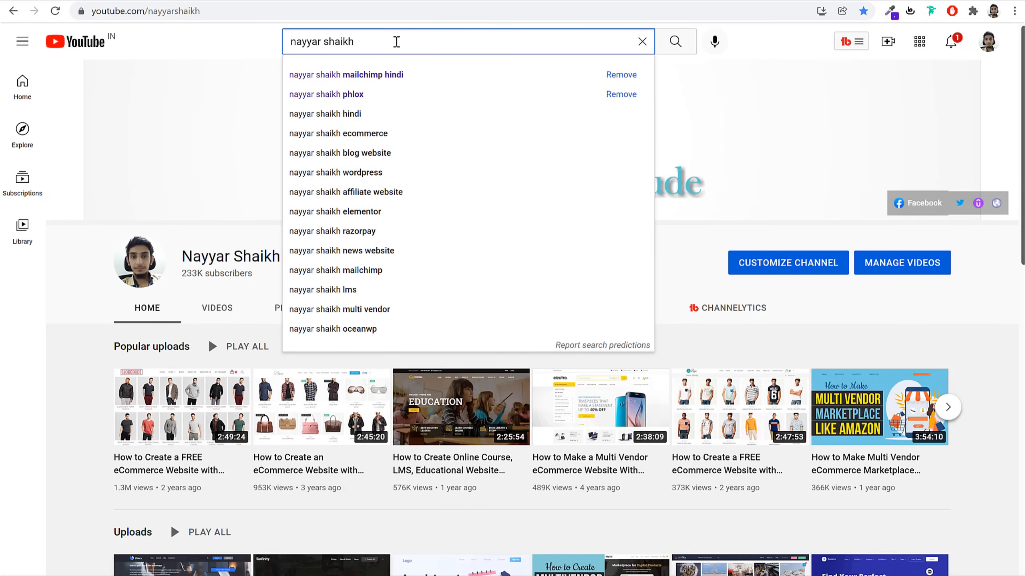
type("sh")
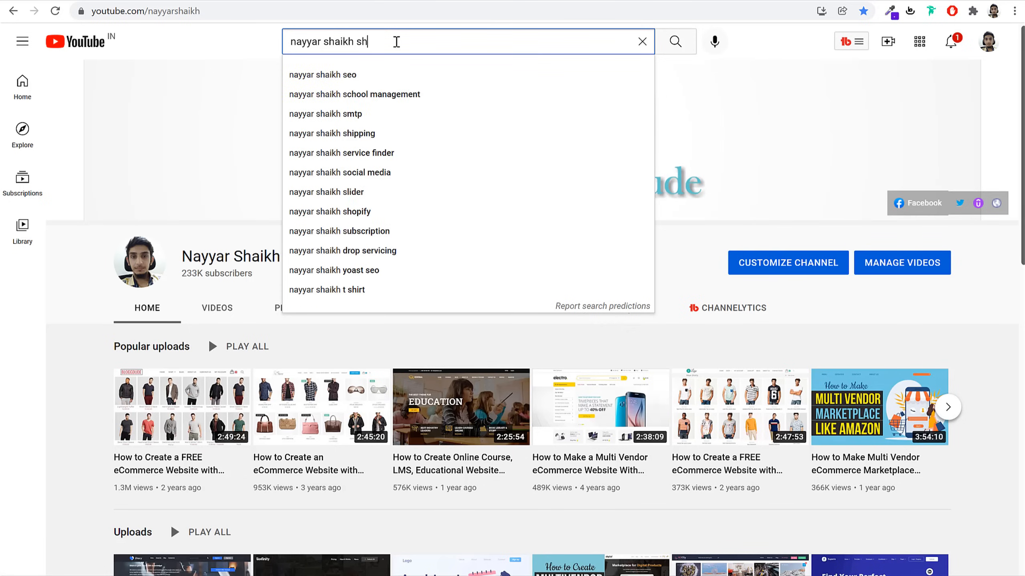
key("Down")
key("Return")
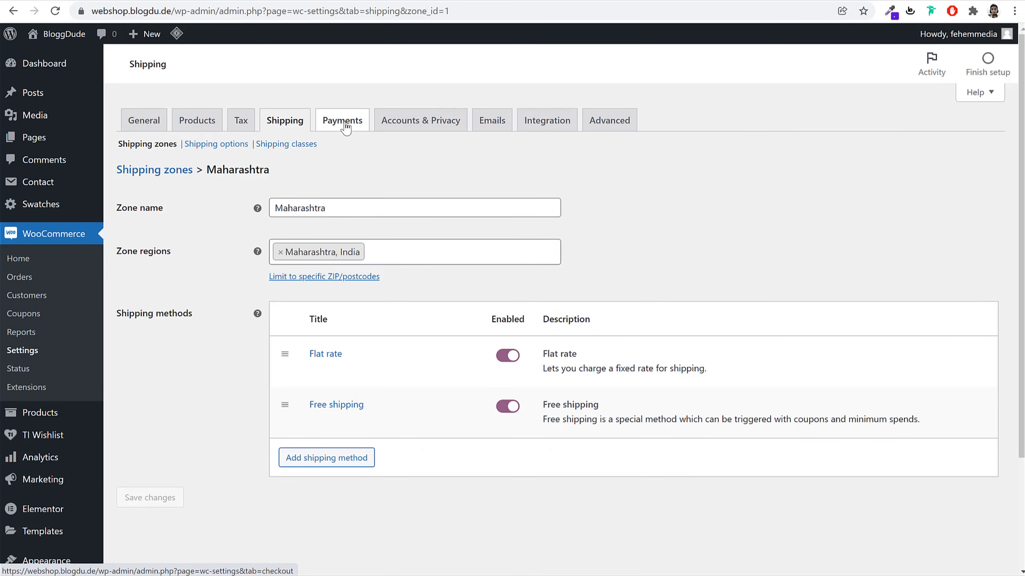
Enable Cash on delivery in the store's payment methods and save the change
left_click(361, 125)
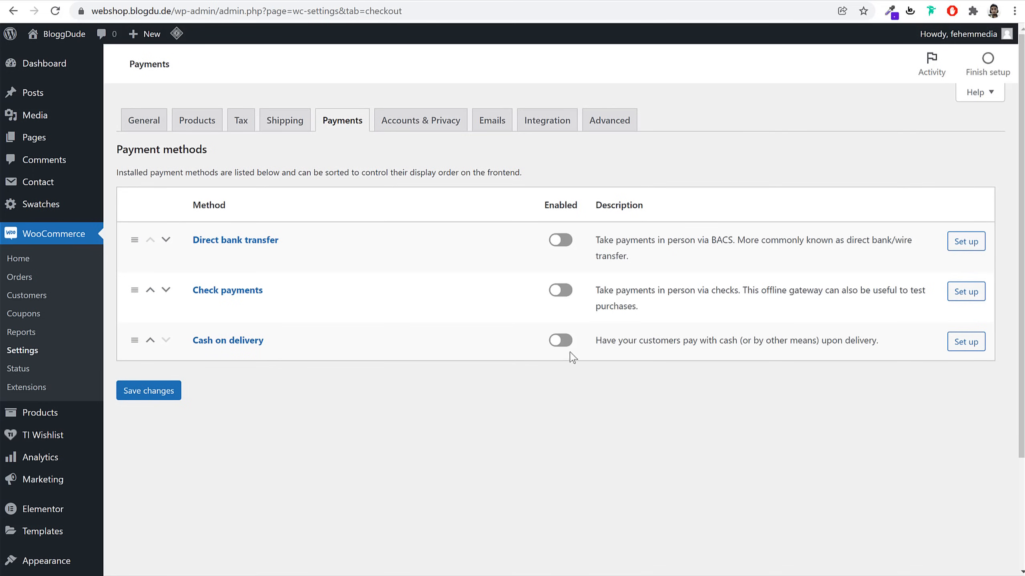
left_click(561, 341)
left_click(163, 394)
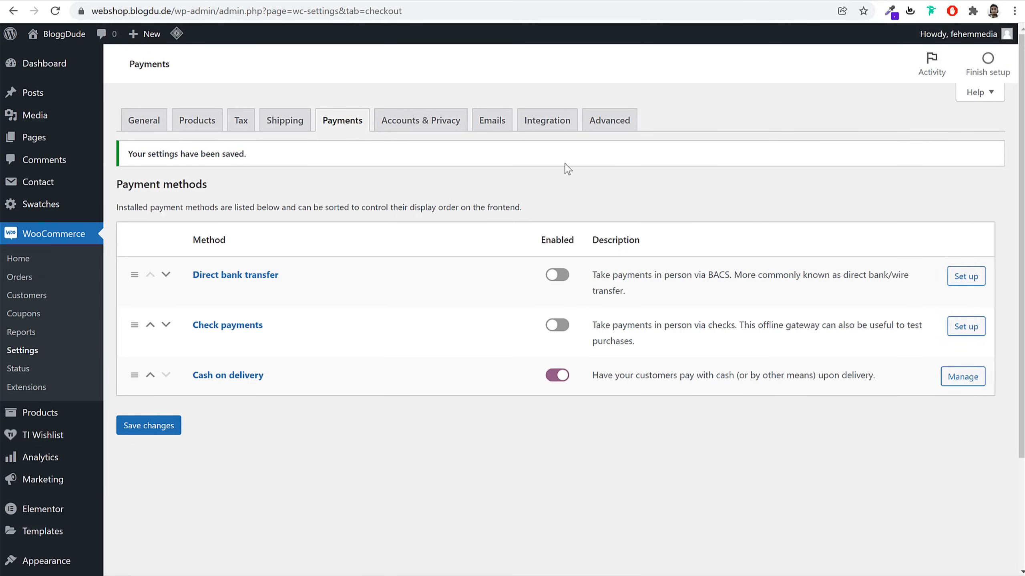
scroll(130, 403, "down", 3)
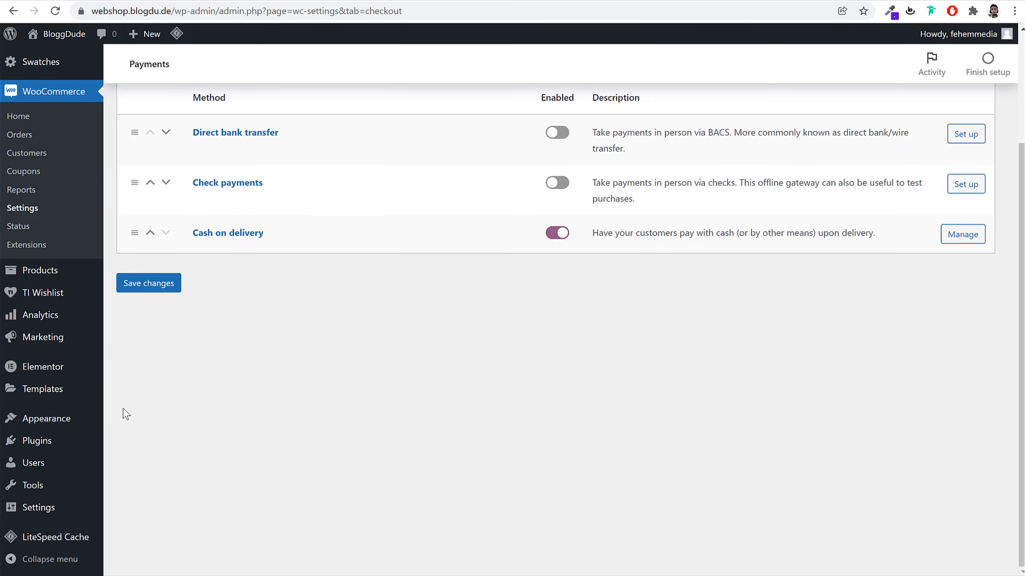
left_click(60, 448)
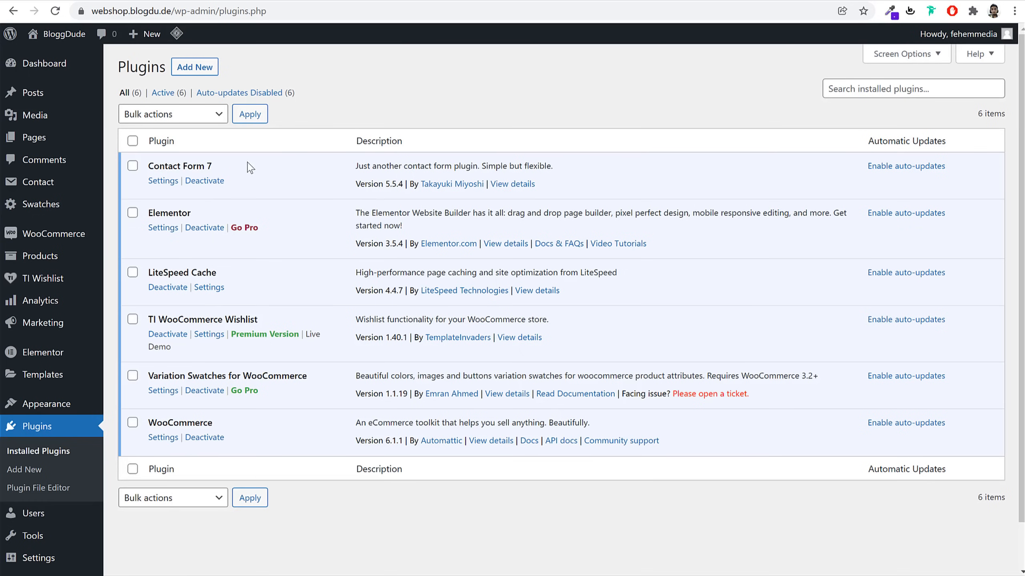
Enable auto-updates for Contact Form 7, Elementor, LiteSpeed Cache, TI Wishlist, Variation Swatches and WooCommerce
left_click(133, 142)
left_click(173, 114)
left_click(396, 118)
left_click(899, 166)
left_click(899, 213)
left_click(899, 273)
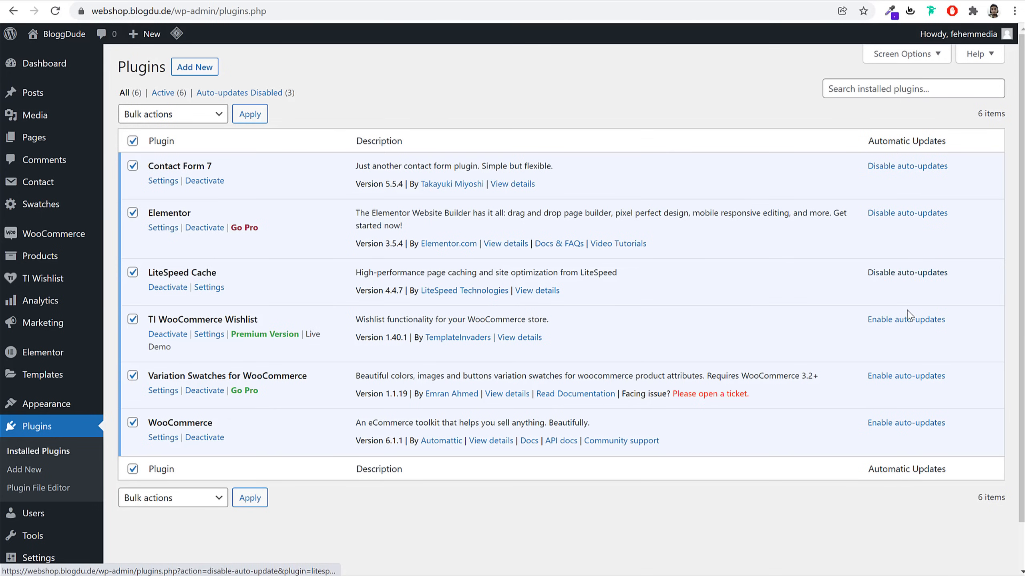
left_click(907, 319)
left_click(914, 376)
left_click(914, 423)
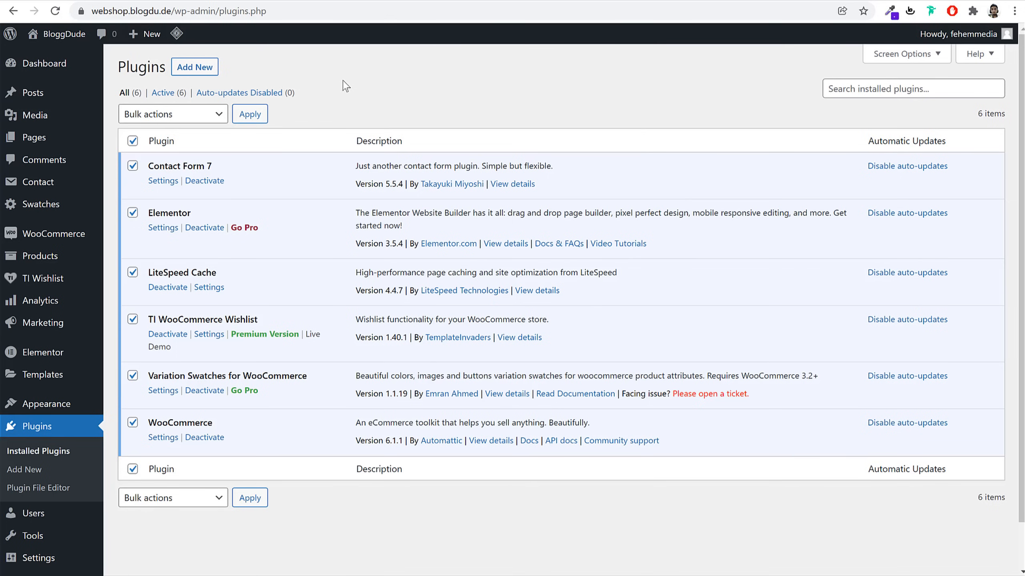
left_click(191, 71)
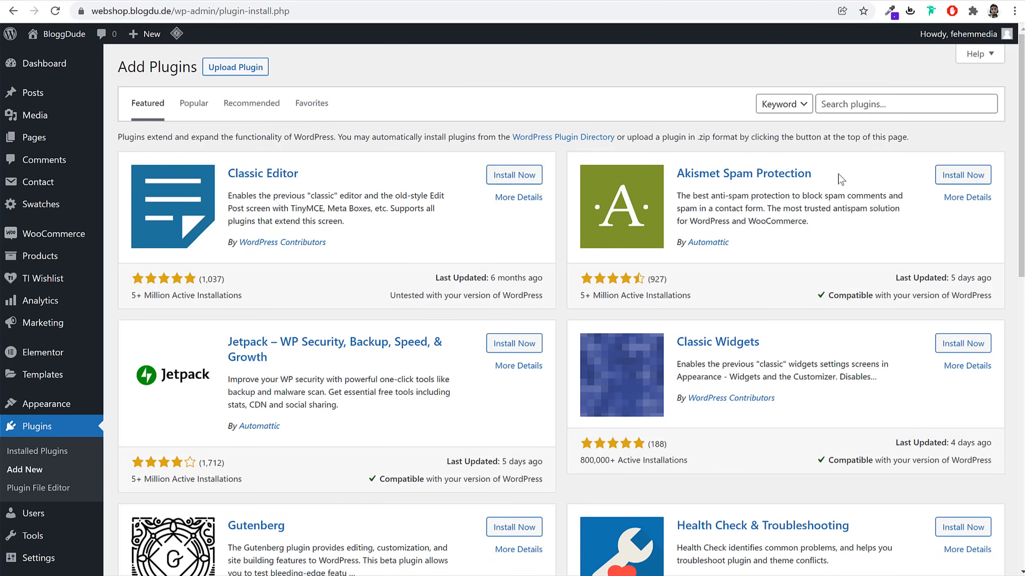
Search 'paypa' and install the WooCommerce PayPal Checkout Payment Gateway plugin
left_click(879, 103)
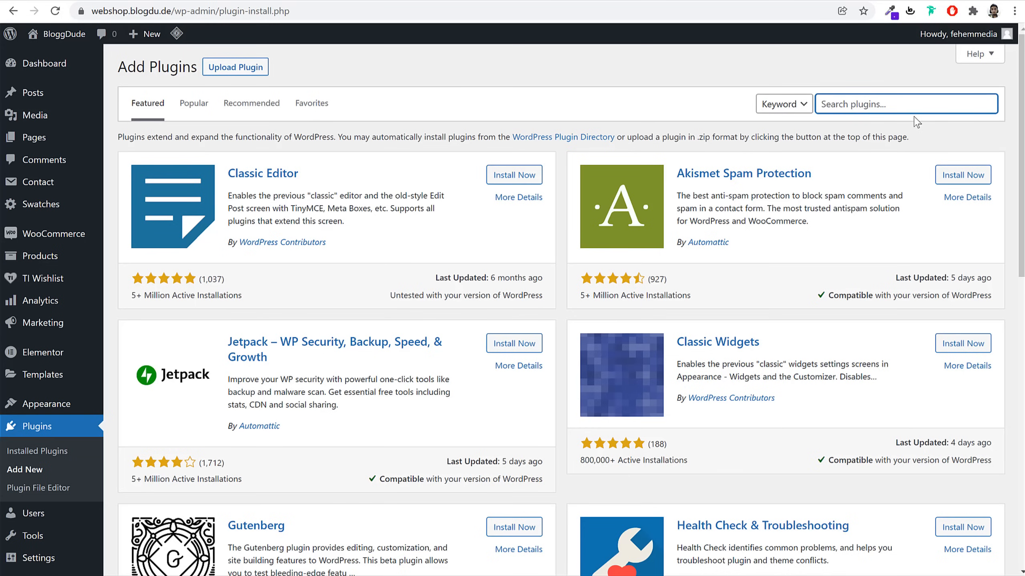
type("paypal")
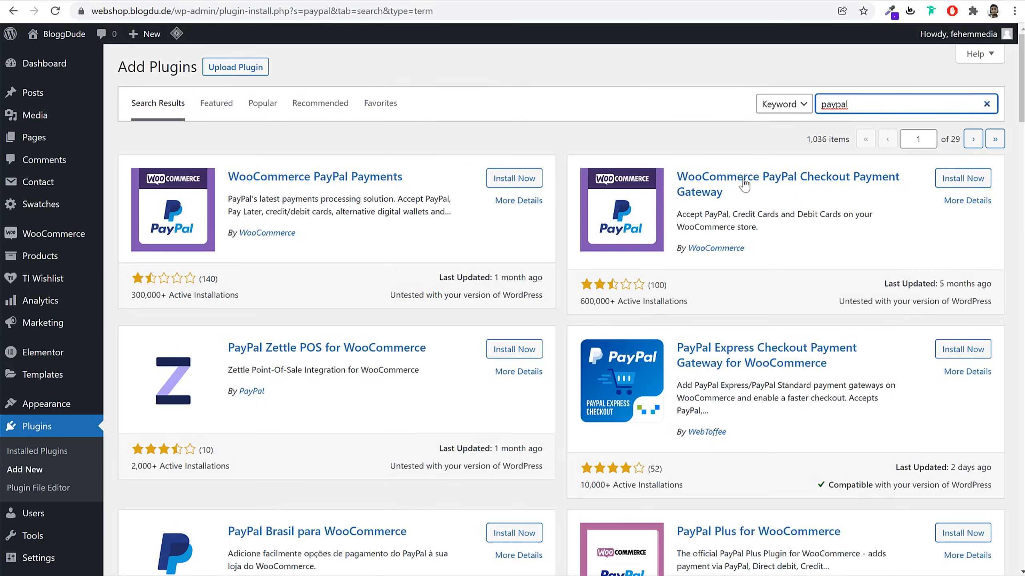
left_click_drag(675, 169, 758, 199)
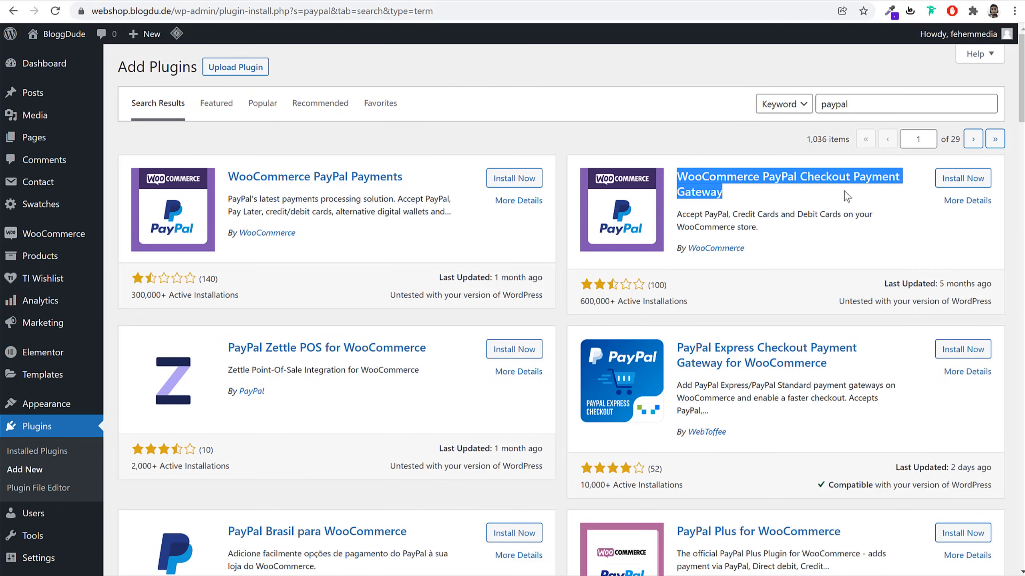
left_click(970, 181)
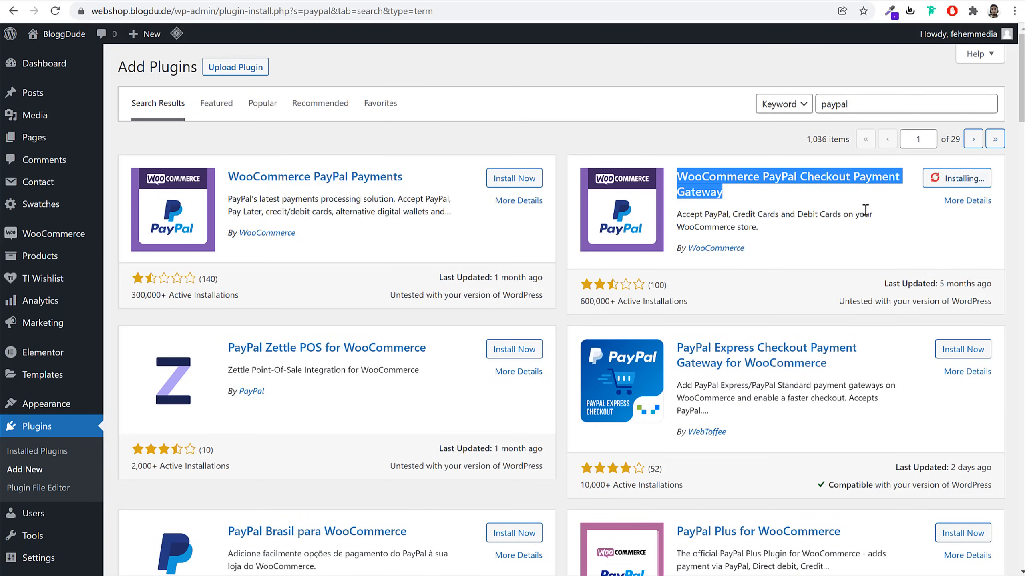
Search for Stripe and install WooCommerce's Stripe Payment Gateway plugin
left_click(864, 100)
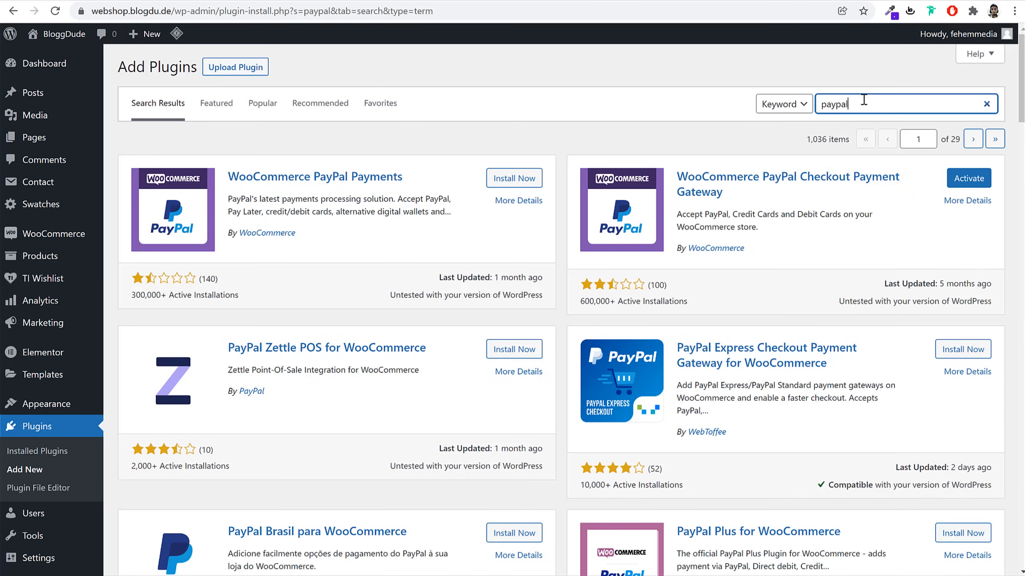
key("ctrl+a")
type("str")
type("p")
type("pe")
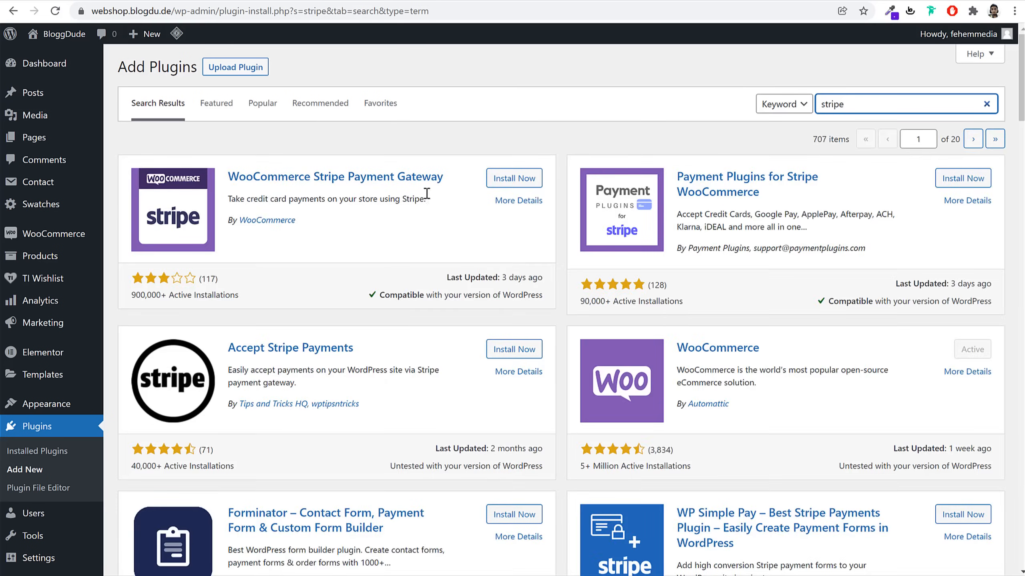
left_click(521, 179)
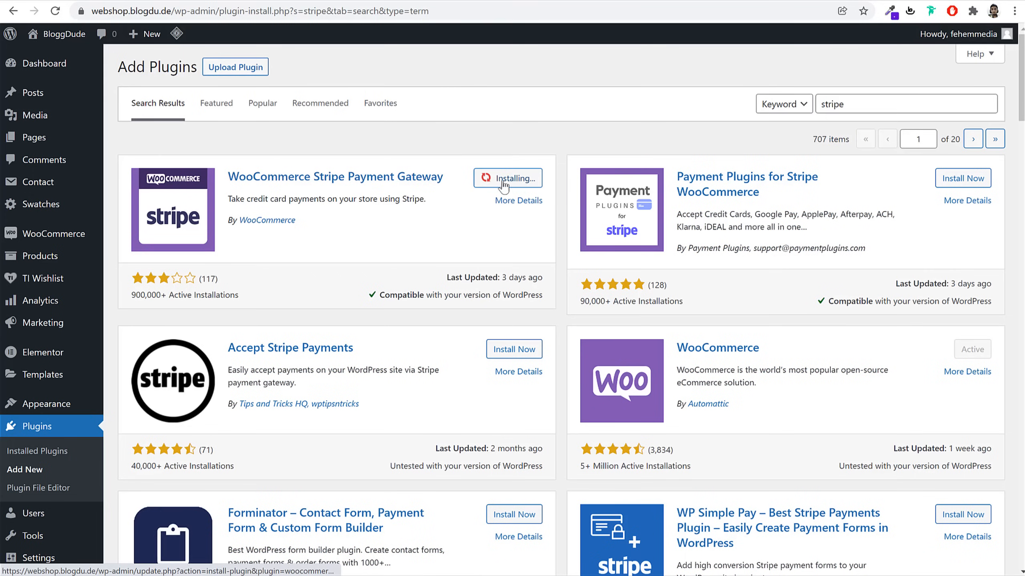
left_click_drag(313, 227, 233, 225)
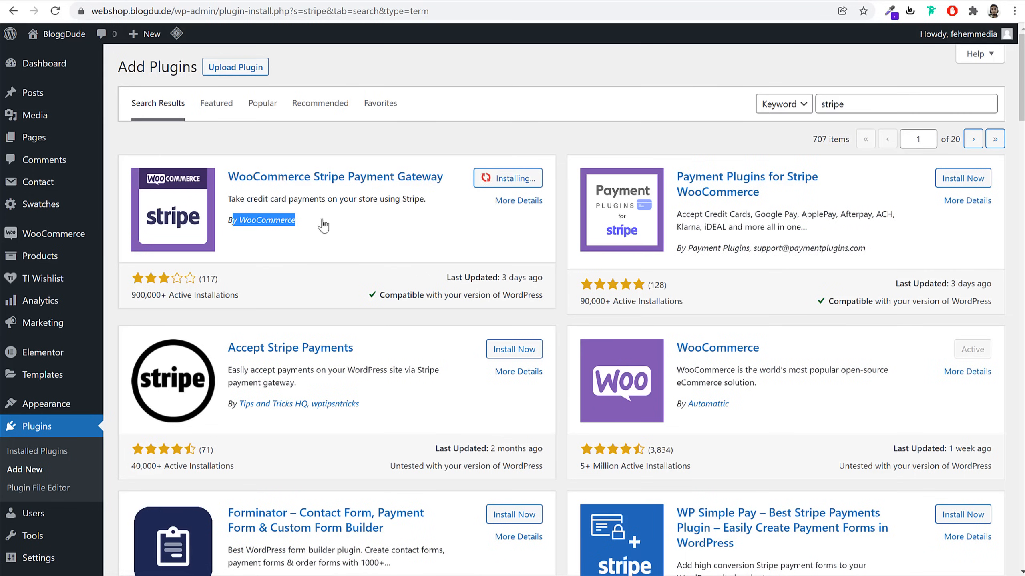
left_click(411, 213)
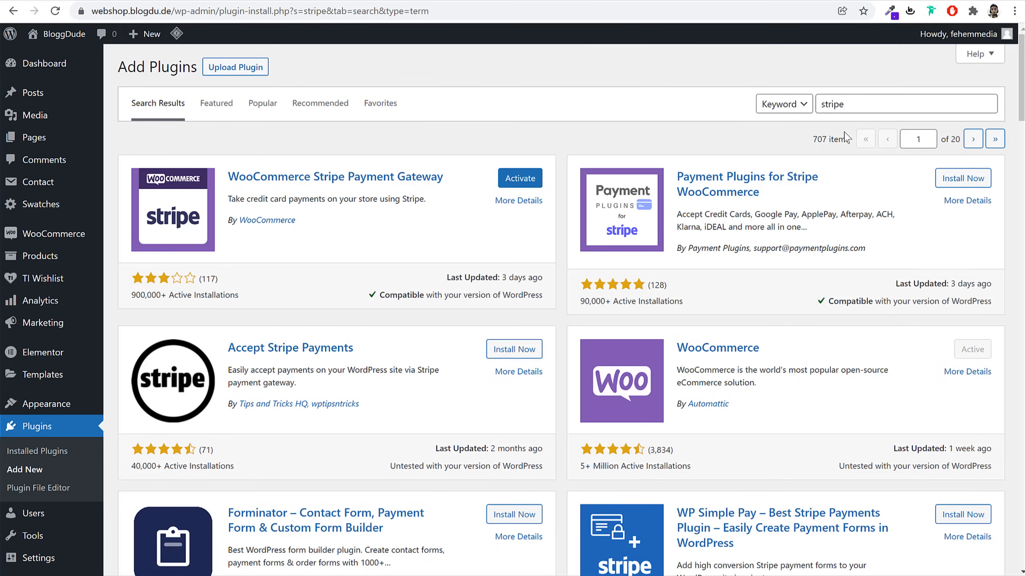
Search 'razorpay' and install the Razorpay for WooCommerce plugin
double_click(861, 101)
type("razorpay")
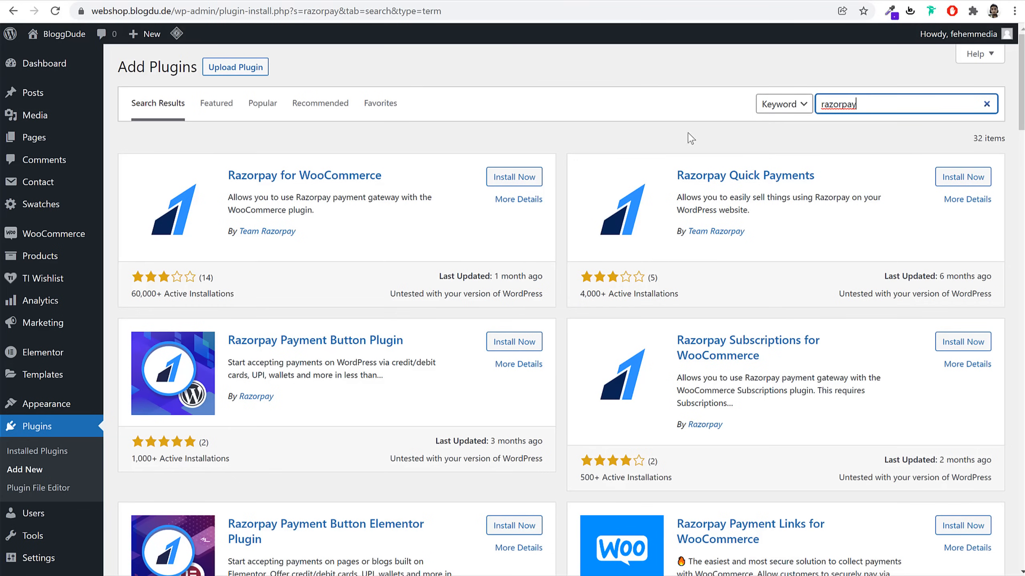
left_click(521, 177)
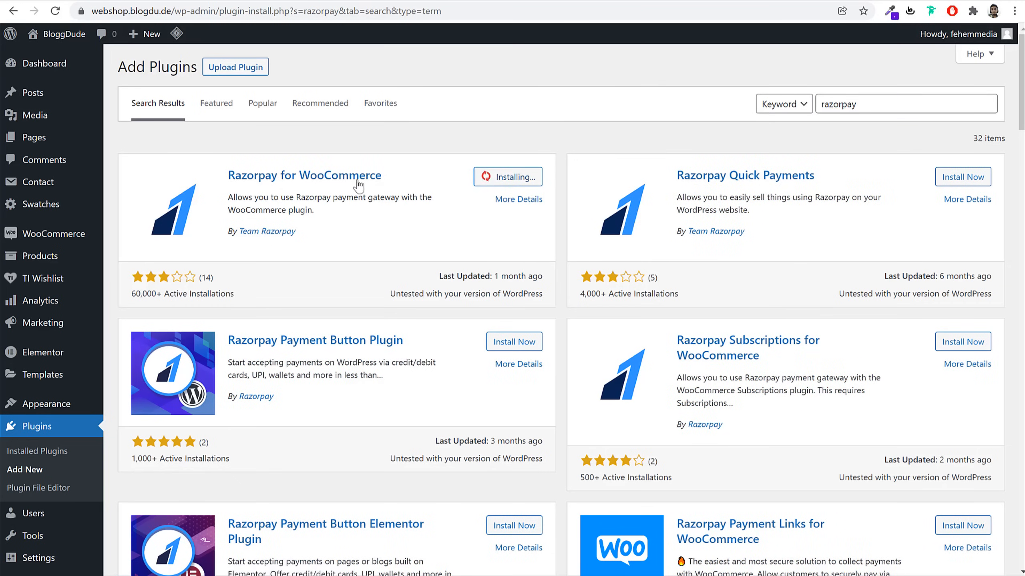
left_click_drag(383, 178, 228, 175)
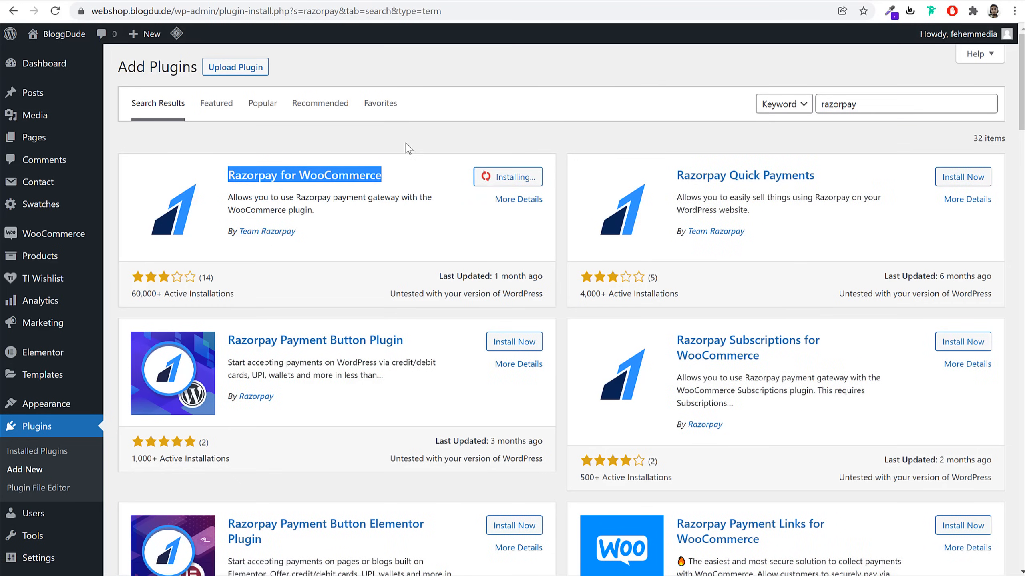
left_click(55, 437)
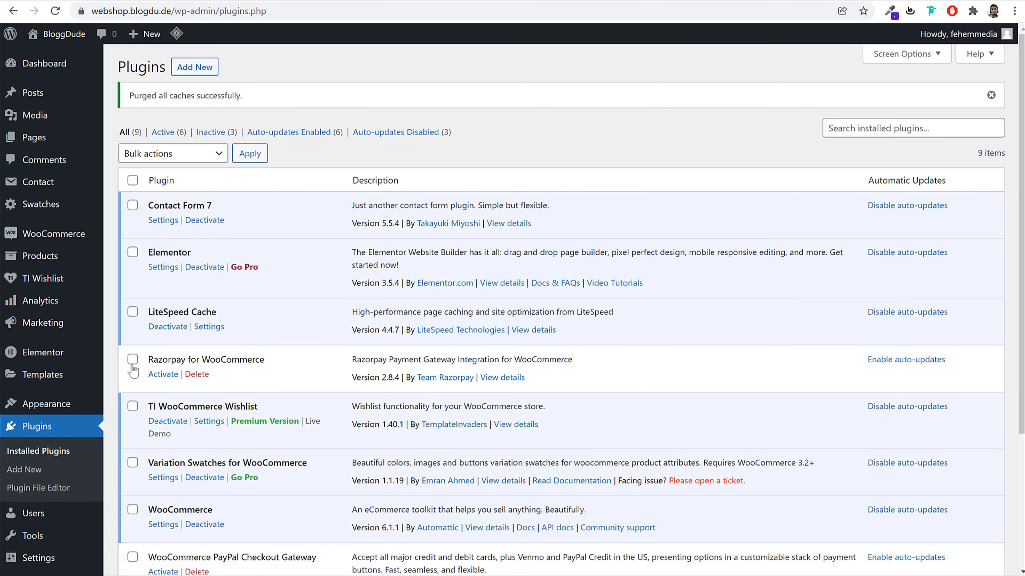
Bulk-activate the Razorpay, PayPal Checkout and Stripe gateway plugins
left_click(133, 350)
scroll(159, 377, "down", 4)
left_click(133, 373)
left_click(132, 433)
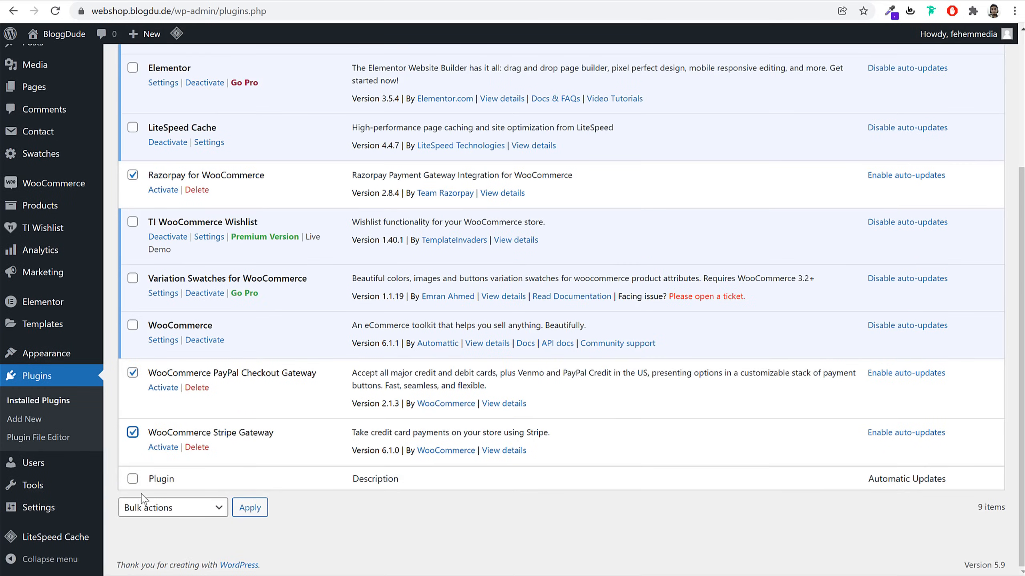
left_click(146, 510)
left_click(146, 539)
left_click(259, 511)
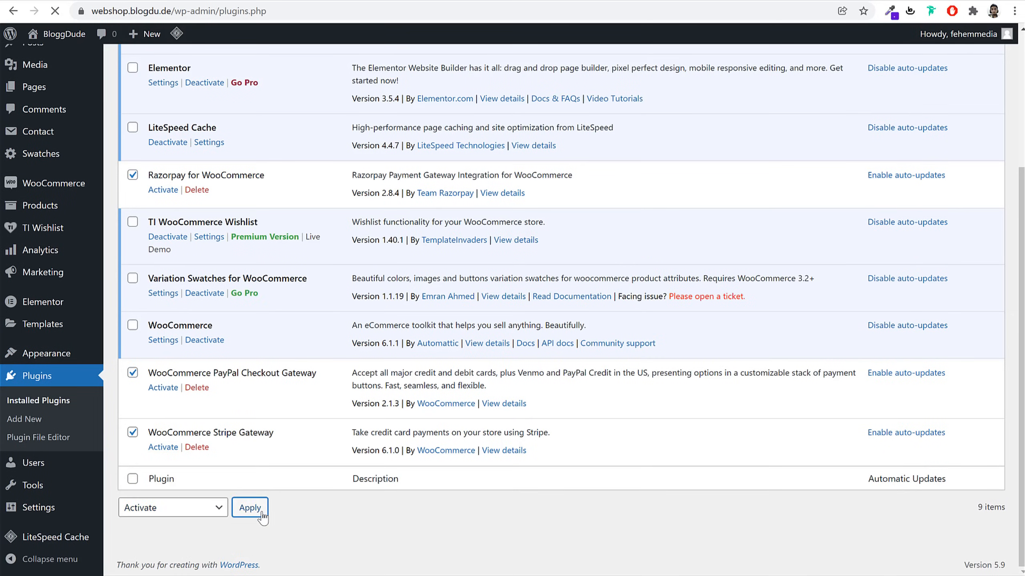
Dismiss the PayPal Action Required upgrade notice
scroll(265, 508, "down", 6)
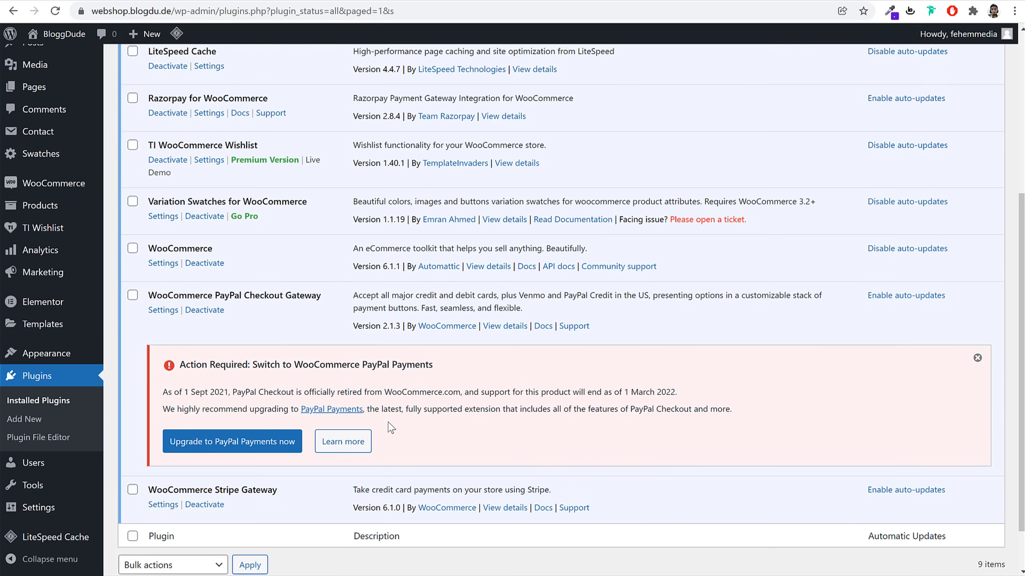
left_click(977, 358)
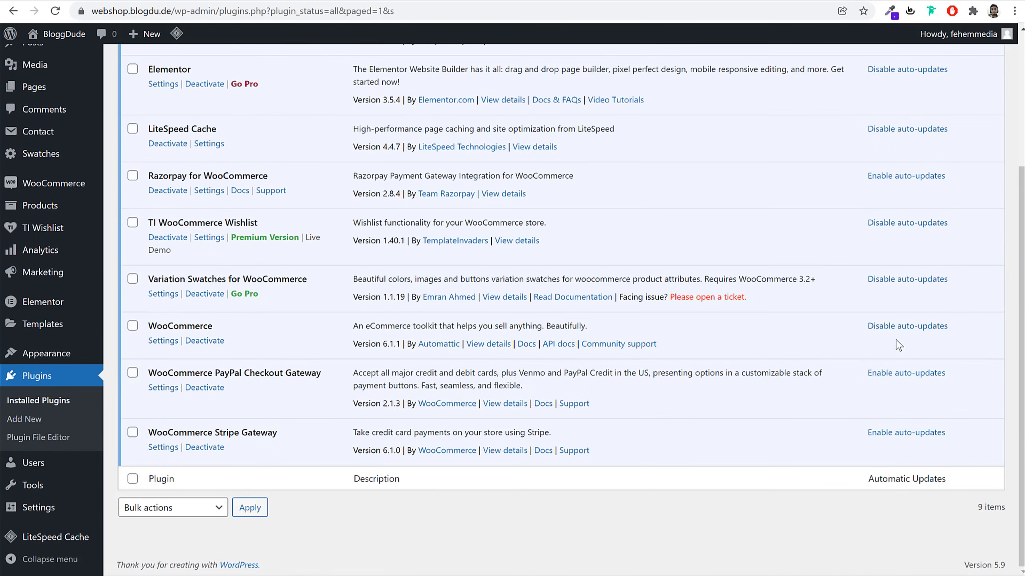
scroll(903, 387, "up", 4)
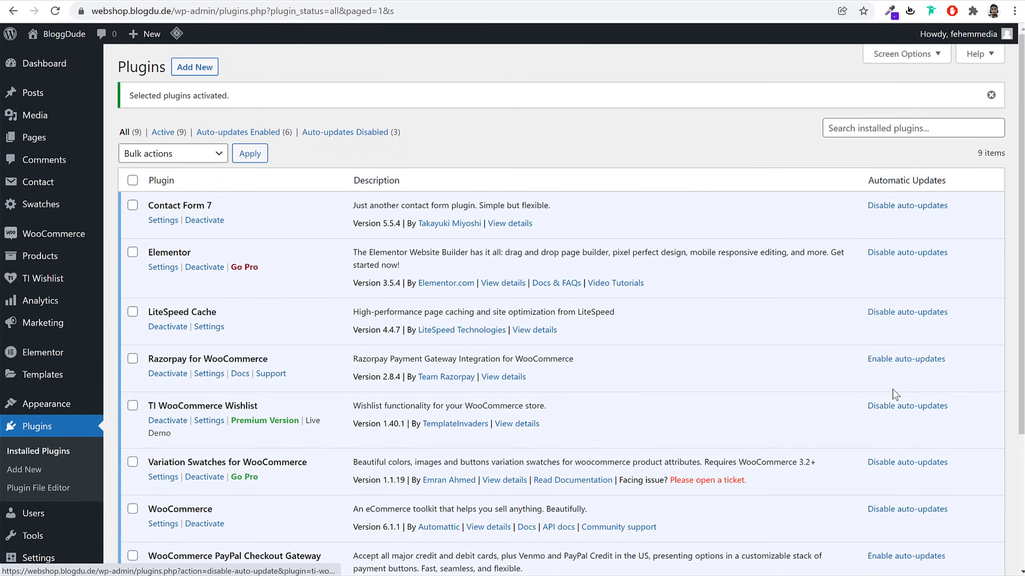
mouse_move(44, 238)
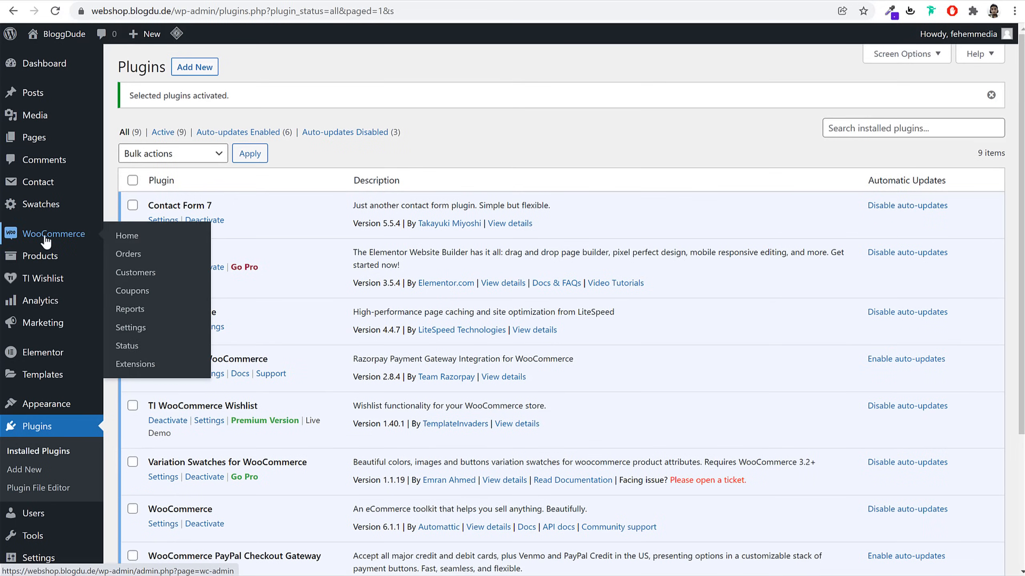
left_click(144, 323)
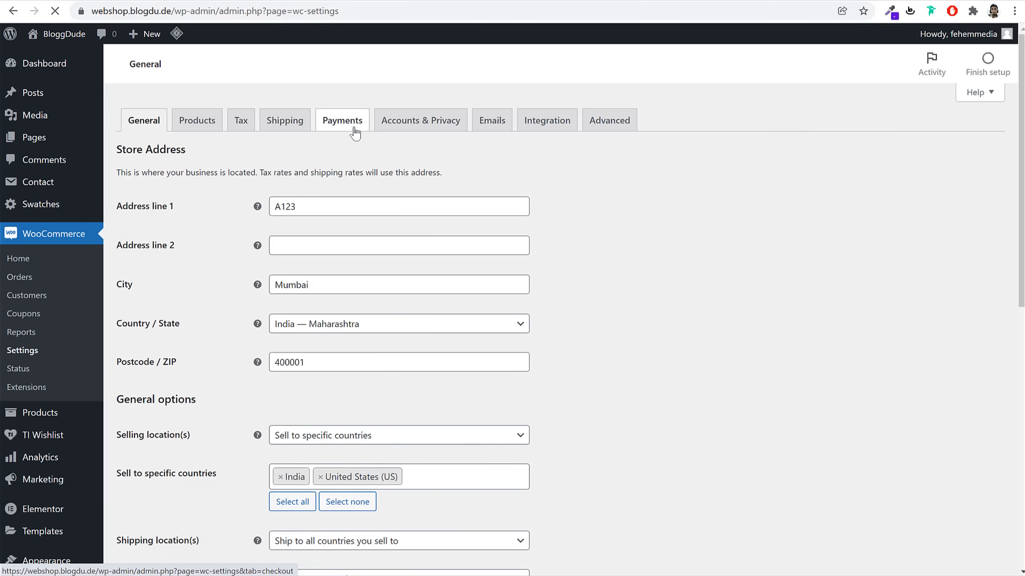
Enable Stripe credit card payments in the Payments tab and save
left_click(353, 131)
scroll(730, 315, "down", 3)
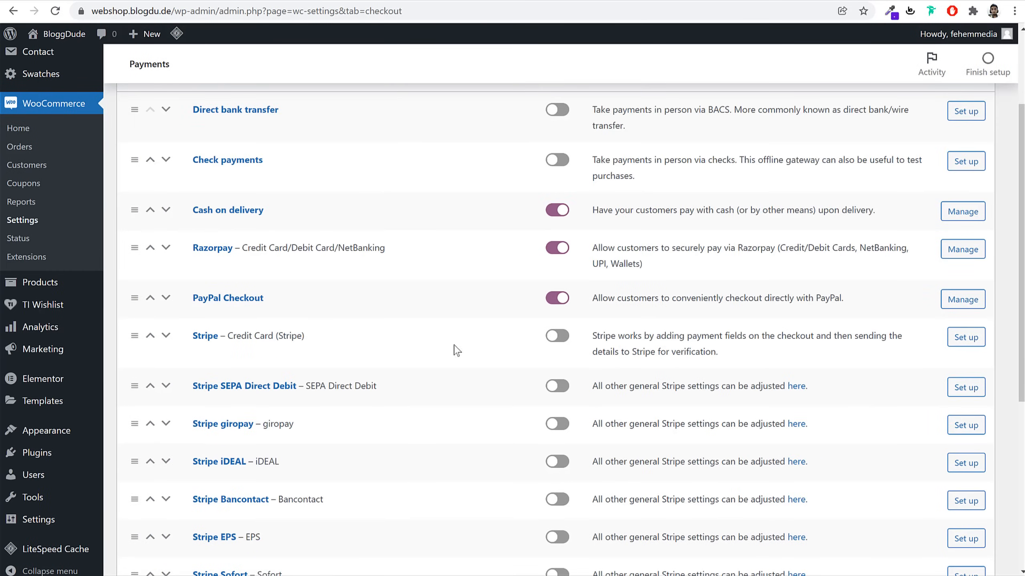
left_click(558, 337)
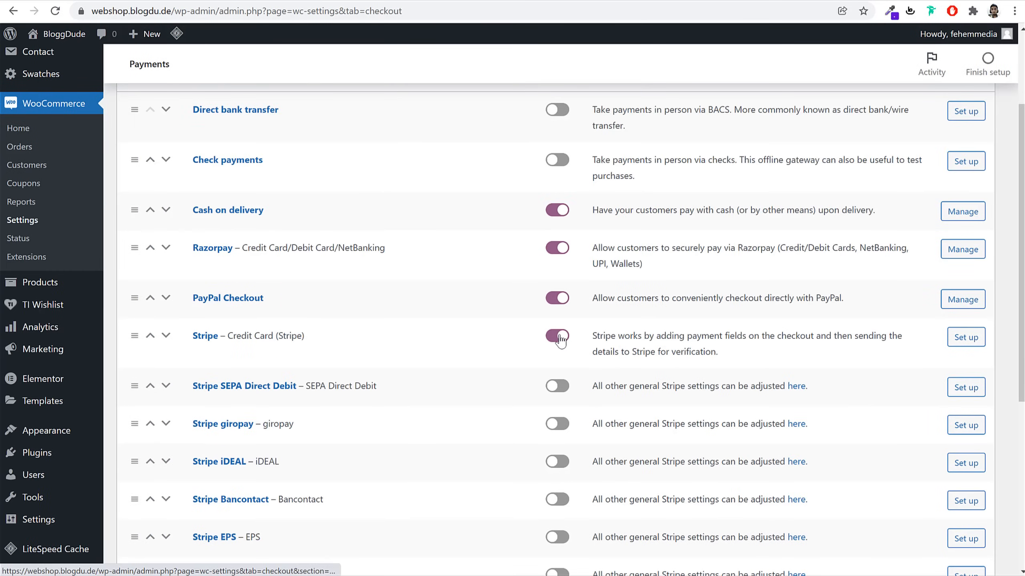
scroll(559, 341, "down", 7)
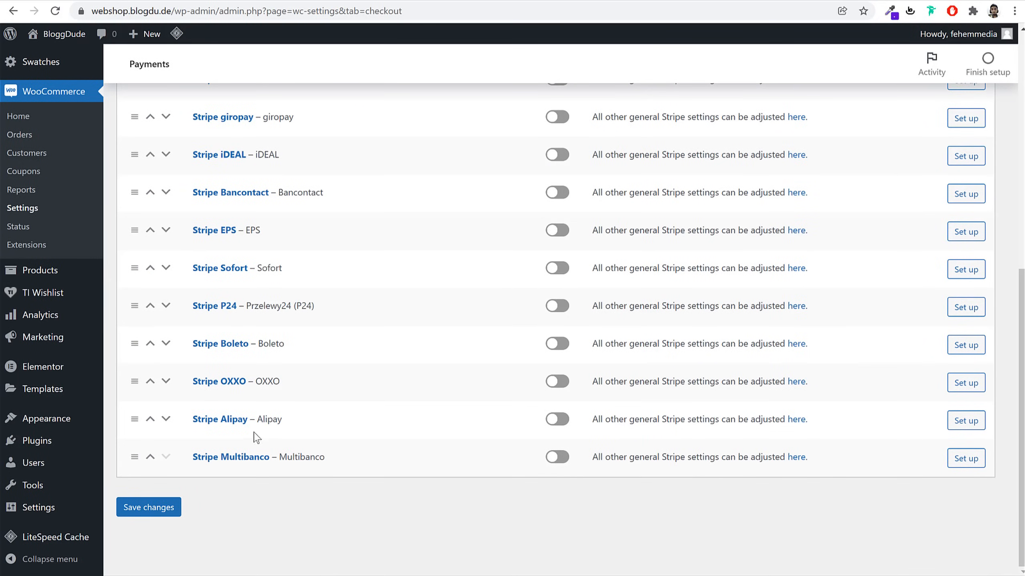
scroll(244, 423, "up", 2)
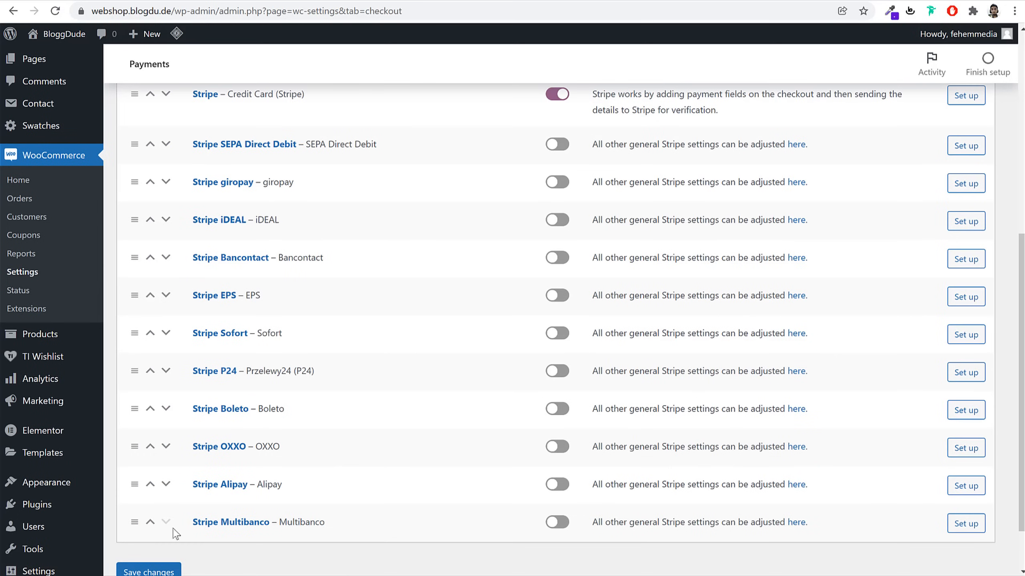
left_click(145, 571)
Open the PayPal Checkout settings and locate the Live API username and password fields
scroll(584, 433, "down", 3)
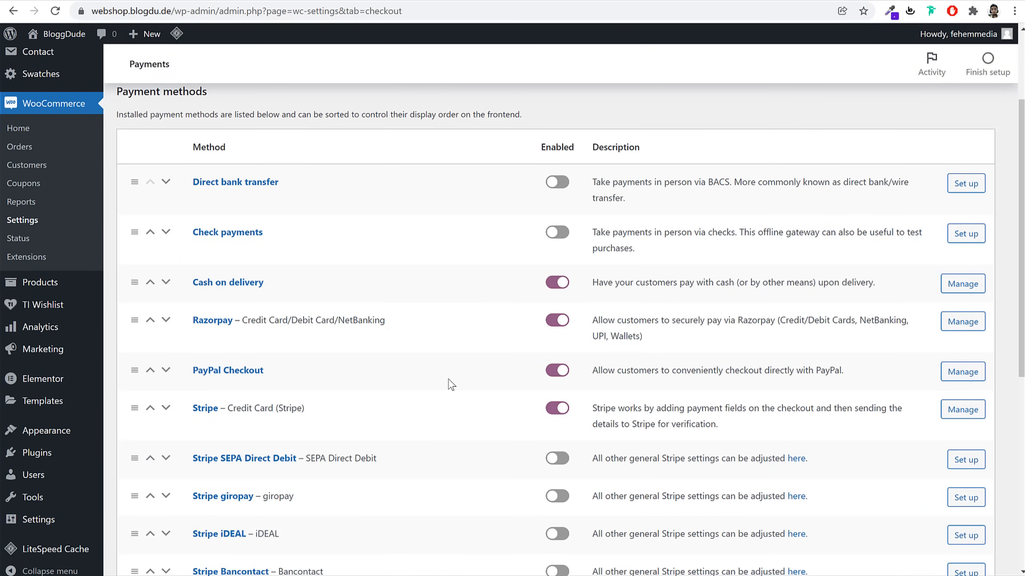
left_click(239, 370)
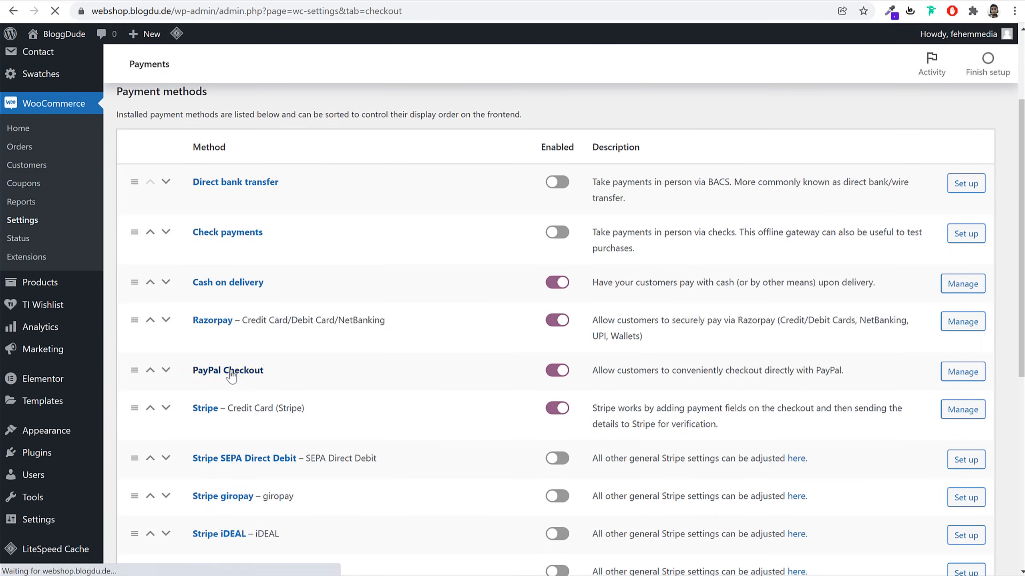
scroll(745, 362, "down", 4)
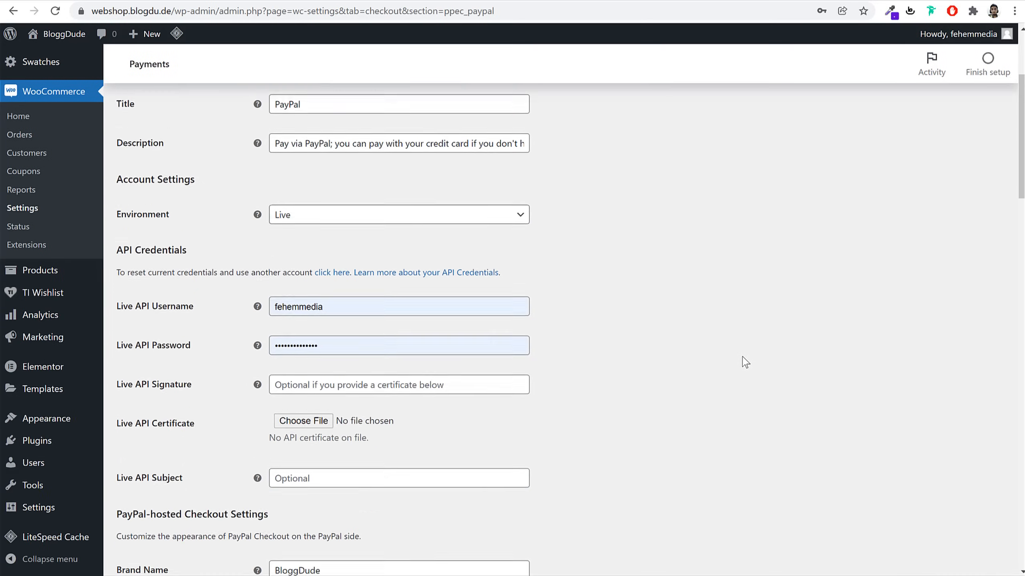
left_click_drag(142, 291, 208, 294)
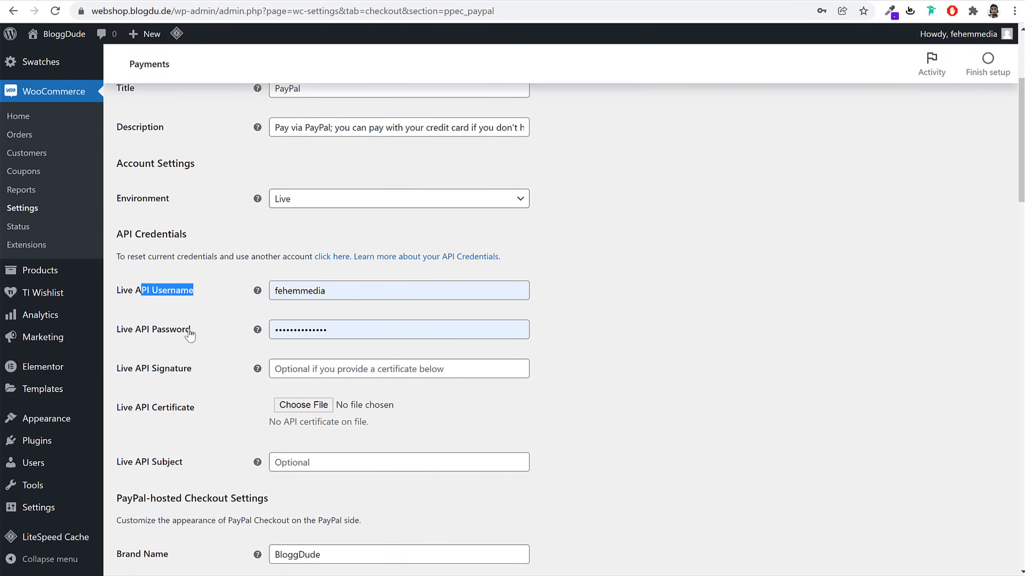
left_click_drag(190, 330, 133, 331)
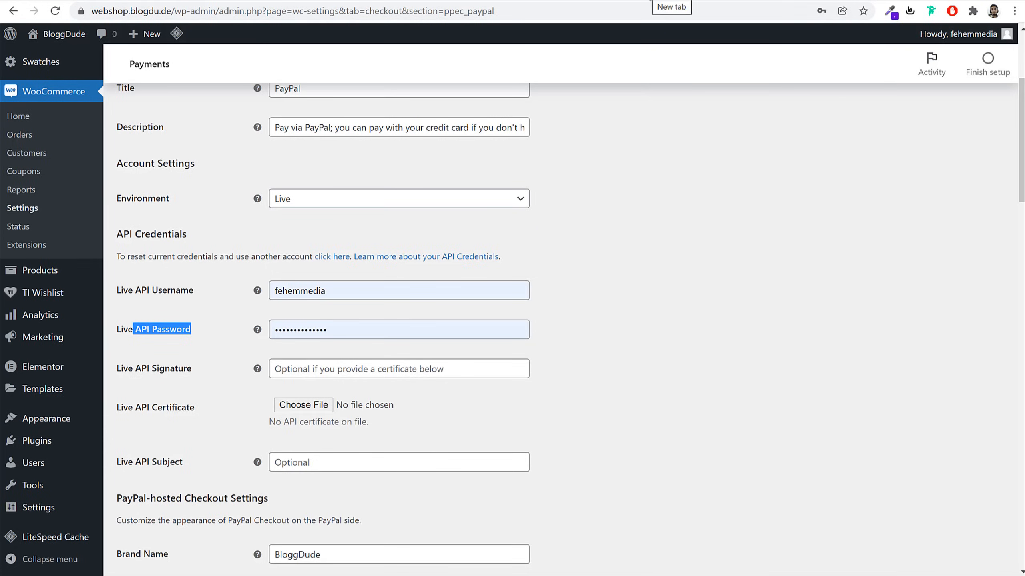
left_click(650, 1)
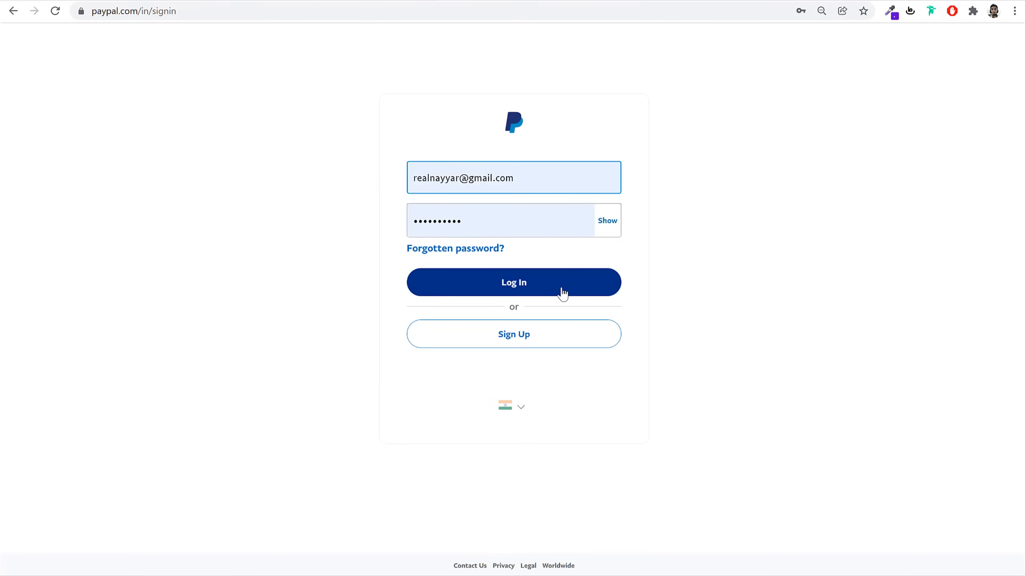
Log in to PayPal, skip mobile confirmation, and load the API credentials page
left_click(561, 291)
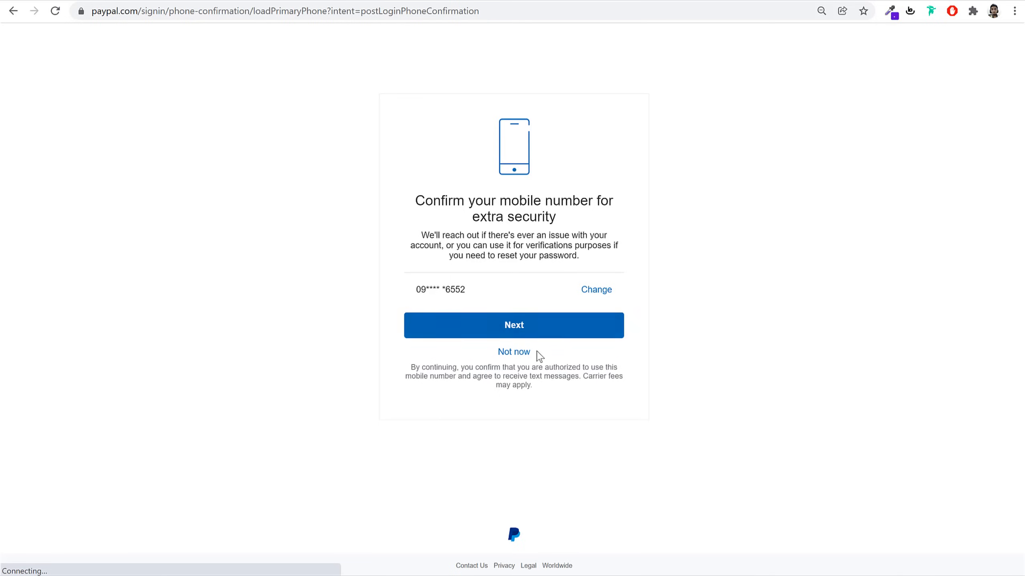
left_click(528, 351)
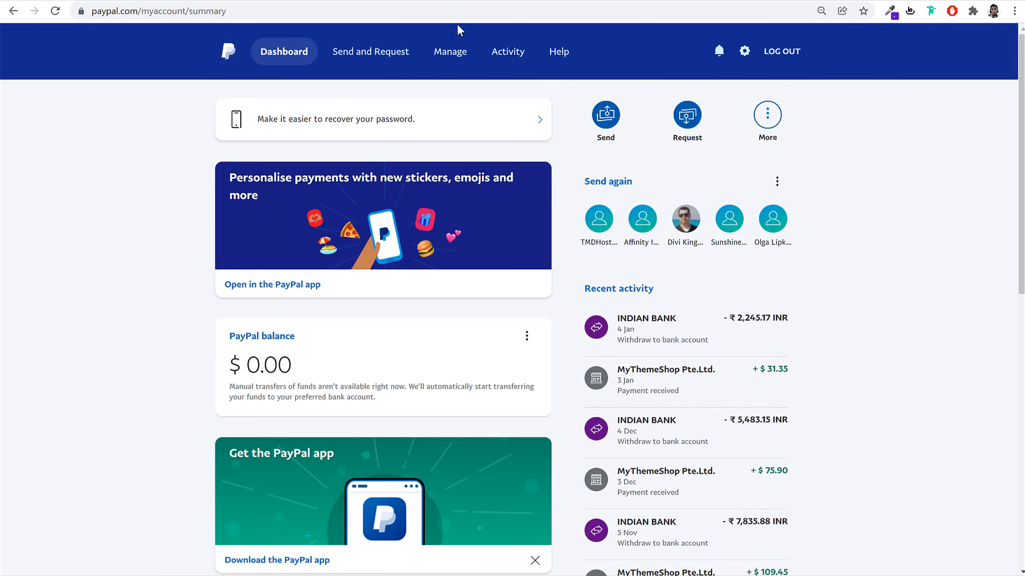
left_click(455, 12)
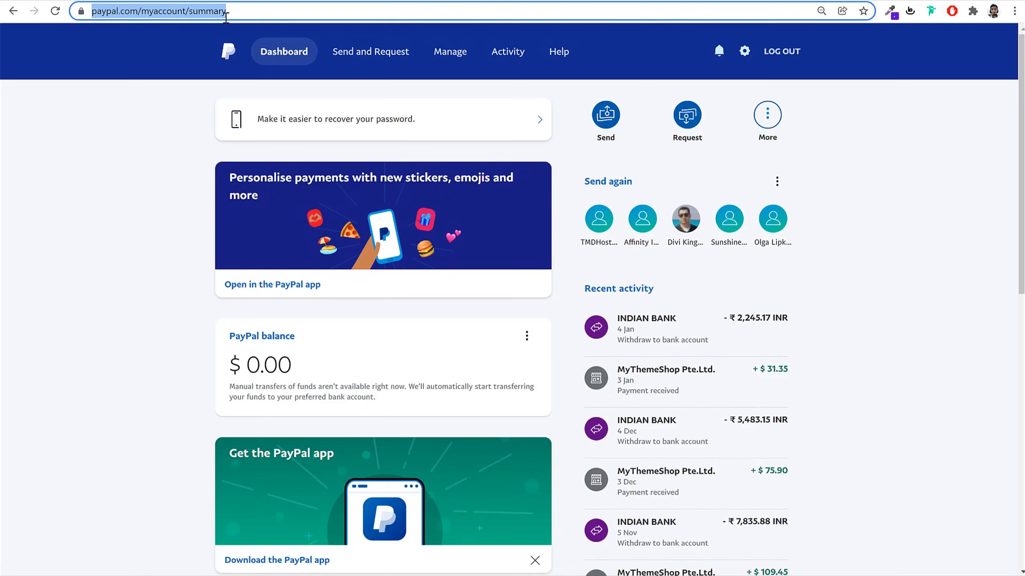
left_click(282, 12)
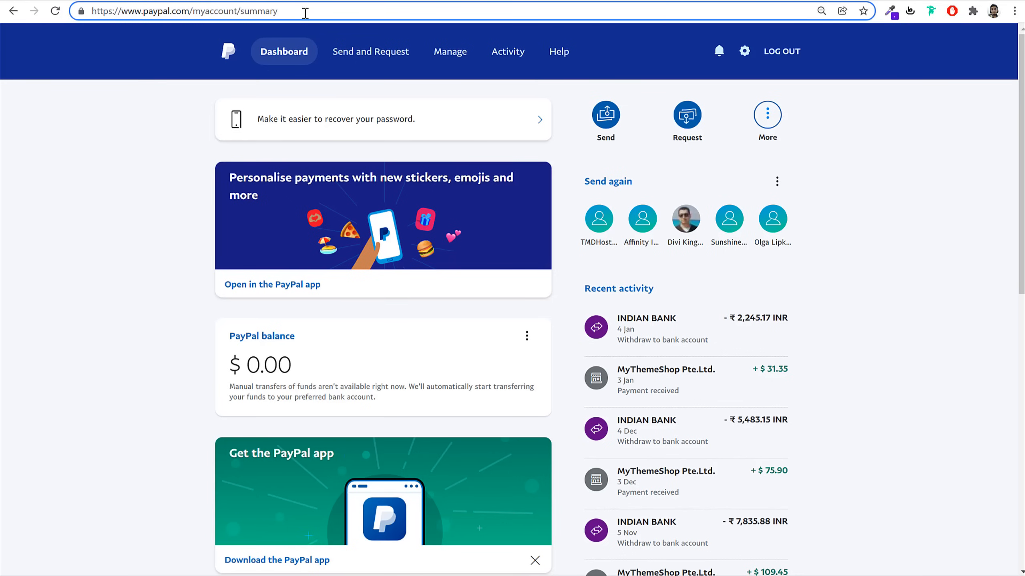
key("BackSpace")
key("BackSpace")
key("BackSpace")
key("BackSpace")
key("BackSpace")
key("BackSpace")
key("BackSpace")
key("BackSpace")
key("BackSpace")
key("BackSpace")
key("BackSpace")
key("BackSpace")
key("BackSpace")
key("BackSpace")
key("BackSpace")
key("BackSpace")
key("BackSpace")
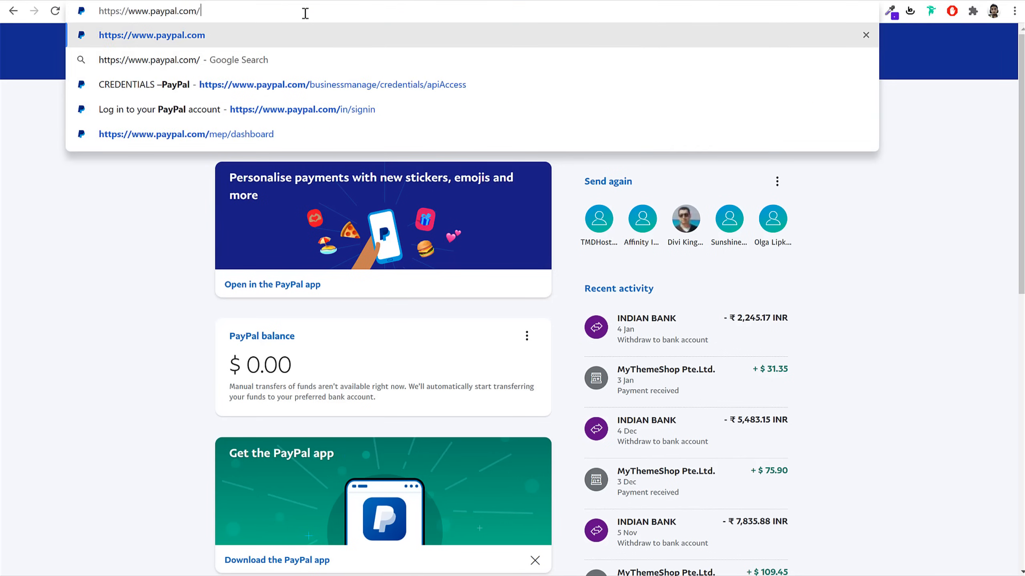
key("Down")
key("Down")
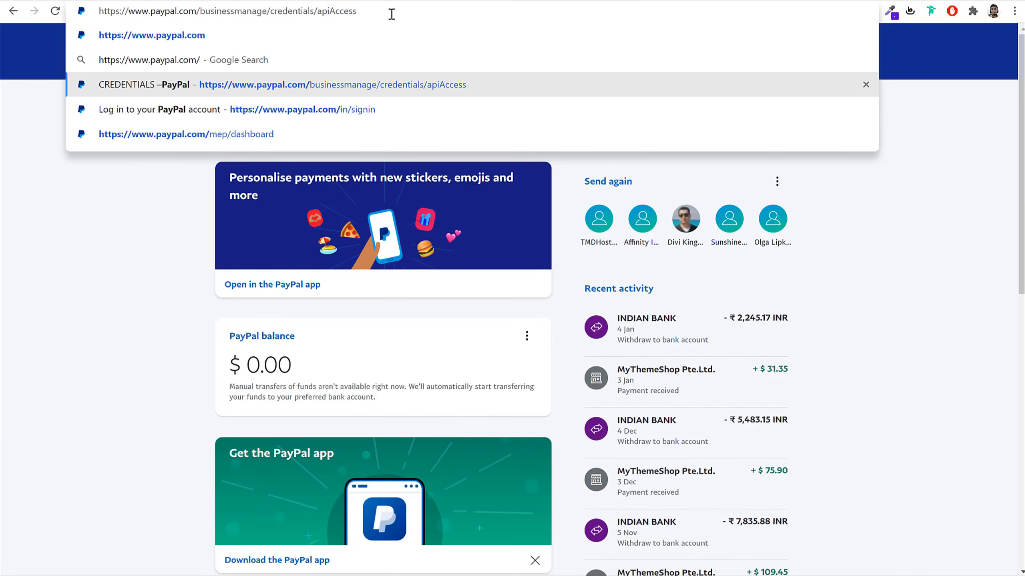
key("Return")
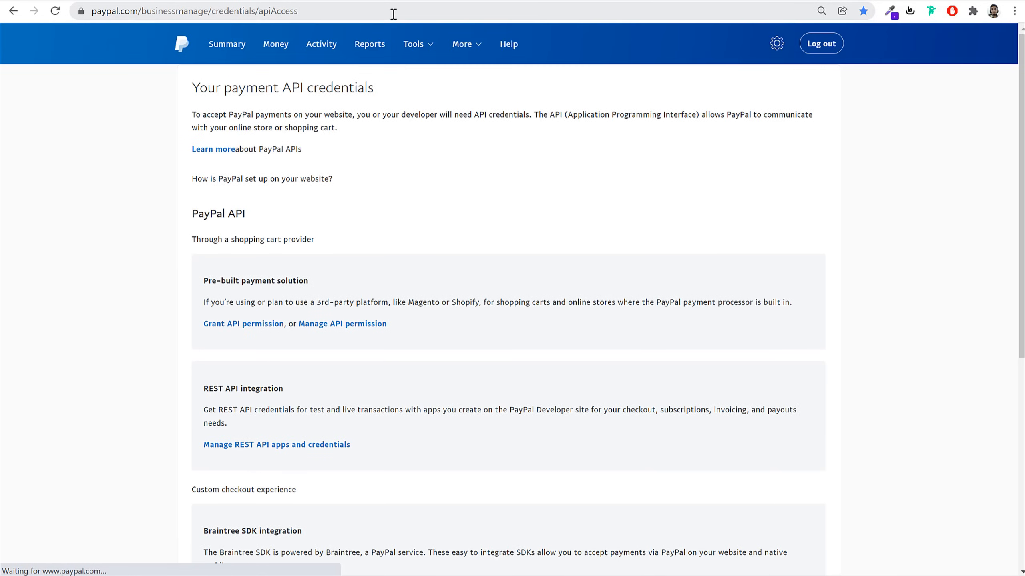
Open the NVP/SOAP API credentials and copy the revealed API username
scroll(802, 327, "down", 8)
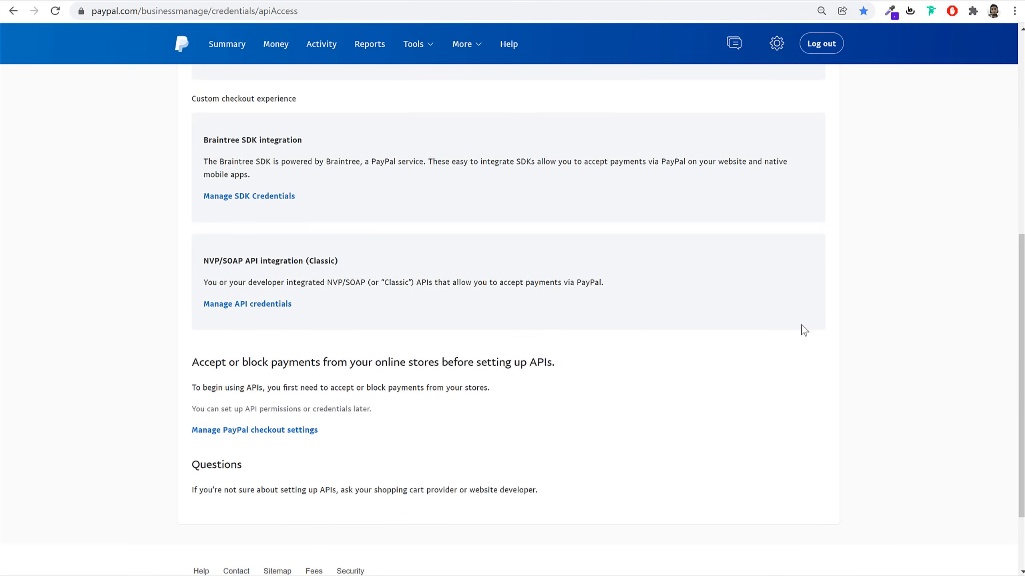
left_click_drag(223, 246, 305, 247)
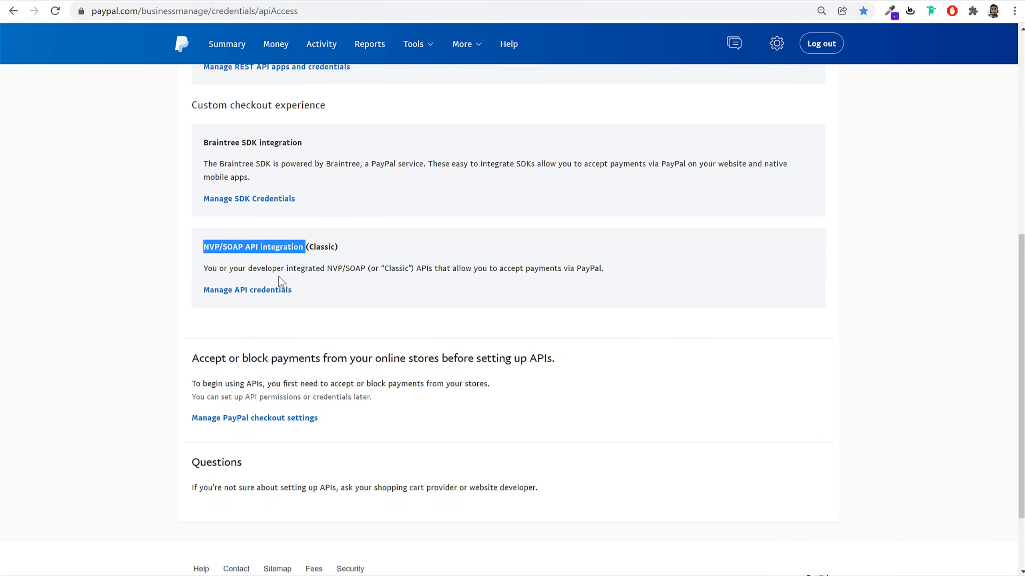
left_click(244, 292)
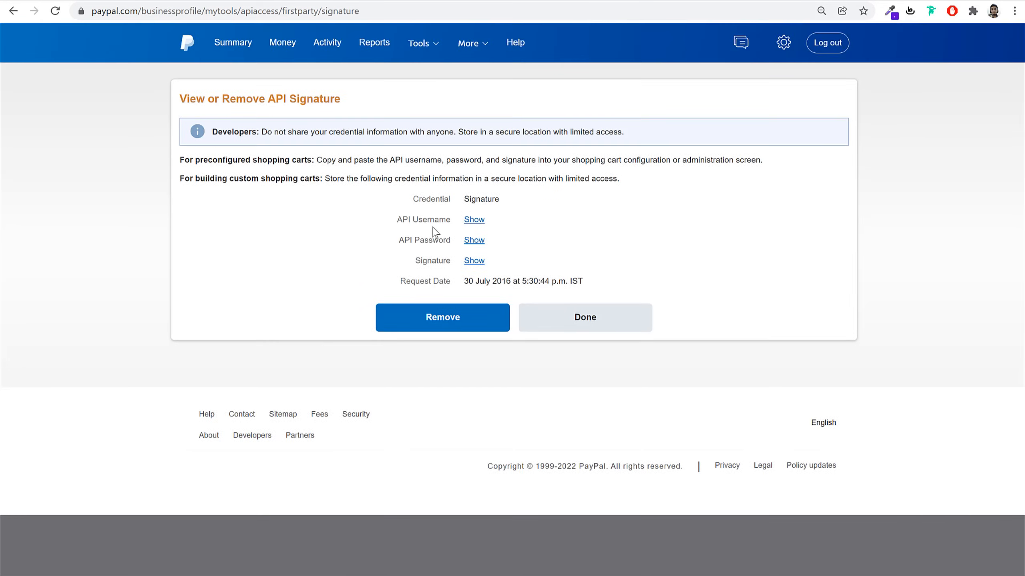
left_click_drag(399, 223, 450, 223)
left_click(475, 222)
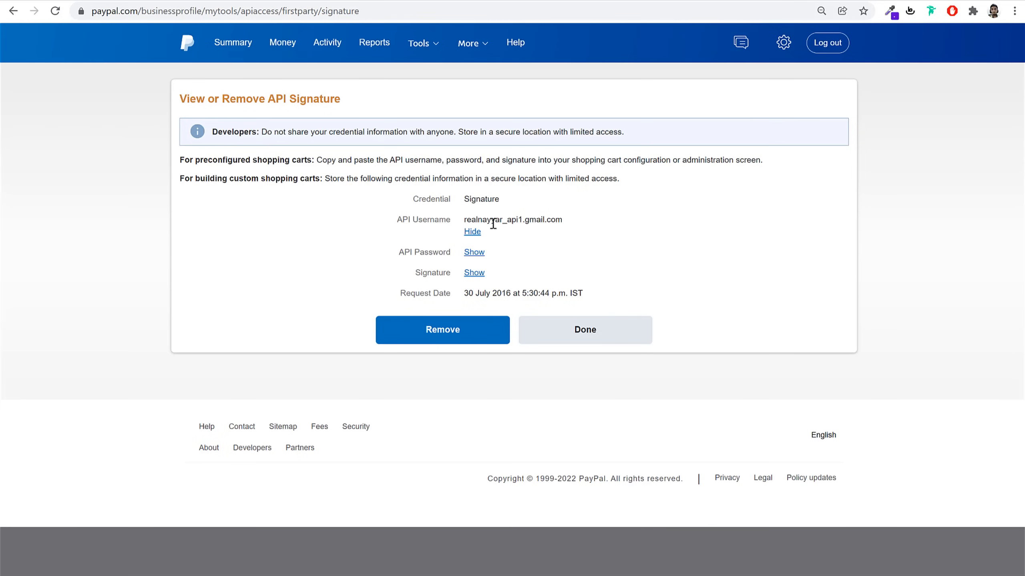
left_click_drag(466, 220, 523, 222)
key("ctrl+c")
left_click(472, 232)
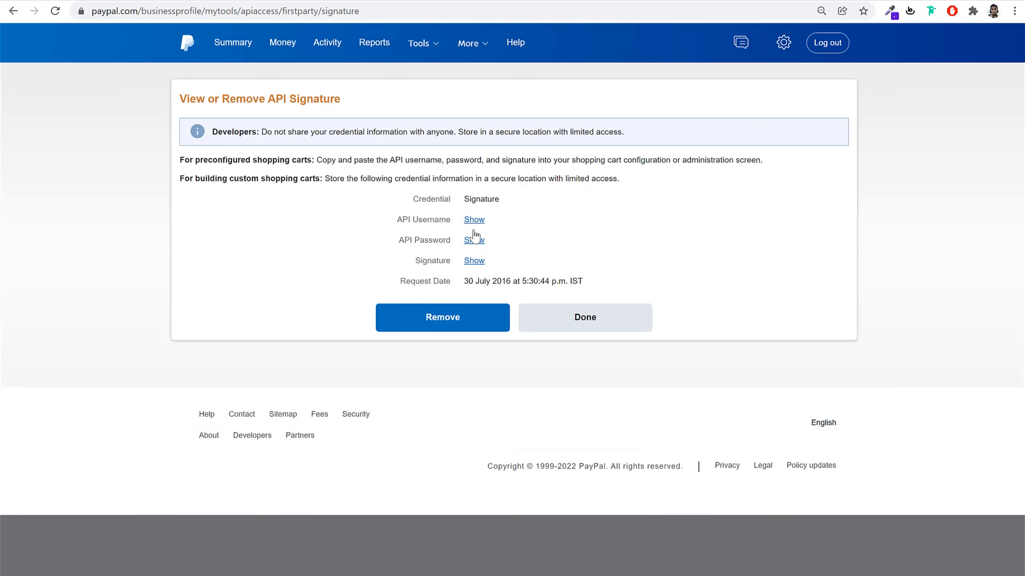
left_click(212, 1)
Paste the copied PayPal API username into the Live API Username field
double_click(362, 291)
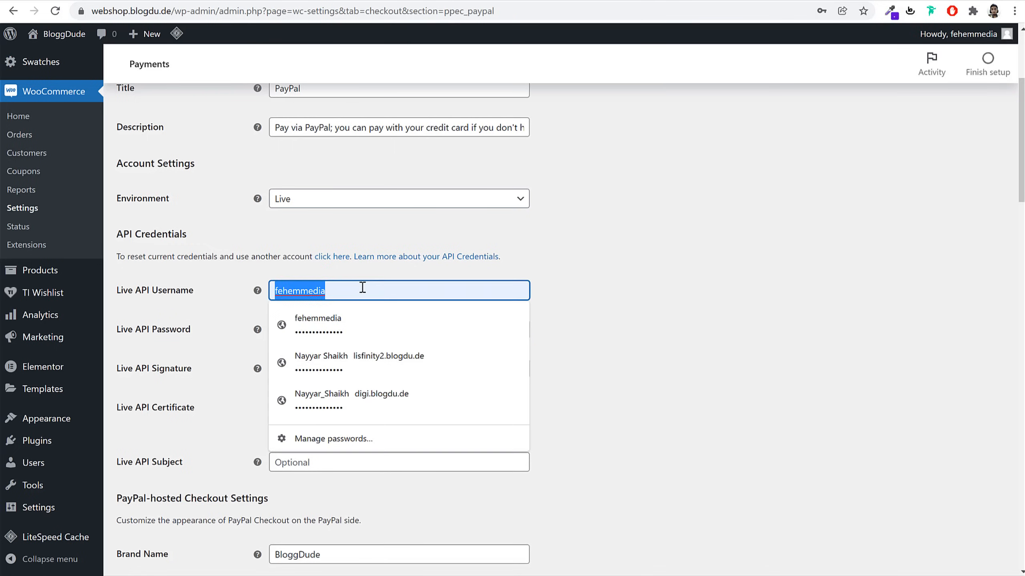
key("ctrl+v")
left_click(618, 246)
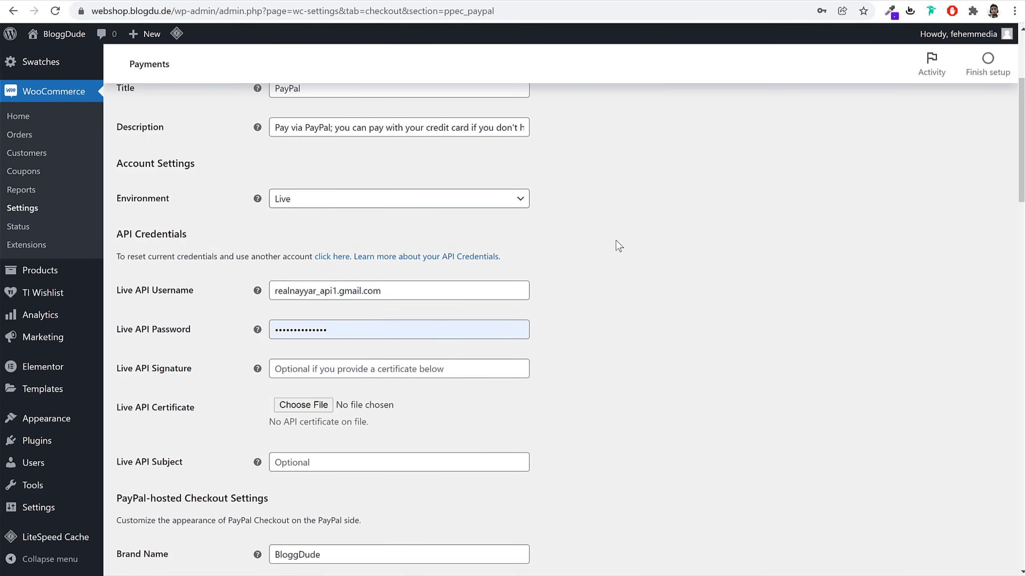
left_click(681, 3)
left_click(708, 5)
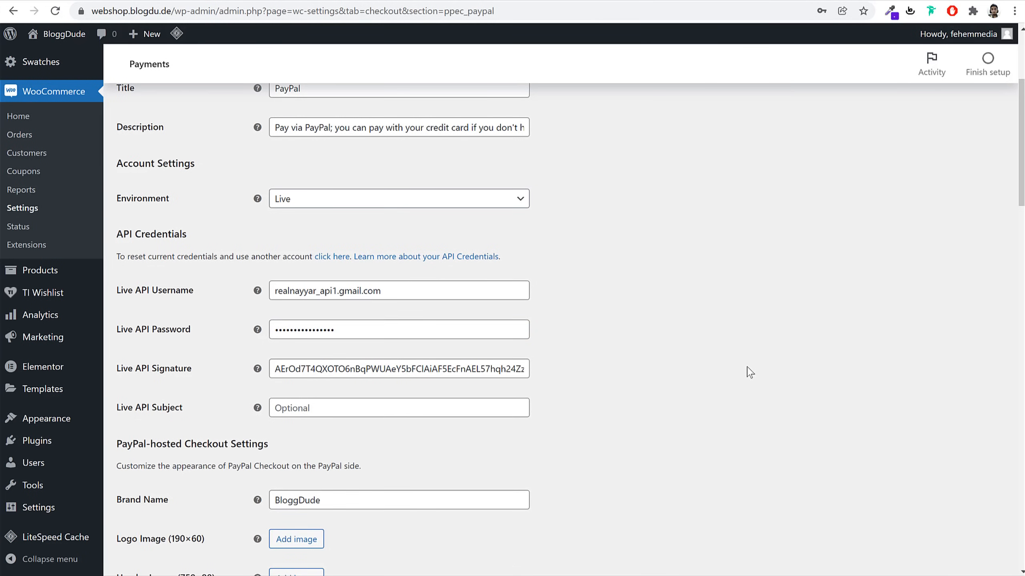
Save the PayPal Checkout live API credentials
scroll(749, 373, "down", 20)
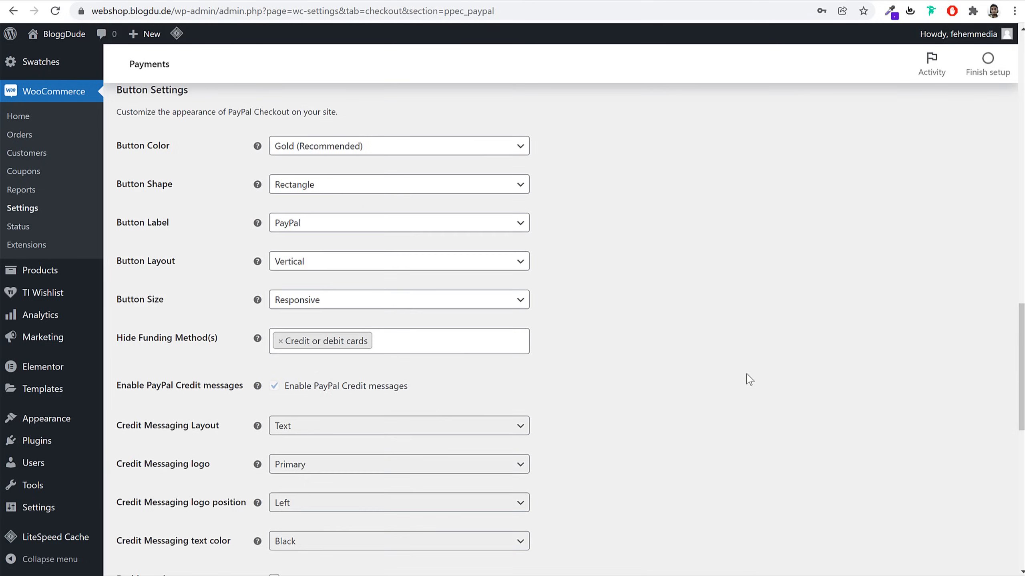
scroll(748, 377, "down", 12)
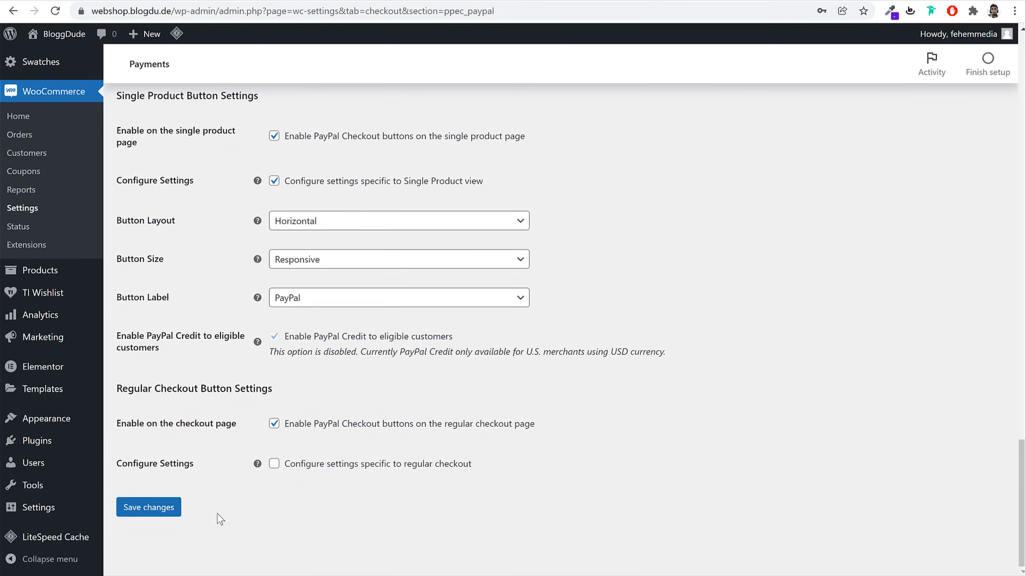
left_click(150, 508)
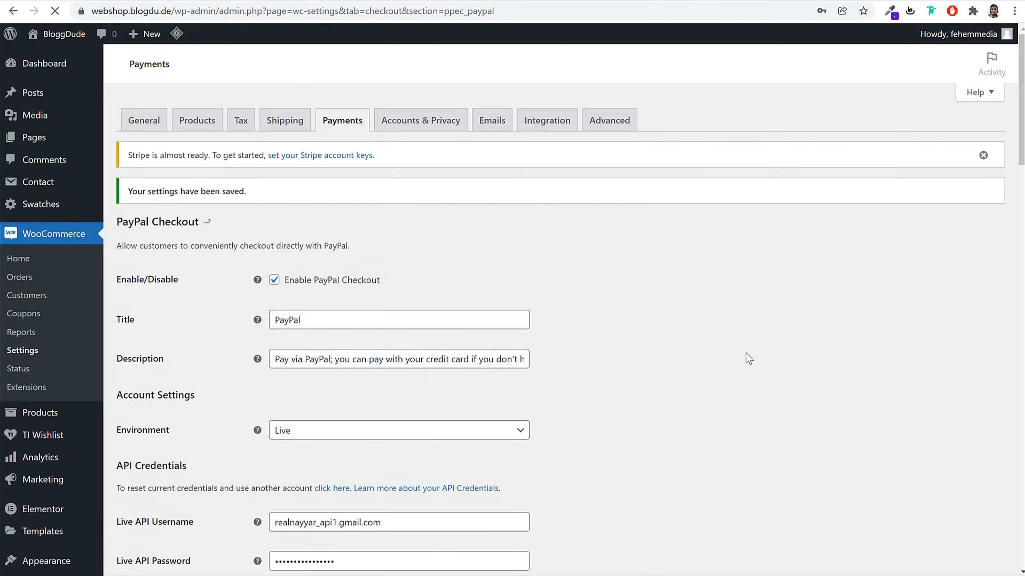
scroll(746, 359, "down", 10)
Uncheck PayPal buttons on the single product page and save the PayPal button settings
scroll(430, 350, "down", 10)
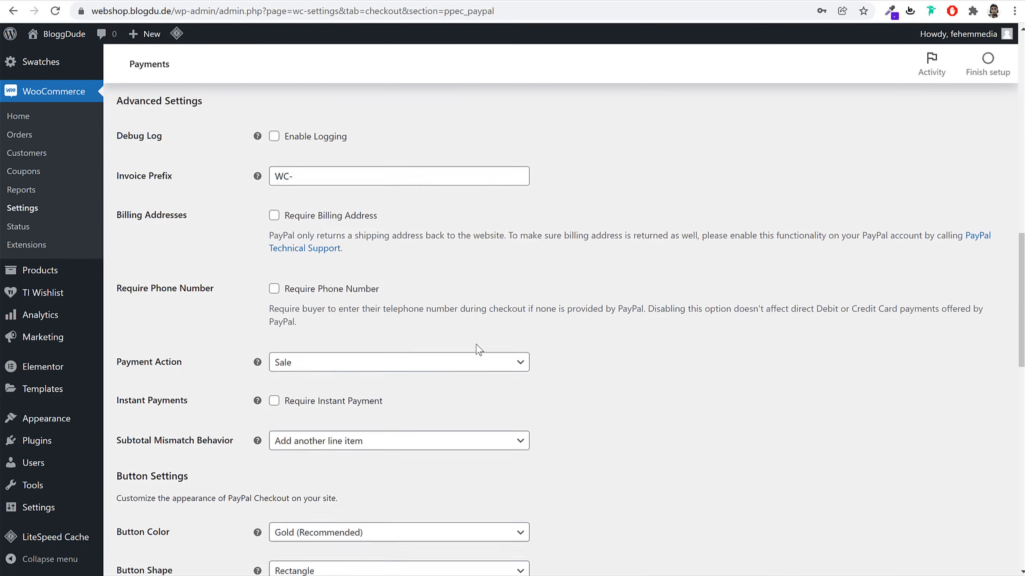
scroll(585, 323, "down", 5)
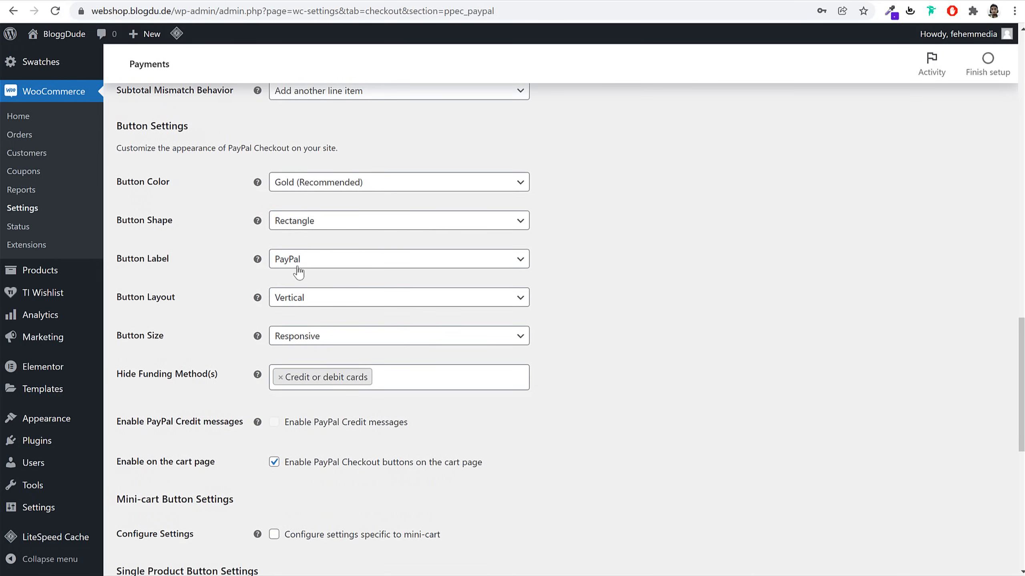
scroll(366, 199, "up", 3)
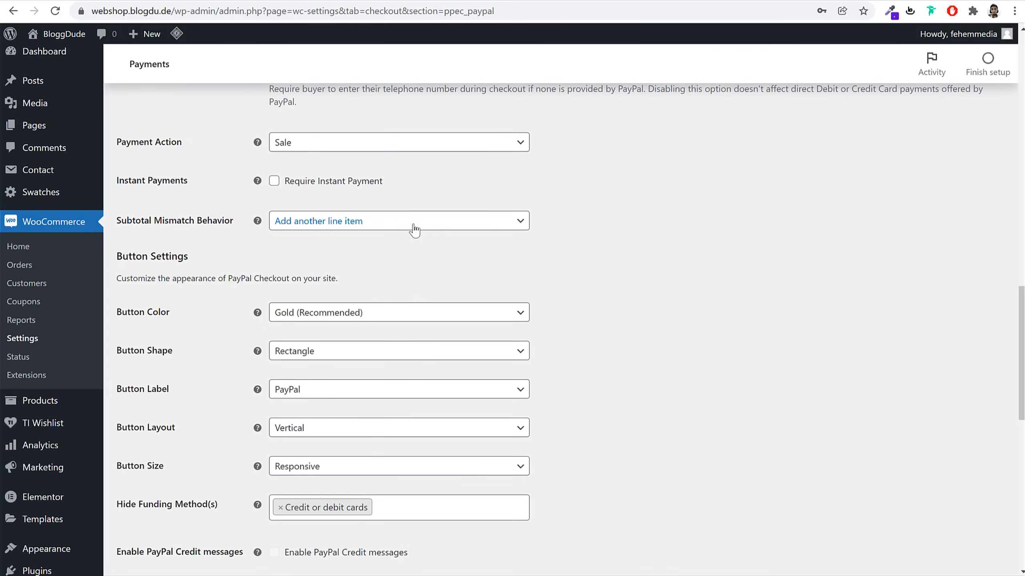
scroll(766, 254, "up", 6)
scroll(777, 283, "down", 15)
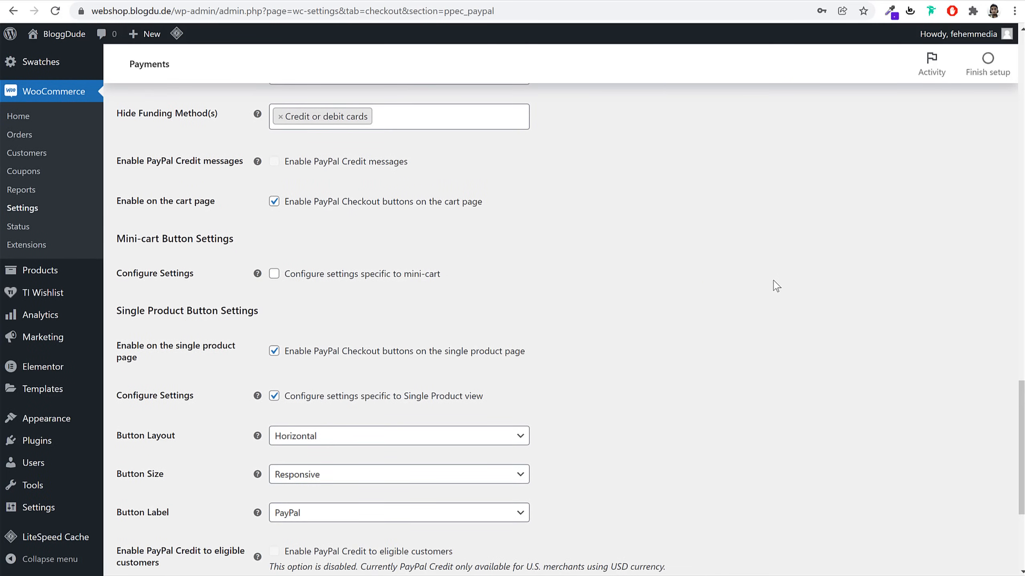
left_click(321, 363)
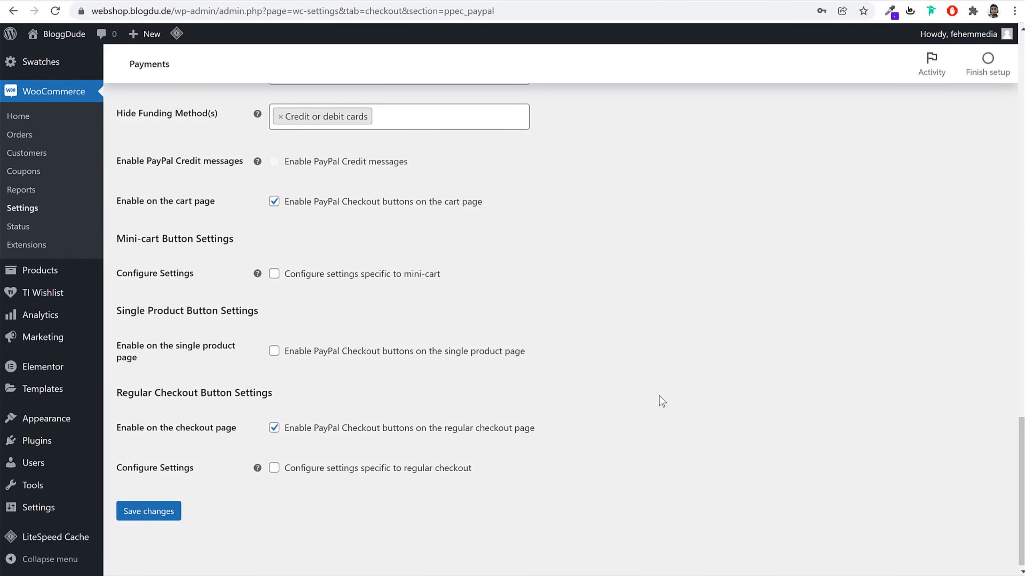
left_click(154, 514)
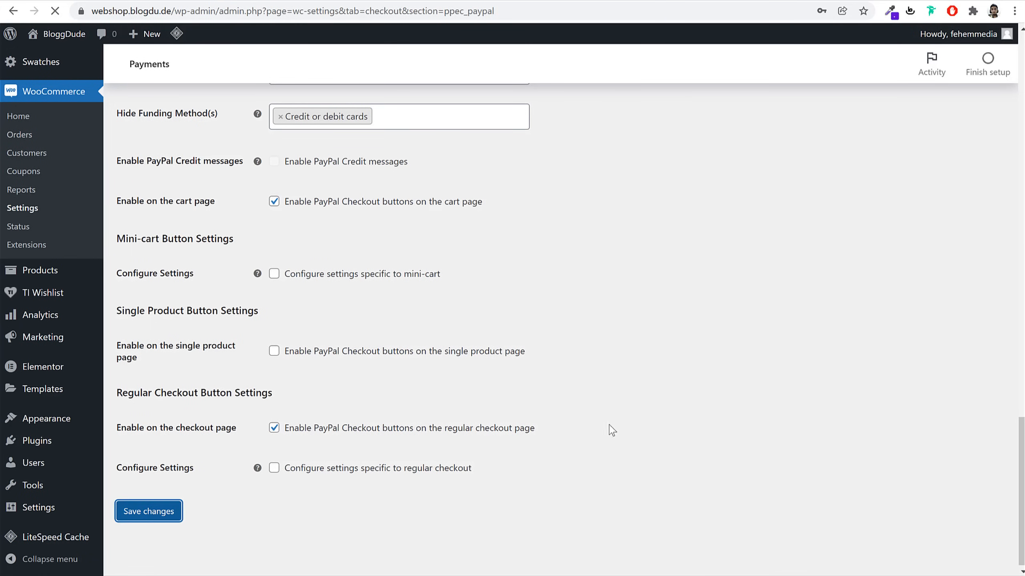
left_click(351, 124)
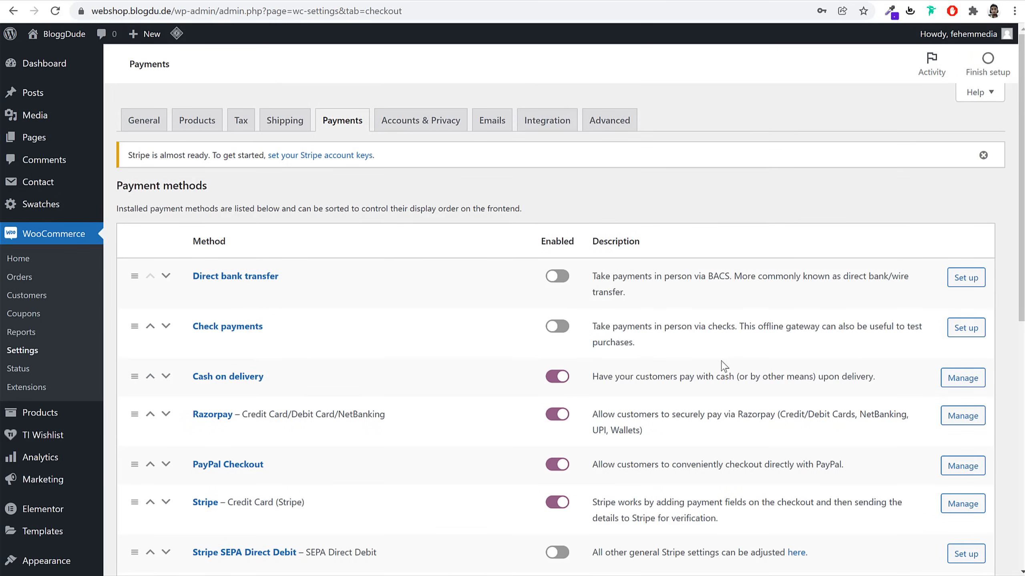
Open the Stripe payment settings and start connecting a Stripe account to the store
scroll(722, 366, "down", 3)
left_click(213, 373)
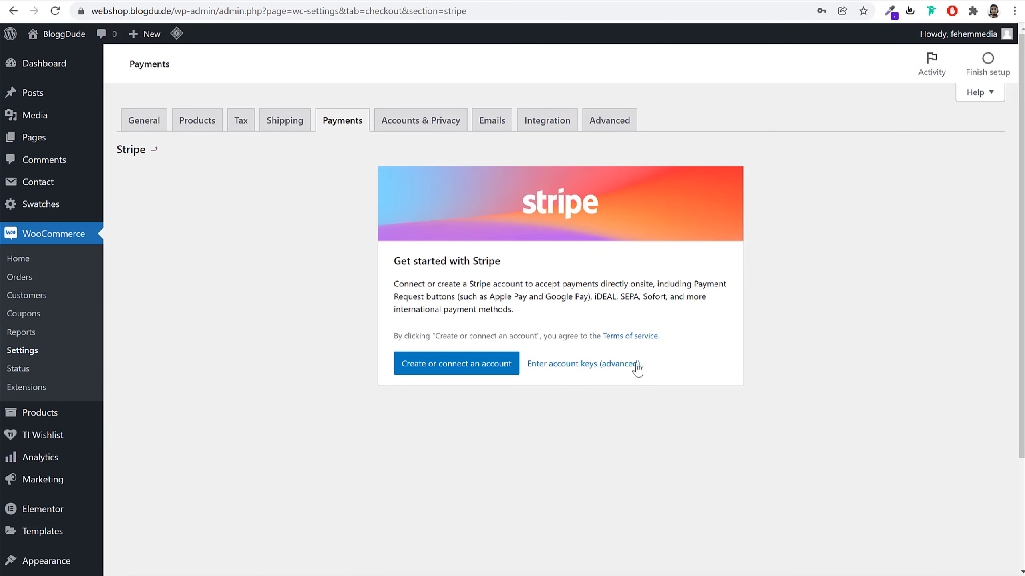
left_click(473, 374)
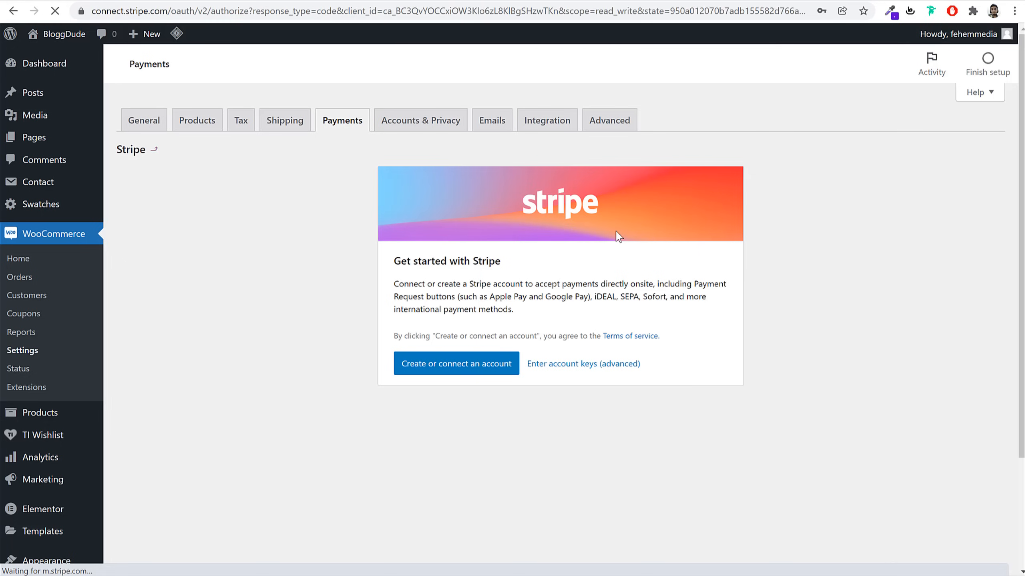
left_click_drag(115, 11, 168, 11)
Authorize the existing Stripe business account to connect with WooCommerce Services
left_click(193, 13)
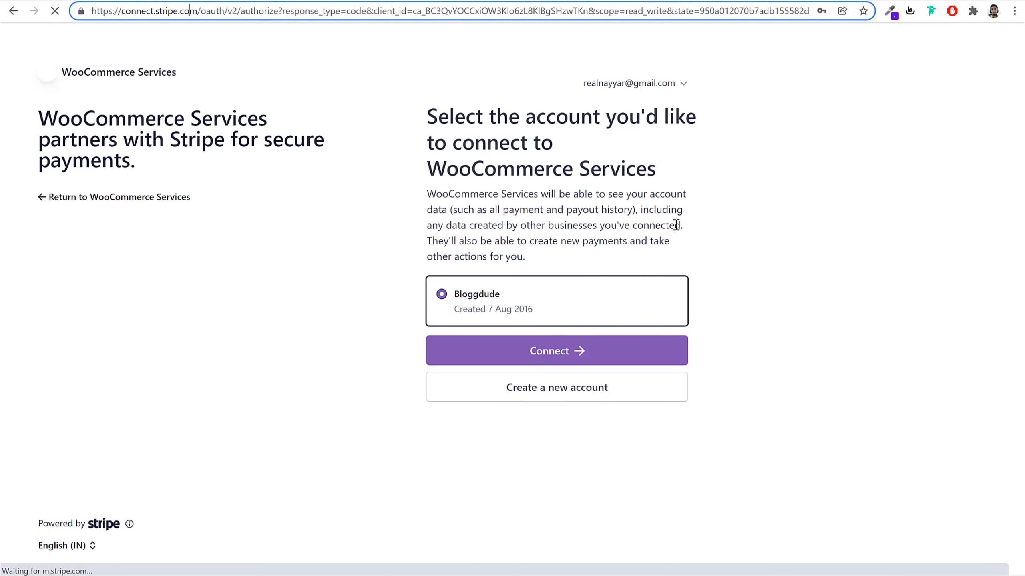
left_click(681, 86)
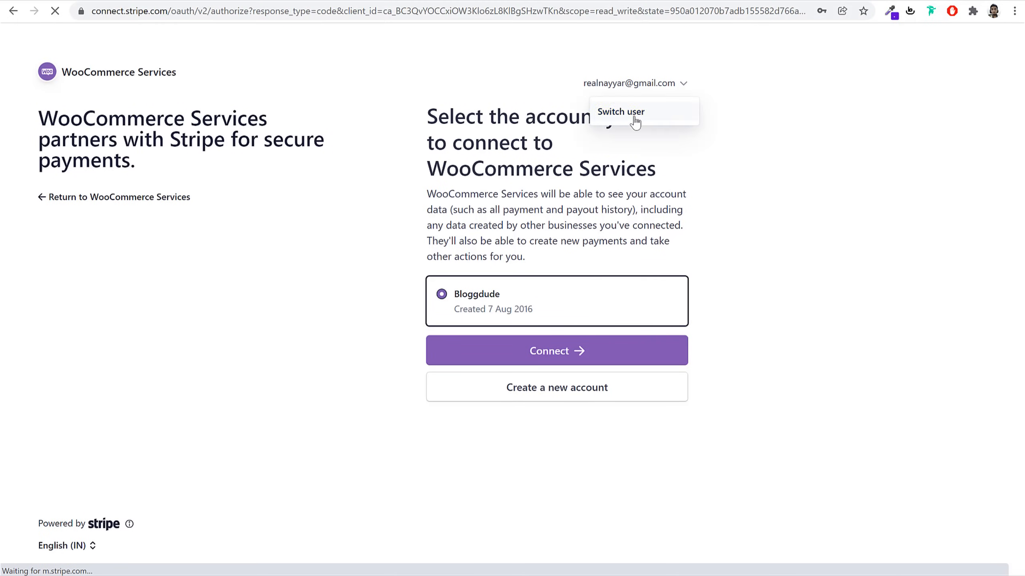
left_click(616, 84)
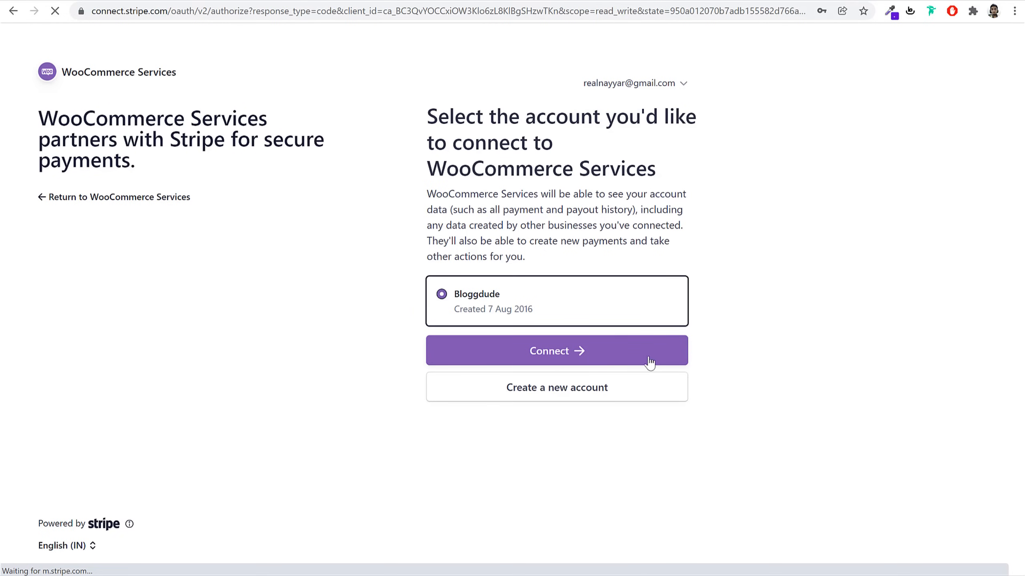
left_click(558, 353)
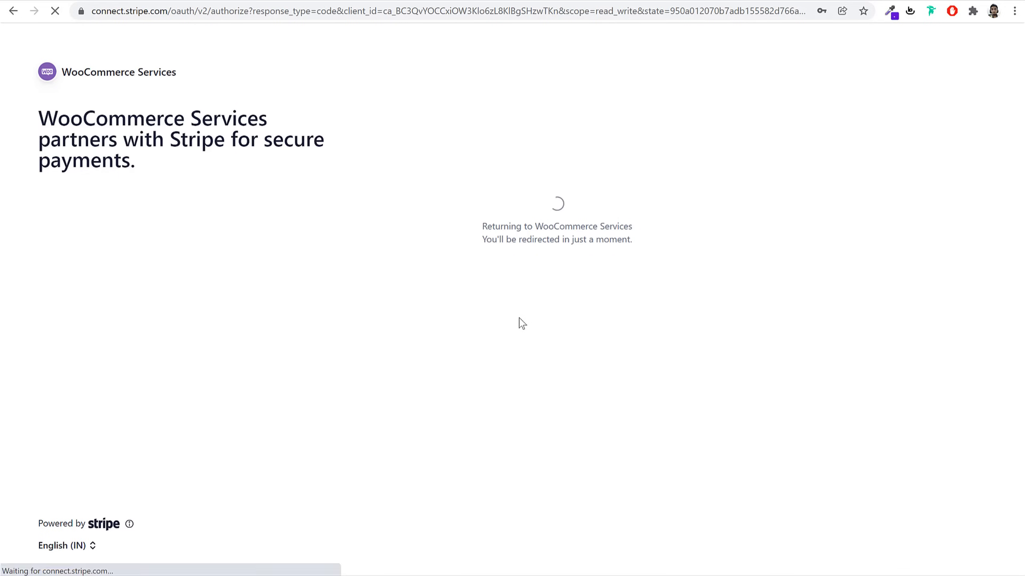
scroll(935, 337, "down", 15)
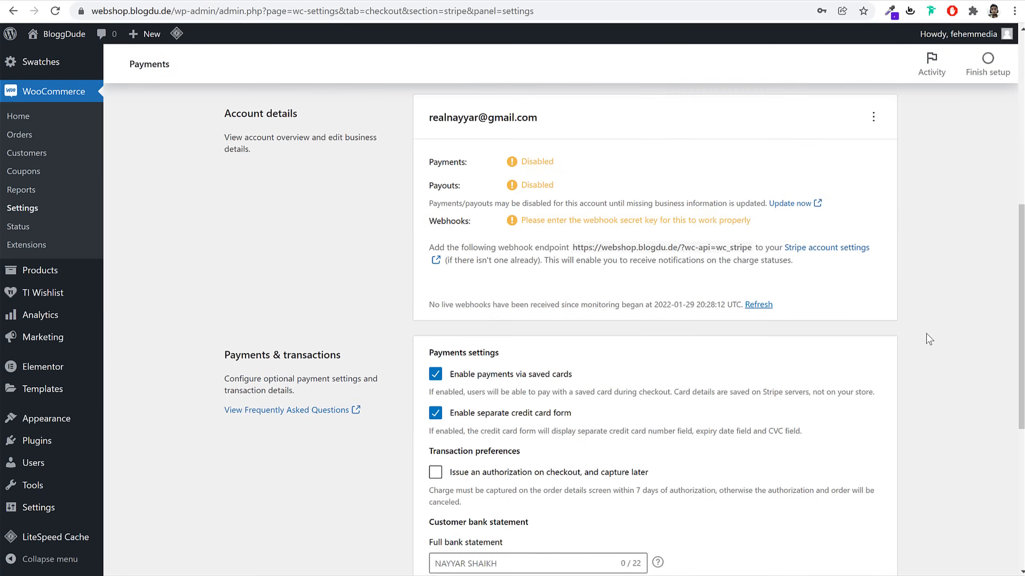
Save the current Stripe payment settings
left_click(863, 528)
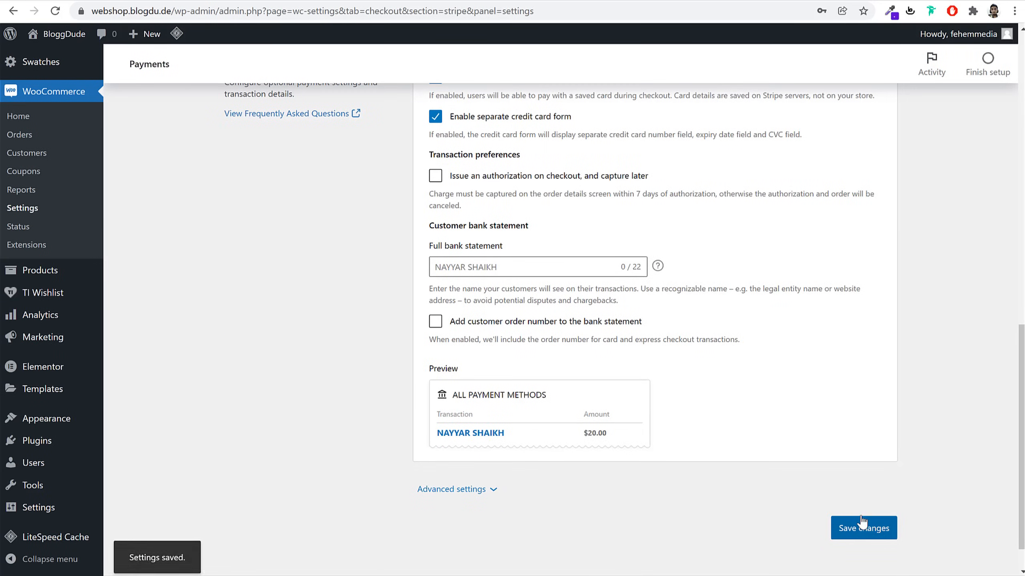
scroll(573, 258, "down", 1)
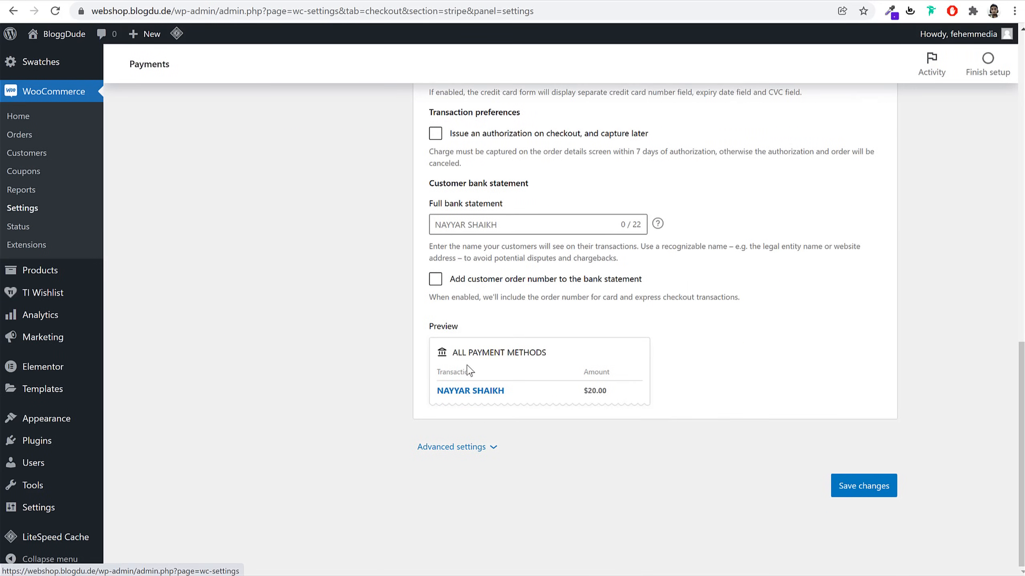
scroll(467, 369, "up", 15)
Turn off Stripe express checkout on the checkout, product page and cart, and save
left_click(271, 188)
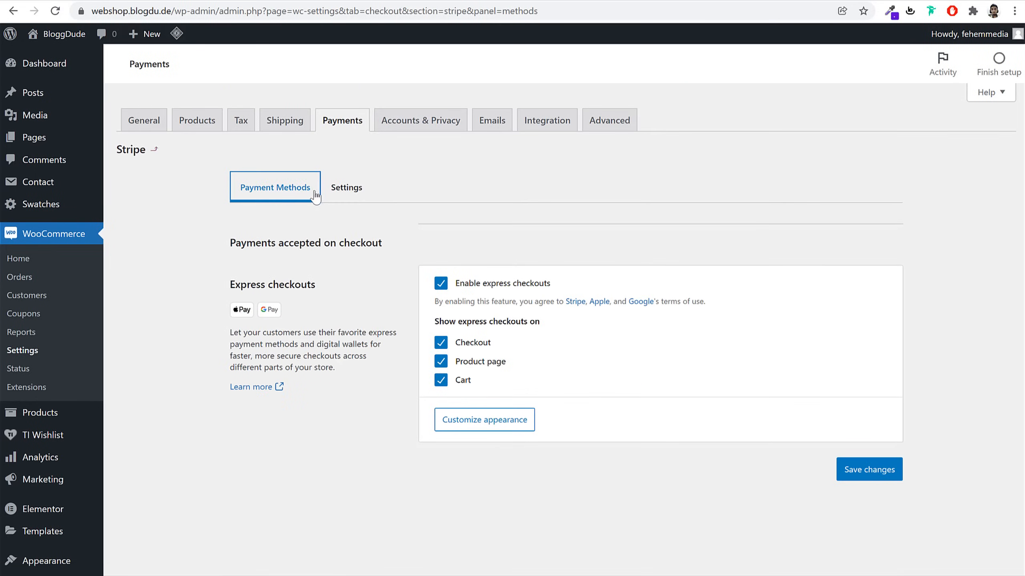
left_click(480, 343)
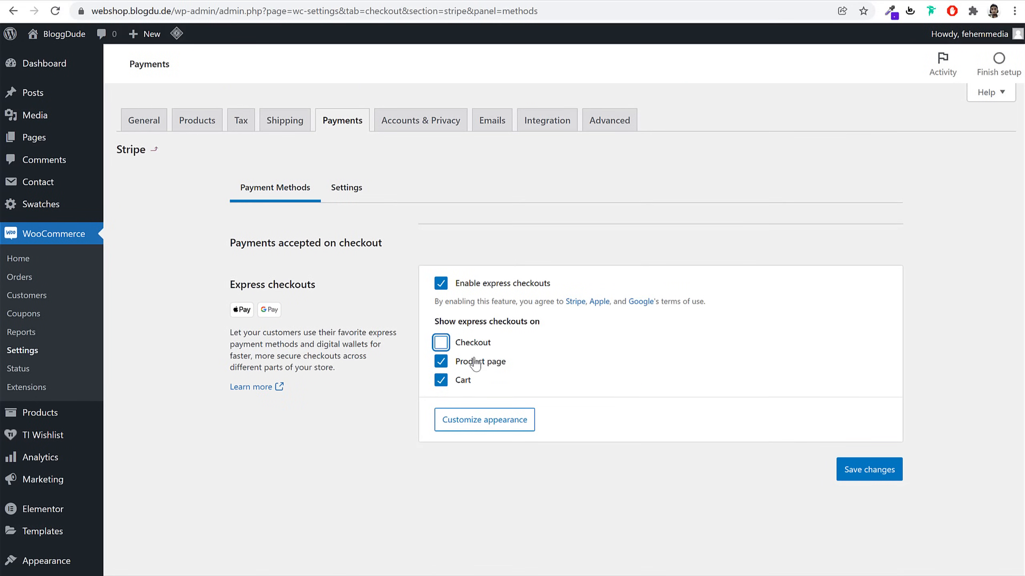
left_click(476, 362)
left_click(463, 380)
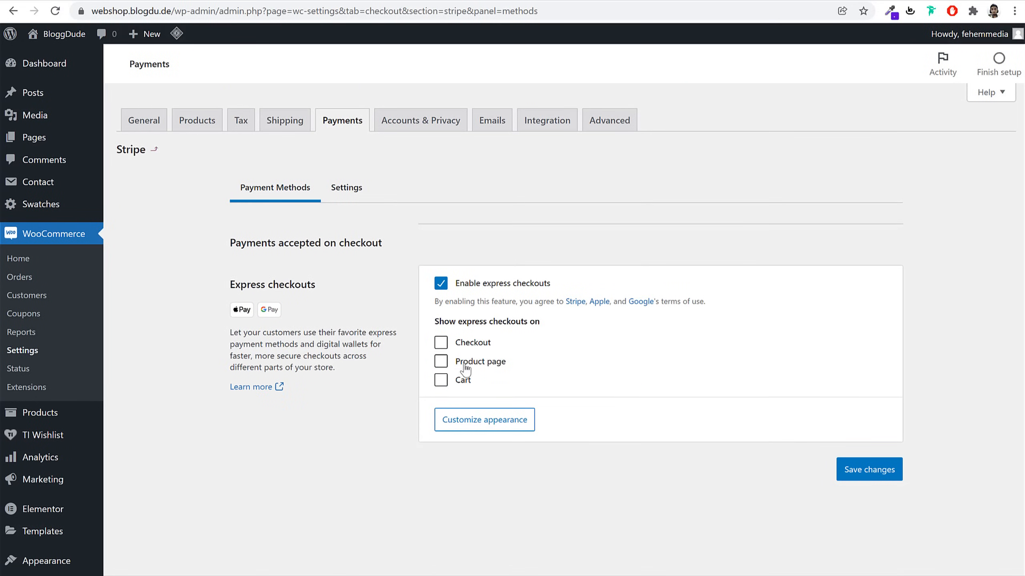
left_click_drag(509, 362, 455, 364)
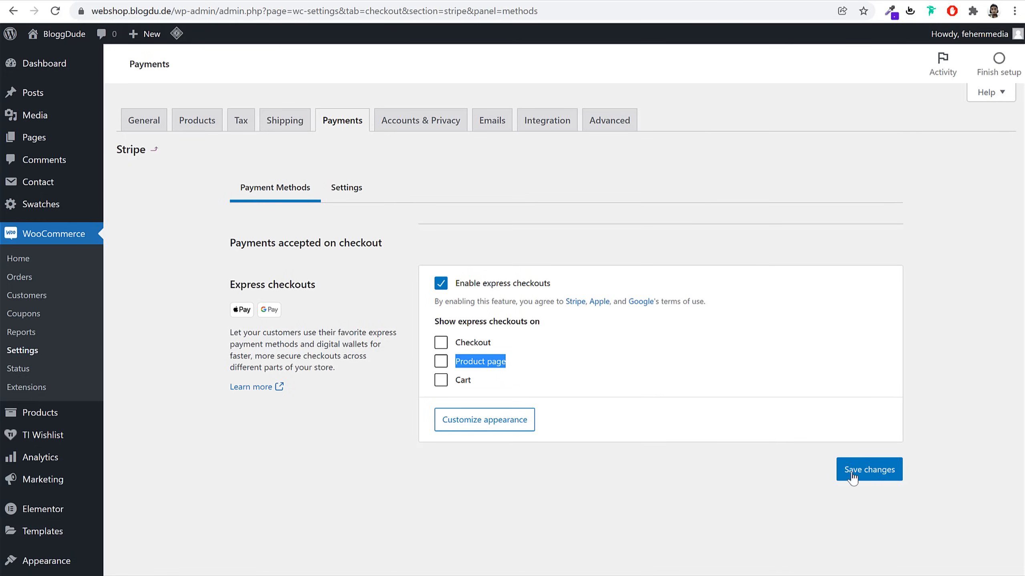
left_click(877, 470)
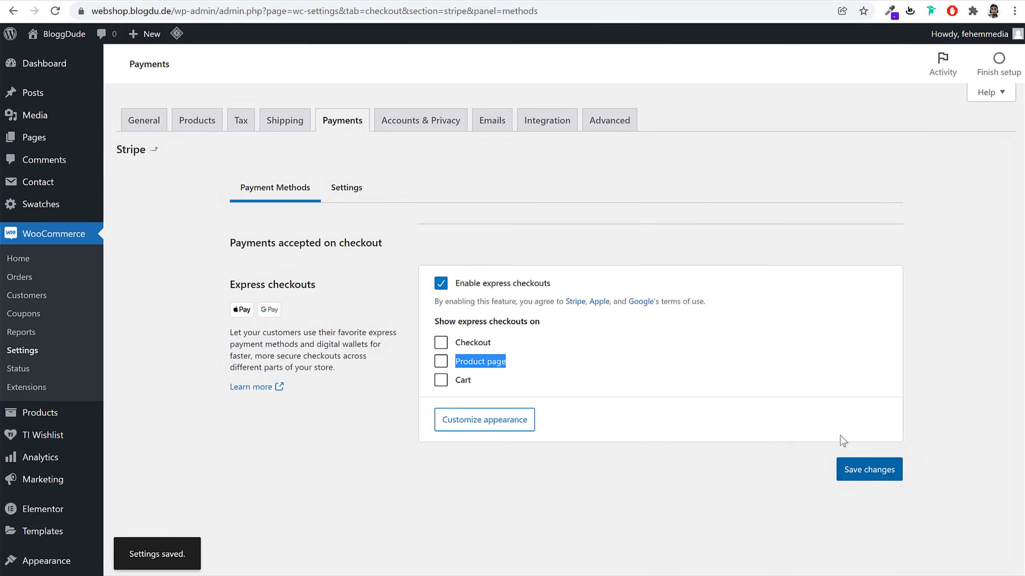
left_click(354, 195)
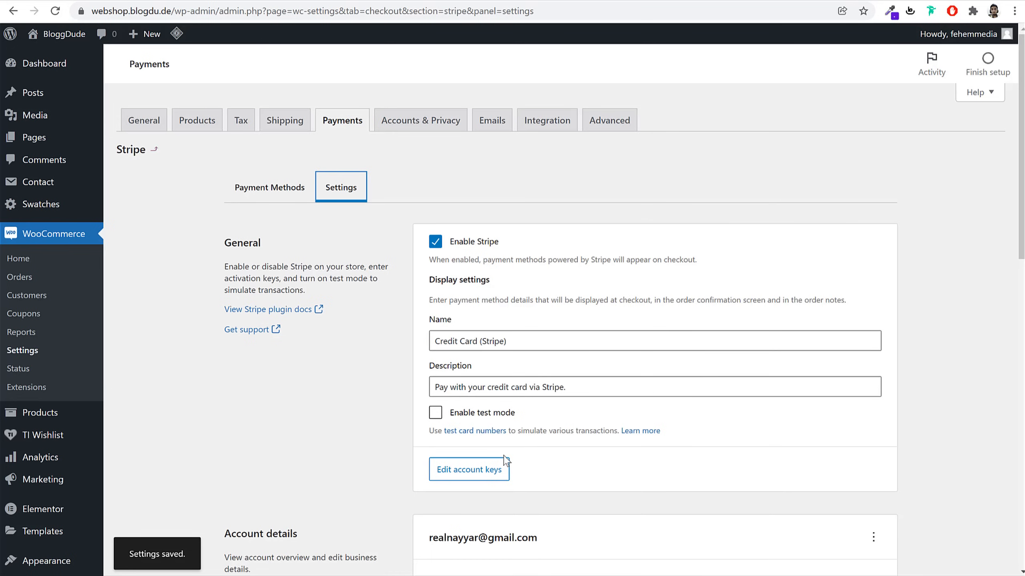
left_click(464, 476)
double_click(503, 254)
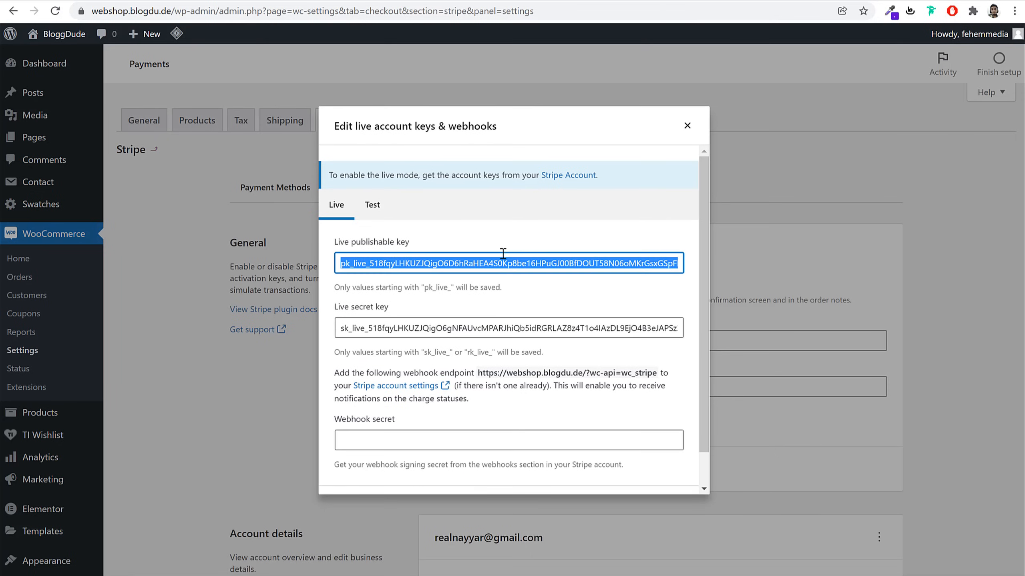
key("BackSpace")
double_click(525, 328)
key("BackSpace")
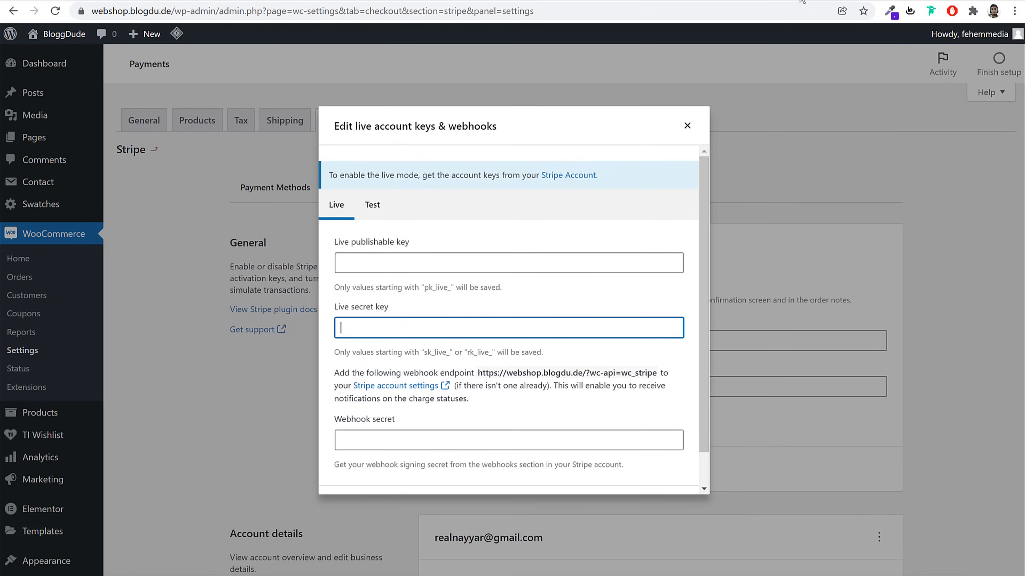
Open dashboard.stripe.com in a new browser tab
key("ctrl+t")
type("da")
key("Return")
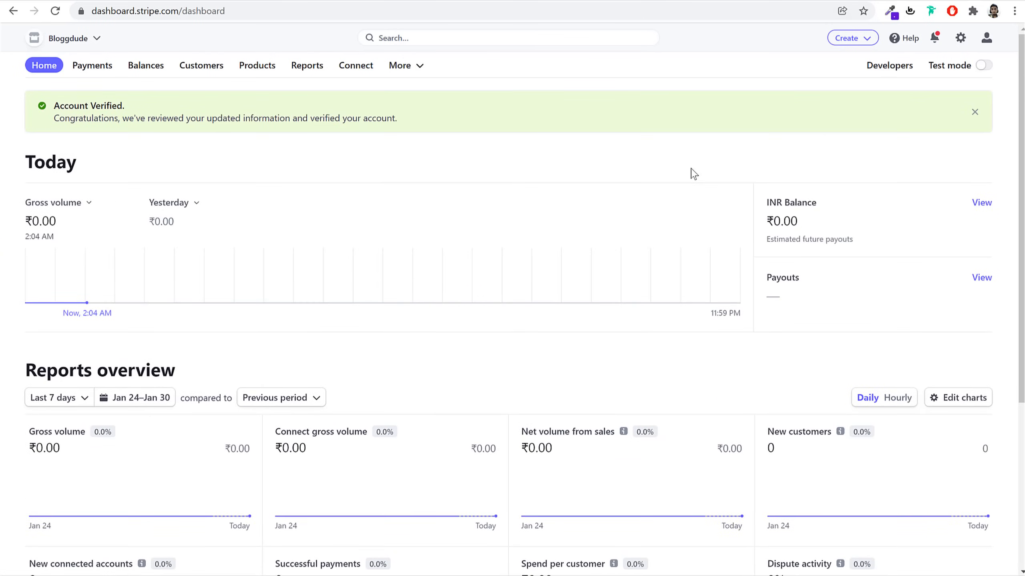
Copy the live publishable key from Stripe's Developers > API keys page into the store's key field
left_click(901, 73)
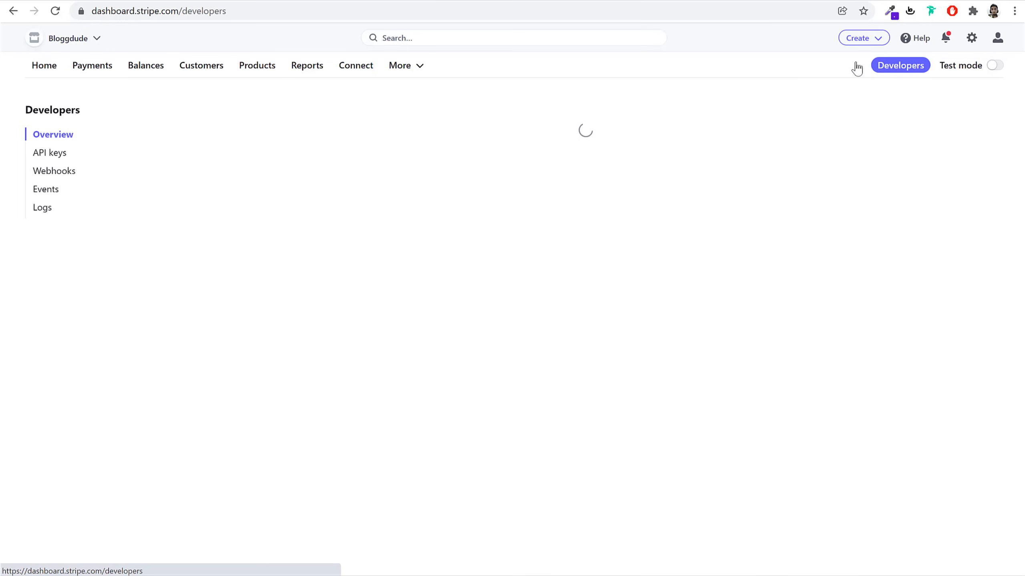
left_click(59, 157)
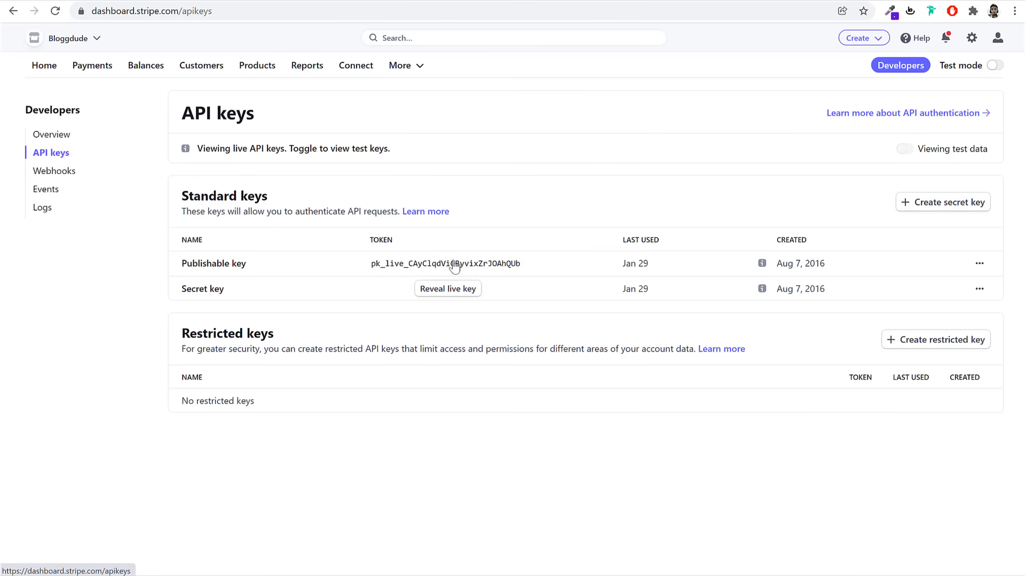
left_click(452, 263)
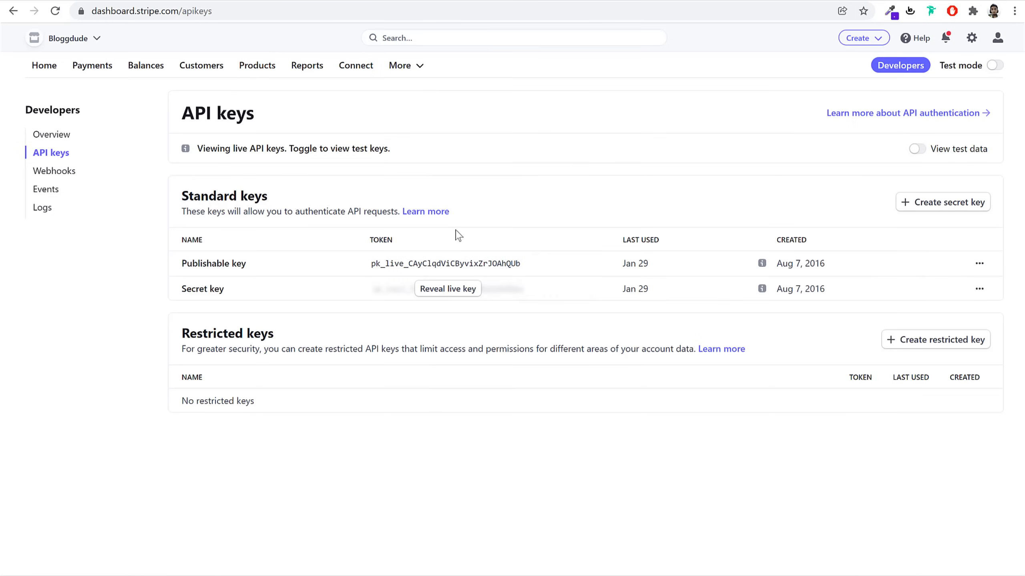
left_click(245, 3)
left_click(404, 267)
Paste the live publishable and secret Stripe keys and save them
key("ctrl+v")
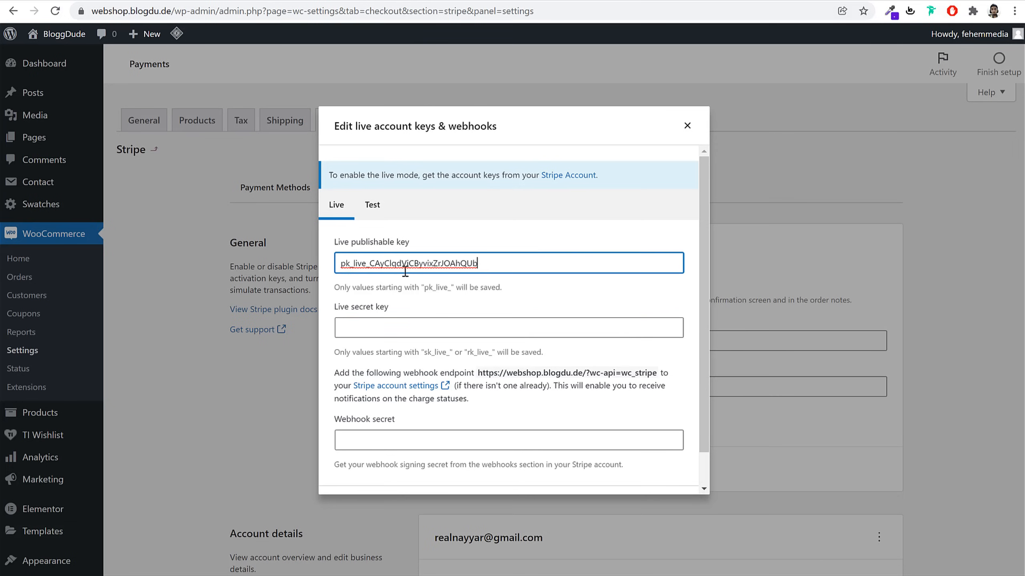
left_click(738, 5)
left_click(391, 327)
key("ctrl+v")
scroll(623, 443, "down", 2)
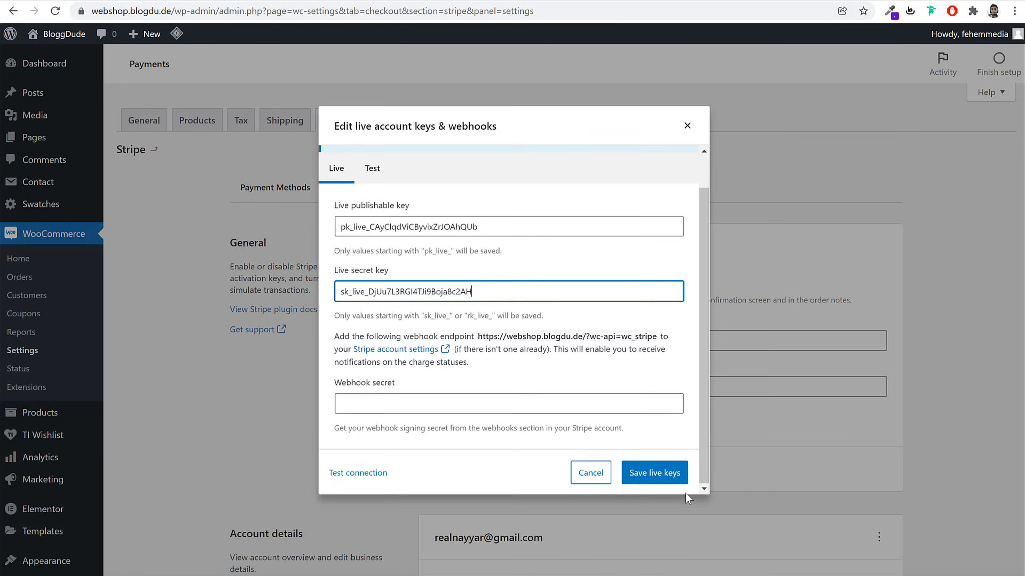
left_click(655, 473)
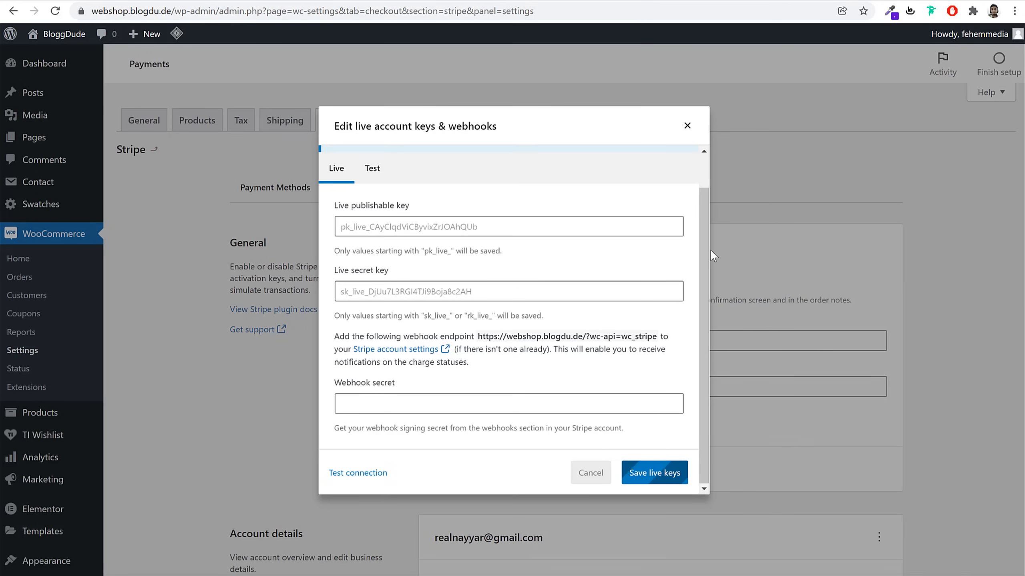
Enter the webhook endpoint address in the live keys settings and save again
left_click_drag(478, 336, 657, 336)
key("ctrl+c")
left_click(591, 397)
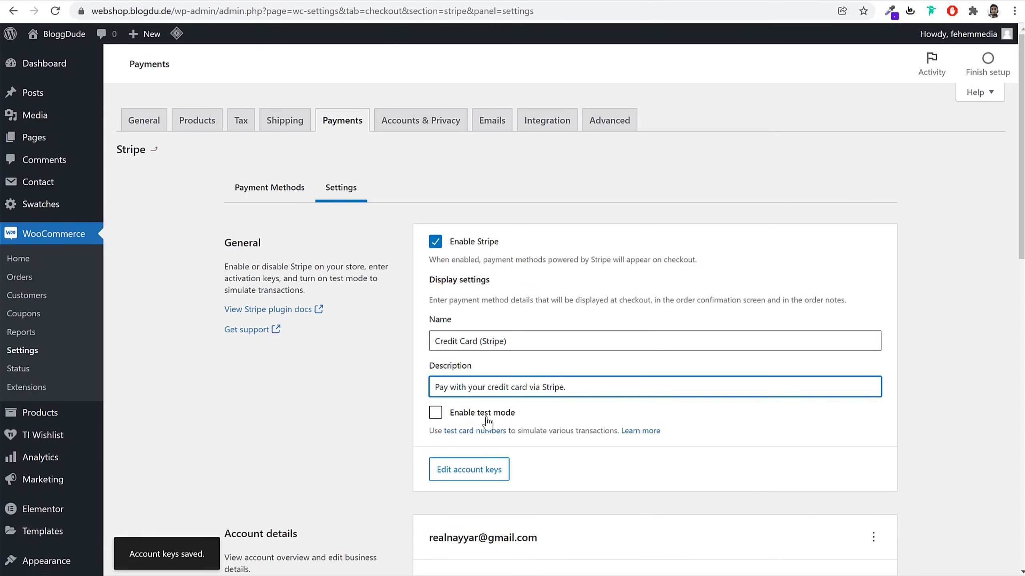
left_click(435, 414)
left_click(484, 418)
left_click(484, 470)
left_click(494, 442)
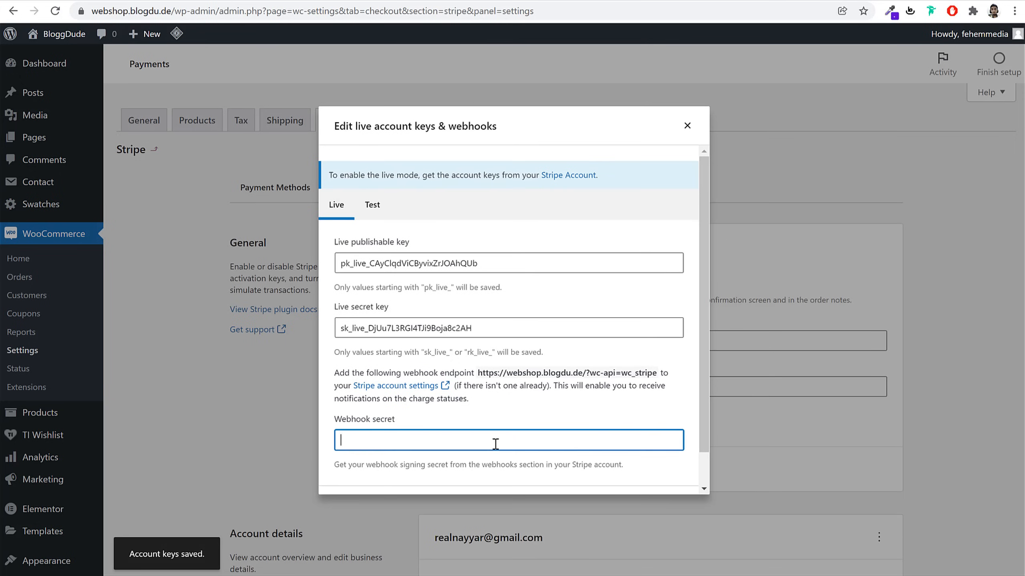
key("ctrl+v")
scroll(621, 442, "down", 1)
left_click(679, 480)
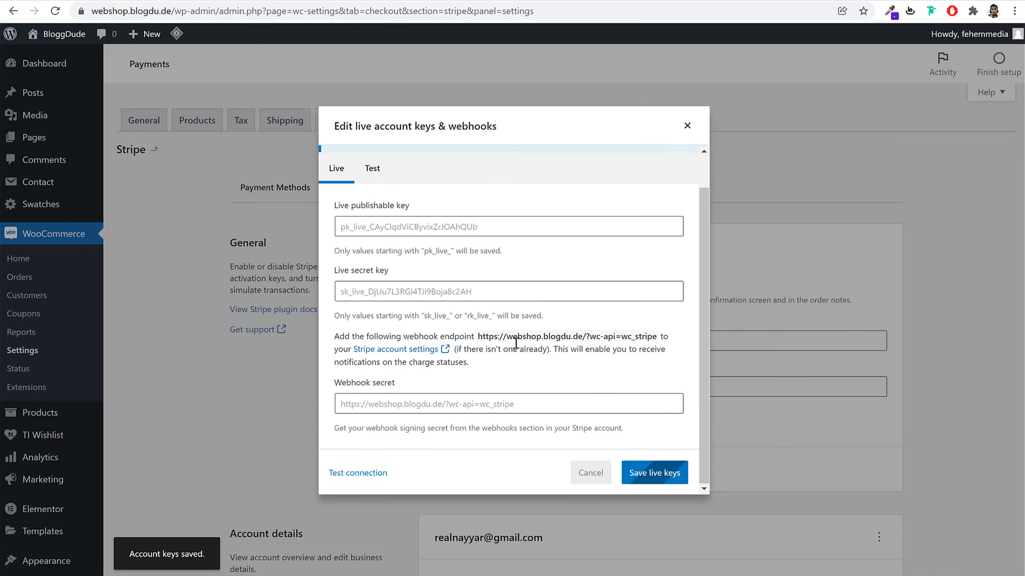
Open the Razorpay gateway settings from the payment methods list
left_click_drag(476, 337, 600, 336)
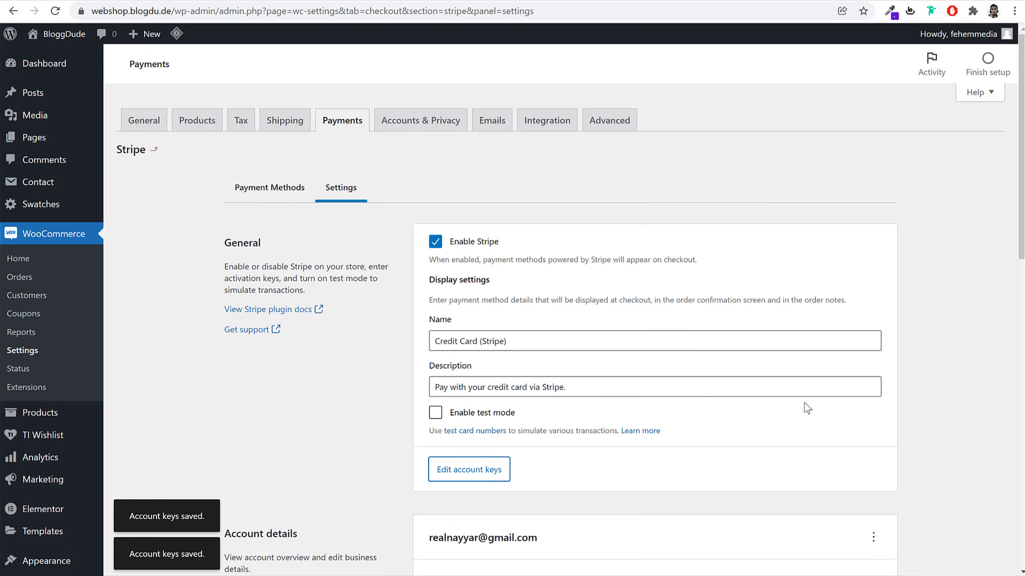
left_click(346, 123)
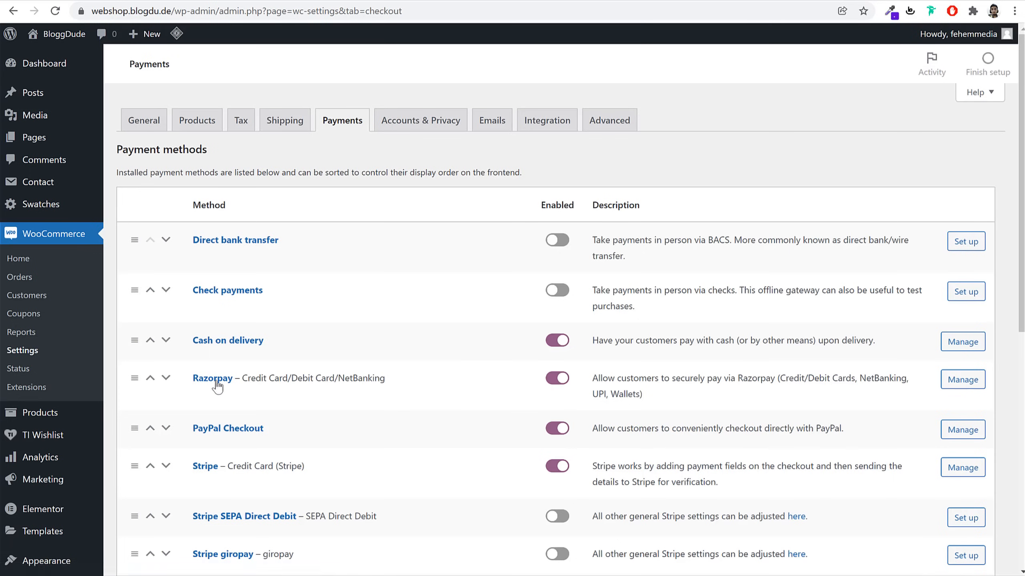
left_click(218, 382)
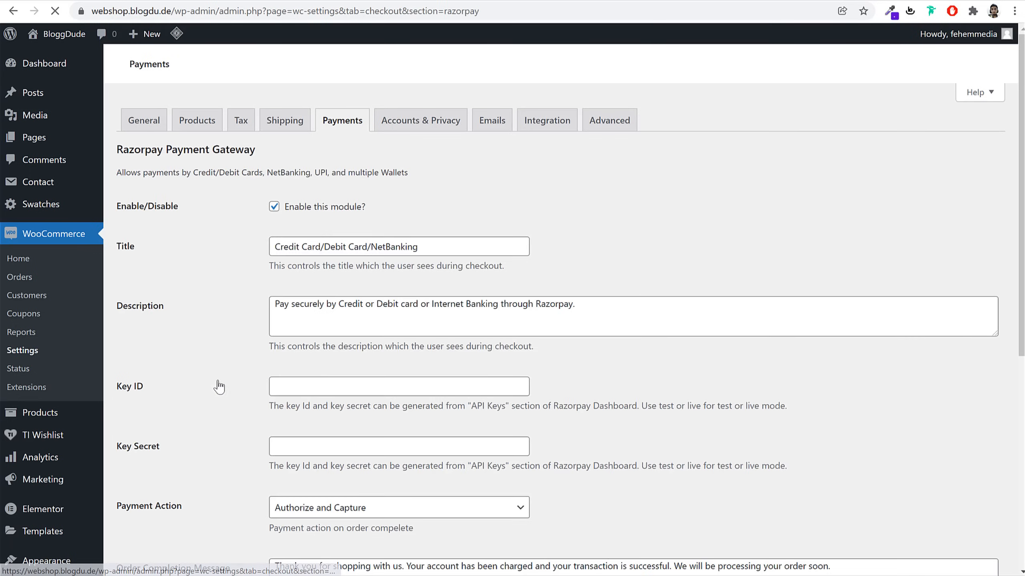
scroll(584, 290, "down", 3)
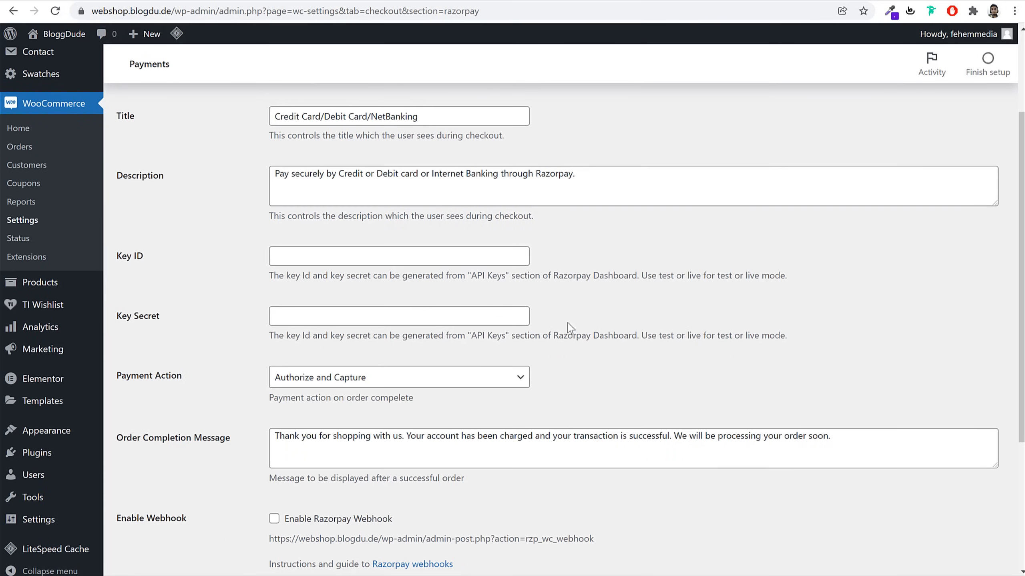
left_click_drag(138, 255, 132, 305)
Open the Razorpay dashboard in a new tab and log in
key("ctrl+t")
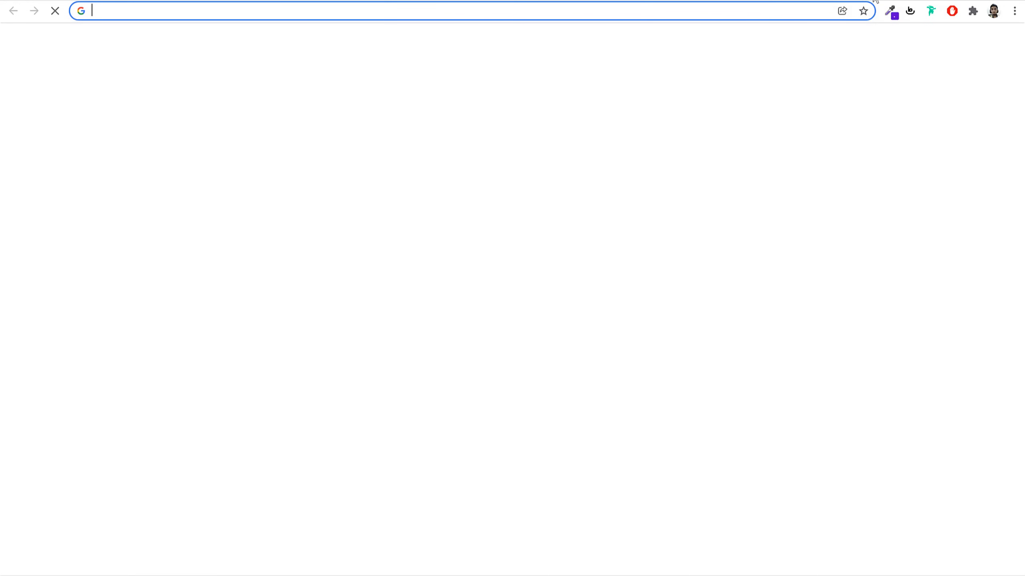
type("das")
key("Down")
key("Down")
key("Return")
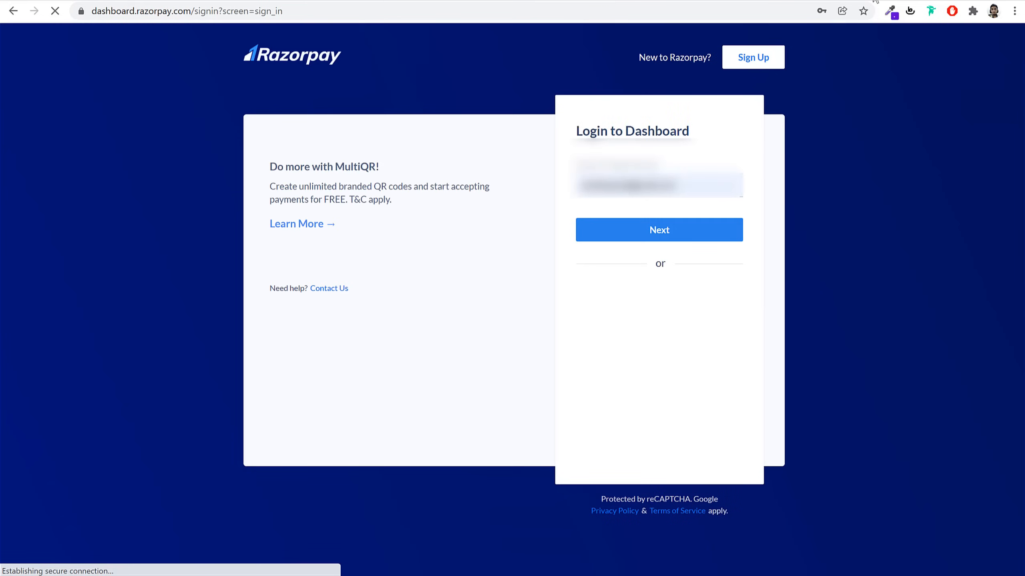
left_click(722, 239)
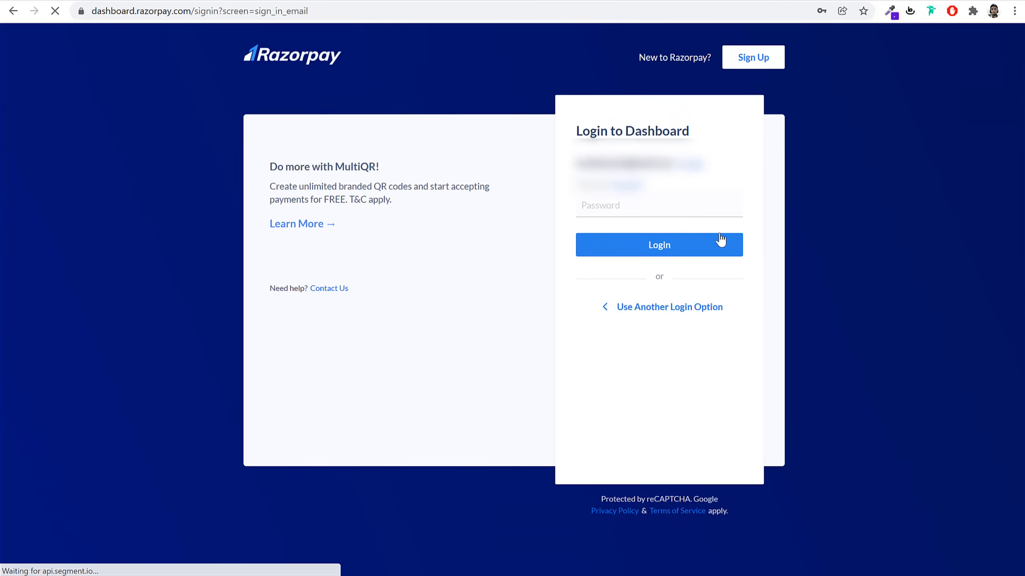
left_click(665, 245)
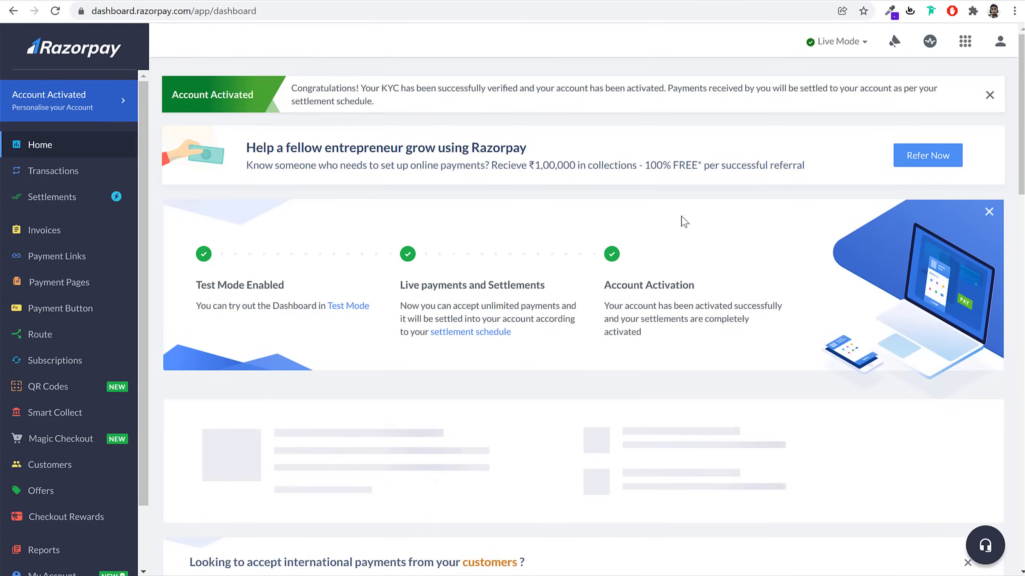
Show the live key on Razorpay's Settings > API Keys page, then select DummyKeys in eComm 2022
scroll(81, 317, "down", 2)
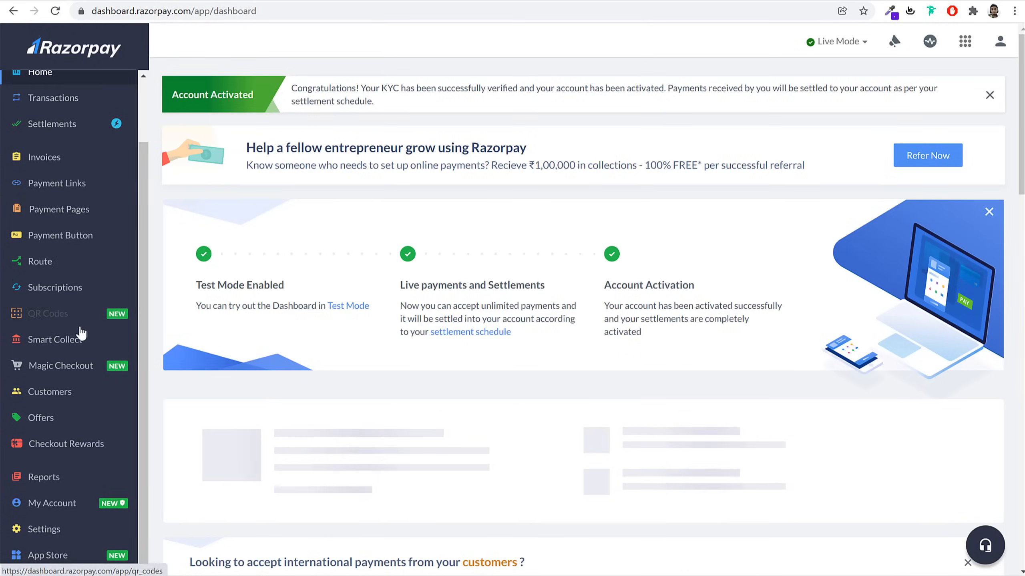
left_click(45, 538)
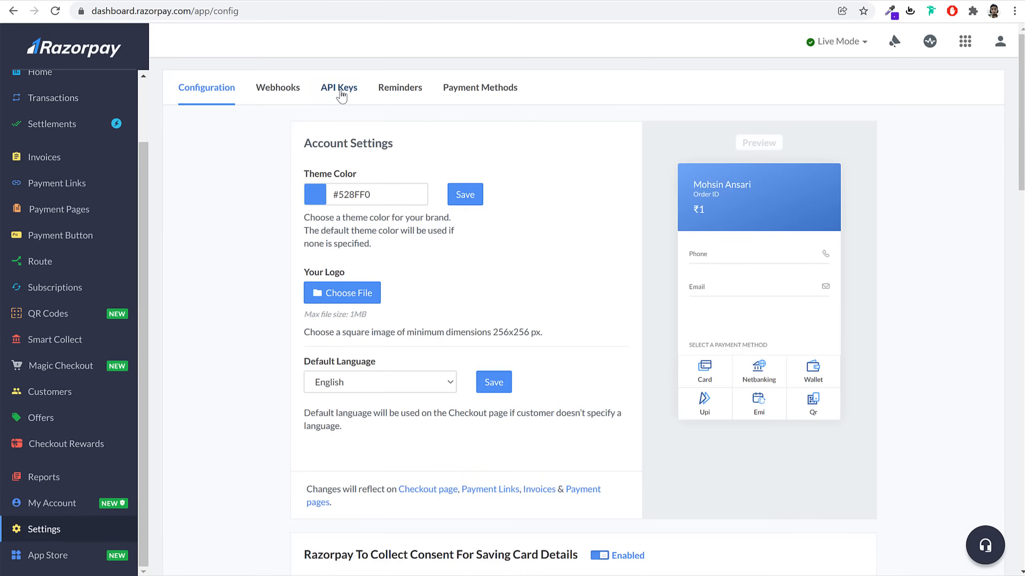
left_click(341, 89)
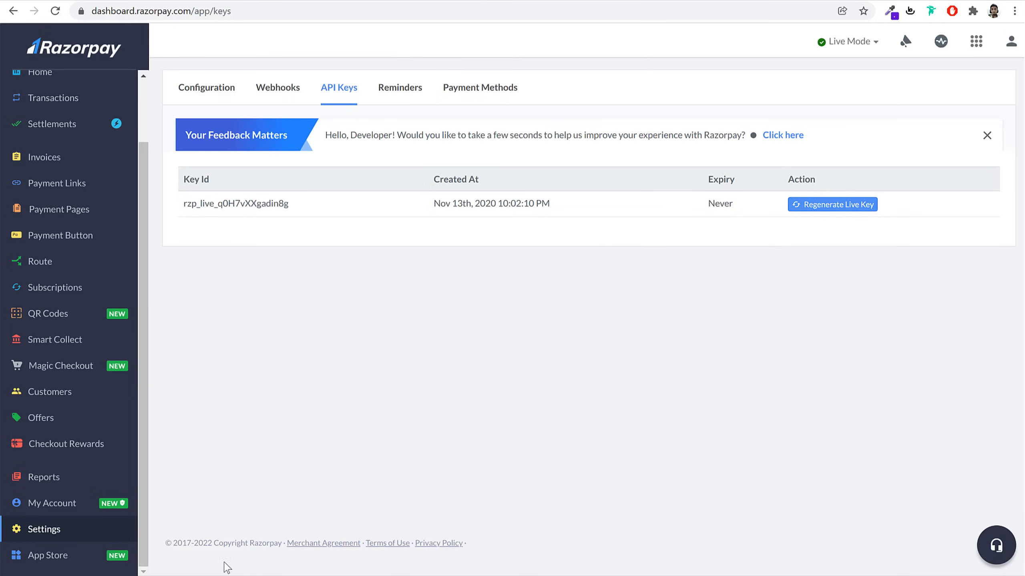
key("alt+Tab")
left_click(692, 215)
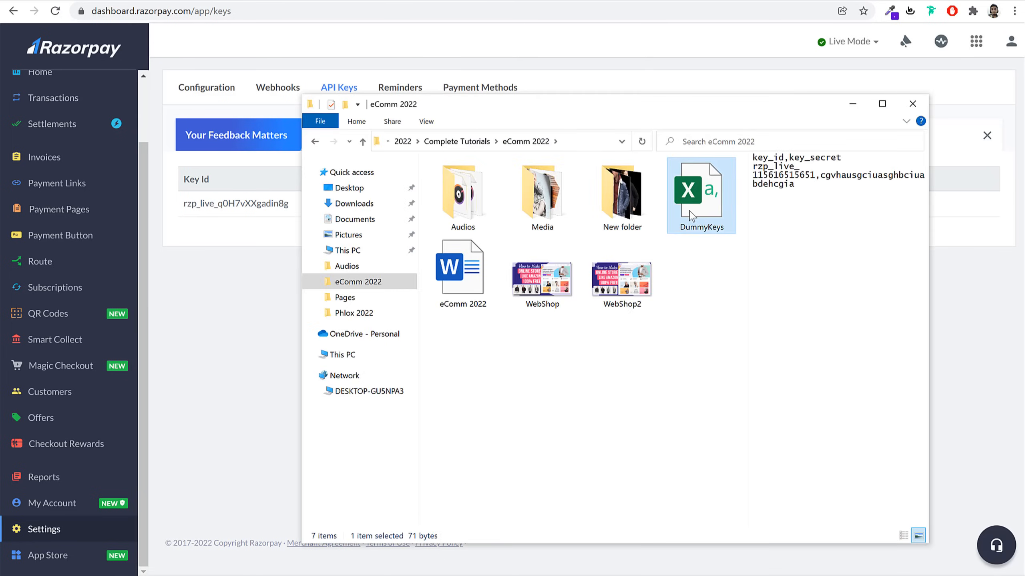
Open DummyKeys in Excel, autofit column A, and copy the key id from cell A2
double_click(693, 216)
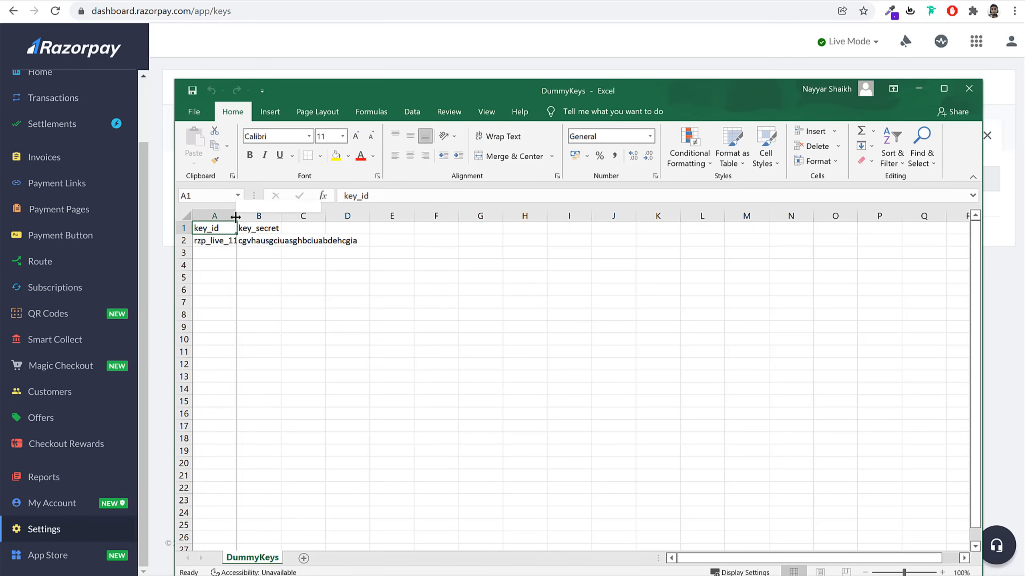
double_click(237, 216)
double_click(241, 238)
double_click(241, 238)
double_click(241, 237)
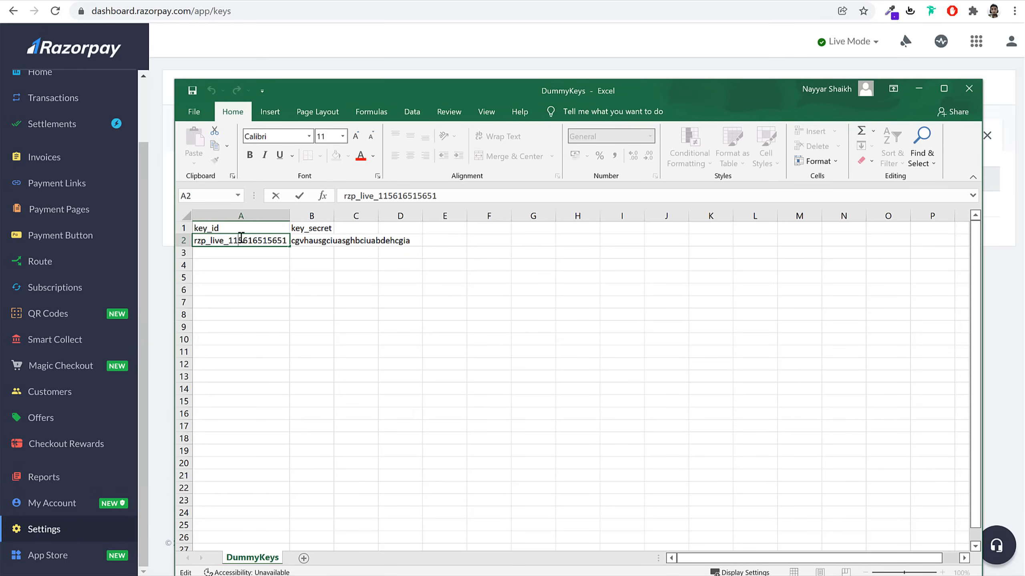
left_click(241, 237)
double_click(241, 237)
key("ctrl+c")
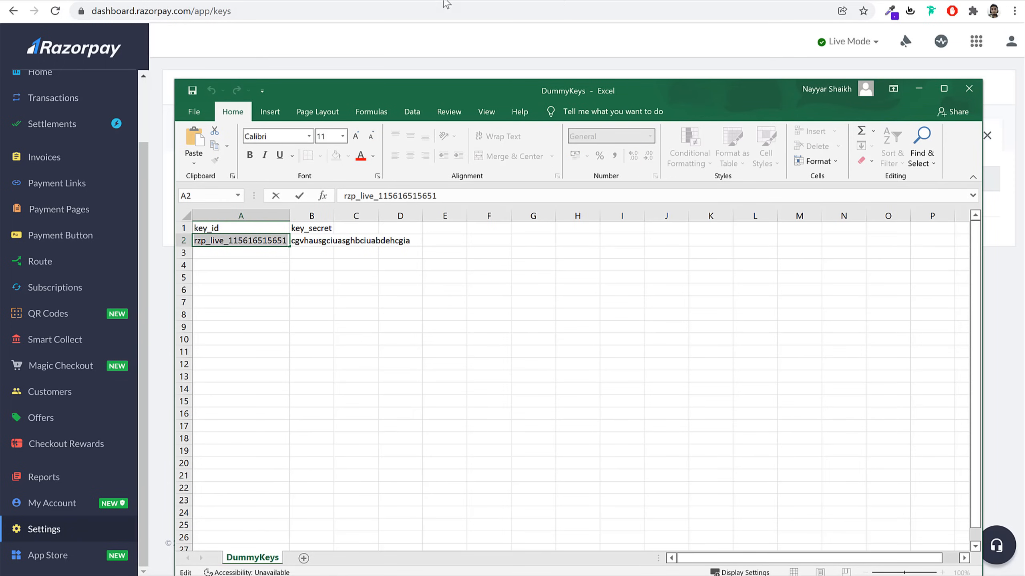
left_click(258, 1)
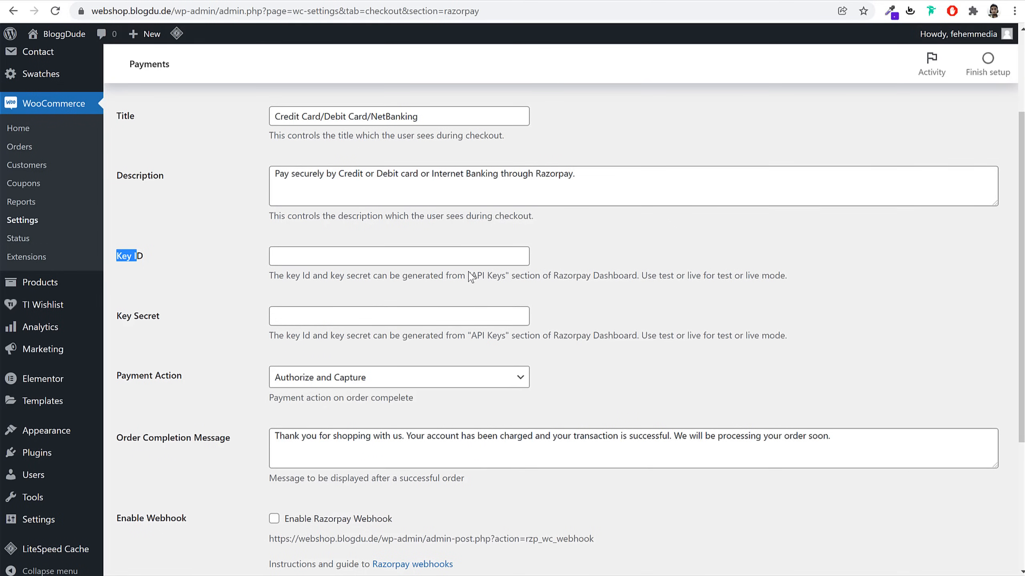
Fill Razorpay's Key ID and Key Secret from cells A2 and B2, then save
left_click(328, 265)
key("ctrl+v")
key("alt+Tab")
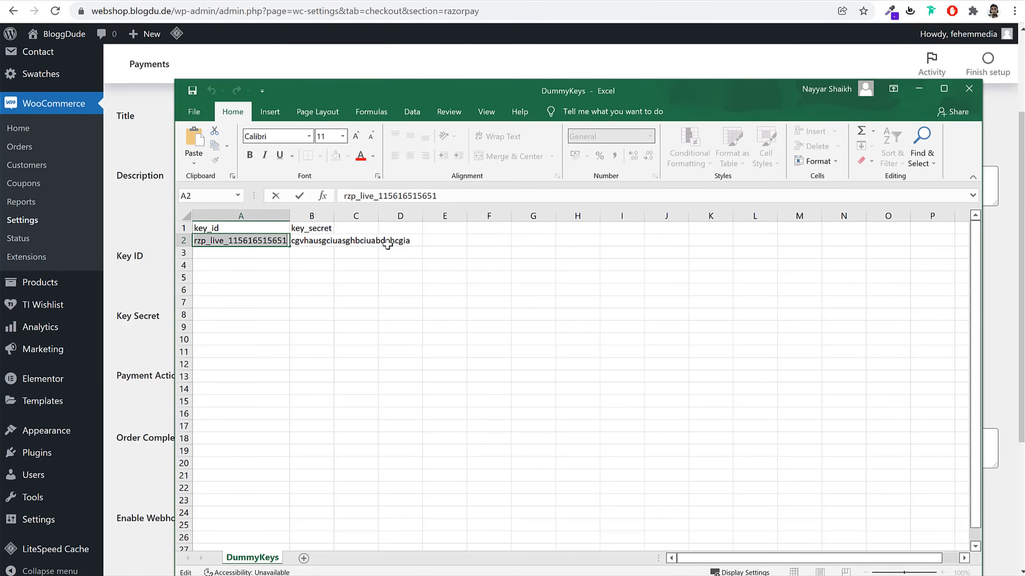
double_click(318, 239)
key("ctrl+c")
left_click(160, 303)
left_click(332, 311)
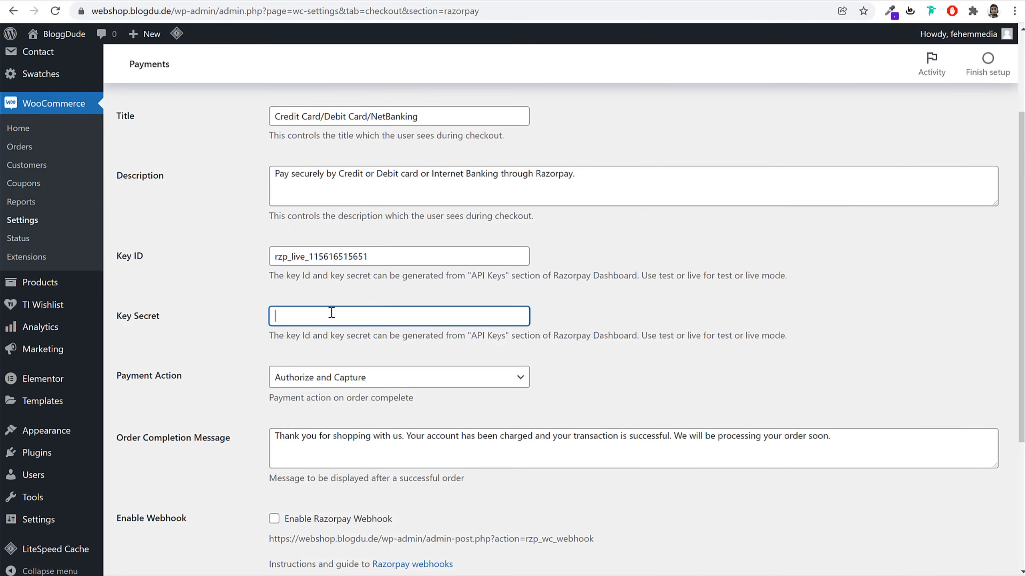
key("ctrl+v")
scroll(353, 451, "down", 5)
left_click(149, 508)
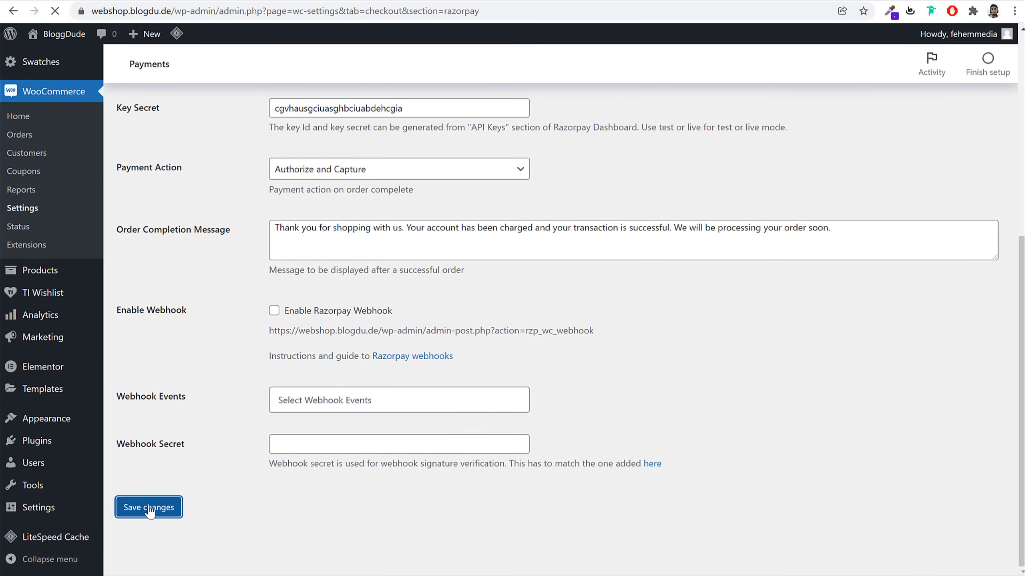
Return to the WooCommerce payment methods list
scroll(395, 162, "down", 6)
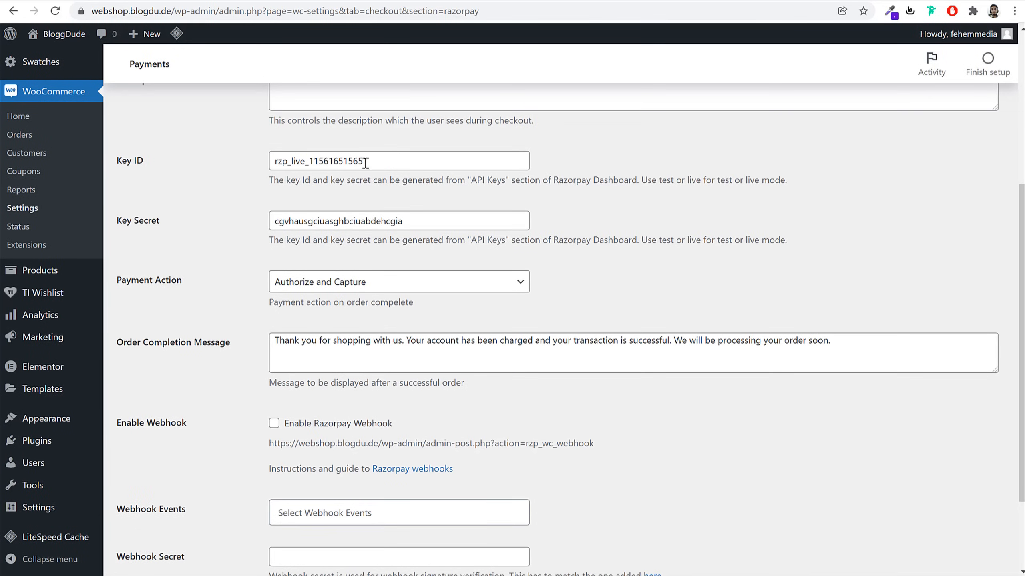
scroll(479, 266, "up", 6)
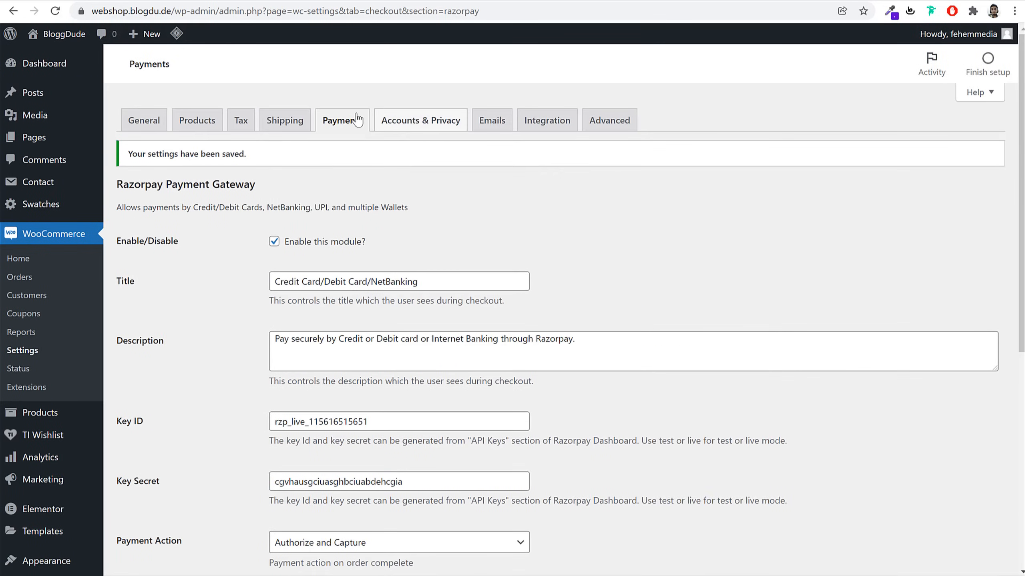
left_click(343, 121)
scroll(496, 414, "down", 8)
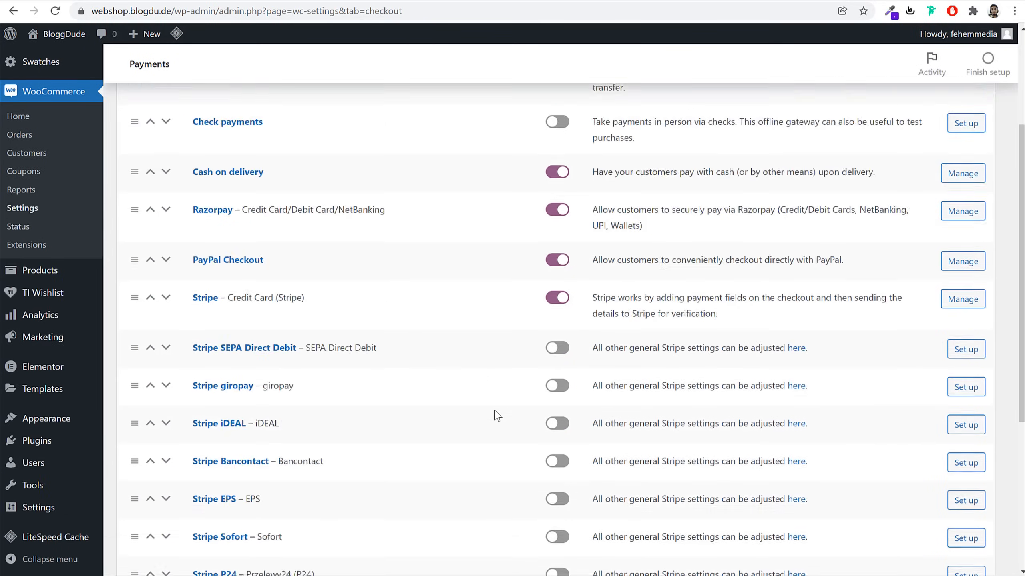
scroll(496, 410, "up", 7)
scroll(496, 411, "up", 2)
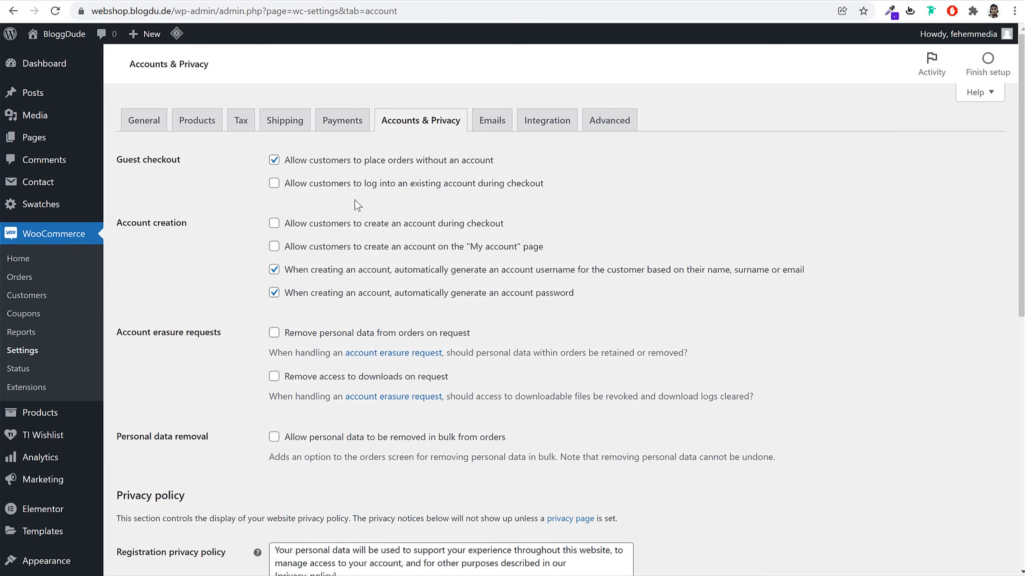
Allow logging in at checkout and creating accounts on the My account page
left_click_drag(293, 186, 528, 195)
left_click(444, 188)
left_click_drag(301, 232, 506, 229)
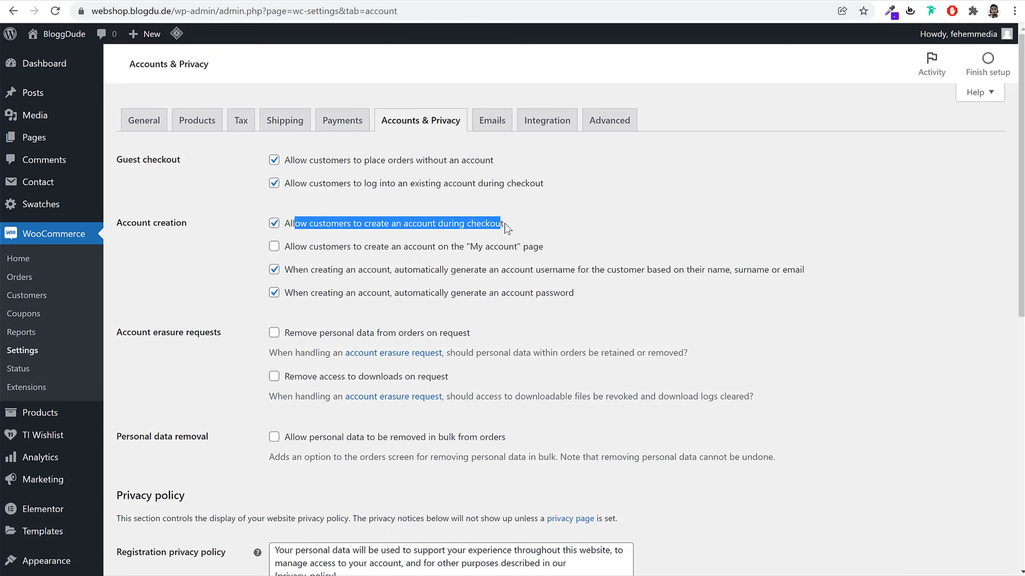
left_click(858, 243)
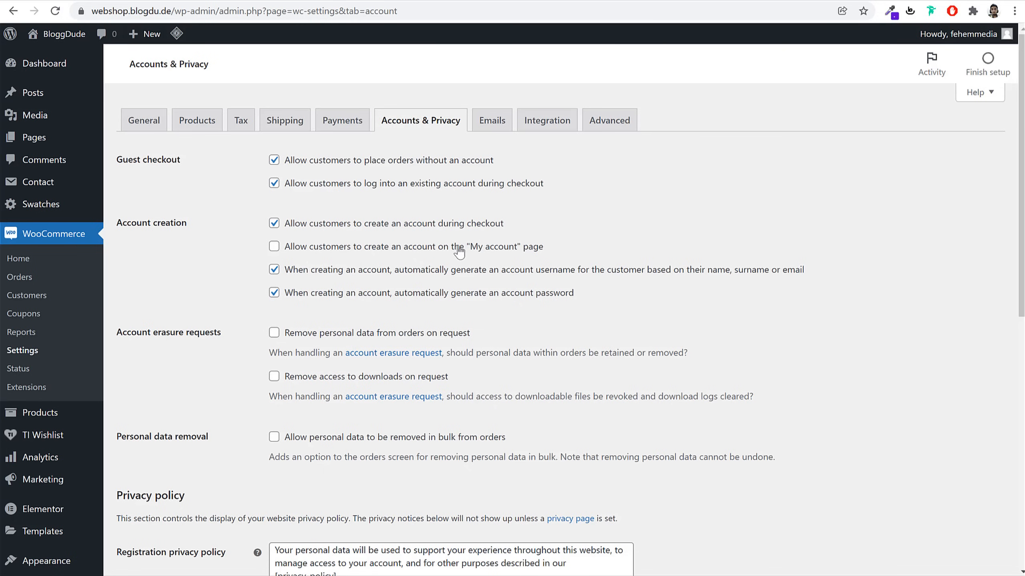
left_click(475, 248)
Turn off automatic username and password generation for new accounts
left_click(320, 273)
left_click(315, 294)
left_click(274, 270)
left_click(275, 293)
left_click_drag(389, 271, 549, 283)
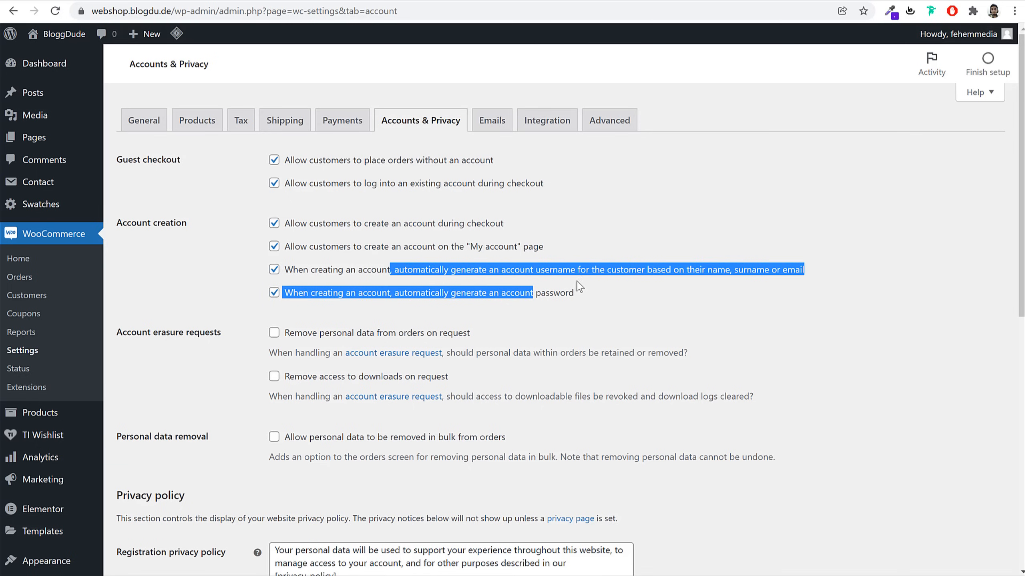
left_click(645, 315)
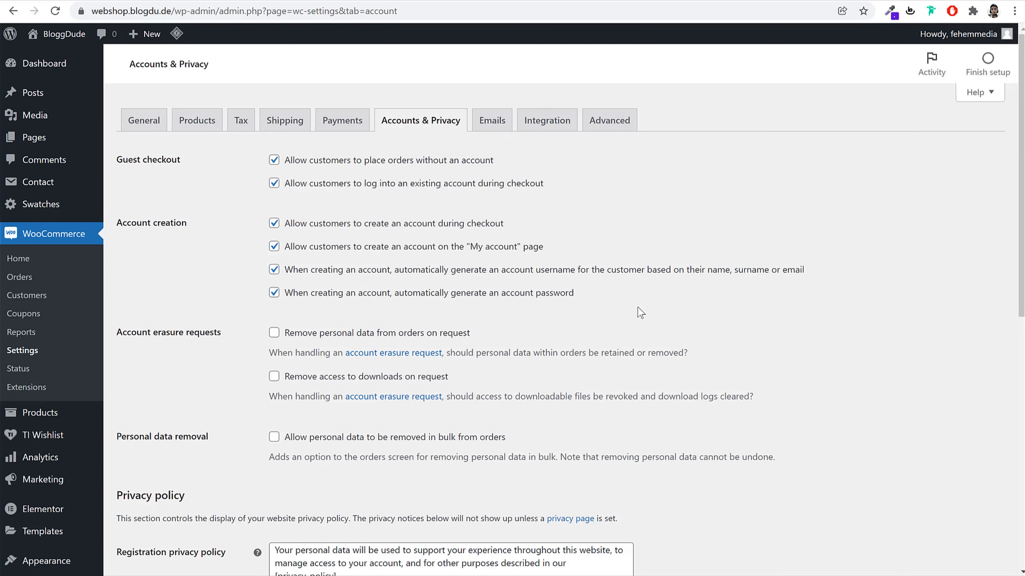
left_click(274, 269)
left_click(273, 292)
Save the Accounts & Privacy settings
scroll(708, 393, "down", 10)
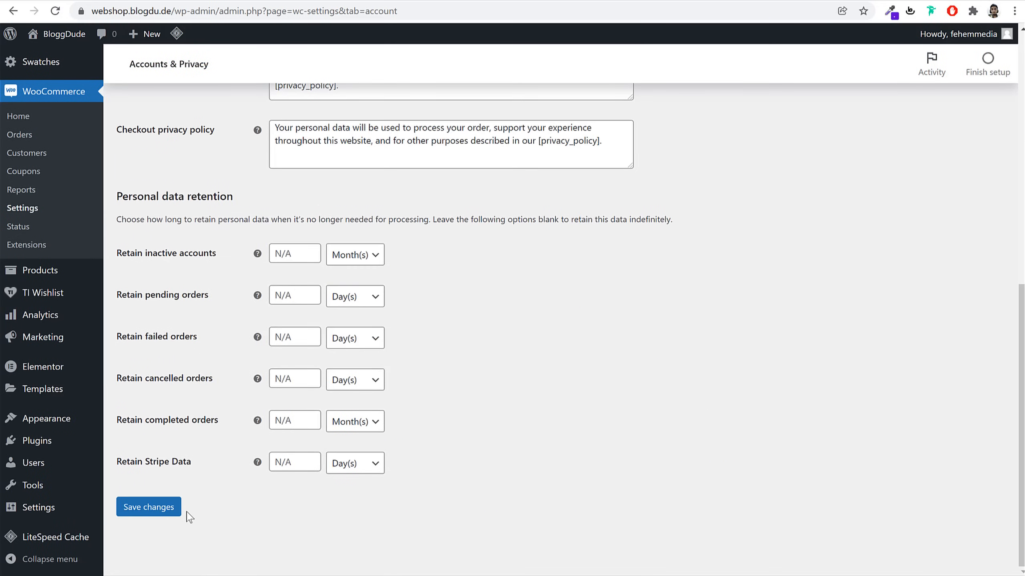
left_click(155, 516)
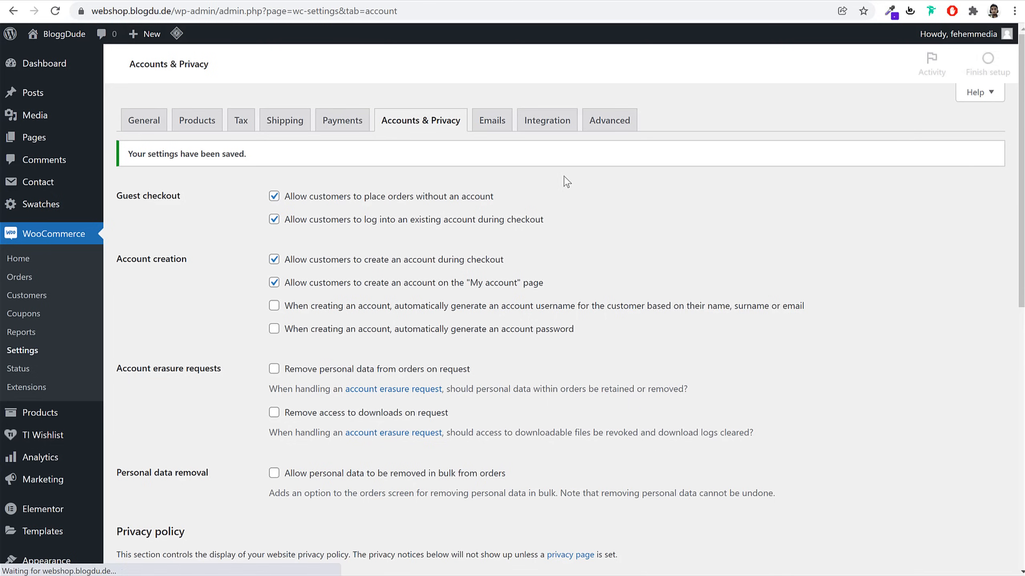
left_click(630, 131)
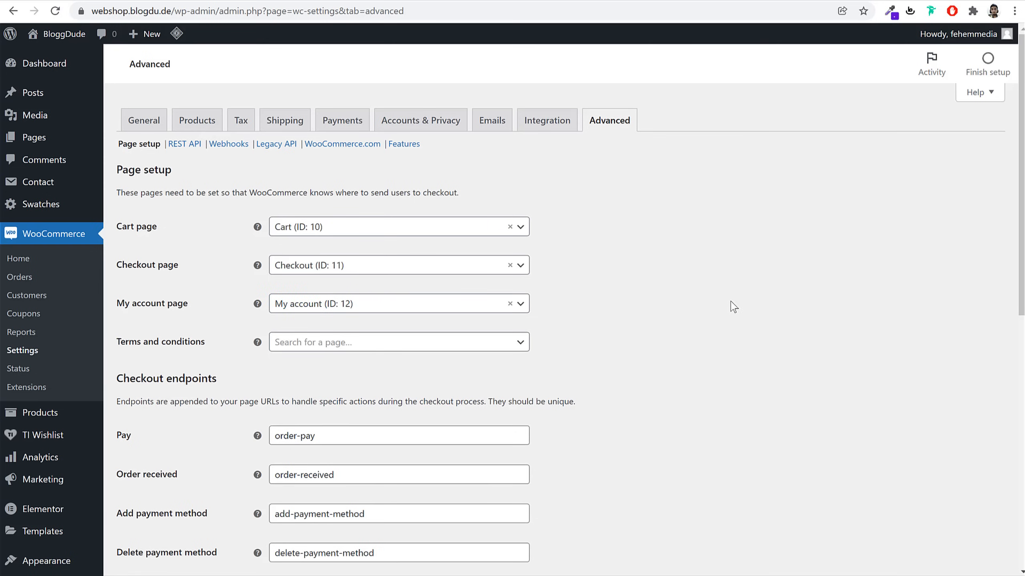
Save the Advanced Cart, Checkout and My account page setup, then go to Products
scroll(685, 383, "down", 12)
left_click(149, 507)
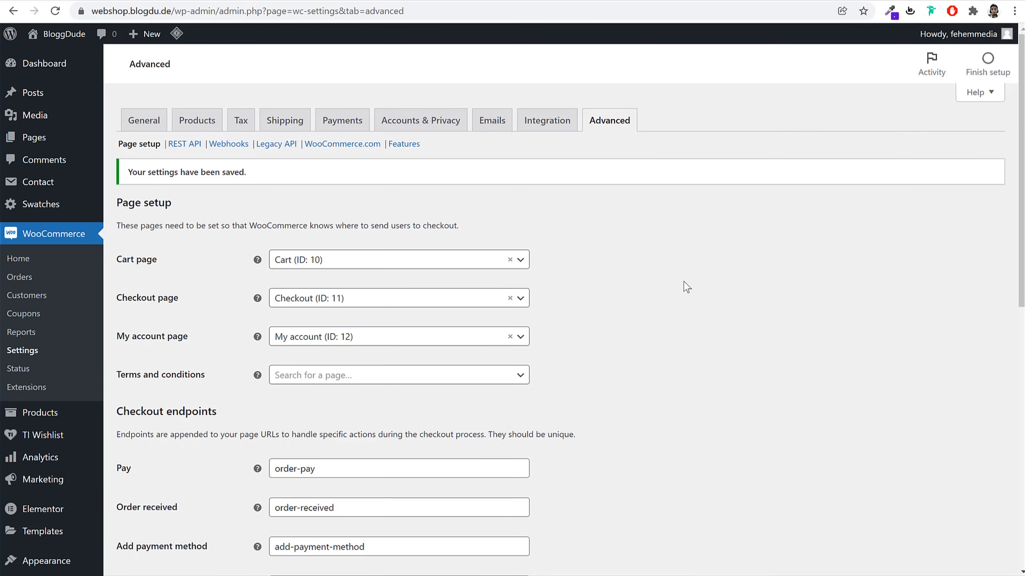
left_click(40, 420)
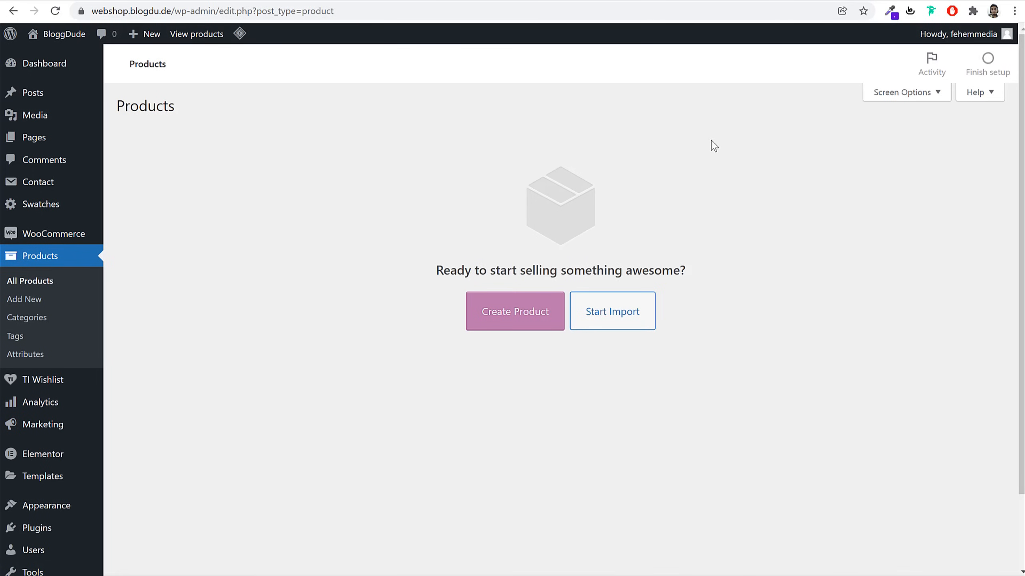
Create a new product named 'Black Fashion Jacket', taking the title from the reference shop
left_click(515, 319)
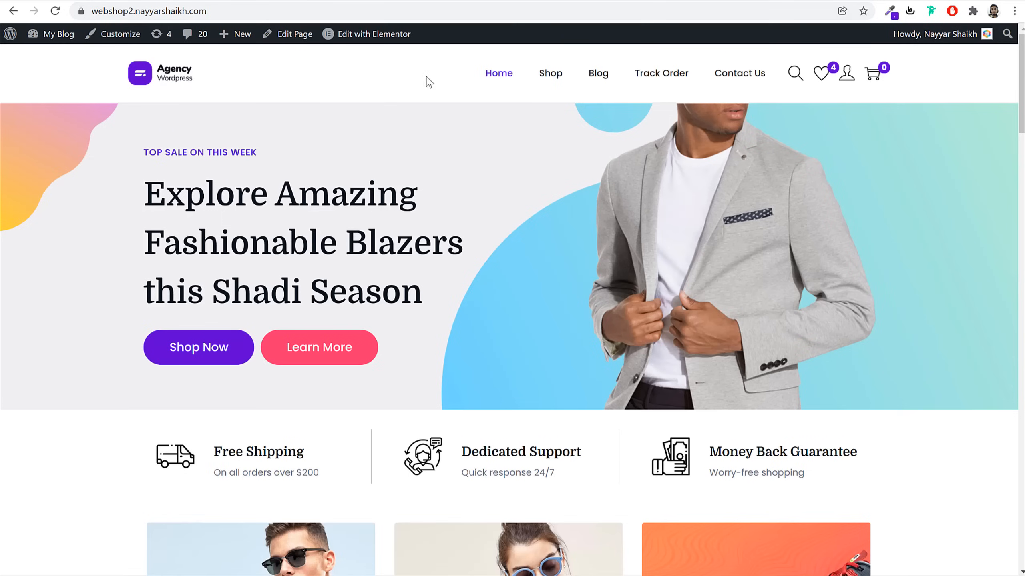
scroll(737, 320, "down", 15)
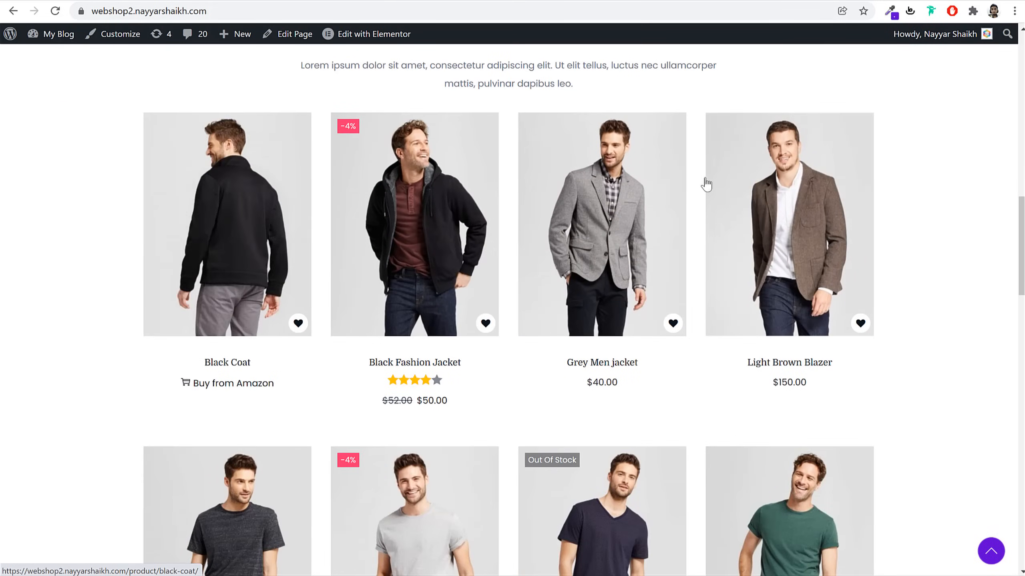
left_click(430, 217)
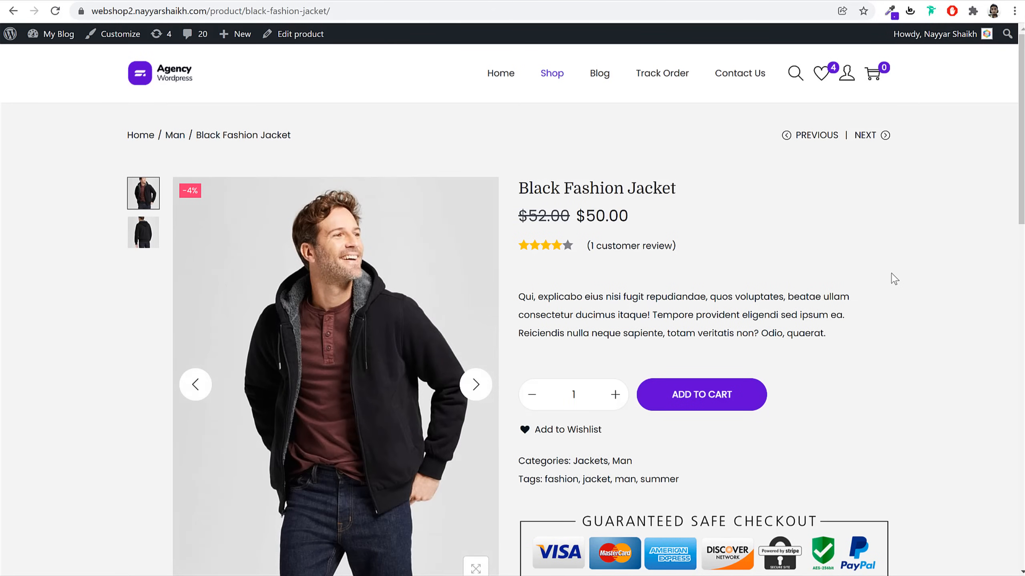
triple_click(659, 197)
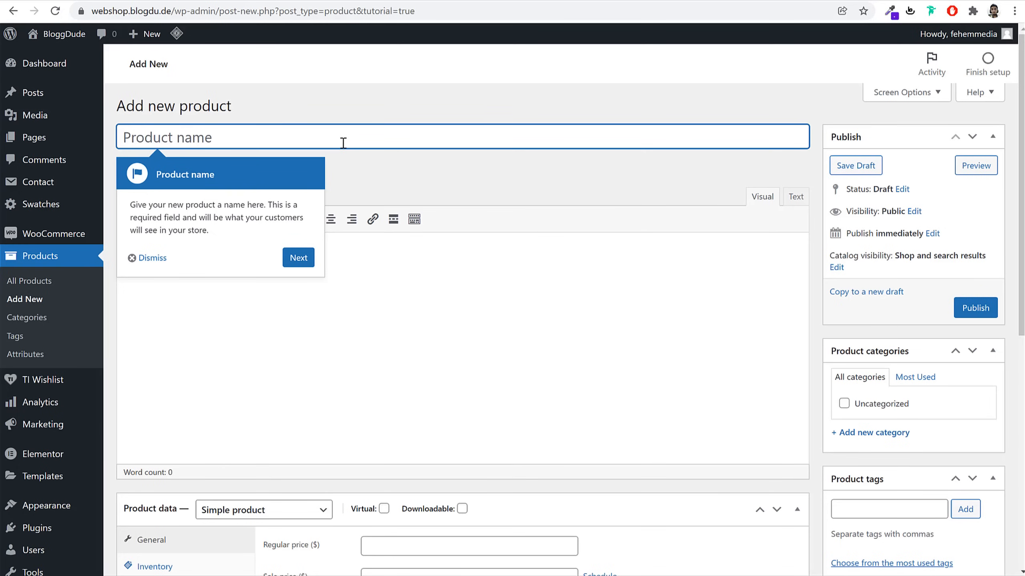
type("Black Fashion Jacket")
Paste the reference product's description paragraph into the Black Fashion Jacket editor and bring up Add Media
left_click(162, 258)
left_click(398, 177)
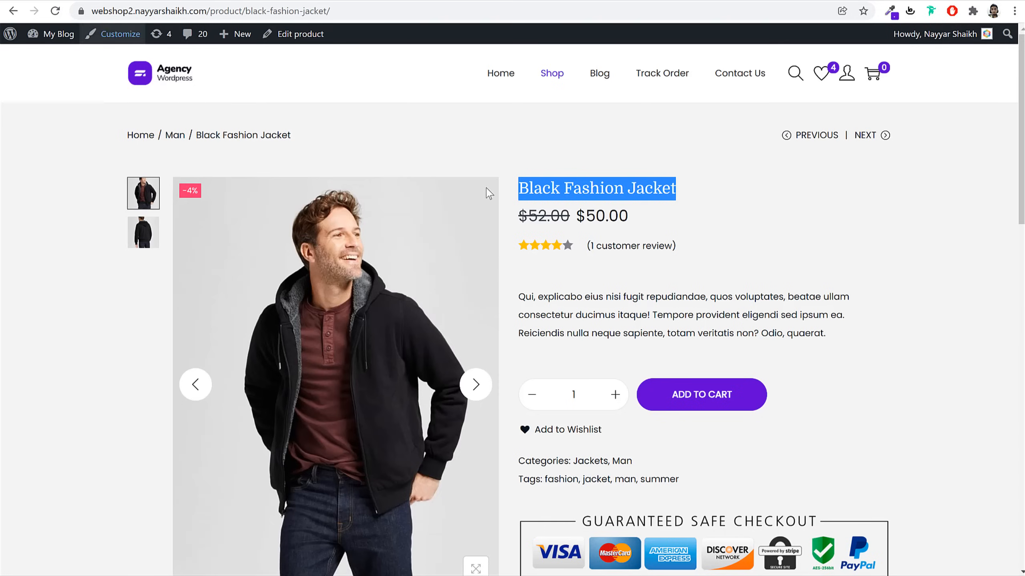
scroll(483, 341, "down", 10)
left_click_drag(258, 275, 503, 362)
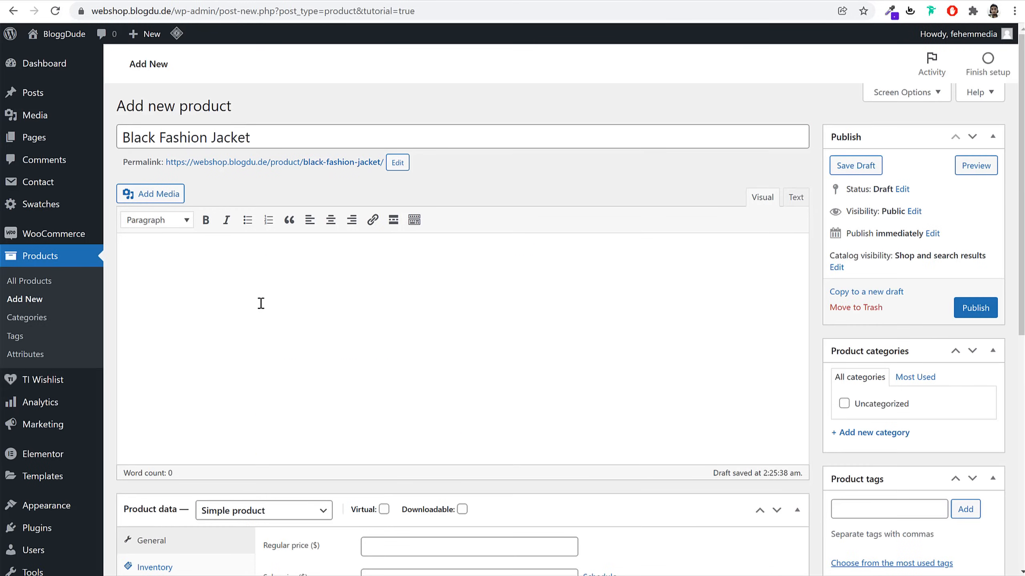
type("Eum culpa assumenda eligendi fugit laborum vitae odit deleniti illo quasi voluptates, ipsa, placeat, quaerat, omnis nisi. Repellendus reprehenderit temporibus optio, unde enim vel dignissimos! Deleniti sed perferendis quod ratione incidunt, quam illo et, nulla delectus. Qui, explicabo eius nisi fugit repudiandae, quos voluptates, beatae ullam consectetur ducimus itaque! Tempore provident eligendi sed ipsum ea. Reiciendis nulla neque sapiente, totam veritatis non? Odio, quaerat.")
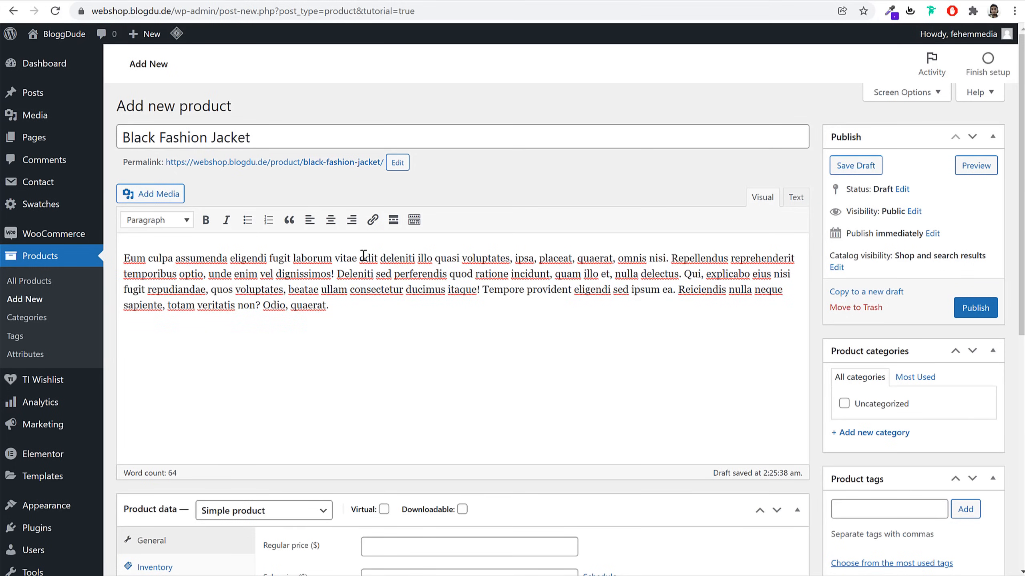
left_click(163, 196)
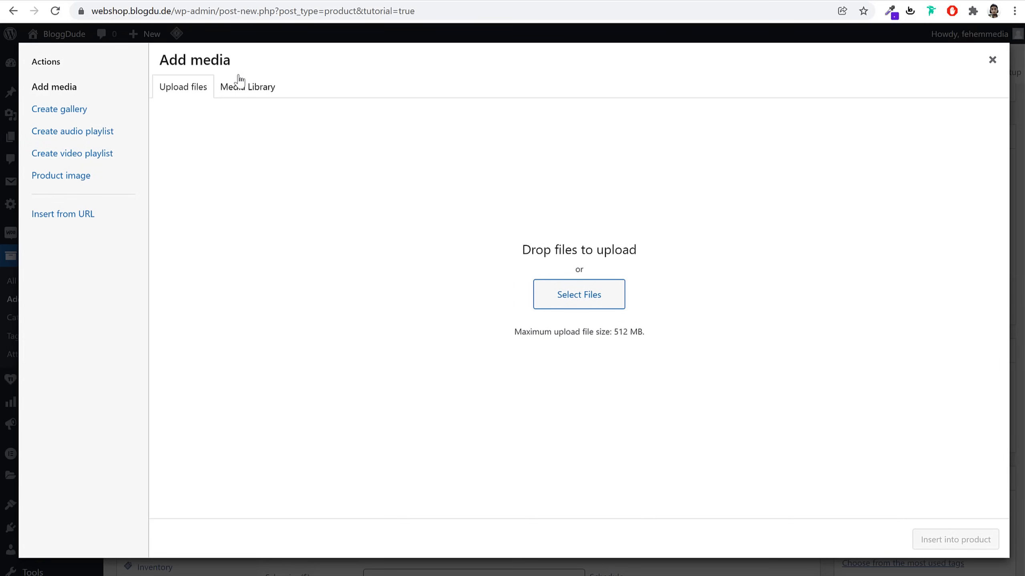
Upload glasses-category-img-2 from eComm 2022 > Media and insert it into the product description
left_click(582, 290)
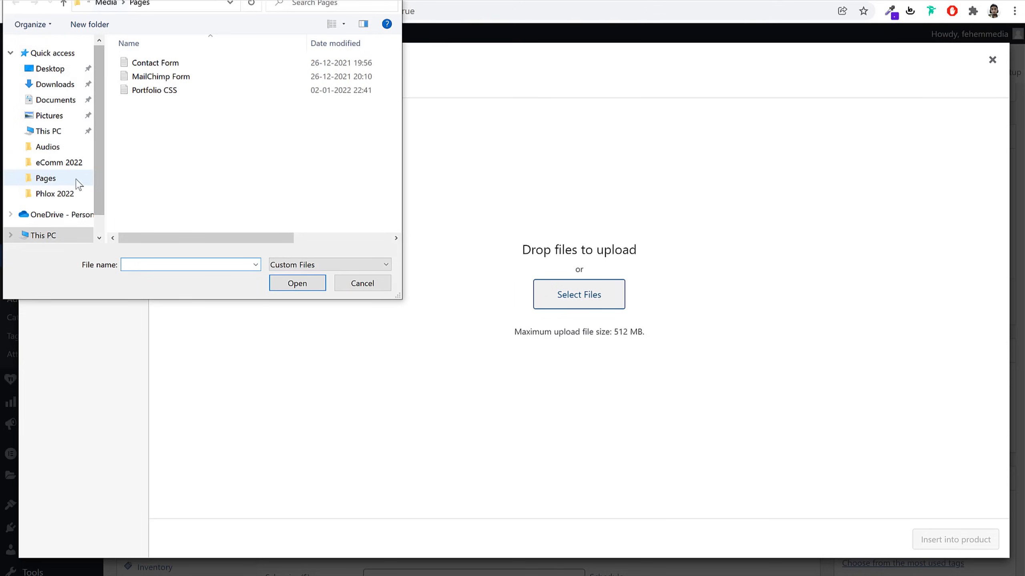
left_click(57, 162)
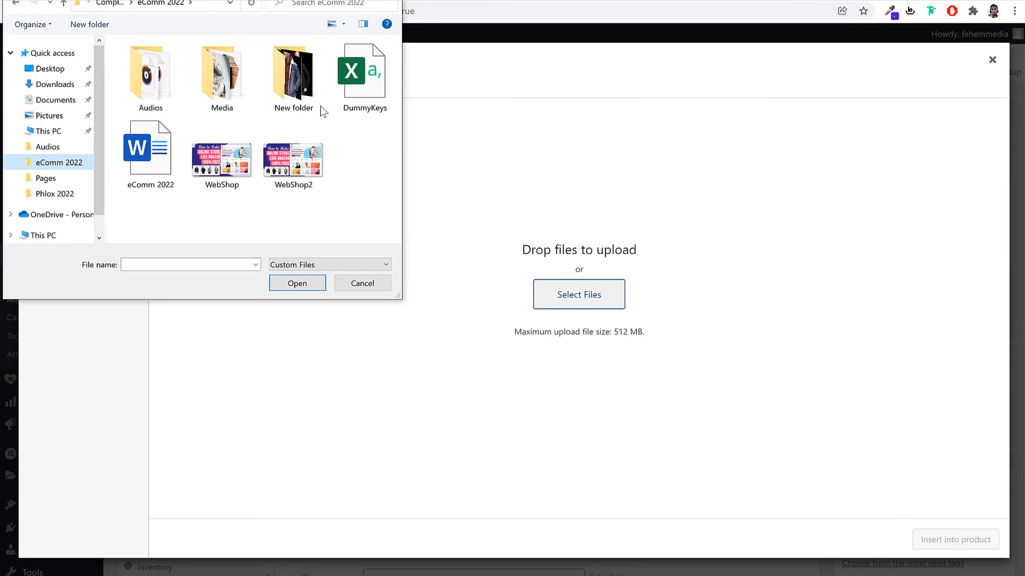
double_click(238, 90)
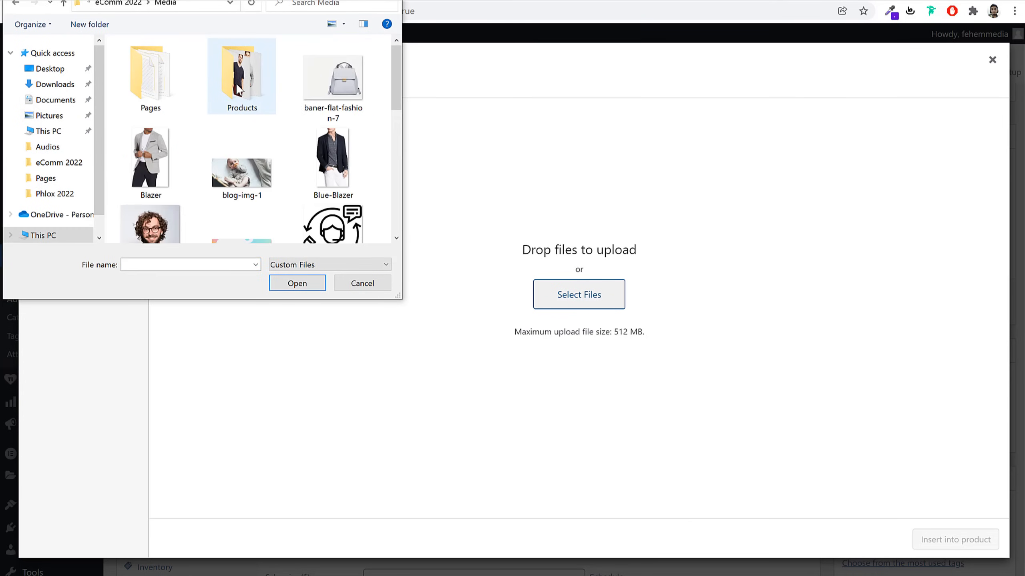
scroll(366, 181, "down", 3)
scroll(368, 180, "up", 3)
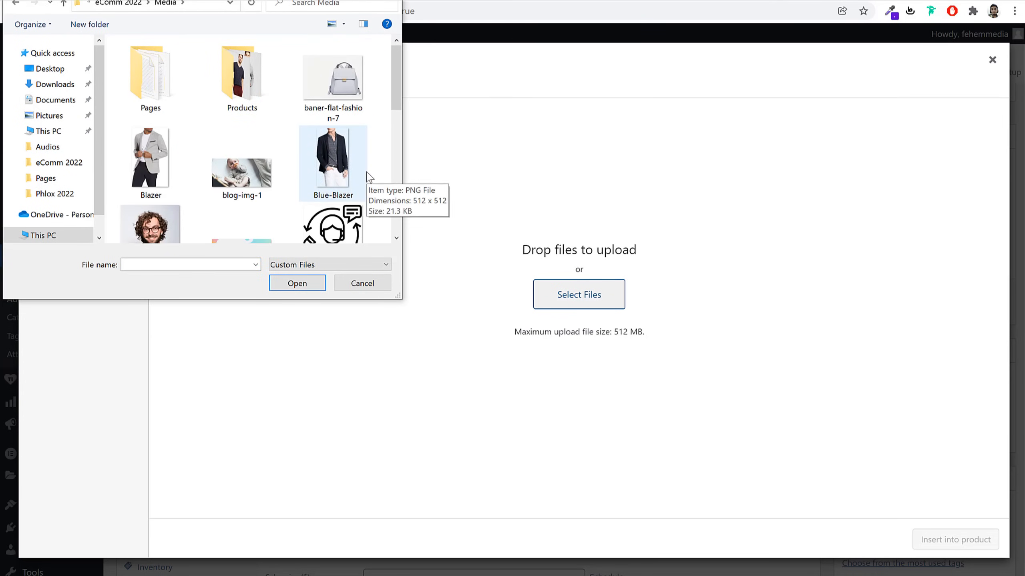
scroll(366, 137, "down", 3)
scroll(366, 138, "up", 1)
left_click(149, 64)
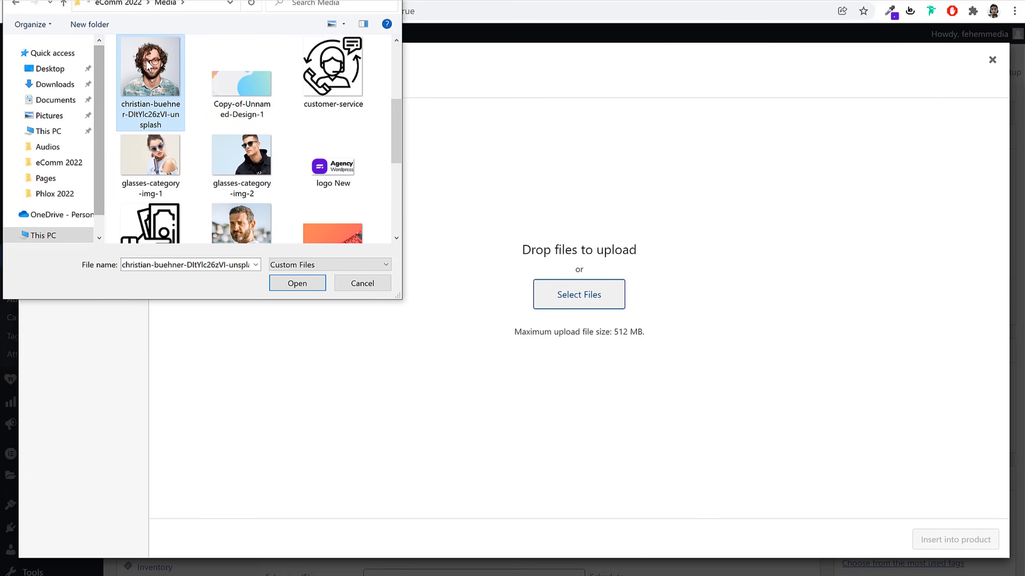
left_click(249, 170)
left_click(161, 166)
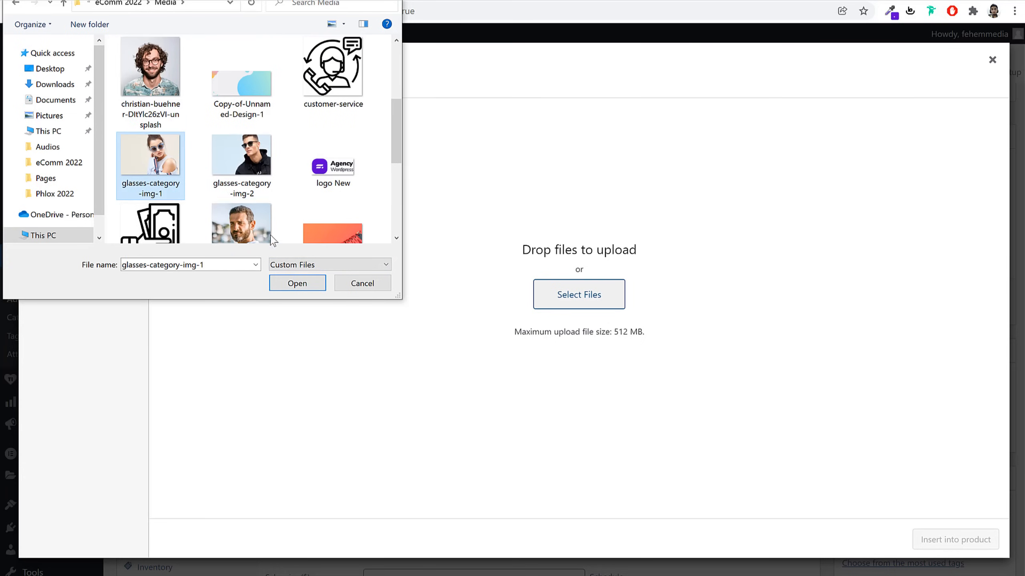
left_click(242, 162)
left_click(298, 283)
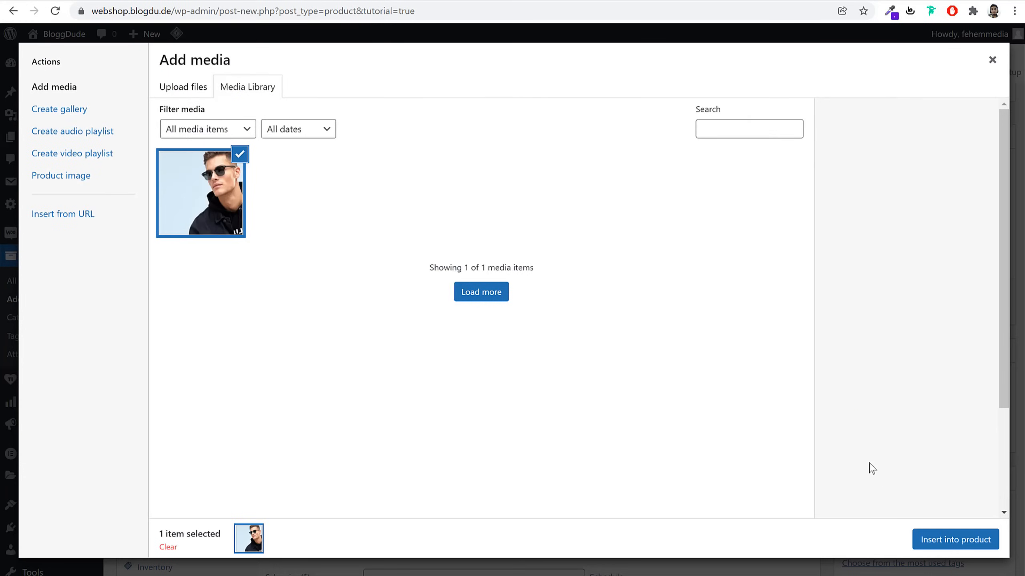
left_click(955, 539)
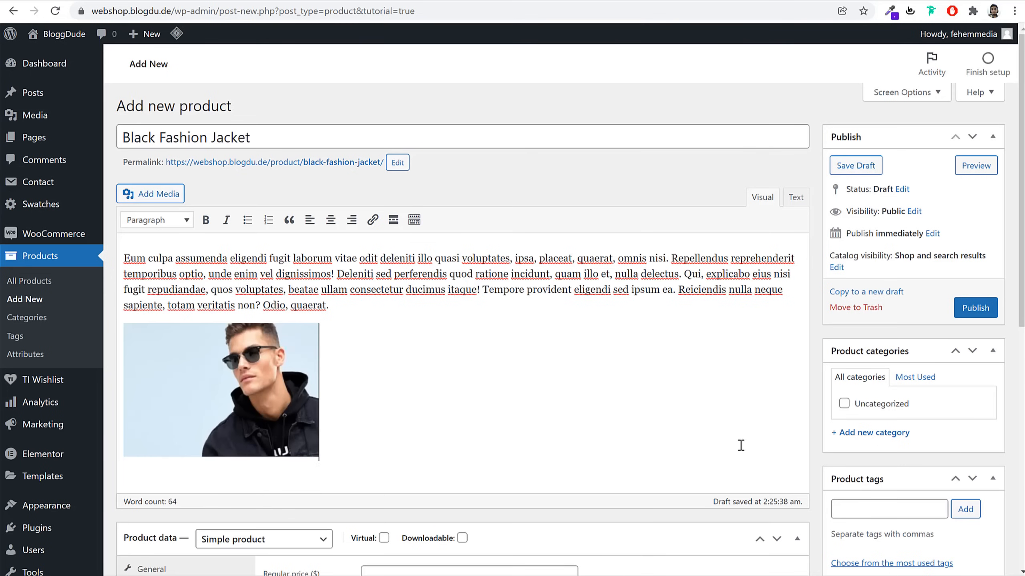
Paste the placeholder paragraph after the image and align the image left so text wraps
type("Eum culpa assumenda eligendi fugit laborum vitae odit deleniti illo quasi voluptates, ipsa, placeat, quaerat, omnis nisi. Repellendus reprehenderit temporibus optio, unde enim vel dignissimos! Deleniti sed perferendis quod ratione incidunt, quam illo et, nulla delectus. Qui, explicabo eius nisi fugit repudiandae, quos voluptates, beatae ullam consectetur ducimus itaque! Tempore provident eligendi sed ipsum ea. Reiciendis nulla neque sapiente, totam veritatis non? Odio, quaerat.")
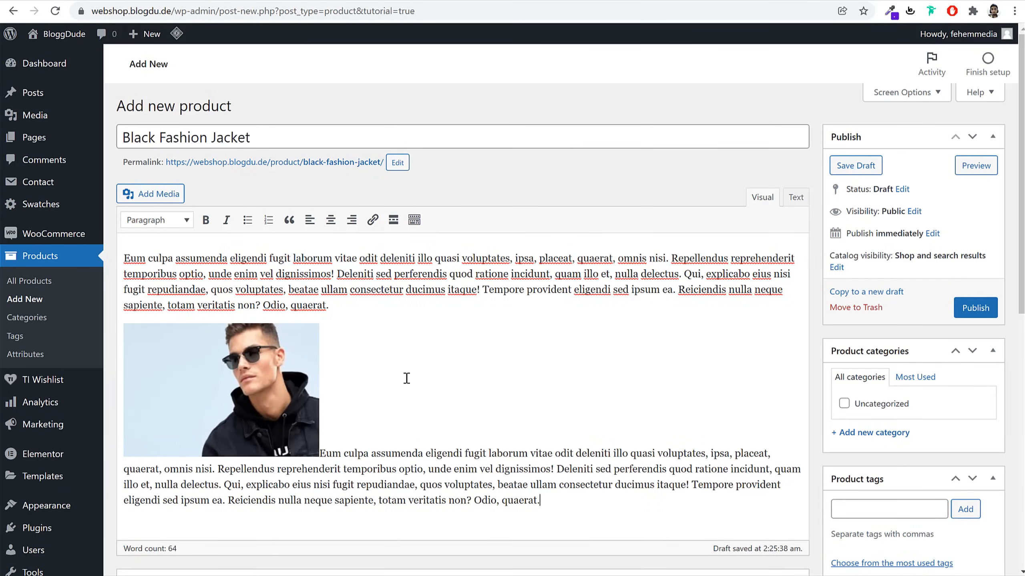
key("ctrl+z")
type("Eum culpa assumenda eligendi fugit laborum vitae odit deleniti illo quasi voluptates, ipsa, placeat, quaerat, omnis nisi. Repellendus reprehenderit temporibus optio, unde enim vel dignissimos! Deleniti sed perferendis quod ratione incidunt, quam illo et, nulla delectus. Qui, explicabo eius nisi fugit repudiandae, quos voluptates, beatae ullam consectetur ducimus itaque! Tempore provident eligendi sed ipsum ea. Reiciendis nulla neque sapiente, totam veritatis non? Odio, quaerat.")
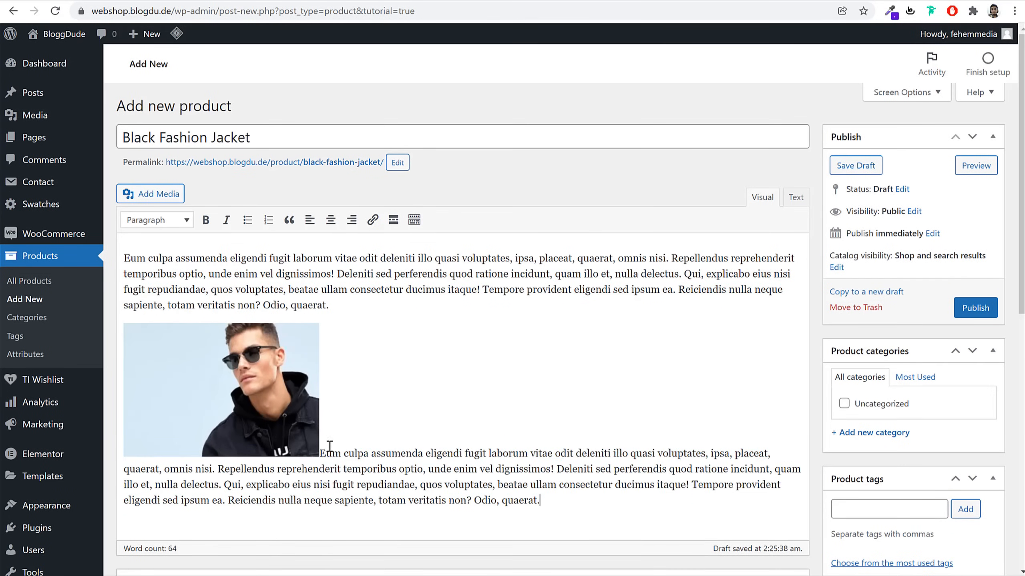
left_click(286, 396)
left_click(169, 310)
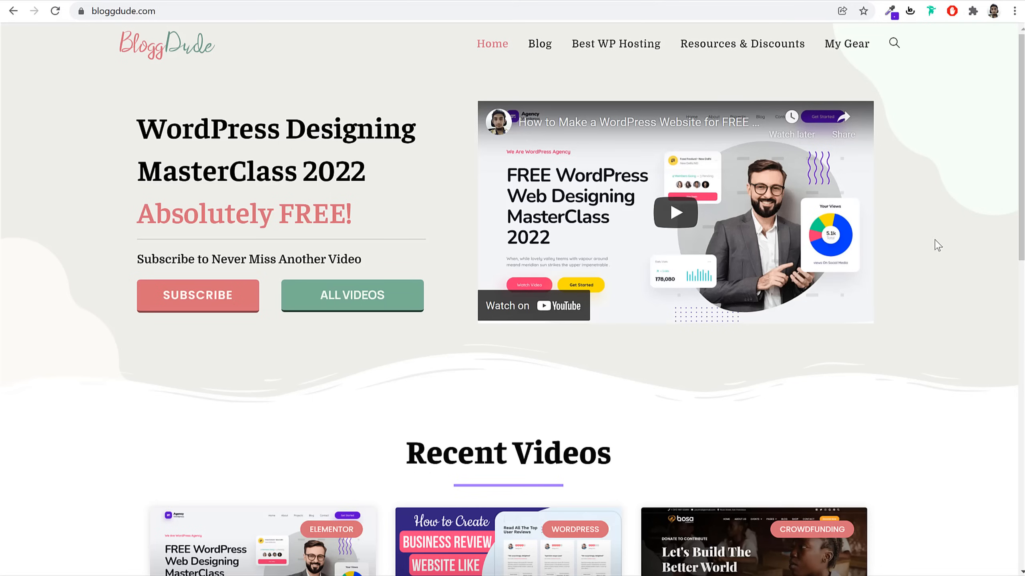
Open the first Recent Videos post, 'How to Make a WordPress Website for FREE', and skim to Download Free Images
scroll(949, 275, "down", 6)
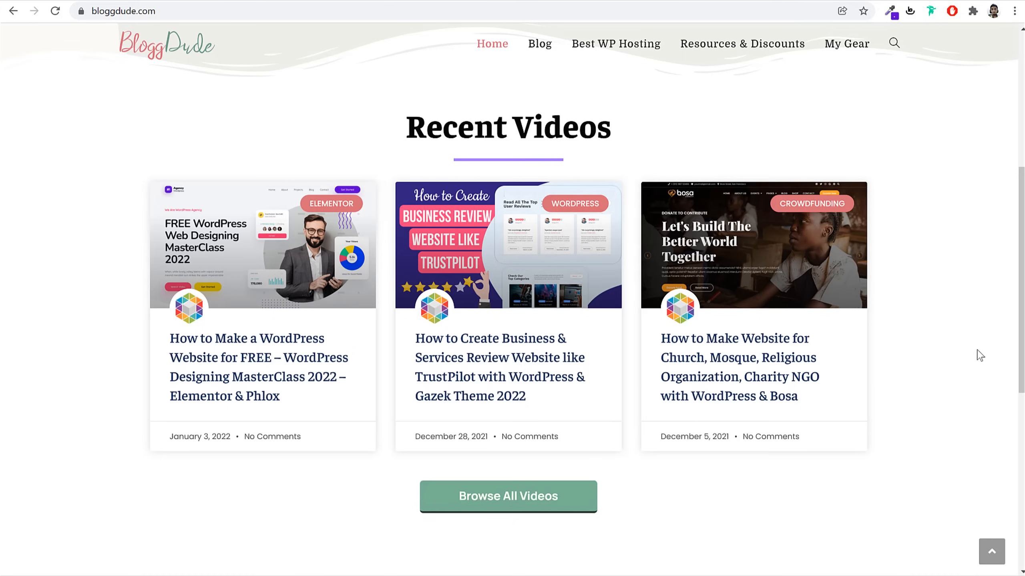
left_click(286, 369)
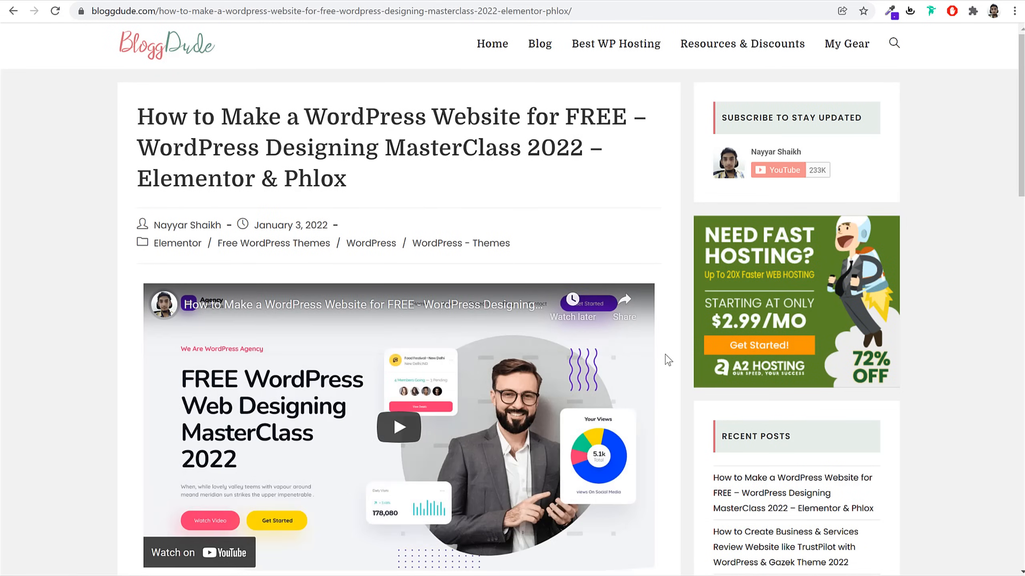
scroll(669, 359, "down", 8)
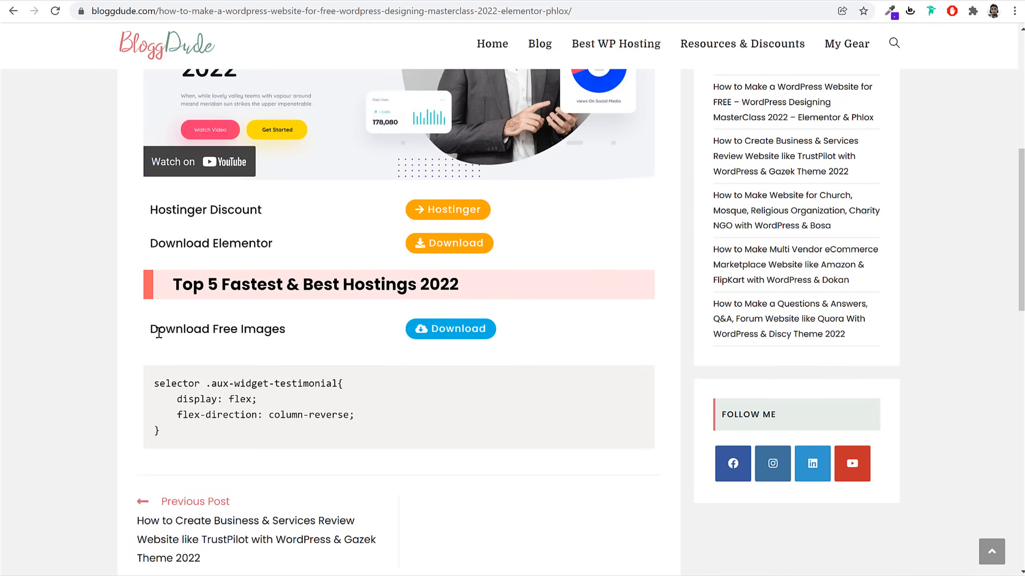
left_click_drag(157, 333, 289, 335)
left_click(368, 337)
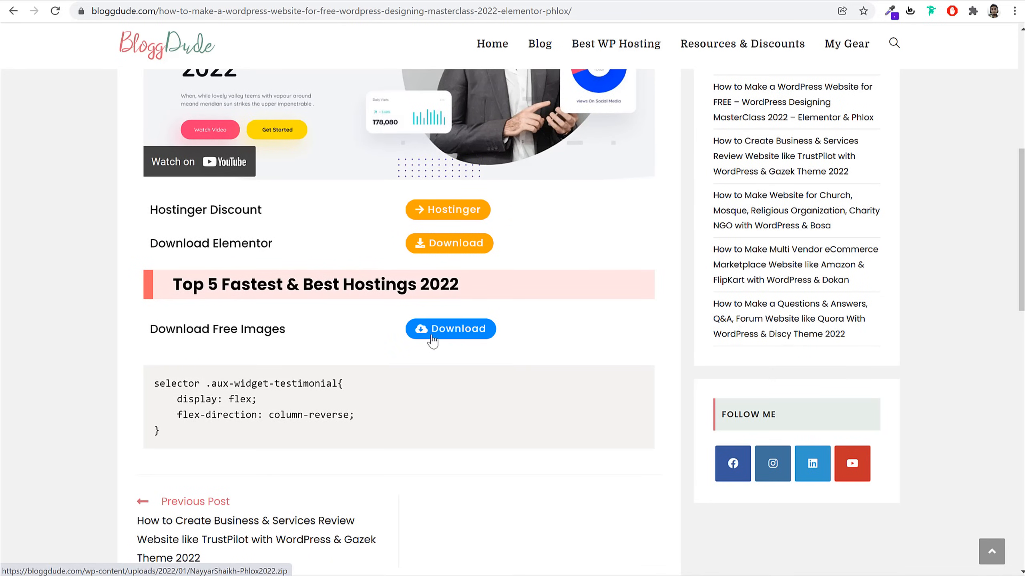
scroll(504, 353, "up", 8)
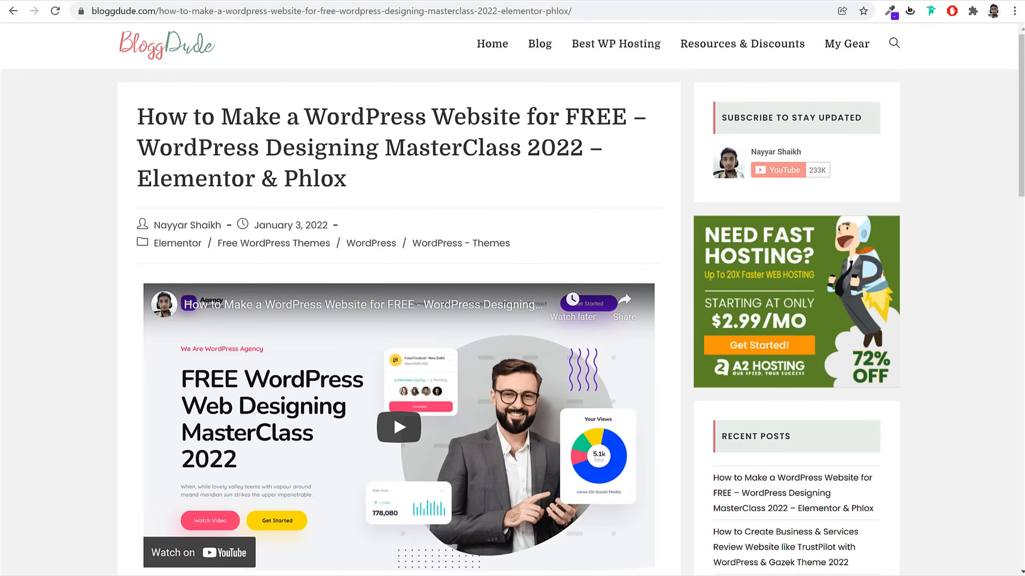
Bring File Explorer forward and go up to the eComm 2022 folder
left_click(321, 574)
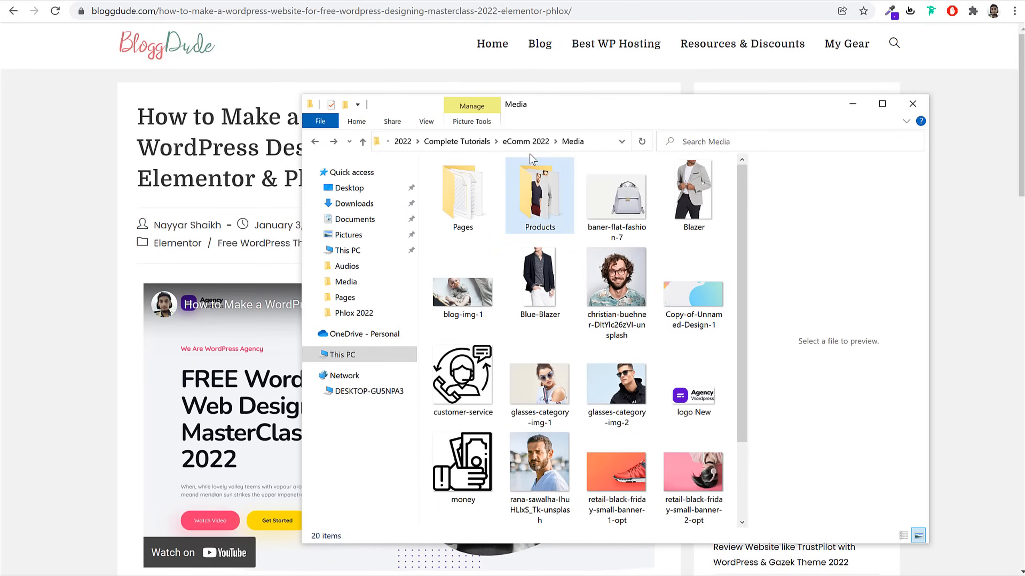
left_click(526, 144)
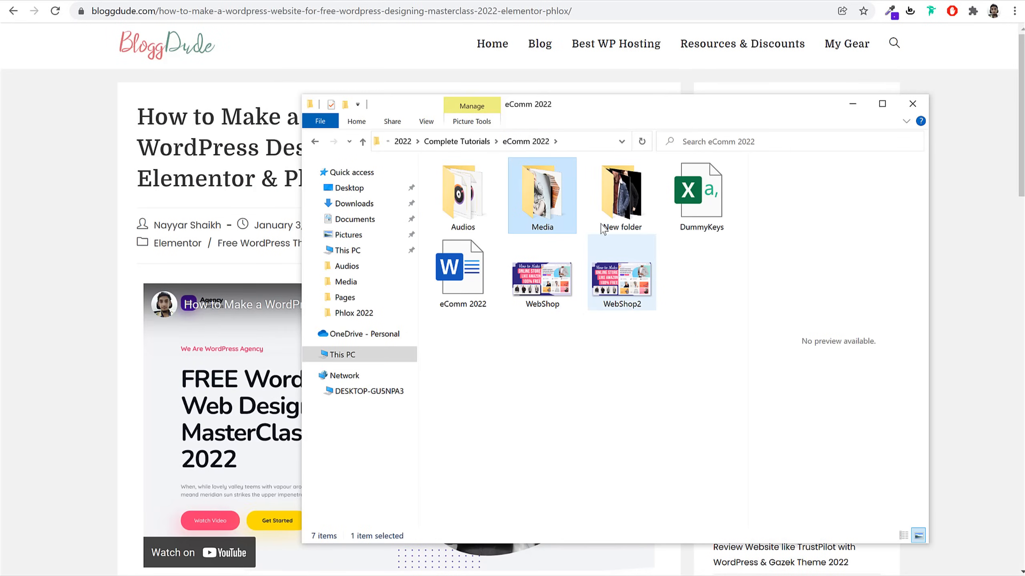
left_click(612, 207)
right_click(611, 207)
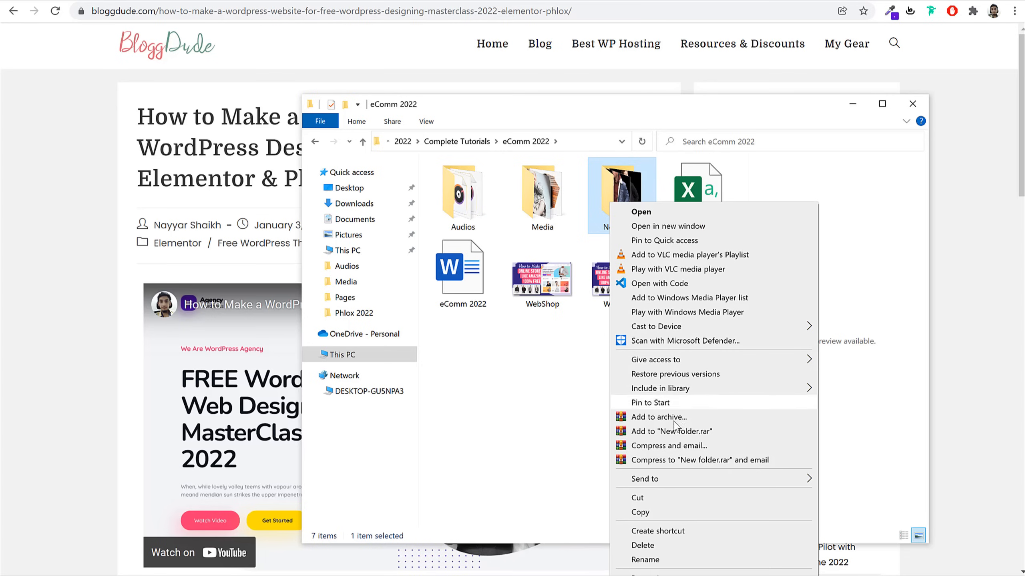
left_click(534, 399)
left_click(534, 398)
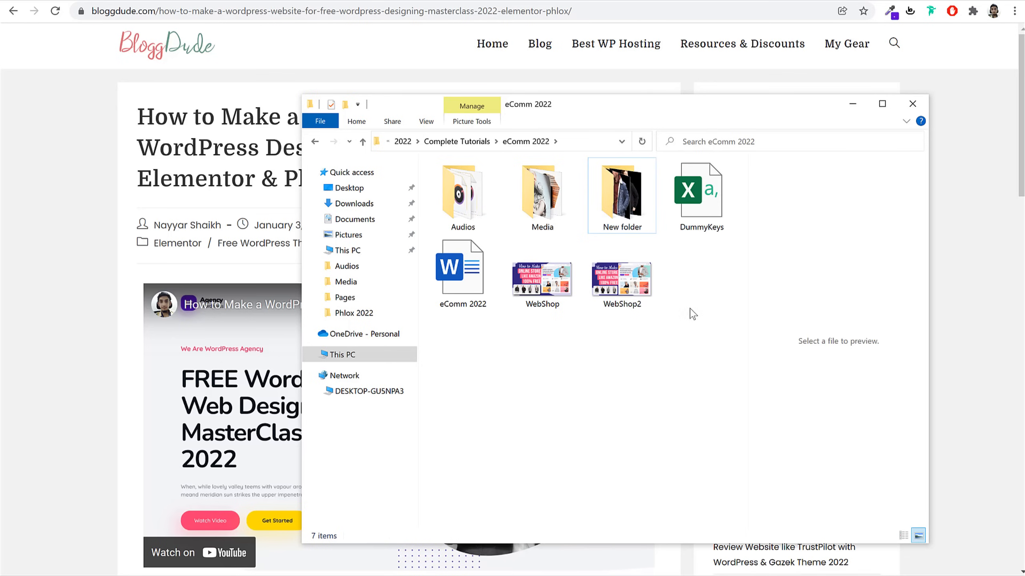
Open the Media folder and browse its 20 images and subfolders
double_click(543, 198)
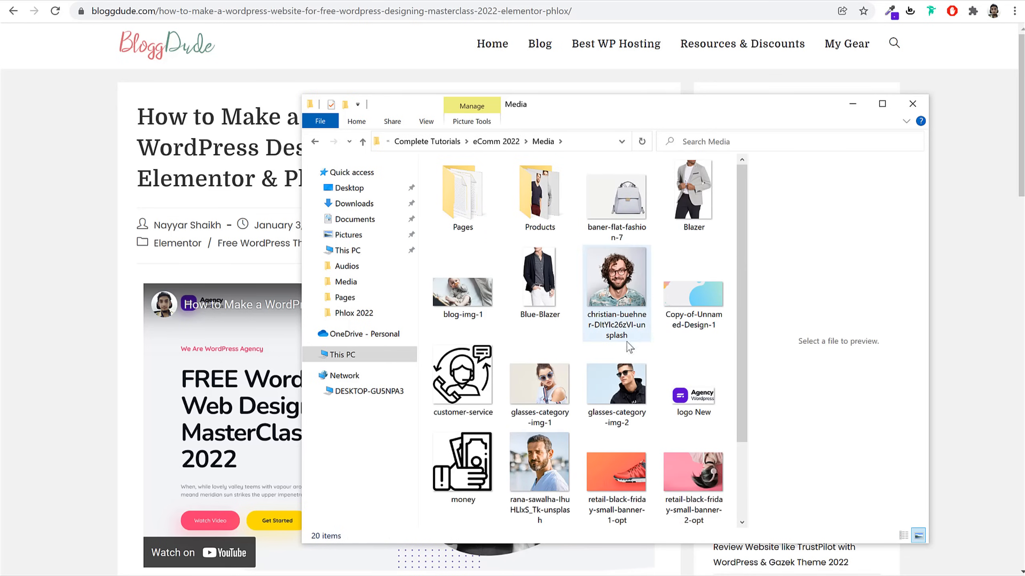
scroll(631, 363, "down", 3)
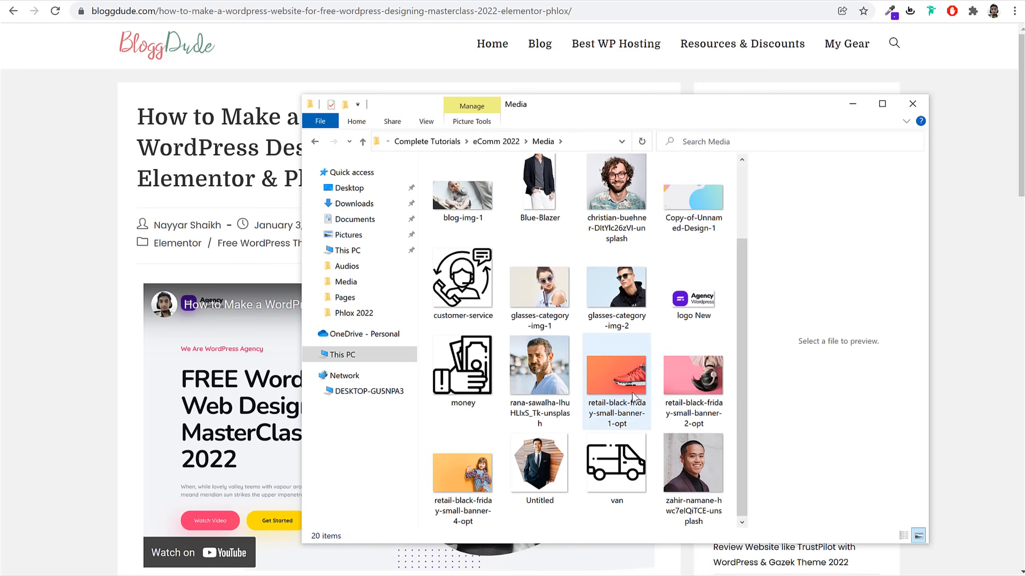
scroll(632, 397, "up", 3)
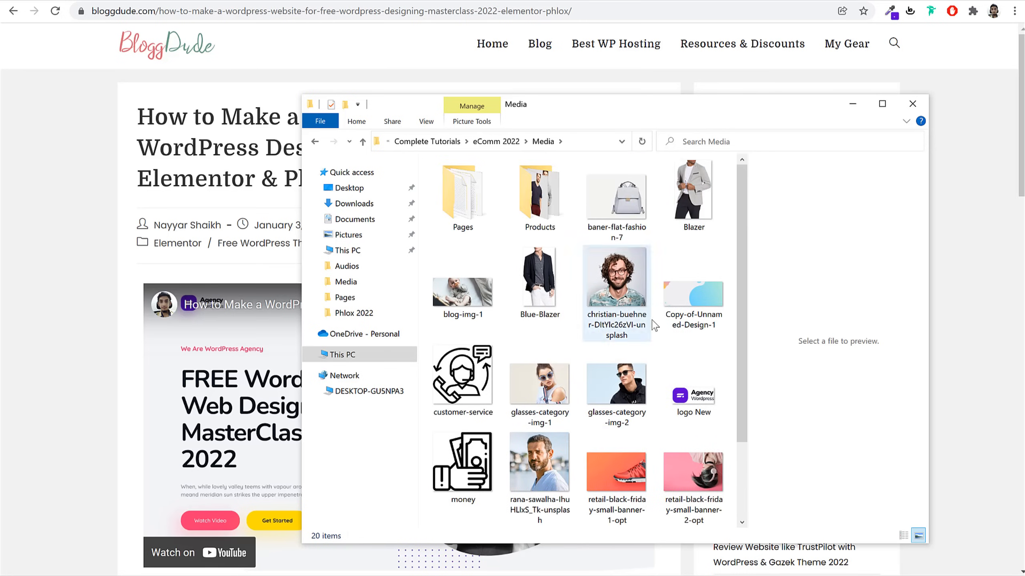
scroll(698, 359, "down", 1)
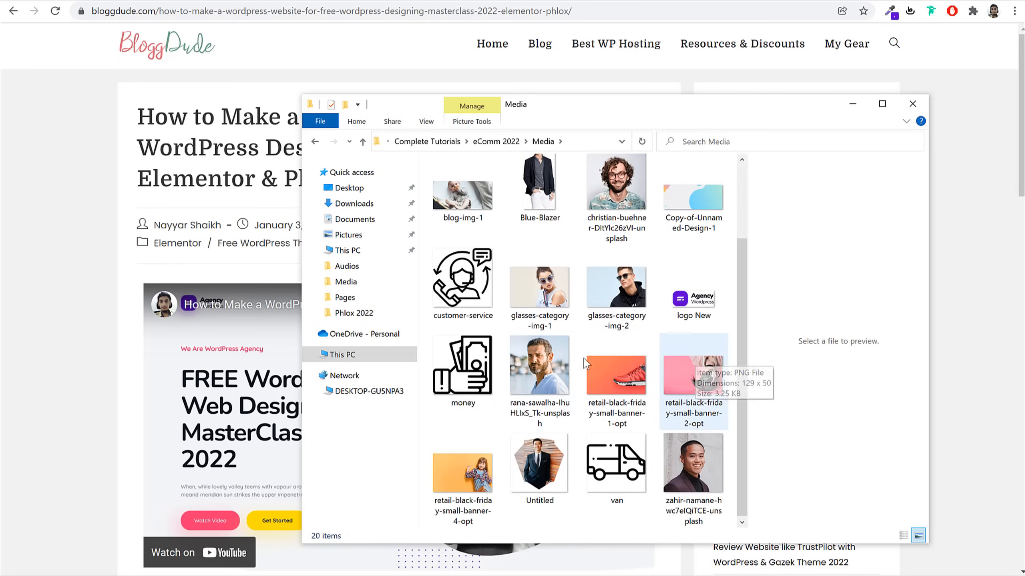
scroll(454, 344, "up", 1)
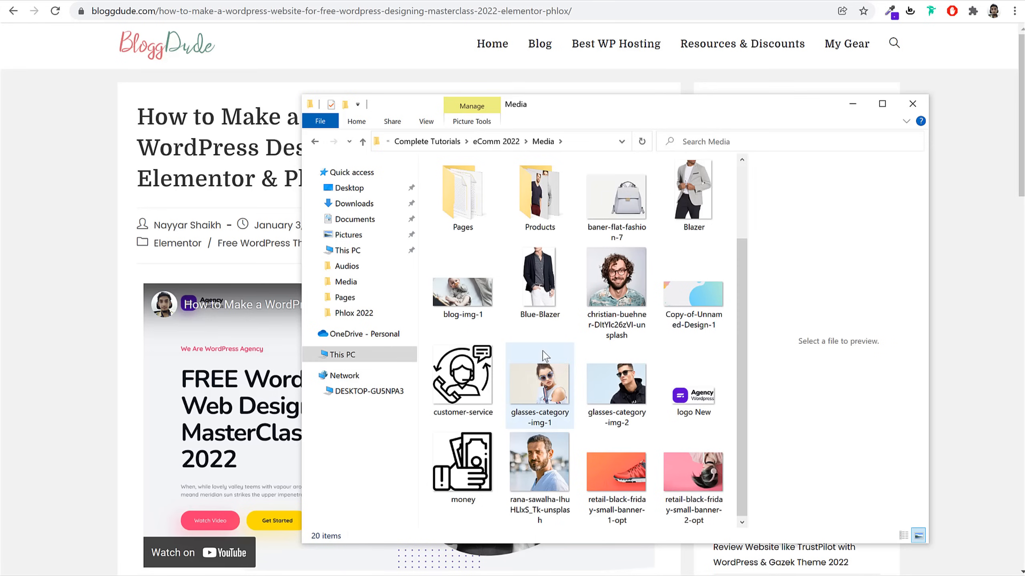
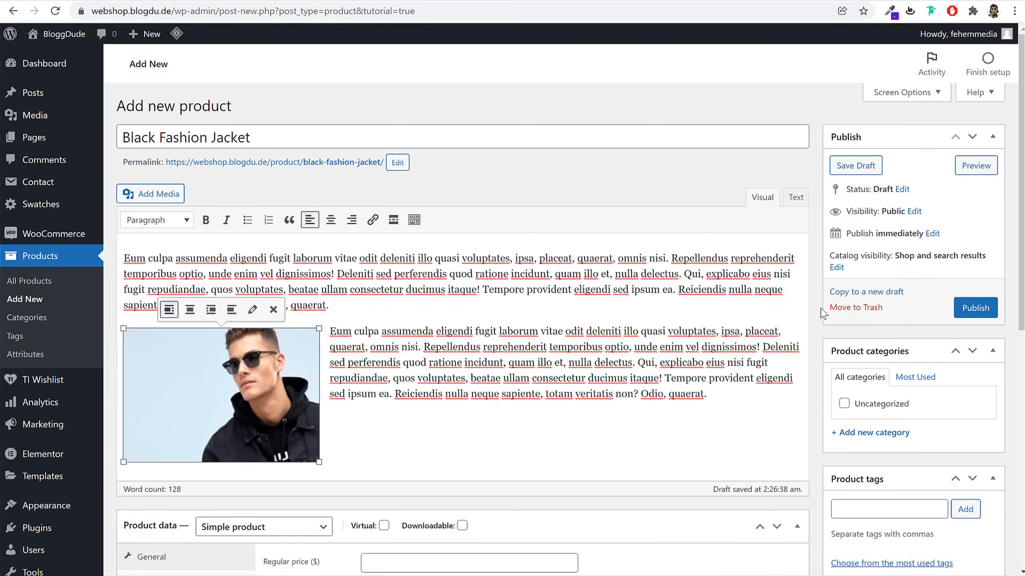
Scroll the reference Black Fashion Jacket product page priced $50.00
scroll(823, 313, "down", 8)
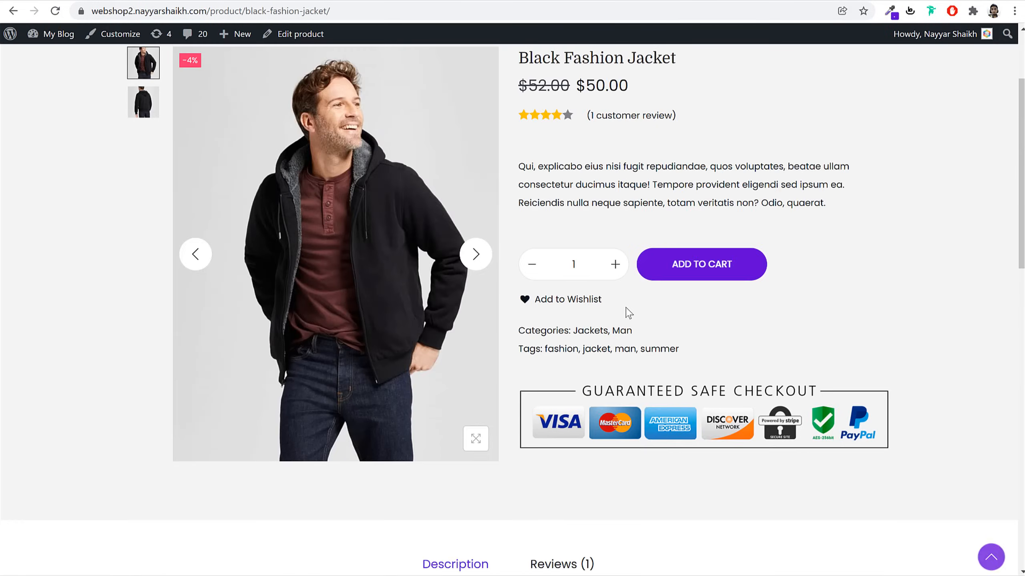
Enter a regular price of 52 and a sale price of 50, matching the reference jacket
scroll(626, 311, "up", 4)
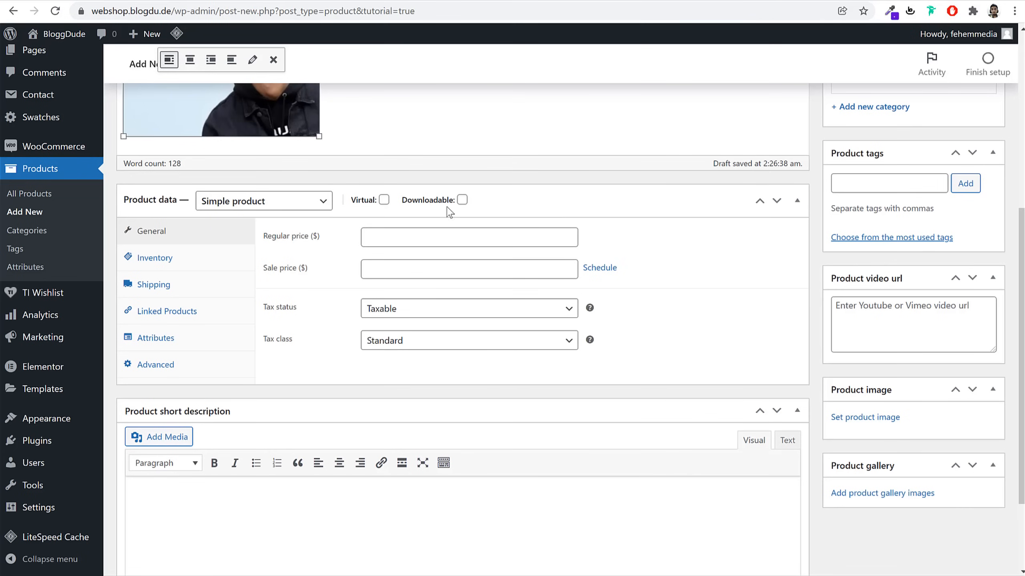
left_click(458, 238)
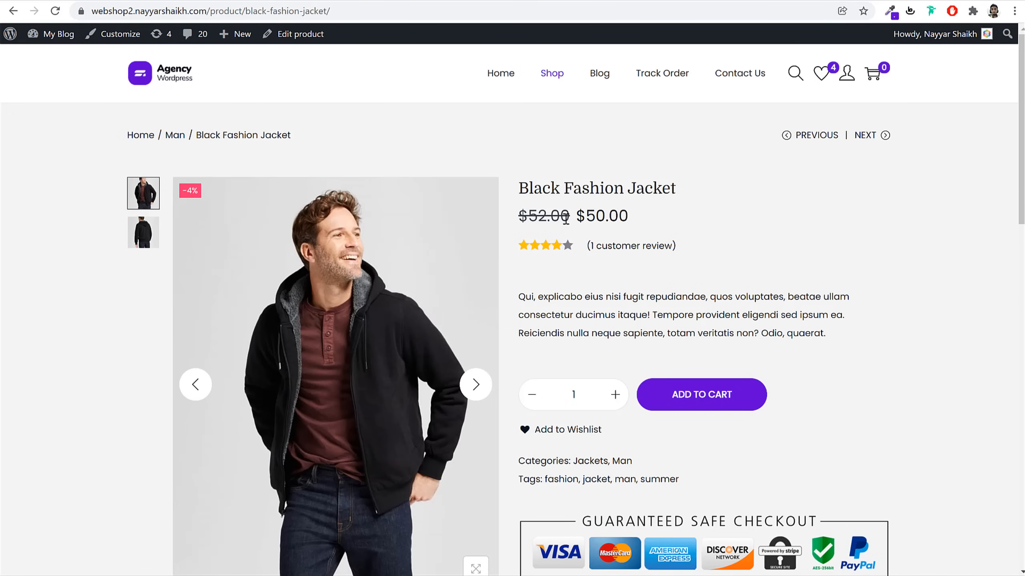
left_click_drag(566, 218, 521, 222)
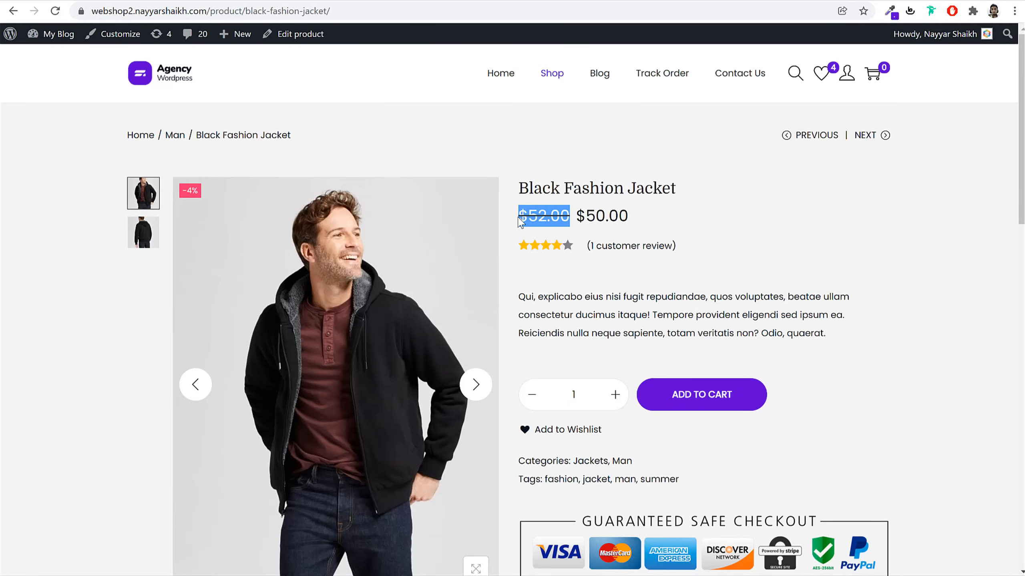
left_click(582, 220)
left_click_drag(641, 220, 576, 222)
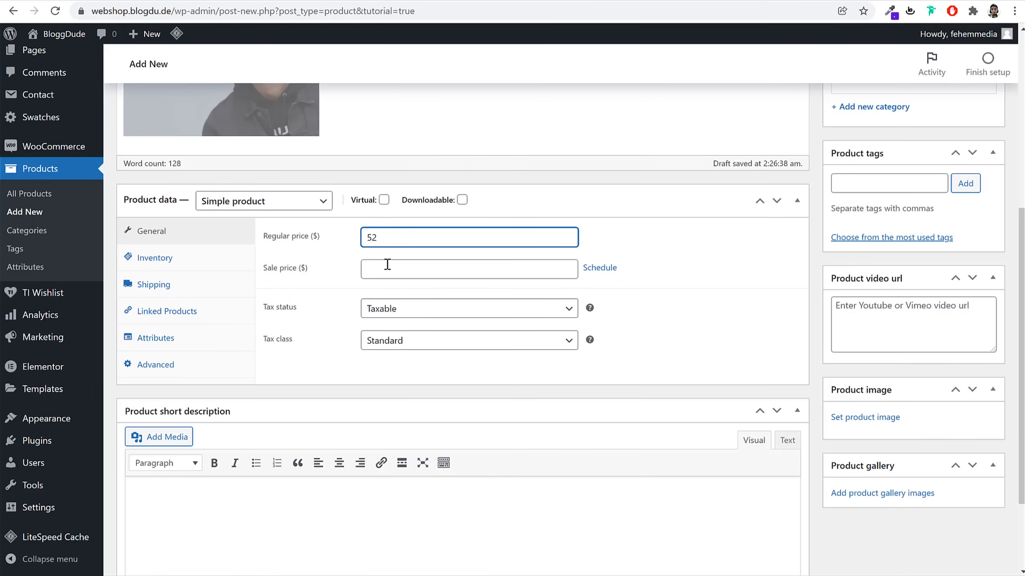
left_click(388, 265)
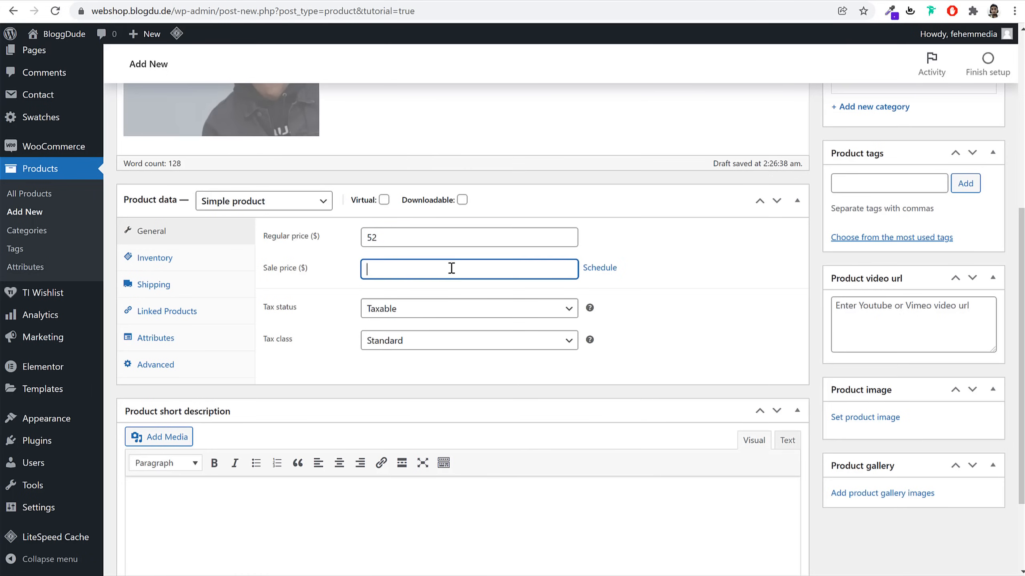
Schedule the sale from 2022-01-29 to 2022-02-28
left_click(605, 268)
left_click(474, 303)
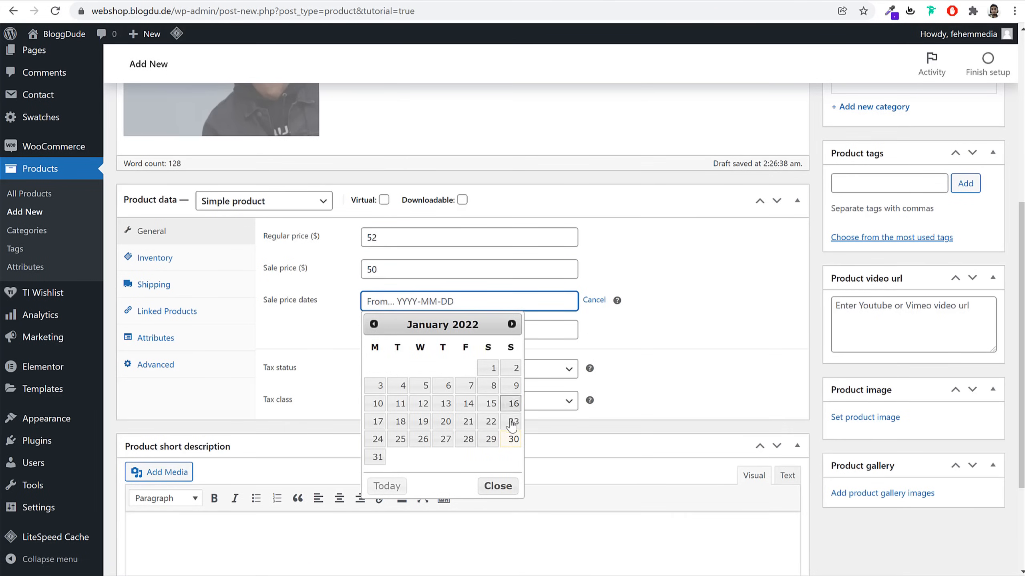
left_click(489, 440)
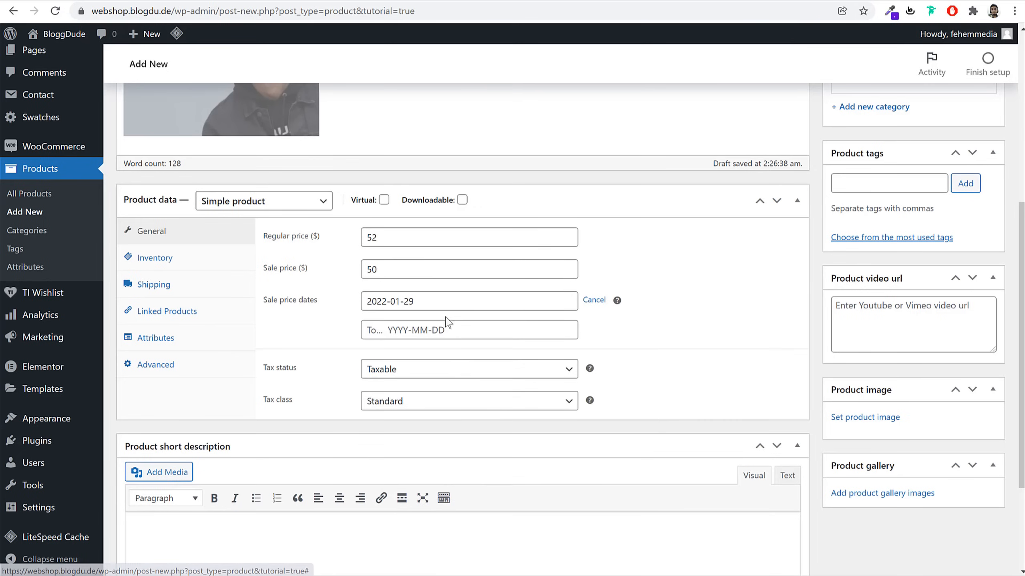
left_click(448, 329)
left_click(511, 352)
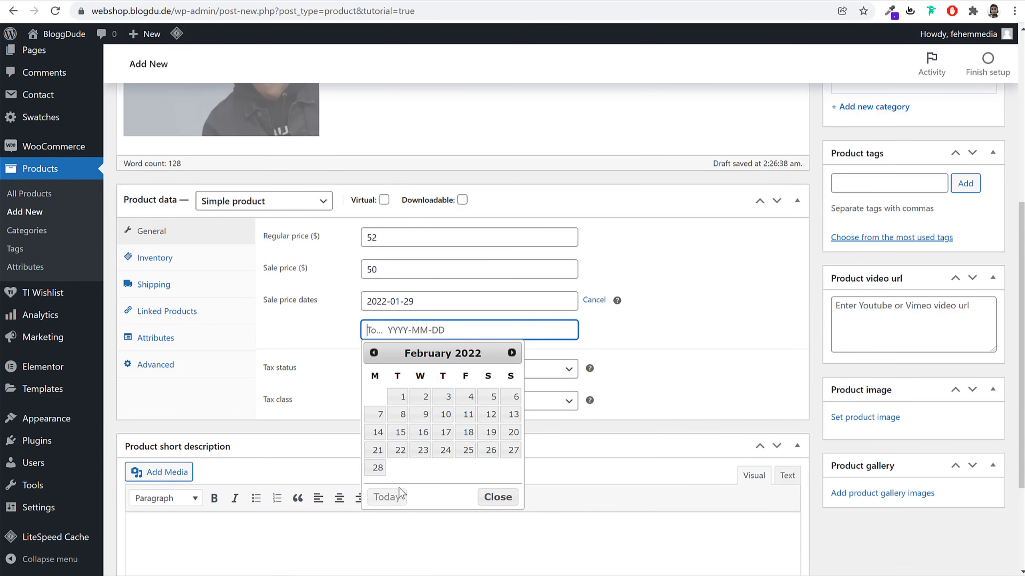
left_click(377, 468)
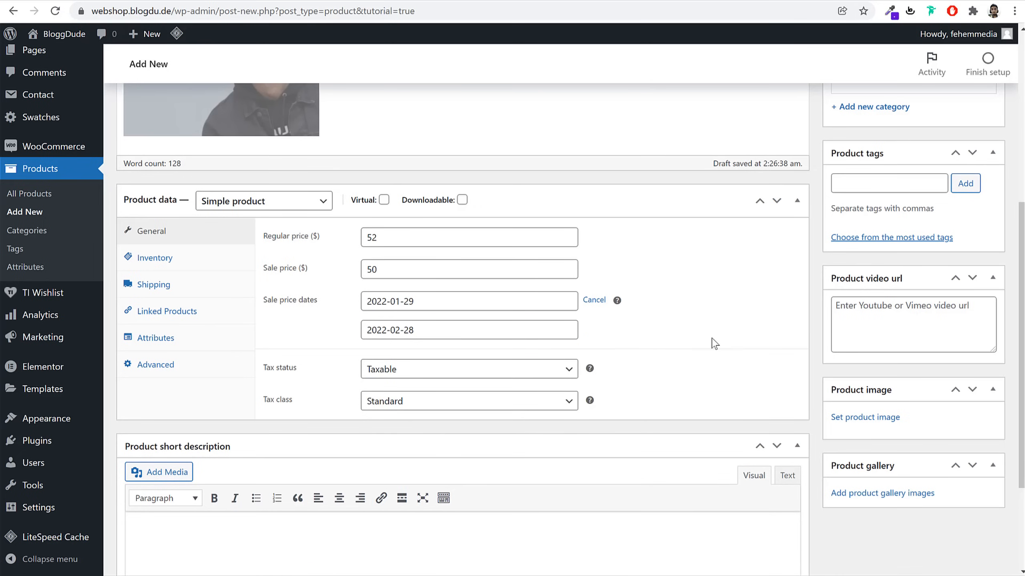
Set the tax class to GST 10%
left_click(400, 402)
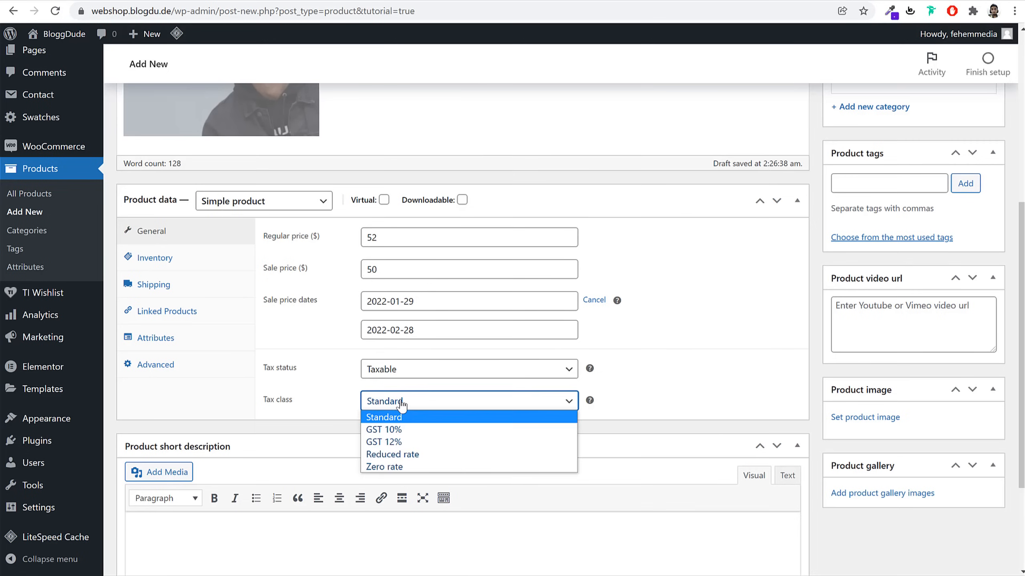
left_click(423, 429)
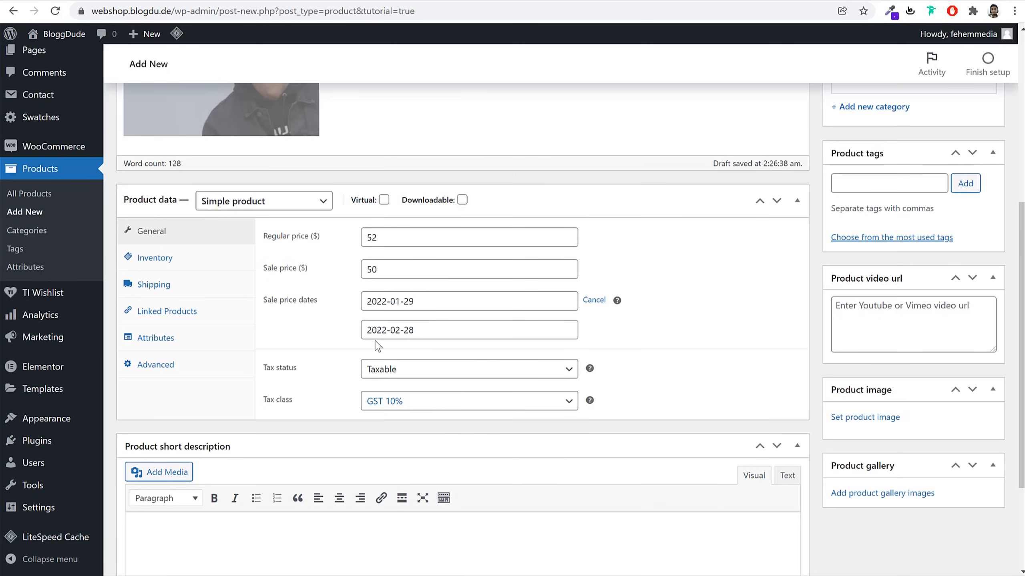
left_click(201, 267)
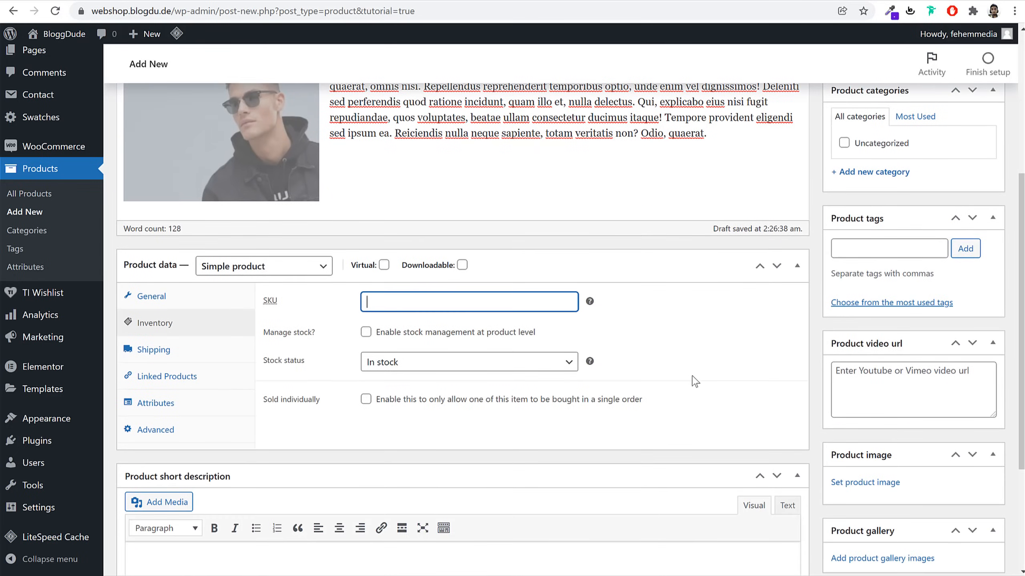
Enter a shipping weight of 200 and dimensions of 40 × 40 × 40
scroll(695, 382, "up", 1)
scroll(695, 381, "down", 1)
left_click(206, 359)
left_click(402, 305)
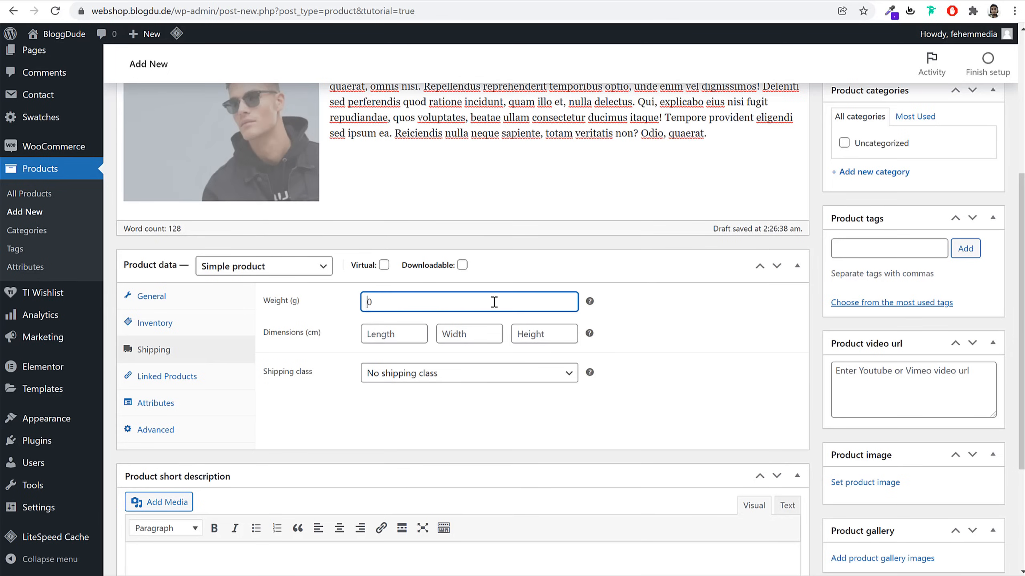
type("200")
key("Tab")
type("40")
key("Tab")
type("4")
key("Tab")
type("0")
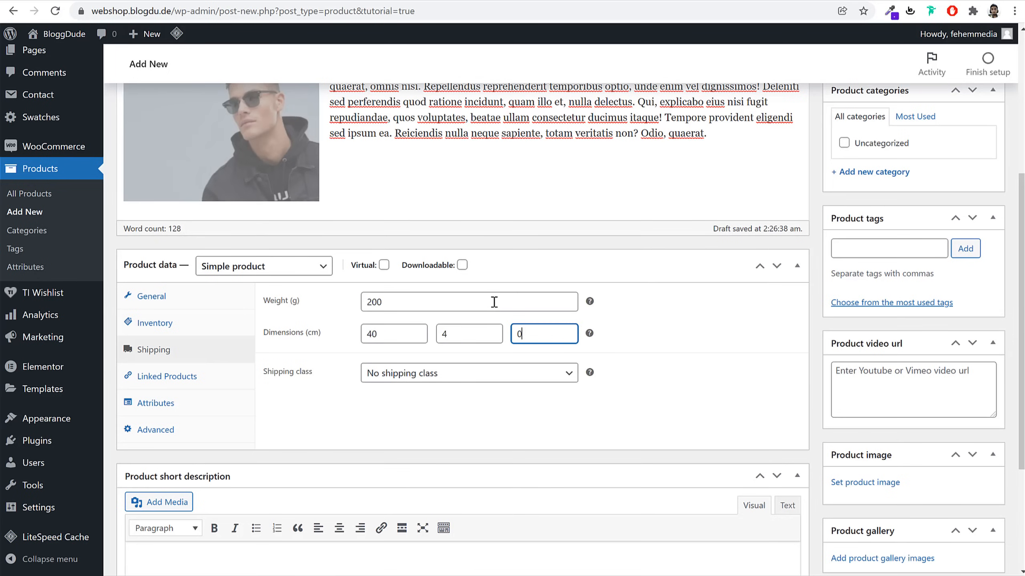
left_click(461, 342)
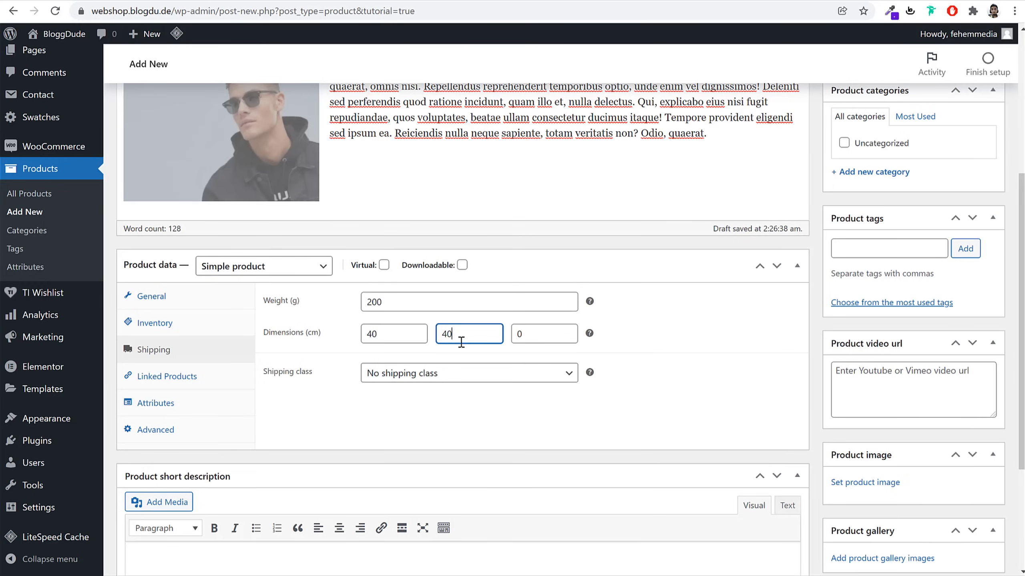
key("Tab")
type("40")
Choose the T-Shirt shipping class
left_click(434, 376)
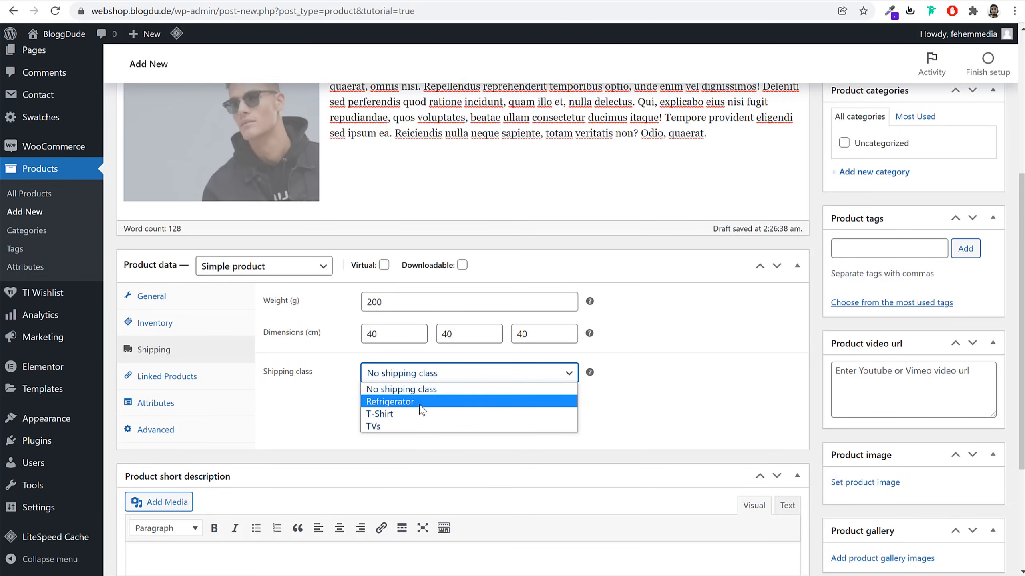
left_click(404, 415)
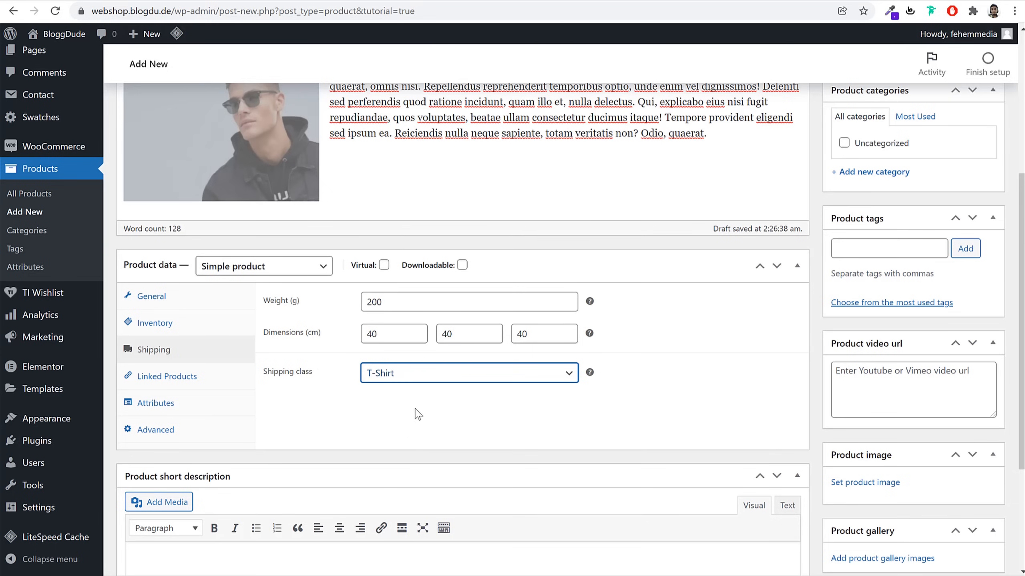
scroll(410, 416, "down", 3)
Paste the reference jacket's lorem ipsum paragraph as the product short description
left_click(359, 430)
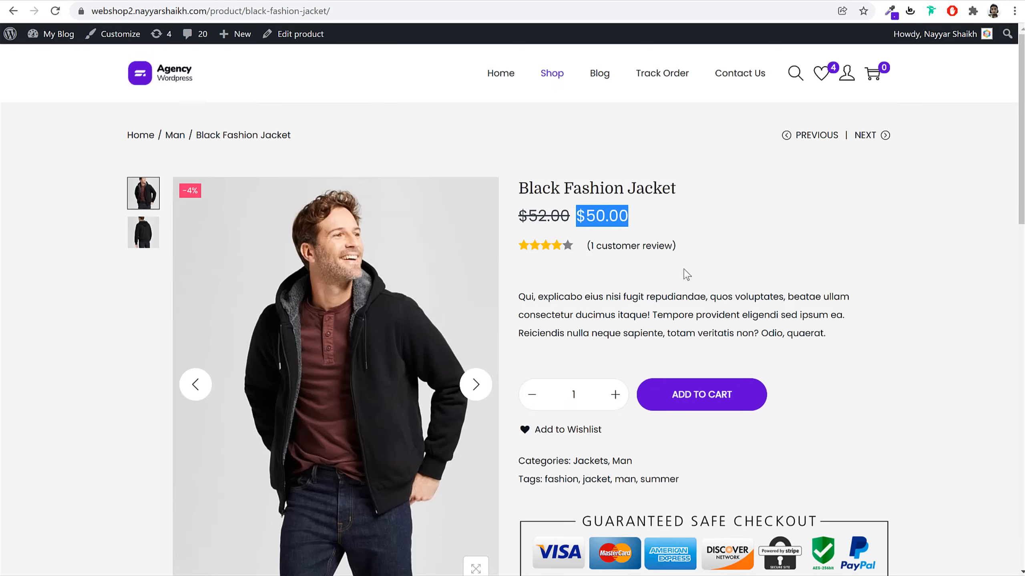
triple_click(600, 328)
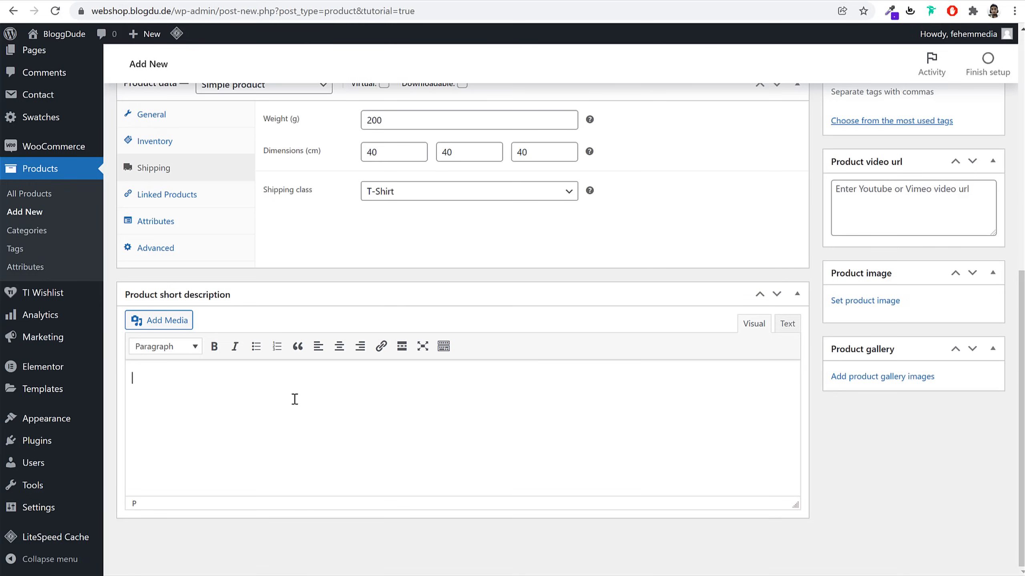
type("Qui, explicabo eius nisi fugit repudiandae, quos voluptates, beatae ullam consectetur ducimus itaque! Tempore provident eligendi sed ipsum ea. Reiciendis nulla neque sapiente, totam veritatis non? Odio, quaerat.")
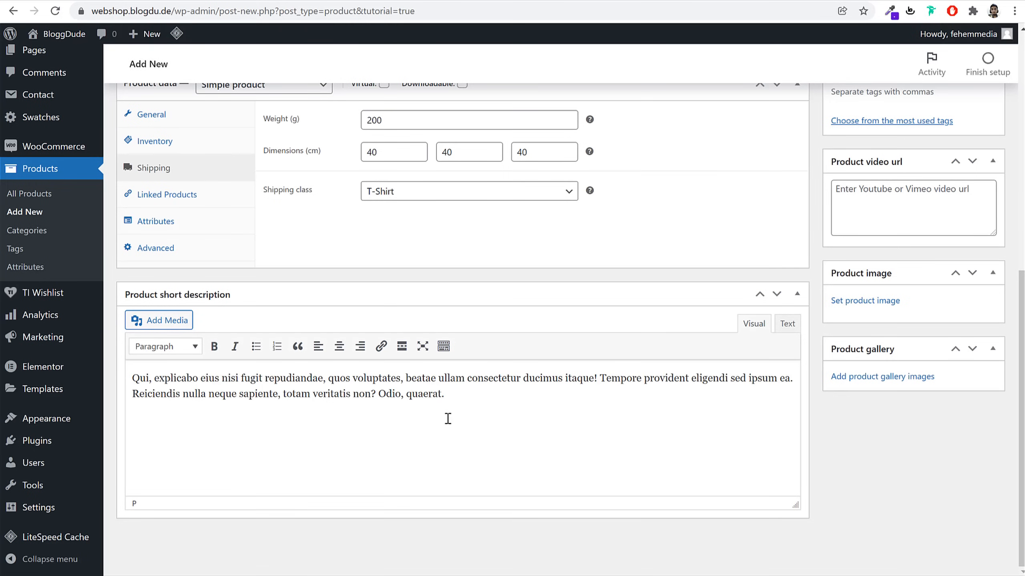
key("BackSpace")
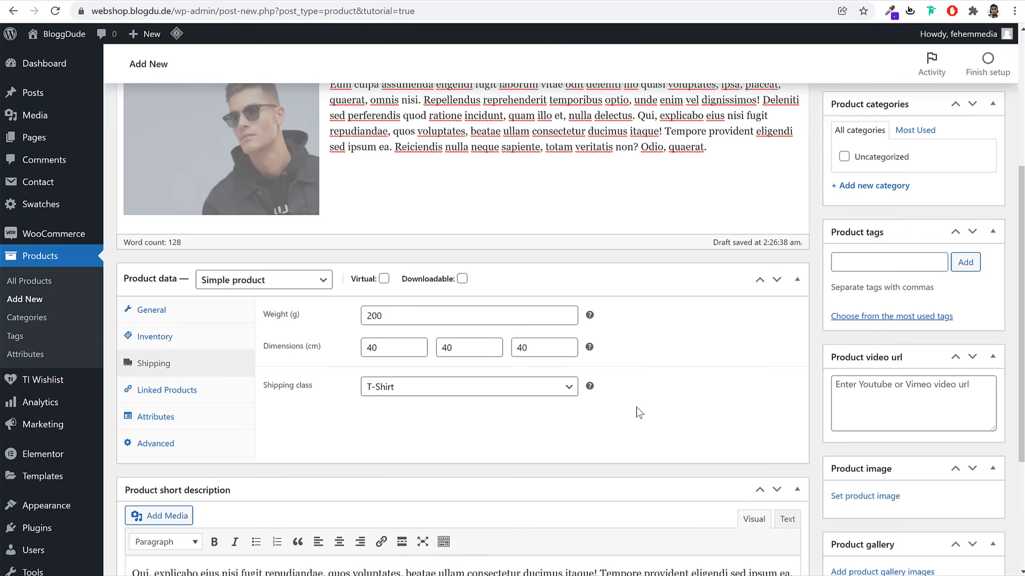
scroll(396, 392, "up", 6)
scroll(848, 307, "down", 8)
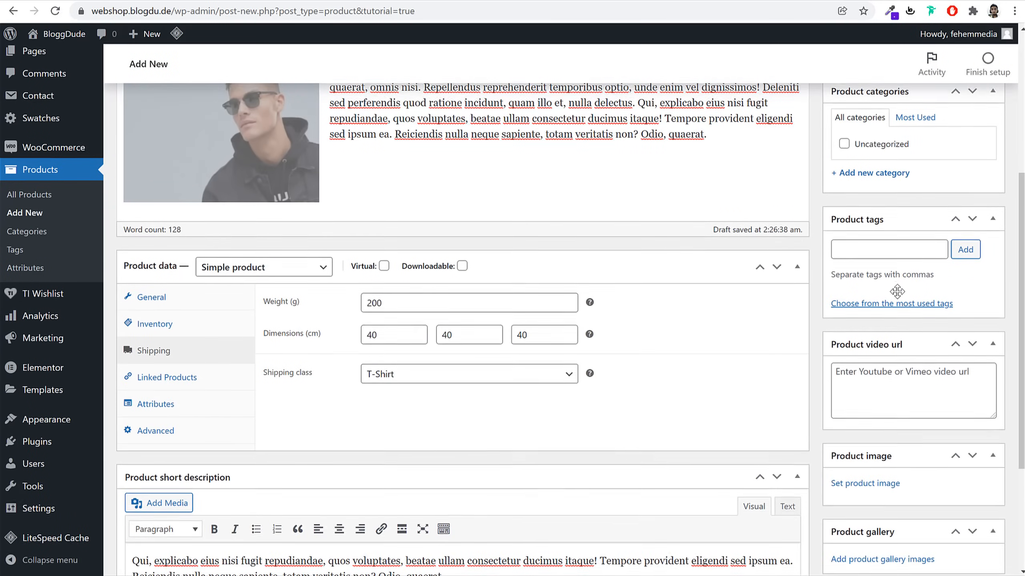
scroll(888, 307, "up", 7)
scroll(935, 327, "down", 3)
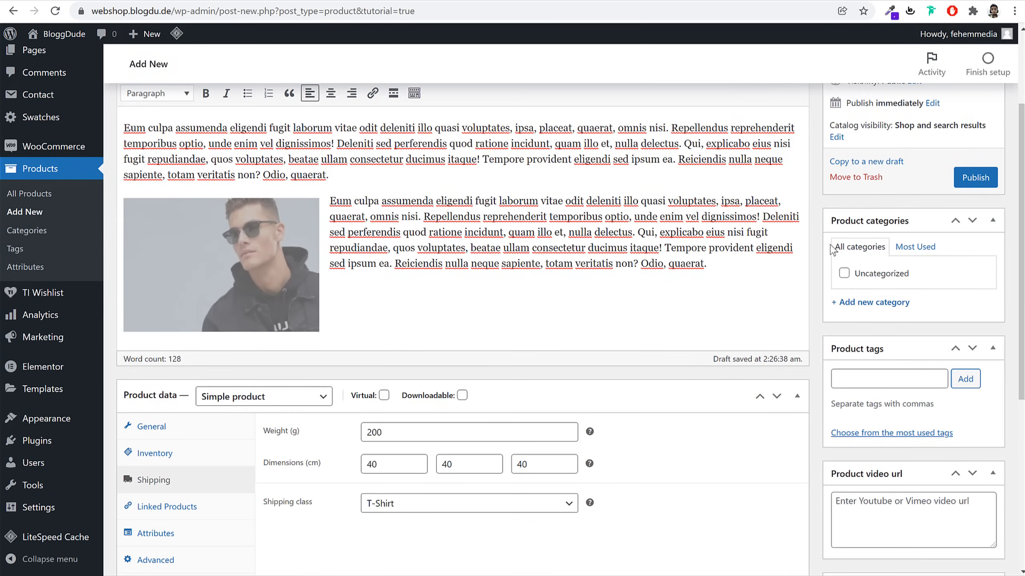
Create and assign a new Jackets product category
left_click(887, 303)
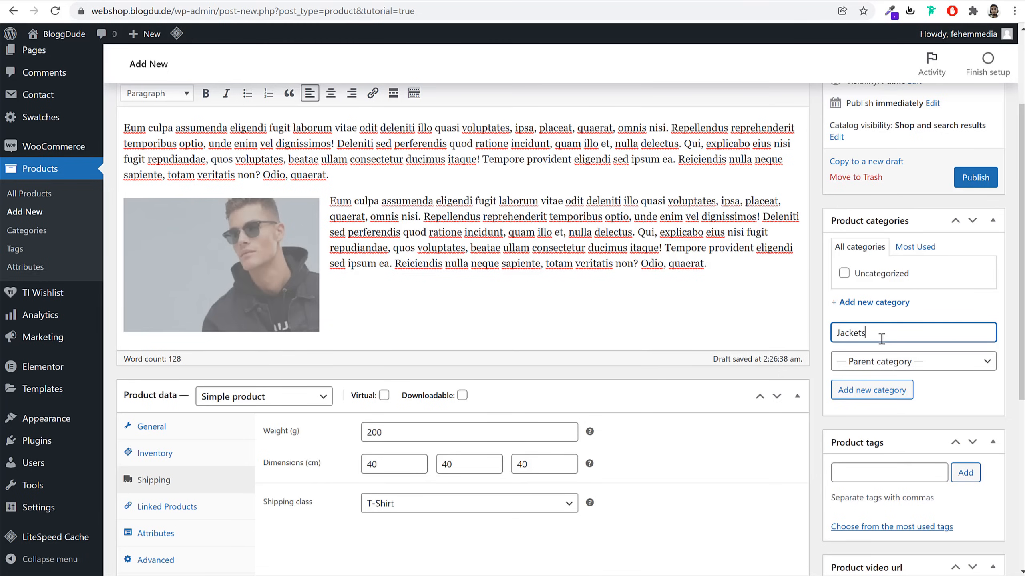
left_click(904, 391)
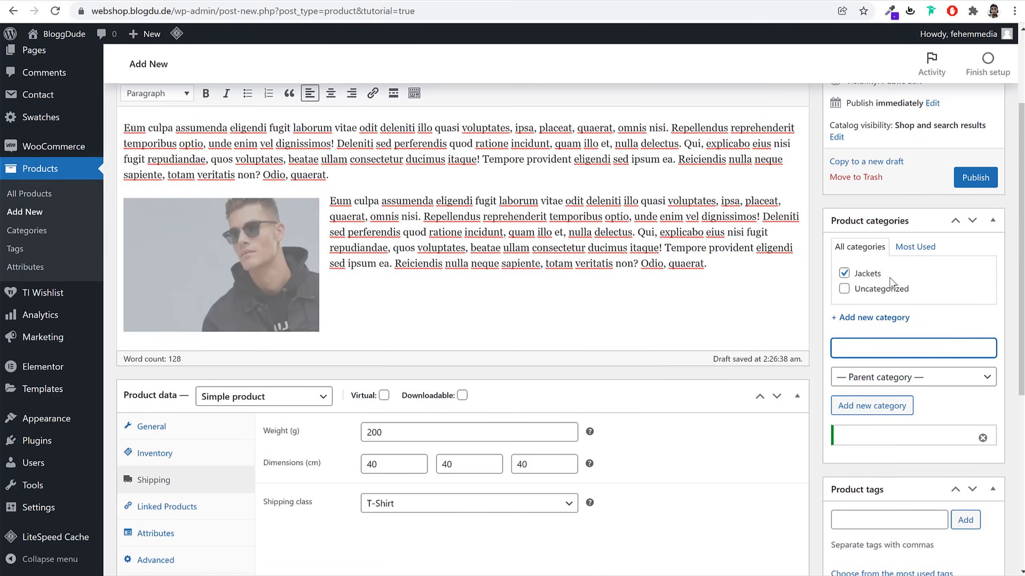
scroll(979, 384, "down", 5)
scroll(898, 326, "down", 1)
Add Jacket and Black as product tags
left_click(906, 256)
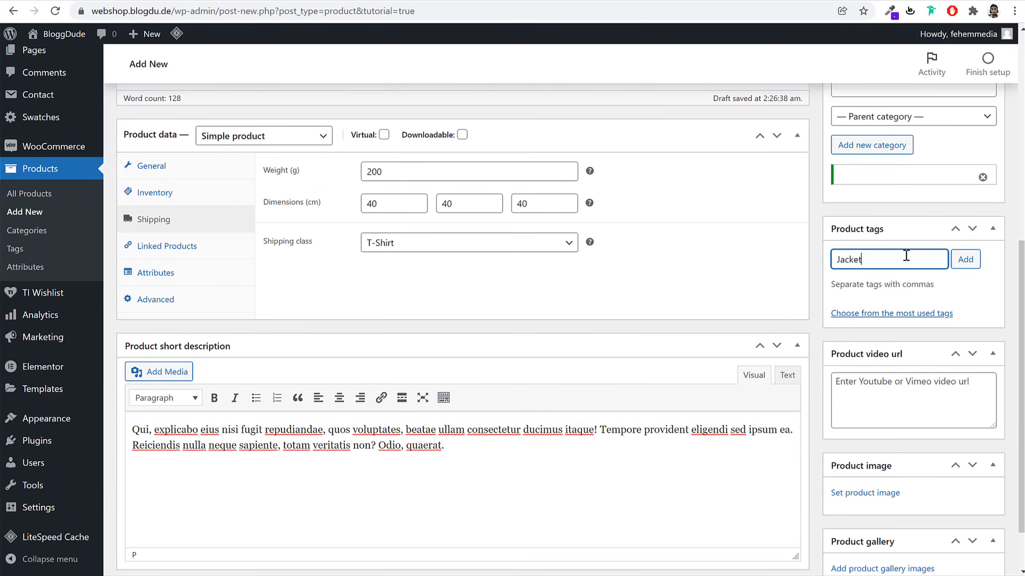
key("Return")
key("Return")
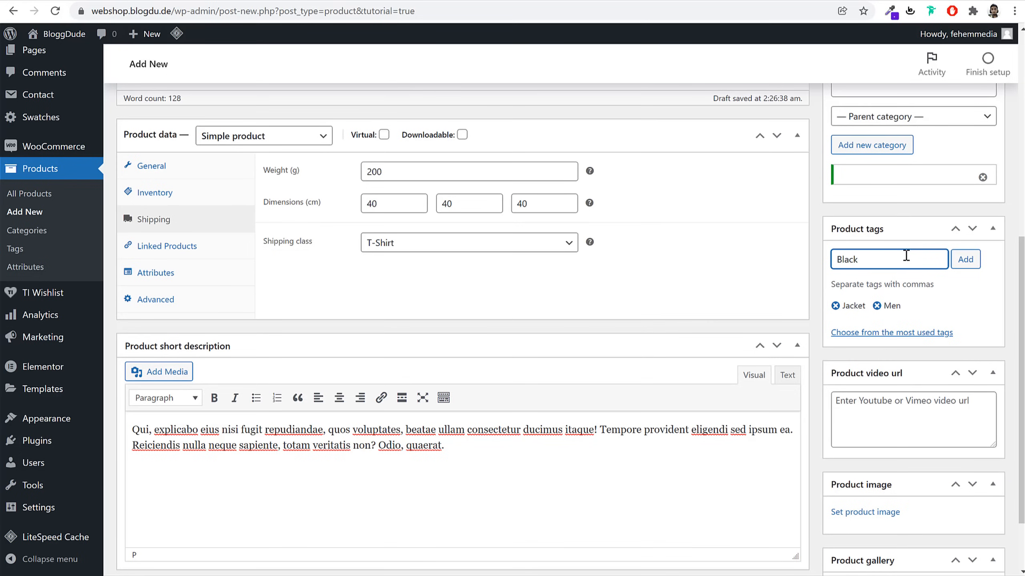
key("Return")
scroll(918, 424, "down", 2)
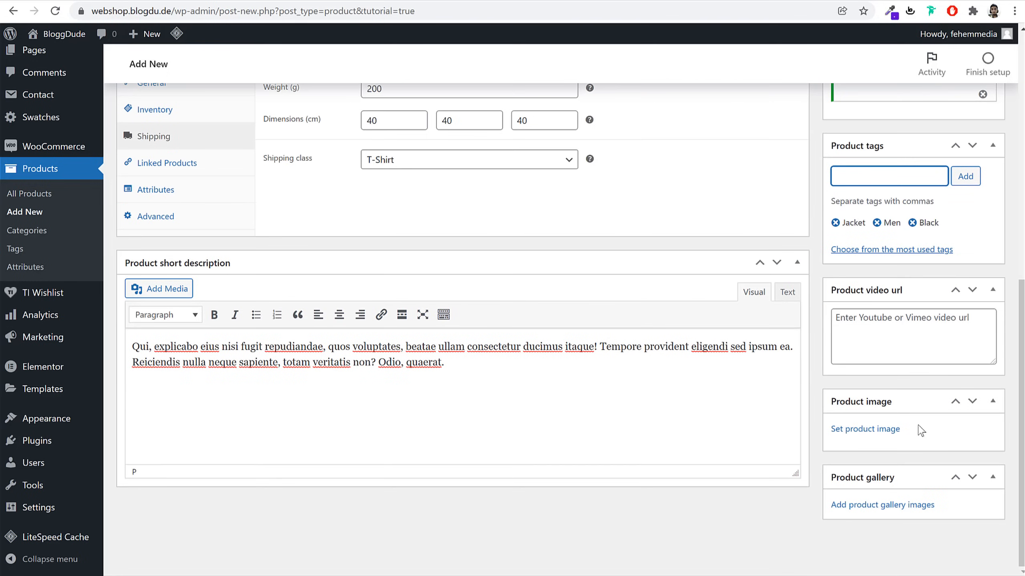
Copy the first YouTube result's link for the product video URL field
left_click(901, 338)
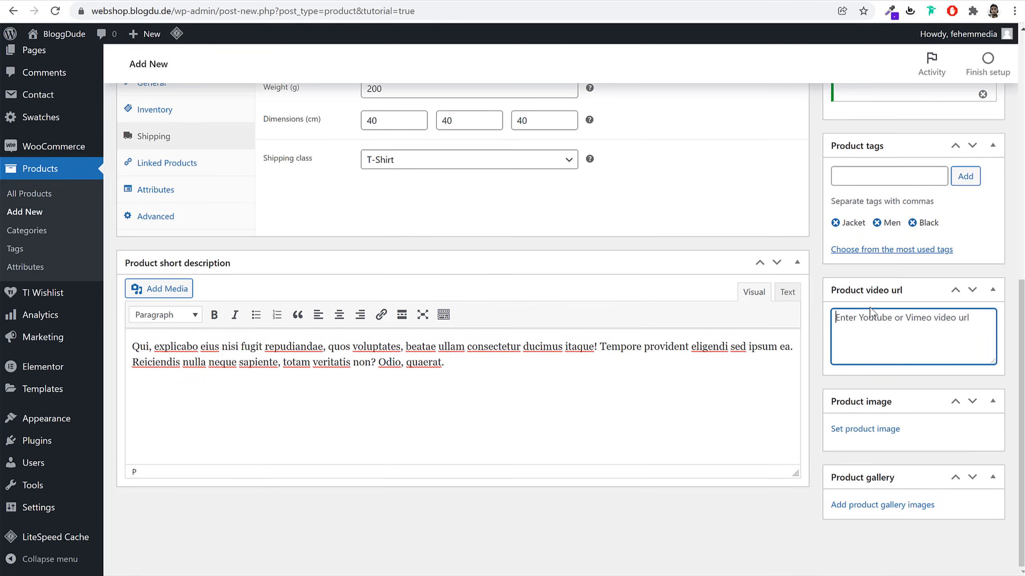
left_click(598, 1)
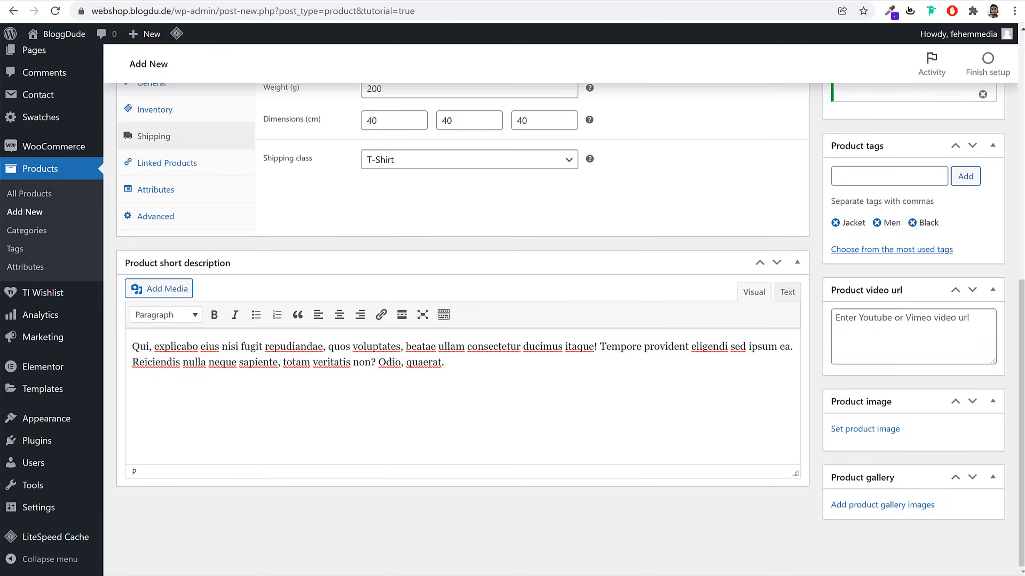
right_click(234, 173)
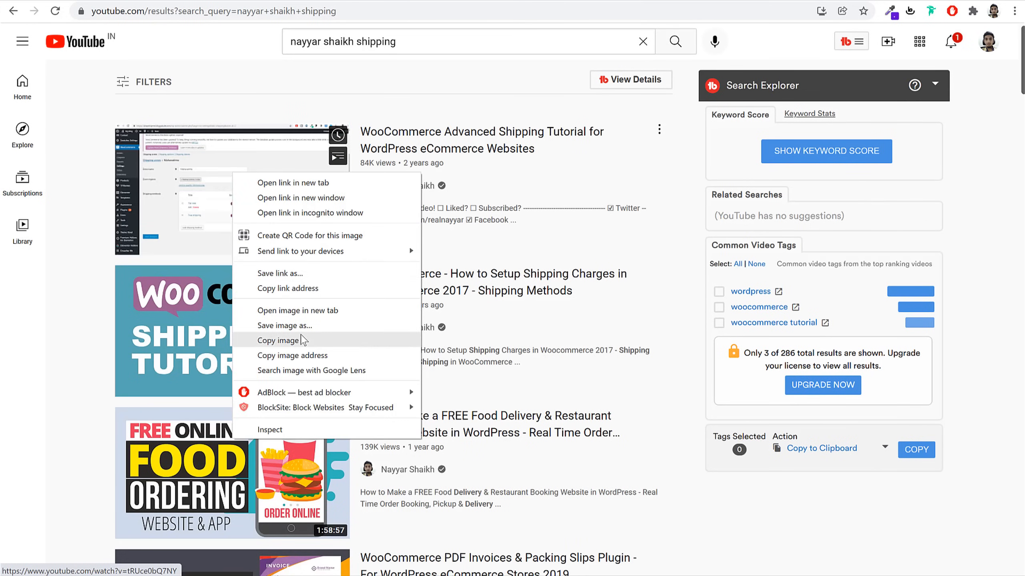
left_click(315, 288)
left_click(127, 1)
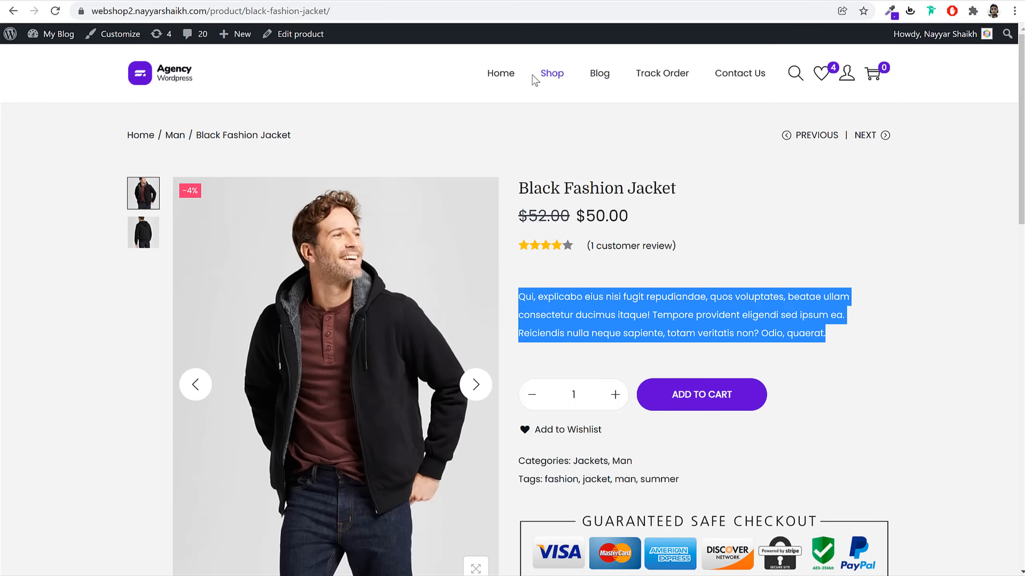
left_click(189, 2)
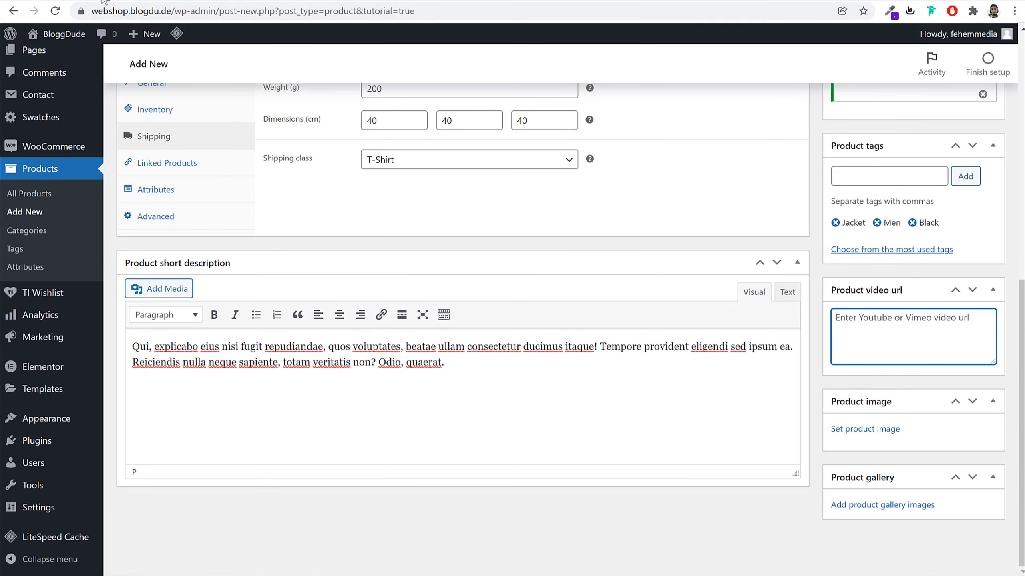
Compare the reference jacket's back-view and front photos
left_click(117, 2)
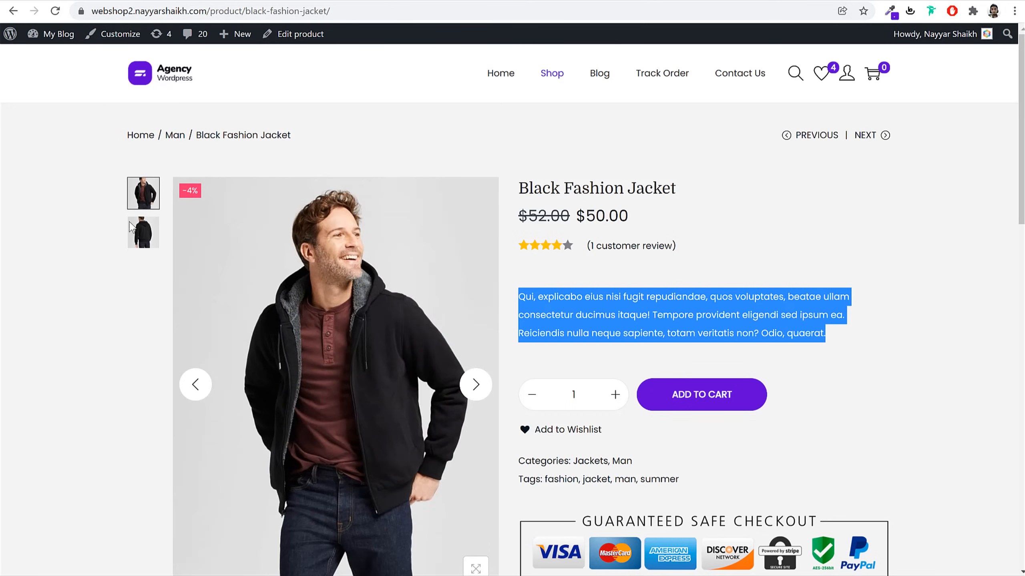
left_click(143, 230)
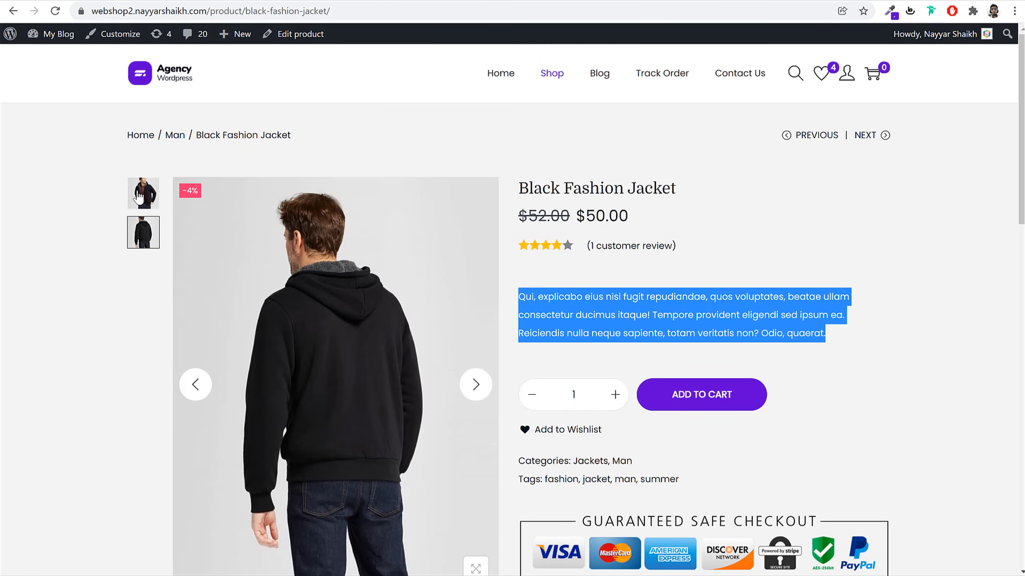
left_click(139, 194)
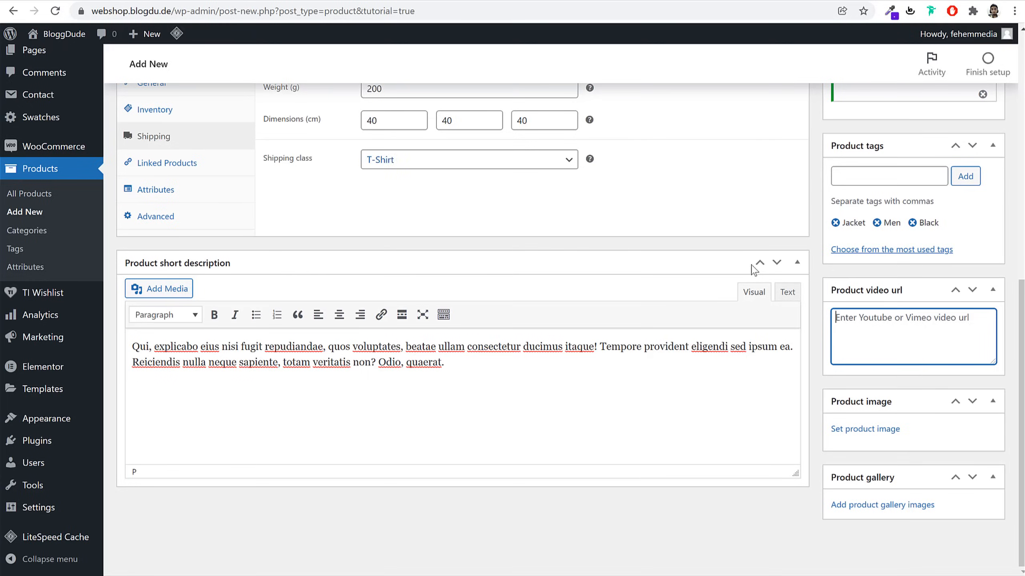
Upload Sherpa-Fleece-Jacket01 and set it as the main product image
left_click(873, 432)
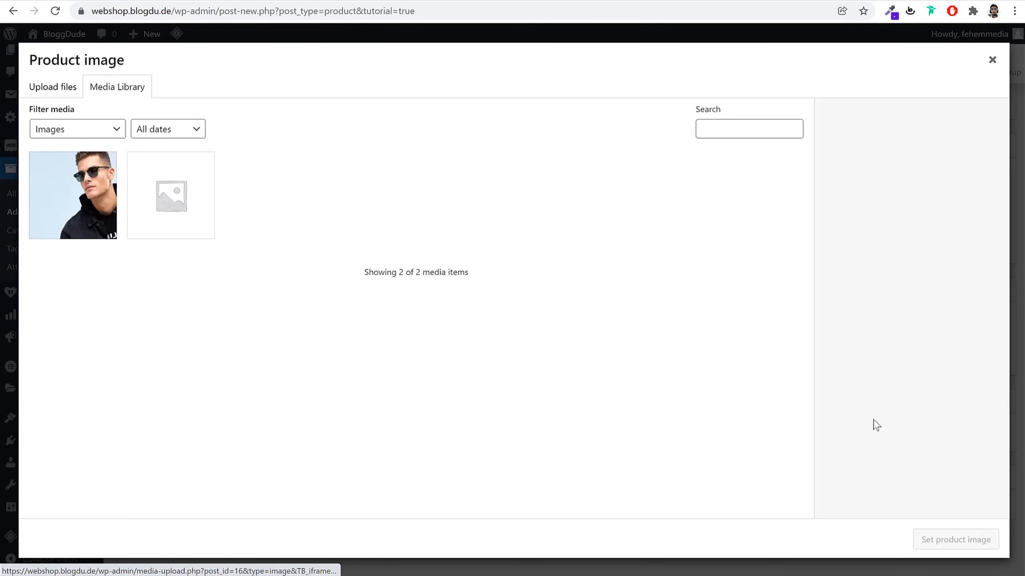
left_click(61, 86)
left_click(500, 293)
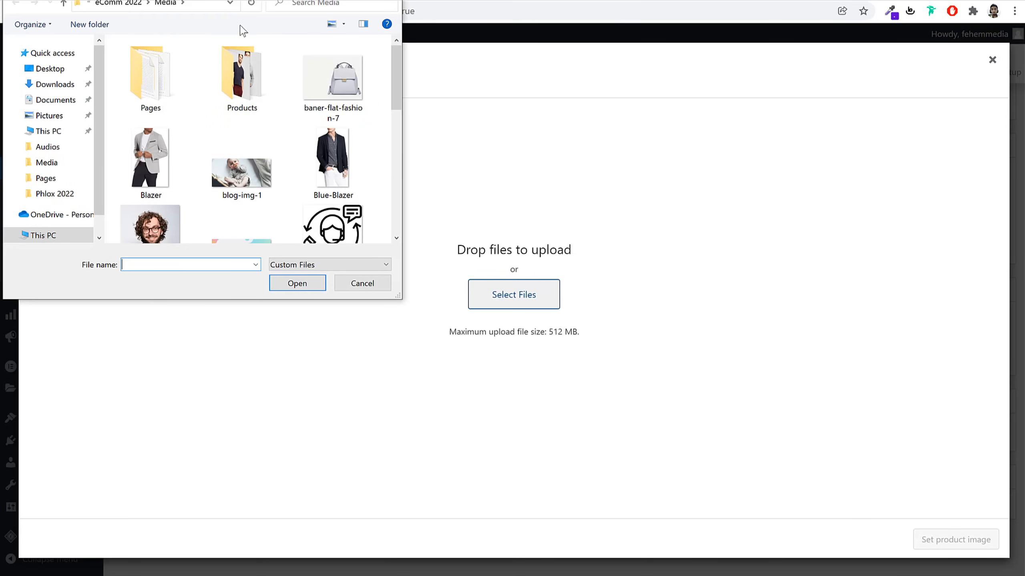
double_click(241, 77)
scroll(257, 176, "down", 3)
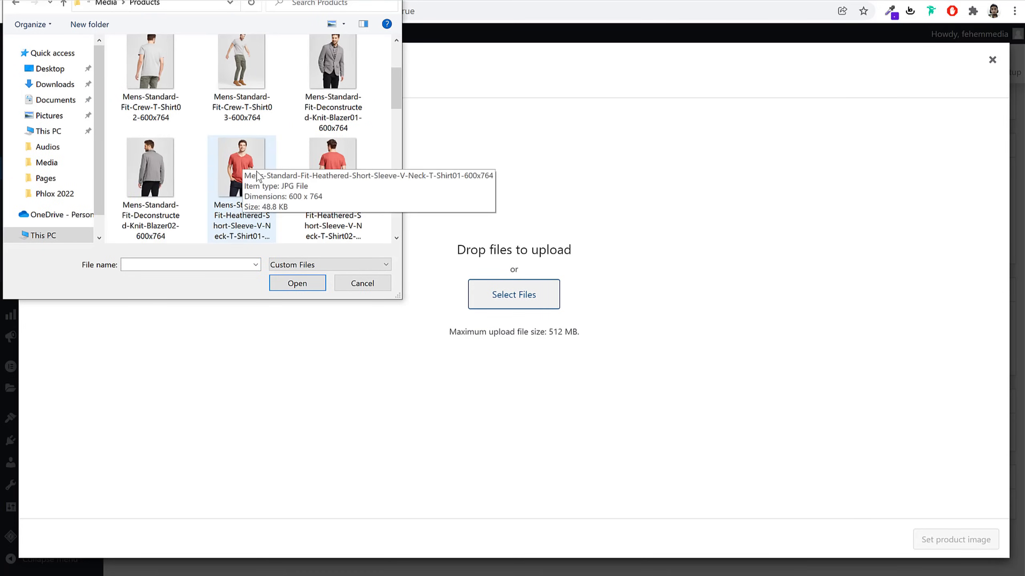
scroll(257, 176, "down", 3)
left_click(241, 69)
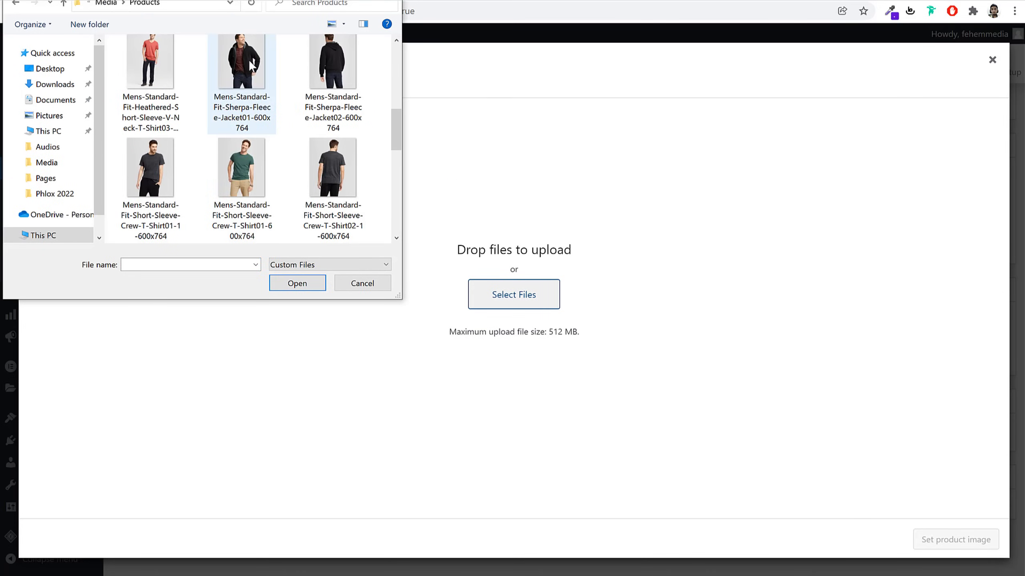
left_click(298, 288)
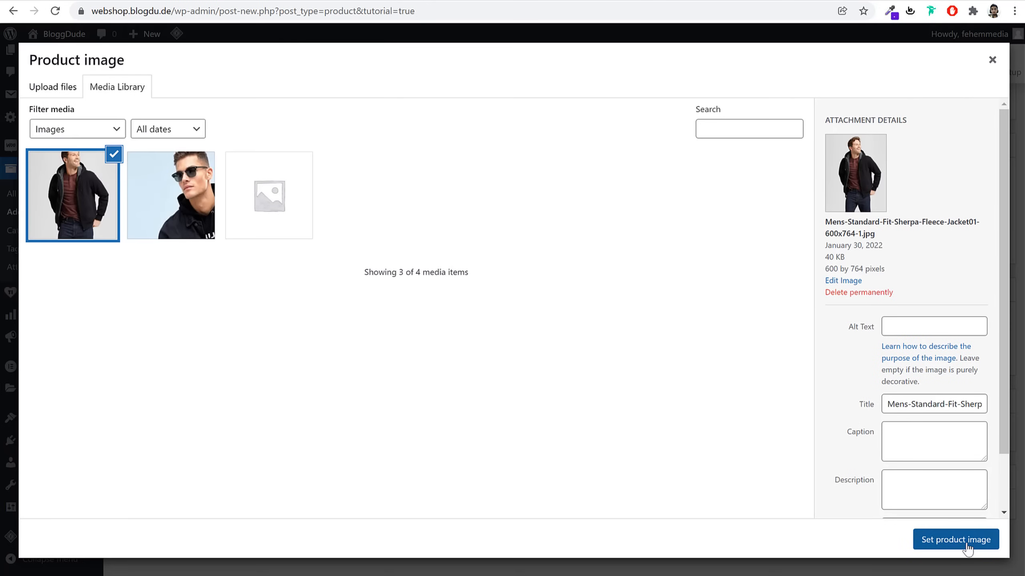
left_click(968, 540)
scroll(968, 525, "down", 5)
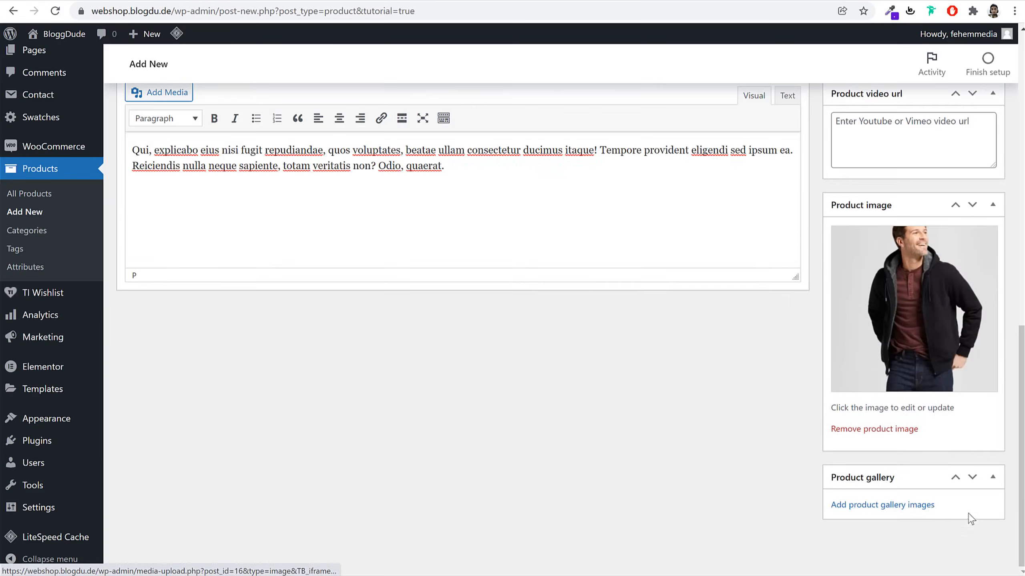
Upload Sherpa-Fleece-Jacket02 and Sweater-Fleece-Jacket02 as the product gallery images
left_click(889, 506)
left_click(61, 87)
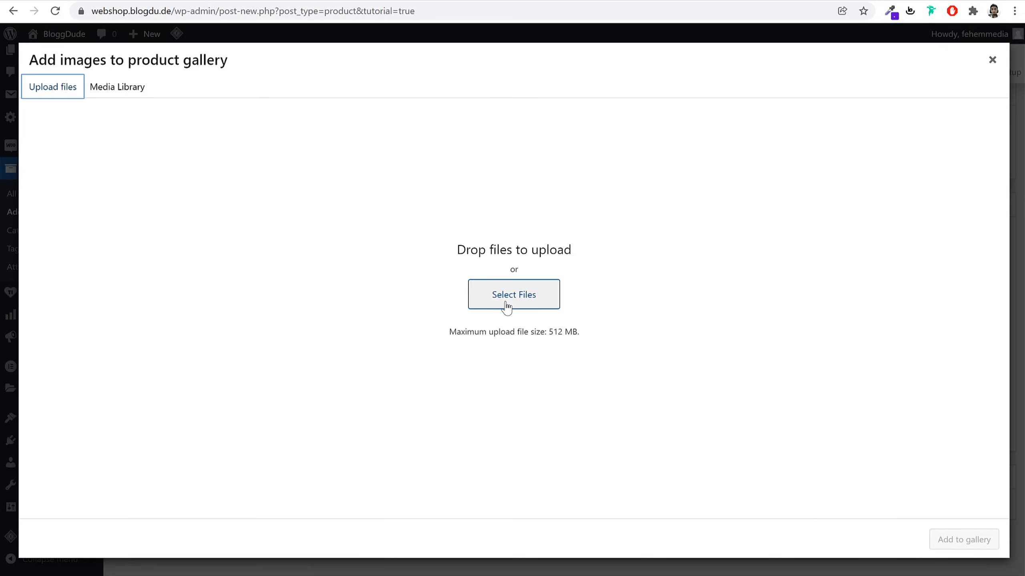
left_click(523, 307)
scroll(335, 170, "down", 3)
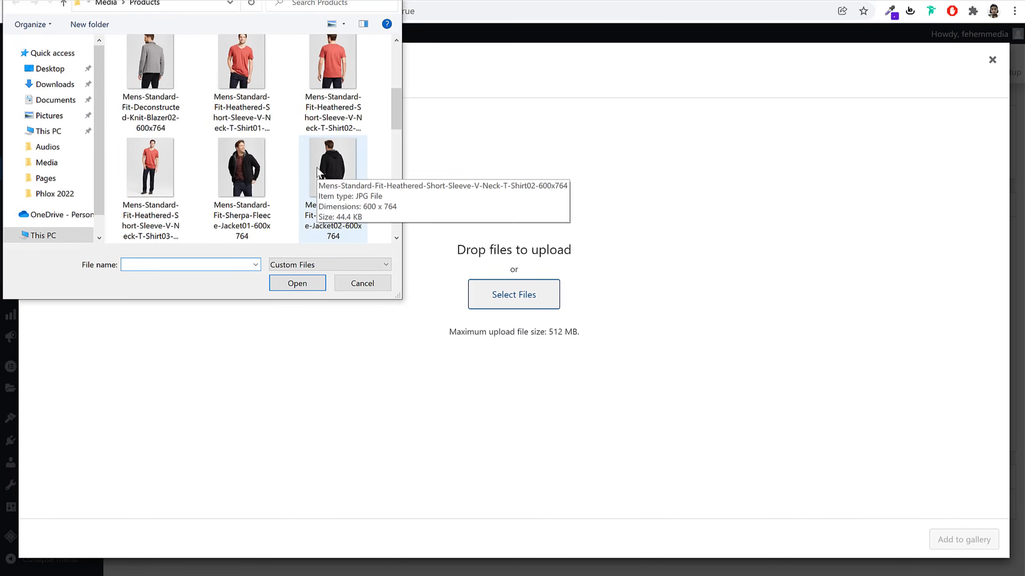
left_click(336, 174)
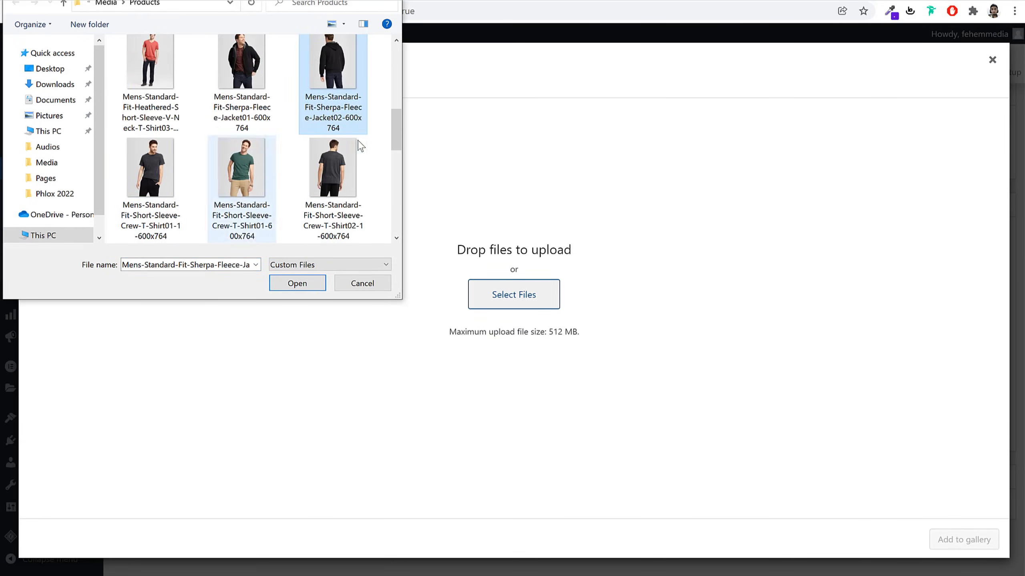
scroll(370, 156, "up", 1)
scroll(370, 157, "down", 5)
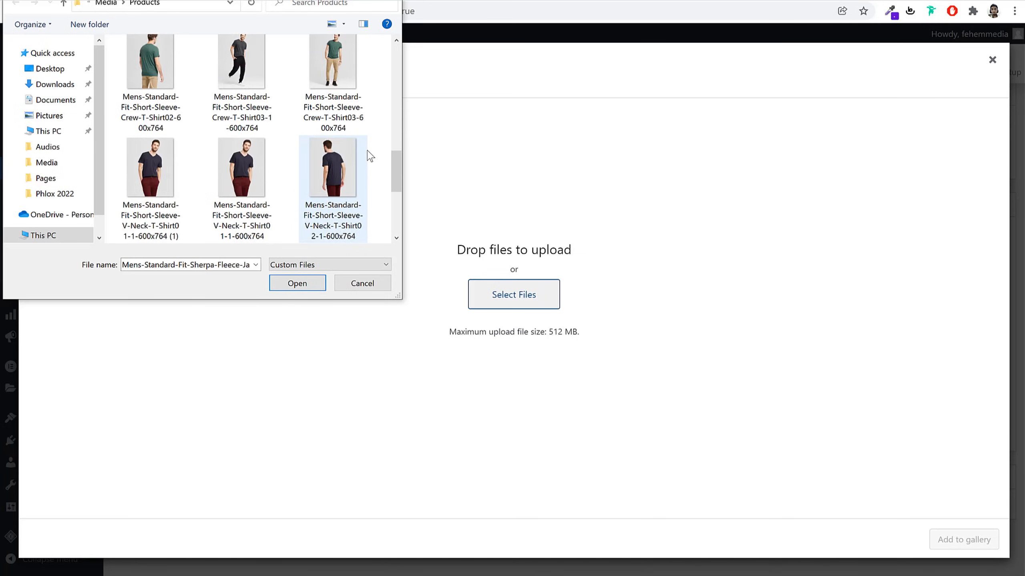
scroll(370, 156, "up", 1)
left_click(366, 161, "ctrl")
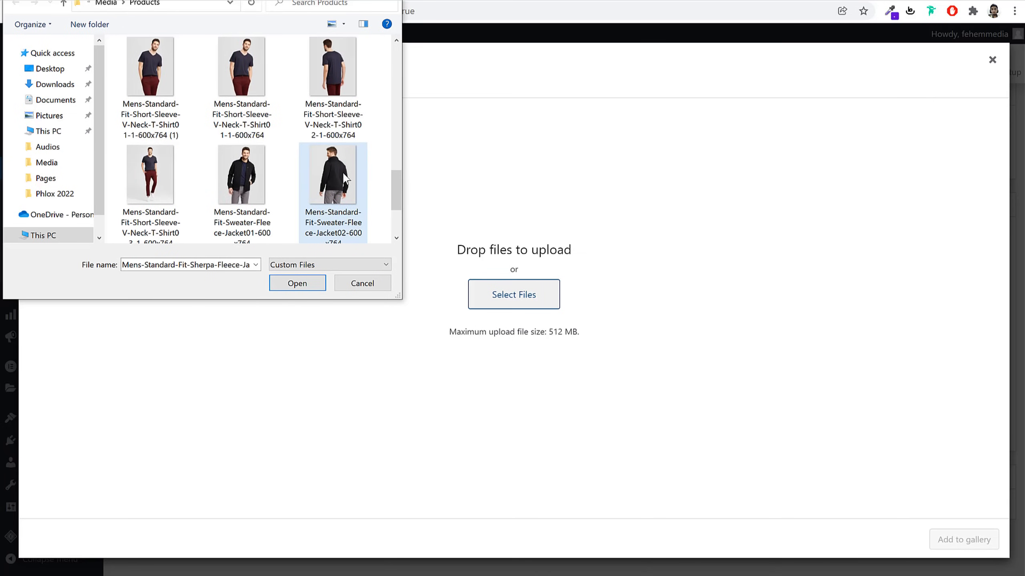
left_click(298, 286)
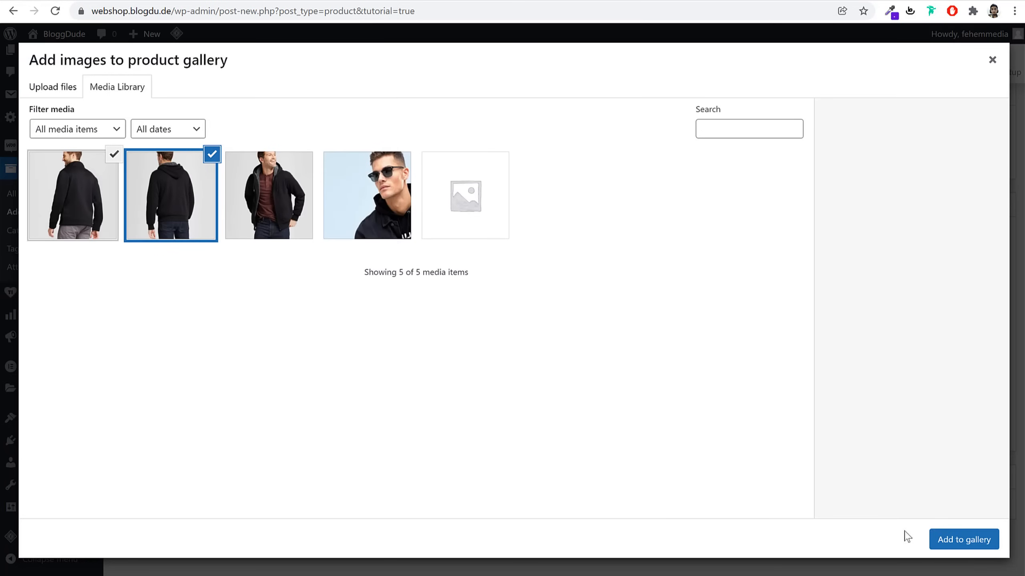
left_click(963, 540)
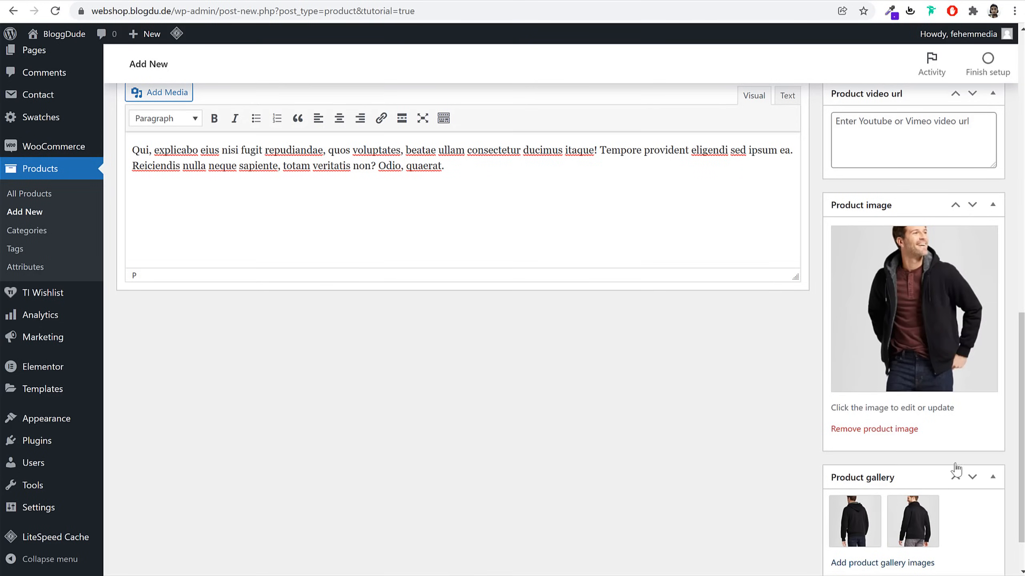
Publish the Black Fashion Jacket product
scroll(953, 448, "up", 10)
scroll(952, 444, "up", 5)
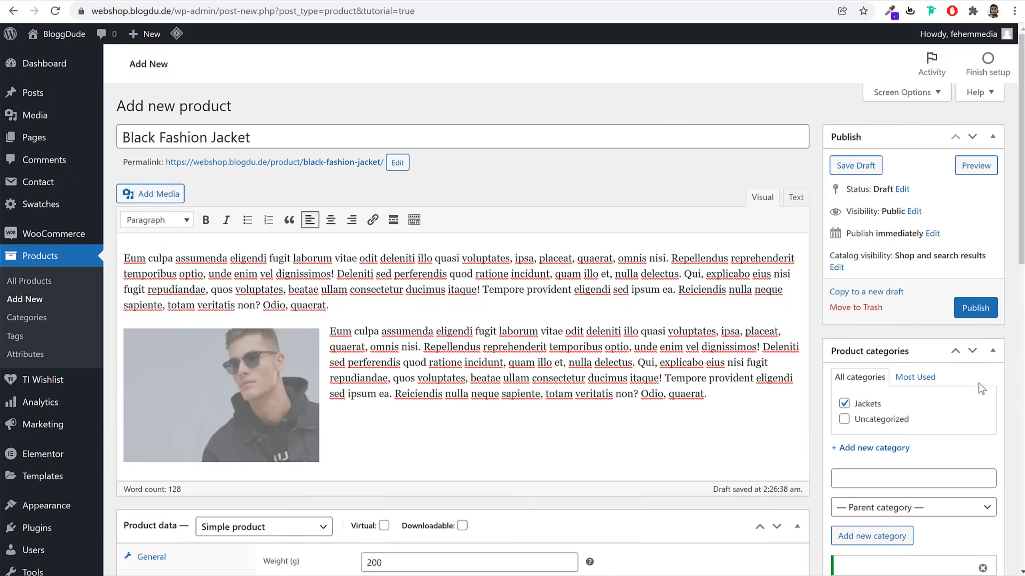
left_click(975, 309)
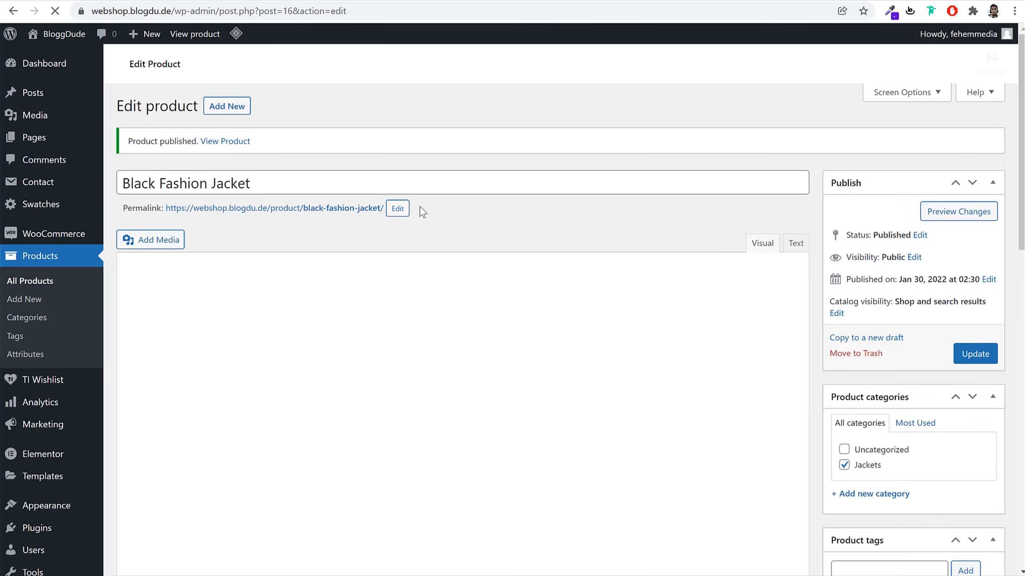
Open the live Black Fashion Jacket page in a new tab
right_click(225, 176)
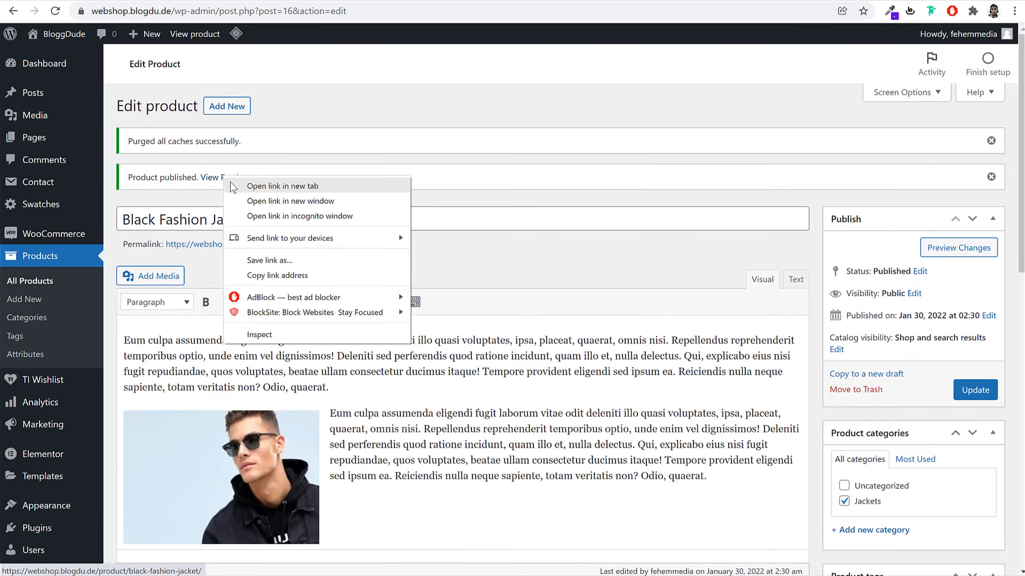
left_click(242, 185)
left_click(325, 2)
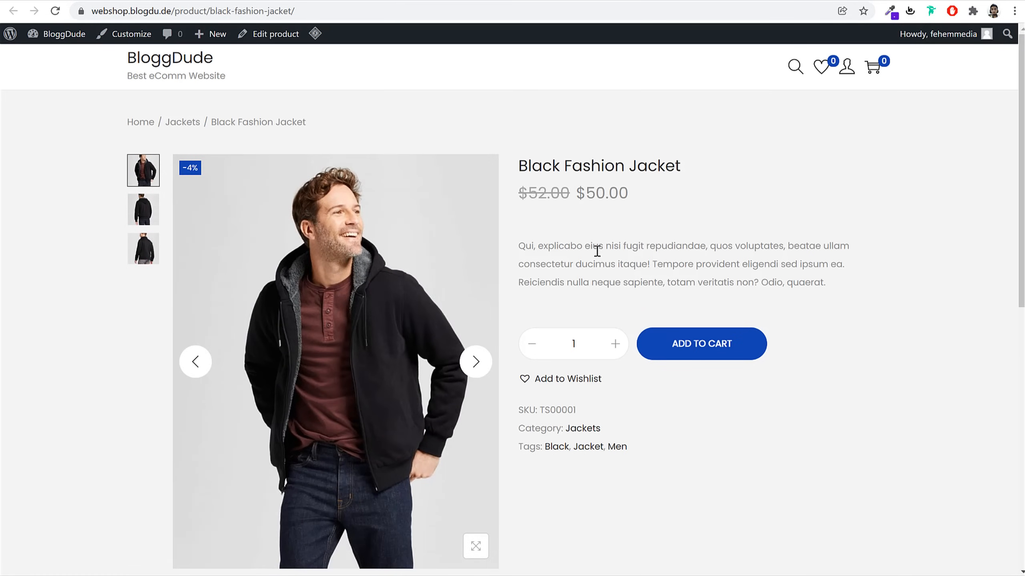
scroll(941, 351, "down", 5)
Add the jacket to the wishlist and to the cart
left_click(561, 191)
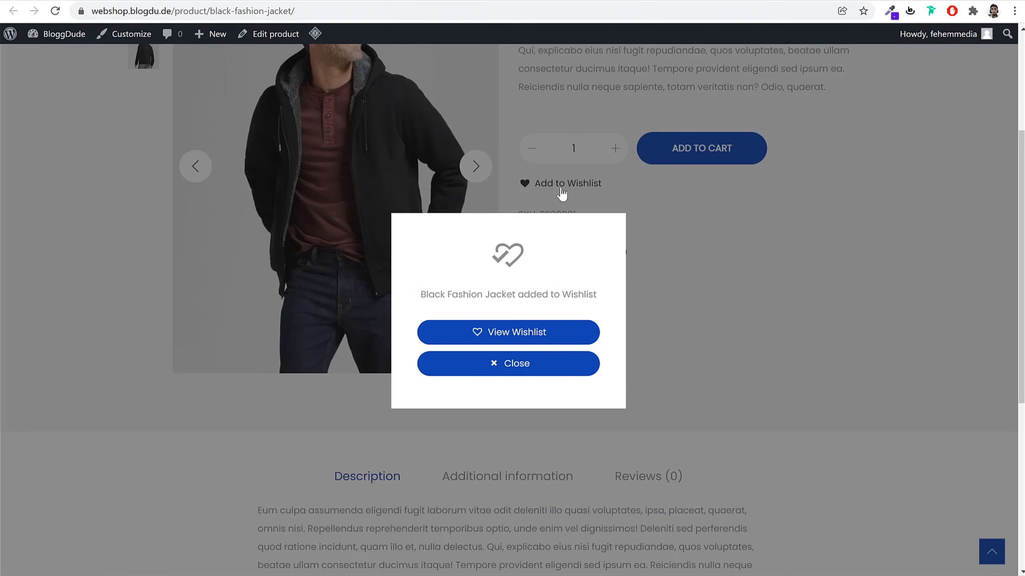
left_click(519, 364)
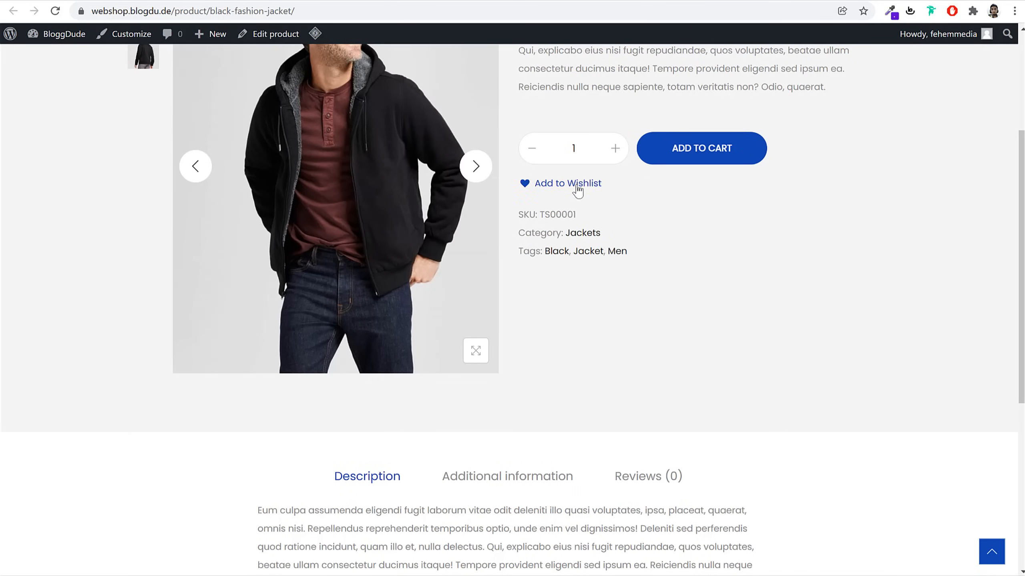
scroll(762, 299, "up", 4)
scroll(762, 300, "up", 1)
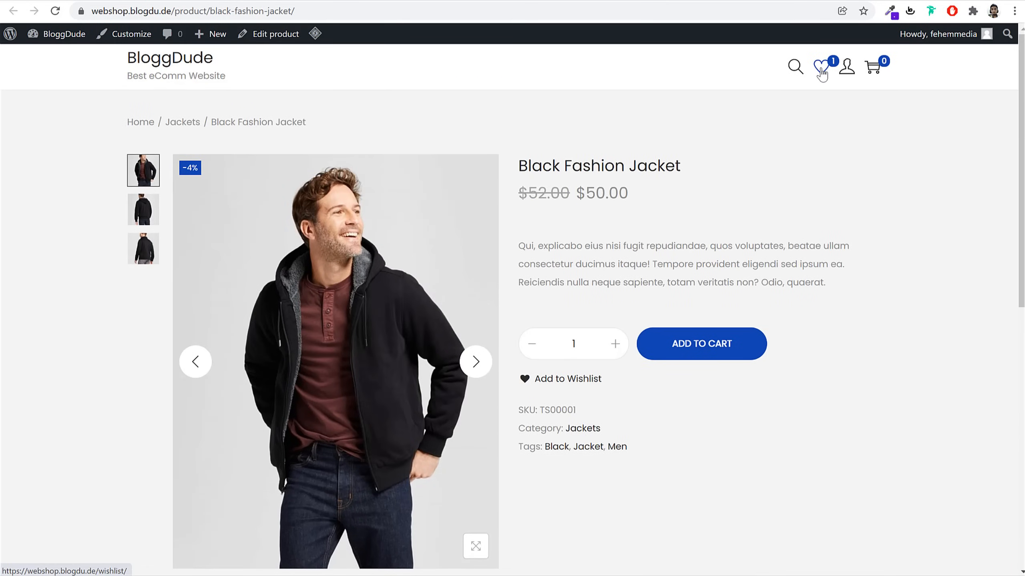
left_click(724, 347)
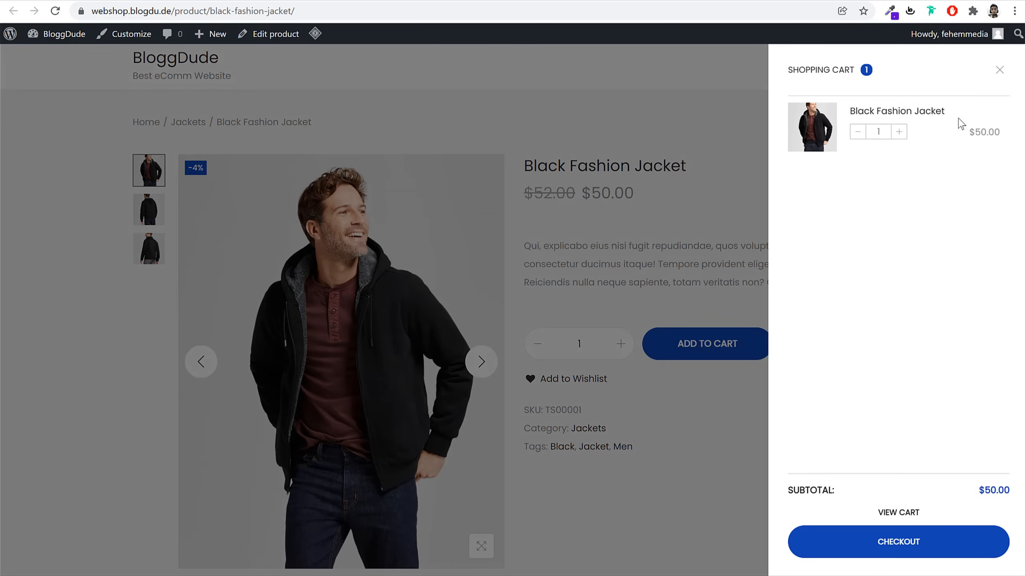
left_click(995, 77)
scroll(859, 364, "down", 13)
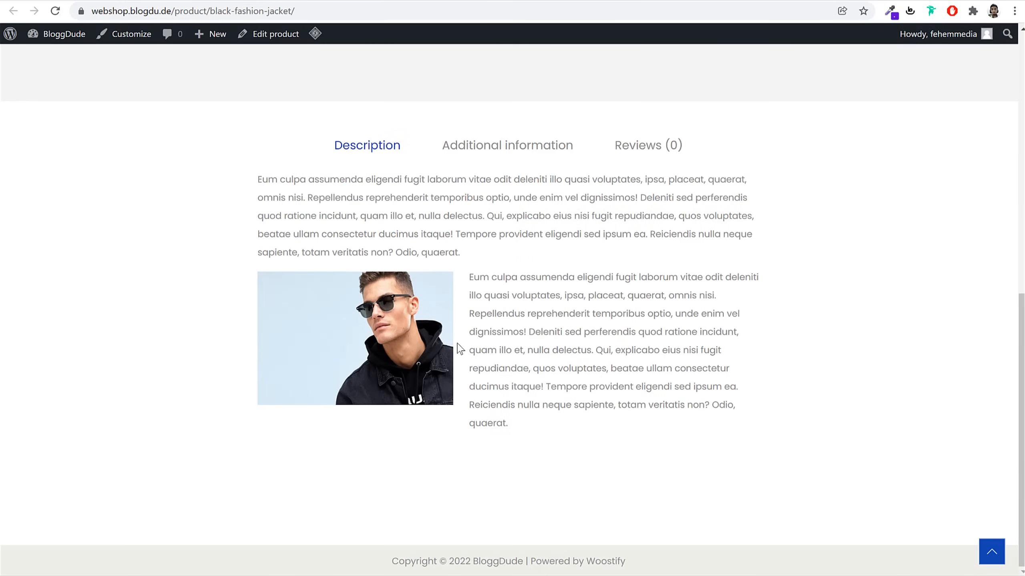
Submit a four-star 'Good' review from the product's Reviews section
left_click(509, 146)
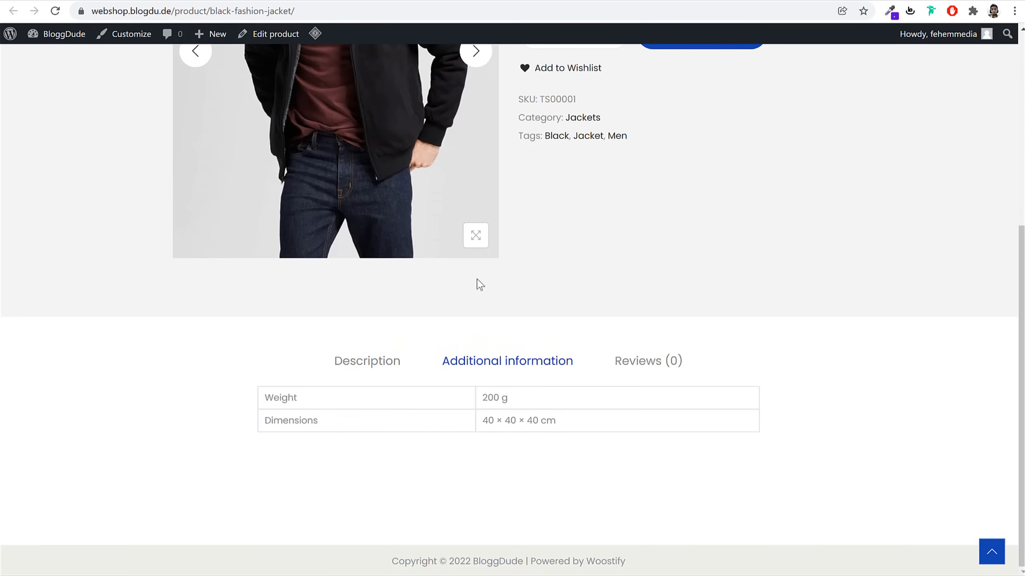
left_click(646, 364)
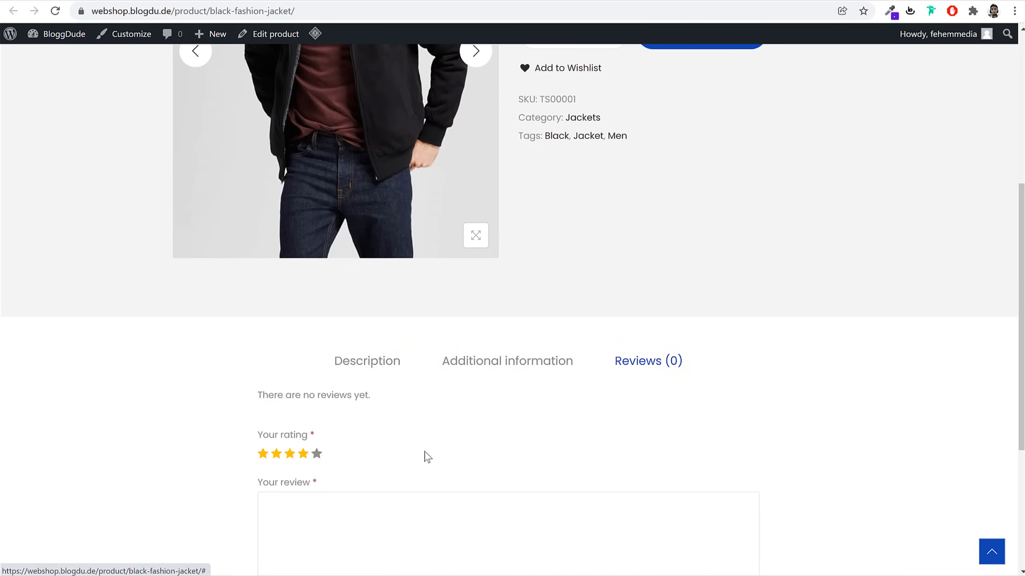
scroll(428, 458, "down", 5)
left_click(490, 395)
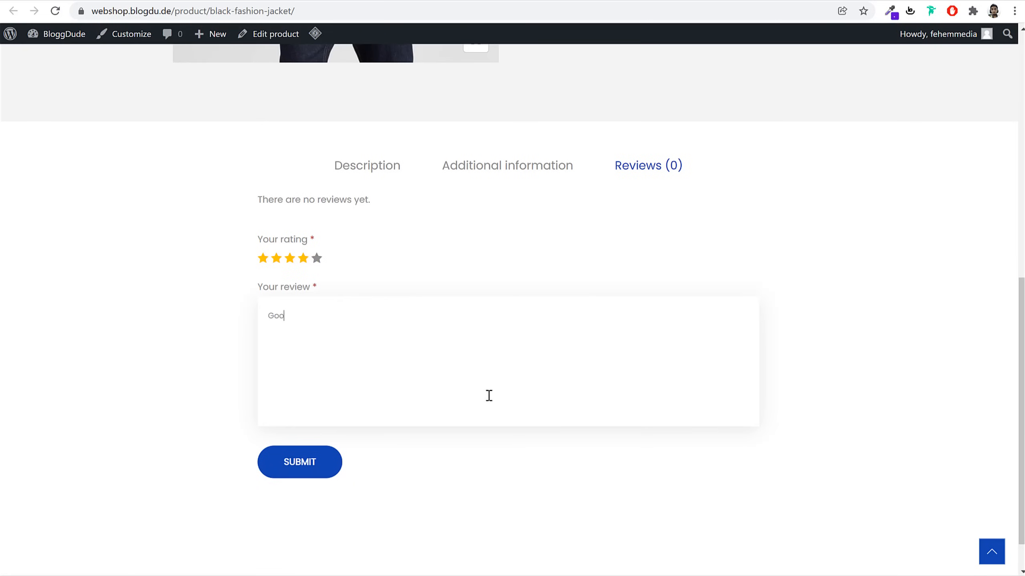
left_click(317, 449)
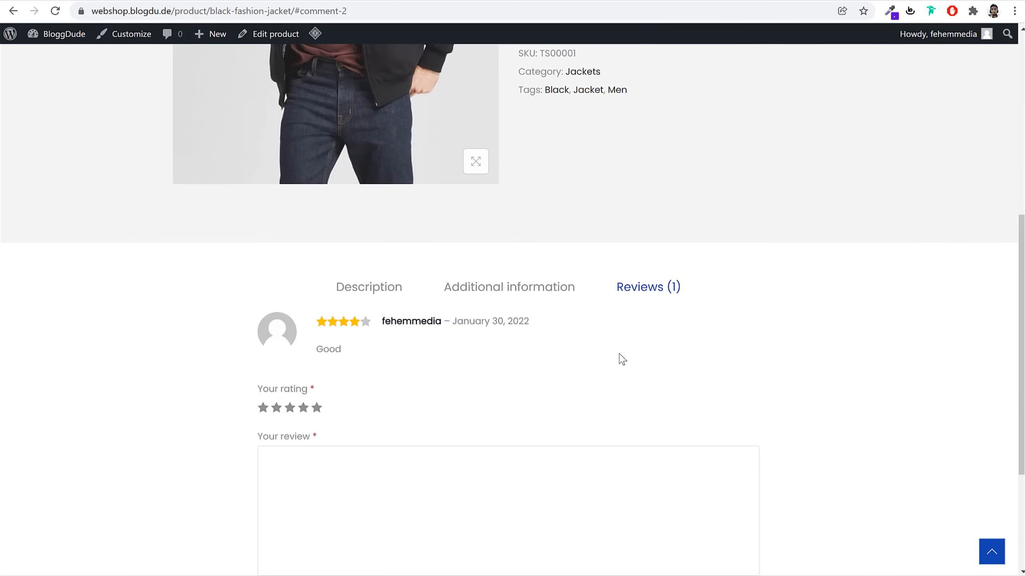
Show the jacket's Description tab and return to the top of the page
left_click(389, 297)
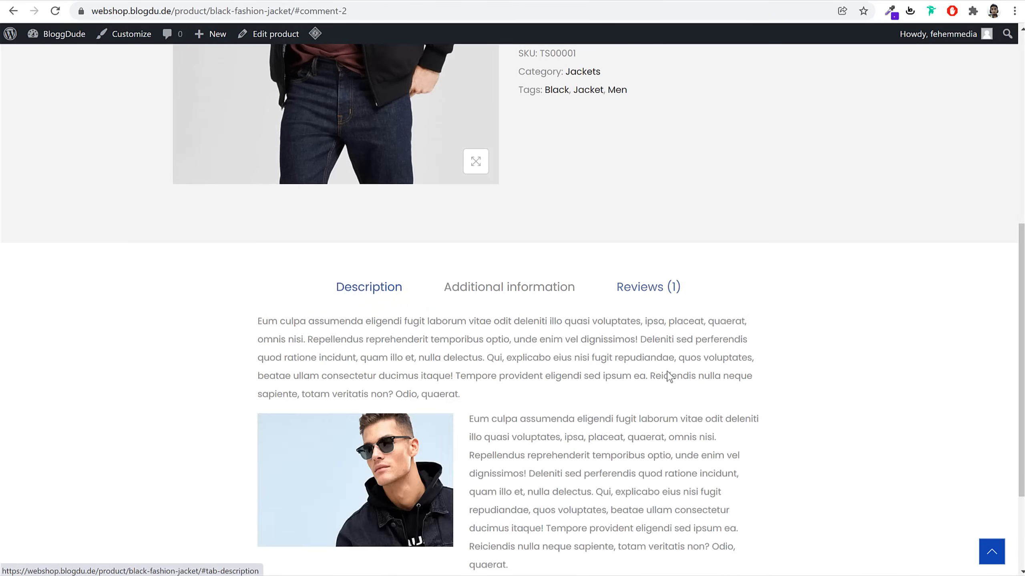
scroll(716, 384, "down", 3)
scroll(716, 387, "up", 2)
scroll(716, 386, "up", 11)
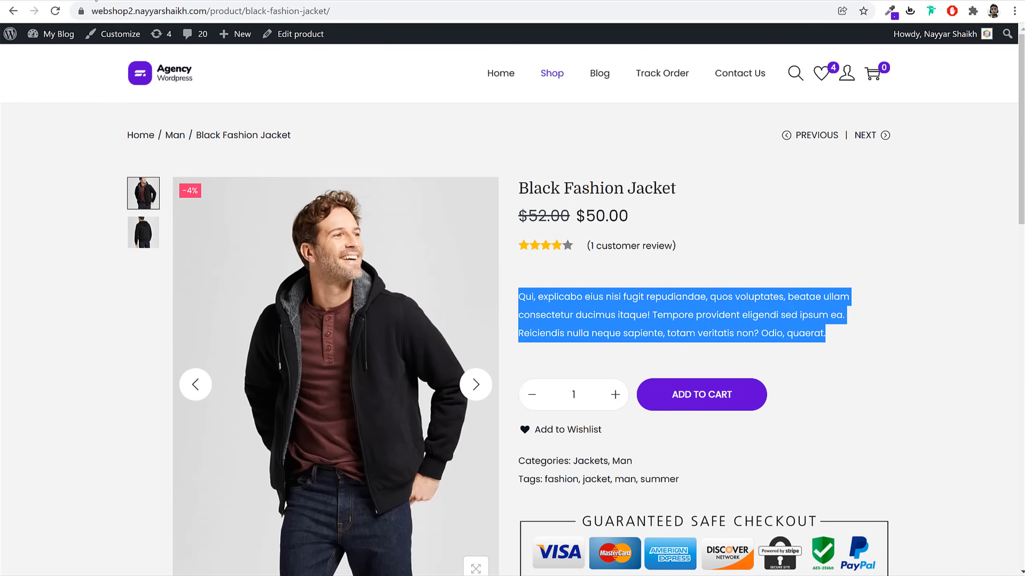
On the reference Short Sleeve T-Shirt, try Green, Black and White swatches with Large and Medium sizes
scroll(828, 256, "down", 10)
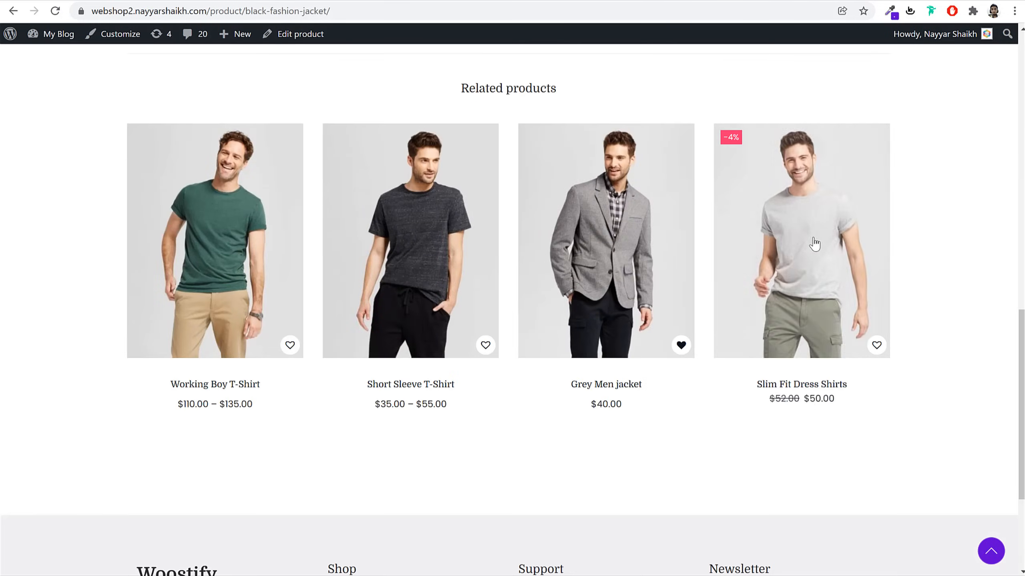
left_click(449, 251)
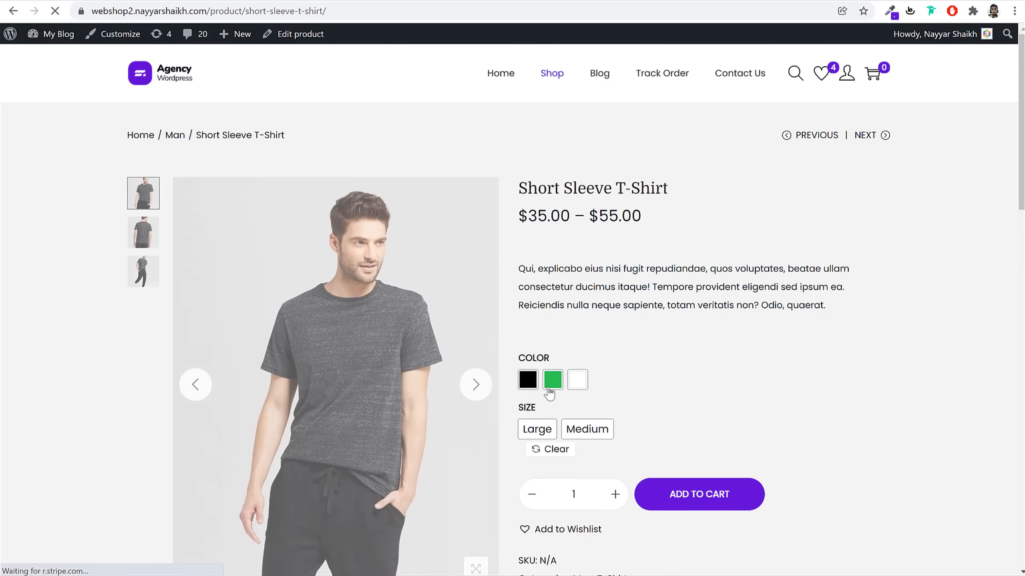
left_click(552, 381)
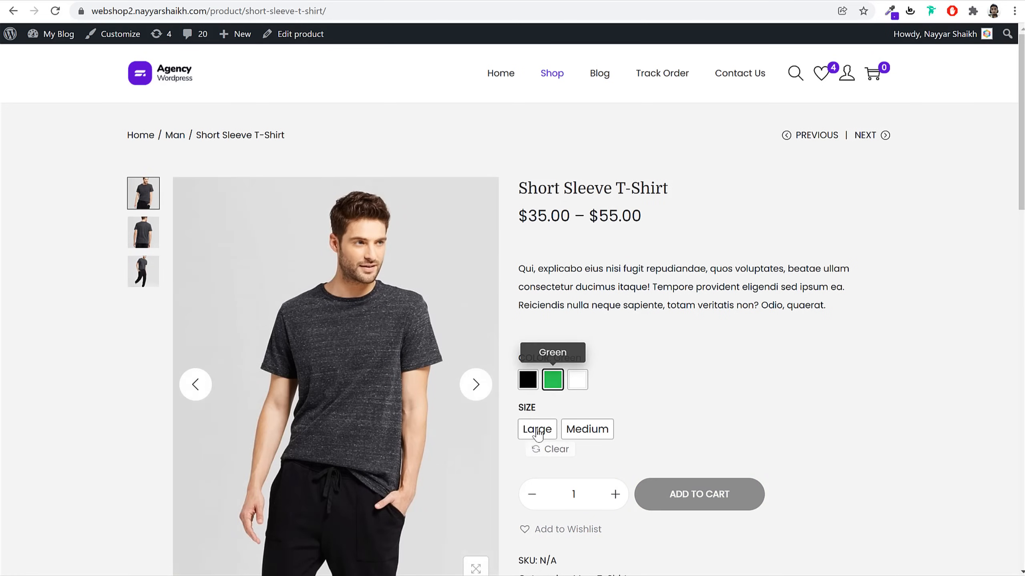
left_click(537, 429)
left_click(527, 381)
left_click(587, 429)
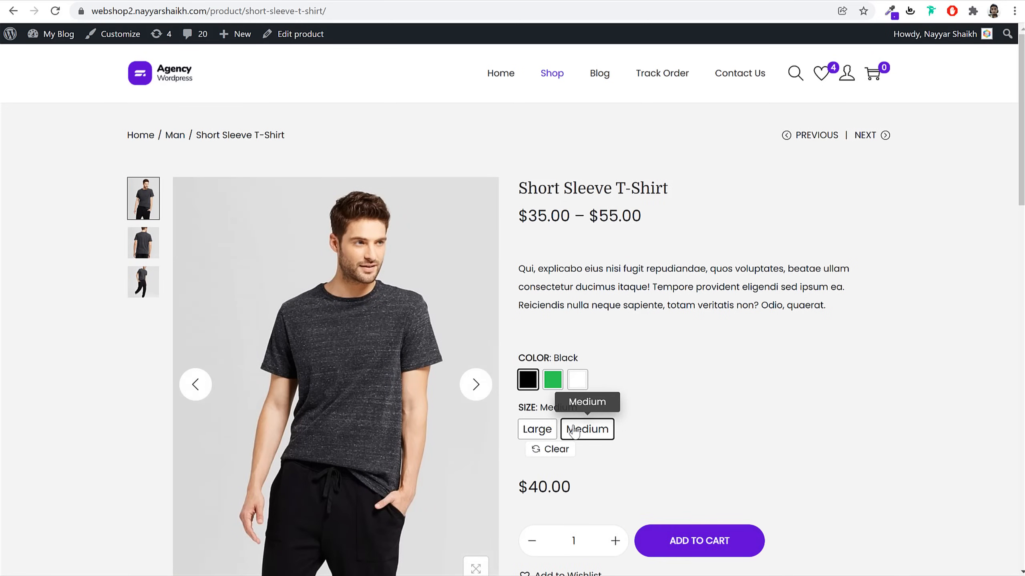
left_click(577, 381)
left_click(547, 431)
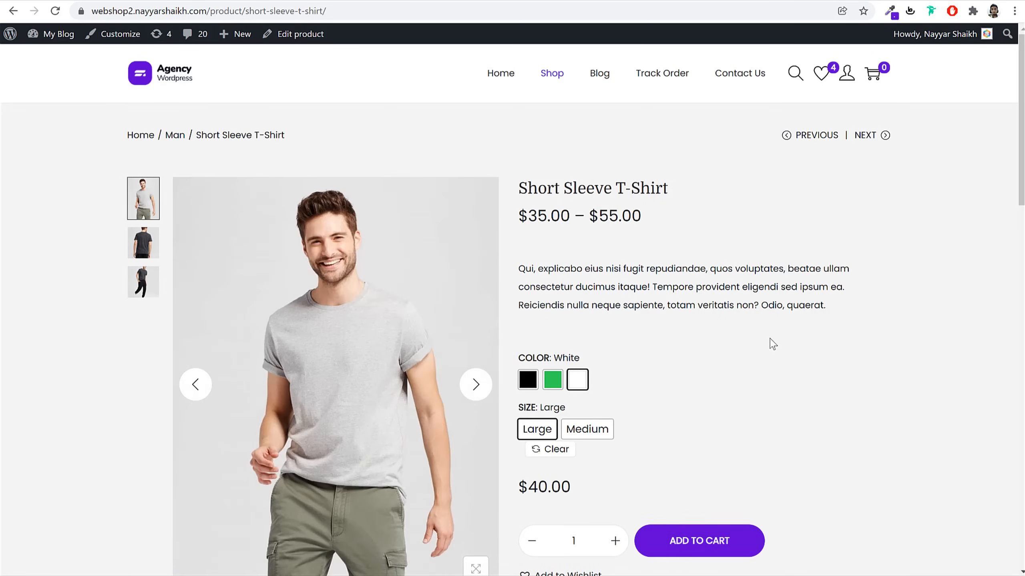
triple_click(620, 187)
key("ctrl+c")
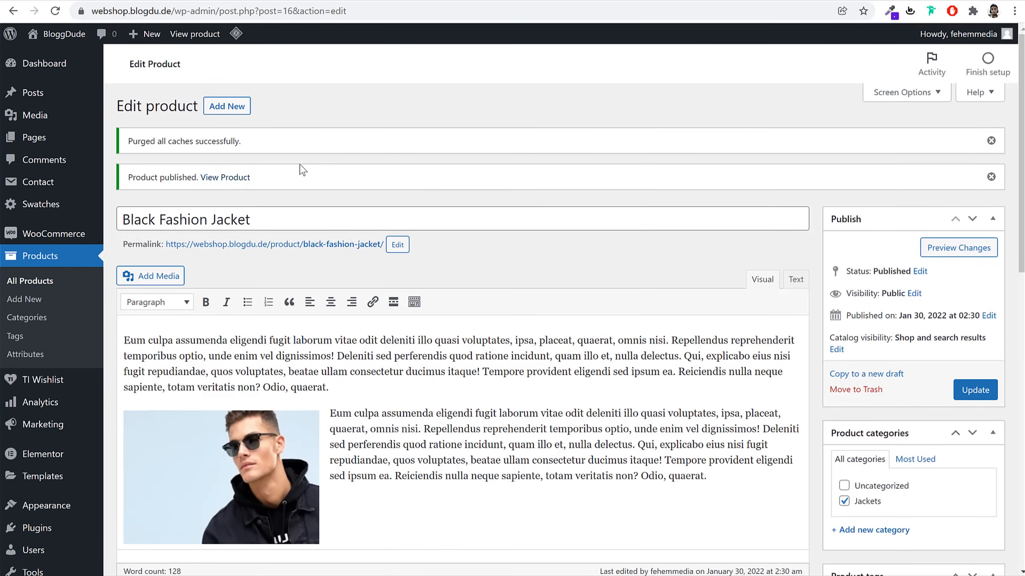
Duplicate the Black Fashion Jacket and retitle the copy 'Short Sleeve T-Shirt'
left_click(43, 283)
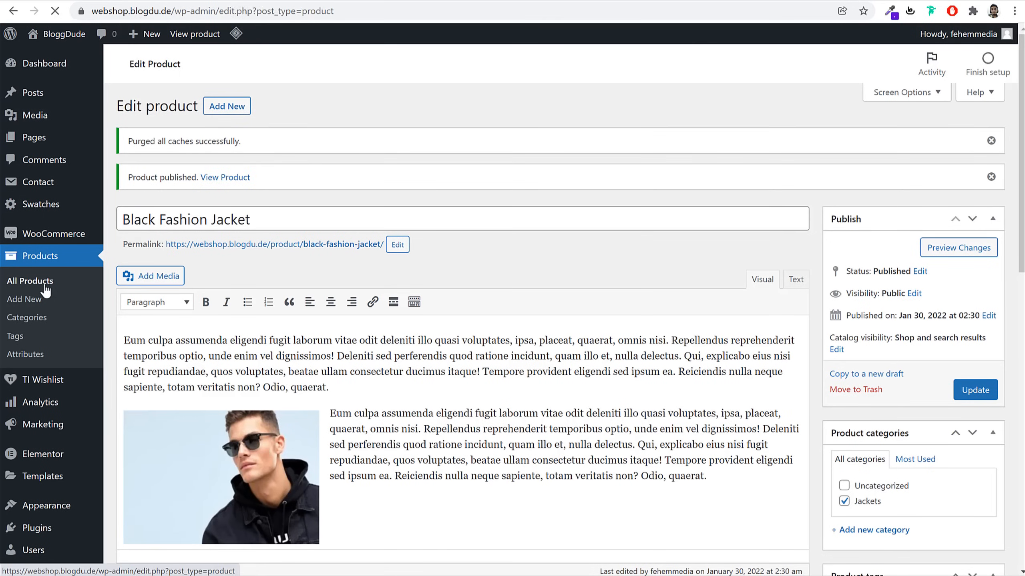
mouse_move(258, 211)
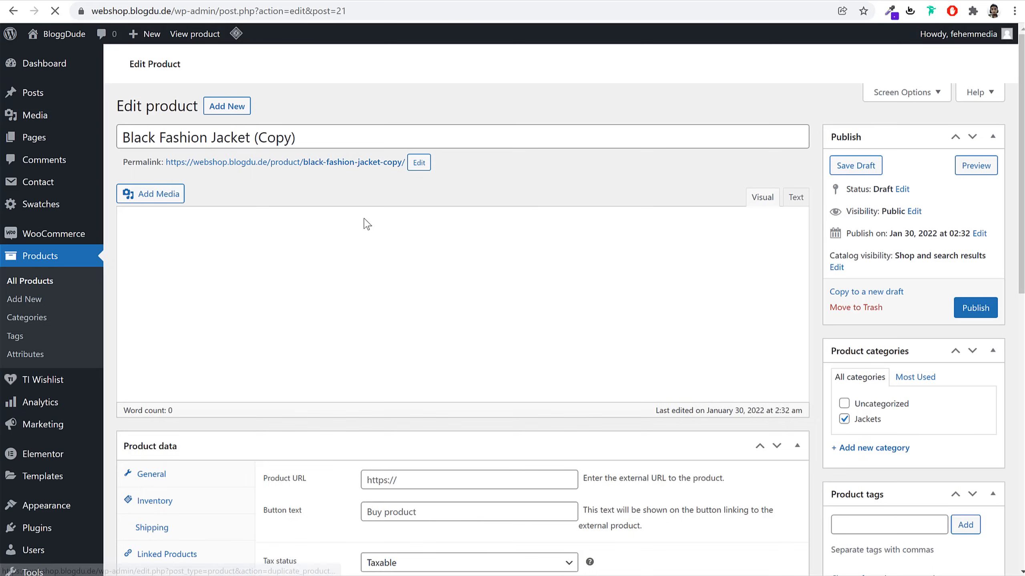
triple_click(322, 139)
key("ctrl+v")
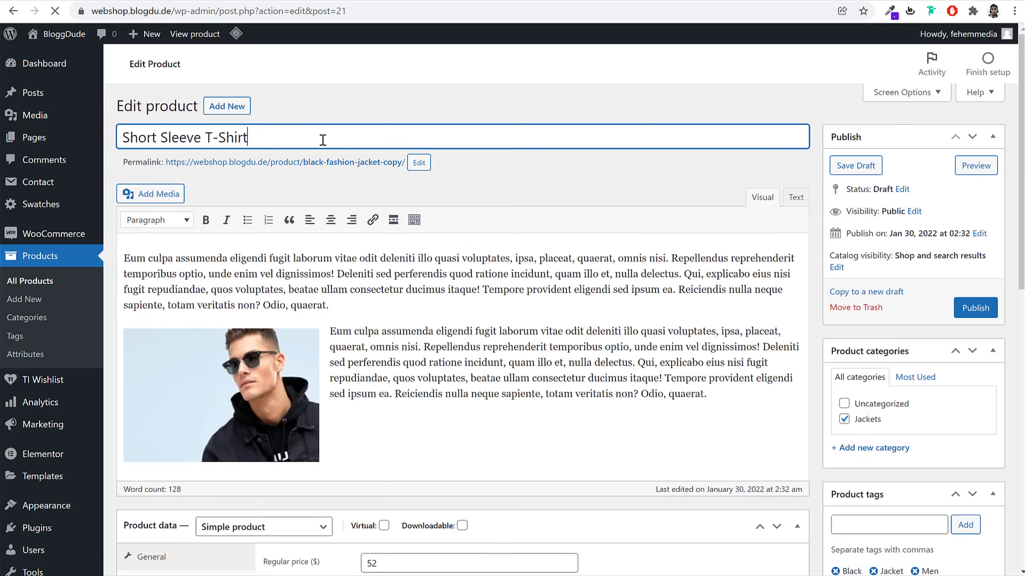
left_click_drag(125, 164, 165, 164)
Change the permalink slug to short-sleeve-t-shirt
left_click(420, 165)
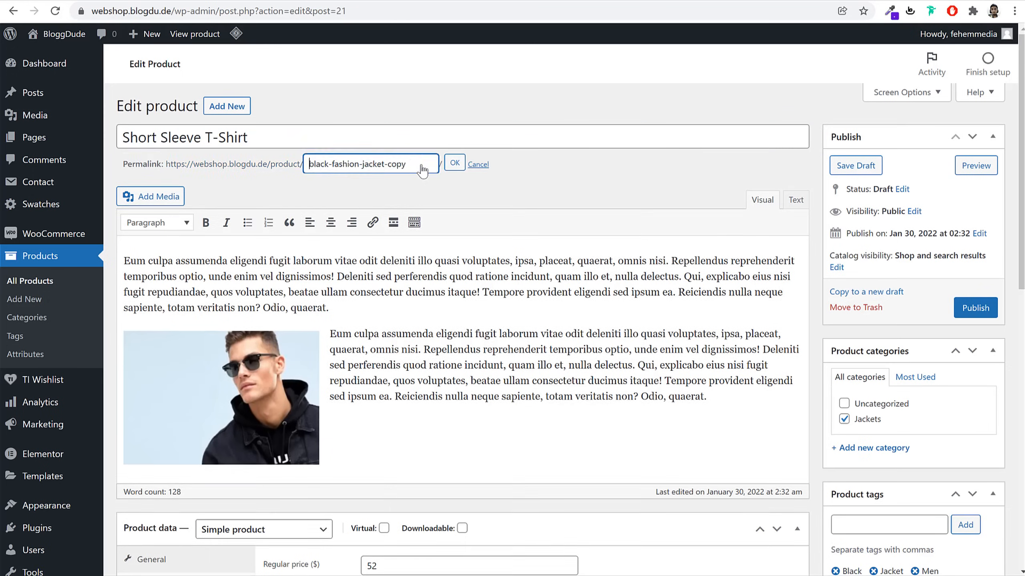
double_click(420, 165)
left_click(356, 169)
triple_click(400, 165)
key("ctrl+v")
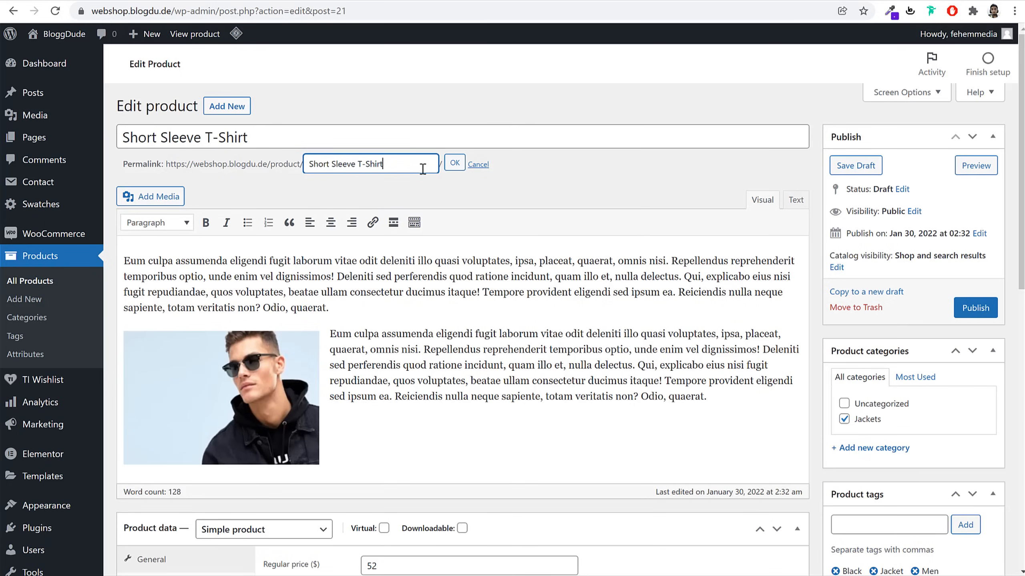
left_click(453, 164)
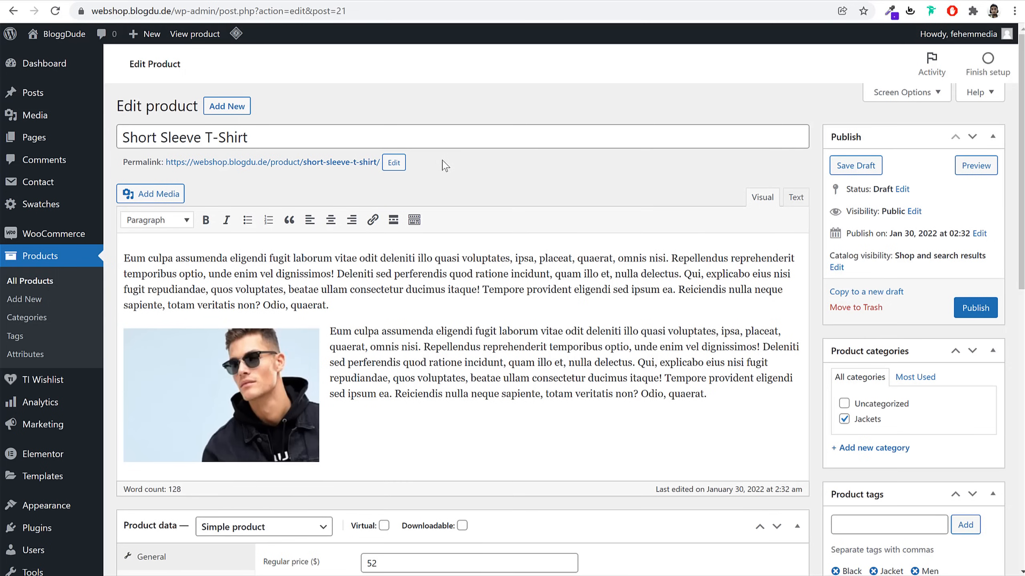
left_click_drag(119, 168, 163, 168)
Change the product type to Variable product
left_click(568, 180)
scroll(507, 294, "down", 3)
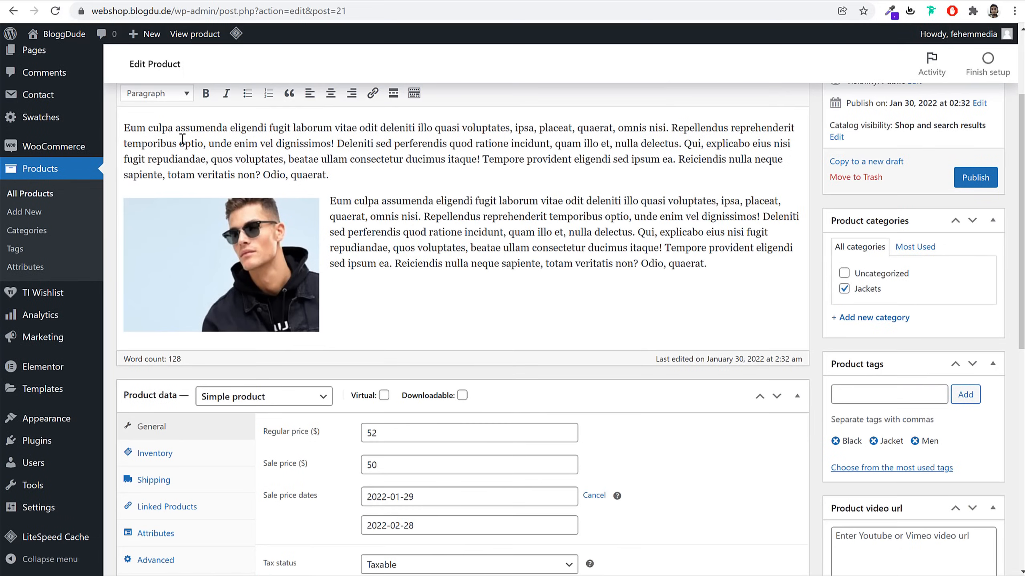
scroll(498, 284, "down", 10)
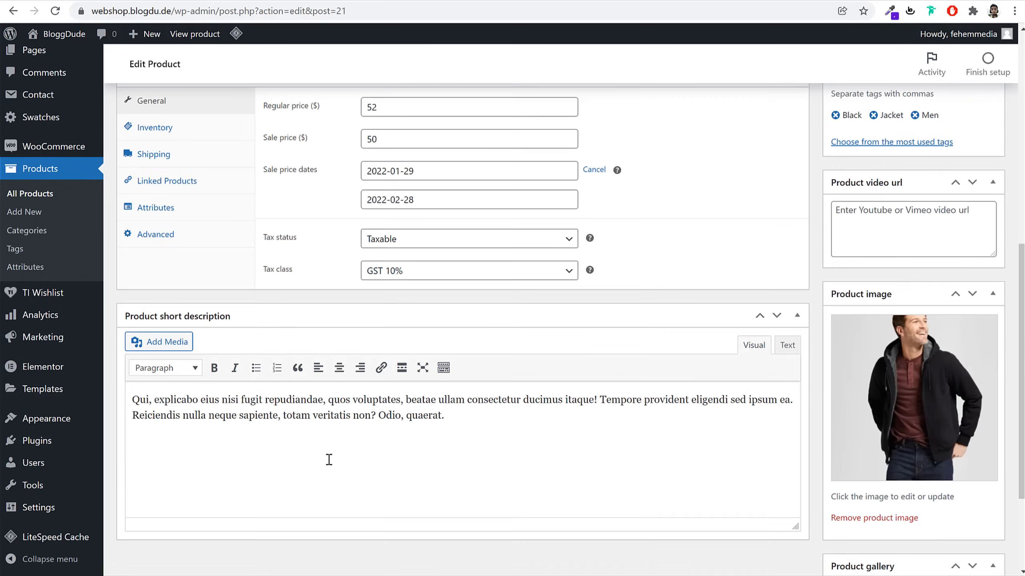
scroll(373, 449, "up", 7)
scroll(491, 428, "up", 2)
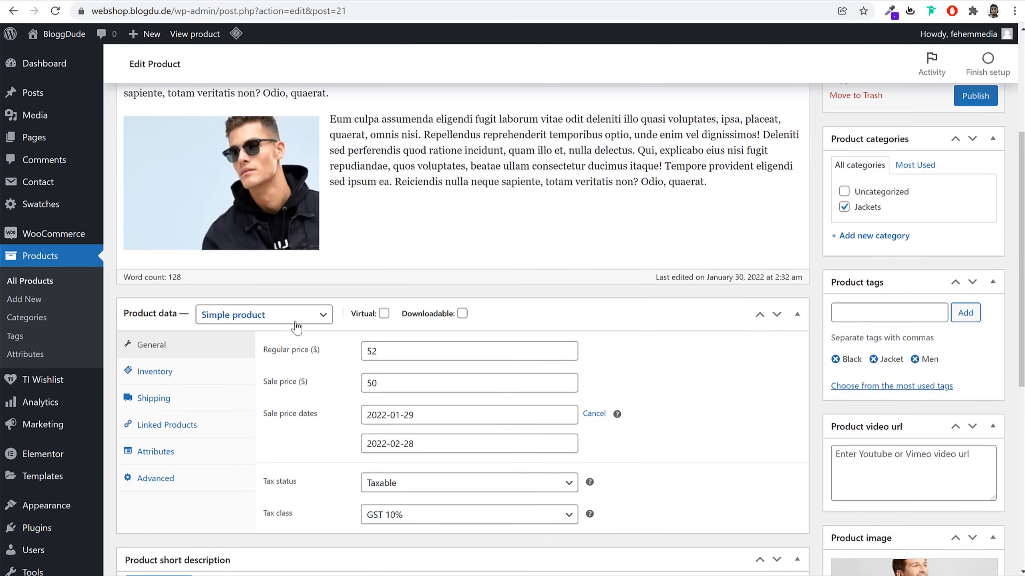
left_click(270, 316)
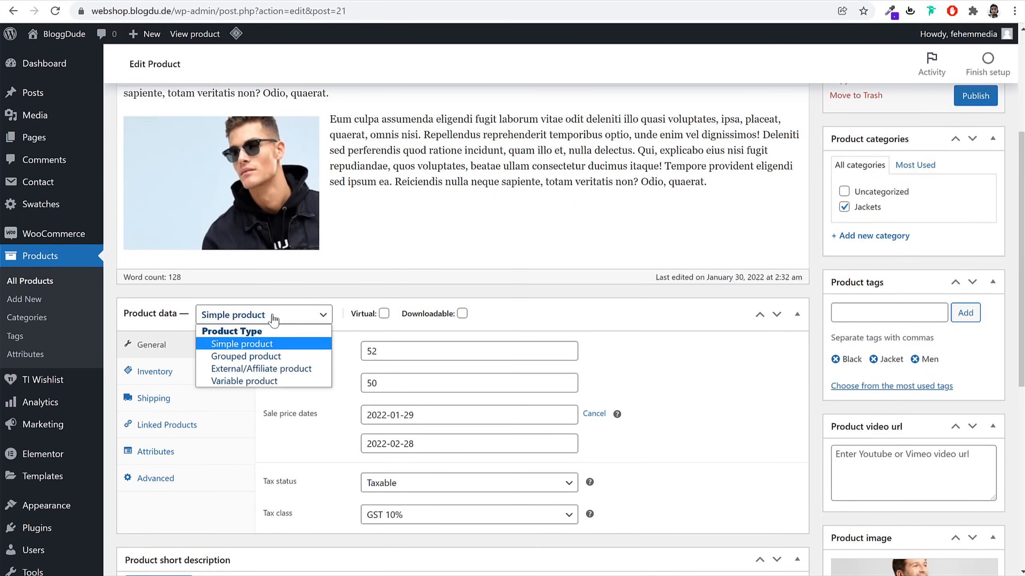
left_click(244, 381)
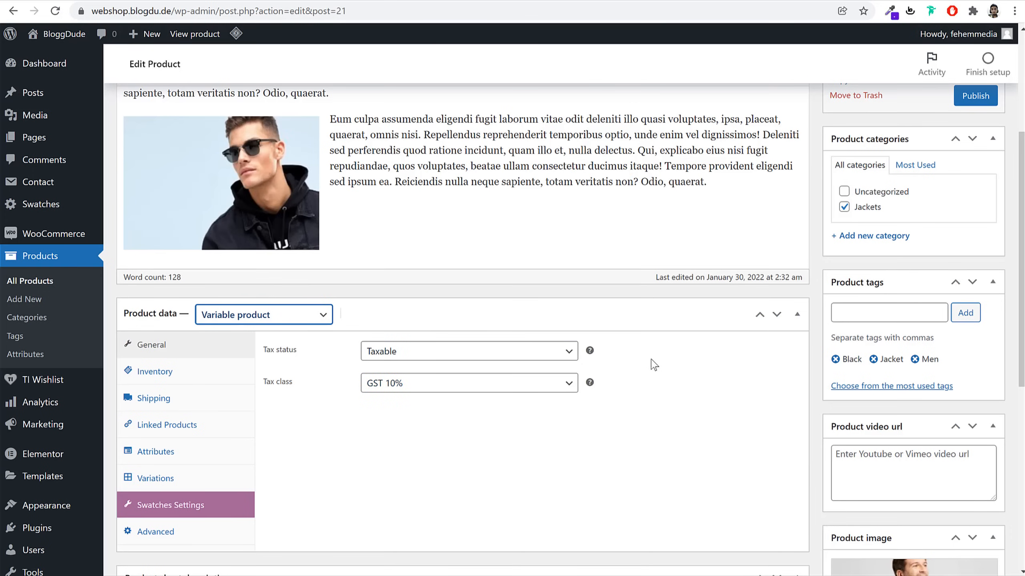
Check the SKU TS00002 and shipping settings, ending on the Attributes settings
left_click(198, 374)
left_click(448, 350)
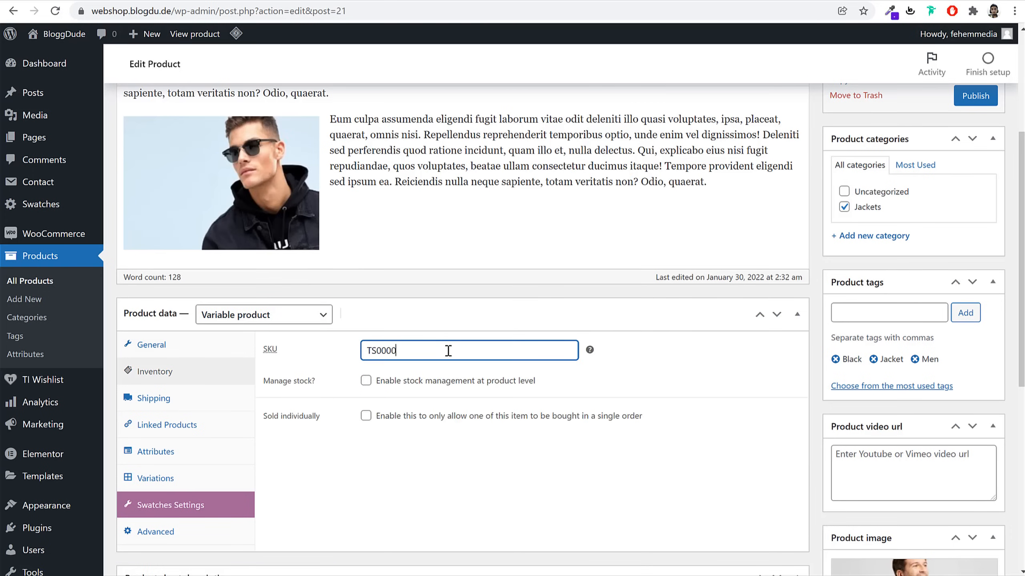
left_click(202, 402)
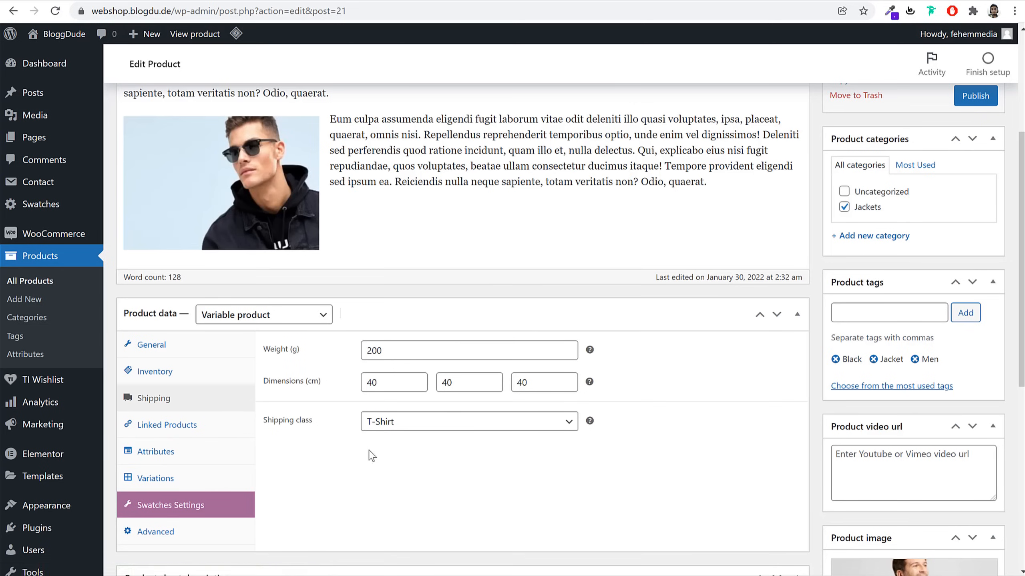
left_click(202, 459)
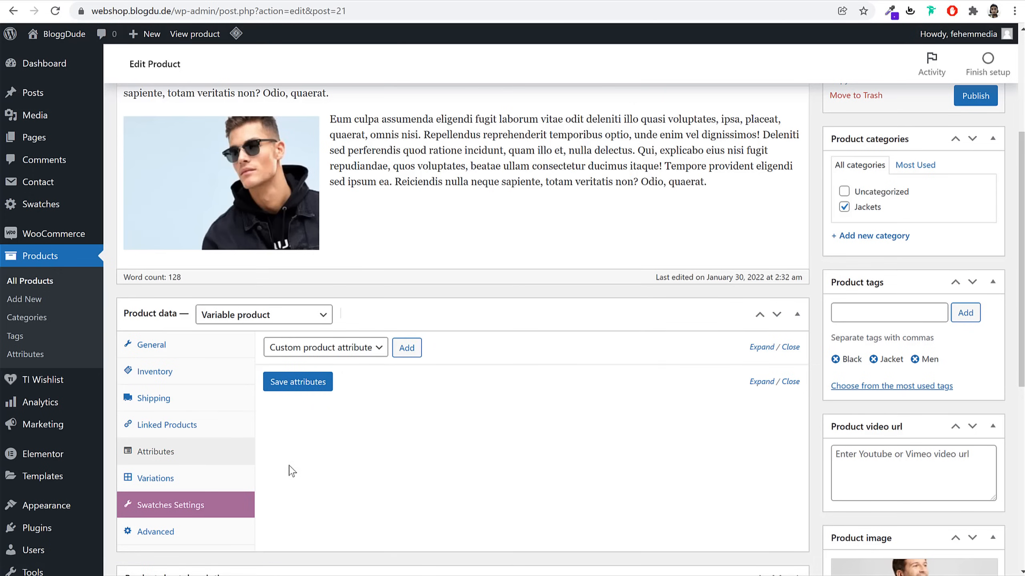
Remove the Jacket product tag and add Green as a new tag
scroll(293, 471, "down", 6)
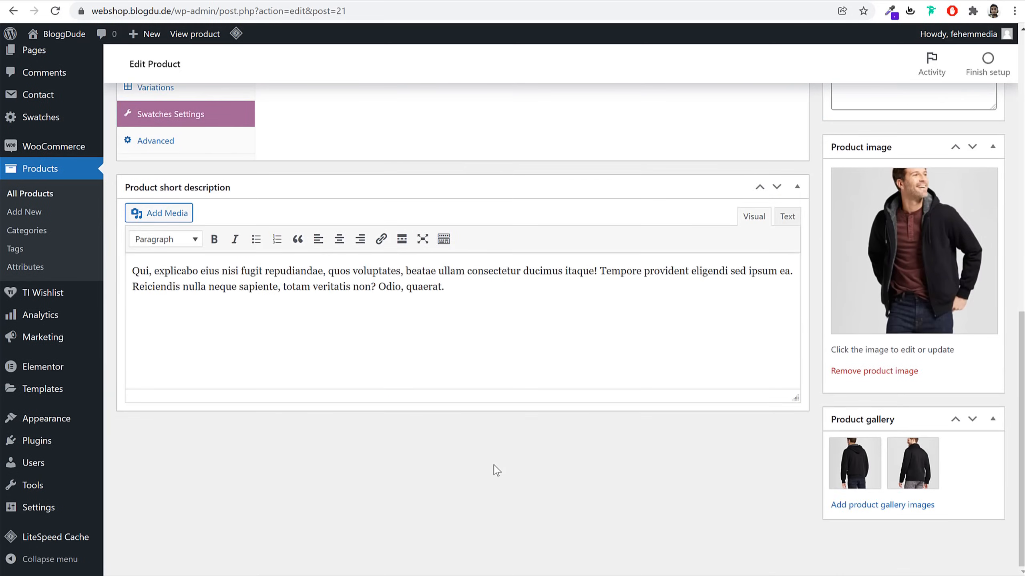
scroll(811, 399, "up", 6)
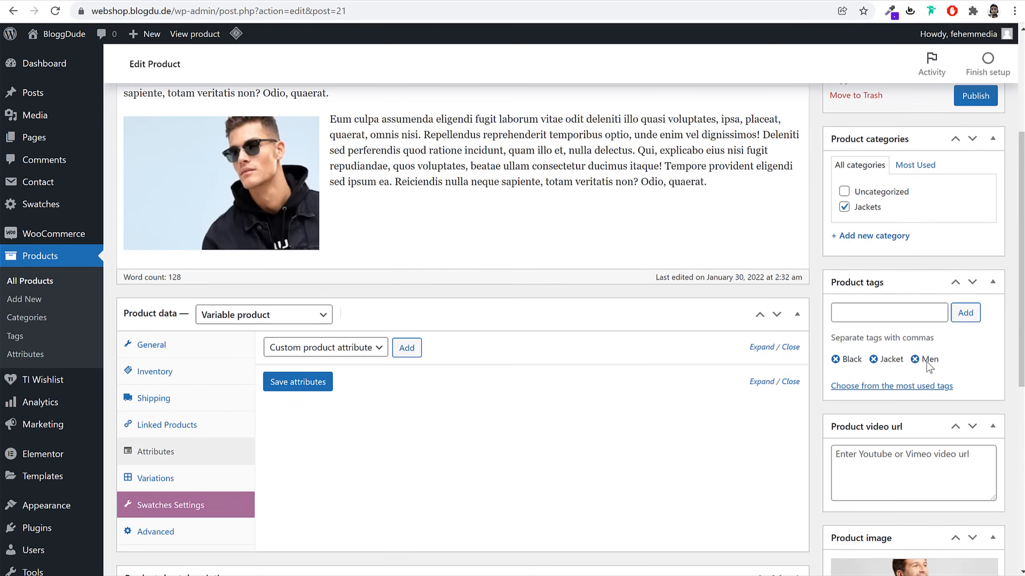
left_click(873, 360)
left_click(911, 316)
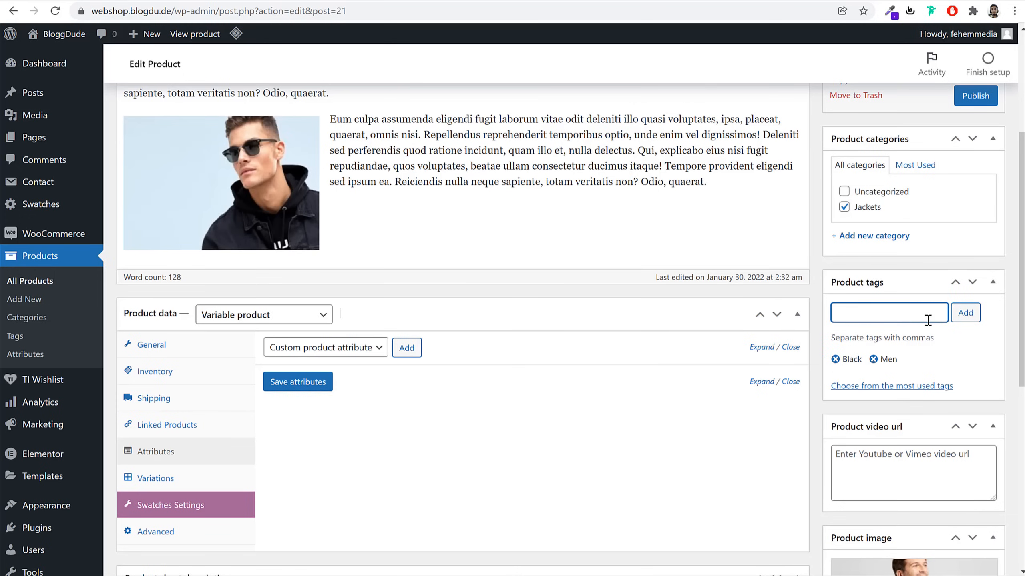
type("Green")
key("Return")
key("Return")
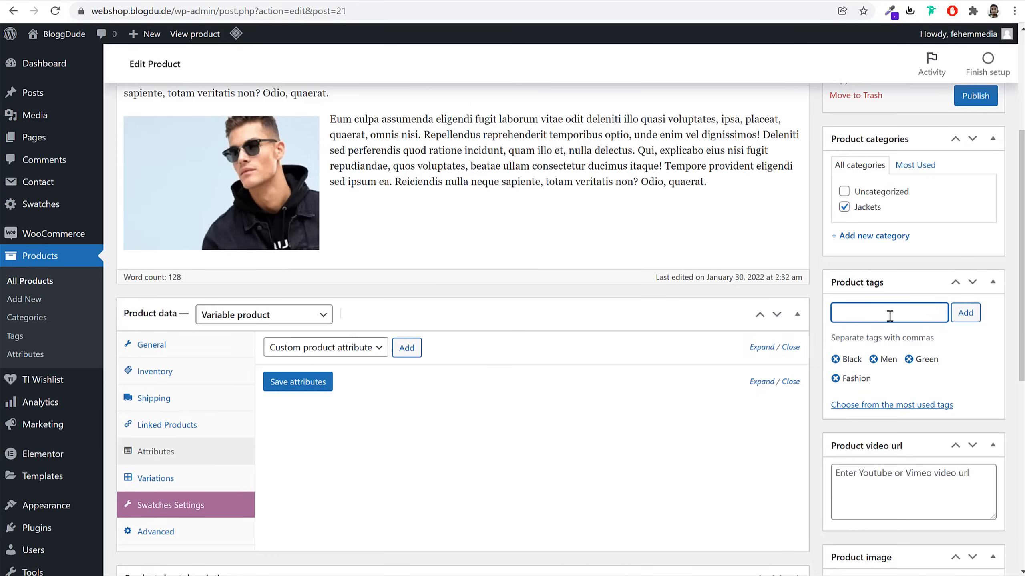
scroll(879, 335, "down", 6)
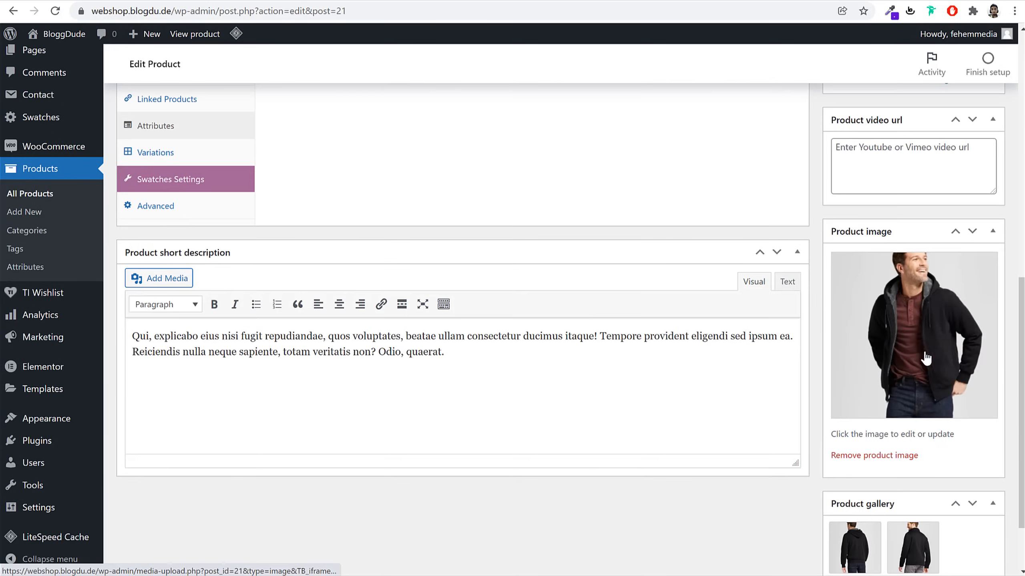
Remove the old jacket product image and both existing gallery images
left_click(904, 454)
left_click(878, 372)
left_click(878, 371)
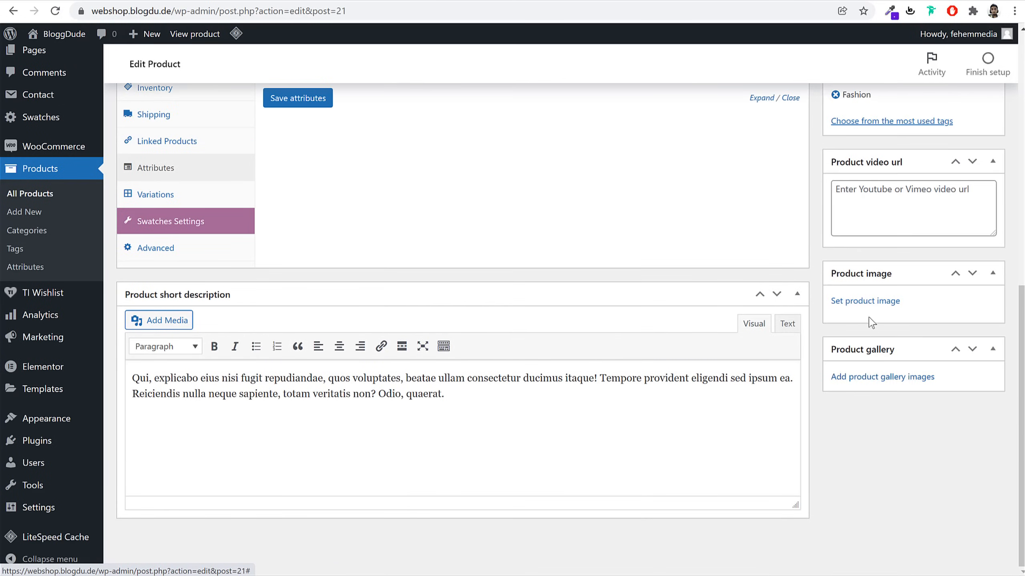
Upload the grey crew, red V-neck and green crew T-shirt photos to the media library
left_click(871, 302)
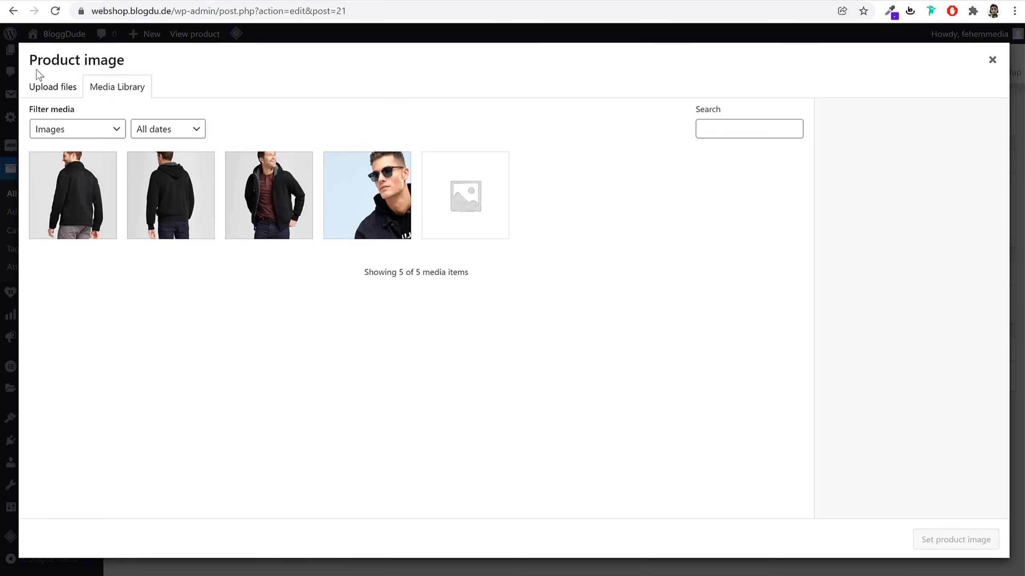
left_click(41, 83)
left_click(495, 297)
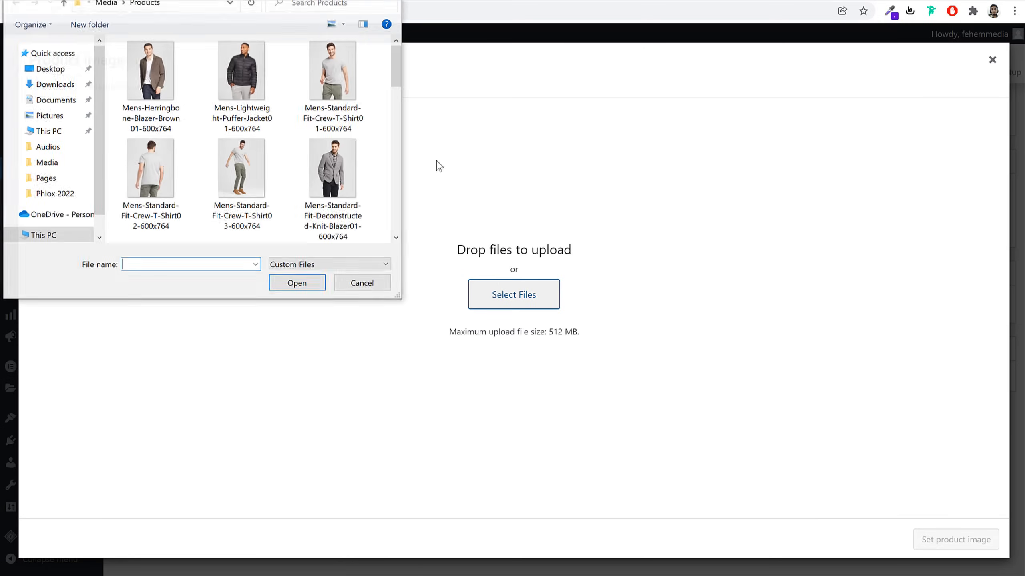
left_click(342, 93)
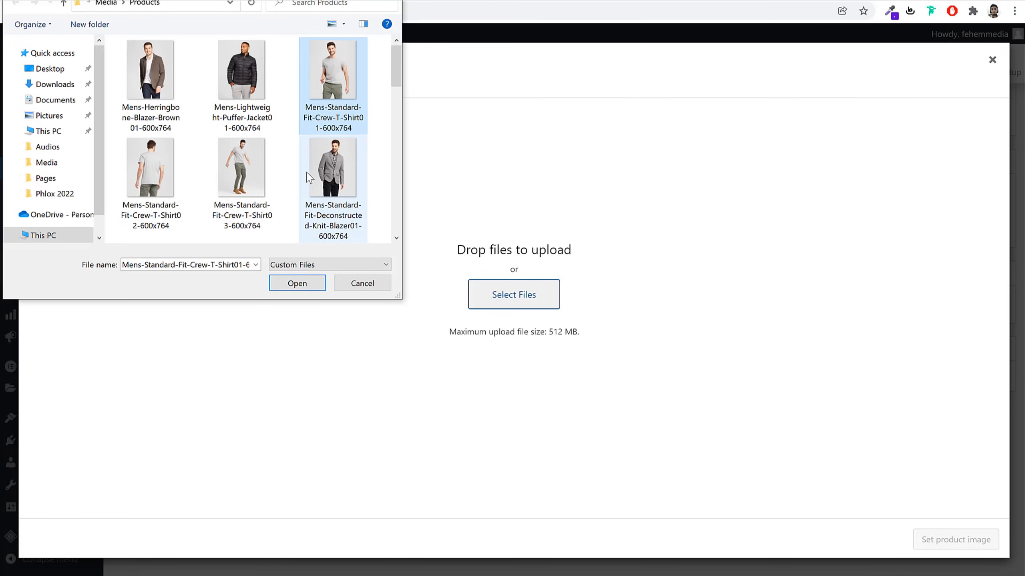
scroll(309, 175, "down", 2)
left_click(237, 176, "ctrl")
scroll(371, 181, "down", 2)
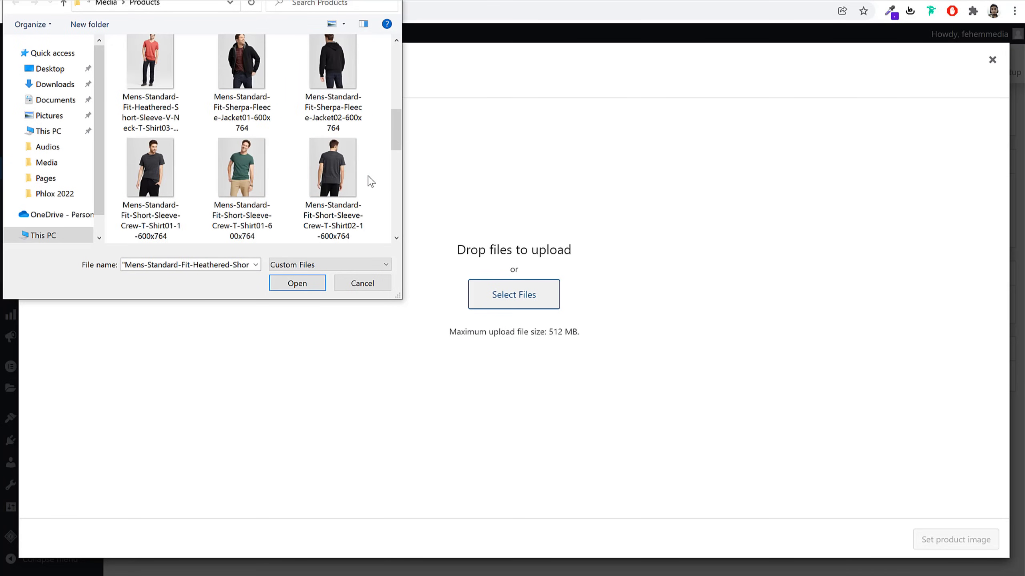
left_click(274, 189, "ctrl")
scroll(279, 192, "down", 4)
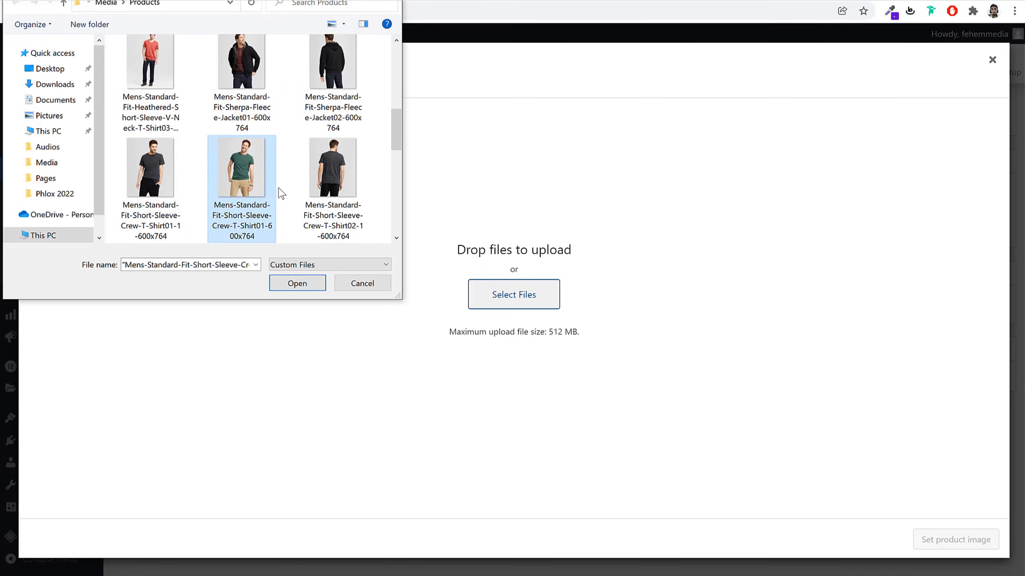
left_click(302, 285)
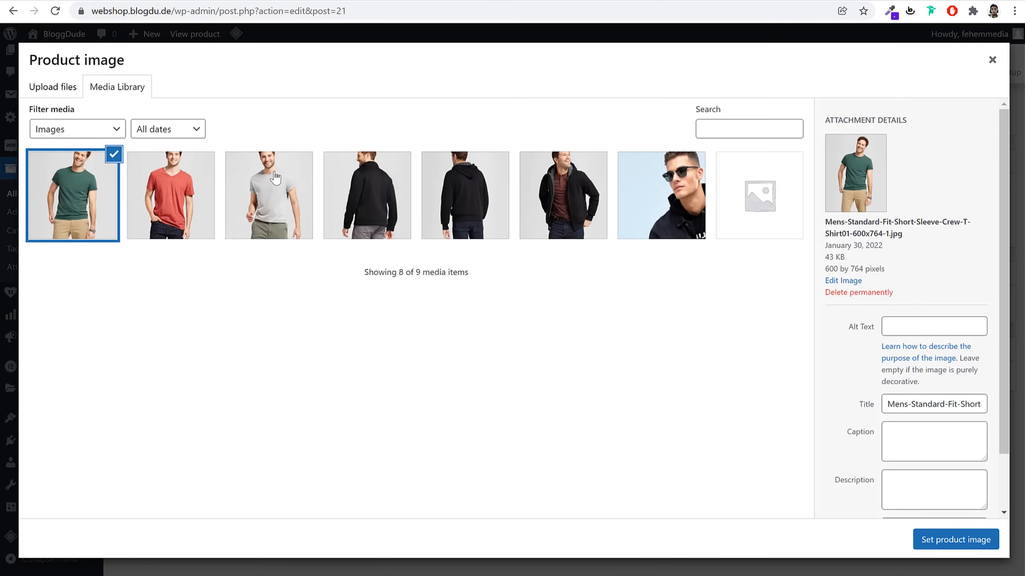
Set the grey crew tee photo as the product image
left_click(269, 196)
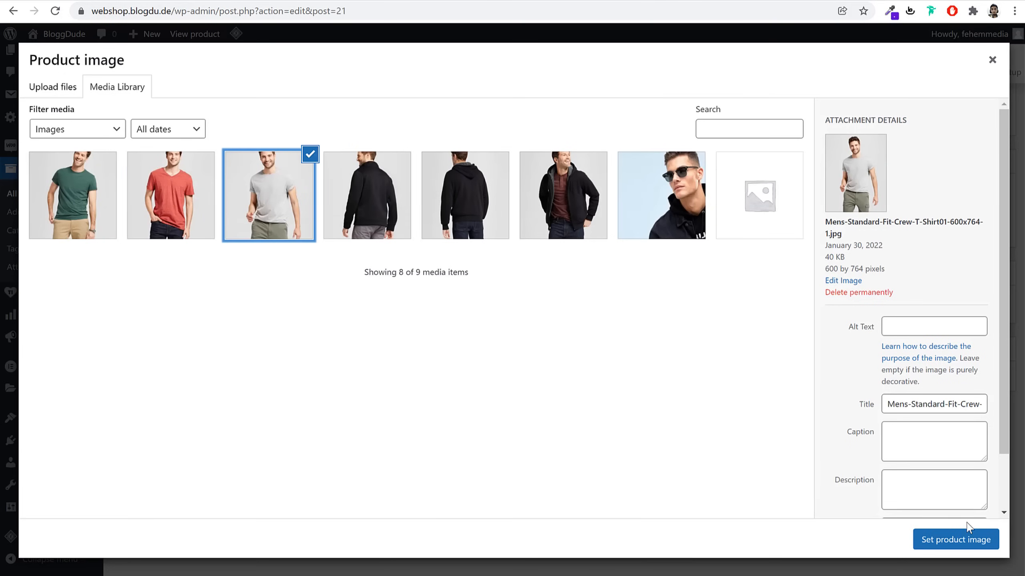
left_click(976, 541)
scroll(953, 489, "down", 2)
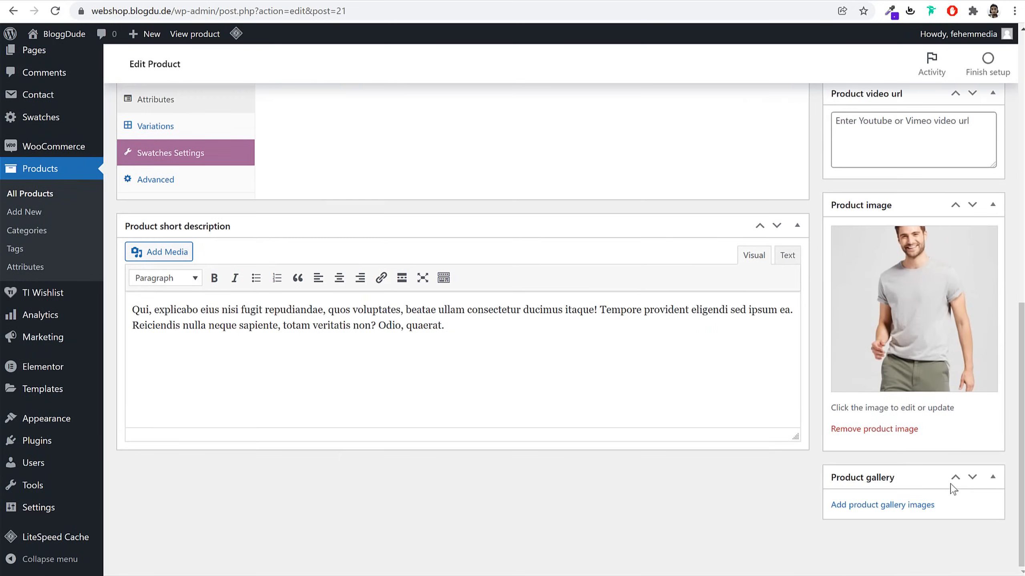
Add the green and red tee photos to the product gallery and publish the T-shirt
left_click(903, 510)
left_click(192, 188)
left_click(86, 189, "ctrl")
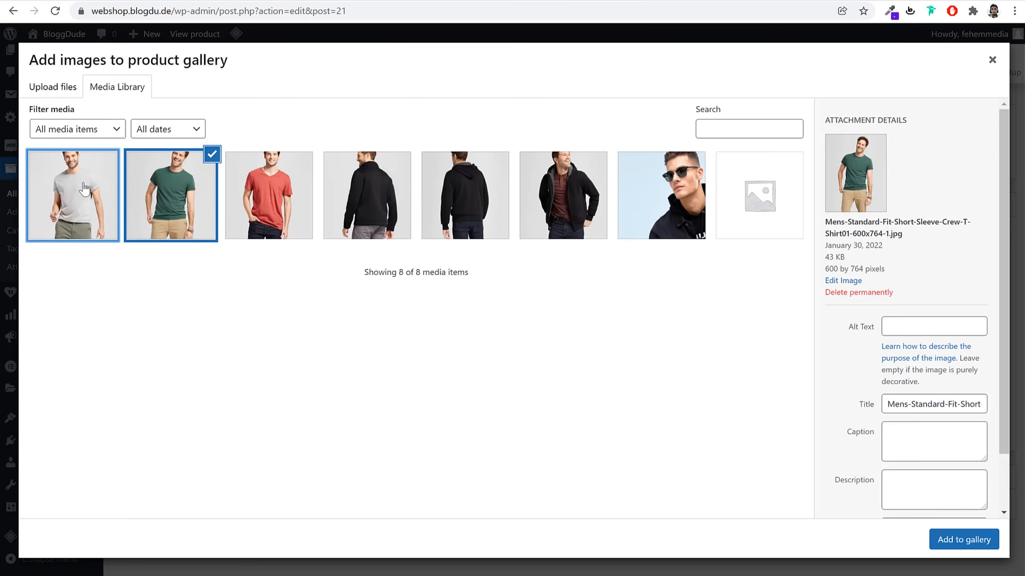
left_click(251, 190, "ctrl")
left_click(80, 180, "ctrl")
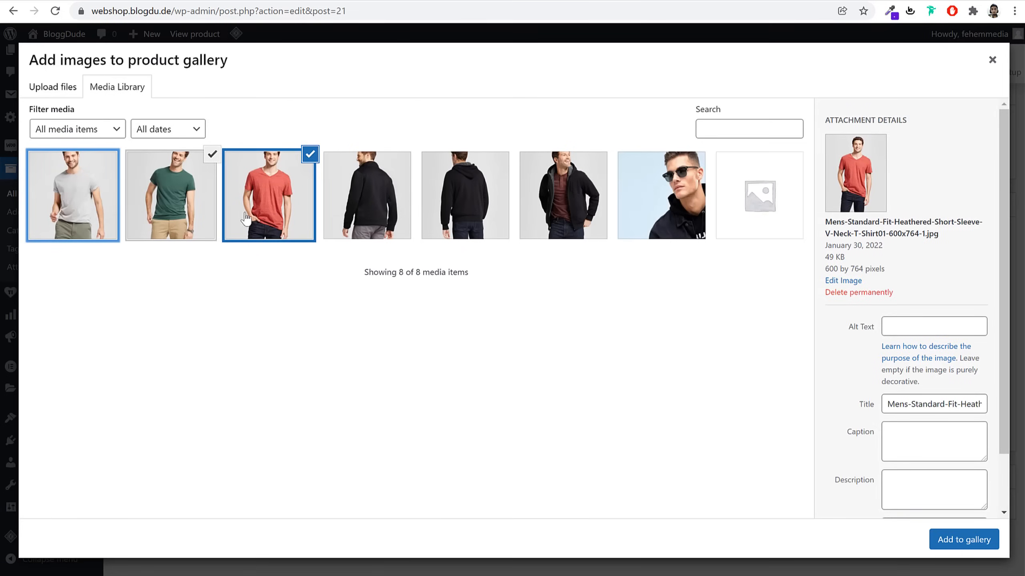
left_click(971, 547)
scroll(907, 446, "up", 10)
left_click(980, 308)
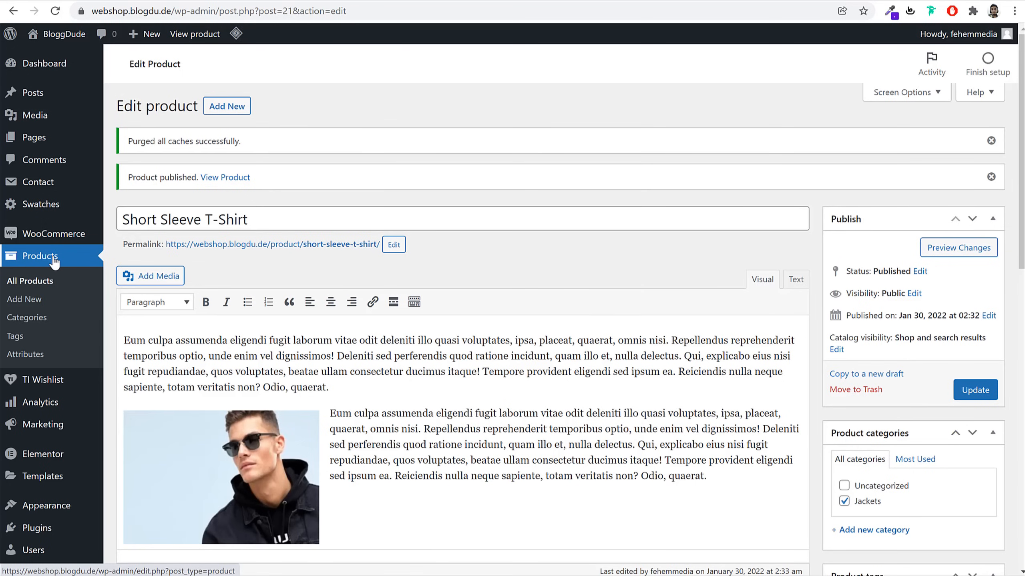
On the Attributes page, create a Color attribute with display type Color
right_click(34, 358)
key("Escape")
left_click(42, 362)
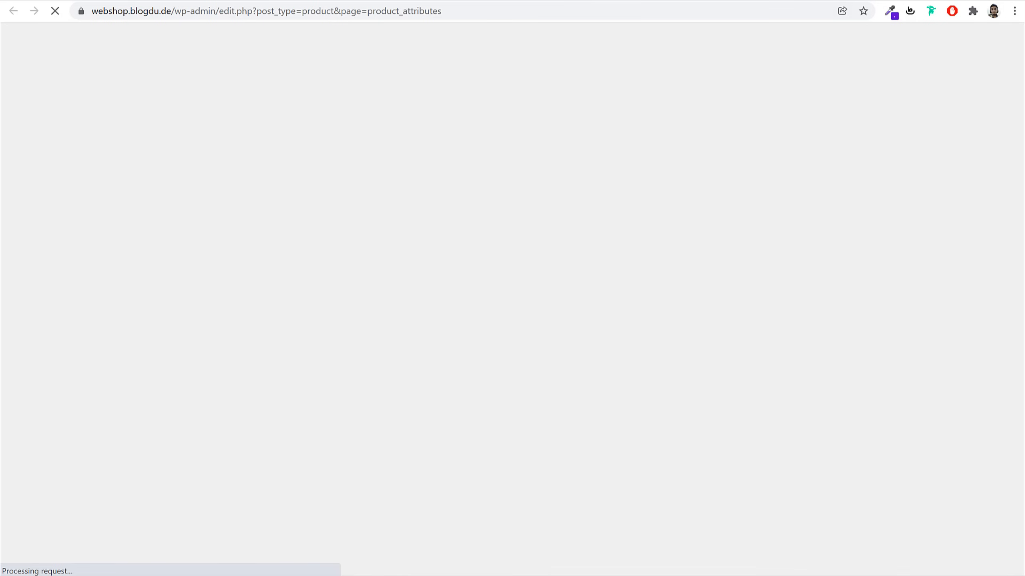
left_click(254, 205)
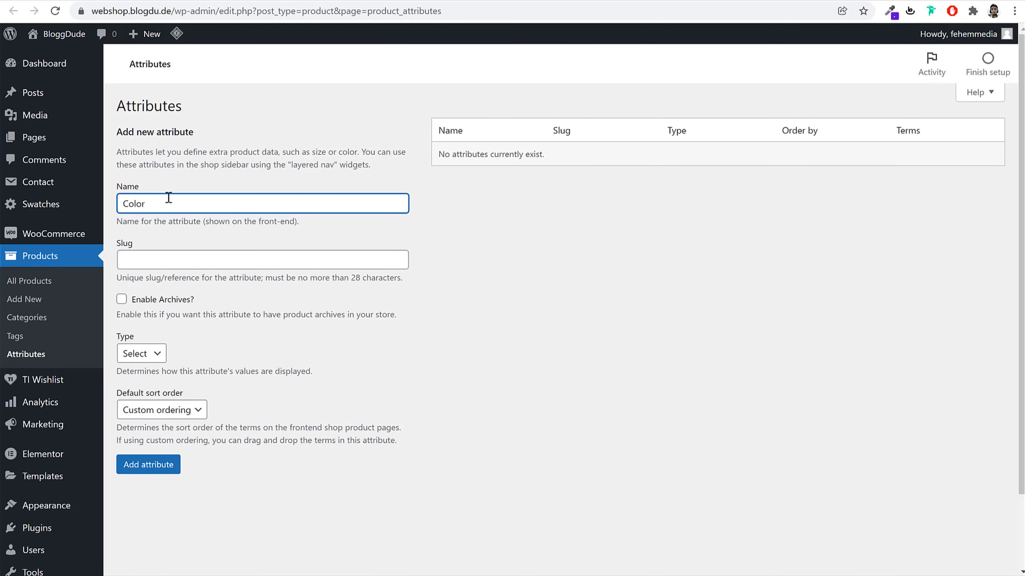
left_click(141, 354)
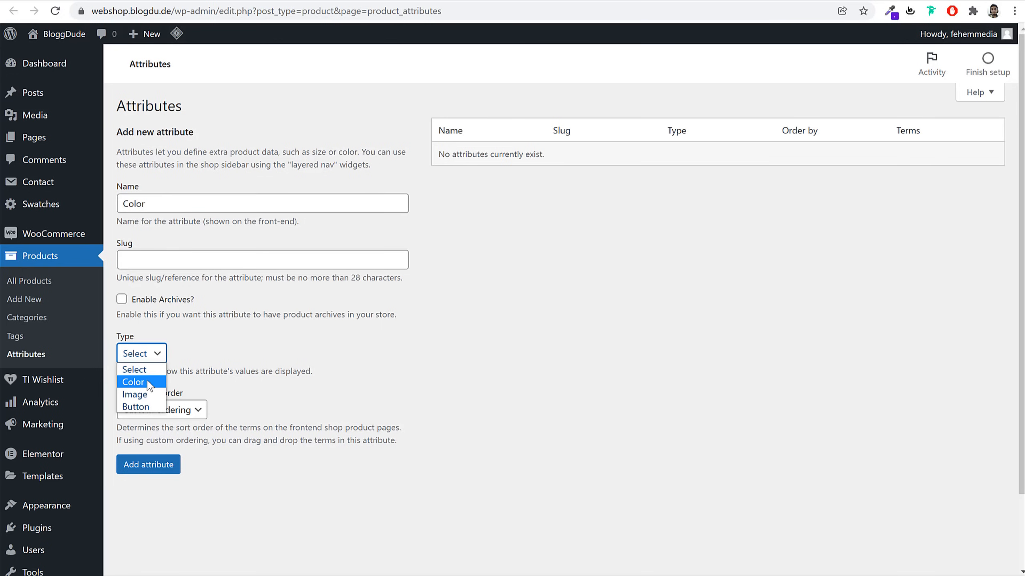
left_click(148, 383)
left_click(194, 355)
double_click(162, 207)
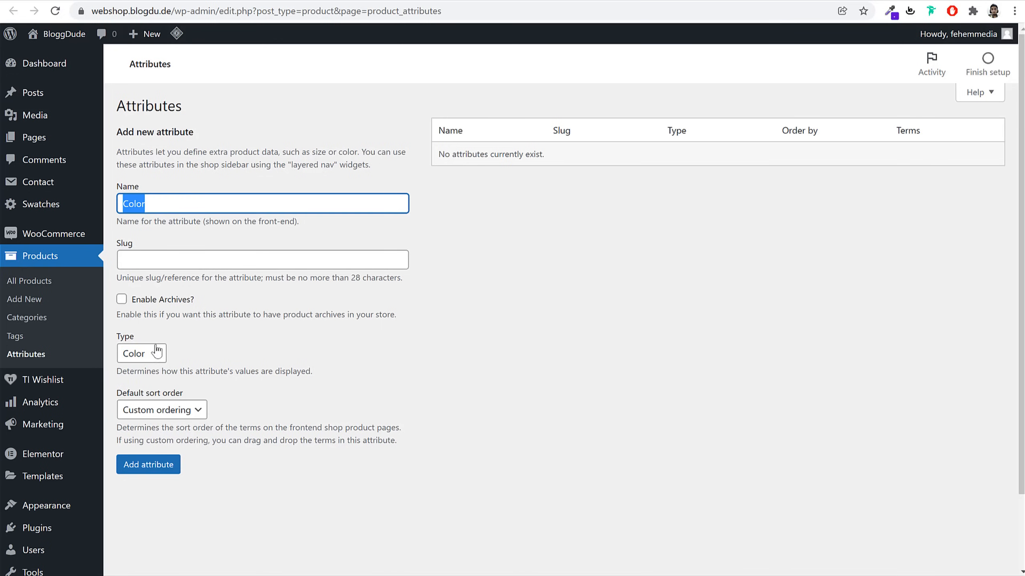
left_click(157, 355)
left_click(146, 385)
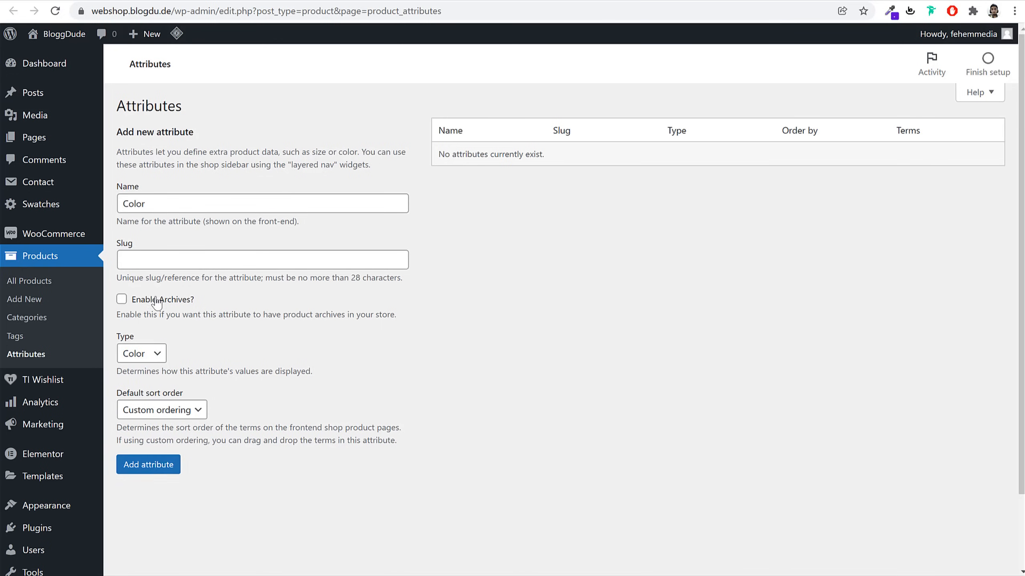
left_click(170, 468)
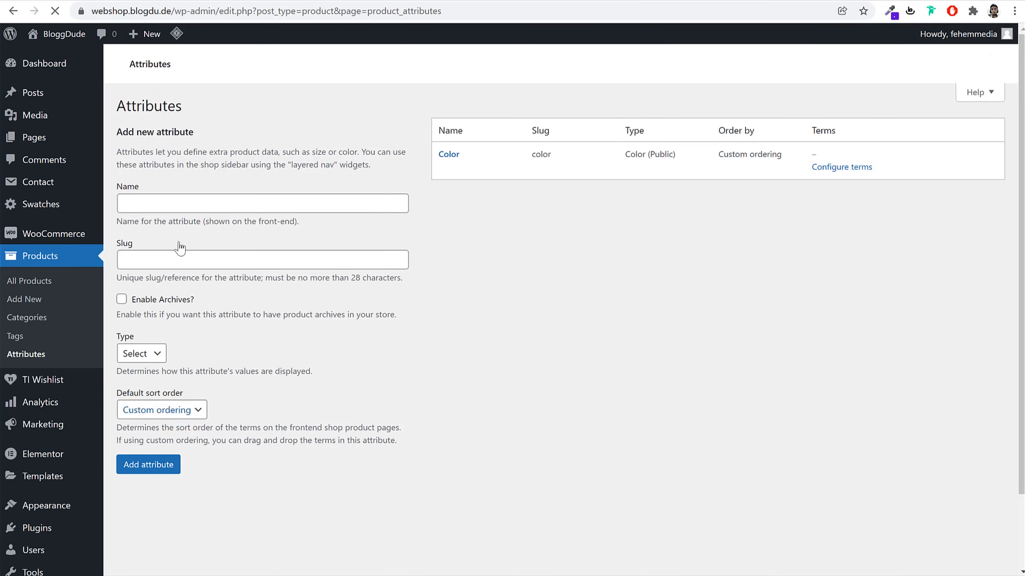
Create a Size attribute with display type Button
left_click(178, 201)
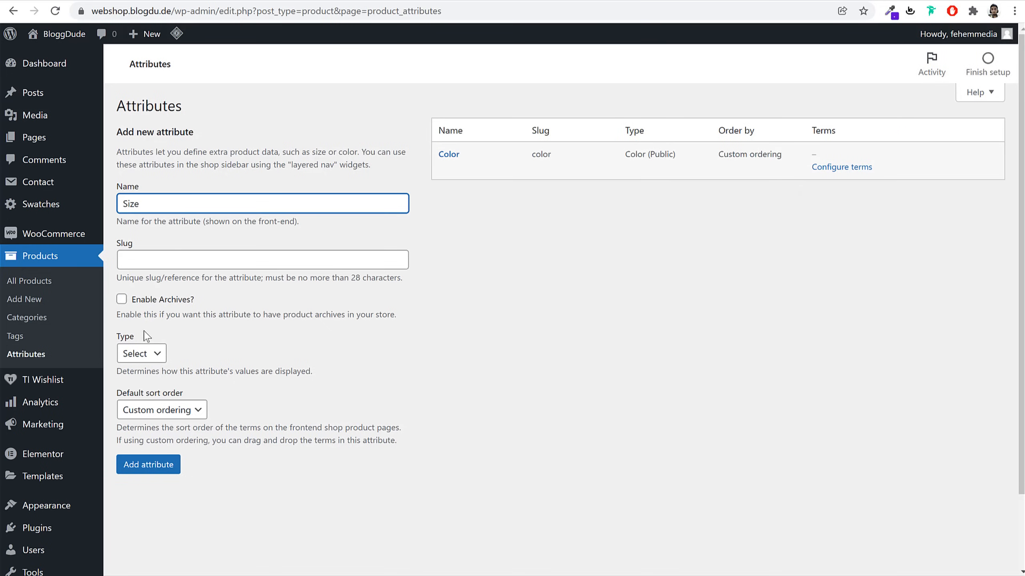
left_click(142, 353)
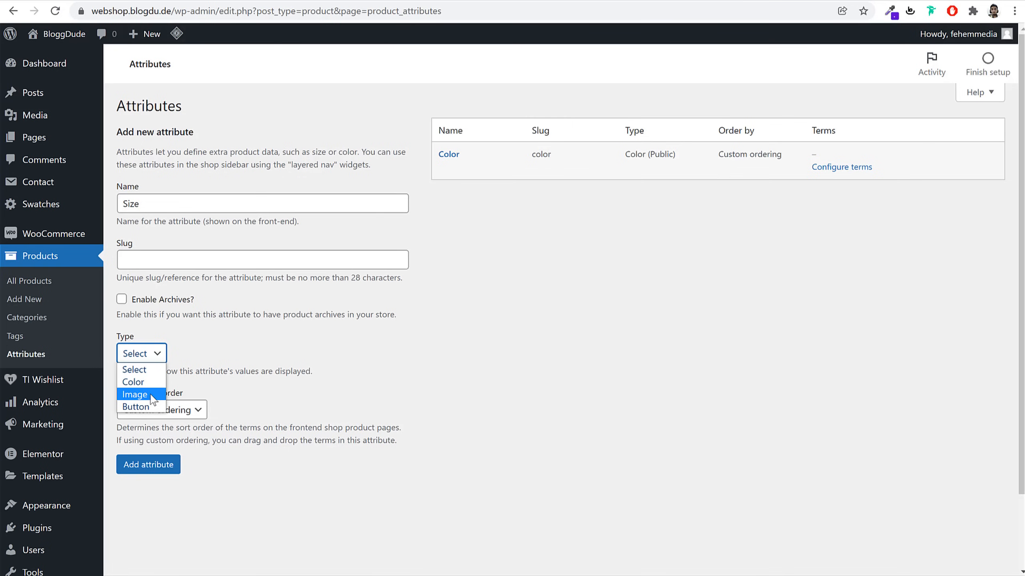
left_click(137, 407)
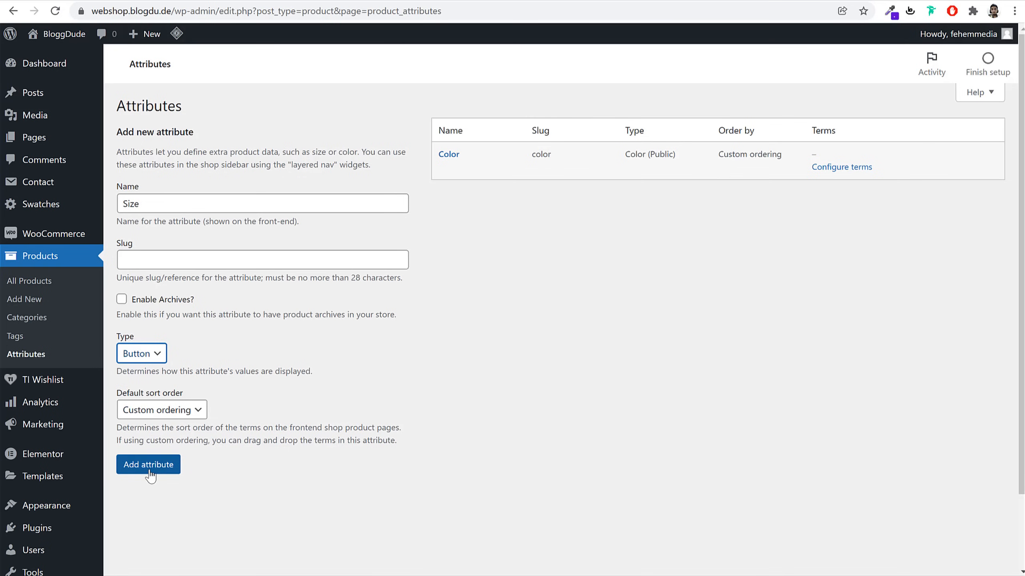
left_click(136, 301)
left_click(155, 469)
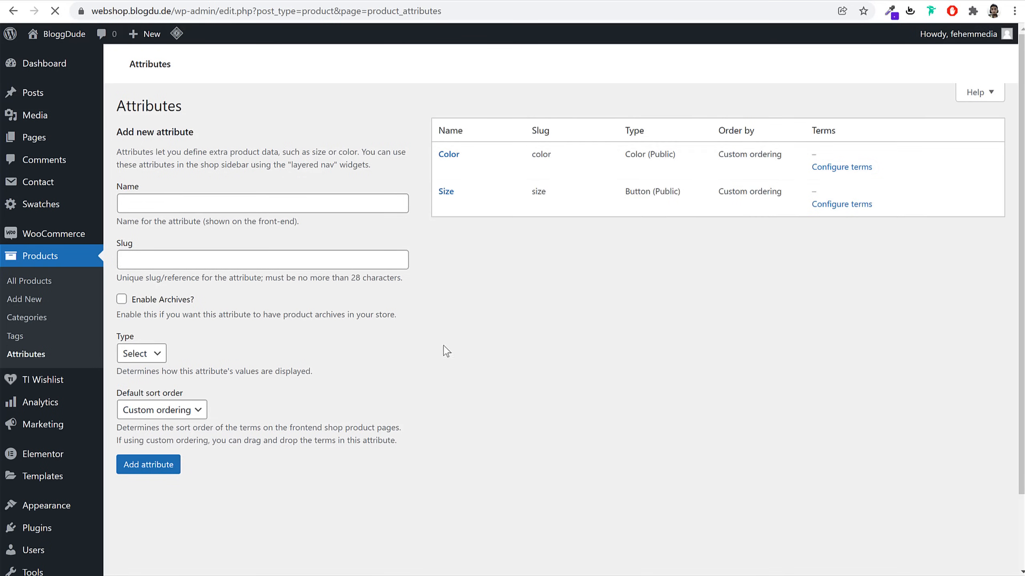
left_click(273, 204)
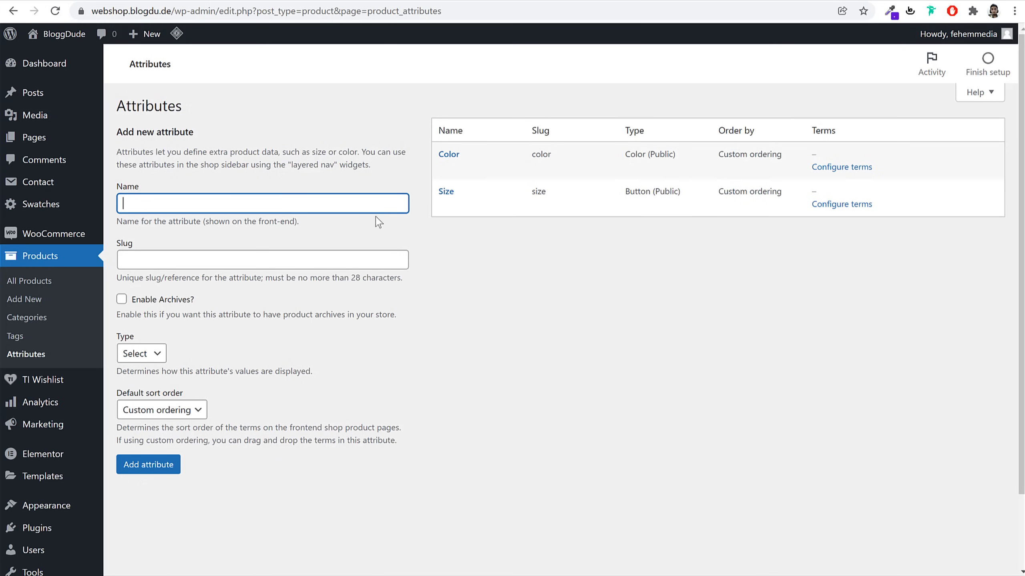
Add a Red term to Product Color with a red swatch
left_click(843, 168)
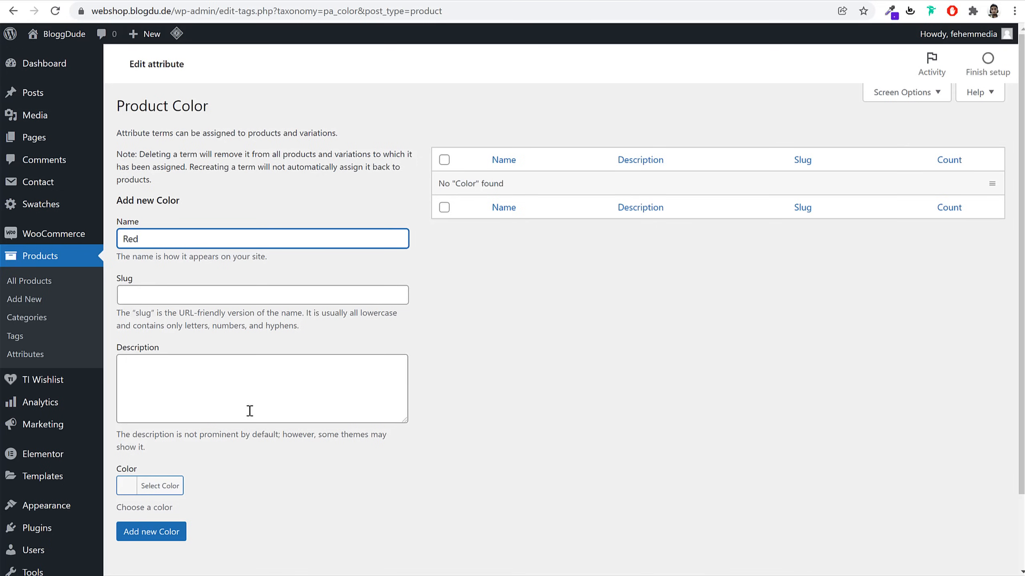
left_click(146, 486)
scroll(366, 469, "down", 3)
left_click(160, 507)
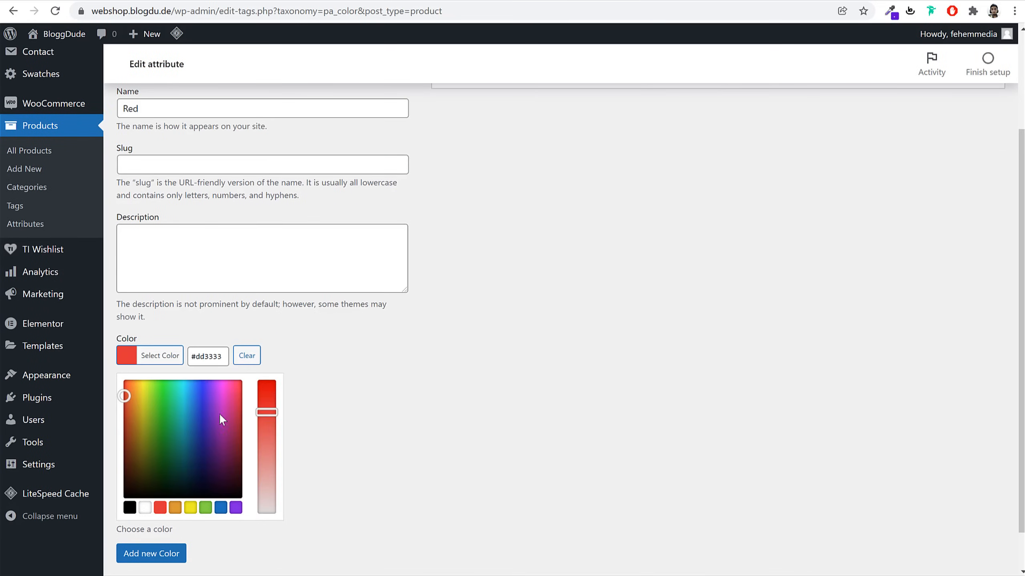
left_click(433, 357)
left_click(150, 449)
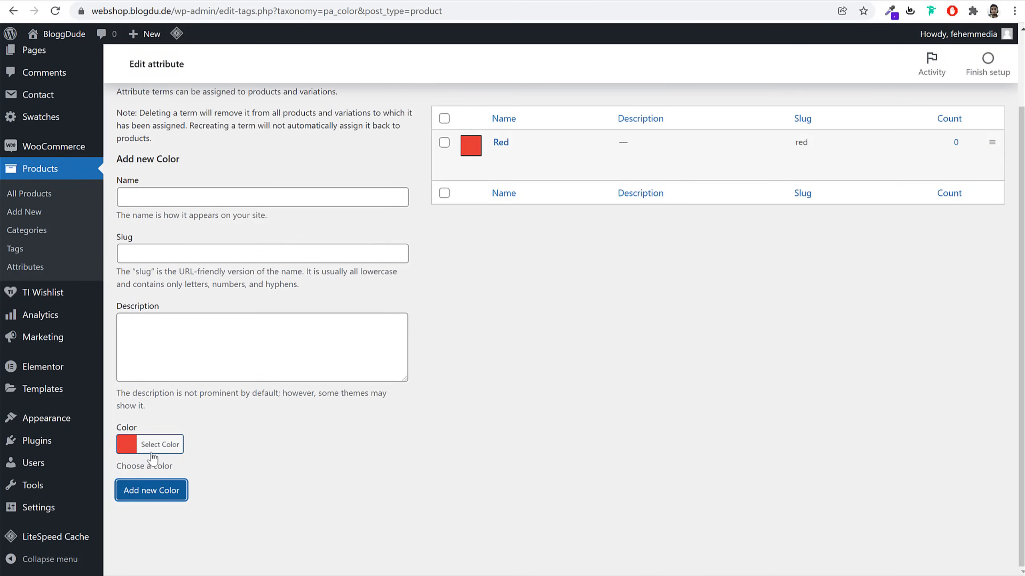
Add a Black colour term with a black swatch
left_click(177, 196)
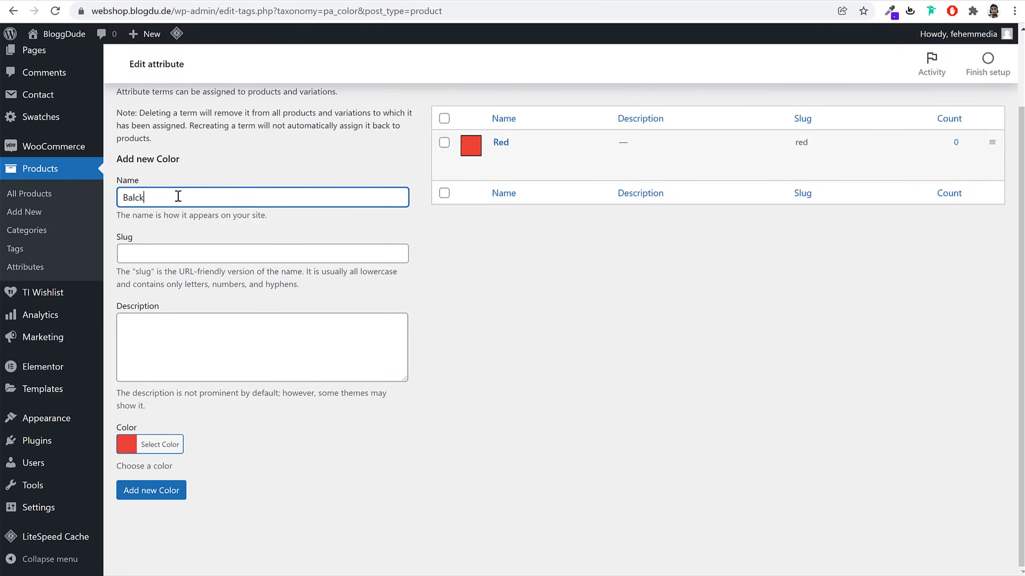
left_click(160, 445)
scroll(160, 448, "down", 3)
left_click(129, 467)
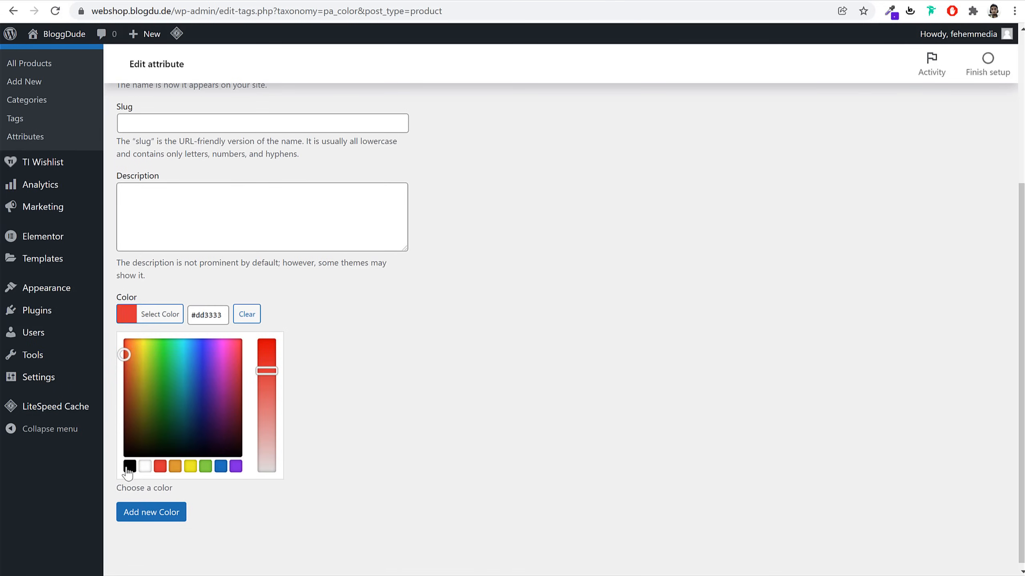
left_click(143, 512)
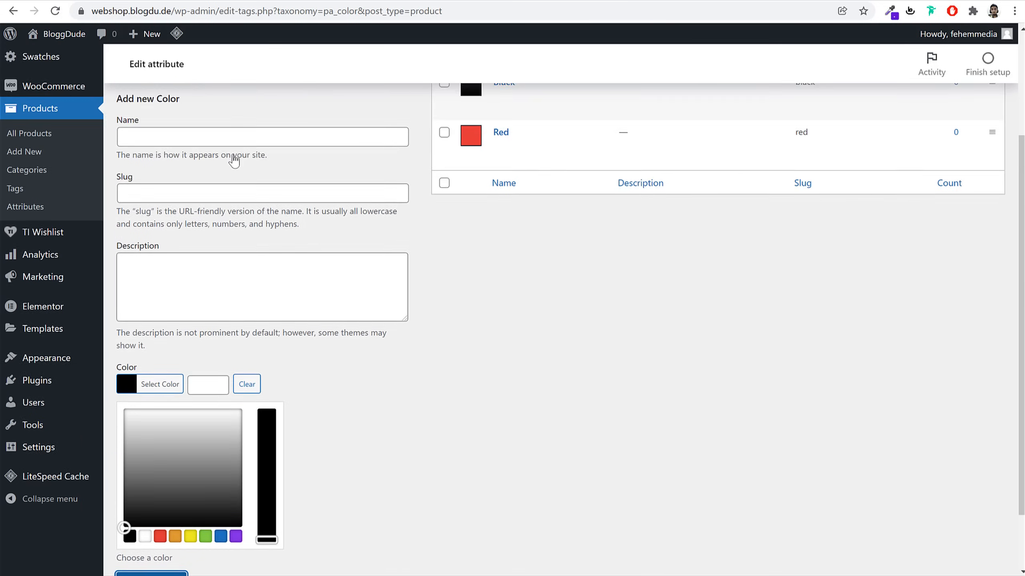
Add a Blue colour term with a blue swatch
left_click(191, 198)
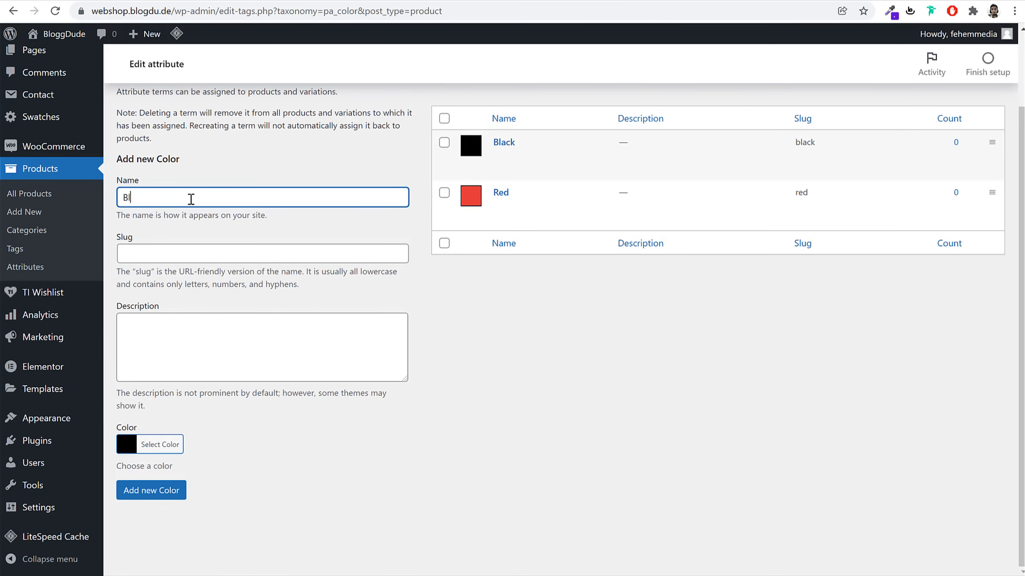
type("Blue")
left_click(160, 445)
scroll(309, 401, "down", 3)
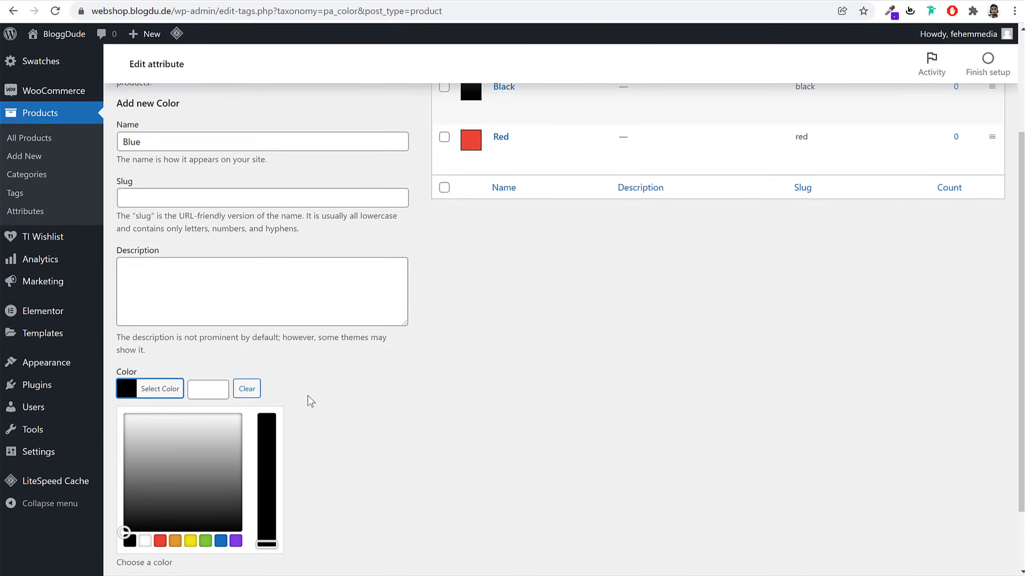
left_click(221, 461)
left_click(152, 509)
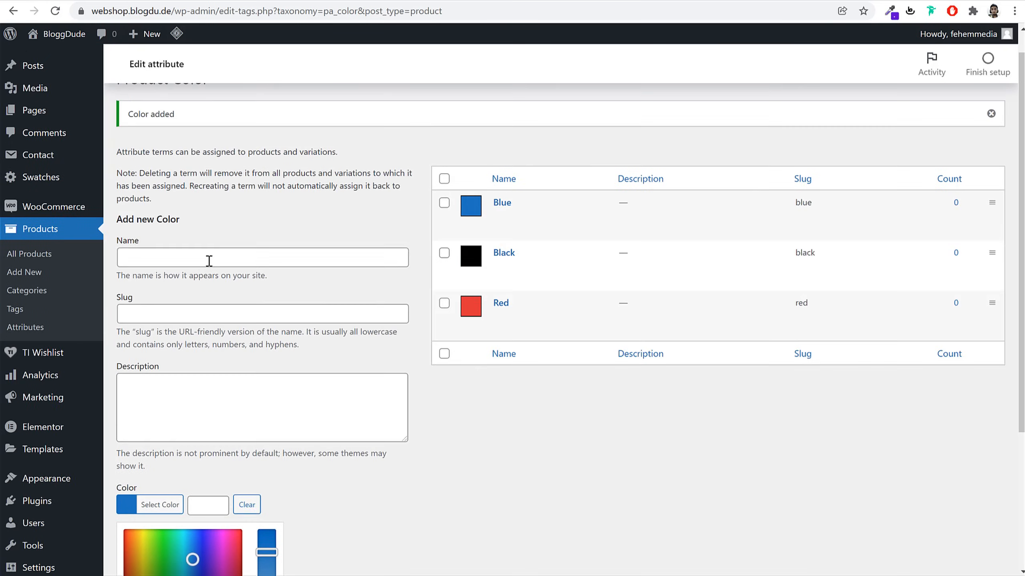
Add a Green colour term with a fine-tuned green swatch
left_click(208, 256)
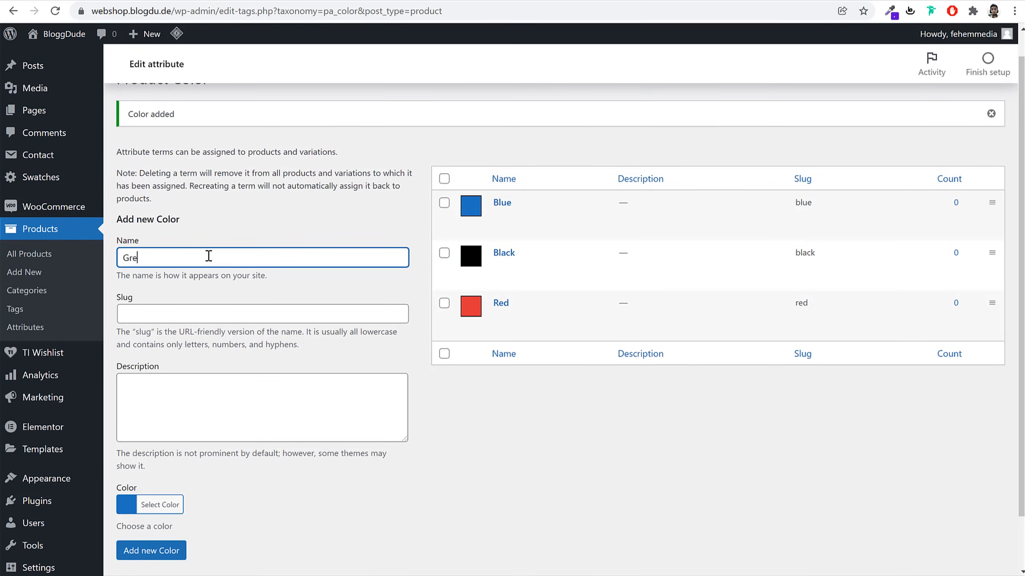
type("Green")
scroll(265, 341, "down", 1)
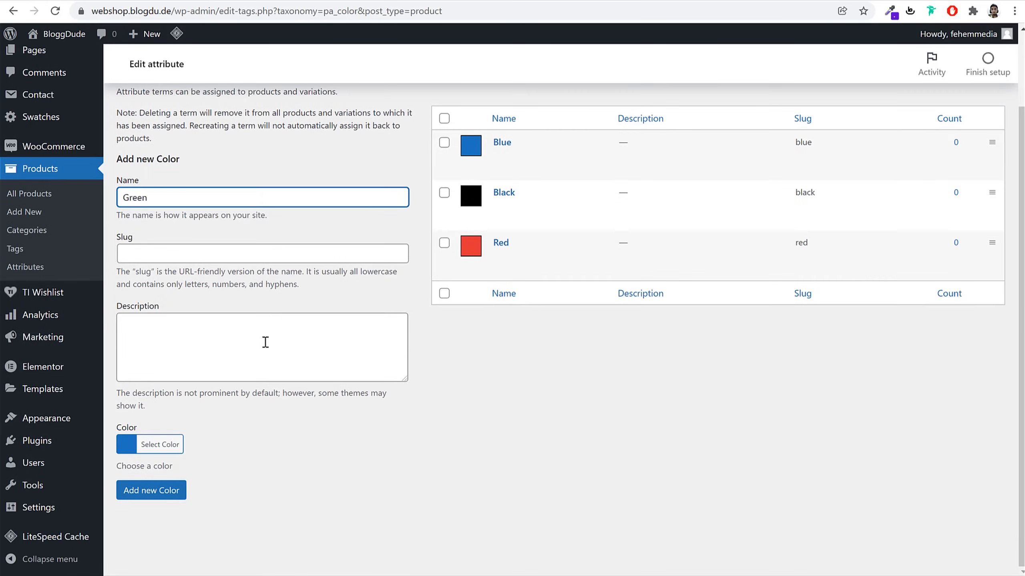
left_click(169, 445)
scroll(222, 442, "down", 3)
left_click(206, 462)
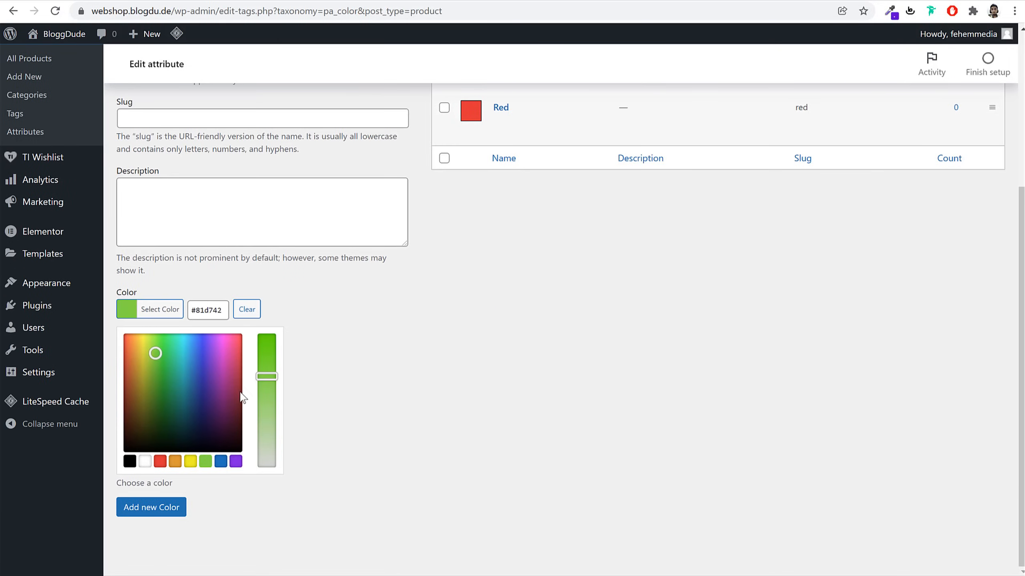
mouse_move(156, 354)
left_mouse_down()
mouse_move(156, 371)
mouse_move(137, 376)
mouse_move(161, 362)
mouse_move(166, 331)
mouse_move(155, 335)
mouse_move(163, 344)
left_mouse_up()
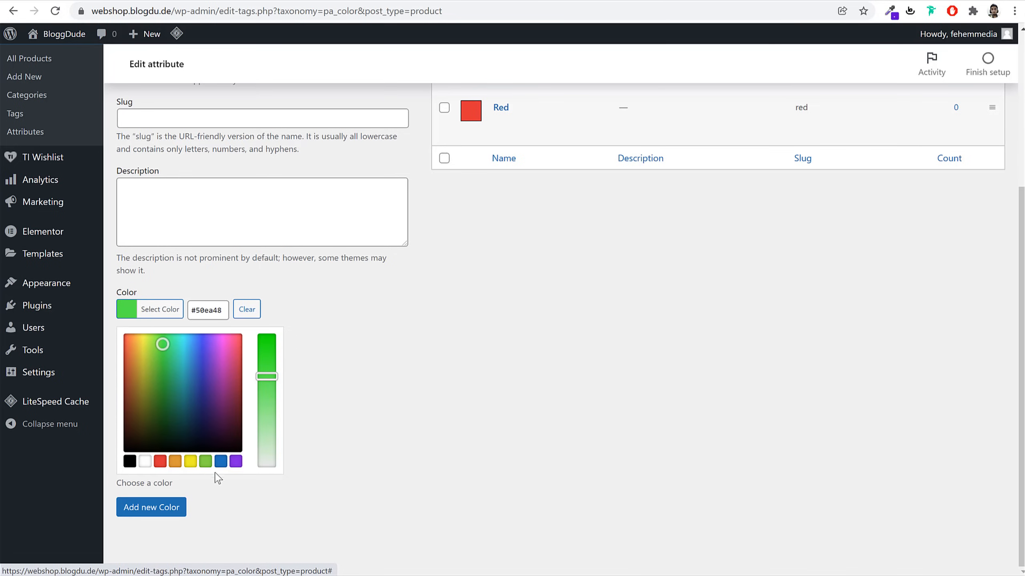
left_click(180, 510)
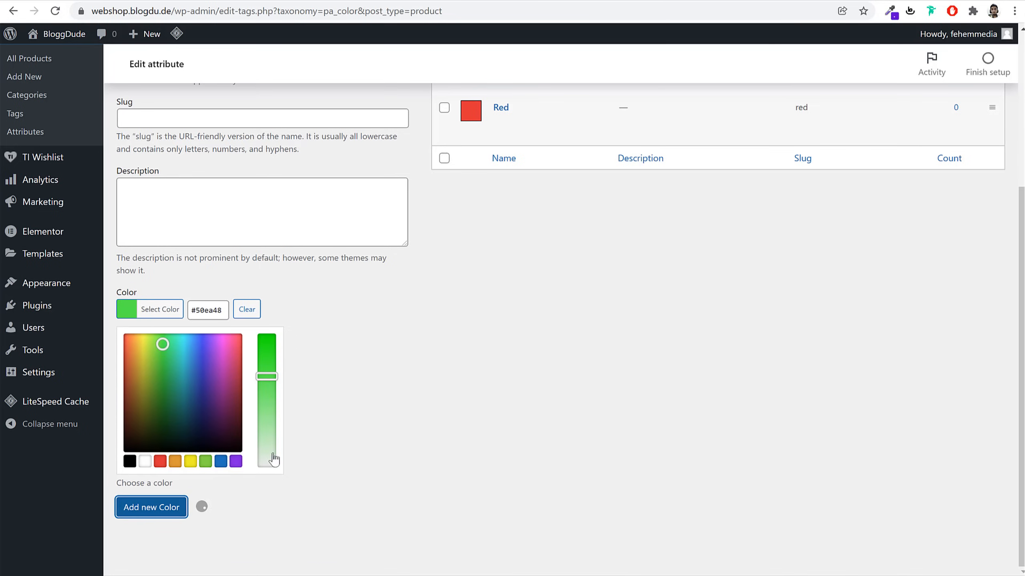
Add a White colour term with a white swatch, then return to the attributes list
scroll(370, 421, "up", 6)
left_click(231, 262)
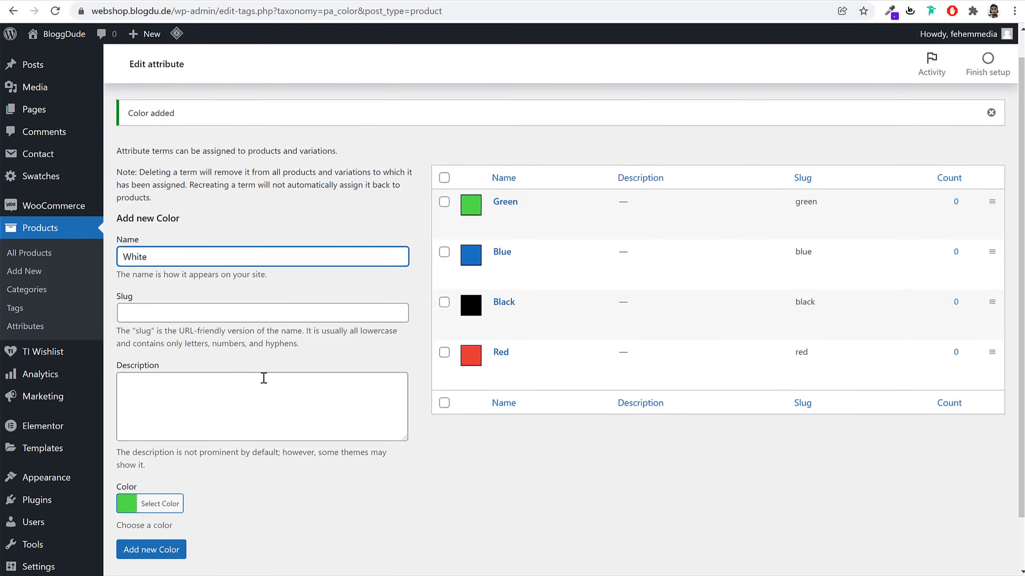
scroll(263, 377, "down", 2)
left_click(160, 444)
scroll(171, 469, "down", 3)
left_click(145, 462)
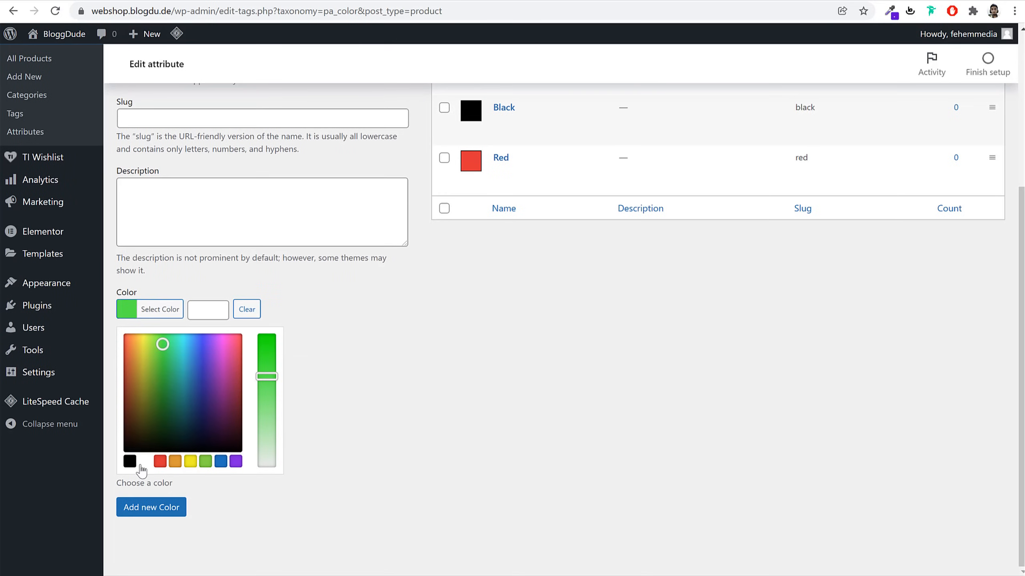
left_click(151, 507)
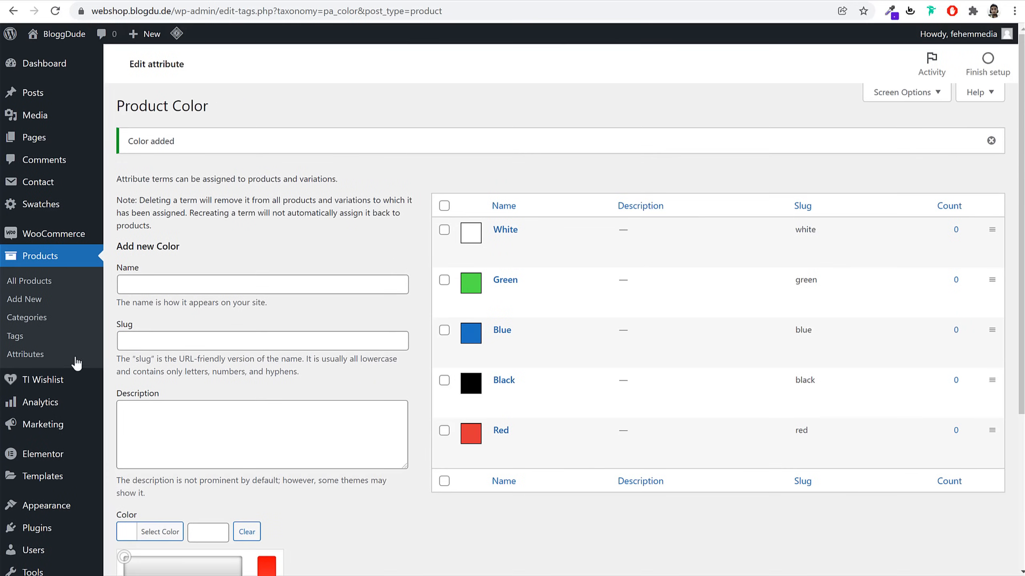
left_click(60, 358)
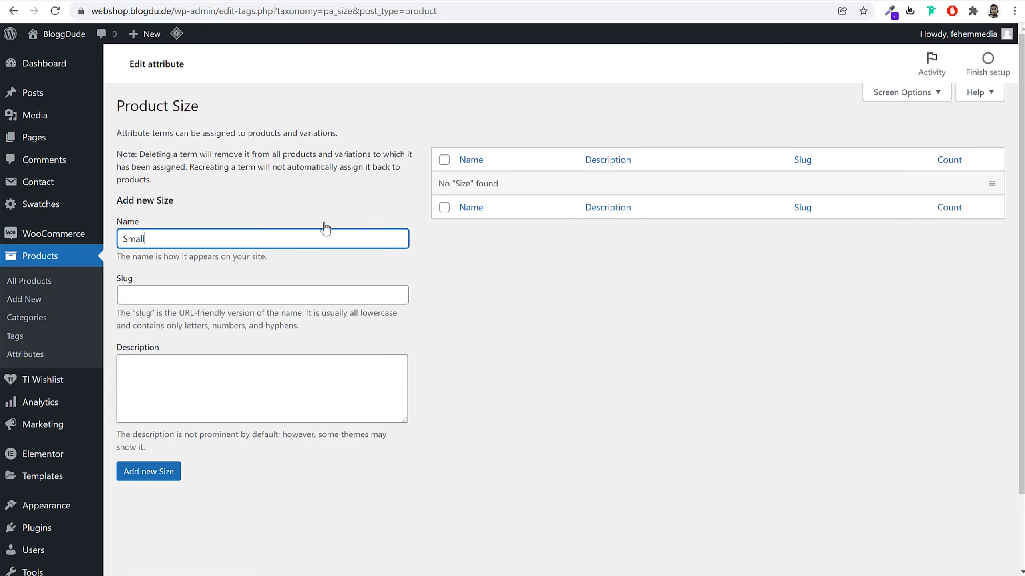
Add Small as a new Product Size term
key("Return")
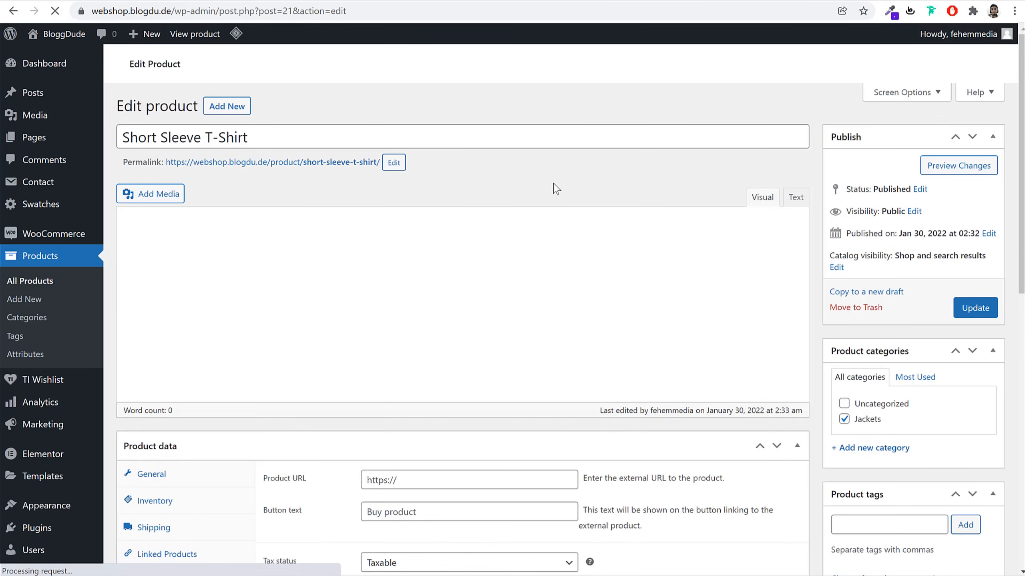
Add the Color attribute to the T-shirt's product attributes
scroll(562, 287, "down", 5)
scroll(561, 288, "down", 3)
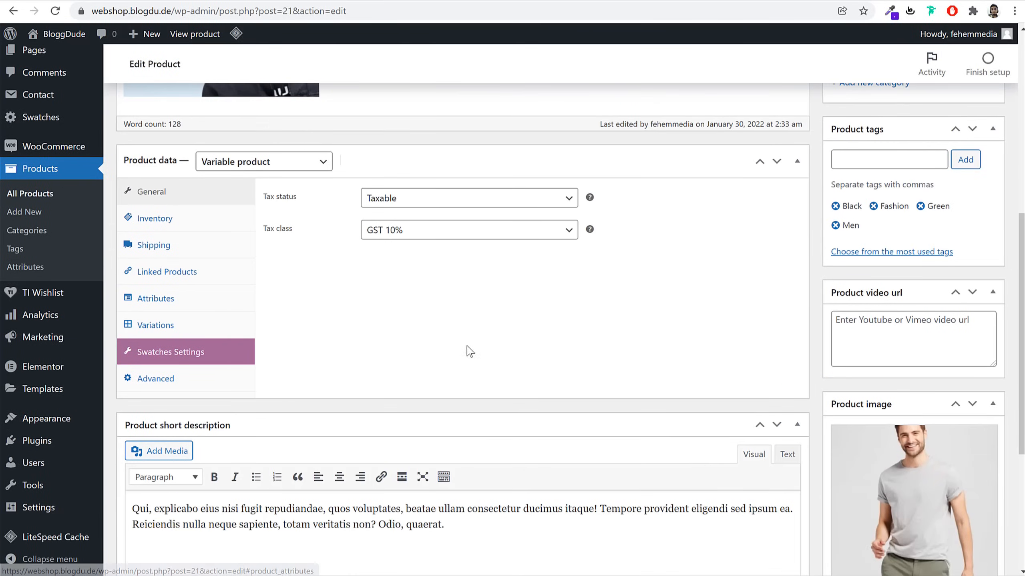
left_click(172, 300)
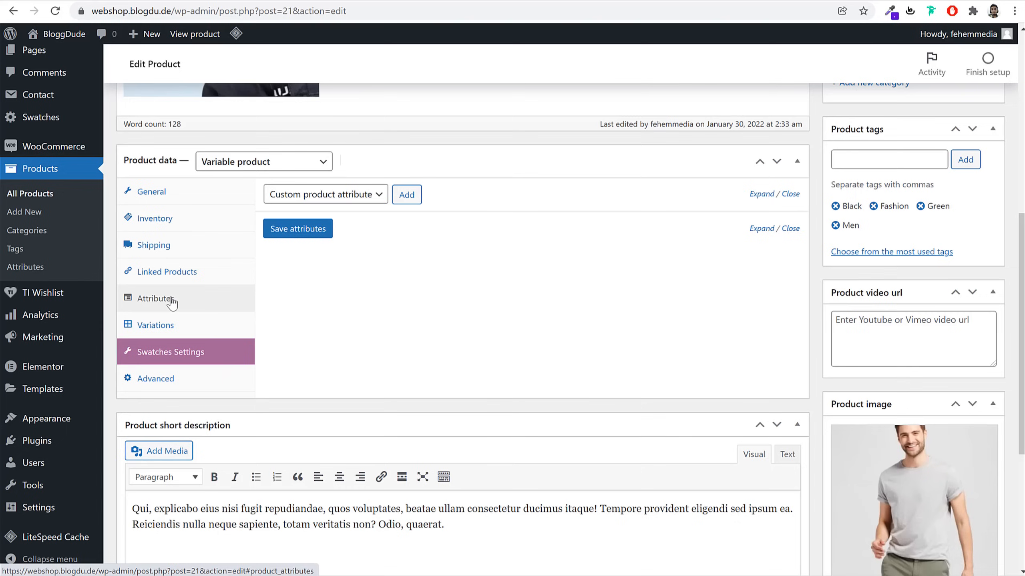
left_click(339, 196)
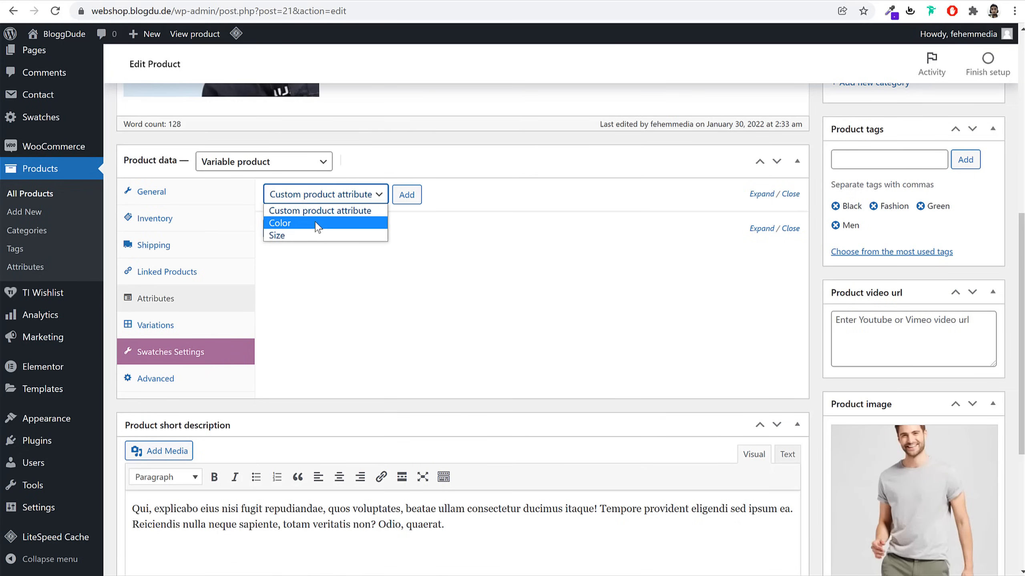
left_click(299, 224)
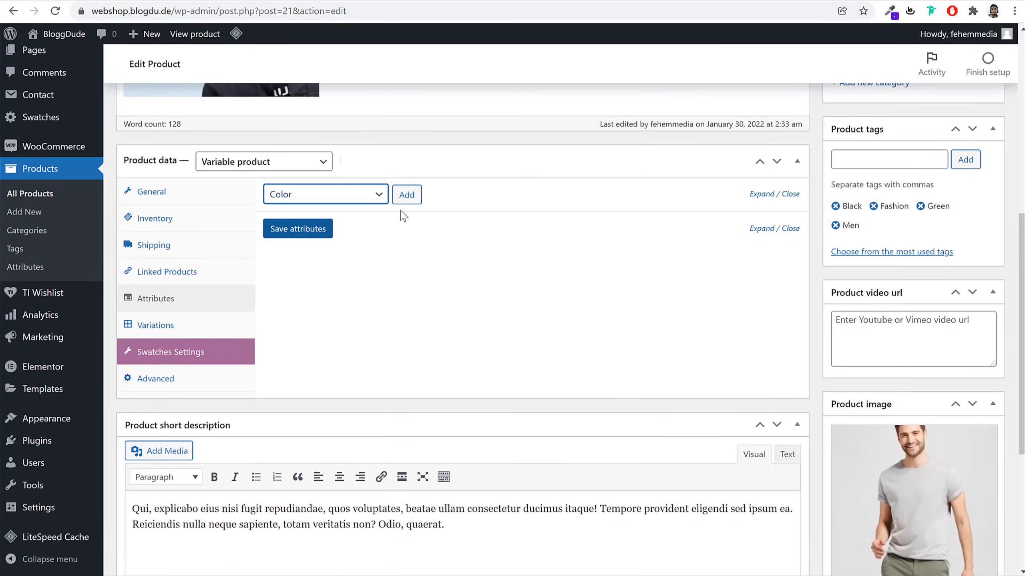
left_click(407, 197)
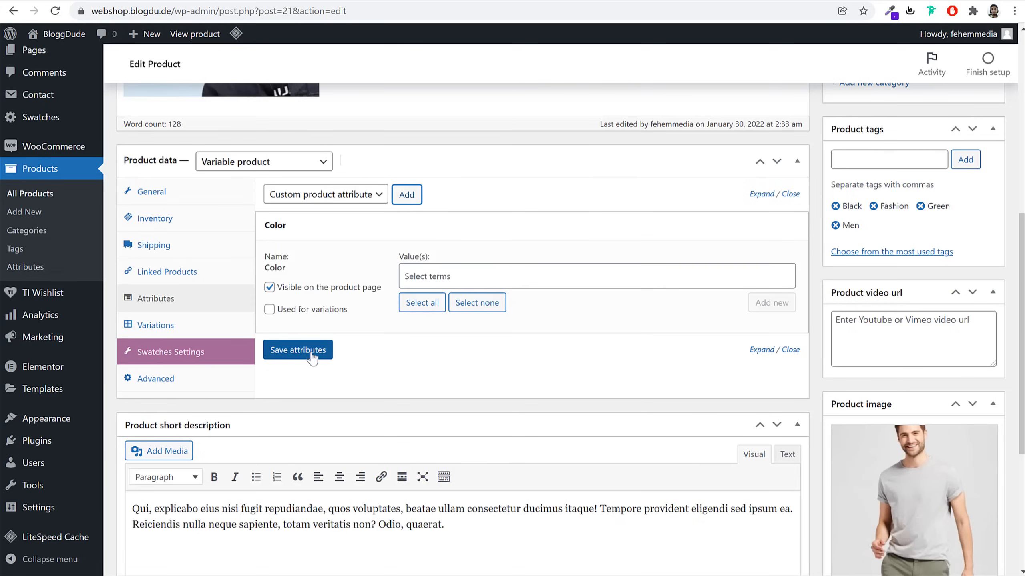
Select Red, White and Green colours, mark them Used for variations, and save
left_click(442, 268)
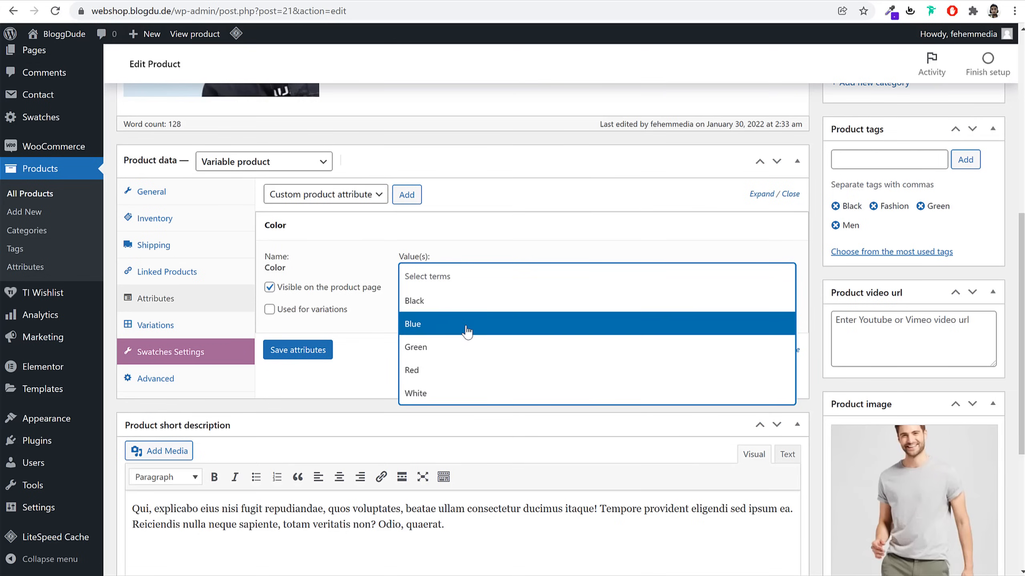
scroll(738, 354, "down", 5)
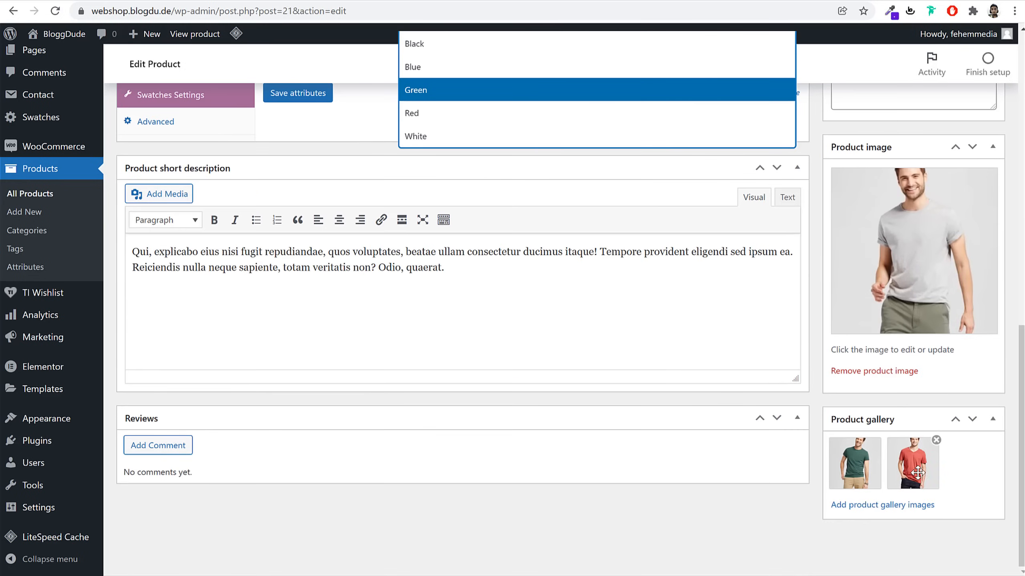
scroll(620, 450, "up", 5)
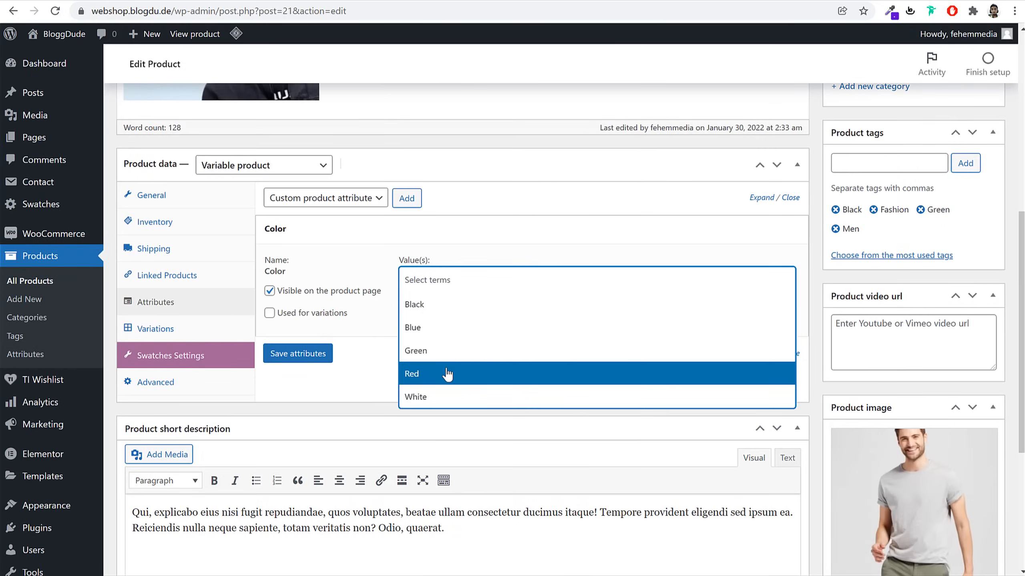
left_click(448, 374)
left_click(480, 279)
left_click(455, 396)
left_click(500, 287)
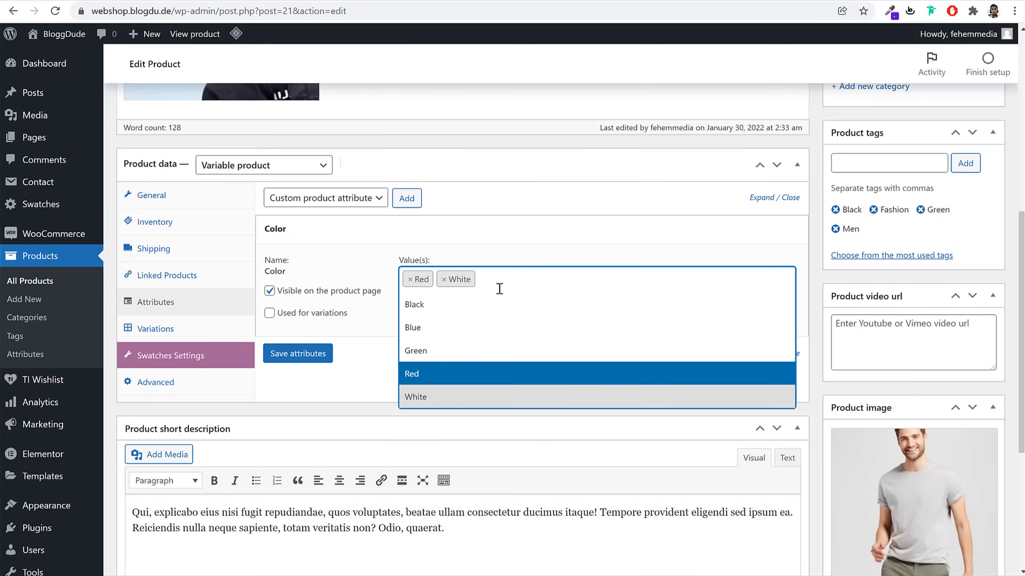
left_click(472, 351)
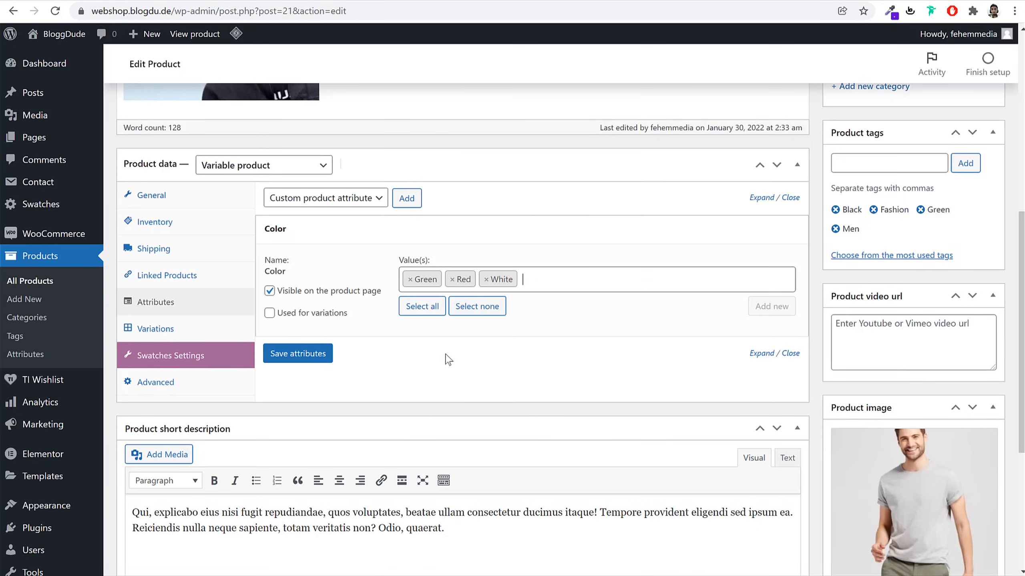
left_click(310, 317)
left_click(313, 353)
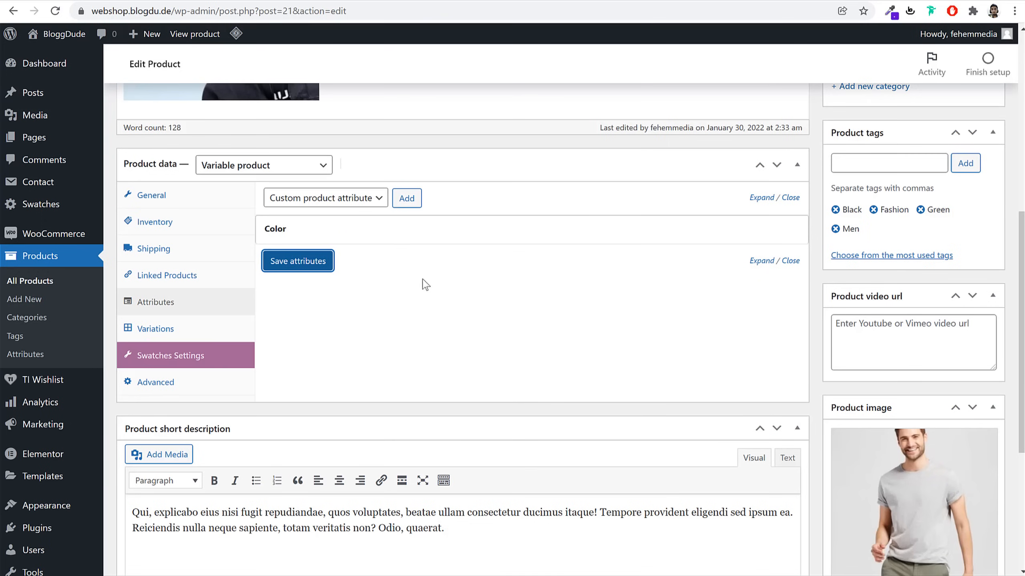
Add the Size attribute with Medium and Large terms and save both attributes
left_click(365, 198)
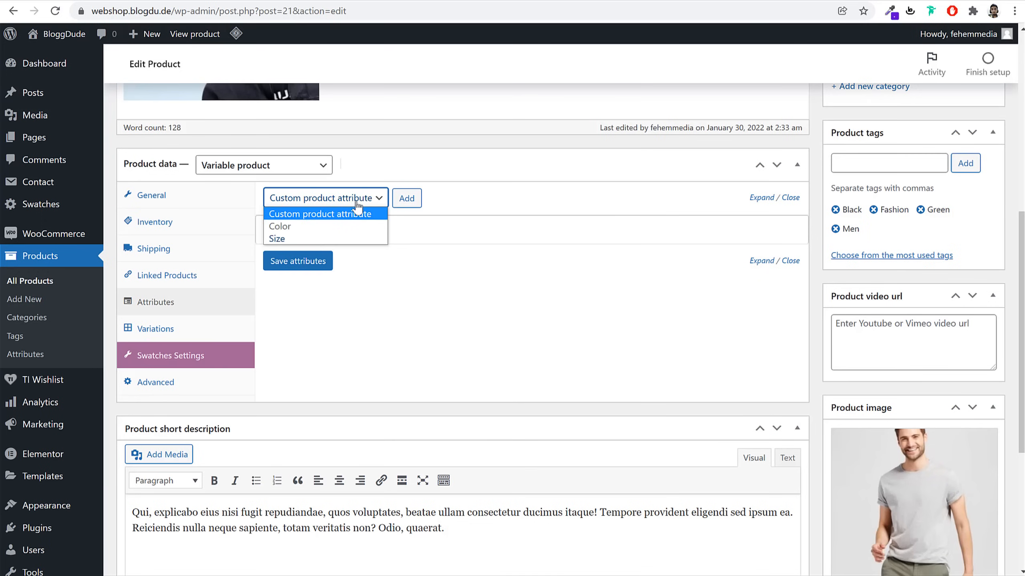
left_click(305, 239)
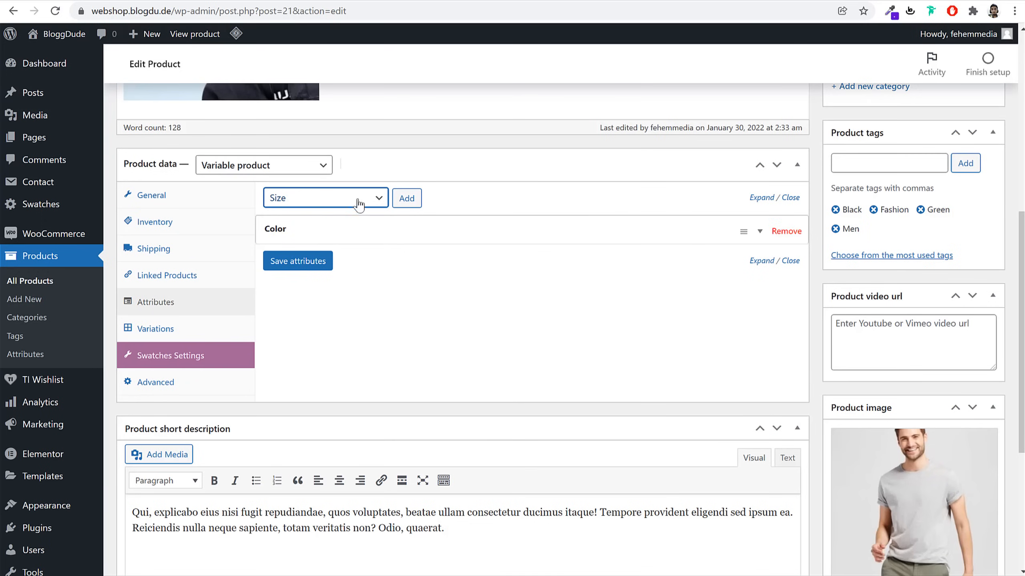
left_click(415, 199)
left_click(453, 320)
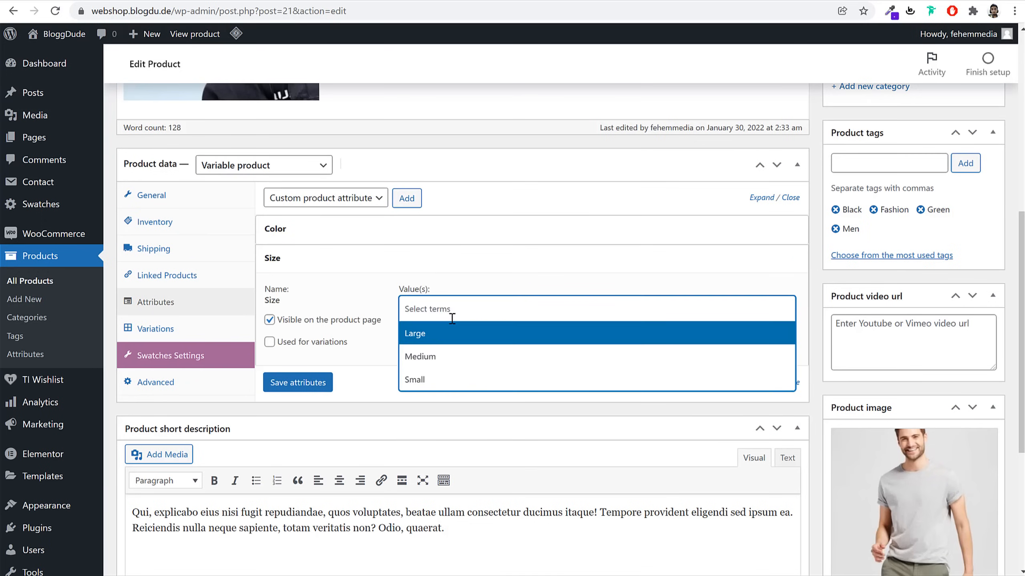
left_click(451, 359)
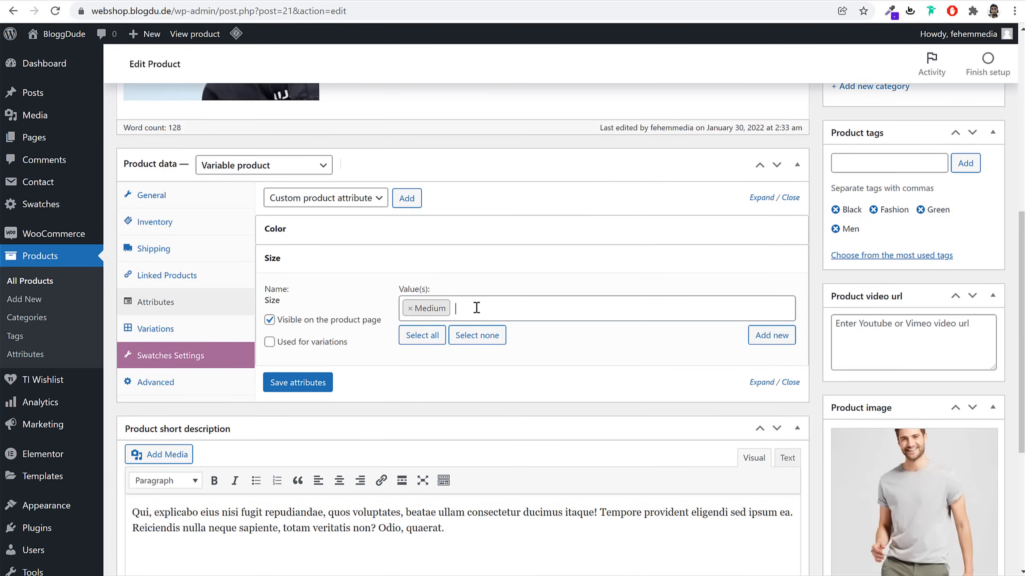
left_click(475, 307)
left_click(469, 342)
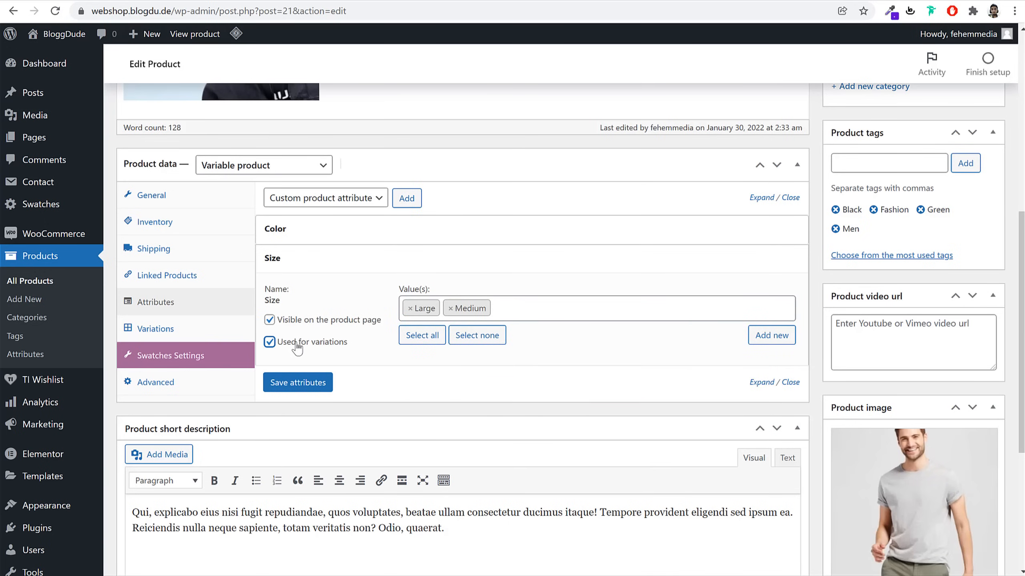
left_click(298, 381)
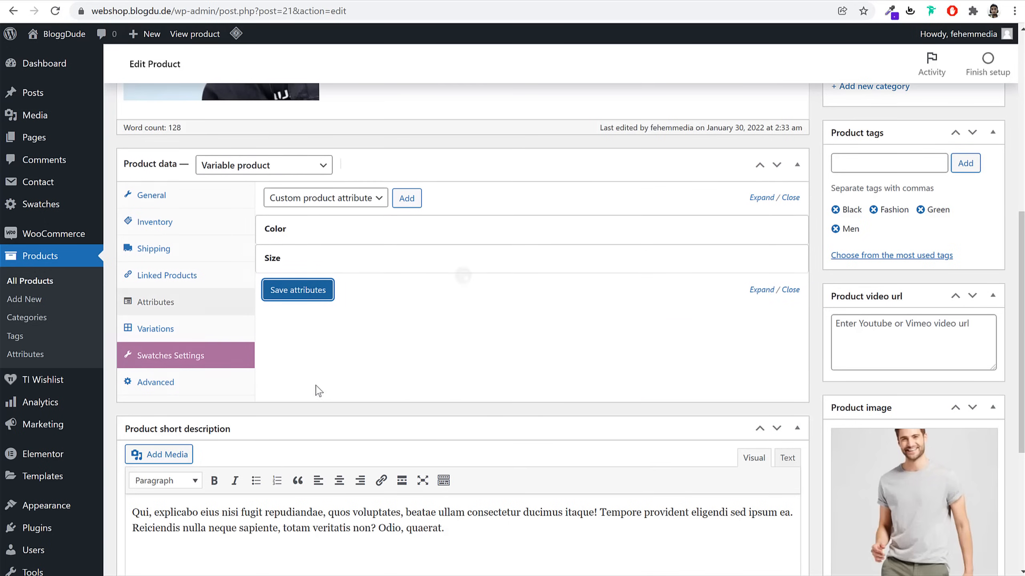
Create variations from all attributes and expand the Green / Large variation
left_click(166, 335)
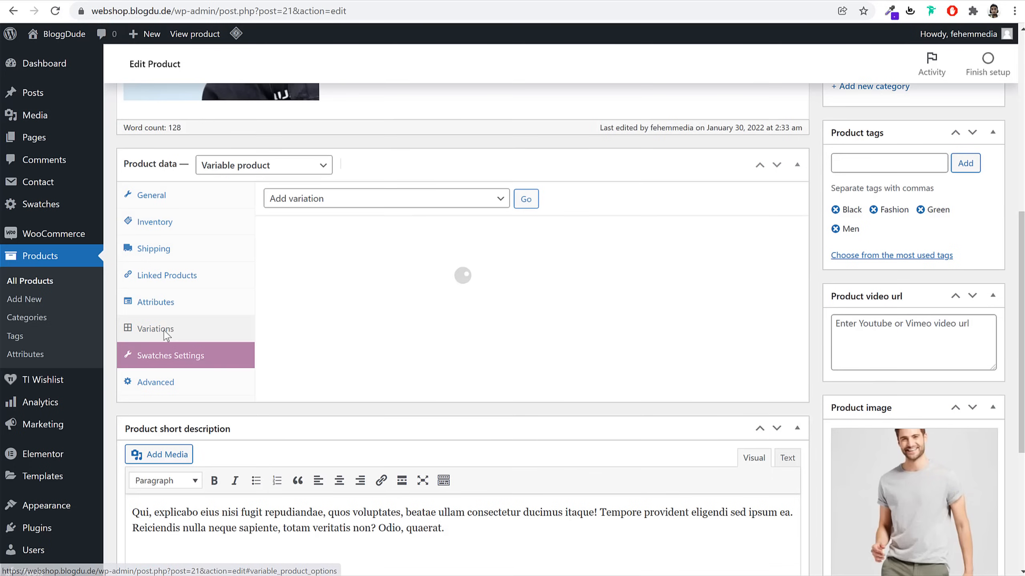
left_click(343, 200)
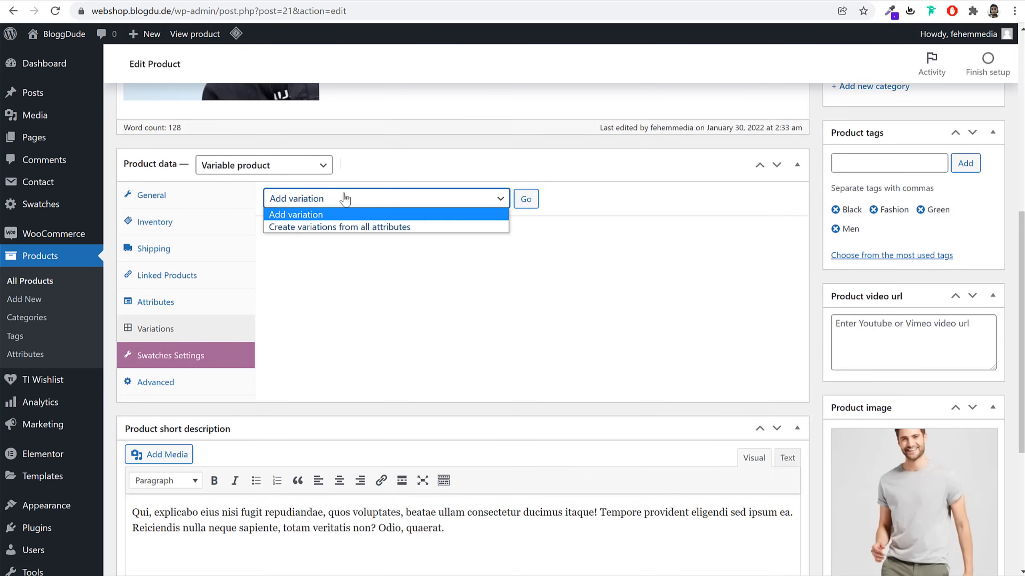
left_click(328, 228)
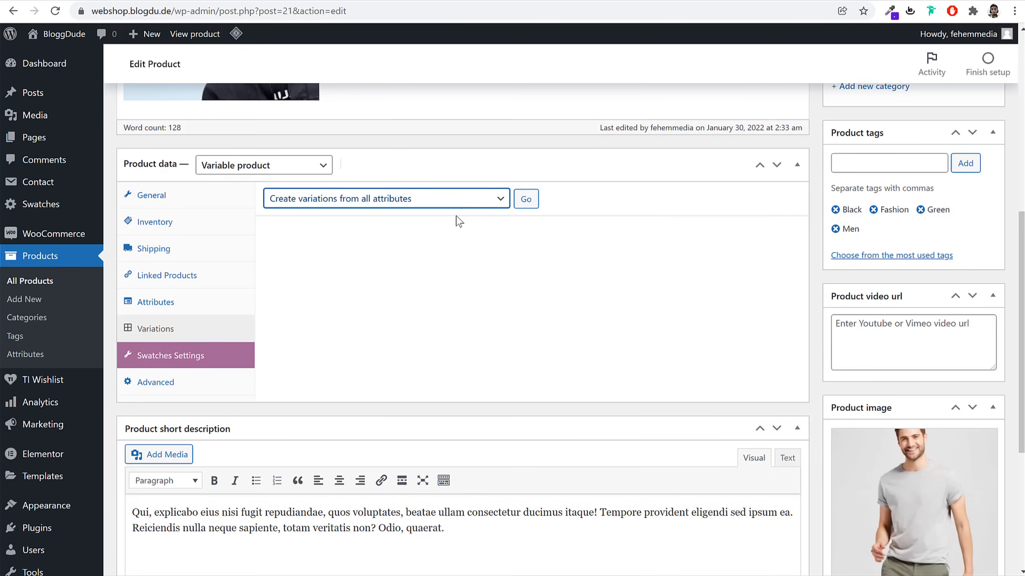
left_click(525, 199)
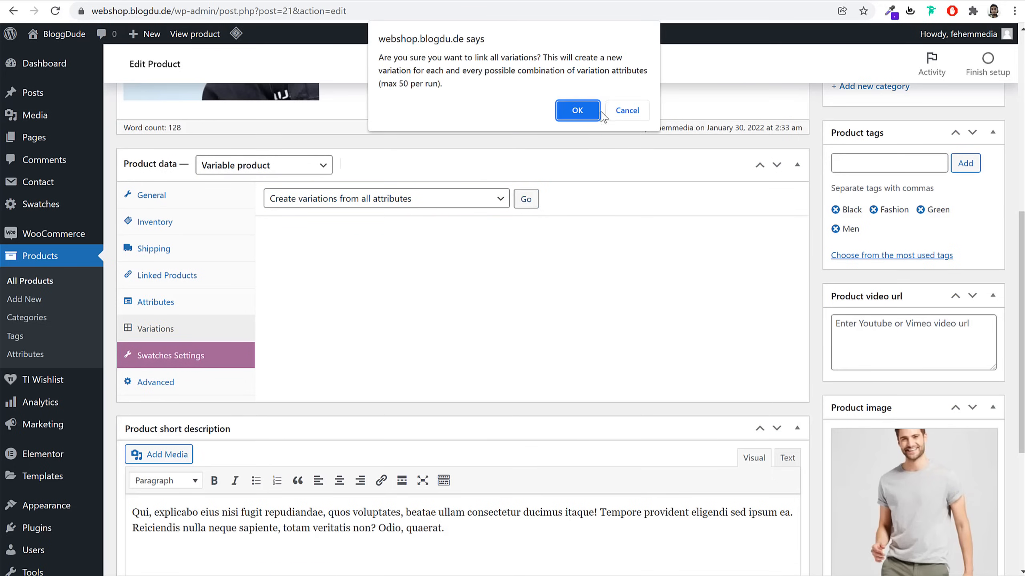
left_click(578, 109)
left_click_drag(445, 59, 378, 59)
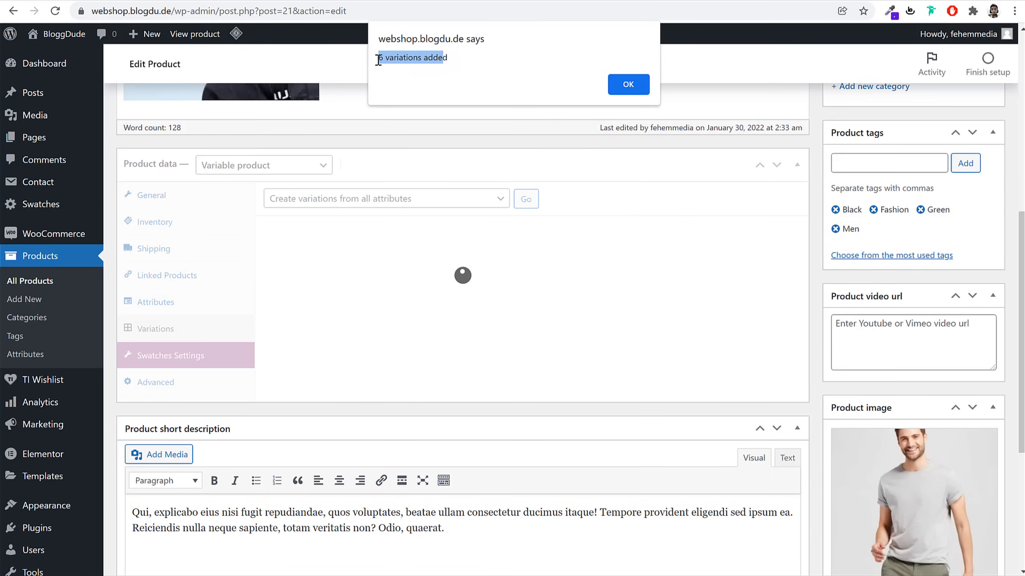
left_click(624, 85)
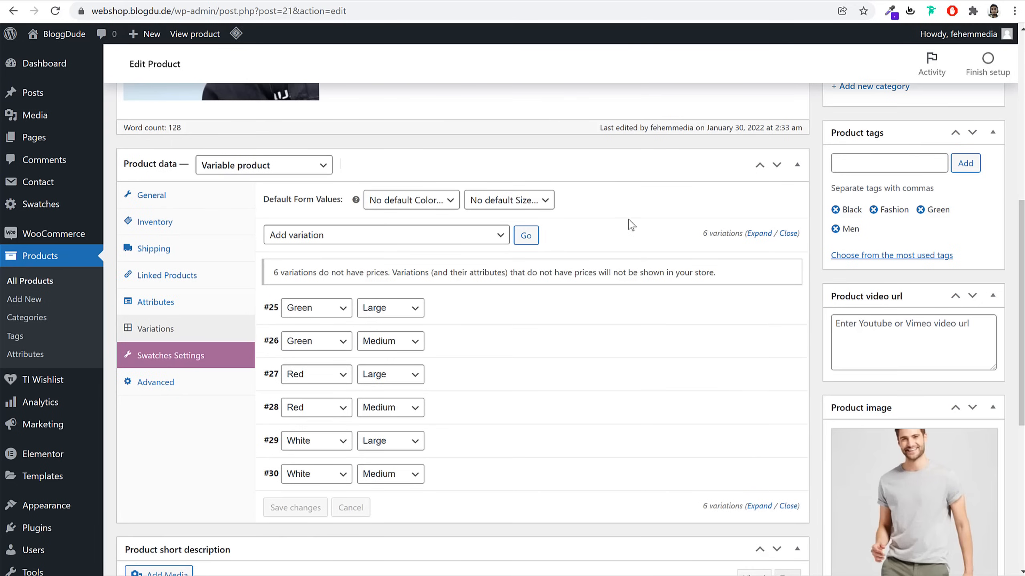
scroll(680, 246, "down", 3)
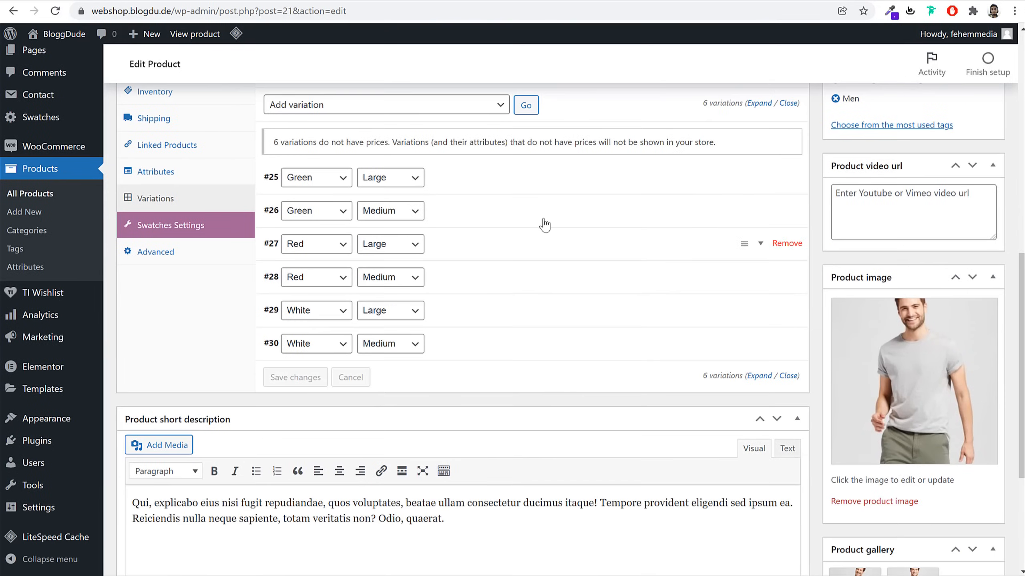
left_click(523, 187)
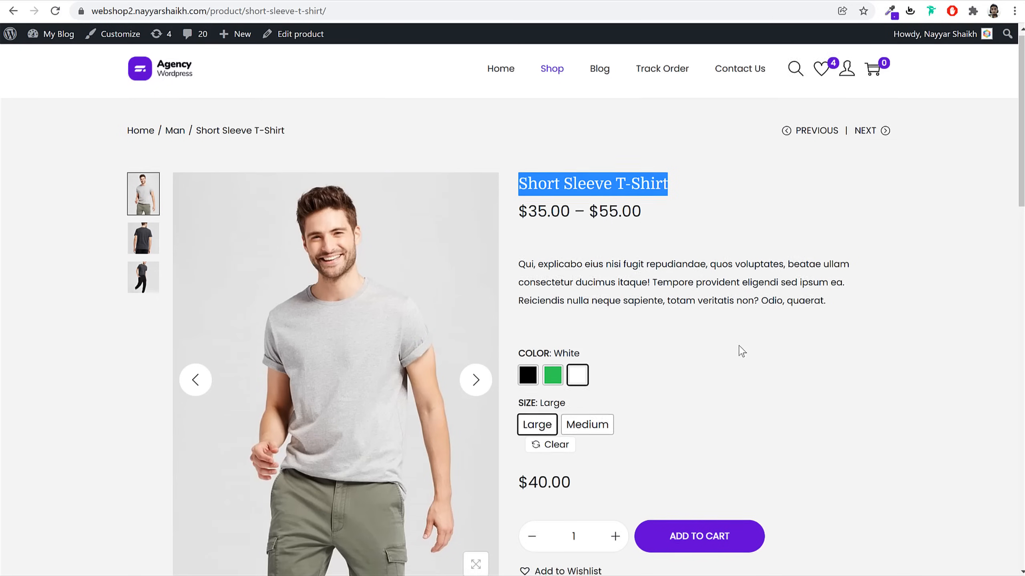
scroll(736, 348, "down", 3)
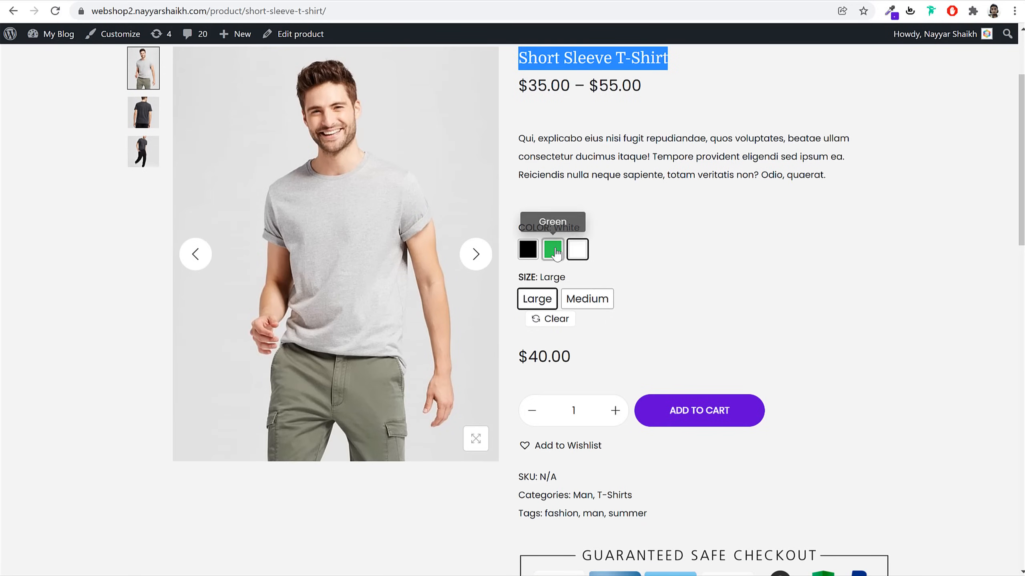
left_click(555, 251)
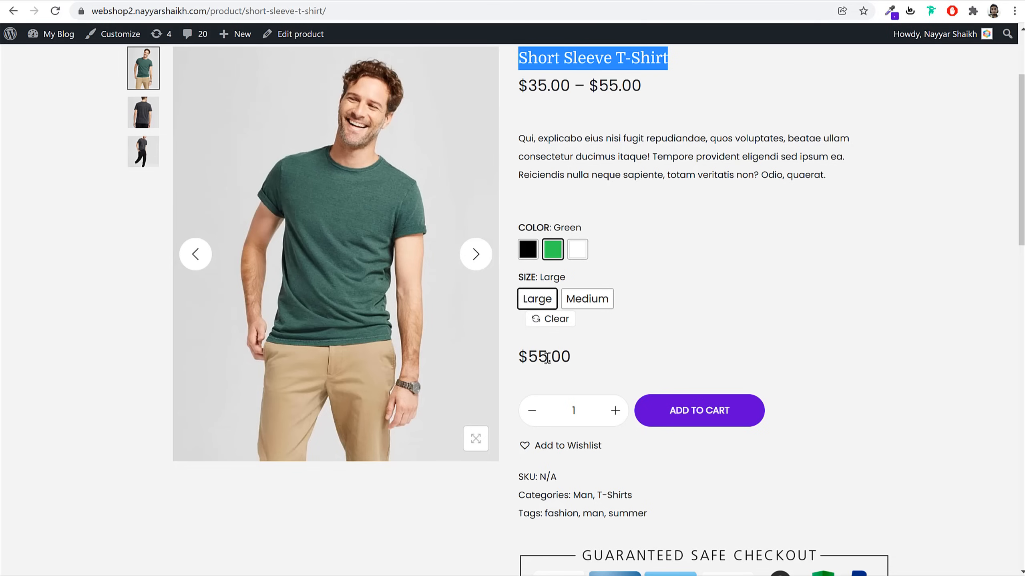
left_click_drag(547, 358, 522, 358)
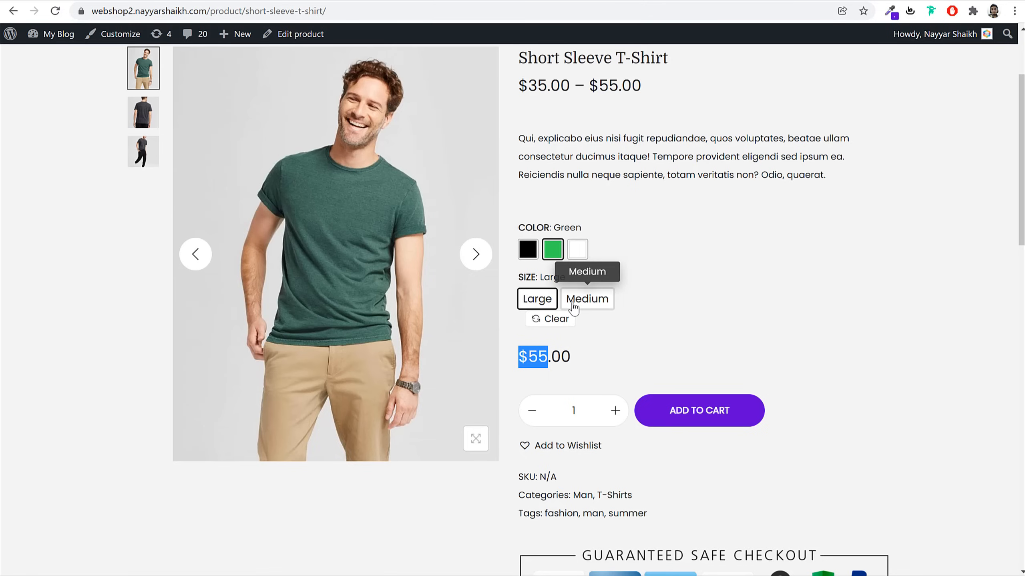
left_click(586, 299)
left_click_drag(556, 357, 528, 357)
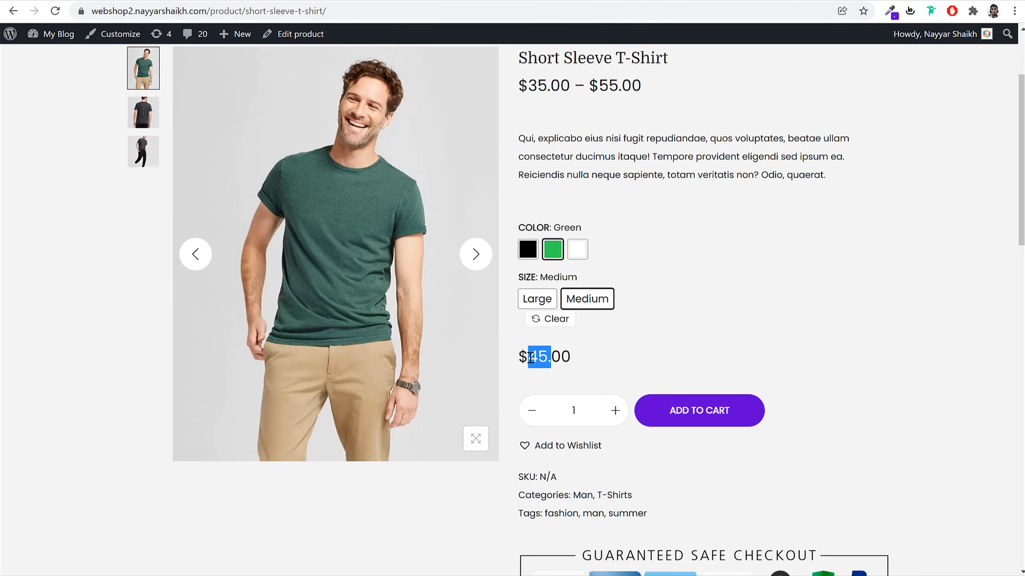
left_click(528, 251)
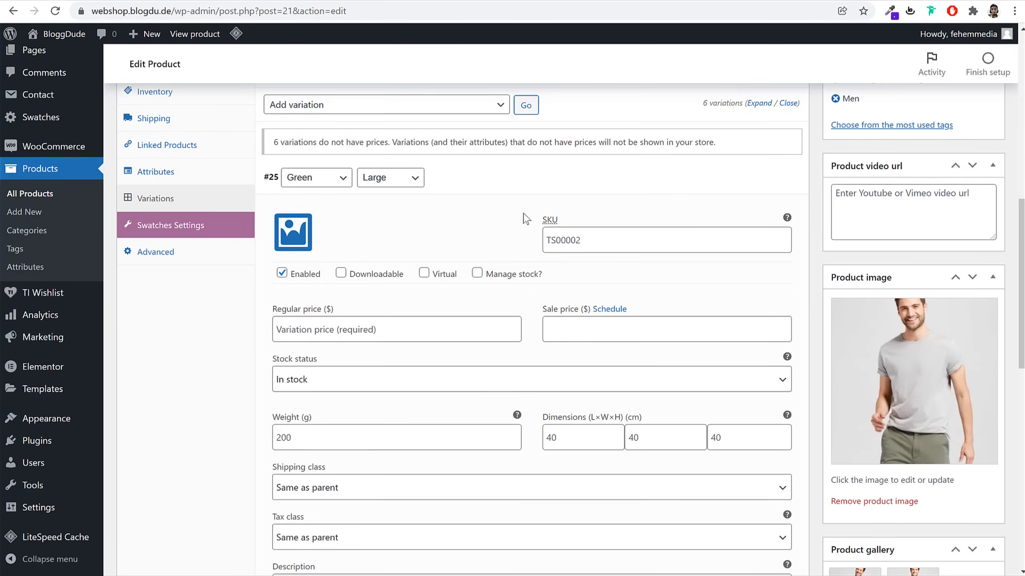
Give the Green / Large and Green / Medium variations the green T-shirt photo and regular prices
left_click(293, 234)
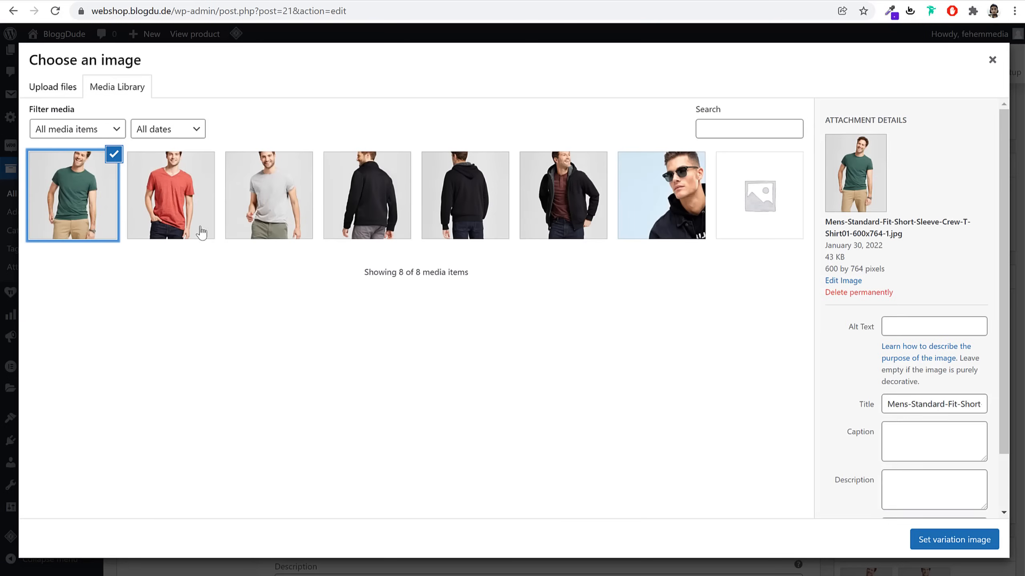
left_click(940, 540)
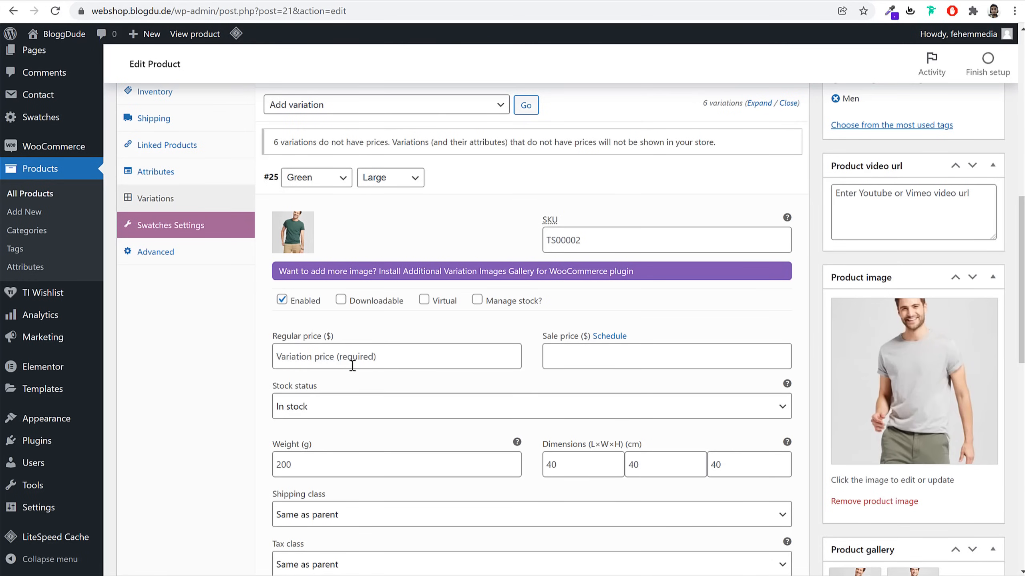
left_click(352, 366)
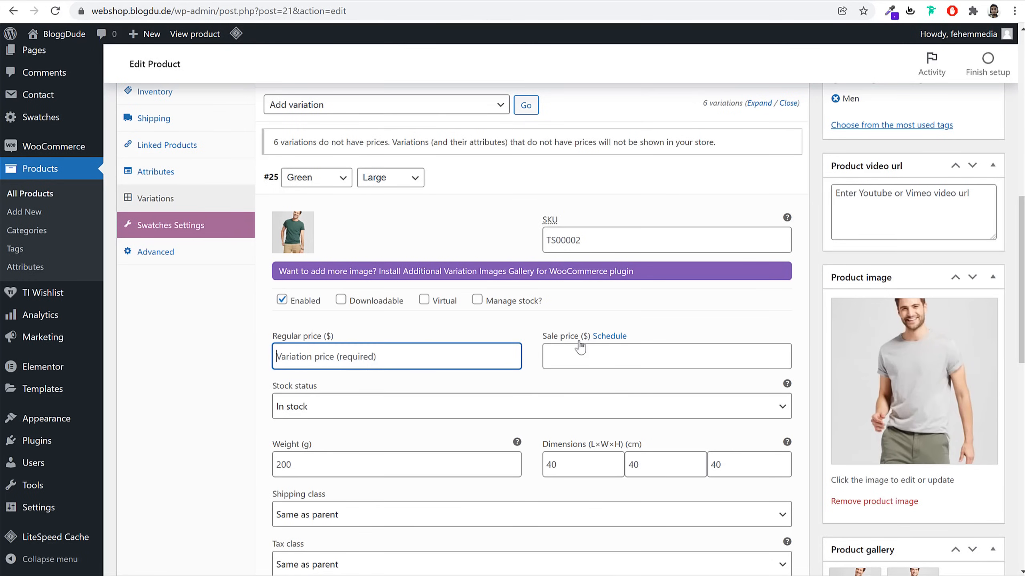
type("120")
left_click(506, 195)
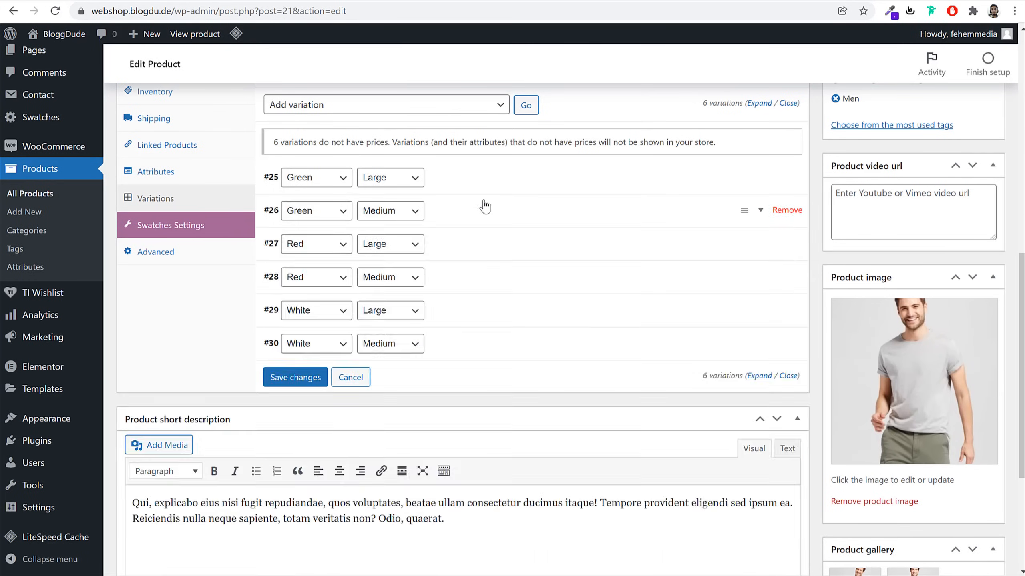
left_click(483, 207)
left_click(292, 267)
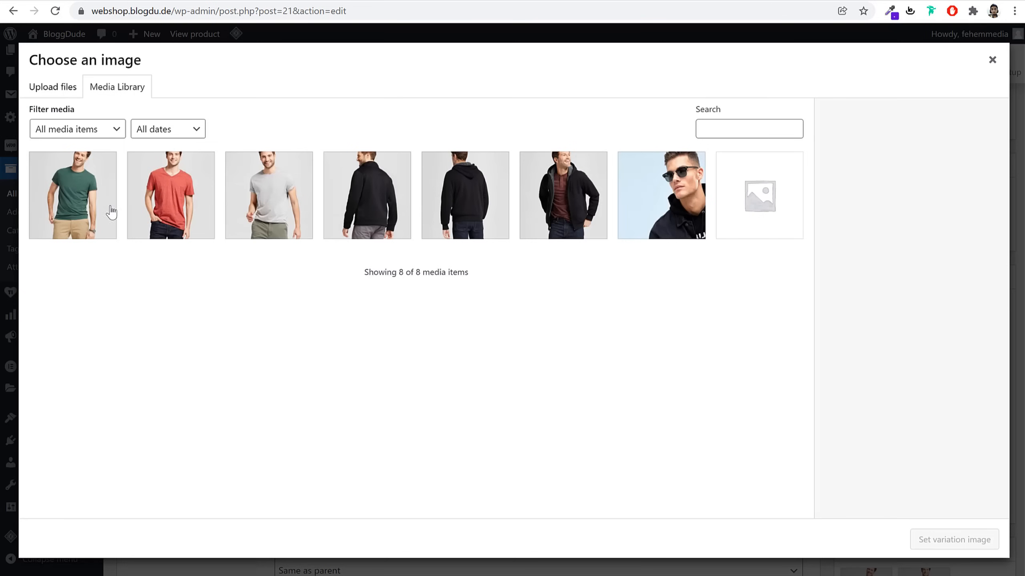
left_click(109, 212)
left_click(927, 540)
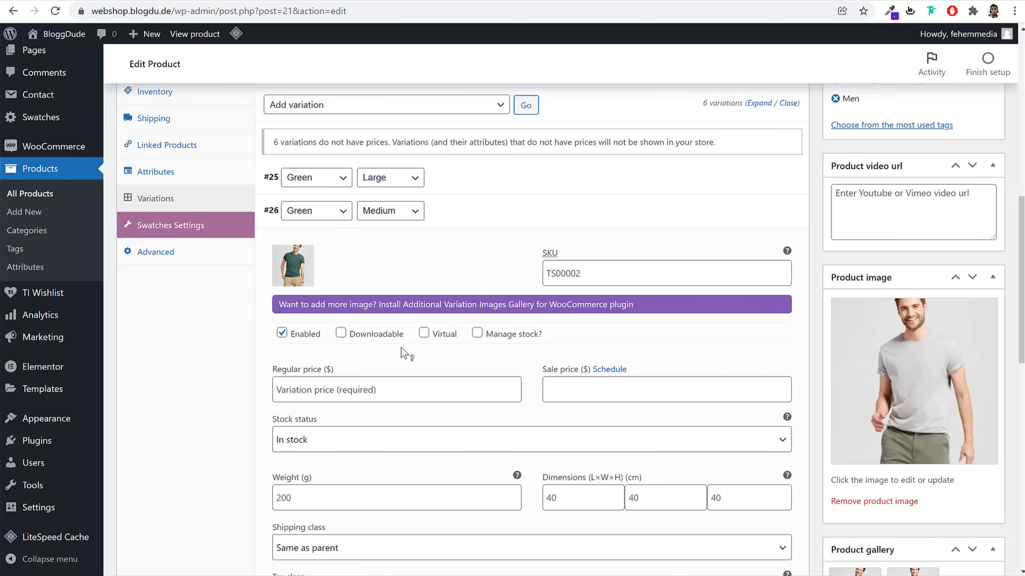
left_click(369, 387)
type("110")
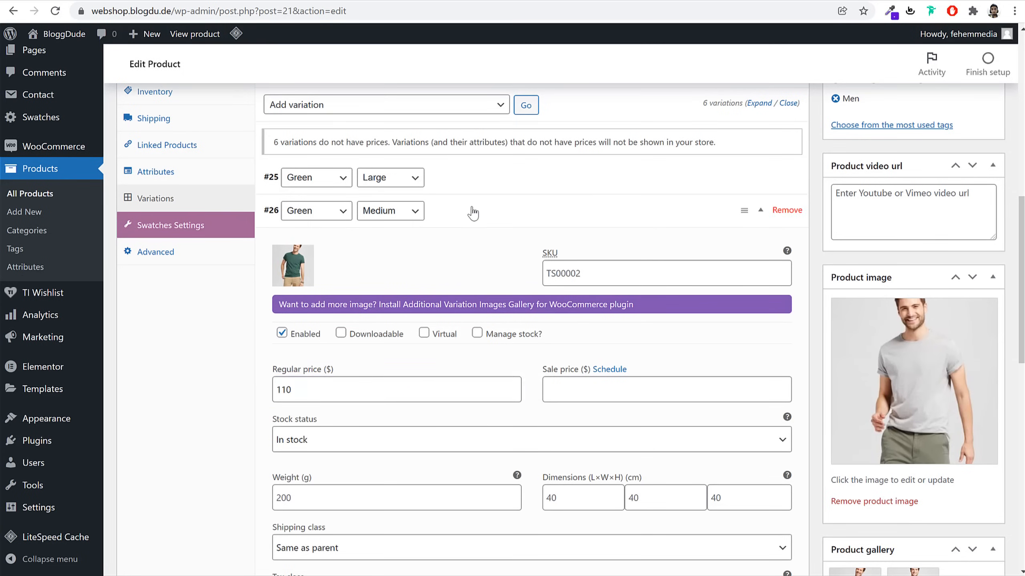
left_click(469, 211)
Give the Red / Large and Red / Medium variations the red T-shirt photo and regular prices
left_click(464, 244)
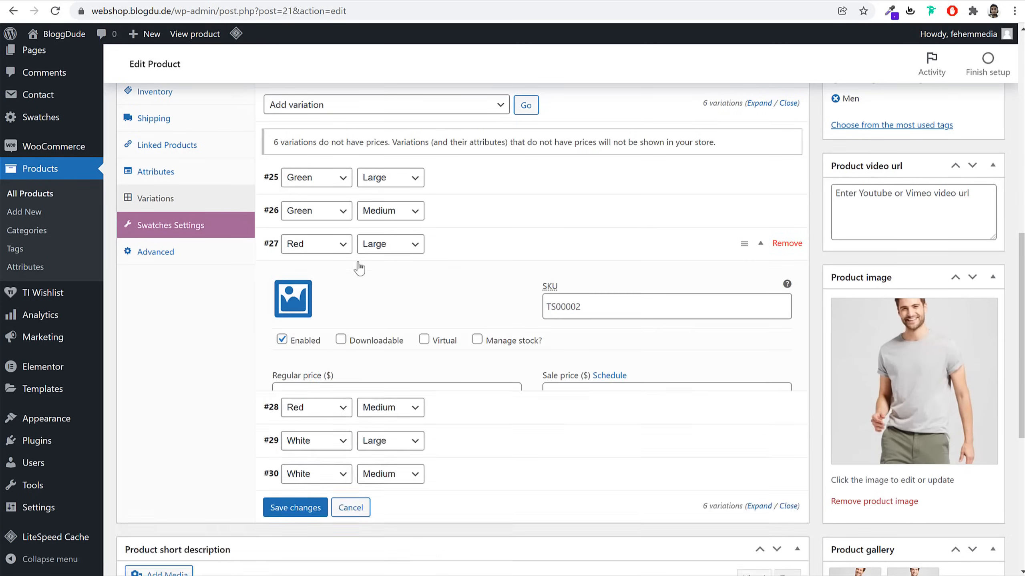
left_click(294, 299)
left_click(172, 202)
left_click(945, 541)
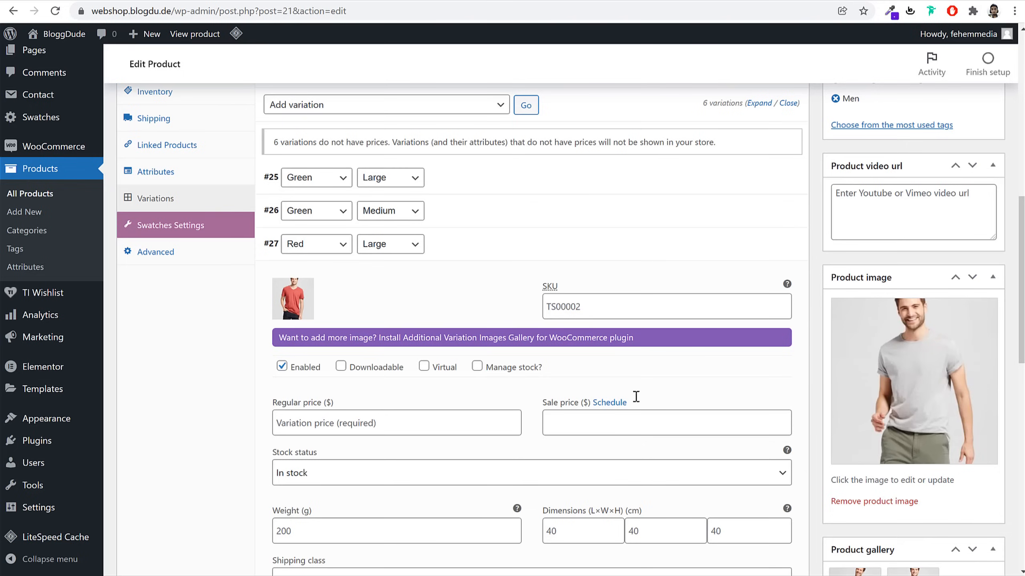
left_click(382, 411)
type("150")
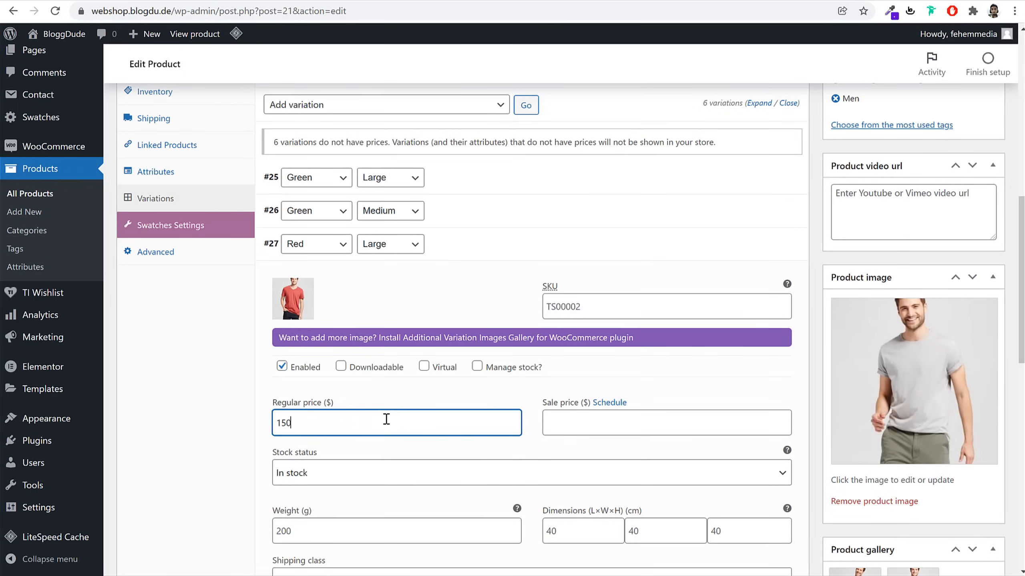
left_click(457, 245)
left_click(448, 277)
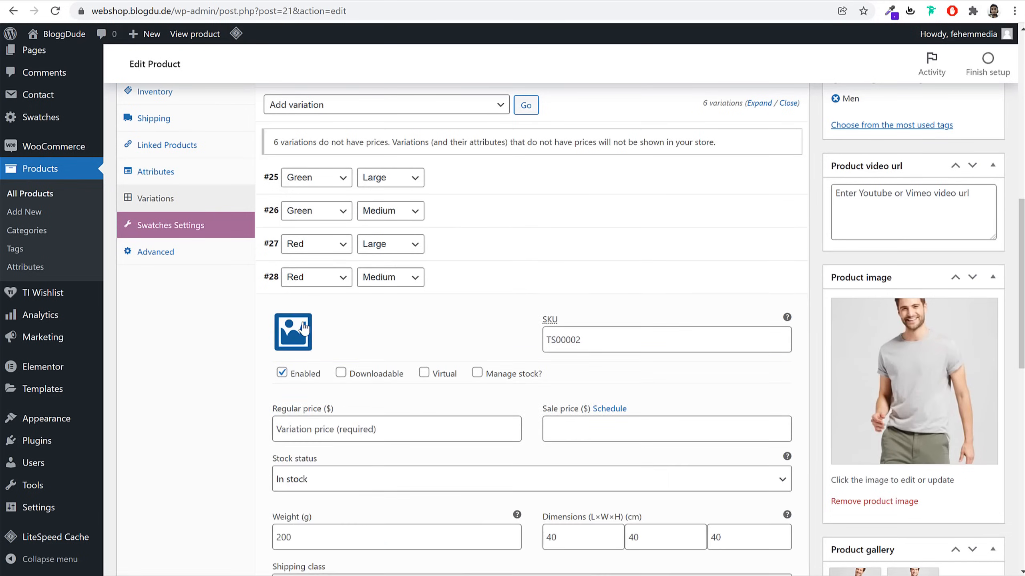
left_click(293, 332)
left_click(171, 195)
left_click(985, 548)
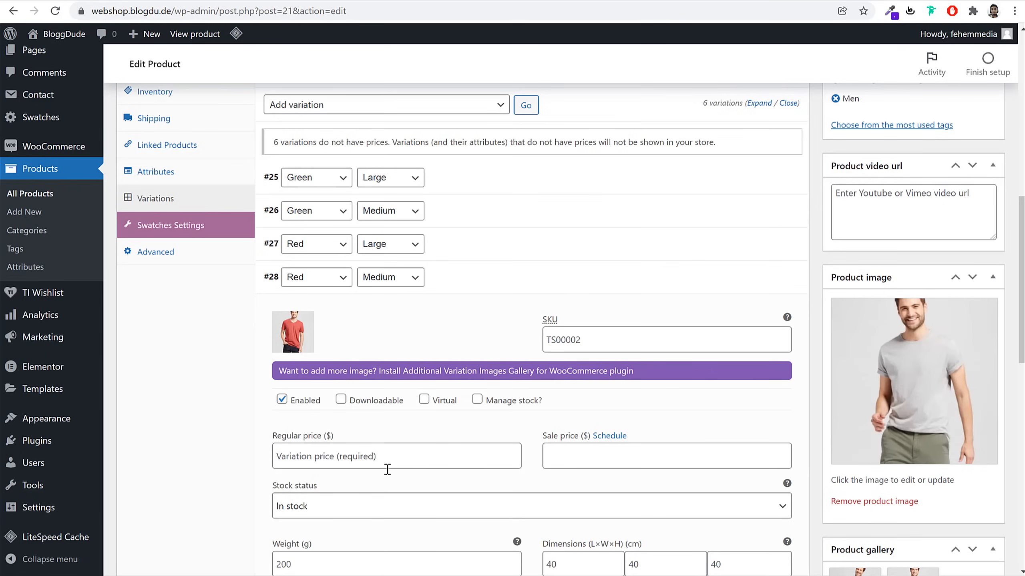
left_click(343, 459)
type("14")
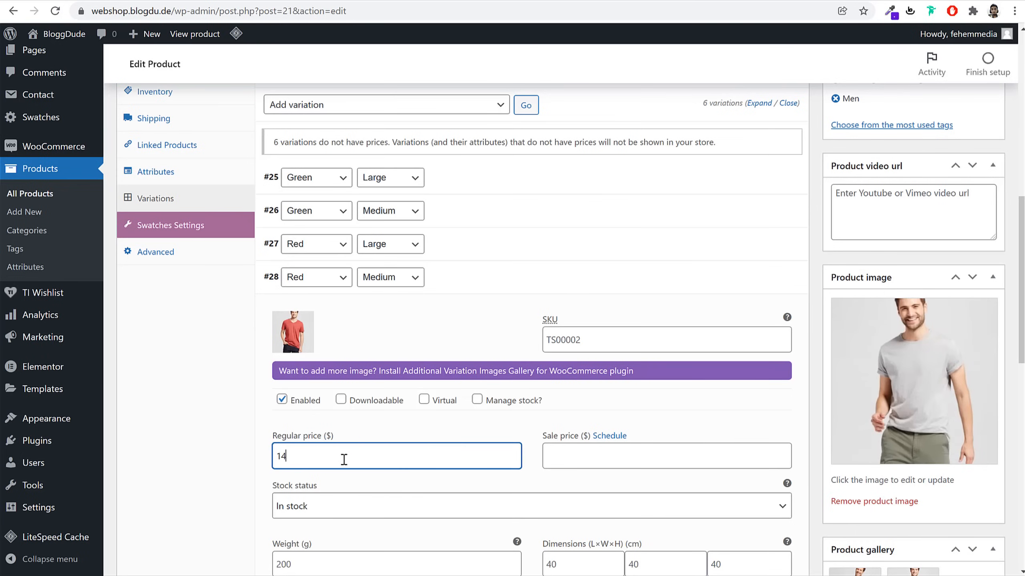
type("5")
left_click(483, 296)
Give White / Large and White / Medium the grey T-shirt photo, priced 130 and 120
left_click(450, 308)
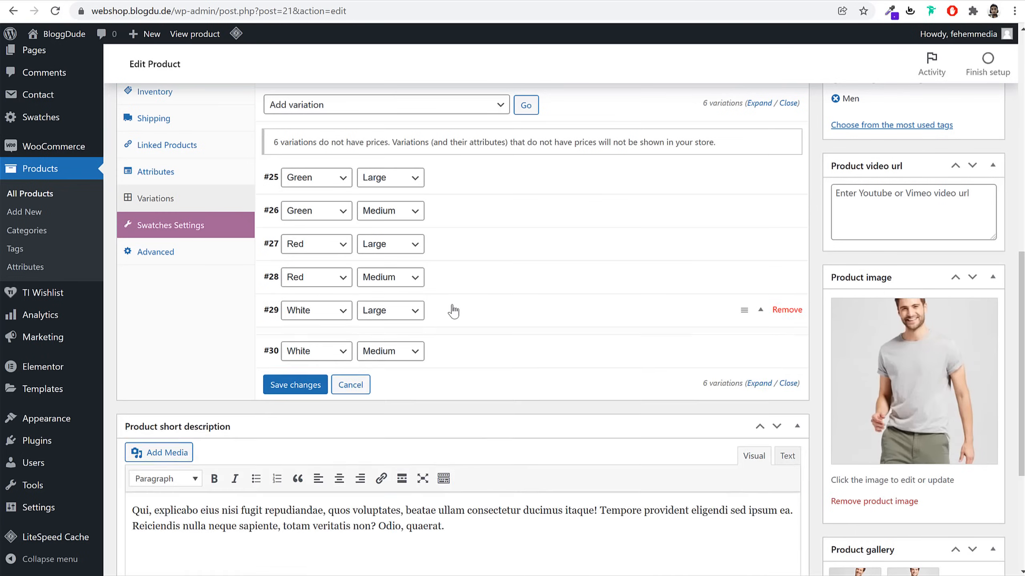
left_click(289, 374)
left_click(267, 197)
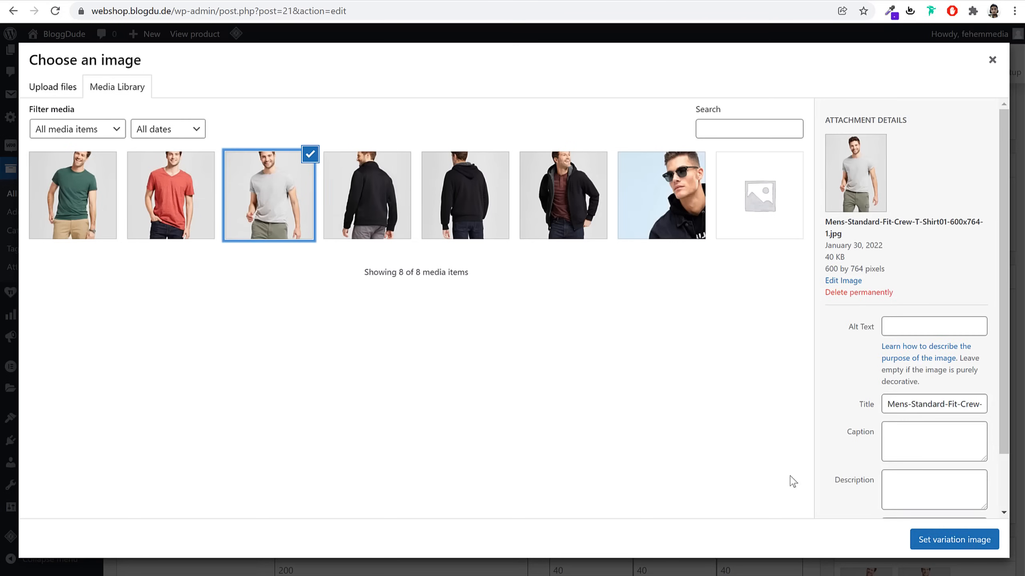
left_click(972, 541)
scroll(616, 447, "down", 3)
left_click(374, 303)
type("13")
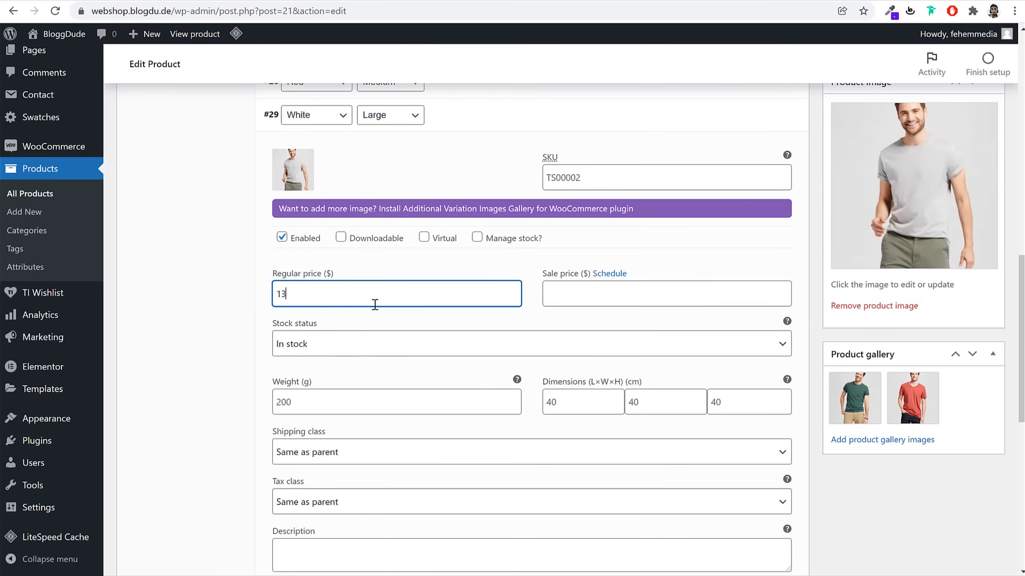
type("0")
left_click(476, 130)
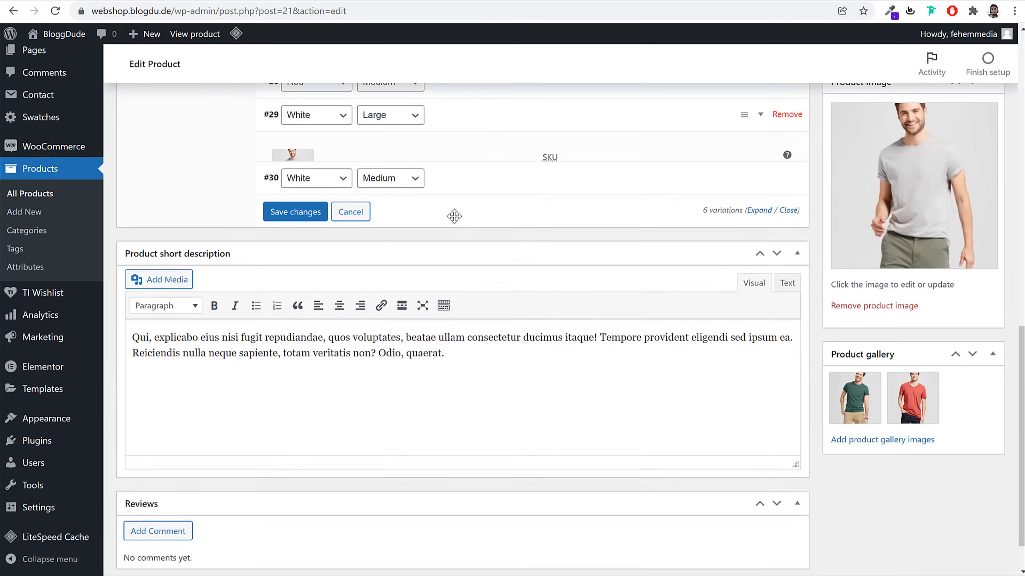
left_click(448, 157)
left_click(293, 203)
left_click(269, 195)
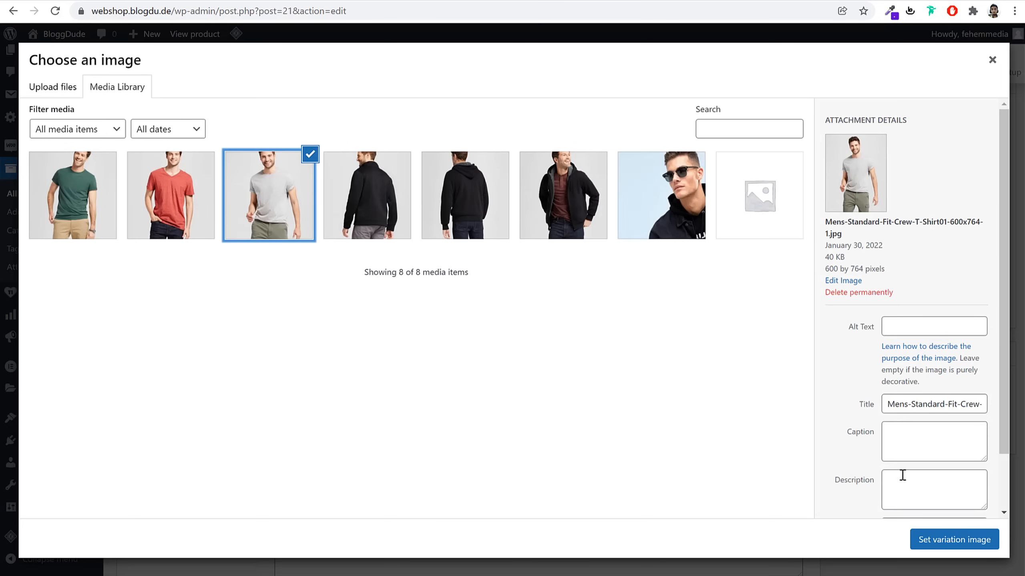
left_click(957, 549)
left_click(386, 332)
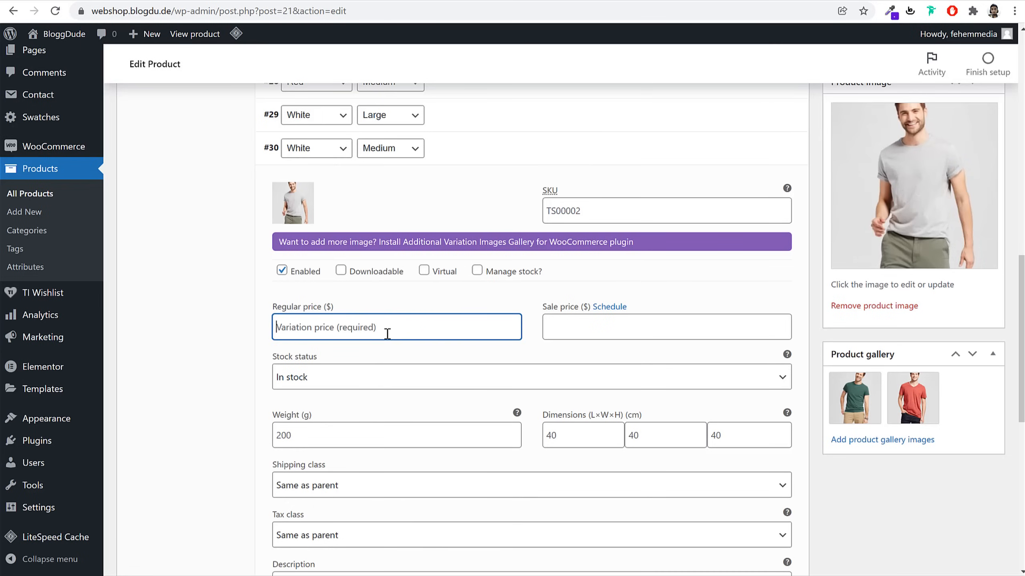
type("120")
Save all the variation changes
scroll(387, 333, "down", 6)
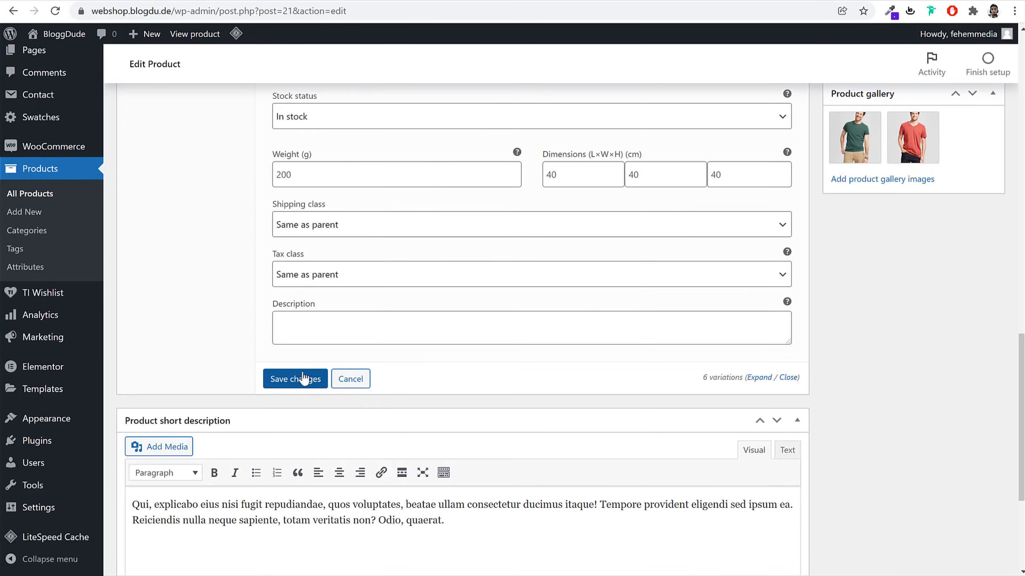
left_click(304, 377)
scroll(517, 356, "up", 6)
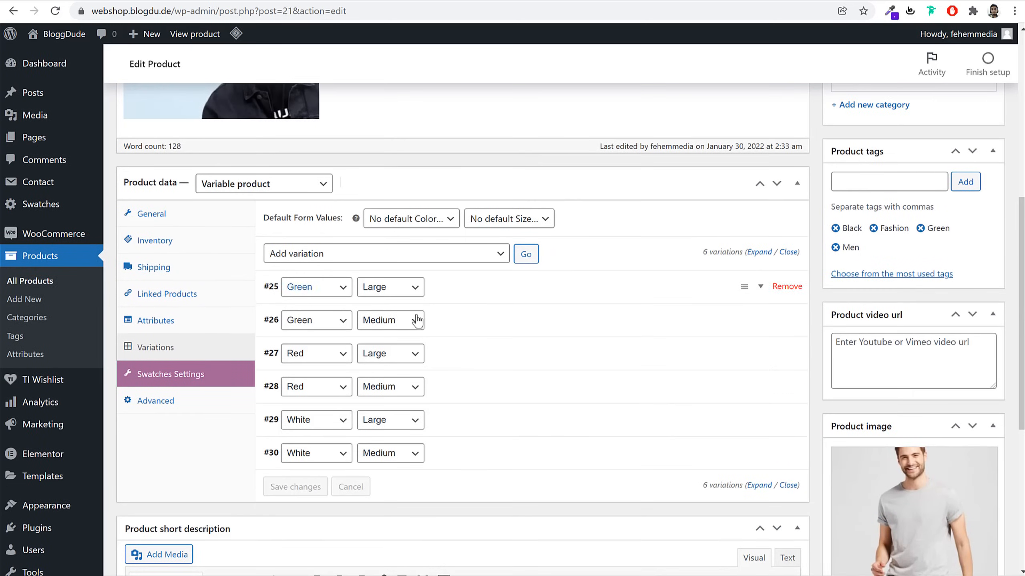
scroll(418, 320, "up", 7)
Update the T-shirt product and open its live page in a new tab
left_click(964, 359)
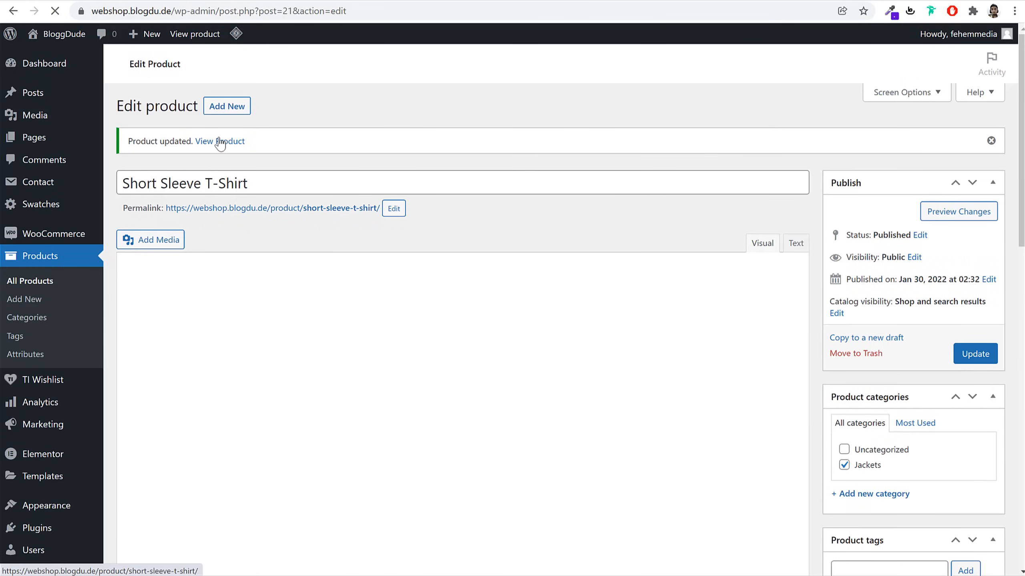
right_click(221, 142)
left_click(236, 149)
key("ctrl+Tab")
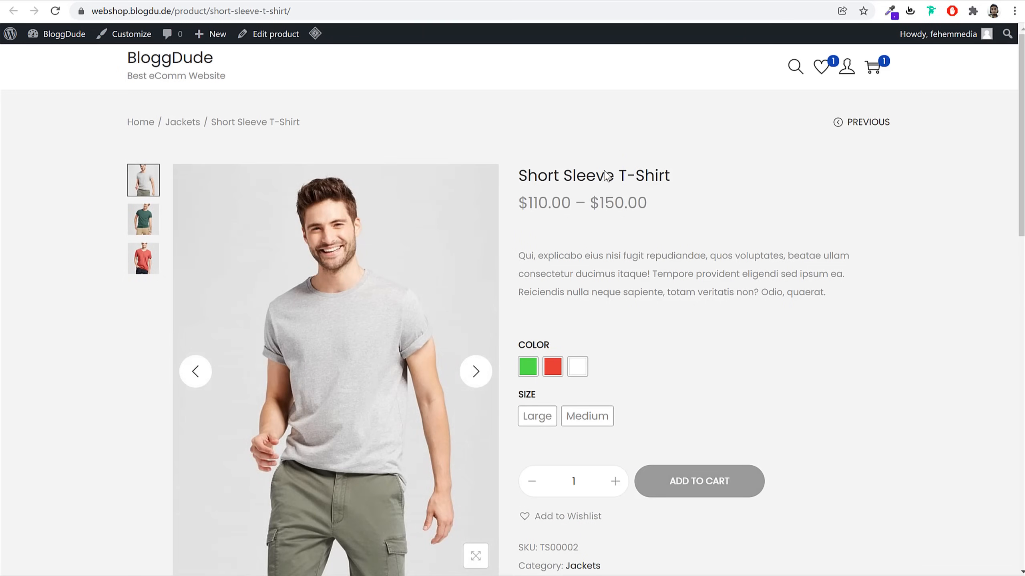
Check the green shirt's Large price ($120.00) and Medium price on the live page
scroll(751, 282, "down", 13)
scroll(751, 281, "up", 12)
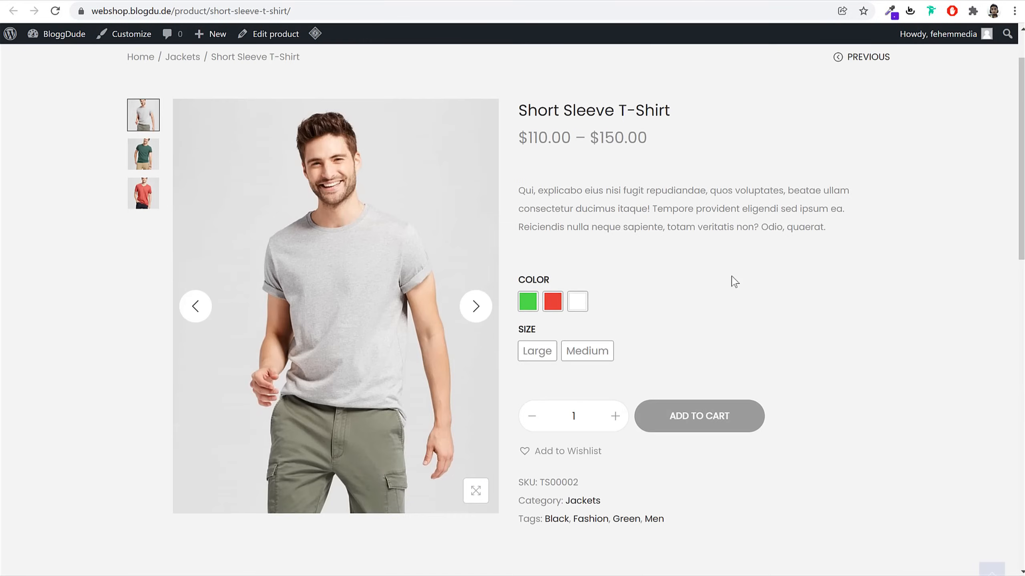
left_click(528, 302)
left_click(537, 351)
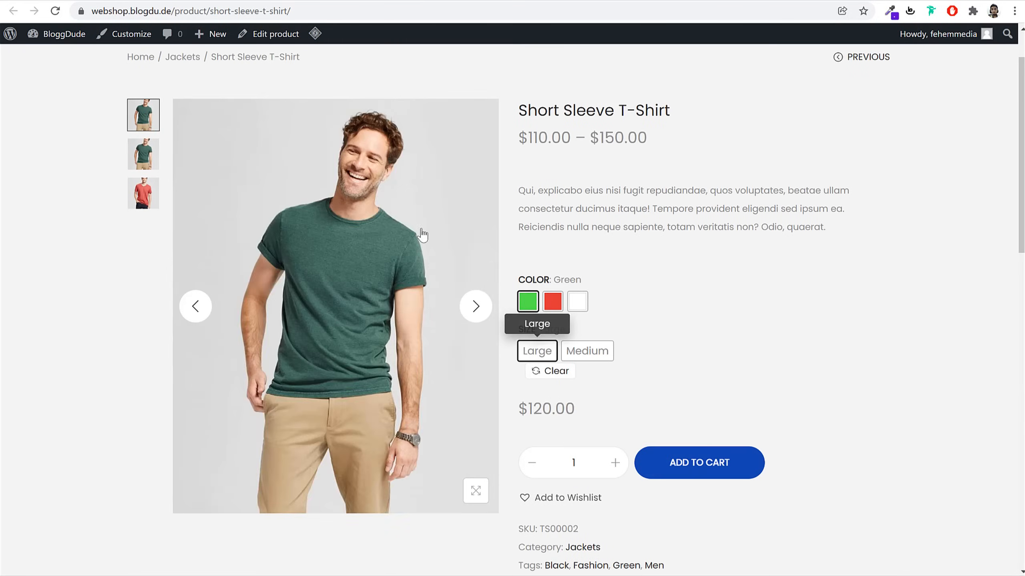
triple_click(531, 410)
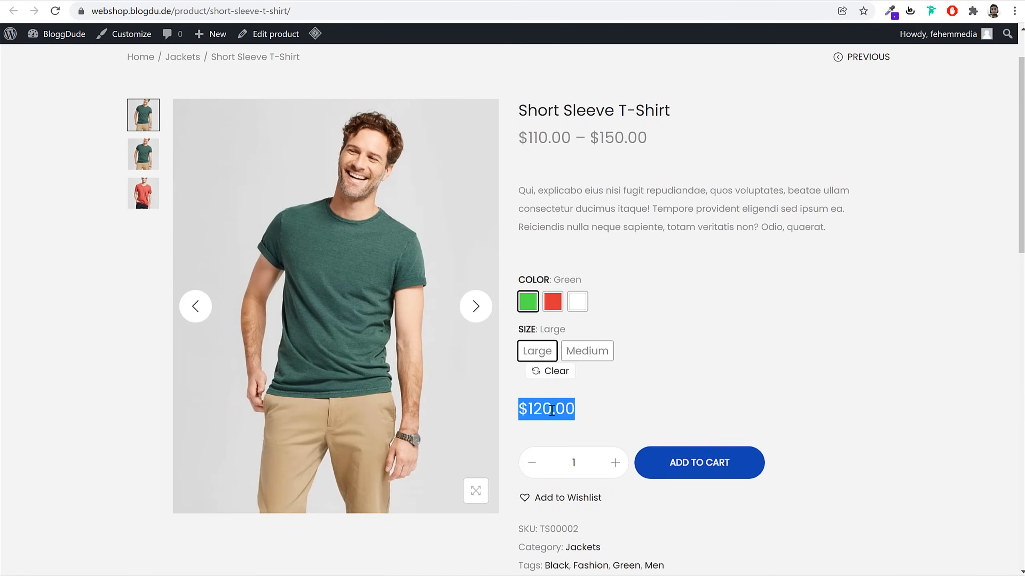
left_click(586, 353)
double_click(528, 409)
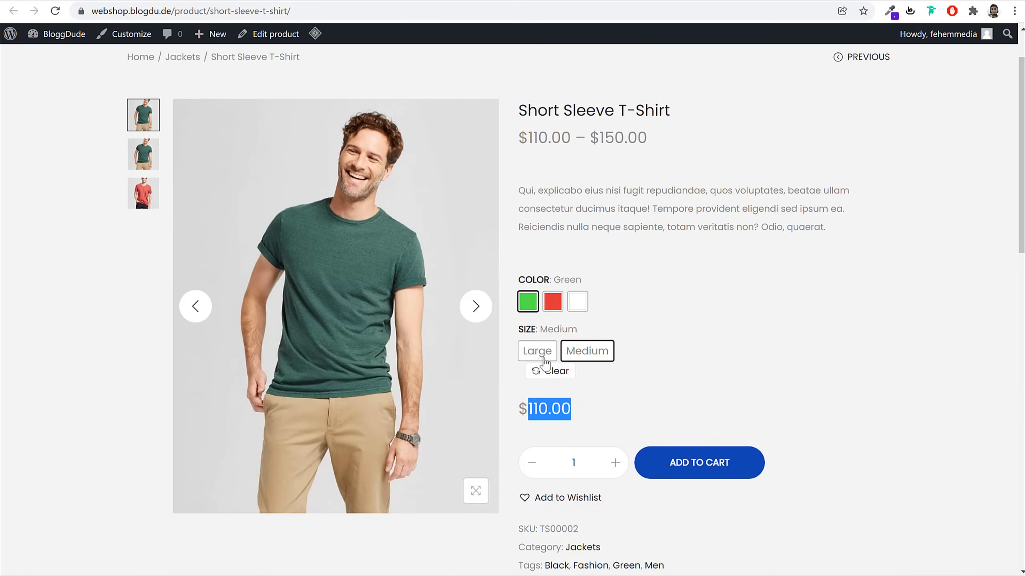
Check the red Medium/Large and white Large/Medium combinations, white showing $130 and $120
left_click(553, 302)
left_click(594, 351)
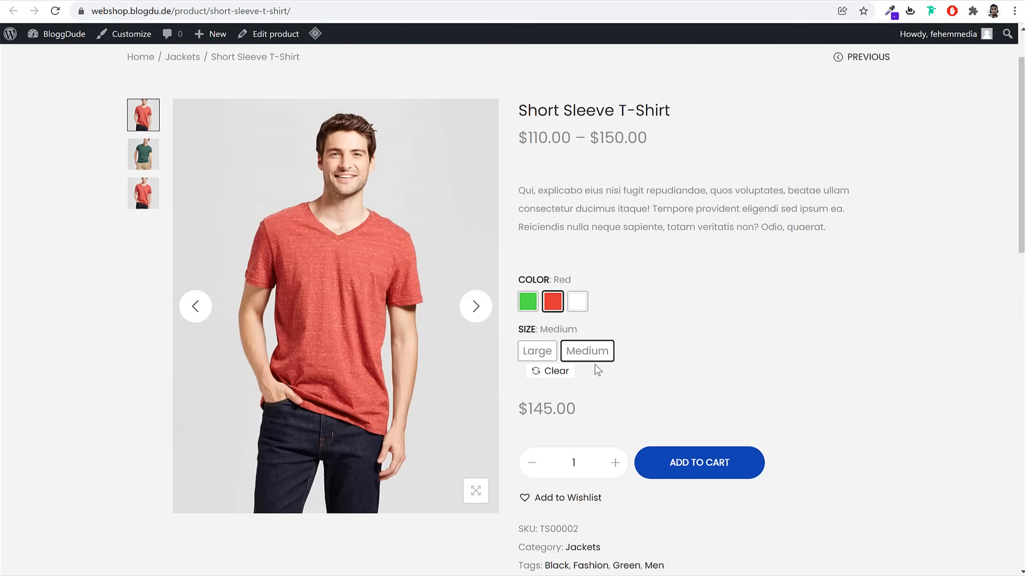
left_click(537, 351)
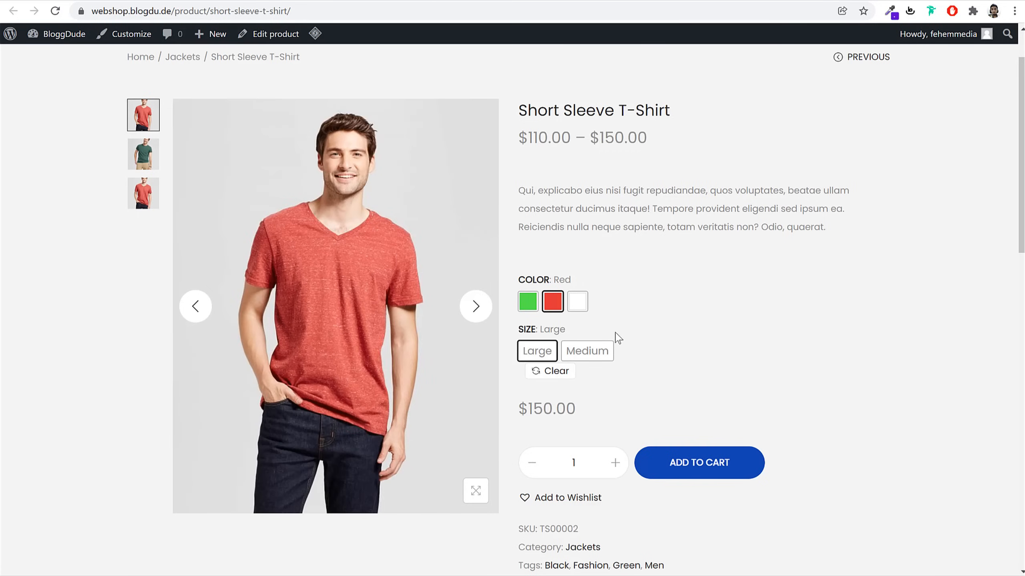
left_click(577, 301)
scroll(860, 368, "up", 2)
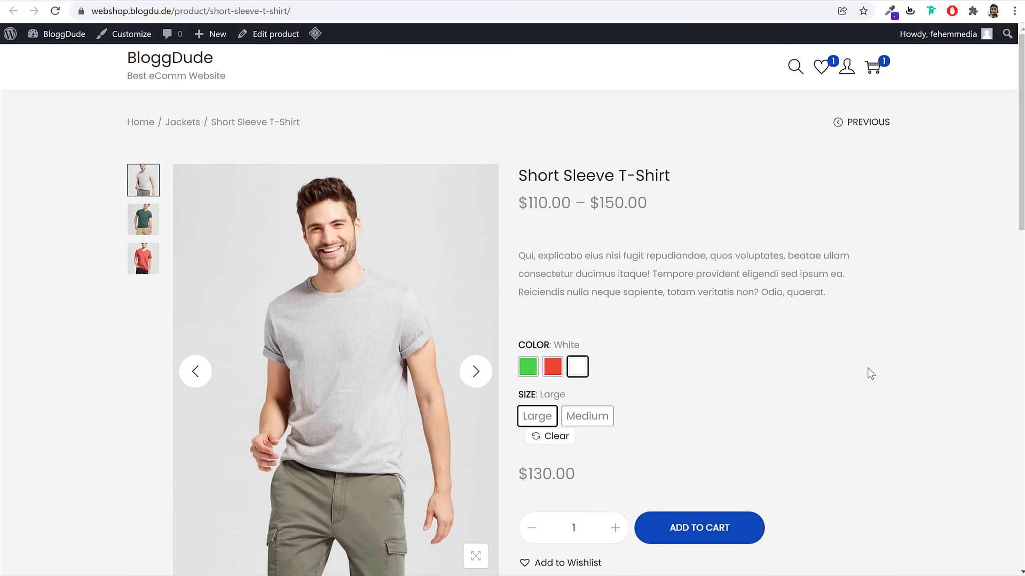
scroll(871, 373, "down", 15)
scroll(870, 374, "up", 8)
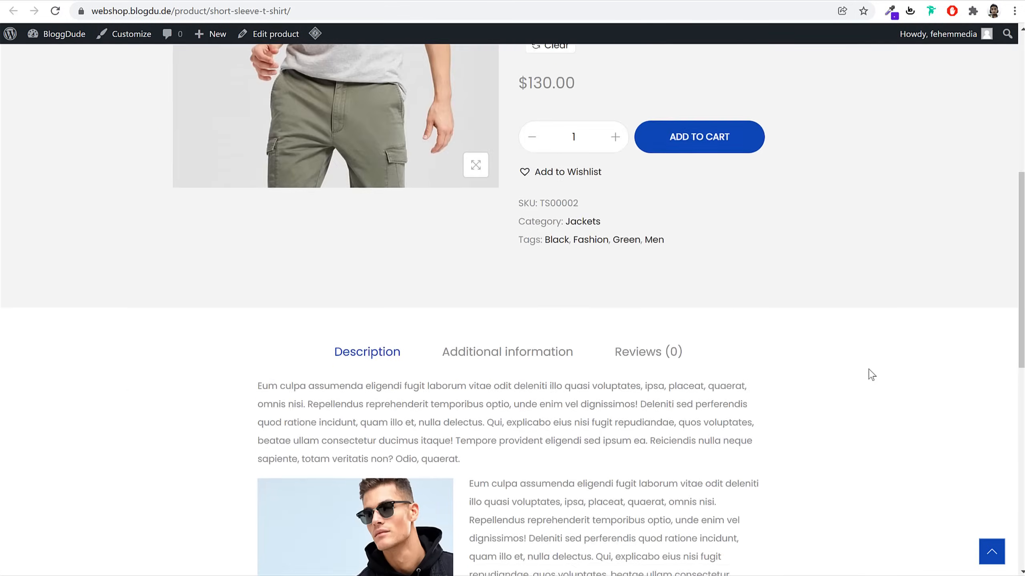
scroll(871, 374, "up", 8)
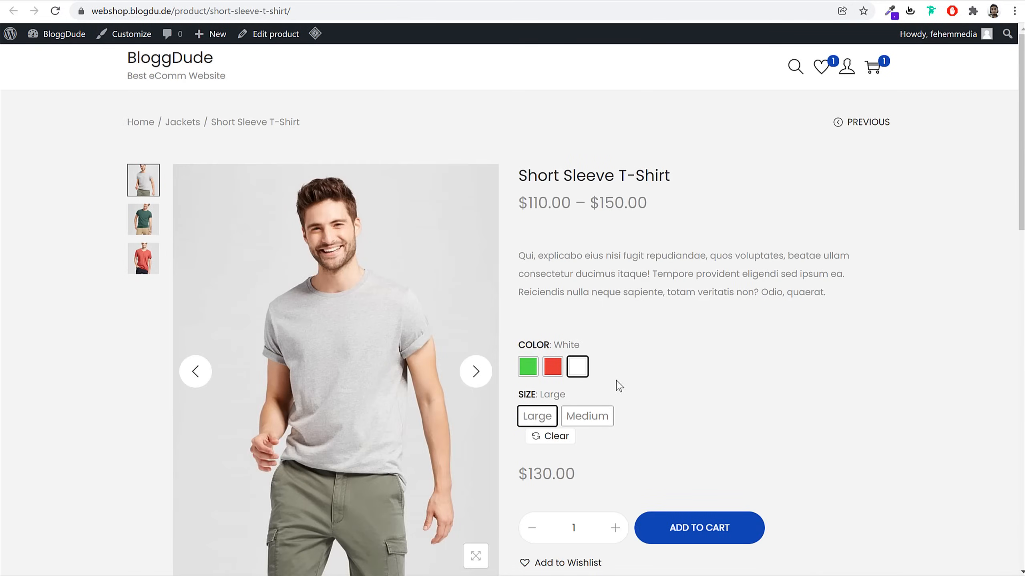
scroll(716, 507, "down", 1)
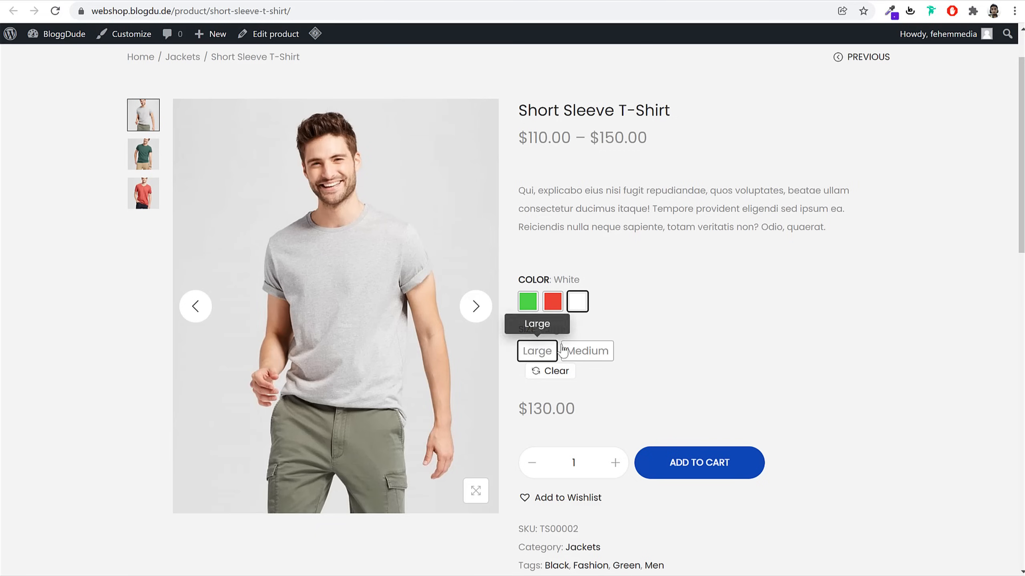
left_click(607, 355)
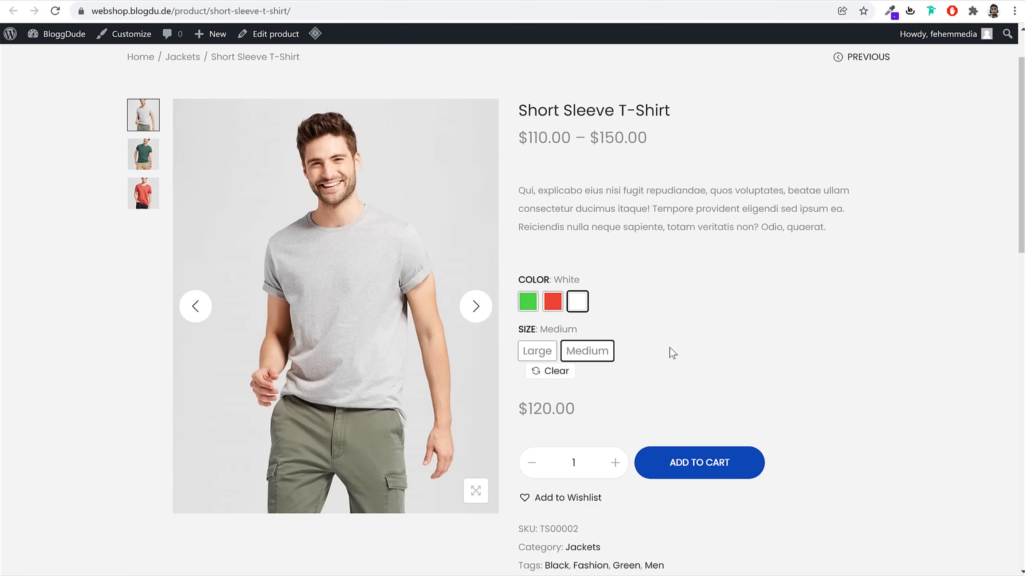
scroll(756, 401, "up", 1)
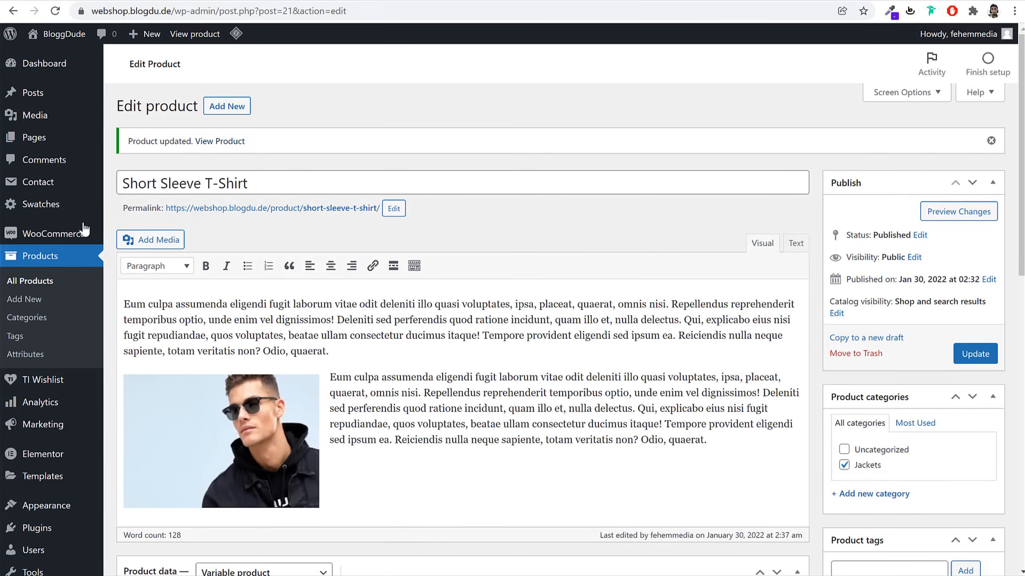
Duplicate Black Fashion Jacket from All Products and select the copy's title for replacing
left_click(44, 257)
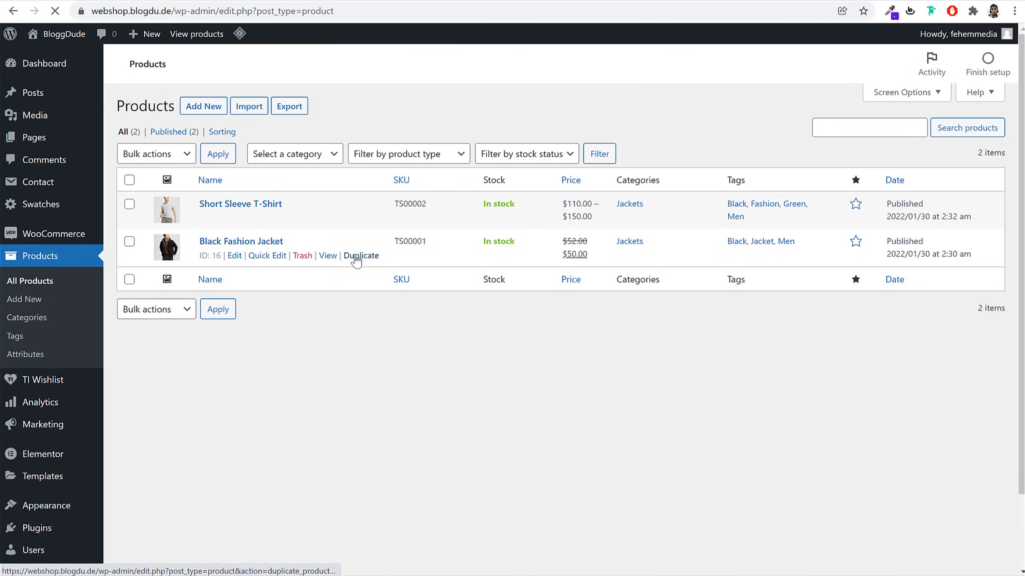
triple_click(357, 140)
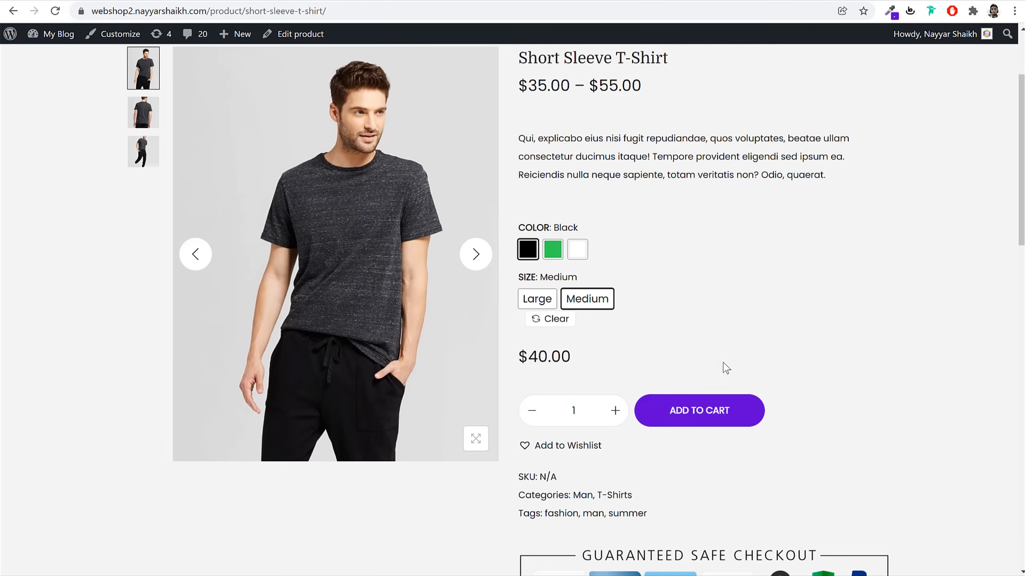
scroll(723, 366, "down", 10)
Retitle the copy Working Boy T-Shirt and change its slug to working-boy-t-shirt
left_click_drag(666, 434, 550, 425)
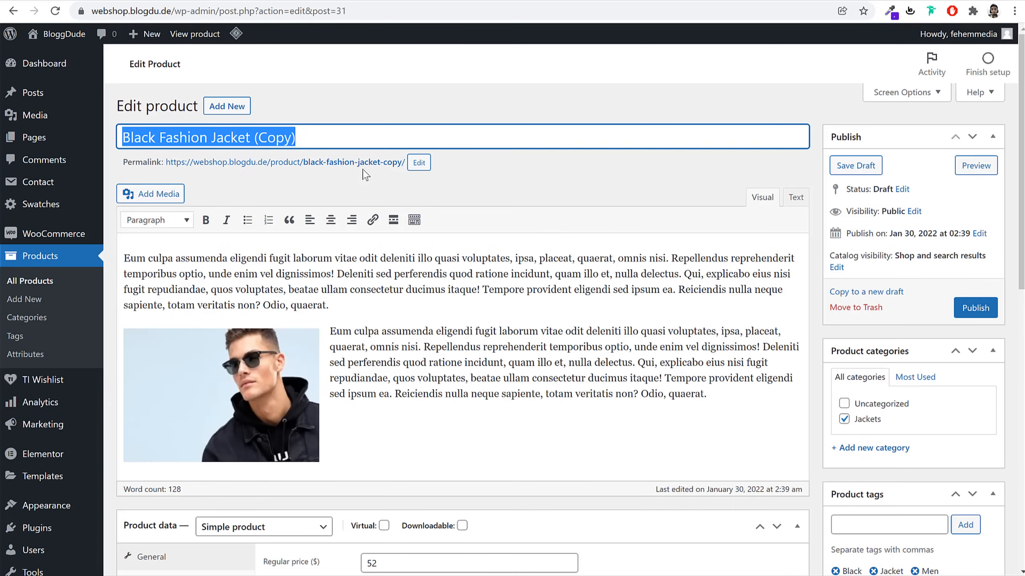
type("Working Boy T-Shirt")
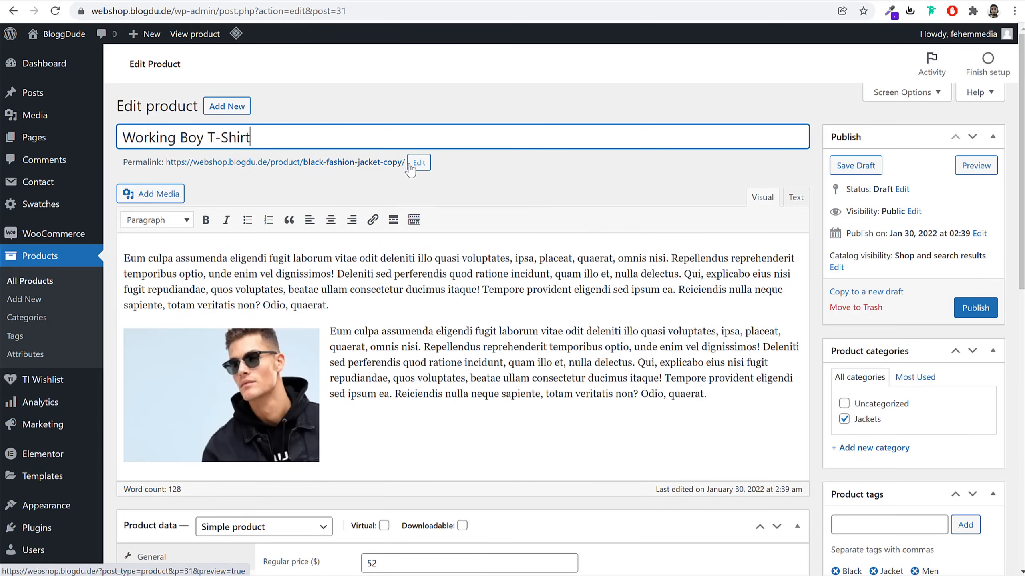
left_click(419, 162)
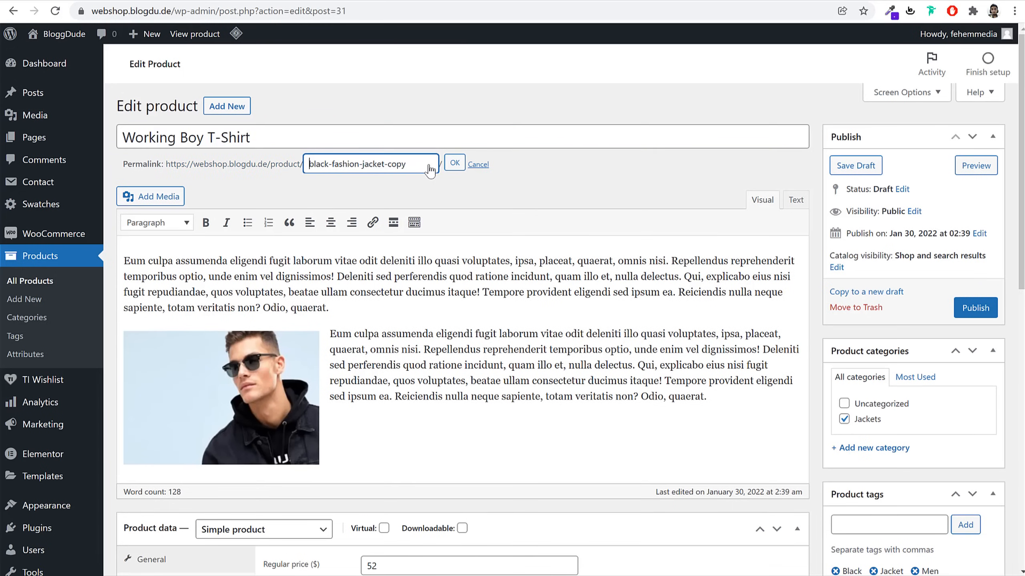
key("ctrl+a")
type("Working Boy T-Shirt")
left_click(455, 162)
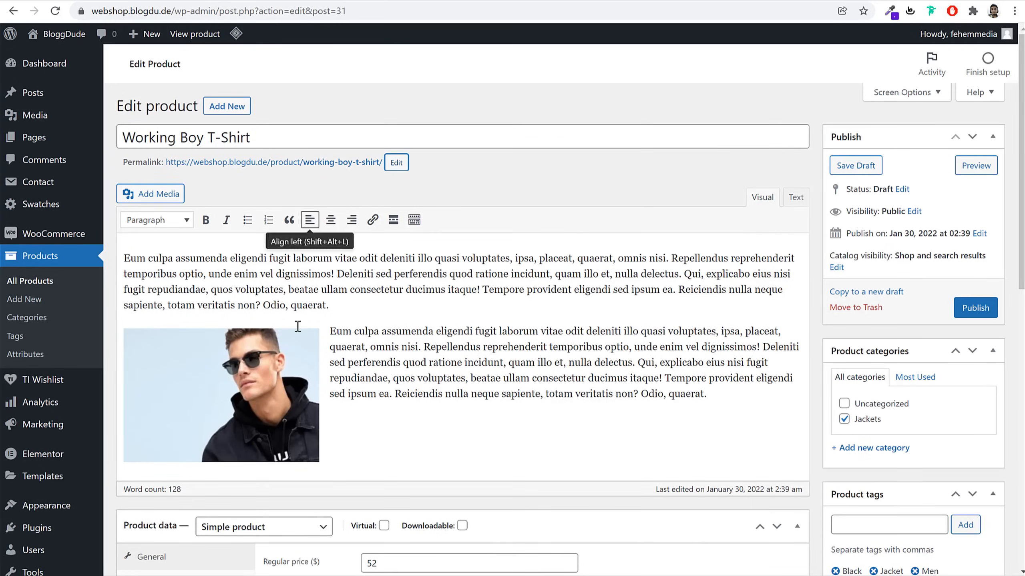
scroll(297, 327, "down", 10)
scroll(514, 296, "up", 4)
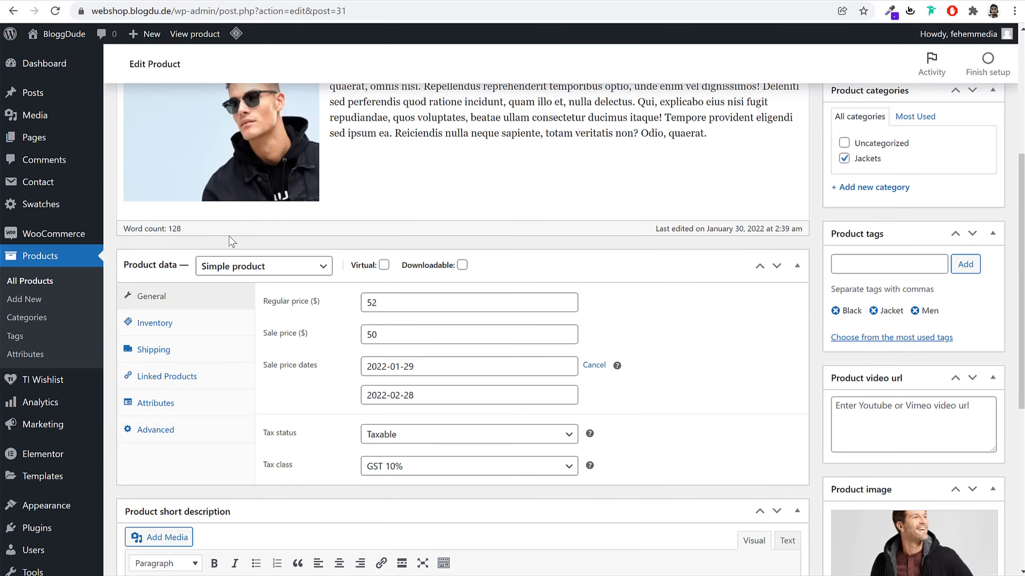
Set regular price 25, sale price 20 with no sale dates, and SKU TS00003
double_click(472, 300)
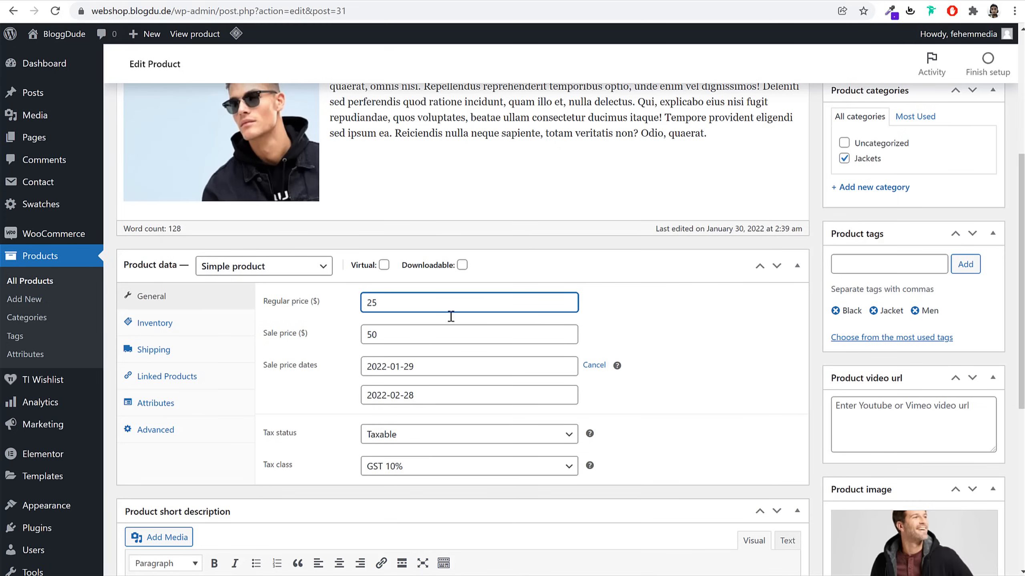
left_click(425, 341)
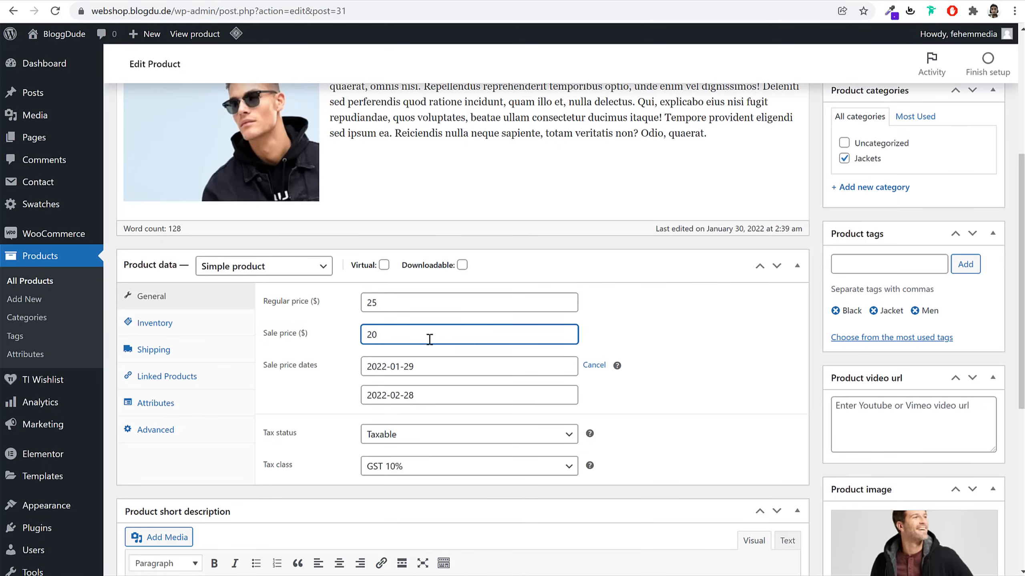
left_click(597, 366)
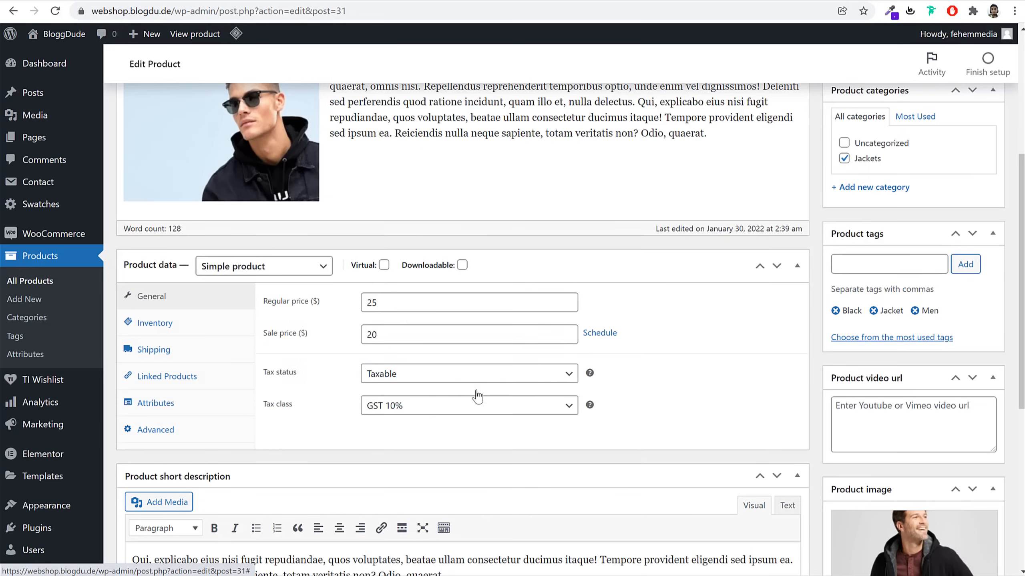
left_click(180, 326)
left_click(180, 355)
left_click(198, 325)
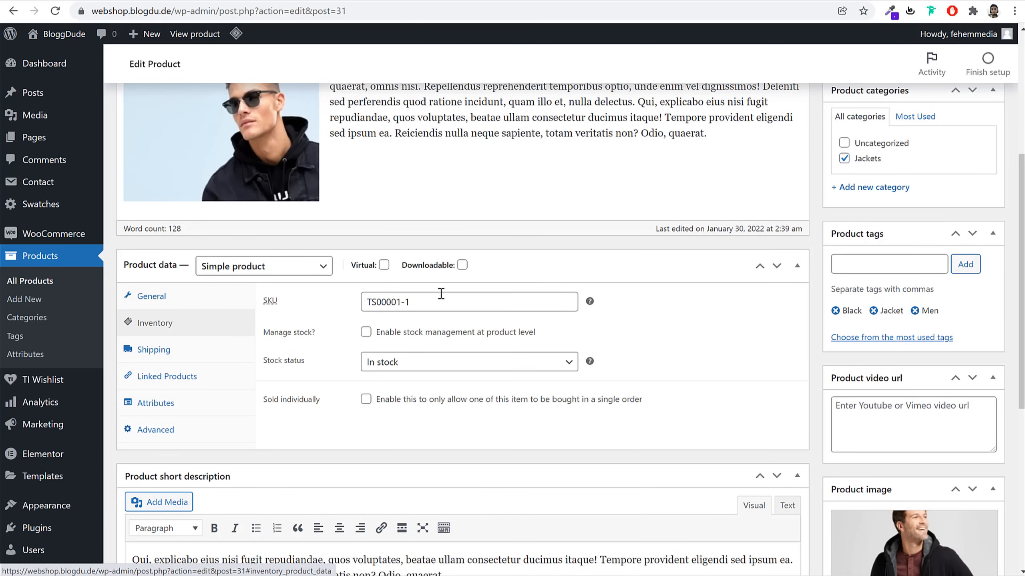
left_click_drag(432, 303, 398, 306)
type("3")
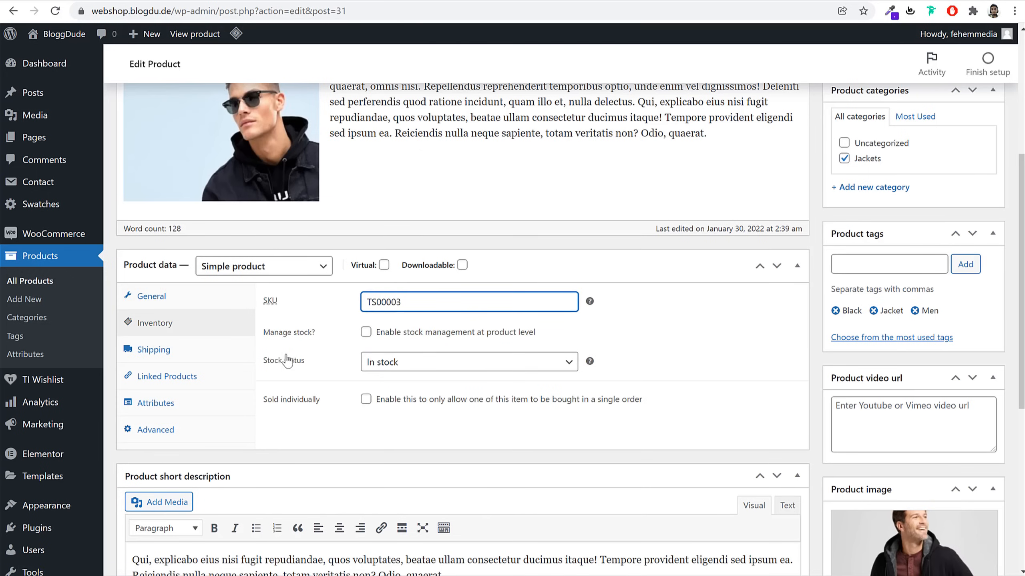
Remove the jacket's main product image and its gallery images
left_click(169, 350)
left_click(177, 376)
scroll(614, 417, "down", 5)
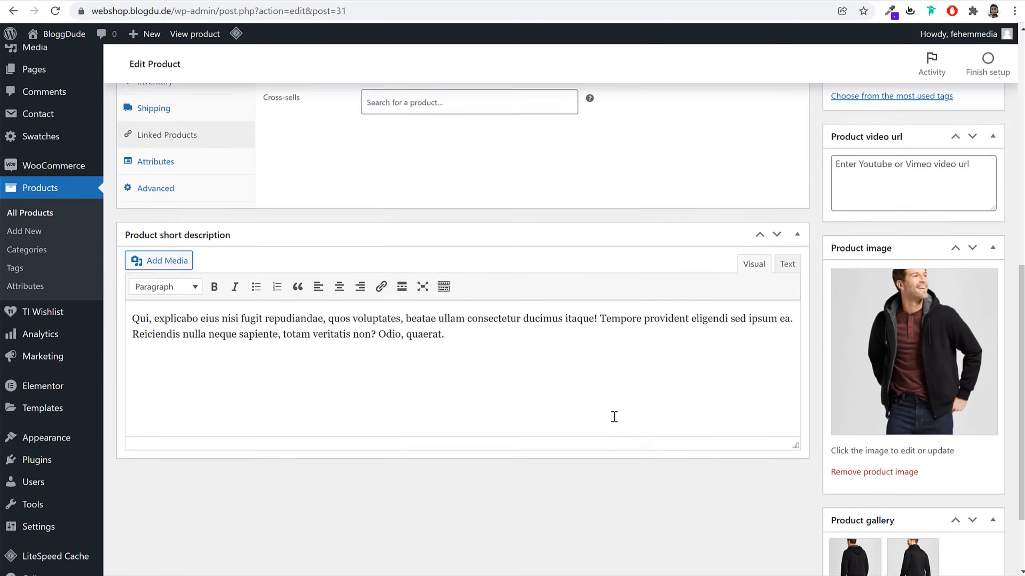
scroll(614, 417, "up", 2)
scroll(944, 363, "down", 4)
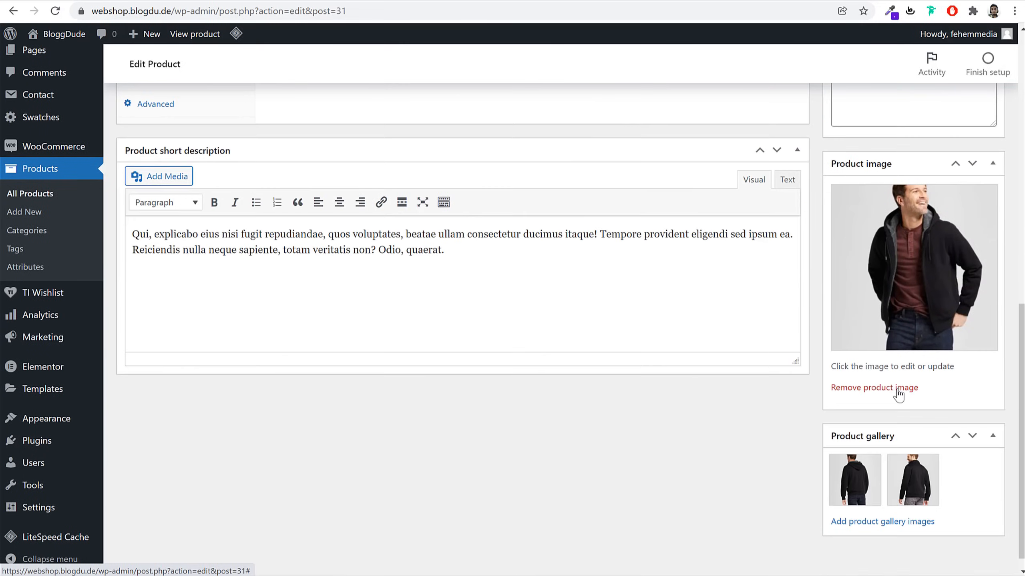
left_click(898, 388)
left_click(876, 405)
left_click(876, 405)
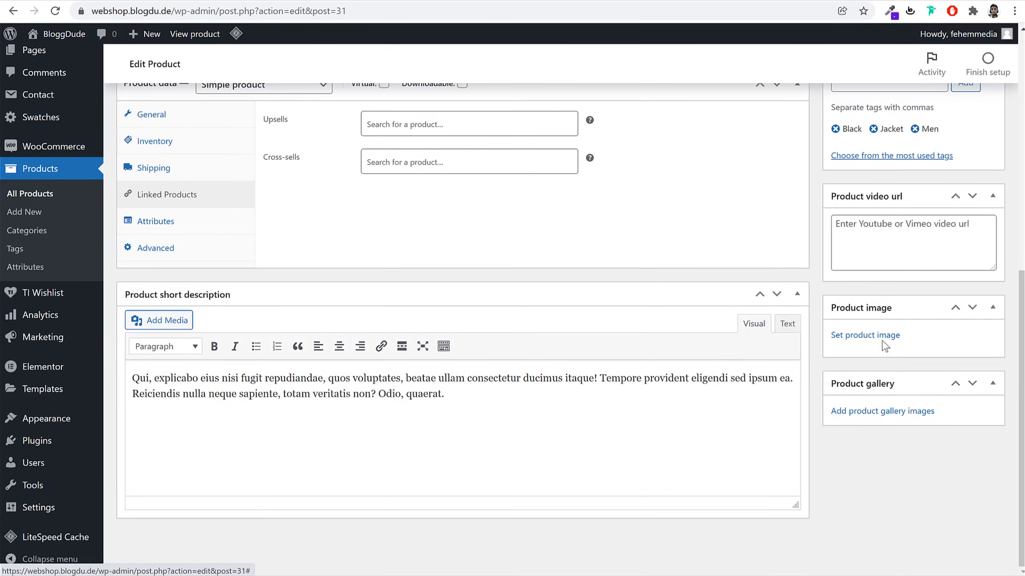
Set the library's red V-neck T-shirt photo as product image, abandoning a file upload
left_click(871, 335)
left_click(51, 90)
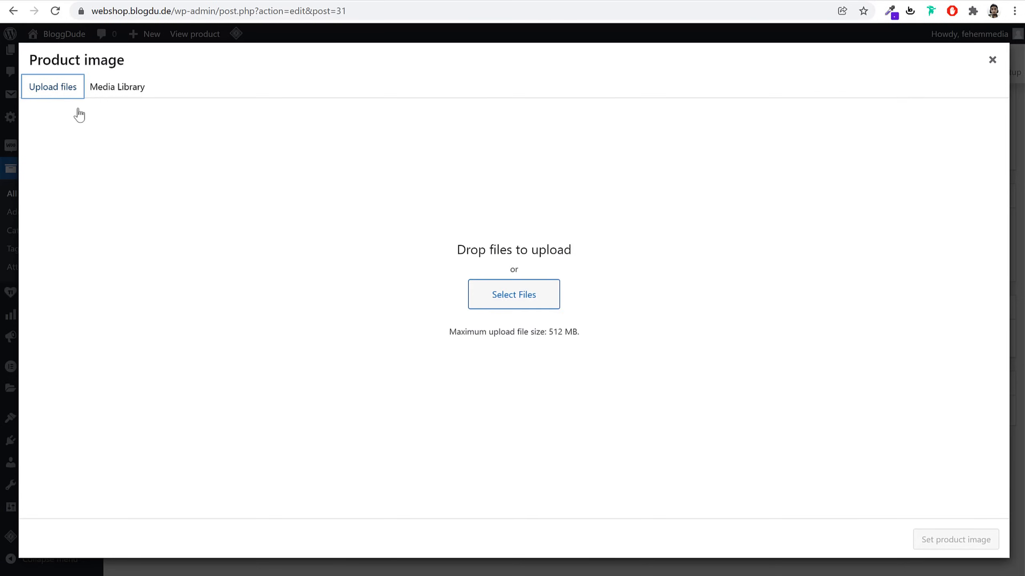
left_click(512, 300)
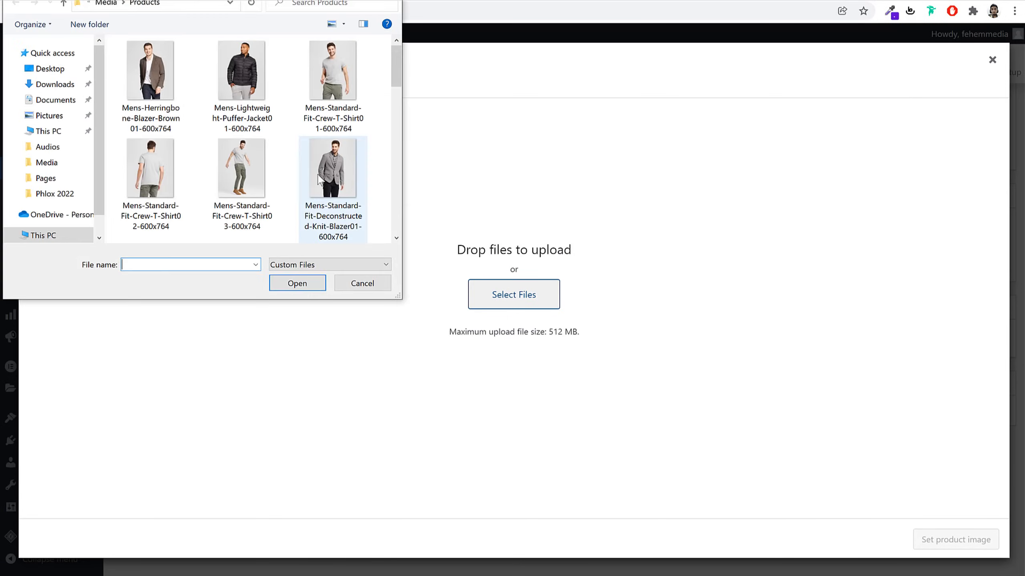
left_click(247, 76)
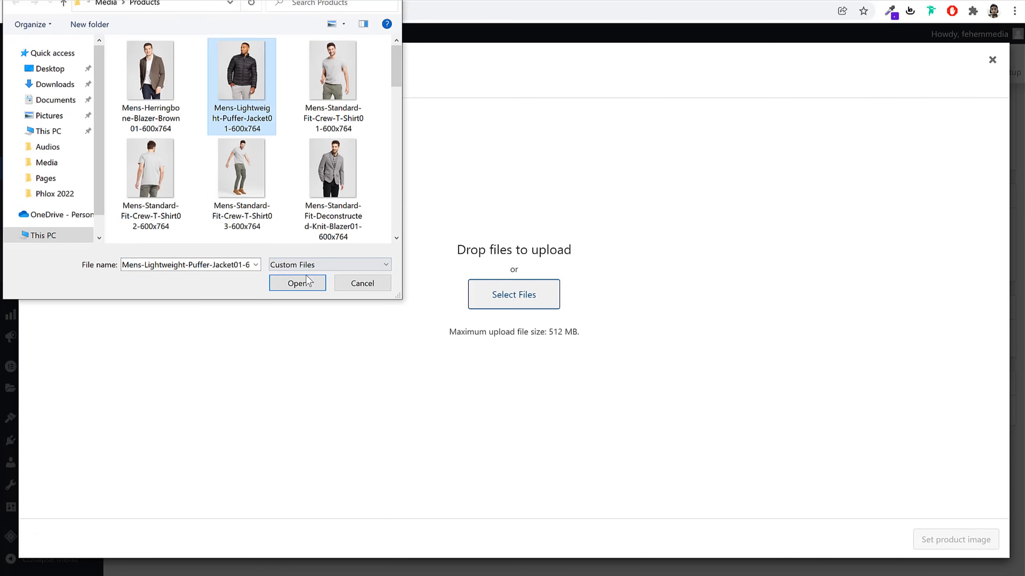
scroll(270, 218, "down", 3)
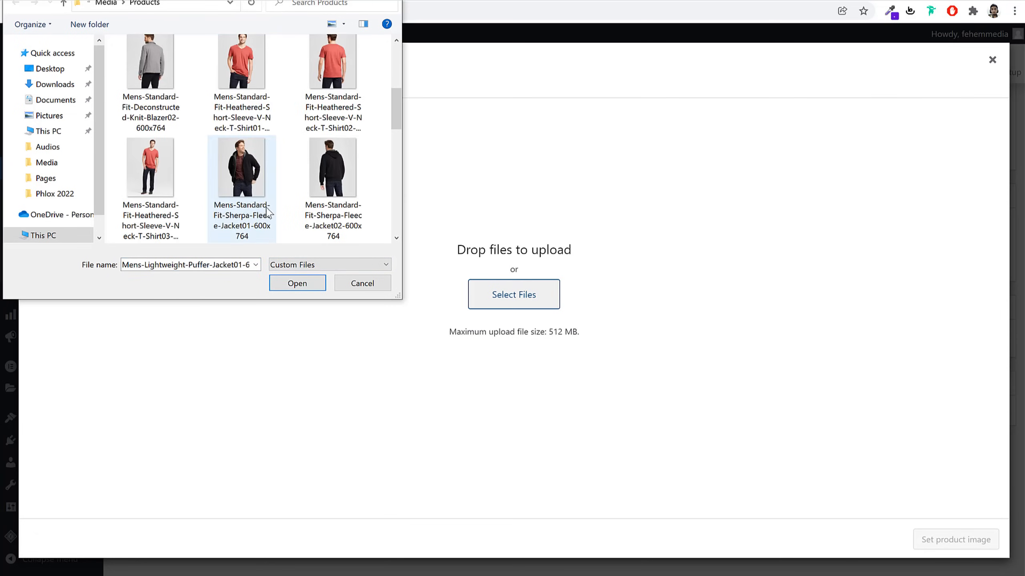
left_click(357, 279)
left_click(134, 87)
left_click(203, 180)
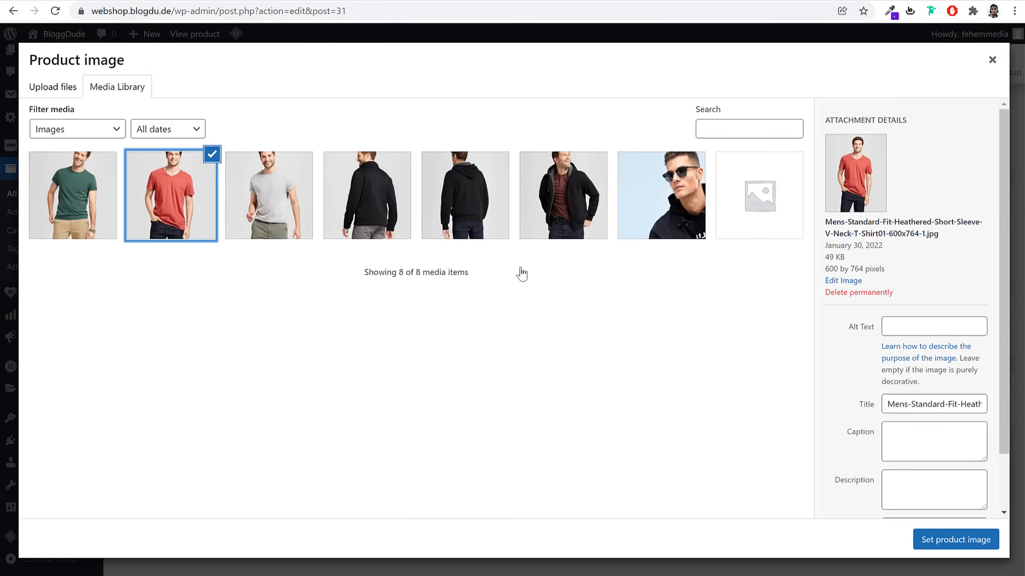
left_click(946, 541)
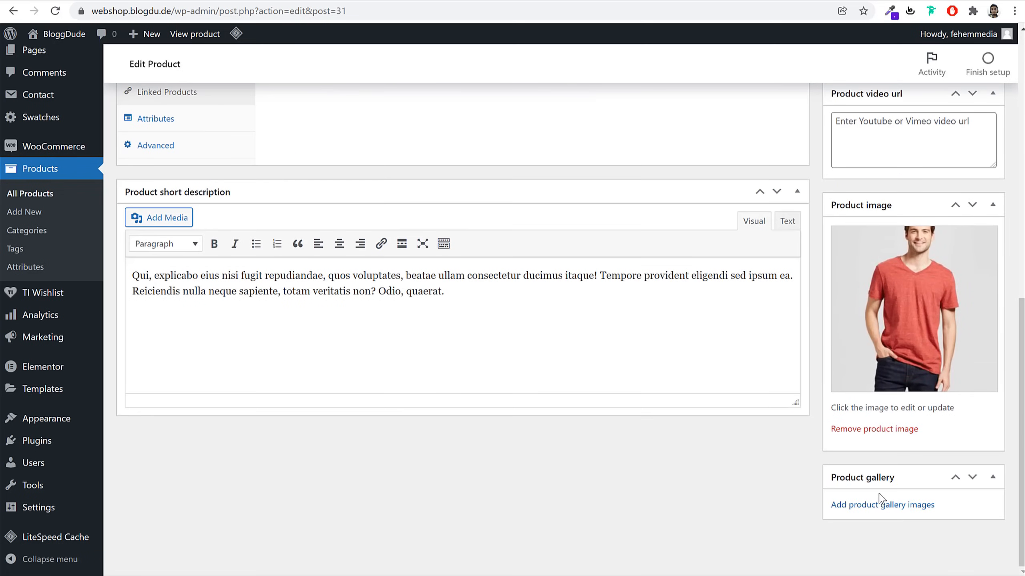
scroll(893, 490, "up", 8)
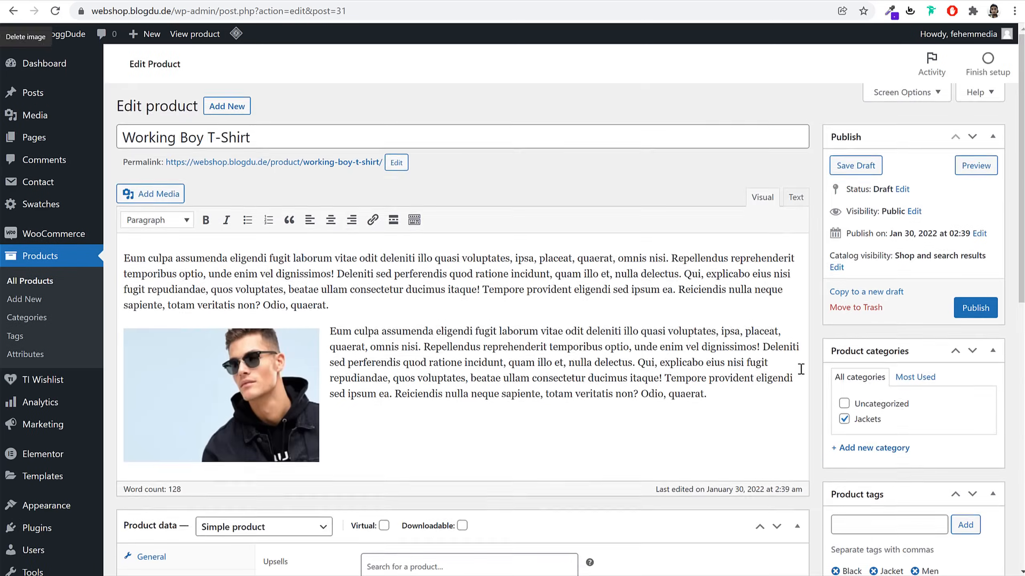
Make it an External/Affiliate product with the shop's web address as Product URL
scroll(800, 372, "down", 6)
left_click(276, 267)
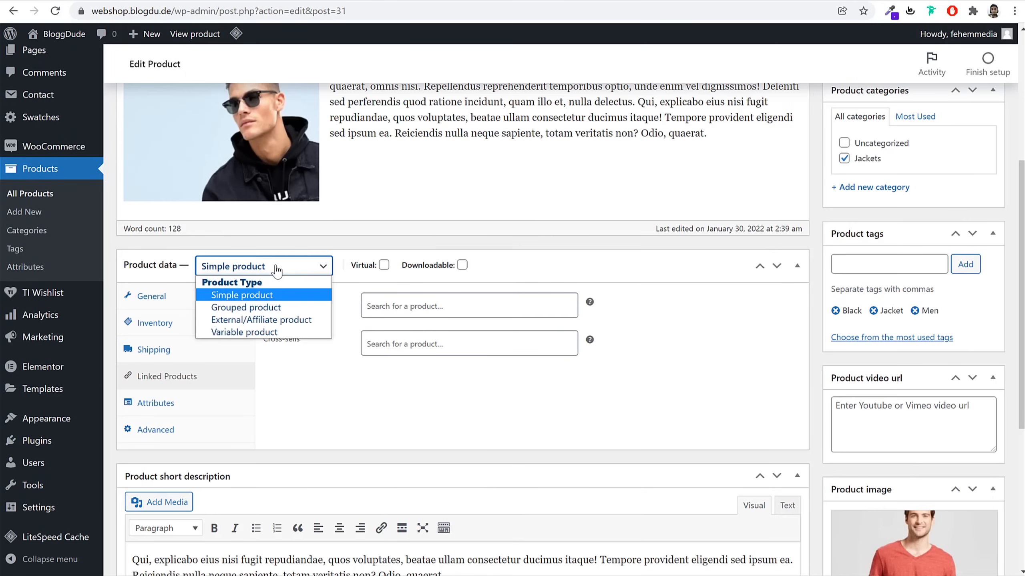
left_click(259, 323)
left_click(444, 306)
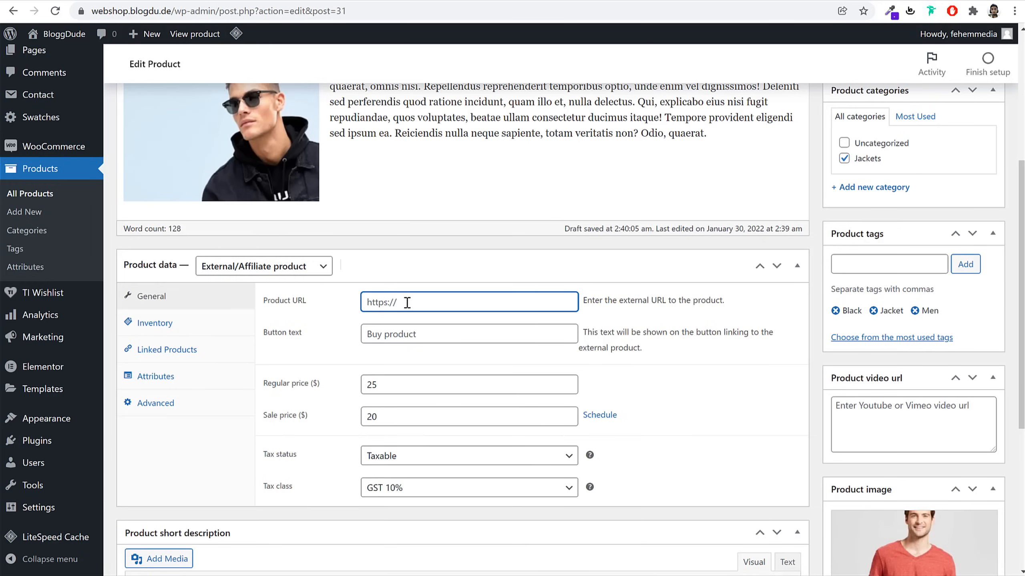
left_click_drag(173, 14, 86, 31)
key("ctrl+c")
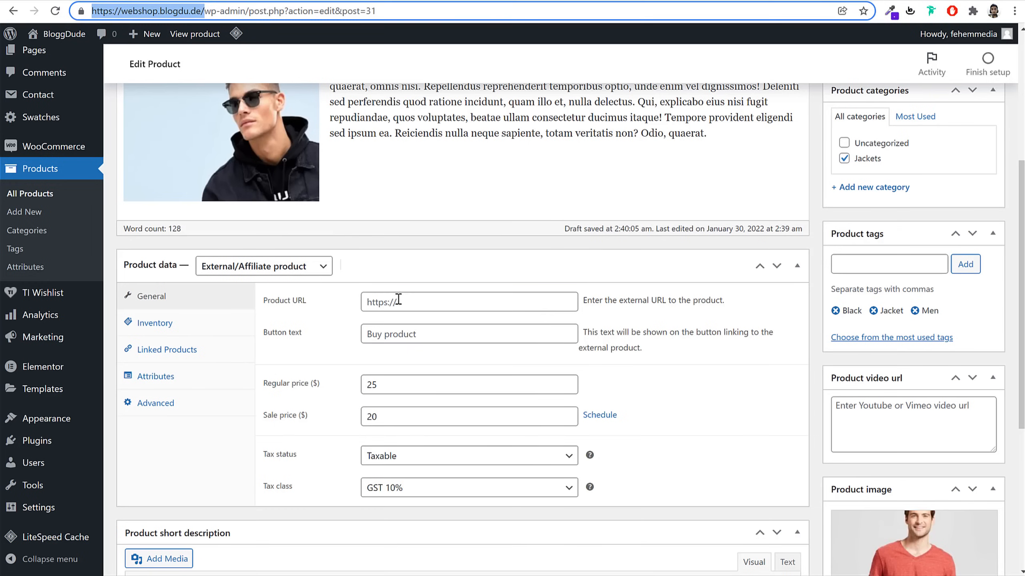
left_click(414, 310)
key("ctrl+v")
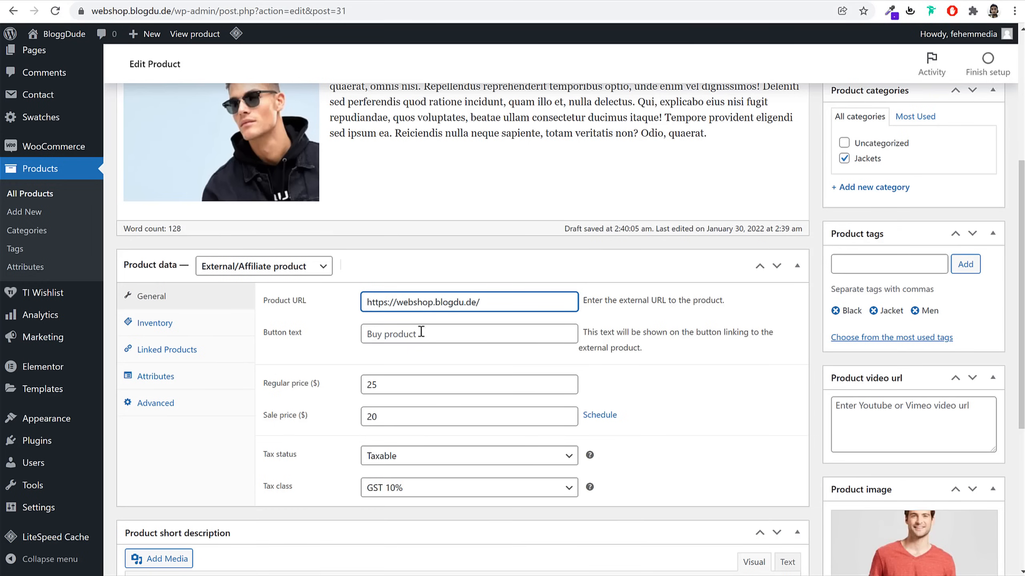
Set the button text to Buy from Amazon, review the other data tabs, and publish
left_click(420, 332)
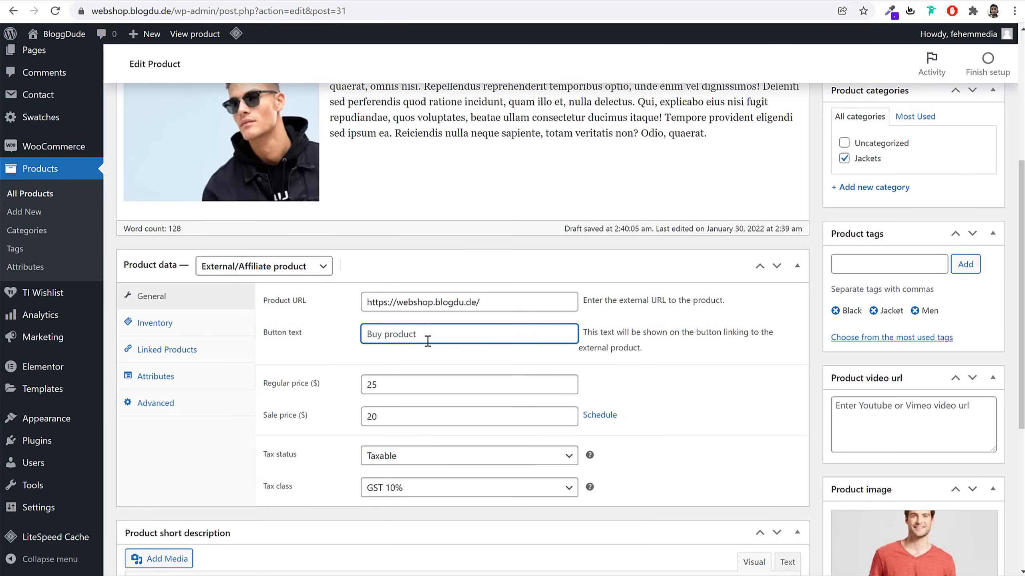
type("Buy from Amazon")
left_click(522, 302)
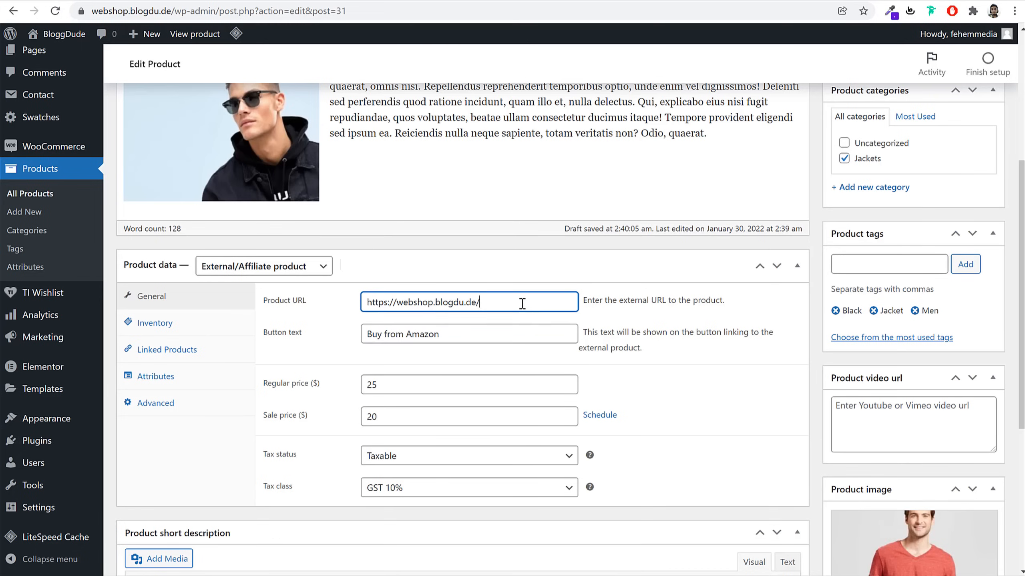
key("ctrl+a")
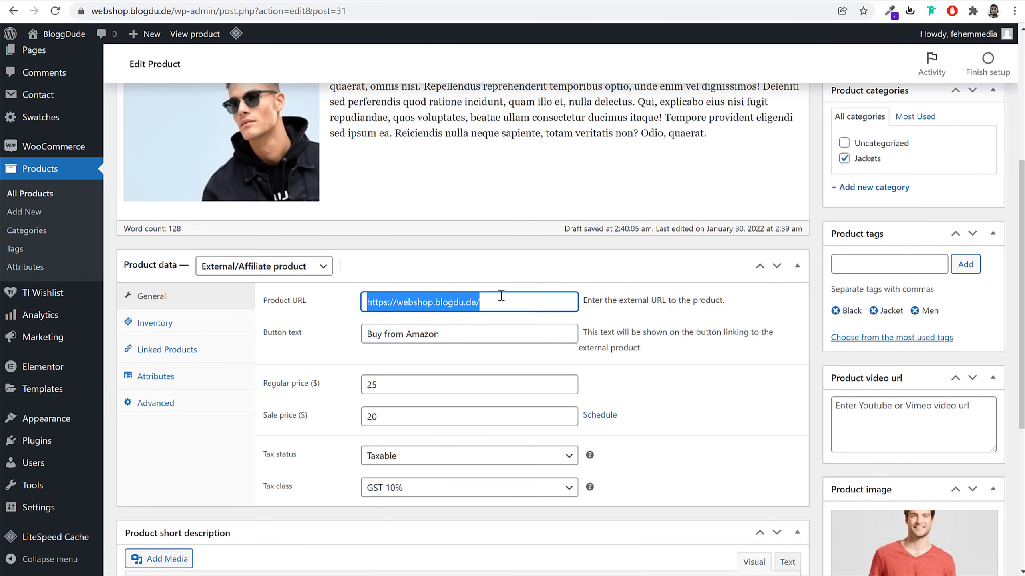
left_click(199, 334)
left_click(198, 350)
left_click(192, 377)
left_click(188, 400)
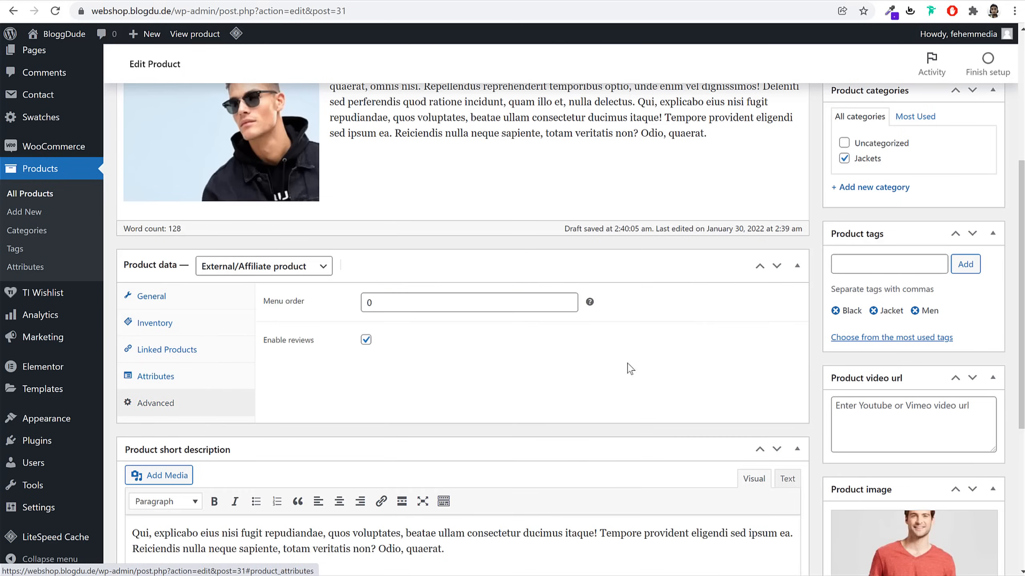
scroll(629, 366, "down", 5)
scroll(833, 477, "up", 8)
scroll(834, 478, "up", 4)
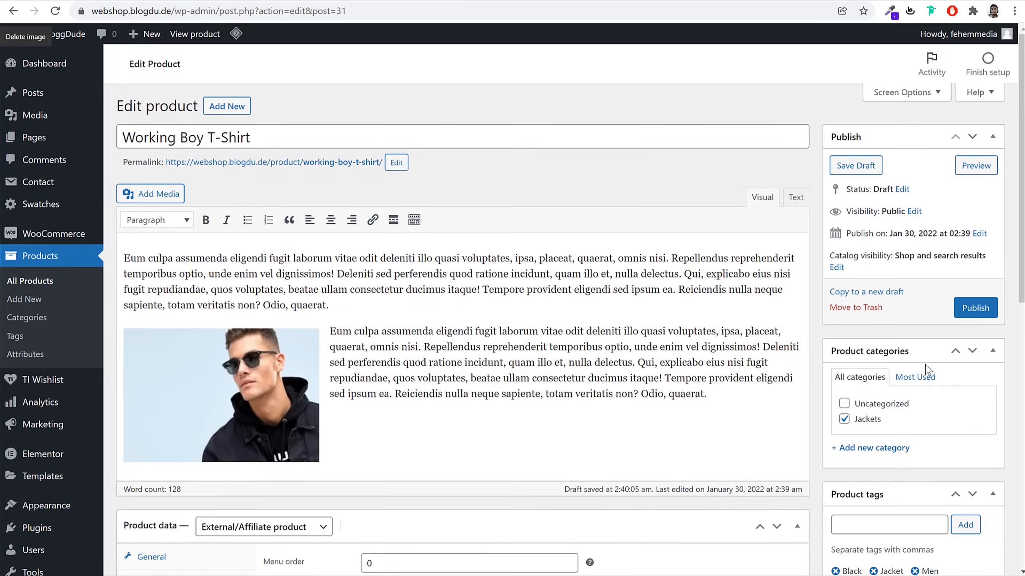
left_click(976, 307)
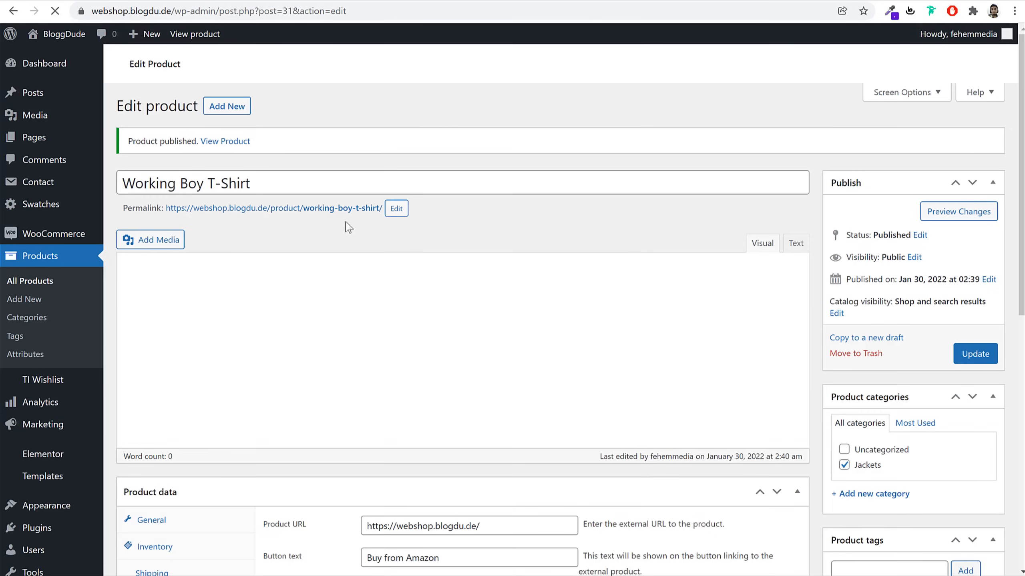
Open the published product page in a new tab and test the Buy from Amazon button
right_click(335, 212)
left_click(344, 222)
left_click(437, 0)
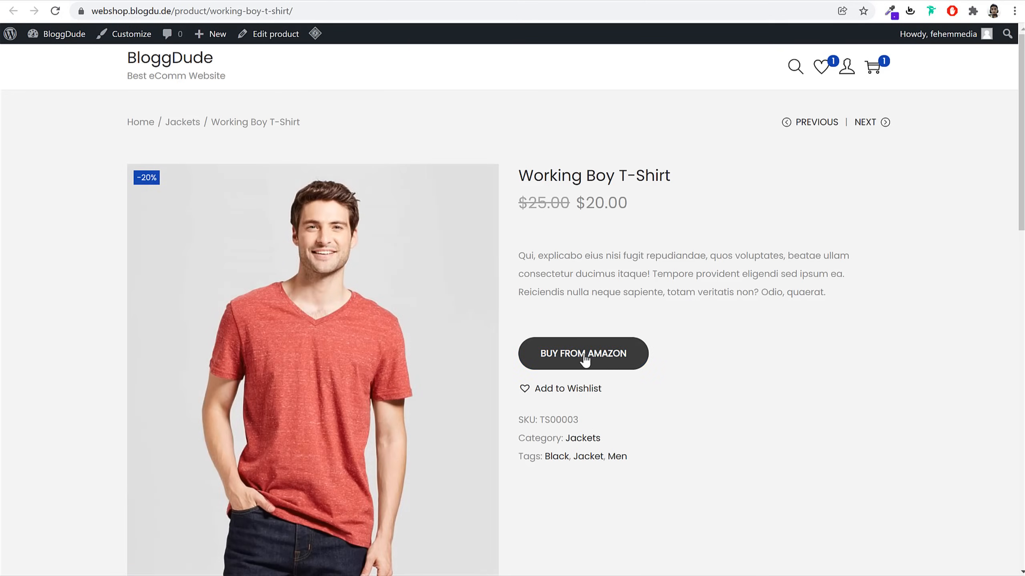
left_click(585, 359)
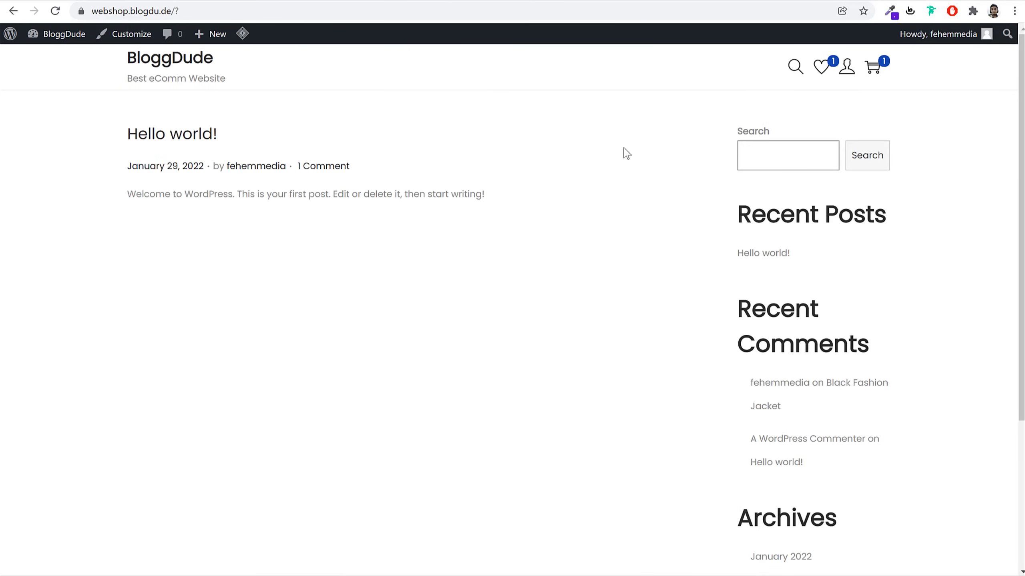
key("alt+Left")
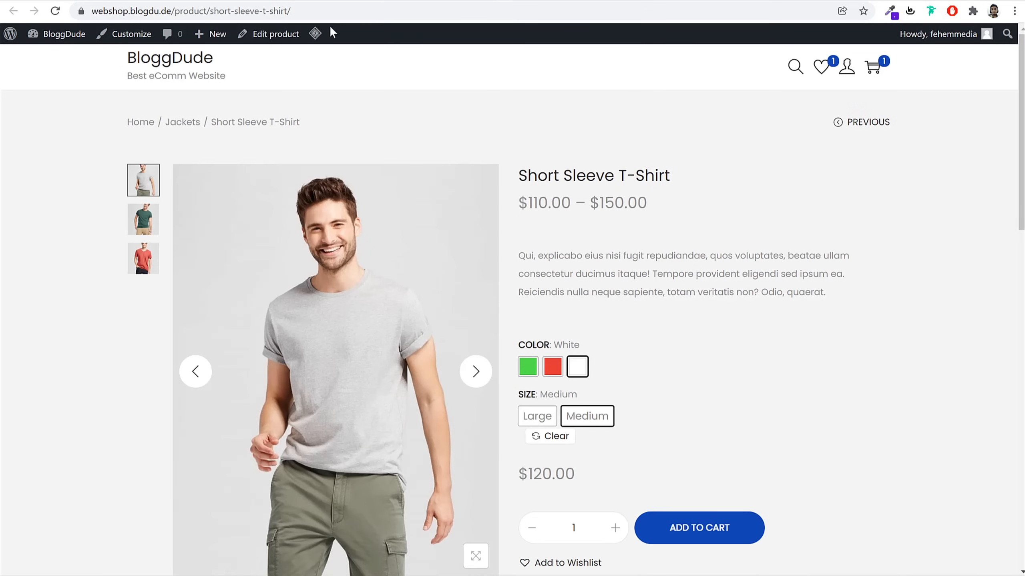
left_click(226, 1)
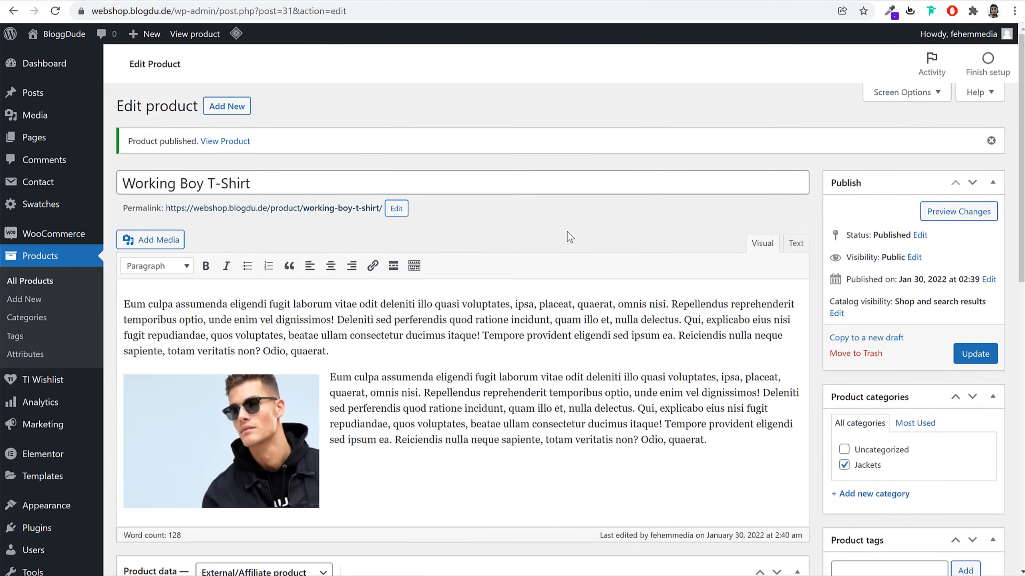
Duplicate Working Boy T-Shirt from All Products and clear the copy's title
left_click(56, 283)
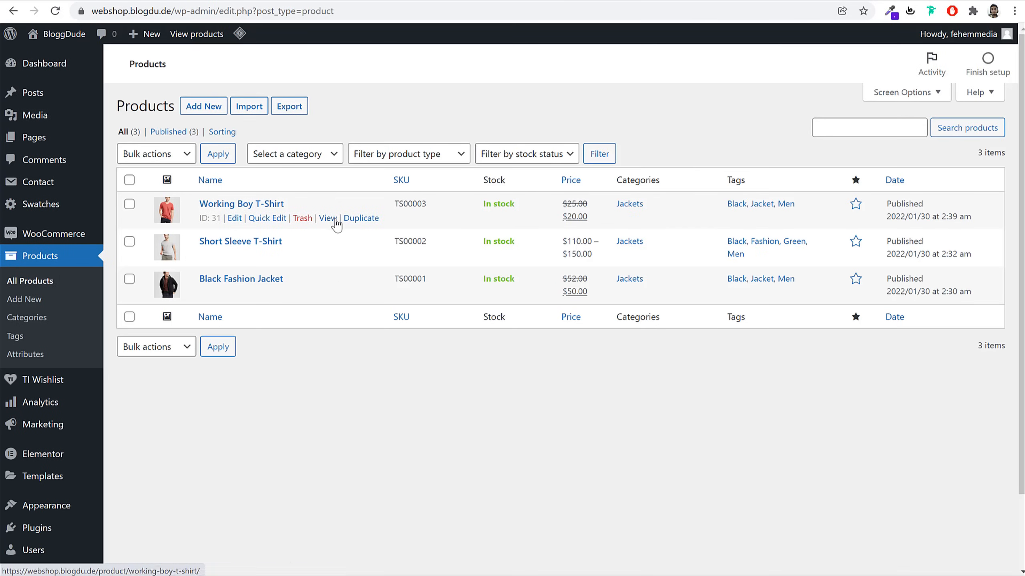
left_click(361, 219)
left_click(299, 138)
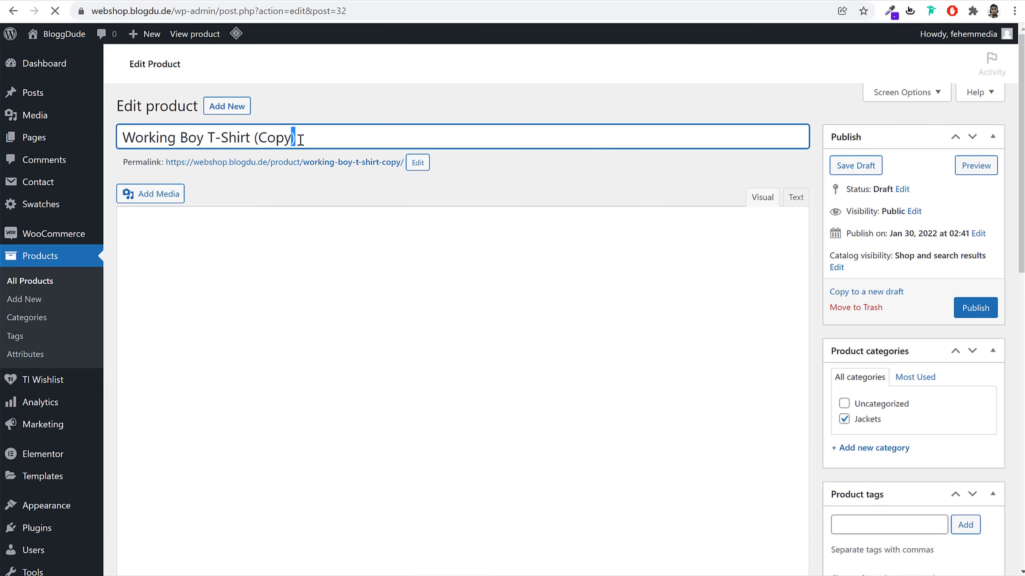
key("ctrl+a")
type("Ex")
key("BackSpace")
key("BackSpace")
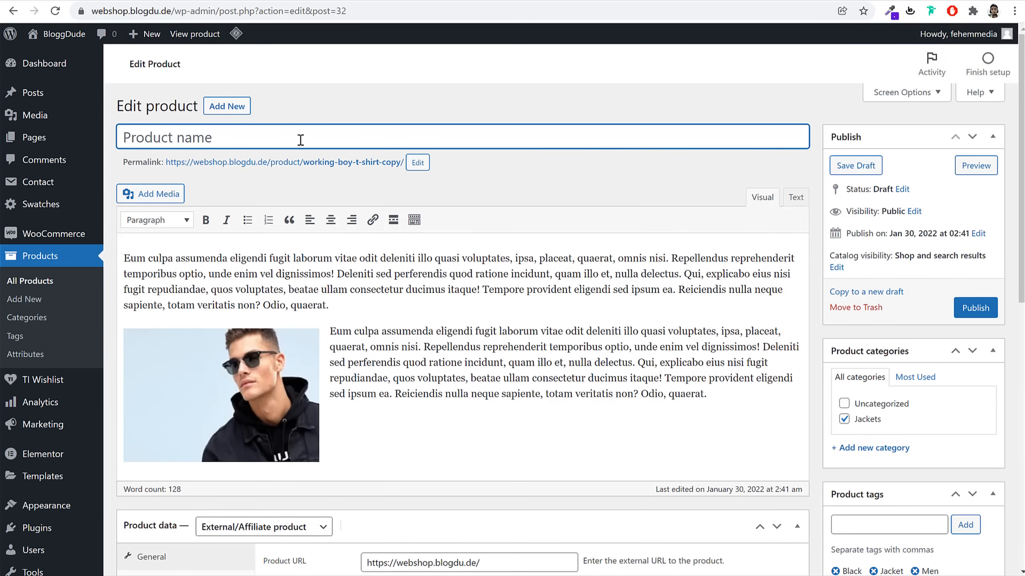
Title the product 'Single Self Help Book' and set its slug to single-self-help-book
type("Single S")
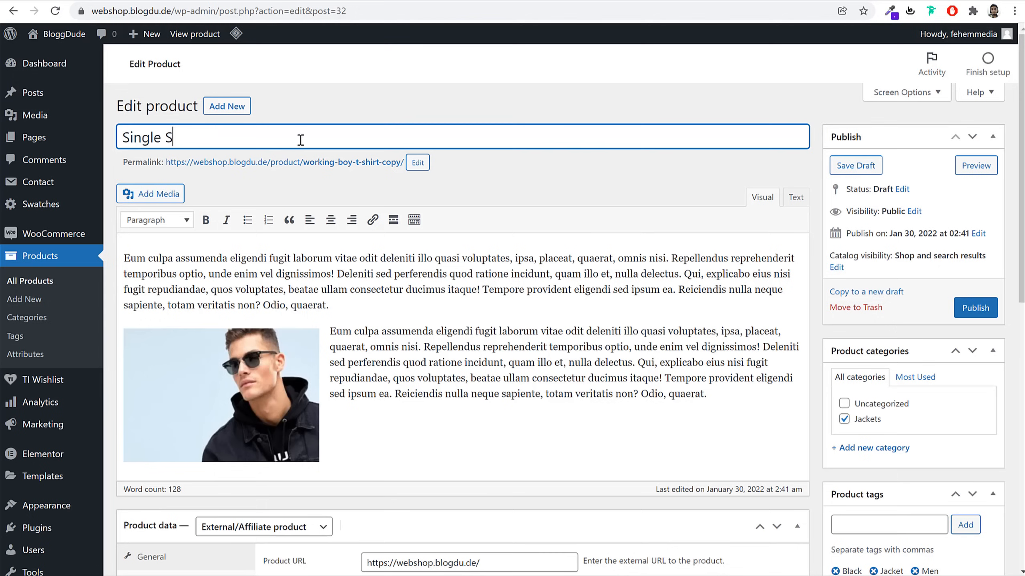
type("elf Help Book")
key("ctrl+a")
key("ctrl+c")
left_click(418, 162)
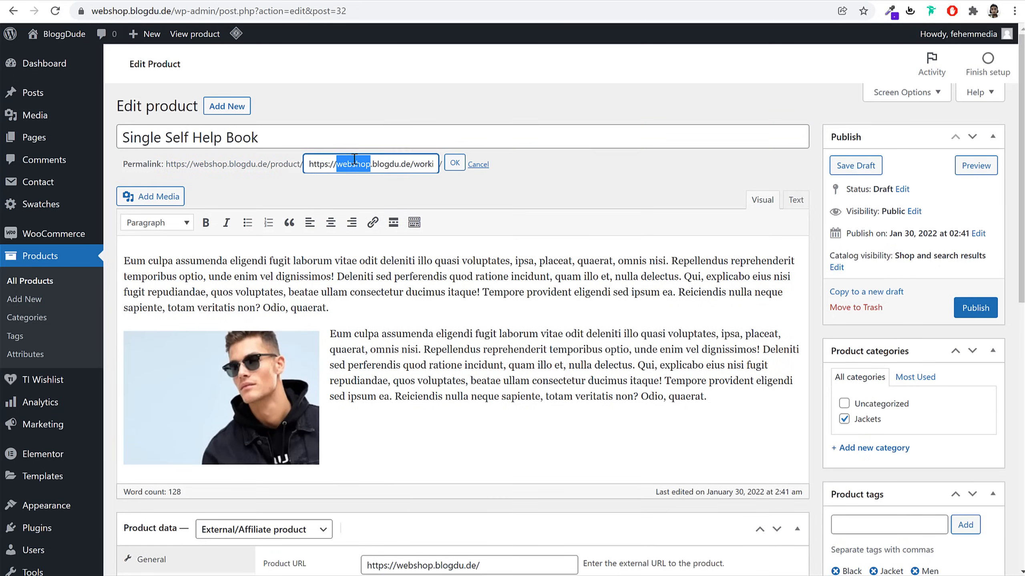
triple_click(354, 164)
key("ctrl+v")
left_click(450, 170)
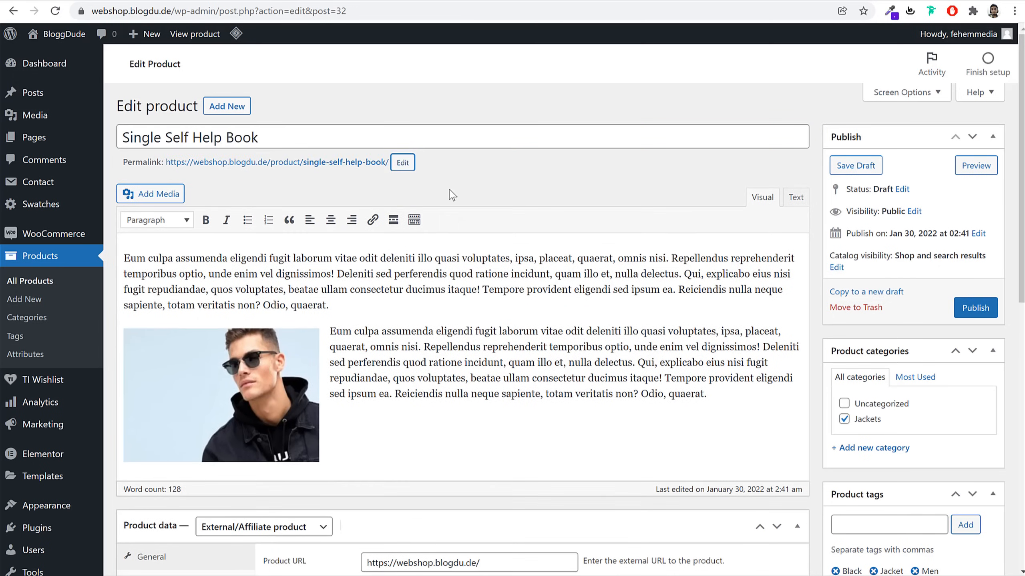
Make it a simple product that is virtual and downloadable
scroll(458, 343, "down", 8)
left_click(276, 143)
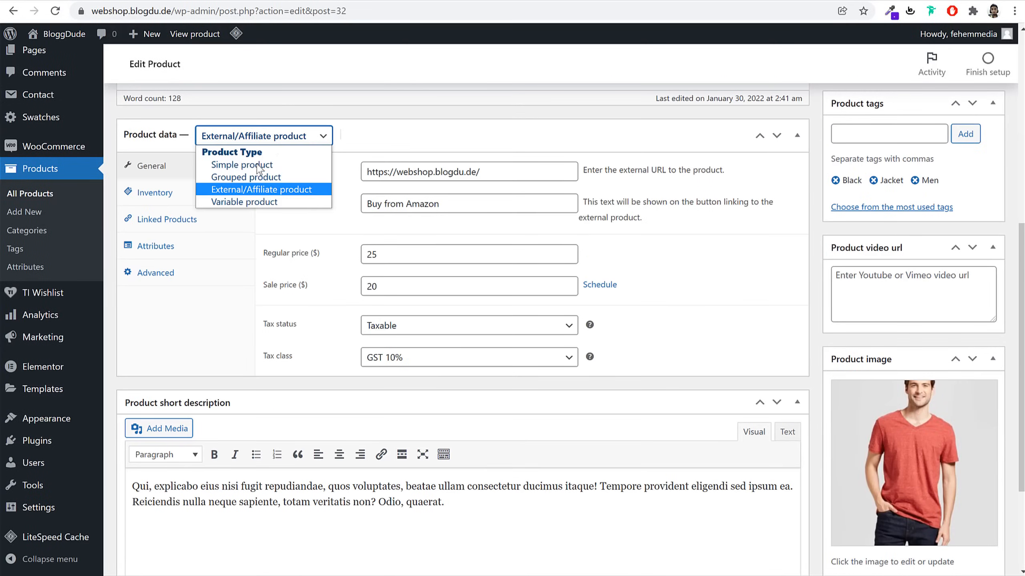
left_click(261, 167)
left_click(384, 134)
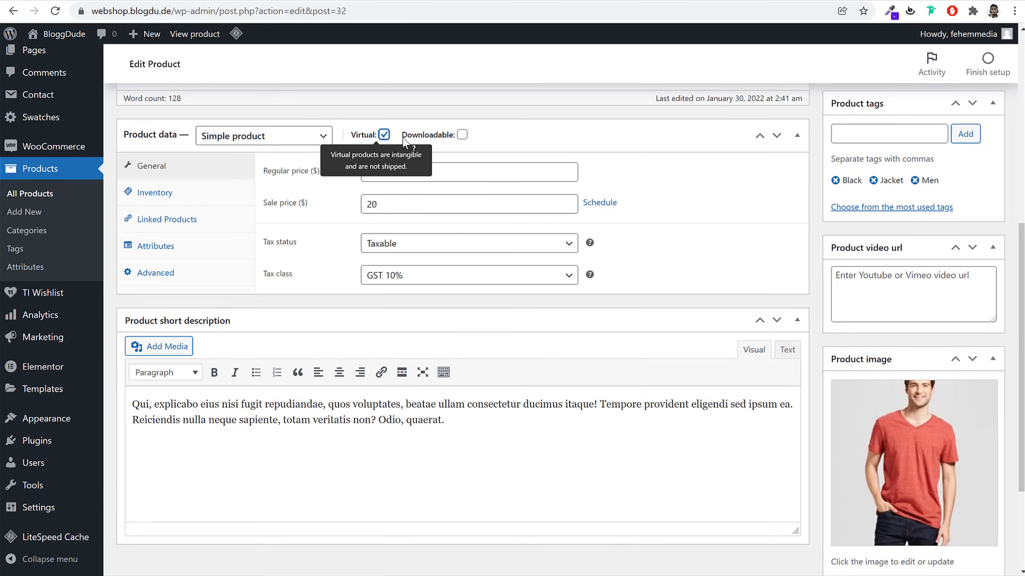
left_click(462, 135)
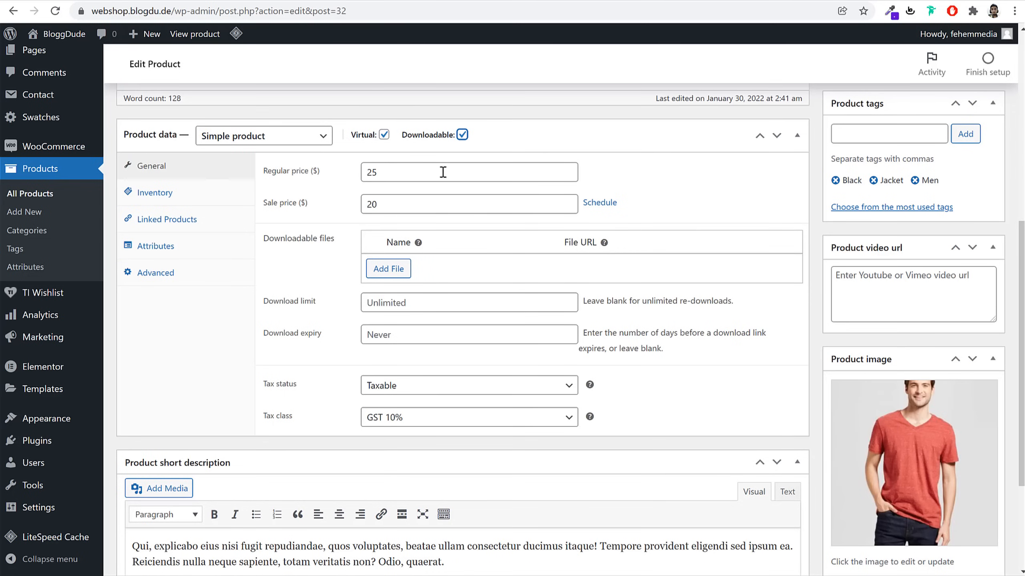
Add a downloadable file named 'PDF File' using the black jacket image from the media library
left_click(393, 269)
left_click(447, 268)
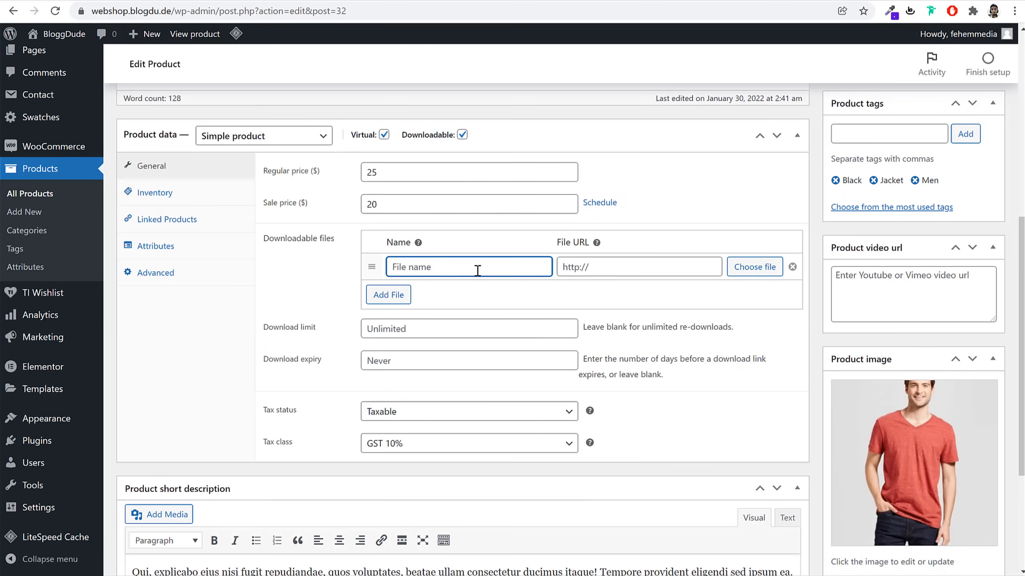
type("PDF File")
left_click(754, 267)
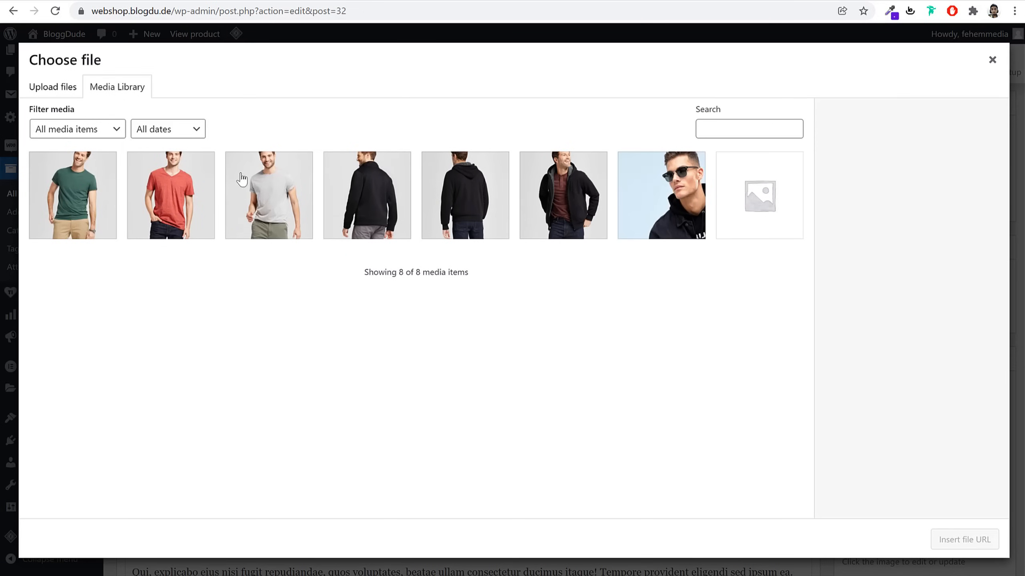
left_click(64, 86)
left_click(120, 86)
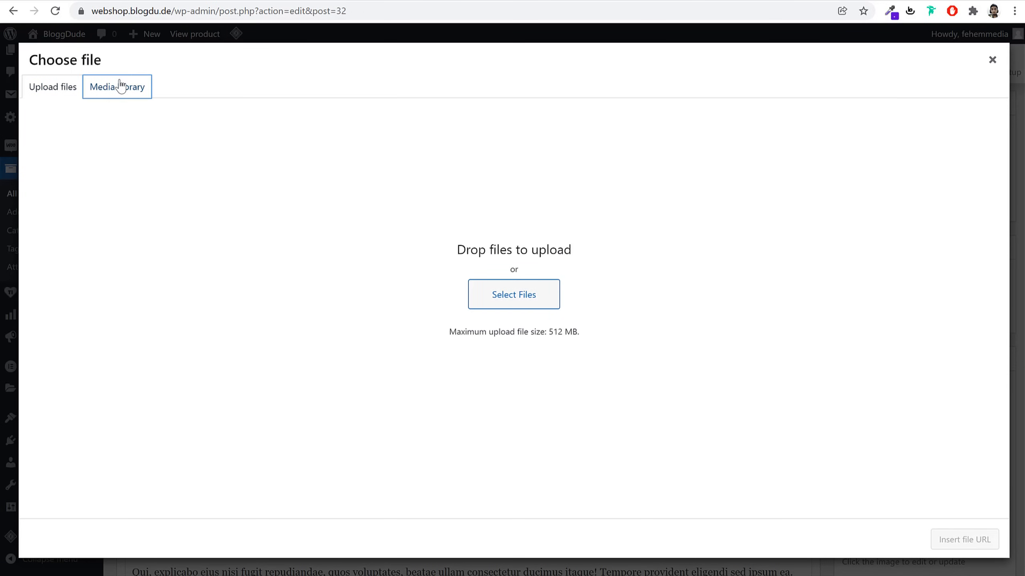
left_click(350, 225)
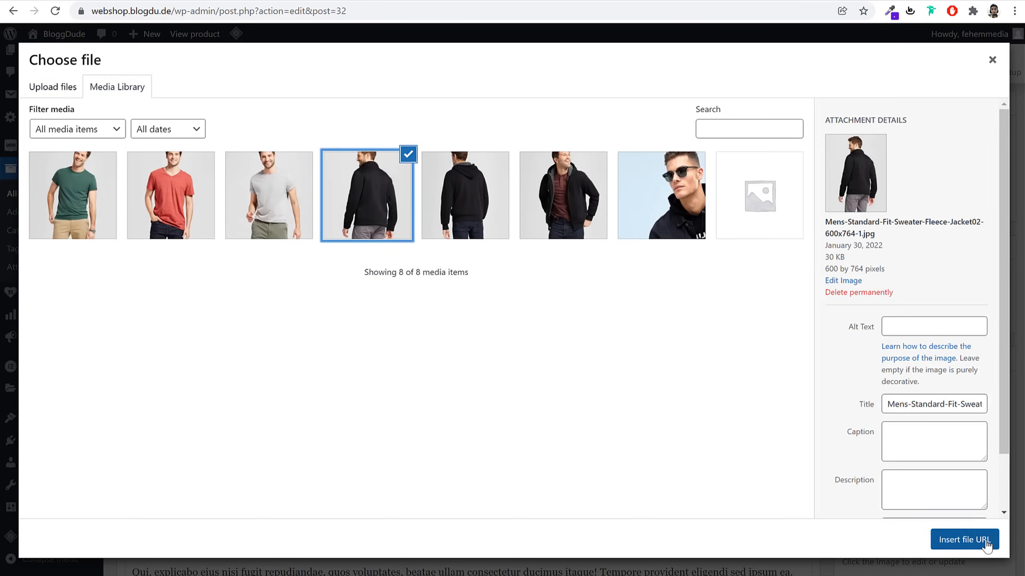
left_click(964, 540)
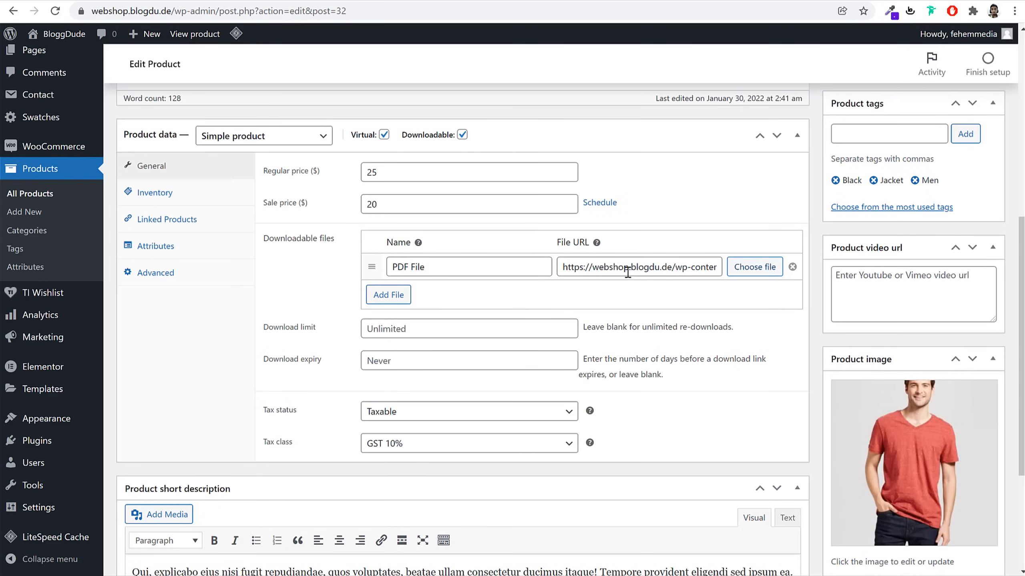
Set the tax class to Standard and tax status to None, then show Inventory settings
left_click(425, 449)
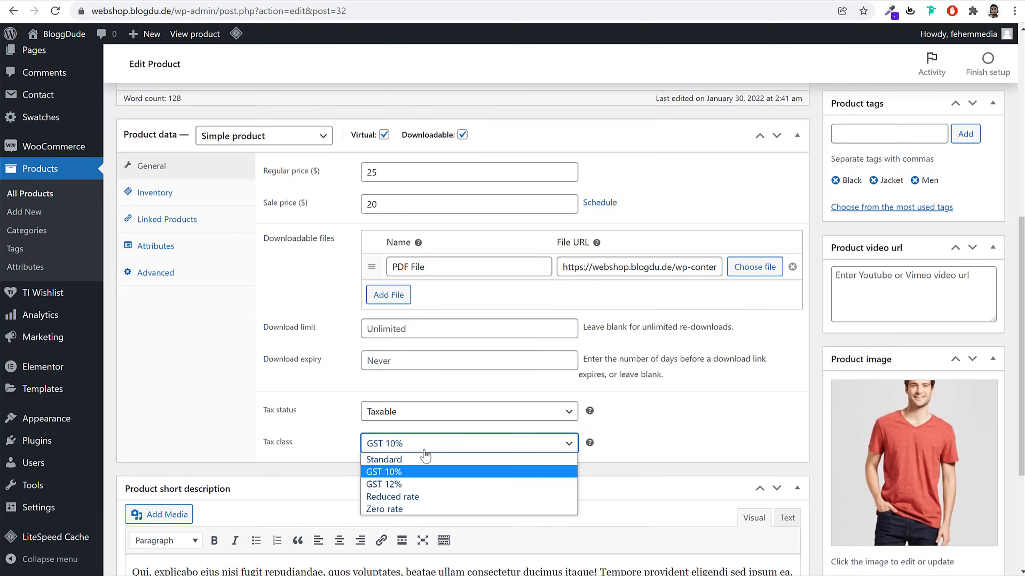
left_click(415, 459)
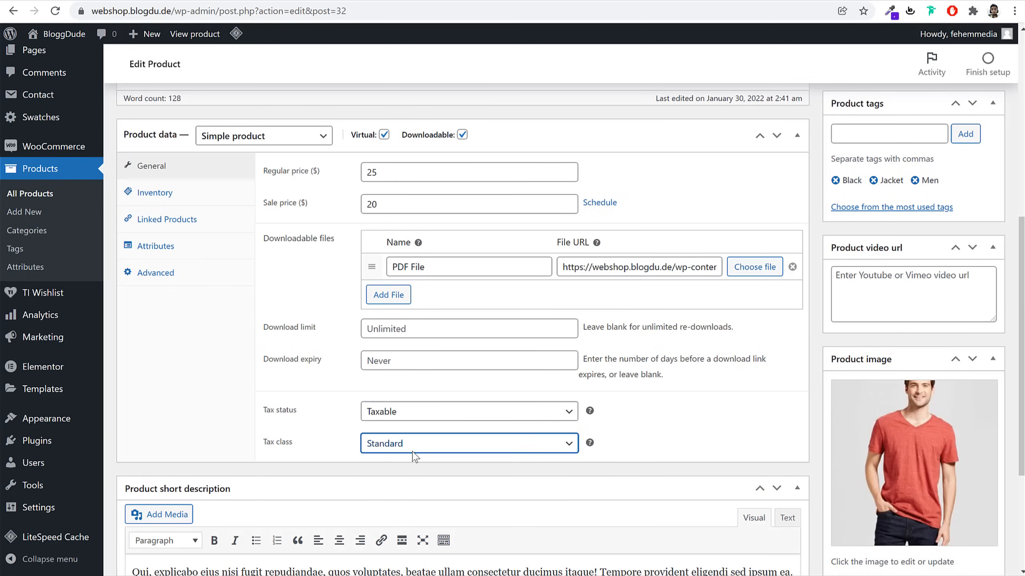
left_click(411, 414)
left_click(403, 451)
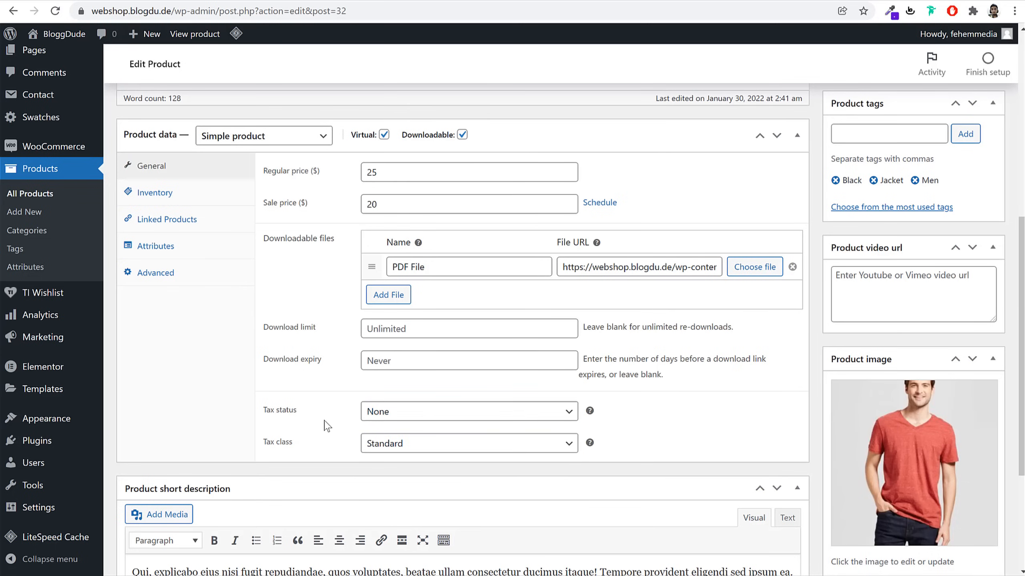
left_click(185, 193)
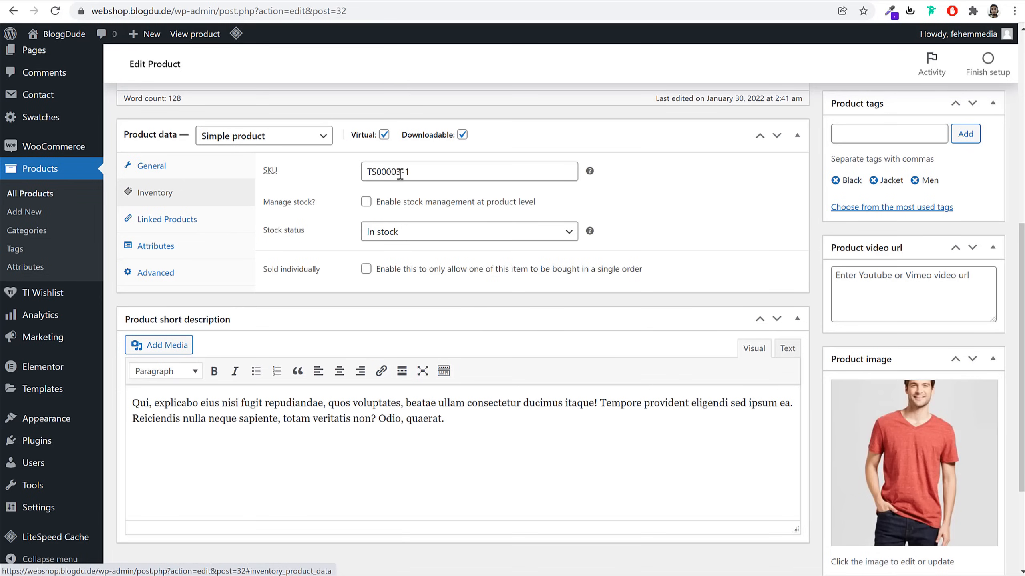
Change the SKU to TS00004 and mark the book as sold individually
left_click_drag(420, 173, 397, 178)
type("4")
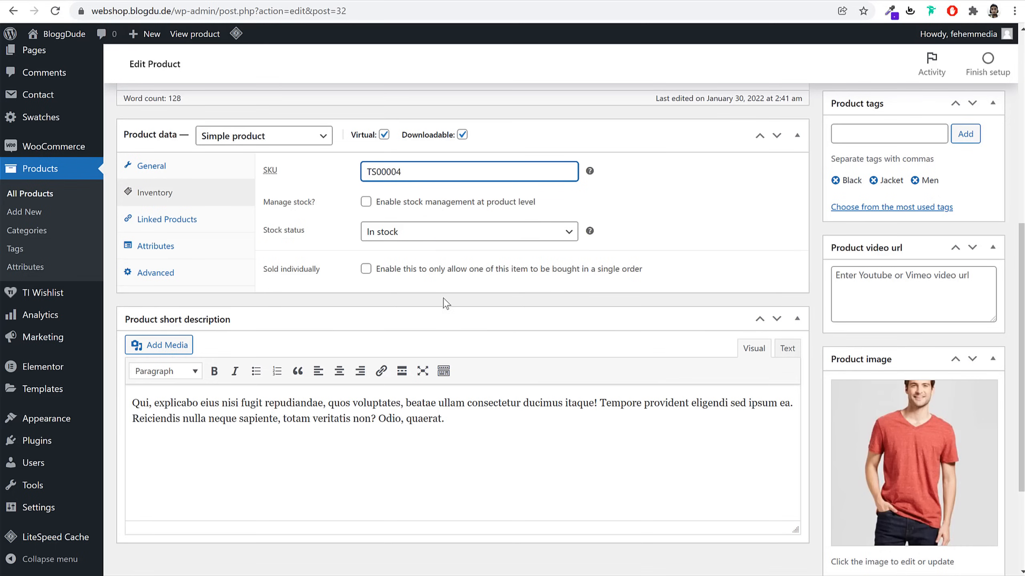
left_click(365, 269)
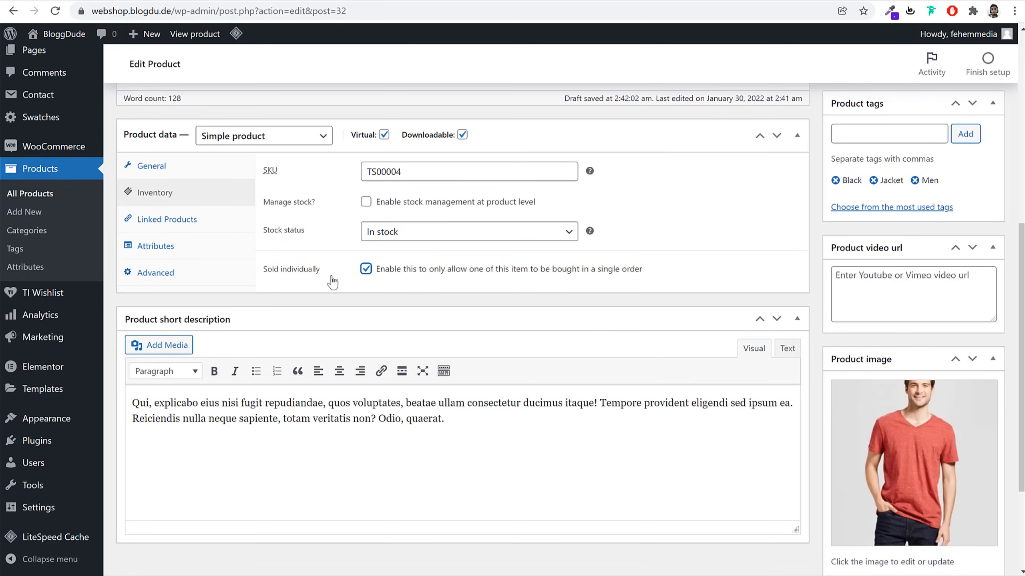
left_click_drag(328, 279, 266, 278)
left_click(267, 279)
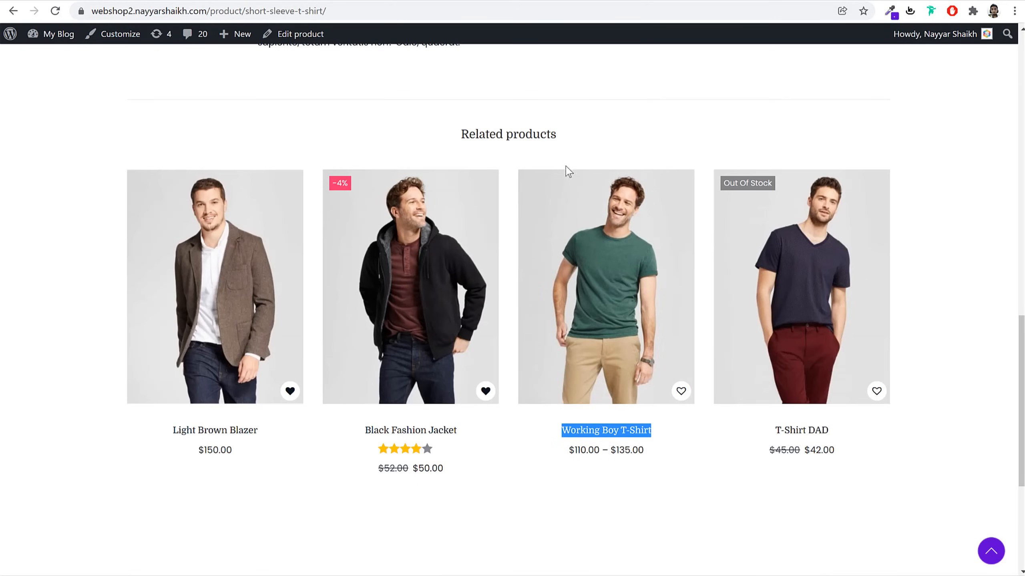
Adjust the shirt quantity on the sample shop, then return to the book's Inventory settings
scroll(617, 250, "up", 10)
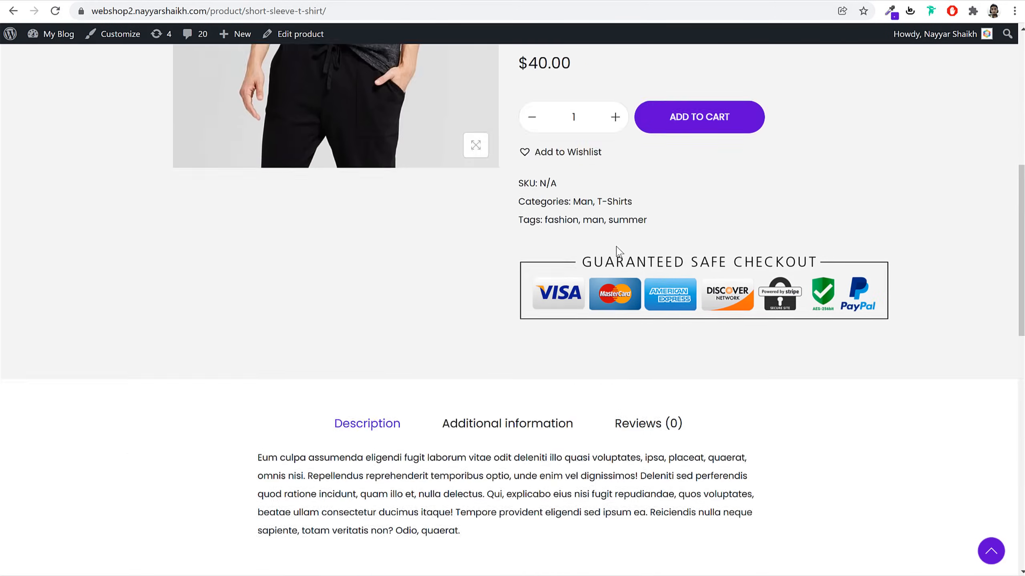
scroll(617, 250, "up", 4)
left_click(615, 280)
left_click(615, 280)
left_click(615, 281)
left_click(615, 280)
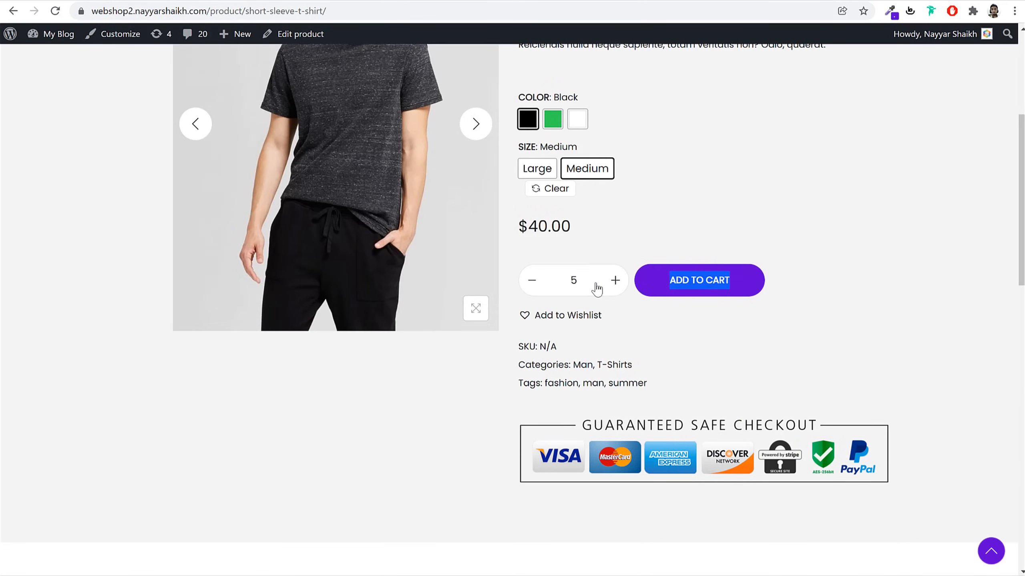
left_click(542, 284)
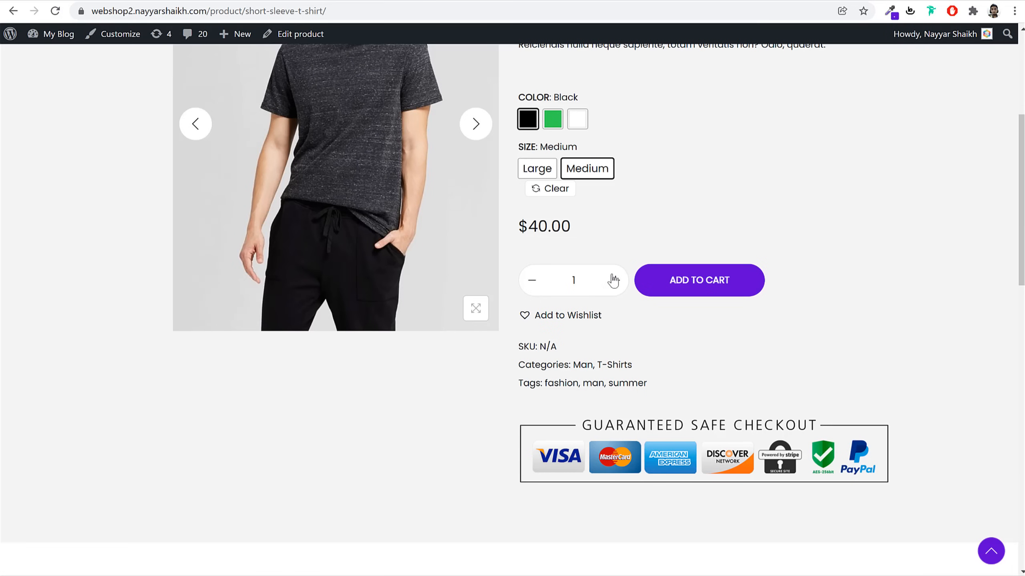
left_click(613, 280)
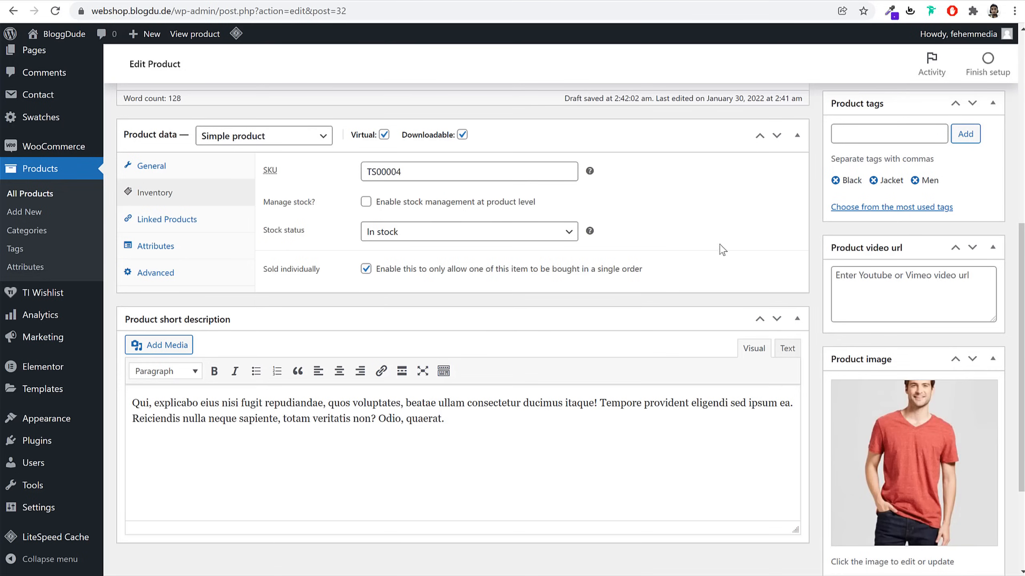
left_click(161, 166)
left_click(206, 193)
scroll(895, 399, "up", 4)
scroll(924, 448, "down", 5)
Replace the red-shirt product image with the green T-shirt image
scroll(954, 428, "down", 2)
left_click(843, 454)
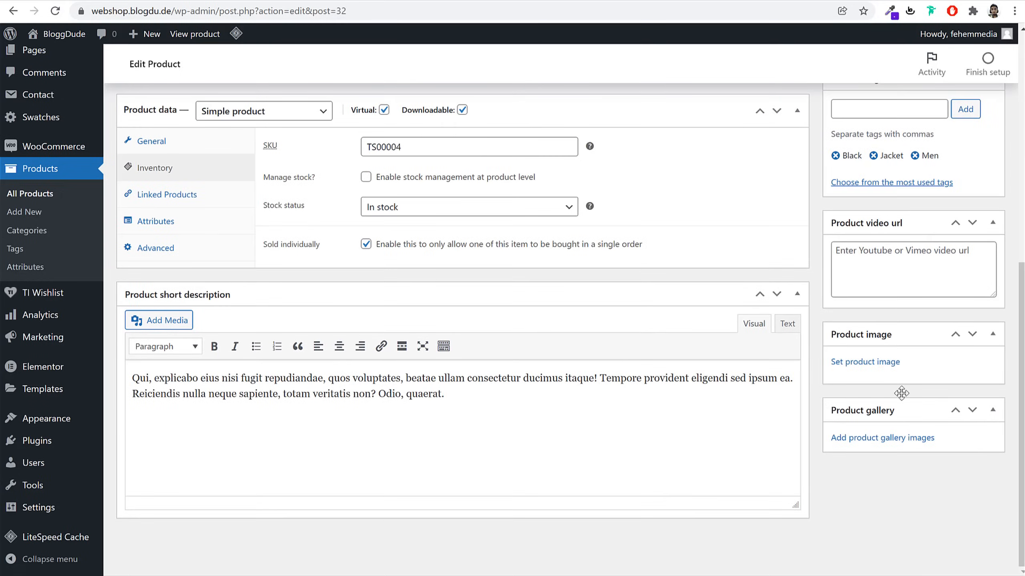
left_click(891, 366)
left_click(182, 190)
left_click(73, 194)
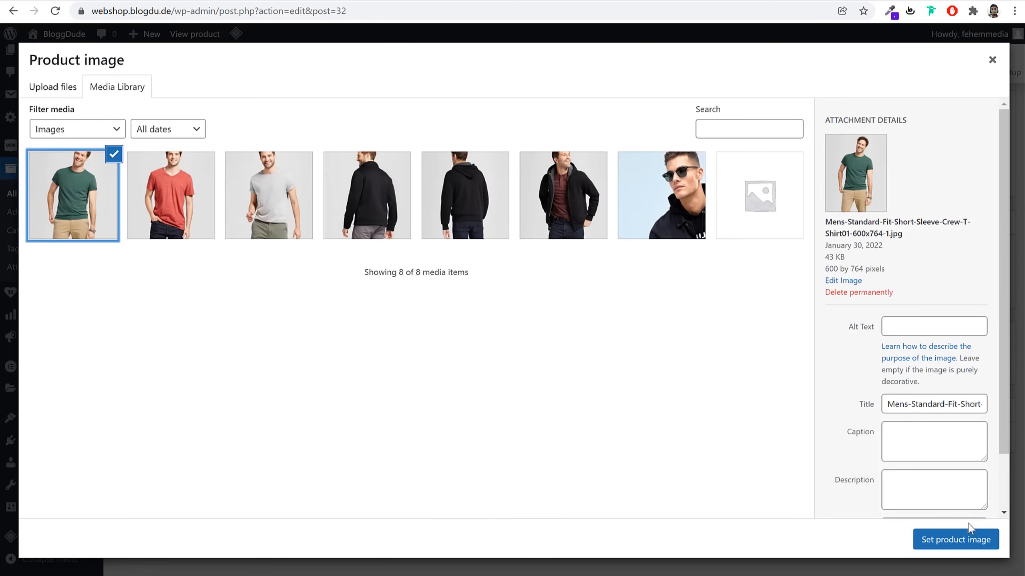
left_click(968, 539)
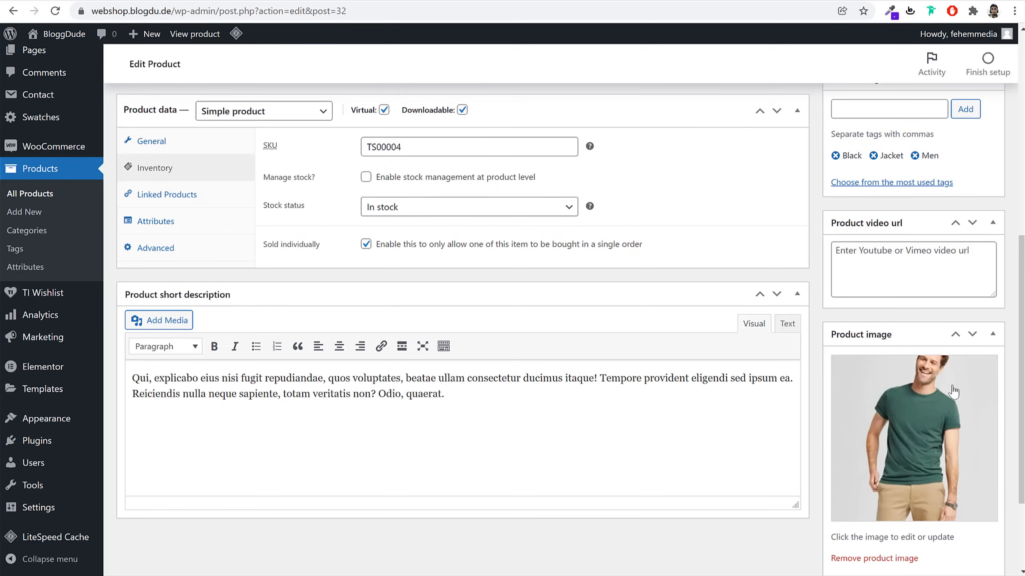
Create and assign a Books category, remove Jackets, and publish the book
scroll(929, 441, "down", 2)
scroll(928, 438, "up", 10)
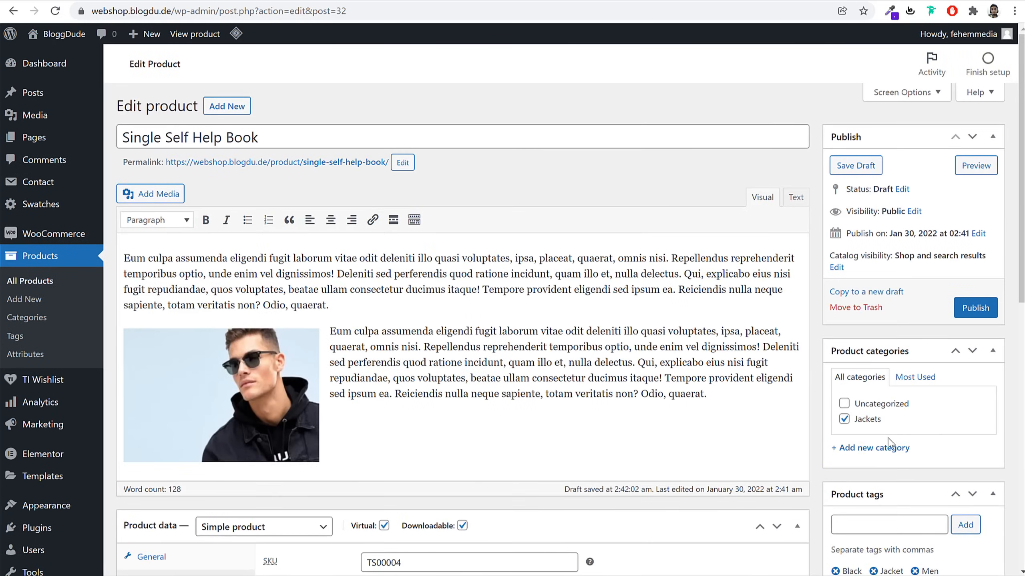
left_click(895, 448)
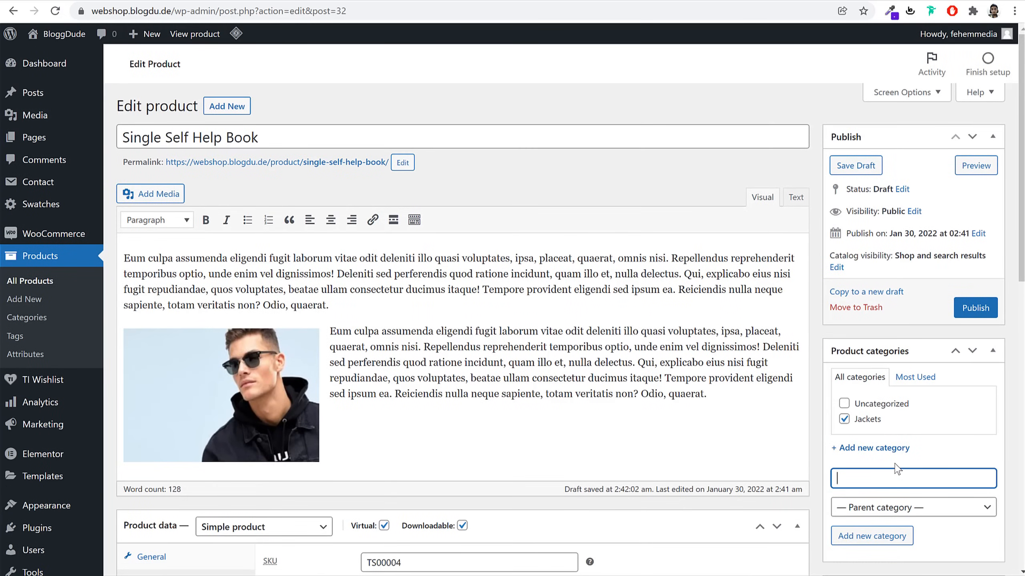
left_click(867, 536)
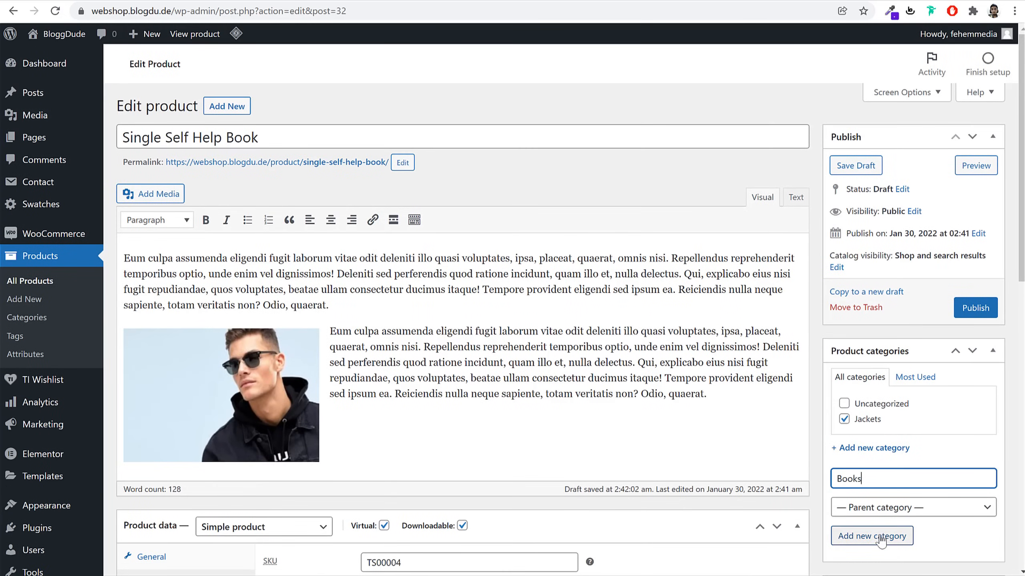
left_click(877, 435)
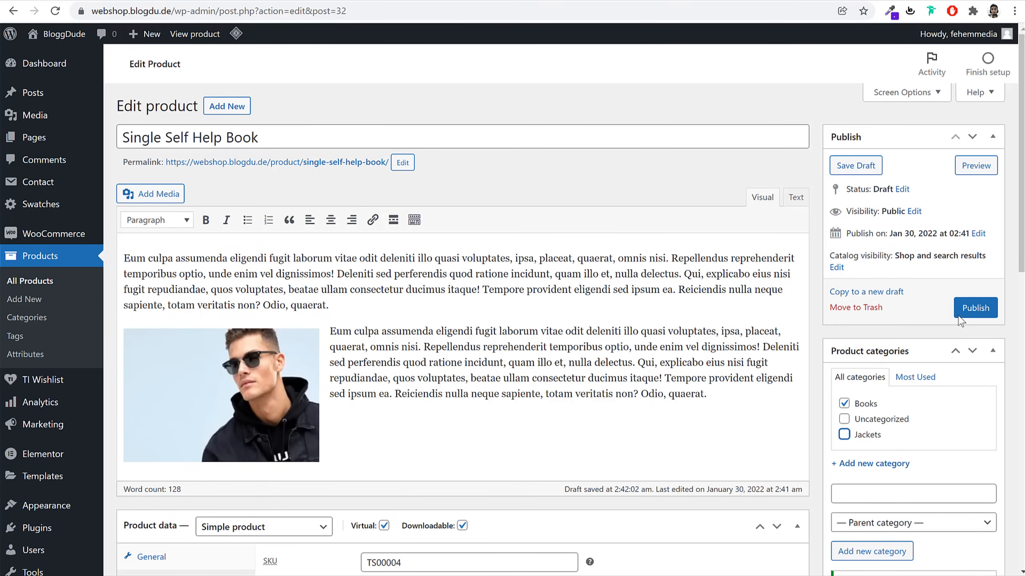
left_click(976, 307)
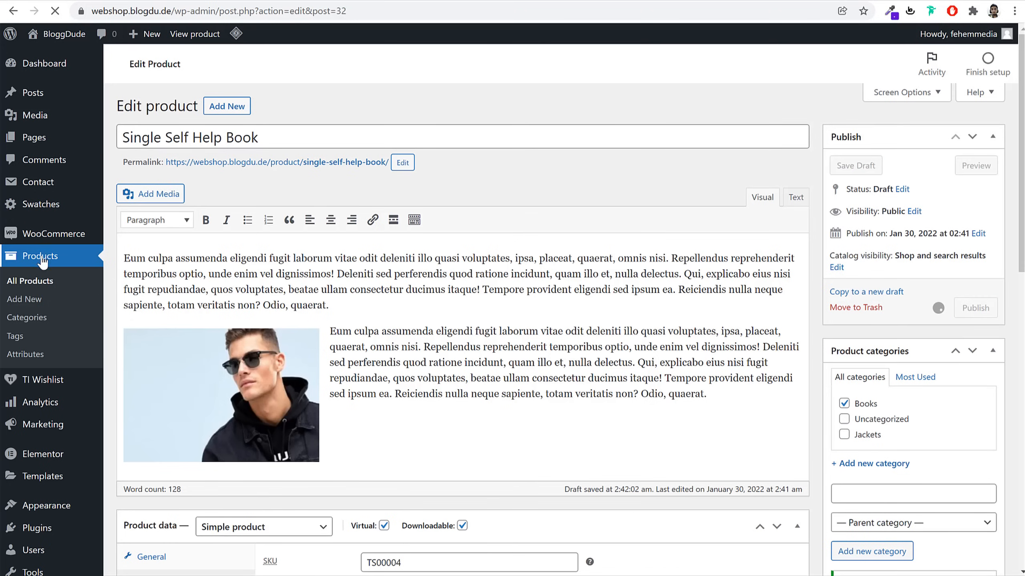
Replace the Black, Jacket and Men tags with Self Help and Book, then update
scroll(950, 382, "down", 5)
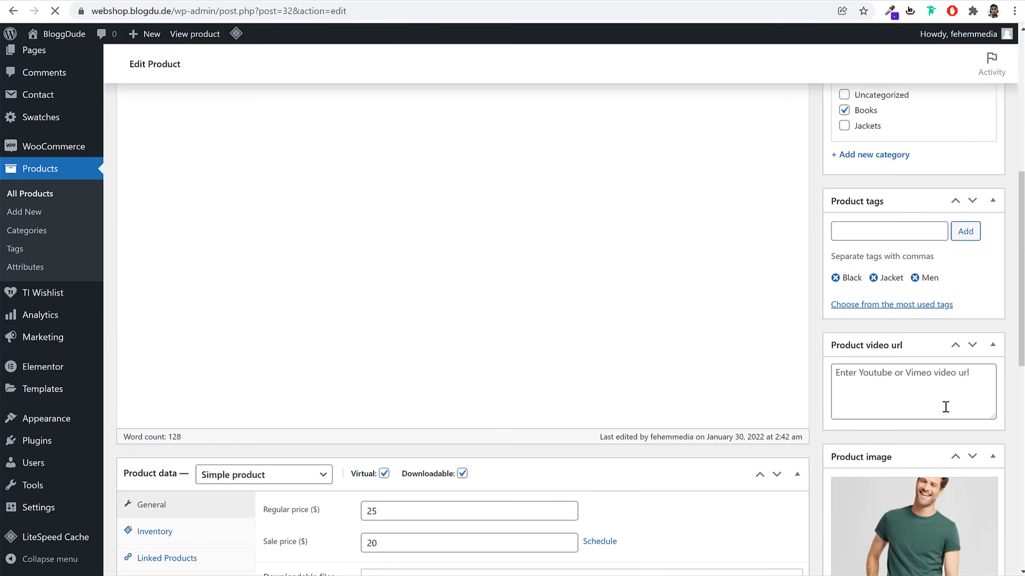
left_click(835, 278)
left_click(835, 278)
left_click(835, 278)
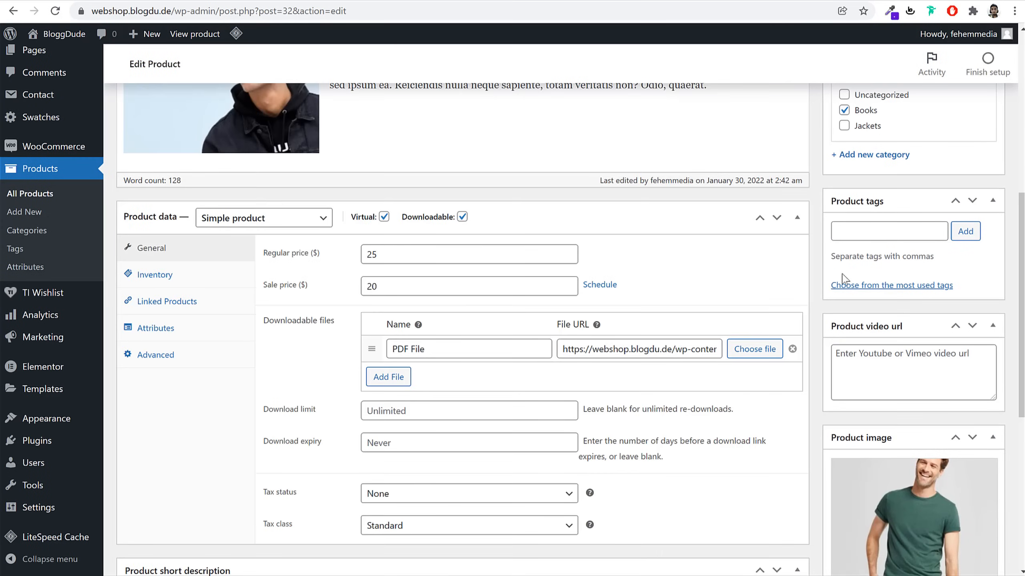
left_click(856, 234)
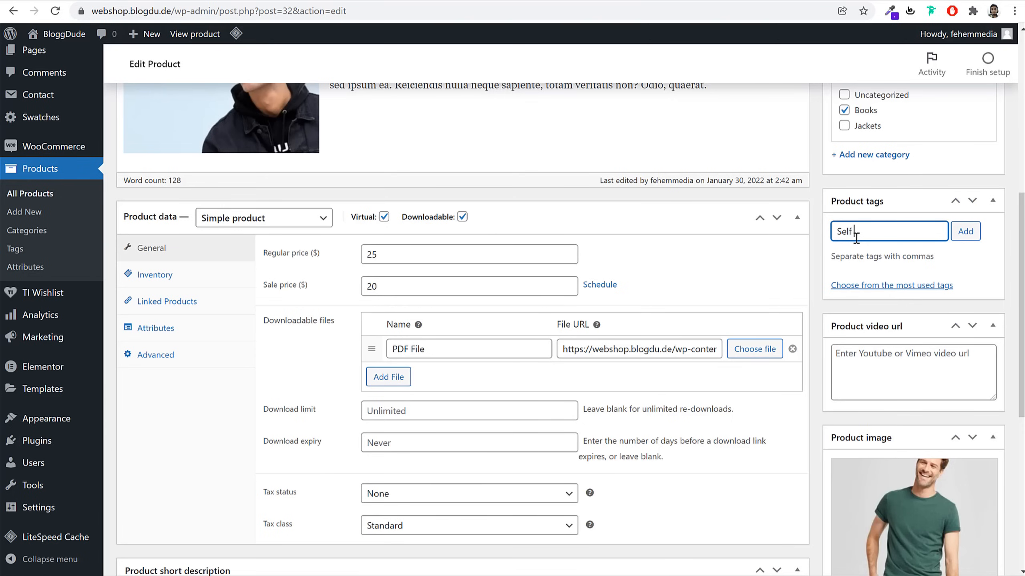
key("Return")
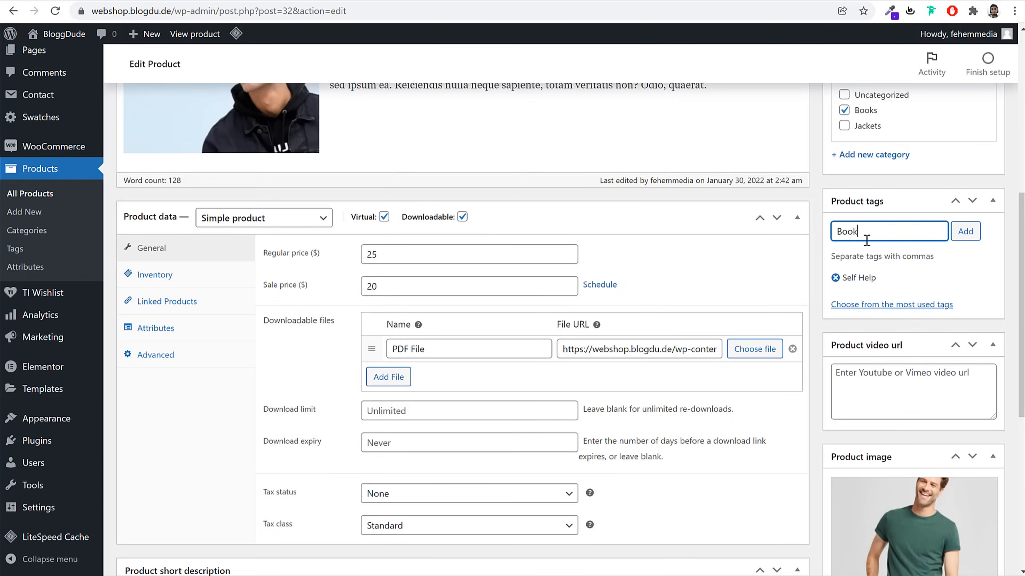
key("Return")
scroll(1002, 265, "up", 6)
left_click(978, 325)
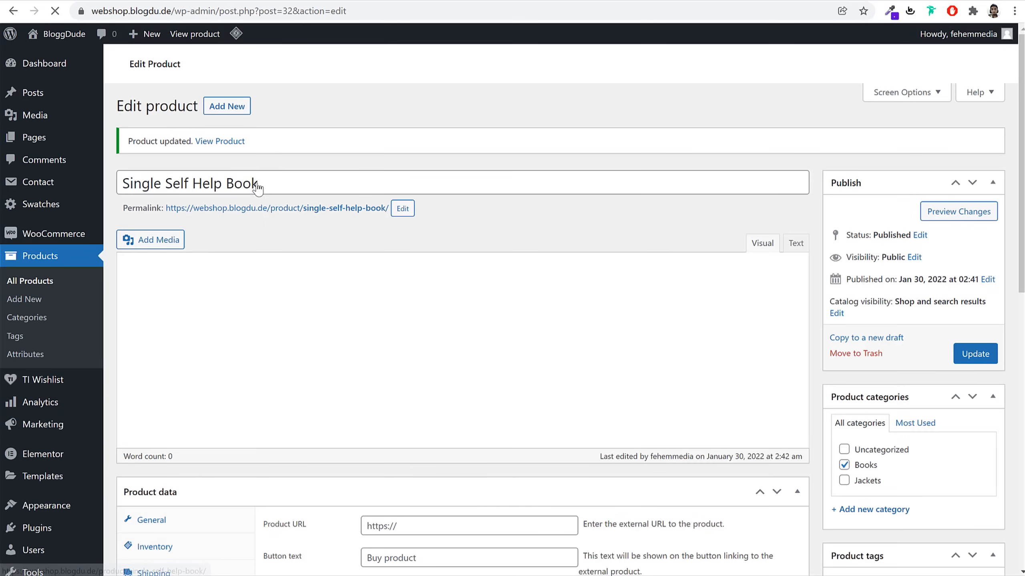
Add Single Self Help Book to the cart from its storefront page, then start a new page under Pages
right_click(231, 146)
right_click(222, 176)
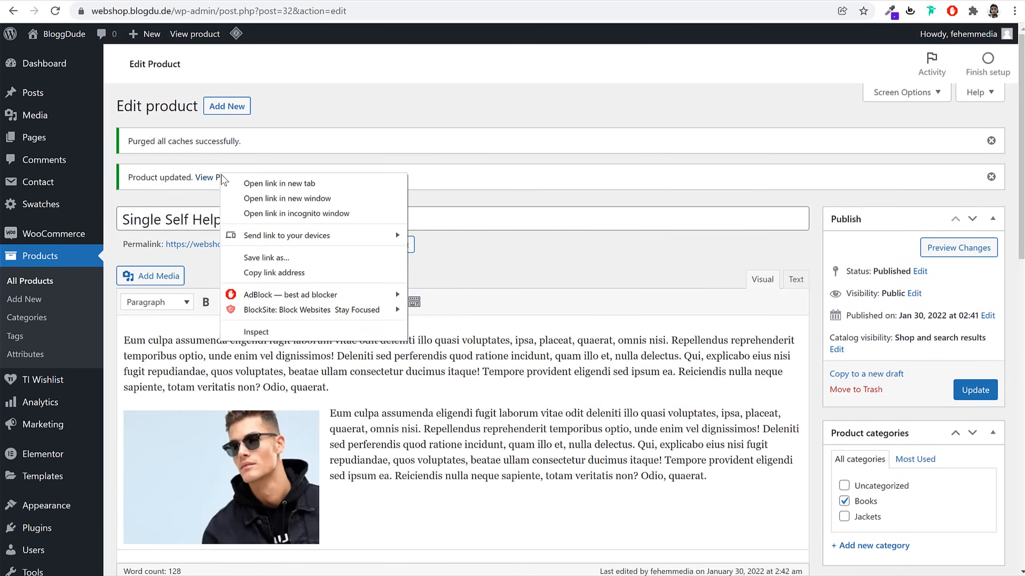
left_click(223, 180)
left_click(411, 1)
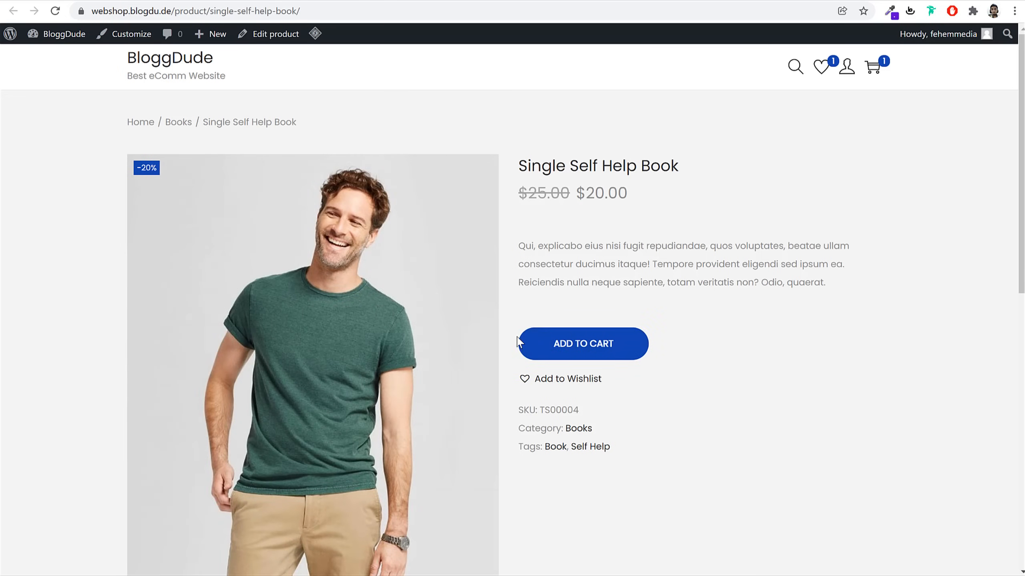
left_click(600, 348)
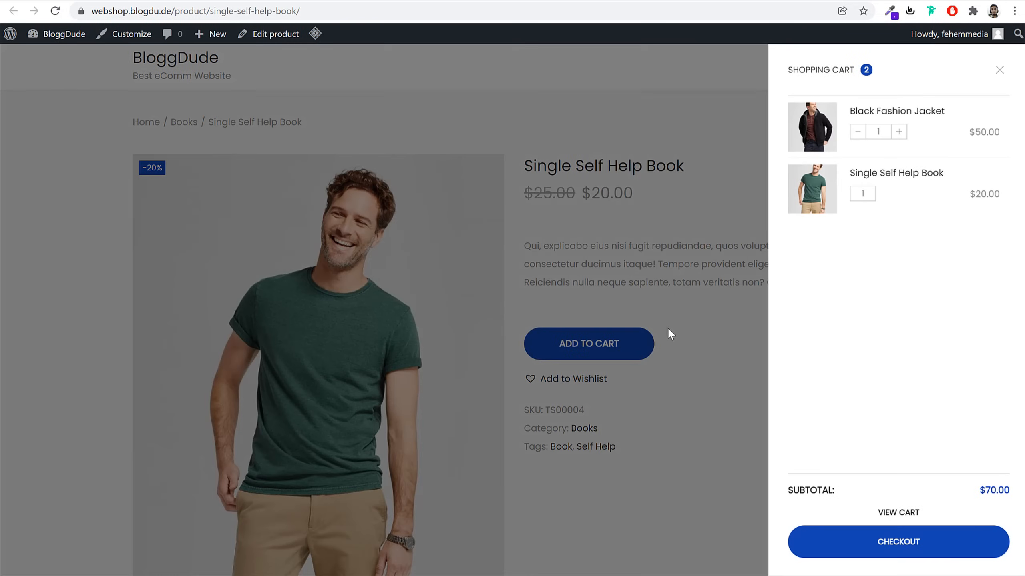
left_click(680, 240)
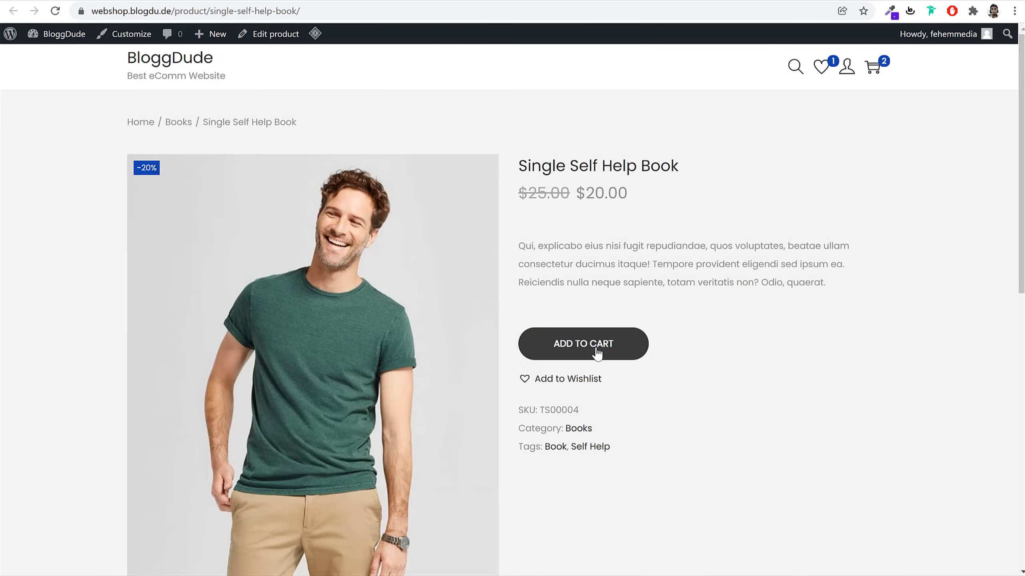
left_click(597, 353)
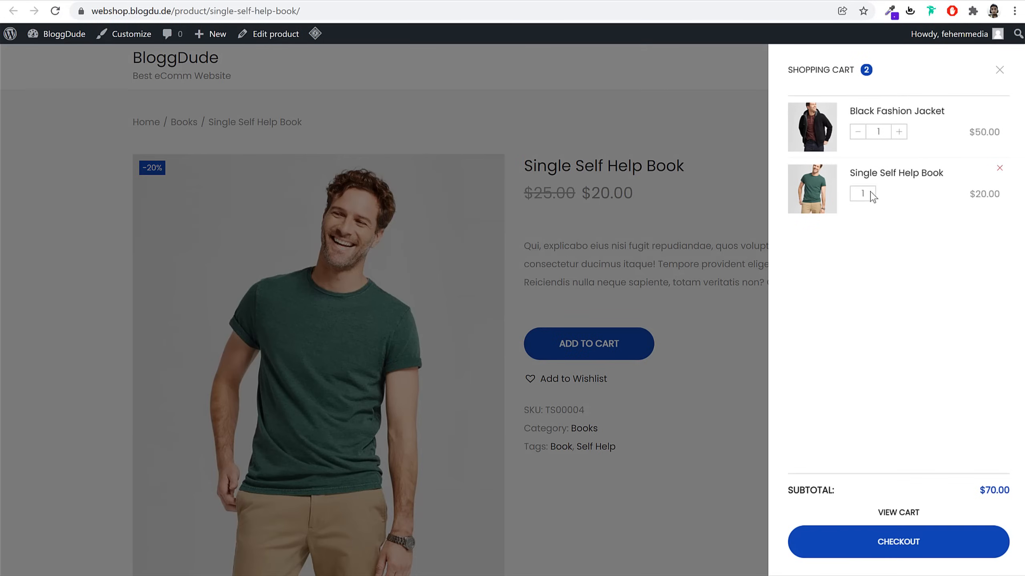
left_click(999, 70)
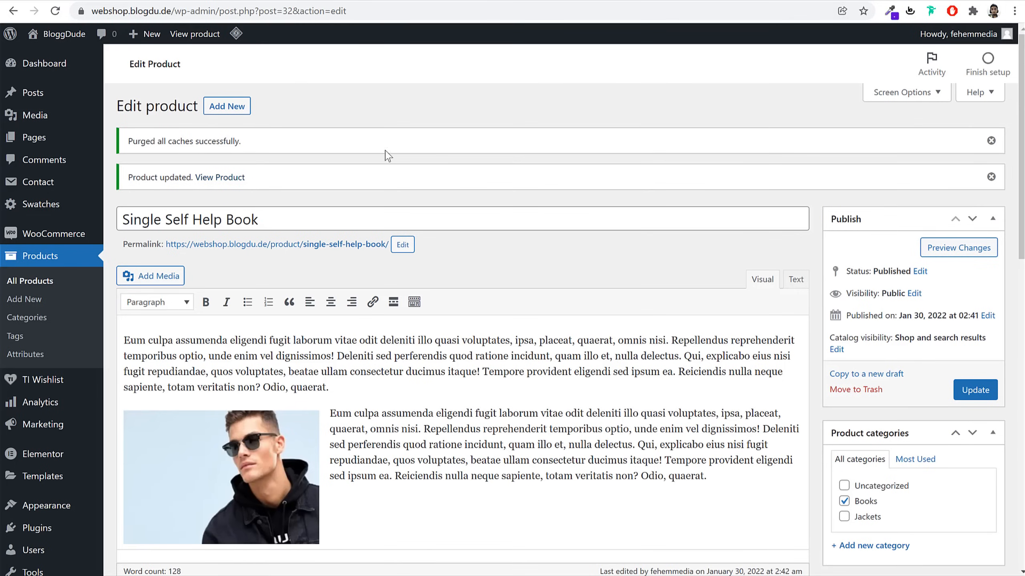
left_click(24, 138)
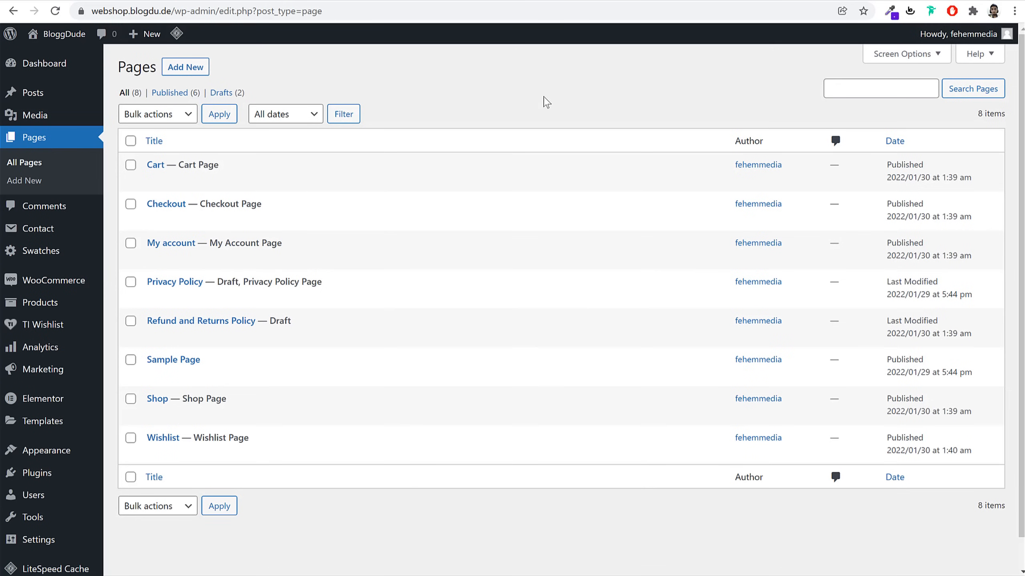
left_click(197, 70)
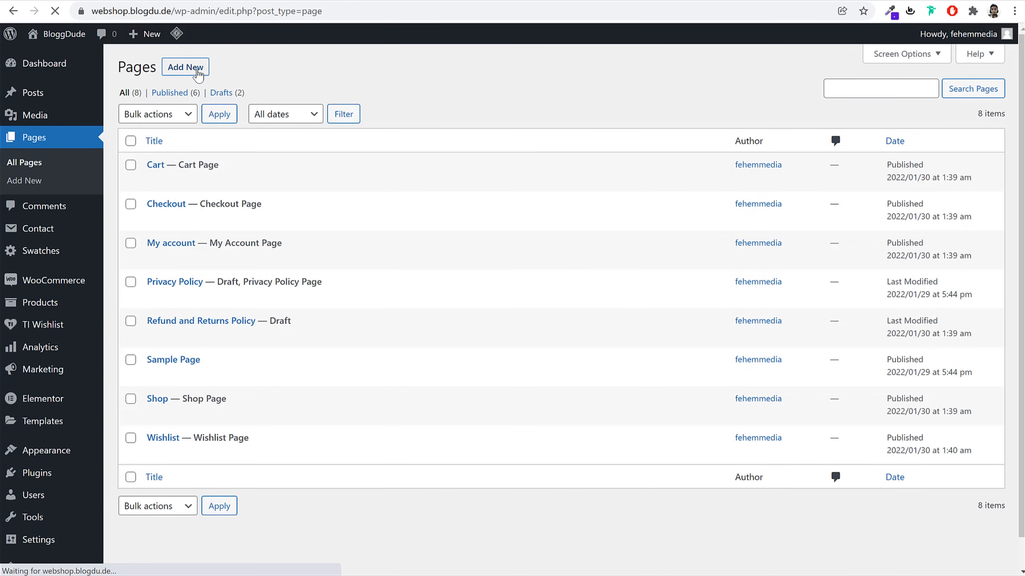
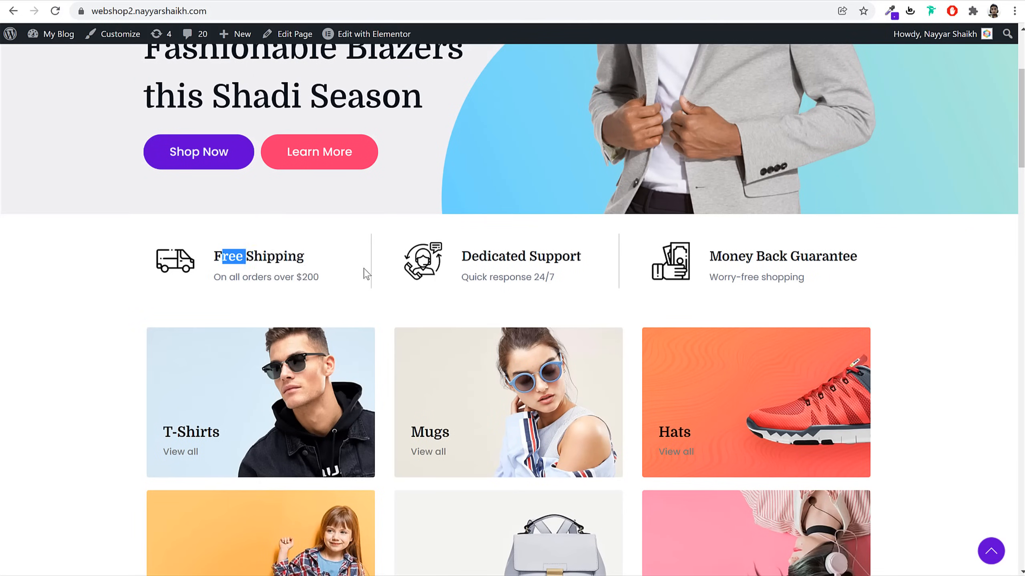
Scroll through the Agency demo homepage and back up to its hero banner, clearing the selection
scroll(564, 294, "down", 8)
scroll(598, 295, "down", 10)
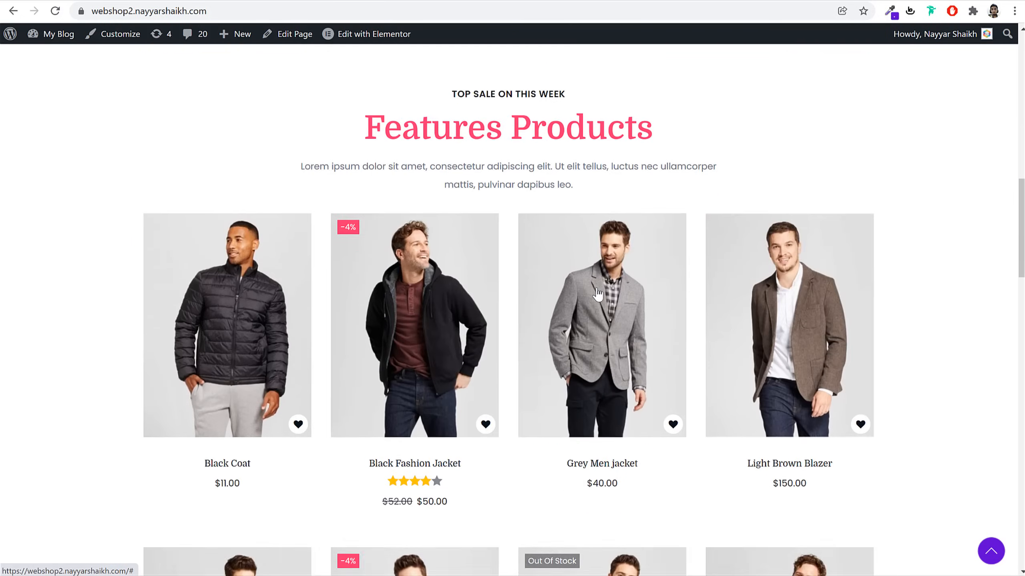
scroll(598, 287, "up", 16)
scroll(597, 289, "up", 5)
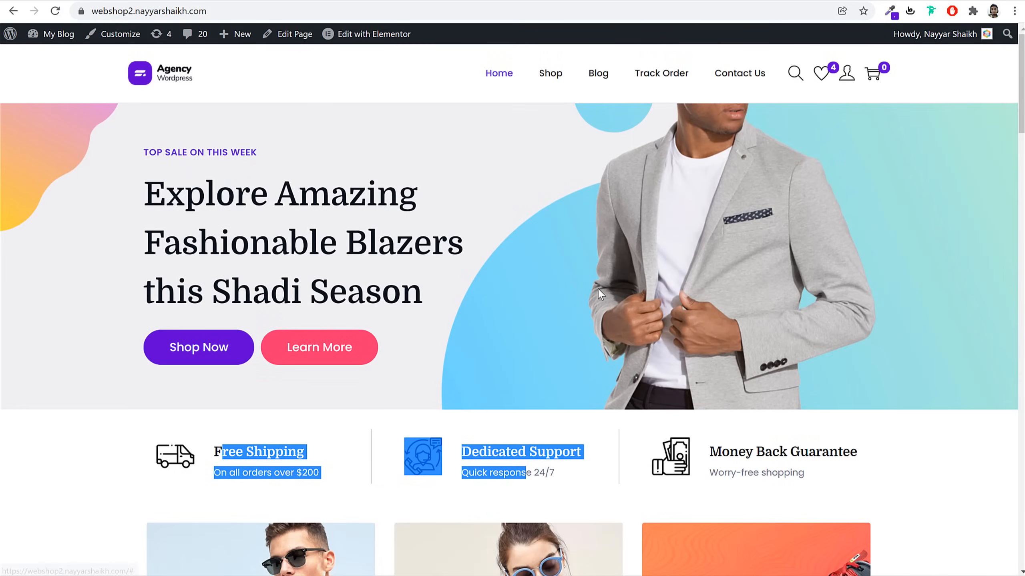
left_click(498, 206)
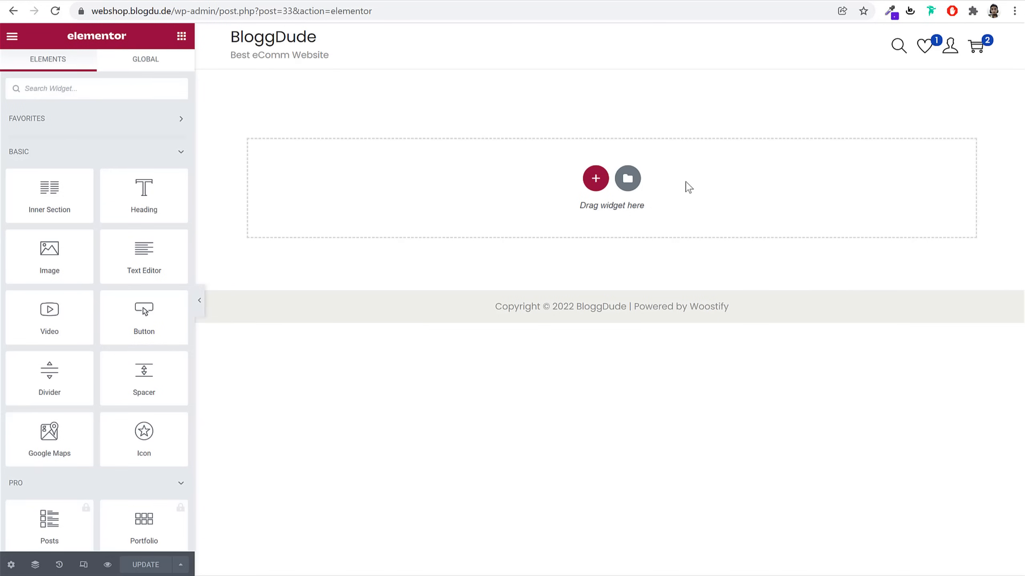
Insert a two-column structure section at the top of the empty BloggDude page
scroll(153, 320, "down", 20)
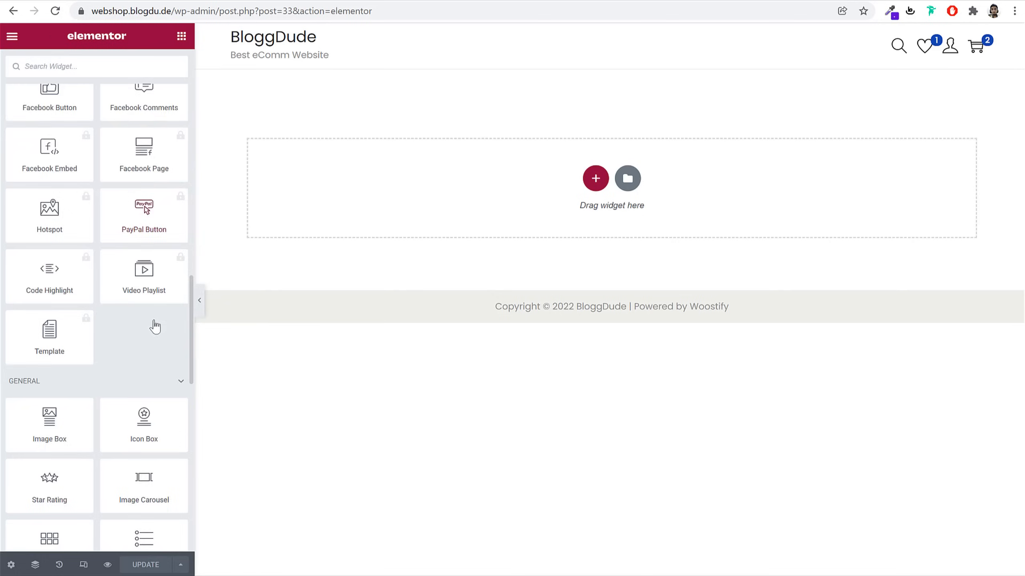
scroll(154, 320, "down", 5)
scroll(154, 320, "up", 20)
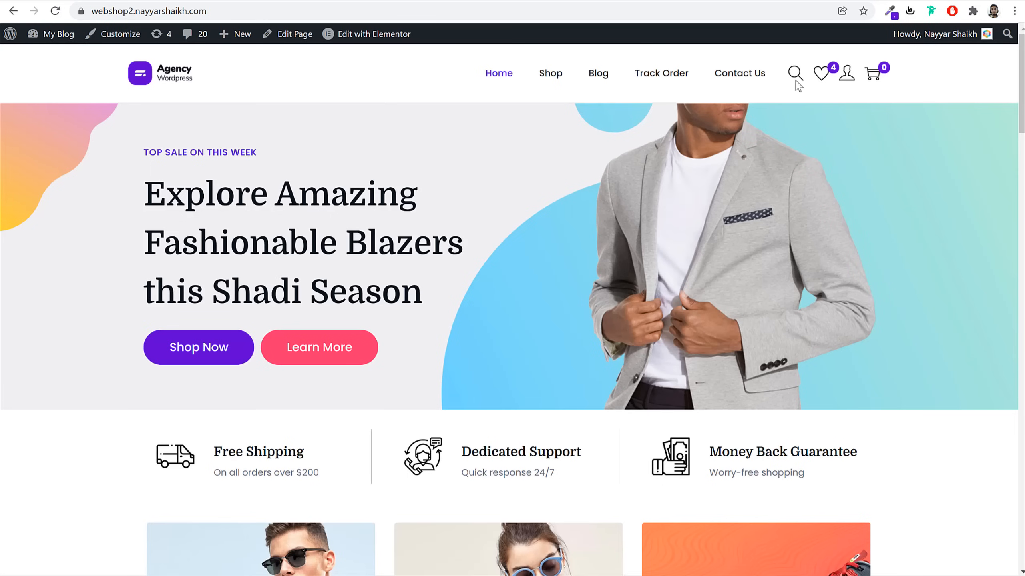
scroll(920, 287, "down", 15)
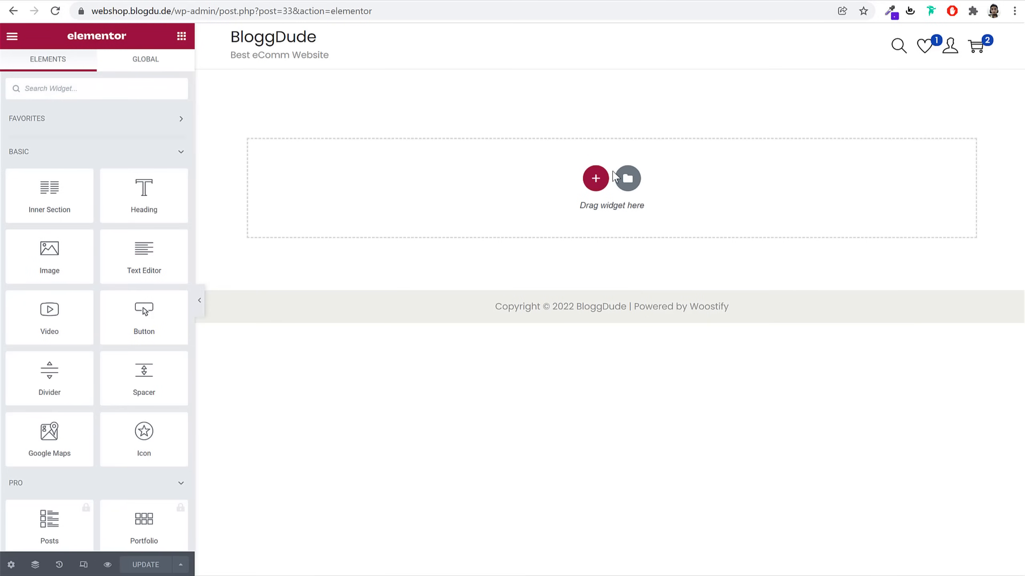
left_click(596, 178)
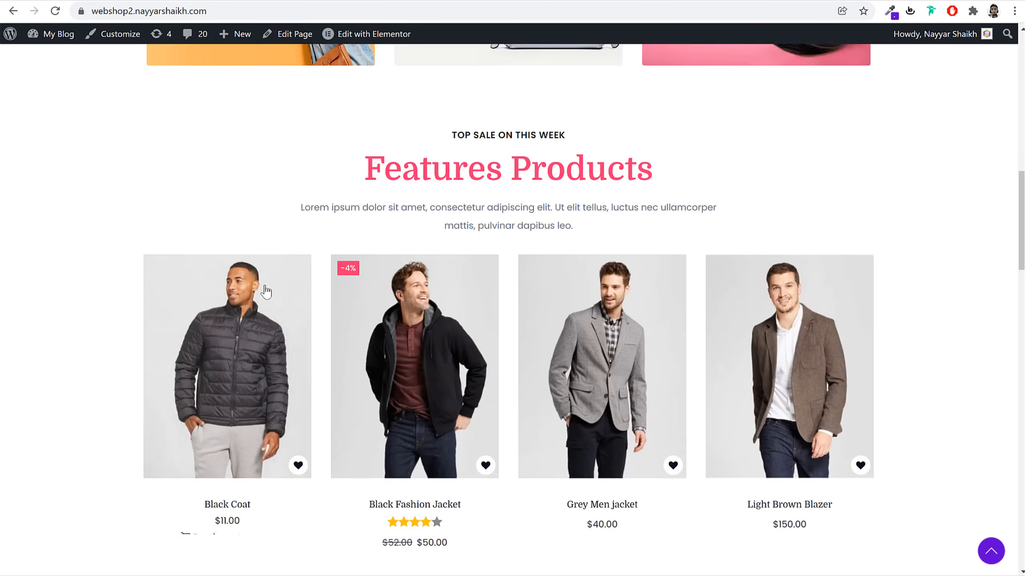
scroll(270, 294, "up", 15)
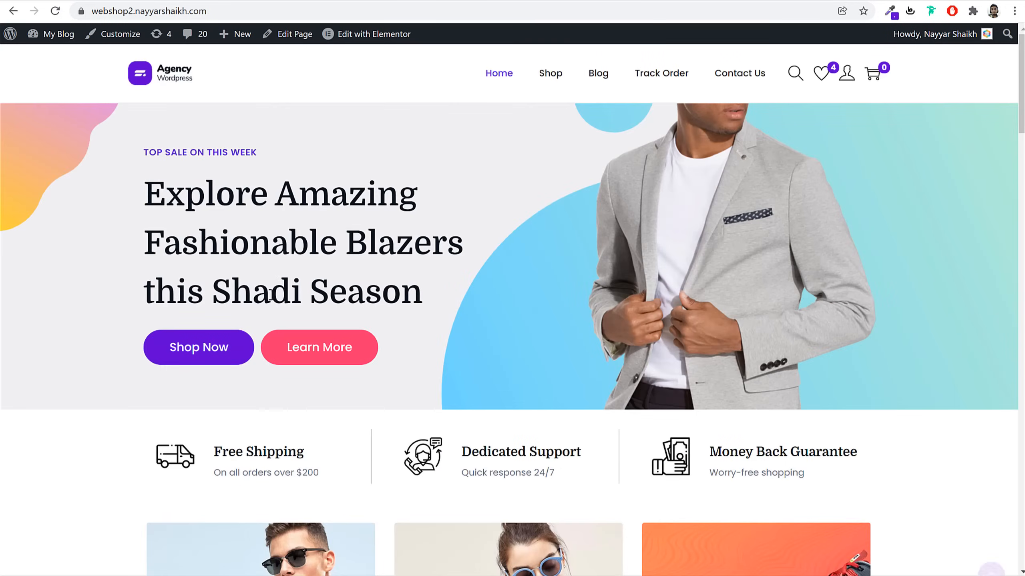
left_click_drag(140, 151, 400, 340)
left_click(405, 342)
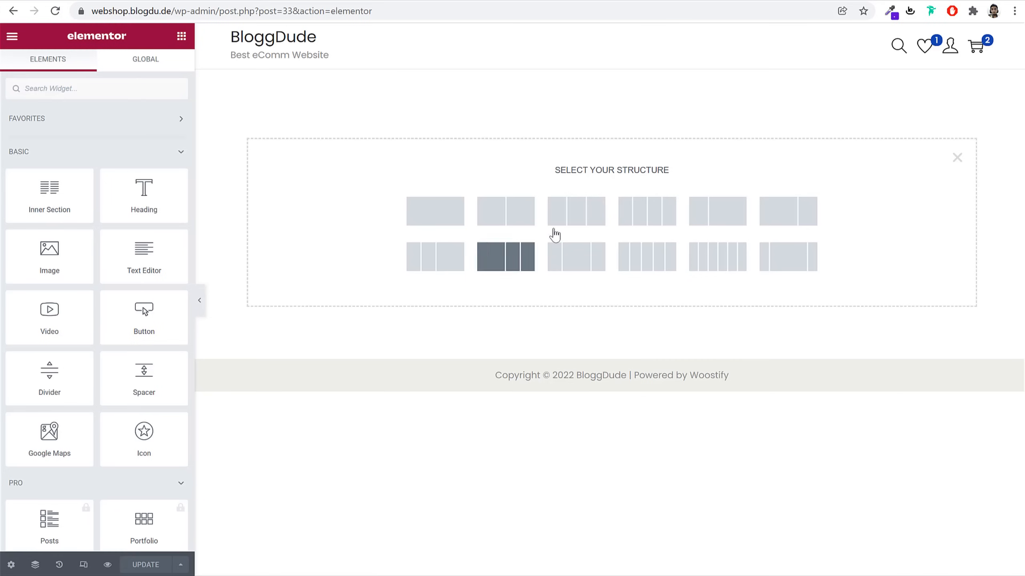
left_click(528, 229)
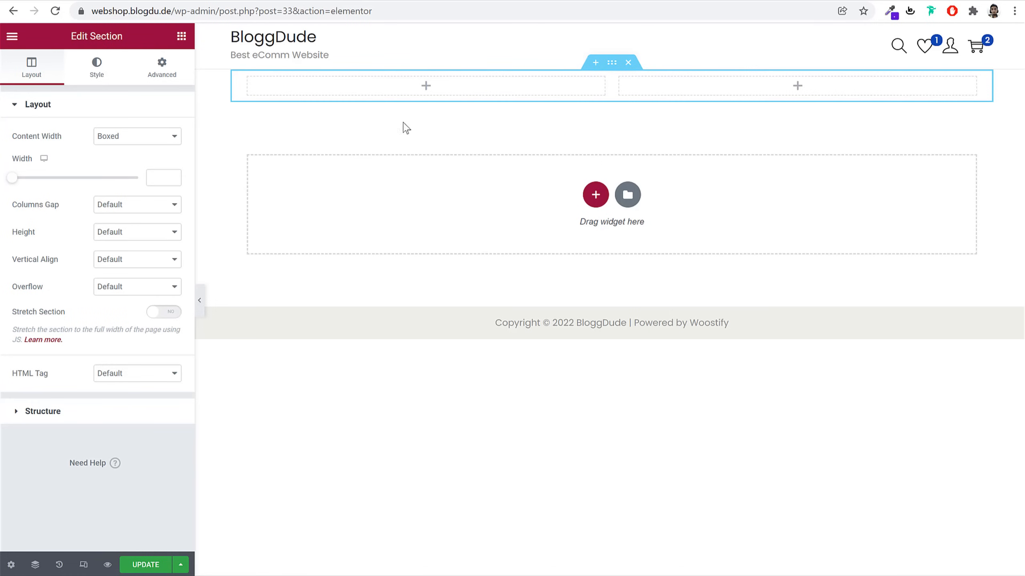
Drag a Button widget from the Elements panel into the section's left column
left_click(180, 37)
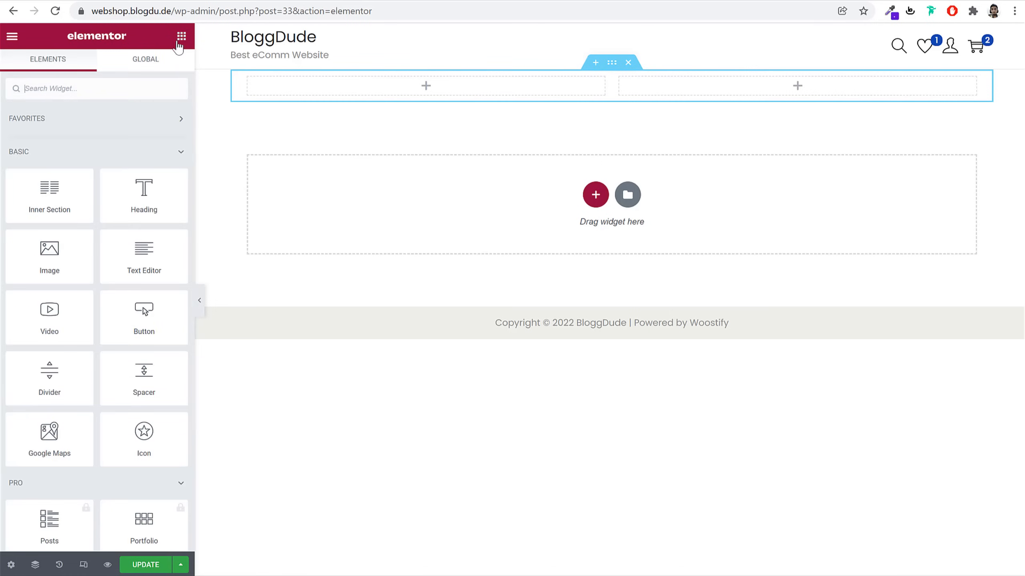
scroll(108, 271, "down", 8)
scroll(137, 299, "up", 8)
left_click_drag(163, 320, 355, 94)
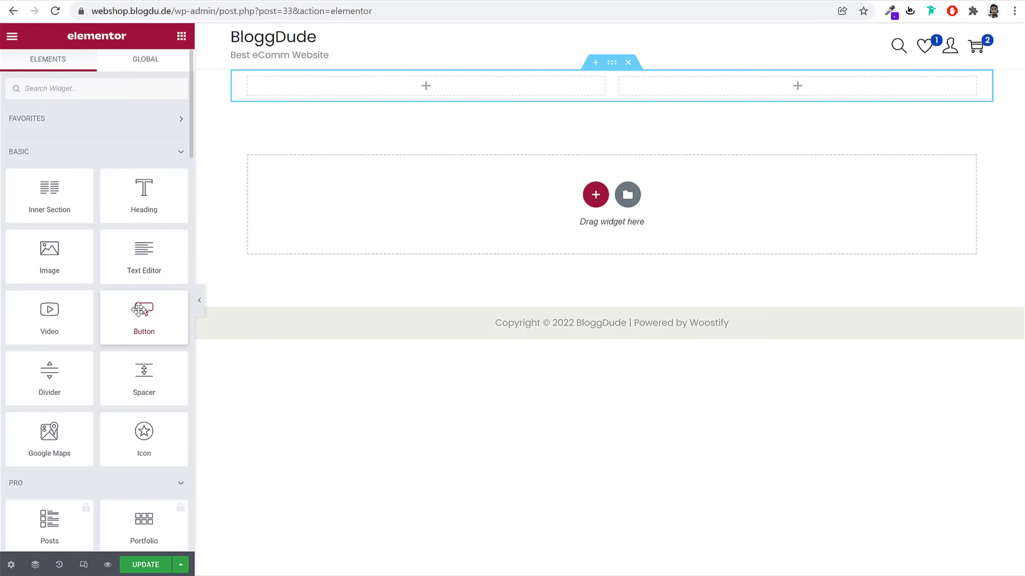
left_click_drag(143, 313, 368, 97)
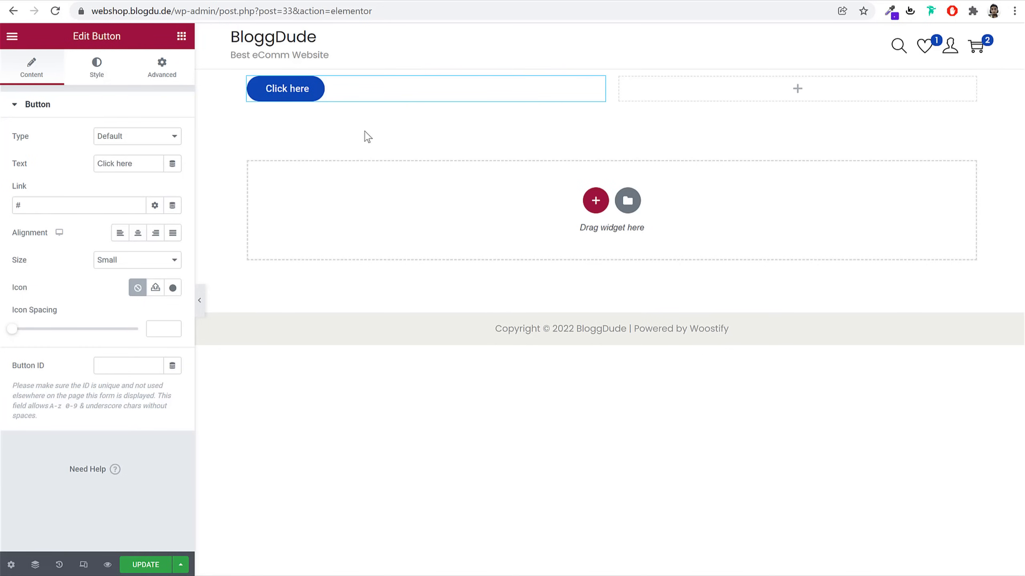
Review the button's Style, Advanced and Content settings and select its label text
left_click(34, 77)
left_click(97, 75)
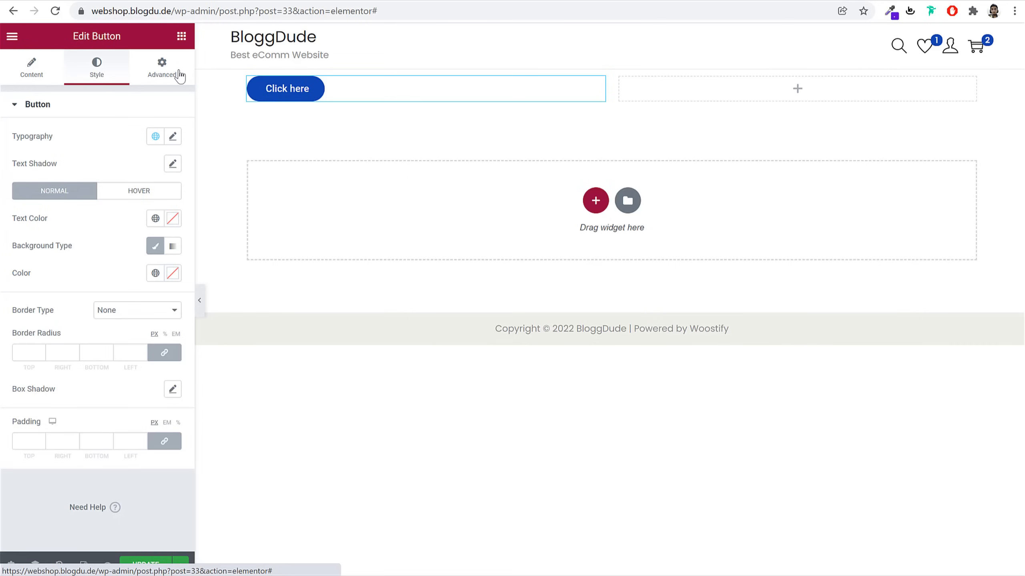
left_click(180, 74)
left_click(30, 70)
left_click_drag(140, 163, 71, 172)
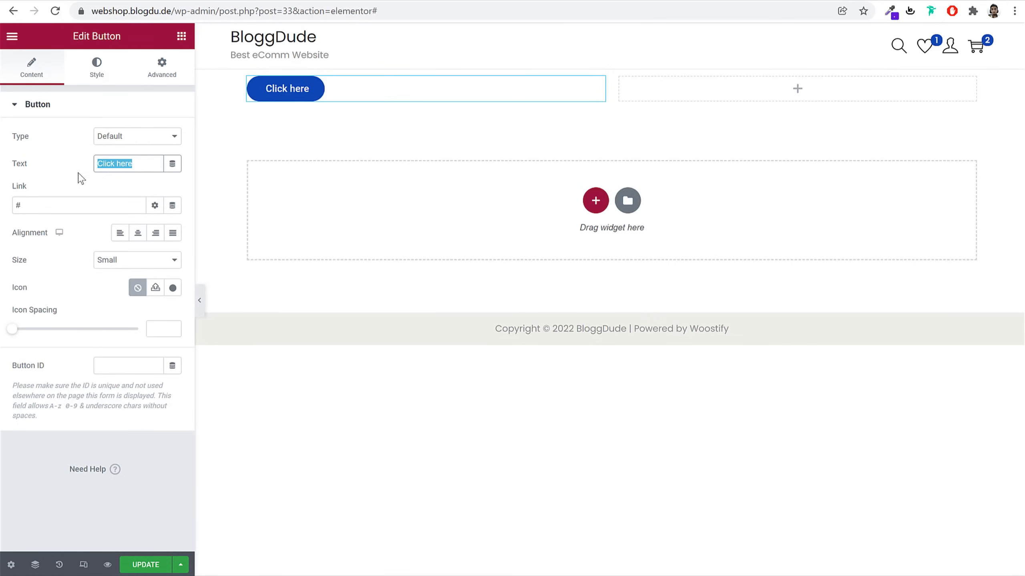
Set the button background to a gradient whose first colour is pale cyan #D4FFFD
left_click(106, 77)
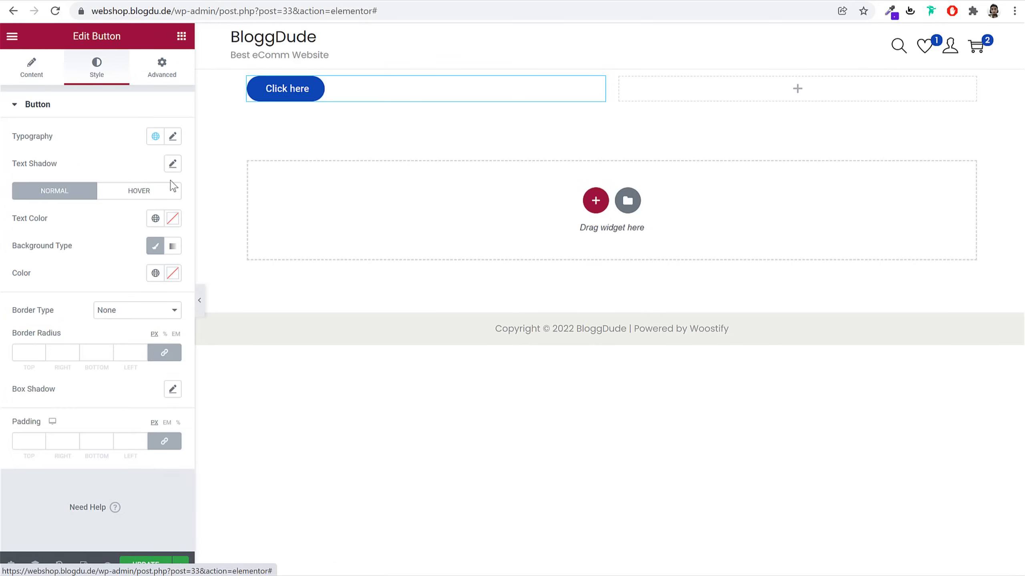
left_click(173, 246)
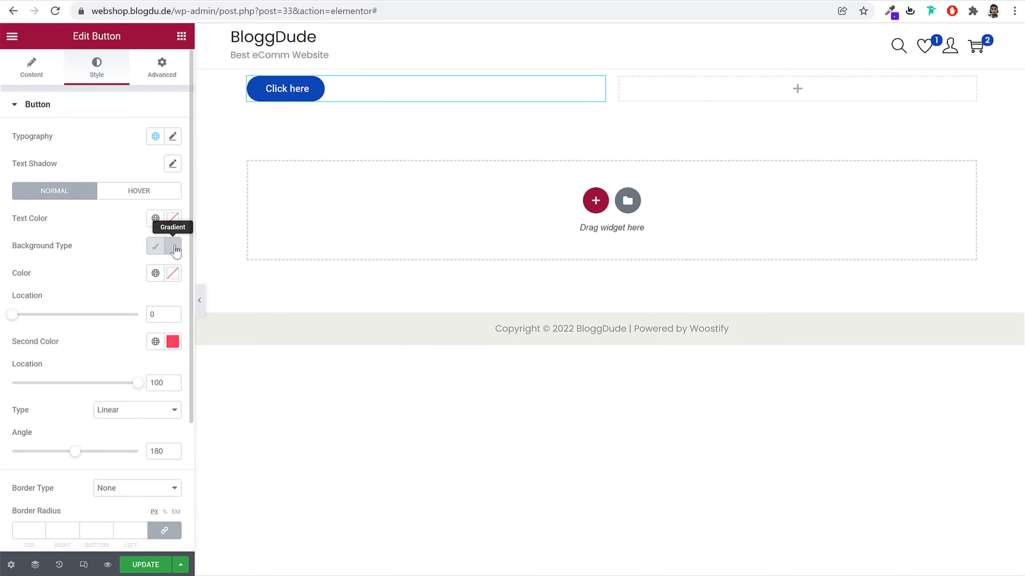
left_click(173, 274)
left_click(47, 321)
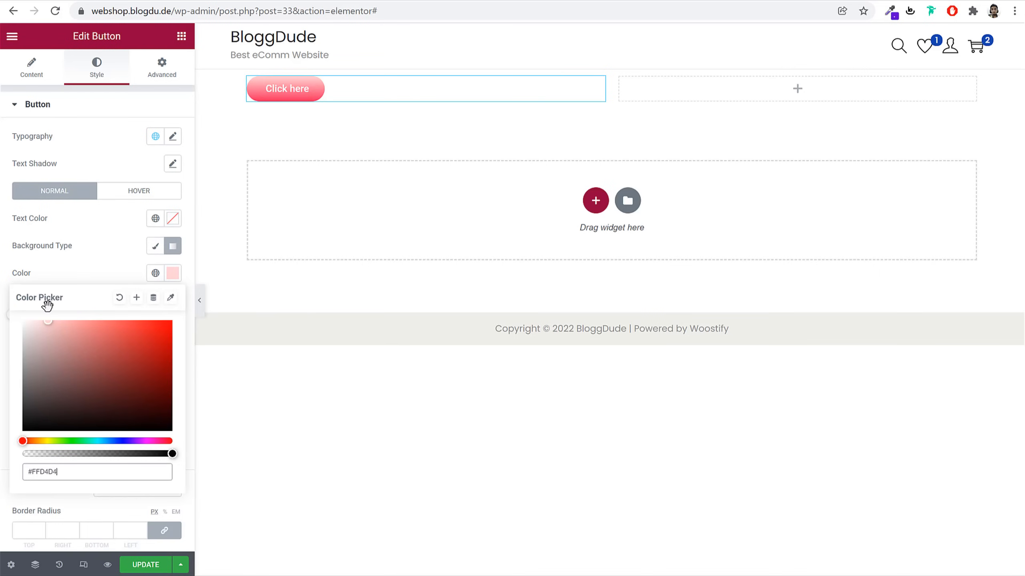
left_click_drag(112, 442, 96, 441)
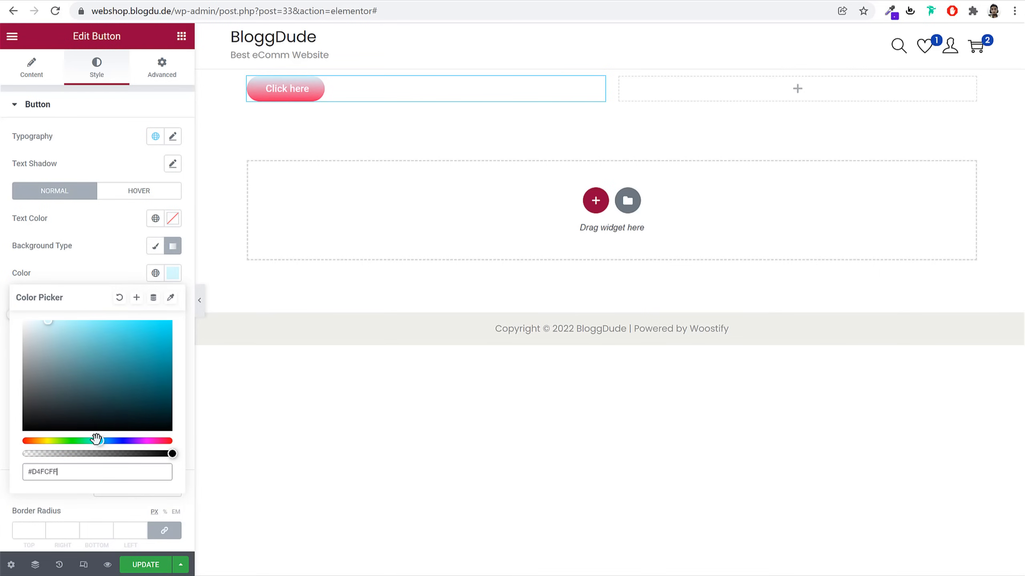
left_click(118, 262)
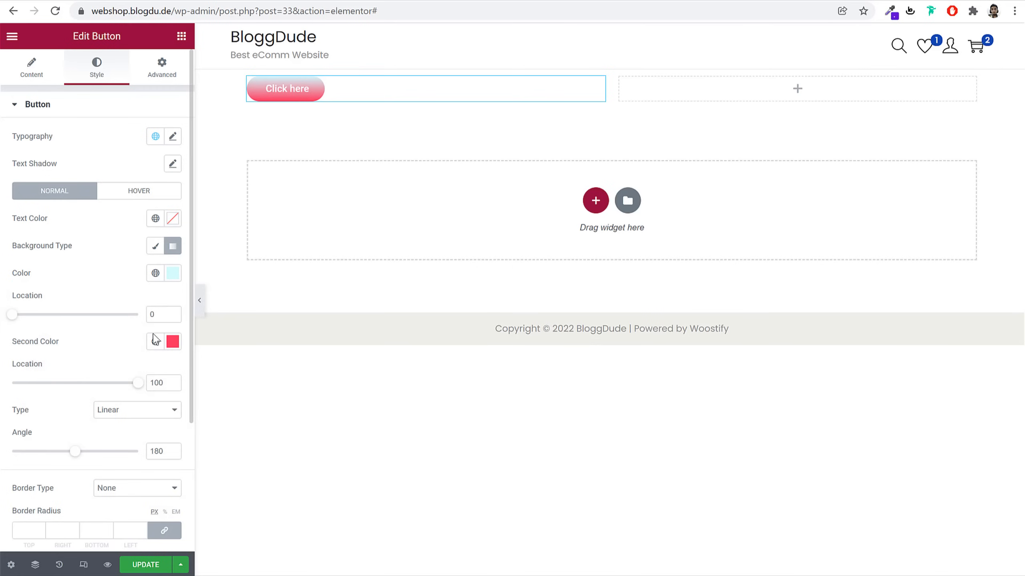
scroll(142, 351, "down", 5)
scroll(129, 202, "up", 5)
left_click(163, 67)
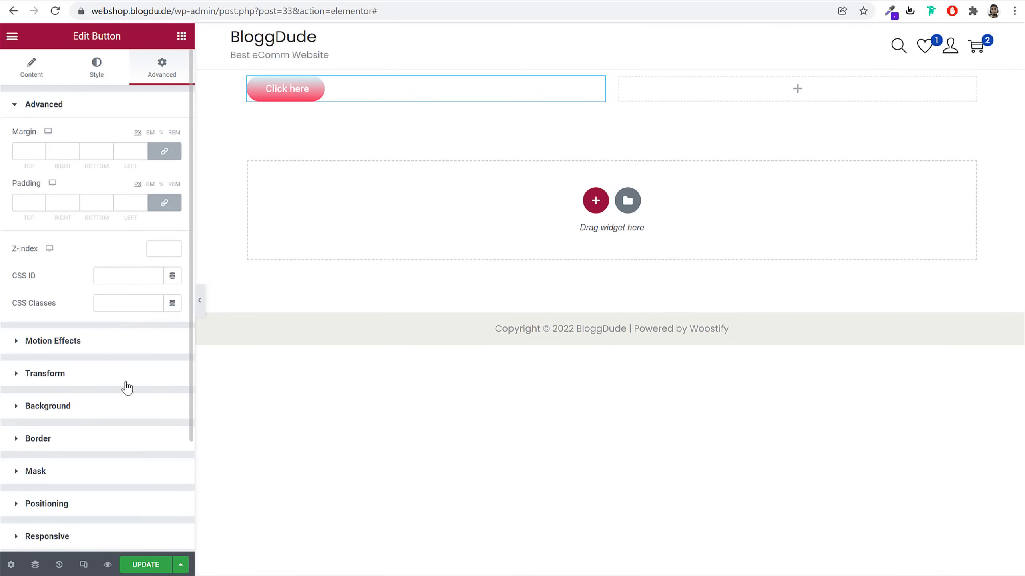
scroll(125, 385, "down", 3)
scroll(107, 388, "up", 3)
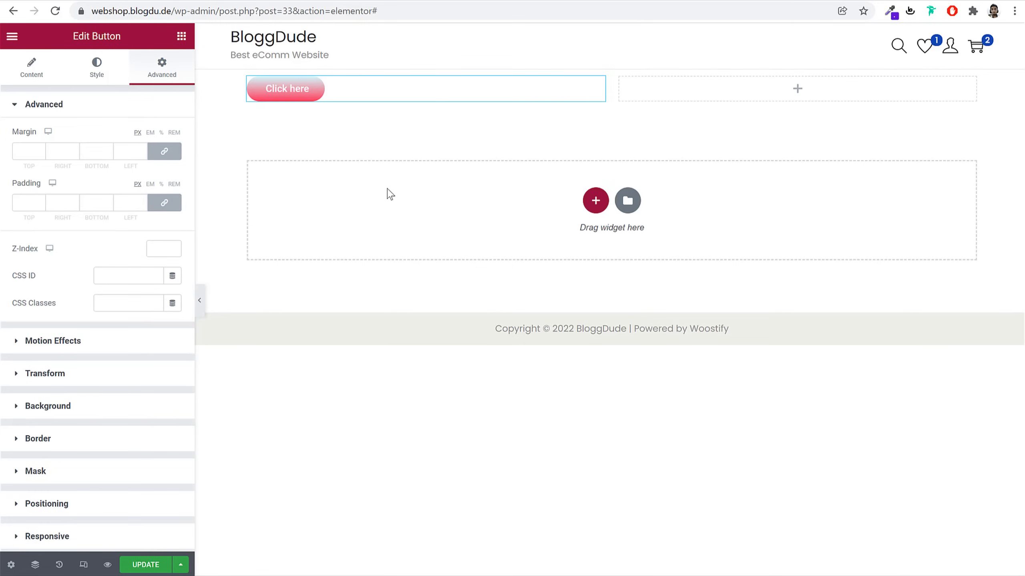
left_click(182, 38)
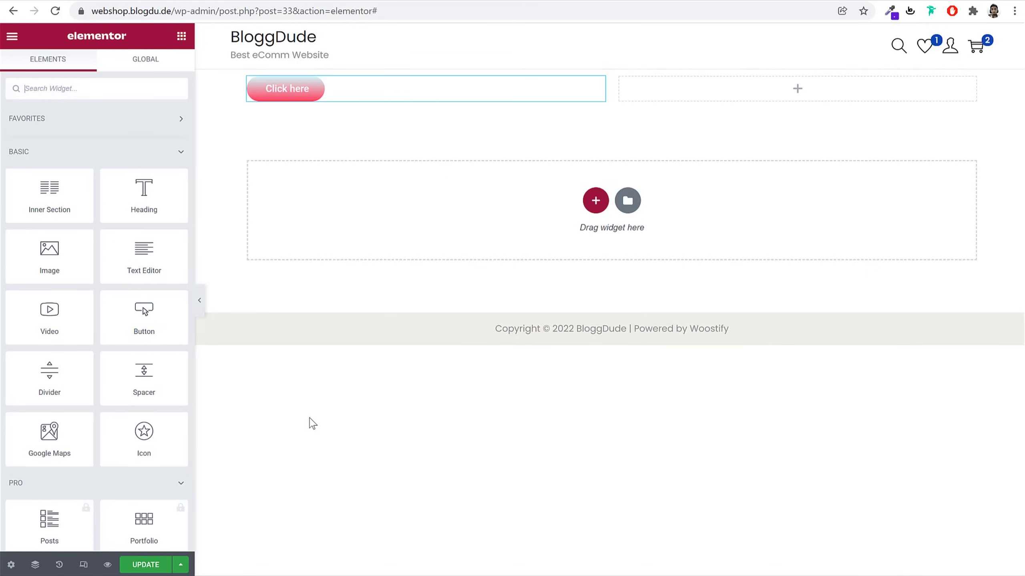
Place an Icon widget in the right column and swap its icon for Street view
left_click_drag(144, 440, 679, 89)
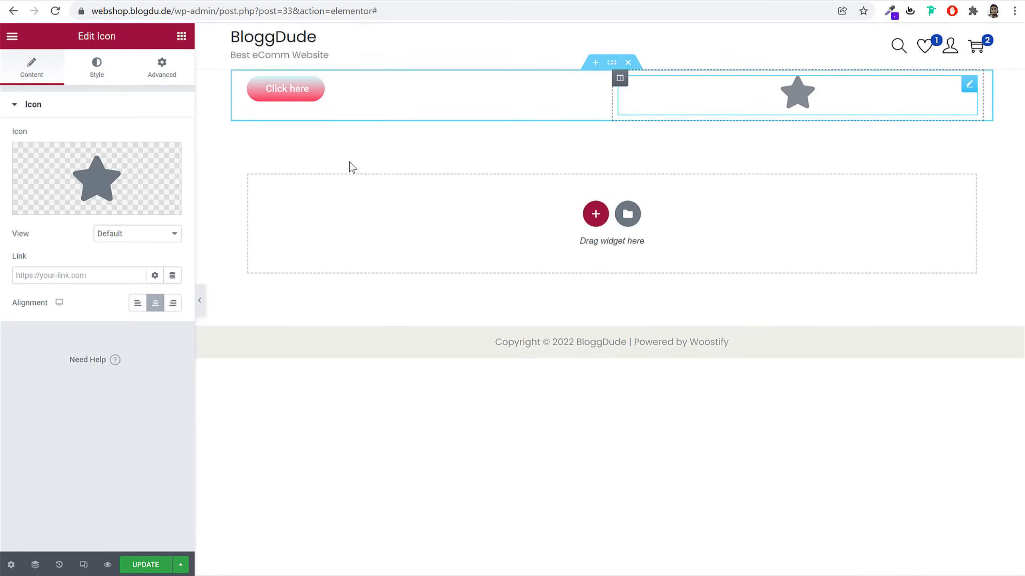
left_click(69, 189)
scroll(646, 331, "down", 3)
left_click(606, 262)
left_click(854, 547)
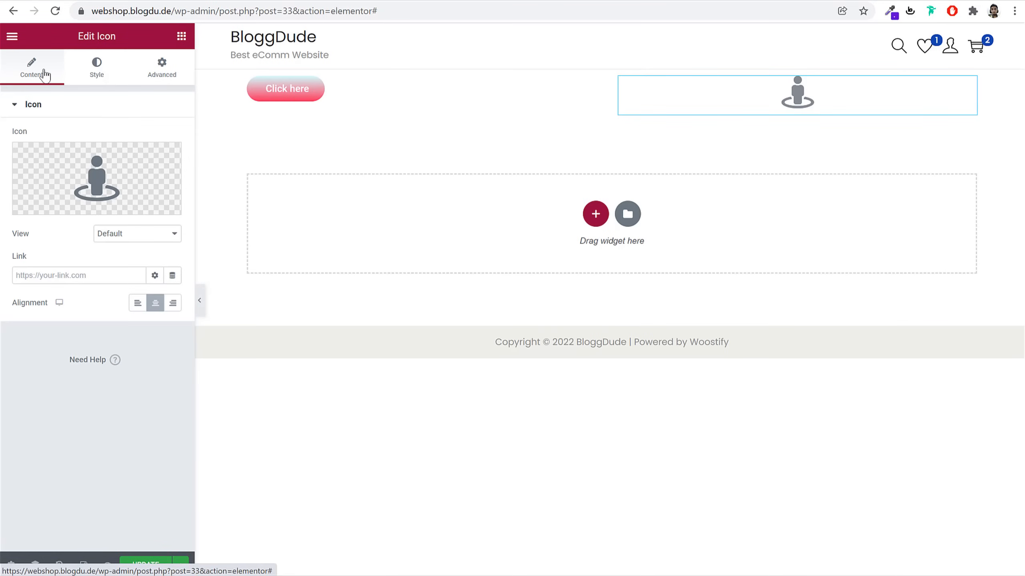
Set the icon's View to Framed with a Square shape
left_click(96, 77)
left_click(175, 75)
left_click(43, 69)
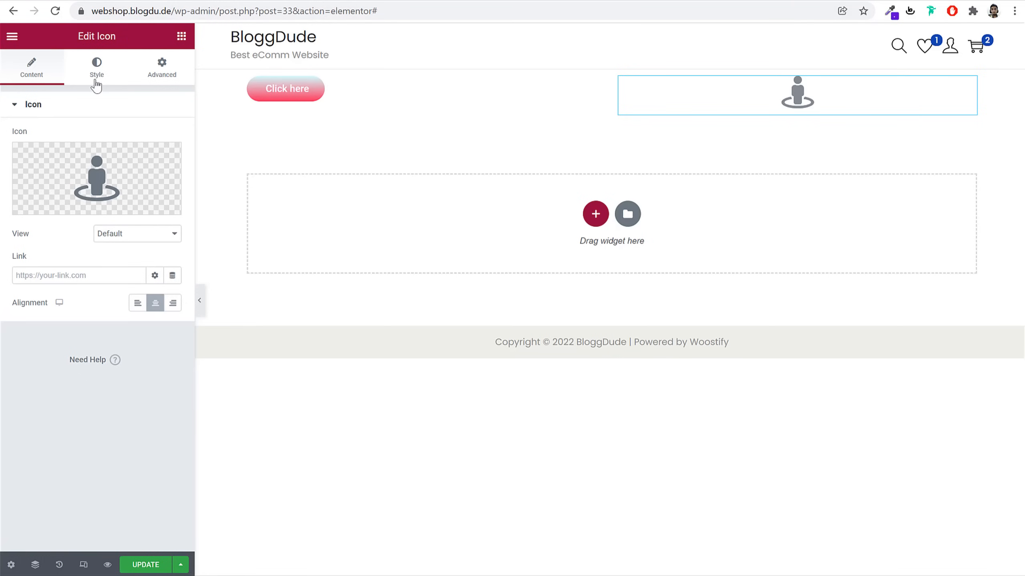
left_click(122, 235)
left_click(130, 260)
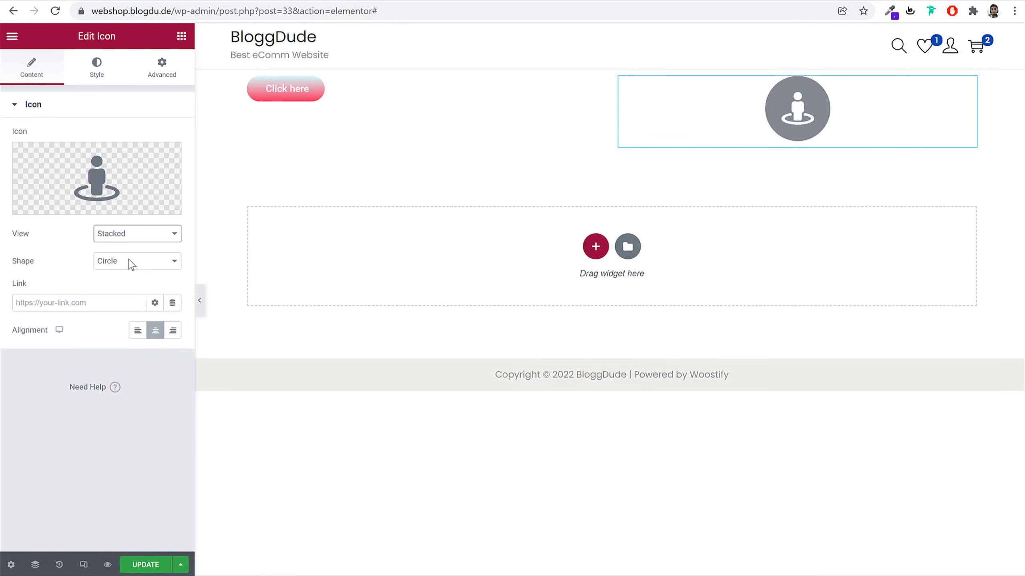
left_click(124, 236)
left_click(133, 267)
left_click(133, 263)
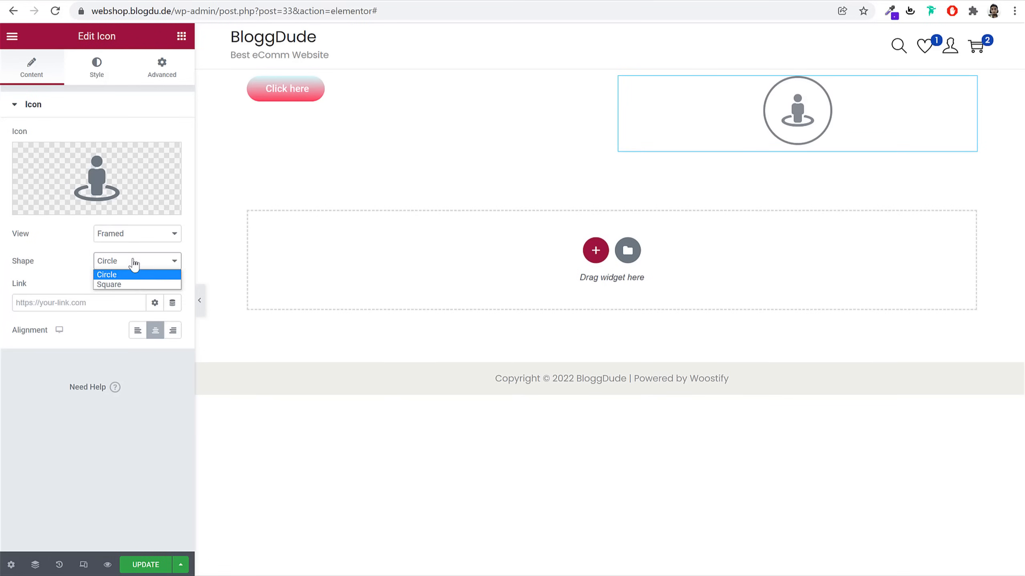
left_click(138, 285)
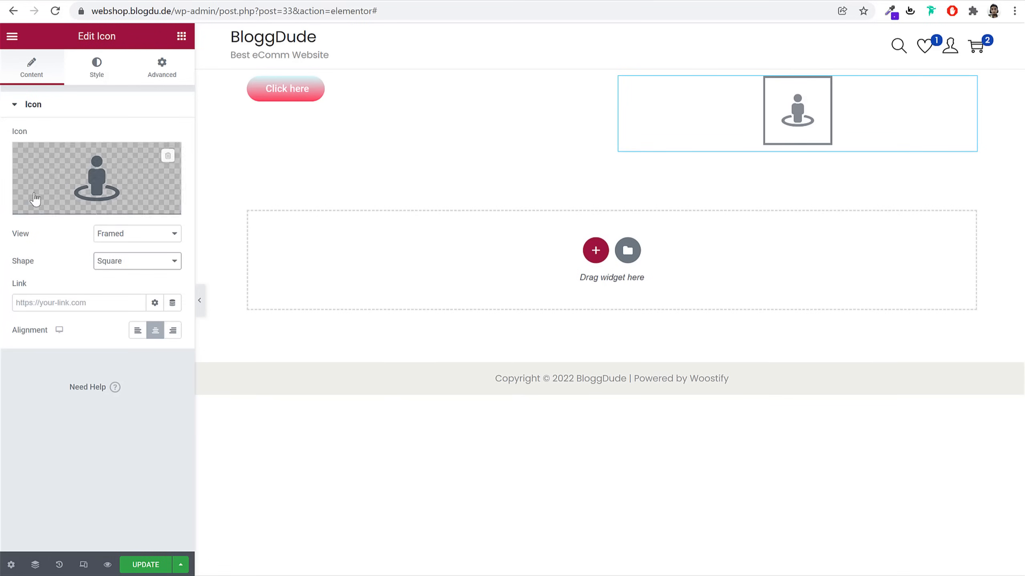
Review the icon's style and advanced settings, then delete the trial section
left_click(85, 67)
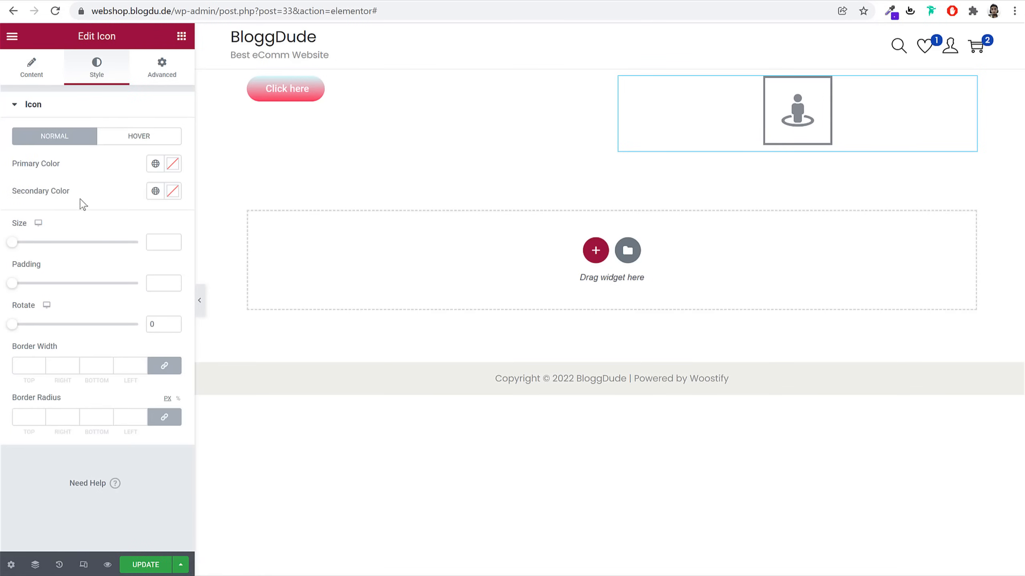
left_click(162, 68)
scroll(114, 382, "down", 3)
scroll(117, 381, "up", 3)
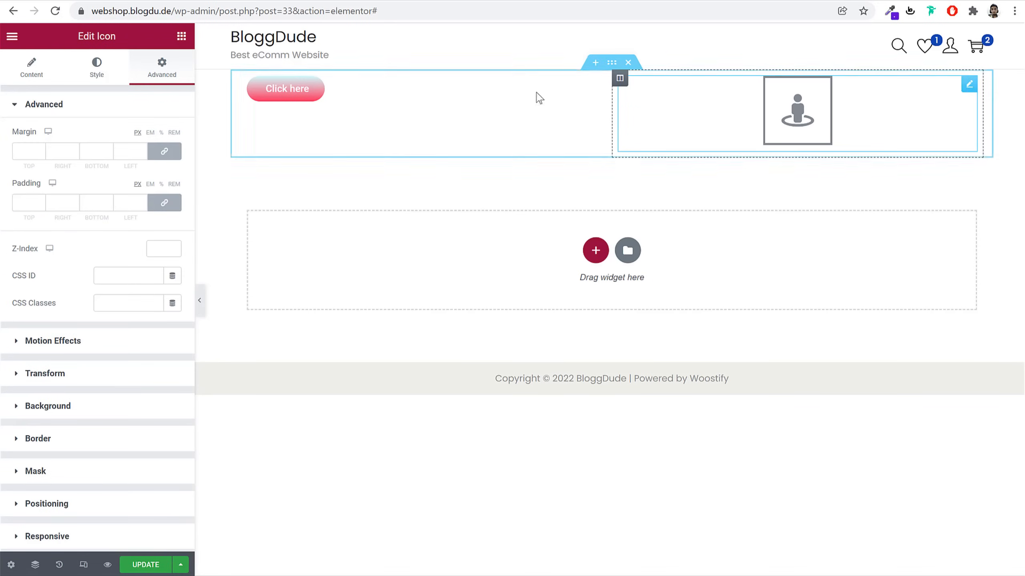
left_click(627, 63)
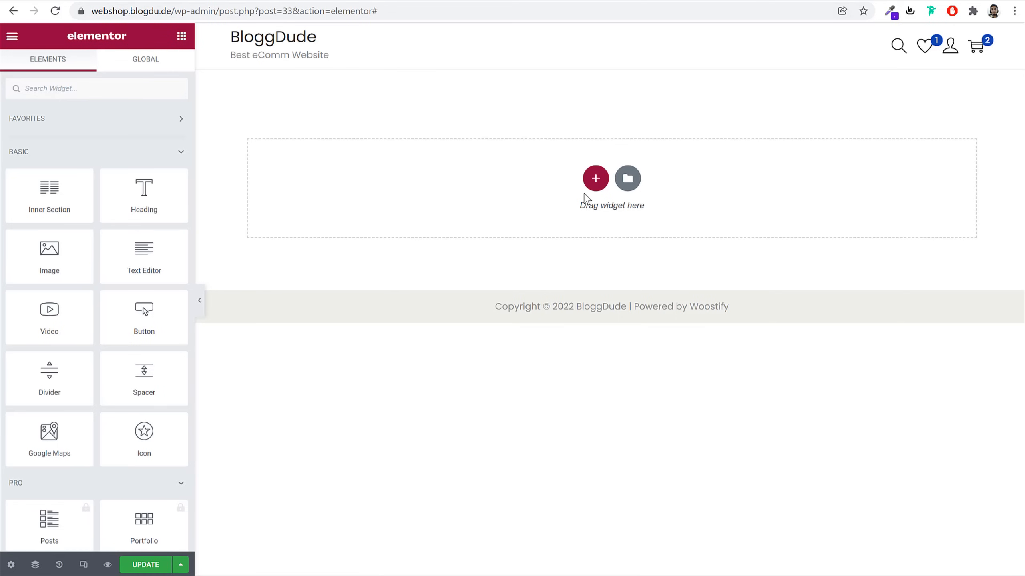
Add a fresh two-equal-column section and copy the demo's TOP SALE ON THIS WEEK line
left_click(595, 179)
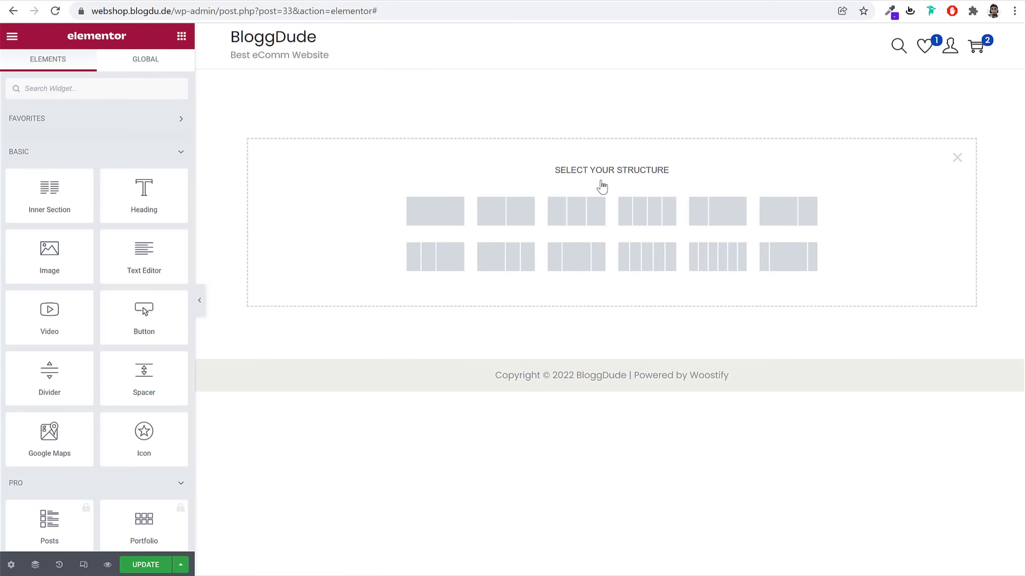
left_click(508, 217)
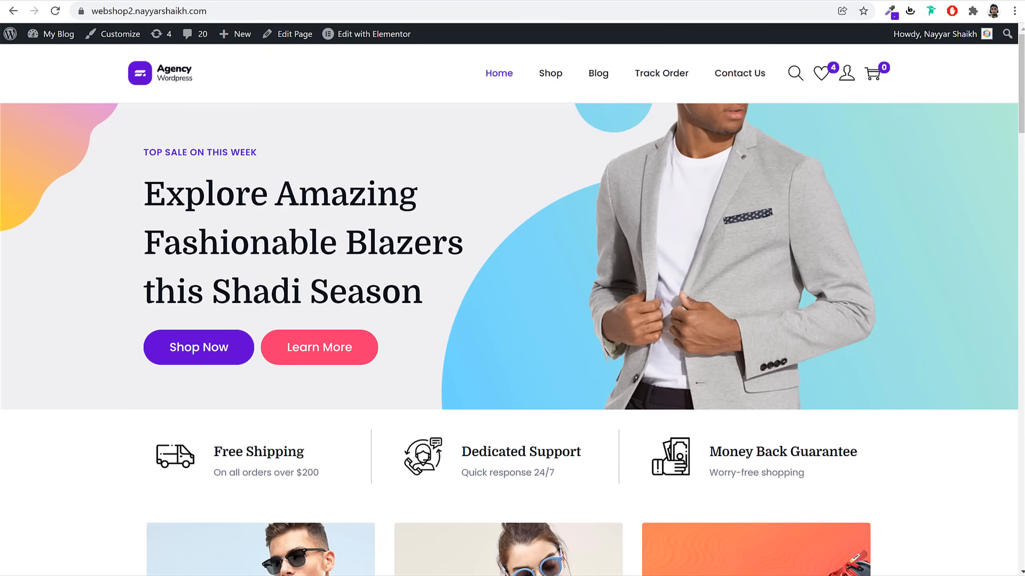
triple_click(227, 151)
key("ctrl+c")
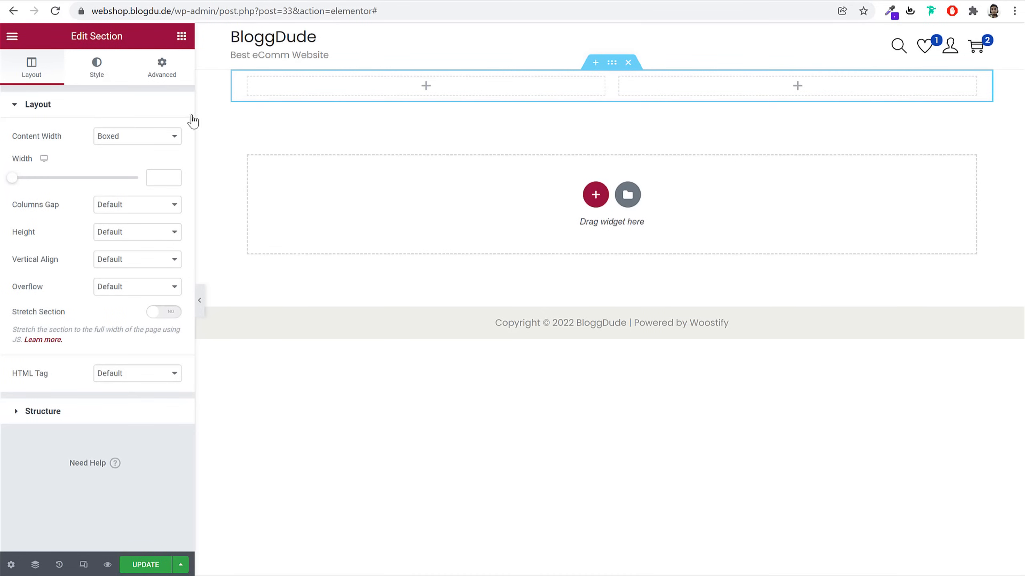
left_click(182, 36)
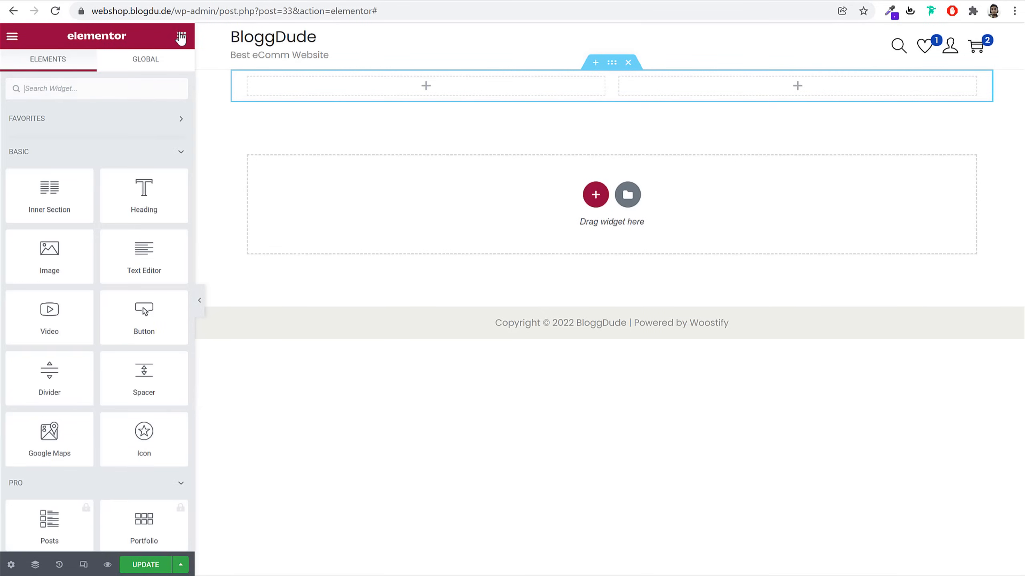
left_click(137, 82)
Drag a Heading widget into the left column titled TOP SALE ON THIS WEEK
type("he")
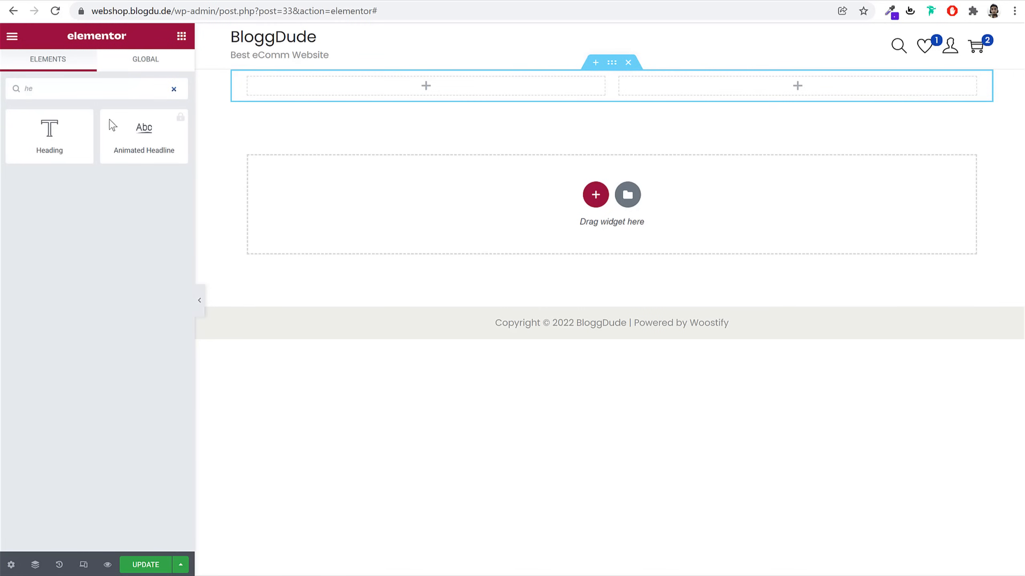
left_click_drag(49, 134, 348, 92)
left_click(134, 169)
key("ctrl+a")
key("ctrl+v")
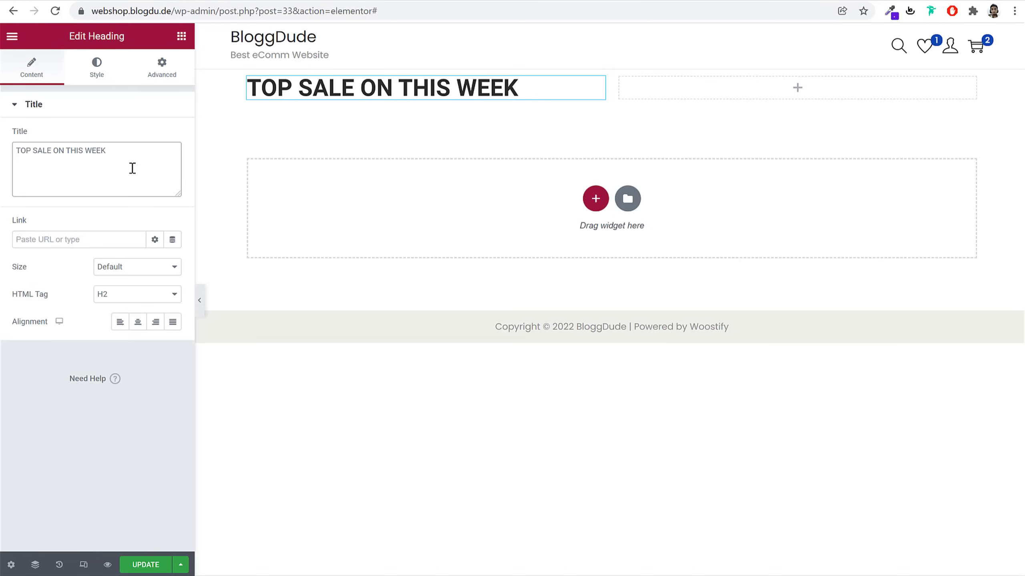
Copy the demo tagline's #6001d3 text colour from DevTools
left_click(99, 75)
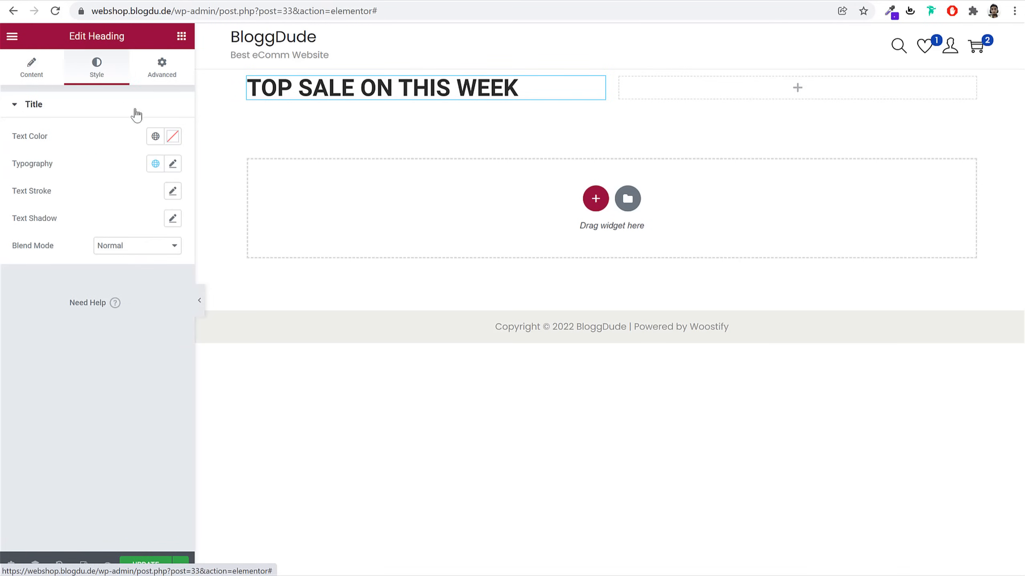
left_click(101, 1)
left_click(236, 151)
triple_click(237, 153)
right_click(237, 153)
left_click(274, 254)
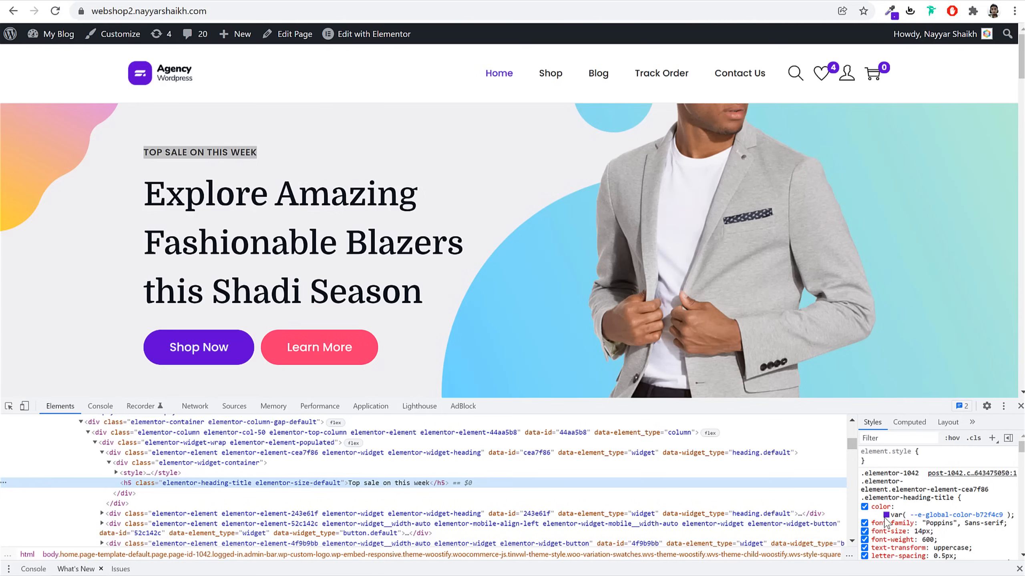
left_click(886, 516)
triple_click(940, 519)
key("ctrl+c")
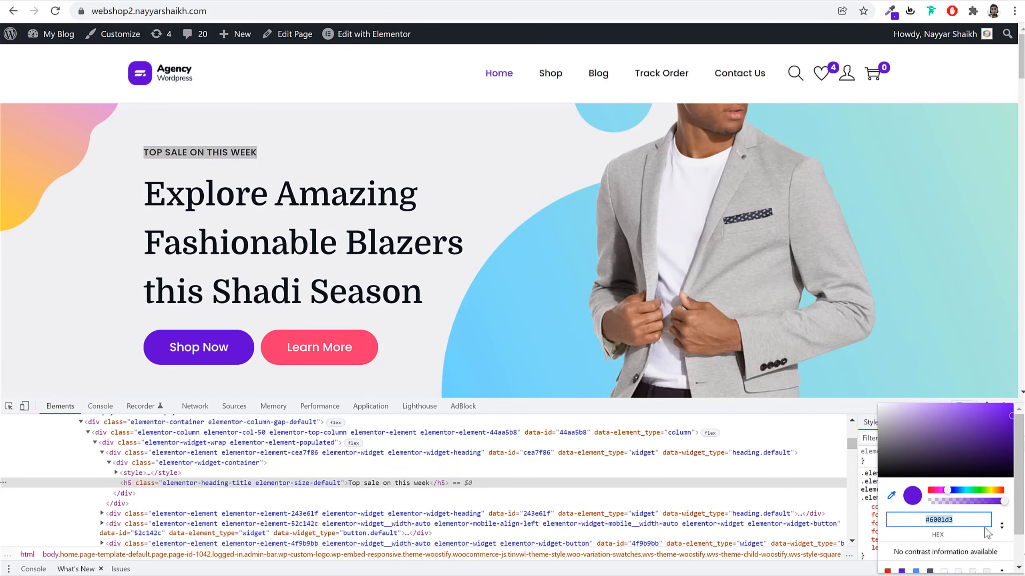
key("Escape")
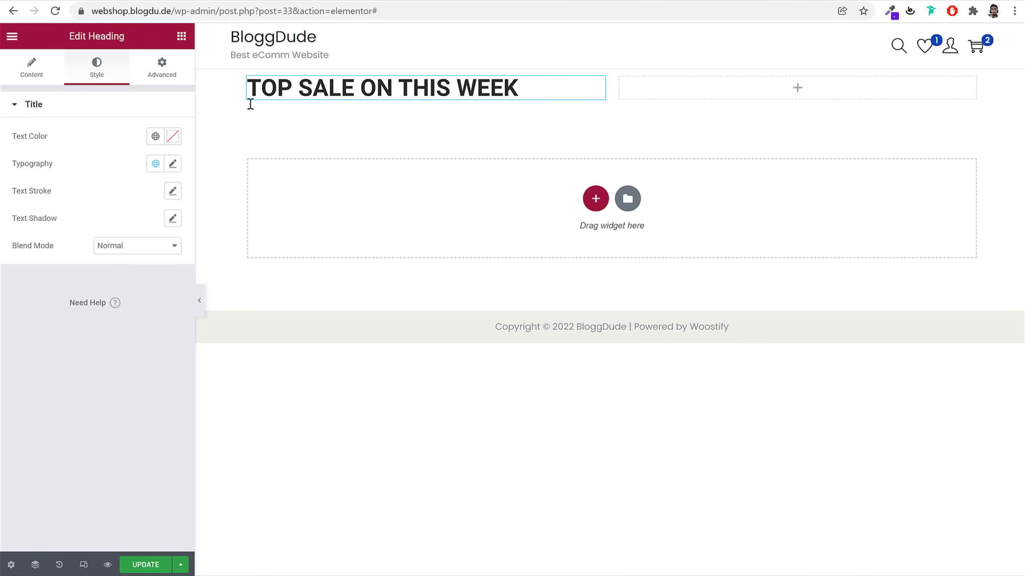
Colour the heading #6001d3 and save it as a global colour named Purple
left_click(173, 138)
key("ctrl+v")
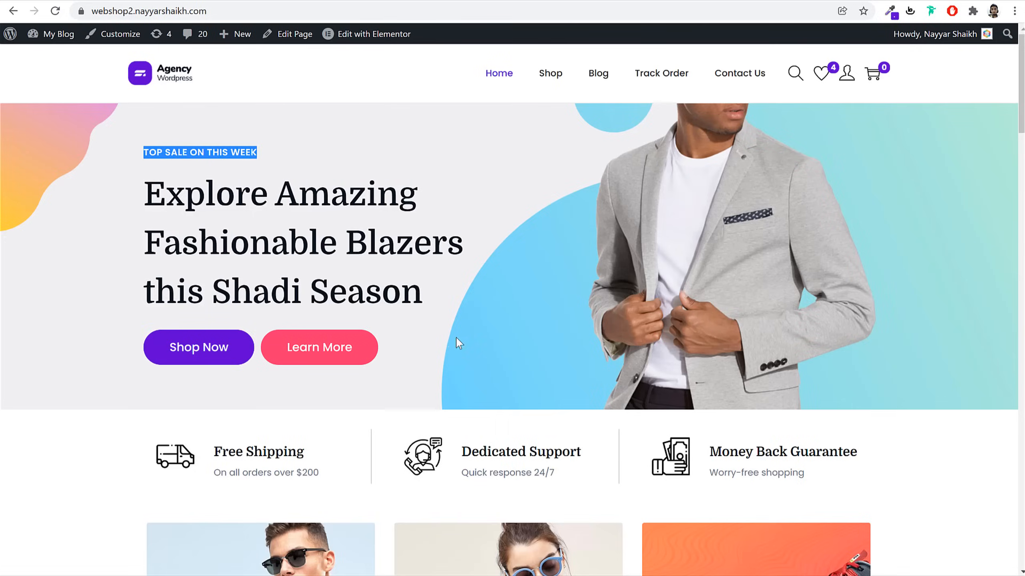
scroll(458, 341, "down", 20)
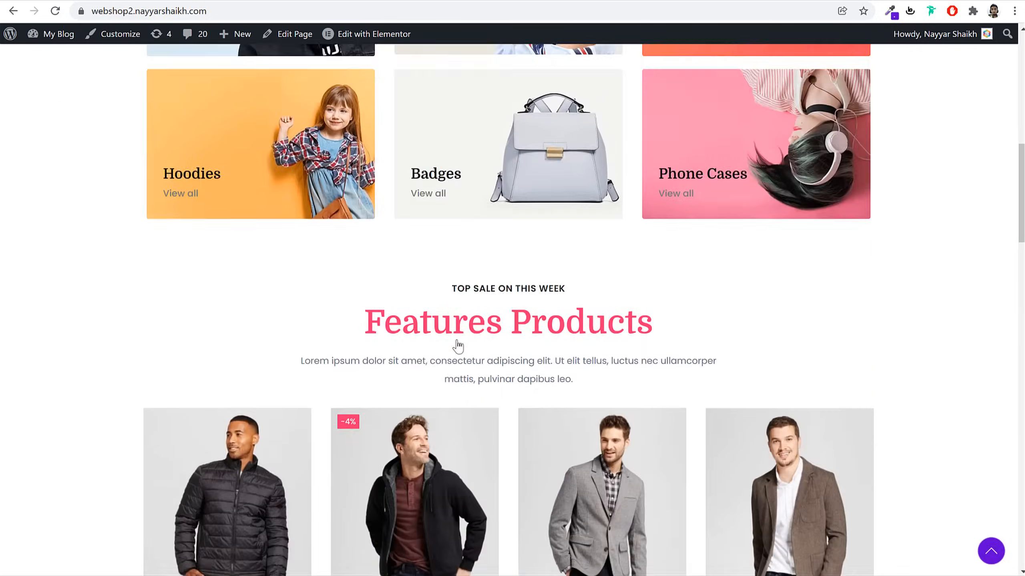
scroll(458, 340, "down", 15)
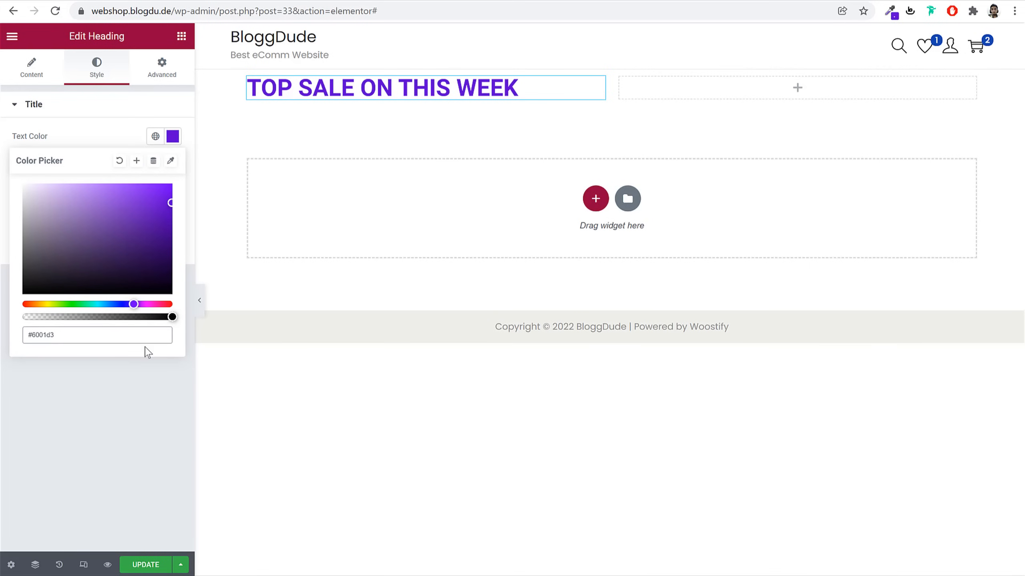
left_click(137, 161)
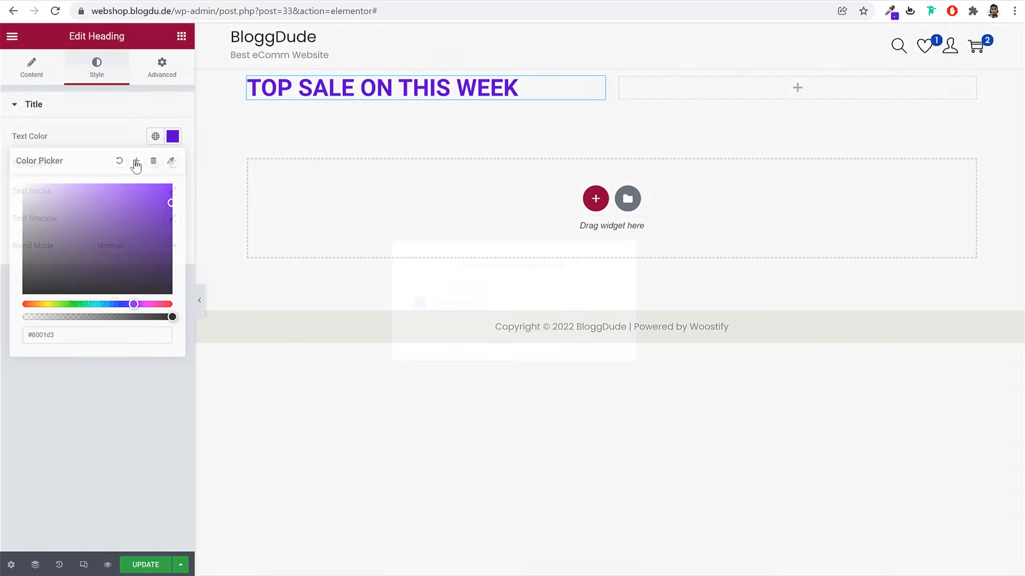
triple_click(532, 298)
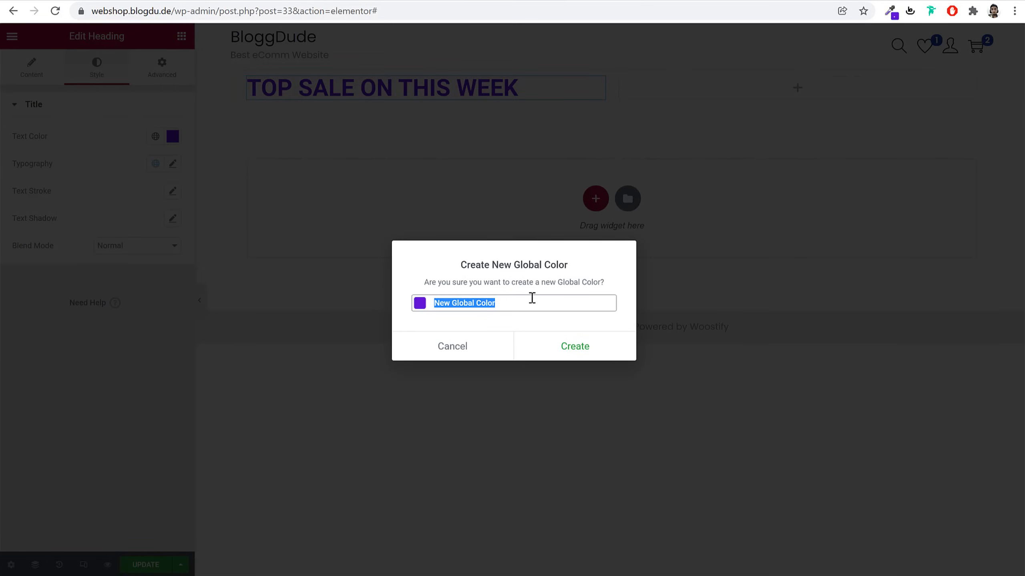
type("Purple")
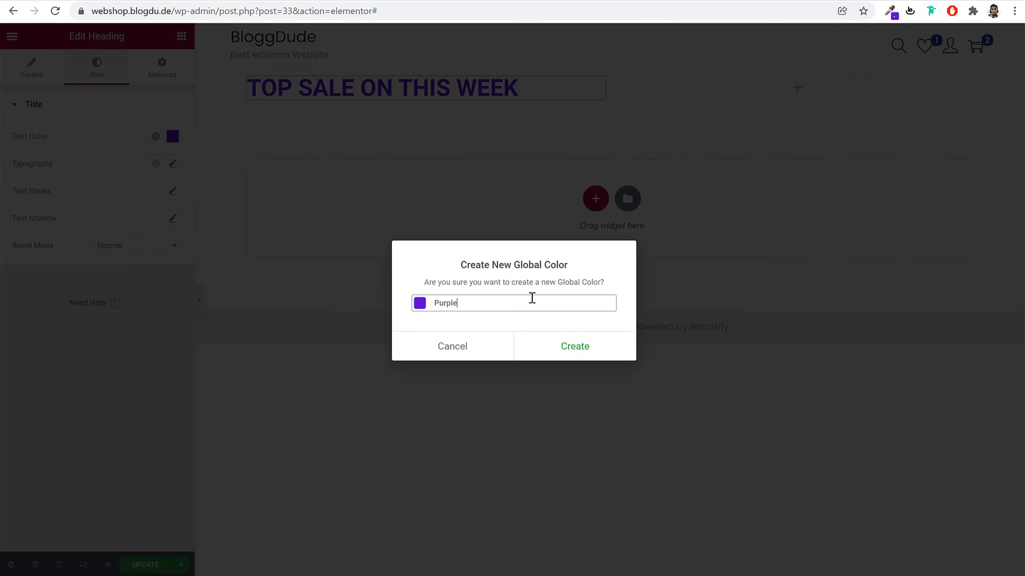
left_click(574, 343)
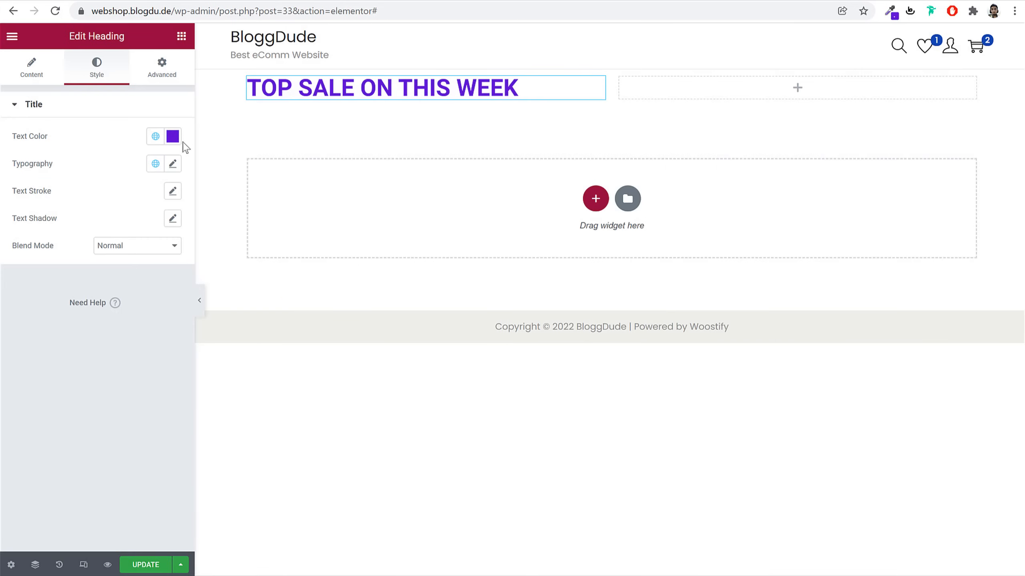
left_click(172, 164)
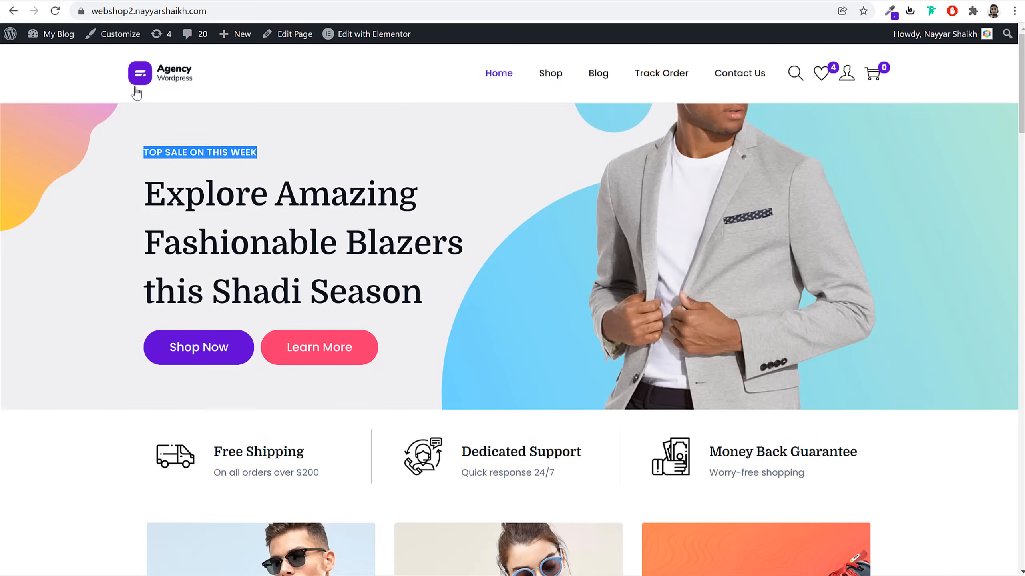
Set the heading's typography to Poppins, size 14 px, letter spacing 1
left_click(198, 157)
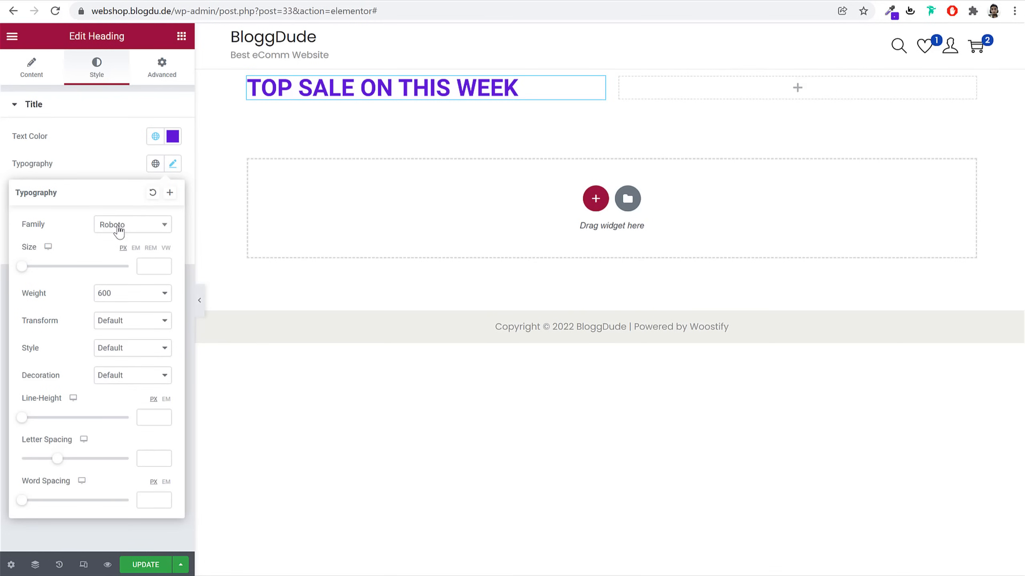
left_click(120, 229)
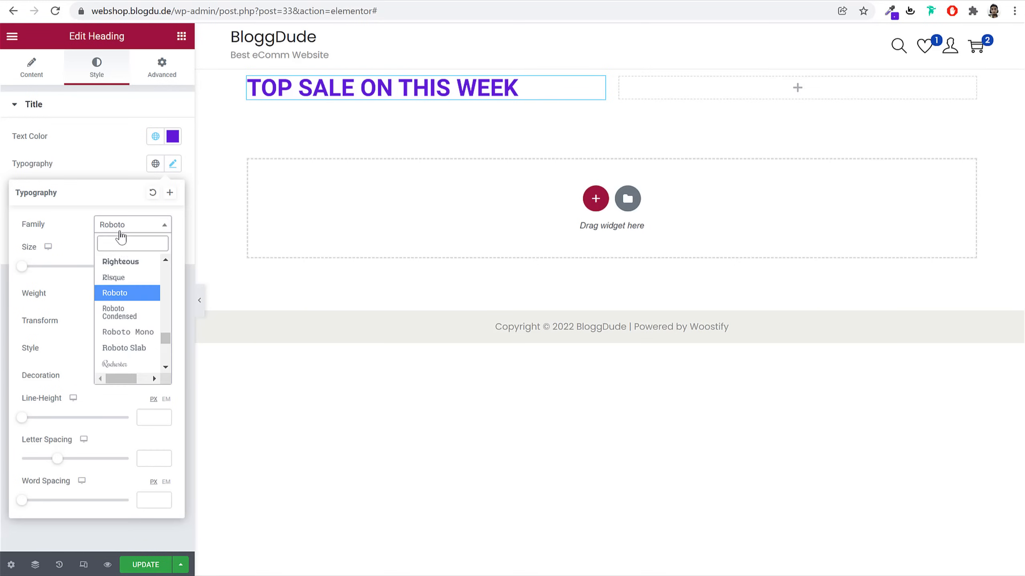
type("popp")
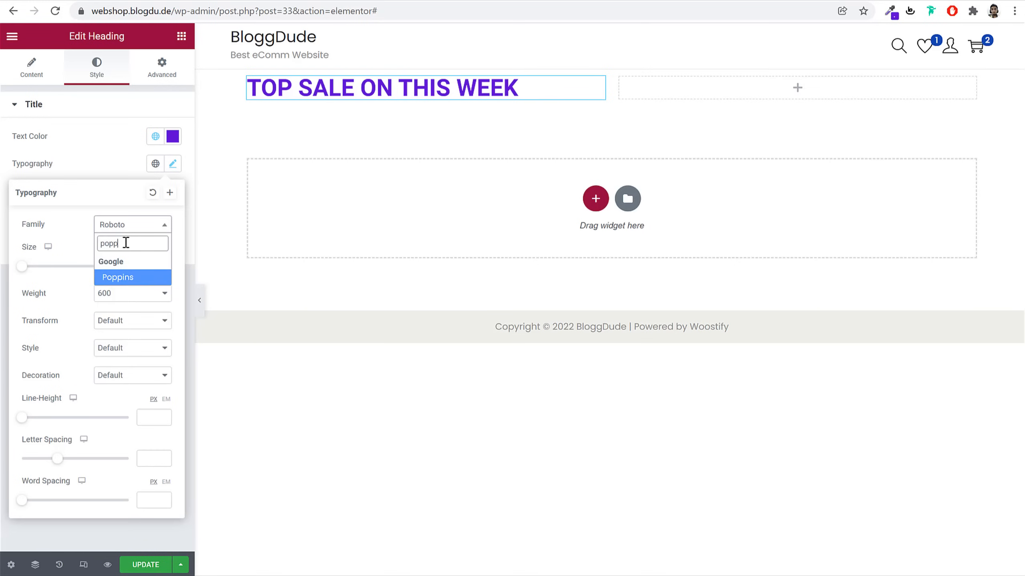
key("Return")
left_click(148, 268)
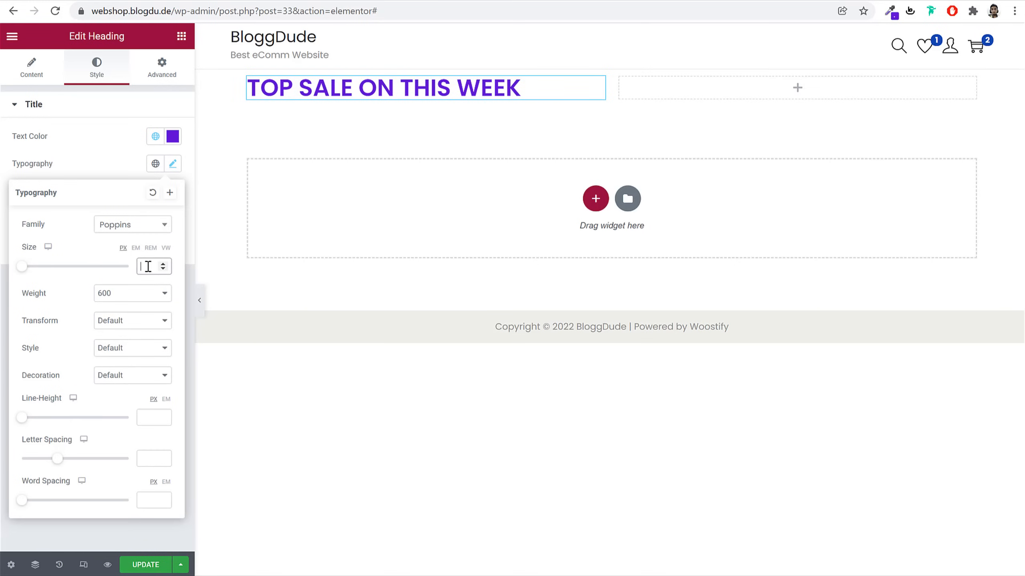
type("12")
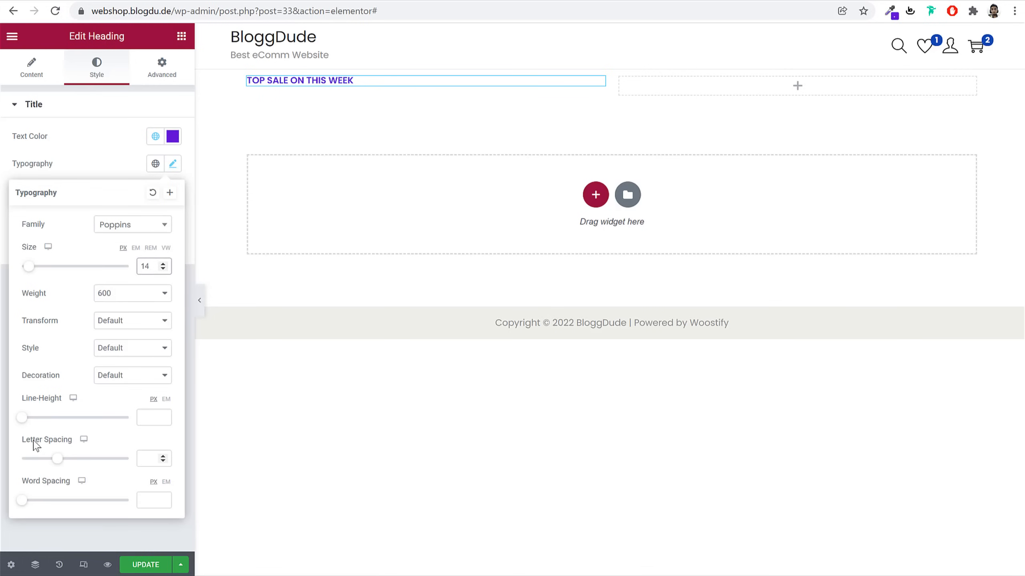
left_click_drag(37, 445, 122, 469)
left_click(142, 462)
type("100")
key("BackSpace")
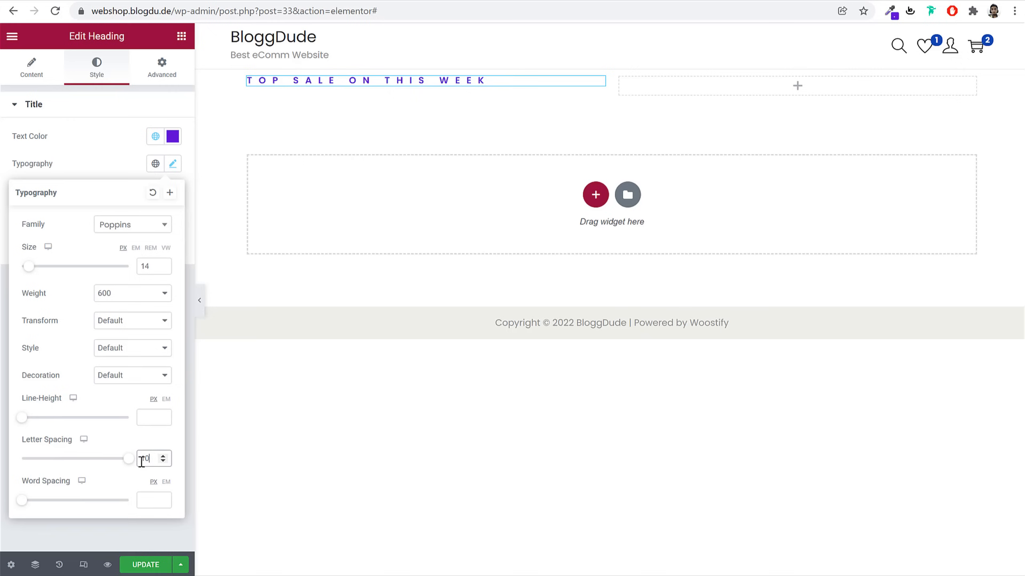
type("1")
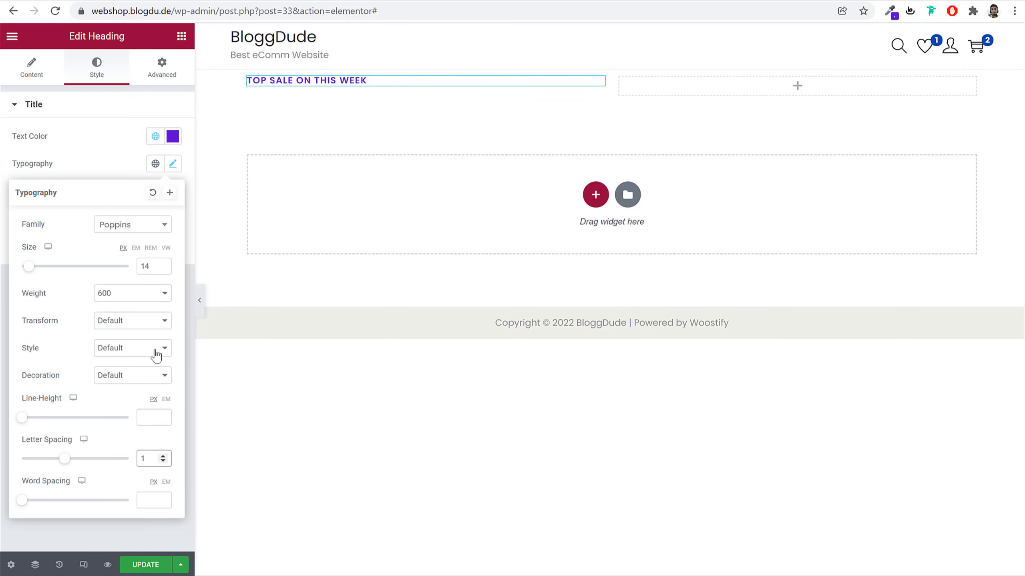
left_click(171, 166)
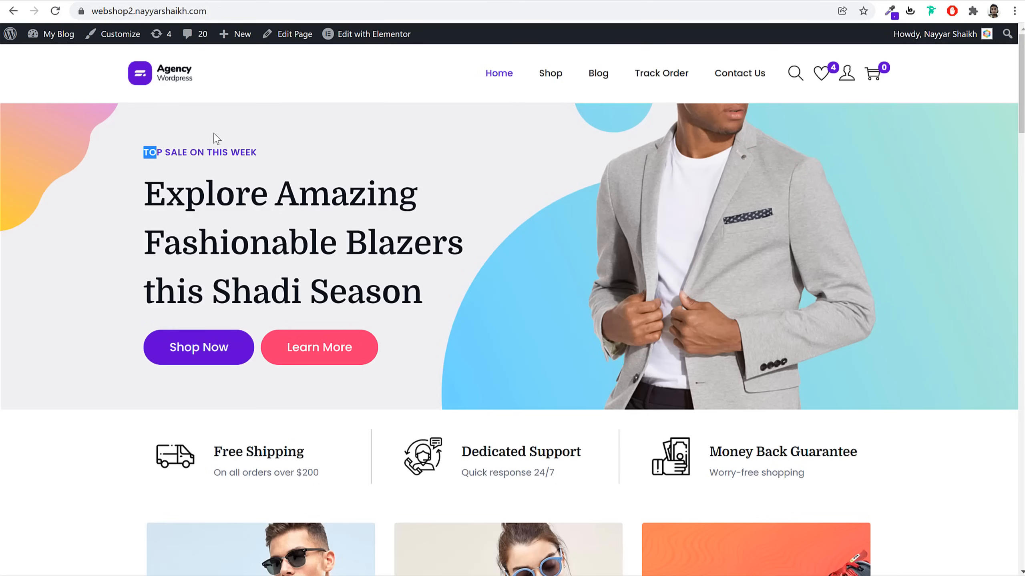
left_click_drag(145, 178, 432, 277)
key("ctrl+c")
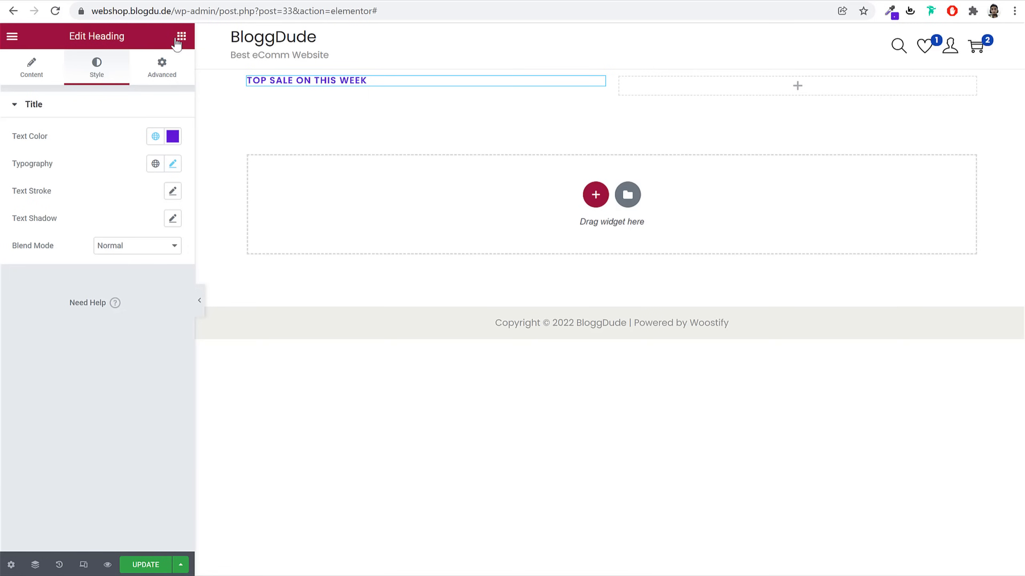
Add a second heading below, titled 'Explore Amazing Fashionable Blazers this Shadi Season'
left_click(182, 36)
left_click_drag(143, 194, 335, 96)
double_click(118, 157)
key("ctrl+a")
key("ctrl+v")
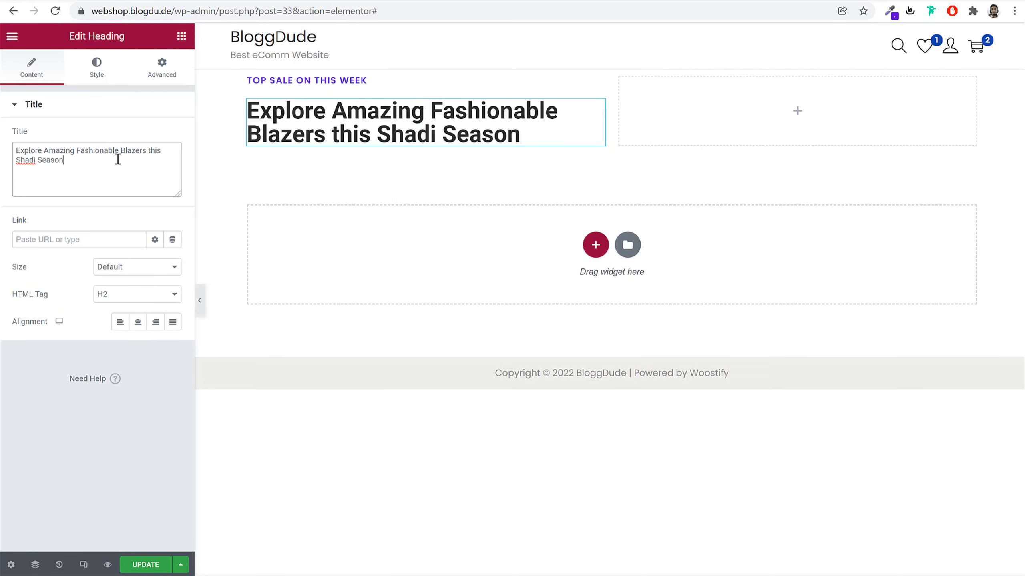
left_click(104, 85)
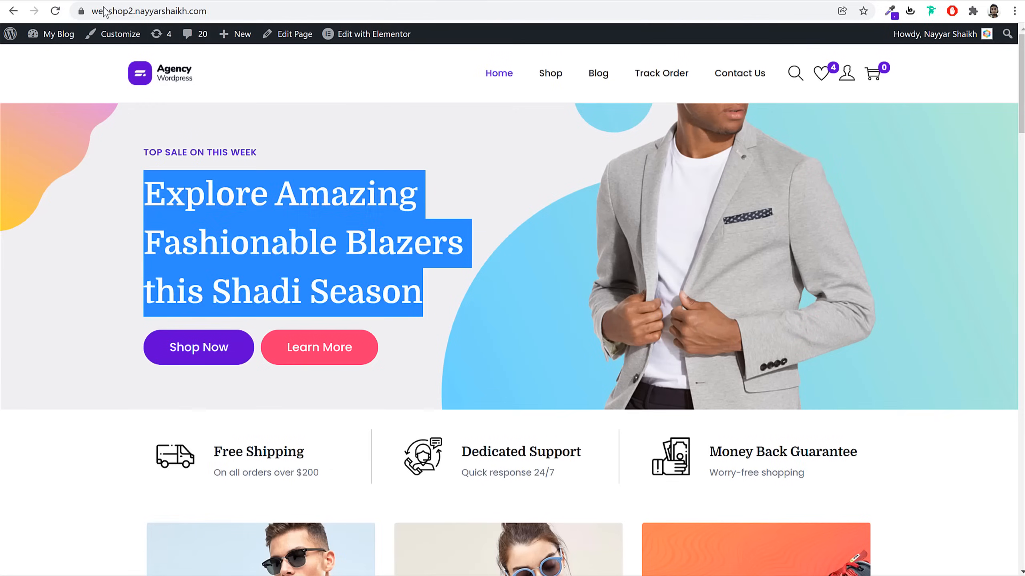
Copy the demo hero heading's #081420 colour in DevTools, then close DevTools
left_click(273, 184)
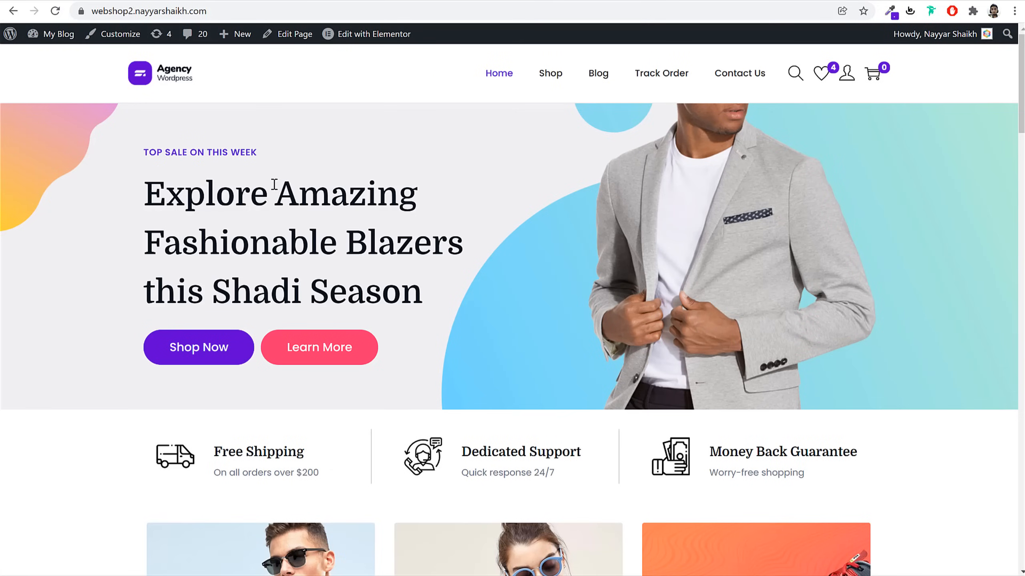
triple_click(274, 184)
right_click(274, 187)
left_click(339, 284)
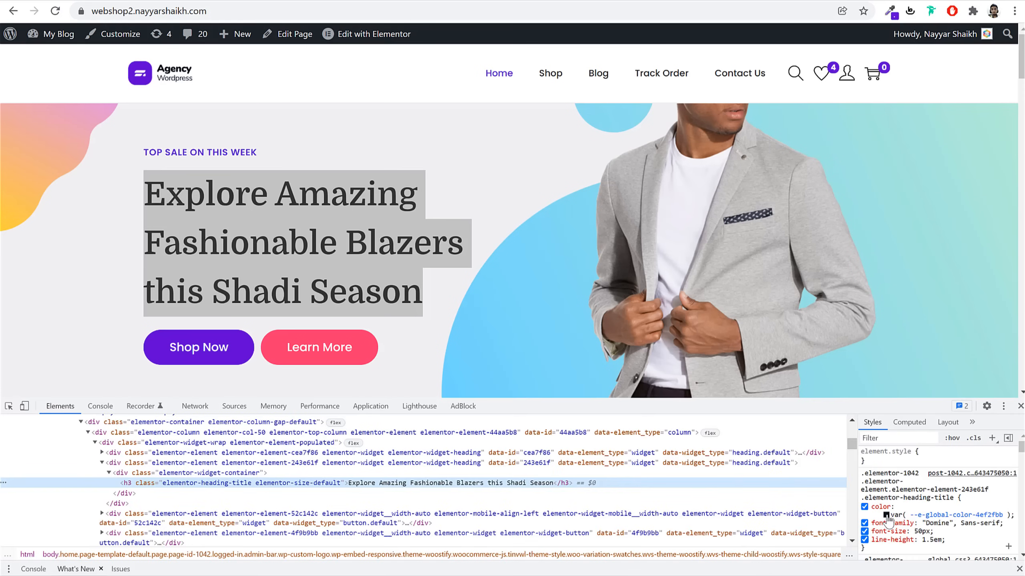
left_click(887, 519)
triple_click(970, 525)
key("ctrl+c")
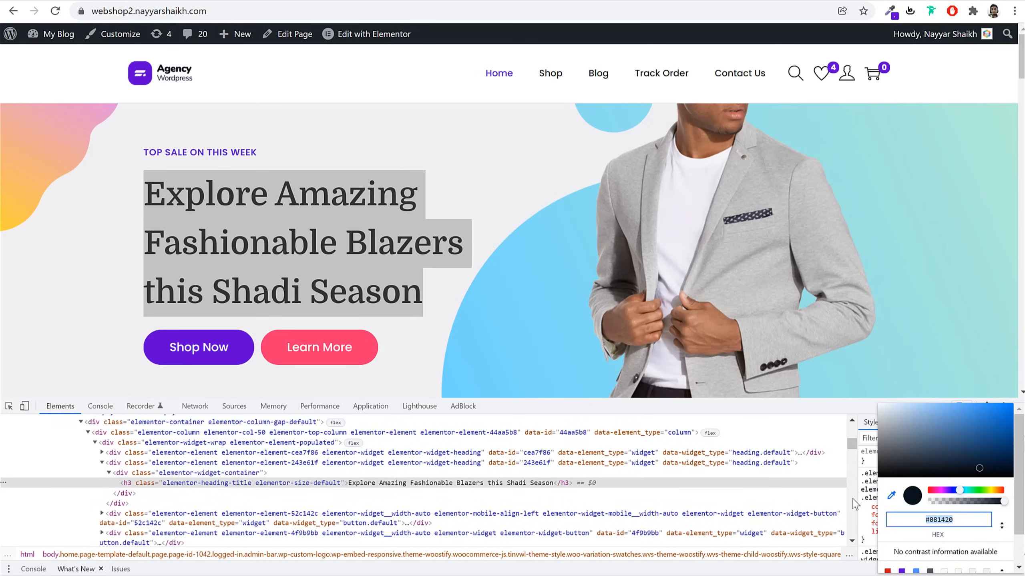
left_click(835, 481)
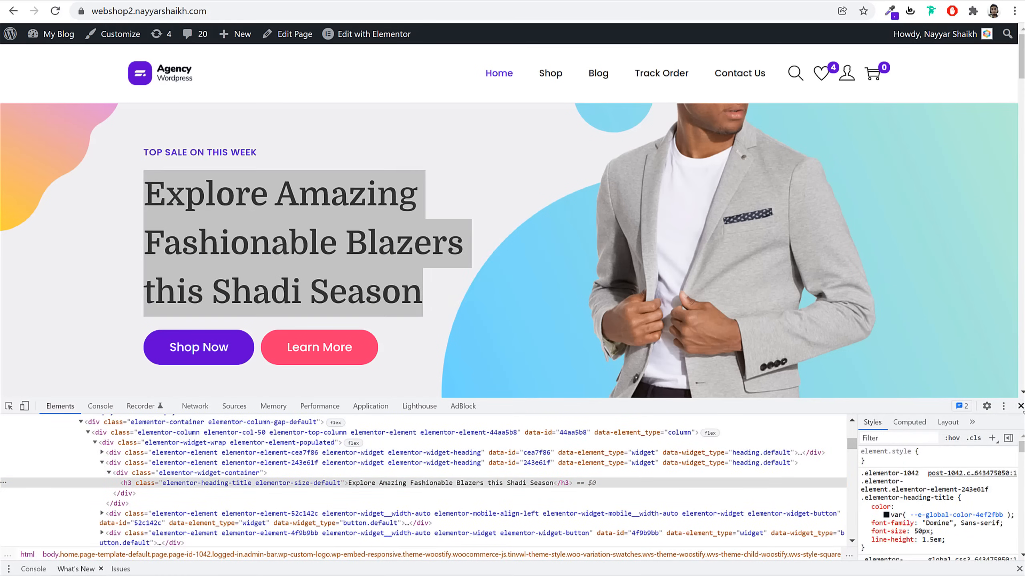
left_click(1019, 407)
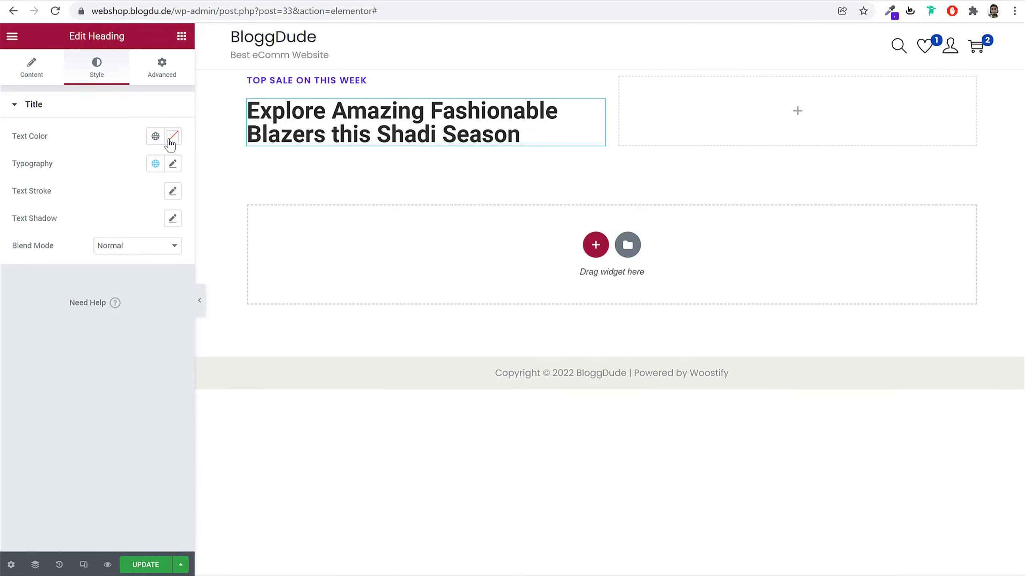
Colour the hero heading #081420 and save it as a global colour named Black
left_click(171, 143)
key("ctrl+v")
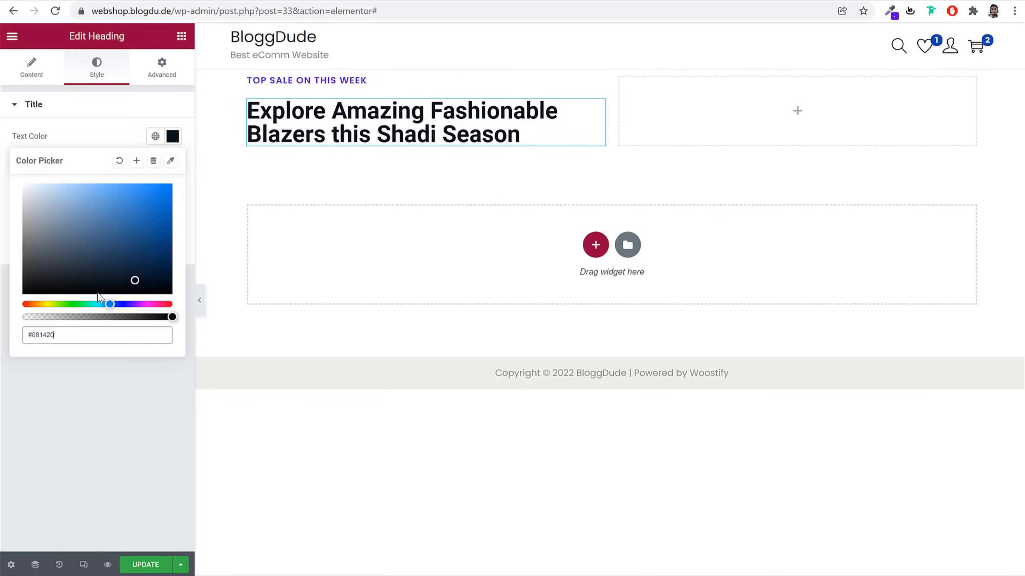
left_click(136, 161)
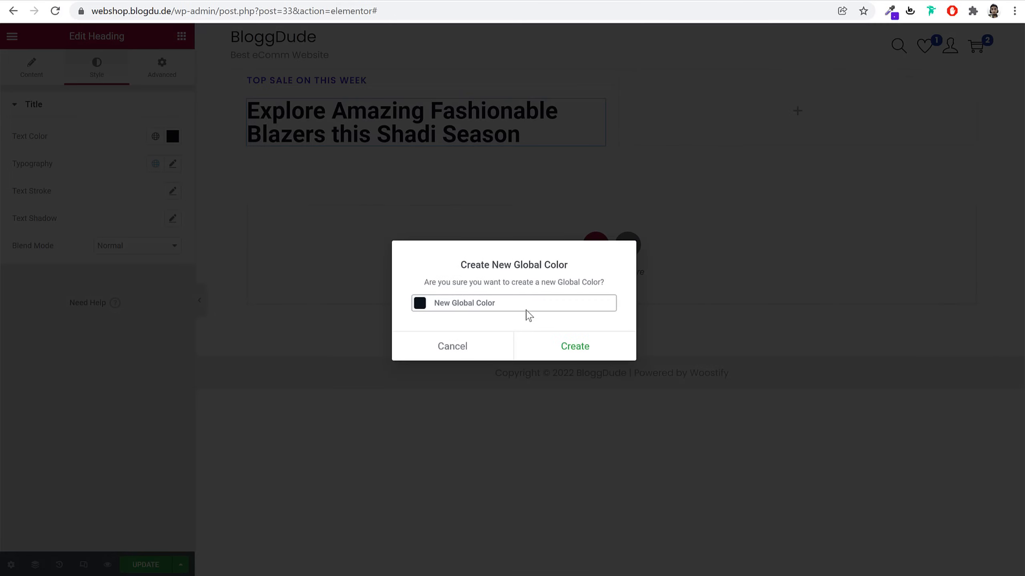
triple_click(528, 301)
type("Black")
left_click(567, 343)
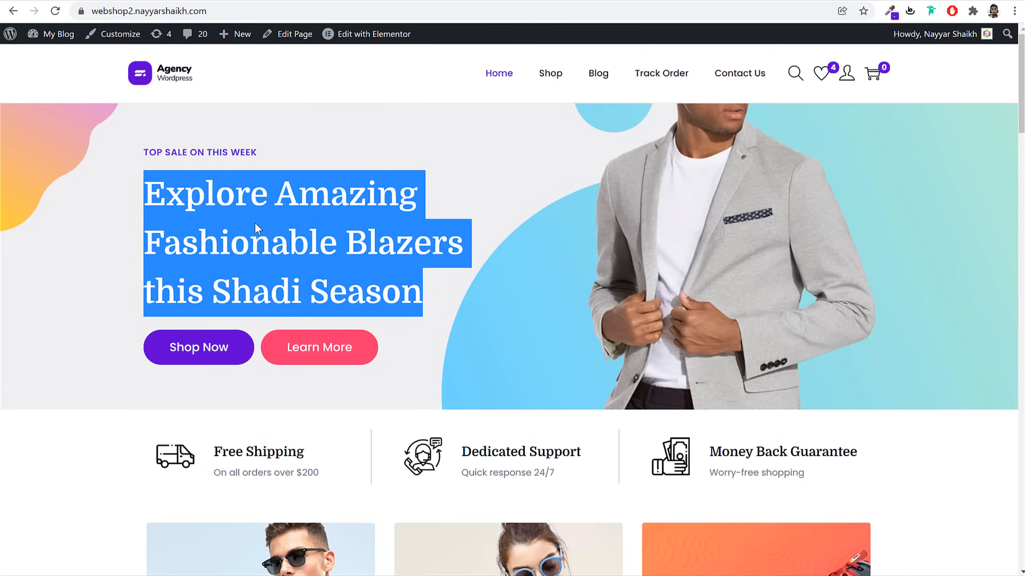
left_click(258, 228)
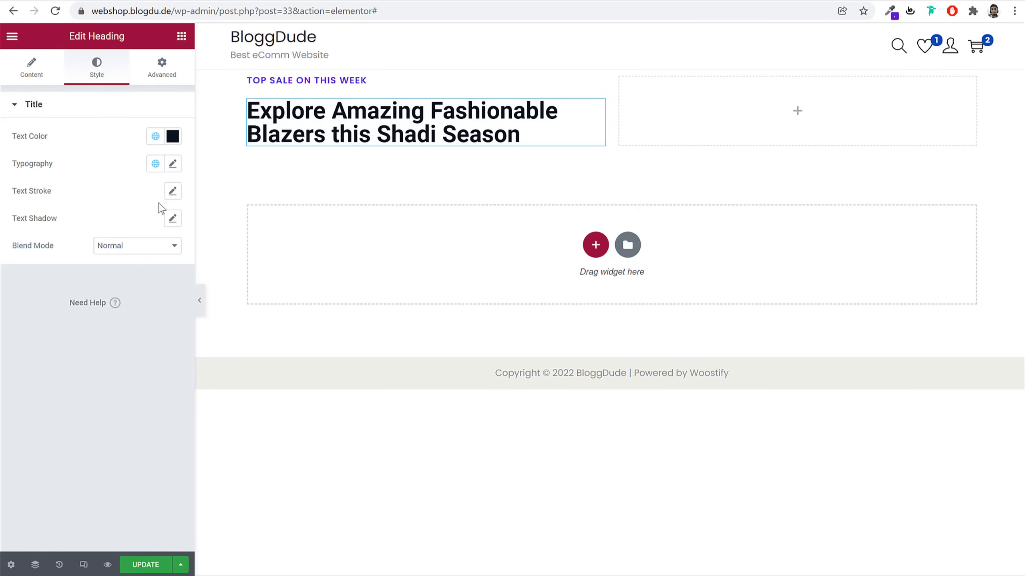
Set the heading's typography to Domine at 50 px with a 1.5 em line height
left_click(172, 164)
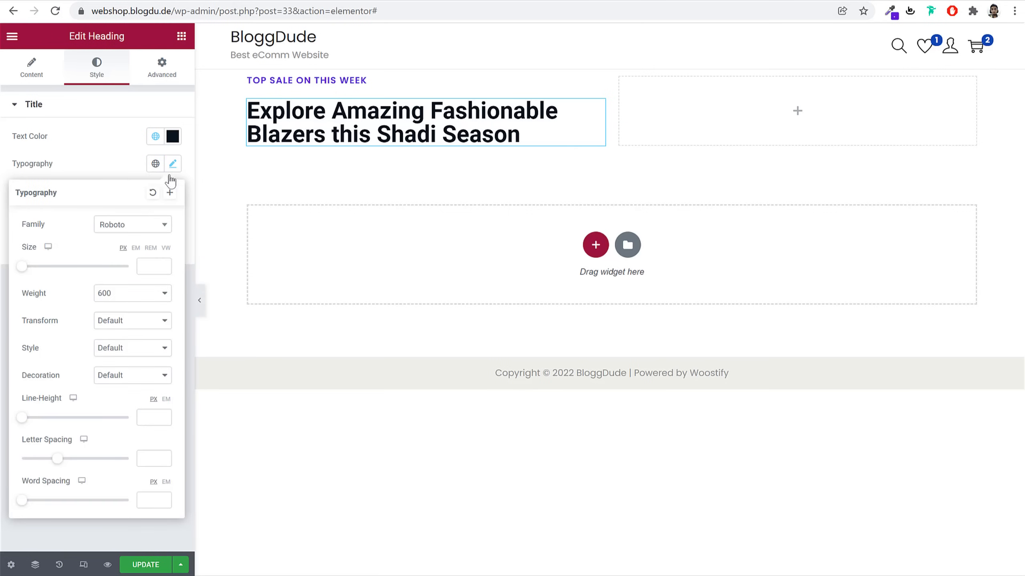
left_click(145, 225)
type("domi")
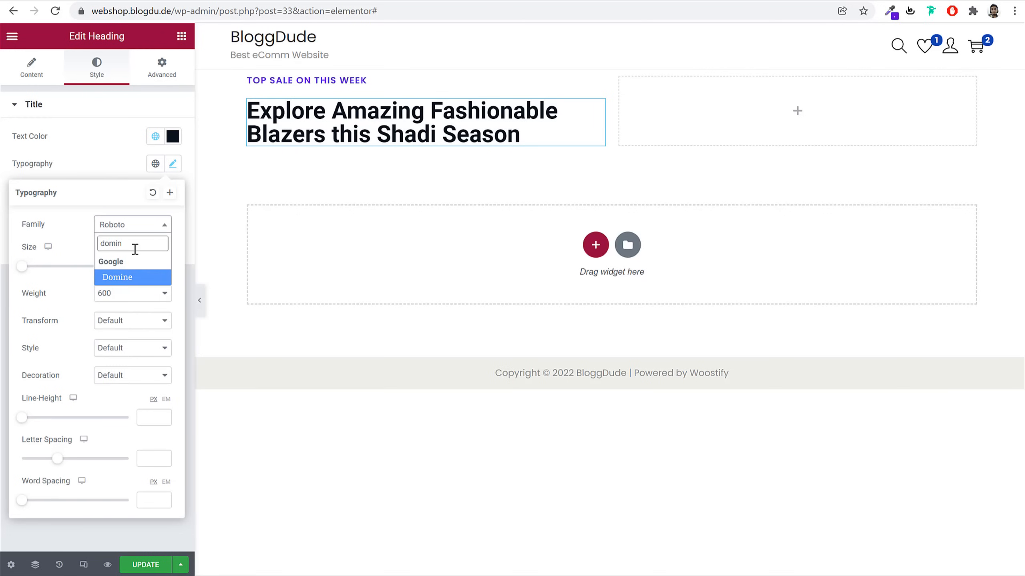
type("n")
key("Return")
left_click(145, 263)
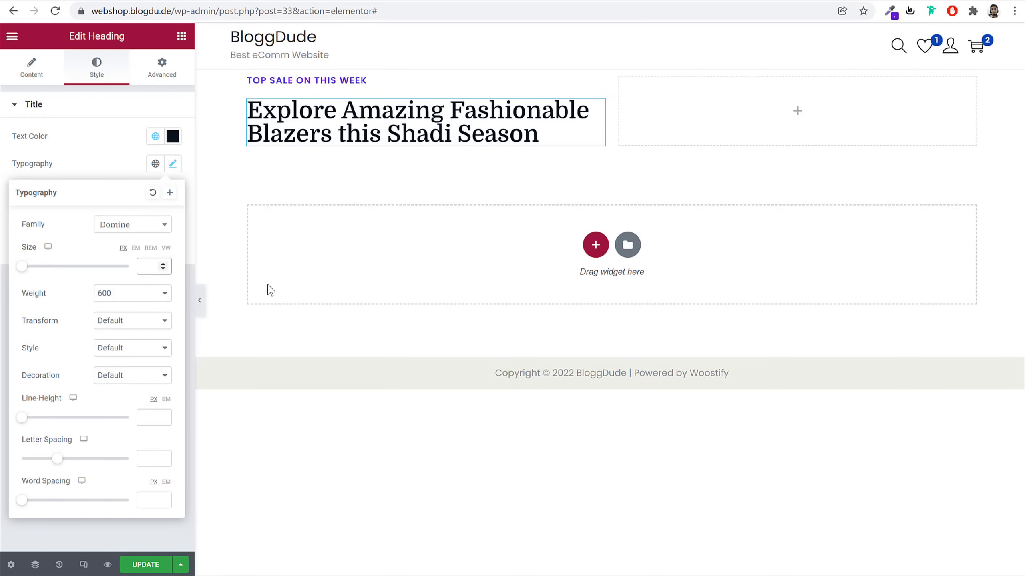
type("50")
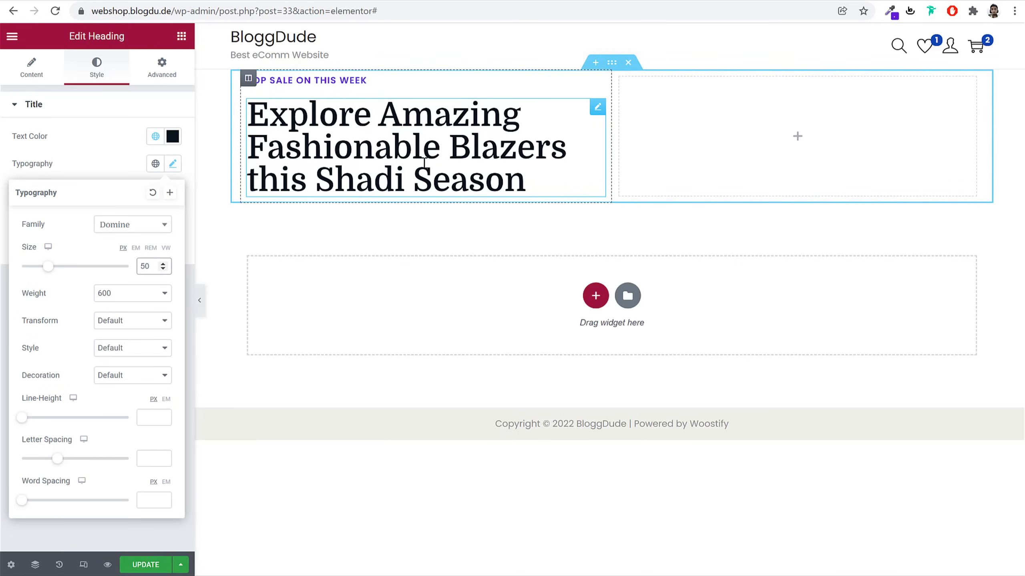
left_click_drag(19, 402, 54, 400)
left_click(131, 402)
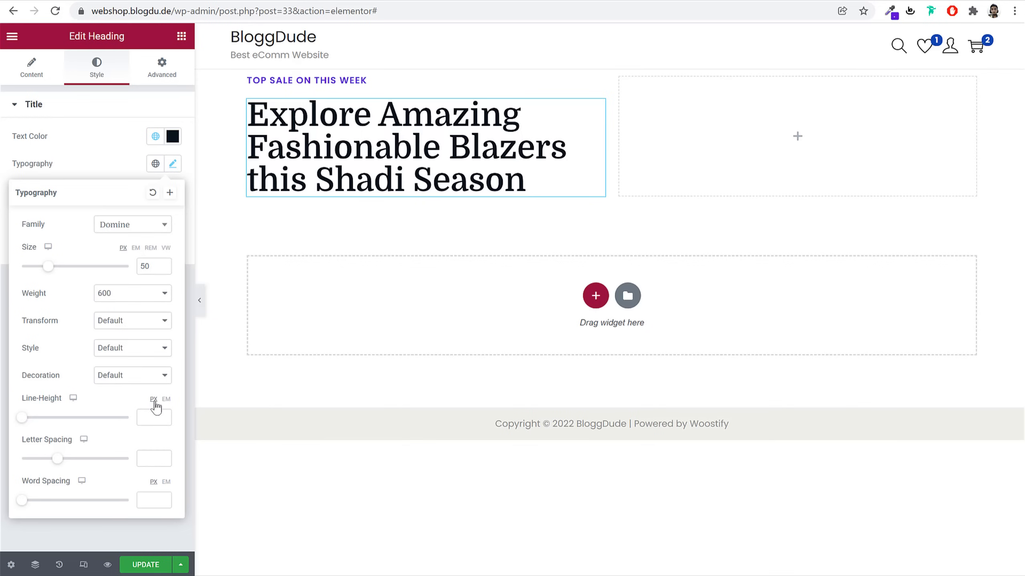
left_click(167, 400)
left_click(145, 419)
type("1.5")
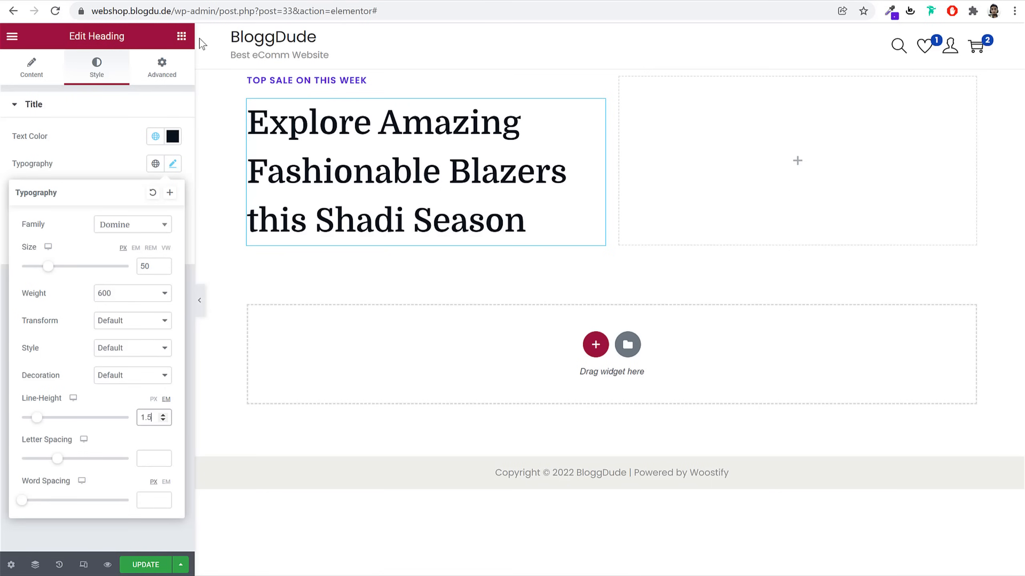
left_click(183, 38)
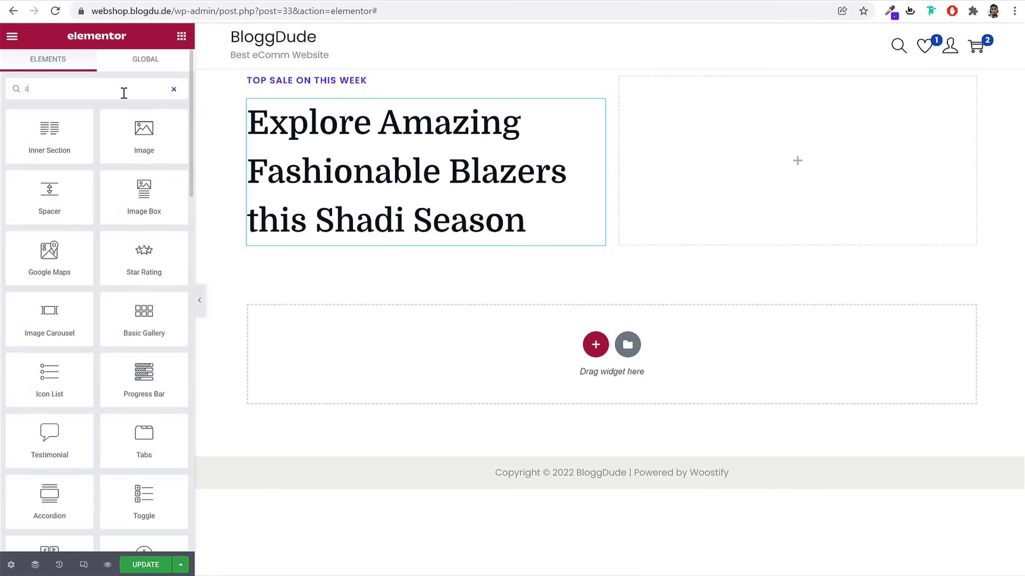
Place a Button widget under the hero heading and label it 'Shop Now'
type("but")
left_click_drag(49, 135, 381, 228)
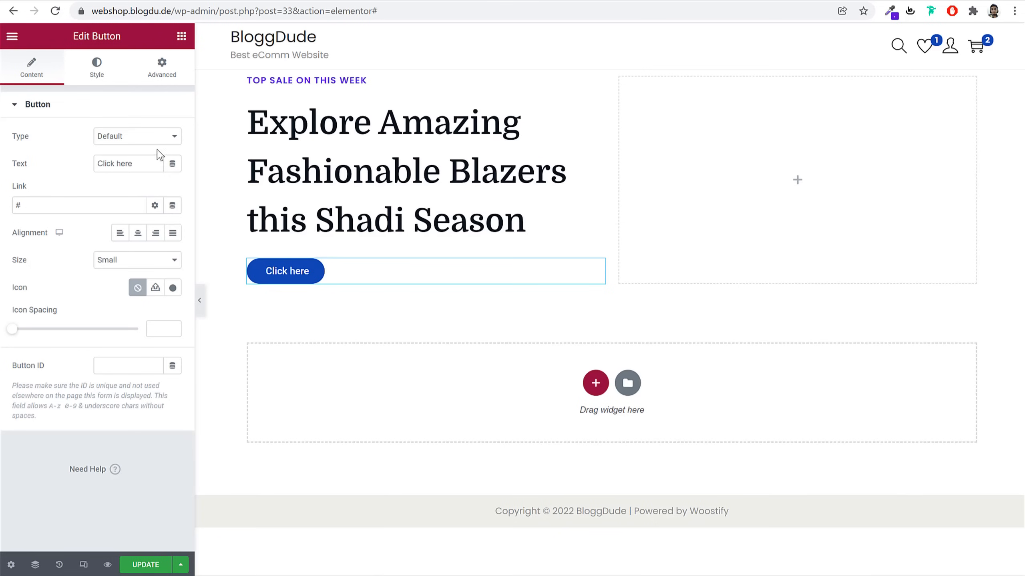
left_click(141, 164)
key("ctrl+a")
type("S")
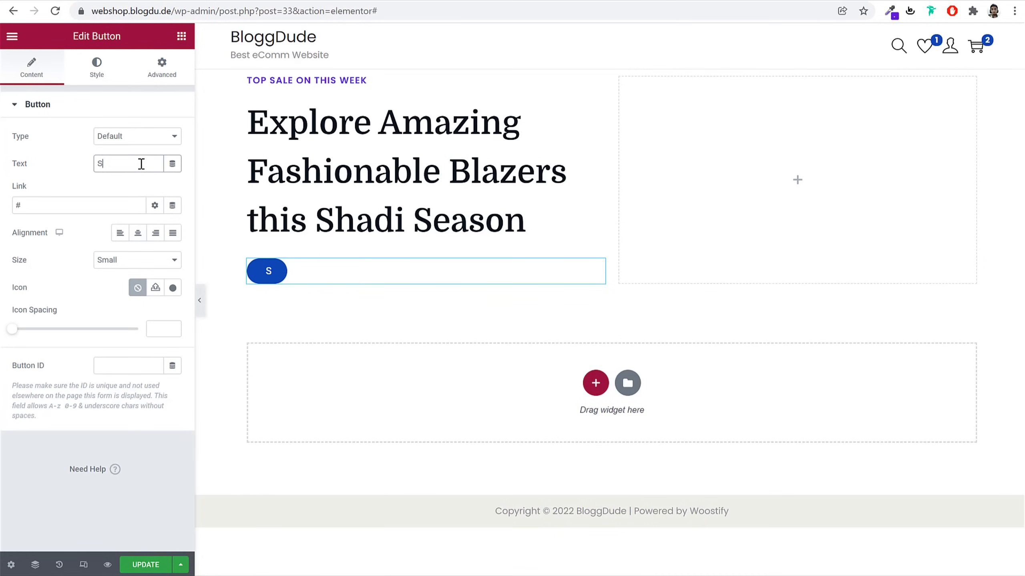
type("hop Now")
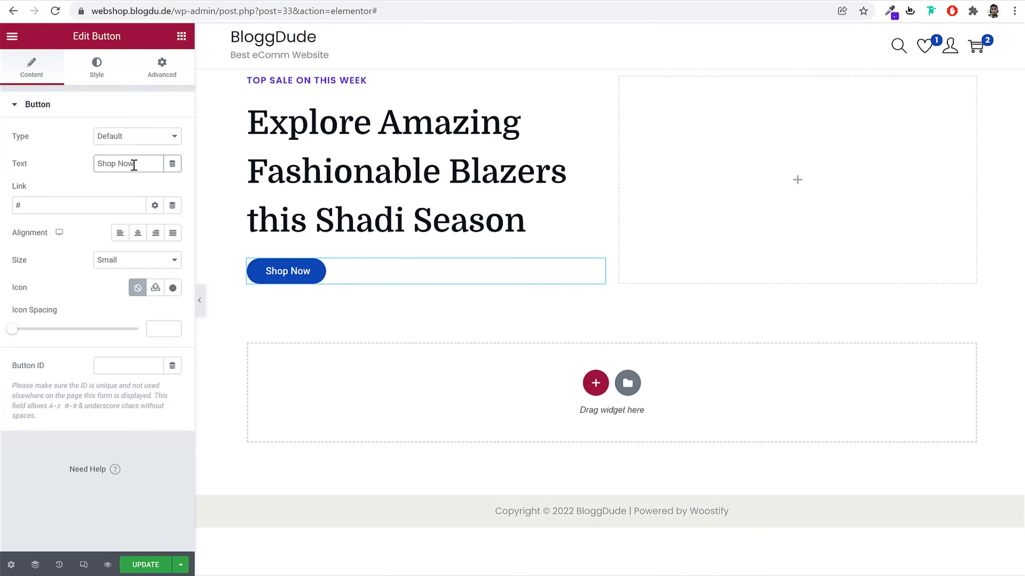
Link the Shop Now button to the site's Shop page
double_click(80, 205)
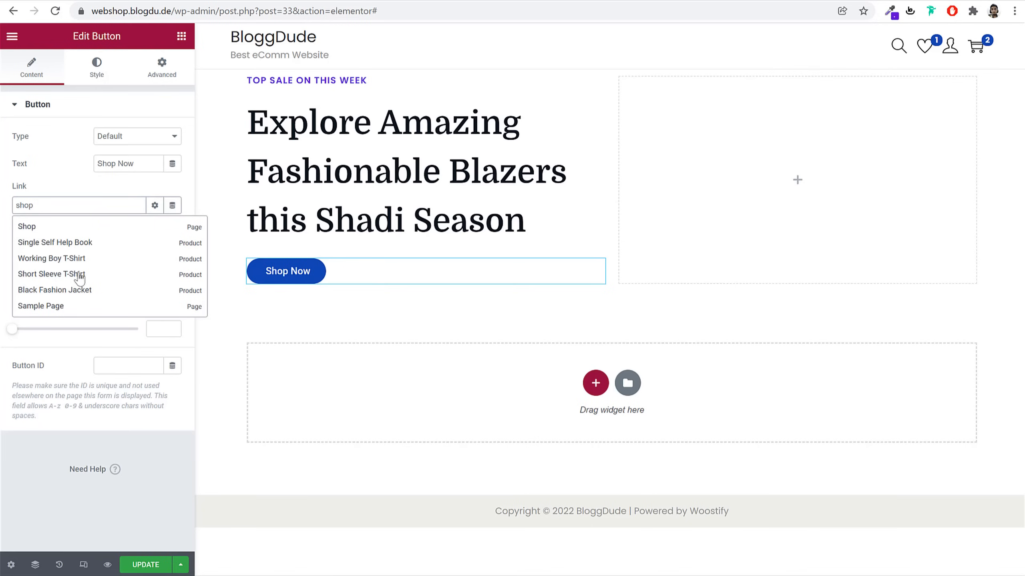
left_click(26, 227)
triple_click(129, 206)
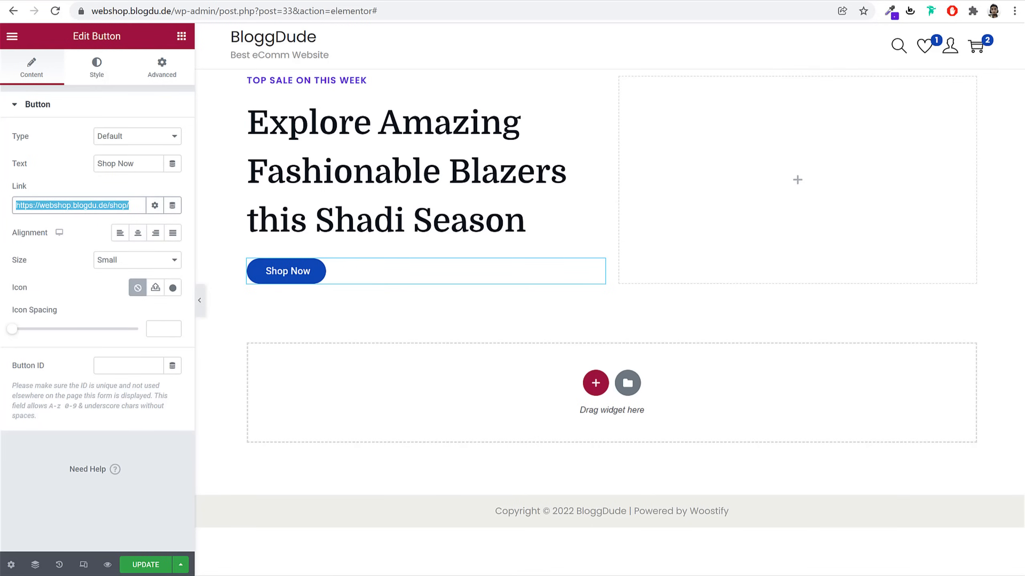
left_click(96, 75)
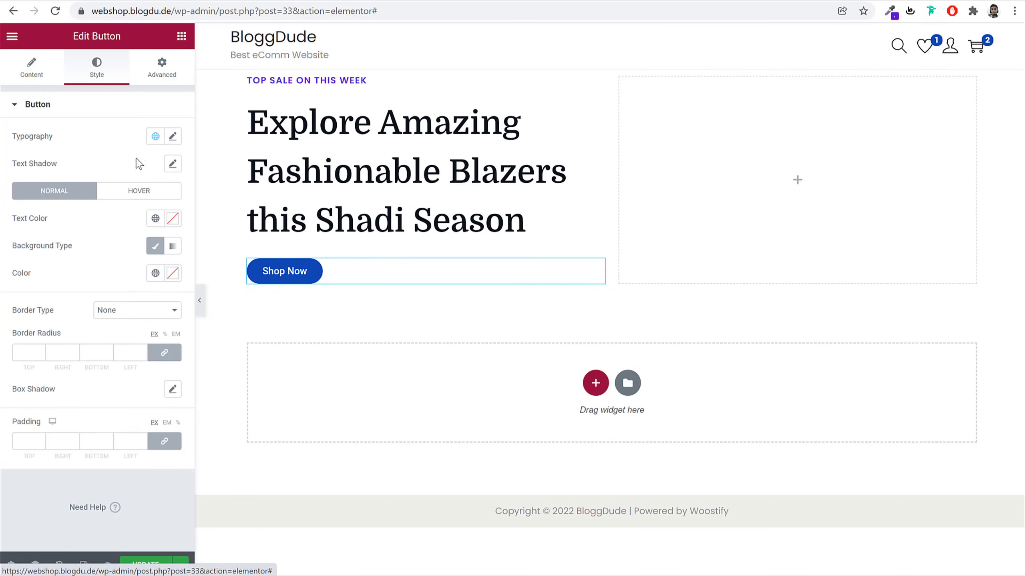
Set the Shop Now button's typography to Poppins at size 18
left_click(173, 137)
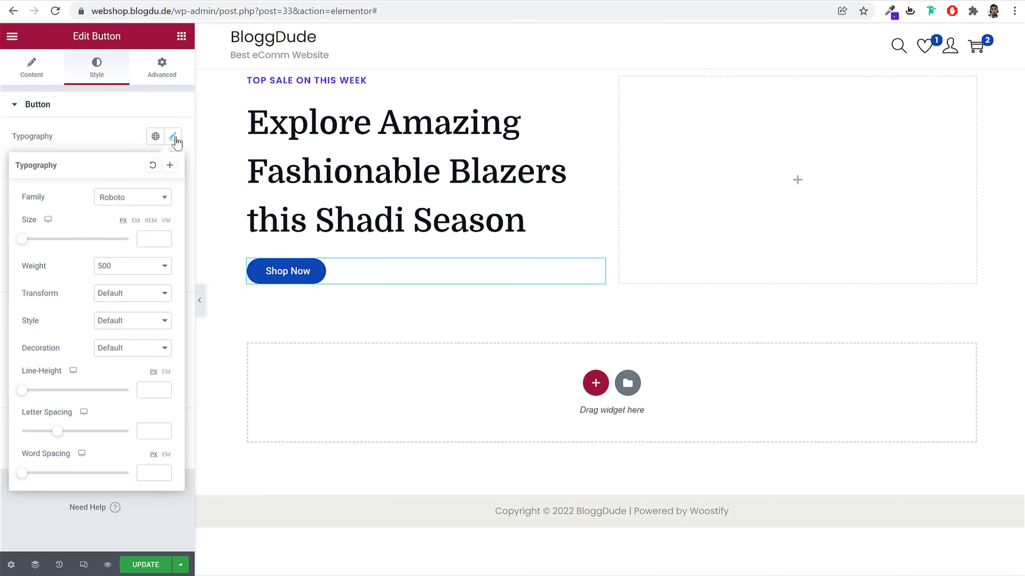
left_click(141, 198)
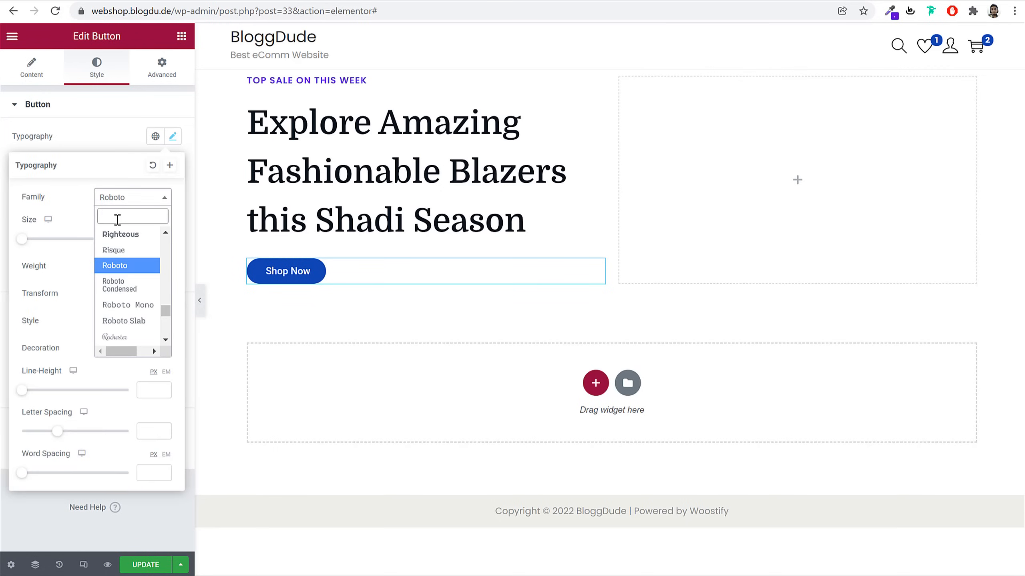
type("popp")
key("Return")
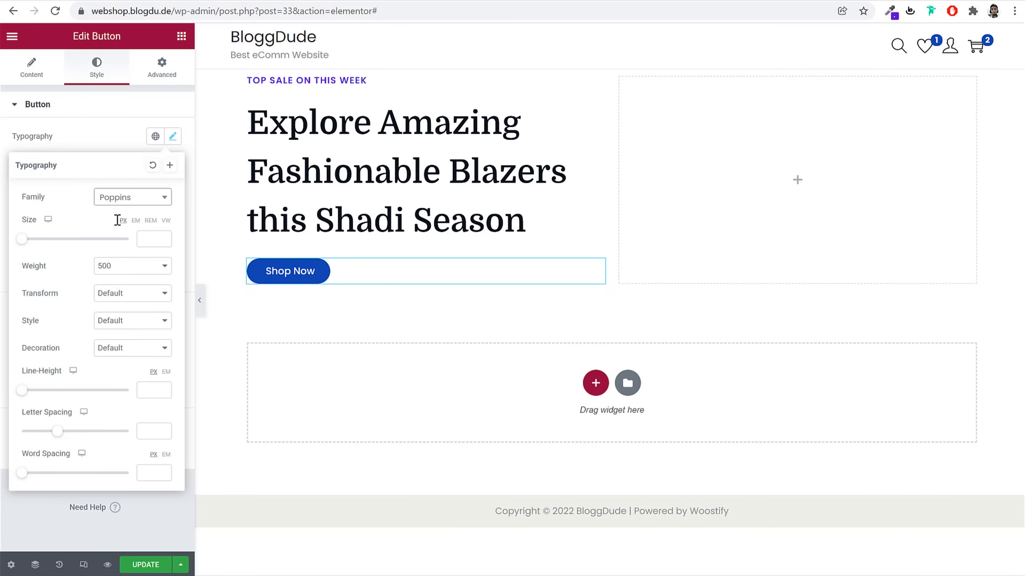
left_click(146, 237)
type("18")
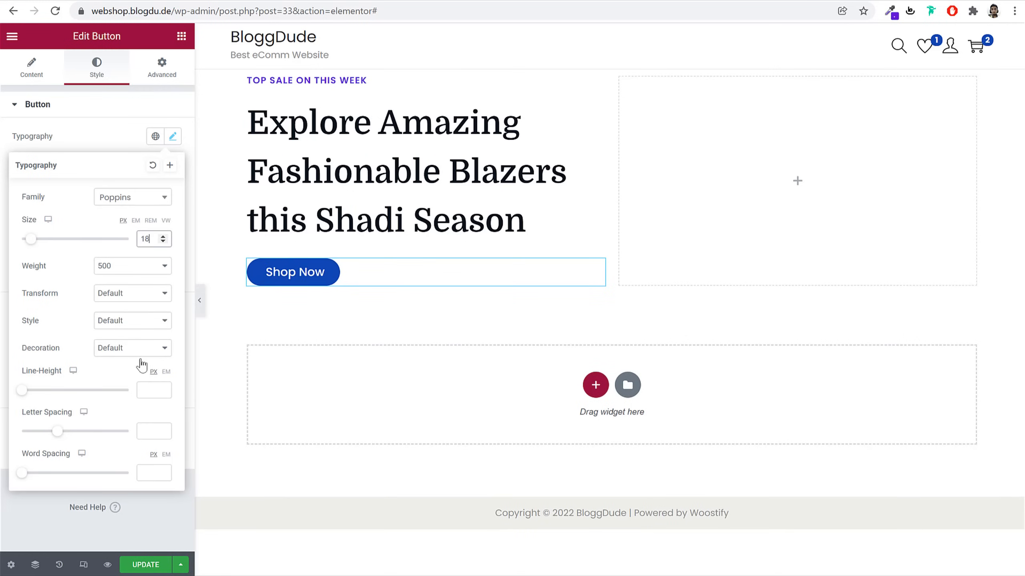
left_click(172, 136)
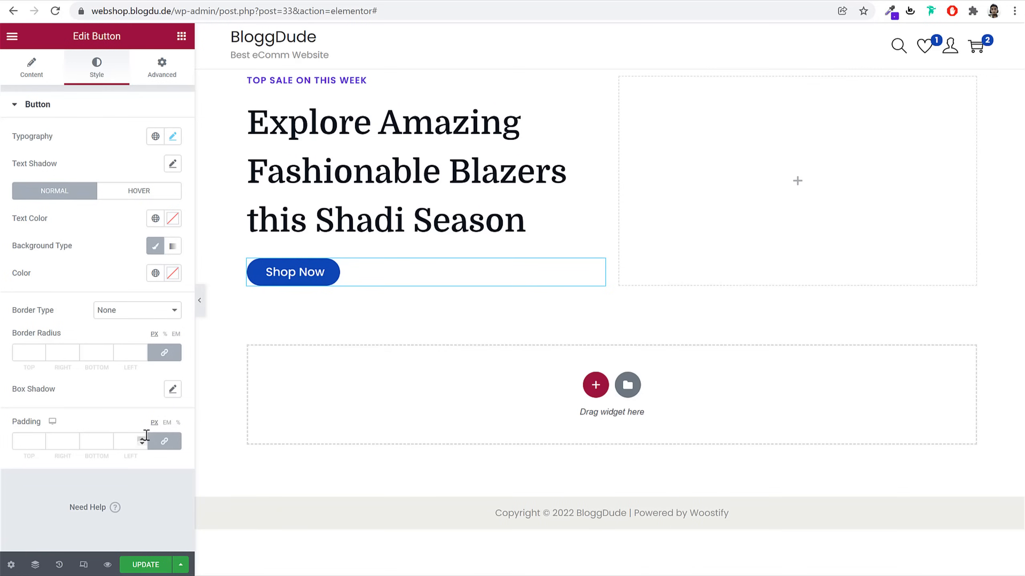
Set unlinked button padding to 18, 40, 18, 40 and compare with the demo
left_click(162, 443)
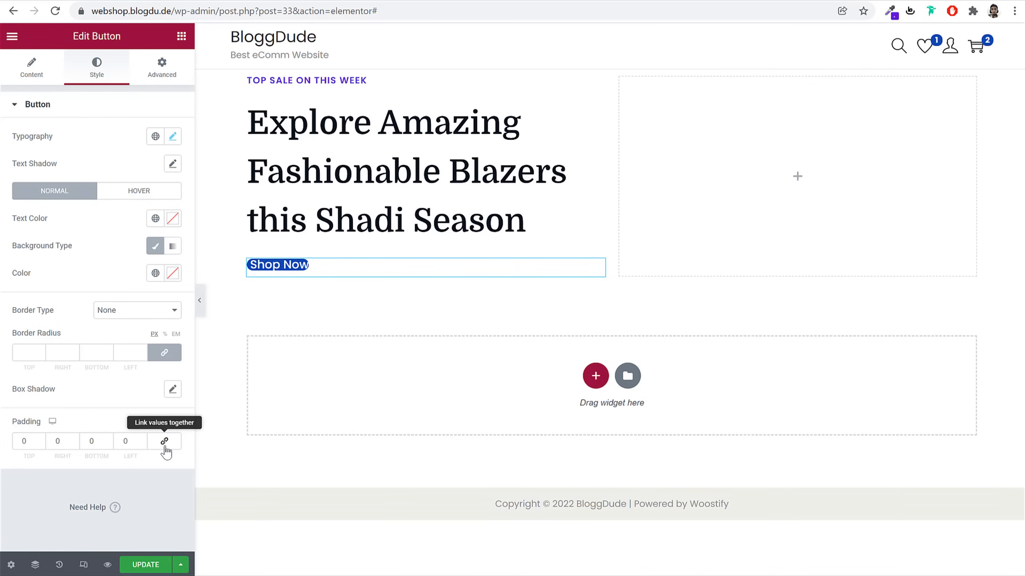
left_click(12, 440)
left_click_drag(11, 439, 367, 431)
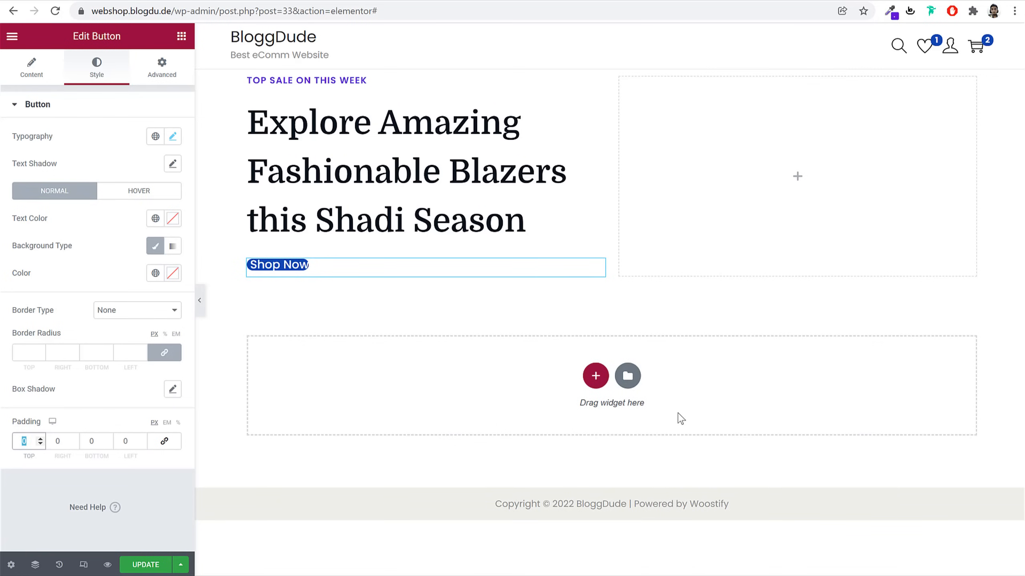
type("18")
key("Tab")
type("40")
key("Tab")
type("18")
key("Tab")
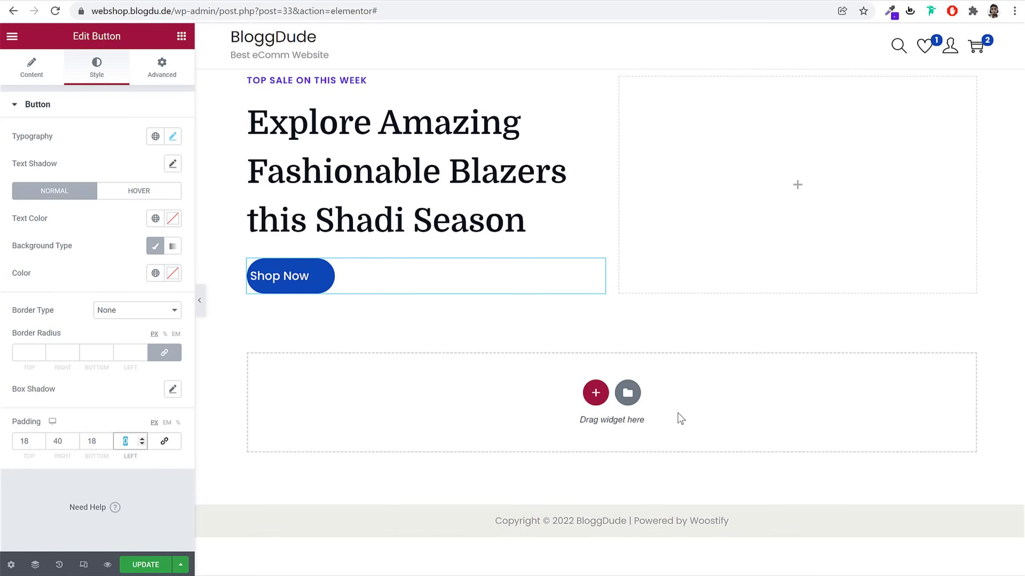
type("40")
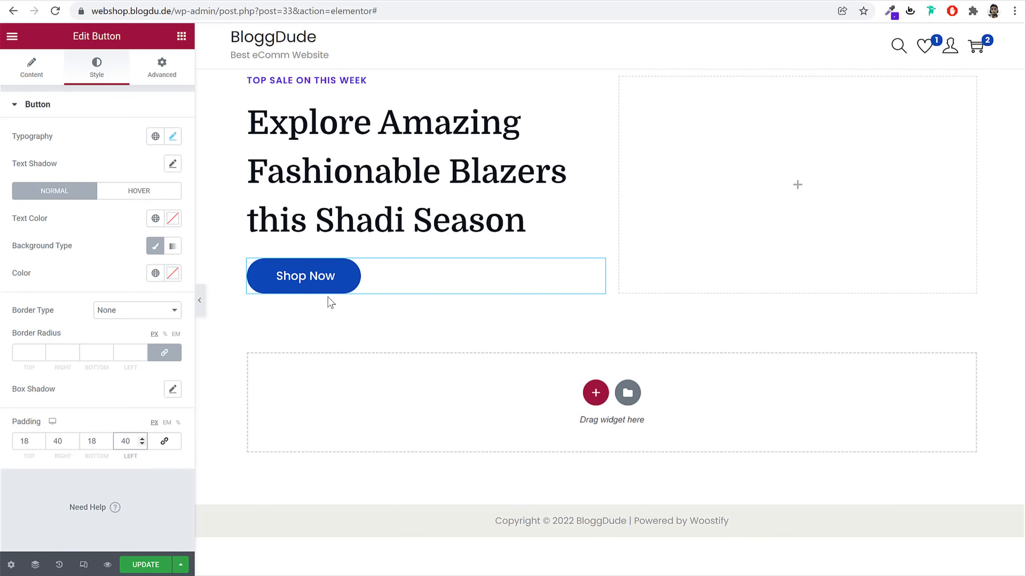
left_click(91, 0)
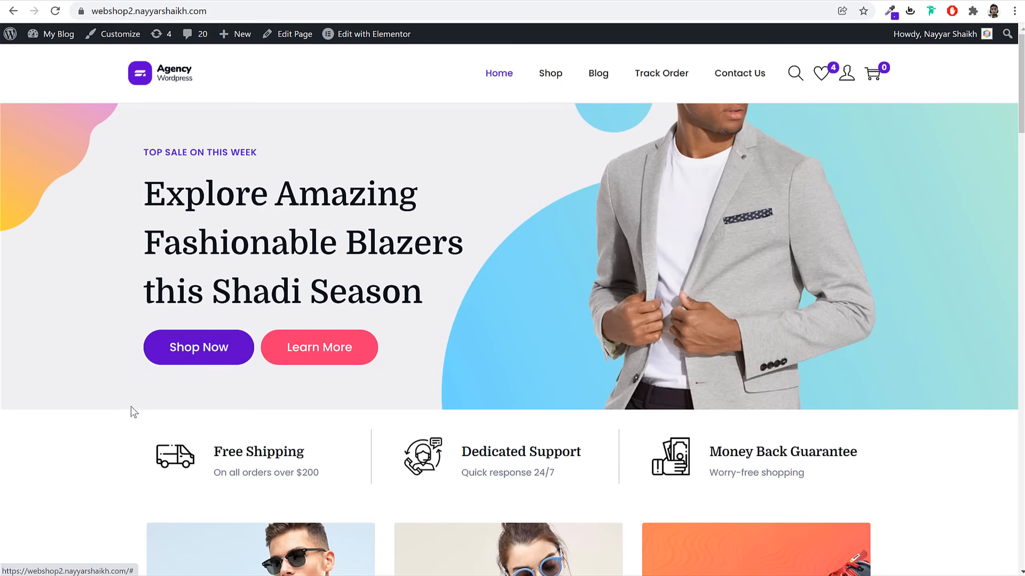
left_click(199, 0)
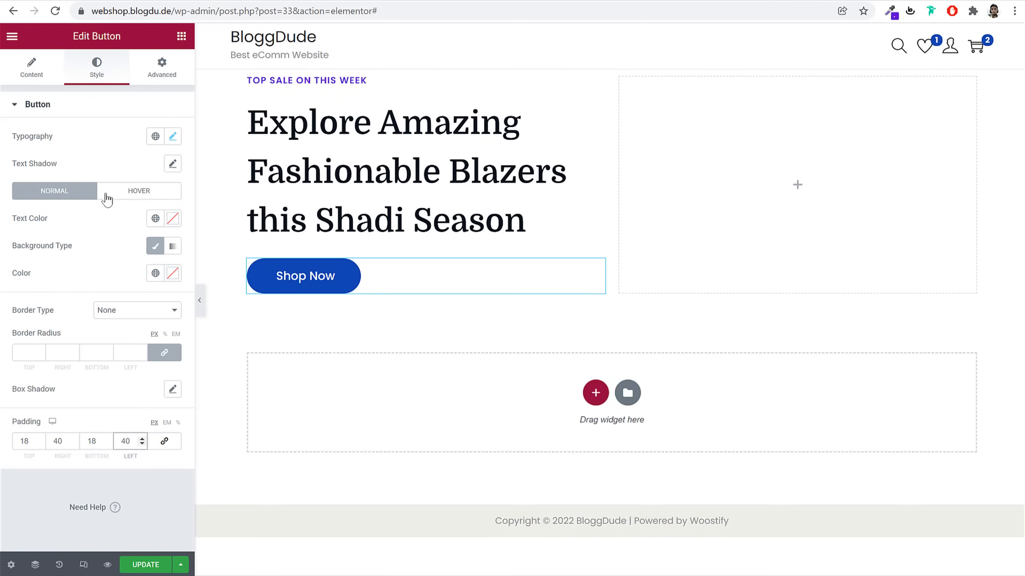
Set the Shop Now button's normal background to the global Purple colour
left_click(156, 273)
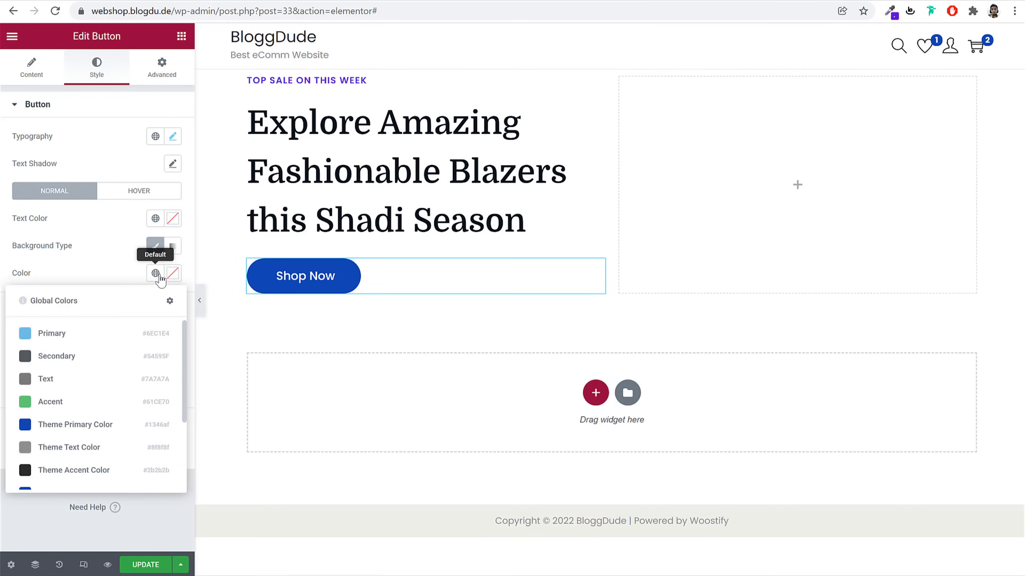
left_click(172, 274)
left_click(139, 280)
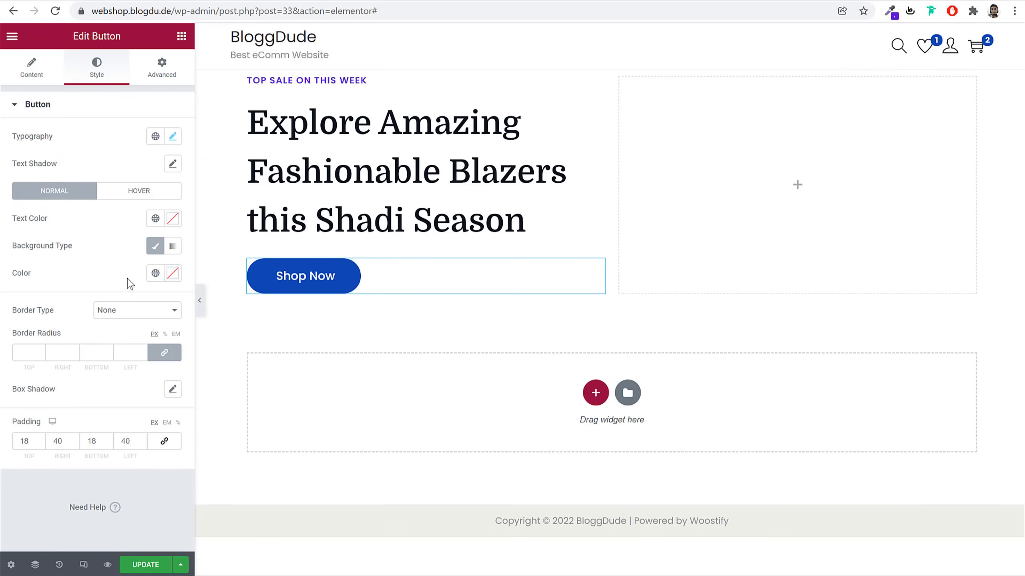
left_click(155, 273)
scroll(114, 407, "down", 3)
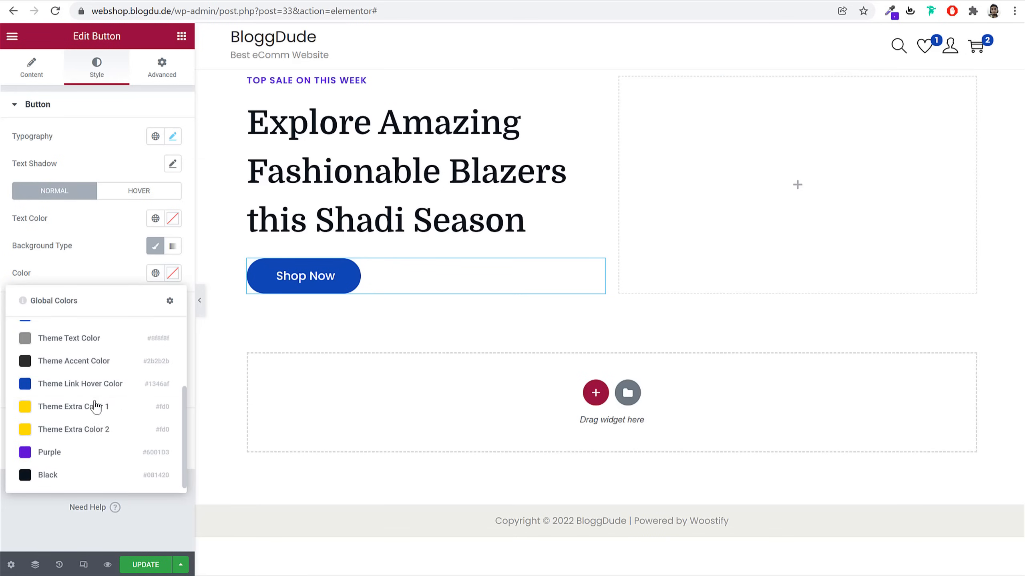
left_click(77, 457)
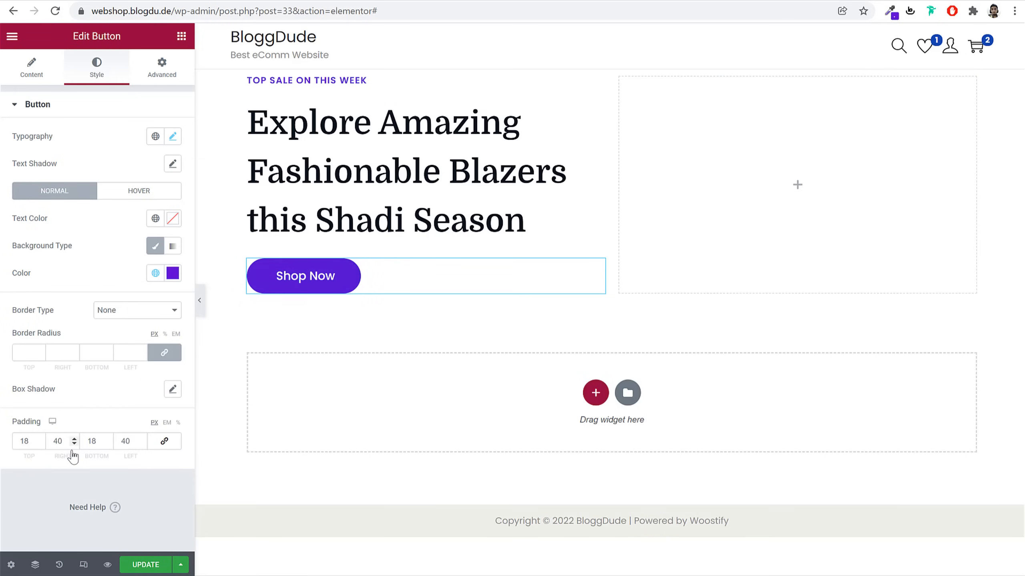
Give the hover state global Purple, darkened slightly to #42048F
left_click(165, 197)
left_click(156, 273)
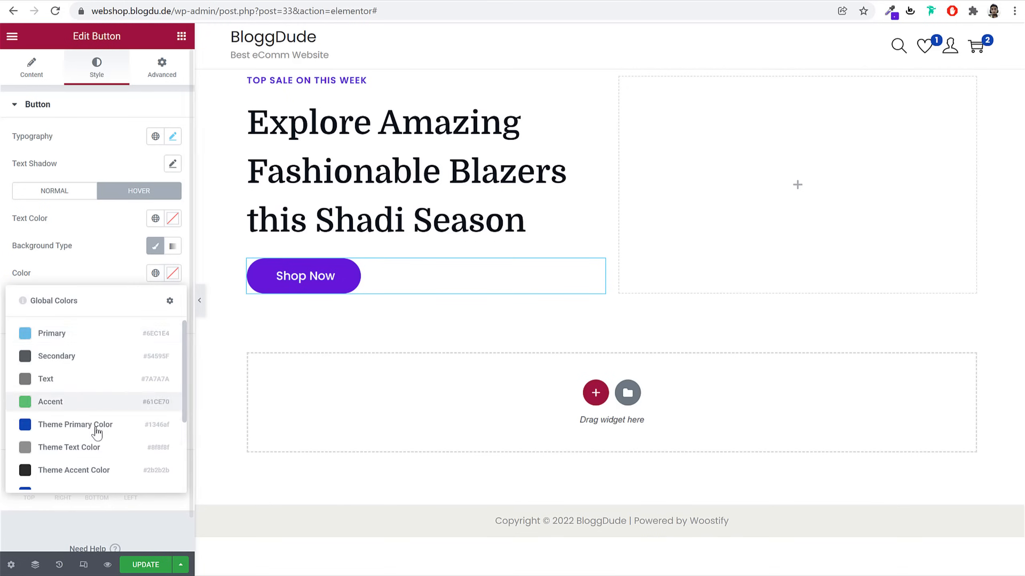
scroll(97, 432, "down", 3)
left_click(71, 454)
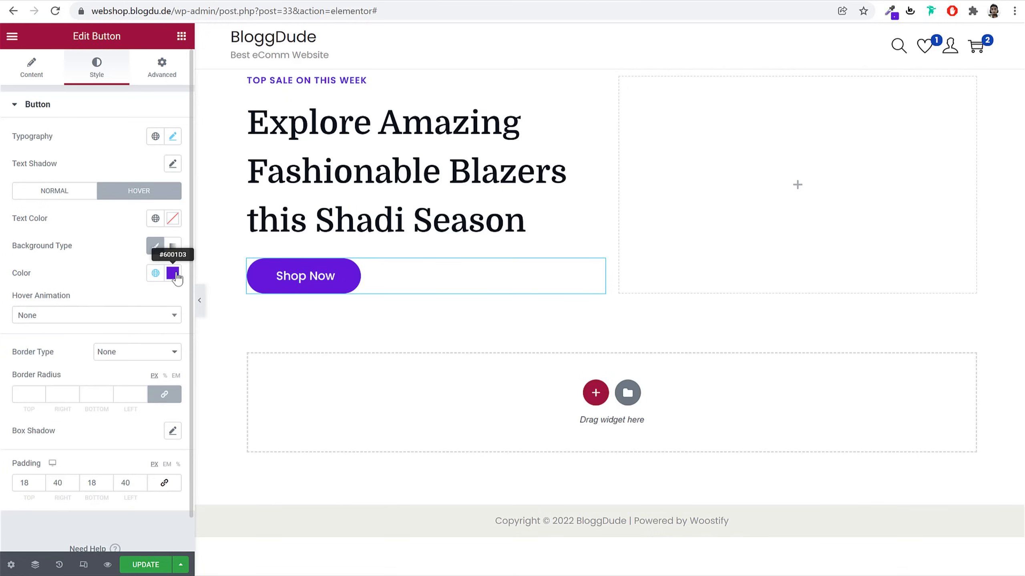
left_click(174, 273)
left_click_drag(169, 343, 168, 370)
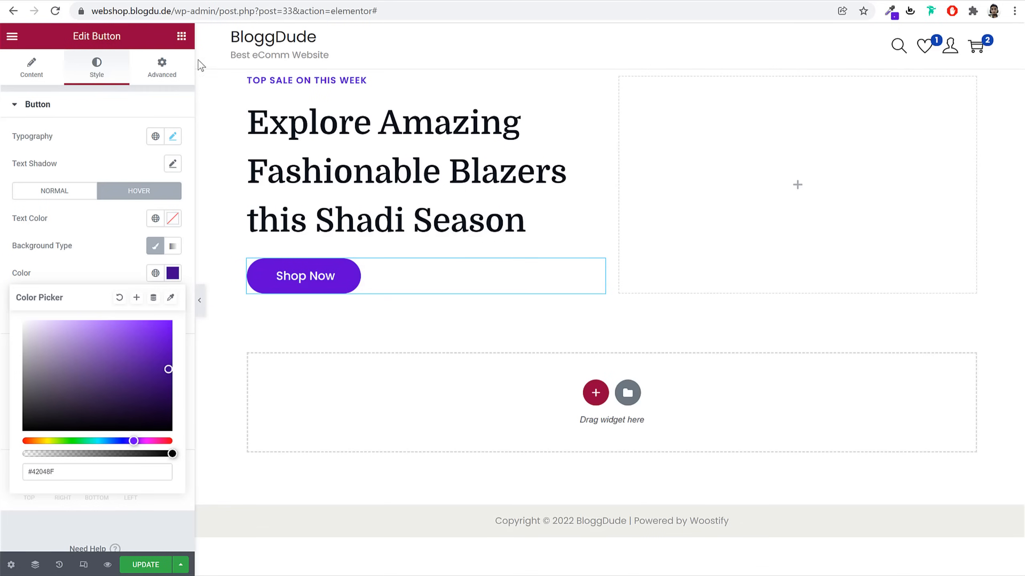
left_click(181, 36)
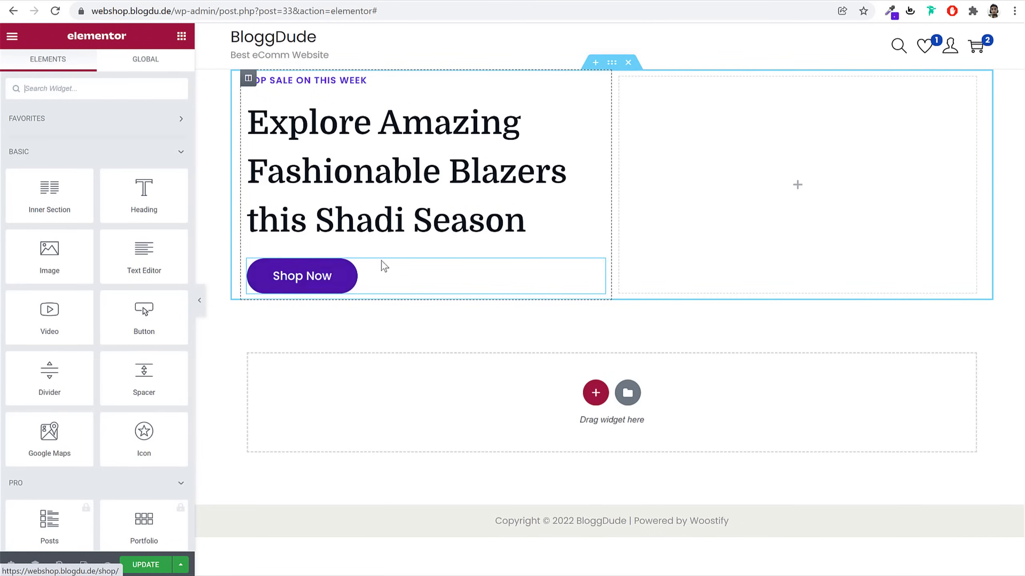
Duplicate the Shop Now button and relabel the copy 'Learn More'
right_click(316, 277)
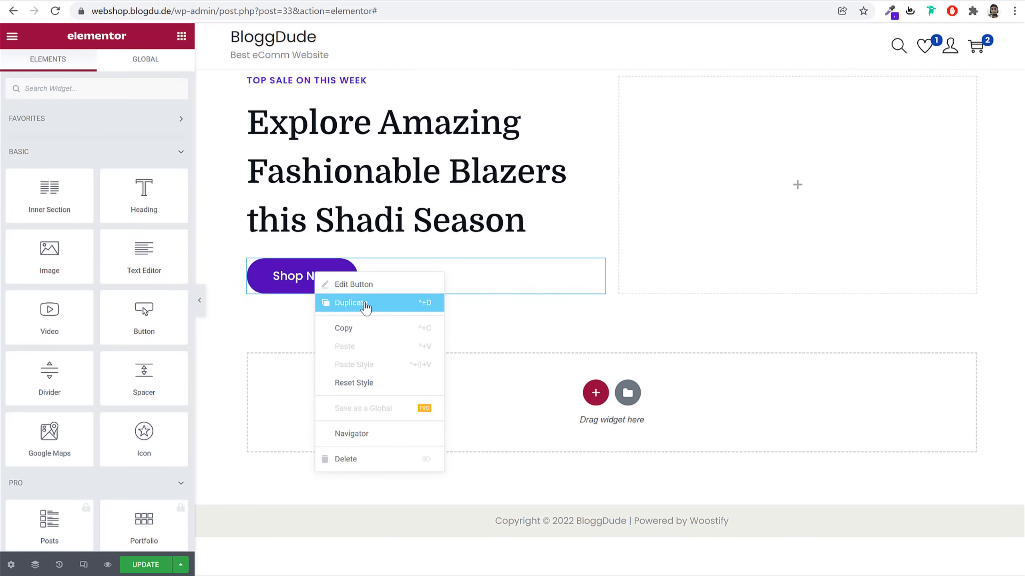
left_click(365, 304)
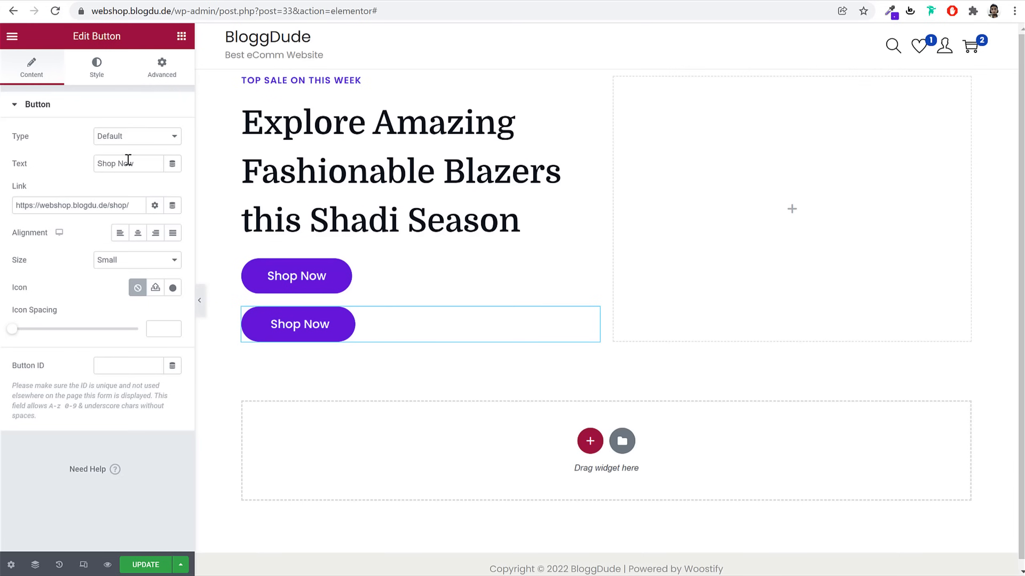
triple_click(128, 160)
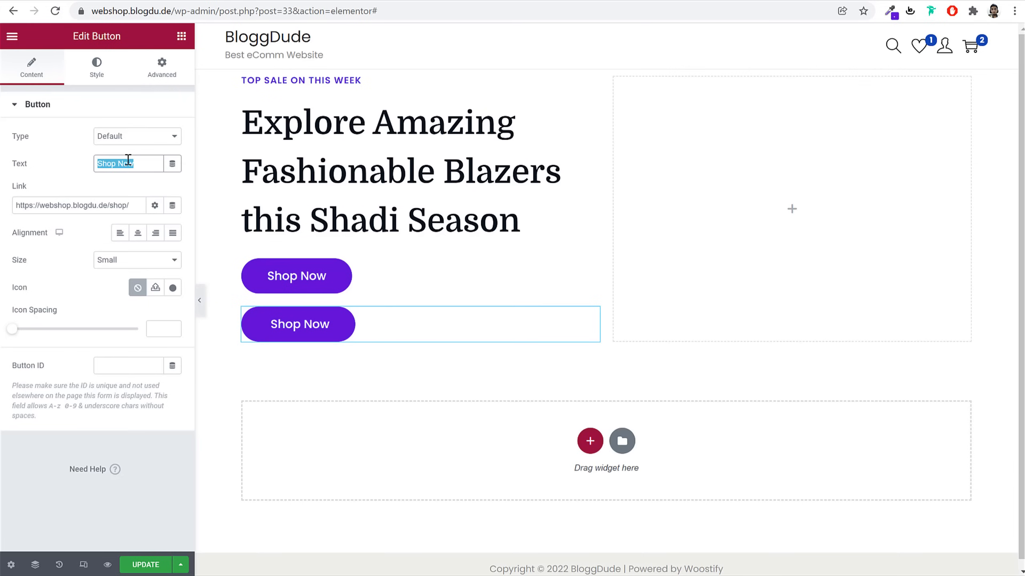
type("Learn More")
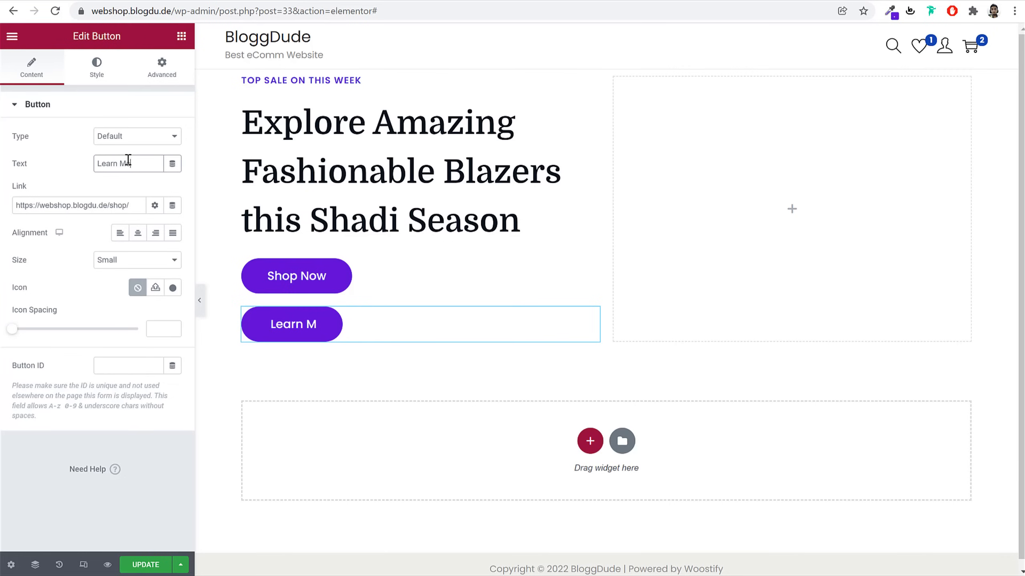
triple_click(134, 206)
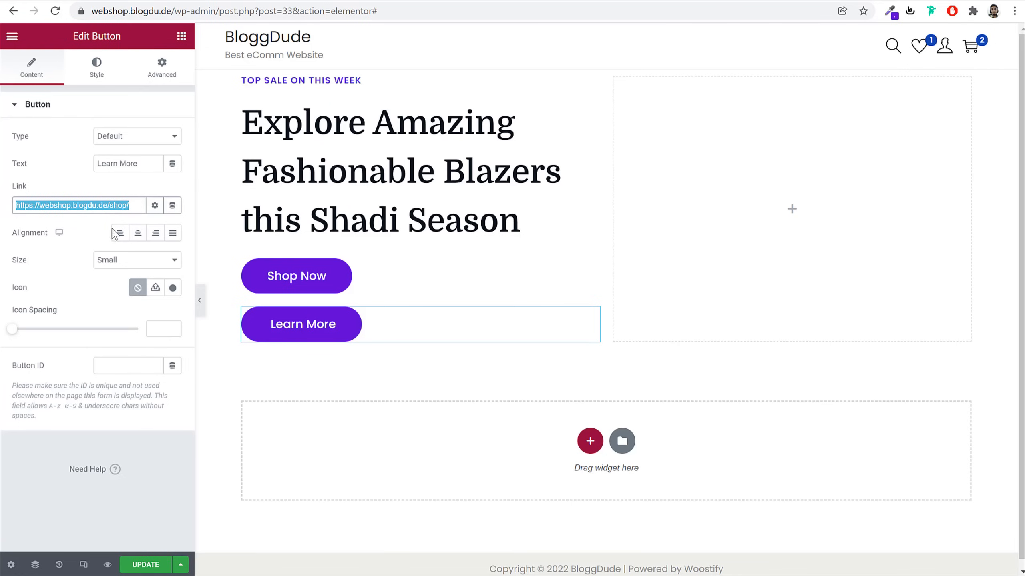
left_click(103, 75)
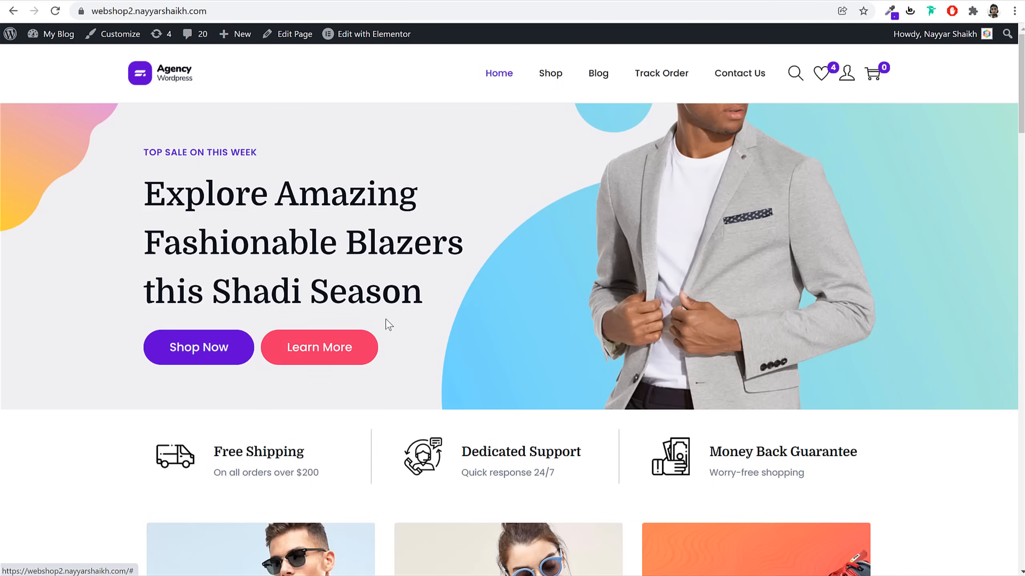
Inspect the demo's Learn More button and copy its pink background code #fd346e
right_click(359, 350)
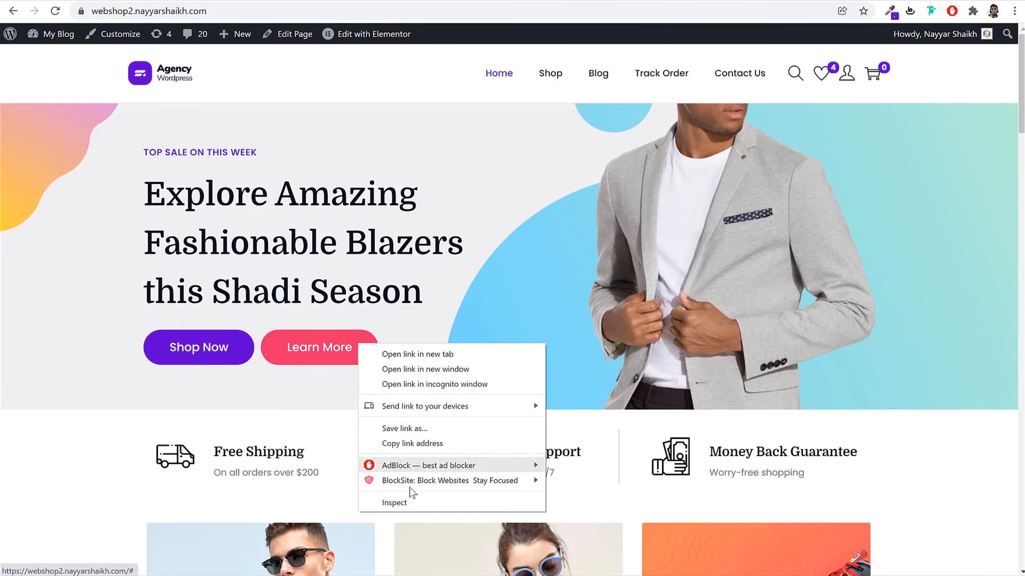
left_click(412, 507)
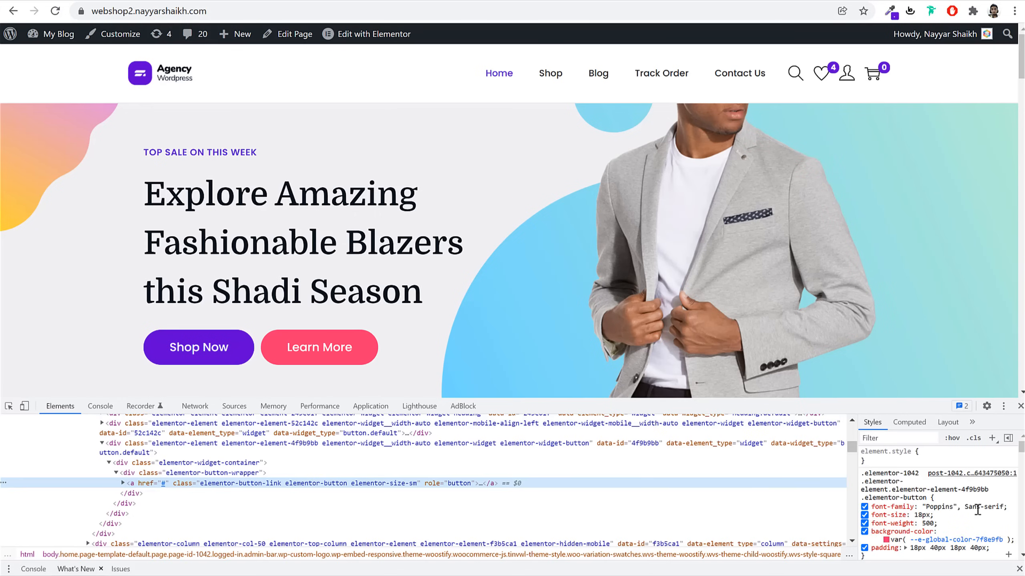
left_click(883, 540)
double_click(948, 522)
key("ctrl+c")
key("Escape")
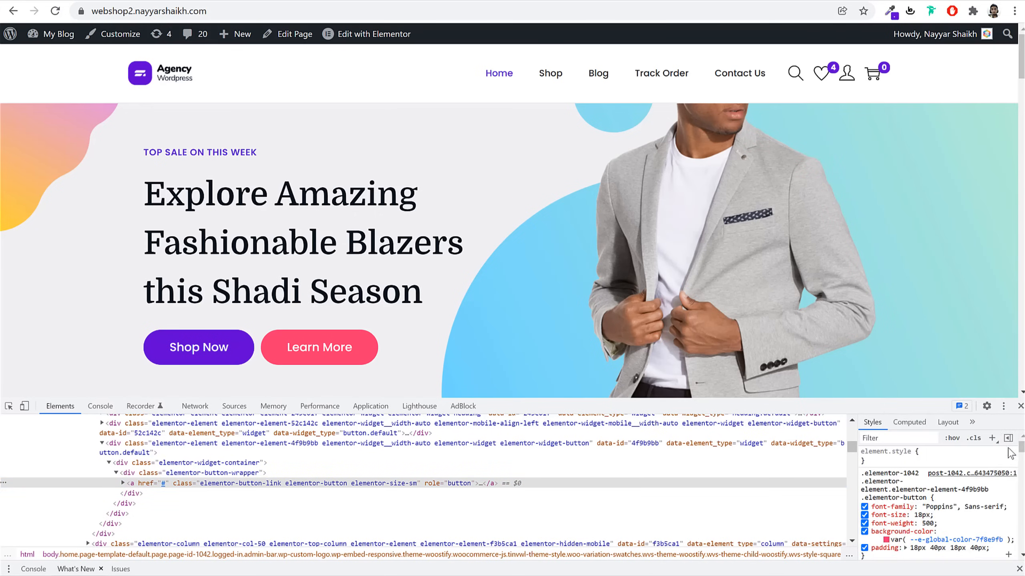
key("F12")
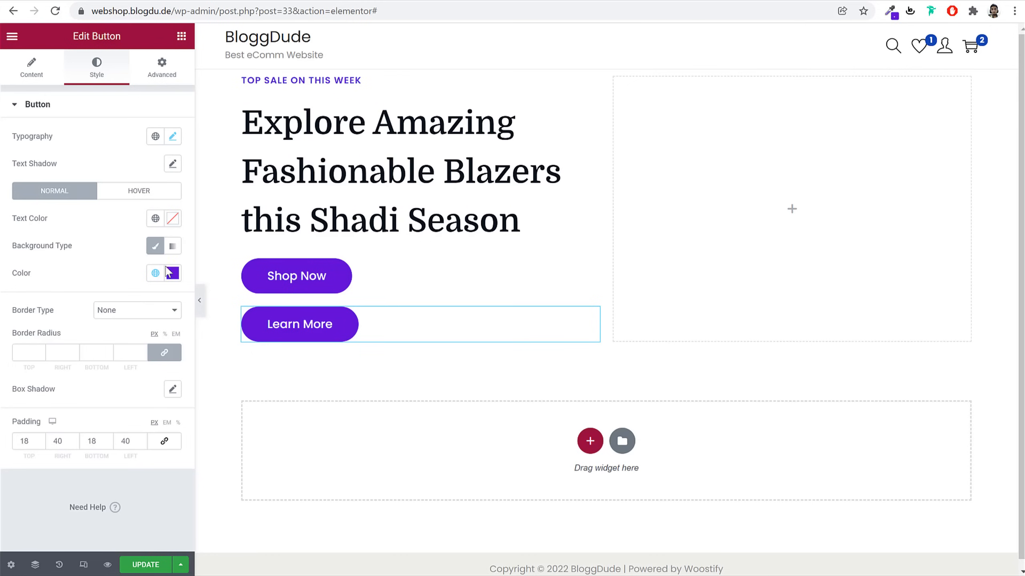
Set the Learn More background to #fd346e and save it as global colour 'Pink'
left_click(172, 274)
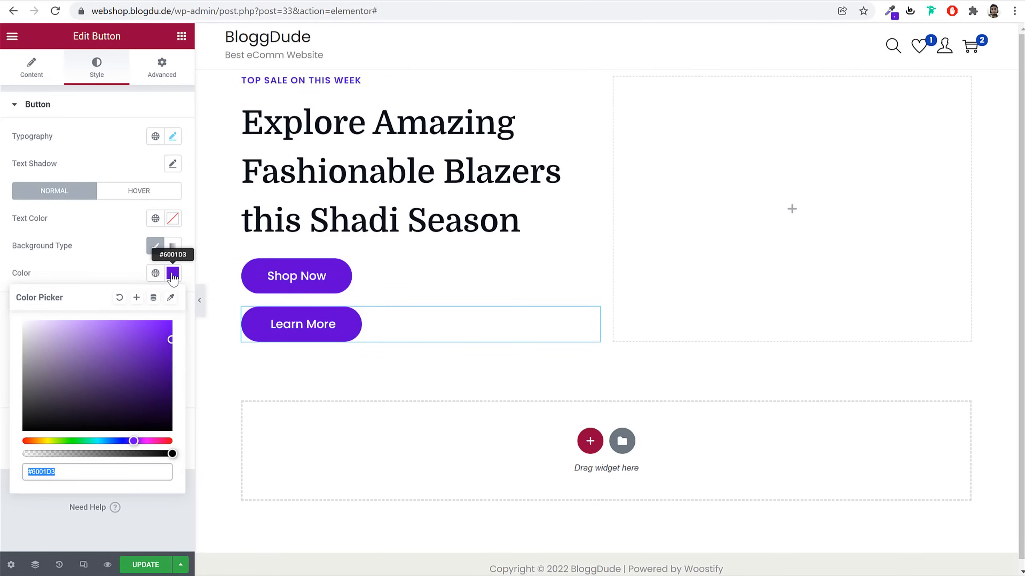
key("ctrl+v")
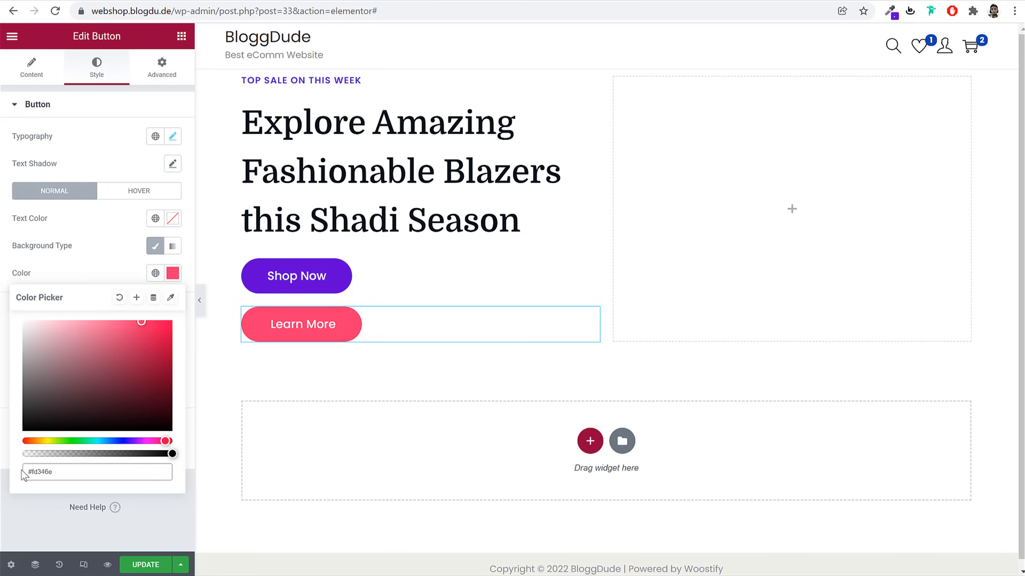
left_click(137, 299)
triple_click(468, 309)
type("Pink")
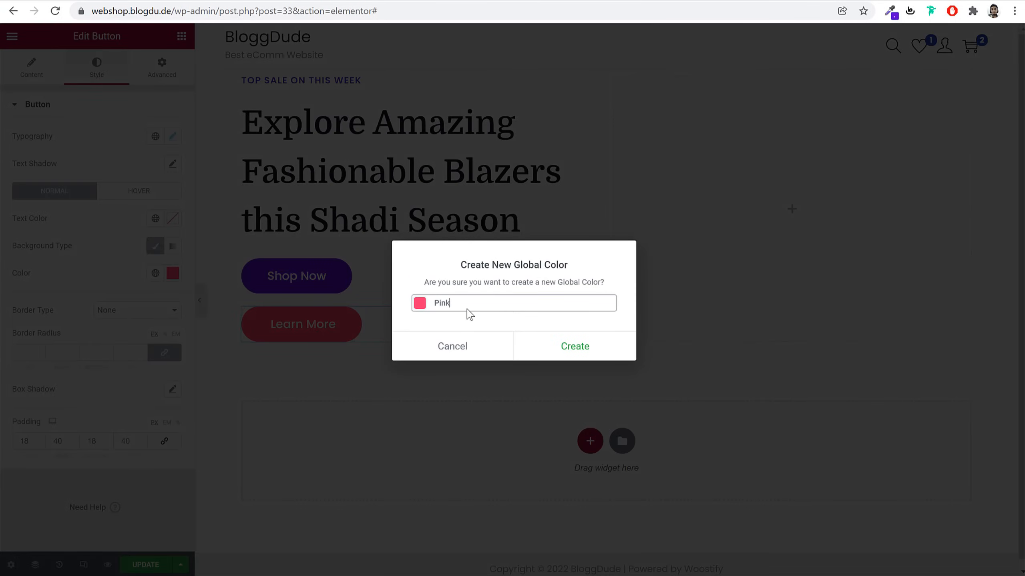
left_click(561, 347)
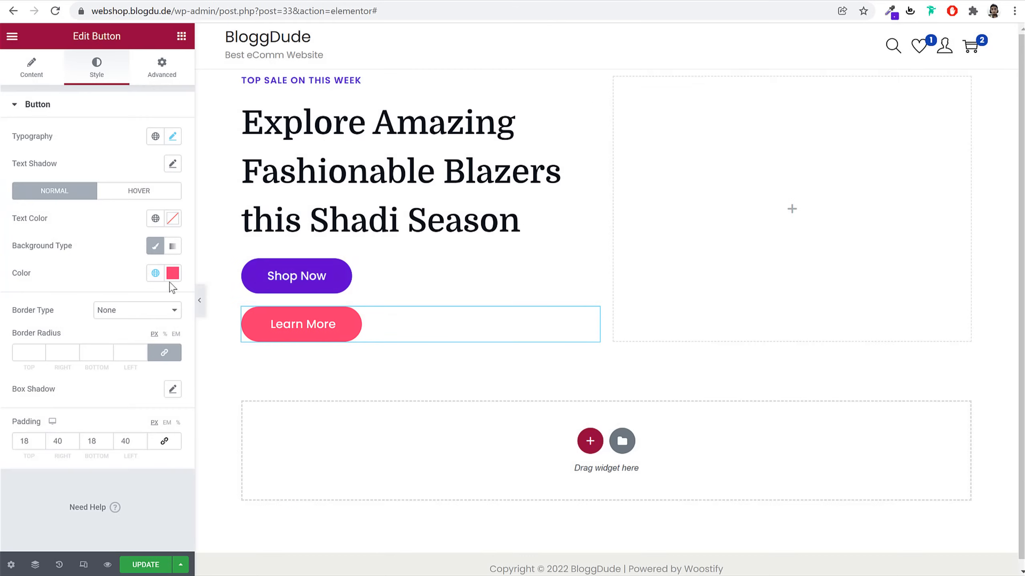
Give the Learn More hover state global Pink, darkened to #E6285F
left_click(139, 191)
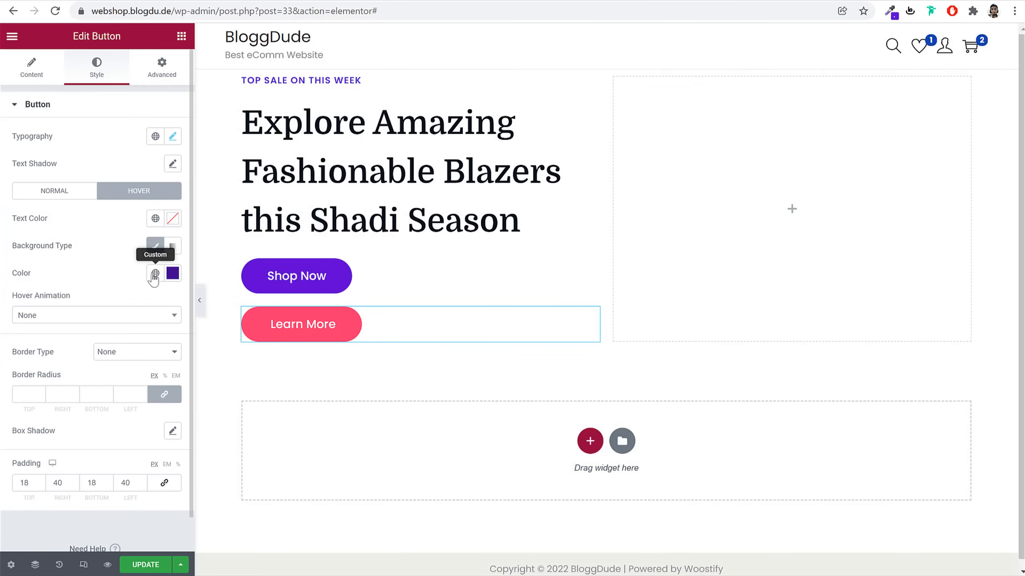
left_click(155, 273)
scroll(92, 479, "down", 3)
left_click(85, 474)
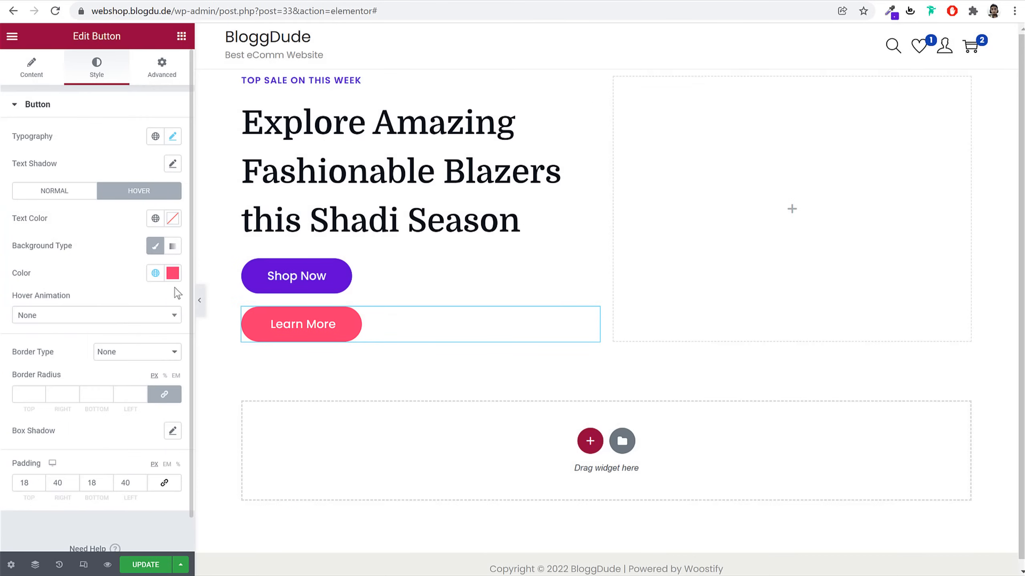
left_click(173, 274)
left_click_drag(154, 358, 165, 332)
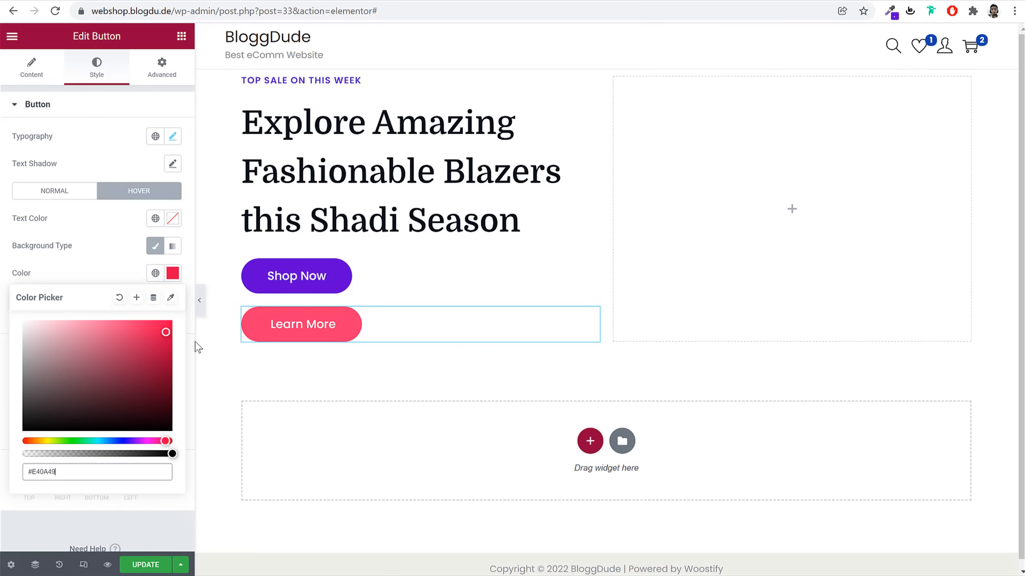
left_click(146, 331)
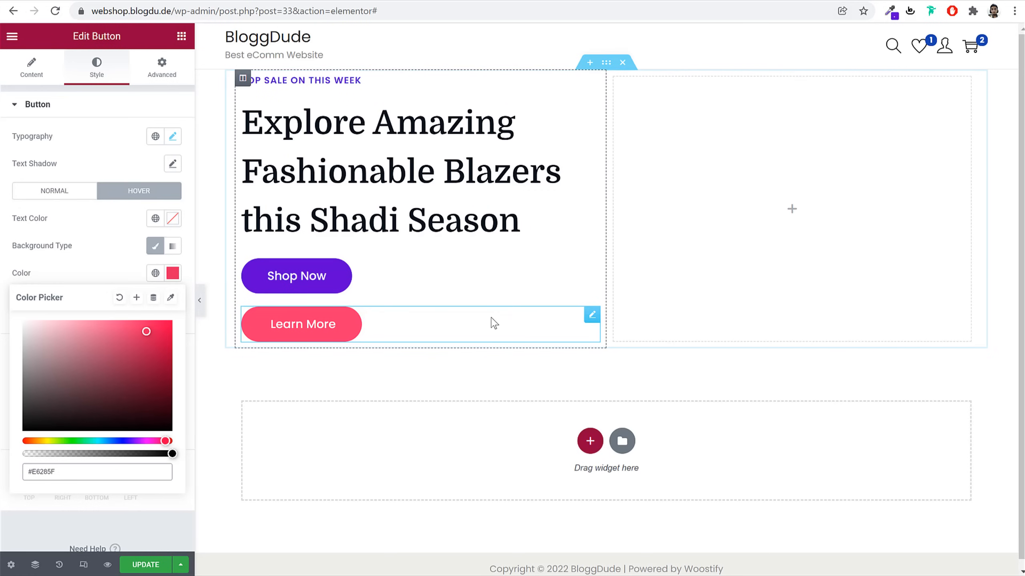
left_click(349, 290)
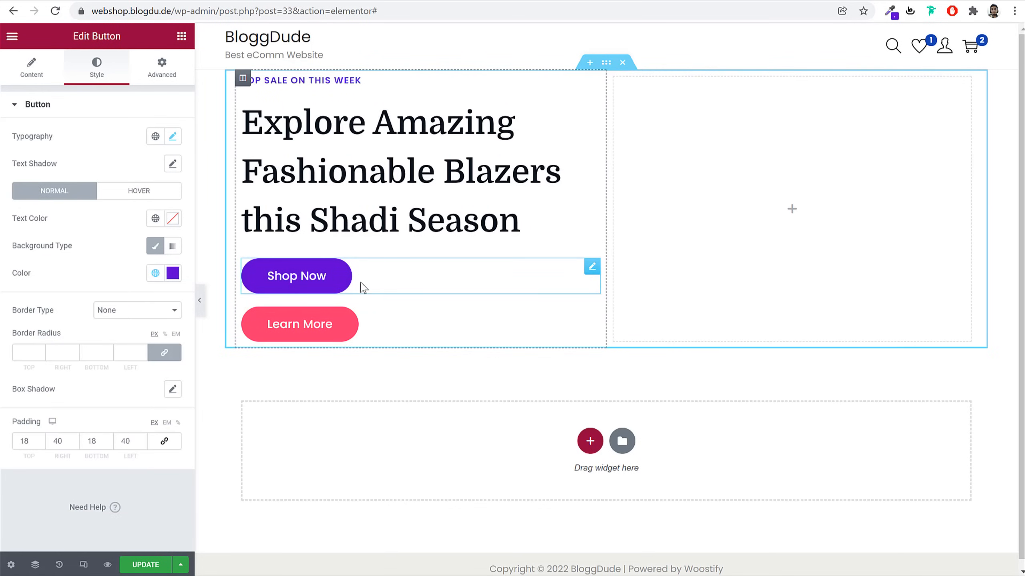
Set both Shop Now and Learn More widths to Inline (auto) so they sit side by side
left_click(174, 69)
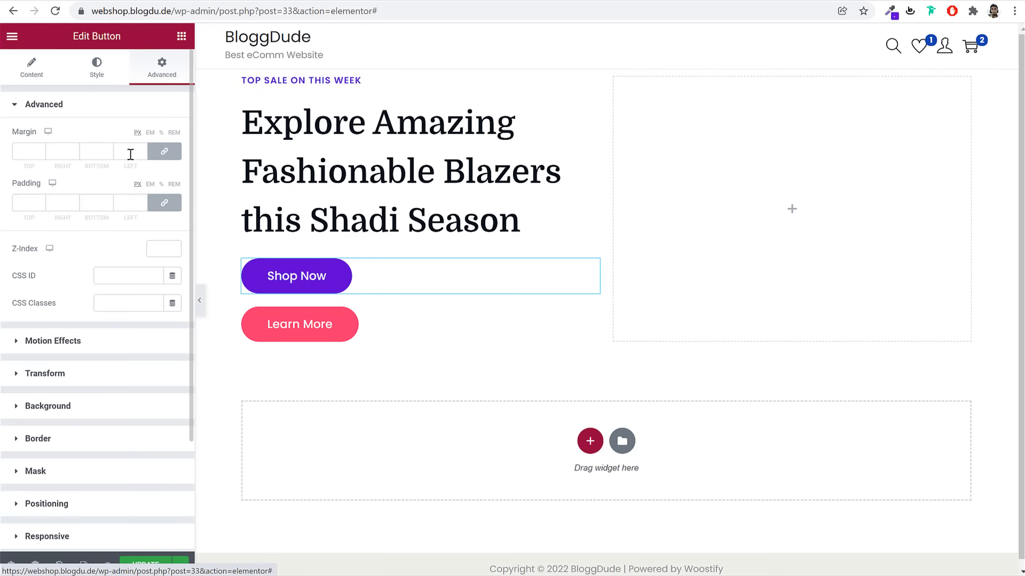
scroll(136, 353, "down", 3)
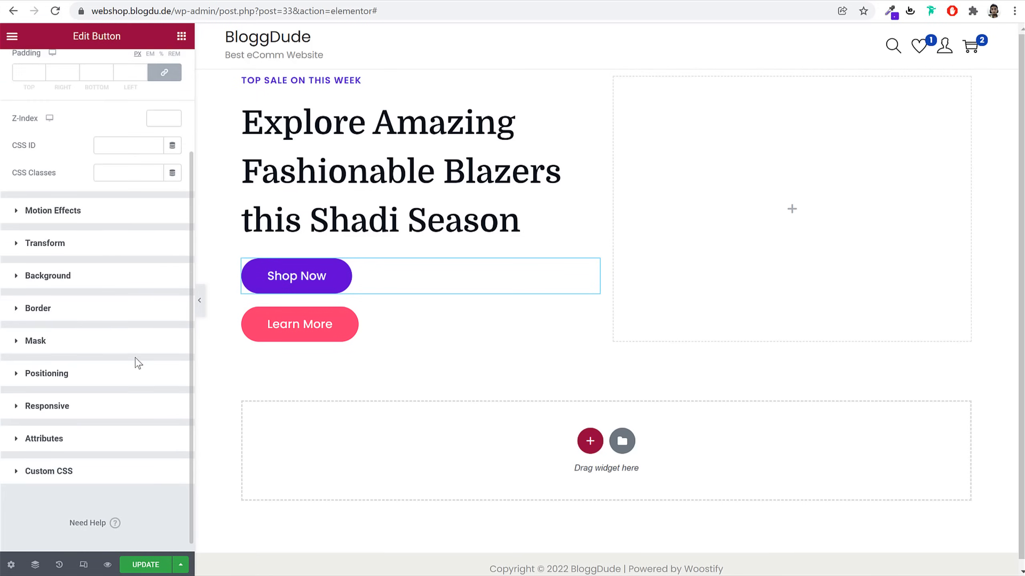
left_click(75, 369)
left_click(134, 332)
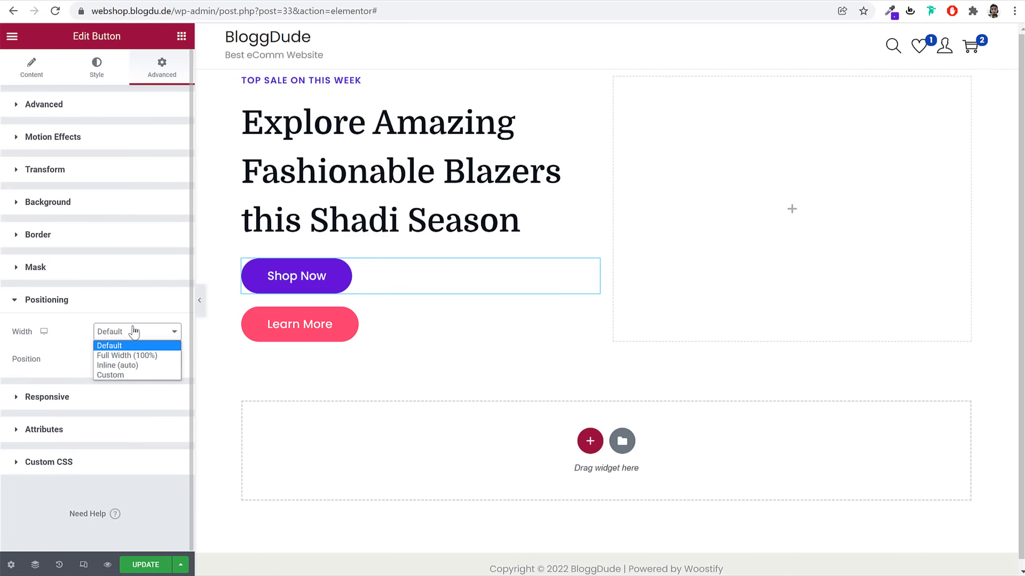
left_click(132, 366)
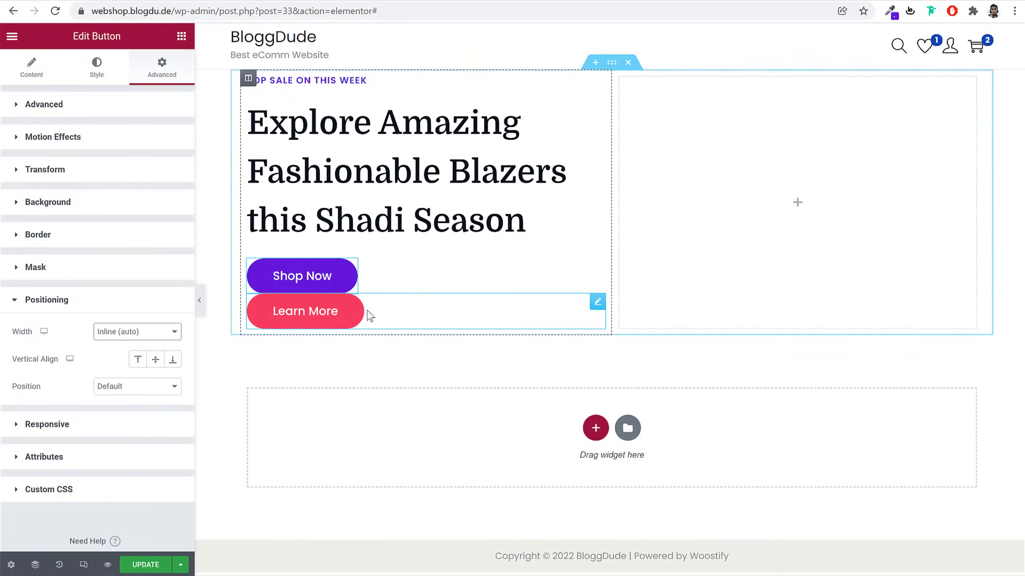
left_click(399, 317)
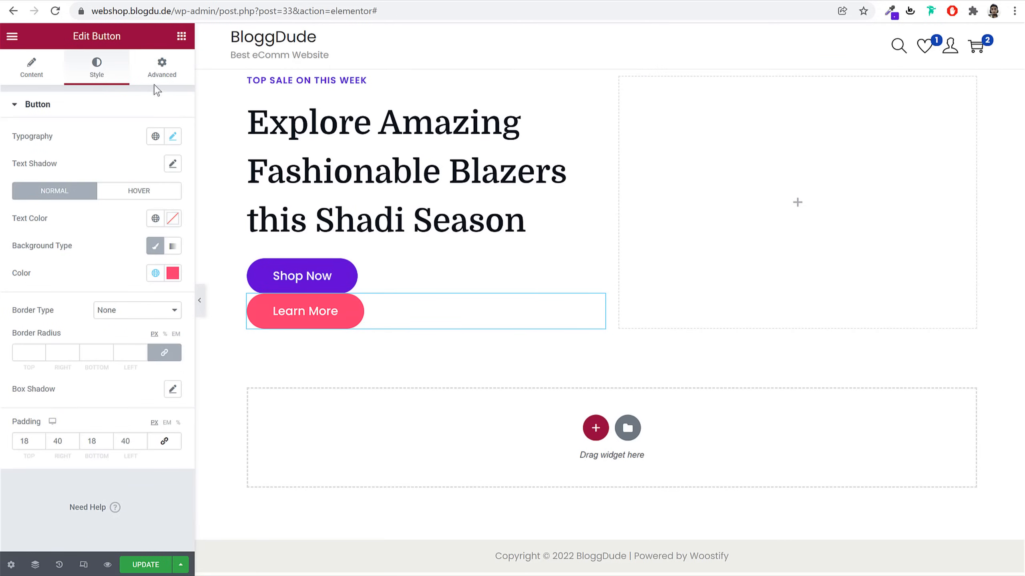
left_click(161, 69)
scroll(90, 442, "down", 3)
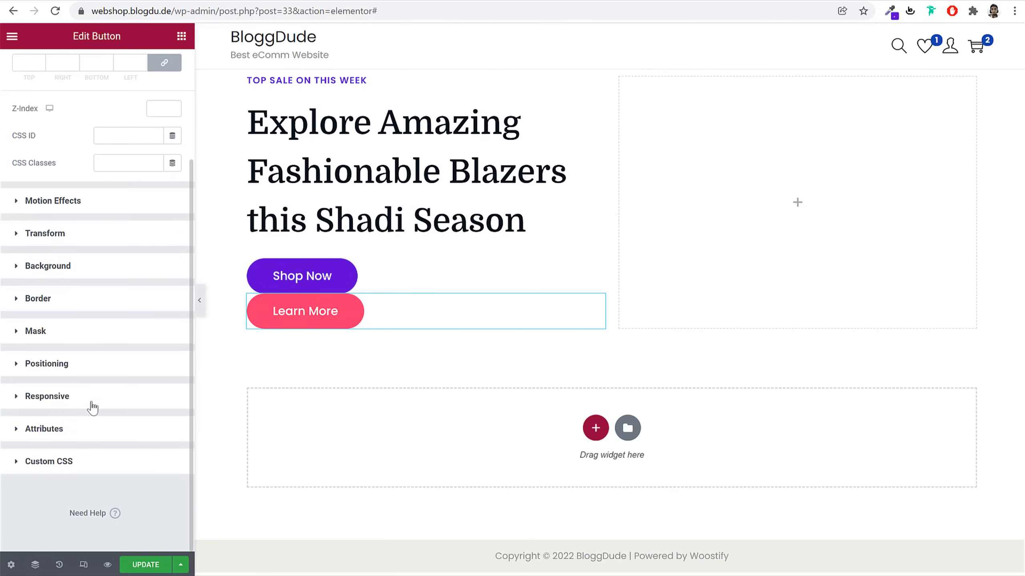
left_click(105, 374)
left_click(123, 333)
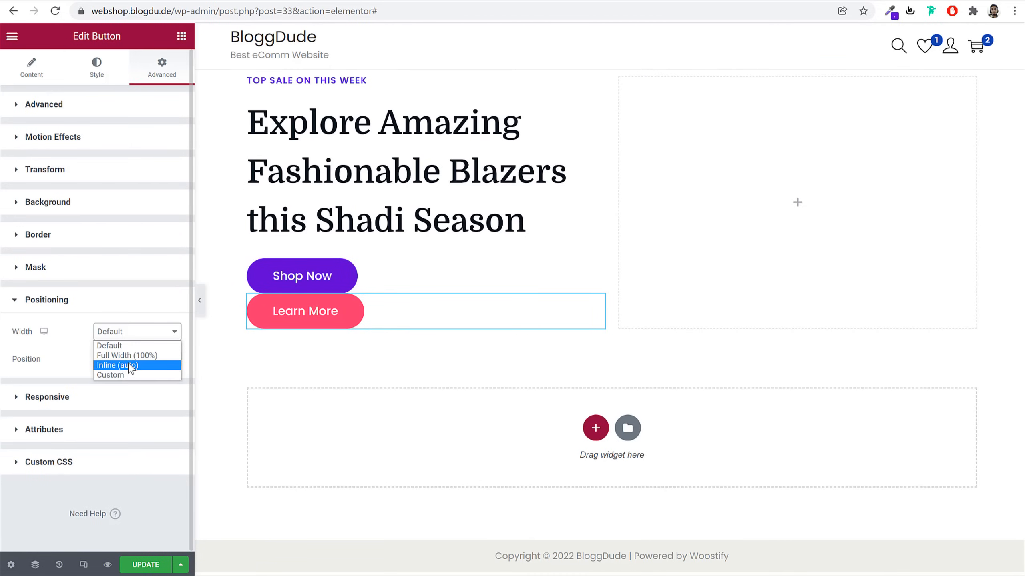
left_click(131, 365)
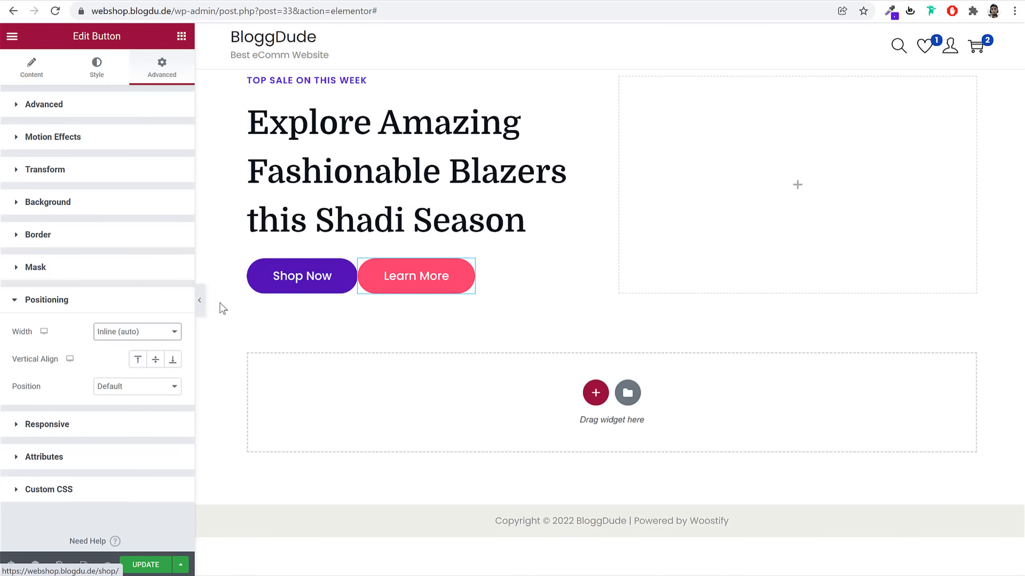
left_click(206, 303)
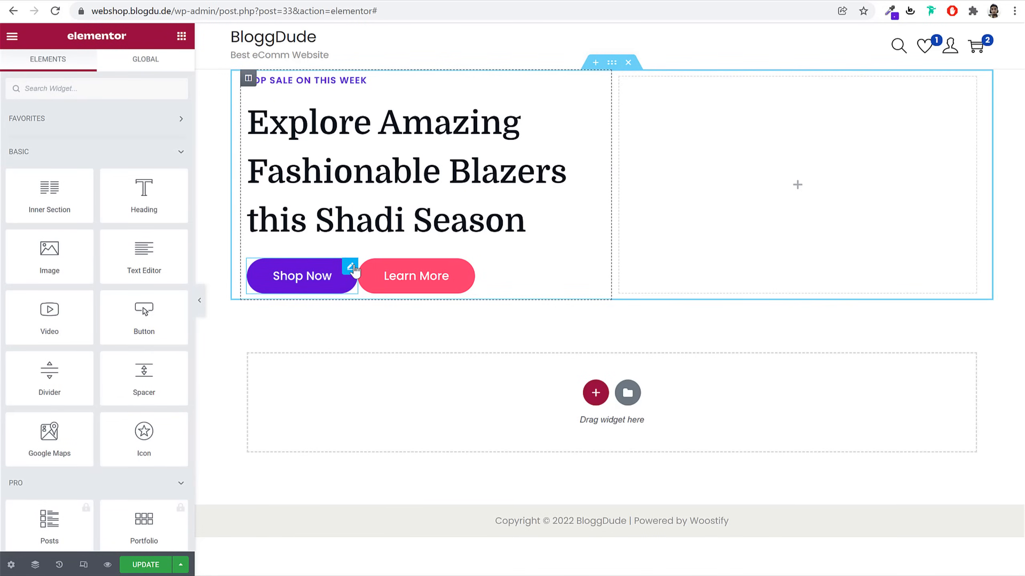
Give Shop Now a 10 px right margin and update the page
left_click(345, 288)
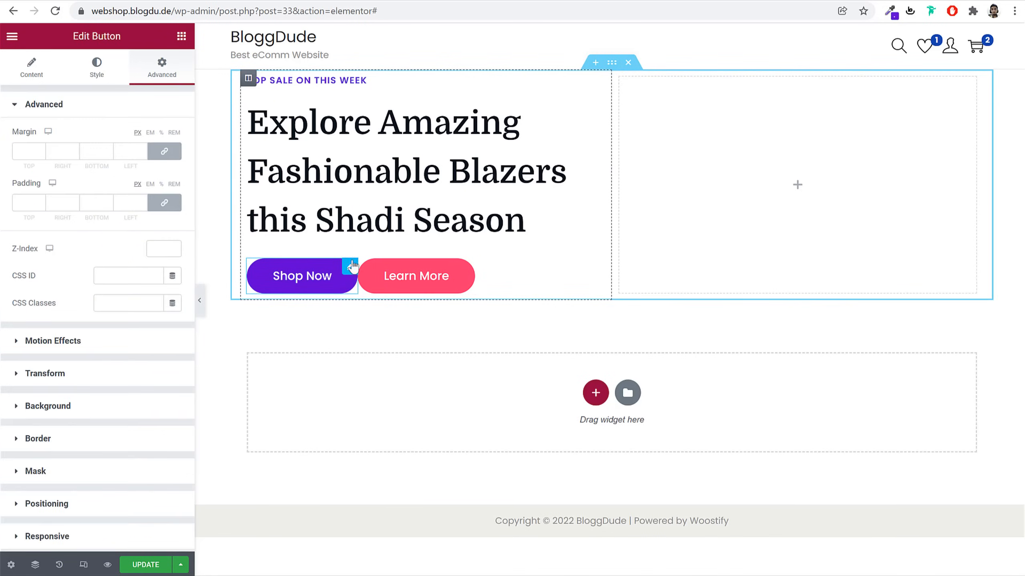
left_click(167, 156)
left_click_drag(60, 151, 40, 151)
type("10")
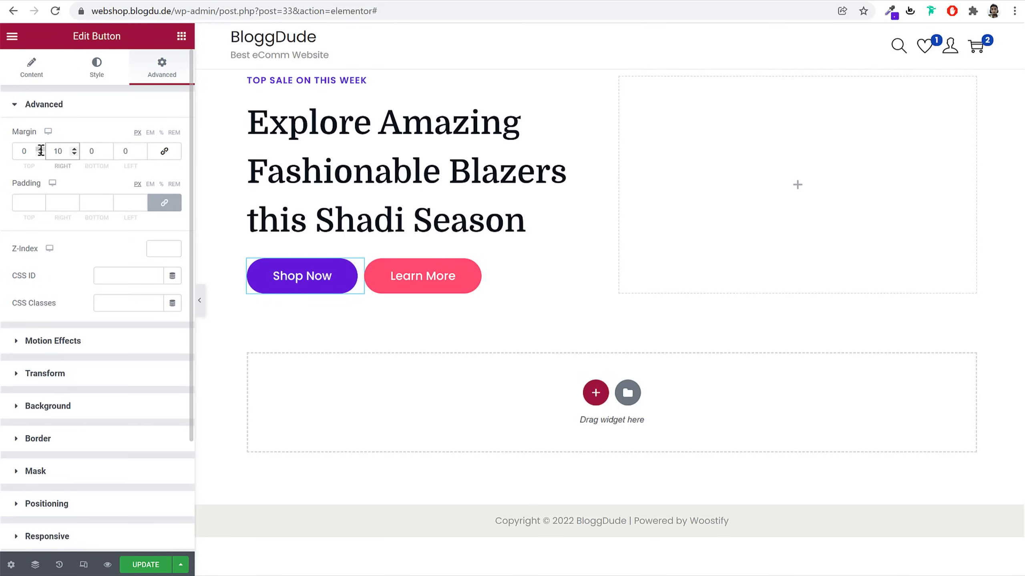
left_click(144, 566)
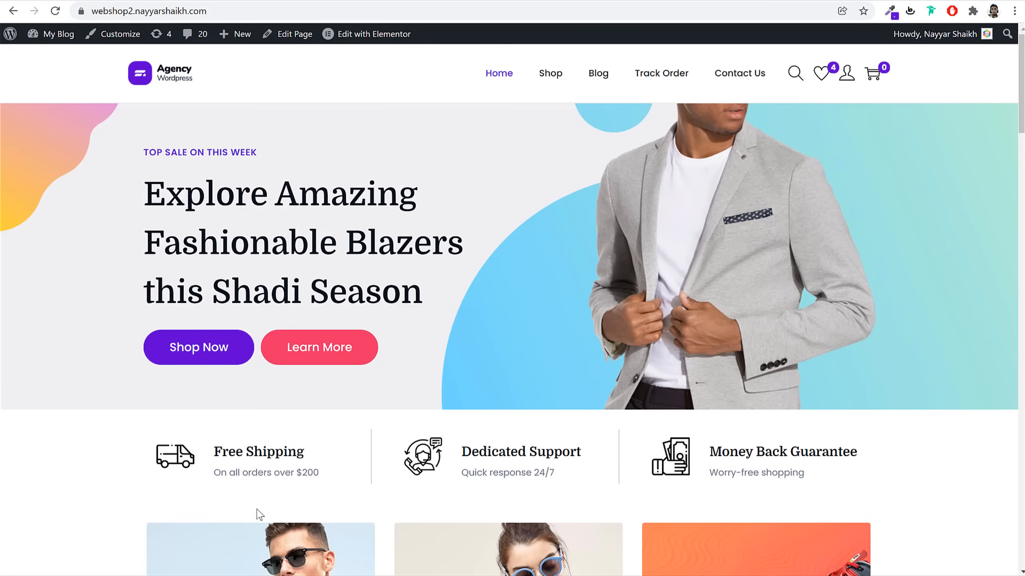
View Copy-of-Unnamed-Design-1.png in the Media folder, then start a new browser tab
key("alt+Tab")
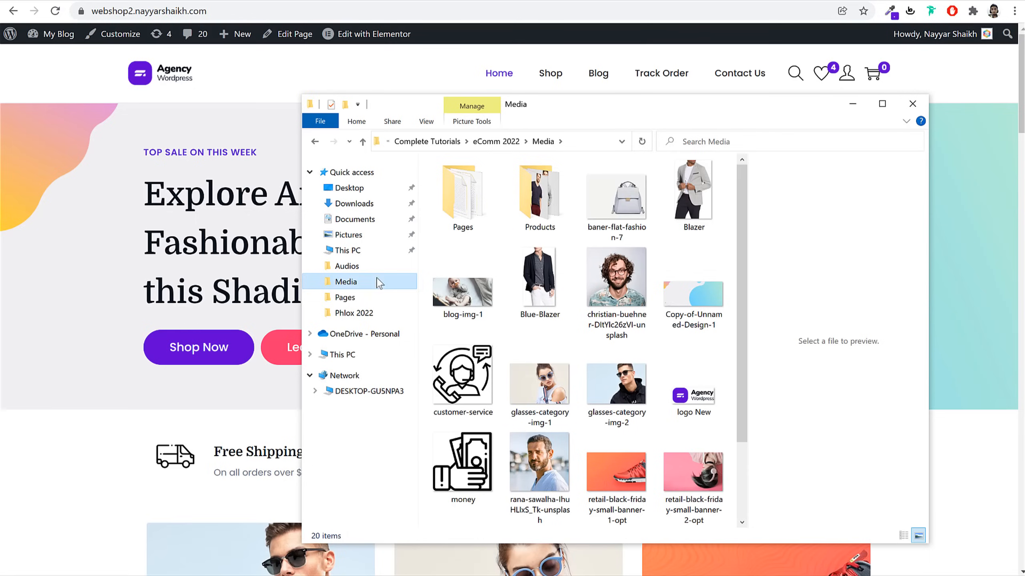
left_click(689, 298)
double_click(690, 297)
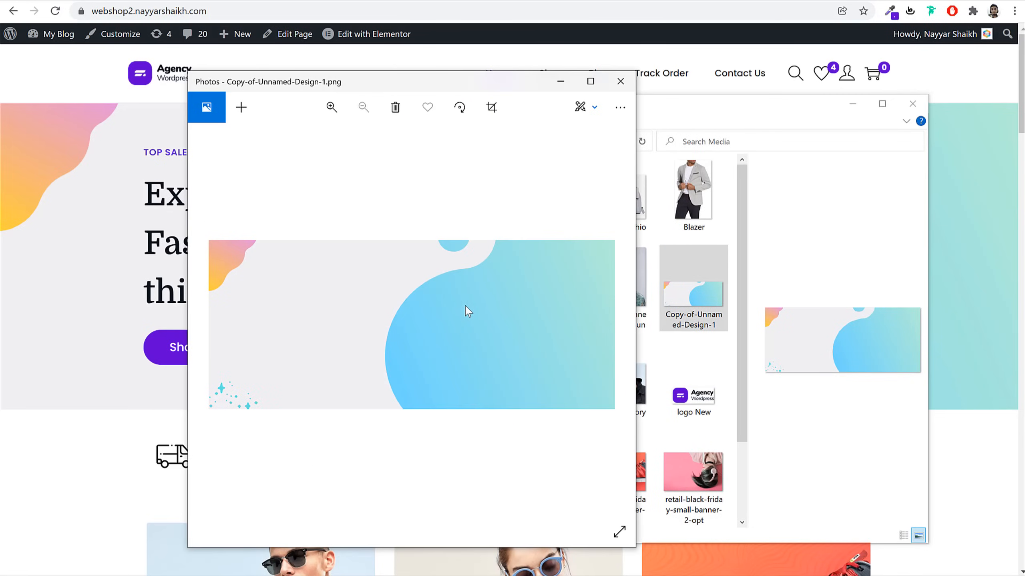
left_click(621, 81)
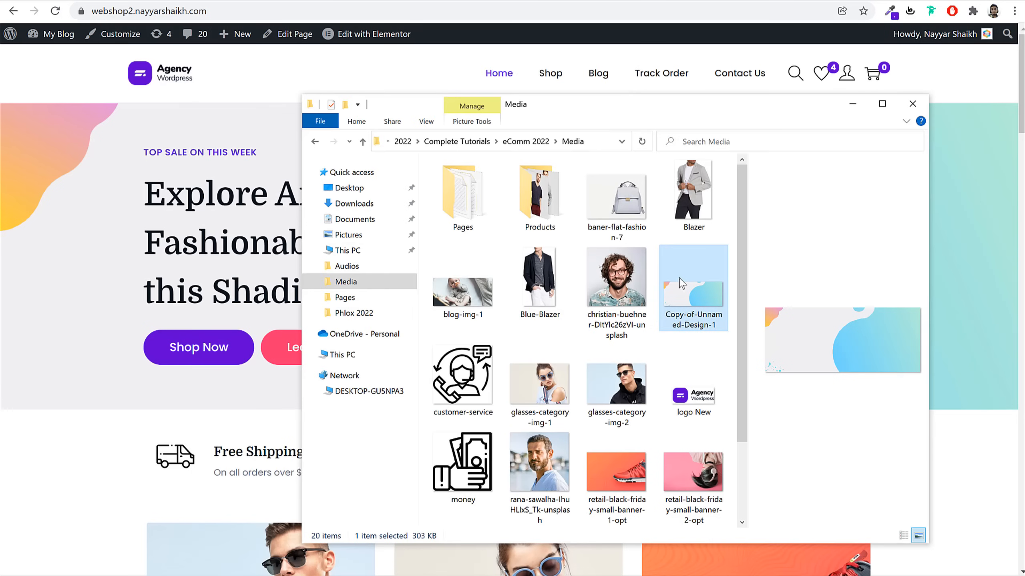
left_click(713, 351)
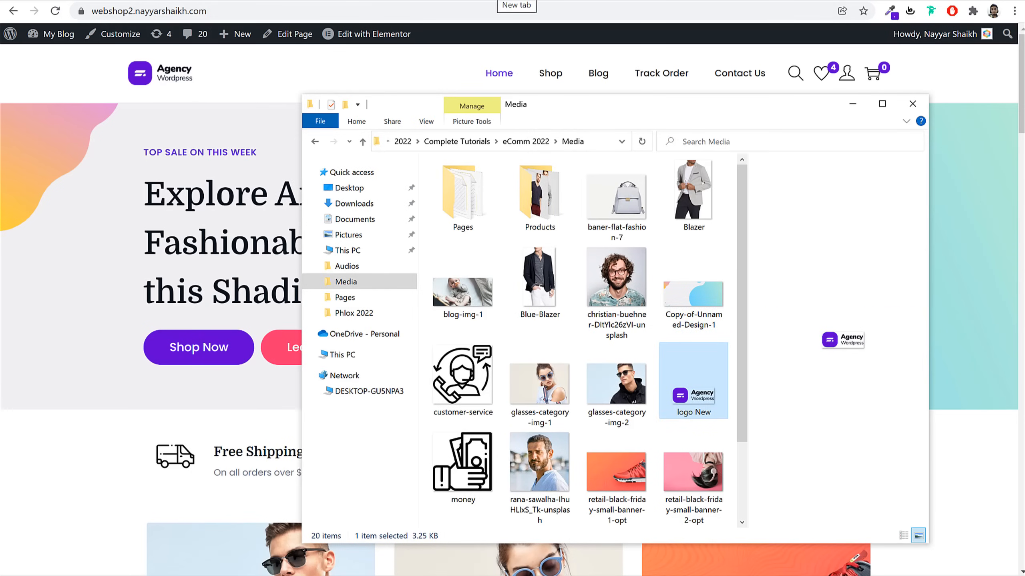
left_click(500, 0)
Go to canva.com and dismiss the Canva Pro promotion
type("can")
key("Return")
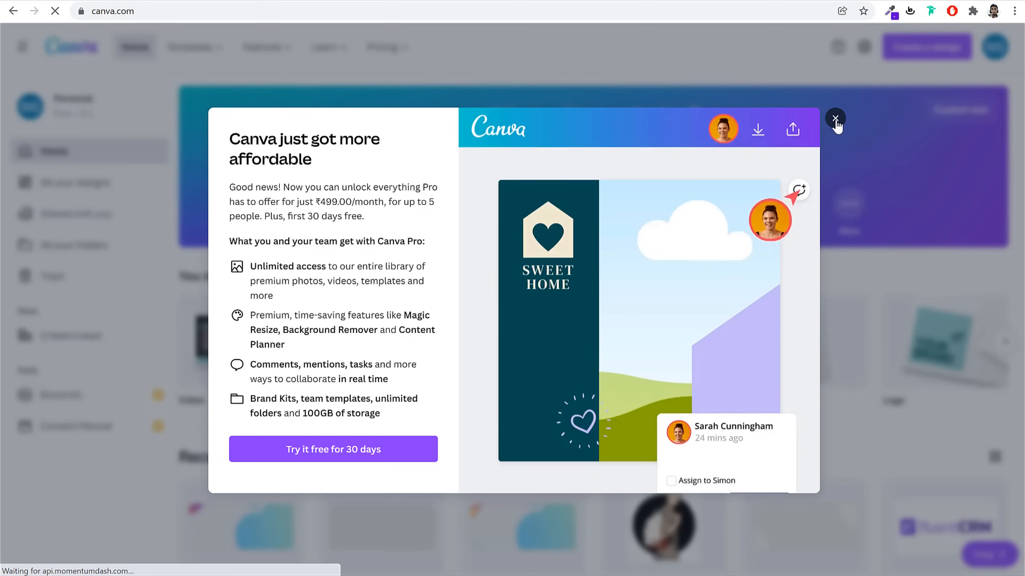
left_click(833, 118)
scroll(837, 141, "down", 5)
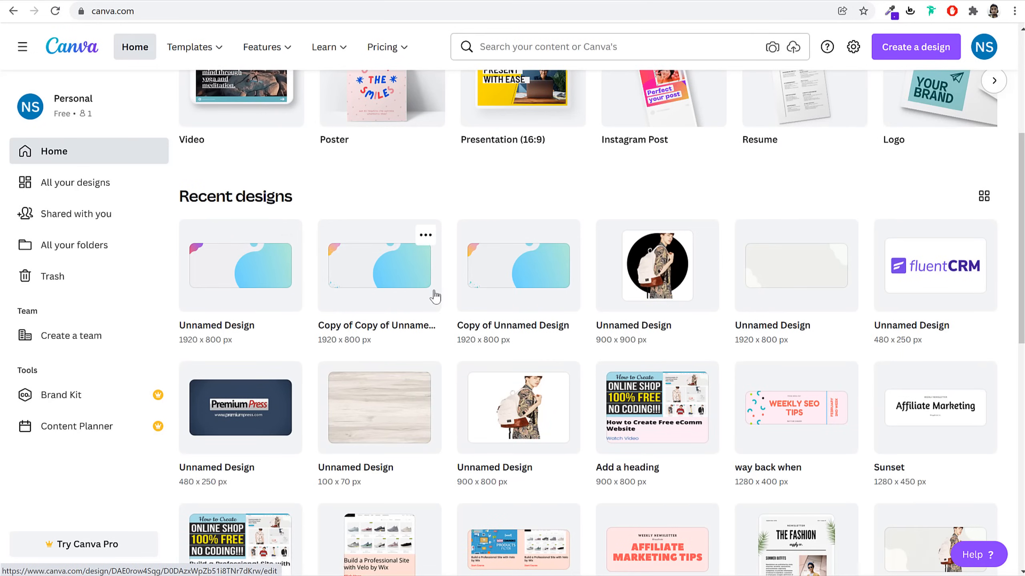
scroll(434, 293, "up", 5)
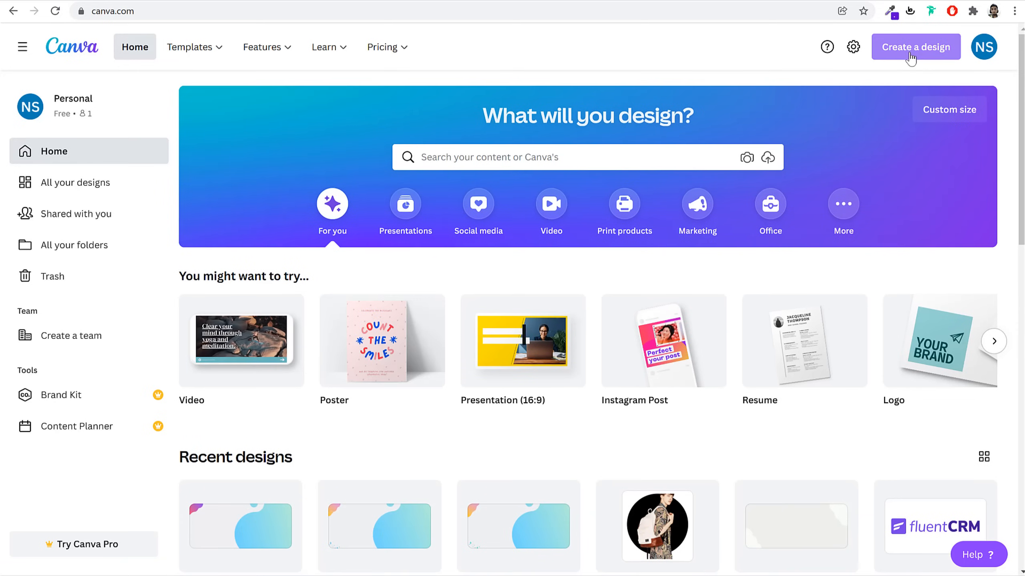
Create a custom-size Canva design of 1920 × 800 px
left_click(957, 116)
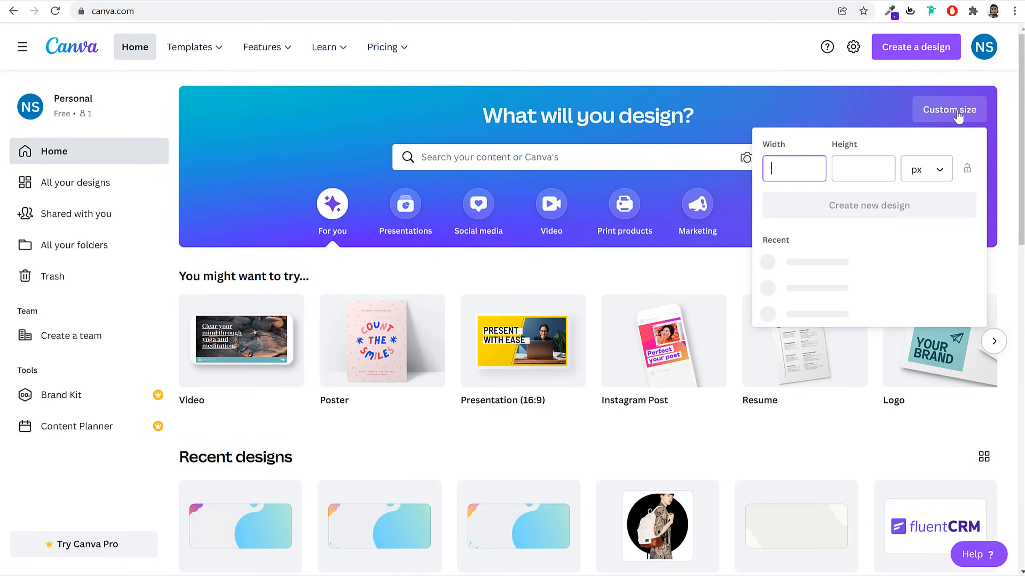
type("1920")
key("Tab")
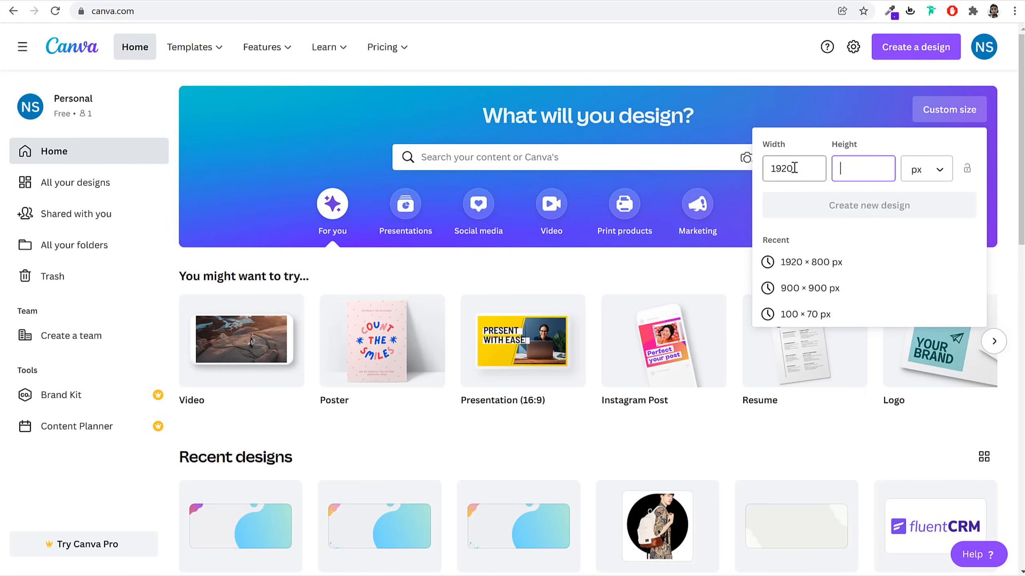
type("800")
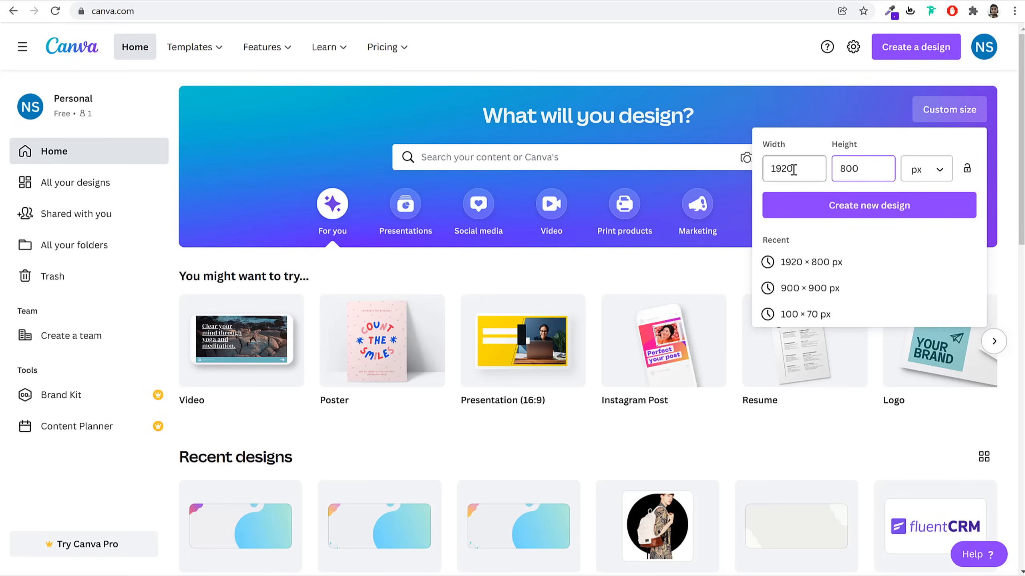
double_click(778, 169)
left_click(871, 214)
double_click(837, 166)
left_click(838, 204)
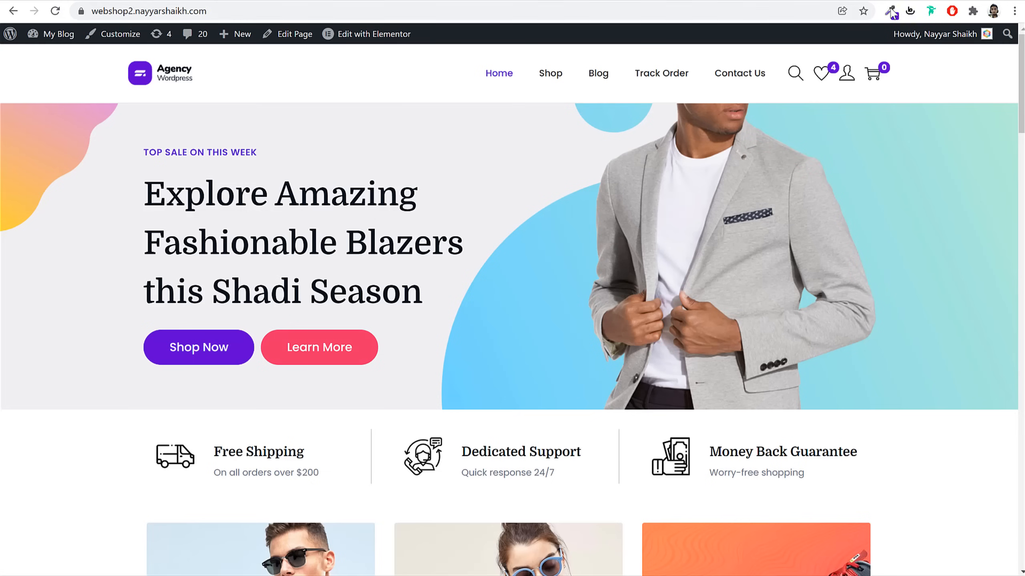
Sample the demo hero's background colour #F0F0F3 with ColorZilla
left_click(892, 12)
left_click(807, 44)
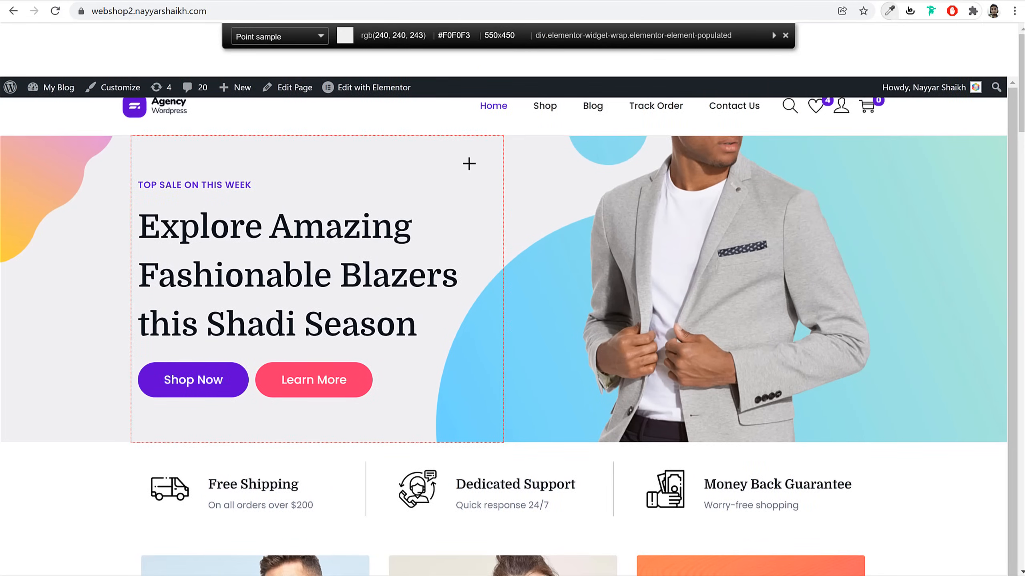
left_click(468, 164)
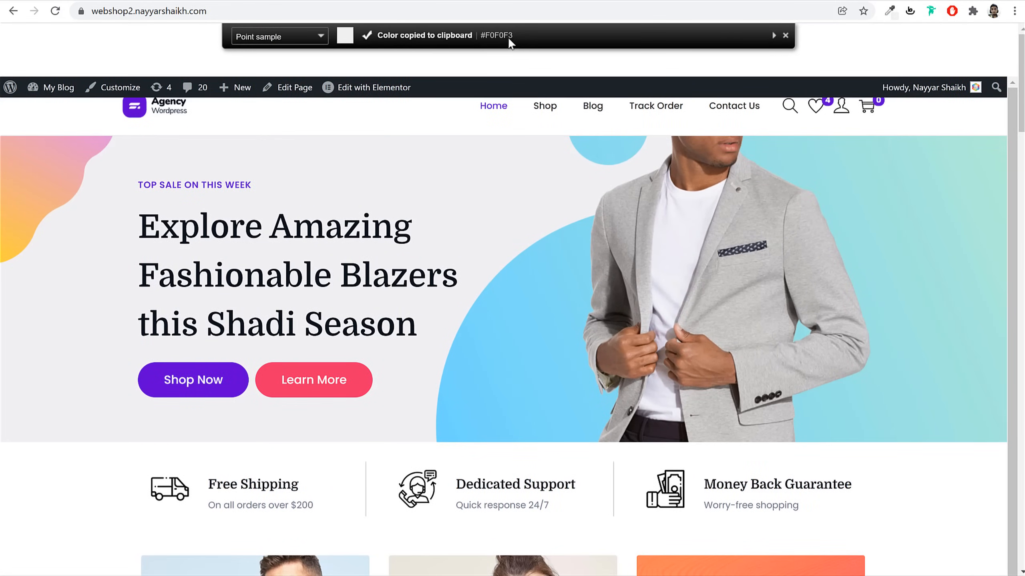
key("Escape")
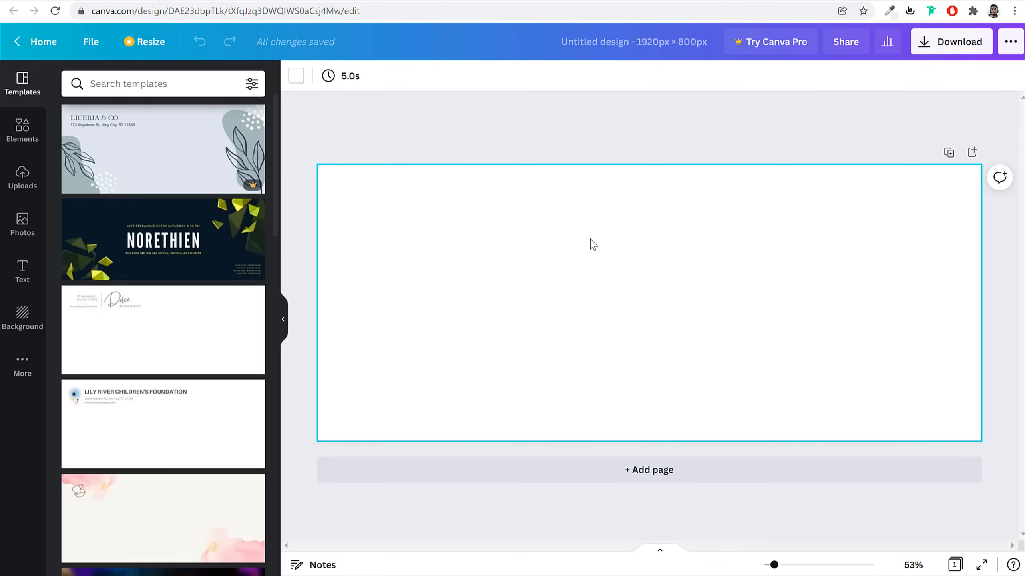
Set the Canva page background to the custom colour #F0F0F3
left_click(297, 76)
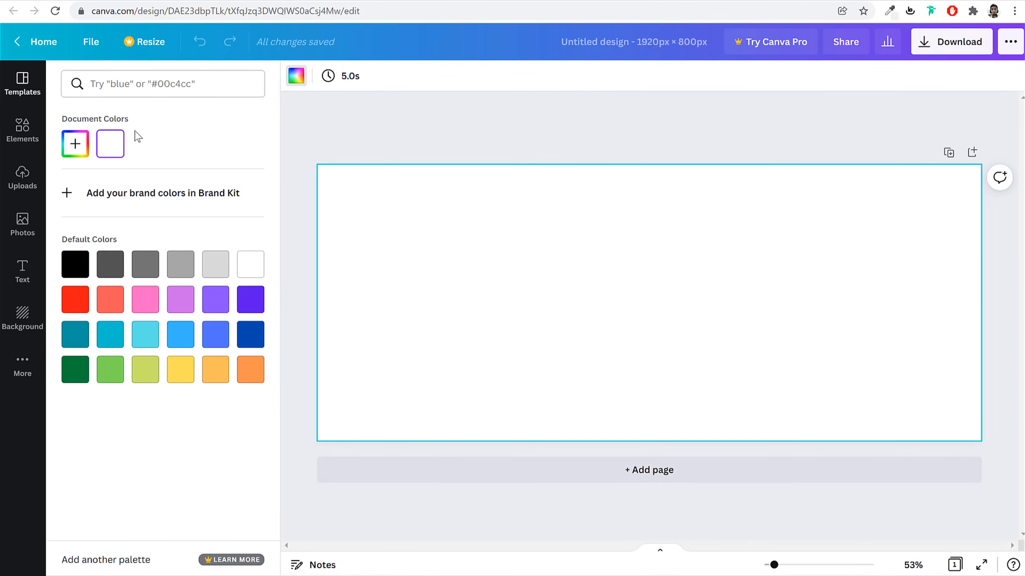
left_click(213, 267)
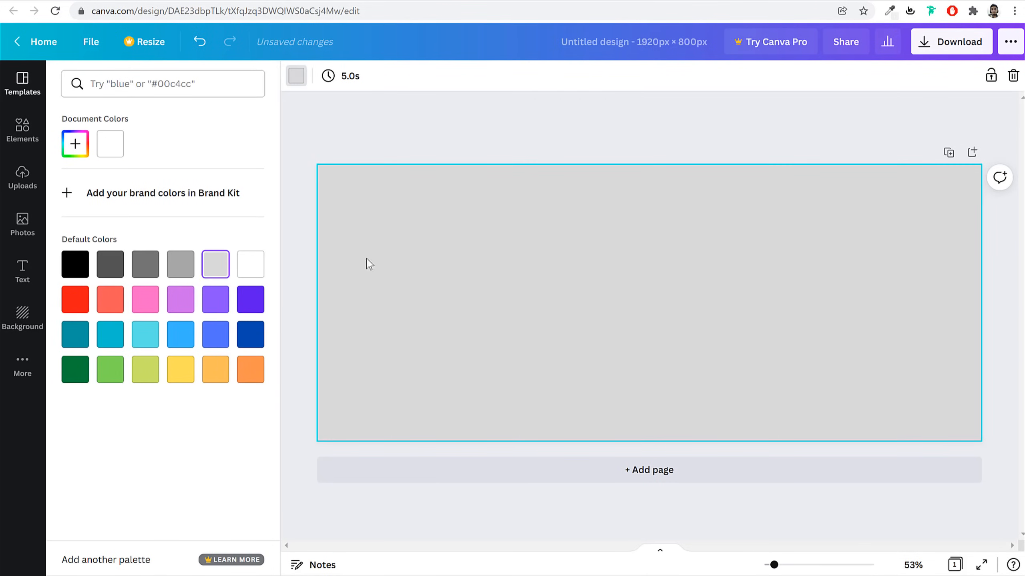
left_click(75, 144)
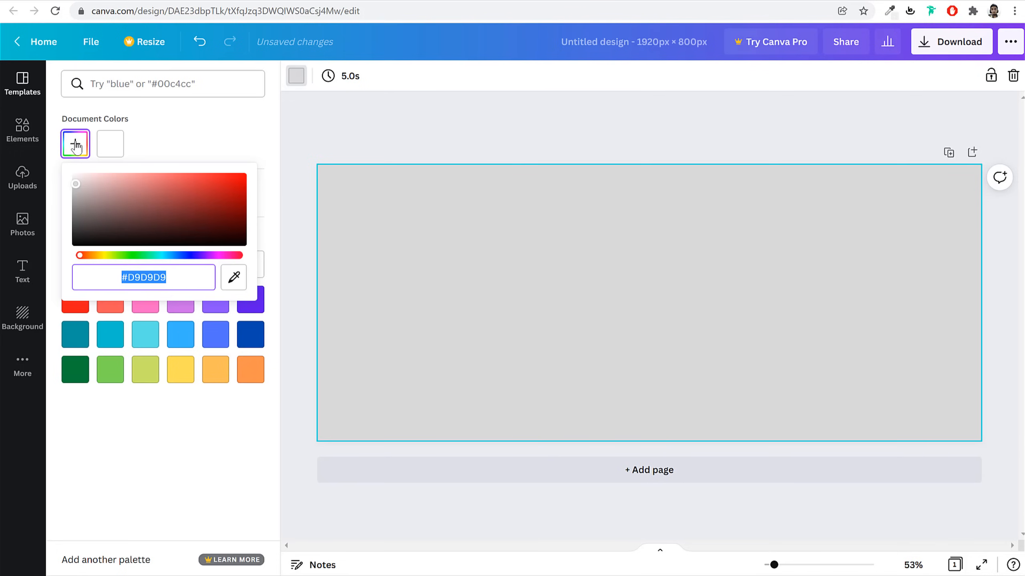
key("ctrl+v")
left_click_drag(173, 278, 100, 275)
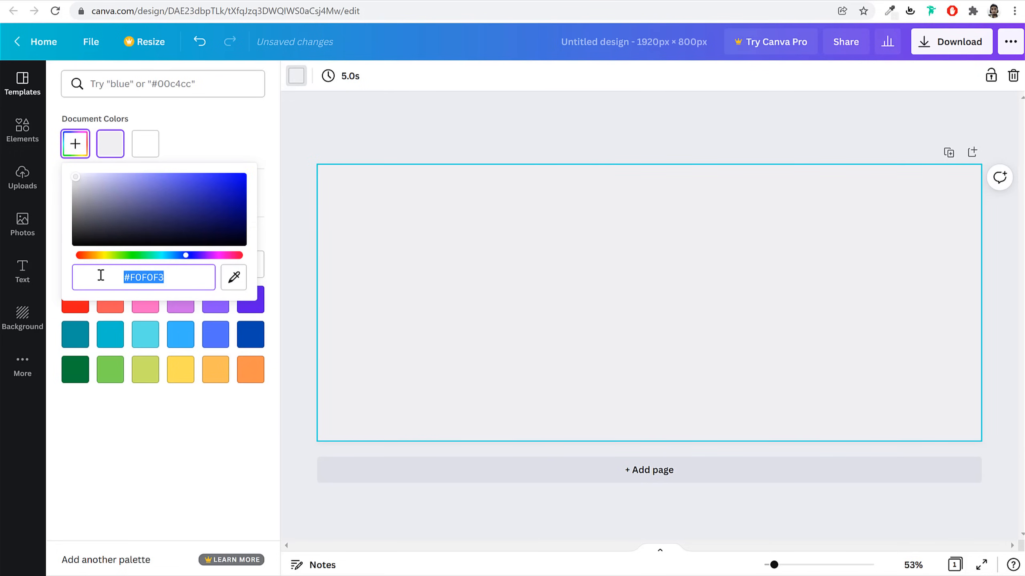
left_click(609, 300)
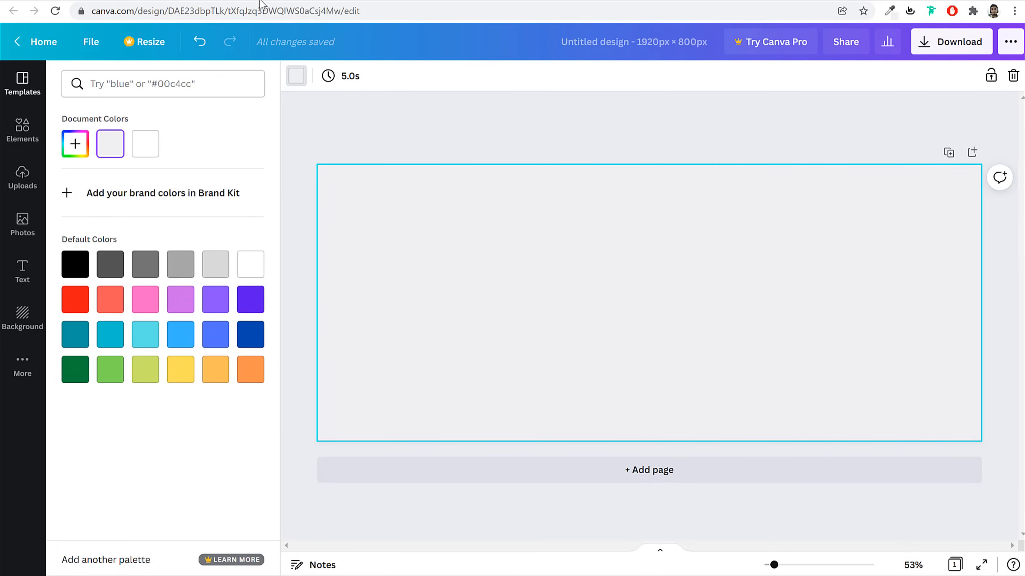
left_click(82, 0)
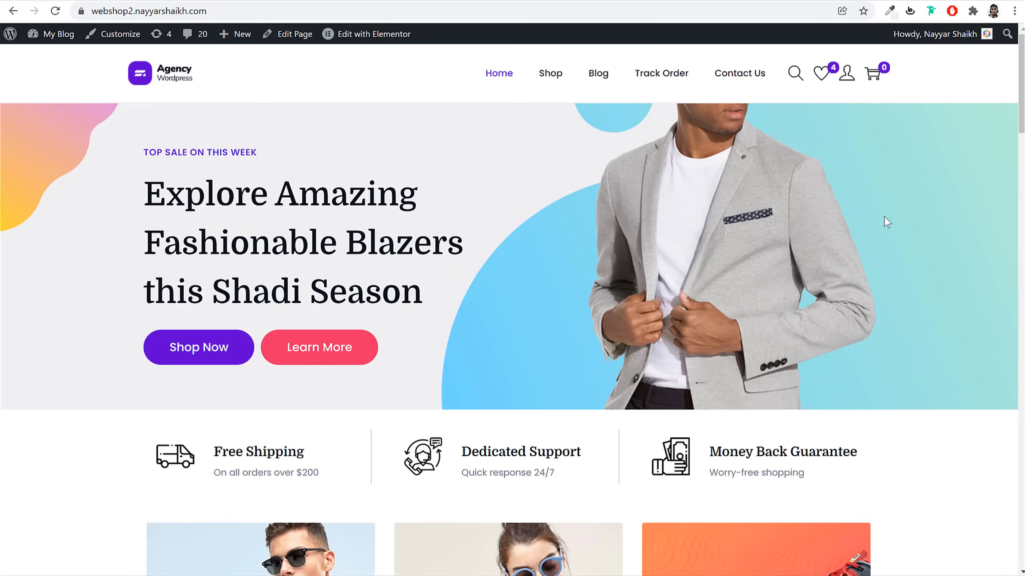
Return to the Canva design editor and bring up the Elements library
left_click(541, 0)
left_click(605, 0)
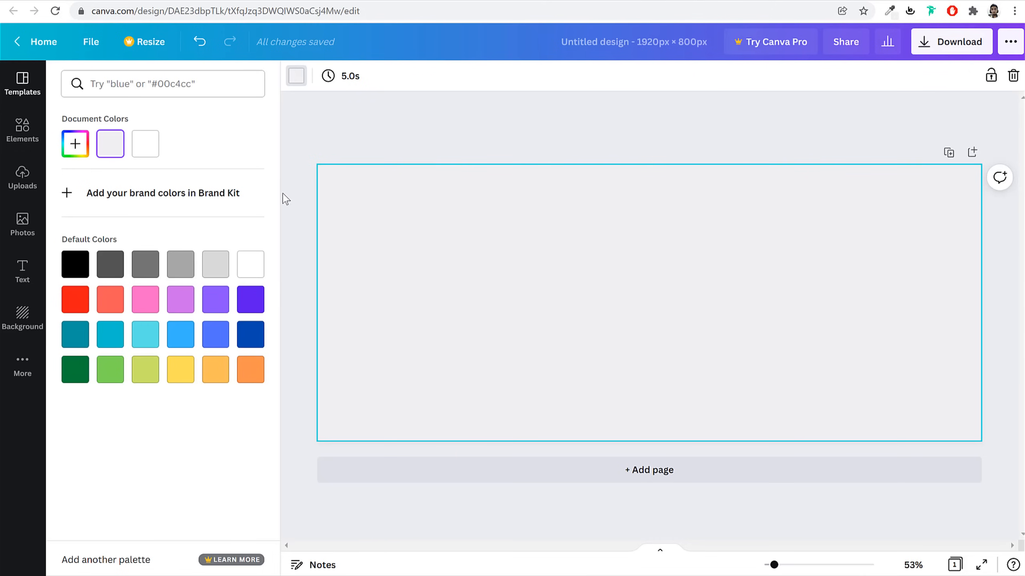
left_click(29, 88)
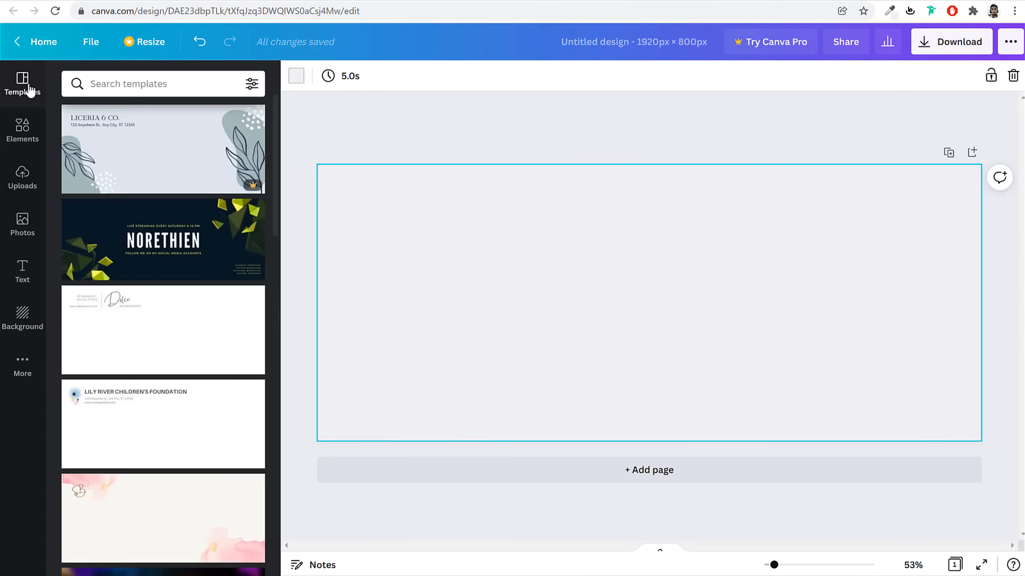
left_click(23, 127)
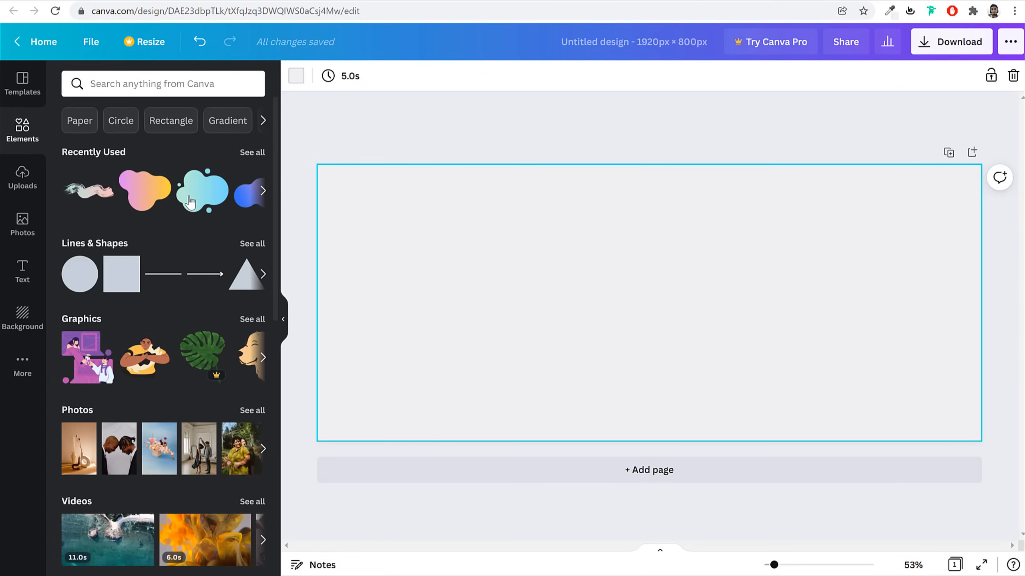
scroll(196, 291, "down", 12)
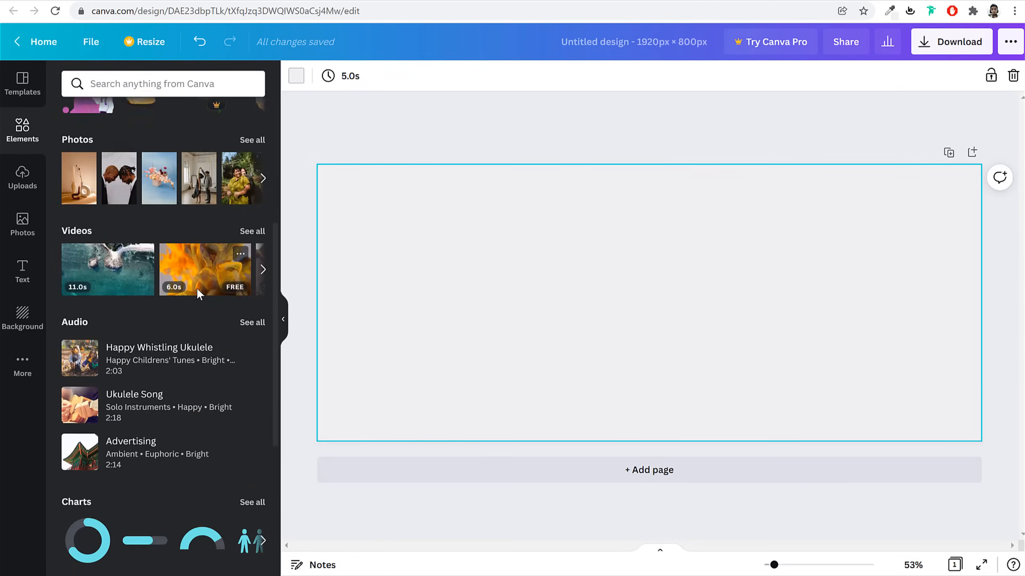
scroll(189, 333, "up", 12)
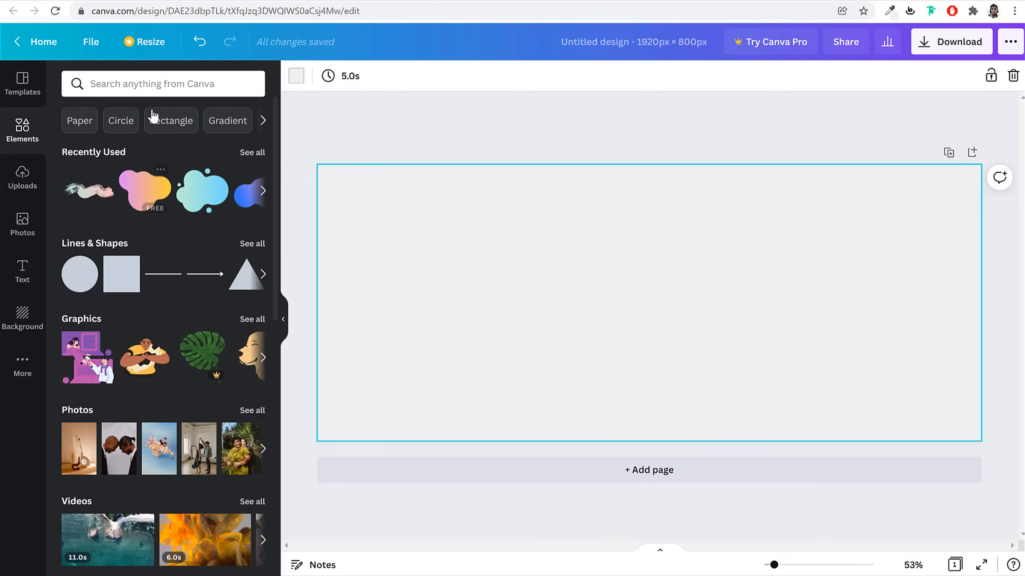
Search the elements for 'Gradient' and browse through the gradient shape results
left_click(216, 121)
double_click(161, 85)
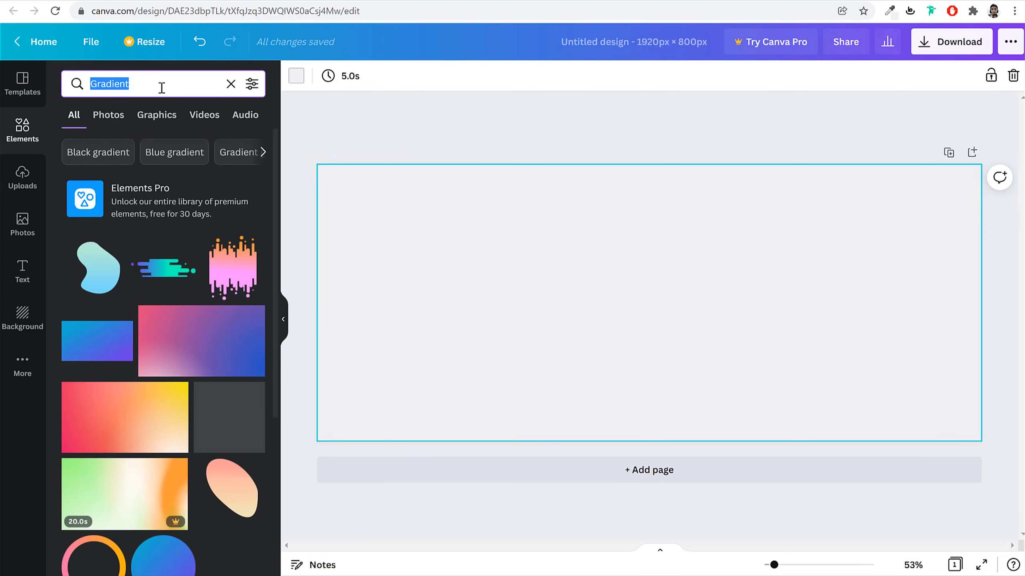
left_click(163, 85)
key("Return")
scroll(253, 349, "down", 6)
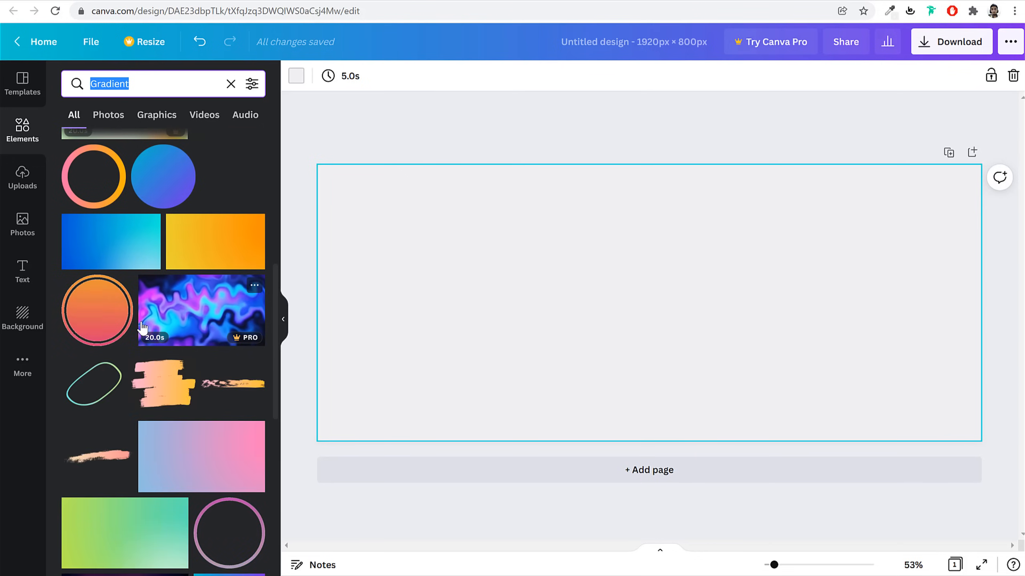
scroll(242, 376, "down", 2)
scroll(241, 378, "down", 3)
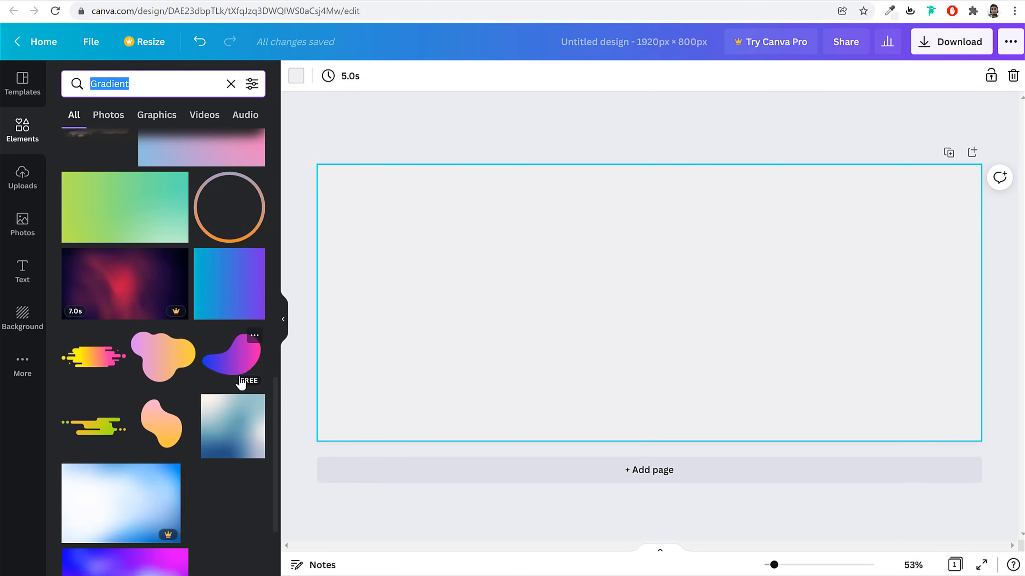
Add the pink-orange gradient blob, rotate it to 133° and tuck it into the top-left corner
left_click(158, 356)
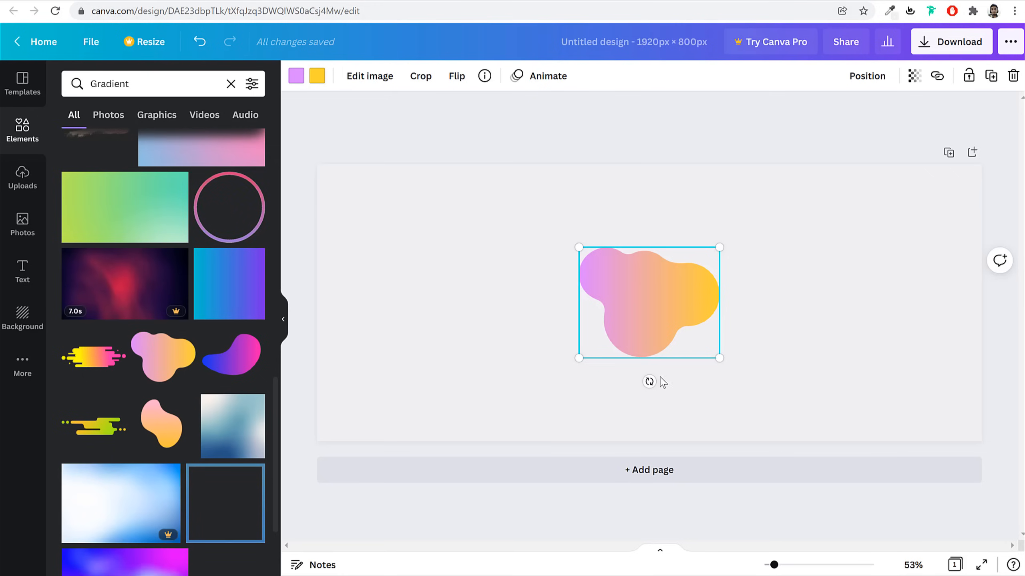
left_click_drag(649, 381, 563, 221)
left_click_drag(609, 282, 373, 197)
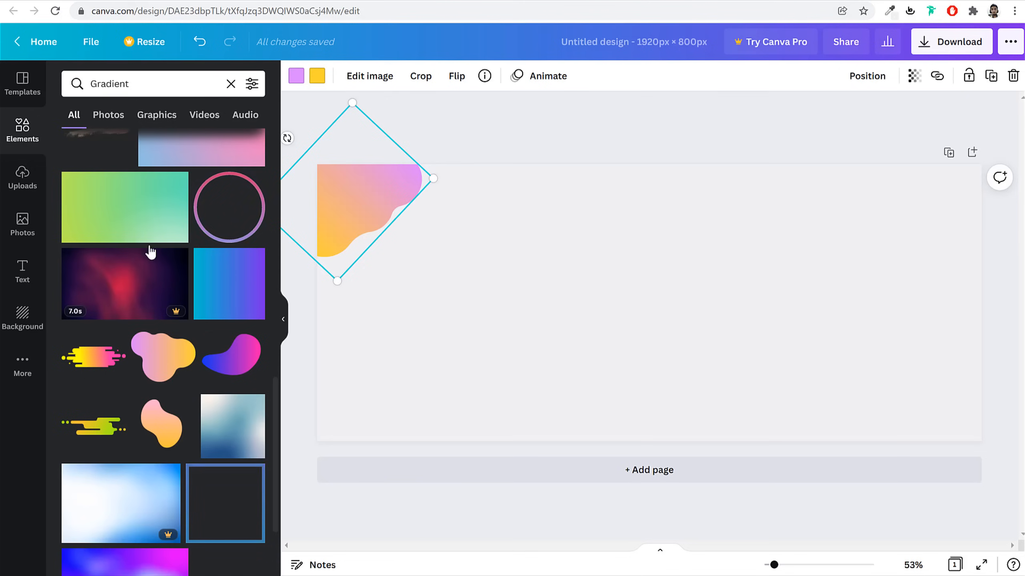
Find the aqua dotted cloud in the Gradient results and add it to the page
scroll(160, 327, "down", 8)
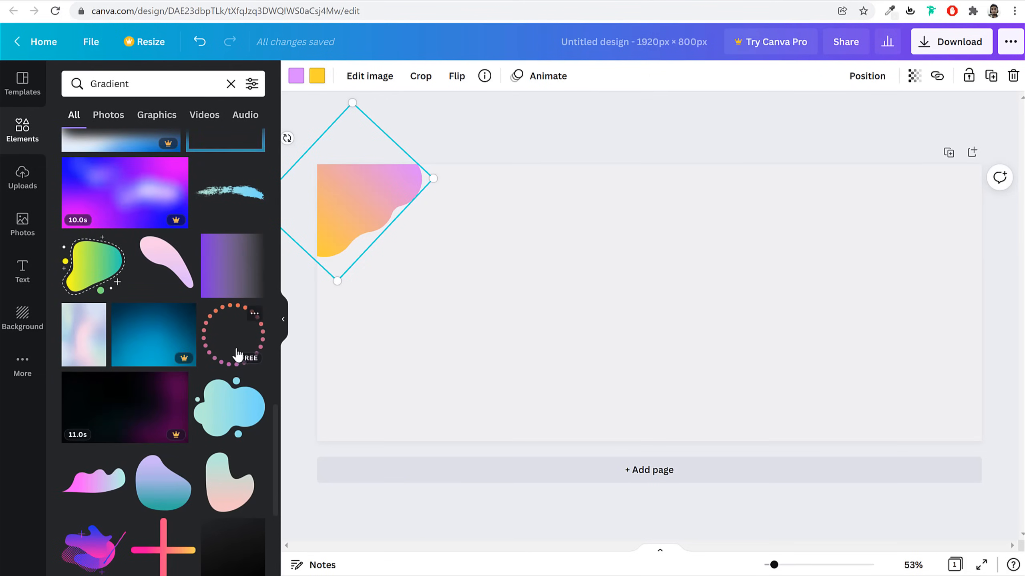
scroll(238, 357, "down", 2)
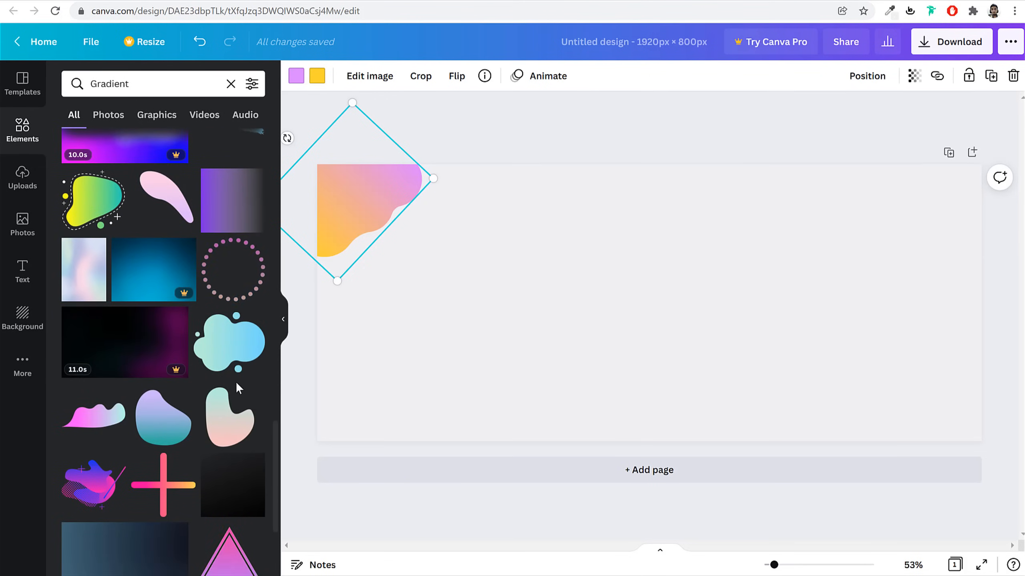
scroll(236, 383, "down", 5)
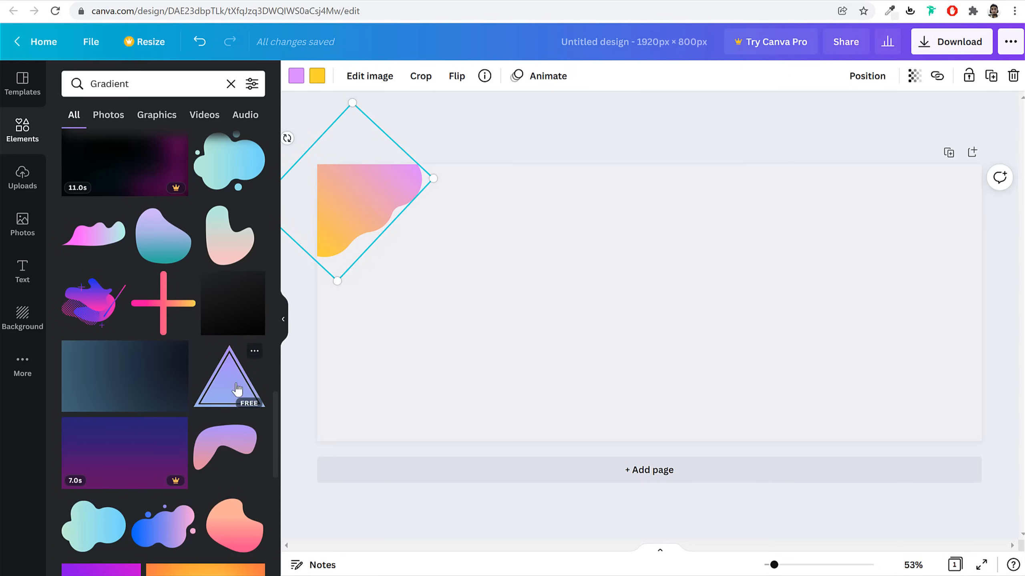
scroll(238, 389, "up", 3)
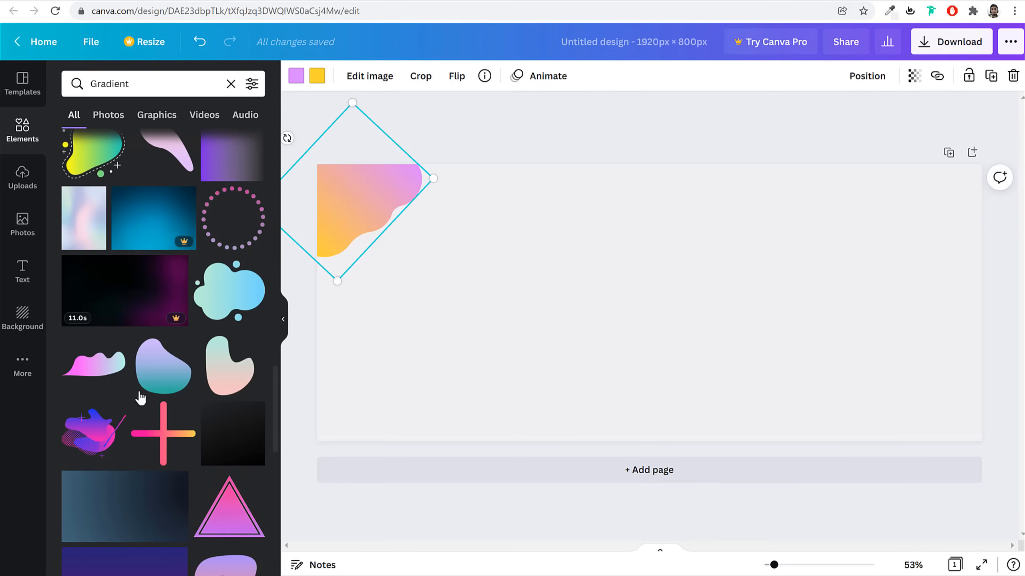
scroll(146, 430, "down", 5)
scroll(192, 423, "up", 3)
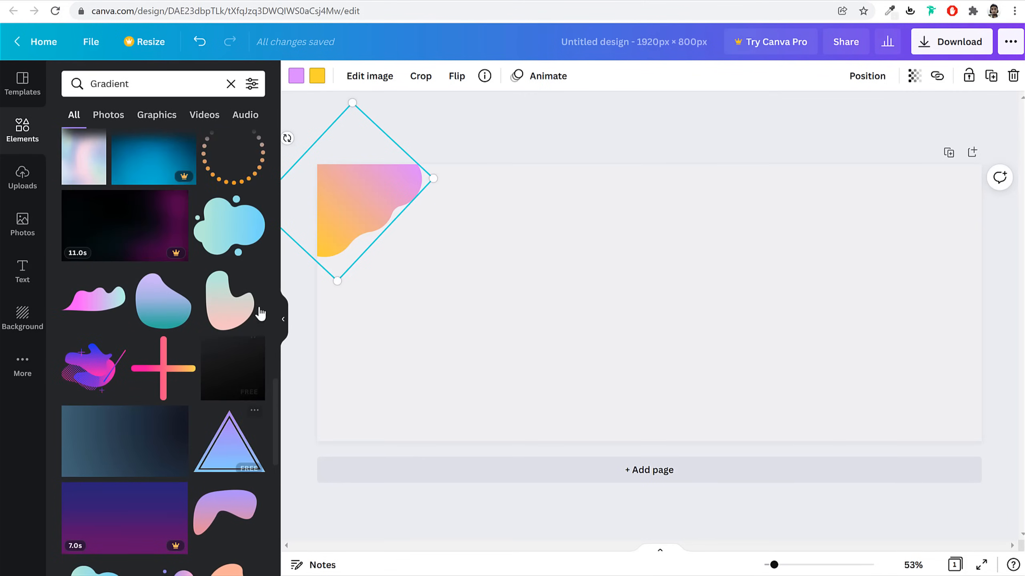
left_click(238, 218)
Enlarge the aqua cloud past the page edges, rotate it to 155° and position it over the right side
left_click_drag(715, 358, 808, 437)
left_click_drag(642, 333, 637, 239)
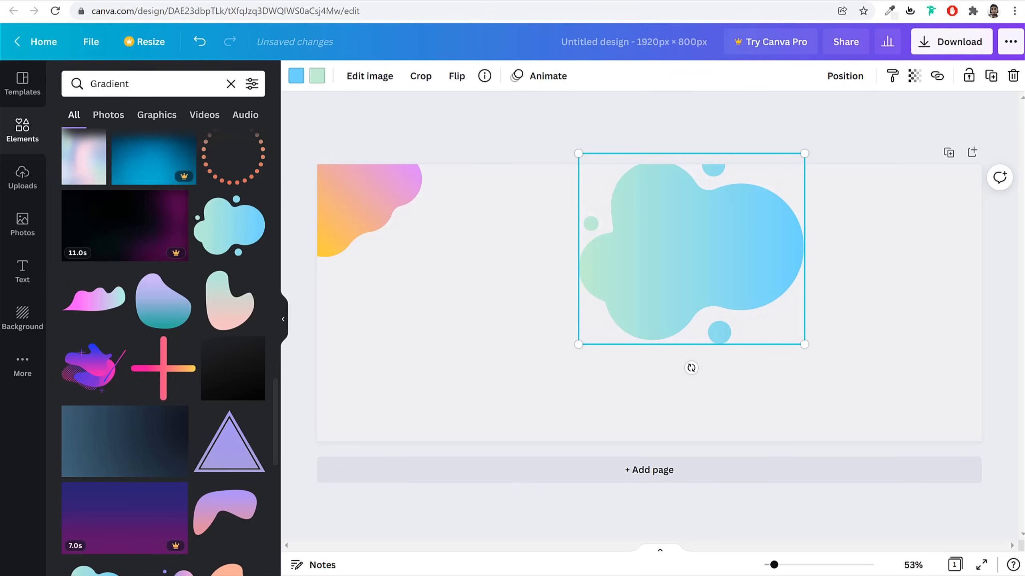
left_click_drag(691, 368, 665, 161)
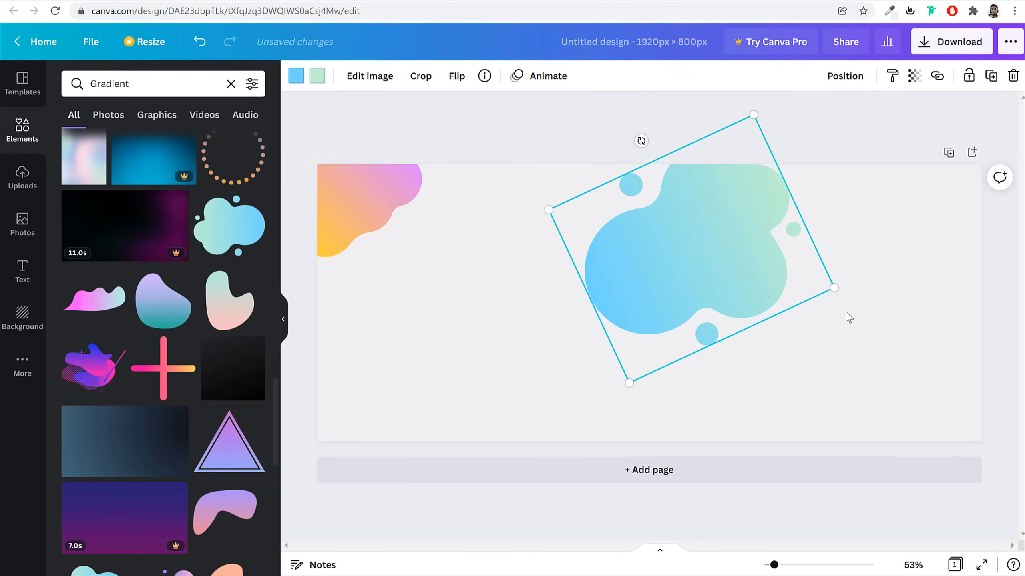
left_click_drag(833, 288, 801, 268)
left_click_drag(685, 479, 668, 575)
left_click_drag(690, 337, 748, 378)
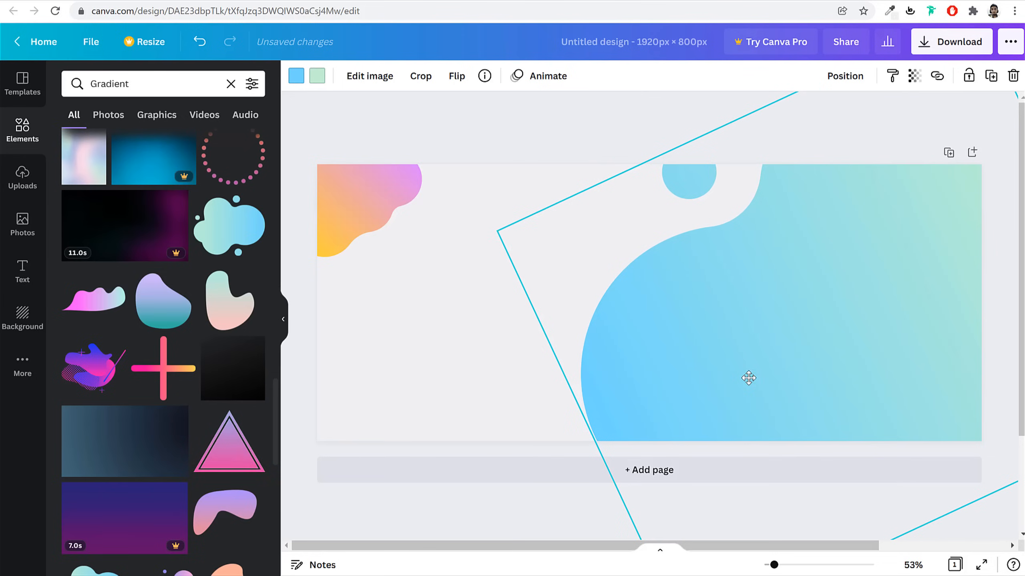
left_click(557, 115)
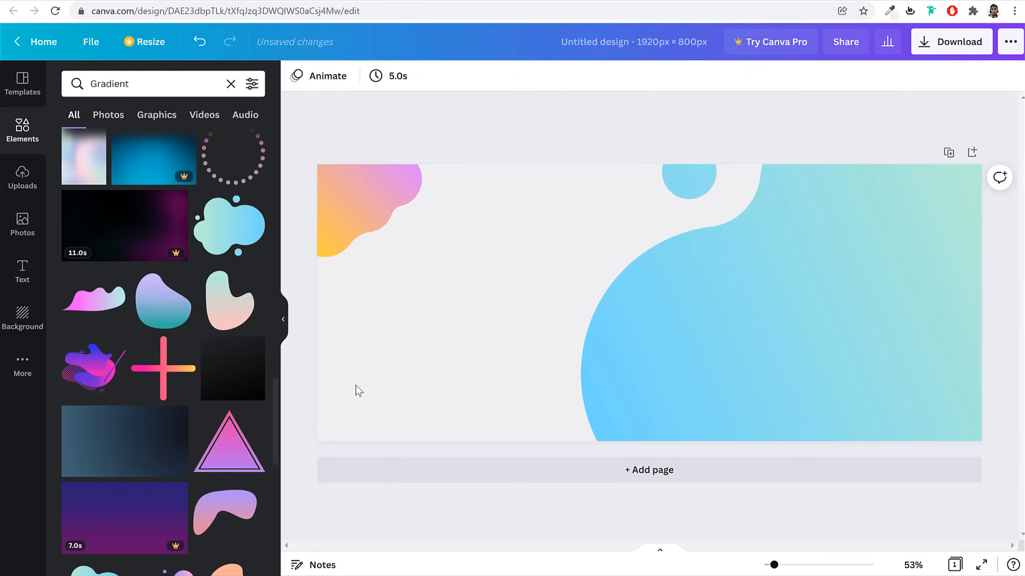
scroll(173, 434, "down", 12)
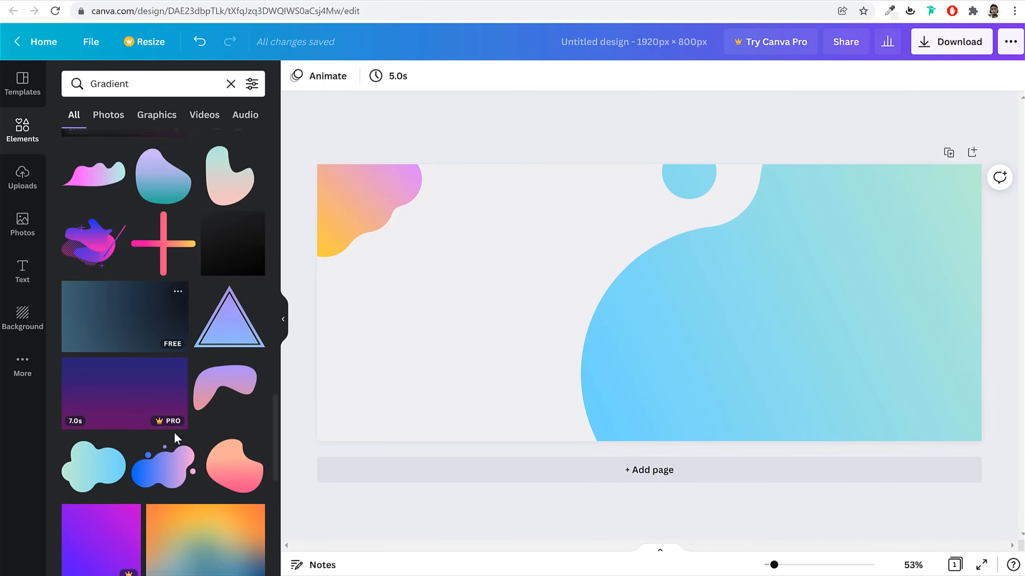
scroll(197, 359, "down", 8)
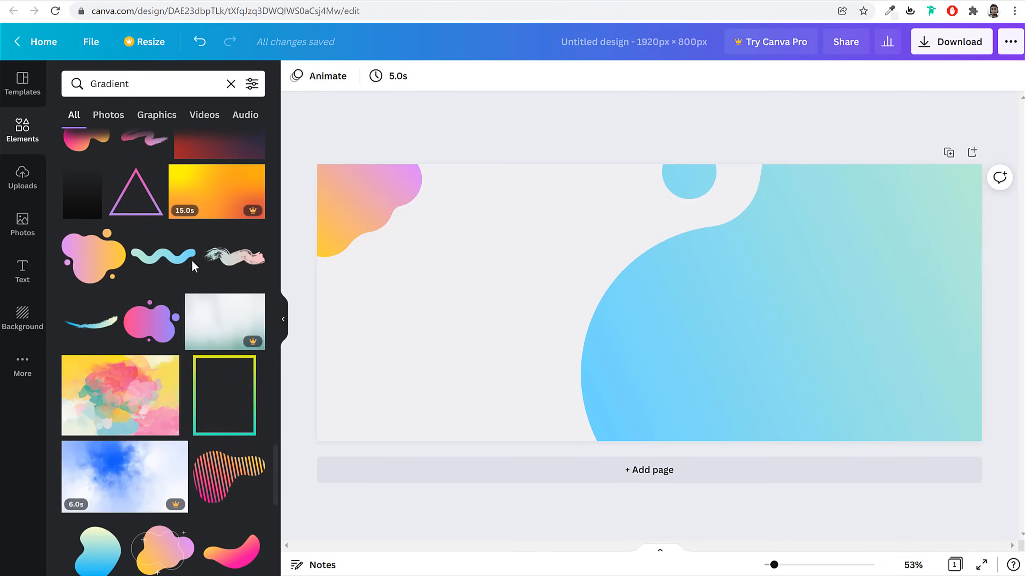
left_click(229, 267)
mouse_move(638, 295)
left_mouse_down()
mouse_move(422, 313)
mouse_move(427, 303)
left_mouse_up()
mouse_move(575, 276)
left_mouse_down()
mouse_move(366, 333)
mouse_move(388, 324)
left_mouse_up()
key("Delete")
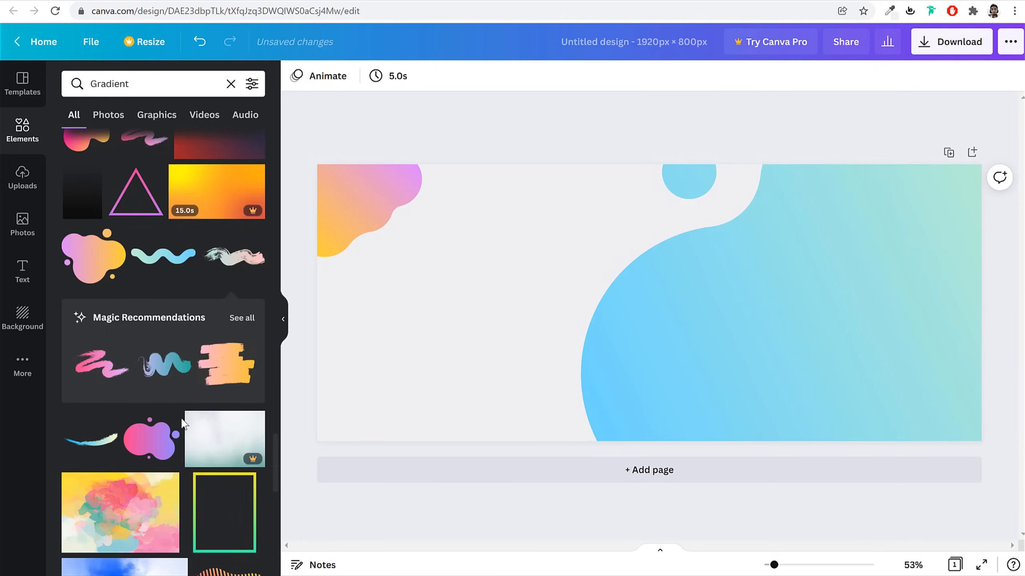
scroll(188, 420, "down", 5)
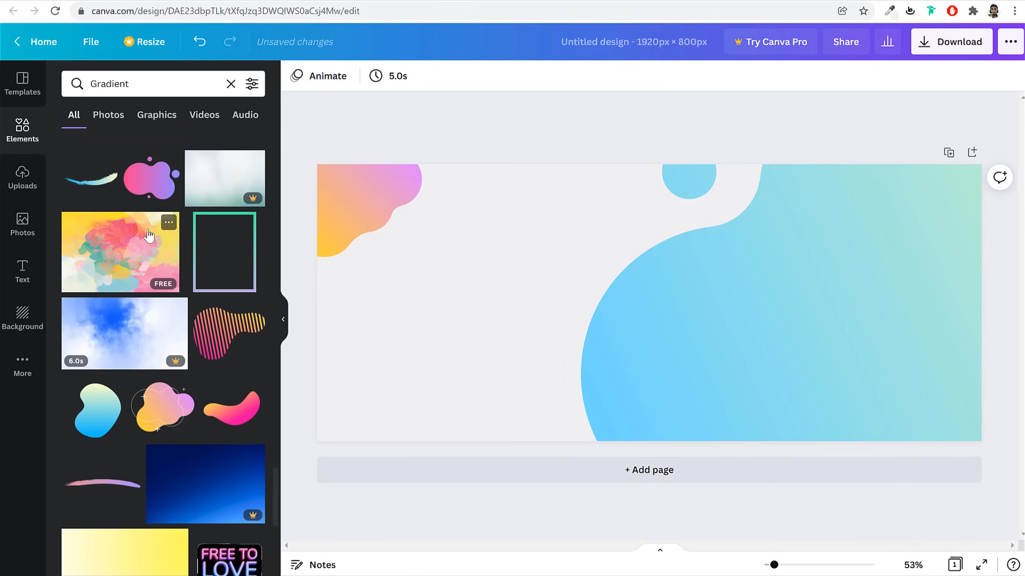
left_click(132, 251)
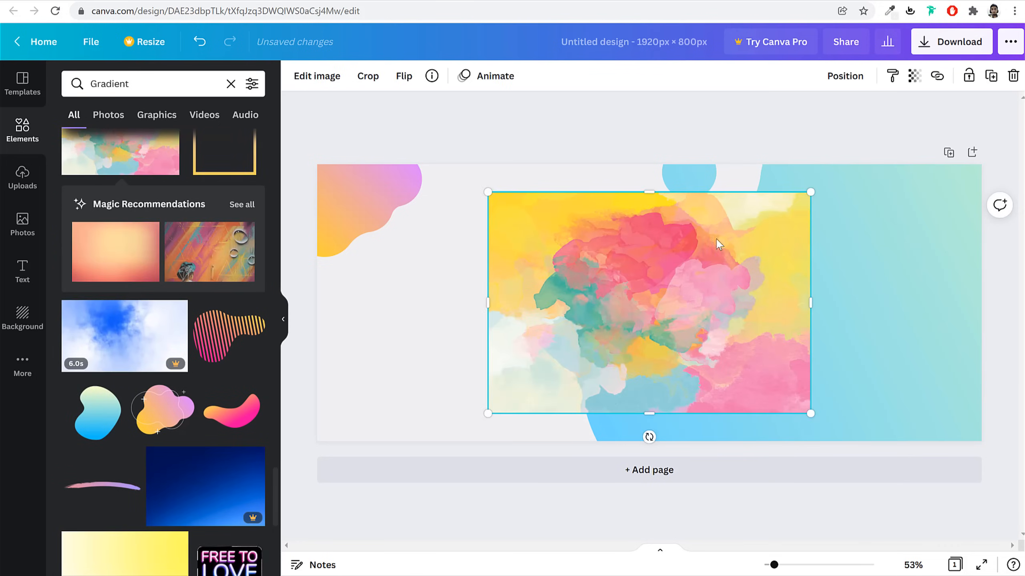
left_click_drag(663, 279, 519, 257)
key("Delete")
scroll(208, 431, "down", 15)
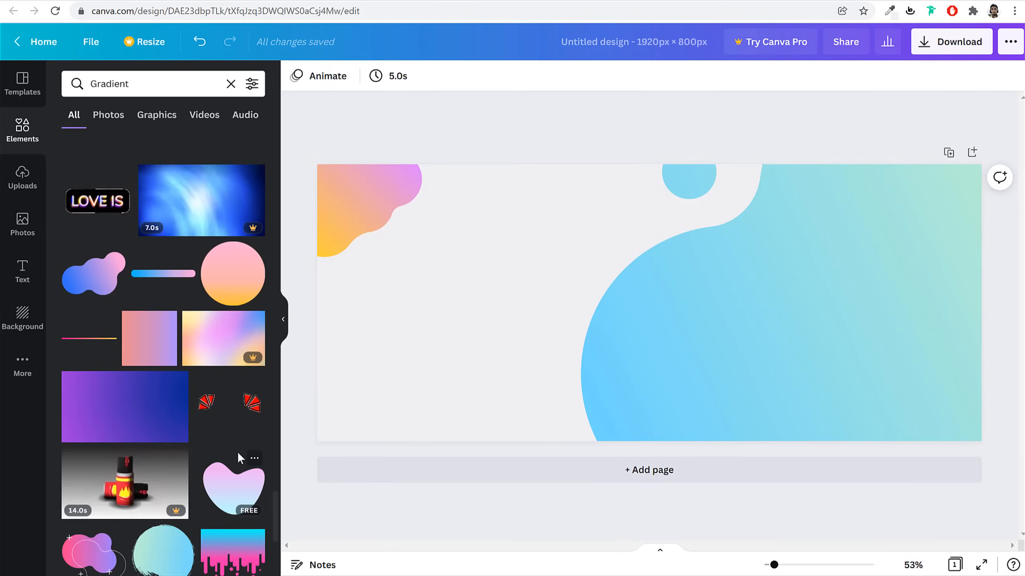
scroll(238, 456, "down", 5)
scroll(238, 459, "down", 12)
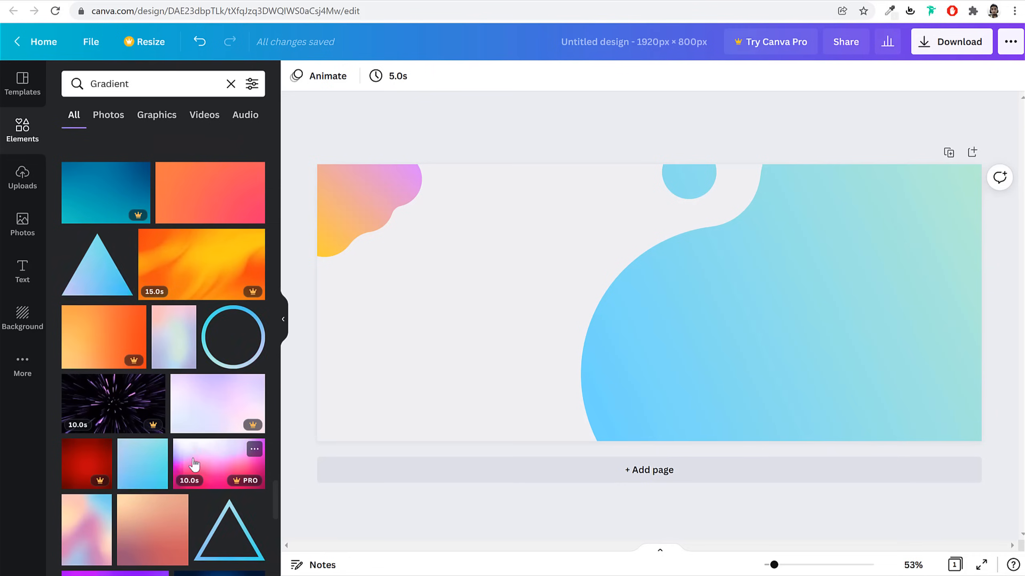
scroll(242, 463, "down", 3)
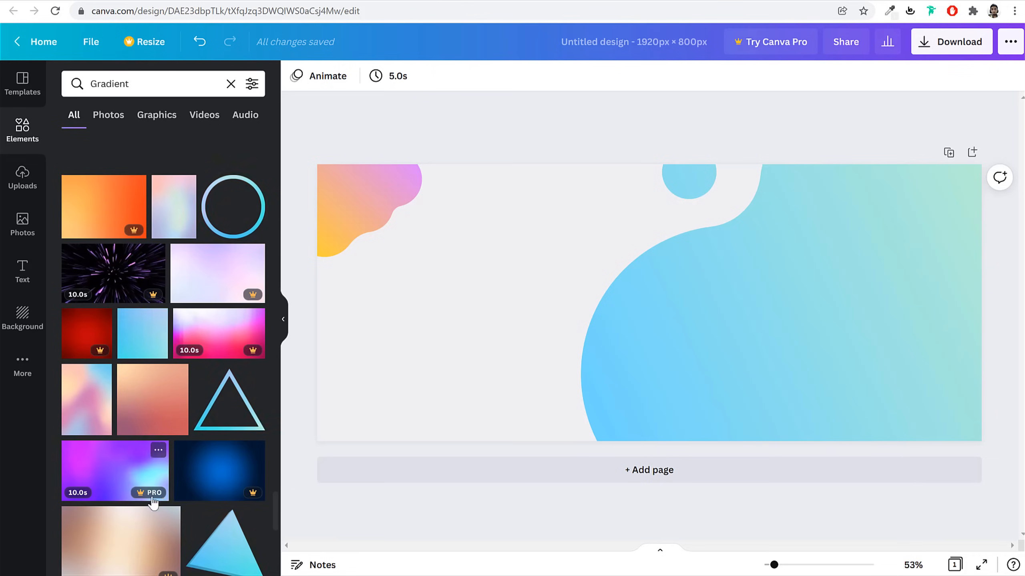
scroll(247, 501, "down", 12)
scroll(246, 503, "down", 5)
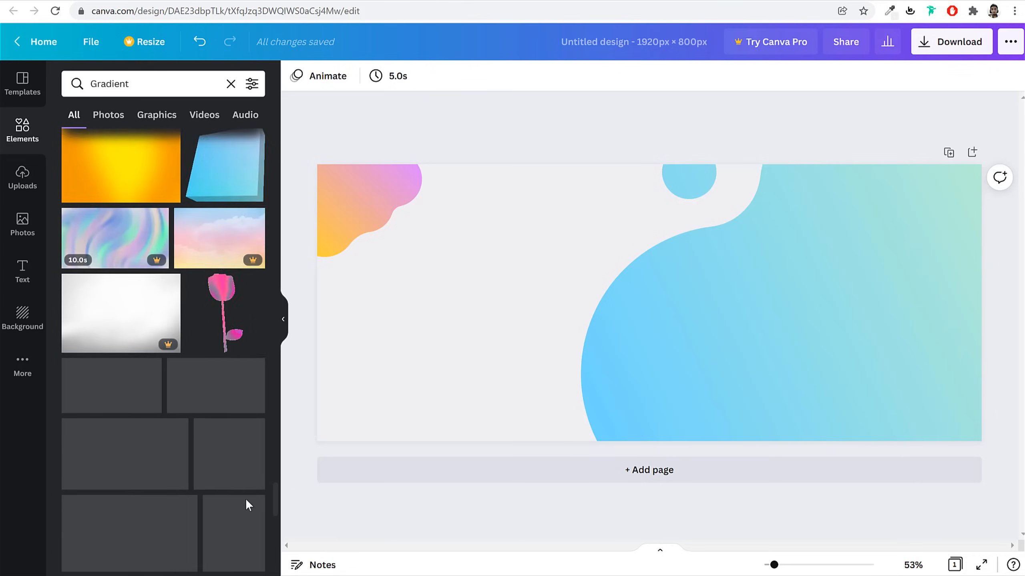
left_click_drag(221, 472, 707, 102)
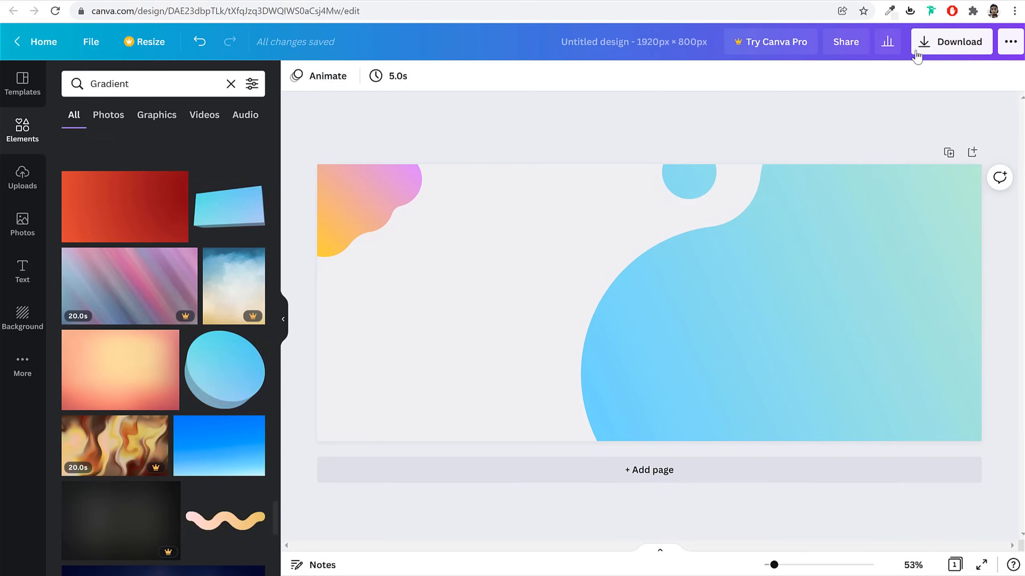
Export the 1920 × 800 design as a PNG and dismiss the browser's download bar
left_click(938, 46)
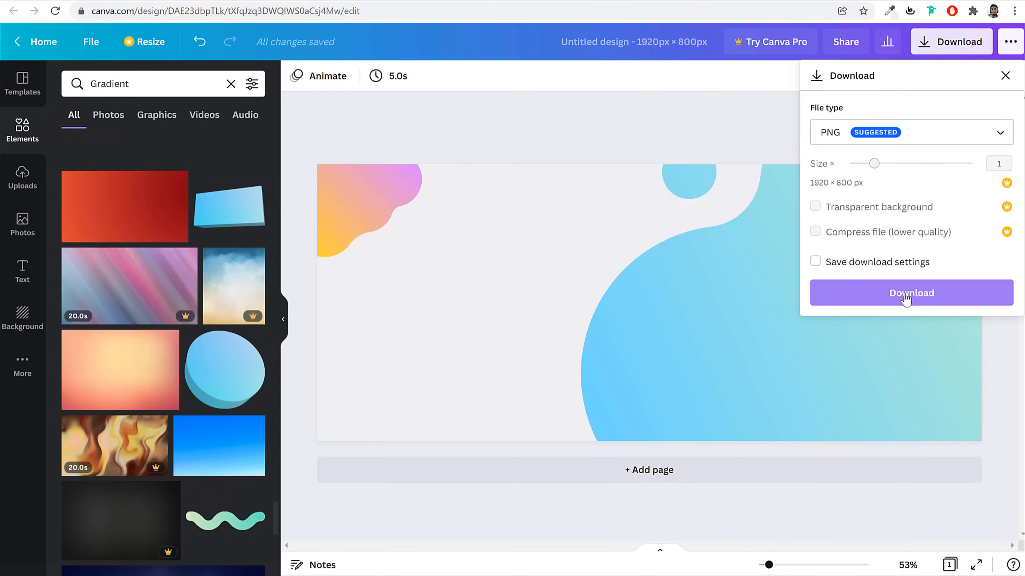
left_click(906, 298)
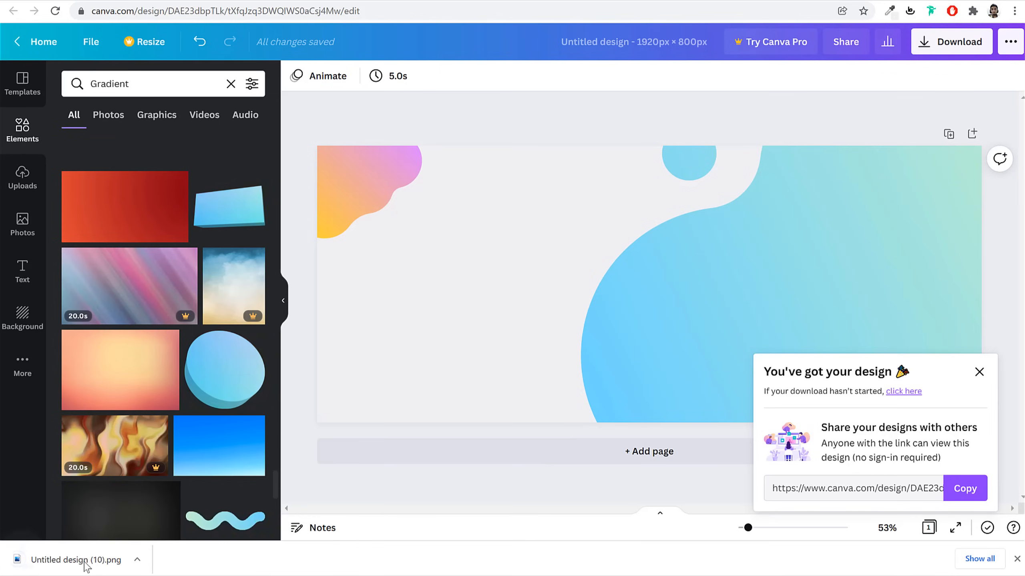
left_click(1017, 560)
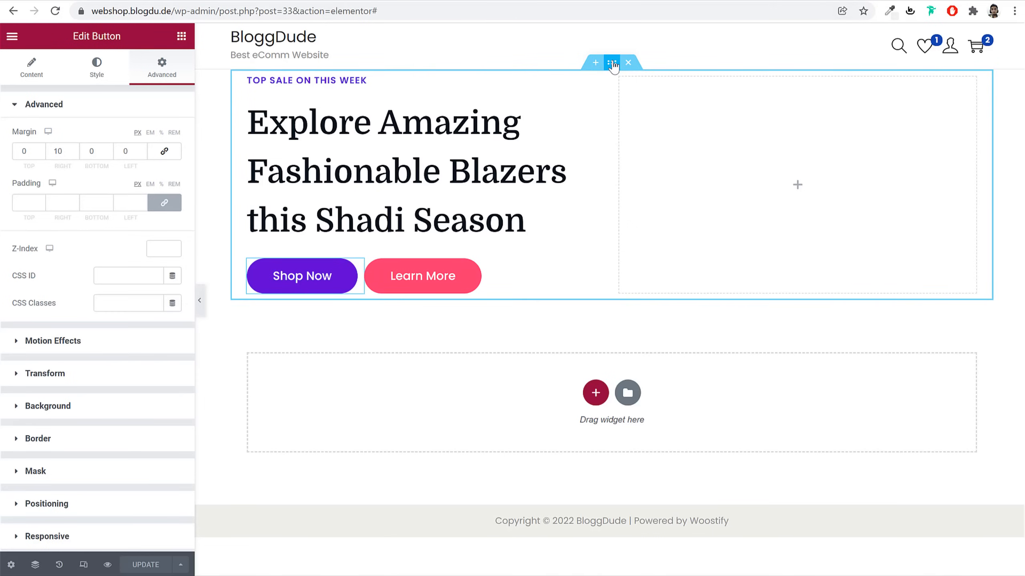
Give the hero section a classic background using the uploaded Copy-of-Unnamed-Design-1 image
left_click(612, 63)
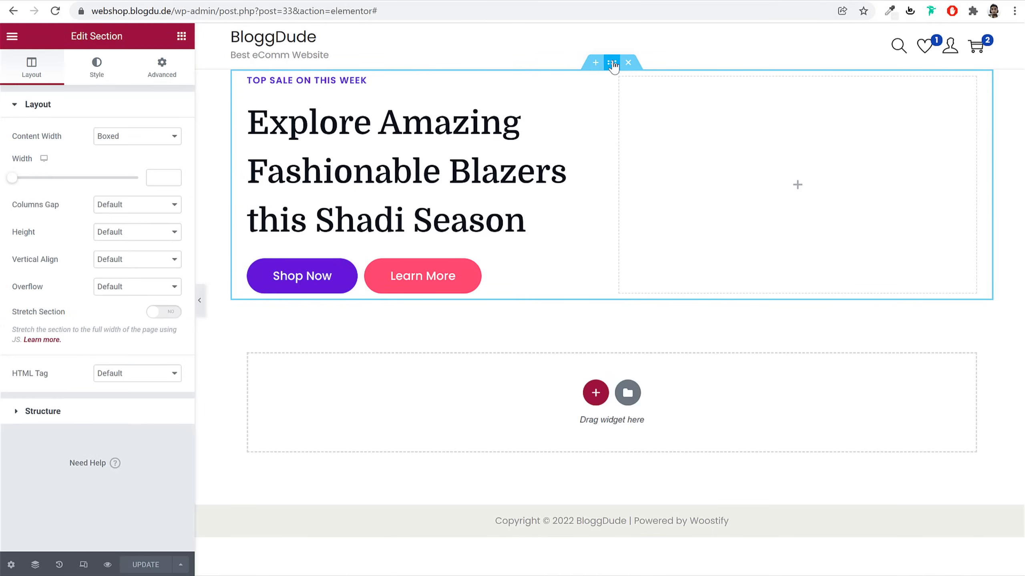
left_click(101, 75)
left_click(120, 165)
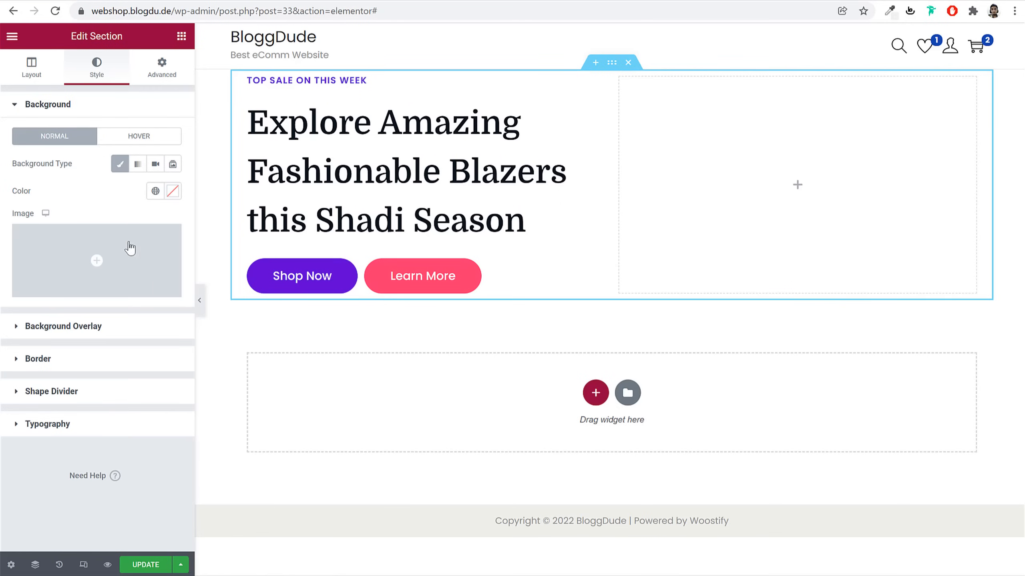
left_click(130, 257)
left_click(186, 90)
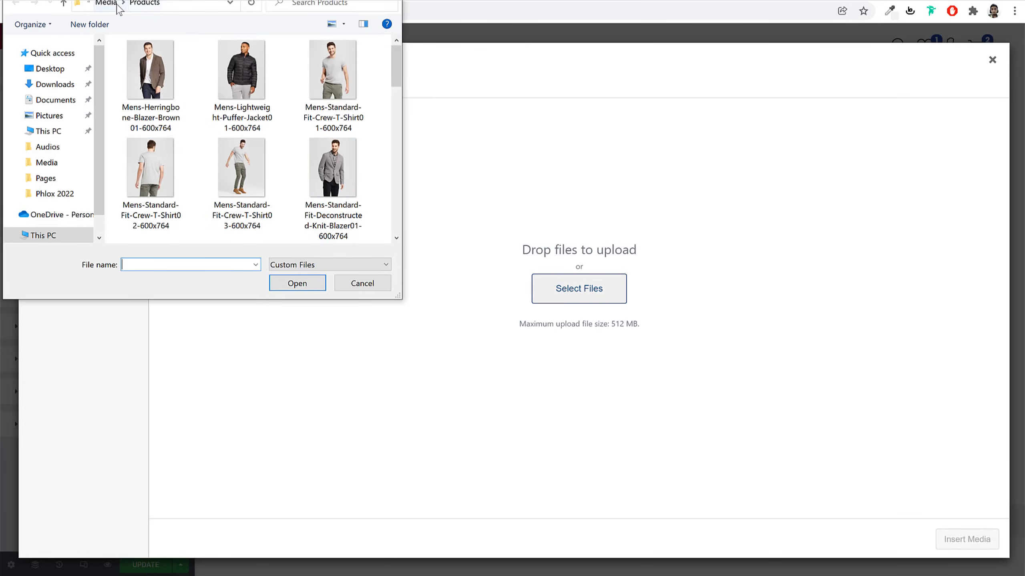
left_click(105, 4)
scroll(242, 134, "down", 5)
left_click(258, 121)
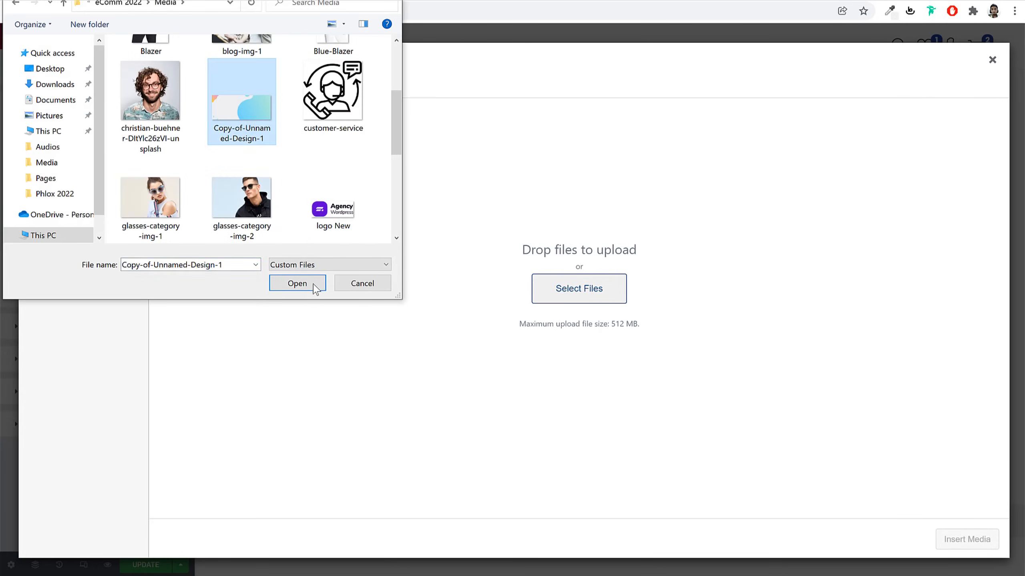
left_click(317, 287)
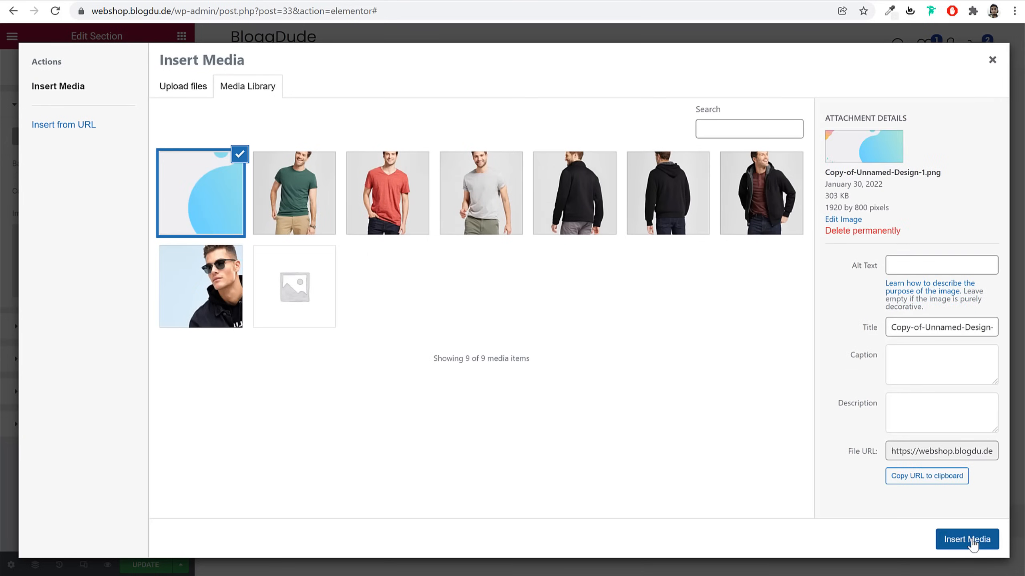
left_click(967, 540)
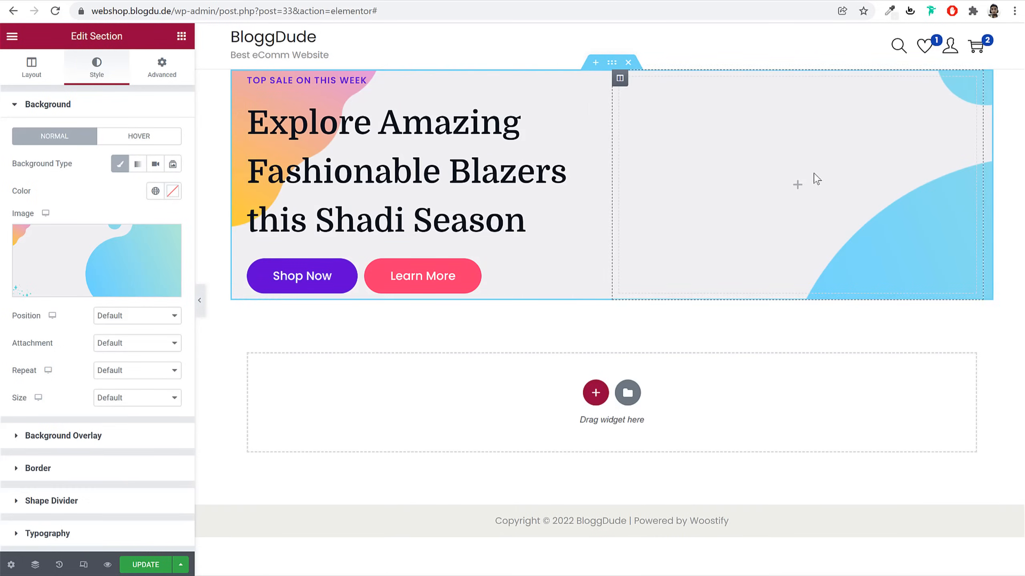
Preview the page, then turn Stretch Section on in the section's Layout settings
left_click(199, 300)
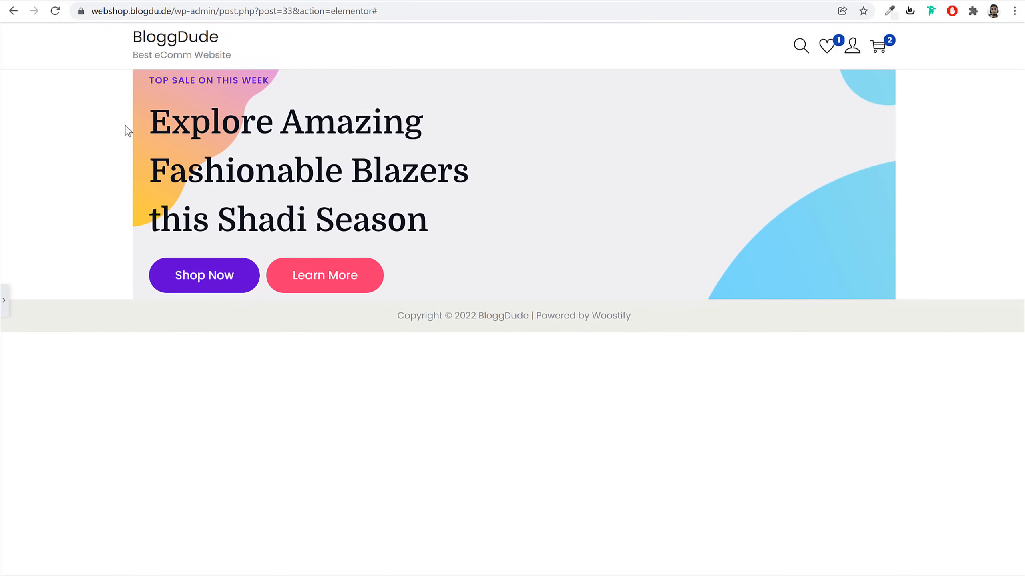
left_click(5, 302)
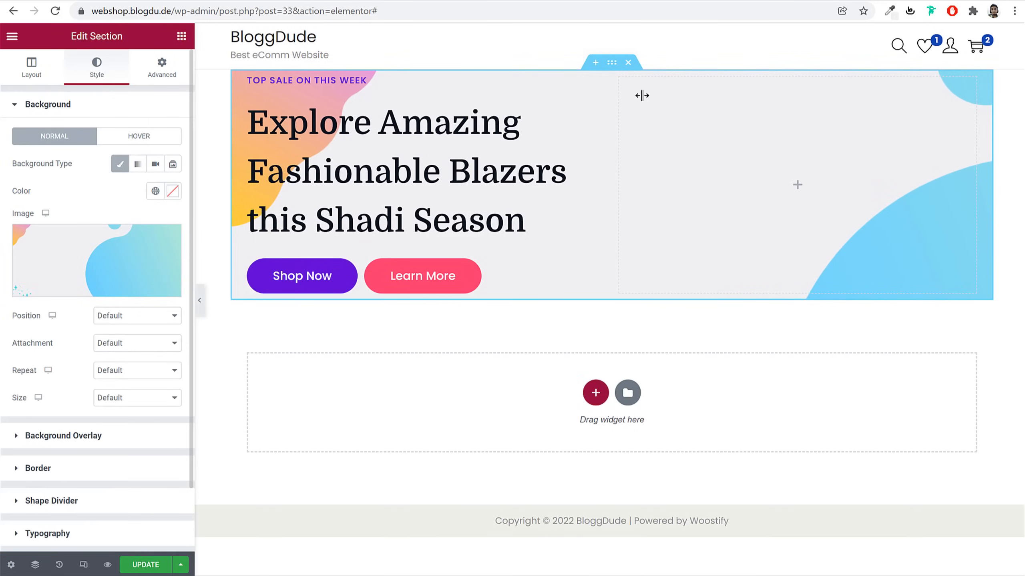
left_click(30, 71)
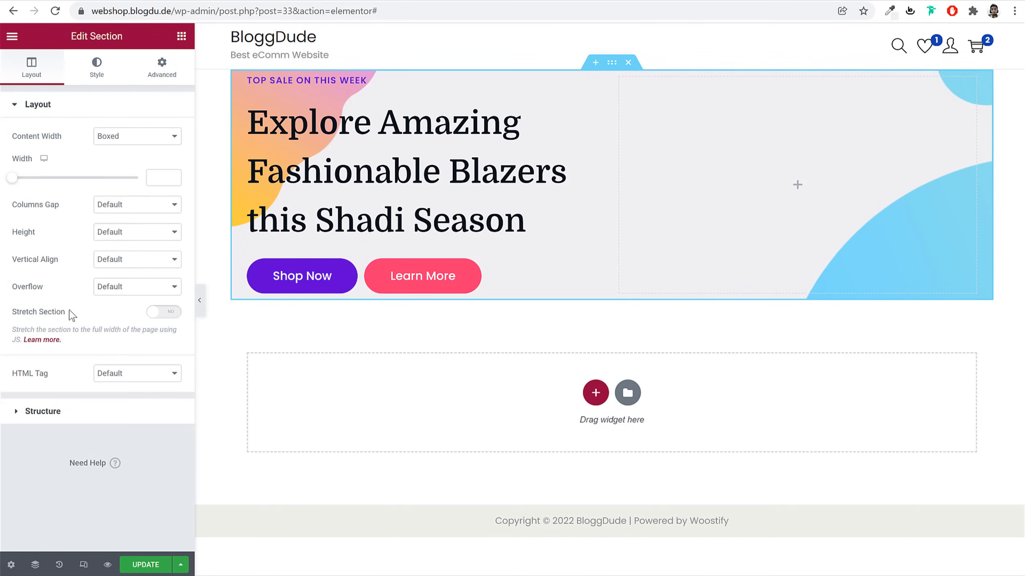
left_click(174, 315)
After a quick preview, set the section Height to Min Height with a 450 px minimum
left_click(198, 300)
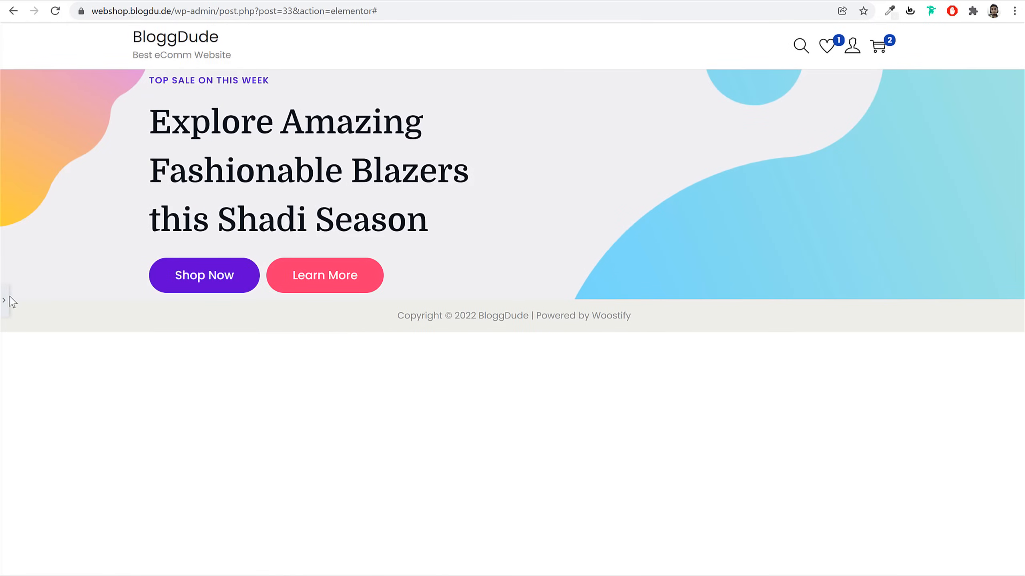
left_click(5, 300)
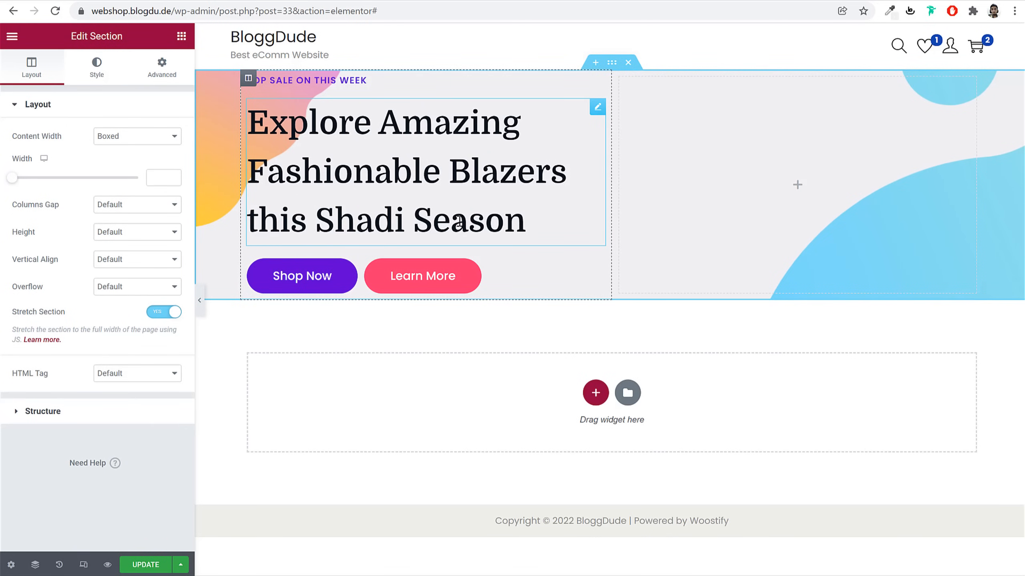
left_click(107, 233)
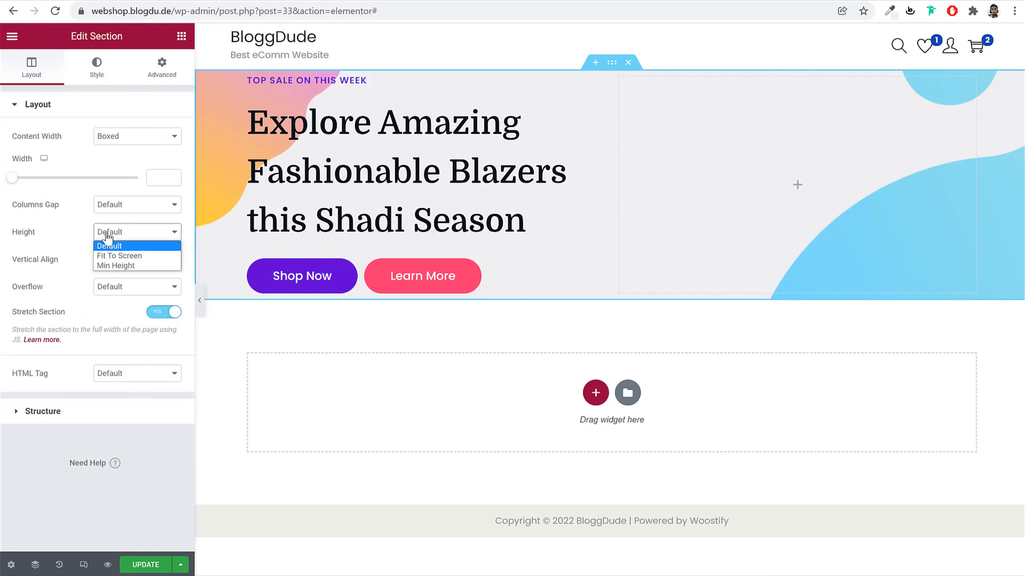
left_click(121, 265)
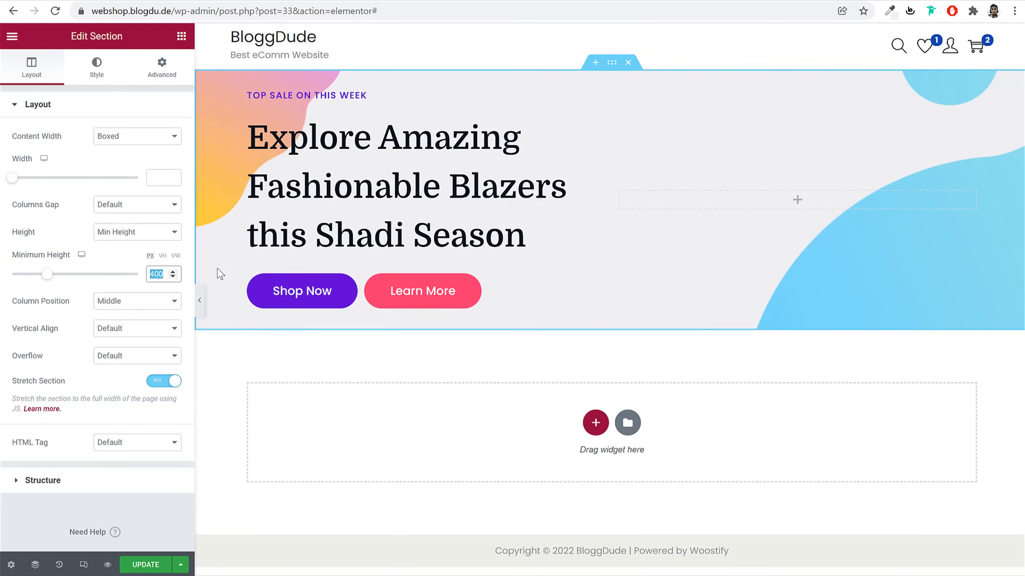
type("450")
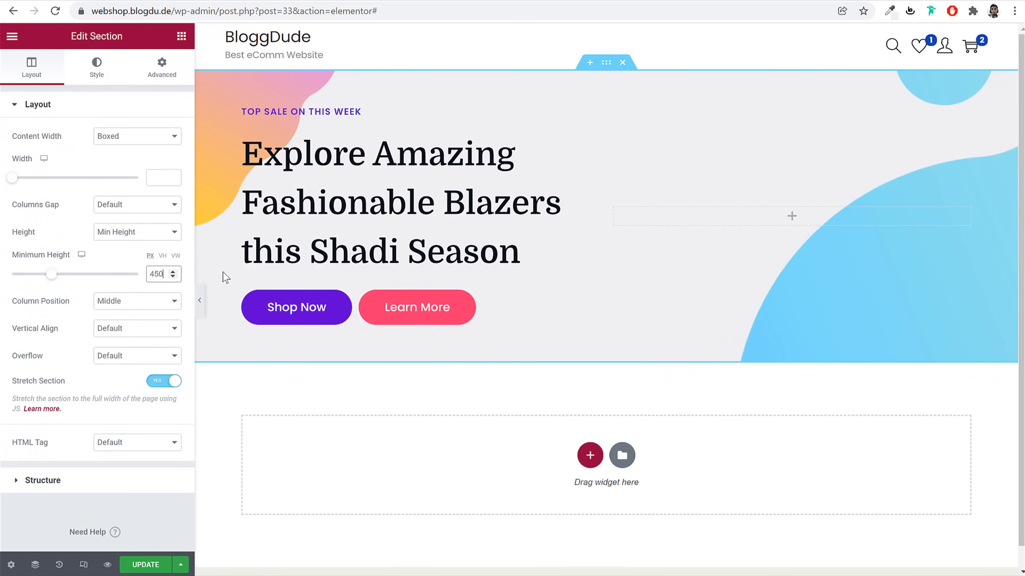
Set the hero section's background image Size to Cover
left_click(103, 72)
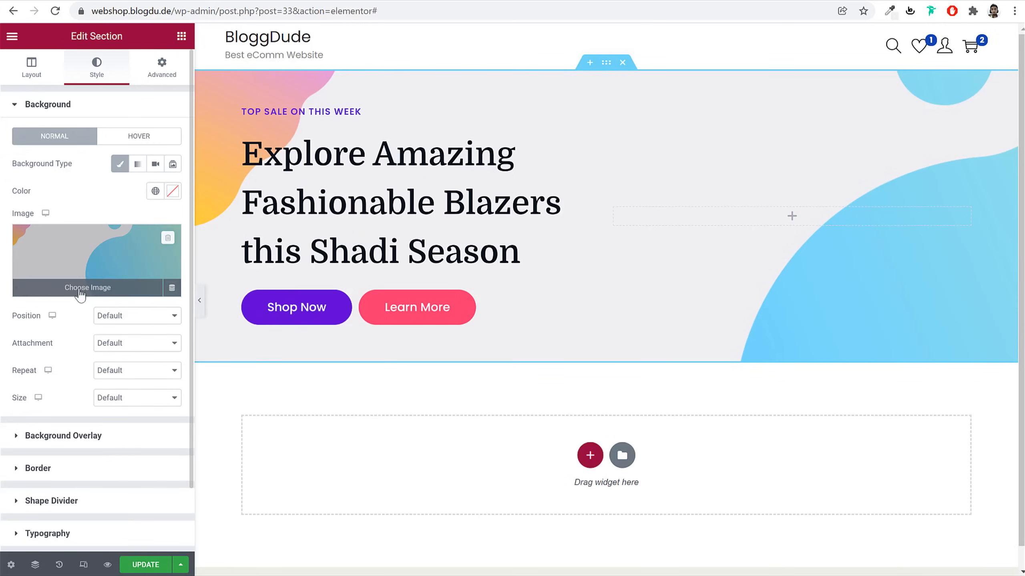
left_click(117, 399)
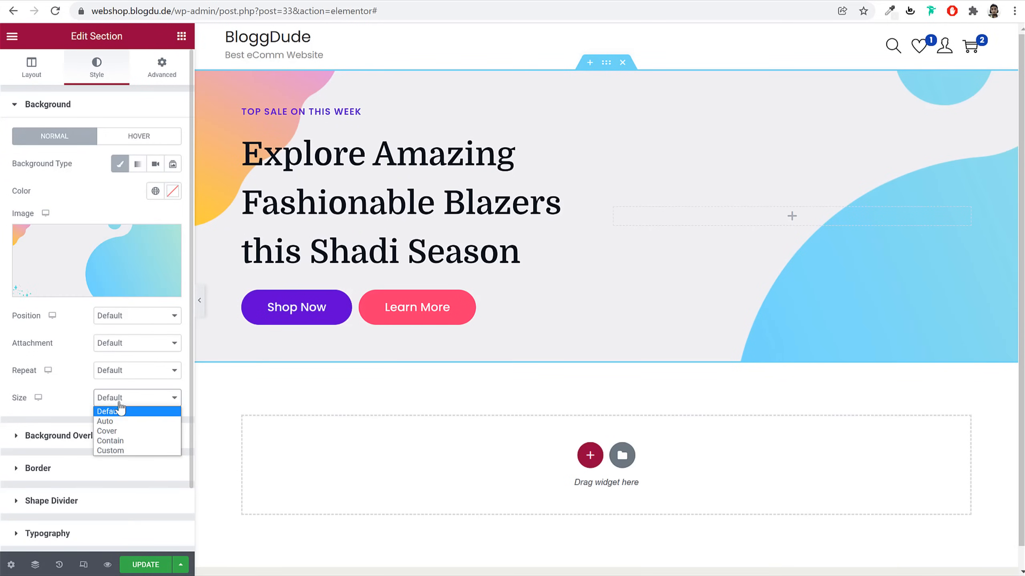
left_click(106, 431)
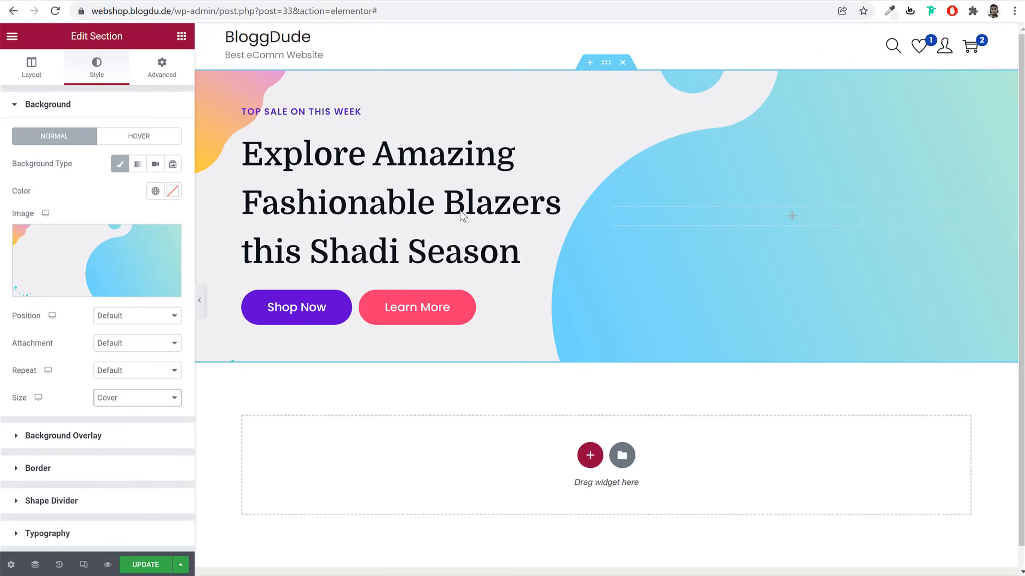
Try Top Center, Center Left and Center Center background positions, then reset Position to Default
left_click(131, 319)
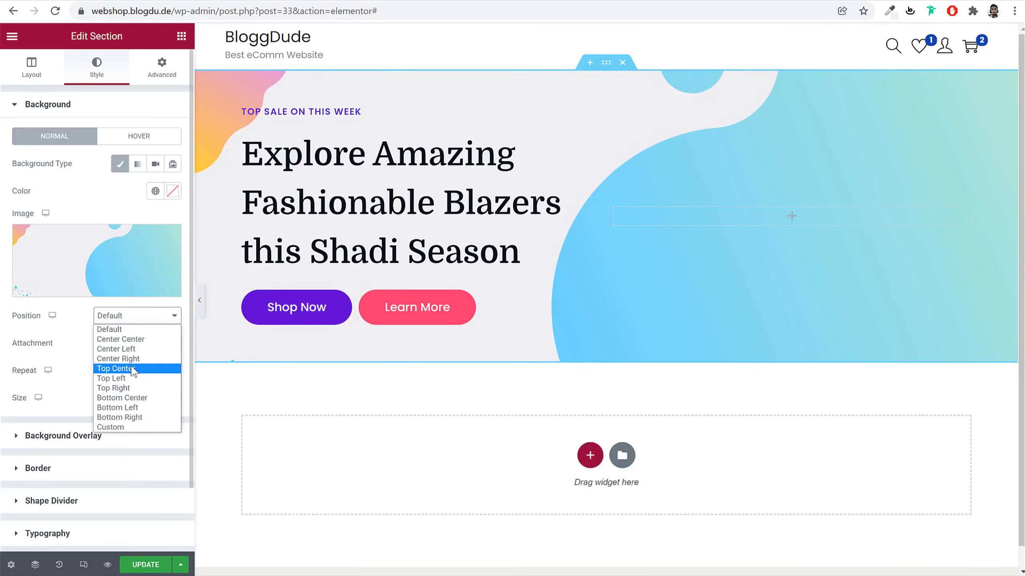
left_click(131, 369)
left_click(130, 322)
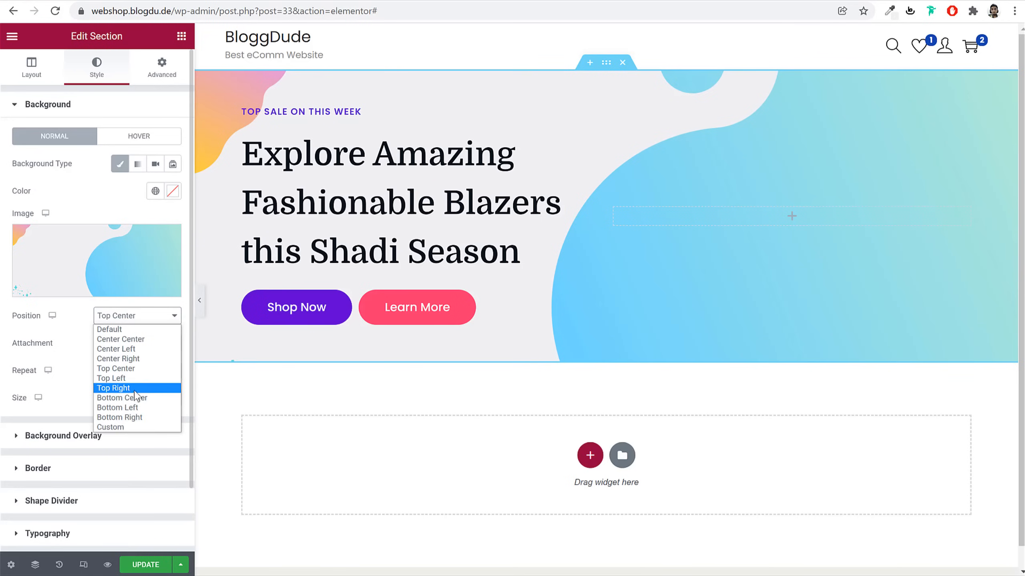
left_click(133, 350)
left_click(141, 314)
left_click(136, 340)
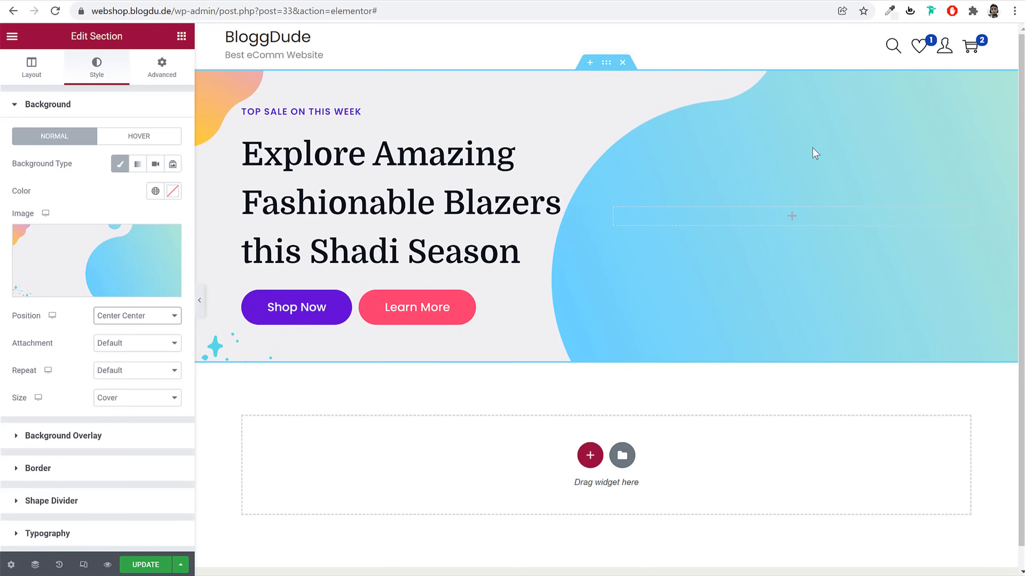
left_click(174, 316)
left_click(138, 325)
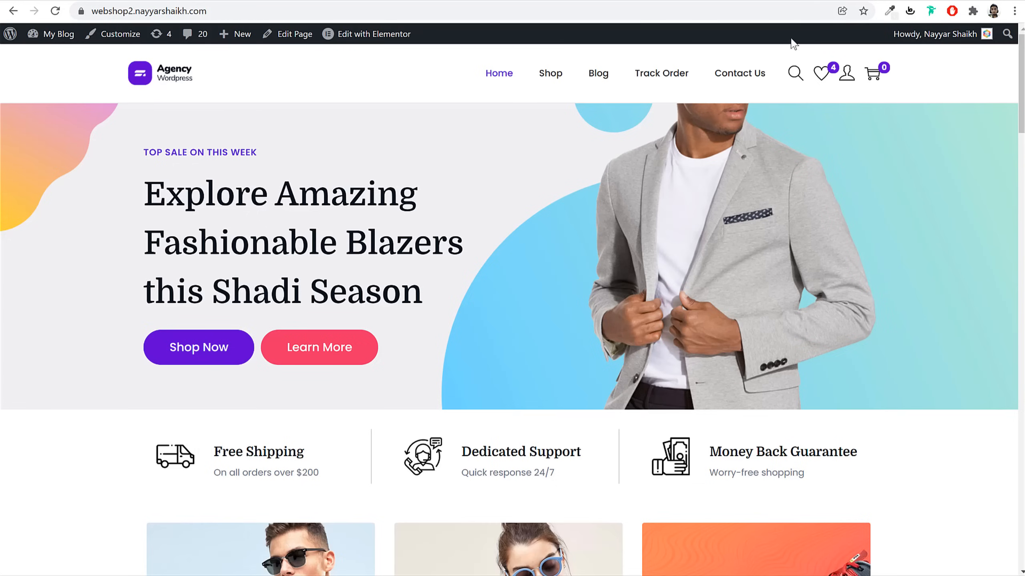
Open the remove.bg site in a new browser tab
key("ctrl+t")
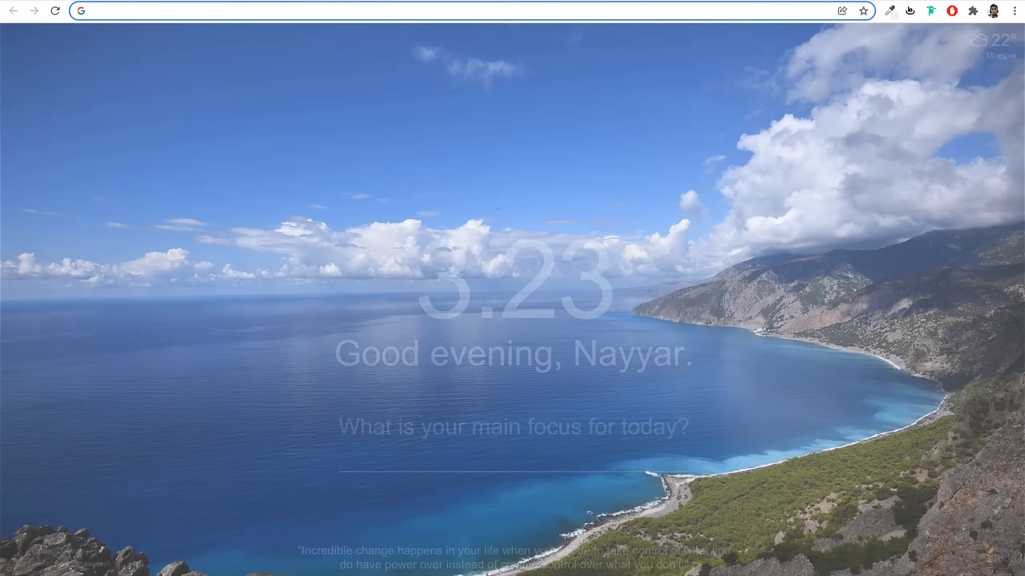
type("remove.bg")
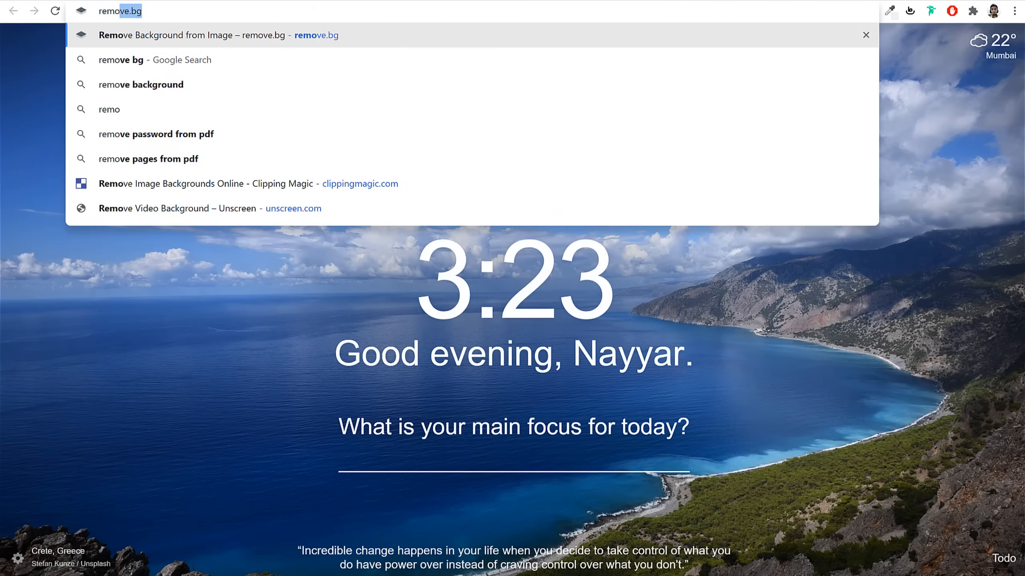
key("Return")
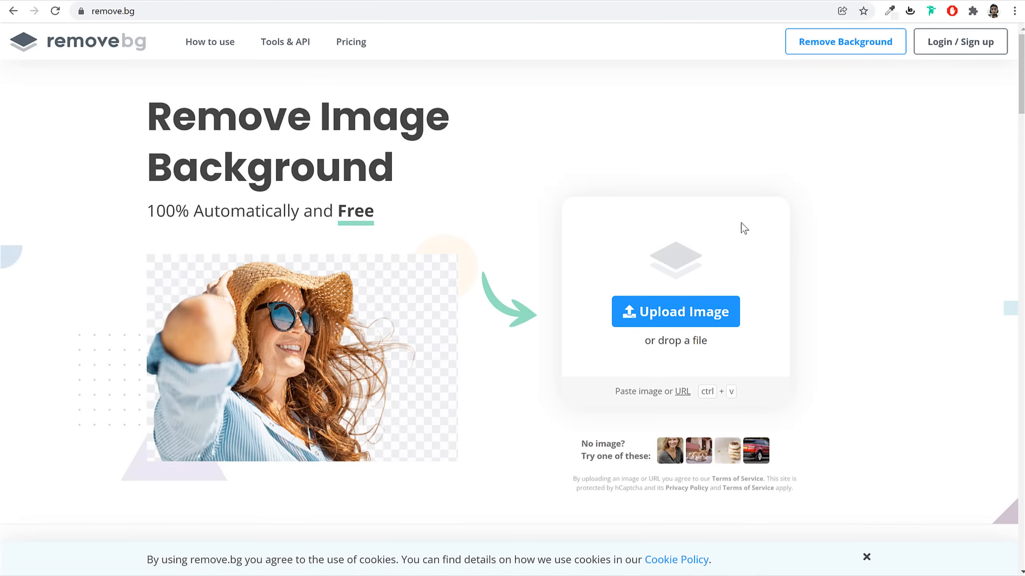
Upload the bearded man's portrait to remove.bg to cut out its background, then open a new tab
left_click(703, 316)
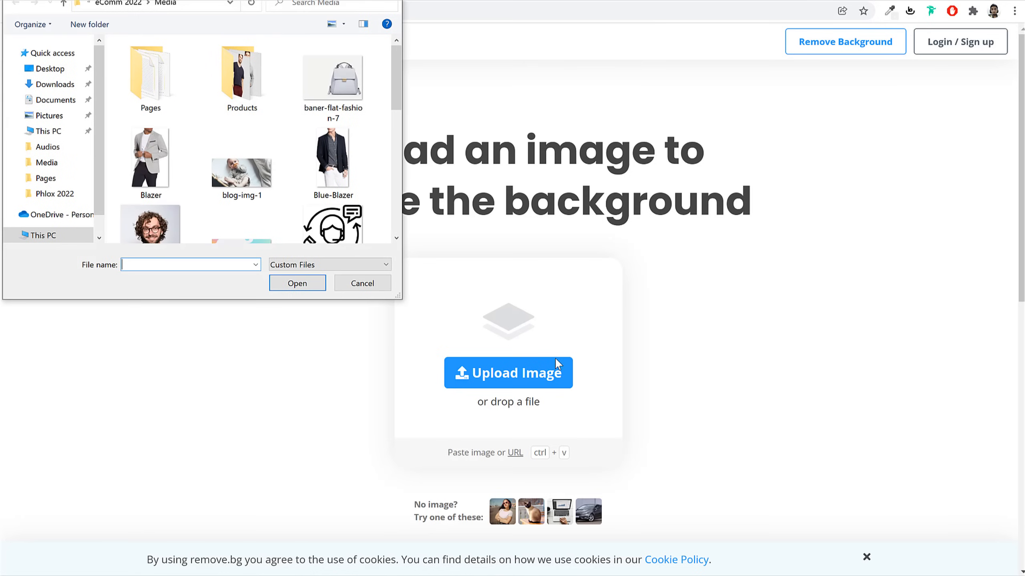
scroll(493, 244, "down", 5)
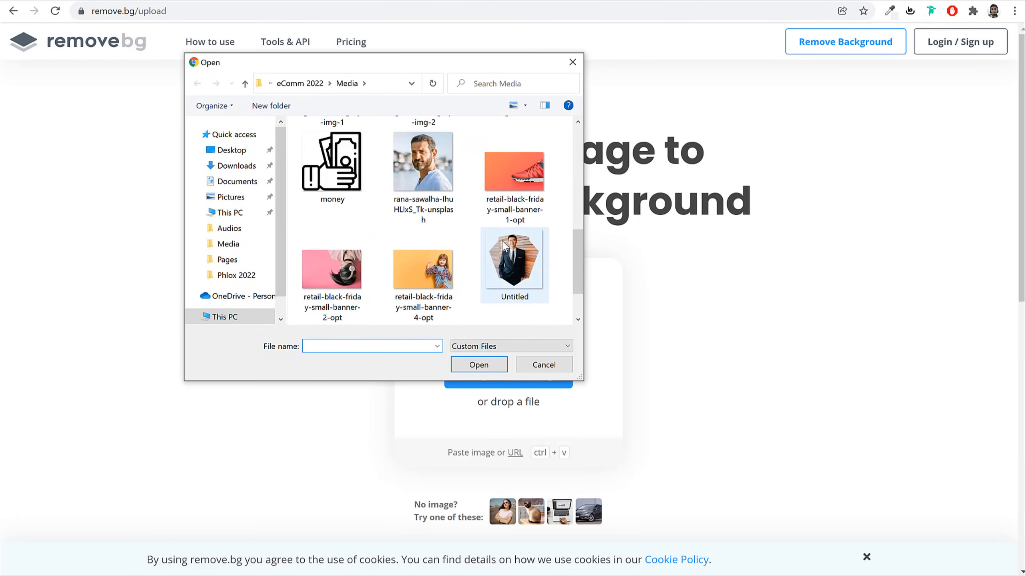
scroll(504, 245, "down", 2)
scroll(508, 246, "up", 8)
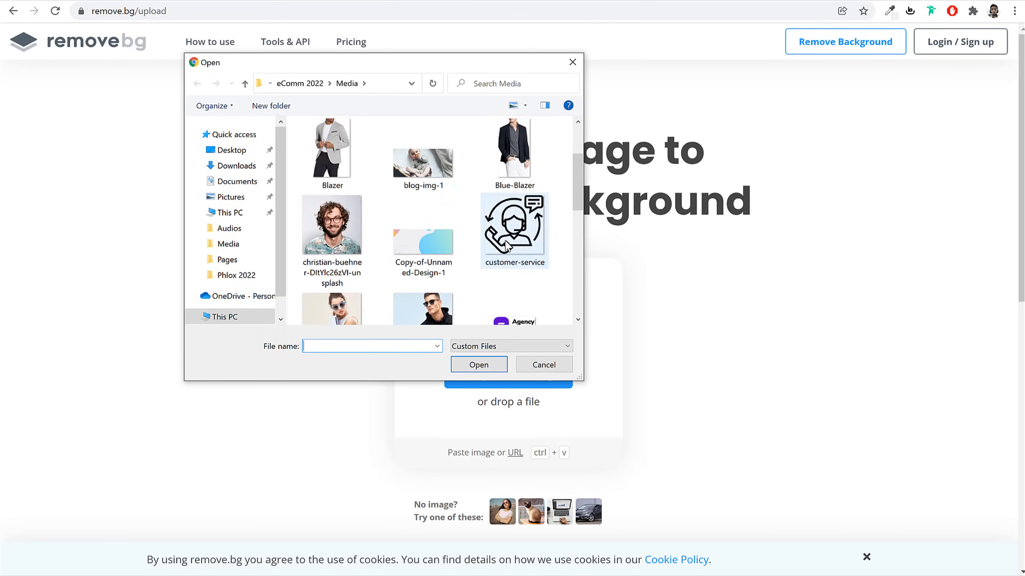
scroll(555, 258, "down", 8)
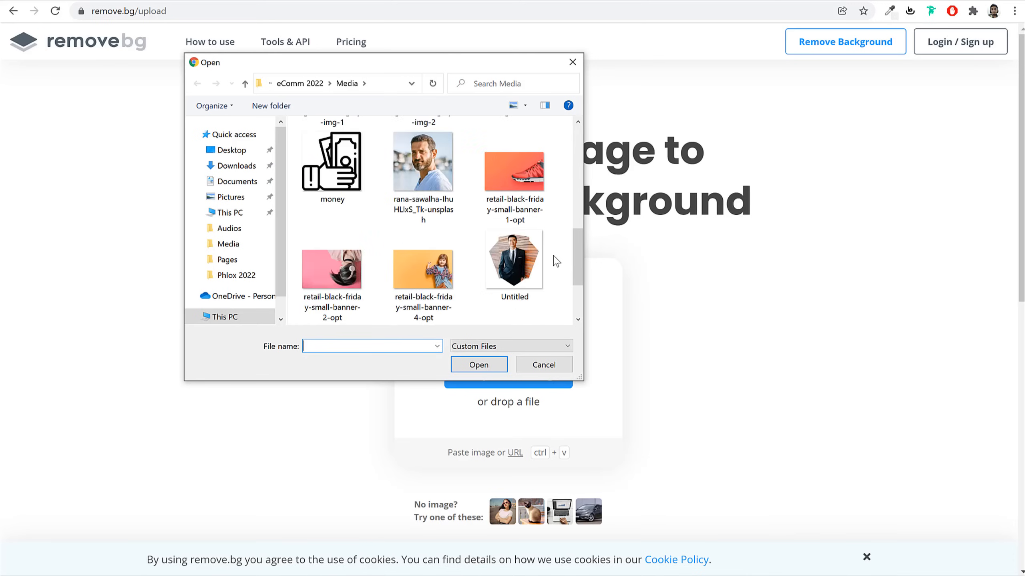
scroll(452, 275, "up", 3)
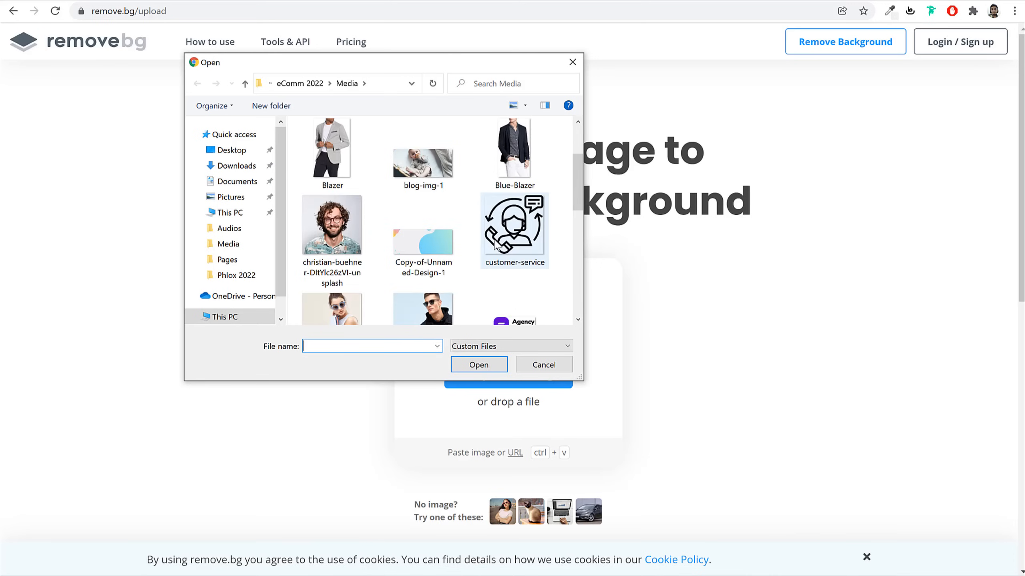
scroll(523, 254, "down", 1)
left_click(423, 258)
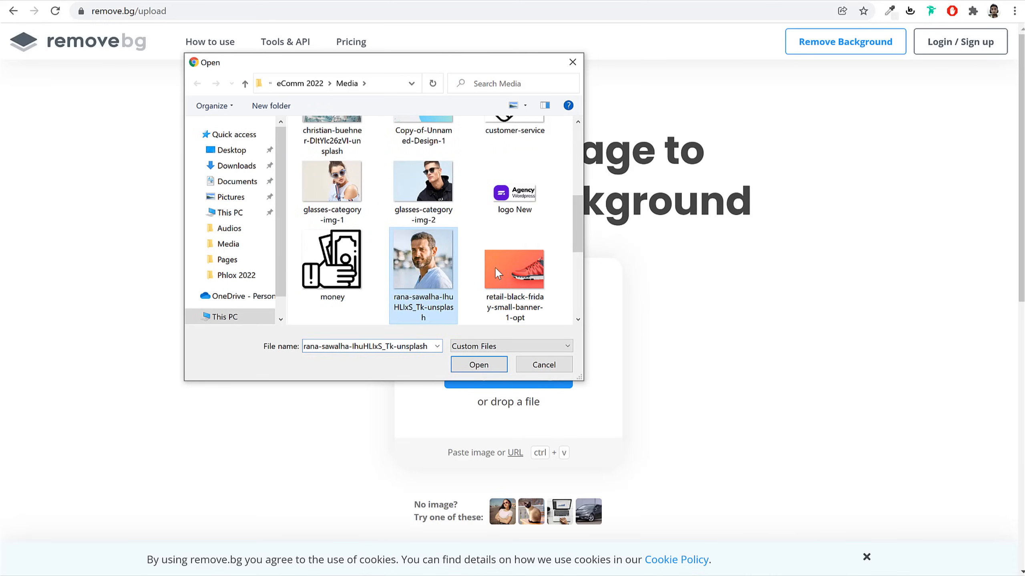
left_click(479, 365)
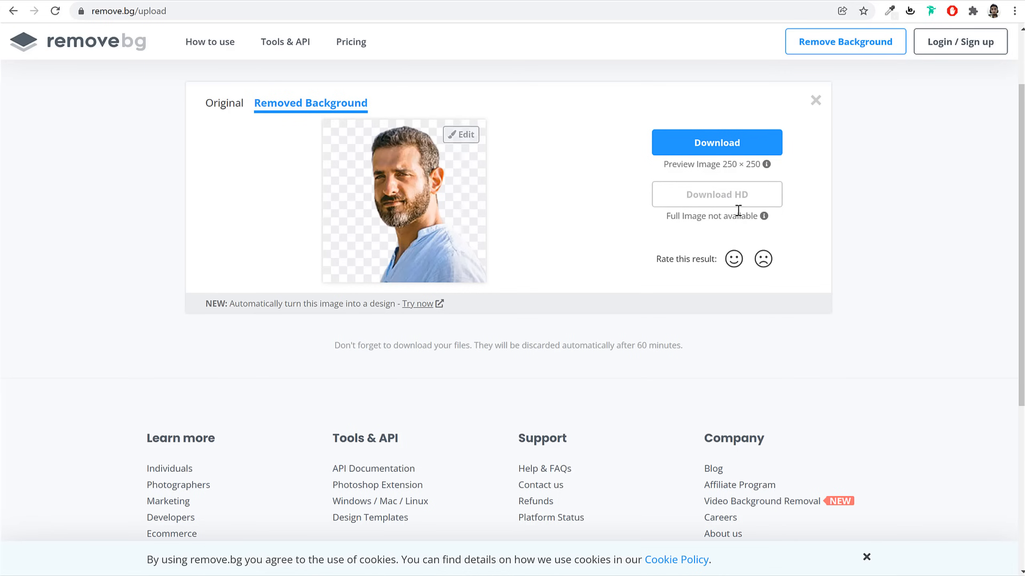
key("ctrl+t")
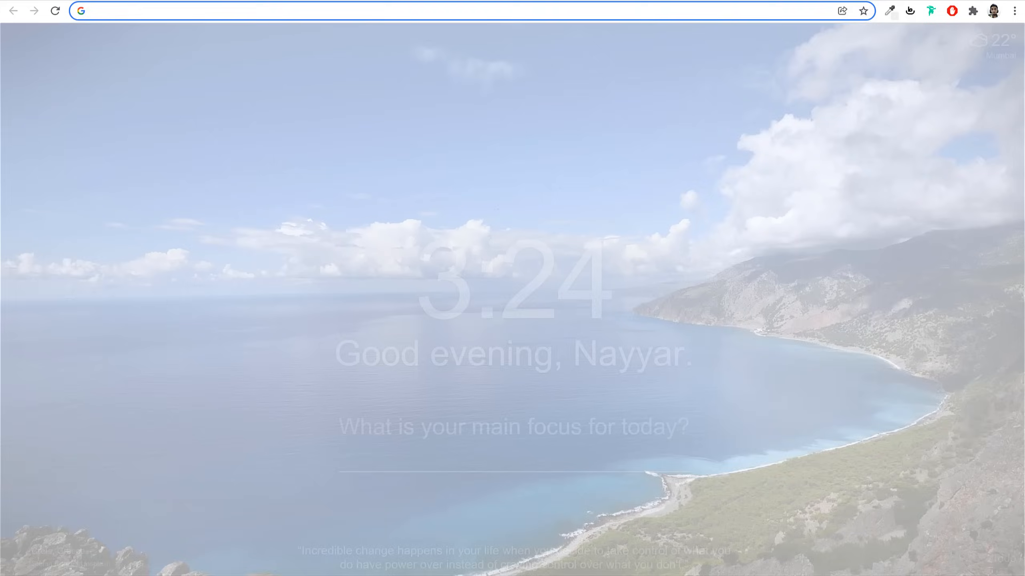
Load pixlr.com/e and open Mens-Standard-Fit-Sherpa-Fleece-Jacket01 from the Products folder
type("pixlr.com")
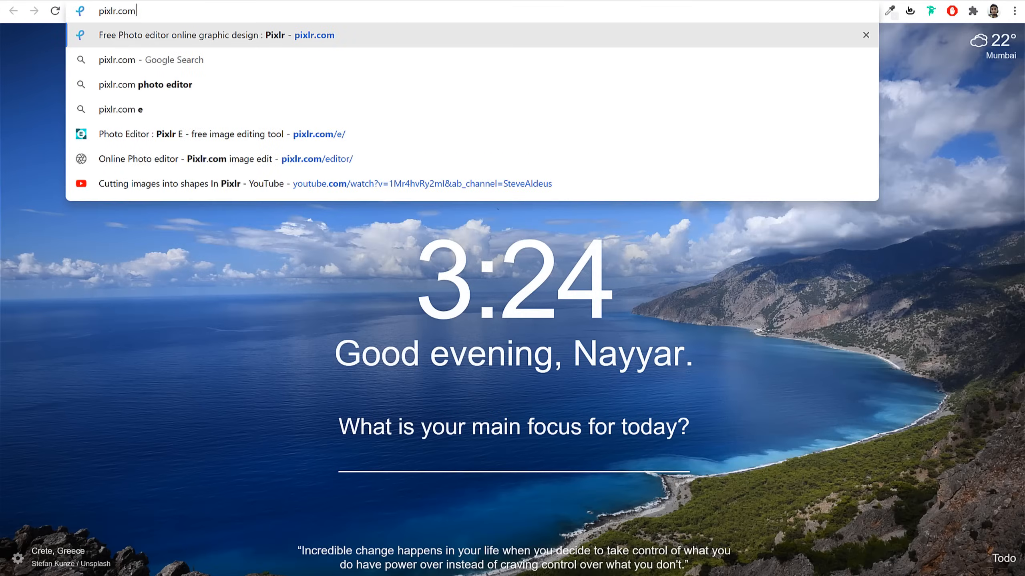
type("/e")
key("Return")
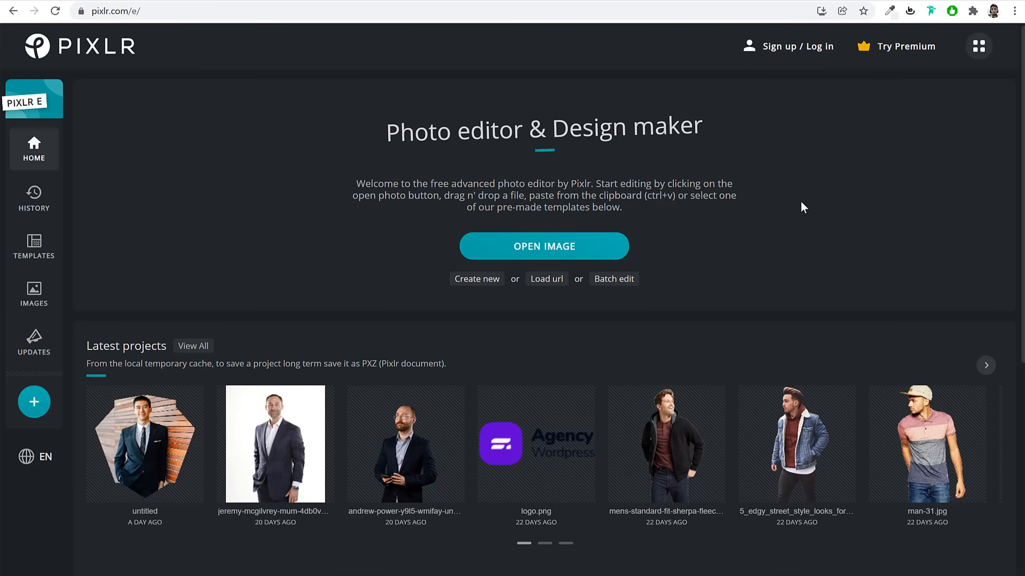
left_click(567, 247)
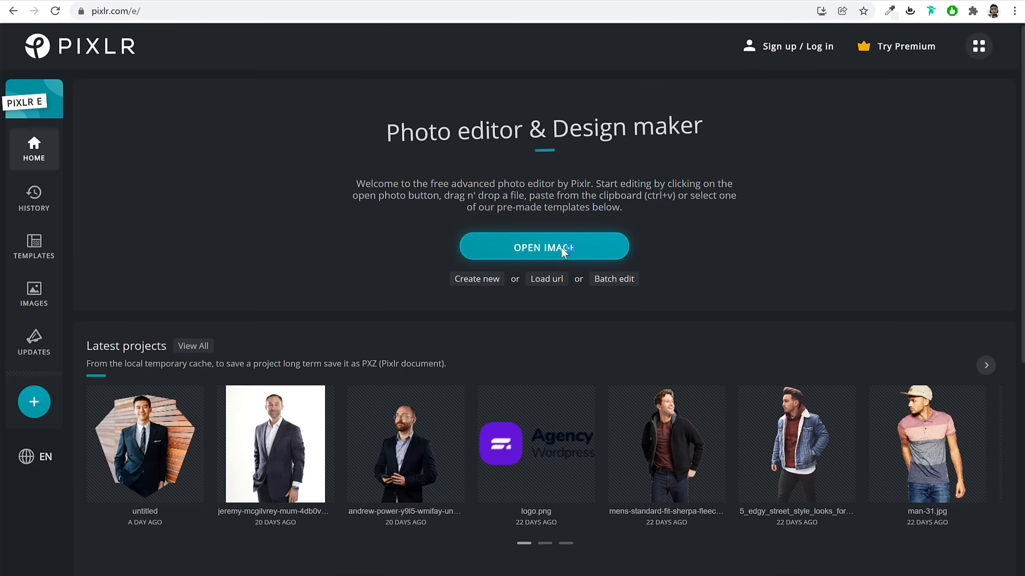
left_click(429, 162)
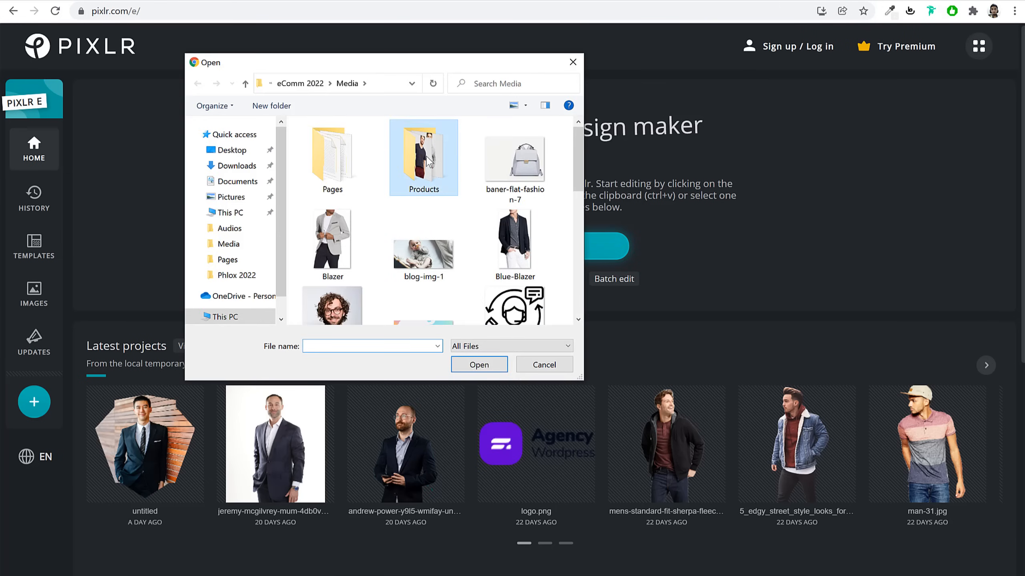
double_click(432, 172)
scroll(466, 268, "down", 5)
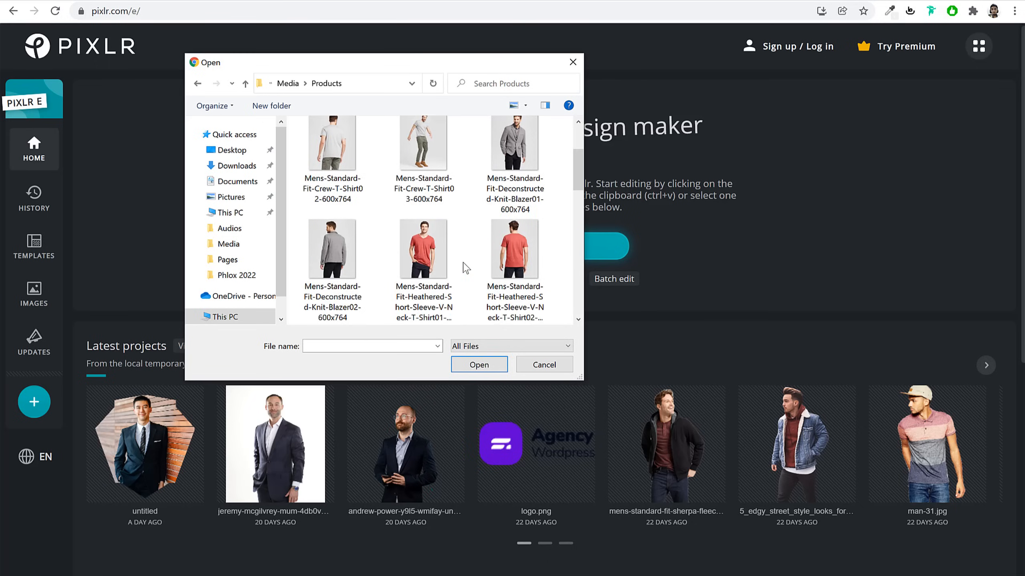
scroll(466, 268, "down", 2)
left_click(421, 150)
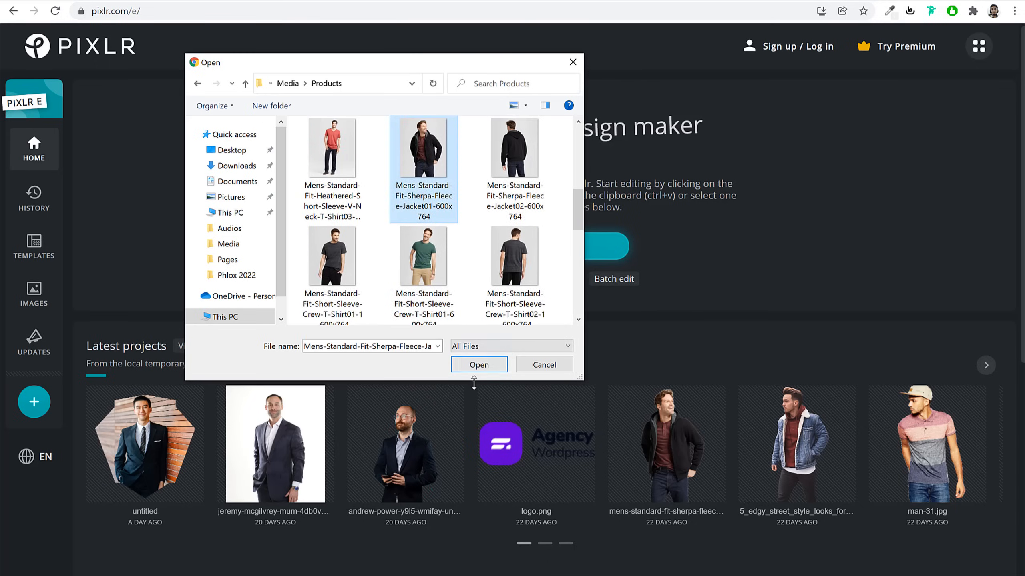
left_click(478, 365)
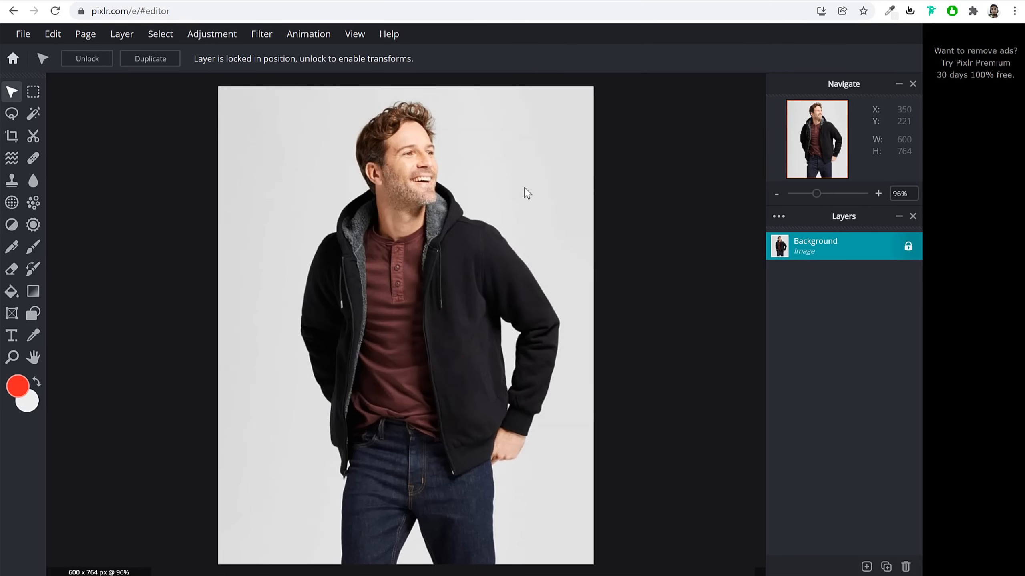
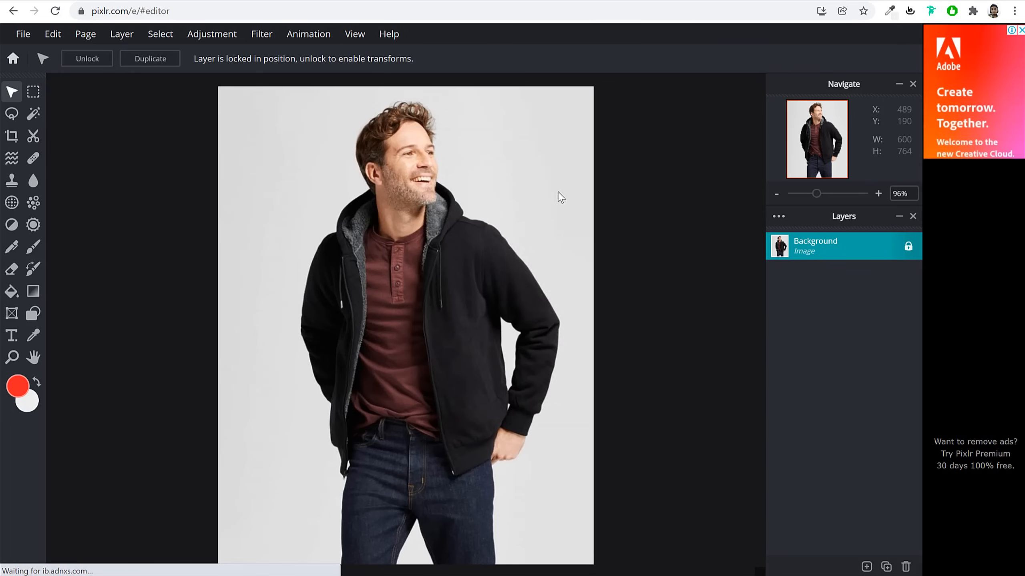
Remove the grey backdrop around the man with the Cutout tool's Magic Mask
left_click(33, 116)
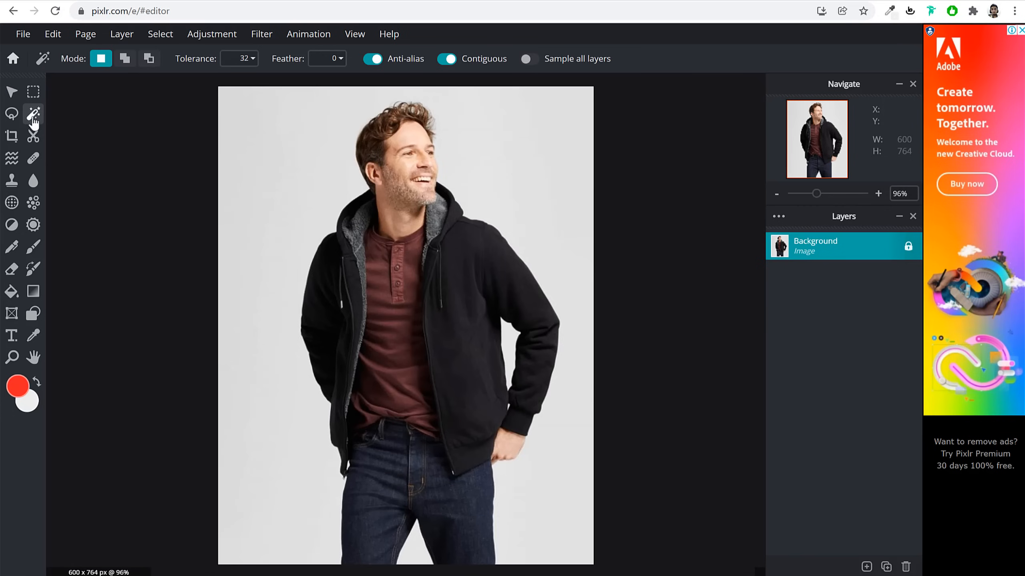
left_click(33, 139)
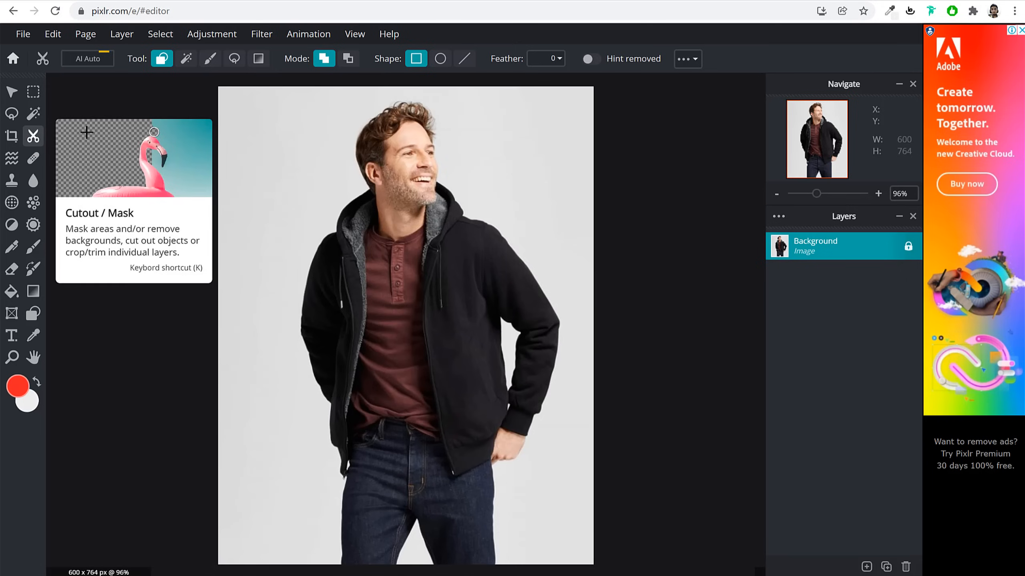
left_click(186, 61)
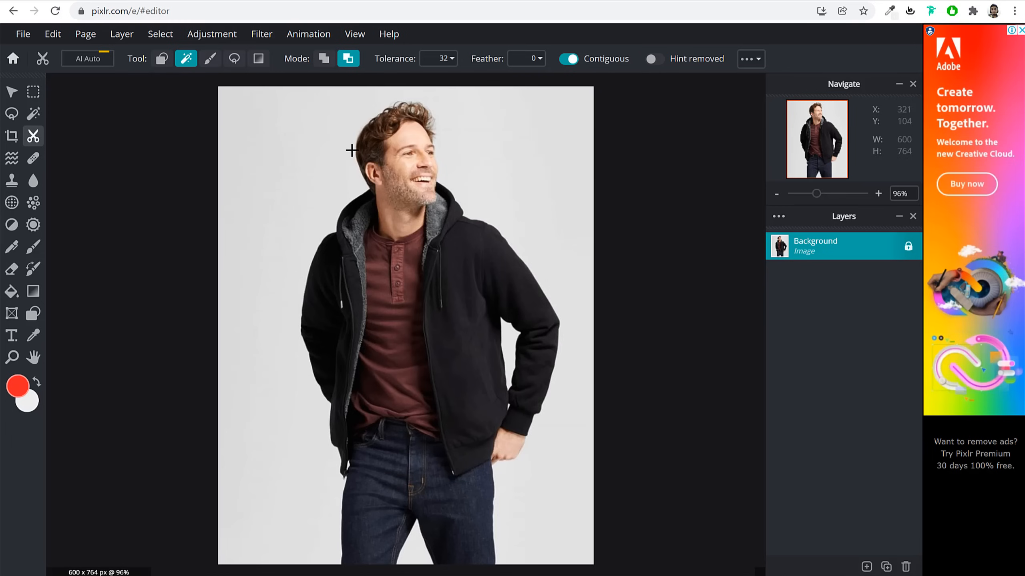
left_click(264, 147)
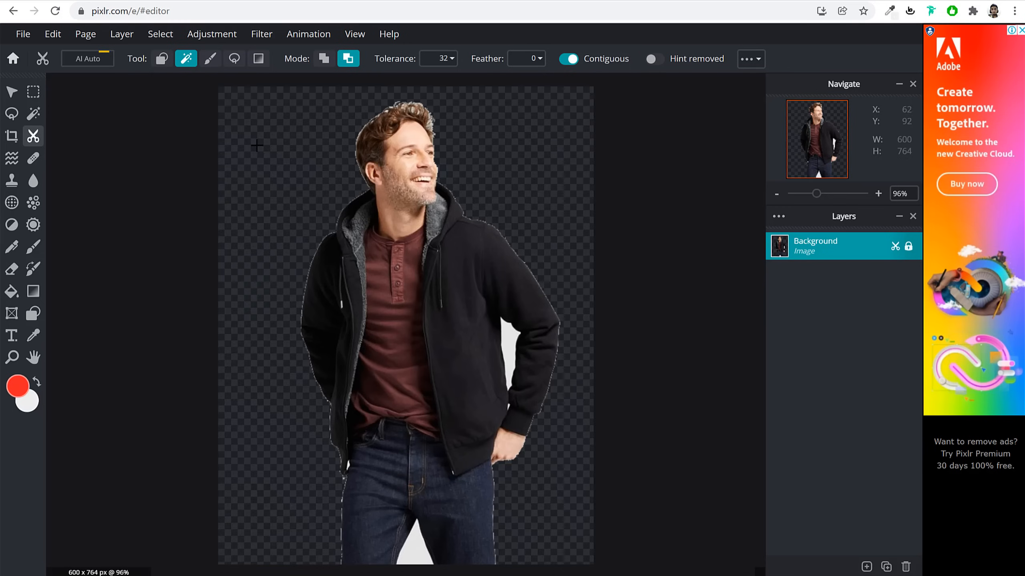
Clear the remaining grey gaps between the legs and between arm and body
left_click(412, 542)
left_click(512, 338)
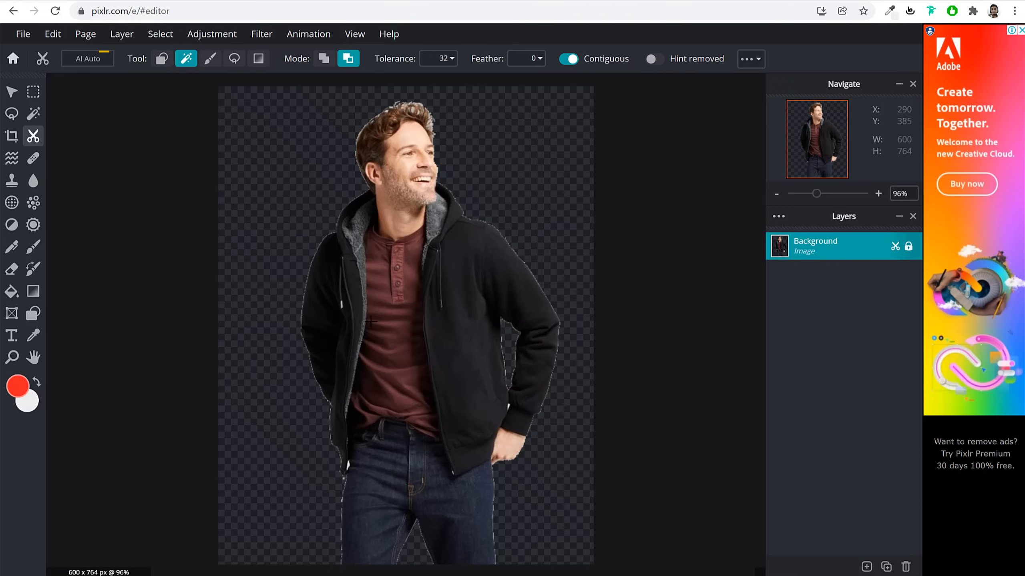
scroll(368, 340, "up", 4)
scroll(367, 339, "down", 4)
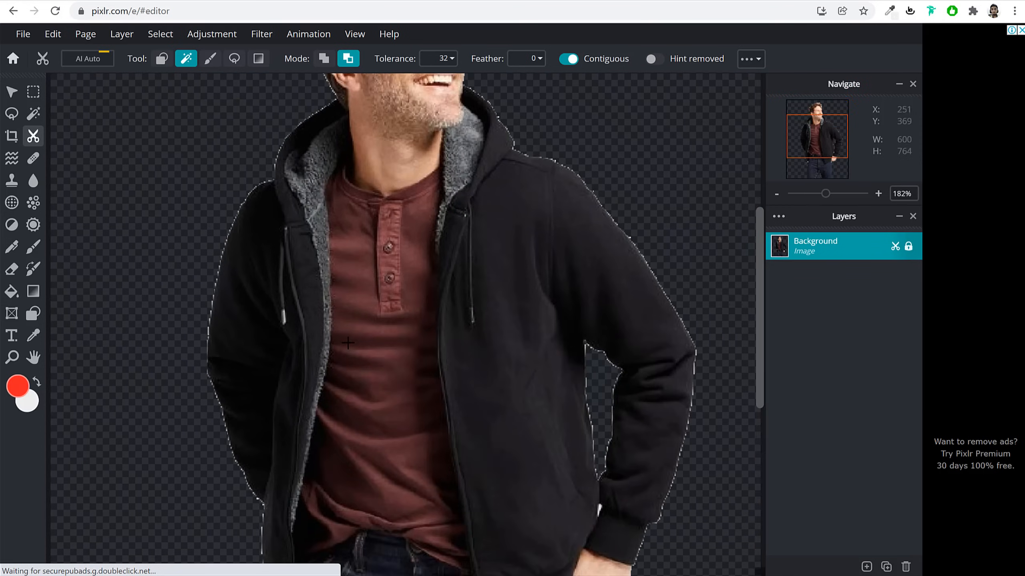
scroll(314, 518, "up", 6)
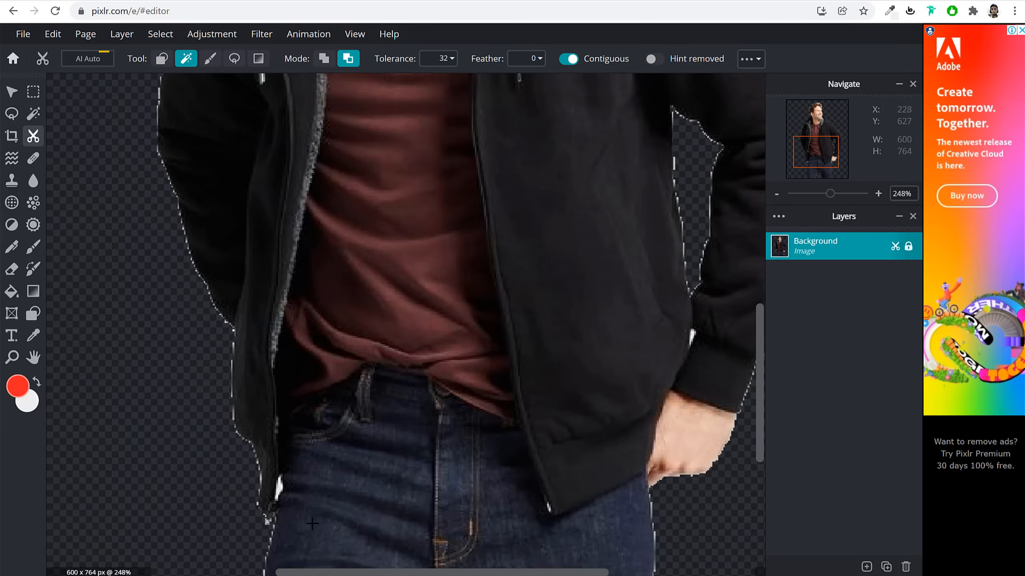
scroll(278, 512, "down", 1)
scroll(285, 468, "down", 2)
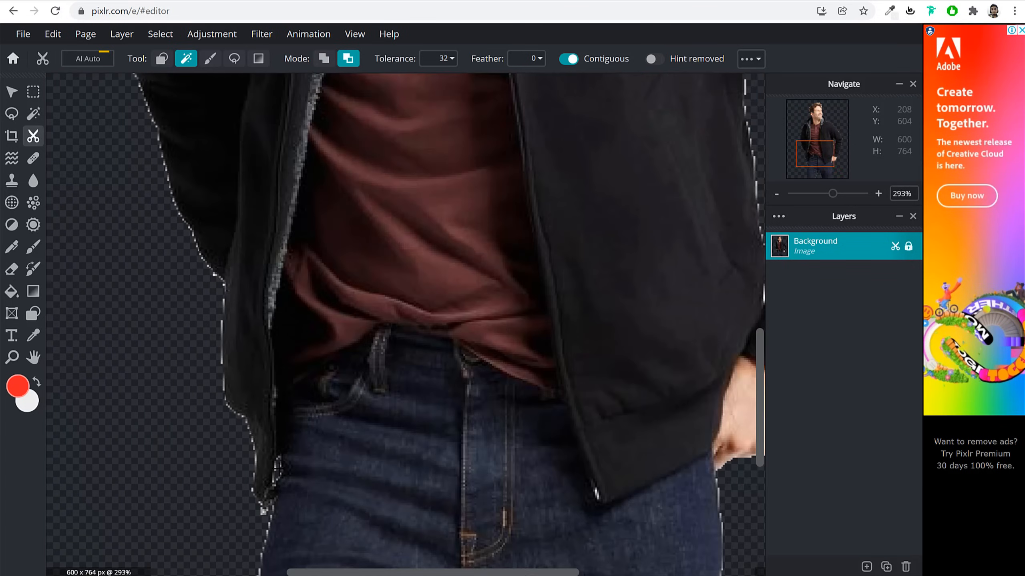
scroll(289, 461, "down", 4)
scroll(554, 407, "up", 5)
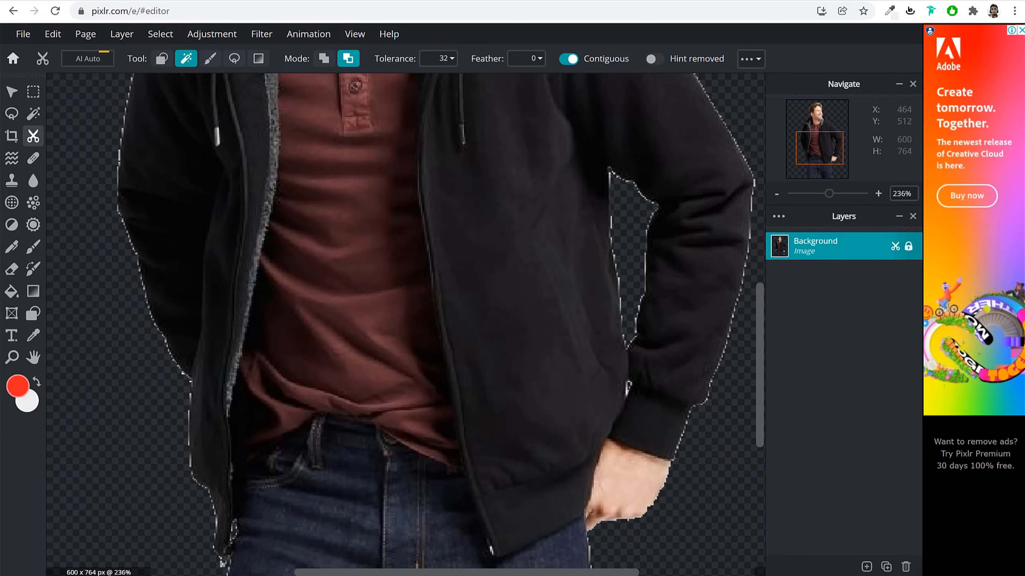
scroll(642, 398, "down", 6)
scroll(472, 139, "up", 3)
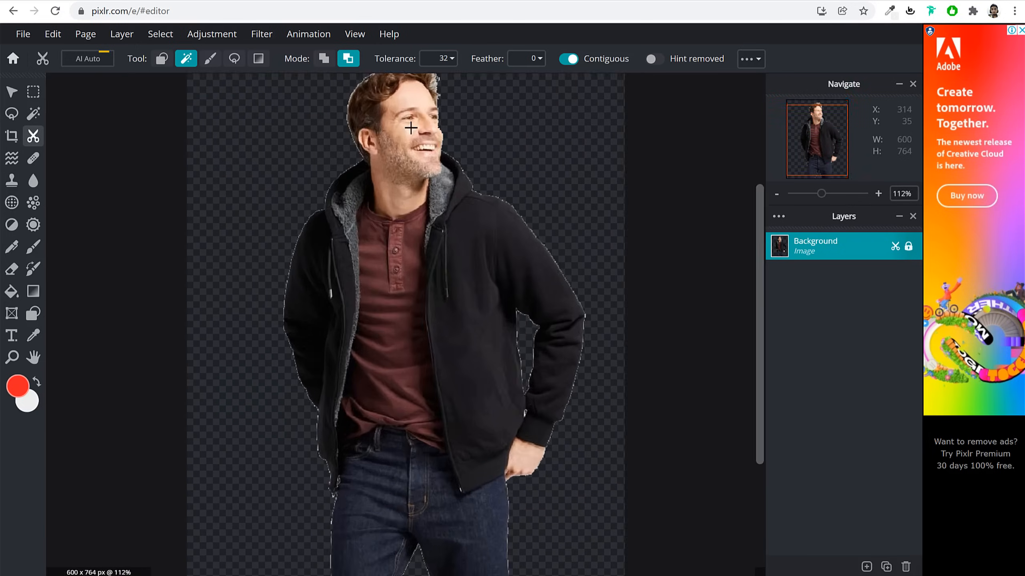
scroll(426, 134, "down", 2)
scroll(375, 126, "up", 3)
scroll(375, 126, "down", 2)
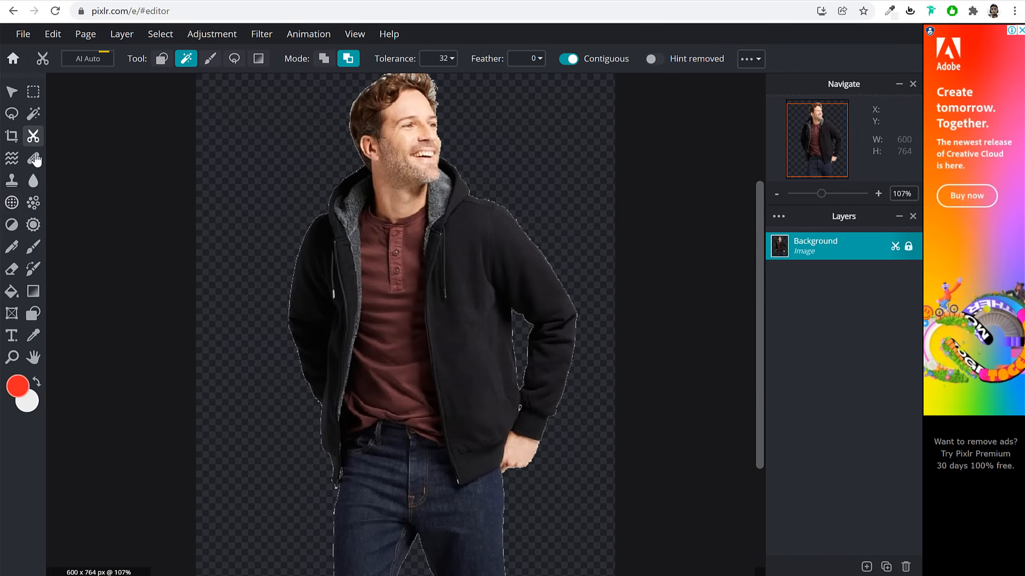
scroll(504, 212, "down", 3)
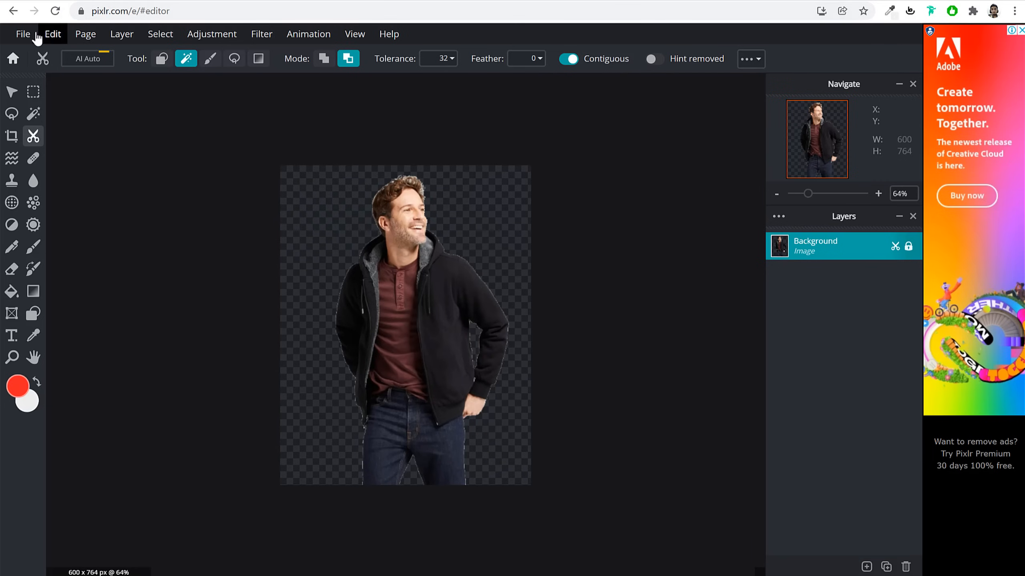
Save the cutout as a 600 x 764 PNG with Transparent on into Downloads
left_click(23, 34)
left_click(61, 152)
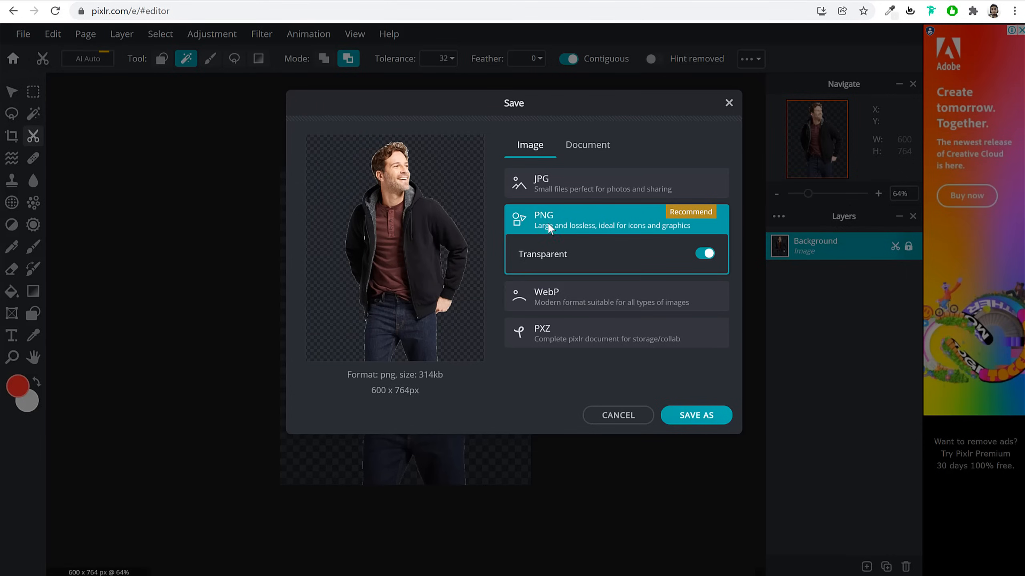
left_click(529, 258)
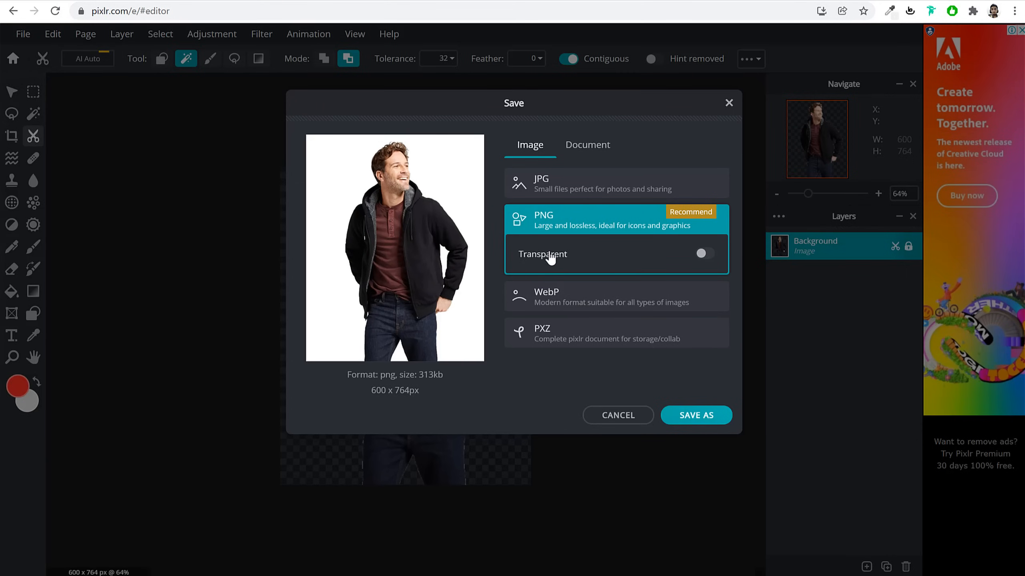
left_click(551, 258)
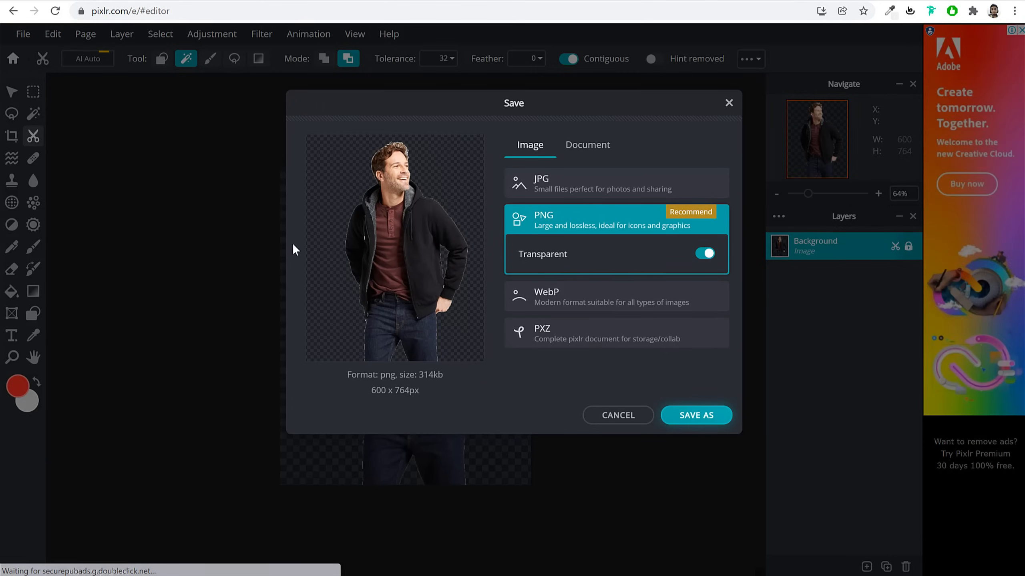
left_click(237, 124)
left_click(478, 365)
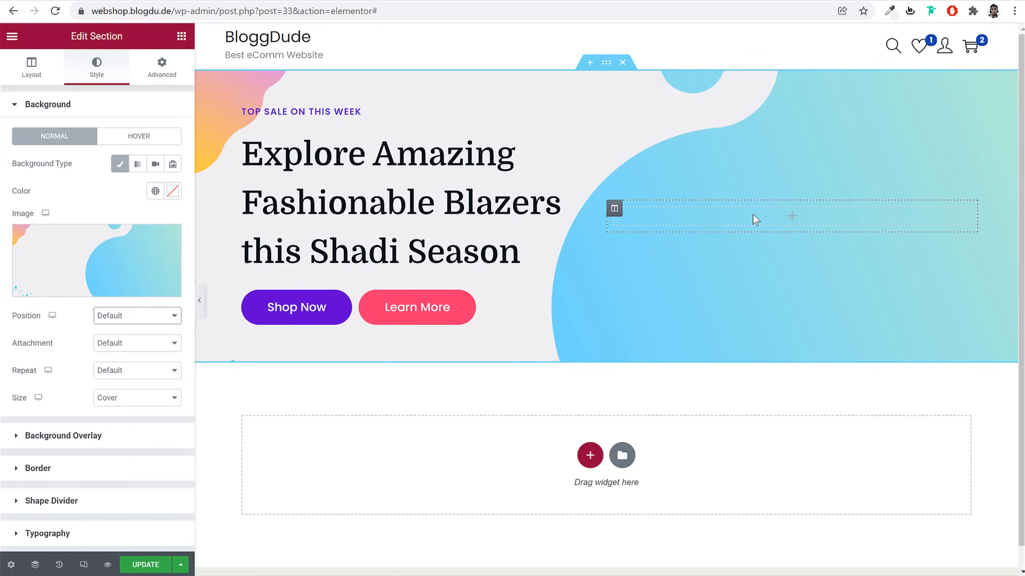
Drag a Spacer widget into the hero's empty right column and set Space to 450 px
left_click(790, 217)
left_click(124, 88)
type("spa")
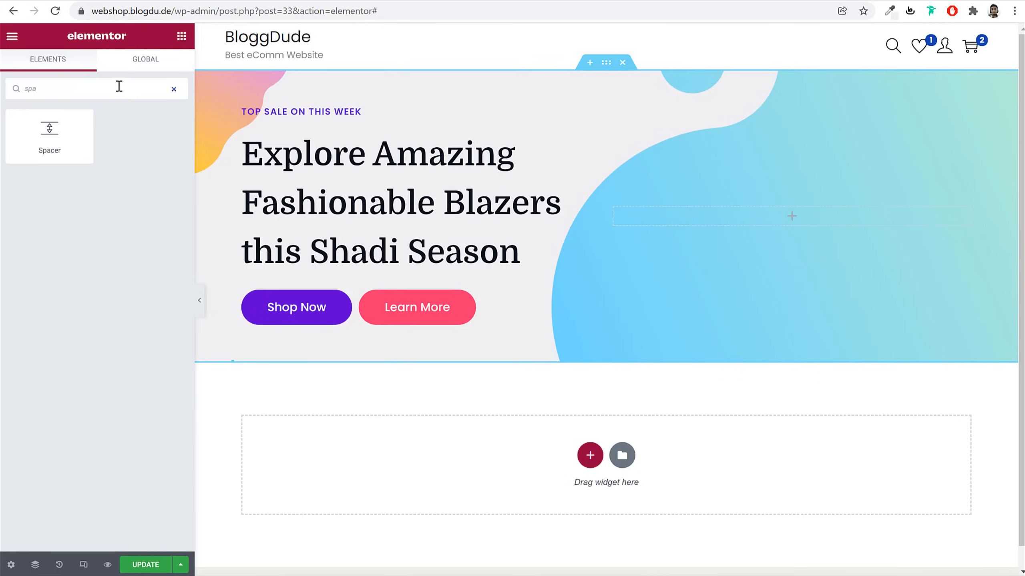
left_click_drag(50, 133, 814, 224)
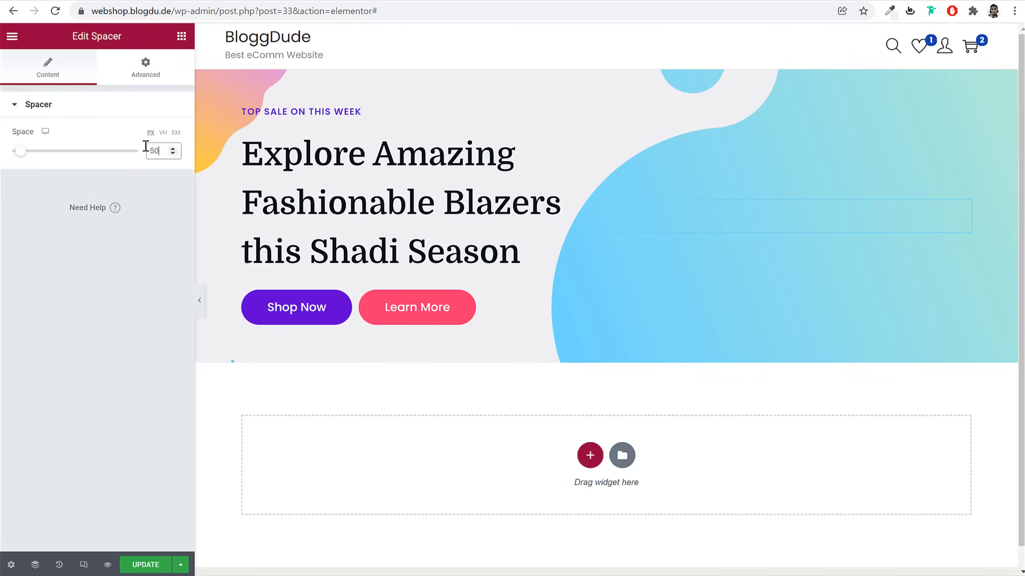
type("45")
key("ctrl+a")
type("450")
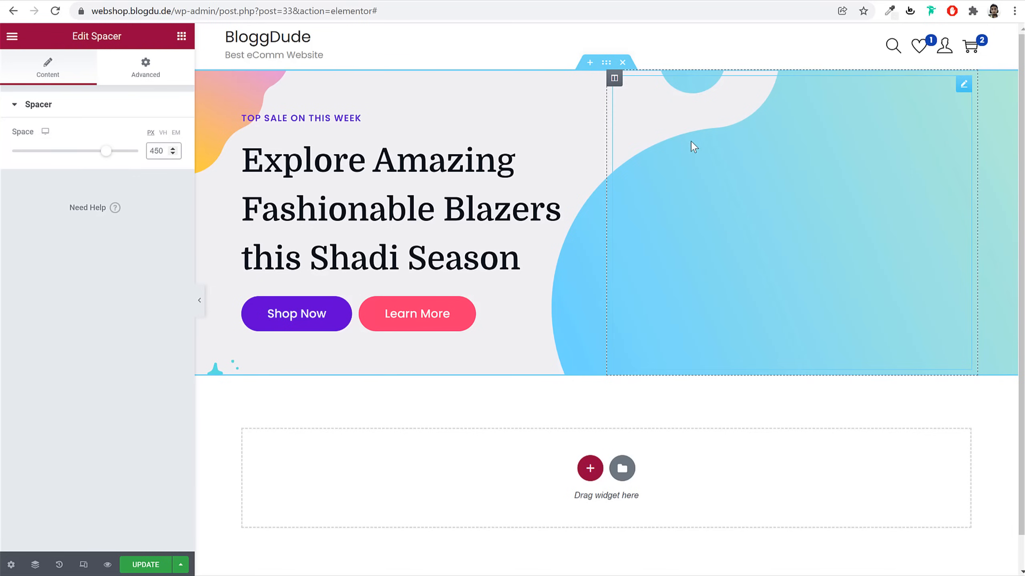
Upload the Blazer image and set it as the right column's classic background
left_click(615, 79)
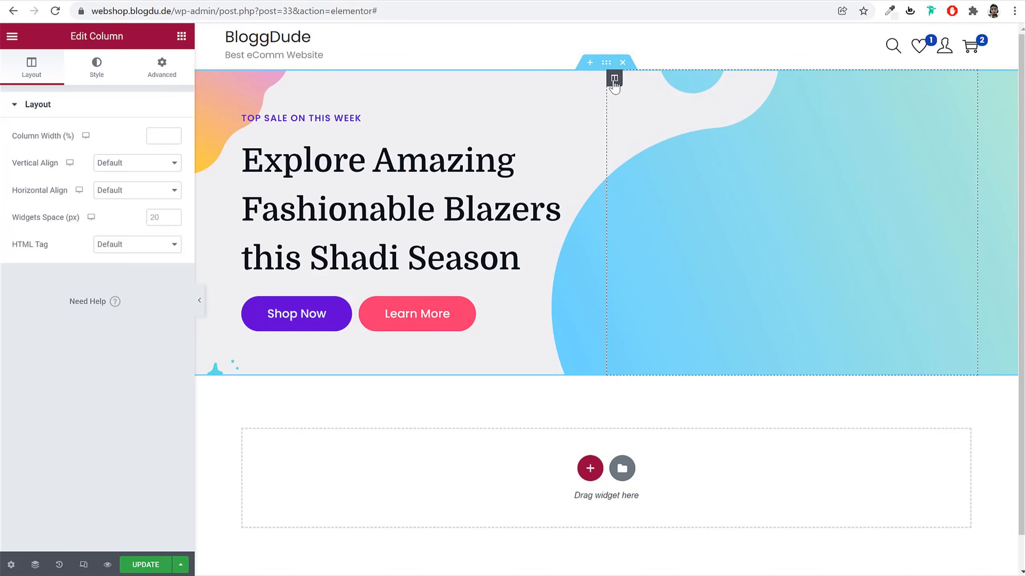
left_click(83, 69)
left_click(138, 164)
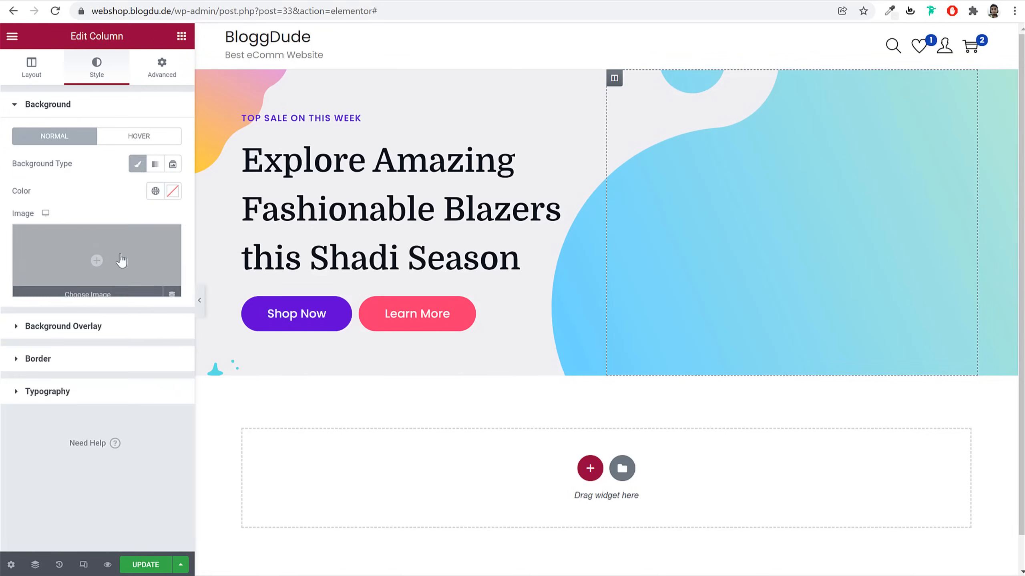
left_click(92, 261)
left_click(179, 87)
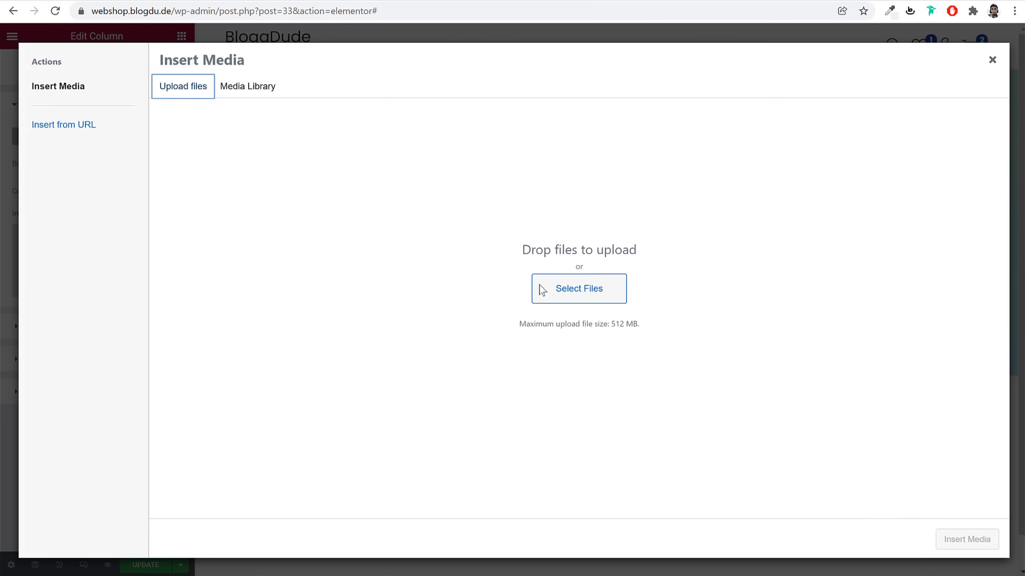
left_click(557, 300)
scroll(533, 298, "down", 3)
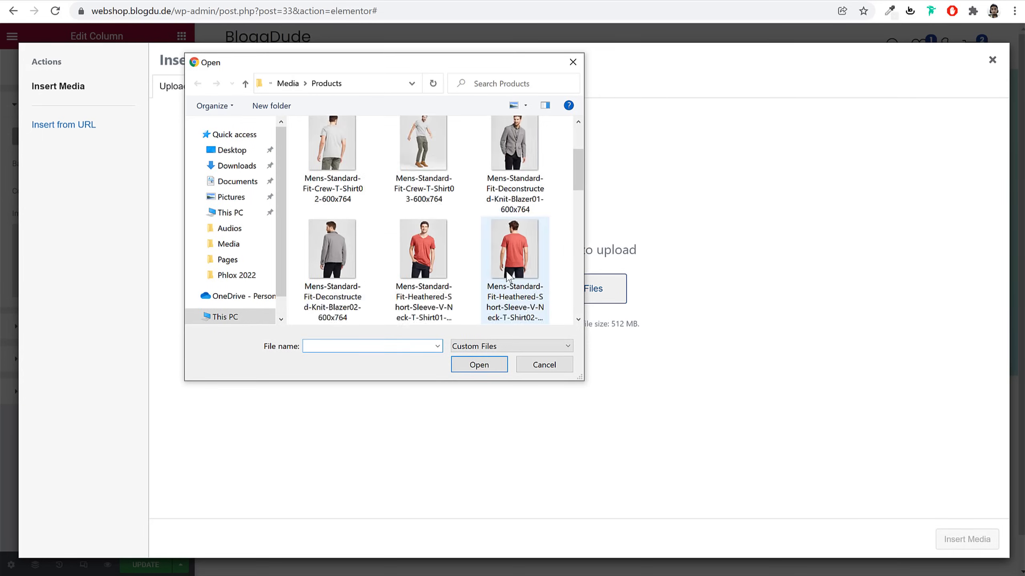
left_click(290, 87)
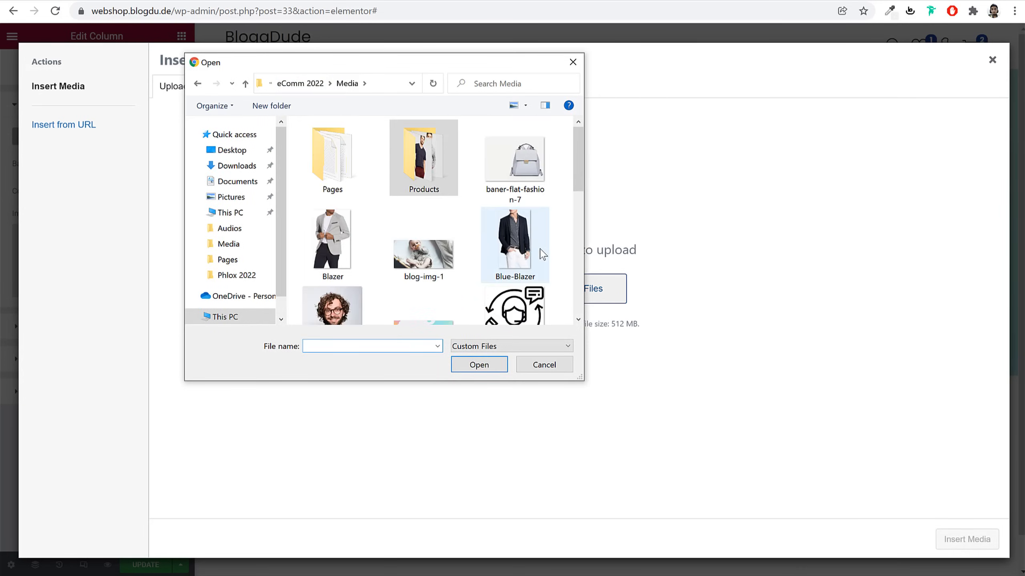
scroll(525, 242, "down", 5)
scroll(543, 257, "down", 3)
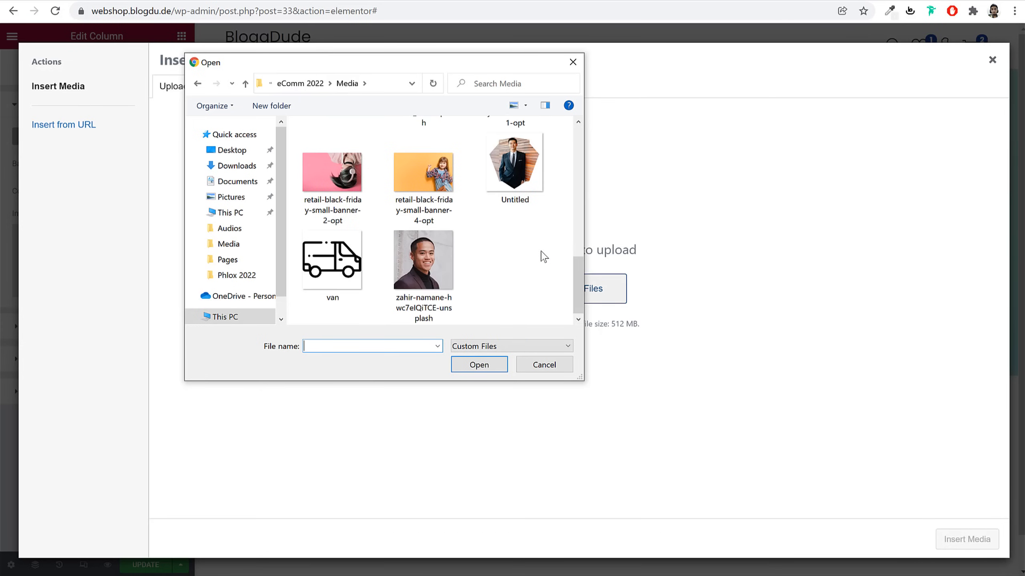
scroll(542, 256, "up", 15)
left_click(335, 244)
left_click(480, 365)
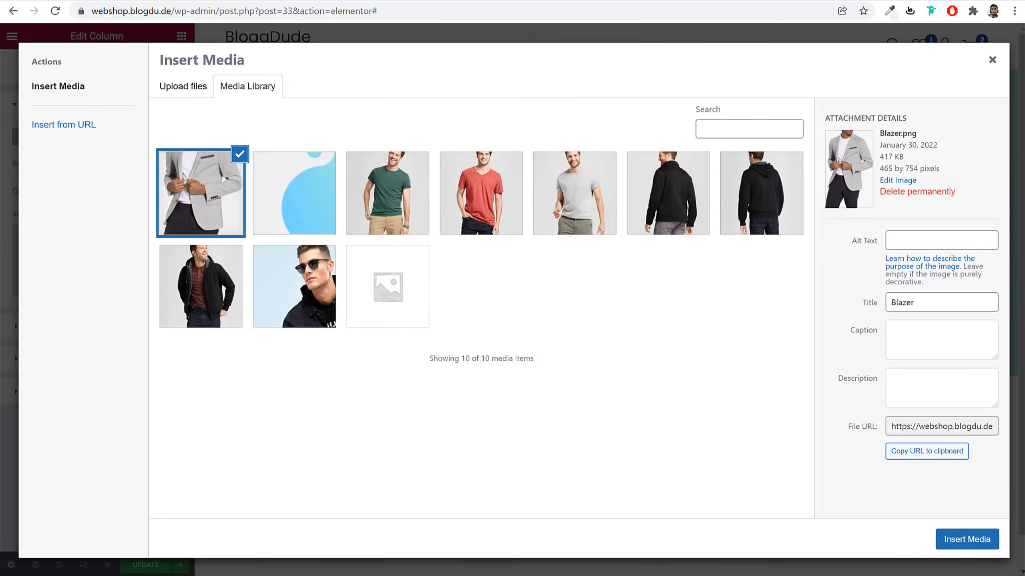
left_click(967, 539)
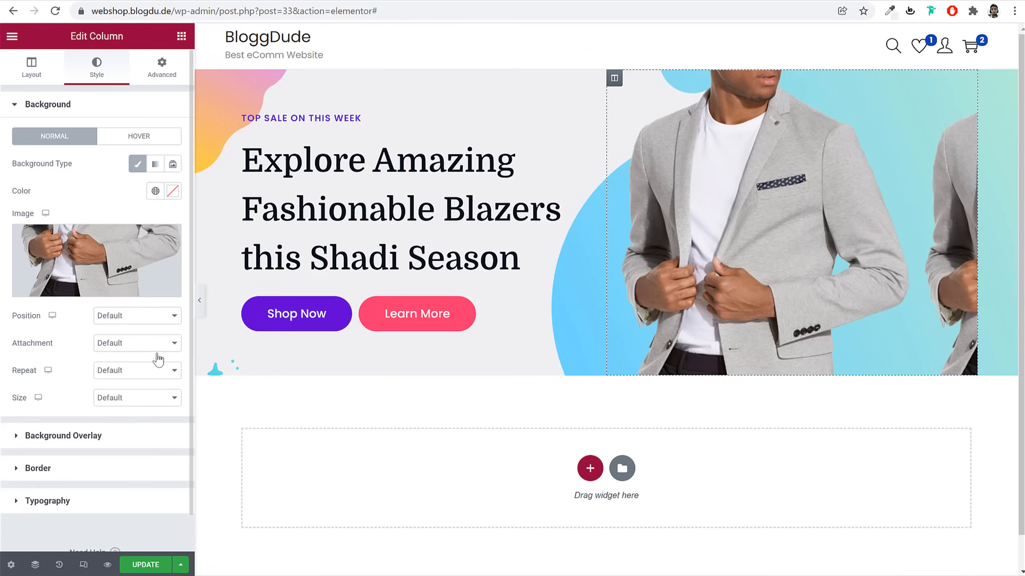
Make the blazer background non-repeating at Default position, then preview with the panel hidden
left_click(133, 374)
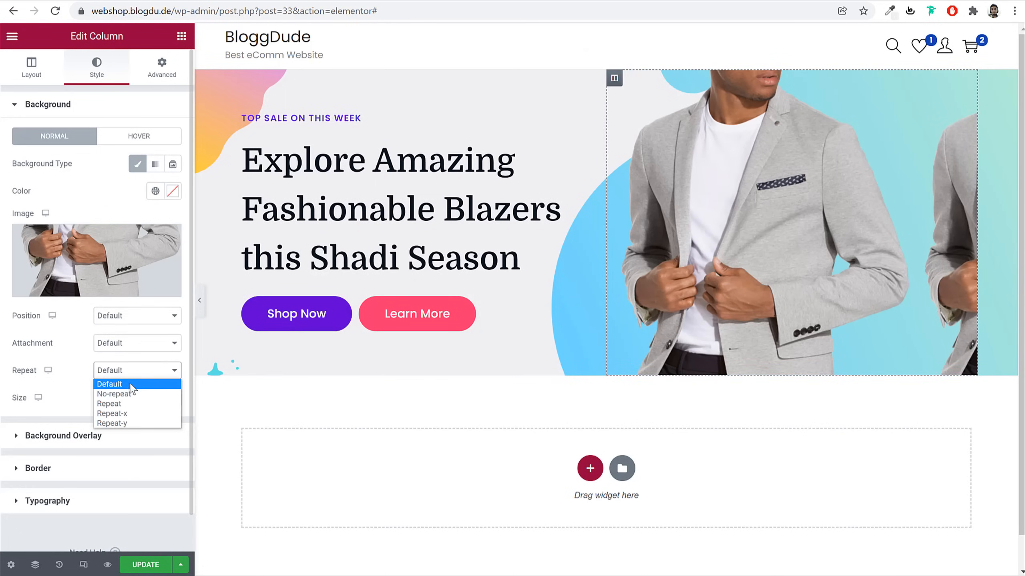
left_click(131, 394)
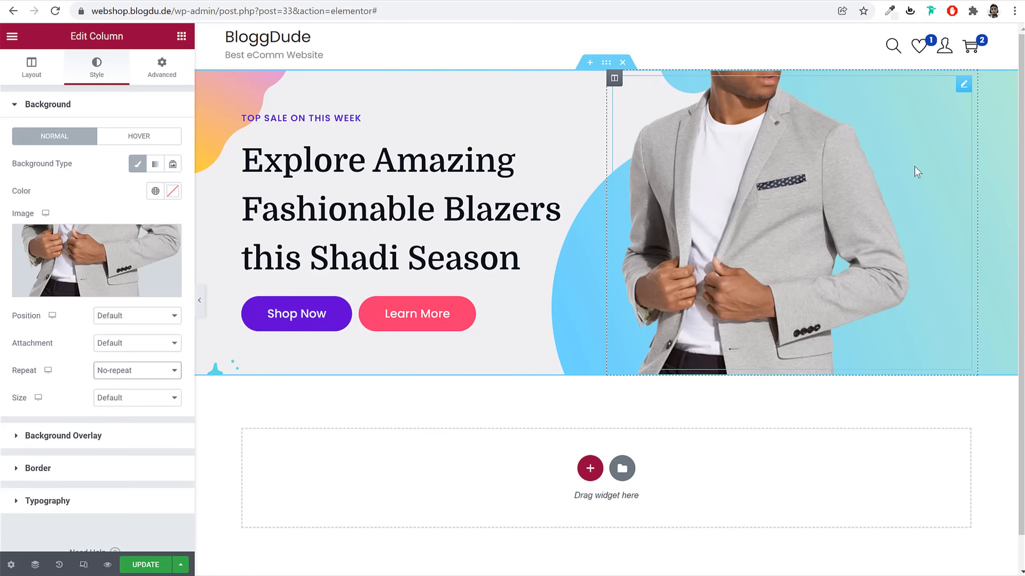
left_click(135, 320)
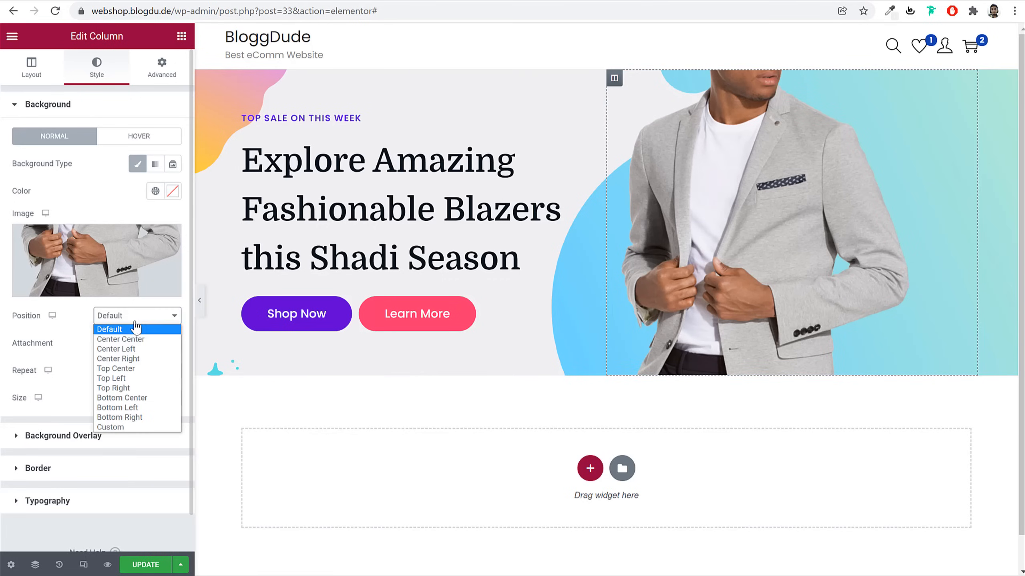
left_click(135, 361)
left_click(127, 317)
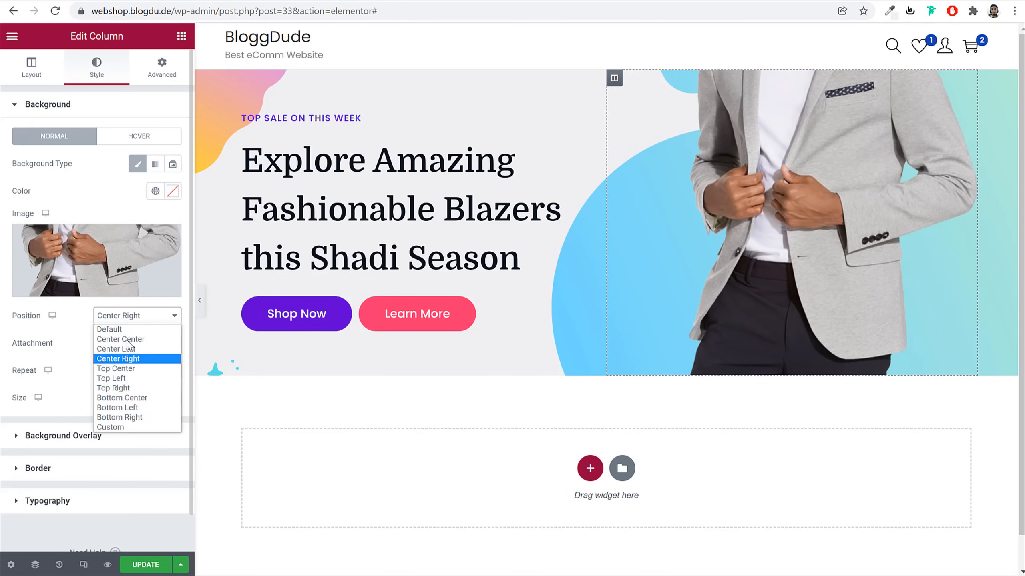
left_click(131, 389)
left_click(136, 319)
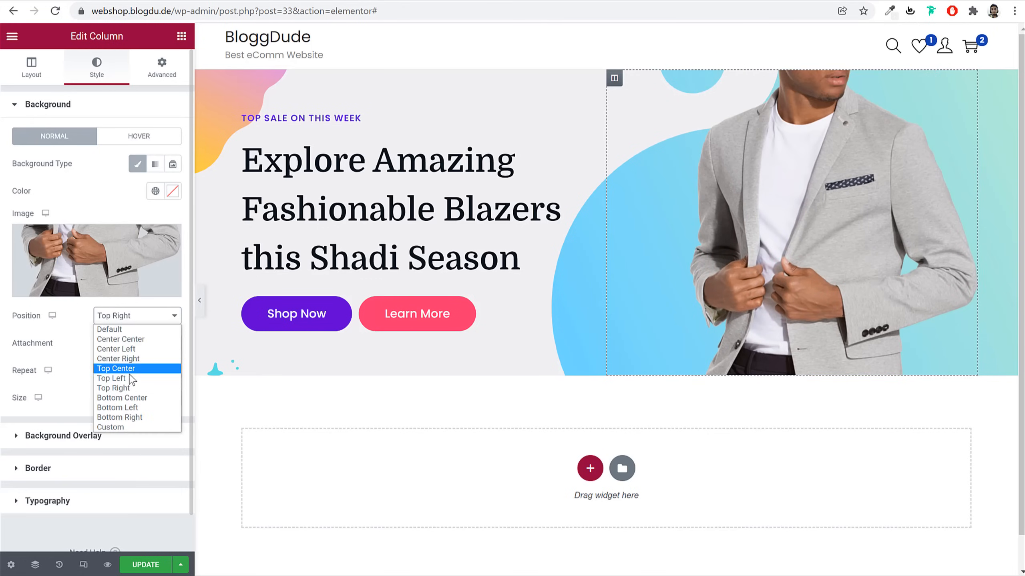
left_click(136, 339)
left_click(140, 319)
left_click(134, 331)
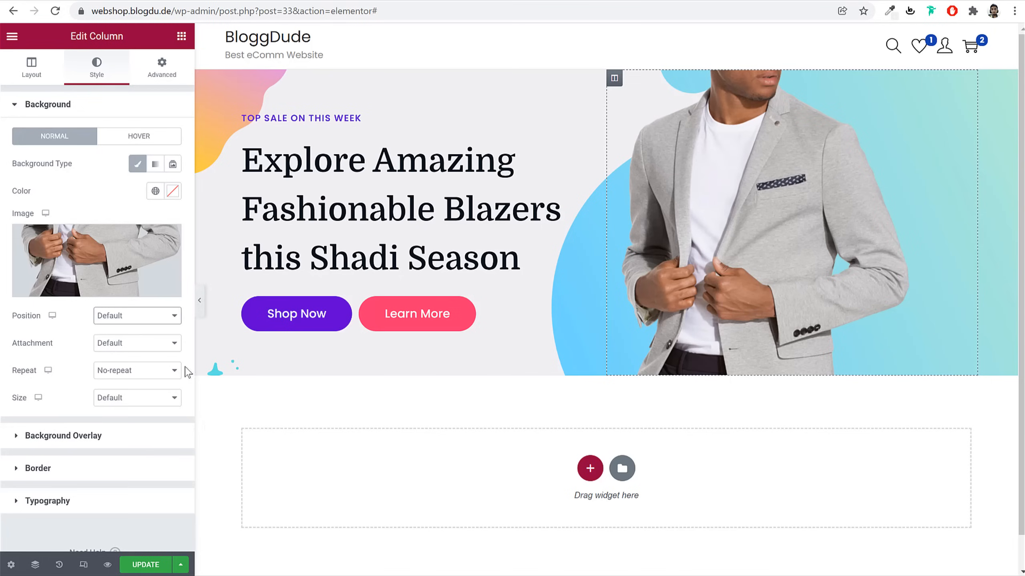
left_click(199, 301)
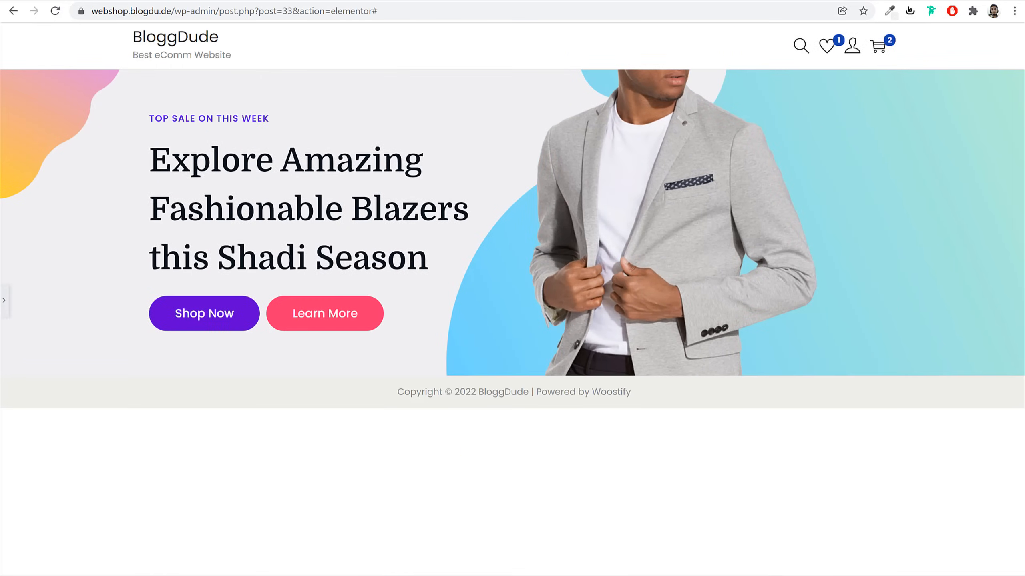
Restore the editing panel and scroll the Agency demo's feature row and category cards
left_click(4, 300)
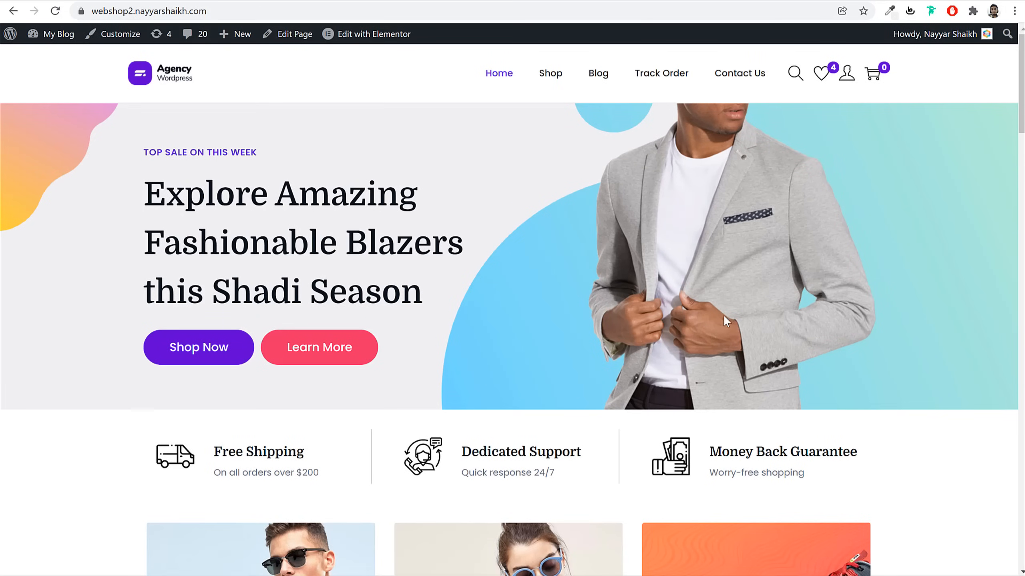
scroll(807, 310, "down", 8)
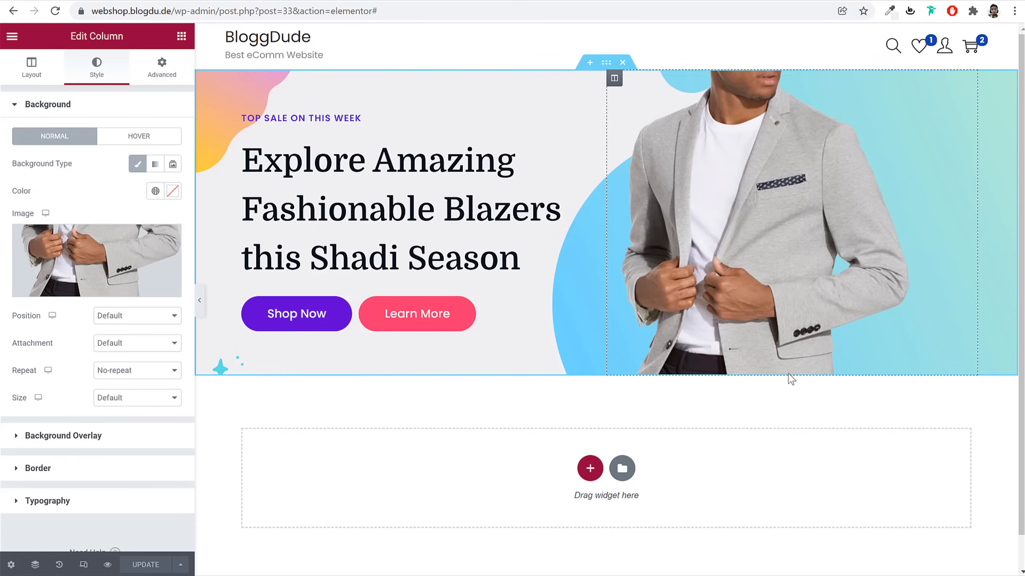
scroll(790, 380, "down", 1)
Add a three-column section below the hero with an Image Box in column one
left_click(591, 430)
scroll(686, 435, "down", 1)
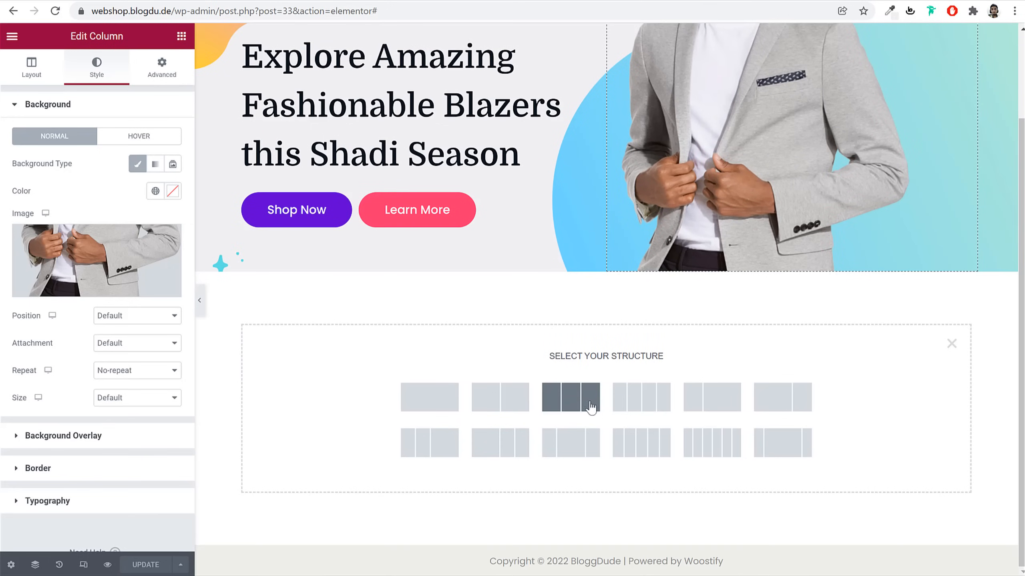
left_click(571, 397)
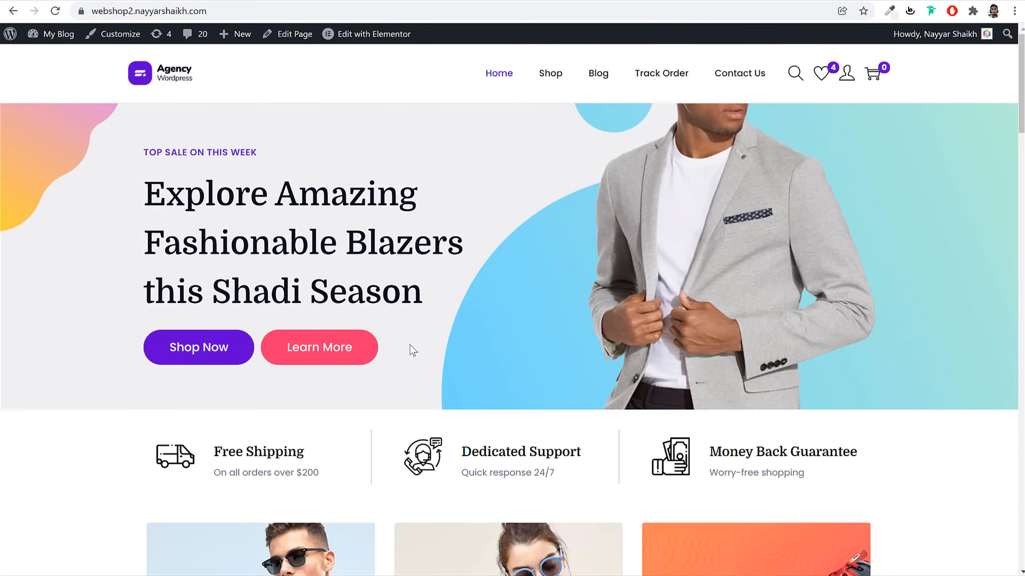
scroll(411, 348, "down", 5)
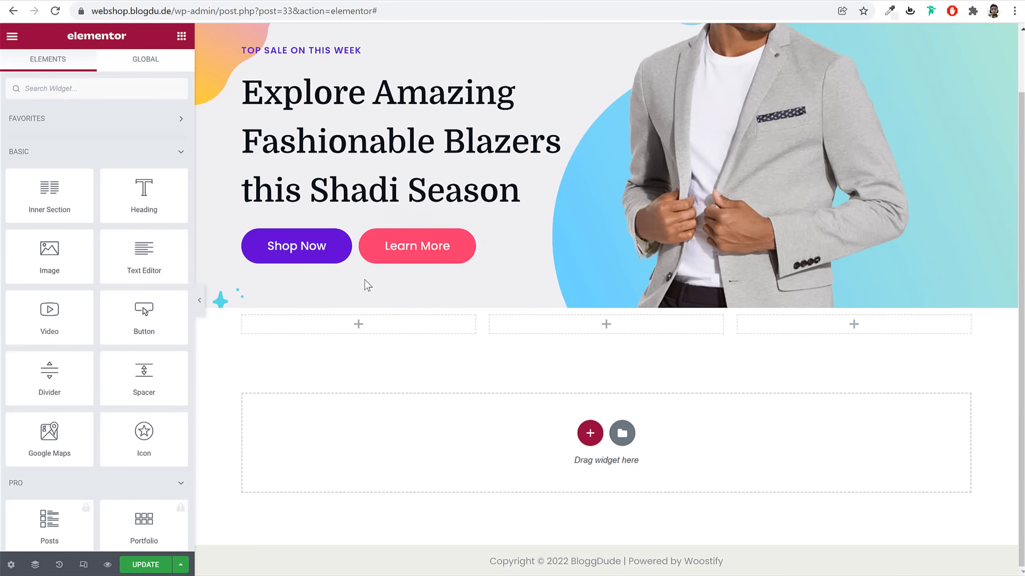
type("ima")
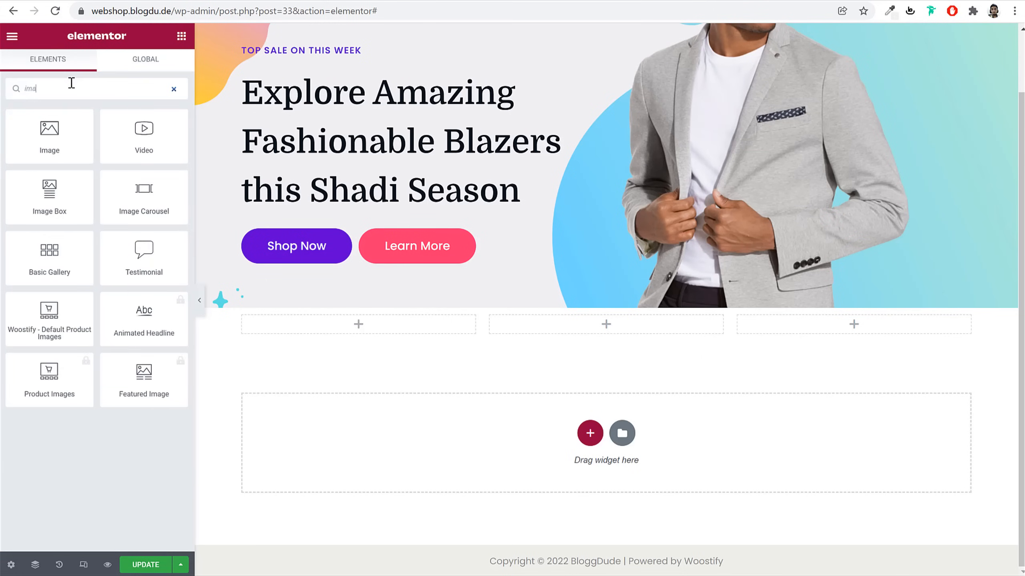
left_click_drag(131, 124, 298, 329)
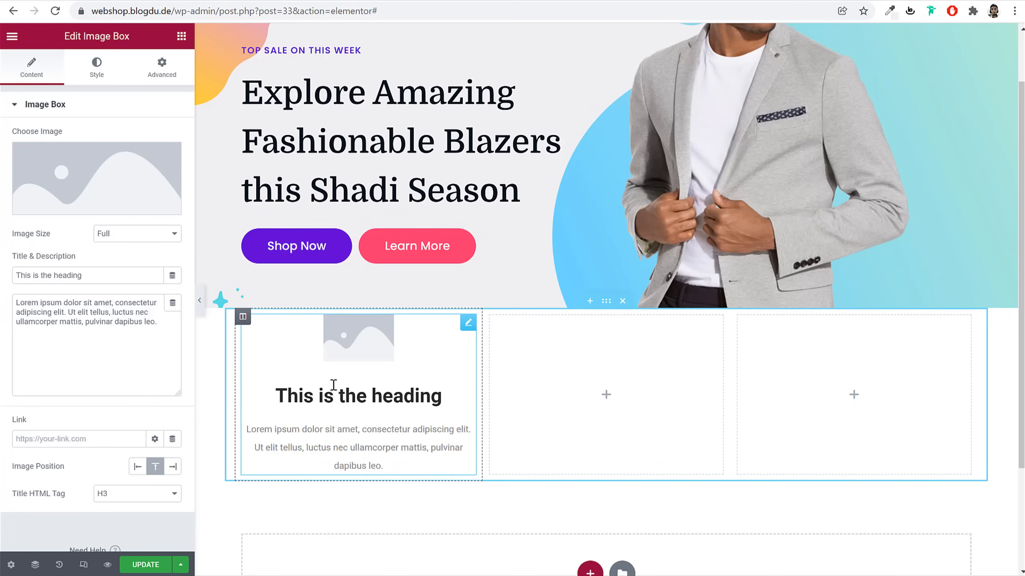
Review the Image Box's style and content settings, then save the page with Update
left_click(88, 81)
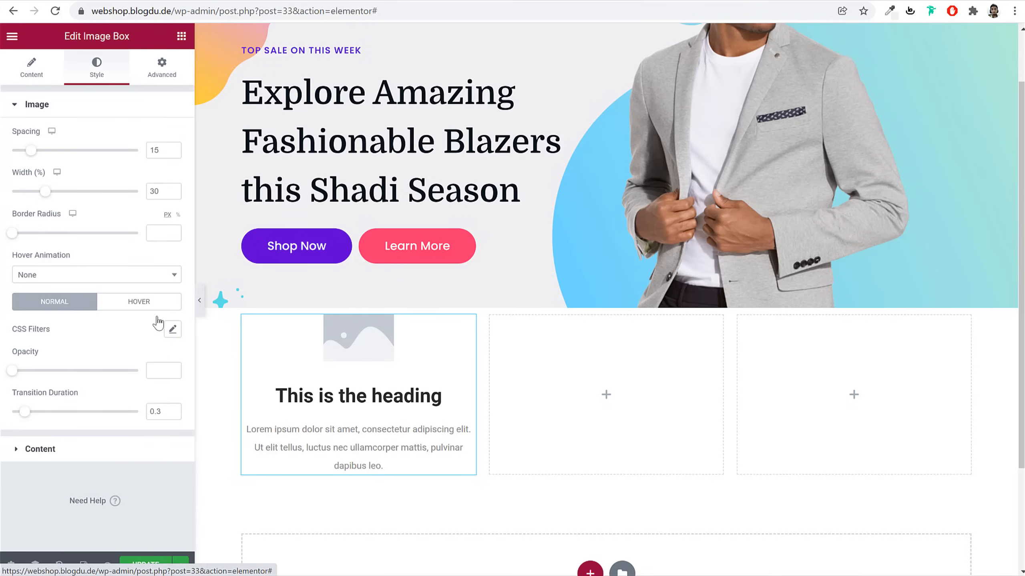
left_click(40, 79)
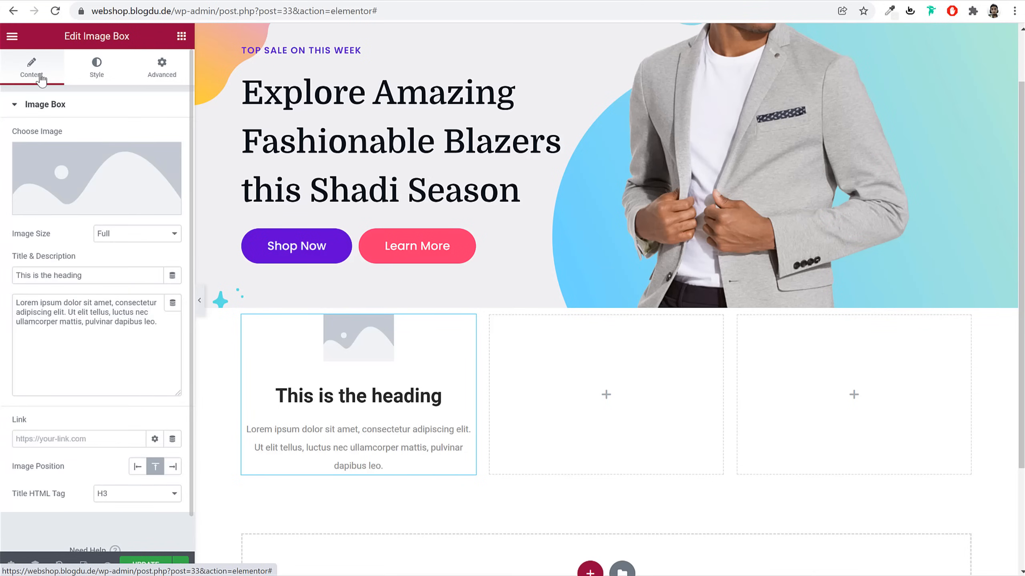
left_click(160, 565)
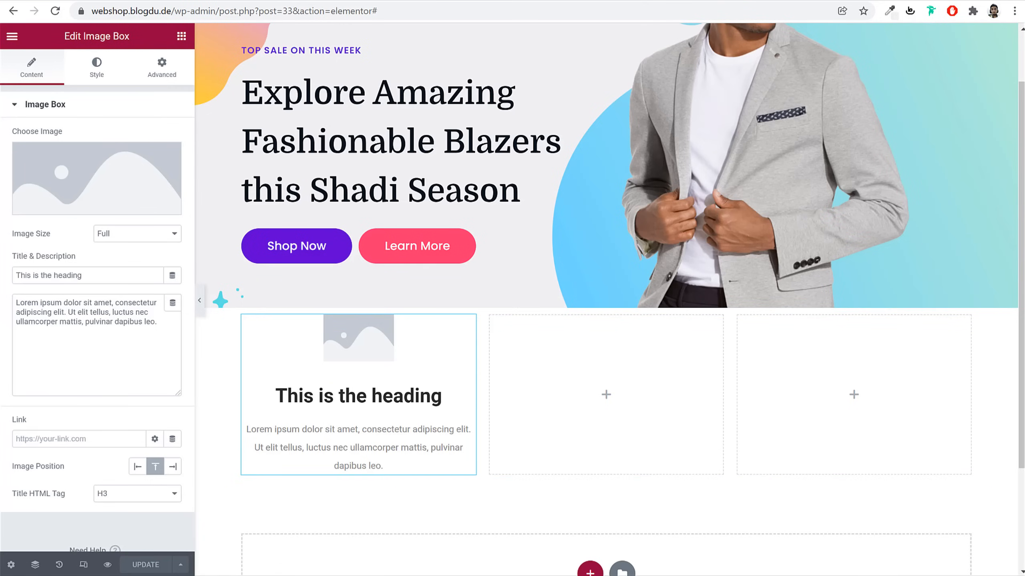
left_click(12, 37)
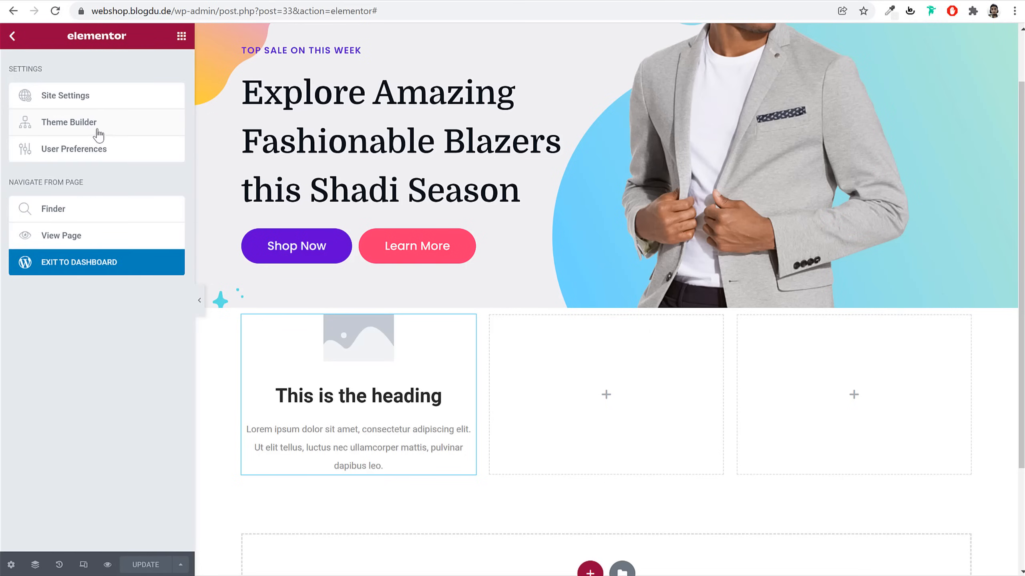
Set the Site Settings Body typography font family to Poppins
left_click(110, 104)
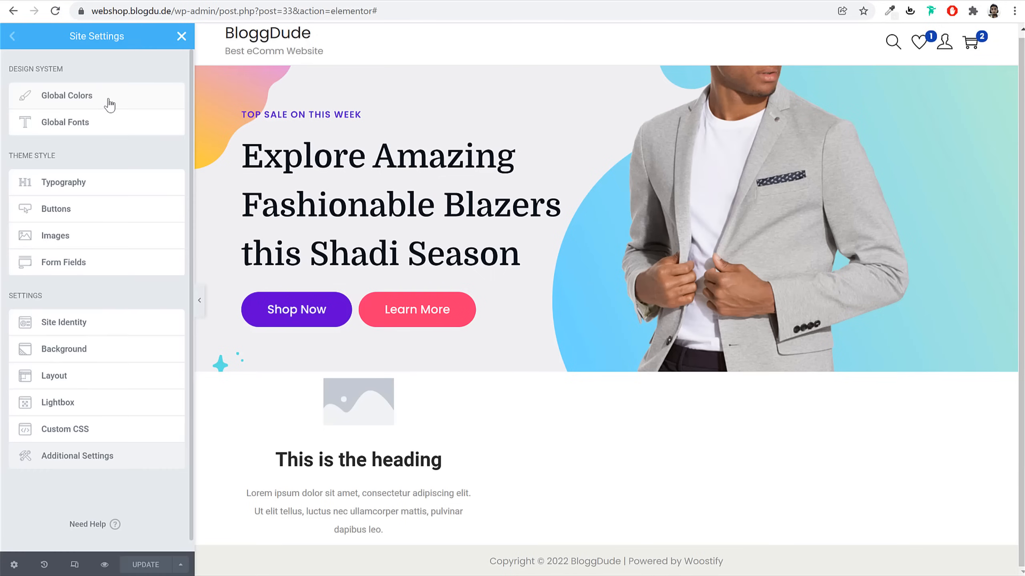
left_click(82, 187)
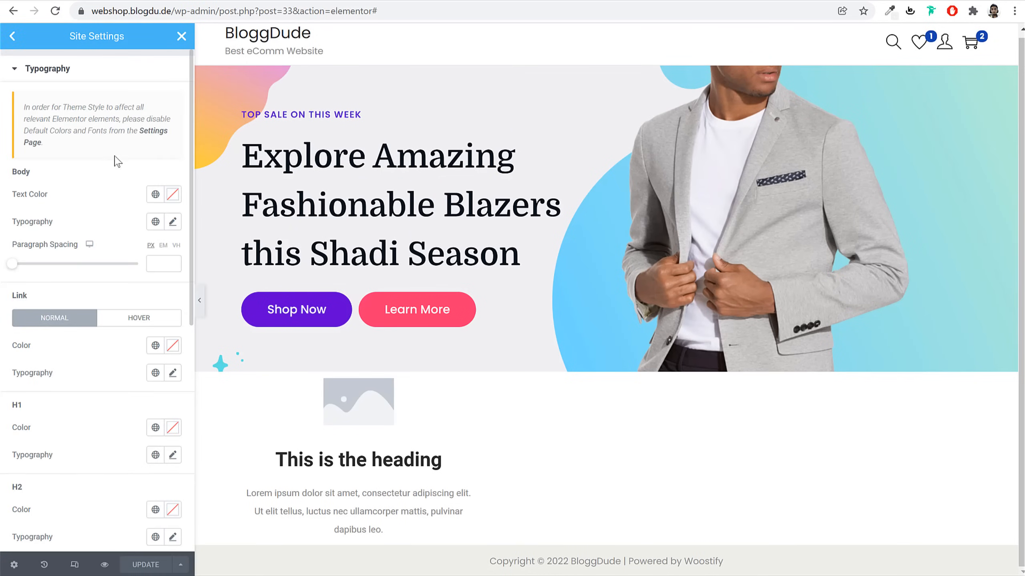
left_click(171, 223)
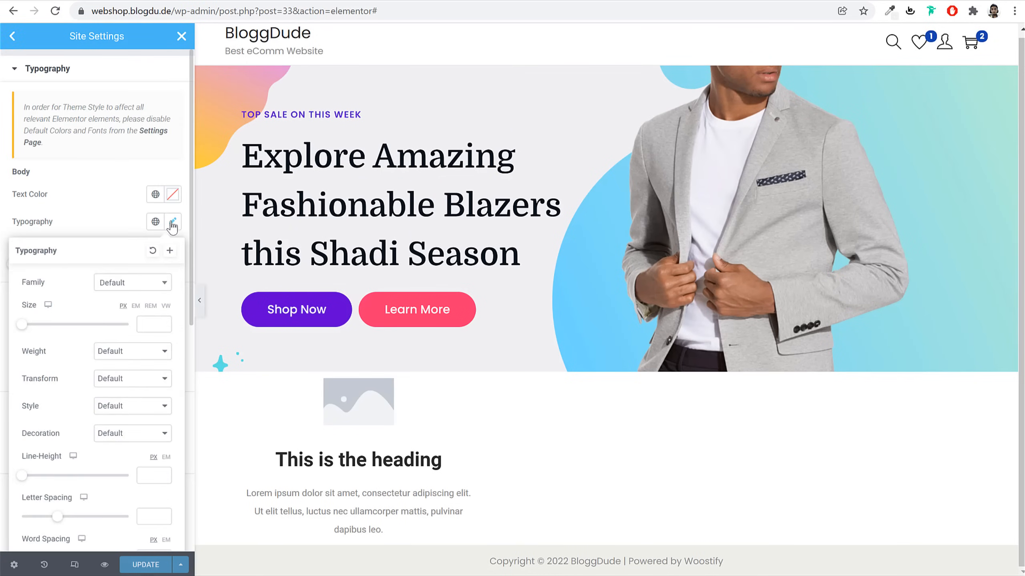
left_click(121, 291)
type("poppins")
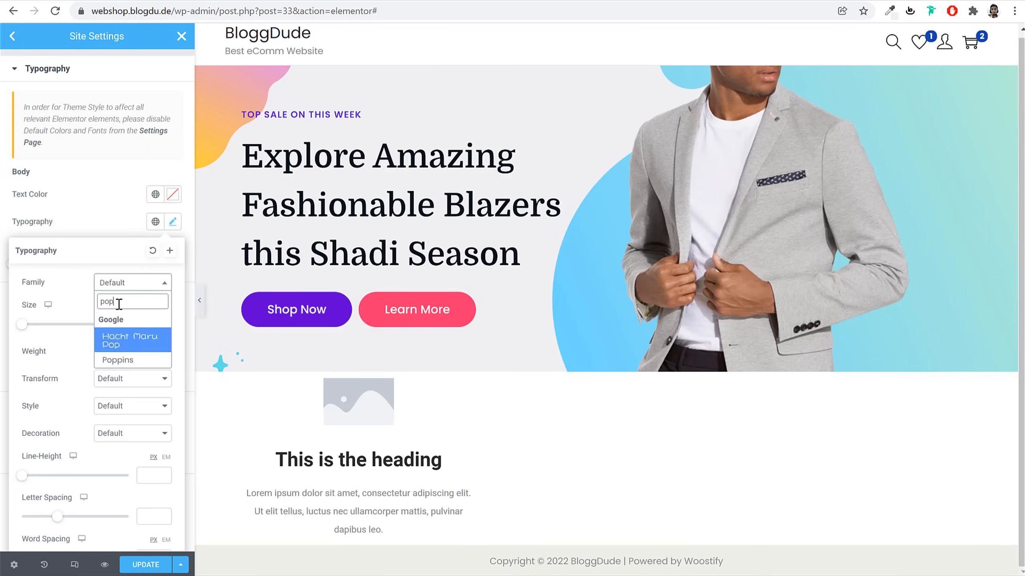
key("Return")
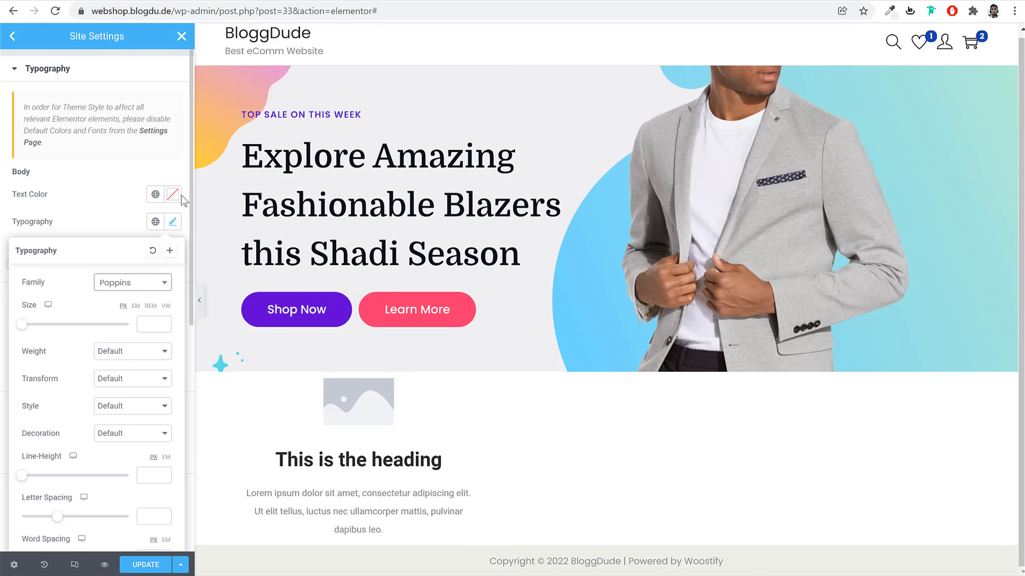
left_click(171, 223)
scroll(143, 339, "down", 5)
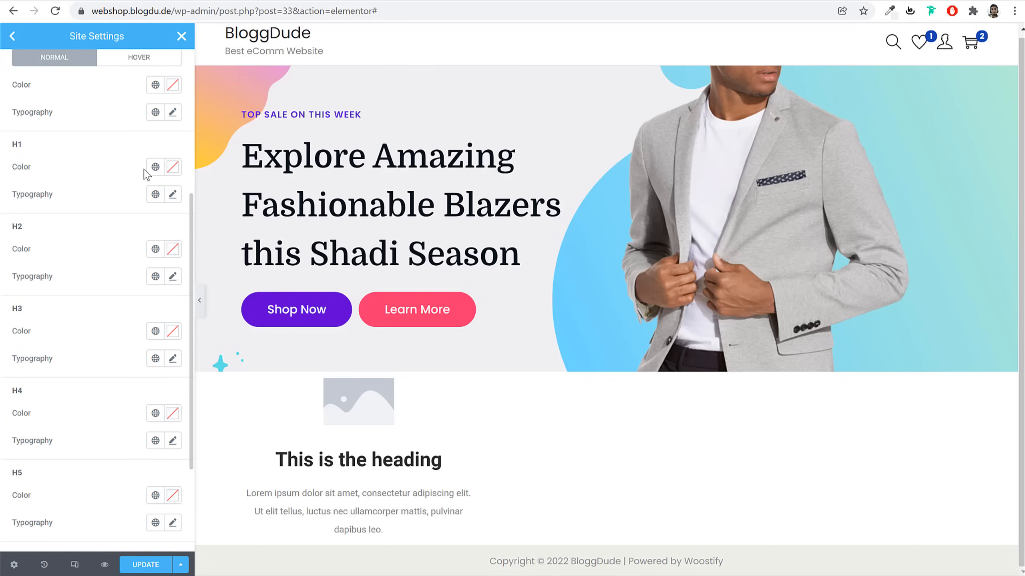
scroll(146, 174, "up", 3)
Set the Link typography font family to Domine
left_click(173, 243)
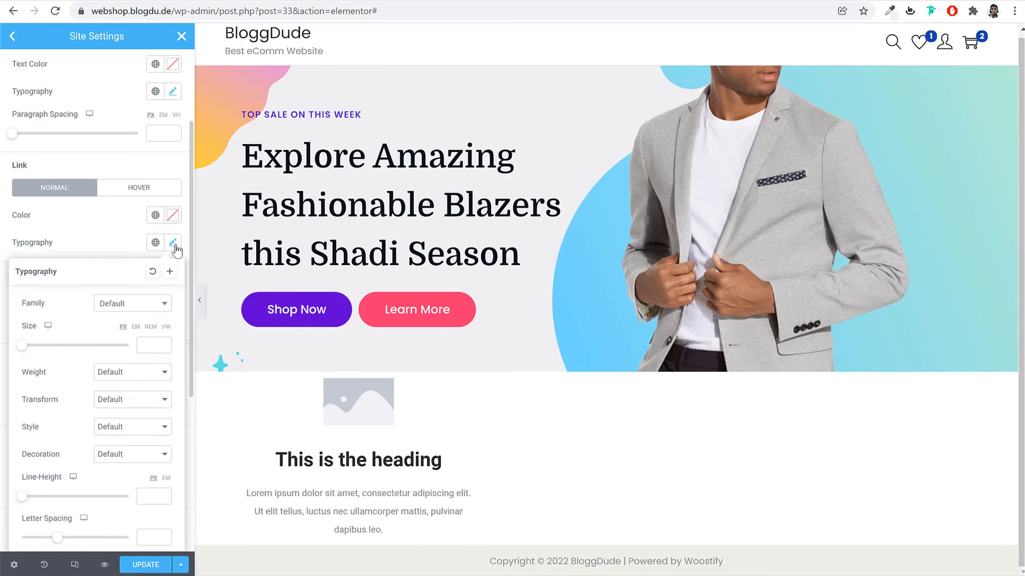
left_click(135, 311)
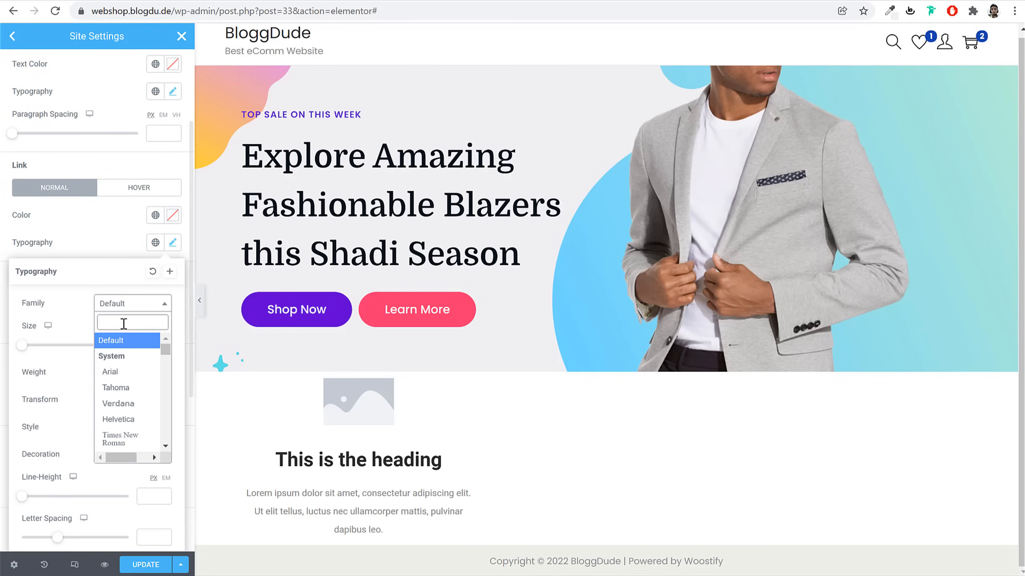
type("domin")
key("Return")
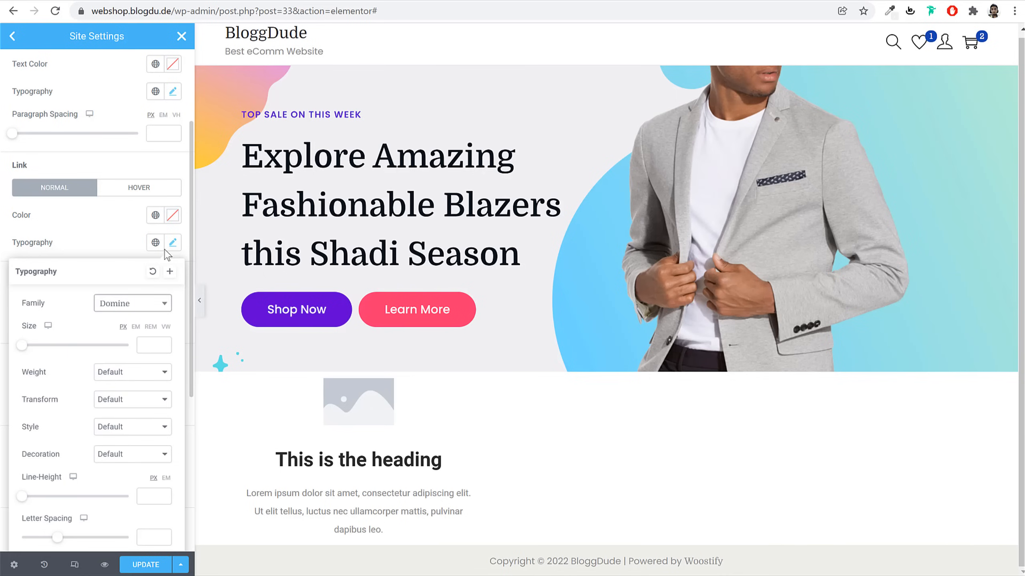
left_click(173, 243)
scroll(171, 282, "down", 3)
Set the H1, H2 and H3 heading font families to Domine
left_click(177, 196)
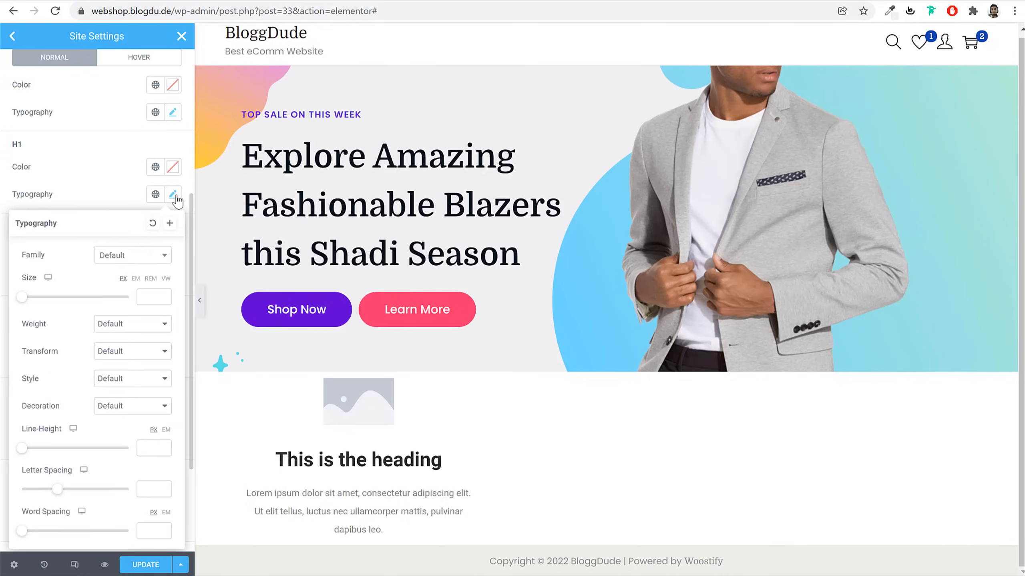
left_click(146, 264)
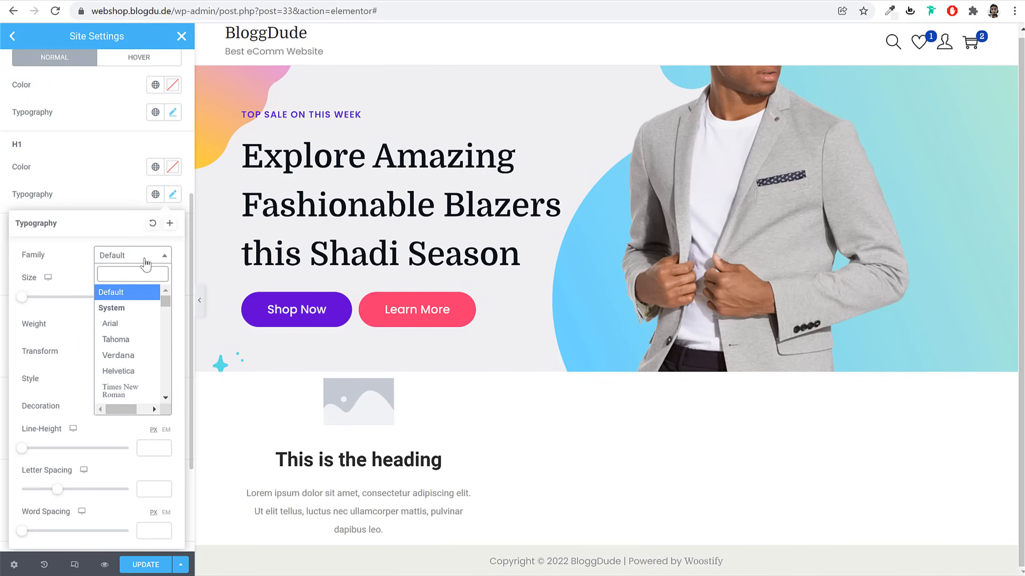
type("domi")
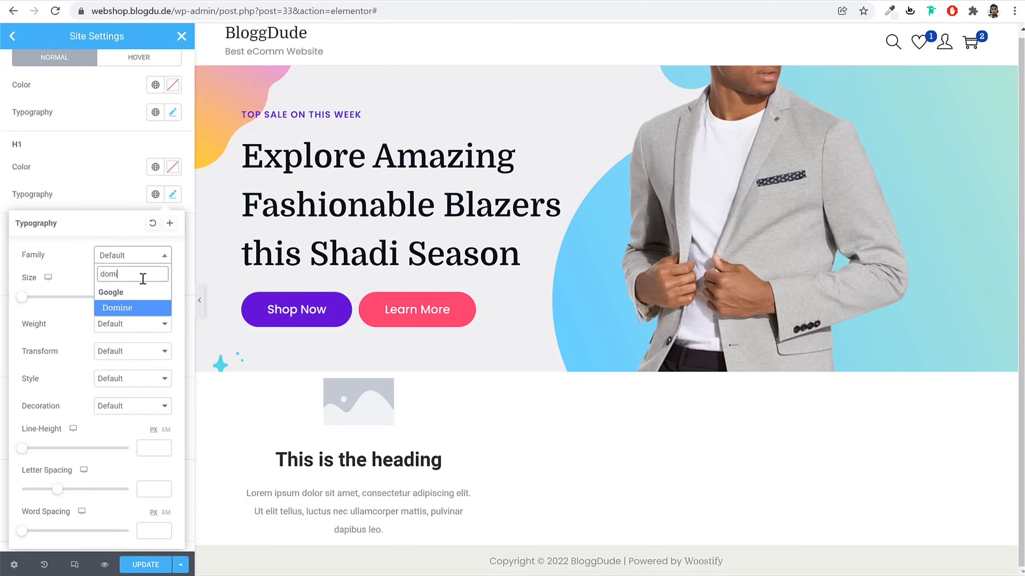
left_click(153, 307)
left_click(173, 194)
left_click(173, 277)
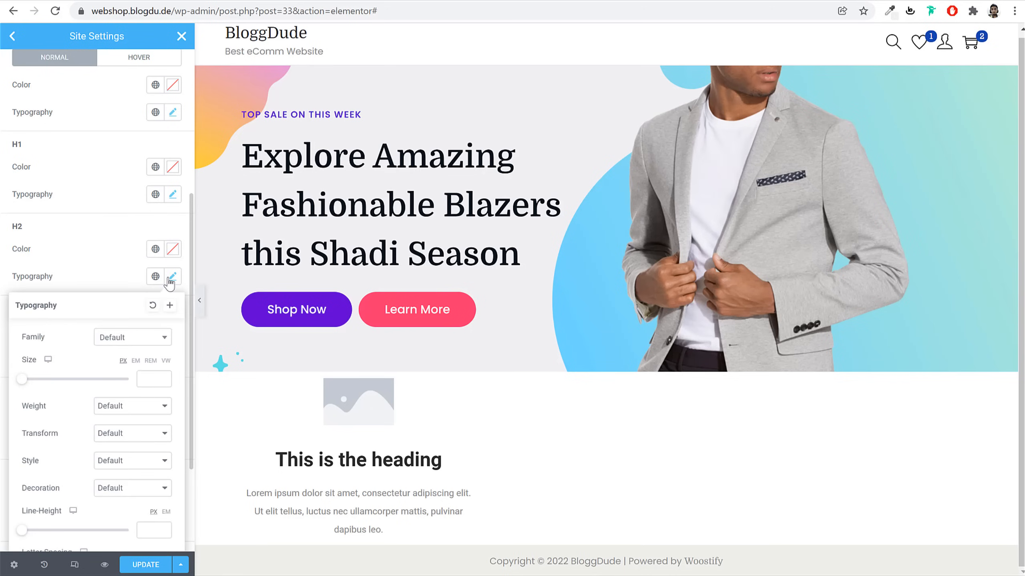
left_click(137, 338)
type("domi")
left_click(117, 390)
left_click(172, 277)
left_click(173, 359)
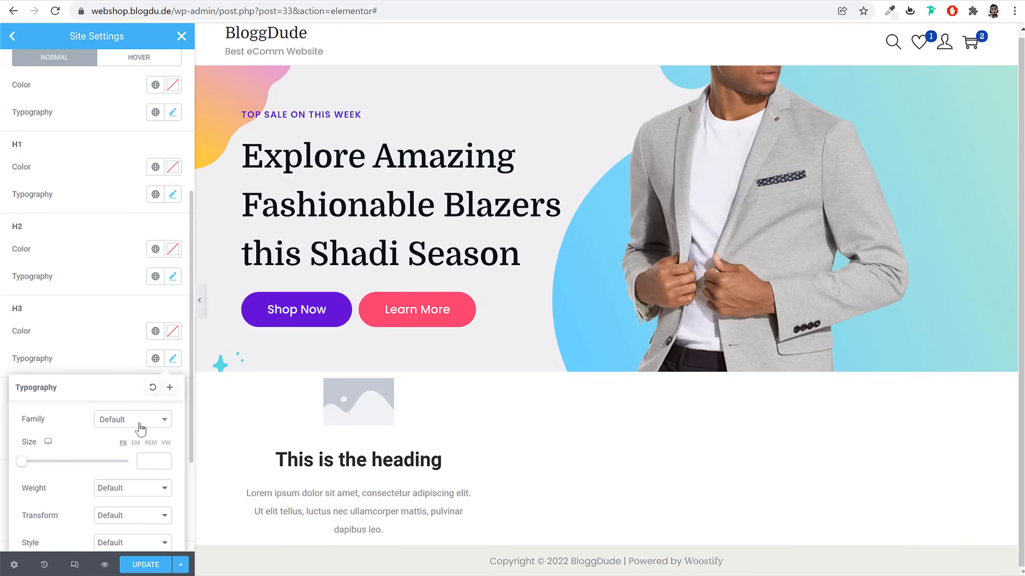
left_click(140, 428)
type("domi")
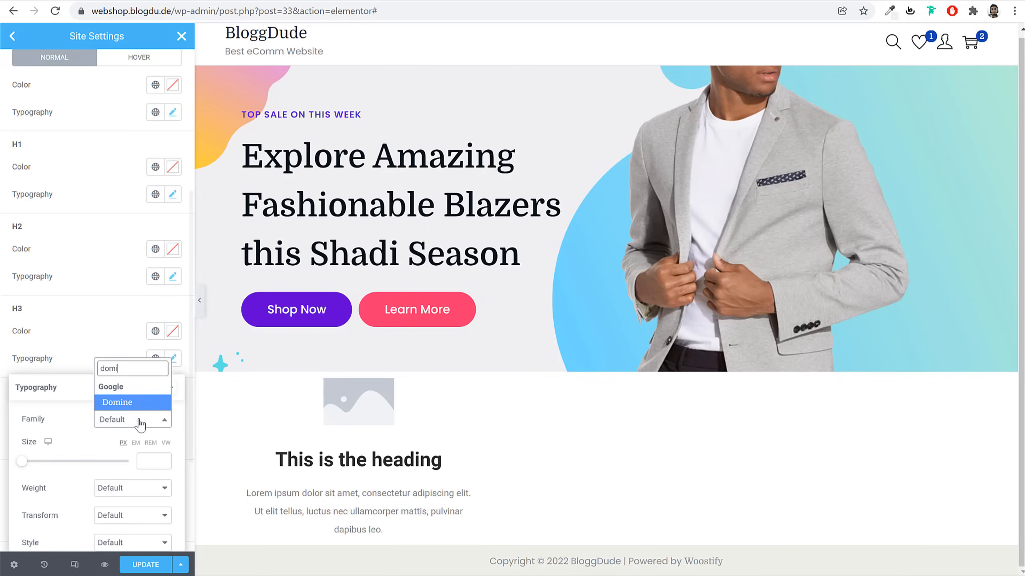
left_click(121, 402)
left_click(173, 358)
Set the H5 and H6 heading font families to Domine
scroll(177, 403, "down", 3)
left_click(173, 374)
left_click(126, 435)
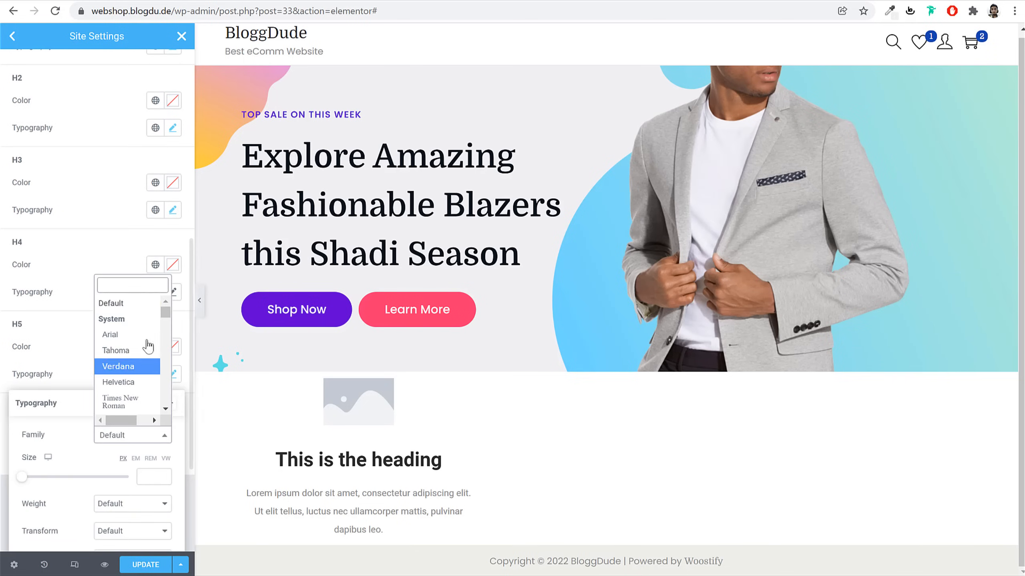
type("domi")
left_click(139, 420)
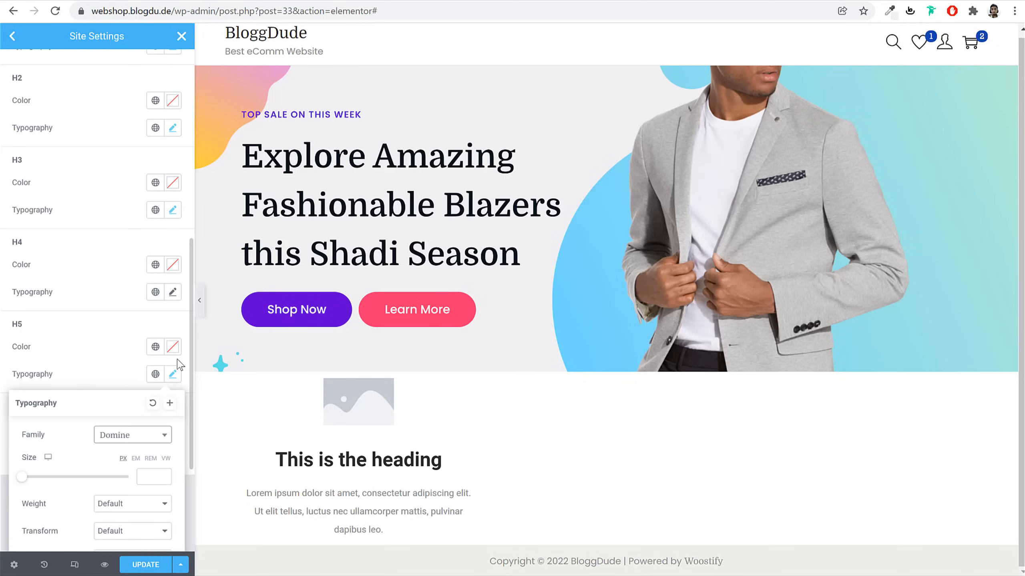
left_click(173, 373)
left_click(174, 457)
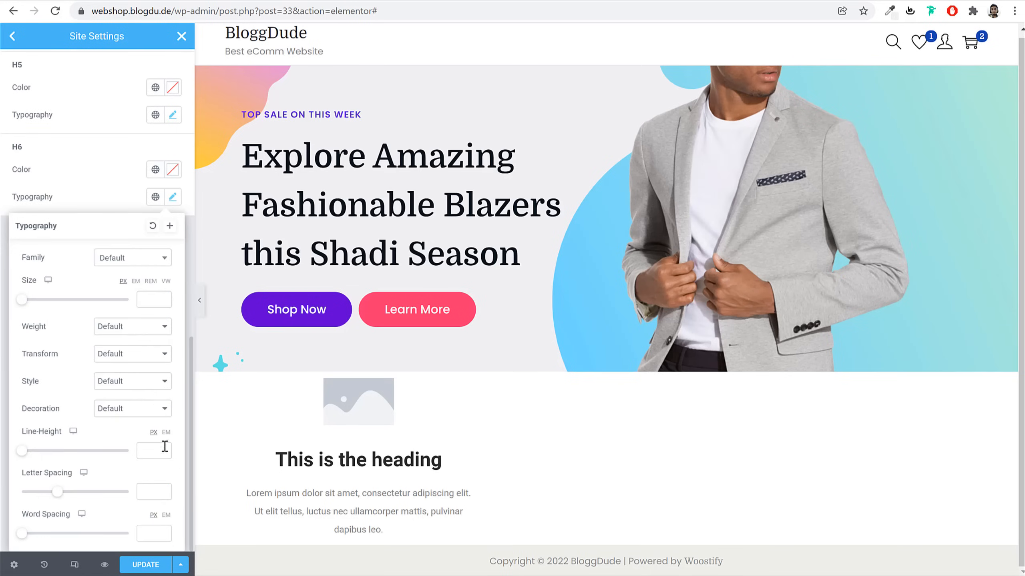
left_click(140, 261)
type("domi")
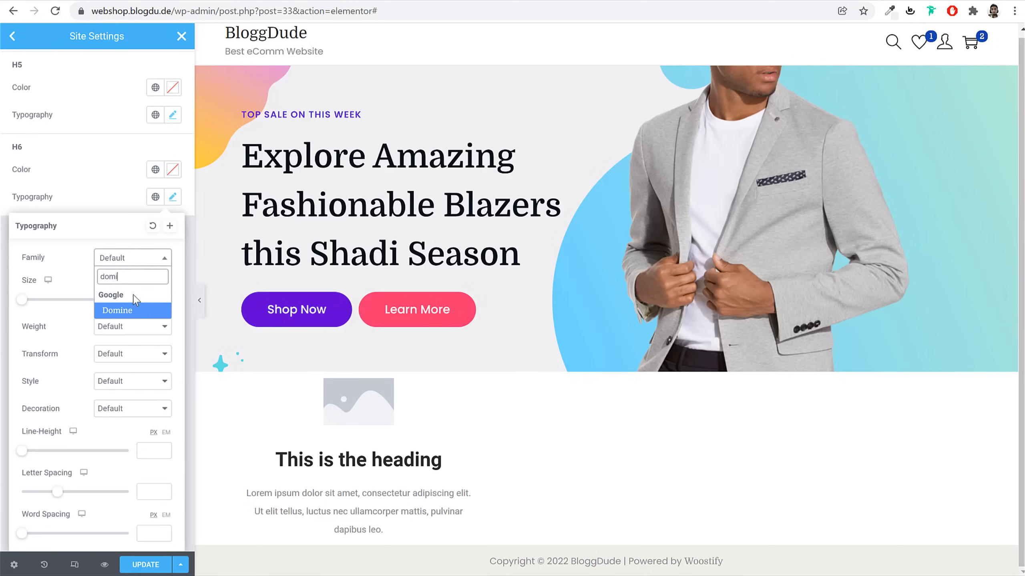
left_click(130, 316)
Save the site settings with Update and close Site Settings to return to the editor
left_click(139, 564)
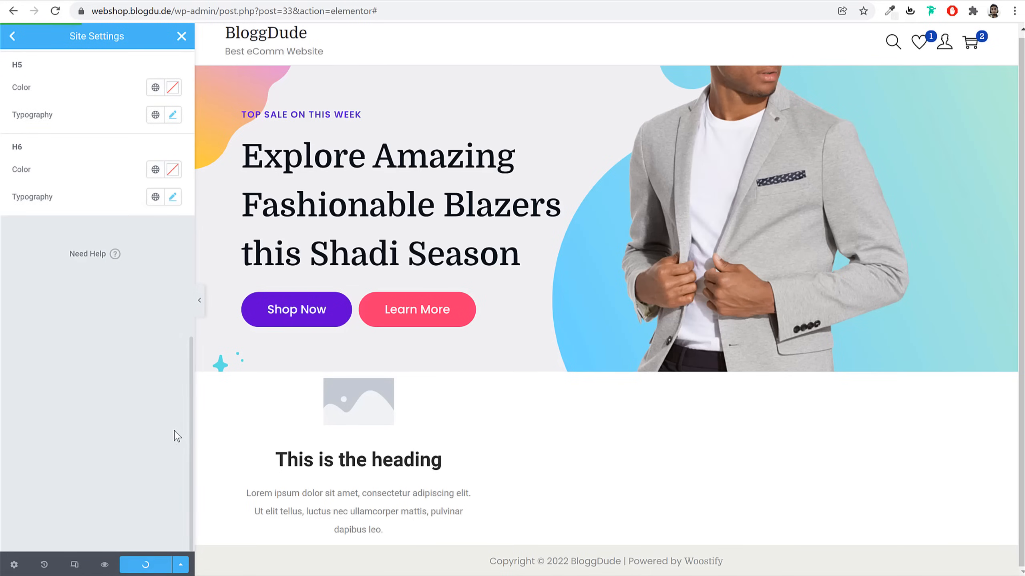
scroll(160, 433, "up", 5)
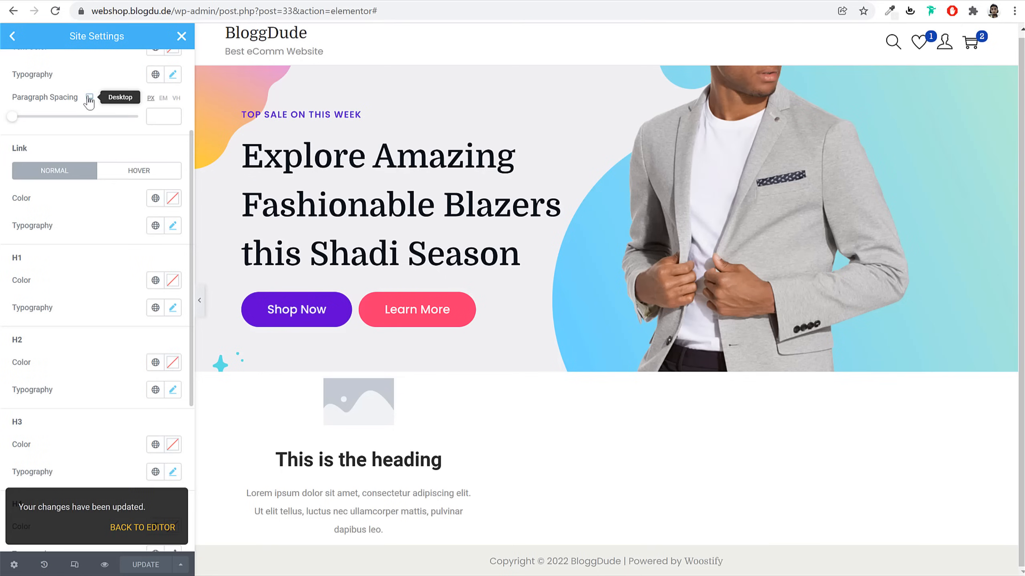
scroll(61, 76, "up", 4)
left_click(13, 37)
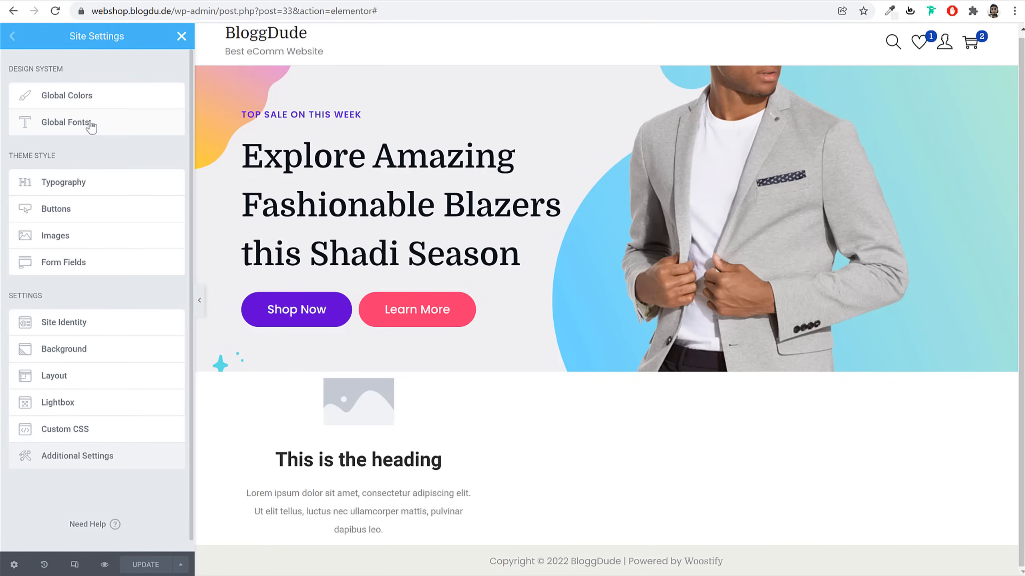
left_click(182, 37)
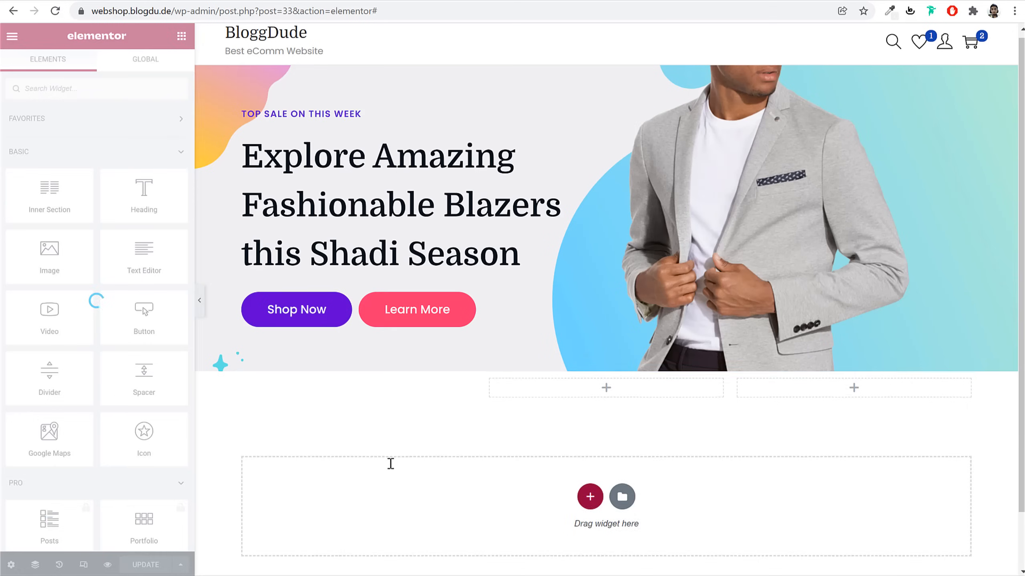
Copy 'Free Shipping' from the demo and paste it as the Image Box title
left_click(440, 460)
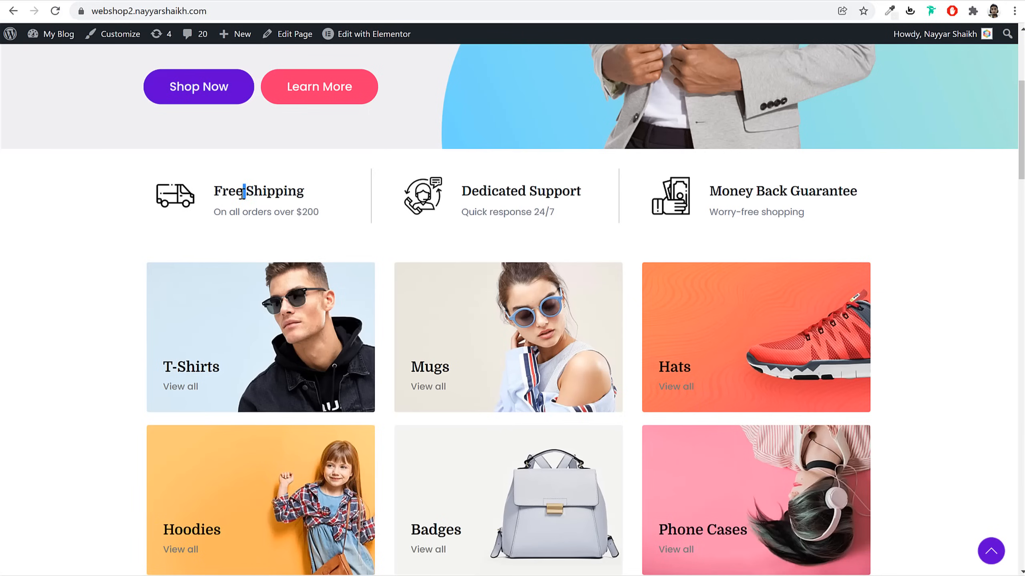
triple_click(243, 193)
key("ctrl+c")
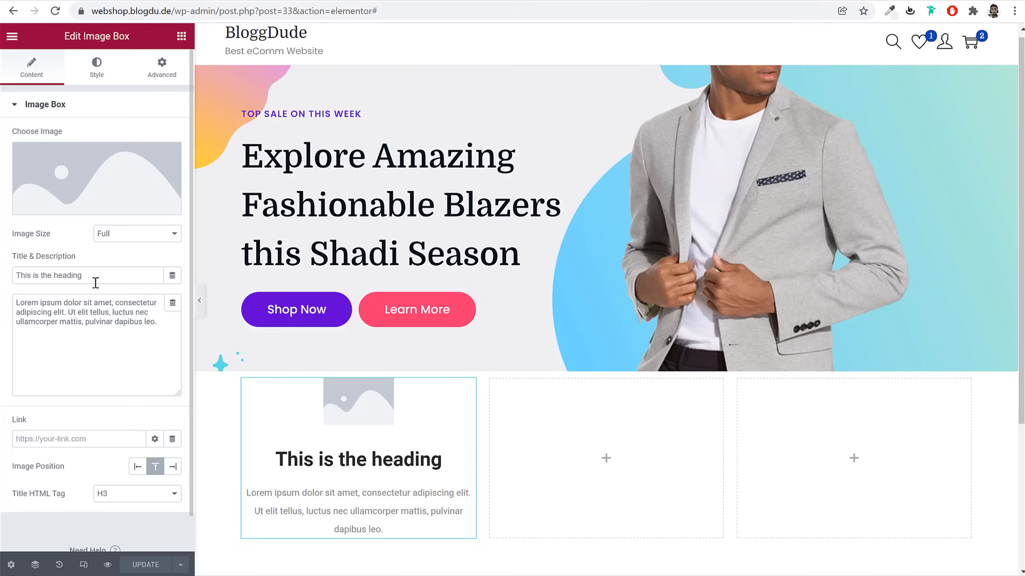
triple_click(96, 277)
key("ctrl+v")
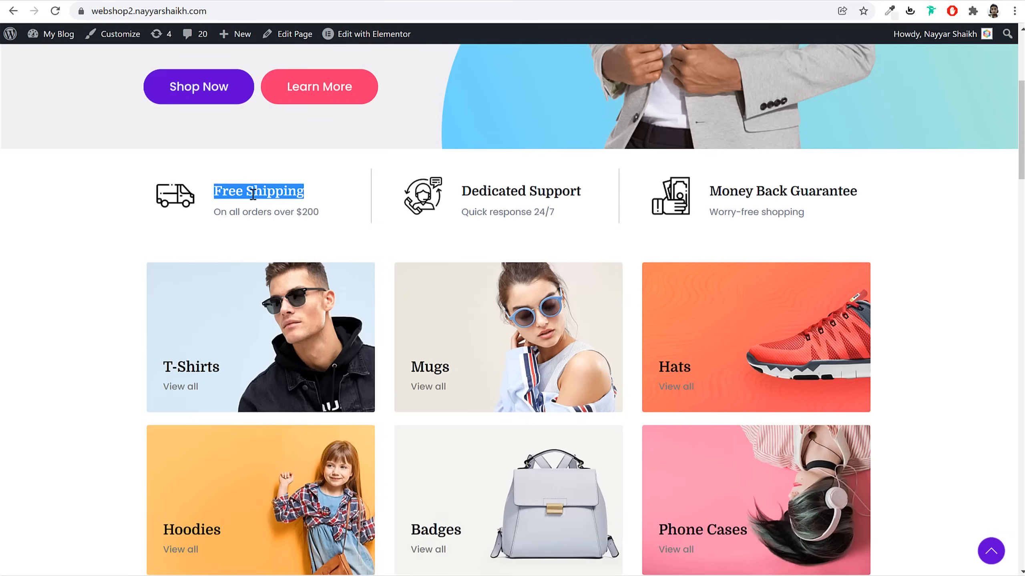
Paste the demo's subtitle as the description, editing it to 'On all orders over $100'
triple_click(252, 208)
key("ctrl+c")
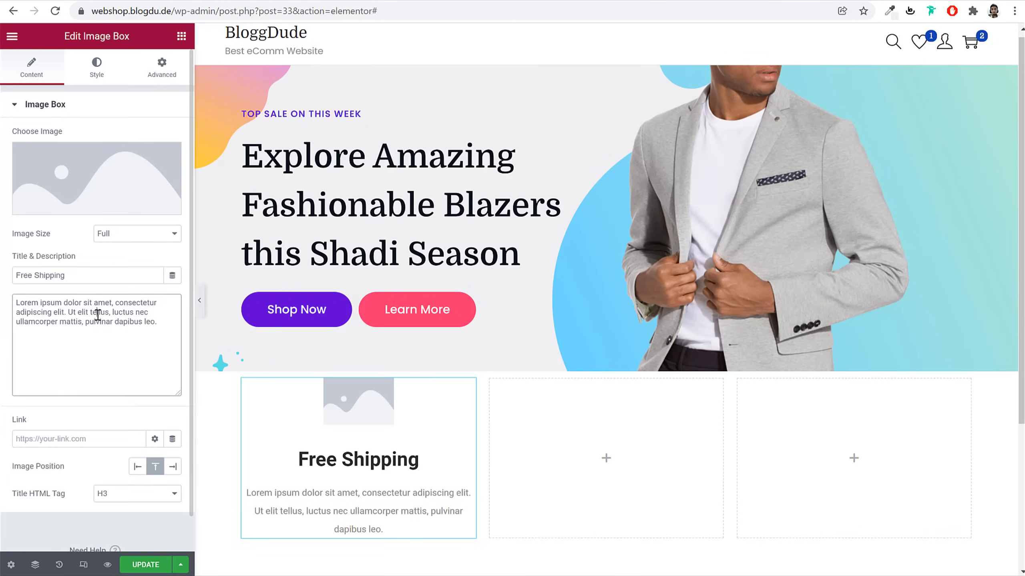
triple_click(133, 316)
key("ctrl+v")
key("BackSpace")
type("$")
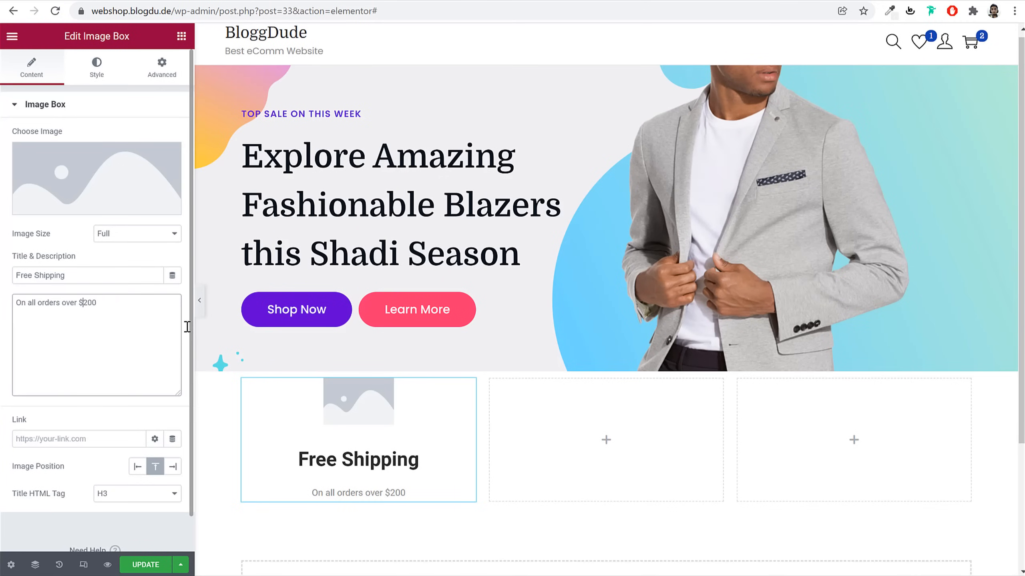
key("BackSpace")
type("1")
key("BackSpace")
key("Delete")
type("$1")
left_click(86, 256)
mouse_move(115, 163)
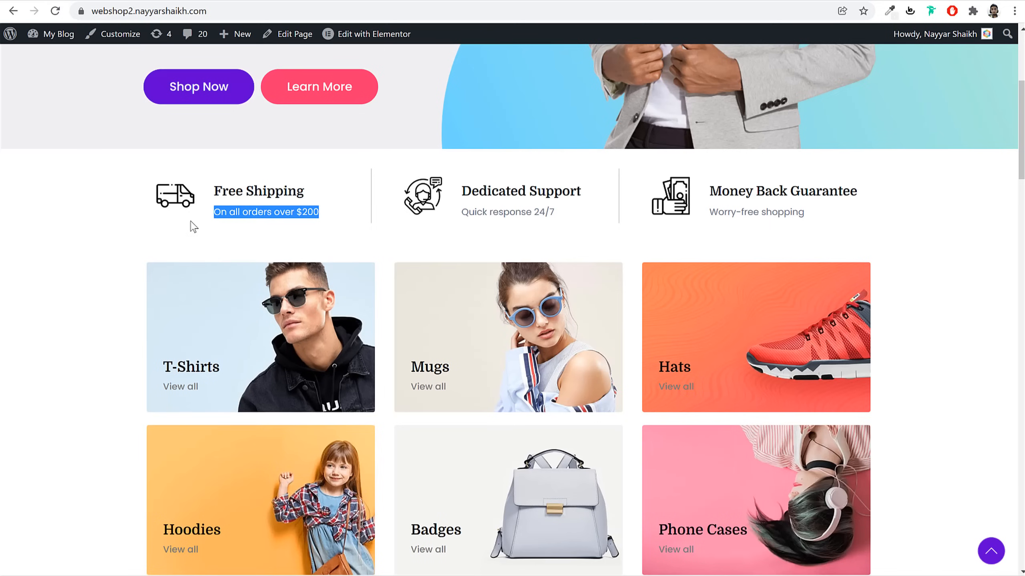
left_click(194, 227)
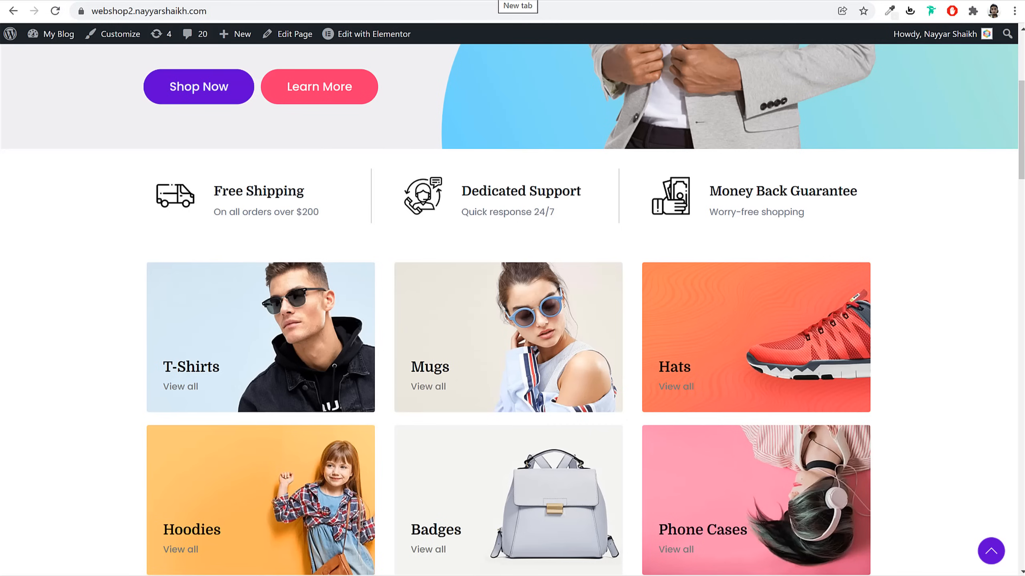
In a new tab, go to flaticon.com and search for 'van' icons
key("ctrl+t")
type("fla")
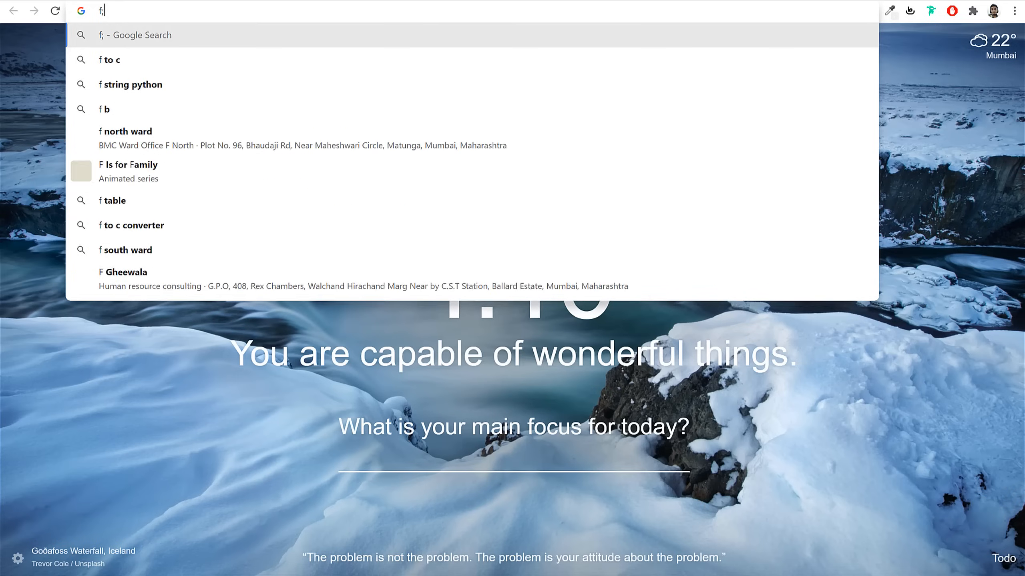
type("t")
key("Return")
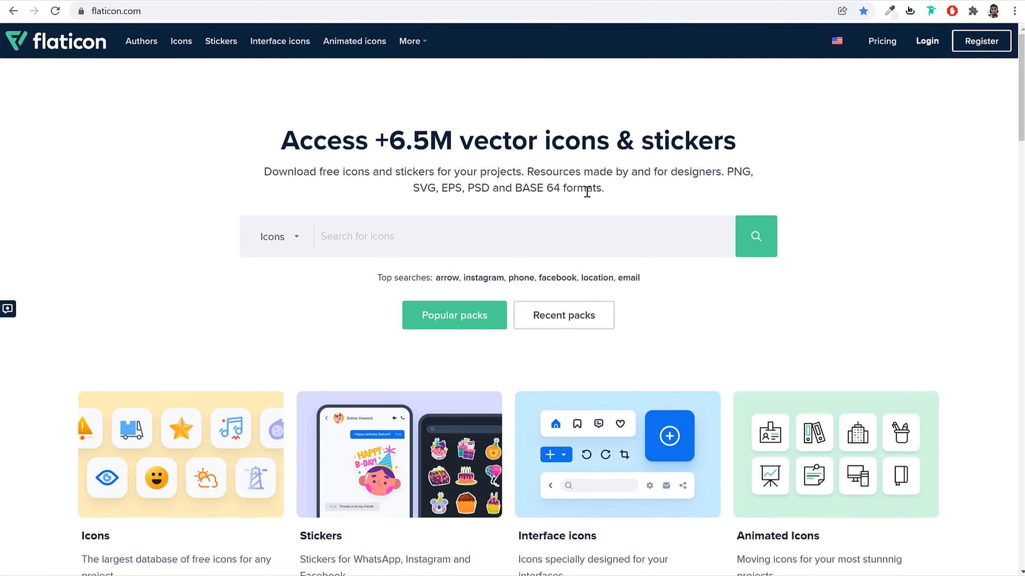
type("van")
left_click(350, 281)
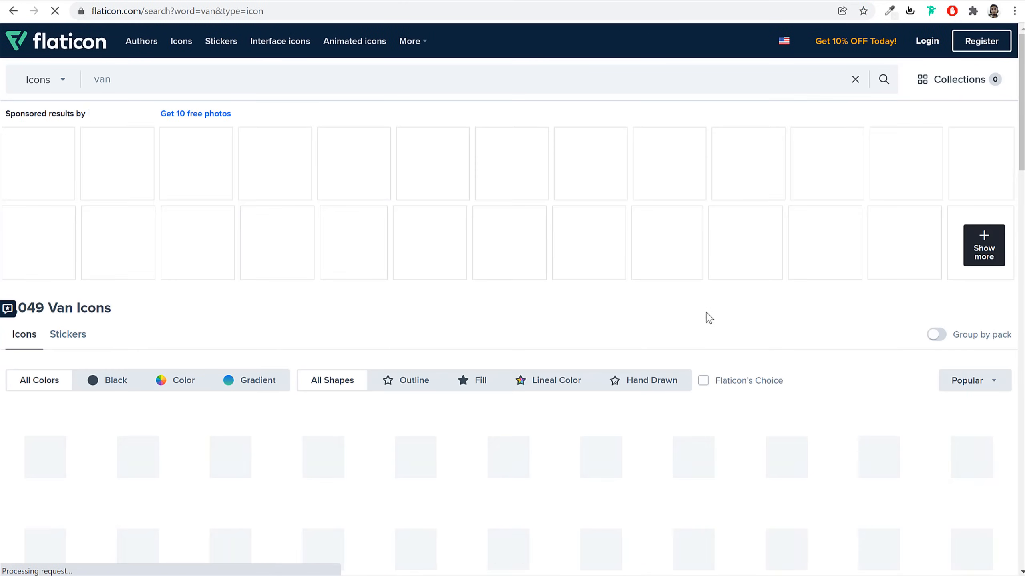
Download the outlined van icon as a free PNG and return to the page editor
scroll(747, 289, "down", 1)
scroll(747, 289, "down", 4)
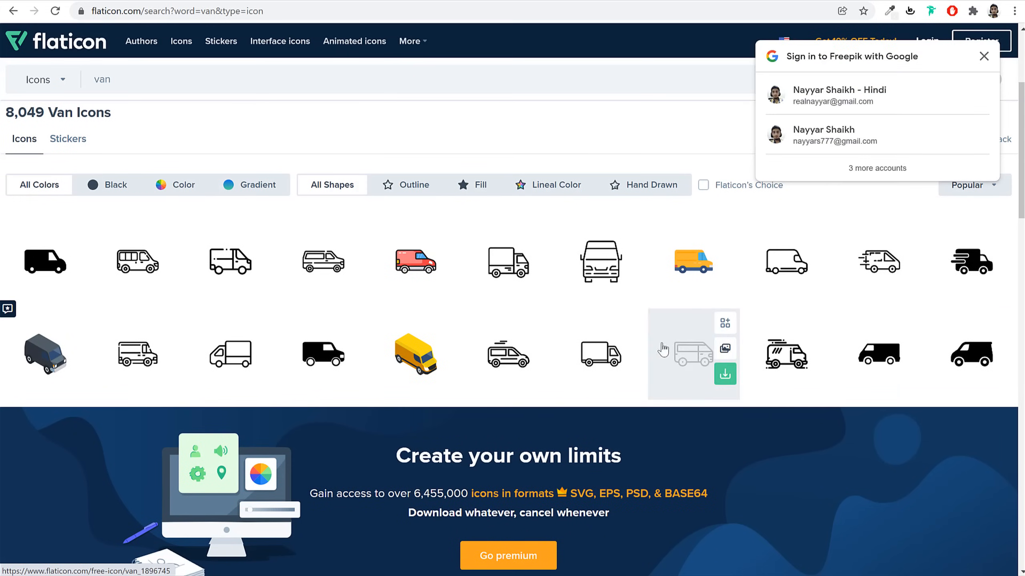
left_click(218, 270)
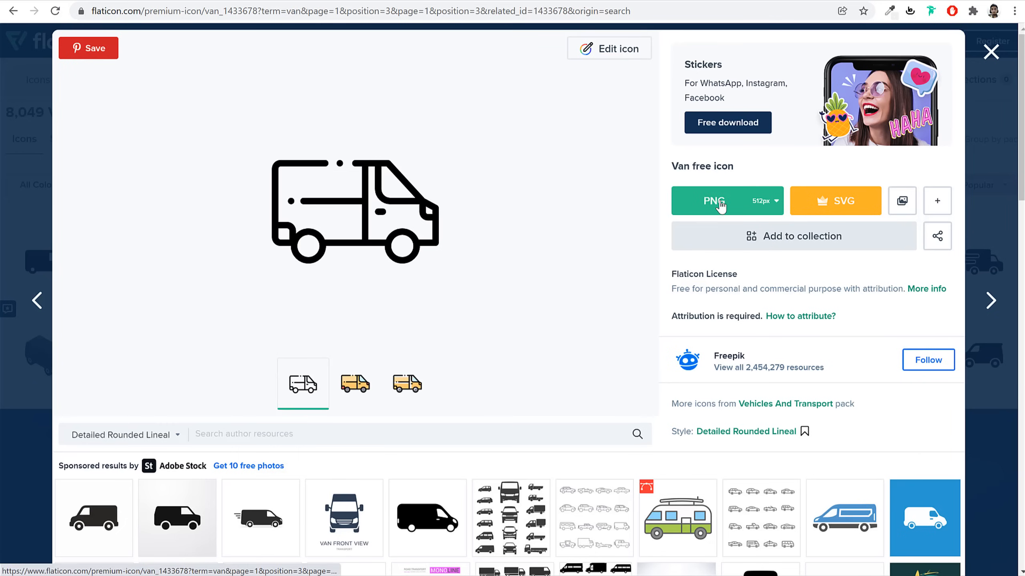
left_click(709, 209)
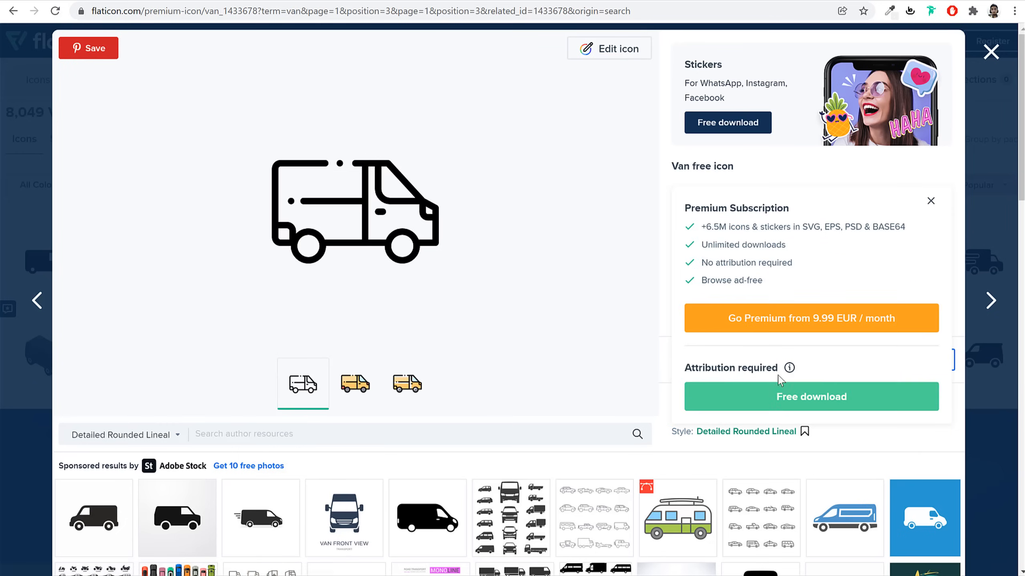
left_click(780, 405)
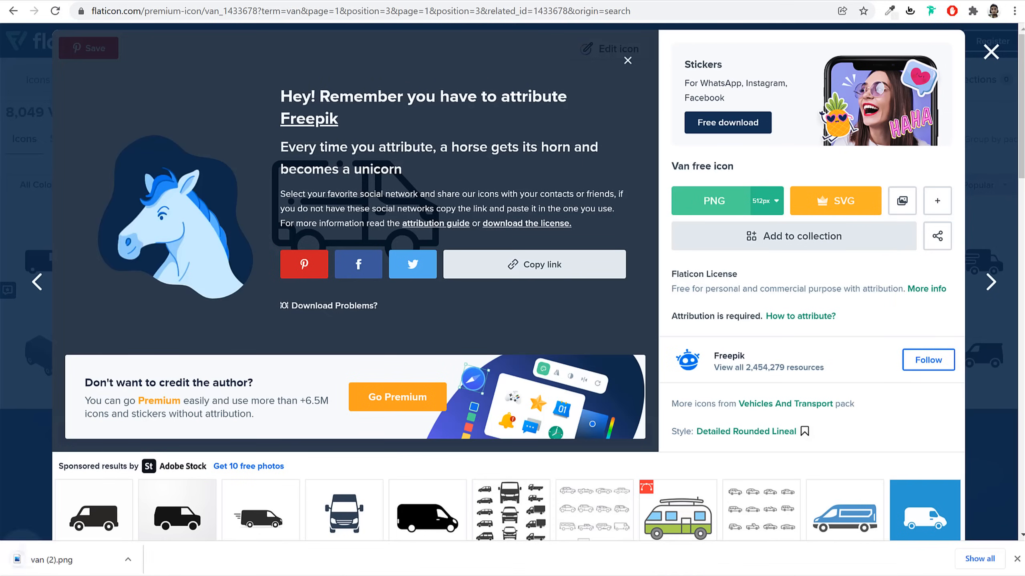
left_click(1017, 559)
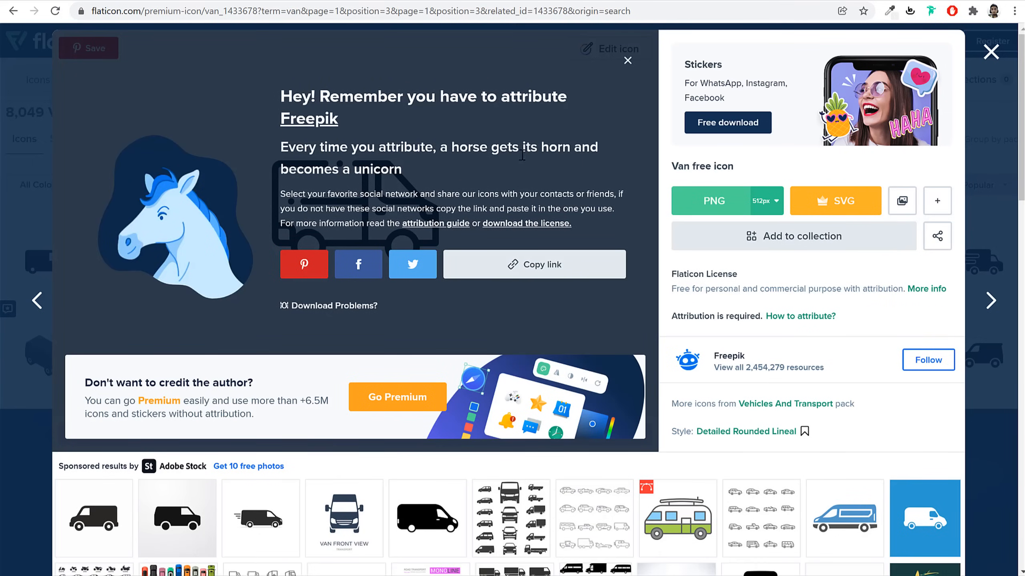
left_click(203, 3)
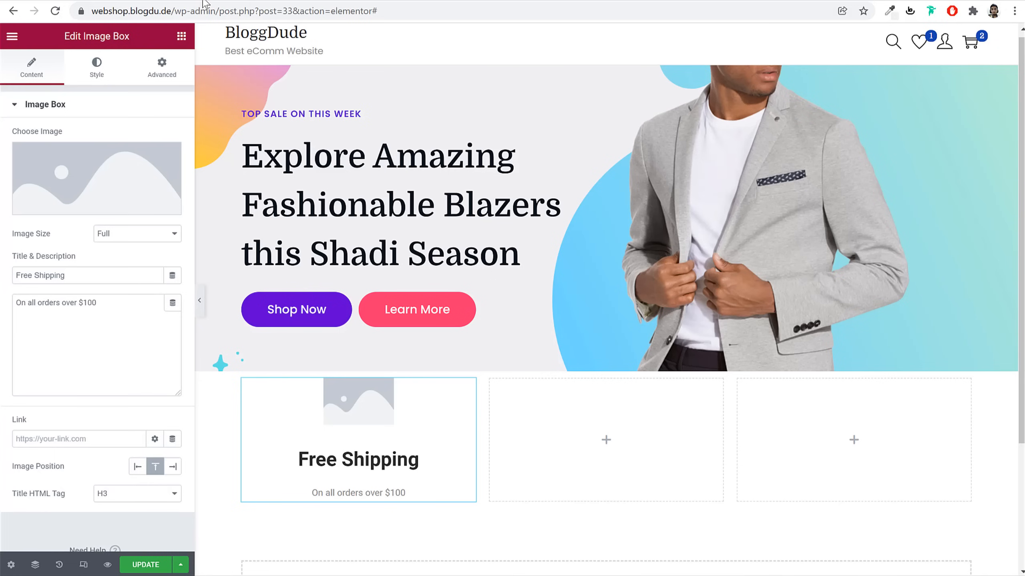
Dismiss Flaticon's attribution reminder and get back to the page editor
left_click(95, 1)
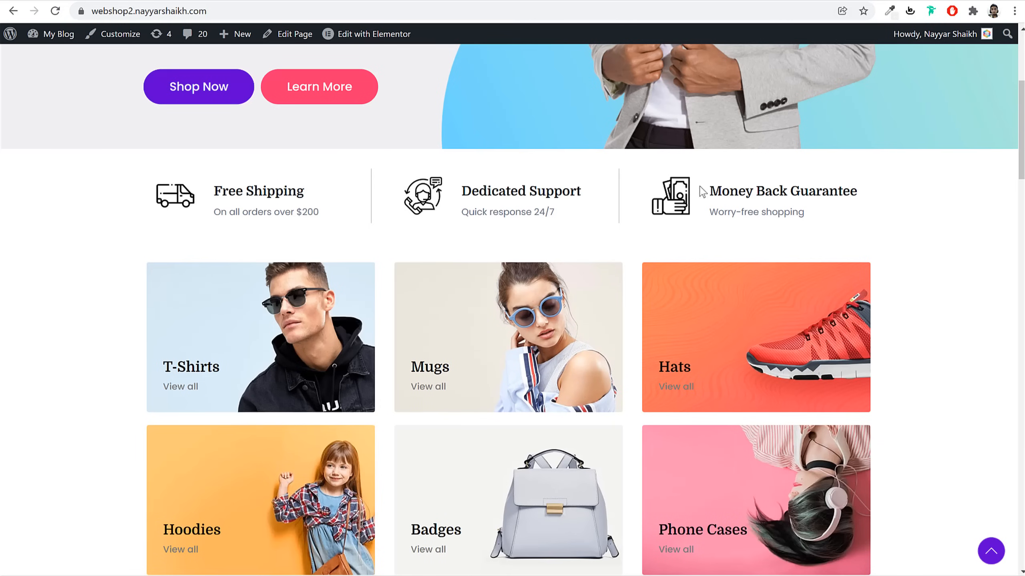
left_click(553, 1)
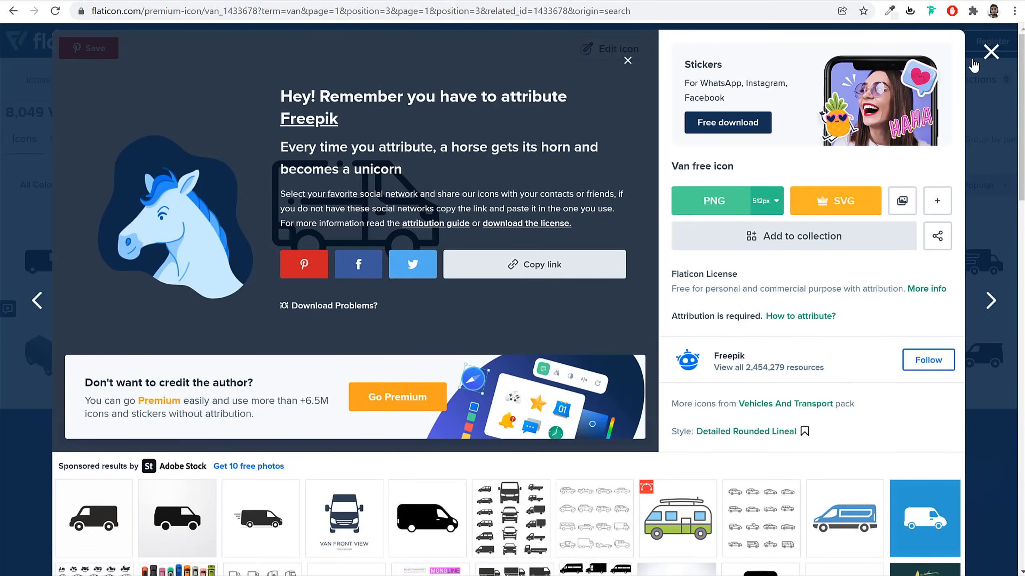
left_click(989, 52)
left_click(162, 2)
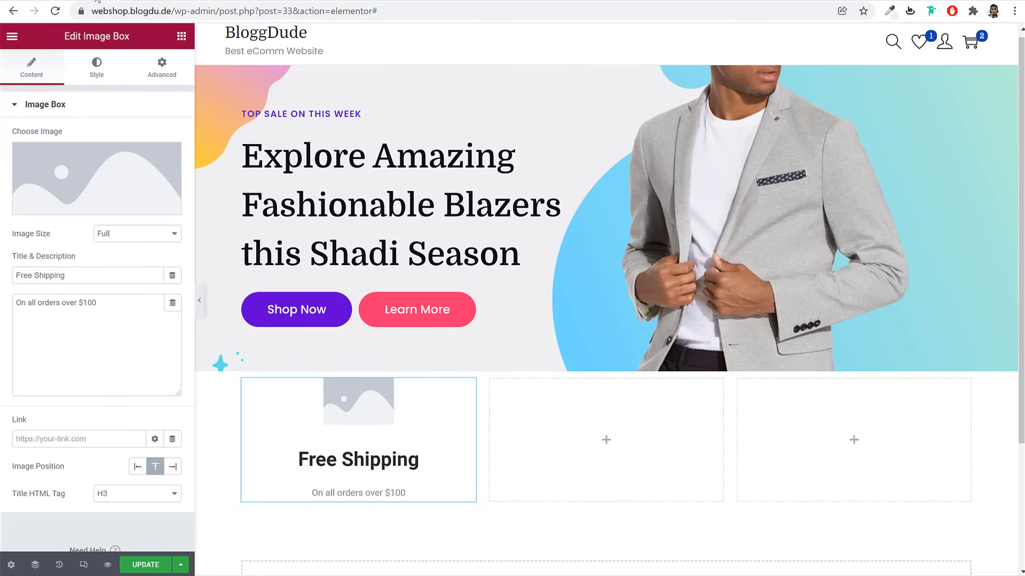
Upload the customer-service, money and van icons to the image box's Media Library
left_click(81, 185)
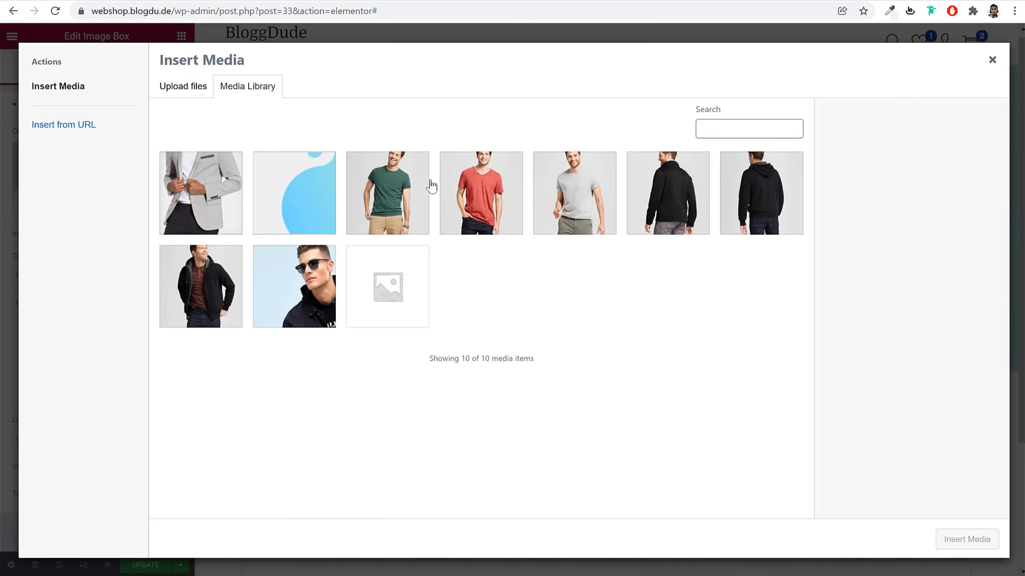
left_click(181, 86)
left_click(577, 283)
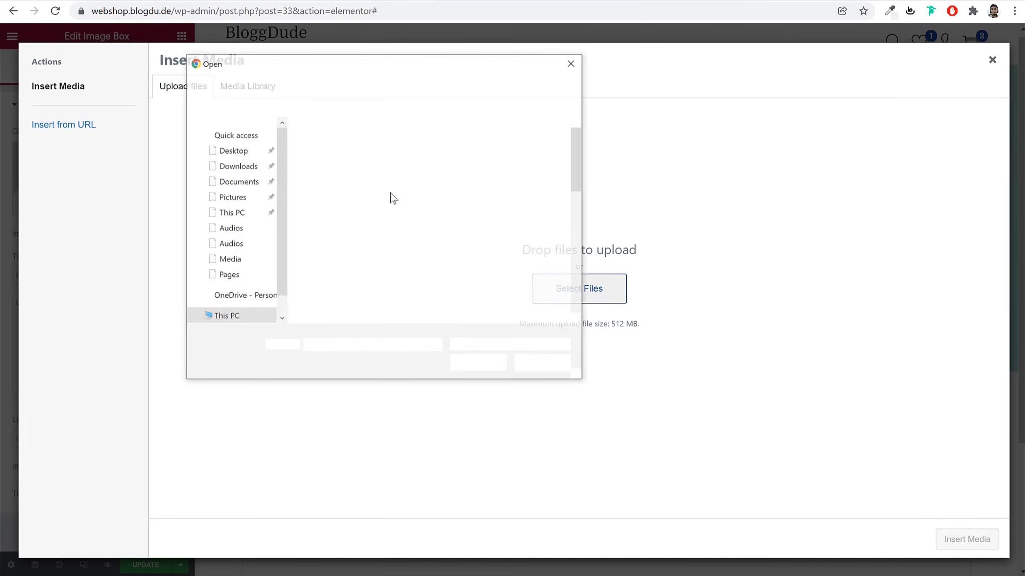
scroll(532, 258, "down", 2)
left_click(537, 258)
scroll(538, 265, "down", 3)
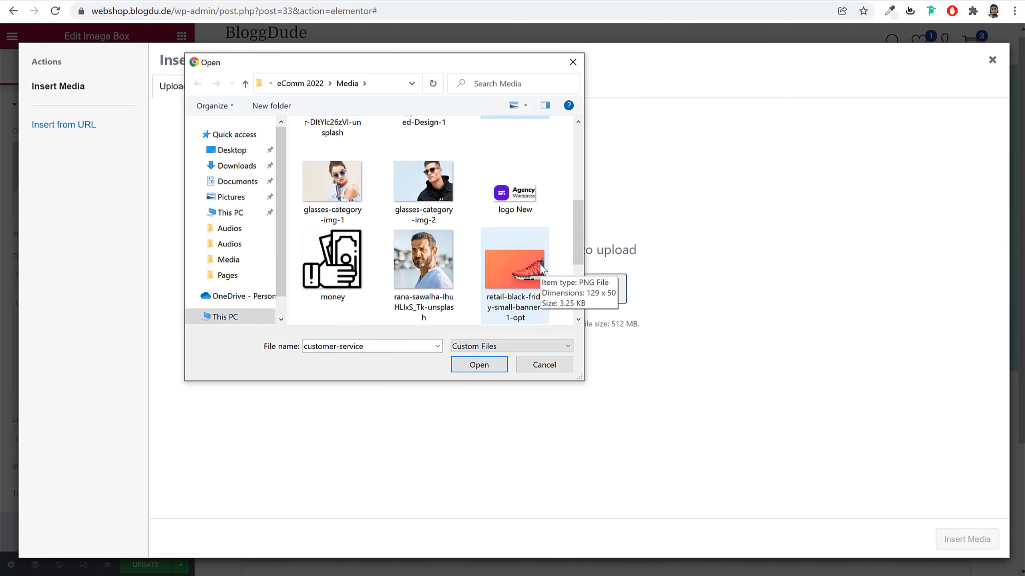
left_click(332, 258, "ctrl")
scroll(533, 263, "down", 3)
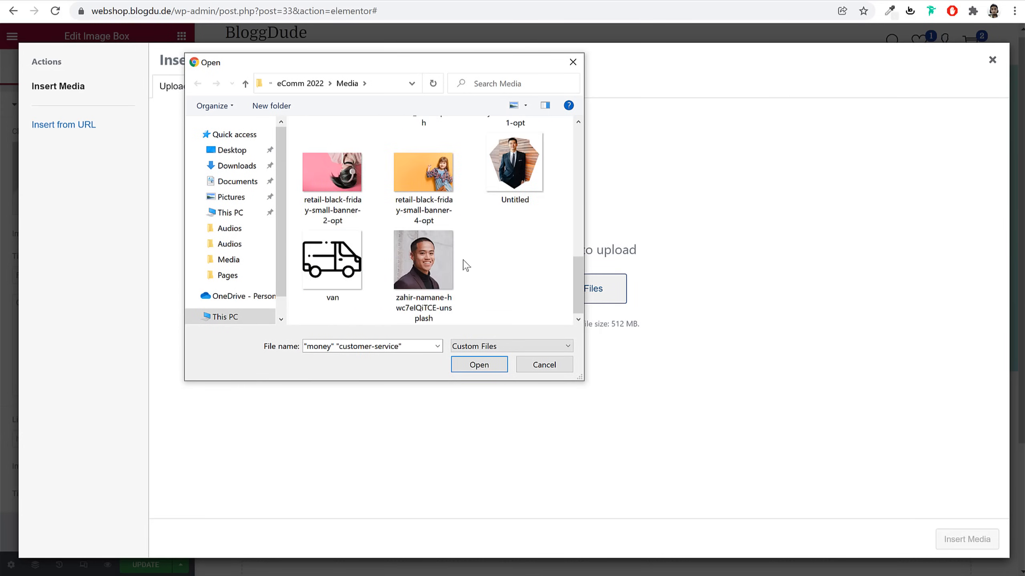
left_click(329, 262, "ctrl")
left_click(496, 364)
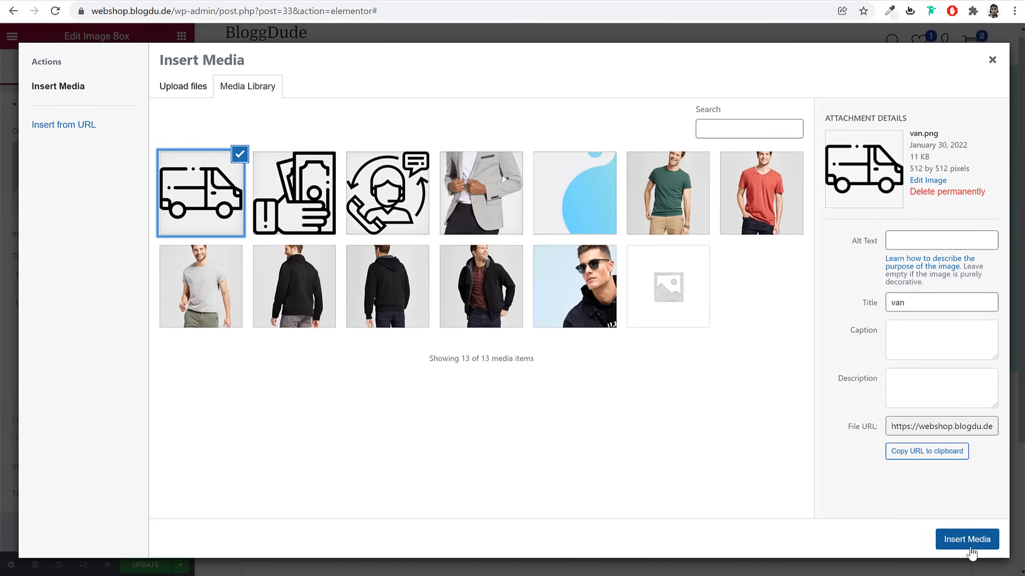
Insert the van icon, set Image Position to Left, and update the page
left_click(970, 548)
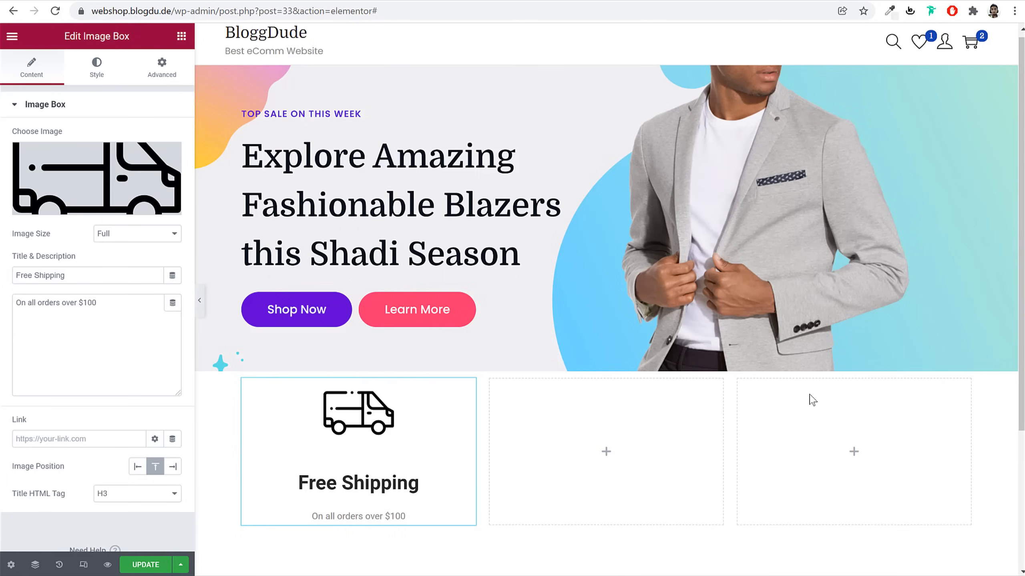
left_click(139, 469)
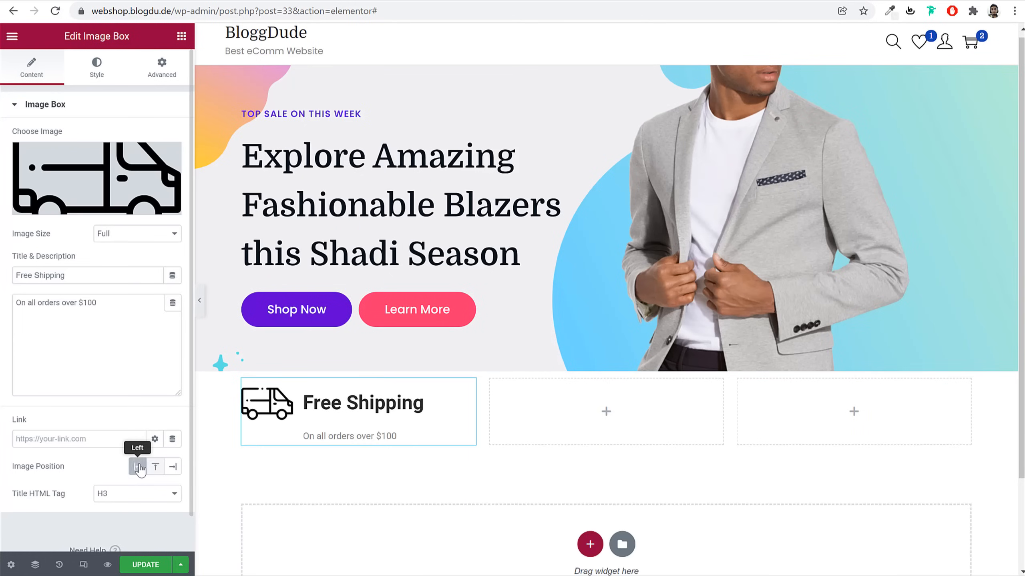
left_click(100, 74)
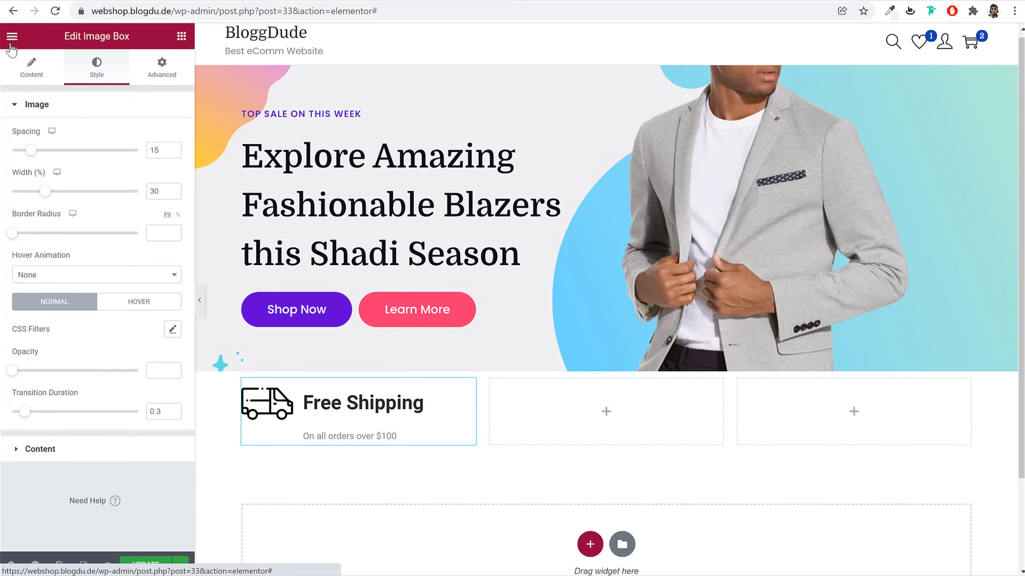
left_click(145, 565)
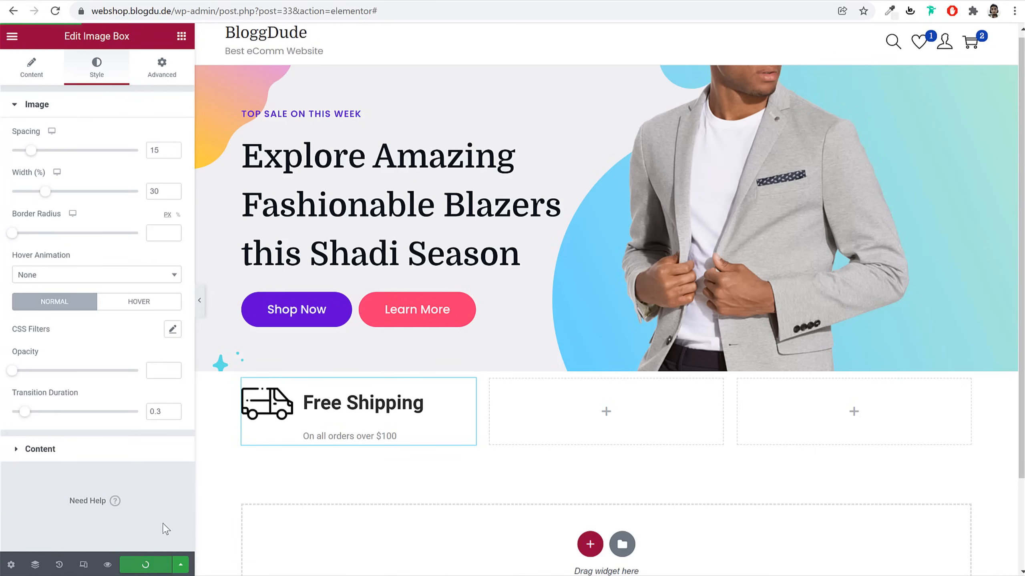
left_click(12, 36)
In Site Settings > Global Fonts, set the Primary font to Domine
left_click(50, 96)
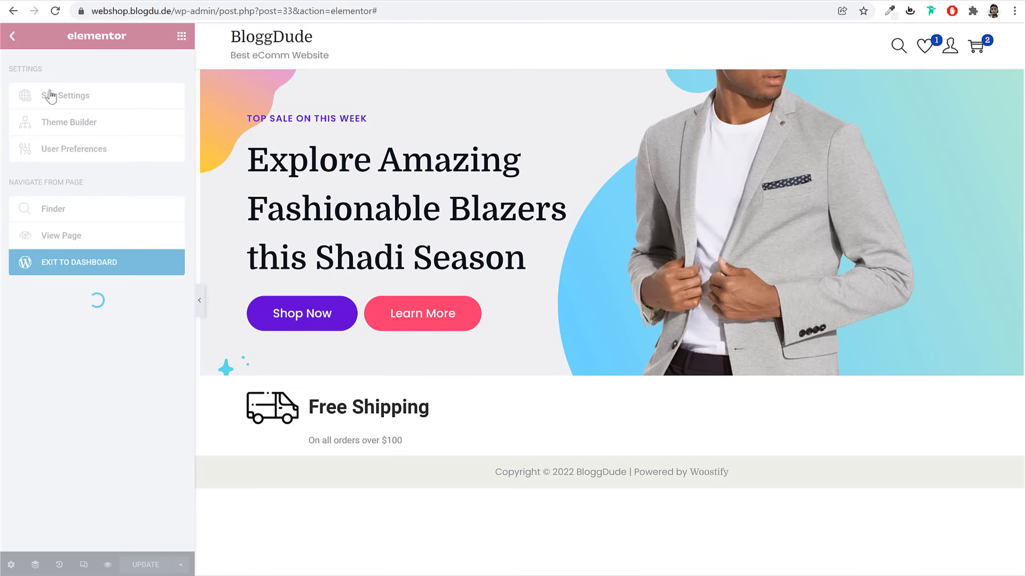
left_click(105, 127)
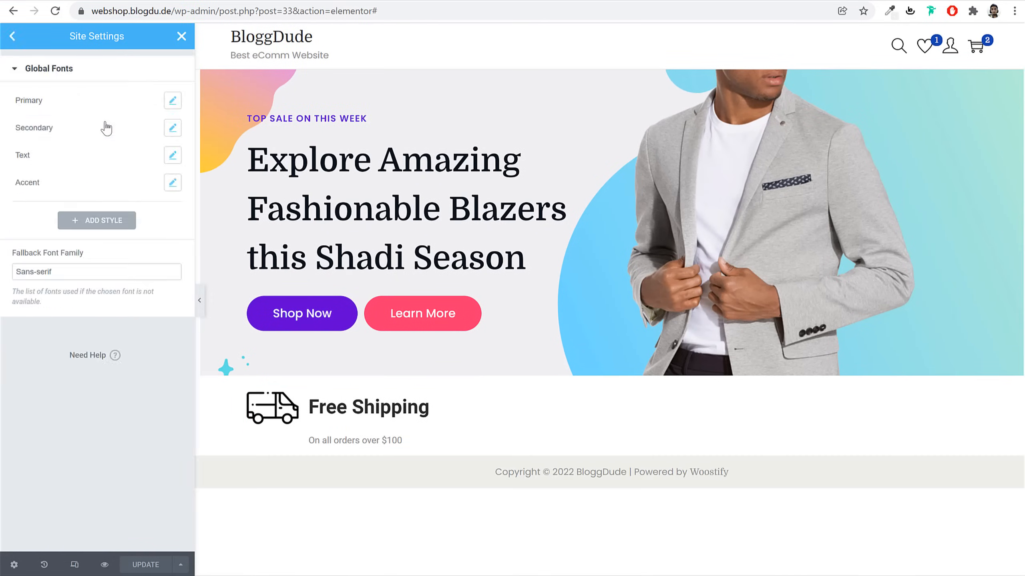
left_click(172, 100)
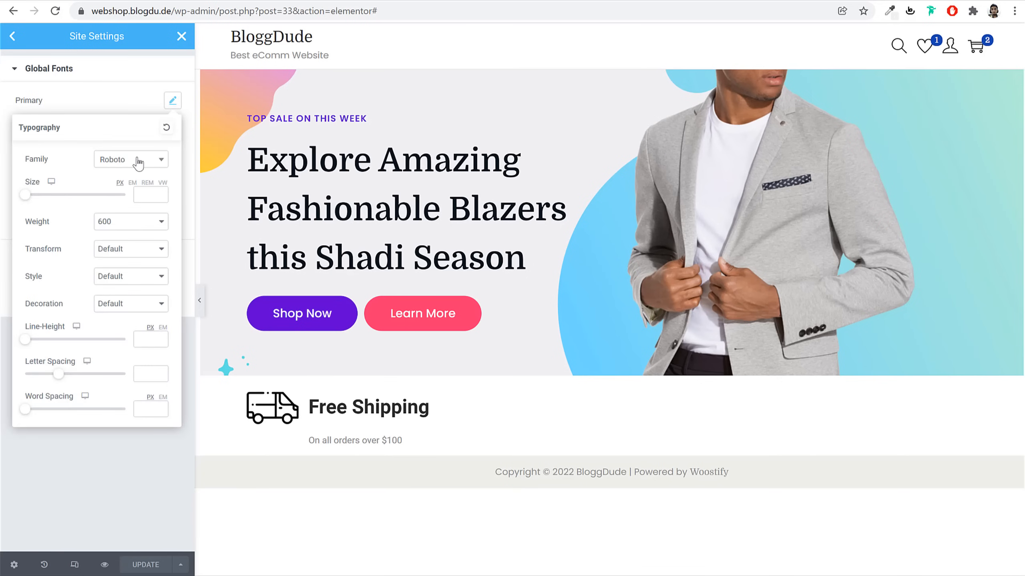
left_click(126, 163)
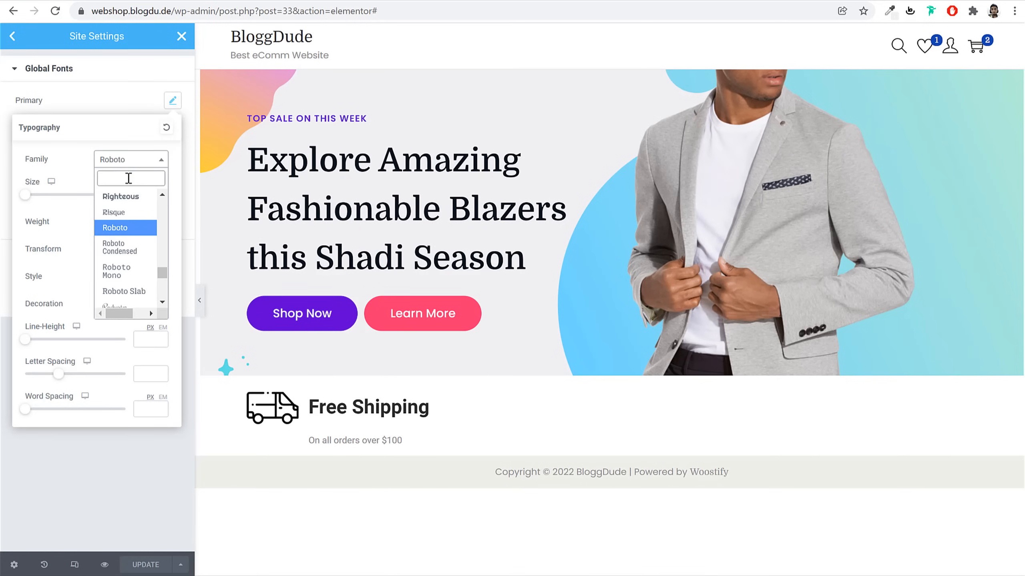
type("domi")
key("Return")
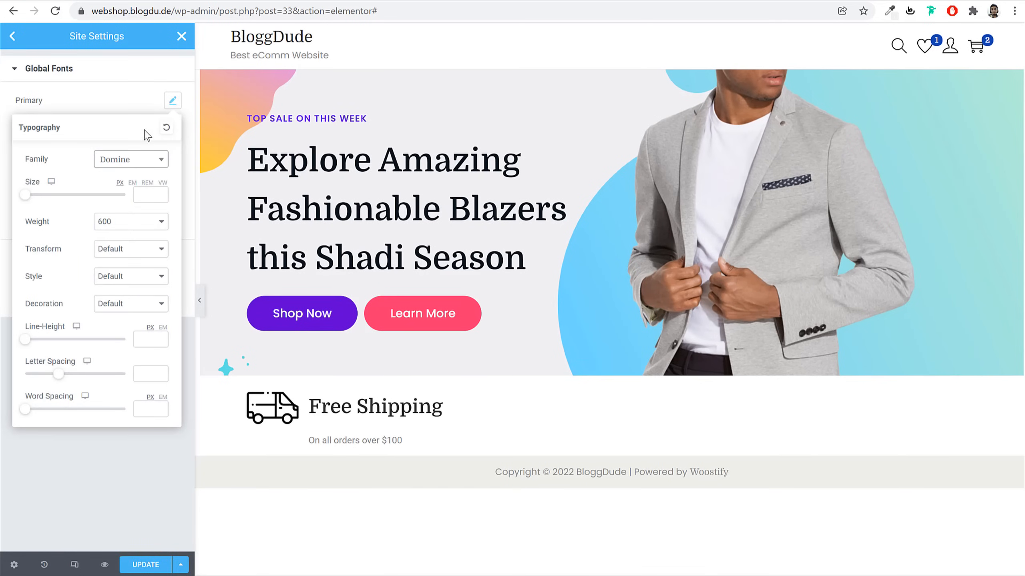
left_click(172, 101)
Leave Secondary unchanged and set the Text global font to Poppins
left_click(172, 127)
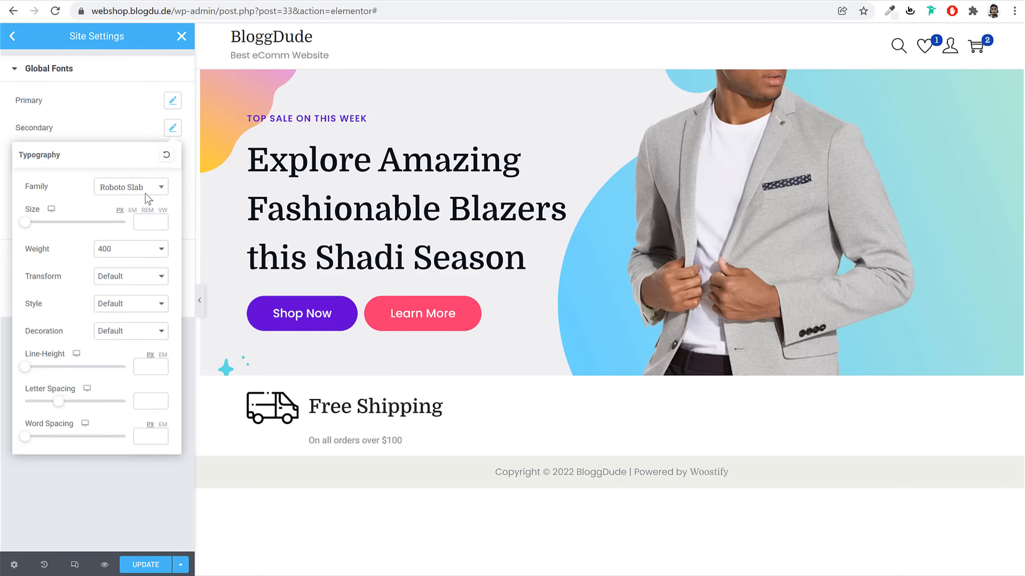
left_click(147, 187)
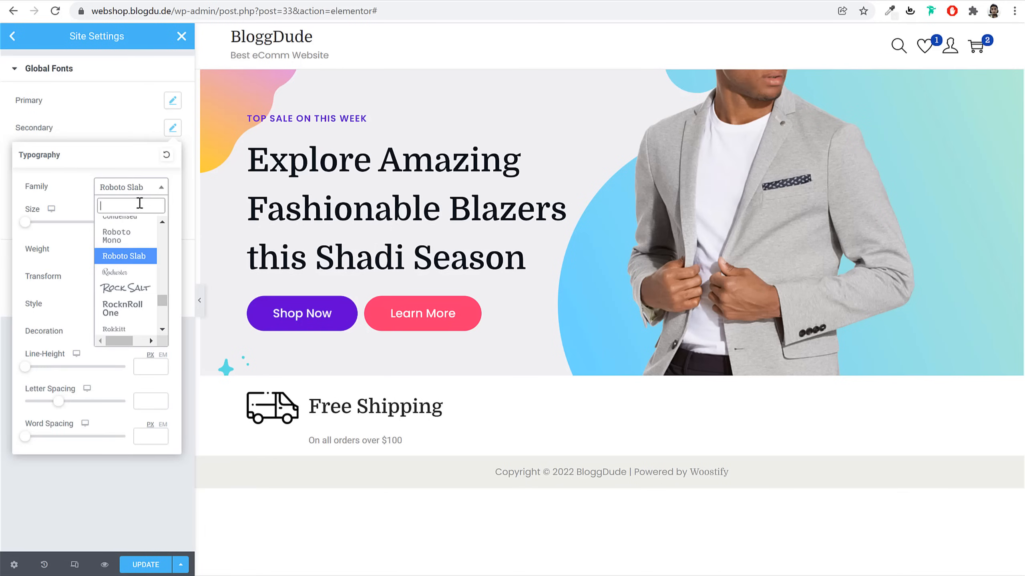
left_click(172, 128)
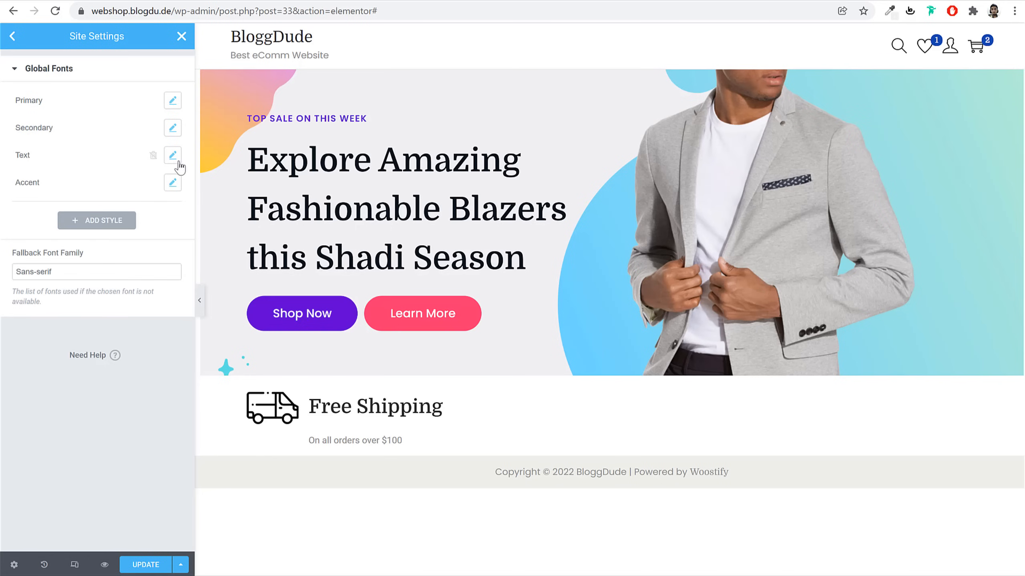
left_click(175, 156)
left_click(140, 215)
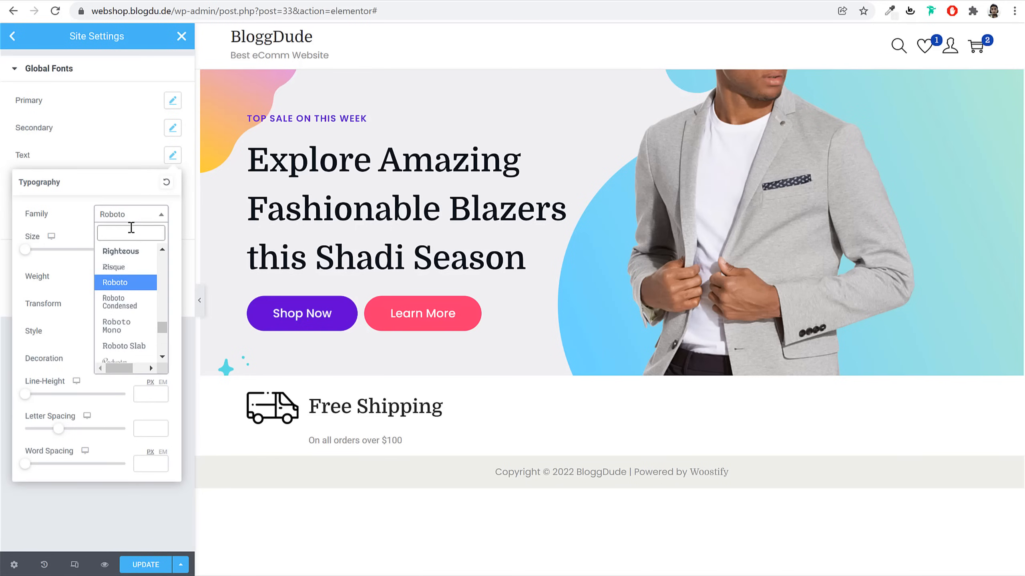
type("pop")
key("Return")
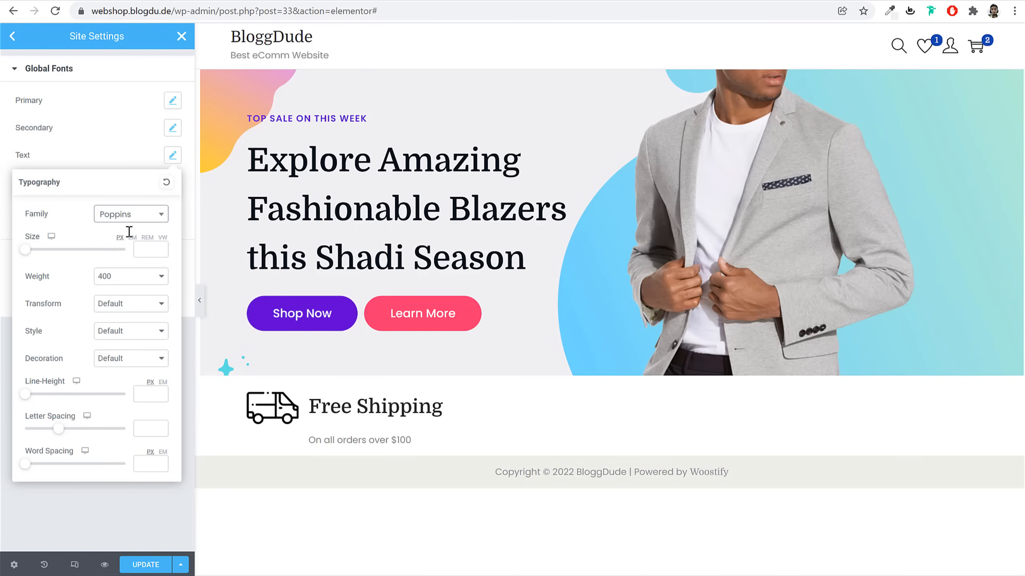
left_click(169, 157)
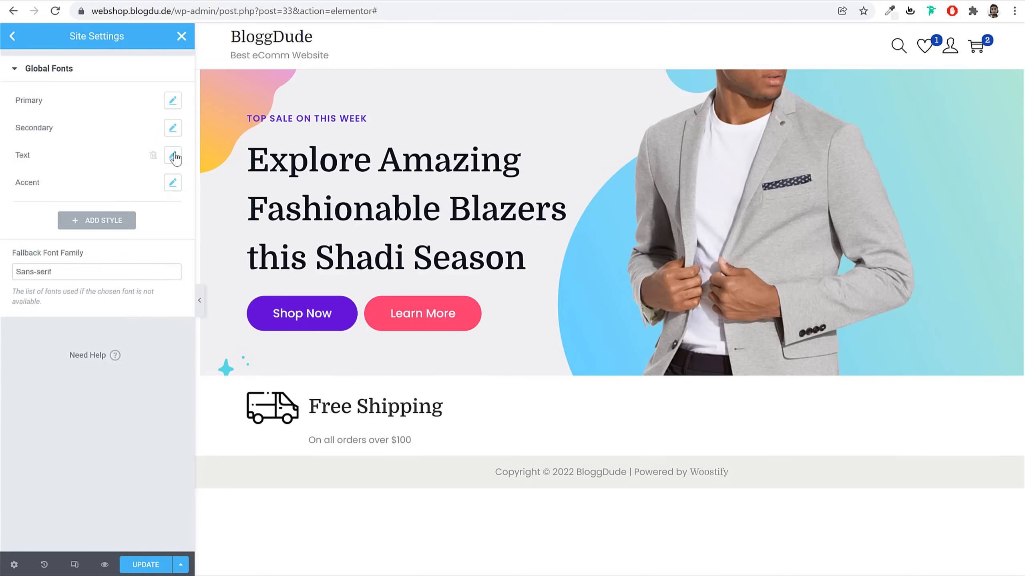
Set the Accent global font to Poppins, save, and close Site Settings
left_click(171, 184)
left_click(141, 244)
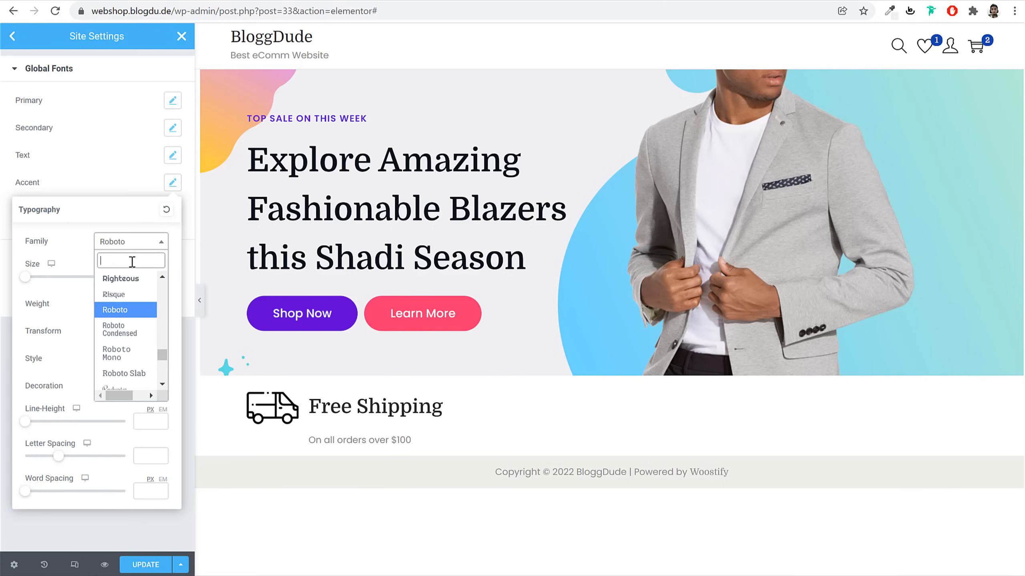
type("pop")
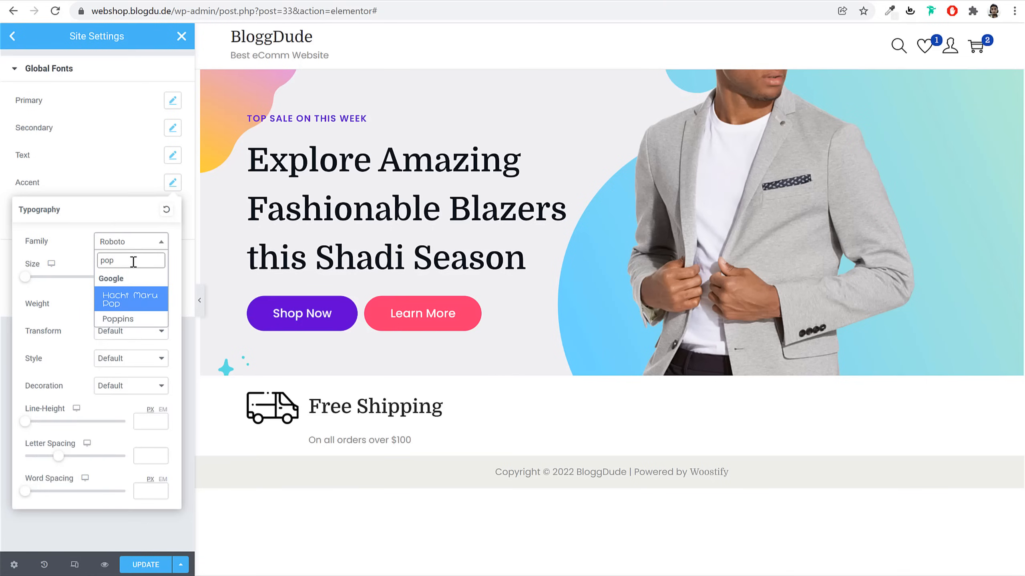
type("p")
key("Return")
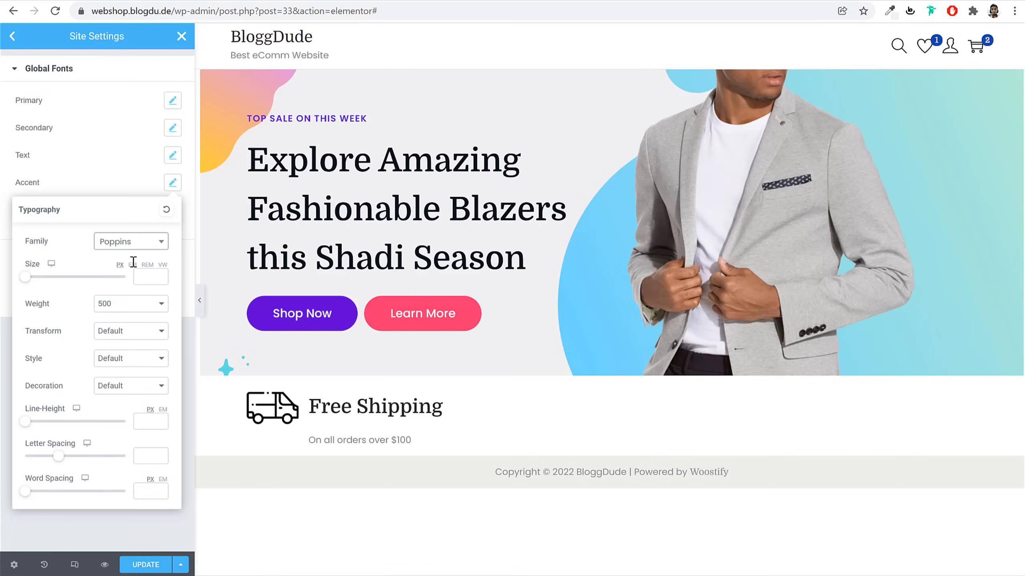
left_click(157, 570)
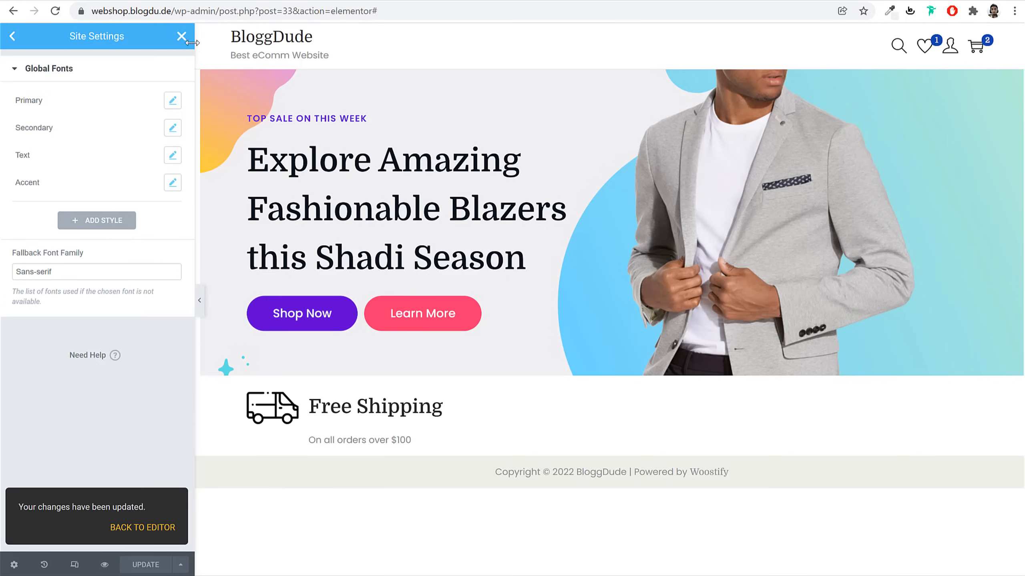
left_click(181, 36)
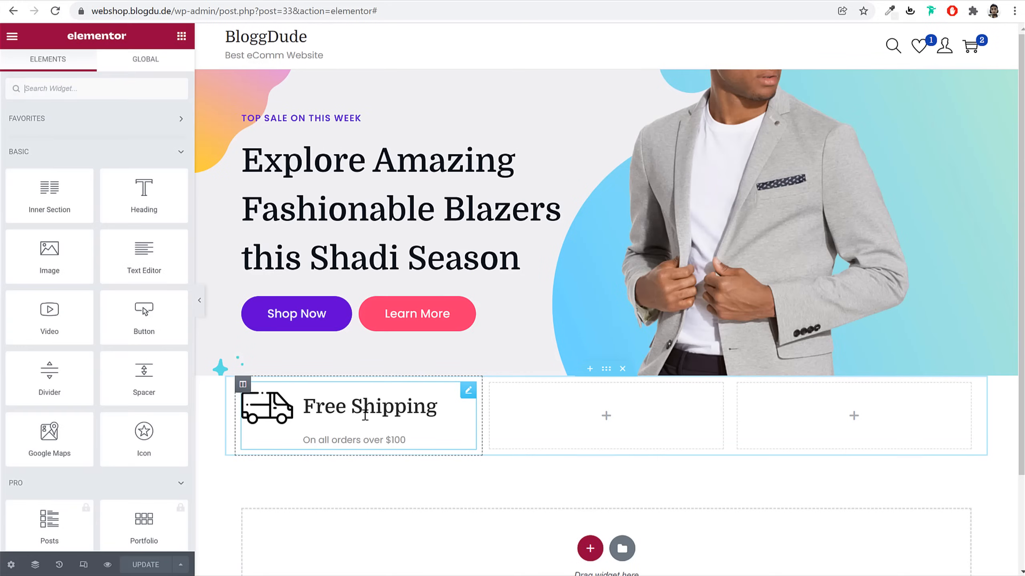
Give the Free Shipping van icon image spacing 30 and width 25%
left_click(367, 410)
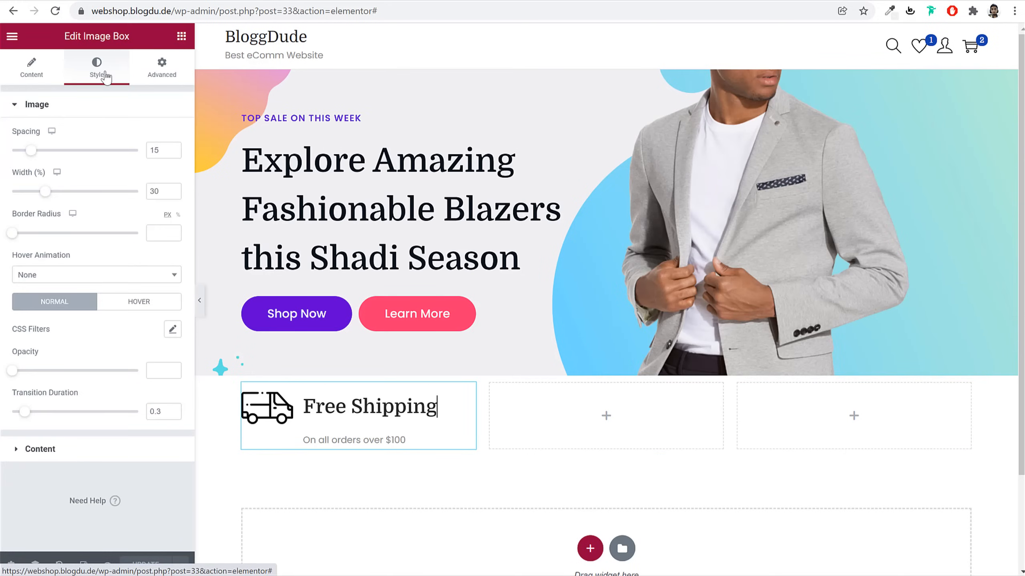
double_click(158, 151)
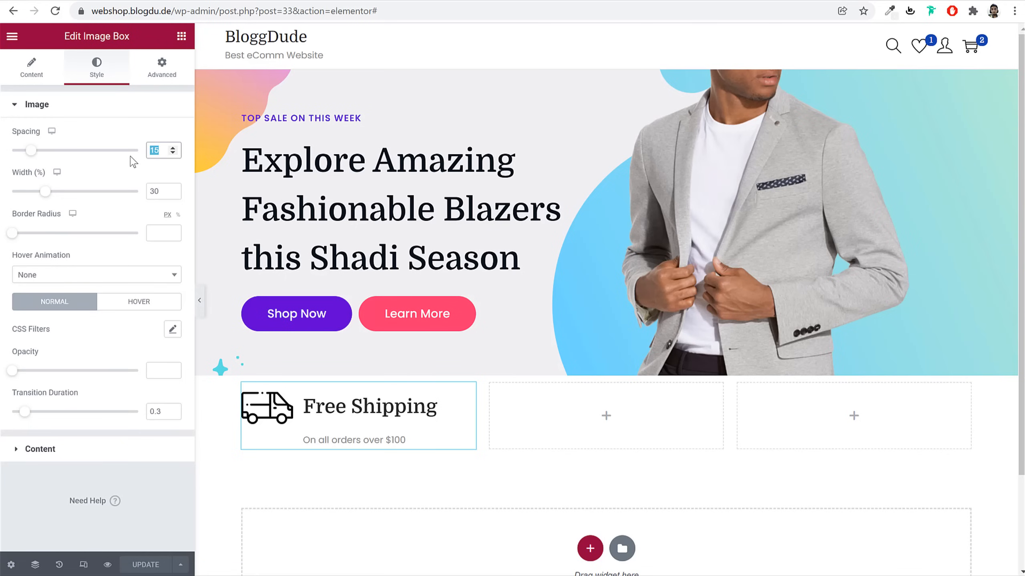
type("30")
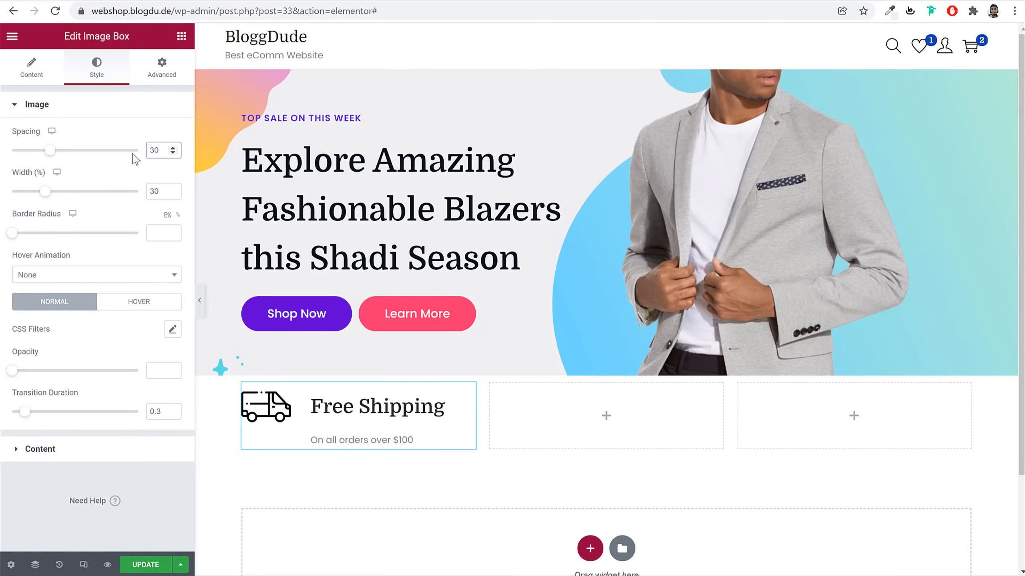
left_click_drag(48, 197, 42, 198)
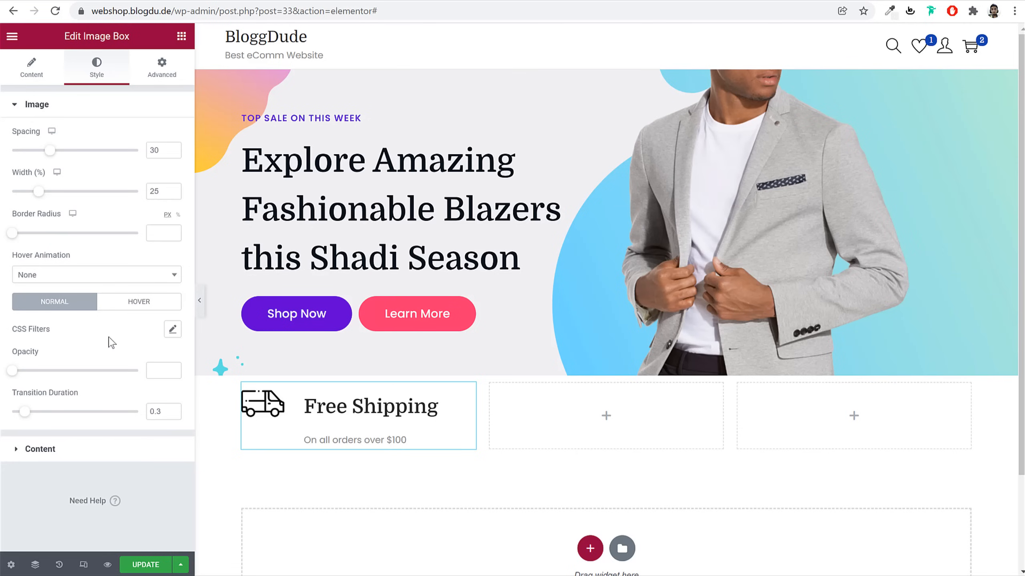
left_click(89, 460)
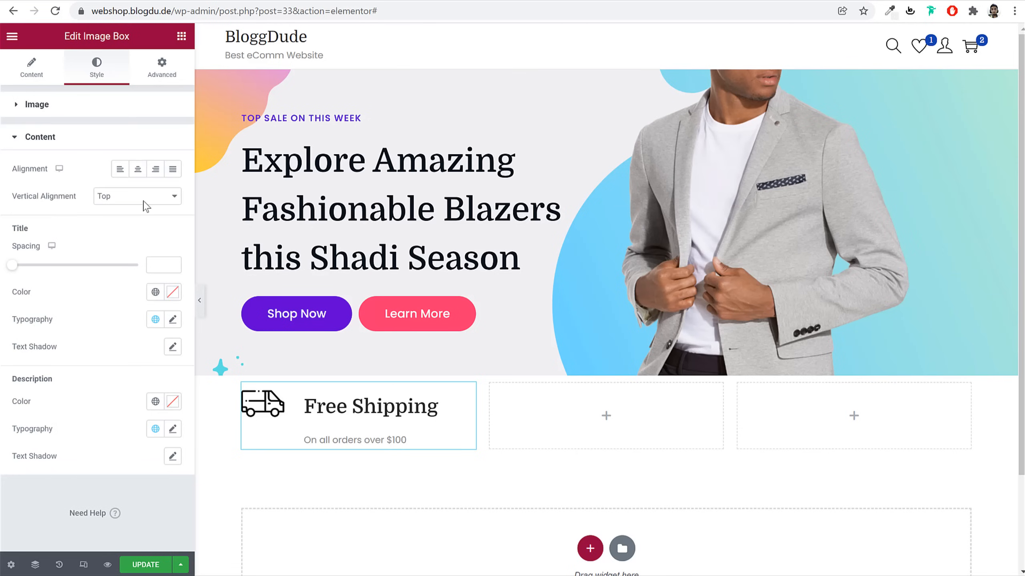
Center the text vertically and give the title size 20, weight 700, line-height 1 em
left_click(121, 199)
left_click(132, 217)
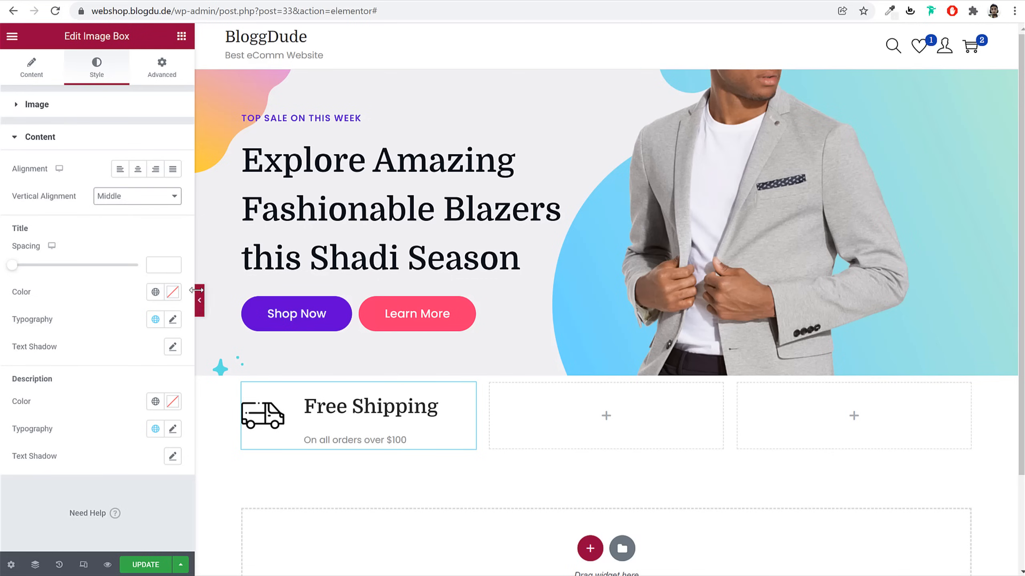
left_click(172, 323)
scroll(150, 411, "down", 3)
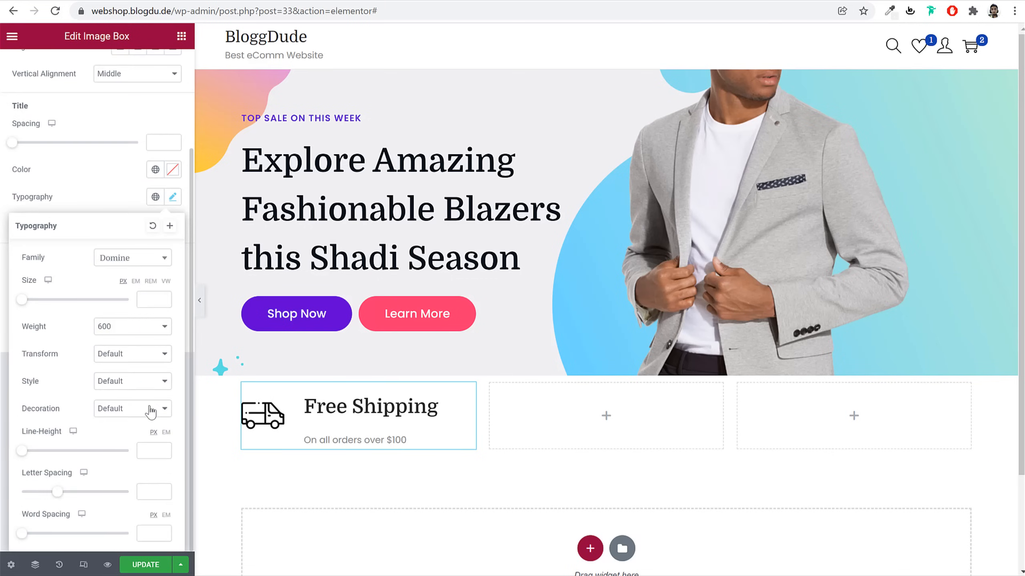
left_click(150, 299)
type("20")
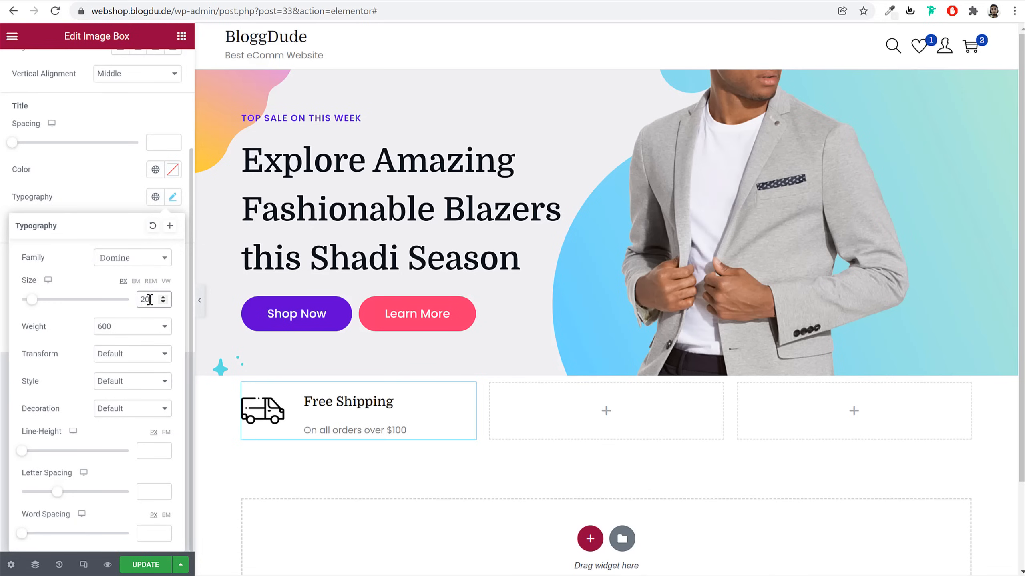
left_click(139, 331)
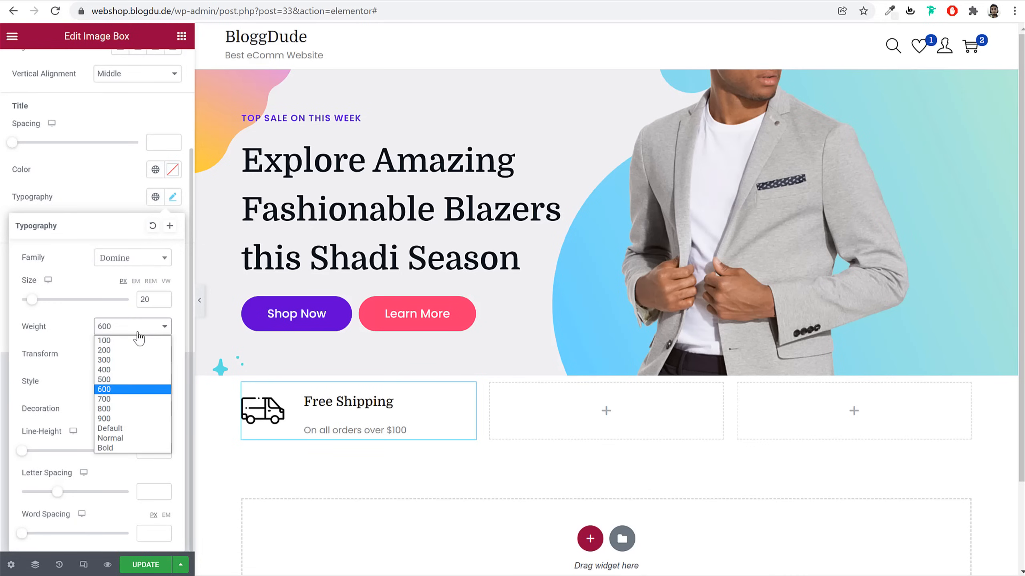
left_click(128, 399)
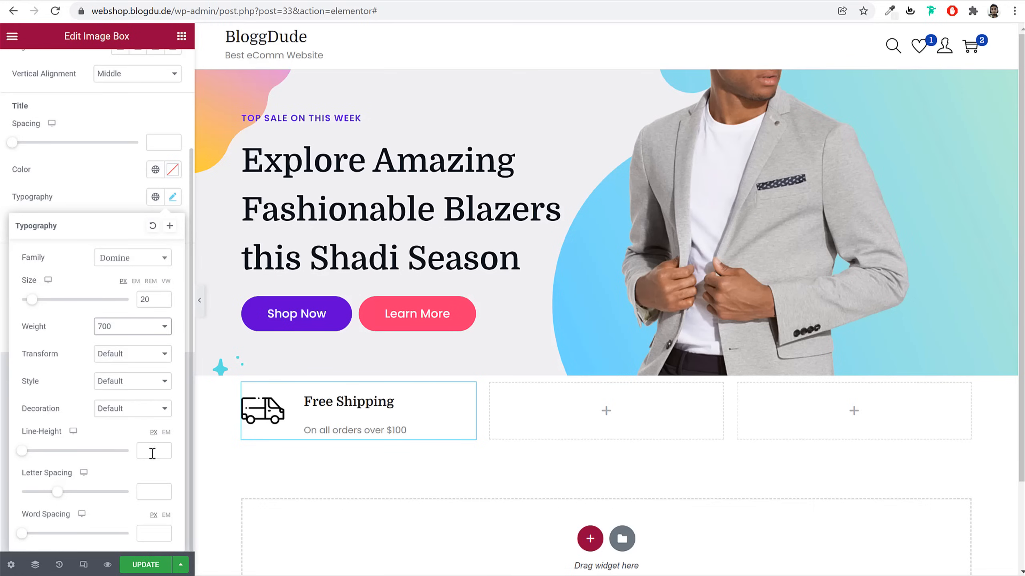
left_click(165, 432)
left_click(147, 450)
type("1")
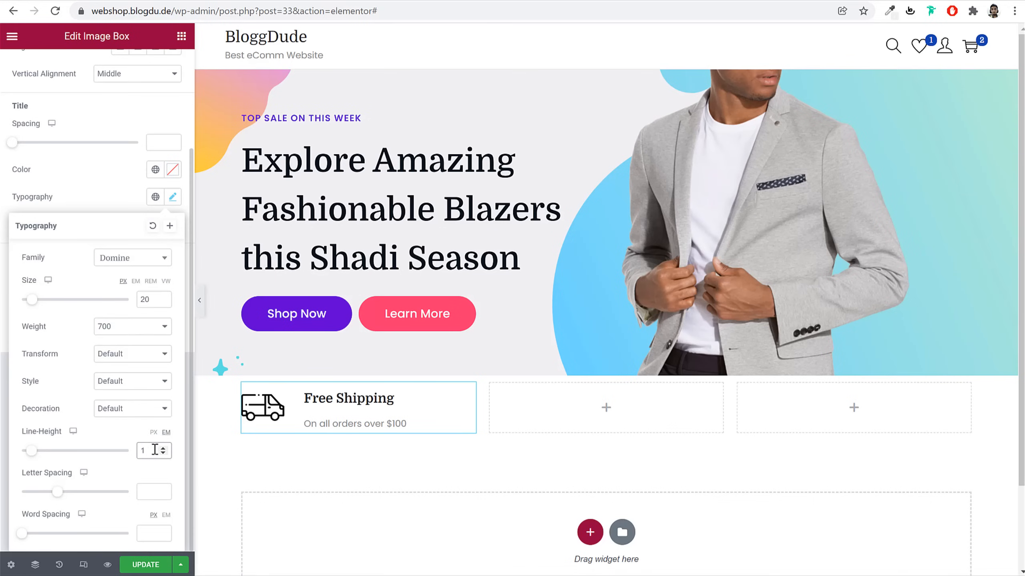
left_click(167, 210)
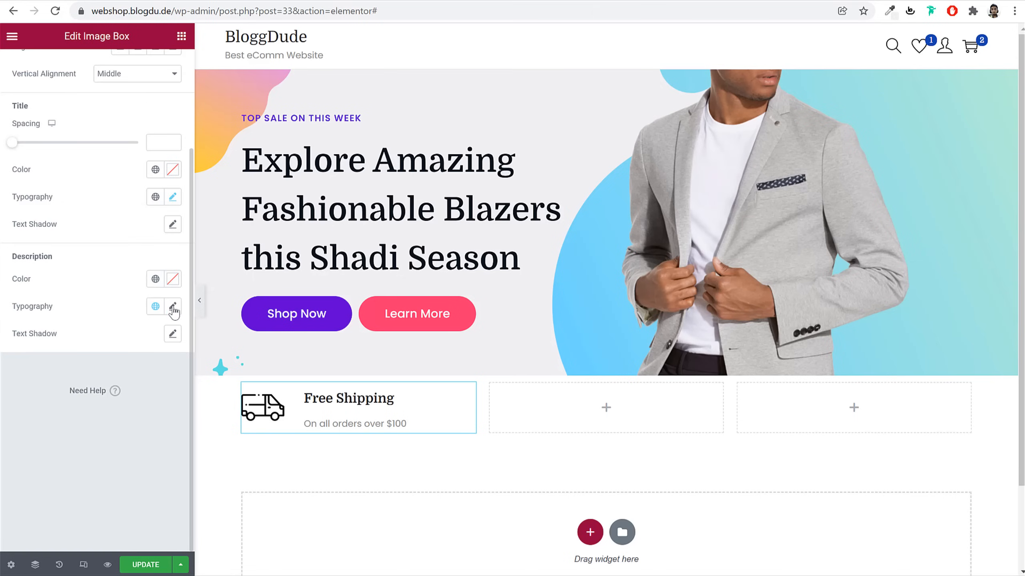
Set the description typography line-height to 1 em
left_click(174, 312)
scroll(143, 411, "down", 3)
left_click(147, 299)
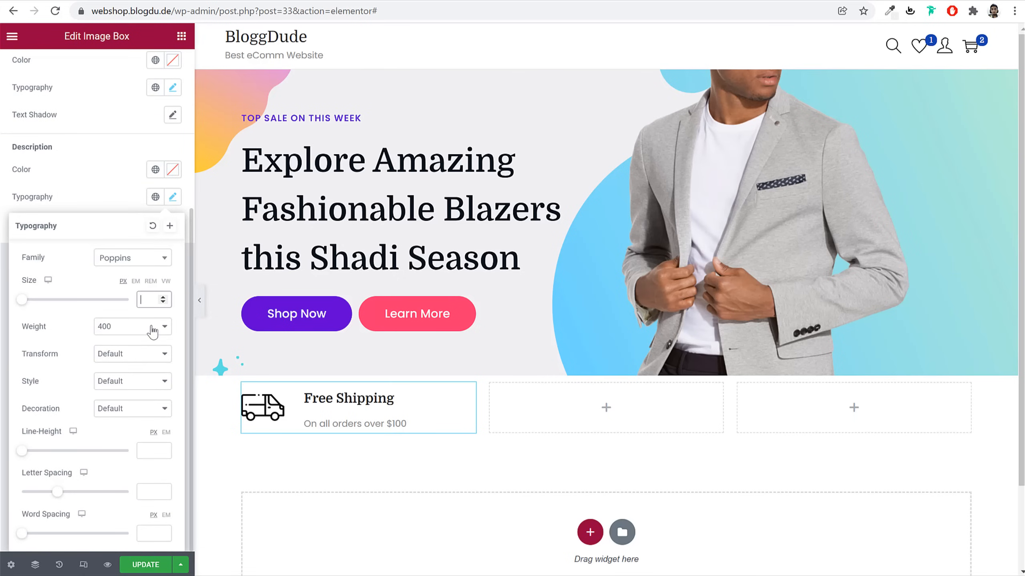
left_click(166, 432)
left_click(157, 449)
type("1")
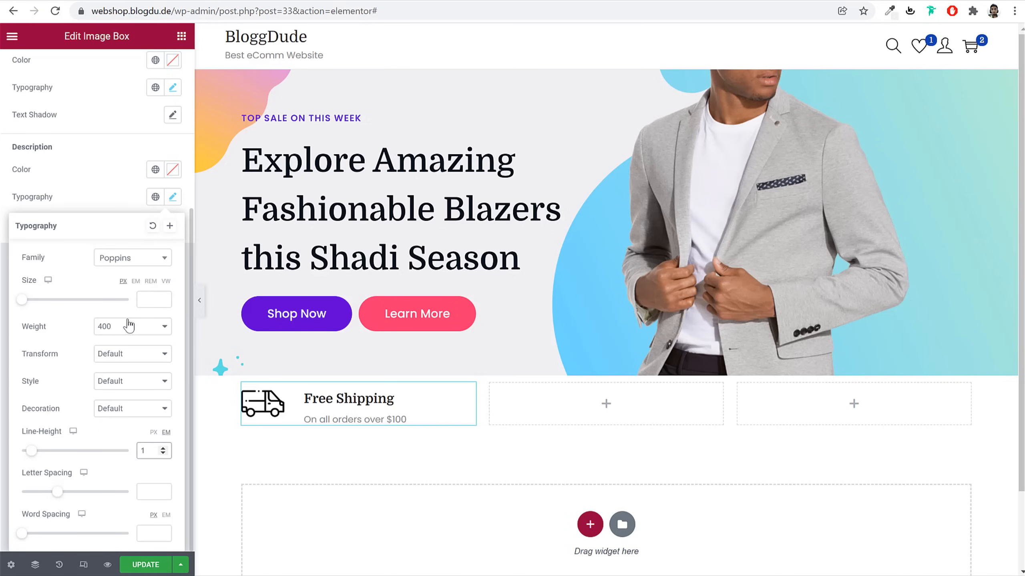
left_click(171, 202)
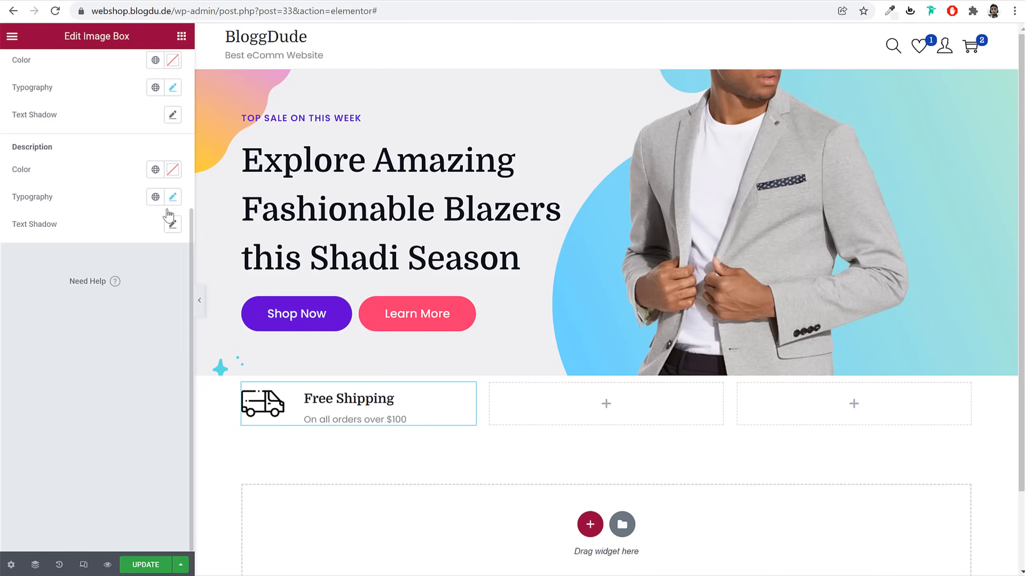
Give the Free Shipping column a solid 1 px right border in #DADADA
scroll(141, 161, "up", 5)
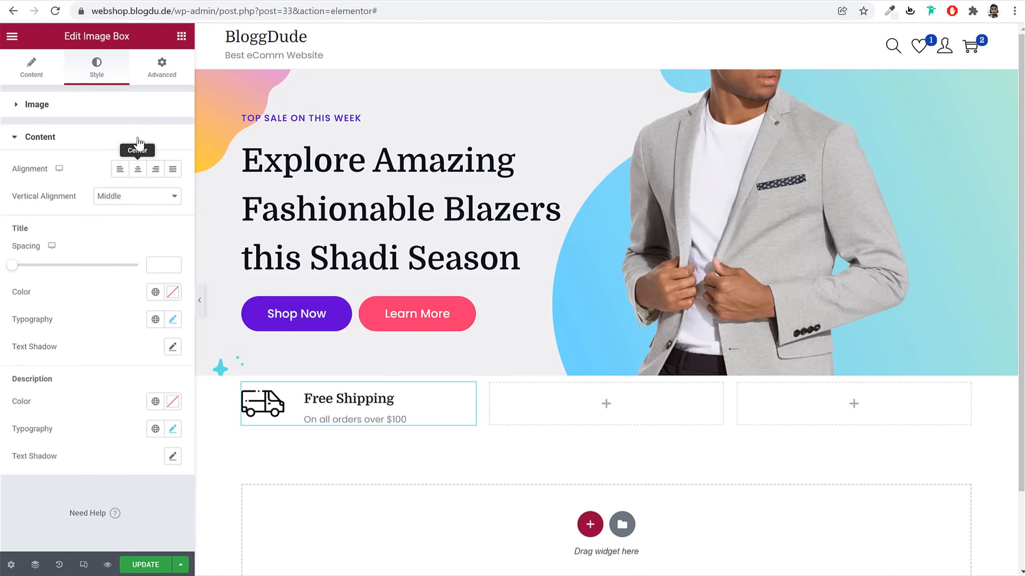
left_click(162, 66)
left_click(79, 448)
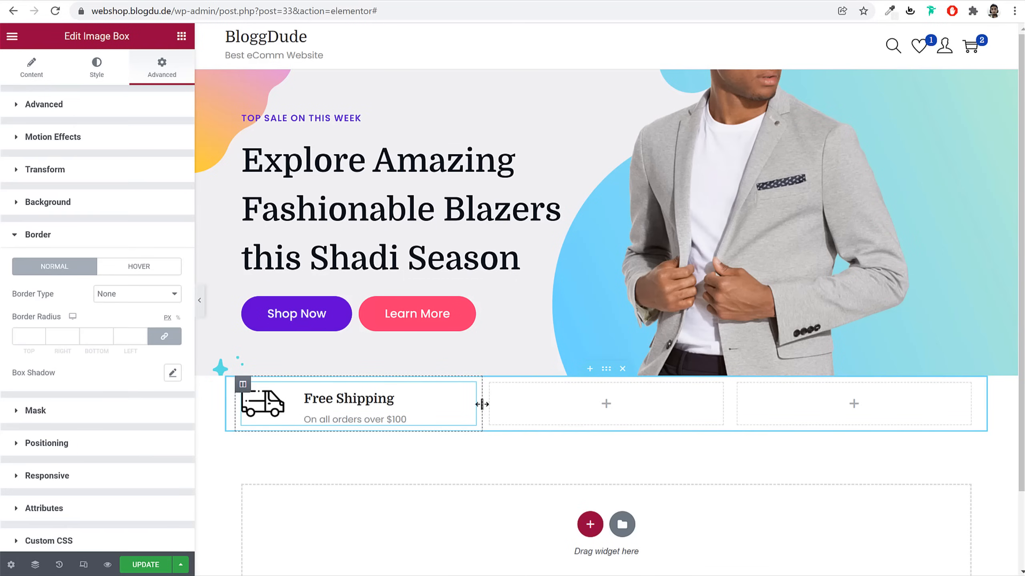
left_click(243, 385)
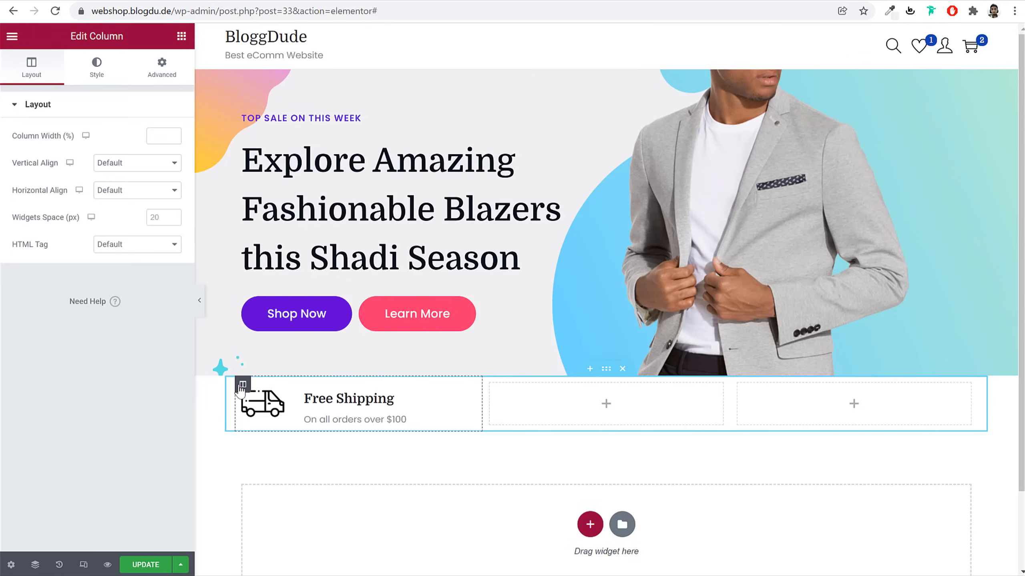
left_click(88, 75)
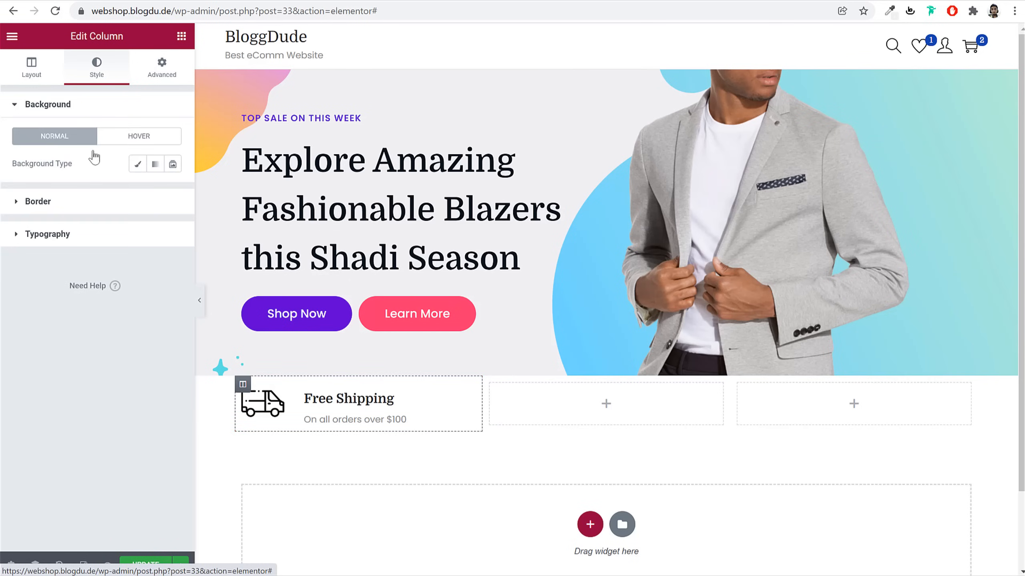
left_click(94, 208)
left_click(137, 196)
left_click(121, 219)
left_click(160, 238)
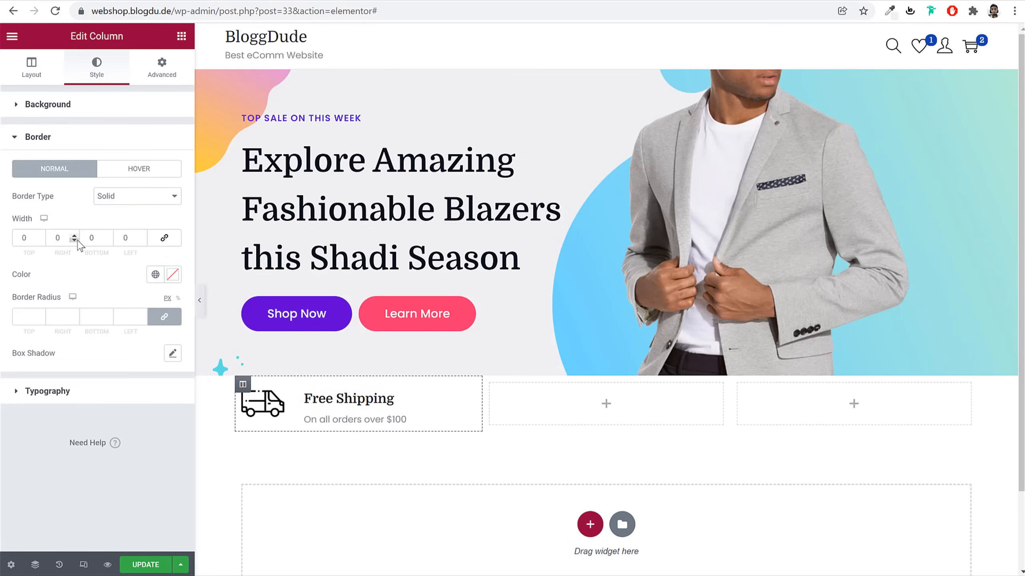
double_click(57, 238)
left_click(172, 278)
type("#DADADA")
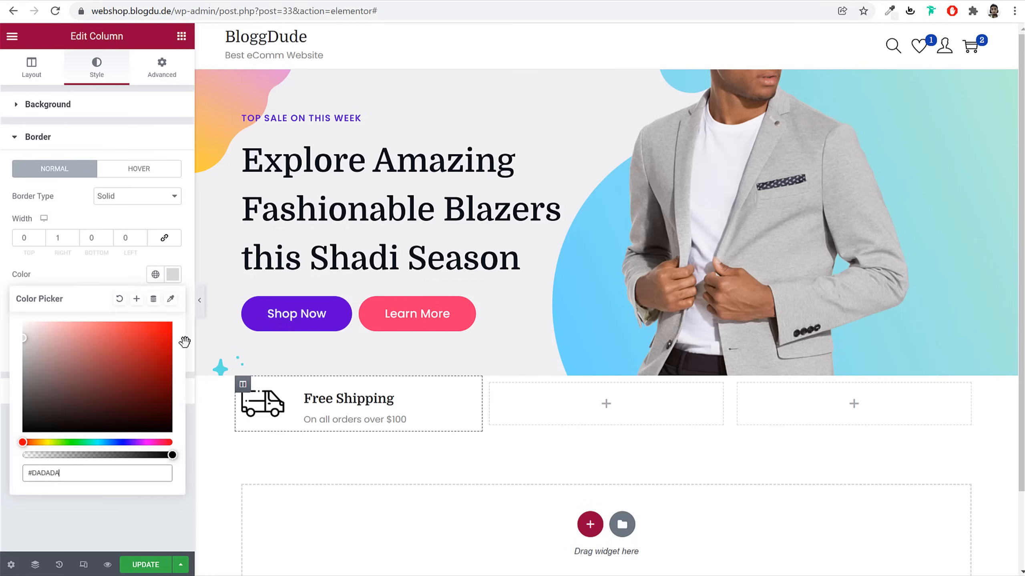
left_click(199, 301)
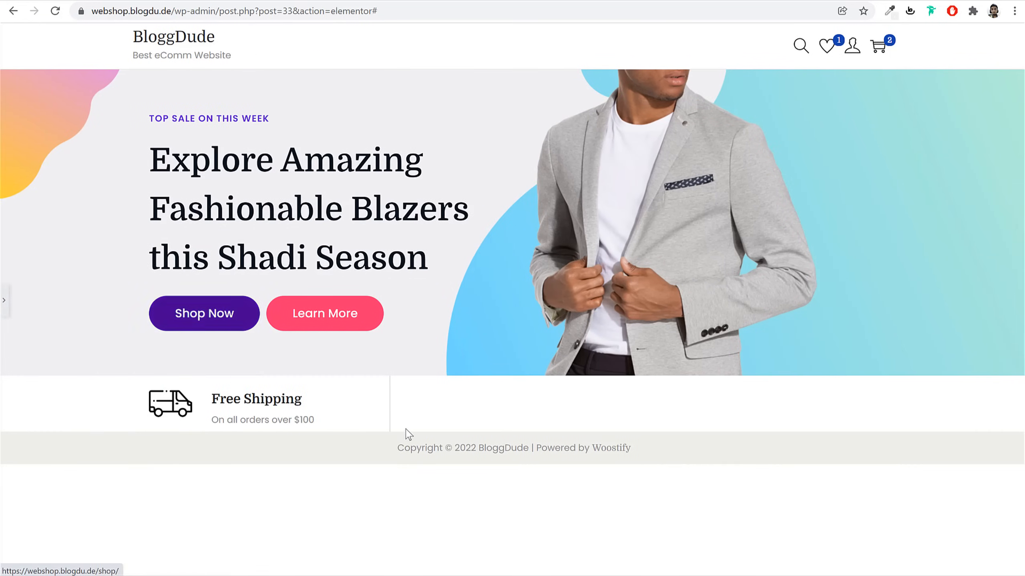
left_click(4, 300)
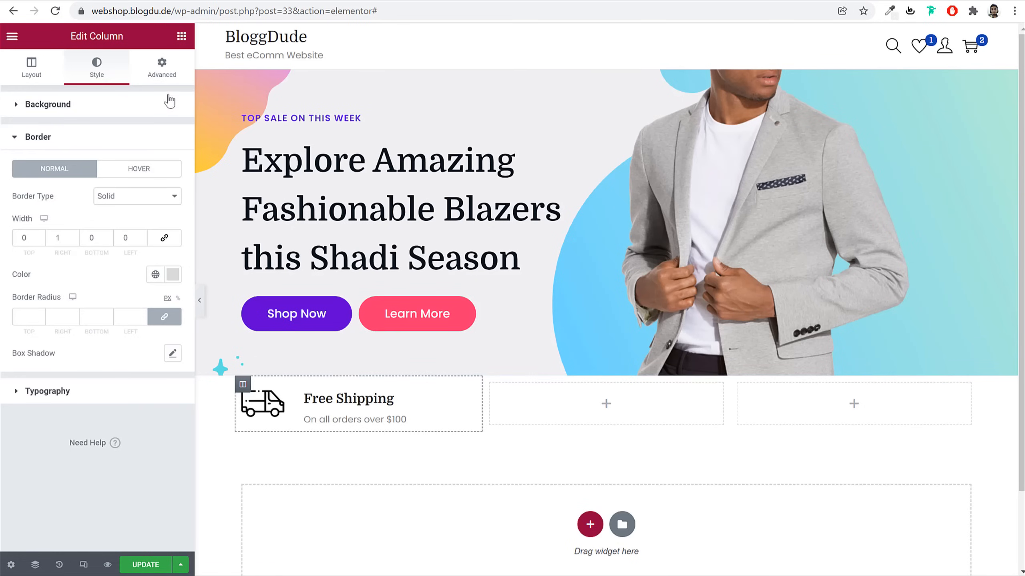
Set the column's unlinked right and left margins to 20
left_click(171, 75)
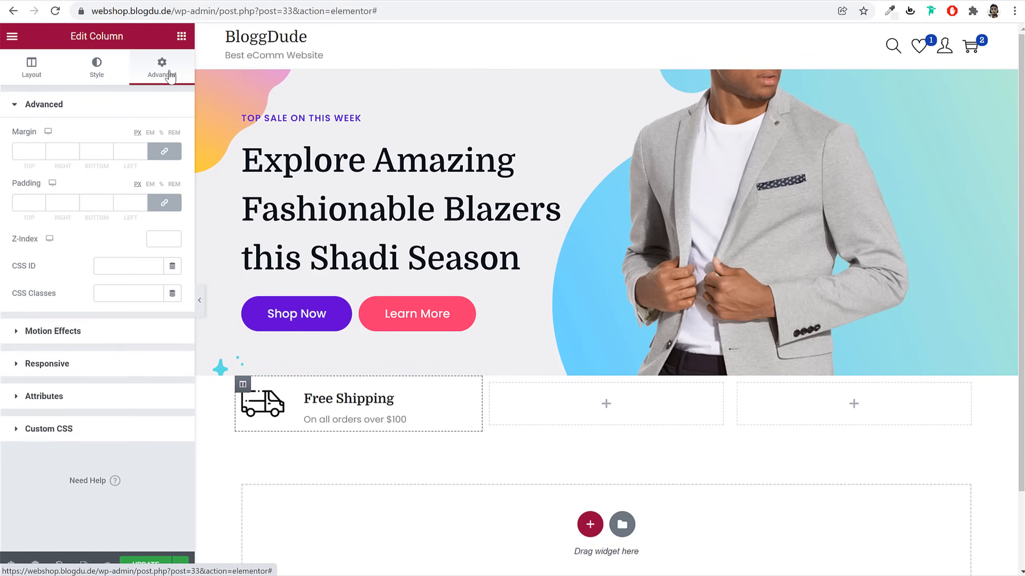
left_click(163, 154)
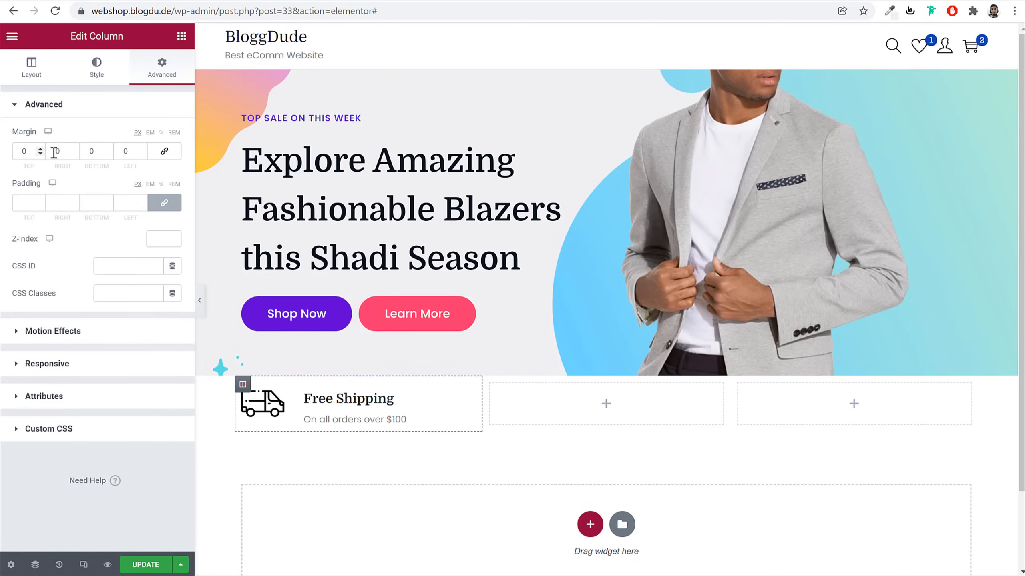
double_click(54, 151)
type("20")
key("Tab")
key("Tab")
type("20")
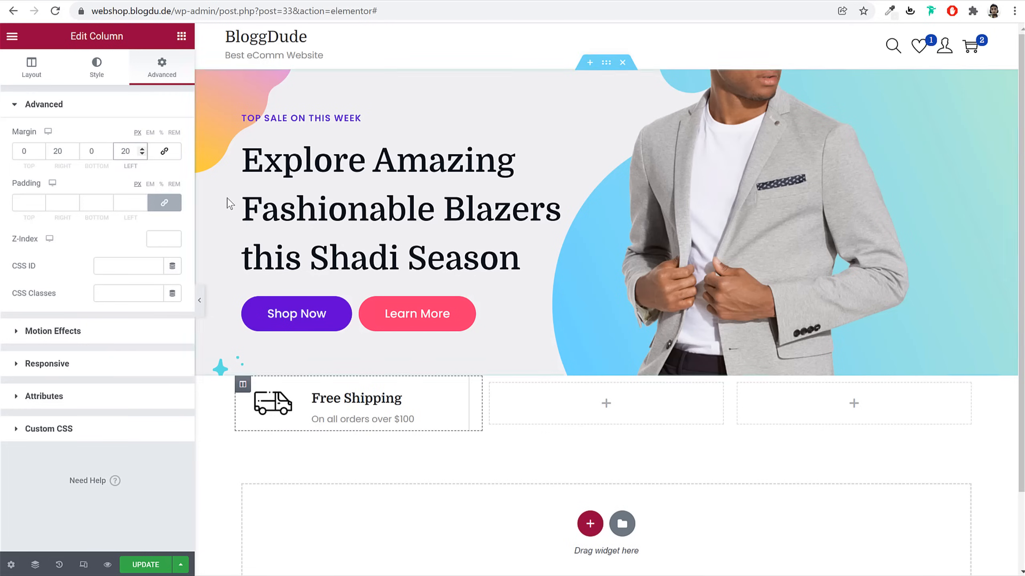
Copy the Free Shipping box and paste it into the middle and right columns
right_click(339, 416)
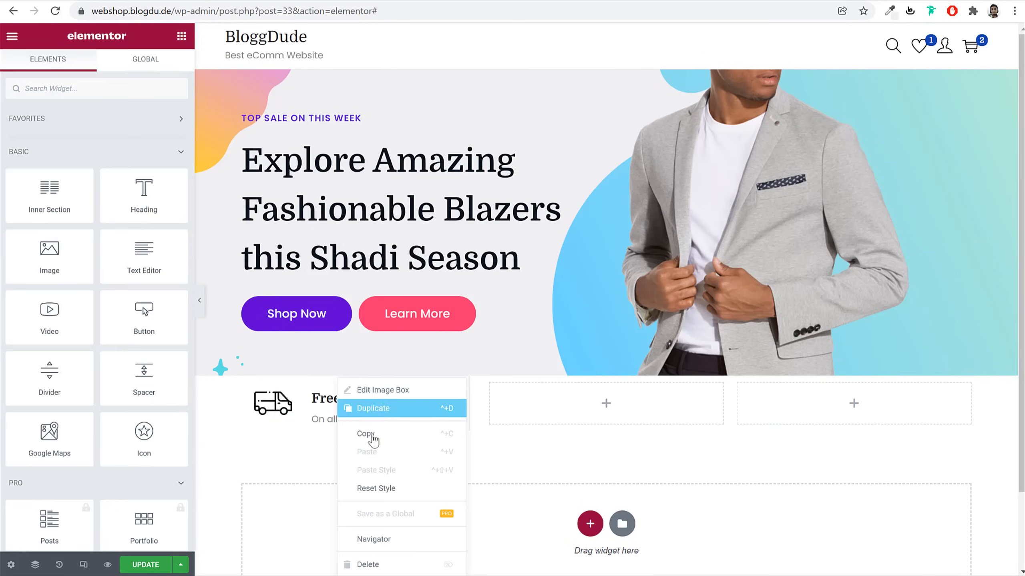
left_click(369, 434)
right_click(555, 394)
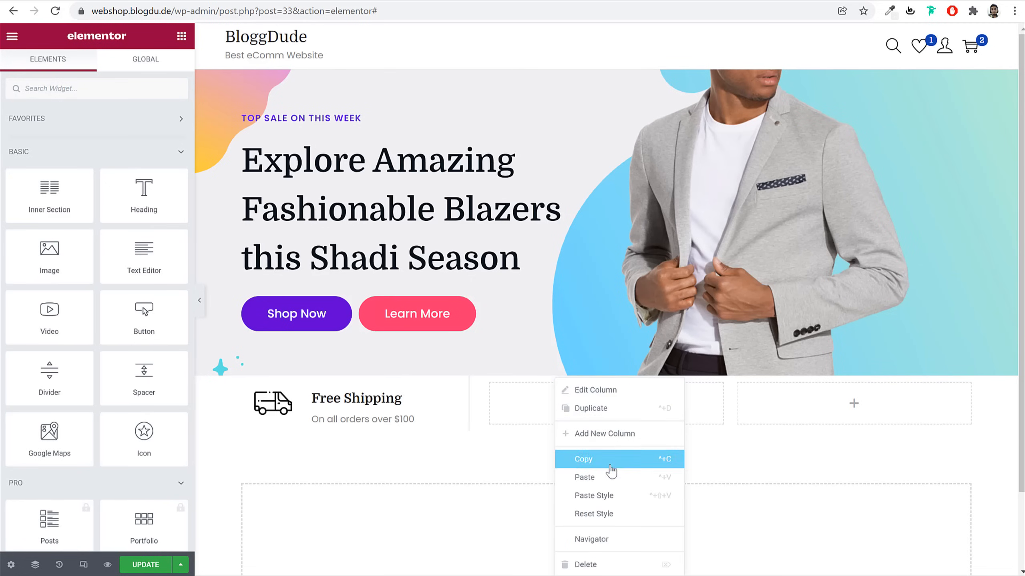
left_click(612, 479)
right_click(785, 412)
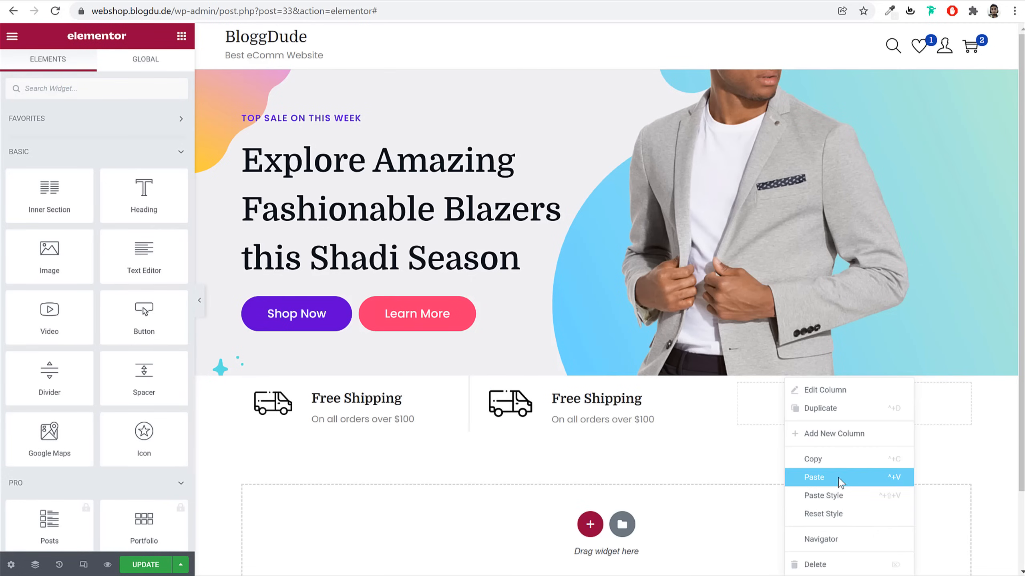
left_click(839, 481)
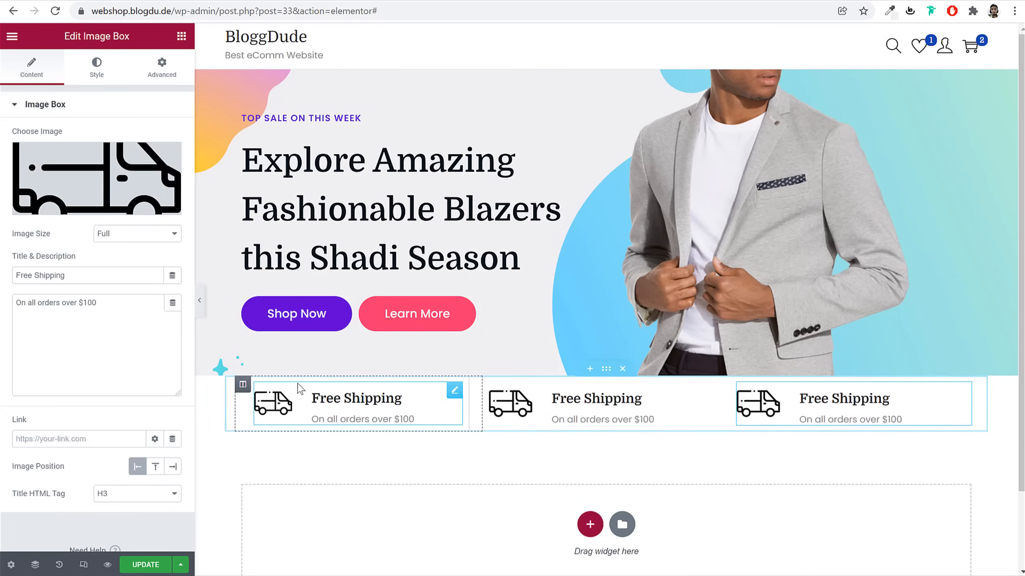
Copy the first column and paste its style onto the middle and right columns
right_click(243, 388)
left_click(285, 460)
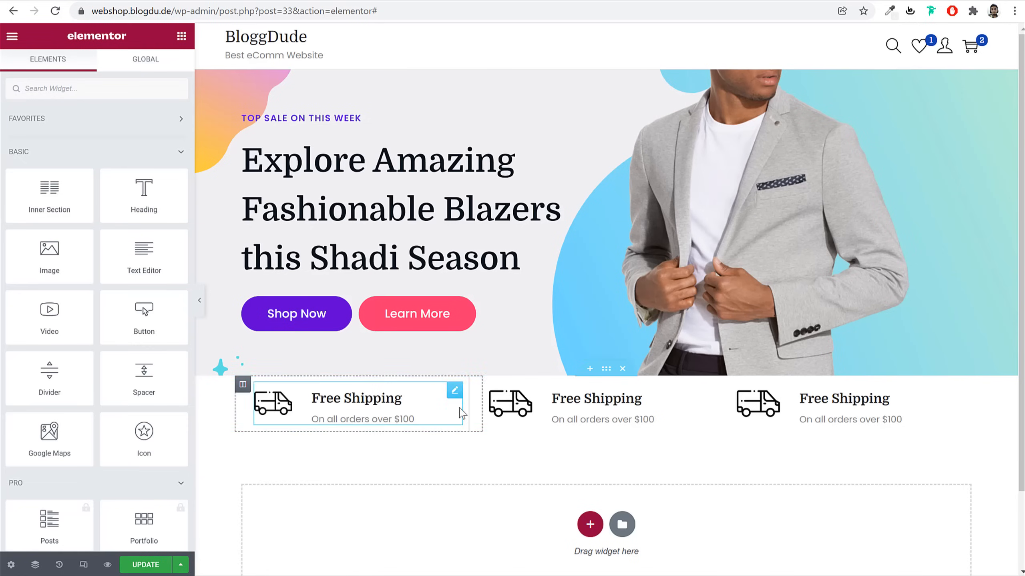
right_click(489, 386)
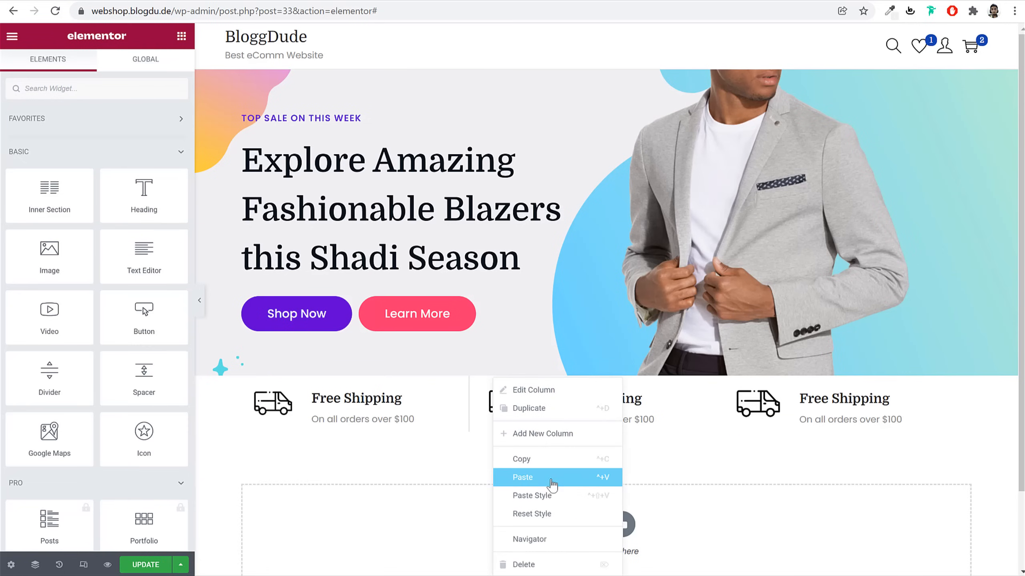
left_click(555, 495)
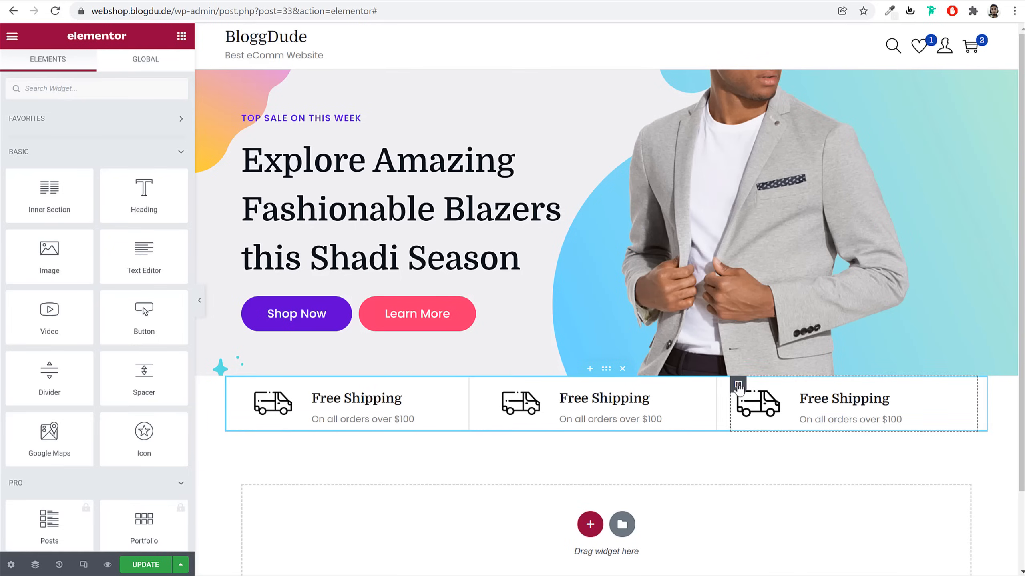
right_click(738, 384)
left_click(758, 496)
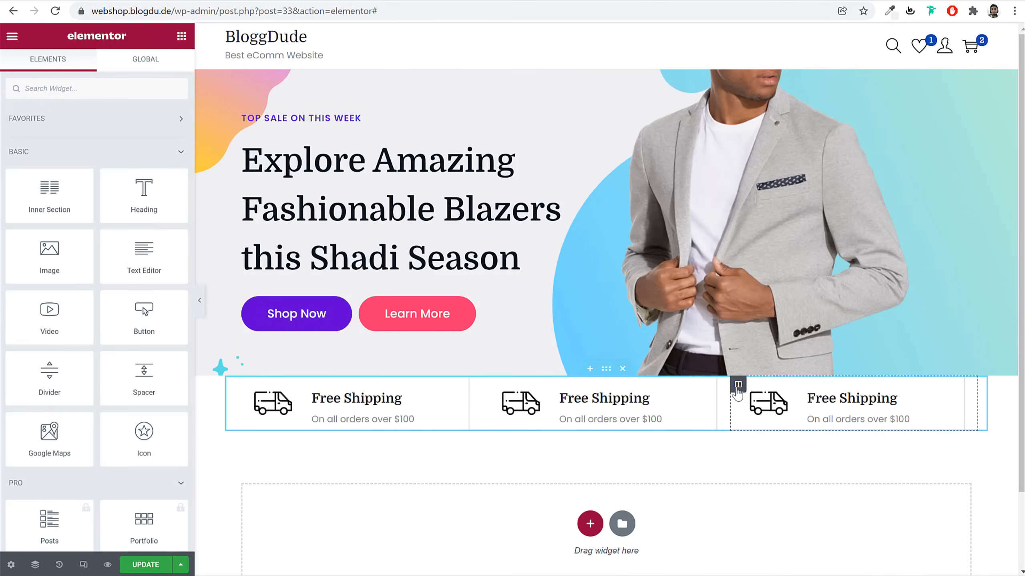
Remove the divider border from the right shipping column
left_click(738, 384)
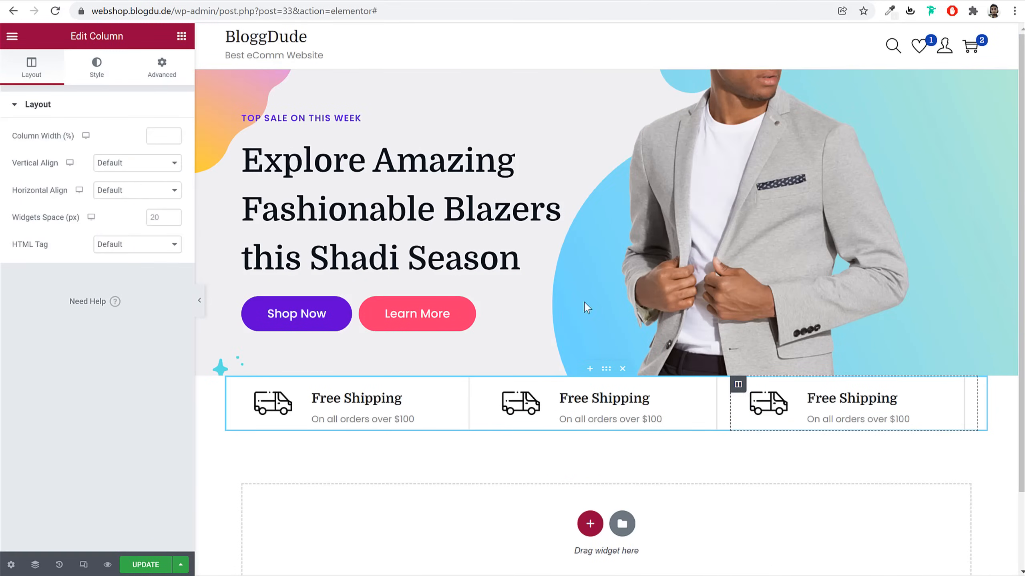
left_click(101, 68)
left_click(117, 198)
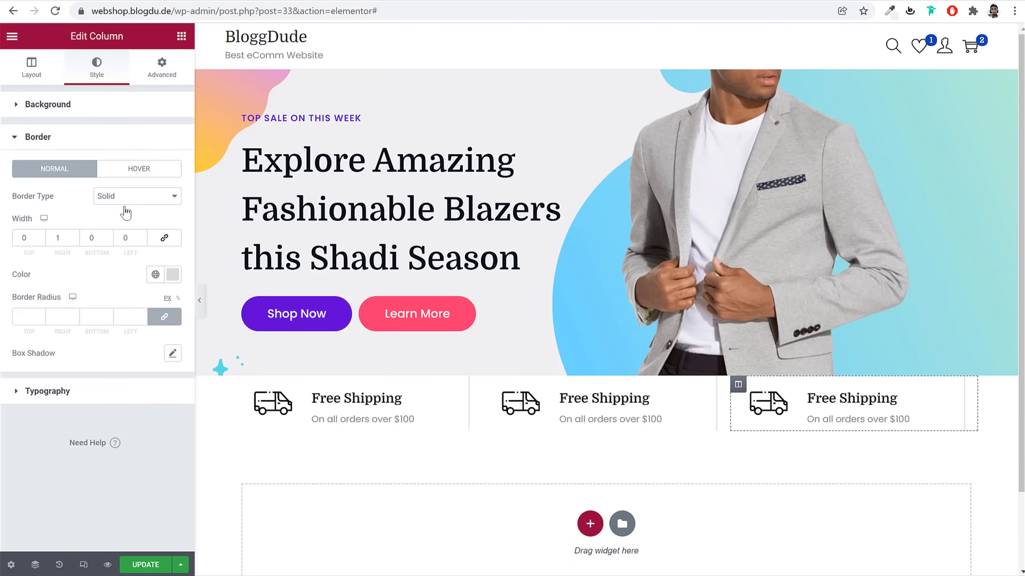
left_click(140, 198)
left_click(136, 217)
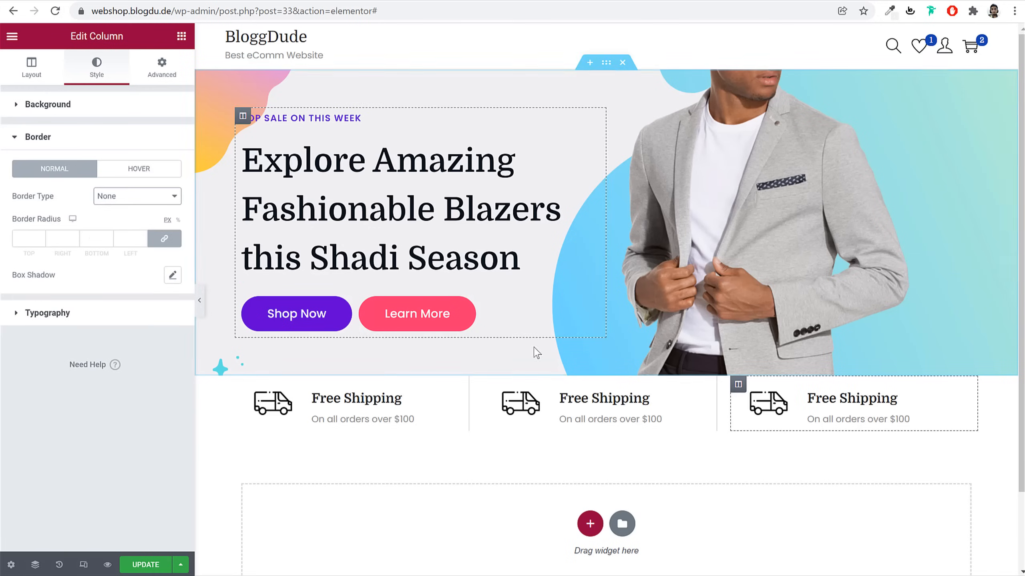
Set the shipping section's margin to 30 top and 60 bottom, then update the page
left_click(606, 370)
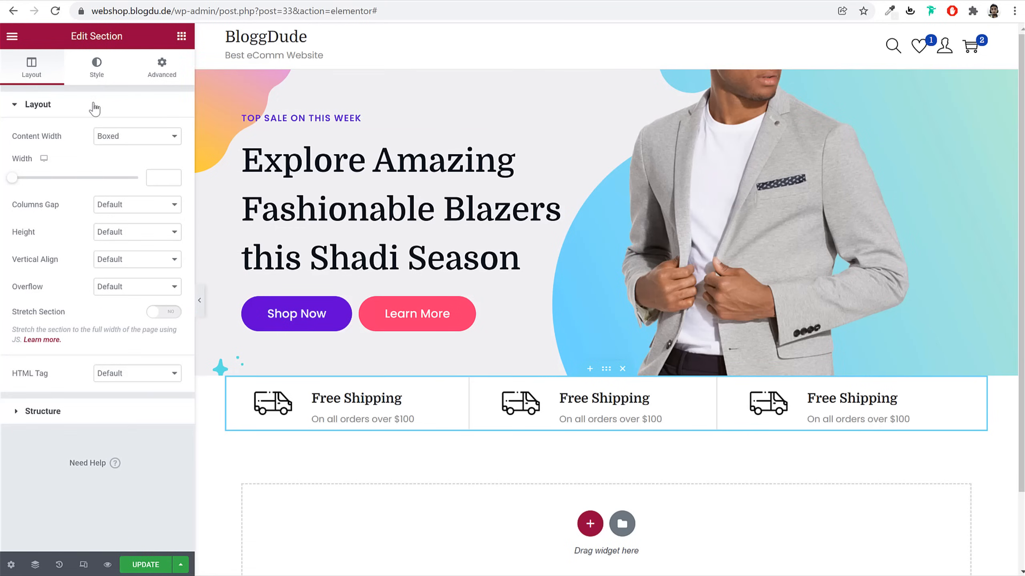
left_click(167, 80)
double_click(24, 151)
type("30")
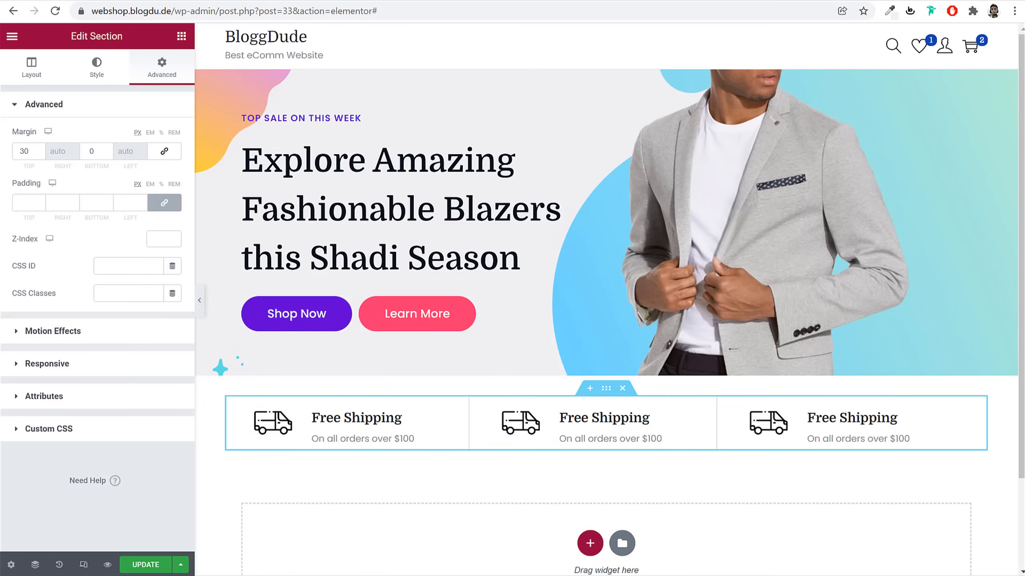
left_click(93, 154)
left_click(144, 565)
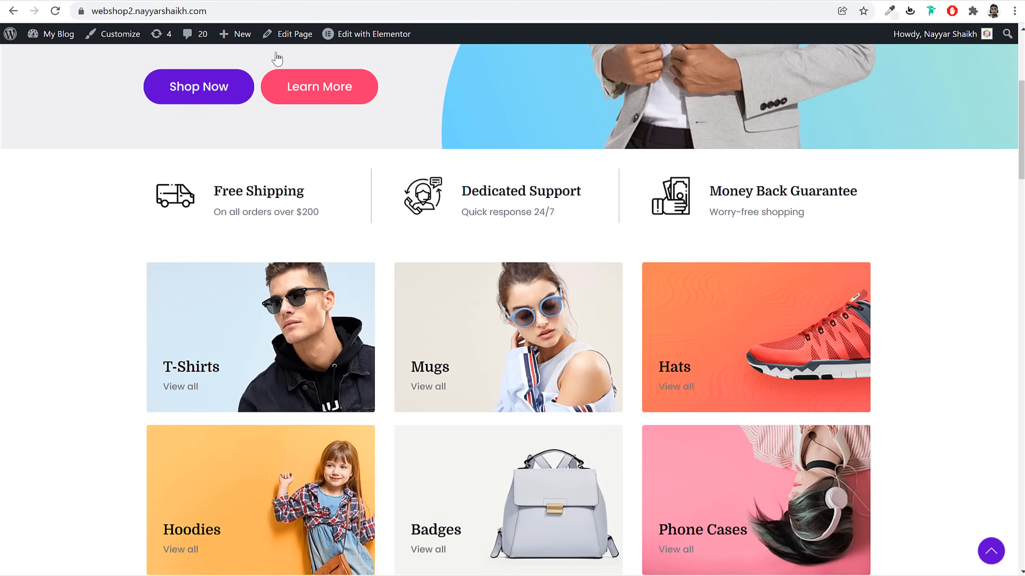
scroll(524, 254, "down", 3)
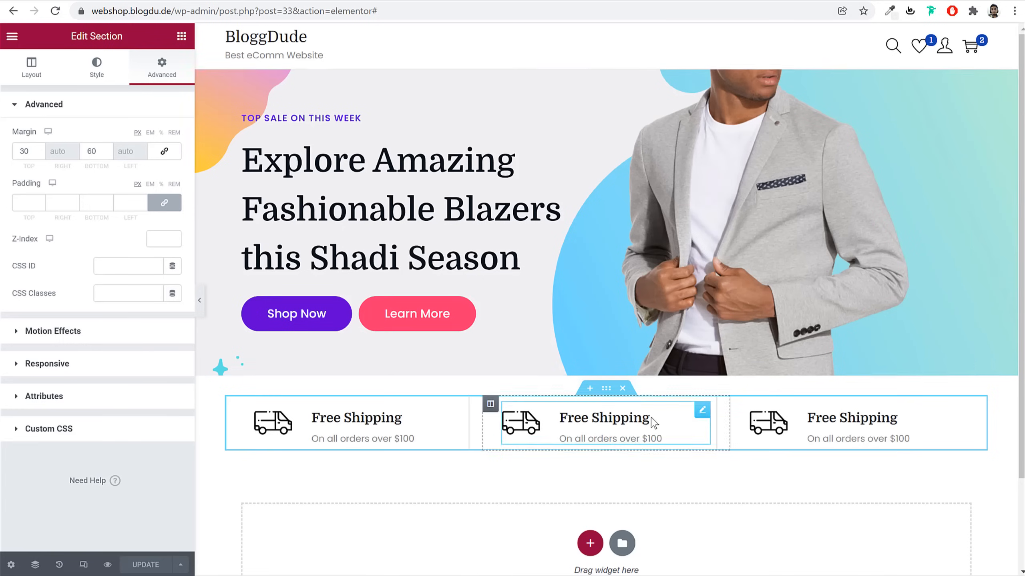
Add a one-column section holding an Inner Section, expanded to three columns
scroll(608, 446, "down", 3)
left_click(589, 434)
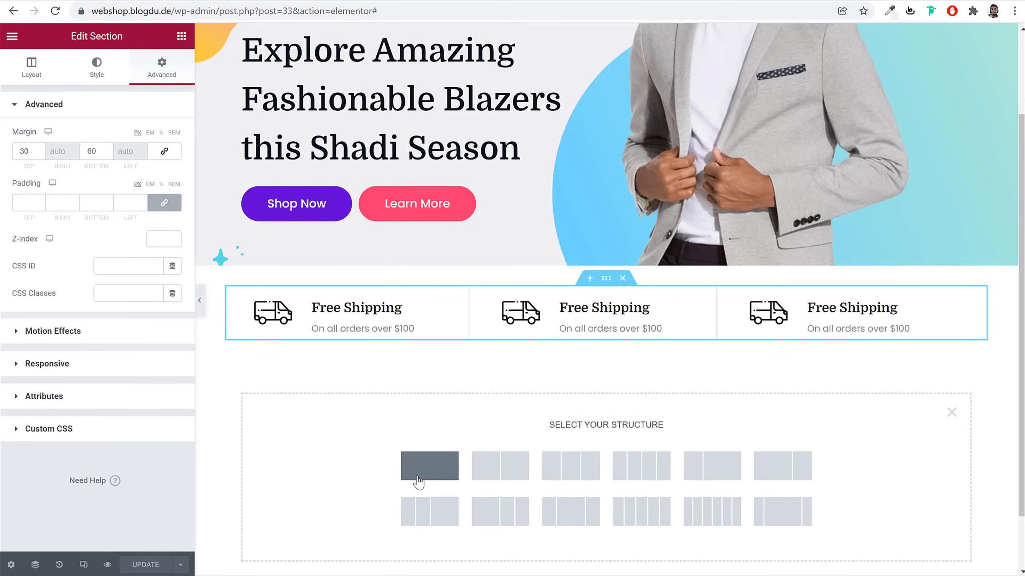
left_click(428, 478)
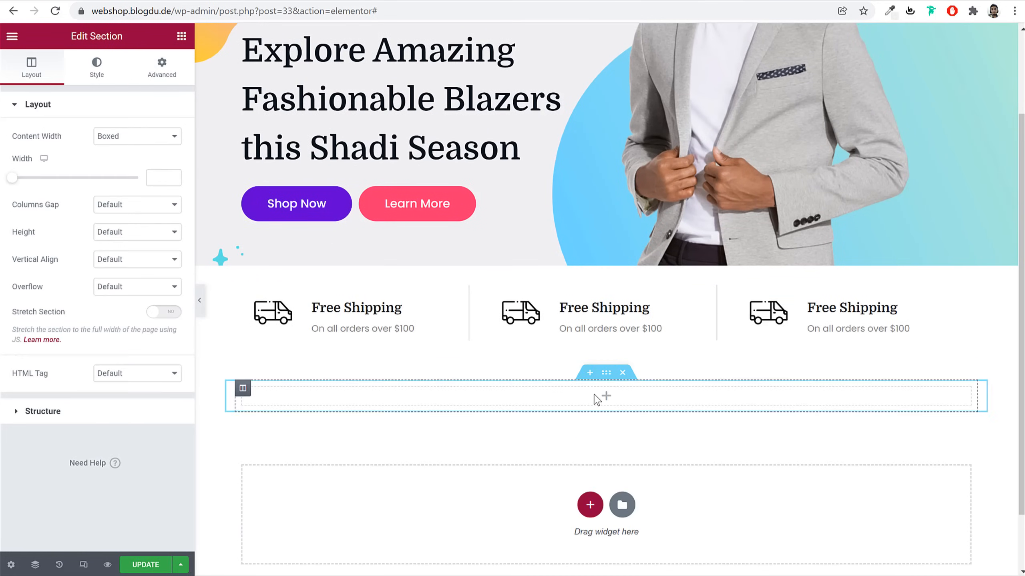
left_click(606, 396)
left_click_drag(55, 200, 610, 403)
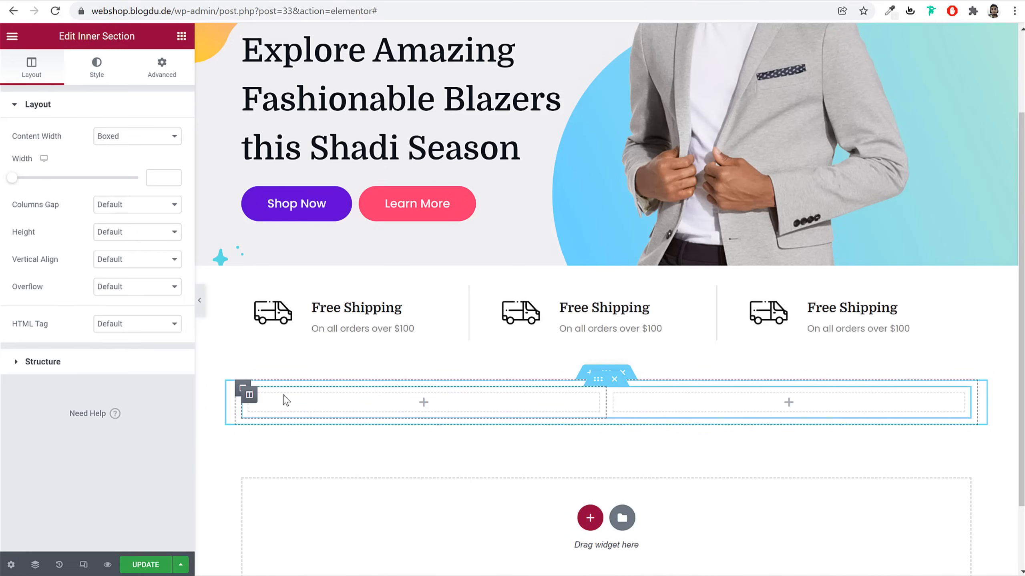
right_click(248, 392)
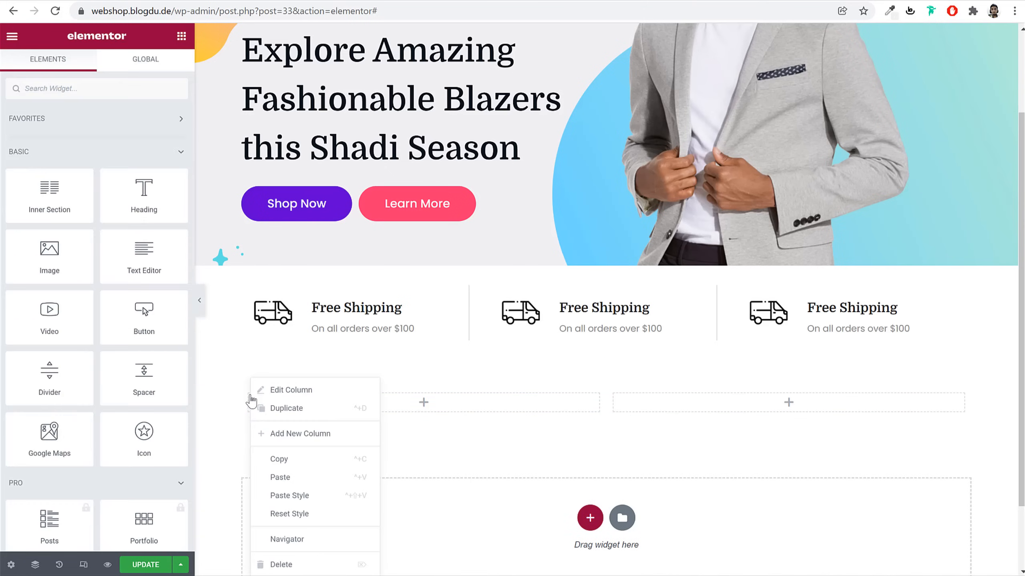
left_click(480, 402)
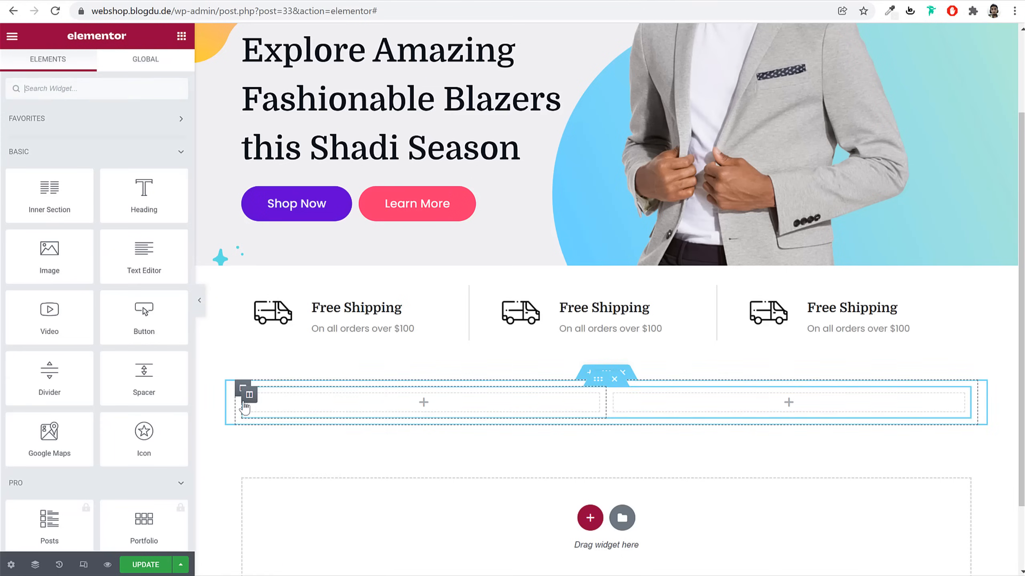
right_click(251, 399)
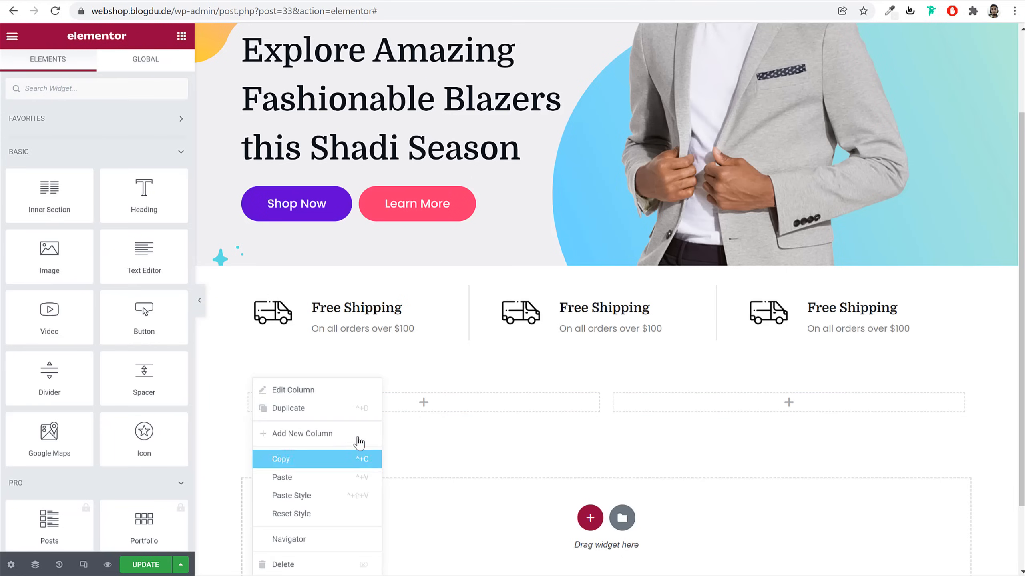
left_click(359, 434)
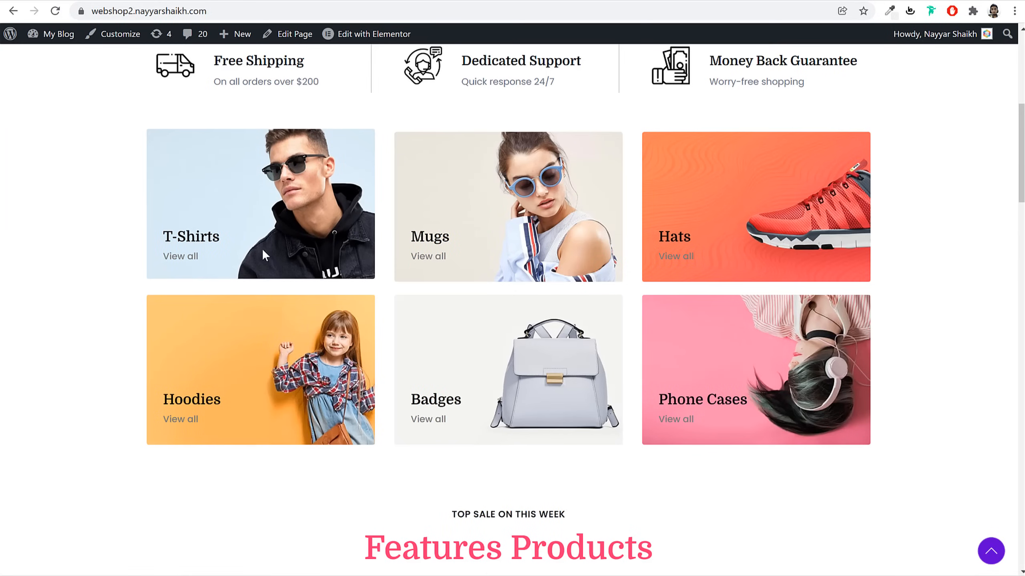
Drag an Image widget into the first column and open its Media Library
scroll(264, 255, "up", 3)
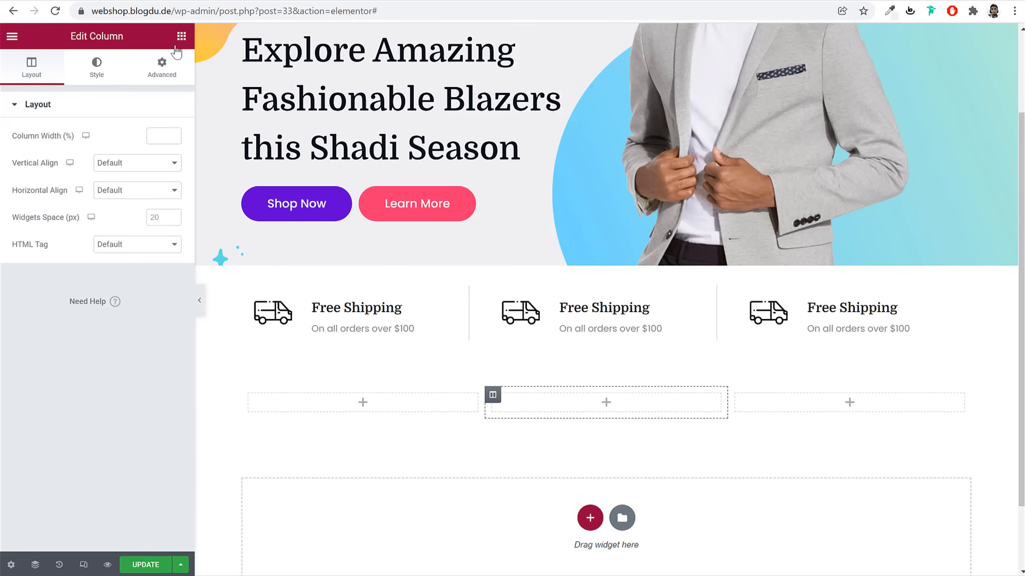
left_click(181, 37)
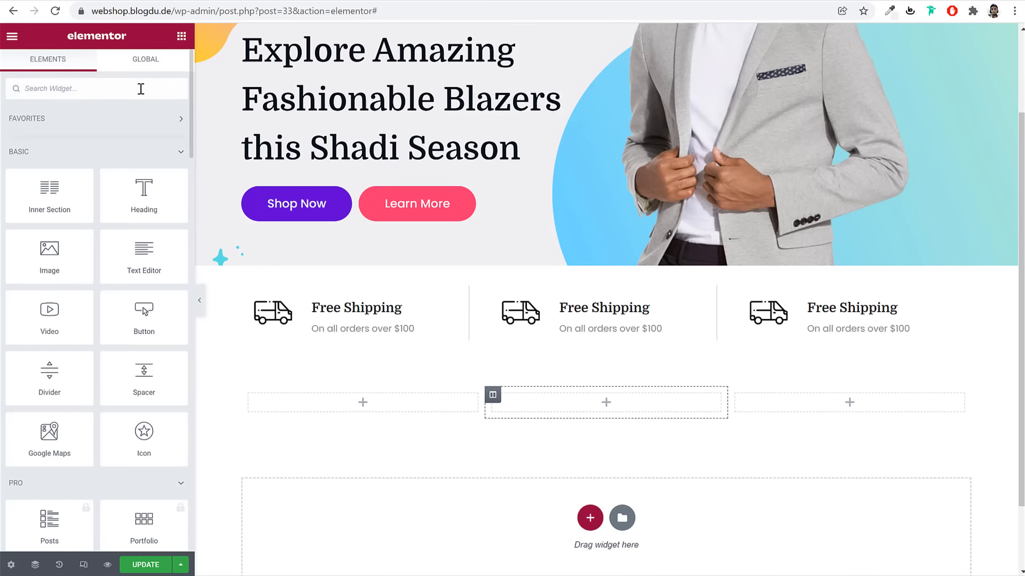
left_click(141, 89)
type("imag")
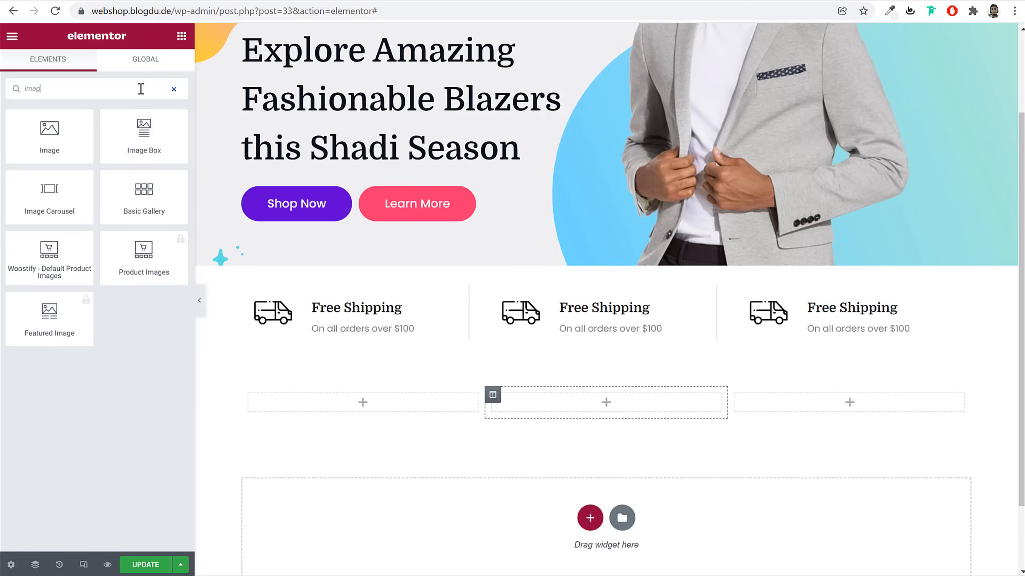
left_click_drag(54, 142, 389, 399)
left_click(123, 179)
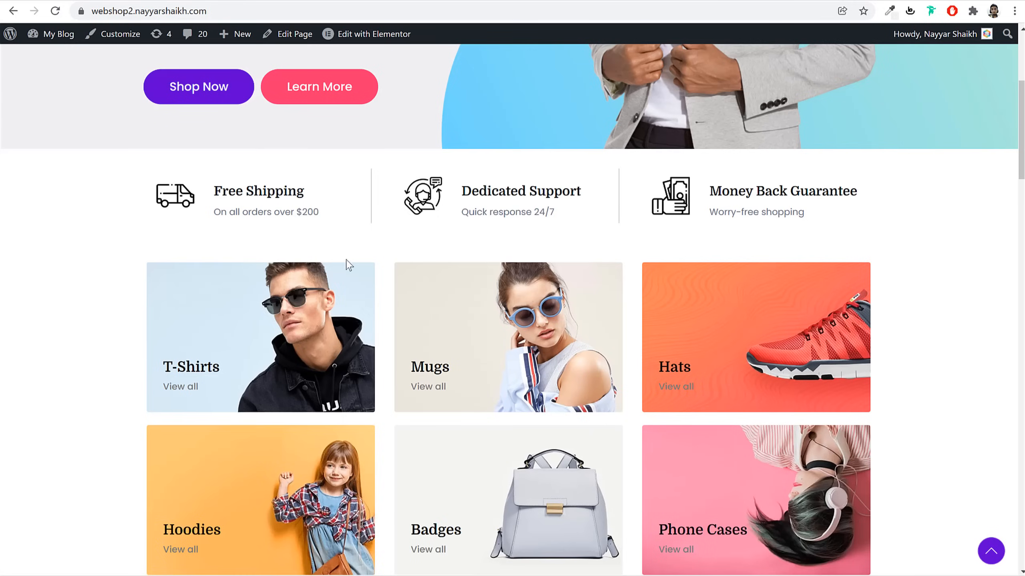
scroll(886, 403, "down", 1)
scroll(886, 402, "down", 4)
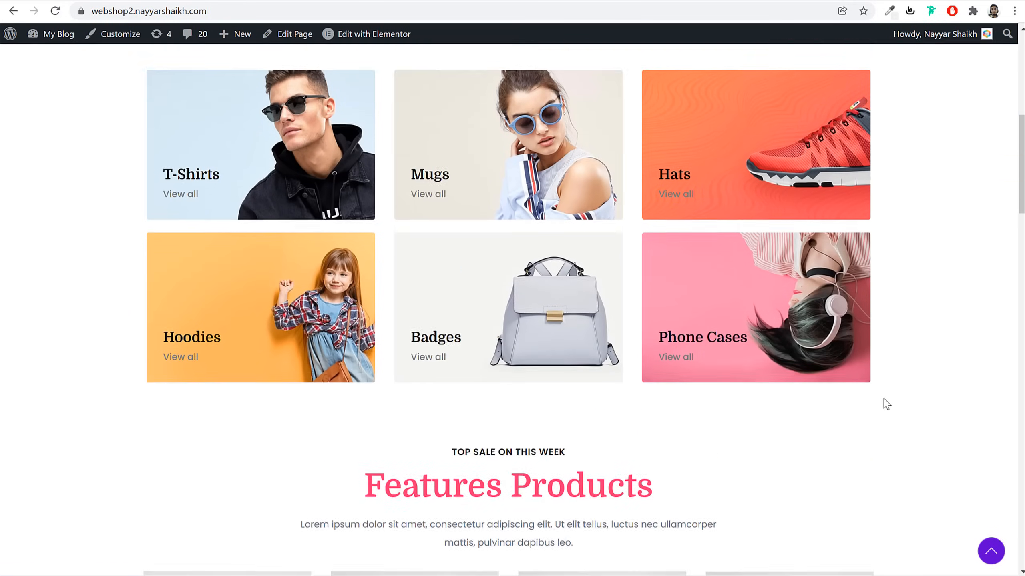
scroll(887, 403, "up", 5)
Open Unsplash and Pexels in new browser tabs, then return to Unsplash
key("ctrl+t")
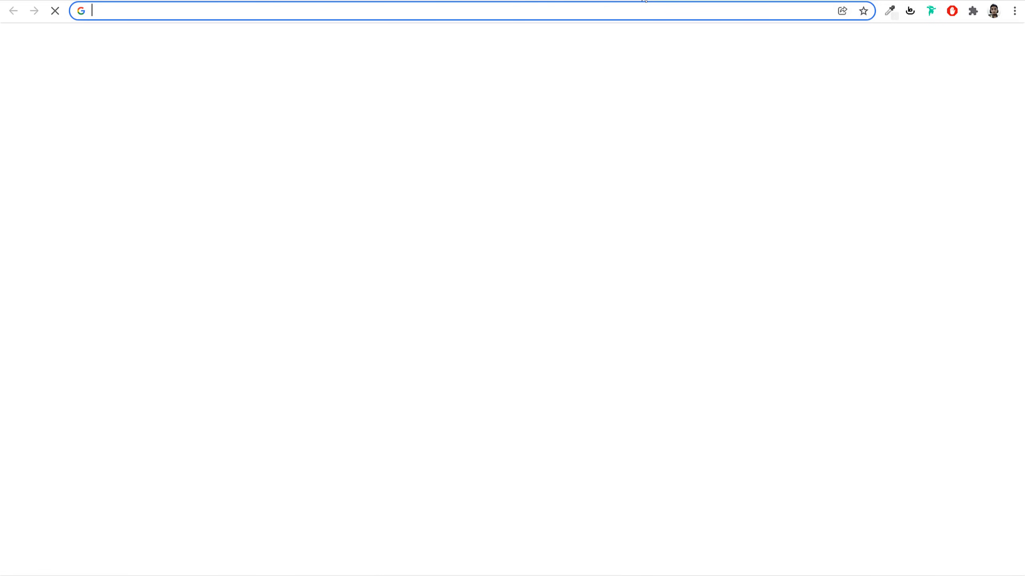
type("uns")
key("Return")
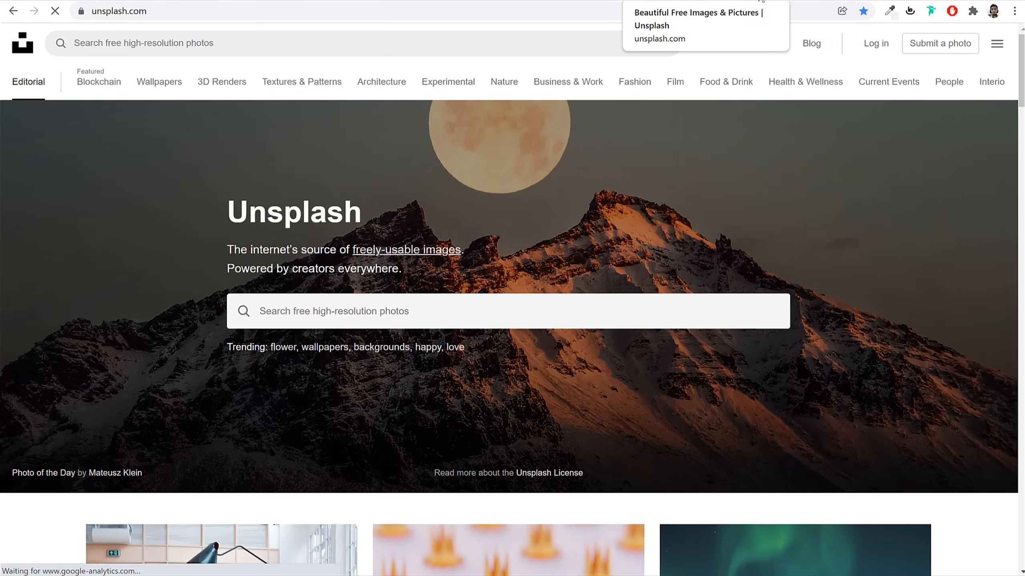
key("ctrl+t")
type("pex")
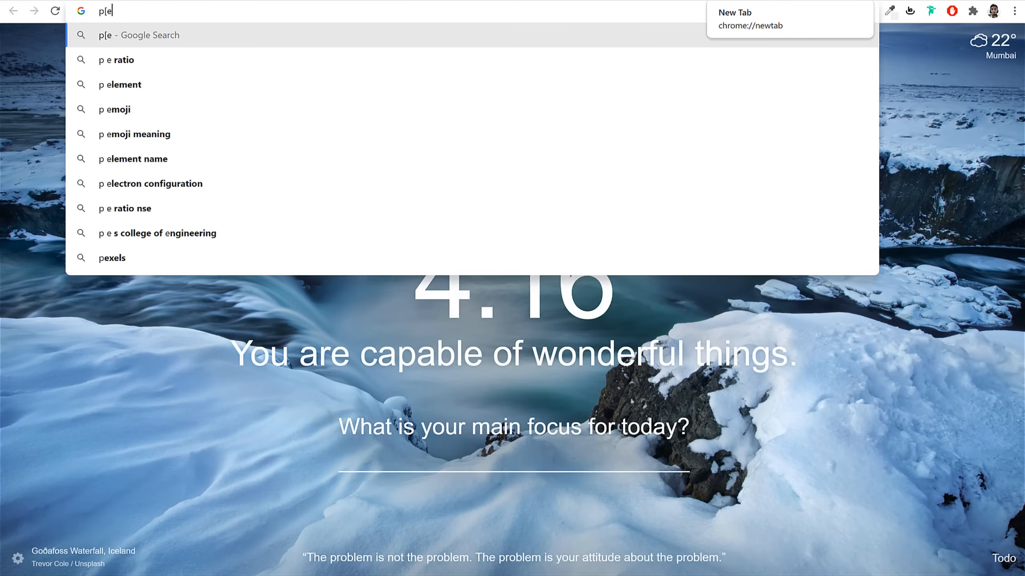
key("Return")
left_click(648, 2)
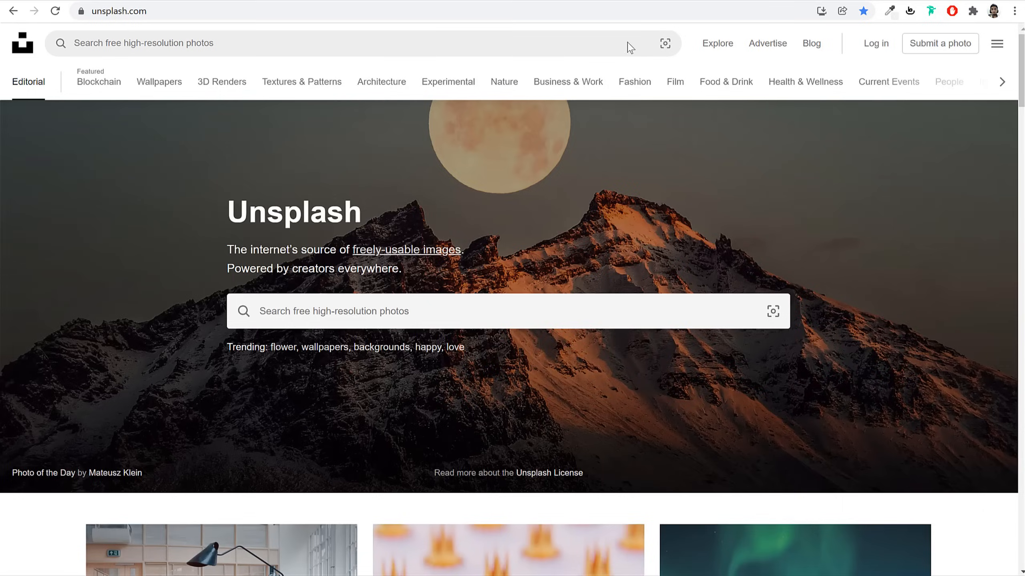
Search Unsplash for 'sung' (sunglasses) photos and browse the results
left_click(460, 317)
type("sungl")
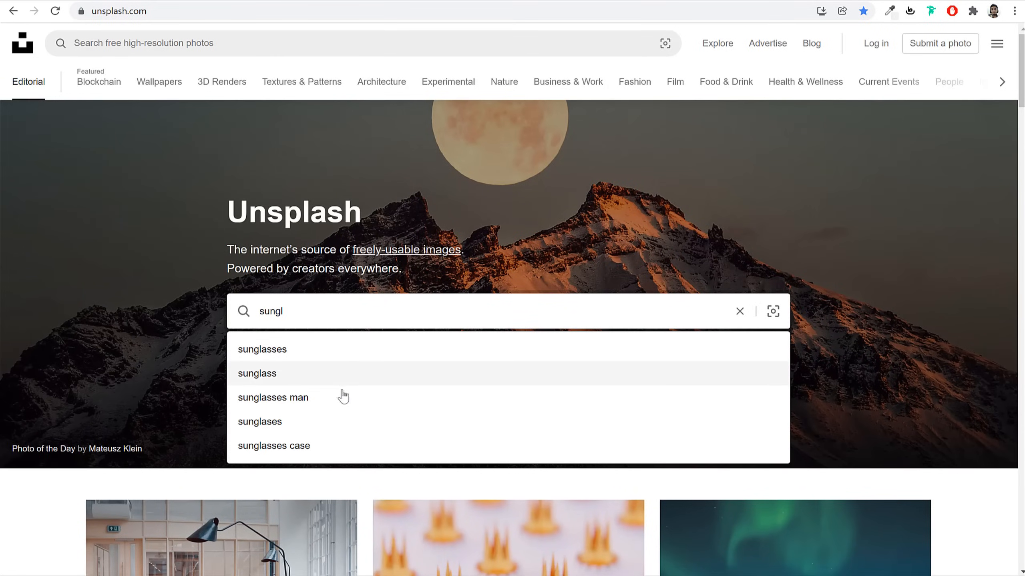
left_click(341, 399)
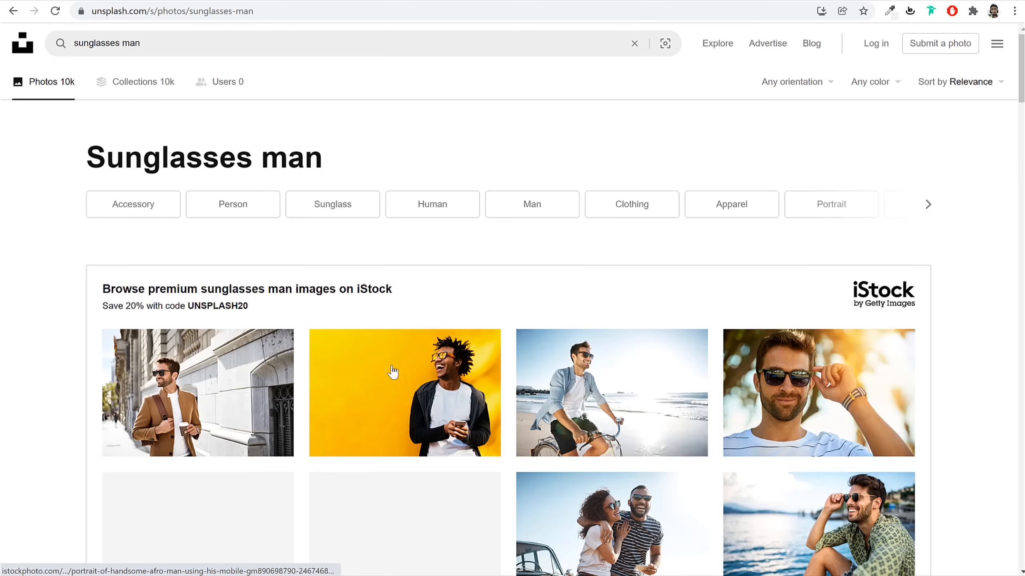
scroll(924, 382, "down", 10)
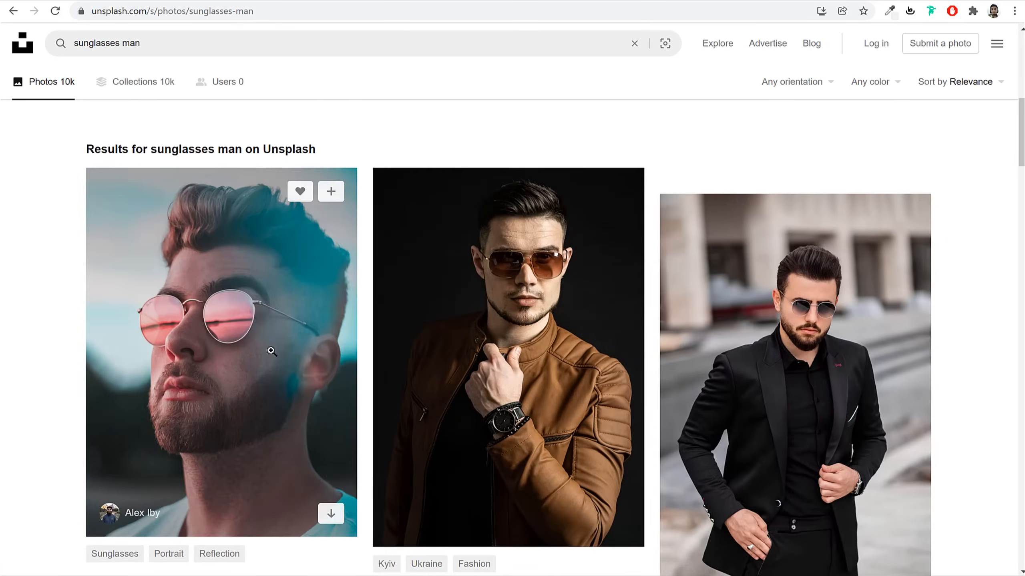
scroll(868, 317, "down", 8)
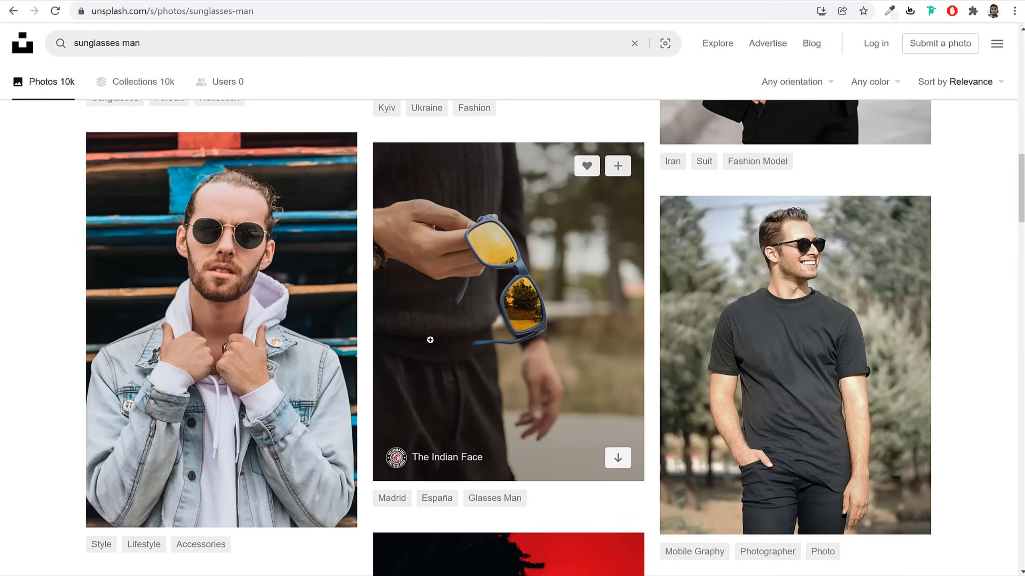
scroll(806, 311, "down", 15)
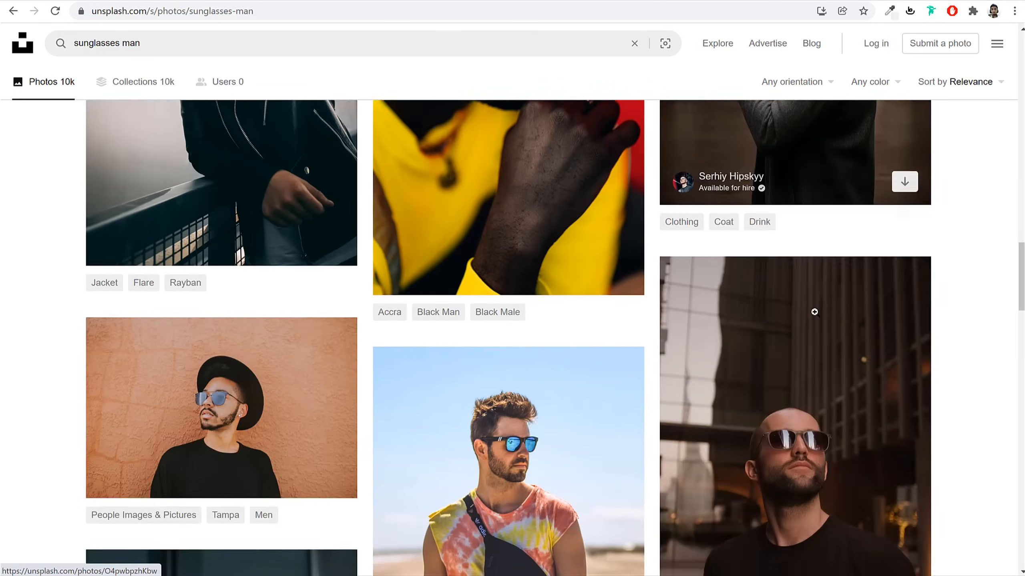
scroll(814, 311, "down", 3)
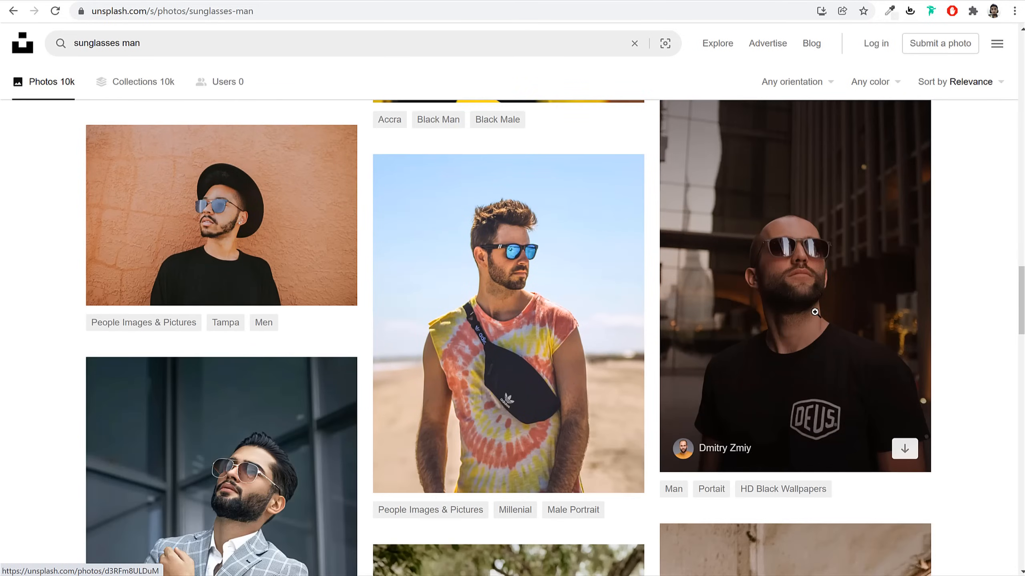
scroll(983, 282, "down", 3)
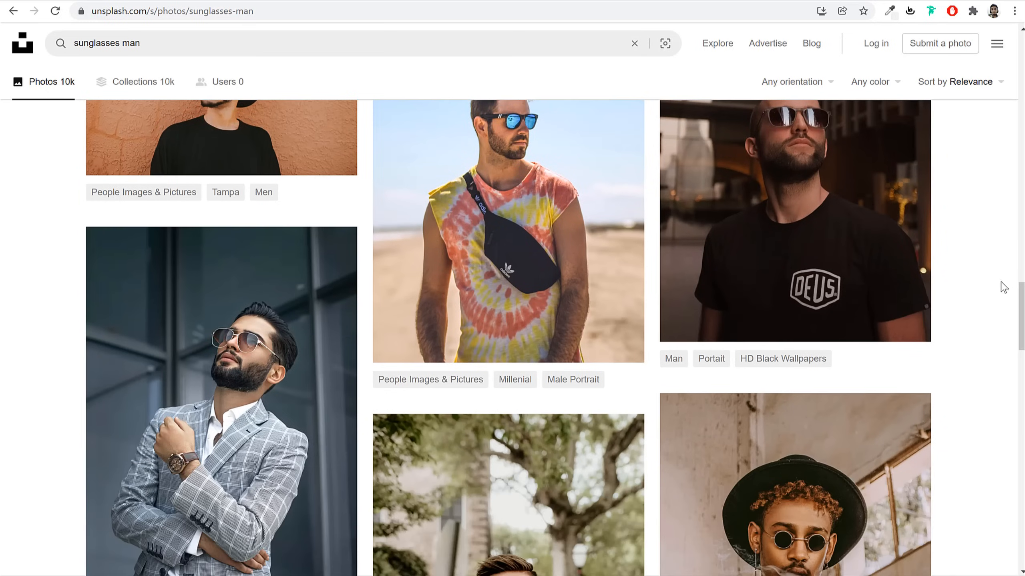
scroll(1004, 287, "down", 6)
scroll(1003, 288, "down", 18)
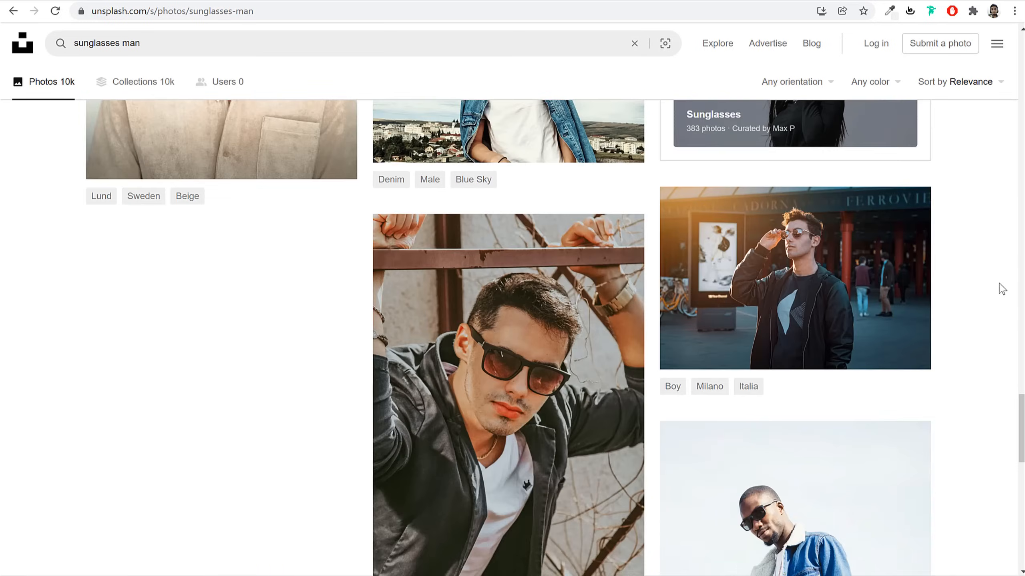
scroll(1002, 290, "down", 2)
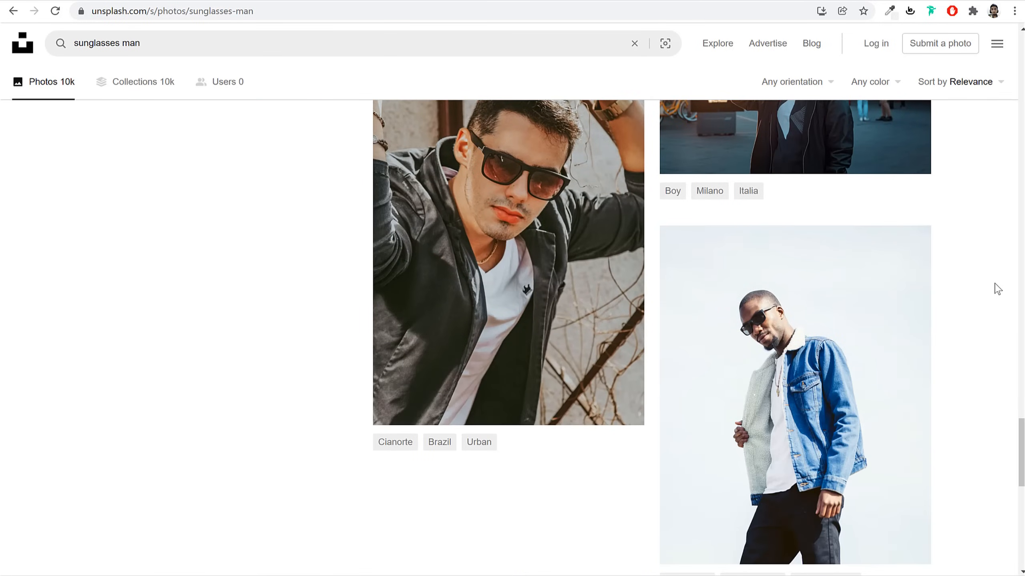
scroll(996, 290, "up", 16)
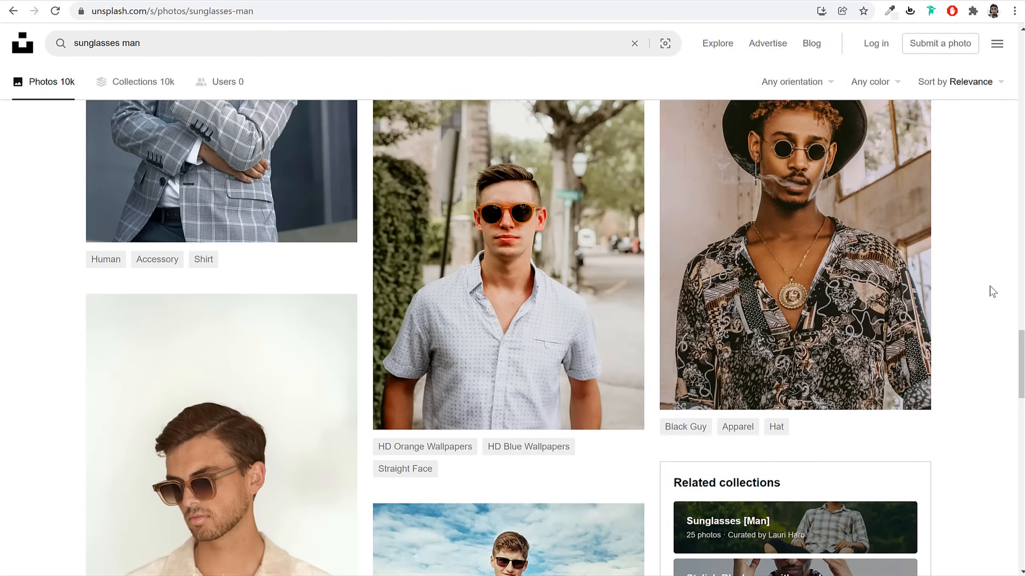
scroll(992, 291, "up", 2)
scroll(990, 290, "down", 6)
scroll(991, 291, "up", 12)
scroll(992, 292, "up", 10)
scroll(989, 291, "up", 5)
scroll(987, 290, "up", 5)
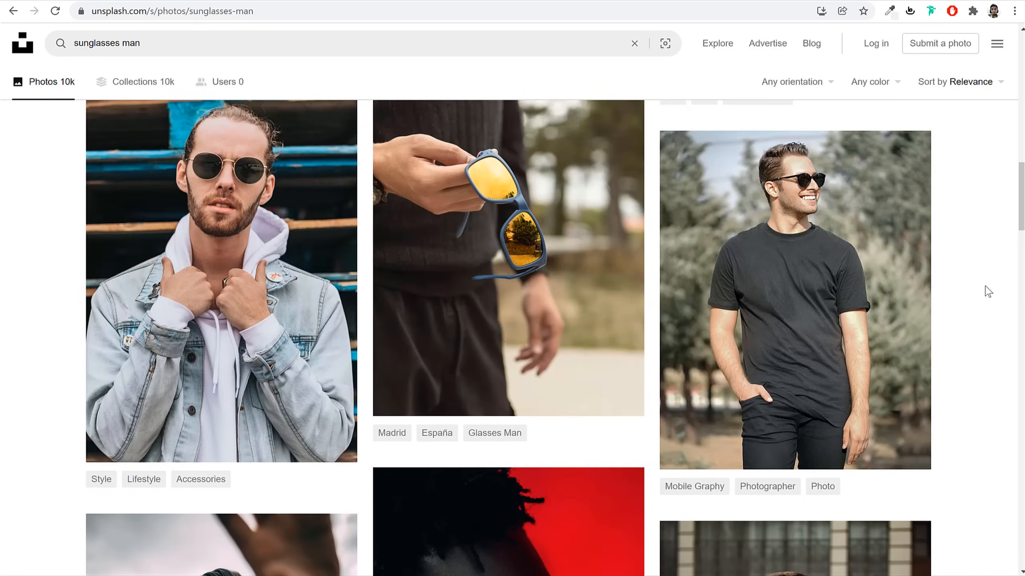
scroll(987, 292, "up", 10)
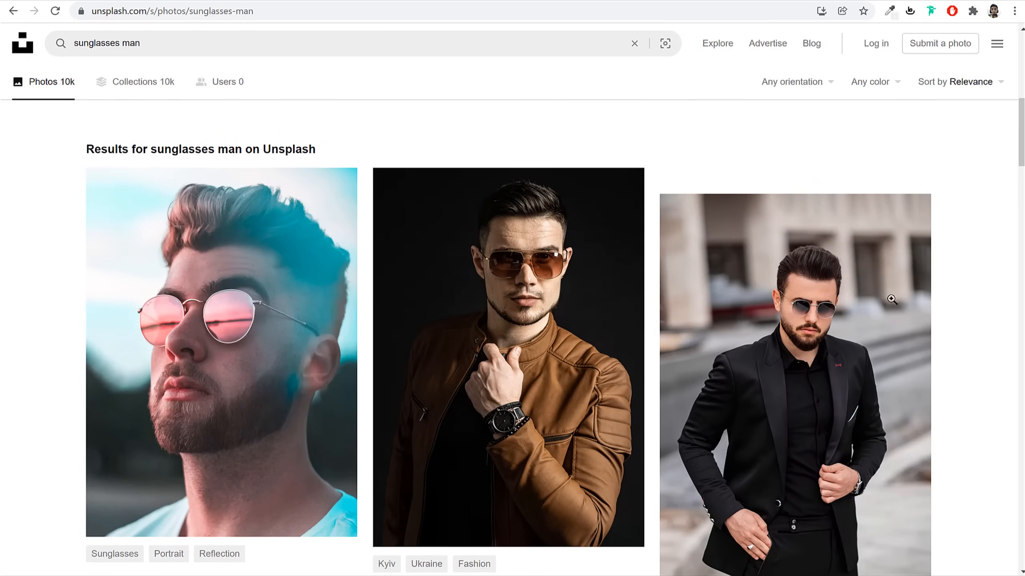
mouse_move(523, 341)
scroll(906, 298, "up", 5)
scroll(908, 298, "down", 5)
Download the Small (640x896) version of the leather-jacket sunglasses photo
left_click(605, 283)
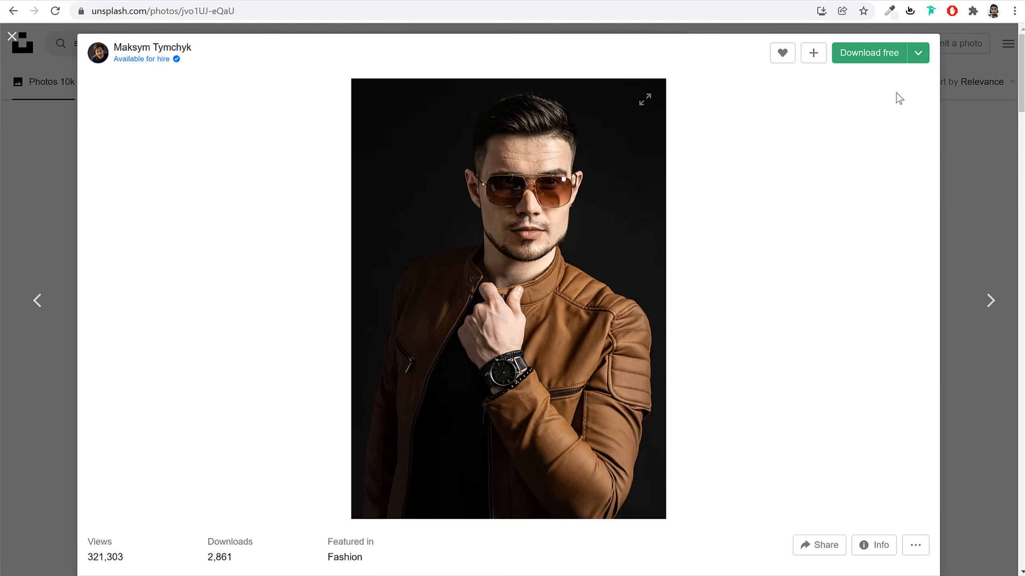
left_click(916, 54)
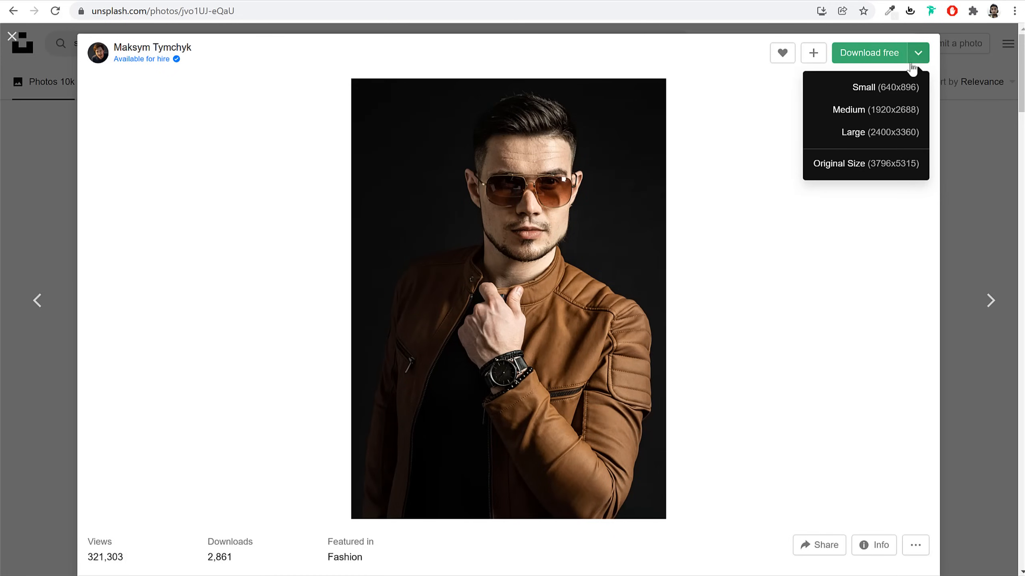
left_click(864, 91)
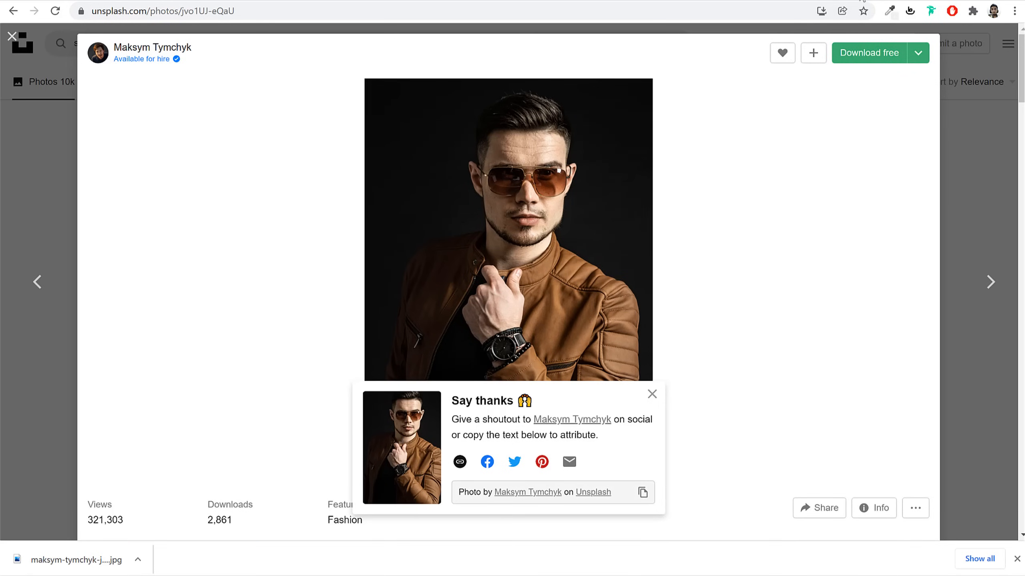
key("ctrl+t")
Load pixlr.com/e in the new tab, then return to the webshop homepage tab
type("pix")
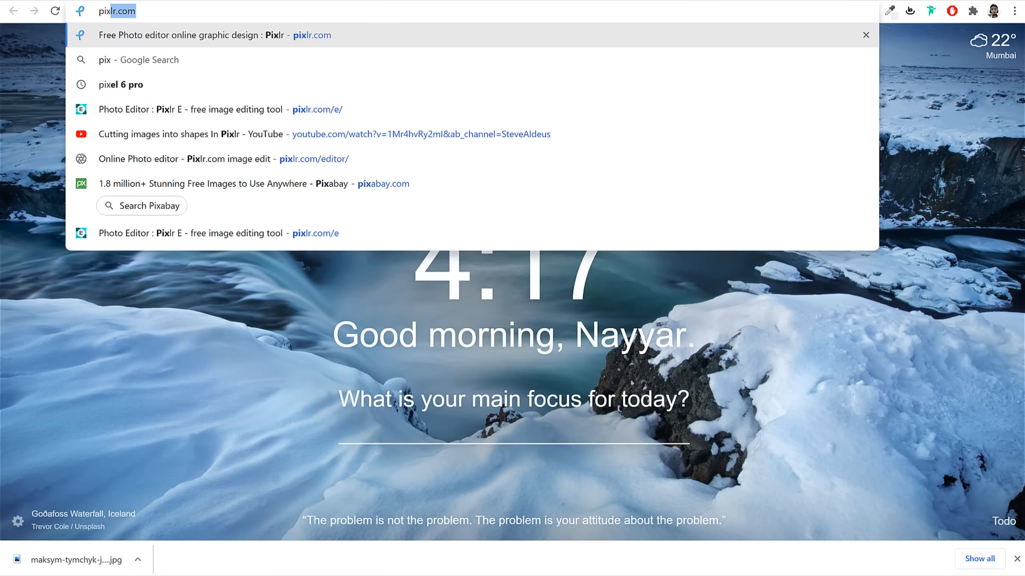
type("lr.com/e")
key("Return")
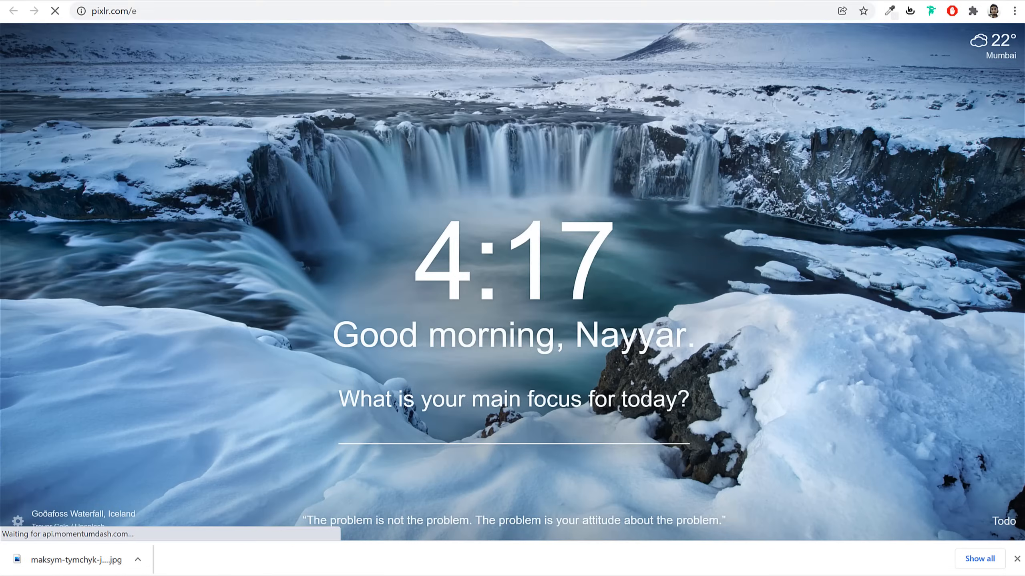
key("ctrl+shift+Tab")
Inspect the T-Shirts card image to confirm it displays at 350 × 230
right_click(233, 312)
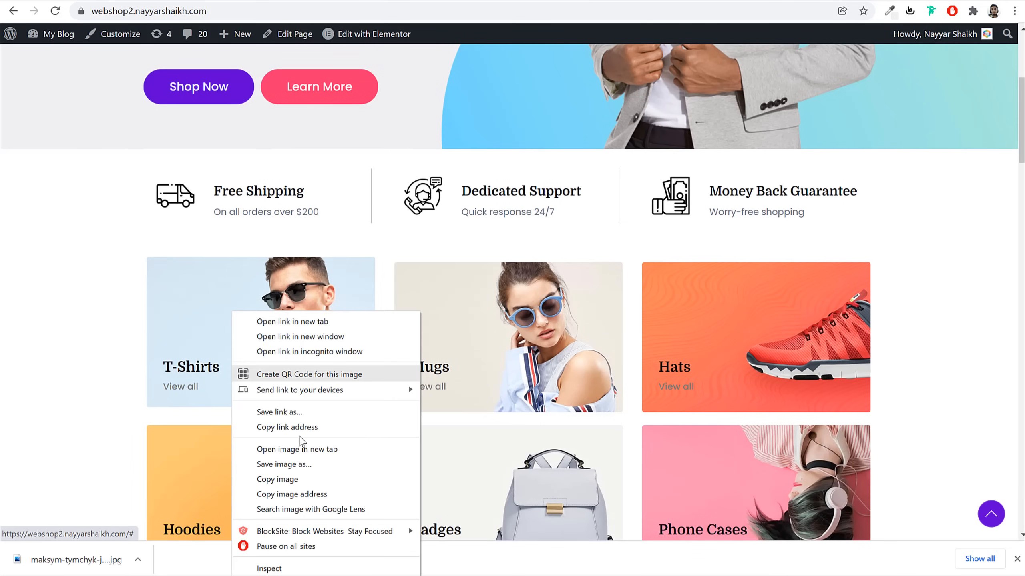
left_click(300, 570)
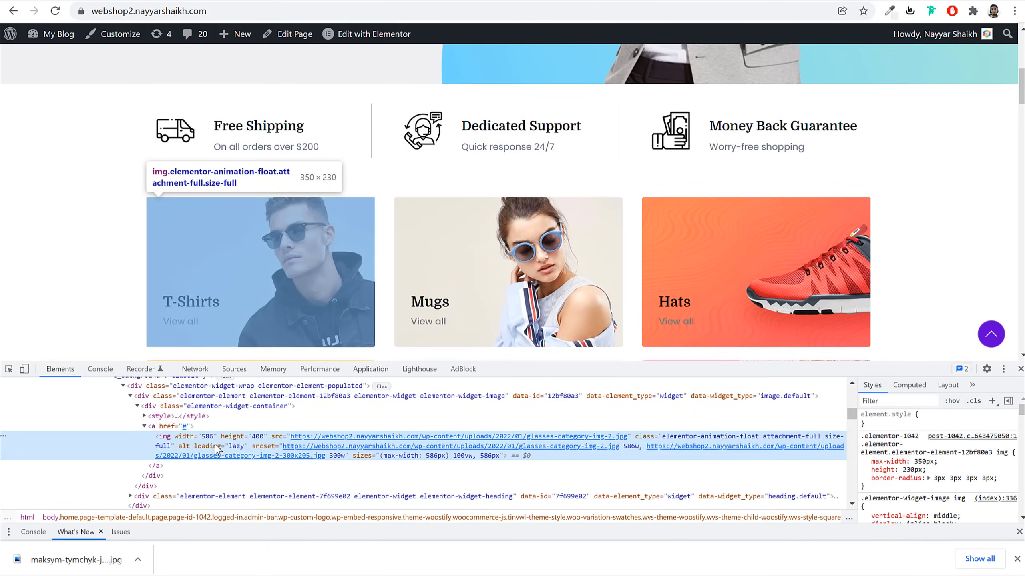
left_click(1019, 369)
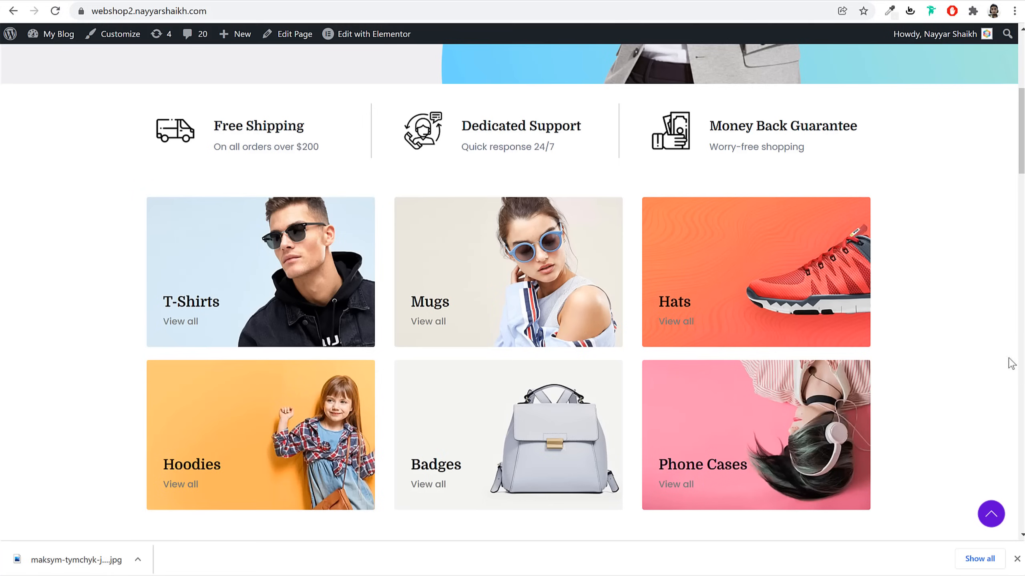
right_click(249, 279)
left_click(299, 542)
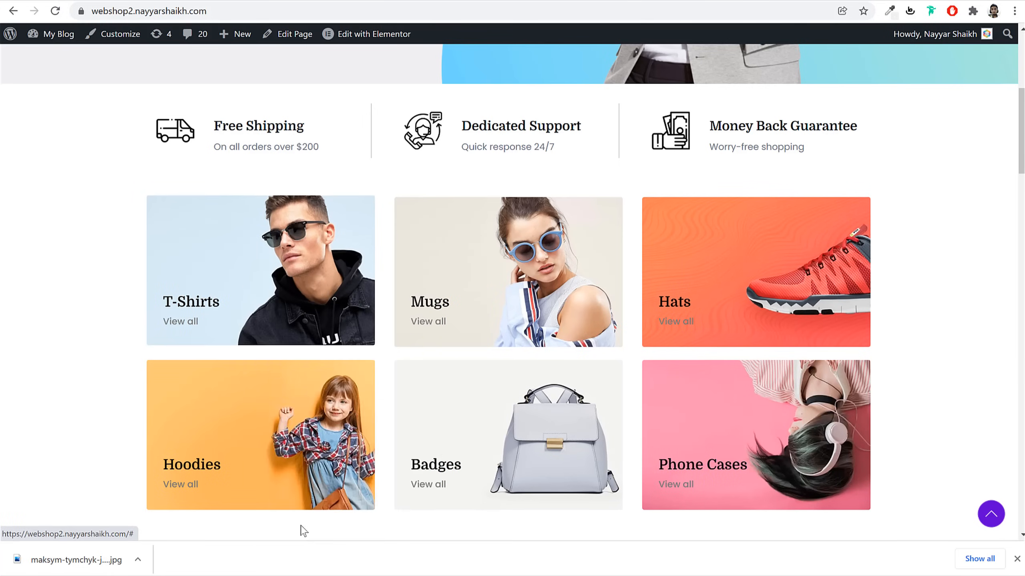
mouse_move(269, 451)
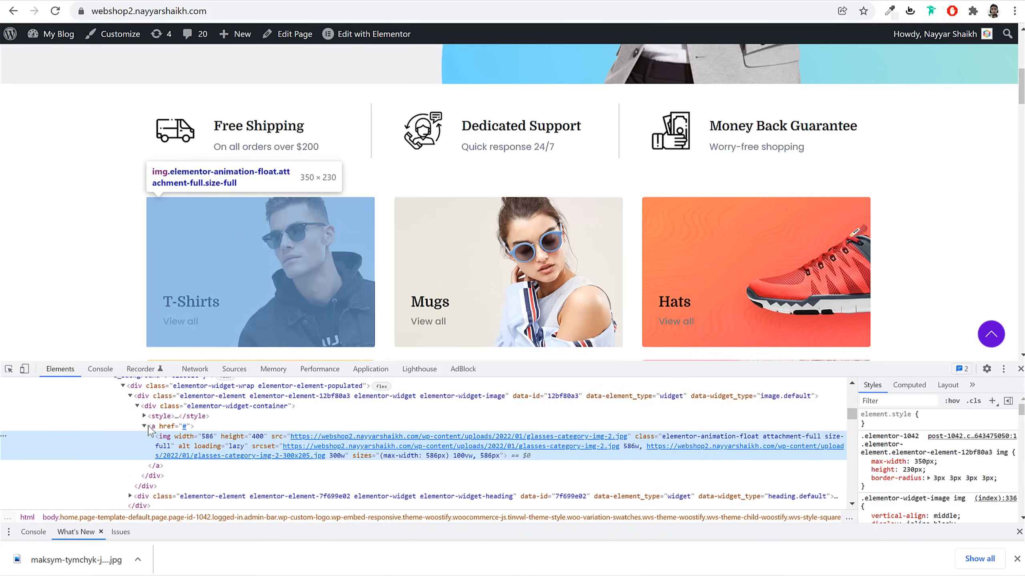
left_click(1020, 369)
left_click(793, 0)
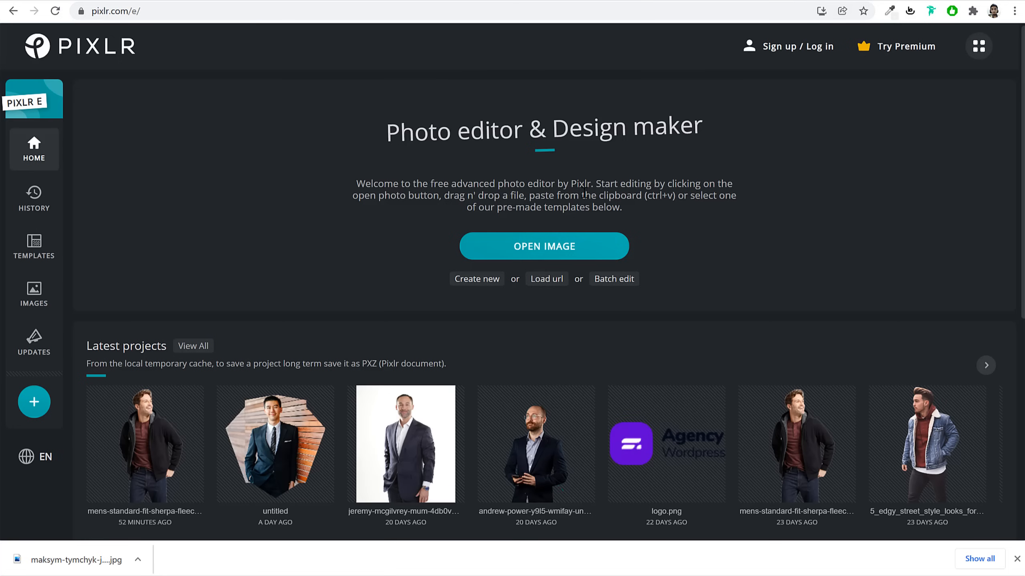
Create a 350 × 230 canvas, sample the card's light blue, and add an empty layer
left_click(475, 285)
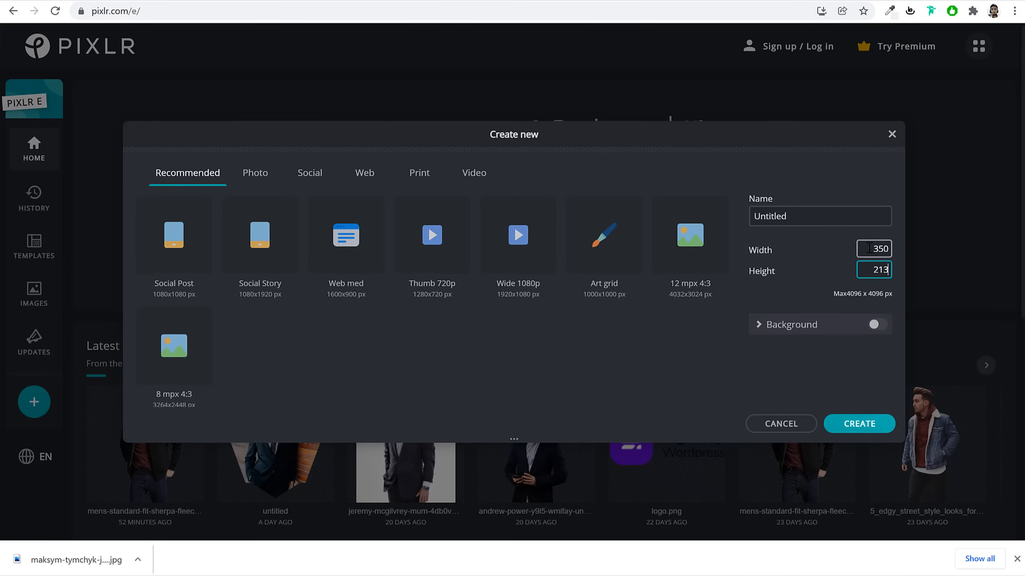
left_click(853, 424)
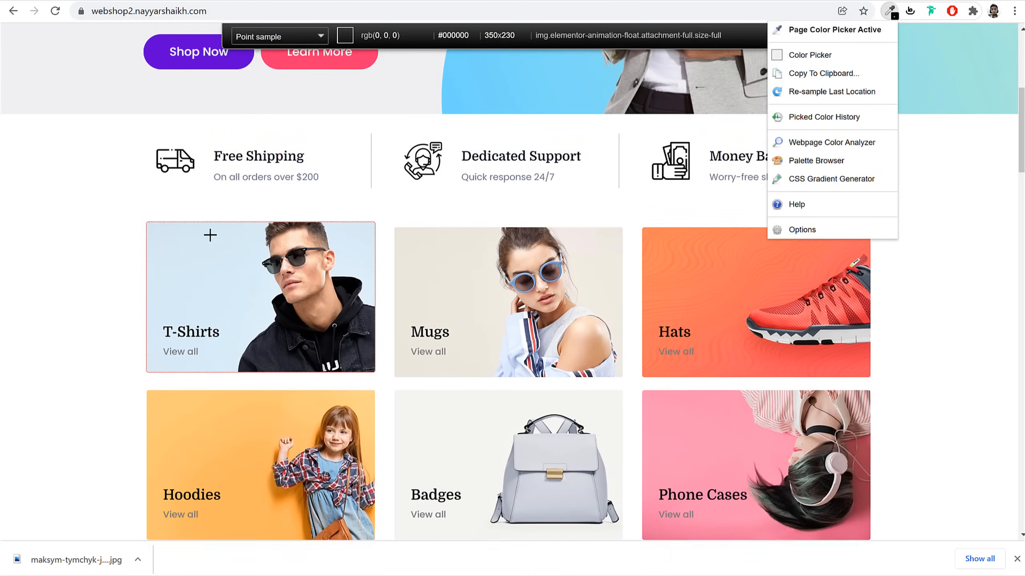
left_click(208, 267)
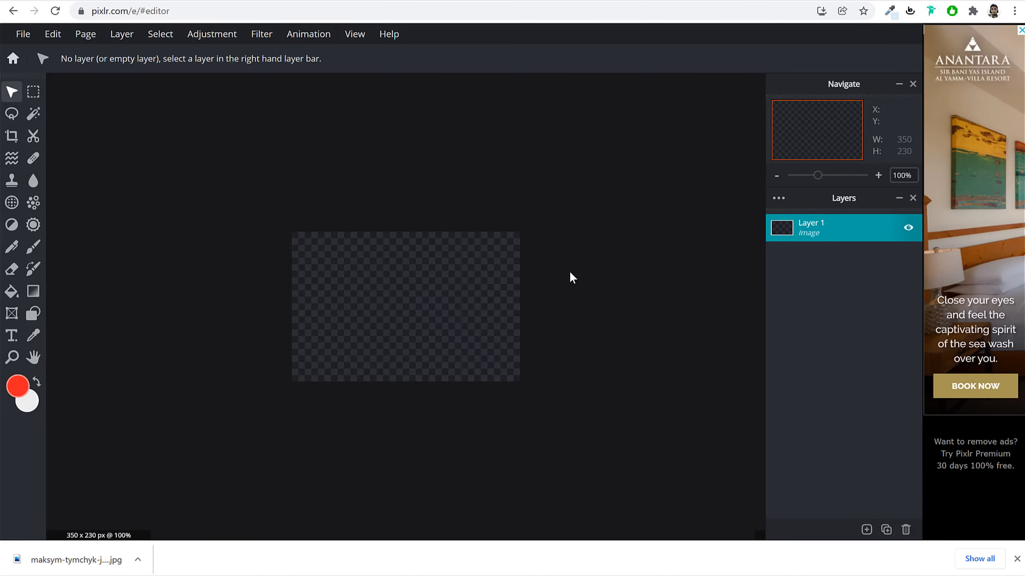
left_click(866, 530)
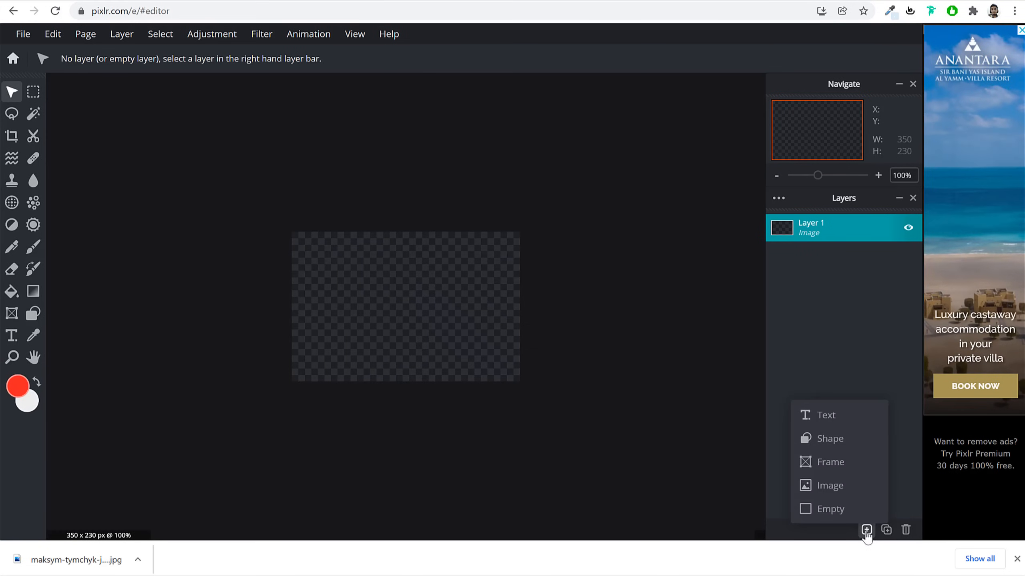
left_click(850, 510)
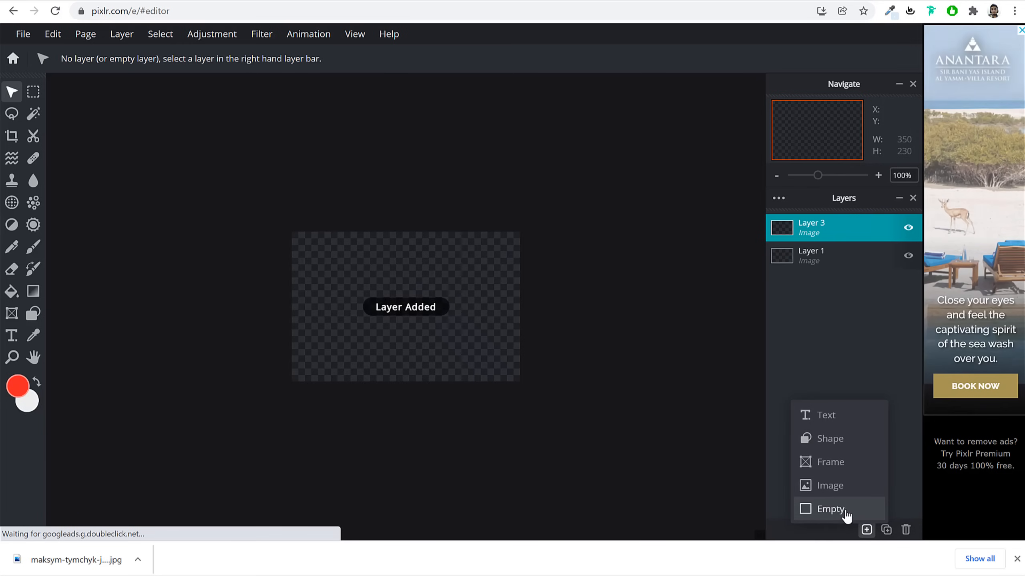
Fill the new layer with light blue #DAECF8 using the Fill tool
left_click(52, 0)
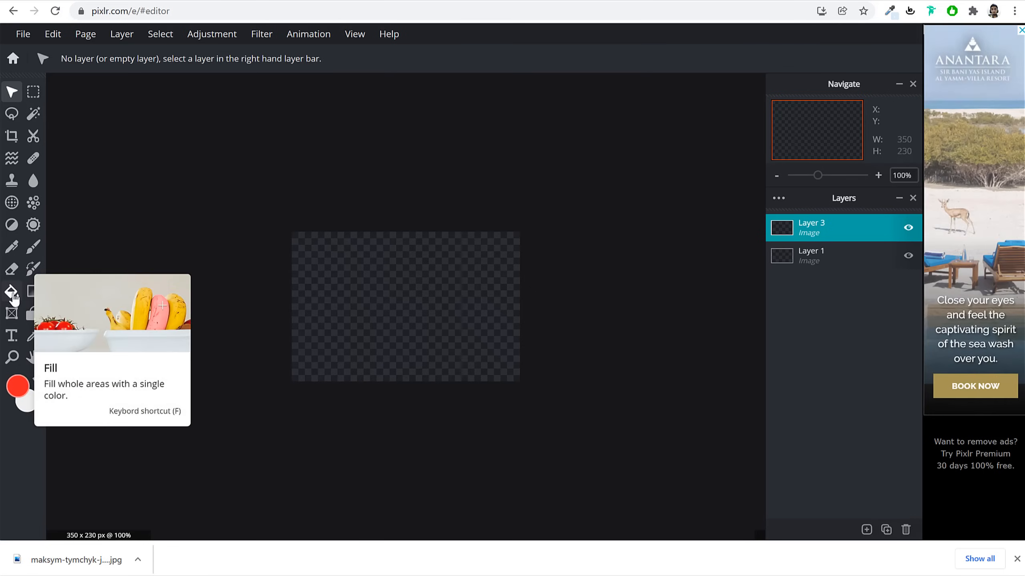
left_click(12, 297)
left_click(369, 288)
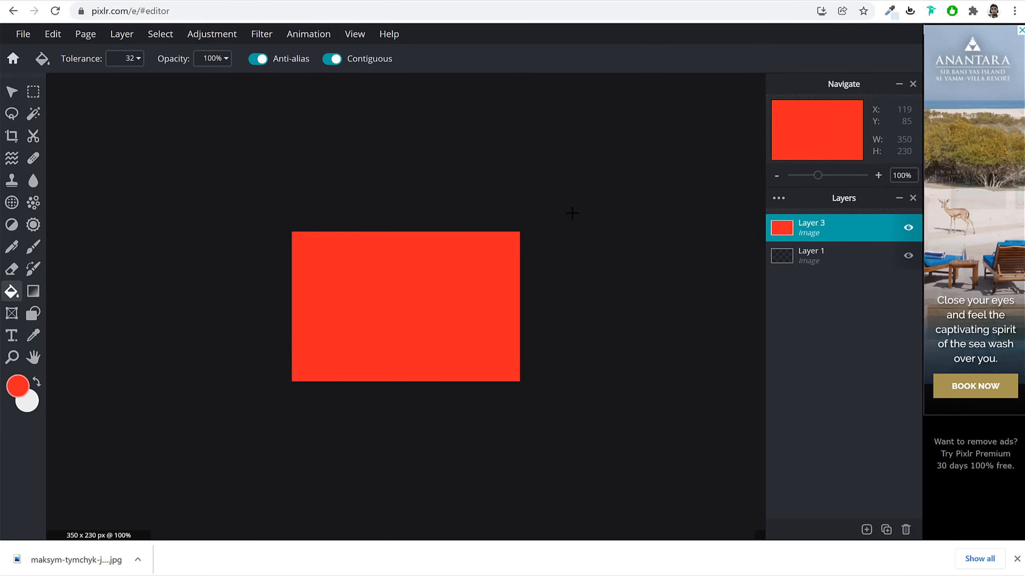
left_click(19, 388)
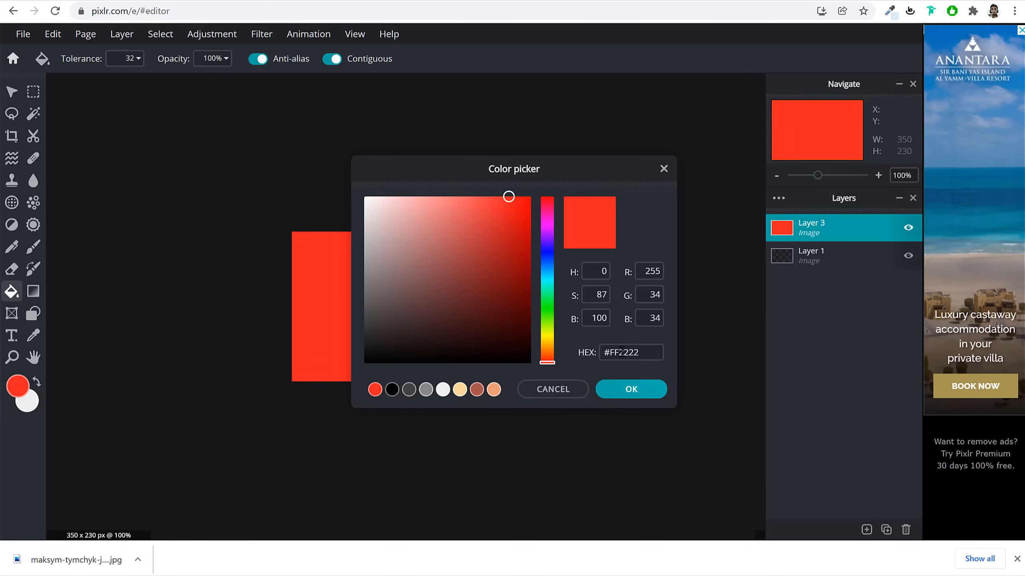
type("DAECF8")
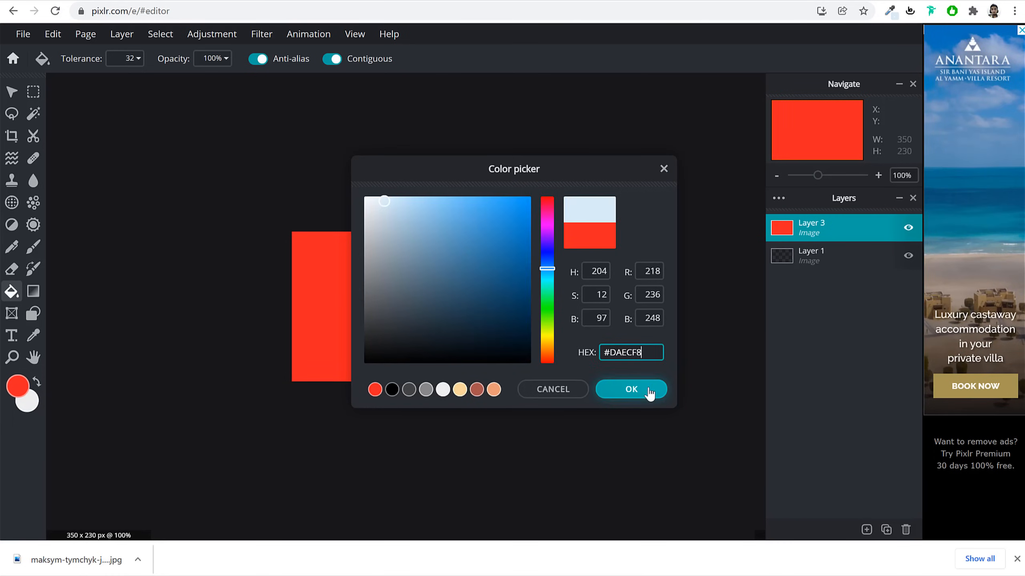
left_click(630, 389)
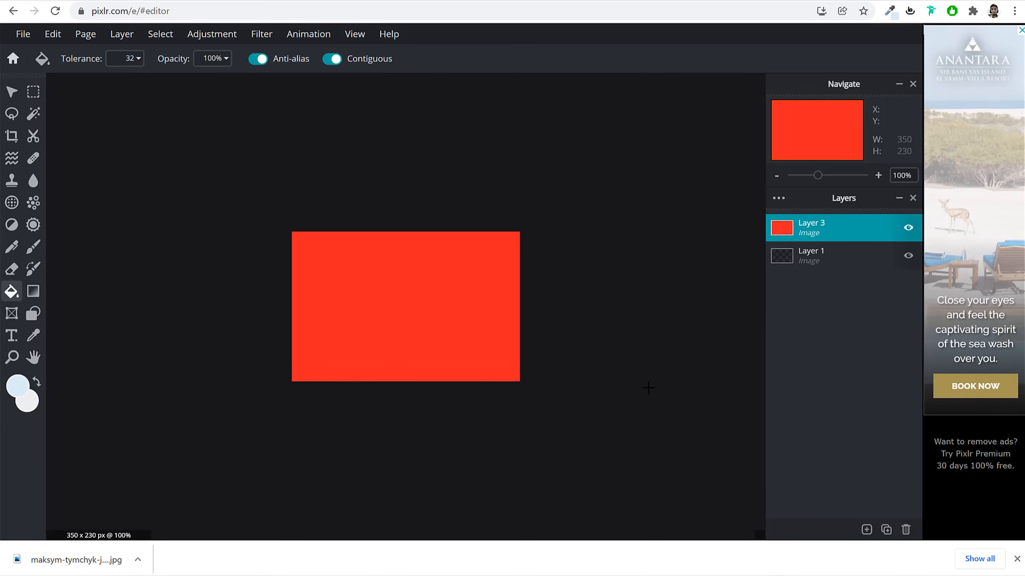
left_click(306, 304)
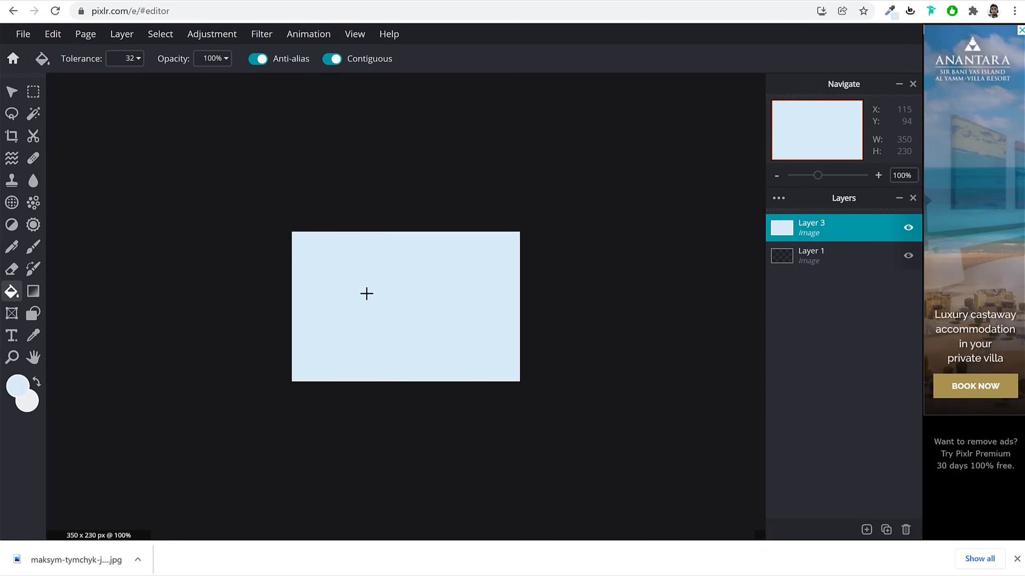
Select the Move tool and open the list of layer types to add
left_click(14, 94)
left_click(867, 529)
left_click(866, 530)
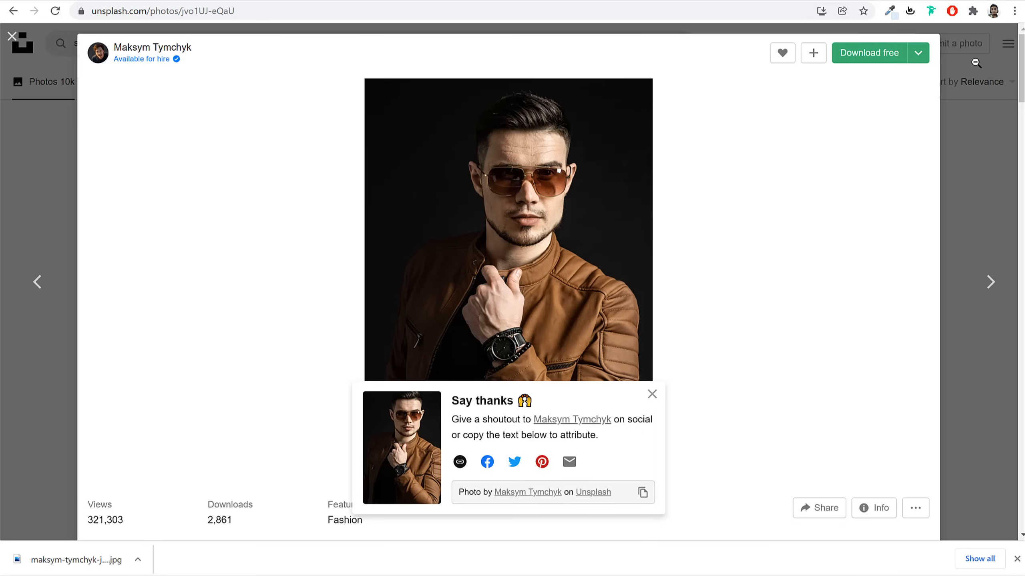
Close the Unsplash photo viewer and open remove.bg in a new tab
left_click(976, 63)
scroll(926, 226, "down", 6)
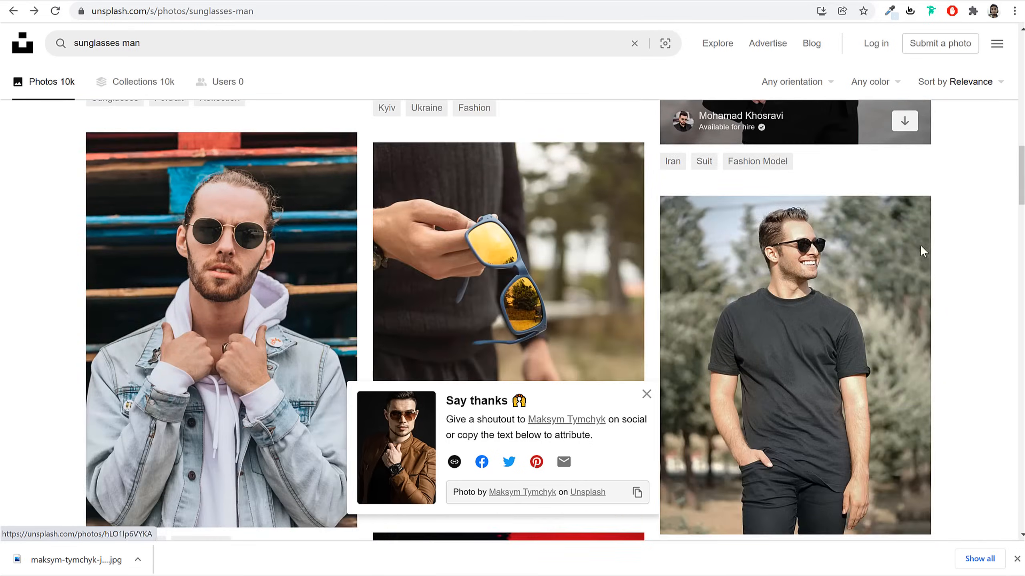
scroll(921, 245, "up", 6)
key("ctrl+t")
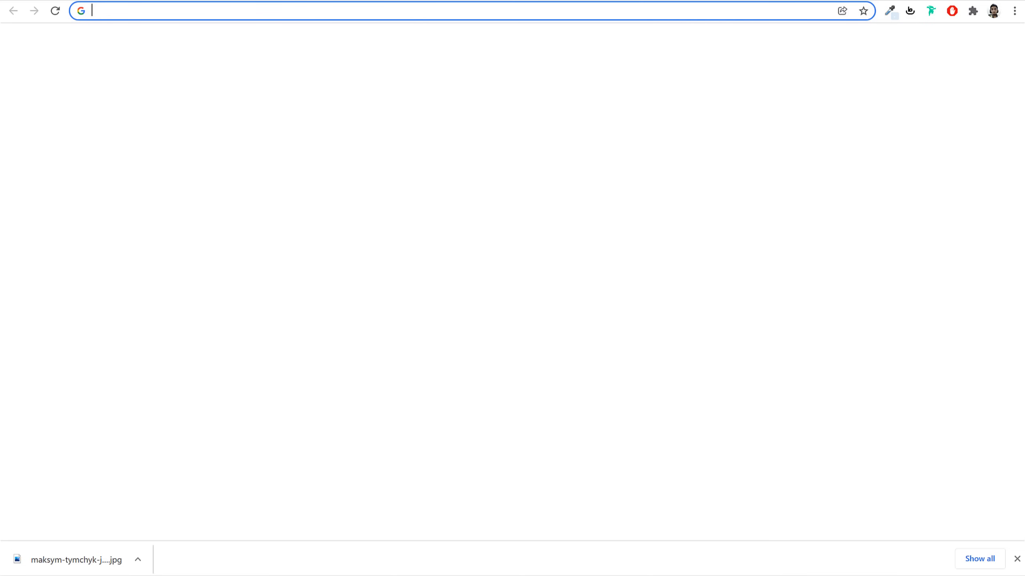
type("rem")
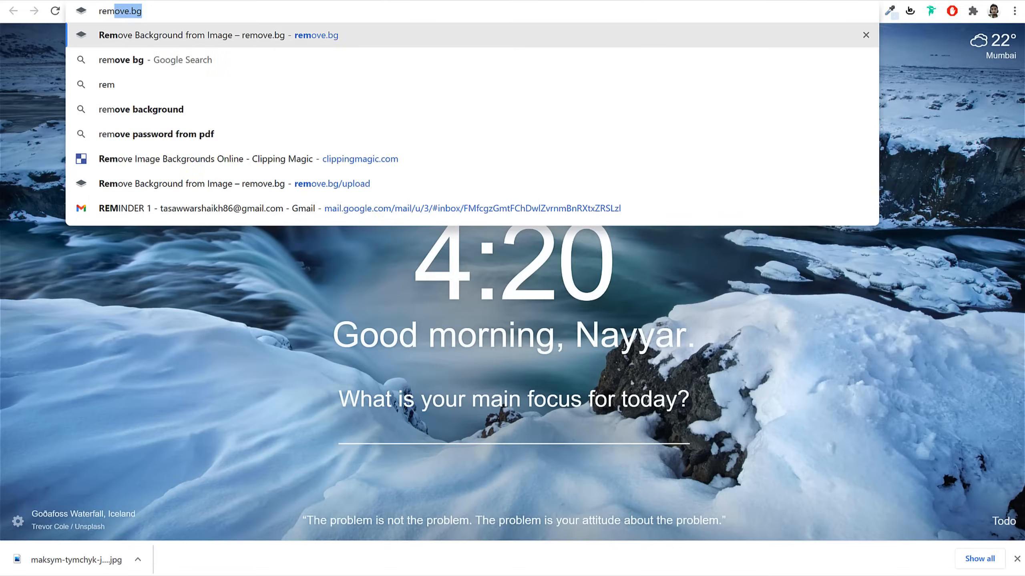
key("Return")
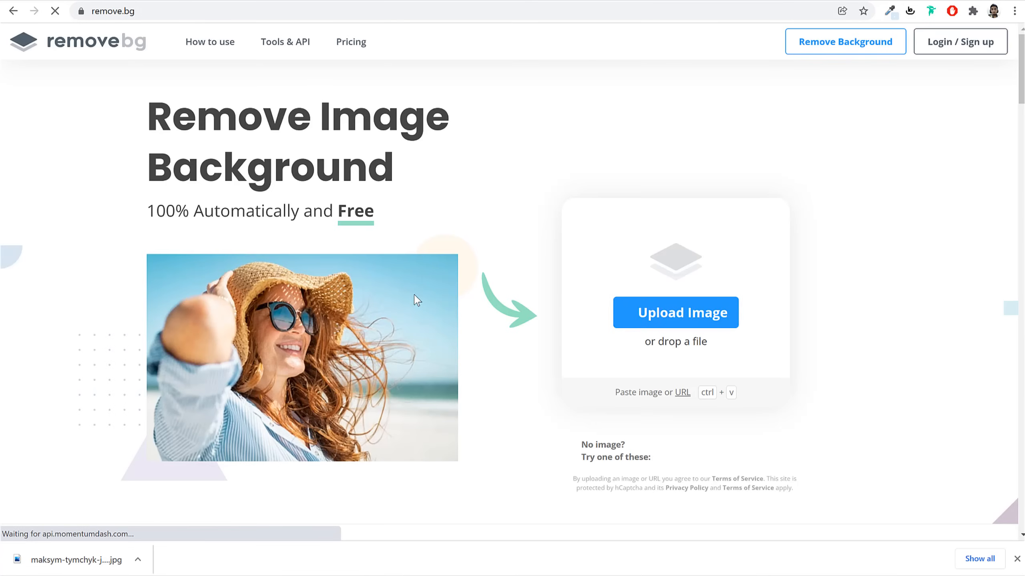
Upload the leather-jacket photo to remove.bg and download the background-removed preview
left_click(709, 323)
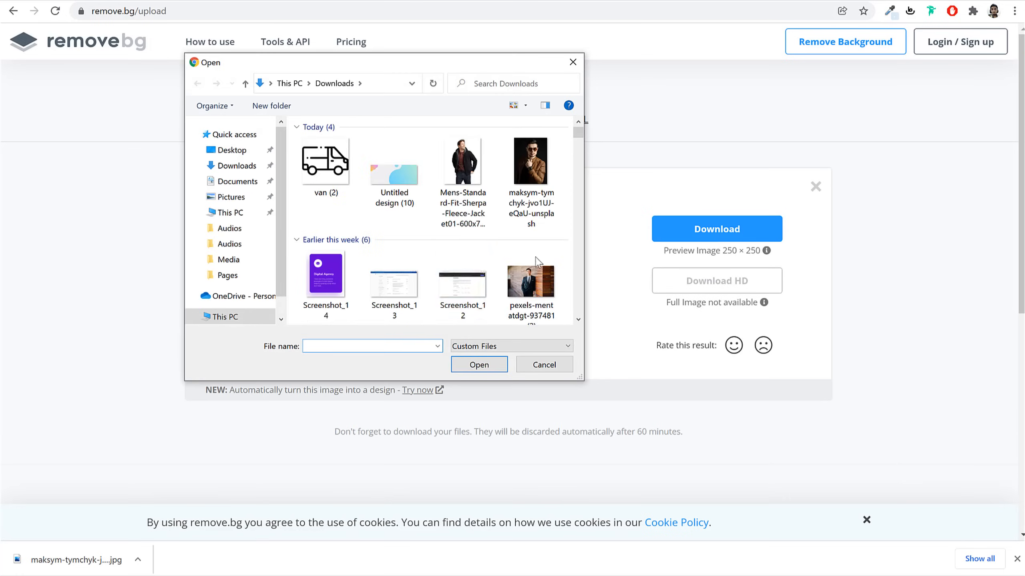
left_click(520, 167)
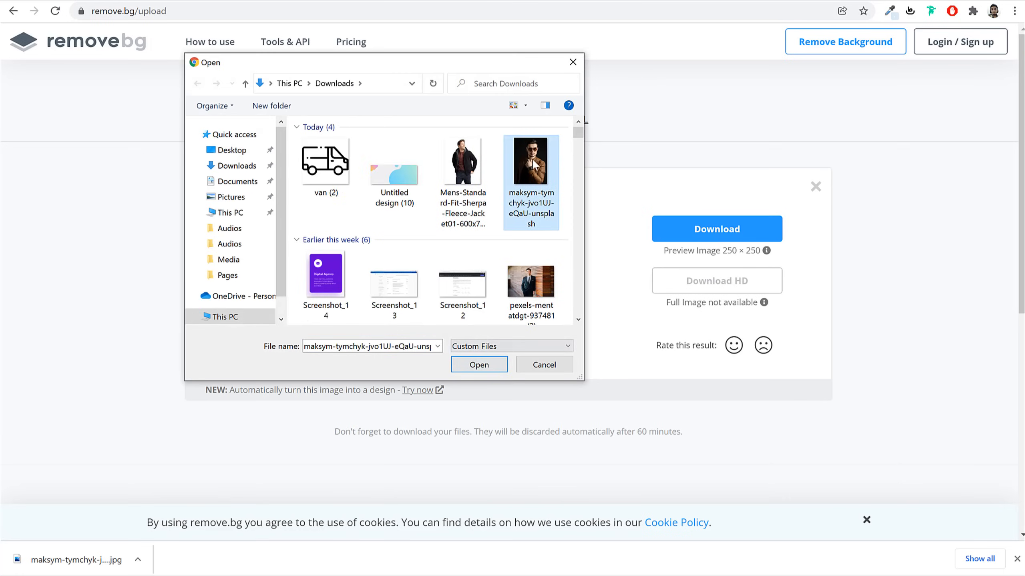
left_click(476, 364)
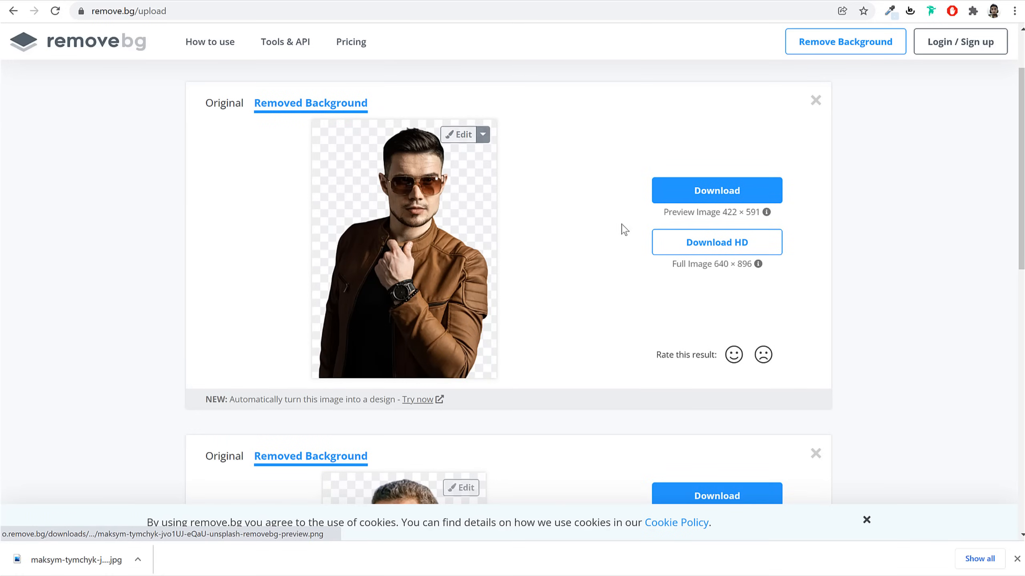
left_click_drag(699, 212, 751, 214)
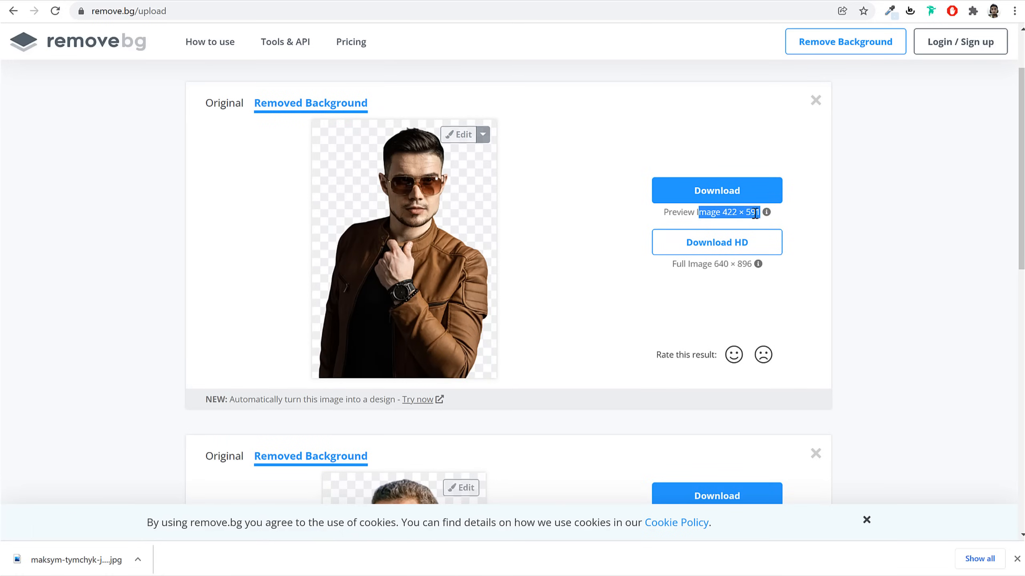
left_click(721, 199)
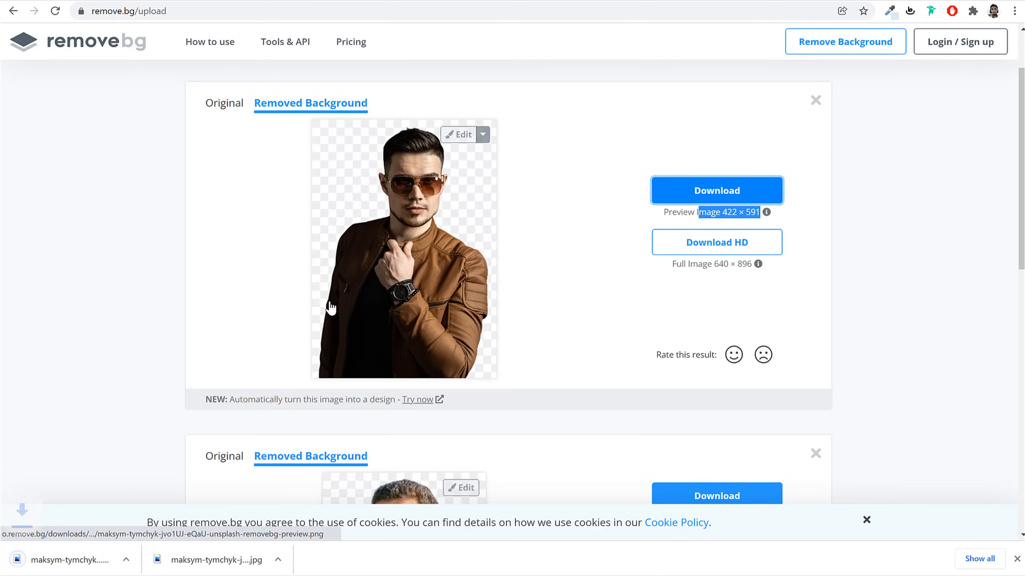
left_click(702, 0)
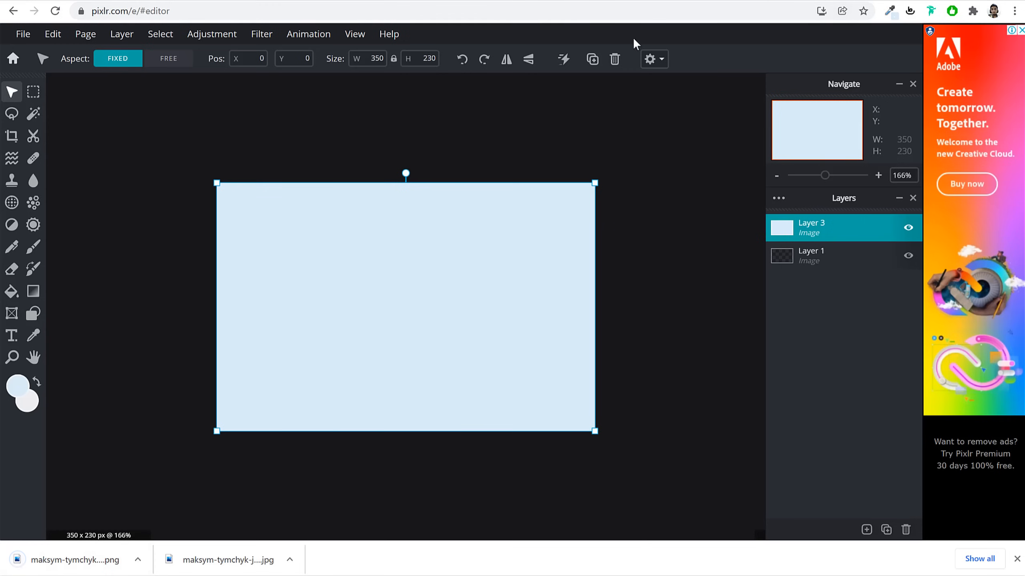
Add the remove.bg cut-out as an image layer, scaled and placed on the right
left_click(867, 532)
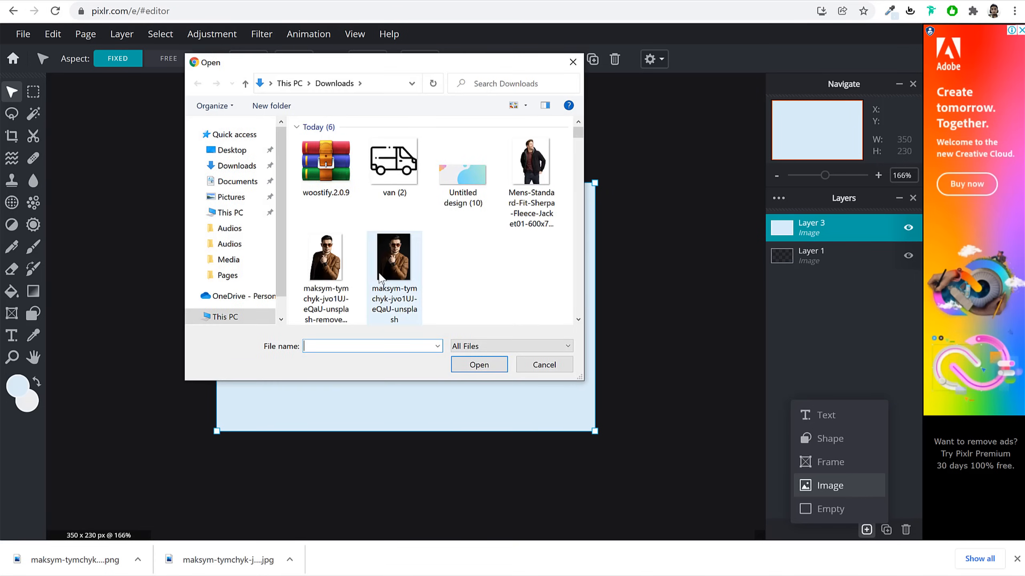
left_click(335, 266)
left_click(479, 365)
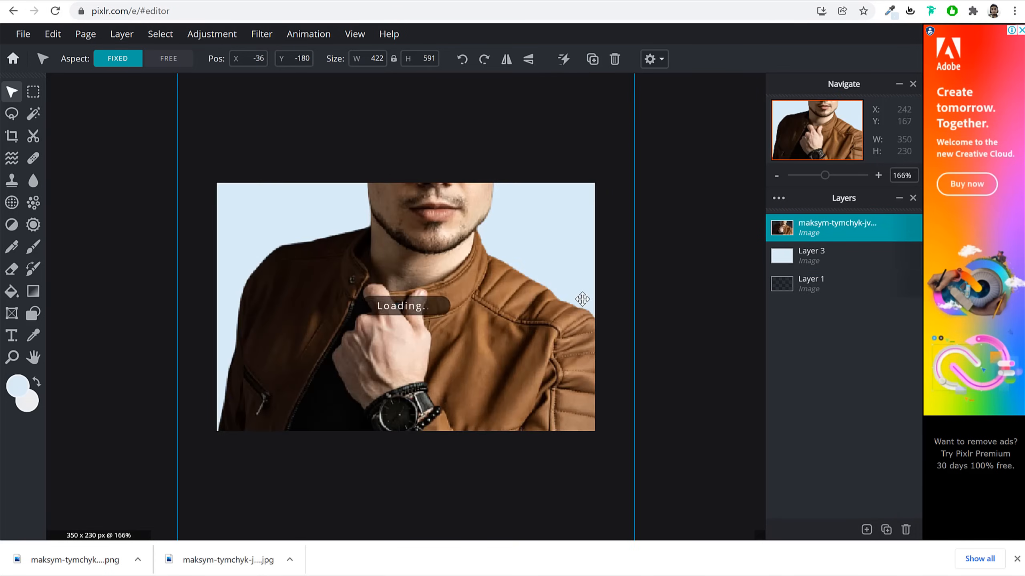
left_click_drag(533, 130, 400, 314)
left_click_drag(317, 370, 439, 300)
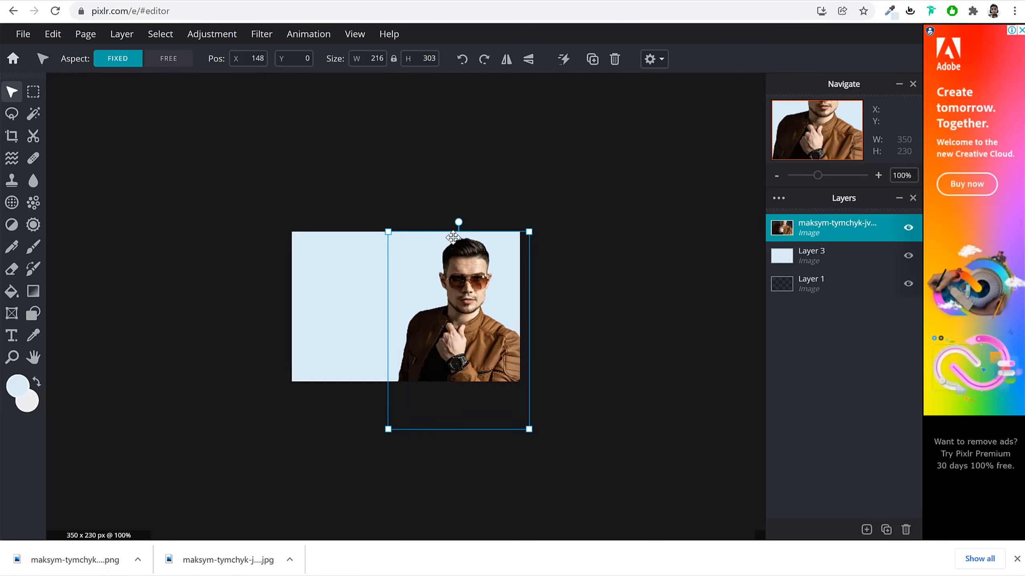
left_click_drag(388, 232, 375, 223)
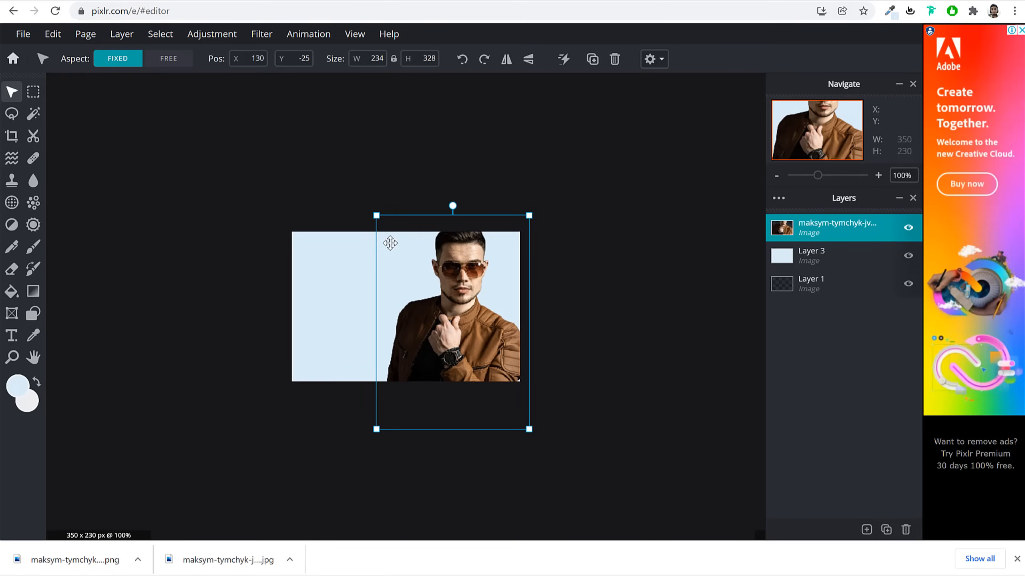
left_click(625, 309)
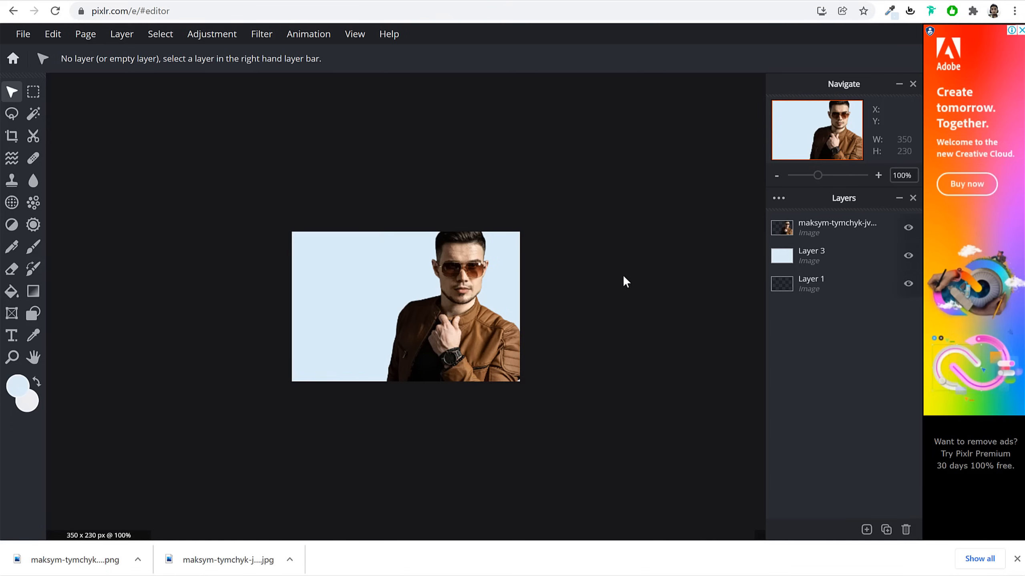
Save the card image as a 350 × 230 JPG
left_click(20, 34)
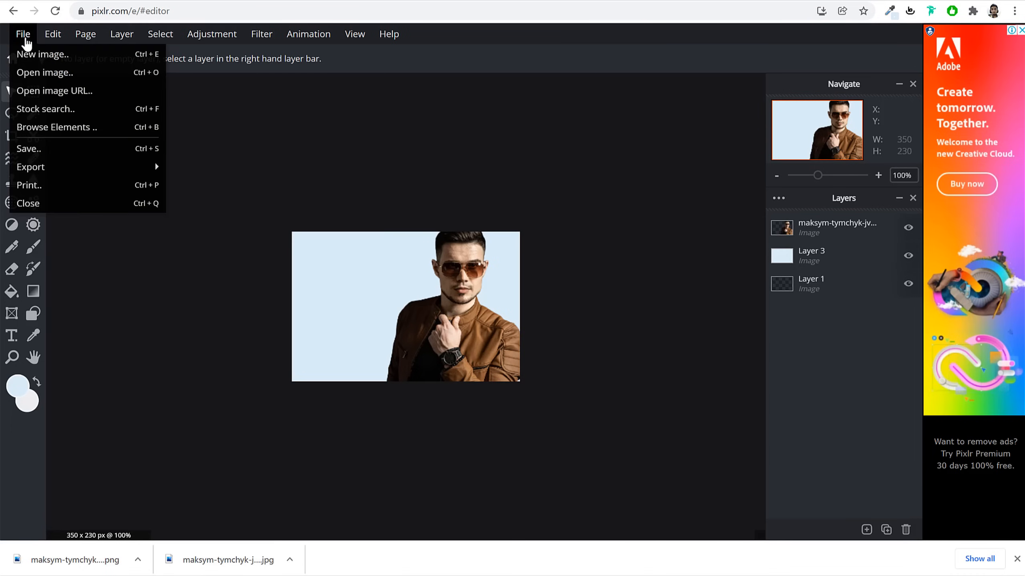
left_click(74, 154)
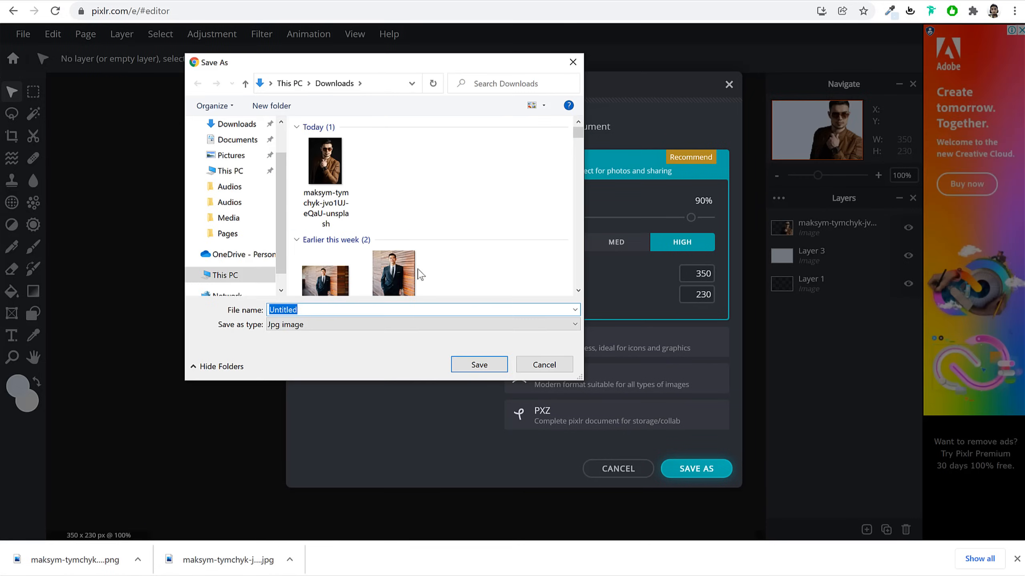
left_click(479, 365)
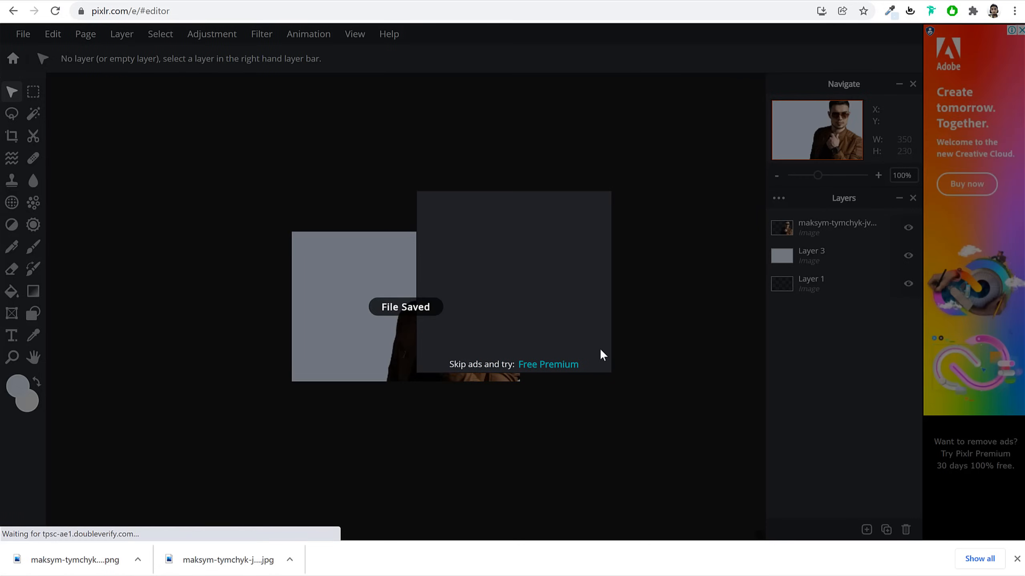
left_click(278, 575)
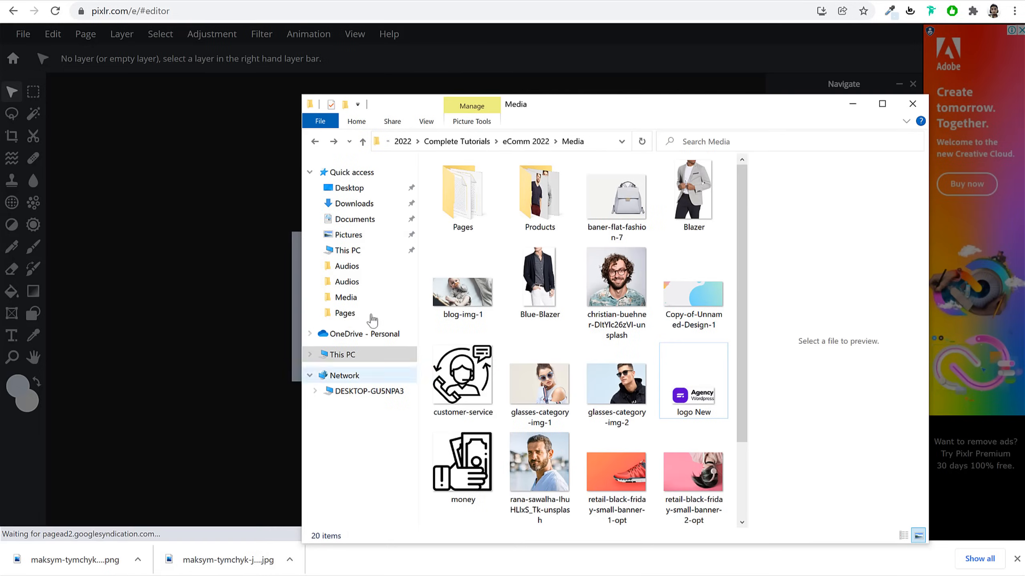
left_click(372, 213)
left_click(372, 206)
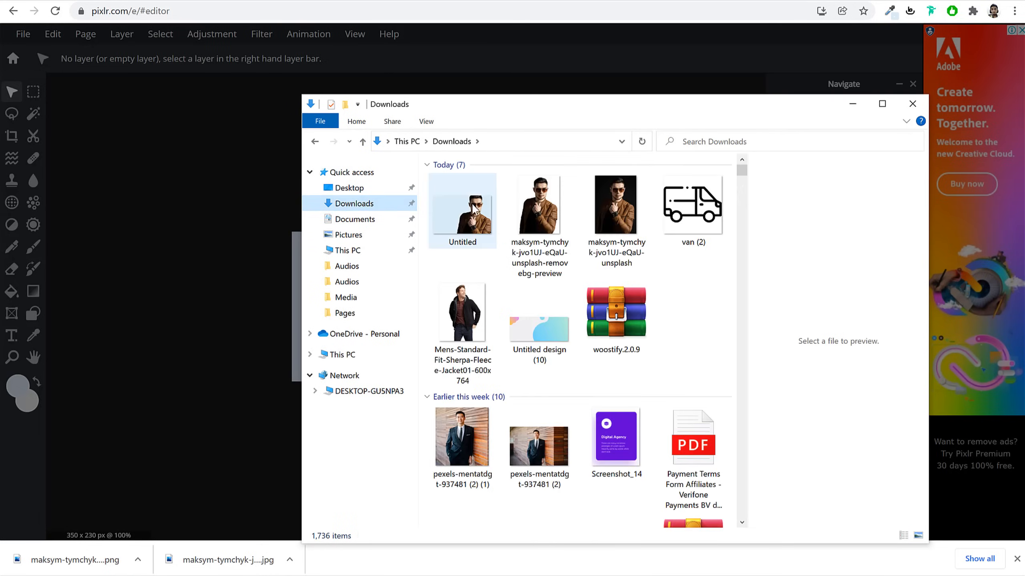
left_click(476, 211)
double_click(475, 211)
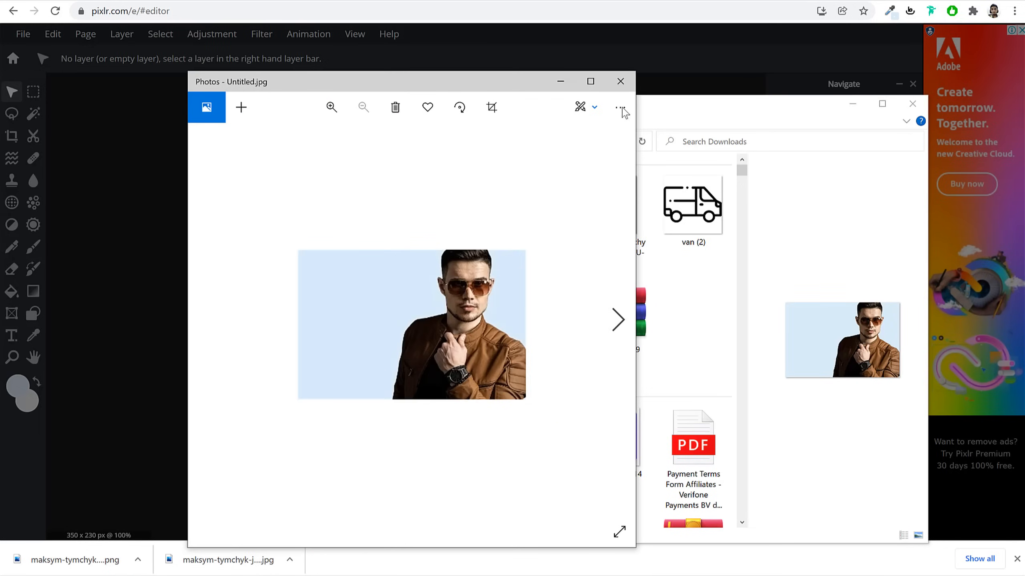
left_click(627, 82)
left_click(700, 342)
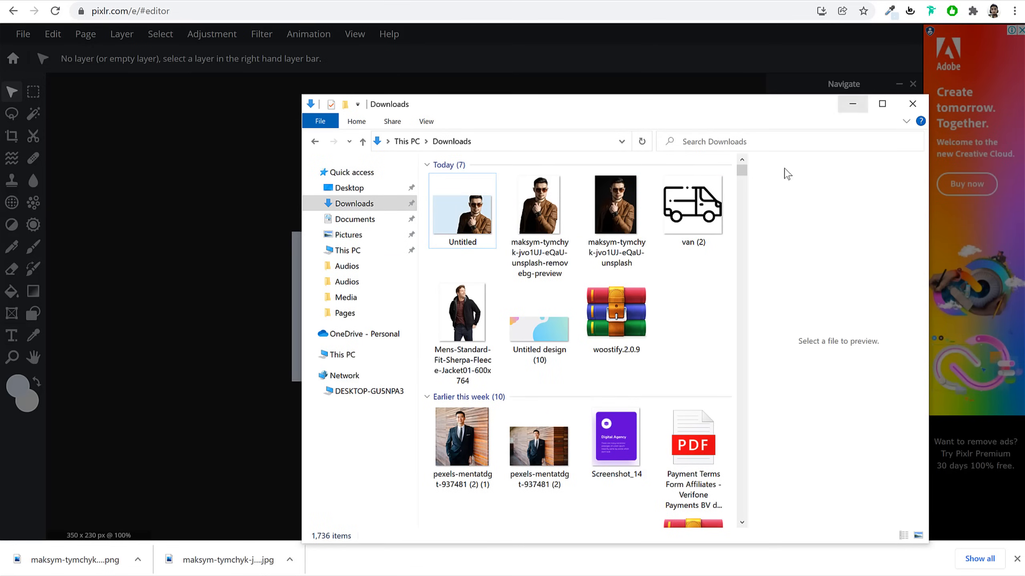
key("alt+Left")
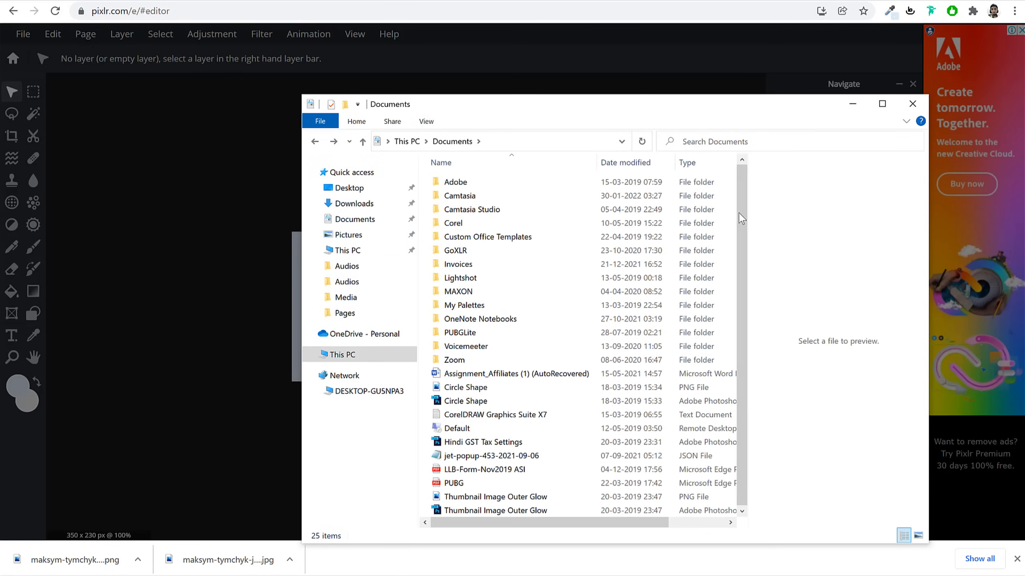
key("alt+Left")
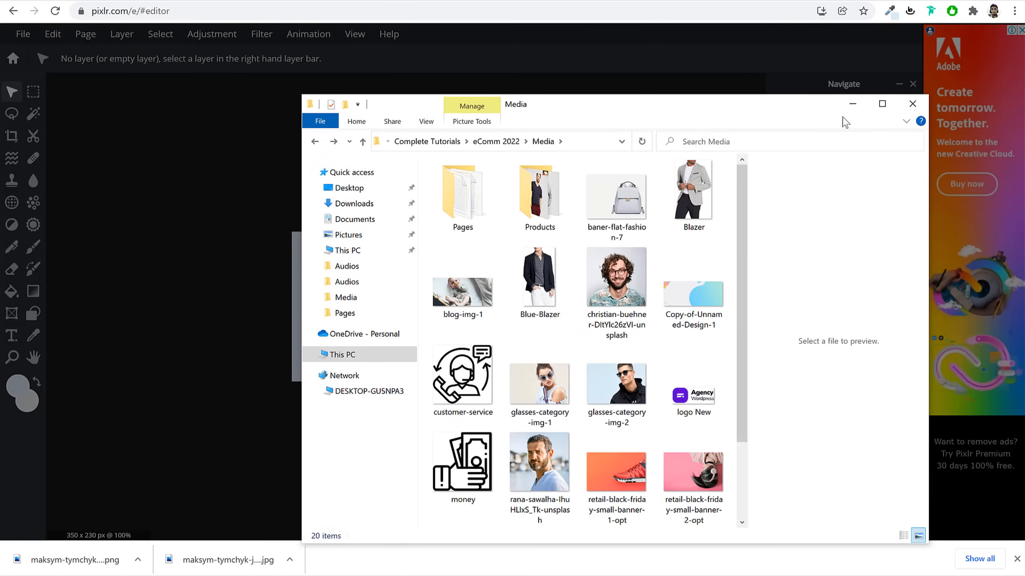
left_click(852, 103)
left_click(603, 184)
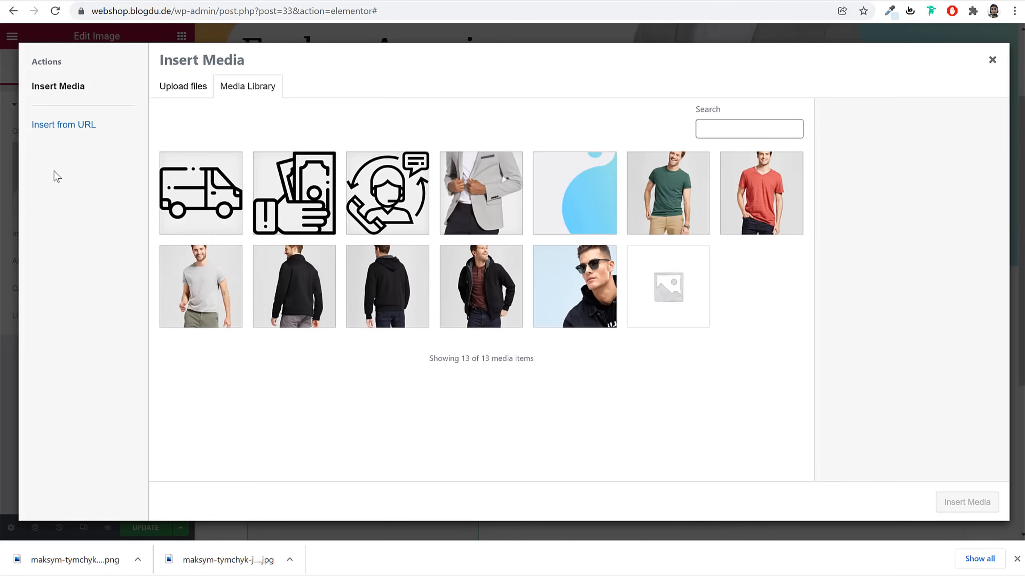
Upload glasses-category-img-2 and retail-black-friday-small-banner-4-opt to the media library
left_click(1017, 559)
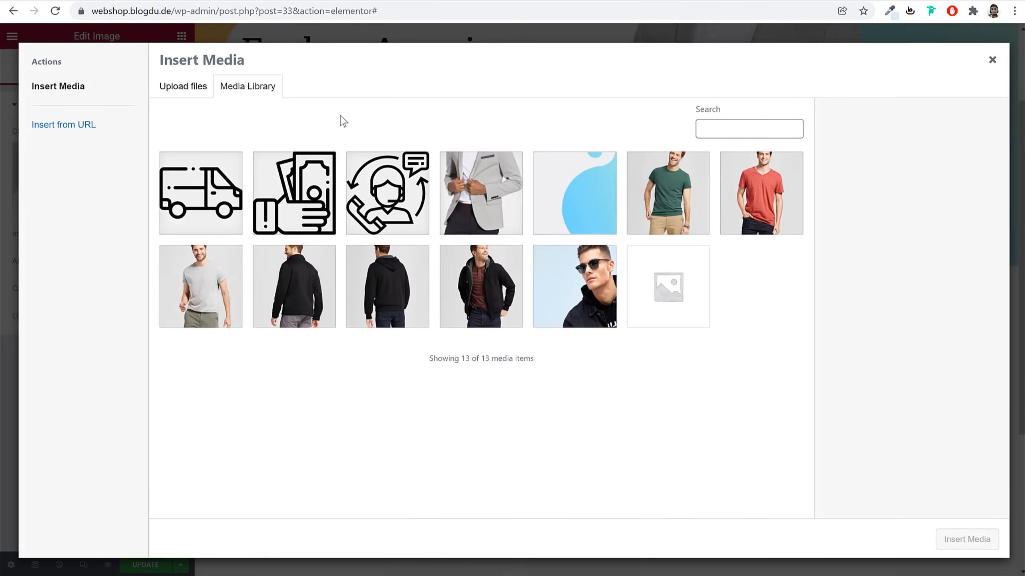
left_click(178, 93)
left_click(582, 287)
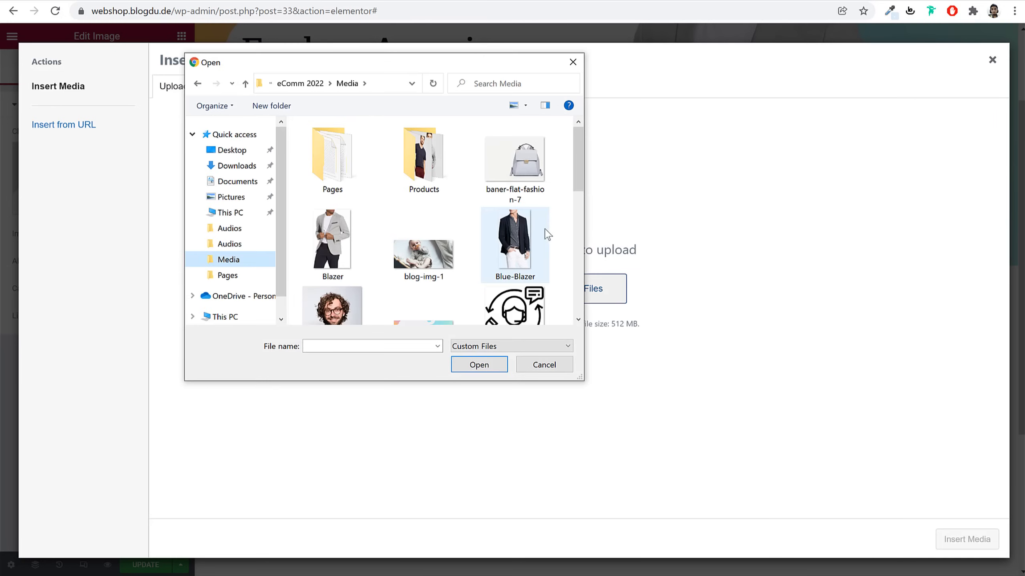
scroll(553, 245, "down", 3)
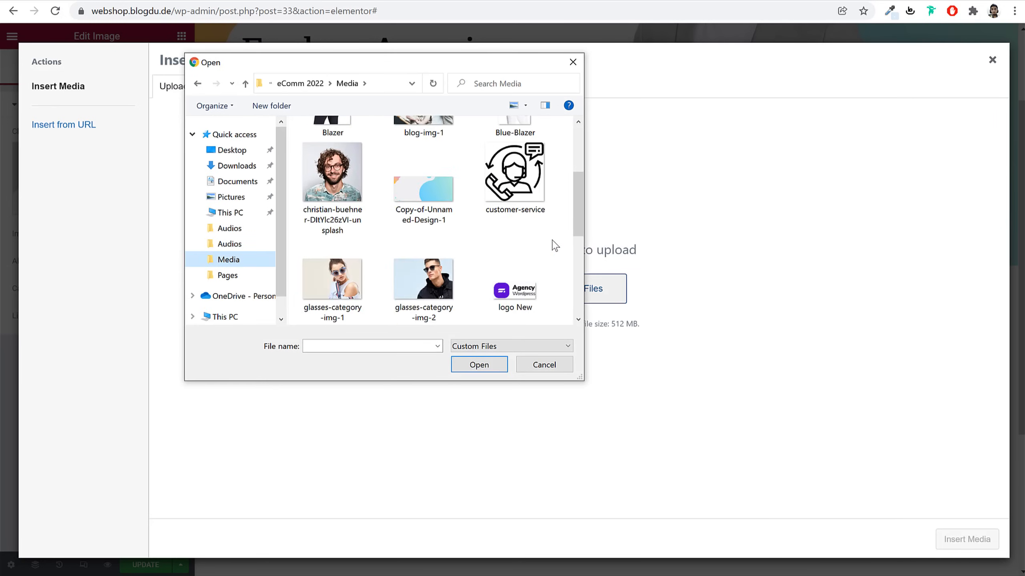
left_click(430, 277)
scroll(552, 263, "down", 5)
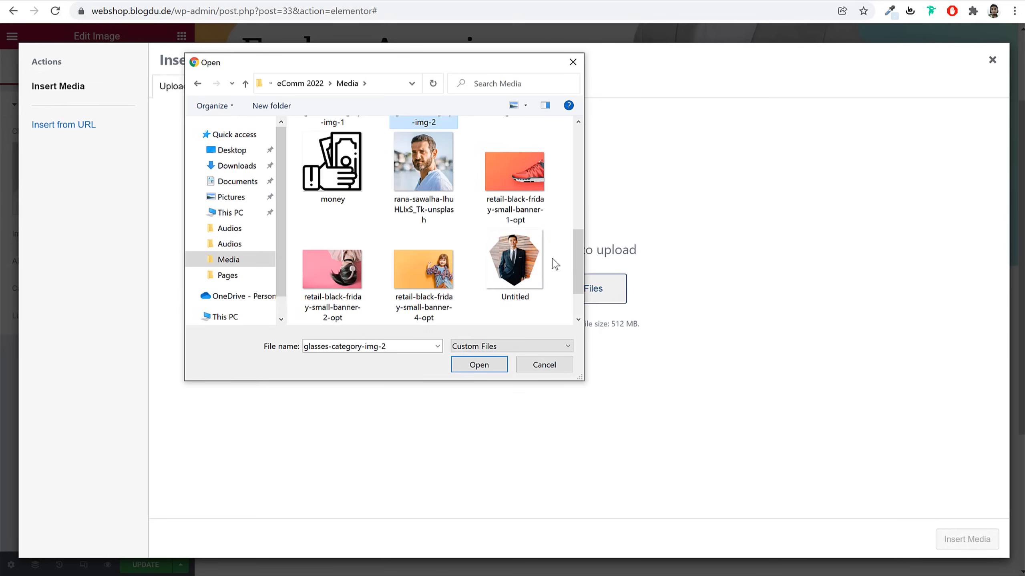
left_click(455, 273, "ctrl")
scroll(524, 259, "down", 3)
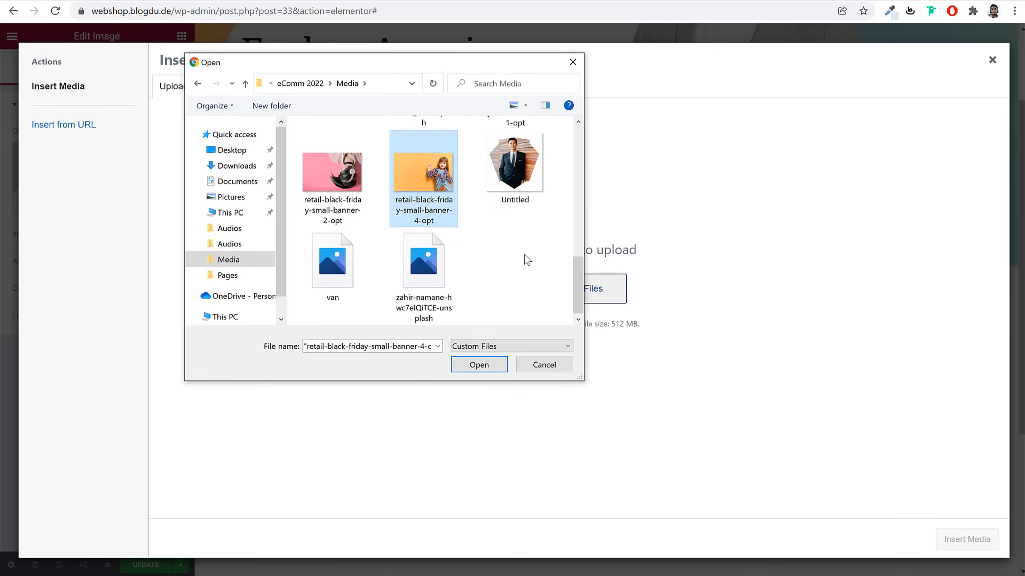
scroll(411, 274, "up", 5)
scroll(411, 274, "up", 3)
scroll(424, 242, "down", 5)
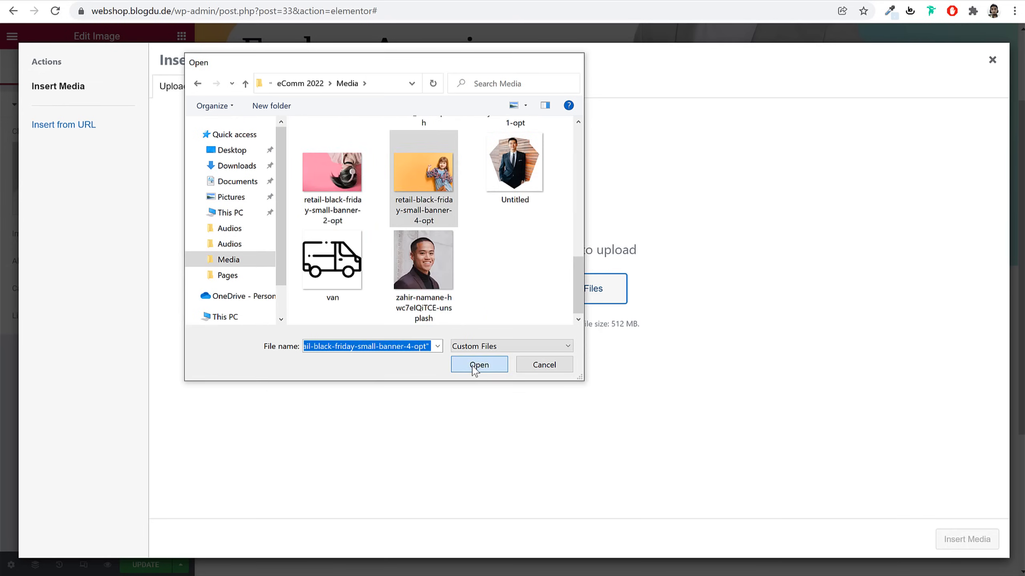
left_click(479, 365)
Insert the glasses-category-img-2 sunglasses photo into the first card's Image widget
left_click(324, 199)
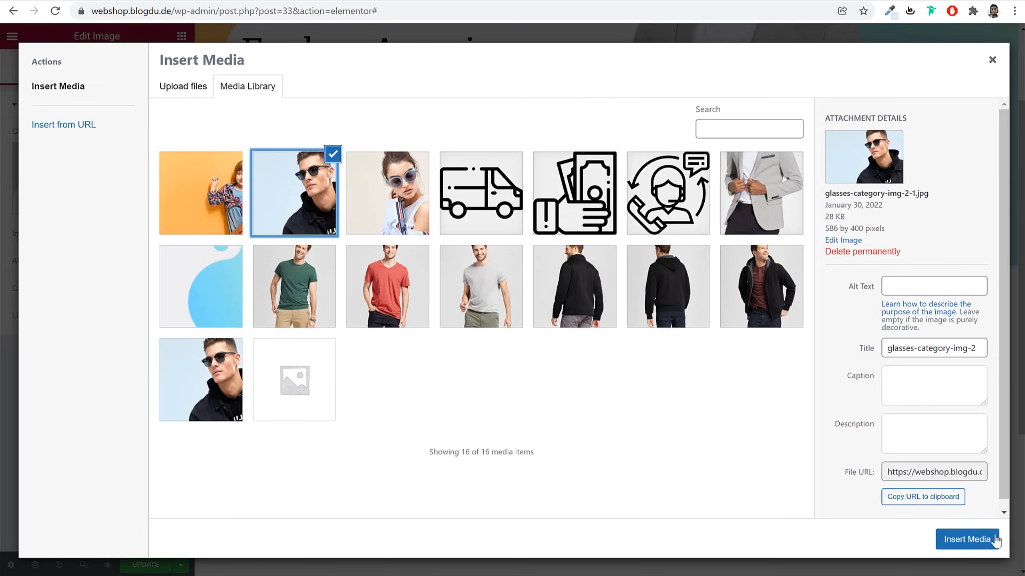
left_click(981, 541)
scroll(369, 308, "down", 3)
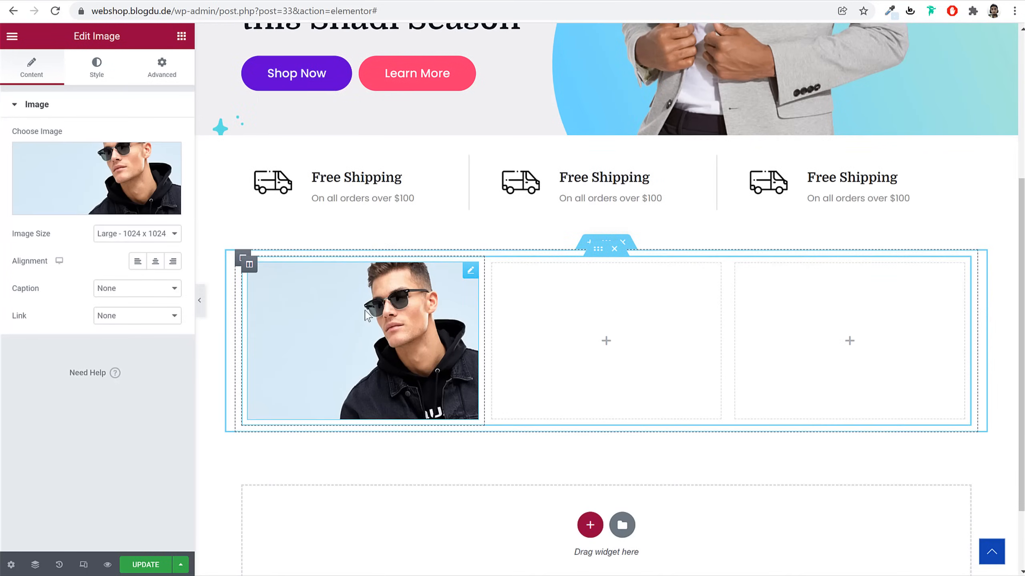
Set the first card image to Full size with a 5 px border radius, then preview it
left_click(146, 234)
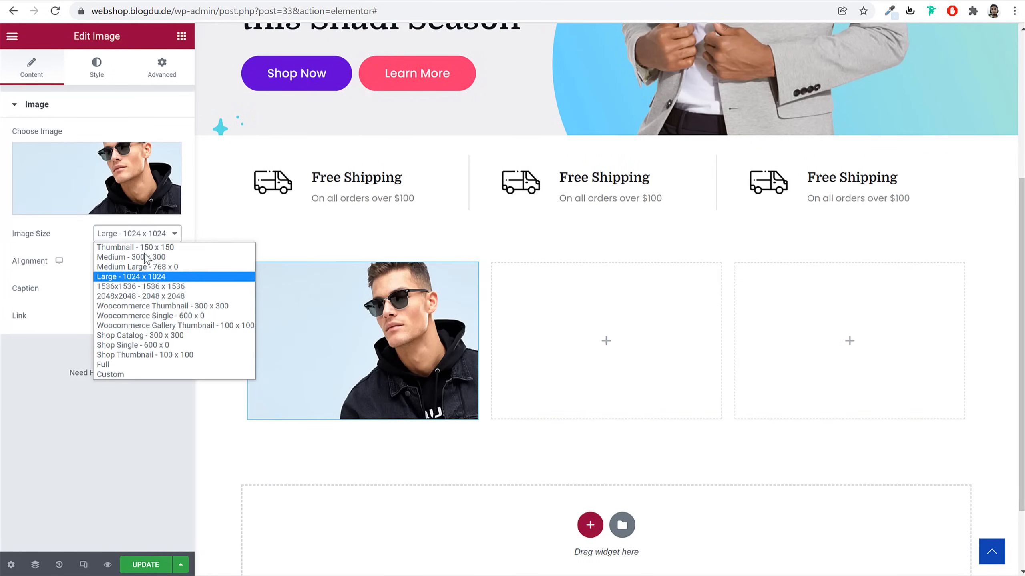
left_click(140, 366)
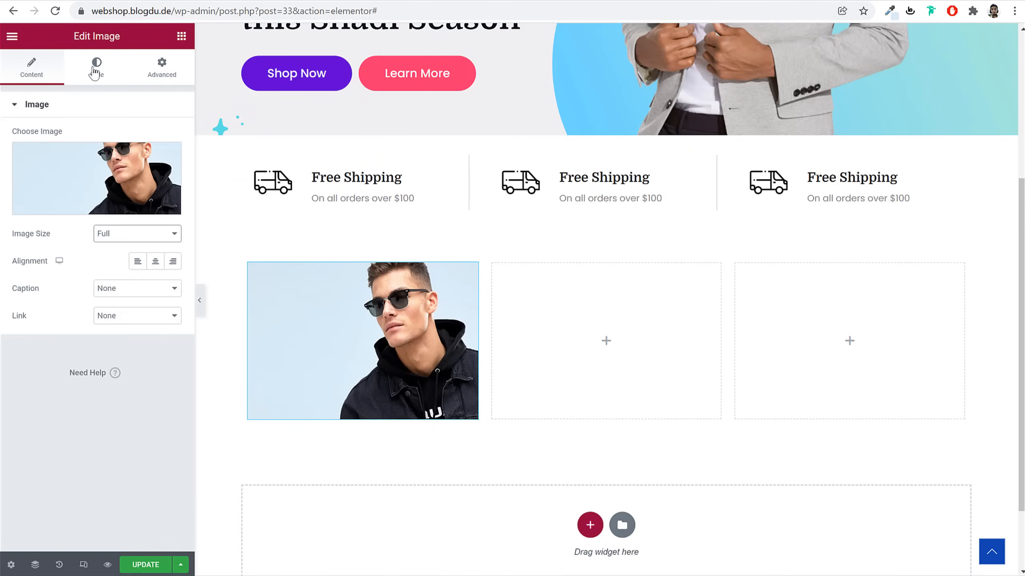
left_click(96, 68)
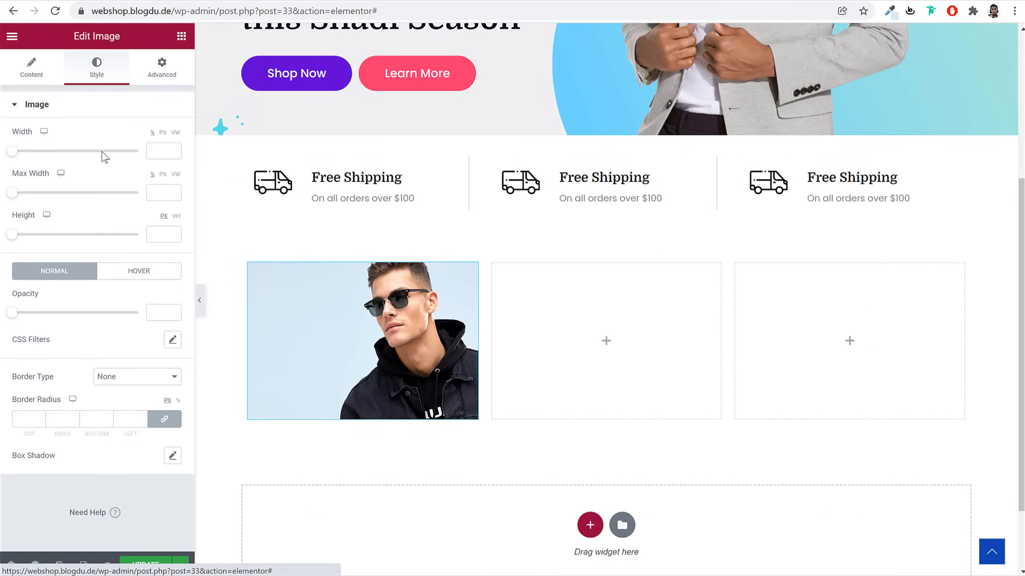
left_click(26, 417)
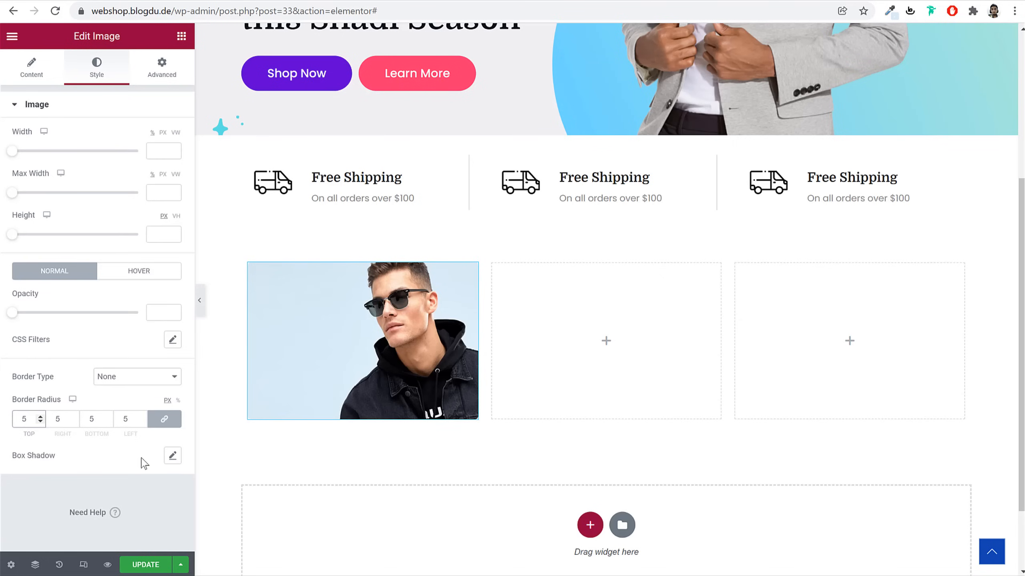
left_click(199, 300)
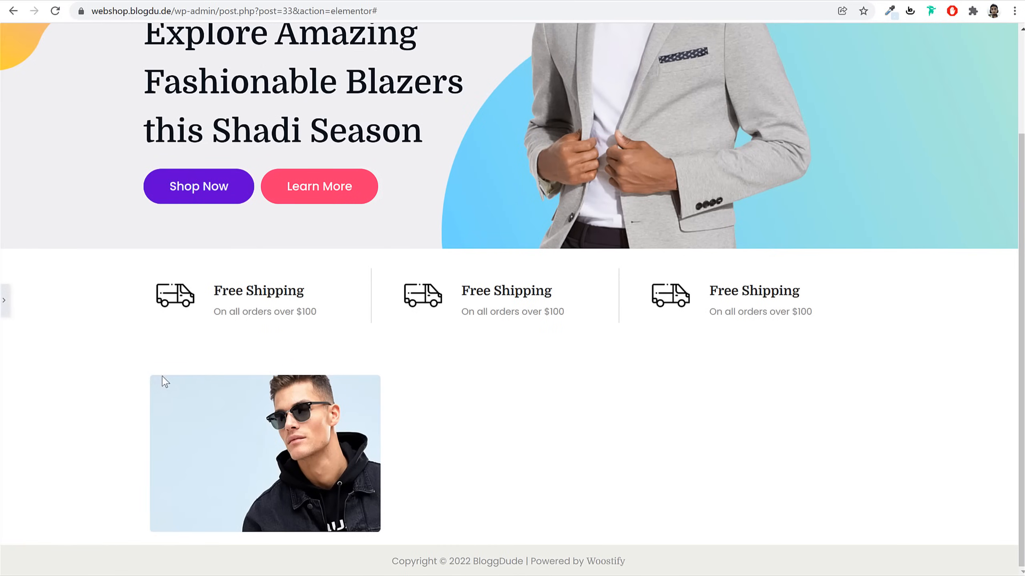
left_click(4, 300)
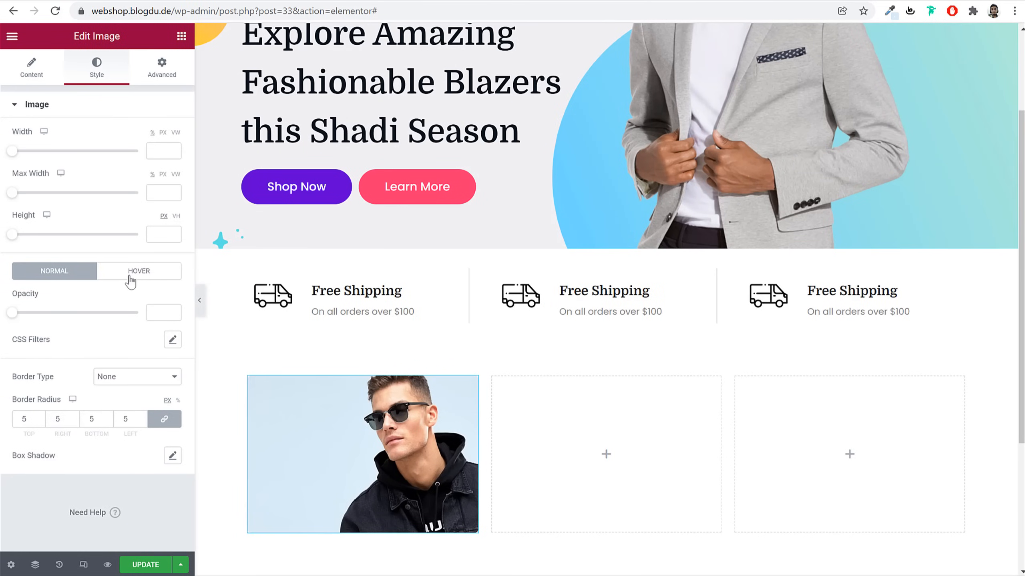
Try the Grow and Push hover animations on the image, settling on Float
left_click(130, 279)
scroll(120, 341, "down", 2)
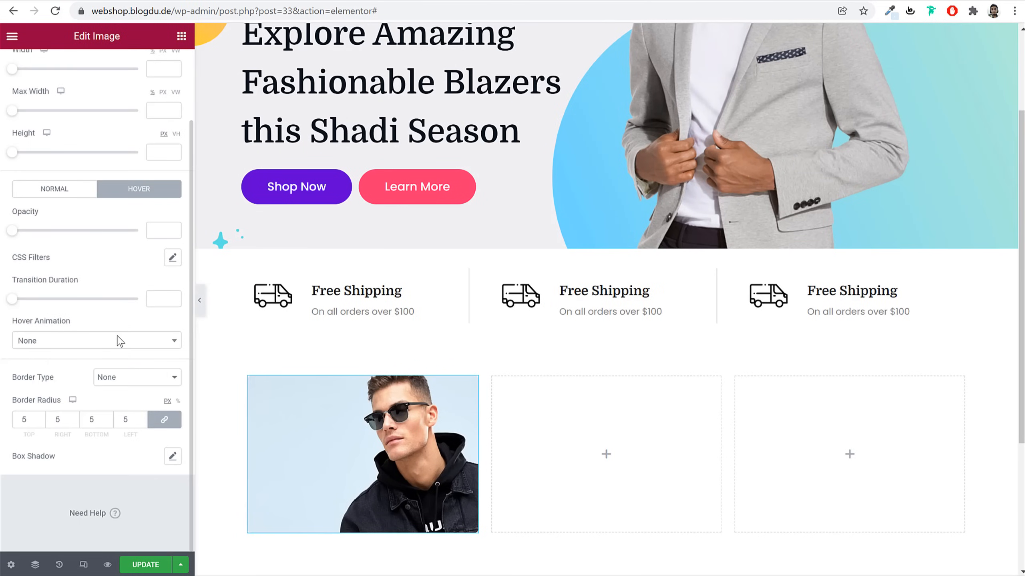
left_click(86, 345)
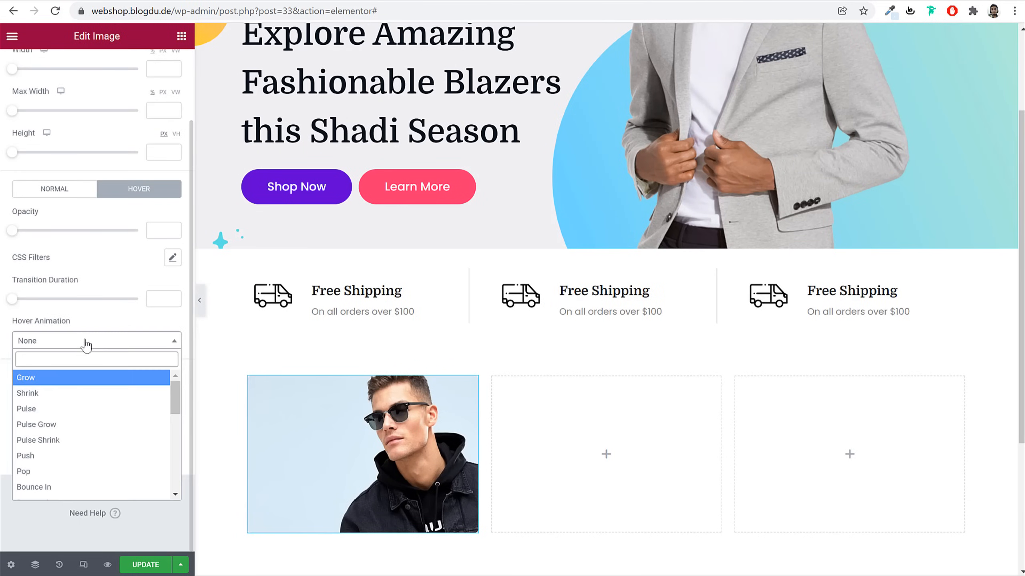
left_click(90, 380)
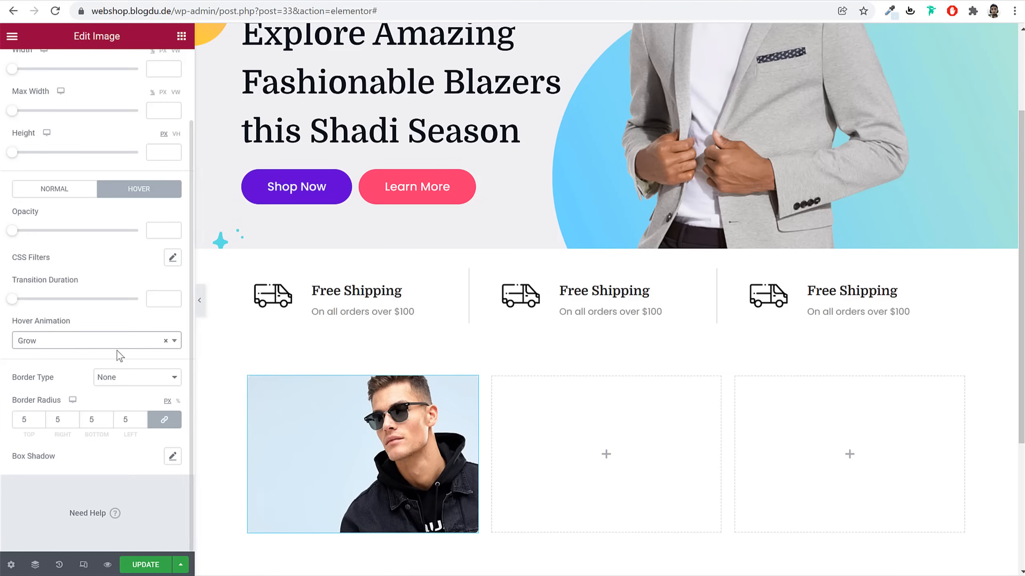
left_click(109, 342)
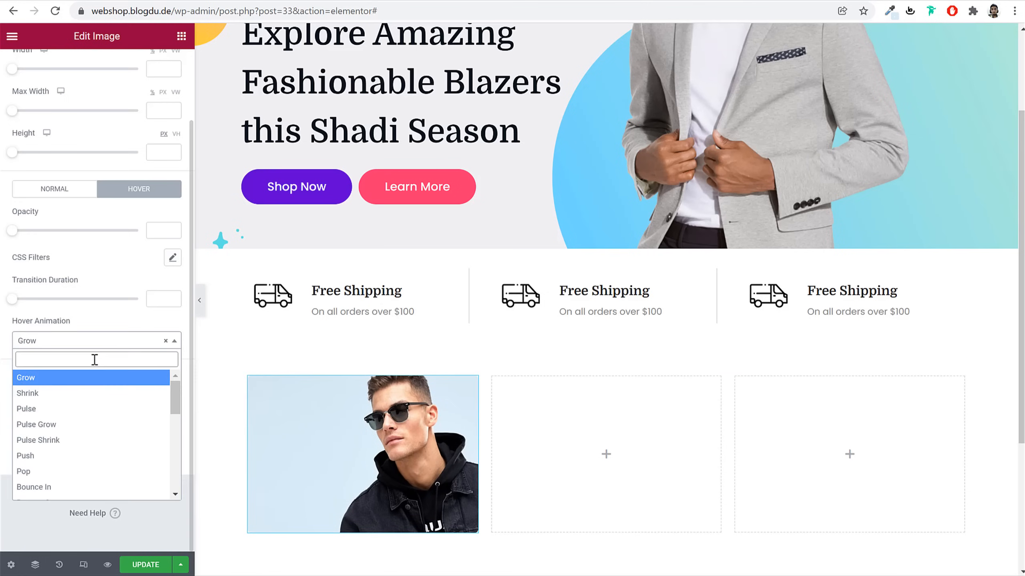
left_click(69, 457)
left_click(117, 339)
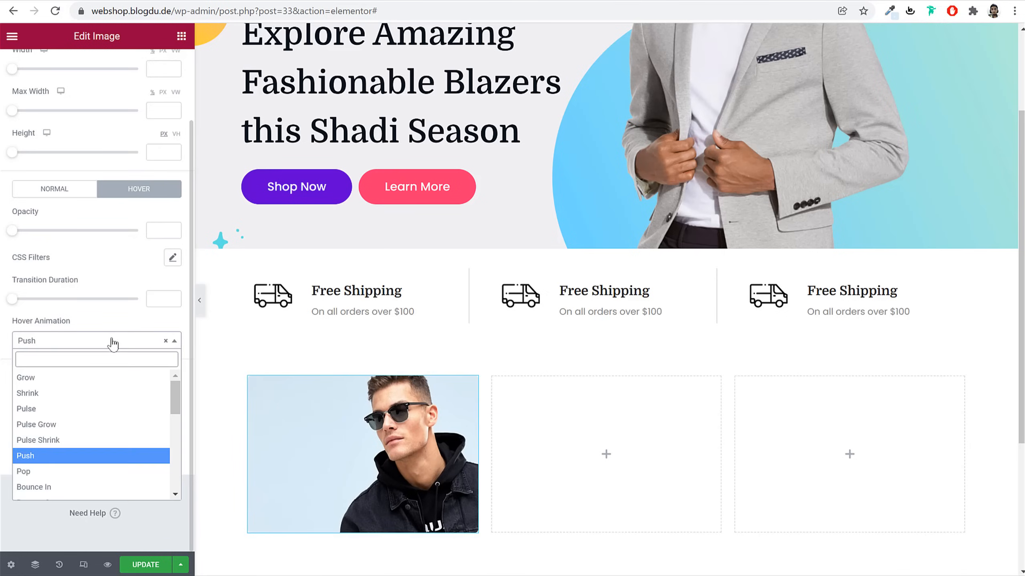
scroll(93, 422, "down", 3)
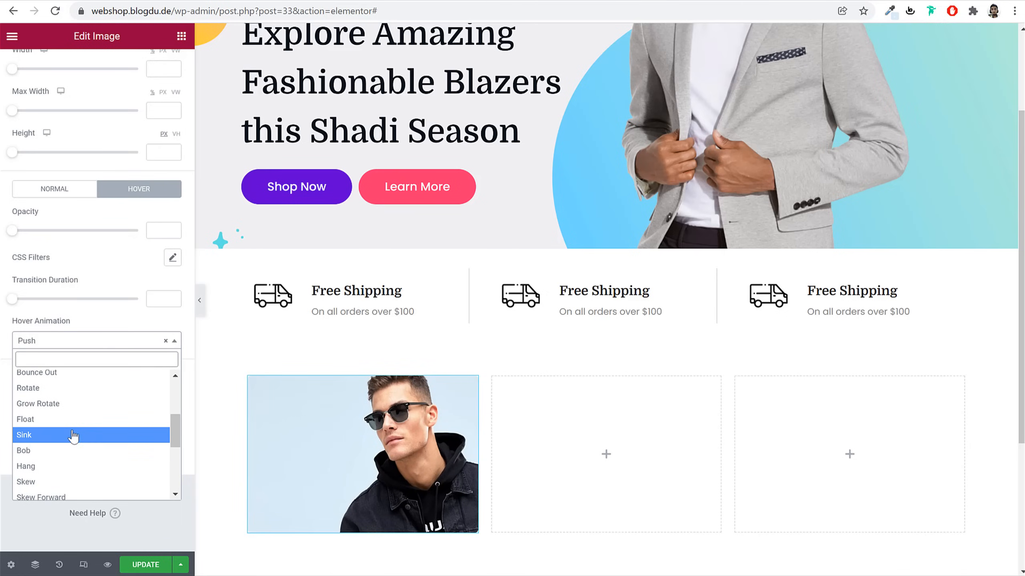
left_click(75, 422)
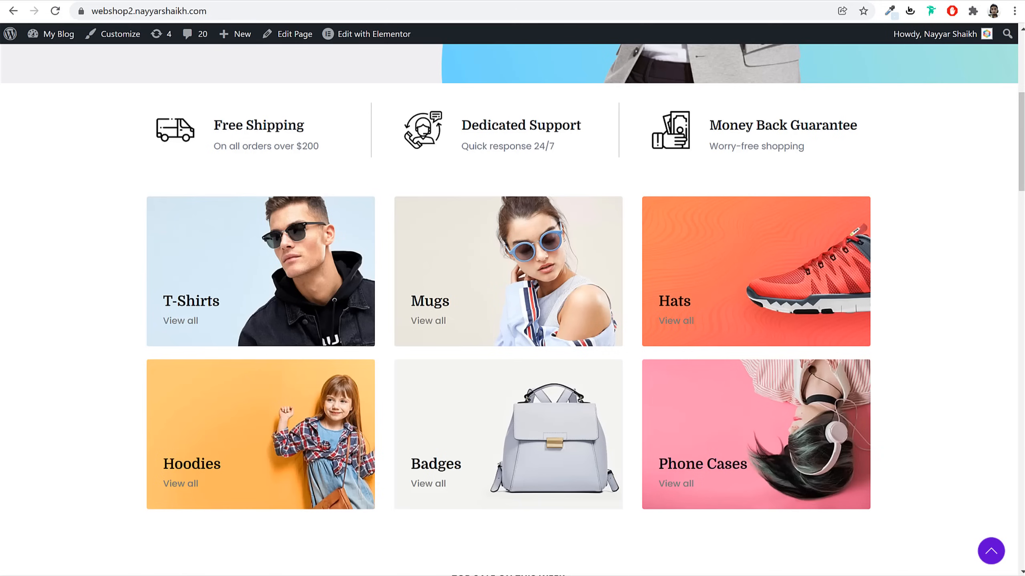
Select the T-Shirts title text on the reference demo site for comparison
left_click_drag(133, 294, 232, 310)
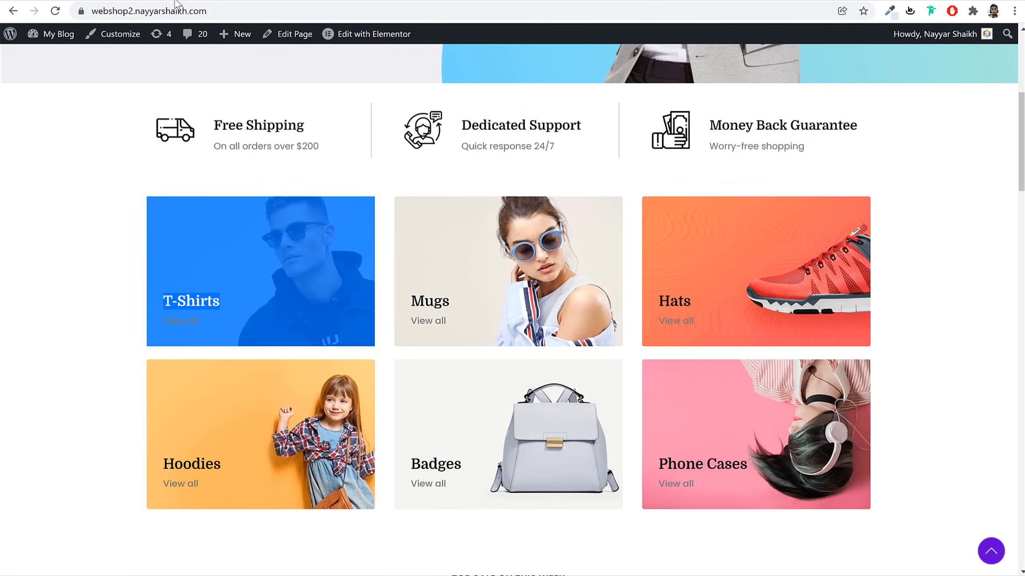
left_click(87, 303)
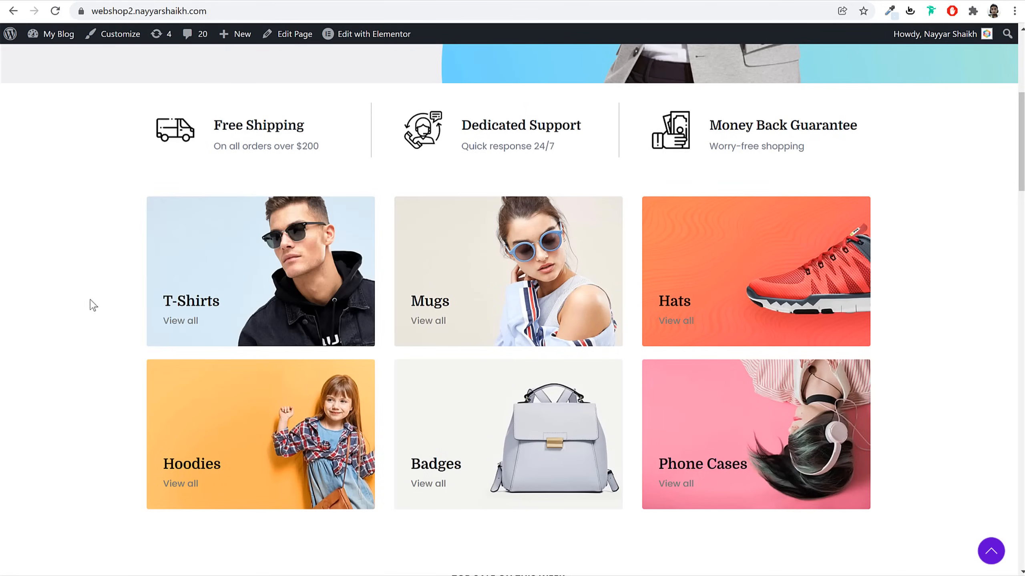
left_click_drag(160, 301, 223, 303)
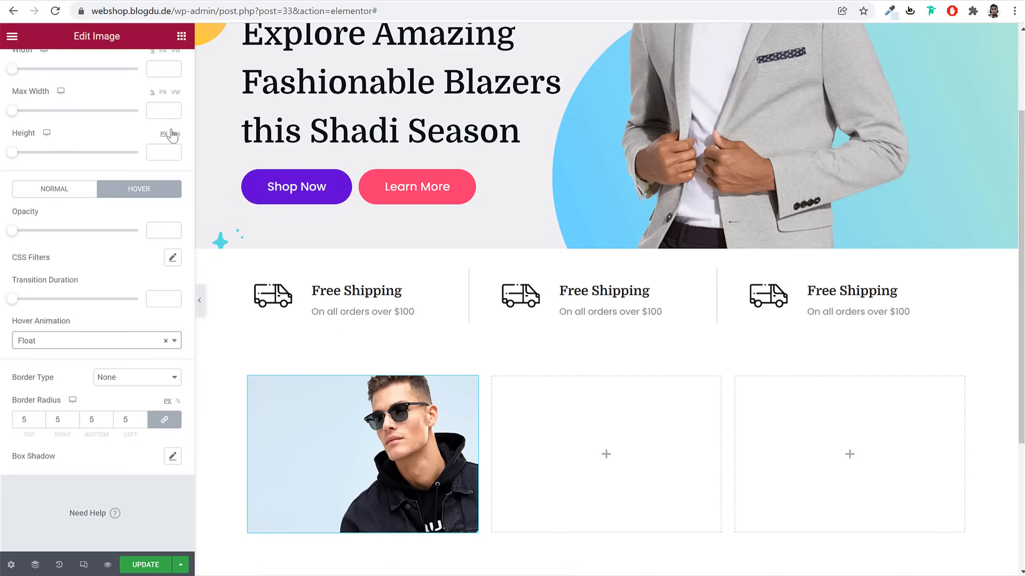
Add a Heading widget titled 'T-Shirts' beneath the first card image
left_click(181, 35)
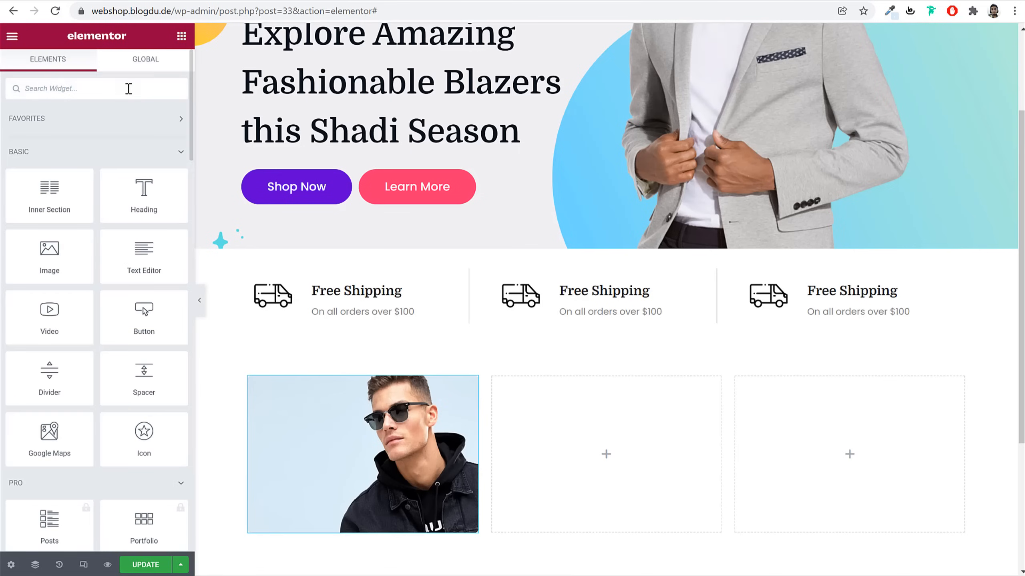
type("he")
left_click_drag(60, 125, 382, 463)
triple_click(111, 185)
type("T-Shirts")
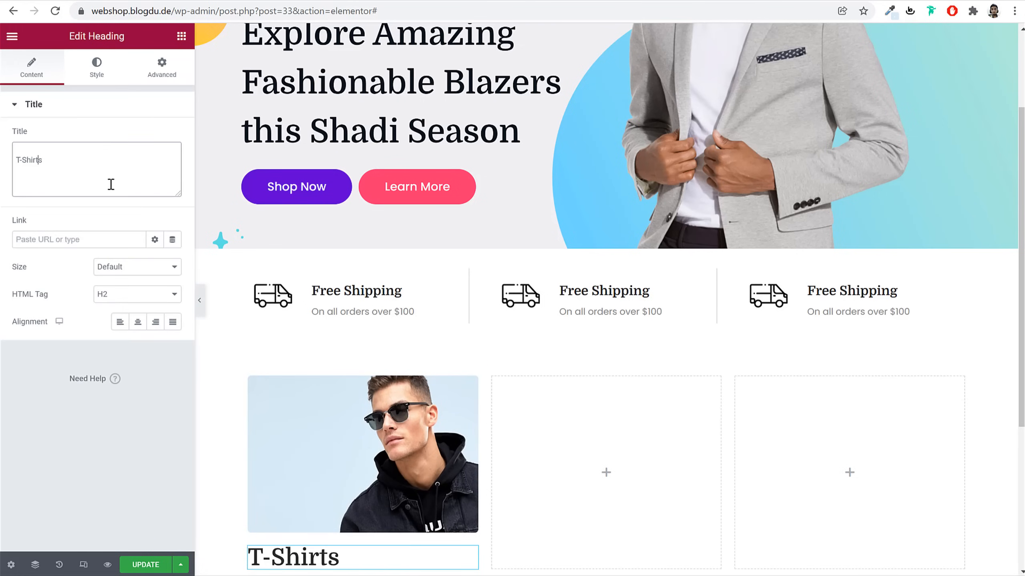
key("BackSpace")
Set the heading typography to size 22 and weight 700
left_click(96, 66)
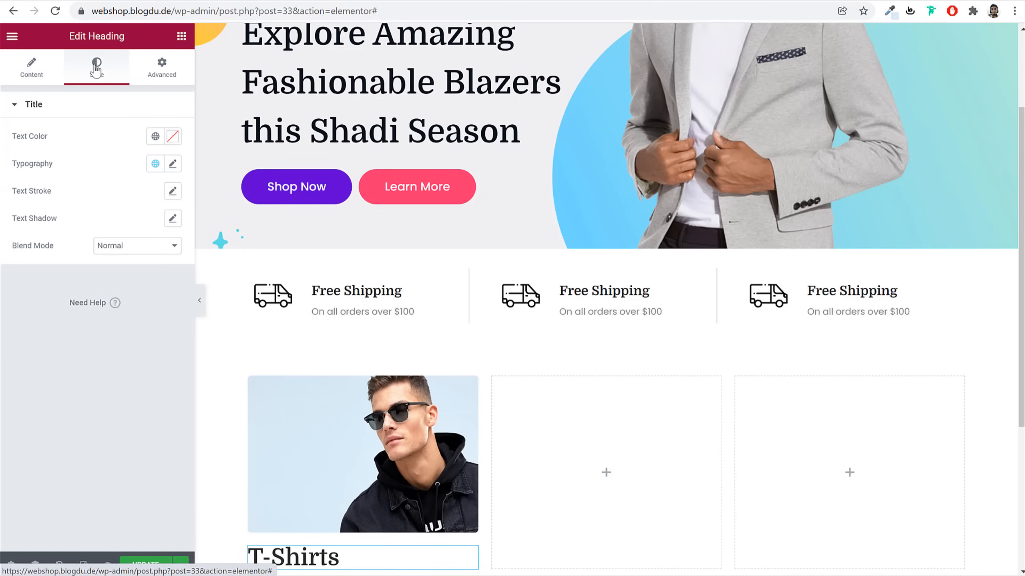
left_click(172, 163)
left_click(146, 266)
type("22")
left_click(135, 294)
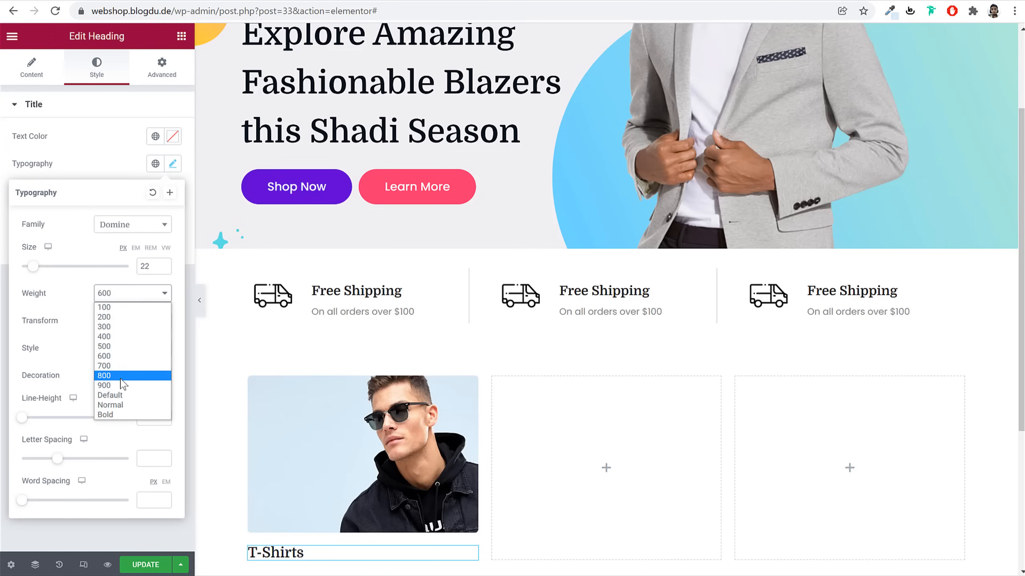
left_click(116, 366)
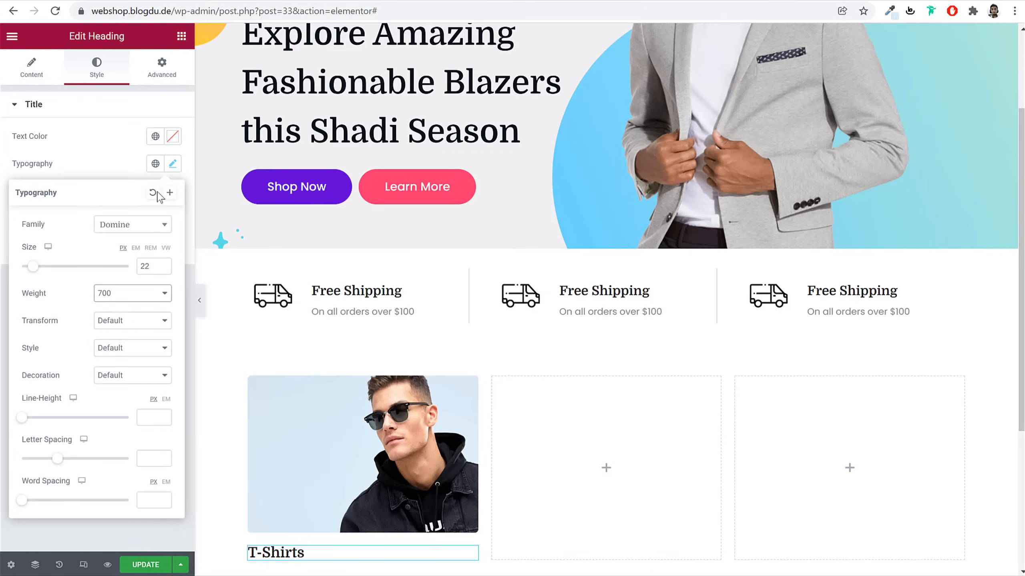
left_click(173, 164)
scroll(389, 480, "down", 3)
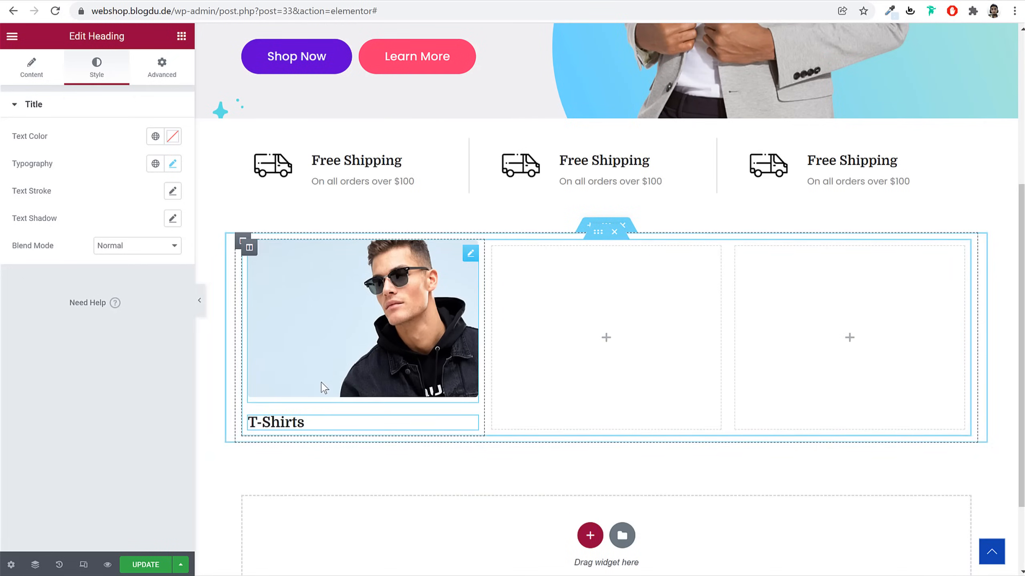
Unlink the heading margins and set top margin -100 and left margin 30
left_click(162, 65)
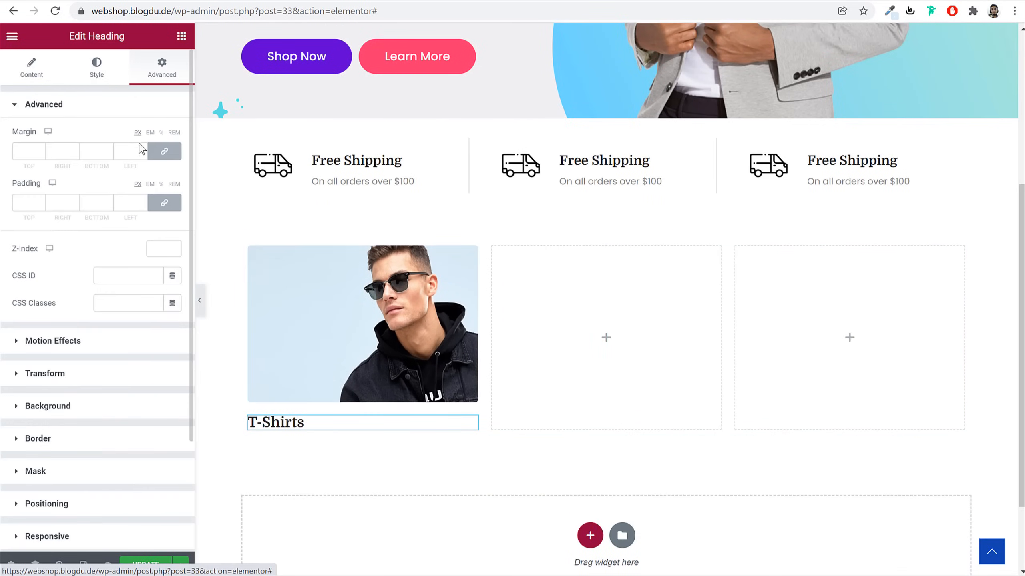
left_click(165, 152)
left_click(25, 151)
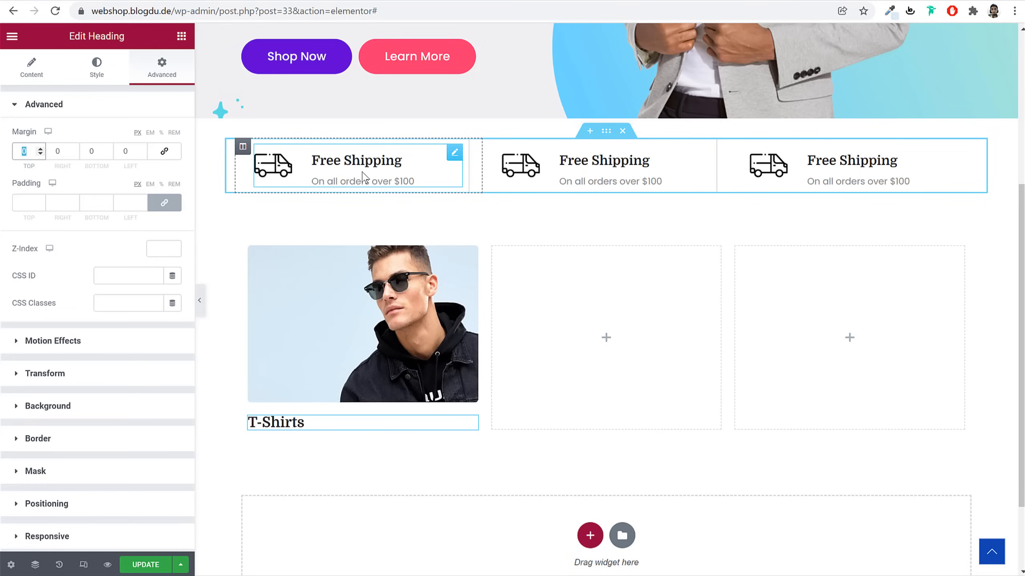
type("100")
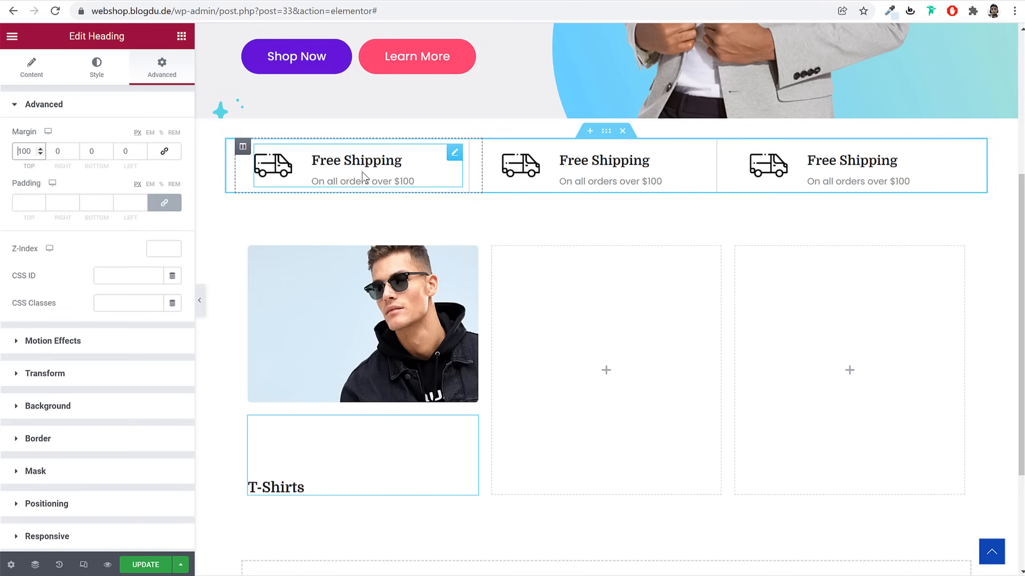
type("-")
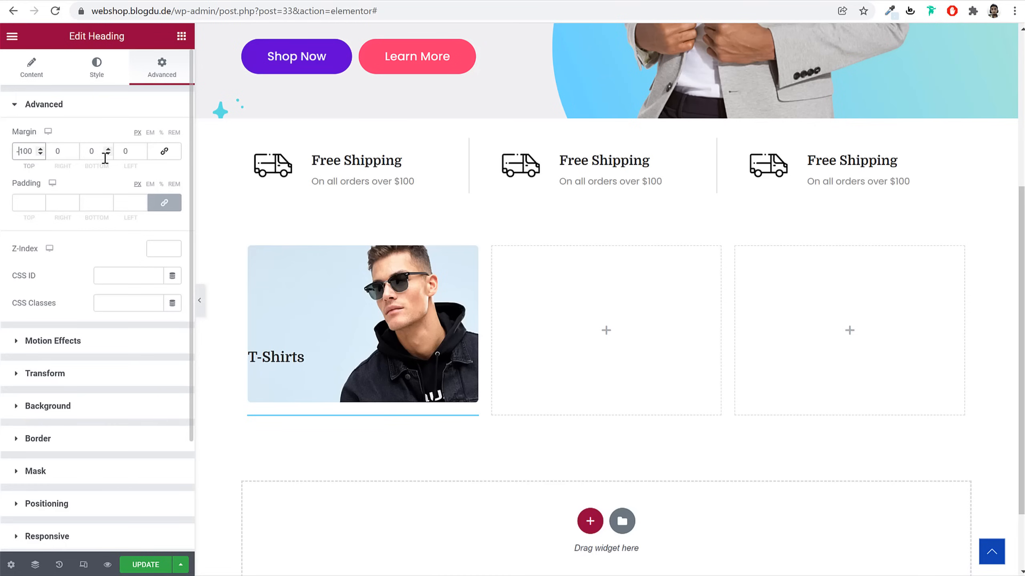
left_click(127, 155)
type("30")
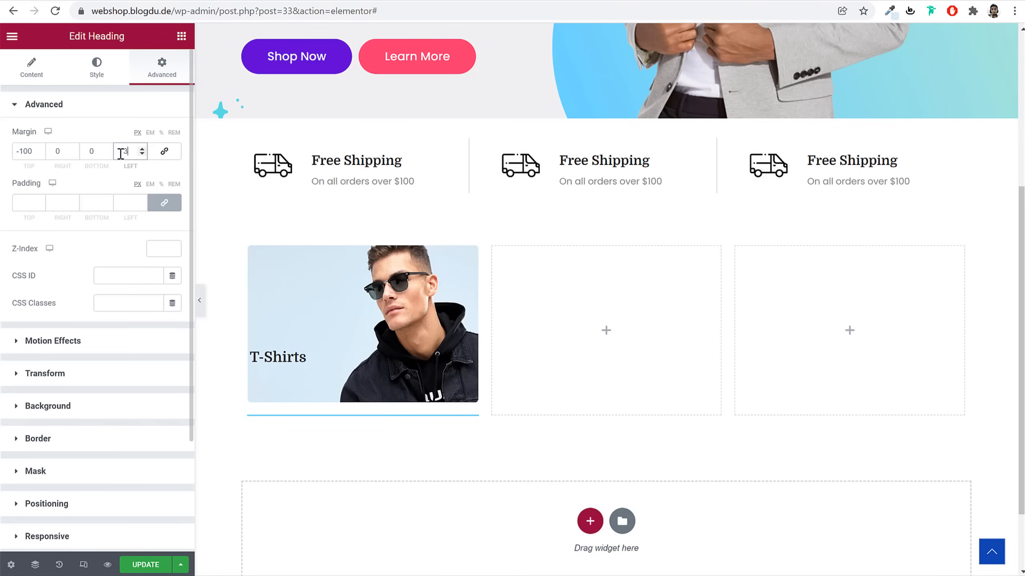
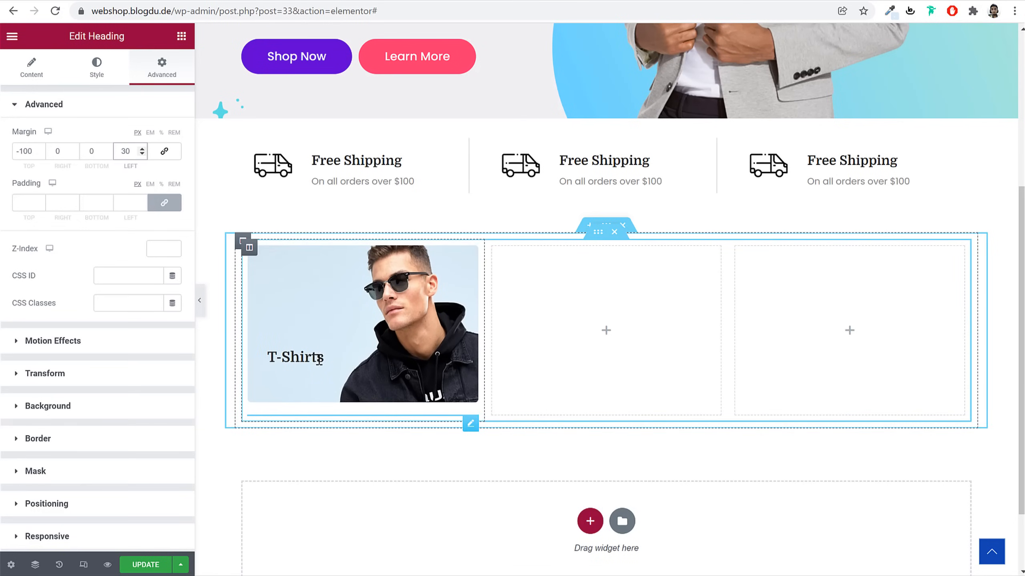
Return the T-Shirts heading to its Content tab, then select the T-Shirts tile image
left_click(38, 79)
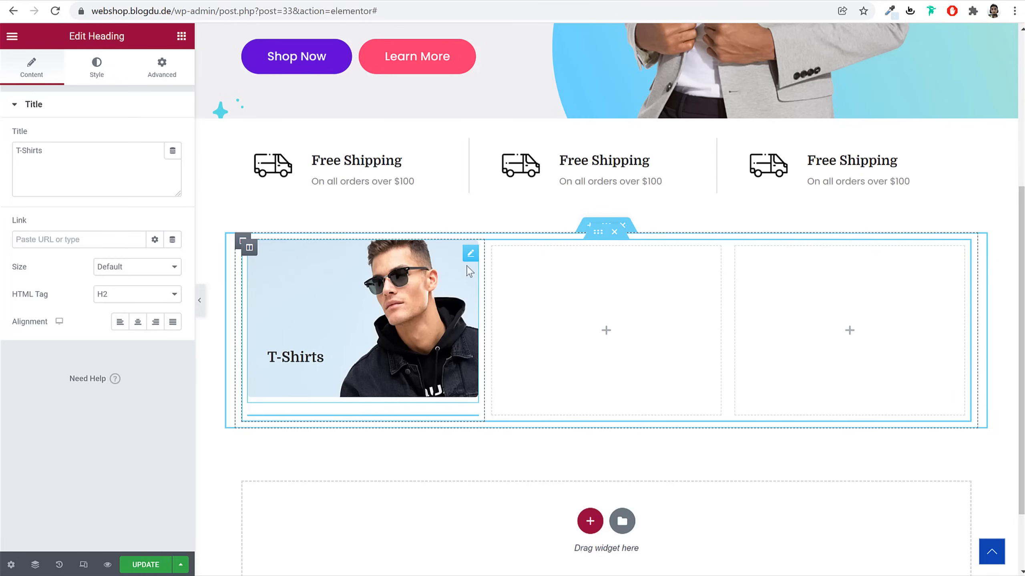
left_click(470, 258)
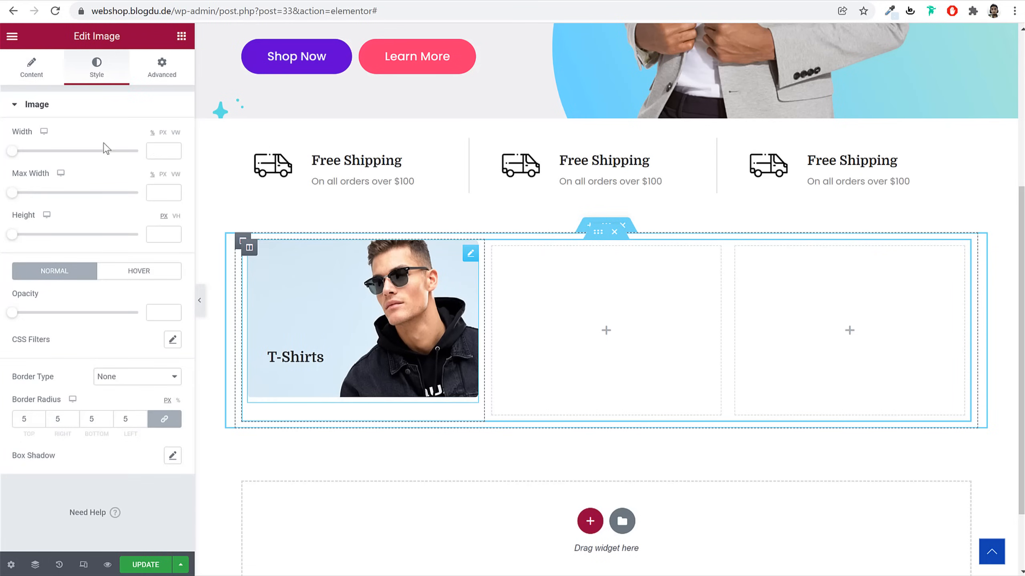
Link the T-Shirts image via Custom URL to the Black Fashion Jacket product
left_click(18, 84)
left_click(140, 322)
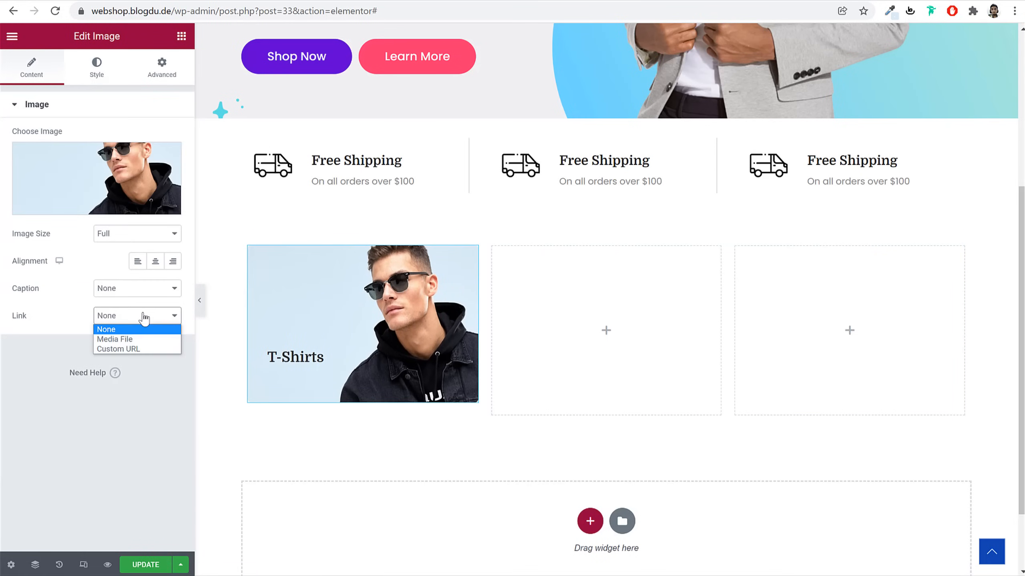
left_click(142, 347)
left_click(120, 343)
type("shop")
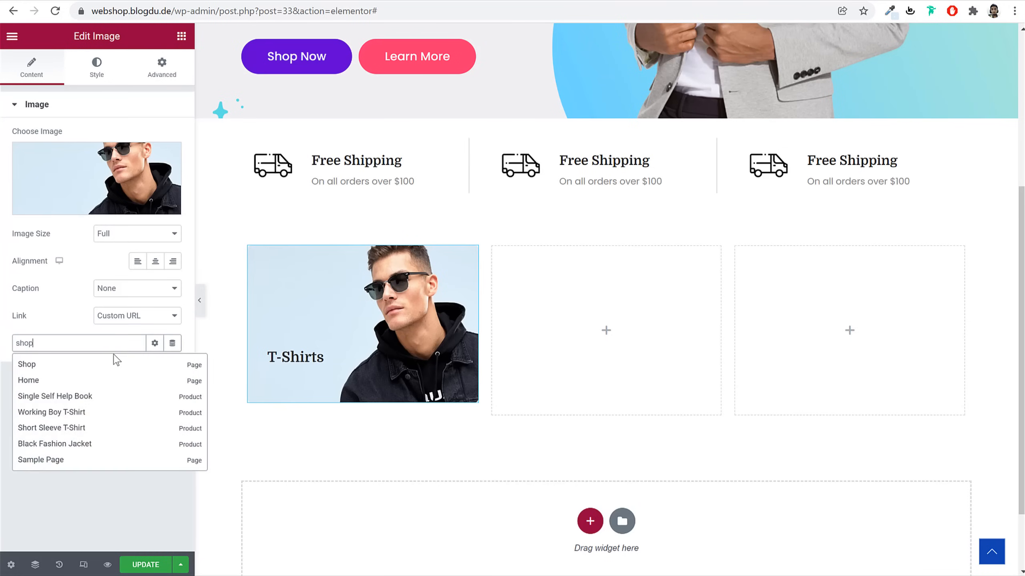
type("jack")
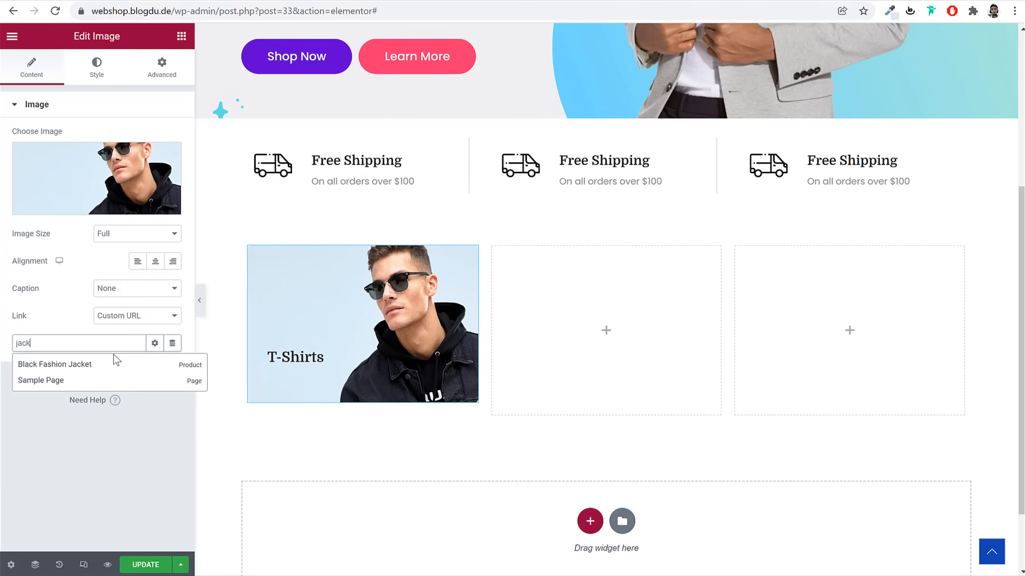
left_click(83, 365)
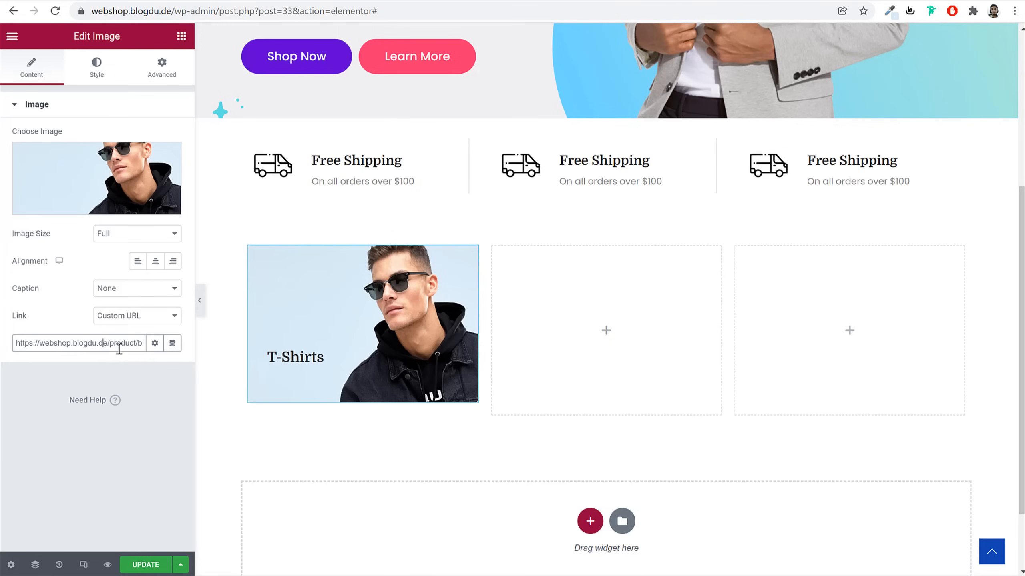
Copy the site's wp-admin address and open it in a new browser tab
left_click_drag(104, 344, 144, 345)
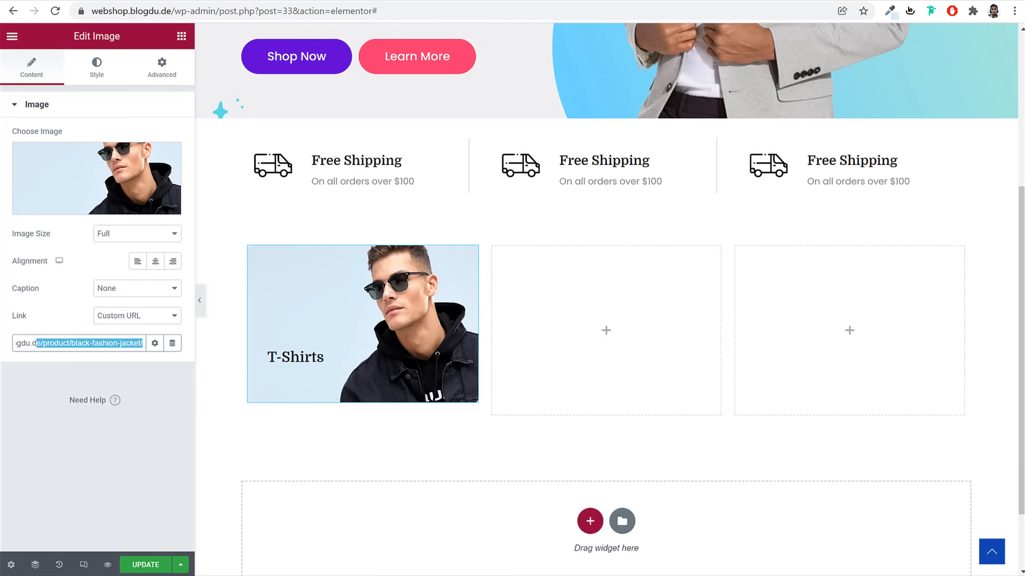
left_click_drag(217, 10, 23, 7)
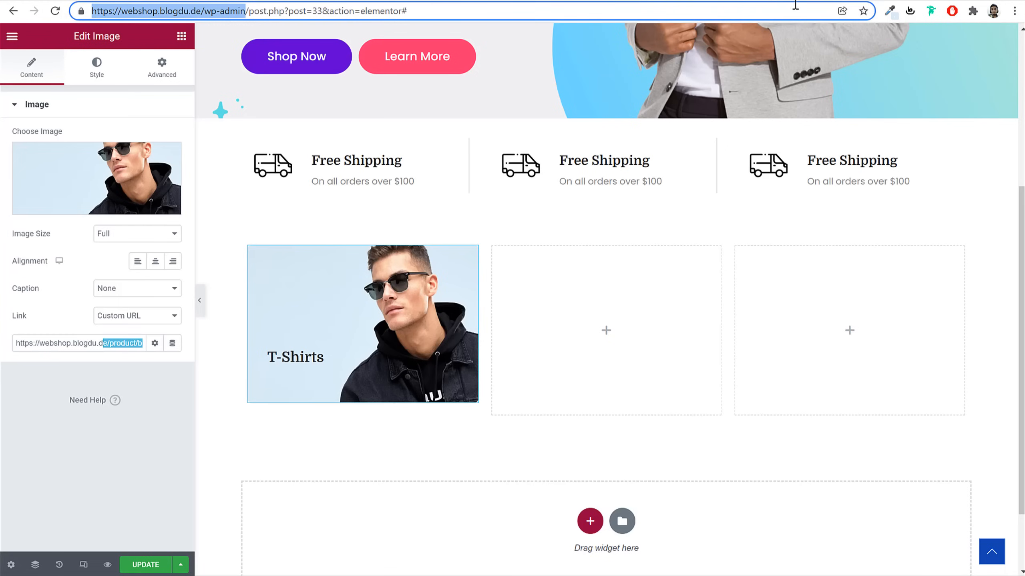
key("ctrl+c")
key("ctrl+t")
key("ctrl+v")
Copy the Jackets category View link from Products > Categories and paste it as the image's link URL
key("Return")
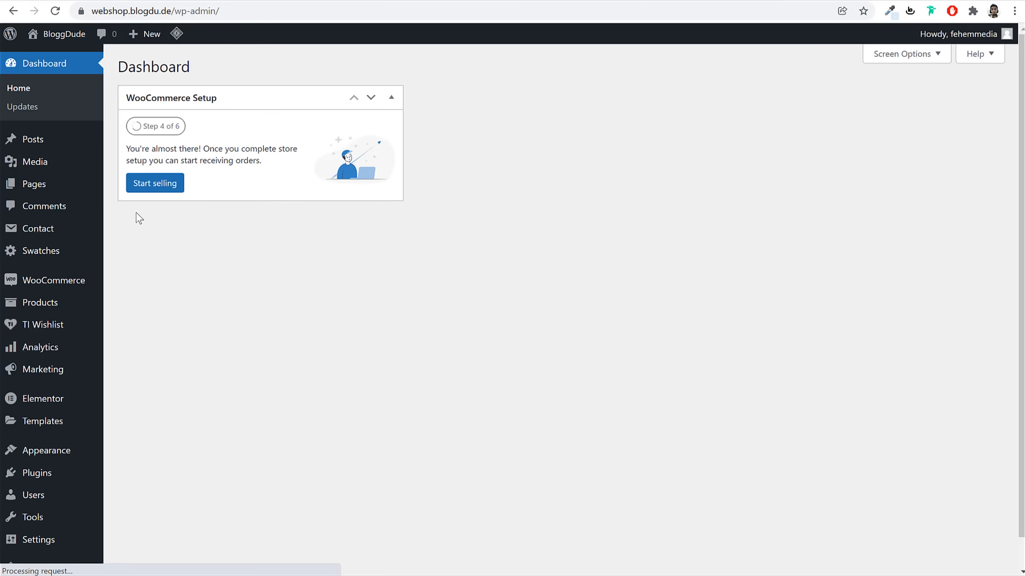
mouse_move(16, 303)
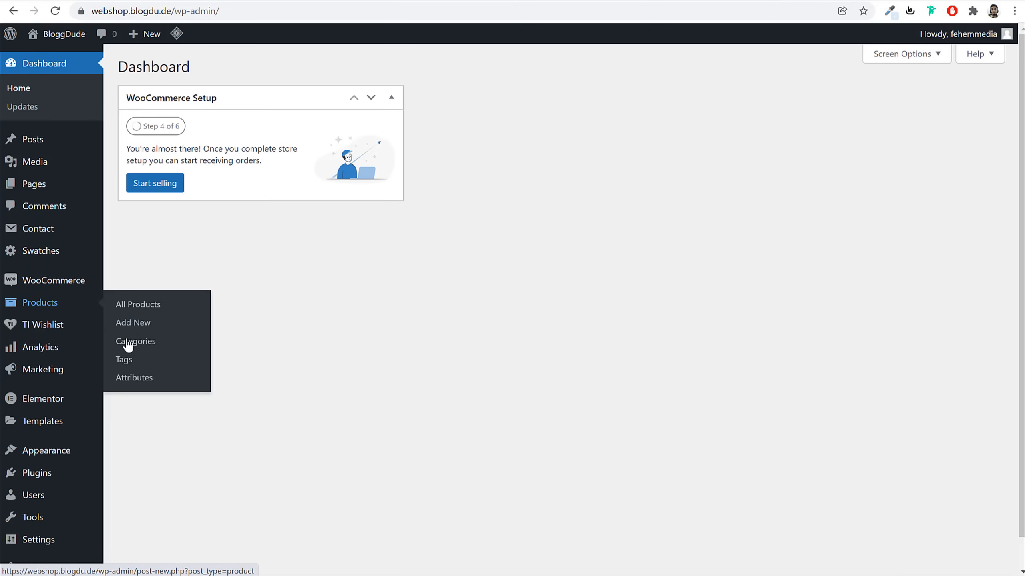
left_click(134, 348)
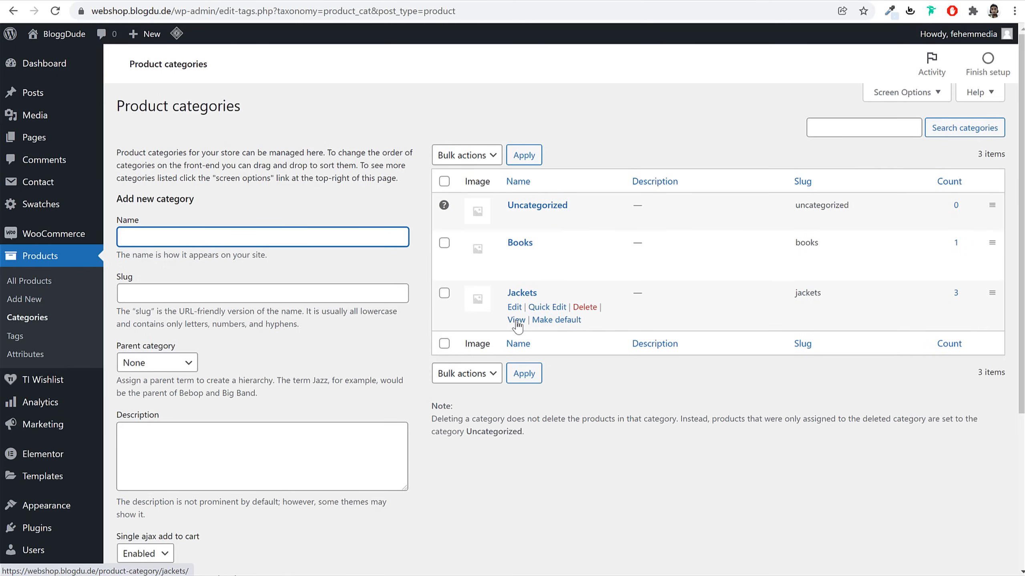
right_click(517, 323)
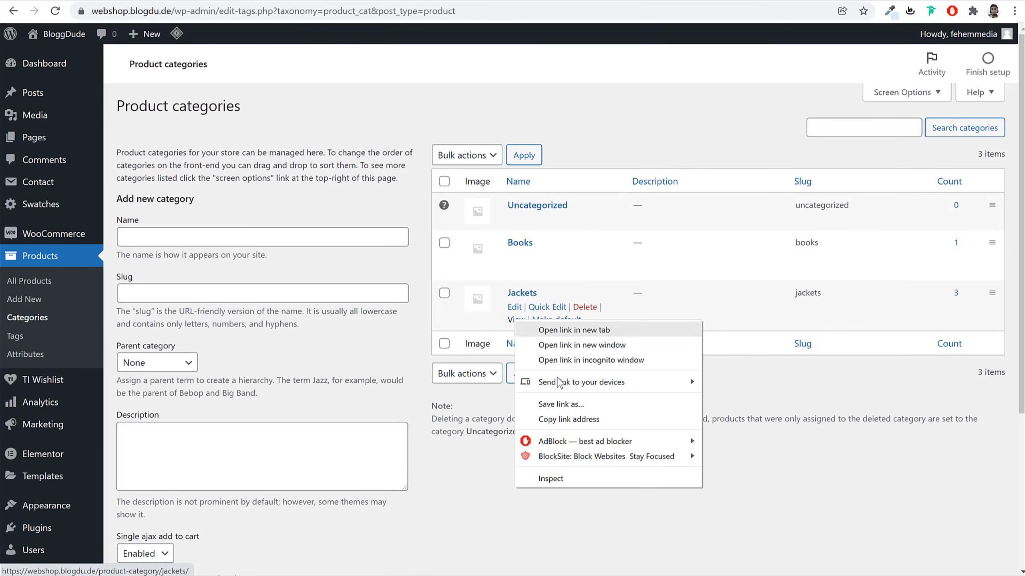
left_click(573, 422)
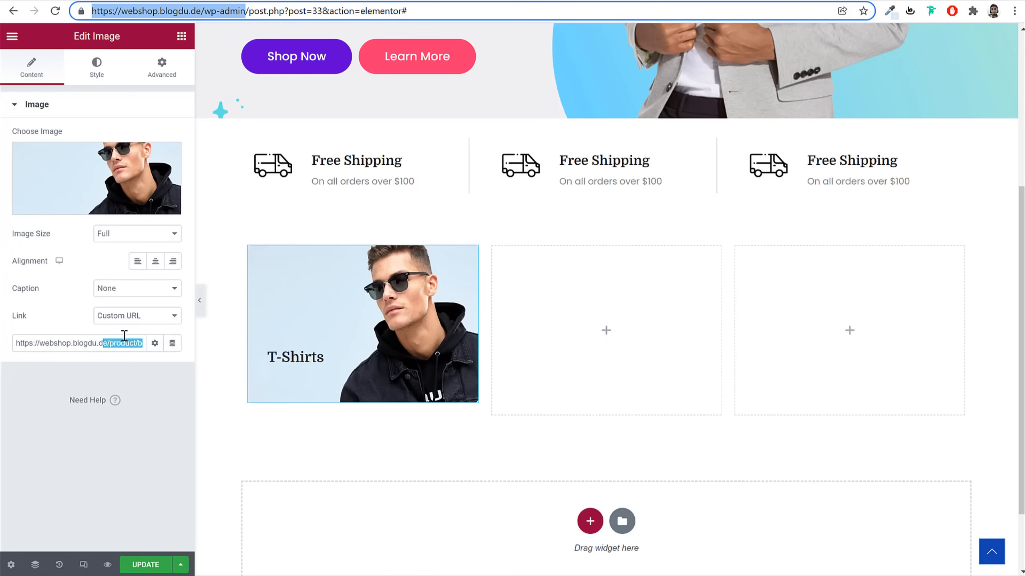
triple_click(124, 336)
key("ctrl+v")
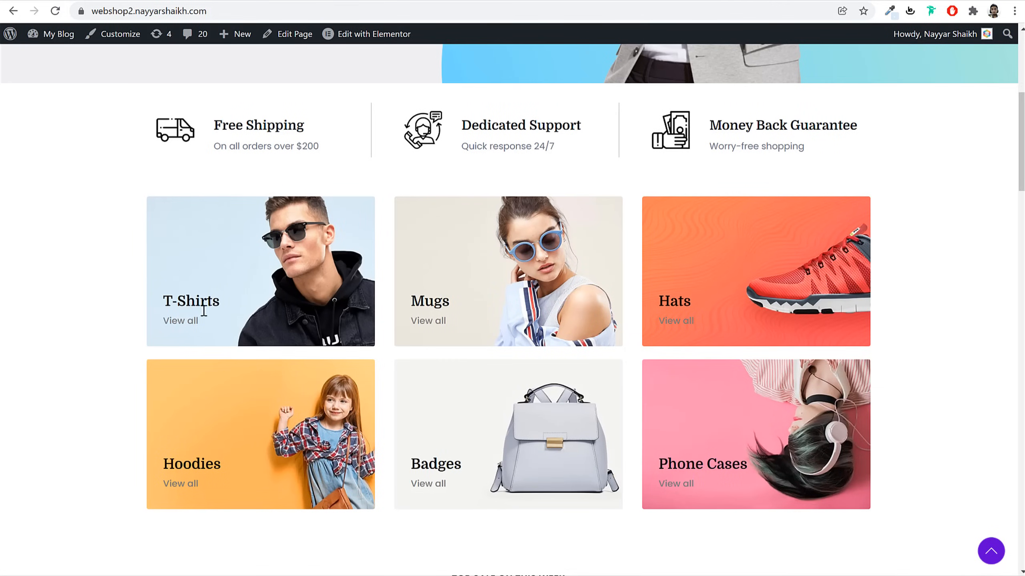
left_click_drag(207, 329, 162, 290)
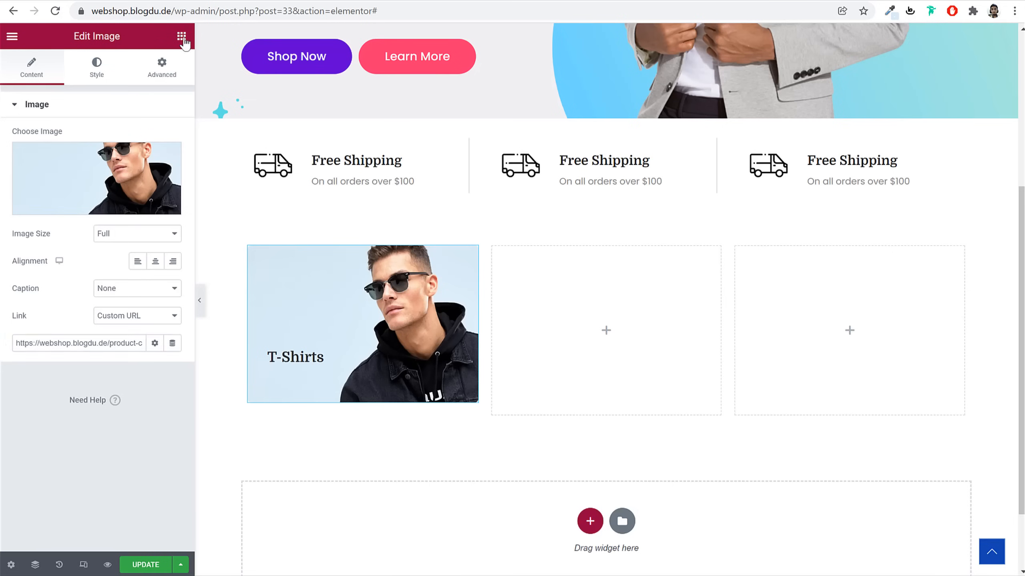
Add a Heading widget under the T-Shirts image titled 'View all' with HTML tag span
left_click(181, 36)
left_click_drag(144, 194, 365, 344)
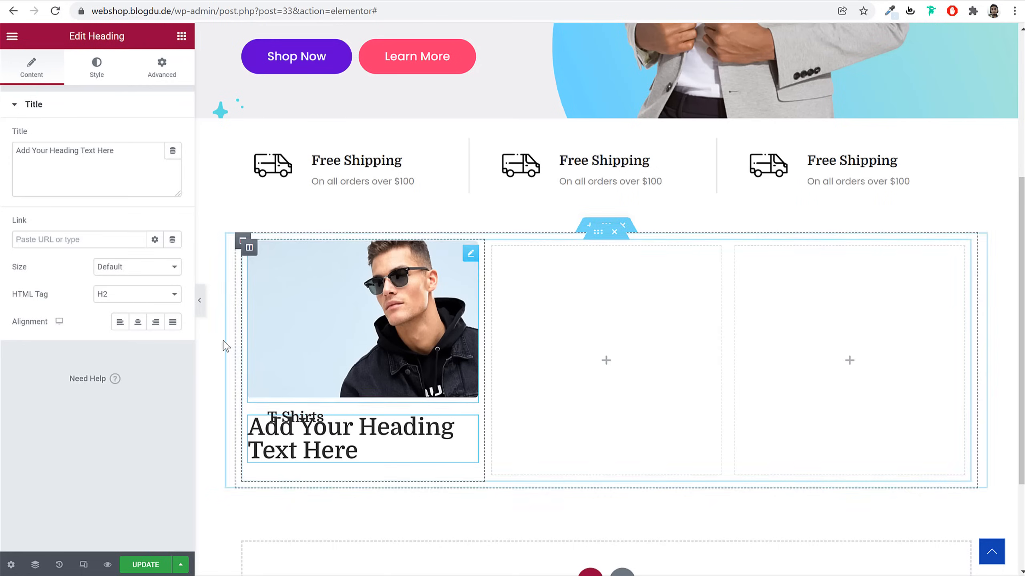
double_click(111, 188)
key("ctrl+a")
key("ctrl+v")
left_click_drag(60, 159, 15, 159)
key("BackSpace")
key("Delete")
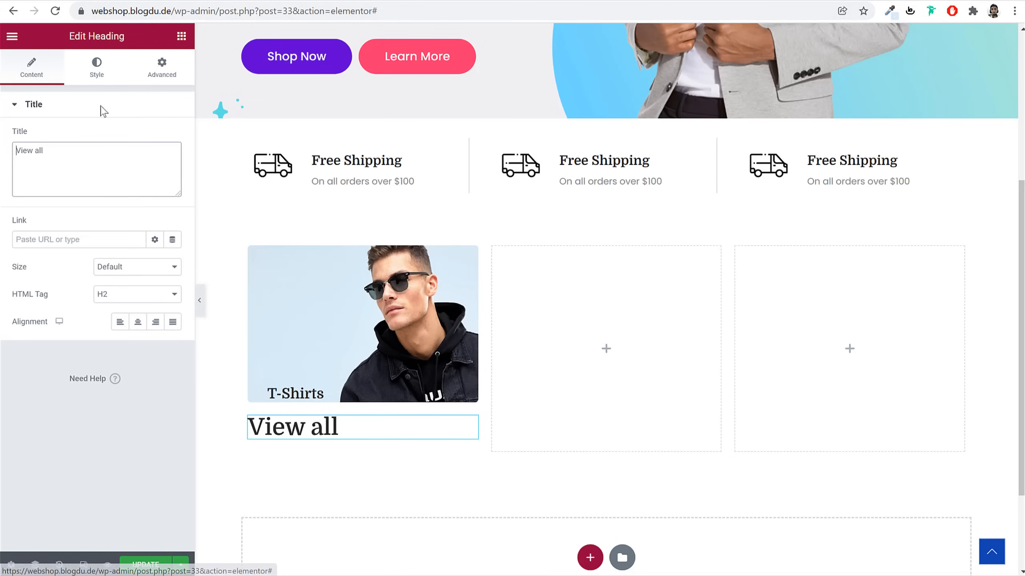
left_click(126, 298)
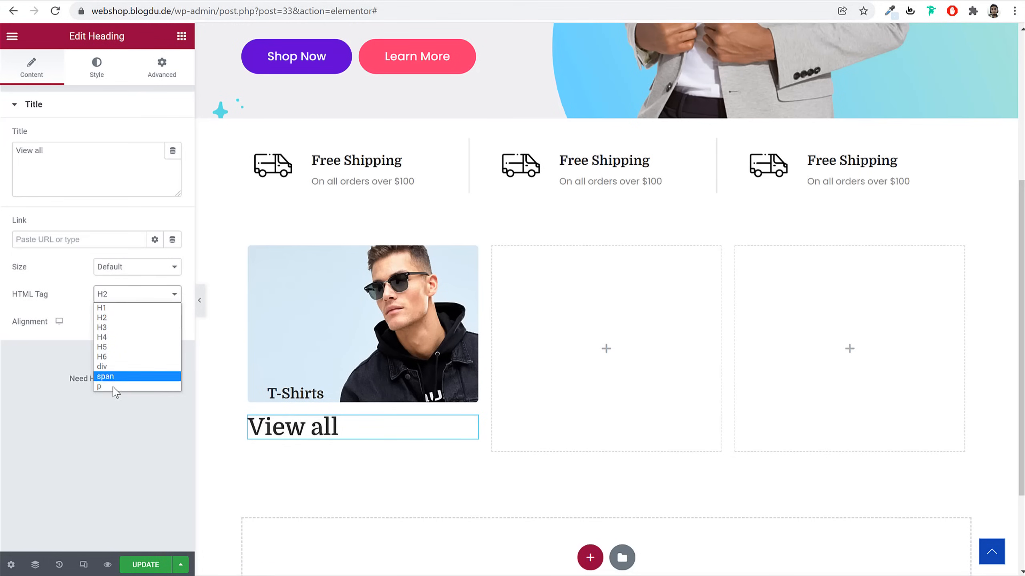
left_click(116, 379)
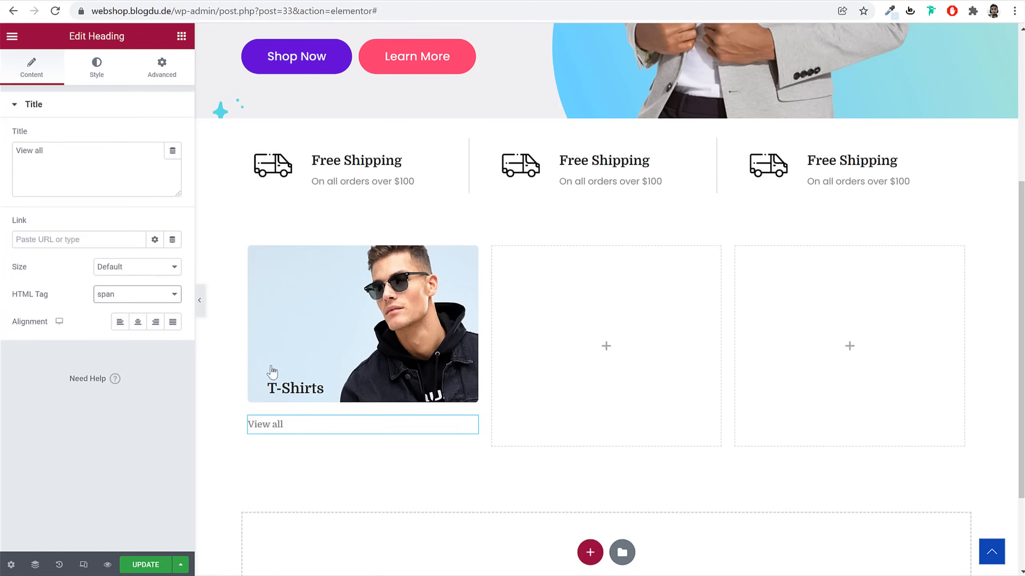
Set the View all heading's typography to Poppins, weight 400
left_click(96, 69)
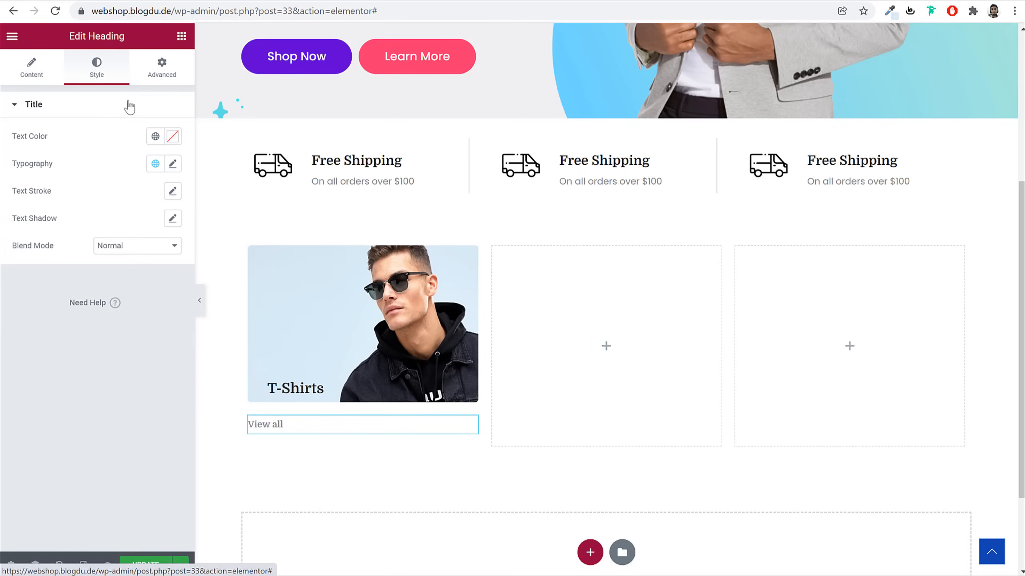
left_click(172, 163)
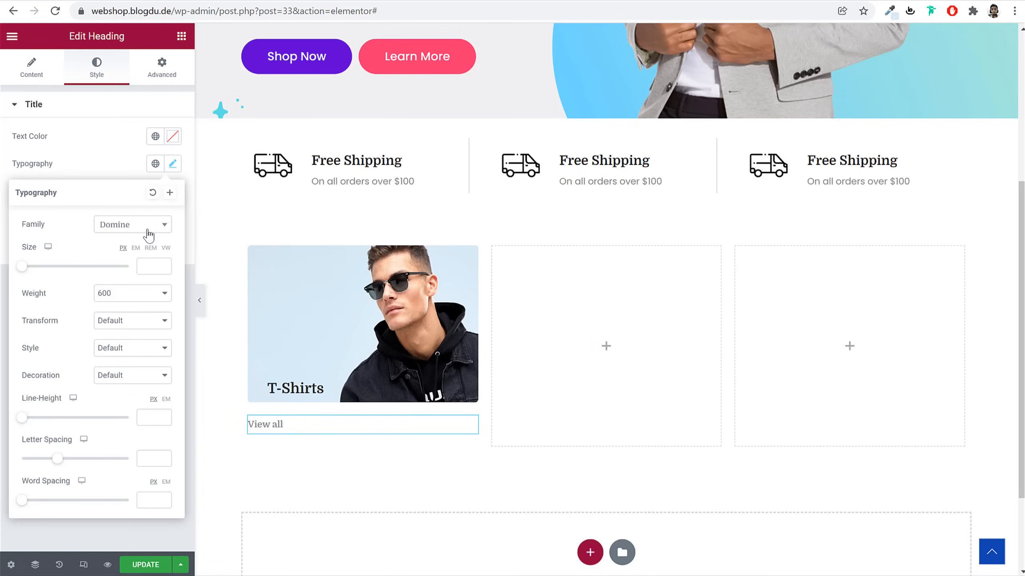
left_click(127, 230)
type("popp")
key("Return")
left_click(133, 293)
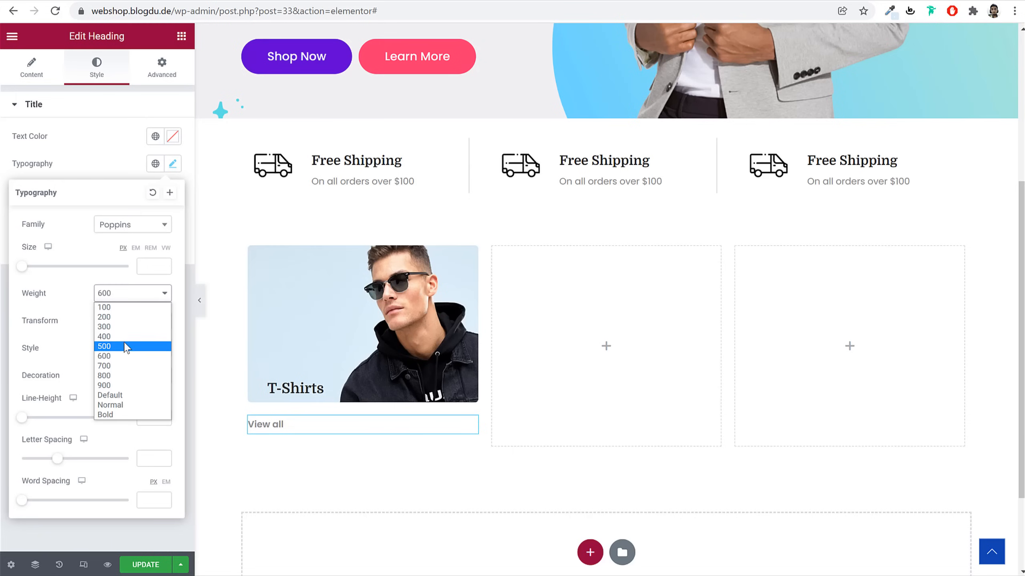
left_click(126, 339)
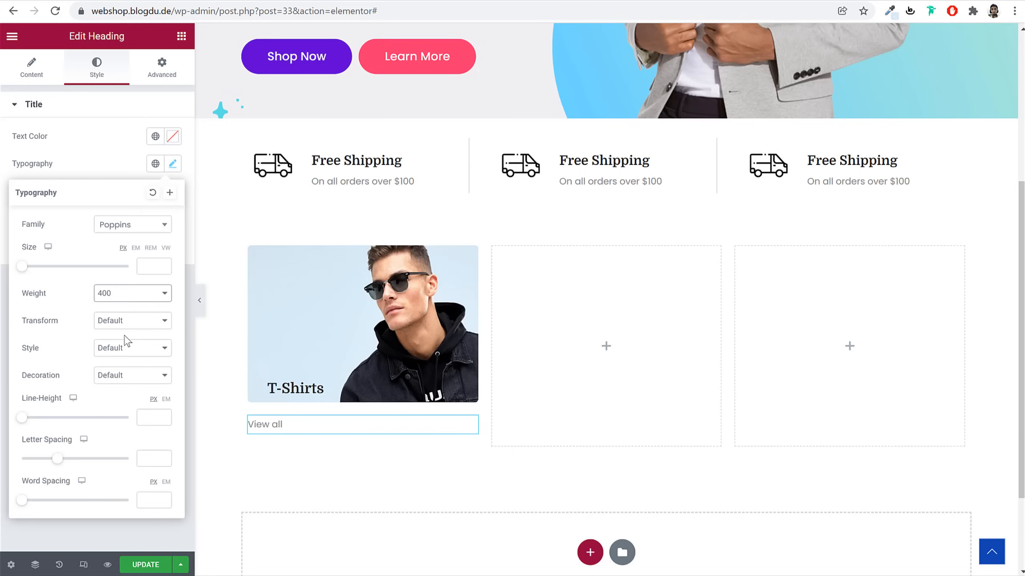
left_click(108, 158)
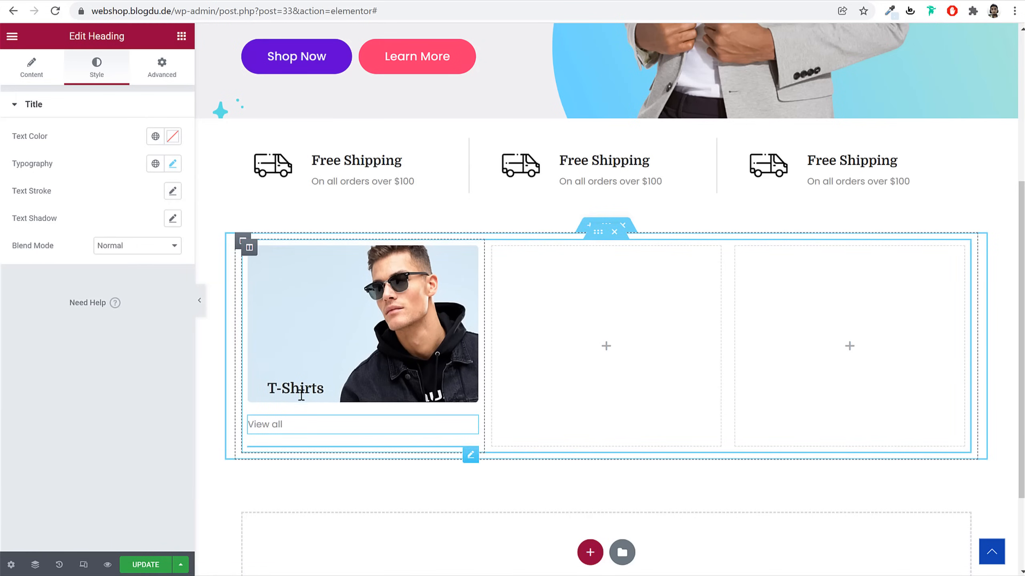
Unlink the heading margins and adjust the top margin, trying -80 before settling at -130
left_click(301, 391)
left_click(161, 68)
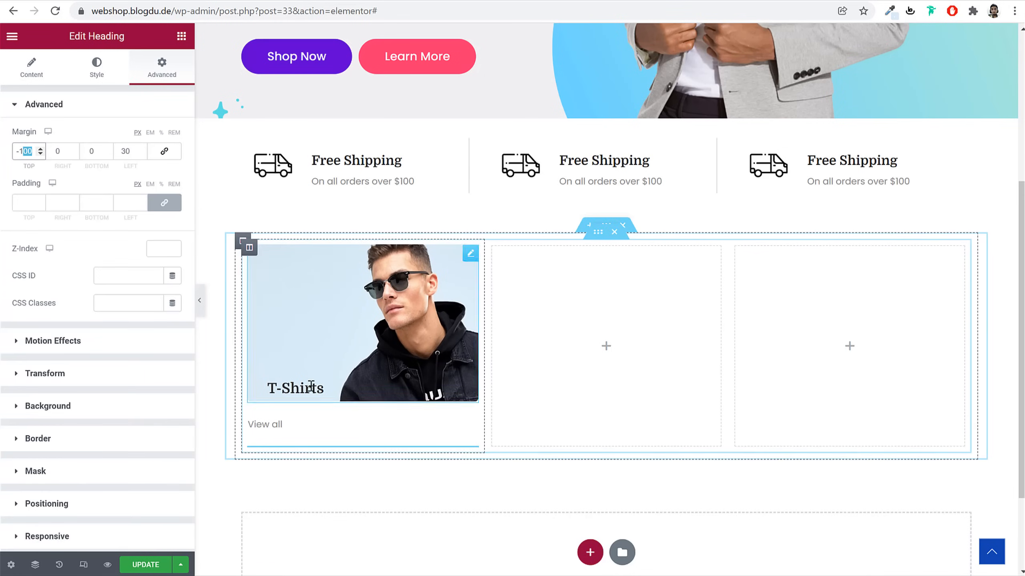
type("30")
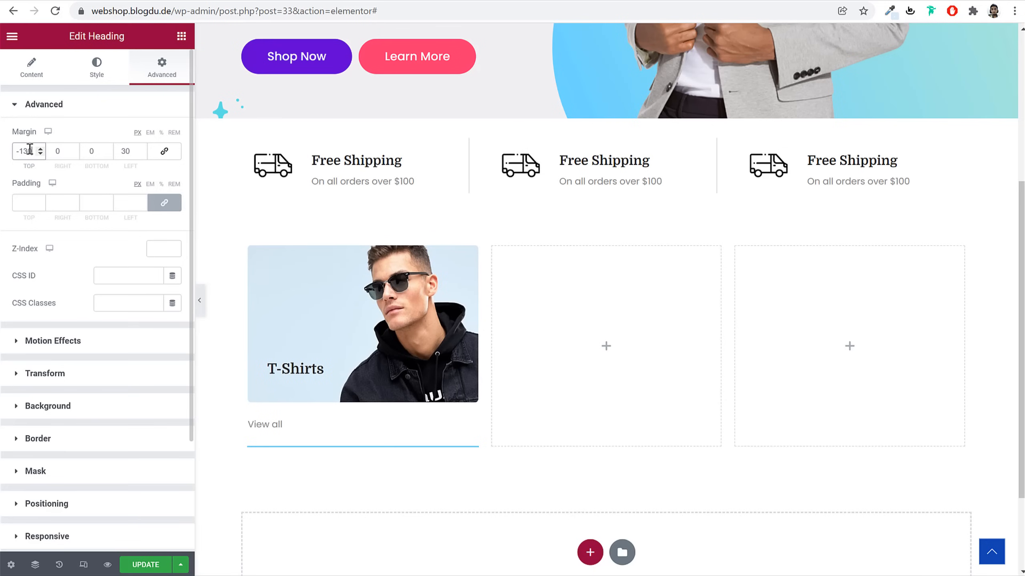
type("6")
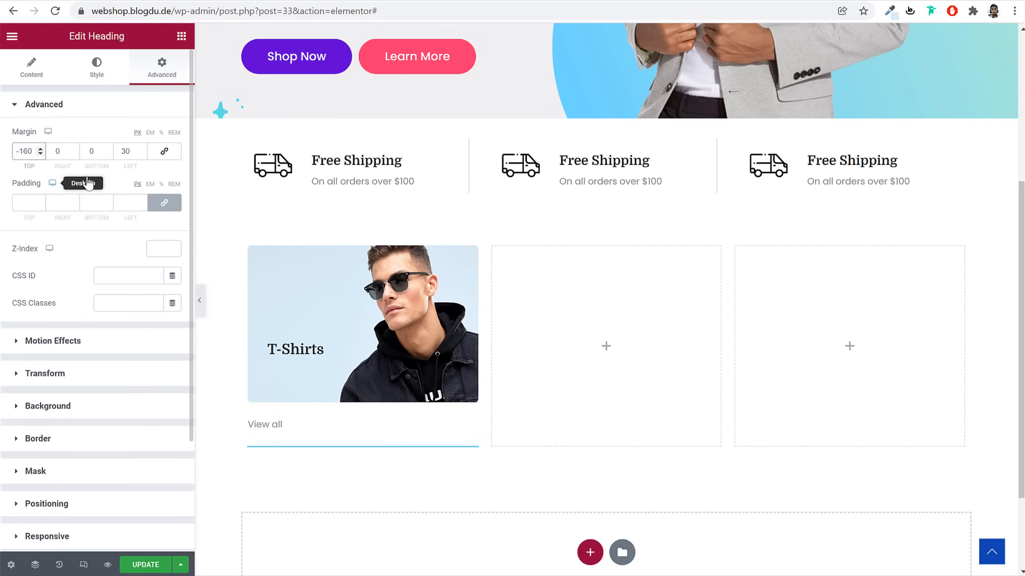
left_click(273, 429)
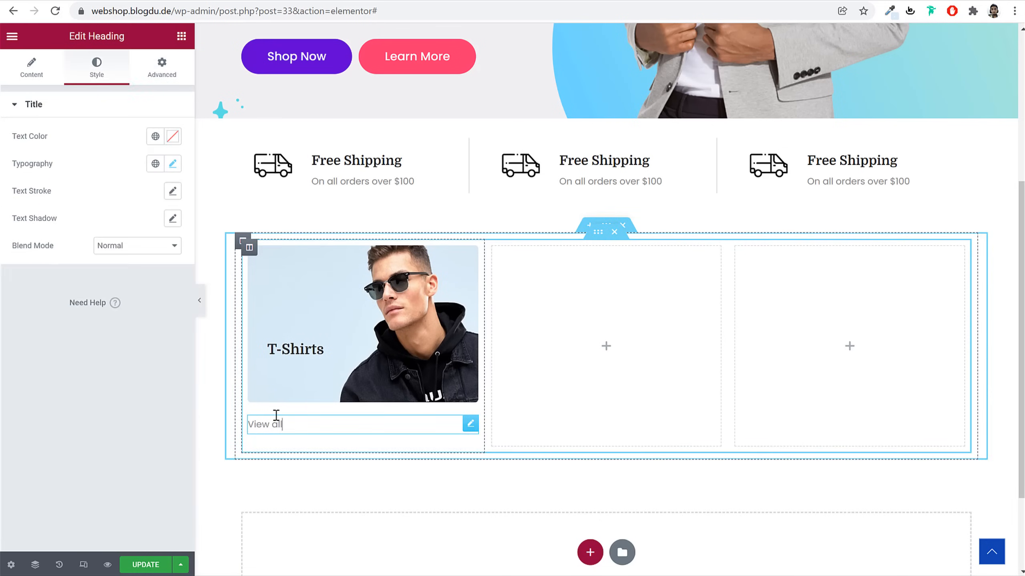
left_click(162, 66)
left_click(180, 157)
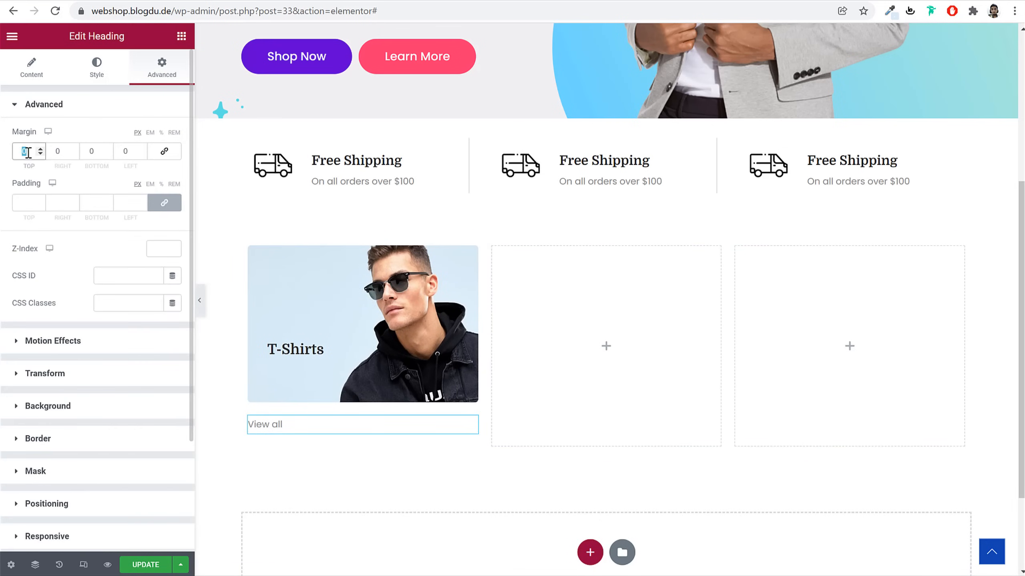
type("100")
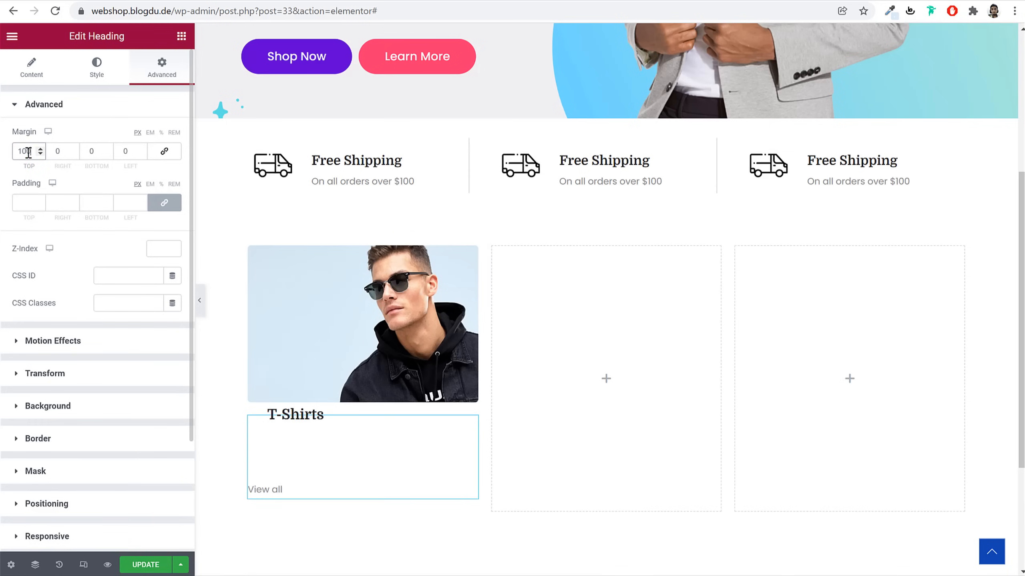
type("-")
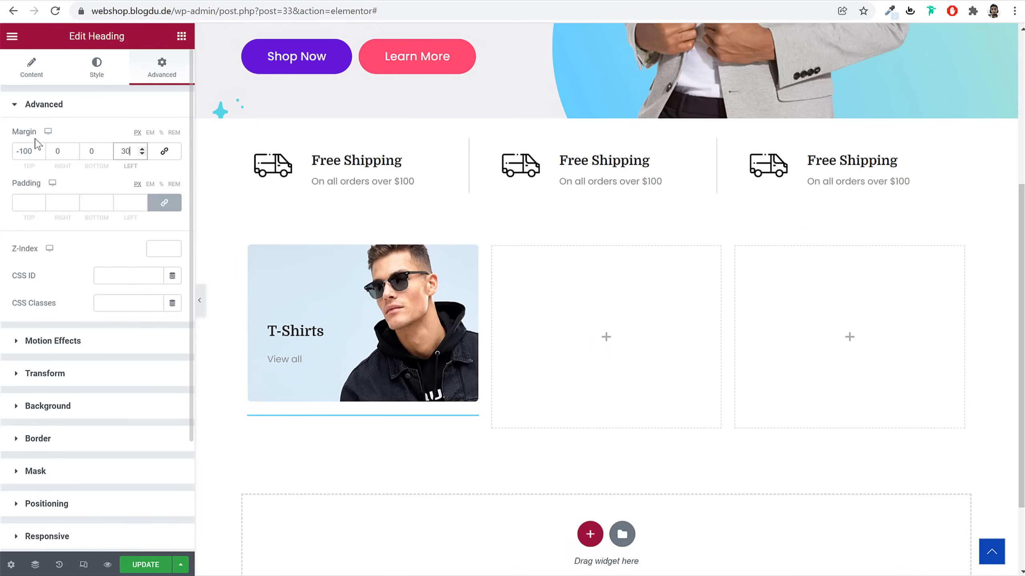
type("-80")
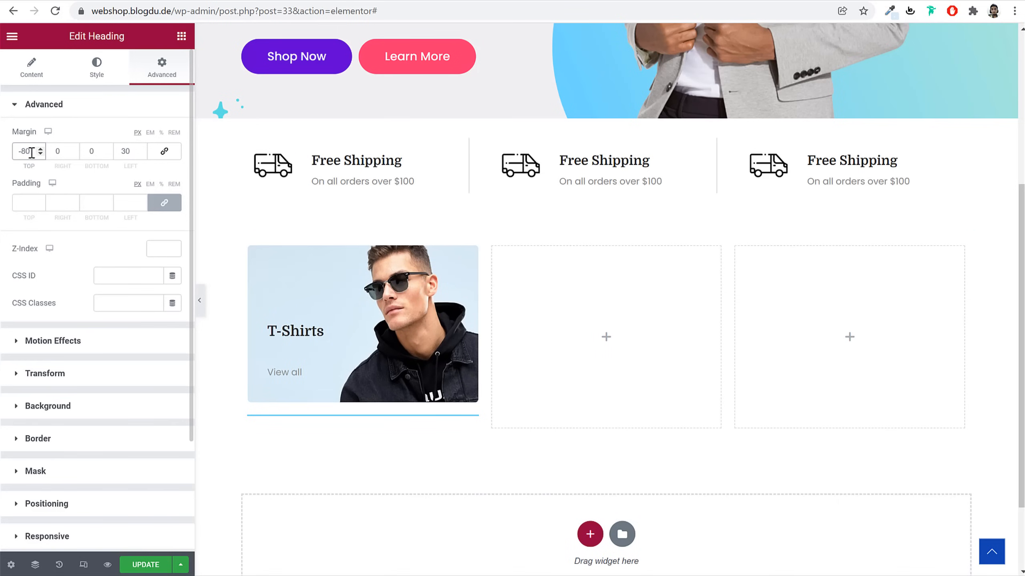
left_click(300, 332)
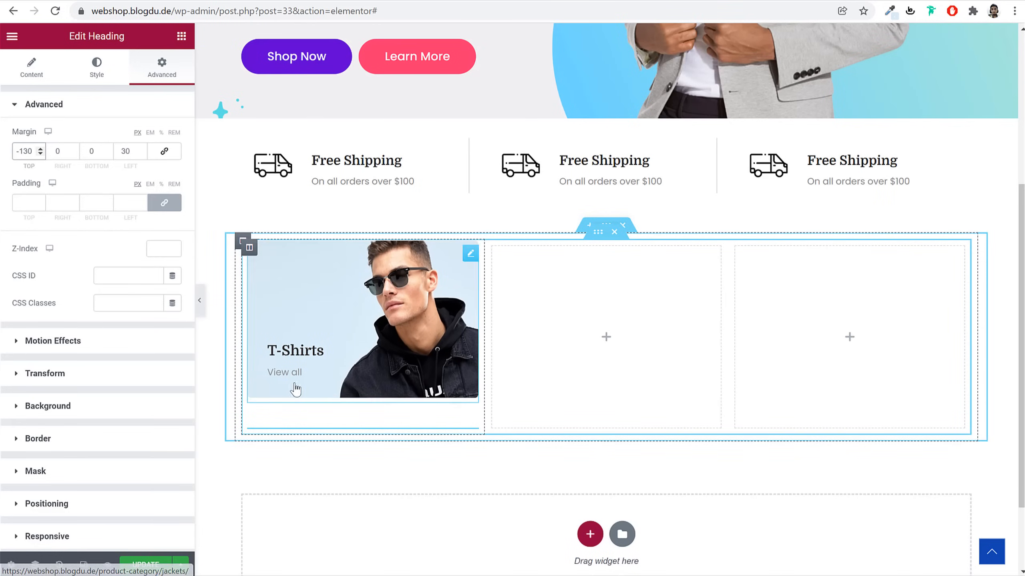
Update the page and preview it with the editing panel collapsed
left_click(147, 565)
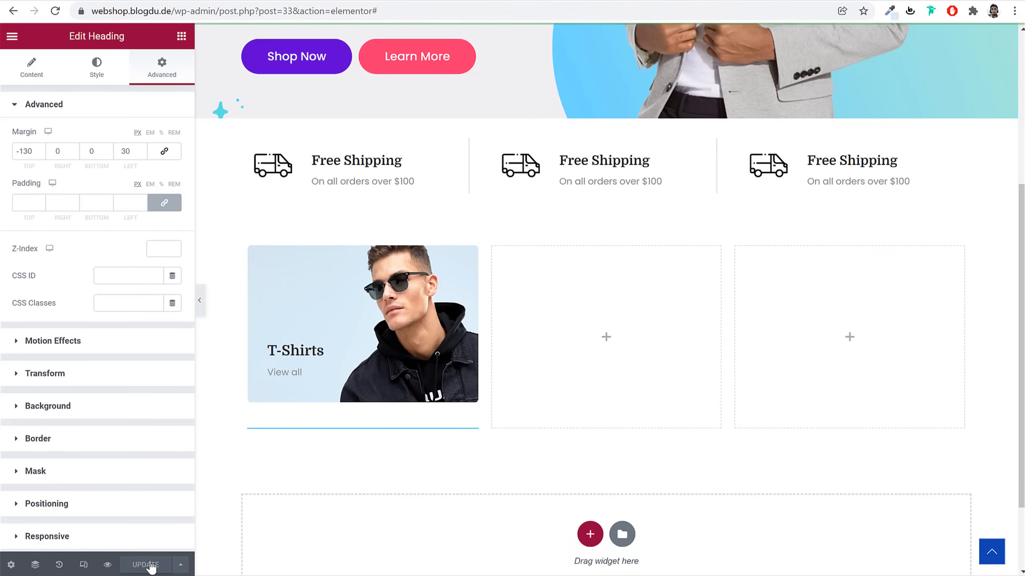
left_click(199, 300)
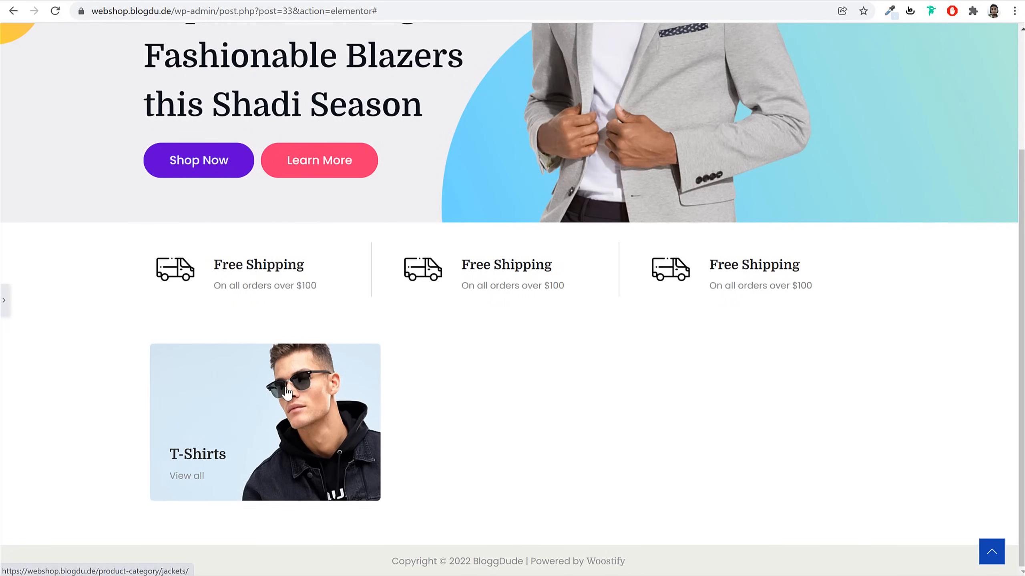
left_click(6, 303)
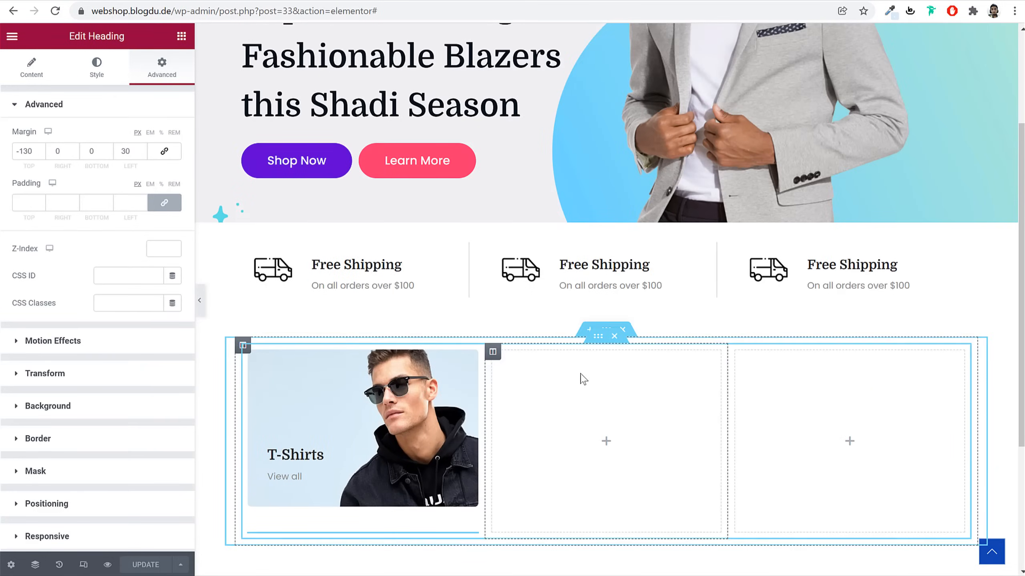
scroll(581, 377, "down", 2)
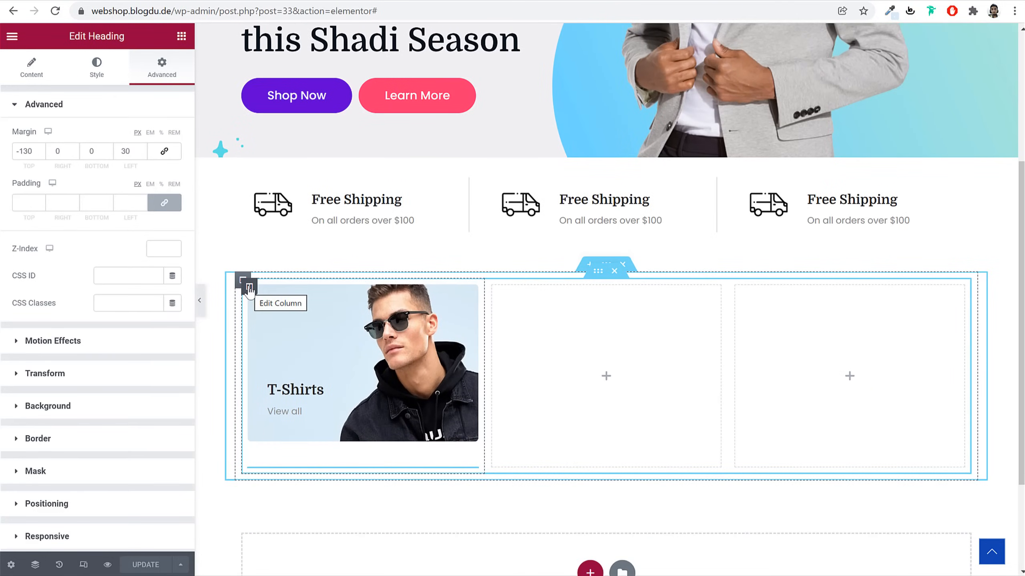
Duplicate the T-Shirts card column twice and delete one surplus empty column
right_click(249, 291)
left_click(303, 326)
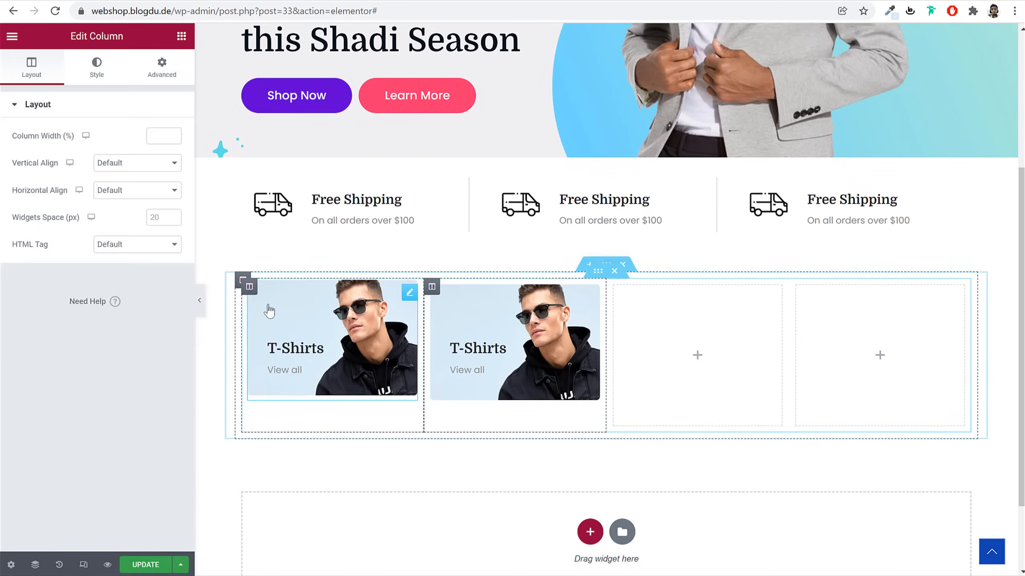
right_click(252, 291)
left_click(298, 327)
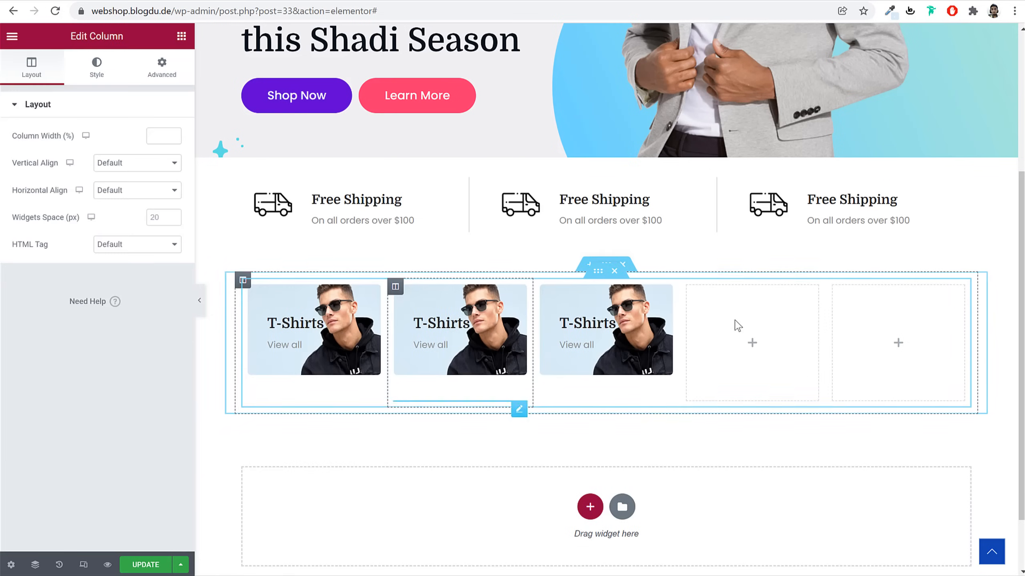
right_click(690, 295)
left_click(768, 477)
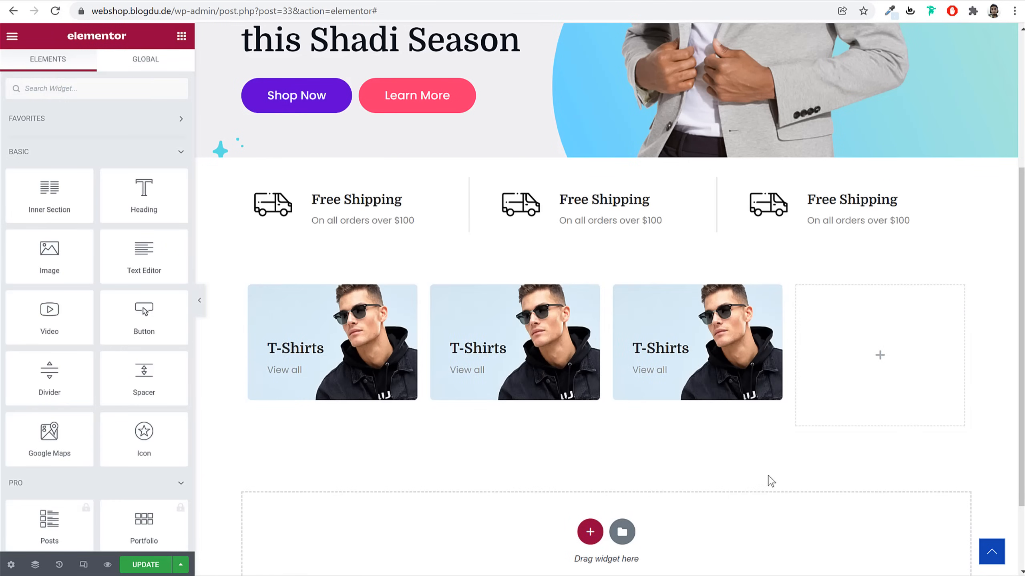
Delete the last empty column and give the middle card the girl photo and 'Children' title
right_click(796, 296)
left_click(876, 475)
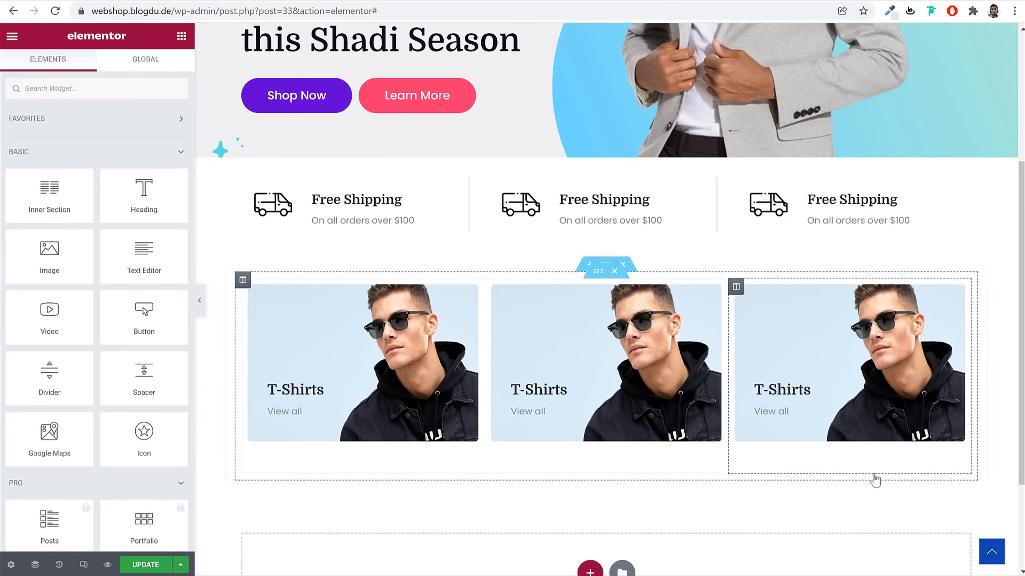
left_click(576, 318)
left_click(97, 178)
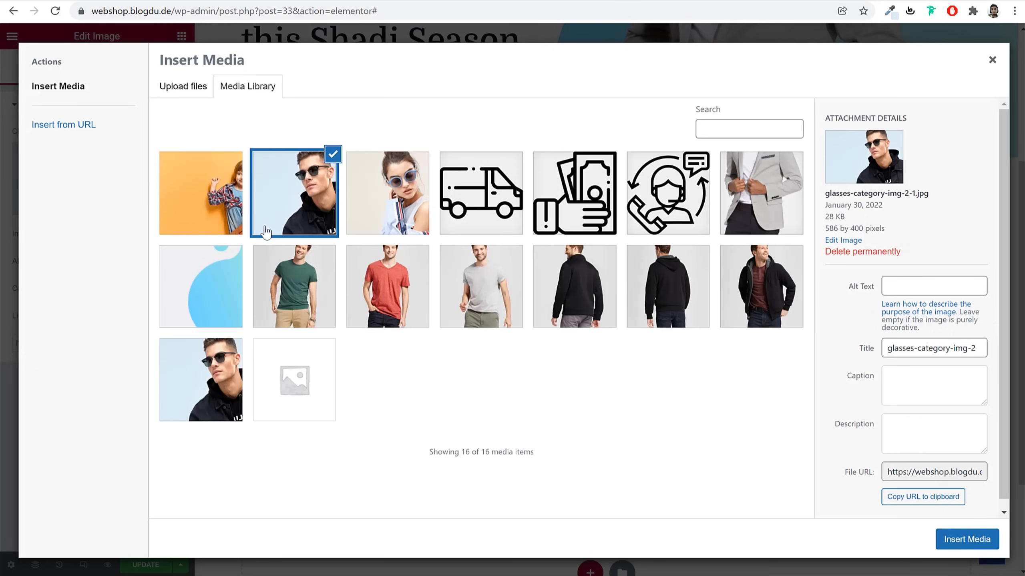
left_click(408, 202)
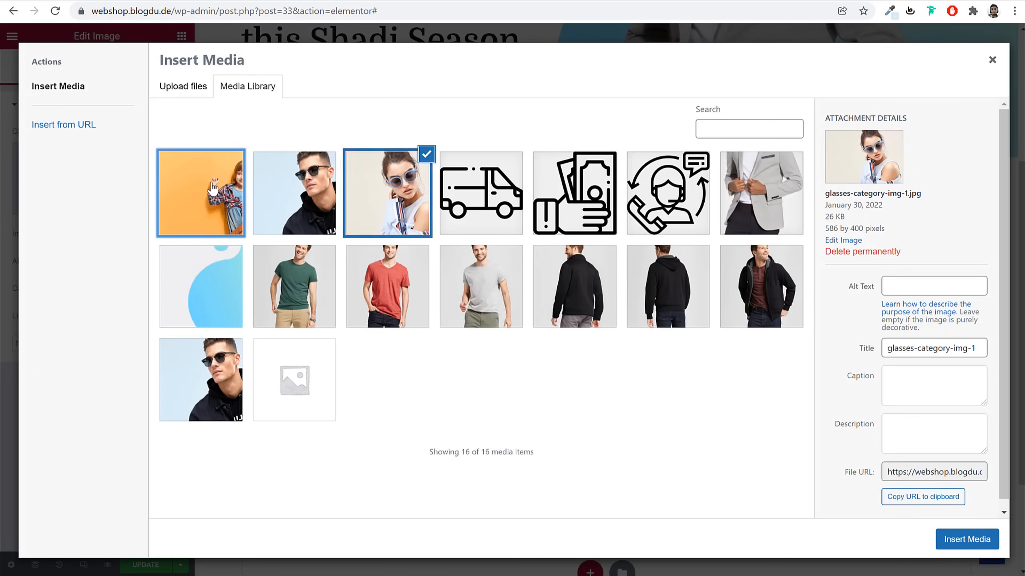
left_click(201, 192)
left_click(967, 539)
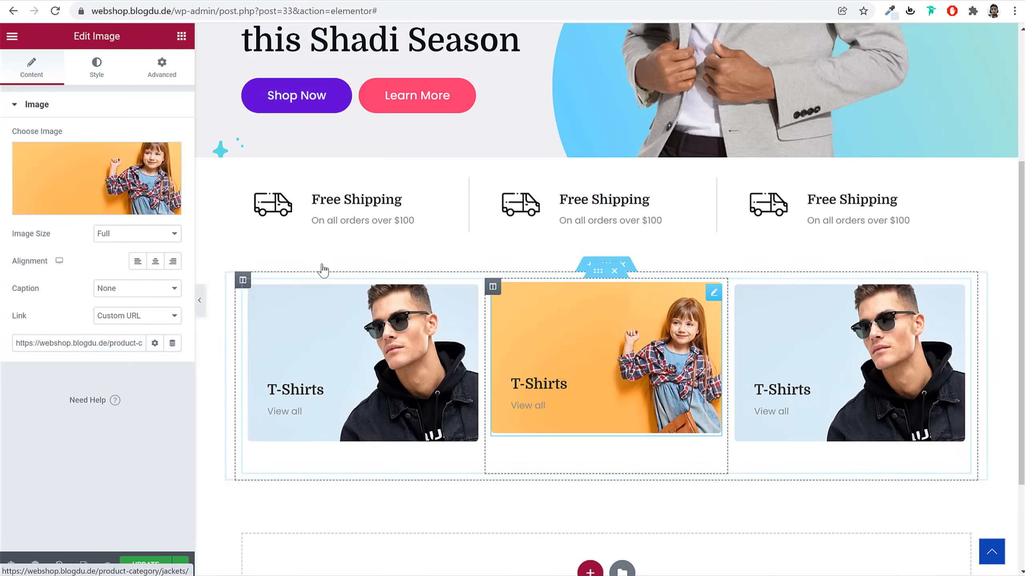
left_click(85, 67)
left_click(36, 64)
left_click(99, 77)
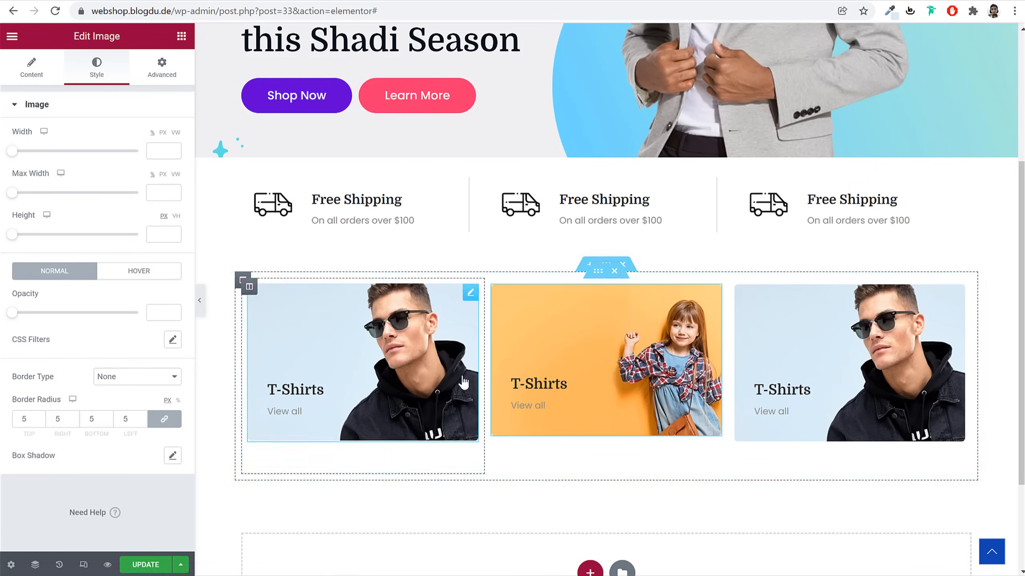
left_click(565, 383)
left_click(90, 150)
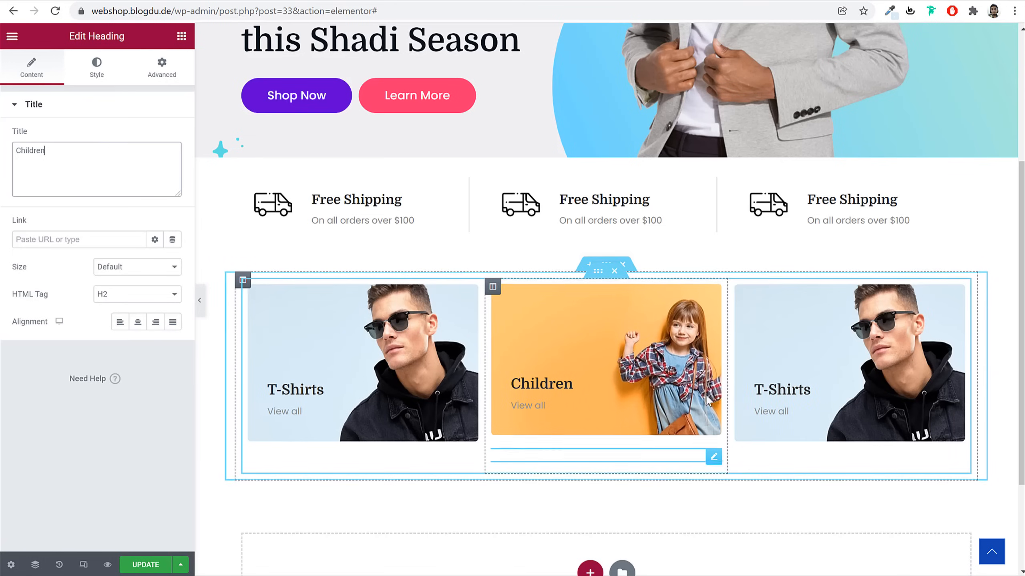
Give the right card the woman-with-sunglasses photo and retitle it 'Sunglasses'
left_click(846, 350)
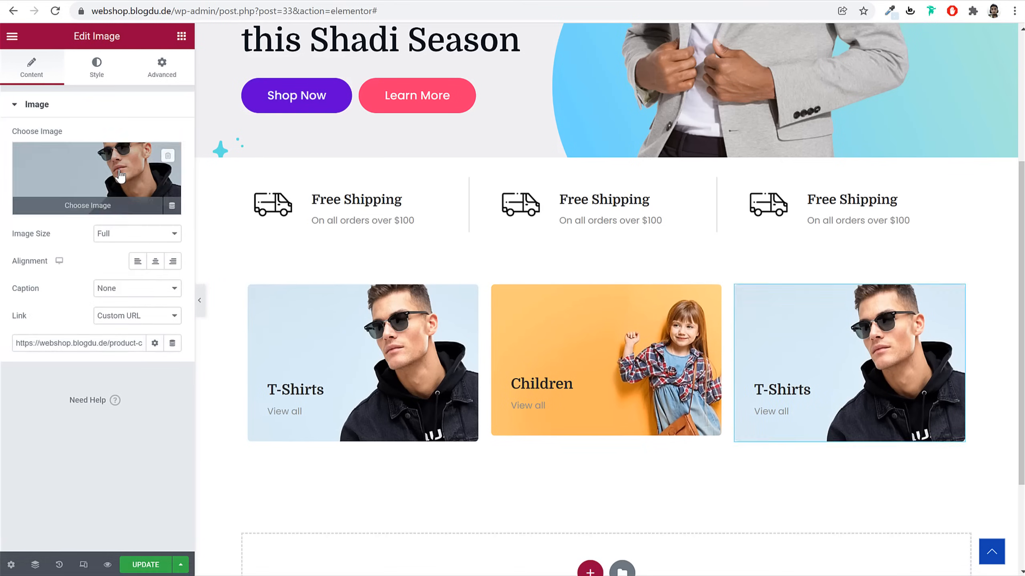
left_click(136, 173)
left_click(373, 194)
left_click(967, 540)
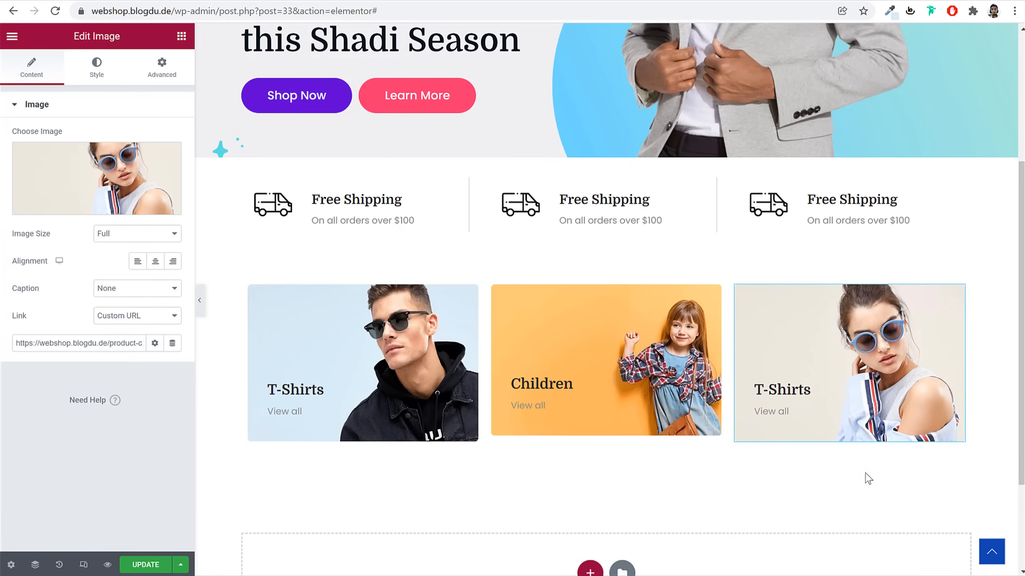
left_click(804, 389)
double_click(96, 169)
type("Sunglasses")
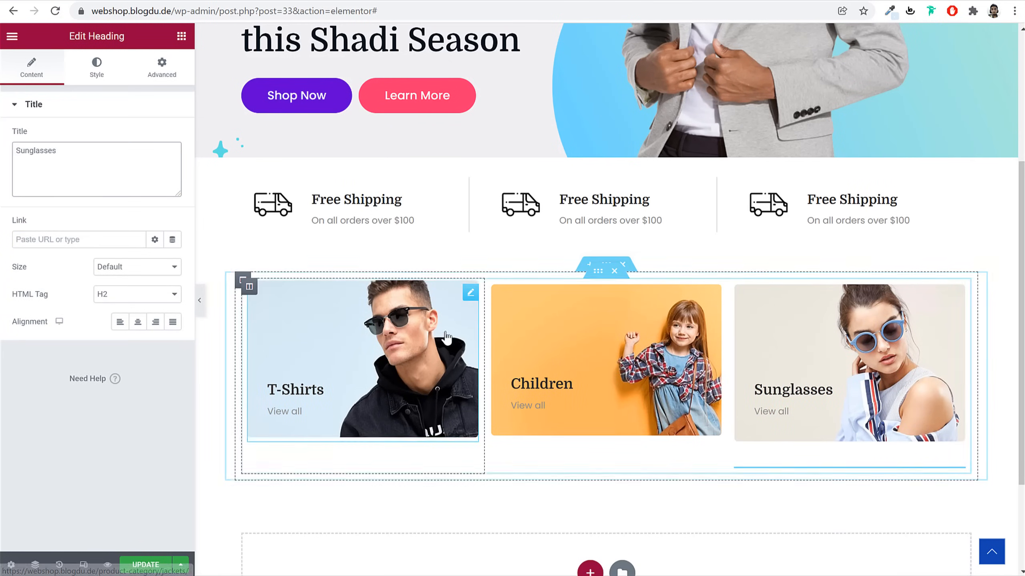
right_click(598, 272)
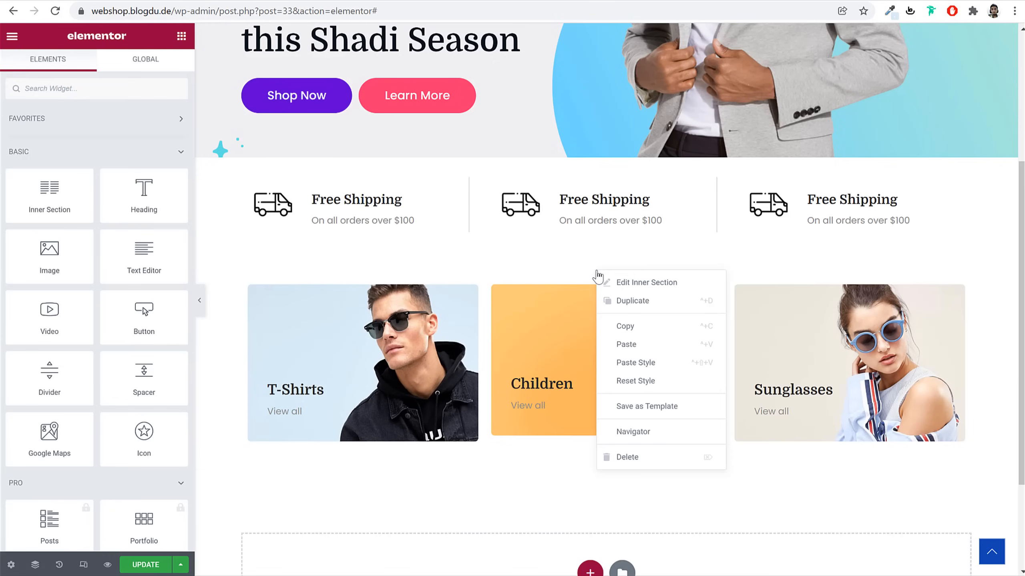
Duplicate the card row and set the new row's top margin to -50
left_click(633, 302)
scroll(761, 418, "down", 3)
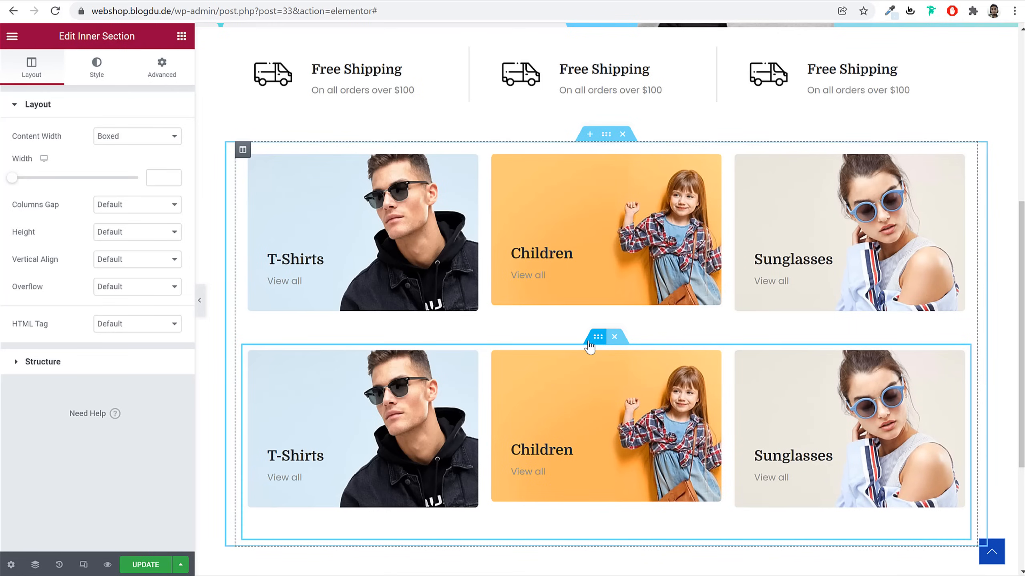
left_click(150, 80)
left_click(24, 151)
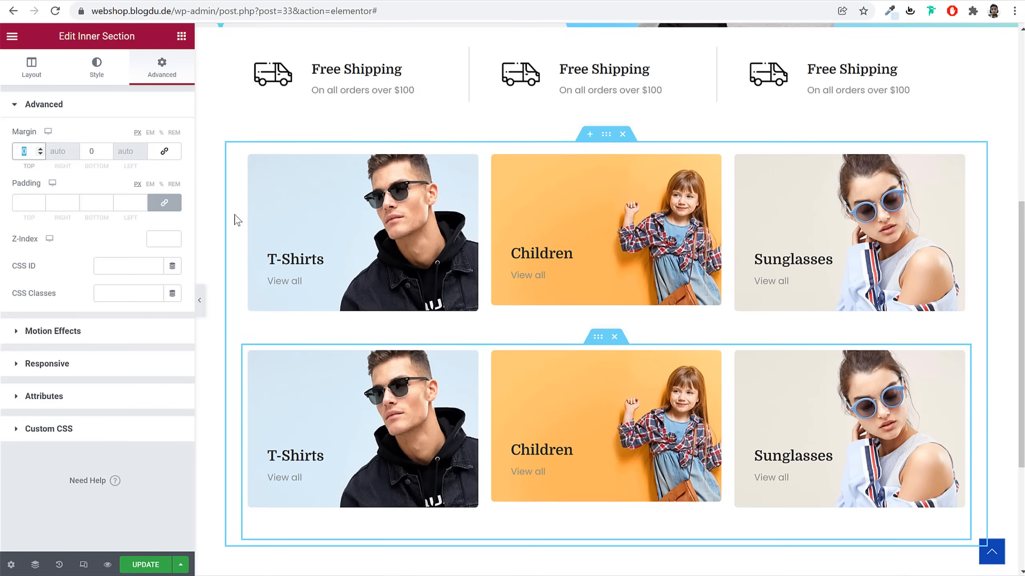
type("50")
type("-")
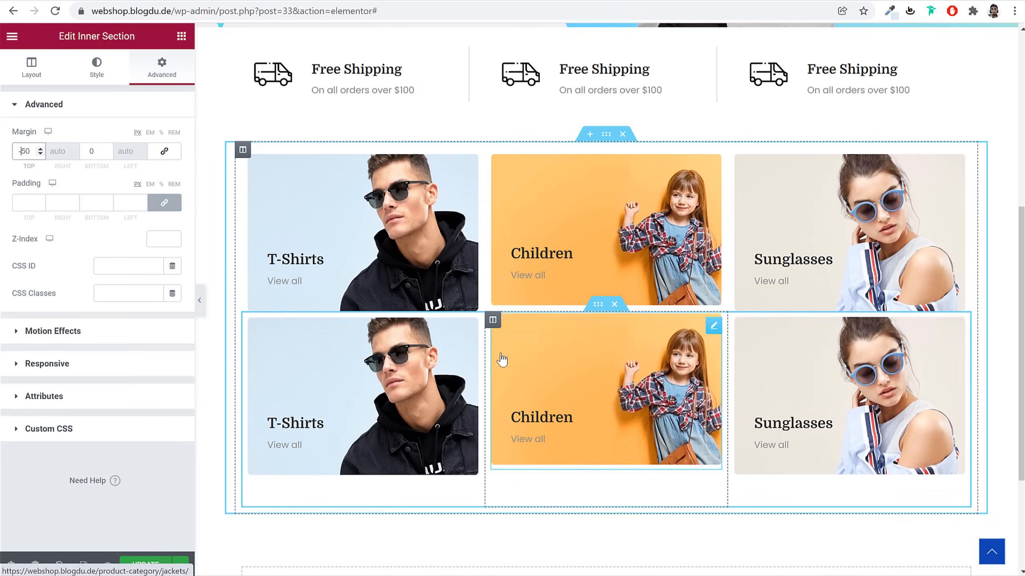
left_click(200, 300)
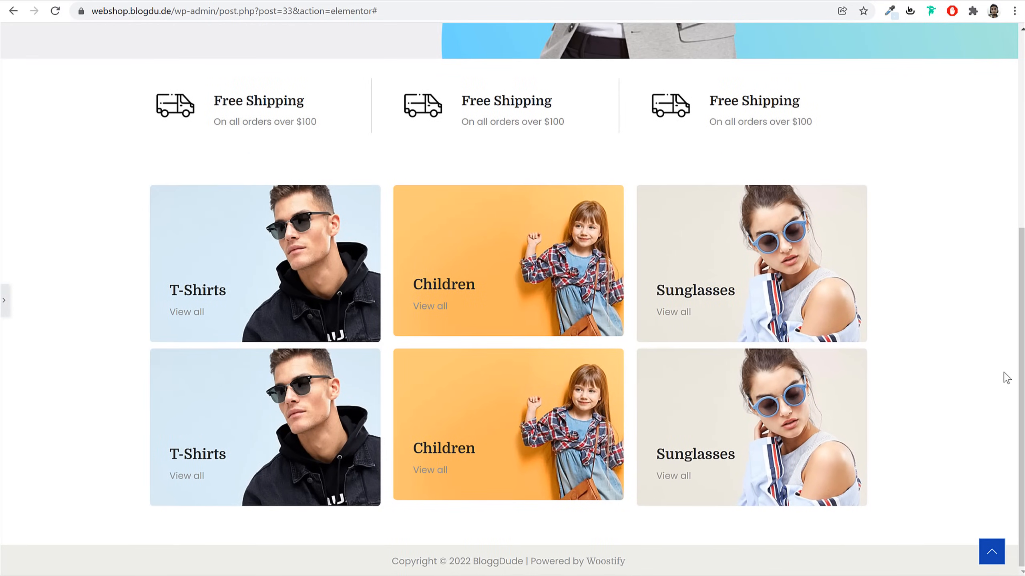
left_click(4, 301)
Set the top T-Shirts and Children images to a custom 350 × 230 size
left_click(289, 226)
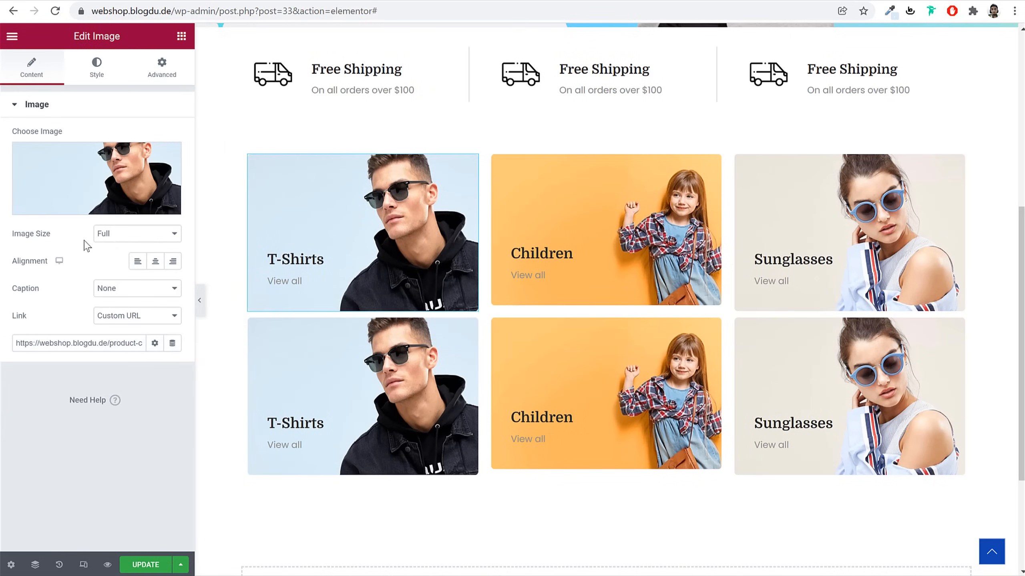
left_click(112, 240)
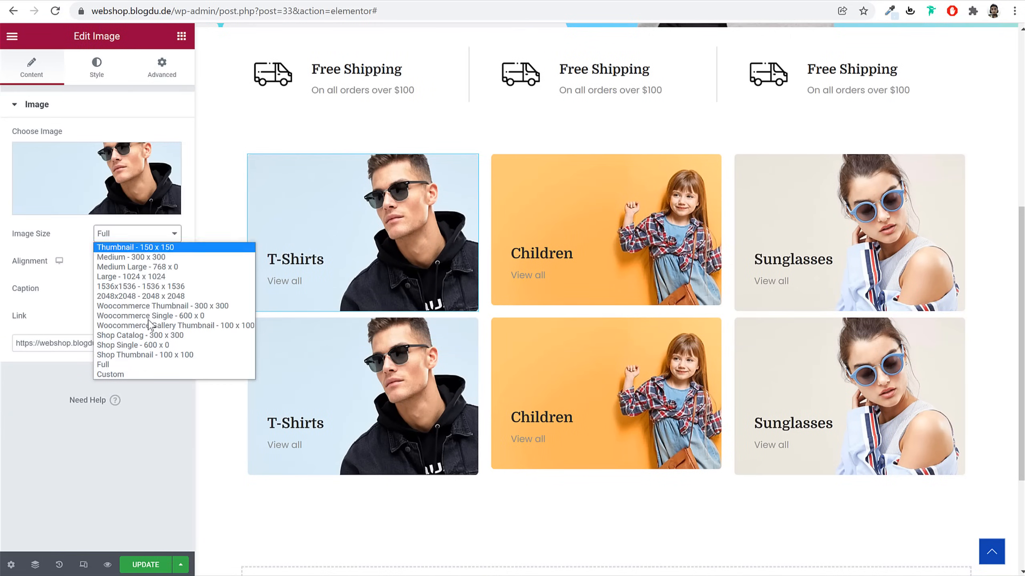
left_click(139, 375)
left_click(26, 302)
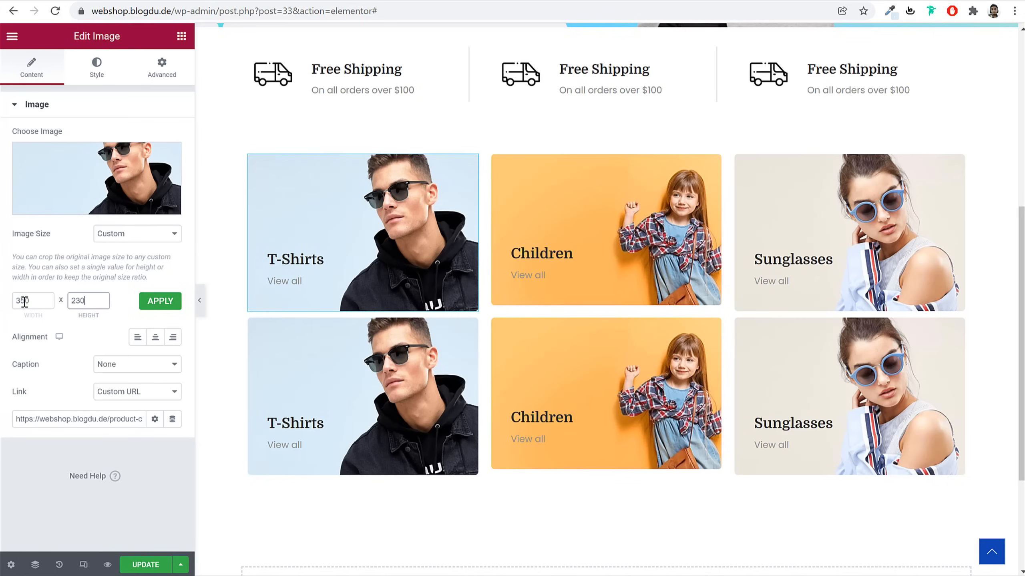
left_click(158, 302)
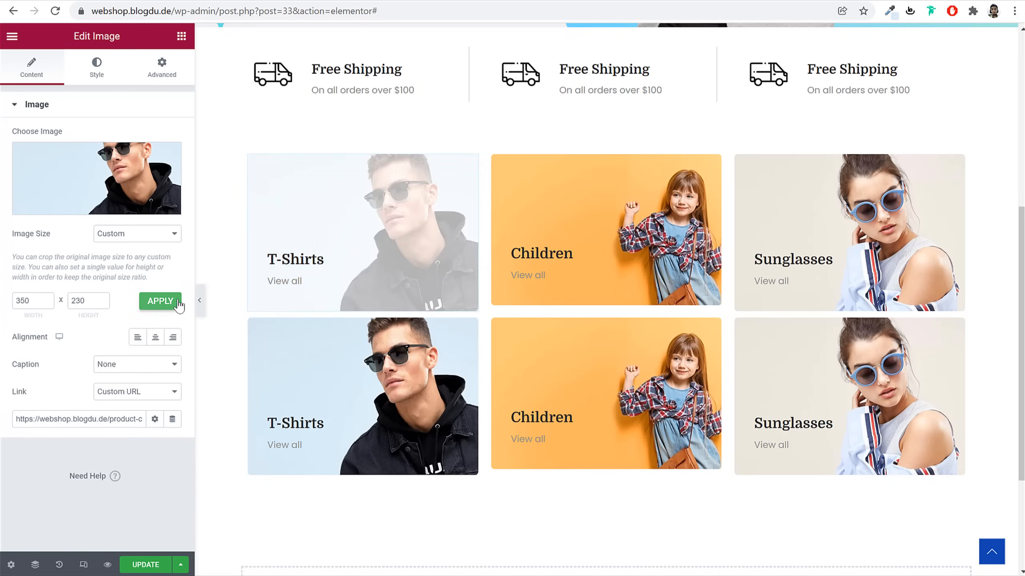
left_click(643, 214)
left_click(47, 77)
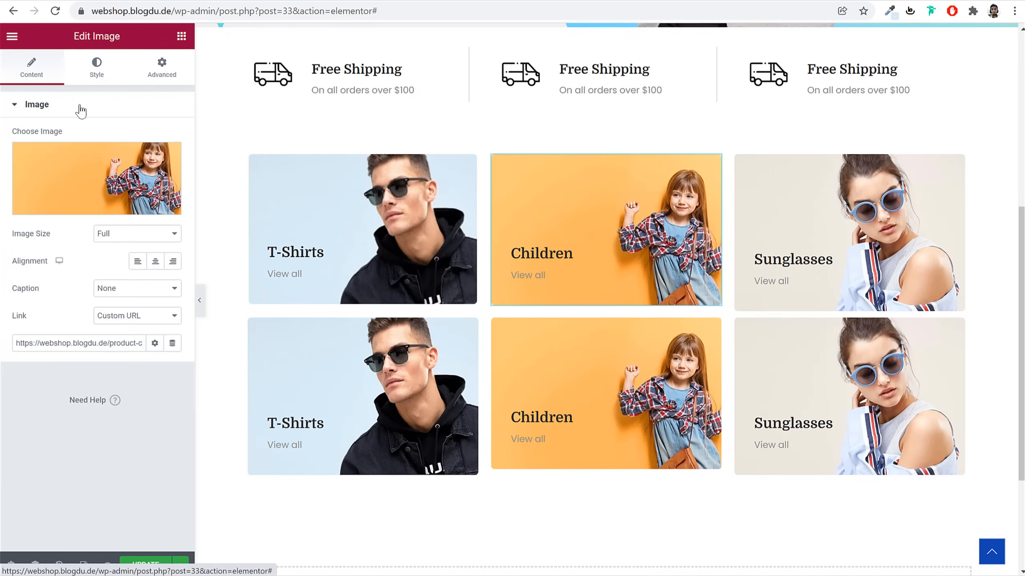
left_click(130, 236)
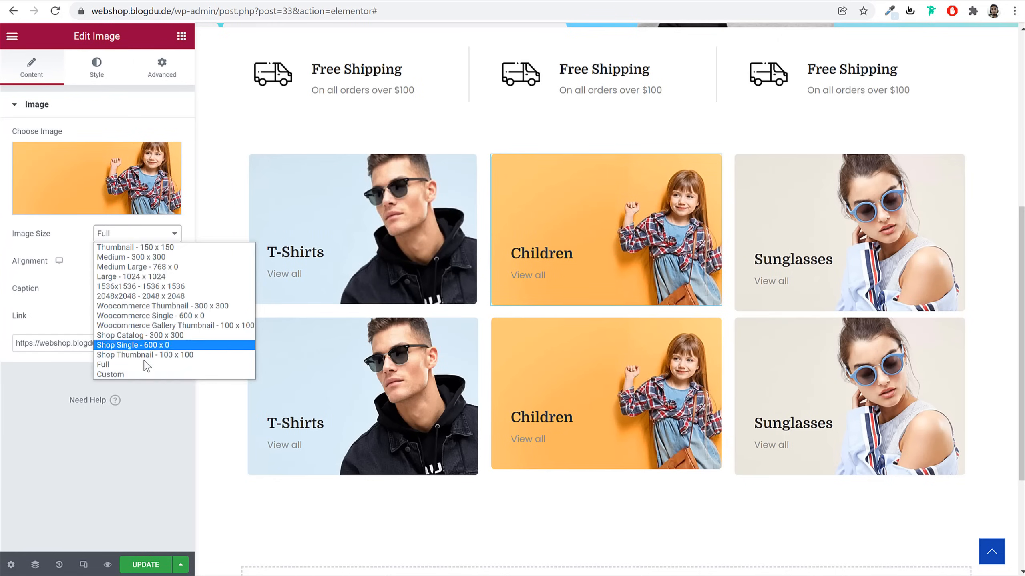
left_click(142, 364)
left_click(40, 303)
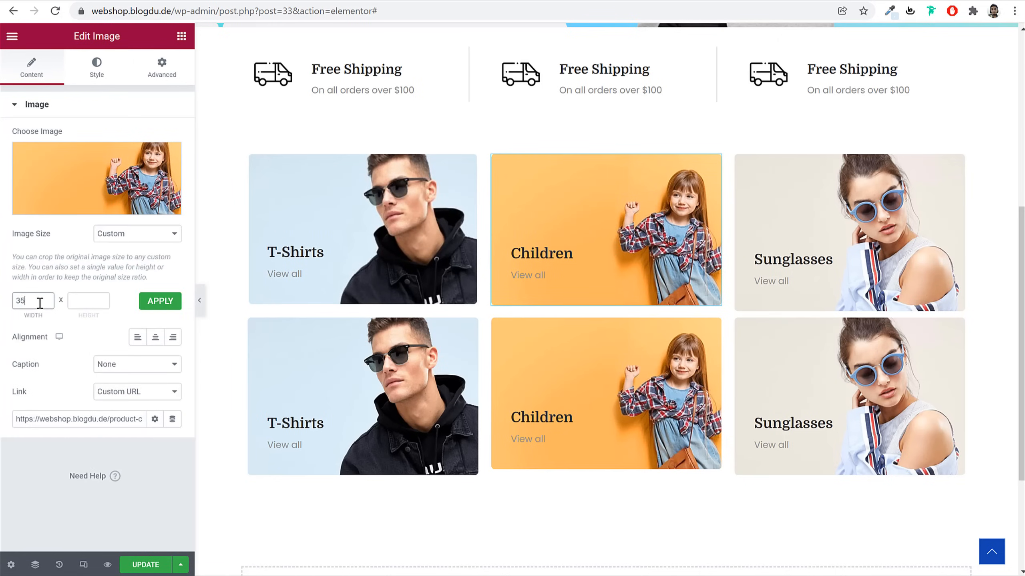
left_click(160, 302)
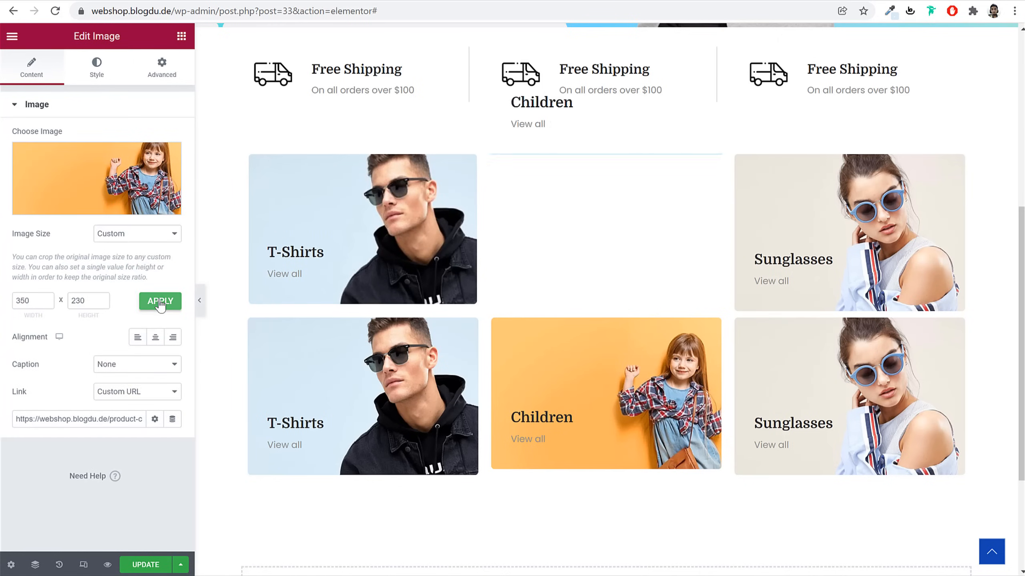
Apply the custom 350 × 230 size to the bottom Children and top Sunglasses images
left_click(549, 408)
left_click(139, 242)
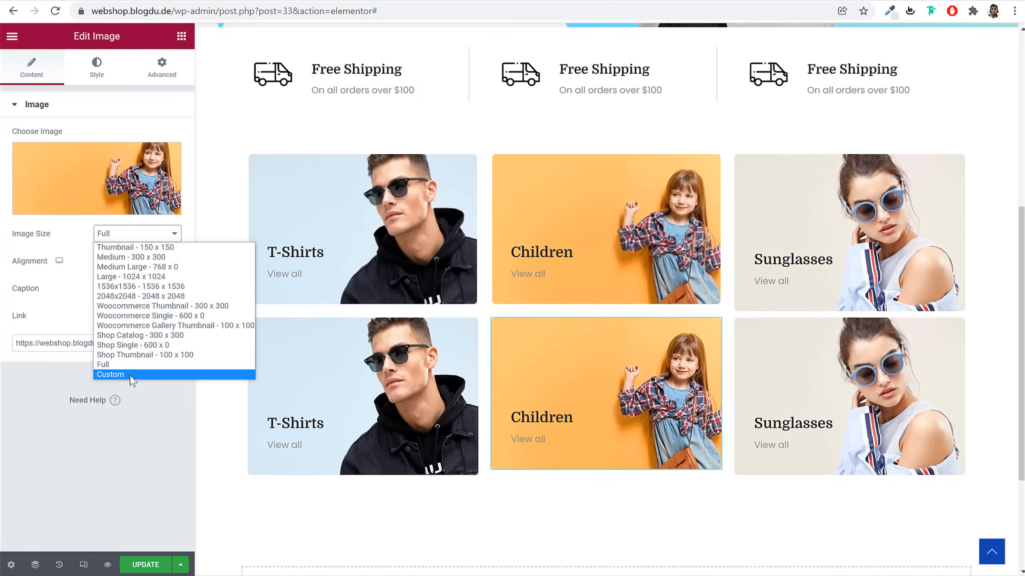
left_click(134, 375)
left_click(13, 302)
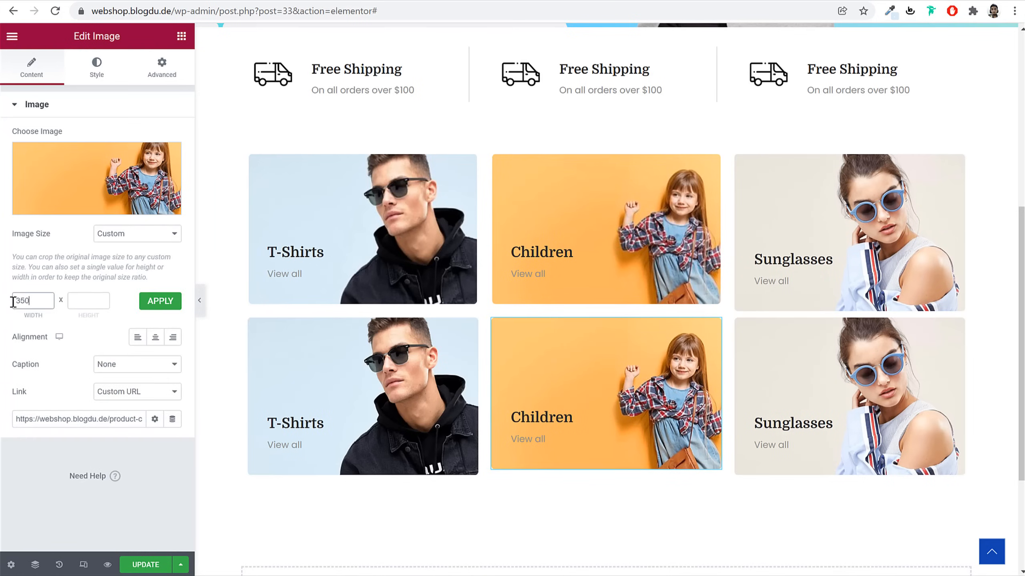
left_click(167, 302)
left_click(835, 220)
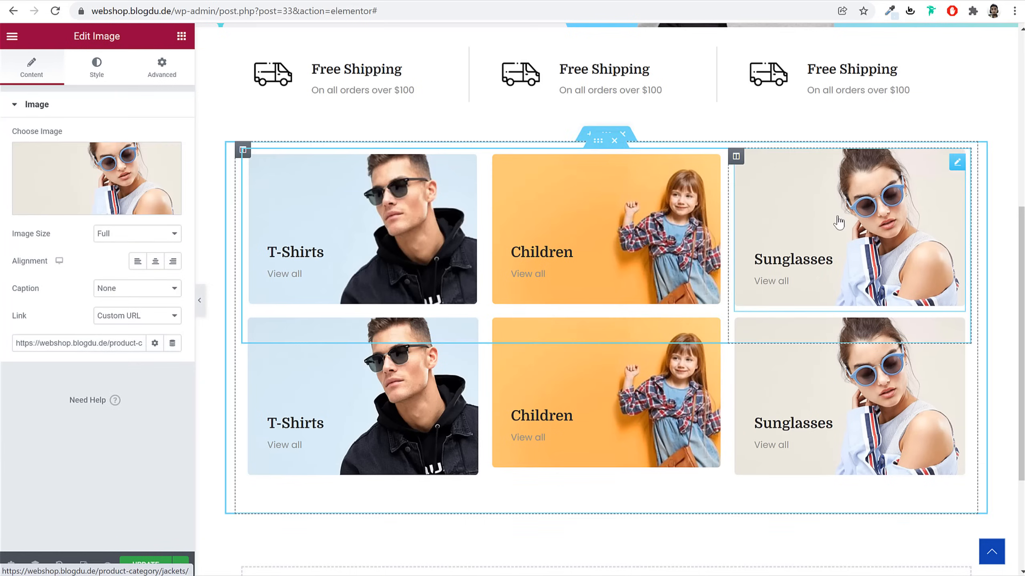
left_click(133, 235)
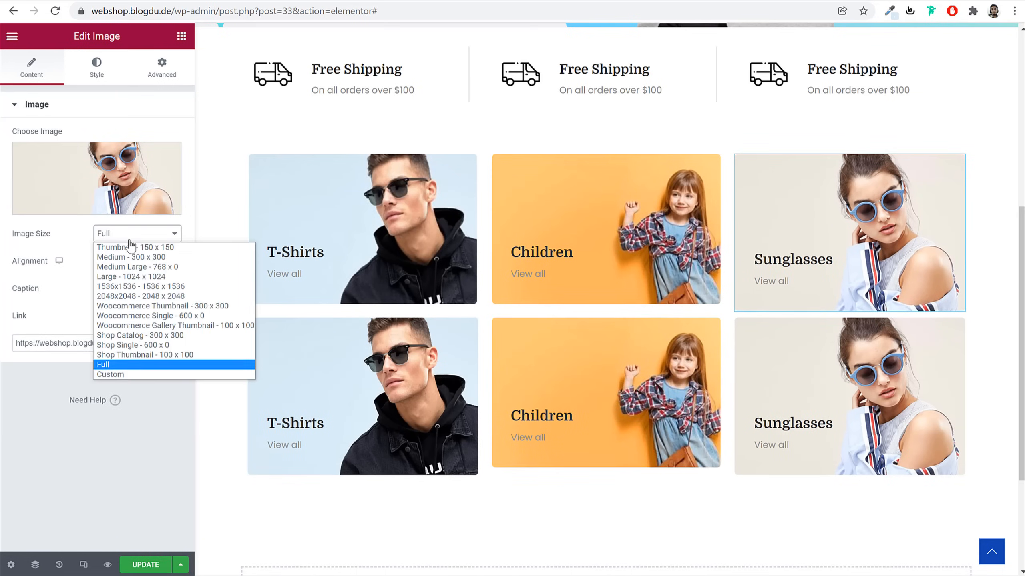
left_click(138, 376)
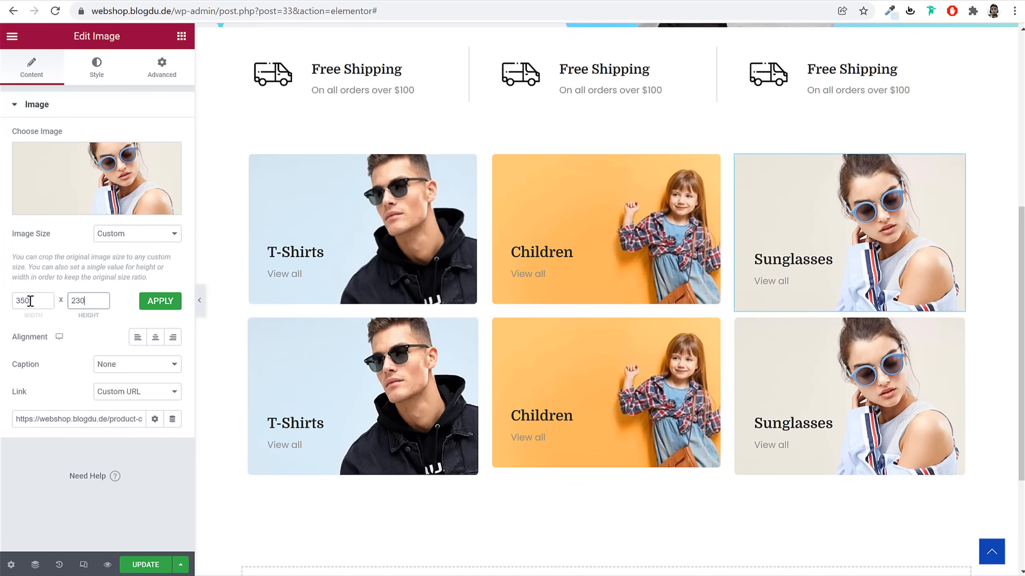
left_click(173, 308)
Switch the bottom T-Shirts and Sunglasses images to custom size and update the page
left_click(542, 460)
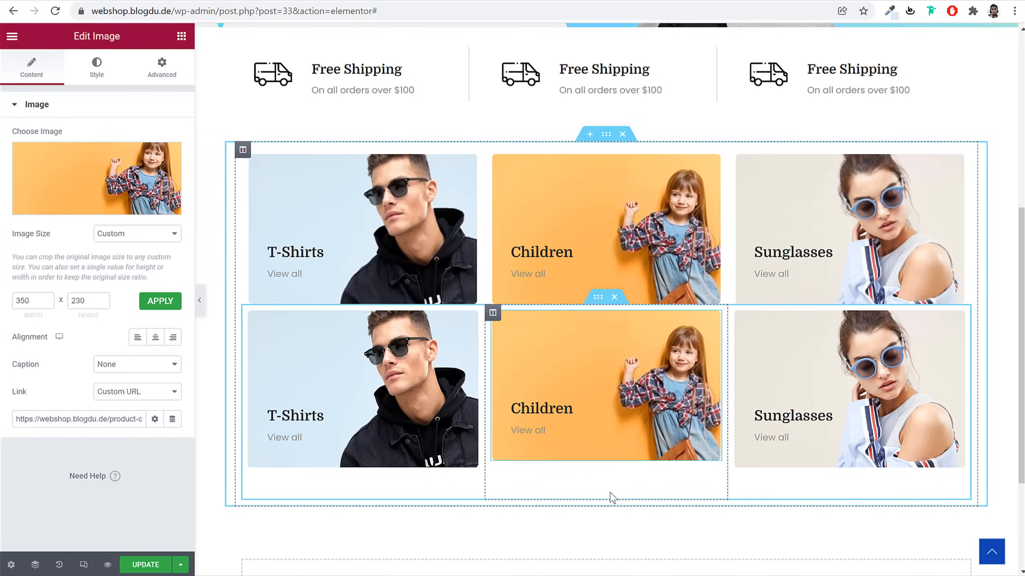
left_click(385, 415)
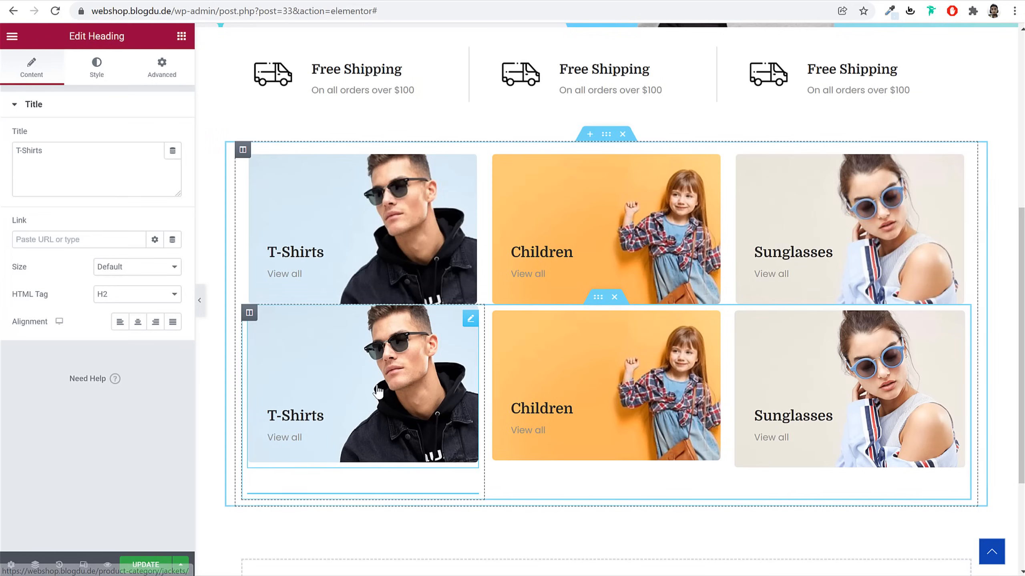
left_click(387, 351)
left_click(114, 233)
left_click(144, 375)
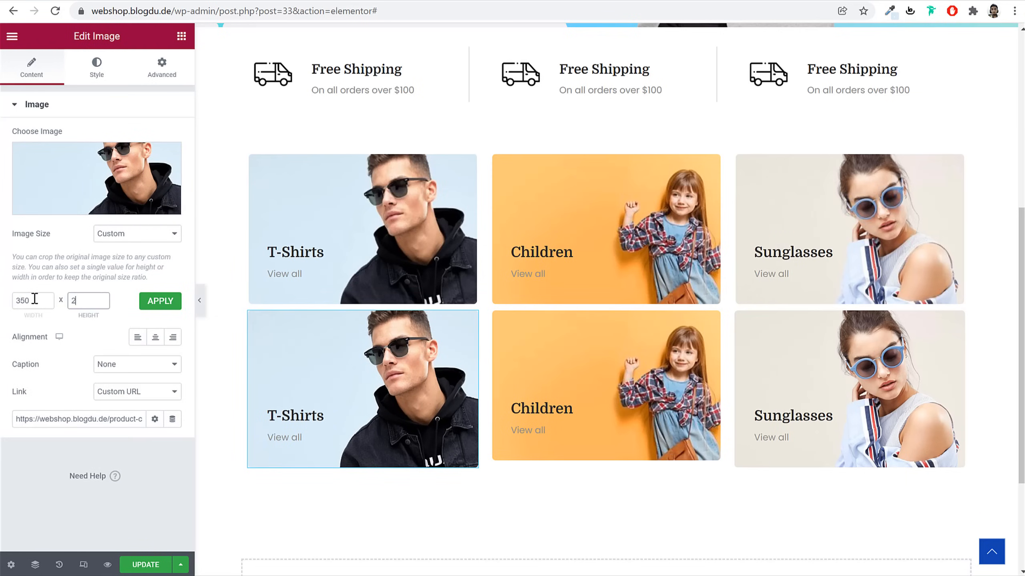
left_click(893, 369)
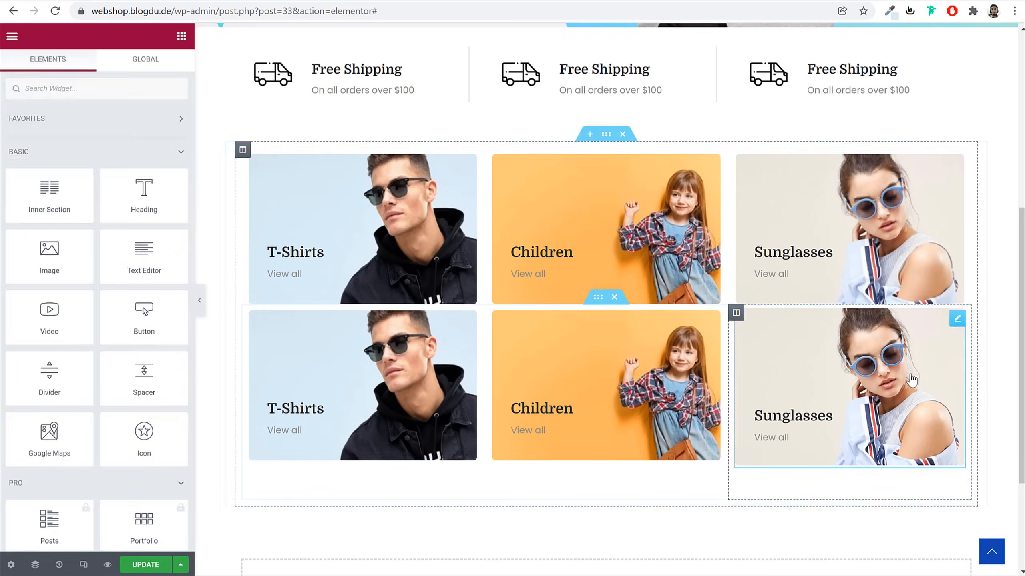
left_click(142, 233)
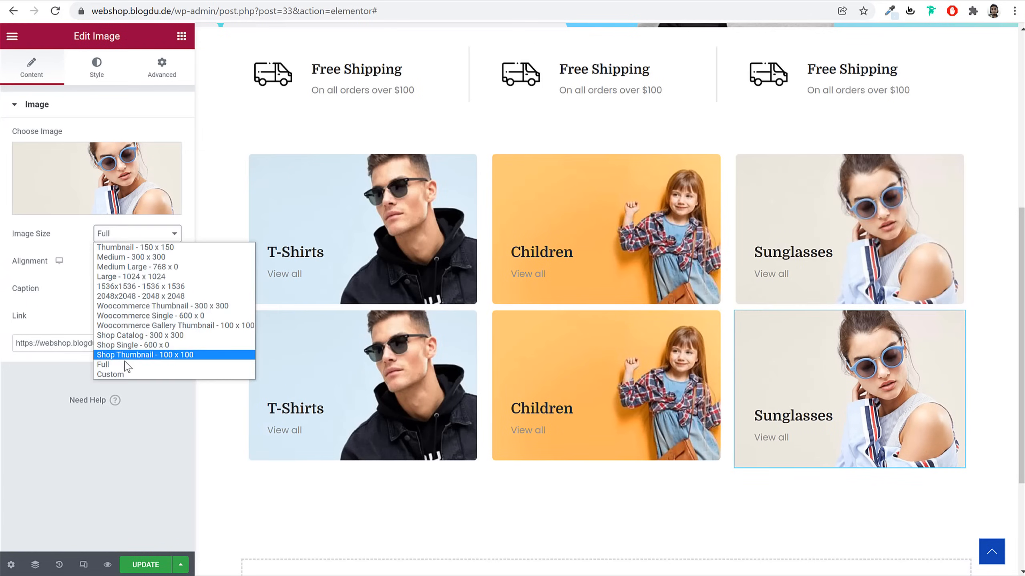
left_click(133, 374)
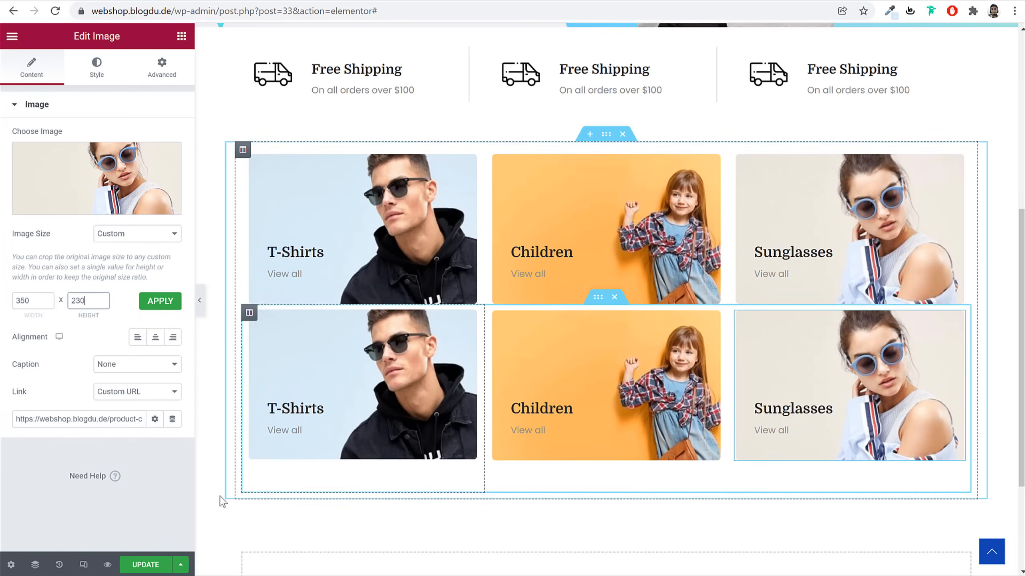
left_click(146, 564)
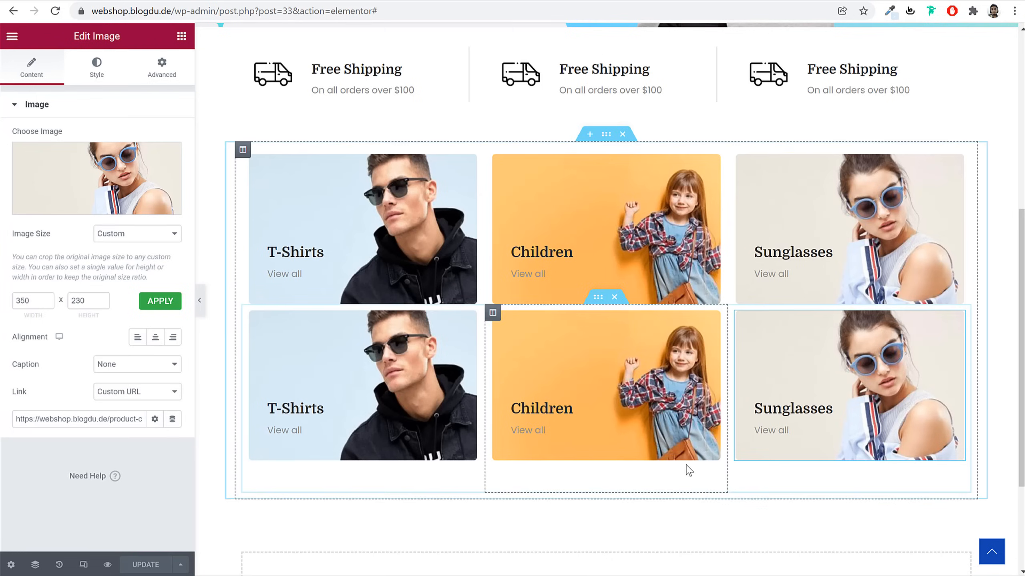
Give the second card row a -40 top margin, update, and preview the page
left_click(599, 297)
left_click_drag(599, 298, 52, 145)
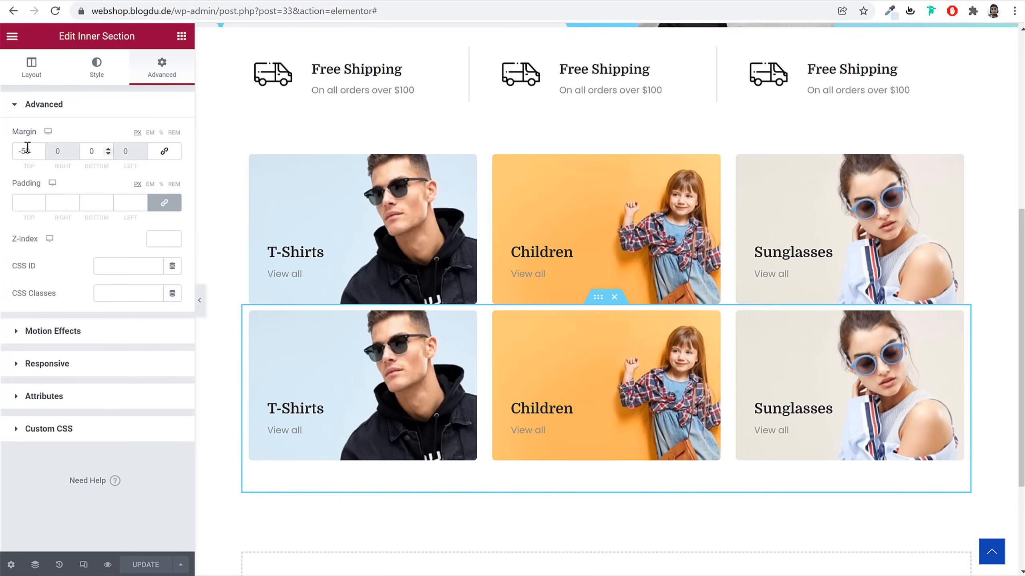
type("3")
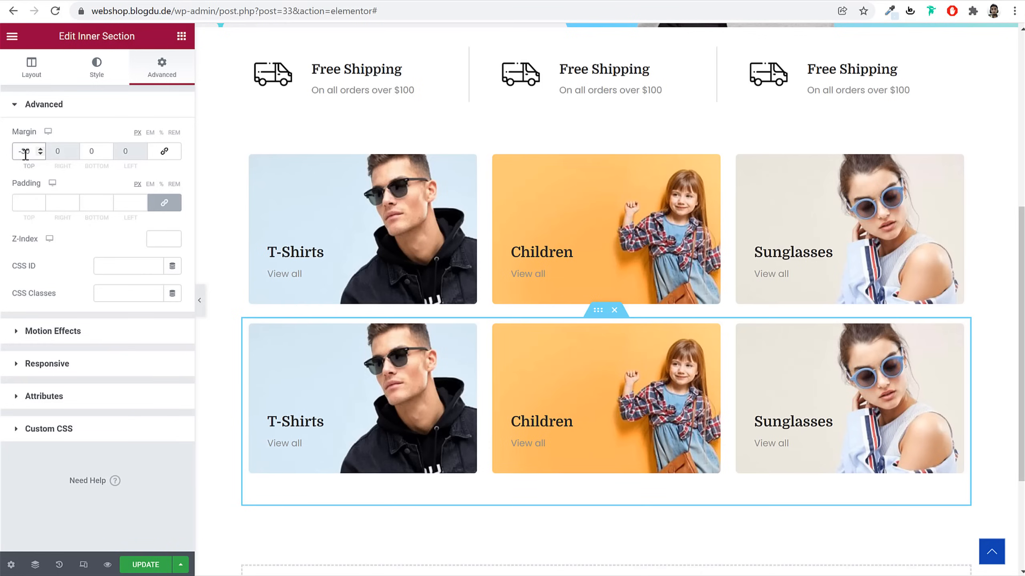
type("4")
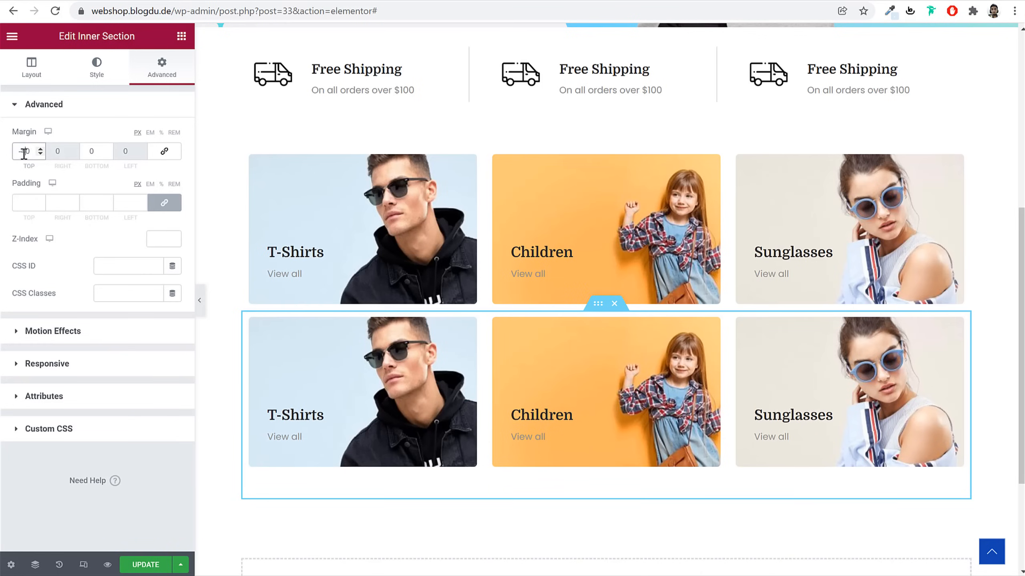
left_click(139, 564)
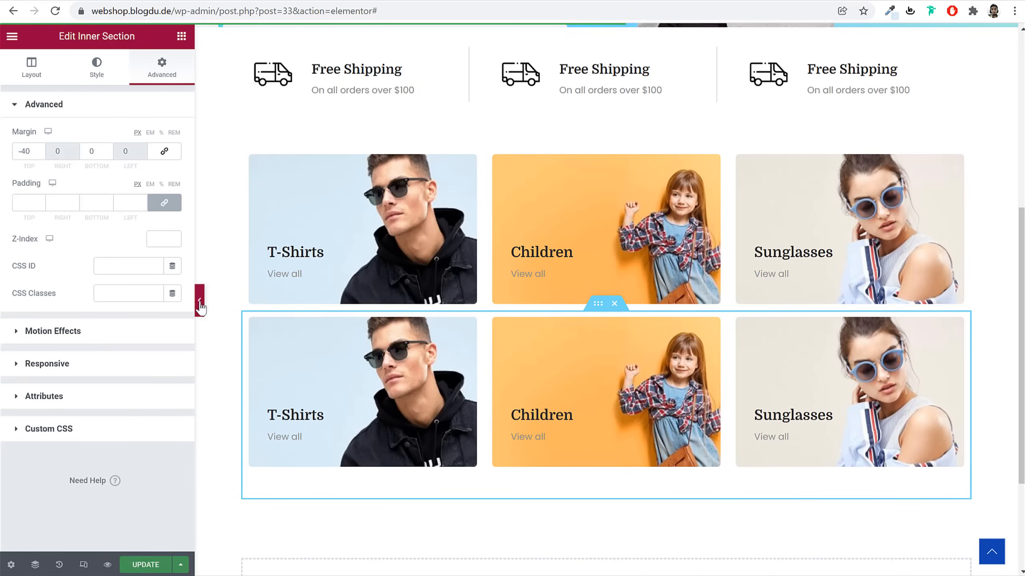
left_click(199, 300)
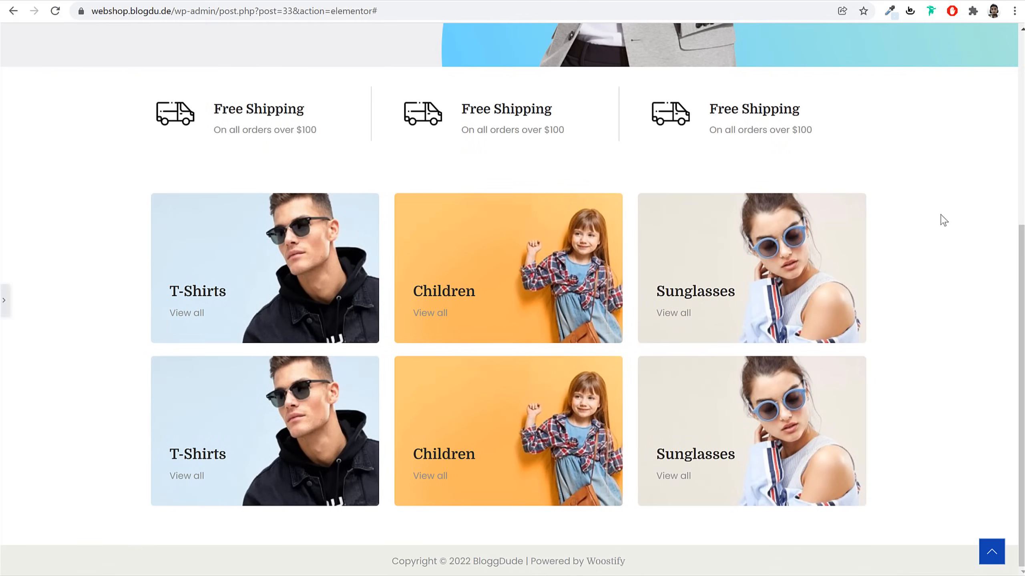
scroll(3, 309, "down", 1)
left_click(4, 301)
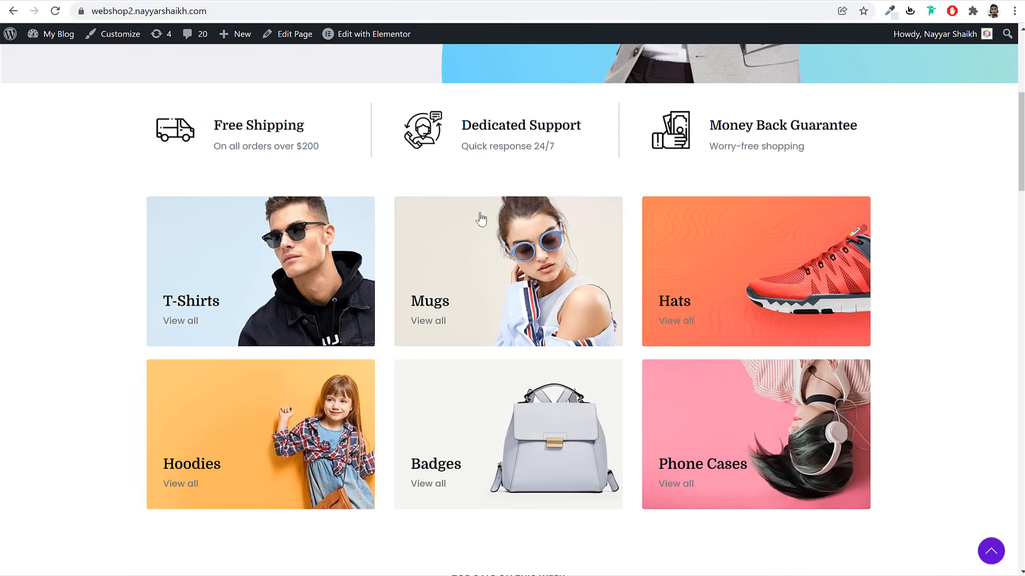
scroll(473, 198, "down", 5)
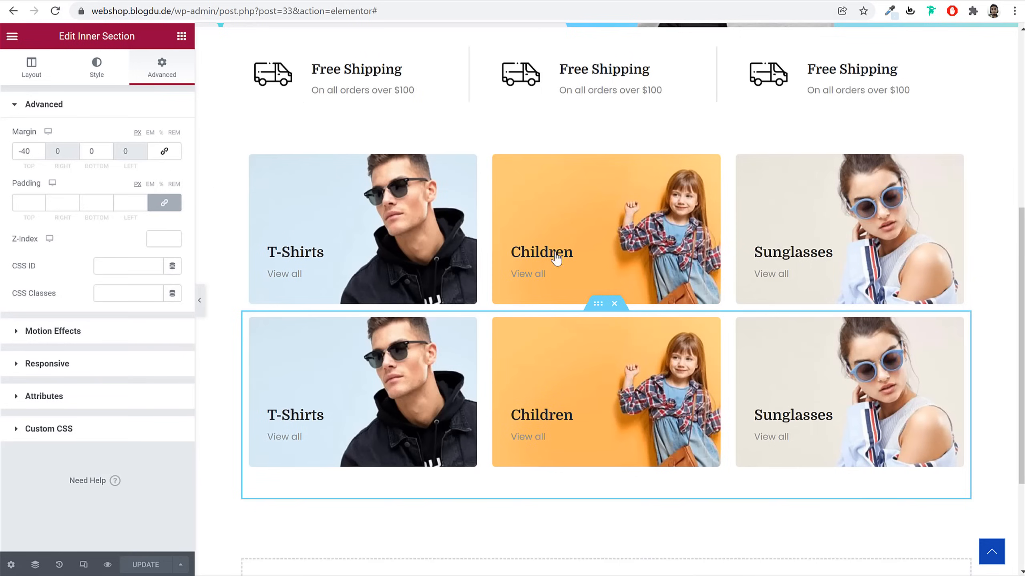
Unlink the card section's margins, set bottom 50 and top 0, and update the page
left_click(607, 134)
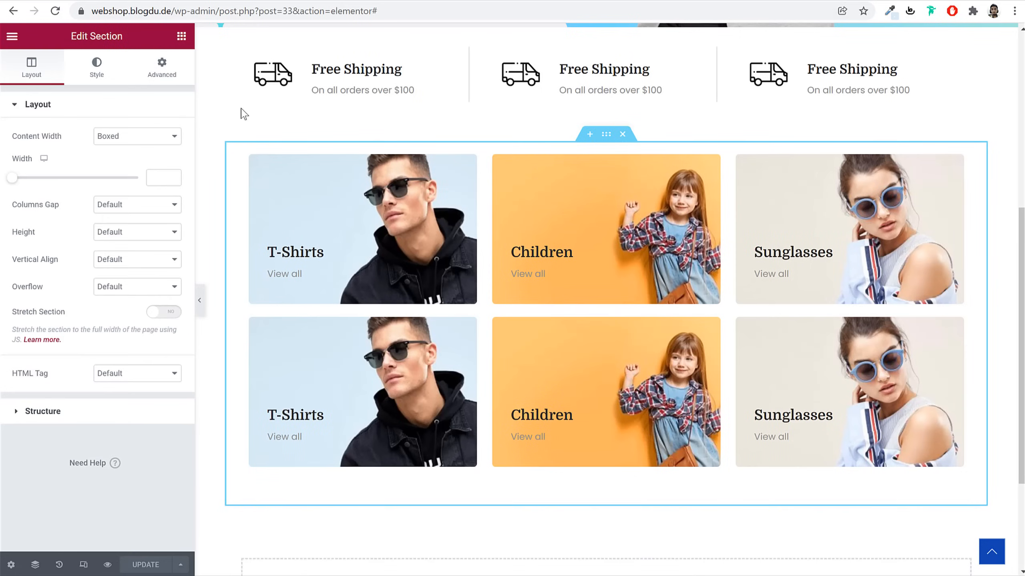
left_click(163, 77)
left_click(164, 151)
double_click(91, 151)
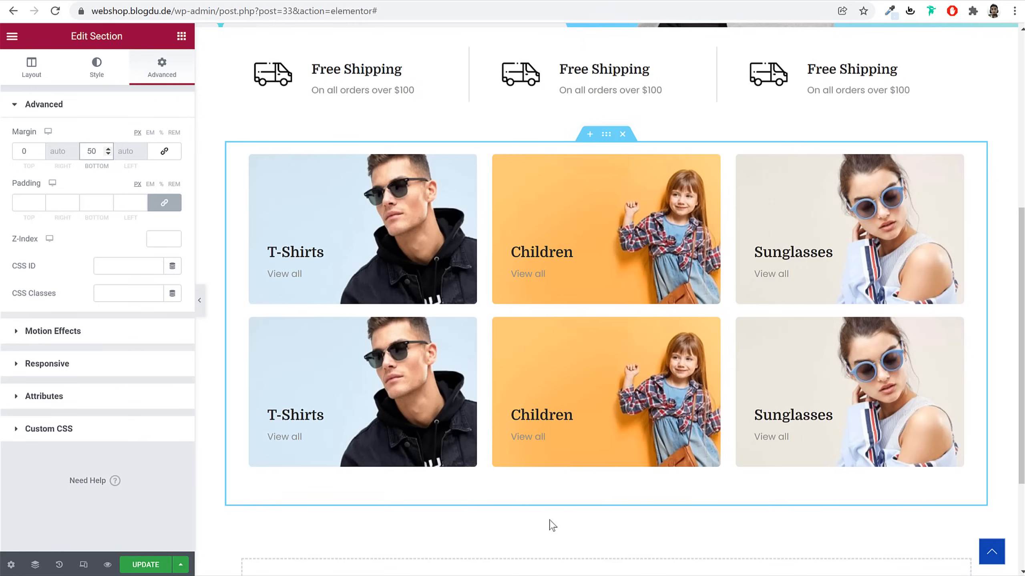
left_click(145, 565)
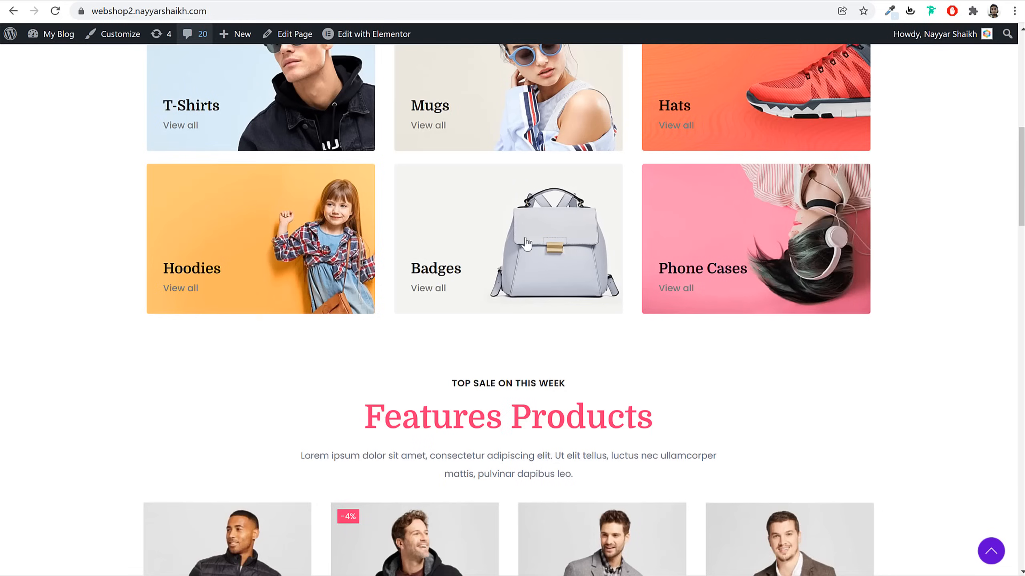
scroll(592, 346, "down", 5)
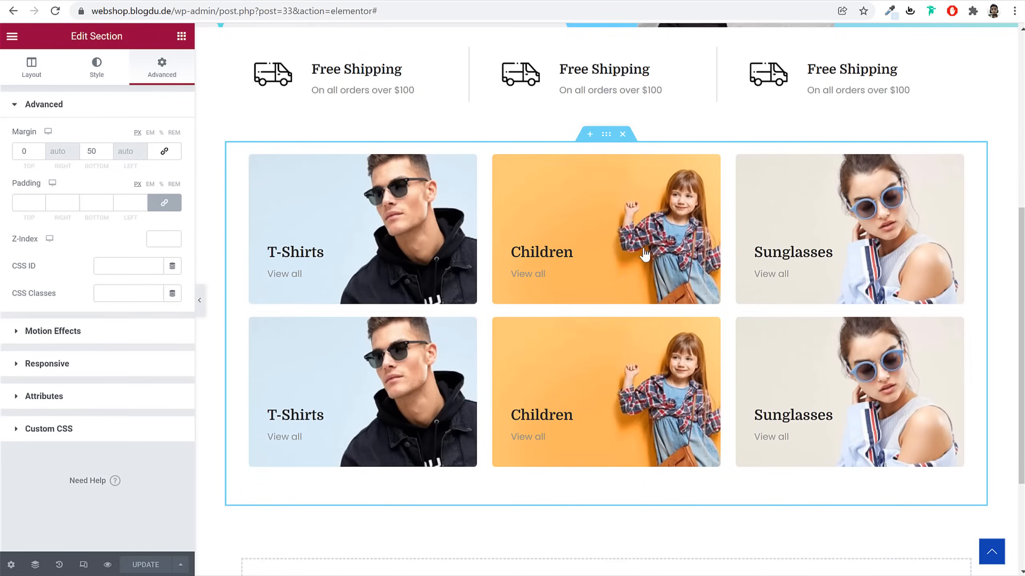
scroll(730, 364, "down", 3)
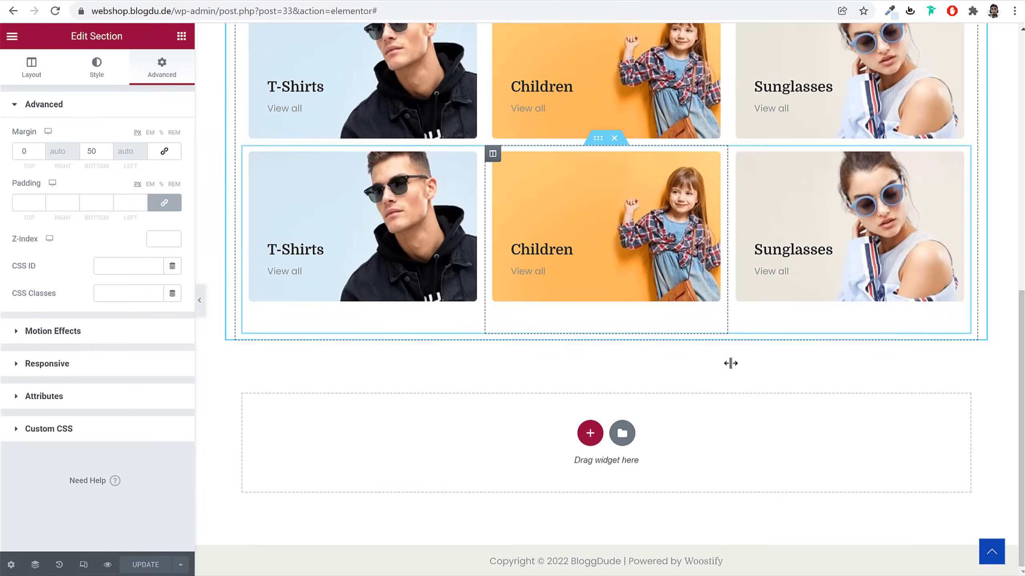
Add a single-column section below the cards and paste a copy of the TOP SALE ON THIS WEEK heading into it
left_click(589, 433)
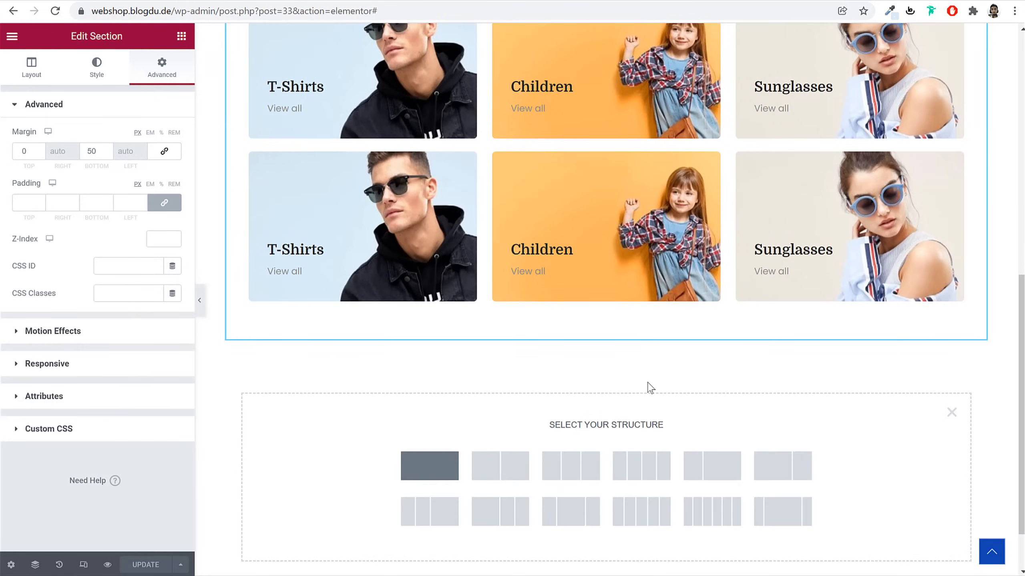
left_click(430, 466)
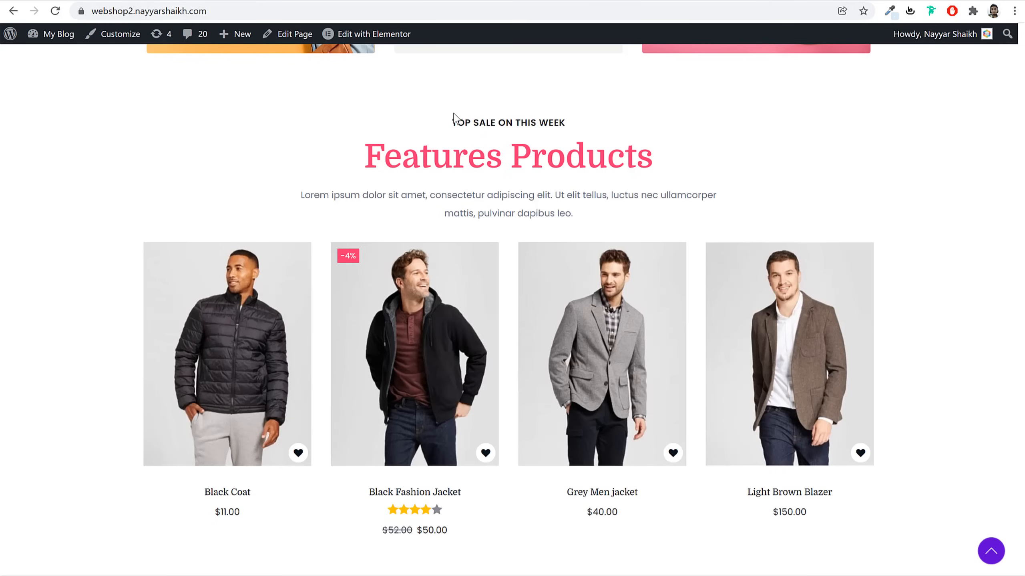
triple_click(459, 123)
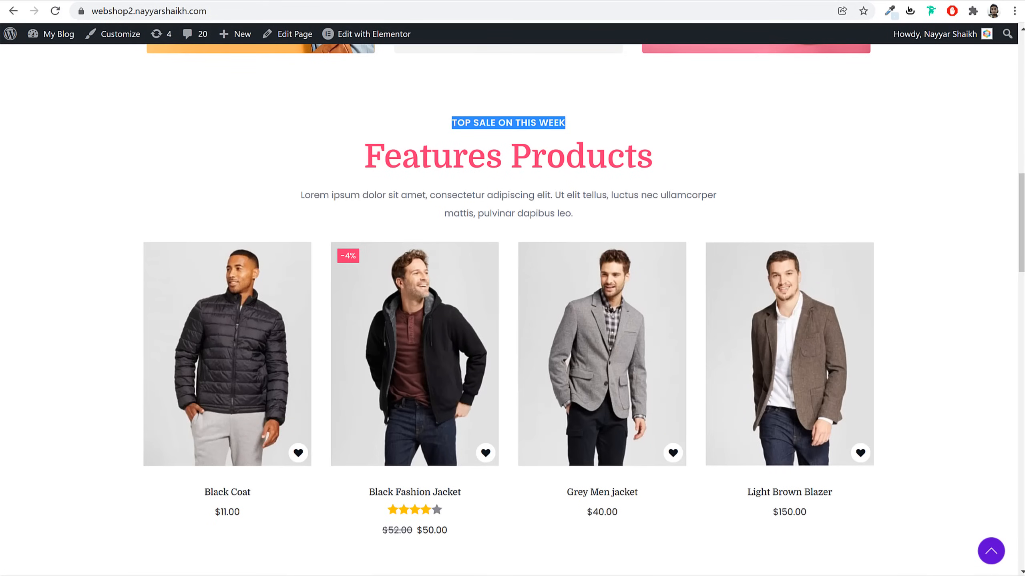
key("alt+Tab")
scroll(535, 236, "up", 10)
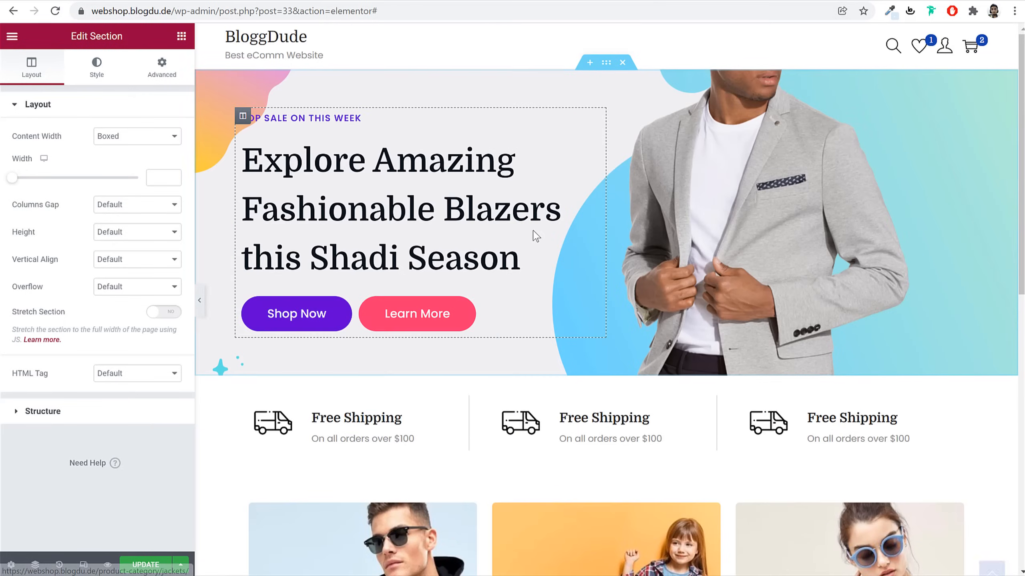
right_click(335, 118)
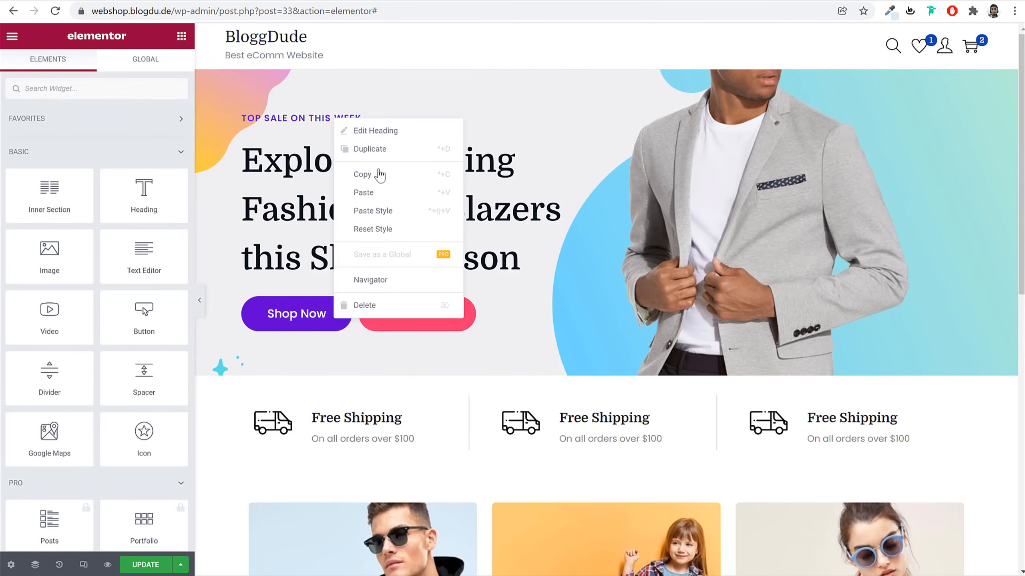
left_click(379, 173)
scroll(494, 265, "down", 15)
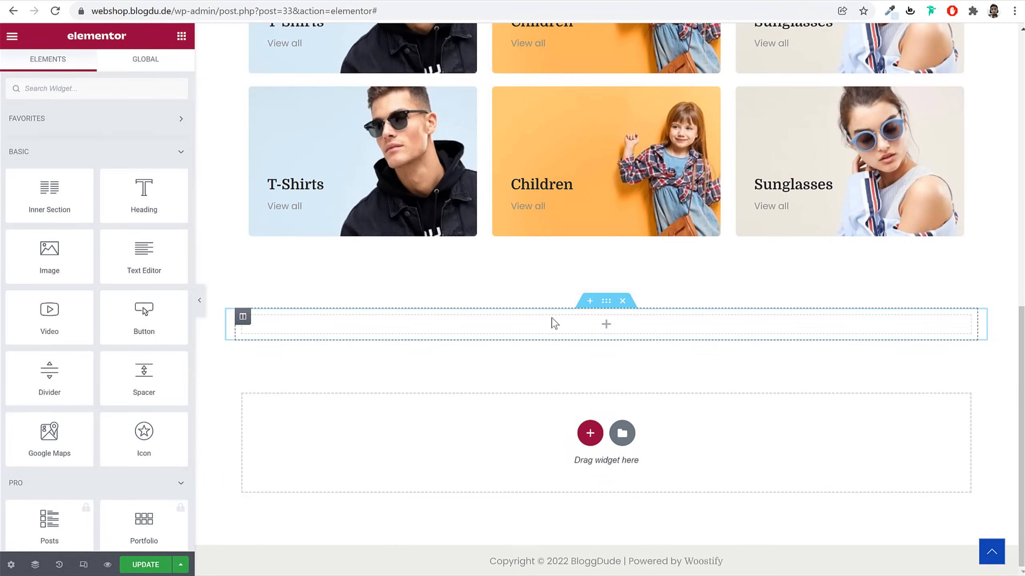
right_click(555, 323)
left_click(599, 416)
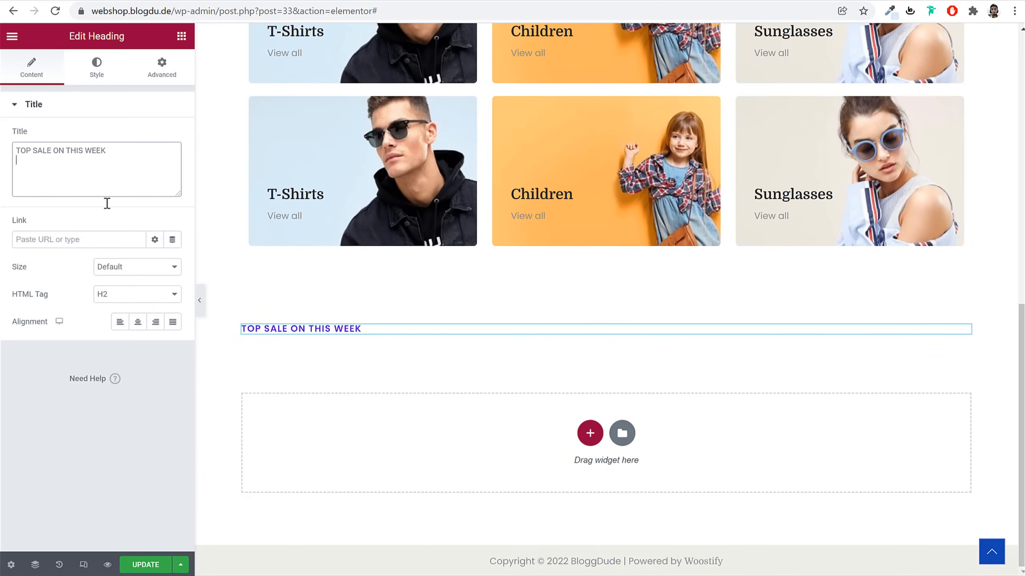
Center the TOP SALE ON THIS WEEK label and set its text colour to Black
left_click(138, 322)
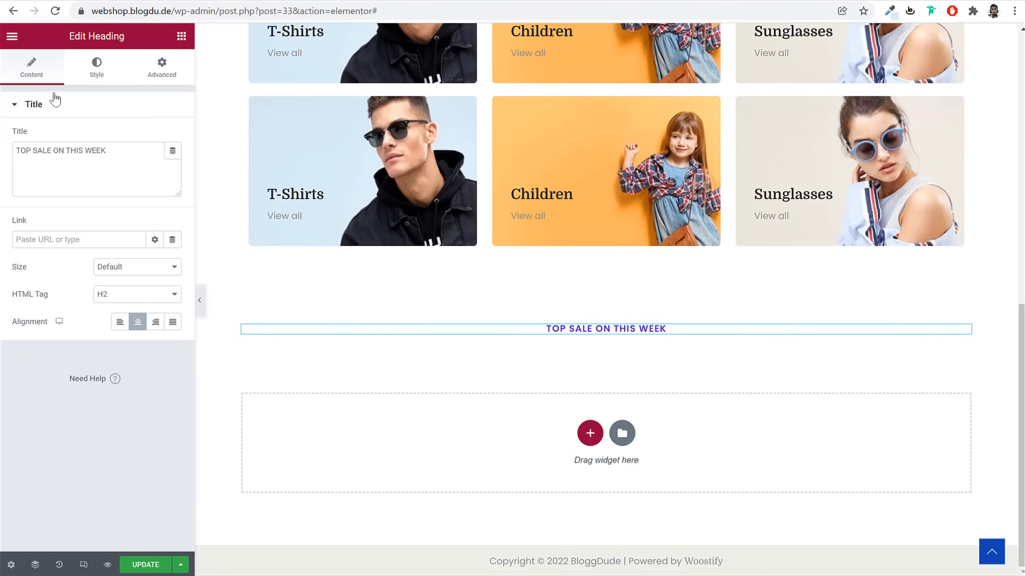
left_click(97, 68)
left_click(155, 136)
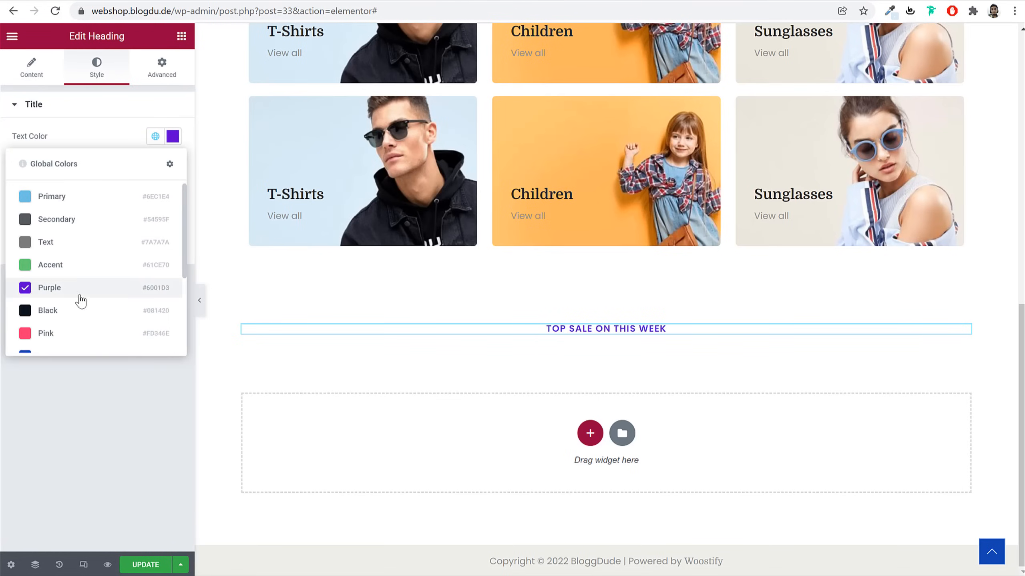
scroll(81, 299, "down", 2)
left_click(73, 254)
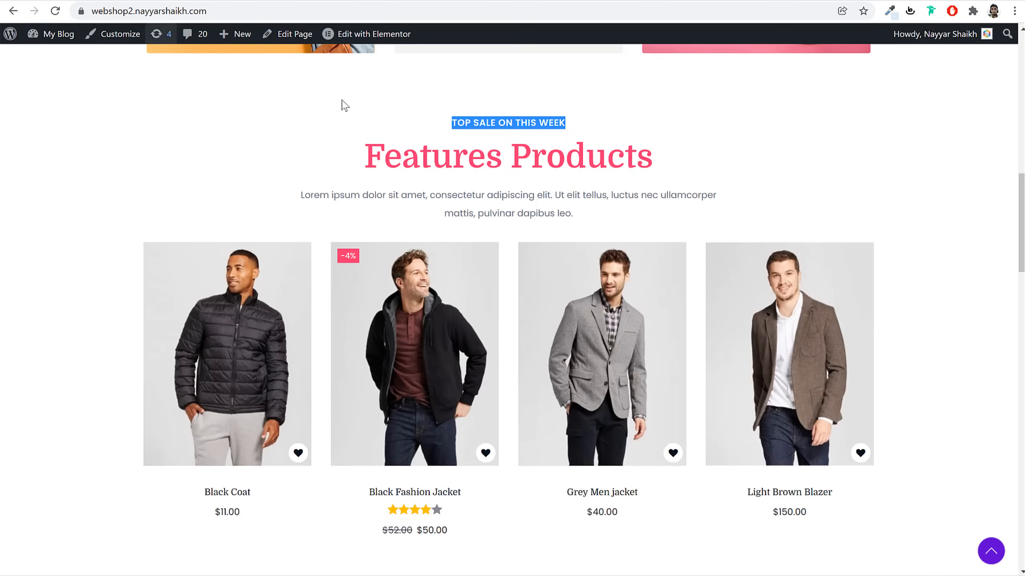
Copy the hero heading and paste it below the TOP SALE label
left_click(471, 128)
triple_click(443, 146)
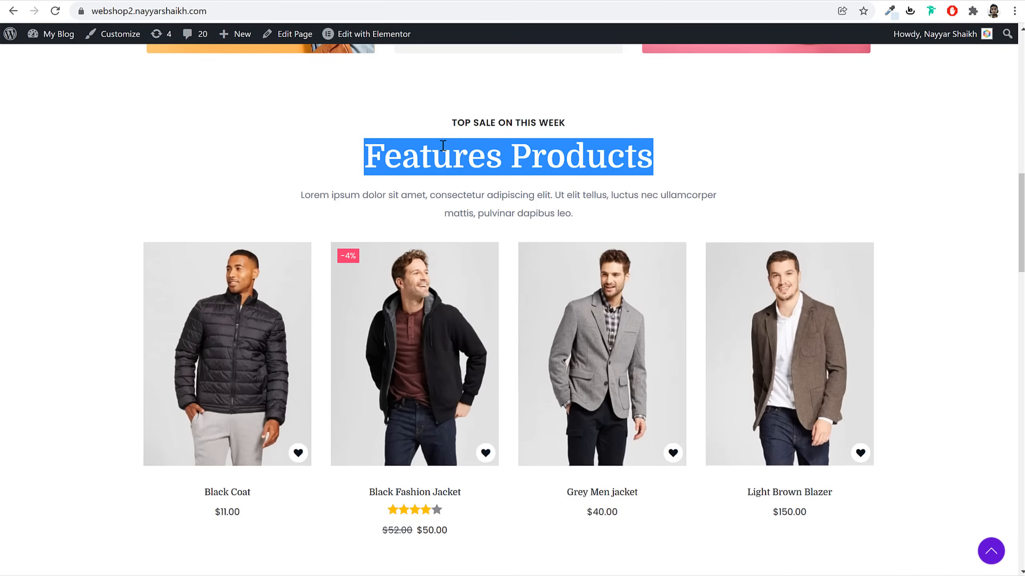
scroll(336, 198, "up", 10)
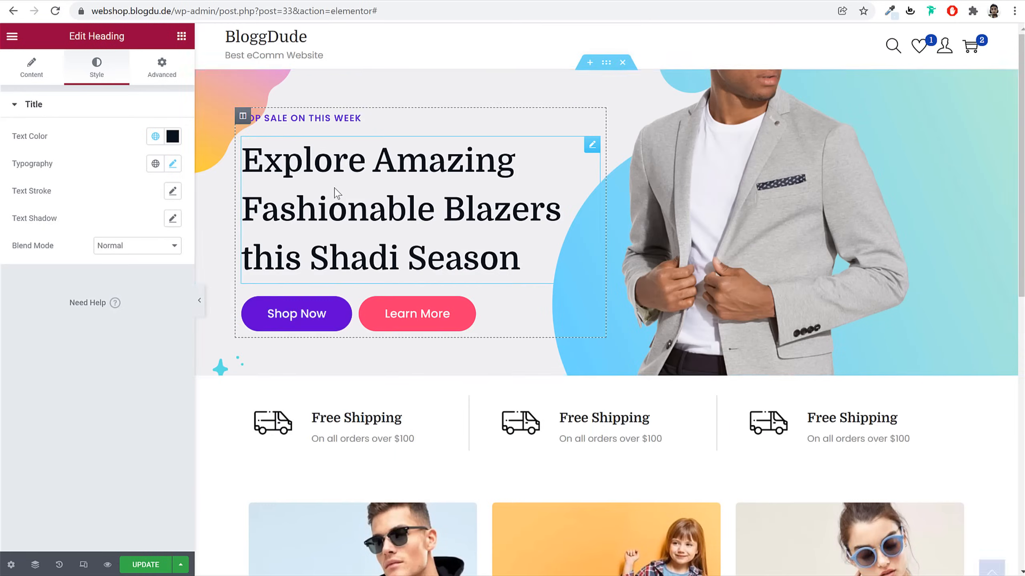
right_click(336, 193)
left_click(372, 247)
scroll(561, 304, "down", 12)
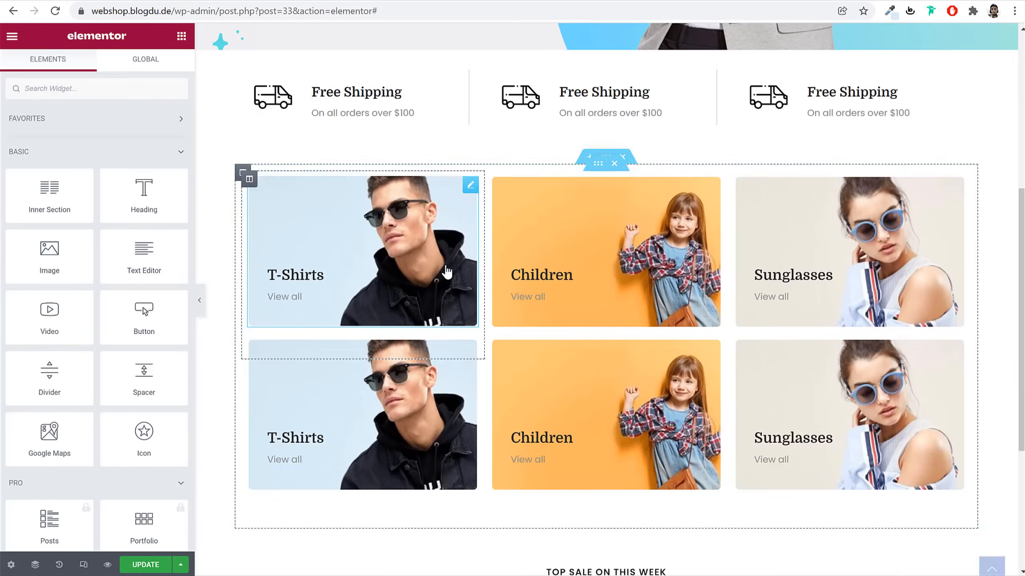
right_click(577, 325)
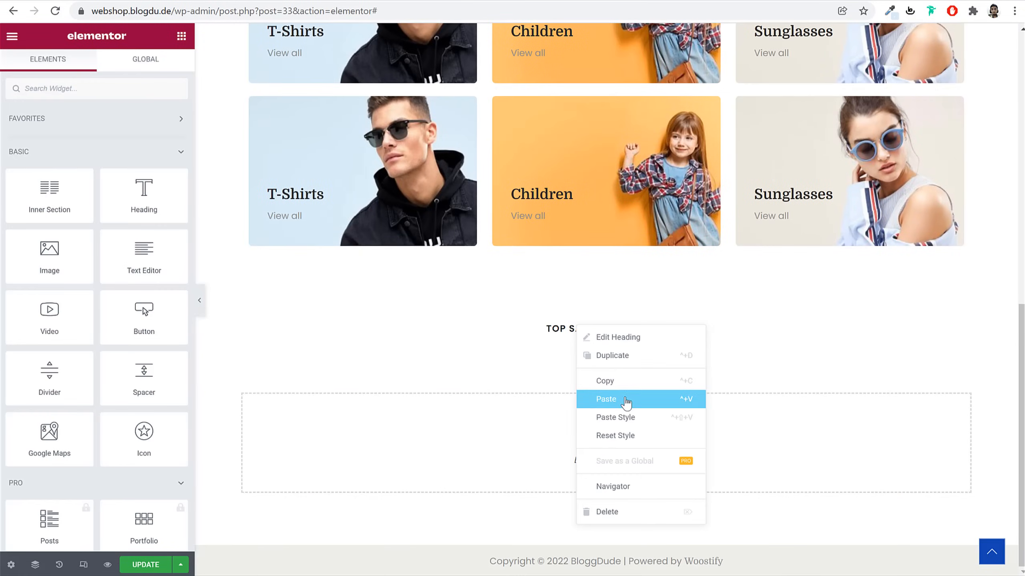
left_click(623, 399)
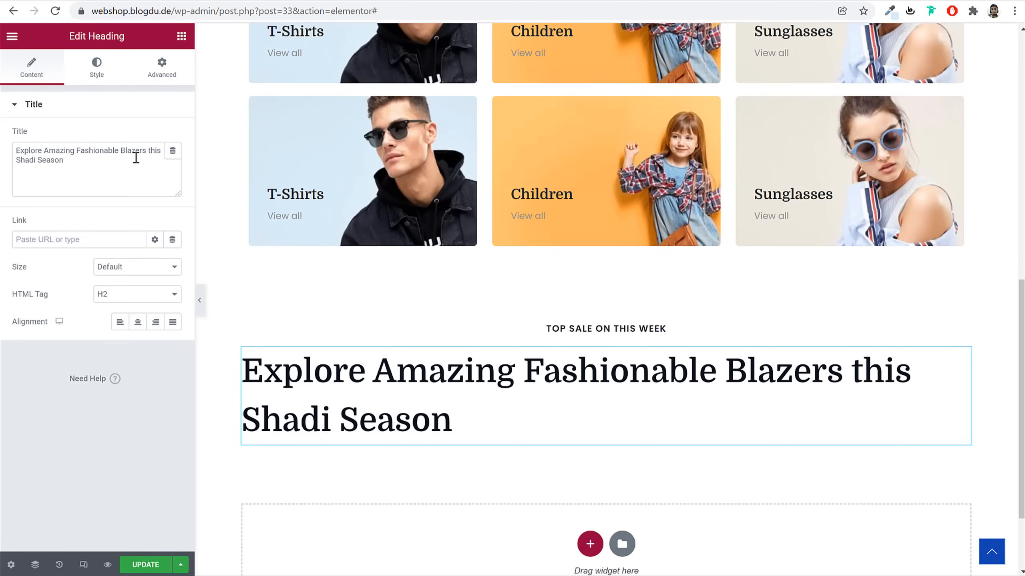
Retitle the pasted heading 'Features Products', center it, and colour it Pink
triple_click(138, 156)
key("ctrl+v")
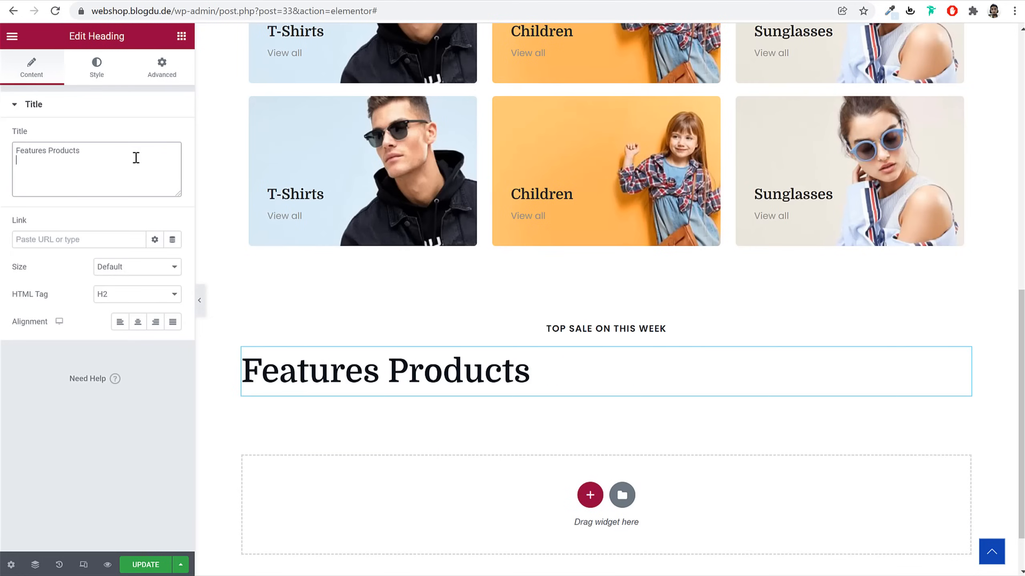
left_click(140, 325)
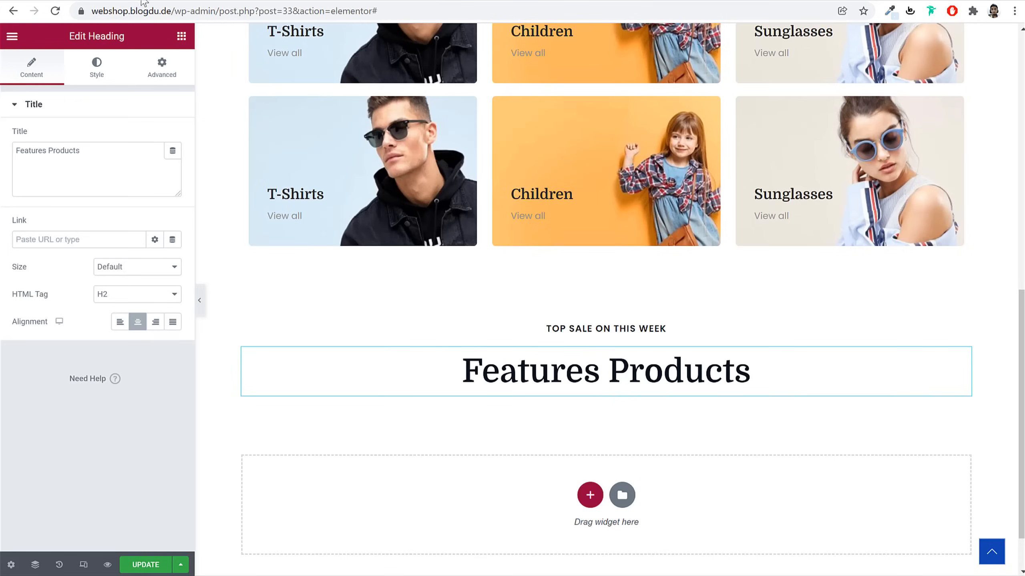
left_click(93, 69)
left_click(156, 136)
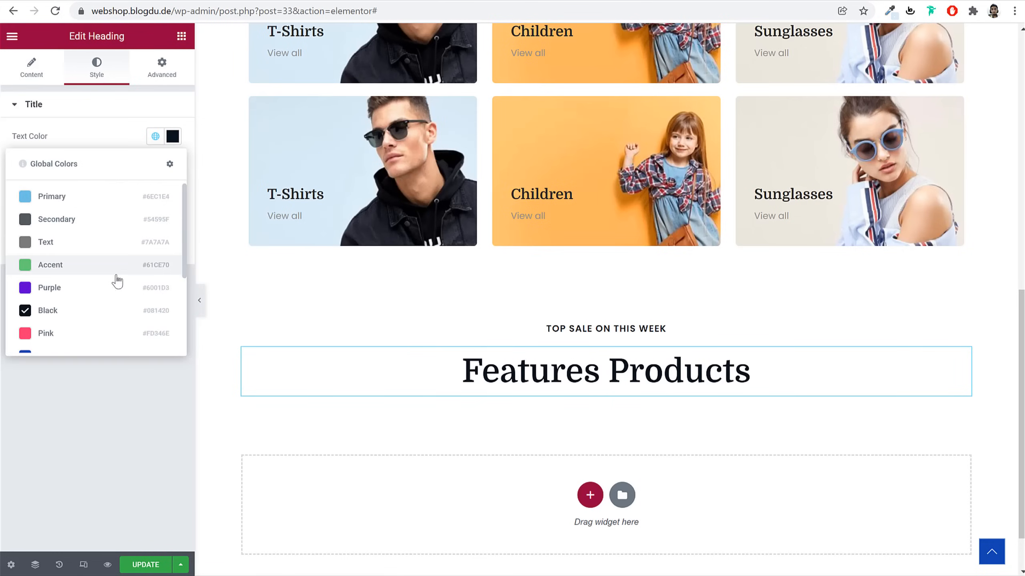
left_click(94, 333)
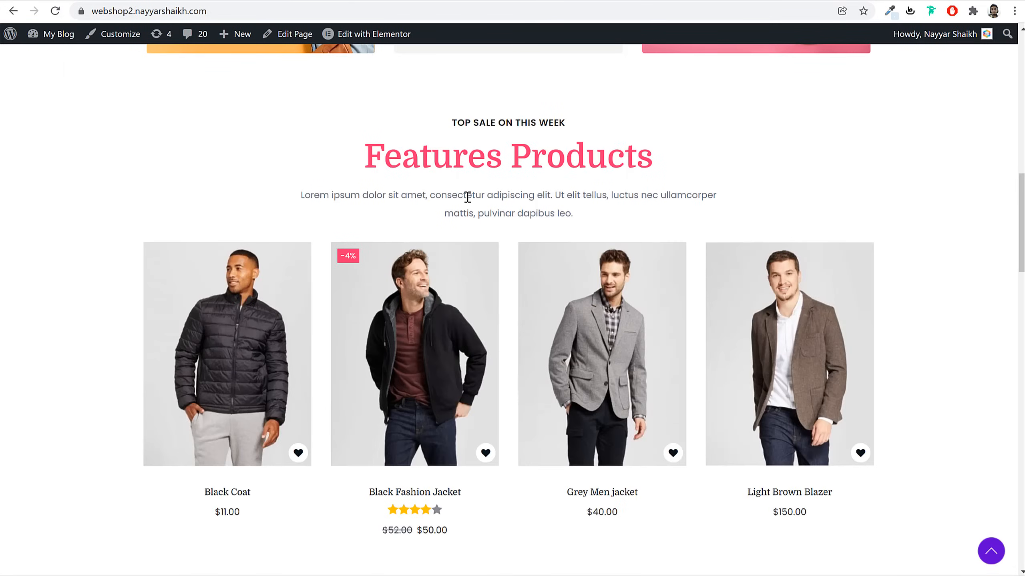
triple_click(467, 197)
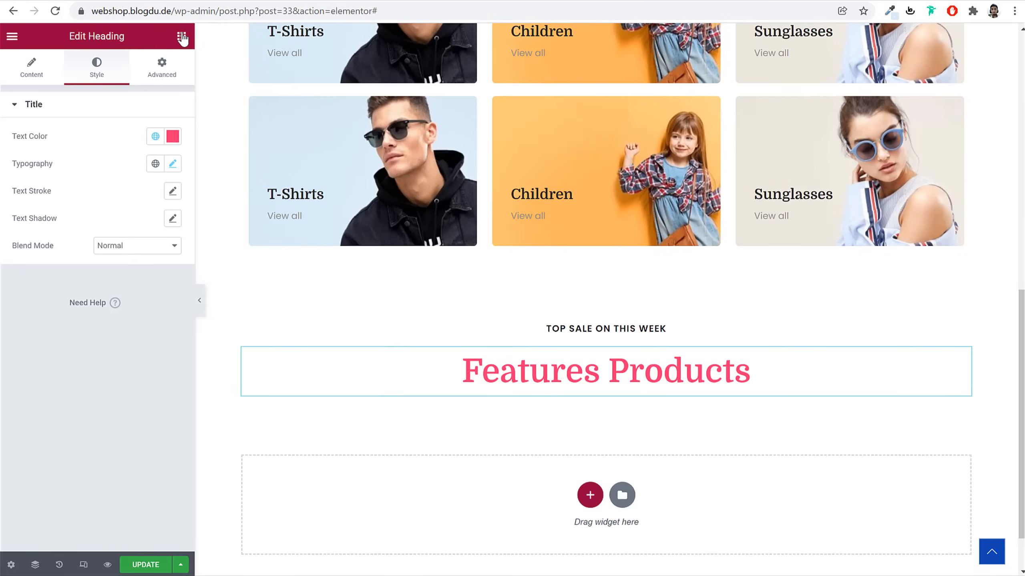
Add a Text Editor widget below Features Products containing the pasted lorem ipsum paragraph
left_click(182, 37)
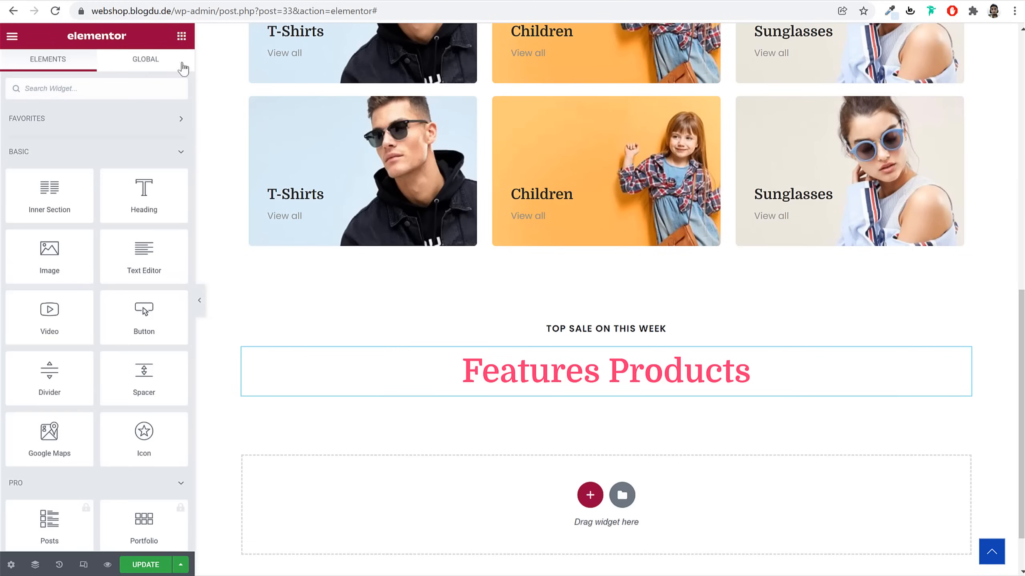
left_click_drag(146, 258, 592, 386)
left_click(108, 243)
key("ctrl+a")
key("ctrl+v")
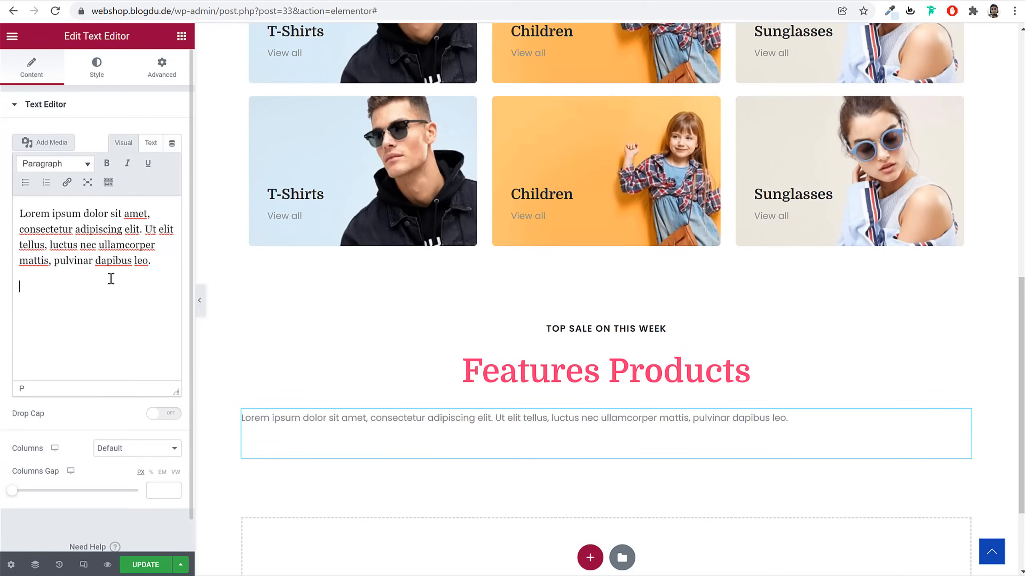
Center the paragraph and give it 20 px left and right margins
left_click(85, 59)
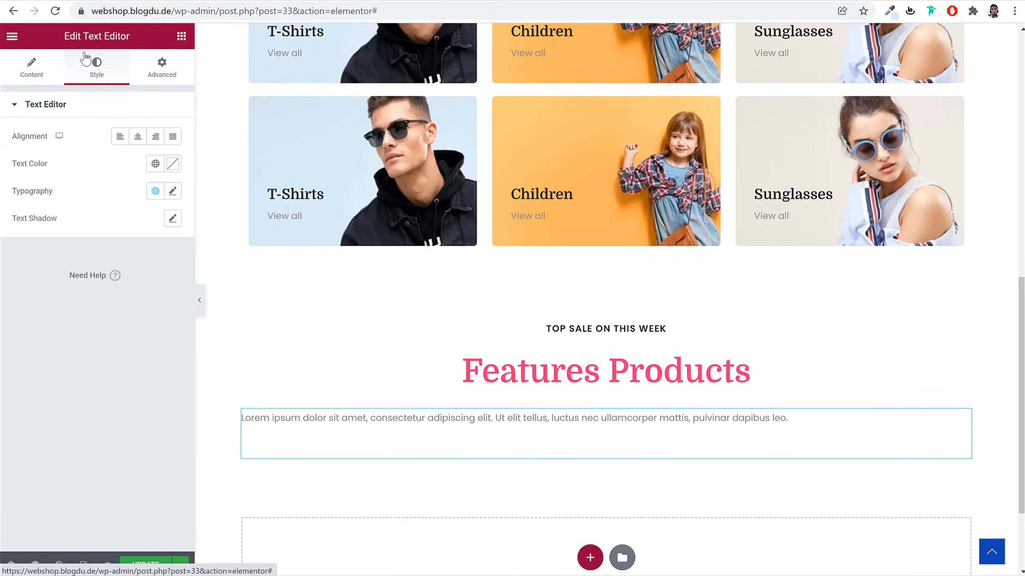
left_click(138, 137)
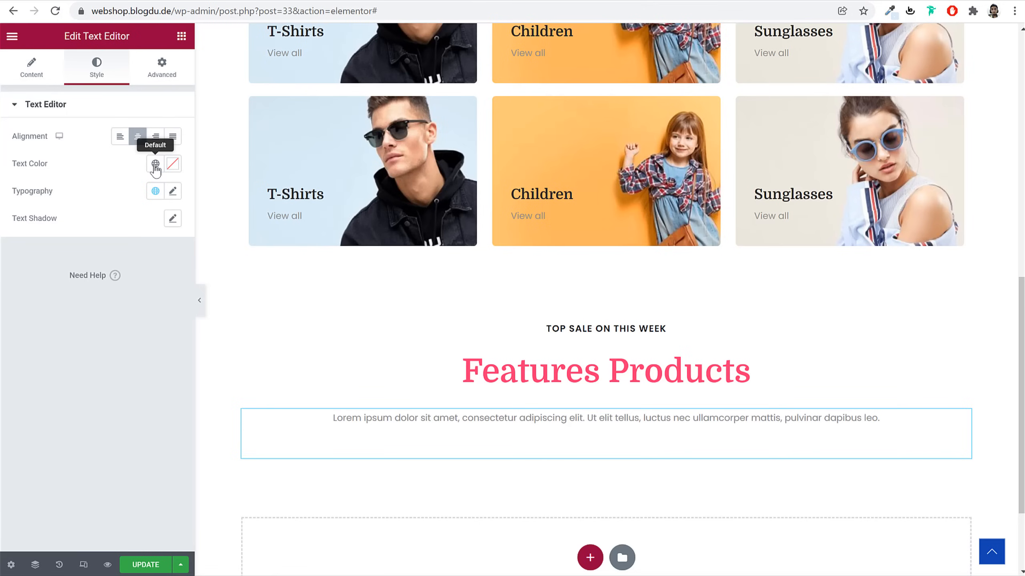
left_click(177, 77)
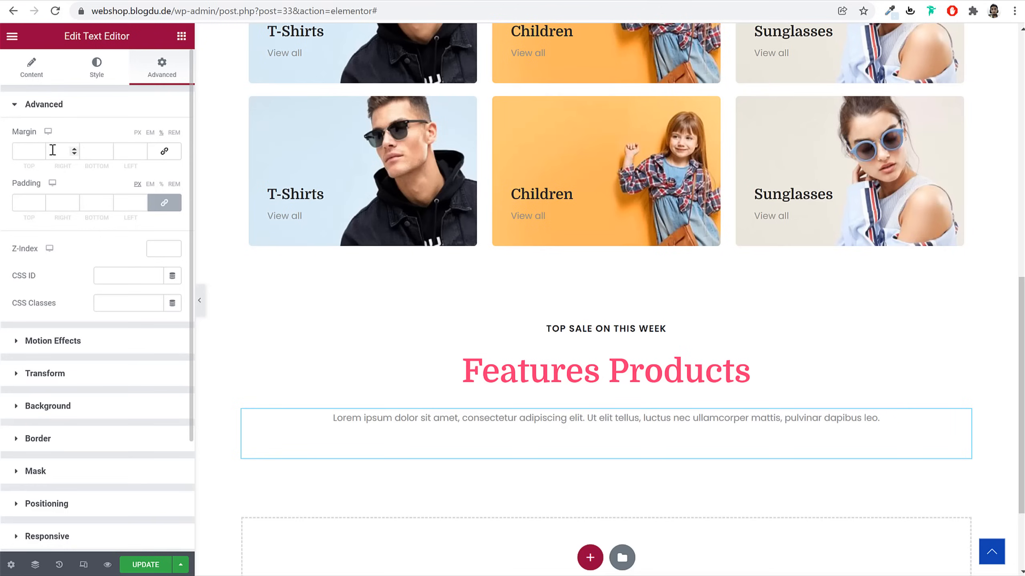
type("20")
key("Tab")
type("20")
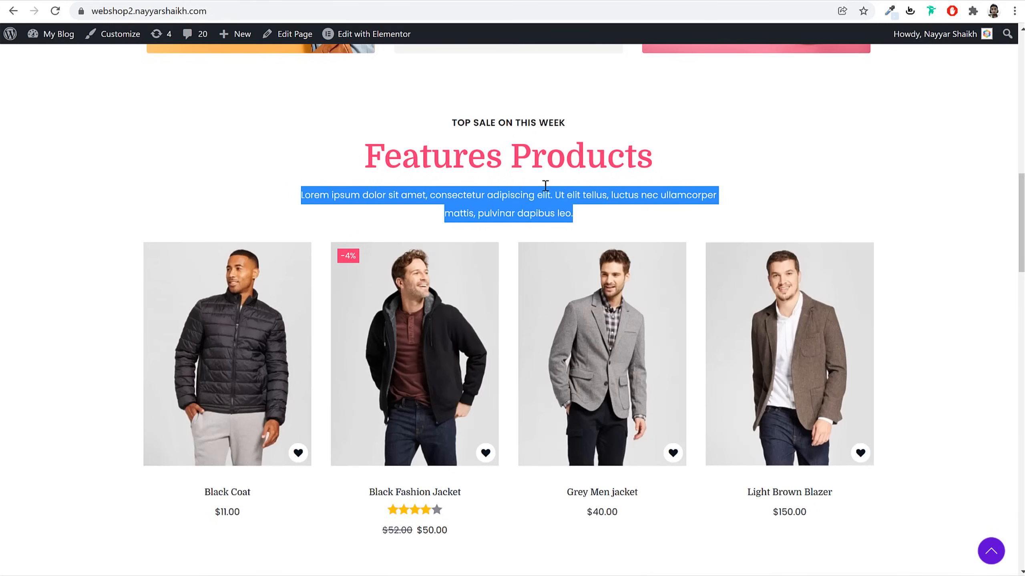
scroll(573, 270, "down", 3)
scroll(518, 349, "down", 8)
scroll(521, 351, "up", 9)
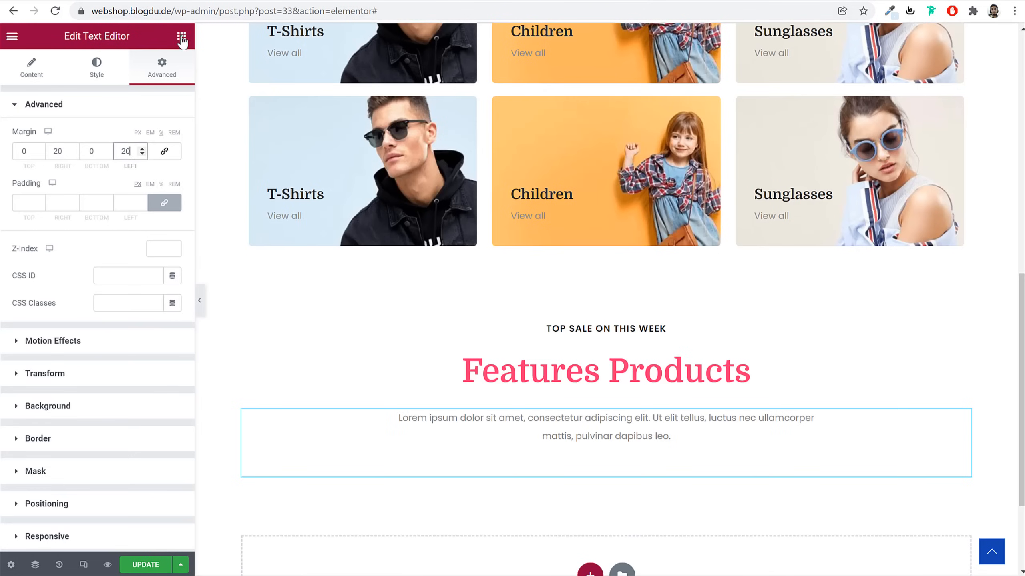
Place an empty Shortcode widget below the paragraph and open a new browser tab
left_click(182, 37)
type("sho")
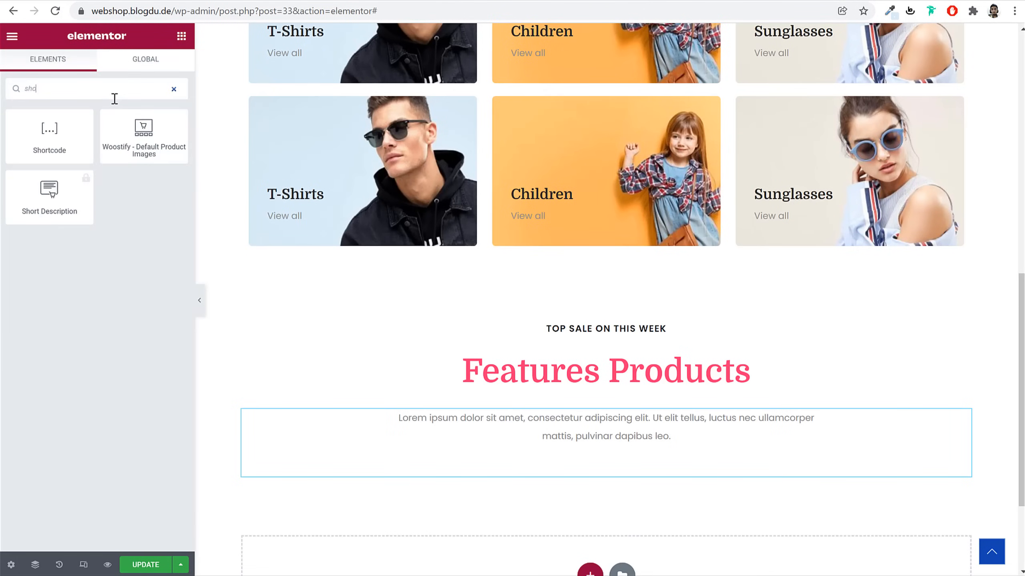
left_click_drag(49, 134, 680, 472)
scroll(771, 366, "down", 3)
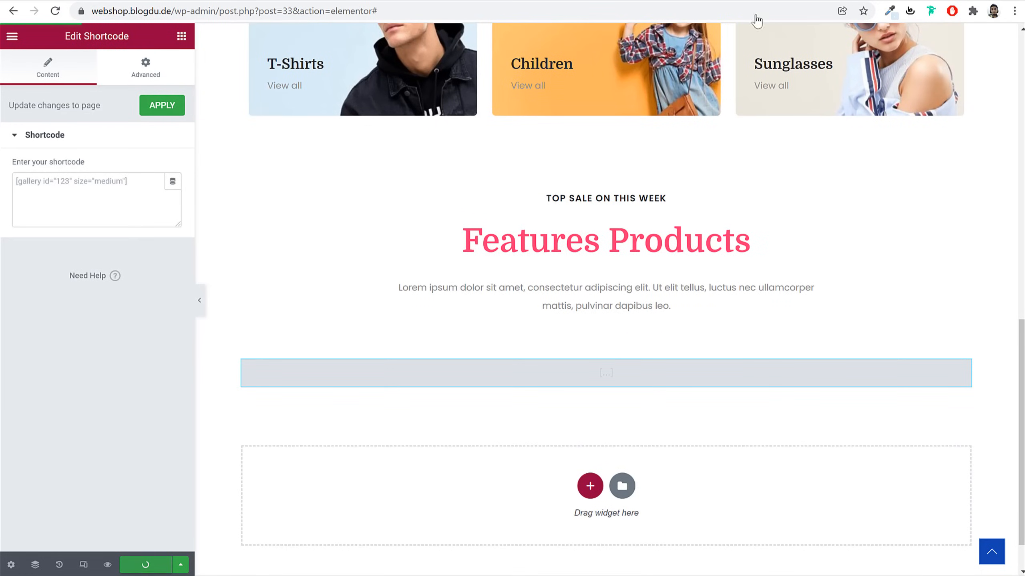
key("ctrl+t")
Search for 'woocommerce shortcodes' and open the Shortcodes included with WooCommerce page
type("wooc")
key("Down")
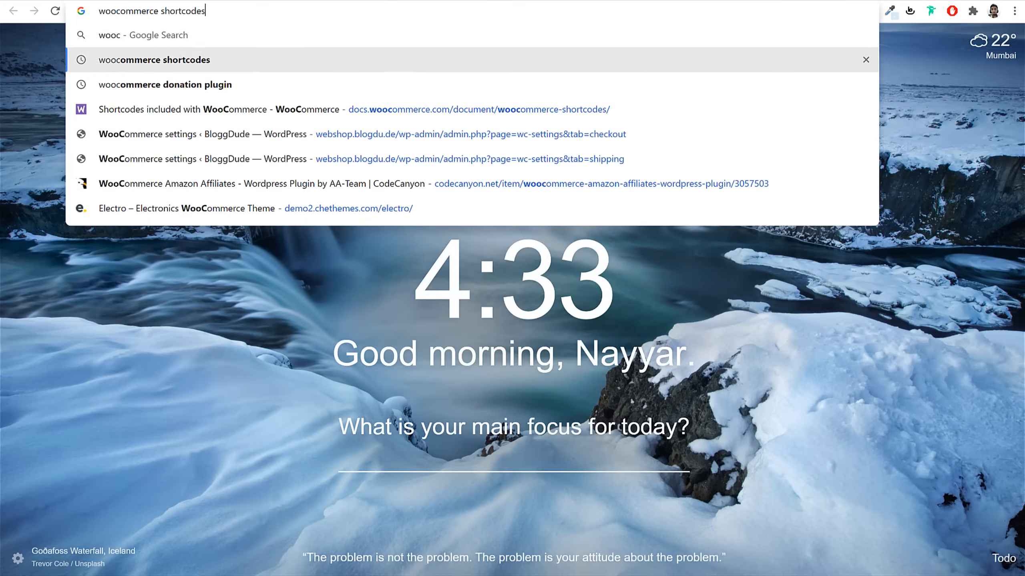
key("Return")
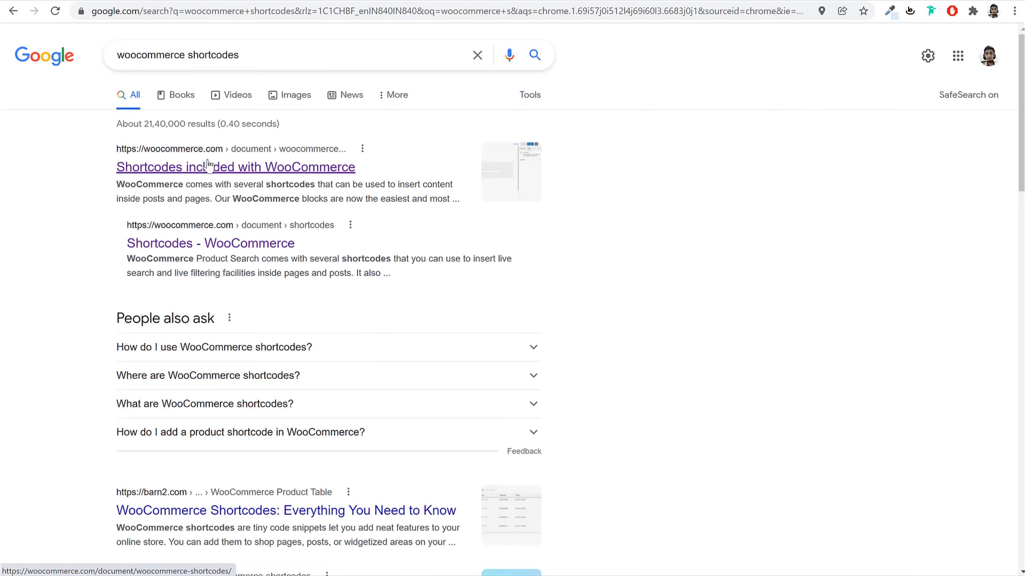
left_click(227, 170)
Scroll to Scenario 2 – Featured Products and select its [products ... visibility="featured"] shortcode
scroll(733, 215, "down", 15)
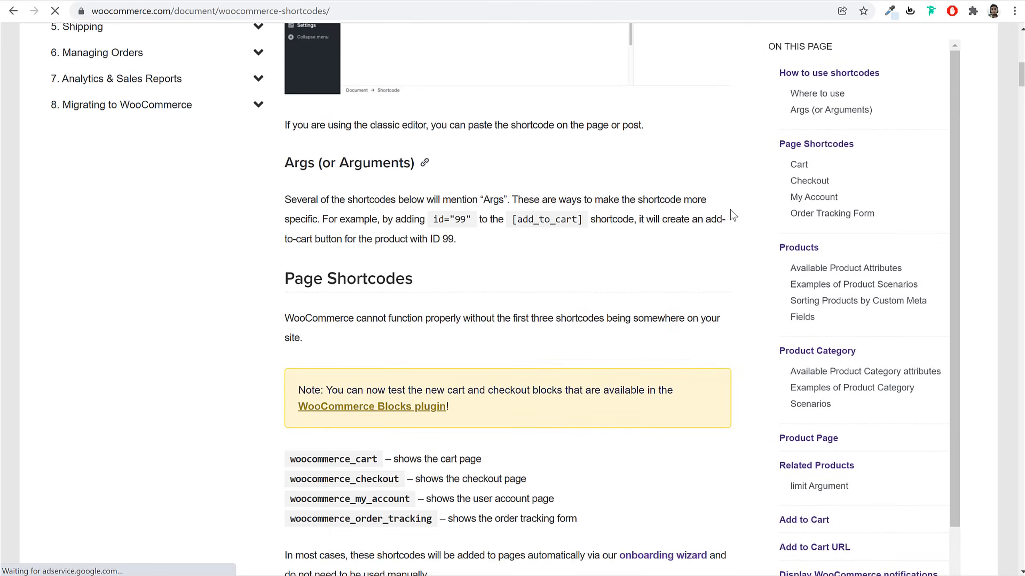
scroll(732, 215, "down", 2)
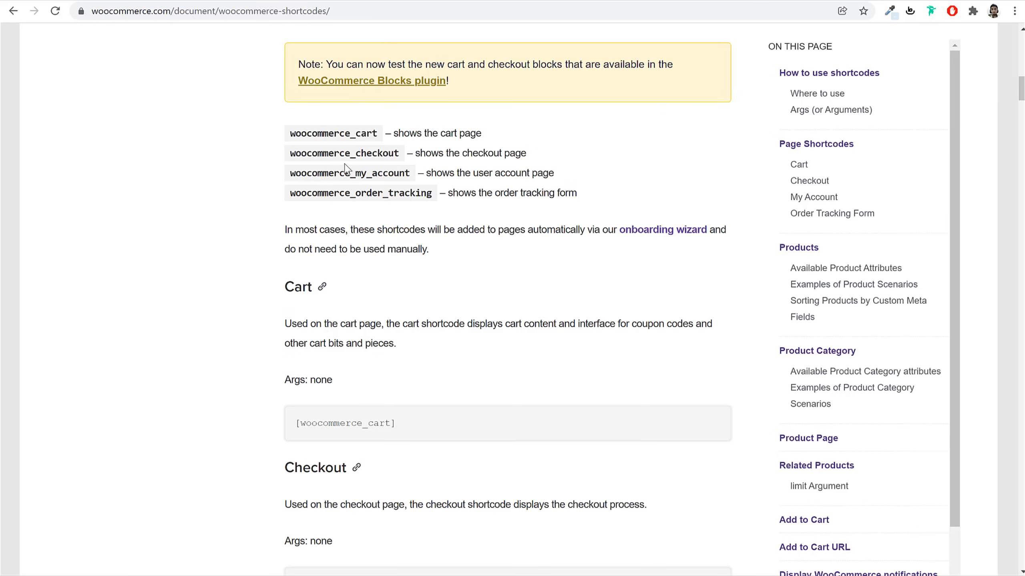
scroll(442, 221, "down", 20)
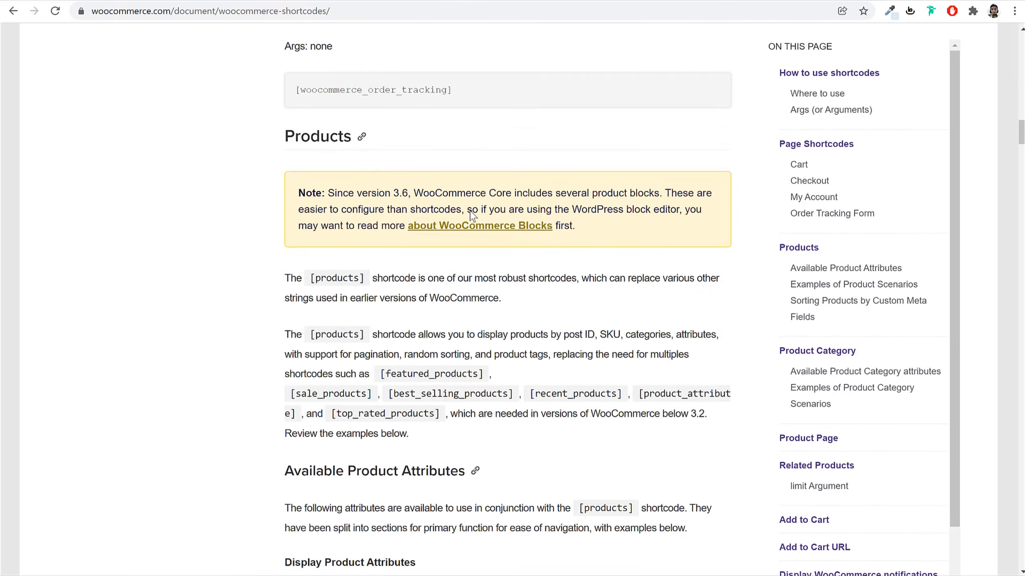
scroll(472, 209, "down", 20)
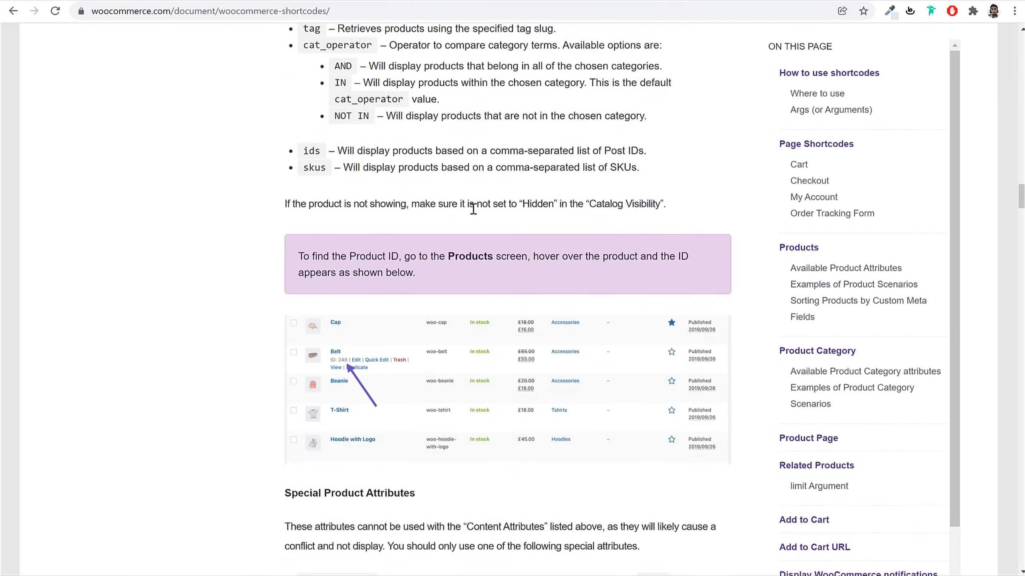
scroll(473, 209, "down", 5)
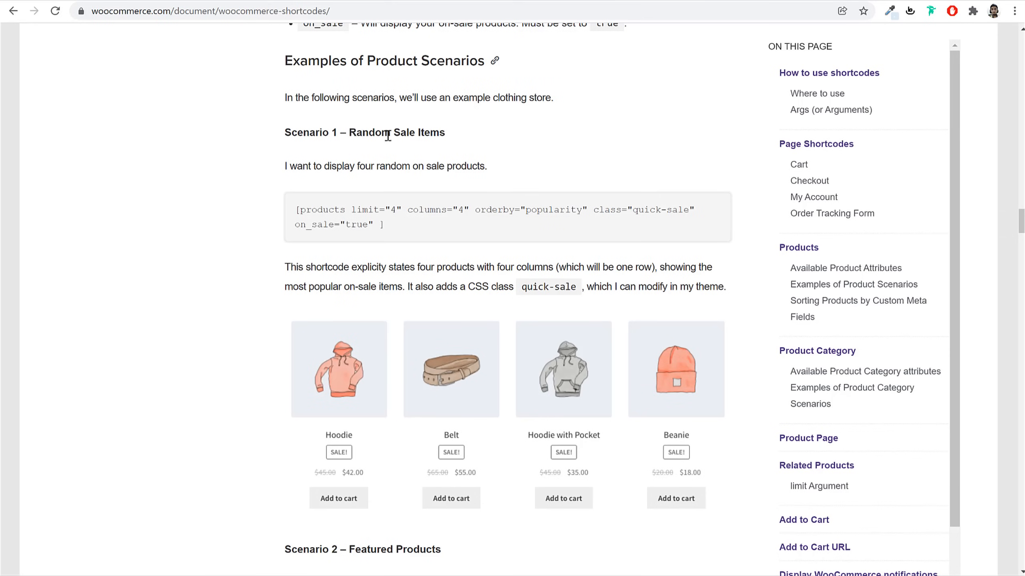
left_click_drag(349, 133, 467, 142)
left_click_drag(415, 234, 292, 211)
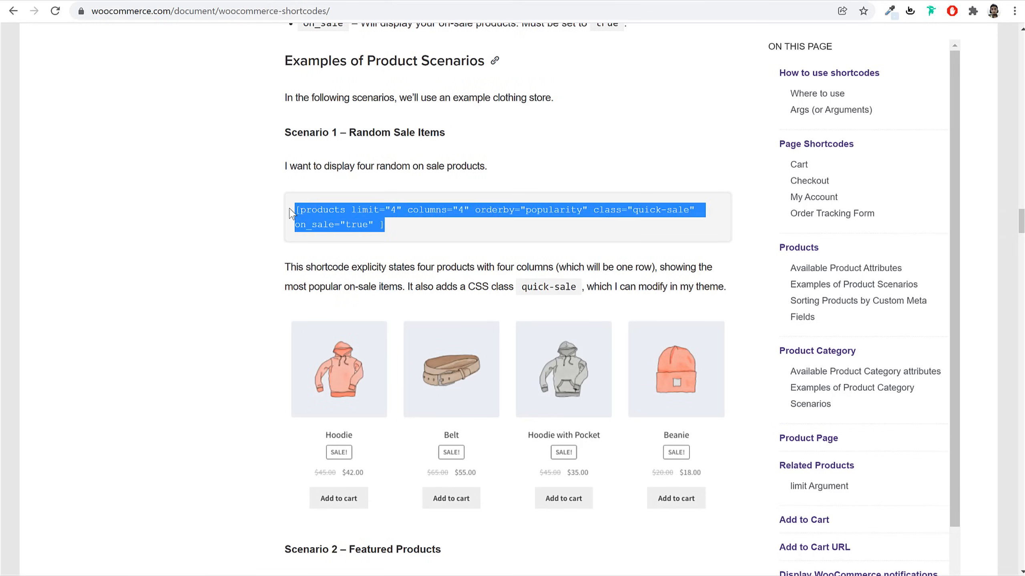
scroll(608, 218, "down", 10)
triple_click(420, 234)
key("ctrl+c")
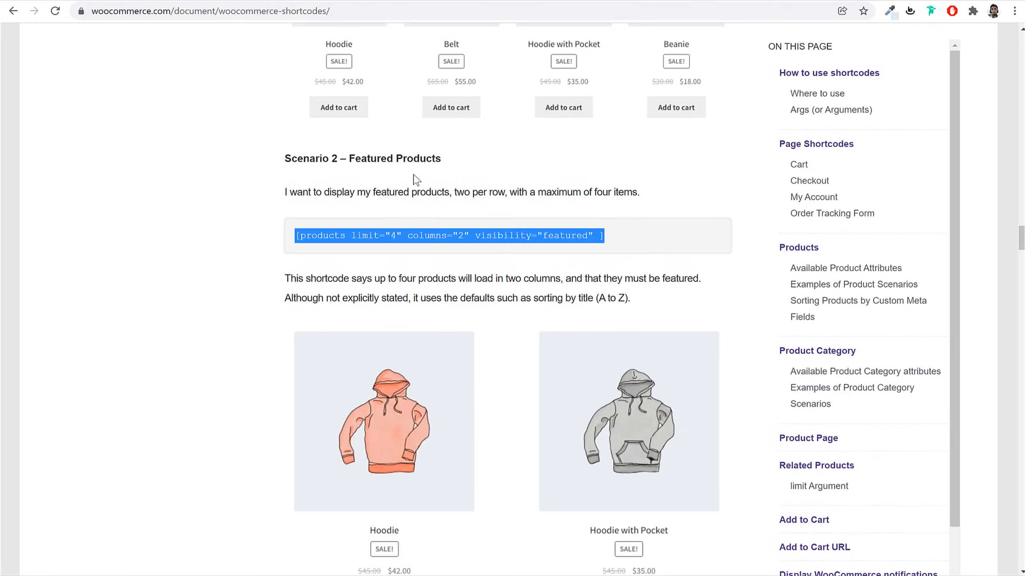
Paste the featured-products shortcode with limit 8 and columns 4 into the Shortcode widget and update
right_click(396, 230)
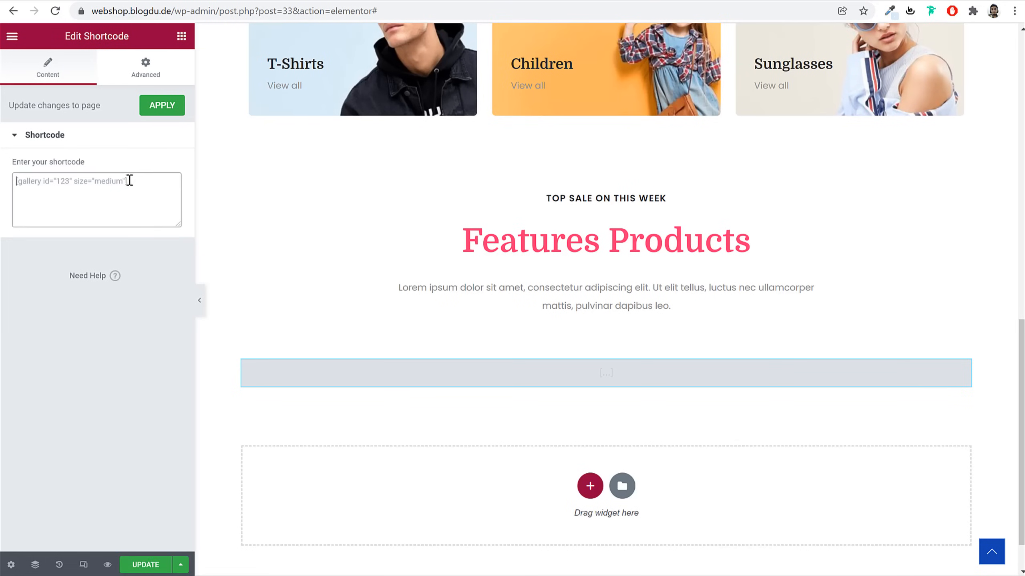
key("ctrl+v")
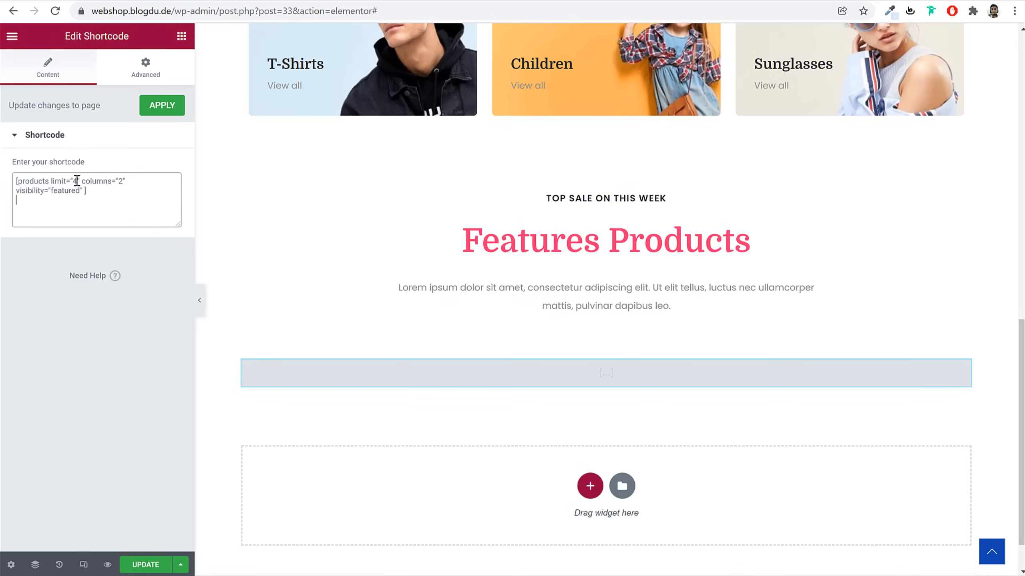
type("8")
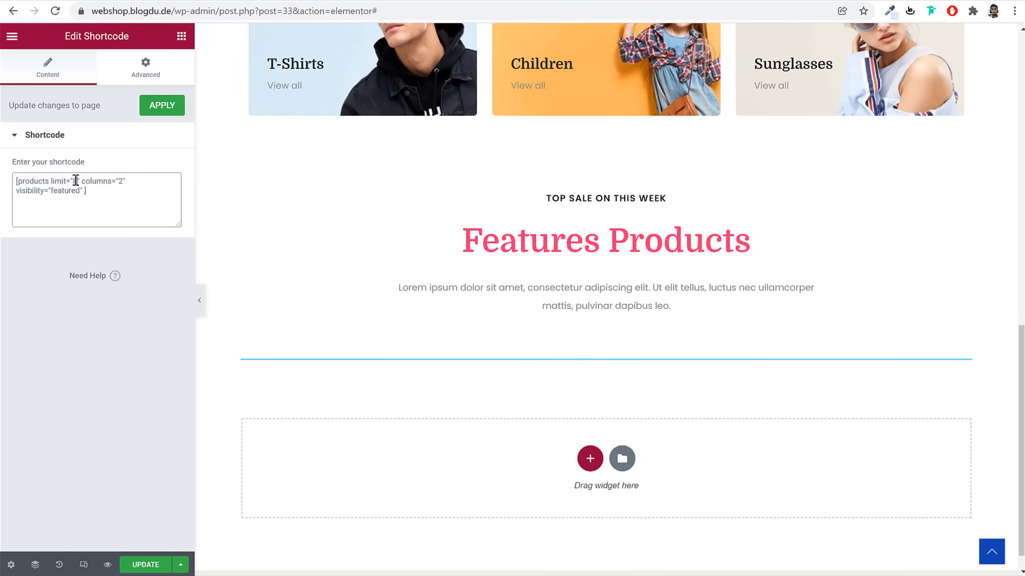
double_click(122, 183)
type("4")
left_click(134, 568)
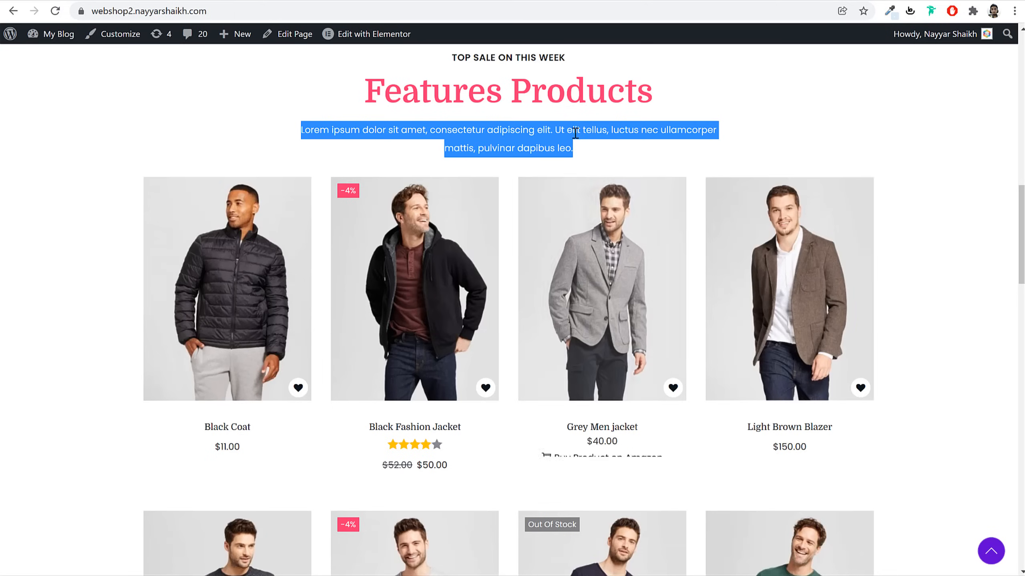
Star Single Self Help Book, Working Boy T-Shirt, Short Sleeve T-Shirt and Black Fashion Jacket as featured
left_click(635, 159)
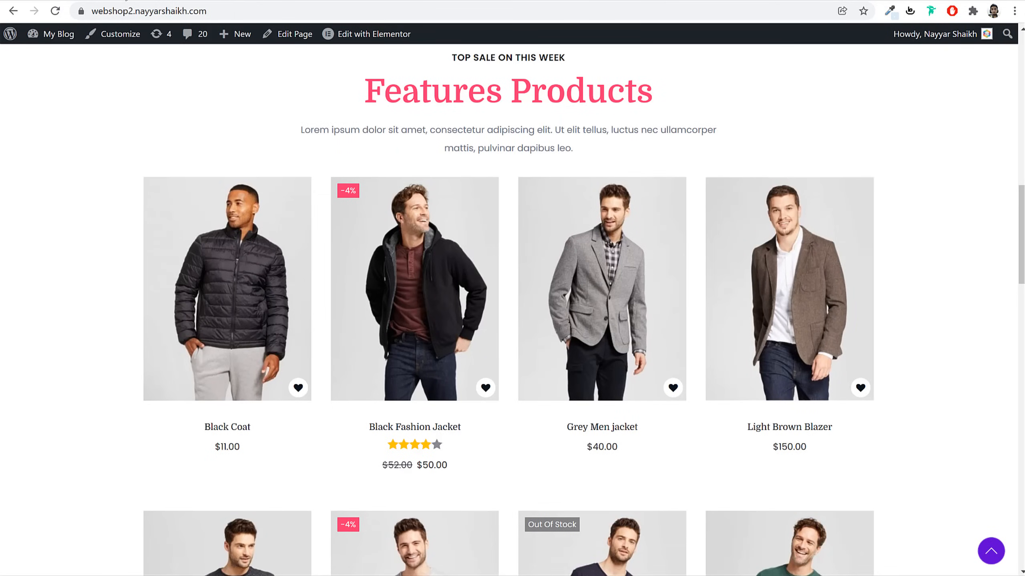
left_click(211, 0)
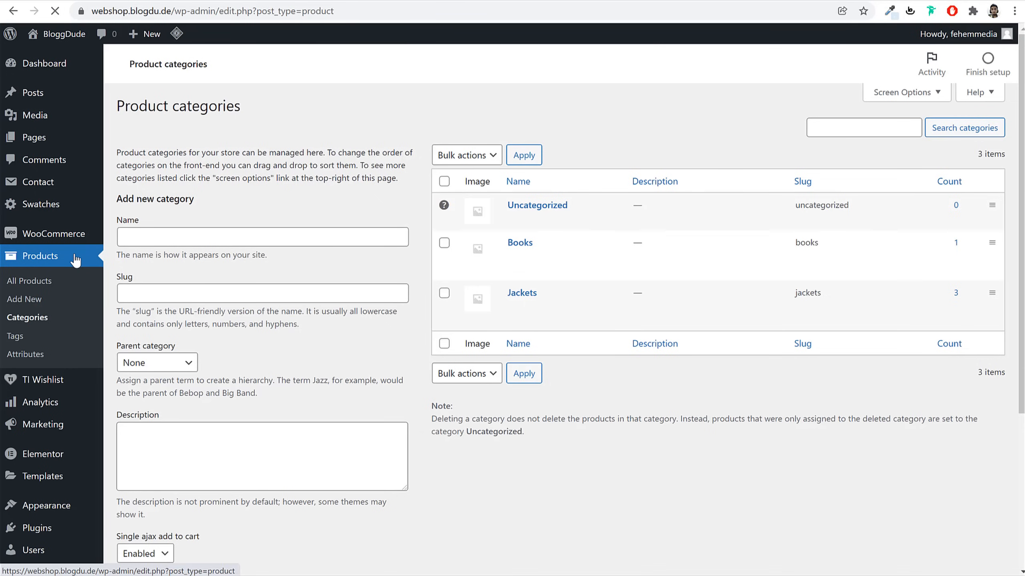
left_click(75, 260)
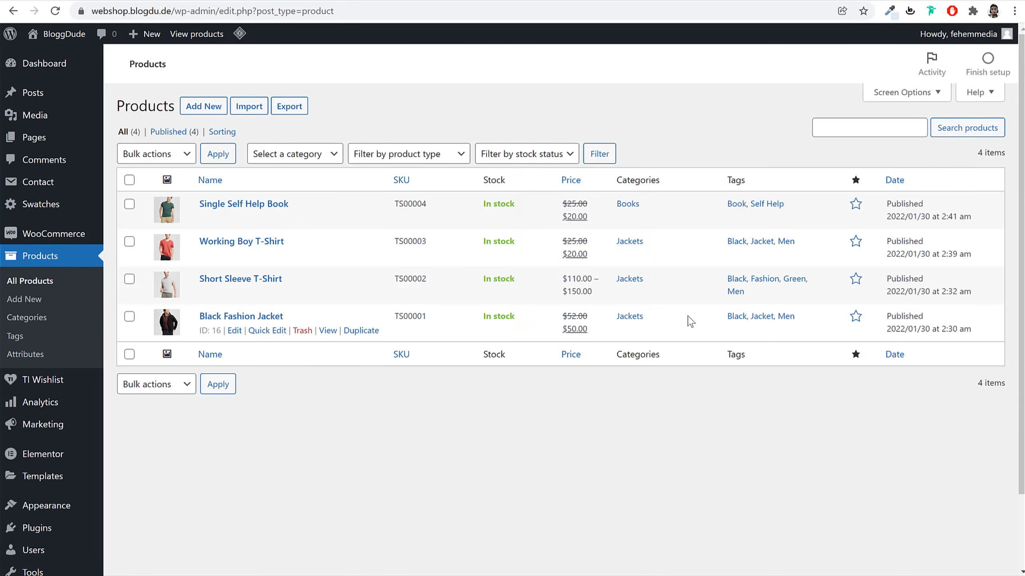
left_click(858, 207)
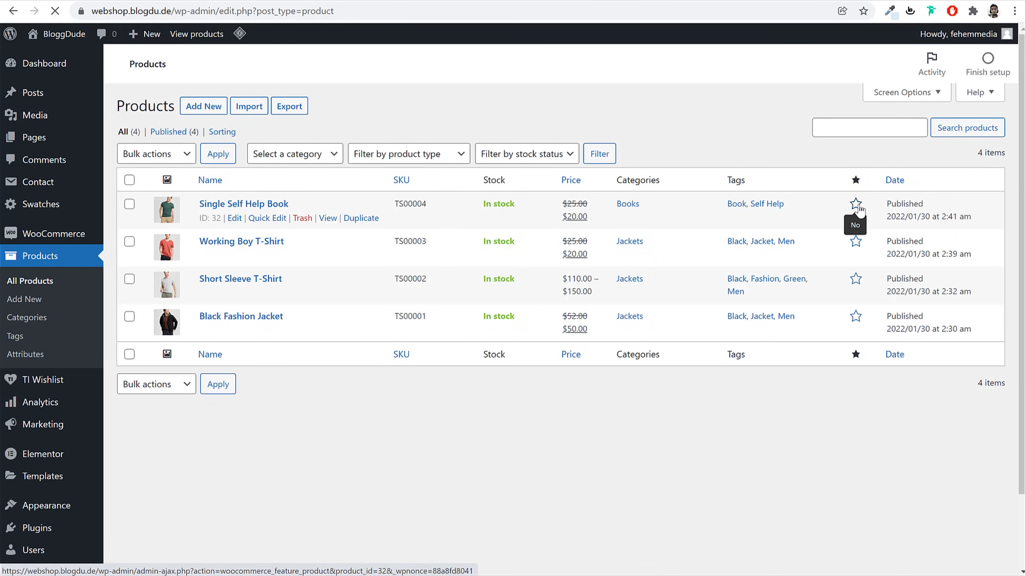
left_click(856, 244)
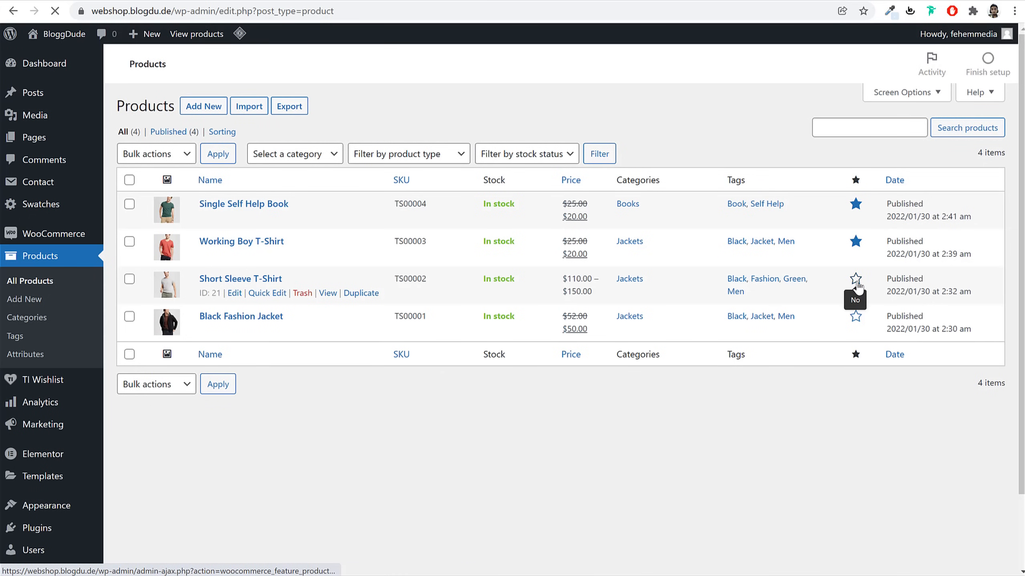
left_click(856, 280)
left_click(856, 317)
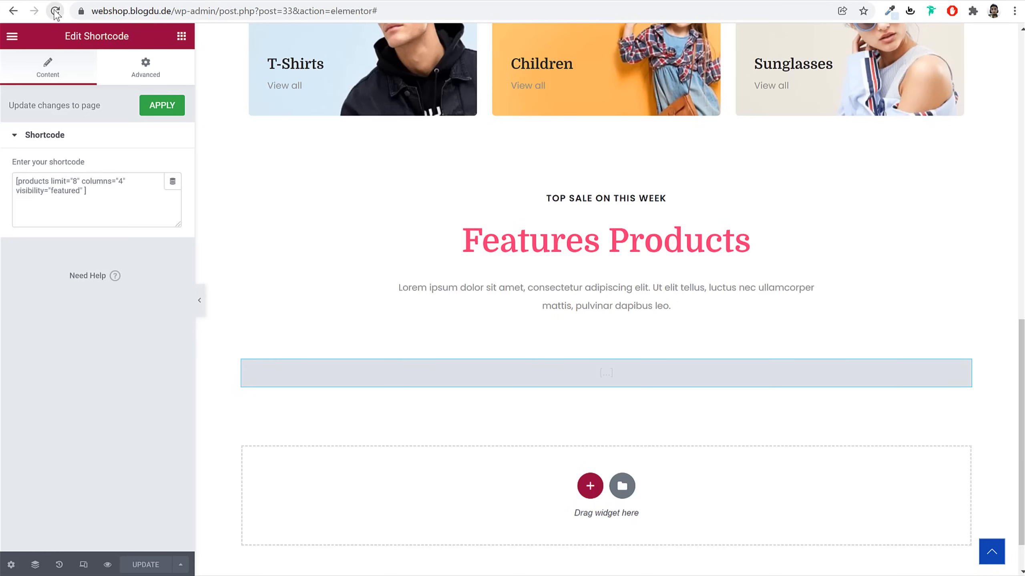
Reload the Elementor editor and select the shortcode widget now showing four featured products
left_click(56, 11)
scroll(693, 304, "down", 8)
scroll(937, 273, "up", 3)
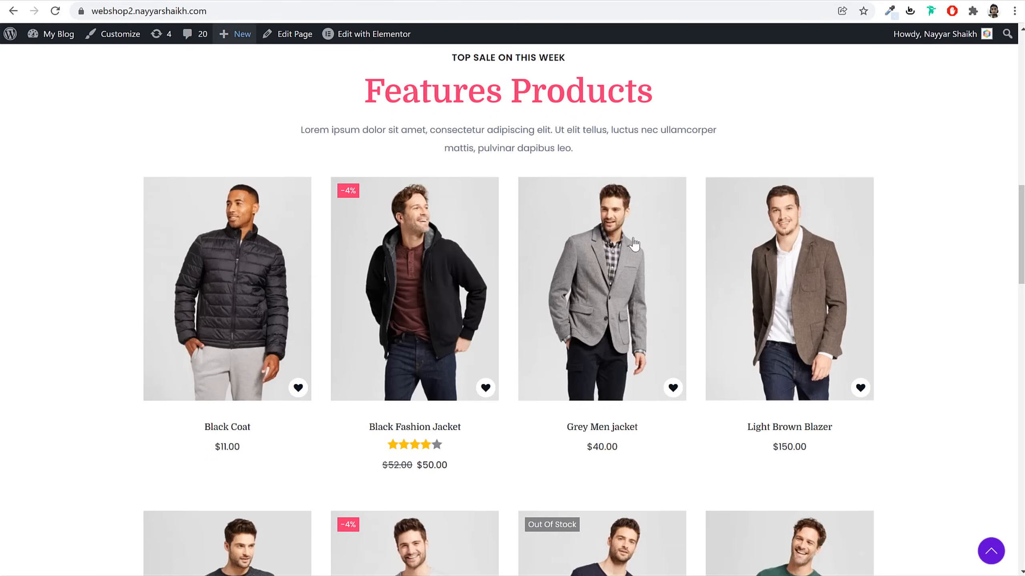
scroll(605, 250, "down", 10)
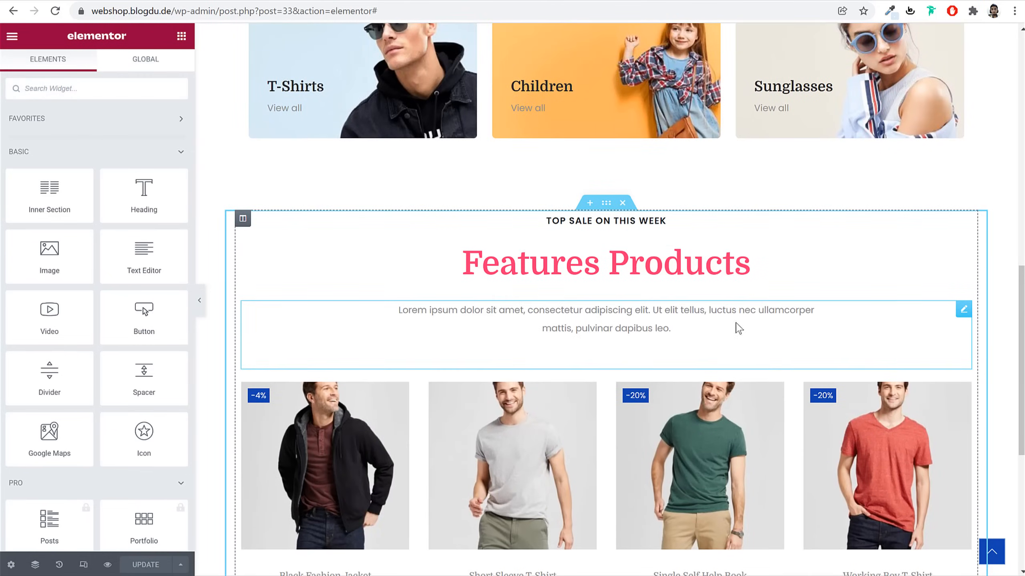
scroll(726, 310, "down", 3)
left_click(712, 287)
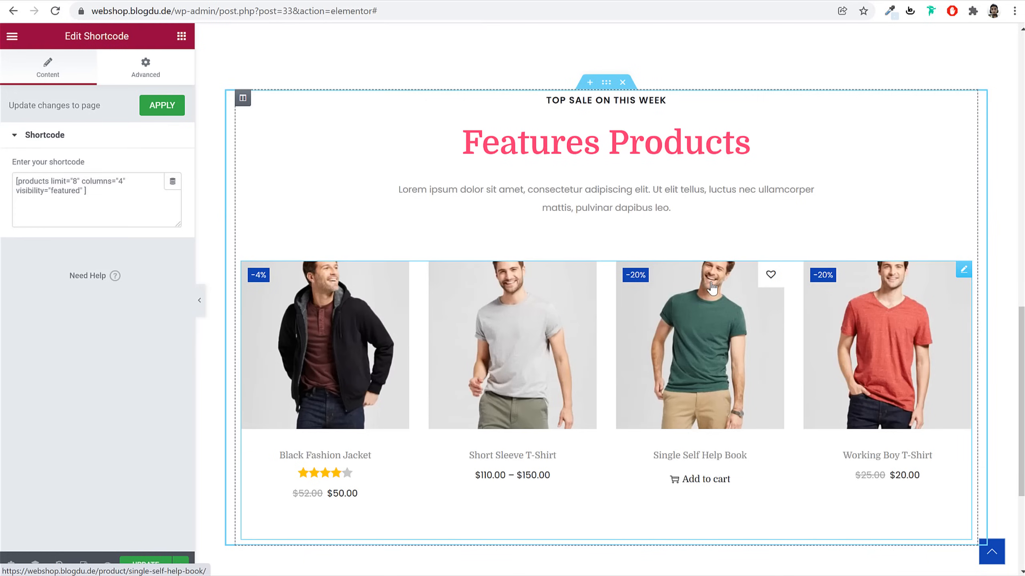
Unlink the Features Products section's margin, set top 0 and bottom 60 px, and update
left_click(606, 83)
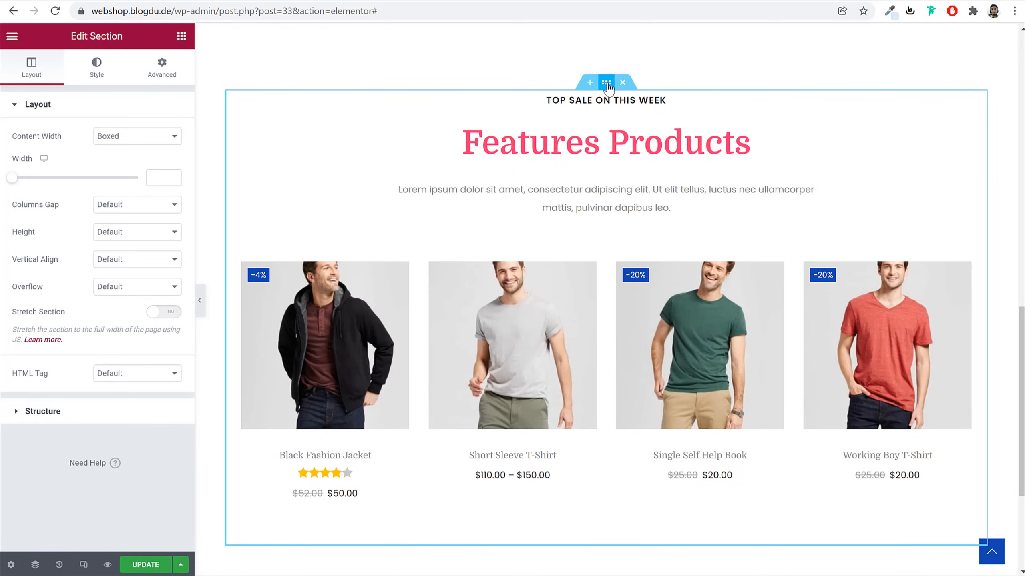
left_click(160, 69)
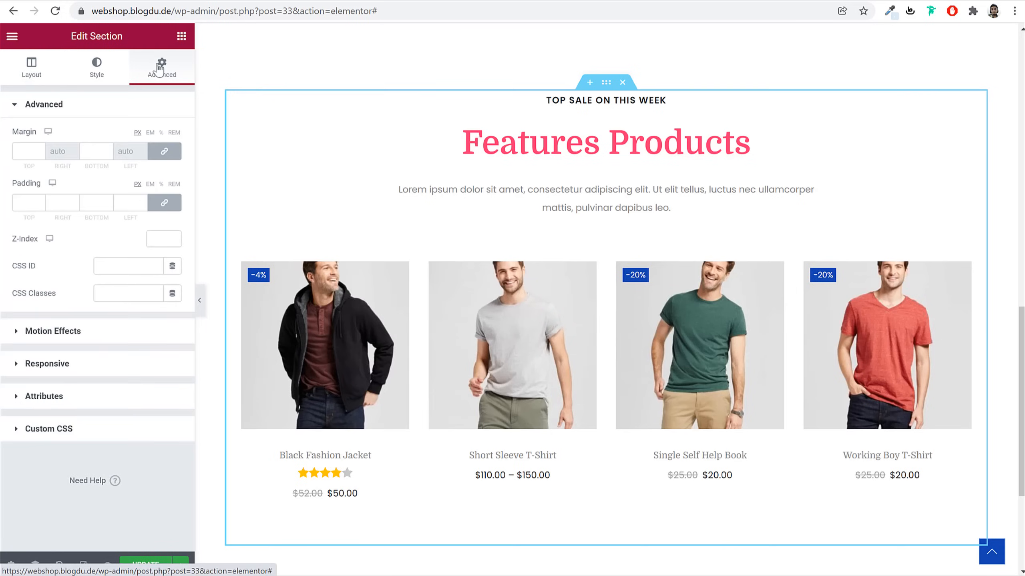
left_click(165, 152)
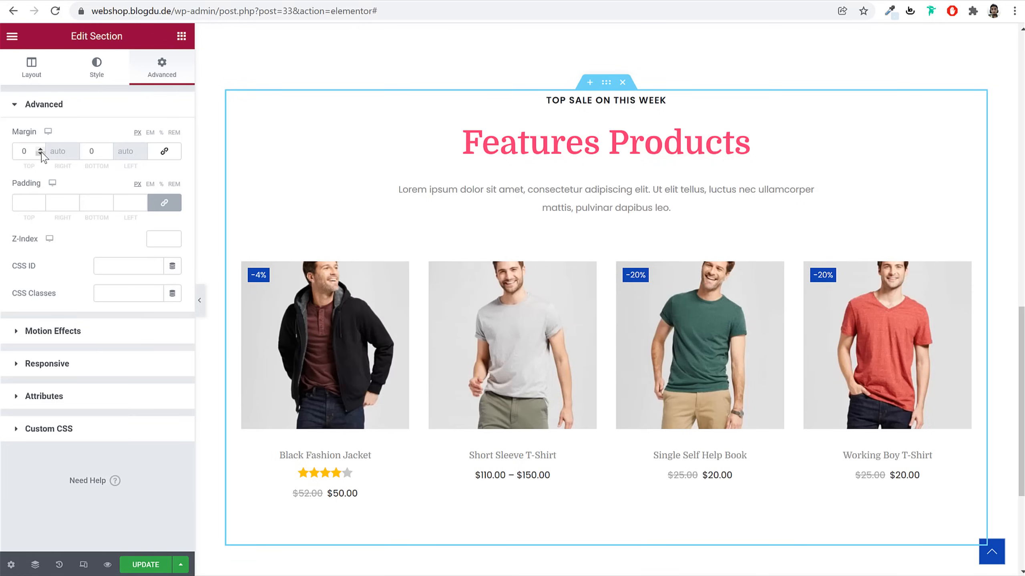
scroll(591, 238, "up", 5)
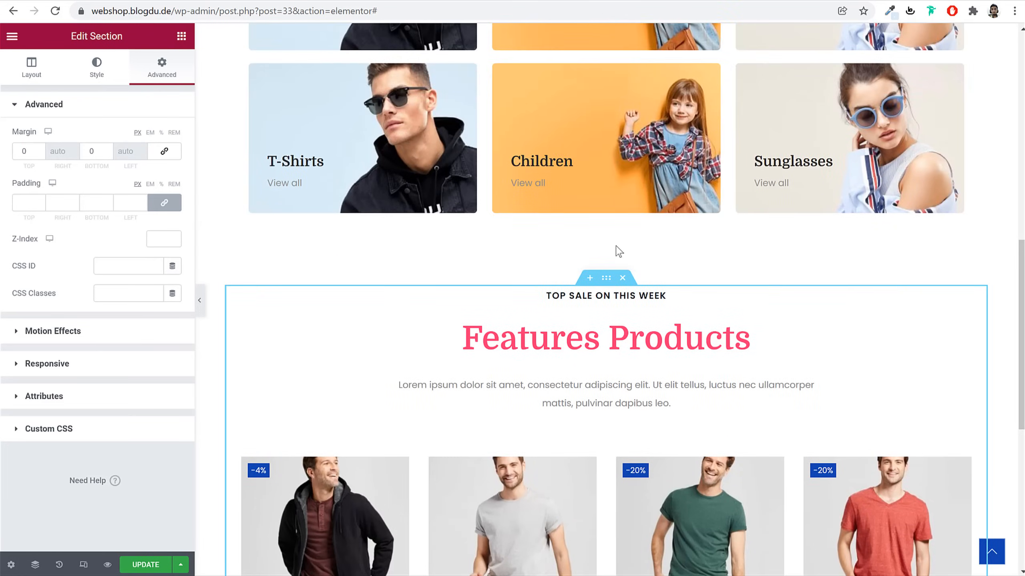
scroll(556, 301, "down", 8)
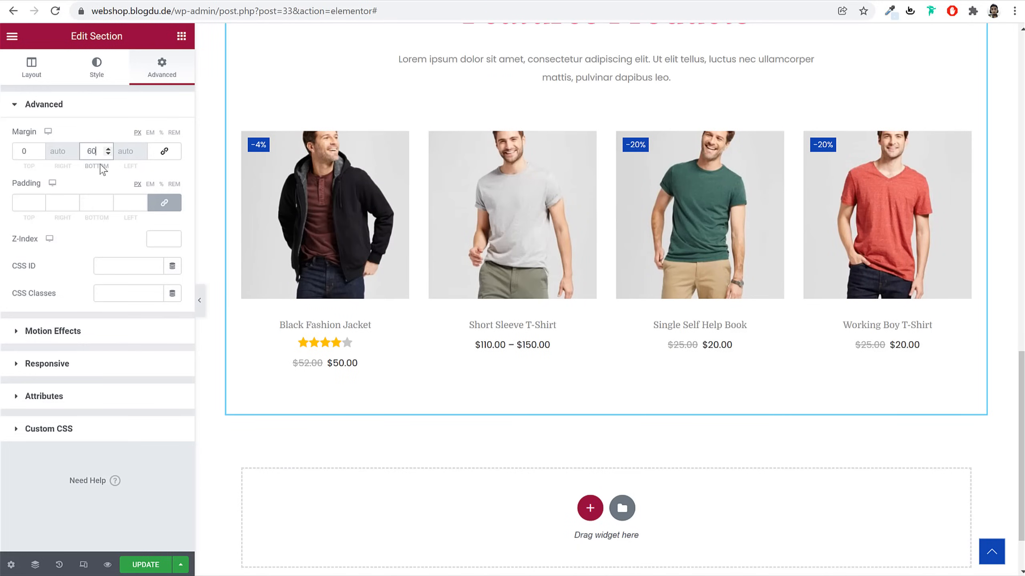
type("9")
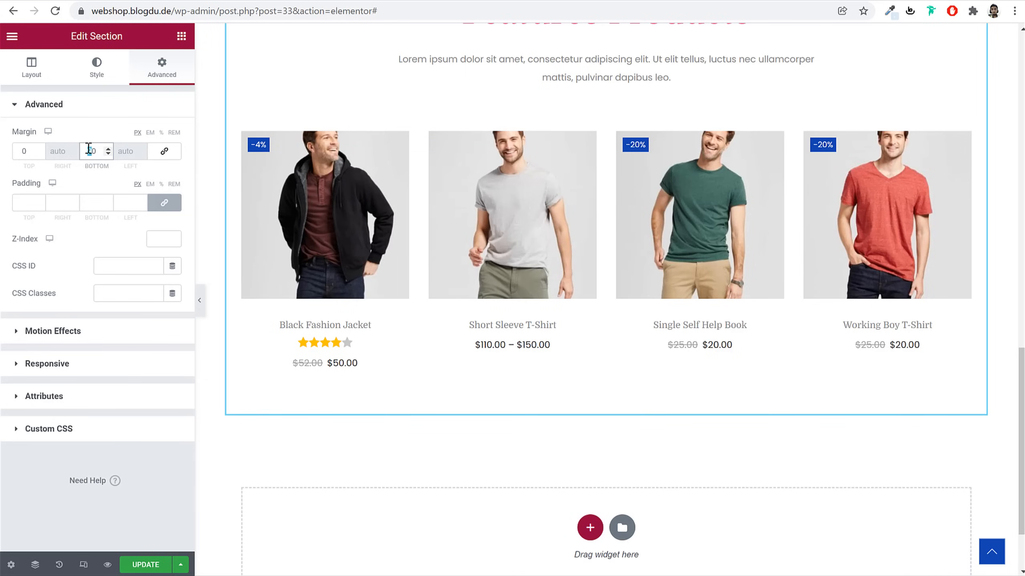
type("6")
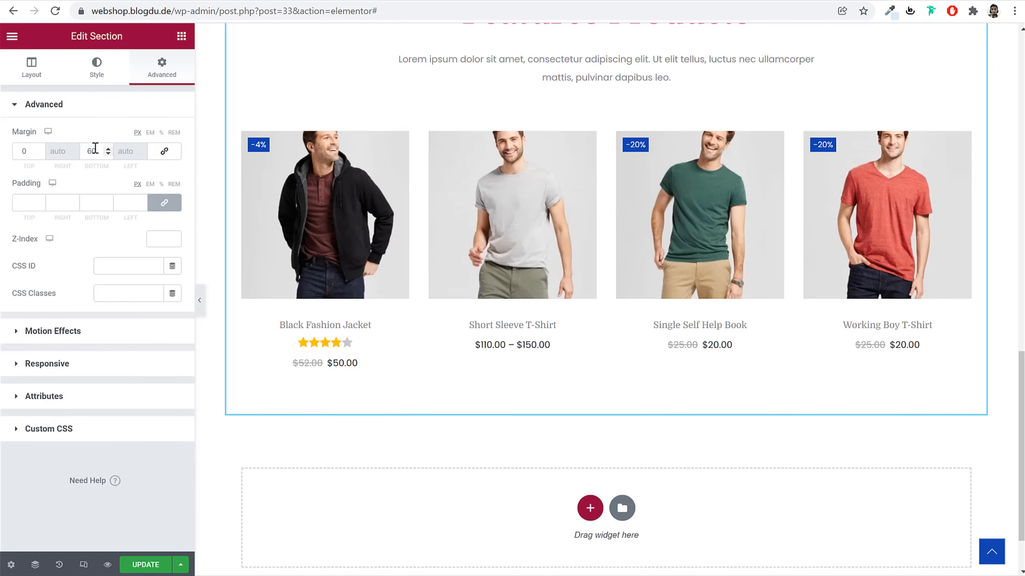
left_click(146, 565)
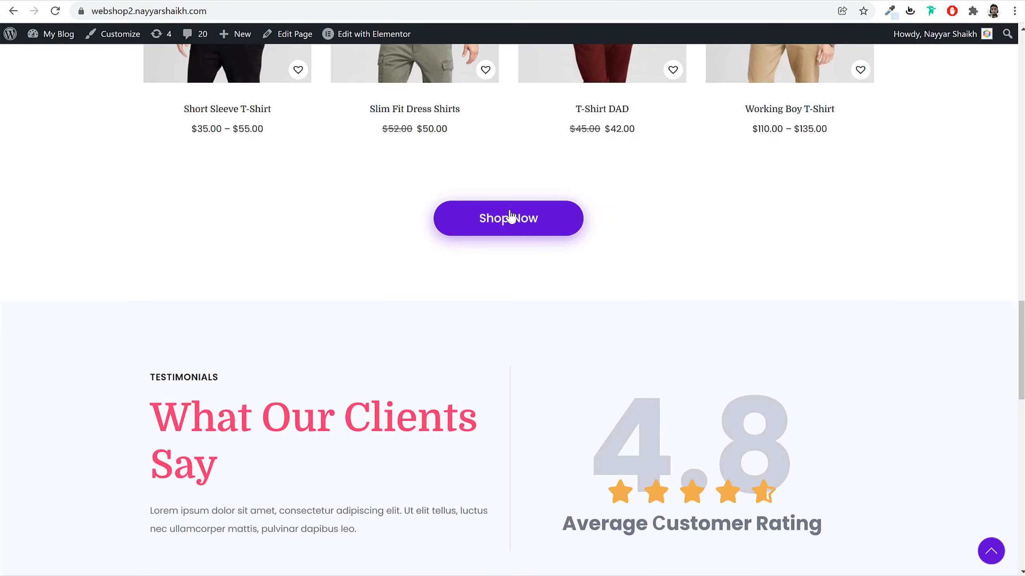
scroll(511, 216, "up", 3)
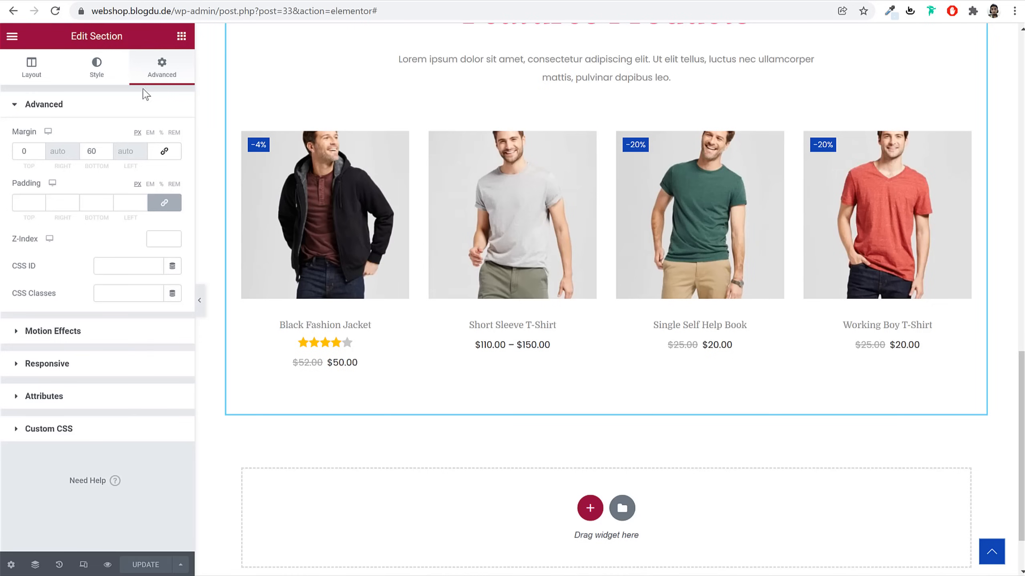
left_click(182, 36)
scroll(565, 238, "up", 15)
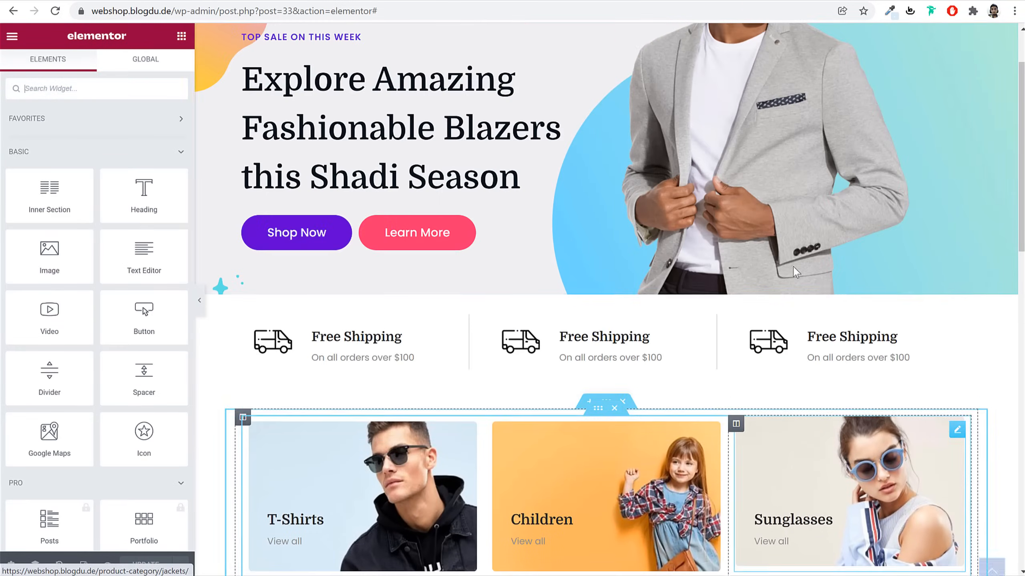
Copy the hero Shop Now button and paste it below the featured products widget
right_click(318, 242)
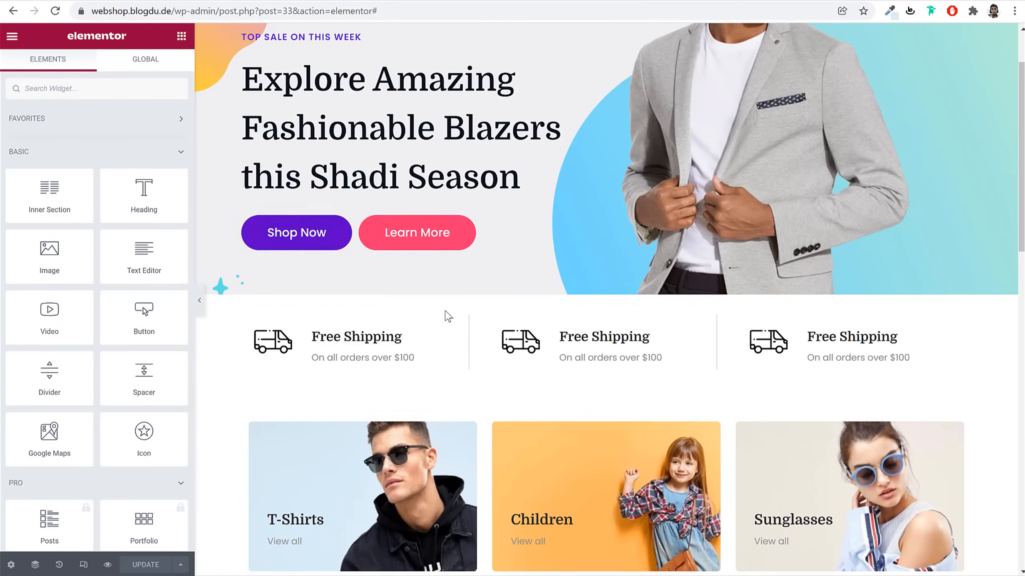
left_click(355, 291)
scroll(713, 421, "down", 9)
scroll(713, 421, "down", 12)
right_click(642, 244)
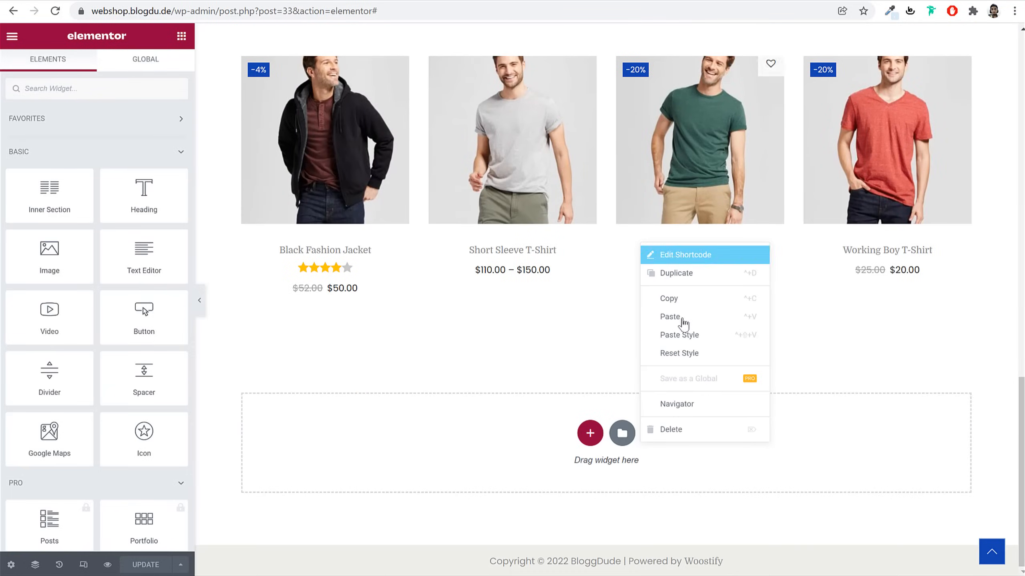
left_click(683, 316)
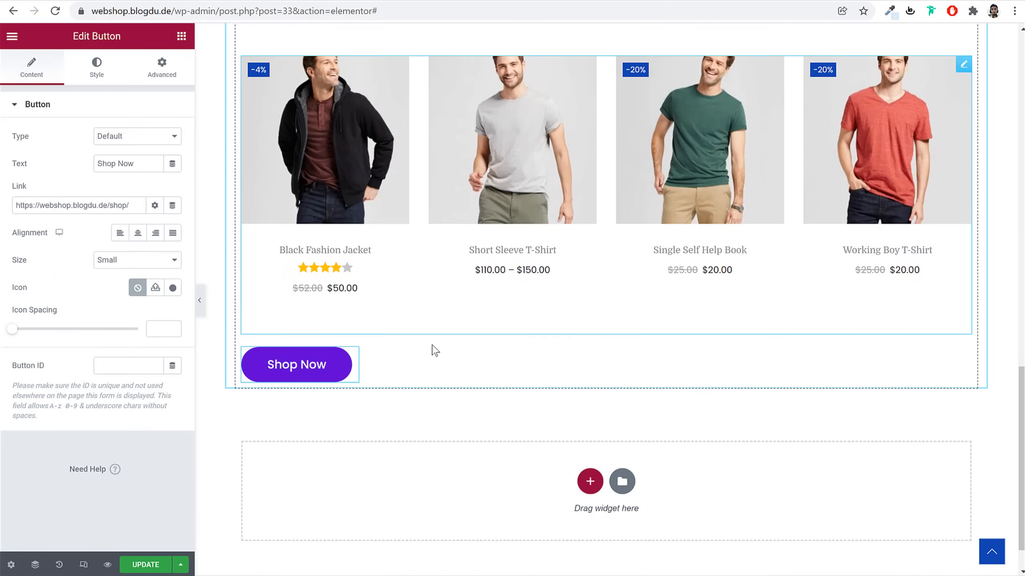
Set the pasted button's positioning width to Default so it centres, and update the page
left_click(320, 370)
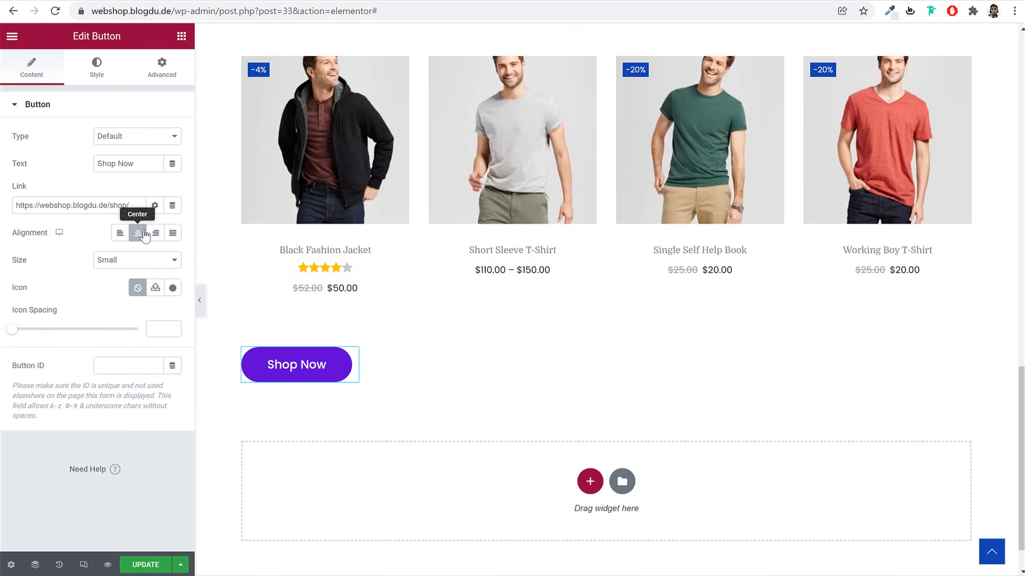
left_click(151, 82)
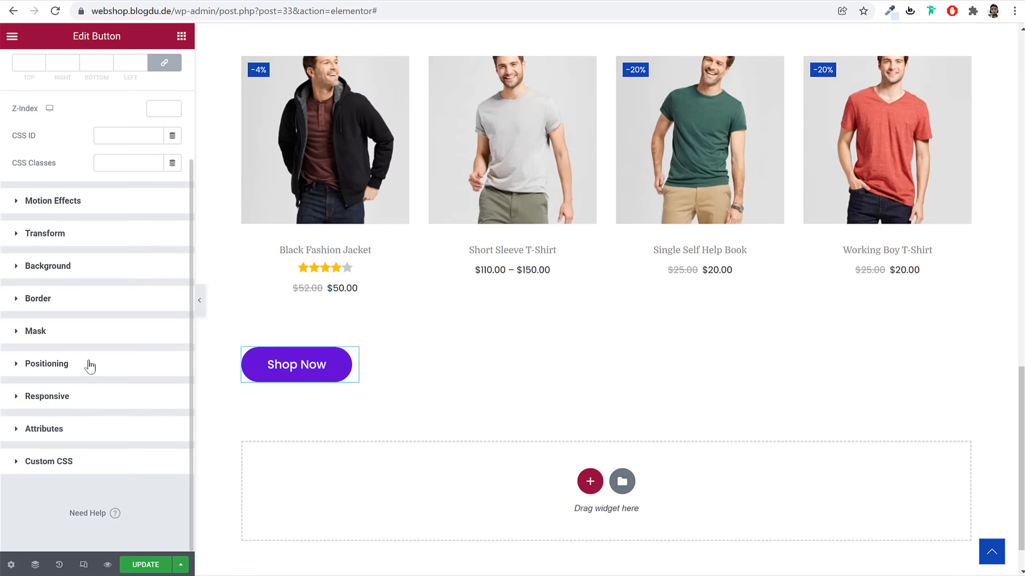
left_click(90, 367)
left_click(123, 338)
left_click(125, 343)
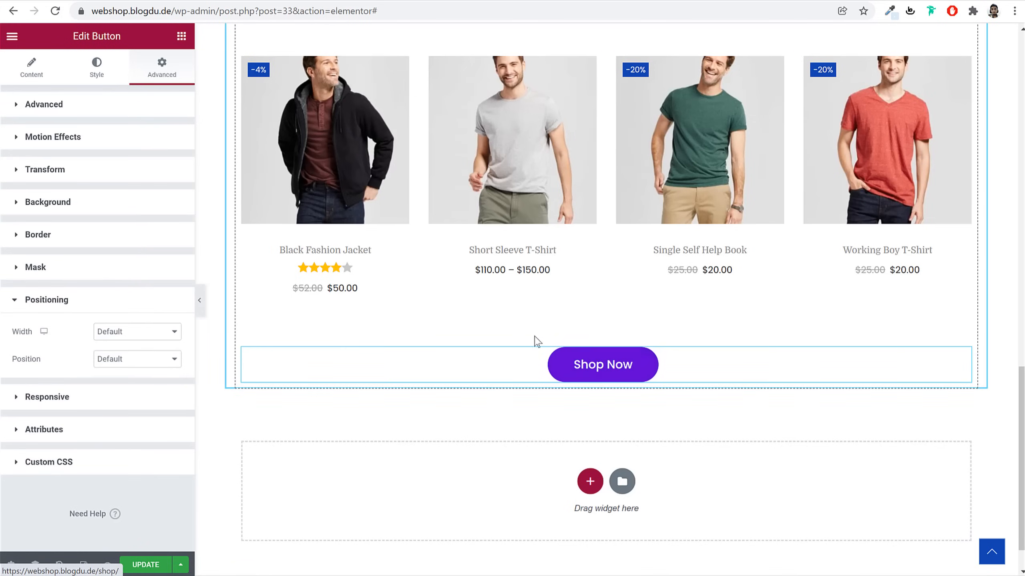
scroll(623, 374, "up", 3)
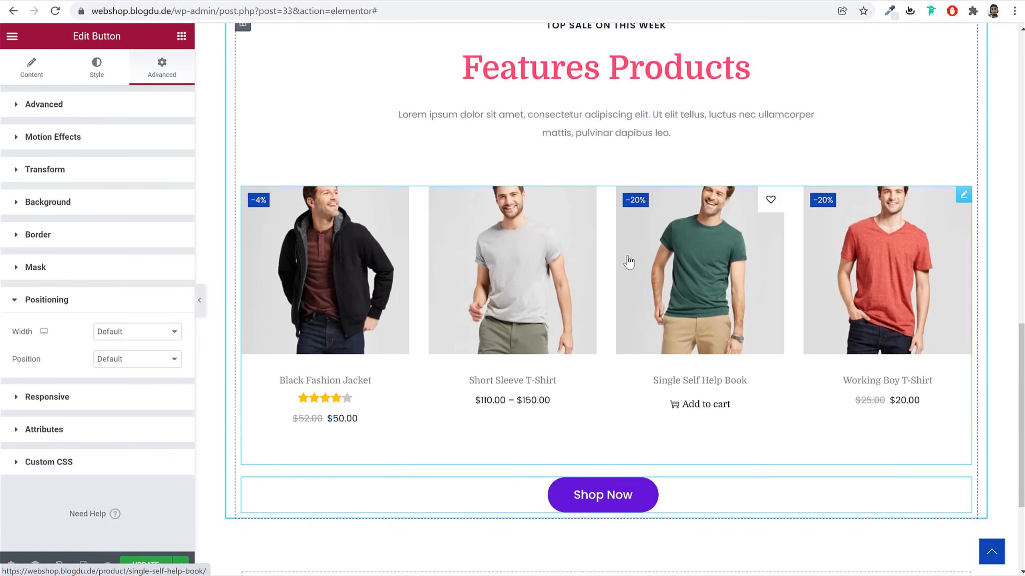
scroll(627, 494, "down", 4)
scroll(592, 393, "down", 1)
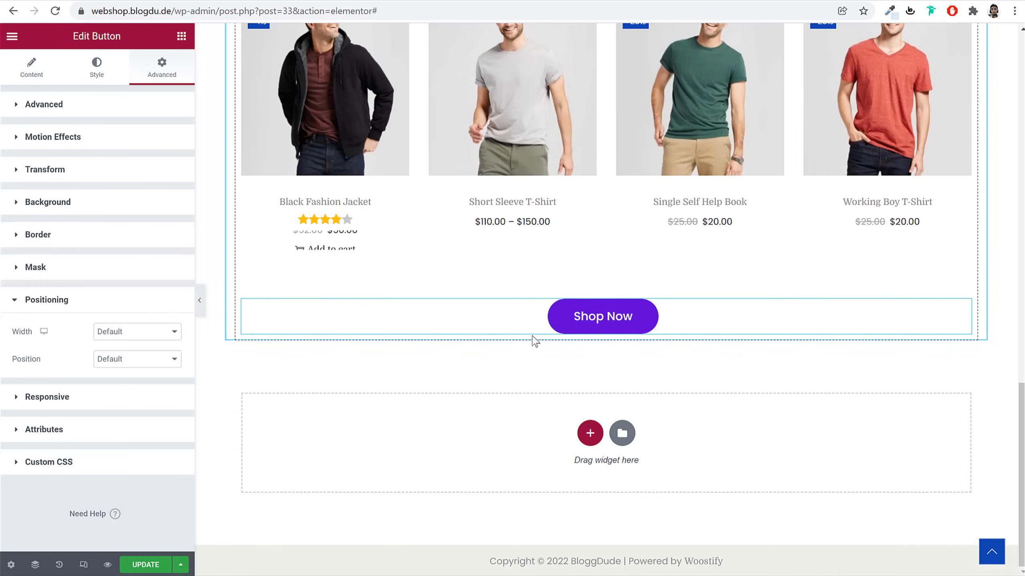
left_click(146, 564)
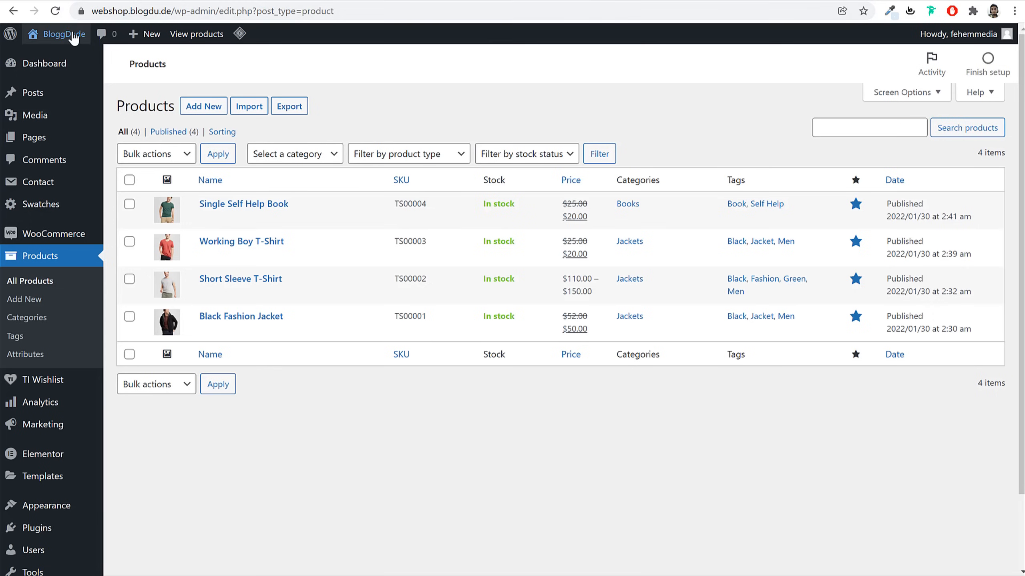
left_click(73, 36)
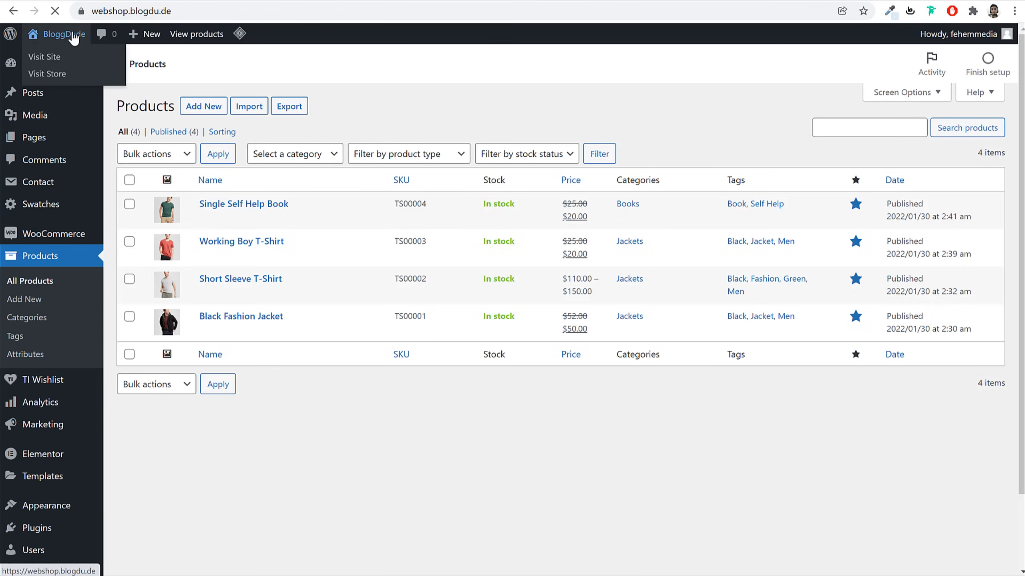
Scroll the Elementor editor down to the empty area below the Shop Now button
scroll(804, 243, "down", 8)
scroll(821, 254, "down", 5)
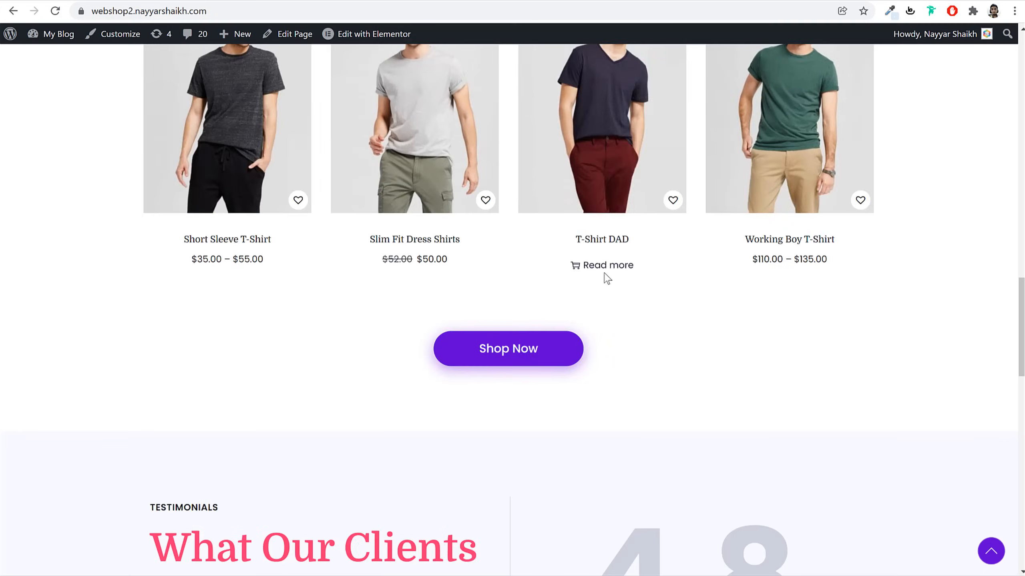
scroll(606, 275, "down", 6)
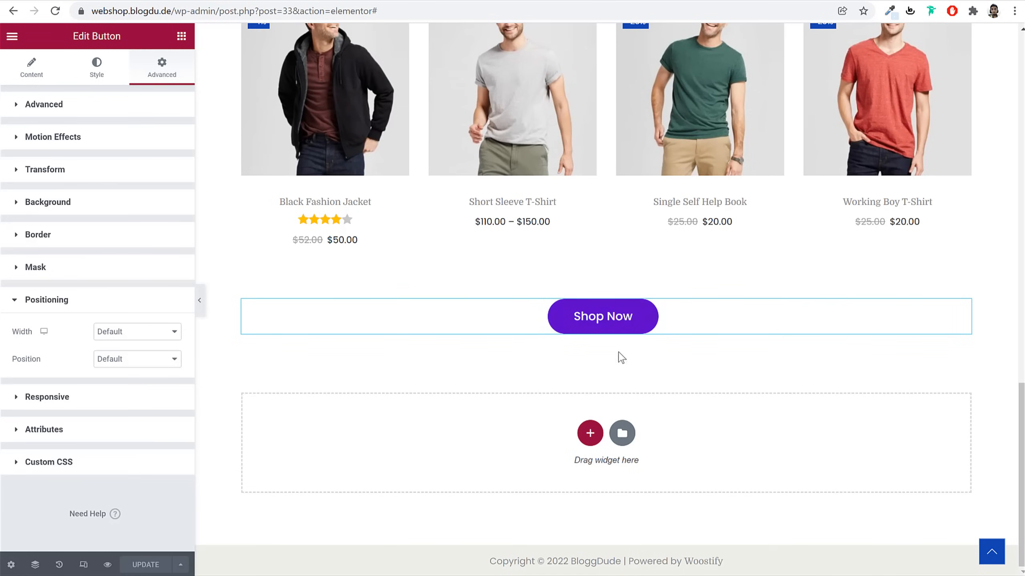
Add a single-column section below Shop Now holding a two-column Inner Section
left_click(590, 433)
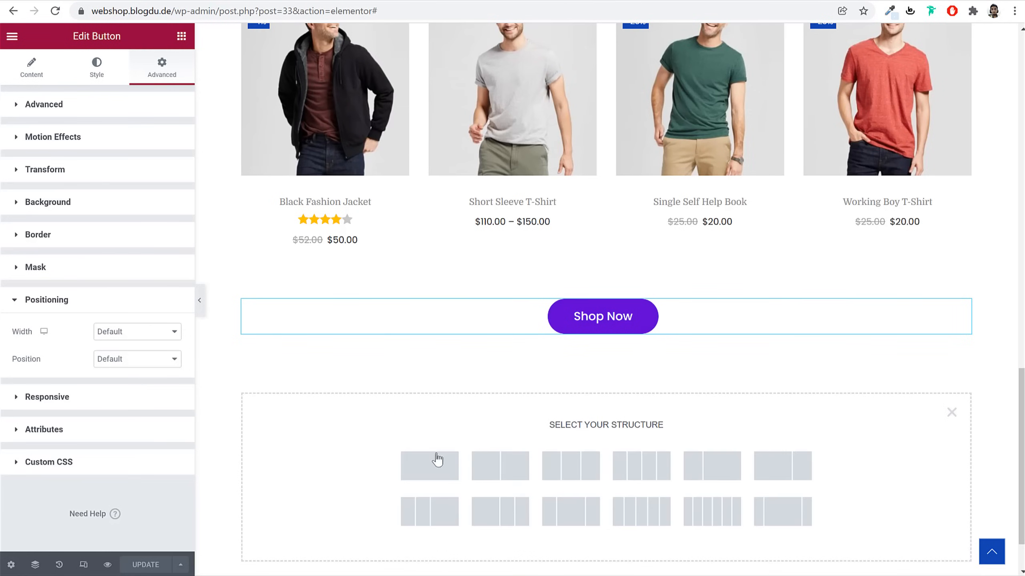
left_click(435, 465)
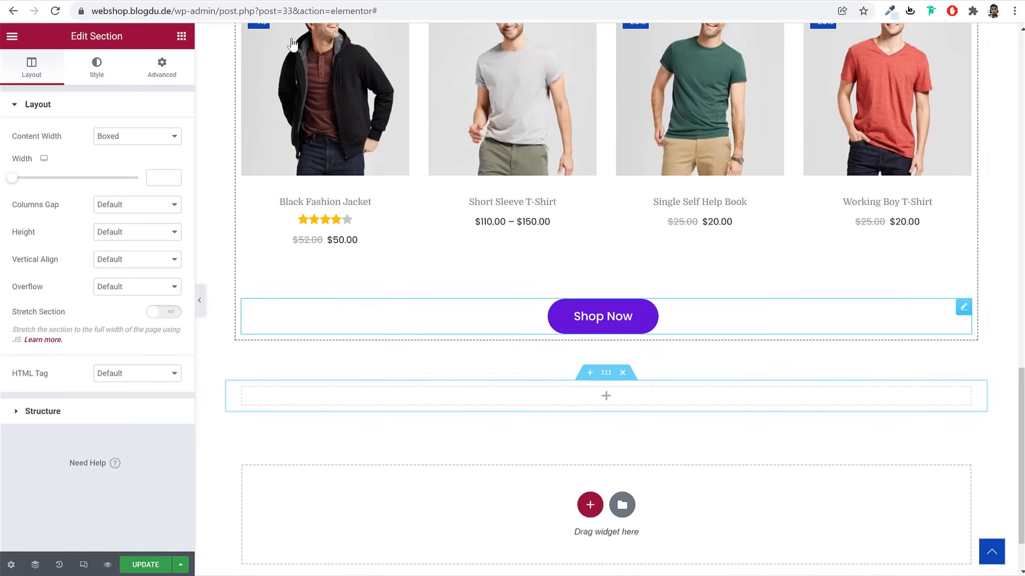
left_click(605, 396)
left_click_drag(69, 196, 509, 406)
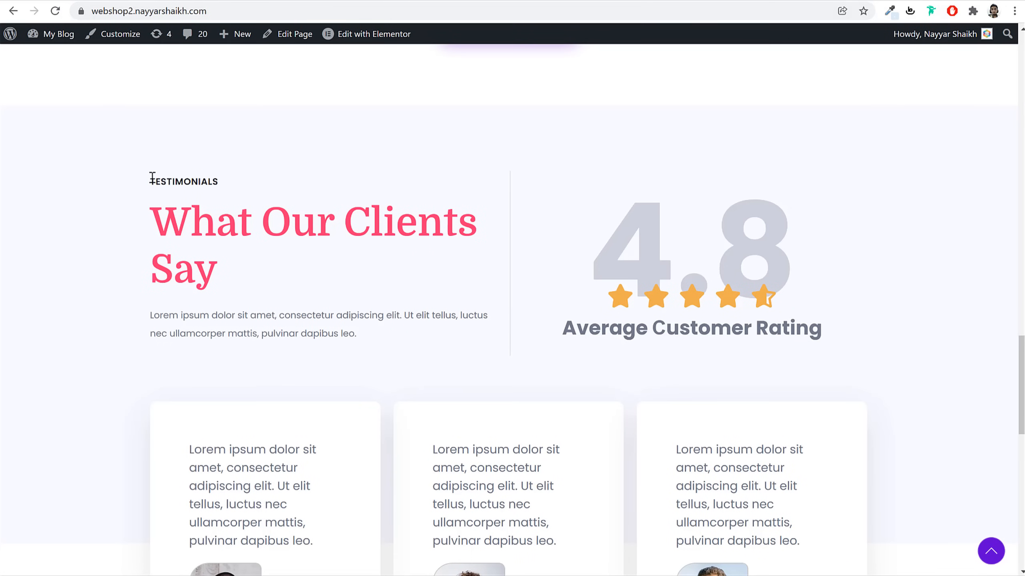
Copy the TOP SALE ON THIS WEEK heading into the inner section's left column
left_click_drag(152, 178, 306, 310)
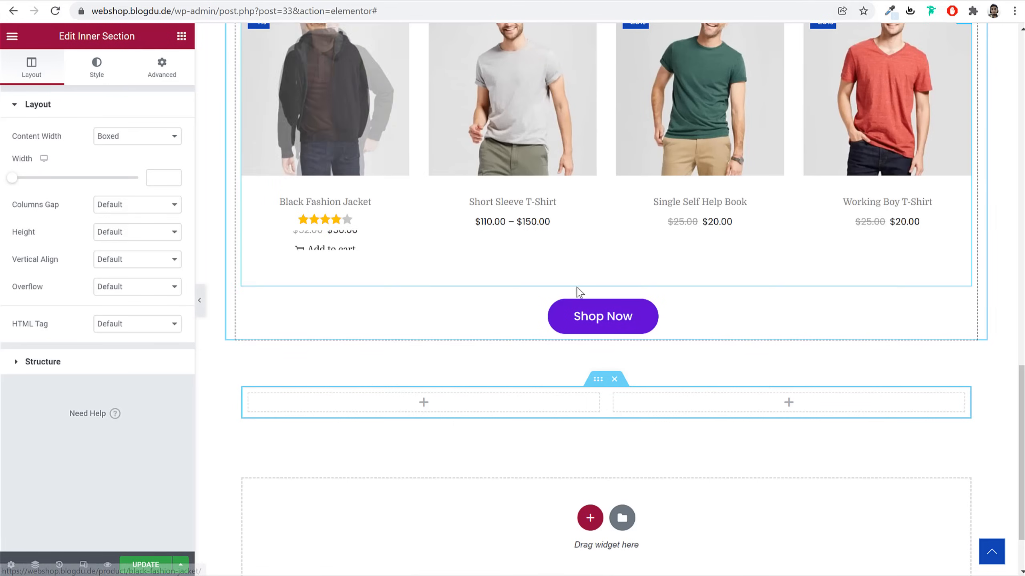
scroll(578, 291, "up", 5)
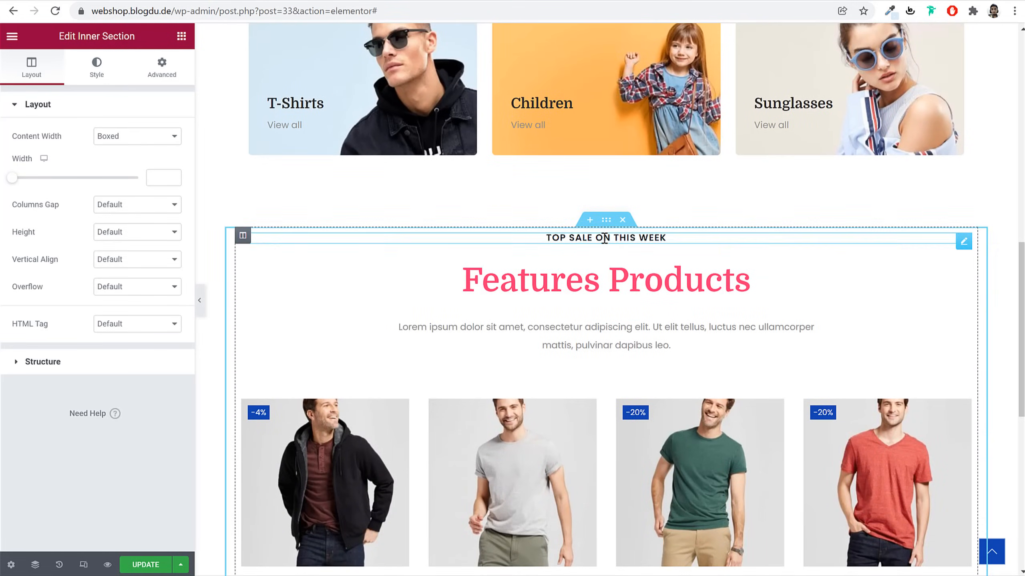
right_click(604, 260)
left_click(636, 293)
scroll(535, 422, "down", 6)
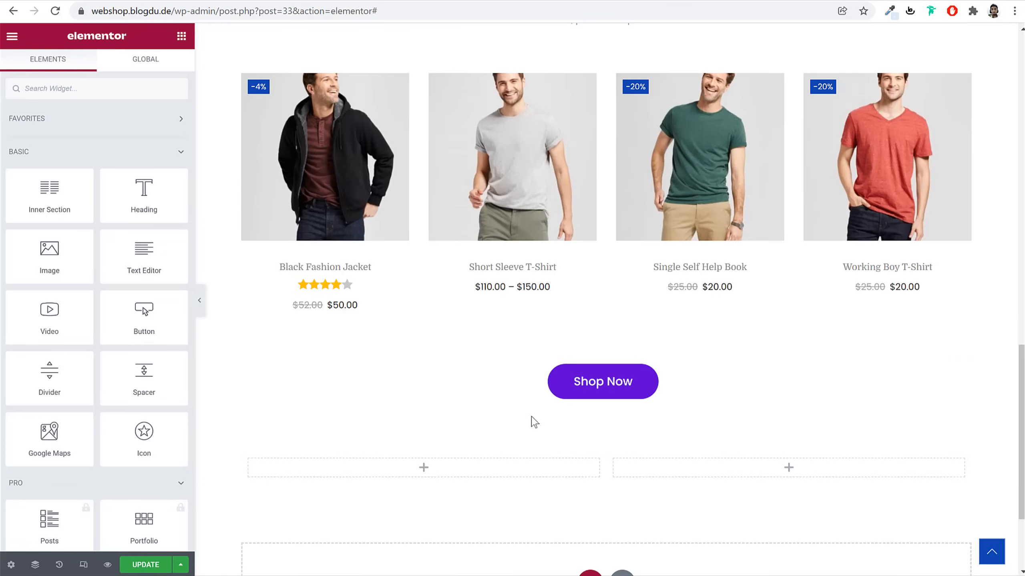
right_click(497, 467)
left_click(539, 476)
scroll(545, 483, "up", 6)
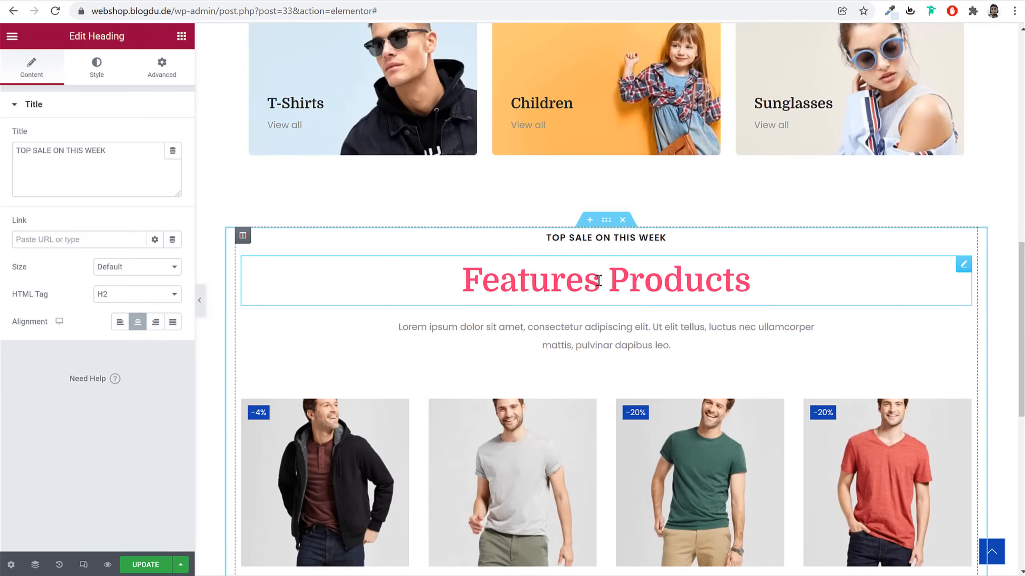
right_click(597, 288)
Copy the Features Products heading and lorem ipsum paragraph into the new left column
left_click(619, 334)
scroll(617, 407, "down", 8)
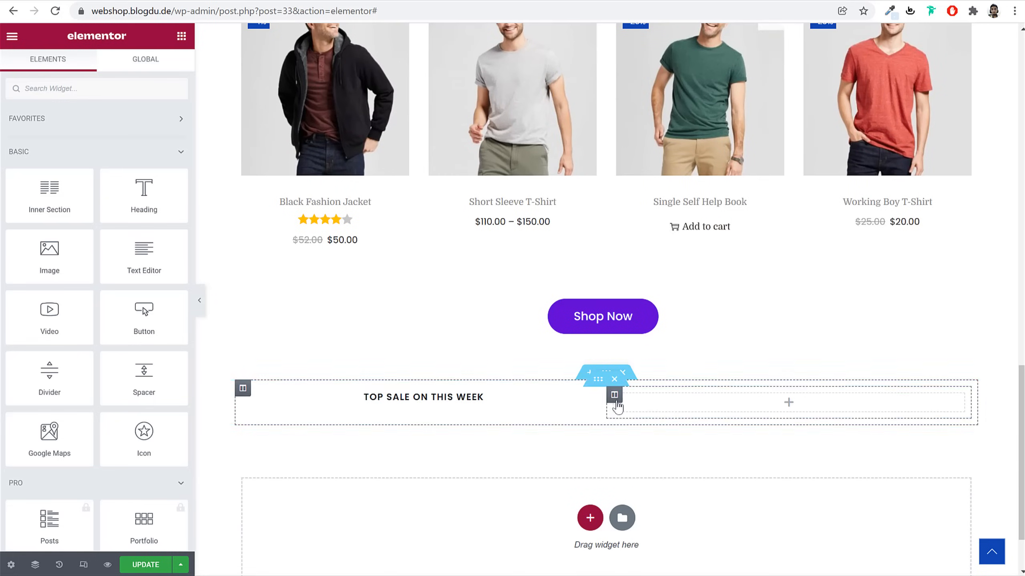
right_click(498, 396)
left_click(529, 453)
scroll(527, 444, "up", 7)
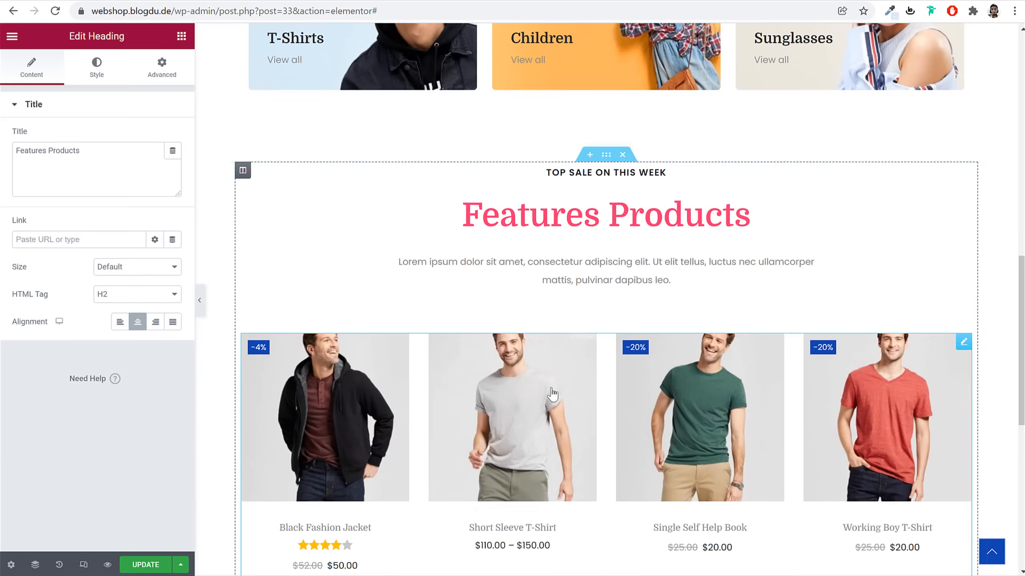
right_click(586, 269)
left_click(628, 322)
scroll(628, 363, "down", 7)
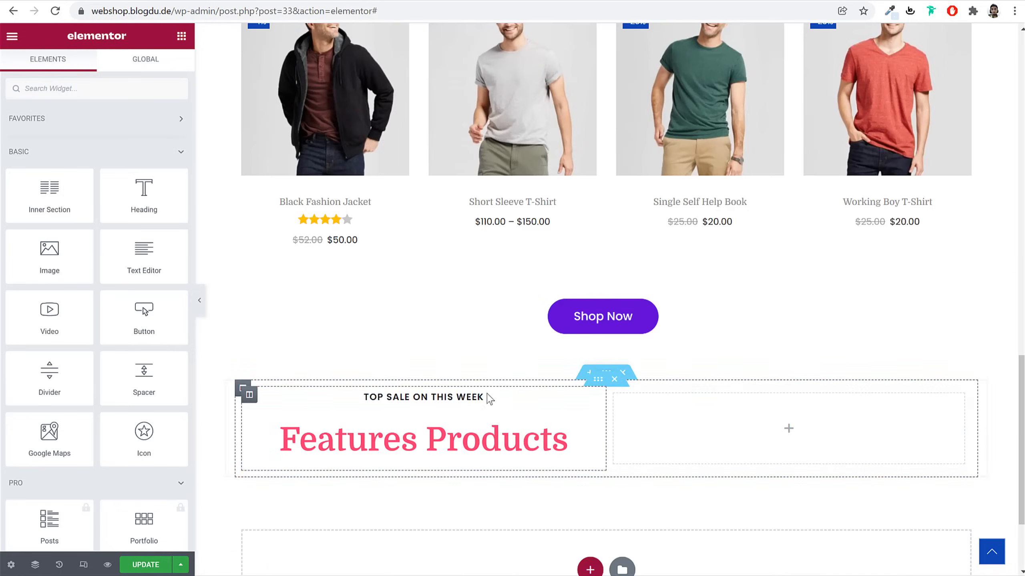
right_click(472, 397)
left_click(527, 460)
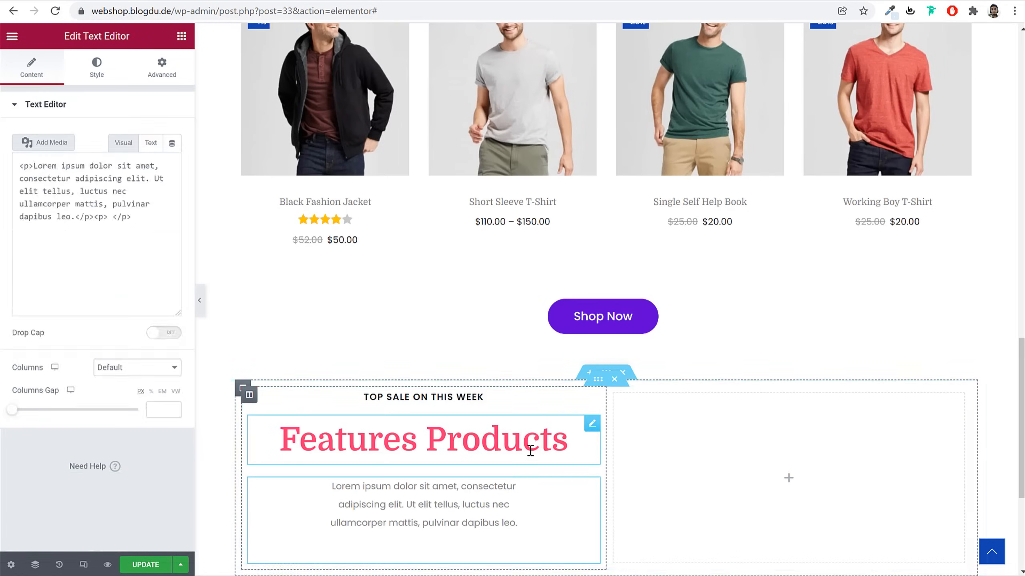
scroll(497, 392, "down", 2)
Retitle the pasted TOP SALE heading to TESTIMONIALS and left-align it
left_click(462, 326)
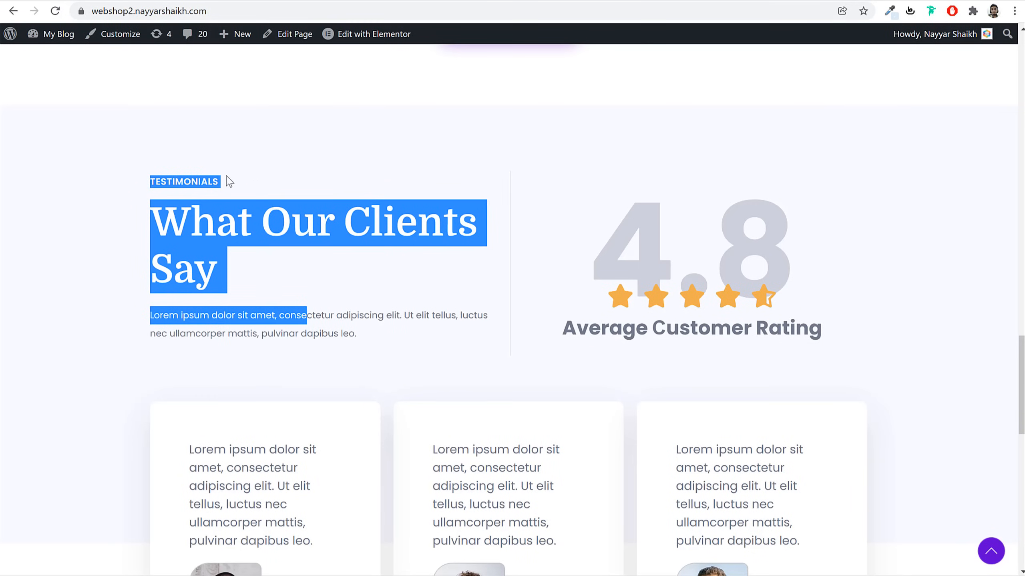
left_click_drag(228, 178, 221, 180)
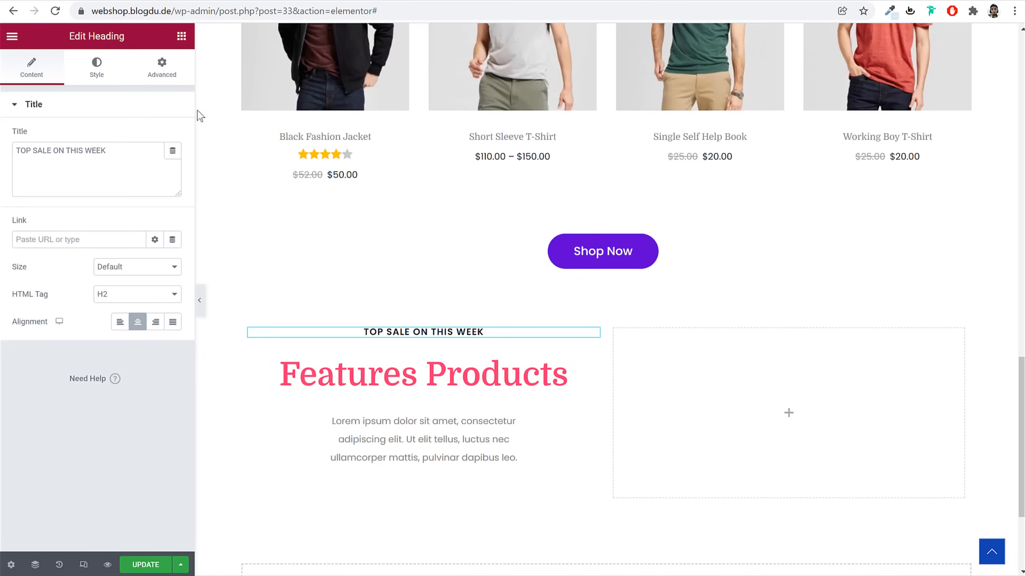
left_click(115, 162)
key("ctrl+a")
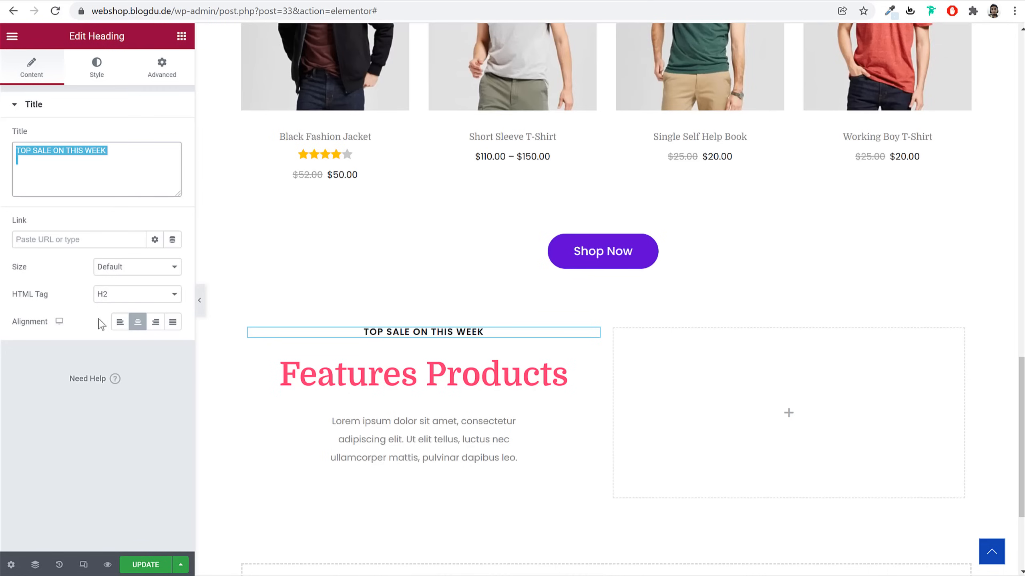
key("ctrl+v")
left_click(120, 322)
Retitle the second heading 'What Our Clients Say', left-aligned, size 60, line-height 1.2
left_click(306, 378)
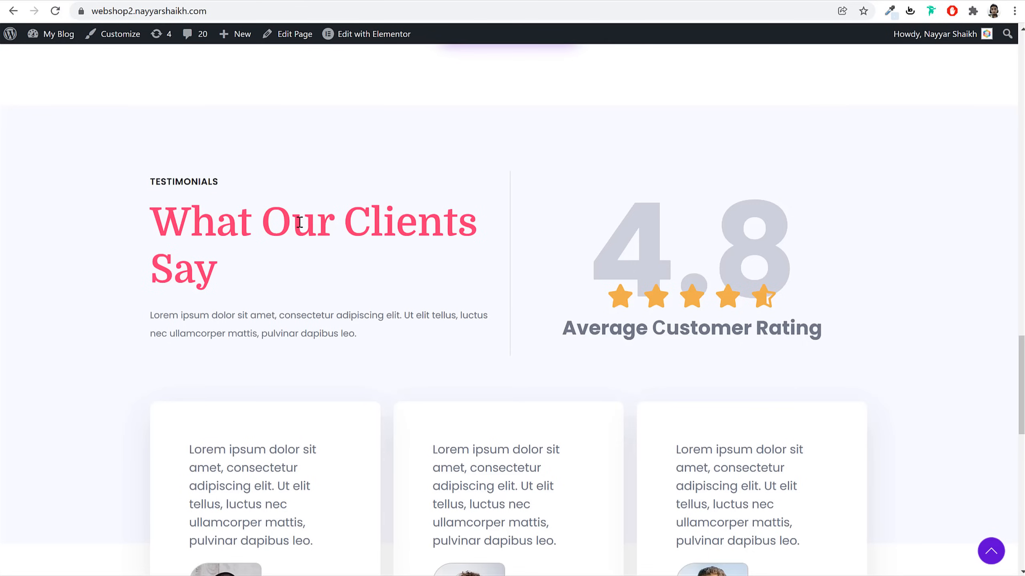
triple_click(300, 223)
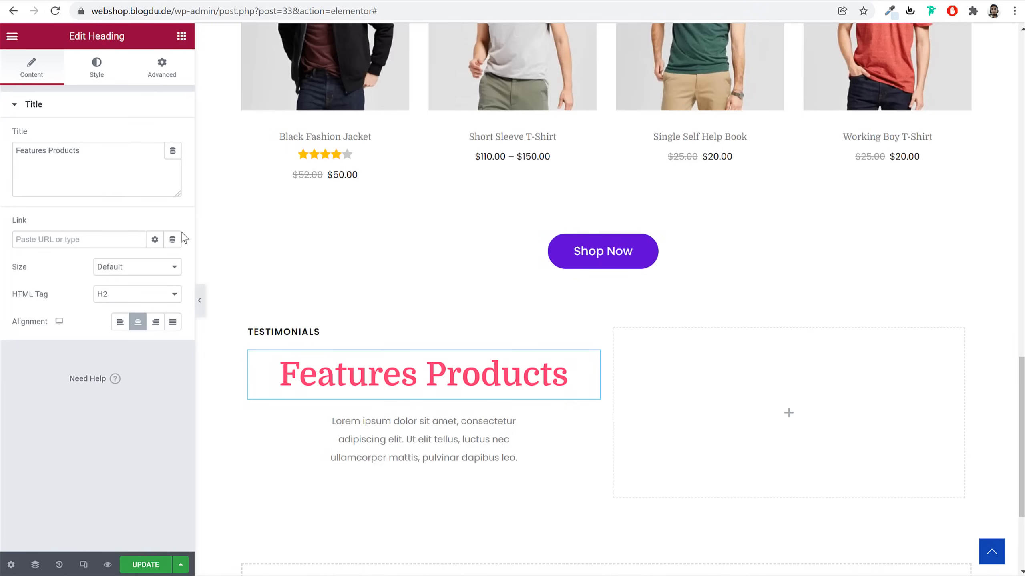
left_click(104, 192)
key("ctrl+a")
key("ctrl+v")
left_click(119, 322)
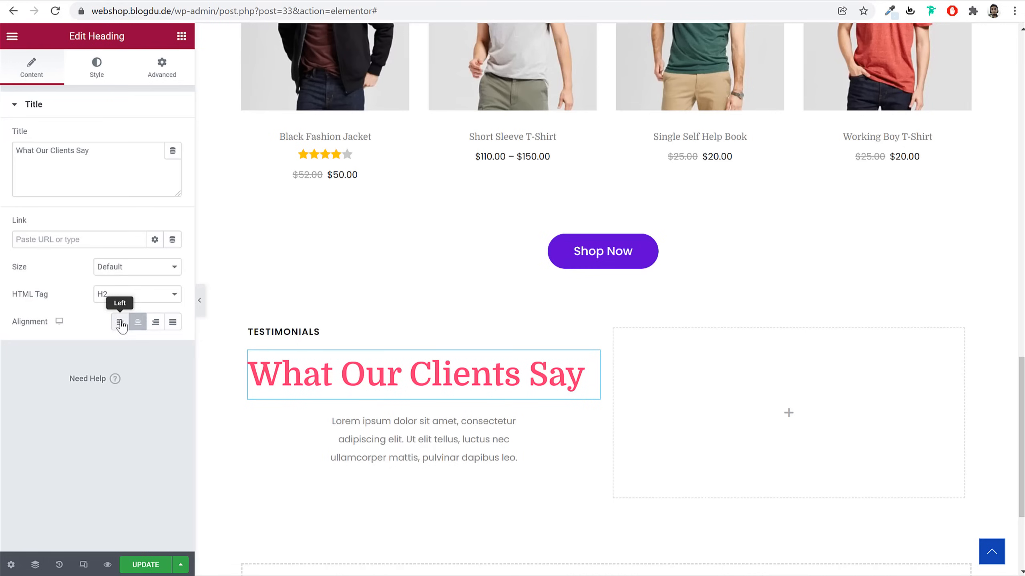
left_click(100, 77)
left_click(173, 163)
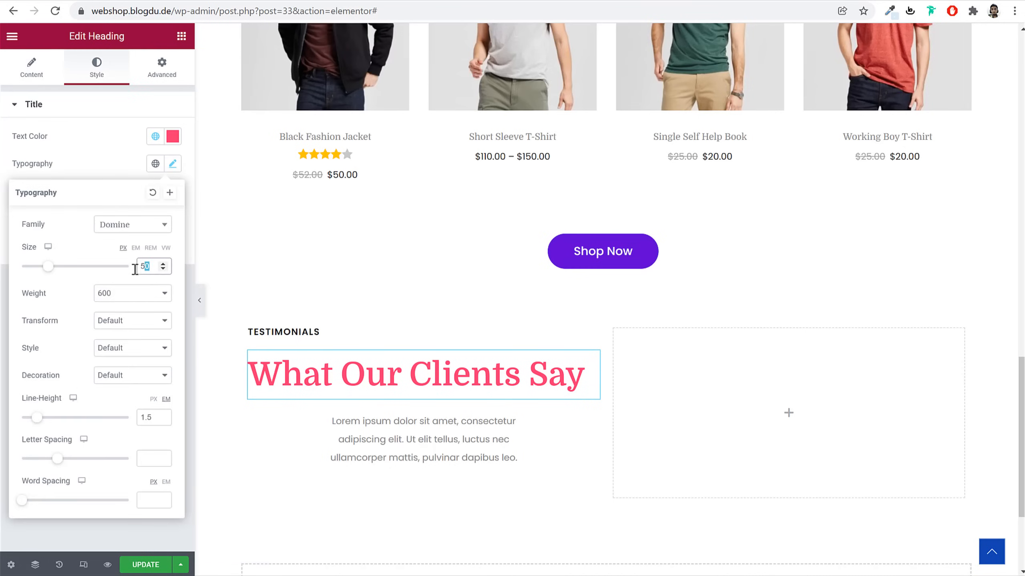
type("60")
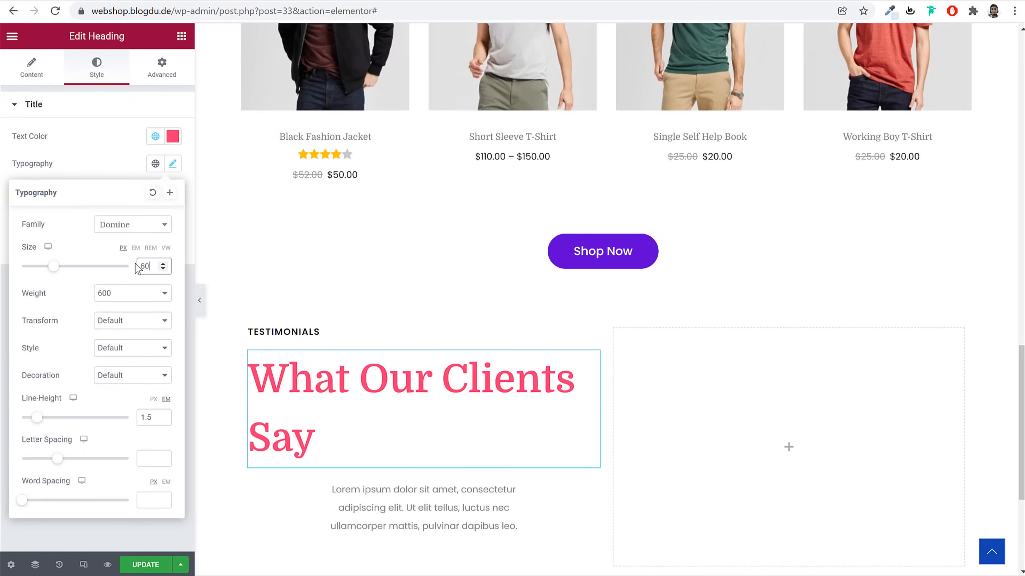
double_click(149, 422)
type("2")
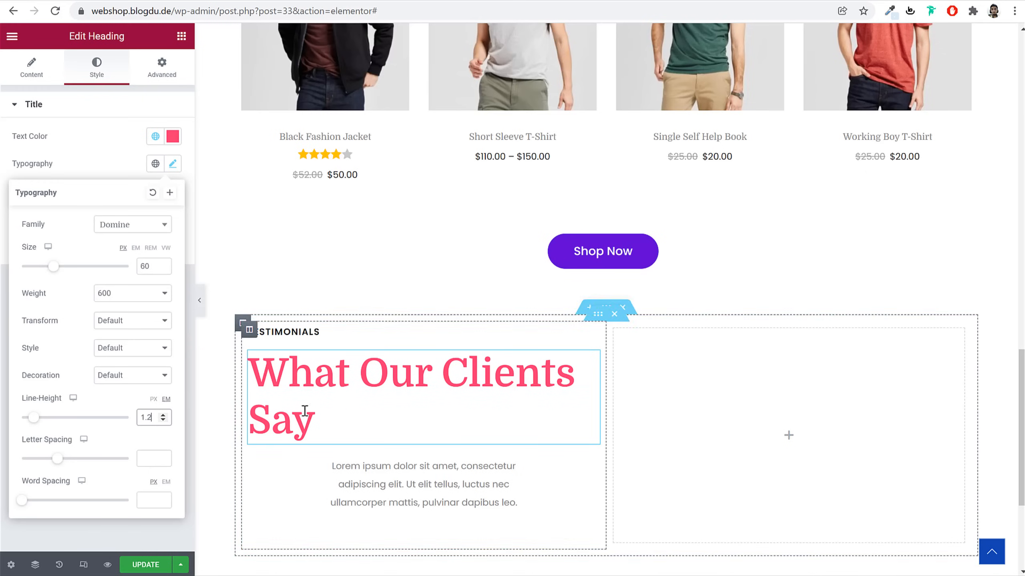
Zero the lorem paragraph's left and right margins and left-align it
left_click(366, 487)
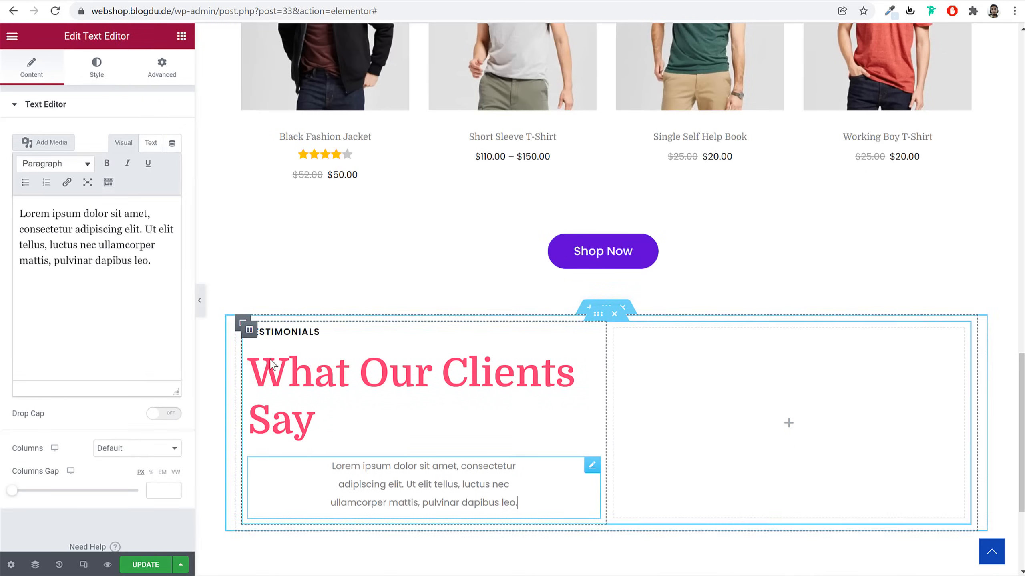
left_click(162, 68)
left_click(132, 151)
type("0")
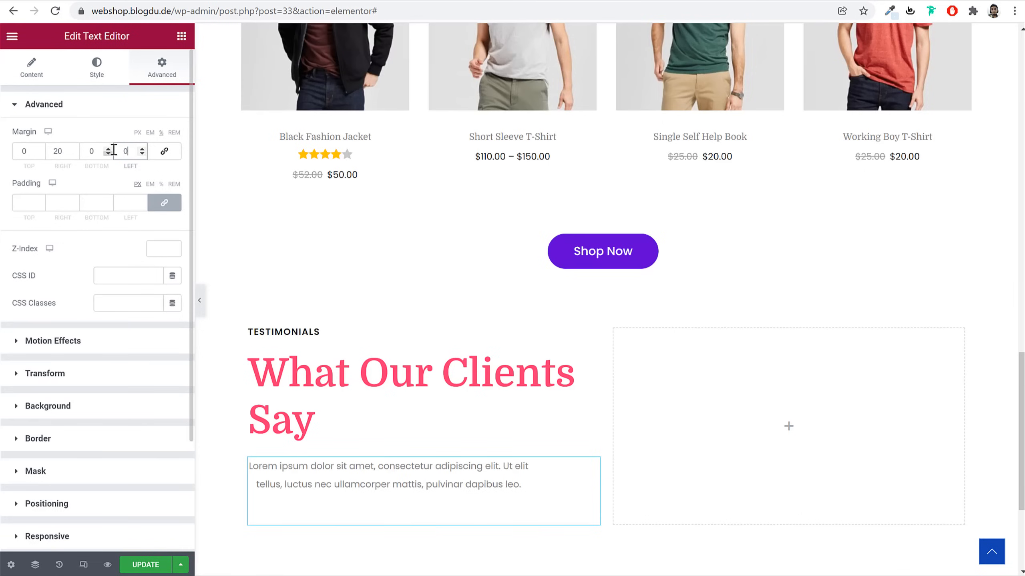
double_click(56, 153)
type("0")
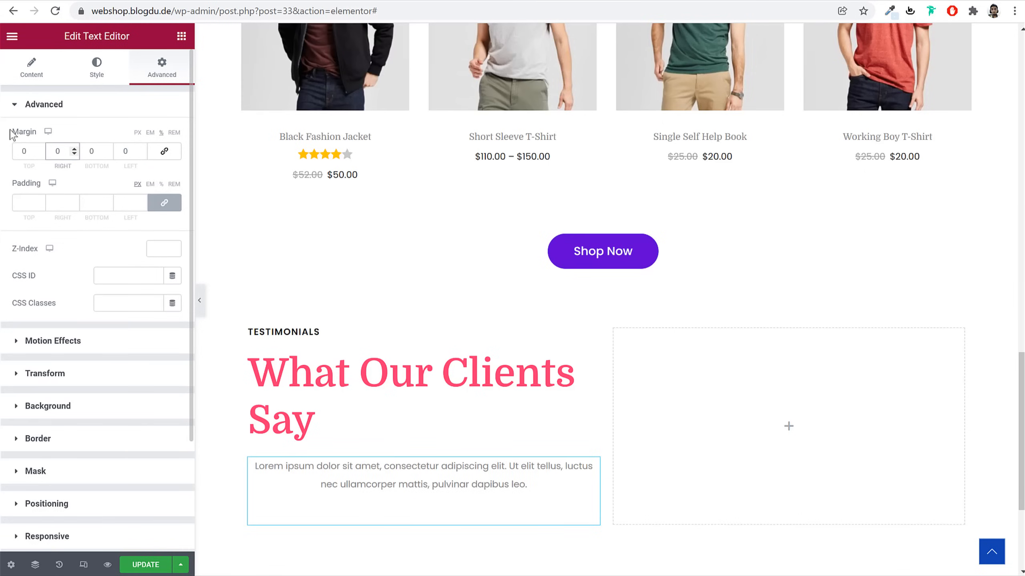
left_click(32, 66)
left_click(96, 66)
left_click(127, 142)
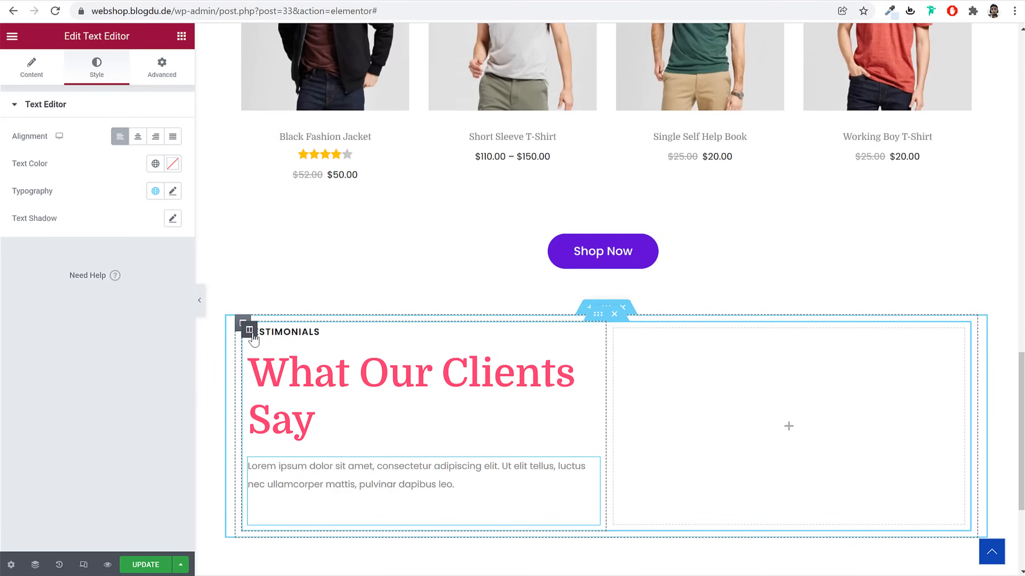
Give the left column a solid 1 px #E7E7E7 right border
left_click(249, 331)
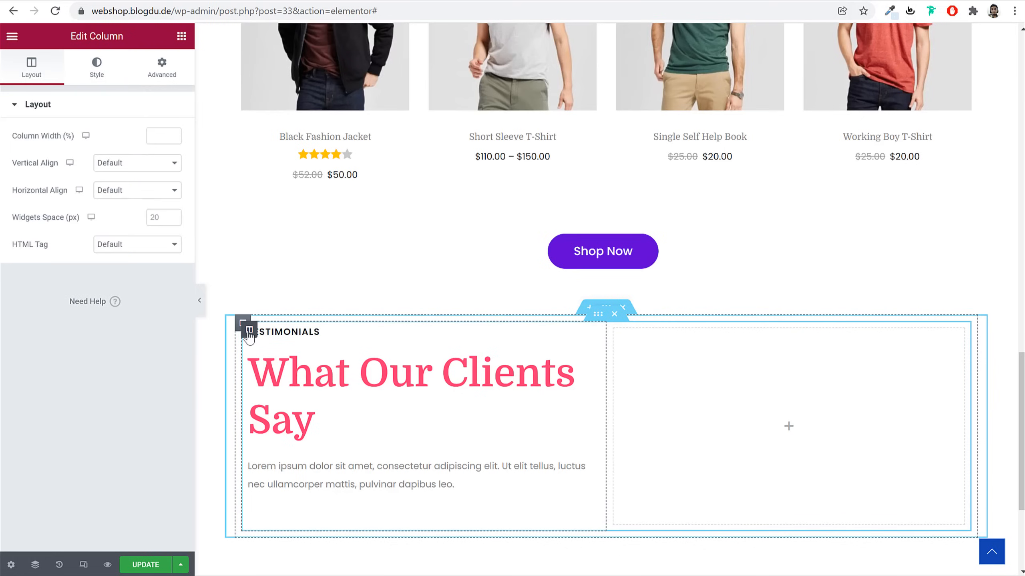
left_click(96, 67)
left_click(141, 209)
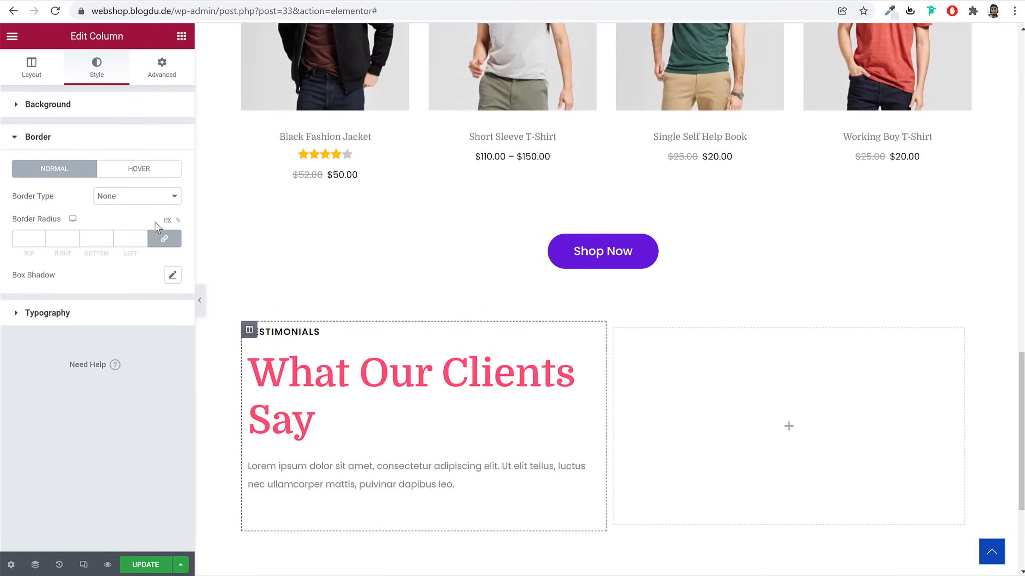
left_click(143, 197)
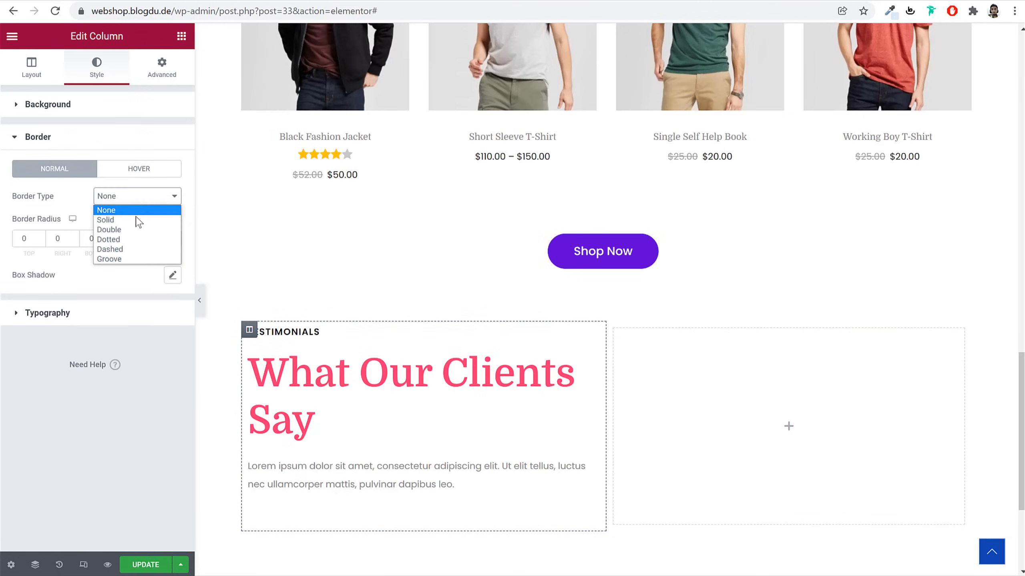
left_click(142, 219)
double_click(49, 236)
left_click(173, 275)
type("#E7E7E7")
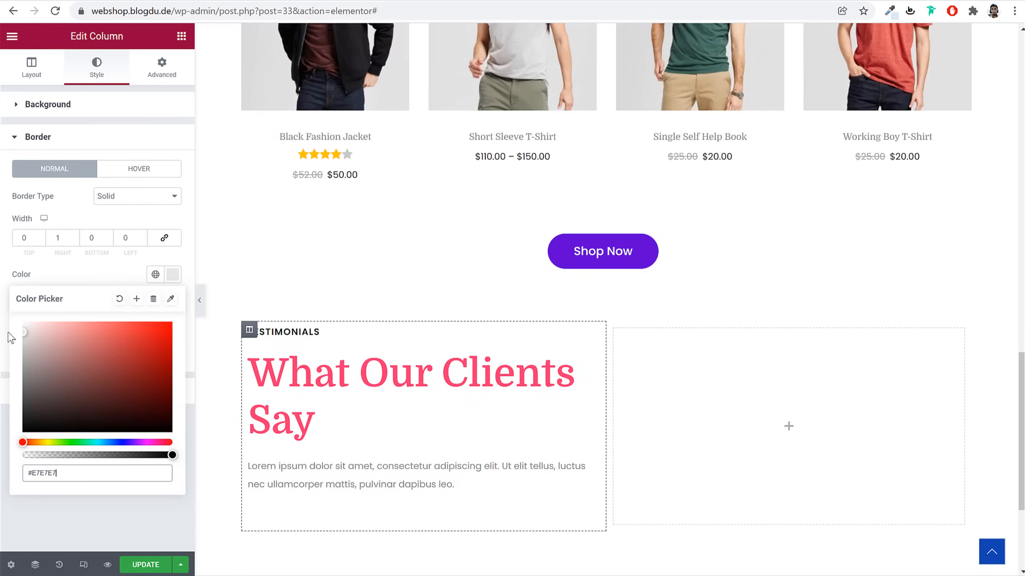
left_click(200, 307)
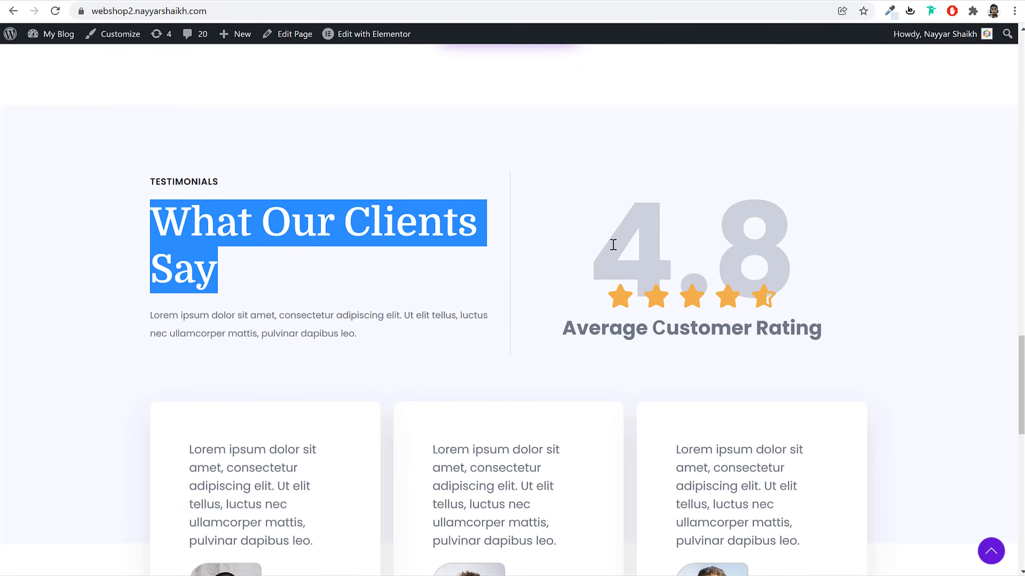
left_click_drag(798, 245, 816, 251)
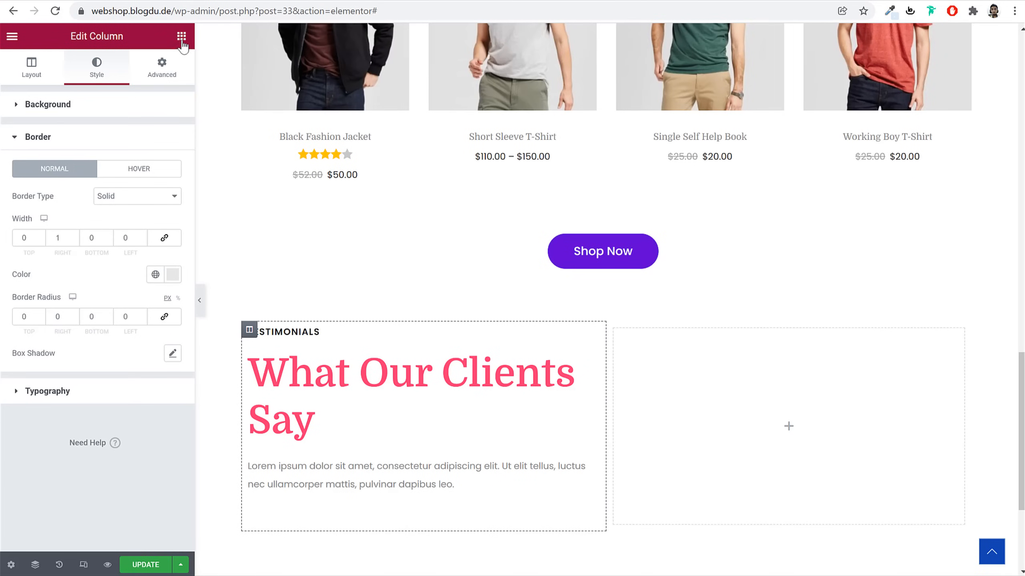
left_click(181, 37)
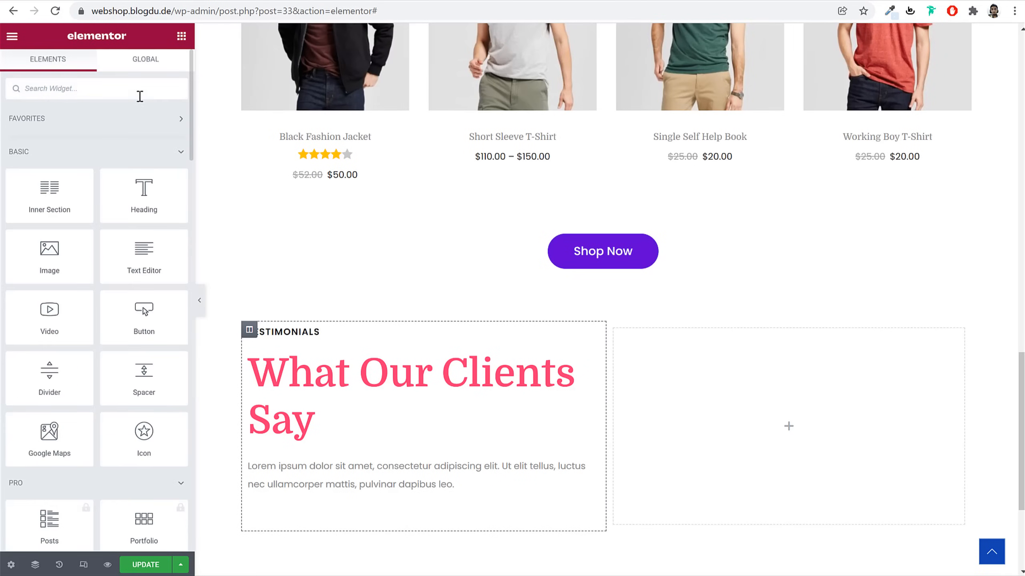
Add a 4.8 heading to the right column in Poppins, 200 px, weight 700
left_click_drag(144, 178, 784, 370)
triple_click(122, 173)
type("4.8")
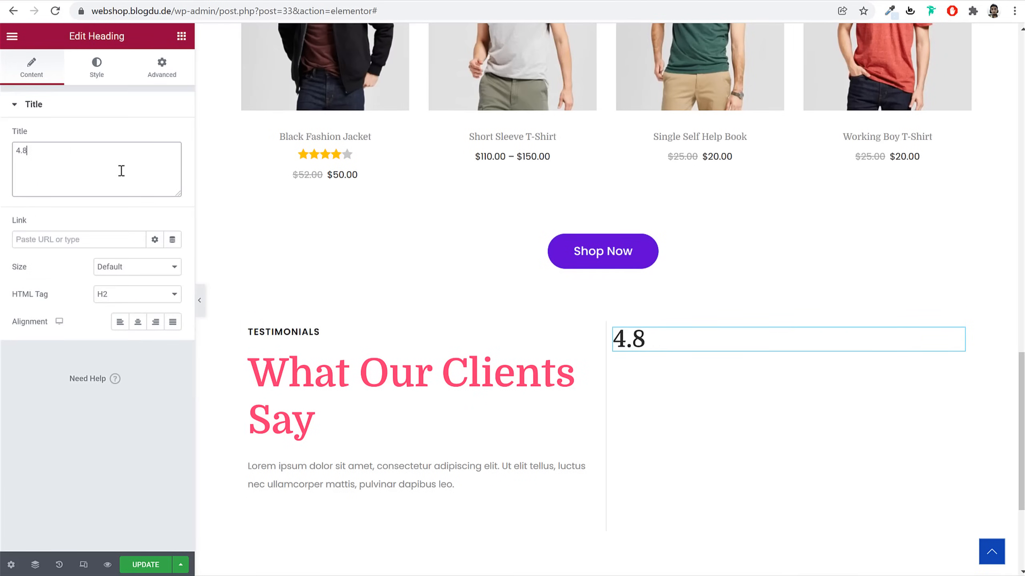
left_click(107, 66)
left_click(172, 164)
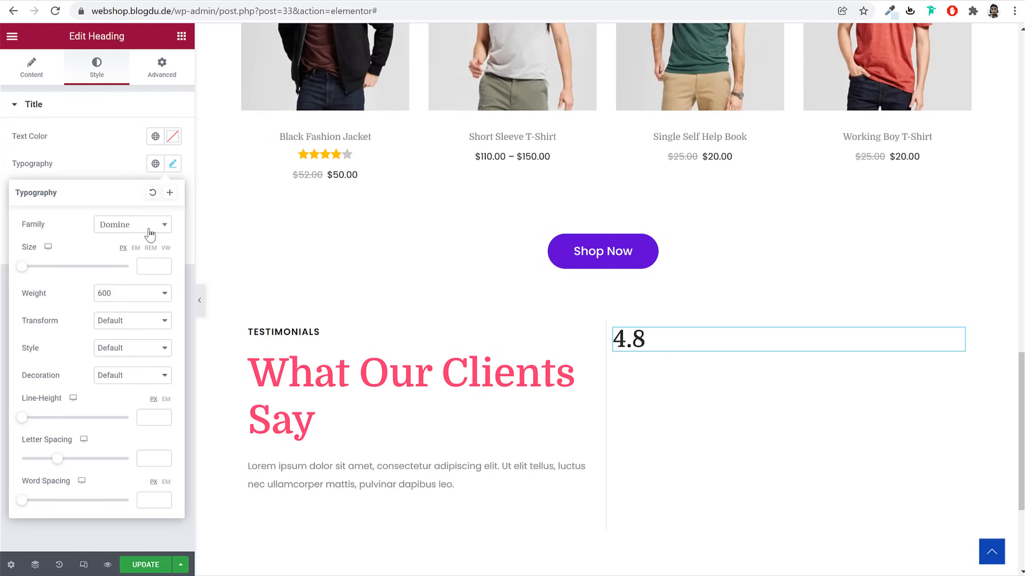
left_click(137, 230)
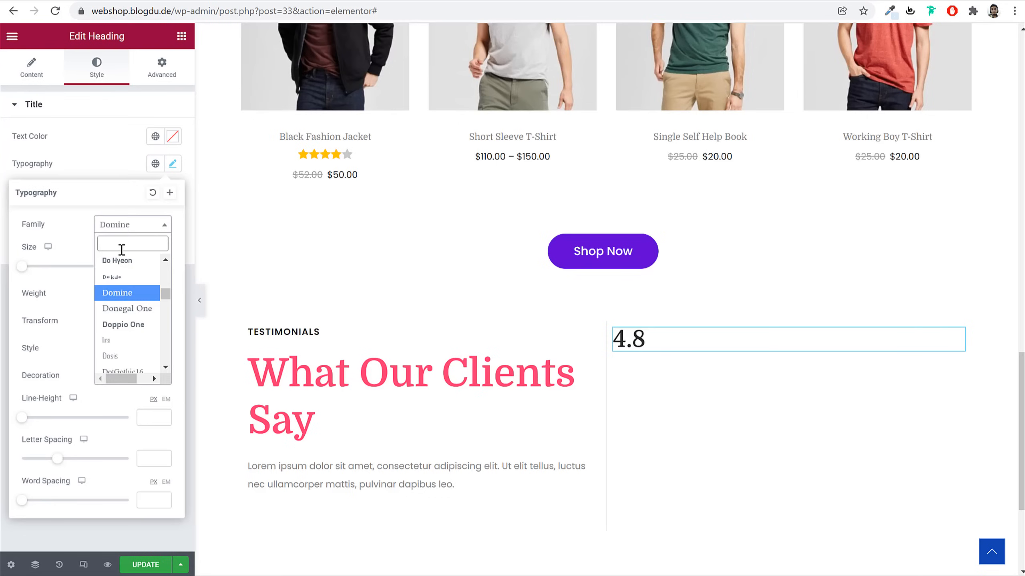
type("poppins")
key("Return")
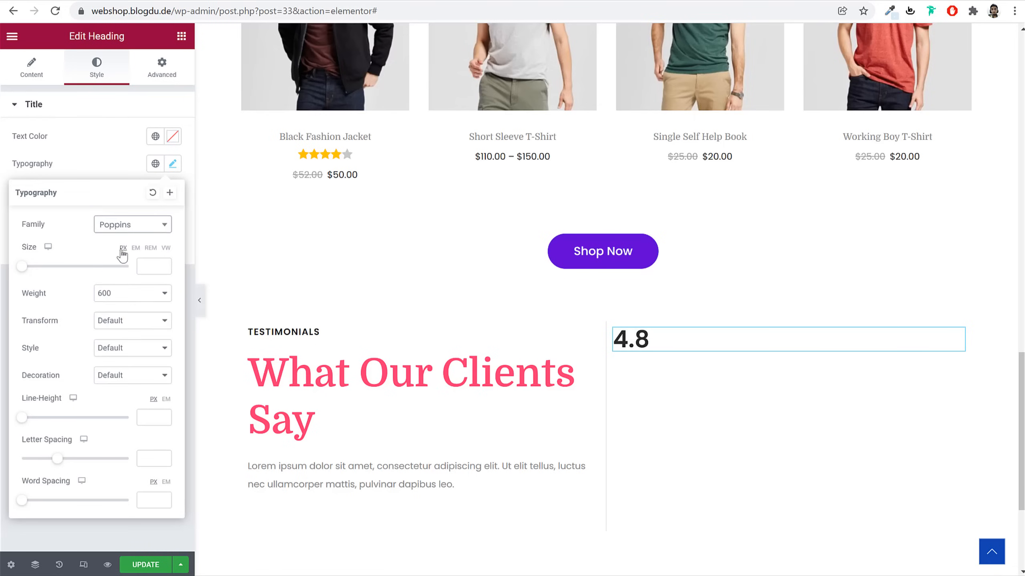
left_click(153, 272)
type("200")
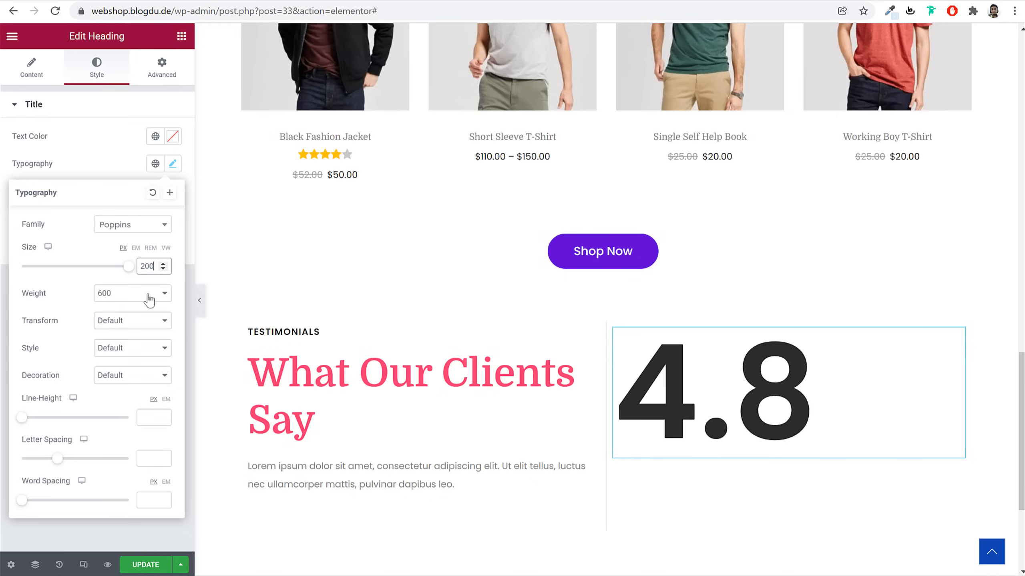
left_click(150, 299)
left_click(132, 366)
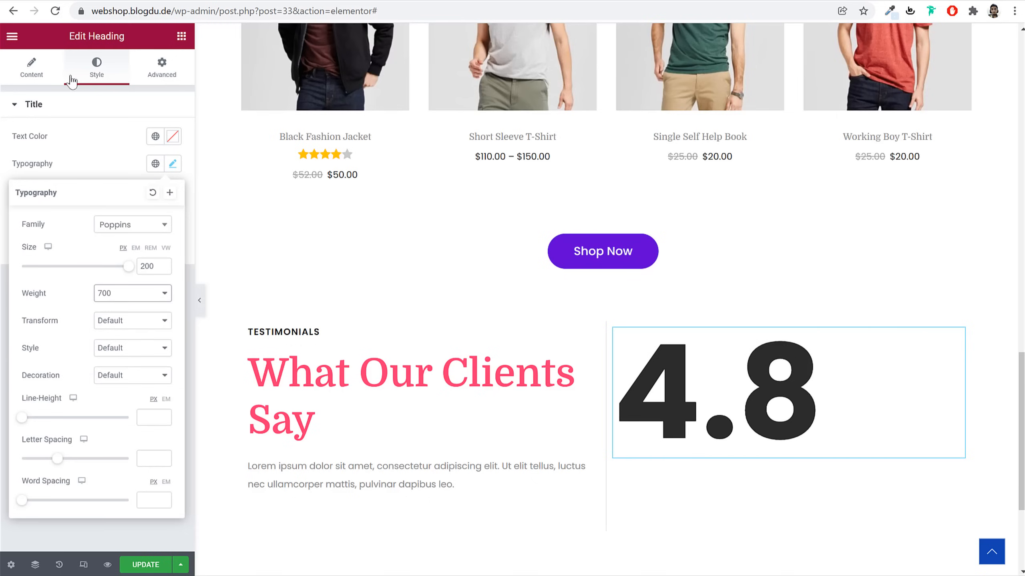
Centre the 4.8 heading and give it a -65 px bottom margin
left_click(32, 68)
left_click(138, 322)
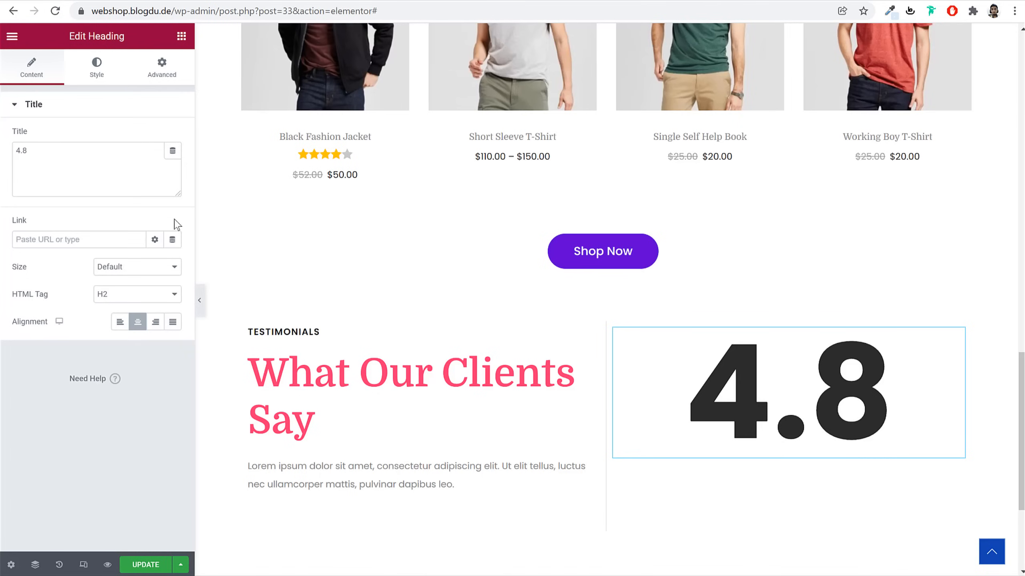
left_click(96, 68)
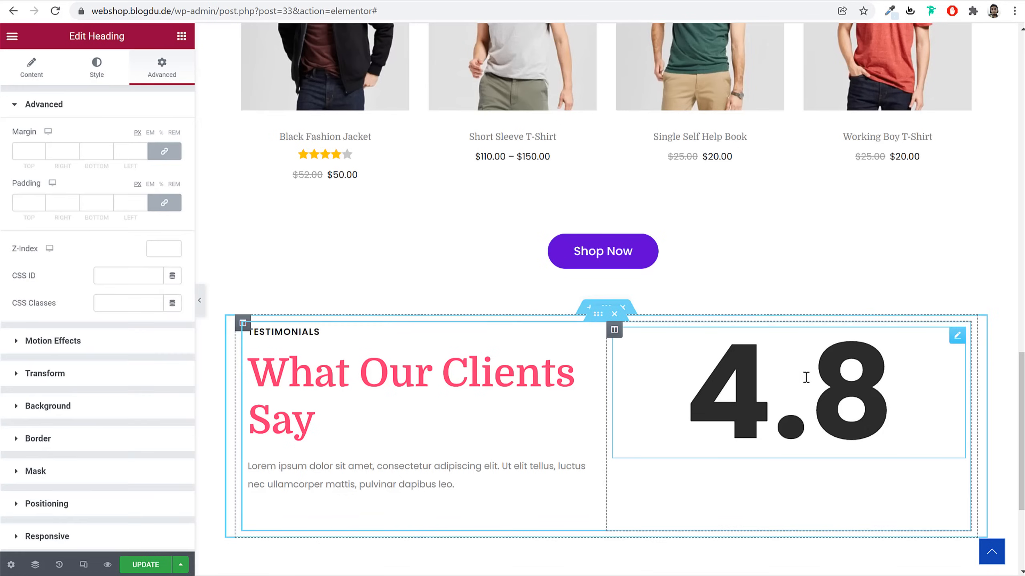
left_click(169, 158)
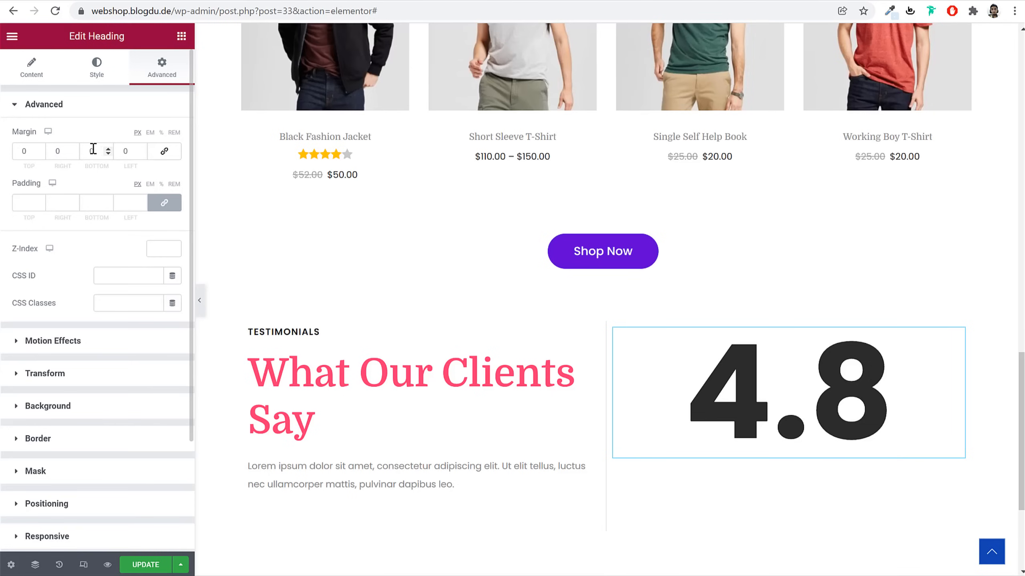
left_click(93, 149)
type("65")
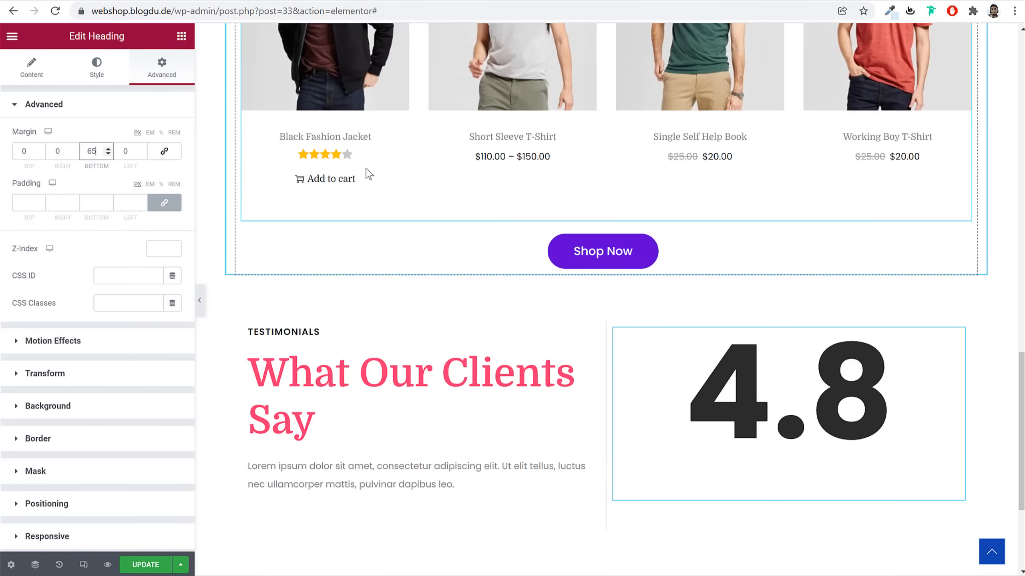
type("-")
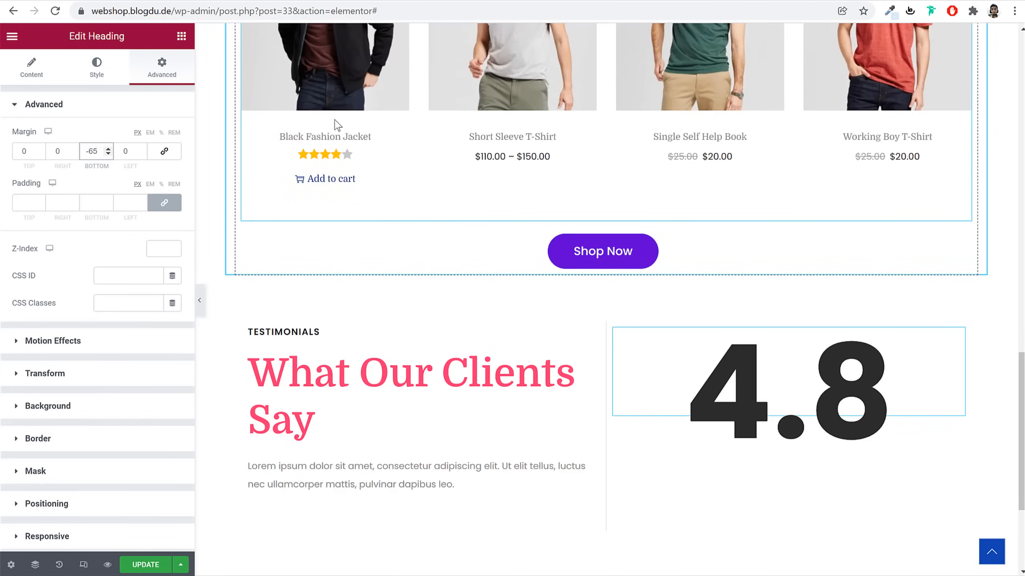
left_click(181, 36)
Add a centred Star Rating widget under 4.8 with rating 4.8 and 40 px stars
type("s")
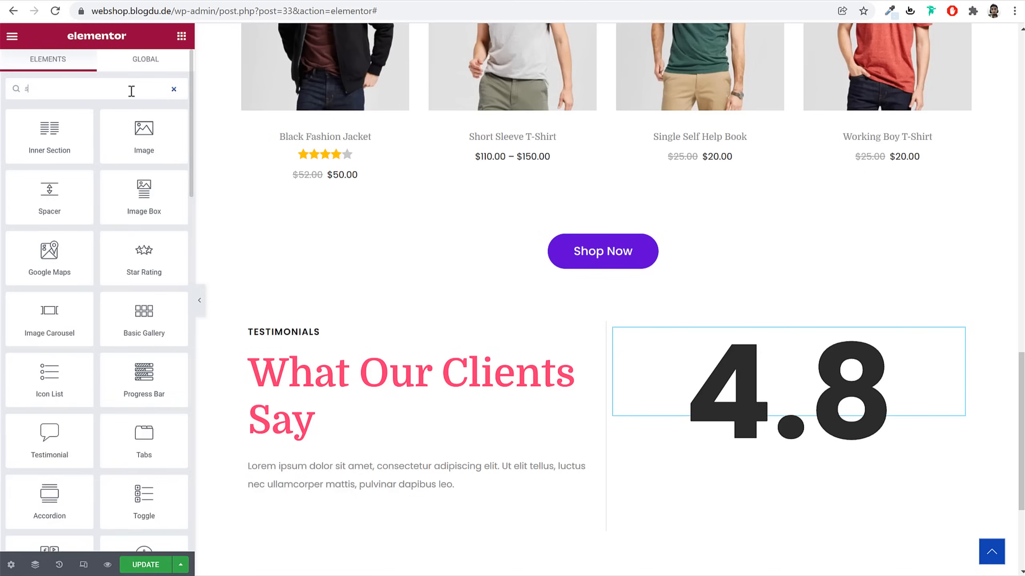
type("tar")
left_click_drag(50, 137, 828, 436)
left_click(126, 163)
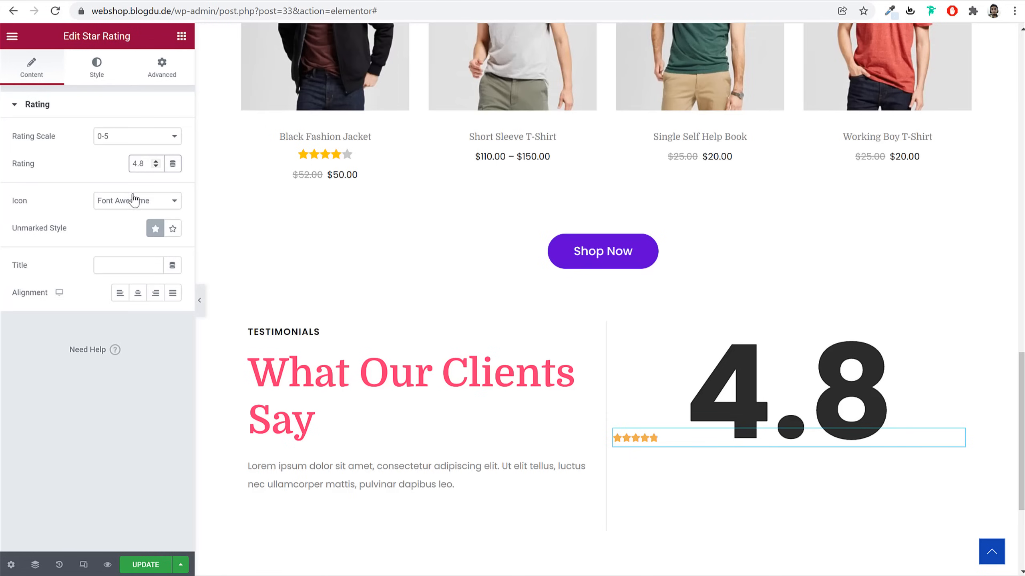
left_click(137, 292)
left_click(101, 73)
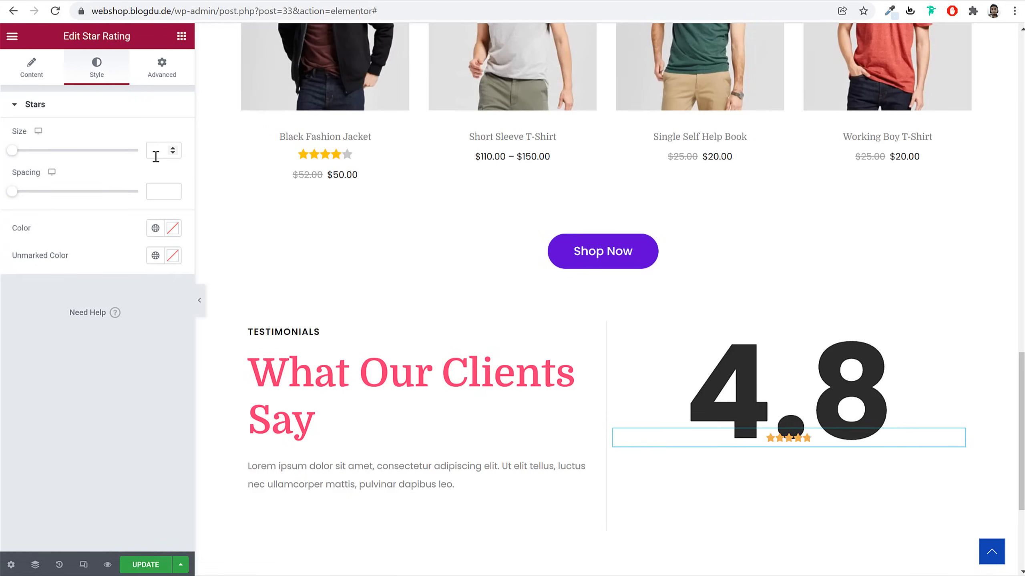
type("40")
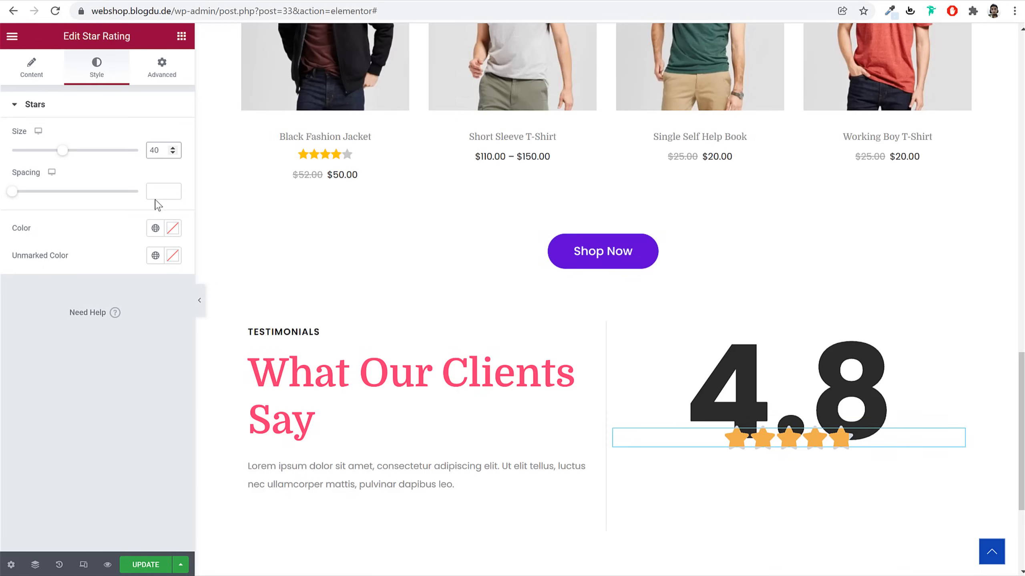
Colour both the marked and unmarked stars bright orange (#FFB20E)
left_click(168, 229)
left_click_drag(44, 396, 39, 396)
left_click_drag(124, 302, 163, 243)
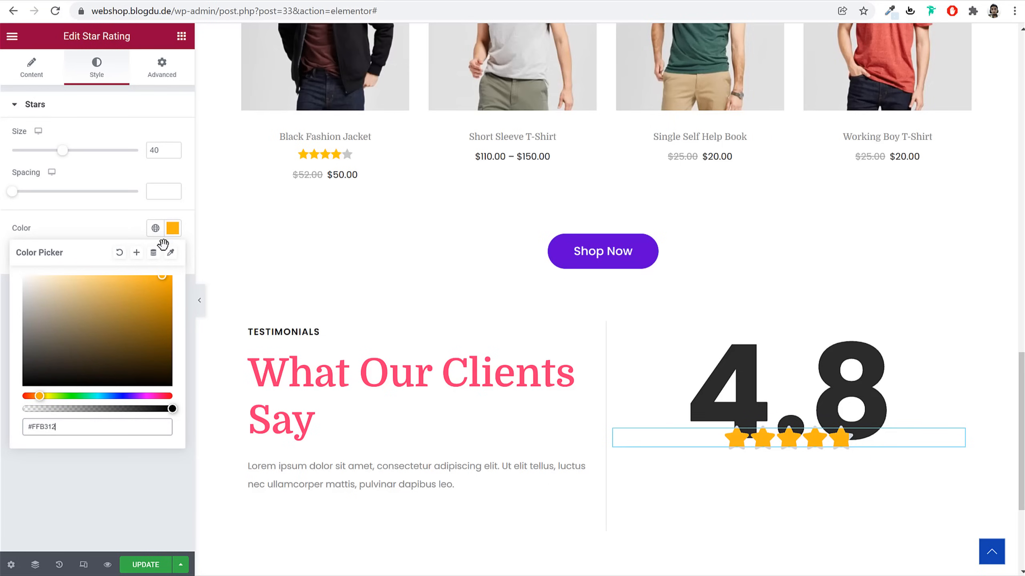
key("ctrl+a")
key("ctrl+c")
left_click(174, 230)
left_click(172, 256)
key("ctrl+v")
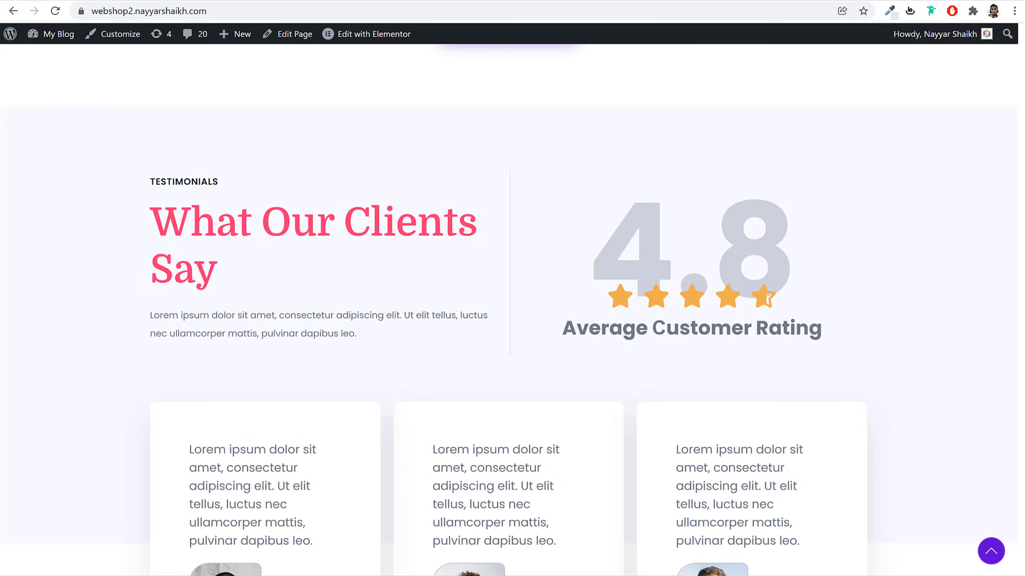
Add a centred 'Average Customer Rating' heading beneath the stars
triple_click(603, 333)
key("ctrl+c")
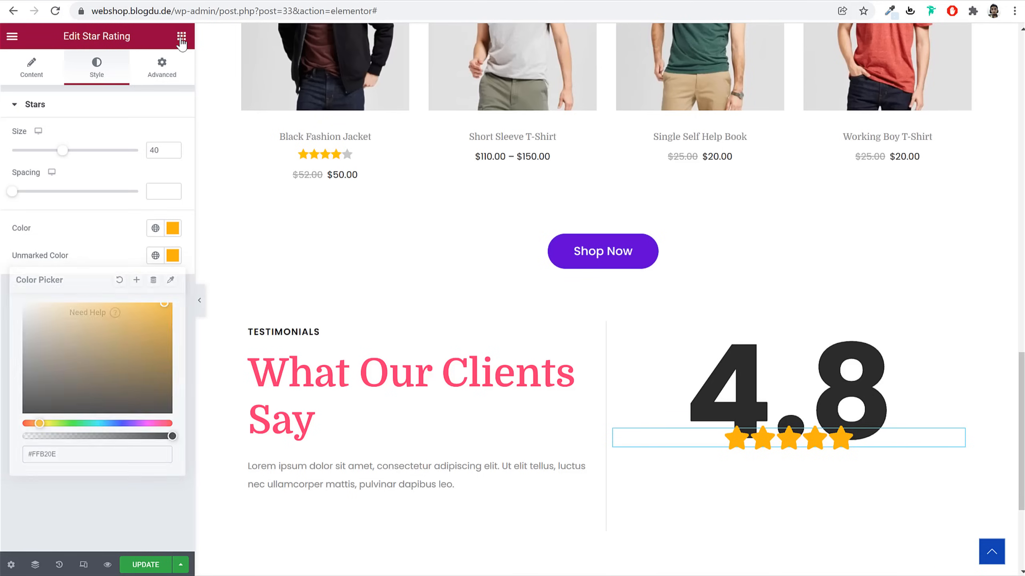
left_click(182, 36)
left_click_drag(144, 194, 788, 478)
left_click_drag(956, 436, 862, 446)
left_click(79, 151)
key("ctrl+a")
key("ctrl+v")
left_click(137, 322)
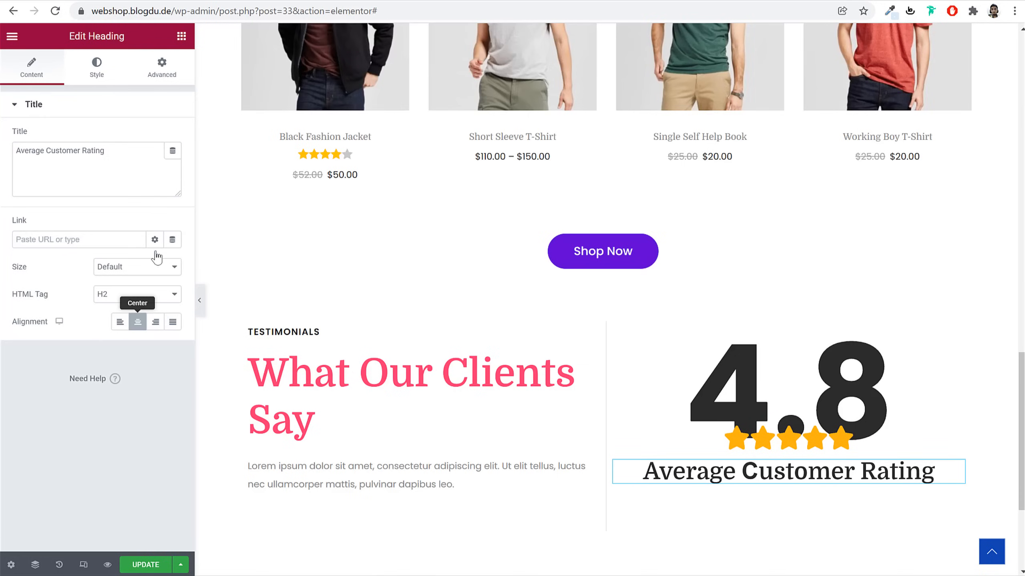
Style the caption in Poppins, 30 px, weight 700
left_click(95, 69)
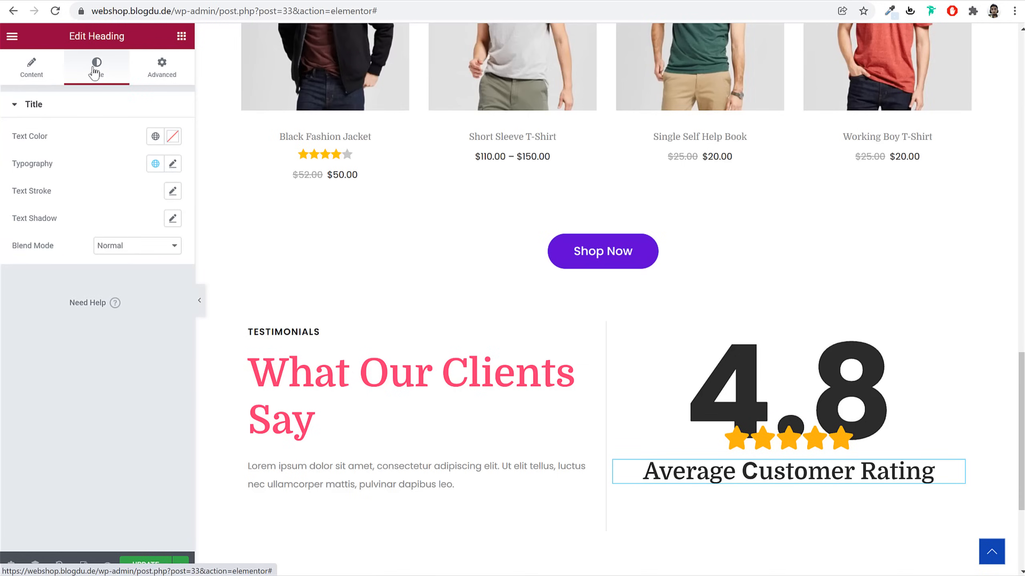
left_click(172, 166)
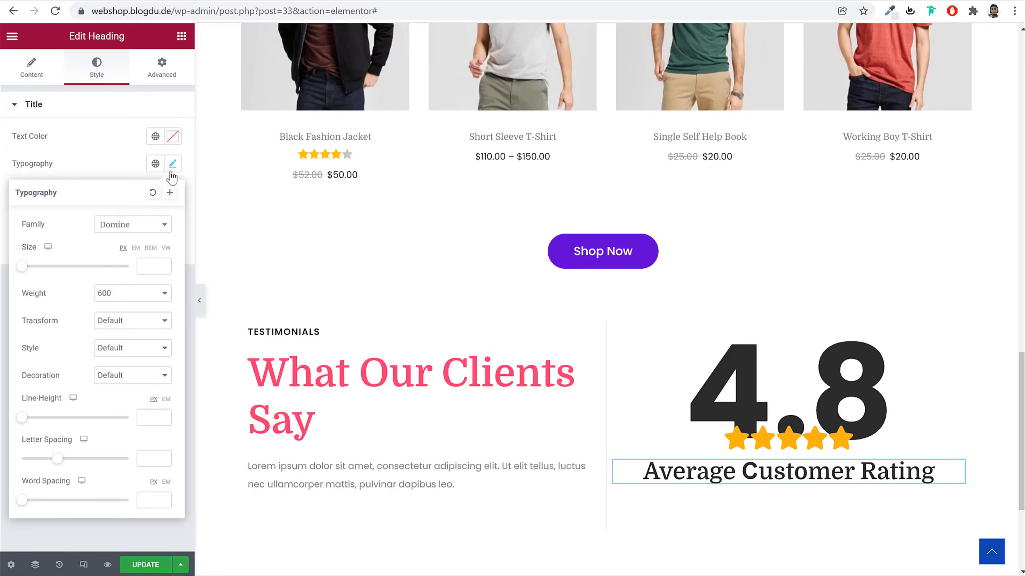
left_click(126, 233)
type("po")
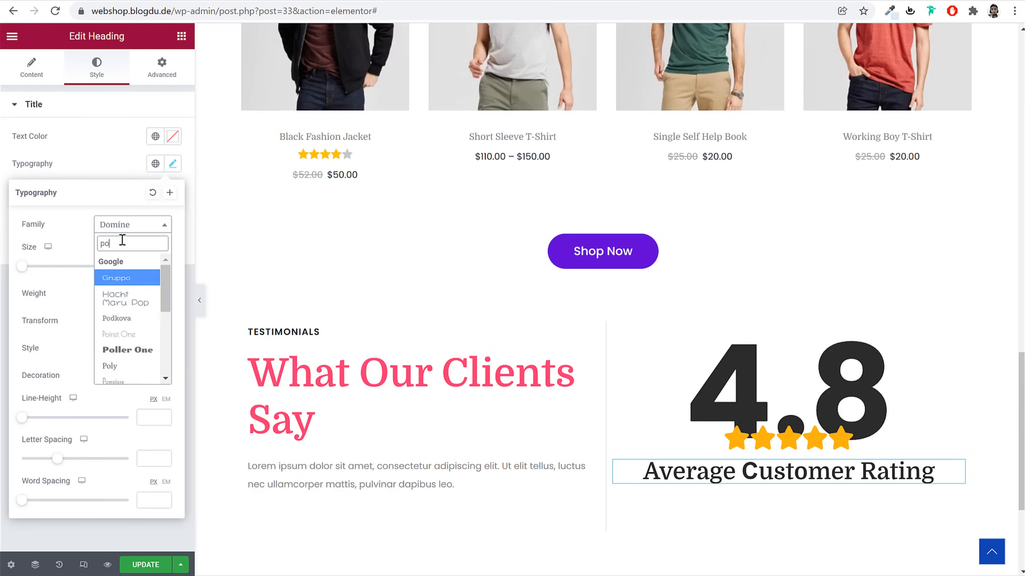
left_click(143, 301)
left_click(151, 266)
type("30")
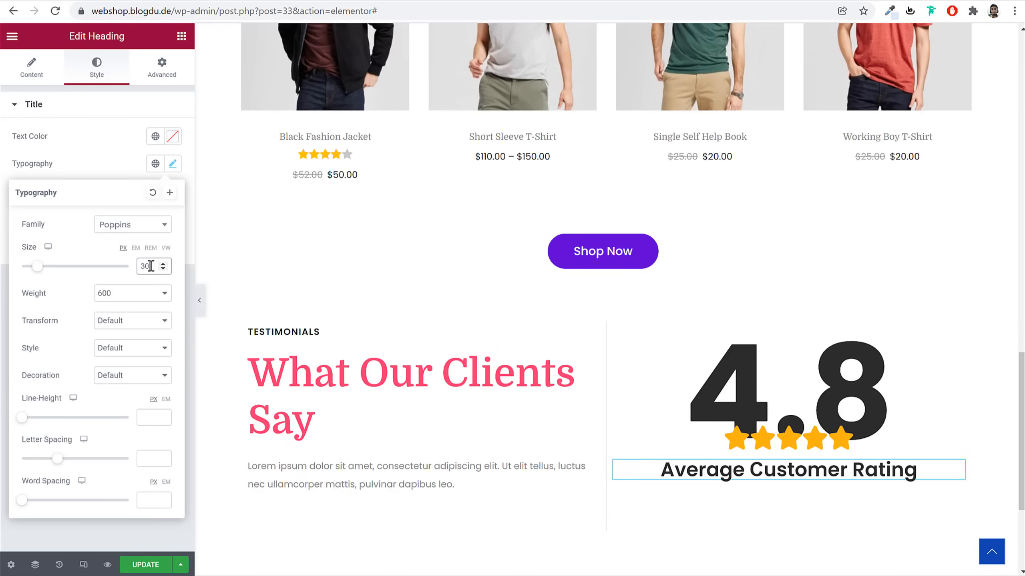
left_click(142, 297)
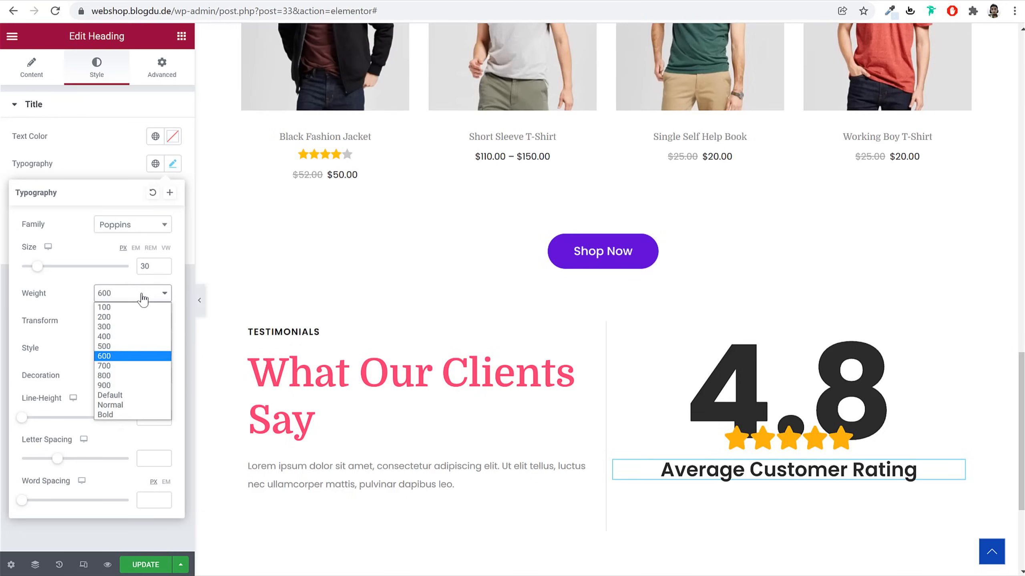
left_click(115, 366)
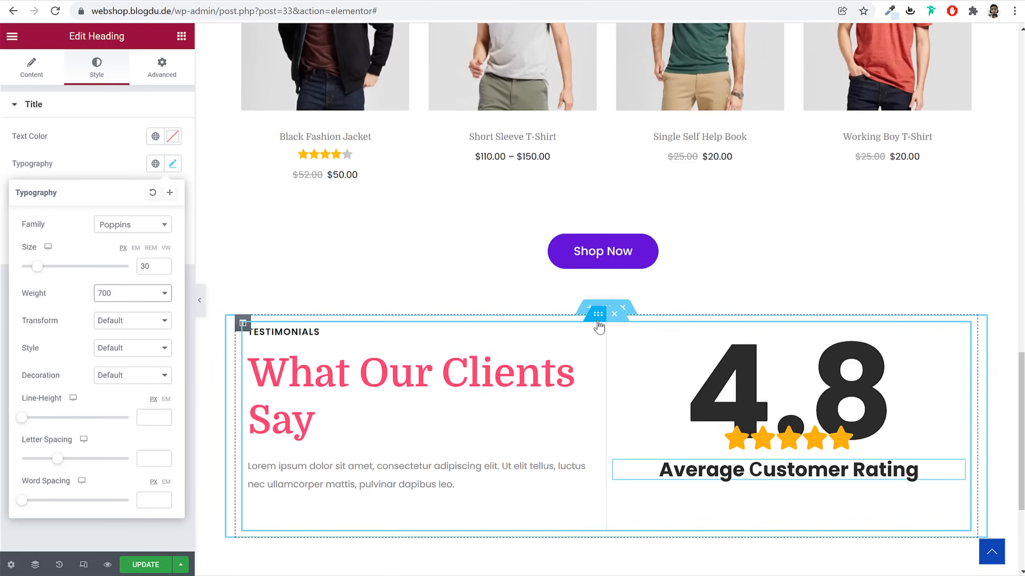
left_click(598, 319)
Set the rating section's bottom margin to 60
left_click(163, 68)
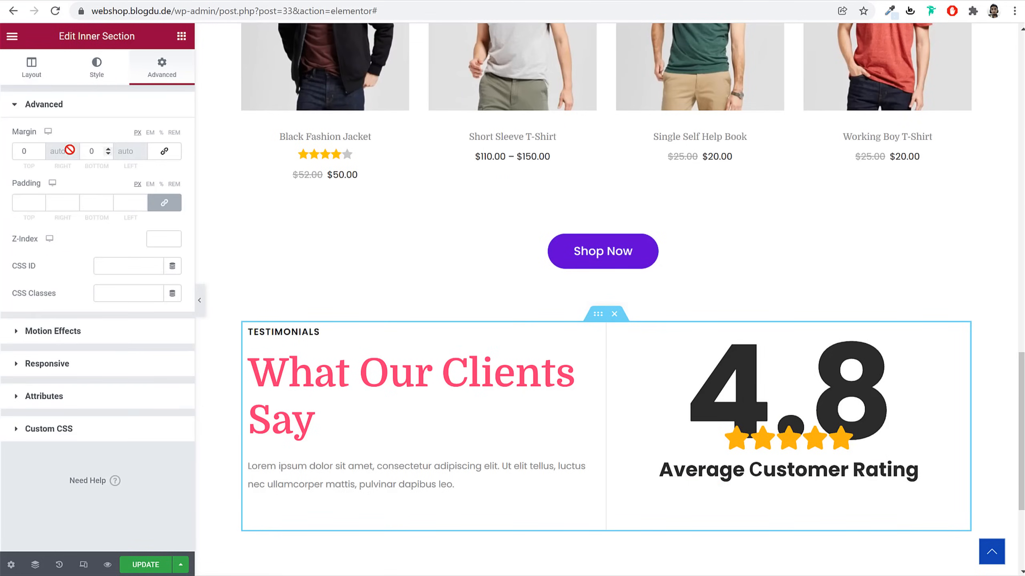
double_click(91, 151)
type("60")
scroll(668, 380, "down", 3)
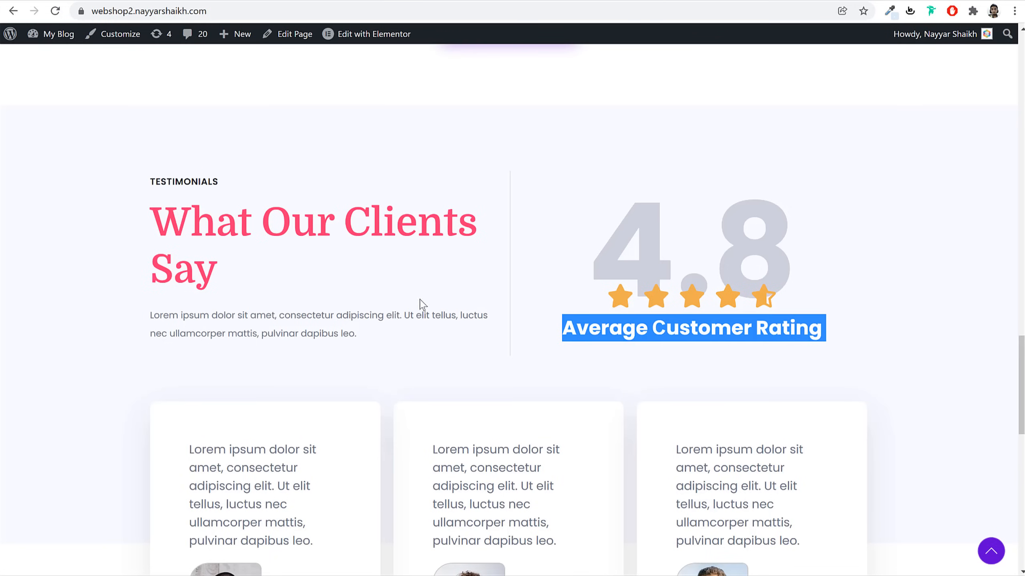
scroll(447, 271, "down", 5)
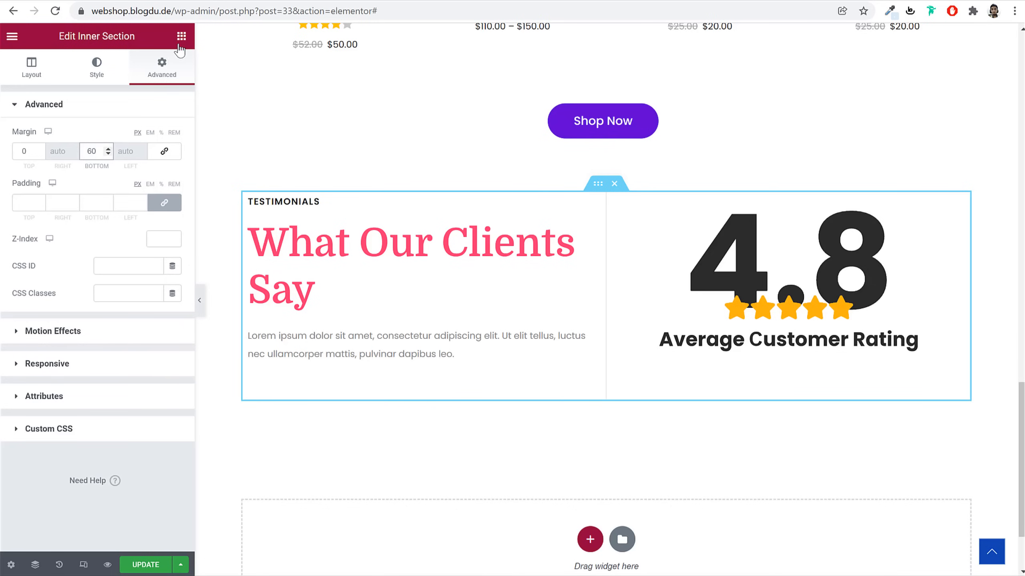
Add an inner section below the testimonials intro and give it a third column
left_click(182, 37)
left_click_drag(64, 200, 722, 407)
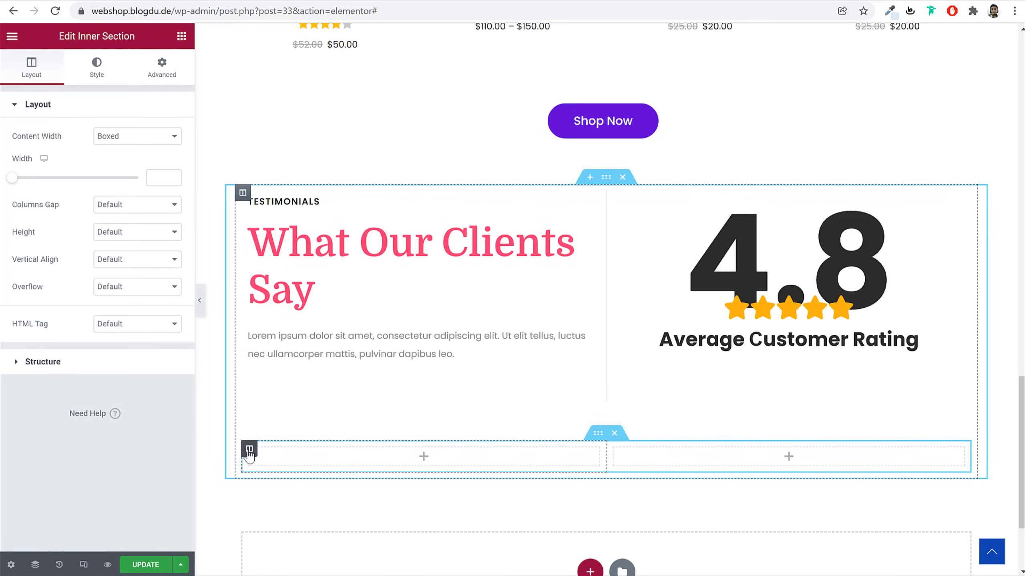
right_click(250, 454)
left_click(301, 435)
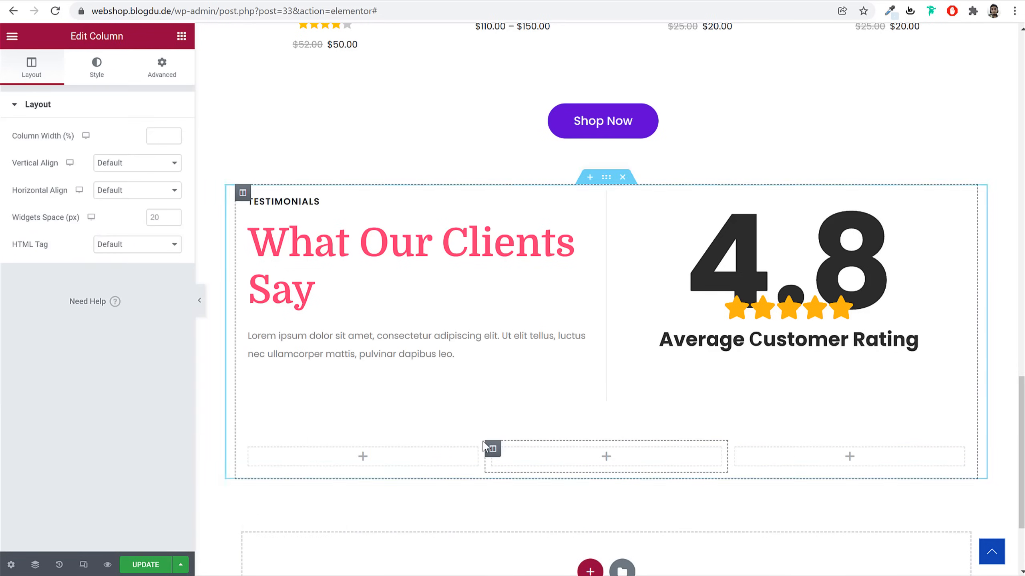
scroll(229, 94, "down", 2)
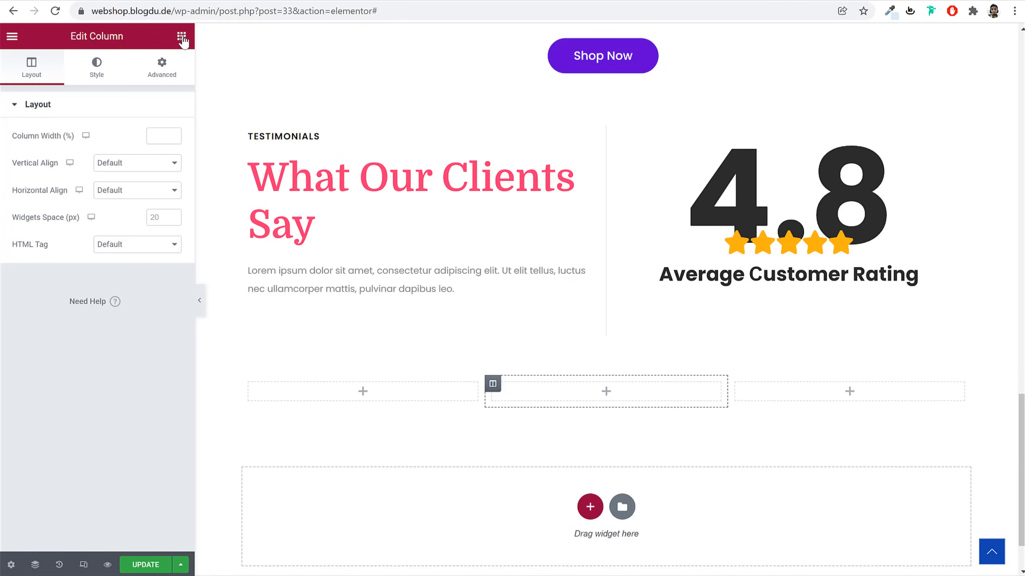
left_click(182, 36)
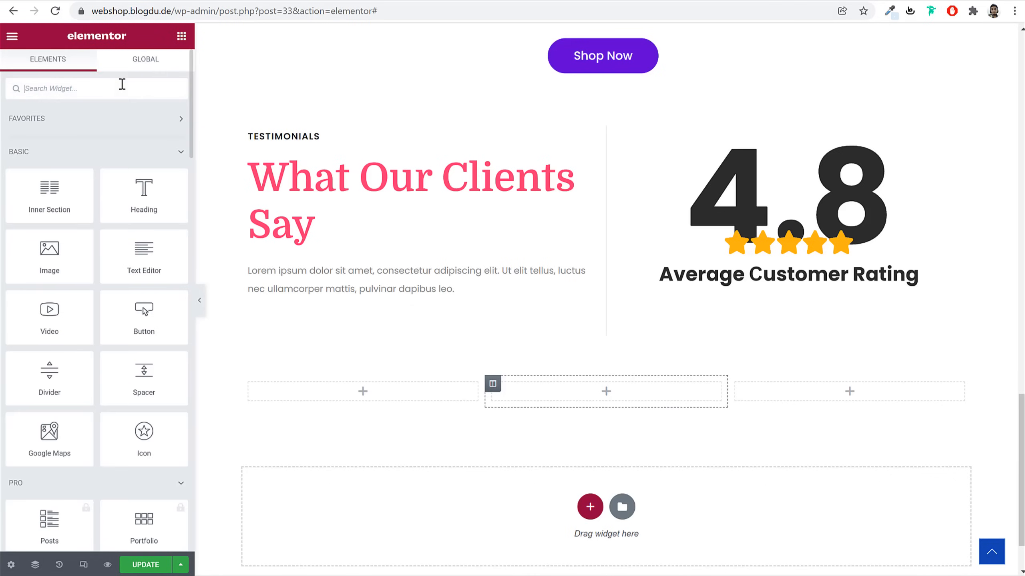
Place a Testimonial widget in the first column with the reference card's lorem text
type("test")
left_click_drag(50, 134, 339, 402)
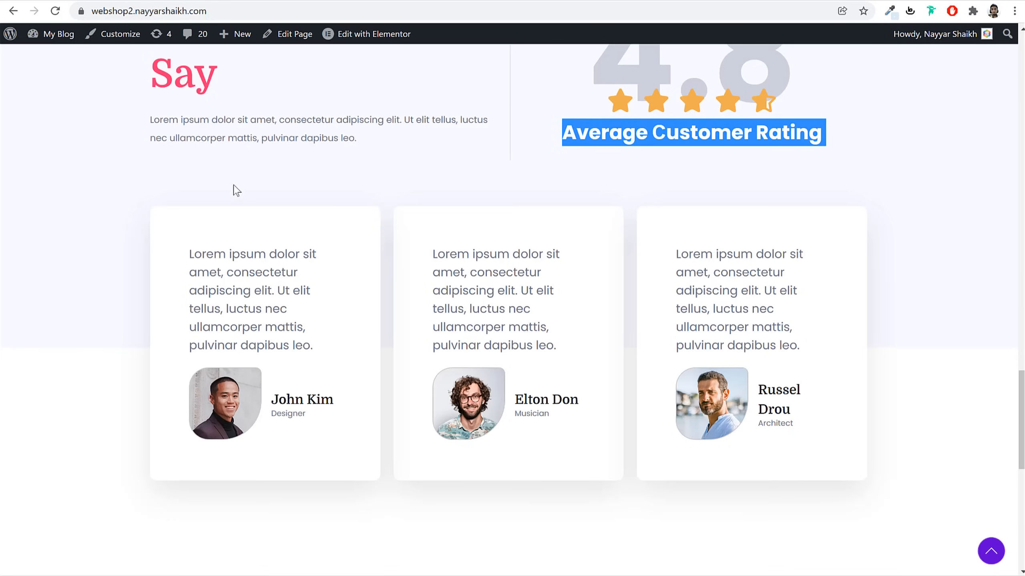
triple_click(201, 303)
key("ctrl+c")
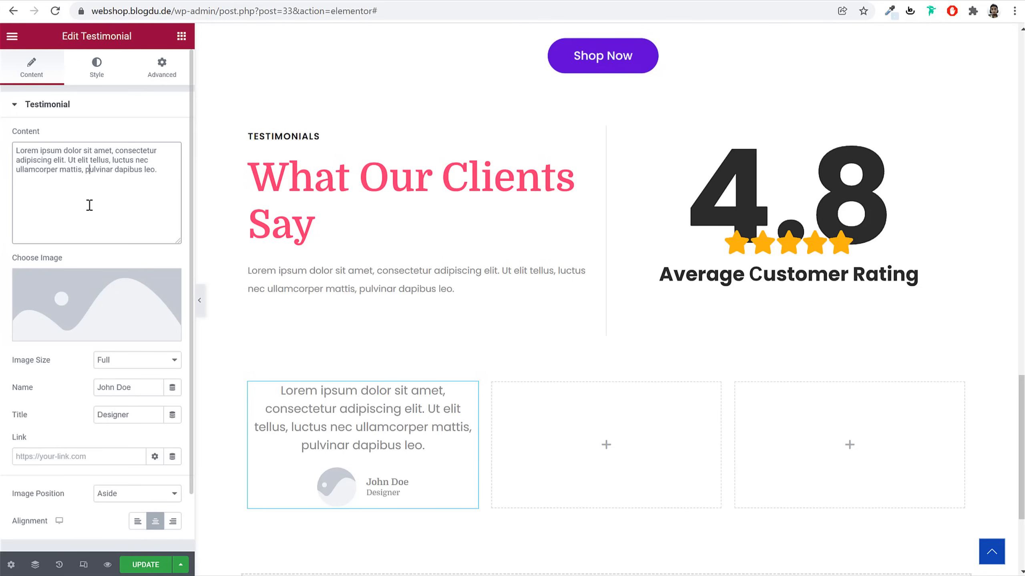
key("ctrl+a")
key("ctrl+v")
Set the testimonial's name to the client's name and its title to Designer
left_click(379, 11)
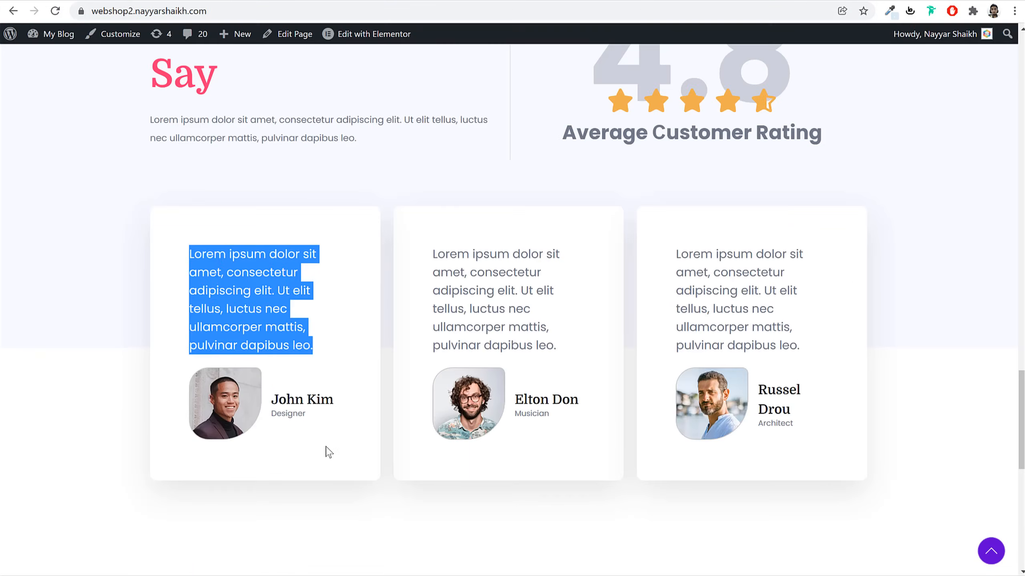
triple_click(311, 399)
key("ctrl+c")
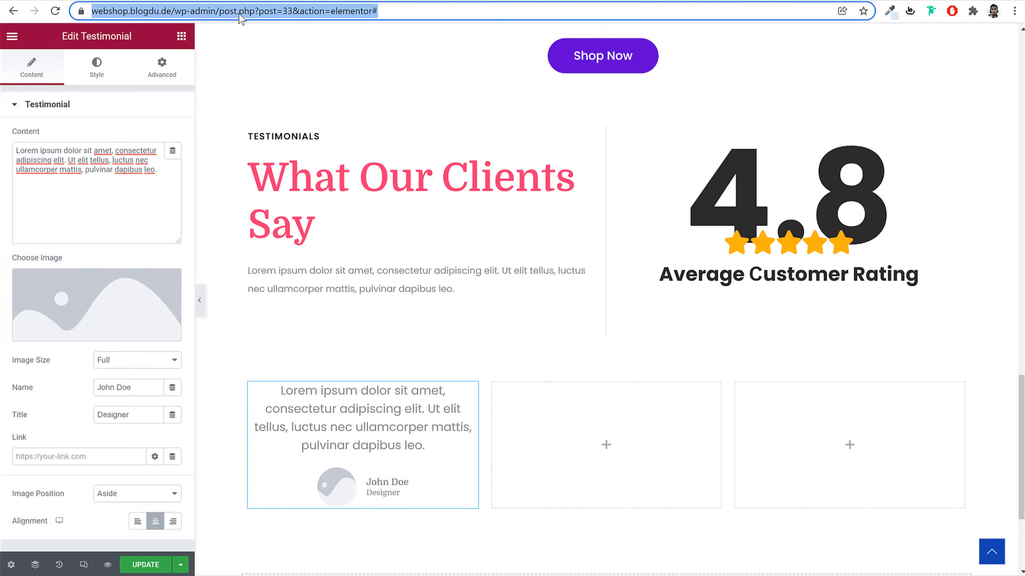
triple_click(127, 385)
key("ctrl+v")
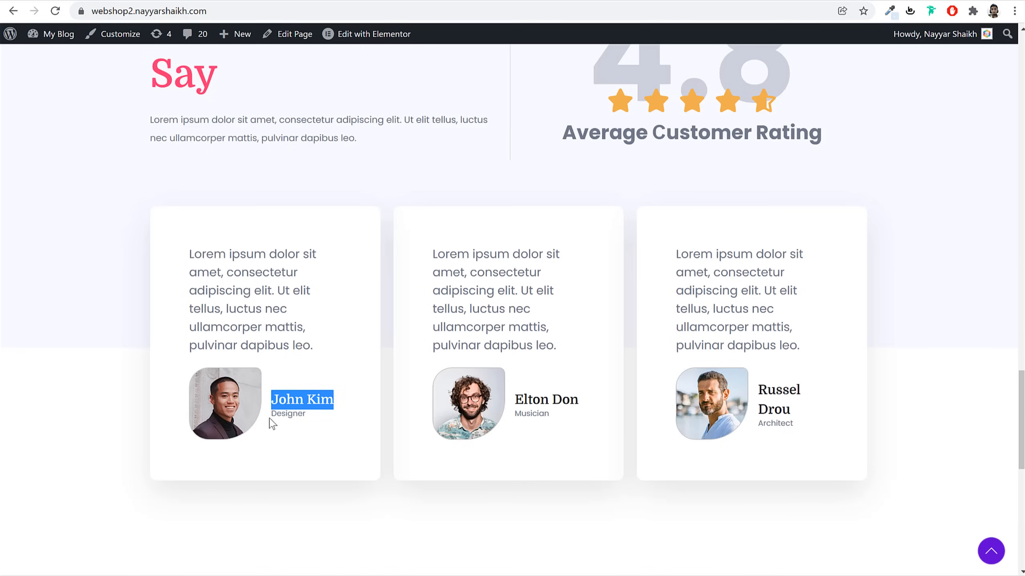
double_click(285, 415)
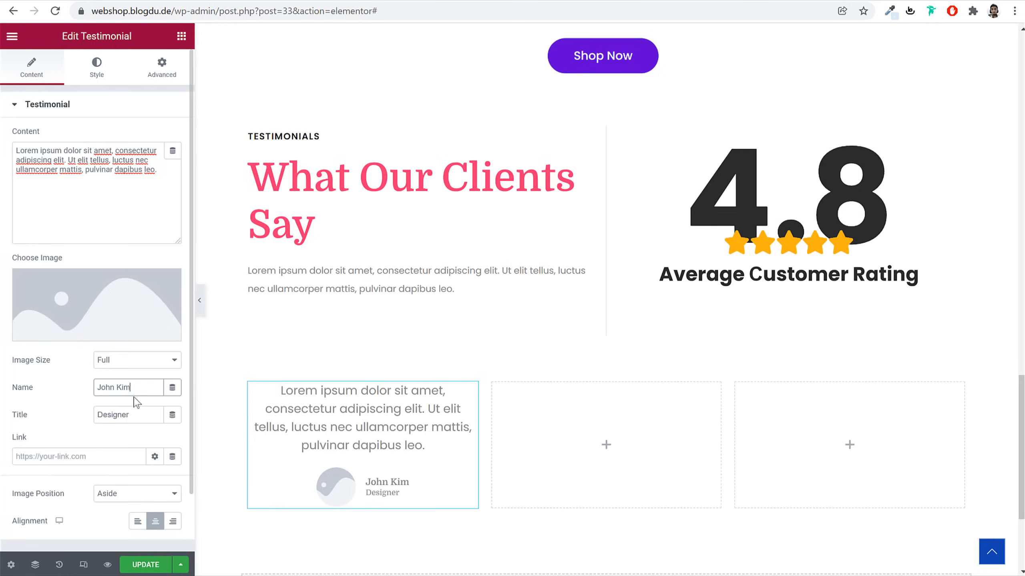
triple_click(136, 422)
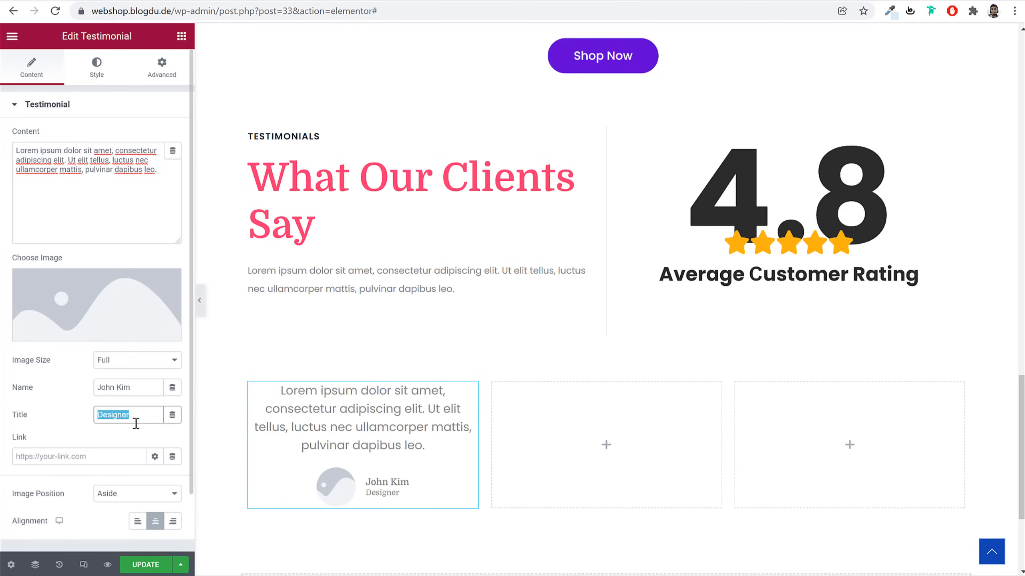
Upload the smiling man's portrait as the testimonial photo and left-align the content
left_click(138, 294)
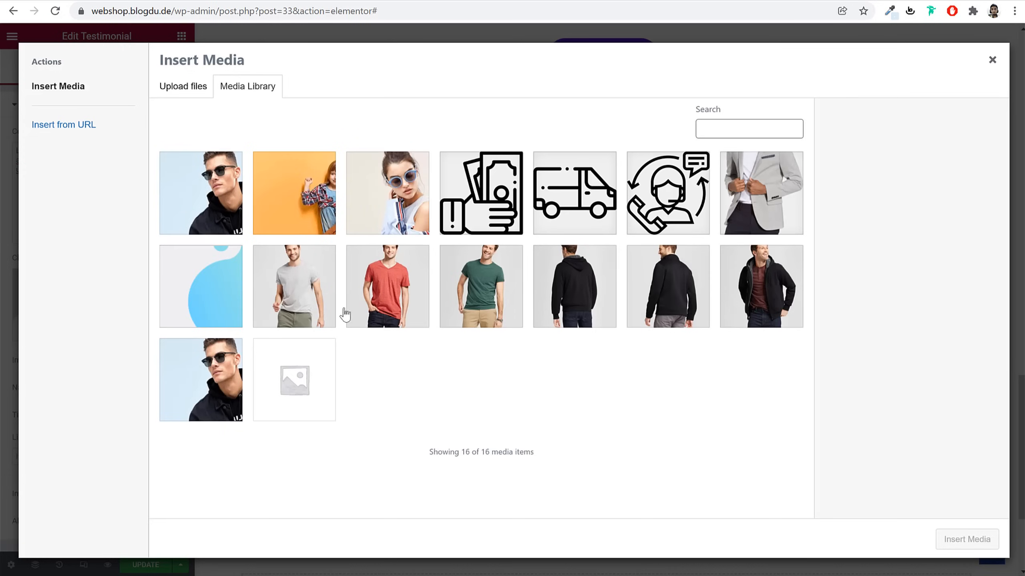
left_click(183, 86)
left_click(547, 289)
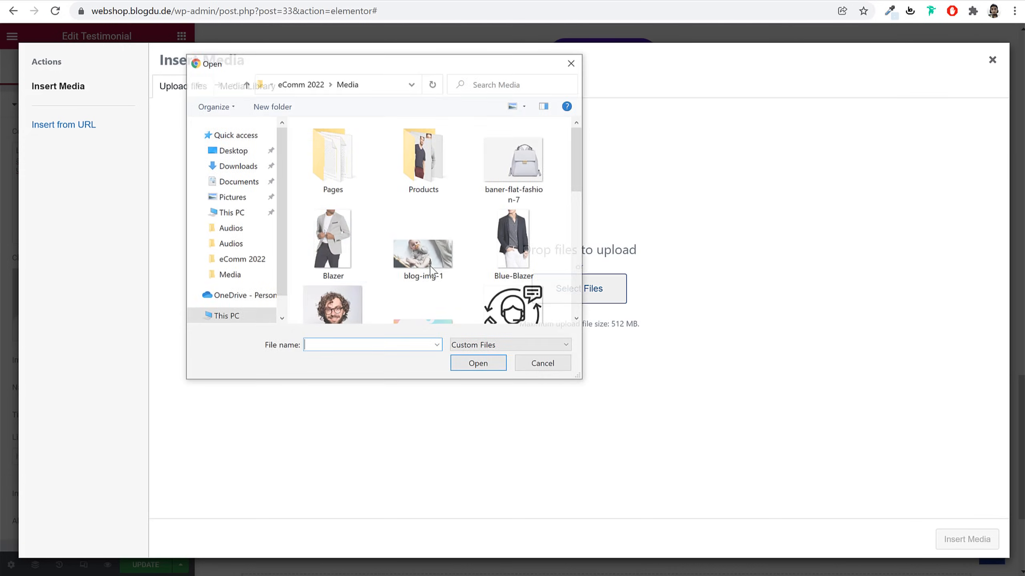
left_click(332, 307)
left_click(478, 364)
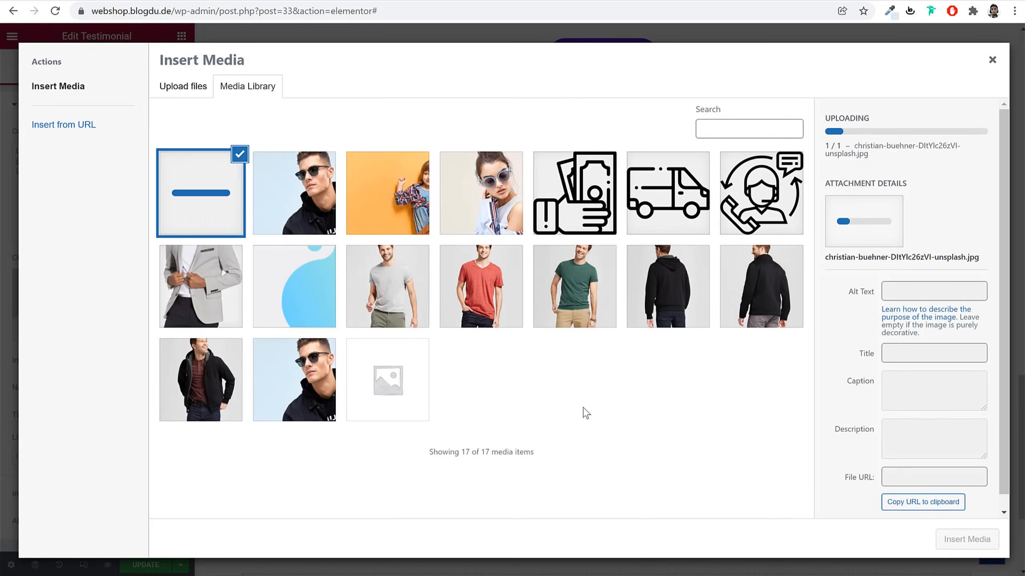
left_click(981, 543)
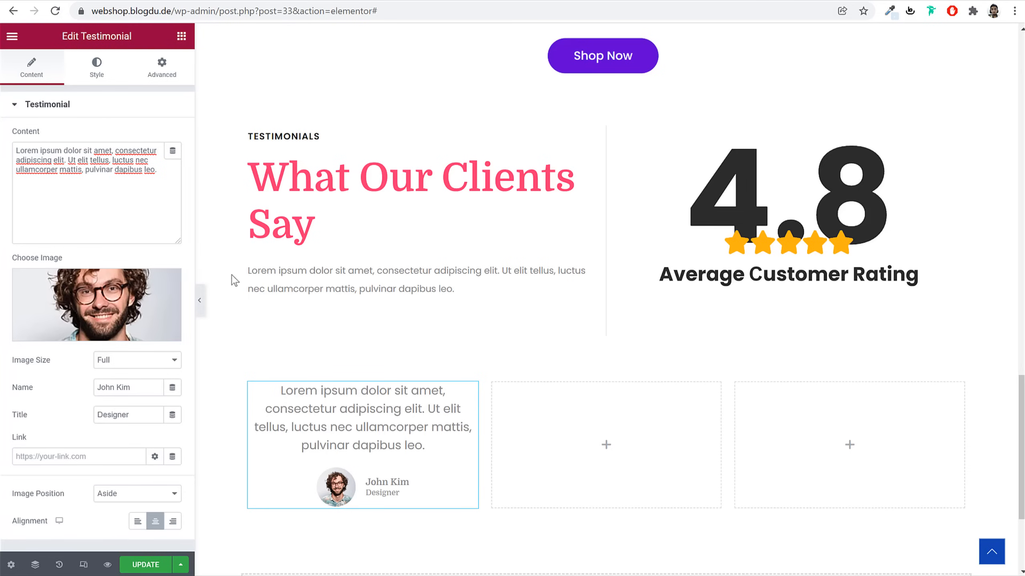
left_click(138, 522)
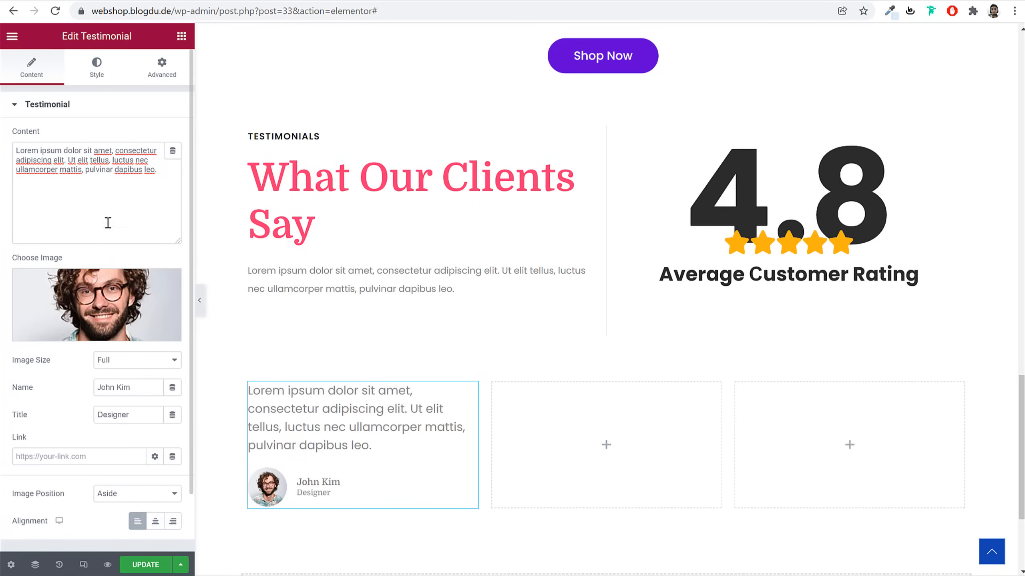
left_click(106, 73)
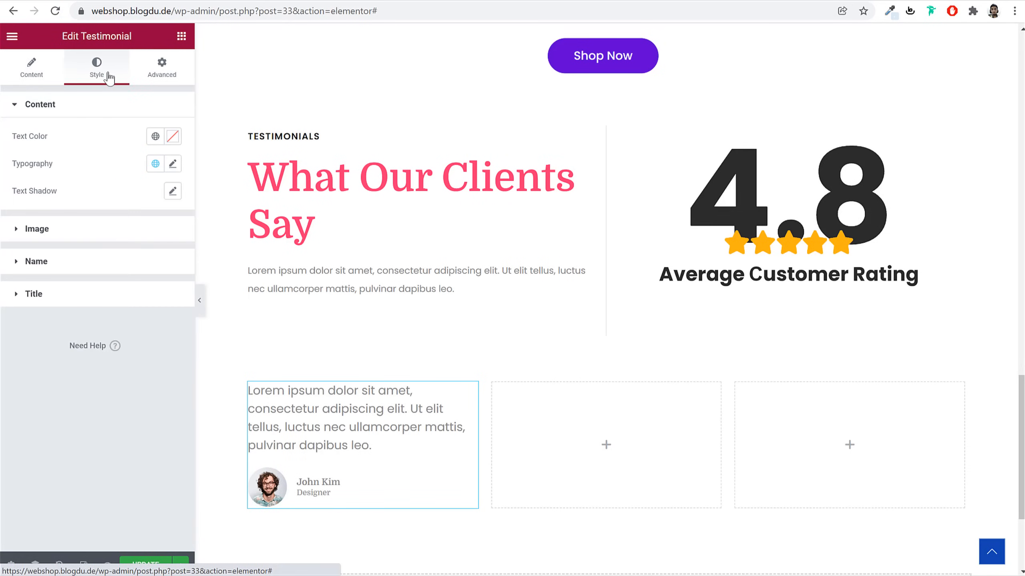
left_click(119, 229)
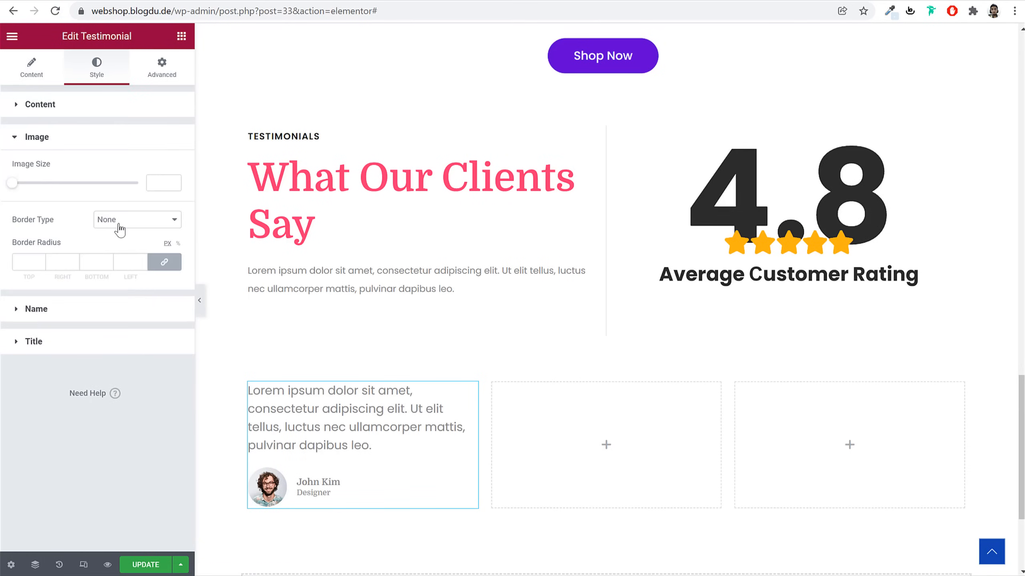
left_click(160, 183)
type("110")
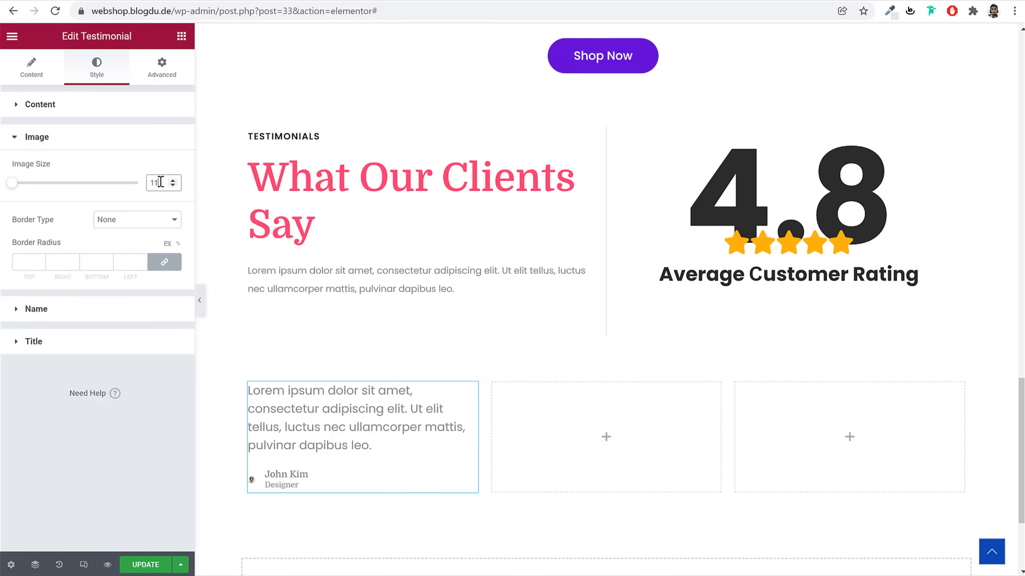
left_click(135, 229)
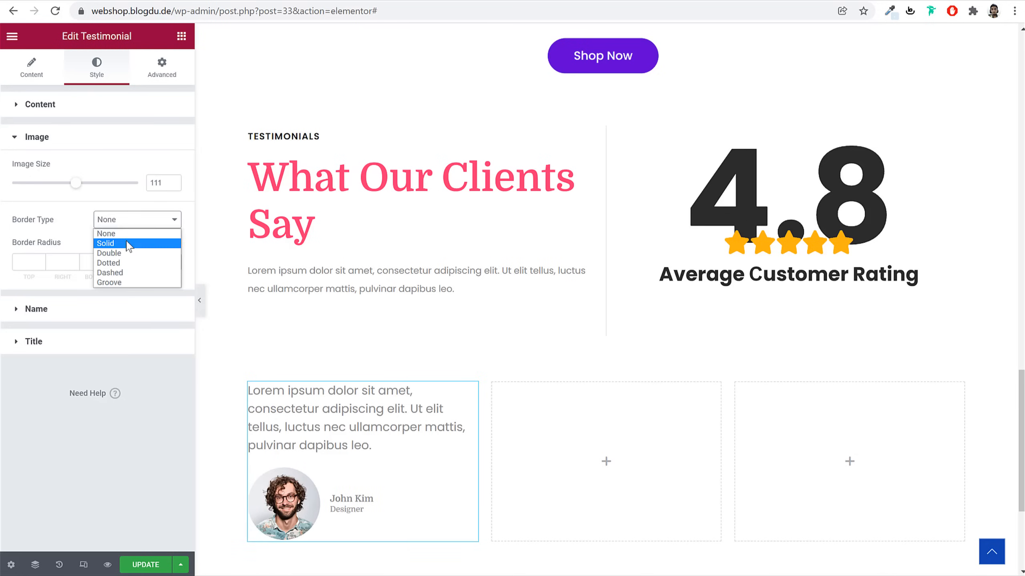
left_click(129, 243)
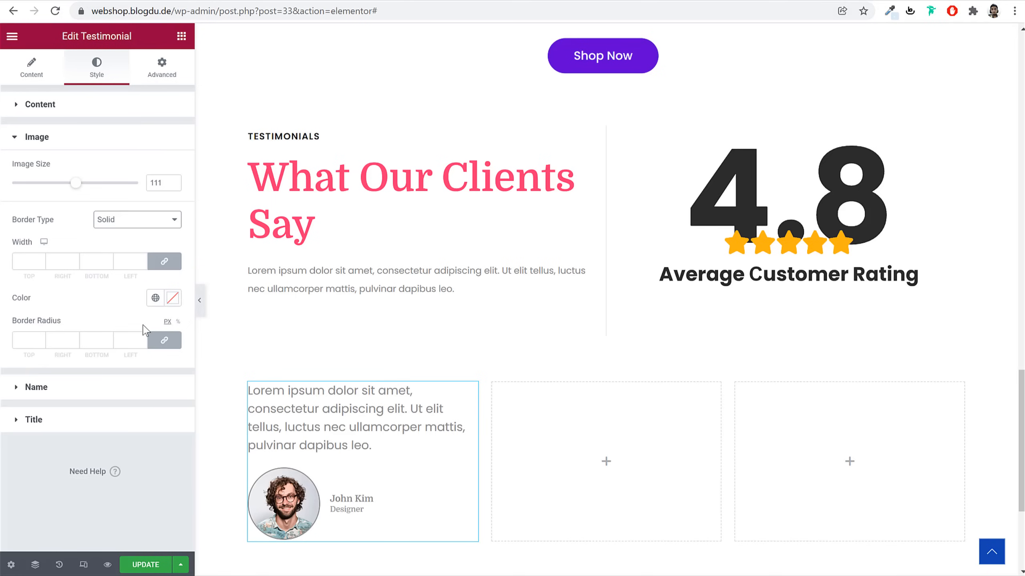
Unlink the photo's border radius and set the corners to 30, 9, 60 and 30
left_click(164, 340)
double_click(26, 339)
type("30")
key("Tab")
type("9")
key("Tab")
type("60")
key("Tab")
type("30")
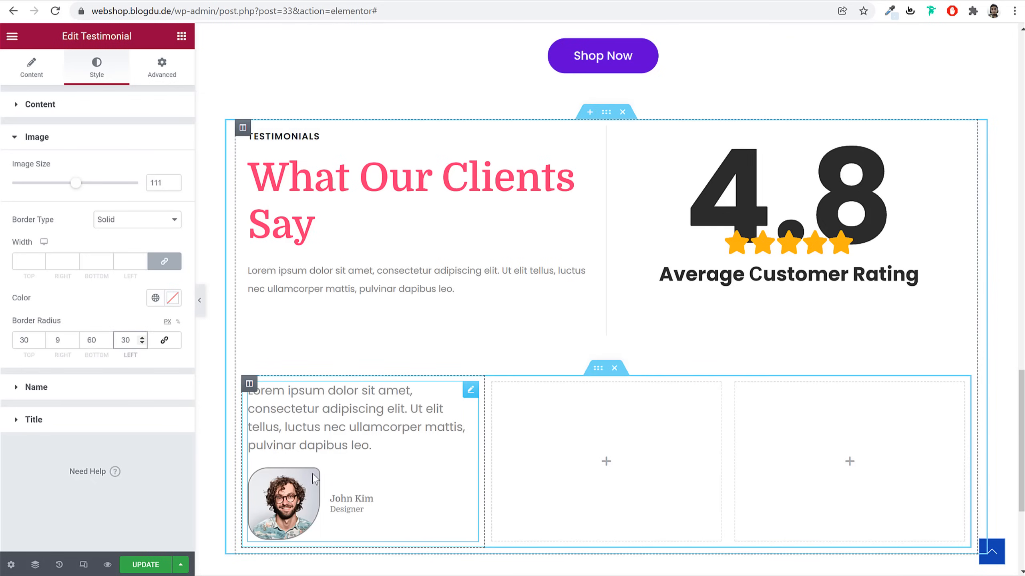
Set the name's font size to 20 and review the job title's font settings
left_click(112, 390)
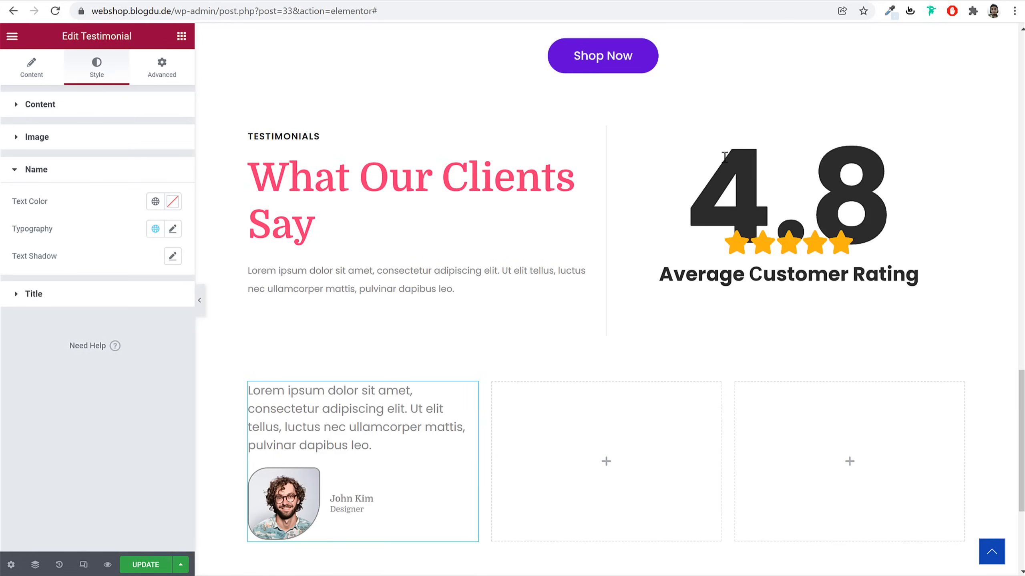
left_click(172, 229)
left_click(148, 331)
type("20")
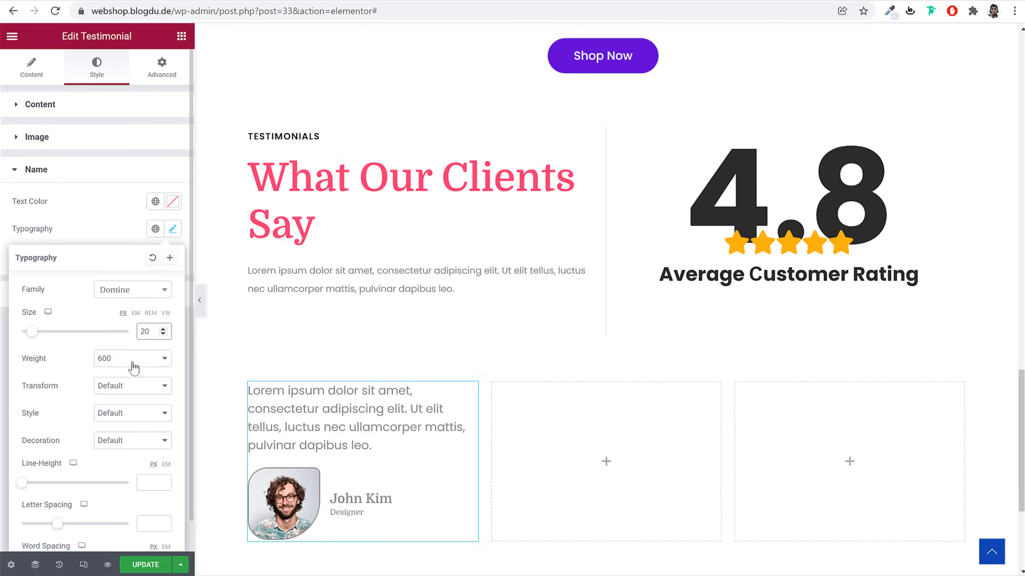
left_click(172, 229)
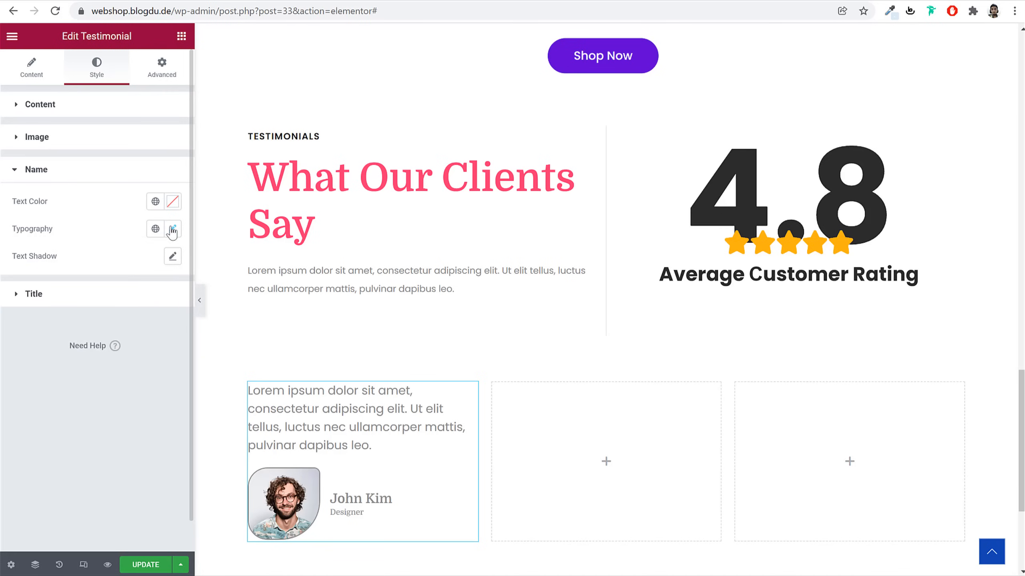
left_click(152, 305)
left_click(172, 261)
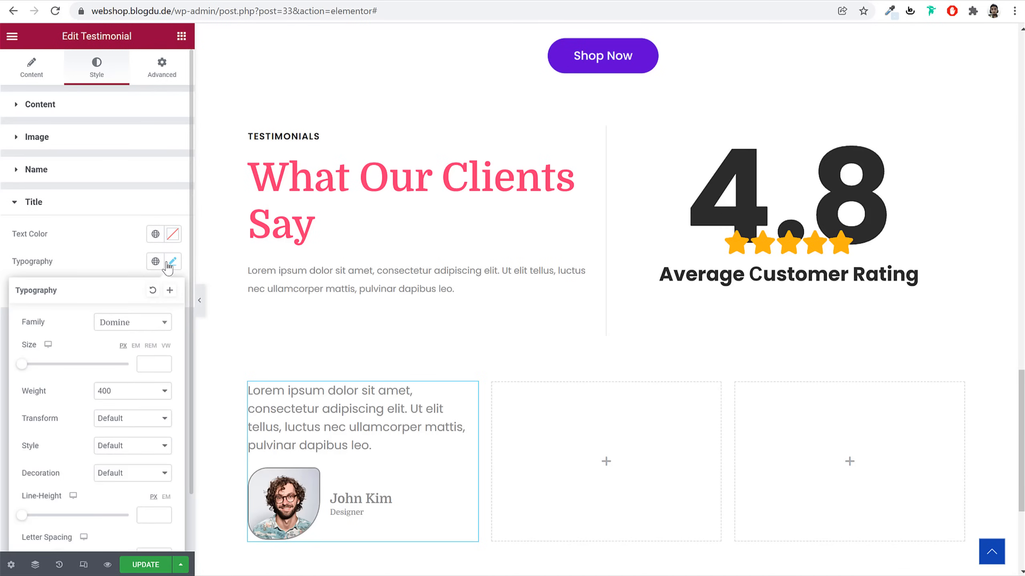
scroll(138, 426, "down", 2)
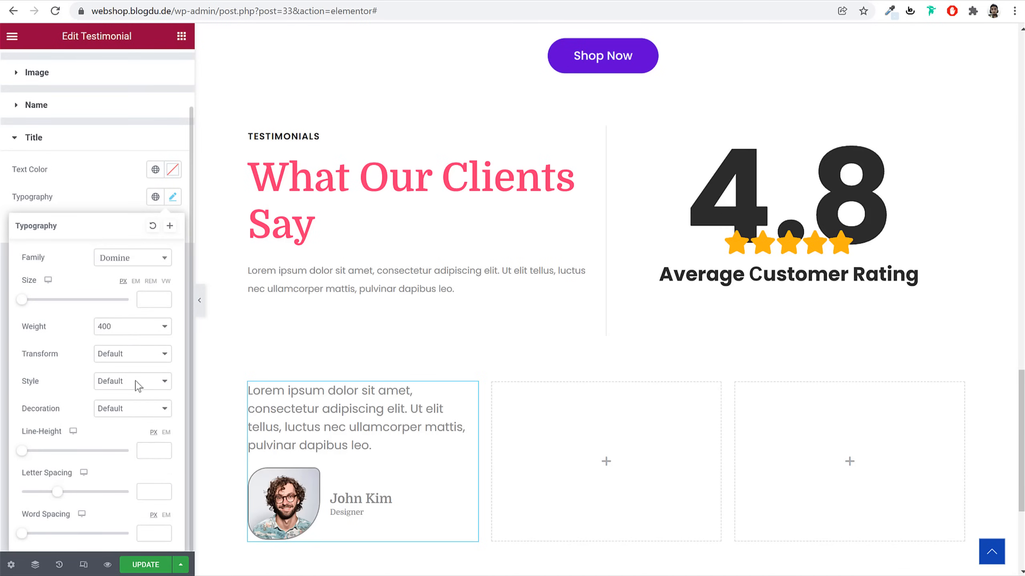
left_click(173, 197)
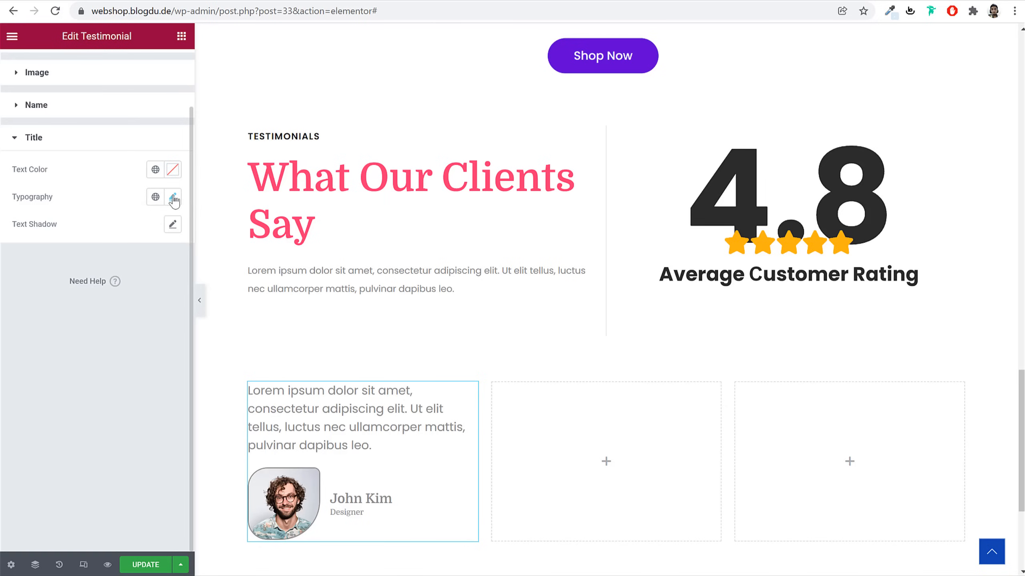
scroll(171, 202, "up", 2)
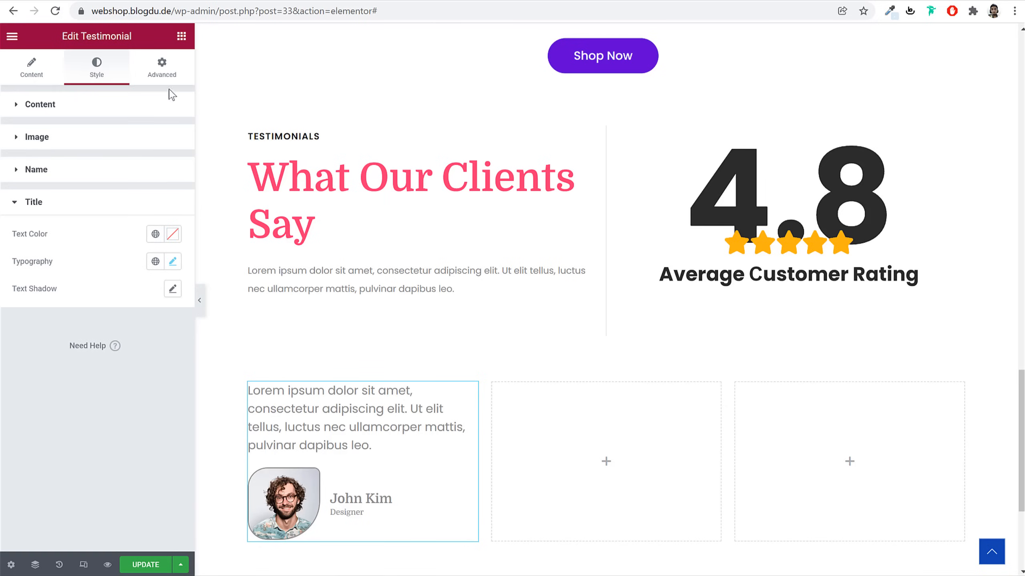
Give the testimonial 60 px padding on every side under Advanced
left_click(168, 70)
left_click(24, 202)
type("60")
scroll(464, 304, "down", 5)
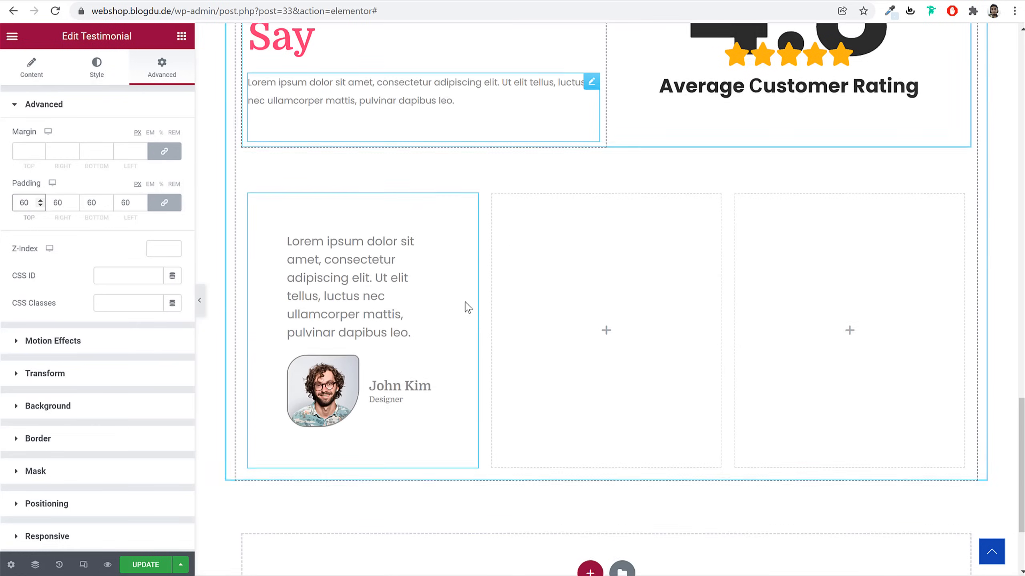
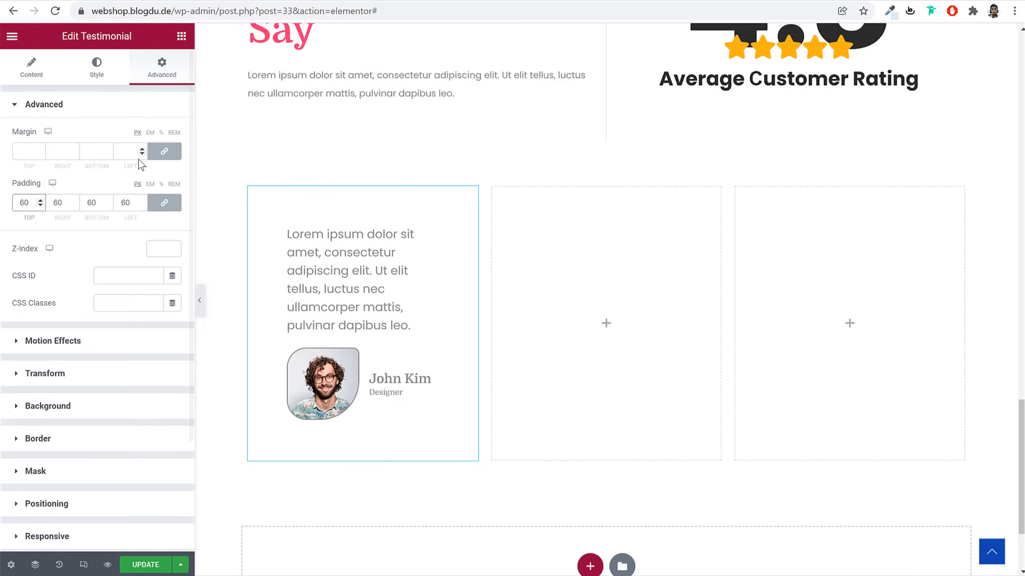
Give the testimonial card a classic white #FFFFFF background and a 20 px border radius
left_click(106, 405)
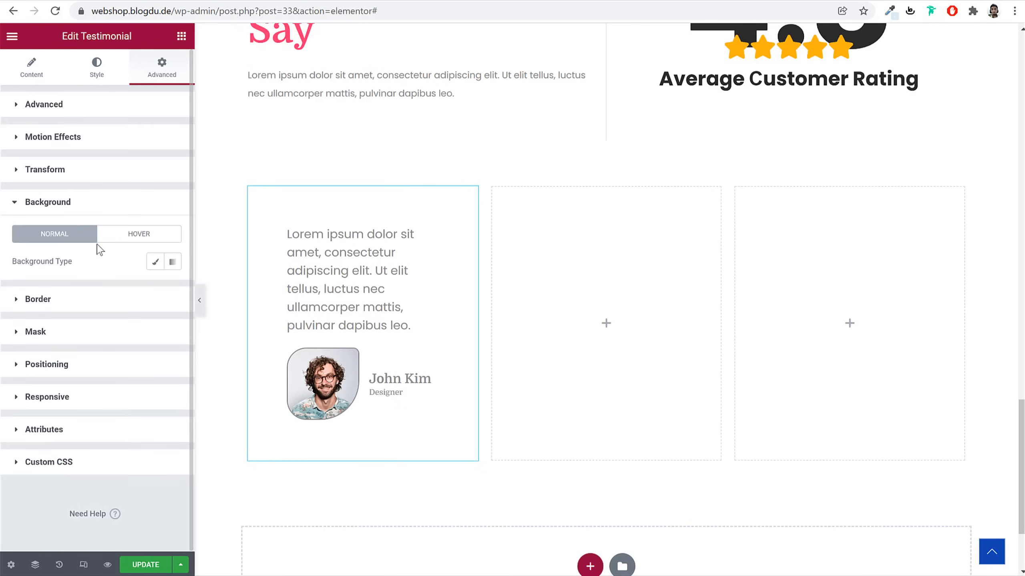
left_click(158, 262)
left_click(176, 292)
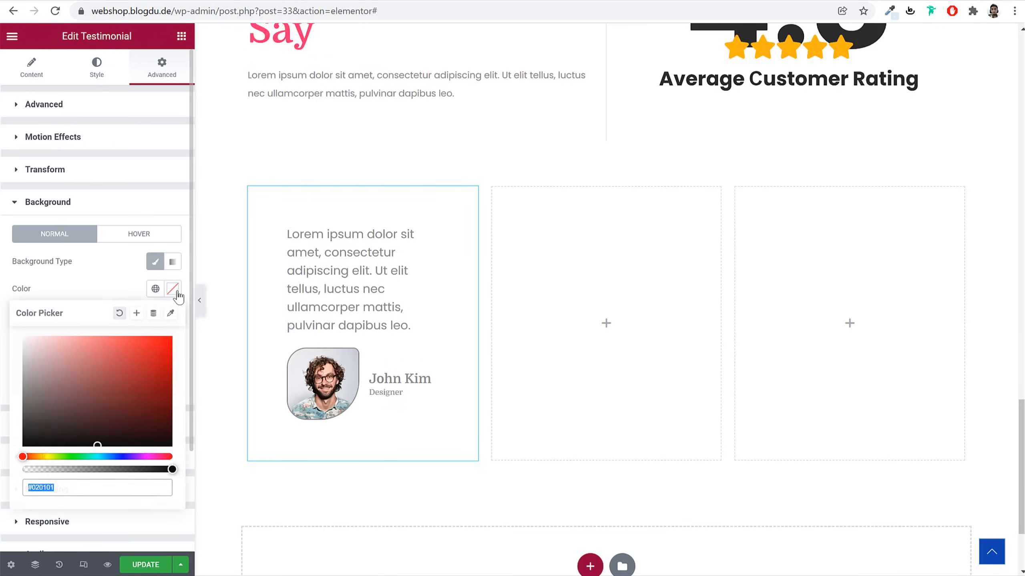
left_click_drag(95, 360, 9, 289)
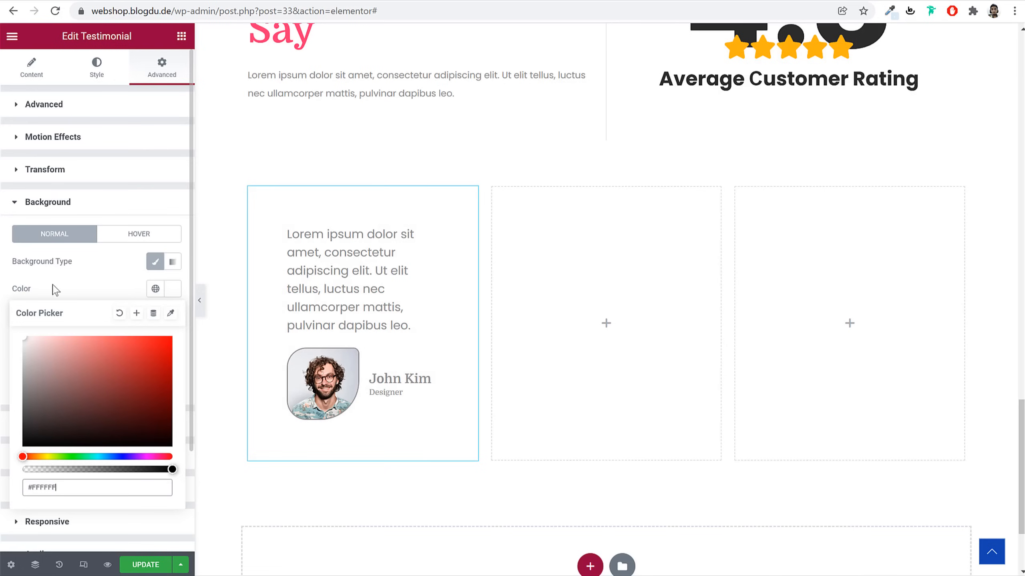
left_click(104, 284)
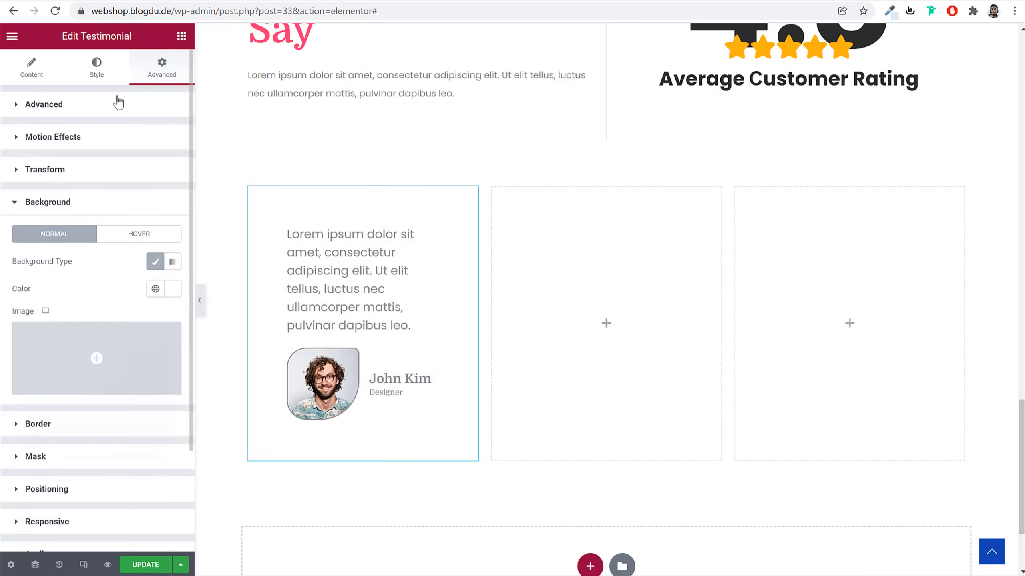
left_click(95, 432)
left_click(29, 331)
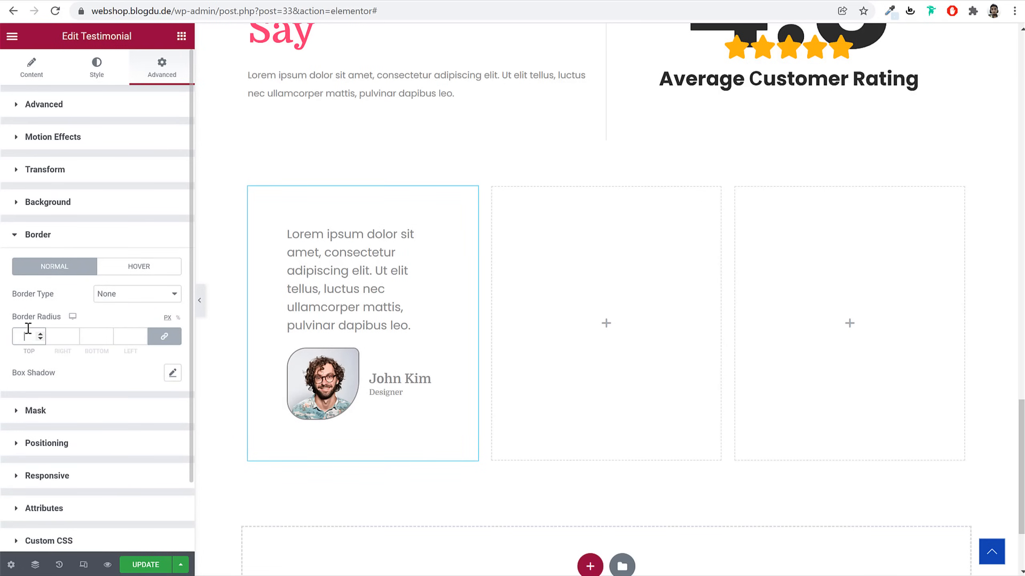
type("20")
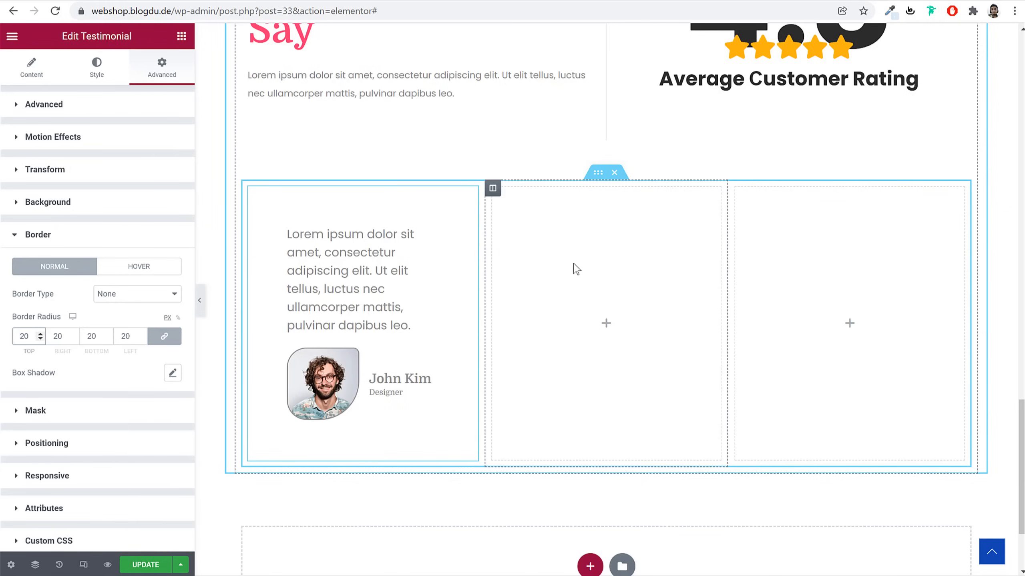
Copy the testimonial widget and paste it into the empty middle column
right_click(329, 302)
left_click(365, 354)
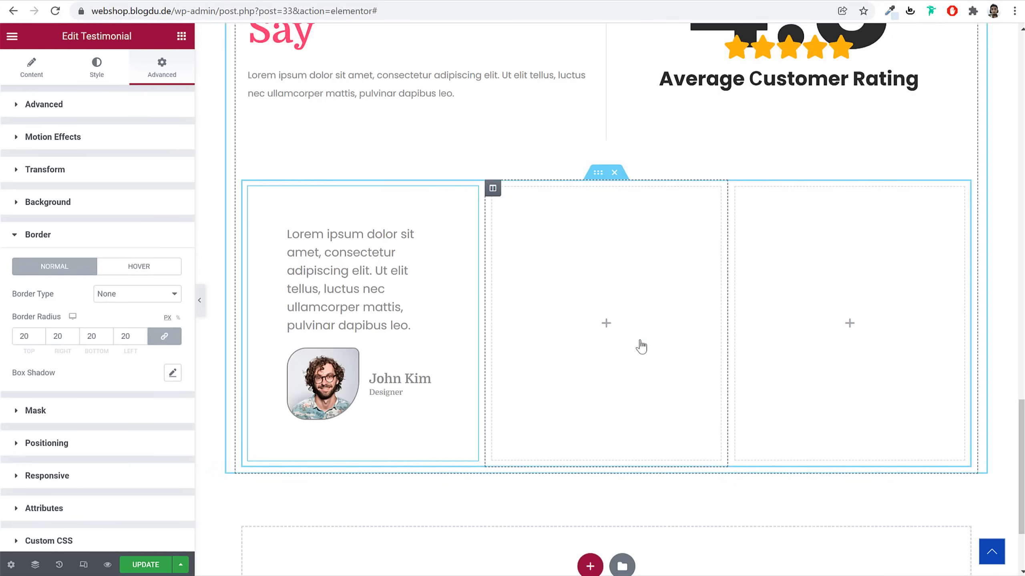
right_click(587, 283)
left_click(691, 380)
right_click(789, 287)
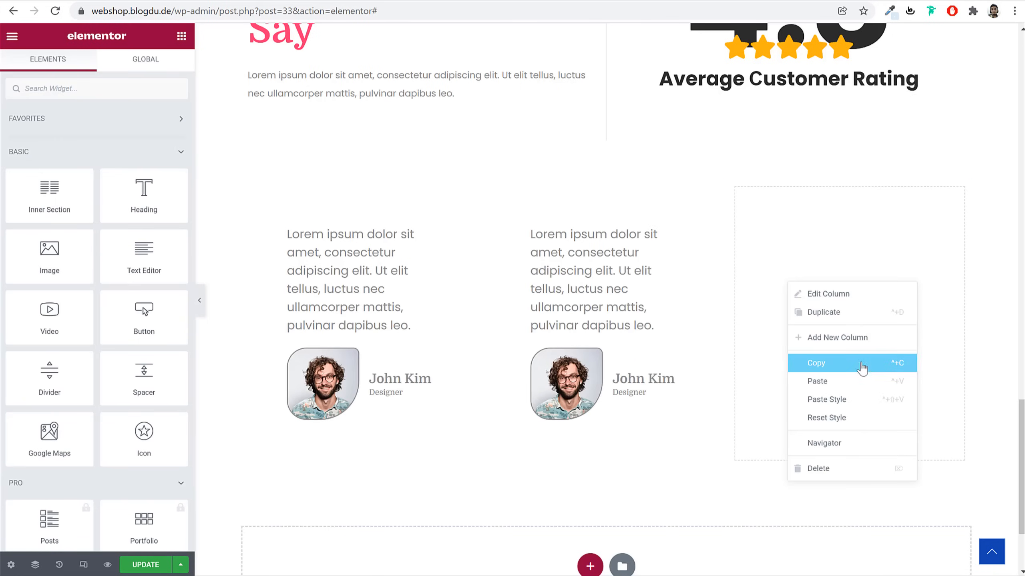
Paste the testimonial copy into the empty right column
left_click(860, 381)
scroll(827, 357, "up", 3)
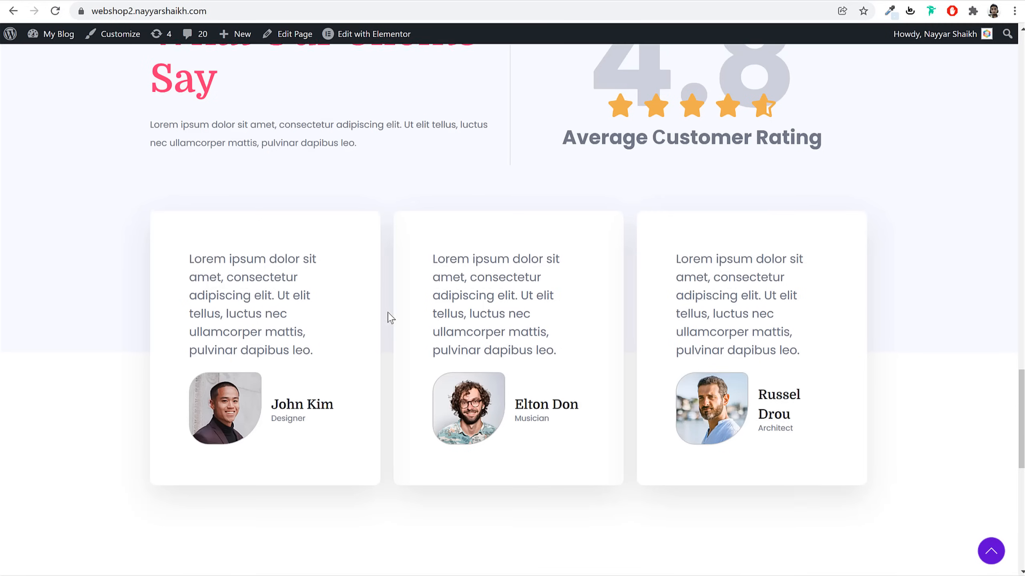
scroll(267, 227, "up", 5)
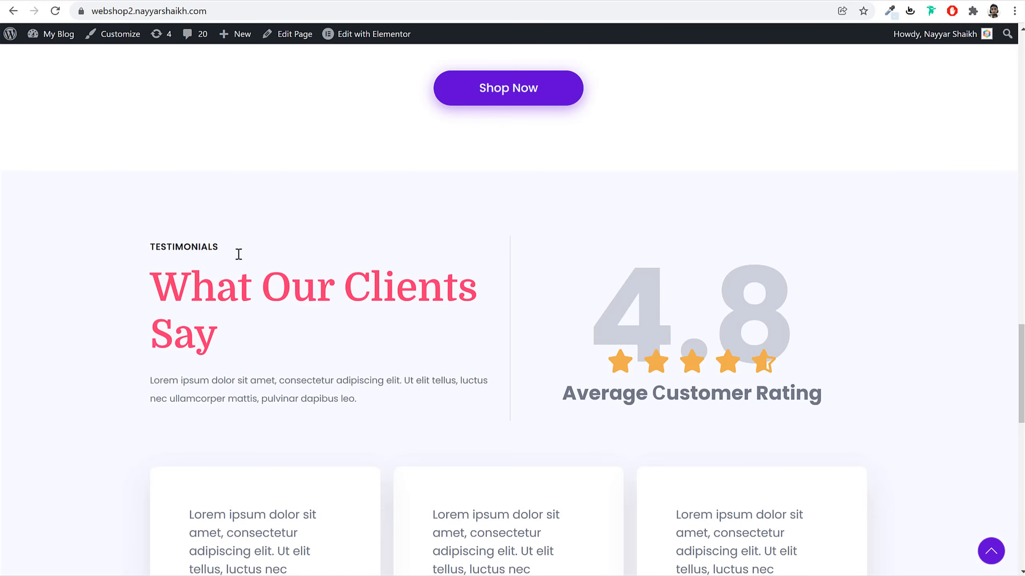
scroll(821, 252, "down", 3)
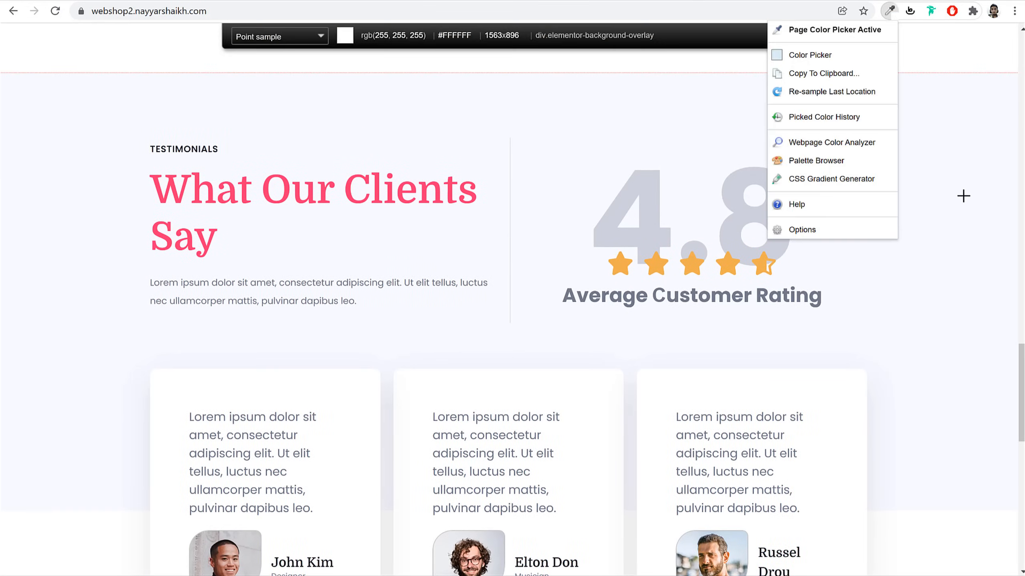
Sample the reference page's background colour, then stretch the testimonials section to full page width
left_click(957, 196)
scroll(133, 332, "down", 6)
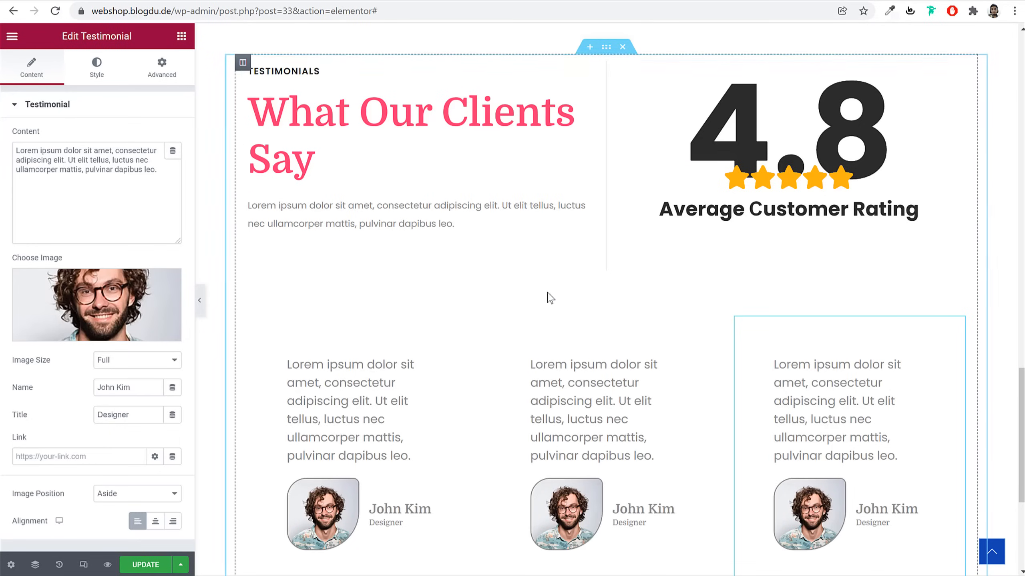
scroll(545, 294, "up", 3)
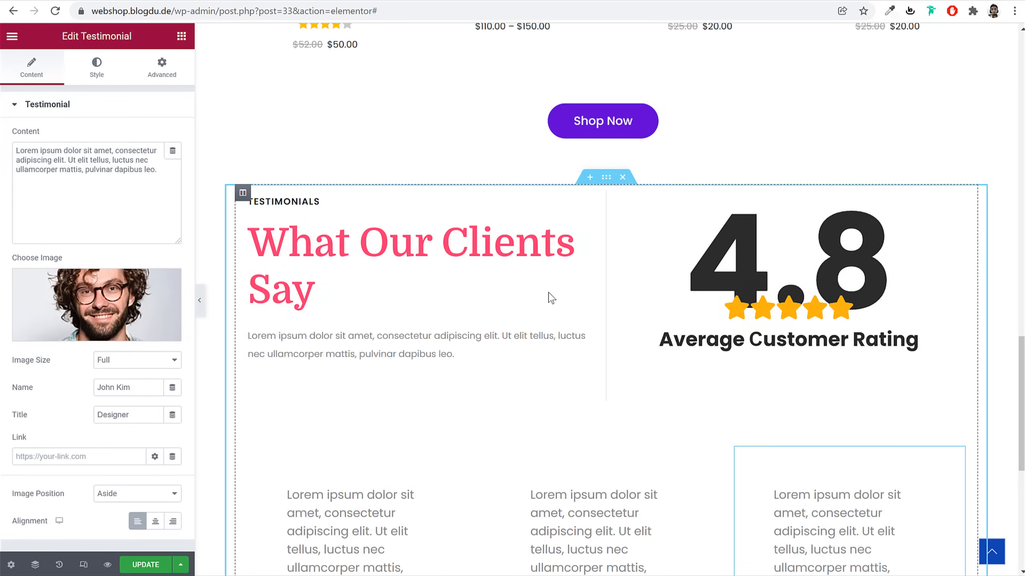
left_click(610, 178)
left_click(152, 313)
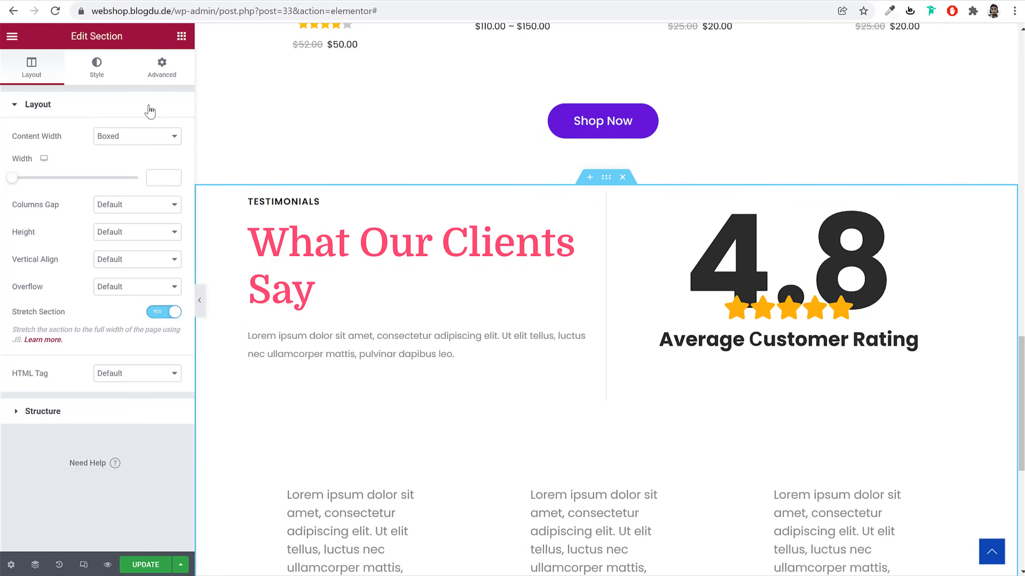
Switch the section background to a gradient with first colour #F8F8FF
left_click(96, 68)
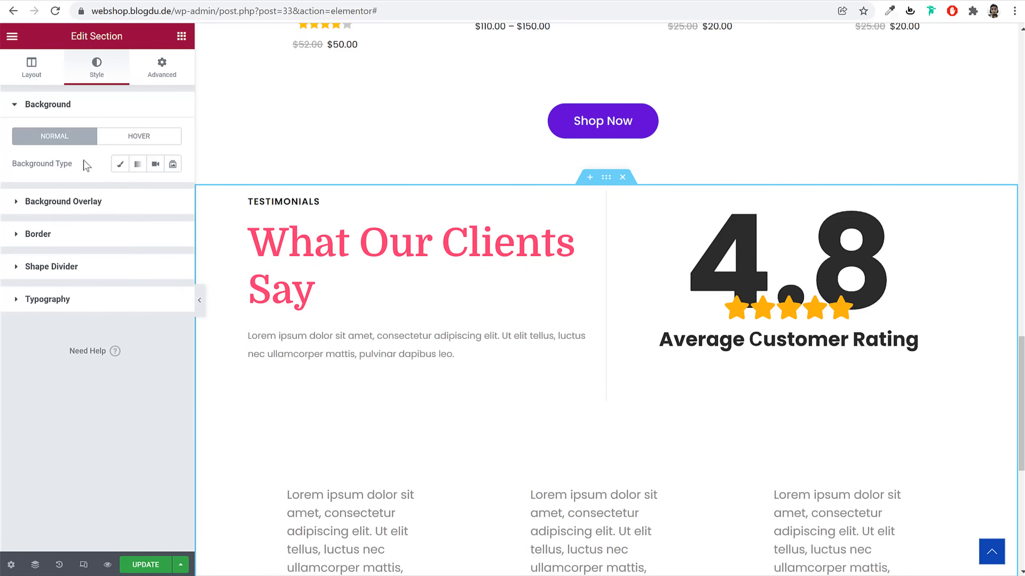
left_click(137, 165)
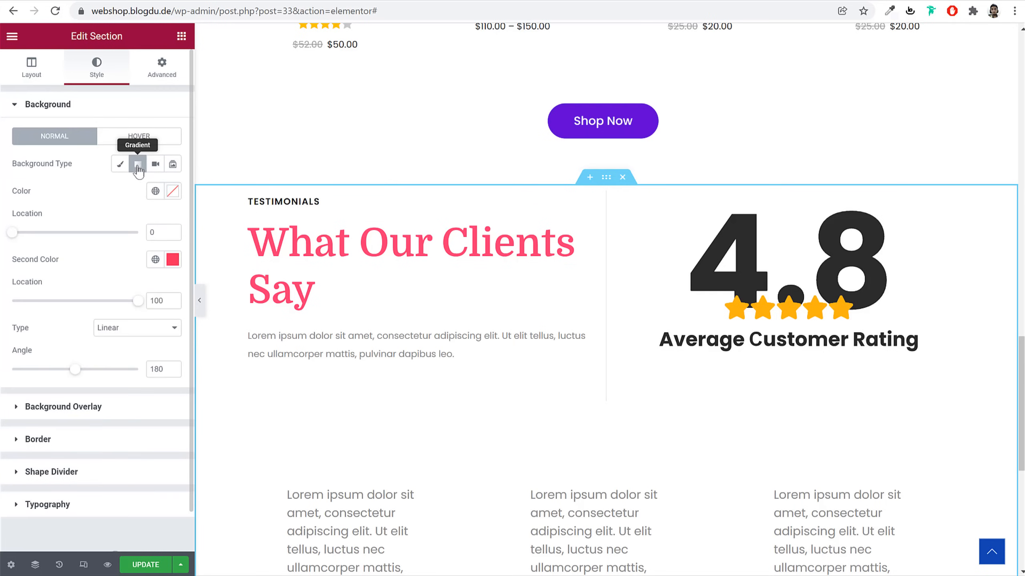
left_click(173, 192)
key("ctrl+v")
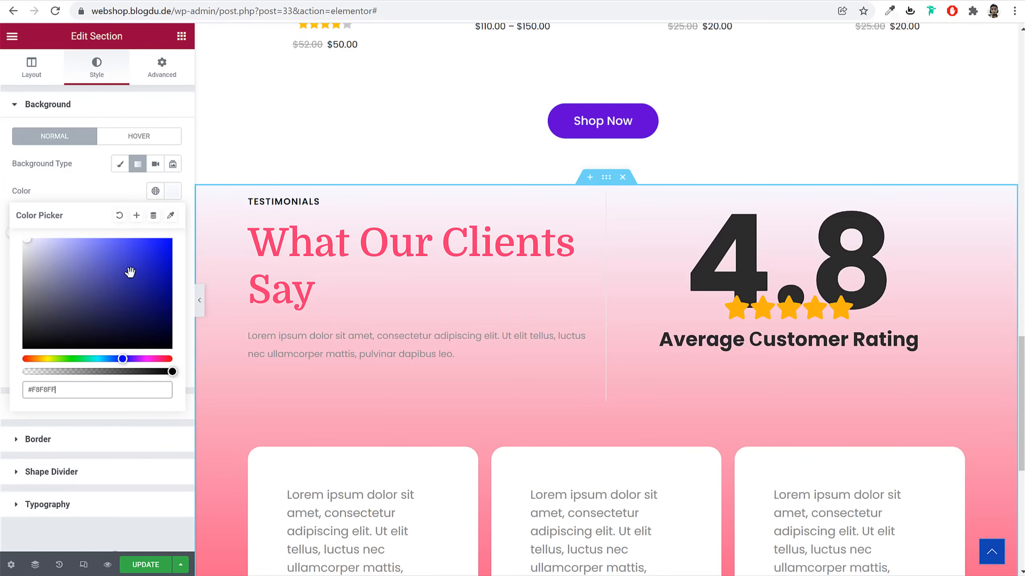
left_click(173, 191)
Make the second gradient colour transparent, set 180, and adjust the location sliders to 22 and 57
left_click(172, 259)
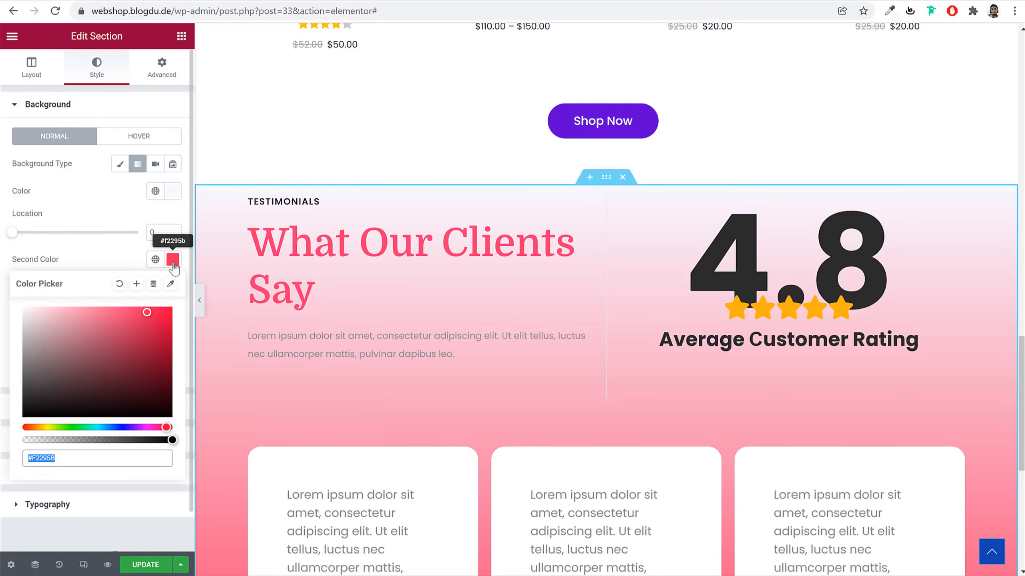
left_click_drag(173, 440, 22, 441)
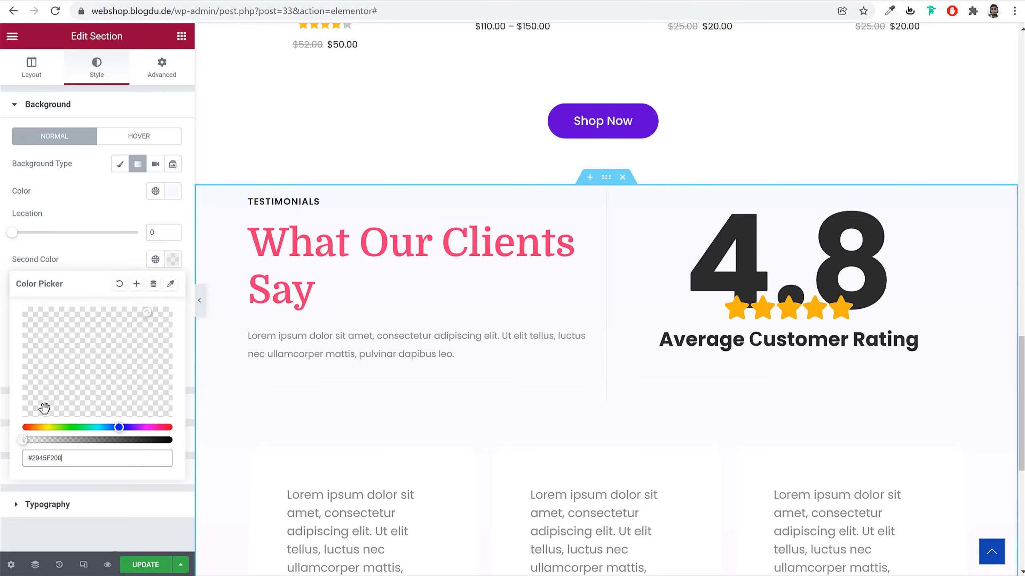
left_click(173, 259)
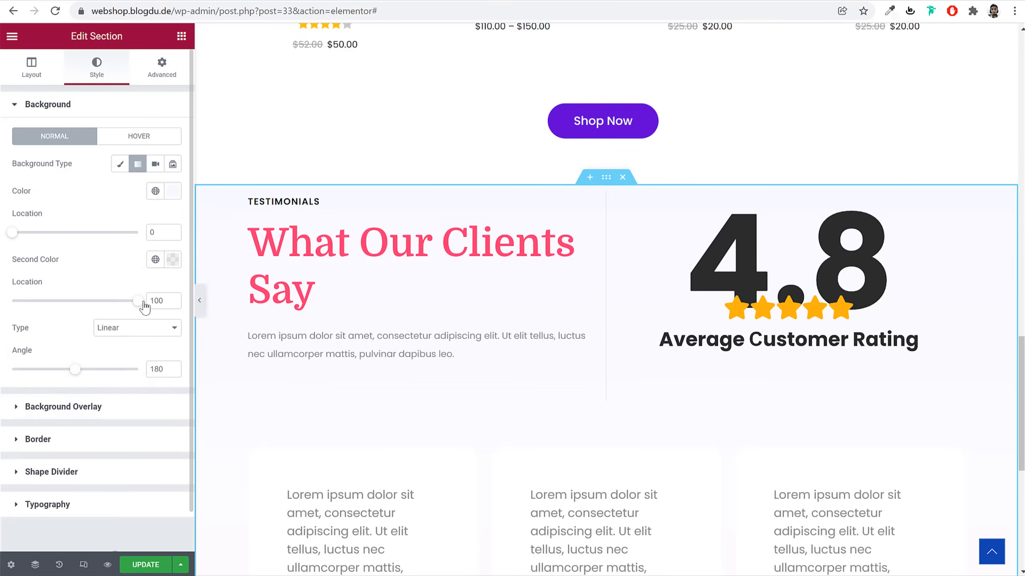
type("180")
scroll(606, 366, "down", 8)
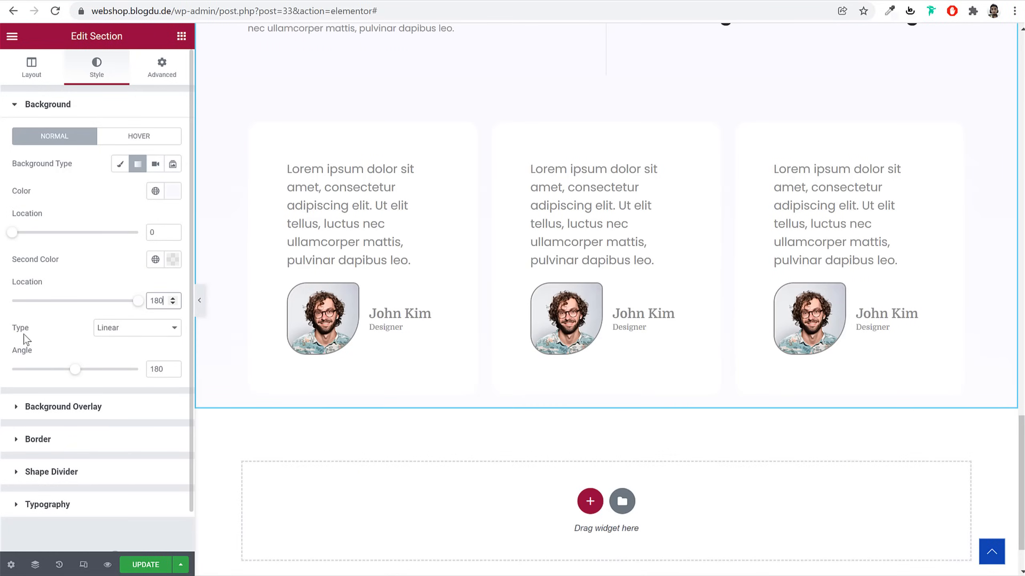
left_click(169, 263)
left_click(168, 264)
left_click_drag(139, 303, 83, 302)
scroll(404, 300, "up", 2)
scroll(403, 300, "up", 2)
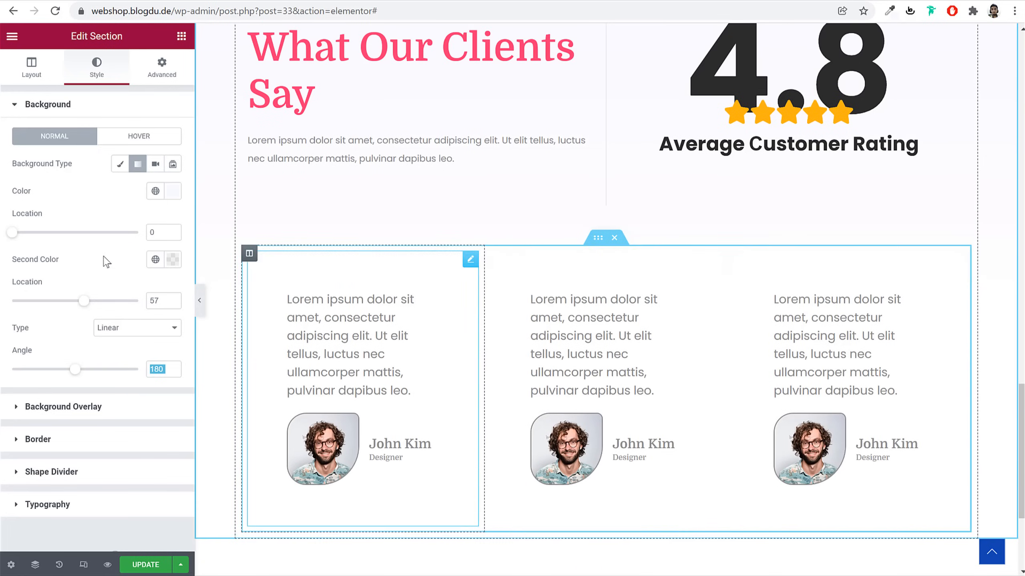
left_click_drag(12, 240, 44, 242)
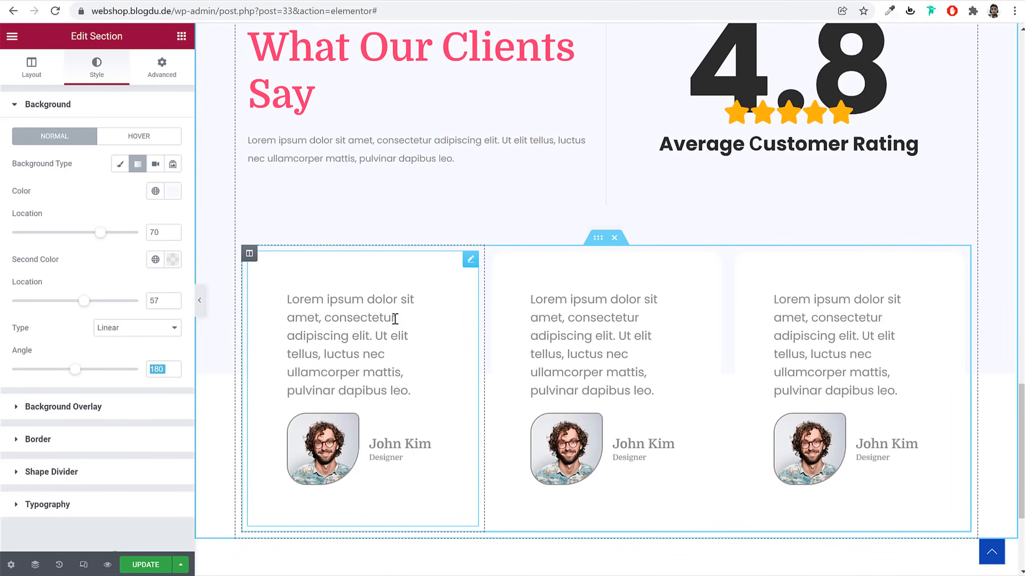
left_click(379, 315)
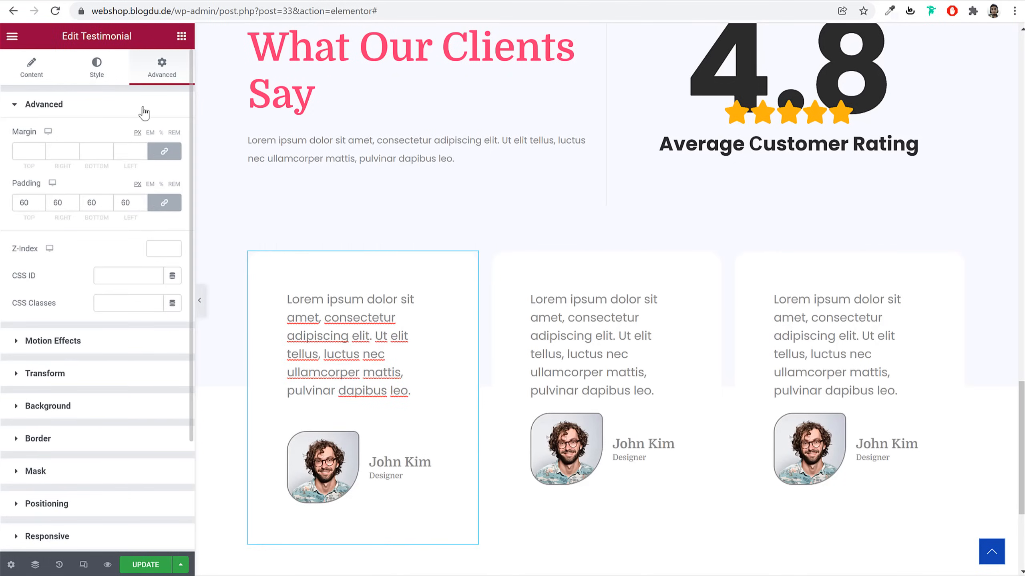
left_click(106, 441)
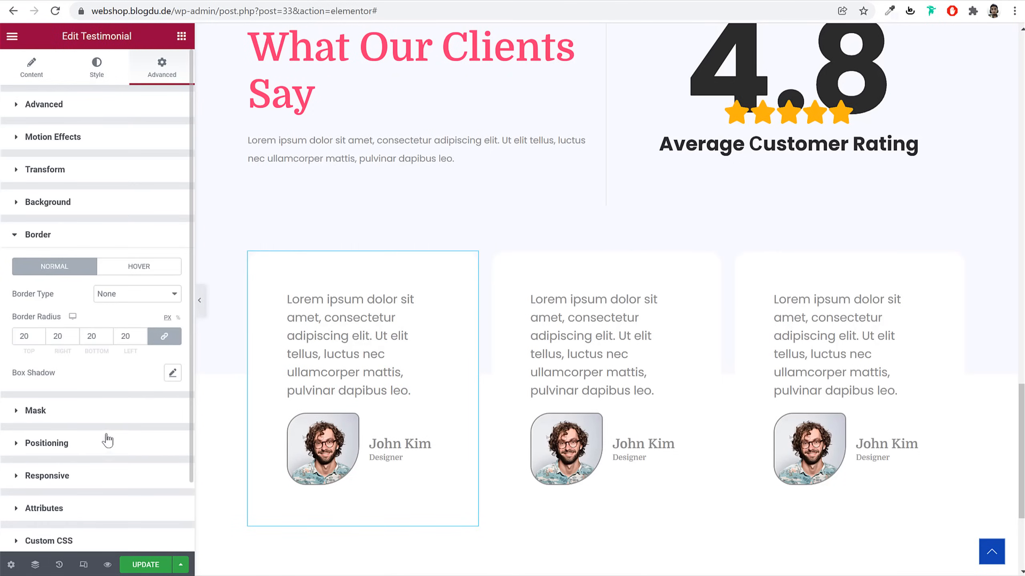
left_click(173, 373)
left_click(663, 314)
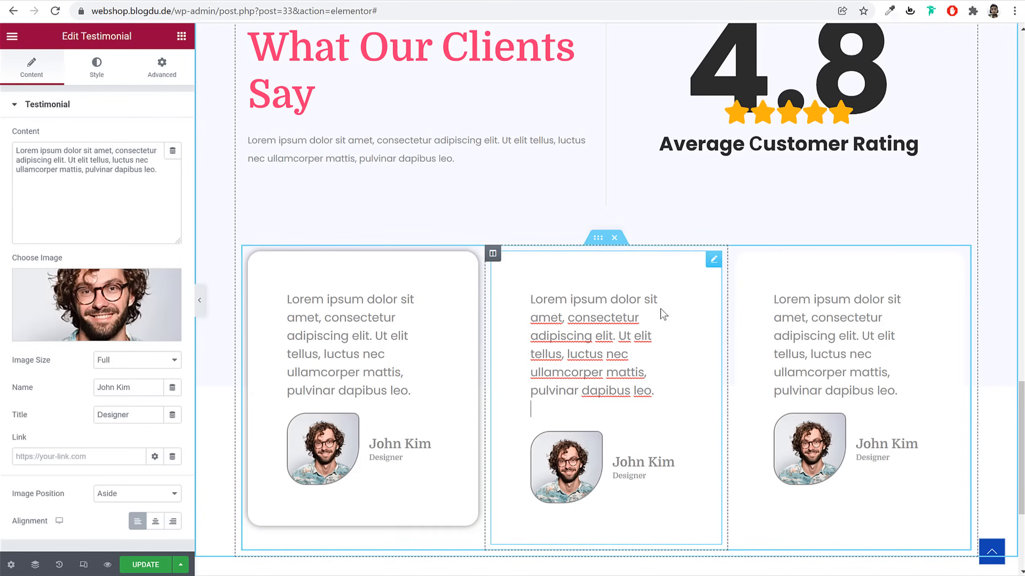
left_click(161, 66)
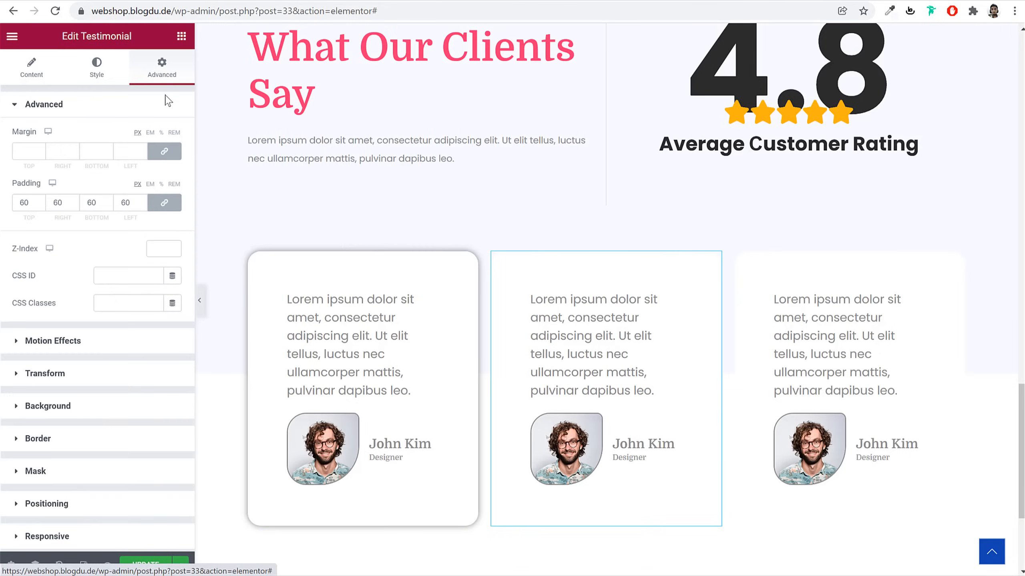
left_click(116, 442)
left_click(171, 375)
left_click(813, 339)
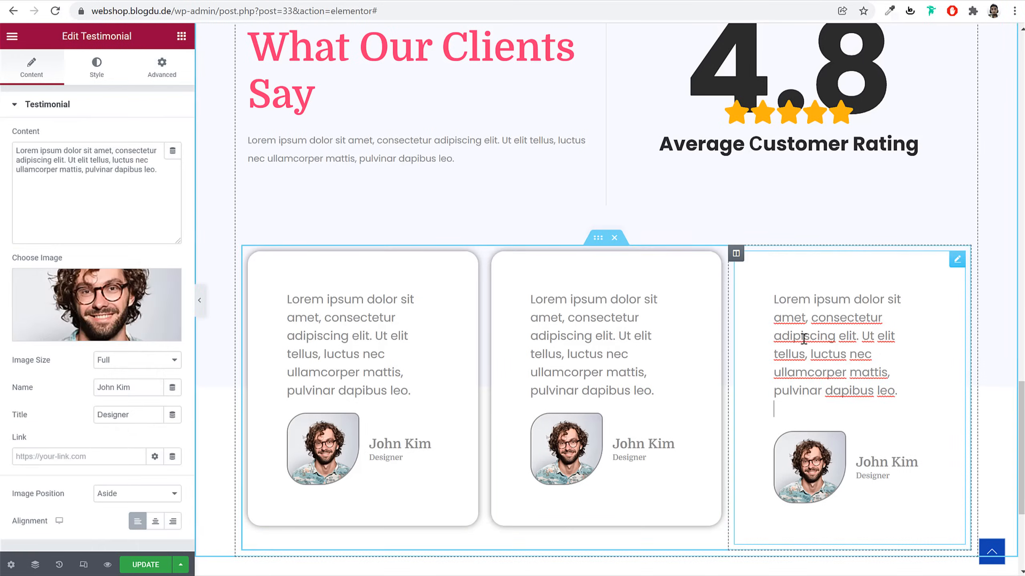
scroll(190, 82, "down", 2)
scroll(150, 309, "up", 2)
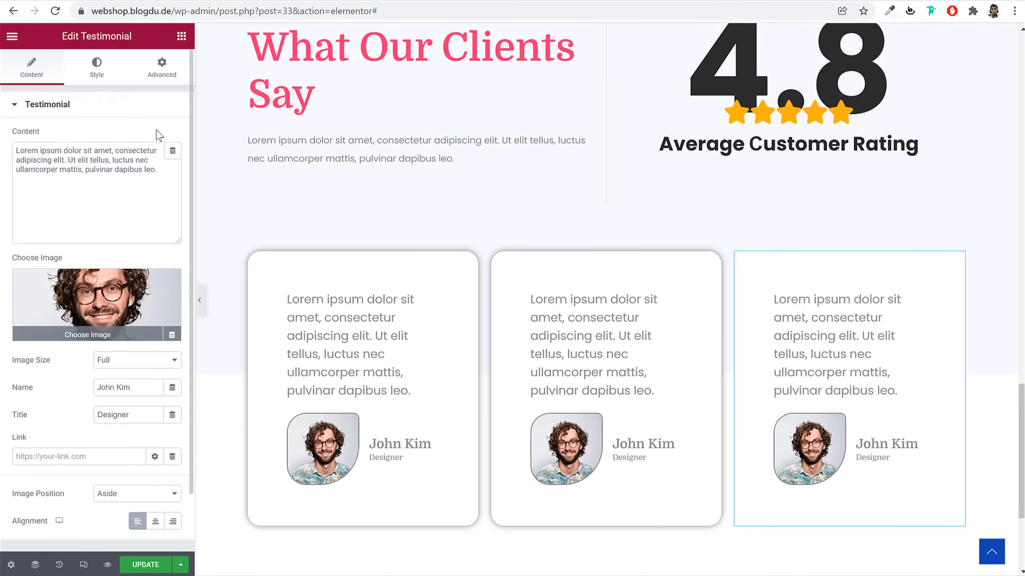
left_click(161, 67)
scroll(139, 351, "down", 3)
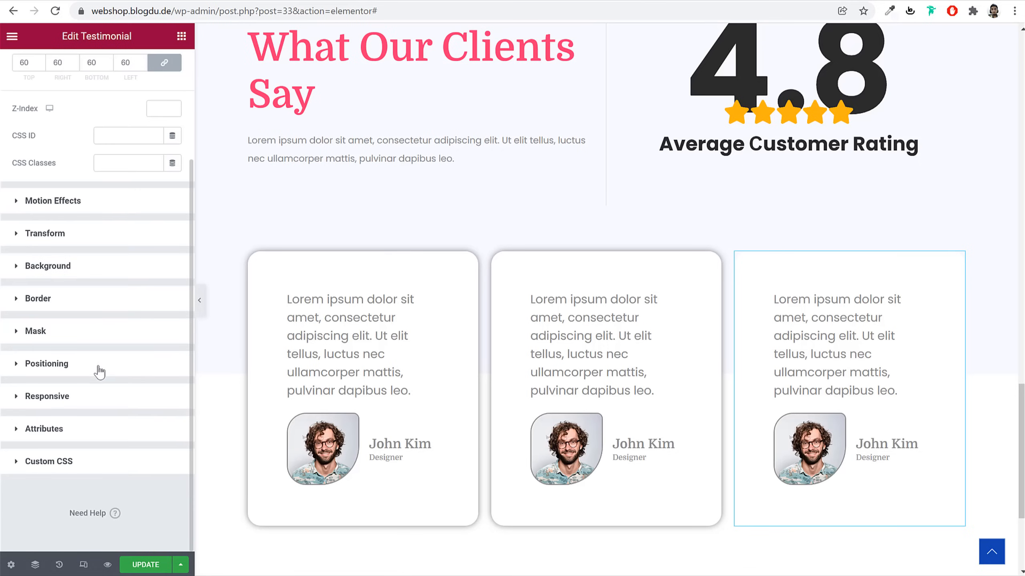
left_click(94, 300)
left_click(172, 372)
left_click(172, 373)
left_click(199, 301)
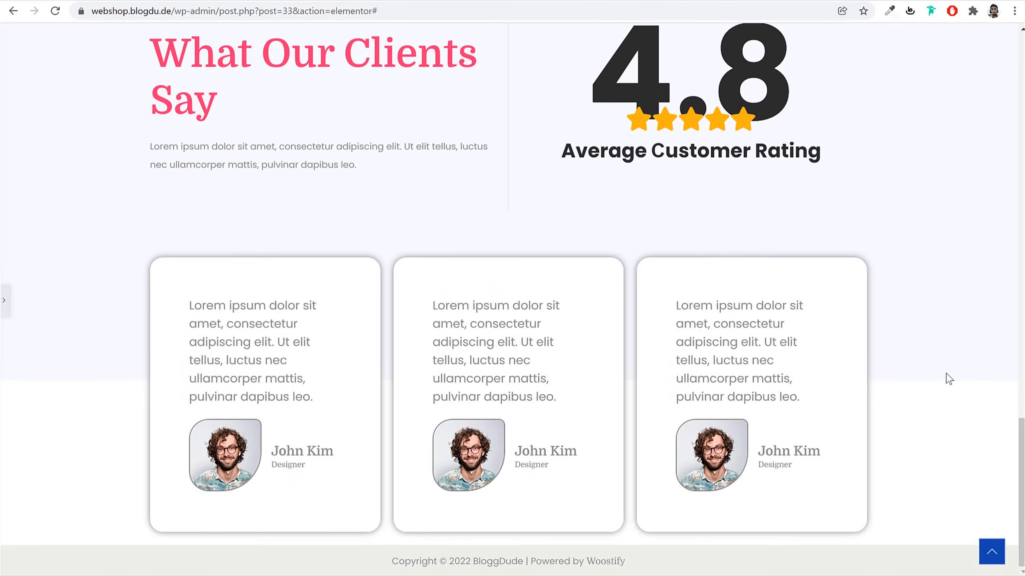
scroll(946, 381, "up", 5)
scroll(945, 382, "down", 5)
scroll(637, 243, "up", 4)
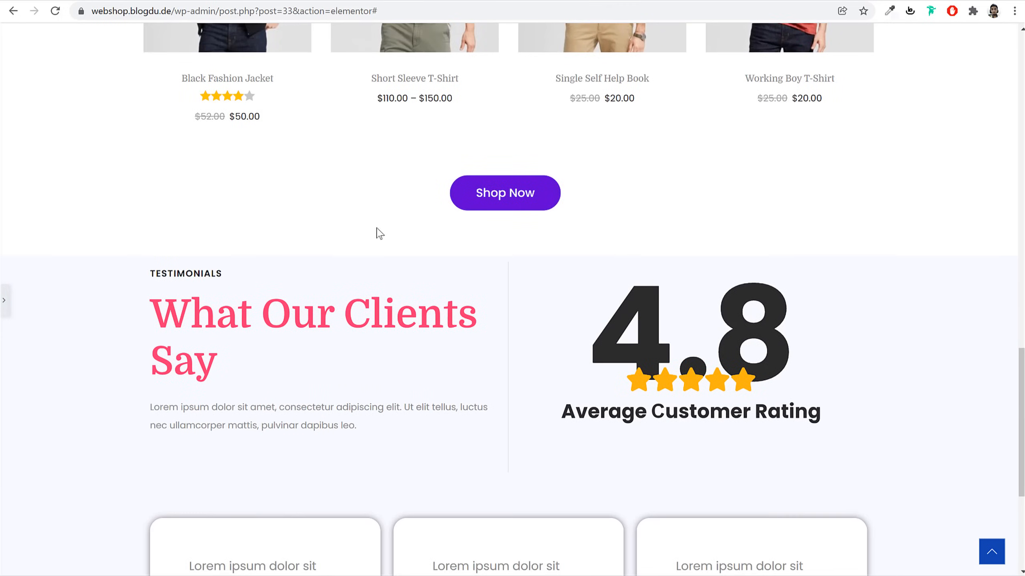
left_click(4, 301)
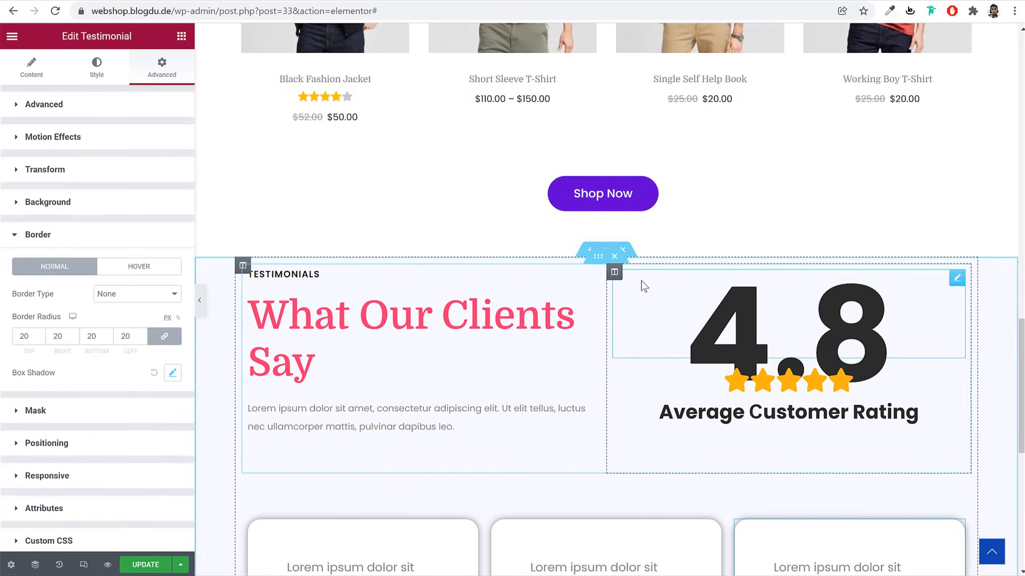
Set the Testimonials section's top padding to 90 px and update the page
left_click(95, 113)
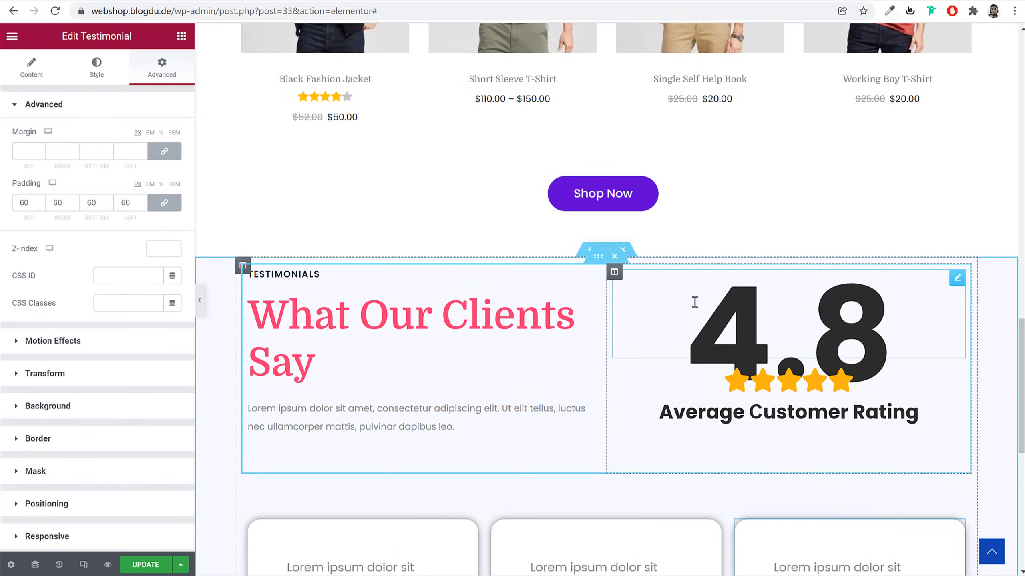
left_click(606, 250)
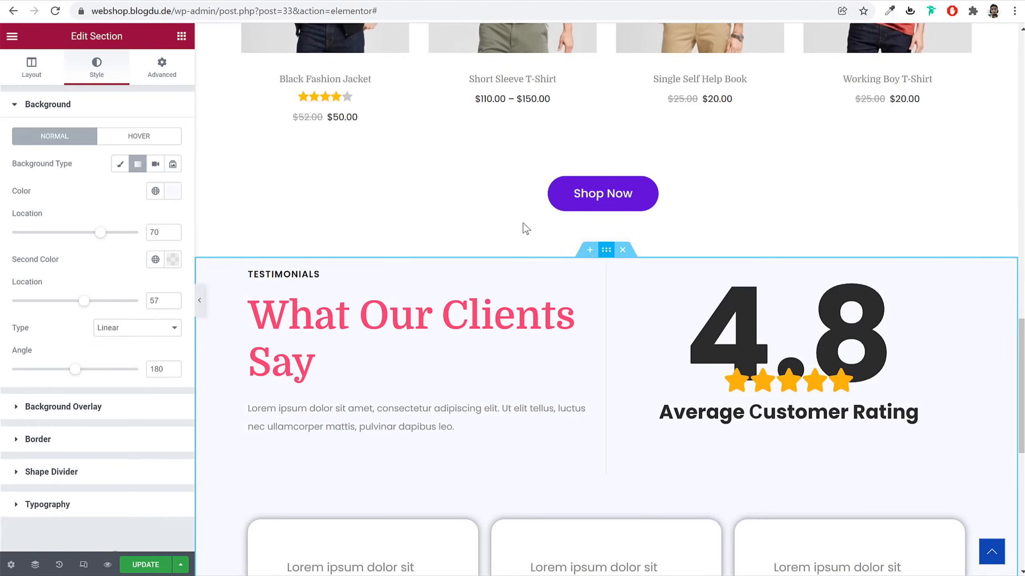
left_click(162, 64)
type("90")
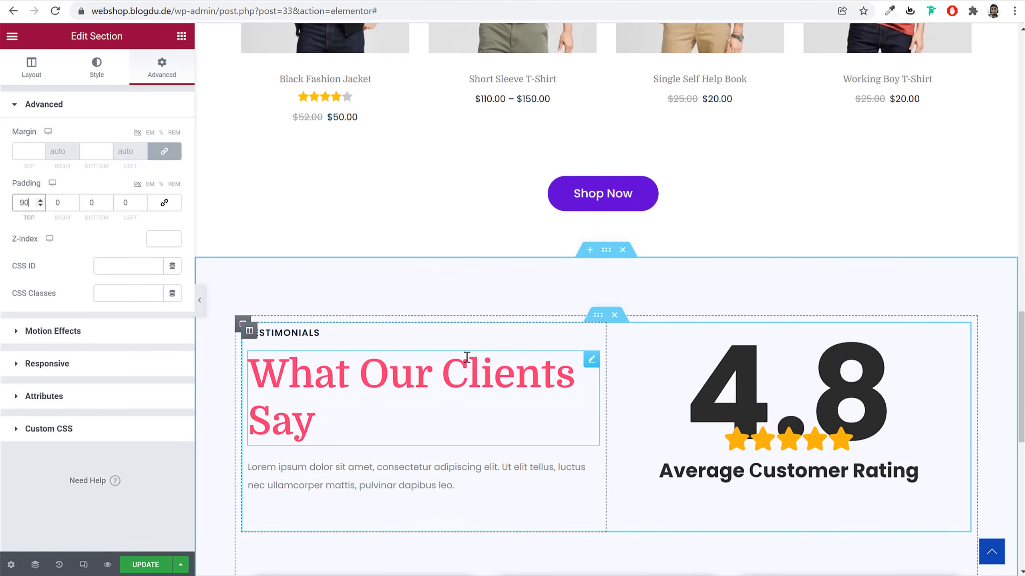
scroll(545, 389, "down", 10)
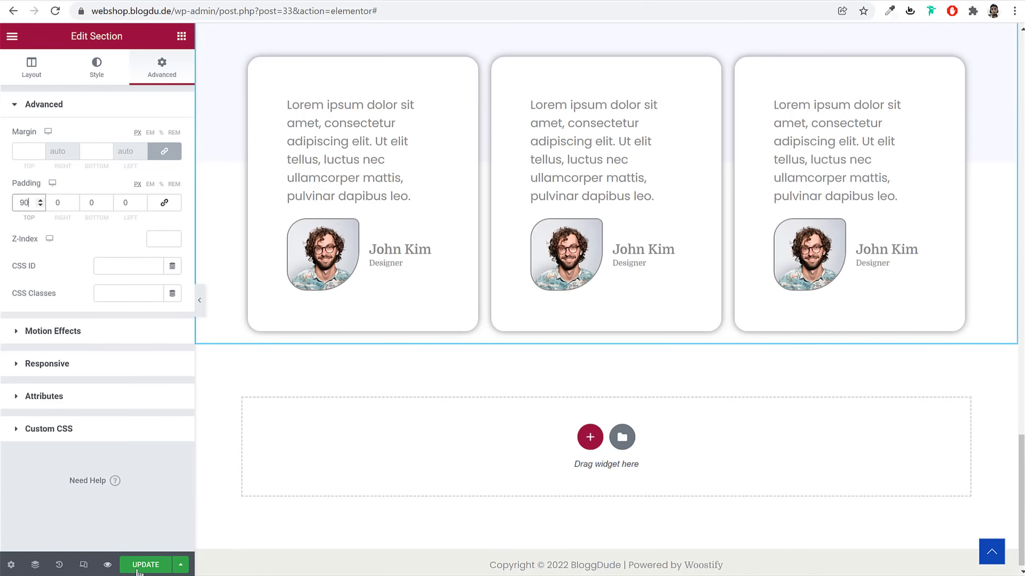
left_click(142, 565)
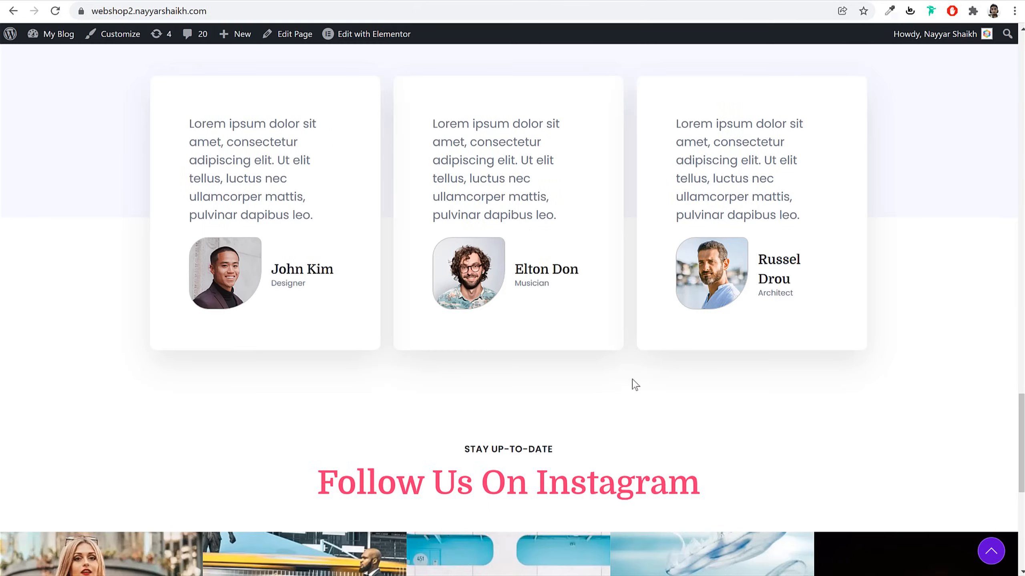
Unlink the section's margins and give it a 90 px bottom margin
scroll(634, 381, "down", 6)
scroll(488, 252, "up", 1)
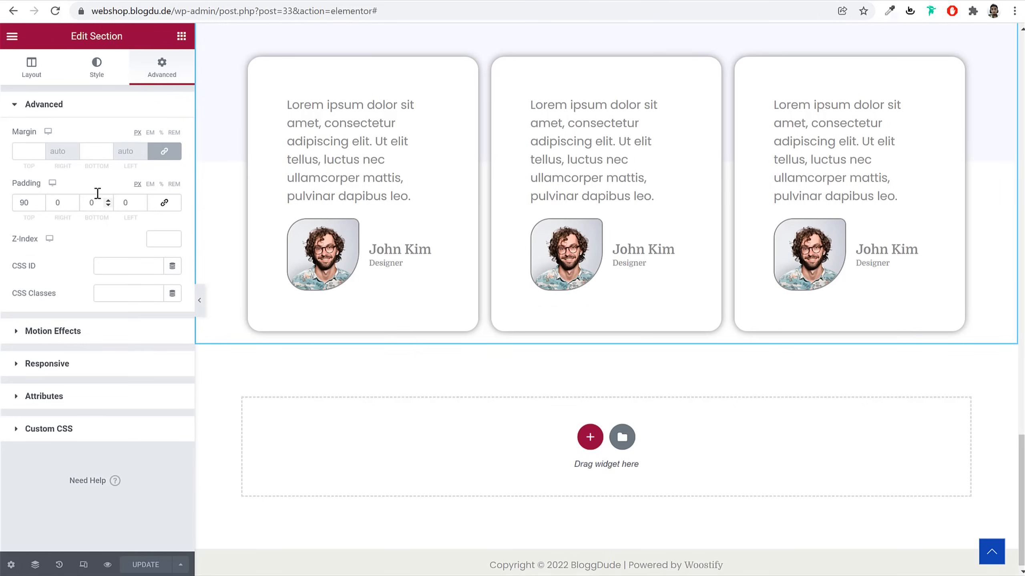
left_click(171, 149)
left_click(100, 150)
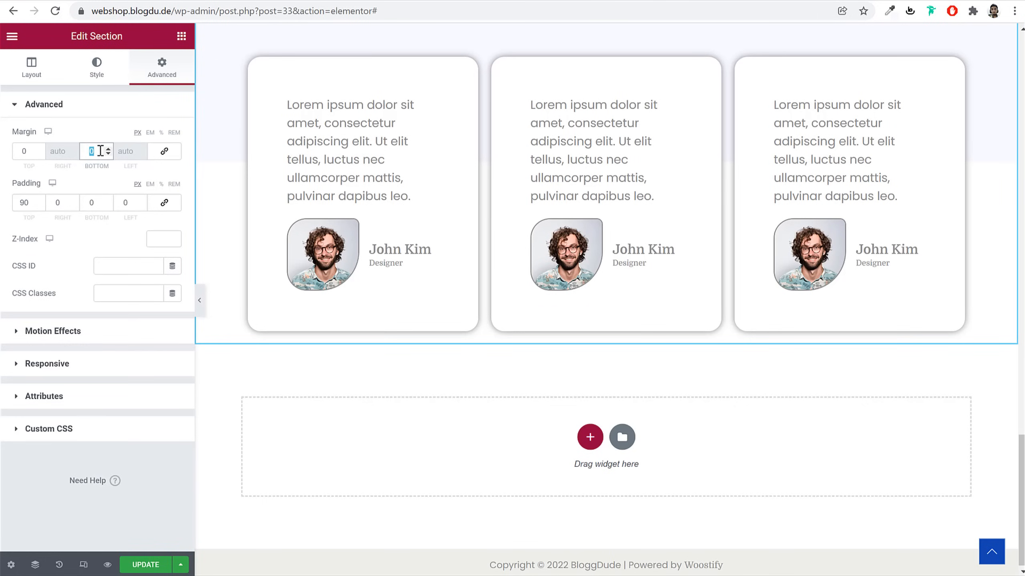
type("90")
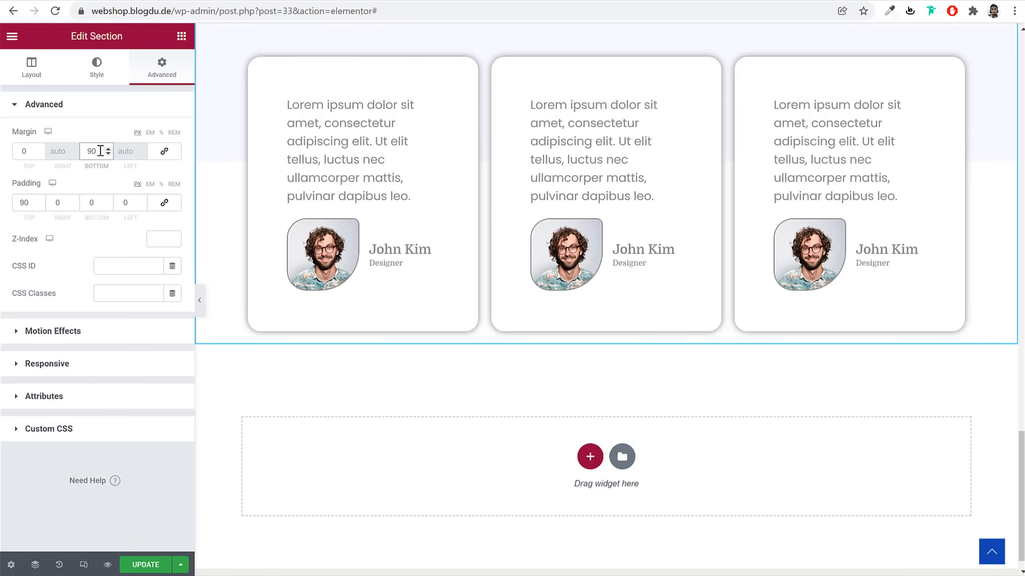
left_click(176, 36)
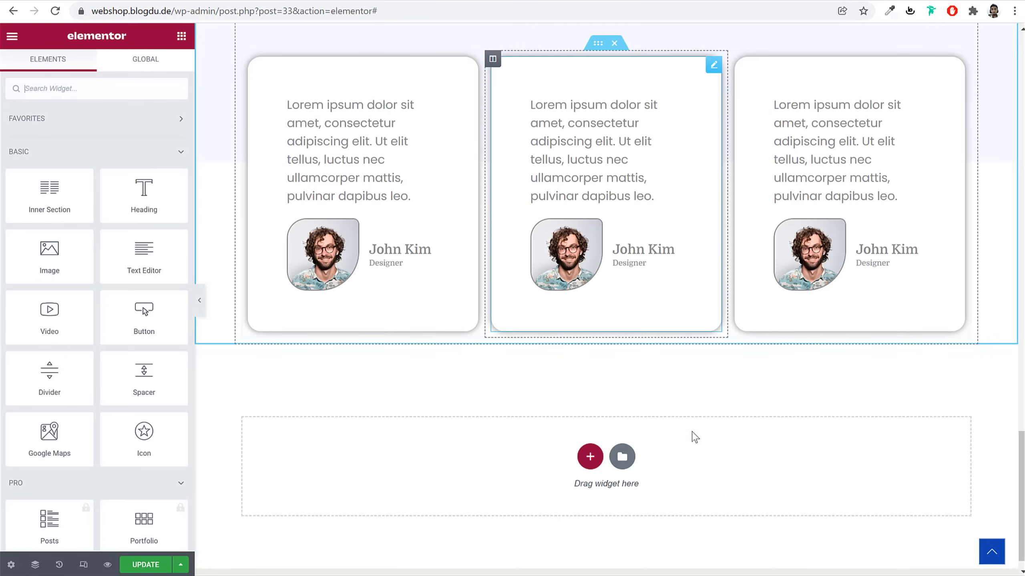
Add a single-column section below the testimonials and paste the TOP SALE ON THIS WEEK label into it
left_click(590, 457)
left_click(440, 489)
scroll(681, 183, "up", 10)
scroll(662, 200, "up", 5)
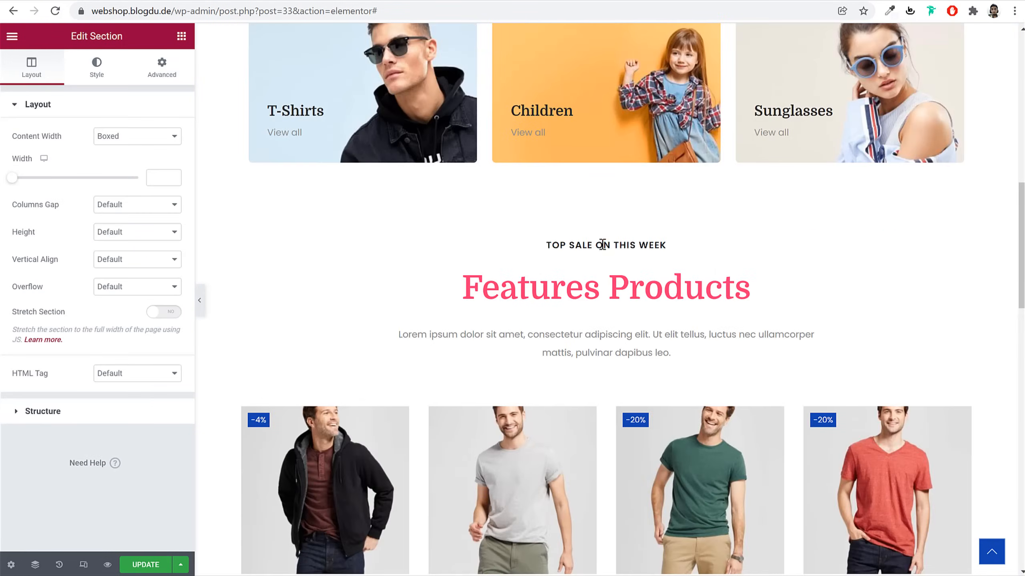
right_click(603, 244)
left_click(636, 302)
scroll(644, 329, "down", 15)
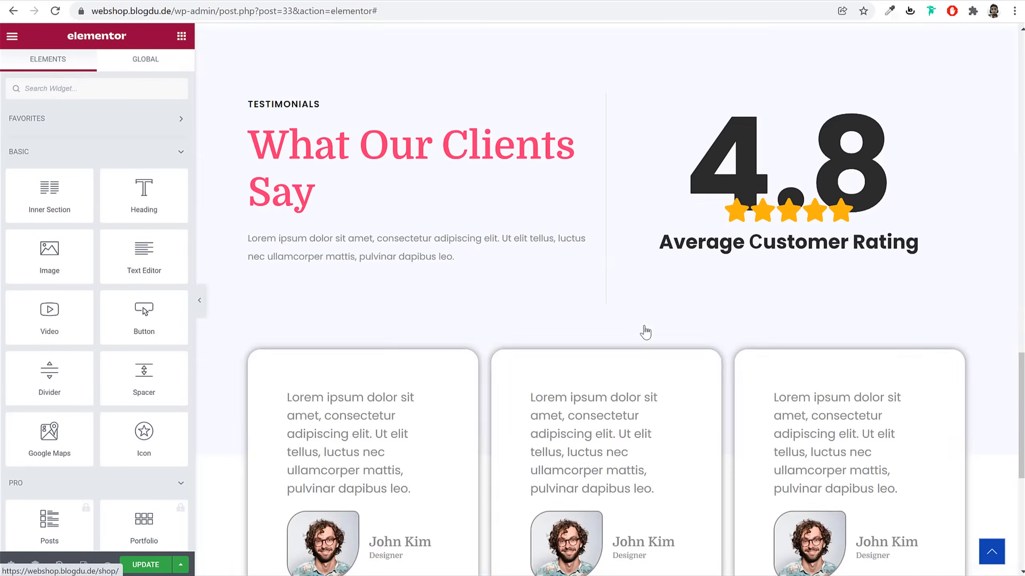
right_click(649, 323)
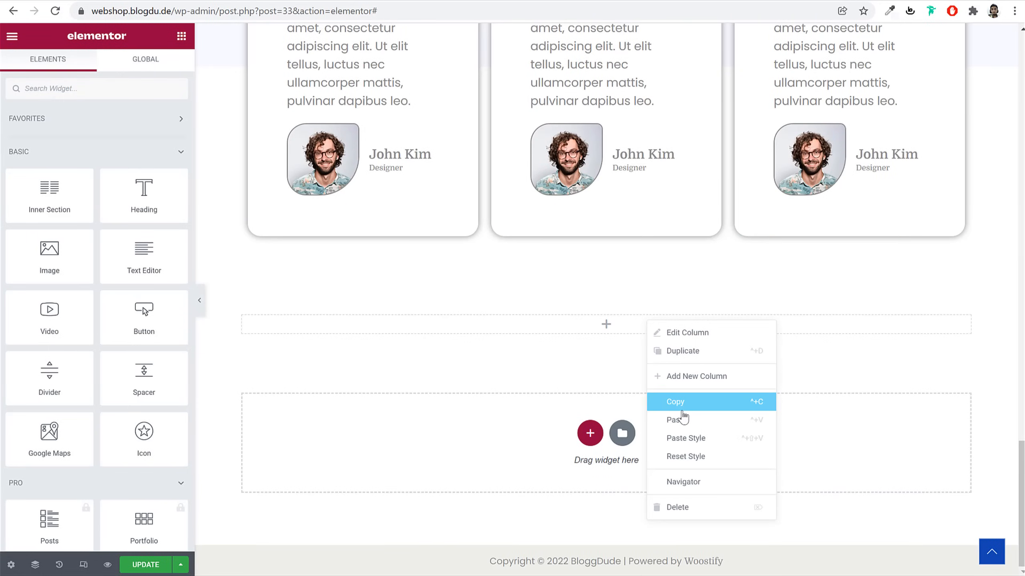
left_click(677, 420)
scroll(675, 420, "up", 12)
scroll(609, 284, "up", 6)
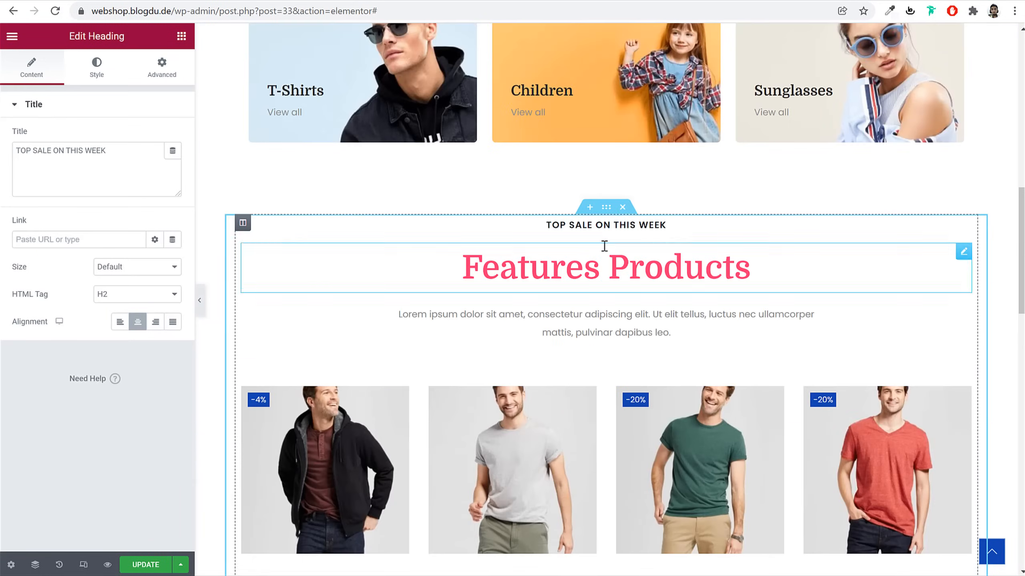
Copy the Features Products heading into the new section beneath the label
right_click(607, 265)
left_click(636, 315)
scroll(642, 384, "down", 18)
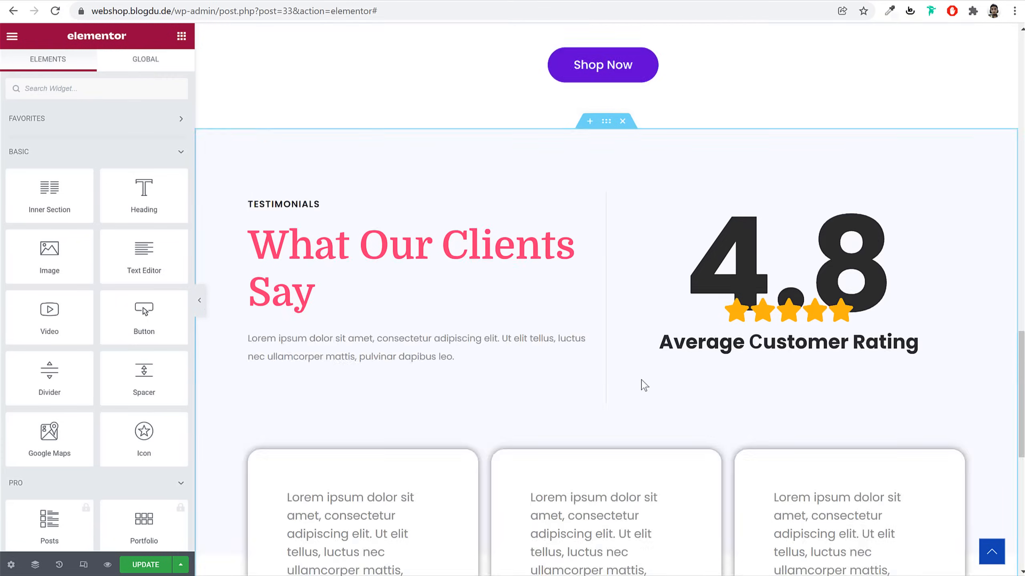
right_click(620, 324)
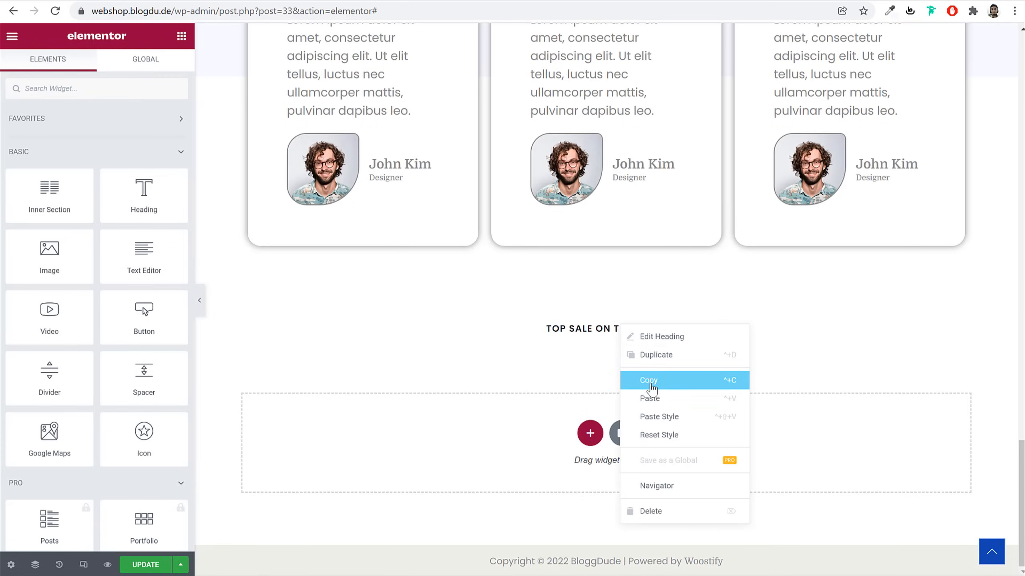
left_click(655, 397)
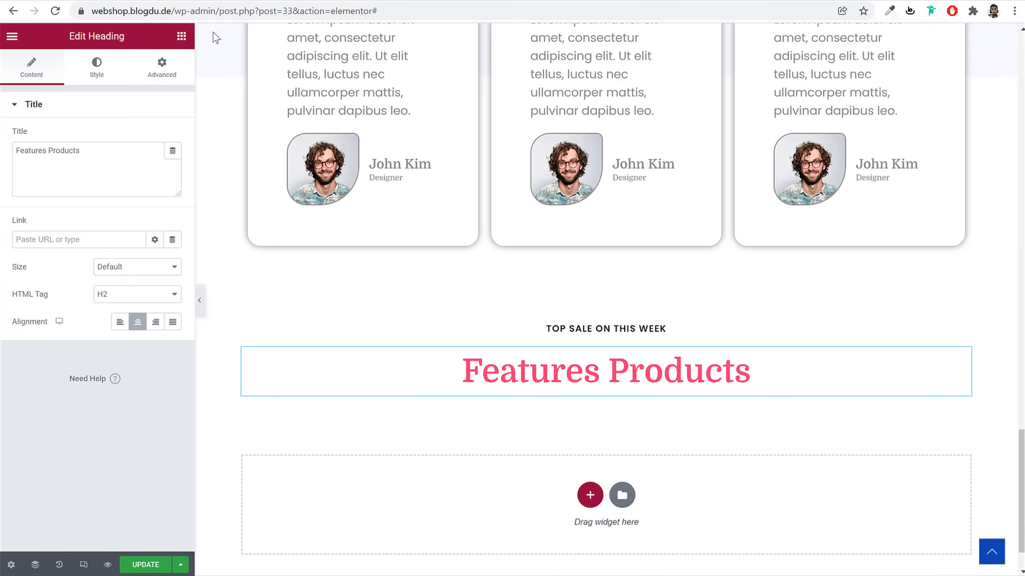
left_click(182, 37)
left_click(128, 88)
Search for the carousel widget and place an Image Carousel below Features Products
type("card")
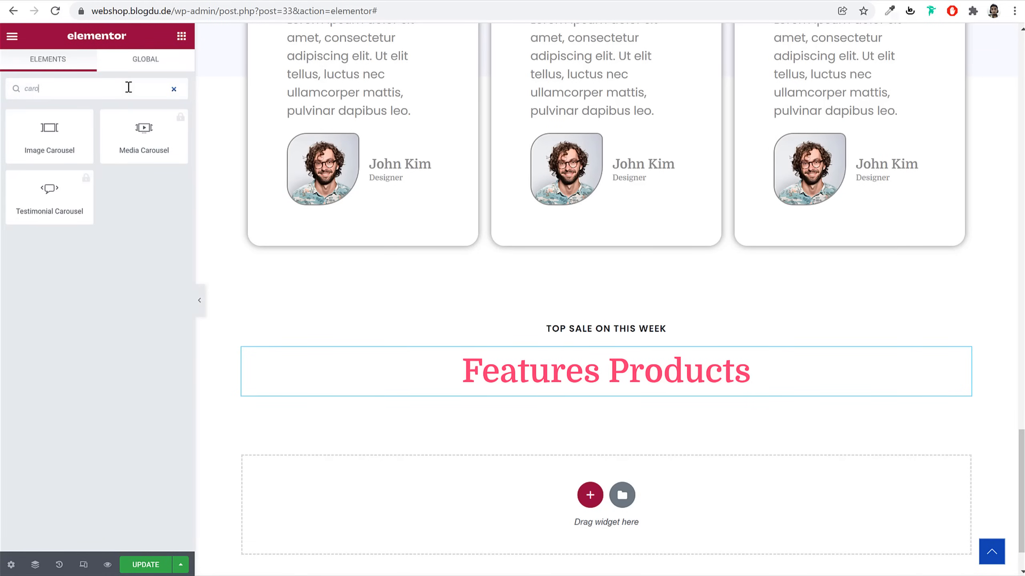
left_click_drag(49, 137, 589, 379)
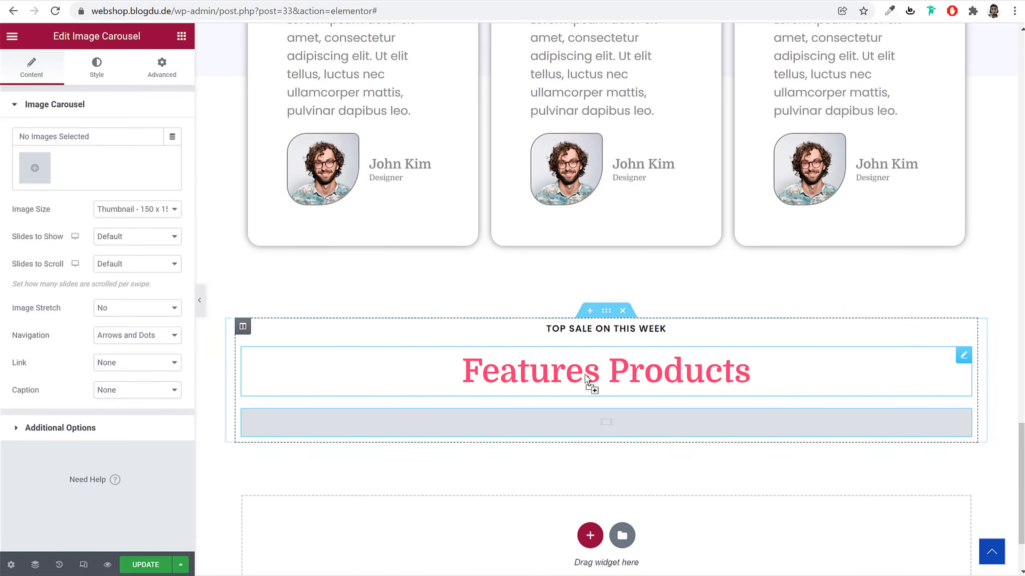
left_click(34, 167)
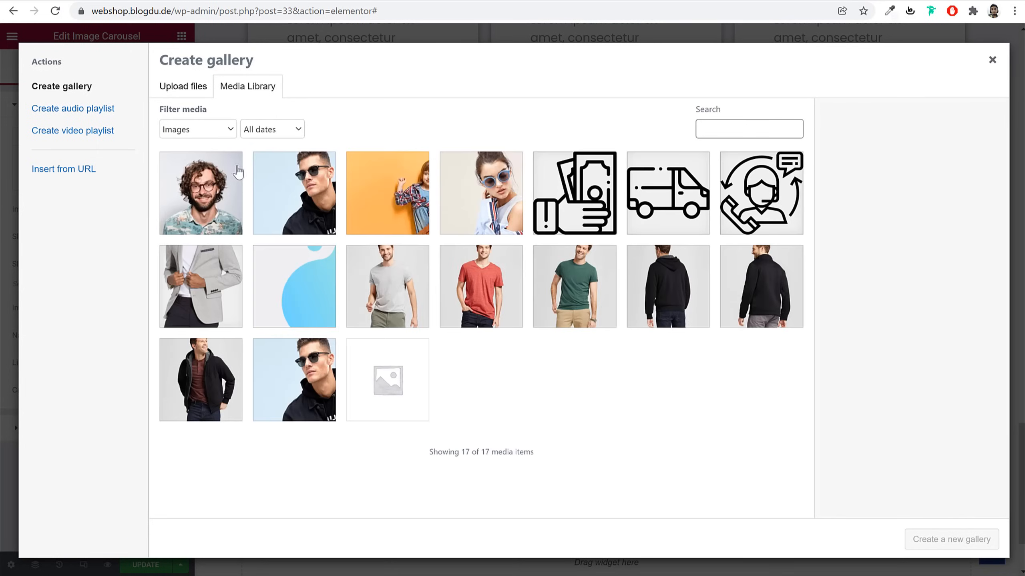
left_click(189, 90)
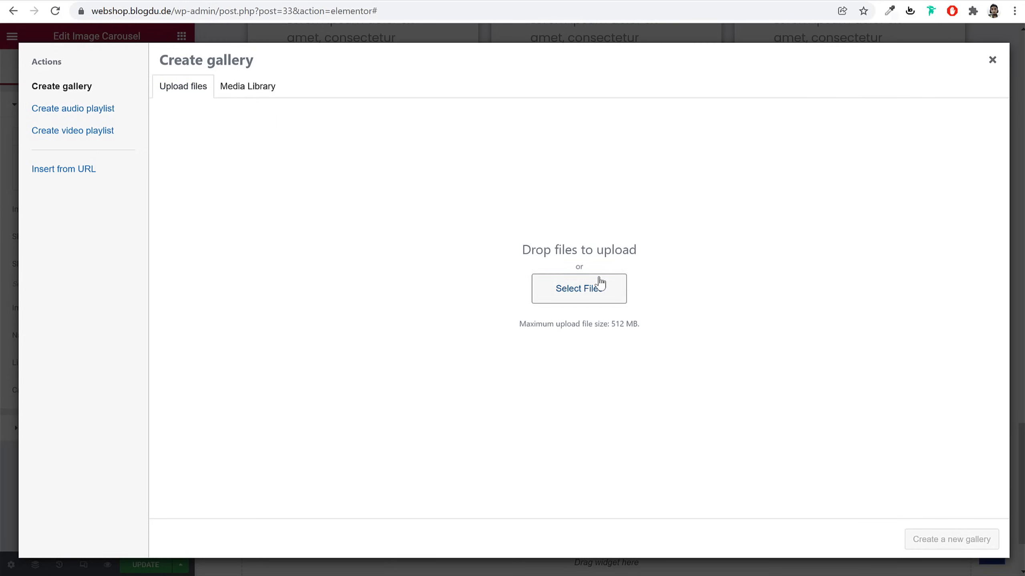
Select eight image files from the computer for the carousel
left_click(600, 281)
left_click(502, 159)
left_click(398, 222, "ctrl")
left_click(332, 228, "ctrl")
left_click(515, 228, "ctrl")
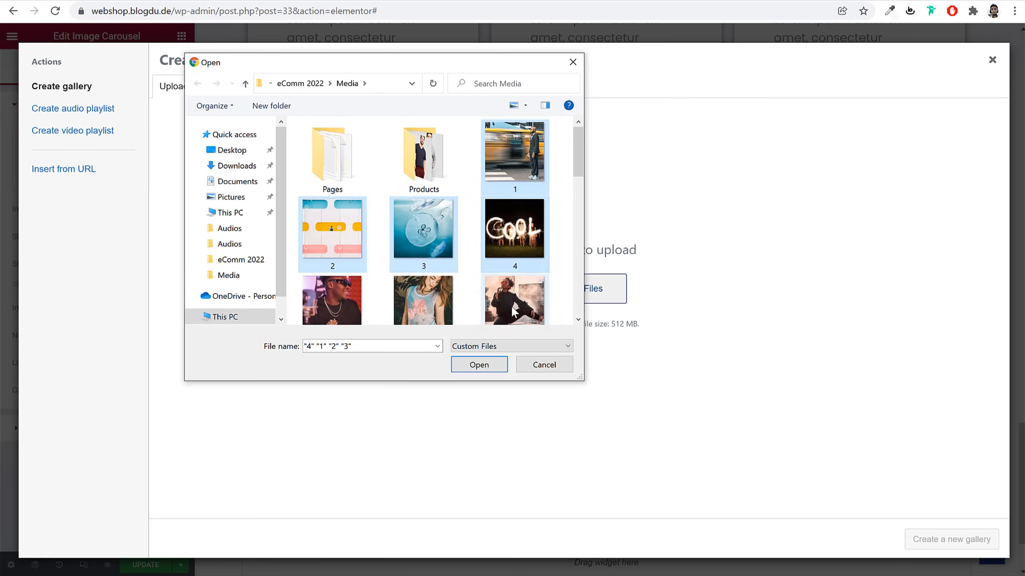
left_click(515, 300, "ctrl")
scroll(444, 242, "down", 1)
left_click(423, 280, "ctrl")
left_click(363, 298, "ctrl")
scroll(365, 283, "down", 3)
left_click(353, 203, "ctrl")
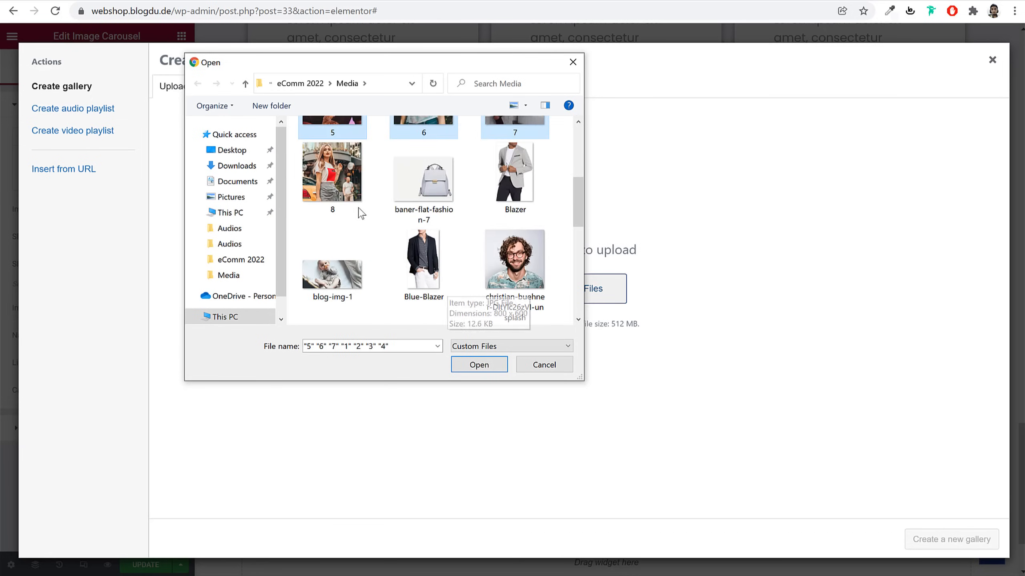
Upload the eight images and insert them into the carousel as a new gallery
left_click(479, 365)
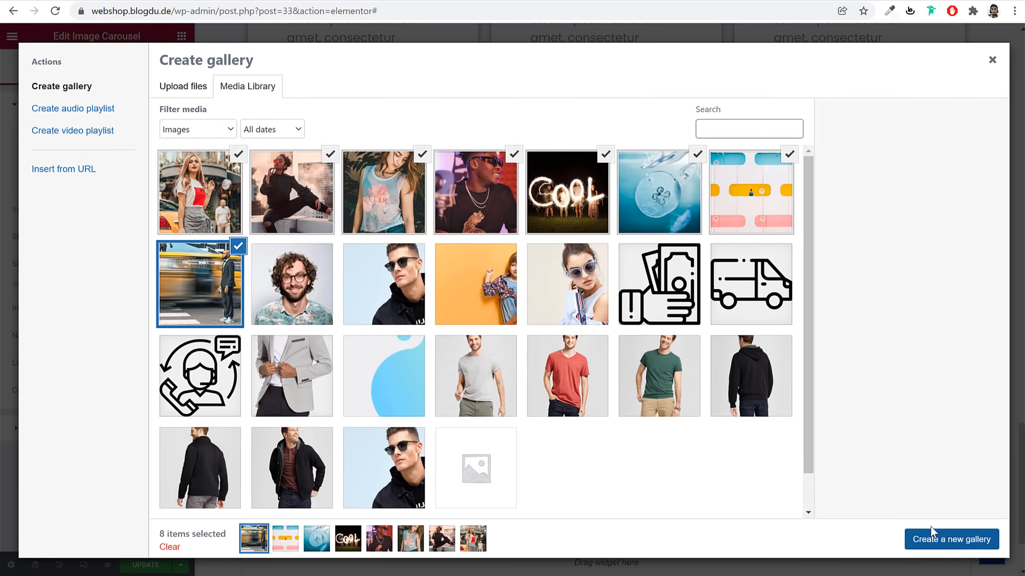
left_click(948, 553)
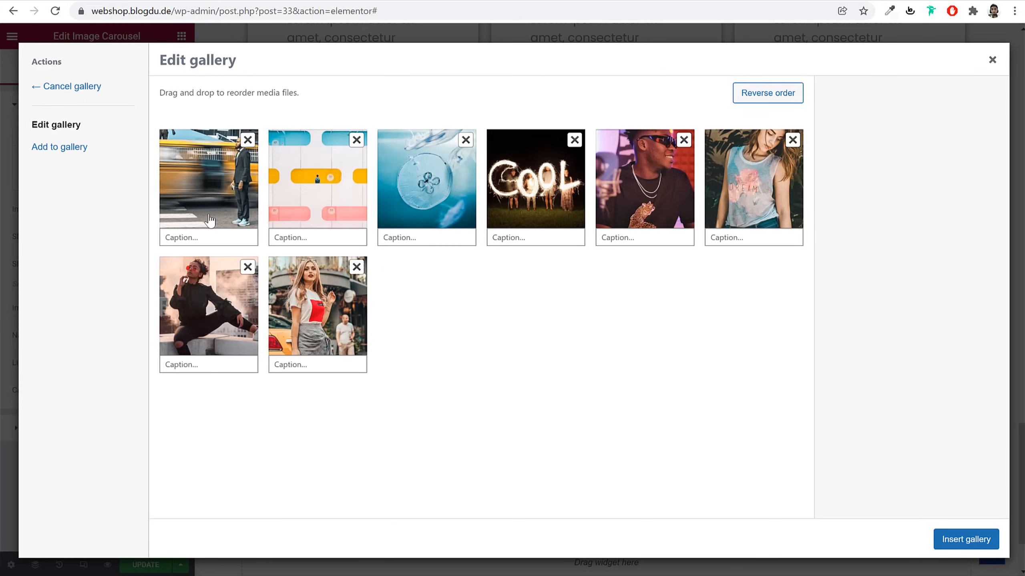
left_click(947, 547)
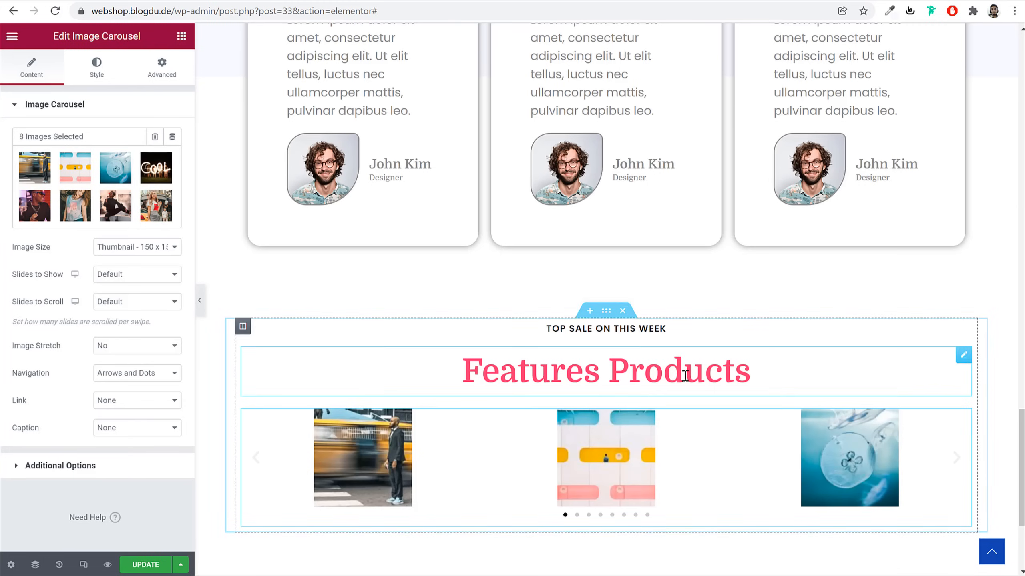
Set the carousel images to Full size and show five slides at once
left_click(146, 251)
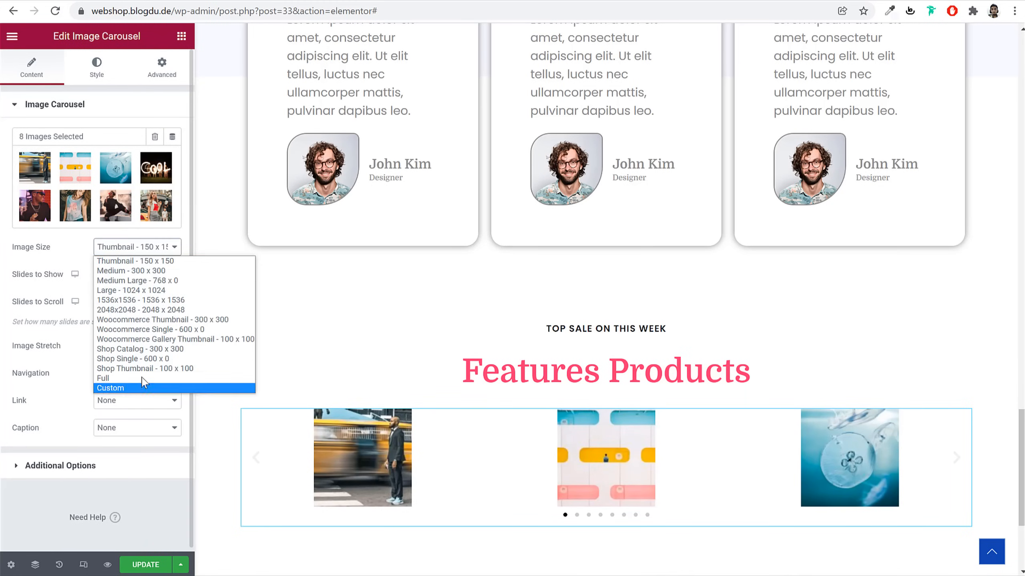
left_click(143, 384)
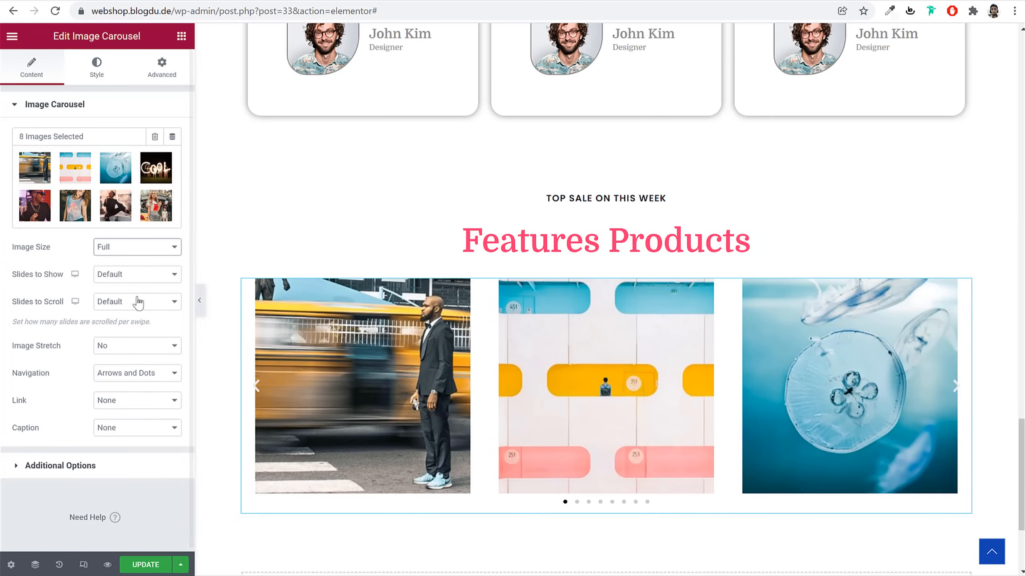
left_click(124, 279)
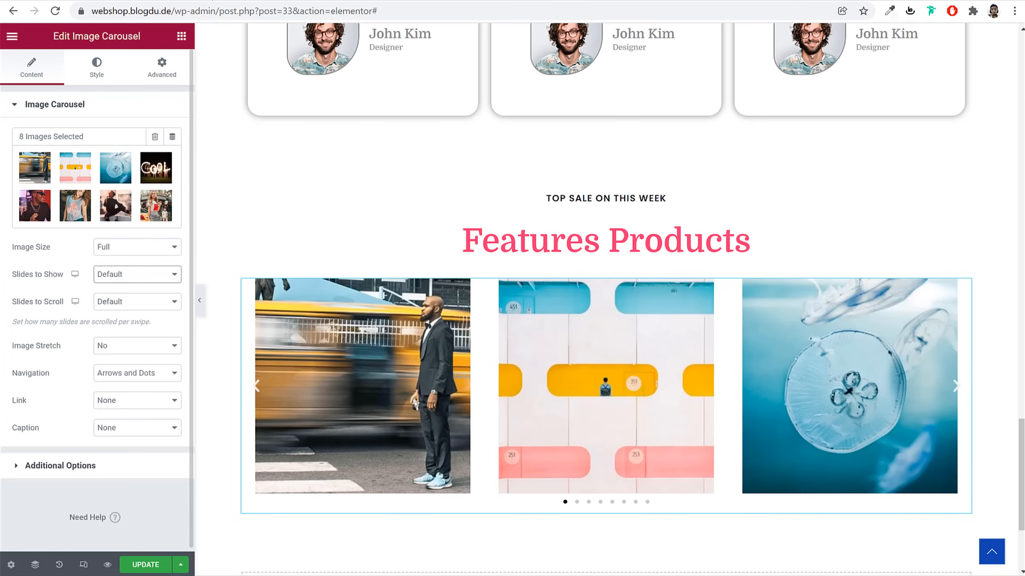
left_click(123, 275)
left_click(133, 327)
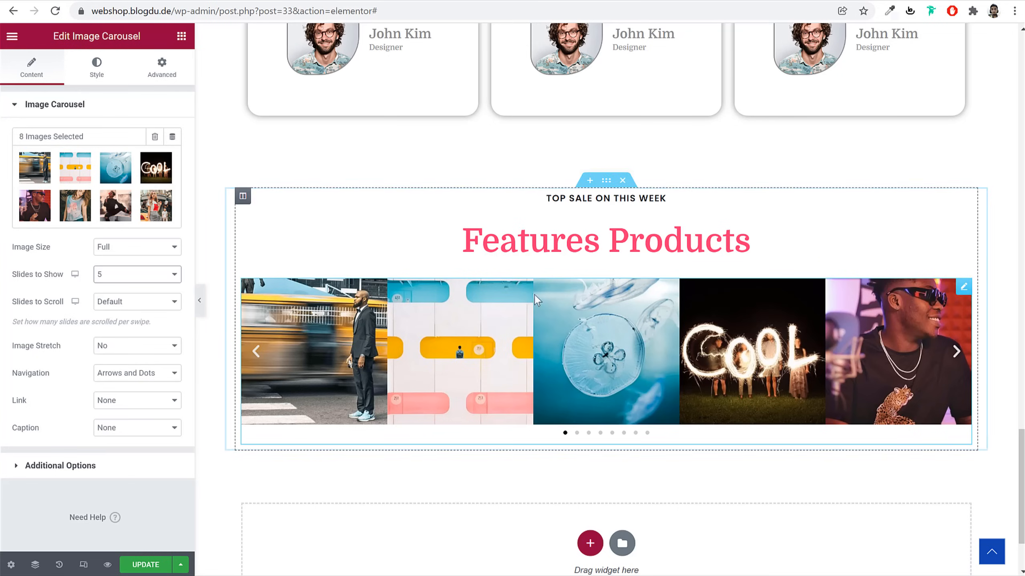
Stretch the carousel's section, with No Gap columns and Full Width content
left_click(605, 184)
left_click(166, 319)
left_click(133, 206)
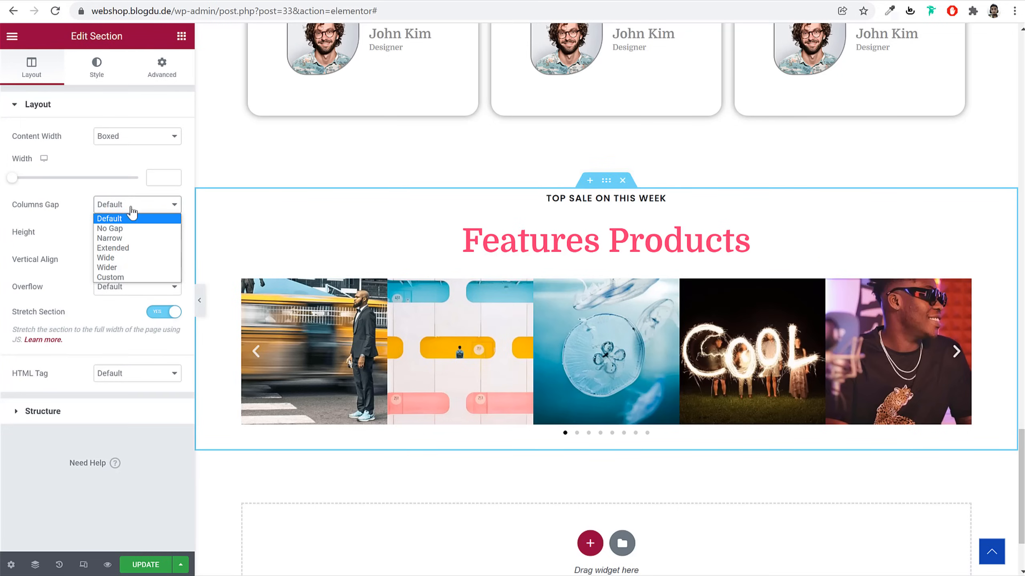
left_click(130, 228)
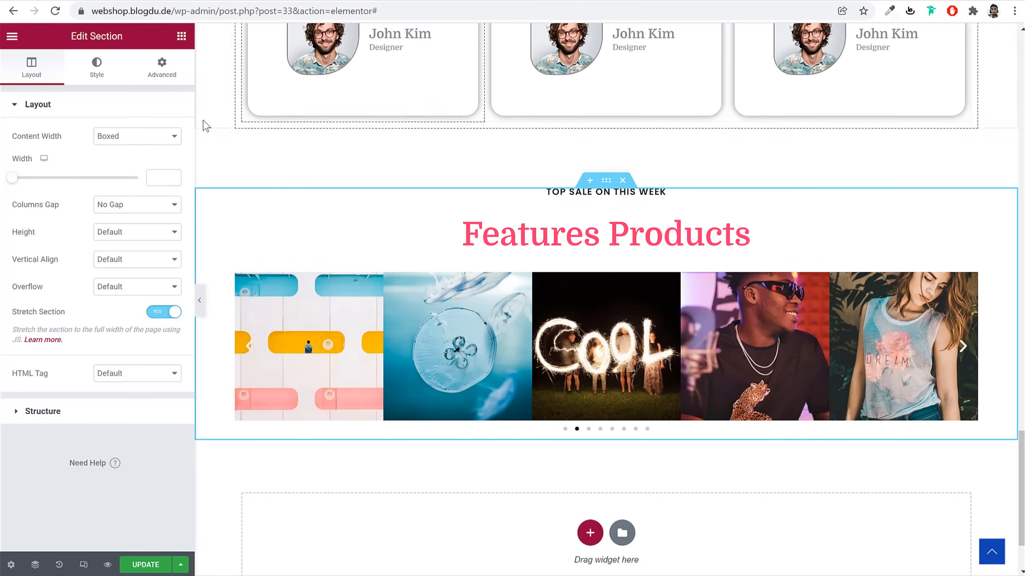
left_click(135, 141)
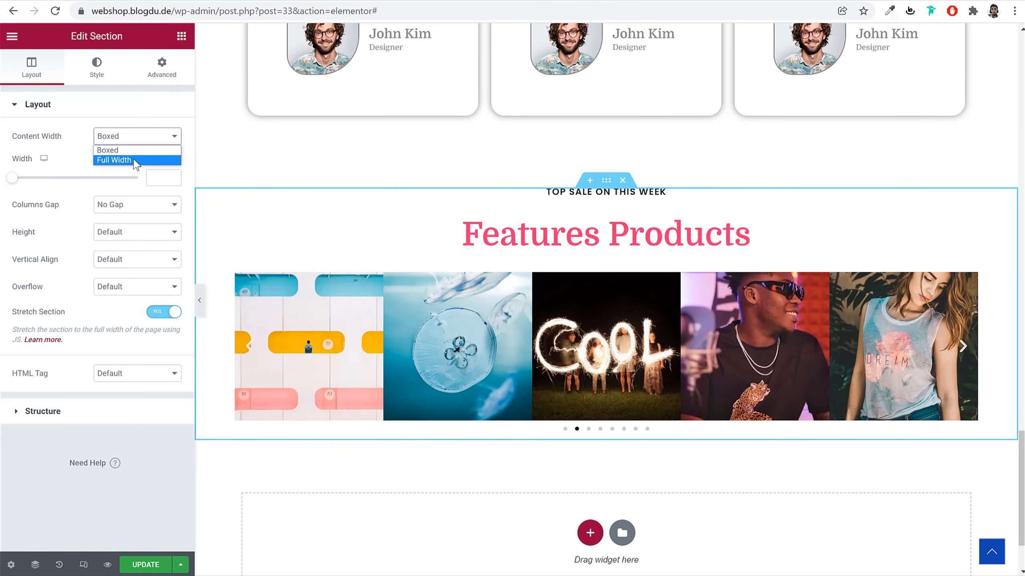
left_click(137, 160)
left_click(200, 300)
scroll(669, 424, "down", 2)
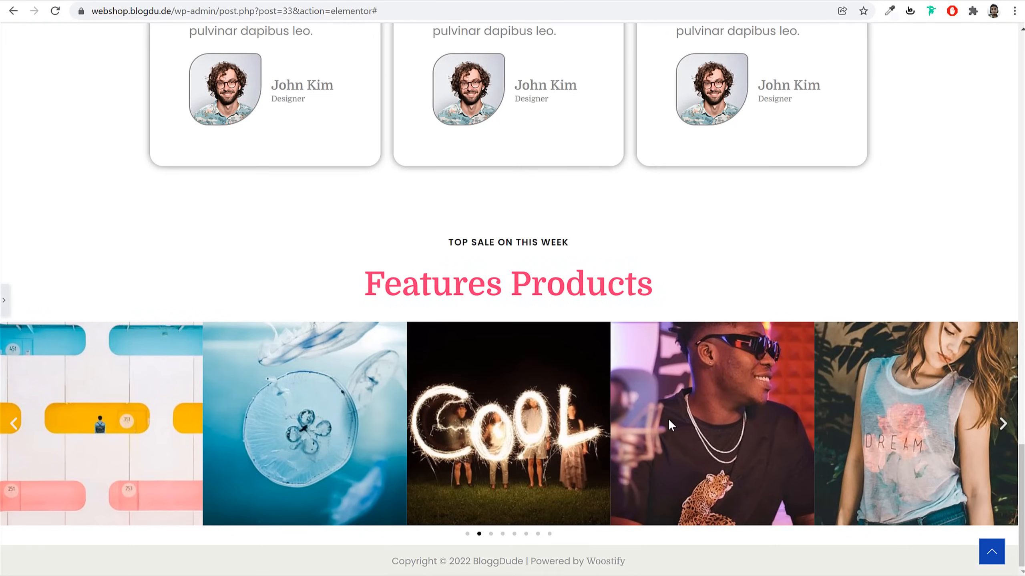
Set the Image Carousel's Navigation to None, removing its arrows and dots
left_click(503, 534)
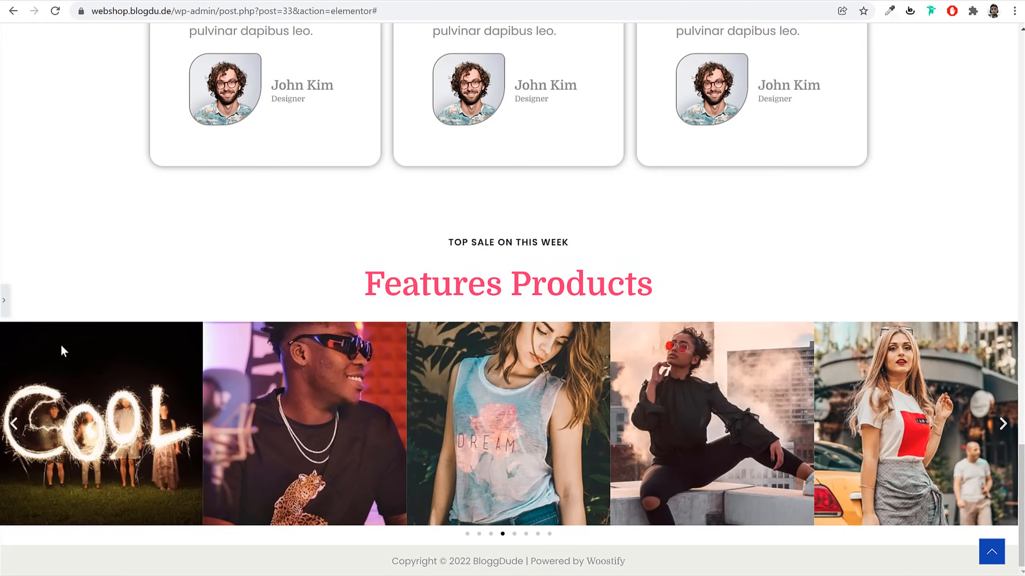
left_click(4, 301)
left_click(477, 389)
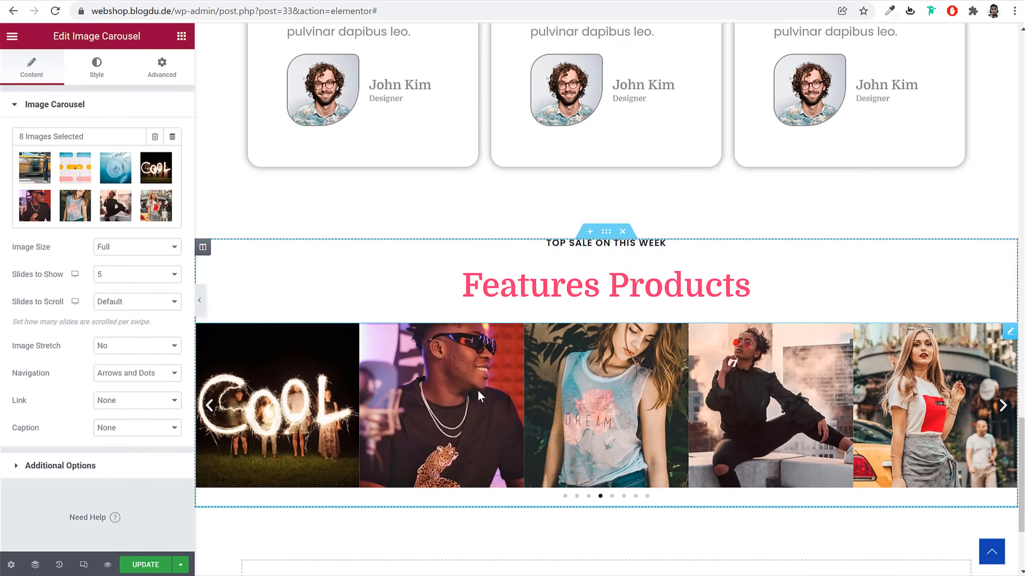
left_click(147, 377)
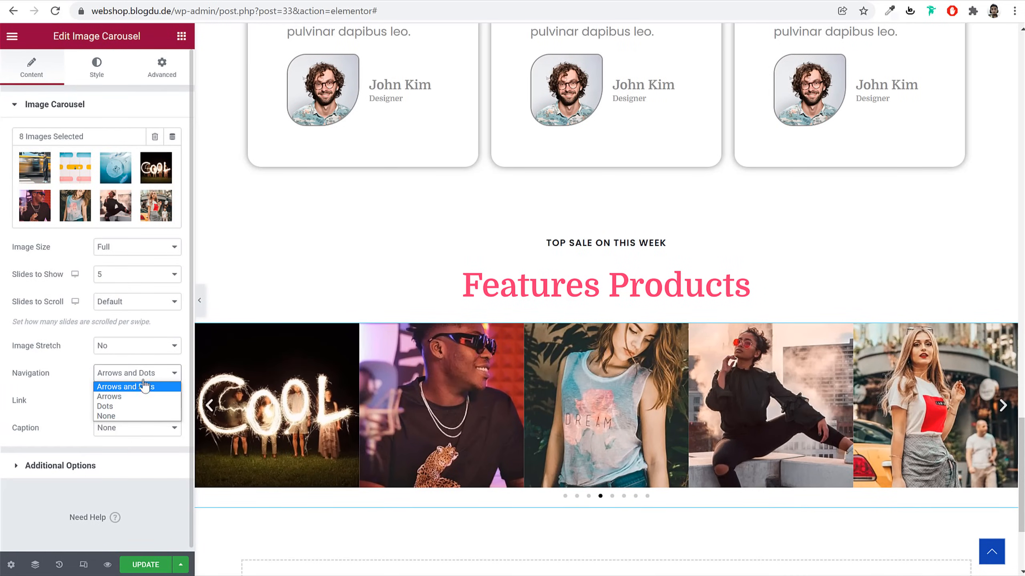
left_click(137, 416)
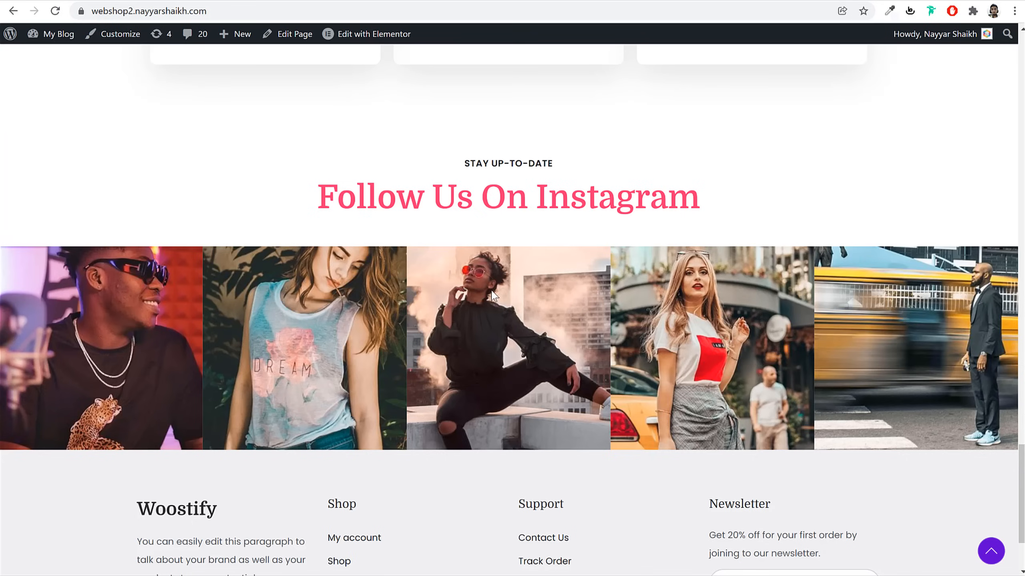
scroll(505, 337, "down", 3)
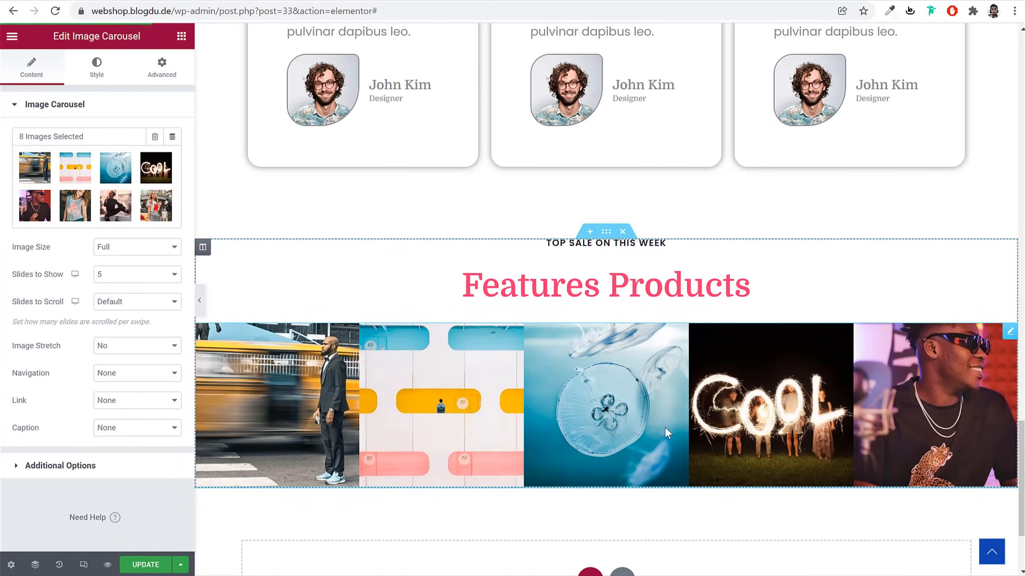
scroll(665, 432, "up", 15)
scroll(671, 434, "up", 10)
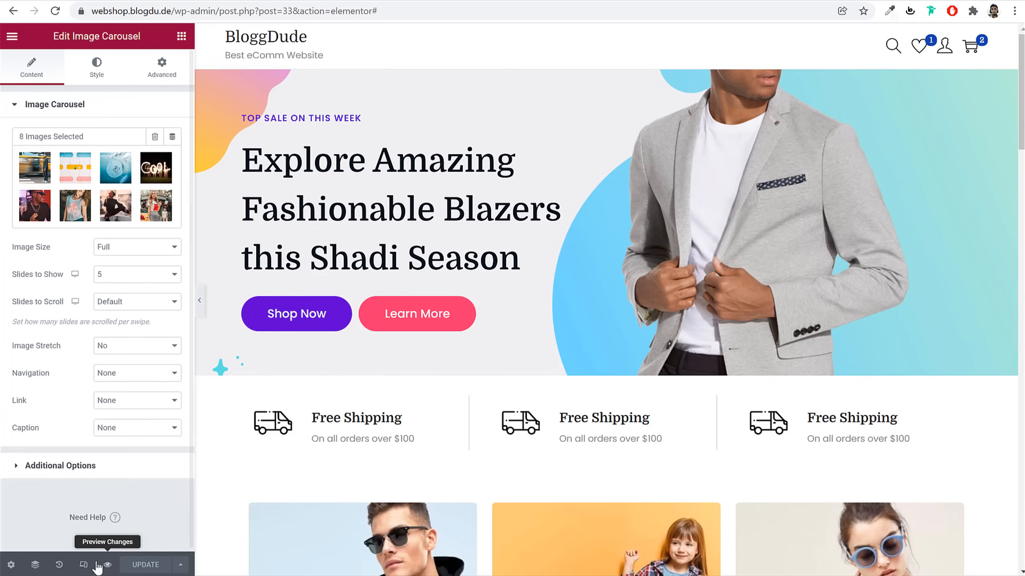
Switch to the mobile responsive preview at 440 px width
left_click(85, 565)
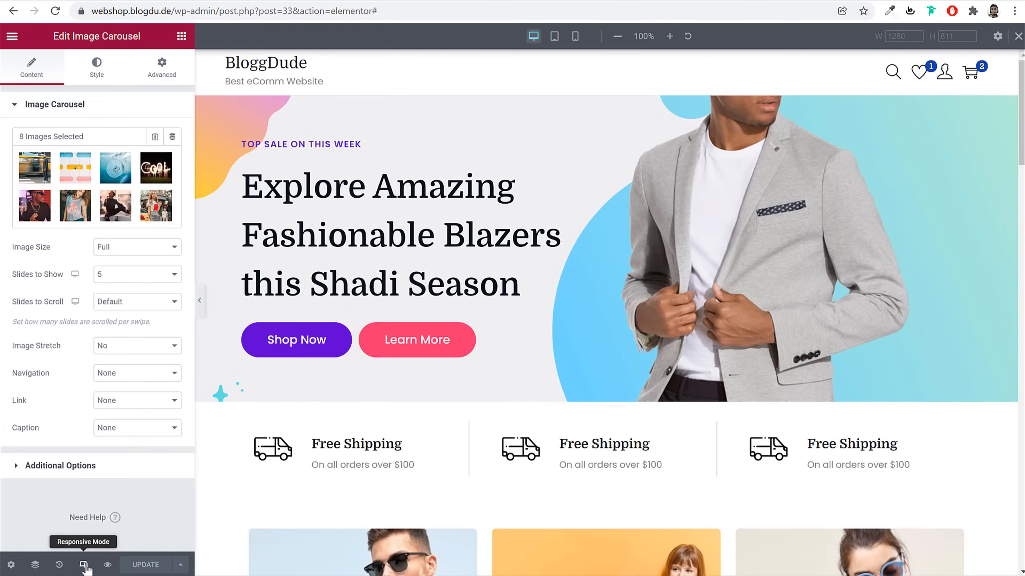
left_click(576, 37)
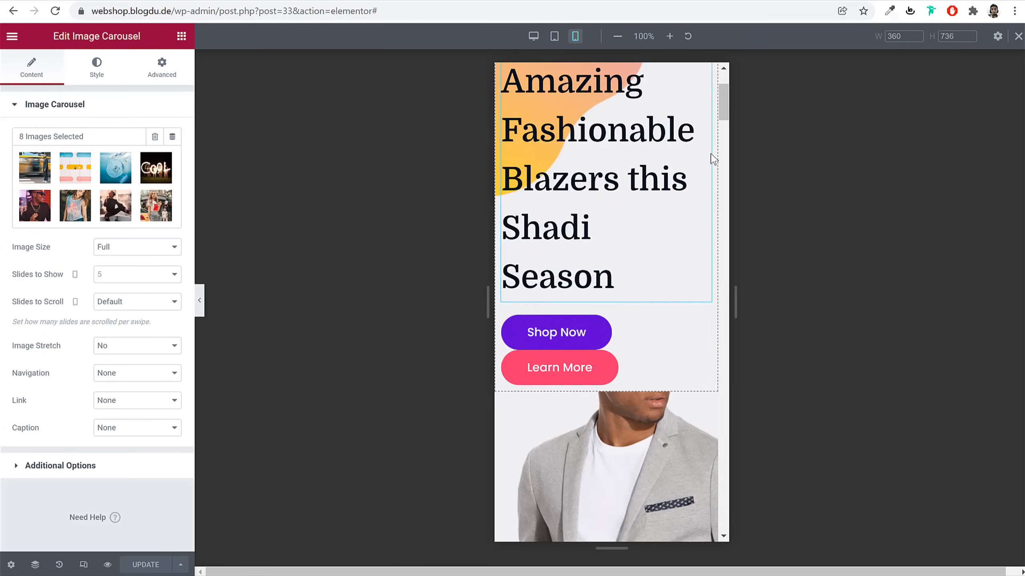
scroll(702, 251, "up", 15)
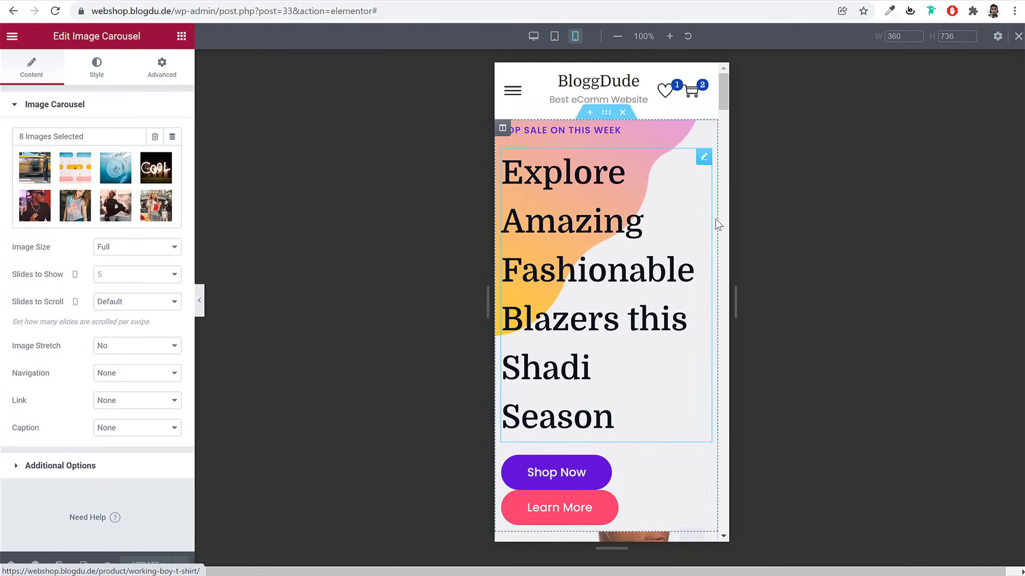
left_click(898, 37)
type("44")
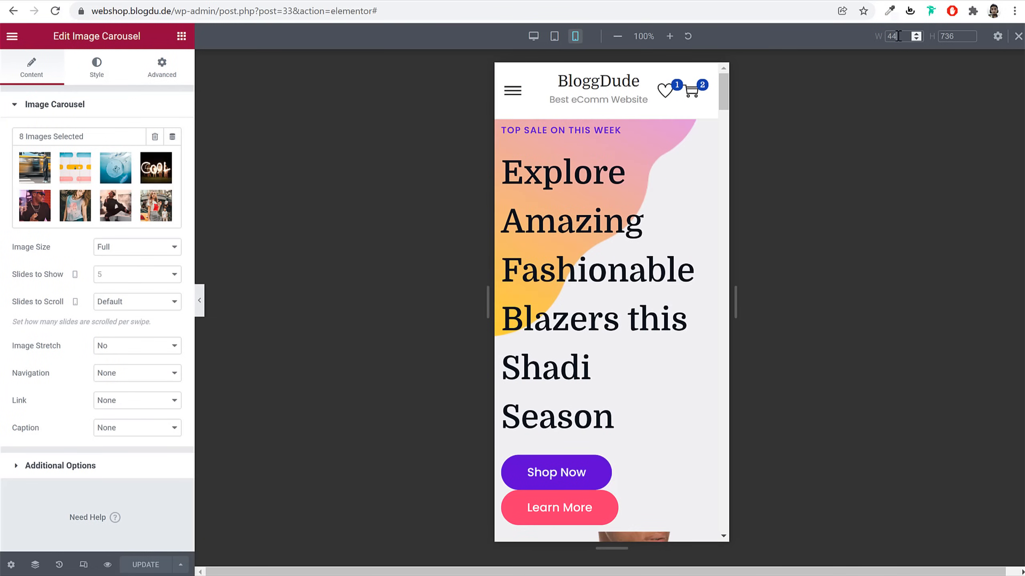
type("0")
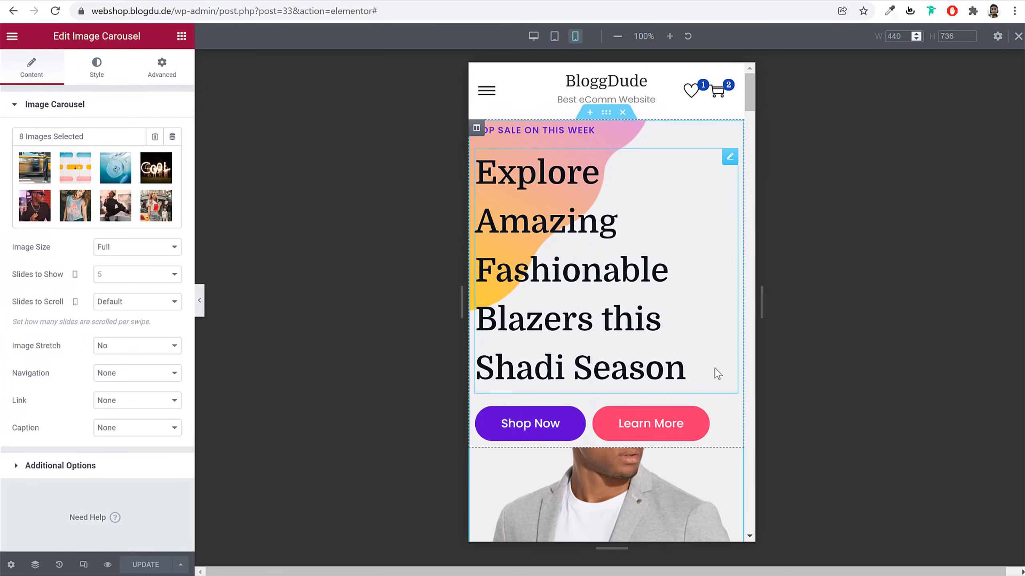
scroll(718, 374, "down", 15)
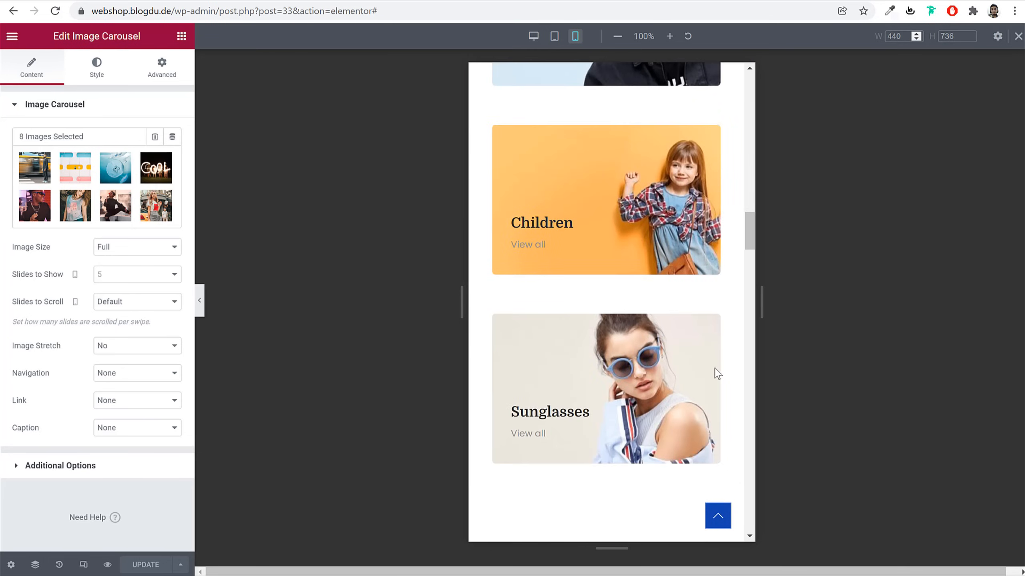
scroll(717, 373, "up", 15)
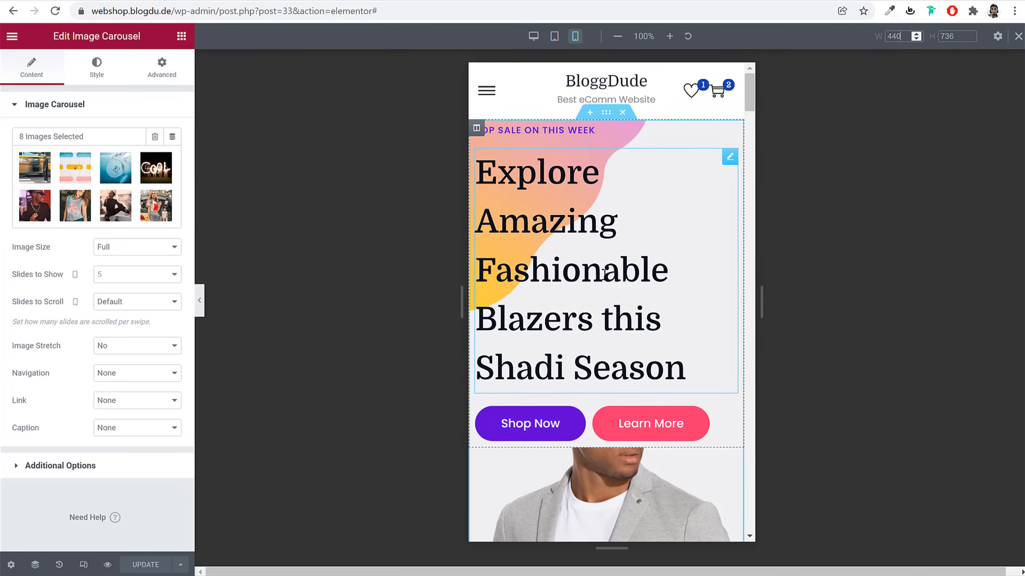
Centre-align the TOP SALE ON THIS WEEK and Explore Amazing headings
left_click(567, 130)
left_click(137, 322)
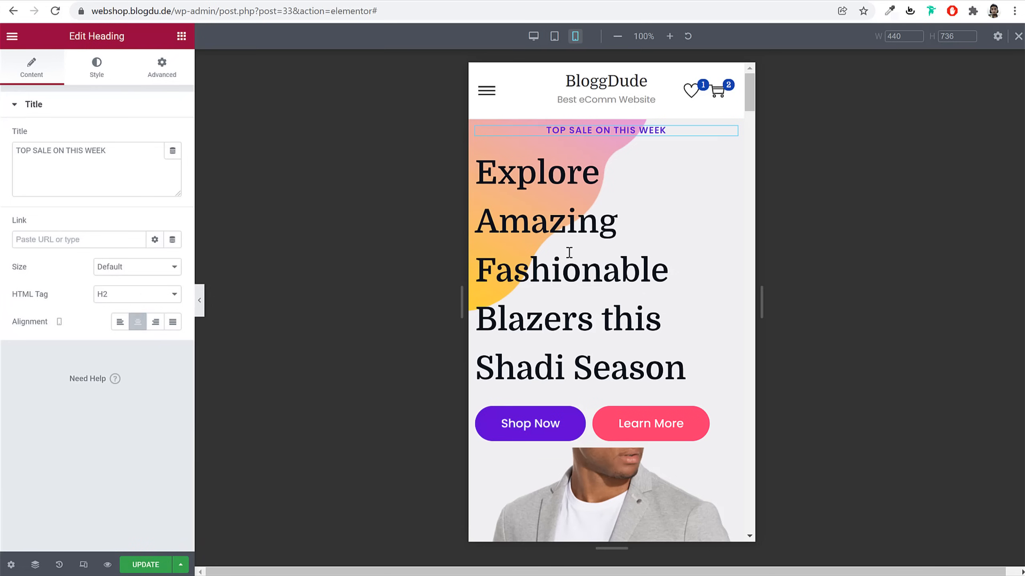
left_click(571, 258)
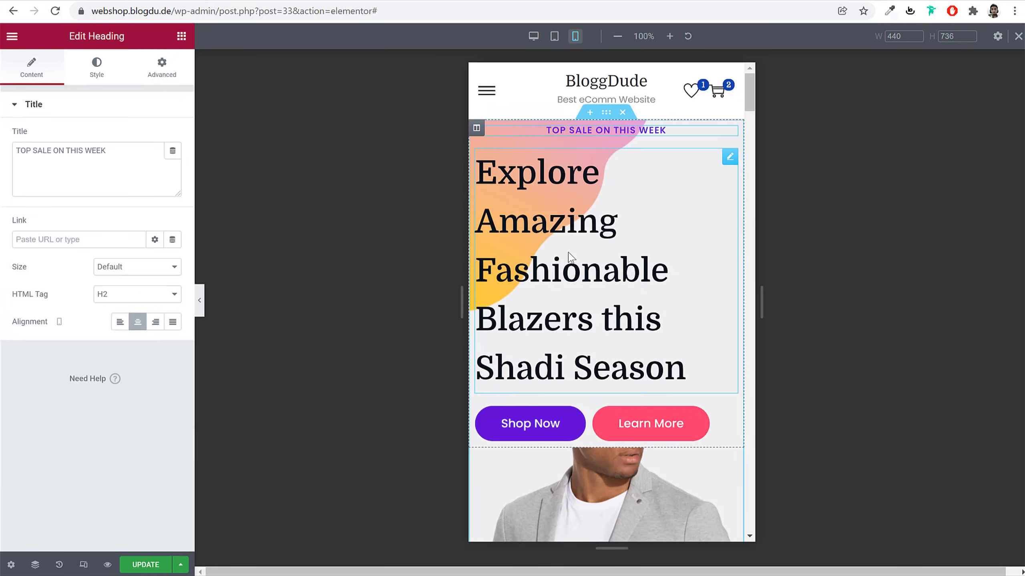
left_click(138, 321)
Shrink the Explore Amazing heading's typography size from 50 to 35
left_click(96, 77)
left_click(172, 164)
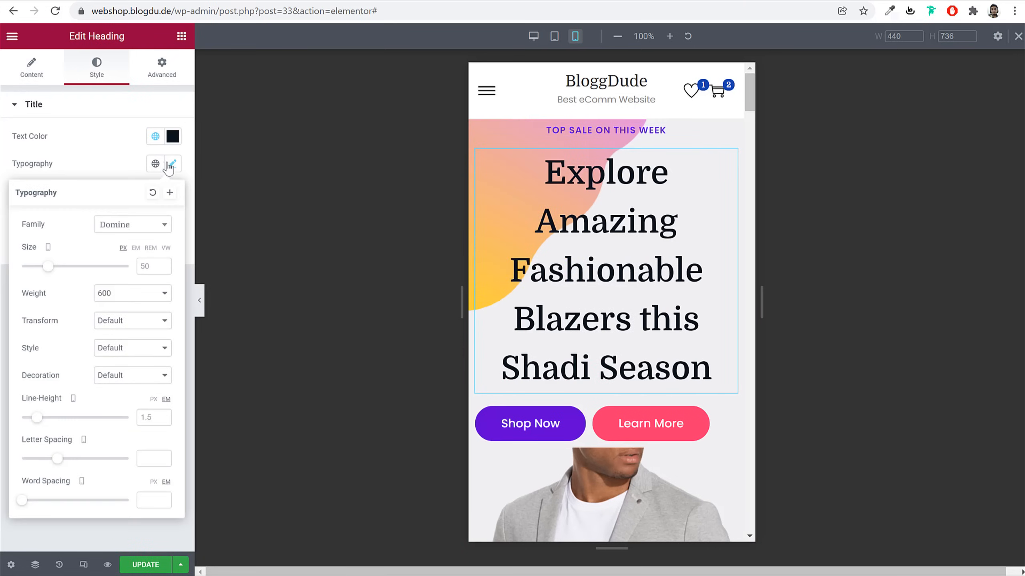
left_click_drag(49, 276, 42, 277)
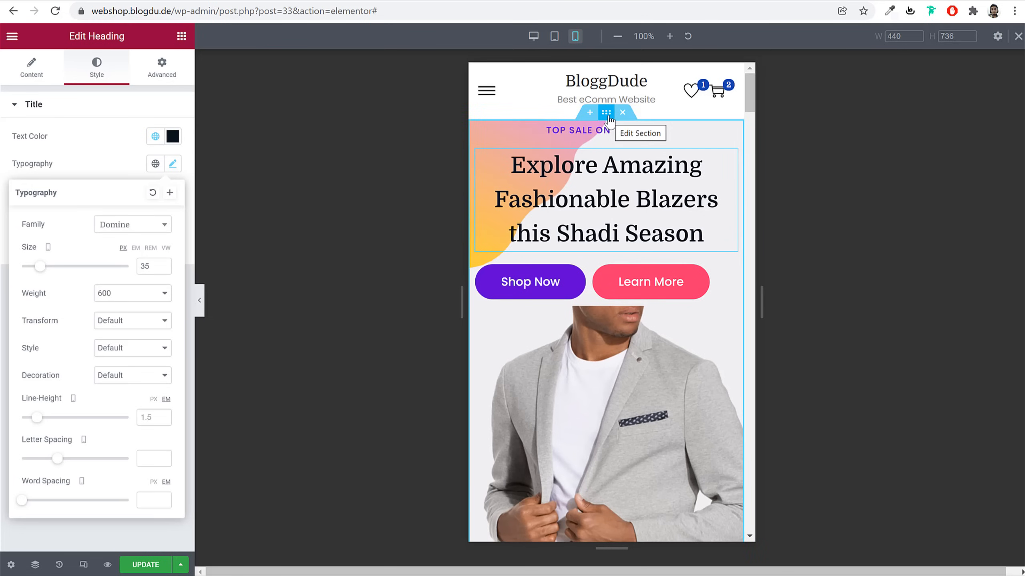
scroll(678, 352, "down", 1)
scroll(678, 355, "down", 6)
scroll(678, 354, "up", 5)
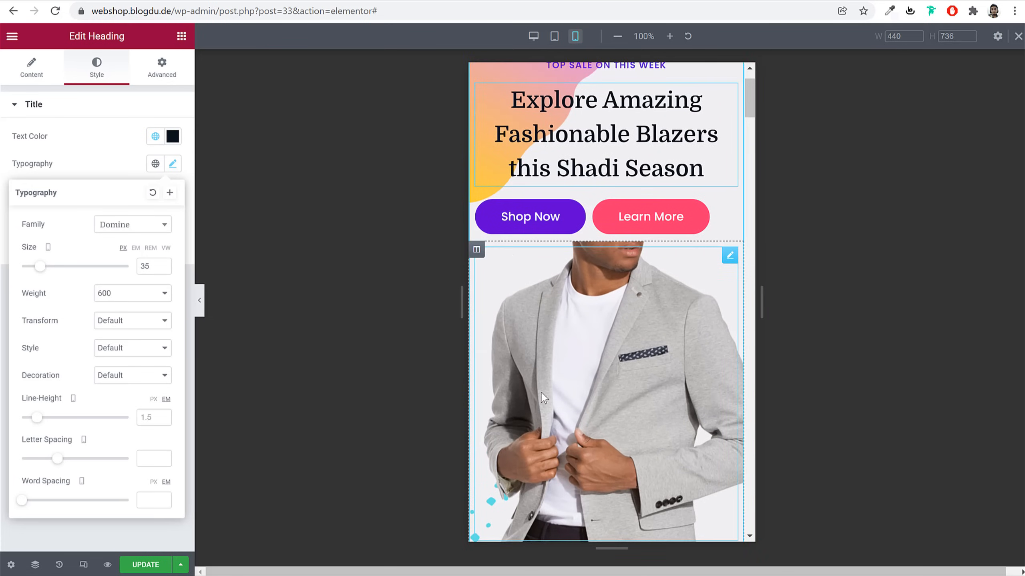
Hide the hero's jacket image column on tablet and mobile
left_click(476, 250)
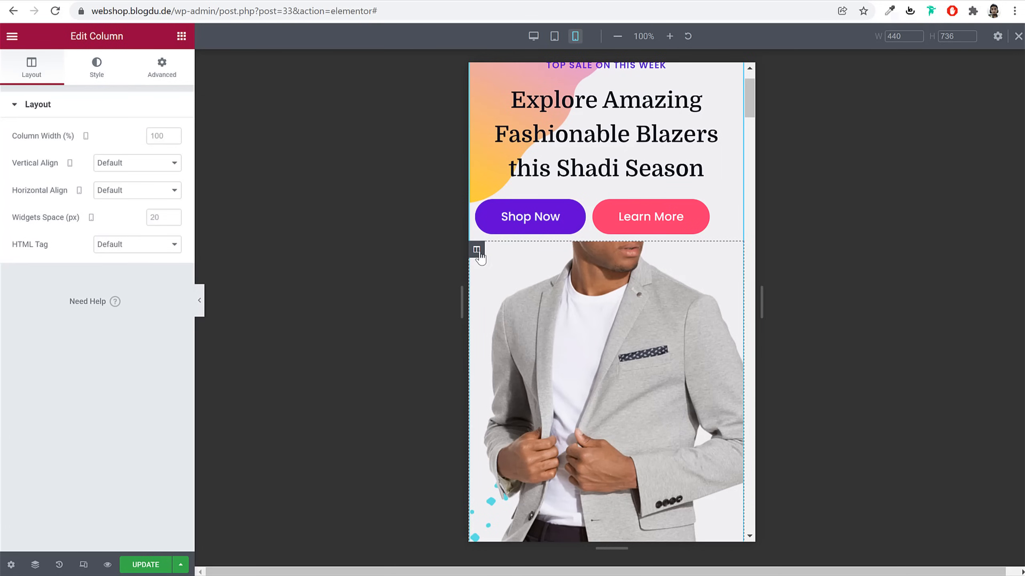
left_click(185, 80)
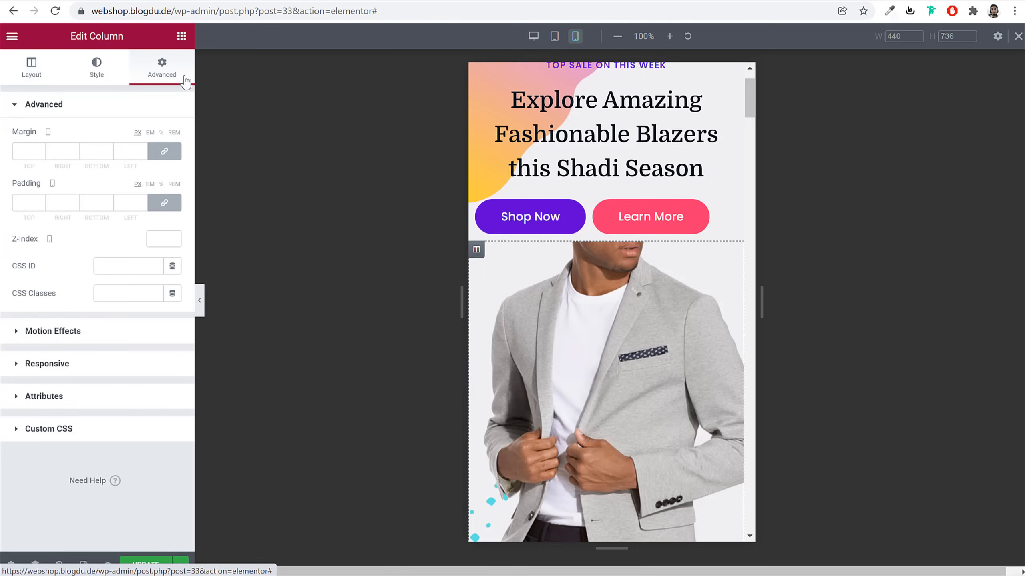
left_click(86, 367)
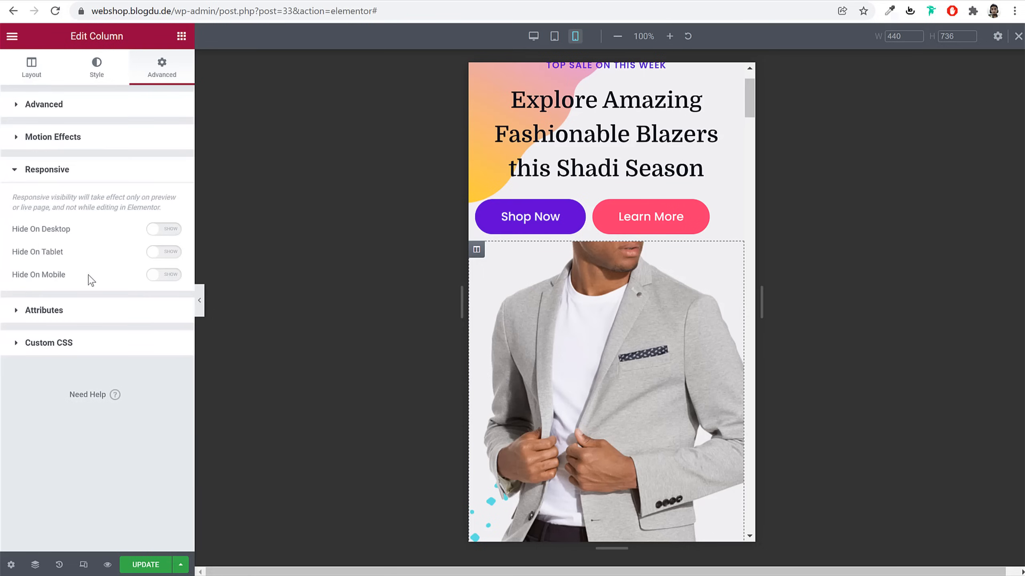
left_click(158, 254)
left_click(158, 275)
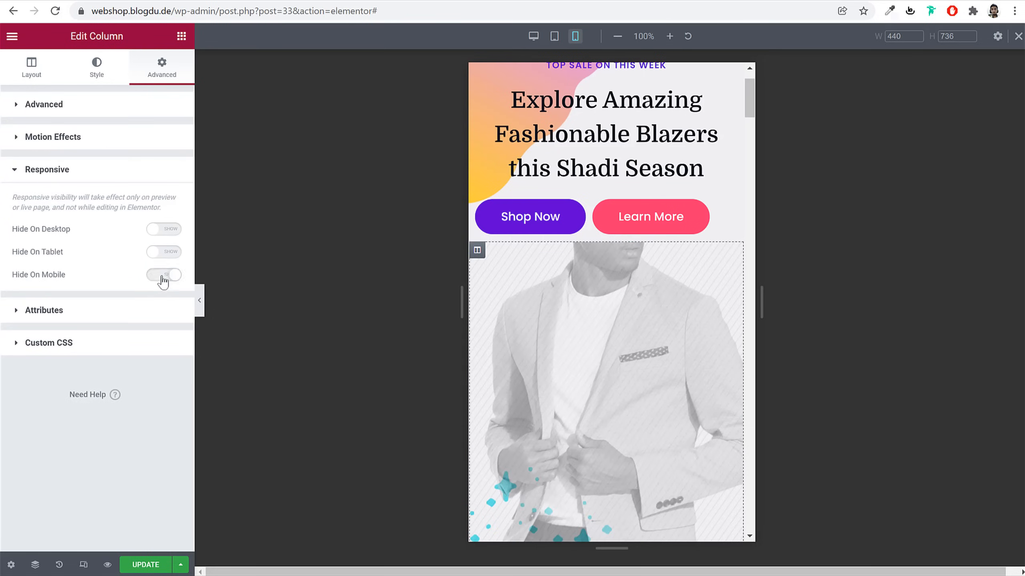
Select the hero section to bring up its settings
scroll(628, 331, "up", 2)
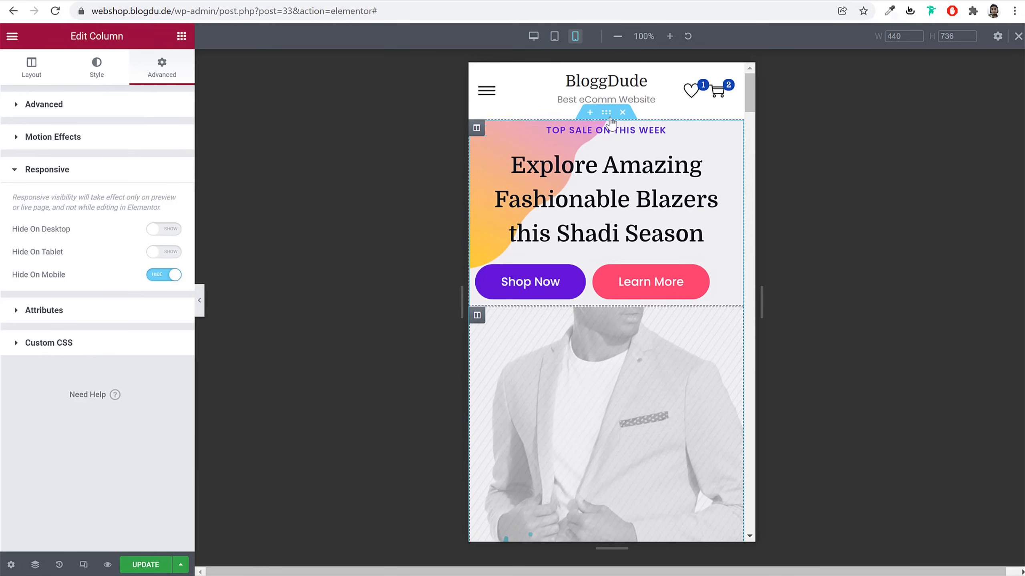
left_click(607, 115)
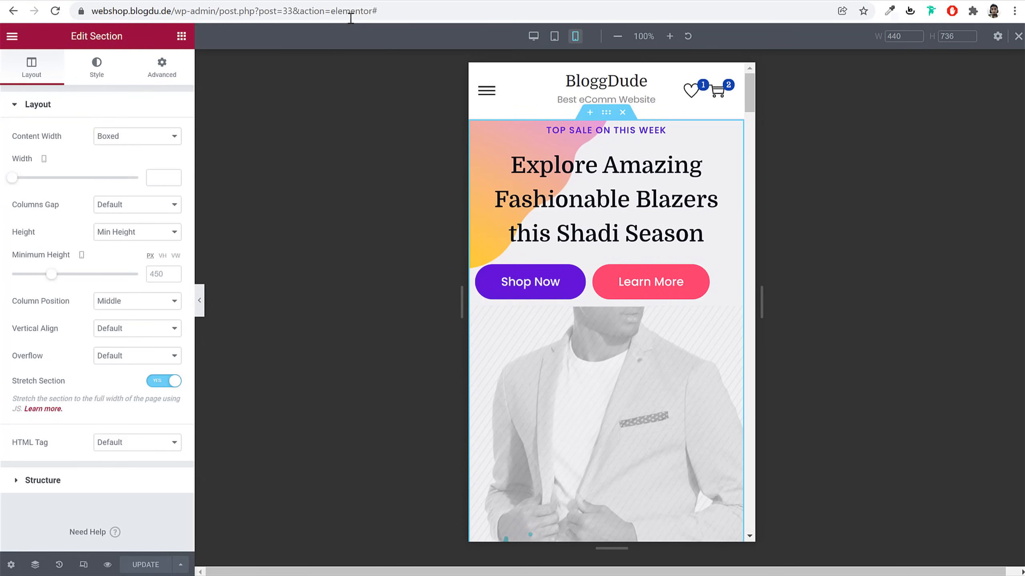
scroll(617, 357, "down", 5)
scroll(617, 357, "up", 5)
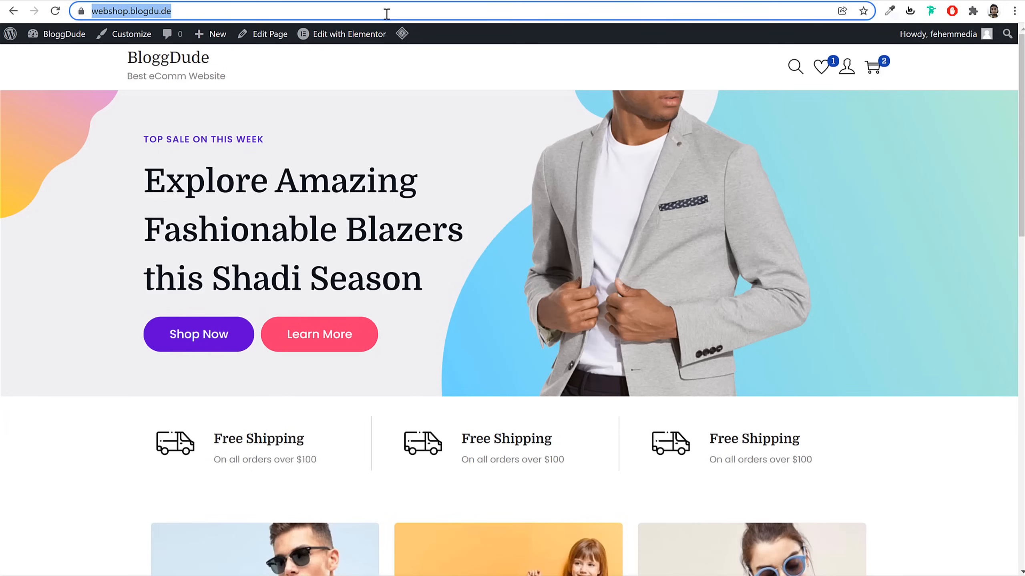
key("Return")
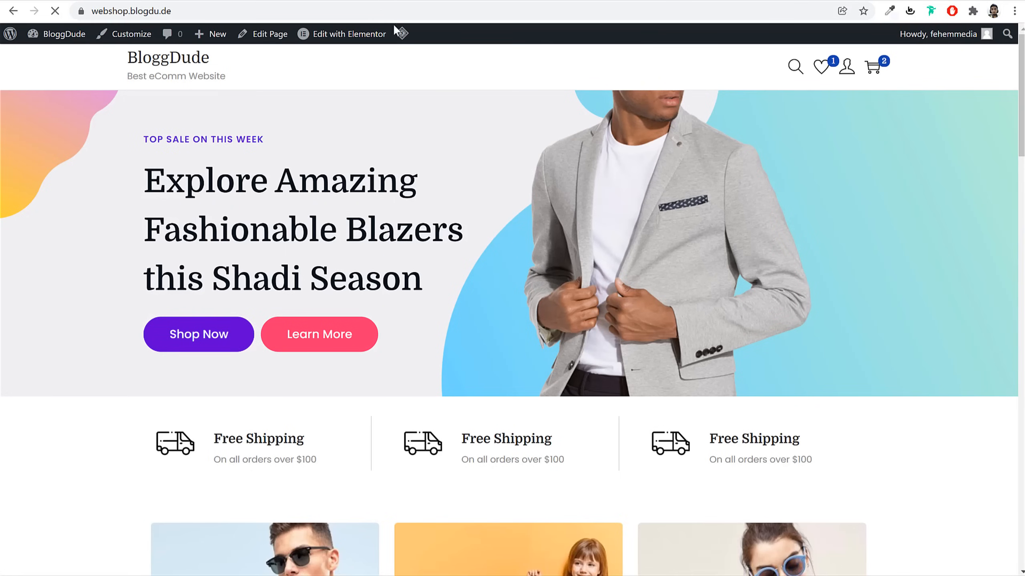
right_click(434, 113)
left_click(521, 347)
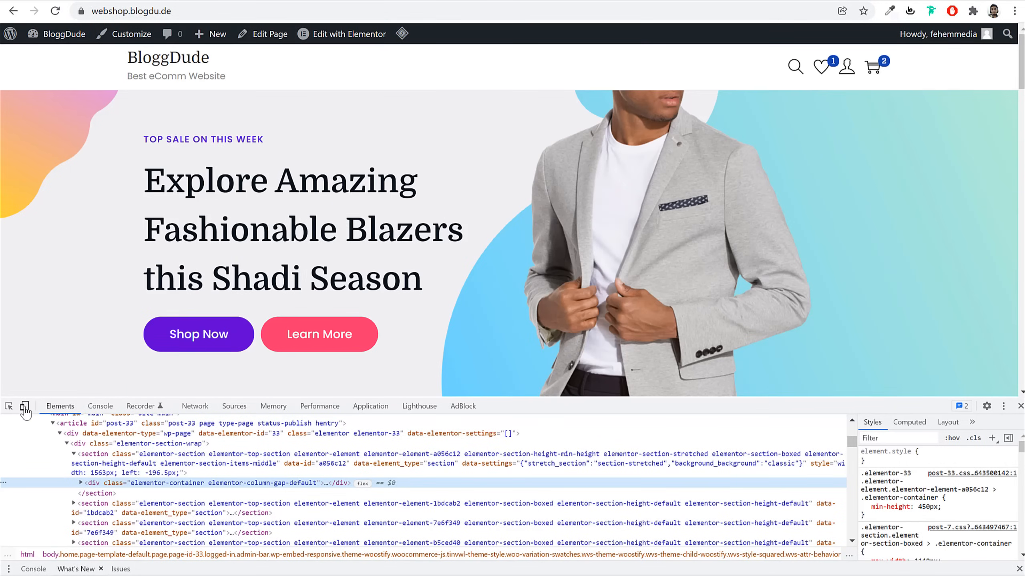
left_click(24, 406)
scroll(585, 257, "down", 3)
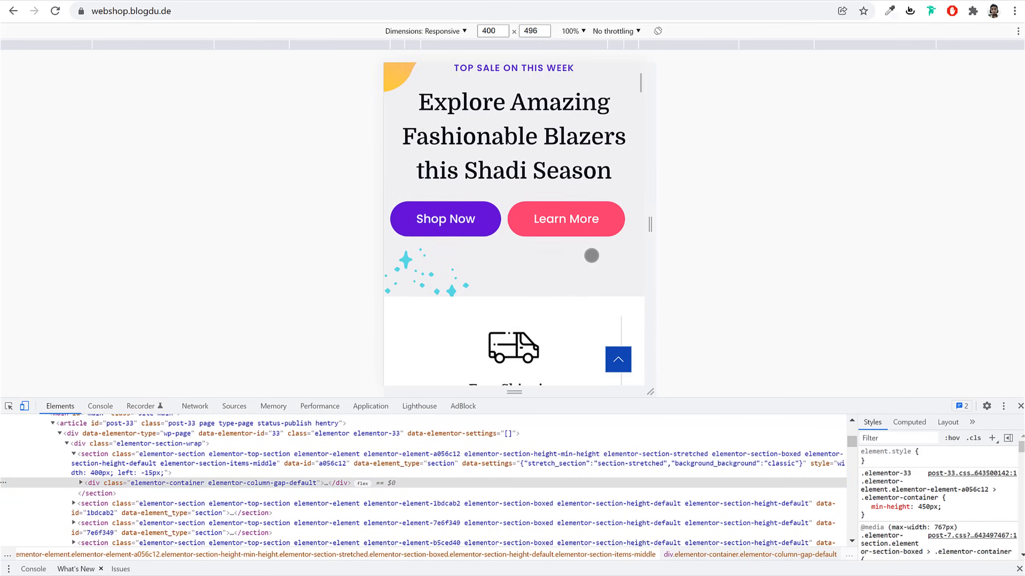
scroll(592, 256, "up", 3)
scroll(591, 255, "down", 1)
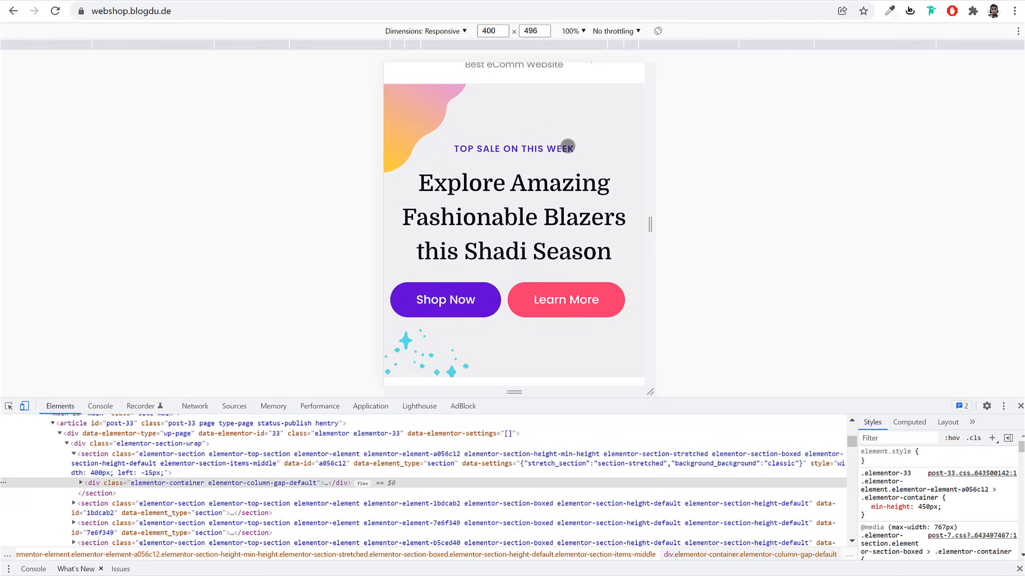
left_click(1020, 406)
left_click(343, 34)
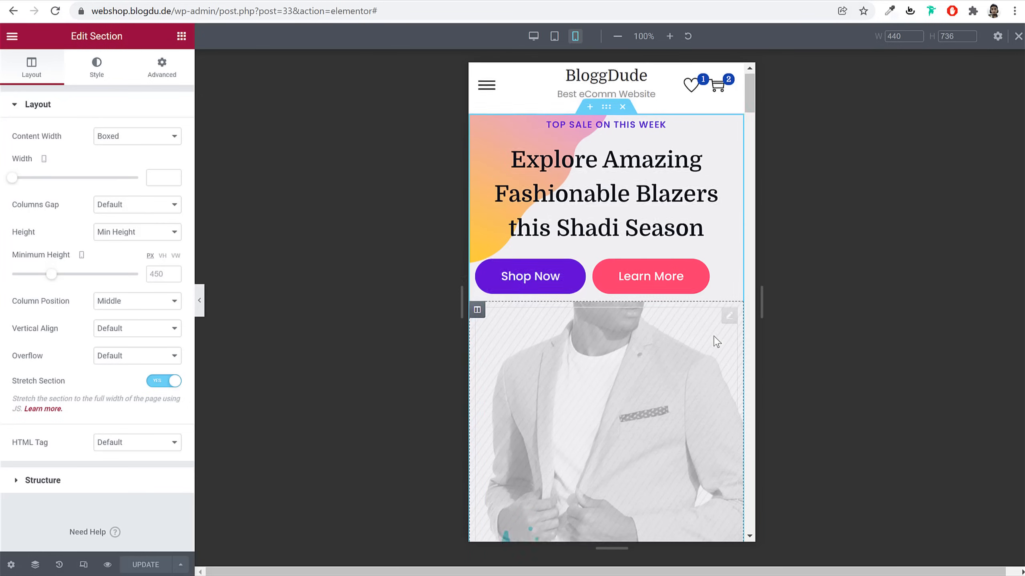
scroll(714, 340, "down", 5)
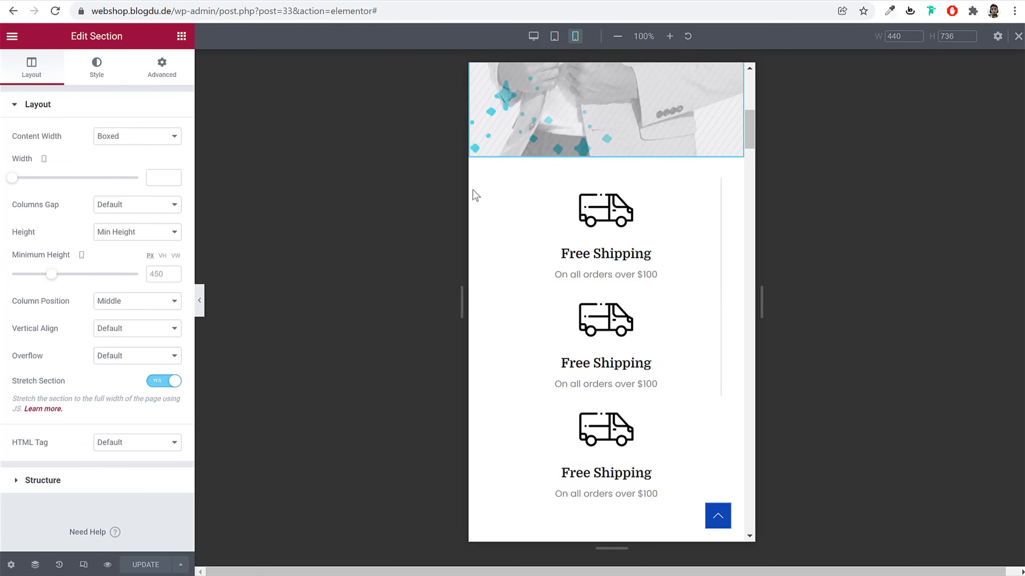
Set the first two Free Shipping columns to 50% column width
left_click(486, 185)
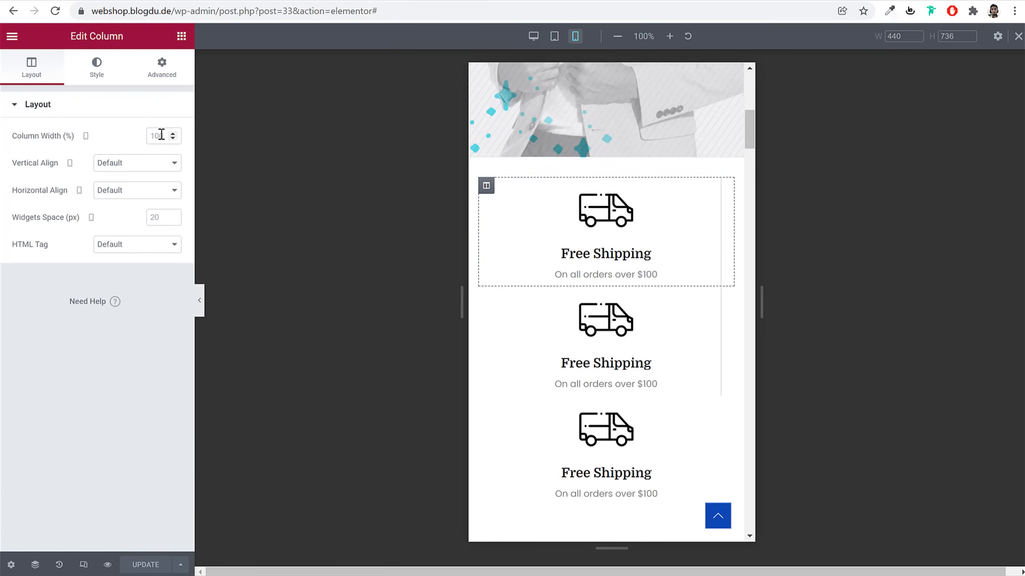
type("50")
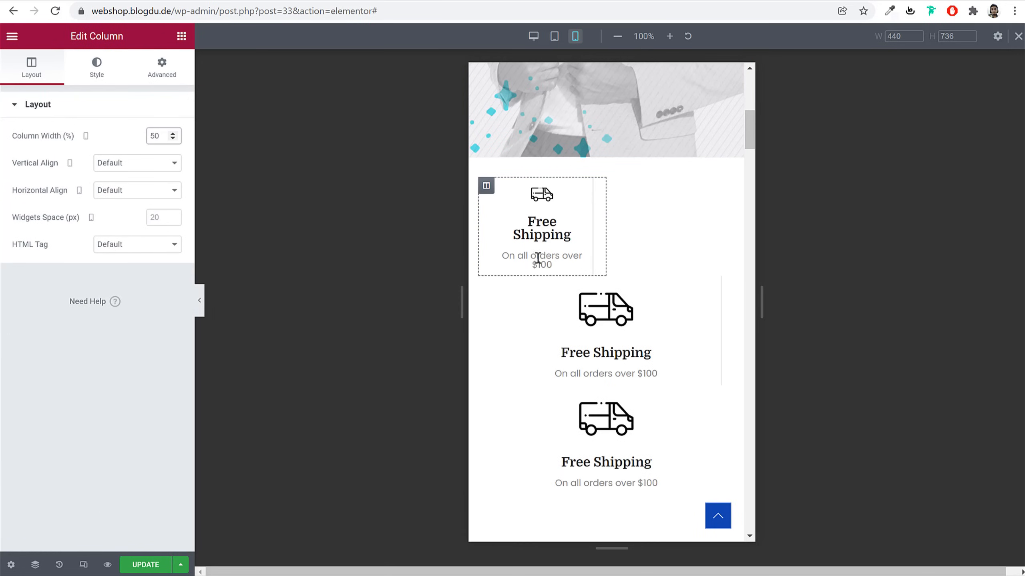
left_click(486, 284)
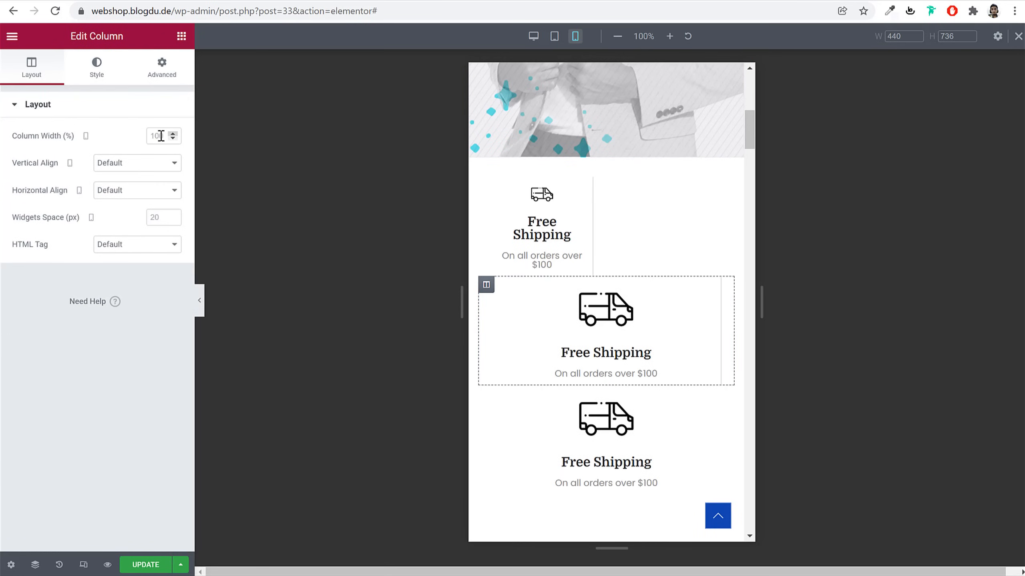
type("50")
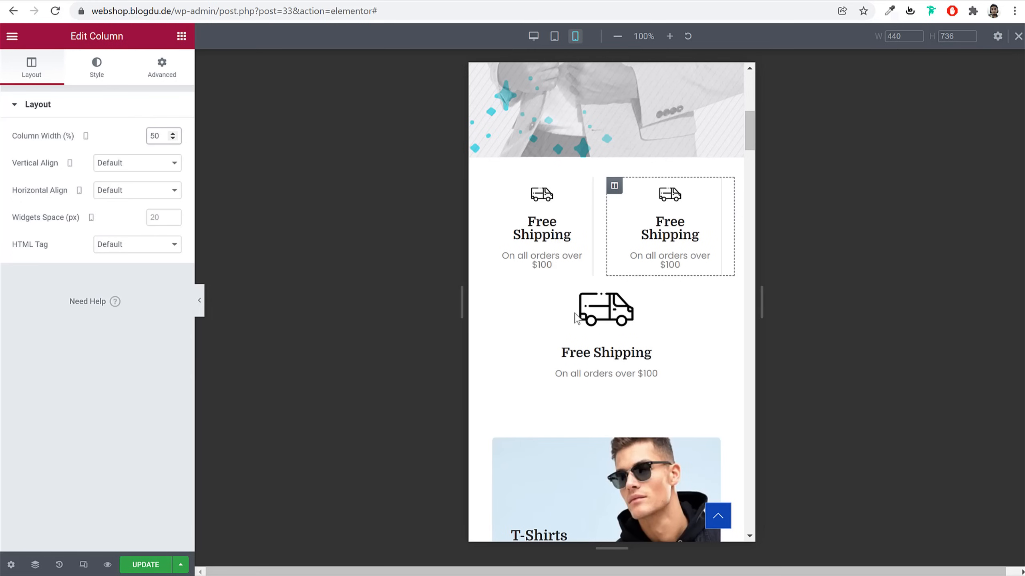
Hide the third Free Shipping column on mobile via Advanced > Responsive
left_click(486, 284)
left_click(157, 71)
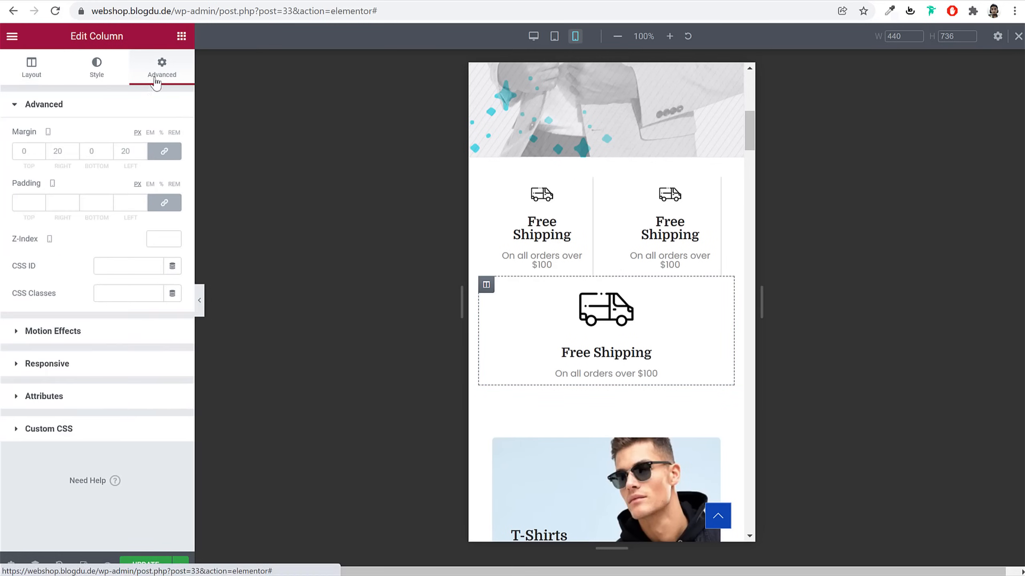
left_click(86, 375)
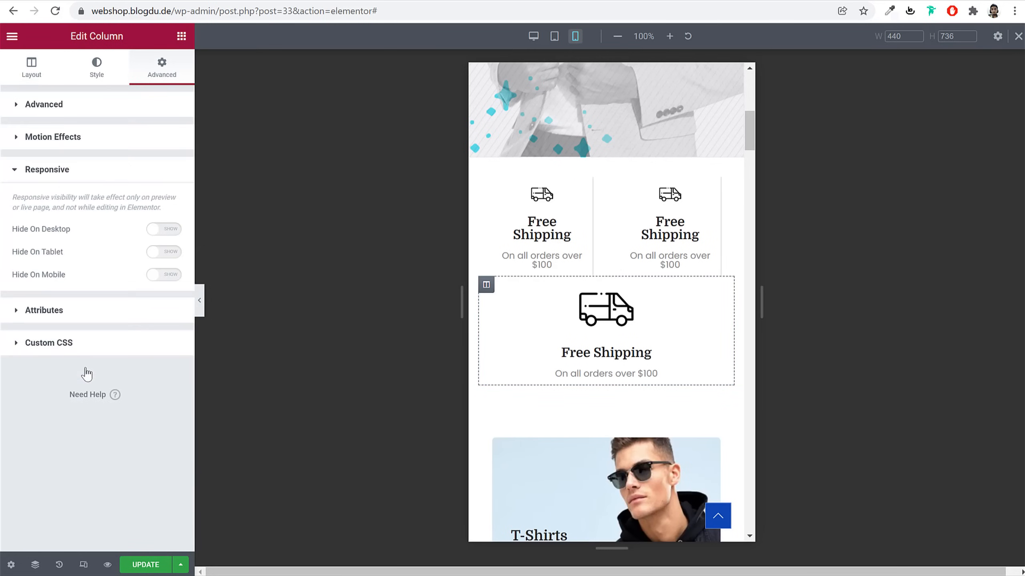
left_click(163, 275)
scroll(674, 342, "down", 5)
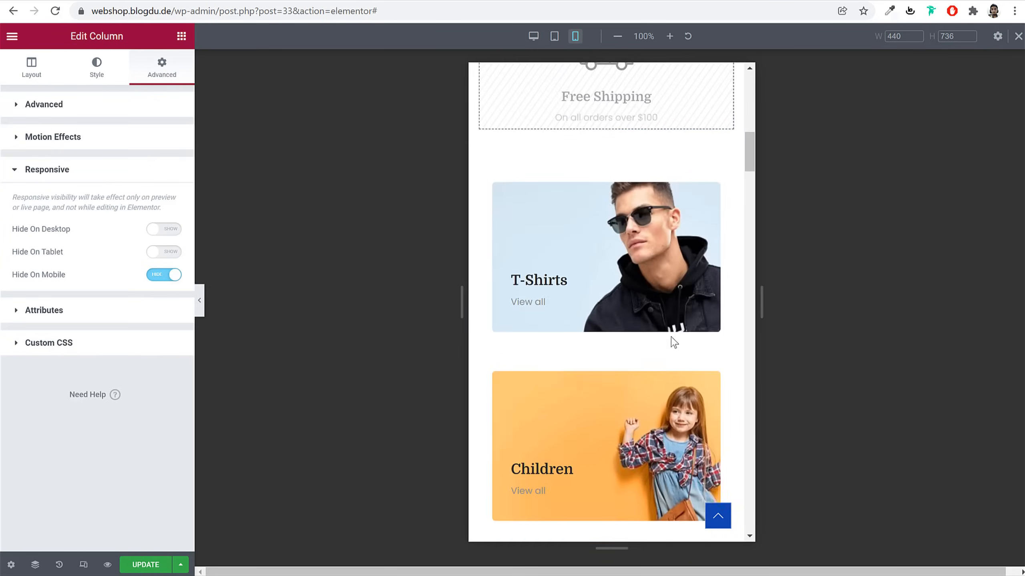
scroll(715, 326, "down", 1)
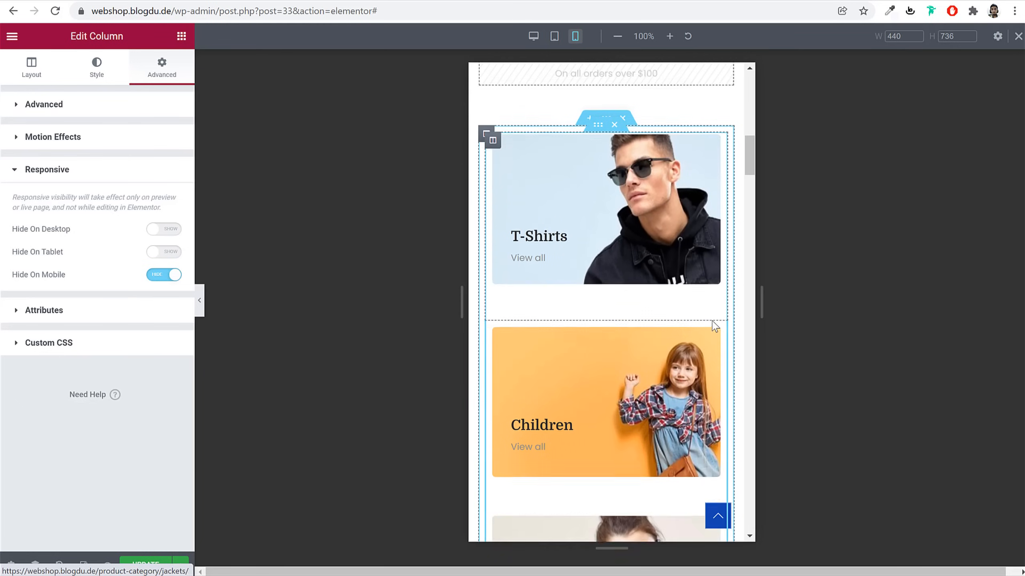
scroll(715, 326, "down", 5)
scroll(714, 325, "up", 3)
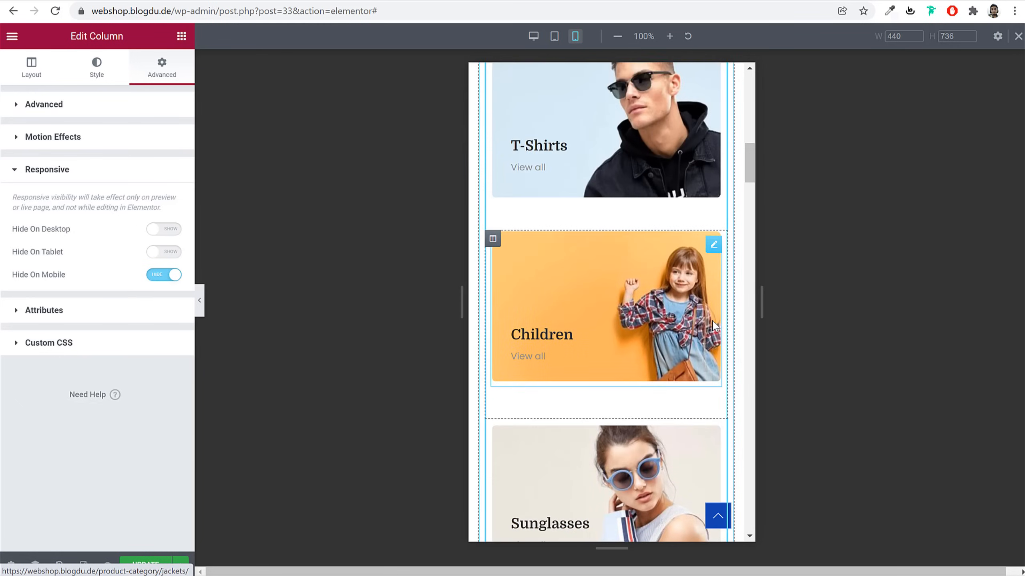
scroll(714, 325, "up", 5)
Look over the T-Shirts category image's advanced settings
left_click(713, 251)
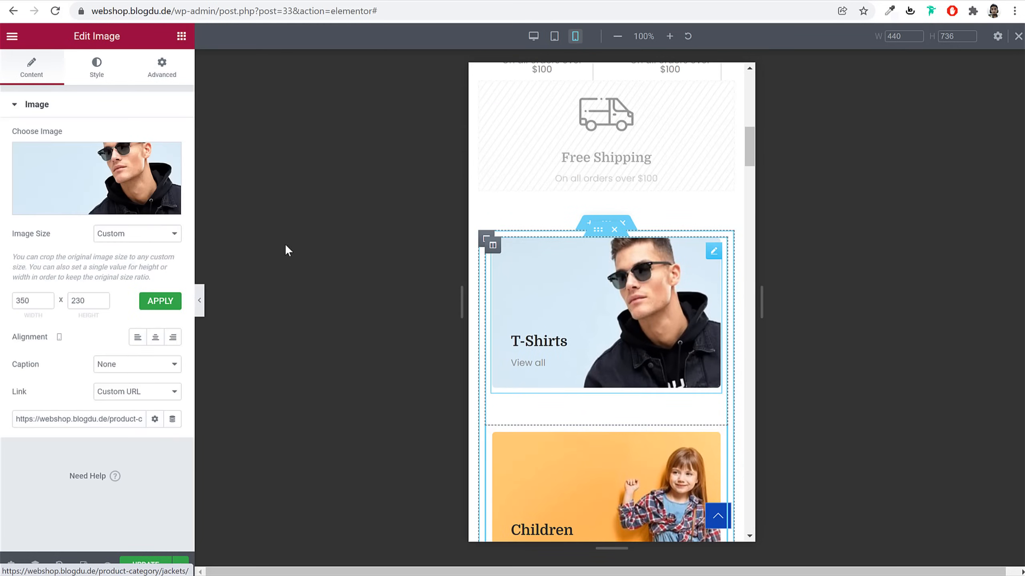
left_click(157, 70)
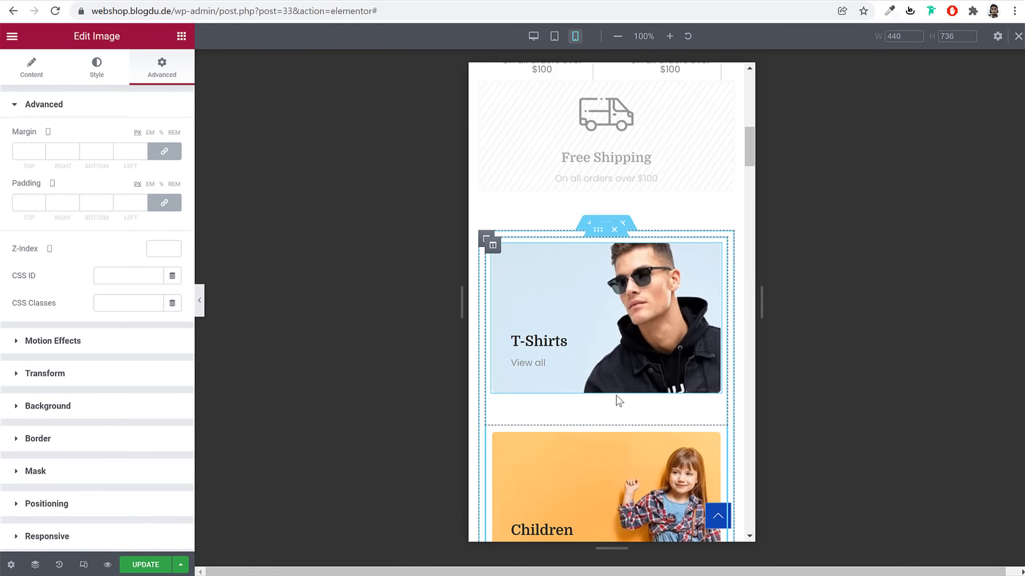
scroll(620, 400, "down", 15)
scroll(644, 360, "down", 10)
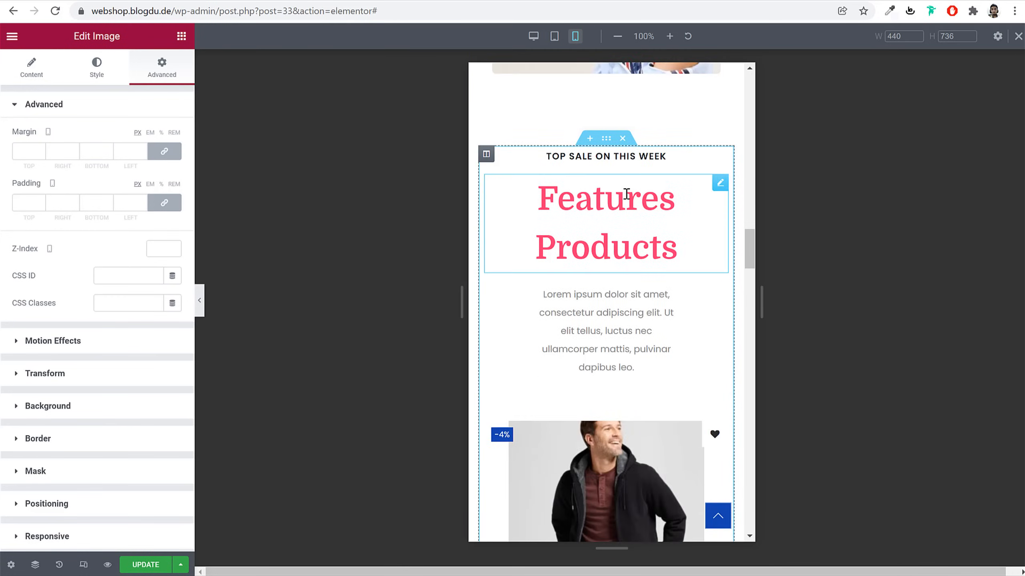
Reduce the Features Products heading's typography size to 35 so it fits one line
left_click(686, 243)
key("Return")
left_click(97, 67)
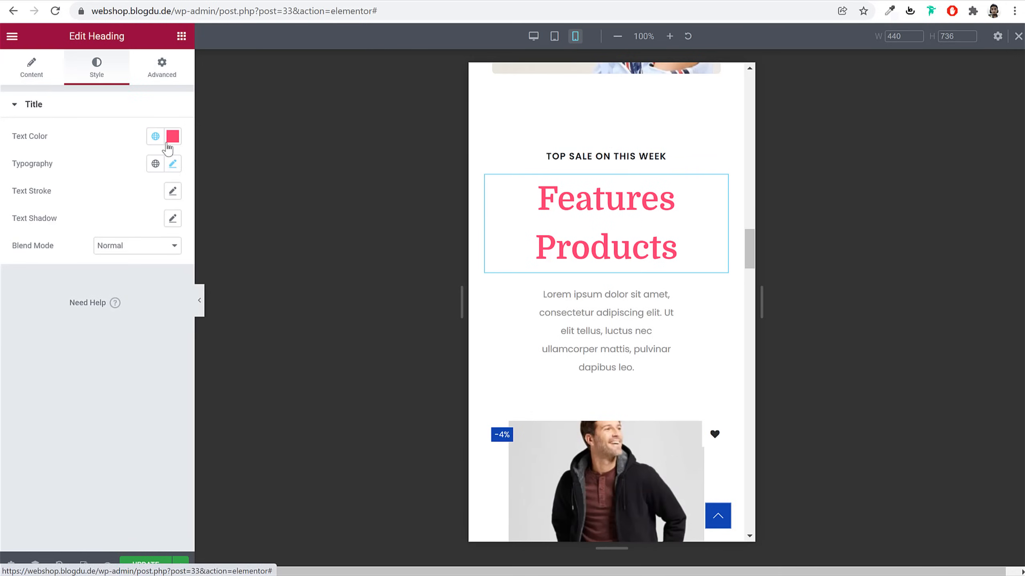
left_click(172, 163)
left_click_drag(46, 268, 42, 268)
left_click(163, 270)
left_click(163, 269)
left_click(163, 269)
Set the description text's left and right margins to 0
left_click(611, 242)
left_click(161, 67)
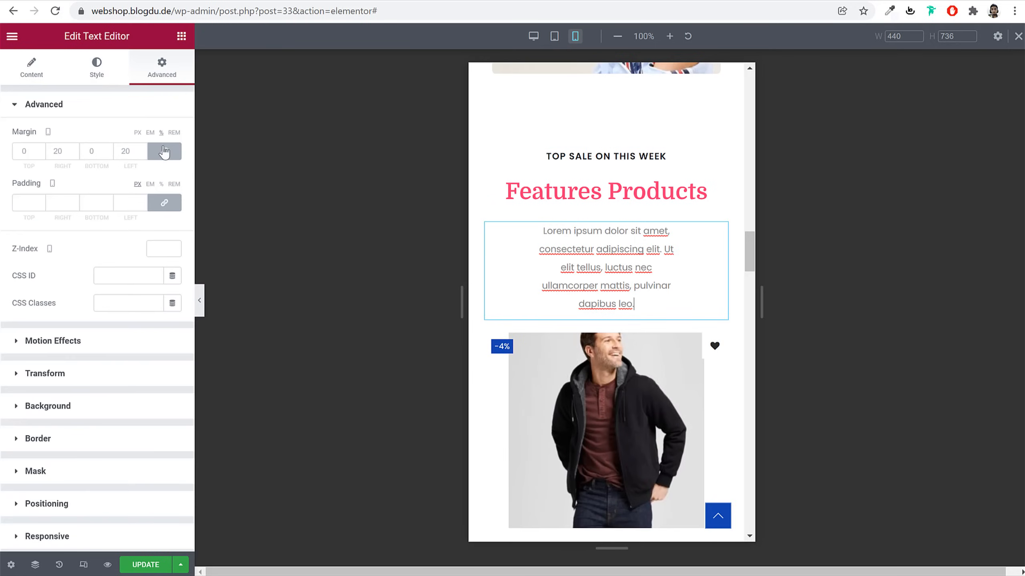
left_click(59, 153)
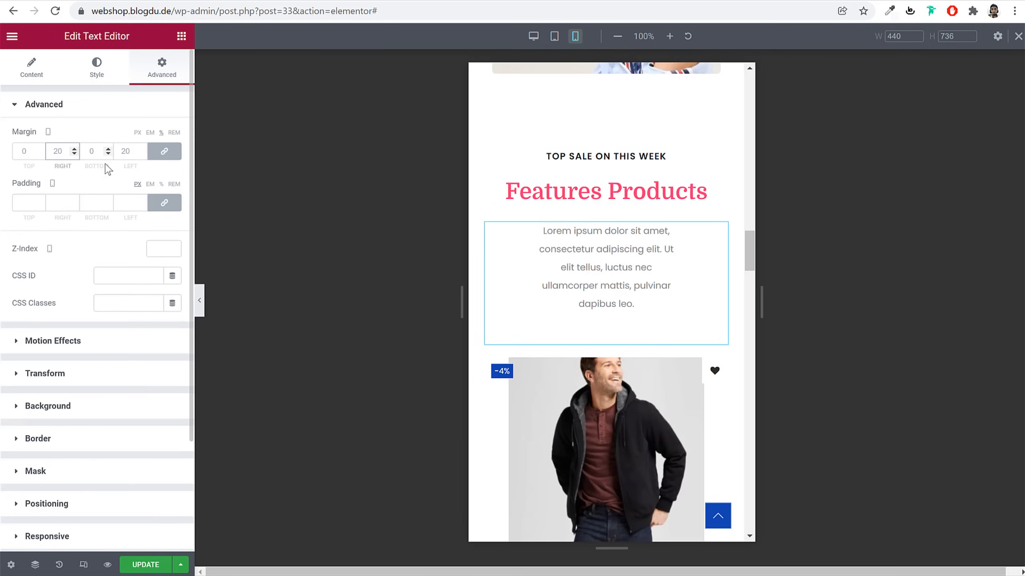
key("BackSpace")
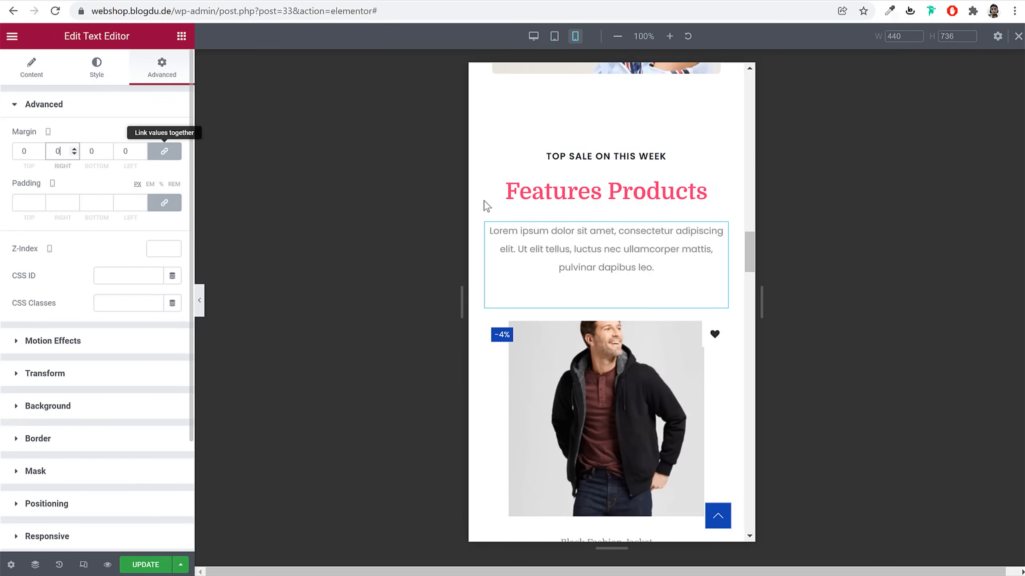
Set the lower Features Products heading above the carousel to font size 35
scroll(732, 298, "down", 1)
scroll(732, 298, "down", 5)
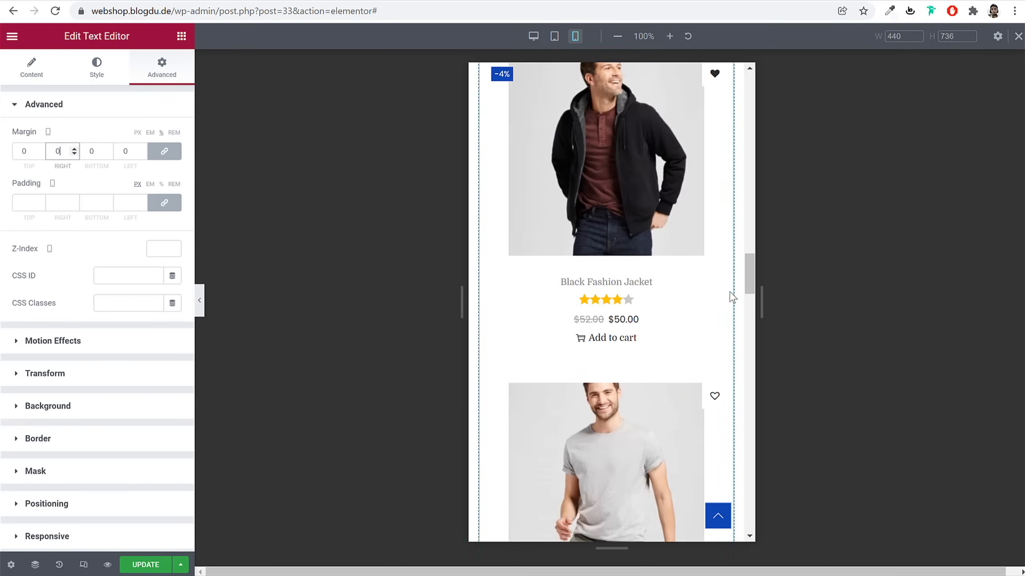
scroll(725, 294, "down", 4)
scroll(725, 297, "down", 5)
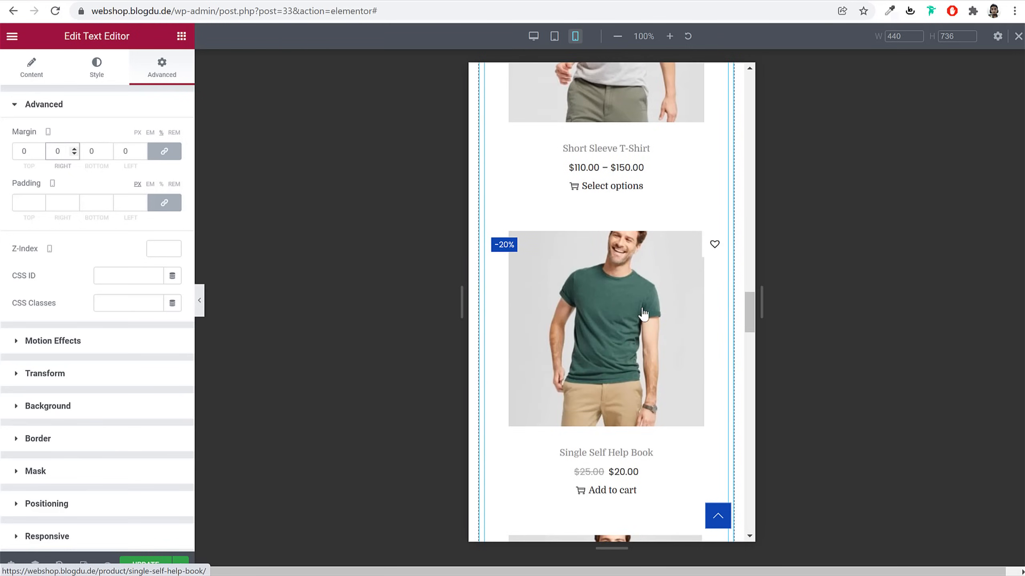
scroll(659, 345, "down", 12)
scroll(660, 343, "down", 11)
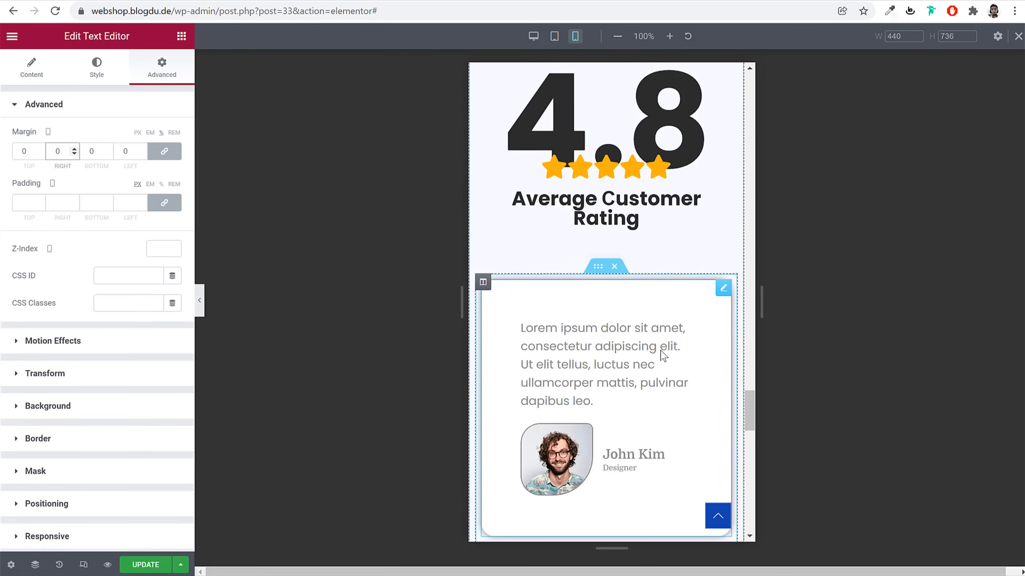
scroll(663, 356, "down", 12)
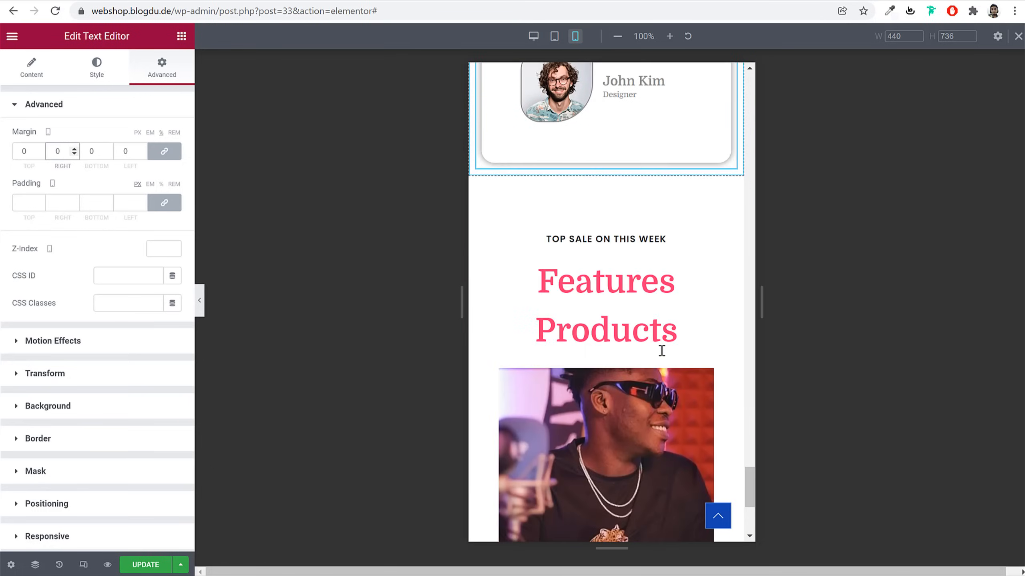
scroll(661, 350, "down", 5)
scroll(661, 350, "up", 6)
scroll(658, 350, "down", 3)
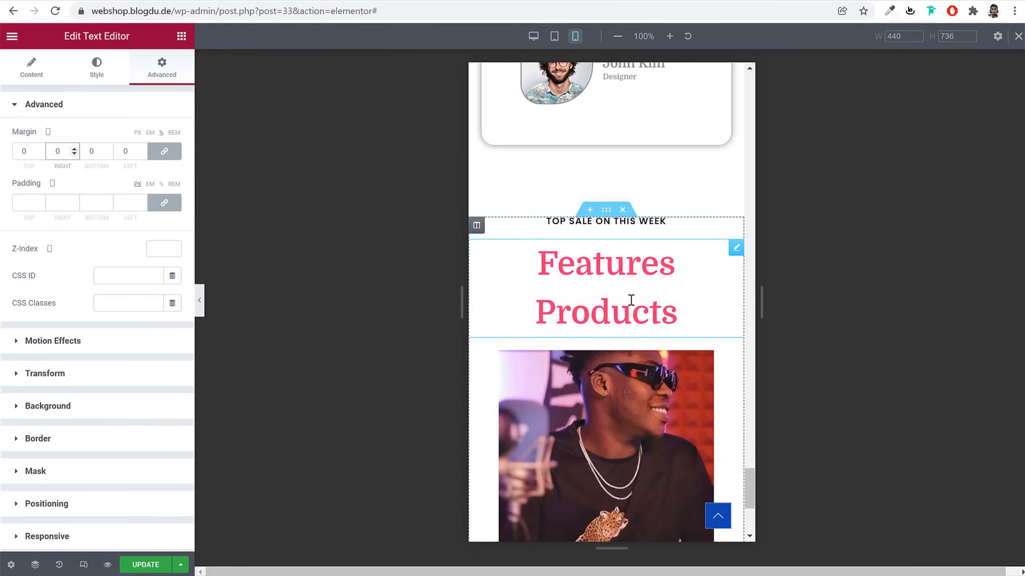
left_click(631, 299)
left_click(97, 66)
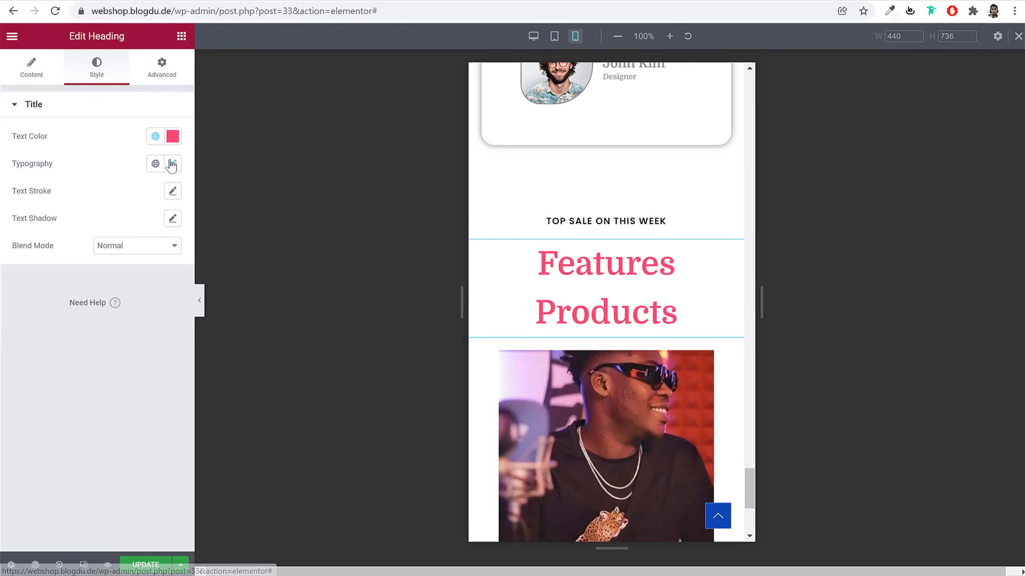
left_click(172, 163)
left_click(150, 266)
type("35")
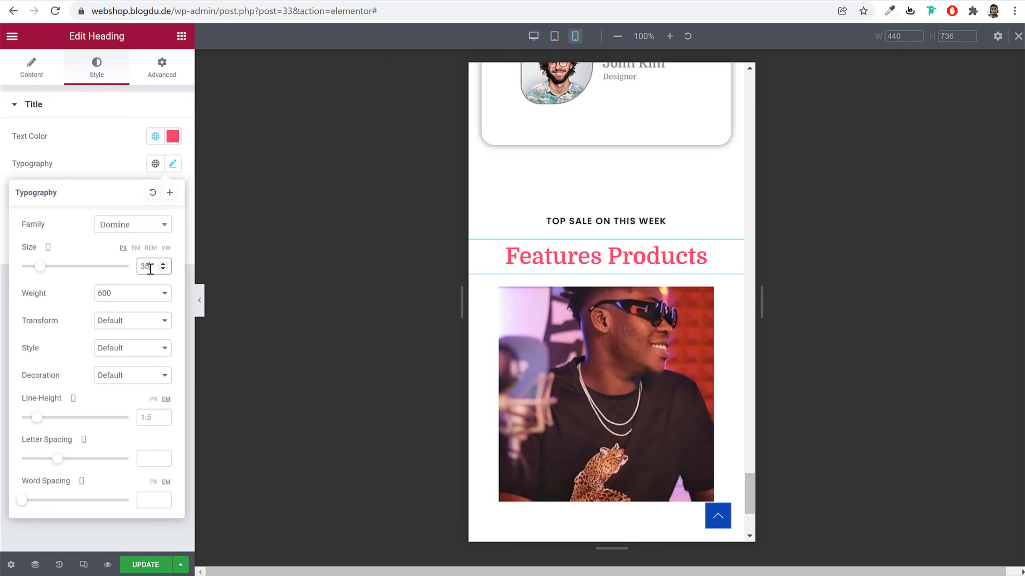
Save the homepage changes with Update
left_click(181, 566)
left_click(156, 566)
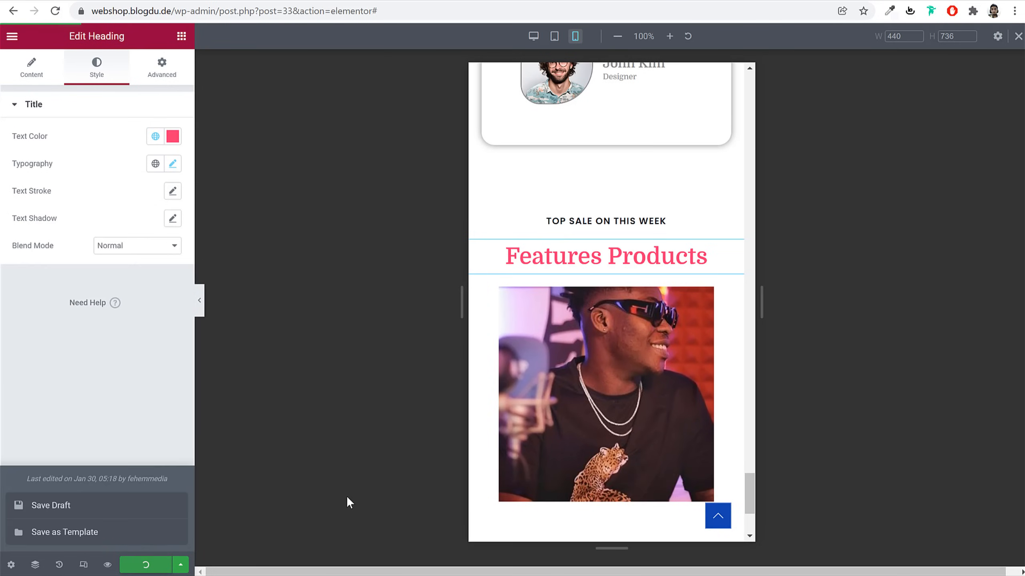
scroll(700, 378, "up", 6)
scroll(704, 384, "up", 15)
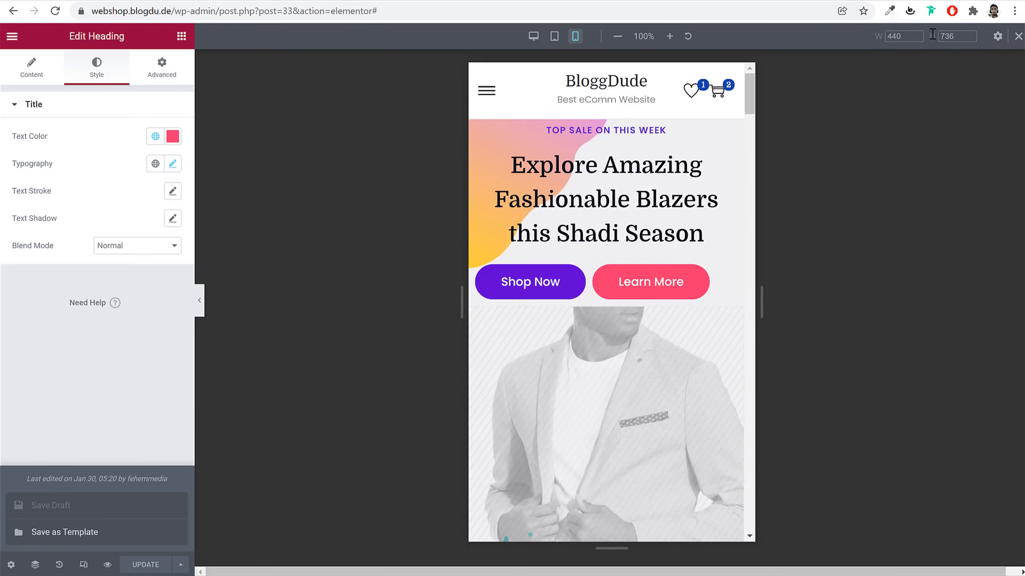
Return the Elementor preview to desktop width and scroll through the homepage
left_click(1018, 36)
scroll(688, 250, "down", 10)
scroll(688, 250, "up", 10)
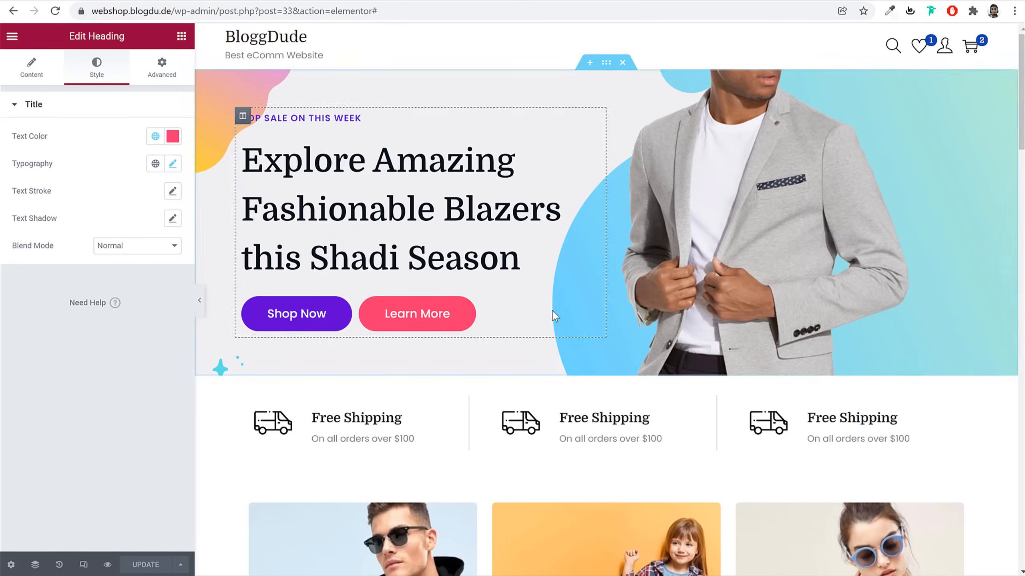
scroll(549, 308, "down", 10)
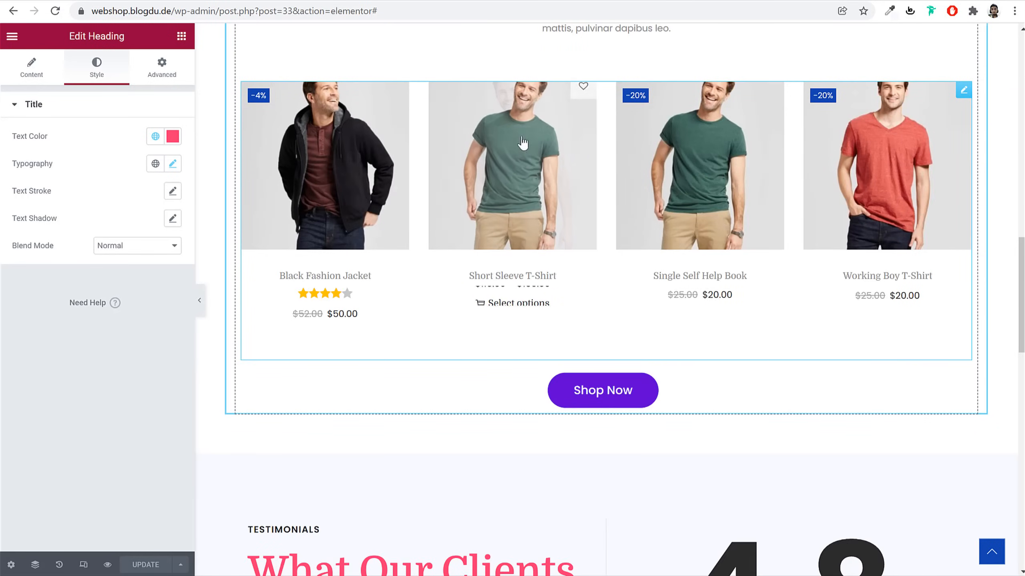
scroll(645, 109, "up", 10)
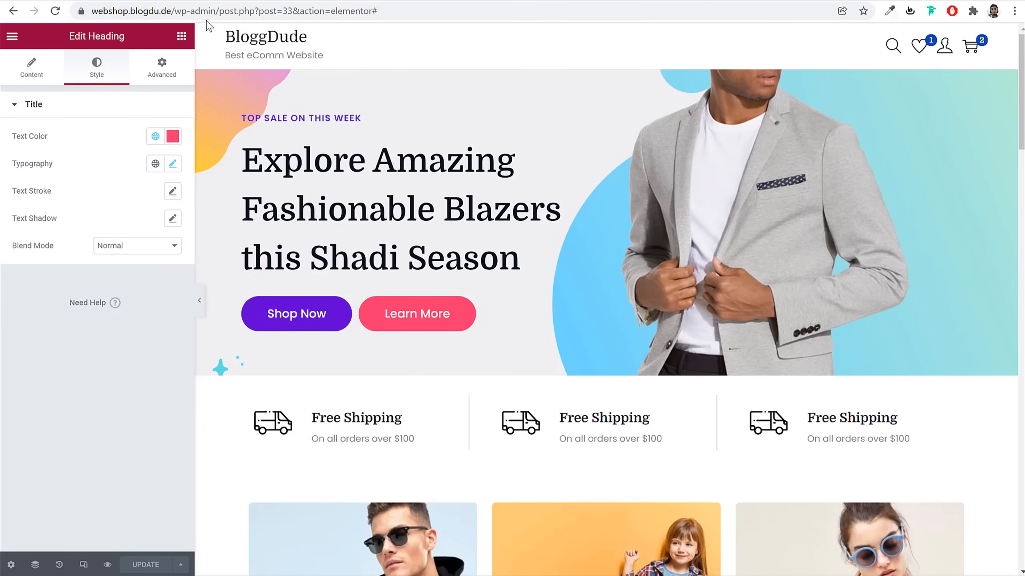
Load webshop.blogdu.de/wp-admin/ to reach the shop site's admin dashboard
left_click(224, 11)
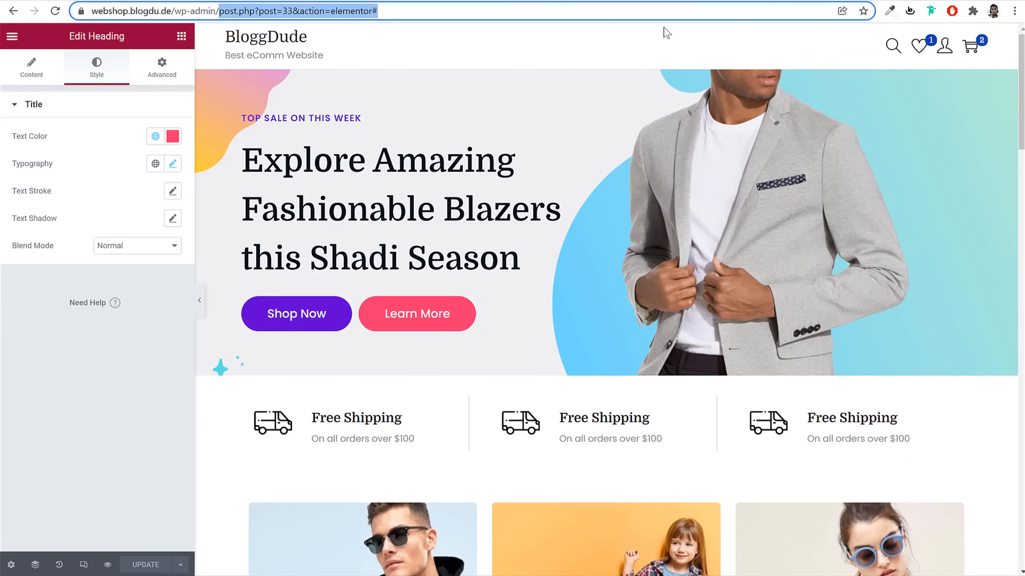
type("webshop.blogdu.de/wp-admin/")
key("Return")
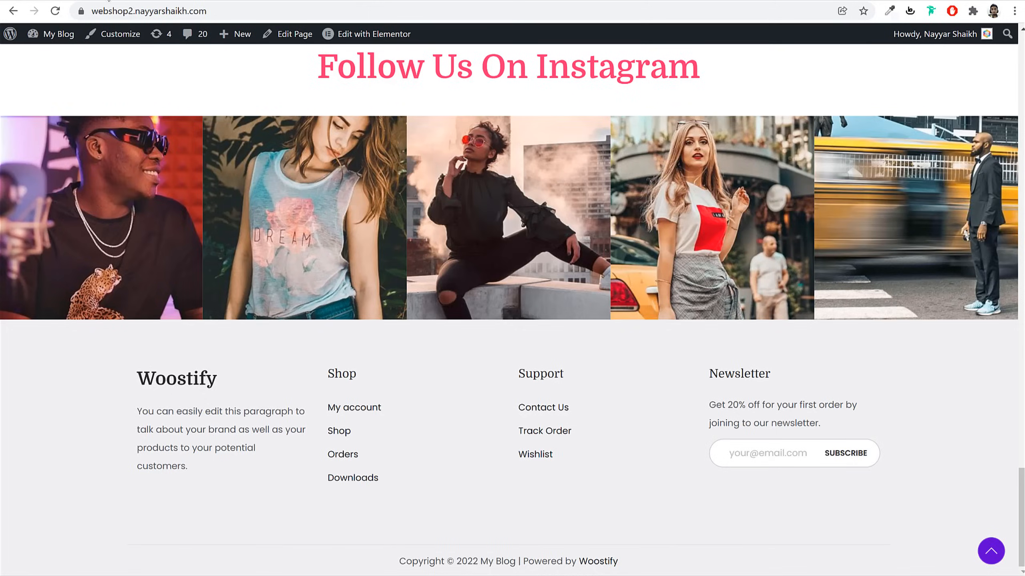
scroll(615, 167, "up", 15)
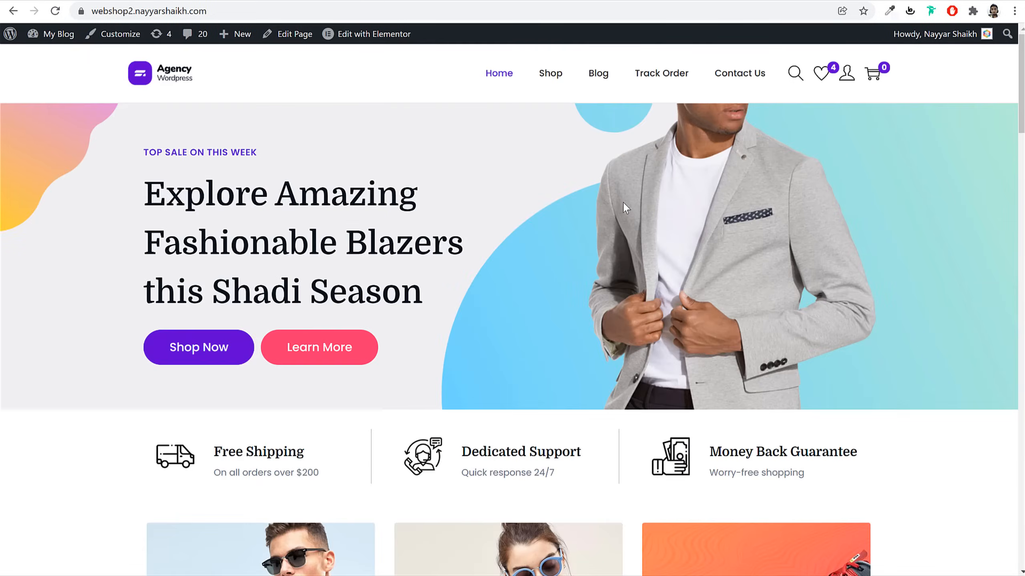
scroll(622, 202, "down", 10)
scroll(622, 216, "up", 12)
View the demo site's Blog page and its post 'When feeling tired of human relationships'
left_click(595, 72)
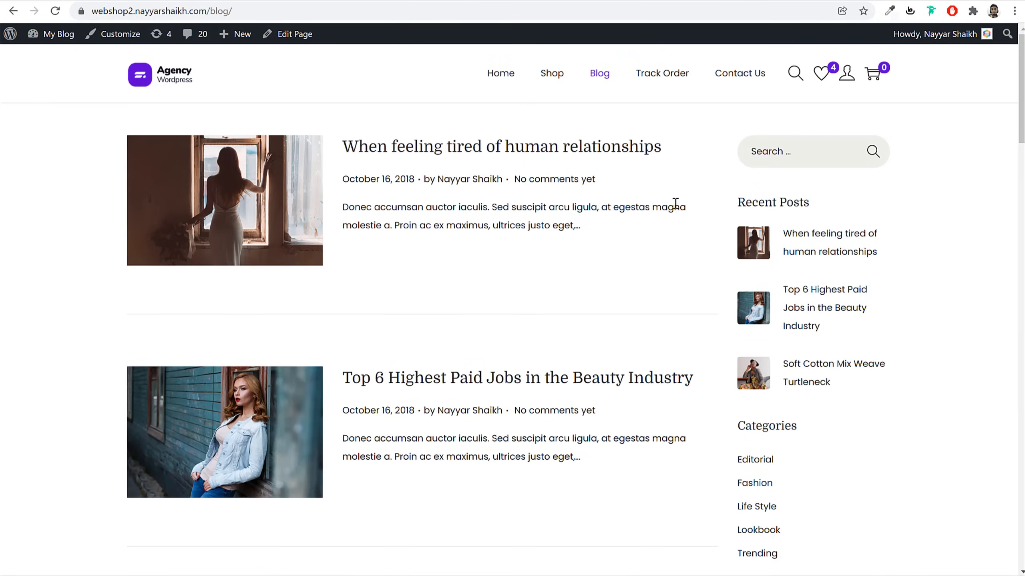
left_click(394, 148)
scroll(545, 306, "down", 20)
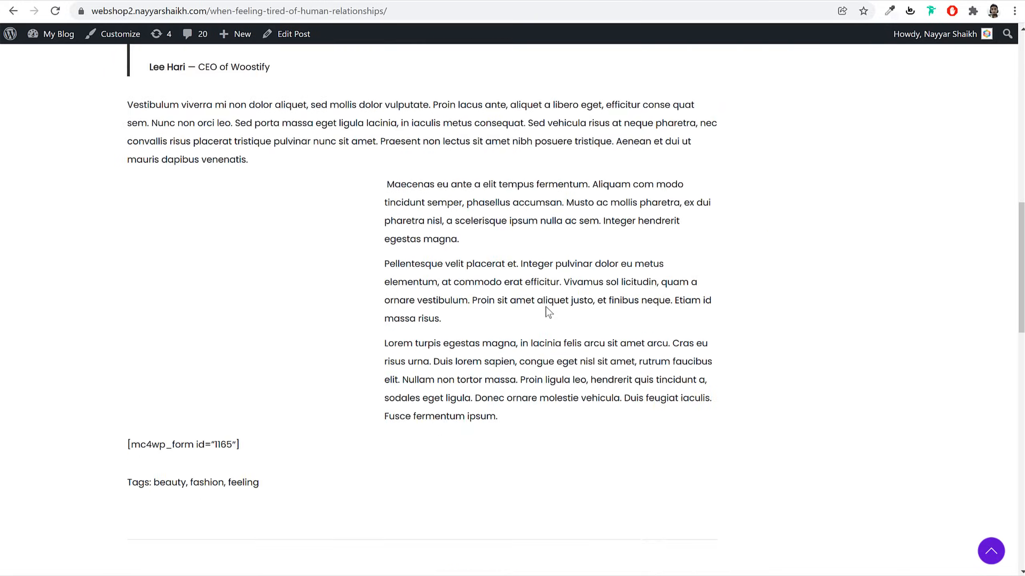
scroll(544, 307, "up", 7)
scroll(544, 310, "up", 12)
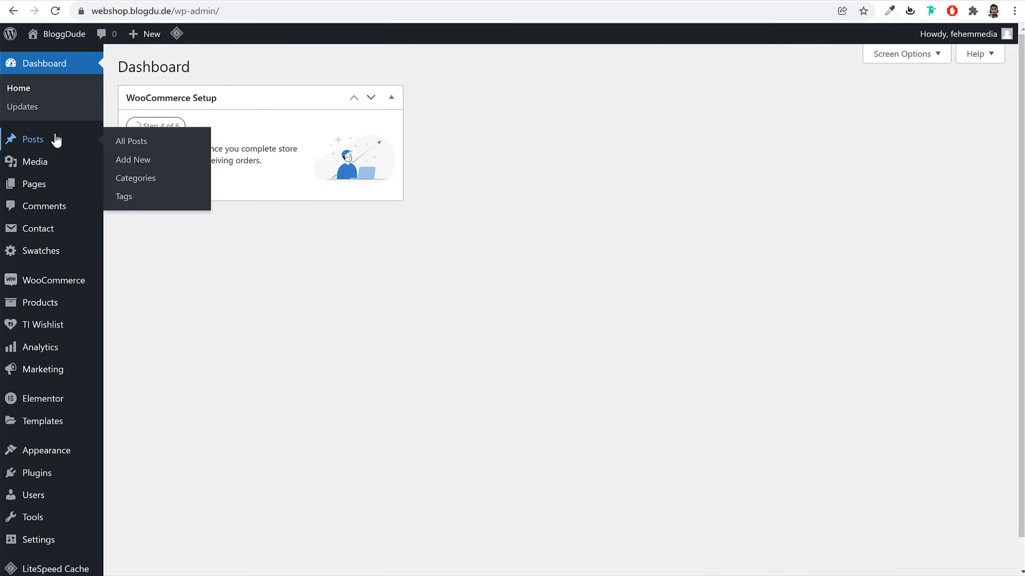
Trash the 'Hello world!' post from All Posts and start a new post
left_click(39, 141)
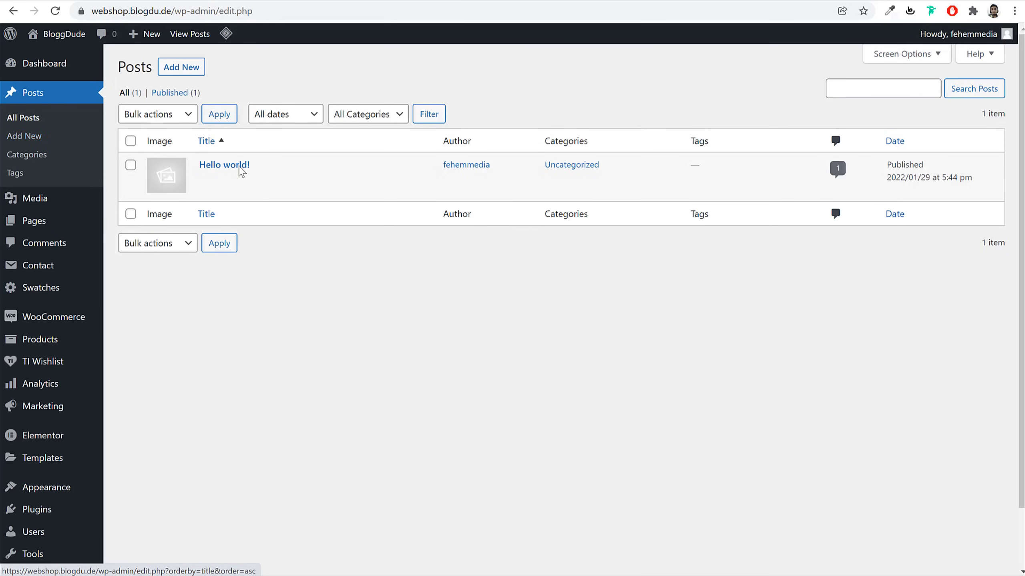
left_click(274, 180)
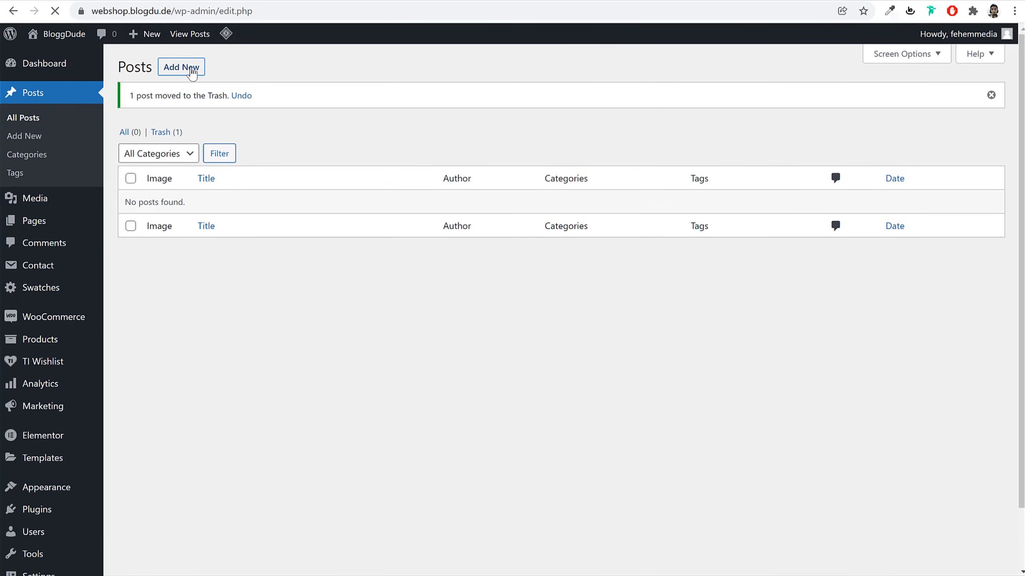
left_click(184, 70)
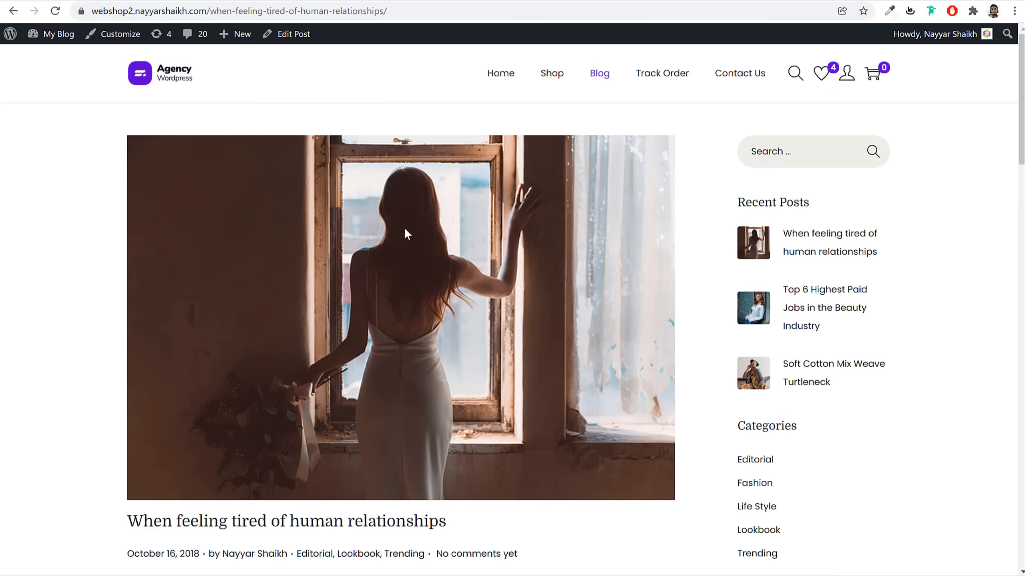
Paste 'When feeling tired of human relationships' as the new post's title
scroll(406, 231, "down", 5)
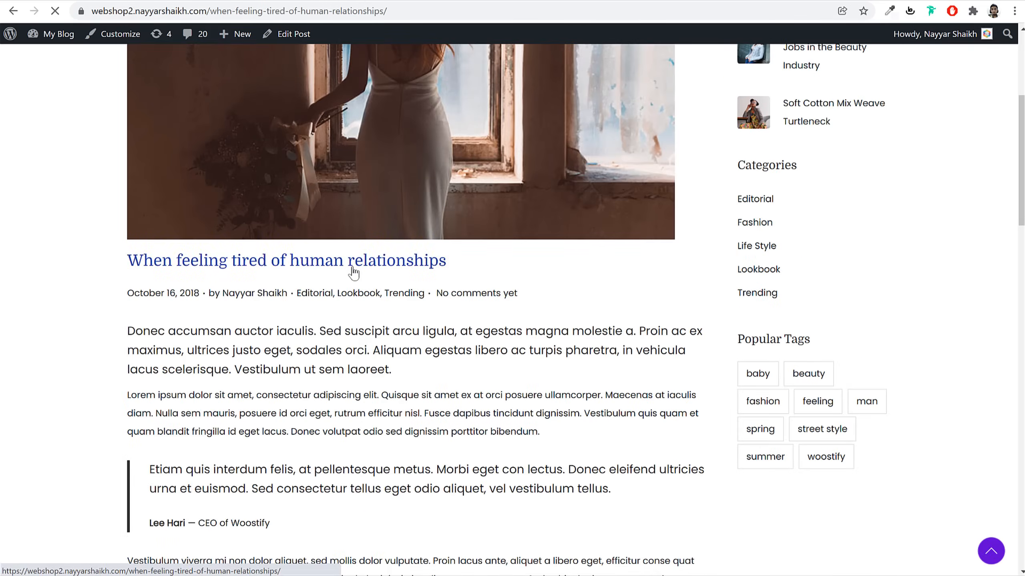
left_click(447, 271)
scroll(502, 294, "down", 5)
left_click_drag(478, 334, 75, 334)
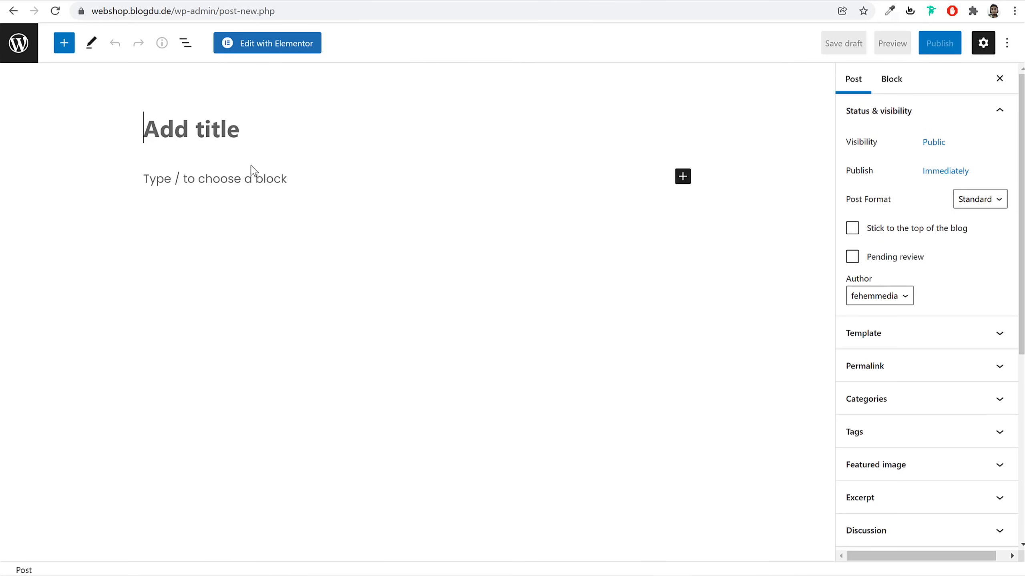
type("When feeling tired of human relationships")
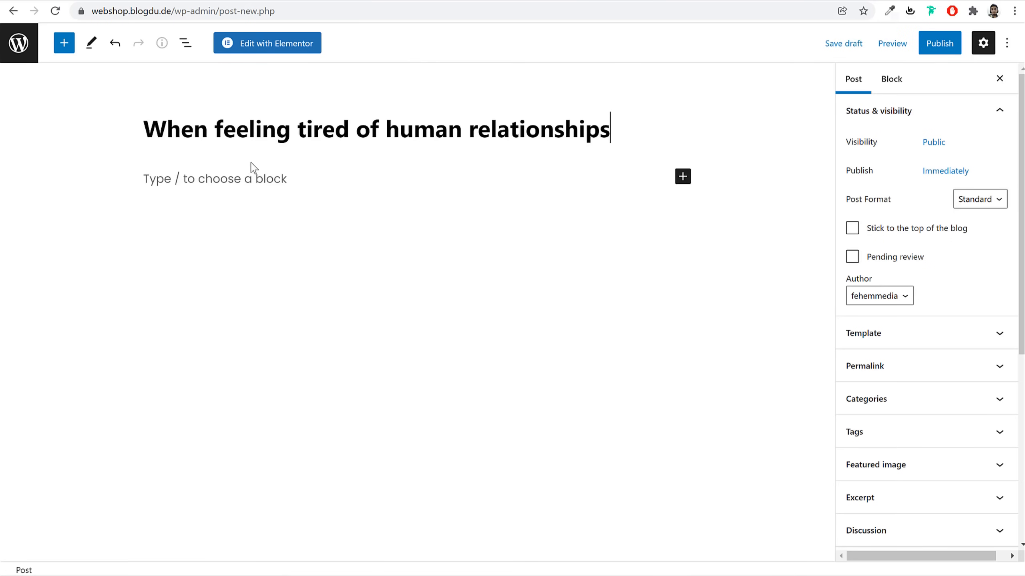
Copy the demo's opening paragraph and paste it into the post body
left_click(324, 172)
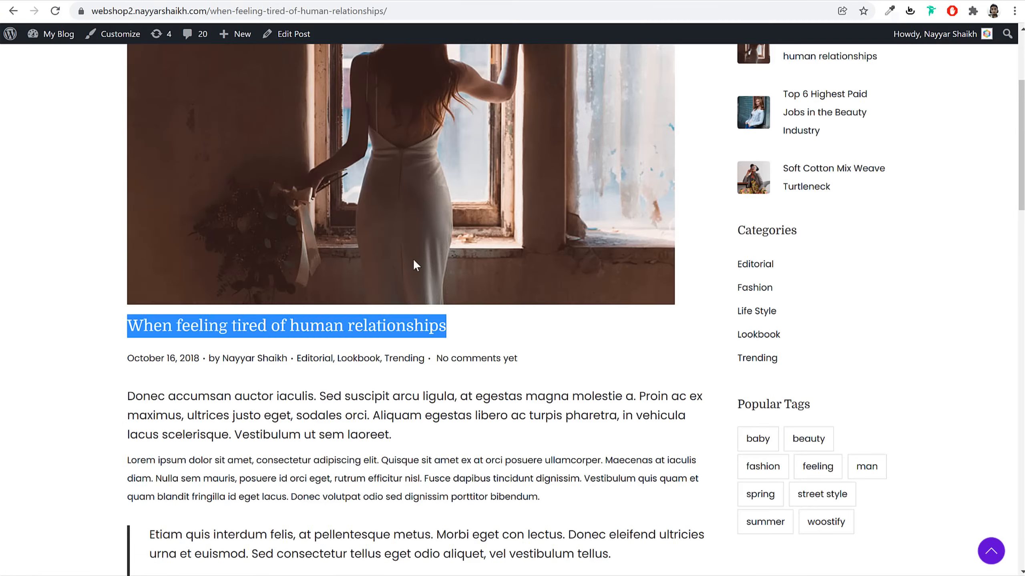
scroll(414, 257, "down", 5)
left_click(305, 248)
left_click_drag(133, 198, 505, 252)
left_click(506, 252)
double_click(306, 264)
triple_click(287, 203)
key("ctrl+c")
left_click(227, 1)
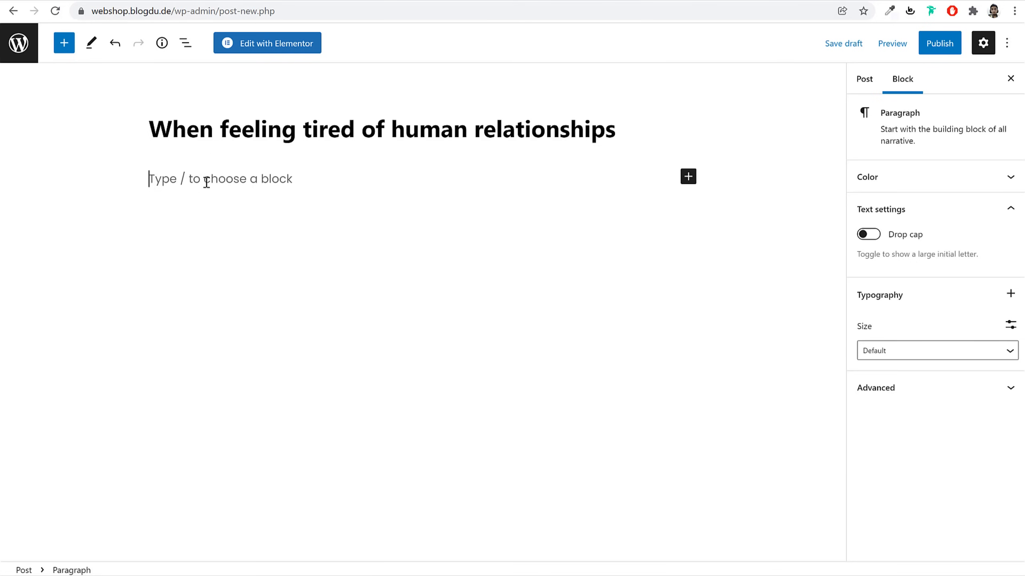
key("ctrl+v")
Give the first paragraph a custom 20px text size and a drop cap
double_click(210, 200)
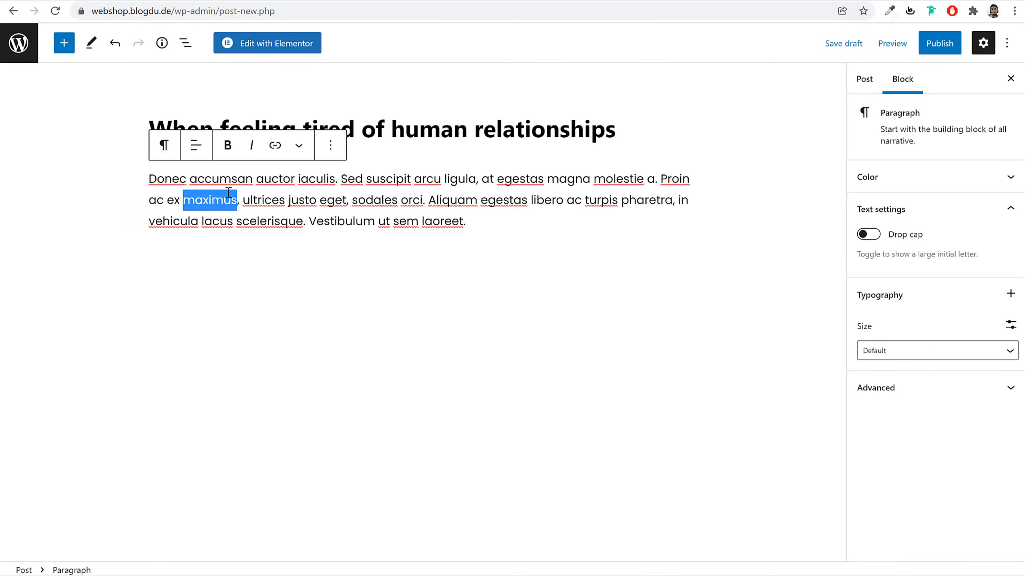
triple_click(210, 199)
left_click(904, 352)
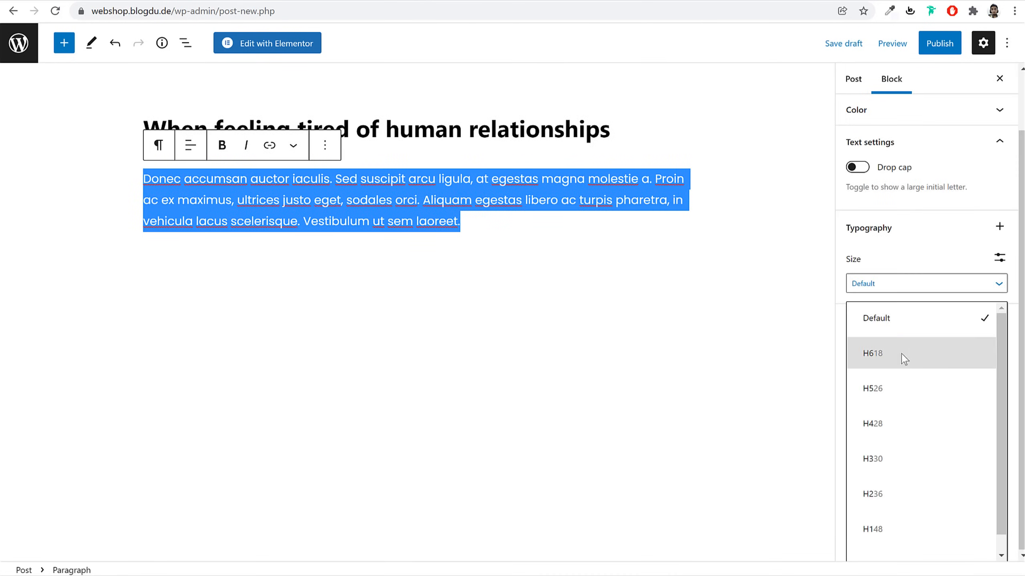
scroll(895, 424, "down", 1)
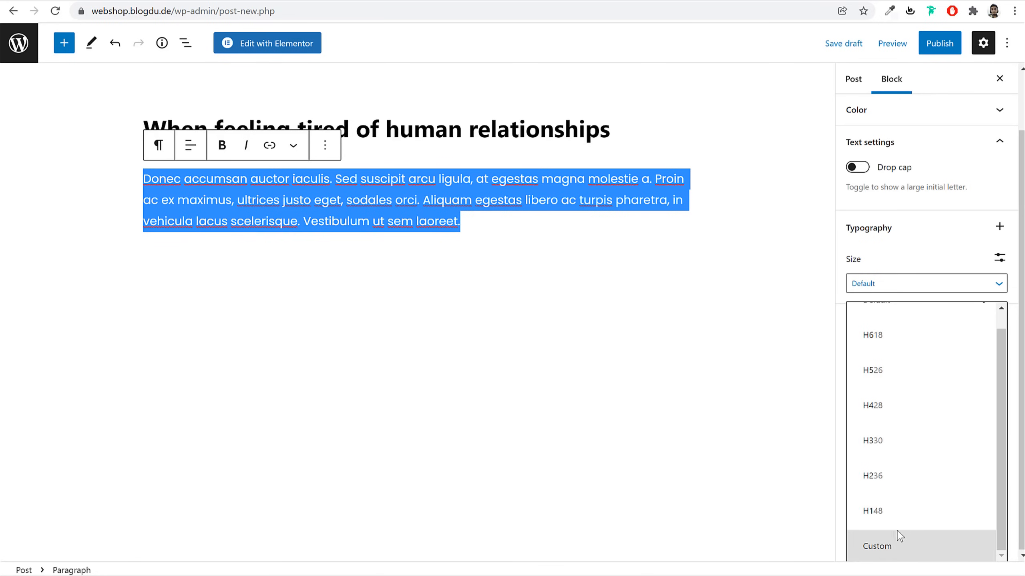
scroll(902, 420, "up", 1)
scroll(926, 444, "down", 1)
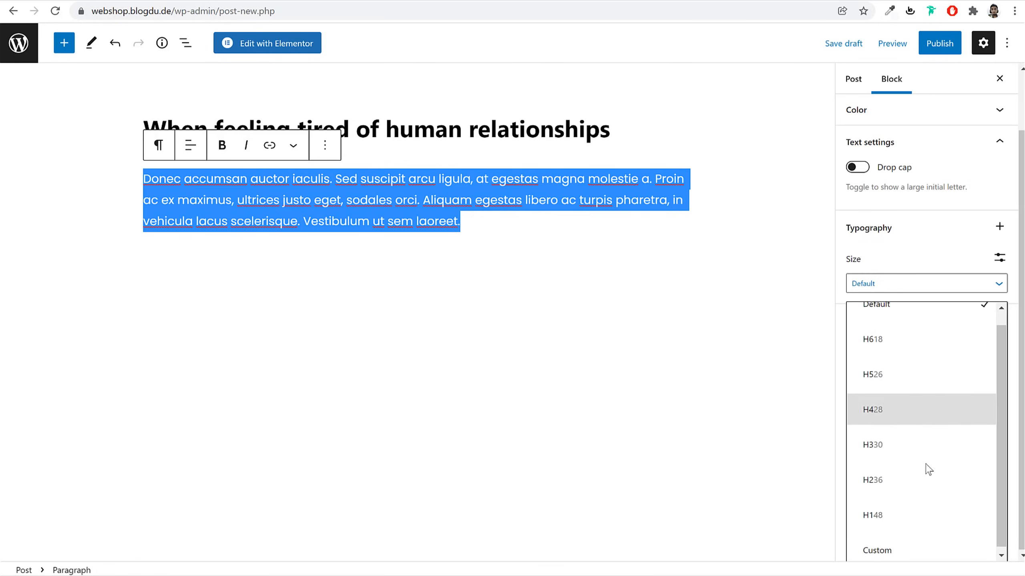
left_click(911, 551)
type("35")
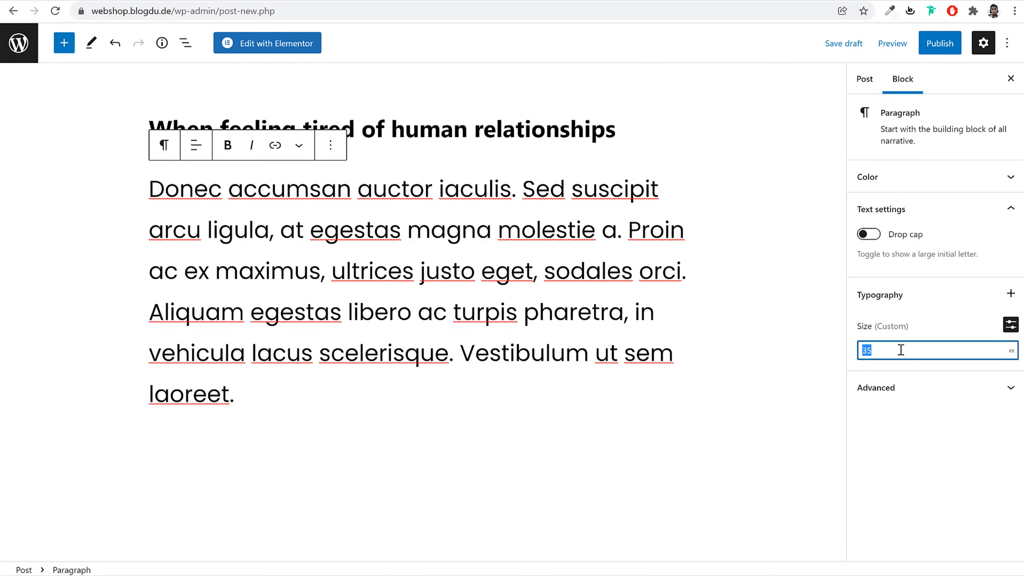
type("25")
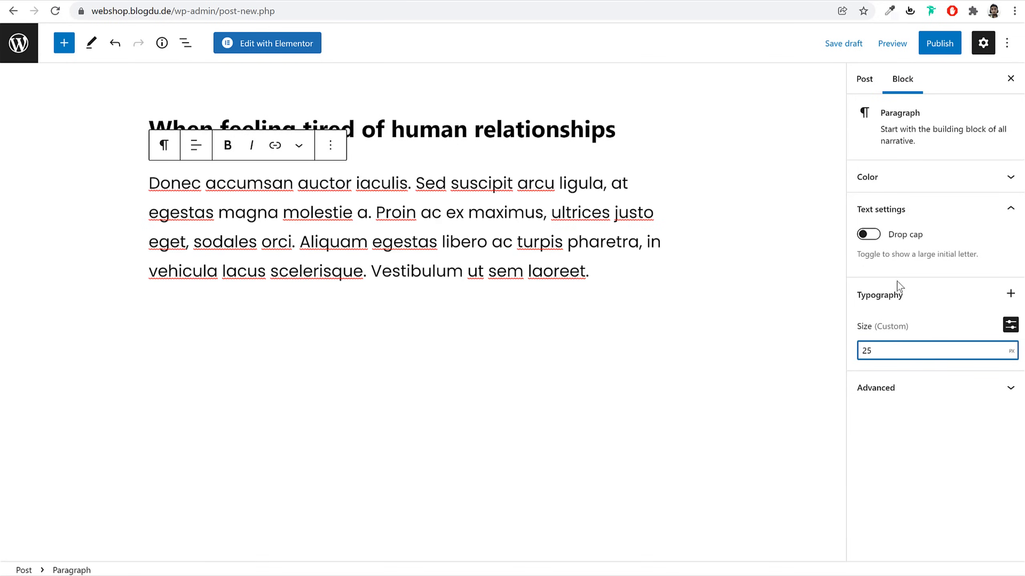
left_click(868, 234)
left_click_drag(894, 345, 860, 350)
type("20")
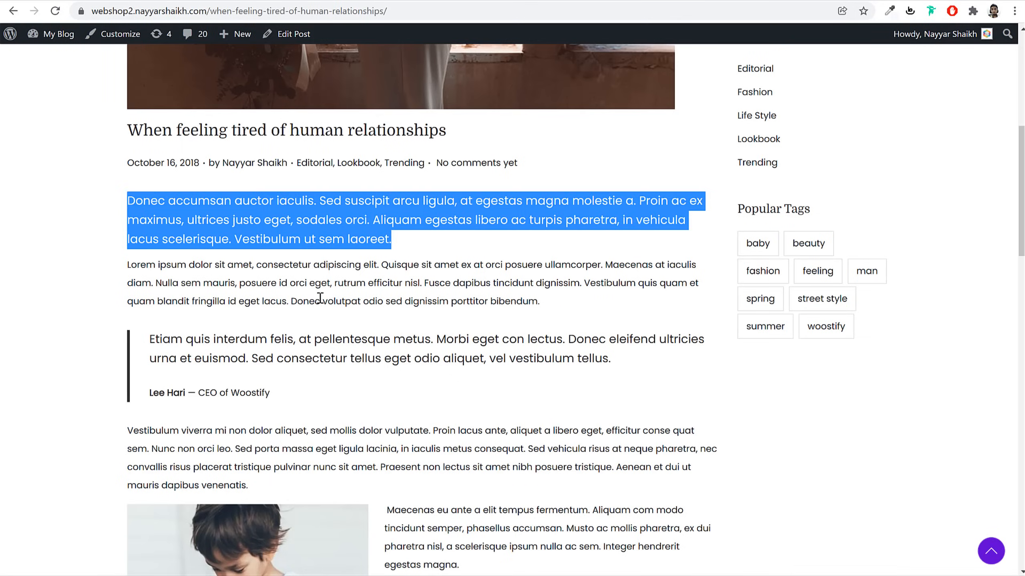
Add the demo's Lorem ipsum paragraph as a second paragraph
triple_click(320, 297)
key("ctrl+c")
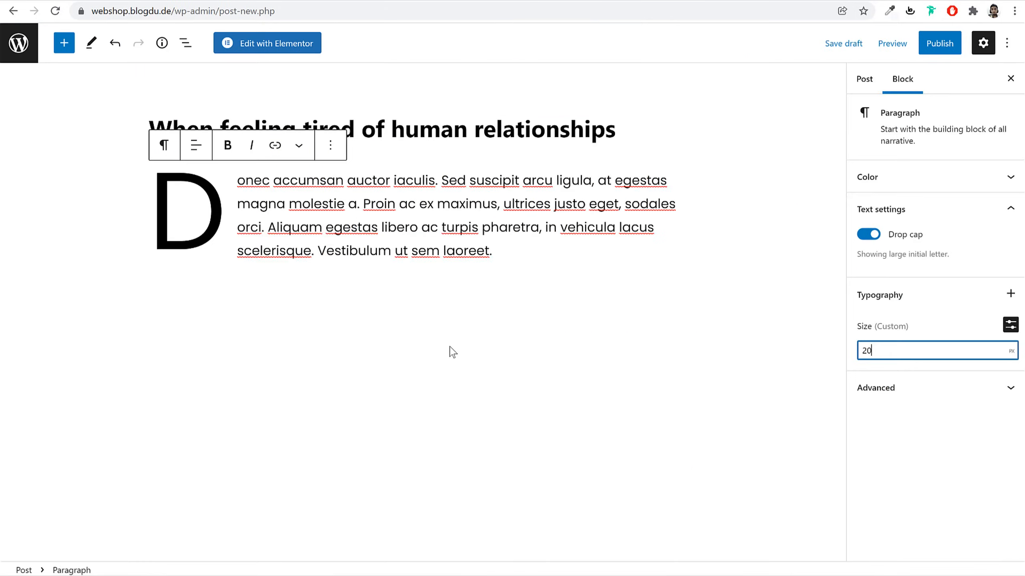
left_click(450, 342)
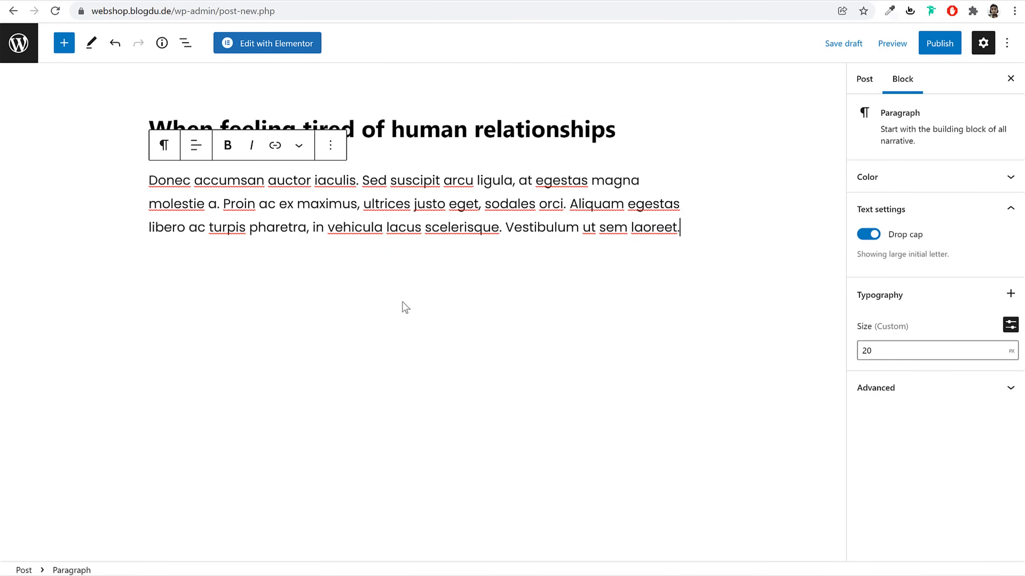
key("Return")
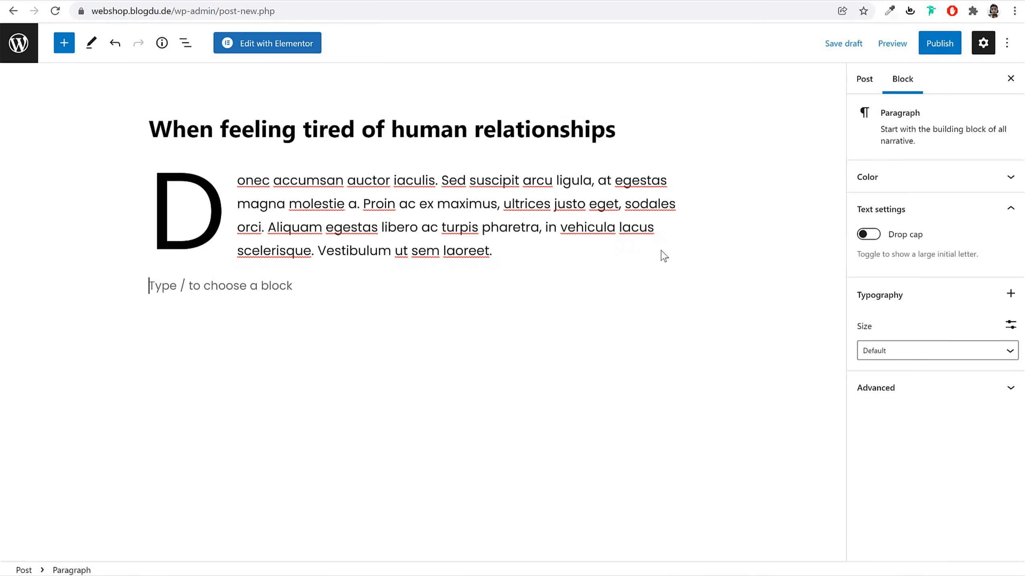
key("ctrl+v")
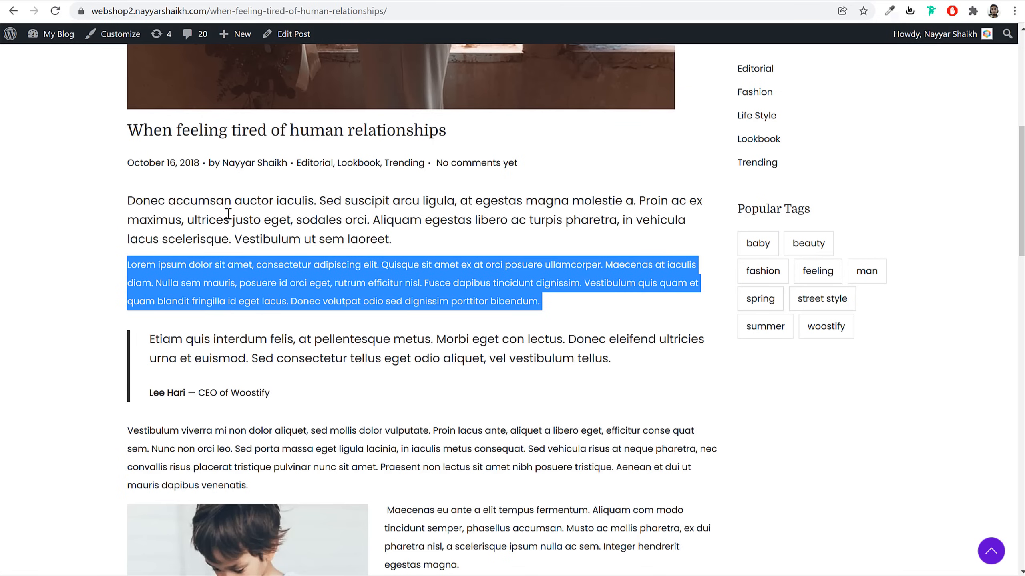
Insert a Quote block with the Lorem ipsum passage and its CEO-of-Woostify citation
left_click(228, 214)
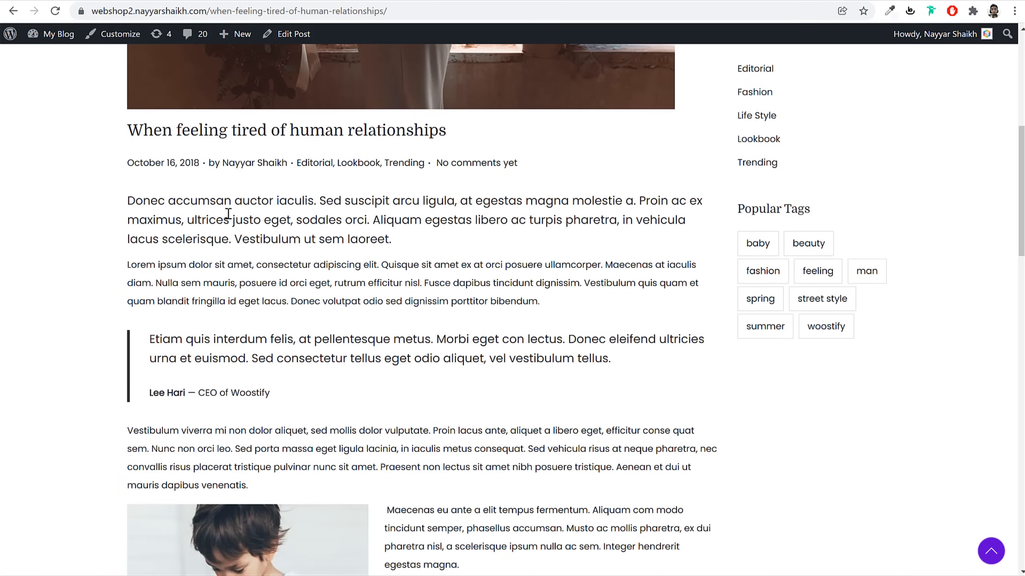
mouse_move(126, 262)
left_mouse_down()
mouse_move(163, 282)
mouse_move(126, 262)
left_mouse_up()
key("ctrl+c")
left_click(157, 283)
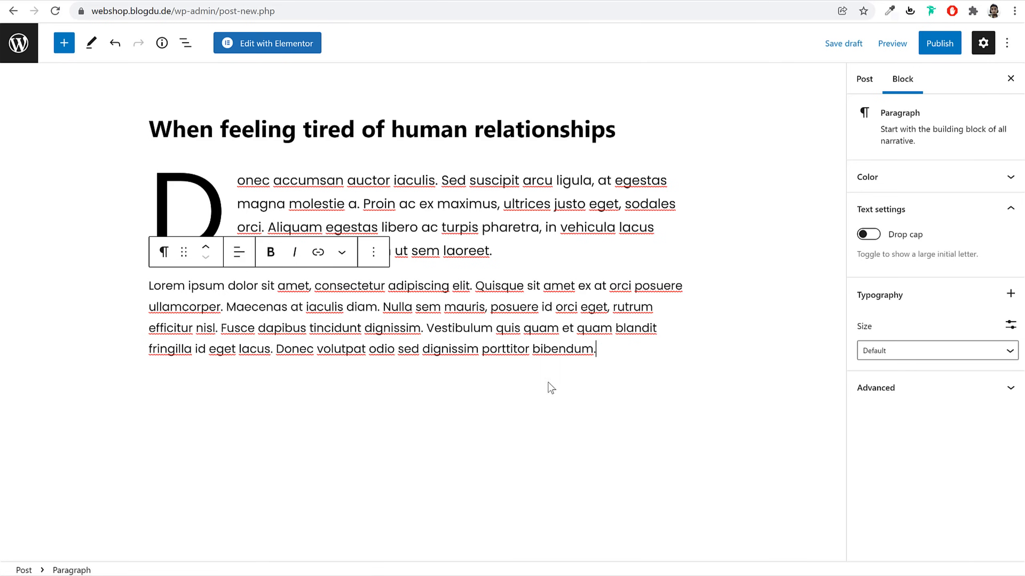
left_click(611, 406)
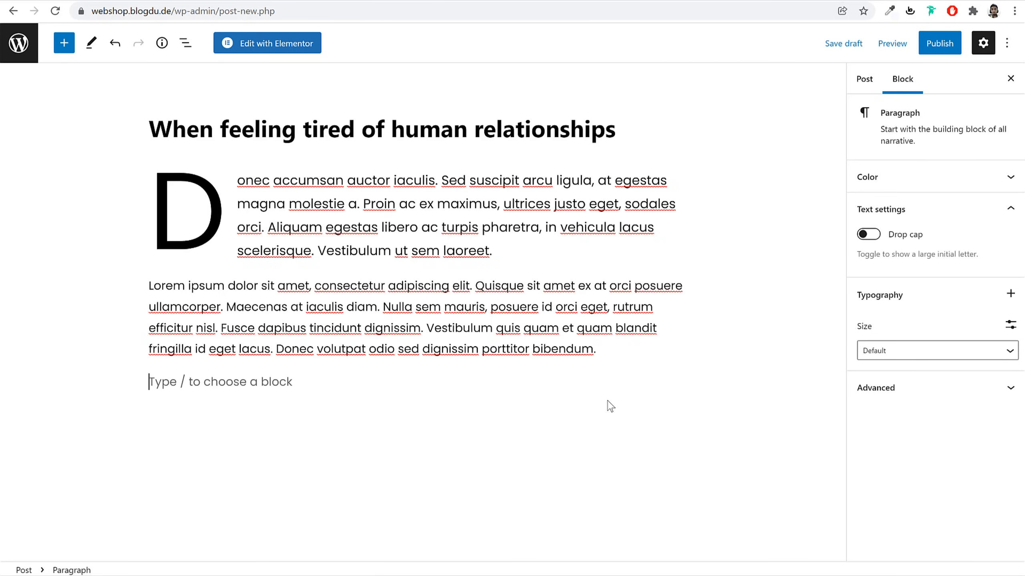
left_click(65, 44)
type("qu")
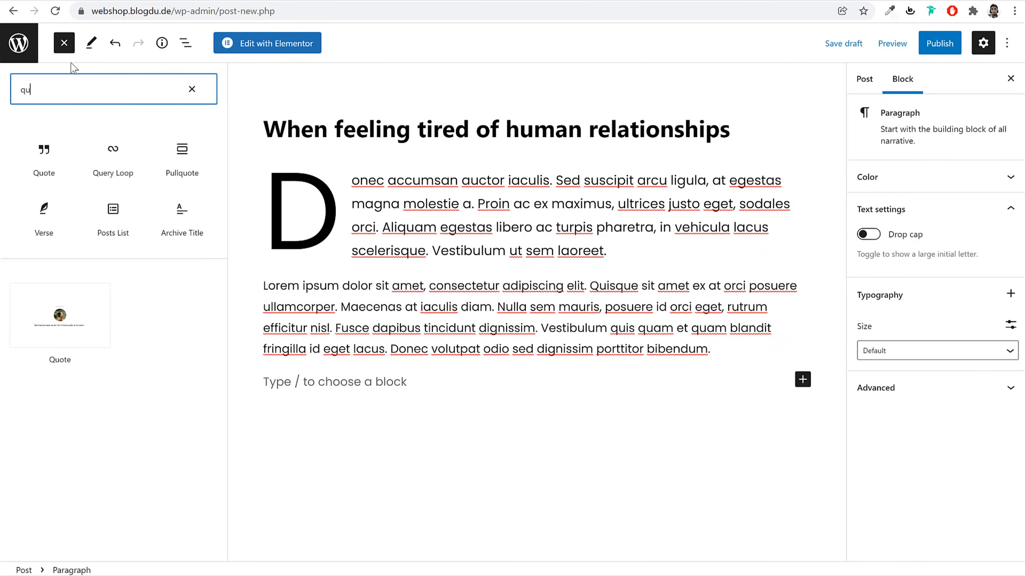
left_click(44, 157)
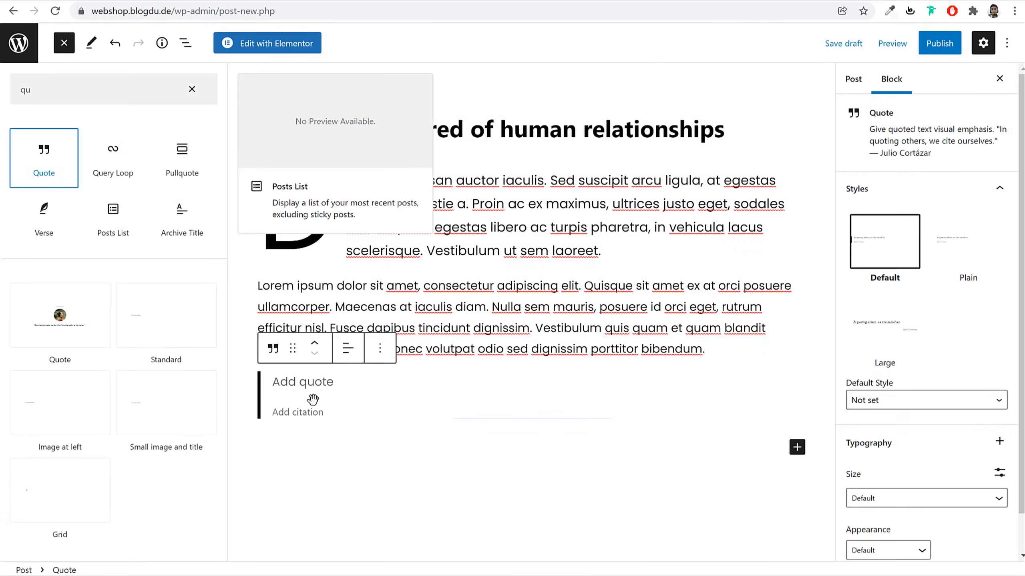
key("ctrl+v")
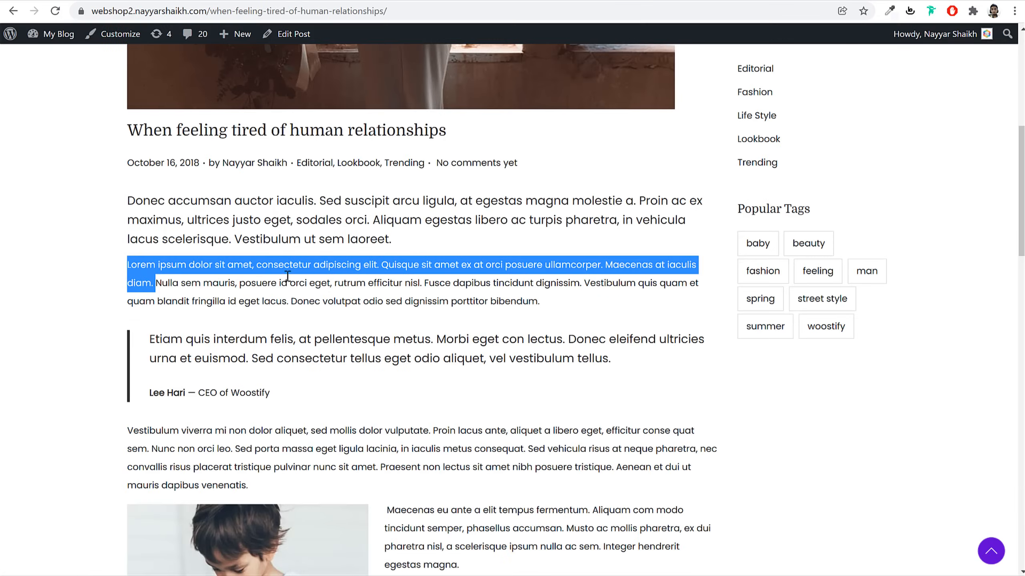
left_click_drag(300, 396, 153, 396)
key("ctrl+c")
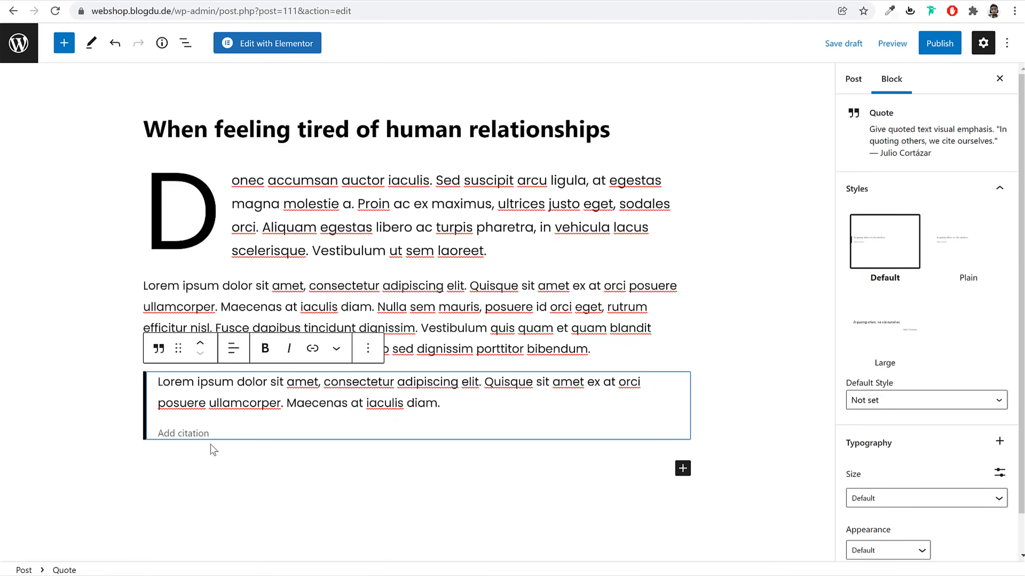
left_click(199, 432)
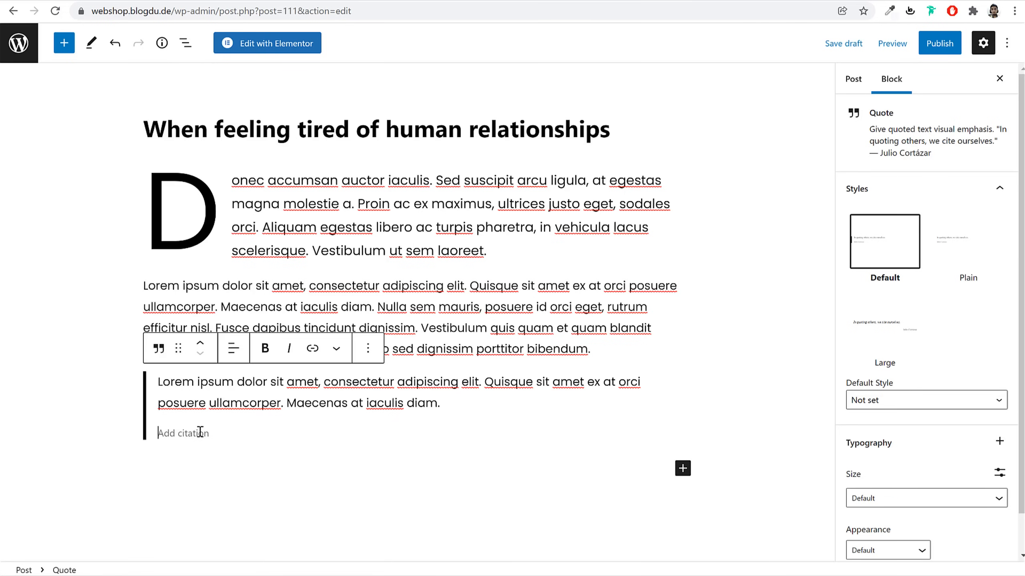
key("ctrl+v")
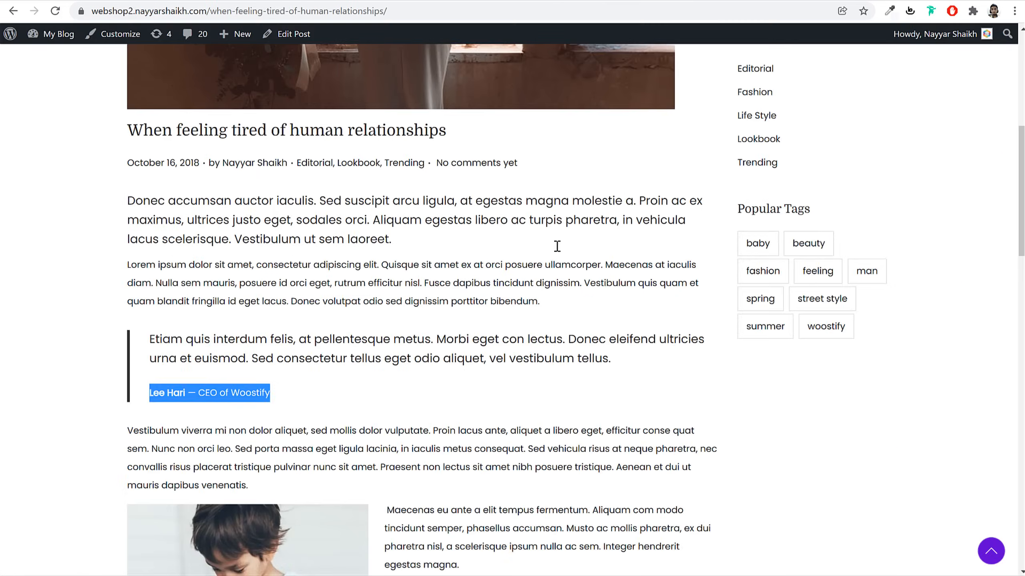
Paste the Vestibulum viverra paragraph from the reference post below the quote
scroll(561, 250, "down", 8)
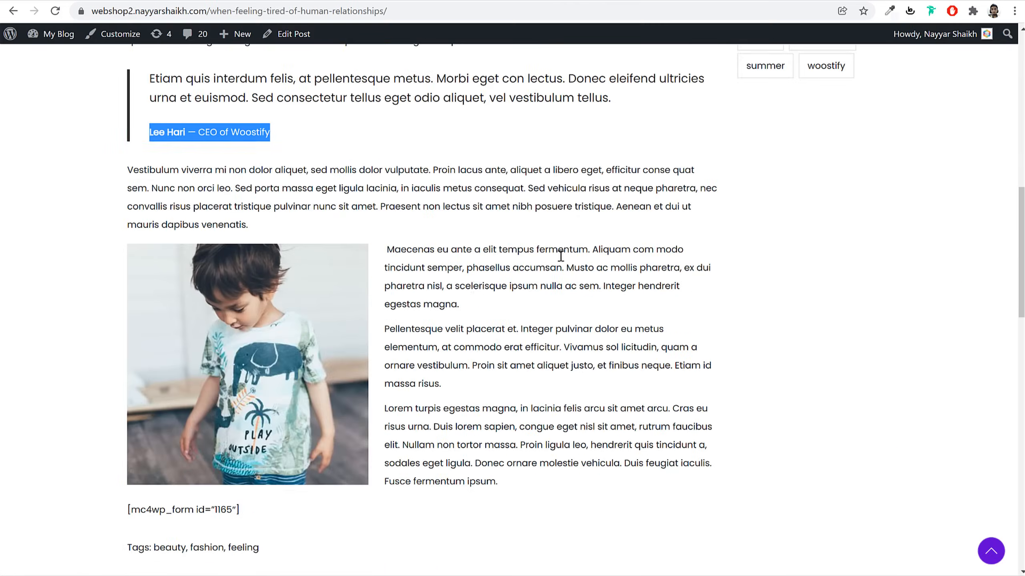
triple_click(177, 127)
key("ctrl+c")
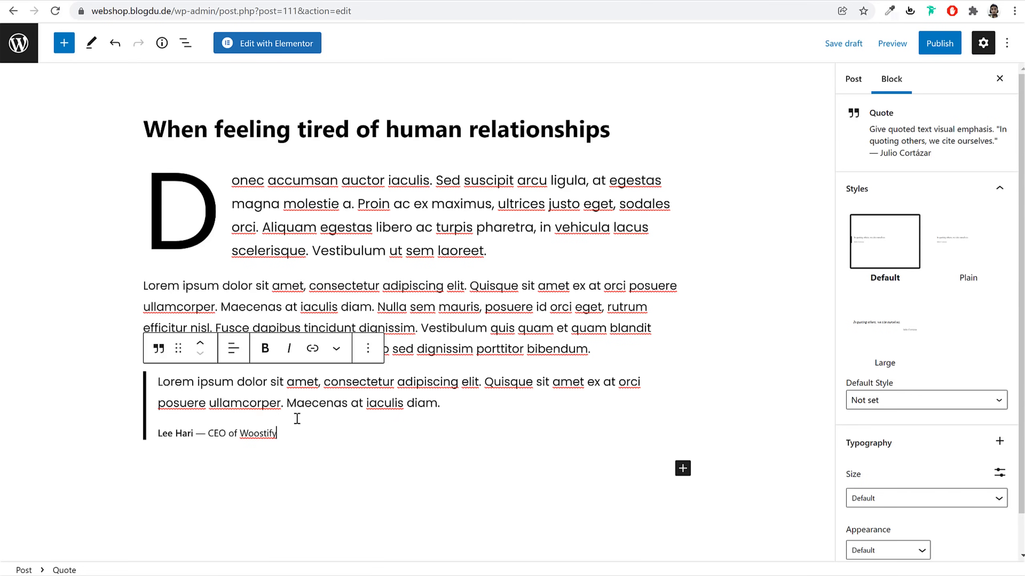
left_click(261, 481)
key("ctrl+v")
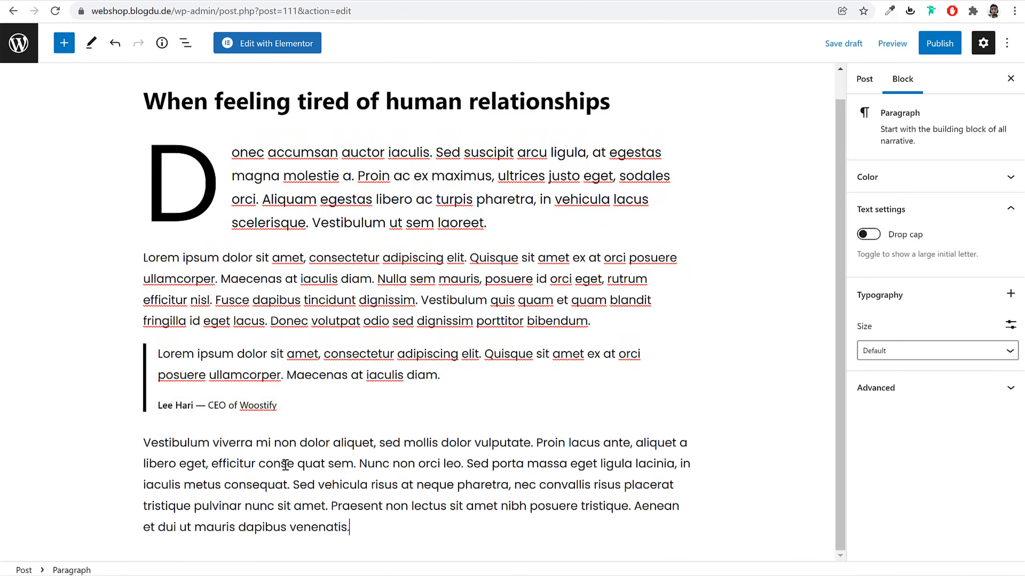
key("Return")
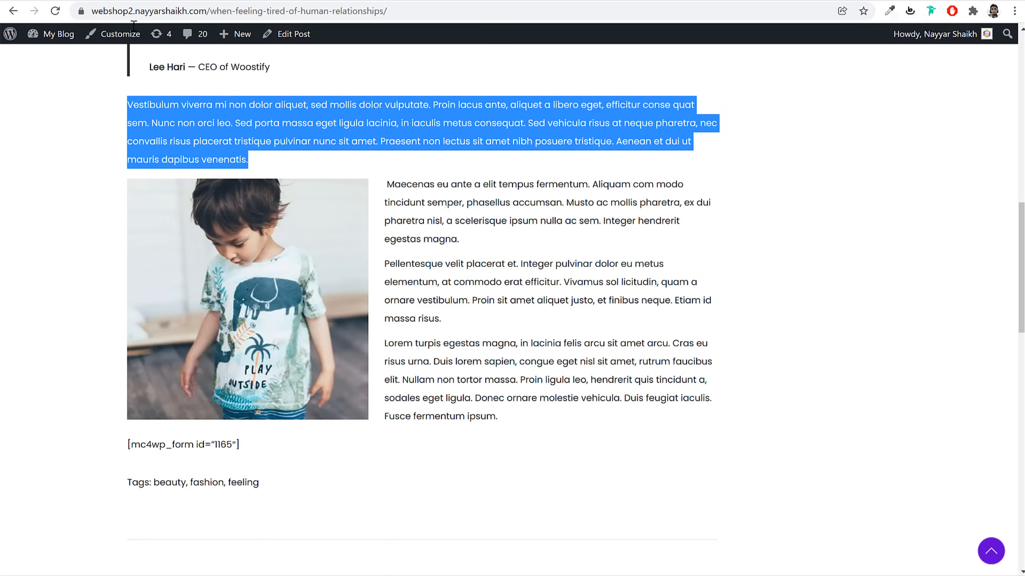
scroll(339, 191, "down", 2)
left_click(433, 157)
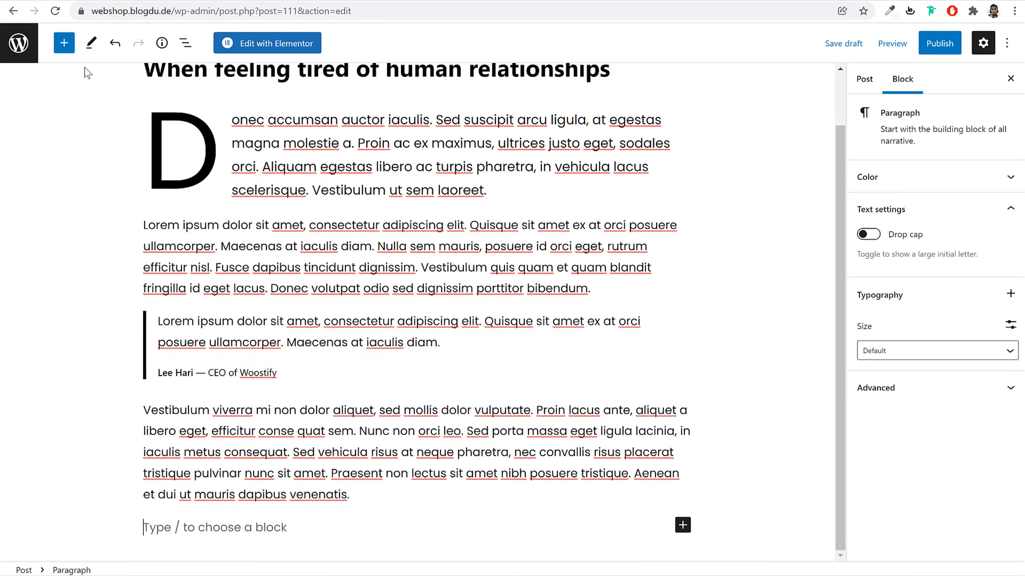
Insert a Columns block with a 30/70 split at the end of the post
left_click(63, 44)
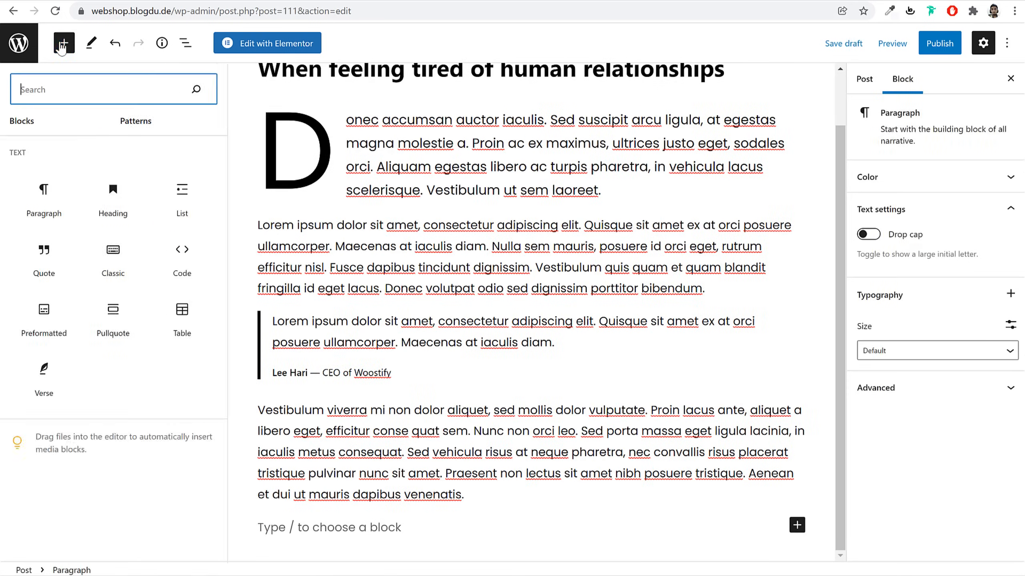
type("col")
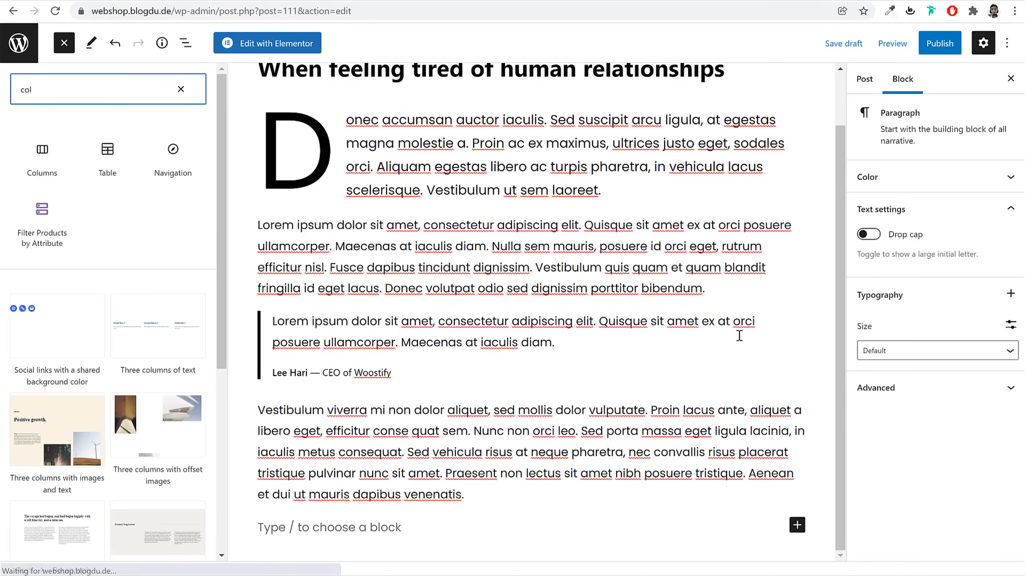
left_click(45, 163)
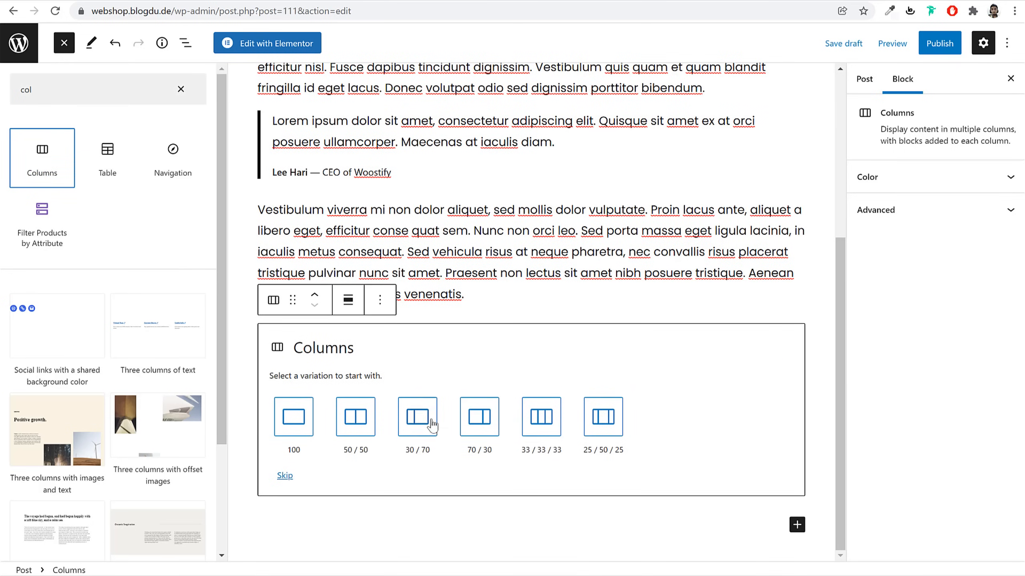
left_click(301, 421)
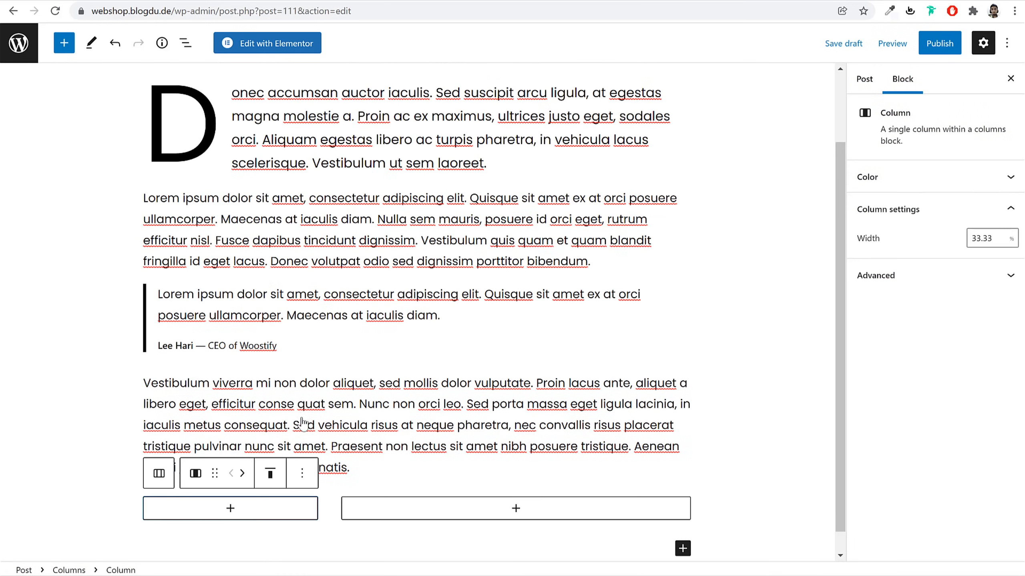
Place the hooded-jacket photo from the Media Library in the left column
mouse_move(331, 510)
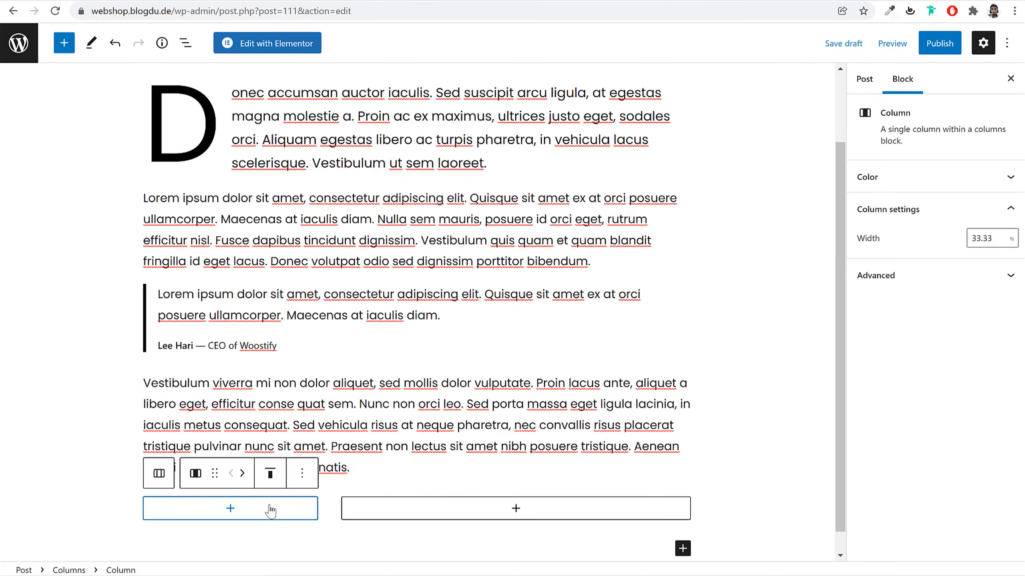
left_click(283, 513)
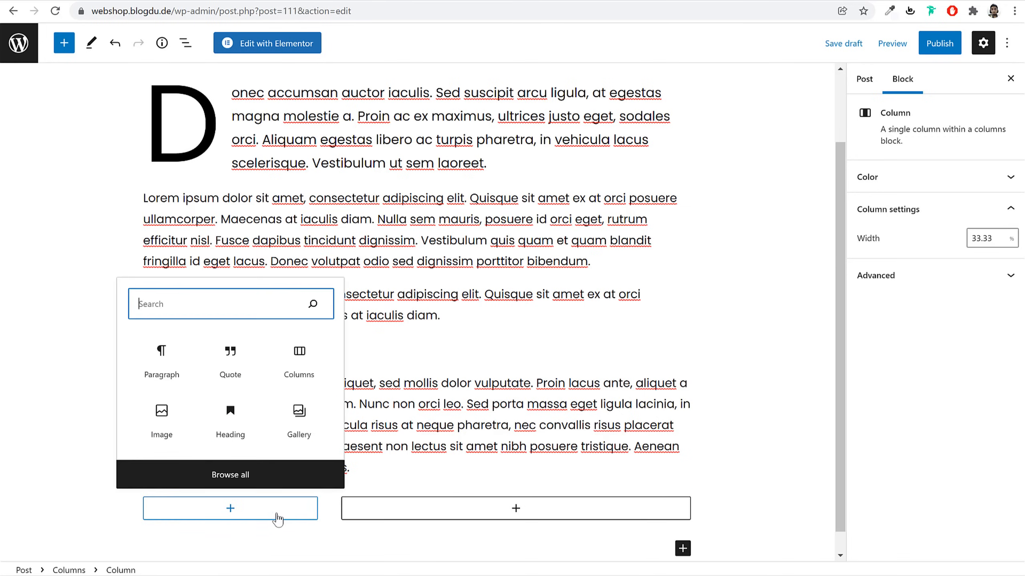
type("ima")
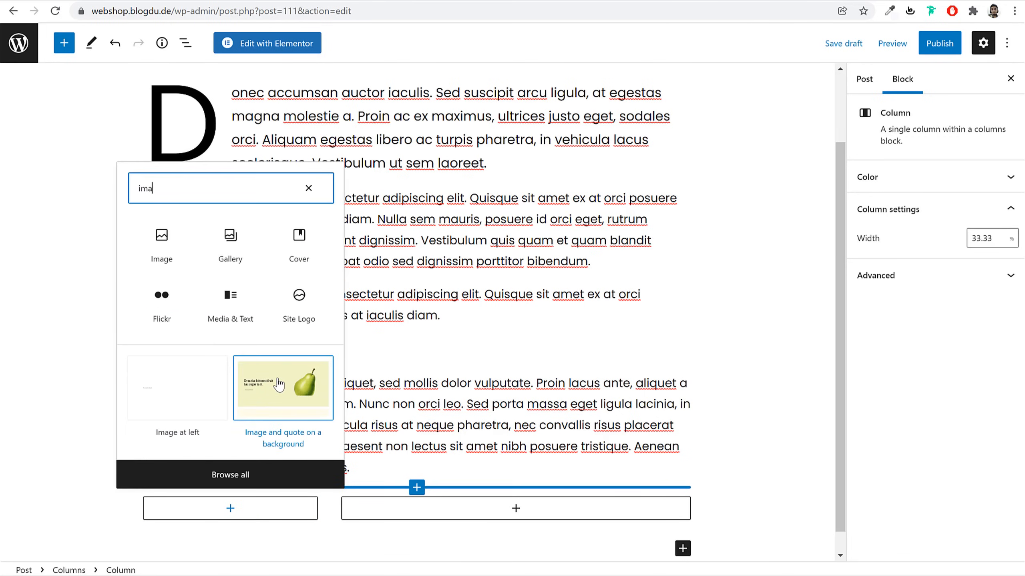
left_click(170, 251)
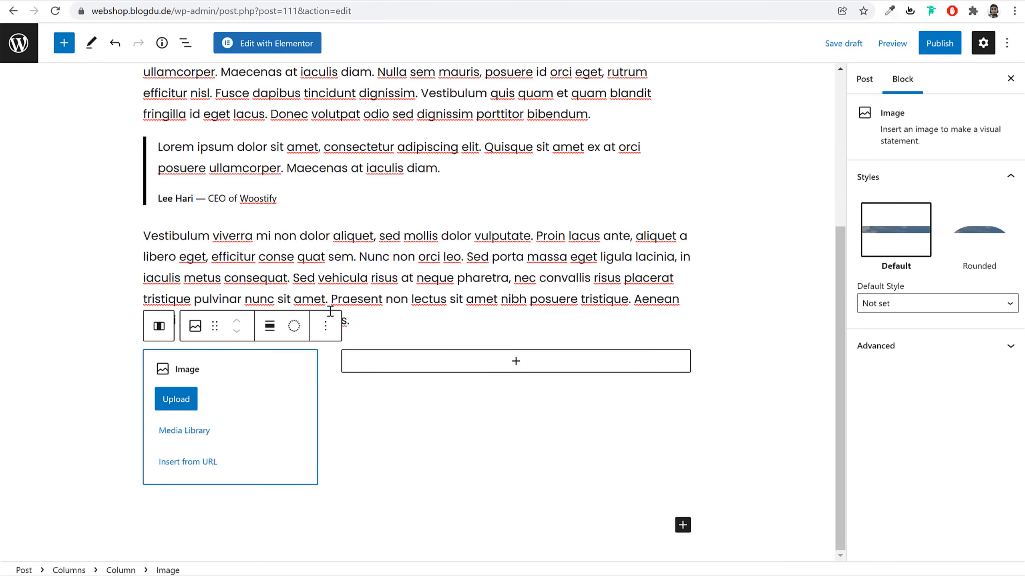
left_click(184, 428)
left_click(192, 198)
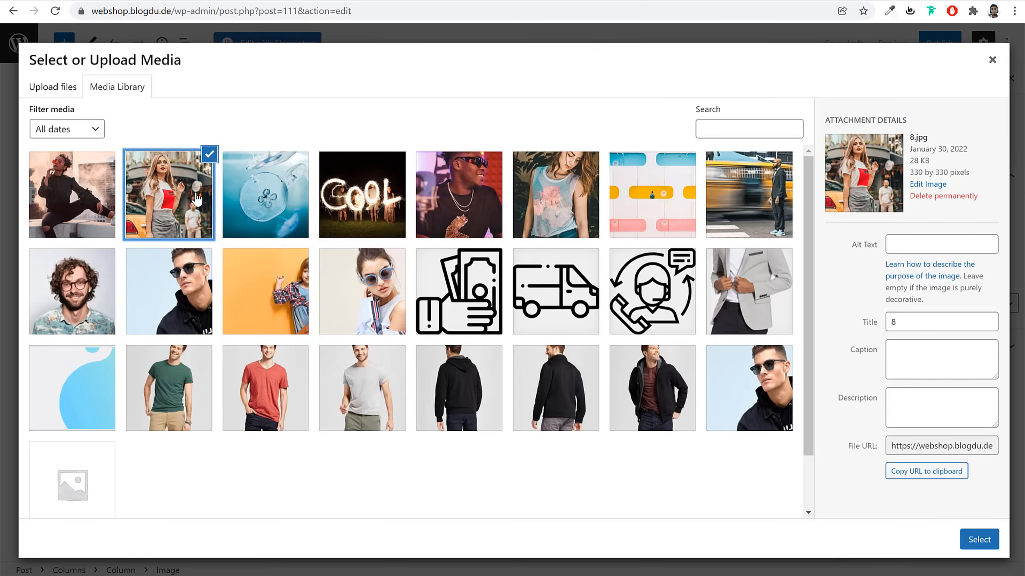
left_click(687, 401)
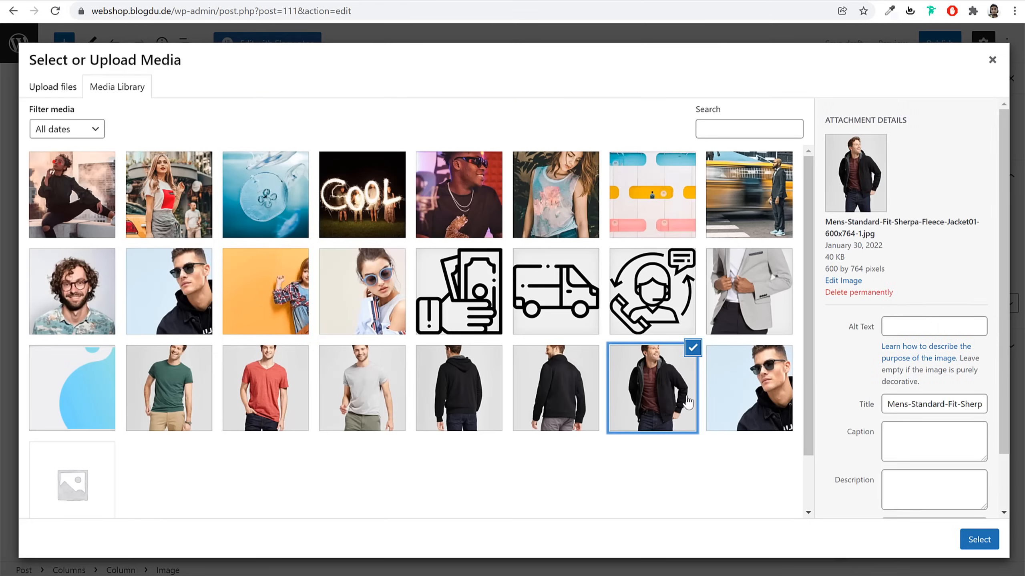
left_click(978, 539)
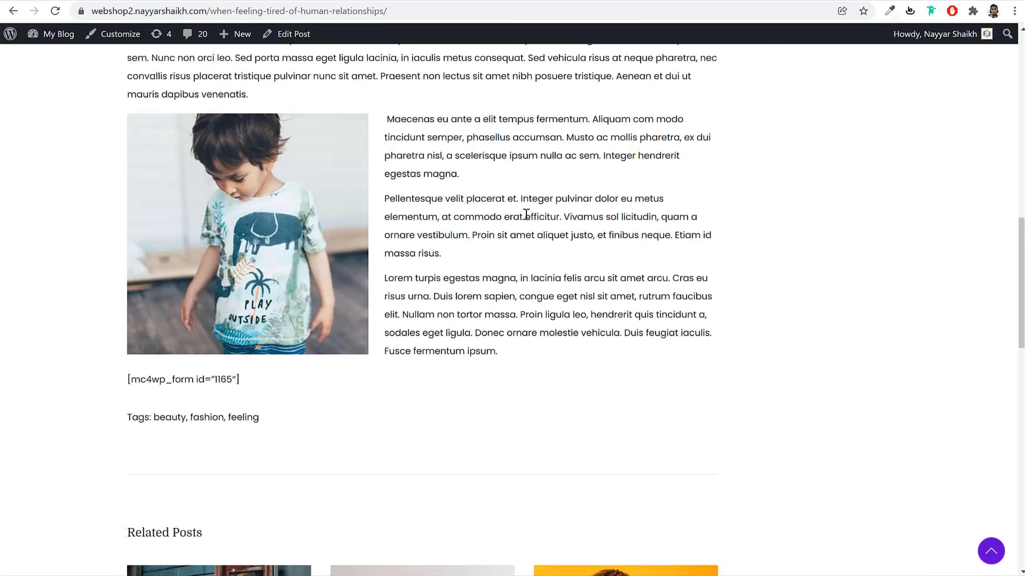
Paste the Maecenas, Pellentesque and Lorem turpis paragraphs into the right column
left_click_drag(389, 115, 557, 353)
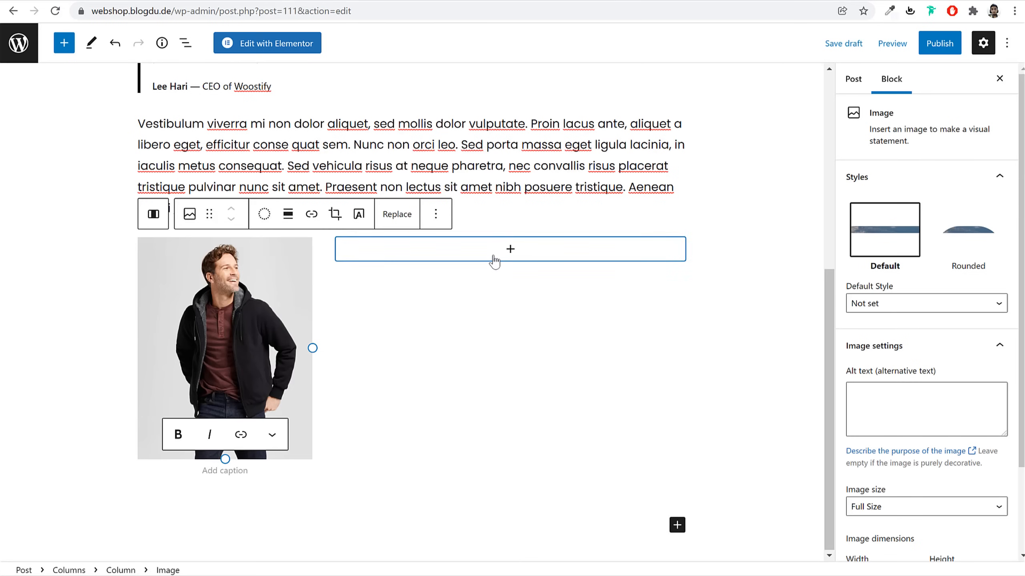
left_click(494, 258)
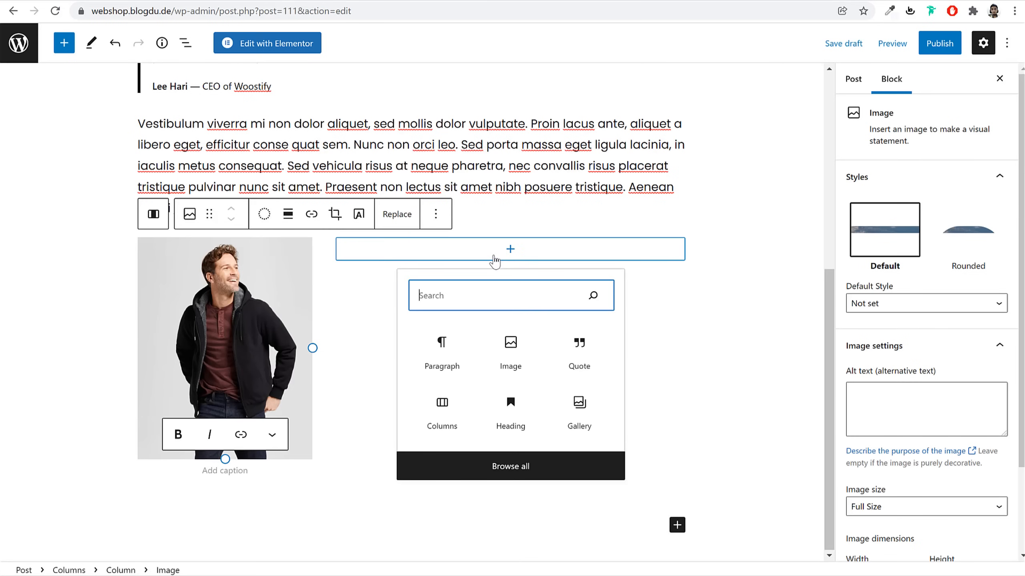
left_click(448, 357)
type("Maecenas eu ante a elit tempus fermentum. Aliquam commodo tincidunt semper, phasellus accumsan. Musto ac mollis pharetra, ex dui pharetra nisl, a scelerisque ipsum nulla ac sem. Integer hendrerit egestas magna. Pellentesque velit placerat et. Integer pulvinar dolor eu metus elementum, at commodo erat efficitur. Vivamus sollicitudin, quam a ornare vestibulum. Proin sit amet aliquet justo, et finibus neque. Etiam id massa risus. Lorem turpis egestas magna, in lacinia felis arcu sit amet arcu. Cras eu risus urna. Duis lorem sapien, congue eget nisl sit amet, rutrum faucibus elit. Nullam non tortor massa. Proin ligula leo, hendrerit quis tincidunt a, sodales eget ligula. Donec ornare molestie vehicula. Duis feugiat iaculis. Fusce fermentum ipsum.")
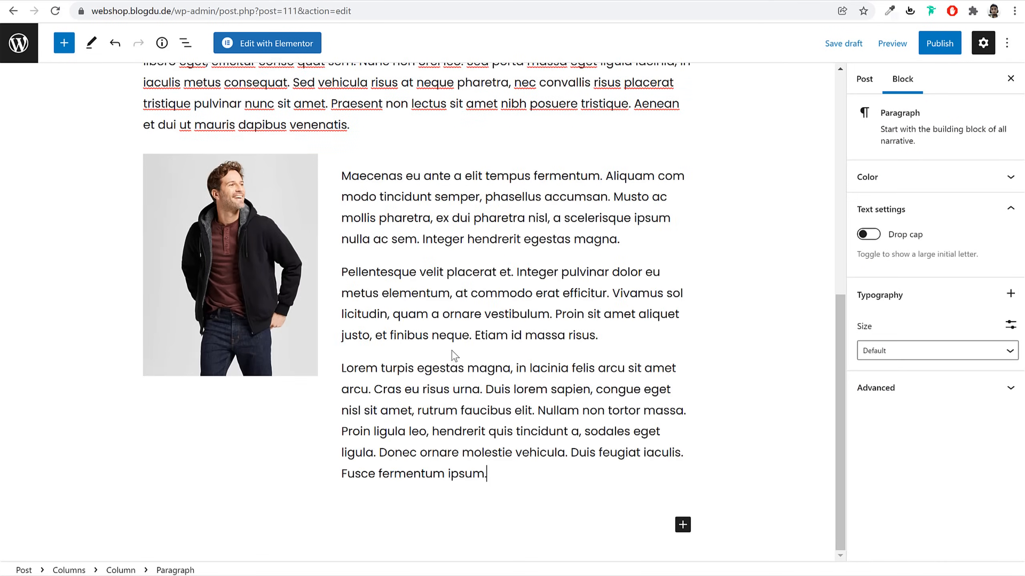
scroll(571, 367, "up", 10)
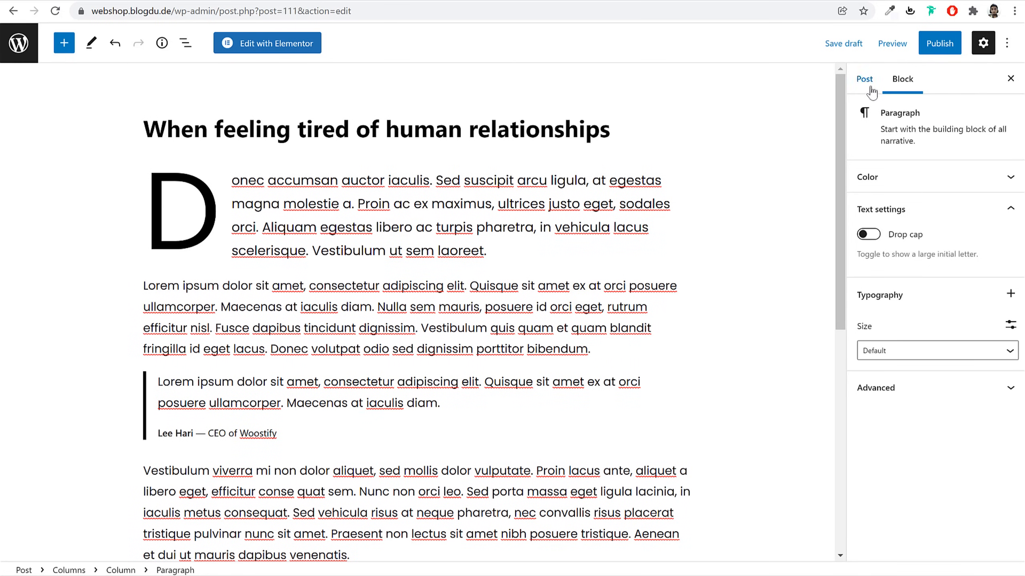
Create a new News category and assign it to the post
left_click(870, 90)
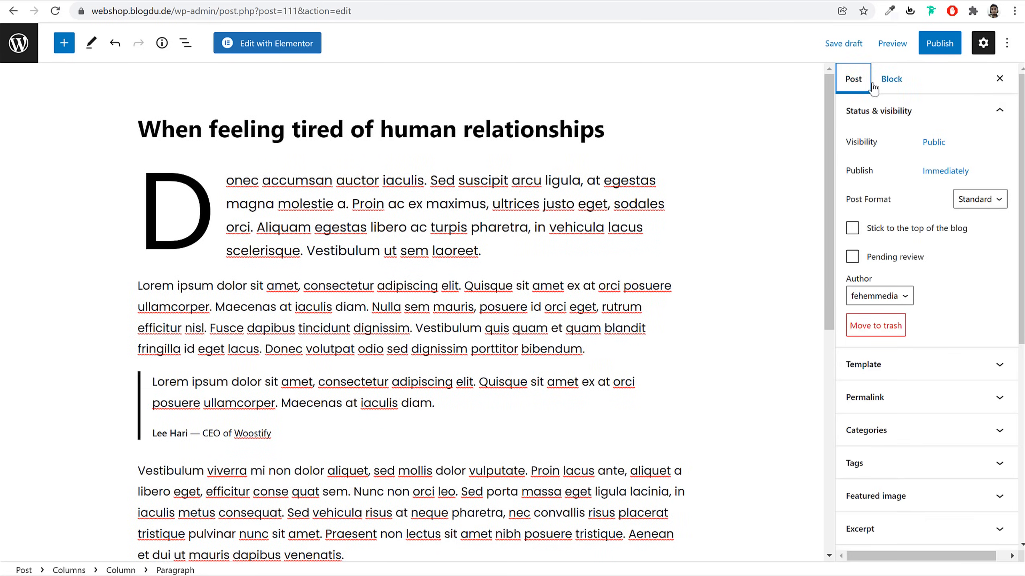
scroll(928, 242, "down", 3)
left_click(913, 306)
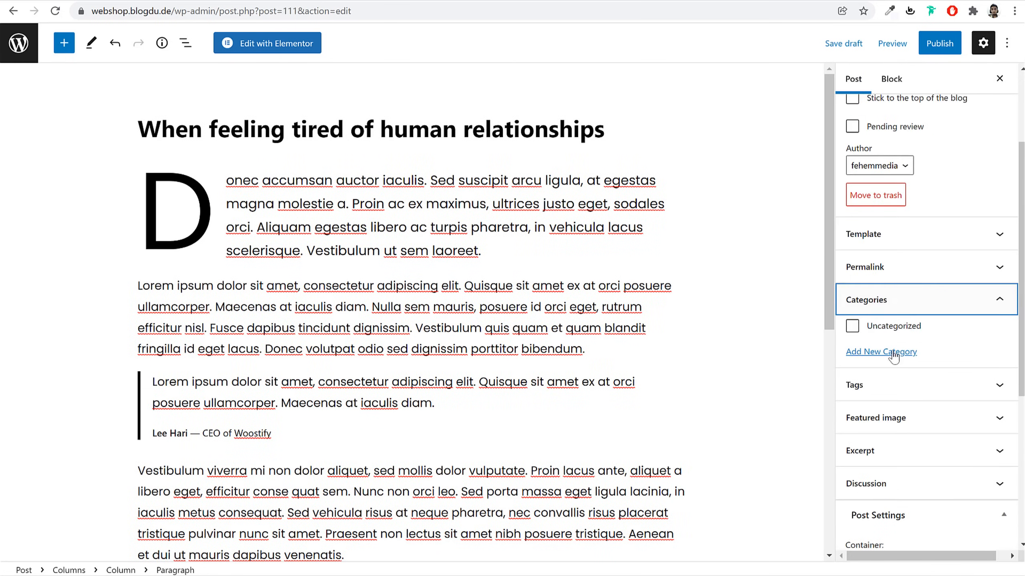
left_click(895, 357)
left_click(894, 357)
left_click(890, 356)
left_click(882, 385)
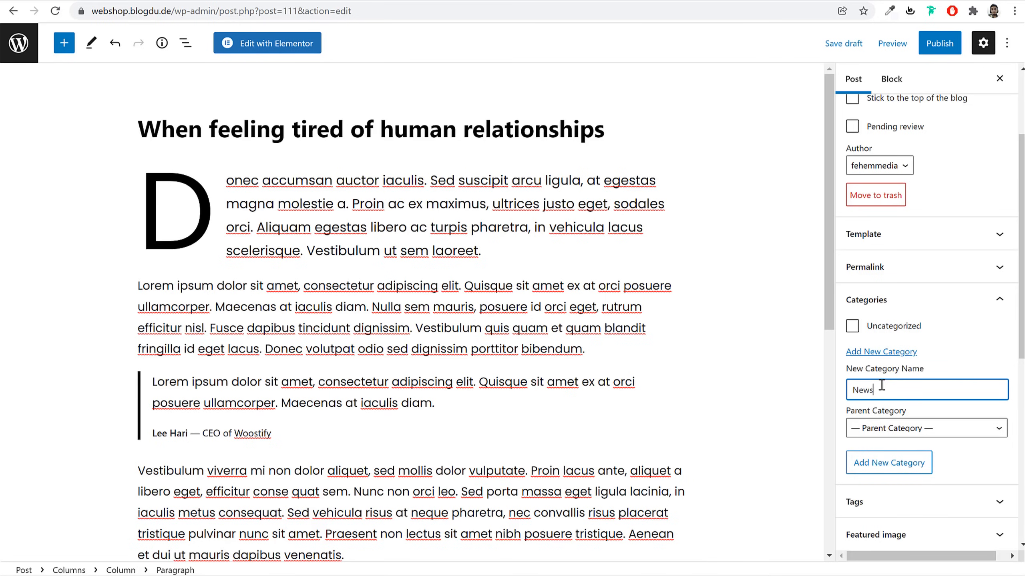
left_click(894, 468)
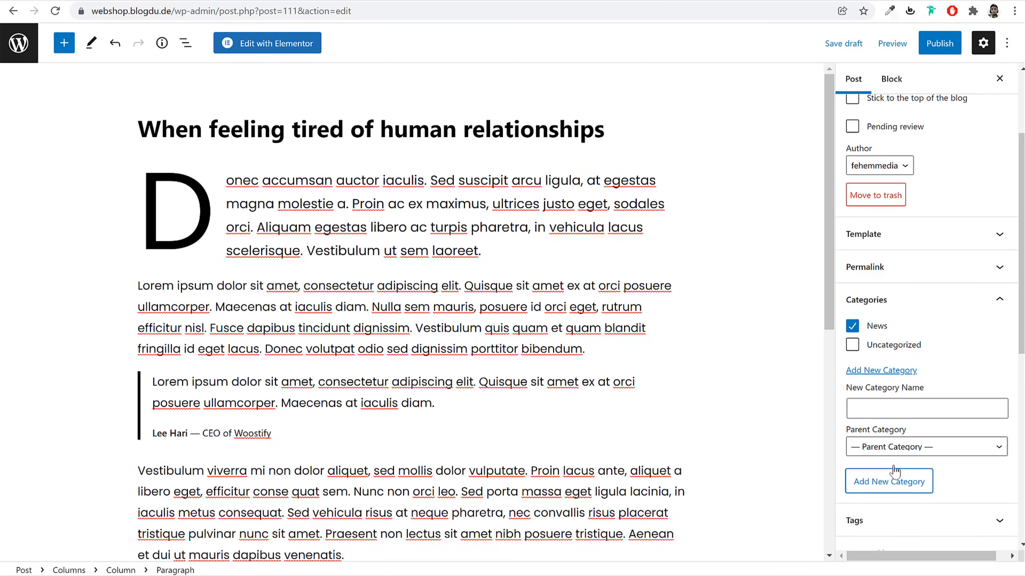
Add the tags News and Fashion to the post
scroll(893, 473, "down", 5)
left_click(914, 336)
left_click(899, 361)
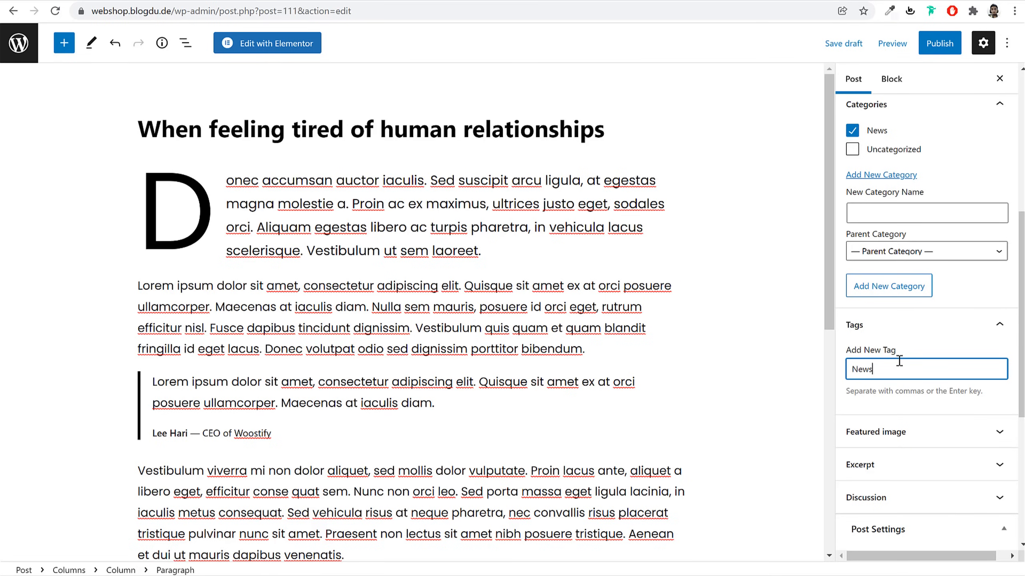
type("News")
key("Return")
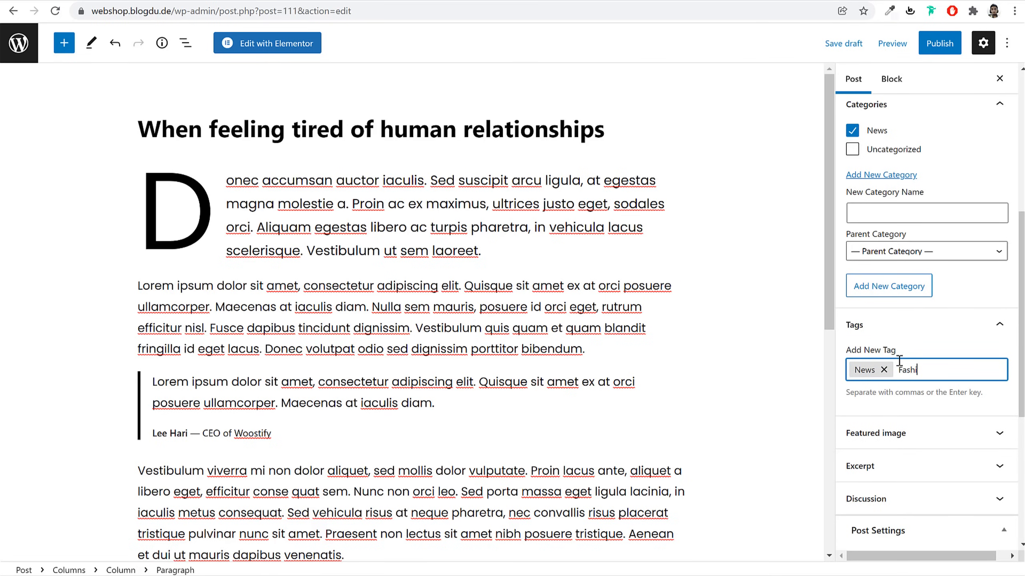
type("Fashion")
key("Return")
scroll(908, 279, "down", 5)
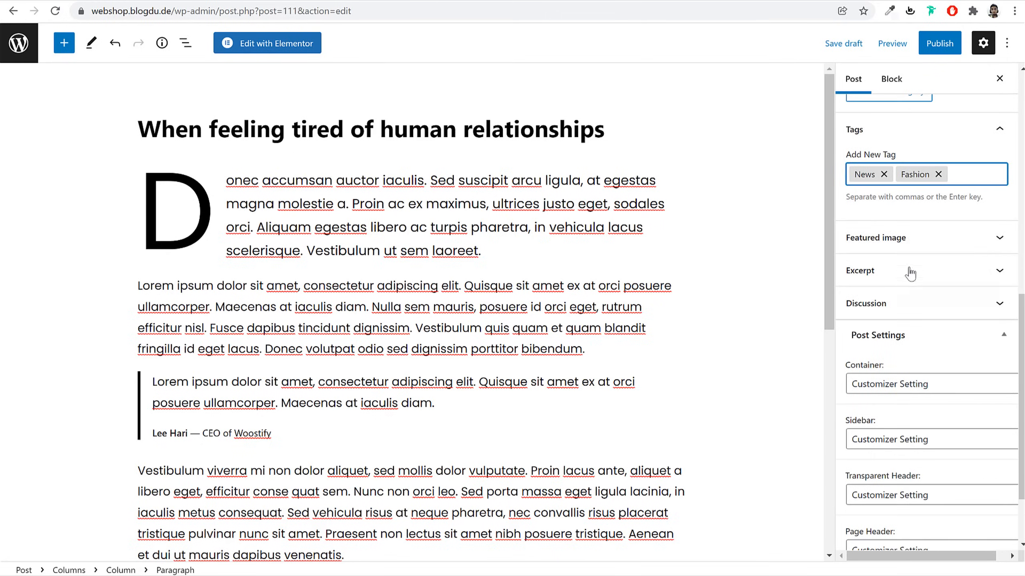
left_click(909, 240)
Upload blog-img-1.jpg from the computer into the featured image media library
left_click(916, 271)
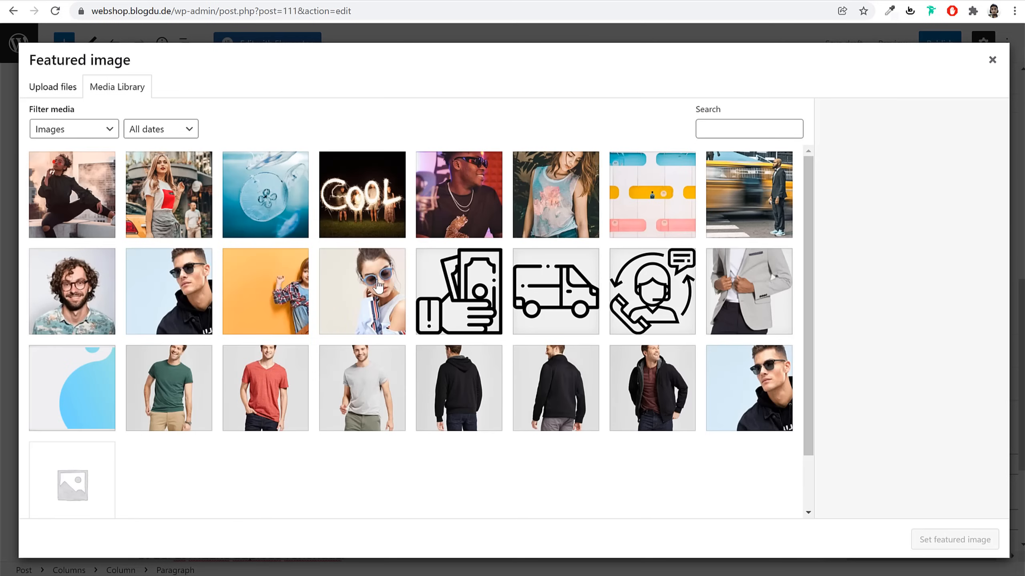
left_click(64, 86)
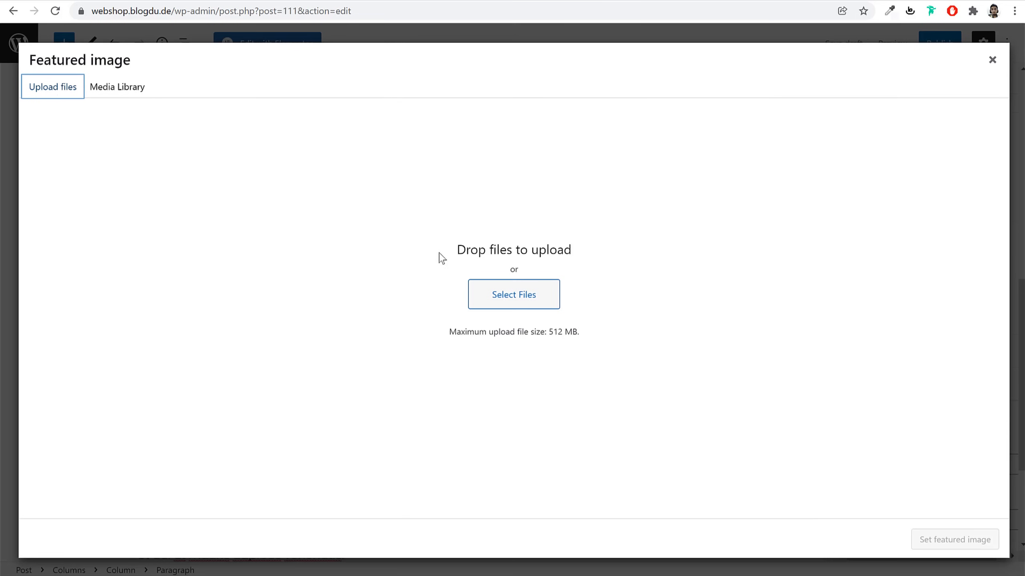
left_click(510, 311)
scroll(423, 242, "down", 5)
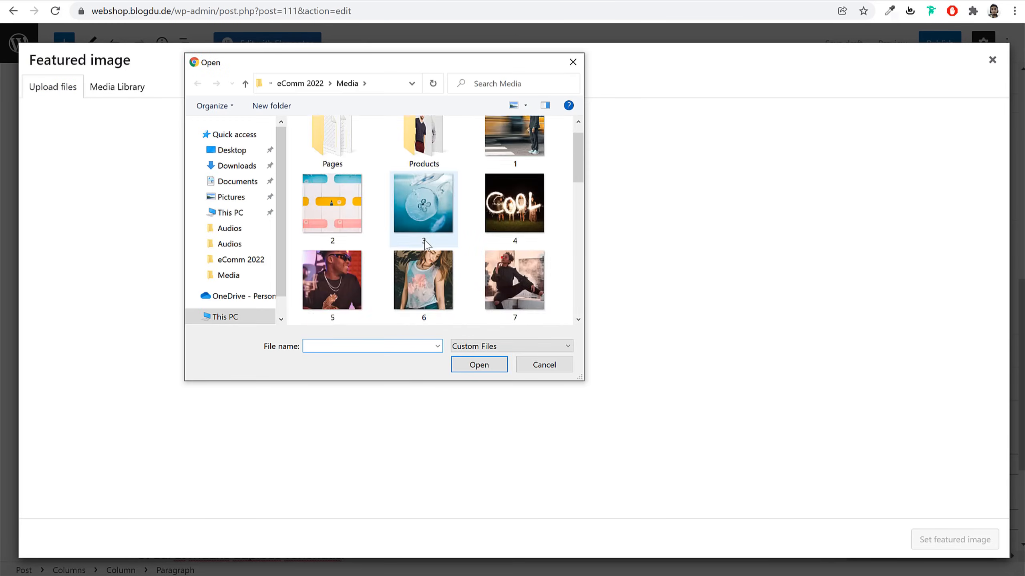
left_click(329, 269)
left_click(501, 364)
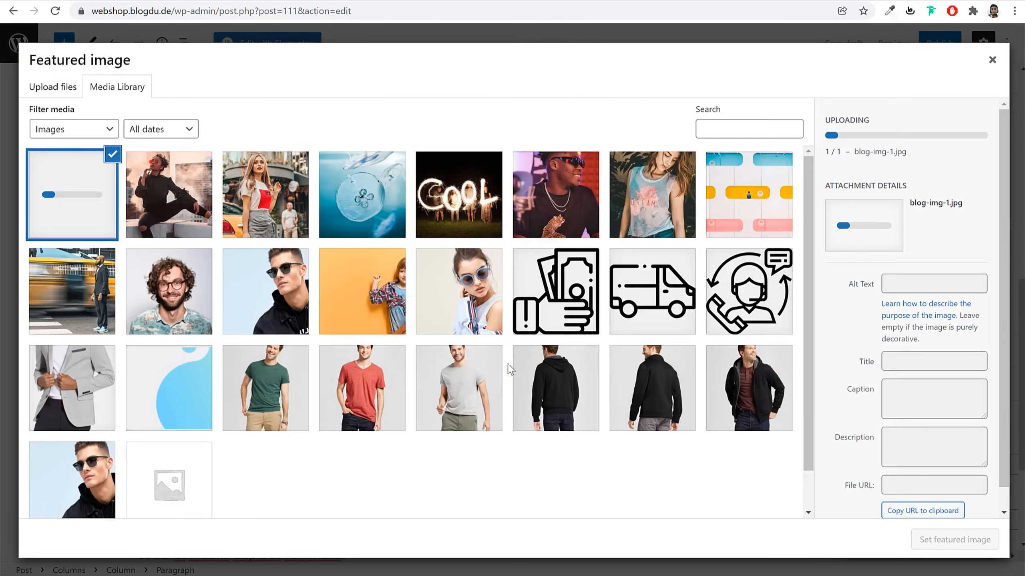
Set the uploaded image as featured image and publish the post
left_click(941, 540)
scroll(869, 526, "down", 5)
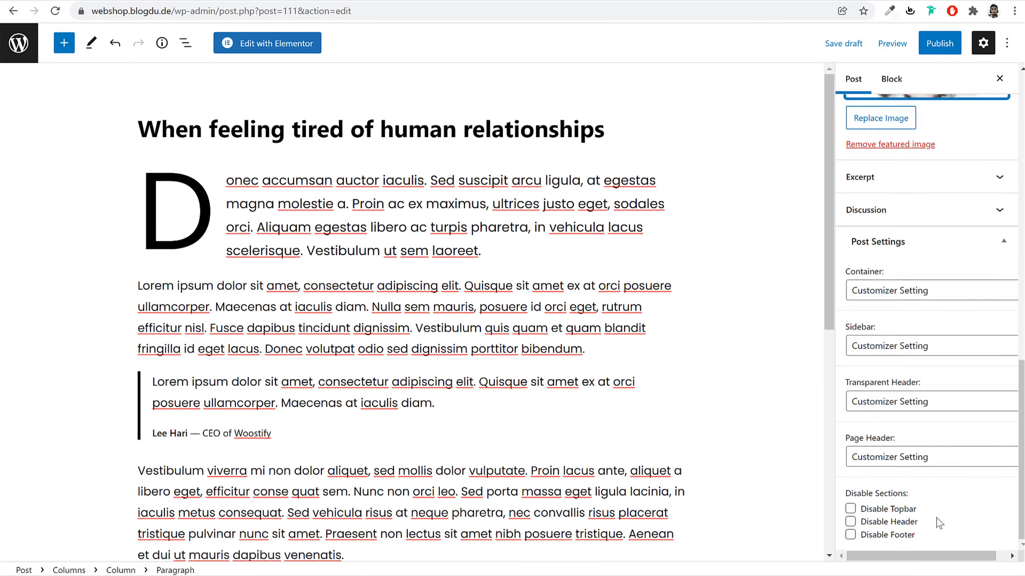
scroll(936, 181, "up", 8)
left_click(940, 43)
left_click(922, 44)
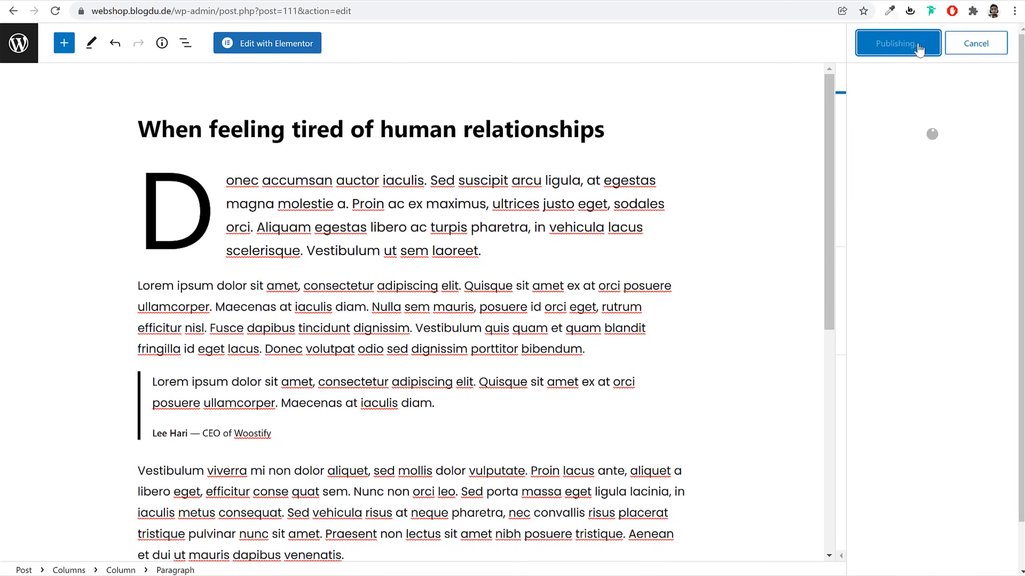
Create and publish a new page titled 'Blog'
left_click(18, 42)
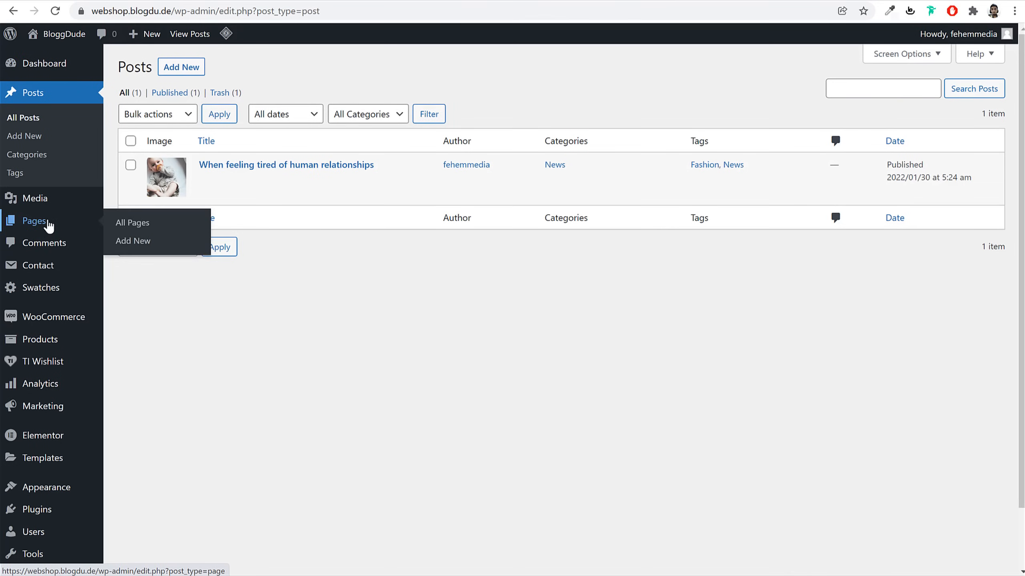
left_click(48, 223)
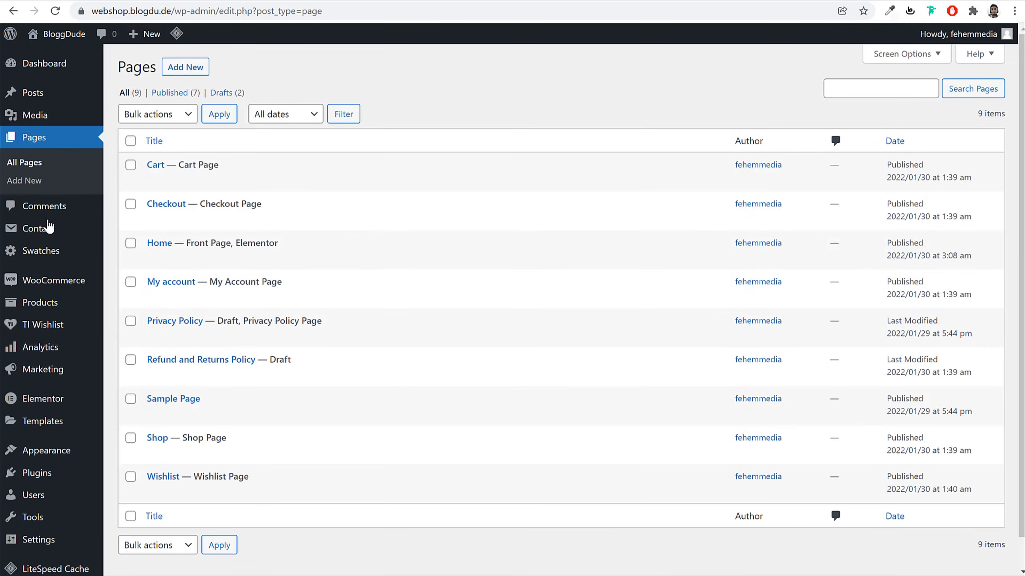
left_click(188, 68)
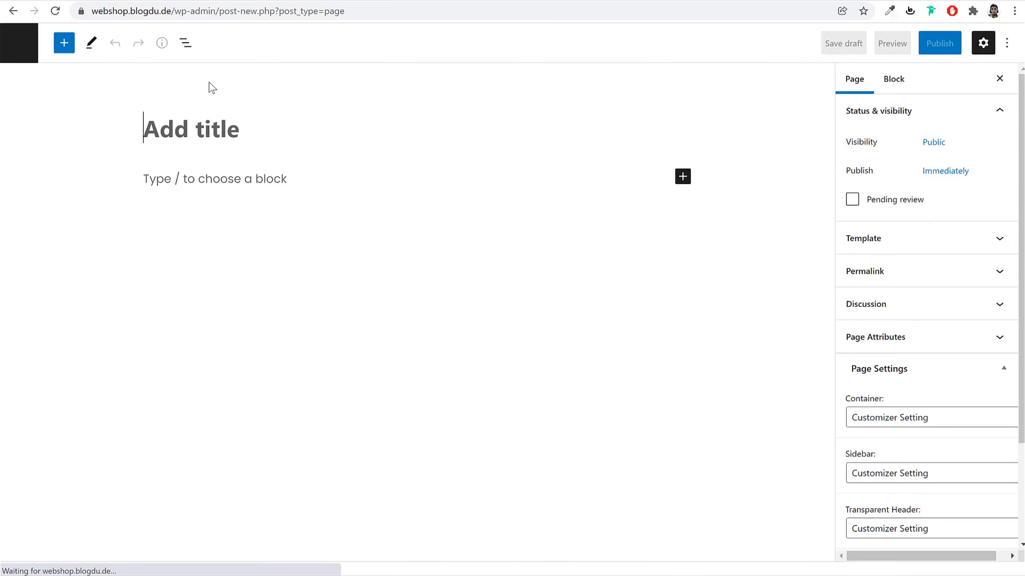
type("Blog")
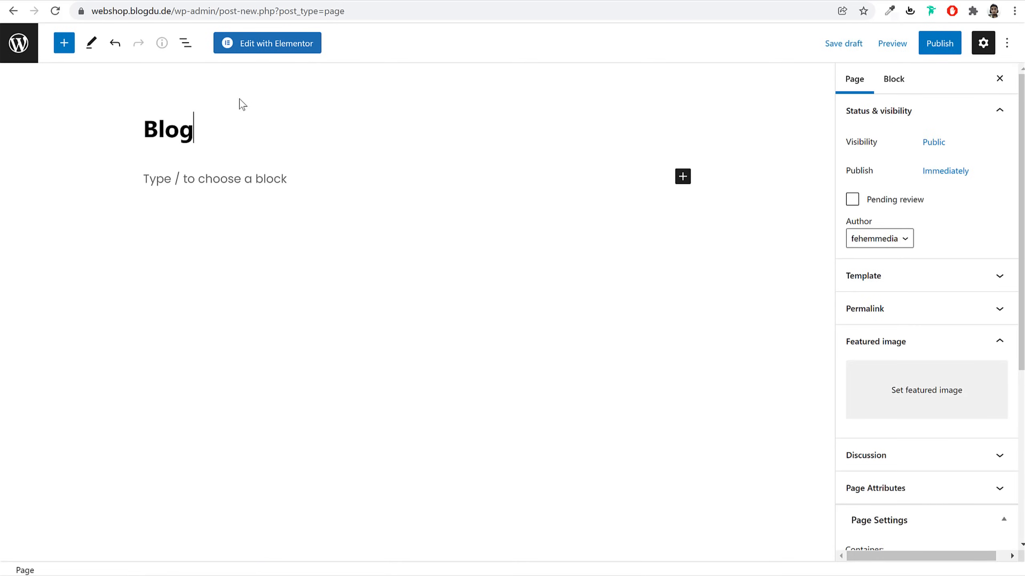
left_click(939, 43)
left_click(905, 45)
left_click(8, 47)
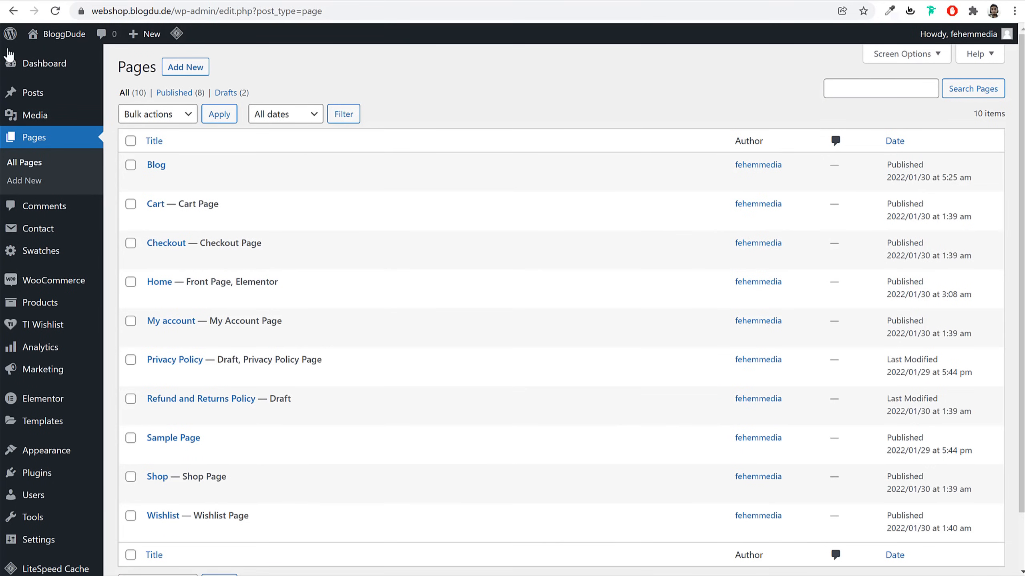
Set Blog as the posts page in Reading settings and save the changes
scroll(501, 304, "down", 3)
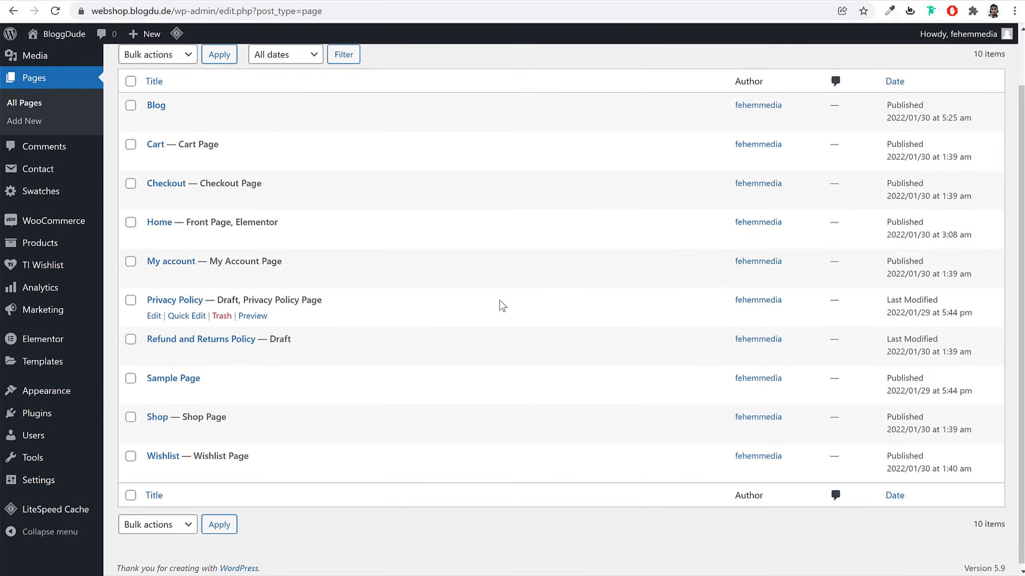
mouse_move(14, 482)
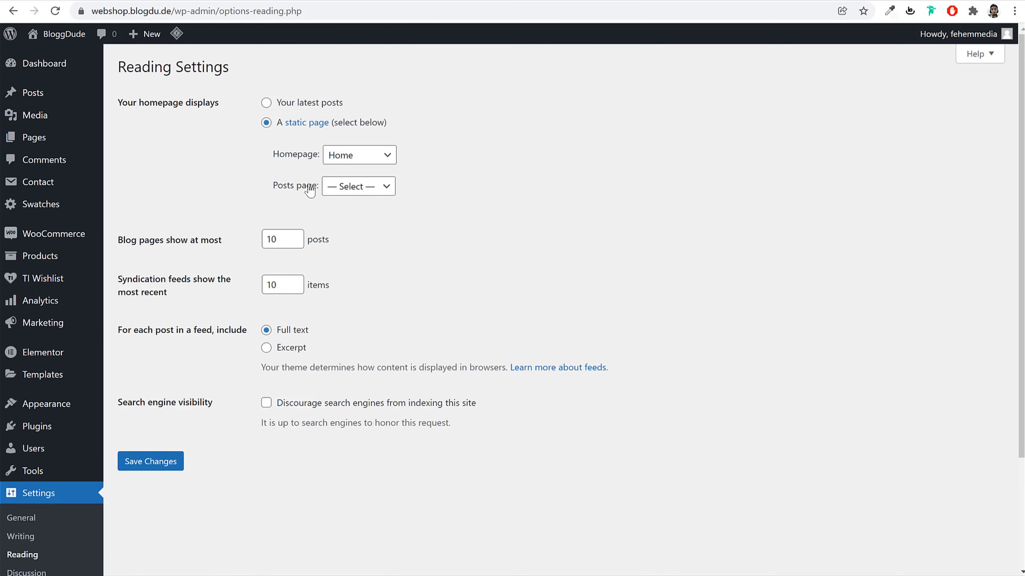
left_click_drag(273, 186, 325, 187)
left_click(357, 190)
left_click(353, 217)
left_click(170, 459)
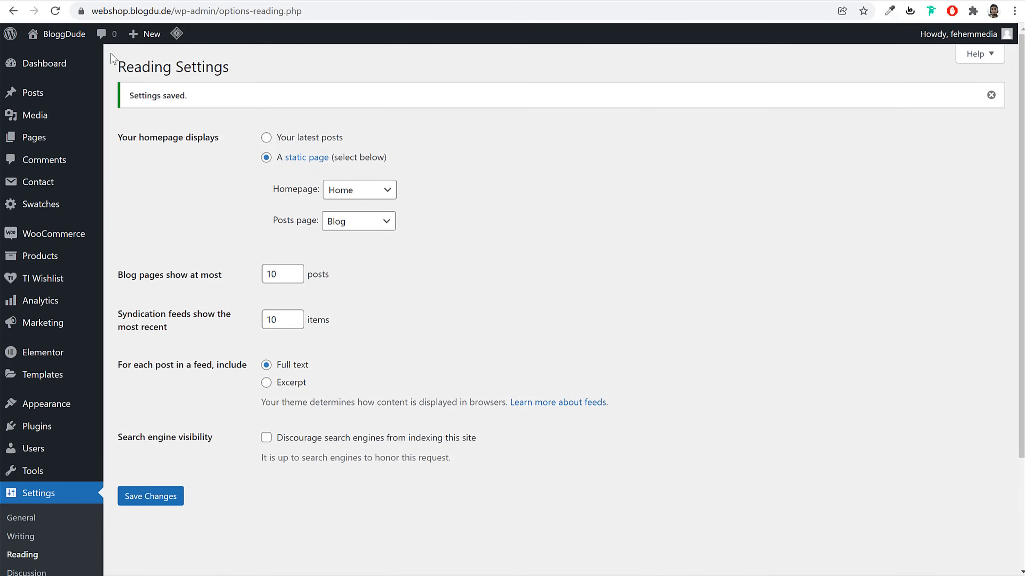
left_click(36, 140)
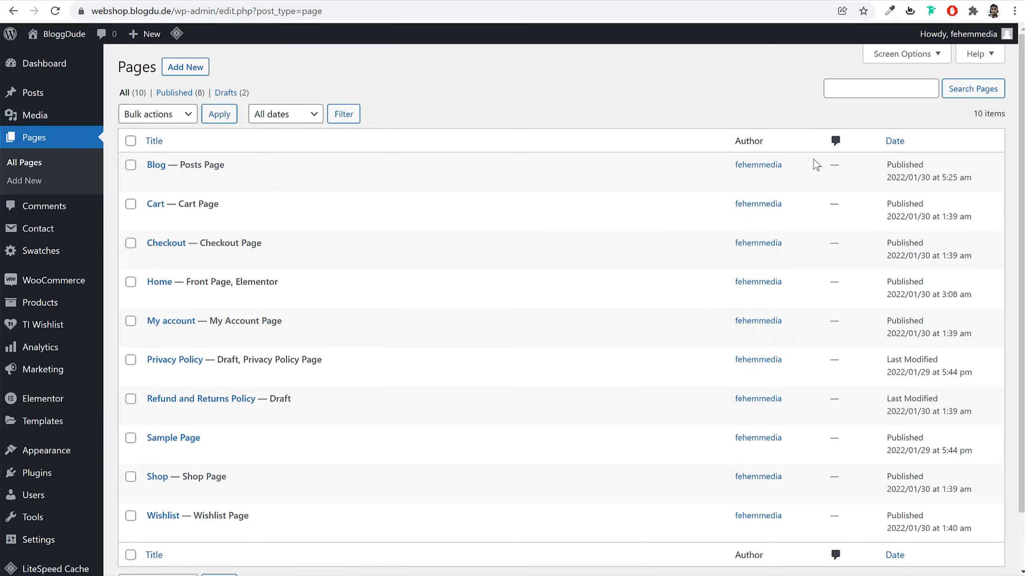
Start a new page and title it 'Track Order'
left_click(200, 69)
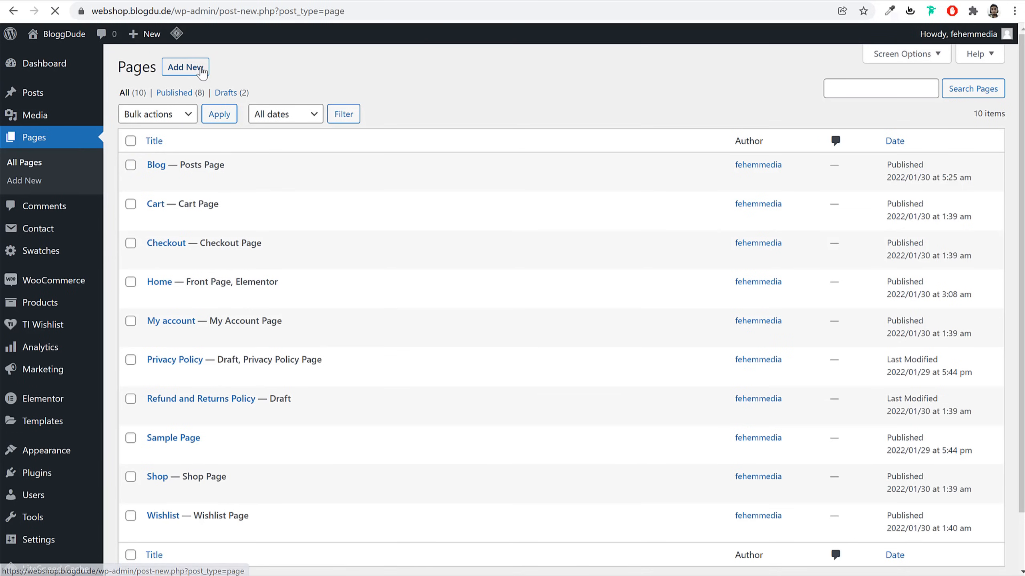
type("T")
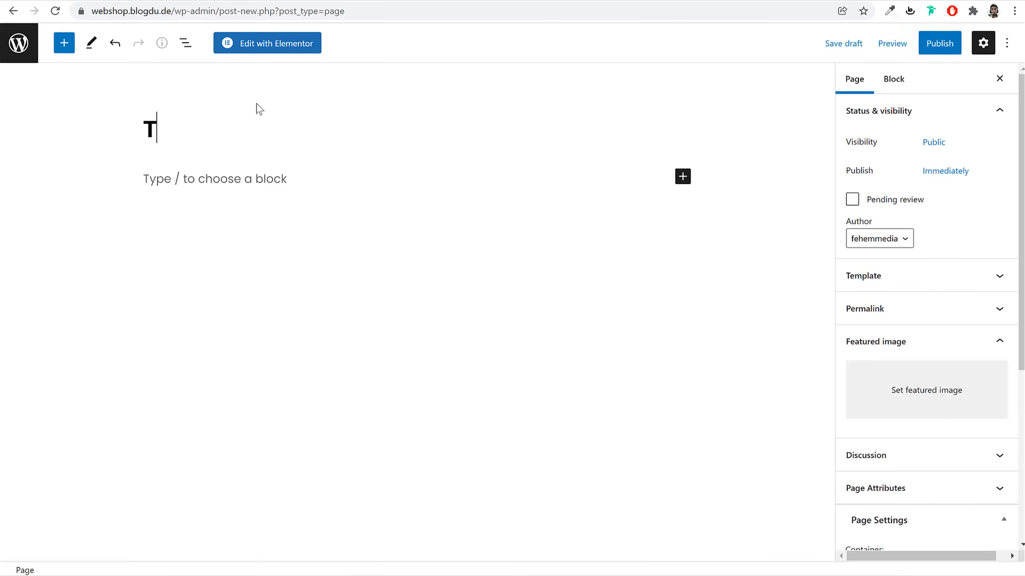
type("rack Order")
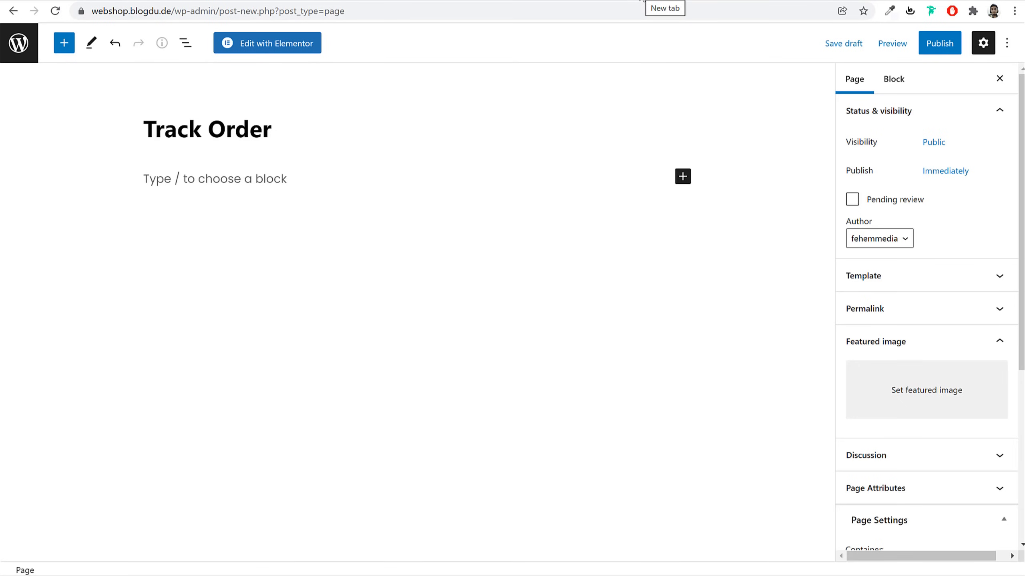
Copy the [woocommerce_order_tracking] shortcode from the docs' Order Tracking Form section
left_click(640, 1)
scroll(755, 377, "down", 15)
scroll(757, 379, "down", 3)
left_click_drag(287, 326, 437, 323)
scroll(574, 356, "down", 12)
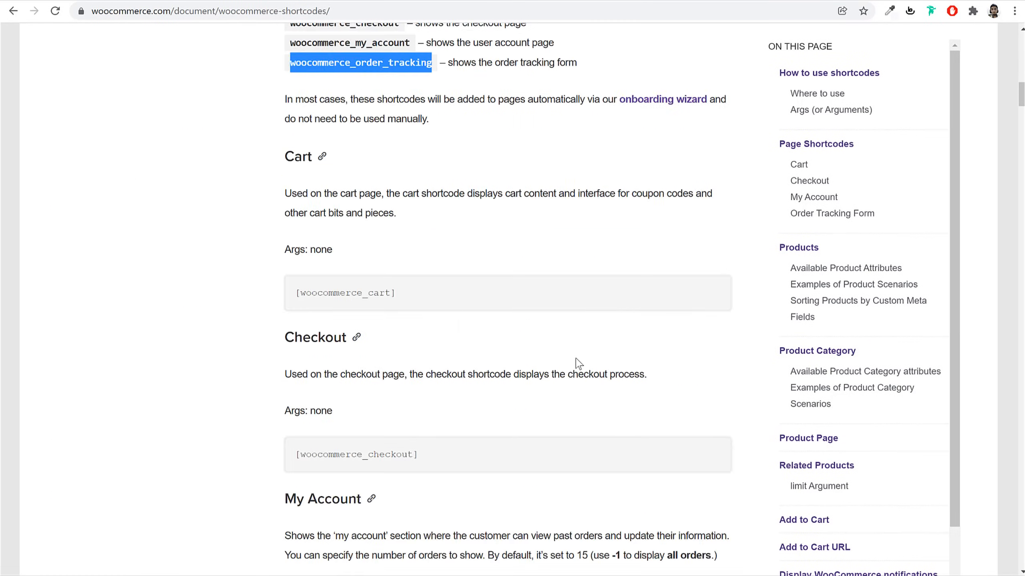
scroll(575, 364, "up", 1)
scroll(575, 363, "up", 5)
scroll(574, 364, "down", 14)
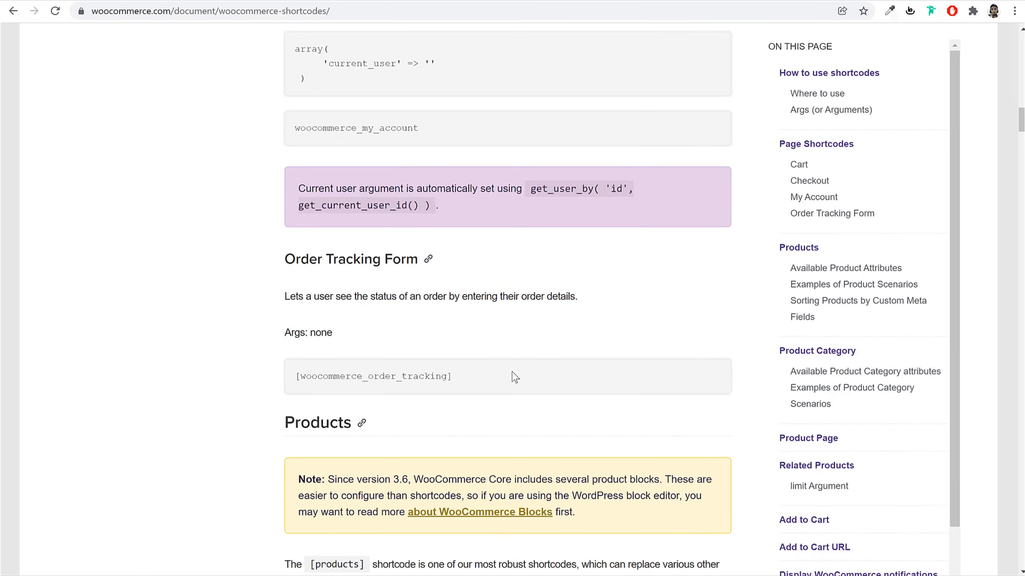
triple_click(504, 377)
right_click(417, 376)
left_click(443, 387)
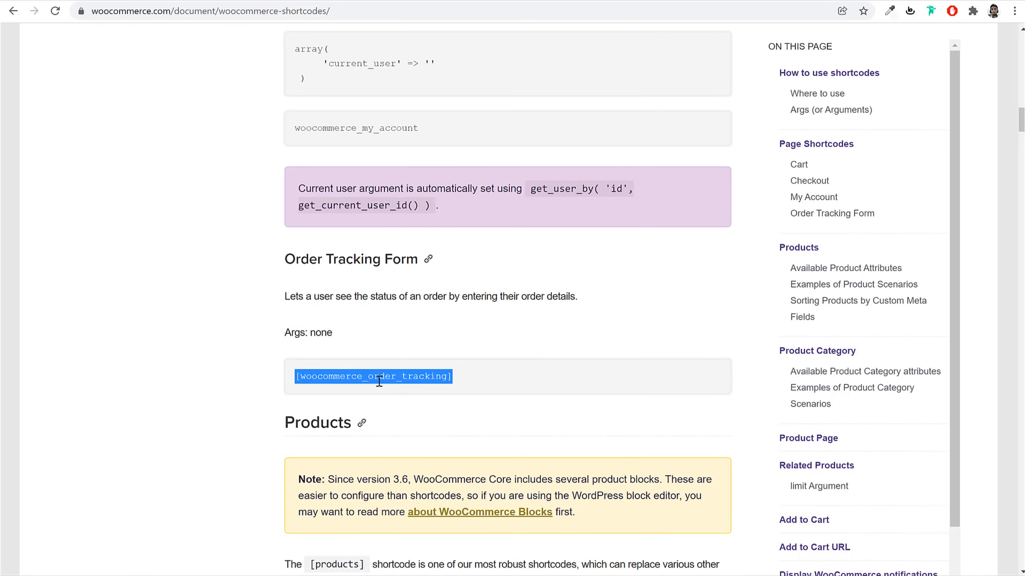
left_click(327, 379)
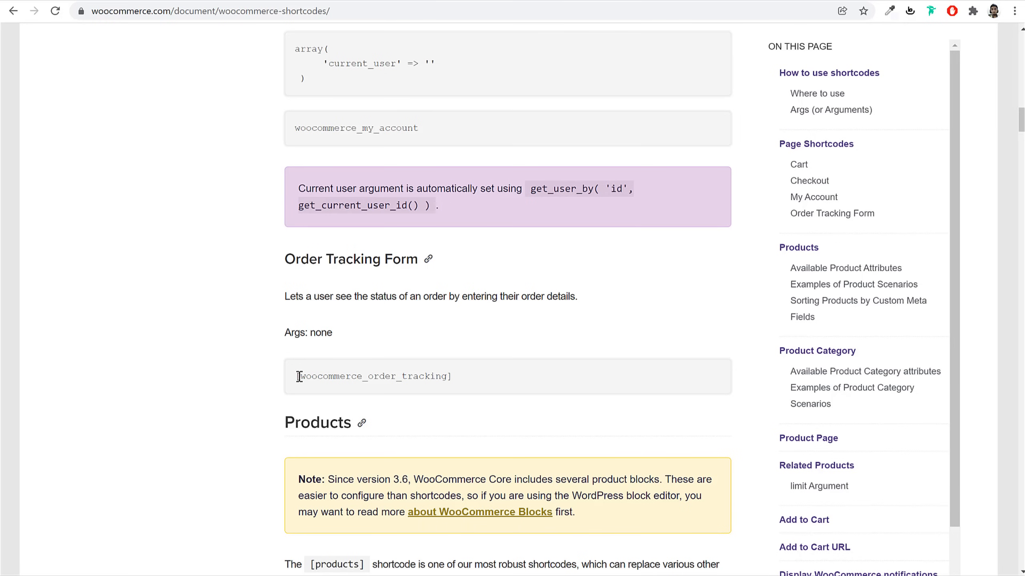
Return to the Track Order page editor and focus its empty content area
scroll(363, 379, "up", 15)
triple_click(382, 388)
left_click(444, 388)
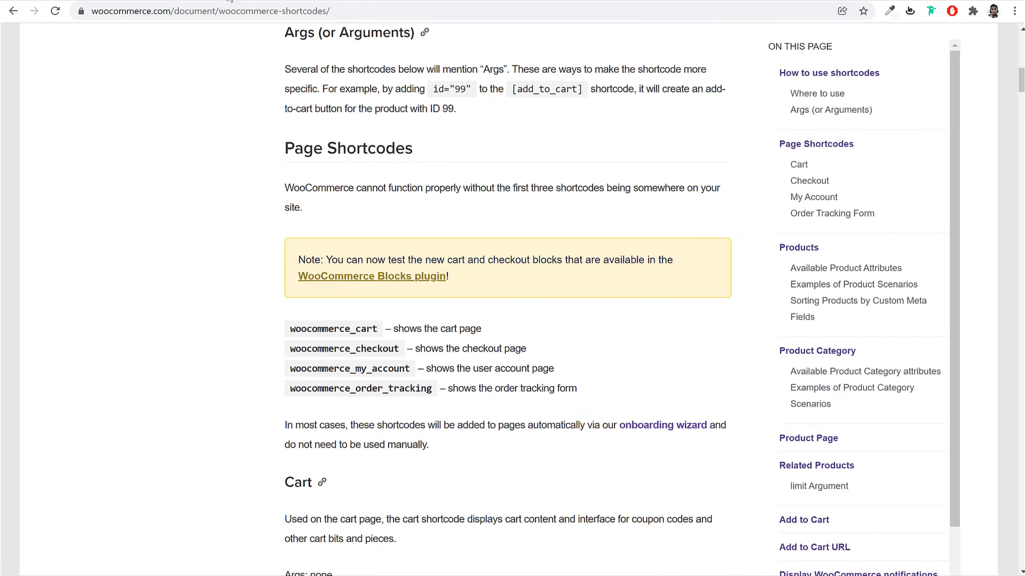
left_click(229, 0)
left_click(266, 180)
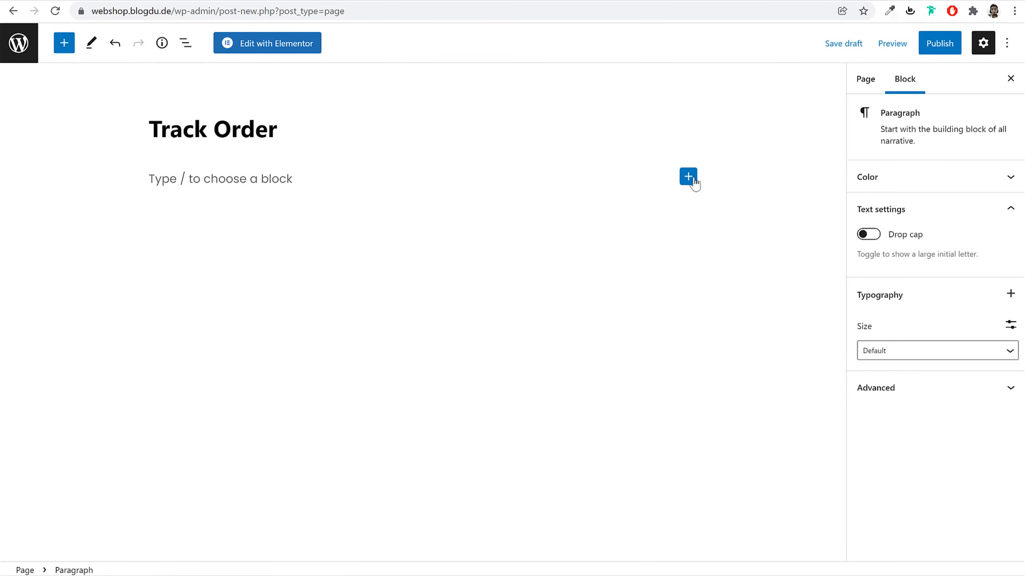
Add a Shortcode block containing the pasted [woocommerce_order_tracking] shortcode
left_click(688, 177)
type("sho")
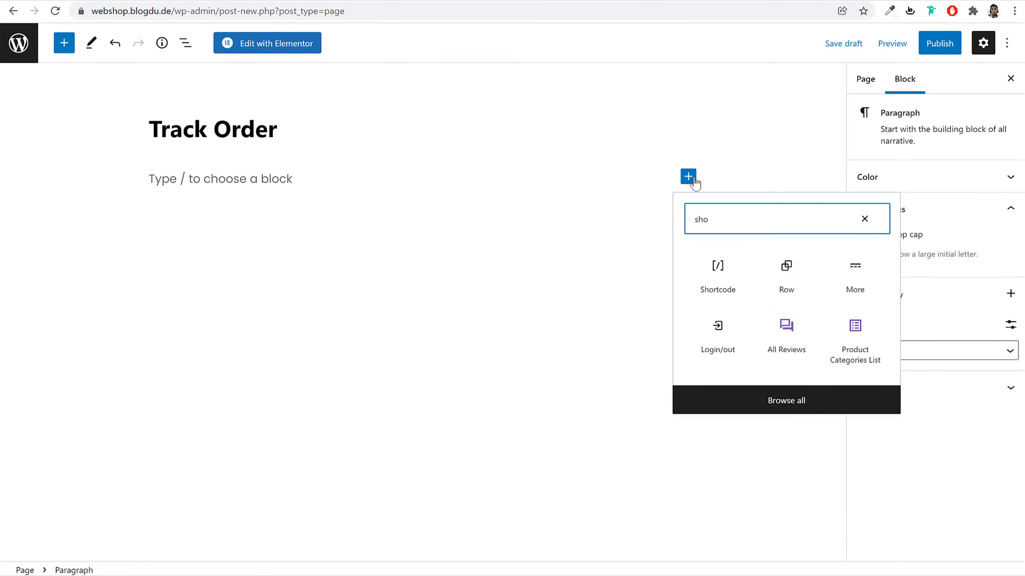
left_click(716, 265)
key("ctrl+v")
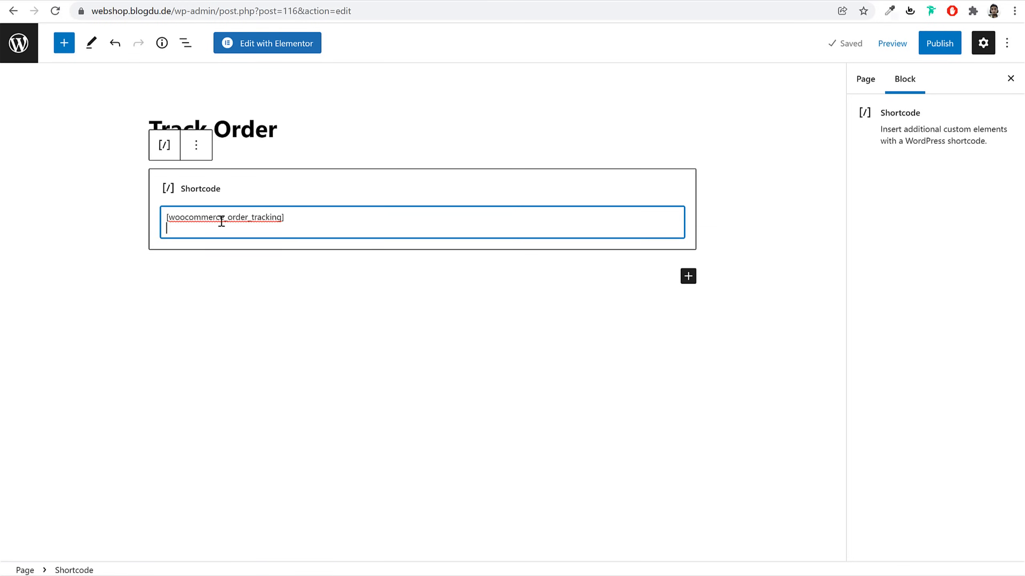
key("BackSpace")
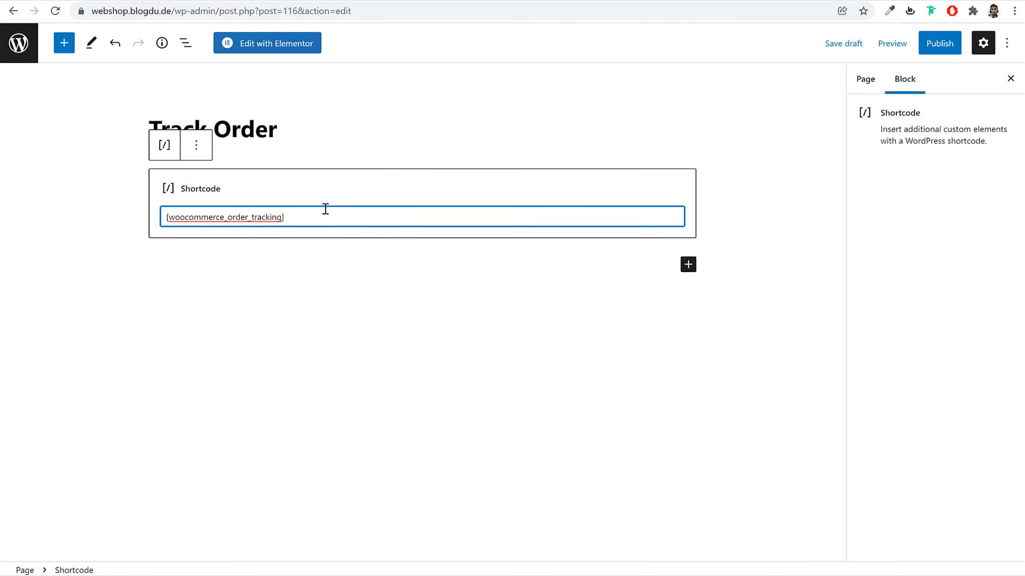
Publish the Track Order page and go back to the pages list
left_click(935, 44)
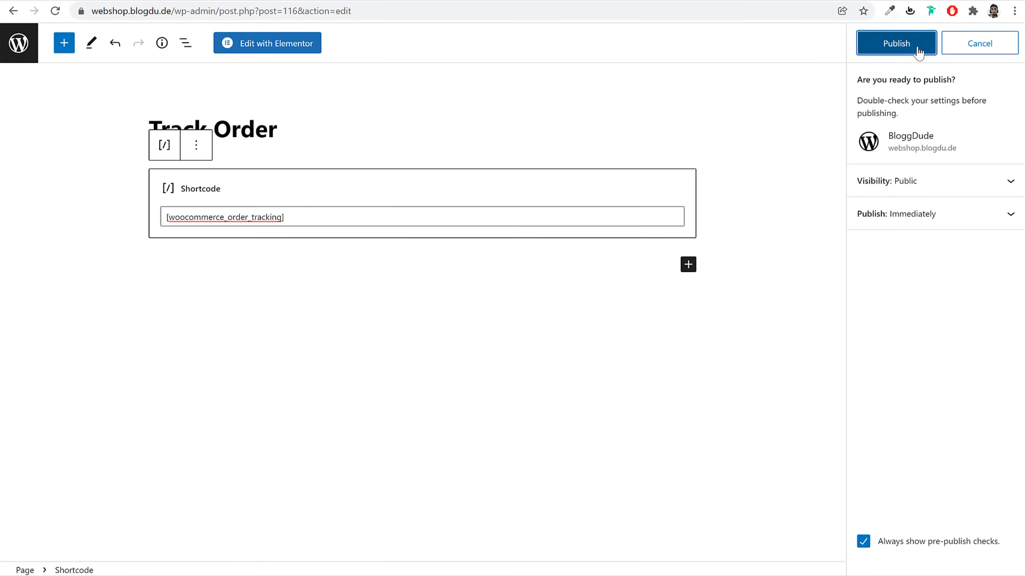
left_click(916, 46)
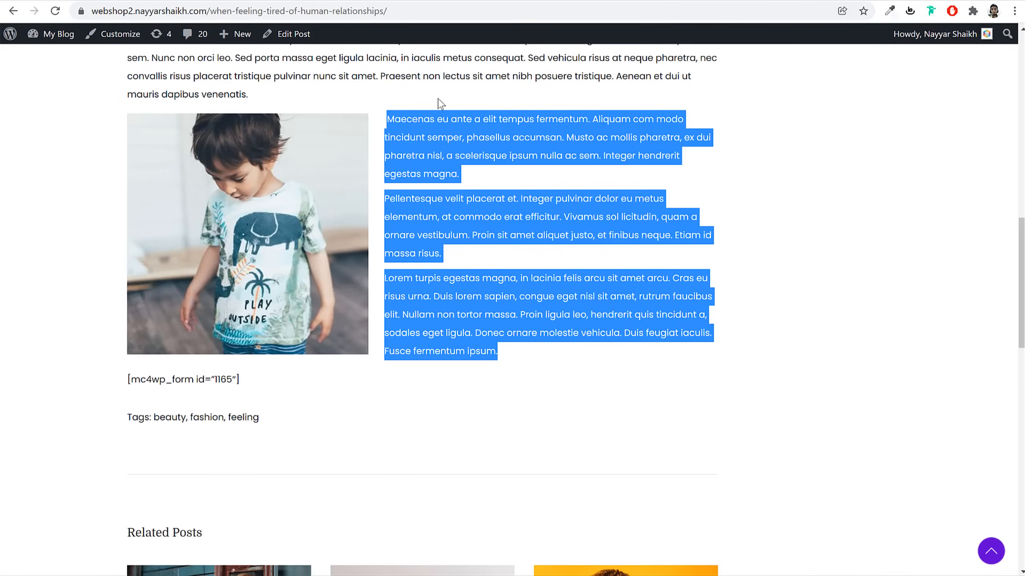
scroll(478, 208, "up", 15)
left_click(725, 80)
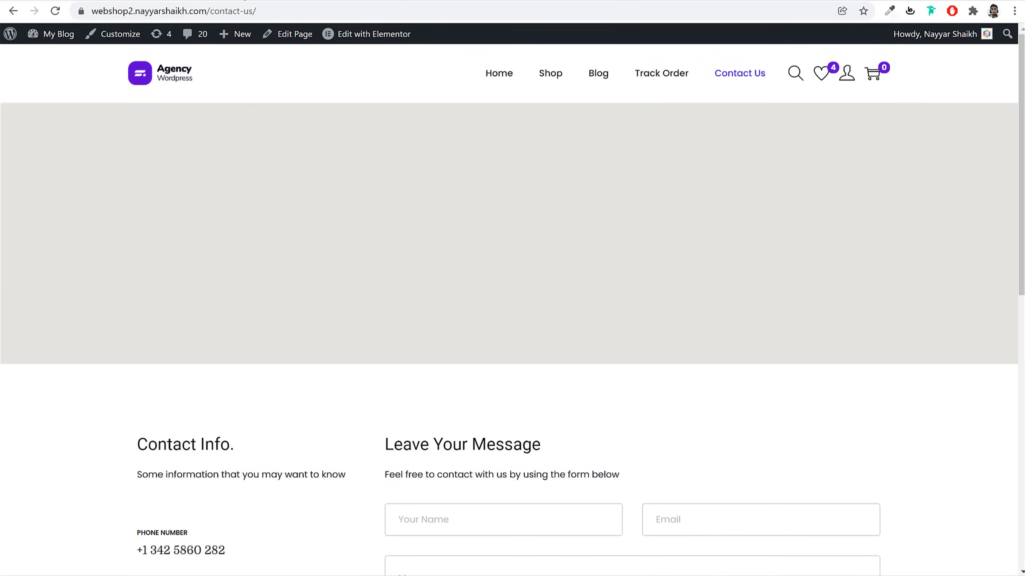
left_click(245, 0)
left_click(18, 48)
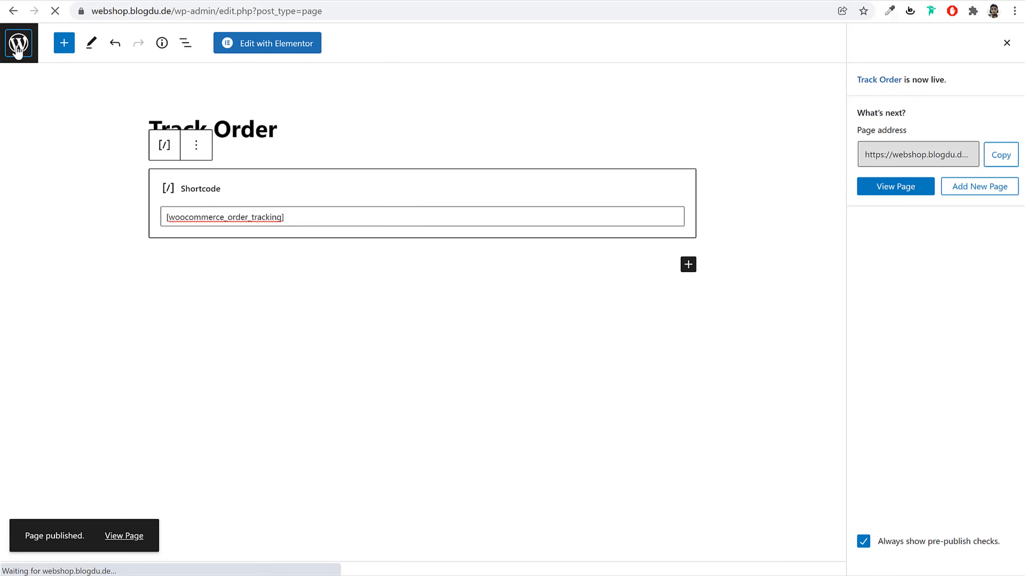
Create and publish a blank page titled 'Contact'
left_click(195, 71)
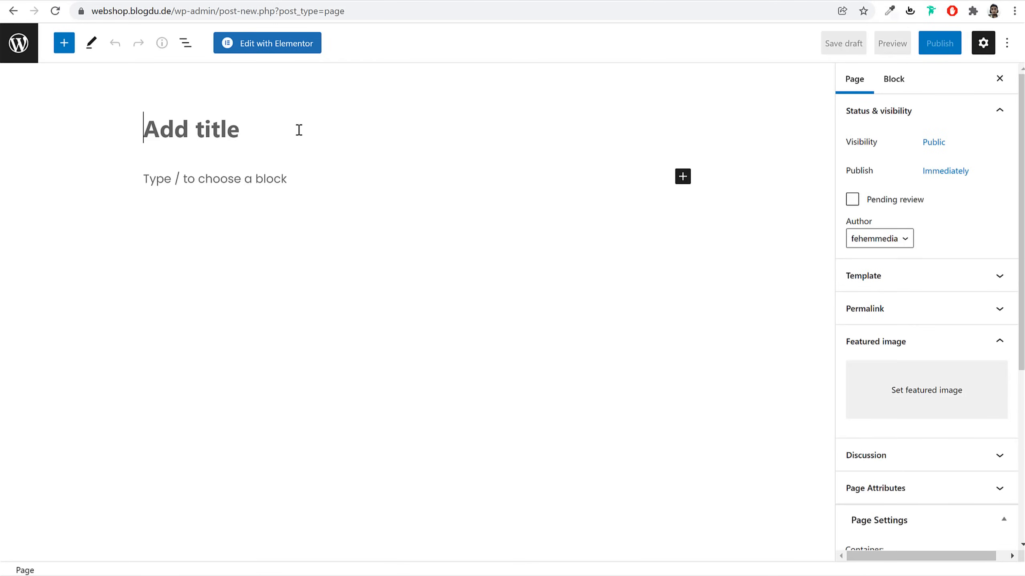
type("Contact")
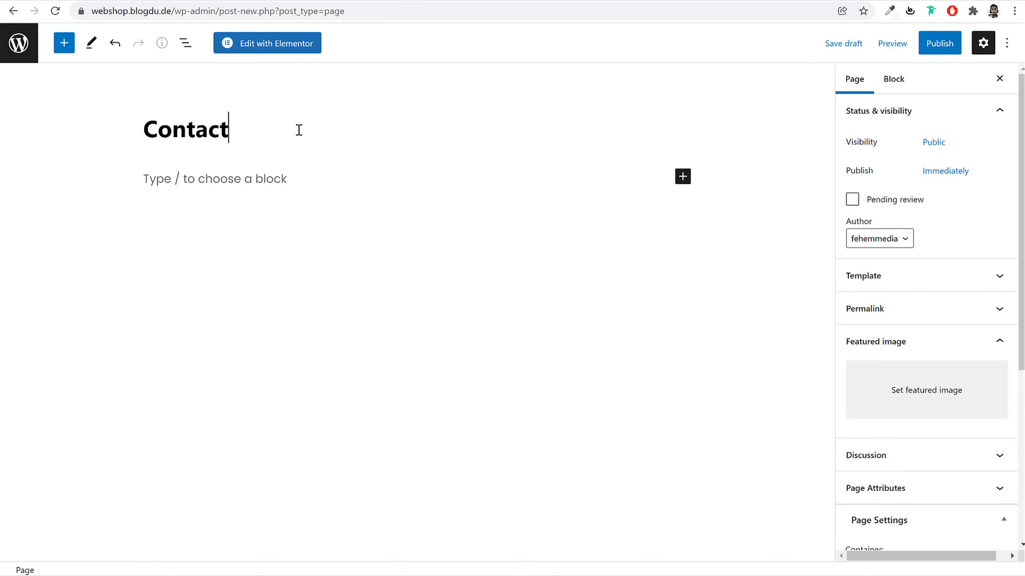
left_click(939, 44)
left_click(909, 44)
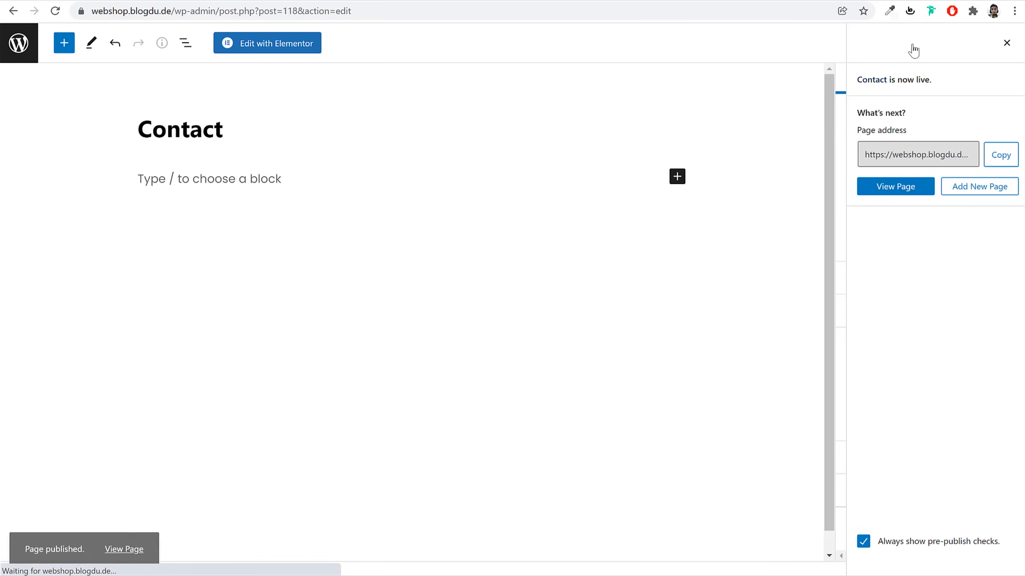
Open the Contact page in Elementor and view My Templates in the library
left_click(262, 44)
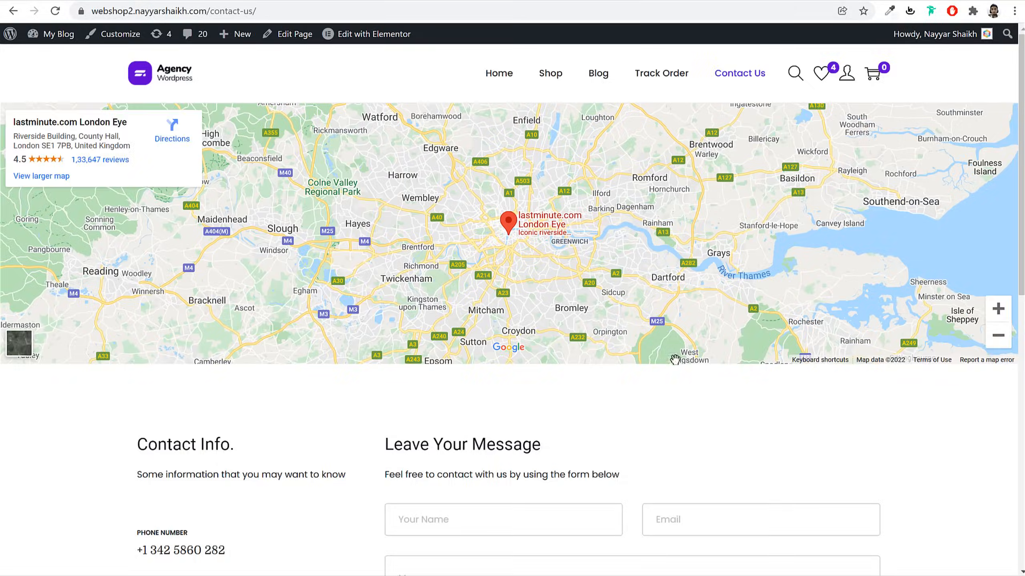
scroll(679, 381, "down", 5)
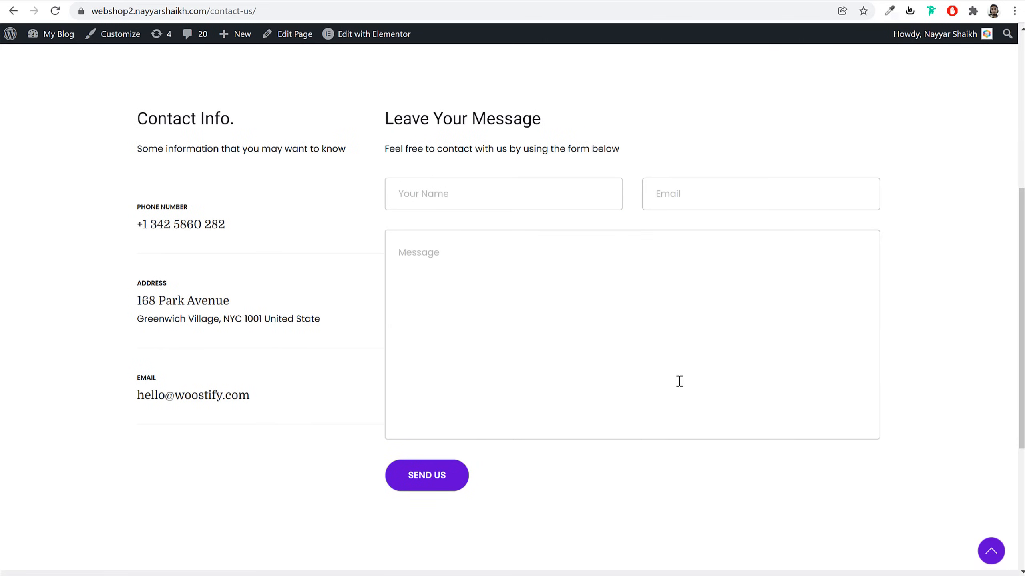
scroll(674, 381, "up", 5)
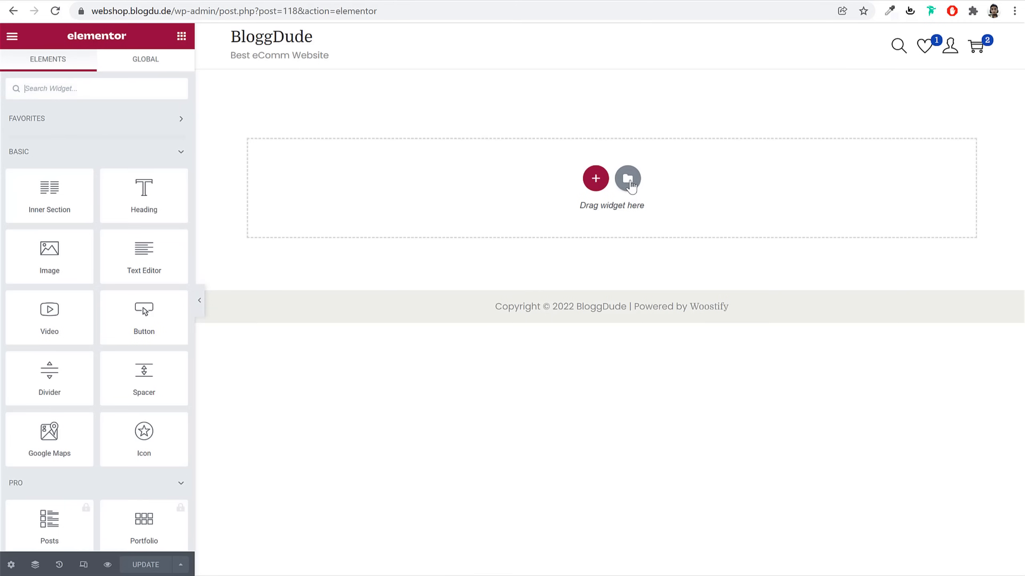
left_click(630, 181)
left_click(574, 72)
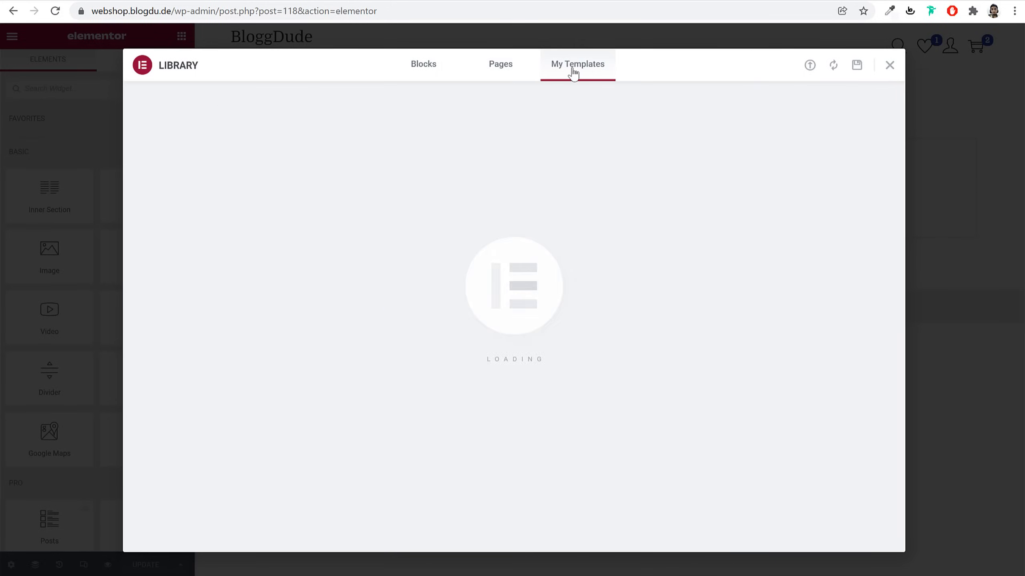
Try importing the Contact Page Woostify file from the Pages folder, dismissing the error
left_click(810, 66)
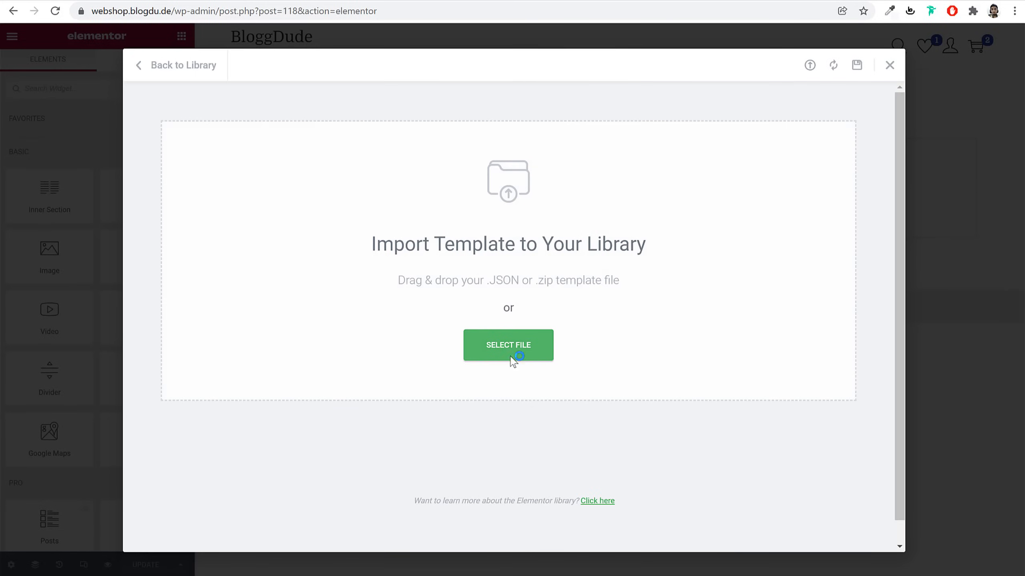
left_click(533, 363)
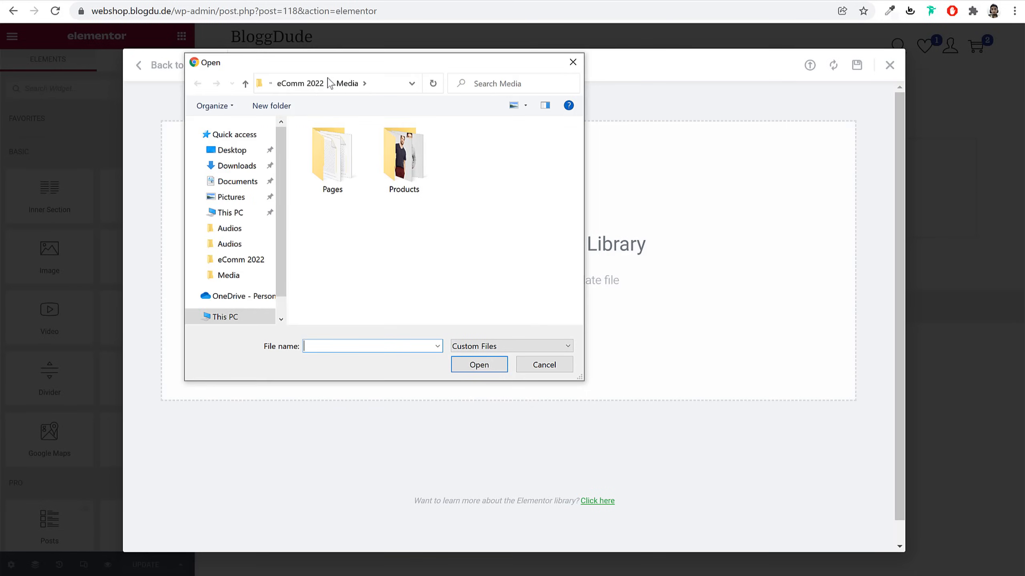
left_click(310, 89)
double_click(402, 165)
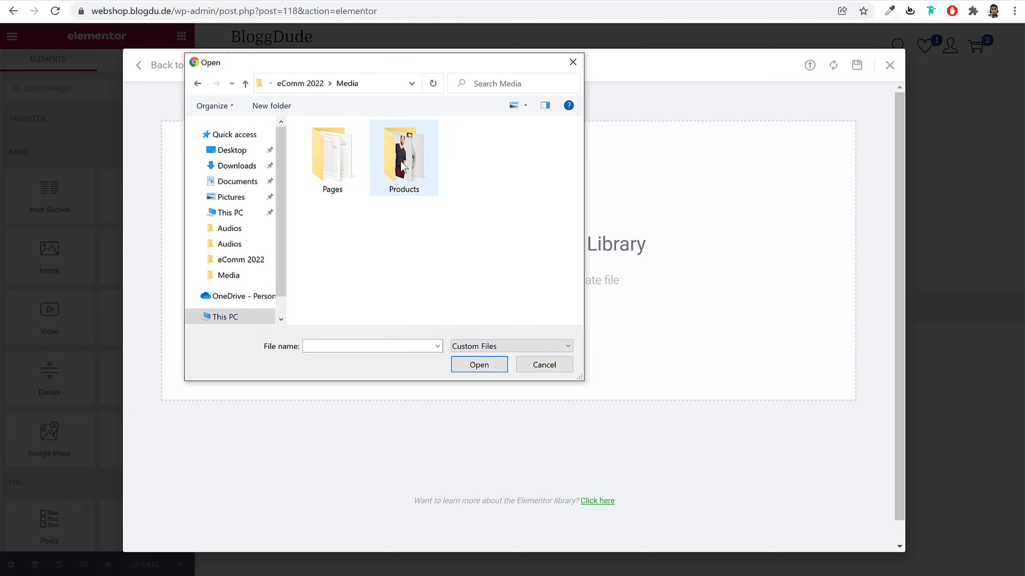
double_click(342, 166)
left_click(349, 130)
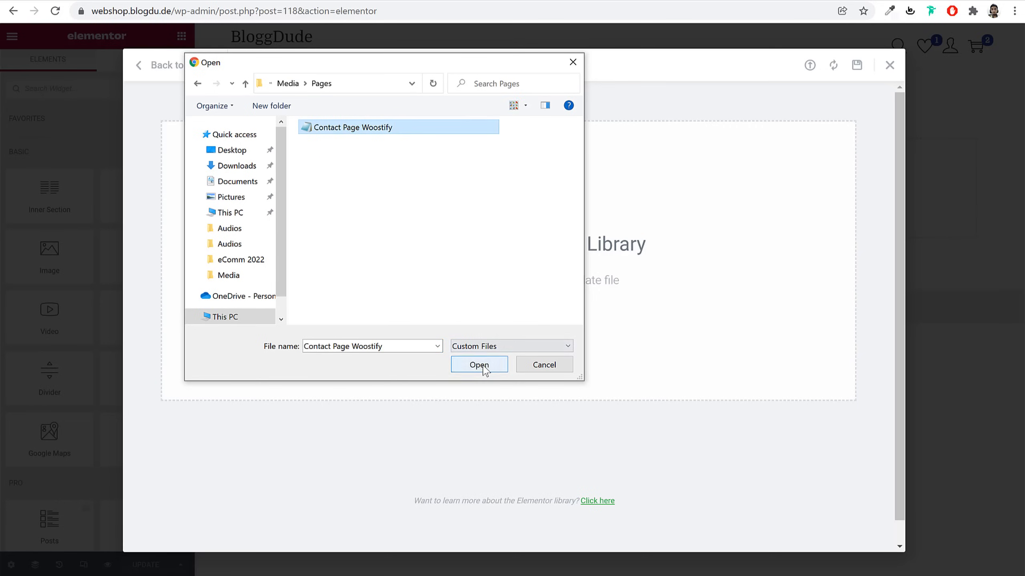
left_click(483, 367)
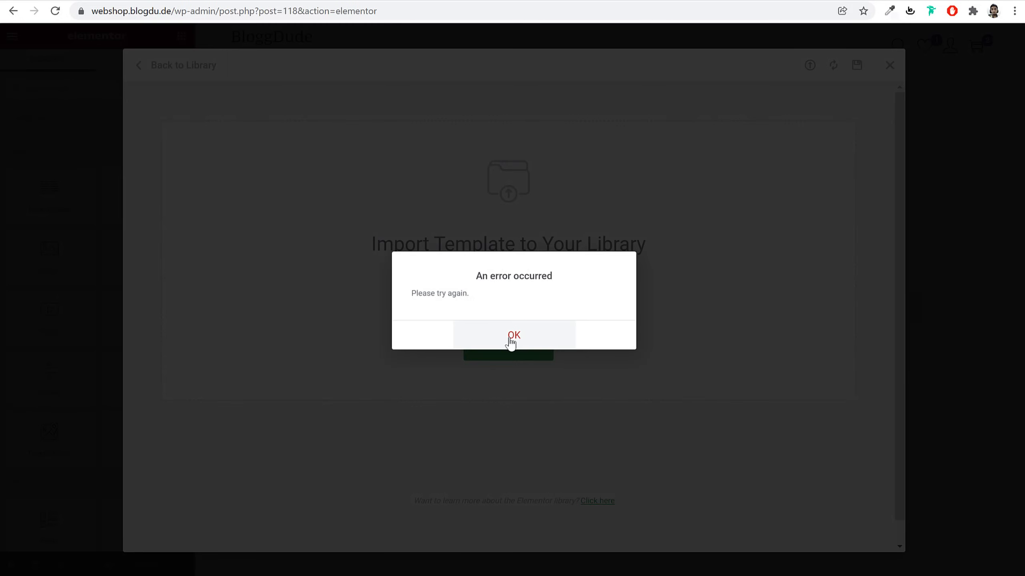
left_click(515, 335)
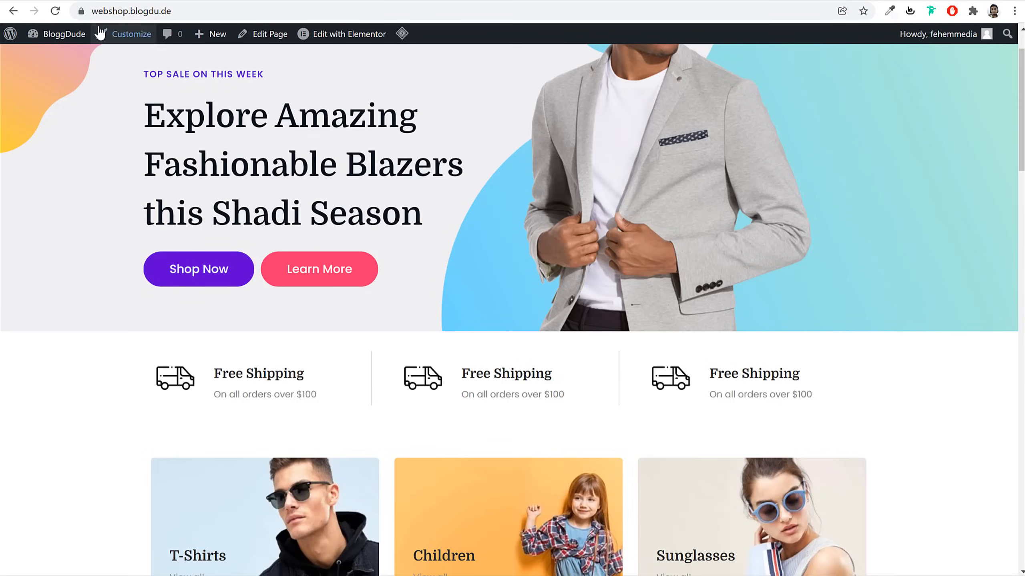
Import the Contact Page Woostify file via the dashboard's Saved Templates page
left_click(75, 32)
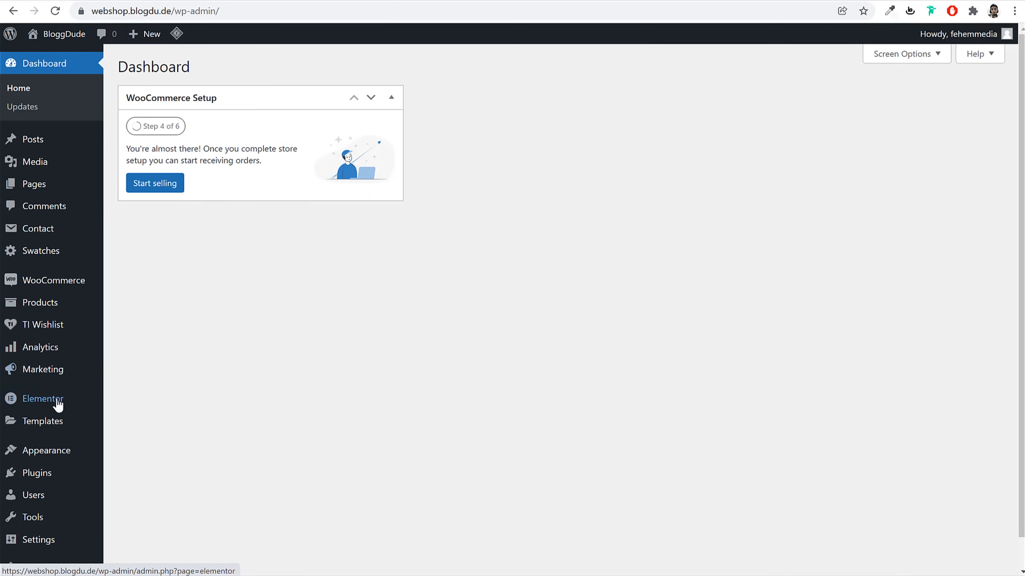
left_click(55, 421)
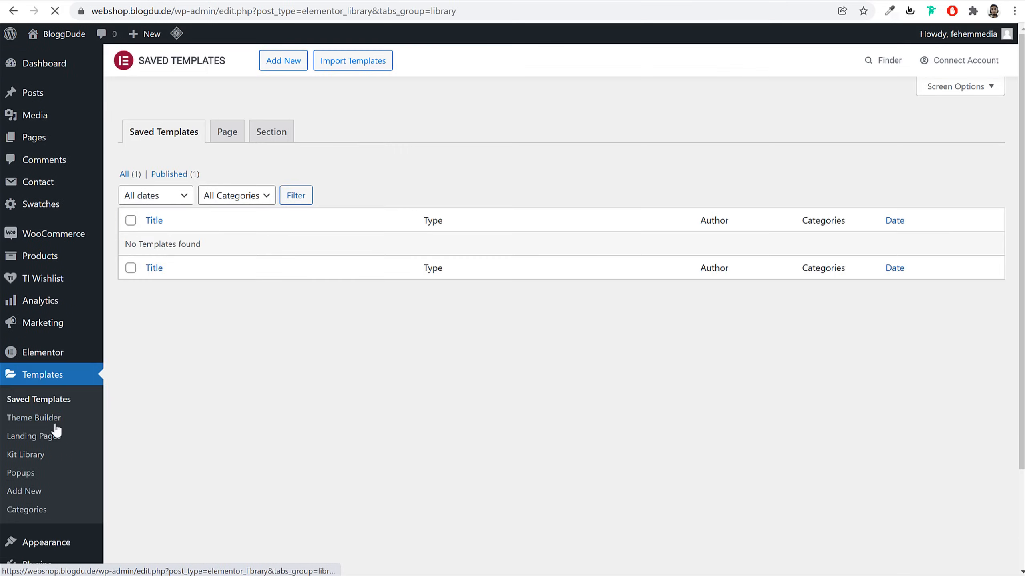
left_click(331, 64)
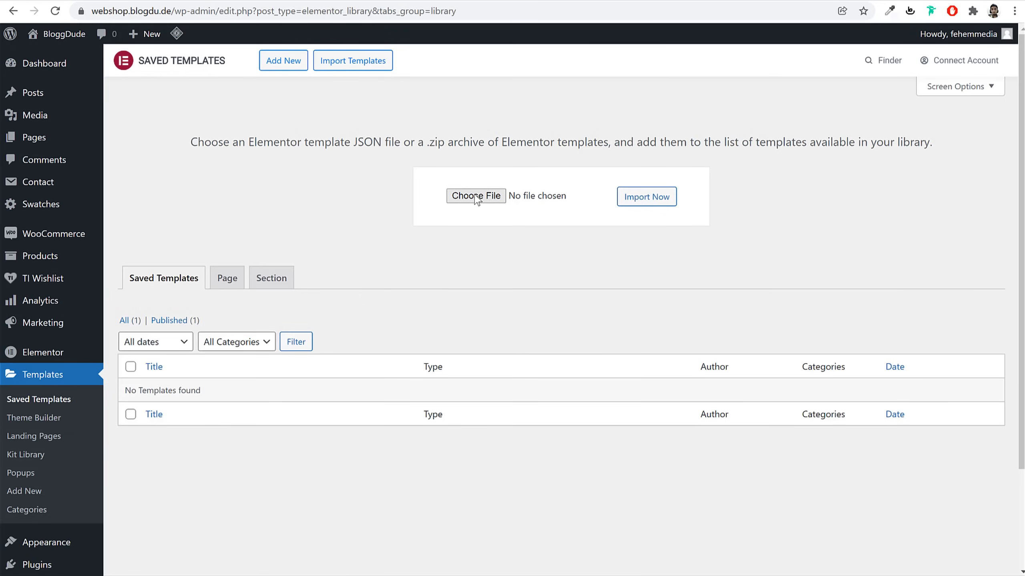
left_click(460, 195)
left_click(351, 127)
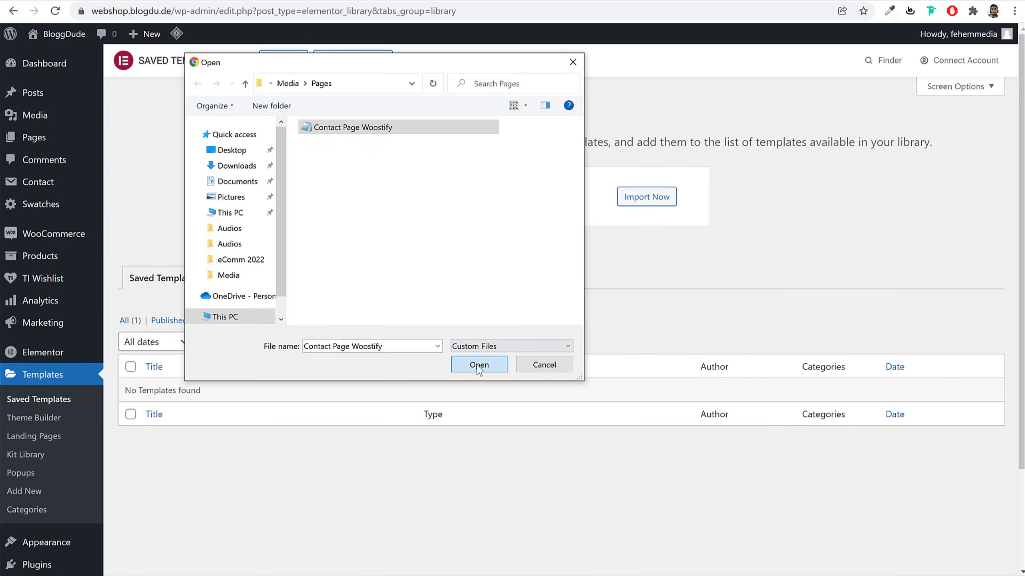
left_click(480, 366)
left_click(656, 198)
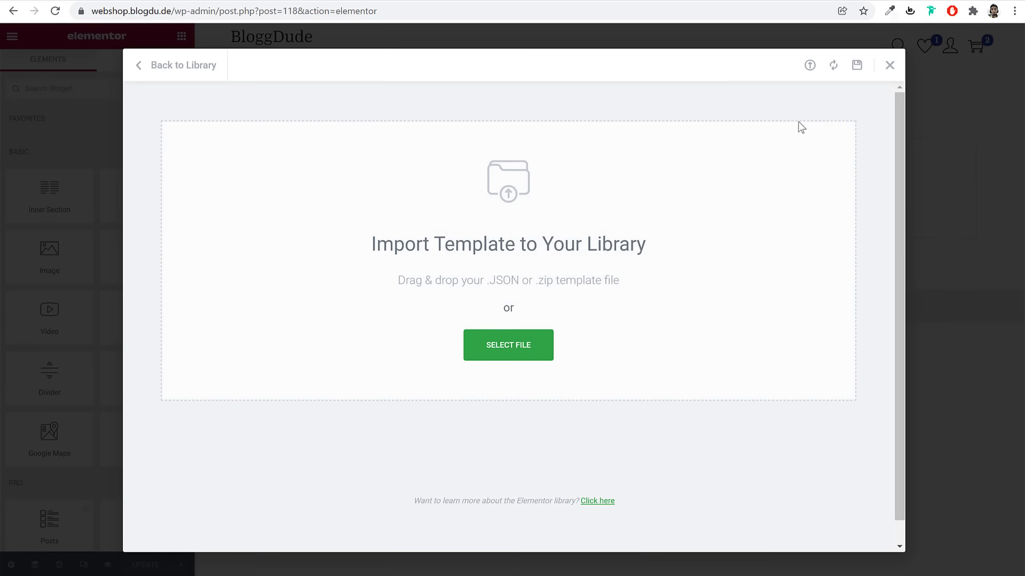
Insert the Contact Woostify template from My Templates into the Contact page
left_click(889, 66)
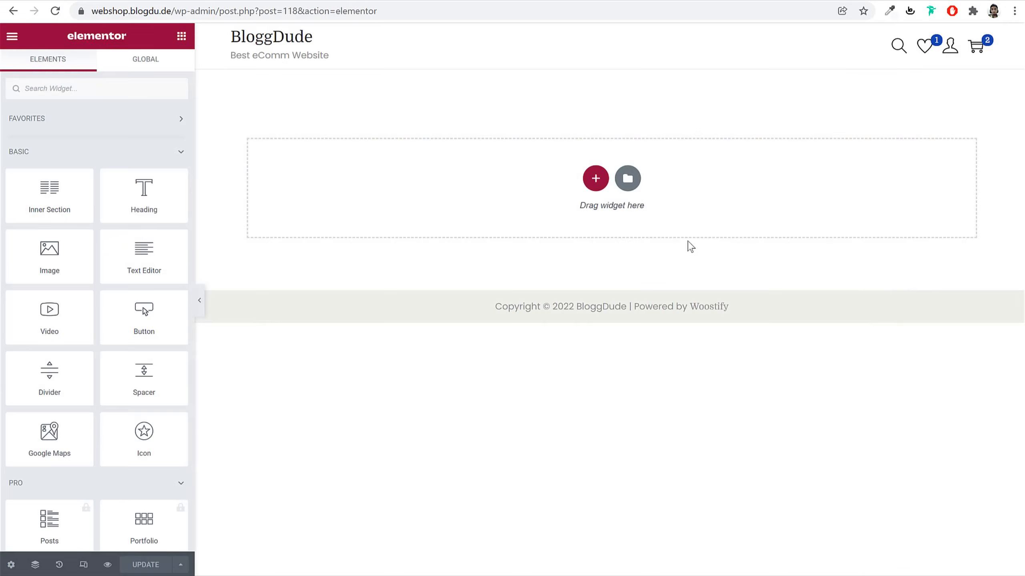
left_click(627, 178)
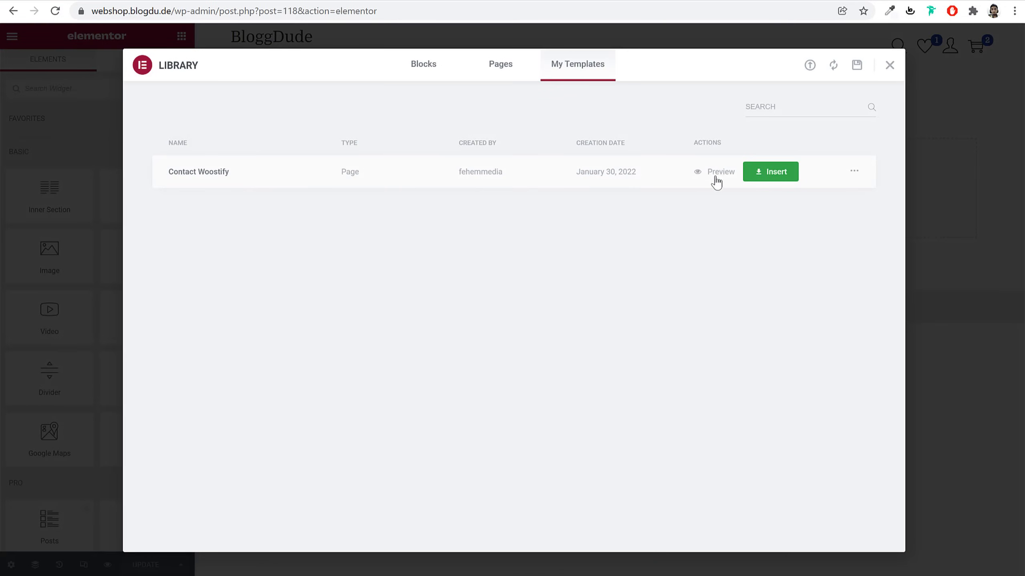
left_click(765, 177)
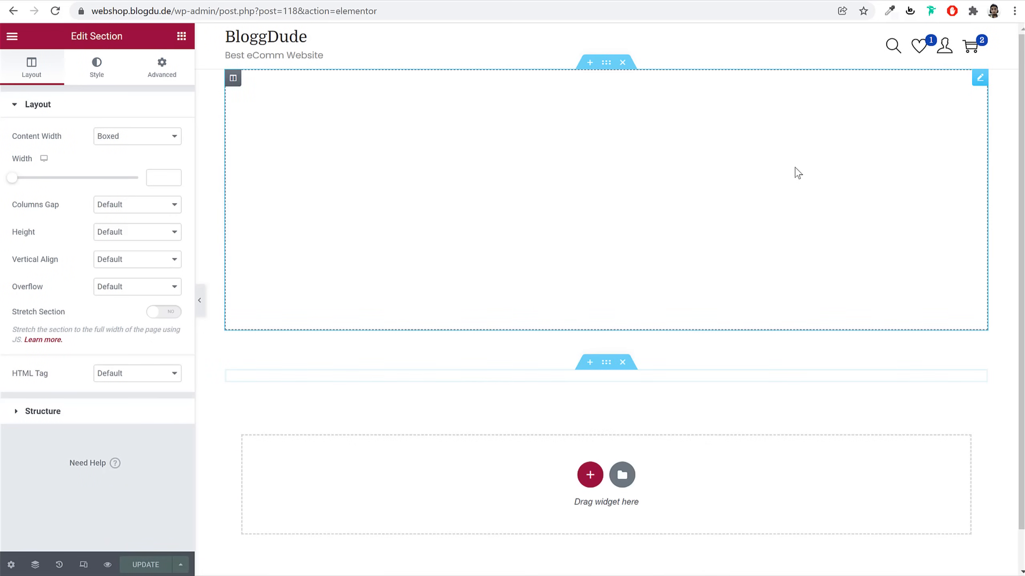
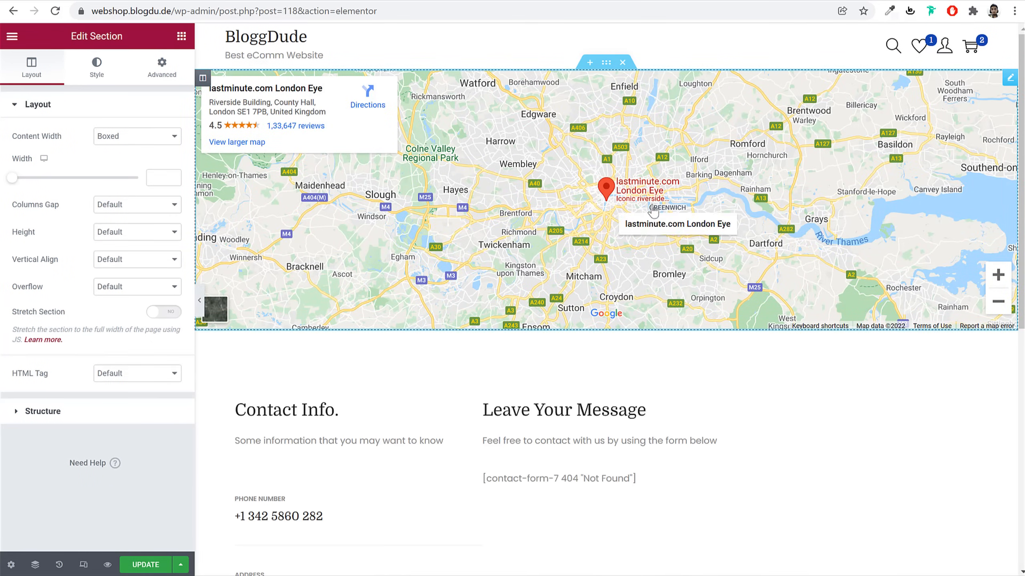
Set the Google Maps widget location to mumbai with zoom 15
left_click(1010, 79)
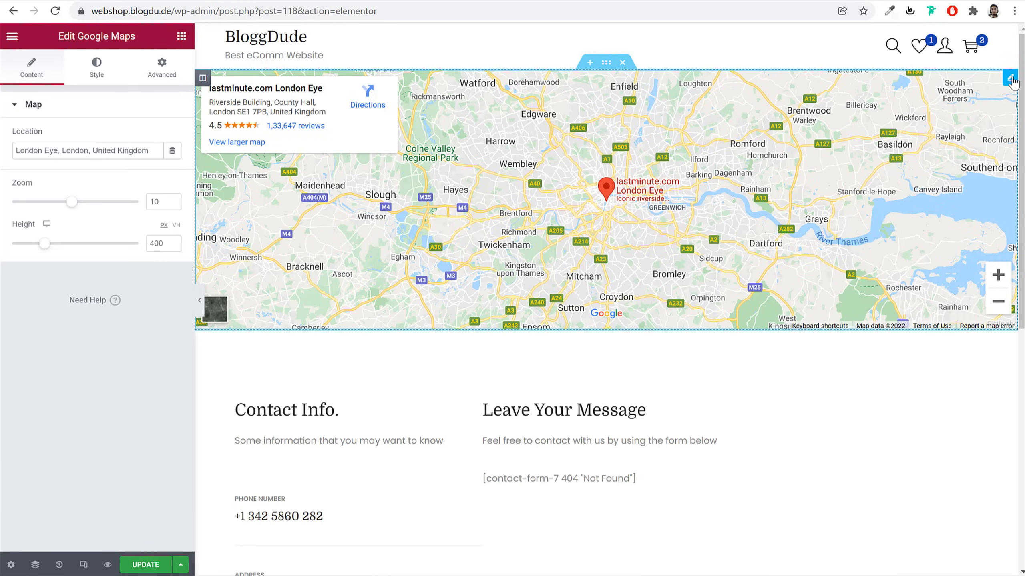
triple_click(125, 147)
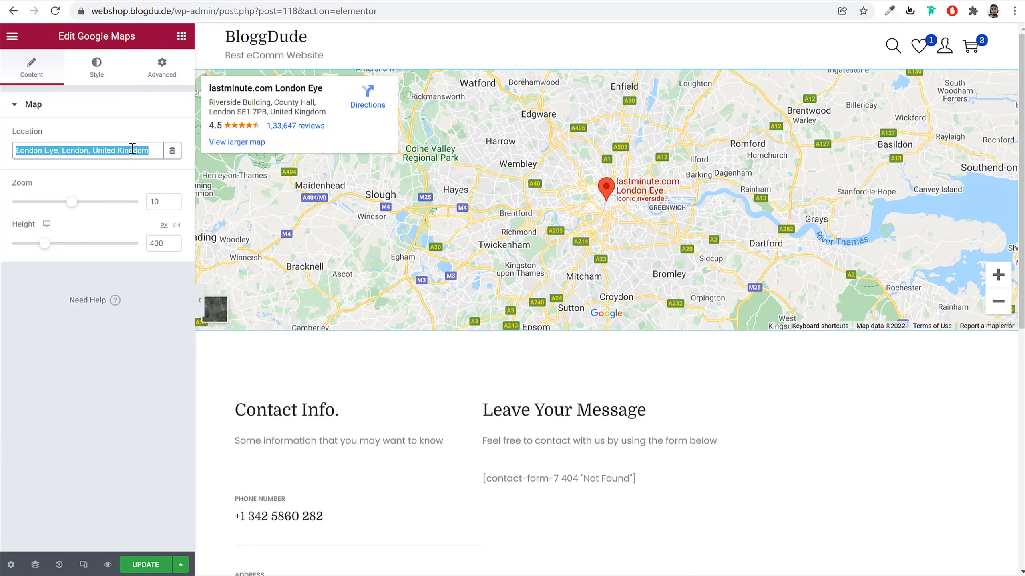
type("mumbai")
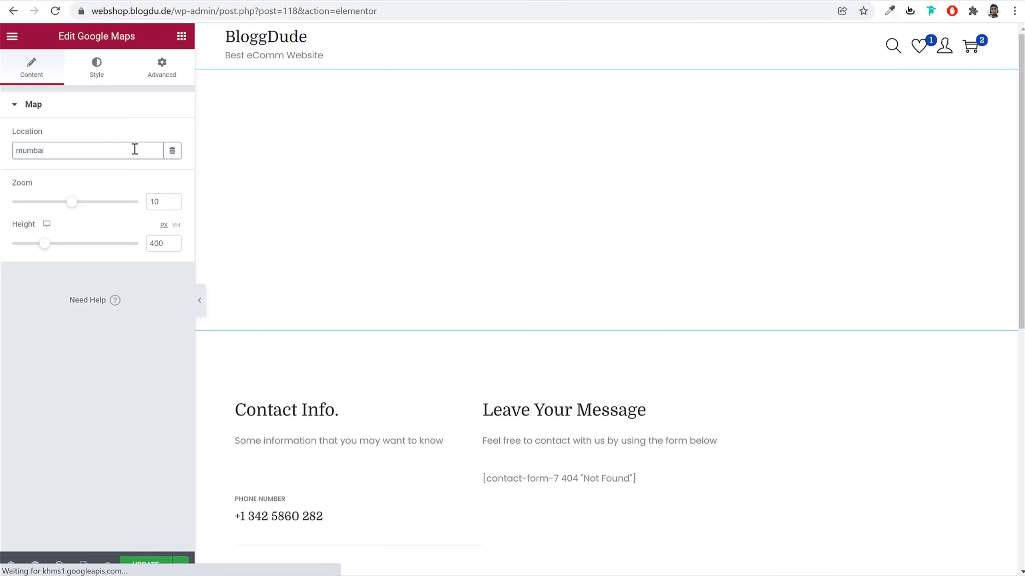
type("5")
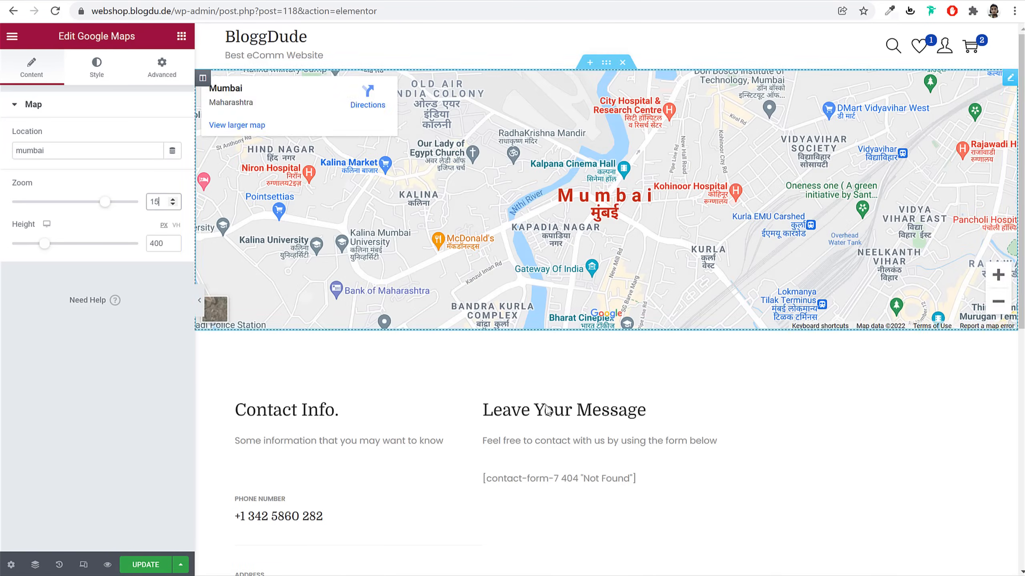
scroll(515, 400, "down", 5)
left_click(298, 321)
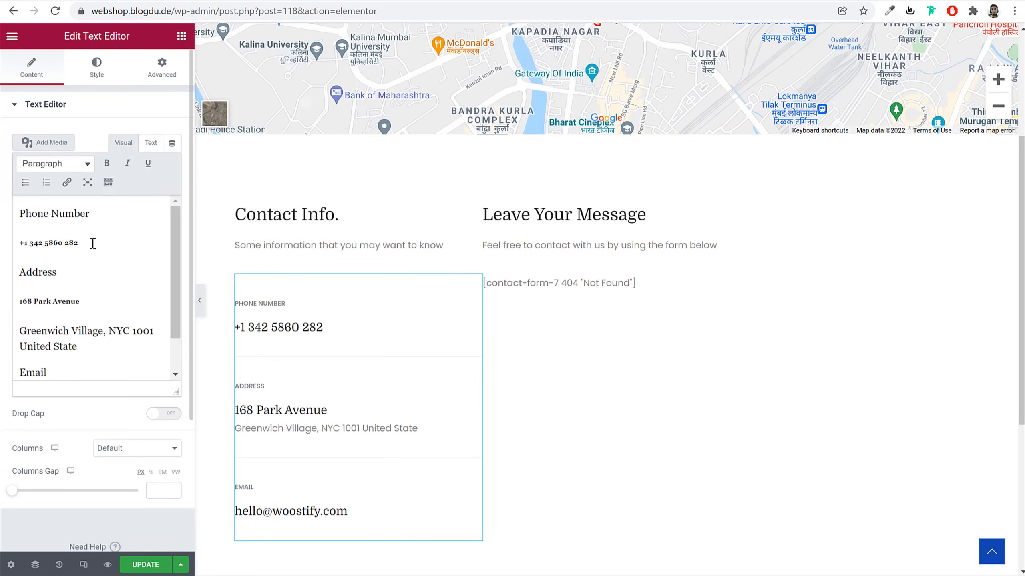
left_click_drag(92, 242, 31, 245)
type("516516156161")
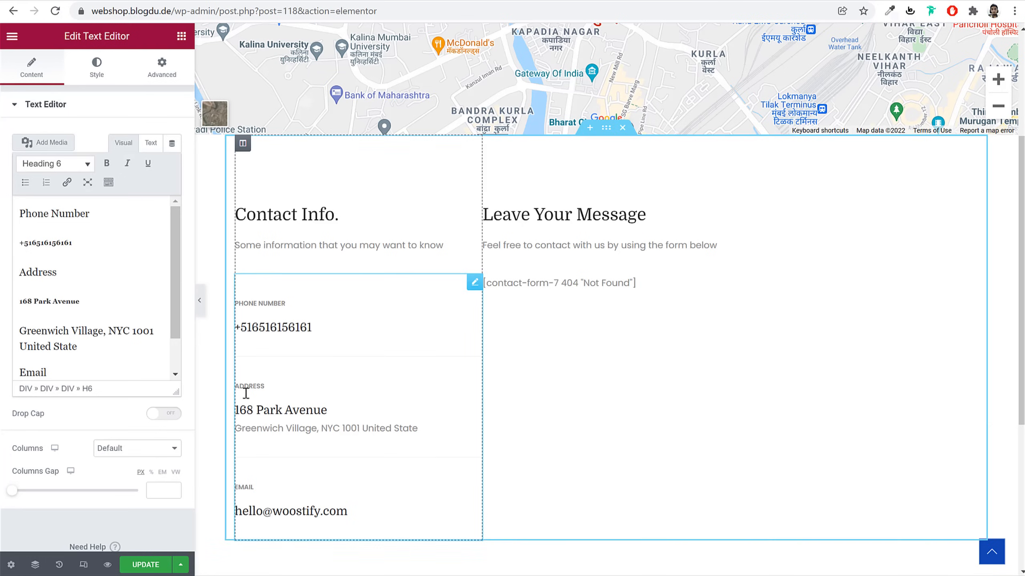
left_click(562, 286)
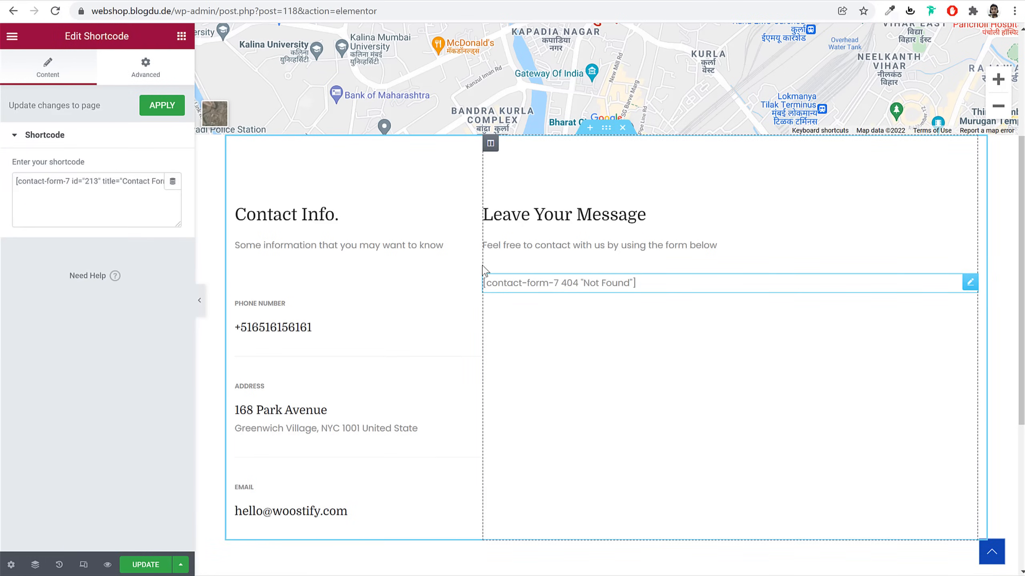
left_click(409, 1)
Copy the woostify form markup from the Contact Form text file in the Pages folder
left_click(46, 182)
key("alt+Tab")
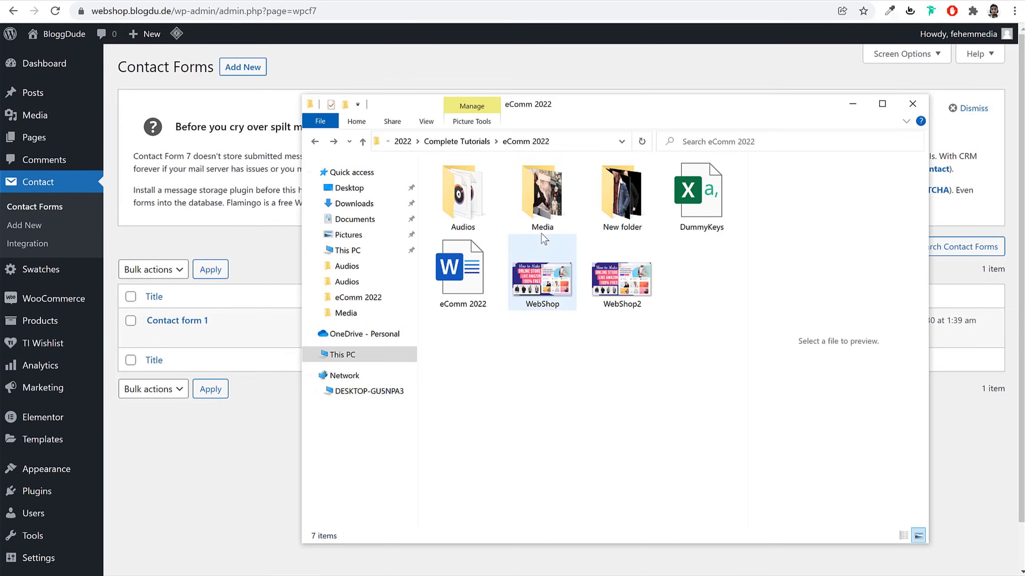
double_click(560, 197)
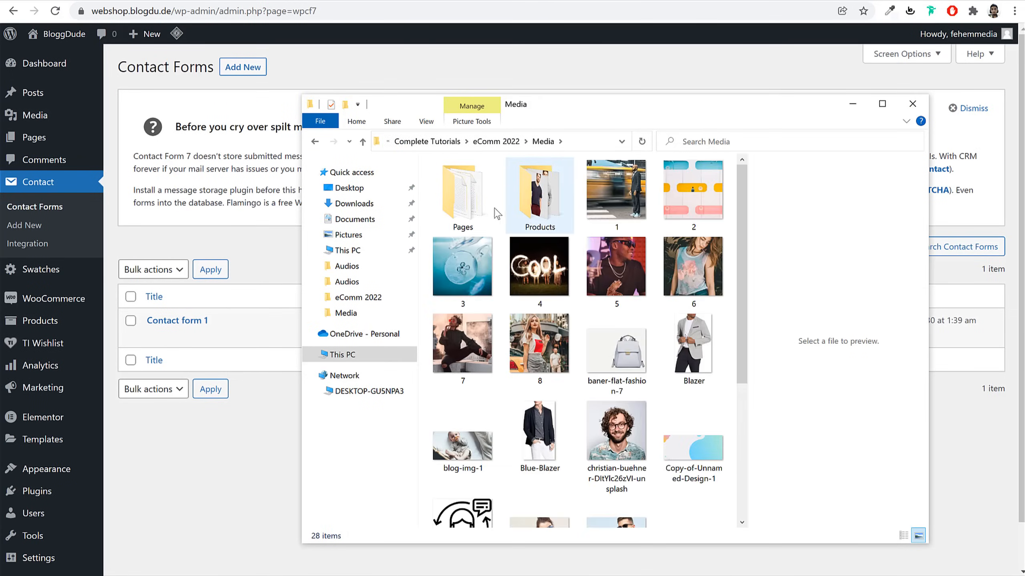
double_click(460, 190)
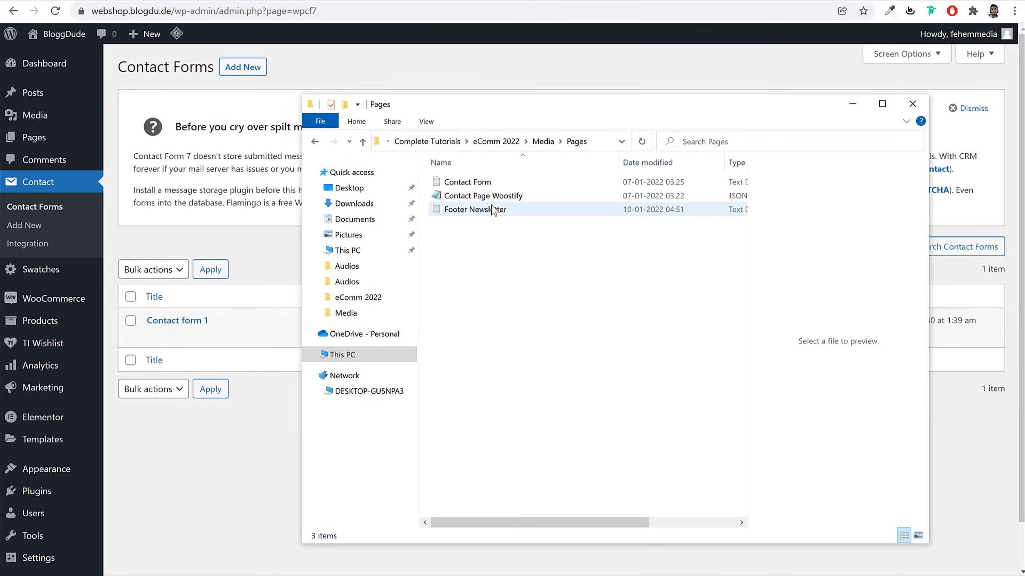
left_click(488, 182)
double_click(508, 188)
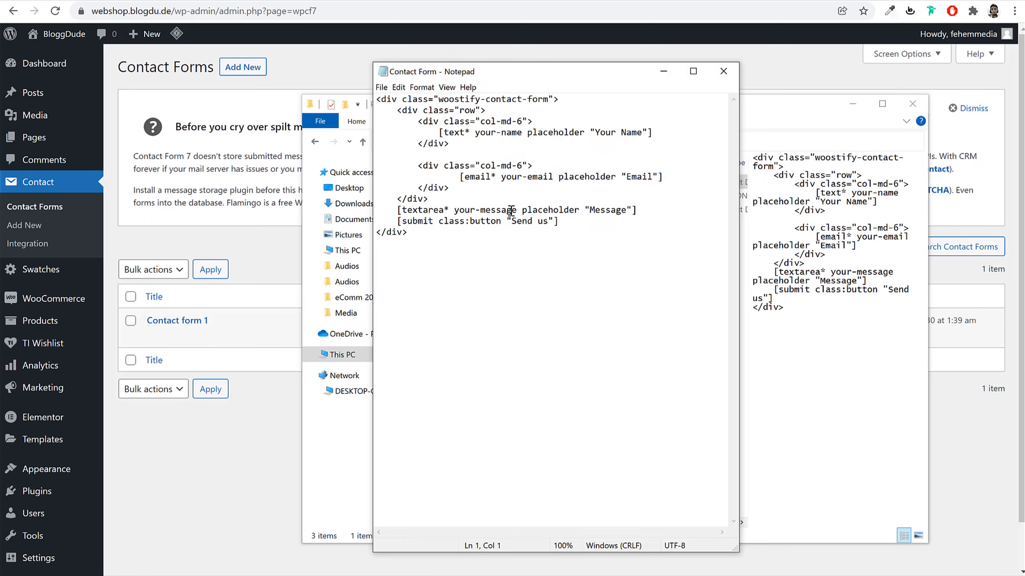
key("ctrl+a")
key("ctrl+c")
left_click(723, 71)
left_click(913, 104)
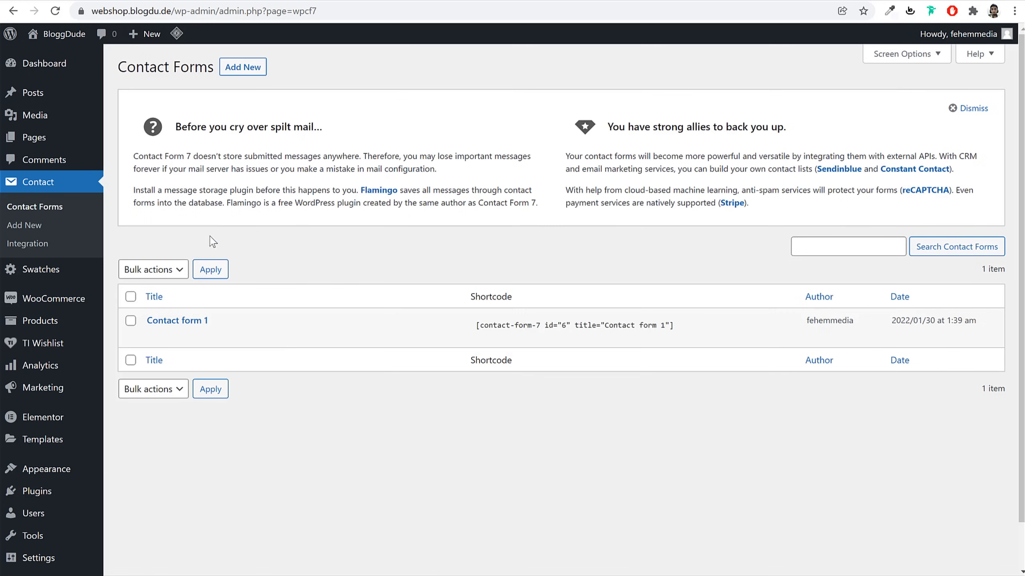
Create a new contact form titled Contact with the pasted woostify markup and save it
left_click(242, 68)
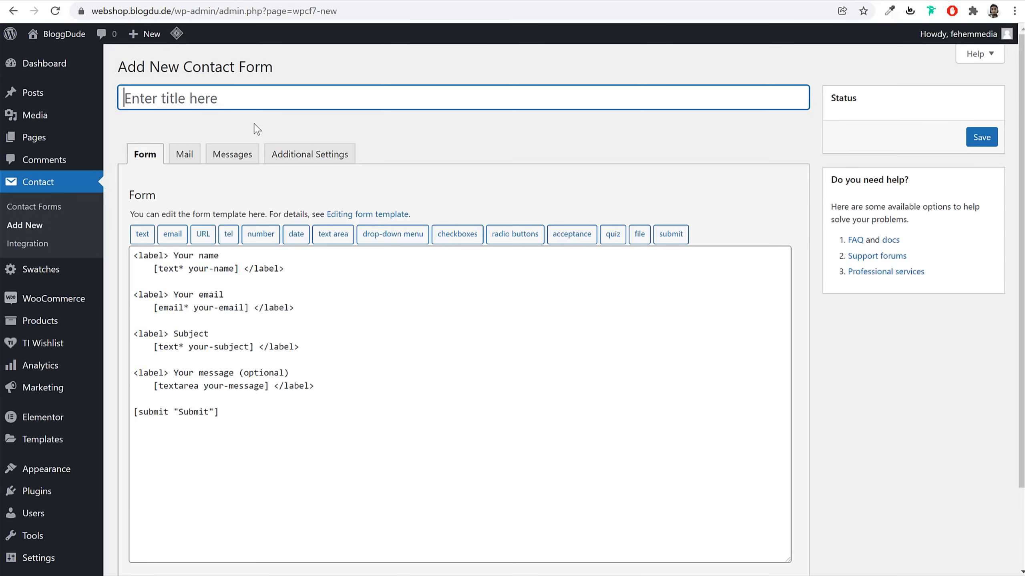
left_click(258, 102)
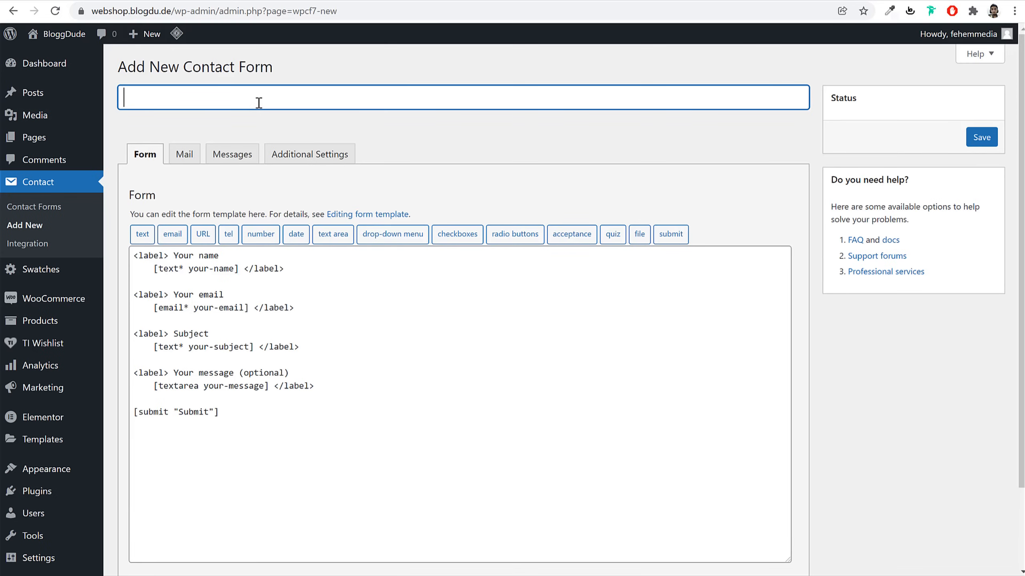
type("Contactt")
left_click_drag(287, 430, 132, 252)
key("Delete")
key("ctrl+v")
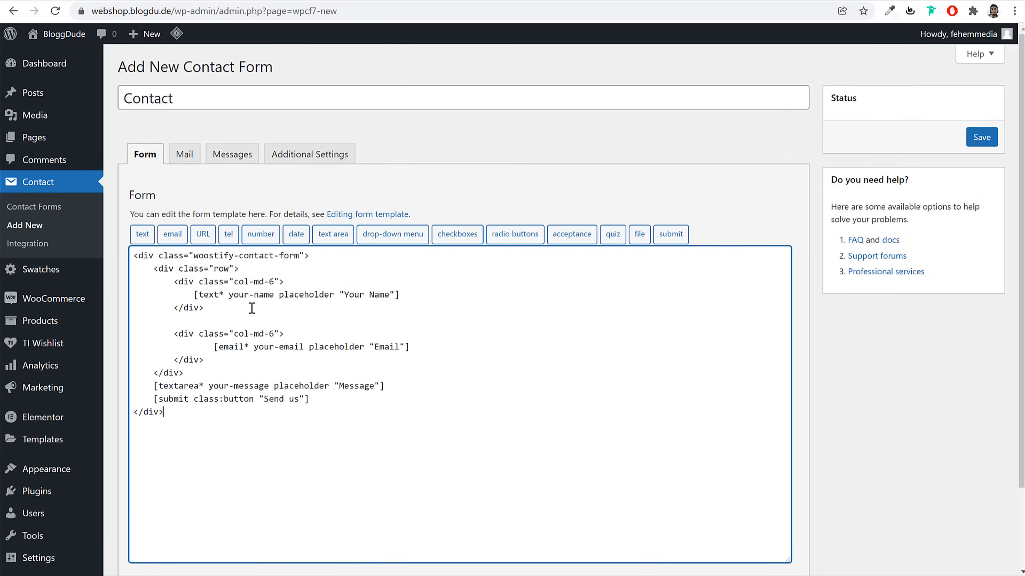
left_click(980, 137)
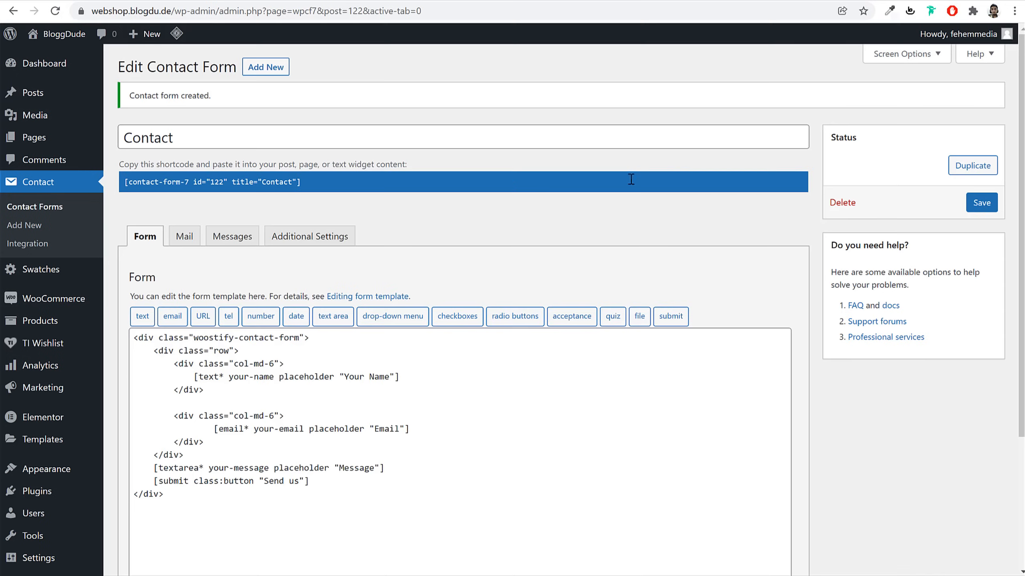
Paste the Contact form shortcode into Elementor's Shortcode widget and update the page
right_click(260, 189)
key("ctrl+c")
left_click(268, 193)
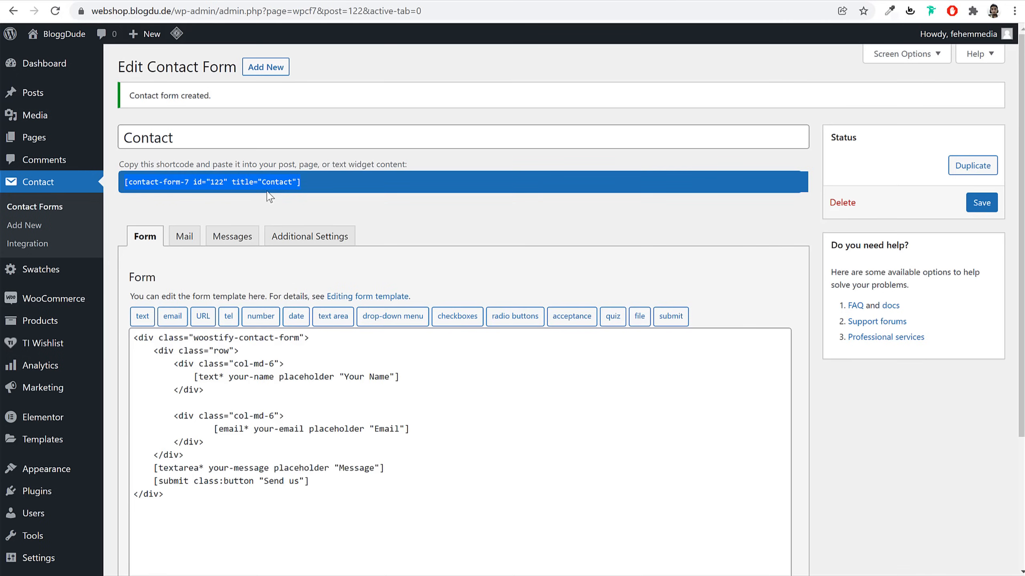
left_click(239, 1)
left_click(136, 193)
key("ctrl+a")
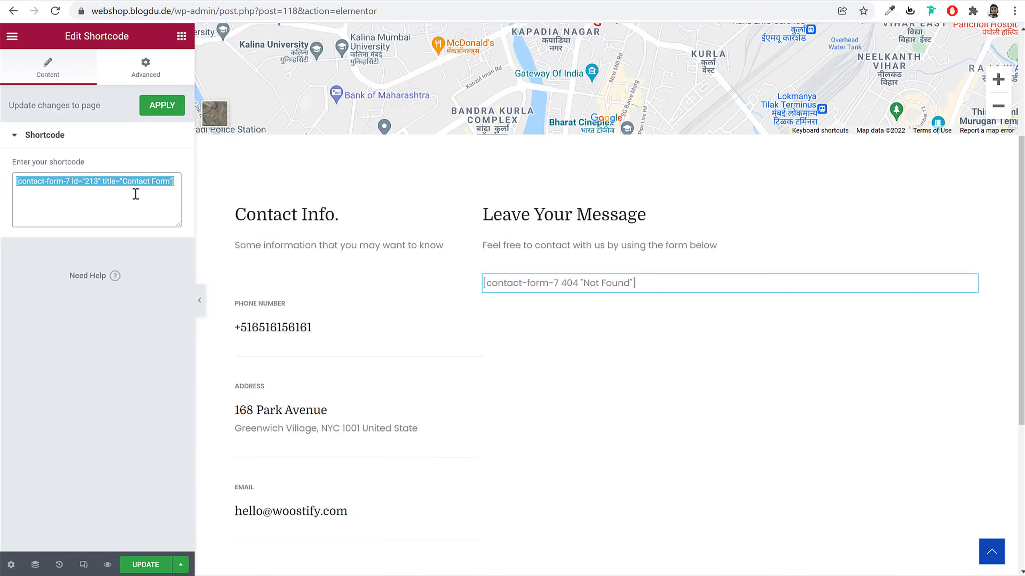
key("ctrl+v")
scroll(648, 293, "down", 5)
left_click(149, 570)
Go back to the WordPress Dashboard at /wp-admin
scroll(642, 407, "up", 9)
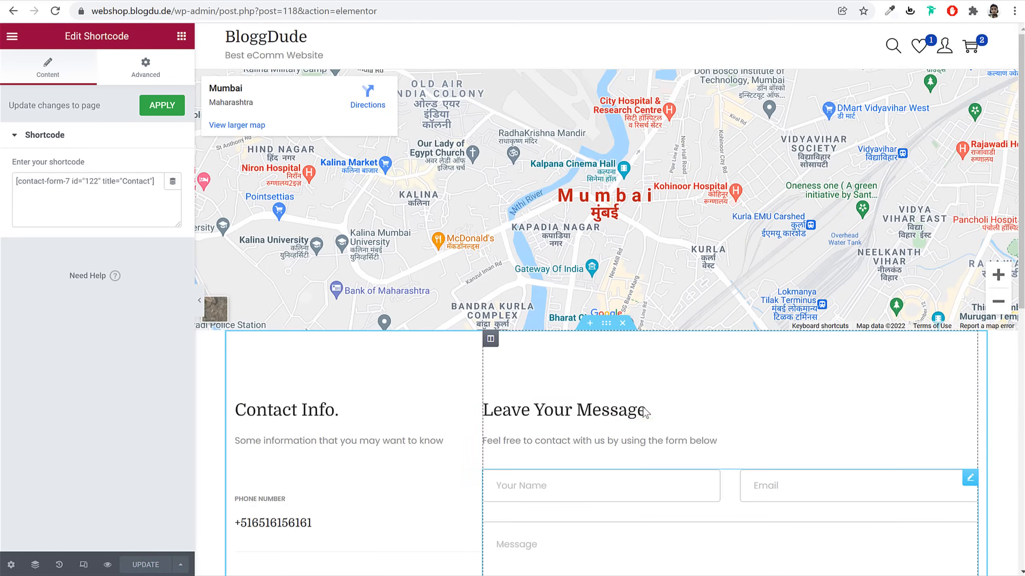
left_click_drag(218, 8, 542, 45)
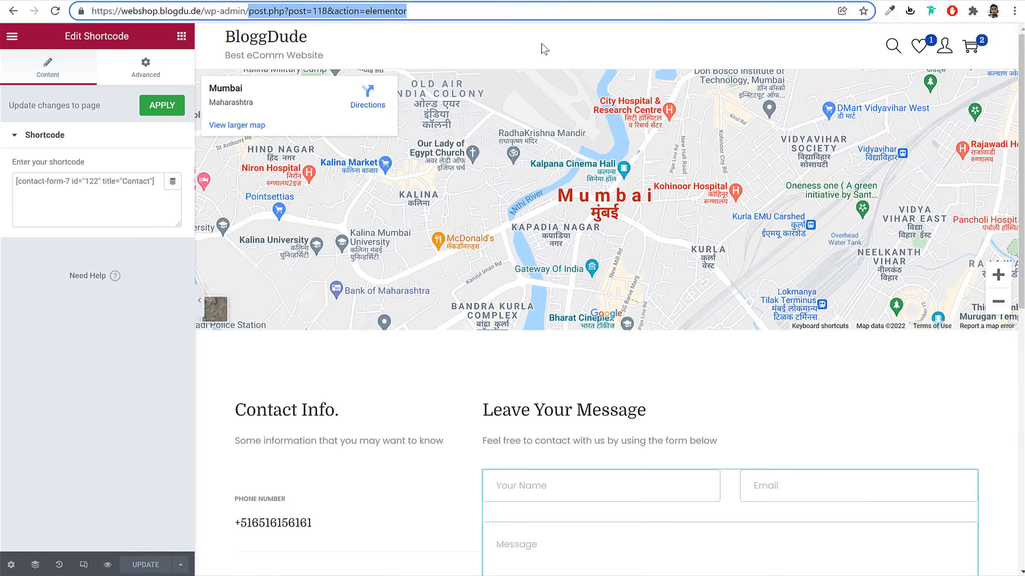
key("BackSpace")
key("Return")
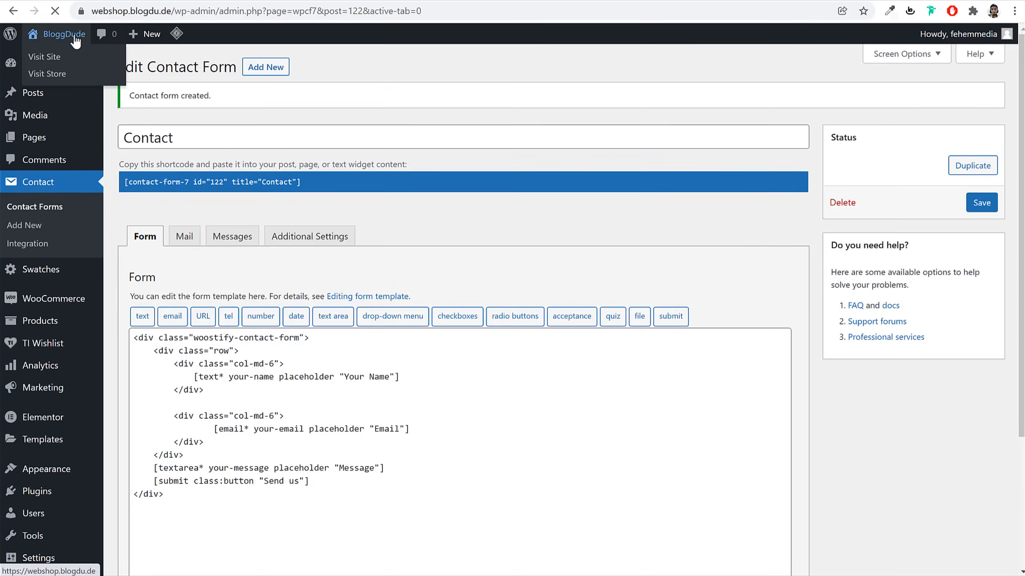
left_click(75, 38)
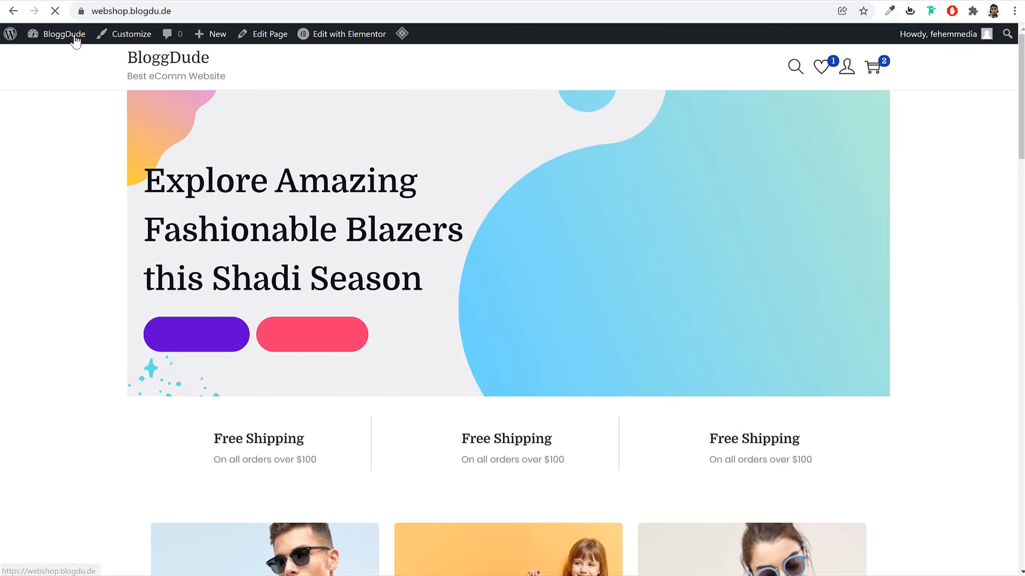
scroll(762, 323, "down", 20)
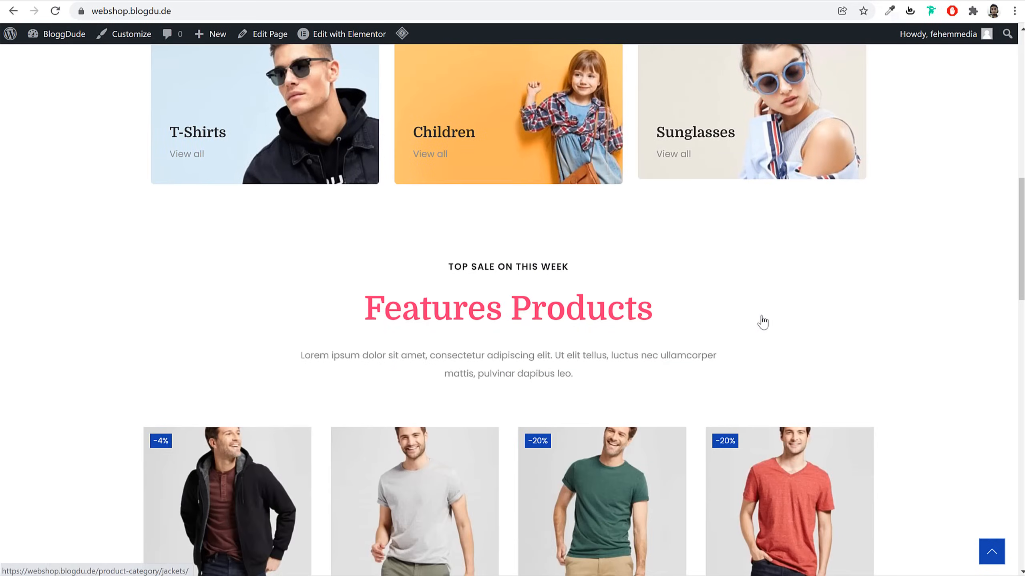
scroll(764, 324, "down", 10)
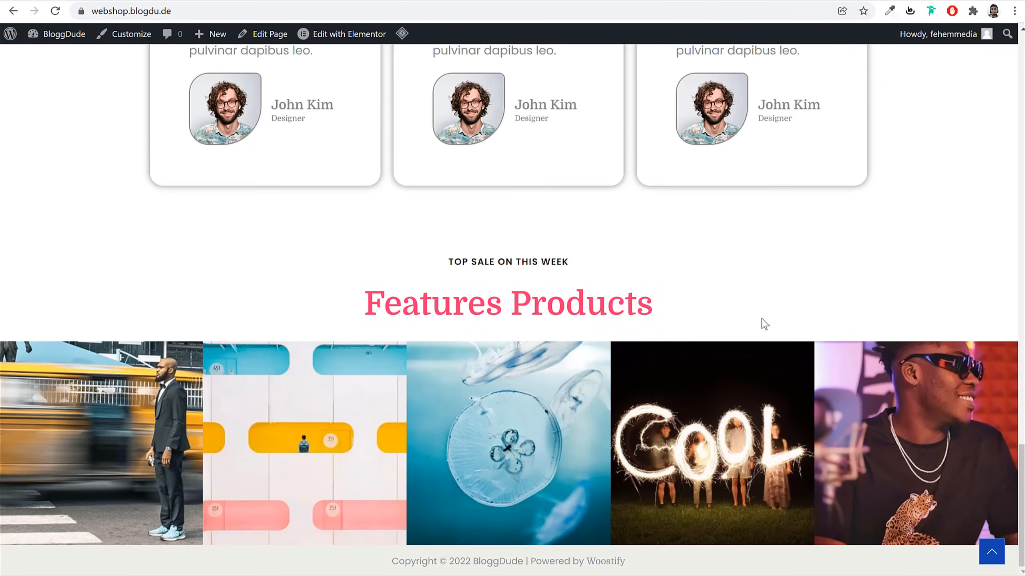
key("Home")
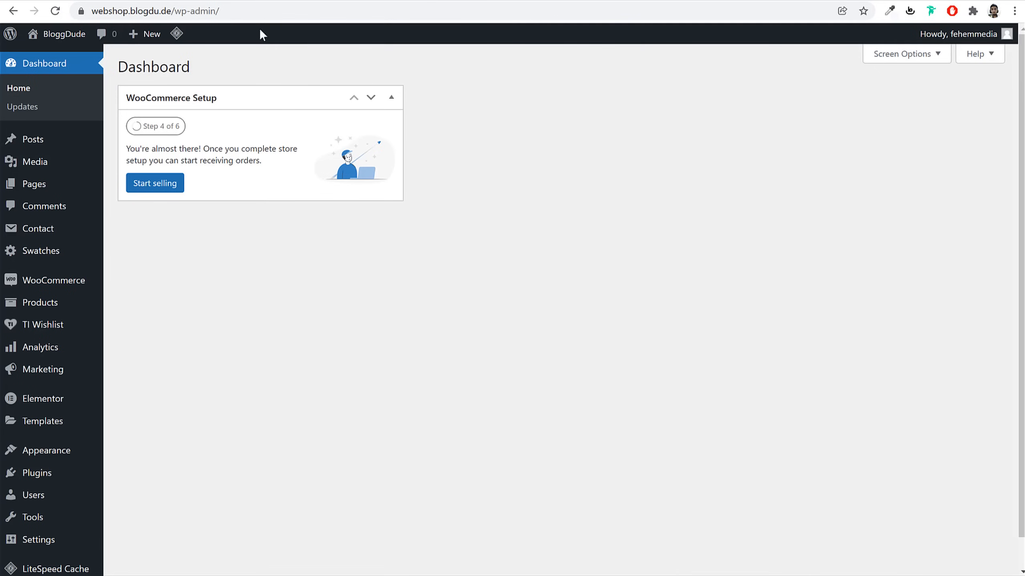
mouse_move(64, 458)
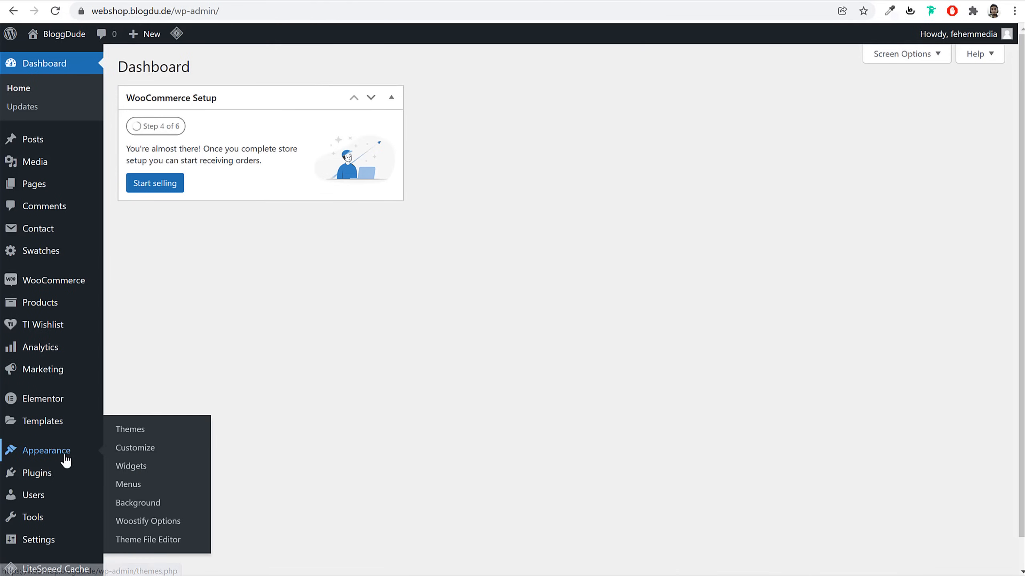
Add Home, Blog, Contact, Shop and Track Order pages to Main Menu, with Shop after Home
left_click(128, 486)
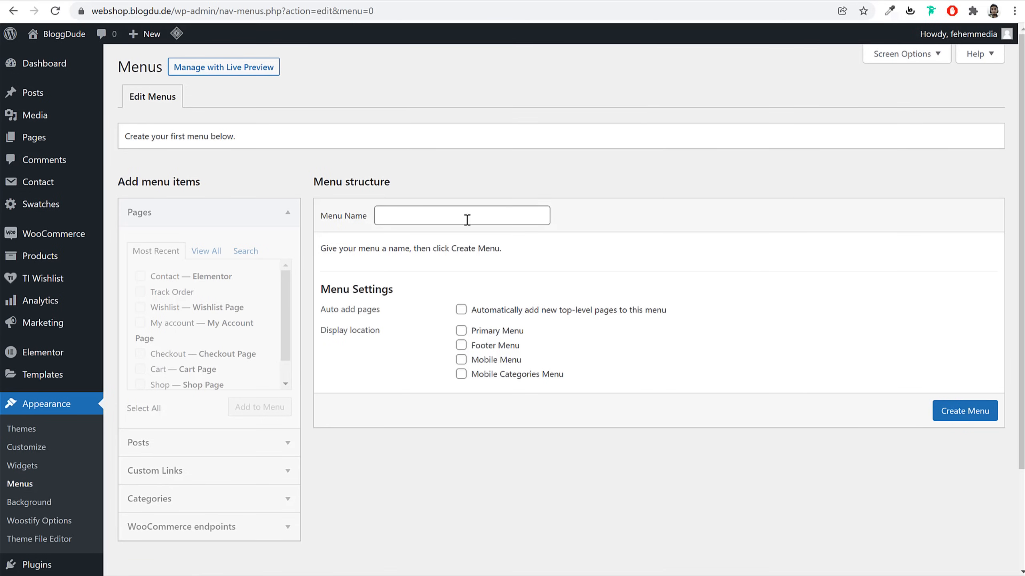
left_click(466, 220)
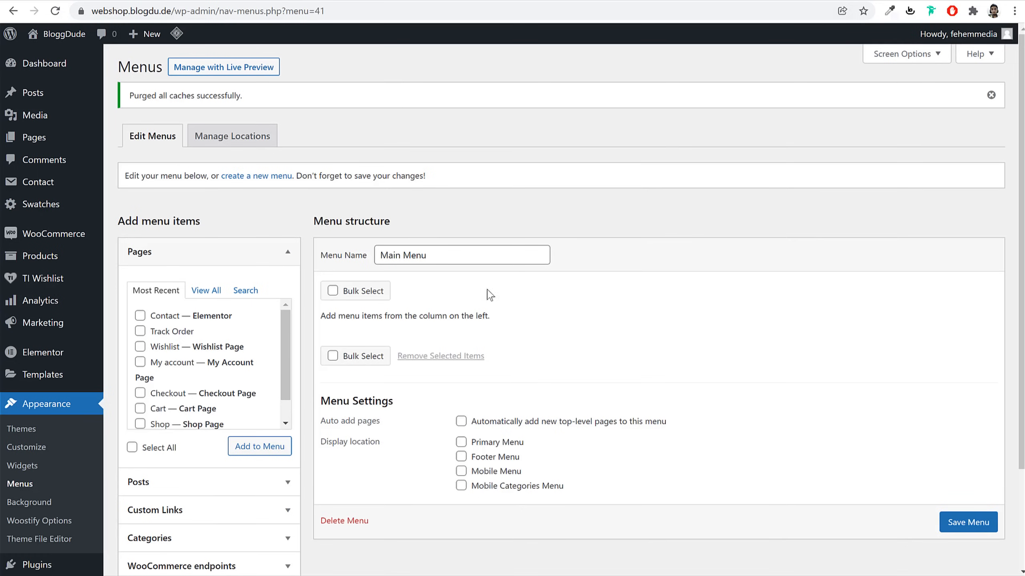
scroll(490, 294, "down", 3)
left_click(206, 166)
left_click(159, 193)
left_click(160, 207)
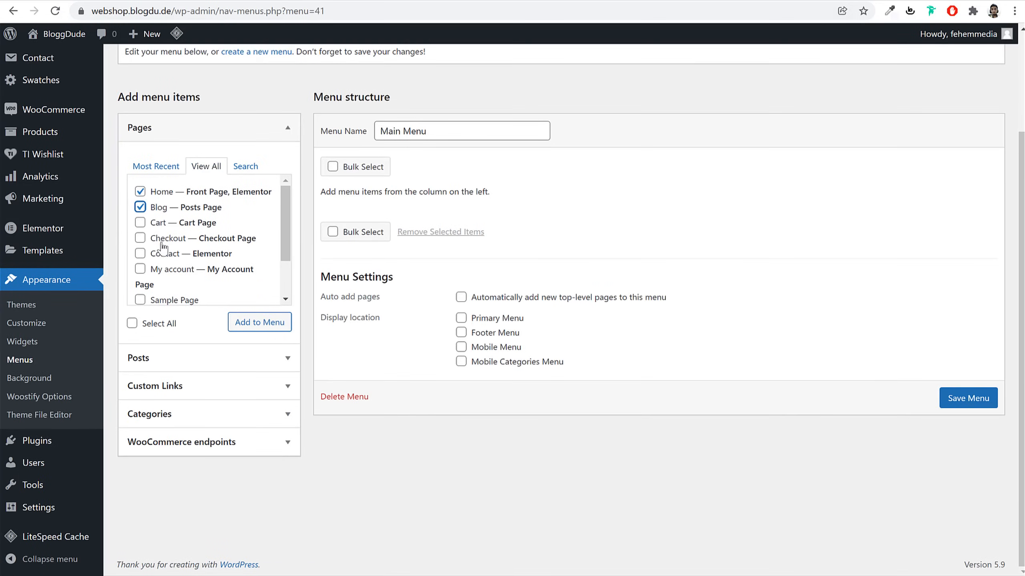
left_click(163, 256)
scroll(169, 270, "down", 1)
left_click(167, 259)
left_click(171, 275)
left_click(252, 323)
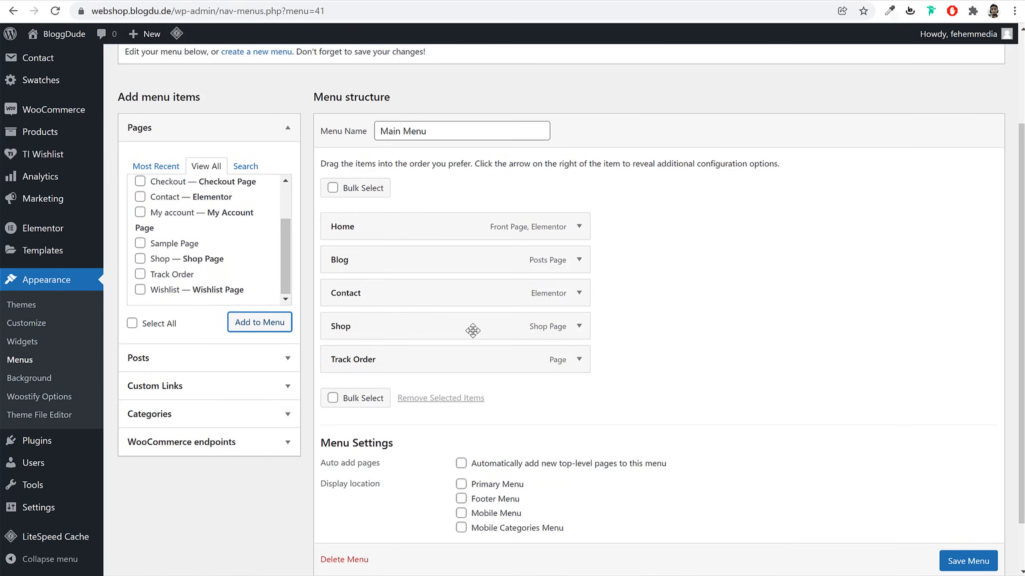
left_click_drag(433, 319, 435, 271)
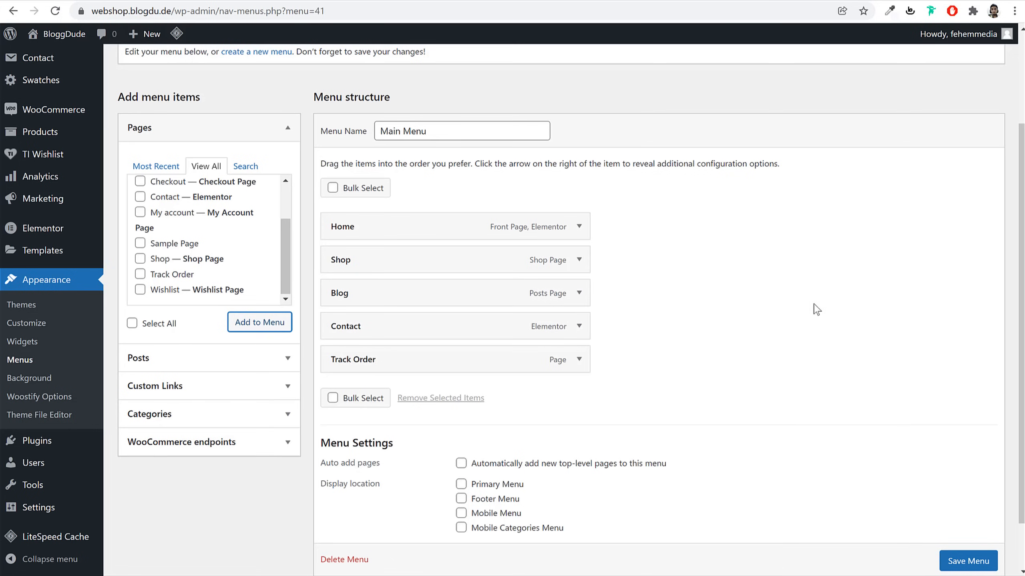
Enable the Product categories panel and add Books and Jackets nested under Shop
scroll(815, 308, "up", 3)
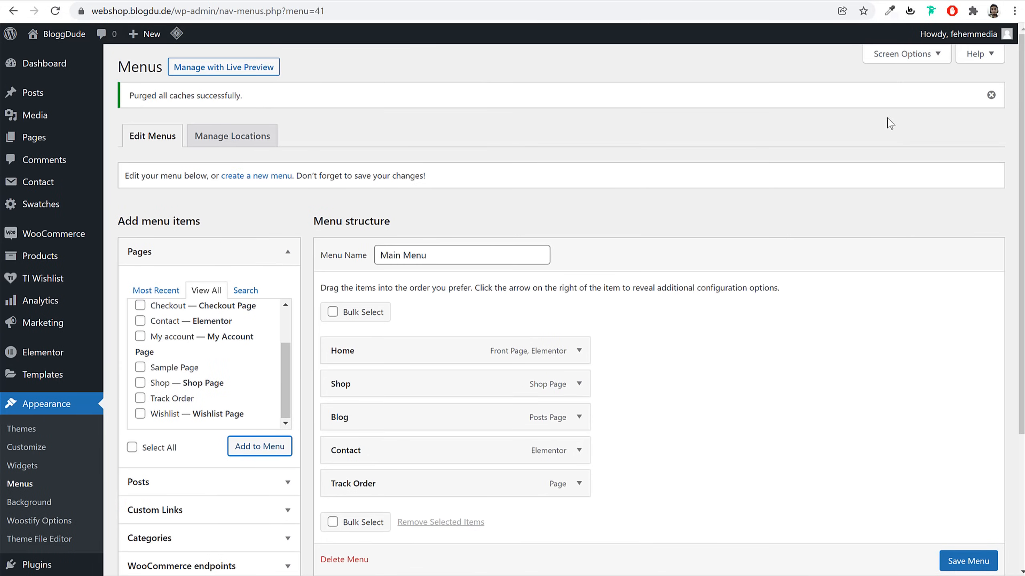
left_click(894, 57)
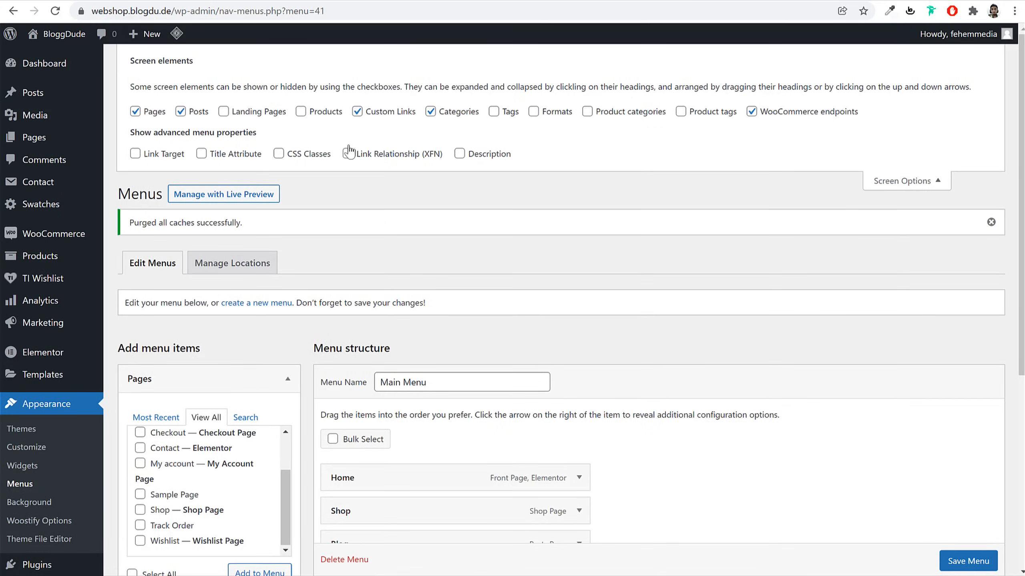
left_click(616, 118)
left_click(900, 180)
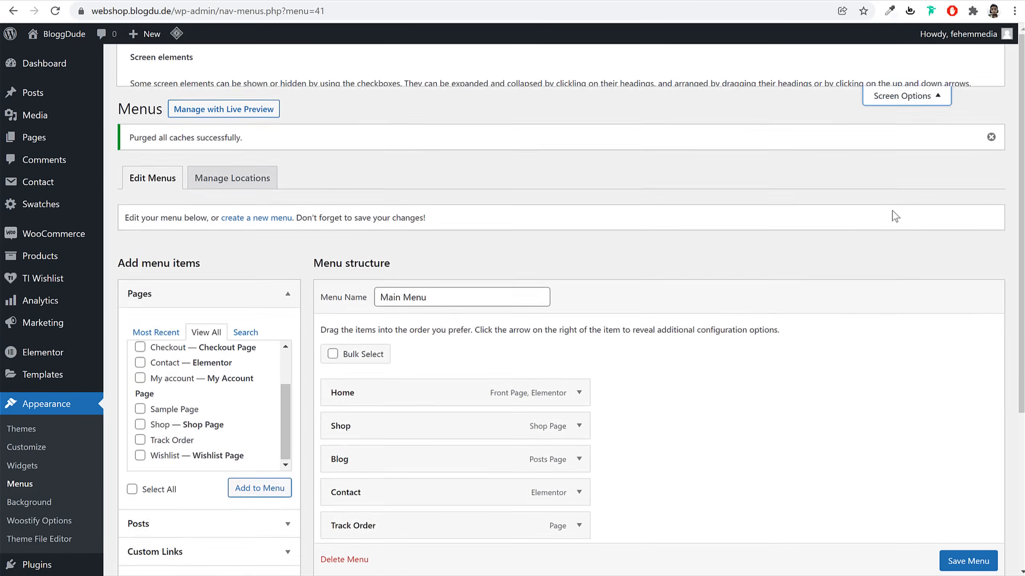
scroll(422, 297, "down", 5)
left_click(201, 123)
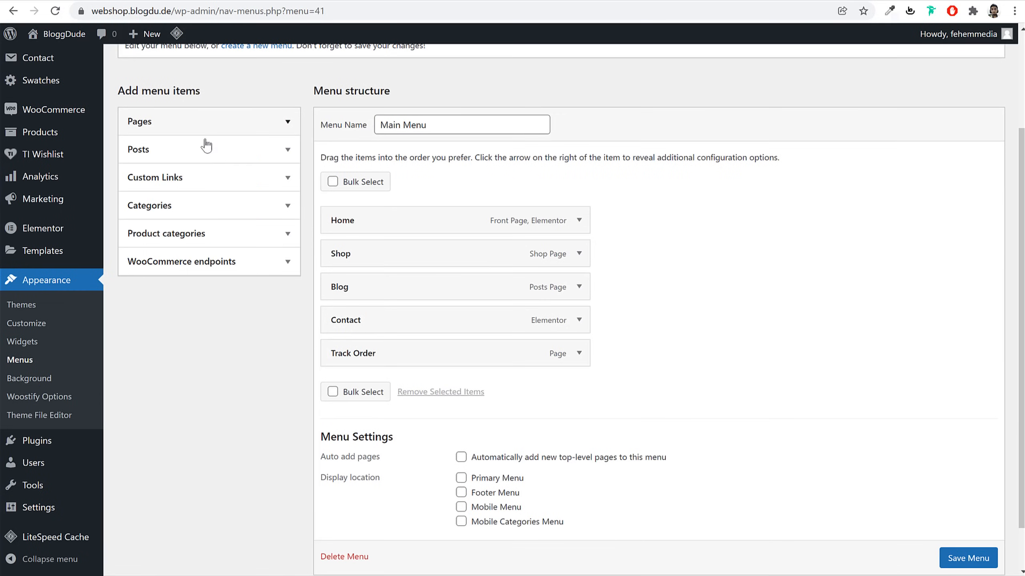
left_click(205, 234)
left_click(210, 275)
left_click(140, 297)
left_click(140, 313)
left_click(260, 361)
left_click_drag(412, 422, 407, 326)
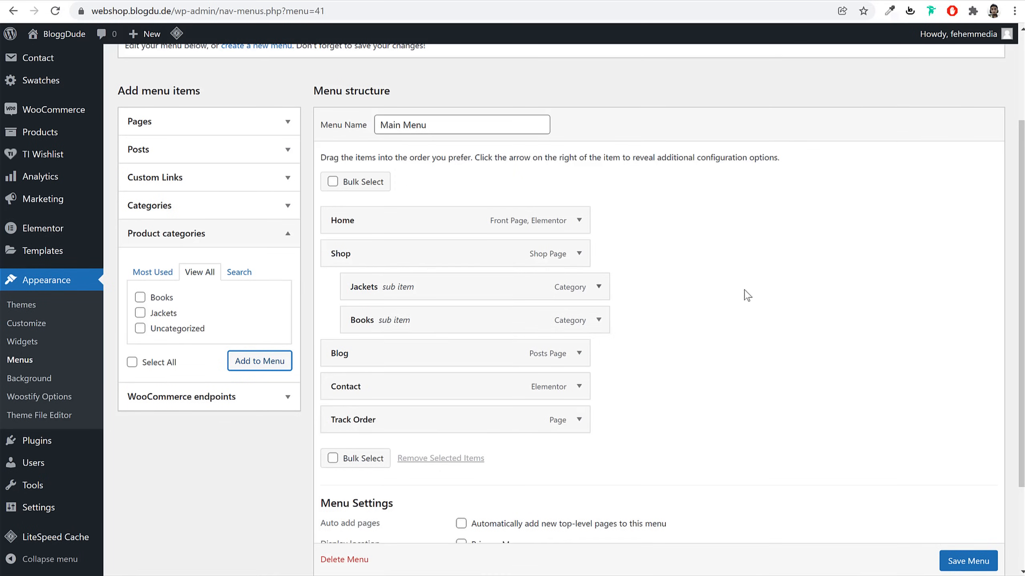
Set Main Menu as the Primary Menu and save it
scroll(750, 298, "down", 3)
left_click(517, 426)
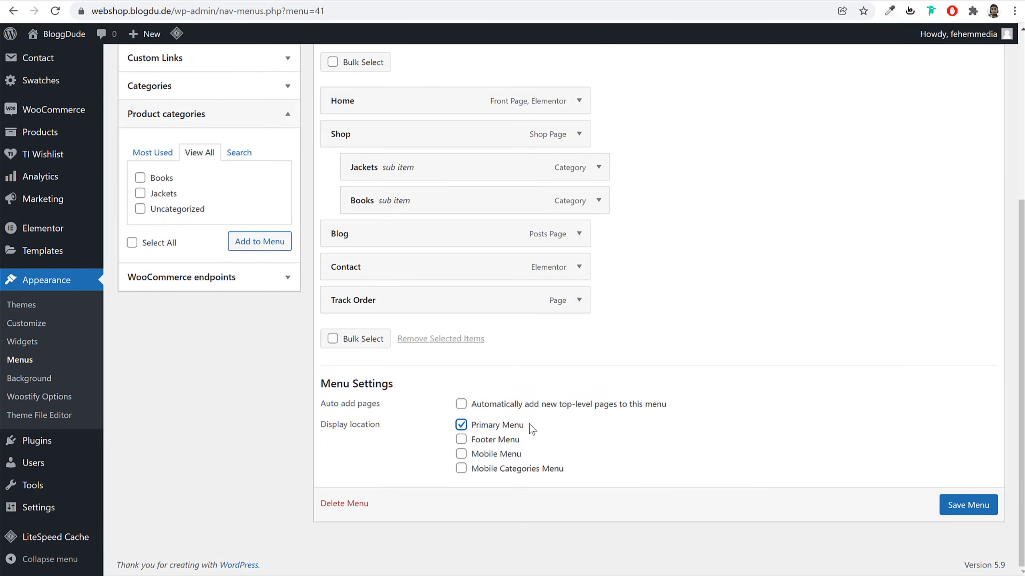
left_click_drag(535, 429, 474, 430)
left_click(973, 505)
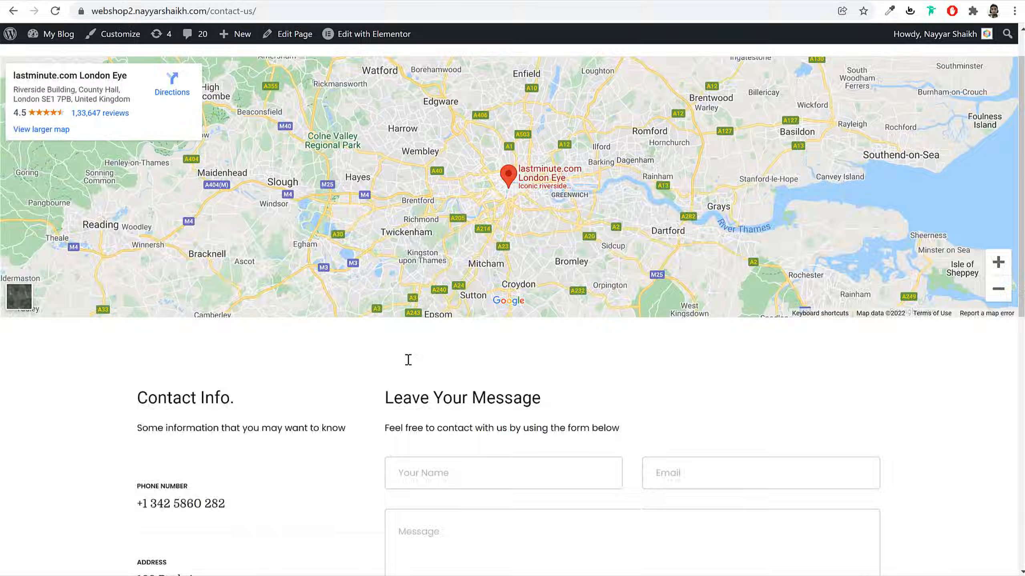
scroll(408, 359, "down", 10)
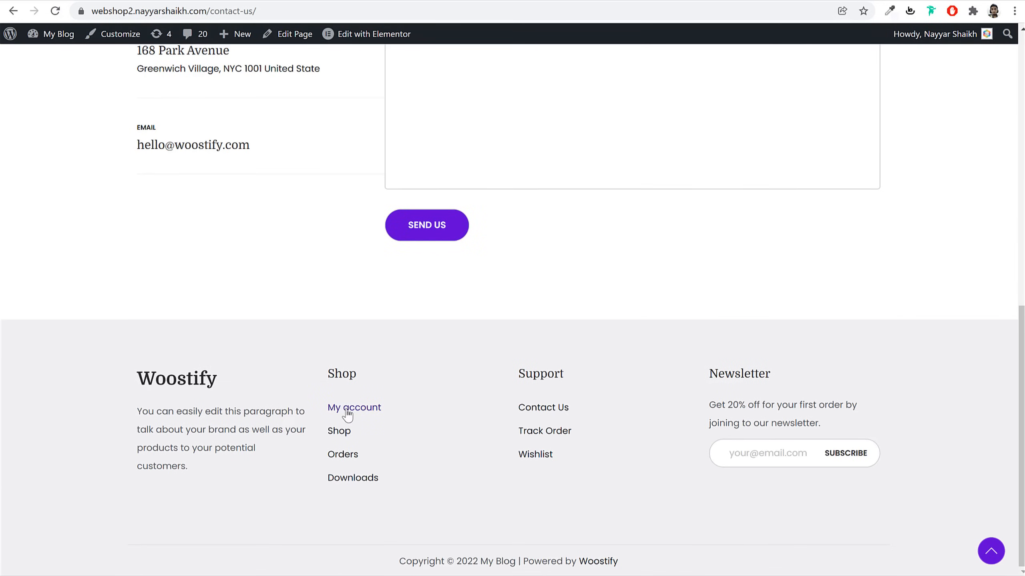
Create a new menu named Shop
double_click(328, 375)
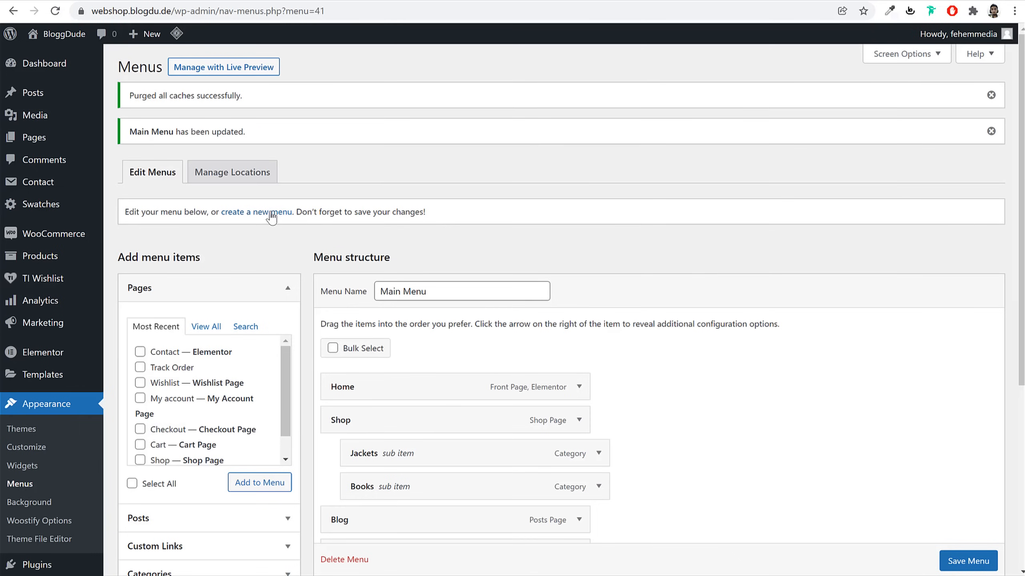
left_click(271, 214)
left_click(430, 221)
type("Shop")
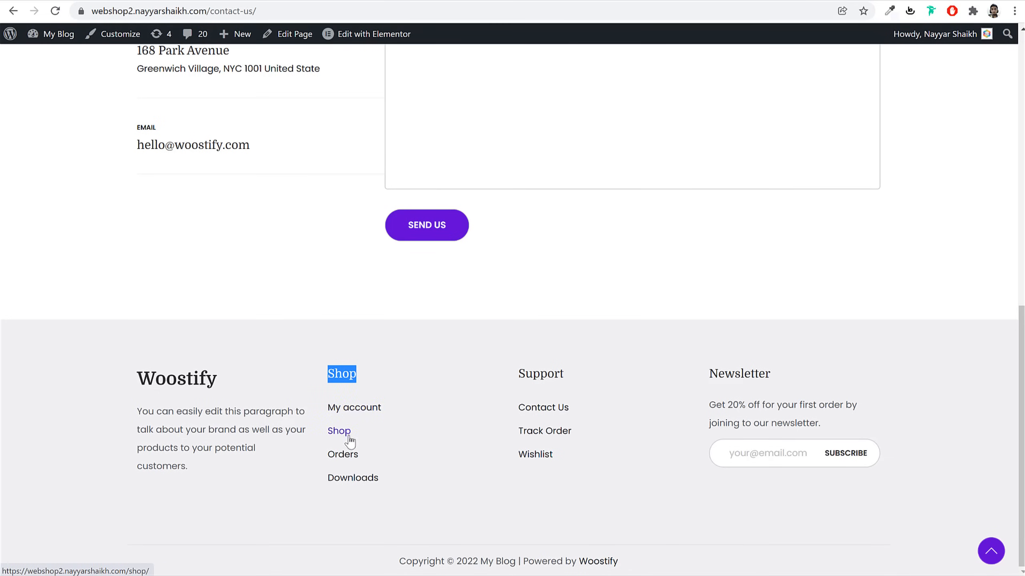
left_click(284, 1)
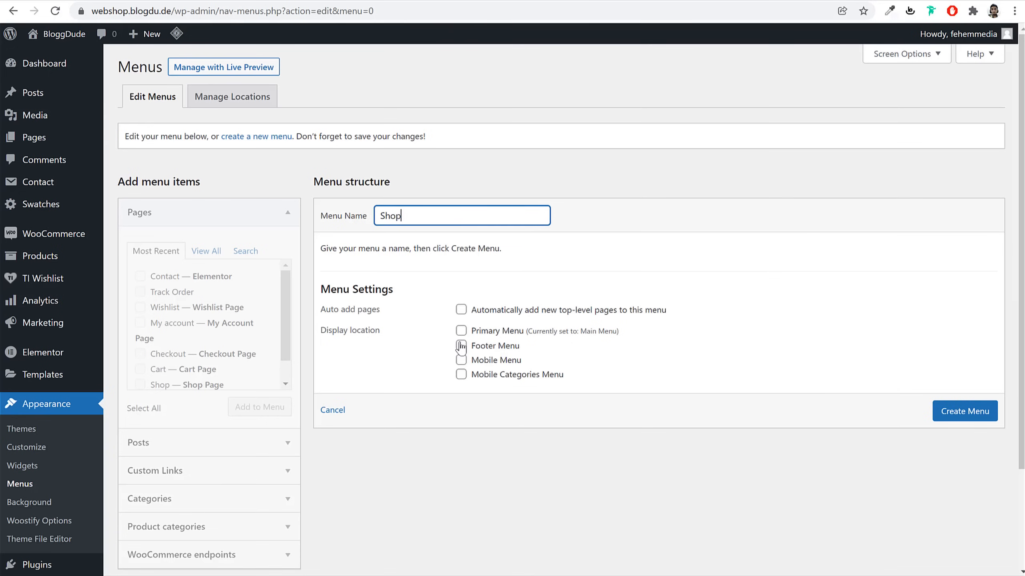
left_click(974, 416)
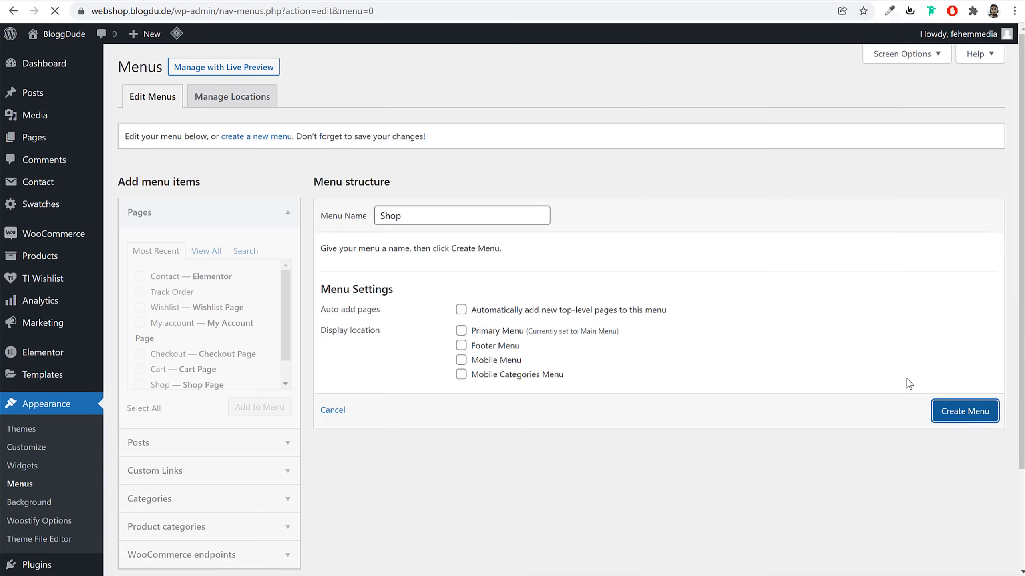
Add Orders, Downloads, Logout and My account (at top) to the Shop menu and save
scroll(269, 480, "down", 3)
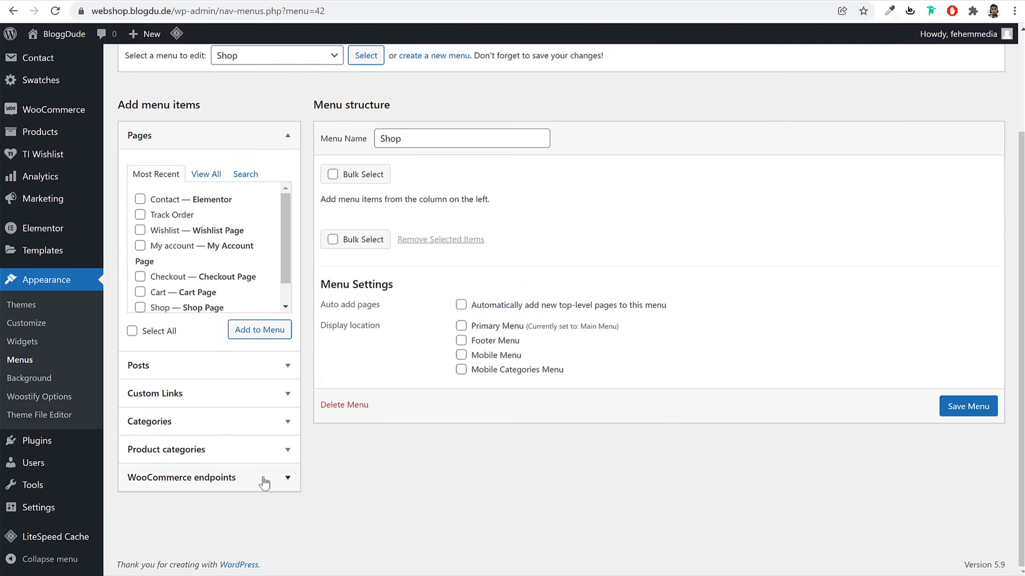
left_click(239, 484)
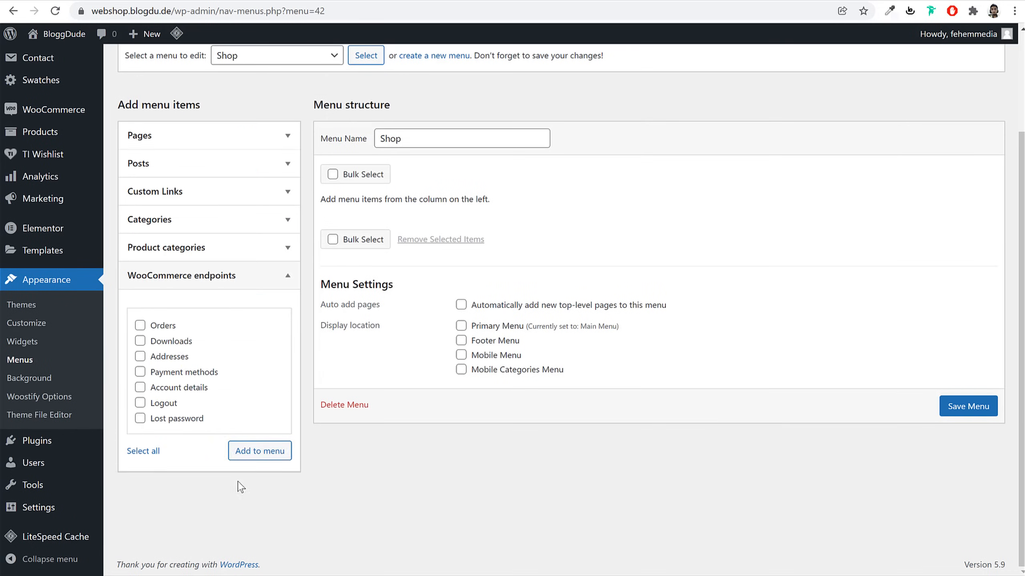
left_click(161, 326)
left_click(165, 341)
left_click(168, 403)
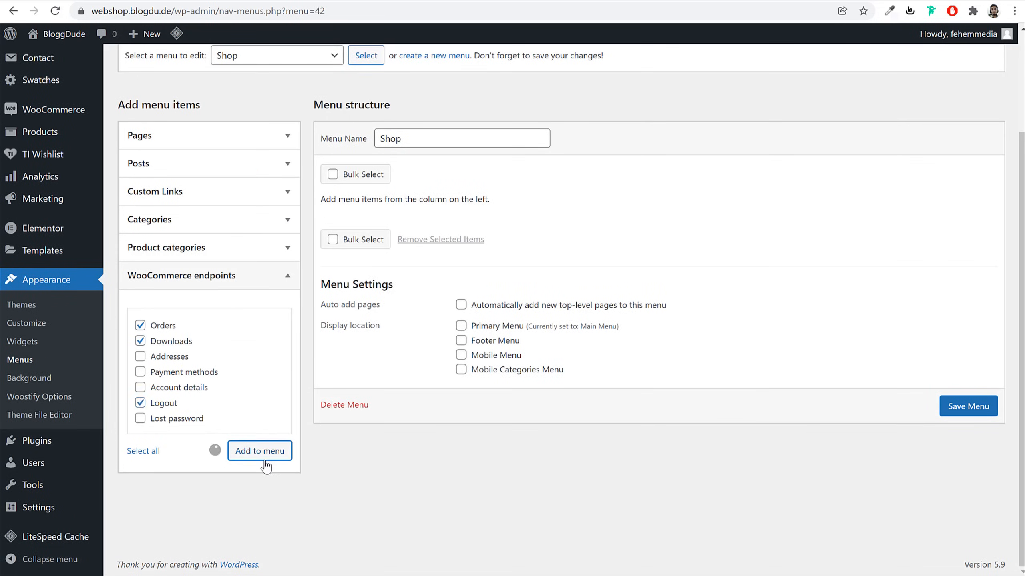
left_click(264, 460)
left_click(189, 146)
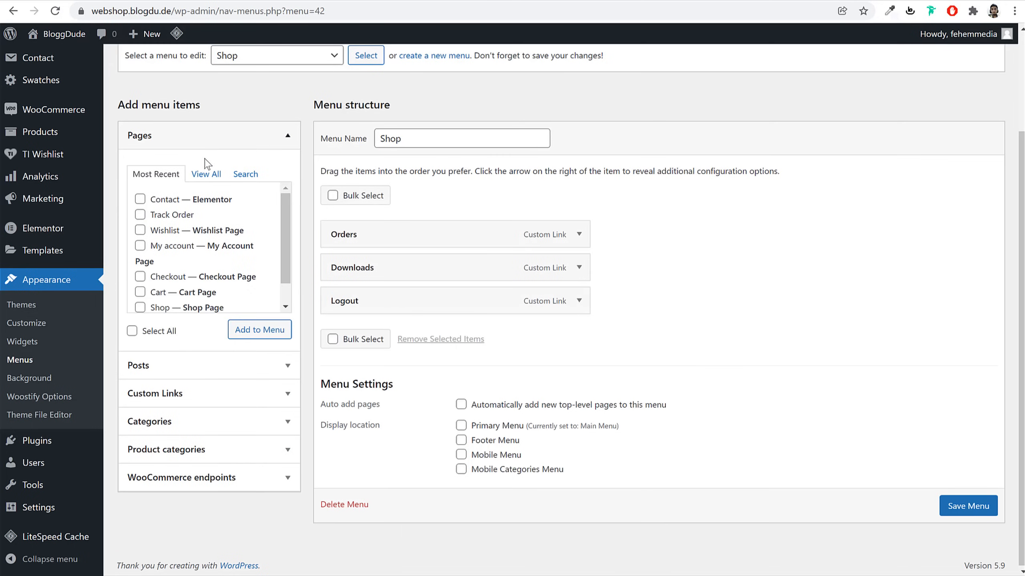
left_click(140, 246)
left_click(239, 340)
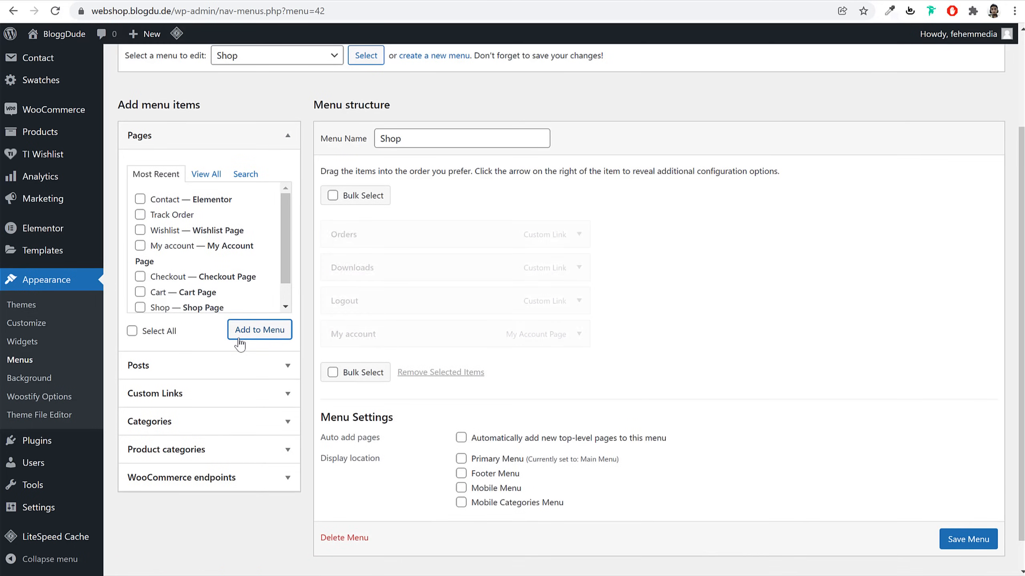
left_click_drag(394, 339, 394, 232)
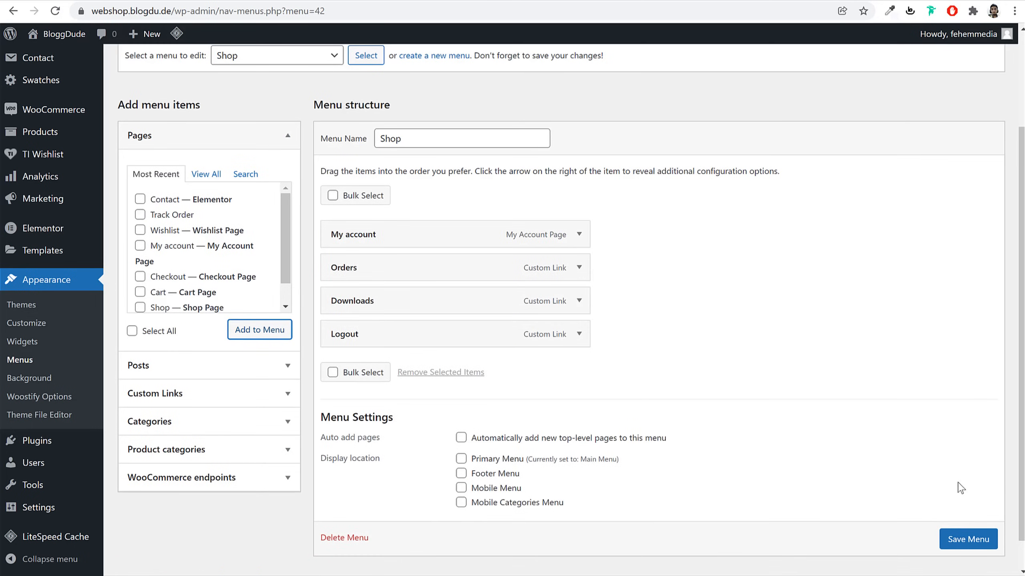
scroll(990, 558, "down", 1)
left_click(968, 530)
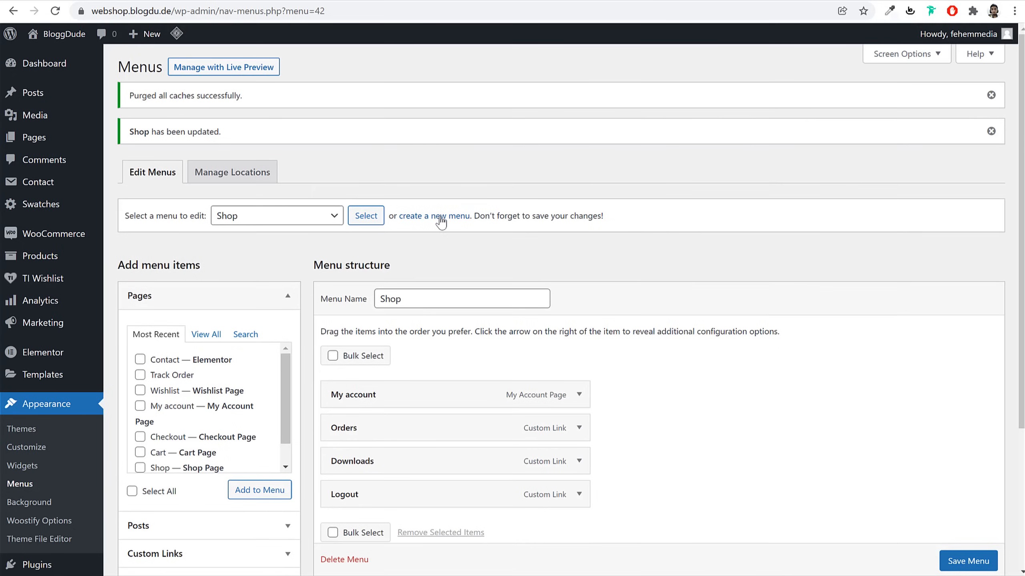
Start another new menu and name it Support
left_click(441, 222)
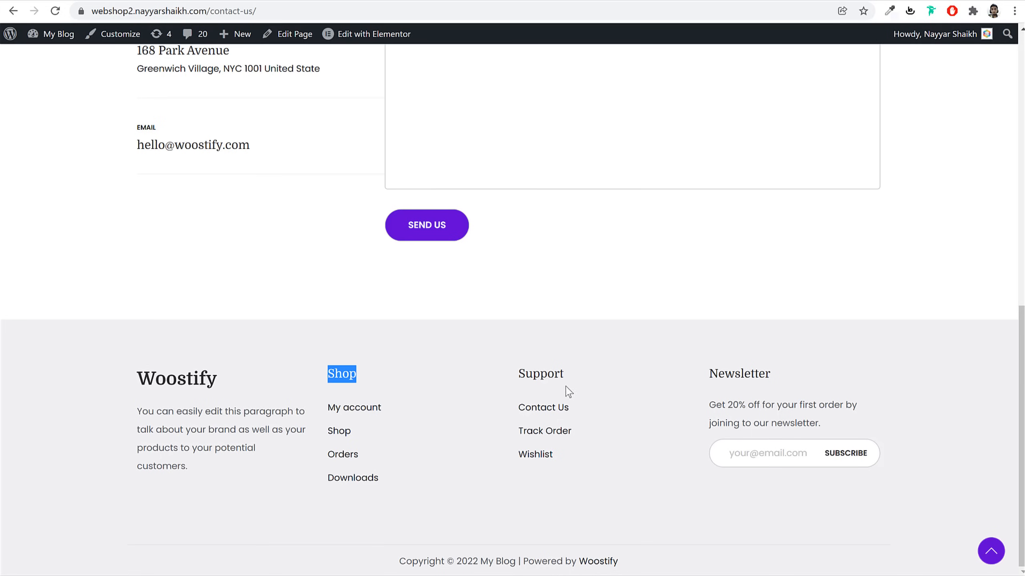
left_click_drag(566, 387, 520, 387)
key("ctrl+c")
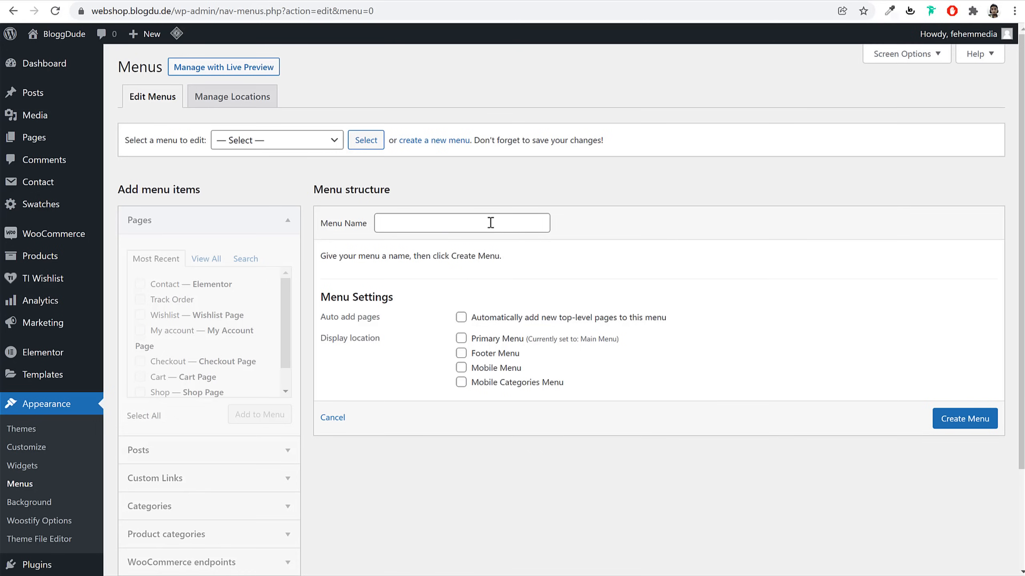
left_click(490, 223)
key("ctrl+v")
Create the Support menu with the Shop, Track Order and Wishlist pages and save it
left_click(953, 424)
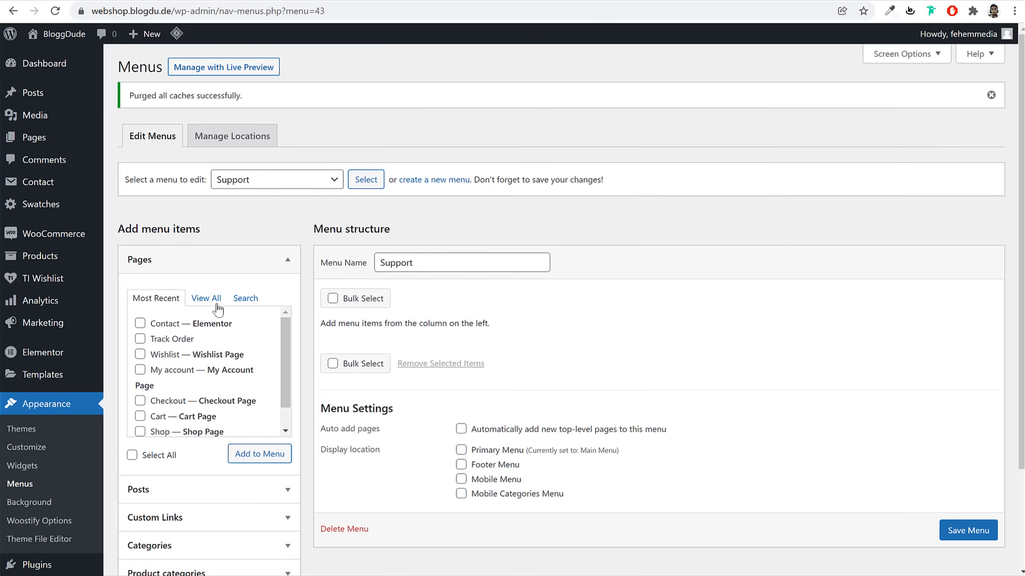
left_click(217, 305)
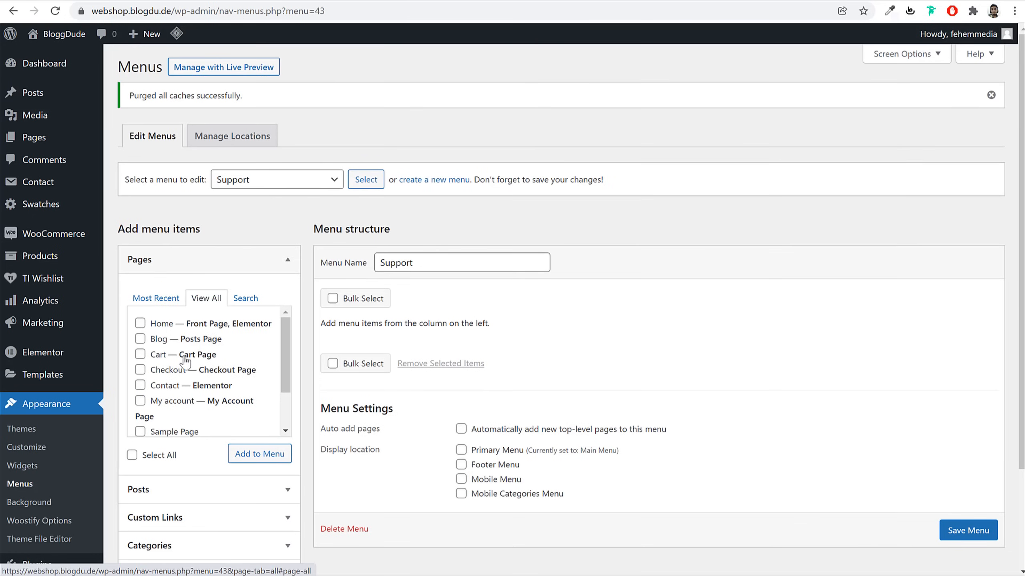
scroll(215, 374, "down", 2)
left_click(171, 405)
left_click(171, 421)
left_click(165, 390)
left_click(258, 453)
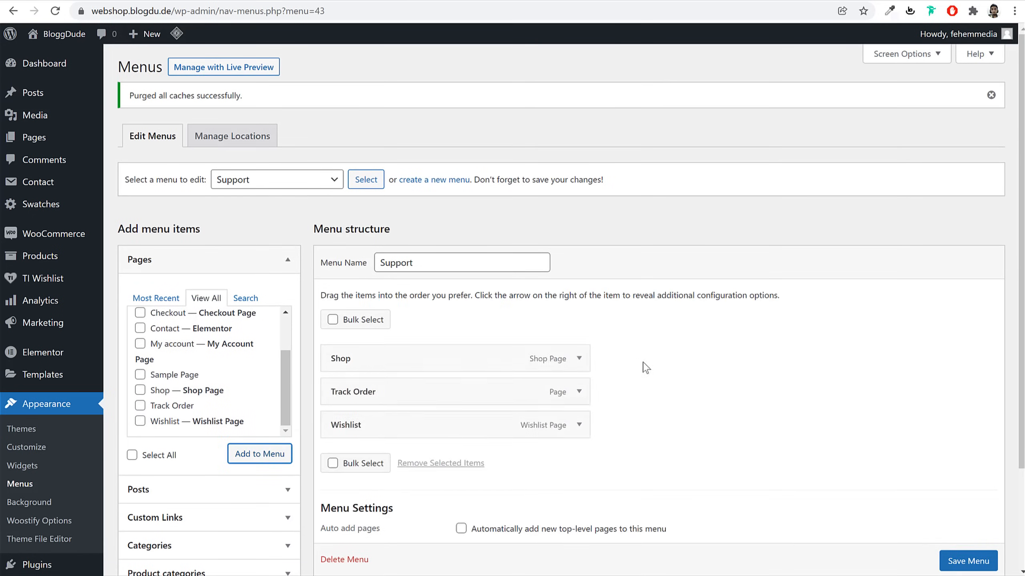
scroll(636, 366, "down", 3)
left_click(979, 510)
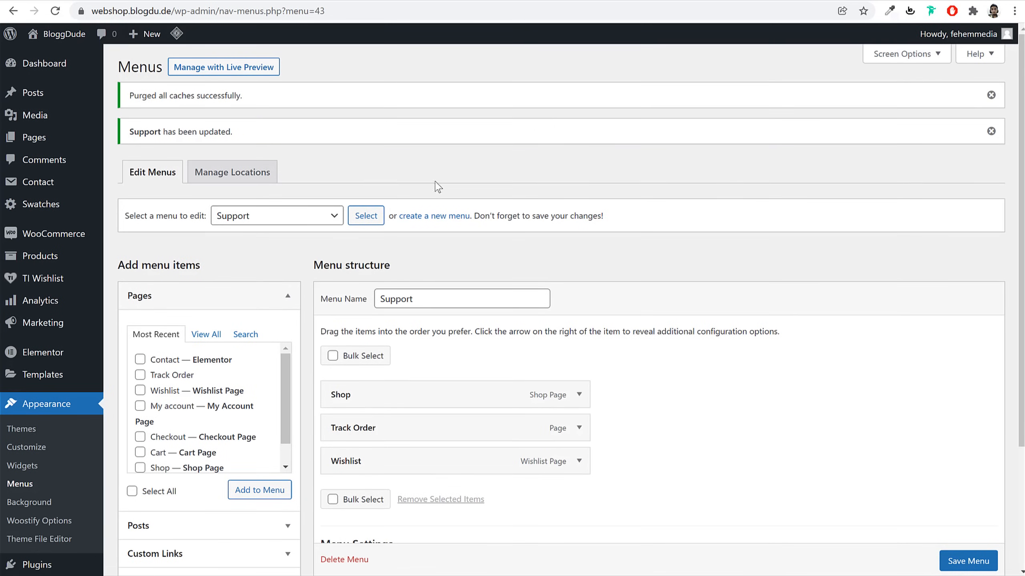
scroll(595, 317, "down", 3)
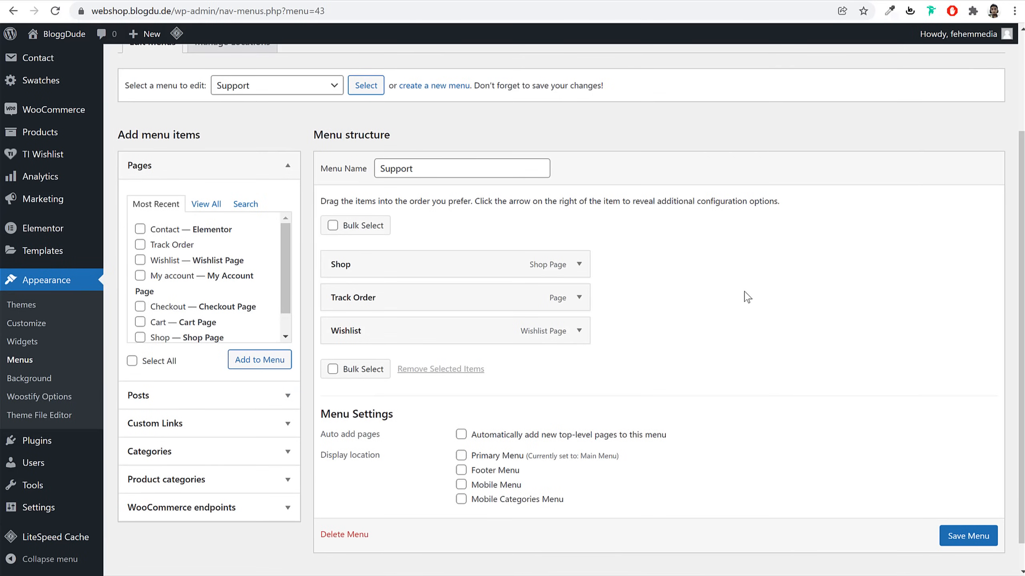
left_click(24, 342)
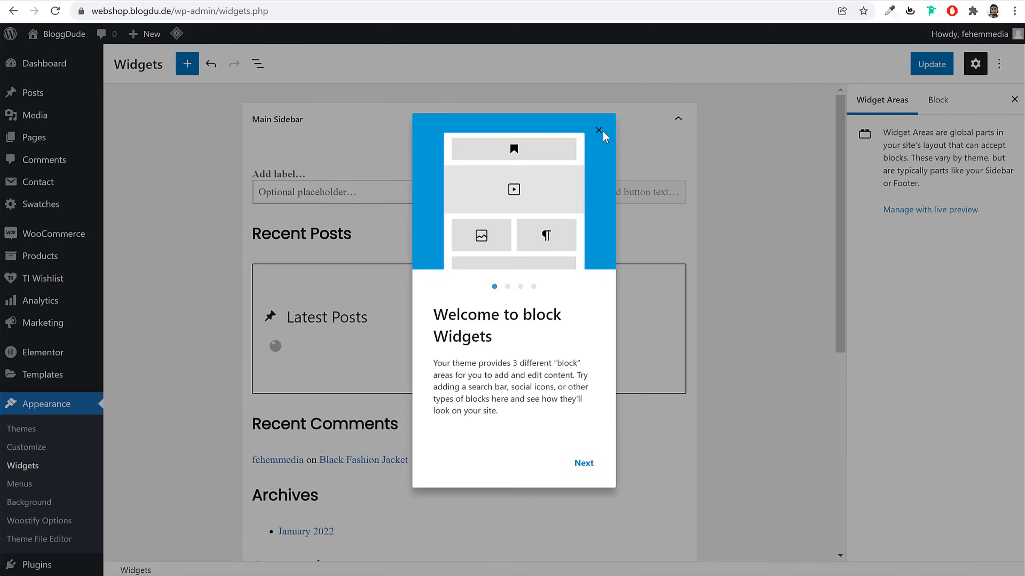
Dismiss the widgets welcome message and expand the Woocommerce Sidebar area
left_click(603, 131)
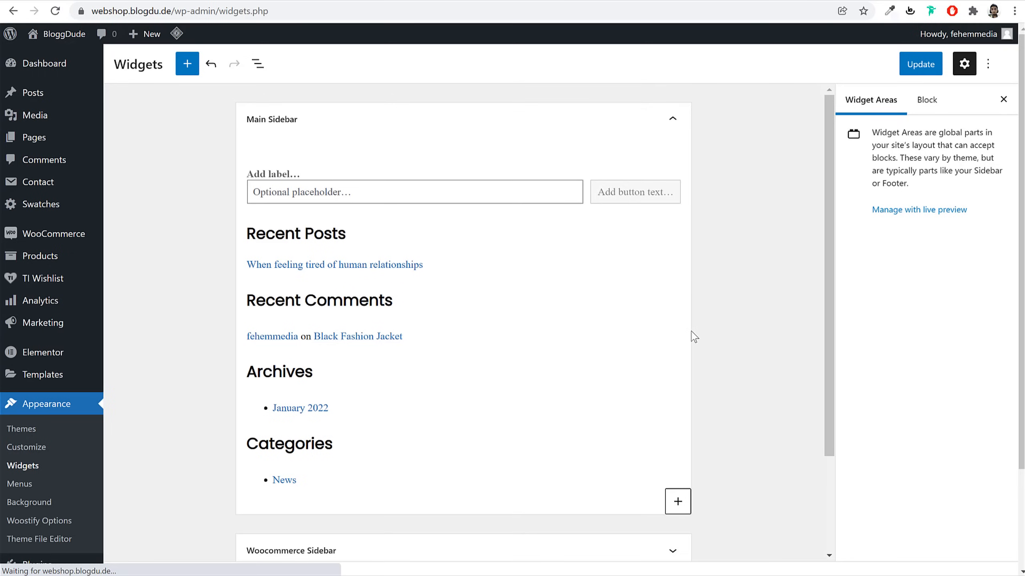
scroll(693, 323, "down", 3)
scroll(693, 341, "up", 5)
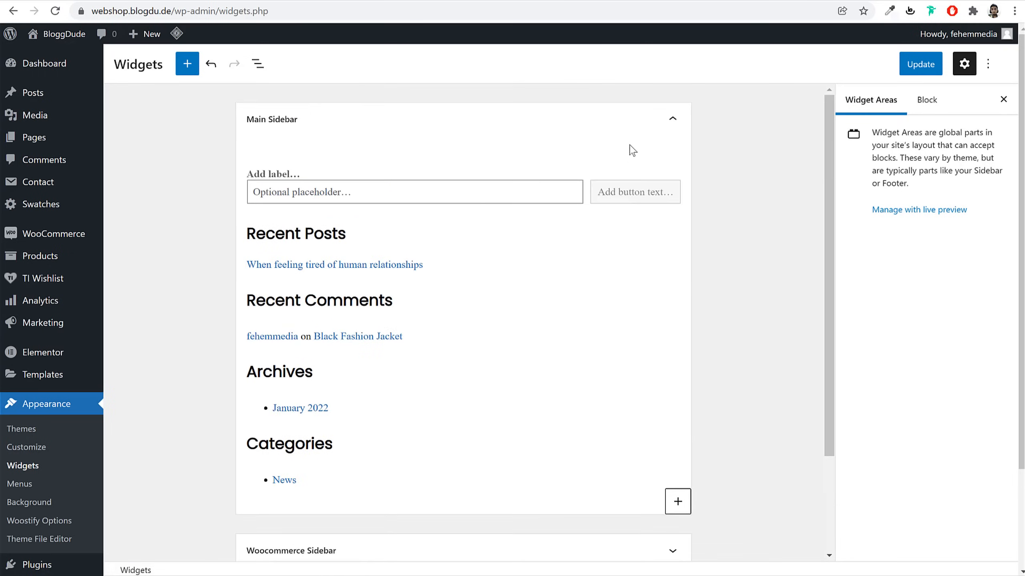
left_click(628, 131)
left_click(531, 168)
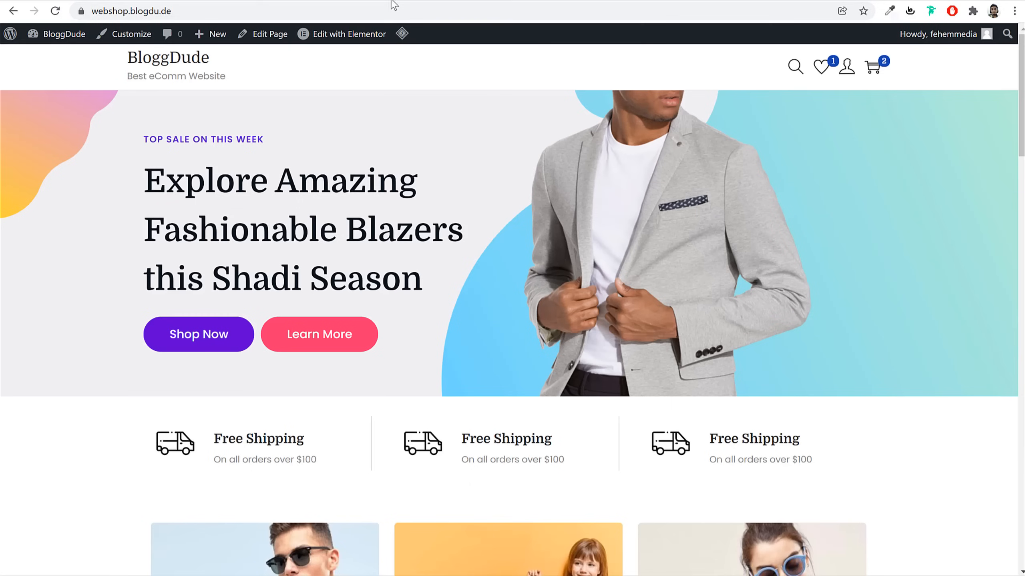
Review the live shop front page, then launch the Customizer
left_click(392, 10)
key("Return")
scroll(704, 262, "down", 15)
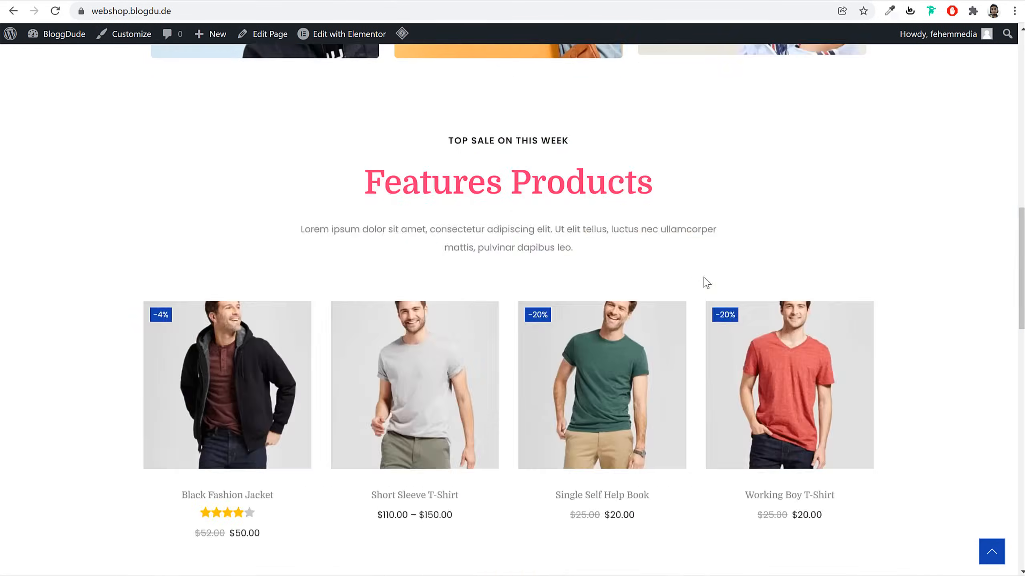
scroll(552, 549, "up", 15)
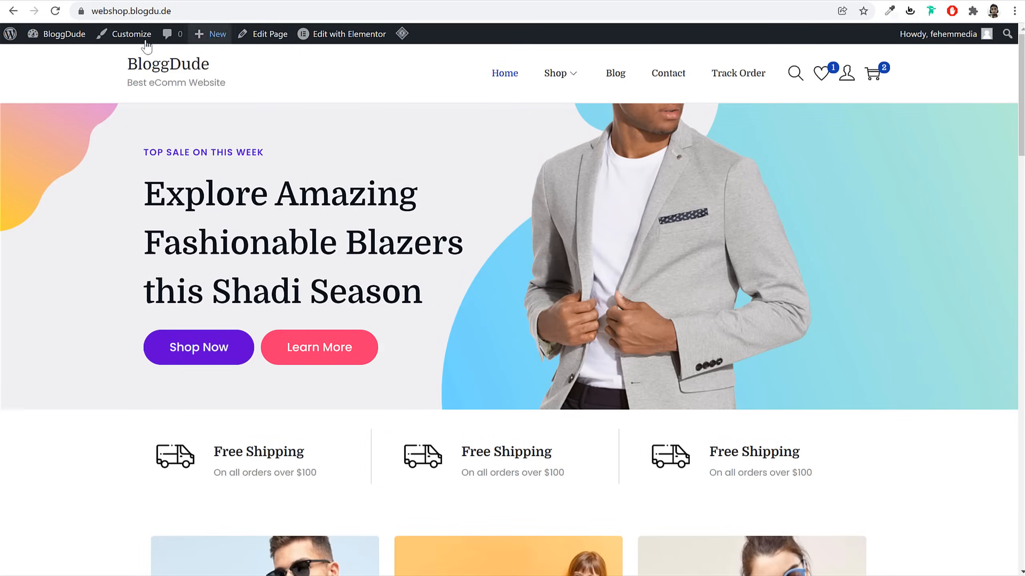
left_click(130, 39)
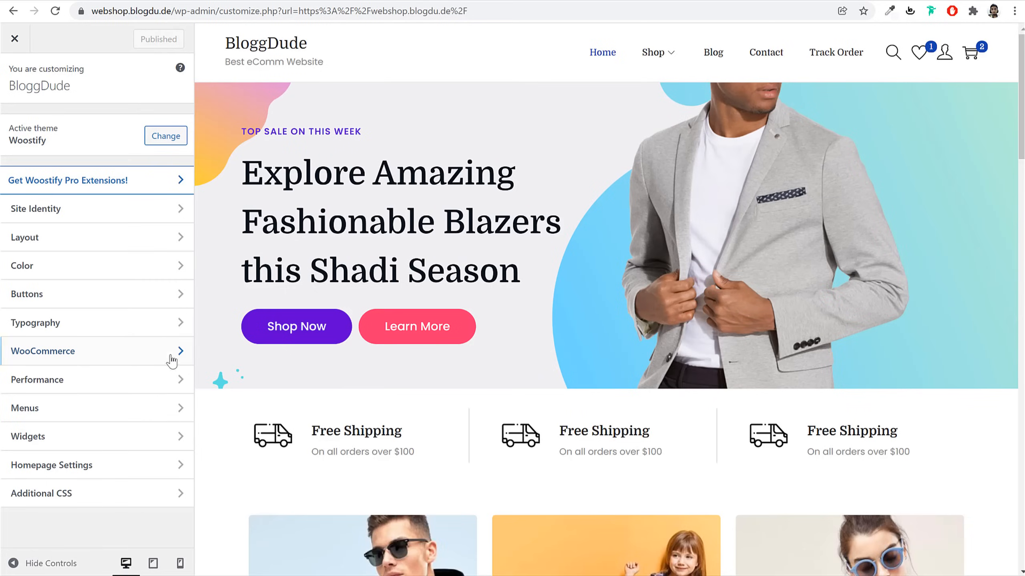
Set the footer layout to 4 widget columns
left_click(78, 246)
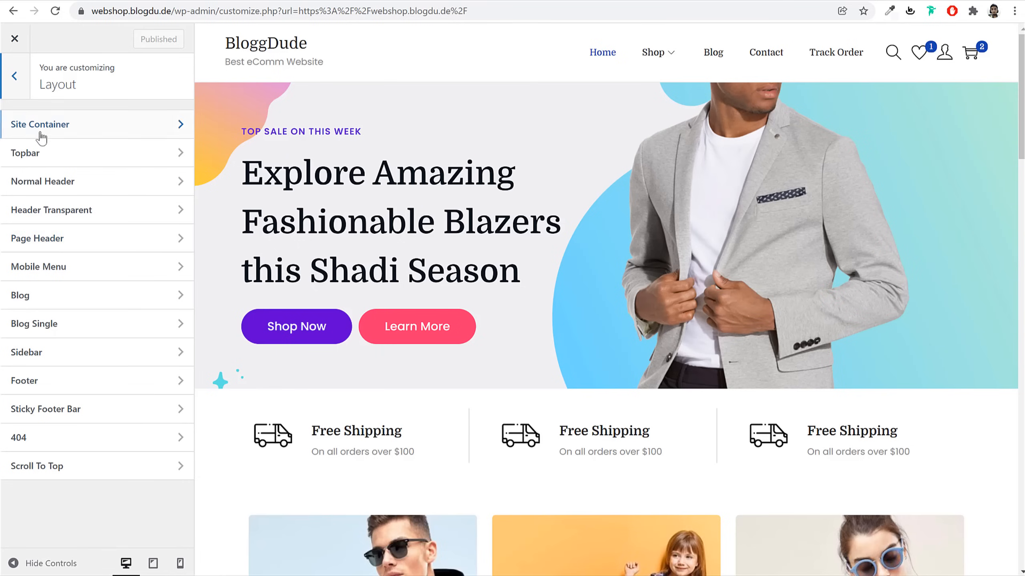
left_click(59, 379)
left_click(99, 220)
left_click(73, 277)
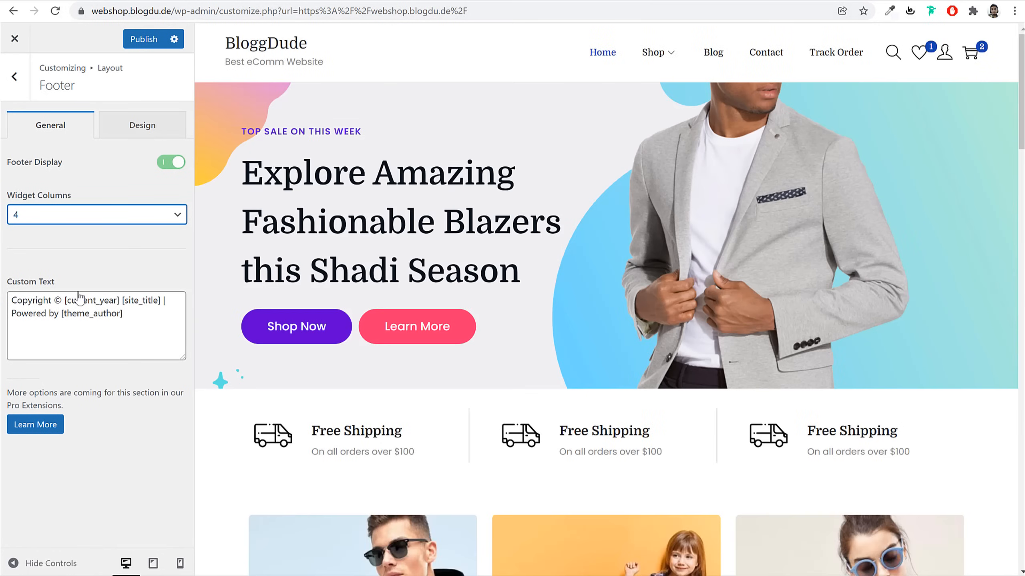
Replace the footer's 'Powered by [theme_author]' credit with 'Made by' and the owner's name
scroll(675, 376, "down", 15)
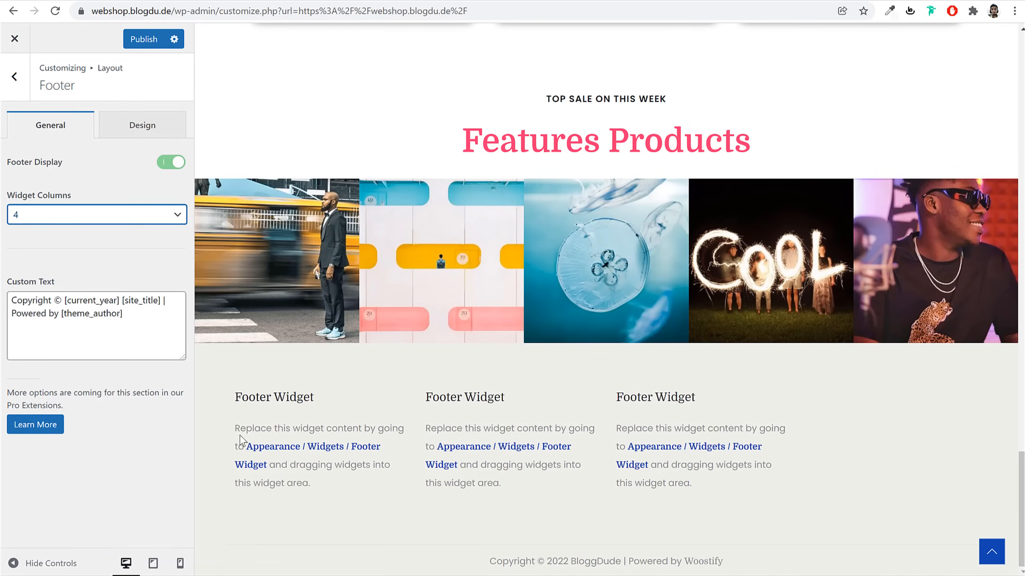
left_click_drag(526, 564, 726, 570)
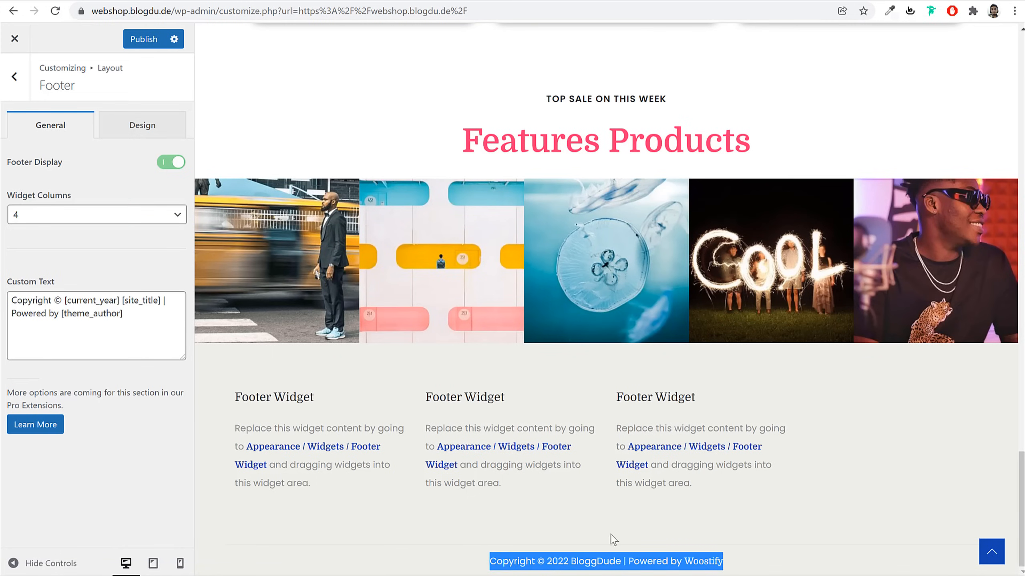
left_click(79, 317)
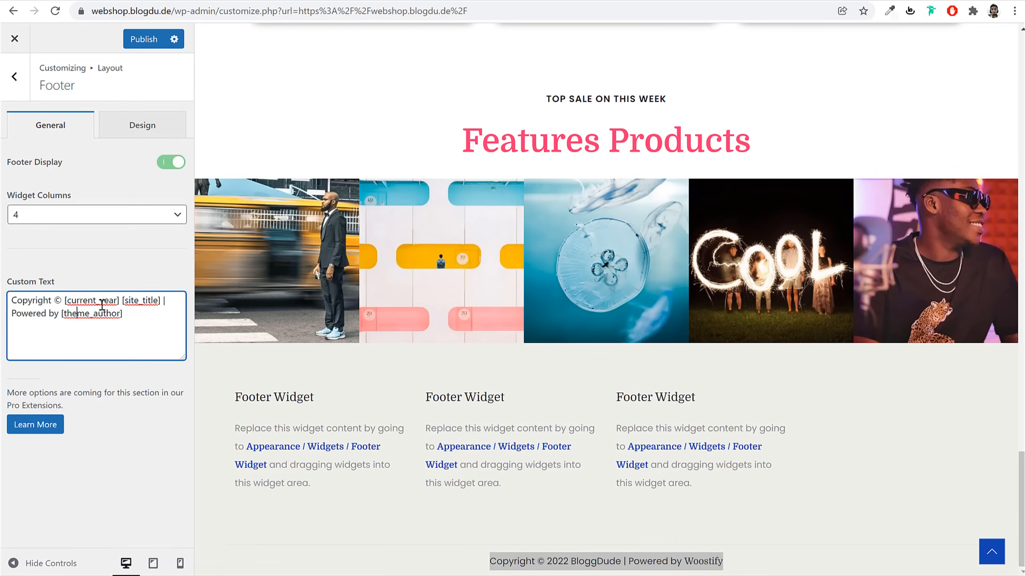
left_click(128, 305)
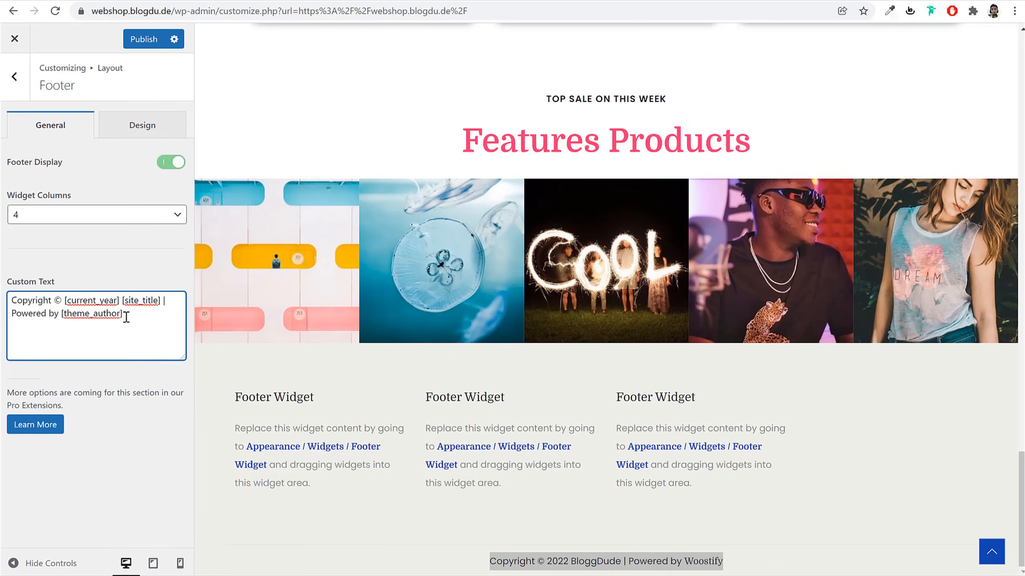
left_click_drag(141, 318, 73, 318)
key("BackSpace")
key("BackSpace")
key("BackSpace")
key("BackSpace")
key("BackSpace")
key("BackSpace")
key("BackSpace")
key("BackSpace")
type("Made by Nayyar ")
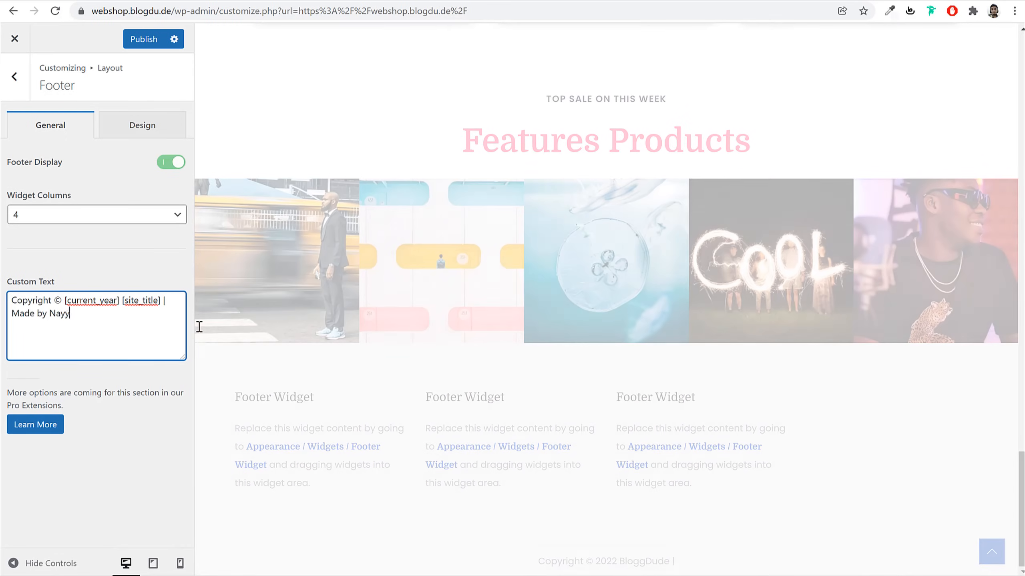
type("Shaikh")
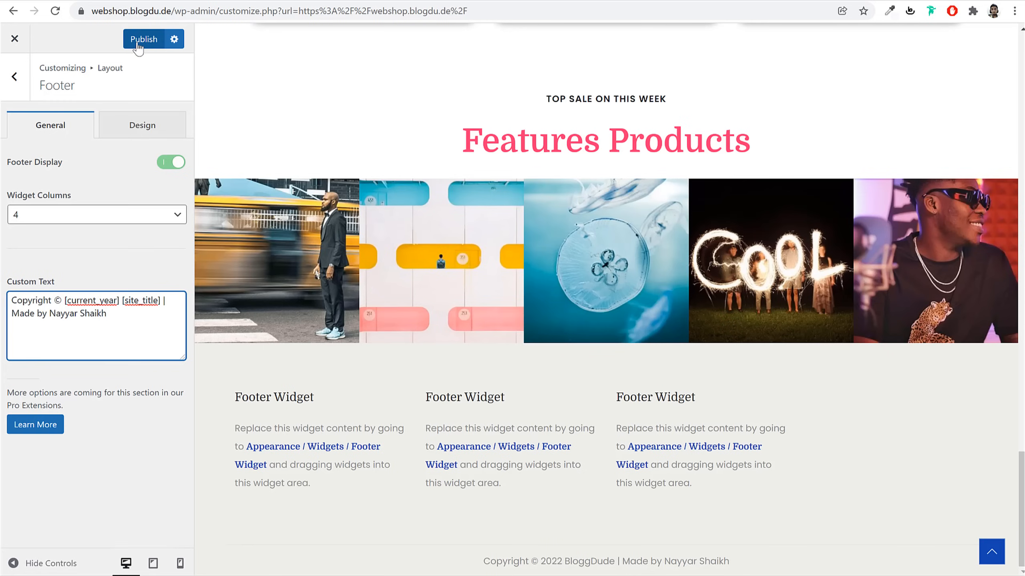
left_click(148, 135)
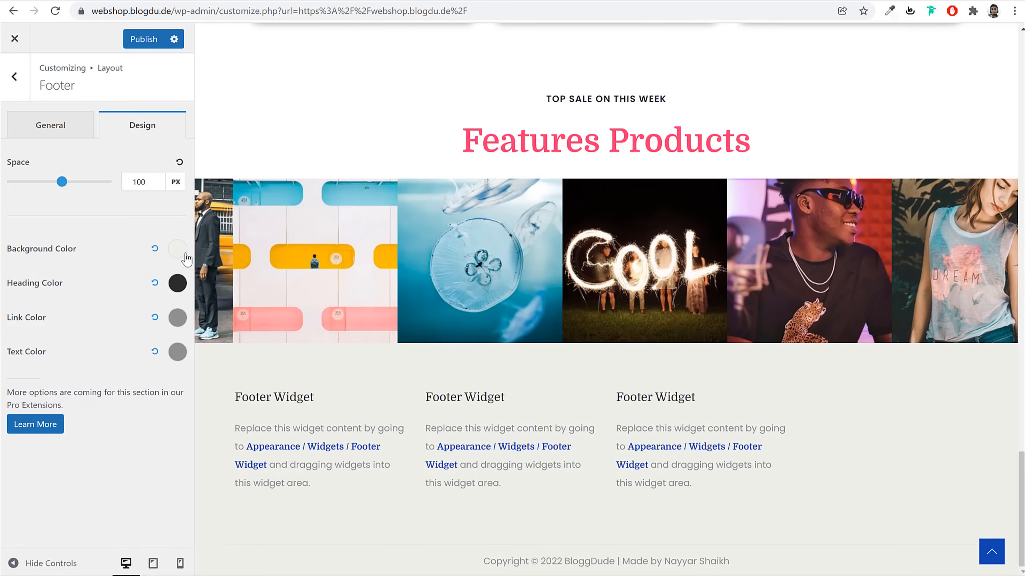
Set the footer background to light grey #F0F0F3 sampled from a reference site
left_click(177, 248)
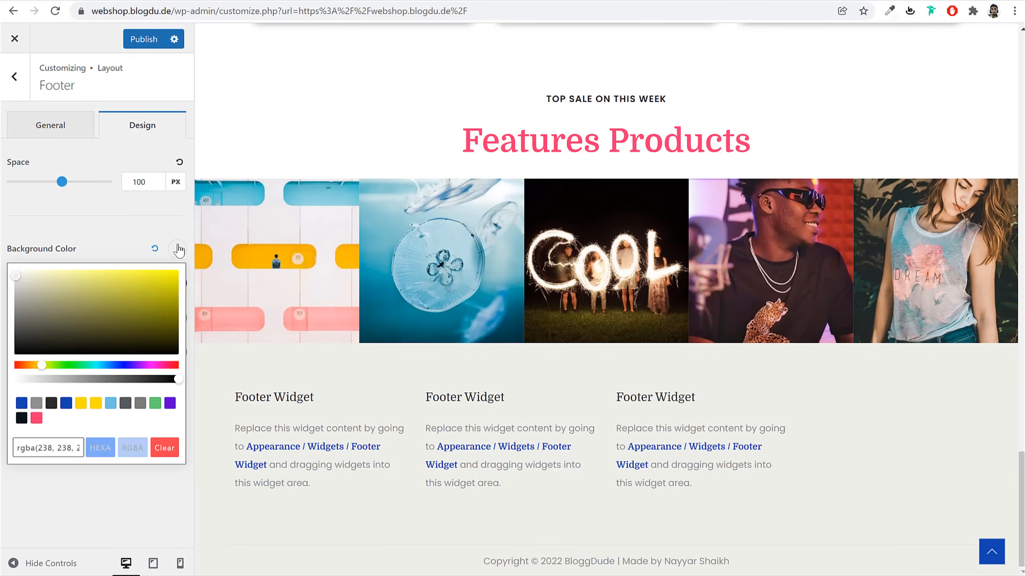
left_click(21, 418)
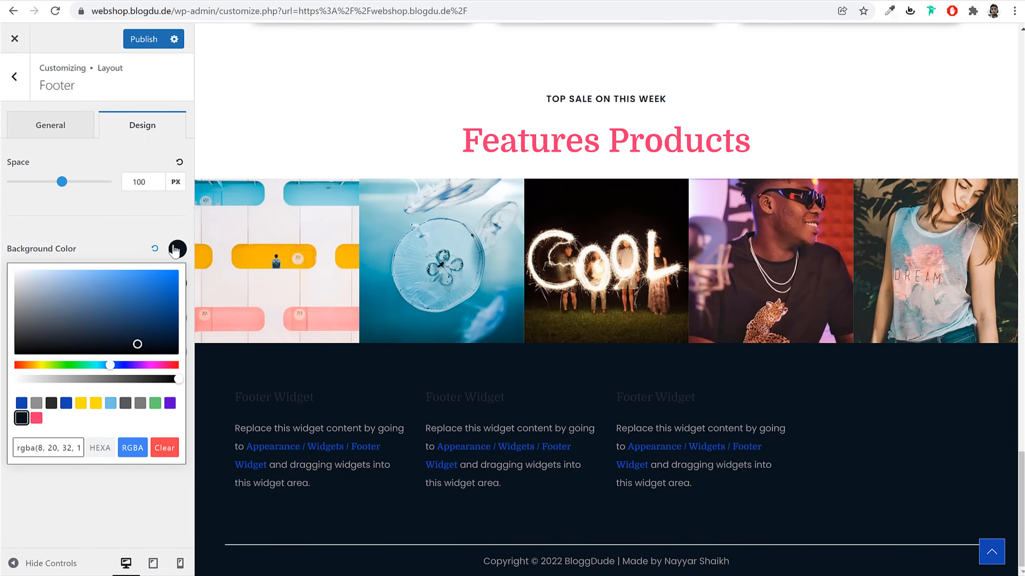
left_click(174, 250)
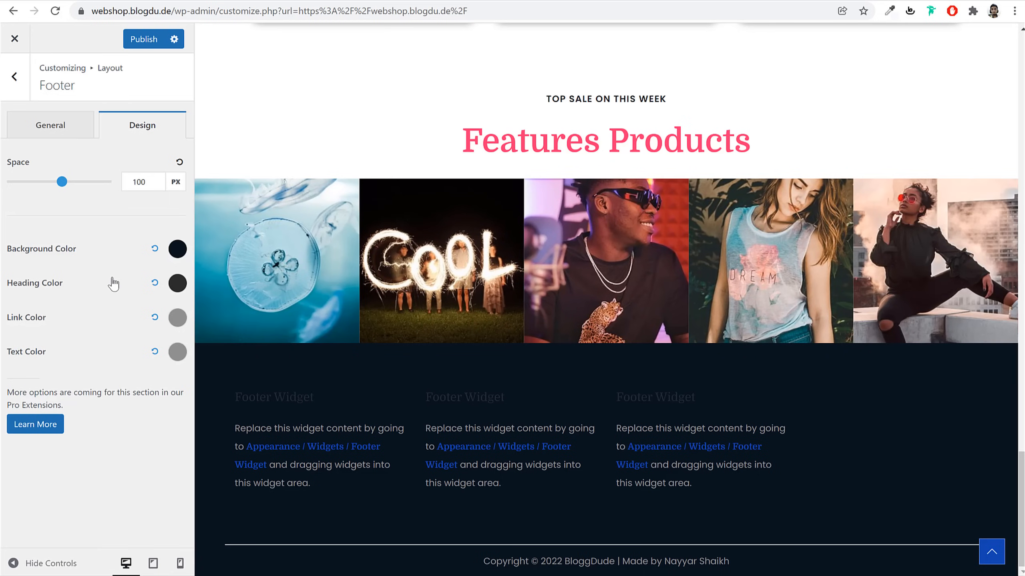
left_click(154, 249)
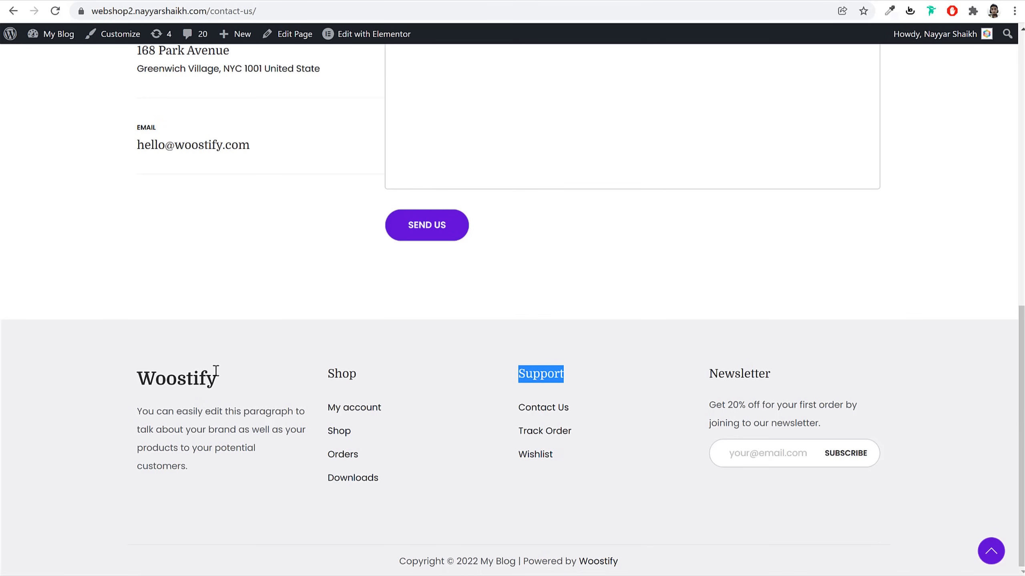
left_click(889, 11)
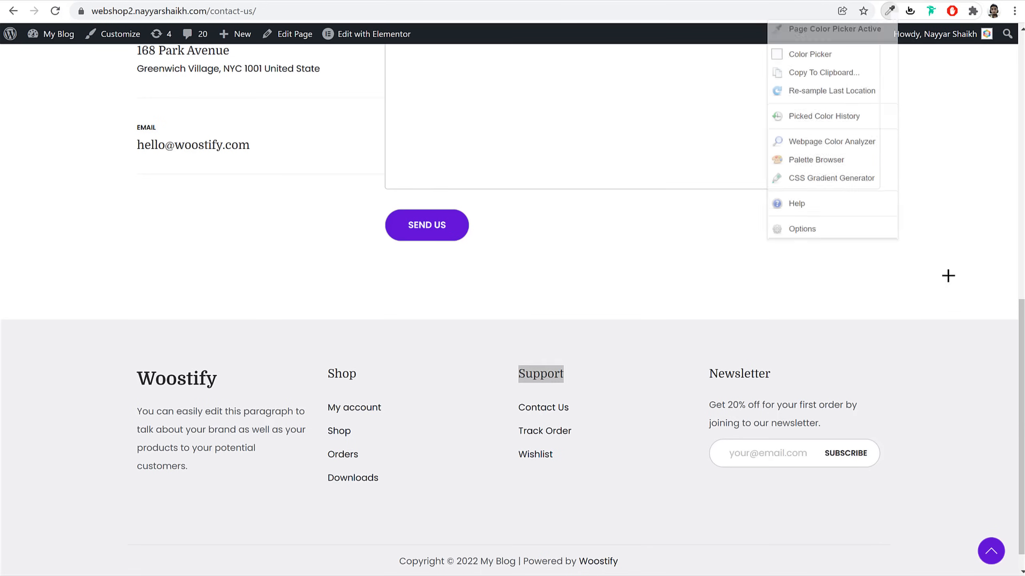
left_click(920, 412)
left_click(920, 412)
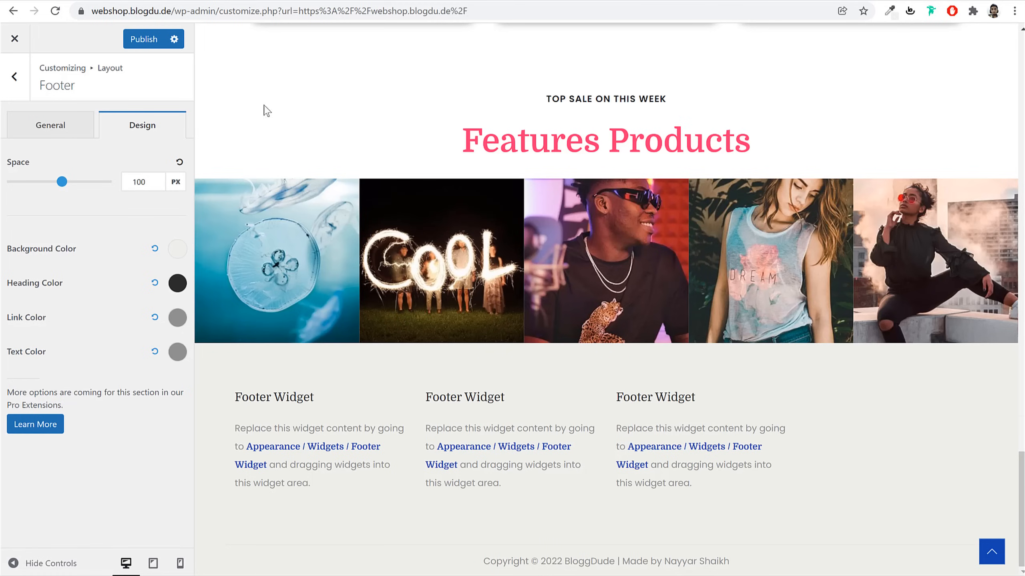
left_click(177, 249)
triple_click(63, 444)
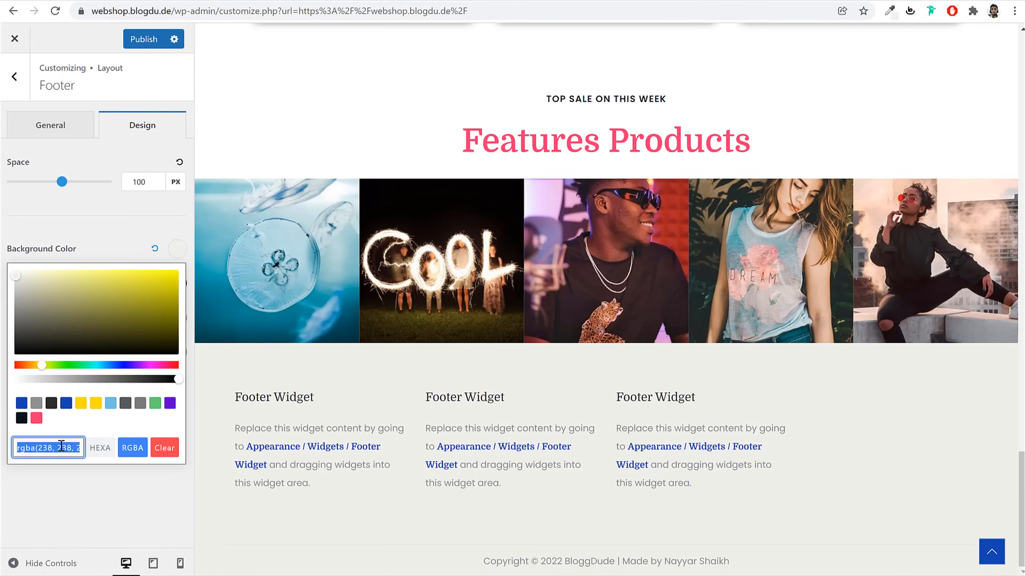
key("ctrl+v")
left_click(179, 252)
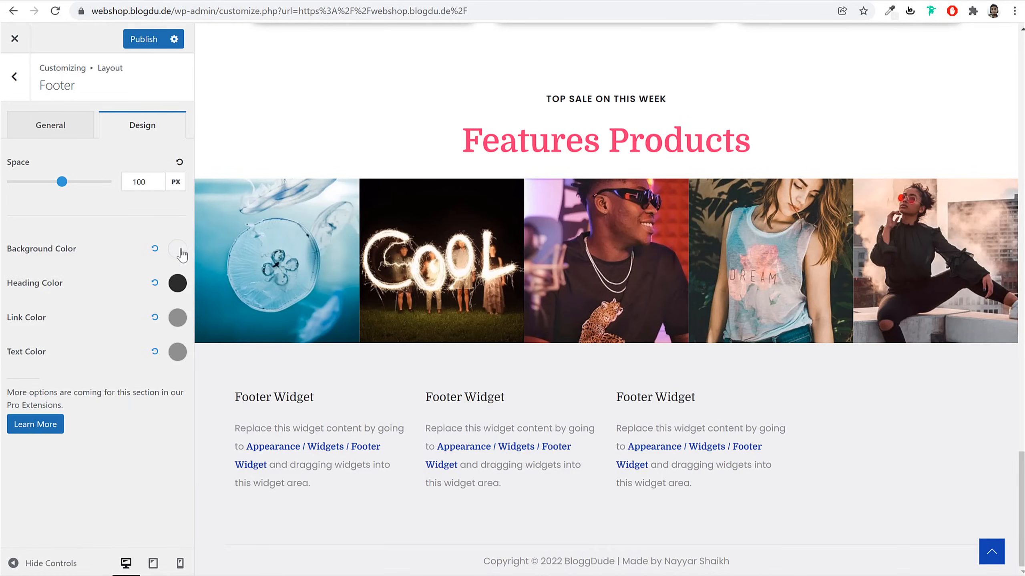
Make the footer link and text colours dark, then reload the Widgets page
left_click(178, 318)
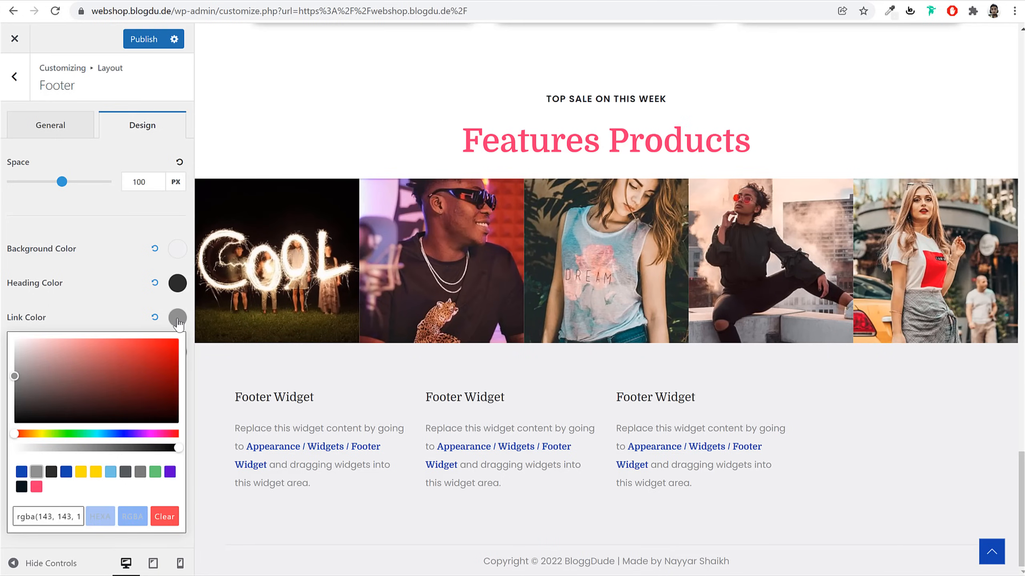
left_click(51, 472)
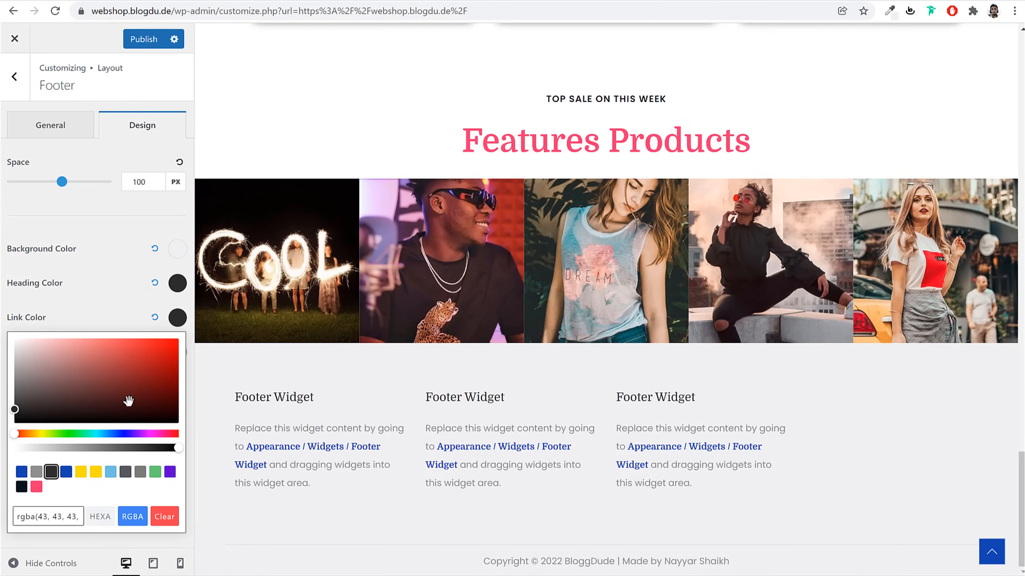
left_click(178, 319)
left_click(178, 353)
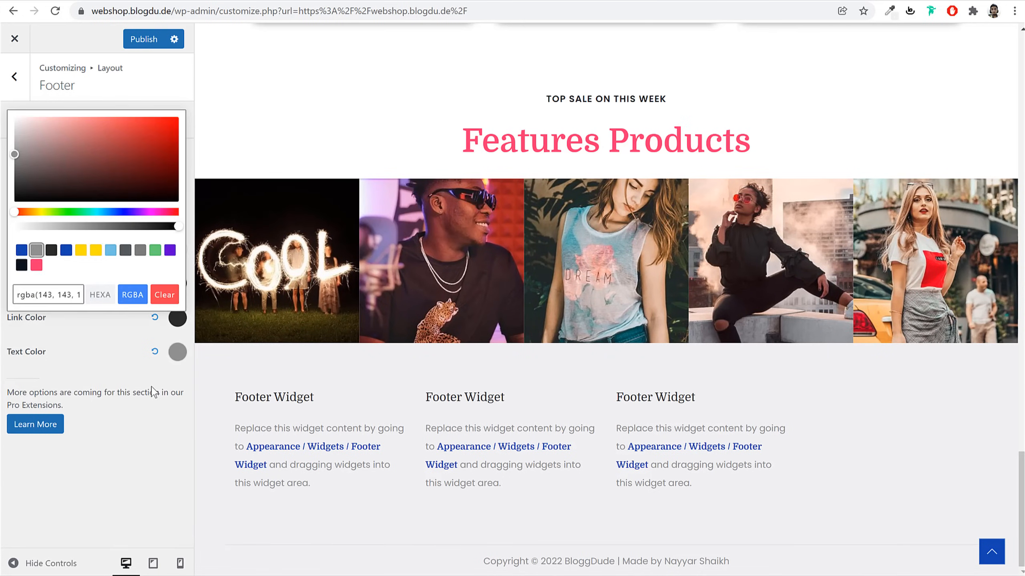
left_click(51, 250)
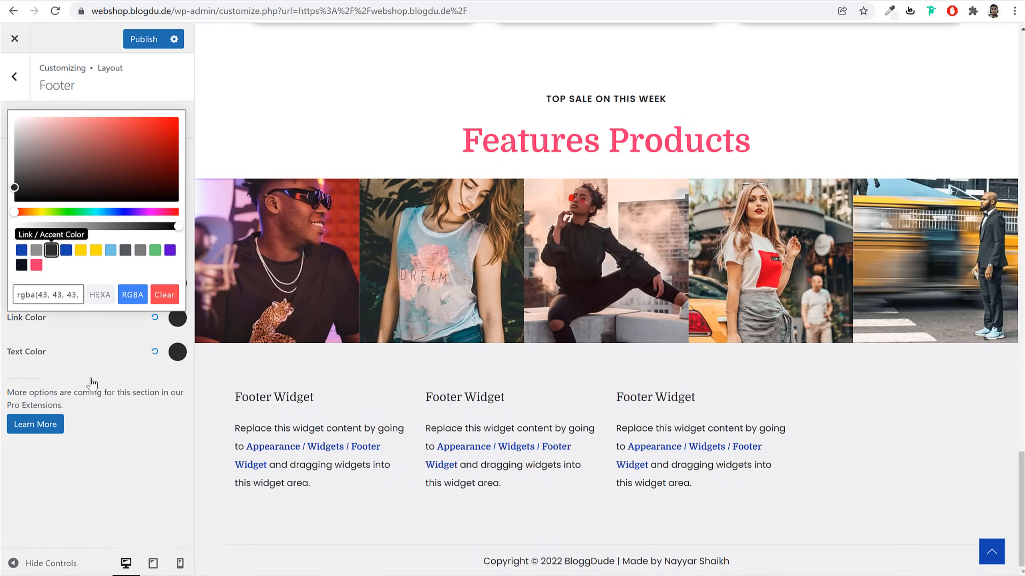
left_click(20, 266)
left_click(140, 445)
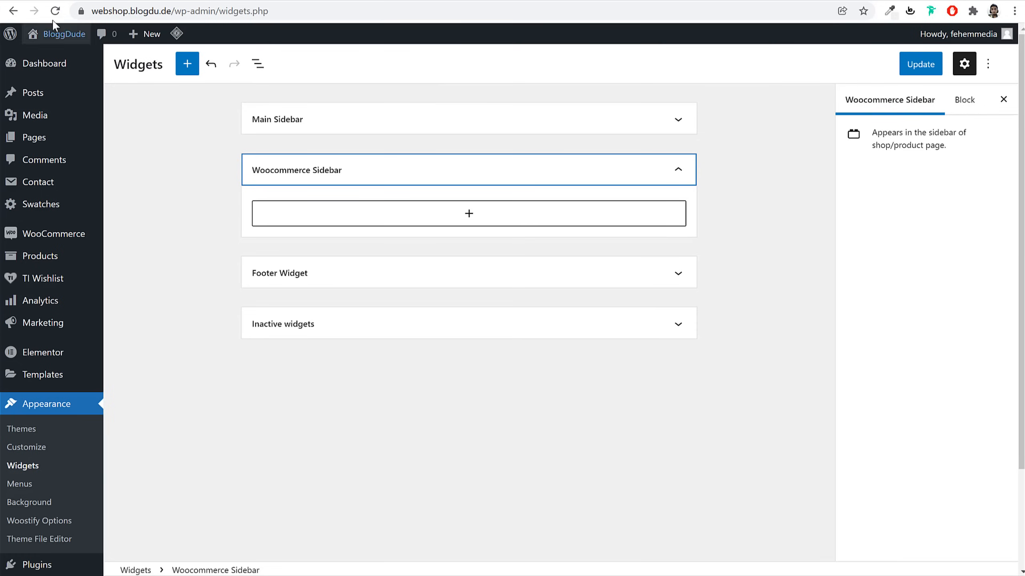
left_click(54, 11)
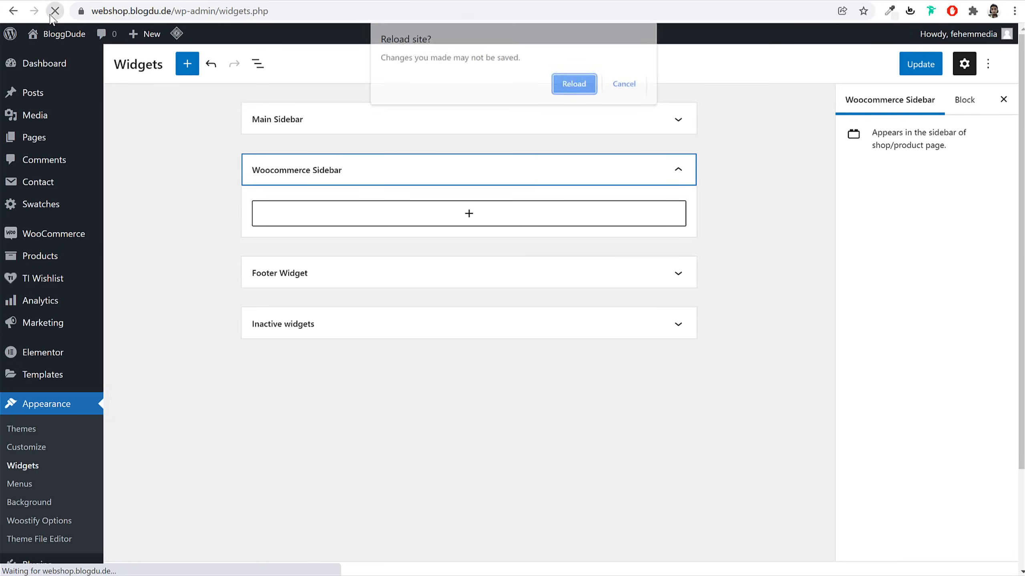
Abandon the unsaved Main Sidebar widget edits and go to the installed Plugins page
left_click(562, 85)
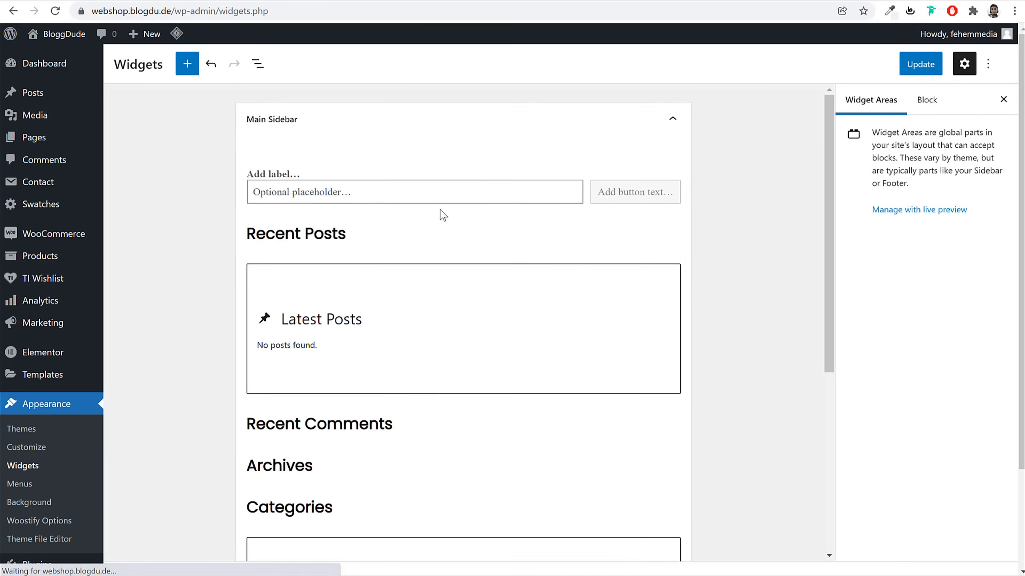
left_click(496, 130)
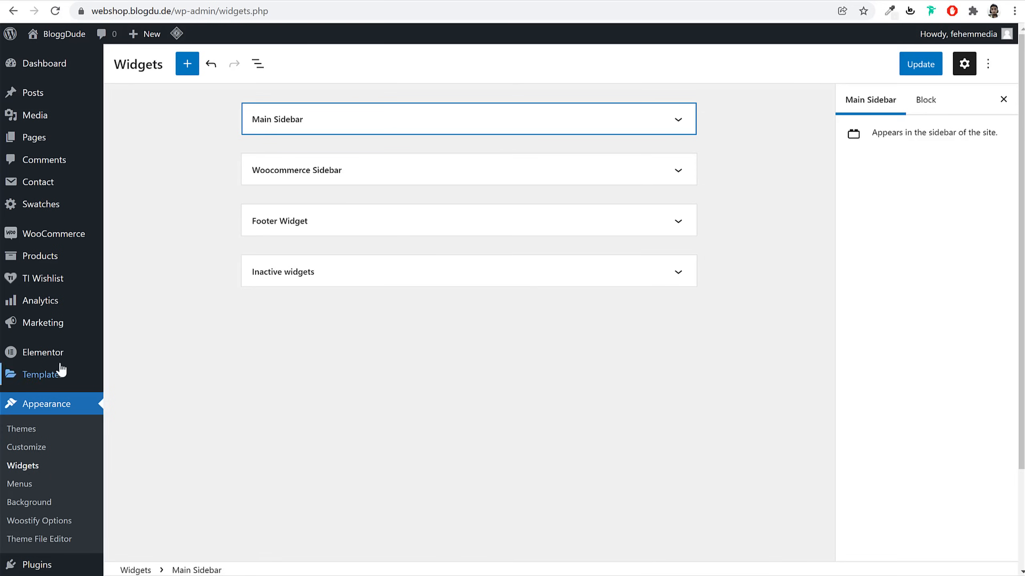
scroll(62, 487, "down", 3)
left_click(45, 442)
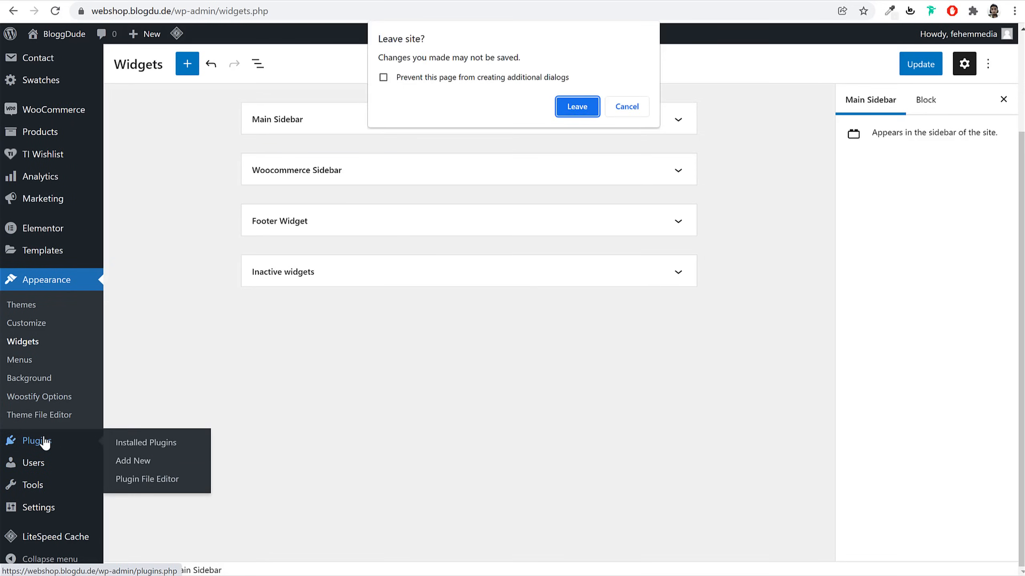
left_click(577, 106)
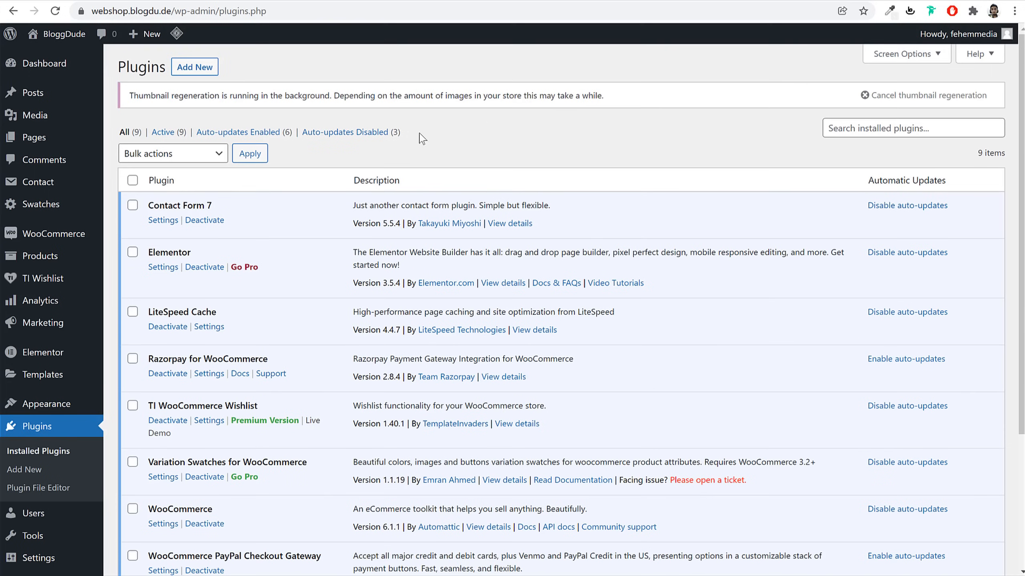
Find Classic Widgets under Plugins > Add New, then install and activate it
left_click(195, 67)
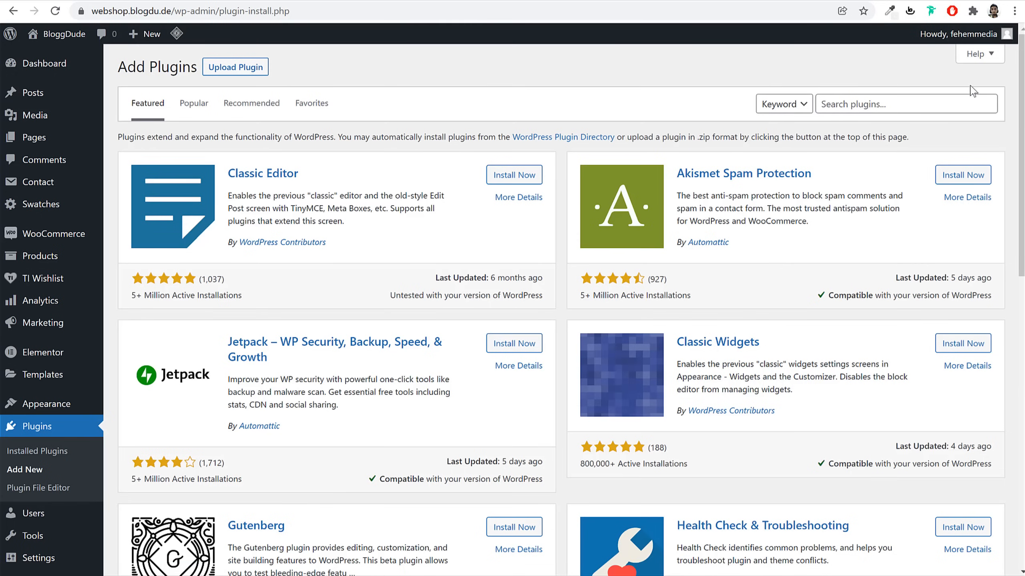
left_click(926, 98)
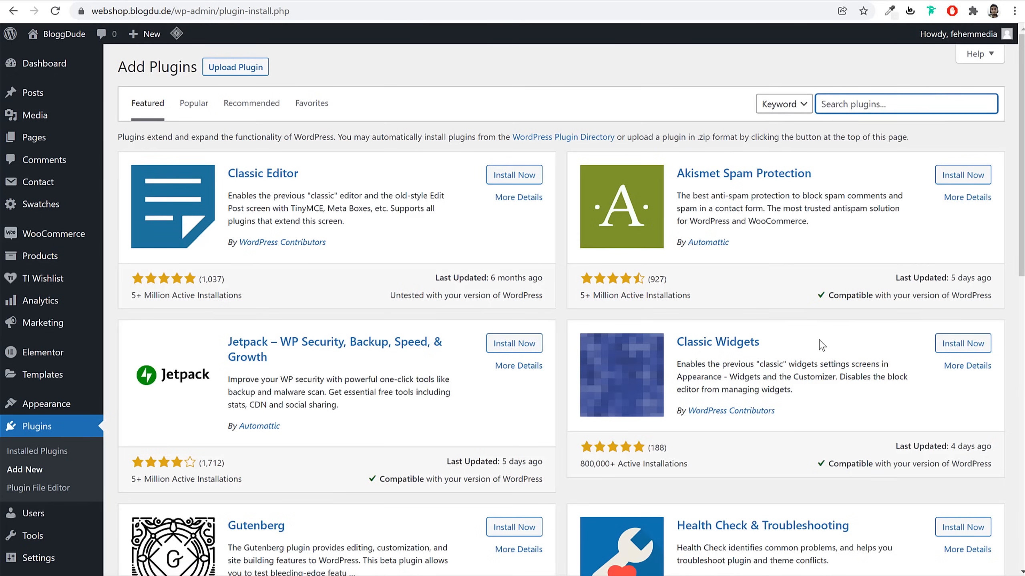
left_click_drag(821, 345, 678, 347)
left_click(802, 378)
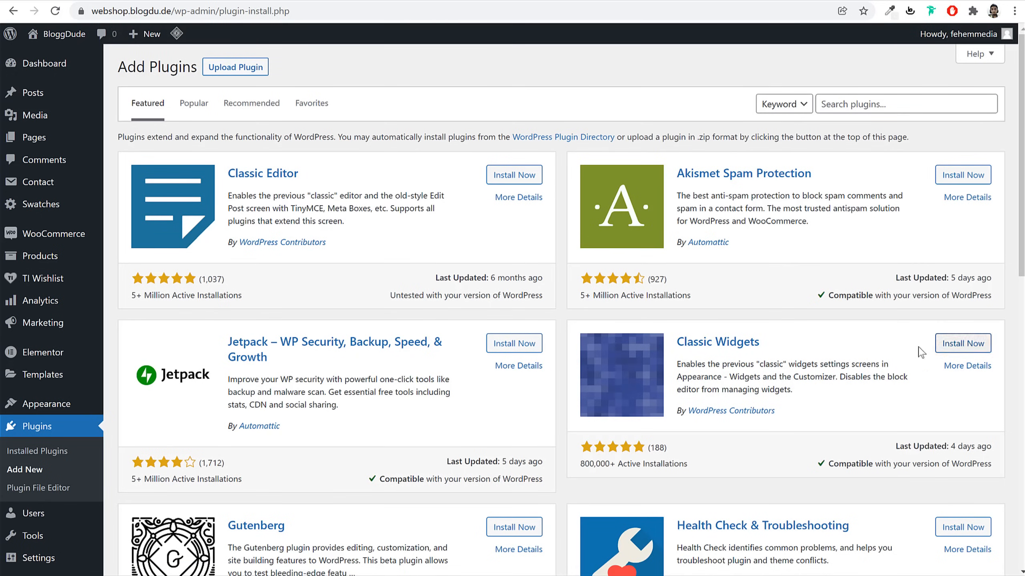
left_click_drag(690, 462, 591, 468)
left_click(615, 462)
left_click(950, 347)
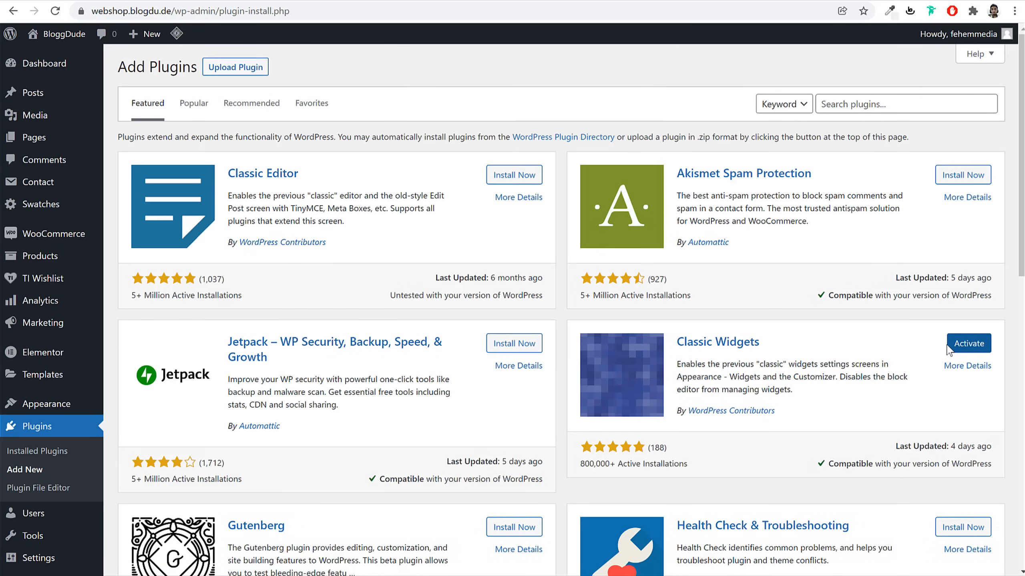
left_click(968, 344)
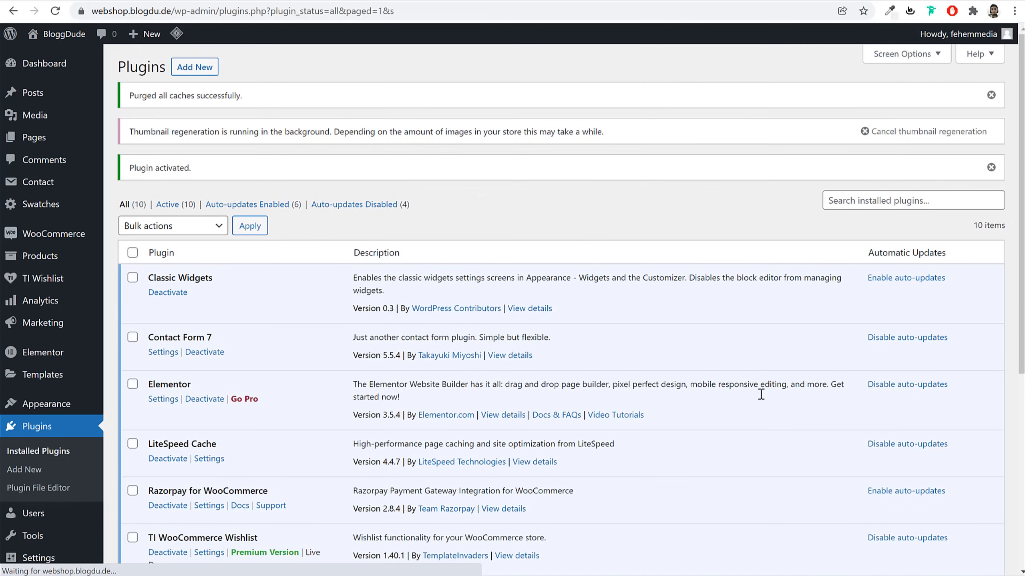
Open Appearance > Widgets, collapse Main Sidebar and expand the Footer Widget area
mouse_move(49, 404)
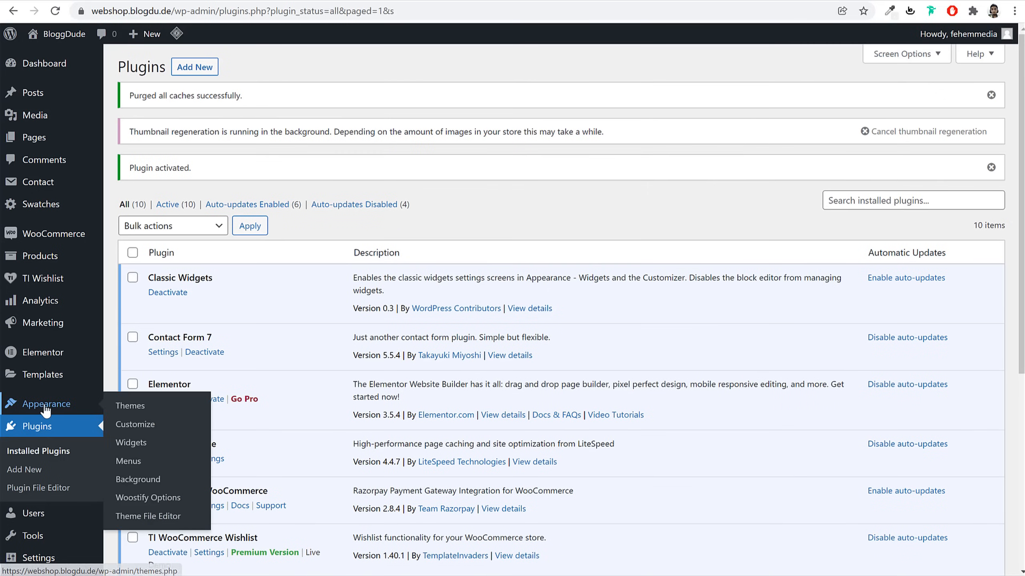
left_click(133, 444)
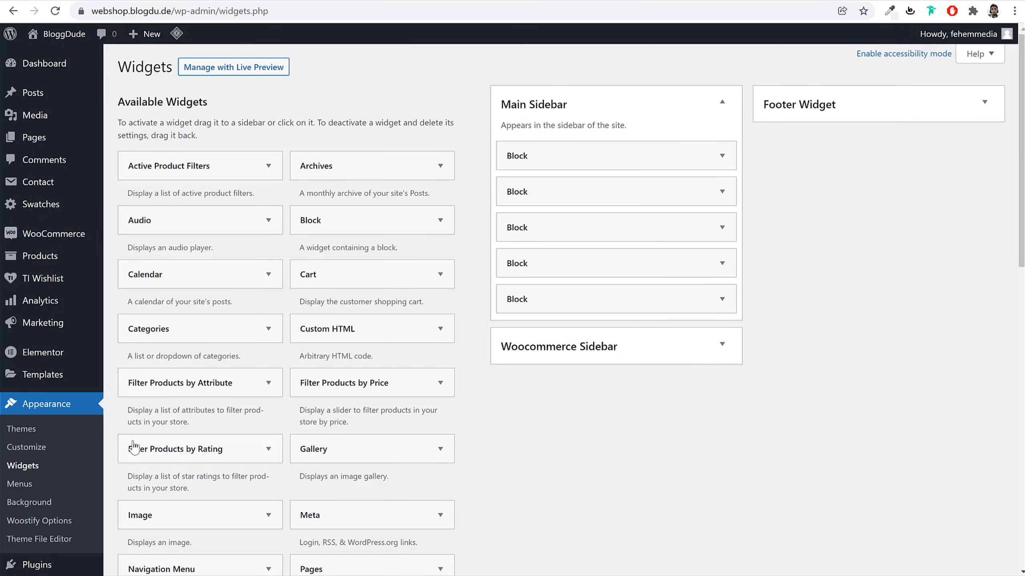
left_click(662, 116)
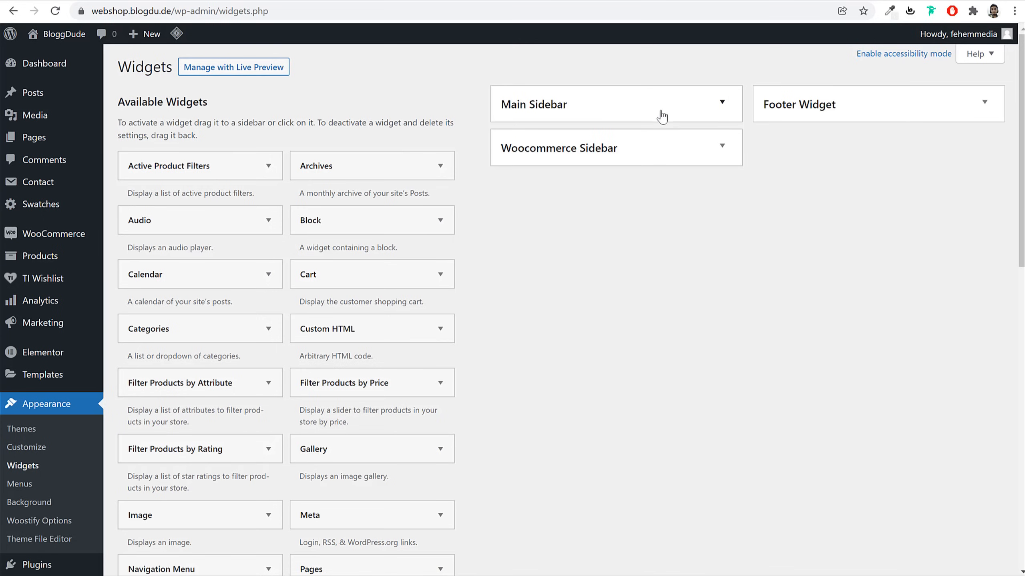
left_click(842, 111)
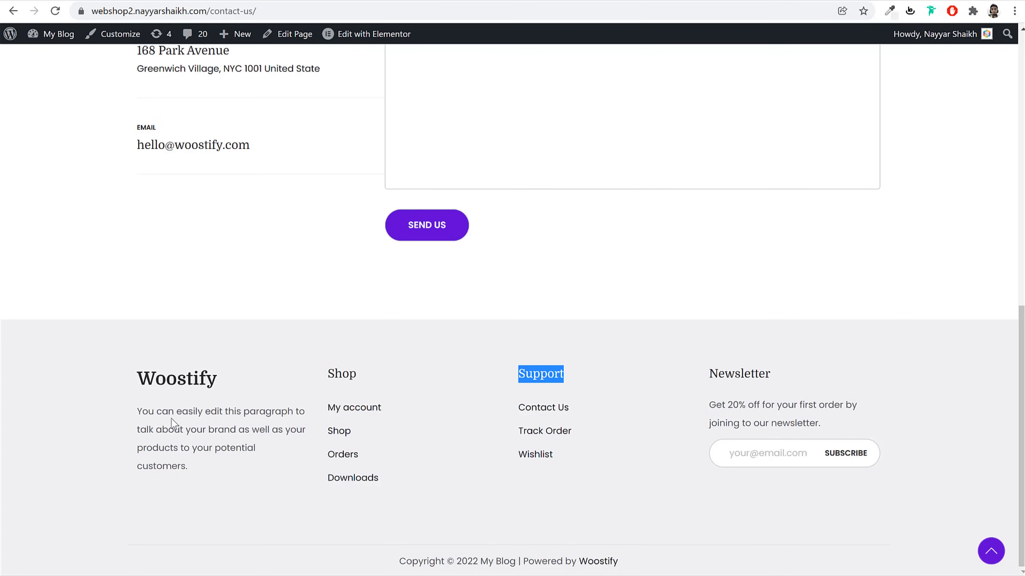
Review the reference footer's Woostify paragraph and Shop, Support, Newsletter columns
left_click_drag(141, 377, 221, 391)
left_click(220, 391)
left_click_drag(194, 478, 212, 461)
key("ctrl+c")
left_click(140, 412)
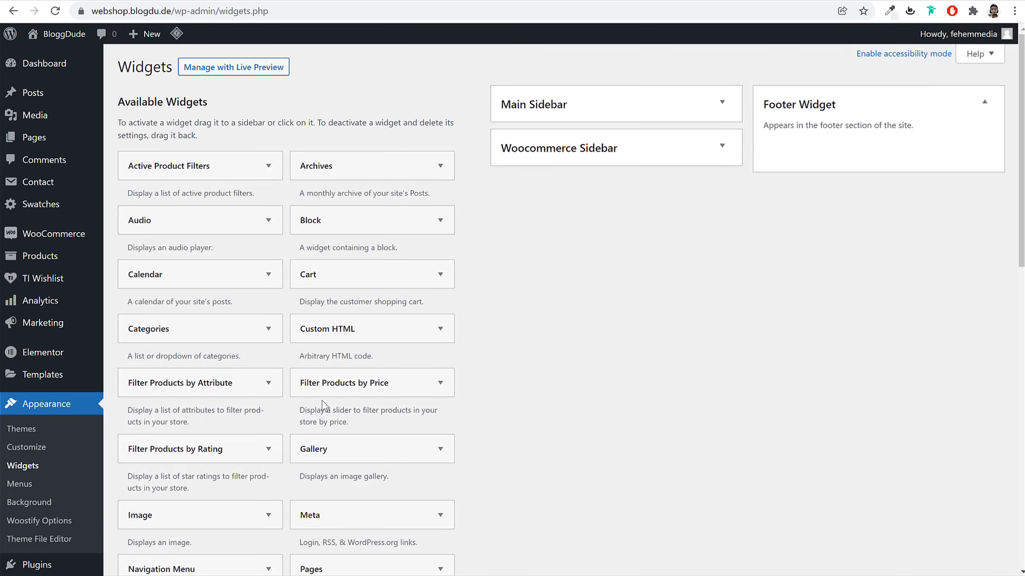
Add a Text widget to the Footer Widget area
scroll(321, 407, "down", 15)
left_click(210, 254)
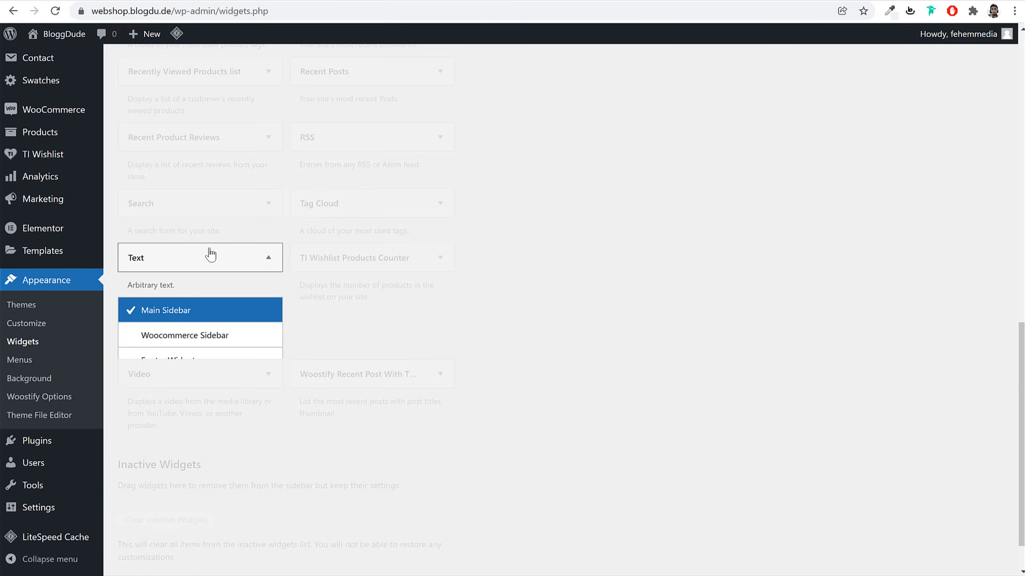
left_click(197, 361)
left_click(239, 393)
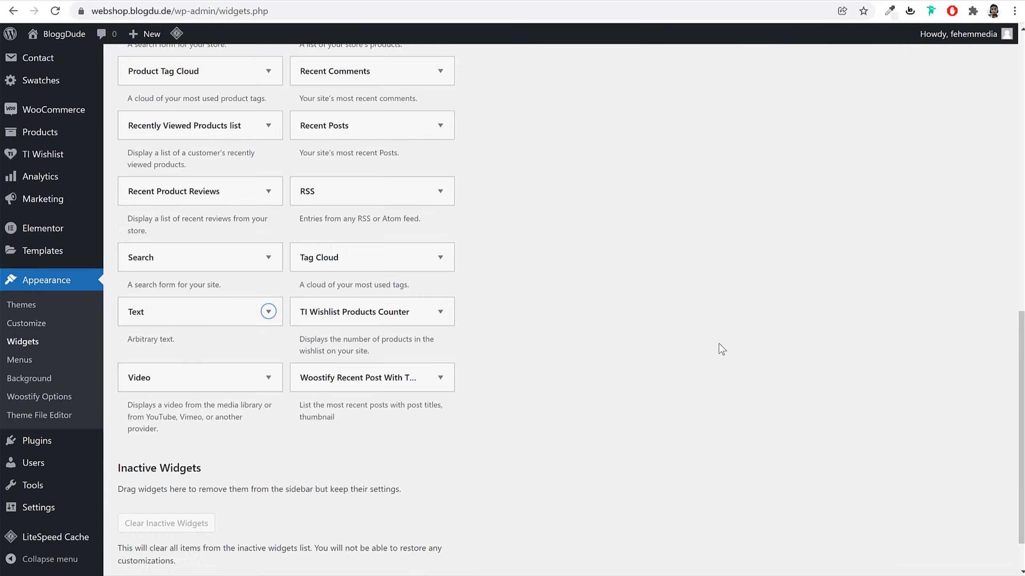
Paste the heading and brand paragraph, rename the heading to BloggDude, and save the widget
key("ctrl+v")
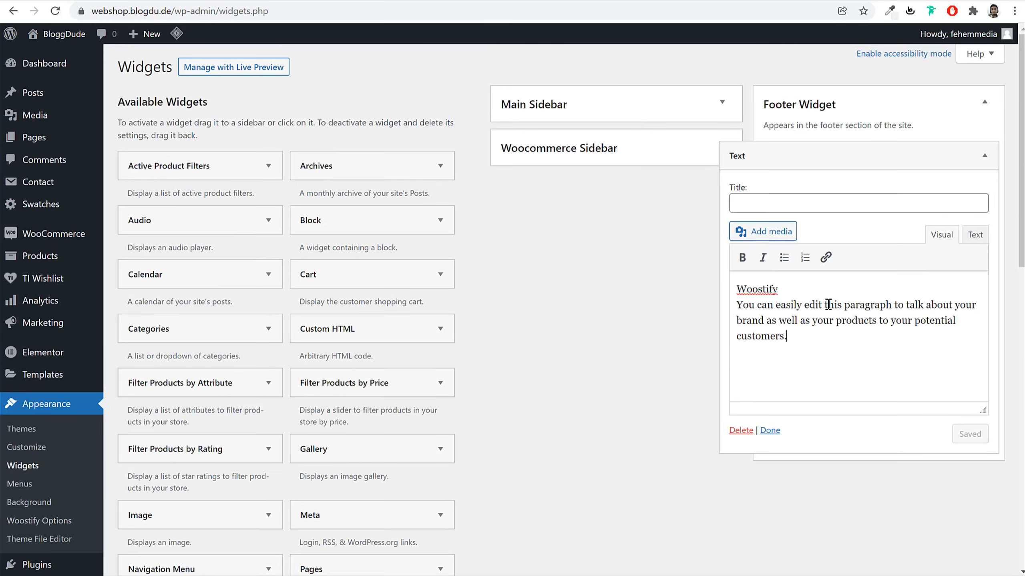
key("ctrl+a")
key("ctrl+v")
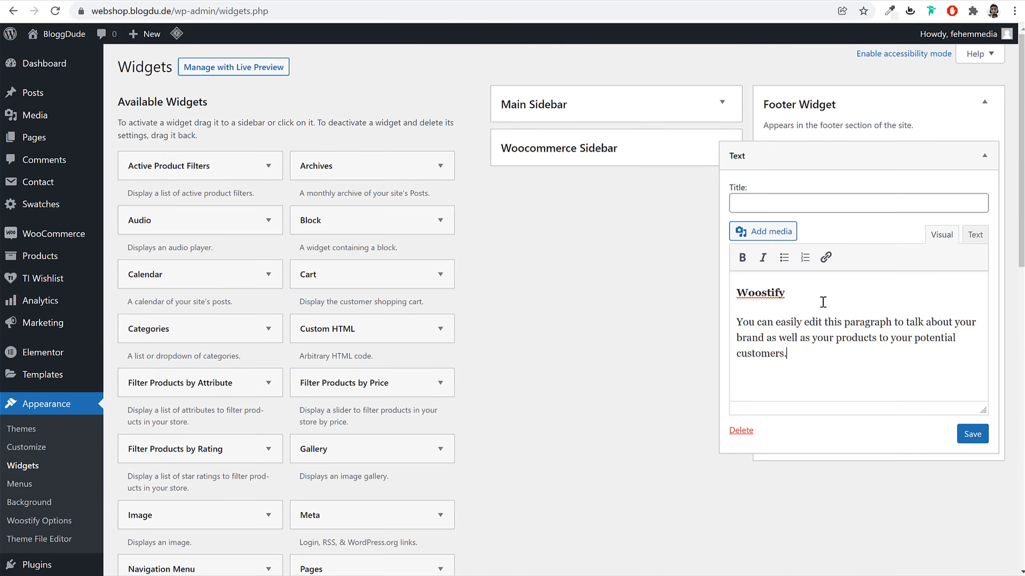
double_click(779, 292)
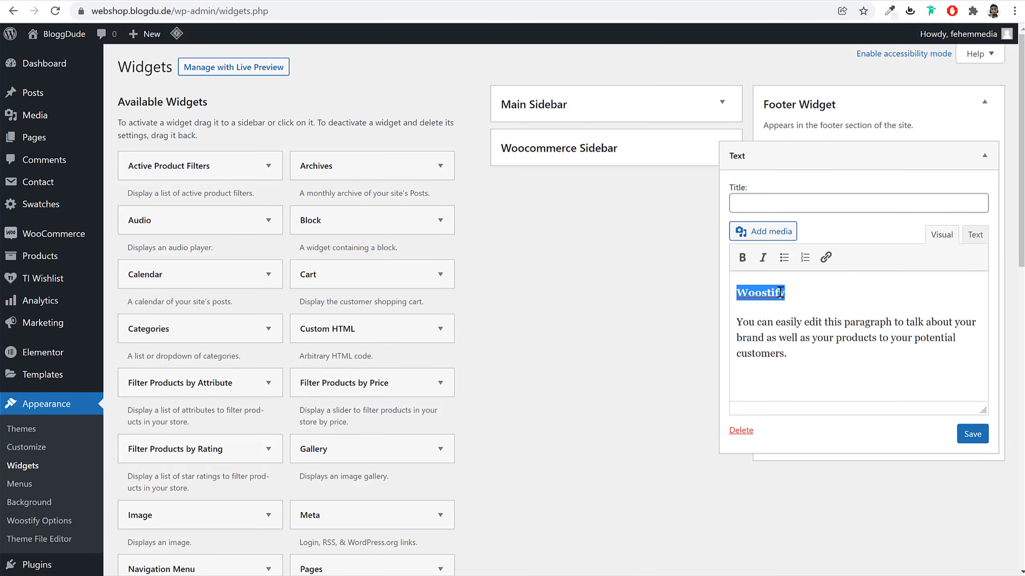
left_click(787, 339)
double_click(762, 293)
type("b")
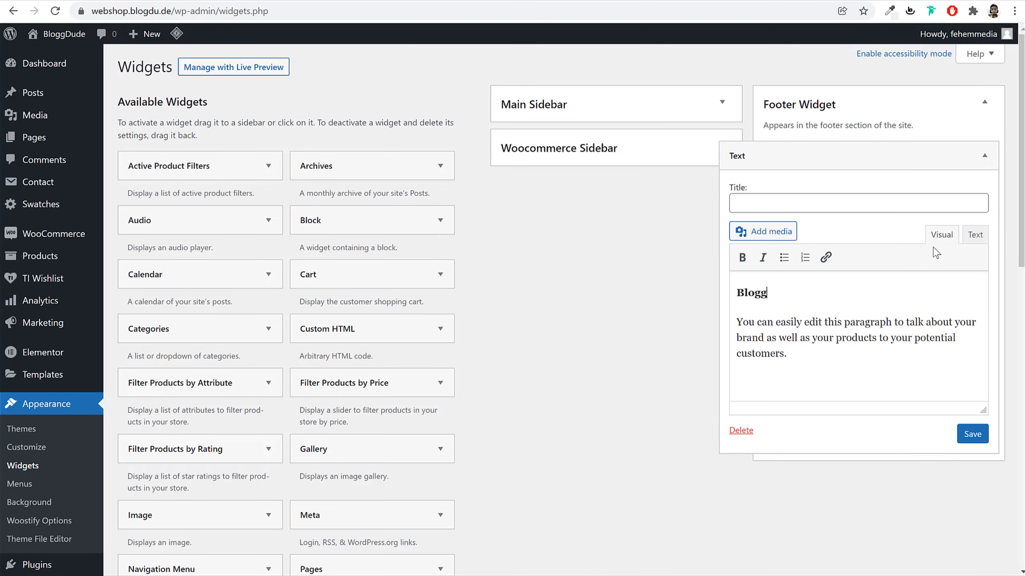
left_click(973, 435)
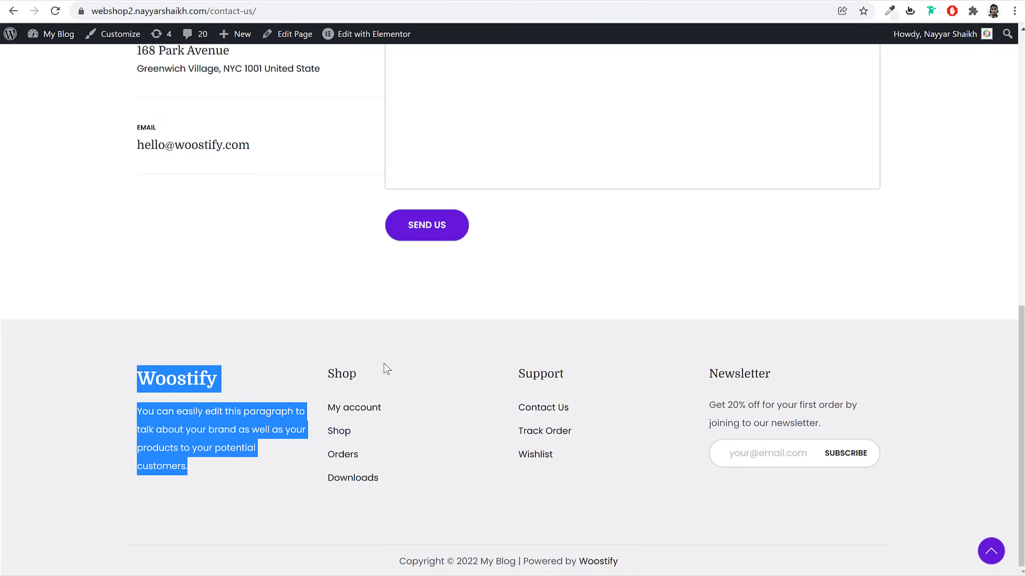
left_click(375, 373)
double_click(341, 374)
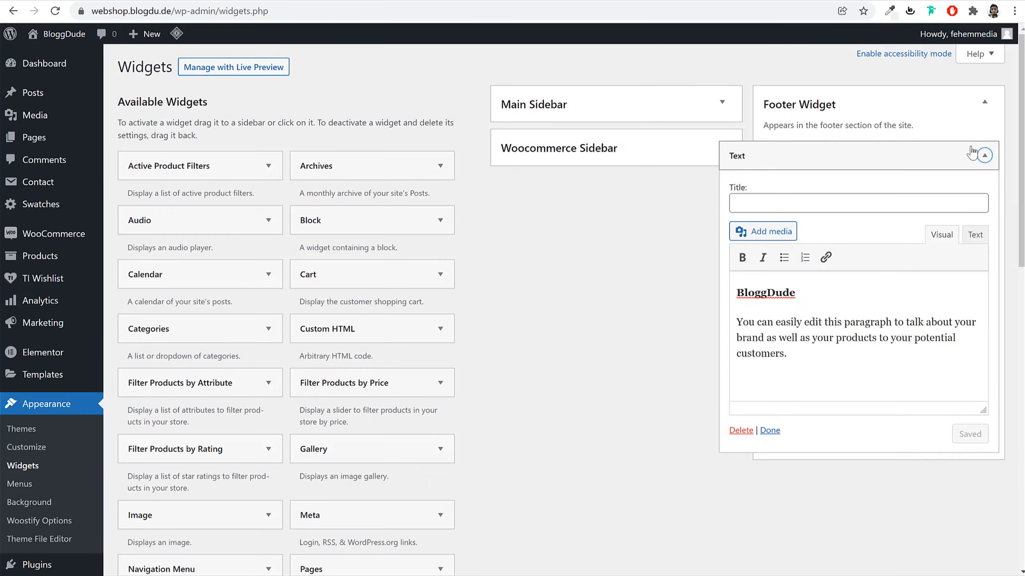
left_click(984, 154)
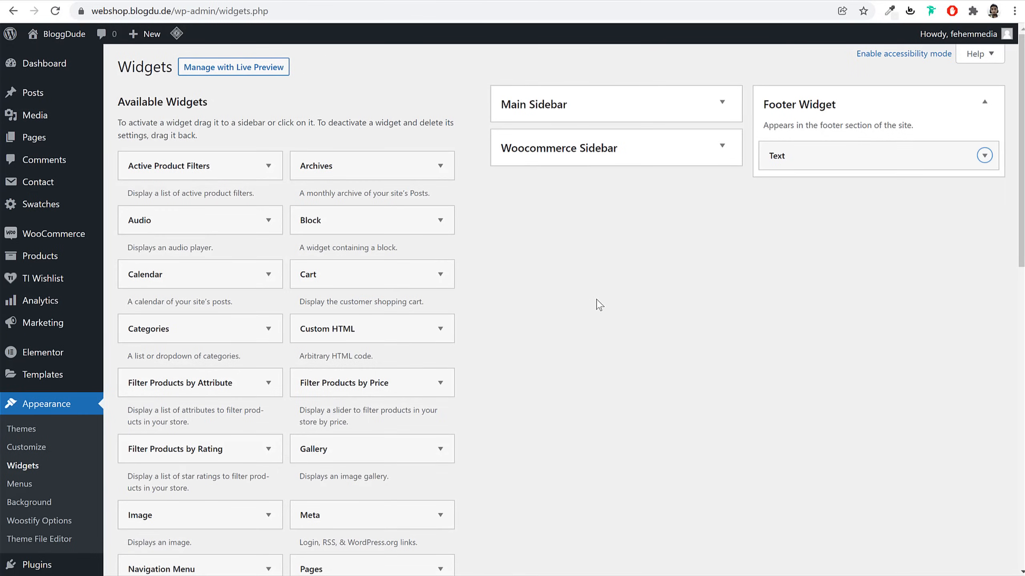
Add a footer Navigation Menu widget titled Shop showing the Shop menu, and save it
scroll(400, 478, "down", 1)
scroll(253, 444, "down", 3)
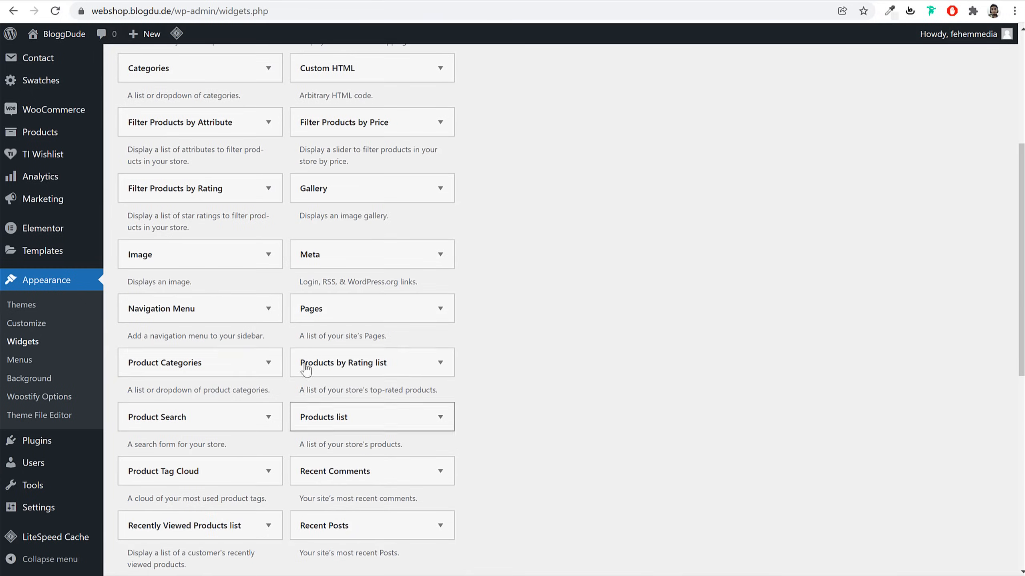
left_click(248, 377)
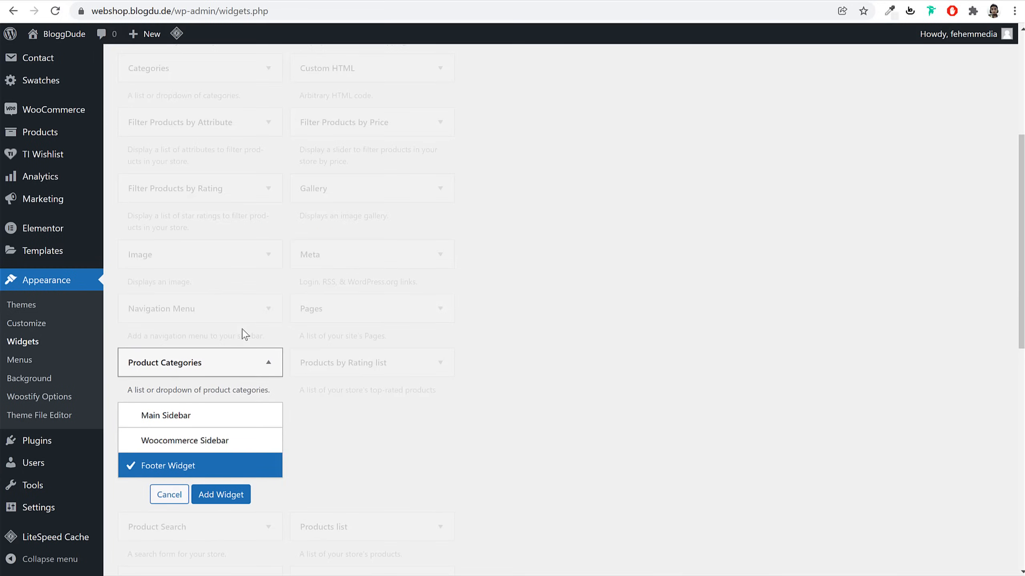
left_click(170, 493)
left_click(228, 309)
left_click(203, 441)
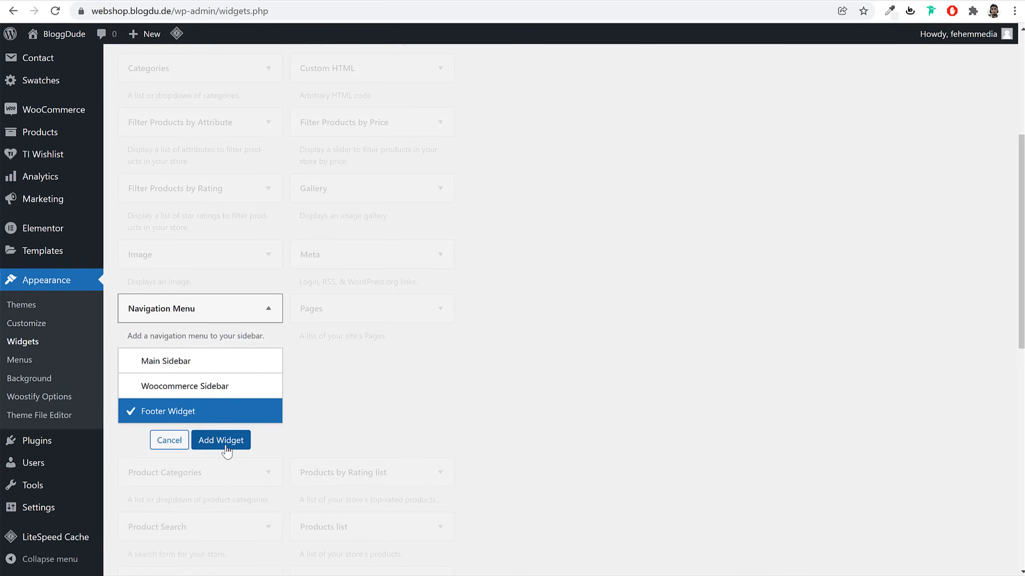
left_click(880, 238)
type("Shop")
left_click(867, 268)
left_click(861, 309)
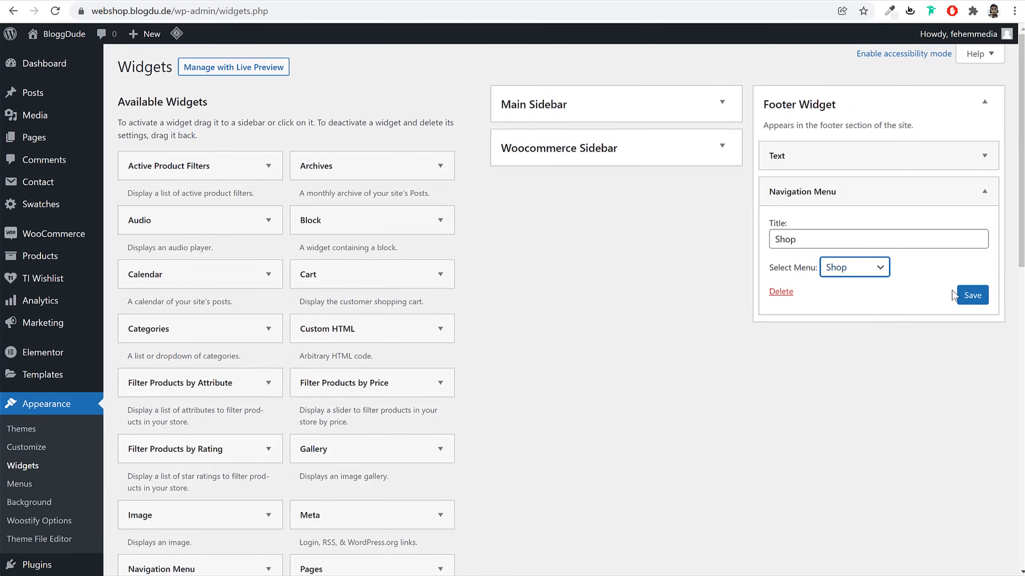
left_click(972, 295)
left_click(992, 178)
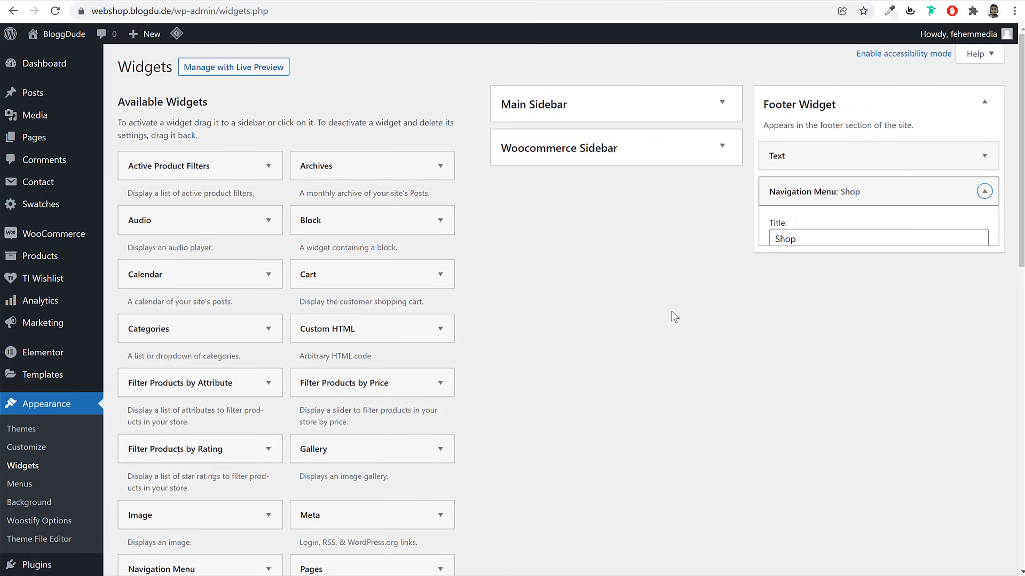
Add a second footer Navigation Menu titled Support showing the Support menu, then open Contact Forms
scroll(274, 384, "down", 5)
left_click(223, 379)
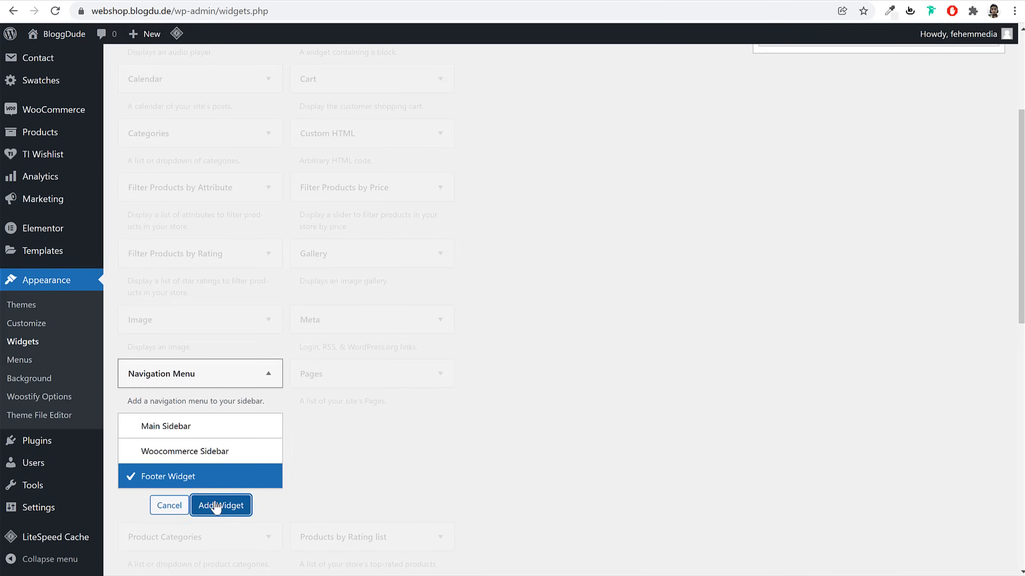
left_click(213, 504)
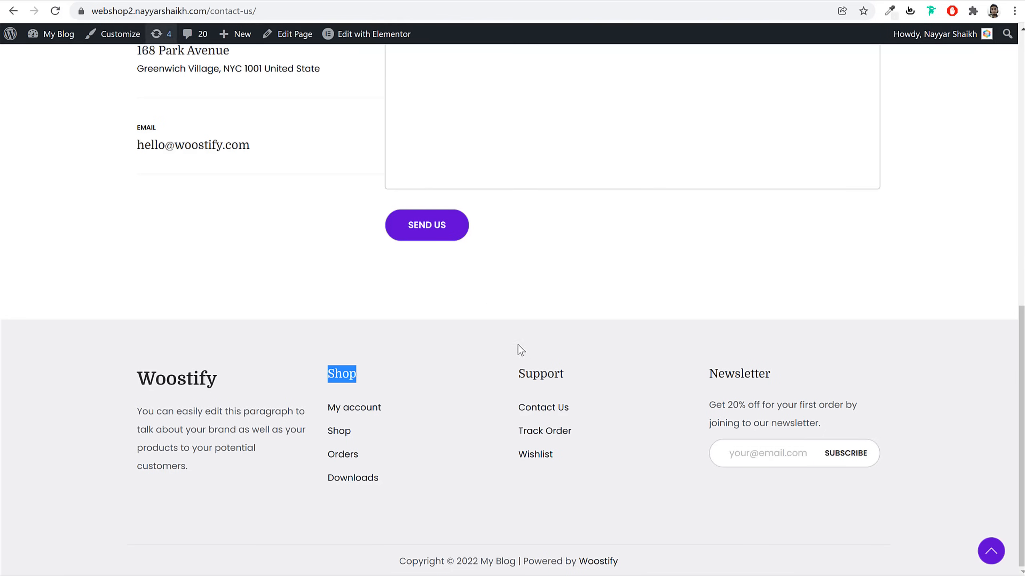
double_click(529, 376)
key("ctrl+c")
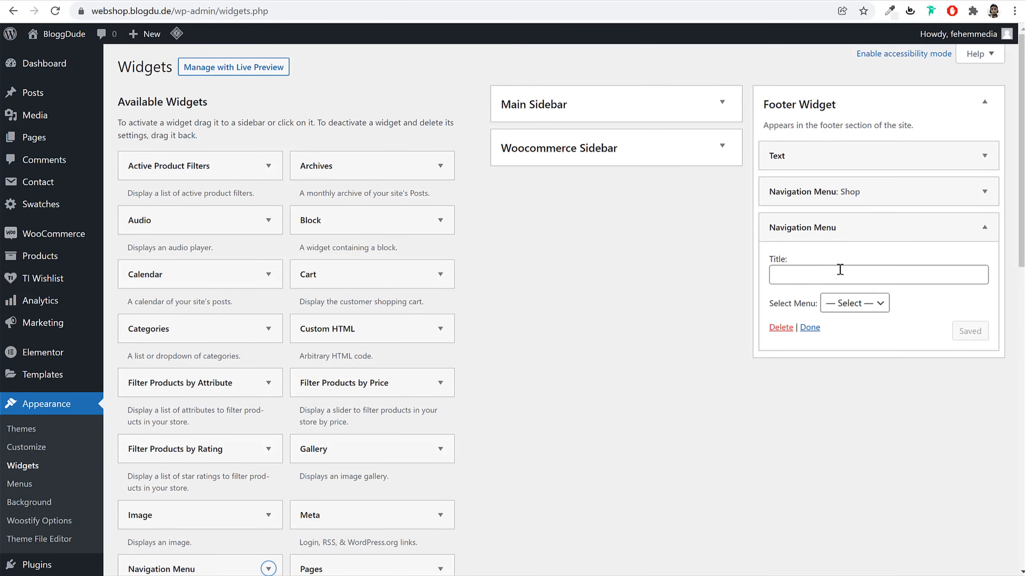
left_click(840, 270)
key("ctrl+v")
left_click(854, 303)
left_click(987, 332)
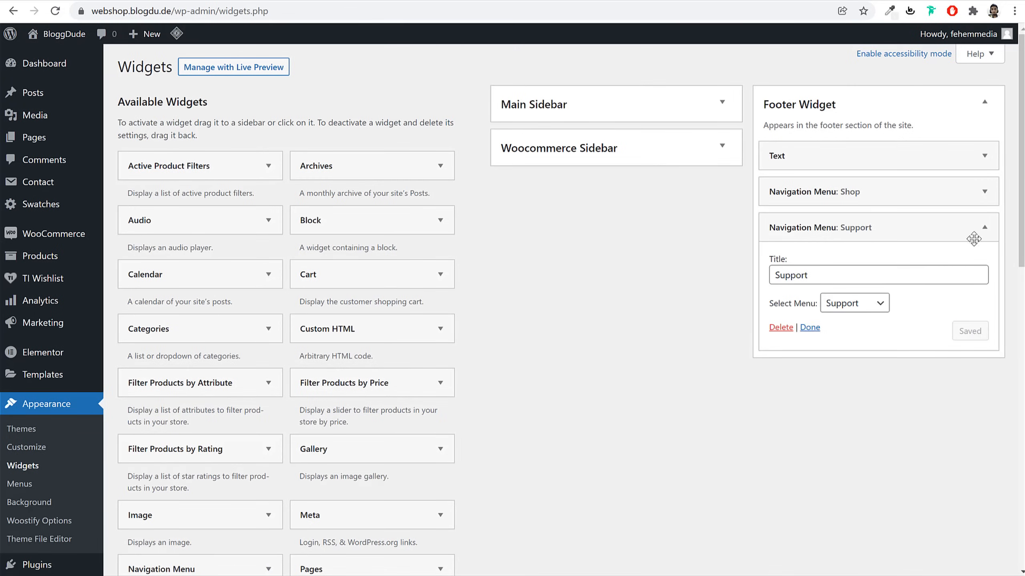
left_click(984, 227)
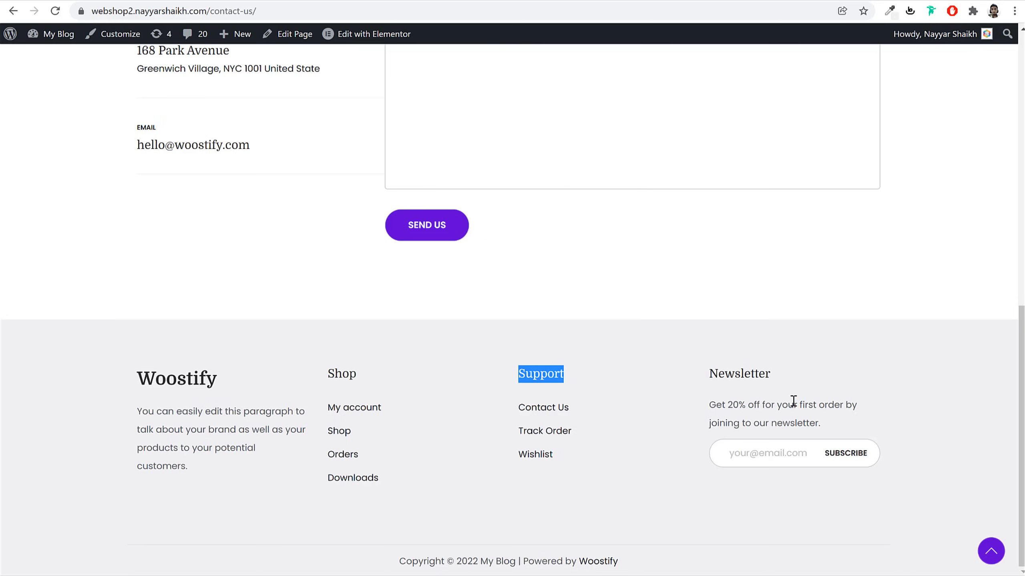
left_click(792, 401)
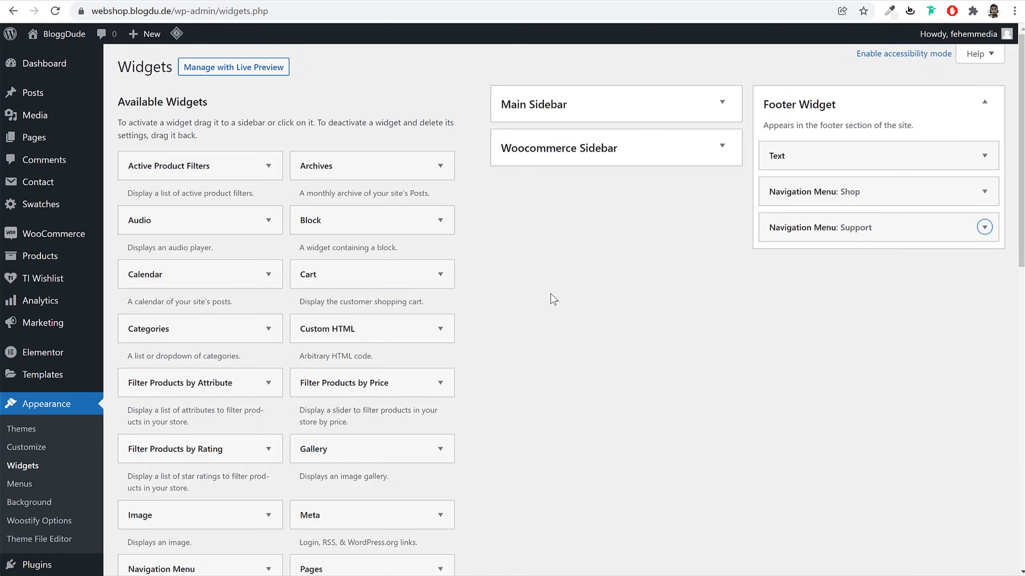
right_click(48, 180)
left_click(58, 188)
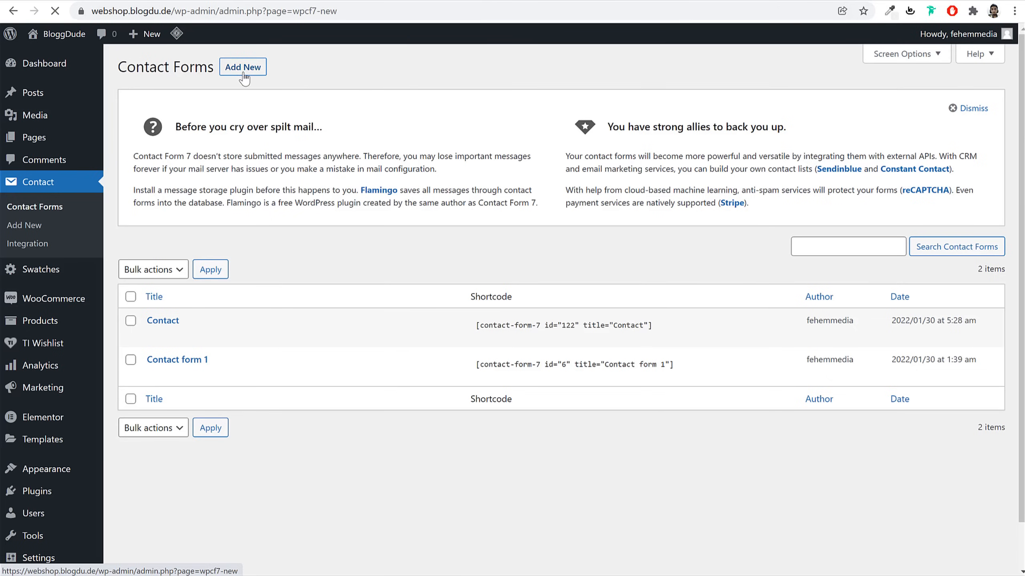
Start a new contact form and copy the markup from the Footer Newsletter snippet file
left_click(242, 67)
left_click(260, 105)
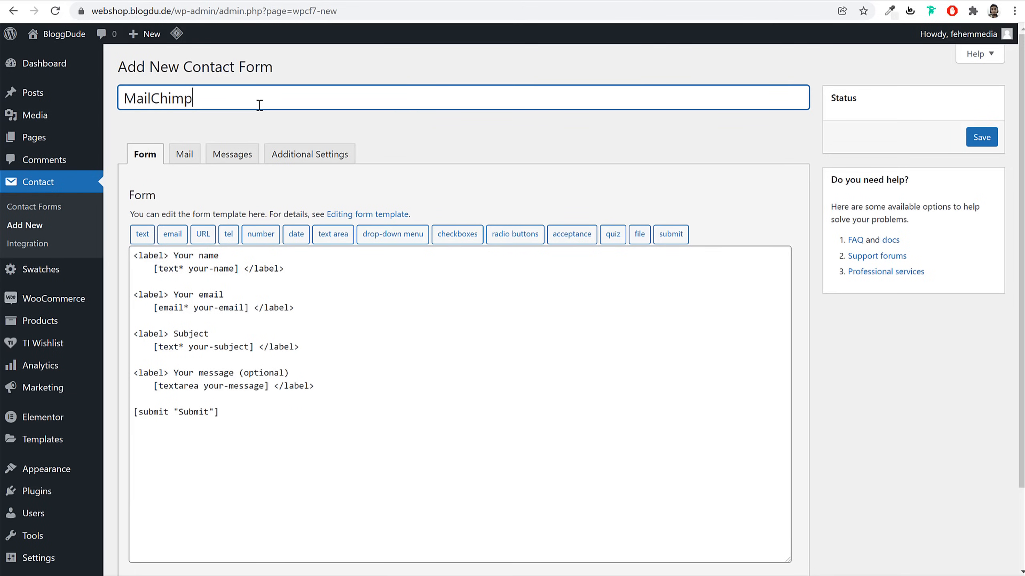
key("alt+Tab")
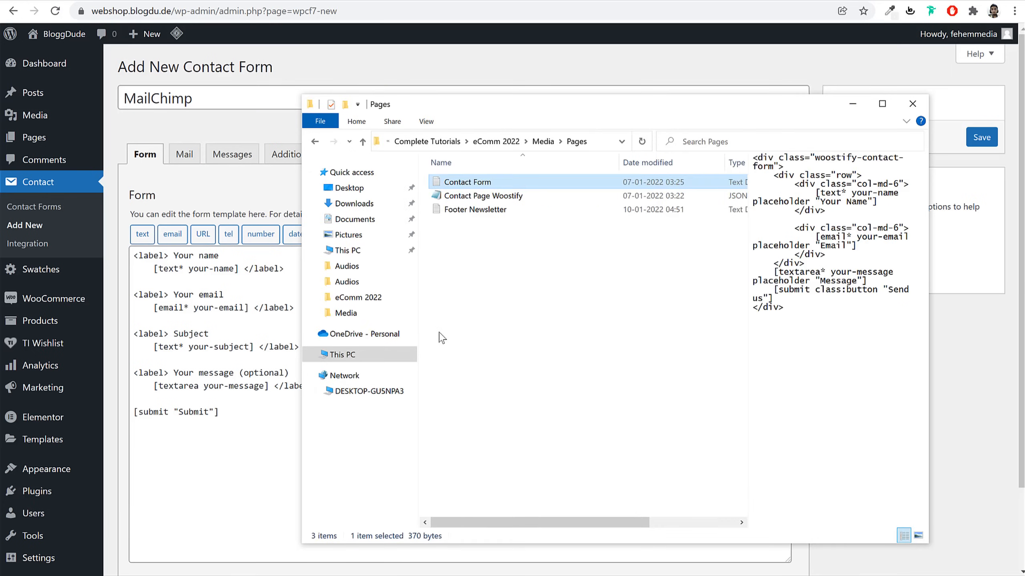
left_click(439, 333)
left_click(487, 212)
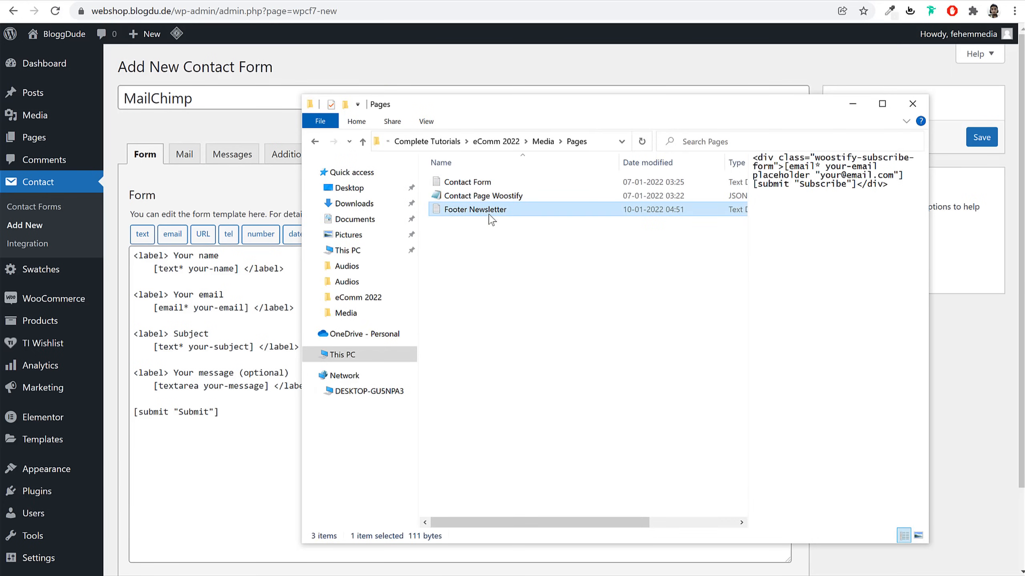
double_click(492, 210)
key("ctrl+a")
key("ctrl+c")
Replace the default template with the subscribe markup, save the MailChimp form, and copy its shortcode
double_click(228, 373)
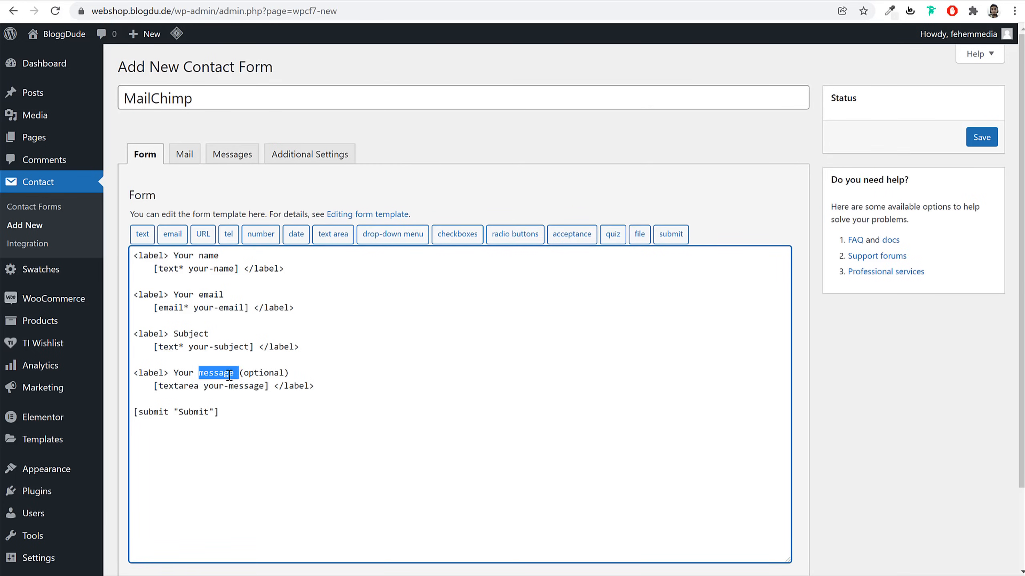
key("ctrl+a")
key("BackSpace")
key("ctrl+v")
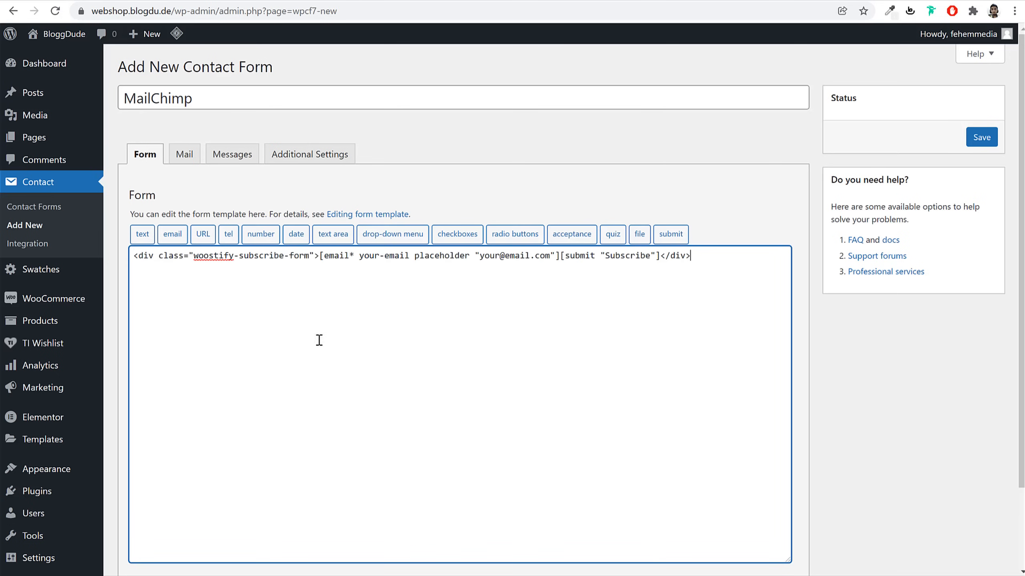
left_click(985, 137)
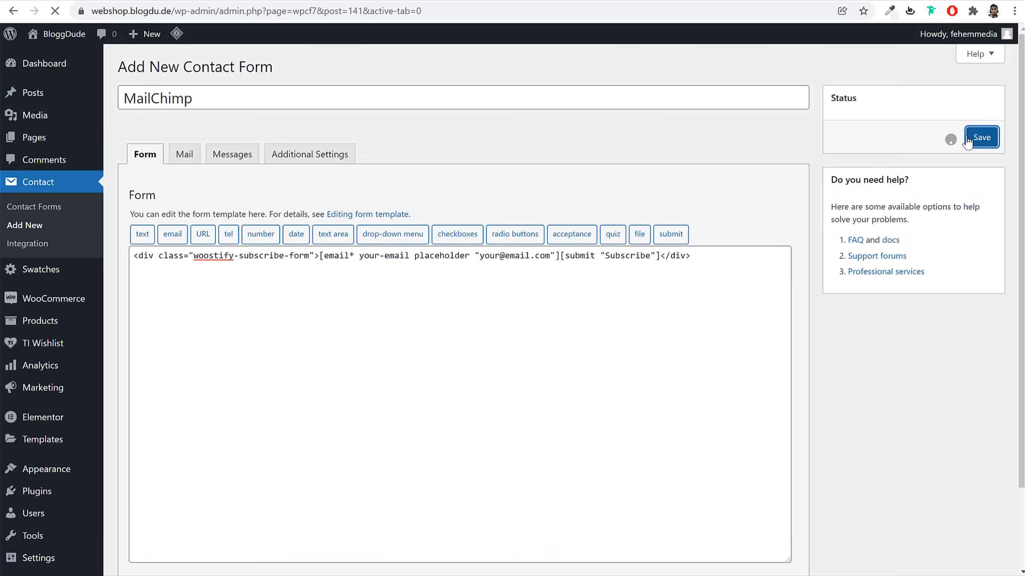
right_click(264, 178)
left_click(291, 193)
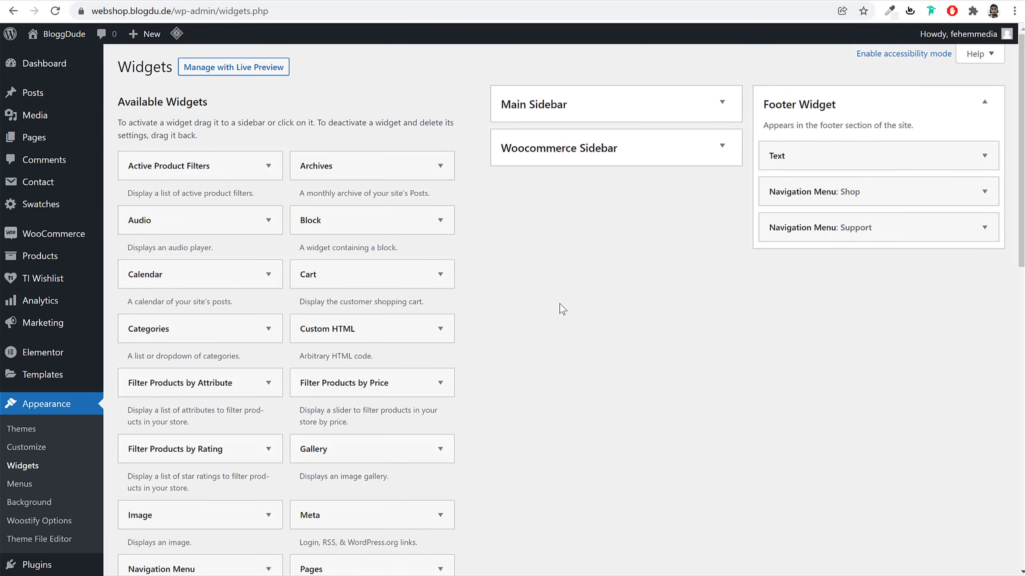
Add a Text widget to Footer Widget and paste the MailChimp shortcode in Text mode
scroll(560, 309, "down", 7)
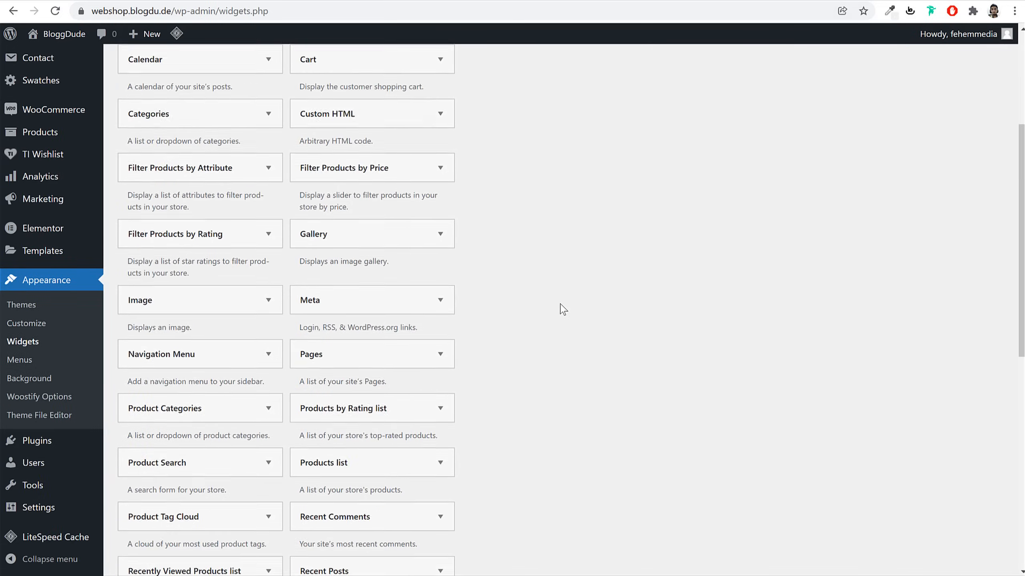
scroll(564, 310, "down", 4)
left_click(268, 385)
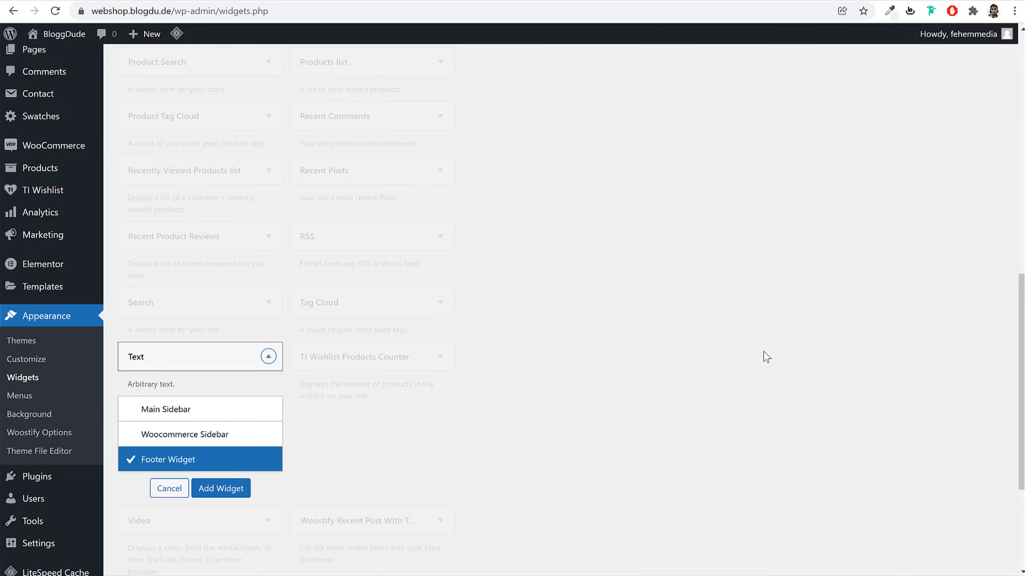
left_click(241, 386)
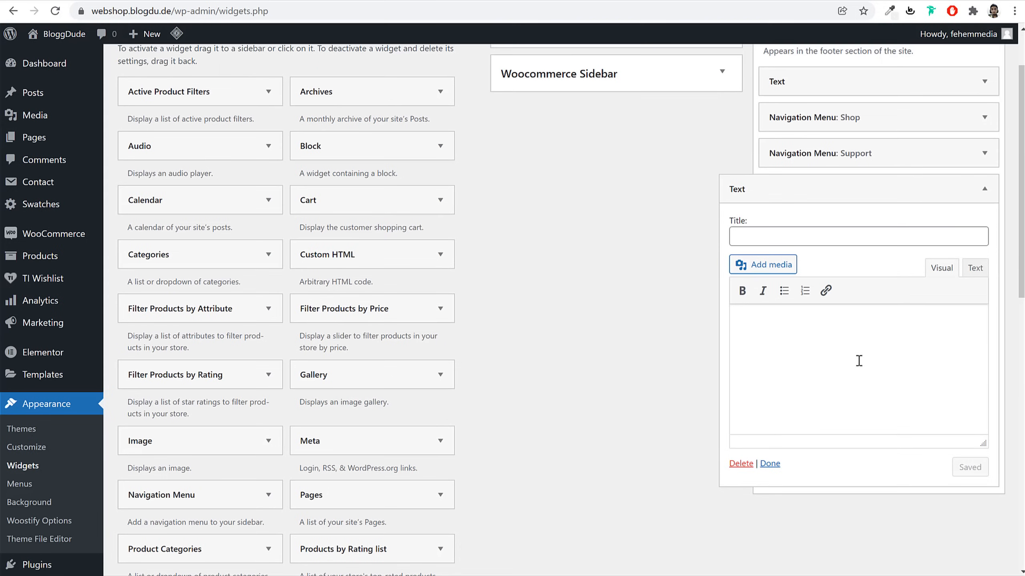
left_click(980, 275)
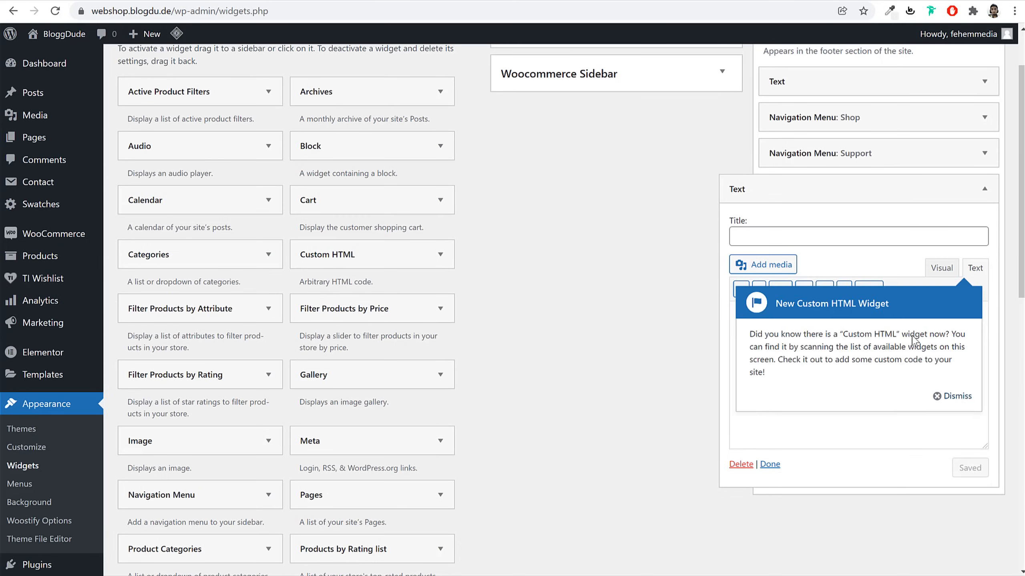
left_click(961, 401)
left_click(819, 366)
key("ctrl+v")
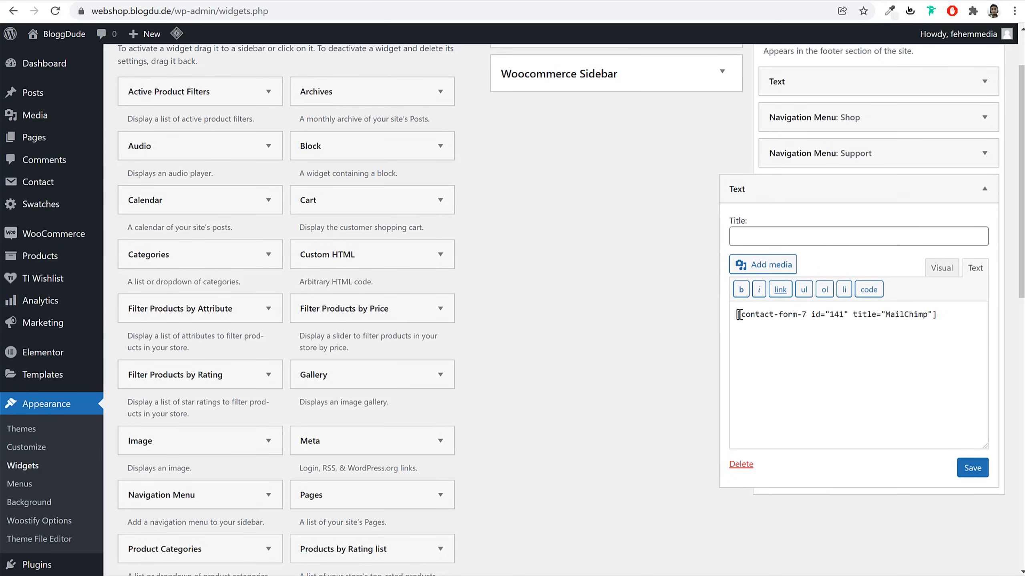
key("Return")
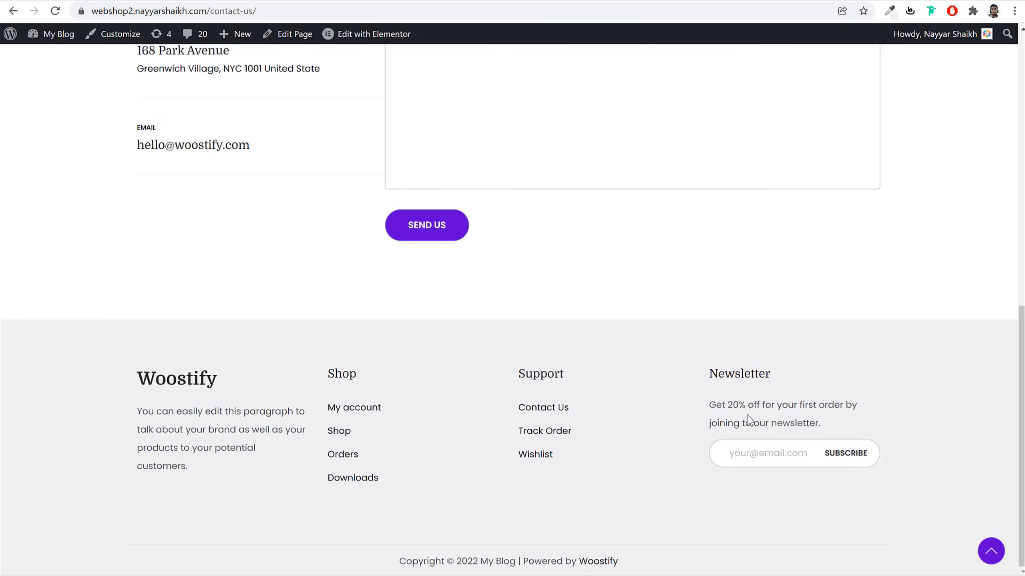
Insert the 20%-off newsletter sentence above the shortcode, title the widget Newsletter, and save
triple_click(746, 416)
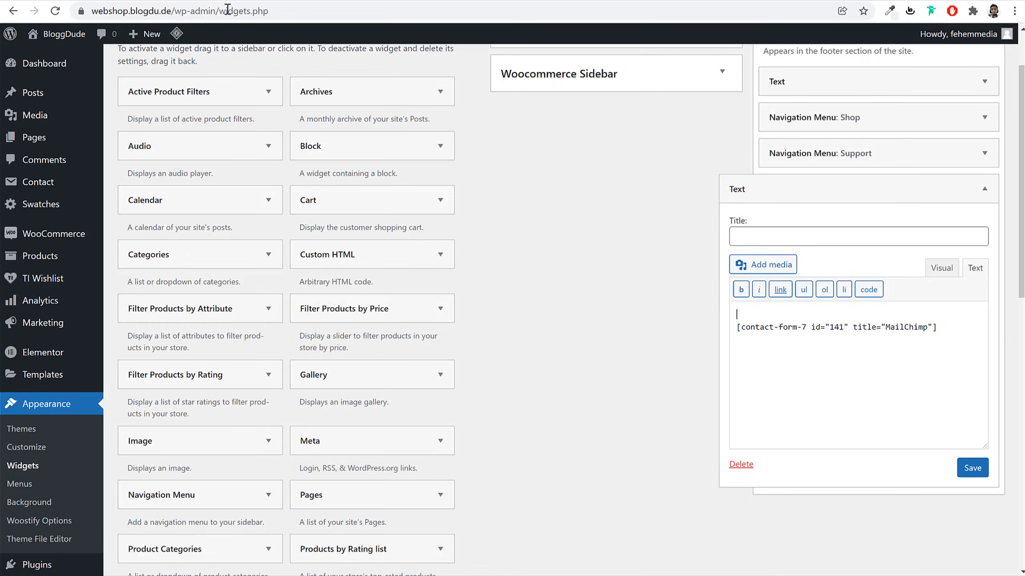
key("ctrl+v")
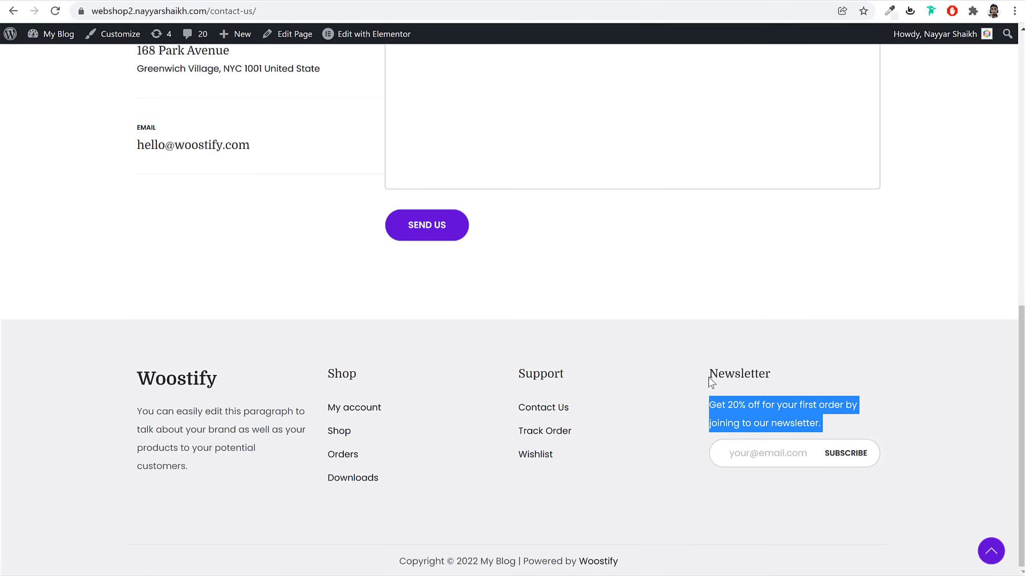
double_click(712, 377)
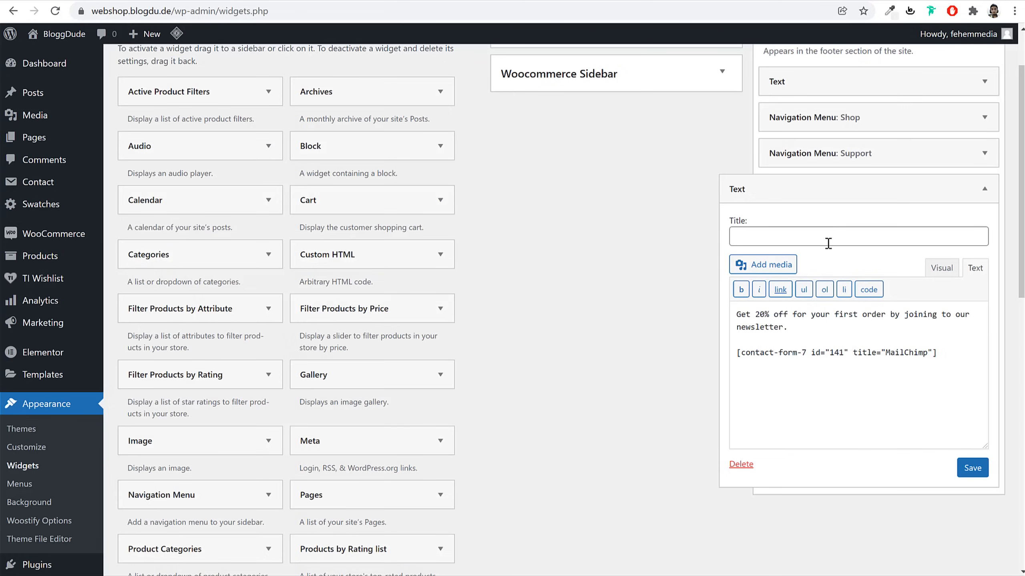
left_click(828, 243)
key("ctrl+v")
left_click(972, 468)
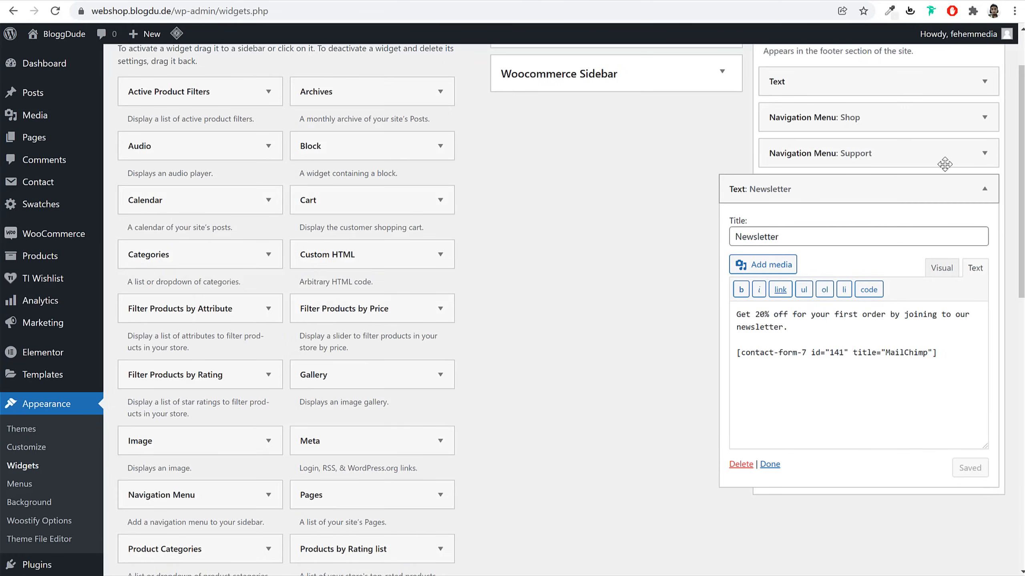
left_click(970, 187)
scroll(973, 196, "up", 2)
left_click(950, 108)
left_click(457, 0)
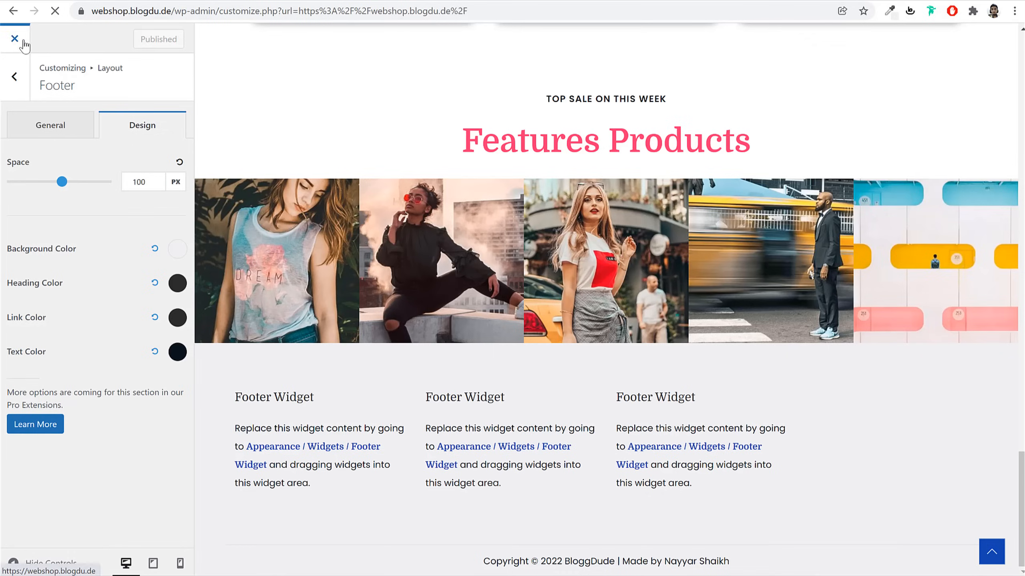
Check the live footer's BloggDude, Shop, Support and Newsletter columns, then browse the Shop page
left_click(23, 40)
scroll(544, 373, "down", 15)
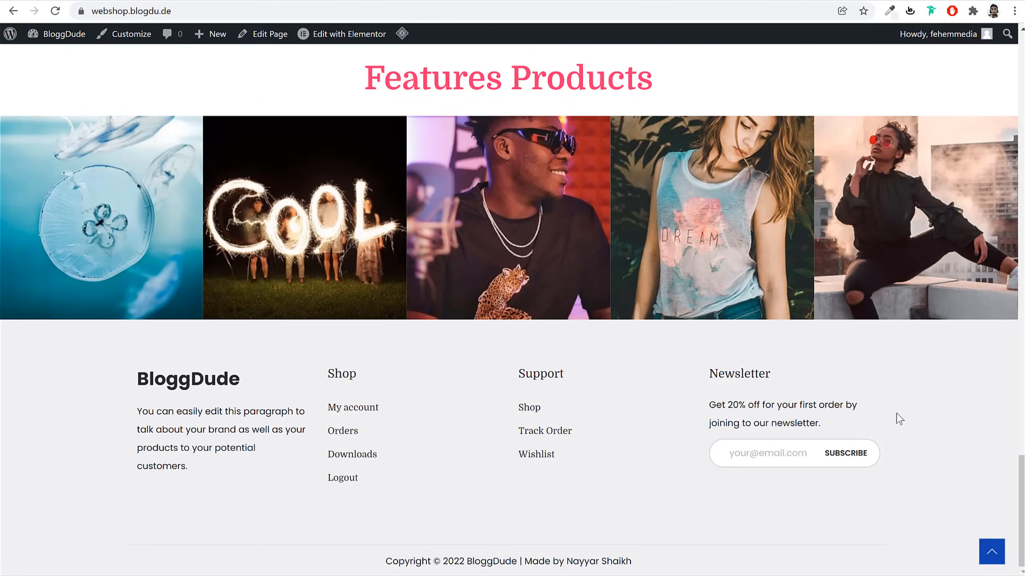
scroll(899, 419, "up", 15)
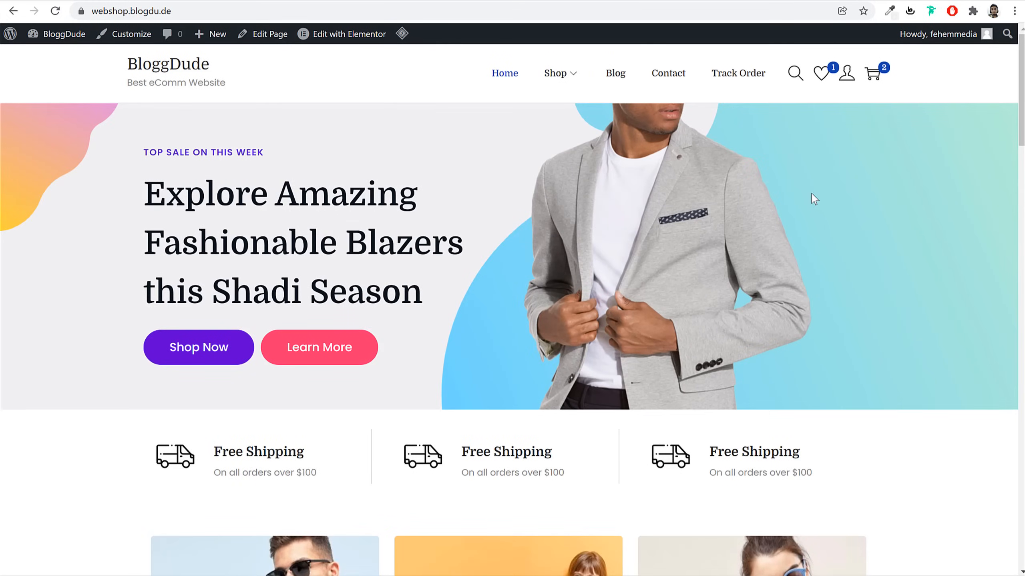
left_click(555, 76)
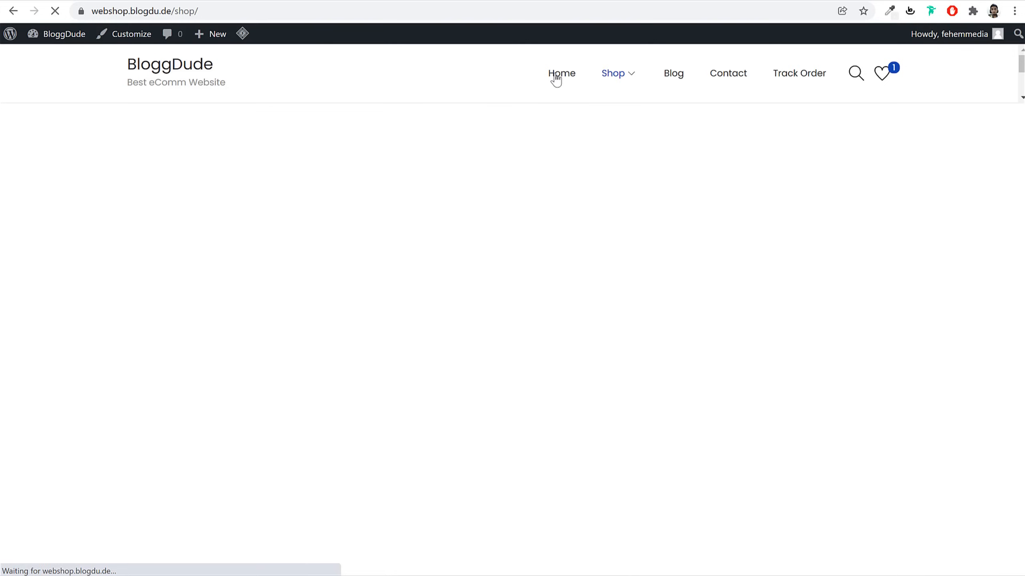
scroll(929, 397, "down", 10)
scroll(928, 398, "up", 8)
scroll(930, 399, "up", 2)
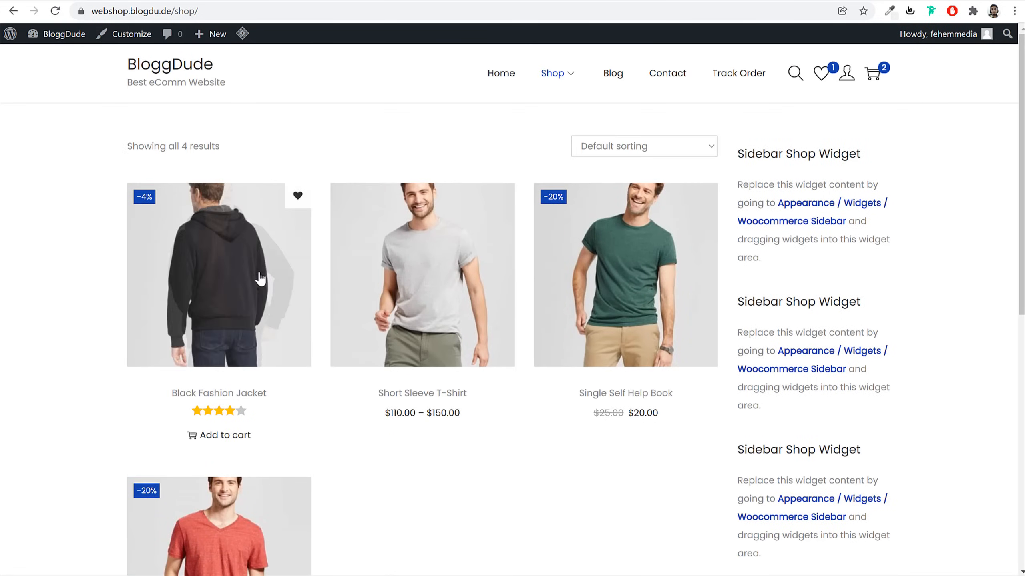
Set the Shop/Product Archive sidebar to Left in Customize > Layout > Sidebar and publish
left_click(128, 40)
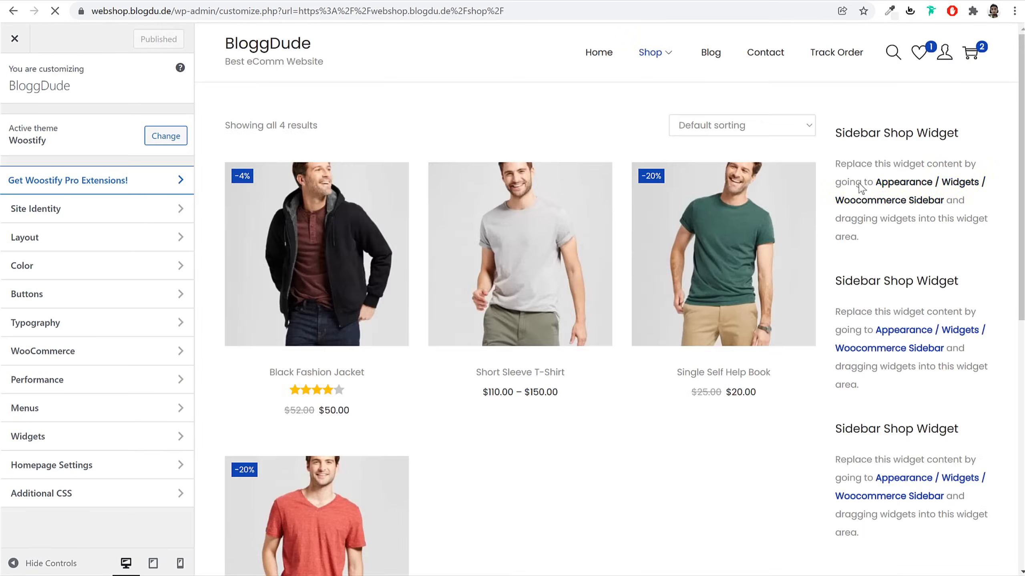
left_click(90, 238)
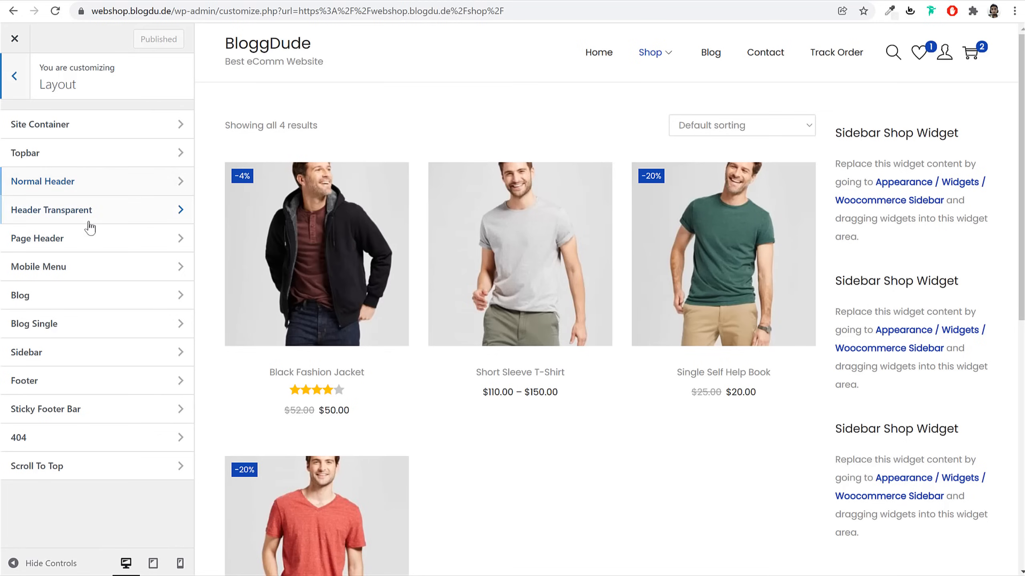
left_click(94, 360)
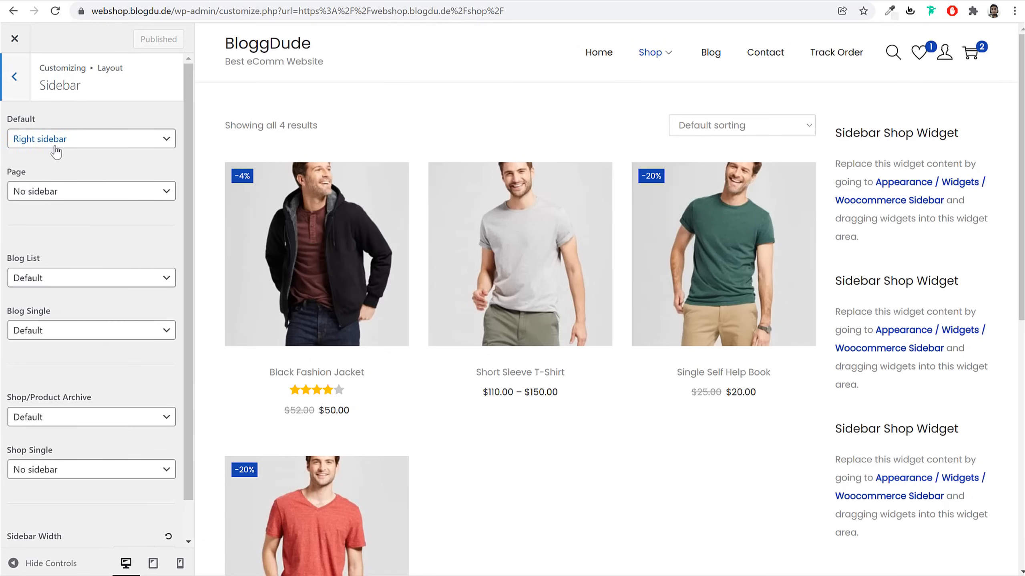
left_click(76, 422)
left_click(75, 455)
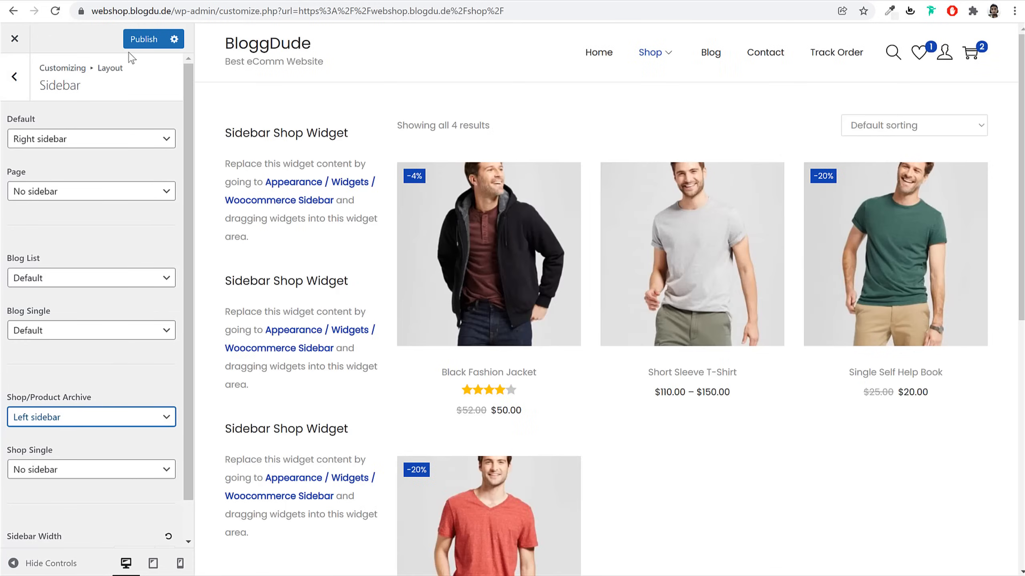
left_click(144, 38)
left_click(15, 39)
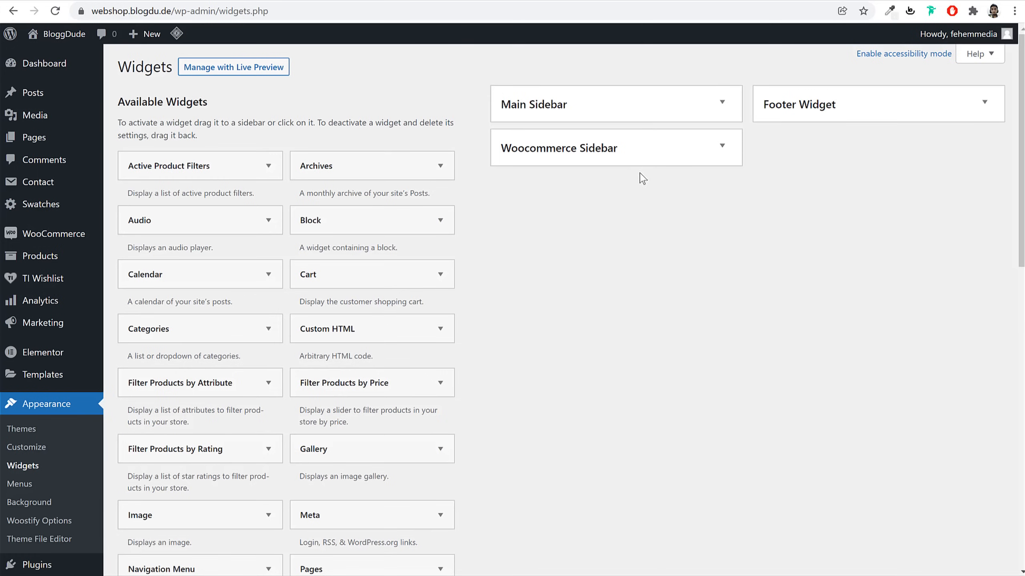
Expand the empty Woocommerce Sidebar area and compare with the reference site's shop page
left_click(645, 159)
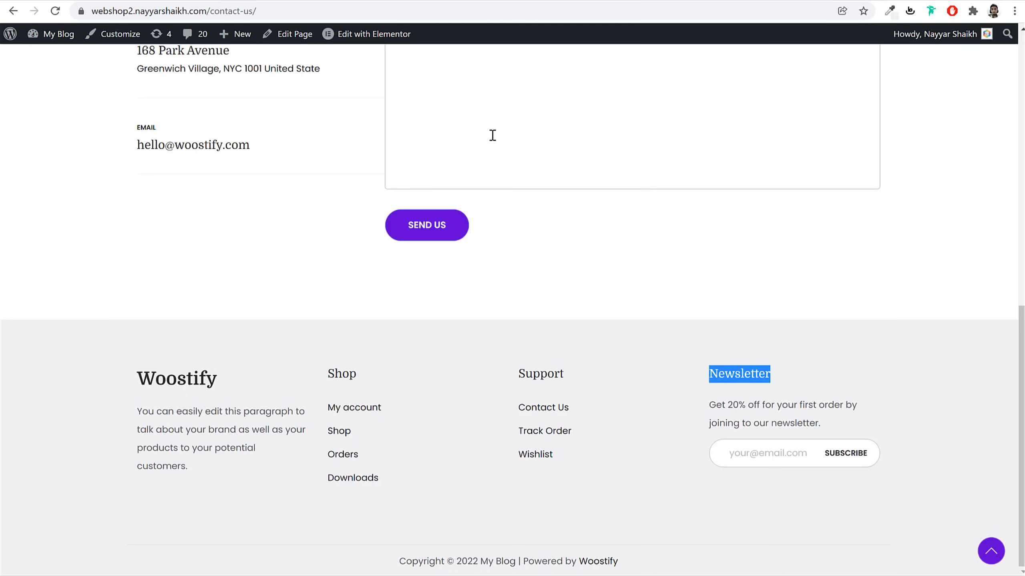
scroll(492, 161, "up", 10)
left_click(556, 76)
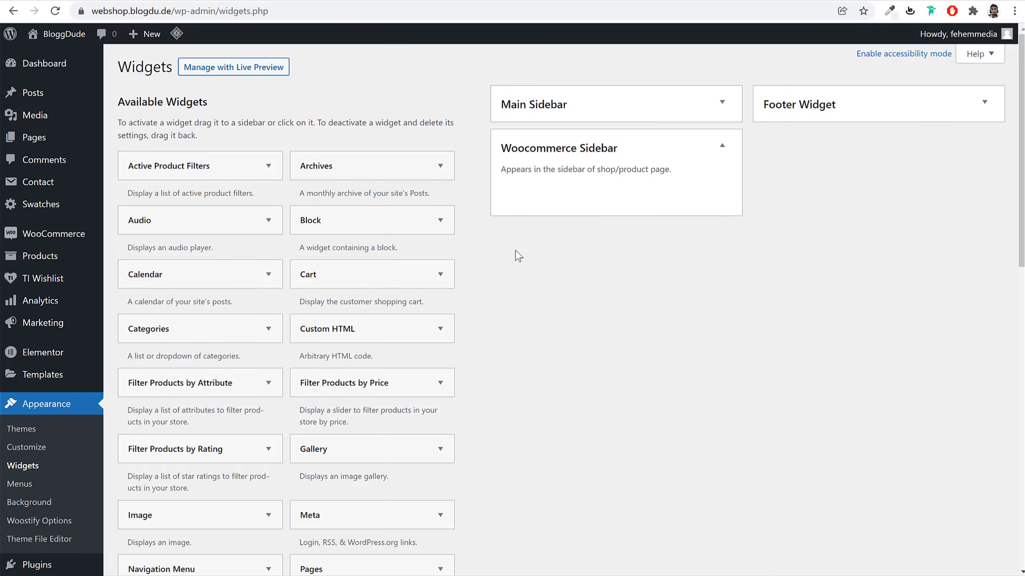
scroll(619, 321, "down", 15)
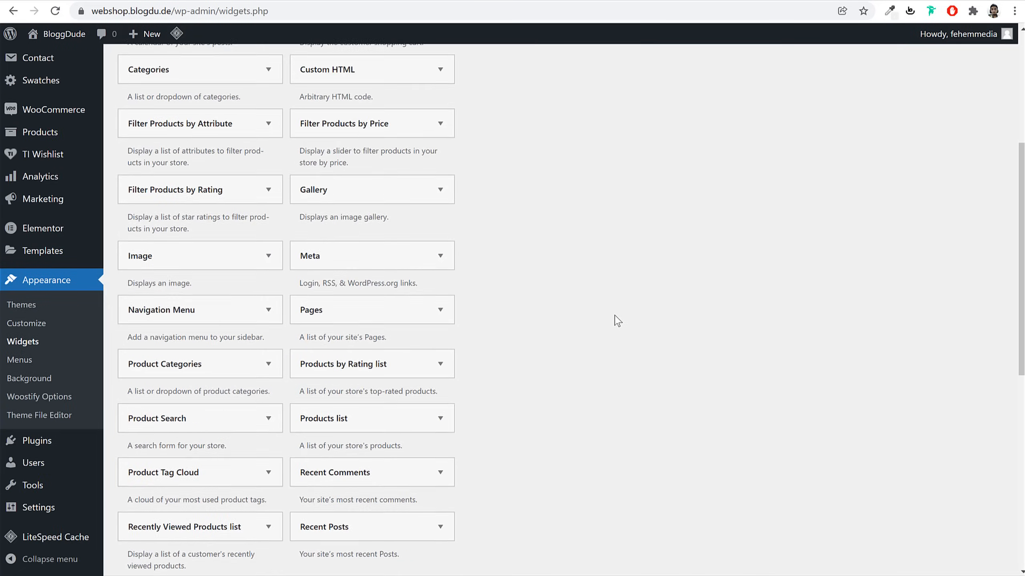
Add the Product Search widget and move it into the Woocommerce Sidebar
scroll(618, 320, "up", 3)
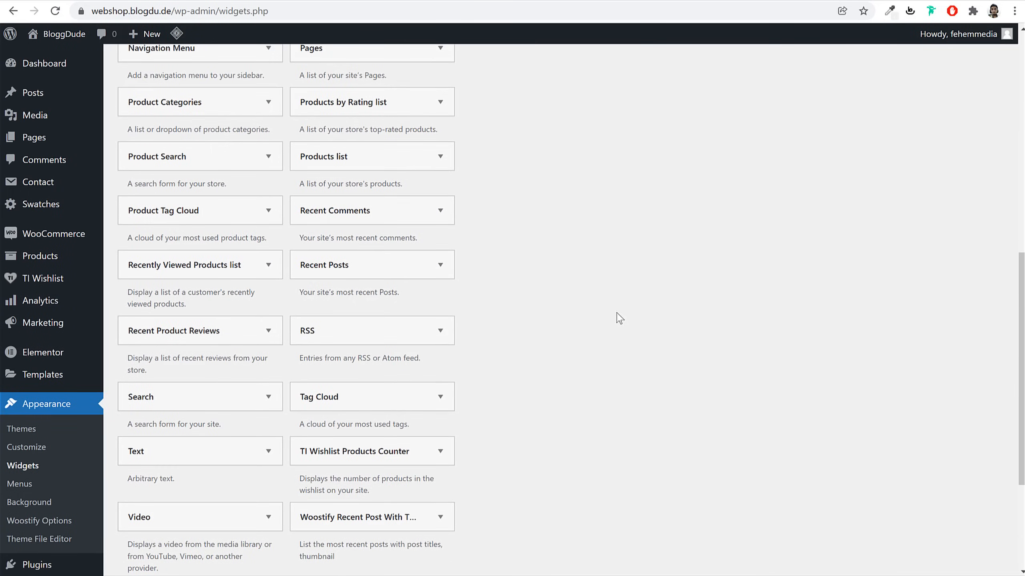
left_click(245, 158)
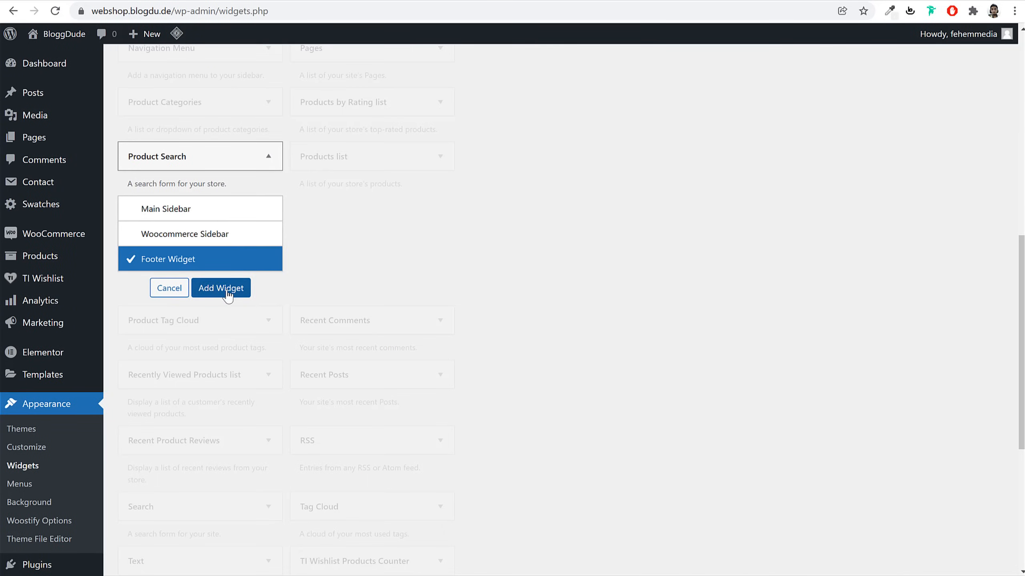
left_click(228, 290)
scroll(621, 319, "up", 4)
scroll(620, 321, "up", 9)
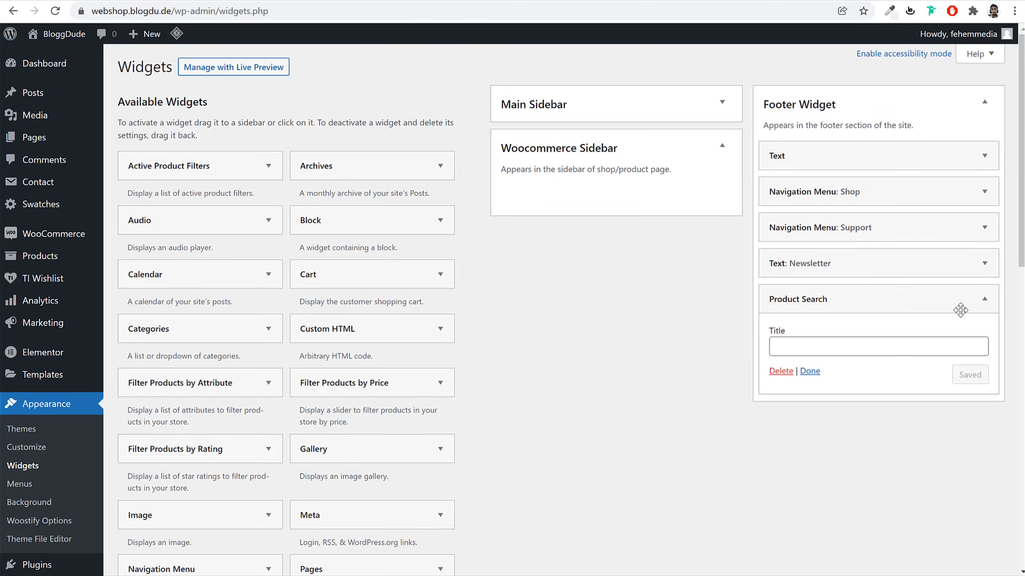
left_click(984, 299)
left_click_drag(981, 299, 661, 190)
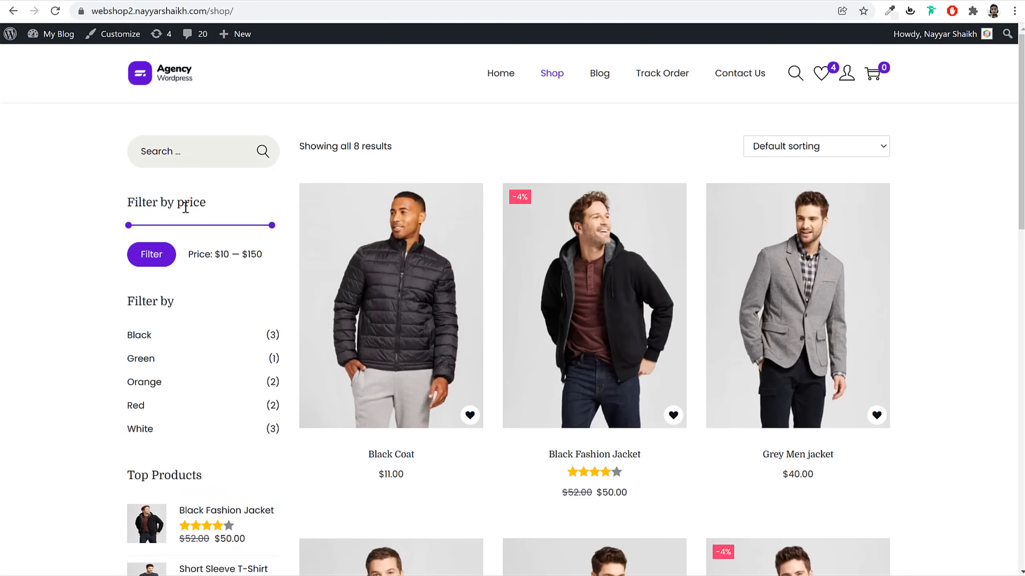
Add Filter Products by Price to the Woocommerce Sidebar
double_click(182, 202)
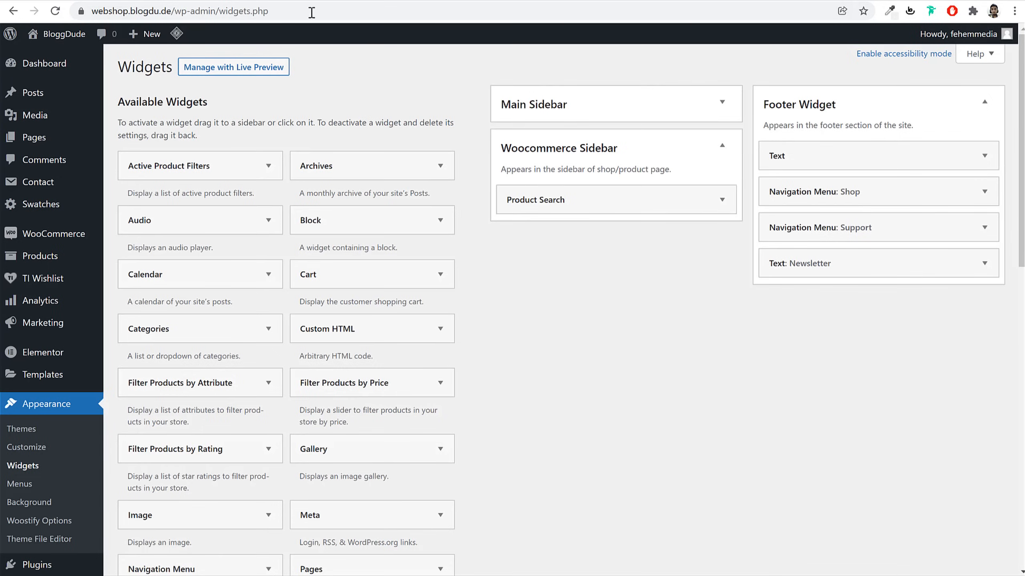
scroll(508, 291, "down", 7)
scroll(563, 296, "down", 3)
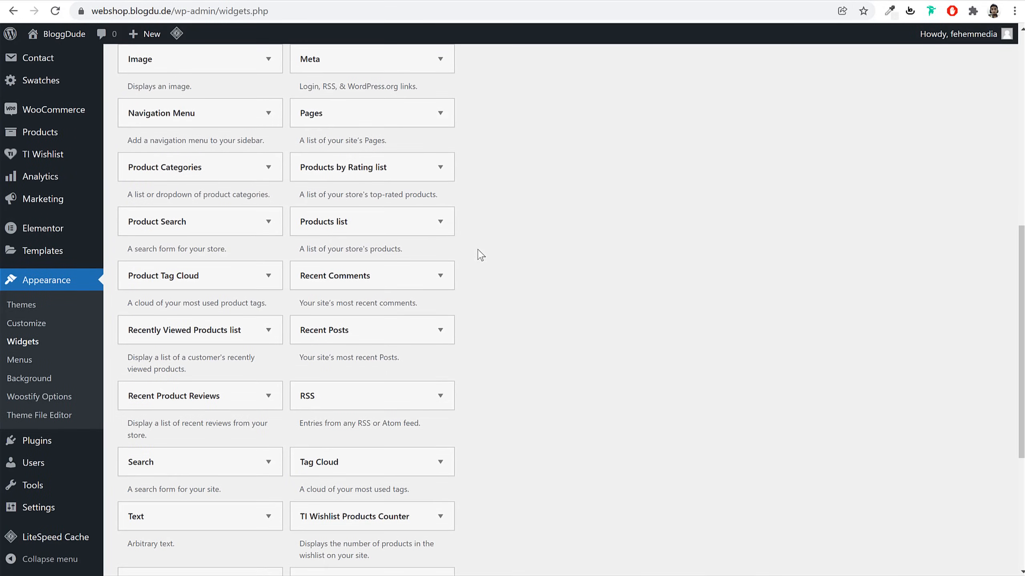
scroll(257, 294, "down", 3)
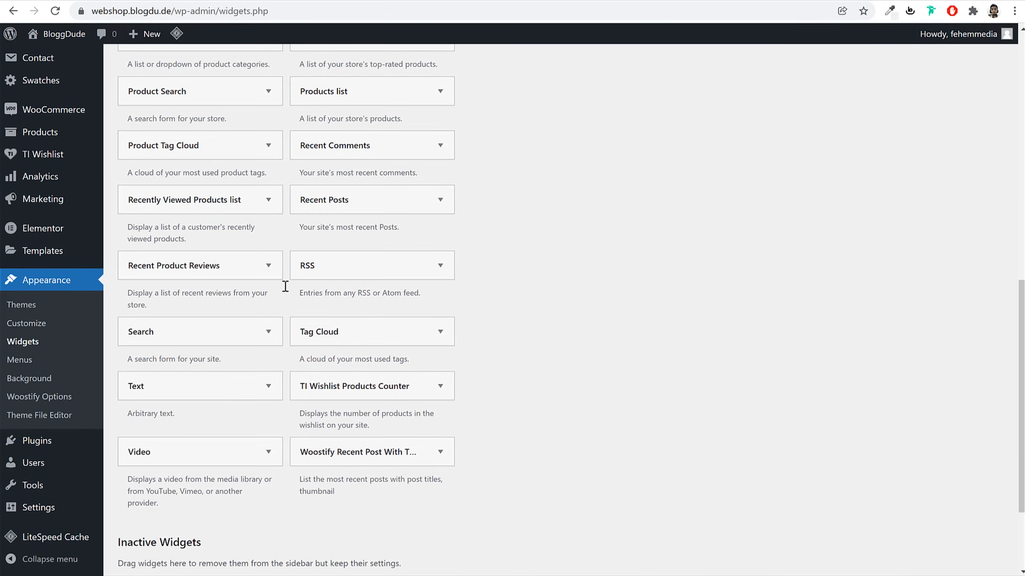
scroll(517, 306, "up", 3)
scroll(400, 199, "up", 5)
left_click(269, 190)
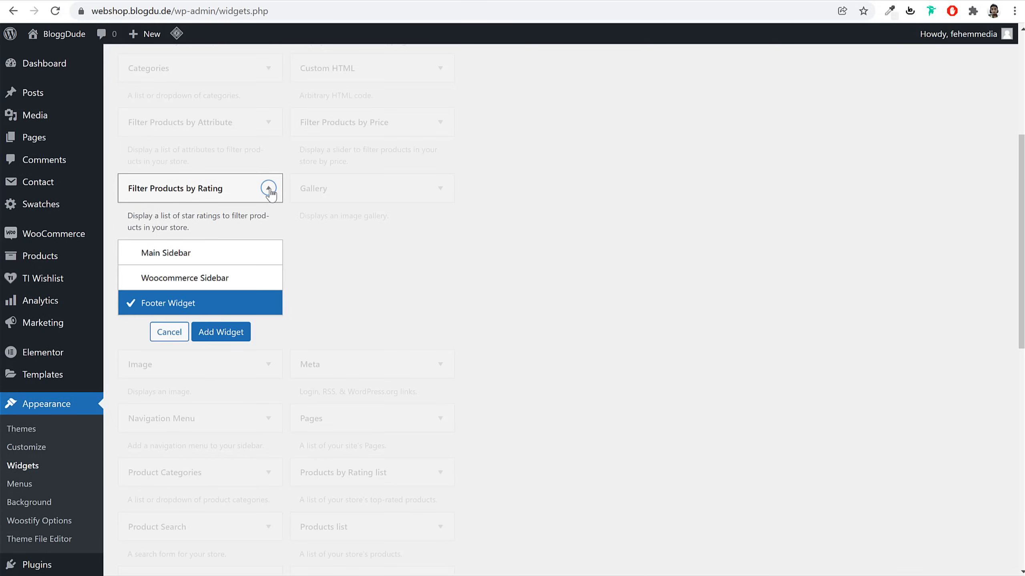
left_click(269, 189)
left_click(439, 123)
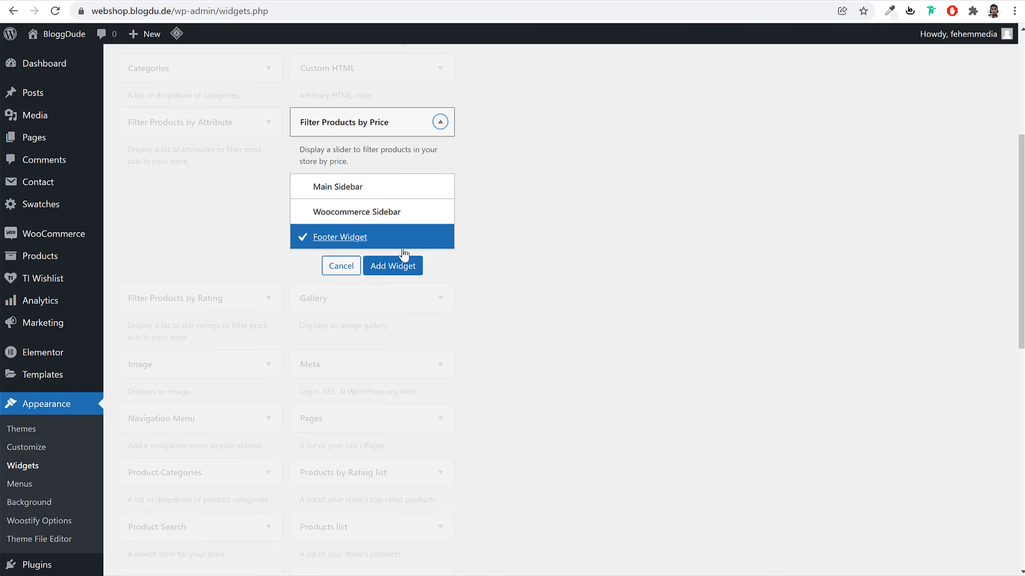
left_click(365, 214)
left_click(411, 266)
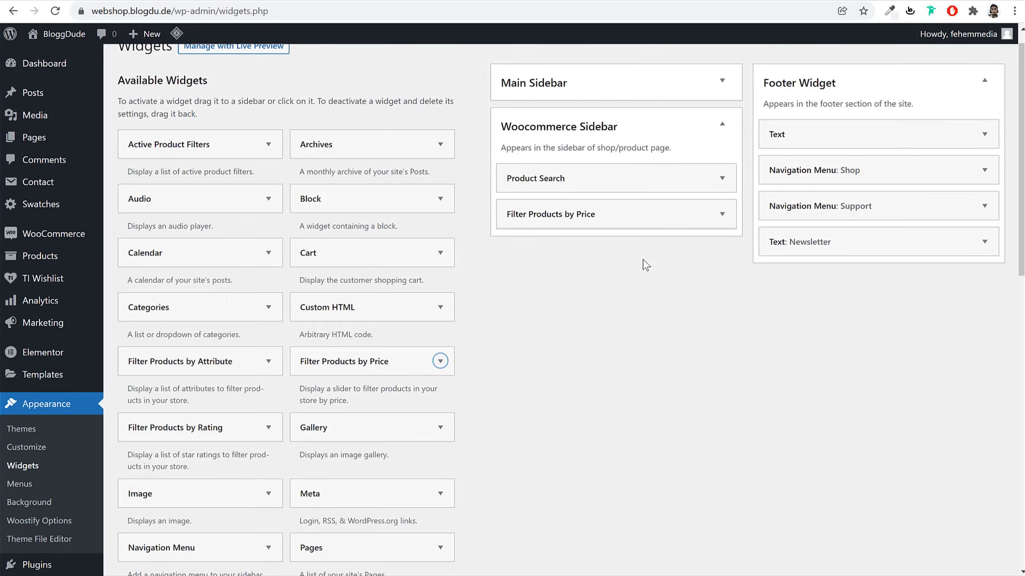
left_click(643, 212)
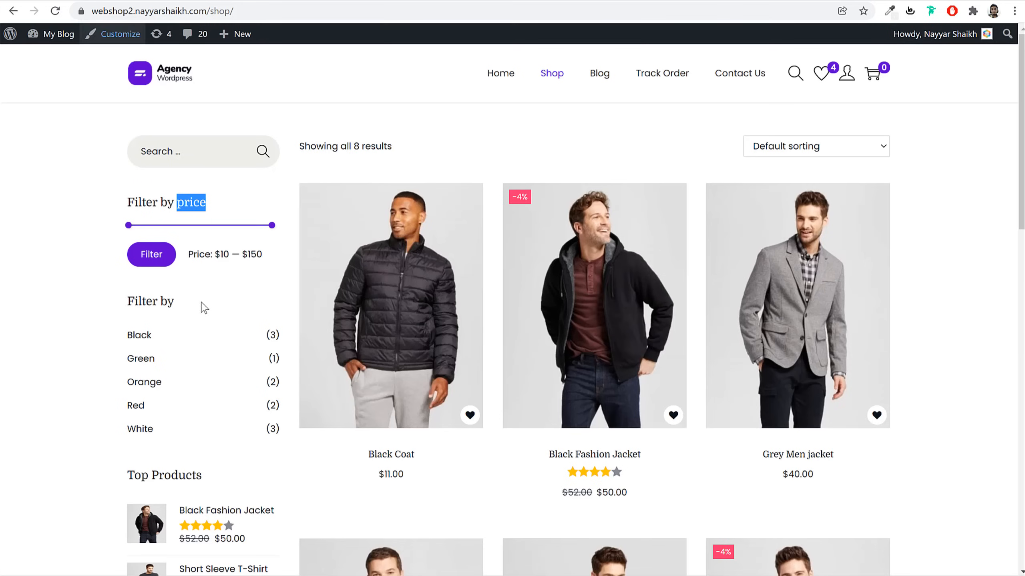
Add Filter Products by Attribute to the Woocommerce Sidebar, titled 'Filter by Color'
scroll(216, 308, "down", 5)
scroll(164, 231, "up", 3)
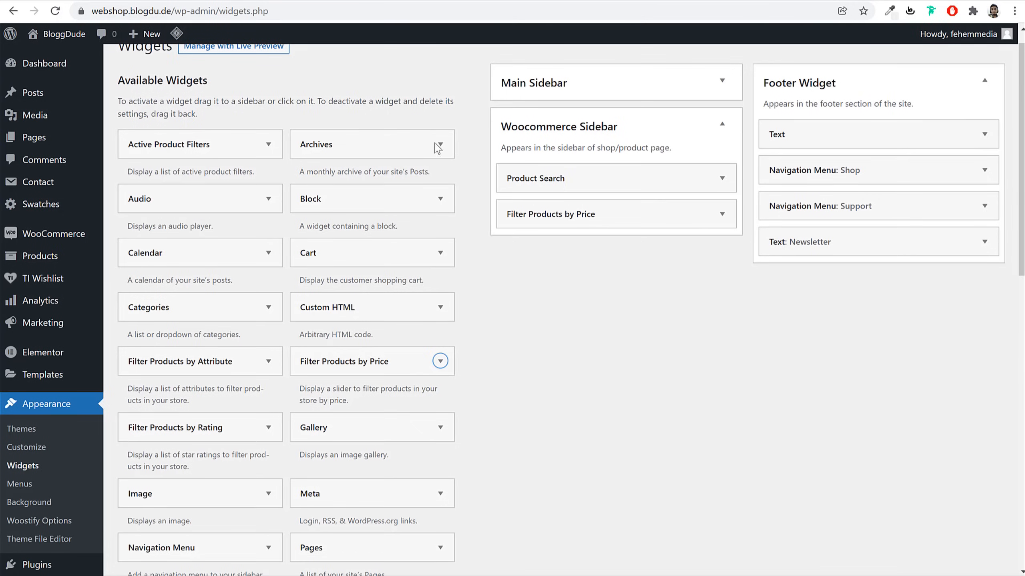
scroll(613, 399, "down", 2)
left_click(230, 299)
scroll(522, 332, "down", 4)
left_click(238, 314)
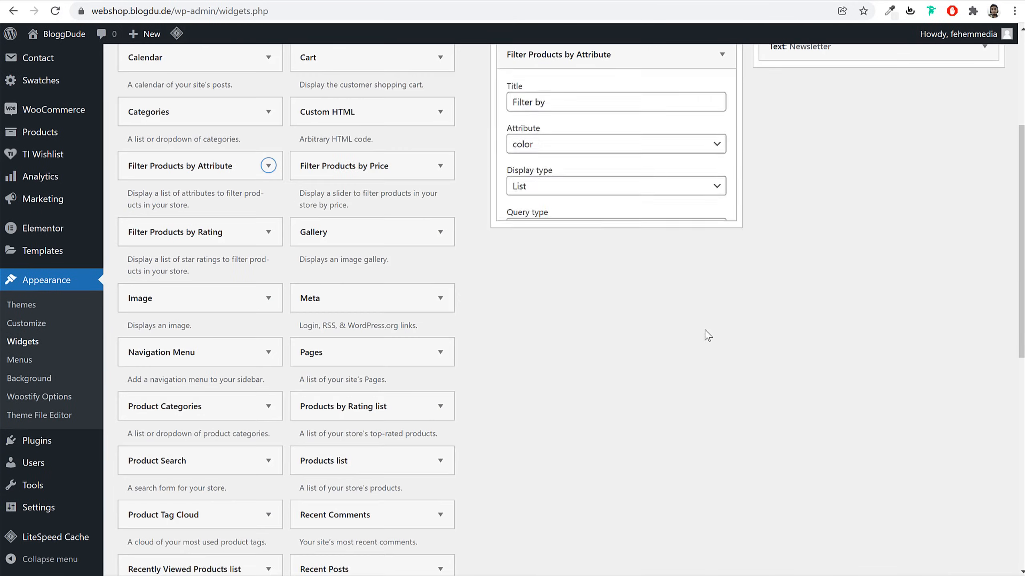
left_click(578, 298)
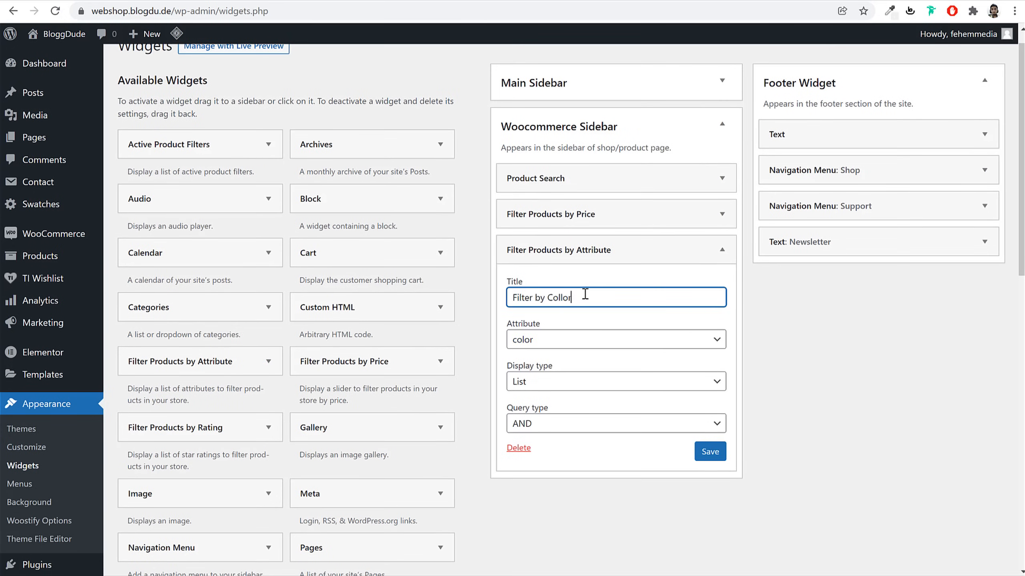
left_click(709, 452)
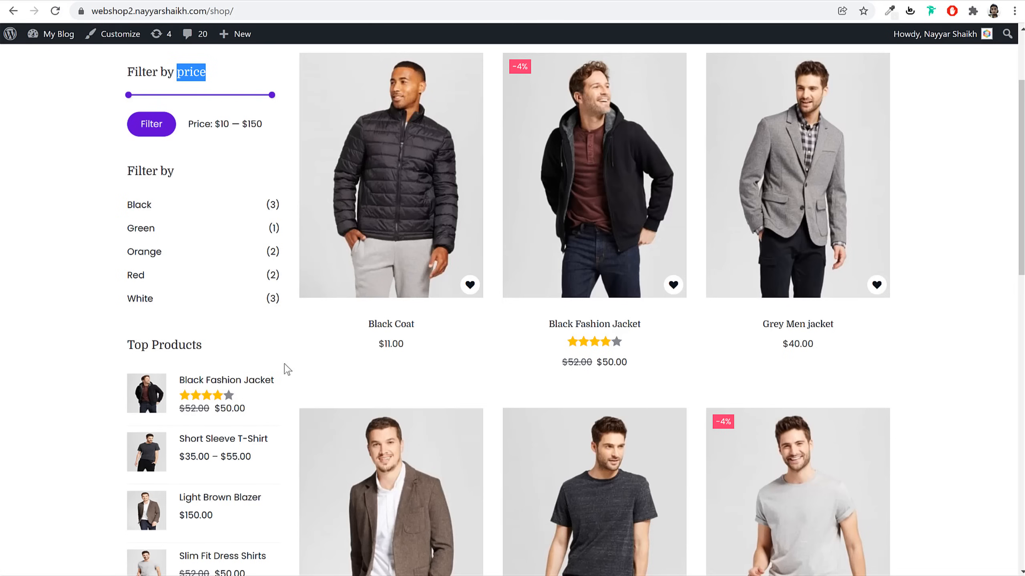
Add Filter Products by Rating below Filter by Color, then add Product Categories
scroll(281, 345, "down", 3)
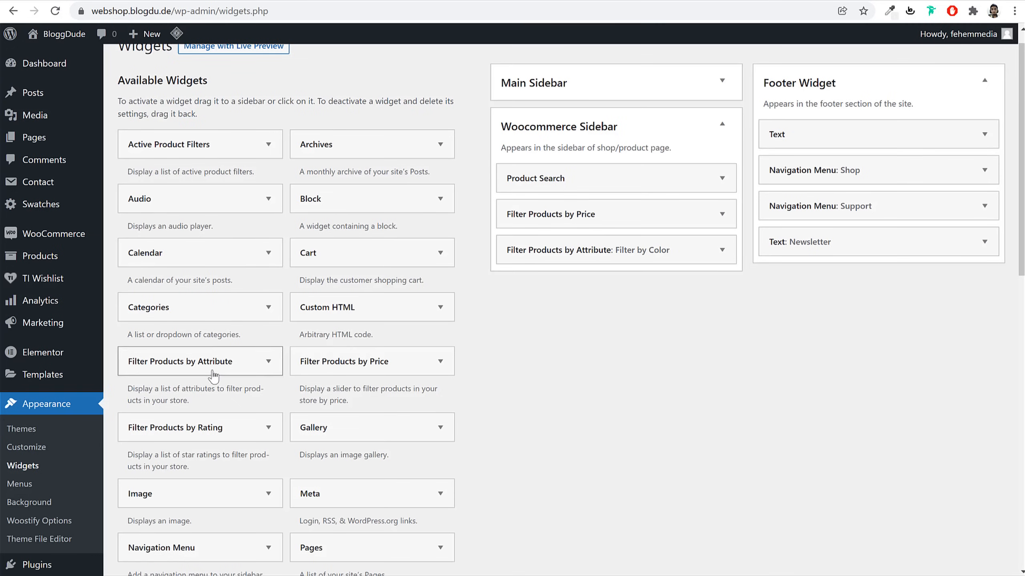
left_click_drag(202, 423, 616, 285)
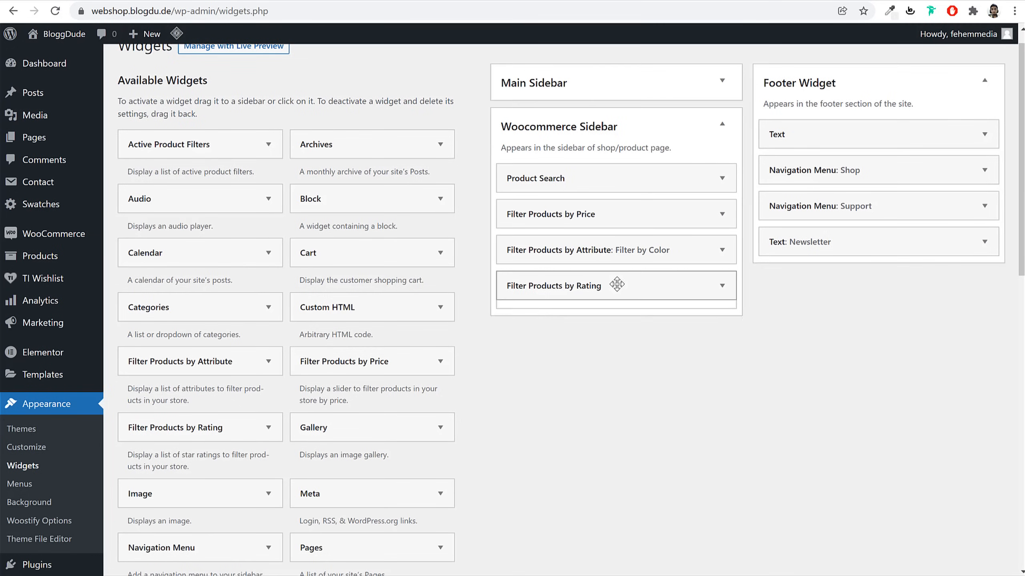
left_click(723, 291)
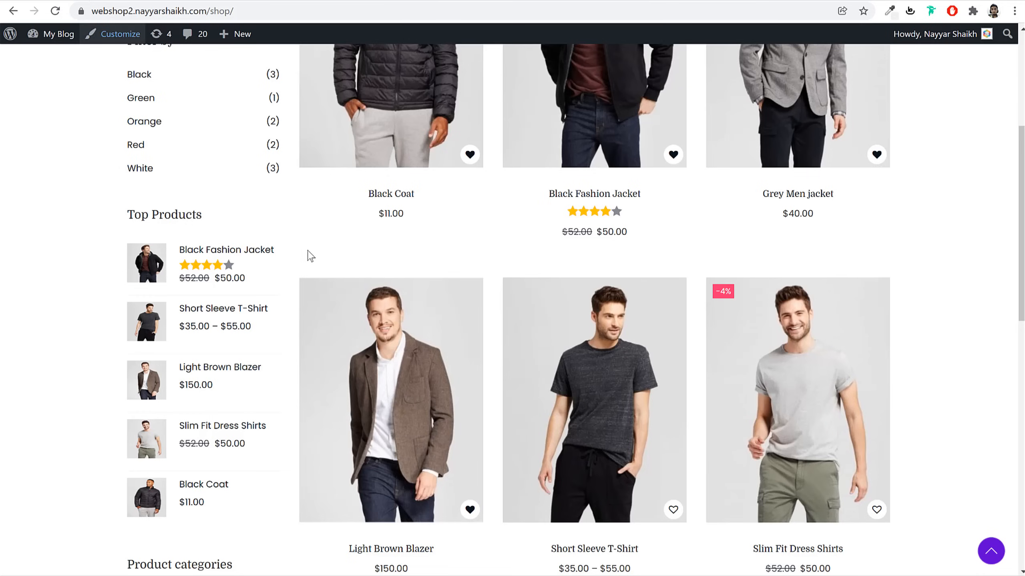
scroll(309, 254, "down", 5)
scroll(190, 390, "down", 5)
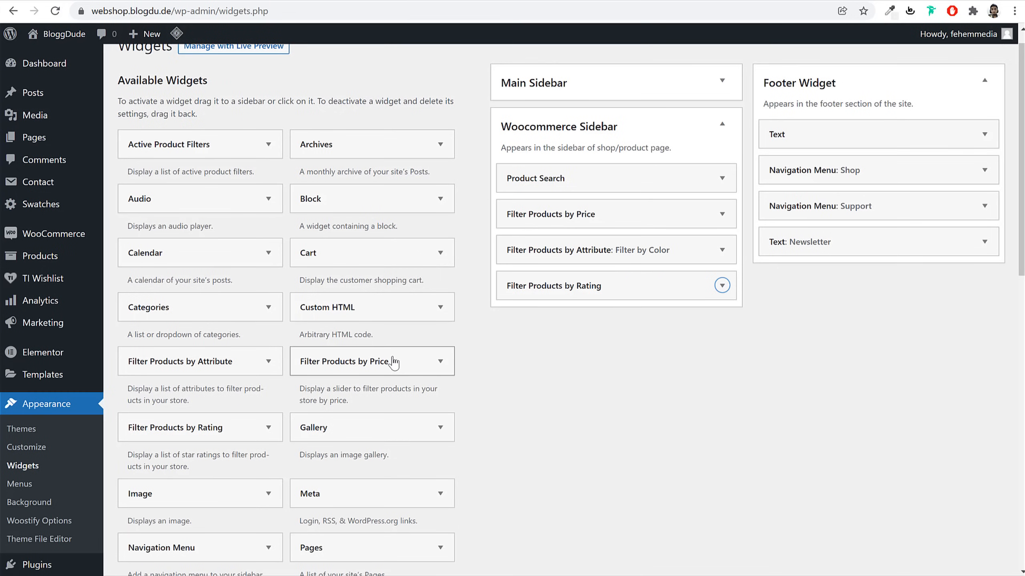
scroll(394, 362, "down", 6)
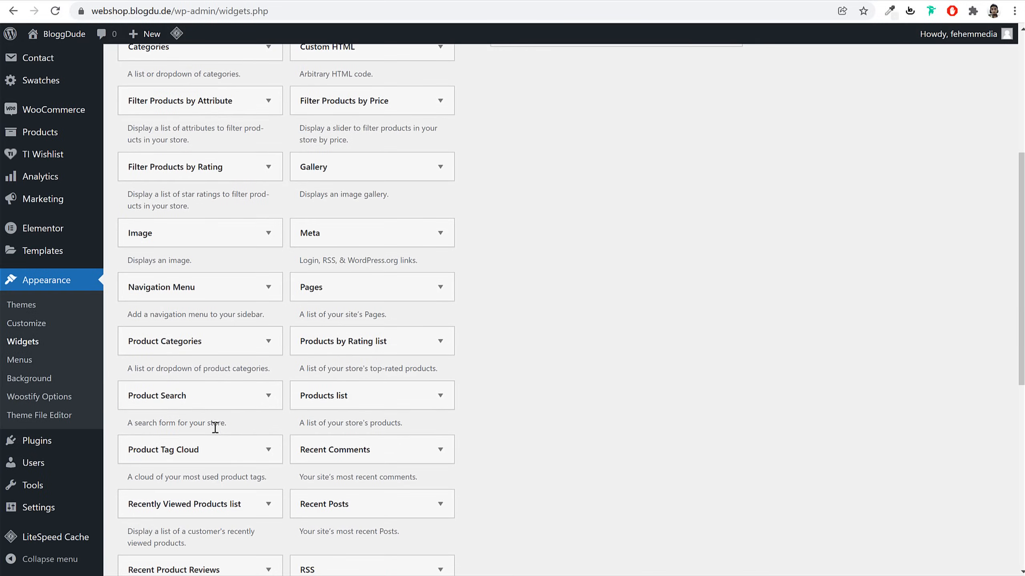
left_click(220, 343)
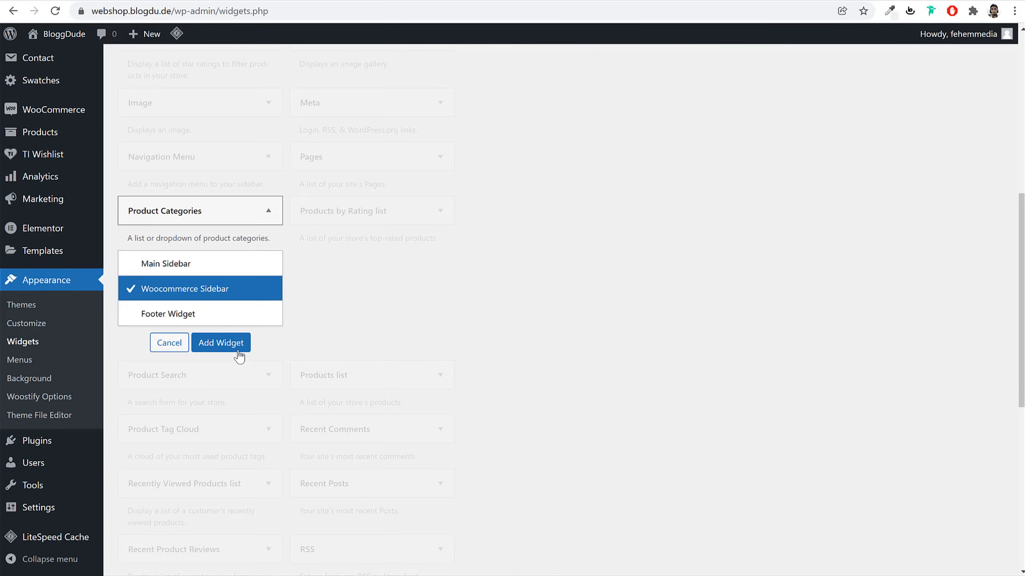
left_click(240, 350)
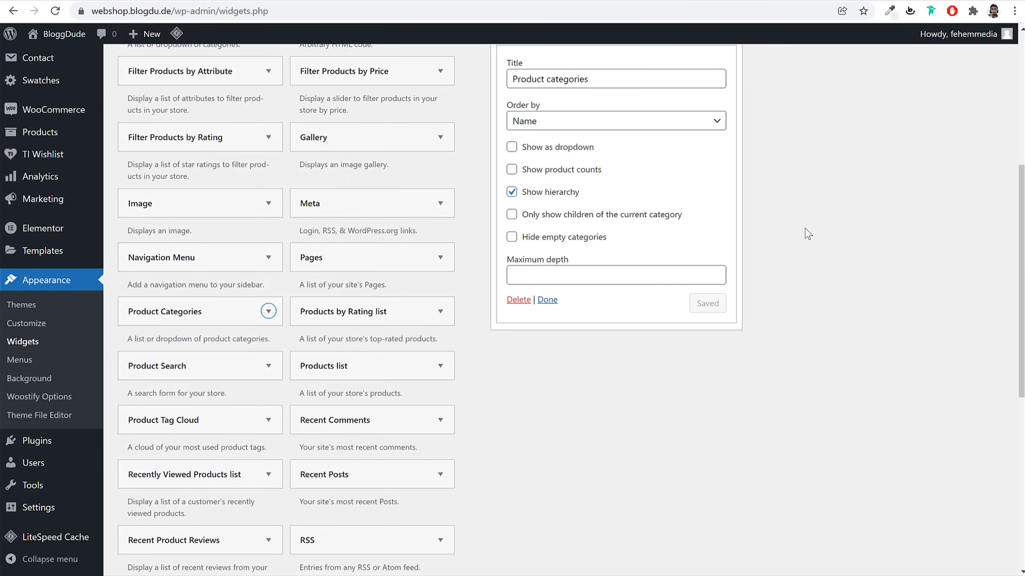
scroll(805, 229, "up", 1)
left_click(720, 101)
Add Product Tag Cloud to the Woocommerce Sidebar
scroll(713, 174, "down", 2)
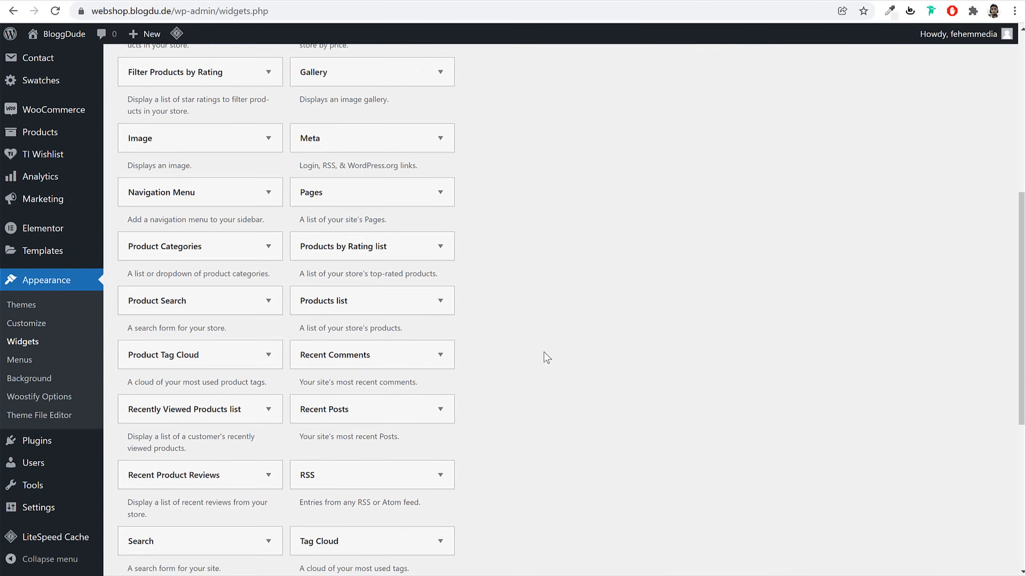
left_click(213, 363)
scroll(283, 363, "down", 3)
left_click(221, 357)
scroll(573, 356, "up", 2)
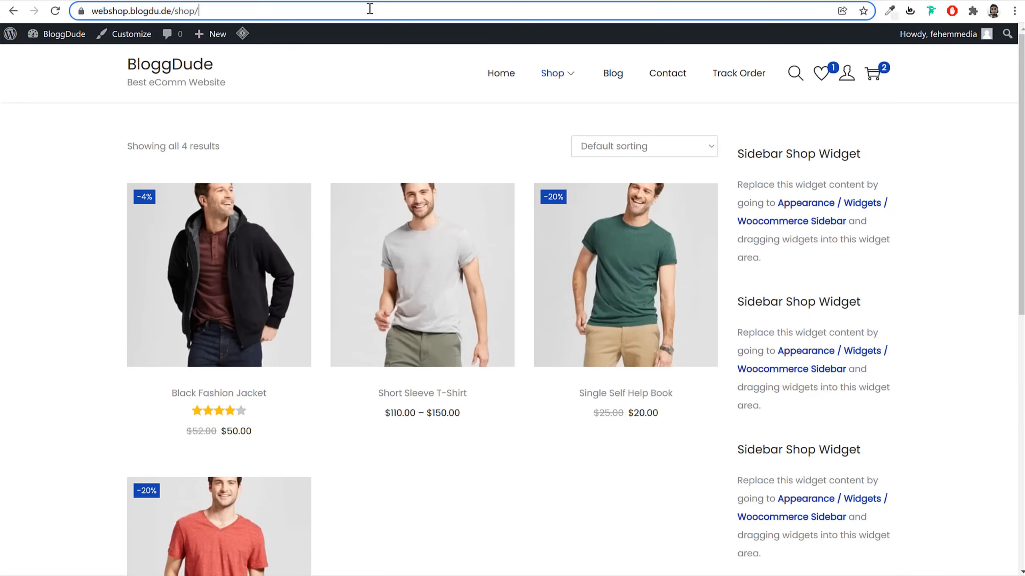
left_click(370, 8)
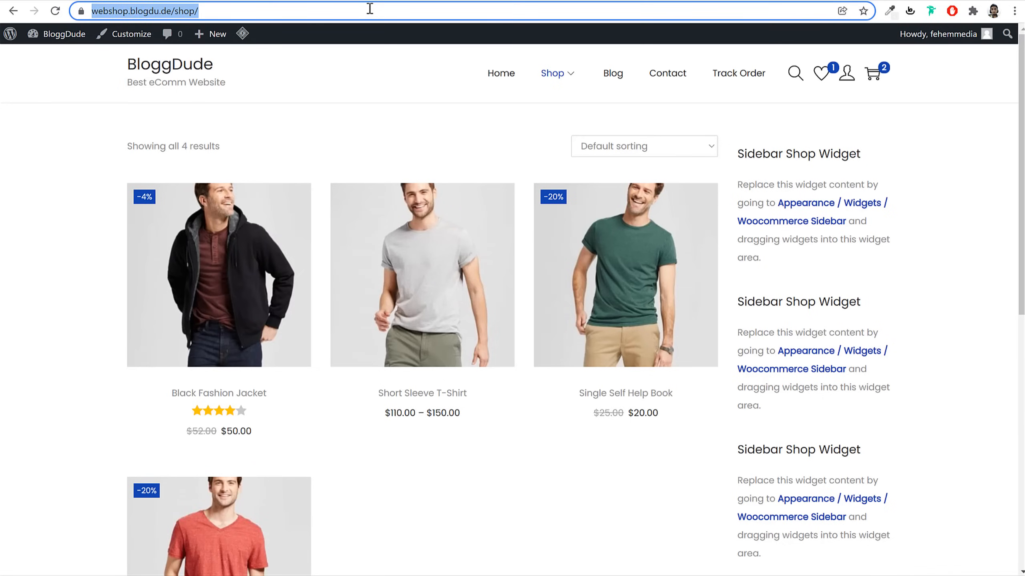
Reload the shop page and review its new filter sidebar
key("Return")
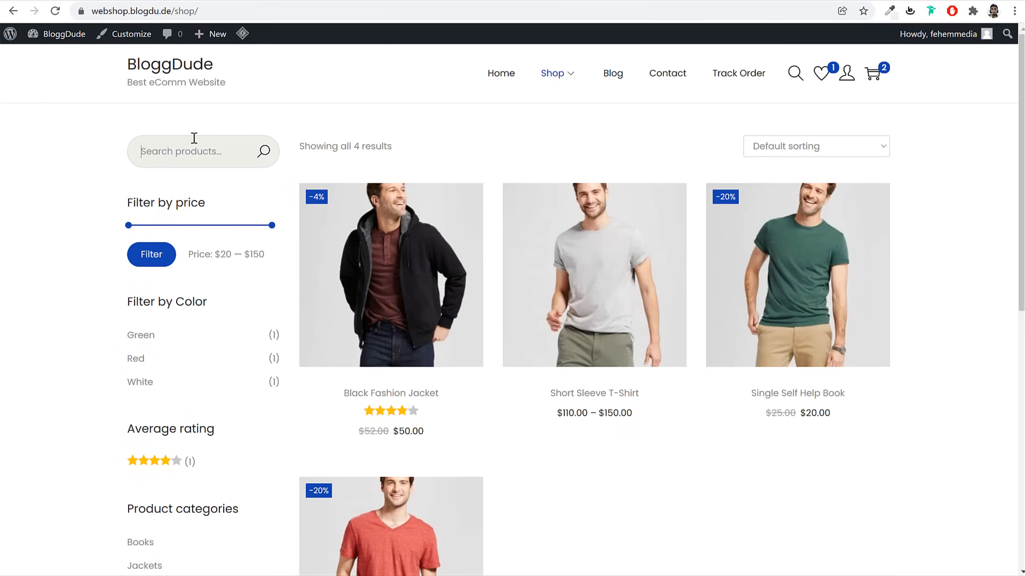
scroll(207, 220, "down", 10)
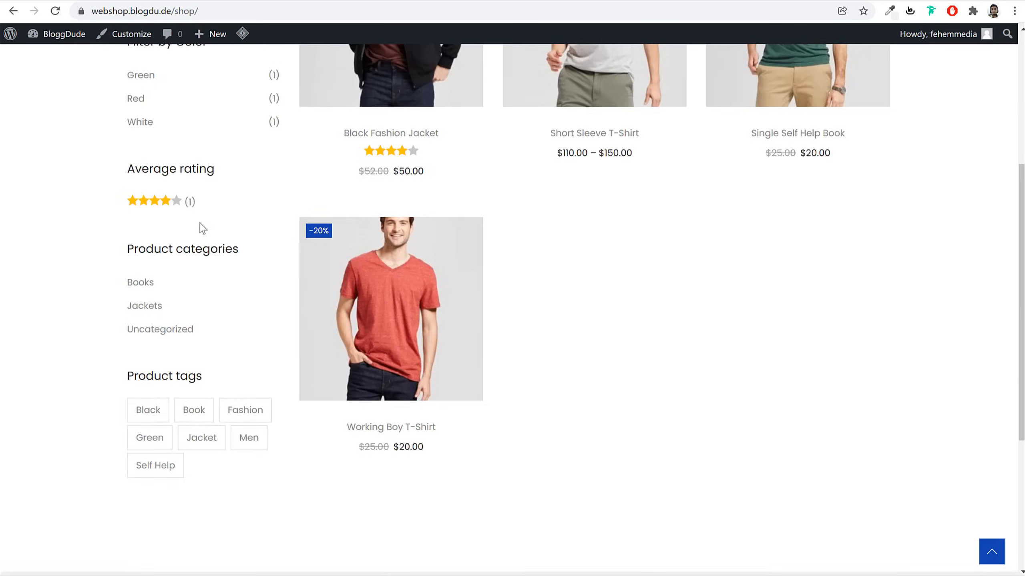
scroll(206, 247, "up", 8)
scroll(224, 277, "up", 3)
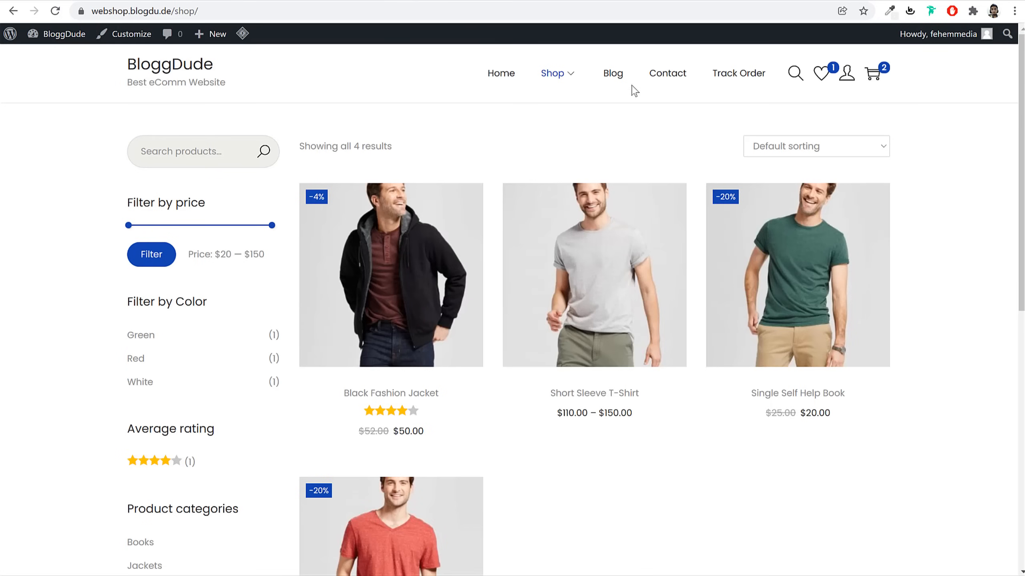
View the Blog page's sidebar, then collapse the Woocommerce Sidebar list in Widgets
left_click(612, 77)
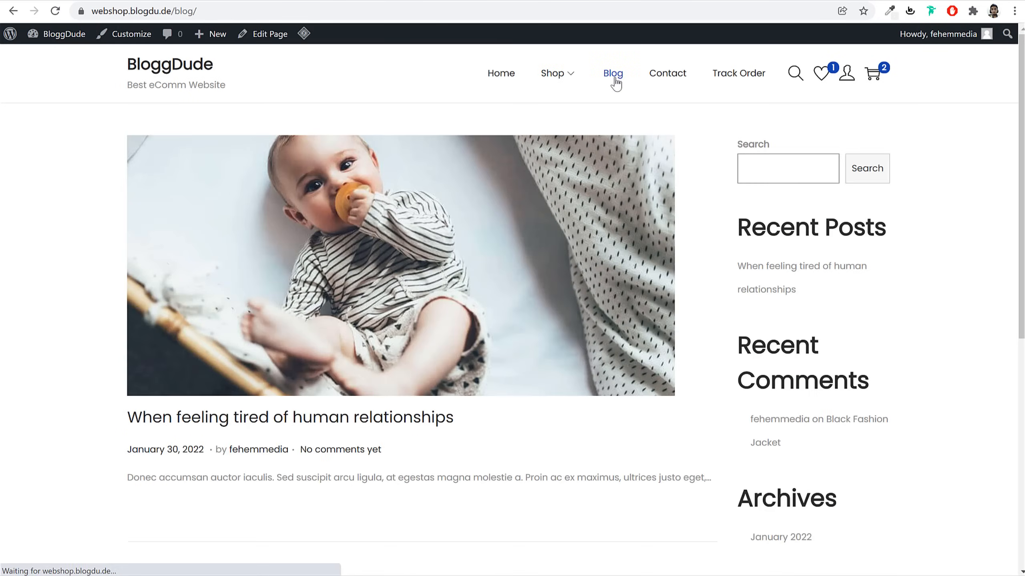
scroll(827, 250, "down", 6)
scroll(763, 187, "up", 5)
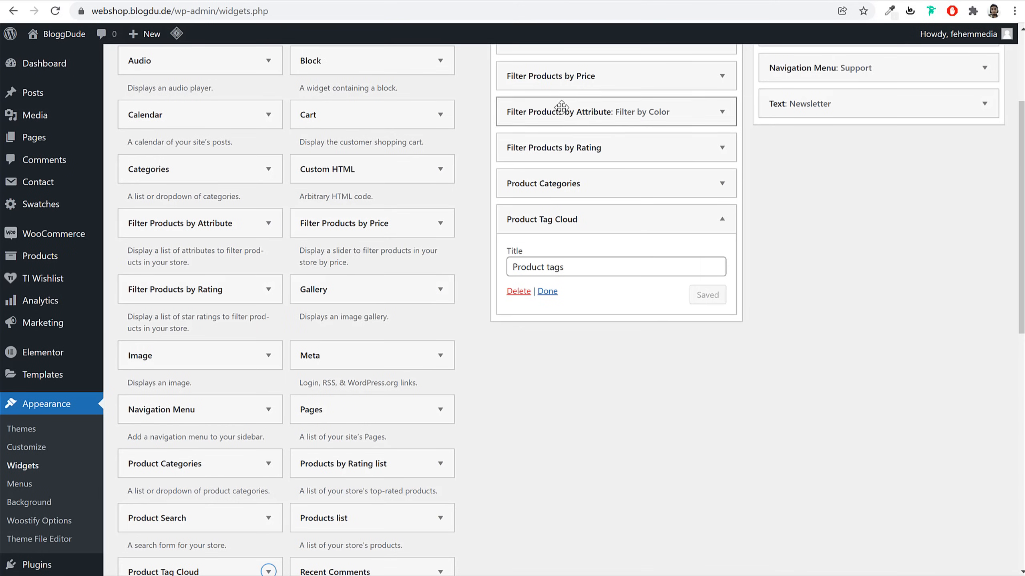
scroll(637, 242, "up", 3)
left_click(636, 153)
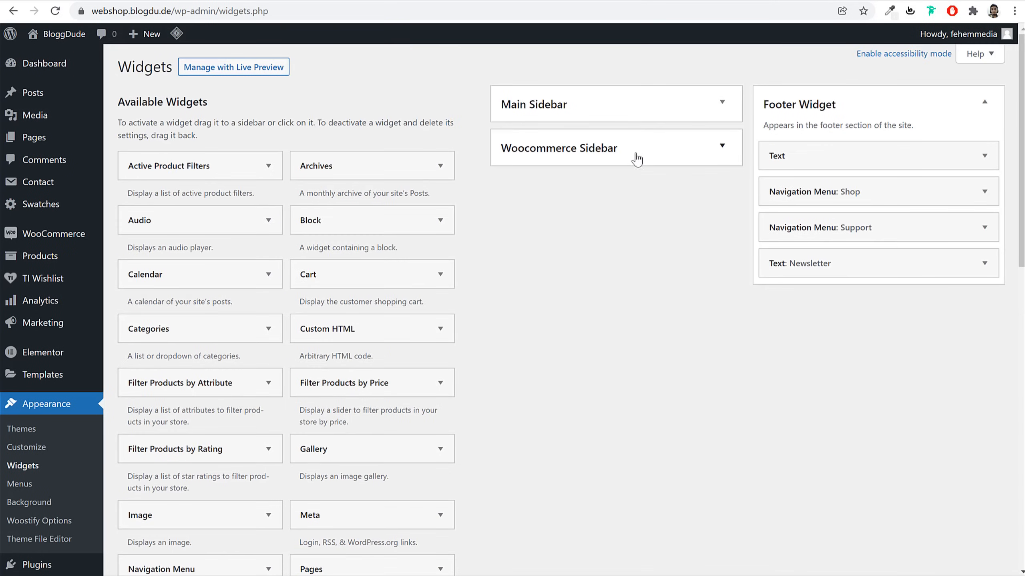
Empty the Main Sidebar by deleting the Search, Latest Posts, Latest Comments, Archives and Categories blocks
left_click(579, 94)
left_click(721, 156)
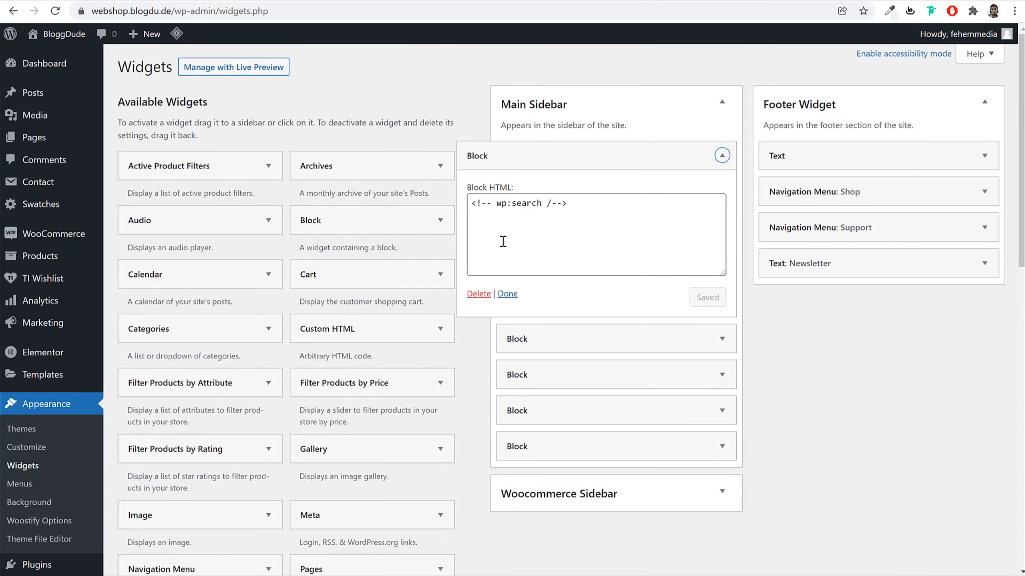
left_click(474, 294)
left_click(606, 157)
left_click(483, 294)
left_click(551, 159)
left_click(479, 294)
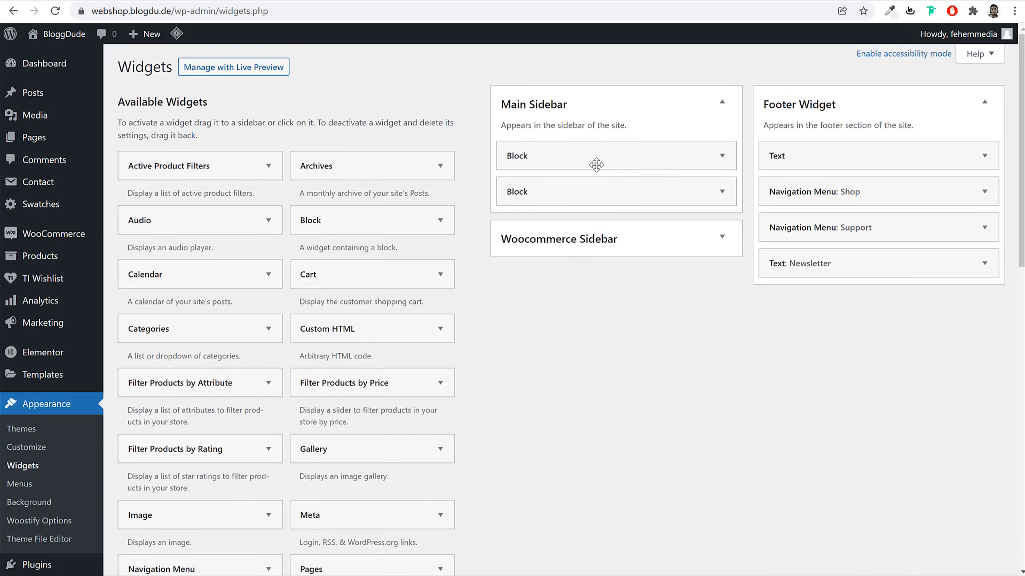
left_click(594, 159)
left_click(479, 293)
left_click(565, 154)
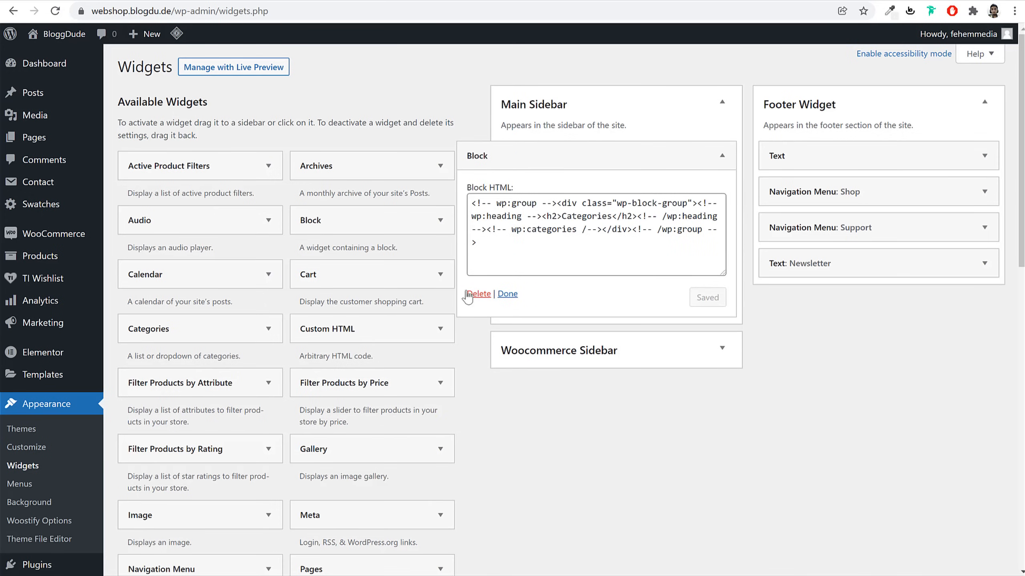
left_click(482, 293)
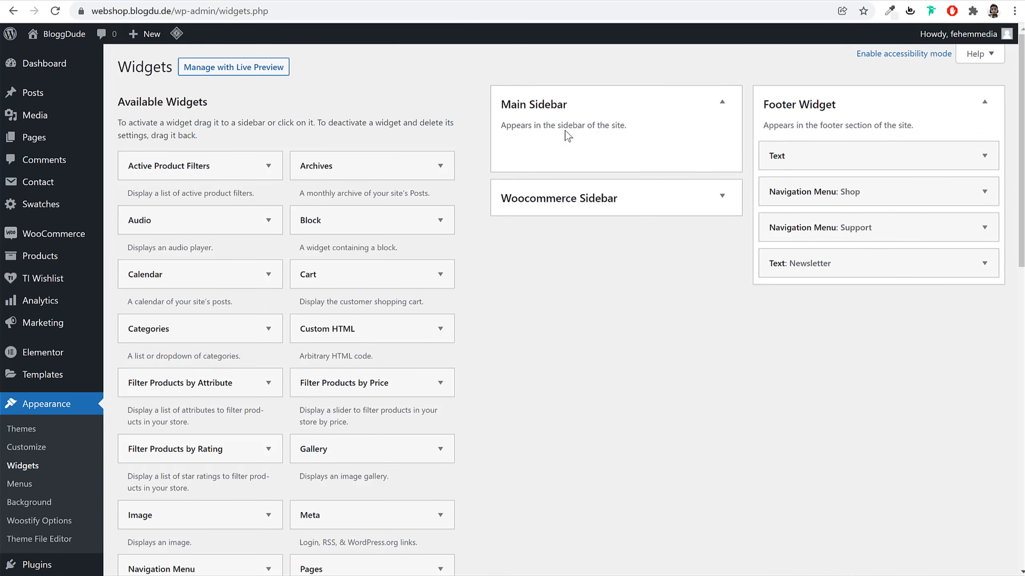
Compare against the current blog sidebar and the reference site's blog page
key("ctrl+Tab")
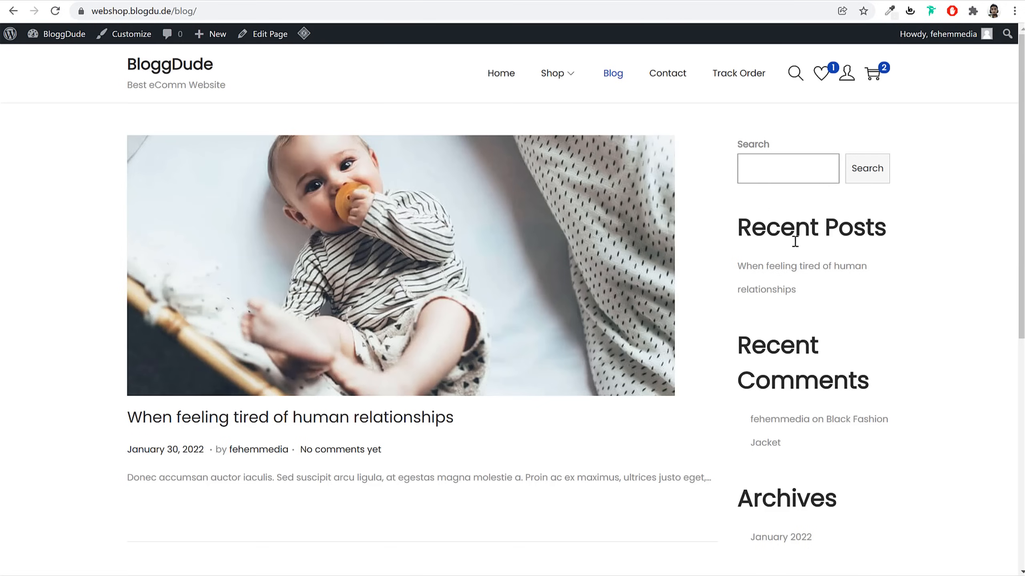
key("ctrl+shift+Tab")
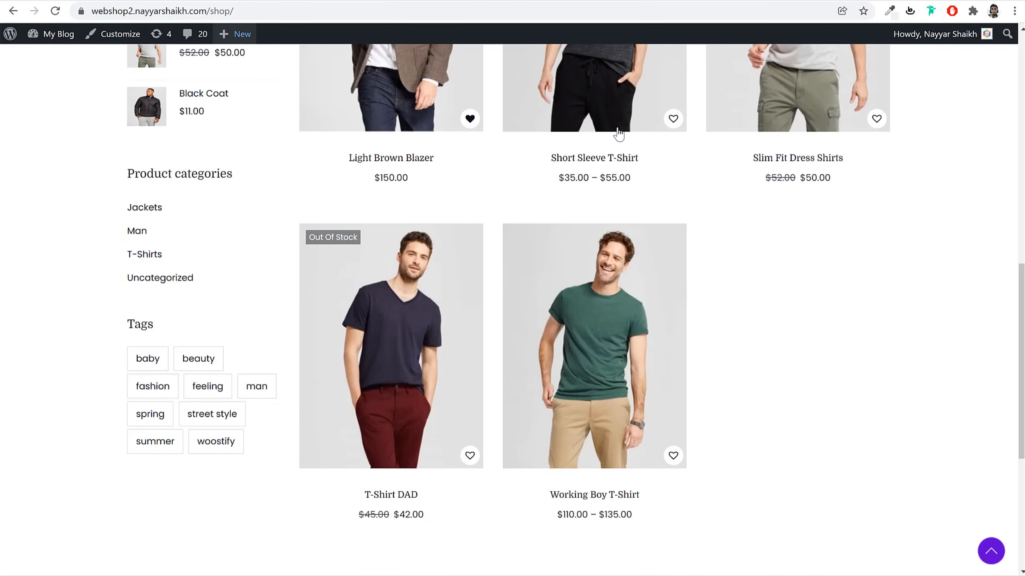
scroll(666, 212, "up", 10)
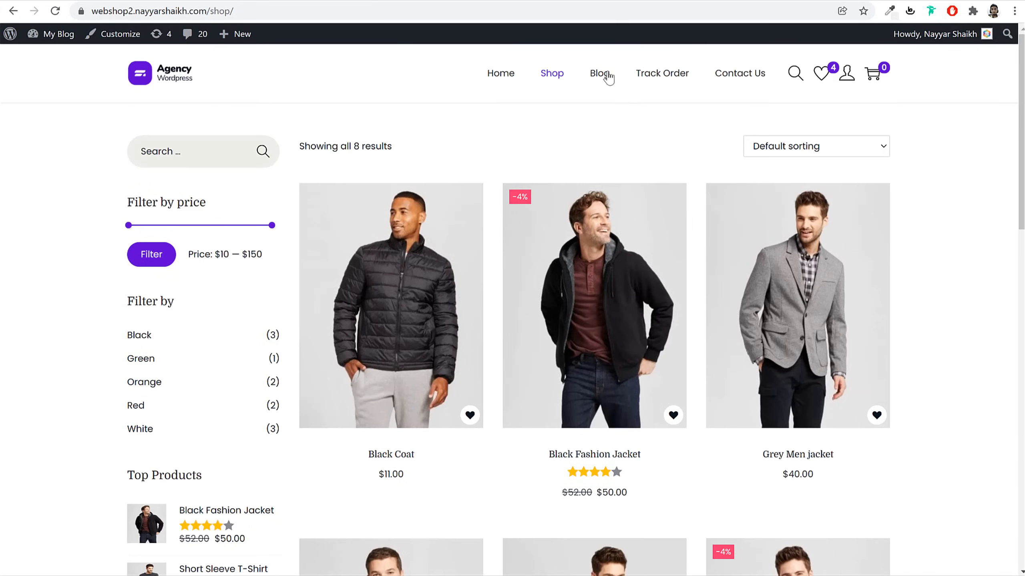
left_click(609, 78)
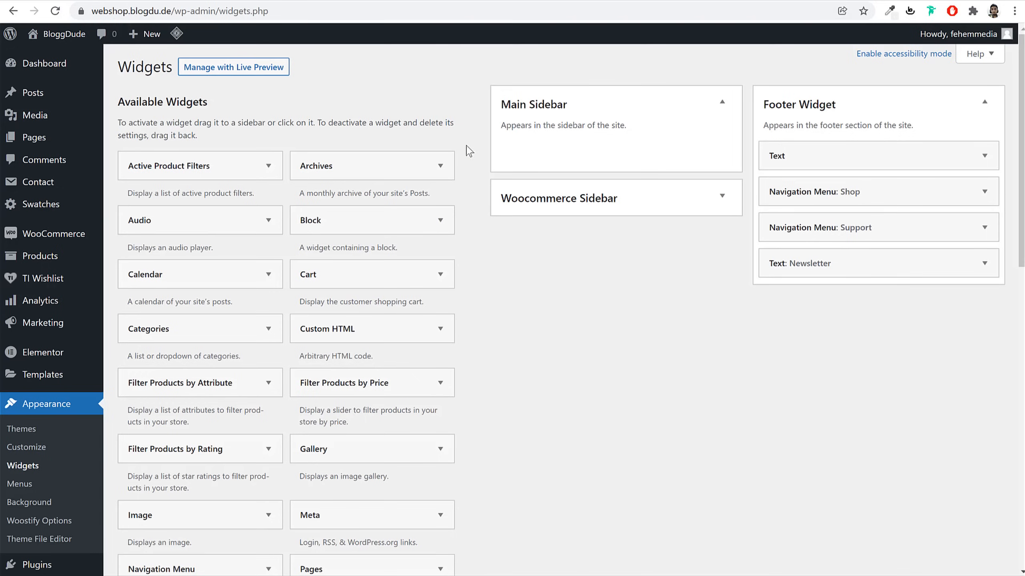
Add the Search widget to the Main Sidebar
scroll(715, 361, "down", 8)
scroll(715, 357, "down", 3)
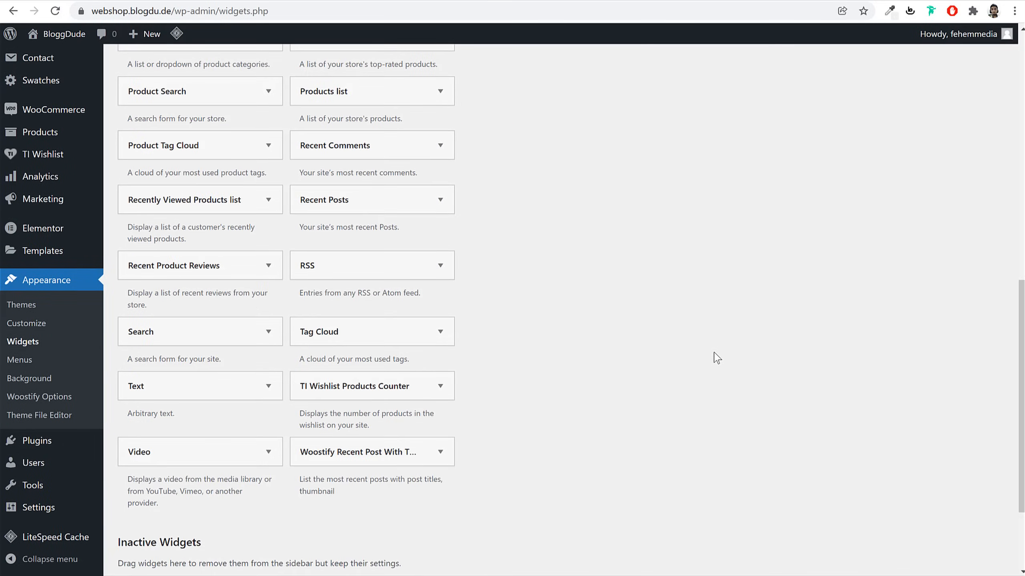
left_click(252, 343)
left_click(211, 388)
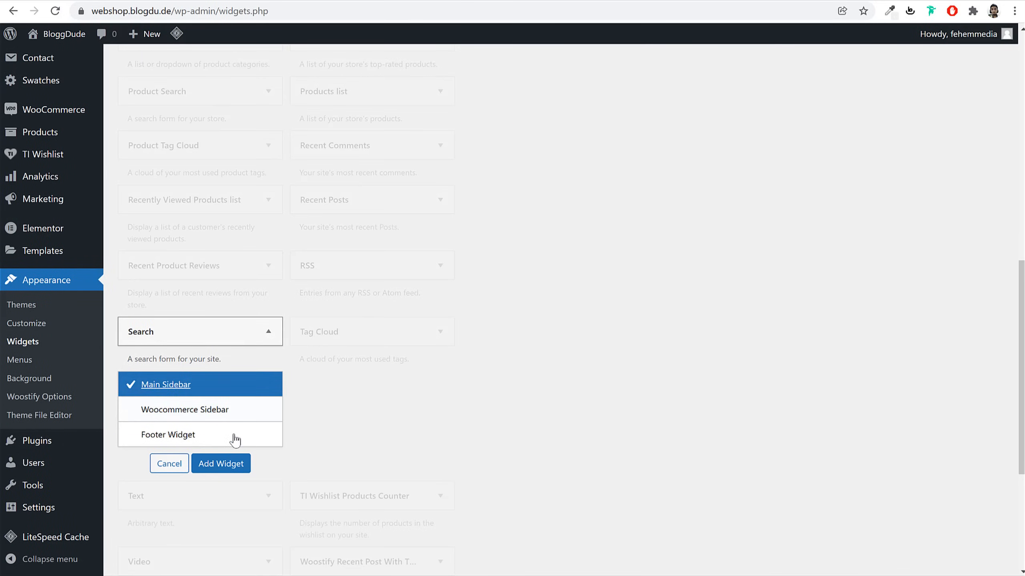
left_click(243, 465)
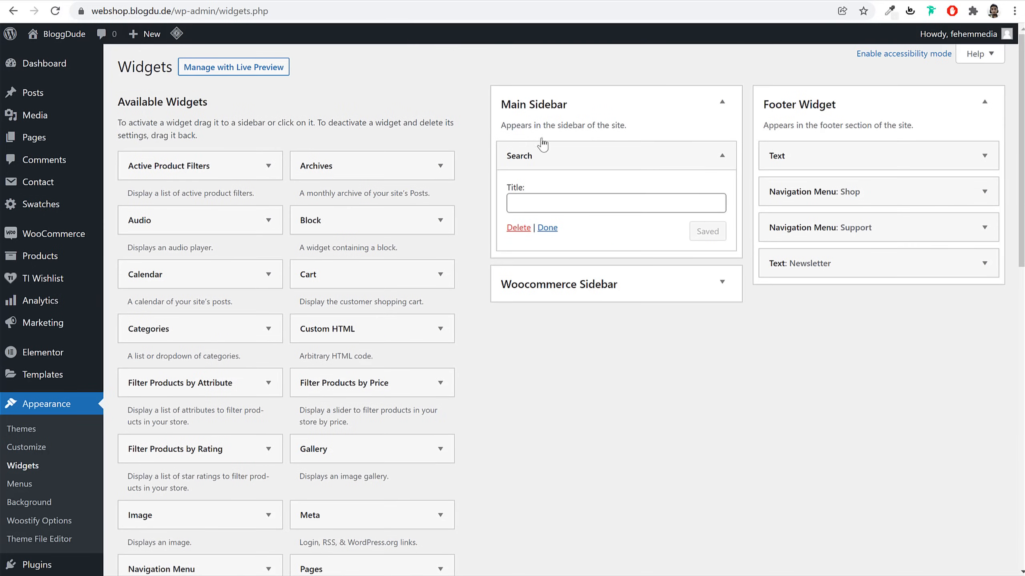
left_click(613, 159)
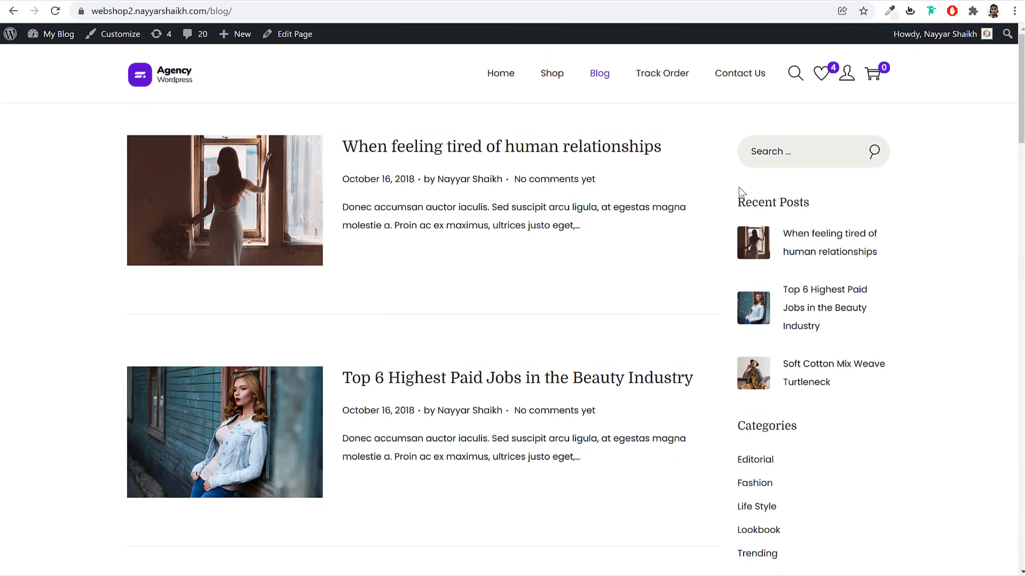
left_click_drag(739, 189, 810, 203)
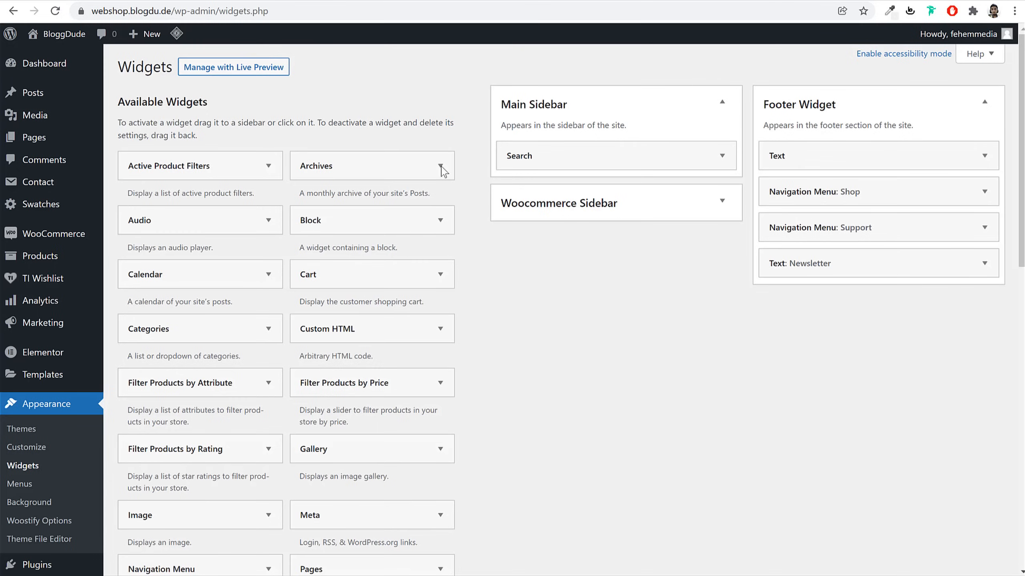
Add Woostify Recent Post With Thumbnail to Main Sidebar, set to 5 posts and saved
scroll(557, 323, "down", 5)
scroll(558, 323, "down", 6)
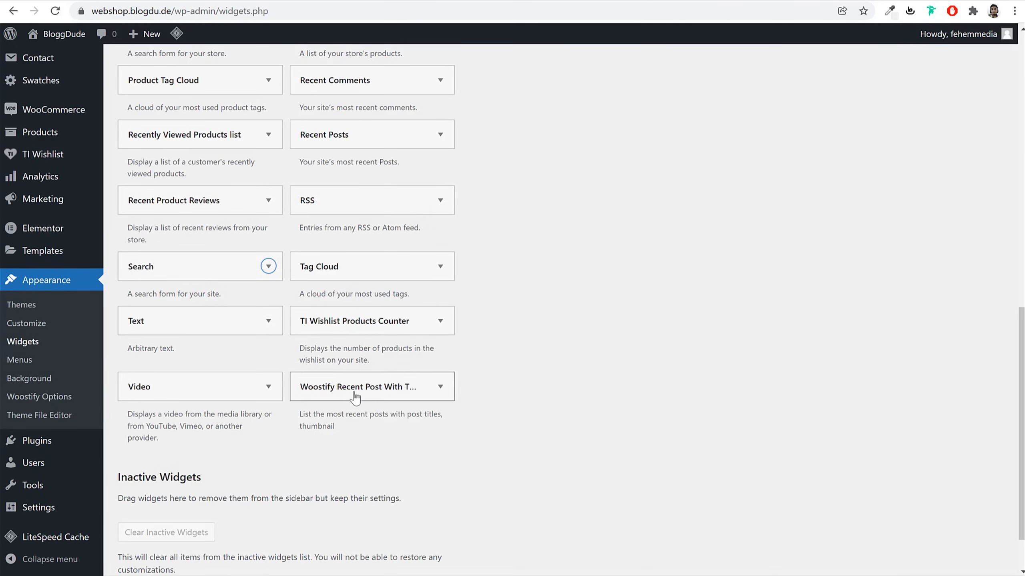
left_click(421, 393)
left_click(392, 530)
scroll(581, 428, "up", 6)
scroll(581, 427, "up", 6)
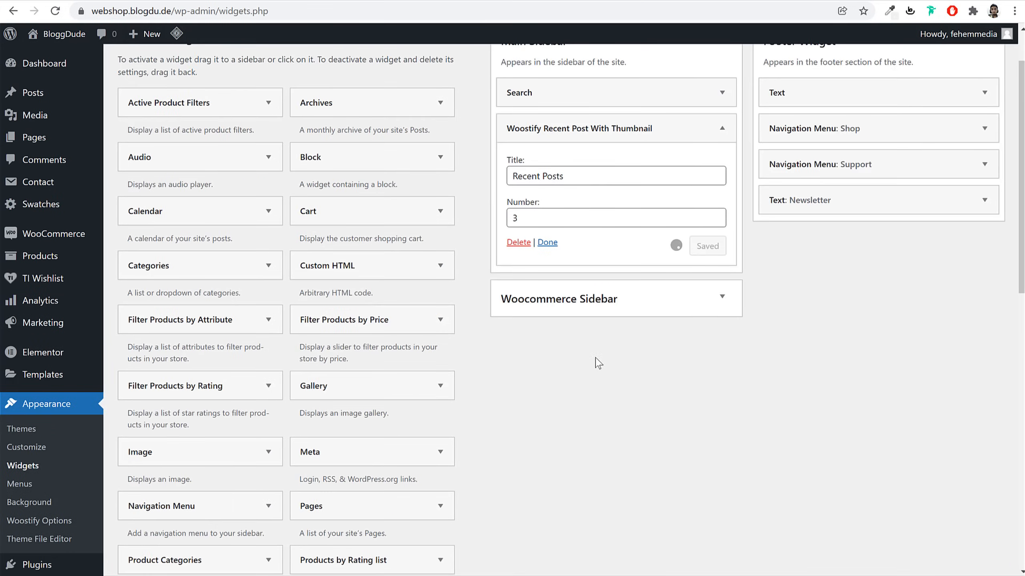
double_click(583, 217)
type("5")
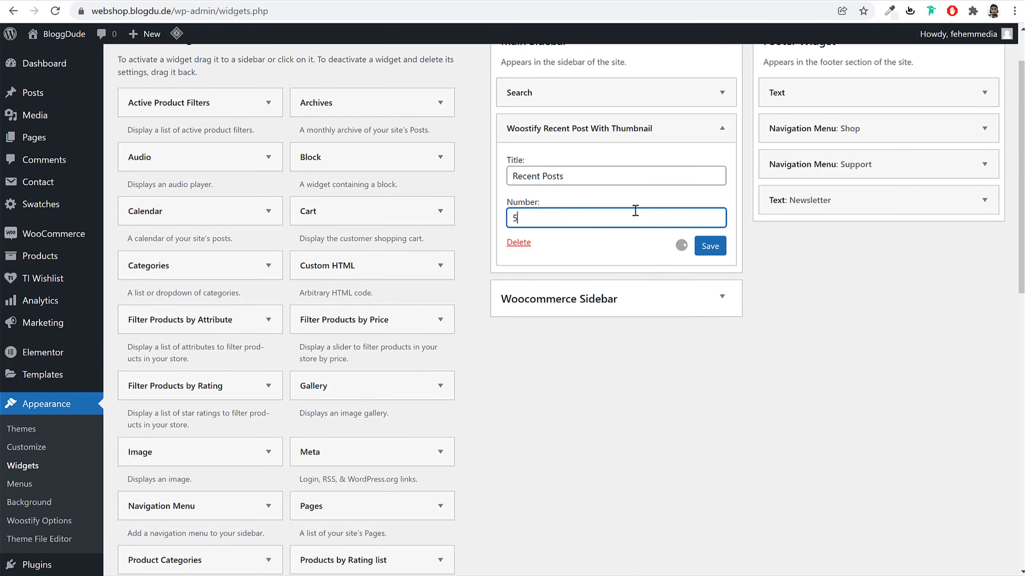
left_click(714, 247)
left_click(722, 128)
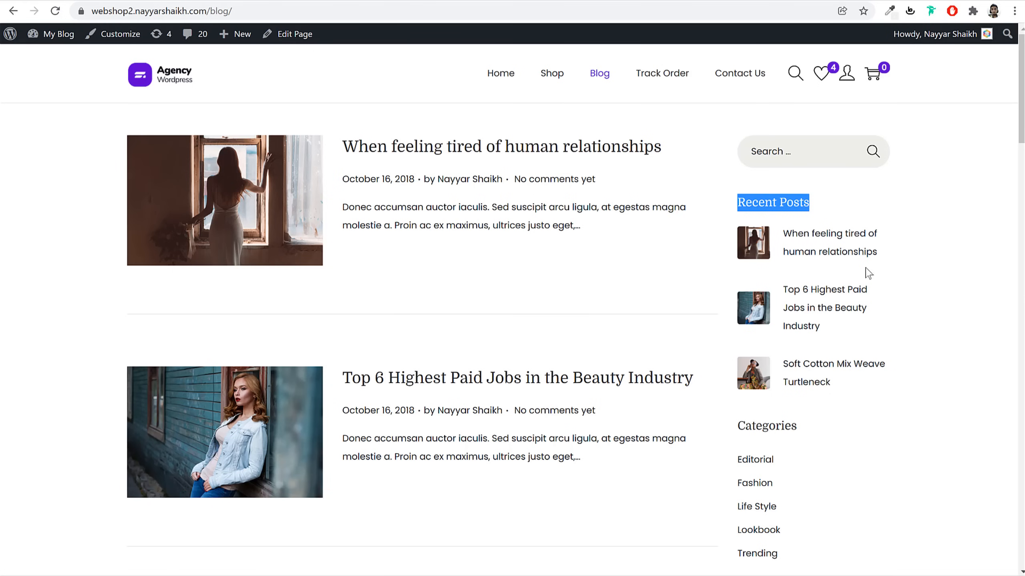
Add Categories and Tag Cloud widgets to Main Sidebar, then go to the store home page
scroll(865, 270, "down", 5)
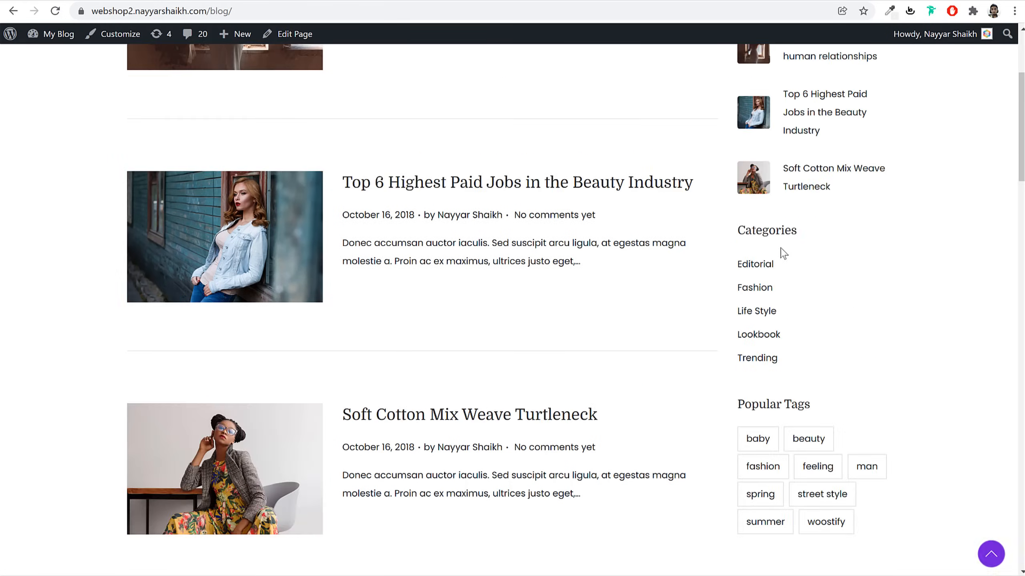
scroll(808, 309, "down", 3)
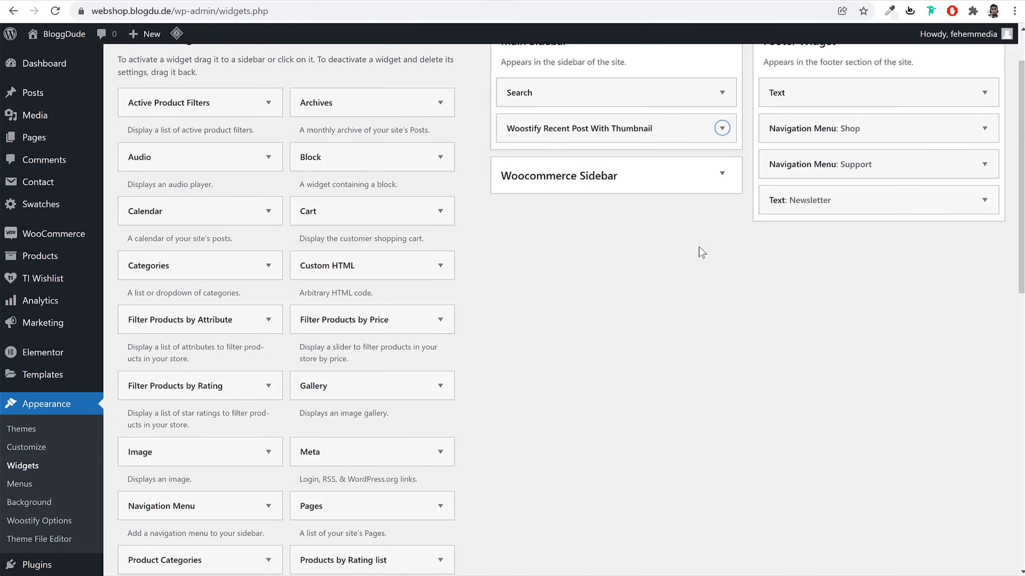
scroll(685, 258, "down", 2)
scroll(672, 278, "up", 3)
left_click_drag(238, 329, 613, 231)
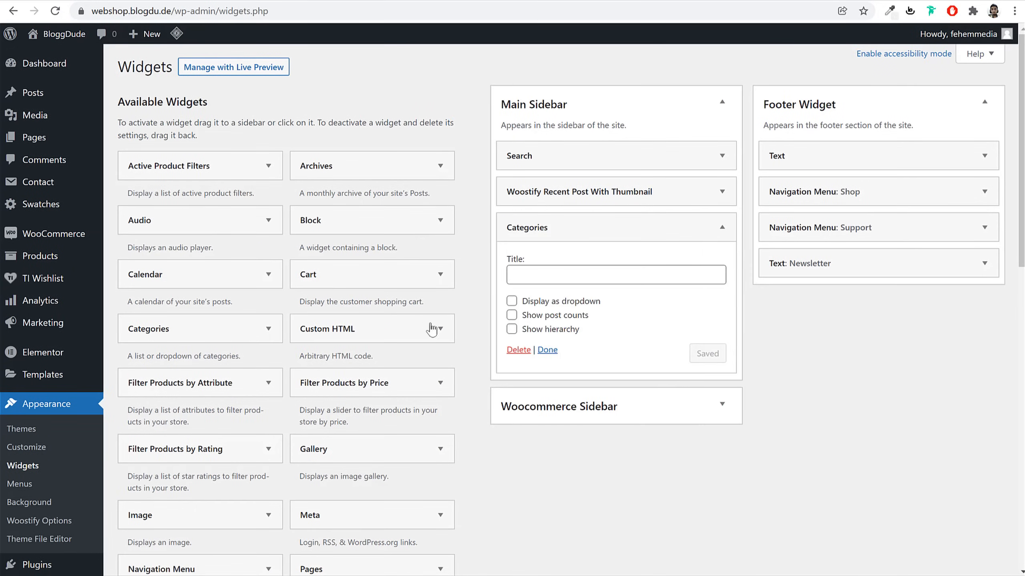
left_click(589, 228)
scroll(556, 365, "down", 1)
scroll(420, 403, "down", 15)
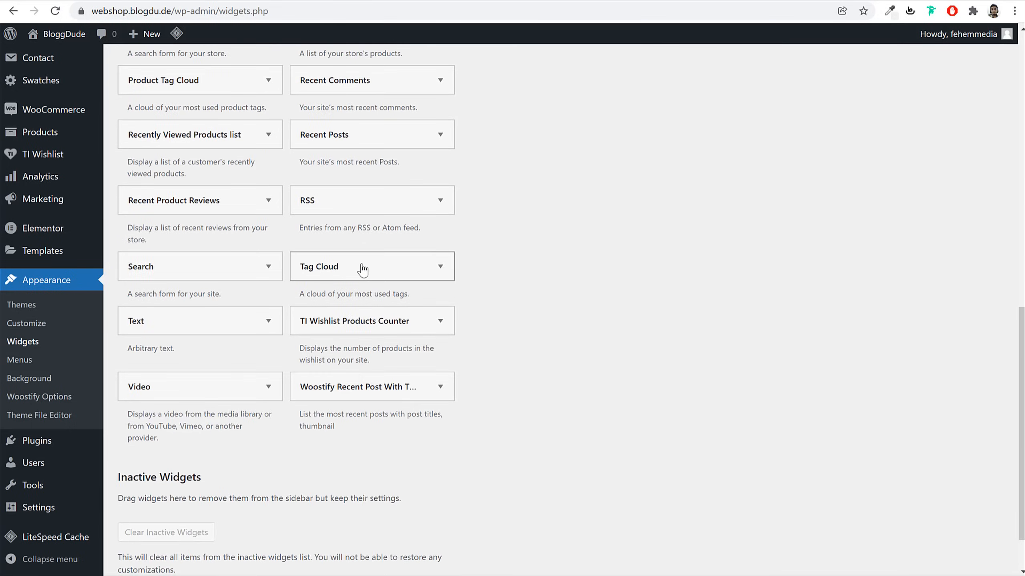
left_click(360, 268)
left_click(394, 398)
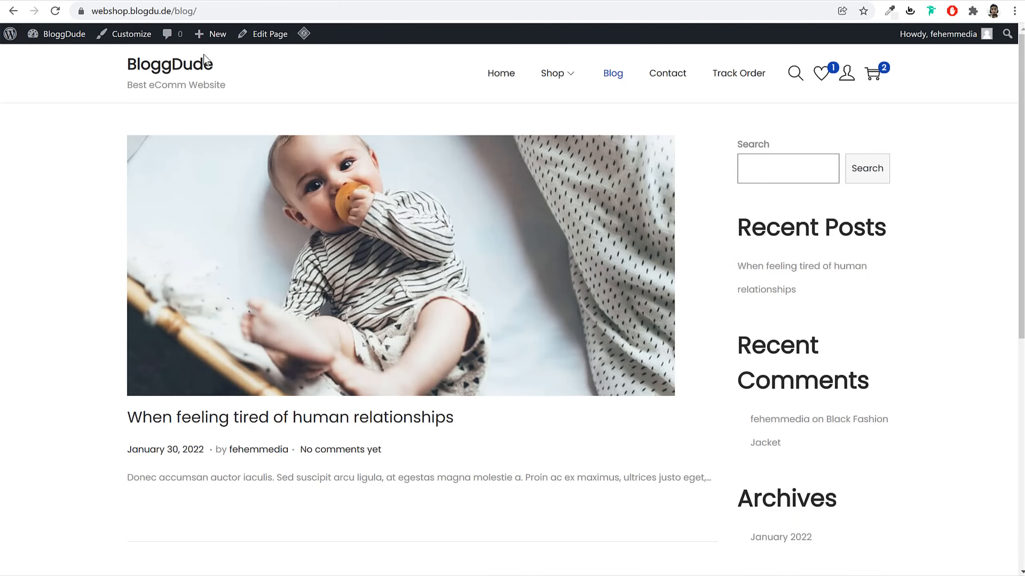
left_click(196, 64)
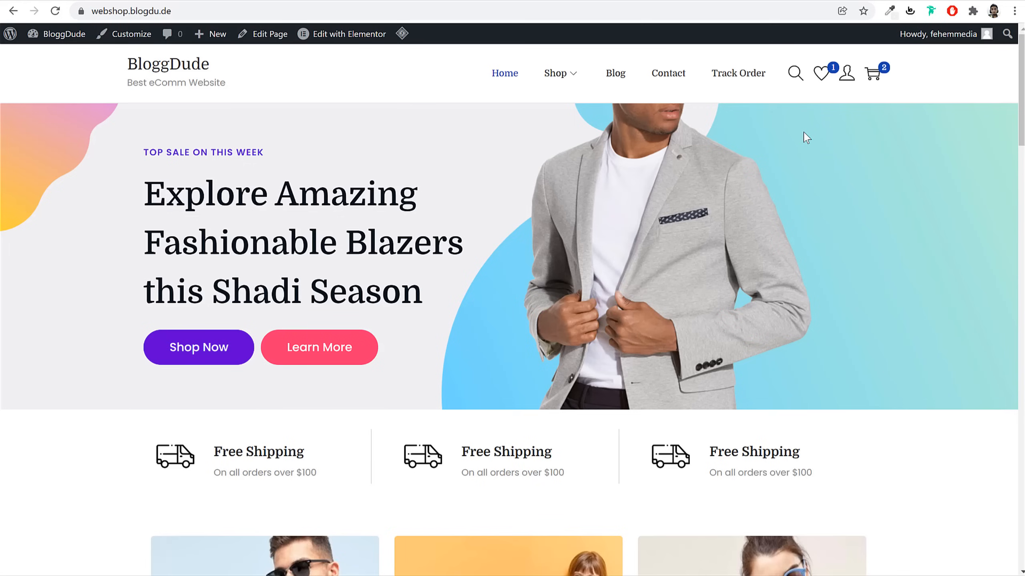
Copy the store address and load it in a private browser window as a guest
left_click(388, 10)
key("ctrl+c")
left_click(901, 142)
scroll(915, 172, "down", 5)
scroll(949, 78, "up", 5)
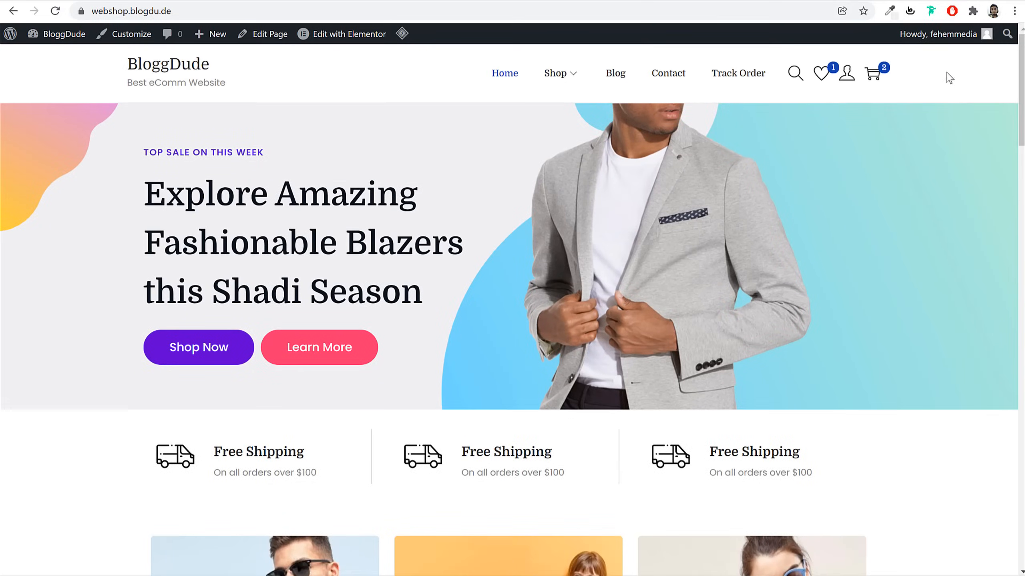
left_click(1014, 11)
left_click(968, 61)
key("ctrl+v")
key("Return")
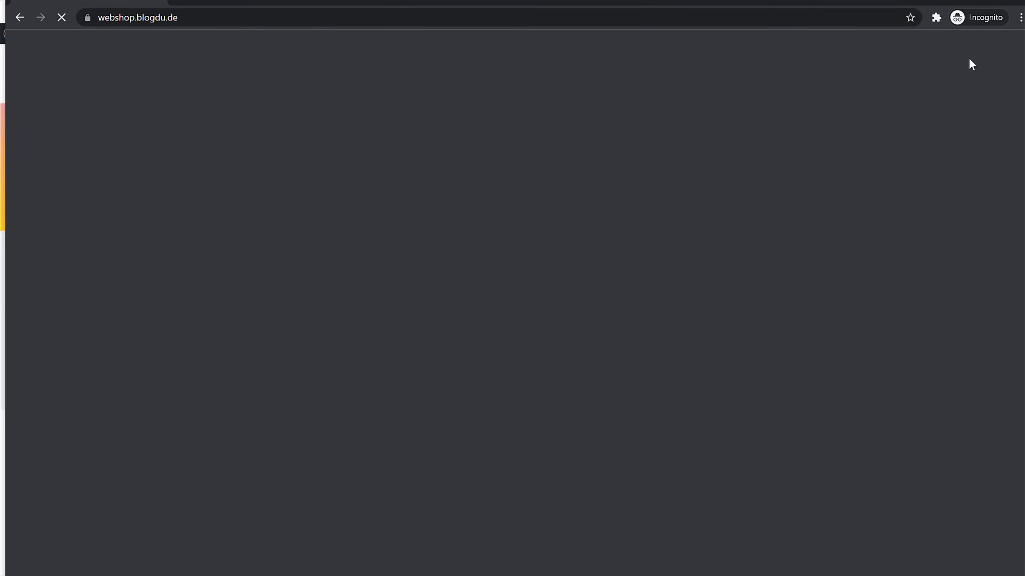
Add the Black Fashion Jacket to the wishlist and open the wishlist page
scroll(916, 266, "down", 10)
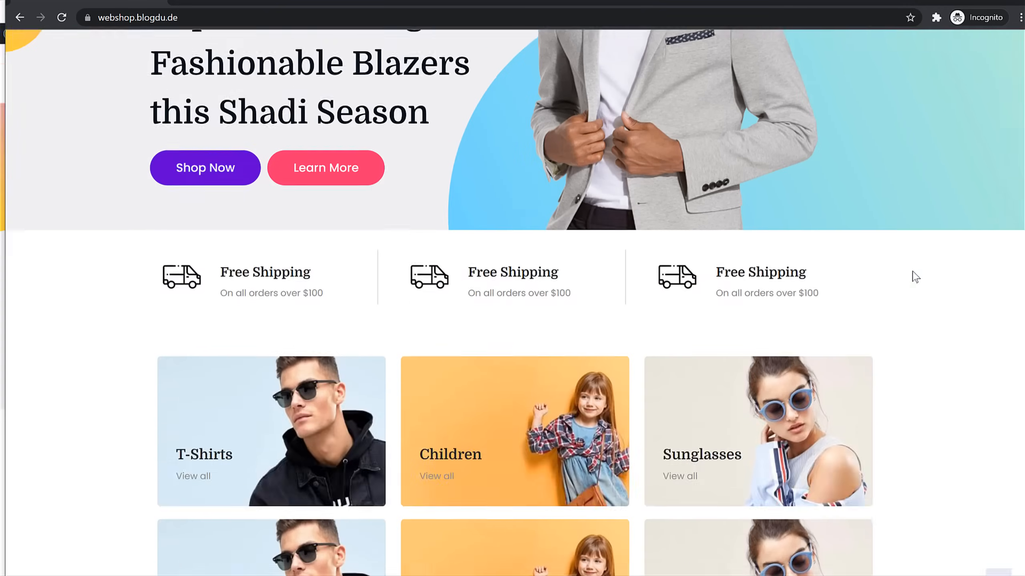
scroll(917, 278, "up", 10)
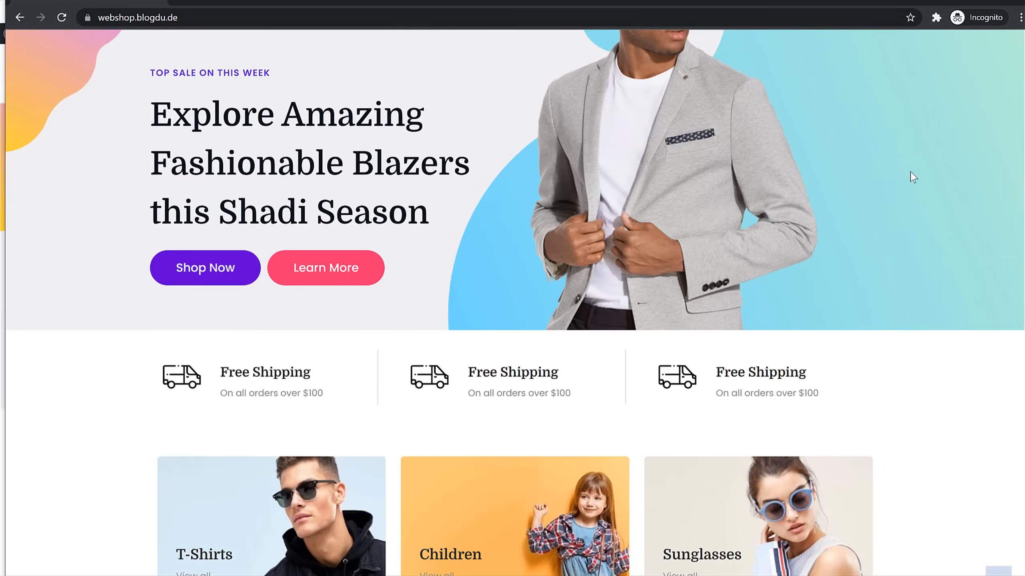
scroll(750, 207, "down", 10)
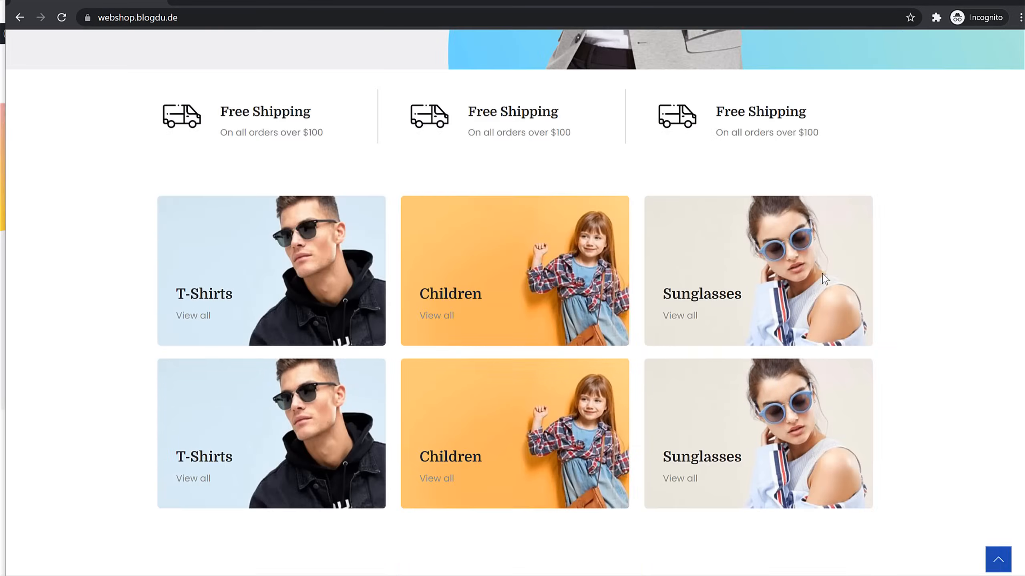
scroll(873, 301, "down", 15)
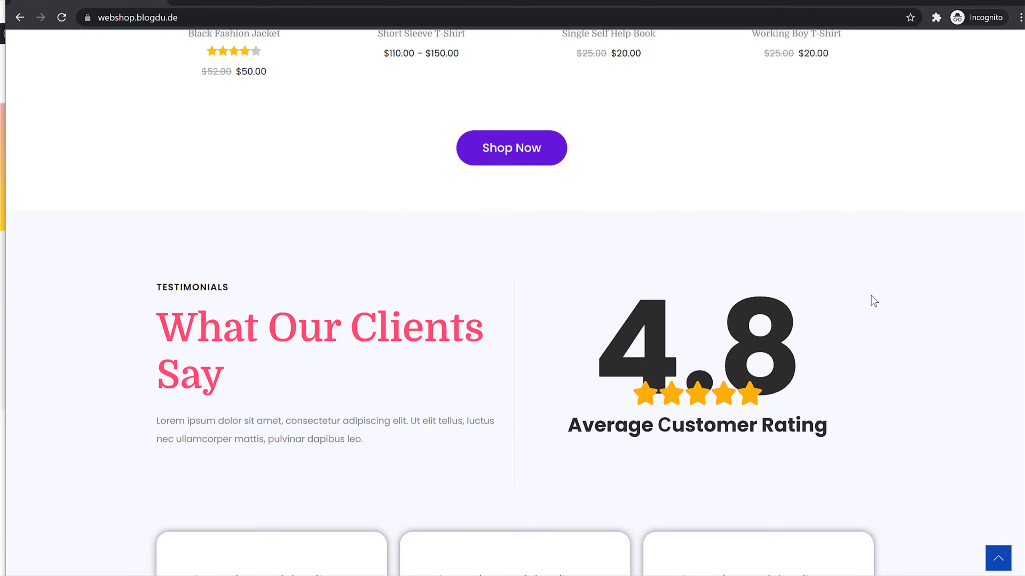
scroll(871, 300, "up", 15)
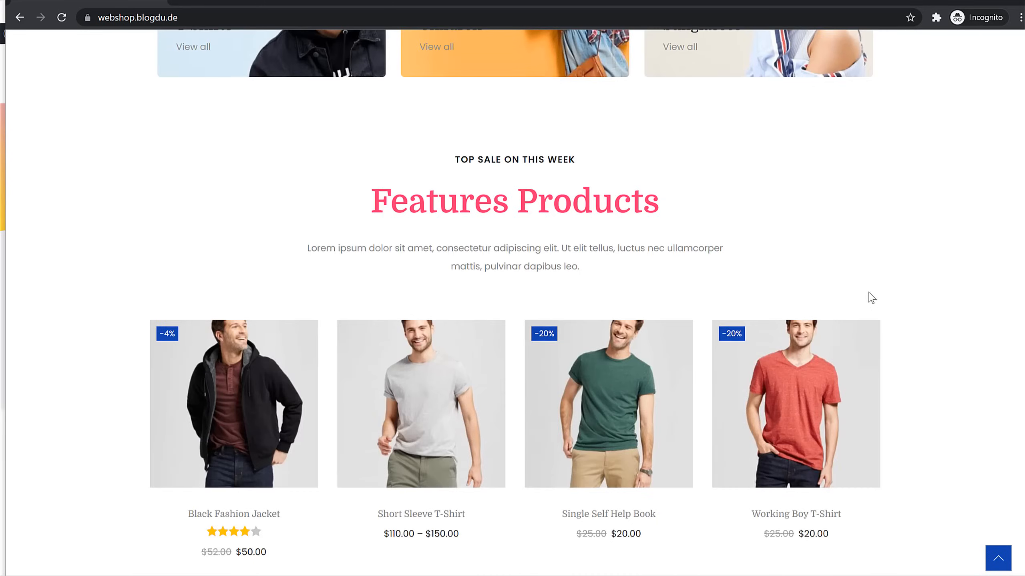
scroll(709, 319, "down", 3)
mouse_move(229, 332)
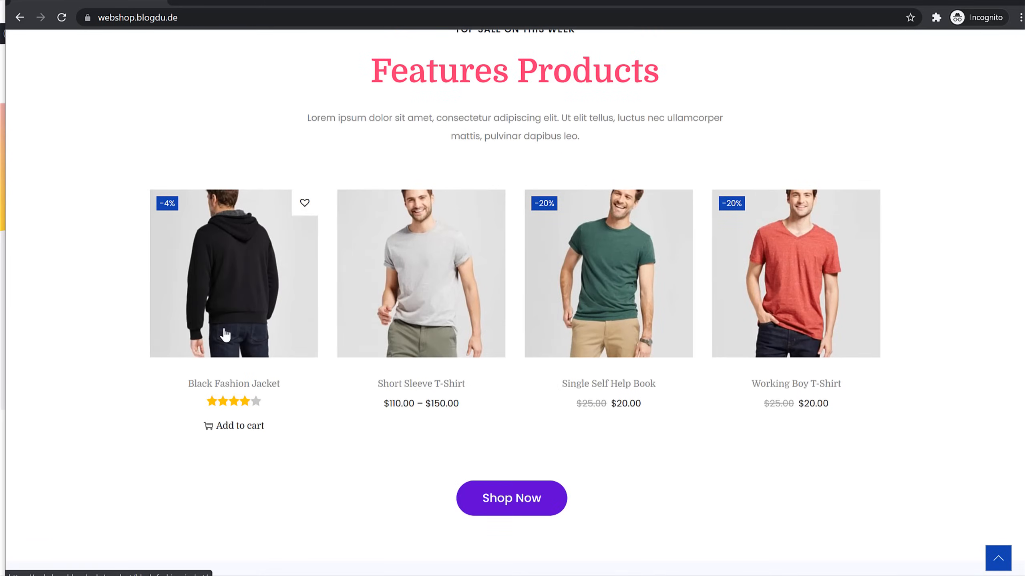
left_click(304, 204)
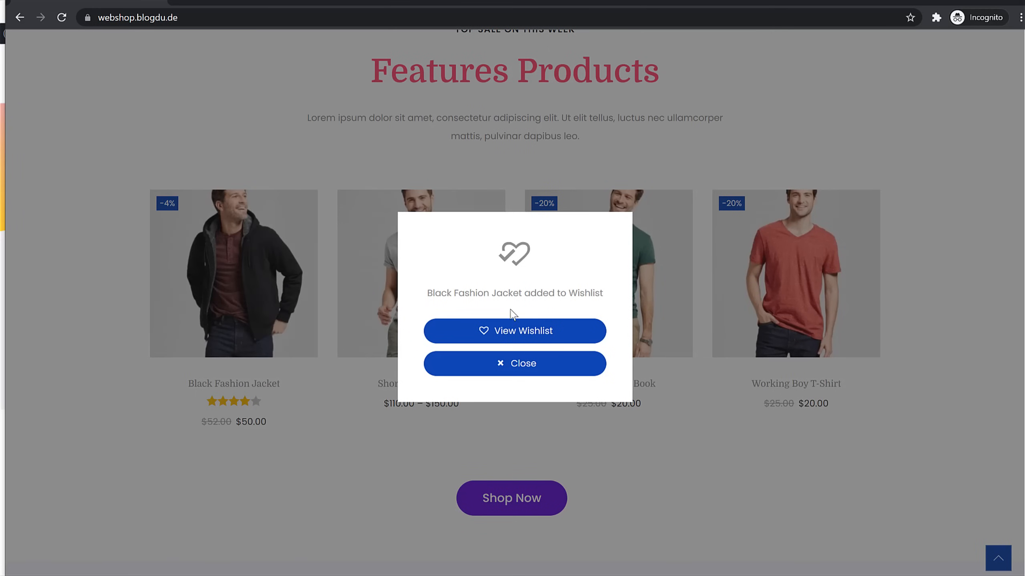
left_click(523, 364)
scroll(533, 304, "up", 20)
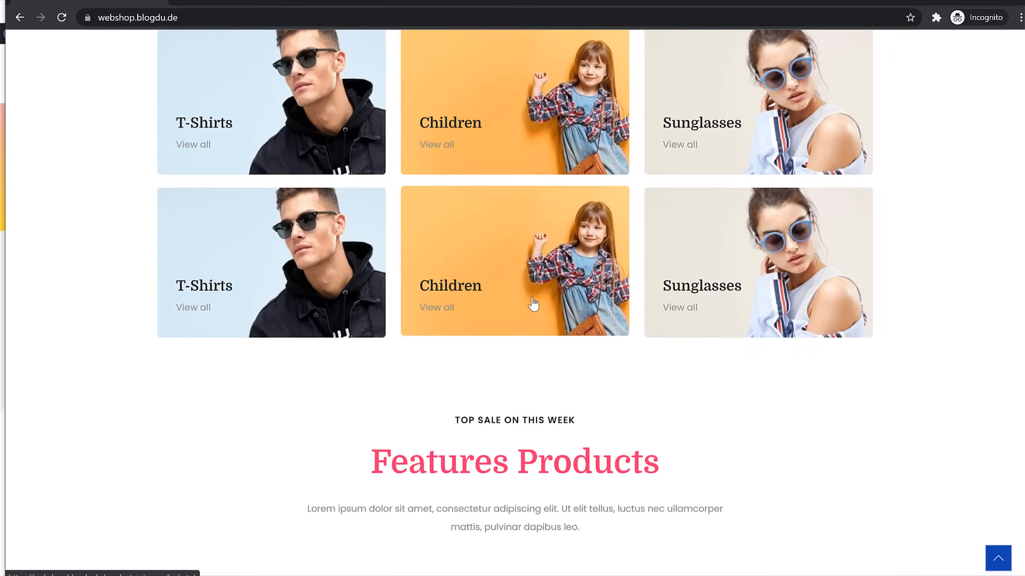
left_click(827, 59)
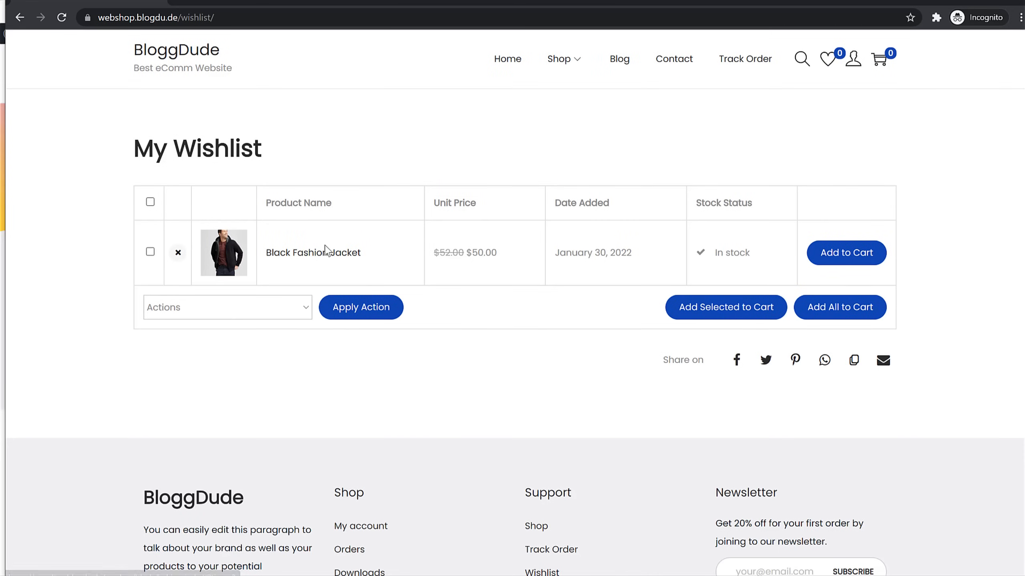
Add the Black Fashion Jacket to the cart and view the $56.00 cart with 10% GST
left_click(328, 253)
scroll(847, 252, "down", 3)
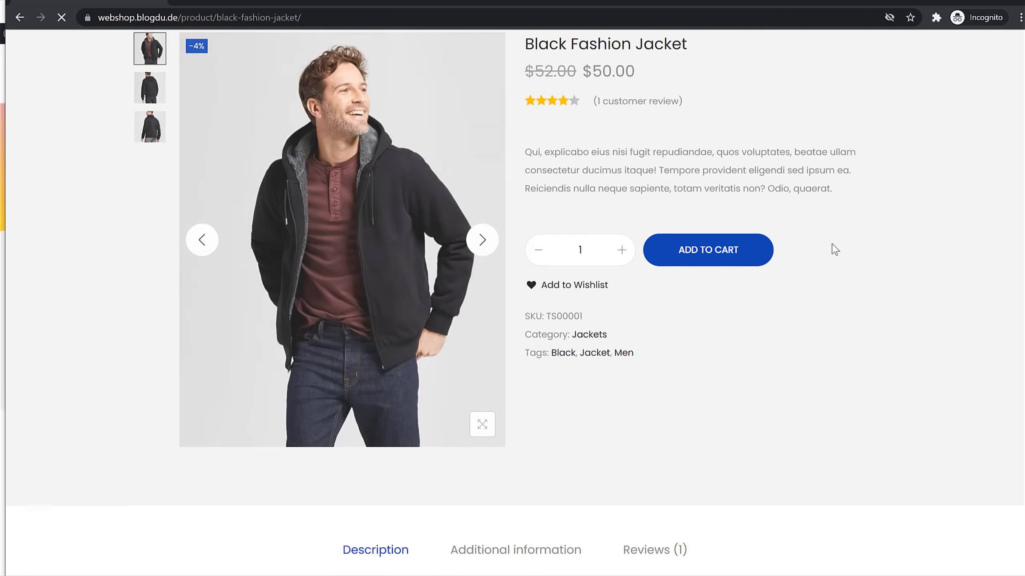
left_click(732, 267)
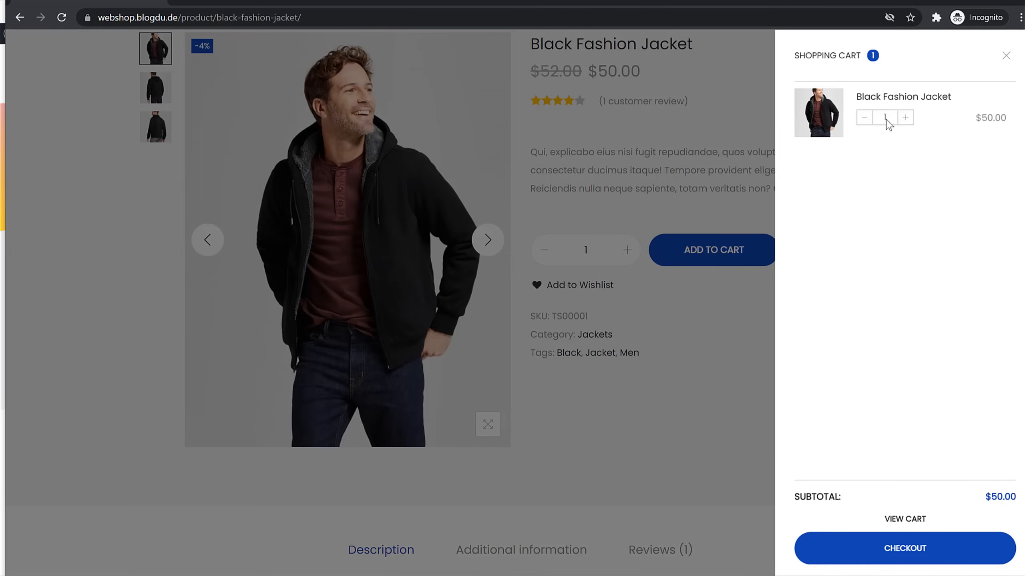
left_click(919, 521)
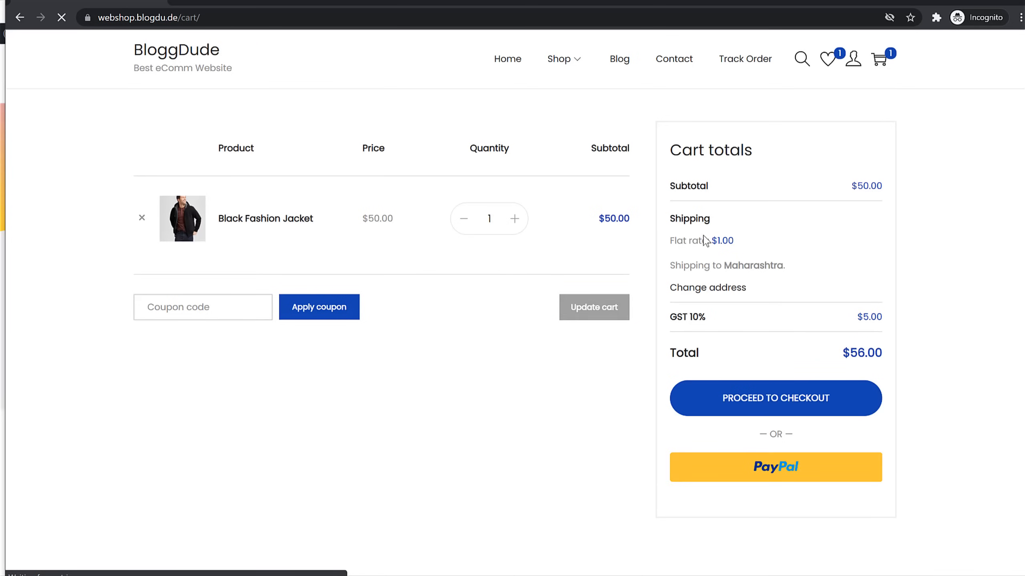
left_click_drag(661, 322, 738, 311)
left_click(743, 315)
Go to checkout and enter the customer's first name and Mumbai street address
left_click(789, 404)
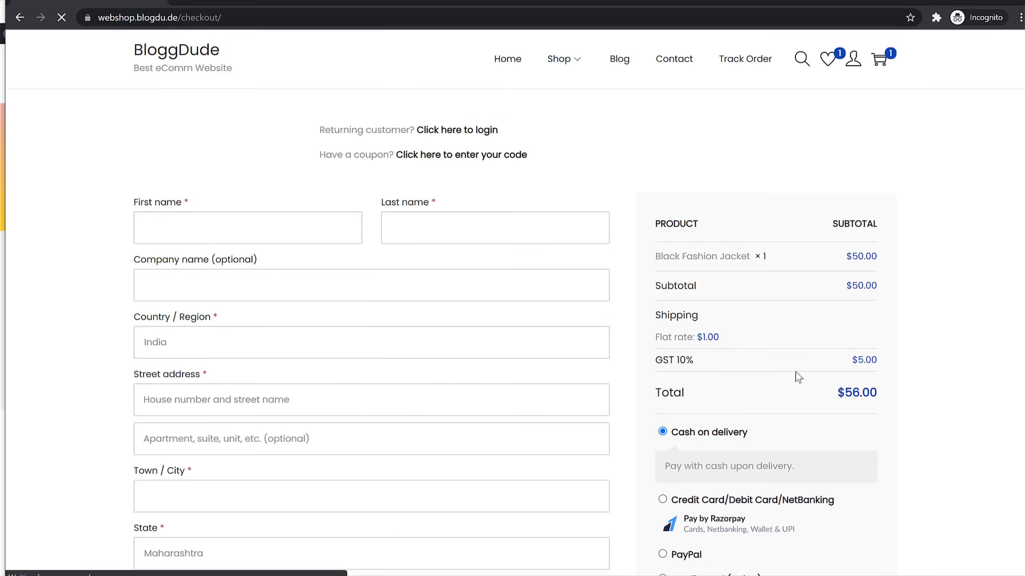
left_click(249, 228)
type("John")
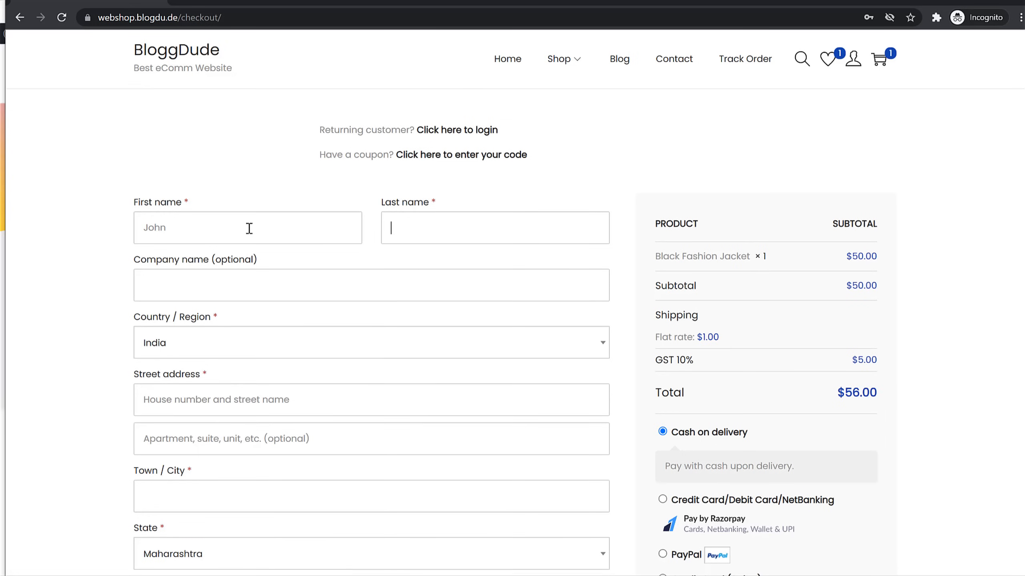
key("Tab")
scroll(249, 228, "down", 5)
left_click(235, 190)
type("123")
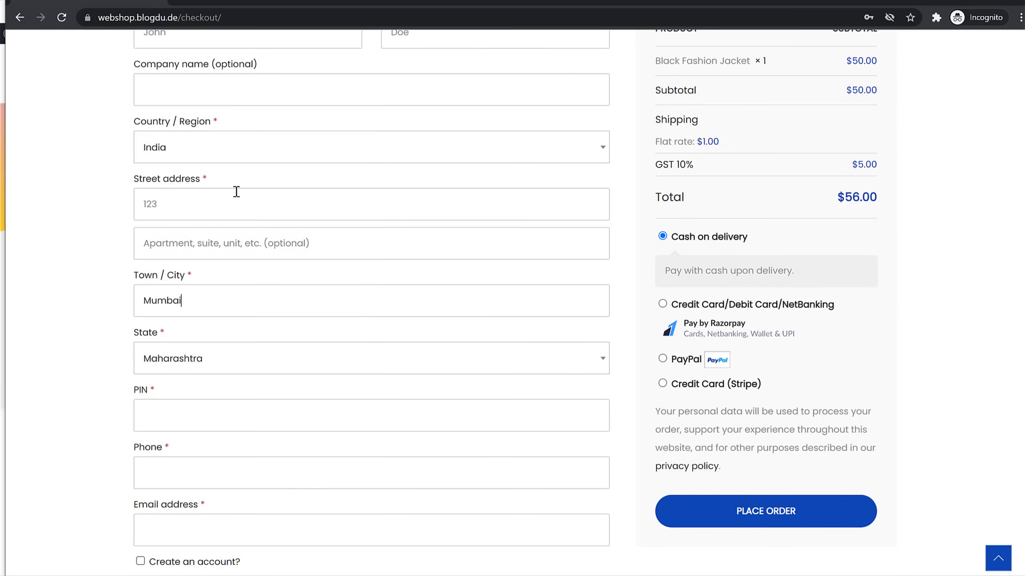
key("Tab")
Fill in the billing PIN code, the customer's phone number and e-mail address
left_click(173, 413)
left_click(220, 476)
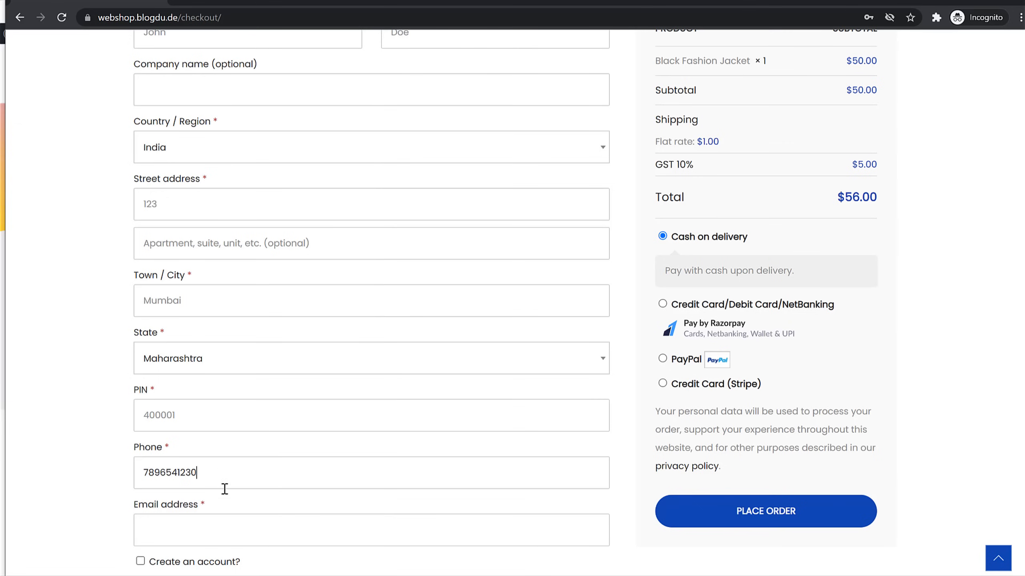
left_click(234, 521)
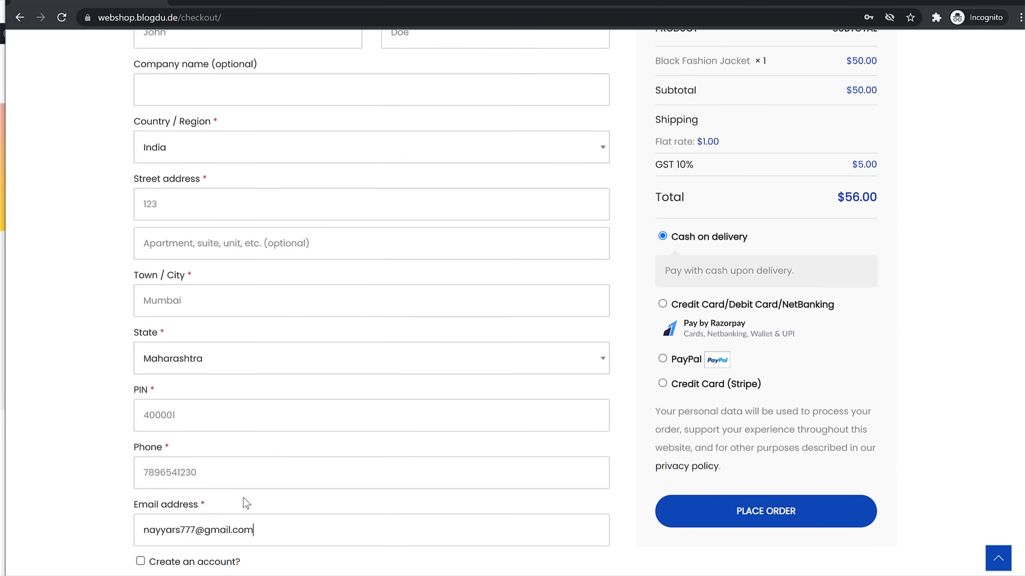
Tick Create an account? and enter an account username and password
scroll(261, 461, "down", 3)
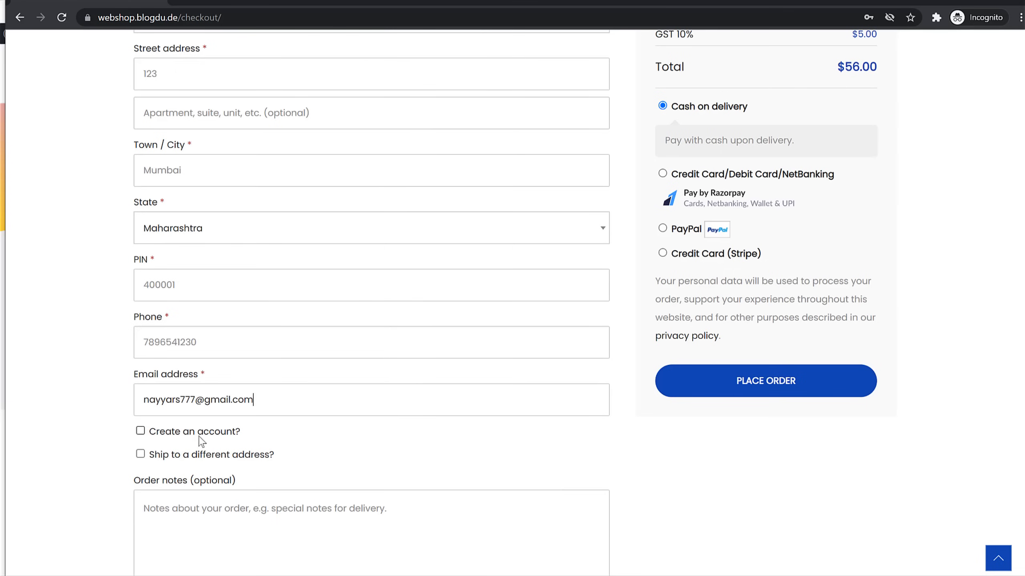
left_click(140, 431)
scroll(274, 435, "down", 3)
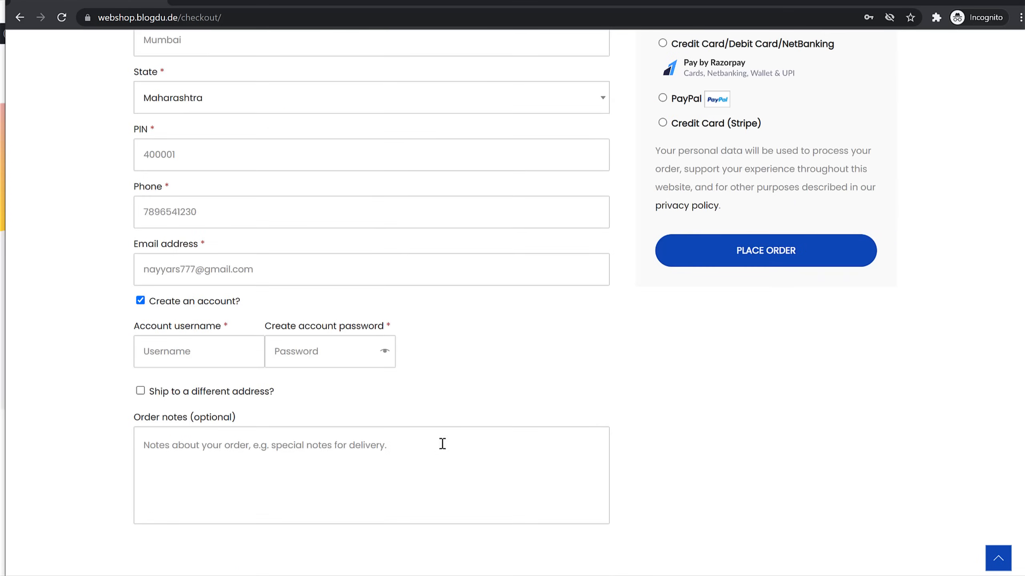
left_click(203, 357)
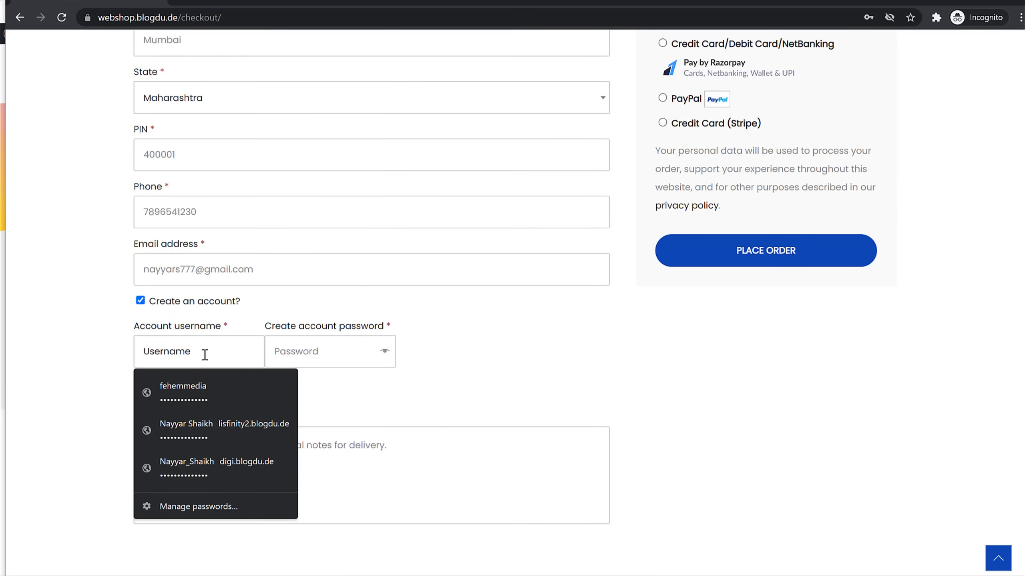
type("nayyars777")
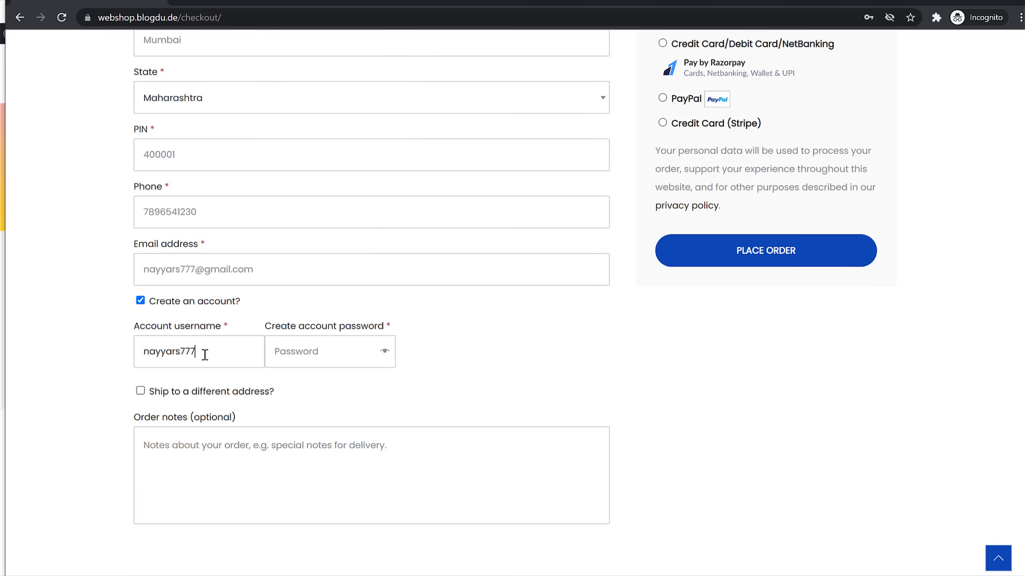
key("Tab")
type("n•••")
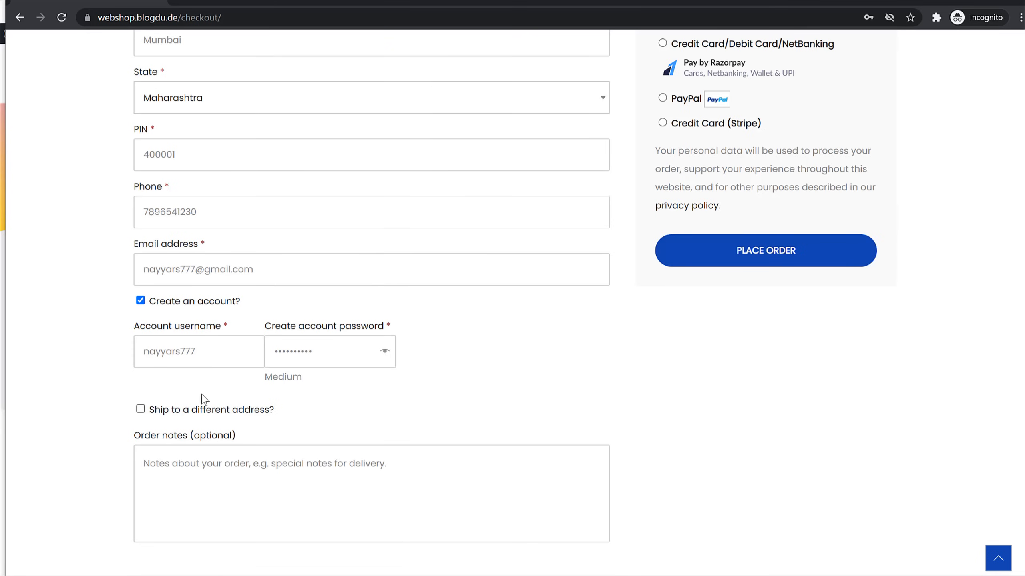
scroll(282, 436, "up", 3)
scroll(217, 386, "up", 6)
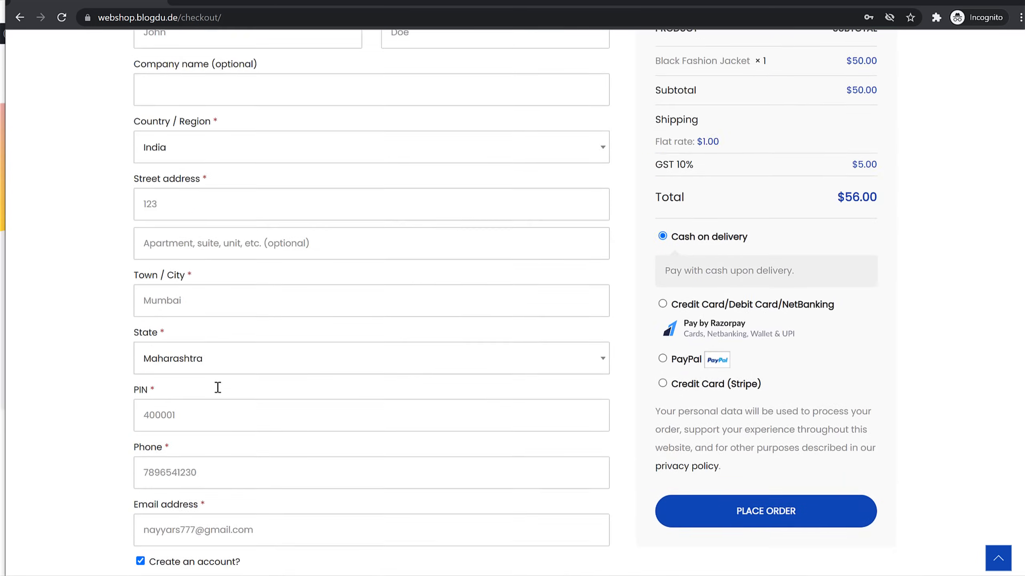
Switch the billing state to Manipur to see the $1.50 flat rate, then back to Maharashtra
left_click_drag(684, 298, 662, 298)
left_click(699, 269)
scroll(223, 405, "down", 2)
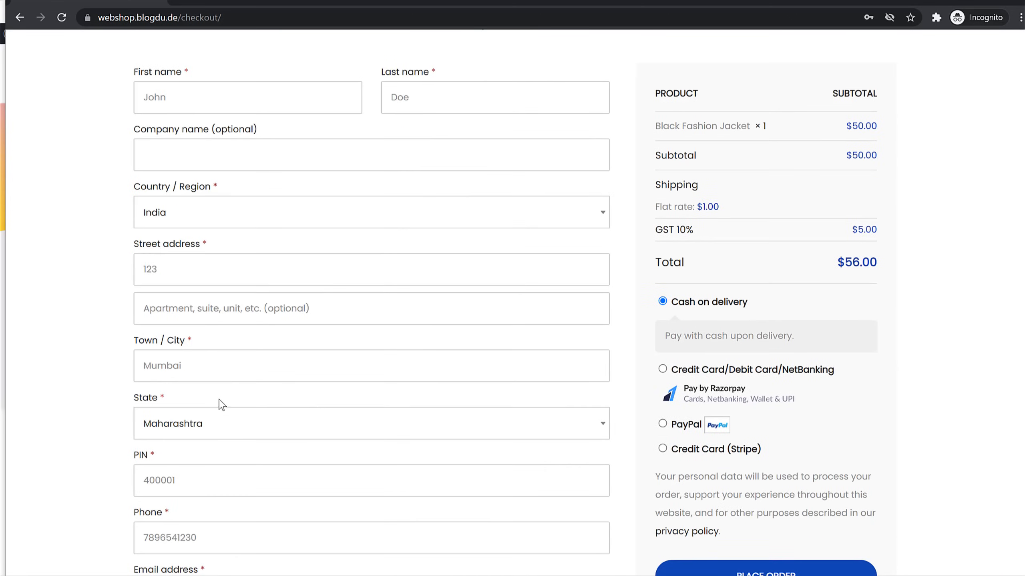
left_click(206, 428)
left_click(198, 369)
left_click_drag(724, 207, 686, 210)
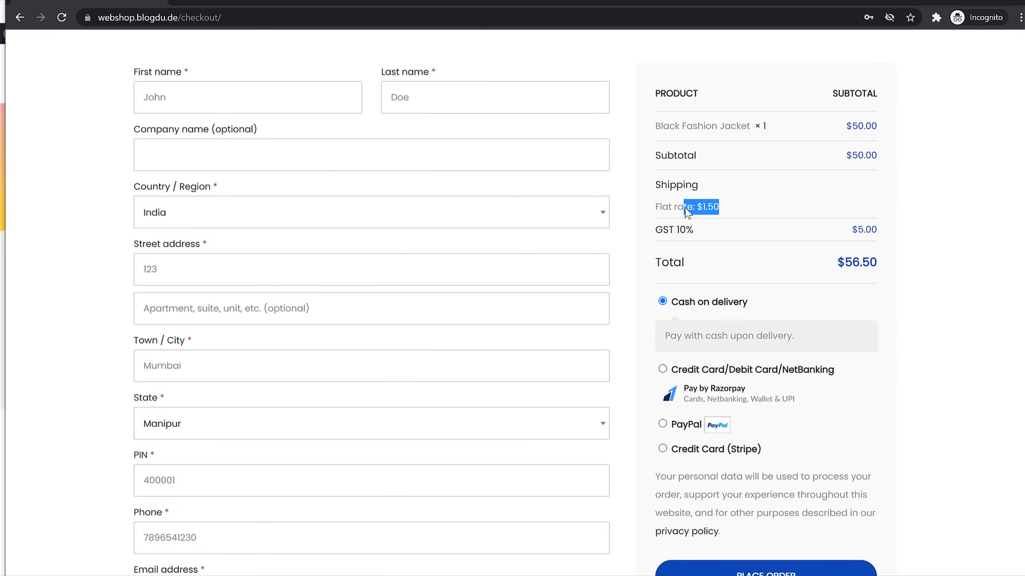
left_click(198, 431)
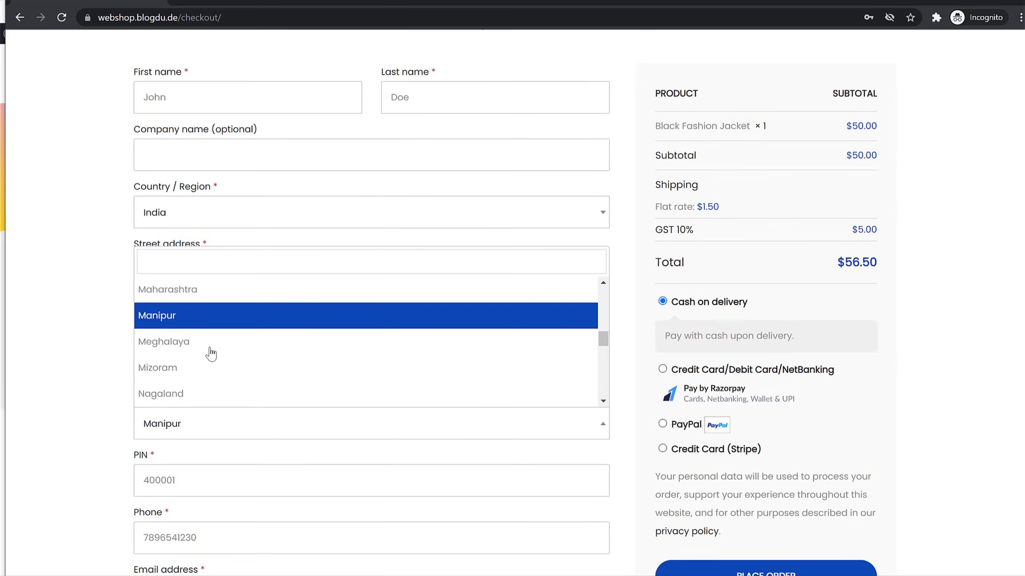
left_click(217, 300)
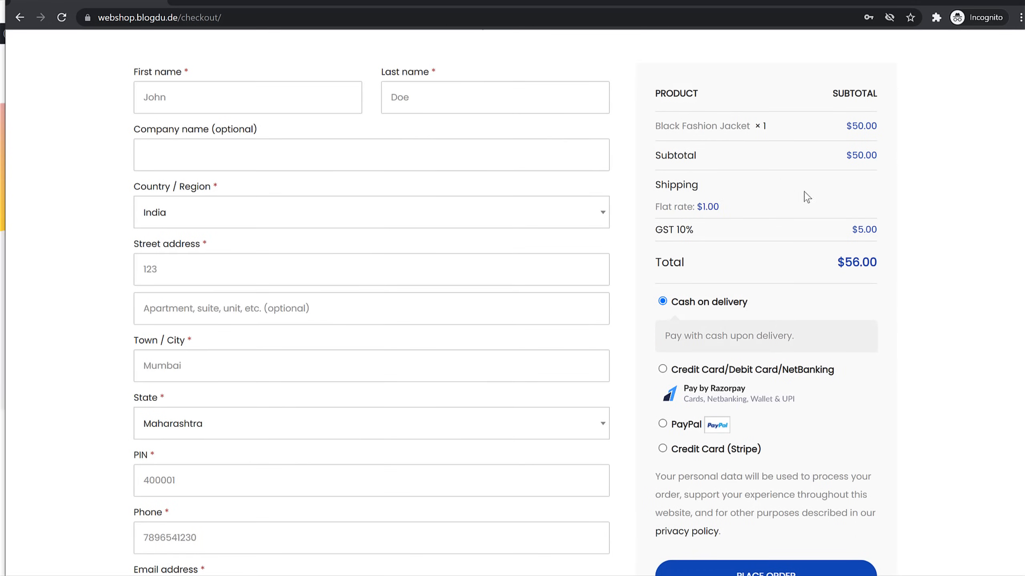
Try PayPal, Stripe and NetBanking, then place the $56.00 order with Cash on delivery
scroll(877, 299, "down", 1)
scroll(877, 300, "down", 1)
left_click(681, 295)
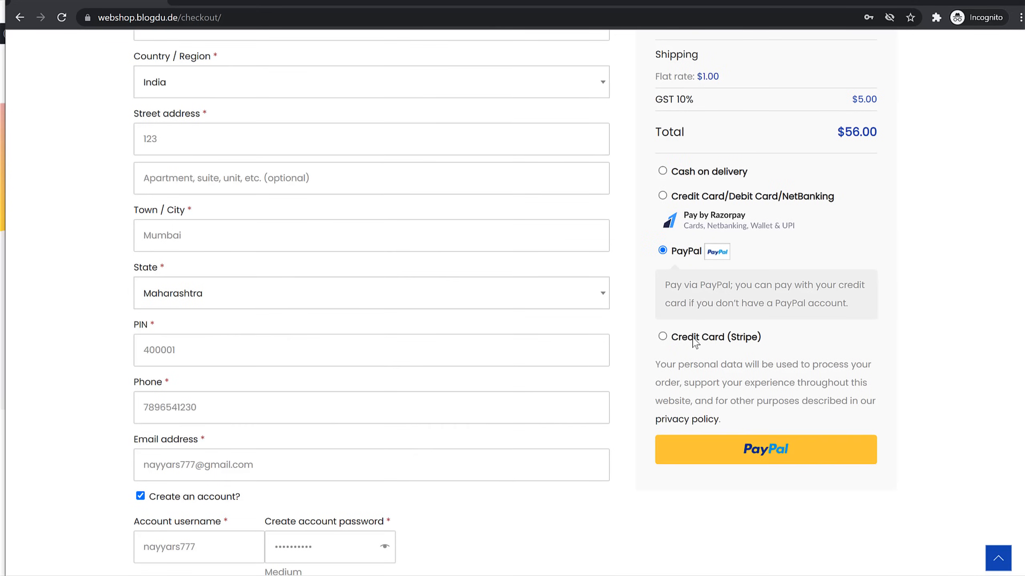
left_click(695, 341)
left_click(688, 198)
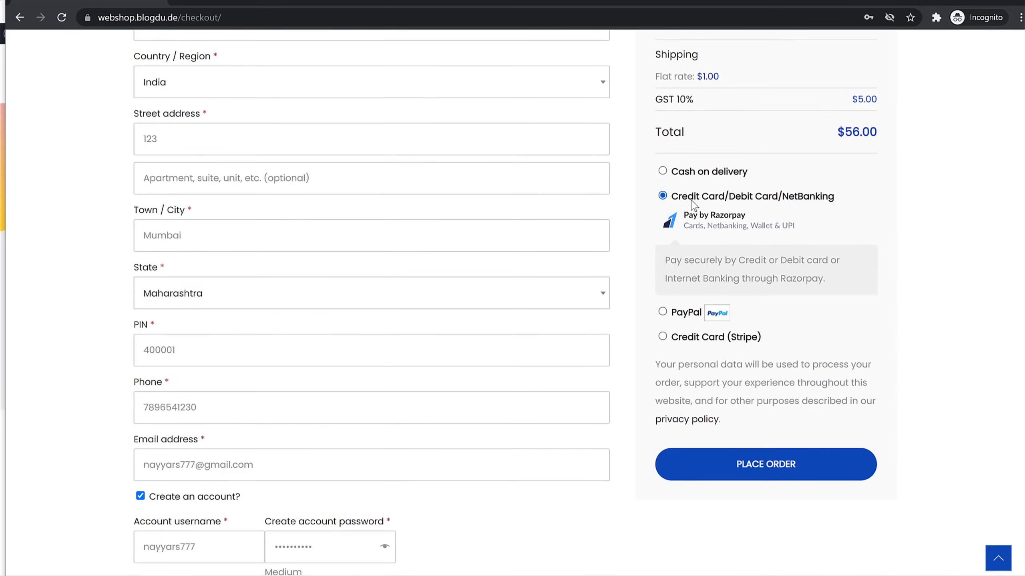
left_click(687, 177)
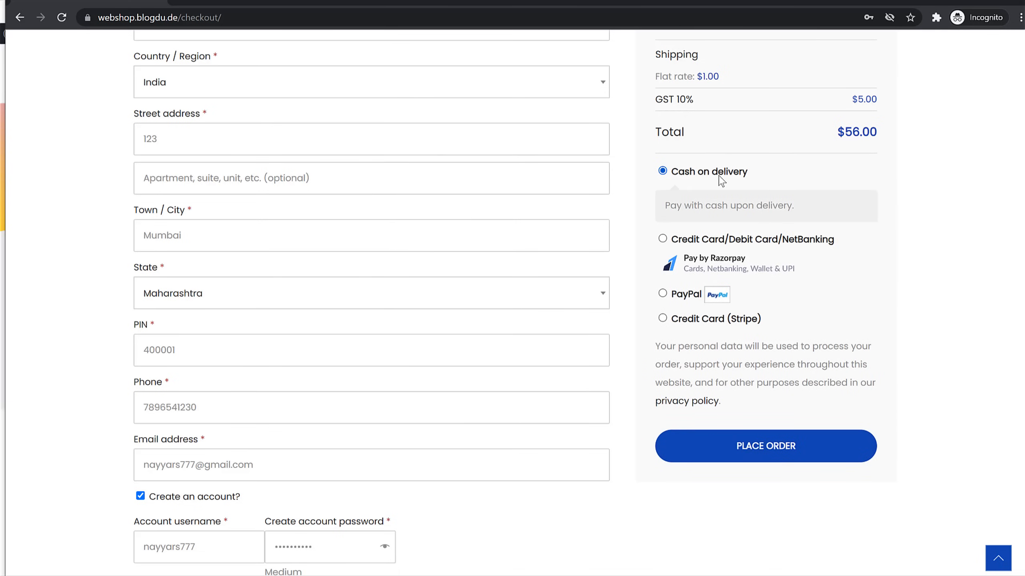
scroll(609, 384, "down", 4)
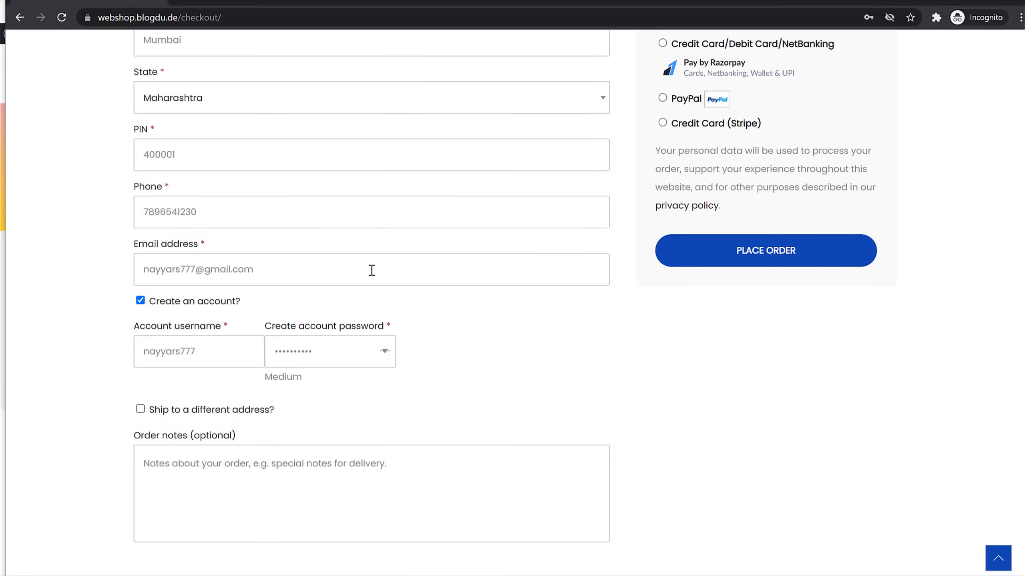
scroll(842, 256, "up", 5)
scroll(798, 380, "down", 3)
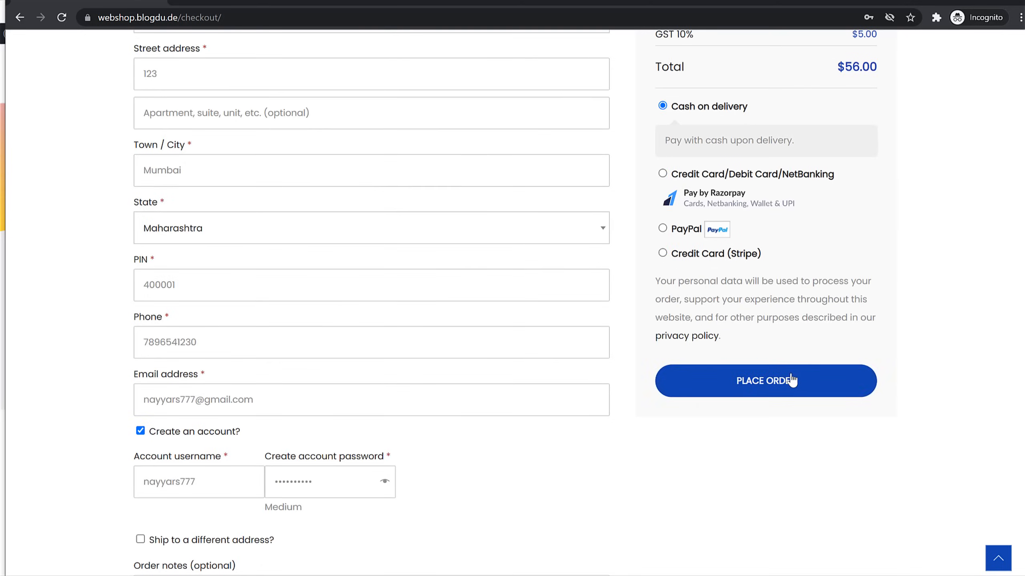
left_click(785, 388)
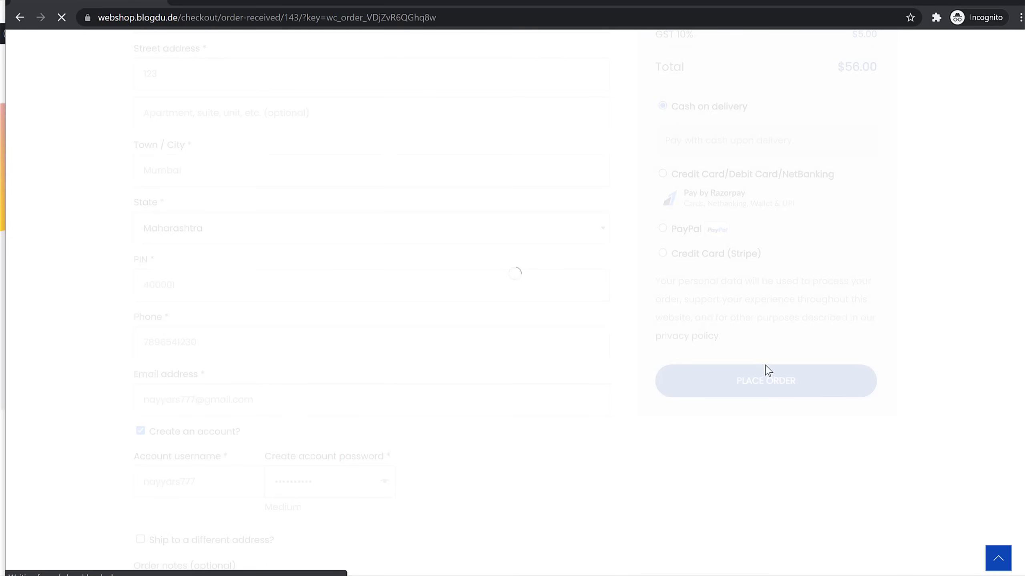
Open the account Dashboard, then the Orders list showing the $56.00 order as Processing
double_click(321, 253)
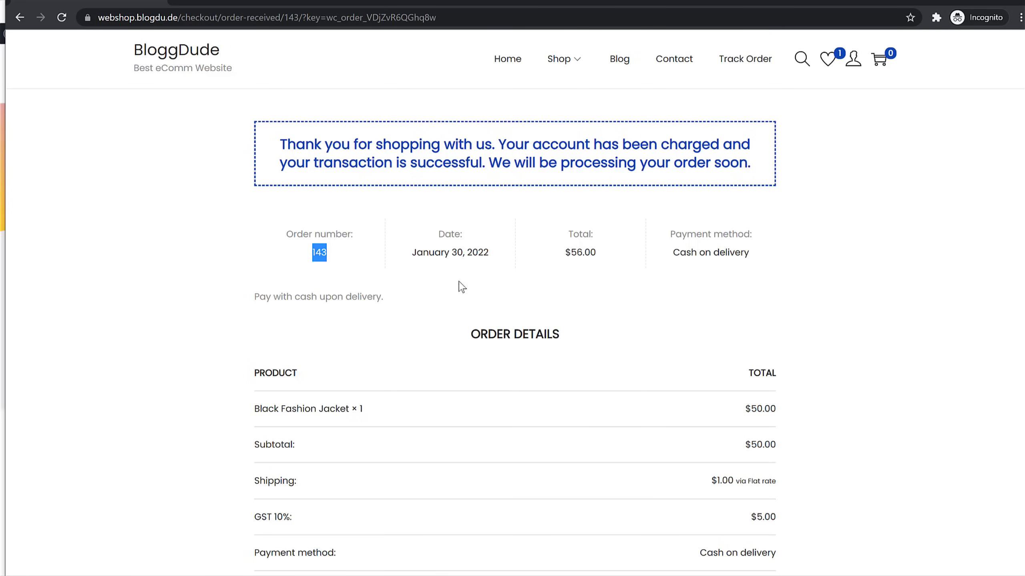
scroll(597, 323, "down", 5)
scroll(610, 352, "up", 5)
mouse_move(854, 59)
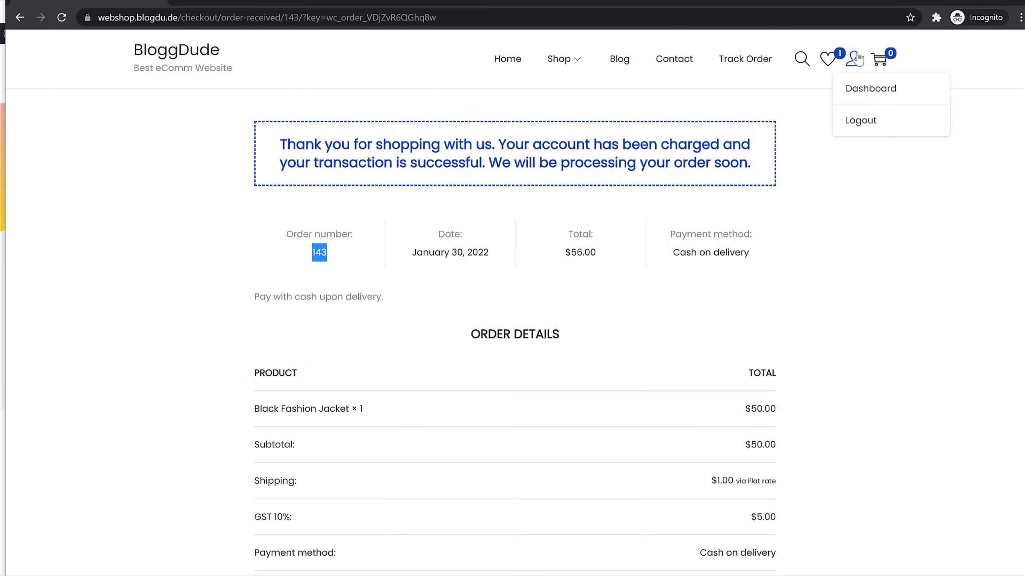
left_click(871, 88)
left_click_drag(335, 132, 357, 132)
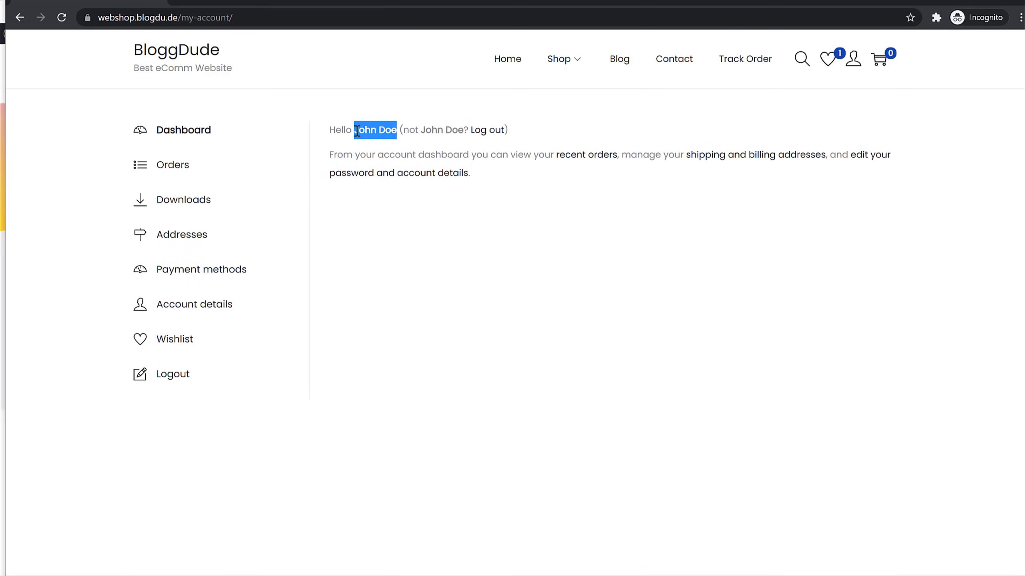
left_click(395, 132)
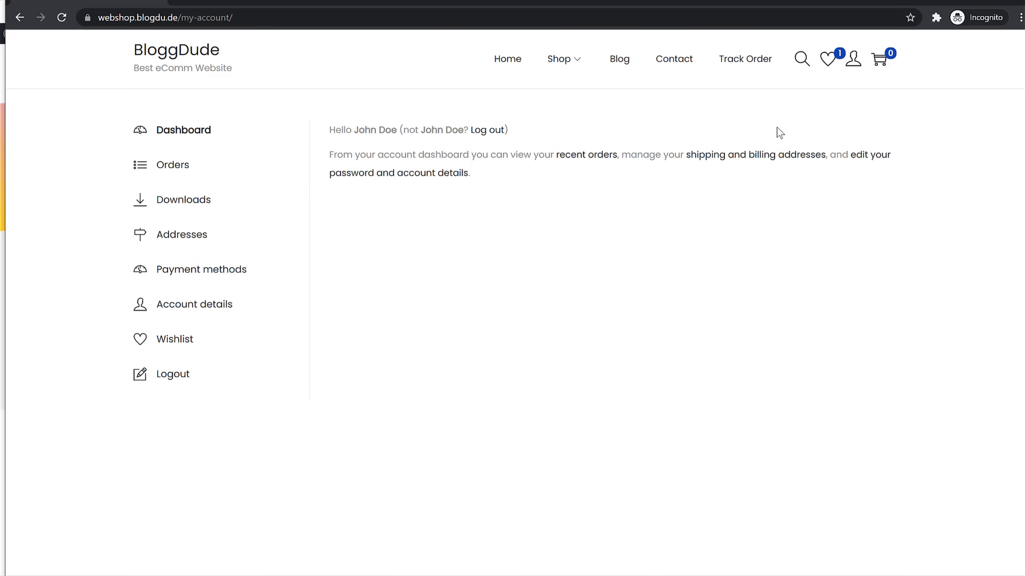
left_click(161, 170)
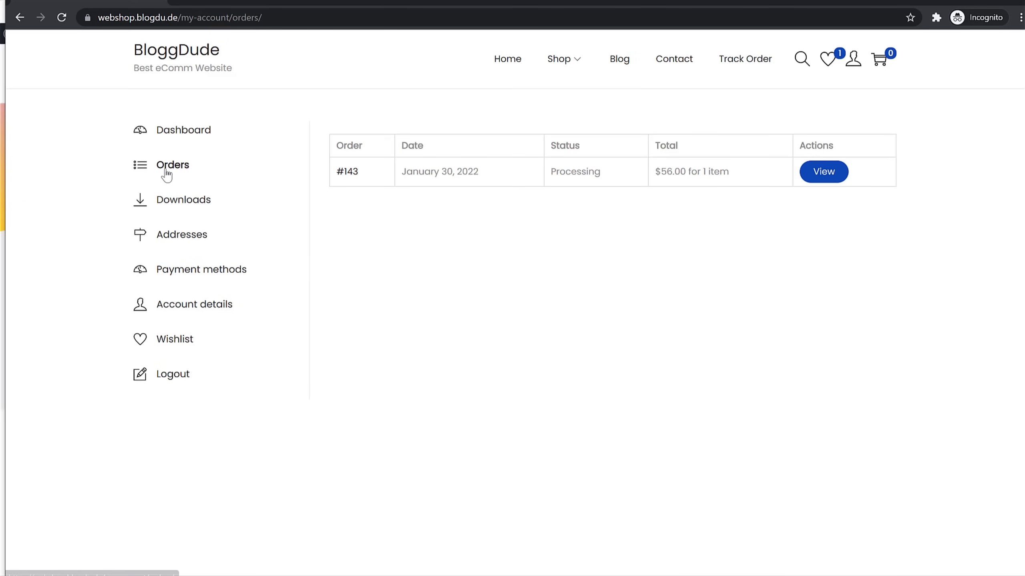
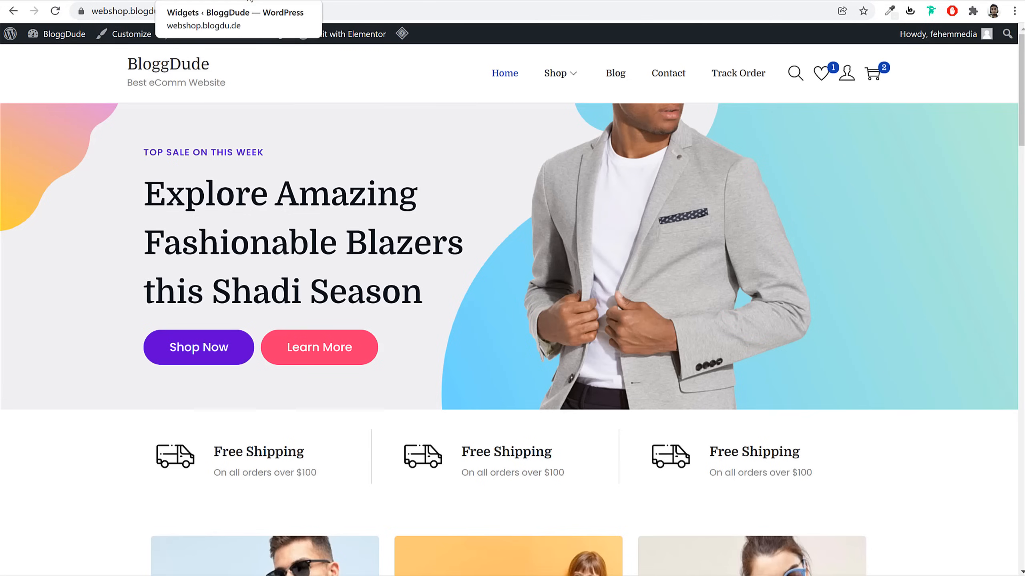
In the WordPress admin, open order #143 from the WooCommerce Orders list
left_click(250, 2)
left_click(42, 65)
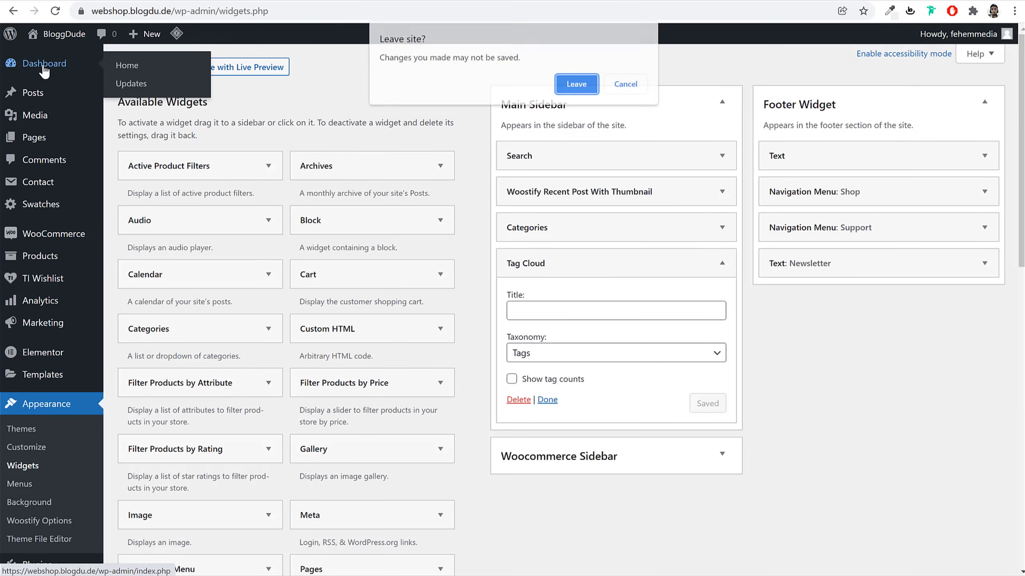
left_click(563, 92)
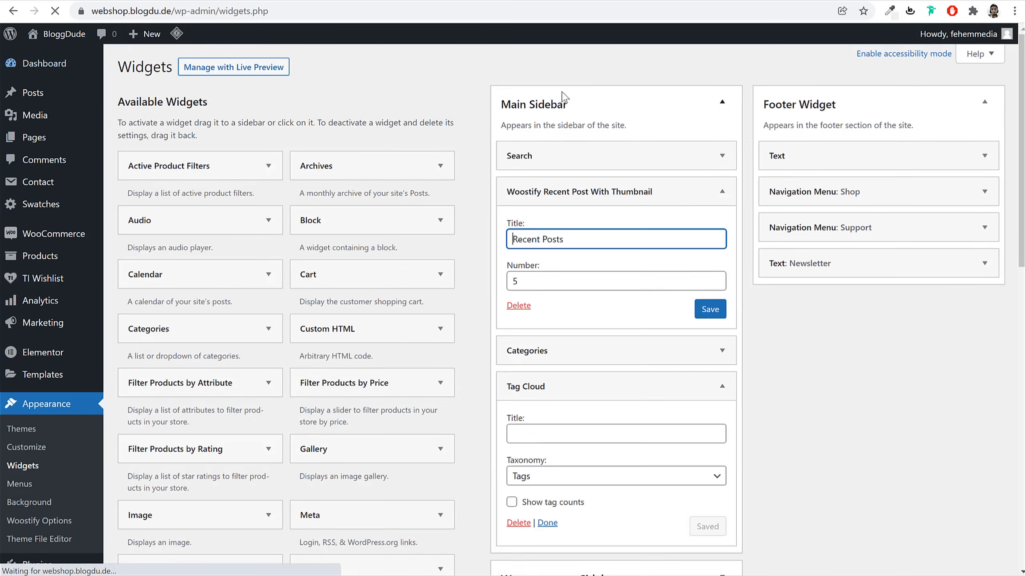
mouse_move(67, 289)
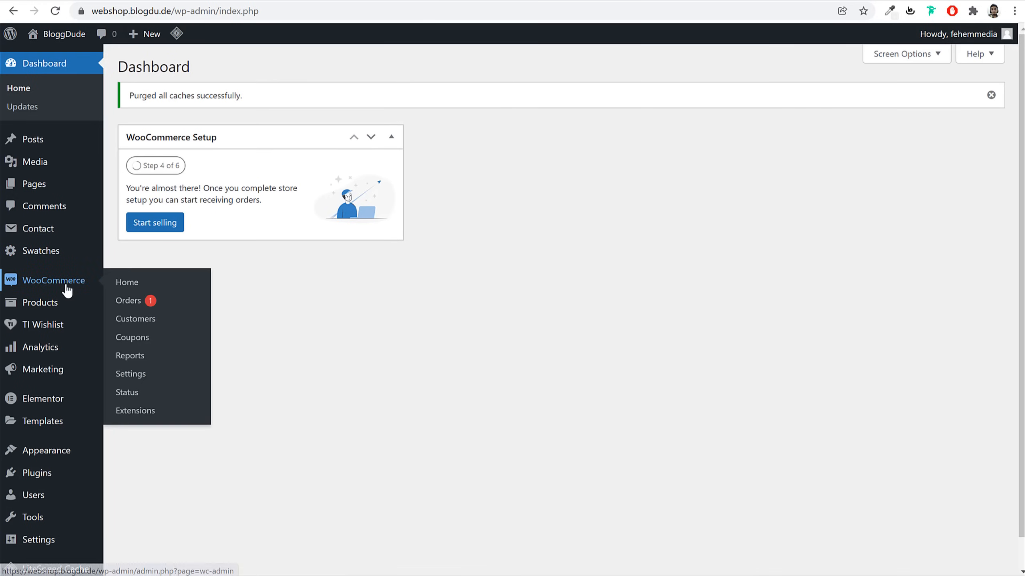
left_click(150, 304)
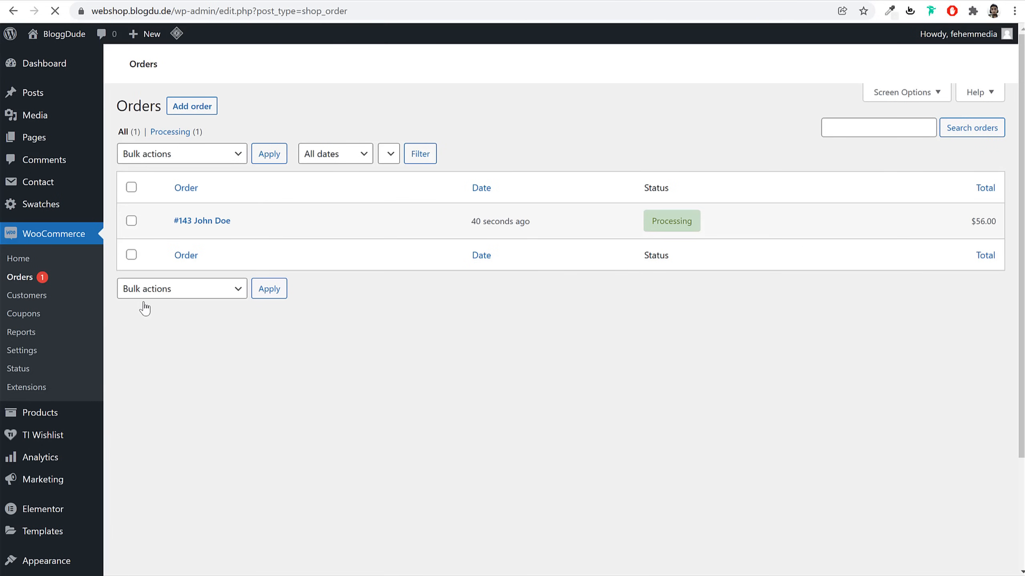
left_click(188, 225)
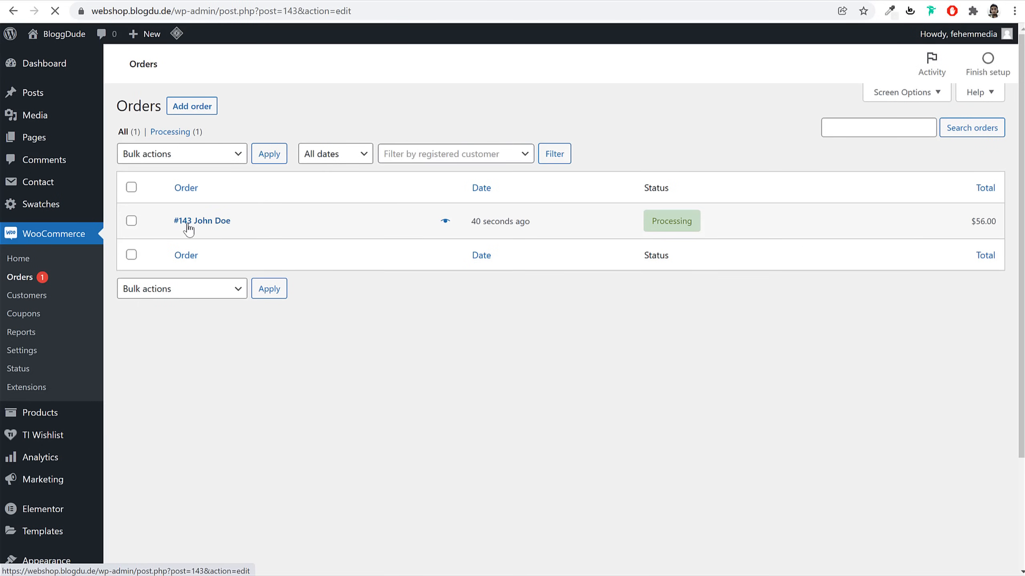
scroll(224, 257, "down", 5)
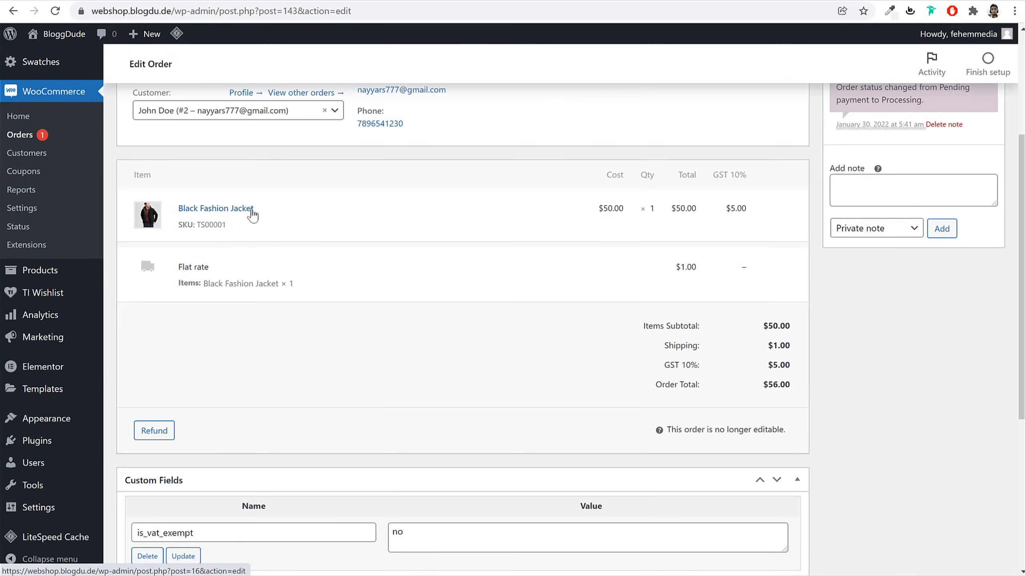
Review the order's item quantity, billing address and available order actions
double_click(650, 209)
scroll(740, 262, "down", 7)
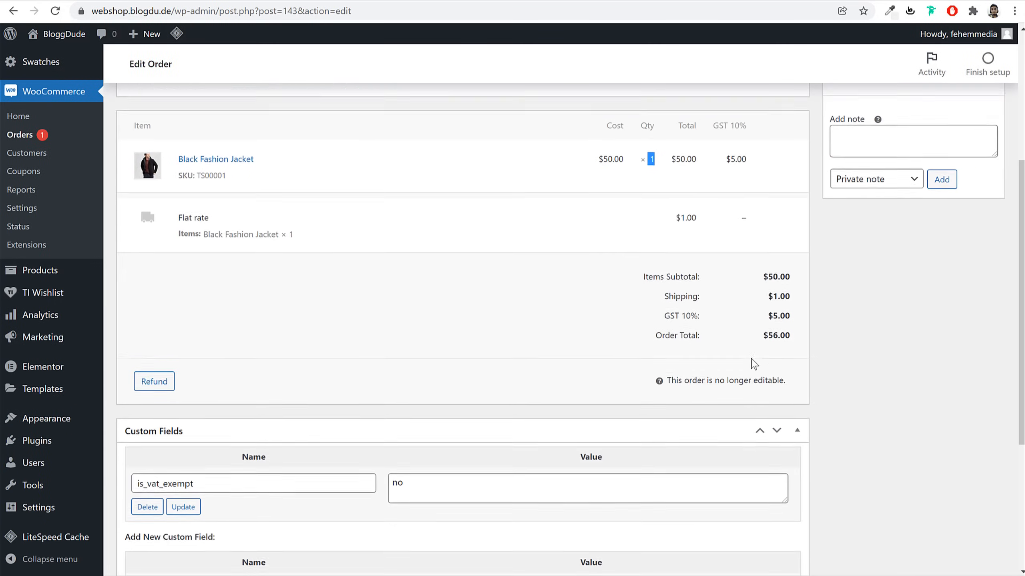
scroll(392, 242, "up", 12)
left_click_drag(357, 210, 405, 244)
left_click(403, 302)
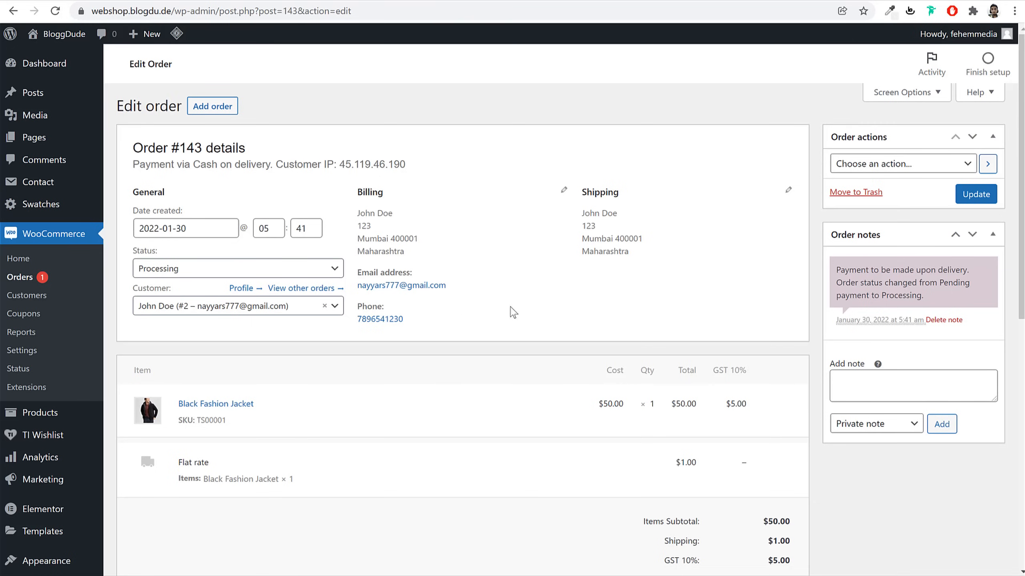
left_click(888, 166)
left_click(883, 166)
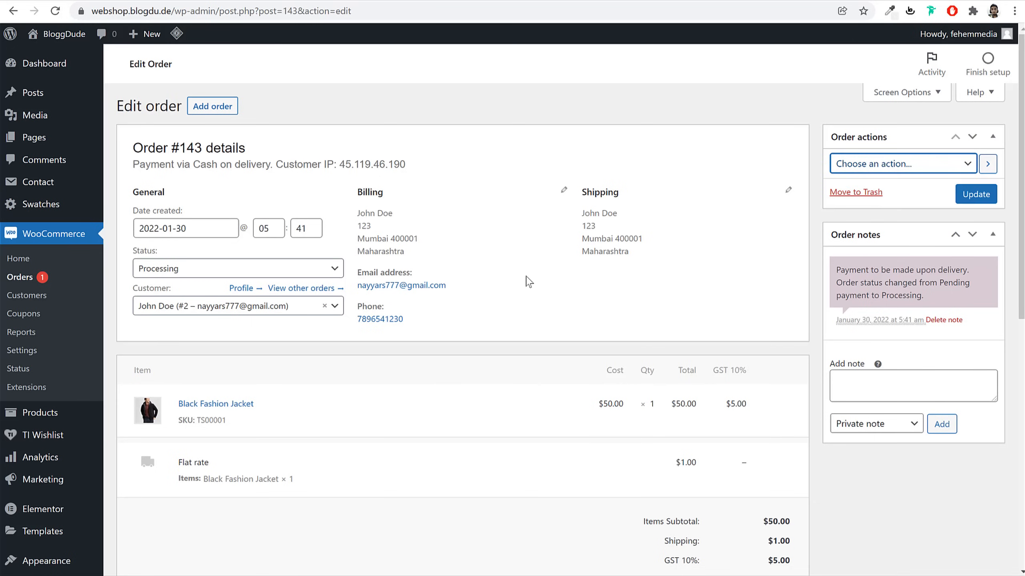
Change the order status from Processing to Completed, update it, and return to the storefront
left_click(225, 268)
left_click(193, 359)
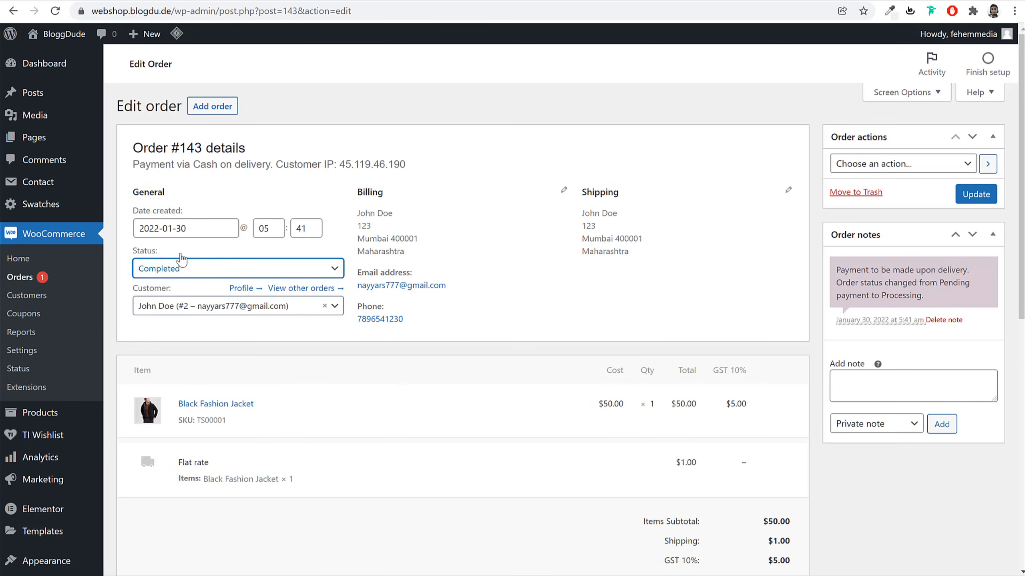
left_click_drag(139, 251, 136, 259)
left_click(157, 274)
left_click(157, 274)
left_click(983, 200)
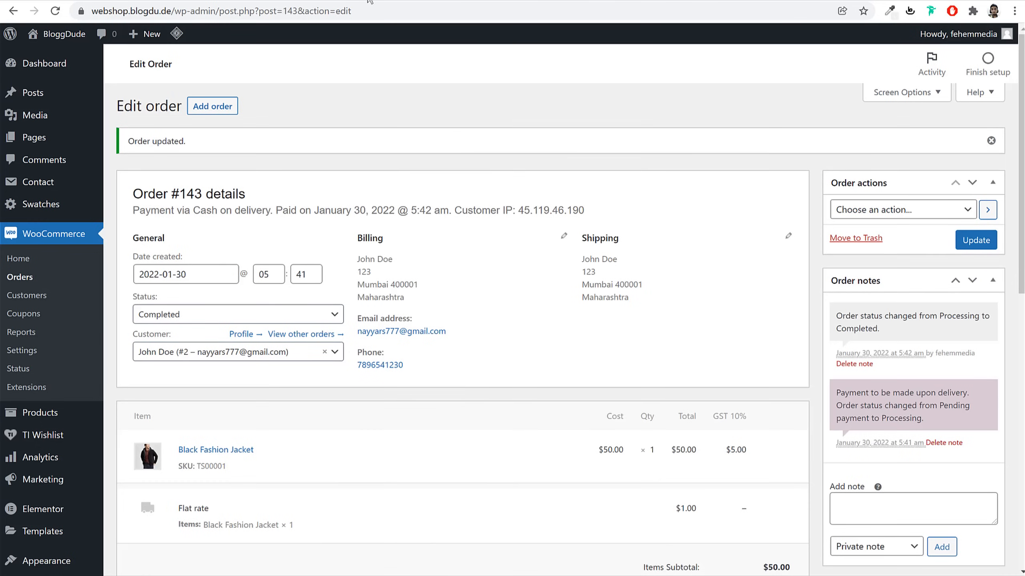
left_click(368, 0)
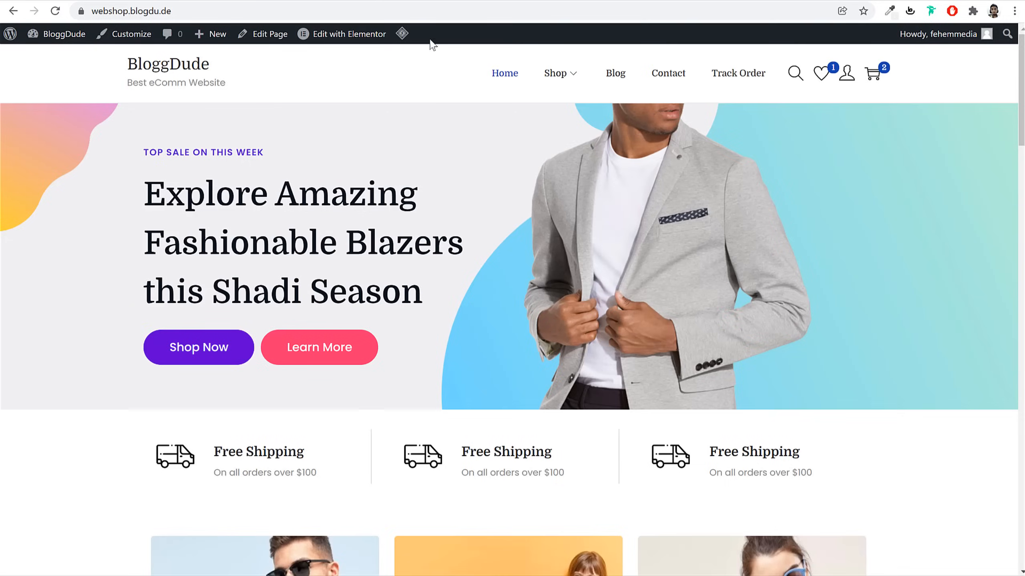
In the Customizer's Site Identity, start selecting a new site logo image
left_click(129, 34)
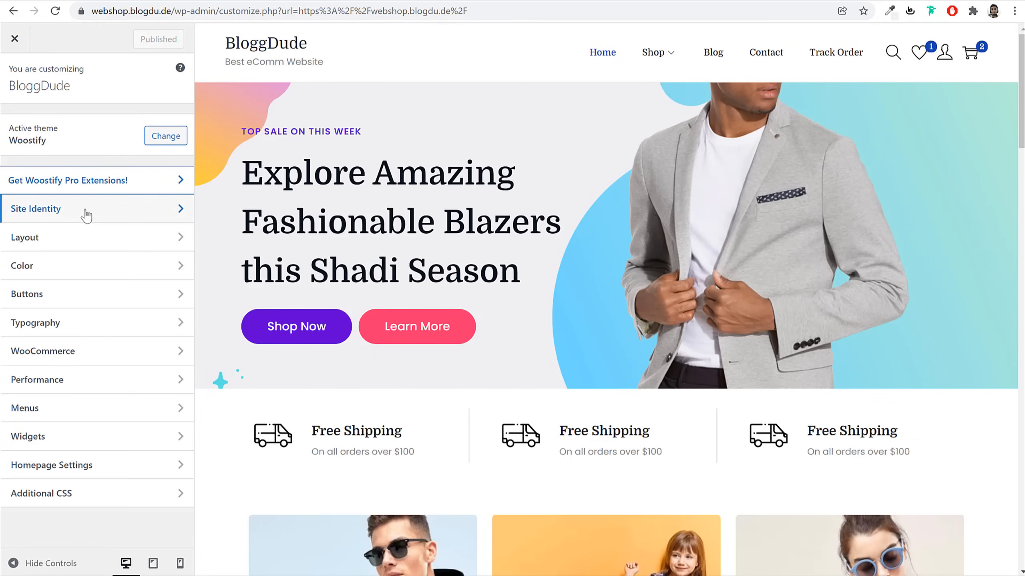
left_click(90, 214)
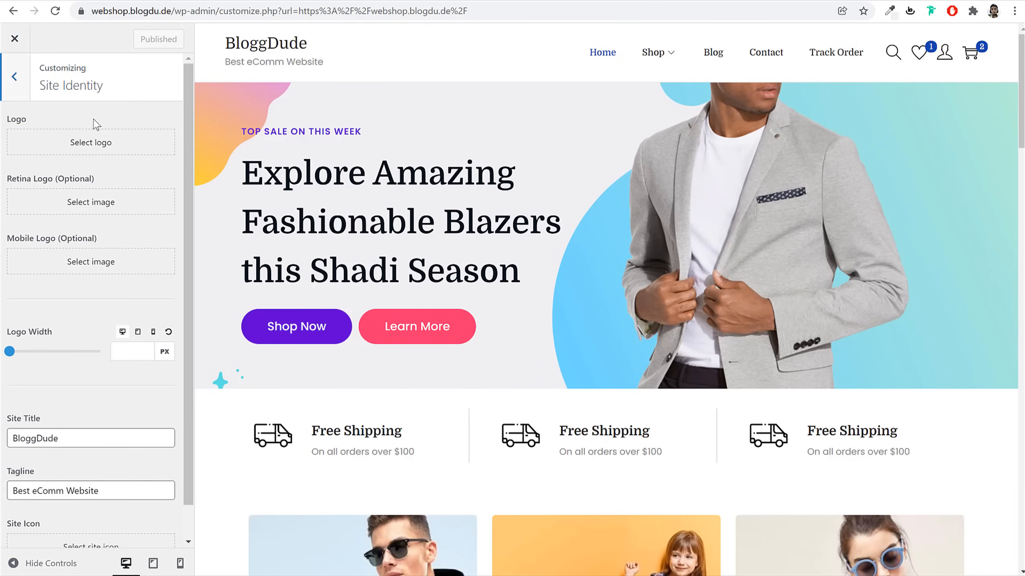
left_click(84, 146)
scroll(369, 407, "down", 2)
scroll(300, 427, "up", 2)
left_click(47, 92)
Upload 'logo New.png' from the Media folder and set it as the cropped site logo
left_click(519, 306)
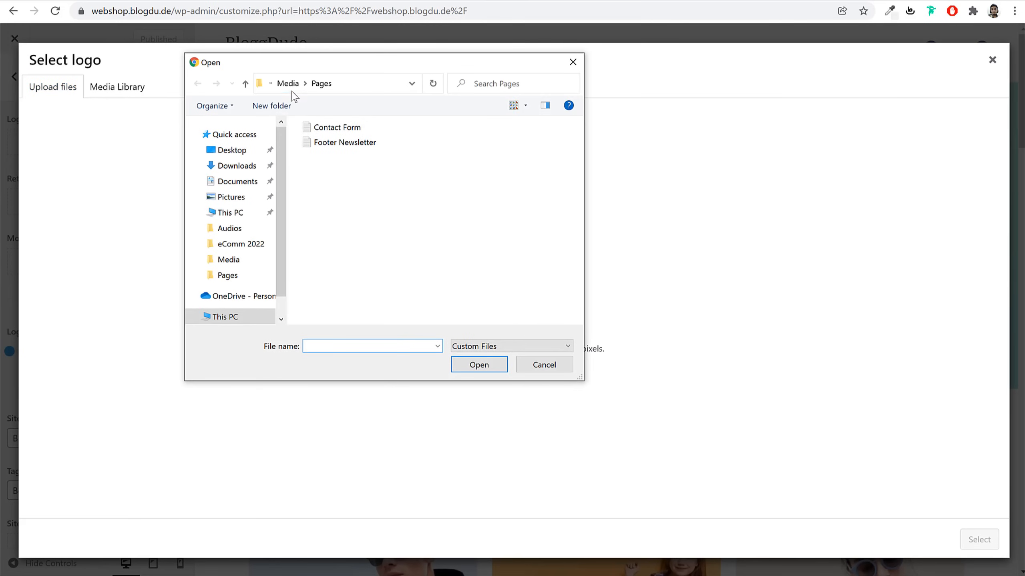
left_click(293, 91)
scroll(568, 293, "down", 8)
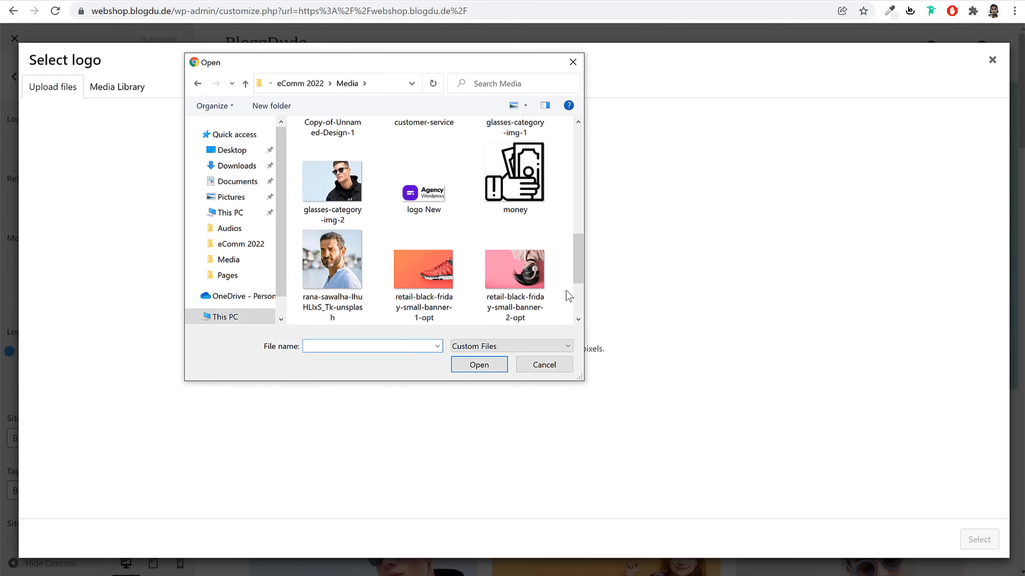
left_click(424, 198)
left_click(479, 365)
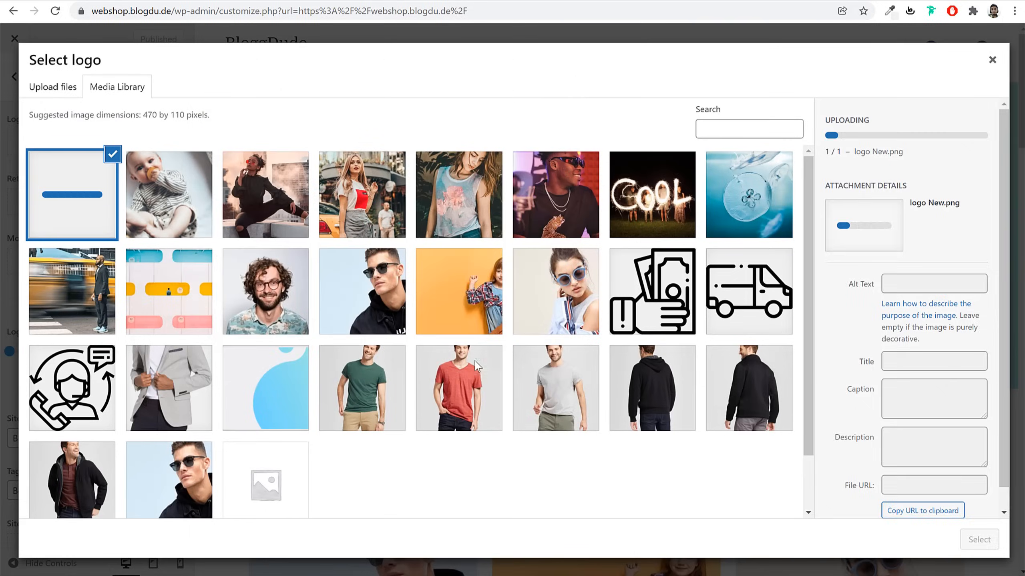
left_click(976, 542)
left_click(952, 542)
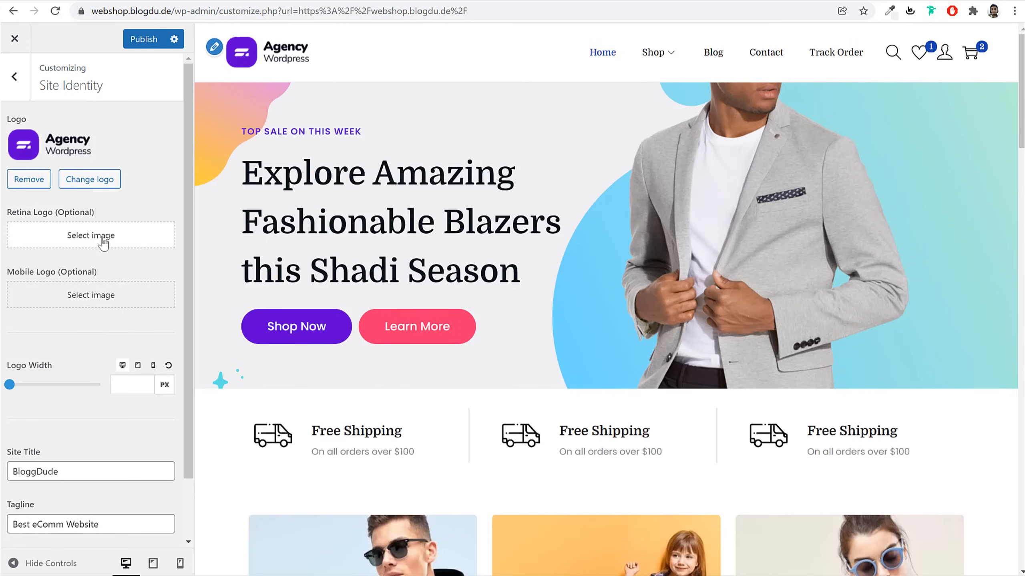
scroll(121, 323, "down", 2)
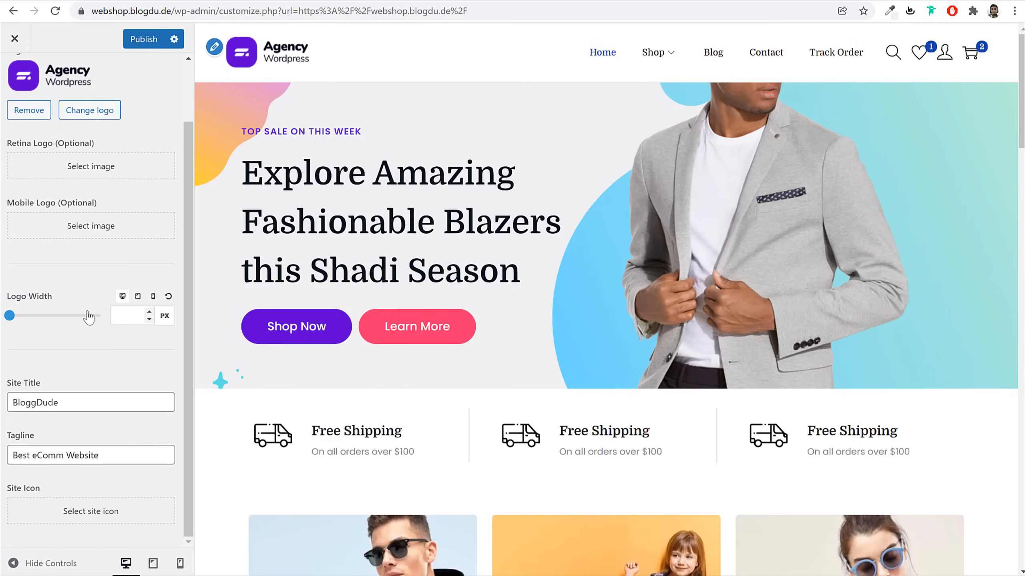
scroll(85, 283, "up", 2)
left_click(17, 84)
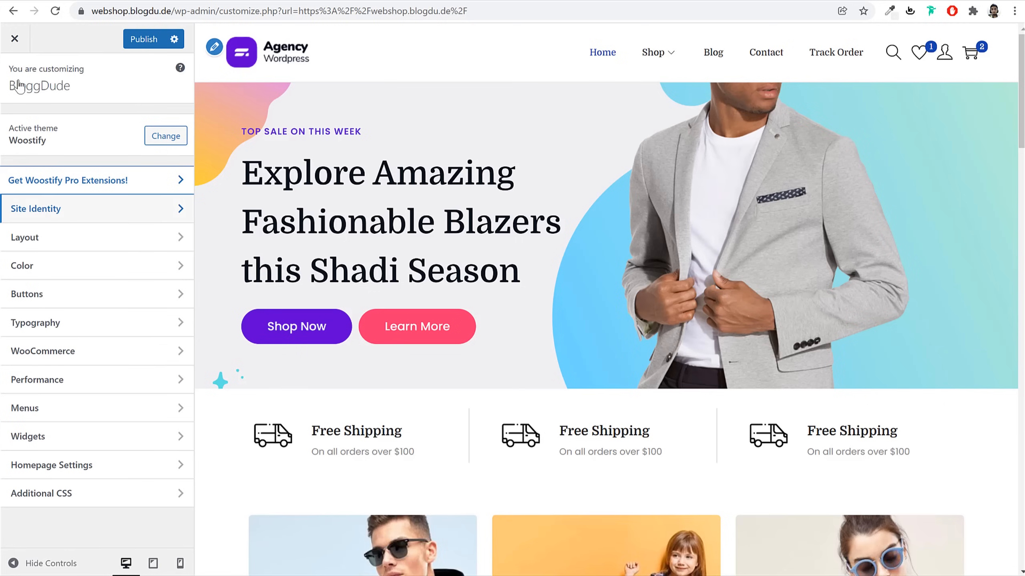
In Layout > Normal Header, toggle the wishlist heart icon off and back on
left_click(94, 245)
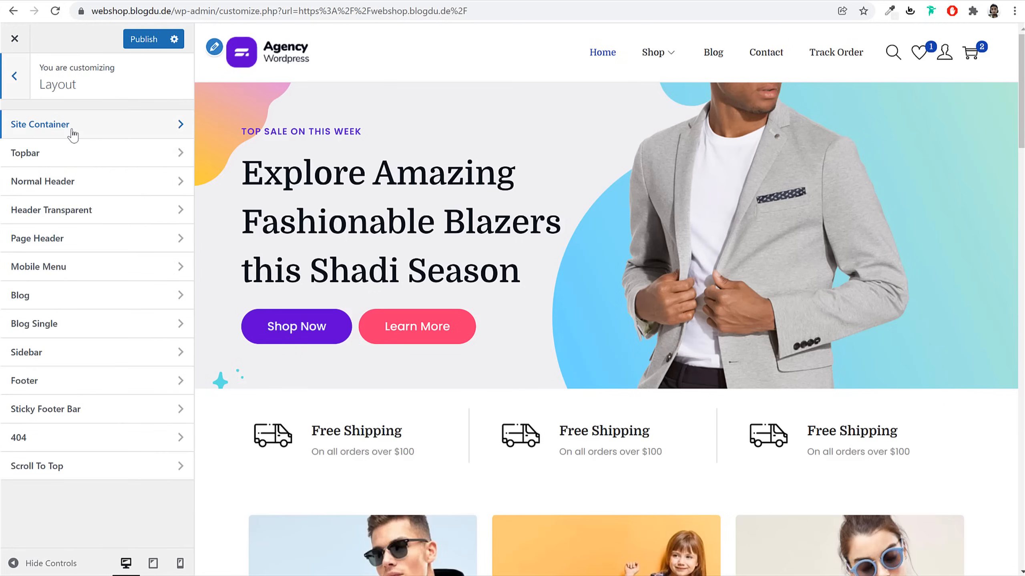
left_click(69, 130)
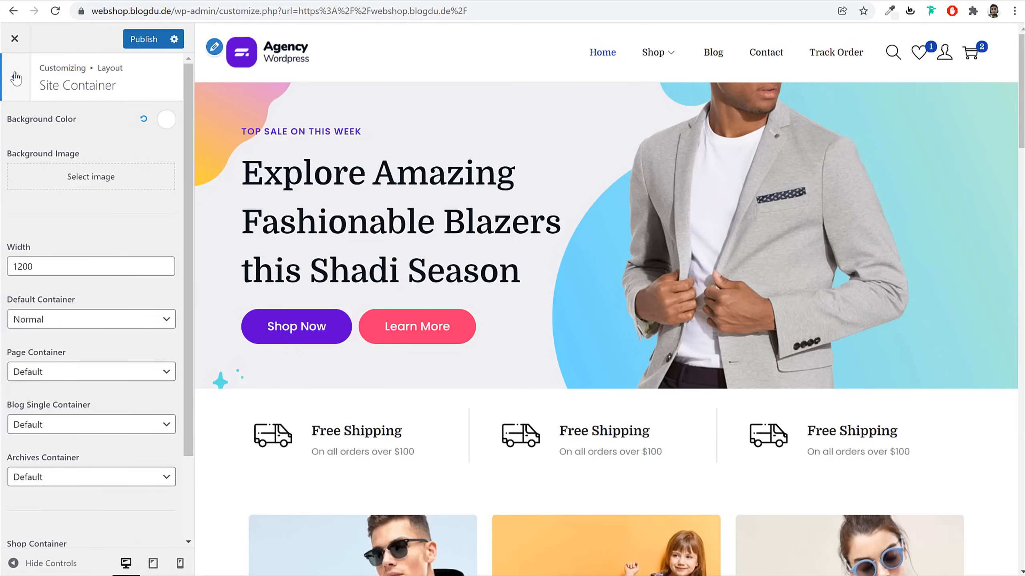
left_click(16, 78)
left_click(101, 182)
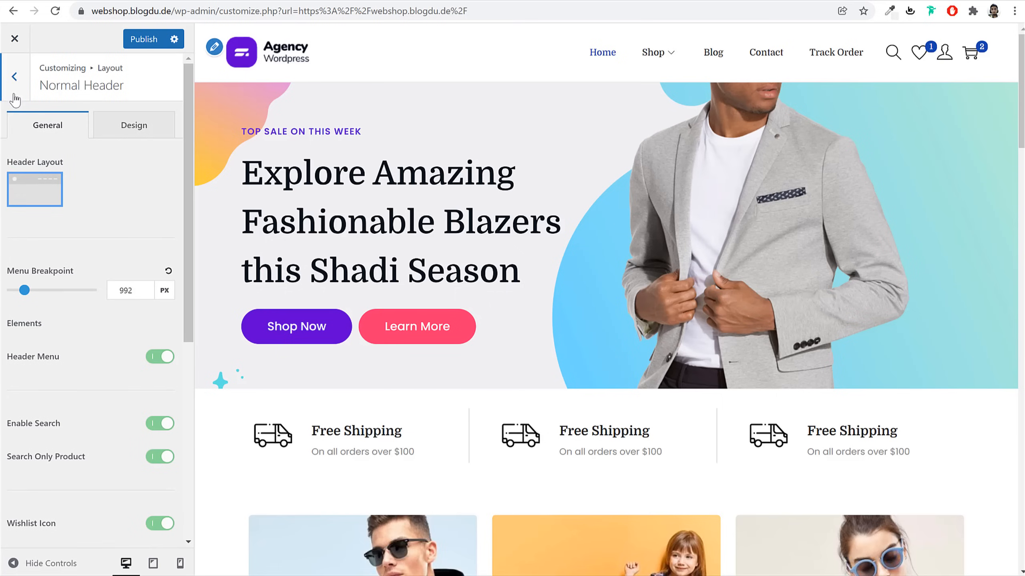
scroll(97, 347, "down", 5)
scroll(98, 355, "up", 5)
scroll(99, 355, "down", 2)
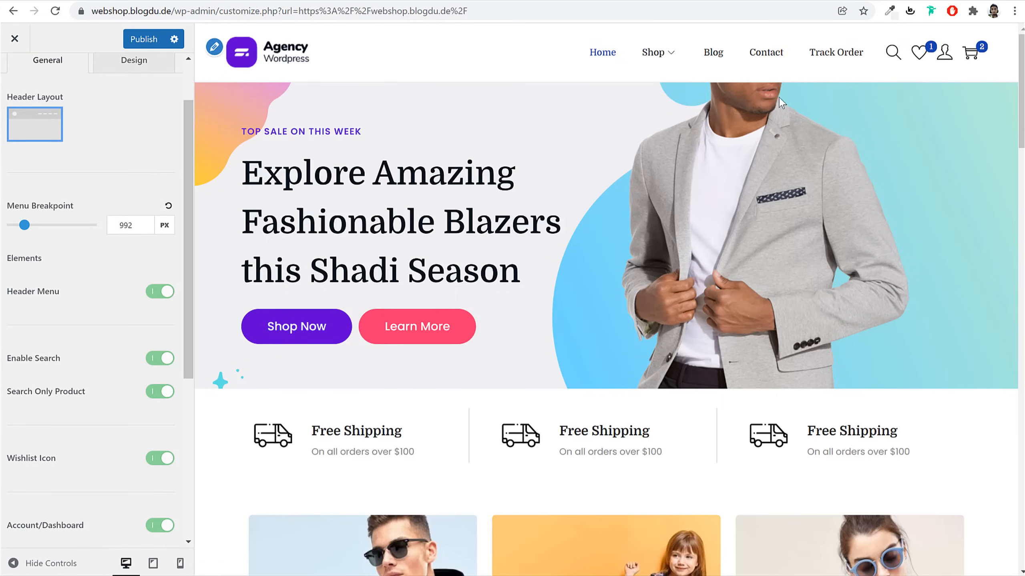
scroll(123, 349, "down", 3)
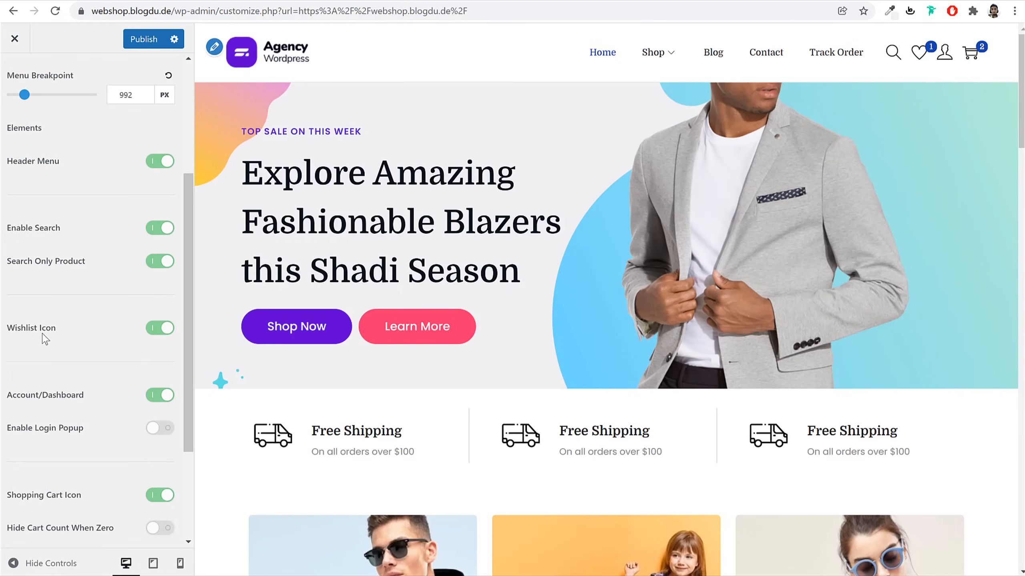
left_click(160, 329)
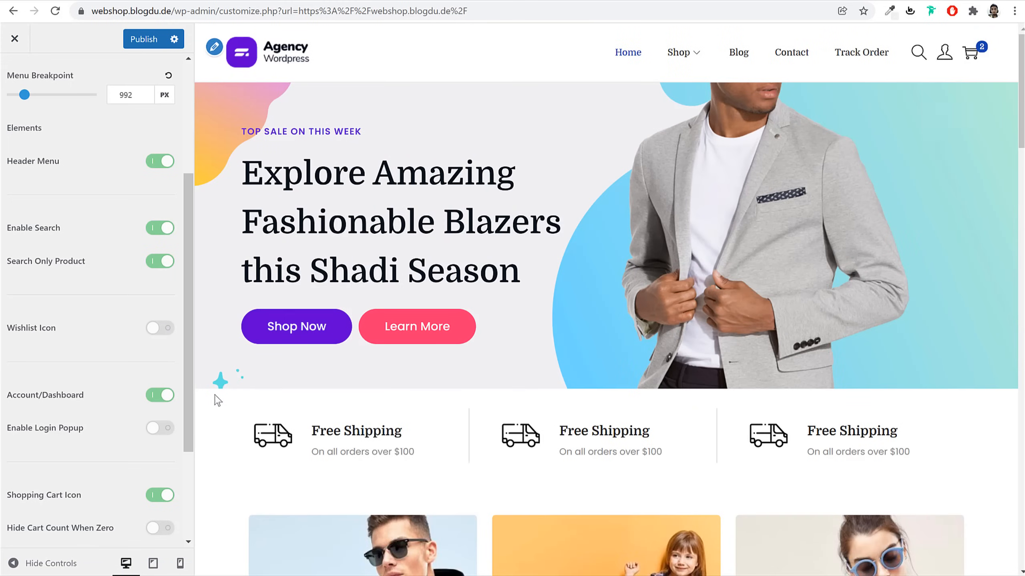
left_click(160, 329)
scroll(159, 343, "down", 4)
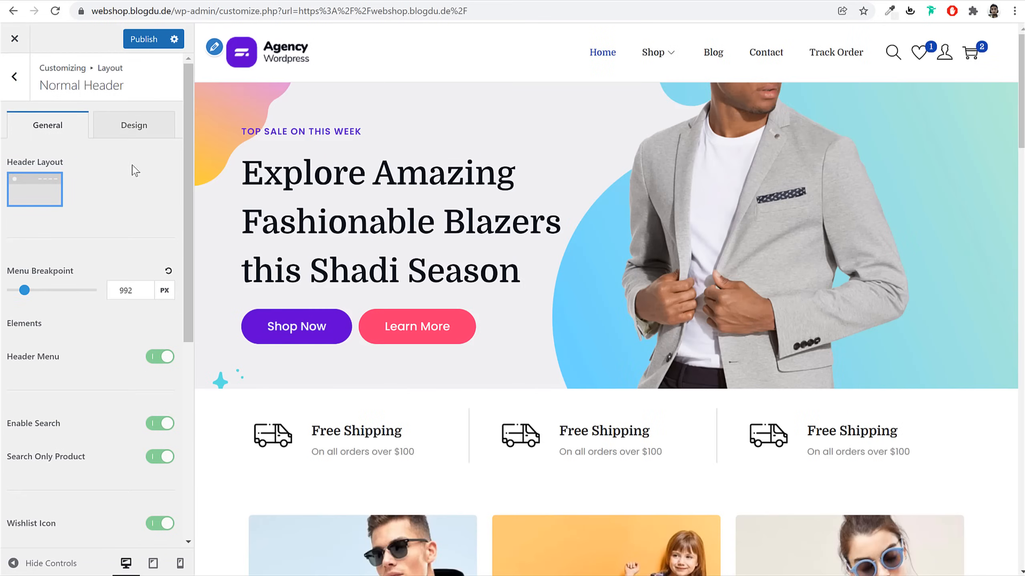
Try a yellow header background, then reset it to the default white
left_click(132, 143)
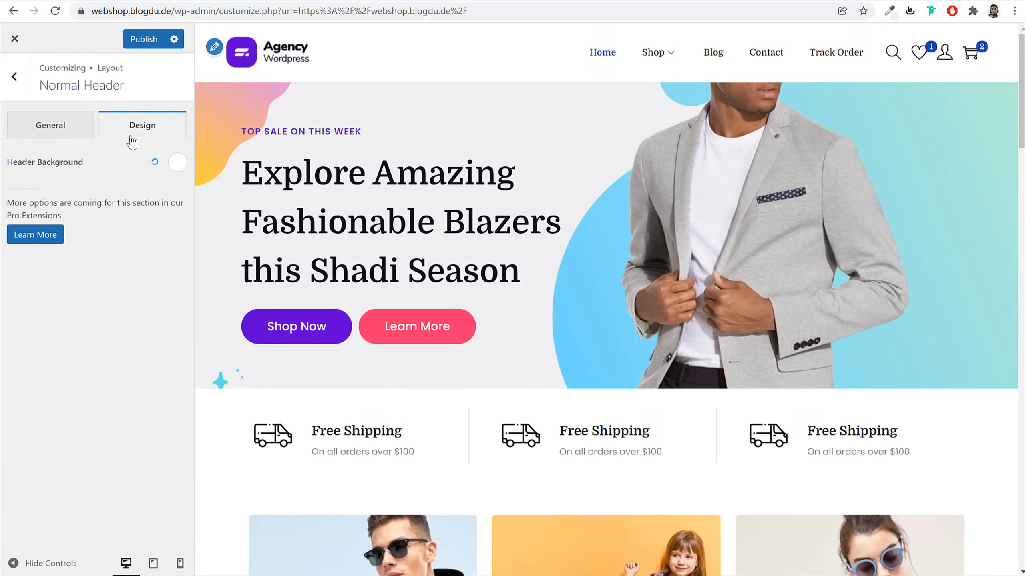
left_click(177, 163)
left_click(82, 317)
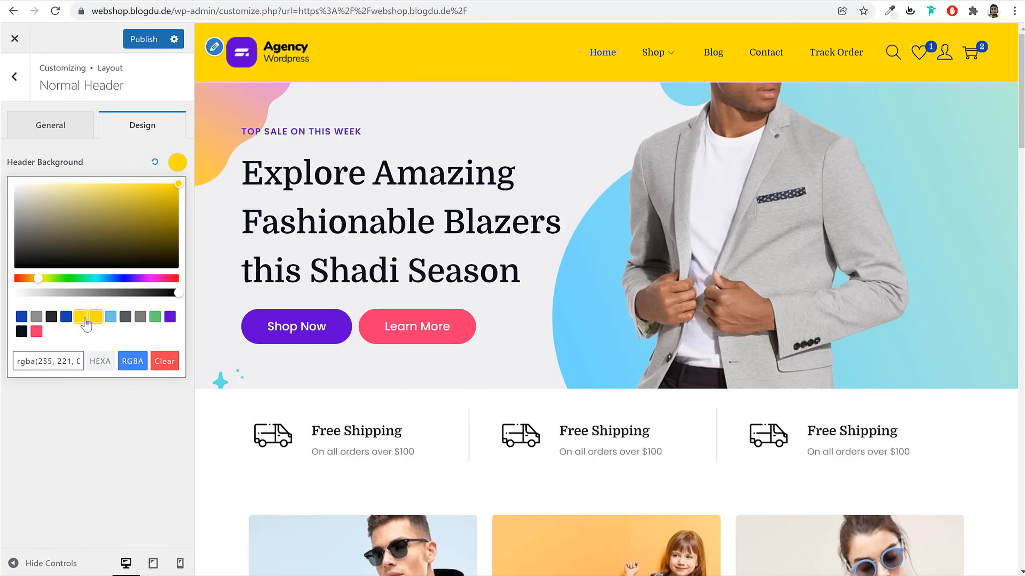
left_click(154, 164)
left_click(14, 77)
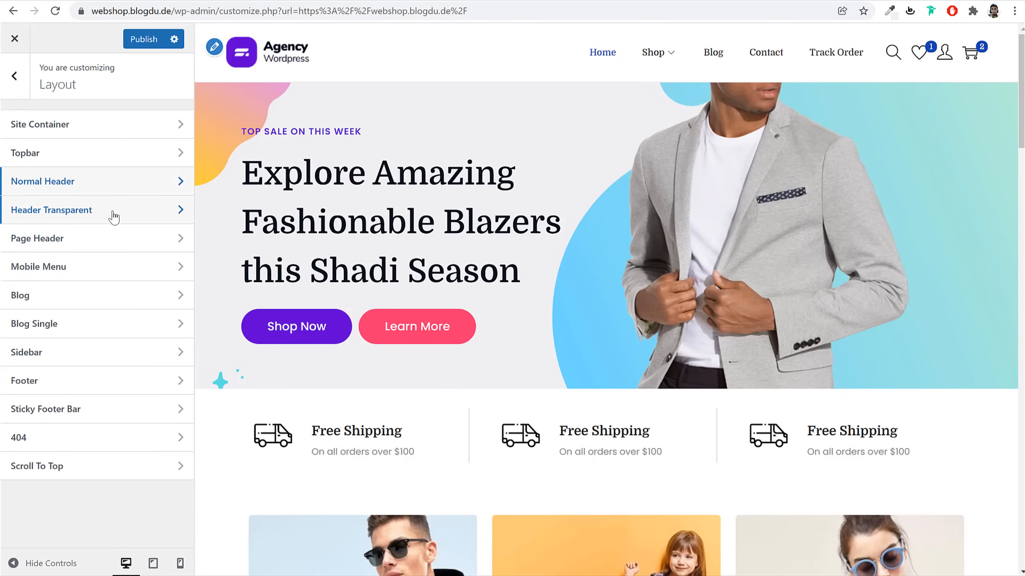
Switch the blog to the list layout and publish it
left_click(108, 303)
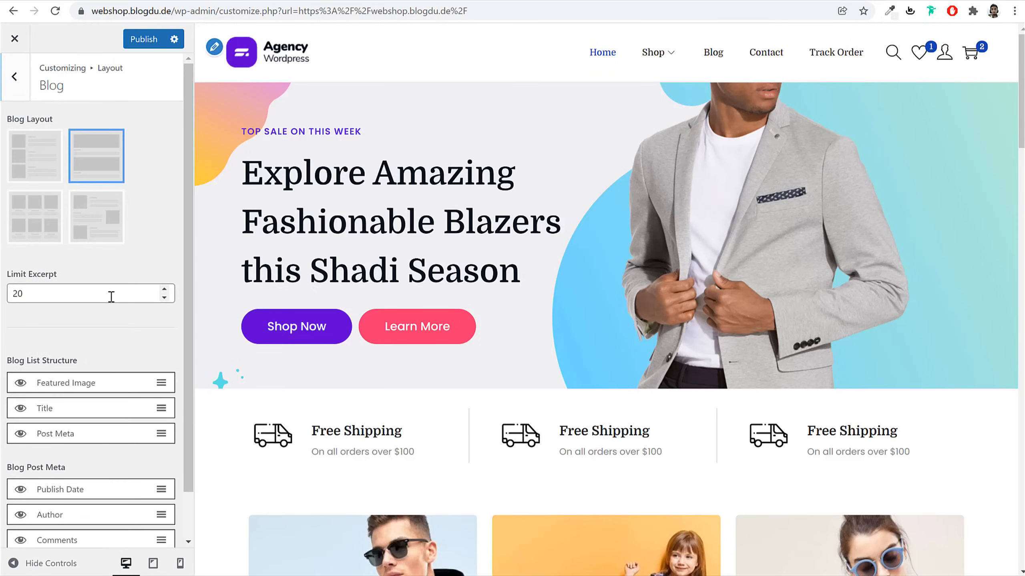
left_click(714, 52)
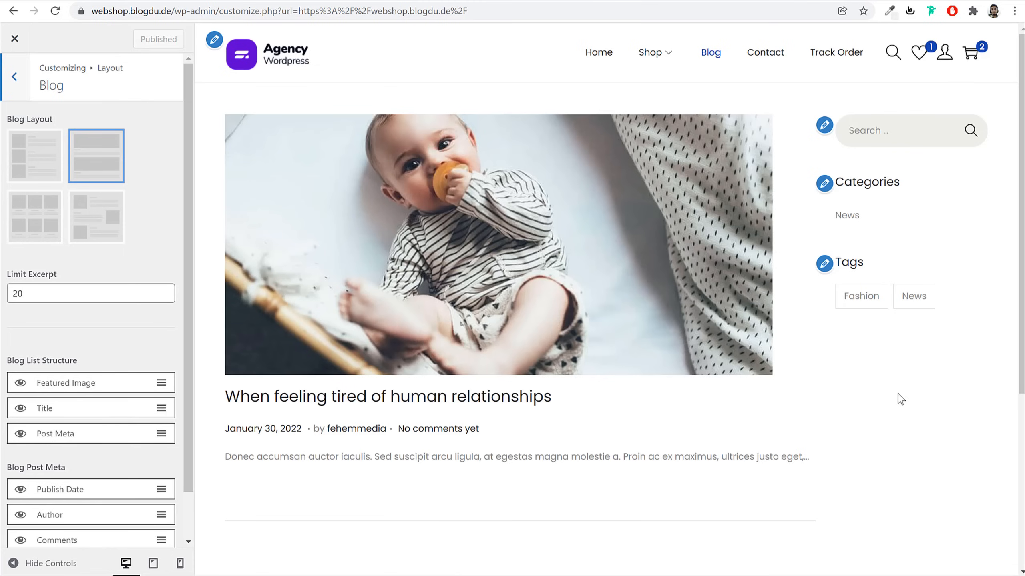
left_click(37, 167)
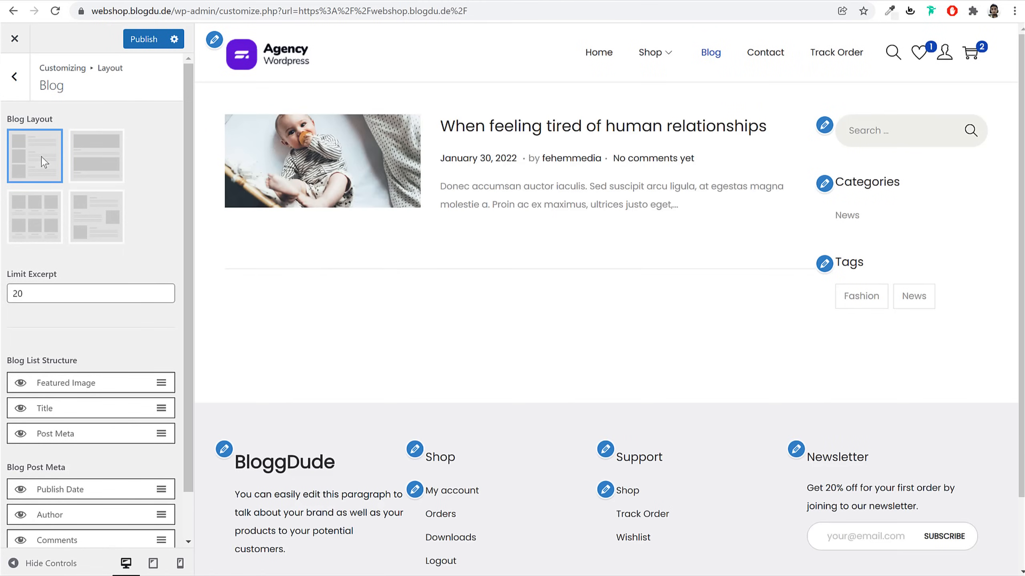
left_click(145, 38)
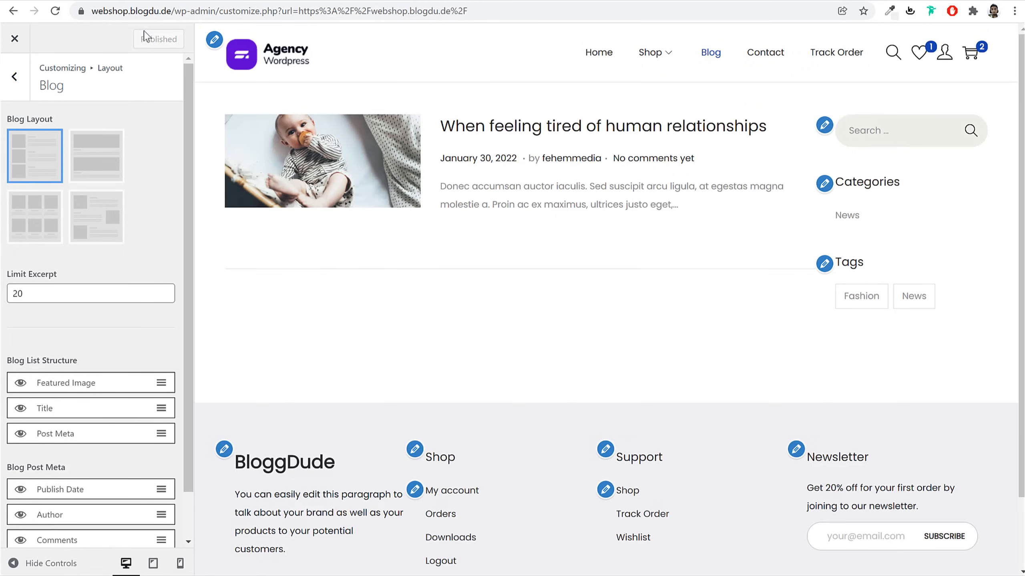
left_click(15, 77)
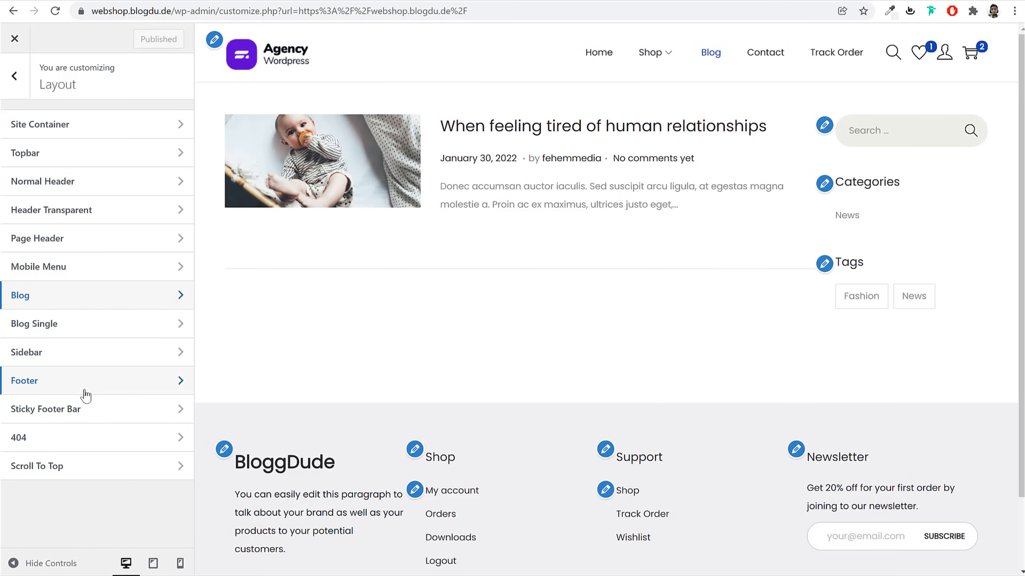
left_click(15, 77)
Copy the purple #6001d3 from the reference site's Shop Now button styles
left_click(83, 272)
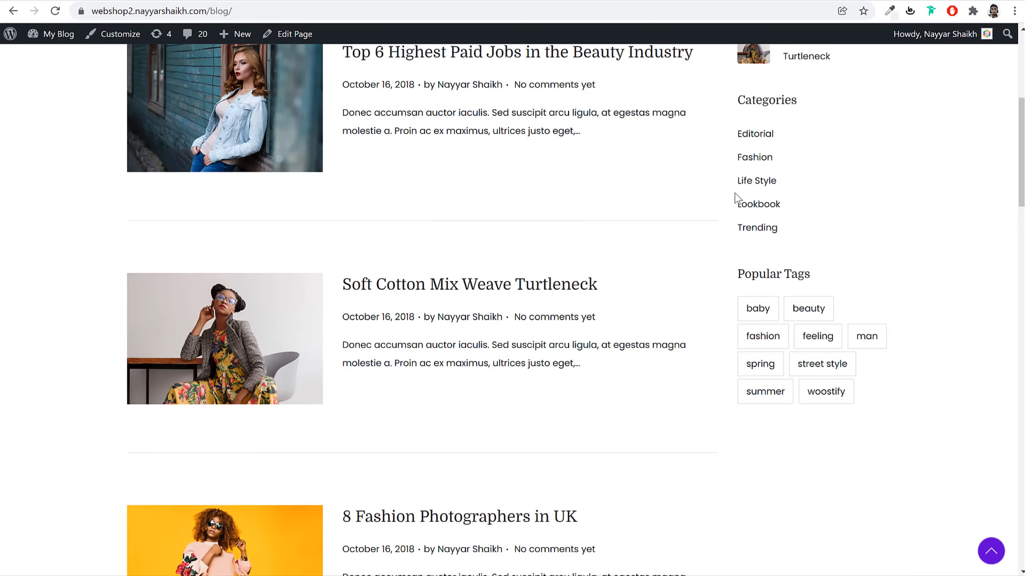
scroll(751, 277, "up", 8)
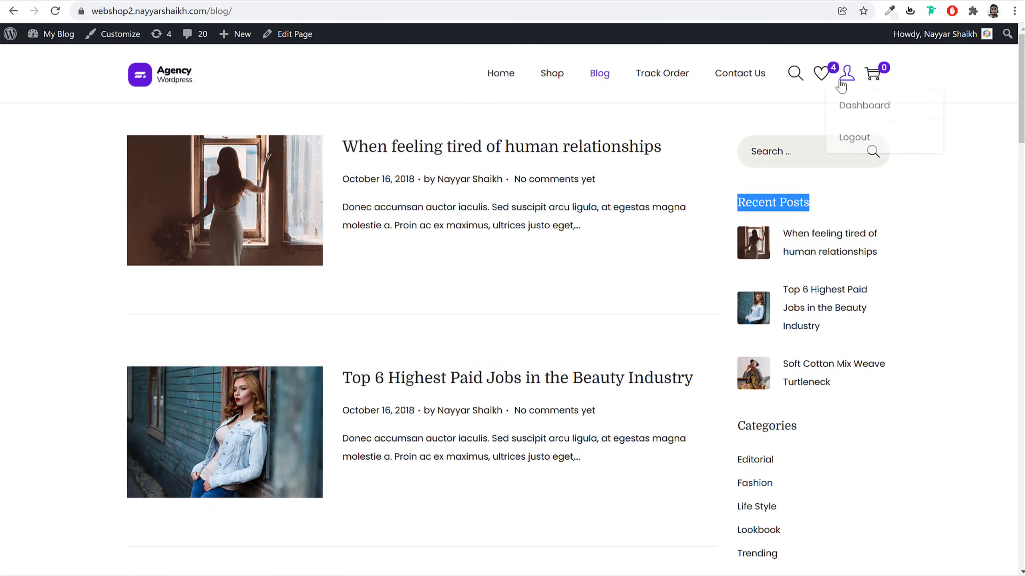
left_click(177, 84)
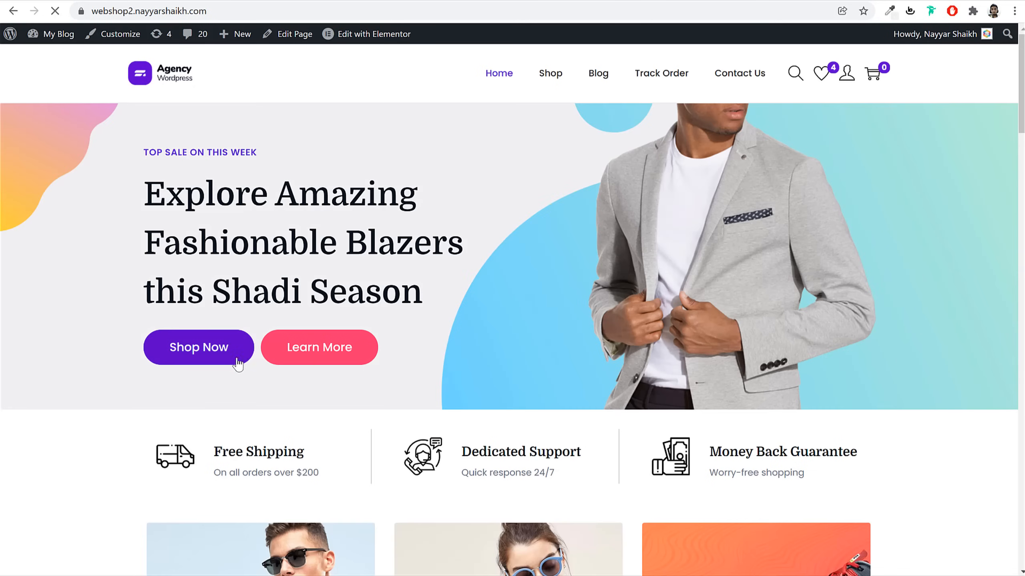
right_click(232, 353)
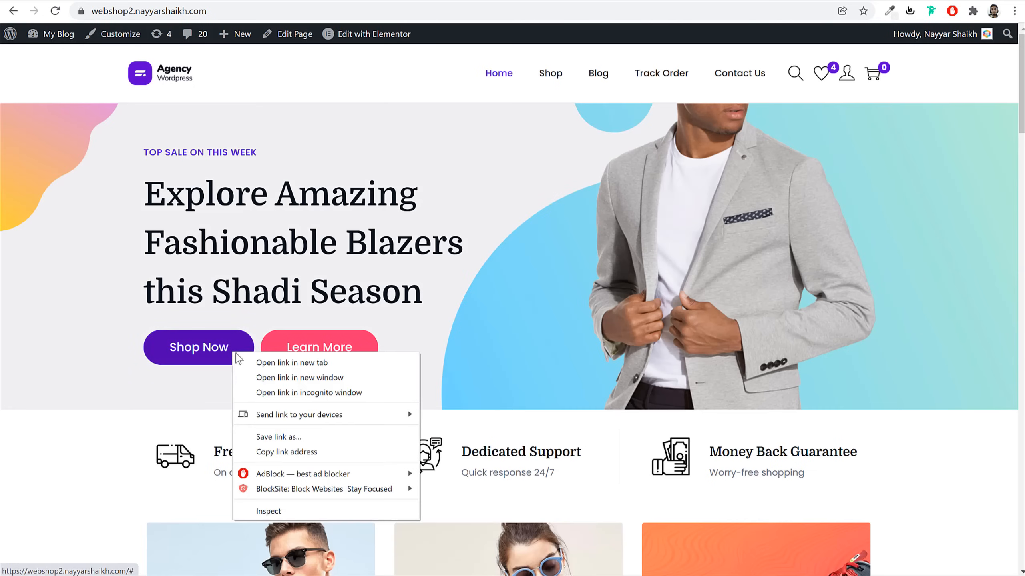
left_click(296, 512)
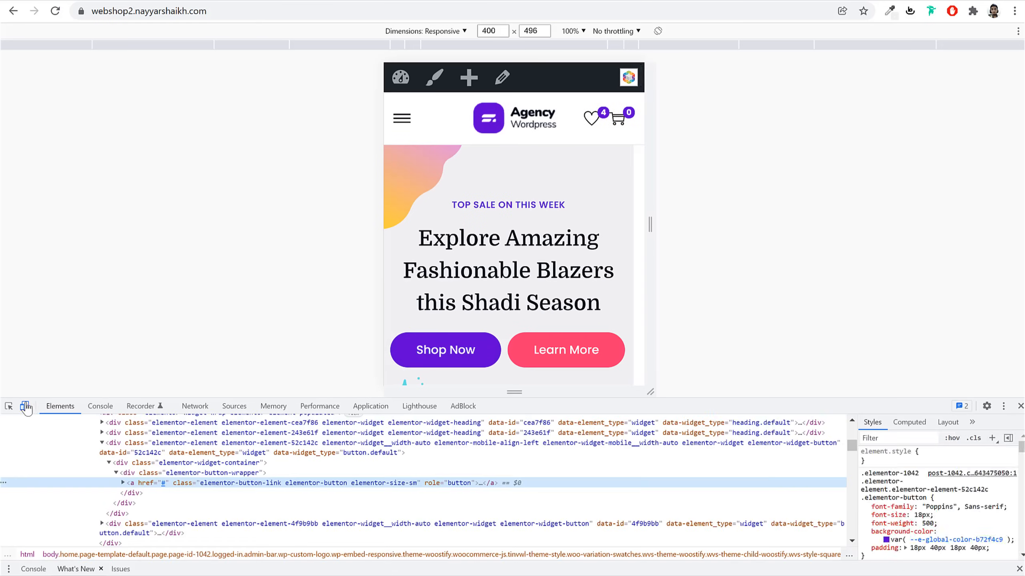
left_click(24, 407)
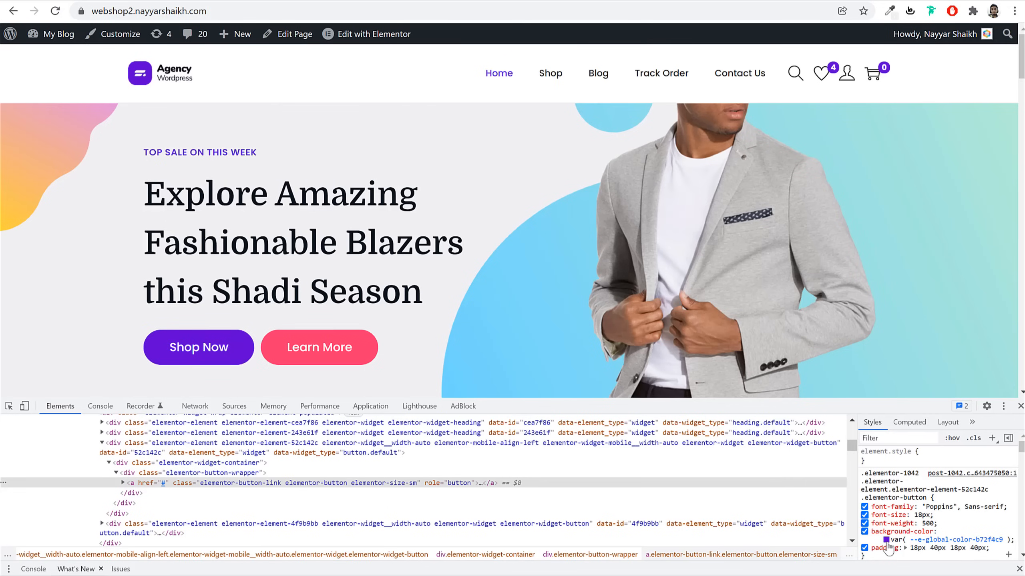
left_click(887, 541)
left_click(939, 520)
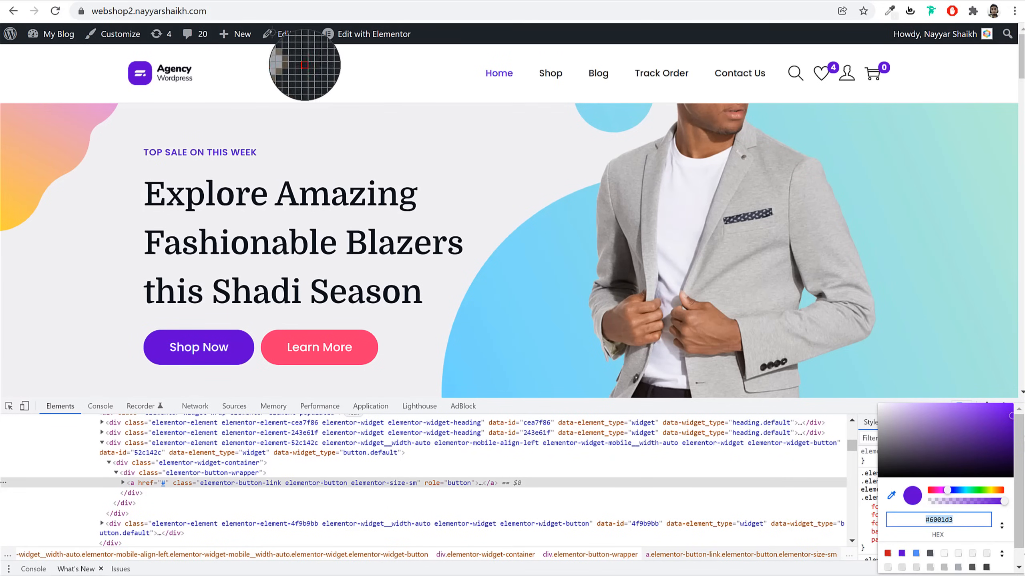
key("Escape")
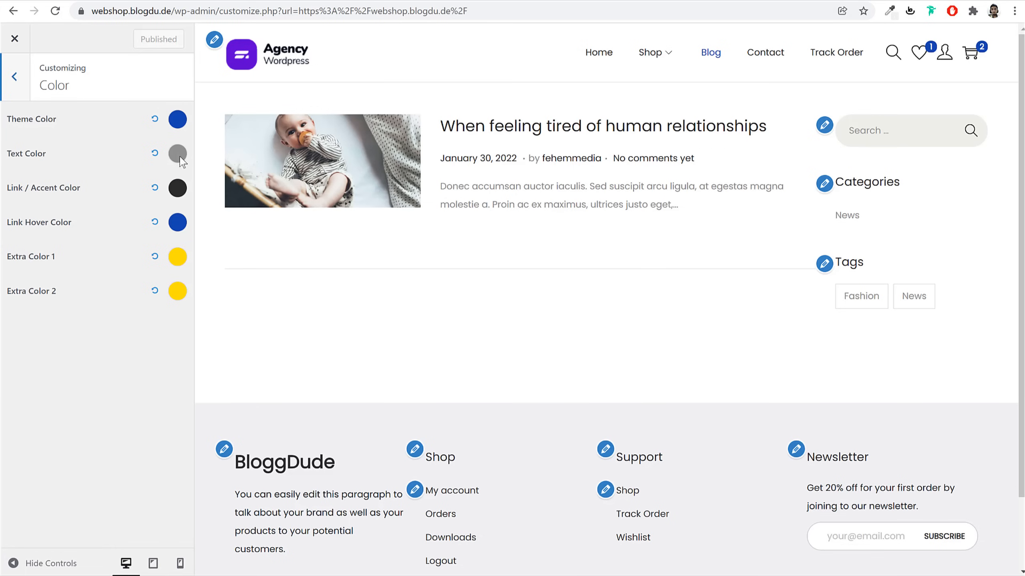
Set the Theme Color to #6001D3
left_click(178, 120)
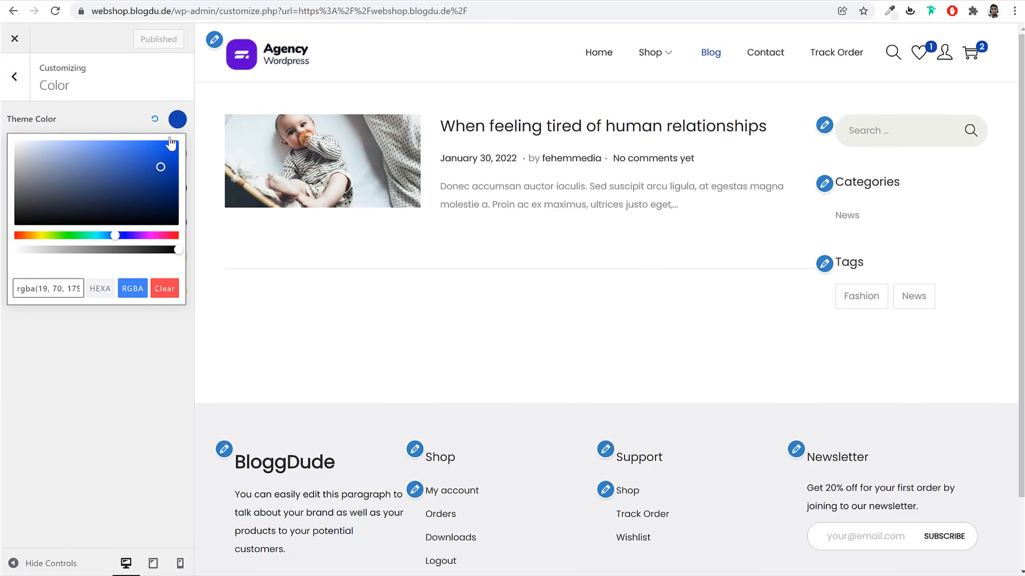
triple_click(57, 295)
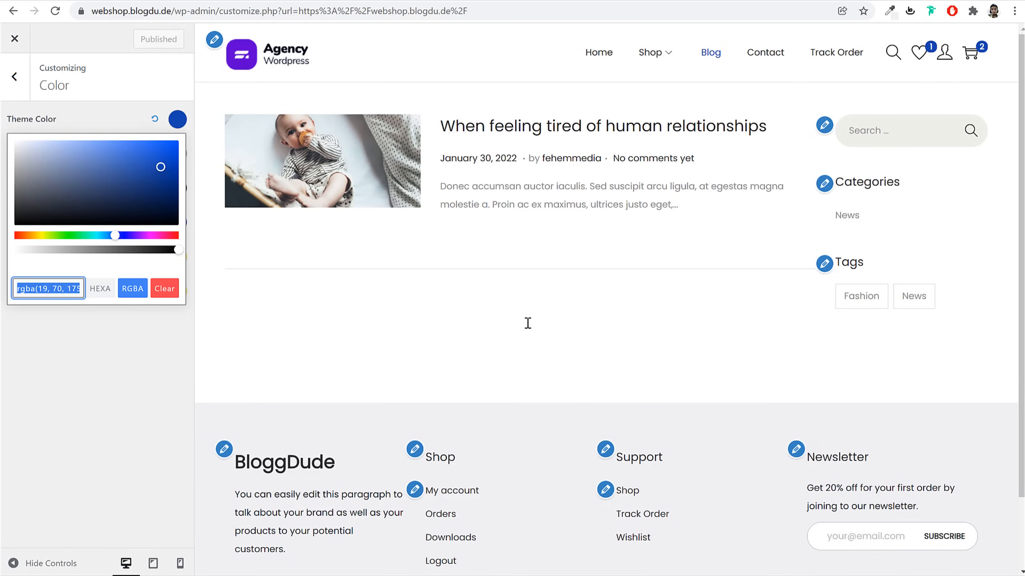
type("#6001D3")
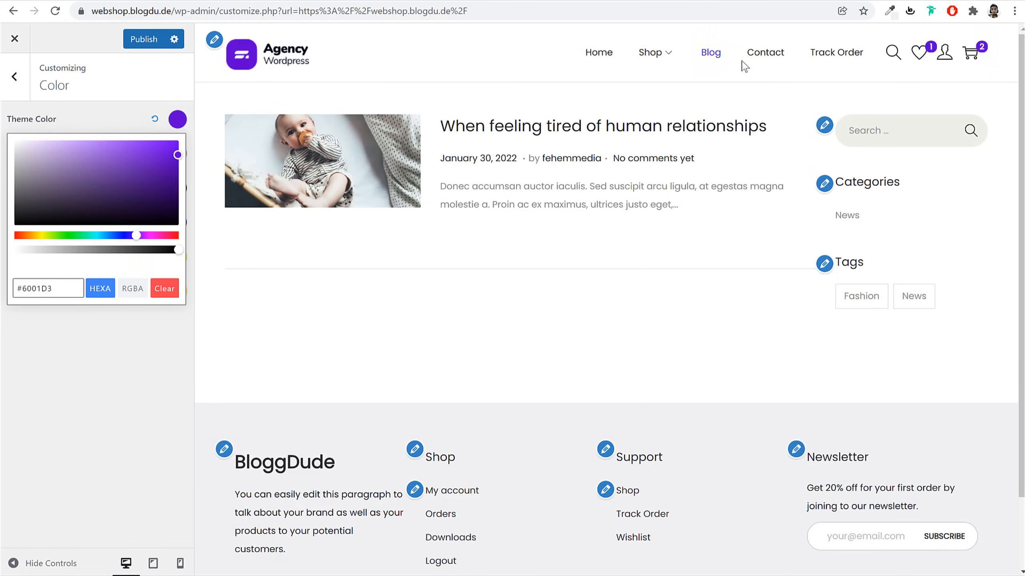
left_click(549, 291)
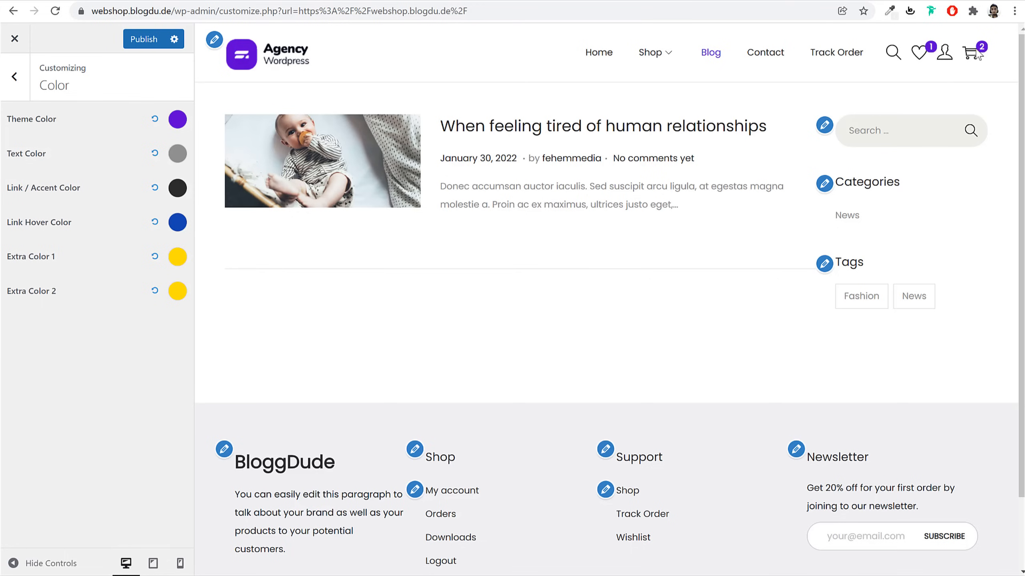
Copy the dark #081420 text colour from the reference site's hero heading
left_click(176, 156)
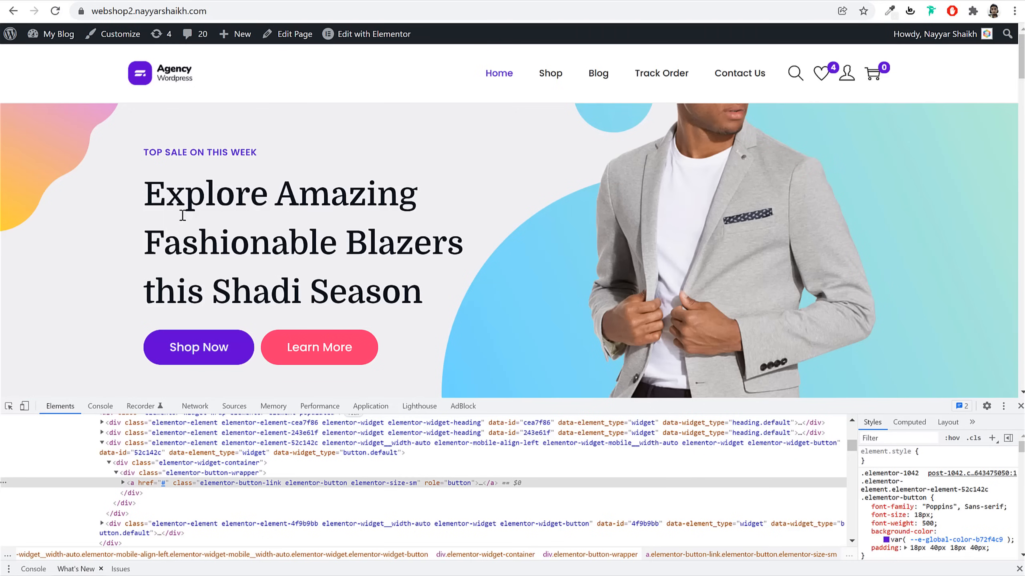
triple_click(185, 218)
right_click(186, 228)
left_click(249, 328)
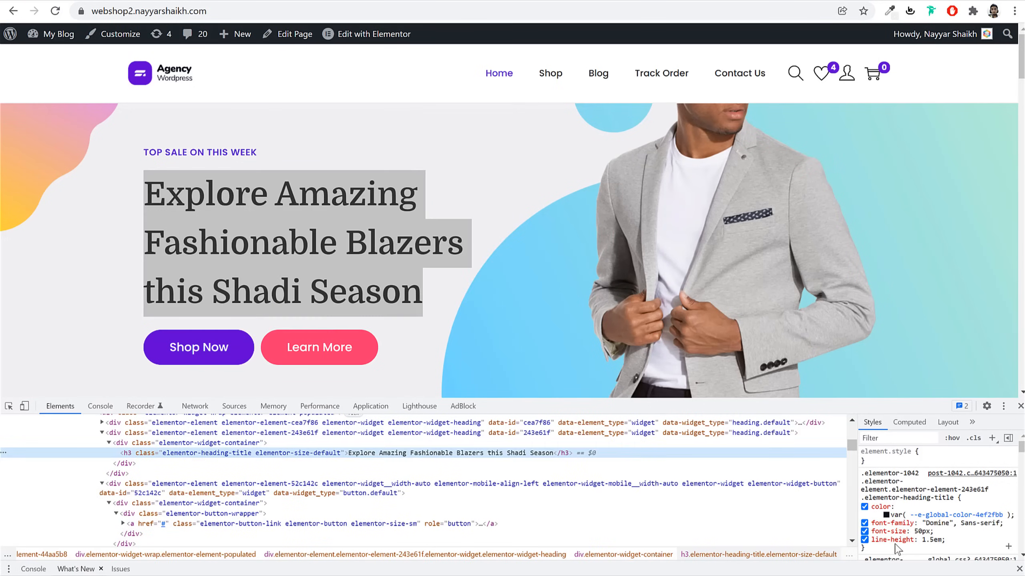
left_click(886, 516)
triple_click(932, 515)
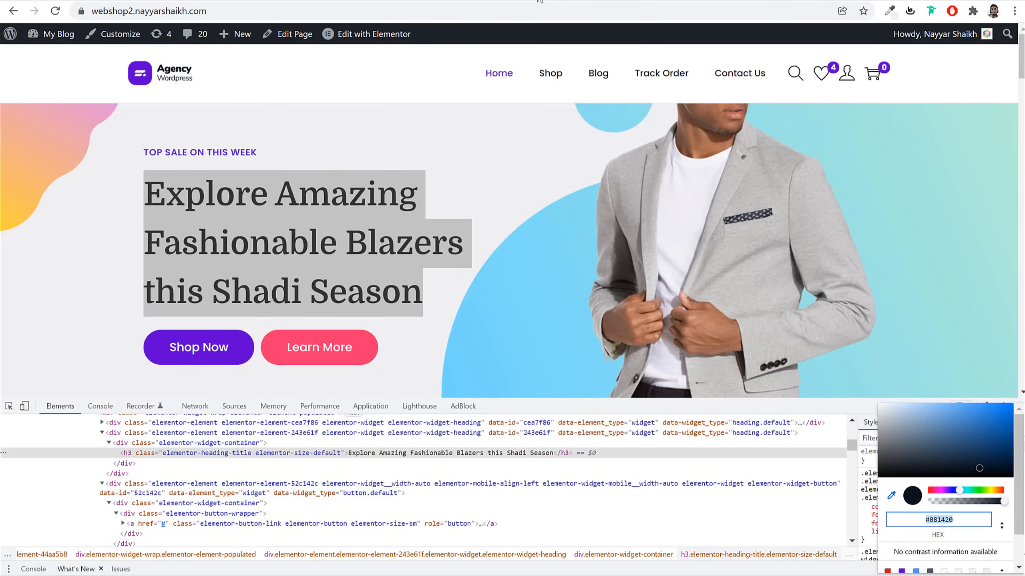
key("Escape")
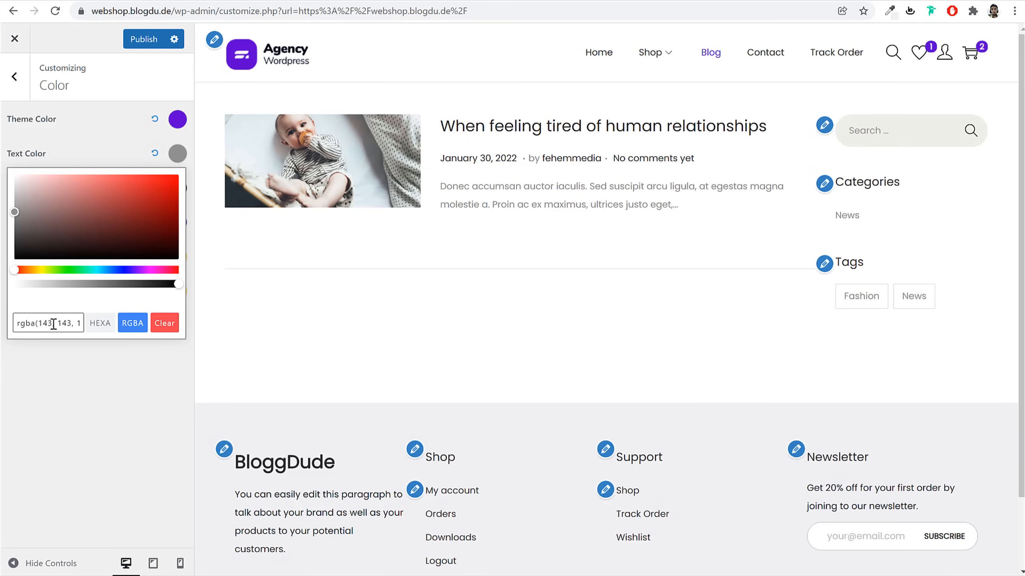
Set the Text Color to #081420 and publish the colour changes
triple_click(54, 325)
key("ctrl+v")
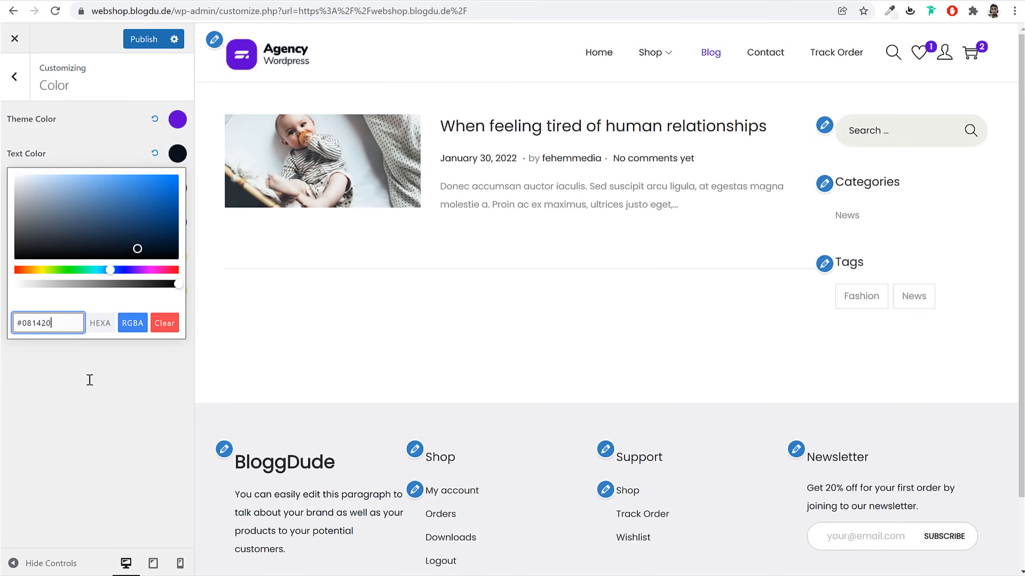
key("ctrl+v")
key("ctrl+a")
left_click(177, 154)
left_click(177, 154)
left_click(57, 368)
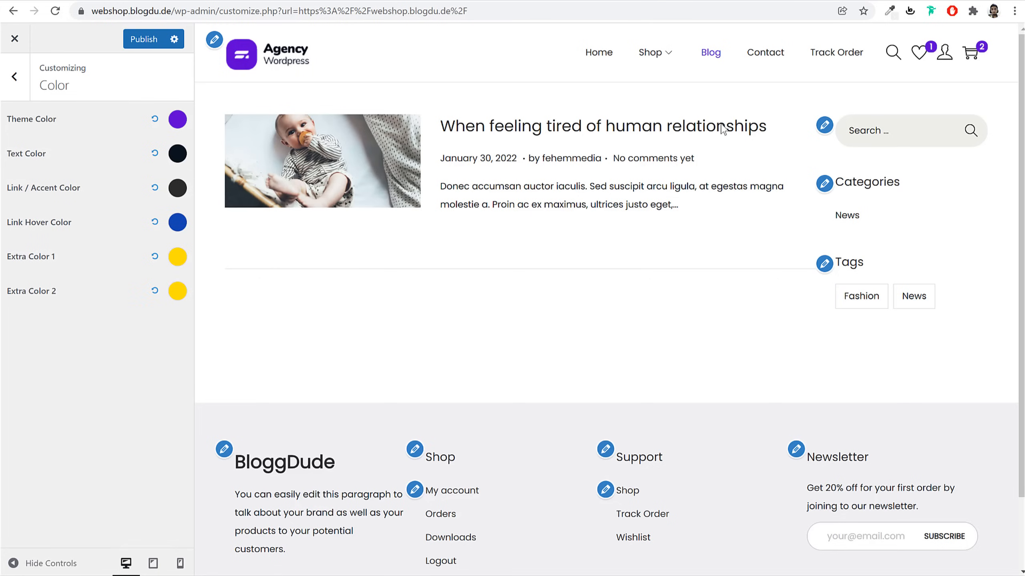
left_click(149, 39)
left_click(14, 78)
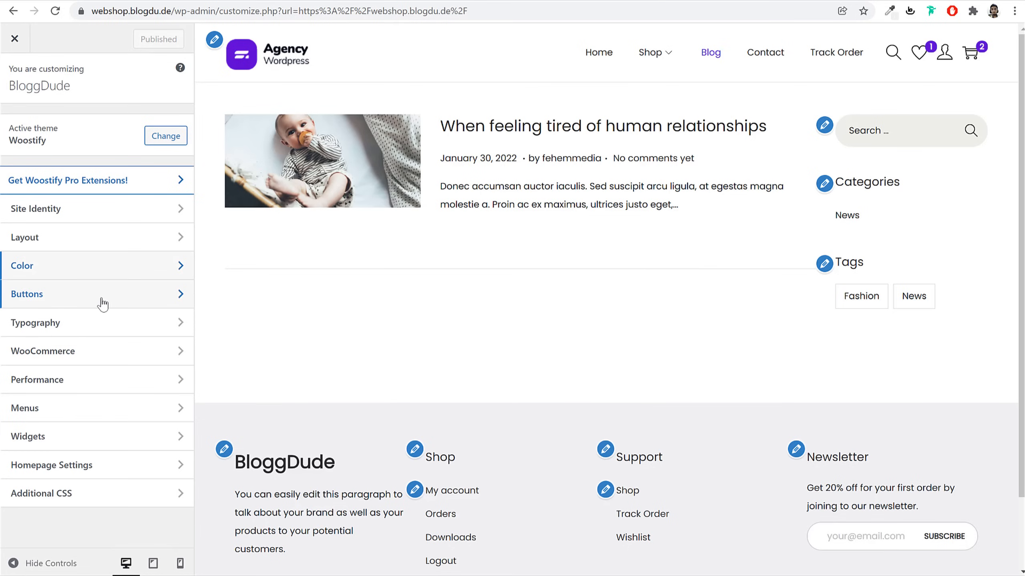
Preview the Black Fashion Jacket product page, set the button background to pink, and publish
left_click(103, 304)
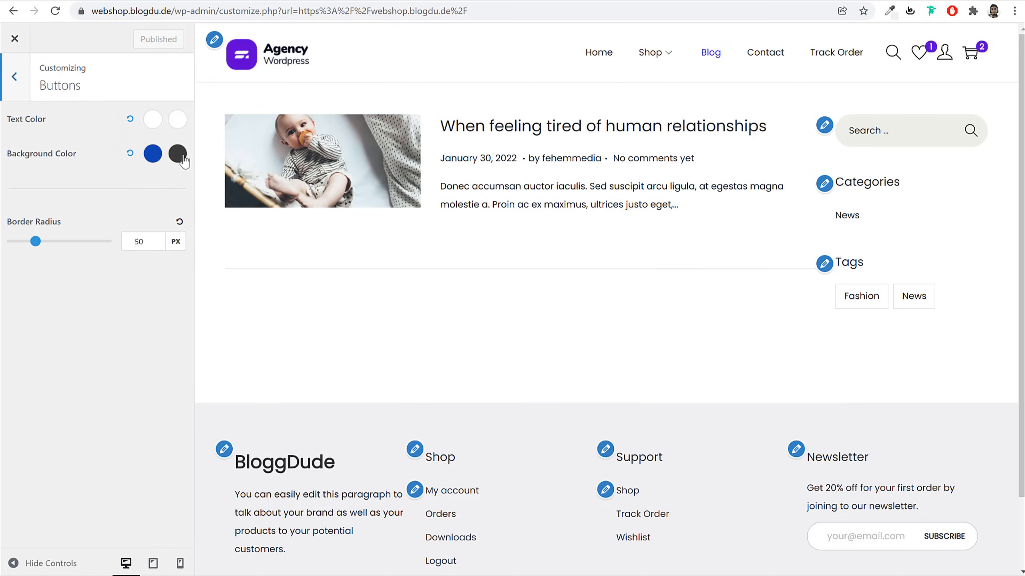
left_click(649, 54)
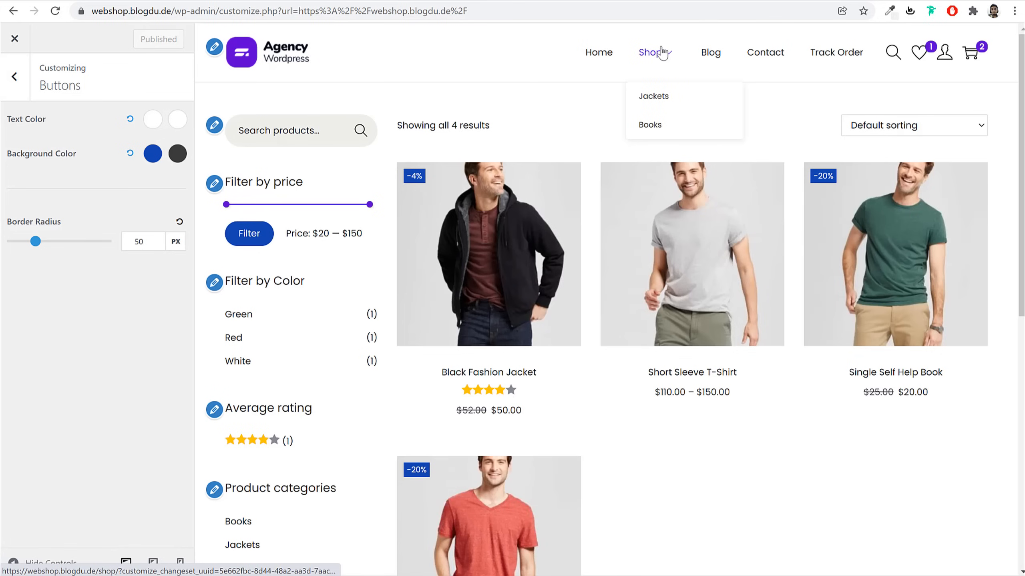
left_click(519, 221)
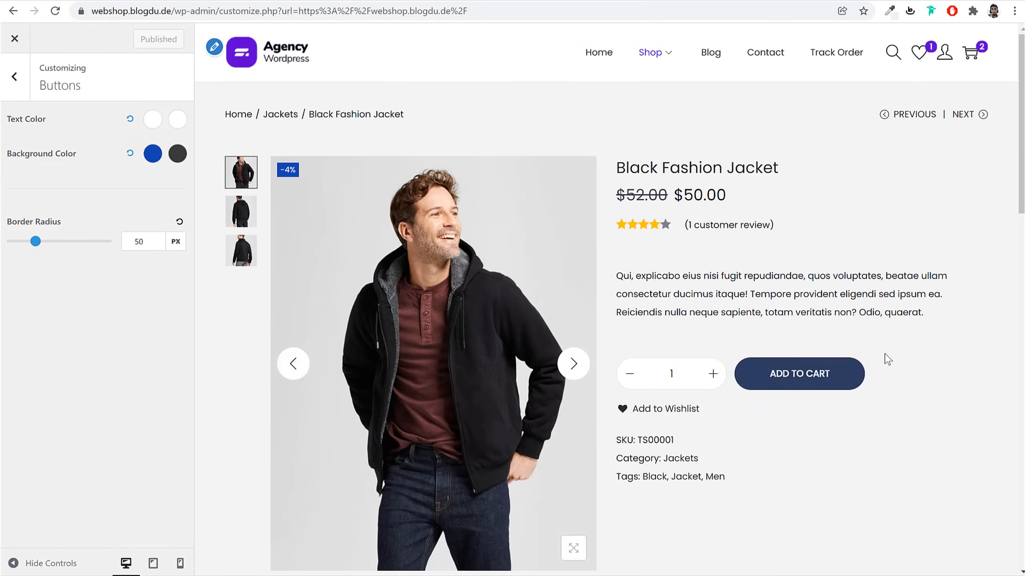
left_click(153, 154)
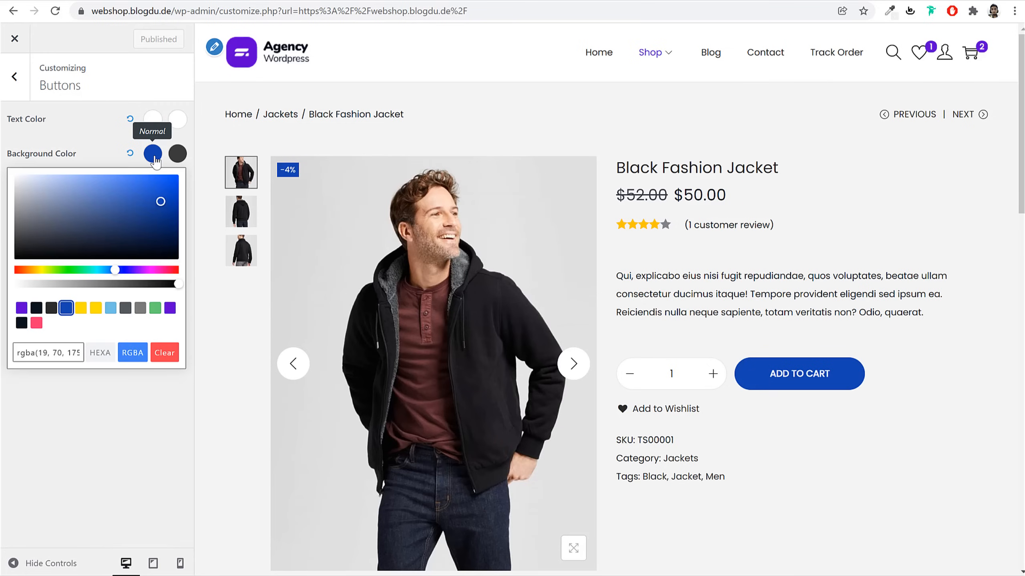
left_click(35, 325)
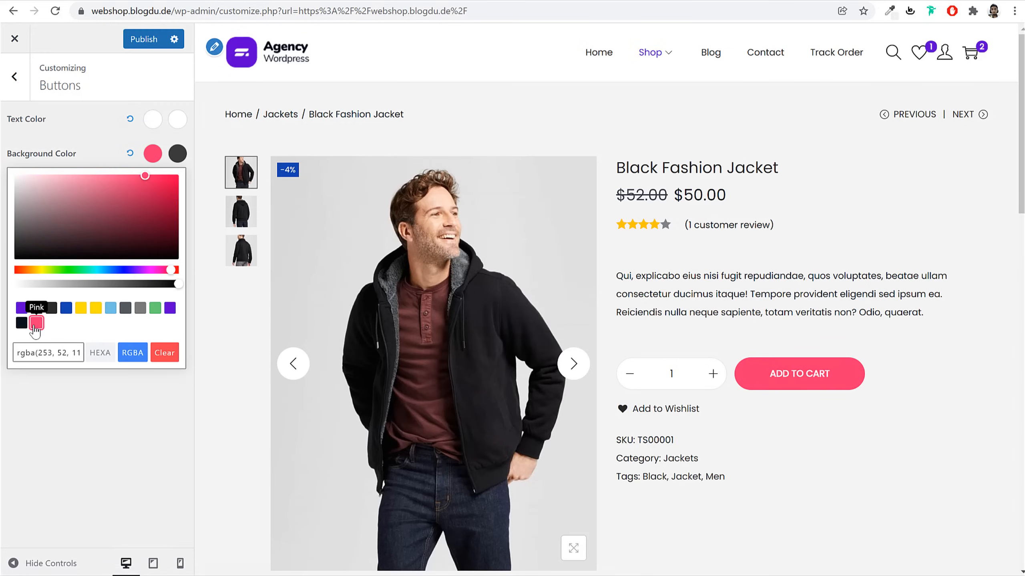
left_click(152, 154)
left_click(134, 42)
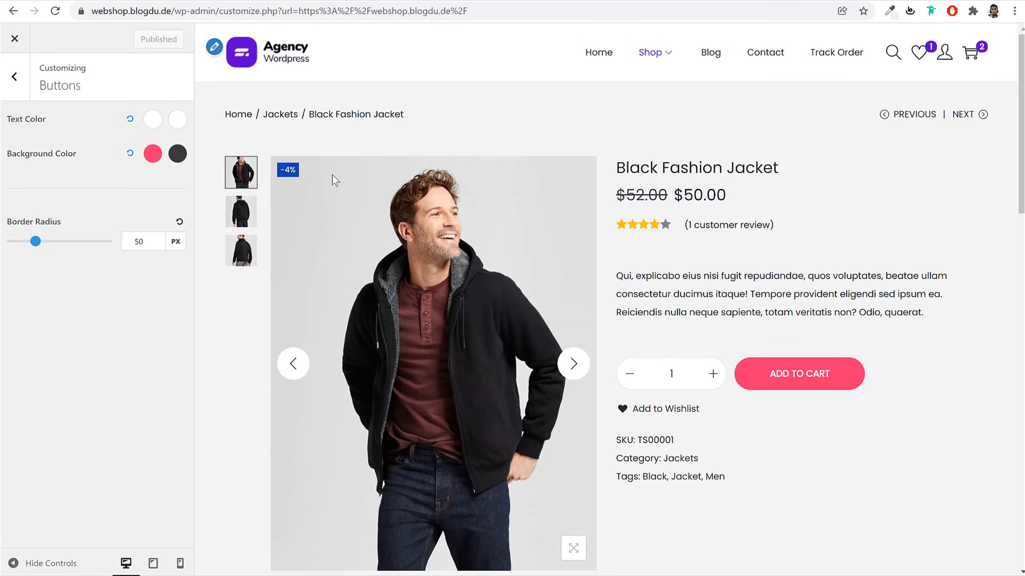
left_click(14, 76)
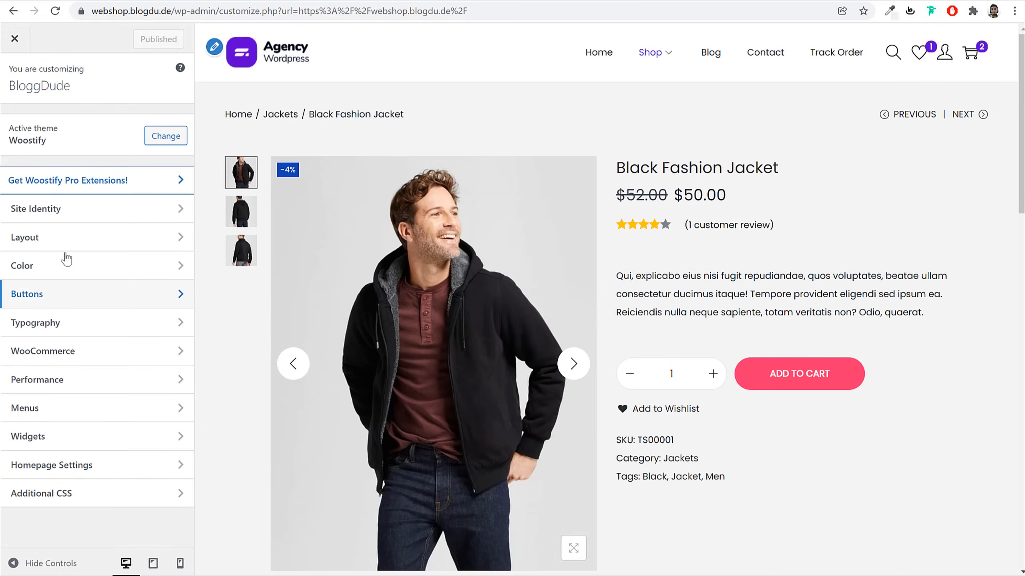
Check the Body, Primary menu and Heading font settings, then open the WooCommerce sections
left_click(69, 323)
left_click(68, 125)
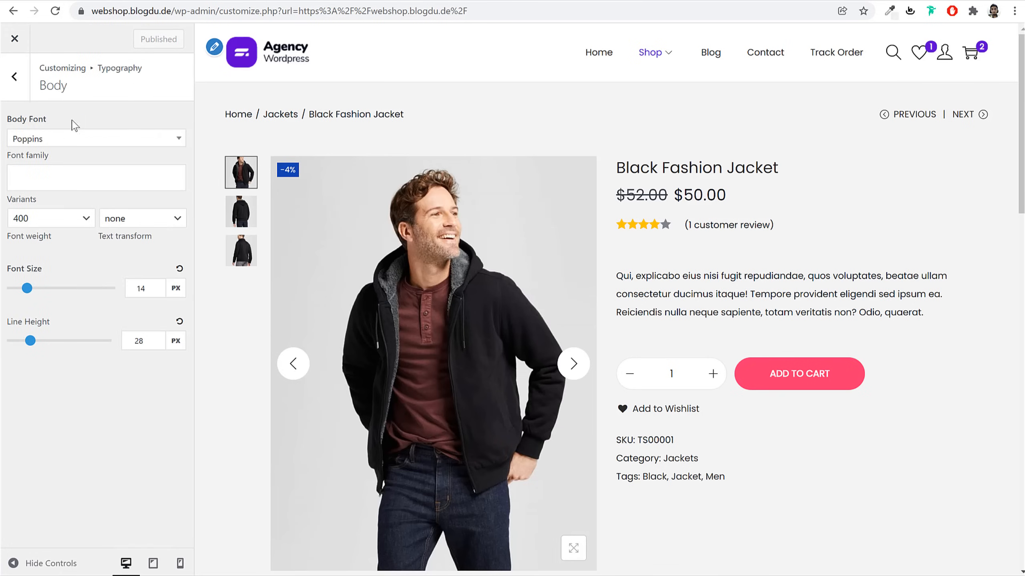
left_click(22, 78)
left_click(71, 161)
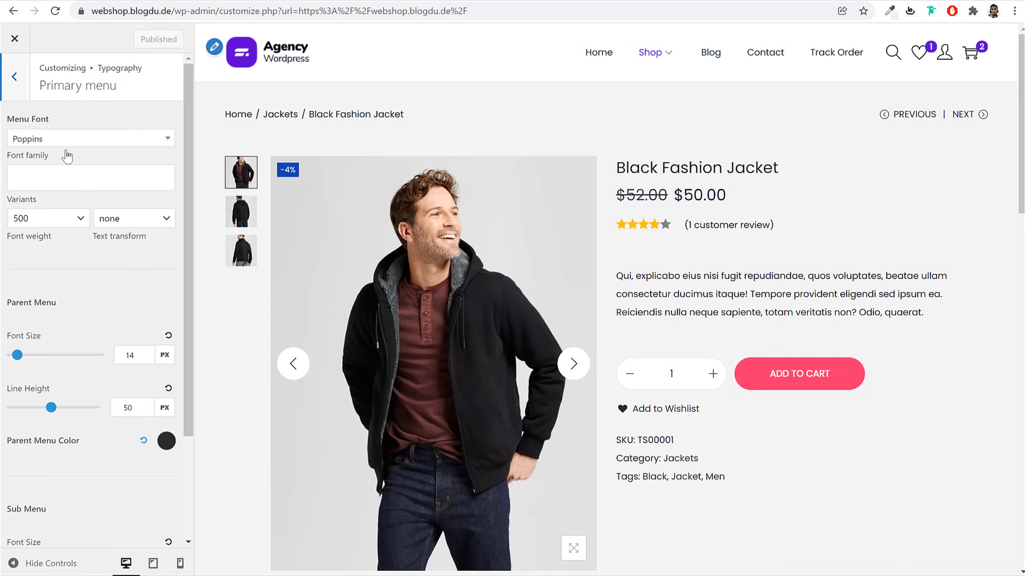
left_click(10, 68)
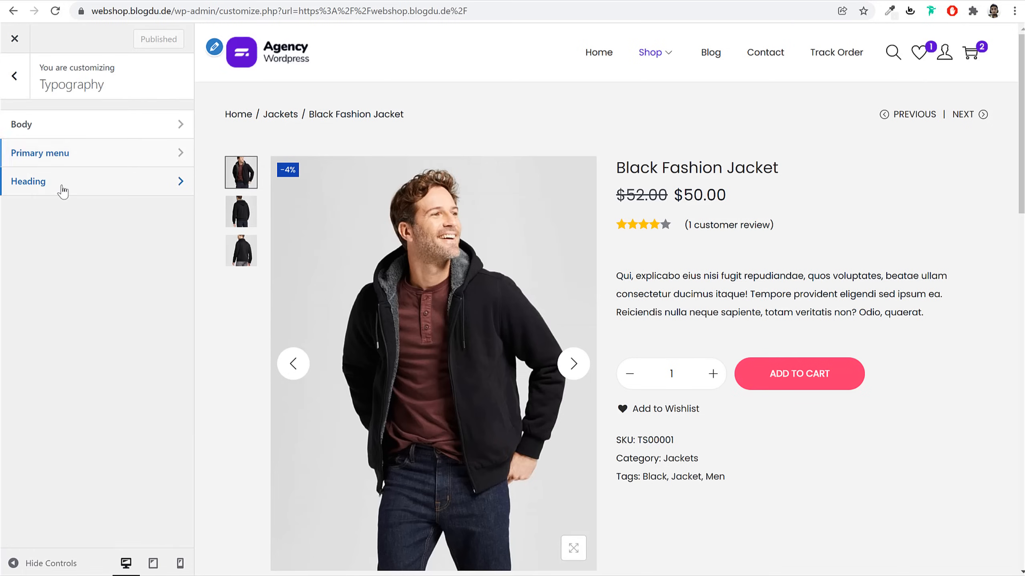
left_click(63, 193)
left_click(15, 69)
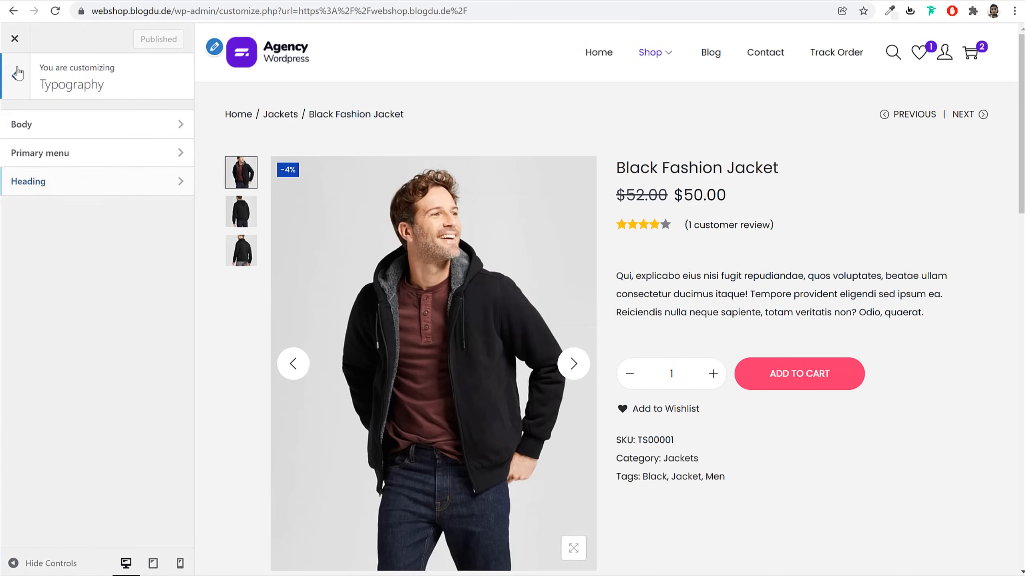
left_click(14, 76)
left_click(75, 357)
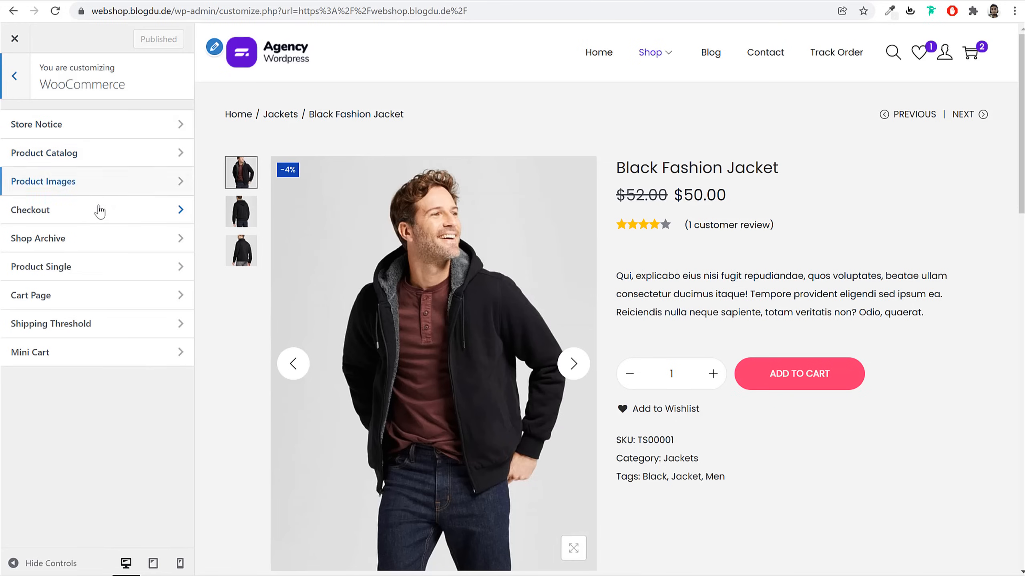
Preview the shop and review the archive structure, infinite scroll and product card border options
left_click(104, 250)
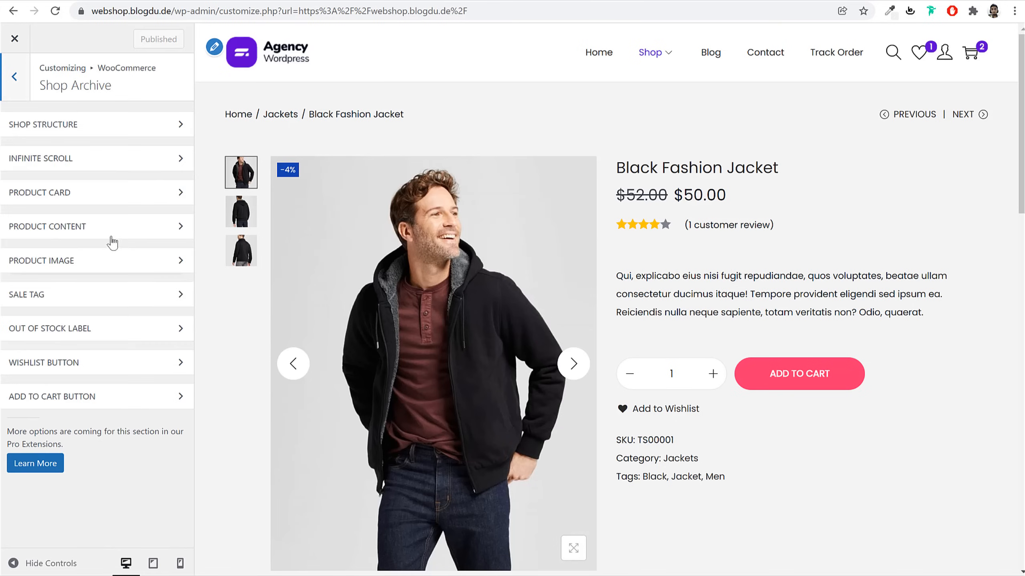
left_click(16, 77)
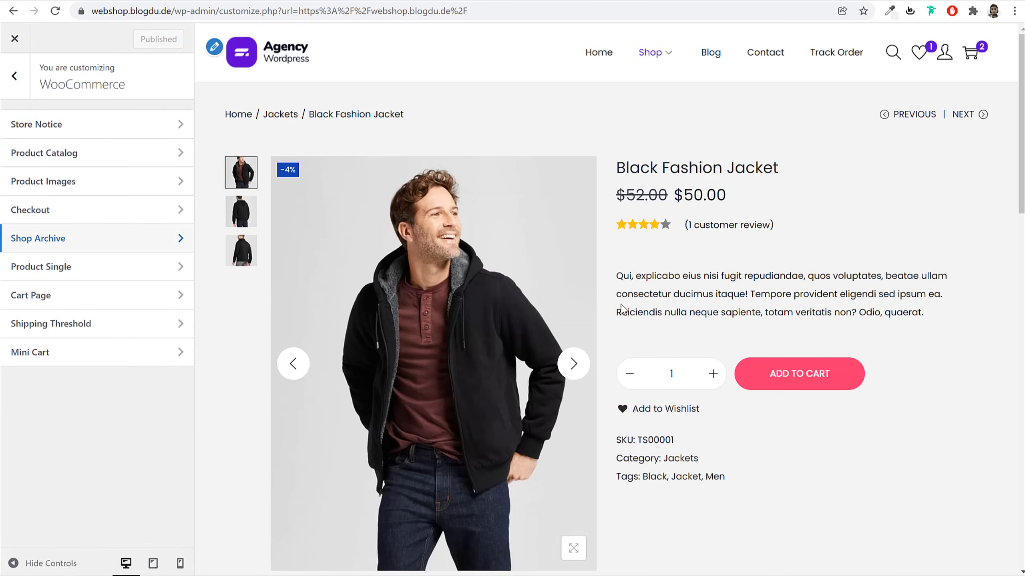
left_click(108, 242)
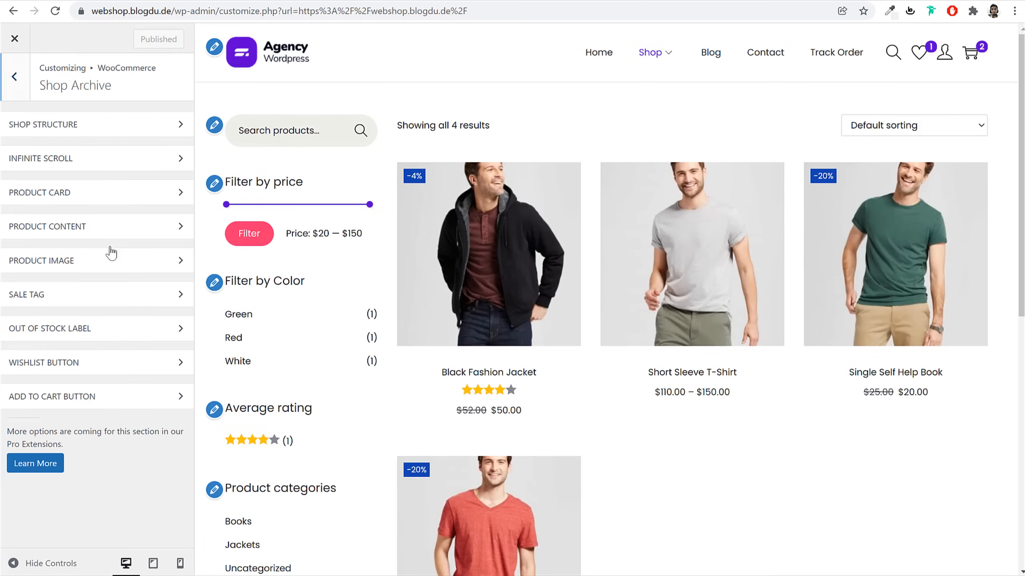
left_click(160, 125)
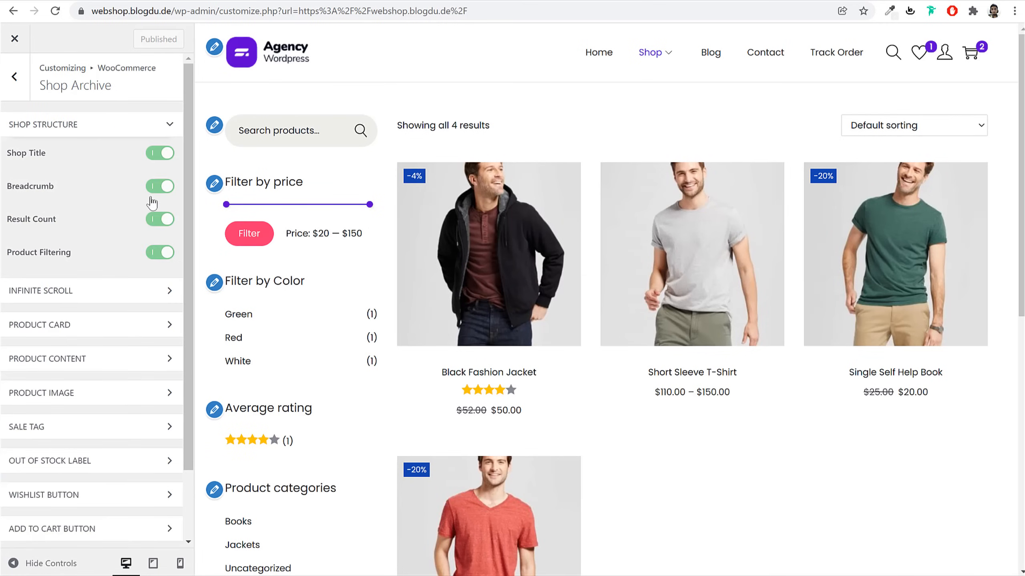
left_click(101, 291)
left_click(91, 385)
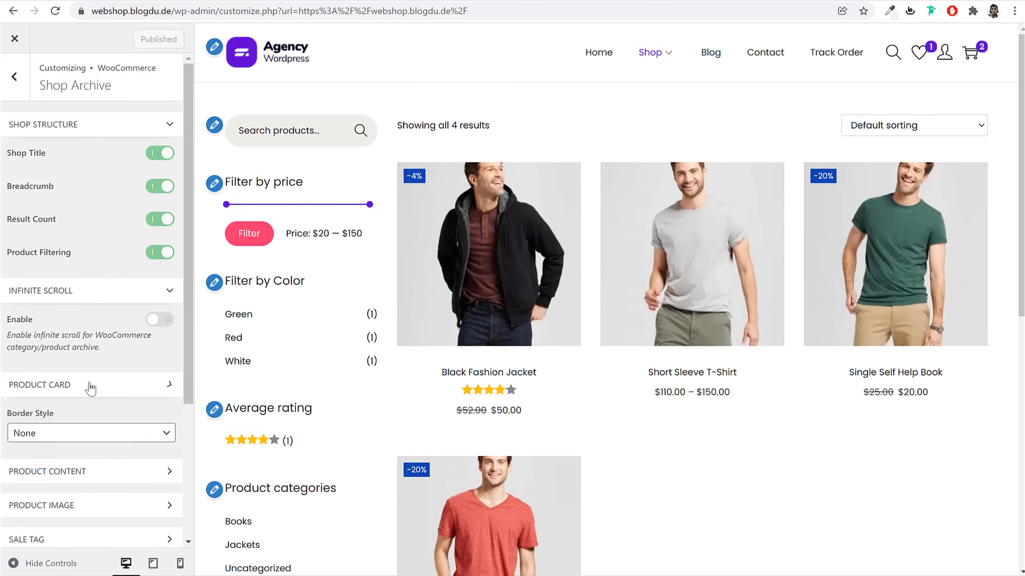
scroll(93, 383, "down", 5)
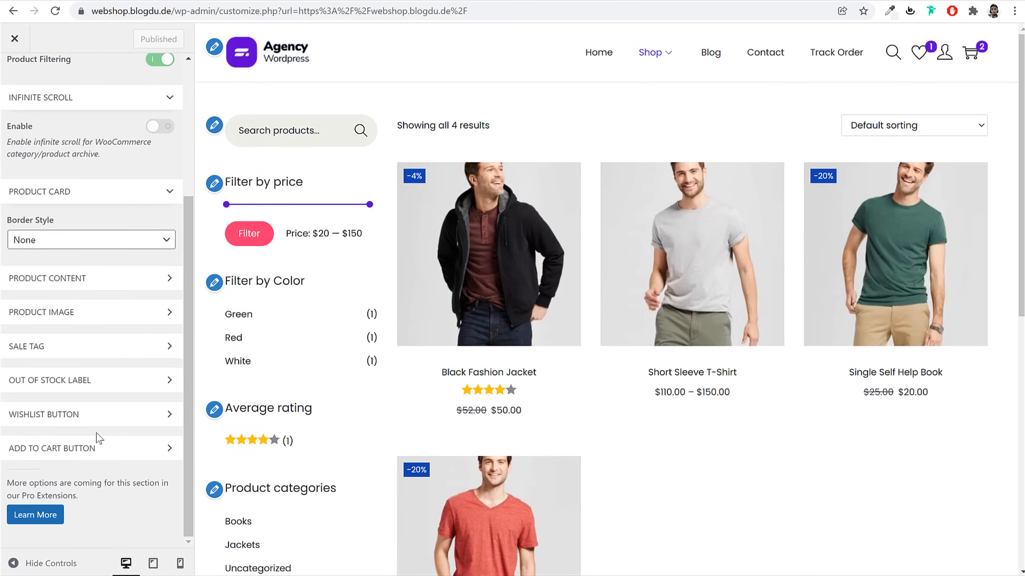
Look over the product content options: Product Title, Product Rating and Product Price
left_click(104, 279)
scroll(118, 315, "down", 5)
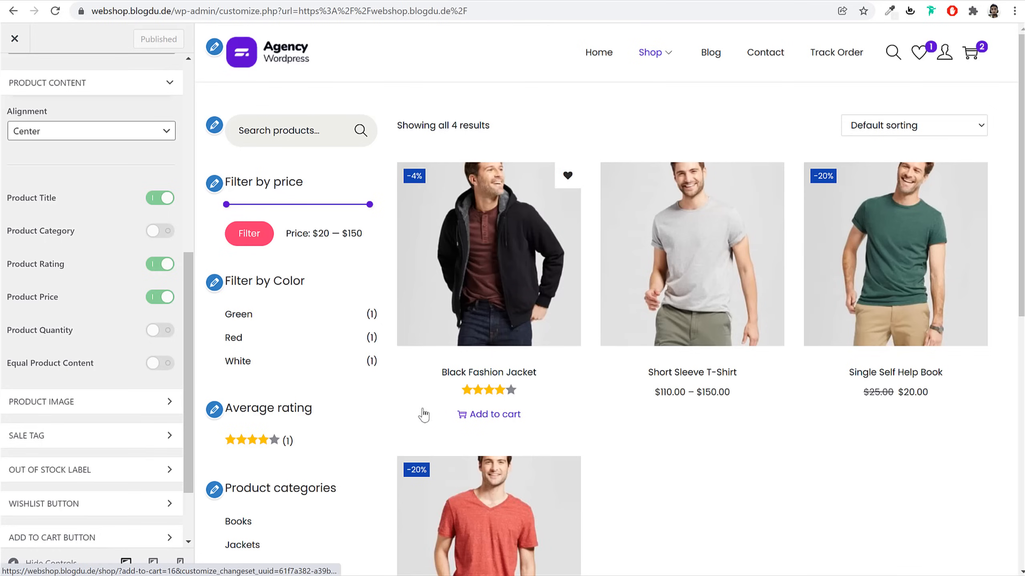
left_click_drag(55, 199, 19, 199)
left_click_drag(49, 264, 23, 262)
left_click_drag(54, 297, 28, 296)
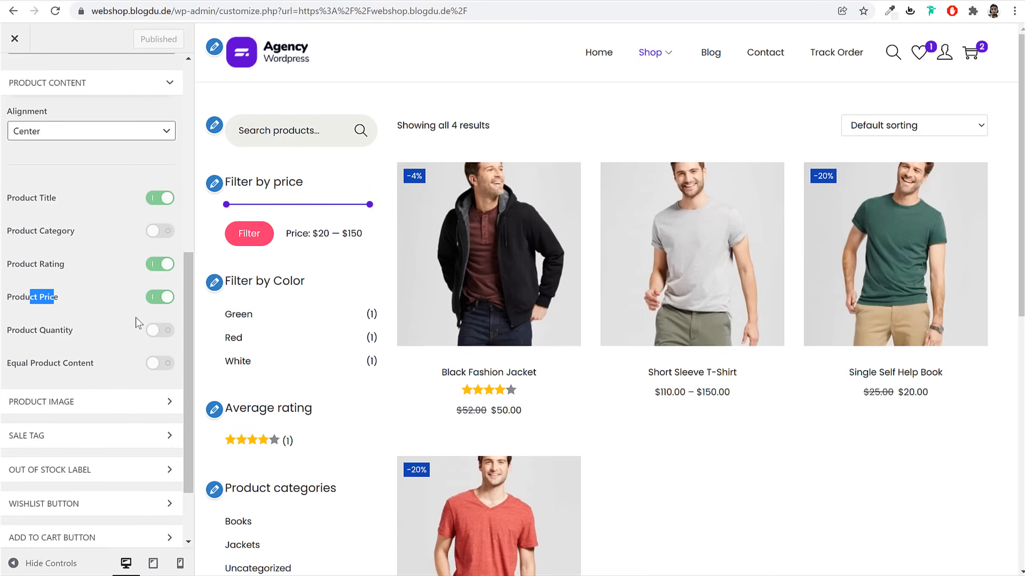
scroll(137, 327, "down", 2)
scroll(135, 339, "up", 5)
scroll(24, 101, "up", 6)
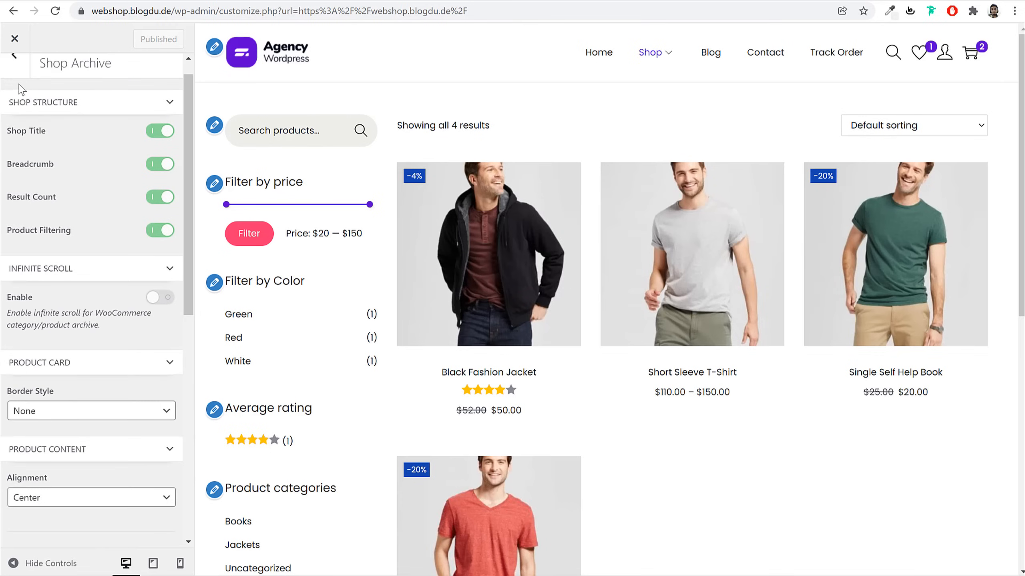
left_click(16, 75)
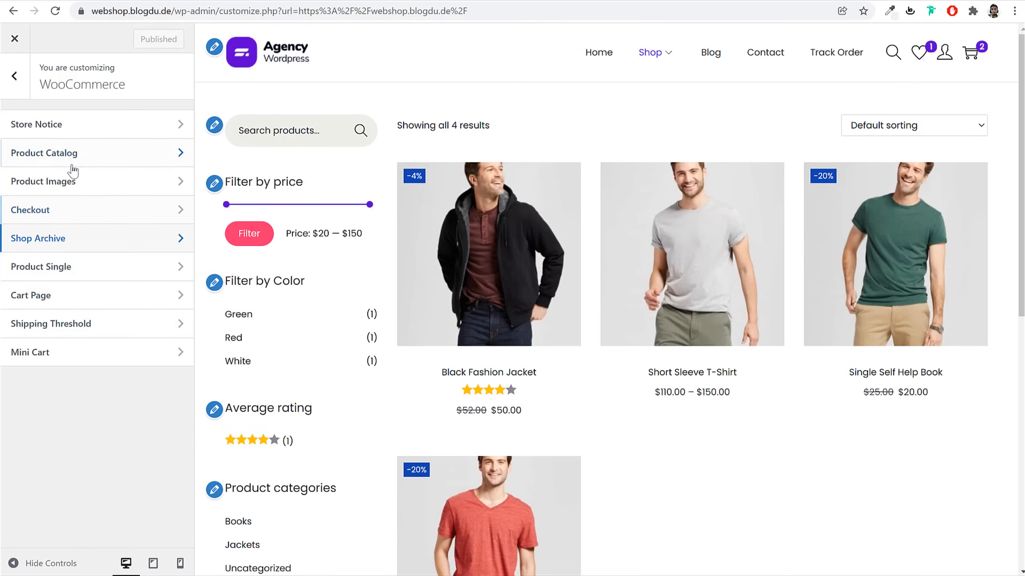
Set product thumbnail cropping to a custom 3:4 ratio and publish it
left_click(76, 189)
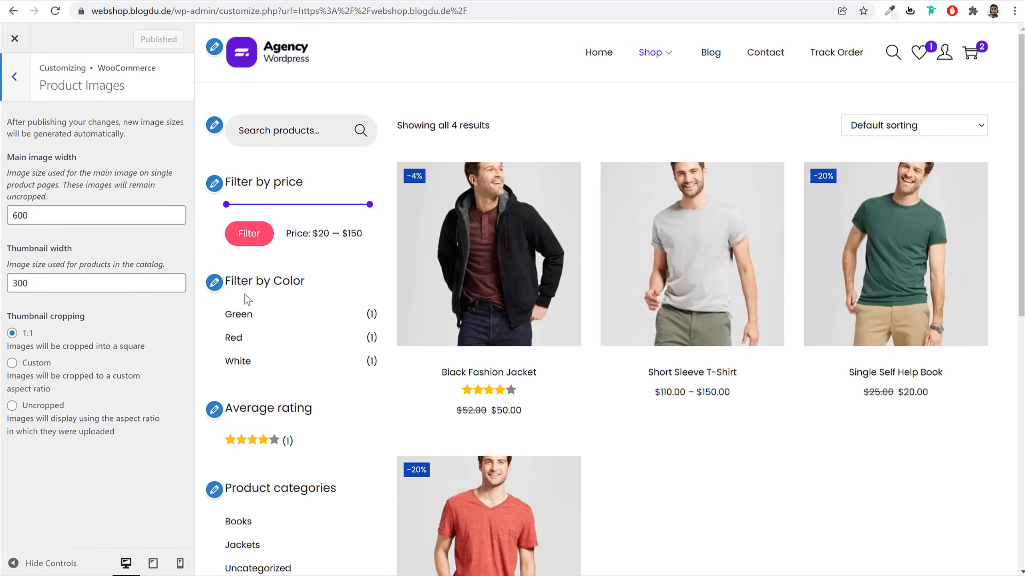
left_click(36, 366)
left_click(31, 404)
double_click(47, 398)
type("3")
key("Tab")
type("4")
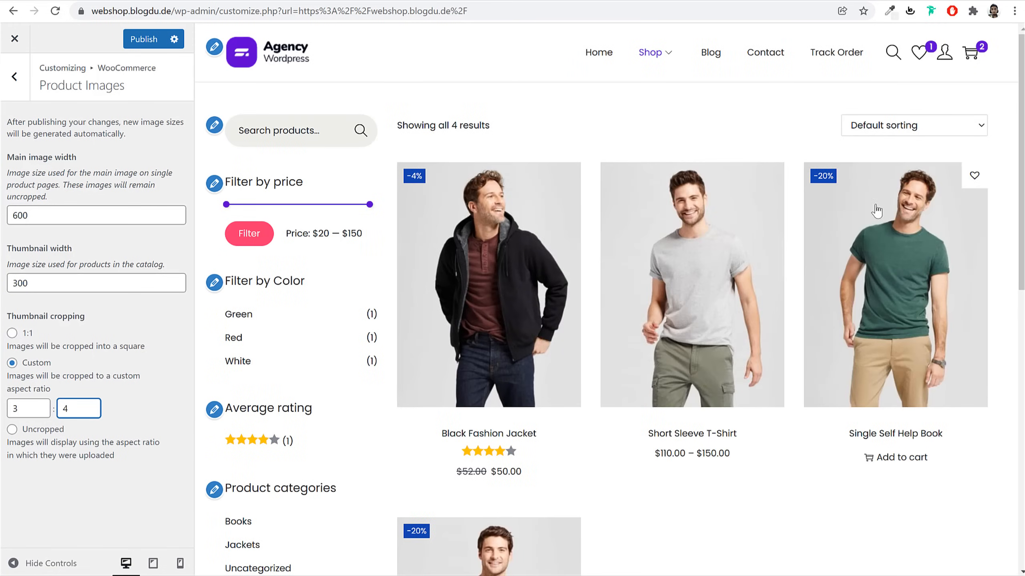
left_click(169, 391)
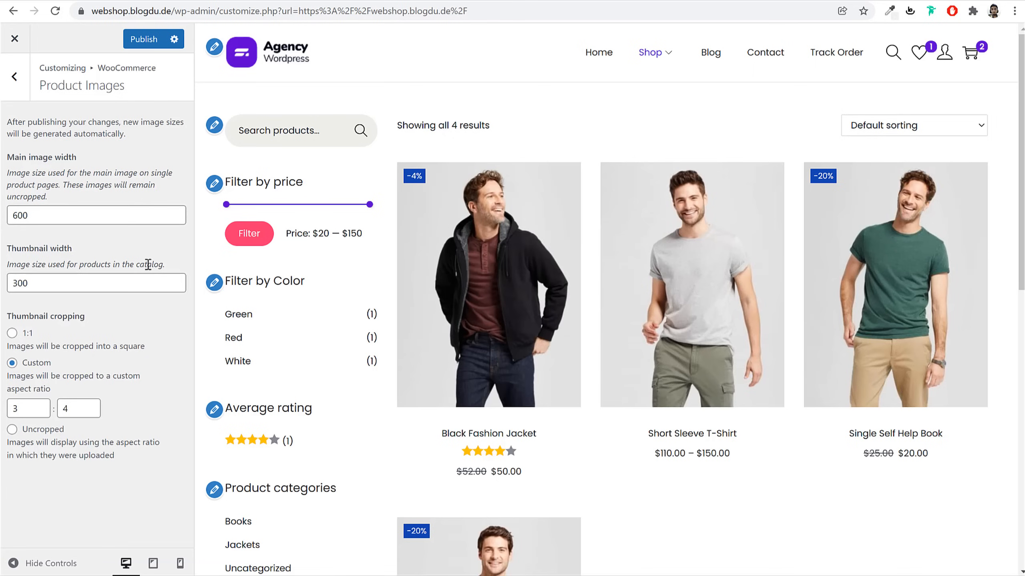
left_click(143, 38)
left_click(14, 77)
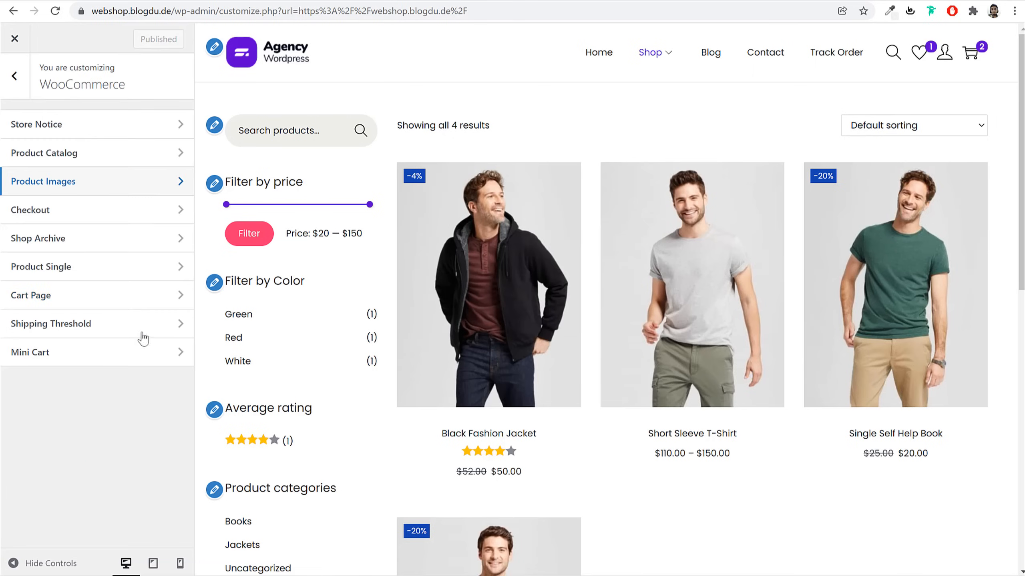
In Product Single, place the gallery thumbnails below the main product image
left_click(97, 272)
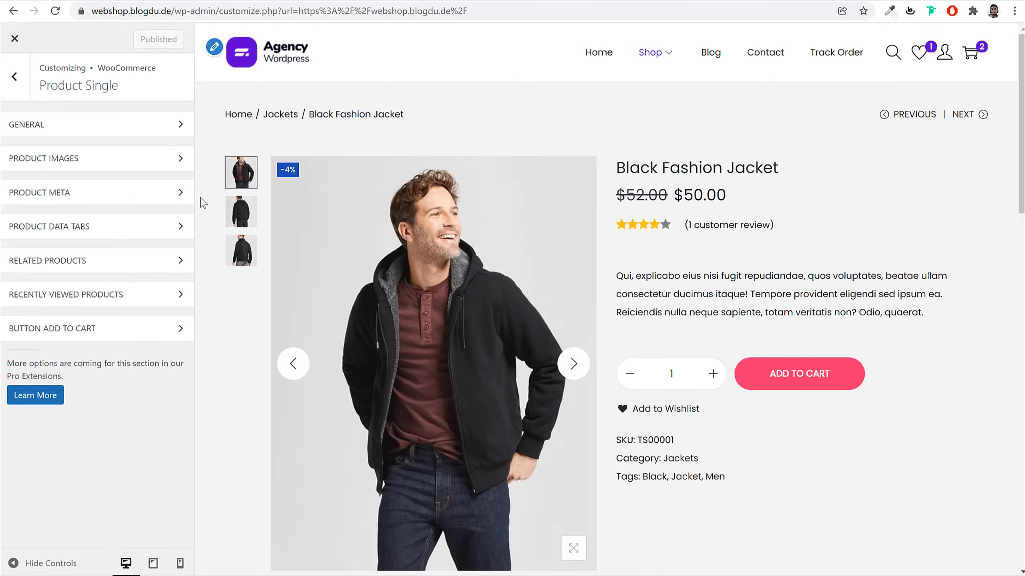
left_click(89, 158)
left_click(111, 261)
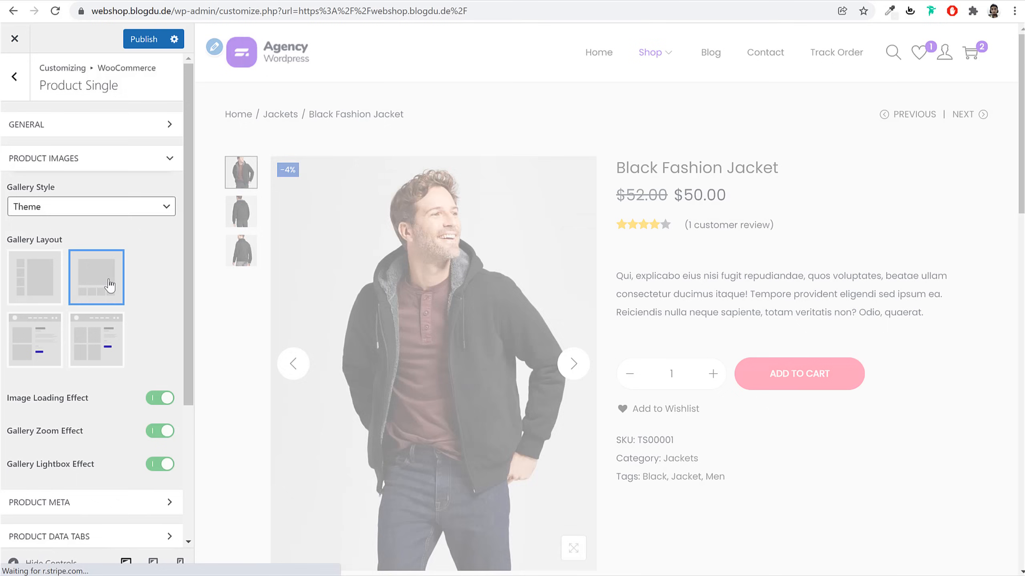
Expand the product tabs options and preview the Additional information and Reviews tabs
scroll(444, 323, "down", 6)
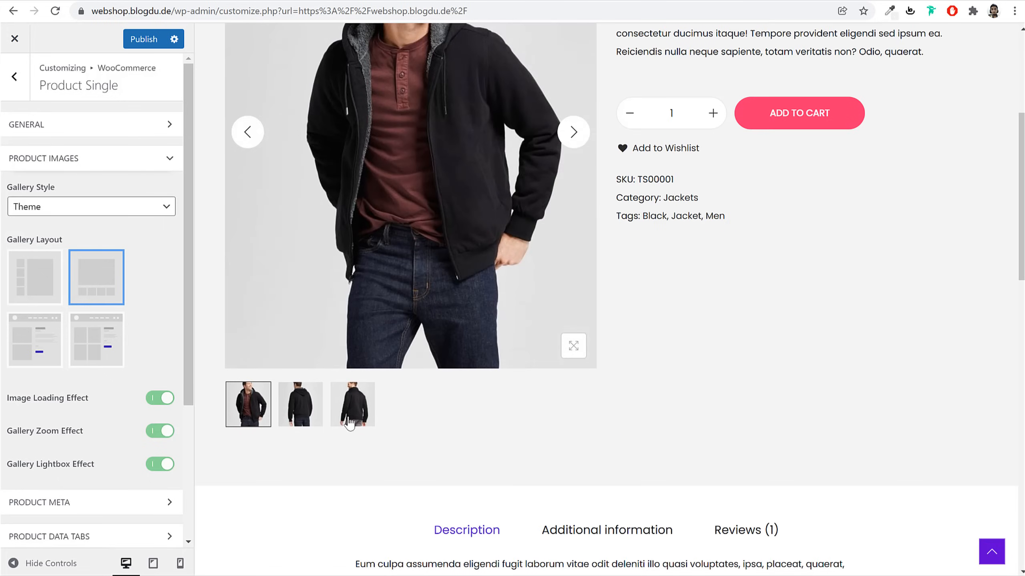
scroll(134, 383, "down", 2)
scroll(134, 384, "down", 3)
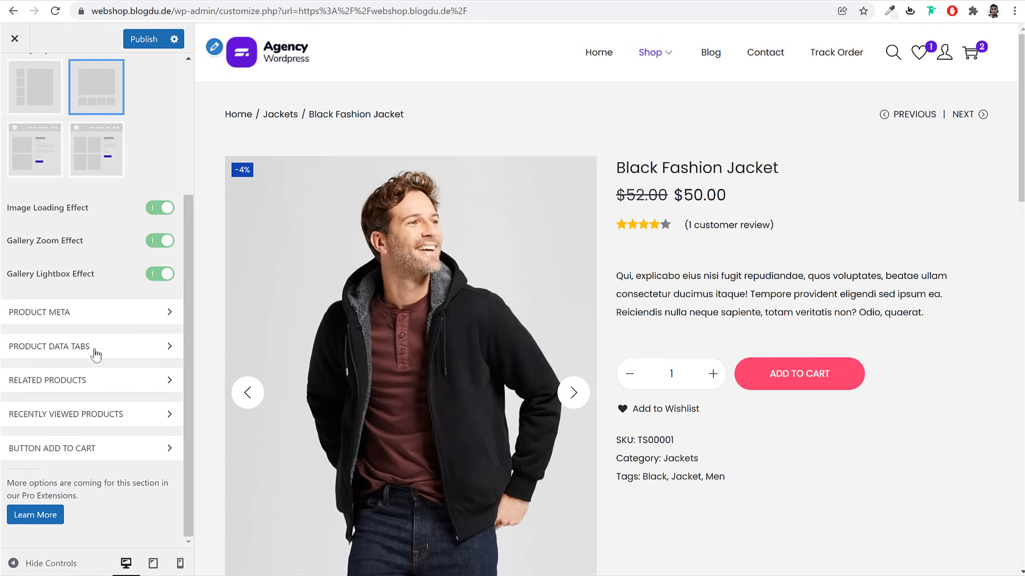
scroll(97, 359, "up", 4)
scroll(105, 365, "down", 4)
left_click(113, 346)
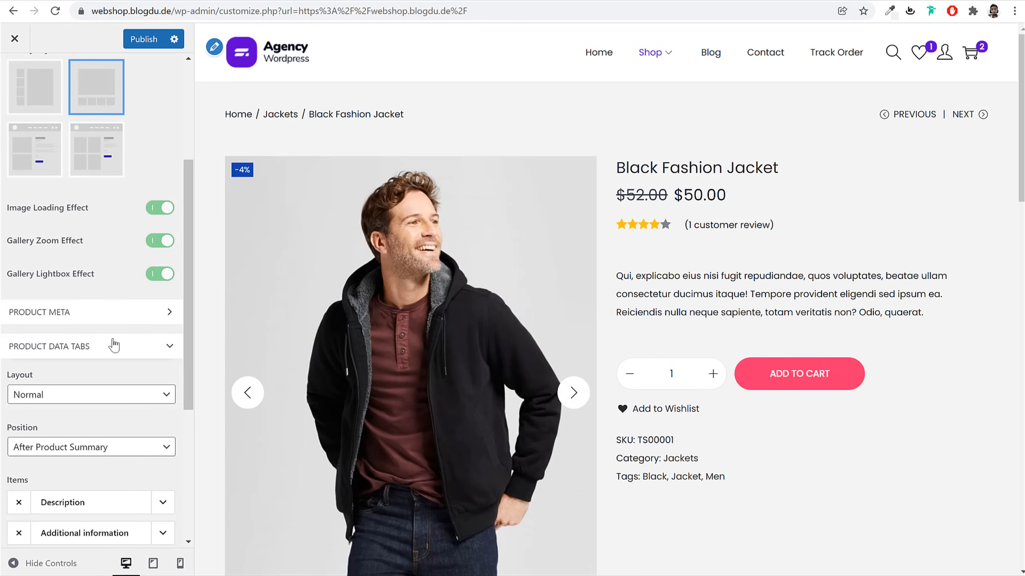
scroll(135, 434, "down", 4)
scroll(488, 391, "down", 10)
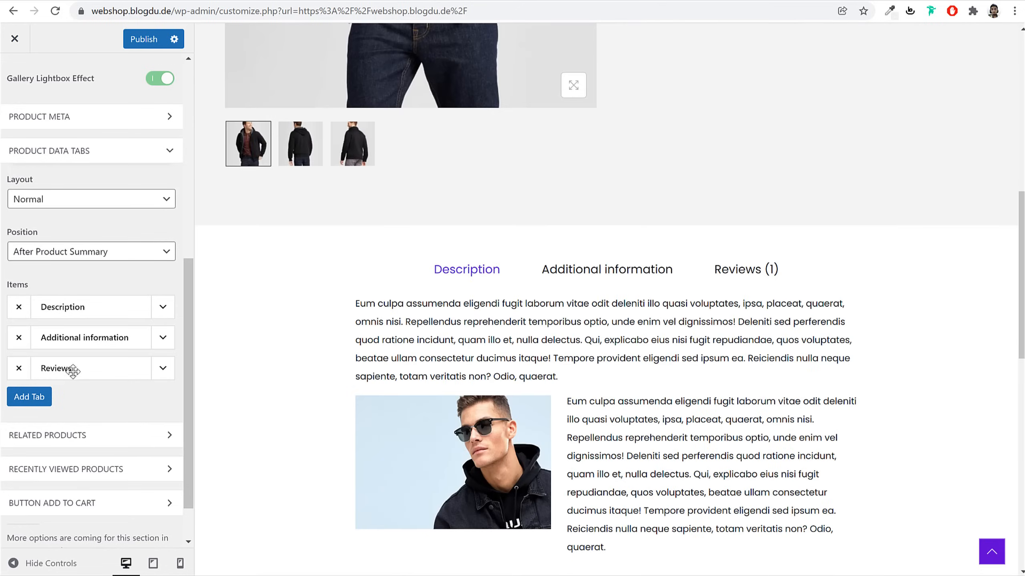
left_click(604, 274)
left_click(719, 276)
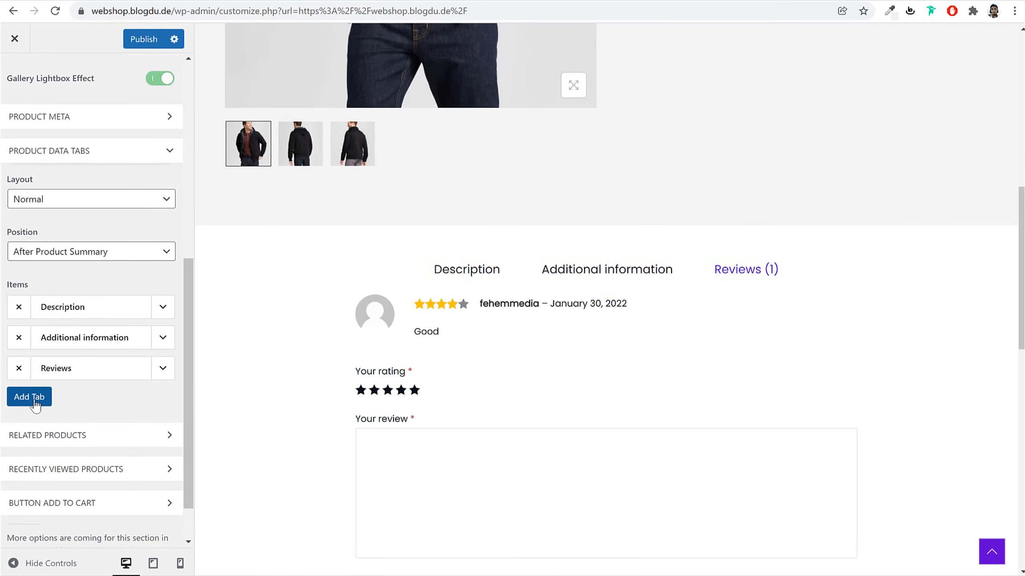
scroll(126, 451, "down", 1)
scroll(125, 451, "up", 5)
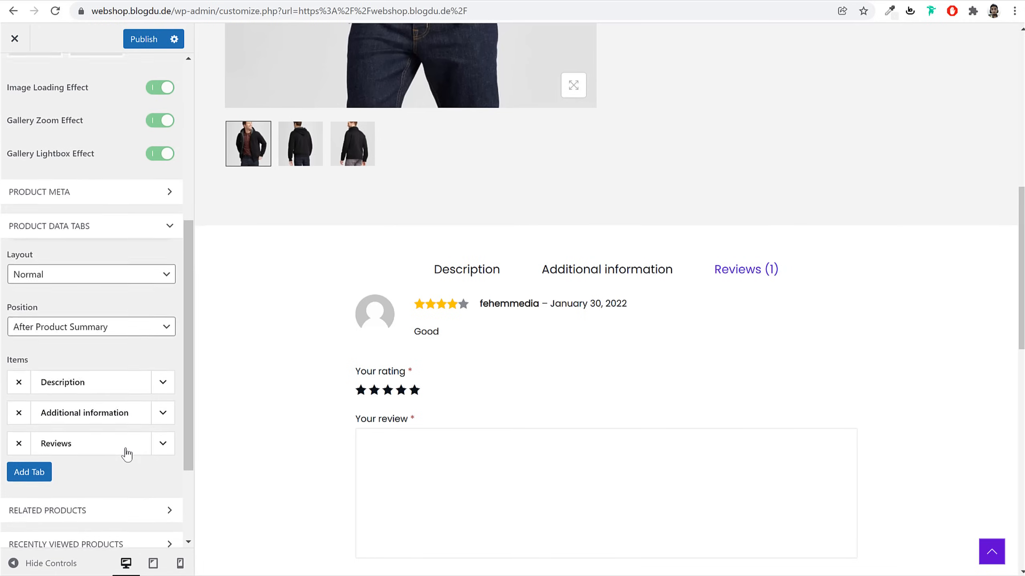
Expand Product Meta, then General, bringing the Trust Badge Image option into view
left_click(81, 264)
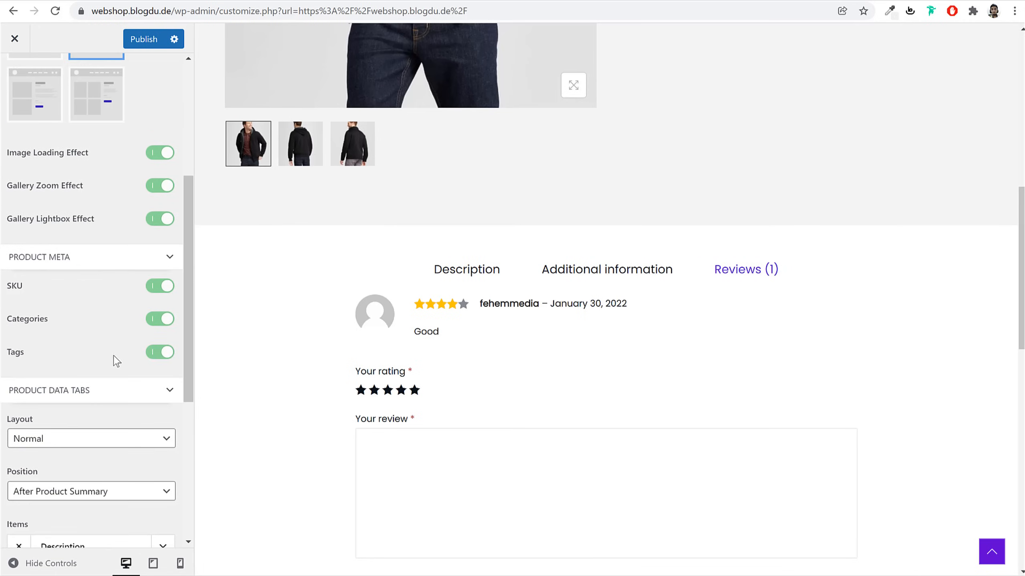
scroll(117, 359, "up", 5)
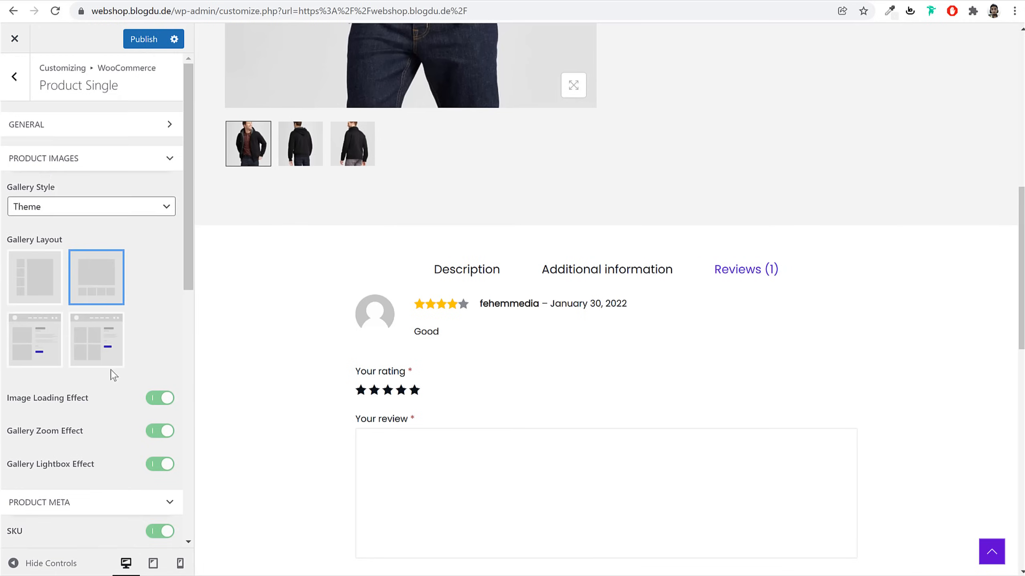
left_click(67, 124)
scroll(133, 331, "down", 3)
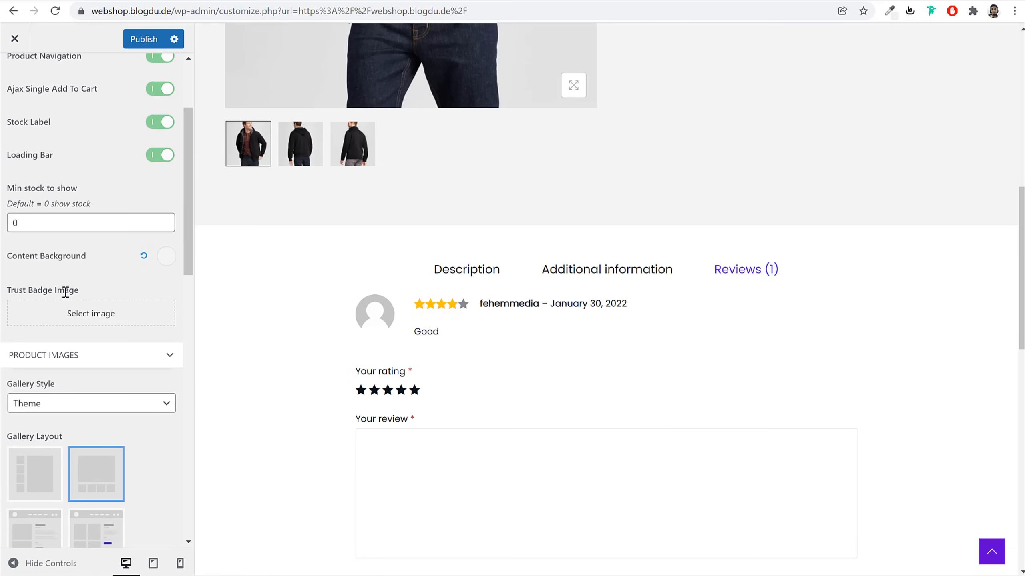
scroll(650, 277, "up", 10)
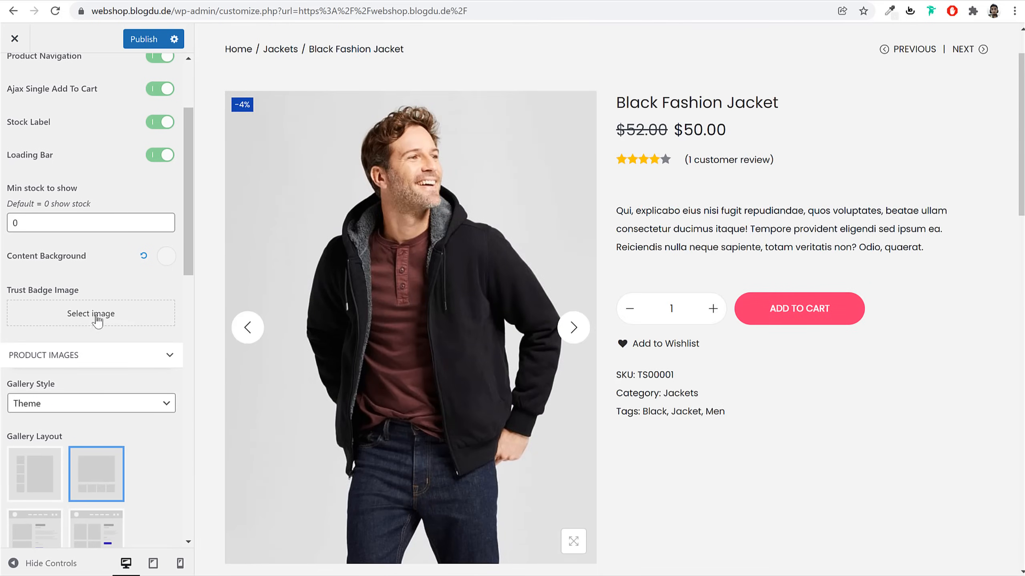
Upload the Safecheckout image and set it as the trust badge image
left_click(99, 317)
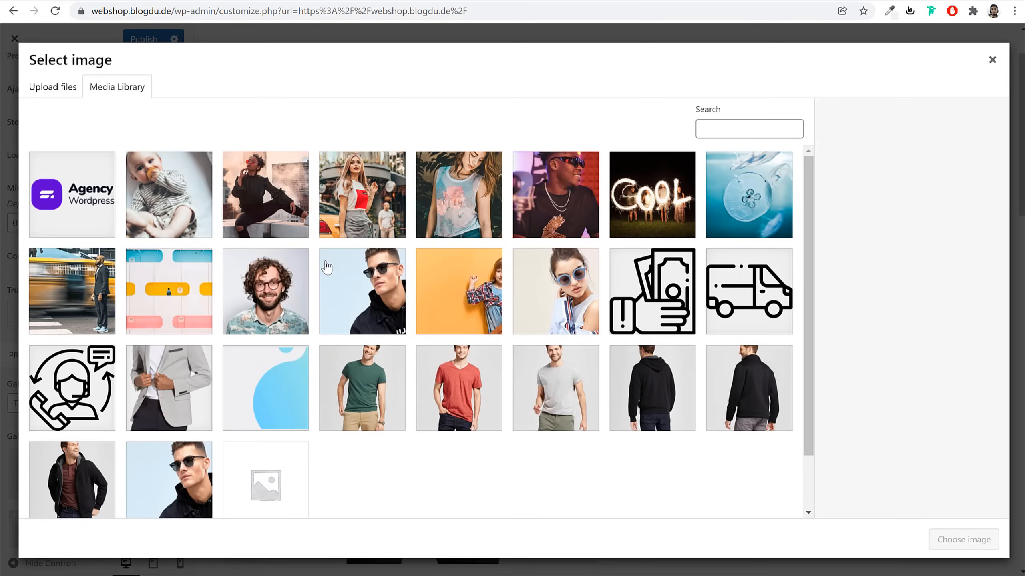
left_click(68, 81)
left_click(552, 300)
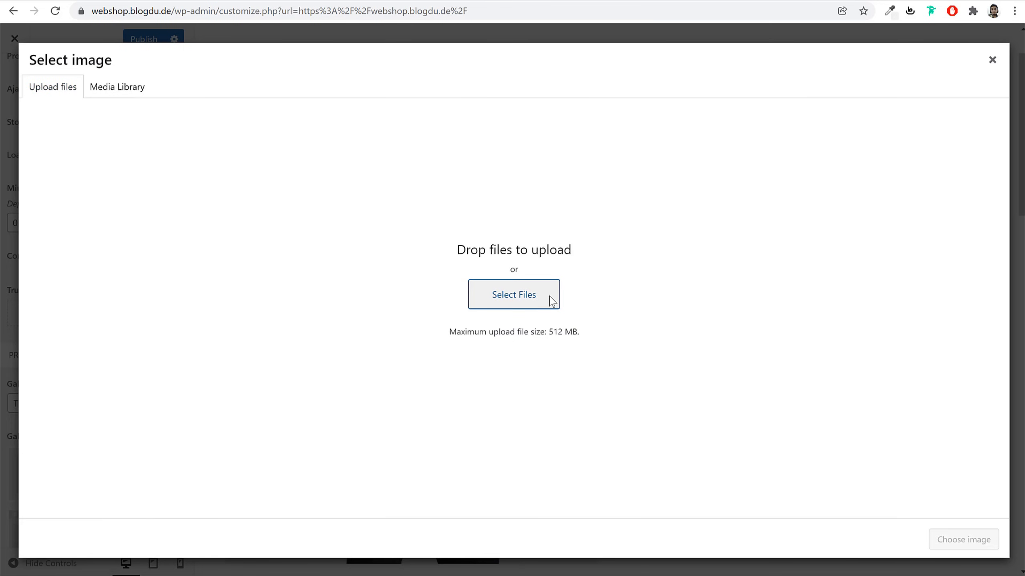
scroll(446, 269, "down", 5)
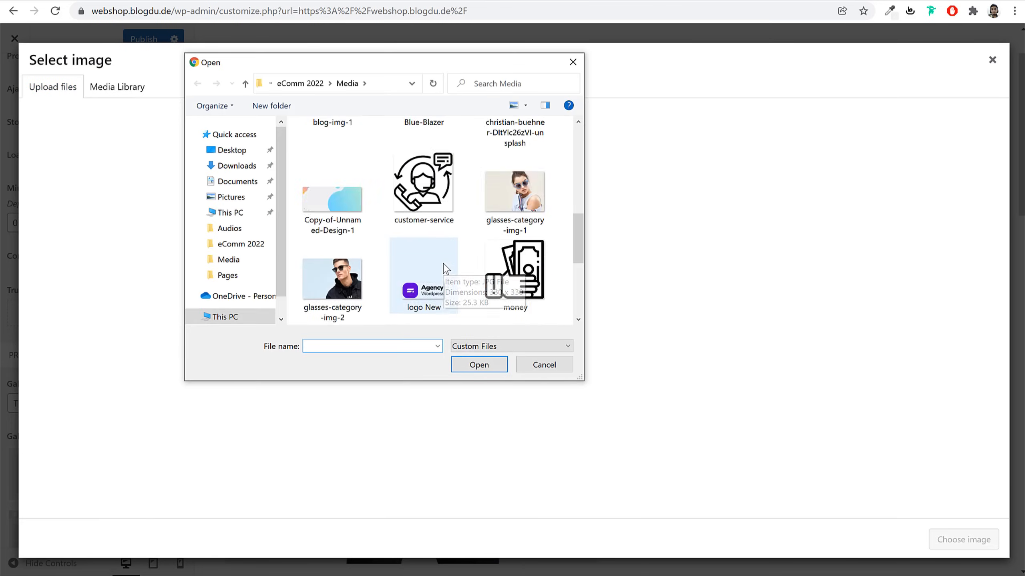
scroll(446, 268, "down", 6)
left_click(423, 201)
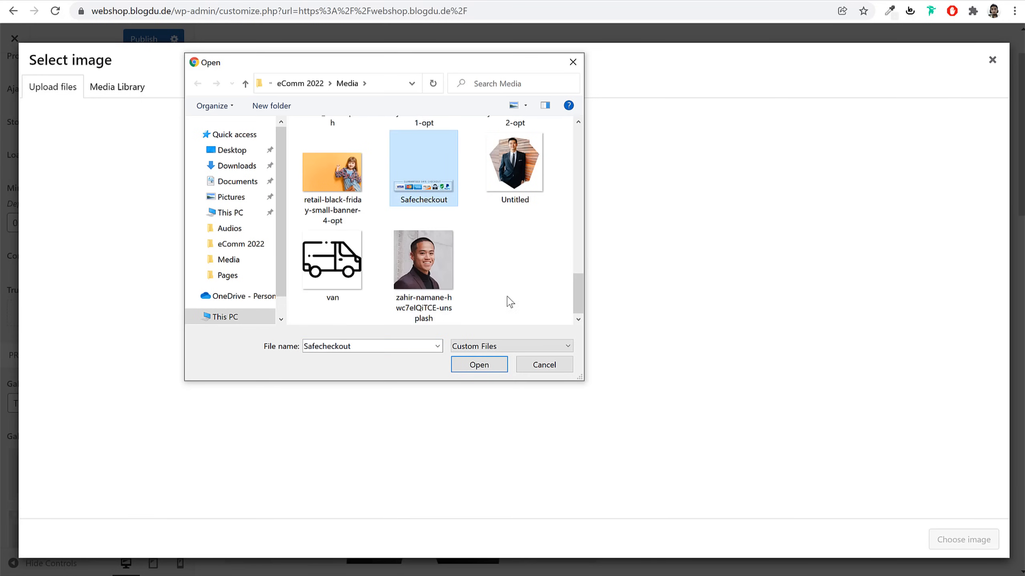
left_click(498, 366)
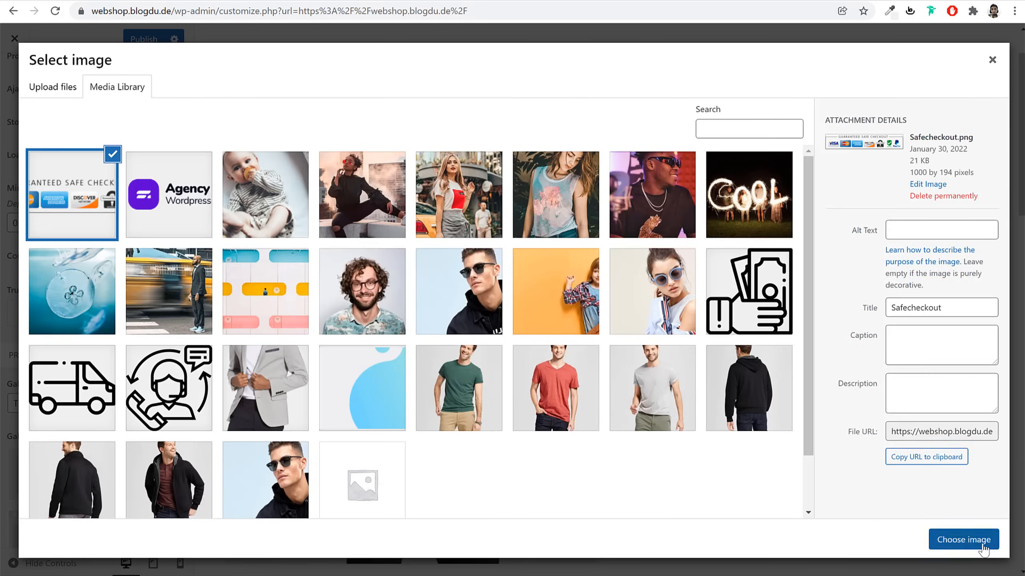
left_click(964, 540)
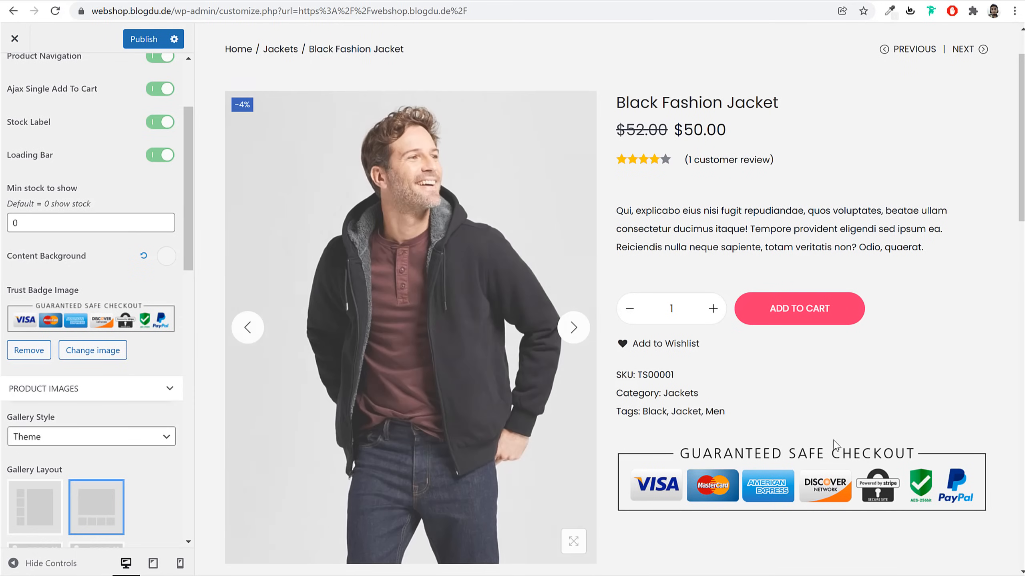
Publish the trust badge change and return to the WooCommerce settings list
left_click(140, 39)
scroll(157, 178, "up", 3)
left_click(14, 76)
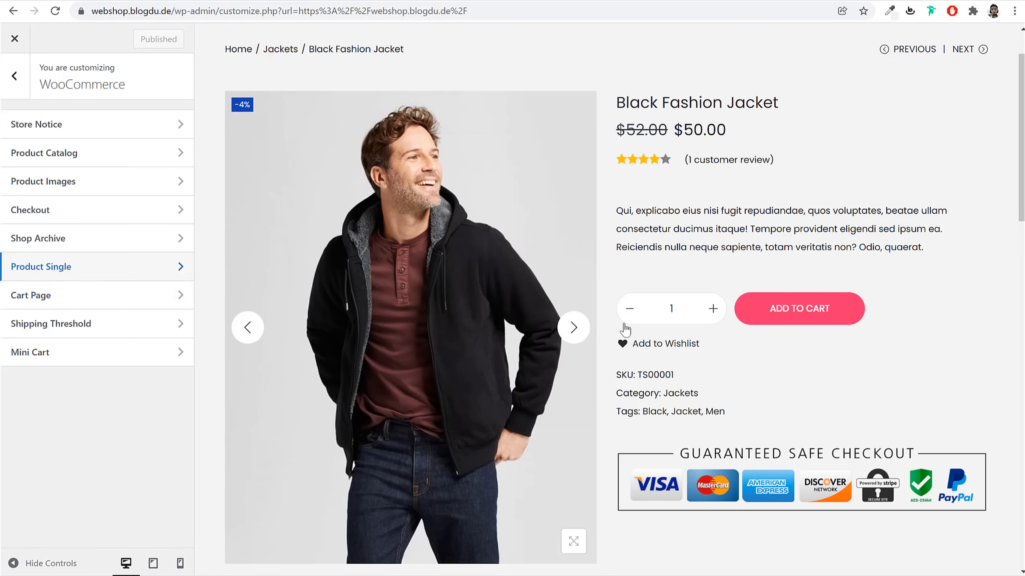
Preview the account and cart pages, then view the Cart Page settings
scroll(662, 319, "up", 2)
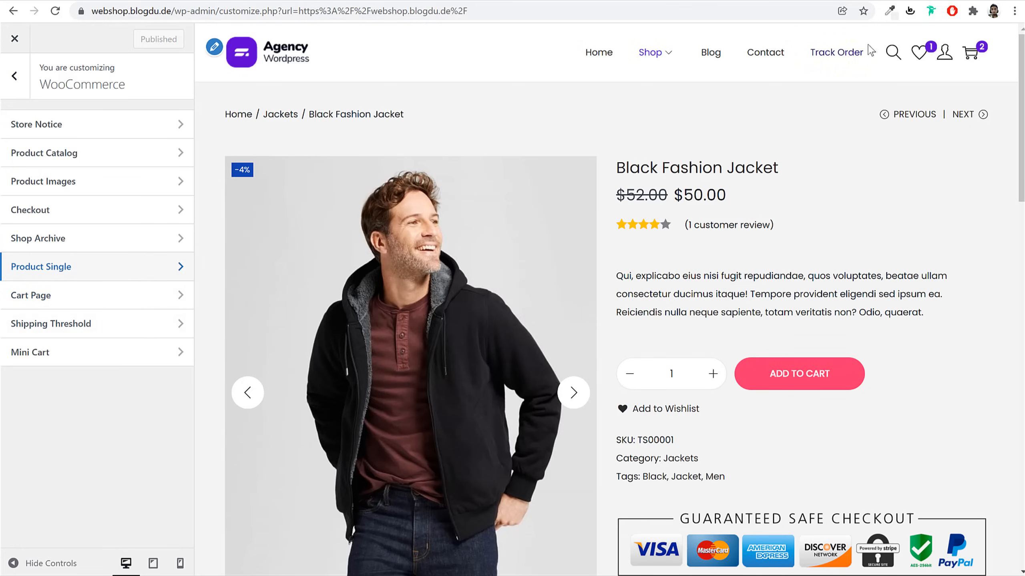
left_click(944, 54)
left_click(970, 53)
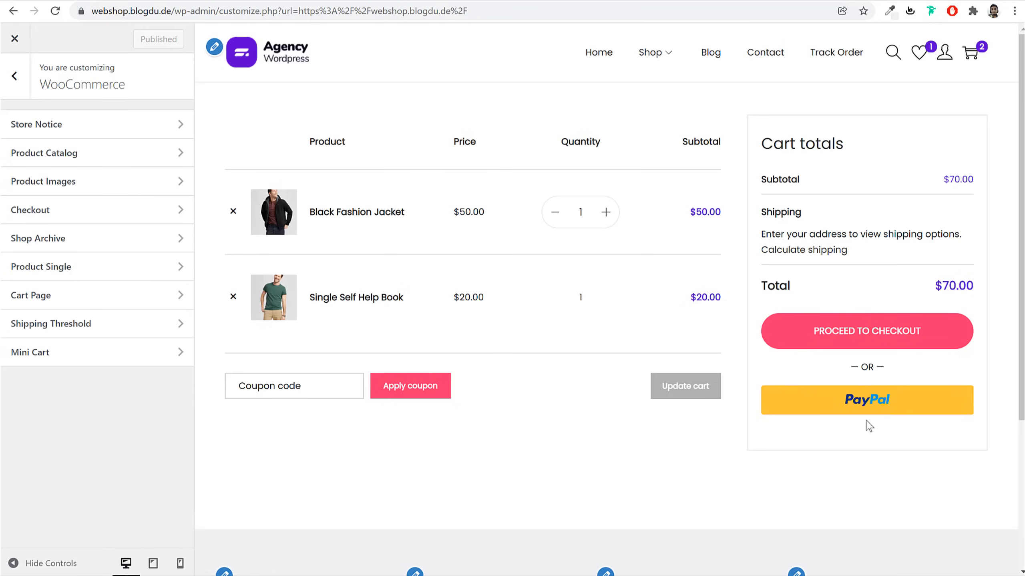
left_click(89, 305)
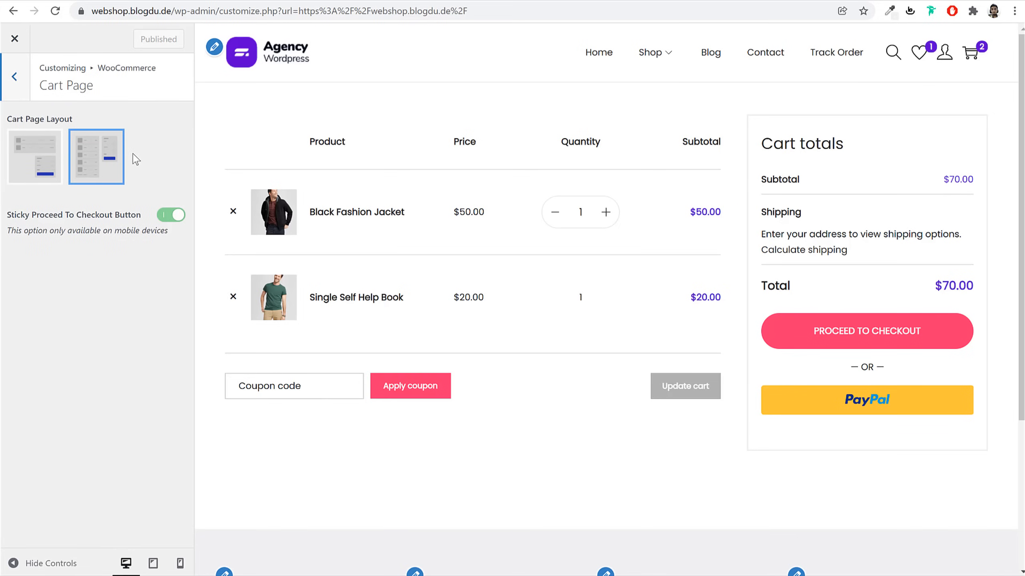
Return the preview to the homepage and open WooCommerce Product Catalog settings
left_click(24, 86)
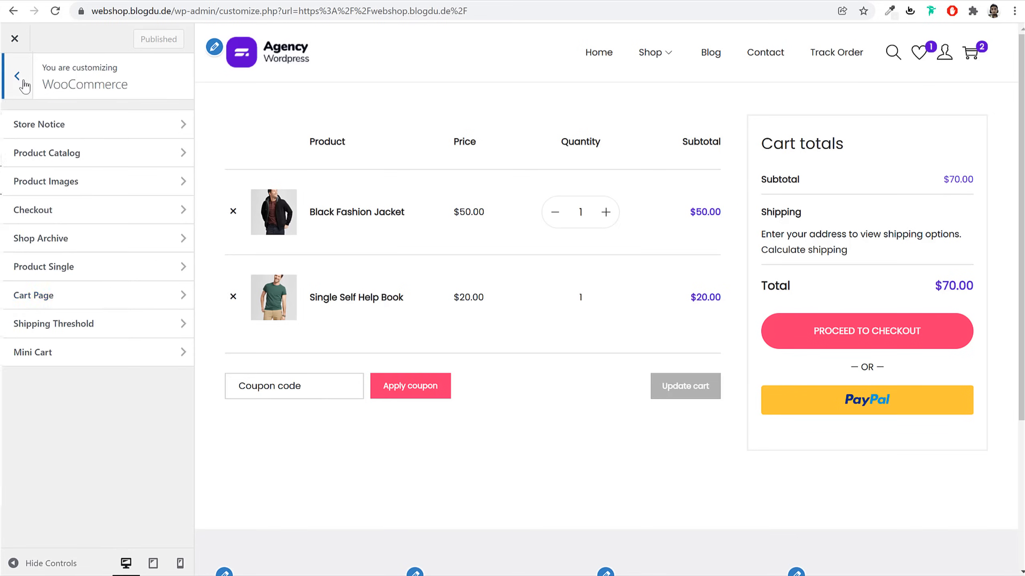
left_click(24, 85)
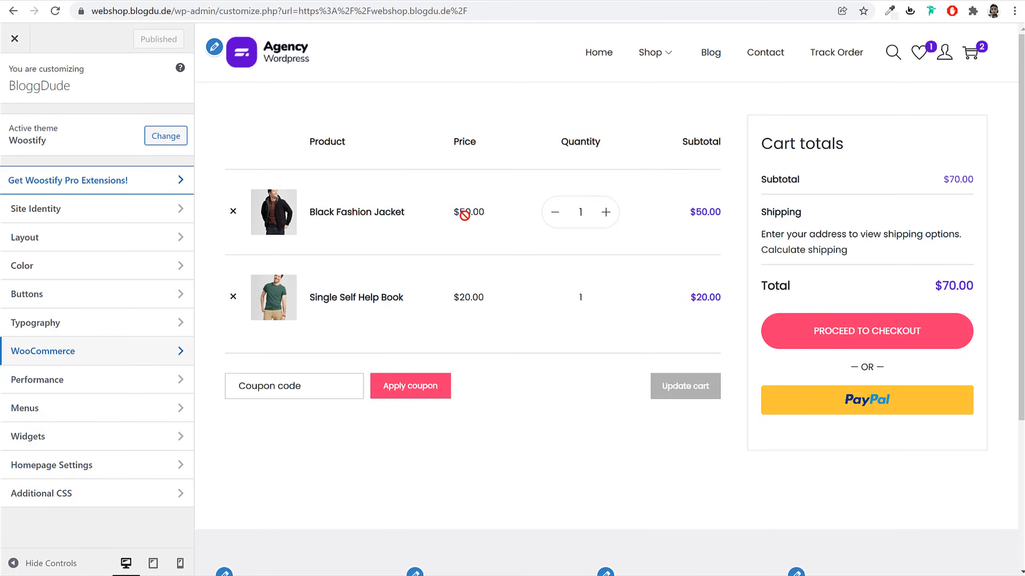
left_click(284, 62)
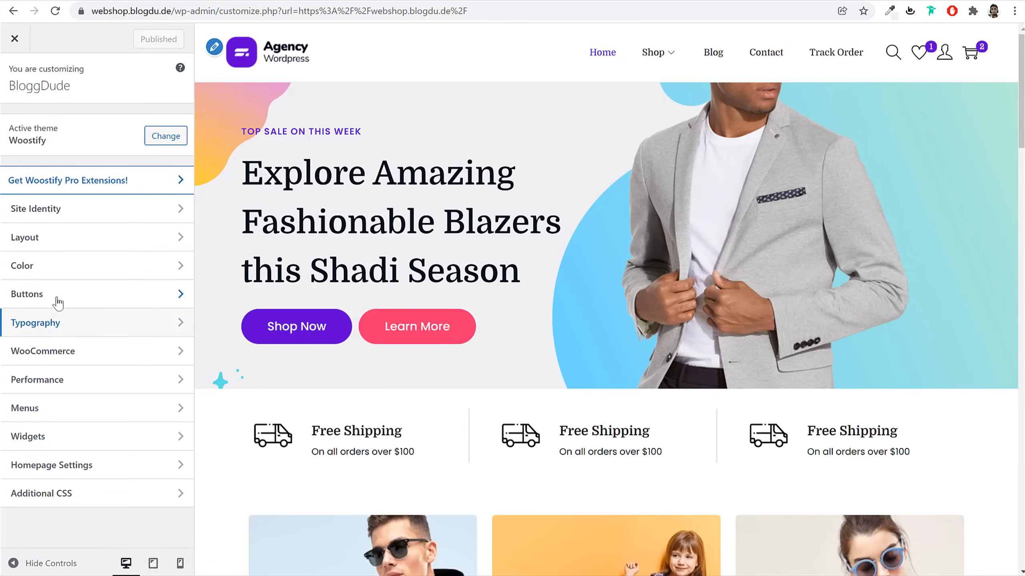
left_click(71, 352)
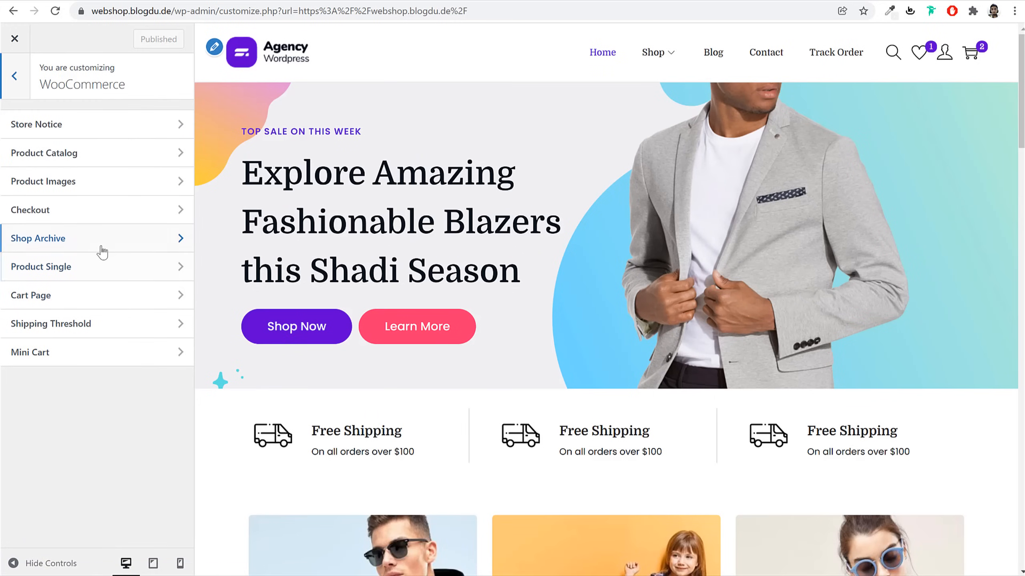
left_click(96, 153)
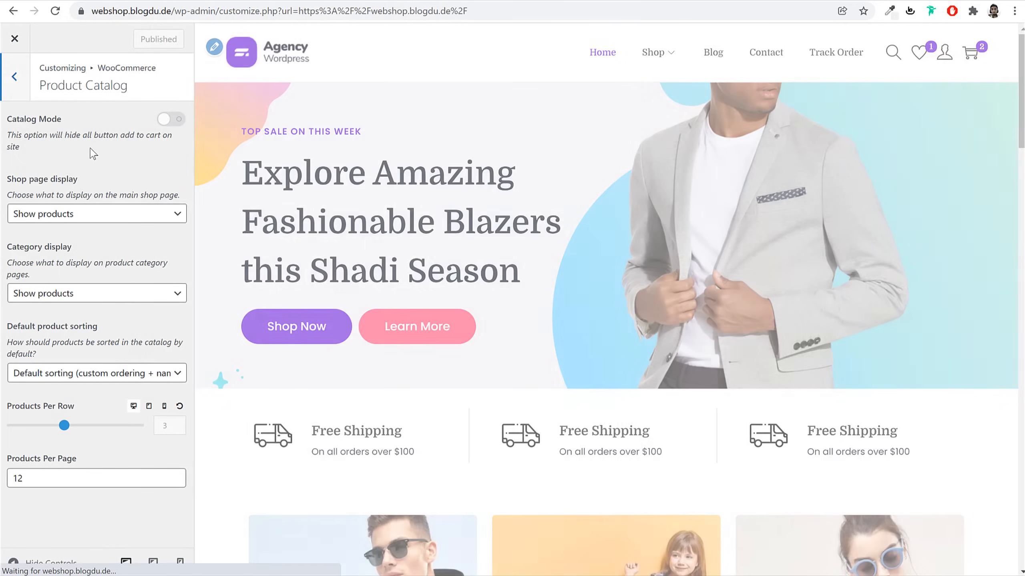
In mobile preview, set Products Per Row to 2 and publish
left_click(181, 563)
scroll(662, 348, "down", 5)
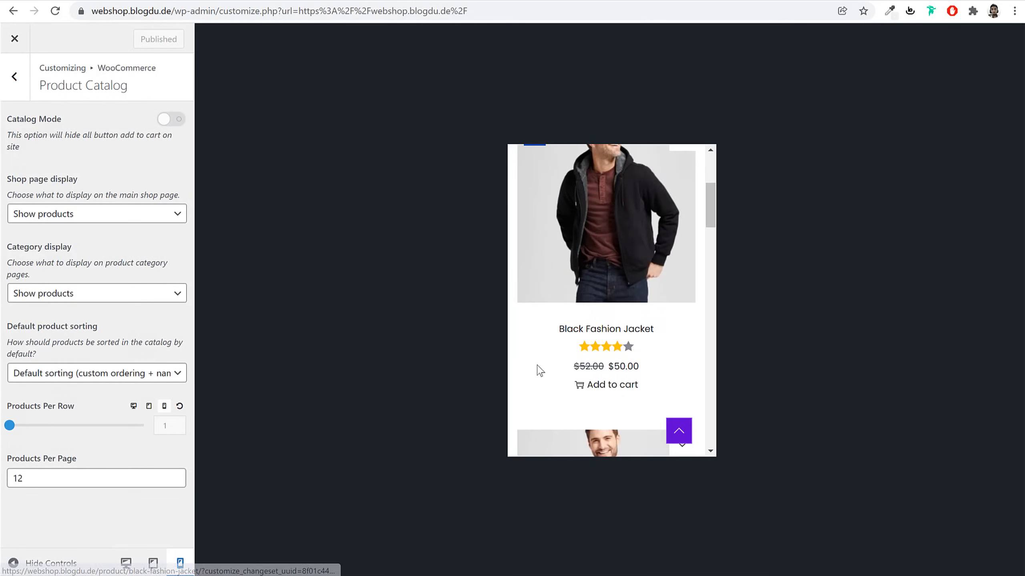
left_click_drag(11, 406, 143, 423)
left_click(76, 427)
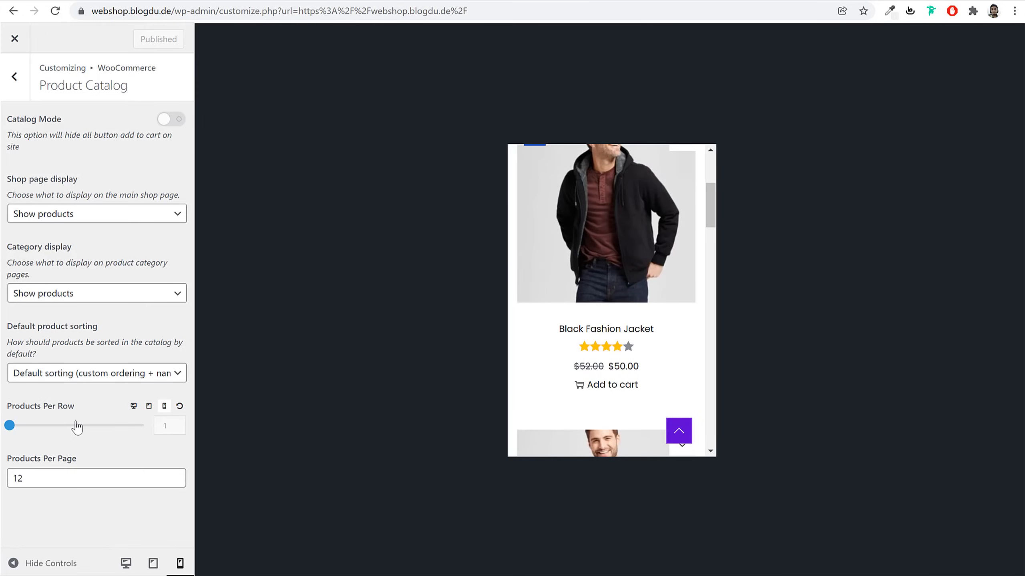
left_click_drag(10, 426, 70, 430)
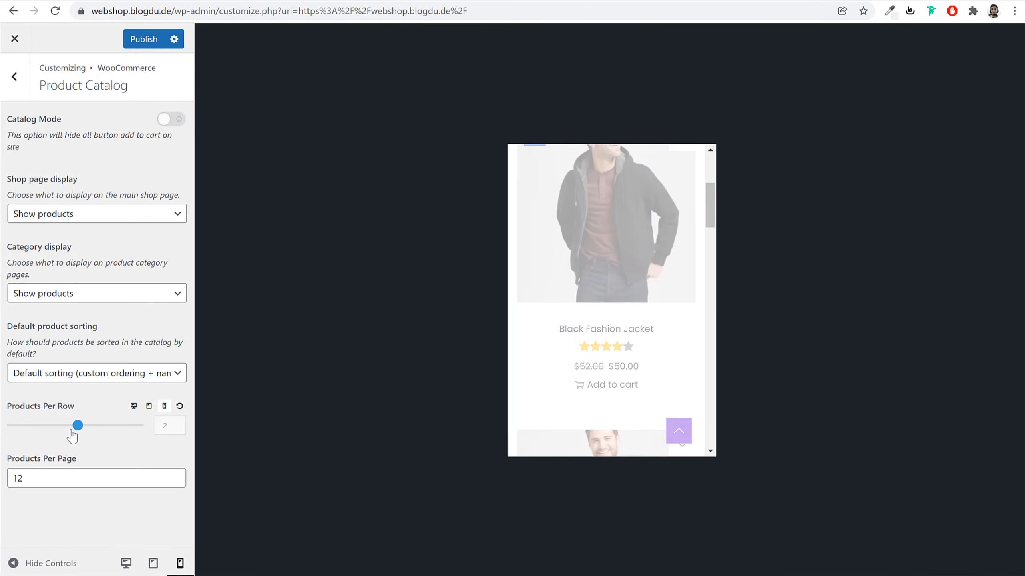
scroll(669, 309, "up", 3)
scroll(658, 326, "down", 10)
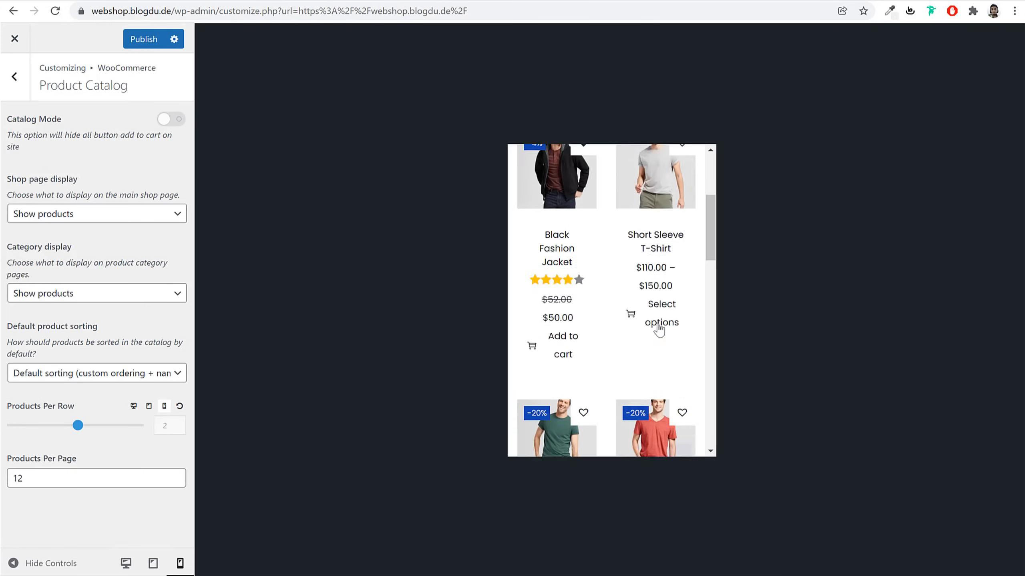
scroll(658, 331, "down", 3)
scroll(659, 332, "up", 15)
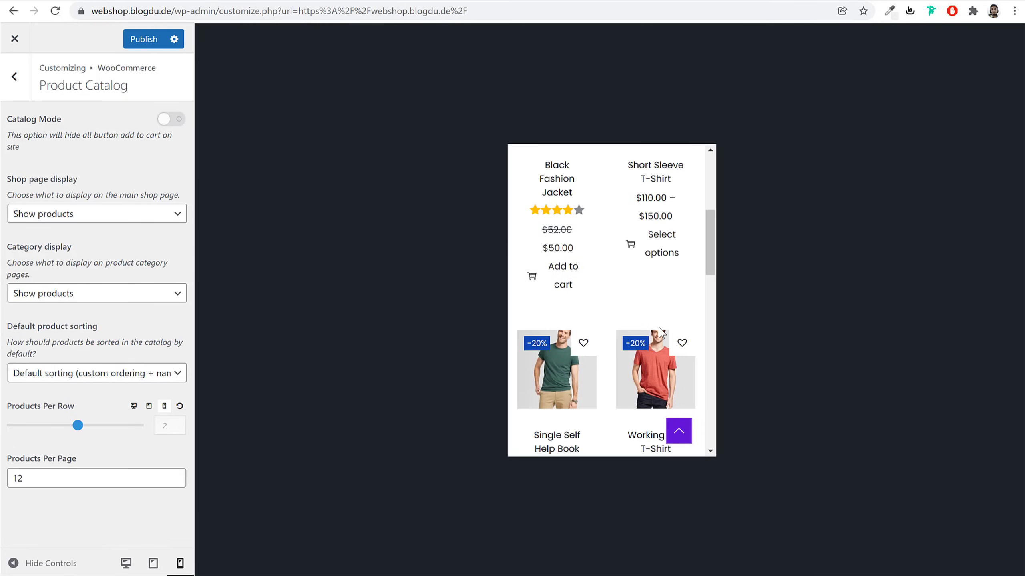
left_click(137, 39)
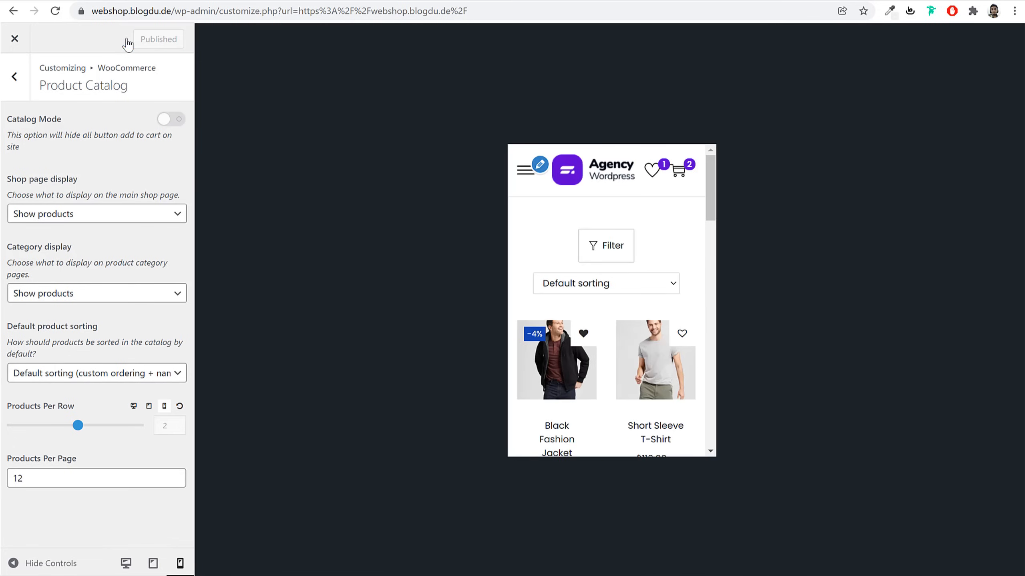
Switch the preview back to desktop and close the Customizer to the live site
left_click(125, 563)
scroll(592, 316, "down", 10)
scroll(592, 316, "up", 6)
scroll(592, 316, "up", 4)
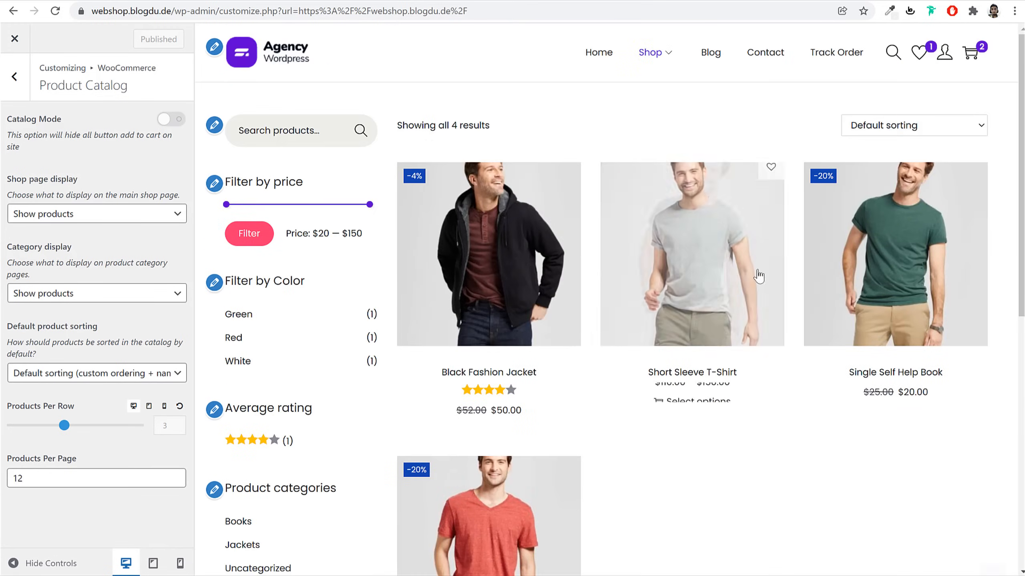
left_click(16, 39)
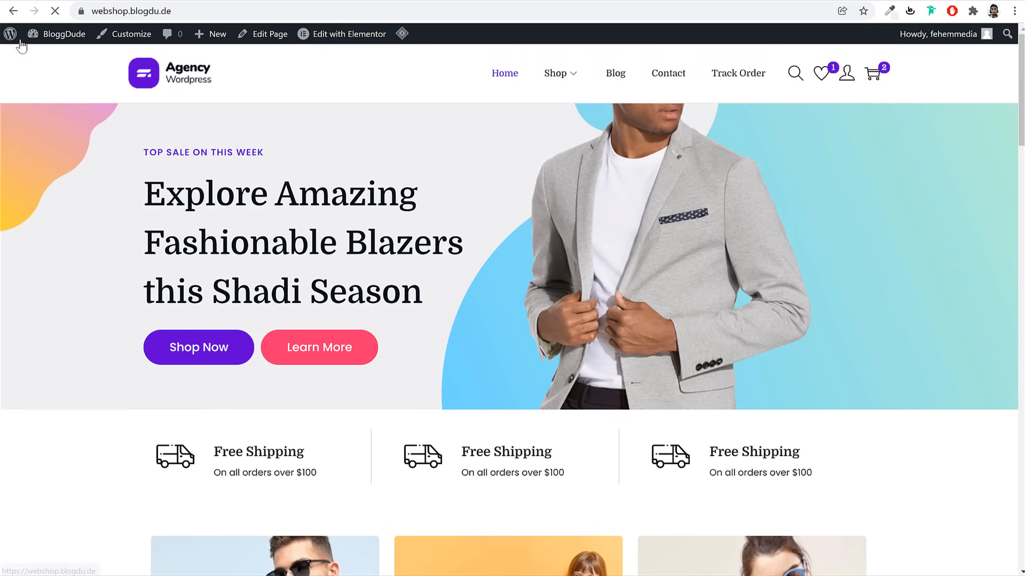